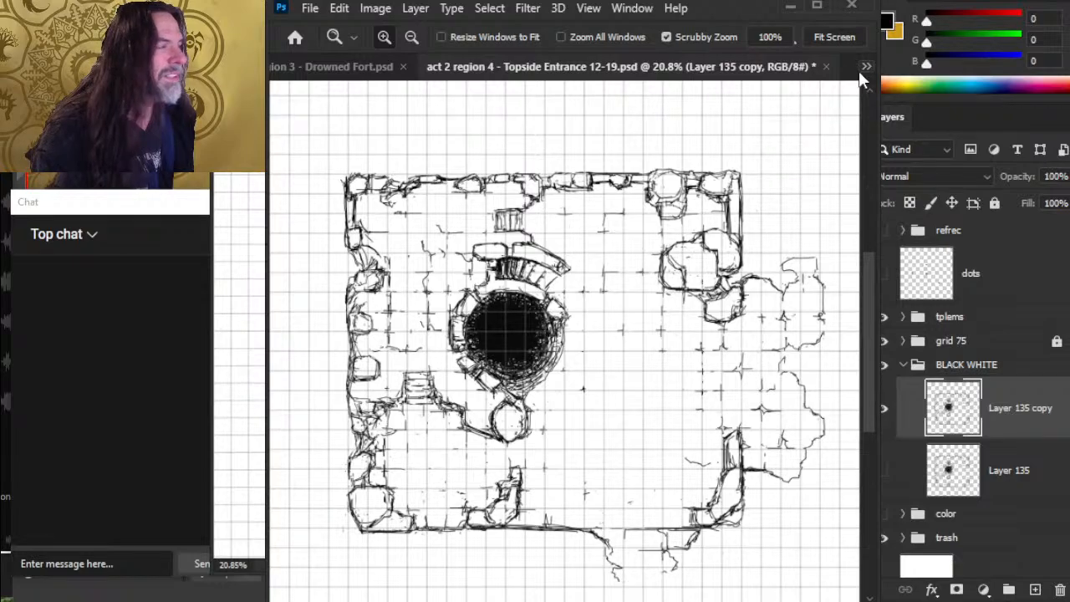
- Show the Crystals of Mabar cover image, CoM Cover 10-27.jpg, at an enlarged view
{"action": "key", "text": "ctrl+Tab"}
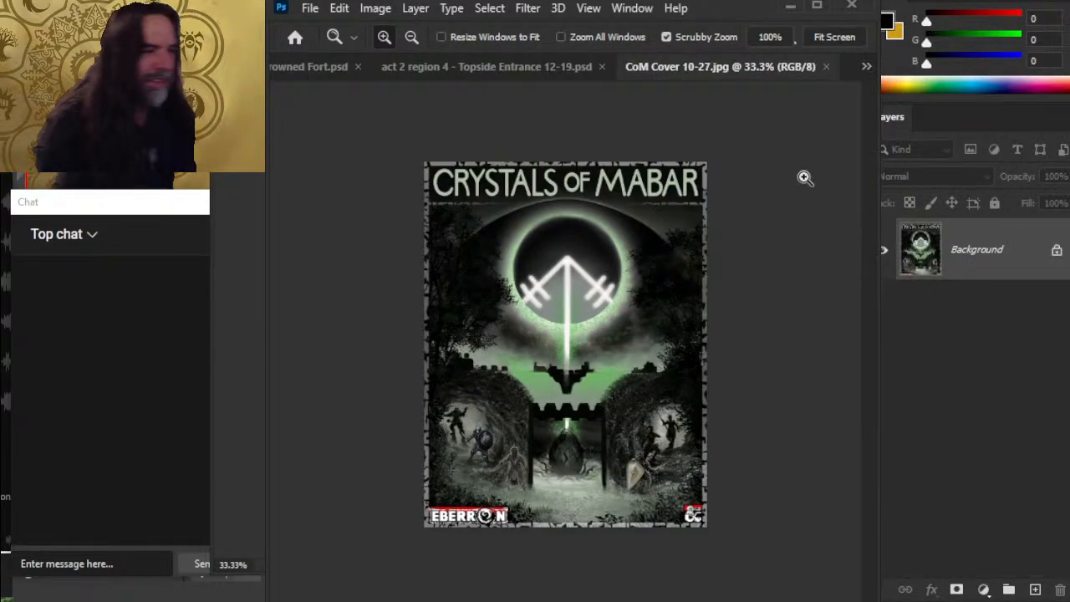
{"action": "left_click_drag", "start_coordinate": [491, 355], "coordinate": [514, 332]}
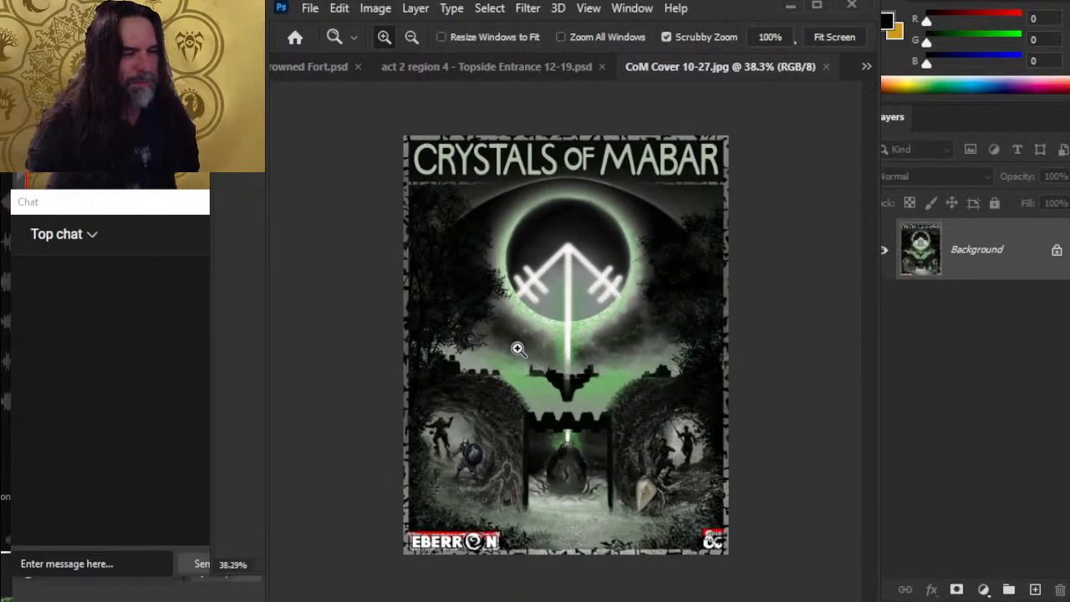
- Switch to Discord in the browser and look at the channels of two community servers
{"action": "key", "text": "alt+Tab"}
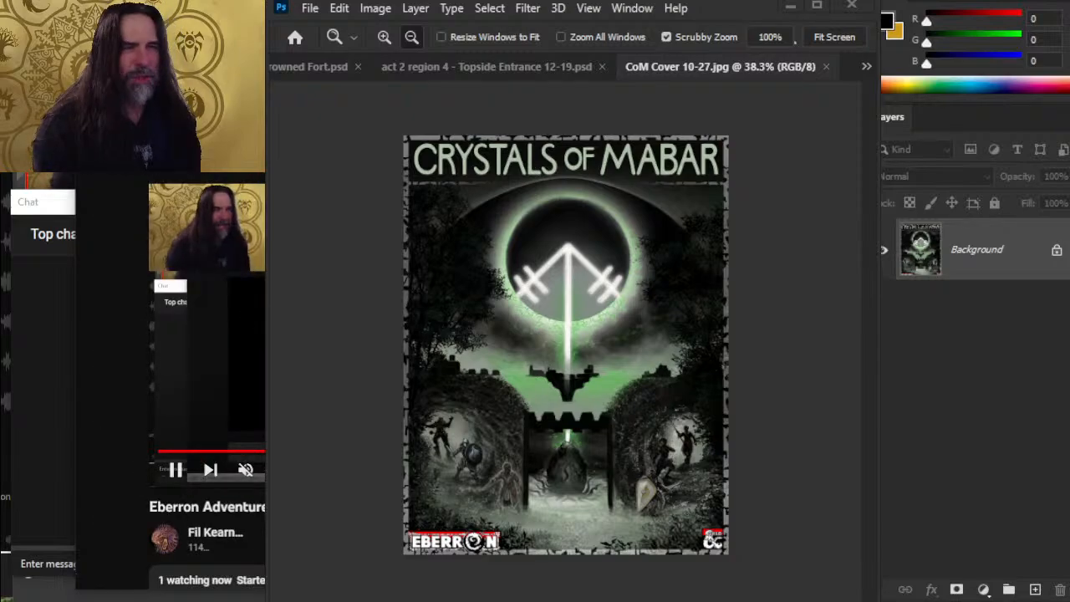
{"action": "key", "text": "ctrl+Tab"}
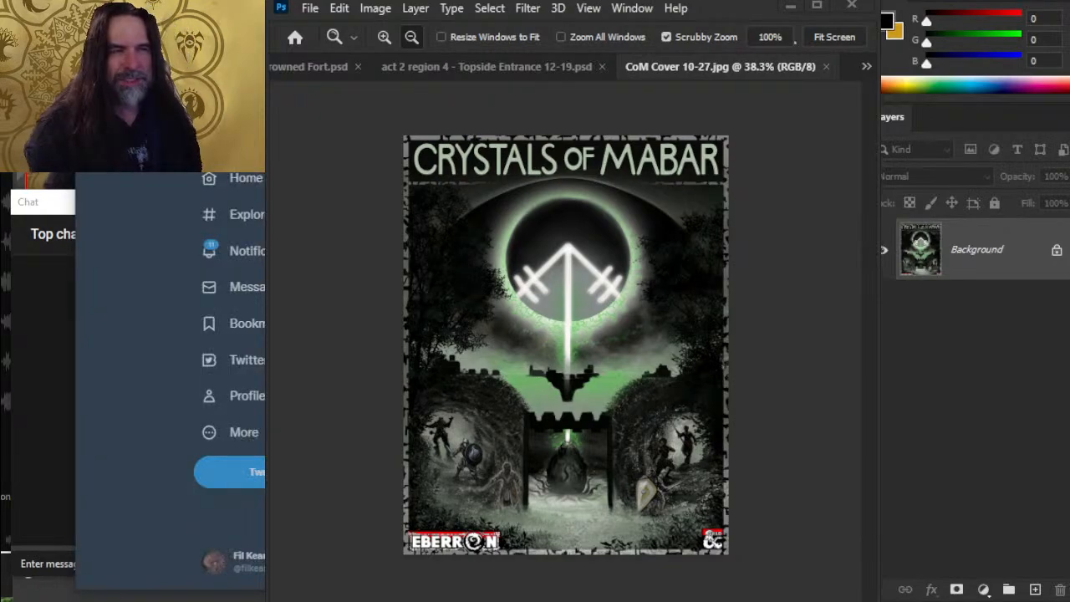
{"action": "key", "text": "ctrl+Tab"}
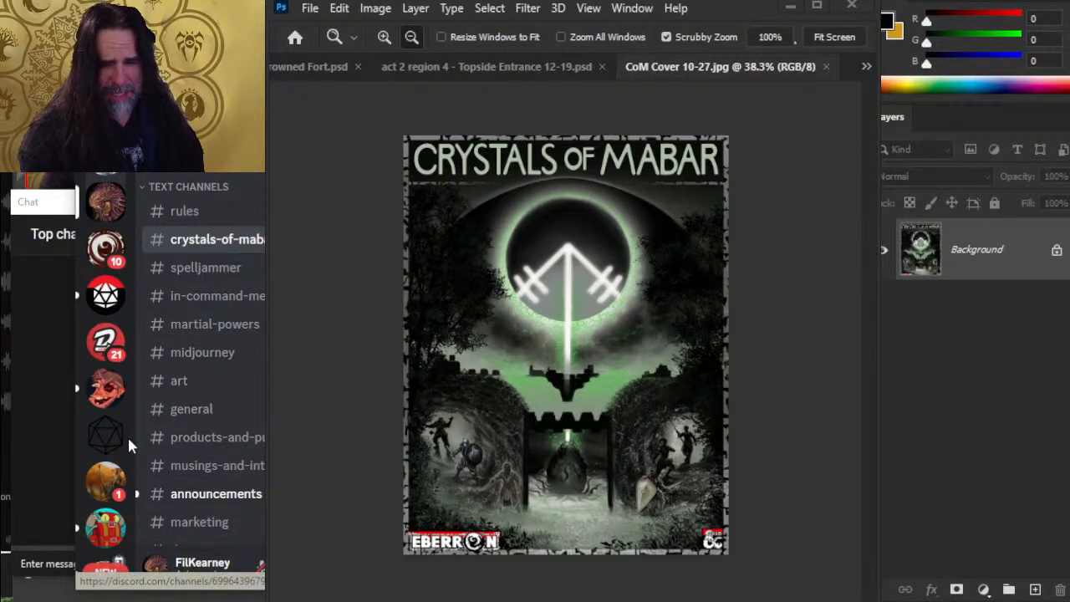
{"action": "left_click", "coordinate": [106, 436]}
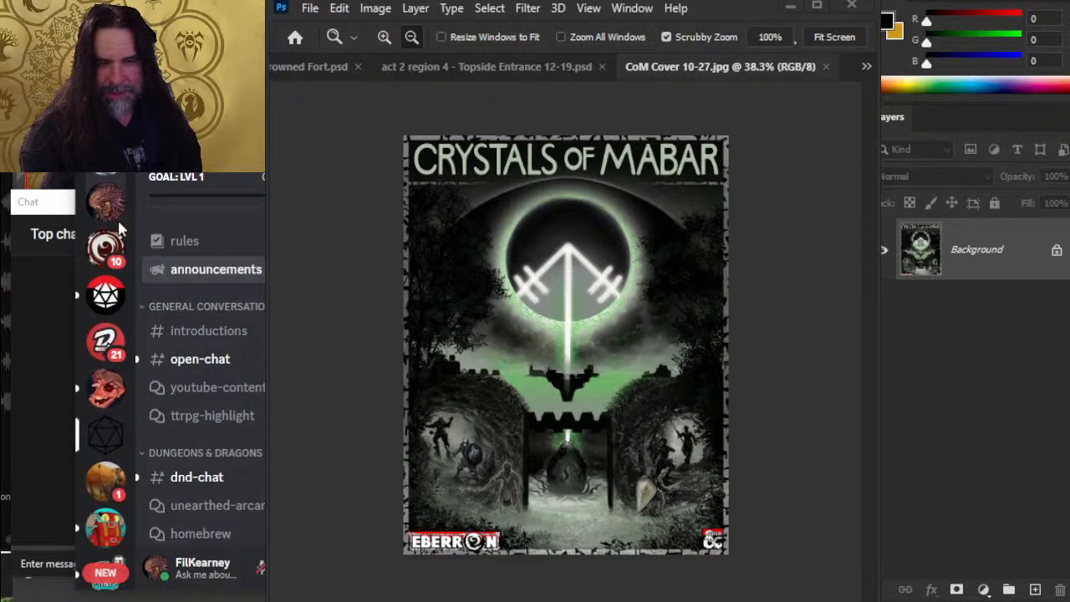
{"action": "left_click", "coordinate": [106, 247]}
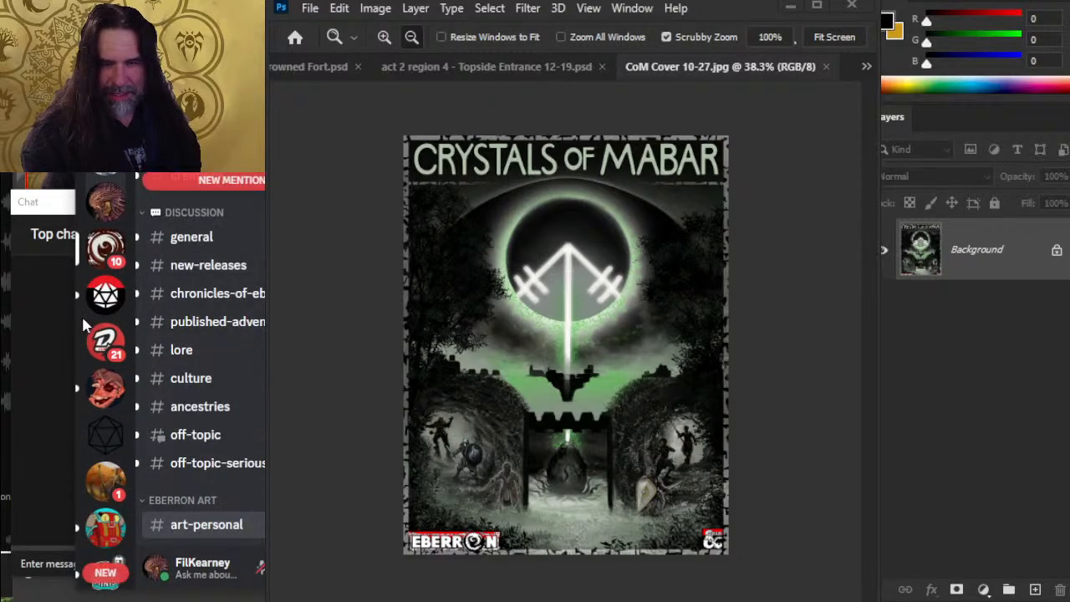
- Move the browser window clear of the stream chat and go through the other Discord servers one by one, down to the D&D server
{"action": "left_click_drag", "start_coordinate": [73, 315], "coordinate": [209, 298]}
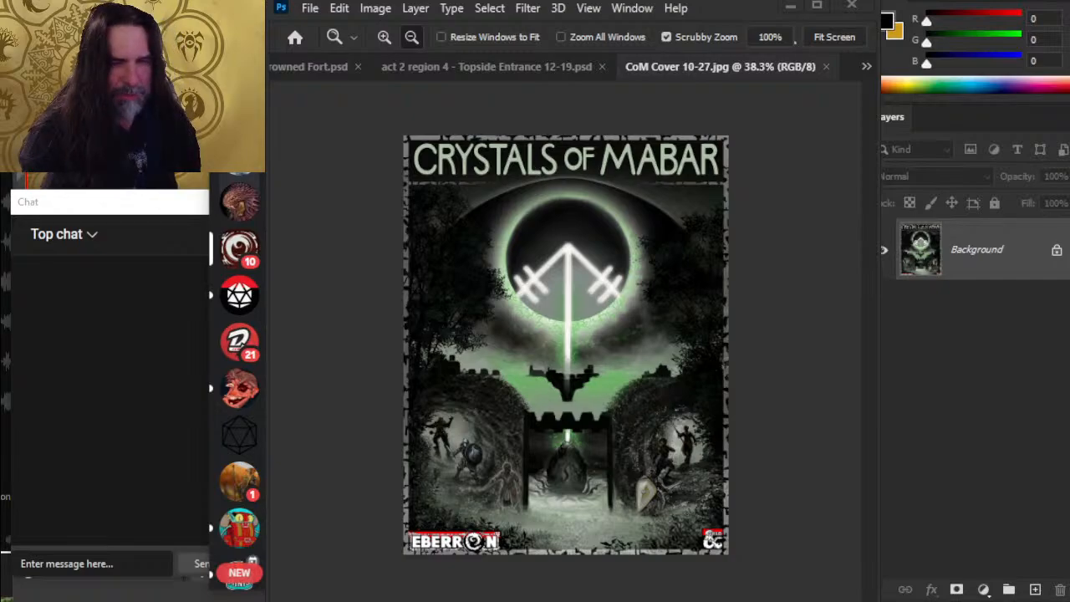
{"action": "left_click", "coordinate": [224, 294]}
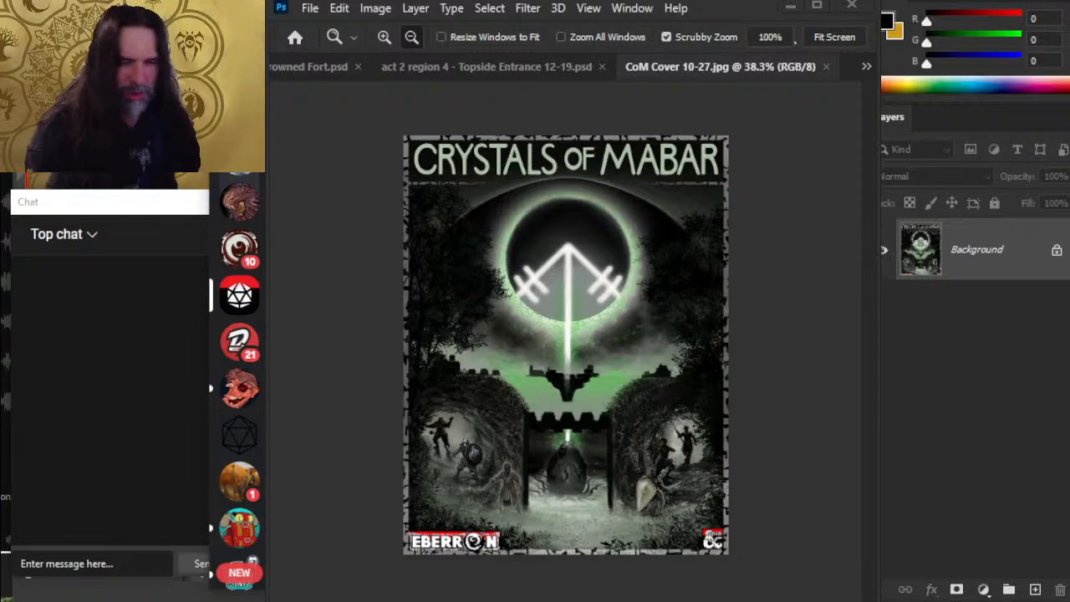
{"action": "left_click", "coordinate": [252, 343]}
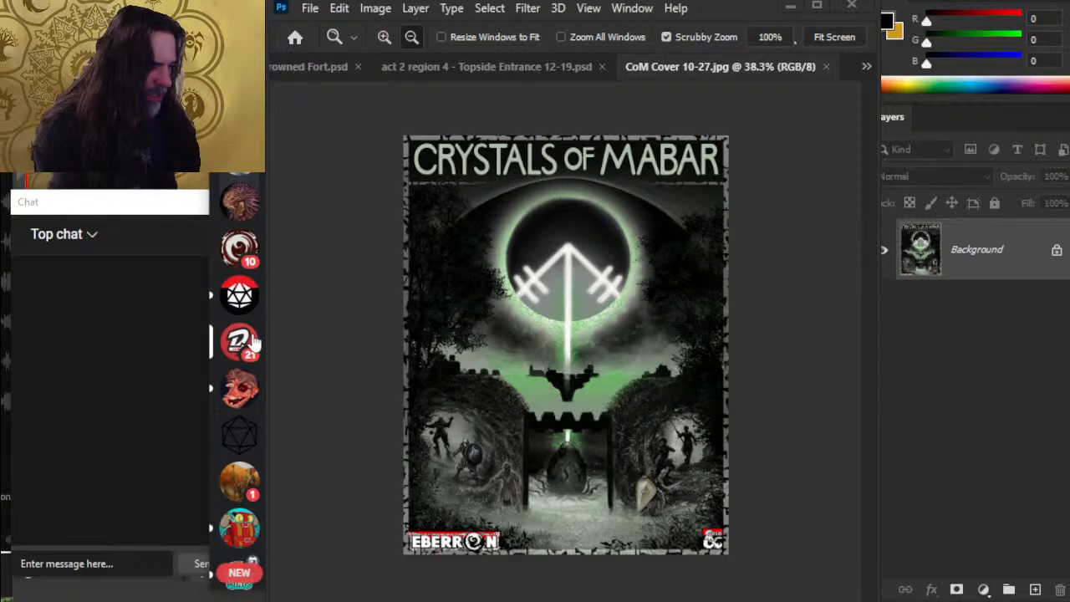
{"action": "left_click", "coordinate": [245, 388]}
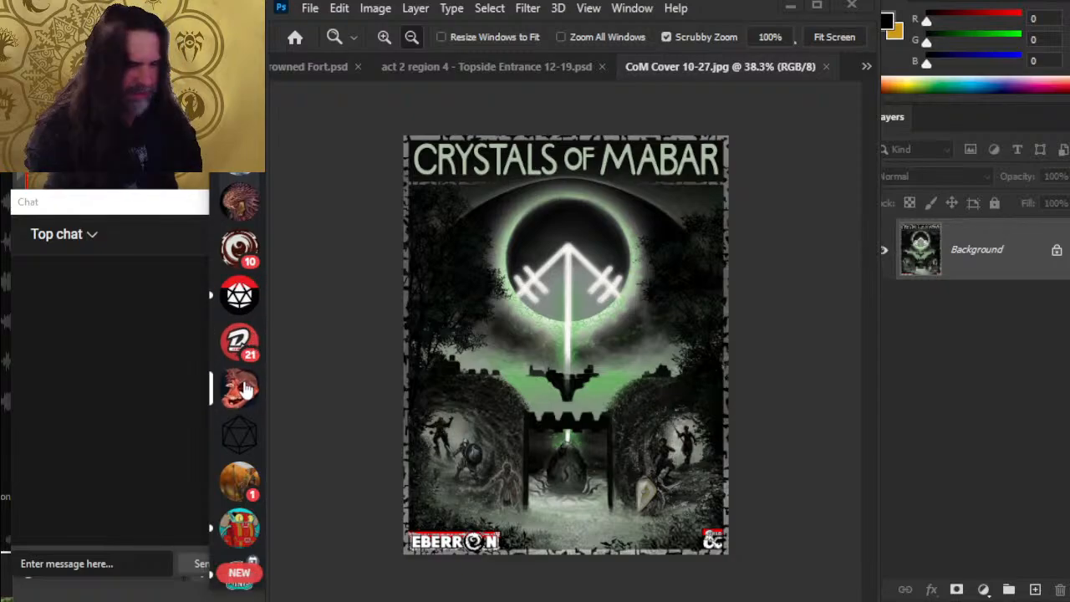
{"action": "left_click", "coordinate": [237, 437]}
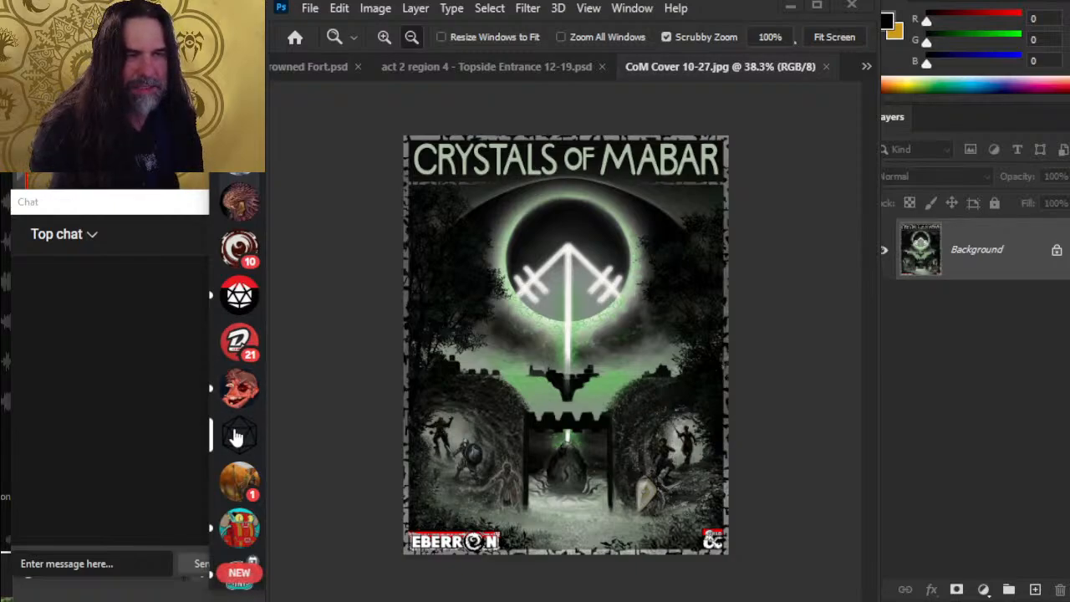
{"action": "left_click", "coordinate": [222, 475]}
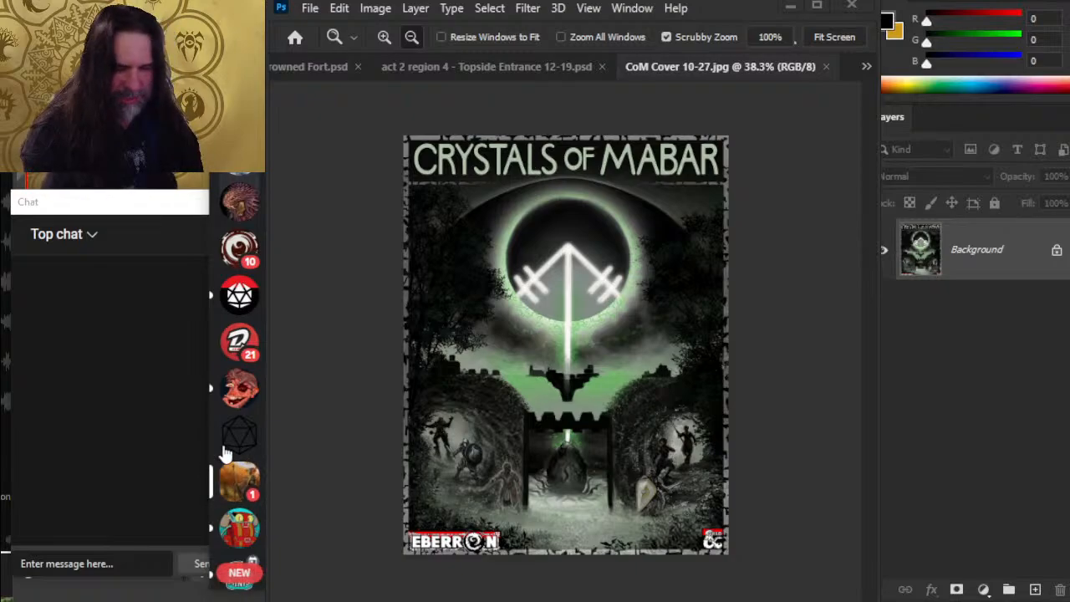
{"action": "scroll", "coordinate": [226, 453], "scroll_direction": "down", "scroll_amount": 2}
{"action": "left_click", "coordinate": [237, 384]}
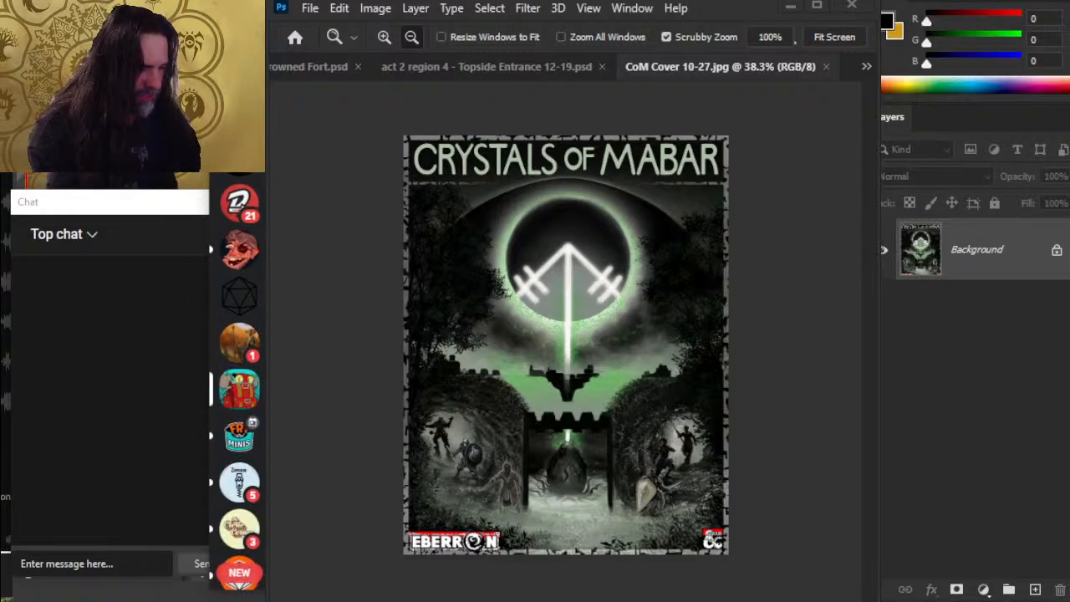
{"action": "left_click", "coordinate": [238, 434]}
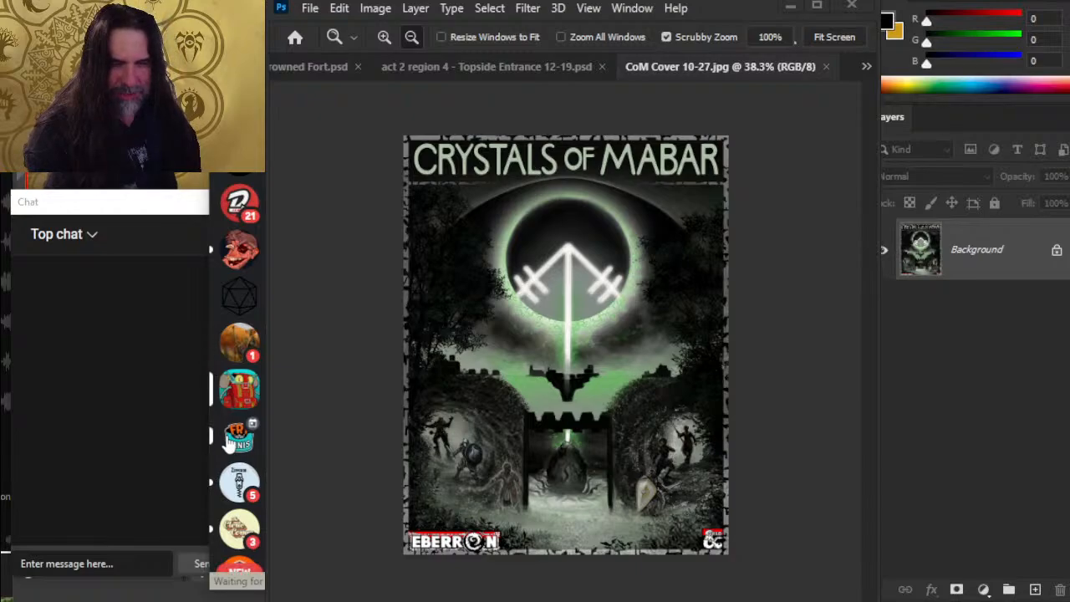
{"action": "left_click", "coordinate": [240, 473]}
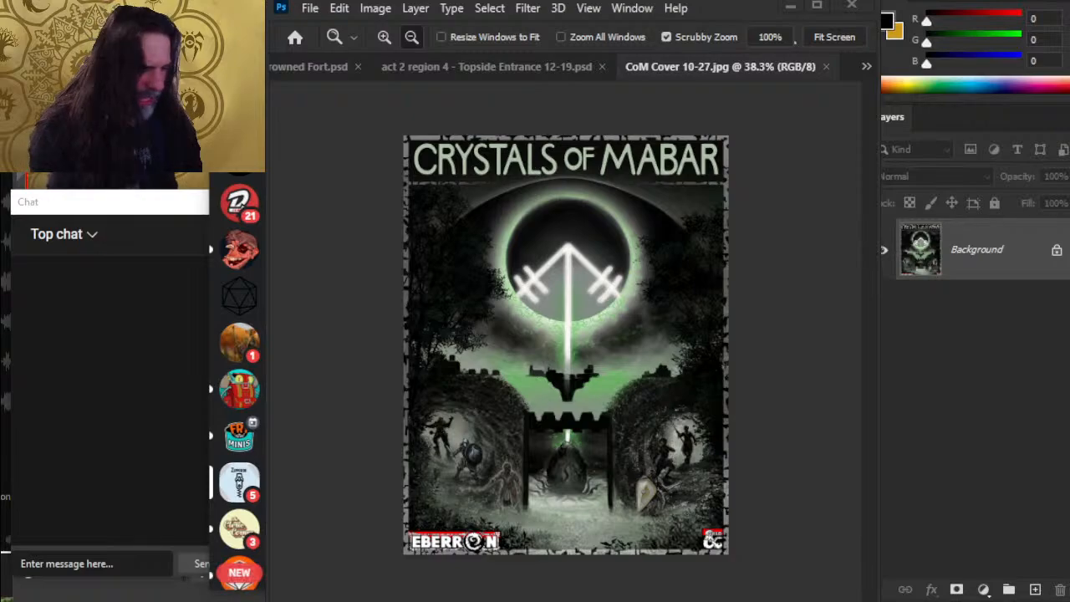
{"action": "left_click", "coordinate": [233, 528]}
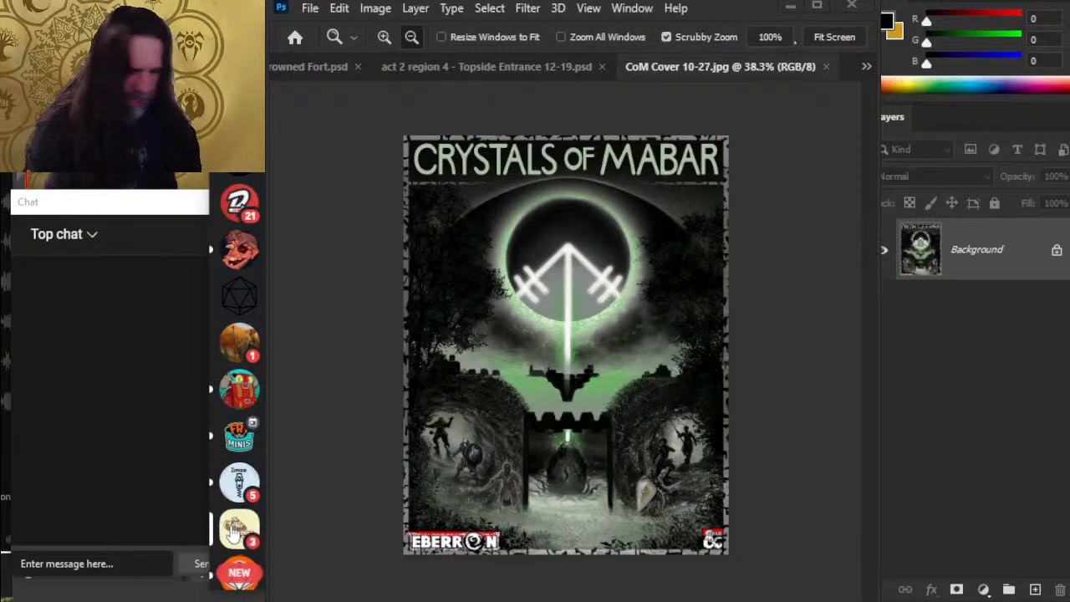
{"action": "scroll", "coordinate": [237, 493], "scroll_direction": "down", "scroll_amount": 2}
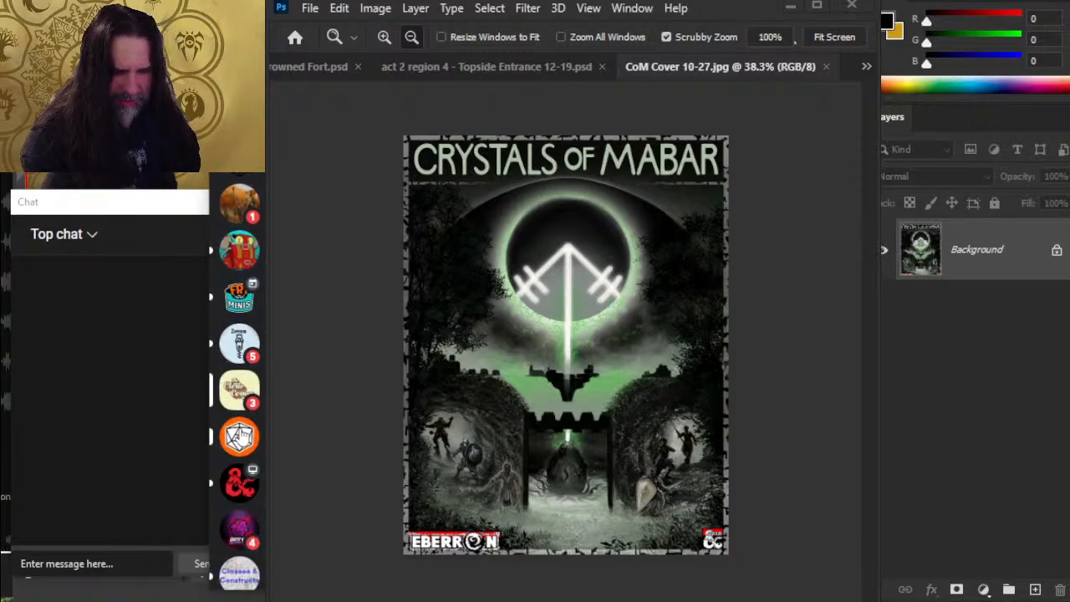
{"action": "left_click", "coordinate": [240, 438]}
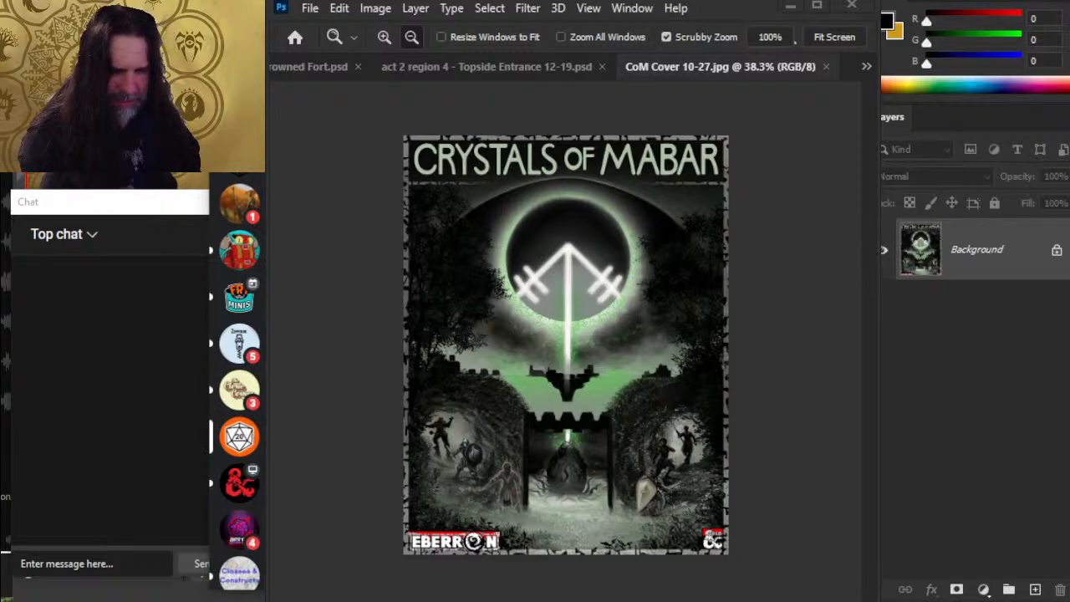
{"action": "left_click", "coordinate": [239, 483]}
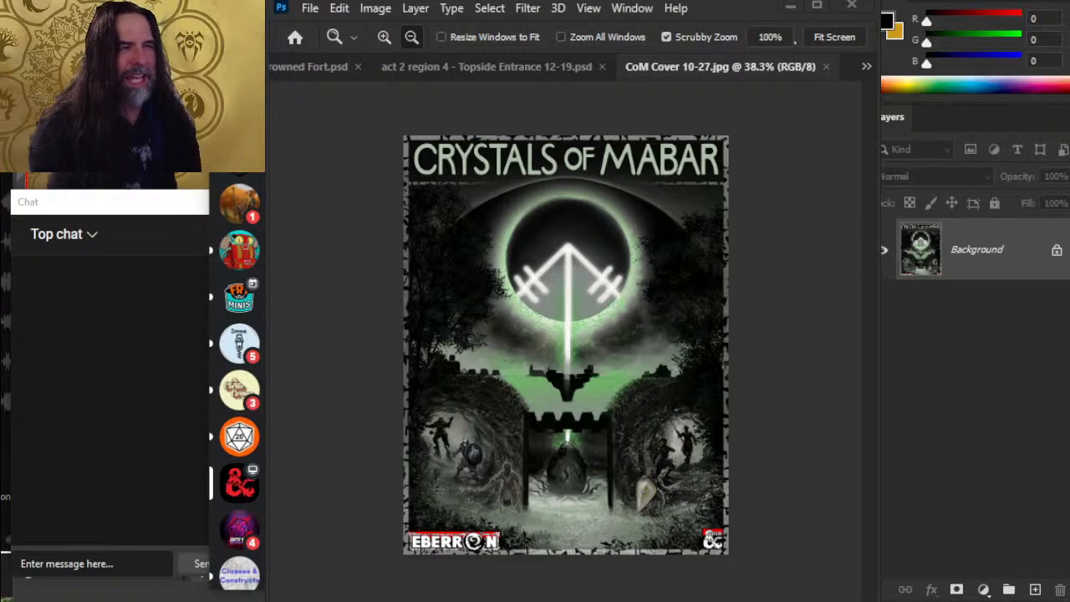
- Check the live stream in OBS and on its YouTube watch page, and return to the cover image in Photoshop
{"action": "key", "text": "alt+Tab"}
{"action": "key", "text": "alt+Tab"}
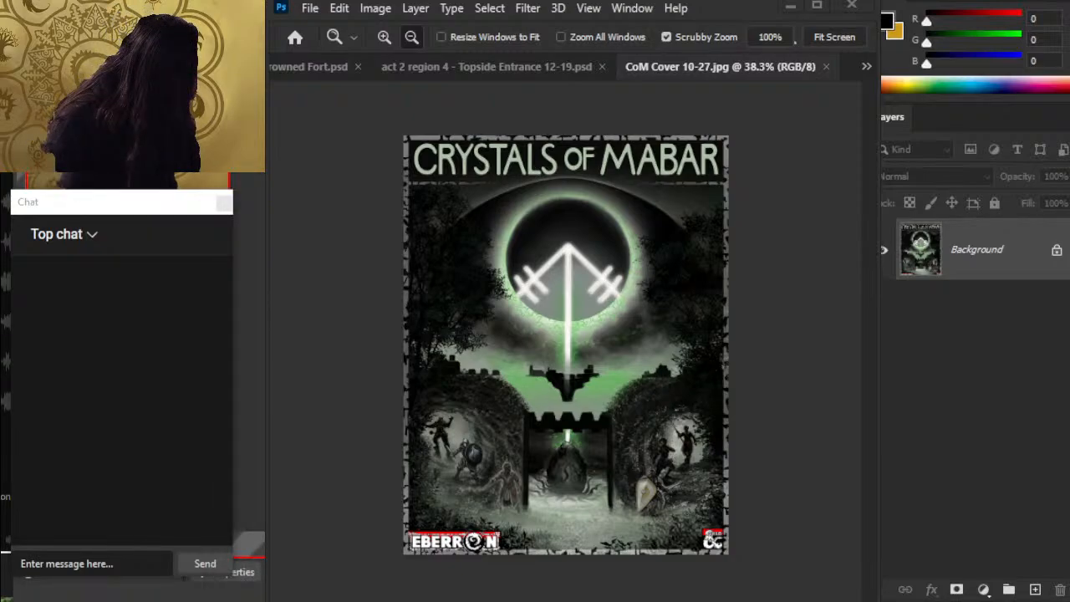
{"action": "key", "text": "alt+Tab"}
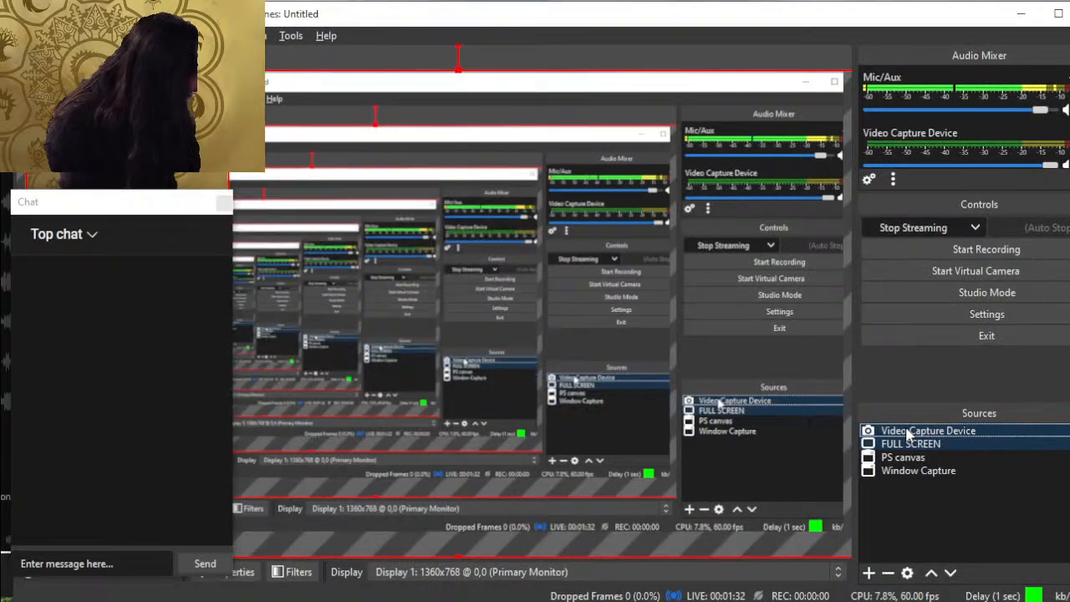
{"action": "key", "text": "alt+Tab"}
{"action": "key", "text": "alt+Tab"}
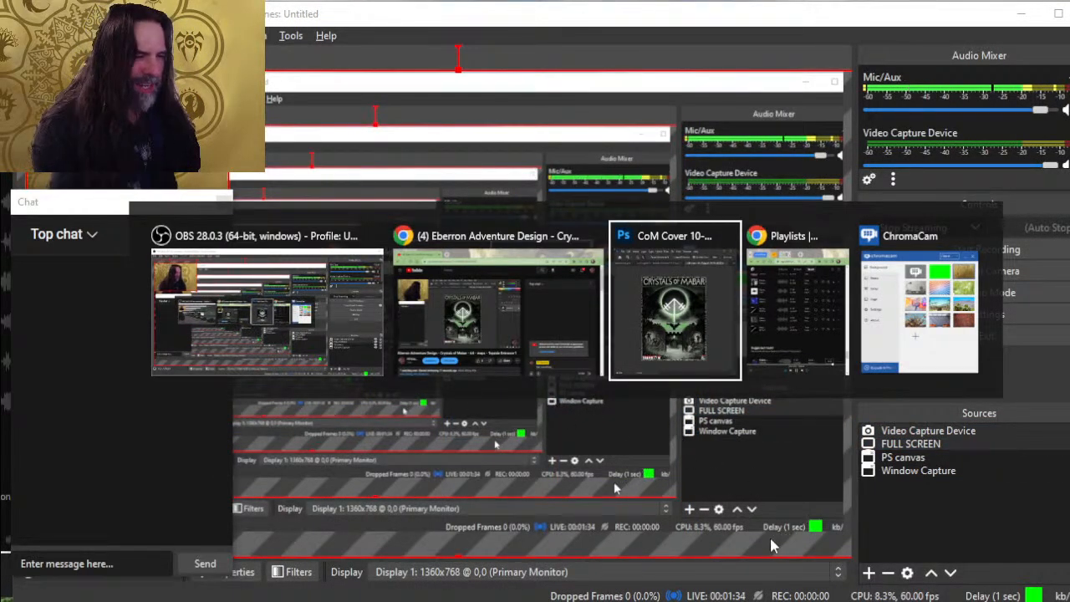
{"action": "key", "text": "alt+shift+Tab"}
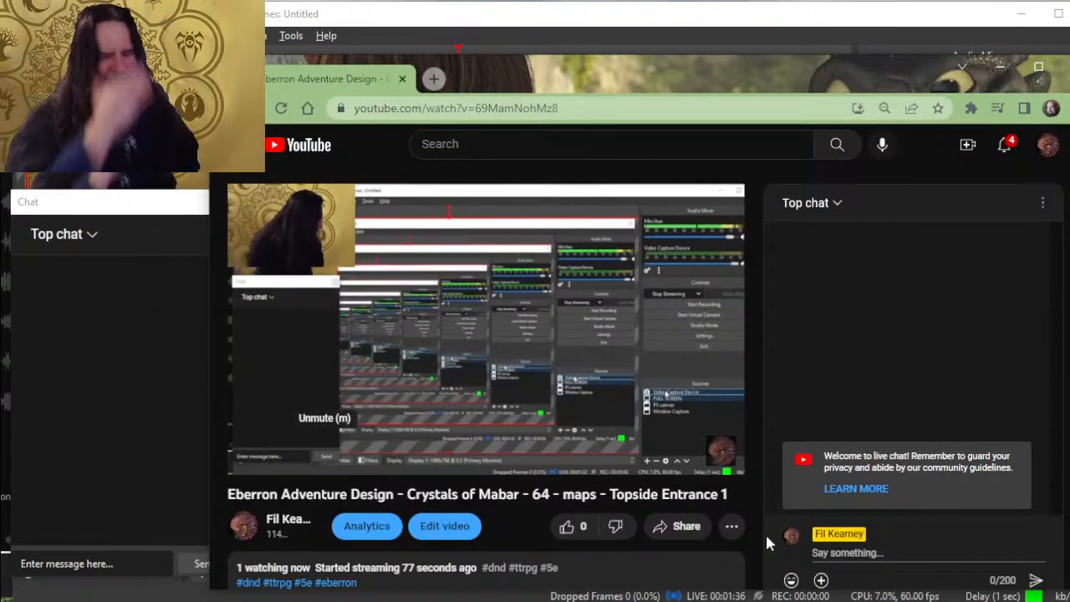
{"action": "key", "text": "alt+Tab"}
{"action": "key", "text": "alt+Tab"}
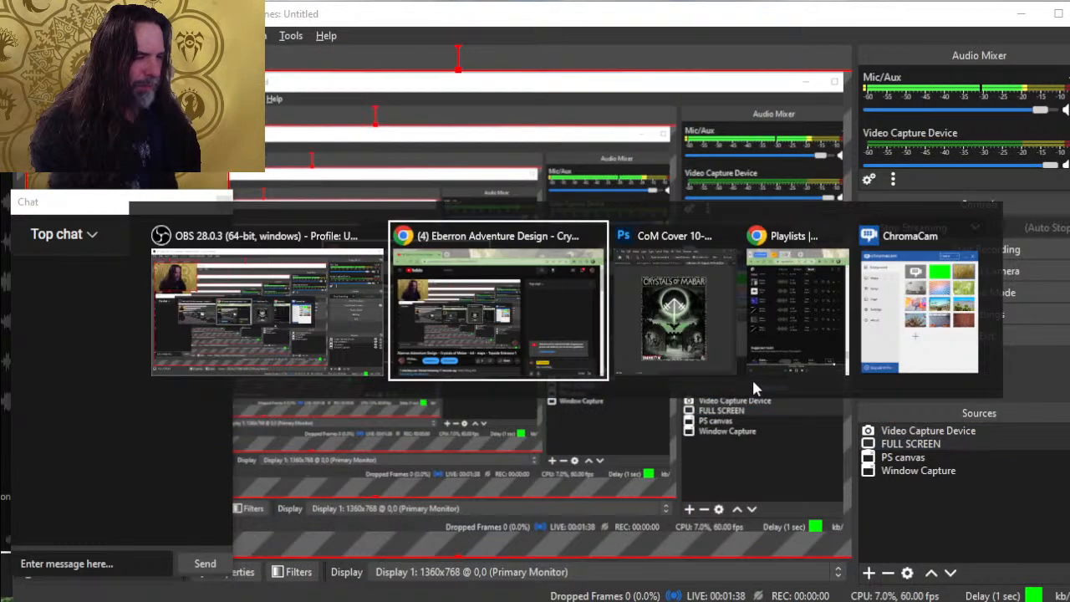
{"action": "key", "text": "alt+Tab"}
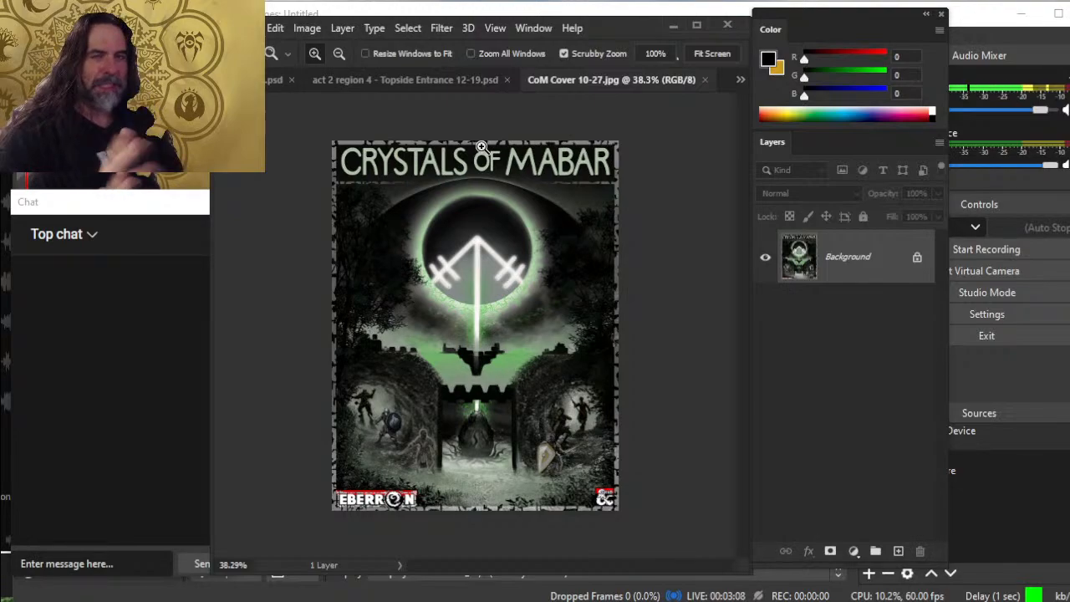
- Bring CoM Cover 10-27.jpg back to the front from the Topside Entrance map and close the cover image
{"action": "left_click", "coordinate": [398, 79]}
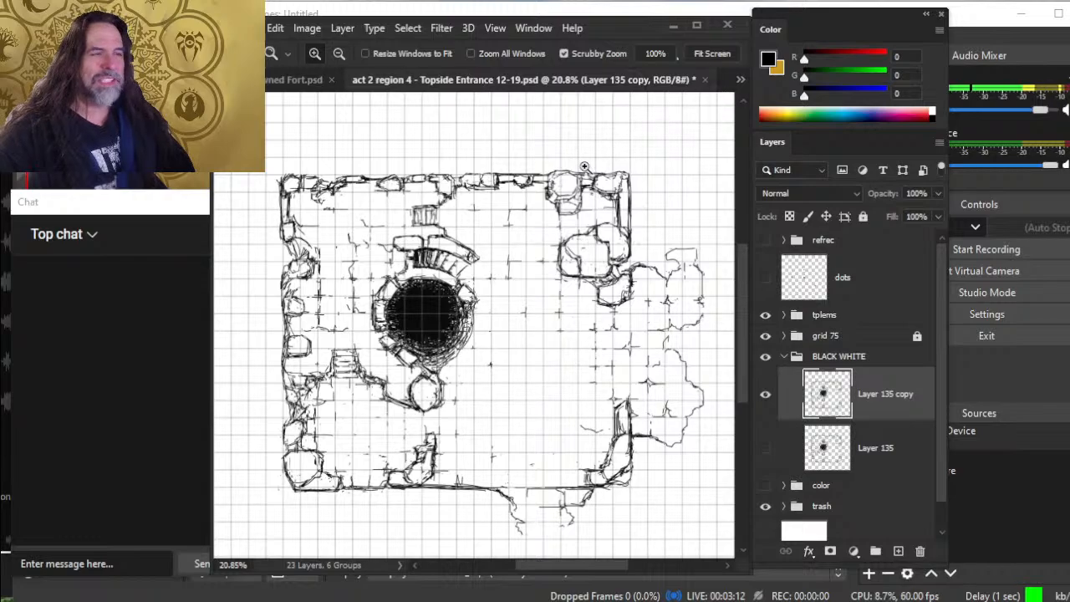
{"action": "left_click", "coordinate": [740, 79]}
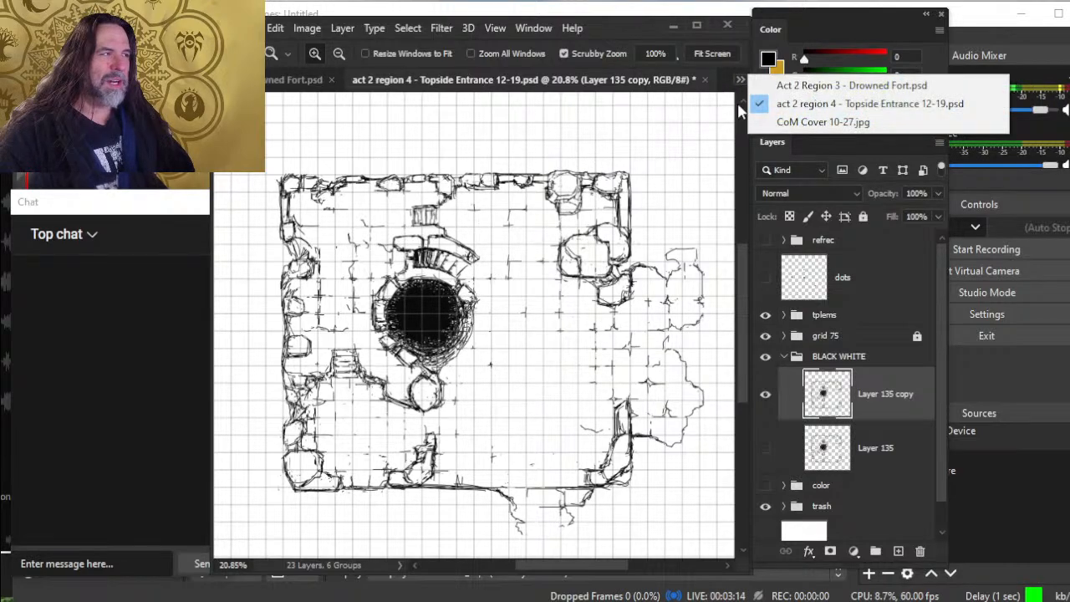
{"action": "left_click", "coordinate": [786, 123]}
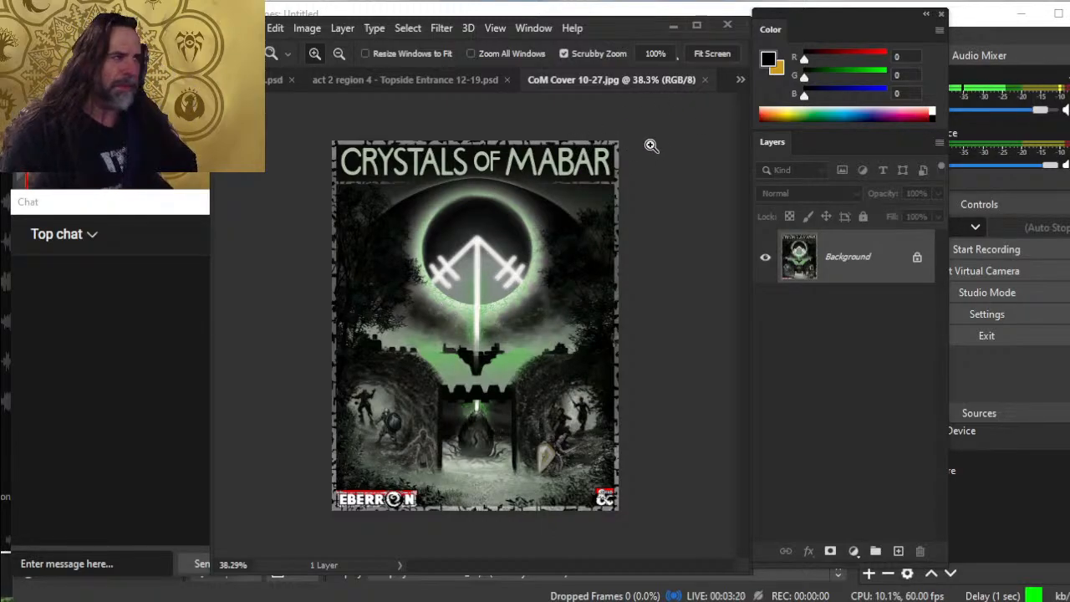
{"action": "left_click", "coordinate": [705, 80]}
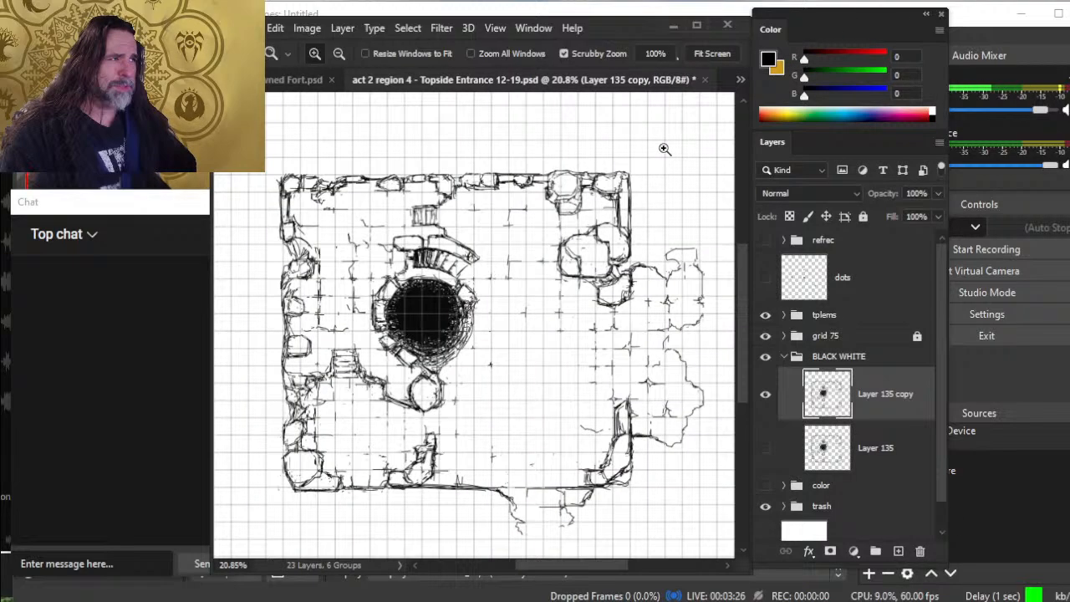
- Examine the fort and tunnel maps in the Drowned Fort document and compare them with the Topside Entrance sketch
{"action": "left_click", "coordinate": [273, 80]}
{"action": "left_click_drag", "start_coordinate": [489, 259], "coordinate": [518, 304]}
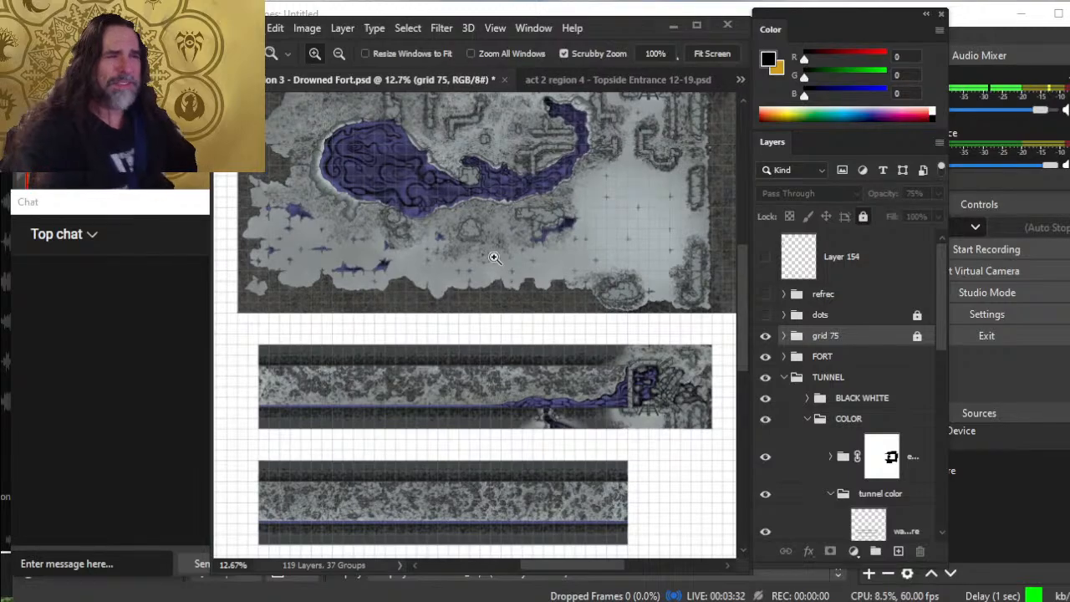
{"action": "left_click_drag", "start_coordinate": [540, 239], "coordinate": [525, 335]}
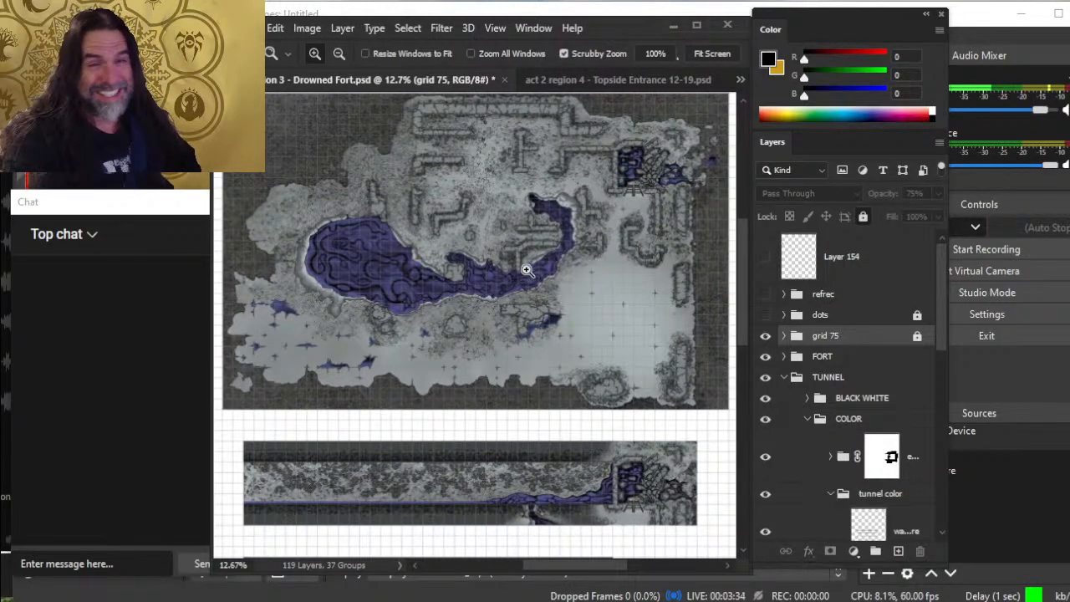
{"action": "left_click_drag", "start_coordinate": [575, 278], "coordinate": [542, 273]}
{"action": "left_click_drag", "start_coordinate": [595, 370], "coordinate": [554, 256]}
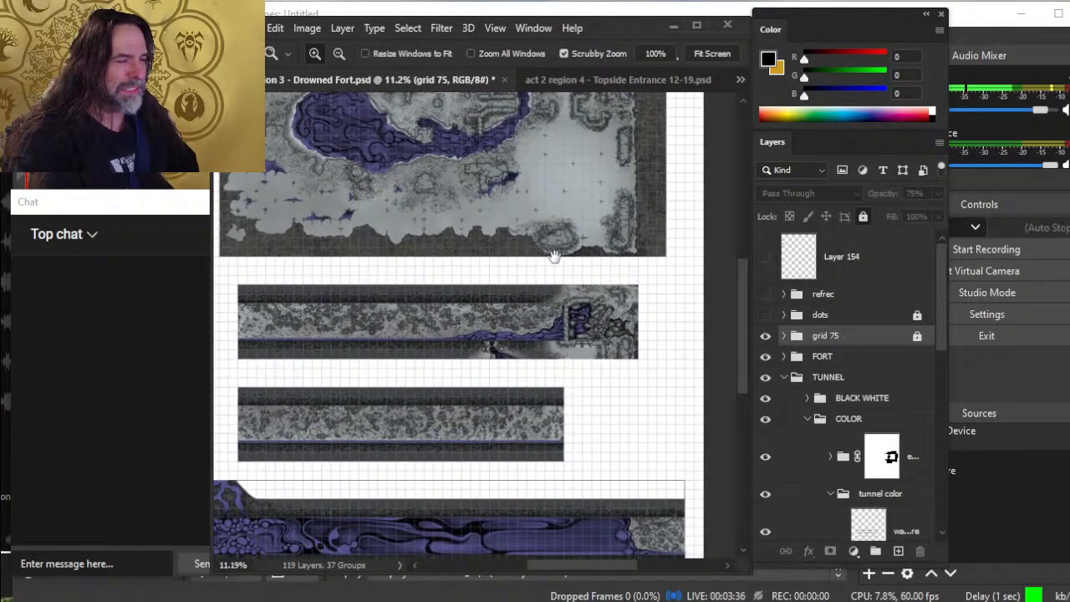
{"action": "left_click", "coordinate": [552, 77]}
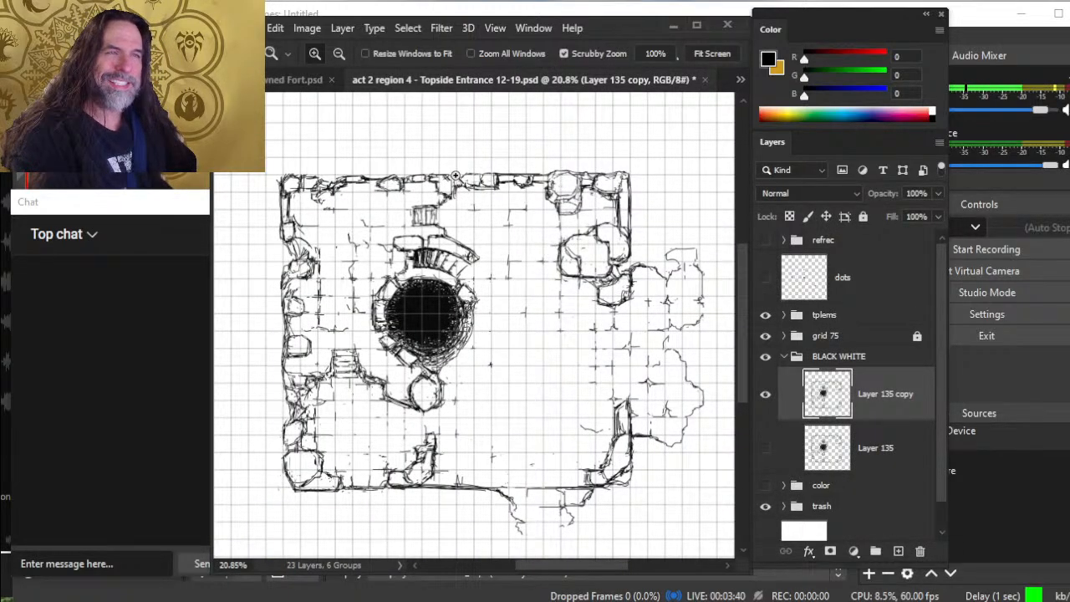
{"action": "left_click", "coordinate": [298, 81]}
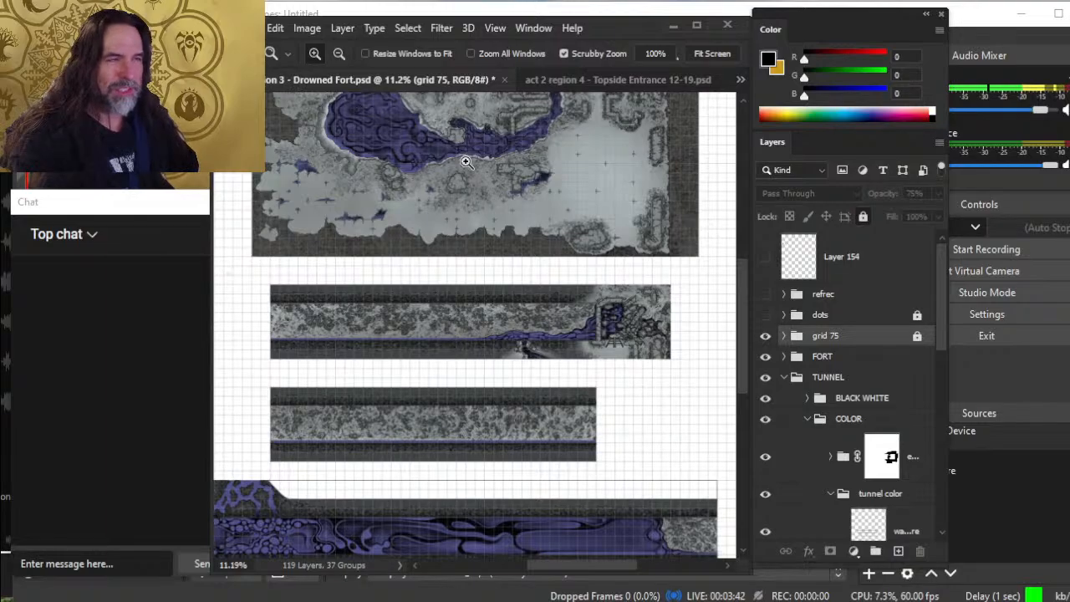
- Inspect the ruined walls, the purple stream and the open floor of the Drowned Fort map up close
{"action": "left_click_drag", "start_coordinate": [487, 194], "coordinate": [451, 446]}
{"action": "left_click_drag", "start_coordinate": [525, 372], "coordinate": [446, 450]}
{"action": "left_click_drag", "start_coordinate": [531, 350], "coordinate": [468, 414]}
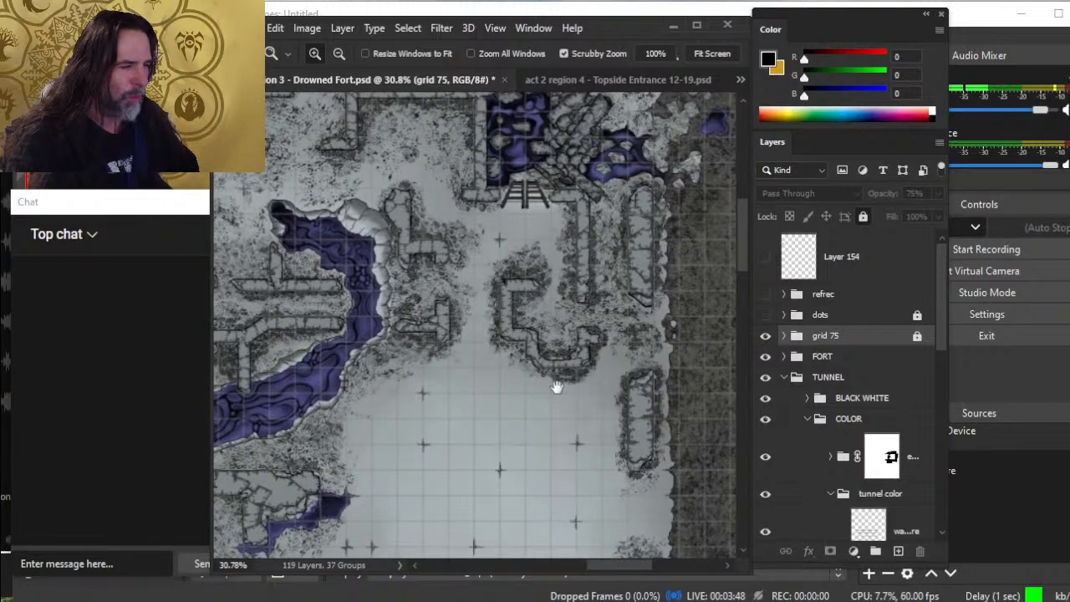
{"action": "left_click_drag", "start_coordinate": [451, 247], "coordinate": [450, 218]}
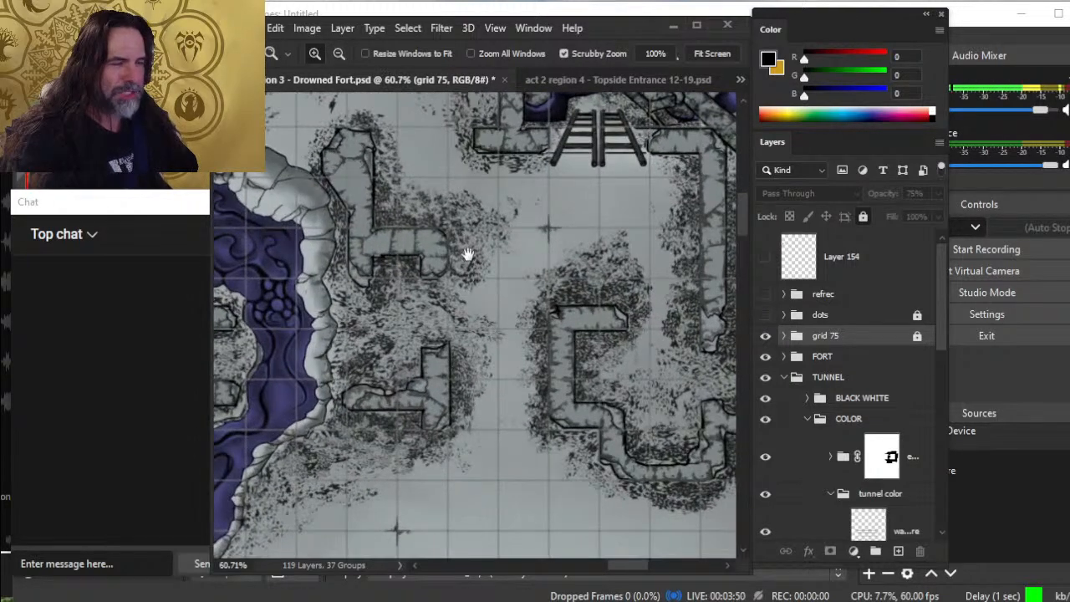
{"action": "left_click_drag", "start_coordinate": [468, 254], "coordinate": [473, 366]}
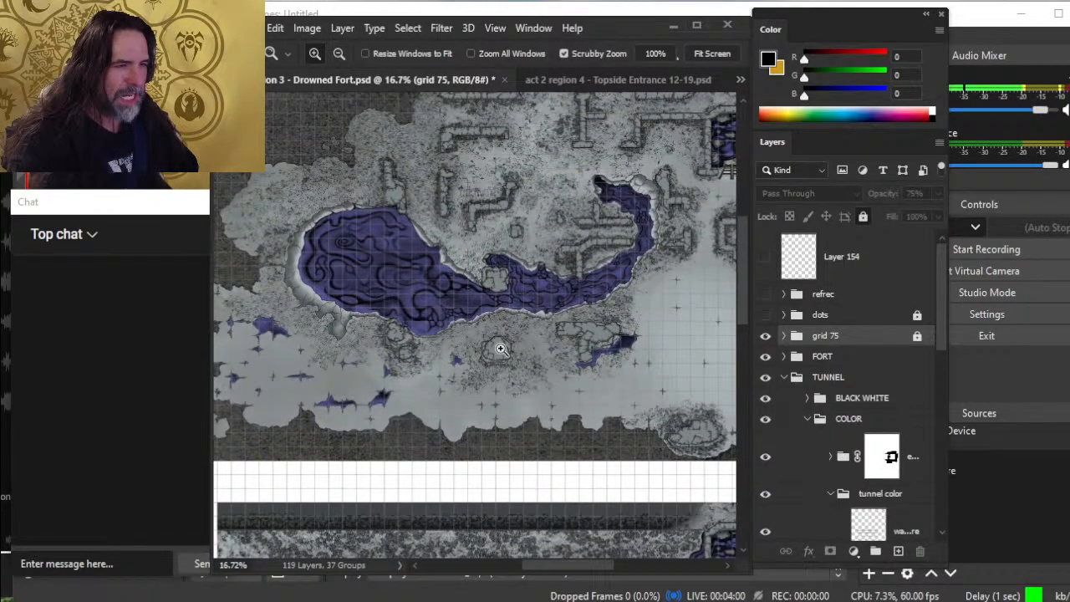
- Examine the flooded tunnel map below the fort along its length, from the bubbled water to the stone floor
{"action": "scroll", "coordinate": [562, 401], "scroll_direction": "down", "scroll_amount": 10}
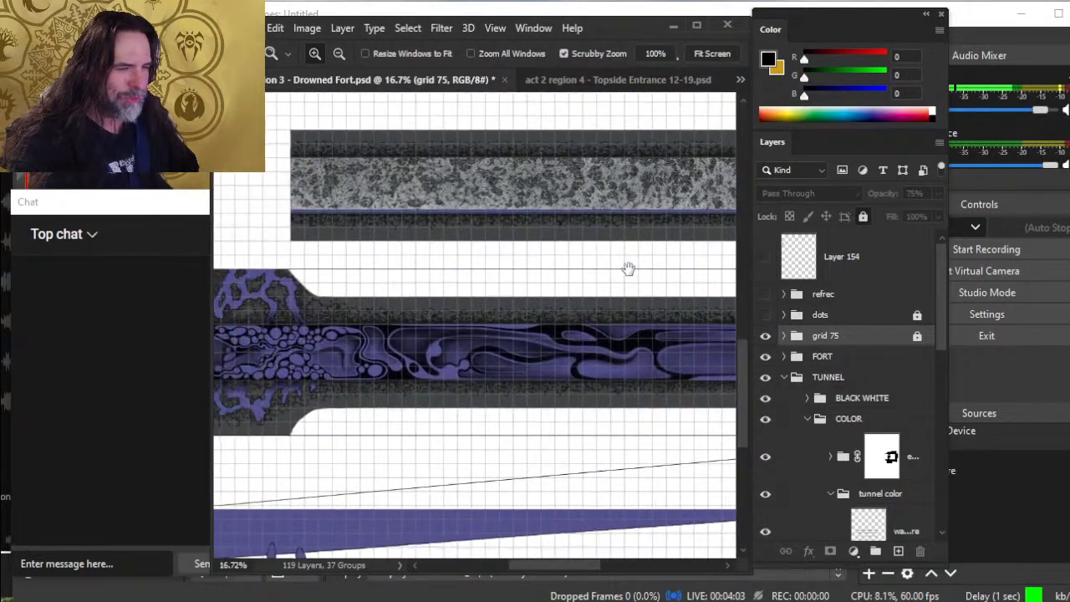
{"action": "left_click_drag", "start_coordinate": [628, 269], "coordinate": [680, 263]}
{"action": "left_click_drag", "start_coordinate": [483, 375], "coordinate": [528, 368]}
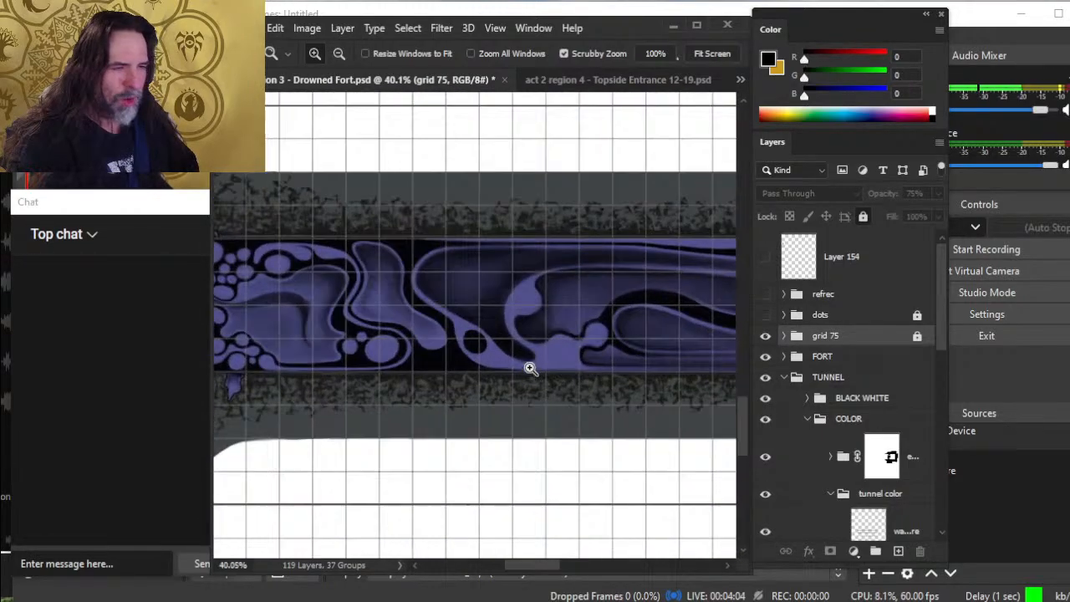
{"action": "left_click_drag", "start_coordinate": [425, 372], "coordinate": [436, 413]}
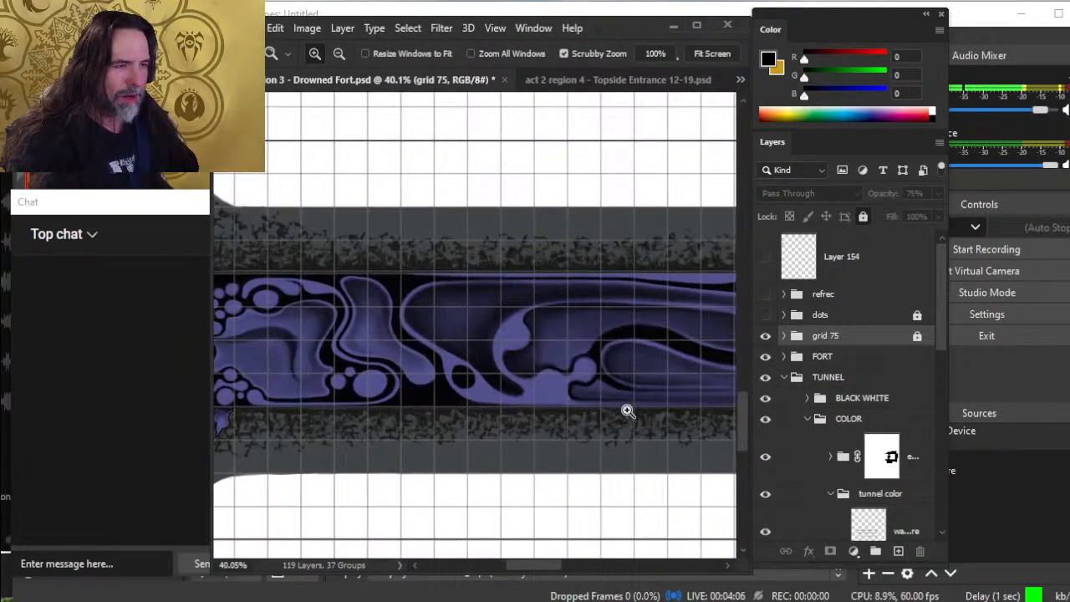
{"action": "left_click_drag", "start_coordinate": [628, 410], "coordinate": [544, 397]}
{"action": "left_click_drag", "start_coordinate": [625, 431], "coordinate": [387, 407]}
{"action": "left_click_drag", "start_coordinate": [504, 411], "coordinate": [382, 406]}
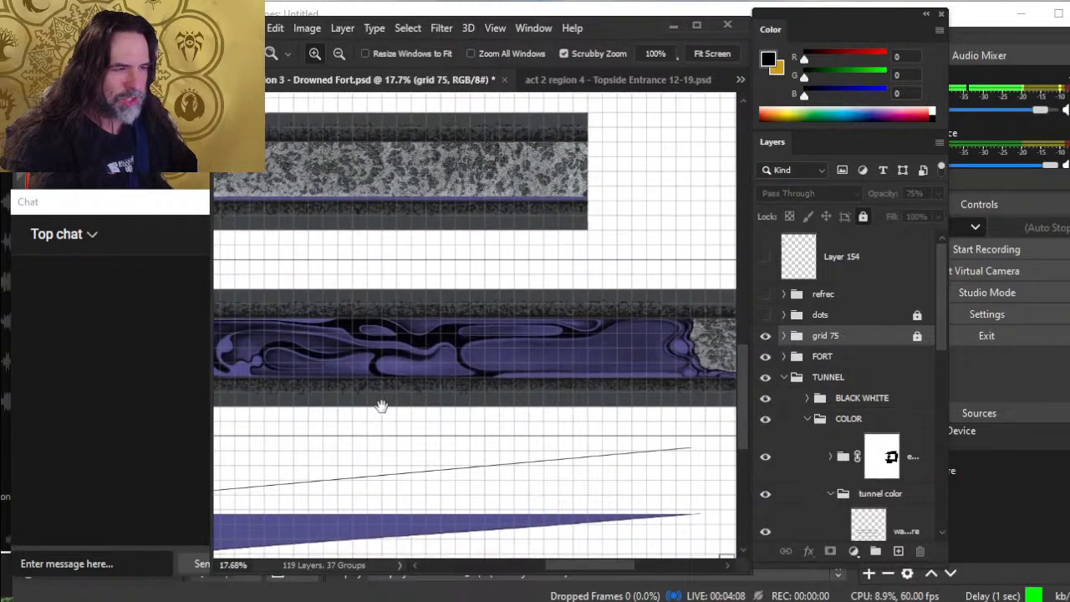
{"action": "left_click_drag", "start_coordinate": [590, 410], "coordinate": [546, 470]}
{"action": "left_click_drag", "start_coordinate": [641, 413], "coordinate": [549, 420]}
{"action": "left_click_drag", "start_coordinate": [485, 406], "coordinate": [733, 494]}
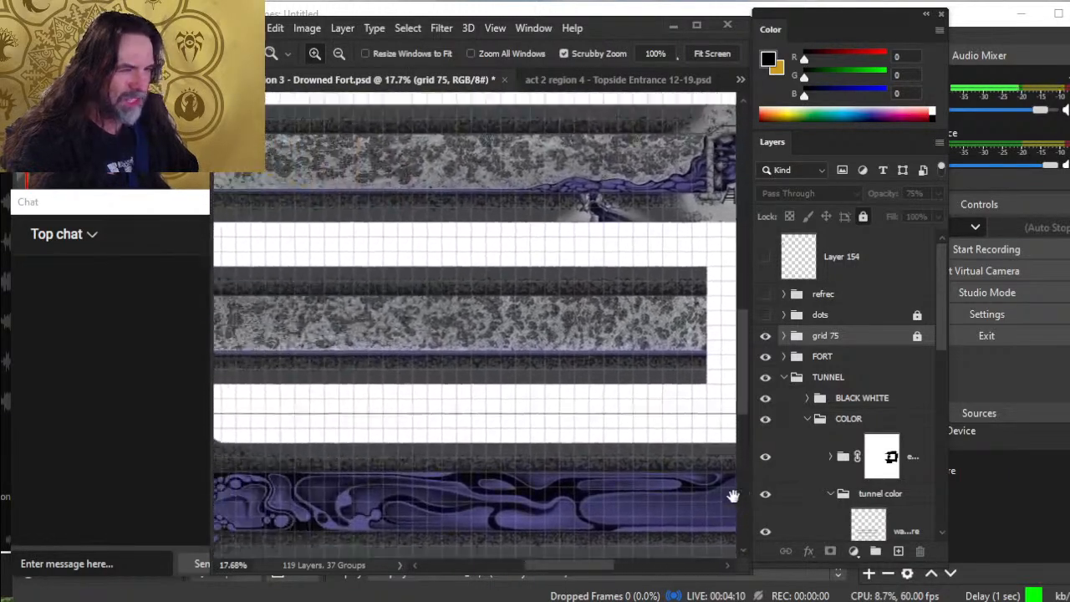
- Inspect the stone floor texture of the two drier tunnel maps and follow the upper one to its water inflow
{"action": "left_click_drag", "start_coordinate": [574, 444], "coordinate": [729, 510]}
{"action": "left_click_drag", "start_coordinate": [457, 384], "coordinate": [661, 385]}
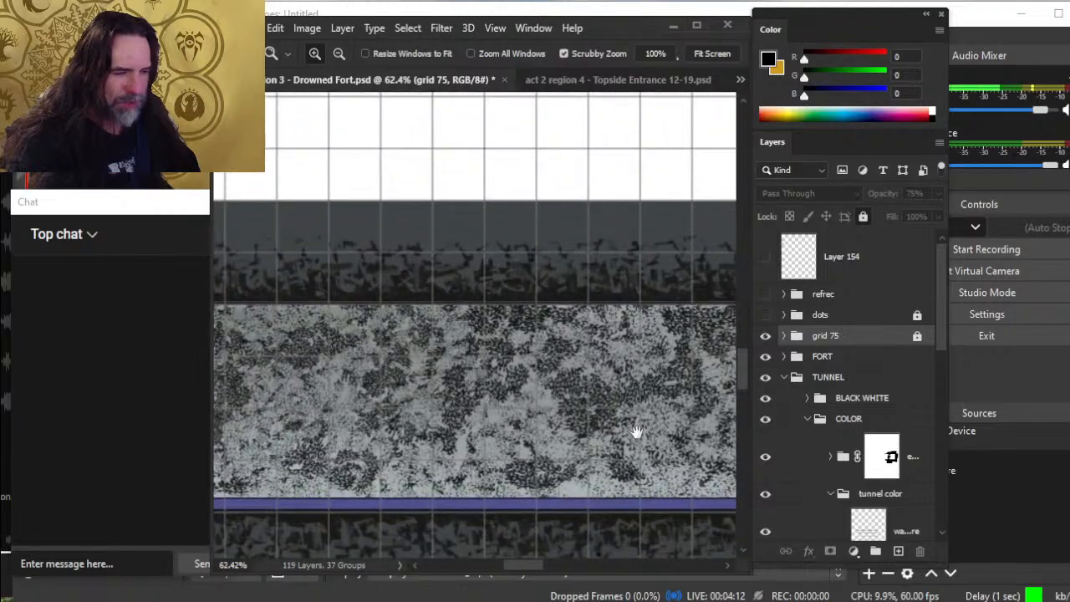
{"action": "left_click_drag", "start_coordinate": [568, 434], "coordinate": [402, 401]}
{"action": "left_click_drag", "start_coordinate": [535, 419], "coordinate": [530, 360]}
{"action": "left_click_drag", "start_coordinate": [569, 405], "coordinate": [527, 382]}
{"action": "left_click_drag", "start_coordinate": [573, 382], "coordinate": [404, 320]}
{"action": "left_click_drag", "start_coordinate": [702, 359], "coordinate": [626, 407]}
{"action": "left_click_drag", "start_coordinate": [376, 284], "coordinate": [635, 544]}
{"action": "mouse_move", "coordinate": [466, 345]}
{"action": "left_mouse_down"}
{"action": "mouse_move", "coordinate": [693, 409]}
{"action": "mouse_move", "coordinate": [506, 429]}
{"action": "left_mouse_up"}
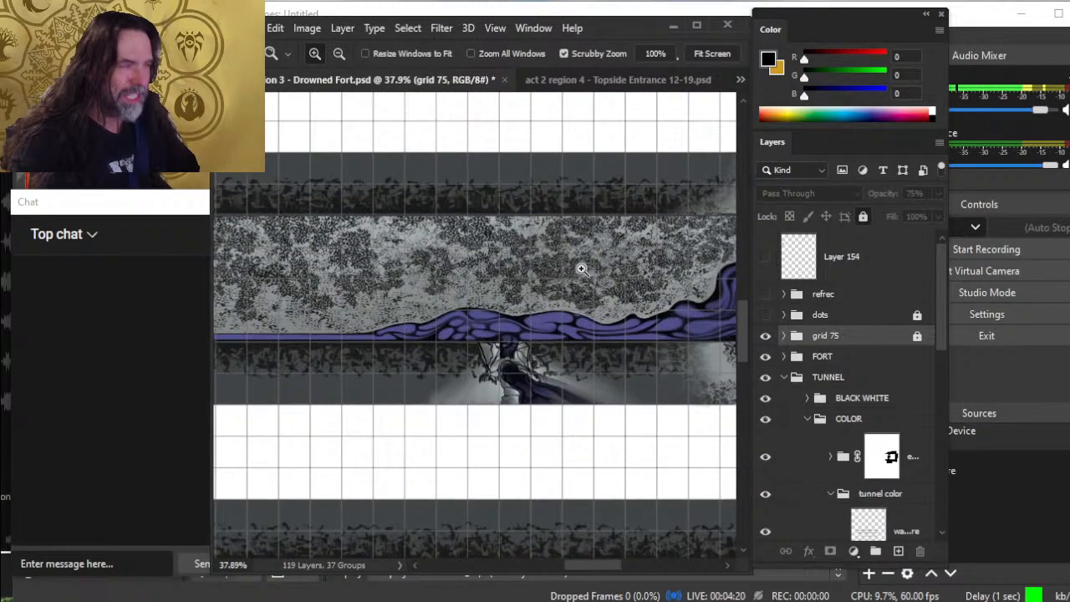
- Compare the fort's stream and purple floor opening with the upper tunnel's water channel and its rubble-filled end
{"action": "left_click_drag", "start_coordinate": [490, 224], "coordinate": [486, 418]}
{"action": "left_click_drag", "start_coordinate": [487, 171], "coordinate": [482, 377]}
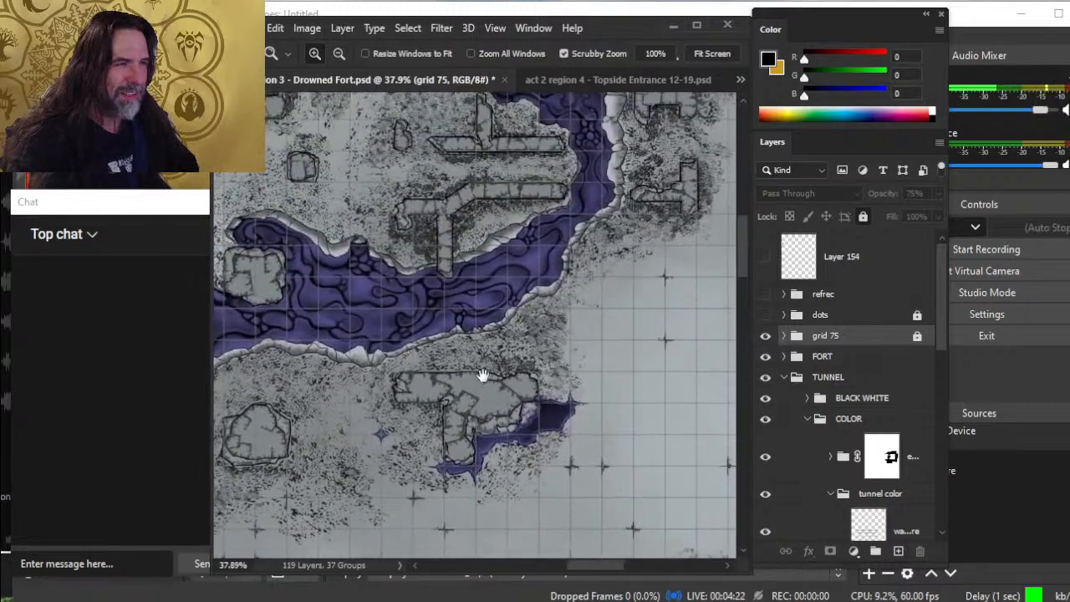
{"action": "left_click_drag", "start_coordinate": [468, 221], "coordinate": [475, 374]}
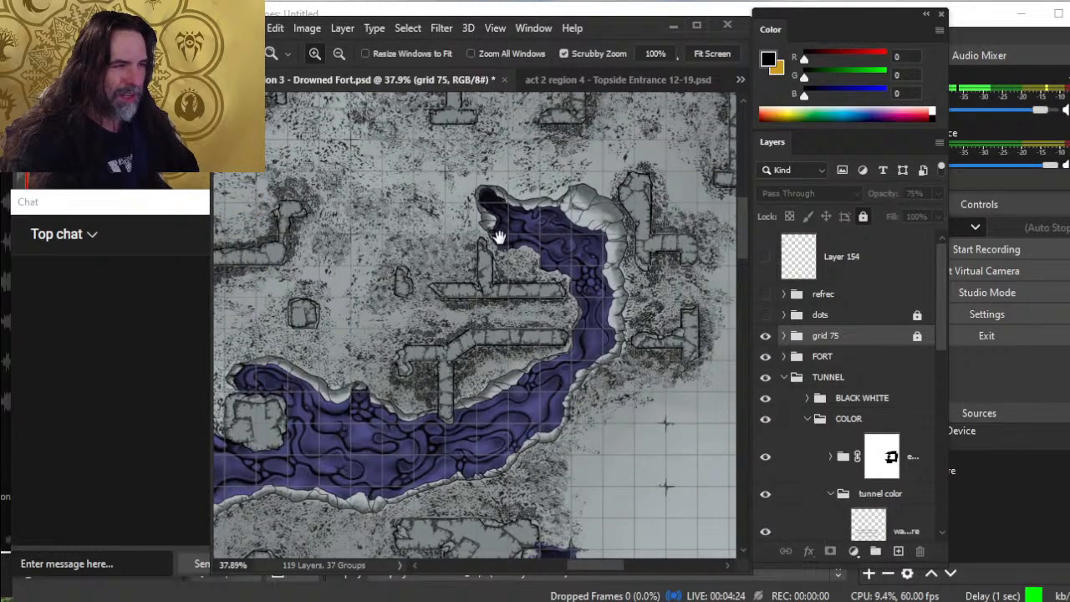
{"action": "scroll", "coordinate": [496, 356], "scroll_direction": "down", "scroll_amount": 10}
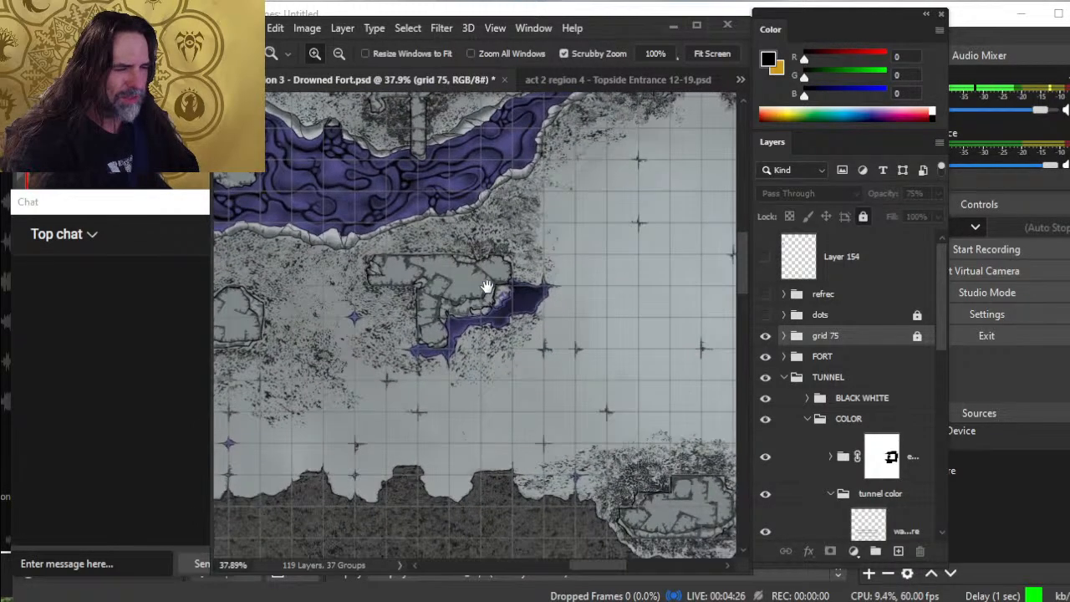
{"action": "left_click_drag", "start_coordinate": [474, 444], "coordinate": [466, 389]}
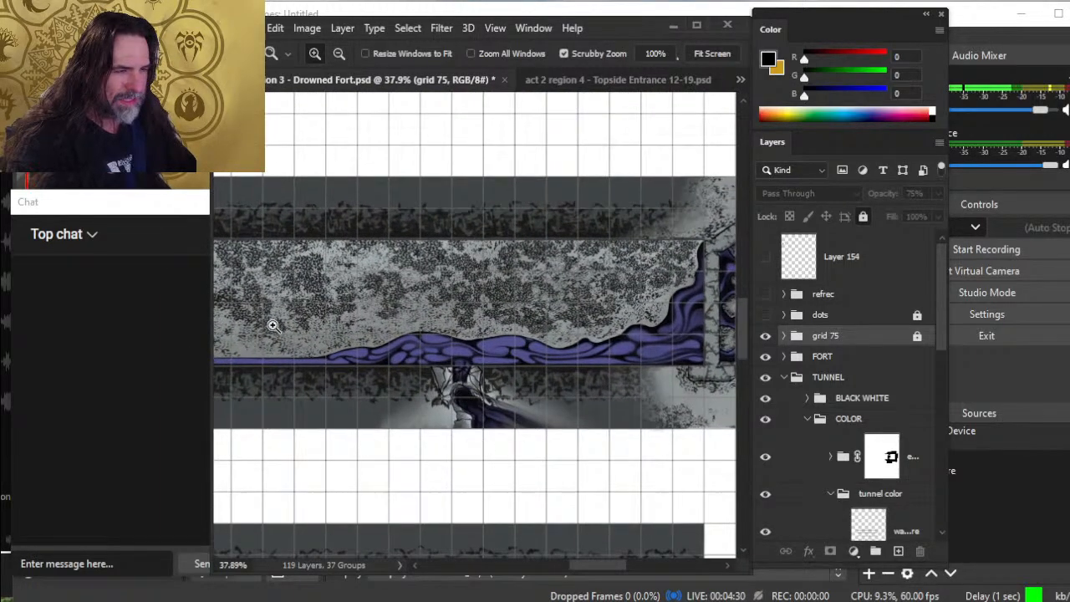
{"action": "left_click_drag", "start_coordinate": [561, 385], "coordinate": [301, 359]}
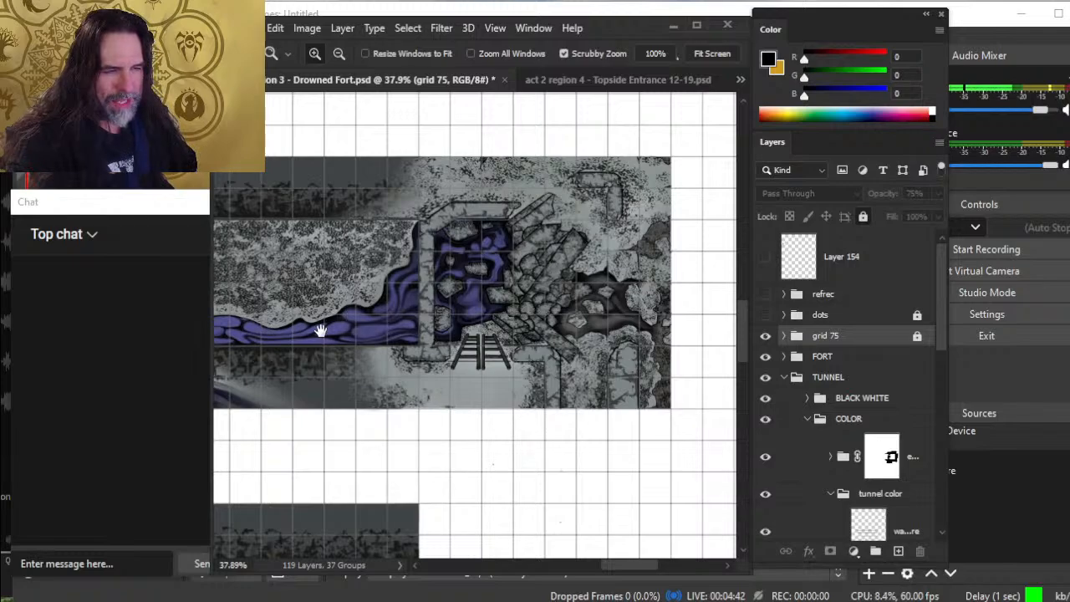
{"action": "left_click_drag", "start_coordinate": [320, 330], "coordinate": [526, 304]}
{"action": "left_click_drag", "start_coordinate": [544, 357], "coordinate": [401, 338]}
- Examine the far end of the flooded tunnel, the scale note and the sloping side-view profile beneath it
{"action": "left_click_drag", "start_coordinate": [558, 496], "coordinate": [402, 206]}
{"action": "left_click_drag", "start_coordinate": [494, 415], "coordinate": [527, 412]}
{"action": "left_click_drag", "start_coordinate": [527, 513], "coordinate": [507, 294]}
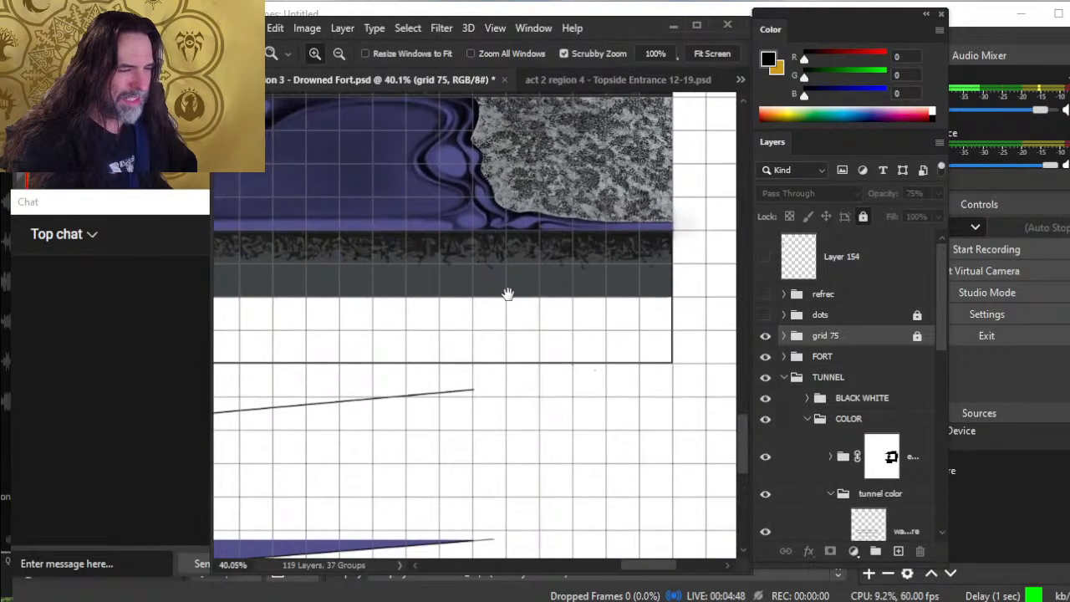
{"action": "left_click_drag", "start_coordinate": [516, 459], "coordinate": [495, 459]}
{"action": "left_click_drag", "start_coordinate": [481, 460], "coordinate": [541, 335]}
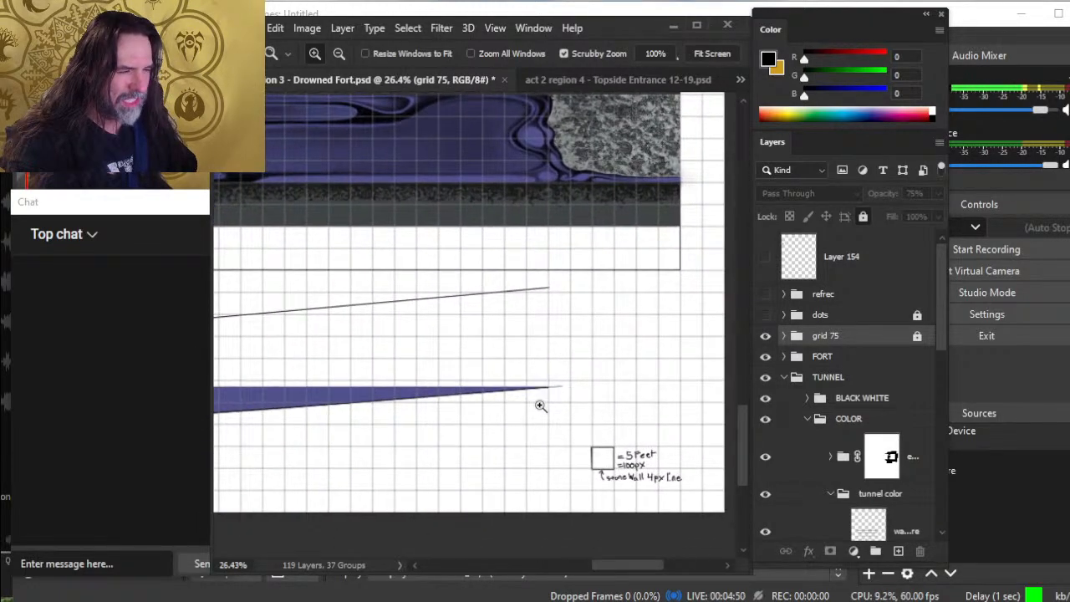
{"action": "left_click_drag", "start_coordinate": [512, 438], "coordinate": [434, 441]}
{"action": "left_click_drag", "start_coordinate": [327, 421], "coordinate": [654, 402]}
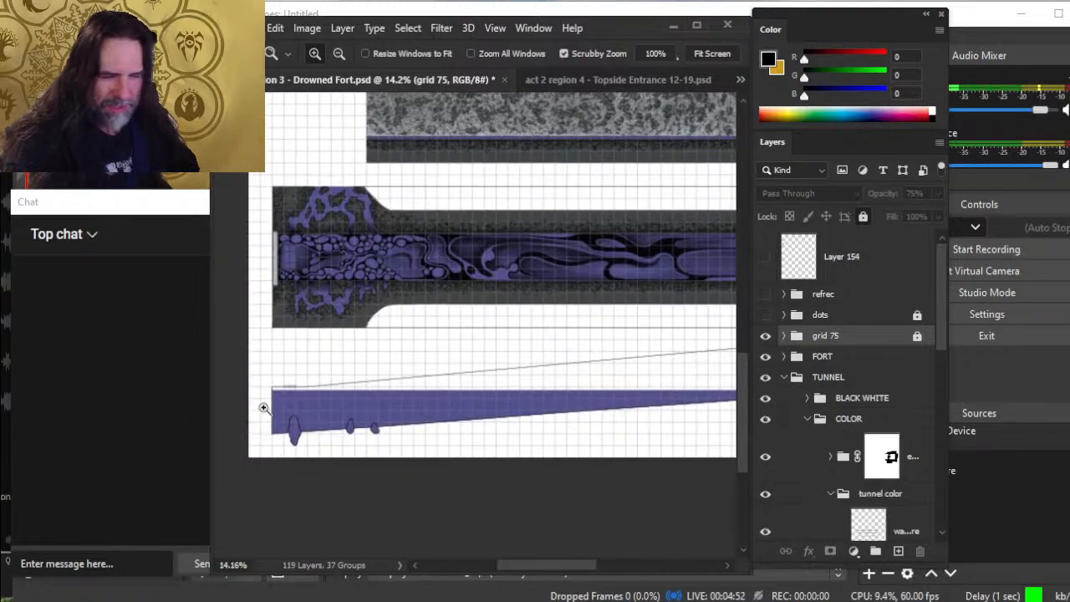
{"action": "left_click_drag", "start_coordinate": [263, 407], "coordinate": [282, 418]}
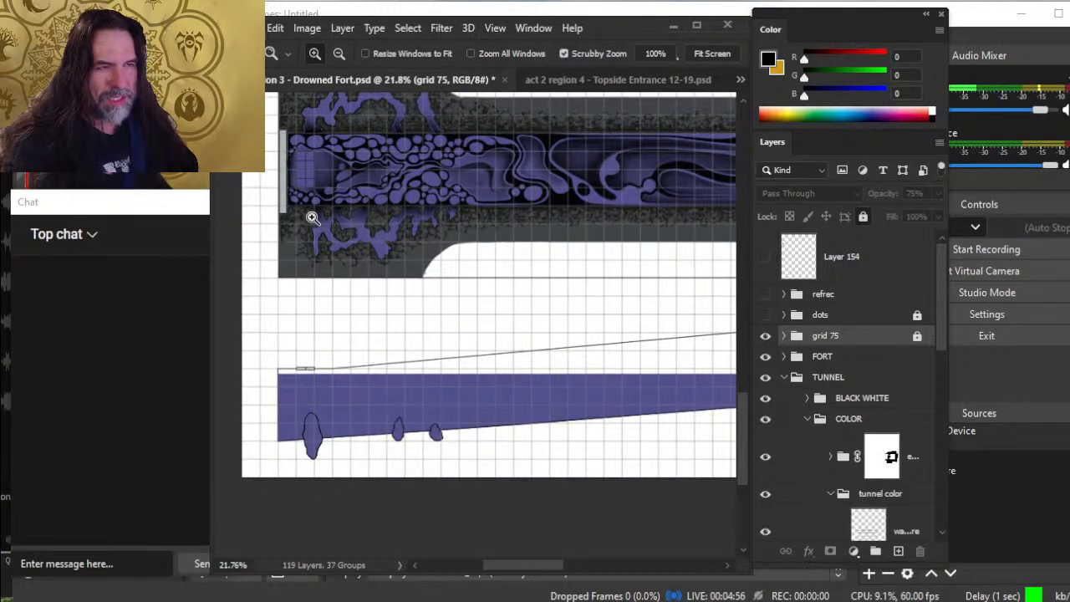
- Inspect the gridded opening and end wall at the widened end of the flooded tunnel map
{"action": "scroll", "coordinate": [377, 326], "scroll_direction": "up", "scroll_amount": 3}
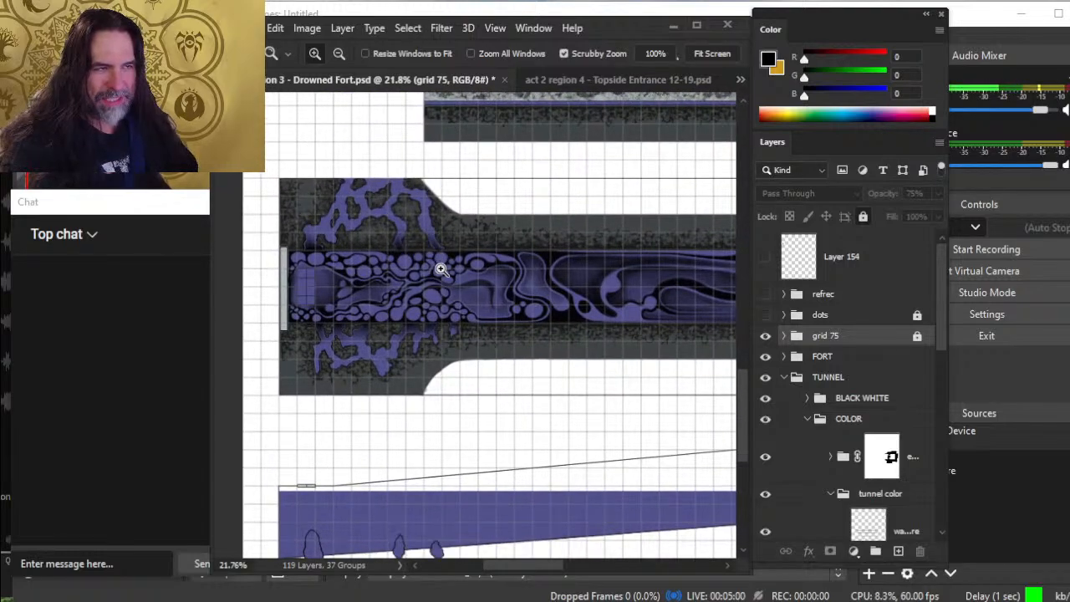
{"action": "left_click_drag", "start_coordinate": [293, 292], "coordinate": [346, 293]}
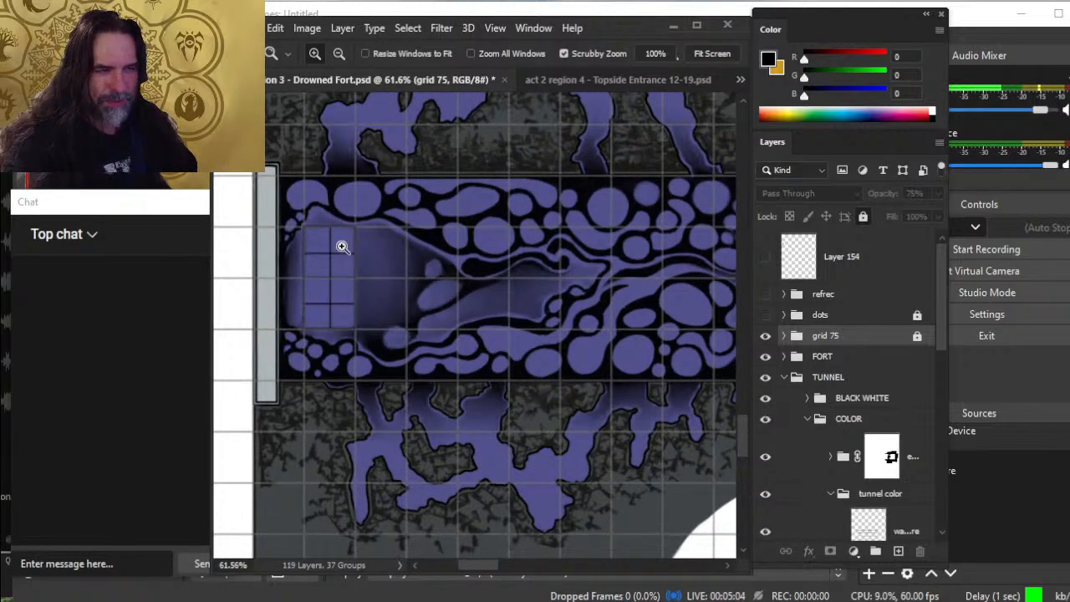
{"action": "left_click_drag", "start_coordinate": [528, 331], "coordinate": [427, 322]}
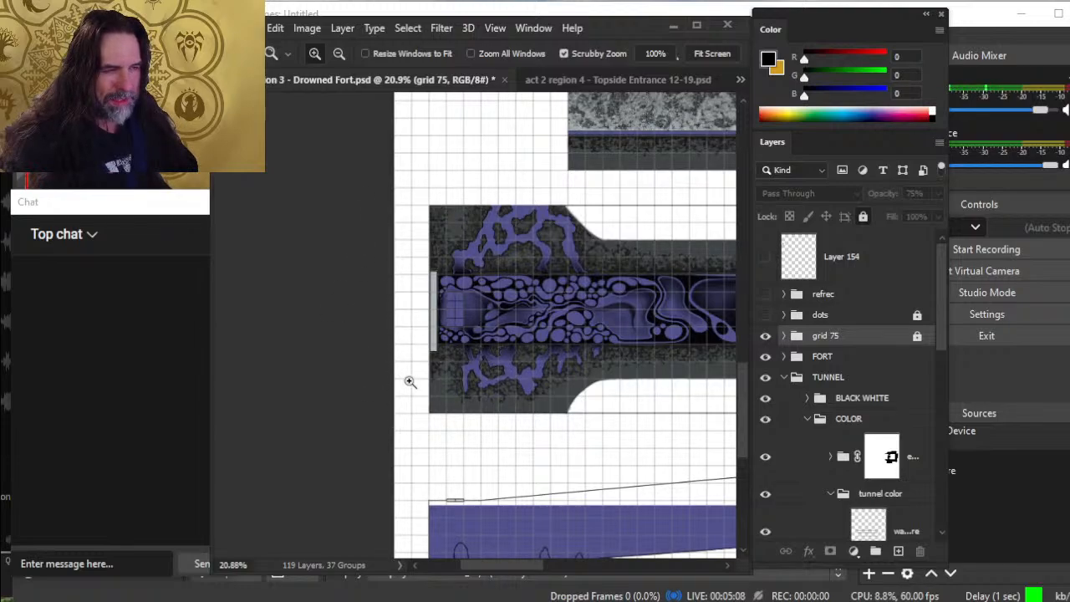
{"action": "left_click", "coordinate": [445, 327]}
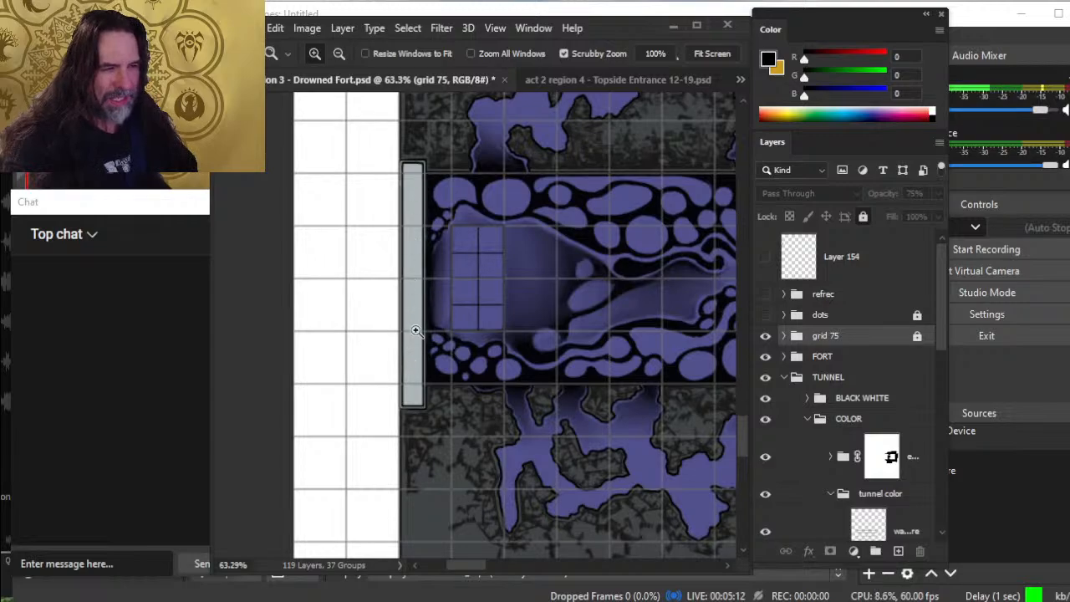
{"action": "left_click", "coordinate": [545, 329], "text": "alt"}
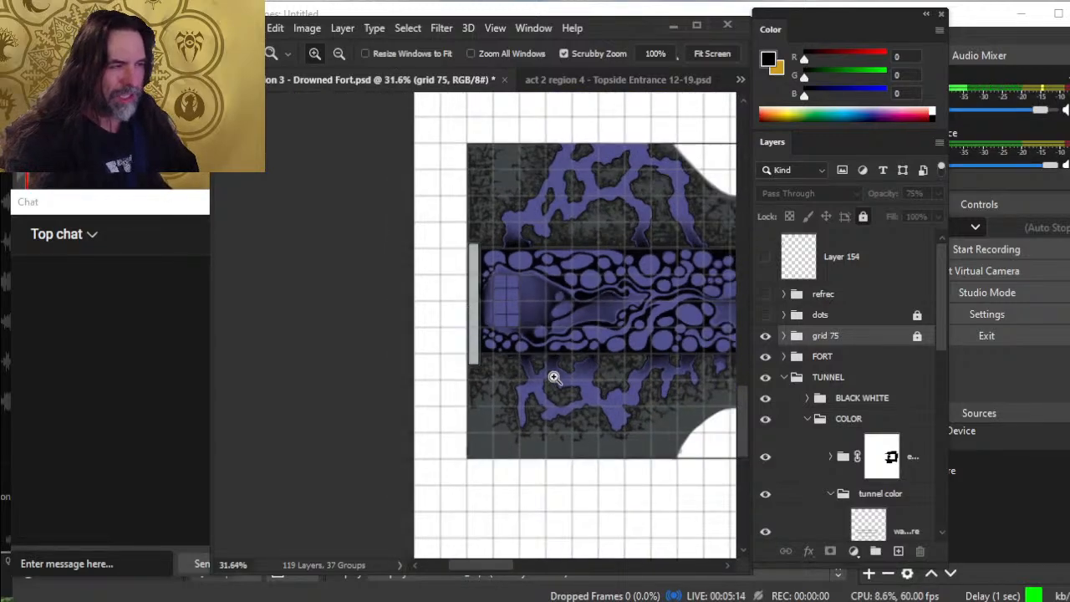
{"action": "left_click_drag", "start_coordinate": [614, 376], "coordinate": [476, 398]}
{"action": "left_click_drag", "start_coordinate": [585, 396], "coordinate": [505, 393]}
- Look back over the tunnel maps as a whole and up to the fort's ruins and open courtyard
{"action": "left_click_drag", "start_coordinate": [604, 371], "coordinate": [349, 420]}
{"action": "left_click_drag", "start_coordinate": [599, 361], "coordinate": [613, 360]}
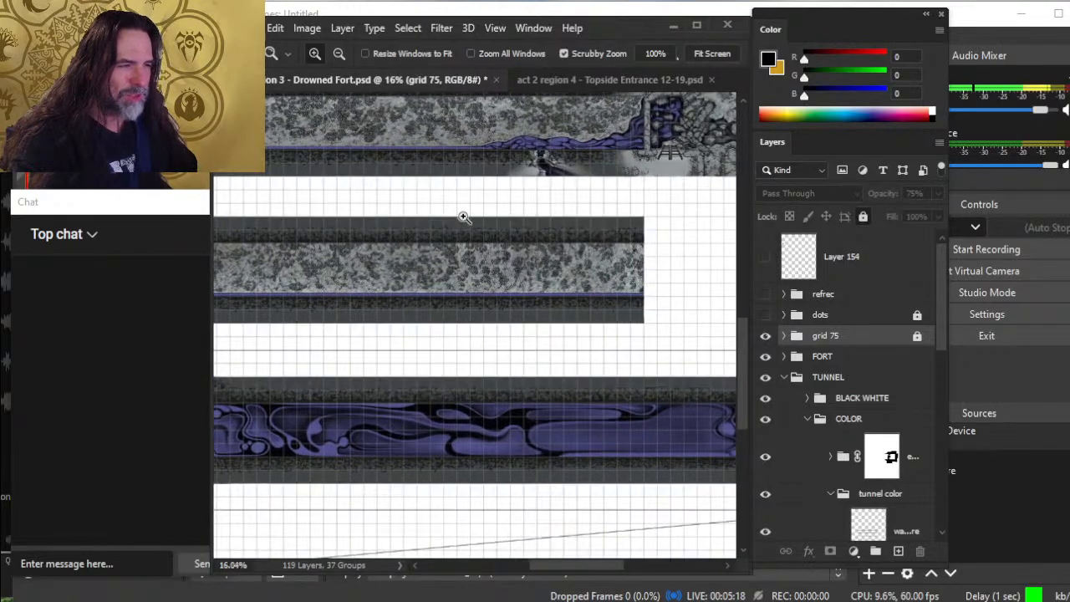
{"action": "left_click_drag", "start_coordinate": [583, 254], "coordinate": [554, 366]}
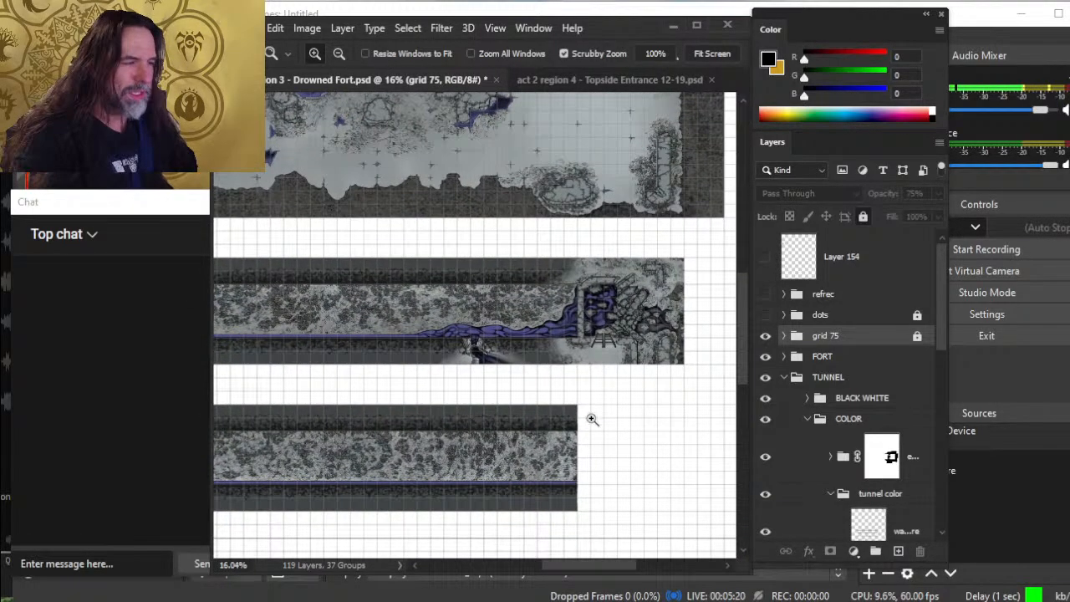
{"action": "left_click_drag", "start_coordinate": [621, 371], "coordinate": [480, 355]}
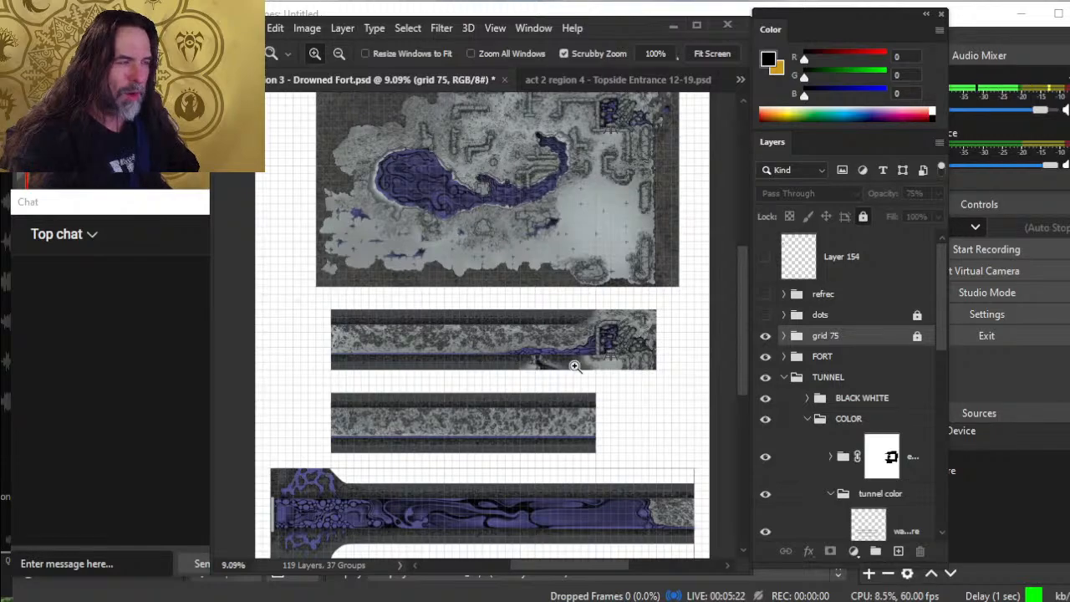
{"action": "left_click_drag", "start_coordinate": [567, 300], "coordinate": [540, 445]}
{"action": "left_click_drag", "start_coordinate": [555, 332], "coordinate": [595, 356]}
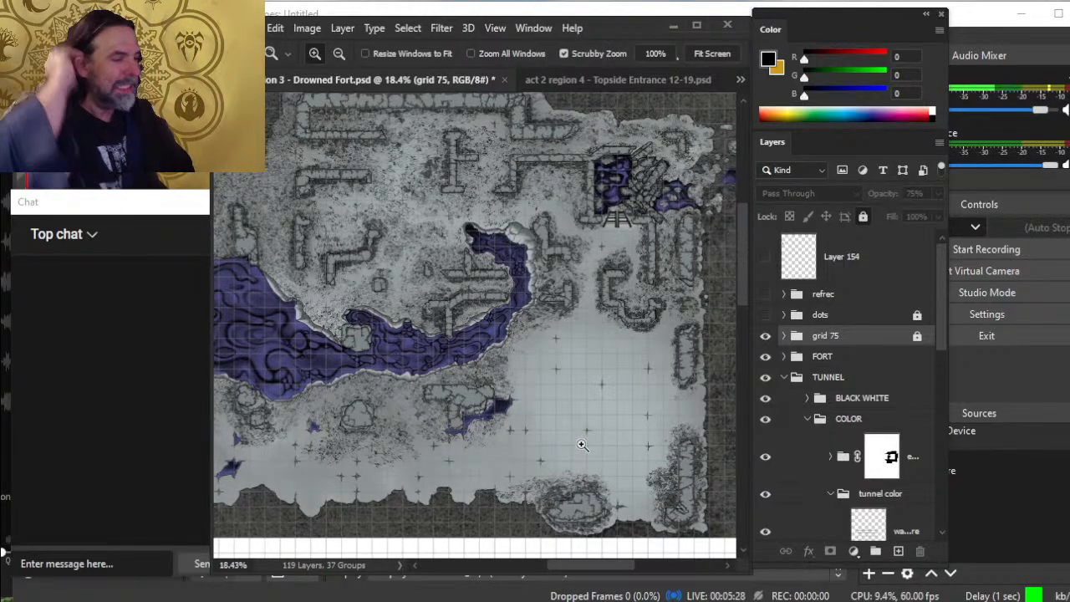
{"action": "left_click_drag", "start_coordinate": [505, 458], "coordinate": [573, 408]}
- Compare the Topside Entrance sketch with the finished Drowned Fort map, viewing the area around the purple pool
{"action": "left_click", "coordinate": [595, 81]}
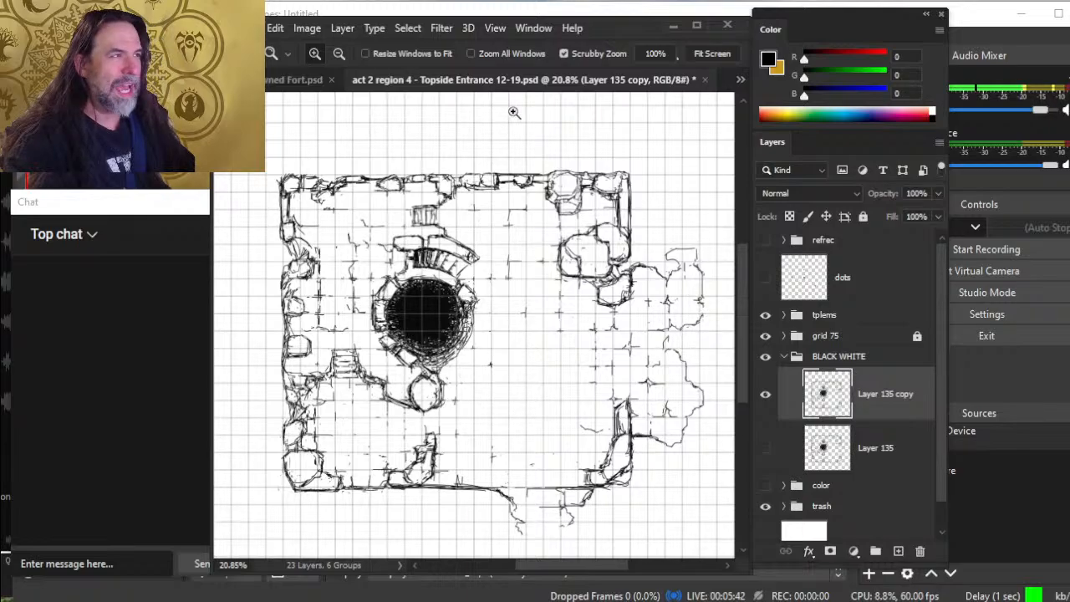
{"action": "left_click", "coordinate": [311, 78]}
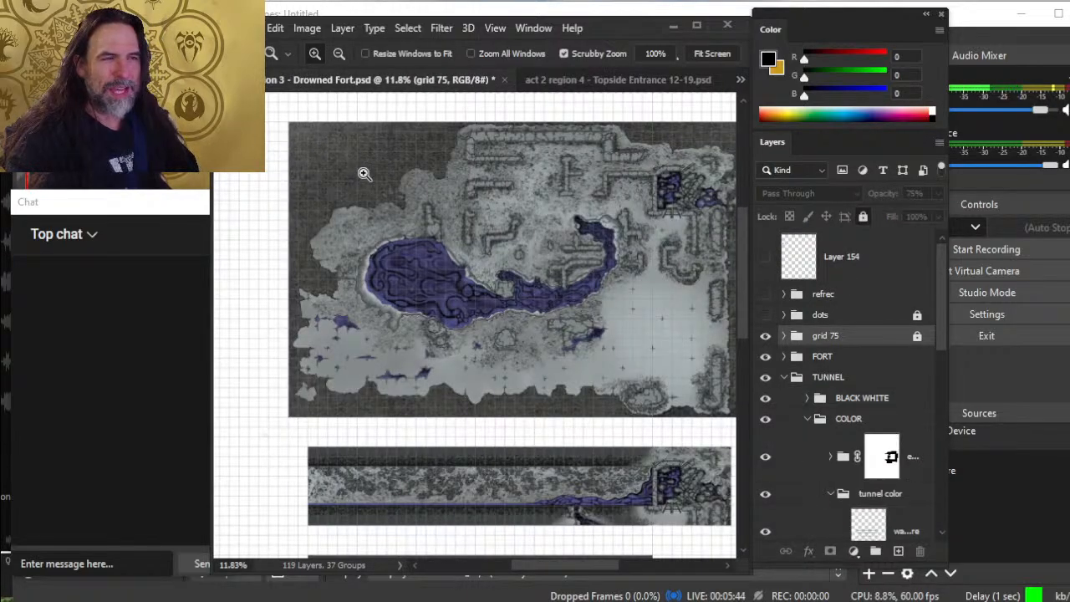
{"action": "left_click_drag", "start_coordinate": [348, 162], "coordinate": [380, 181]}
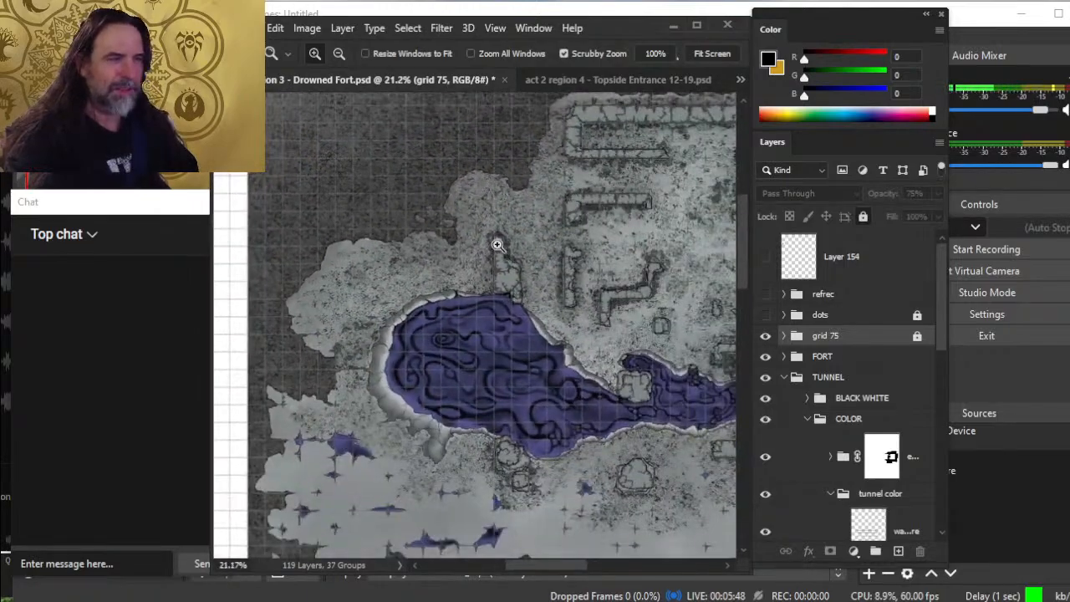
{"action": "left_click_drag", "start_coordinate": [498, 245], "coordinate": [455, 149]}
- Bring the Topside Entrance document back to the front and look over the whole sketch around the black pit
{"action": "left_click", "coordinate": [564, 80]}
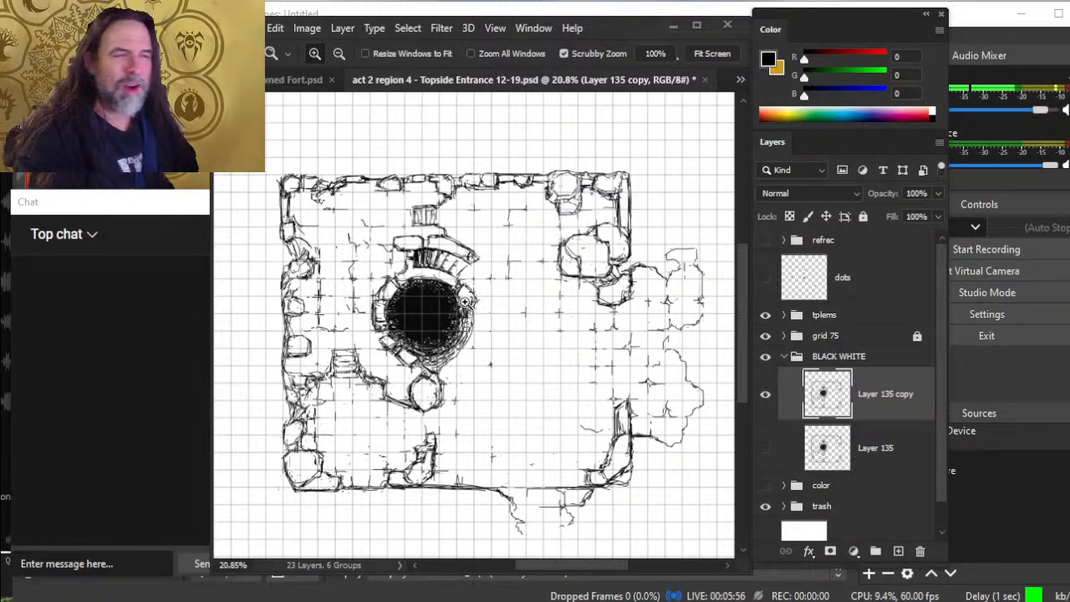
{"action": "left_click_drag", "start_coordinate": [572, 314], "coordinate": [524, 304]}
{"action": "left_click_drag", "start_coordinate": [447, 277], "coordinate": [477, 298]}
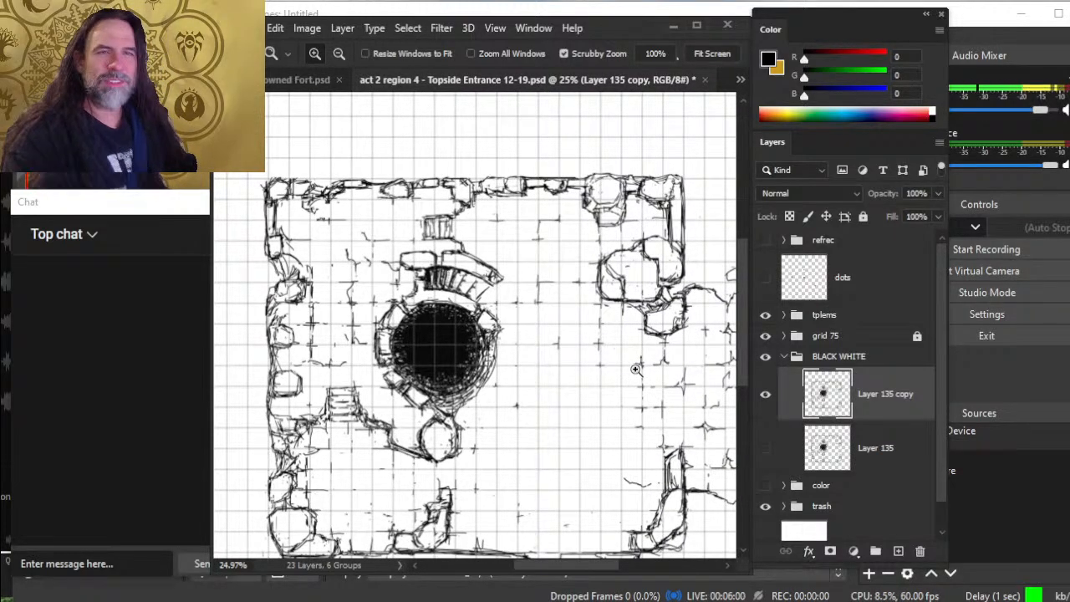
{"action": "left_click_drag", "start_coordinate": [554, 363], "coordinate": [539, 293]}
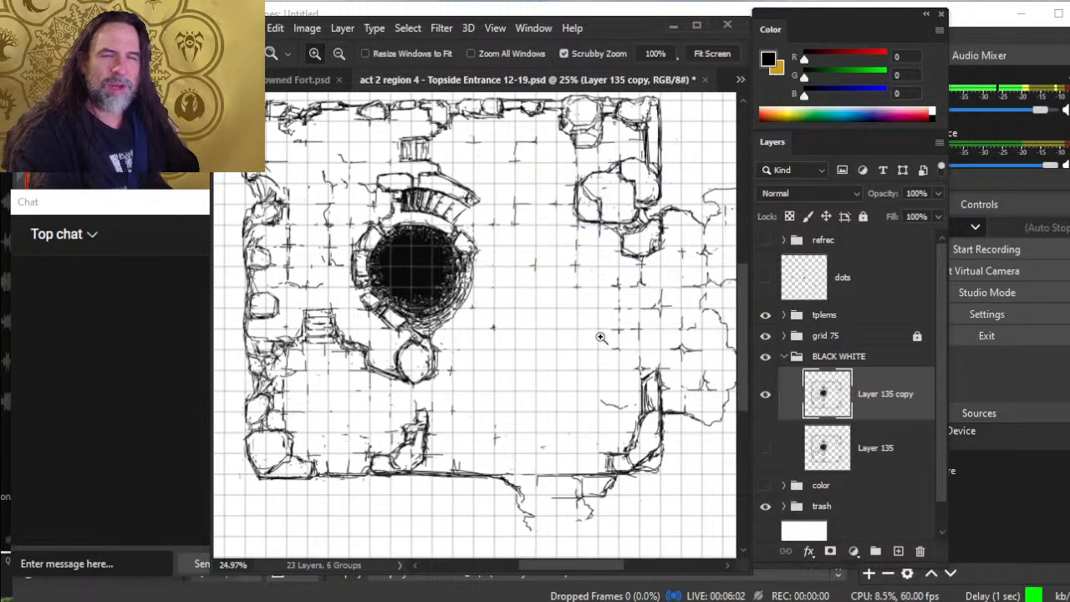
{"action": "left_click_drag", "start_coordinate": [602, 338], "coordinate": [607, 371]}
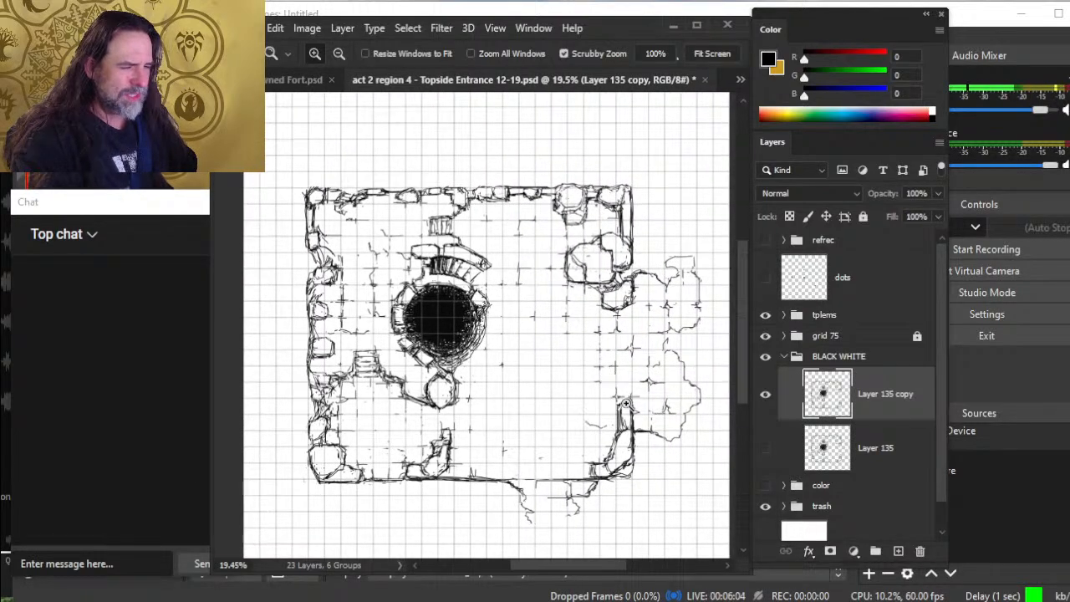
- Switch from the Topside Entrance sketch to the Drowned Fort map and view its purple pool and open courtyard
{"action": "left_click_drag", "start_coordinate": [491, 300], "coordinate": [505, 299]}
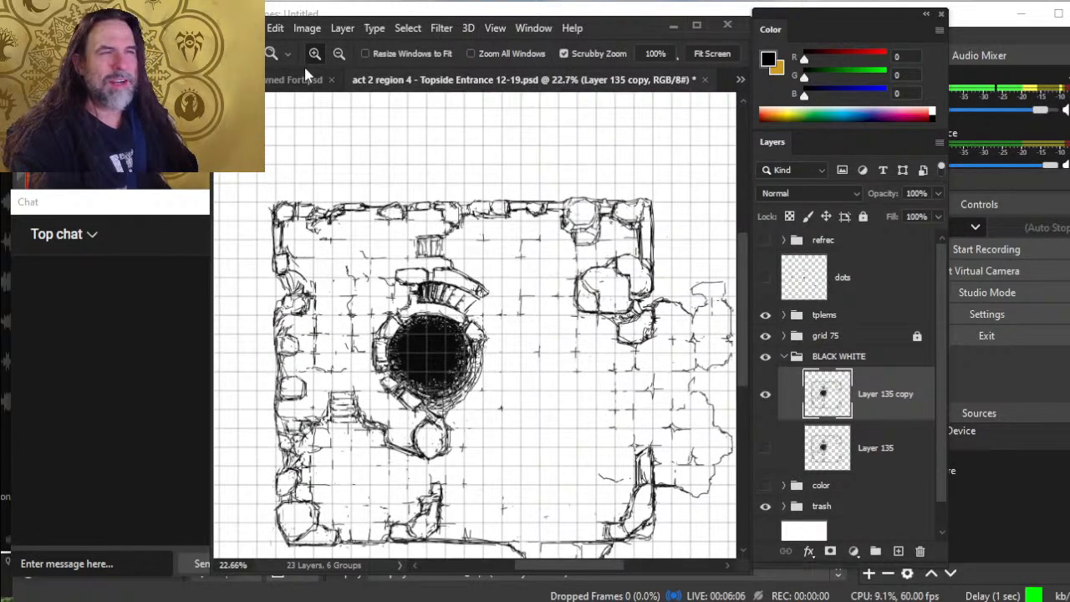
{"action": "left_click", "coordinate": [285, 79]}
{"action": "left_click_drag", "start_coordinate": [631, 351], "coordinate": [451, 347]}
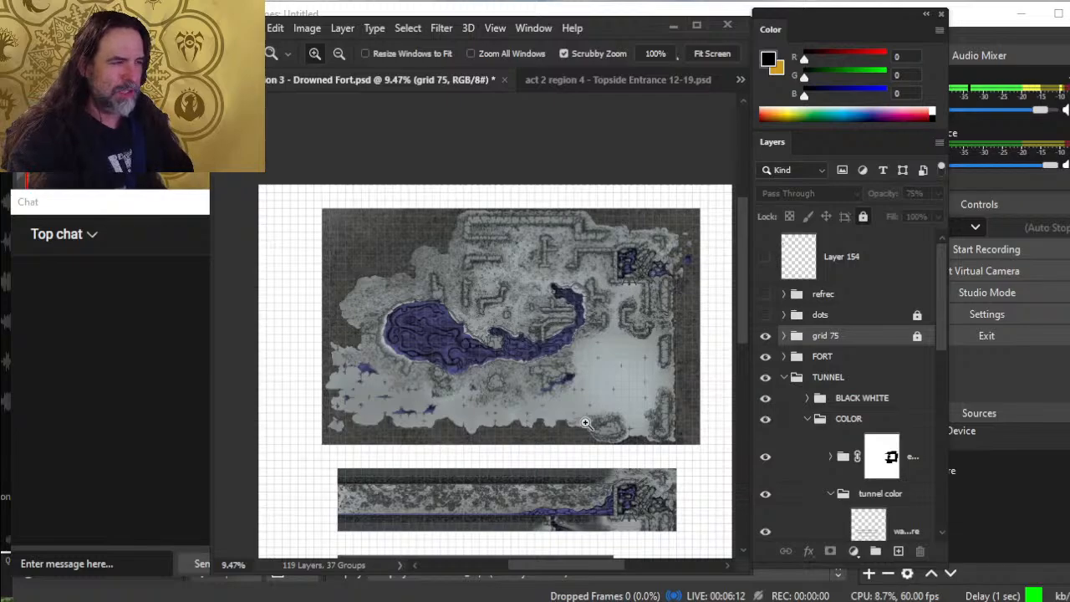
{"action": "left_click_drag", "start_coordinate": [583, 432], "coordinate": [566, 350]}
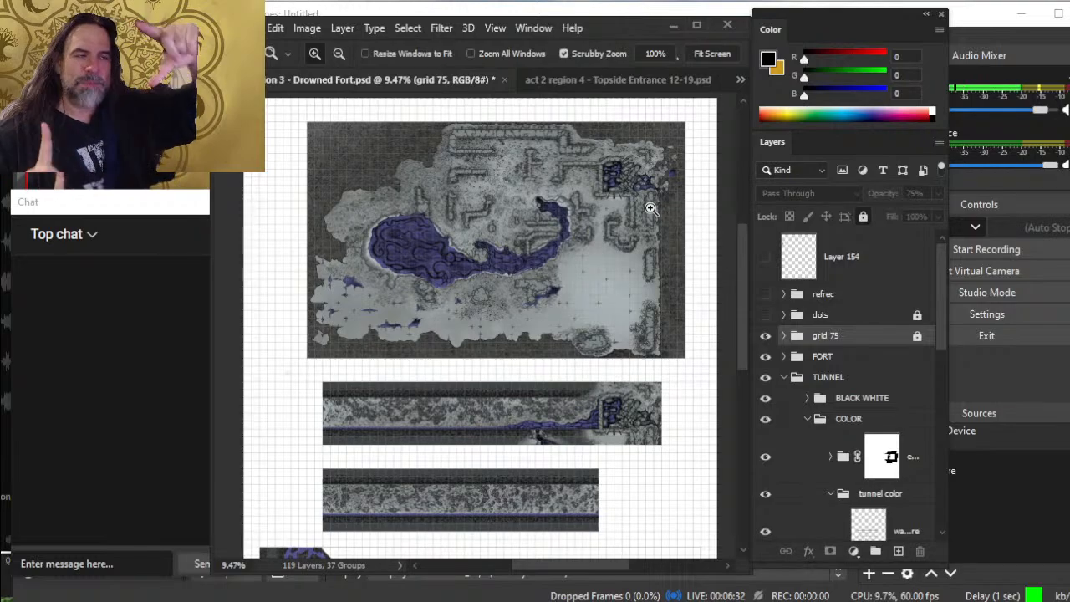
{"action": "left_click_drag", "start_coordinate": [544, 338], "coordinate": [631, 338]}
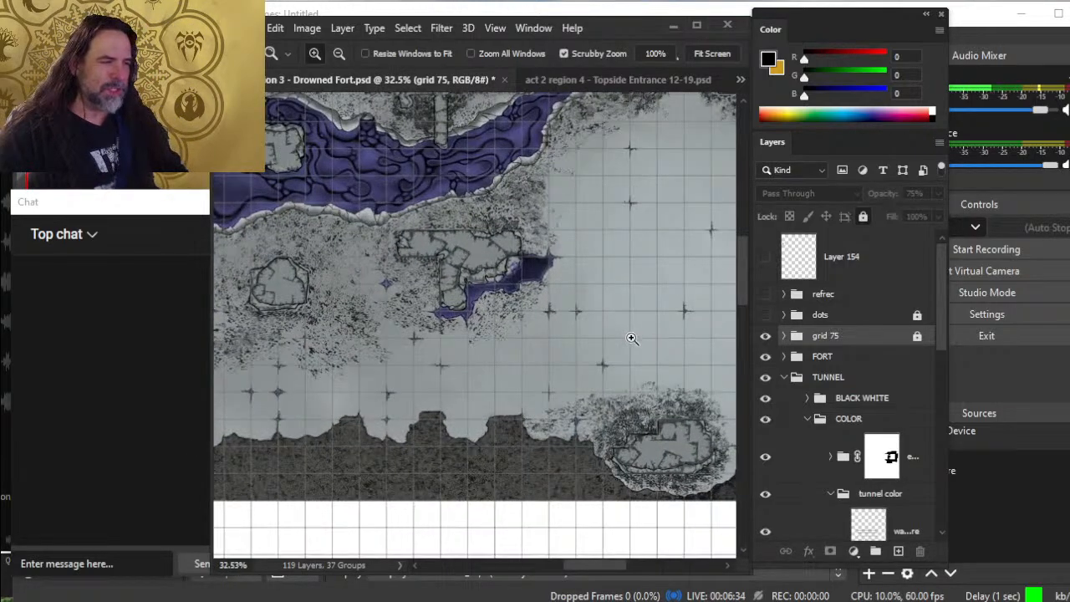
{"action": "left_click_drag", "start_coordinate": [629, 297], "coordinate": [552, 292]}
{"action": "left_click_drag", "start_coordinate": [624, 351], "coordinate": [600, 330]}
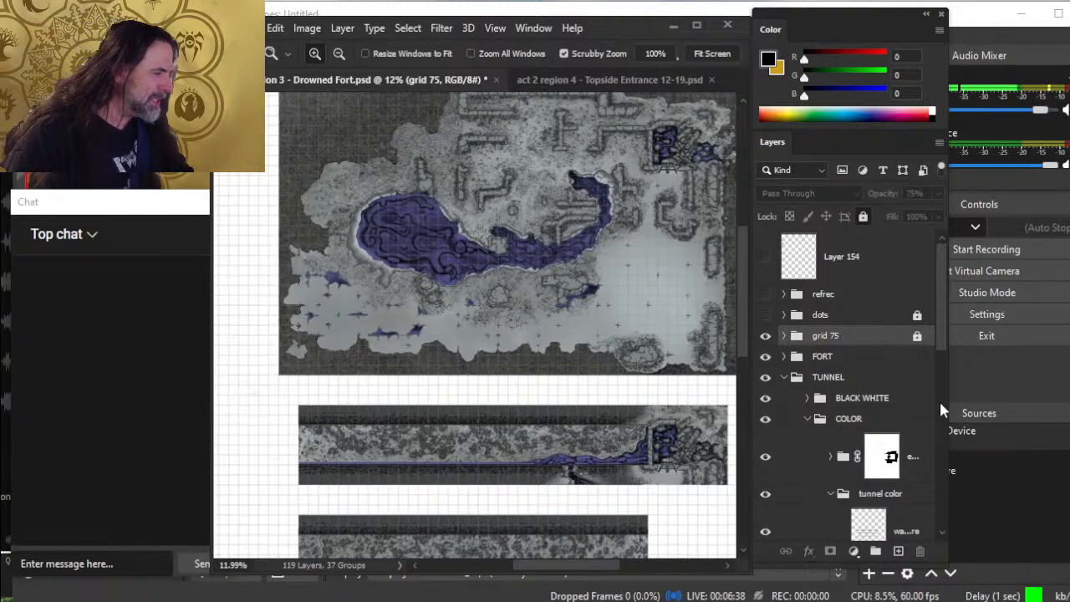
- Hide the COLOR groups inside TUNNEL and FORT so that only the black-and-white line art is displayed
{"action": "left_click", "coordinate": [764, 419]}
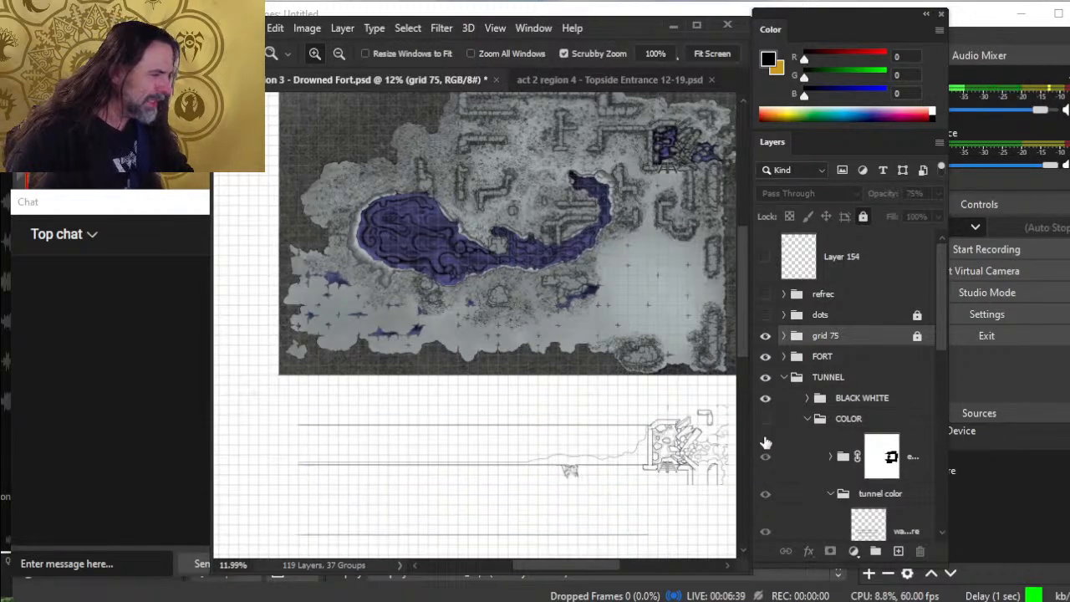
{"action": "left_click", "coordinate": [790, 357]}
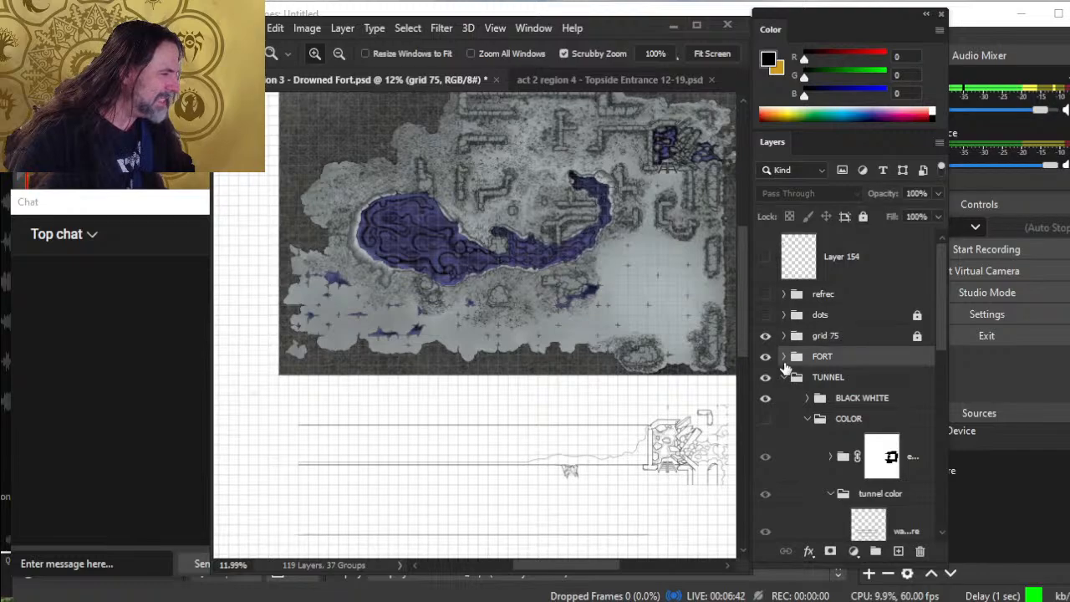
{"action": "left_click", "coordinate": [783, 357]}
{"action": "left_click", "coordinate": [764, 415]}
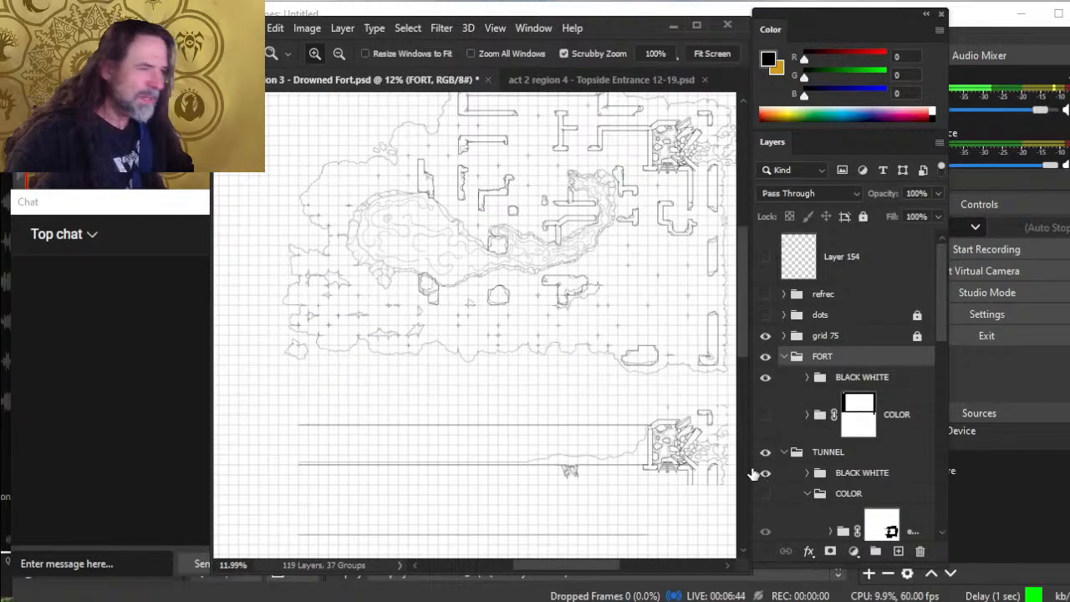
- Examine the uncolored line art of the fort, from the ragged lower shoreline to the ruins and the tunnel below
{"action": "left_click_drag", "start_coordinate": [465, 354], "coordinate": [520, 432]}
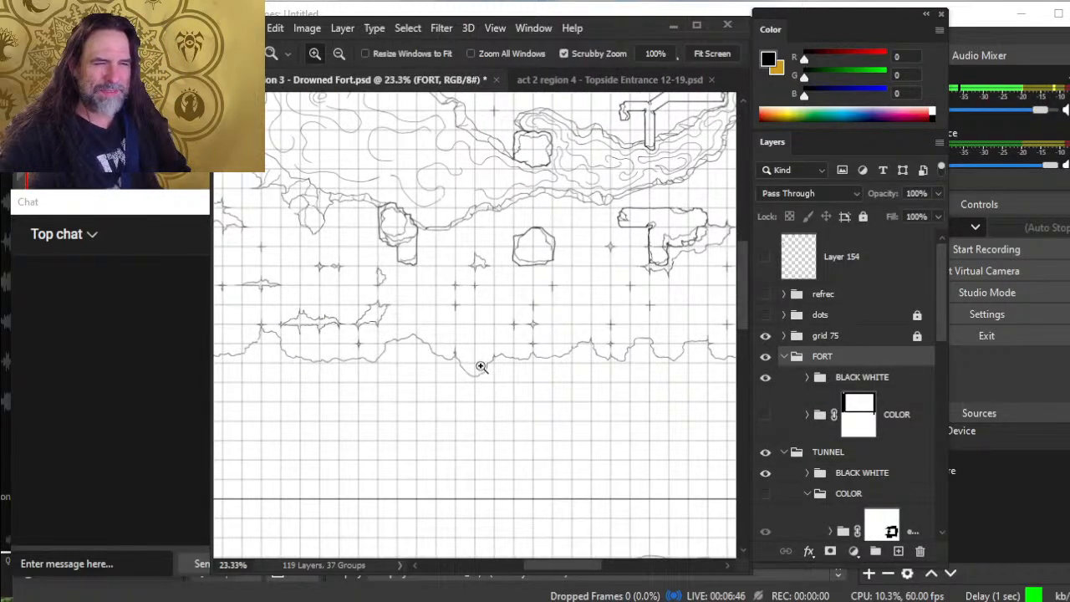
{"action": "left_click_drag", "start_coordinate": [640, 250], "coordinate": [469, 390]}
{"action": "left_click_drag", "start_coordinate": [589, 373], "coordinate": [554, 359]}
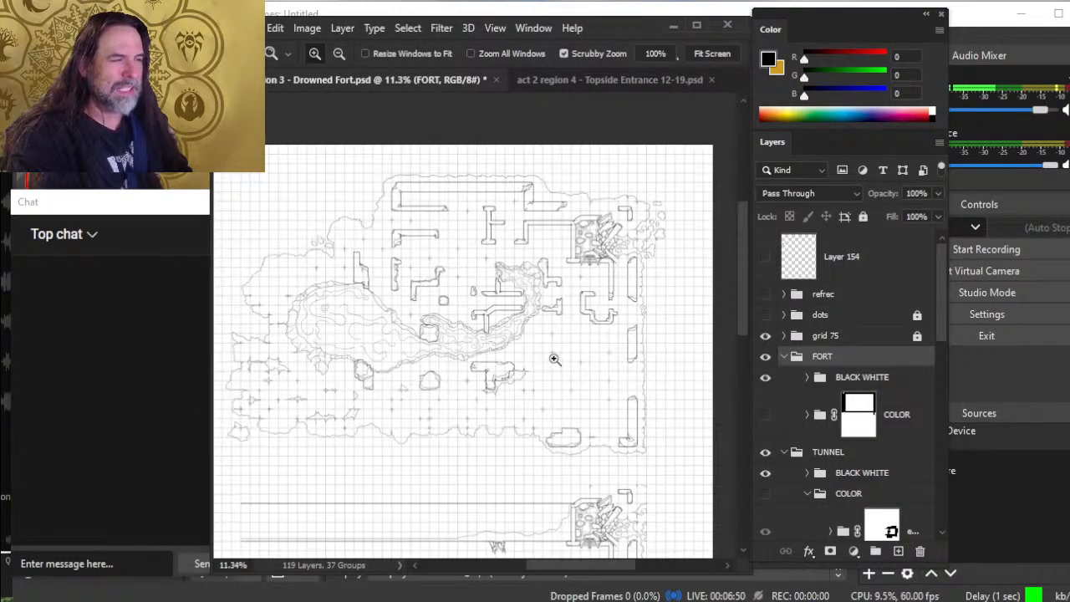
{"action": "left_click_drag", "start_coordinate": [545, 378], "coordinate": [549, 394]}
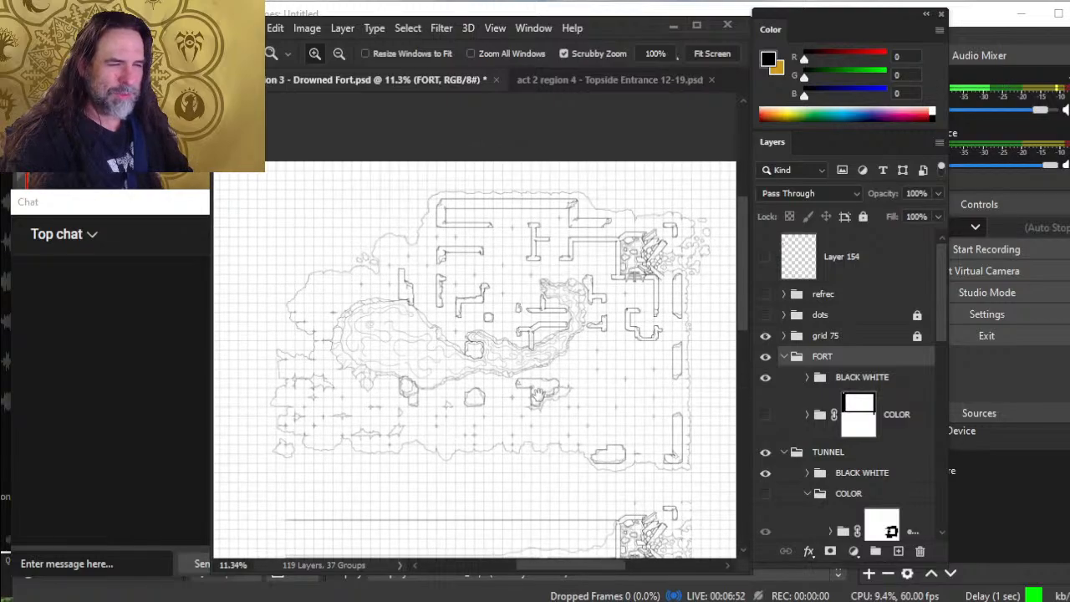
{"action": "left_click_drag", "start_coordinate": [629, 451], "coordinate": [604, 298]}
{"action": "left_click_drag", "start_coordinate": [560, 437], "coordinate": [588, 528]}
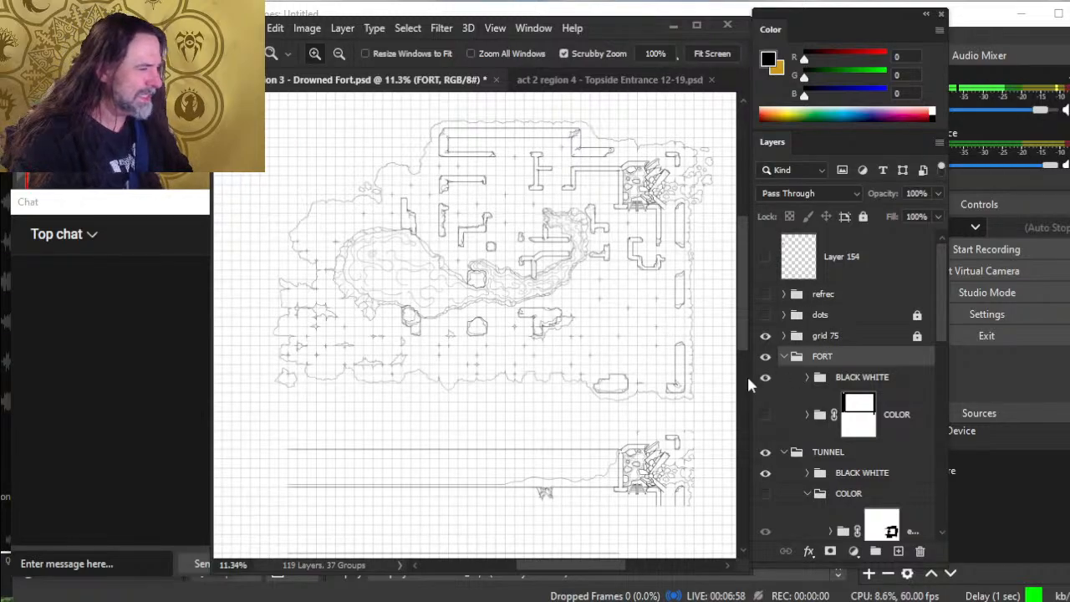
- Turn the COLOR groups of FORT and TUNNEL back on
{"action": "left_click", "coordinate": [766, 357]}
{"action": "left_click", "coordinate": [766, 357]}
{"action": "left_click", "coordinate": [765, 414]}
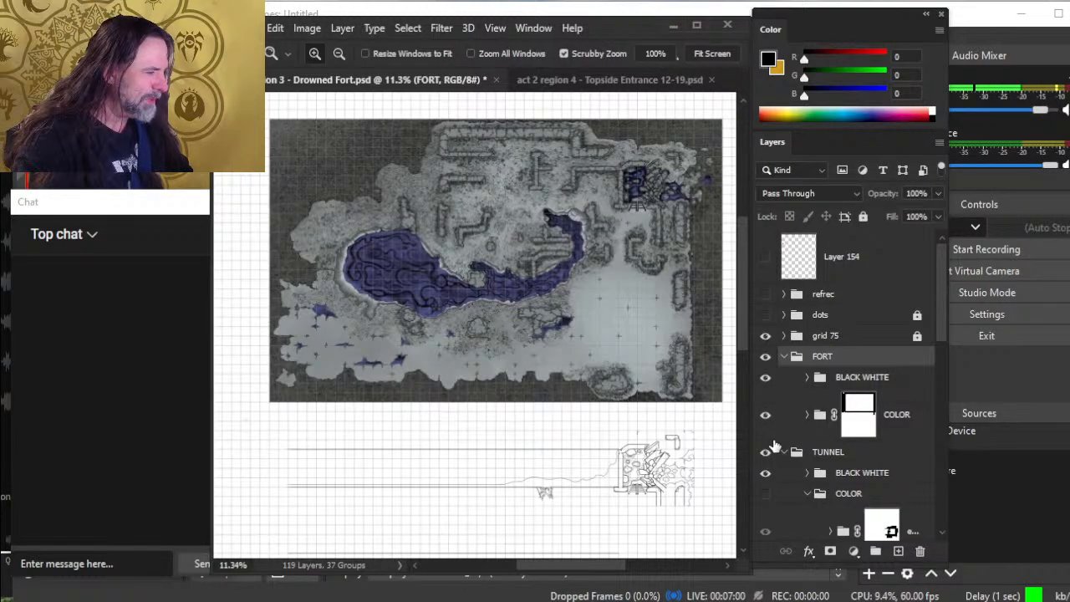
{"action": "left_click", "coordinate": [764, 493]}
- Look over the colored fort map and the tunnel maps beneath it, including the gap between courtyard and upper tunnel
{"action": "left_click_drag", "start_coordinate": [527, 296], "coordinate": [498, 329]}
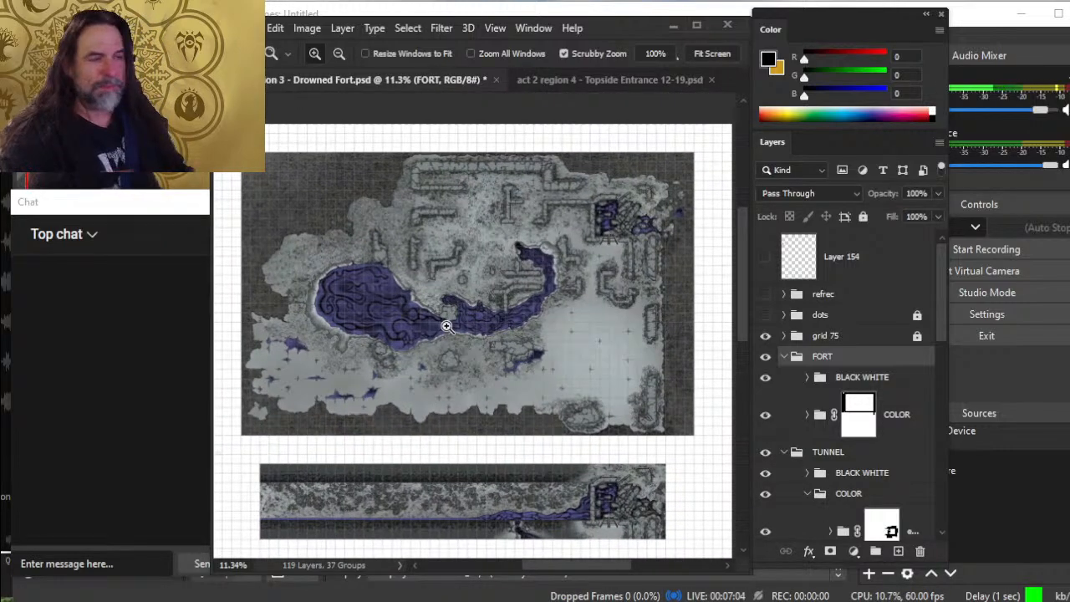
{"action": "scroll", "coordinate": [486, 380], "scroll_direction": "down", "scroll_amount": 10}
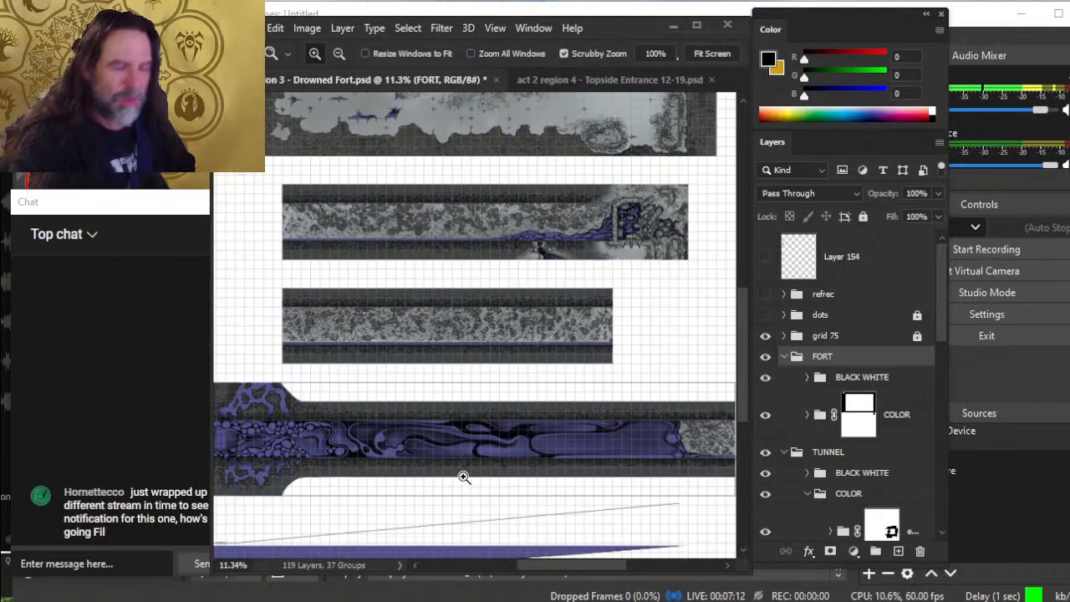
{"action": "left_click_drag", "start_coordinate": [446, 394], "coordinate": [479, 421]}
{"action": "left_click_drag", "start_coordinate": [451, 463], "coordinate": [435, 401]}
{"action": "left_click_drag", "start_coordinate": [670, 390], "coordinate": [527, 564]}
{"action": "left_click_drag", "start_coordinate": [554, 430], "coordinate": [518, 555]}
{"action": "left_click_drag", "start_coordinate": [583, 384], "coordinate": [504, 576]}
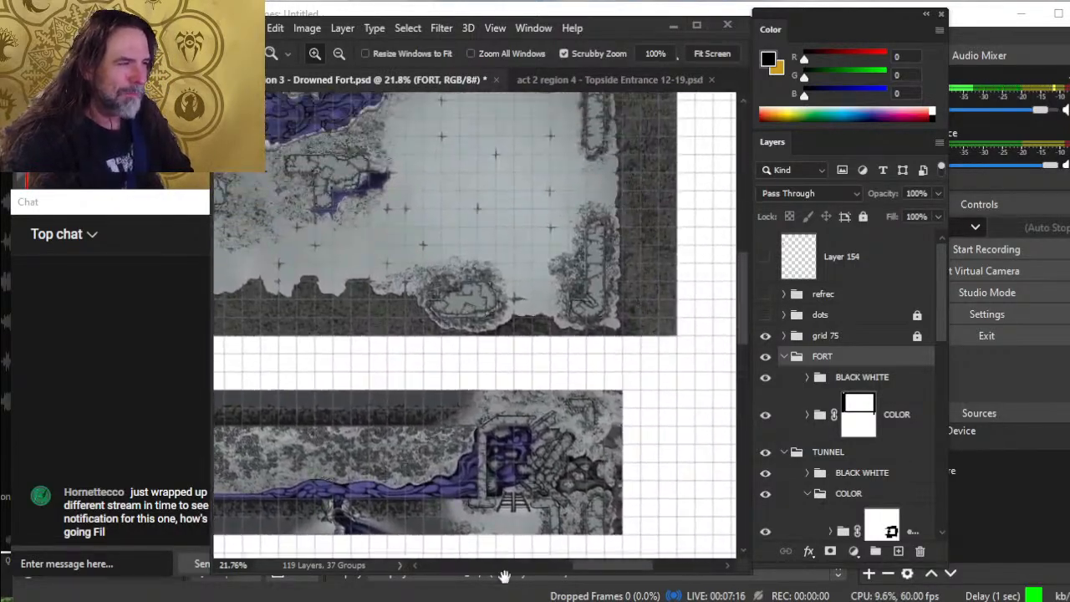
- Compare the collapsed corner structure on the fort map with the flooded ruined room at the end of the upper tunnel
{"action": "left_click_drag", "start_coordinate": [505, 226], "coordinate": [486, 524]}
{"action": "left_click_drag", "start_coordinate": [549, 261], "coordinate": [617, 269]}
{"action": "left_click_drag", "start_coordinate": [514, 429], "coordinate": [547, 119]}
{"action": "left_click_drag", "start_coordinate": [515, 537], "coordinate": [539, 282]}
{"action": "left_click_drag", "start_coordinate": [544, 548], "coordinate": [569, 298]}
{"action": "left_click_drag", "start_coordinate": [612, 346], "coordinate": [595, 372]}
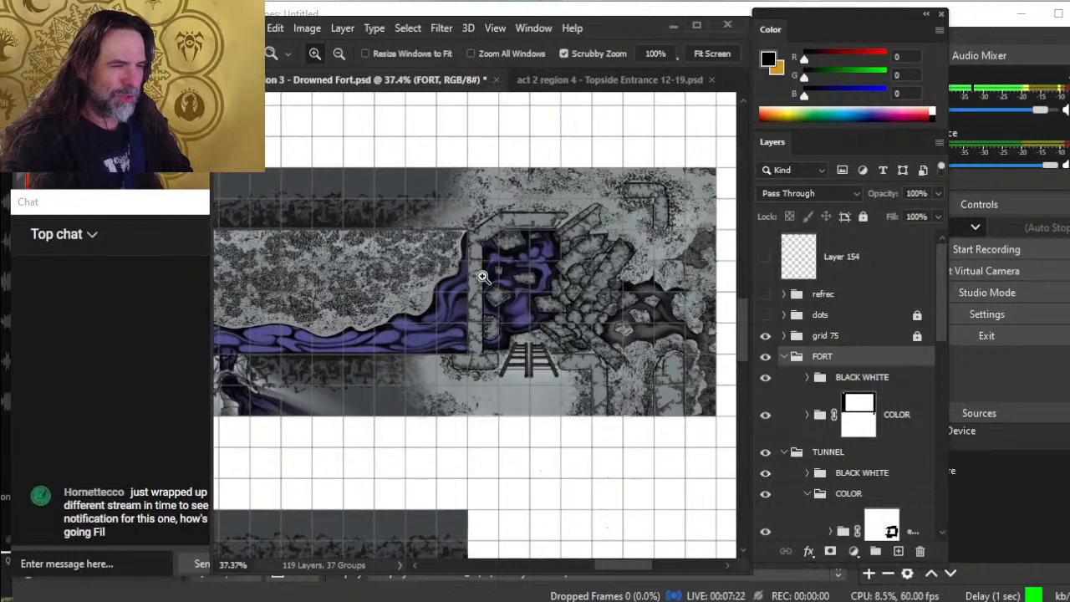
{"action": "left_click_drag", "start_coordinate": [493, 272], "coordinate": [528, 594]}
{"action": "left_click_drag", "start_coordinate": [522, 459], "coordinate": [513, 247]}
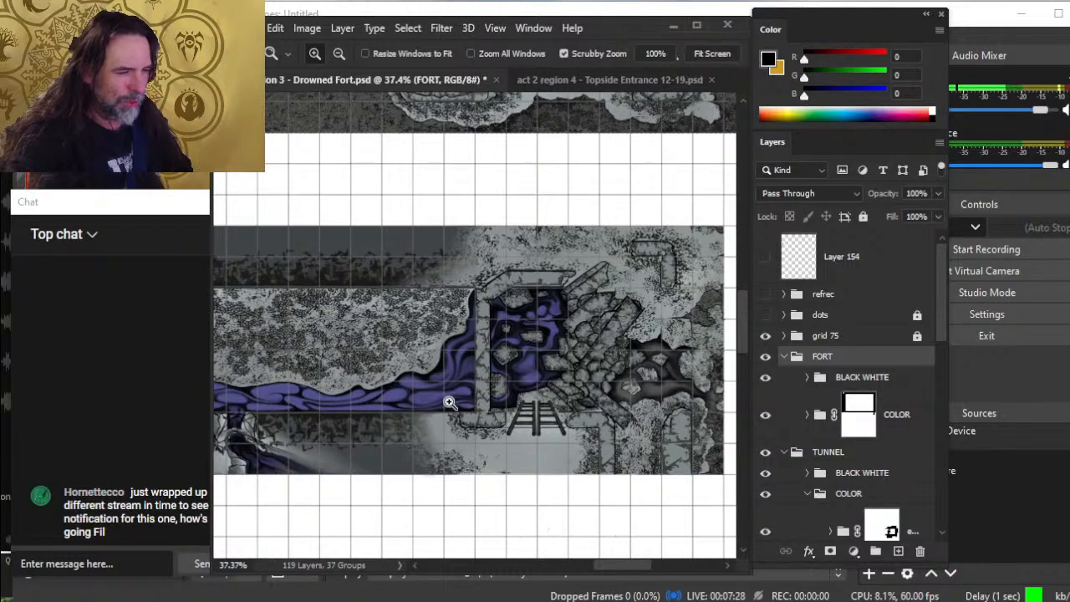
- Inspect the purple flow along the upper tunnel's edge and the broken opening where it spills through the wall
{"action": "left_click_drag", "start_coordinate": [479, 418], "coordinate": [451, 418]}
{"action": "left_click_drag", "start_coordinate": [389, 414], "coordinate": [538, 358]}
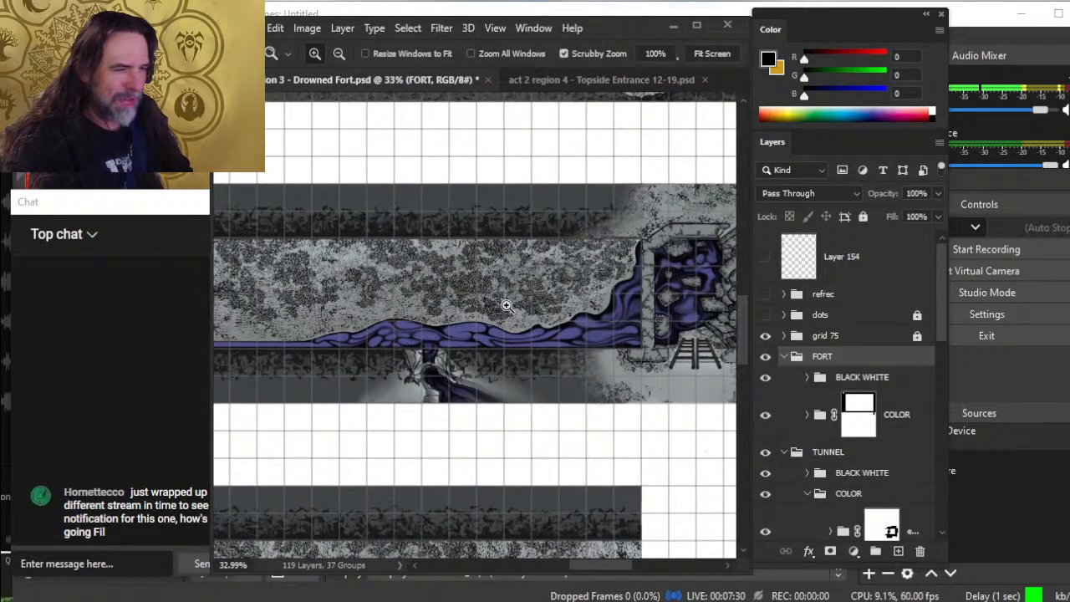
{"action": "left_click_drag", "start_coordinate": [366, 362], "coordinate": [568, 365]}
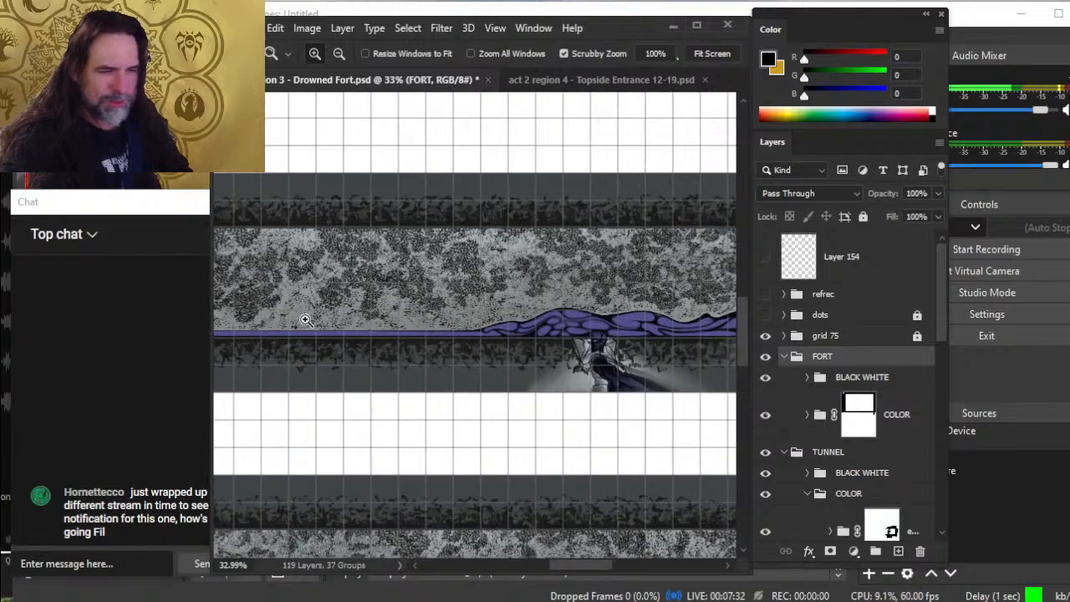
{"action": "left_click_drag", "start_coordinate": [559, 433], "coordinate": [458, 377]}
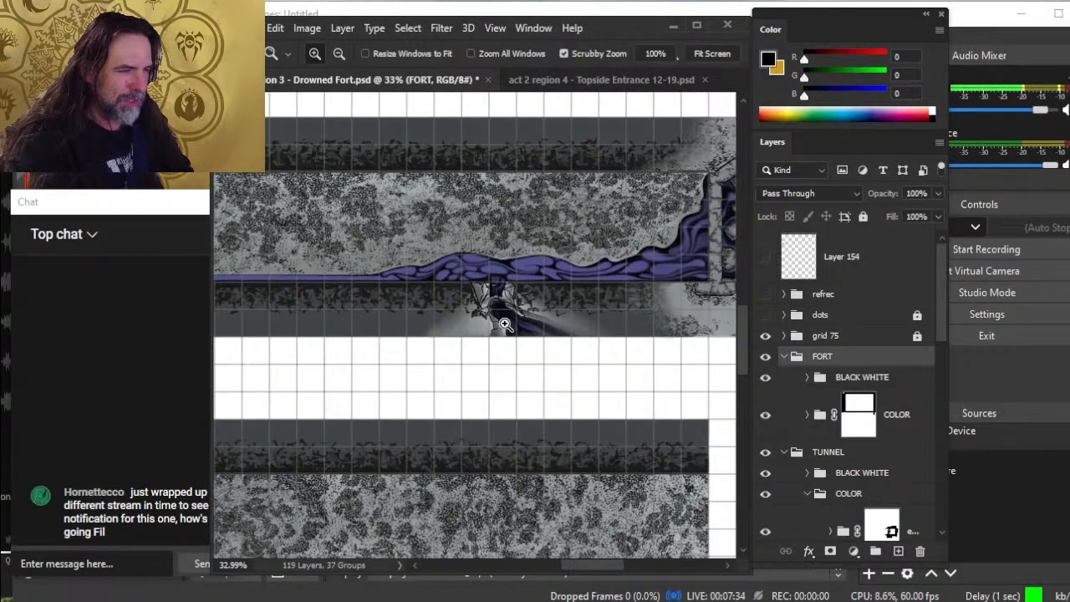
{"action": "left_click_drag", "start_coordinate": [505, 325], "coordinate": [506, 278]}
{"action": "left_click_drag", "start_coordinate": [501, 231], "coordinate": [516, 425]}
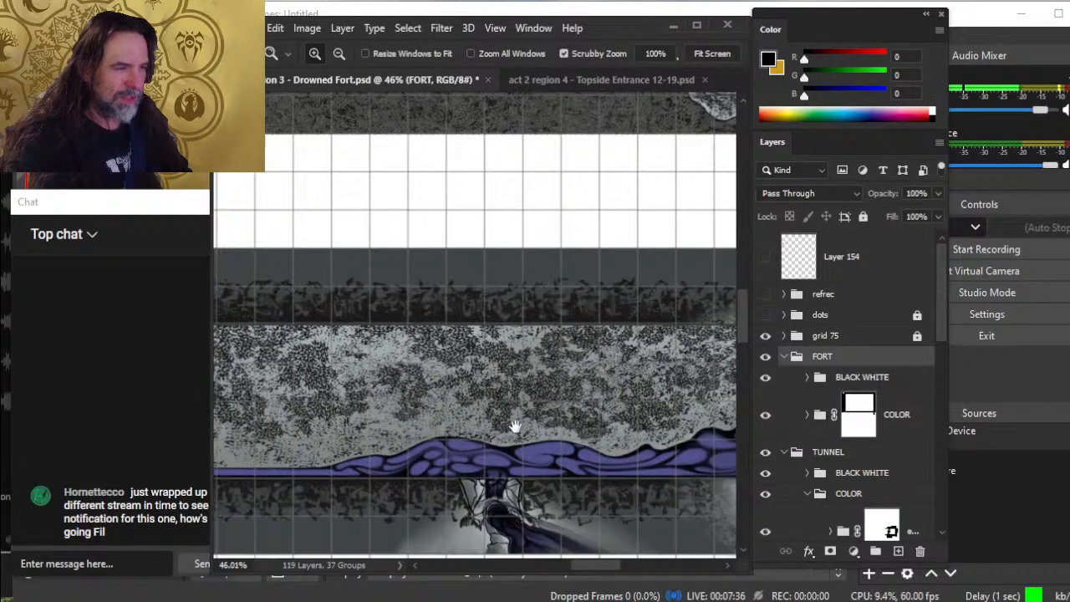
- Compare the curved head of the fort's purple channel with the tunnel's wall opening and flooded ruined room
{"action": "left_click_drag", "start_coordinate": [514, 150], "coordinate": [513, 426]}
{"action": "left_click_drag", "start_coordinate": [519, 125], "coordinate": [535, 303]}
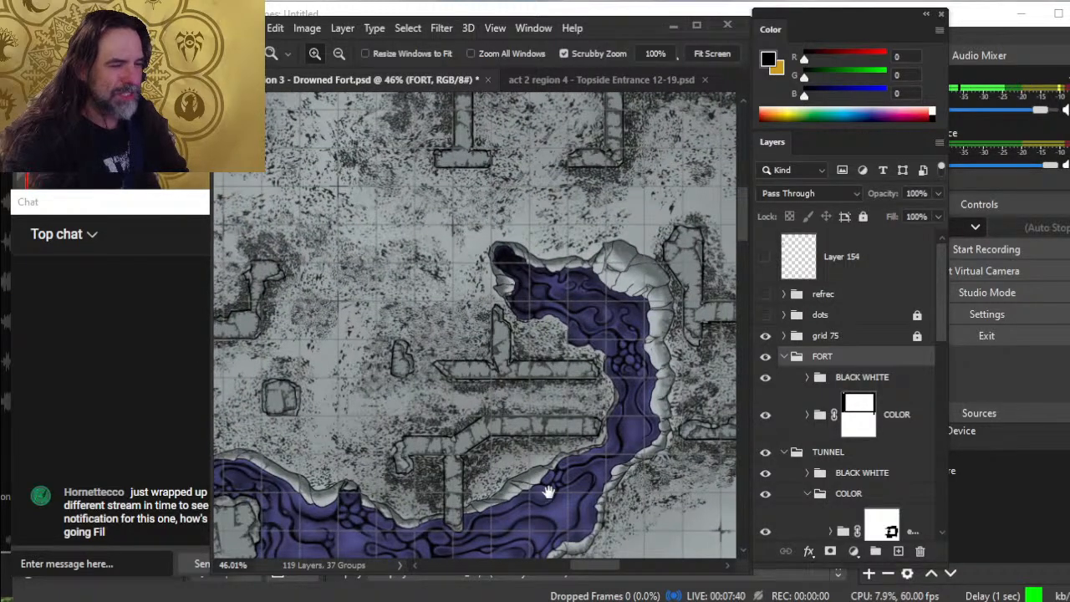
{"action": "left_click_drag", "start_coordinate": [548, 491], "coordinate": [518, 167]}
{"action": "left_click_drag", "start_coordinate": [527, 443], "coordinate": [484, 142]}
{"action": "left_click_drag", "start_coordinate": [523, 501], "coordinate": [493, 151]}
{"action": "left_click_drag", "start_coordinate": [569, 359], "coordinate": [529, 183]}
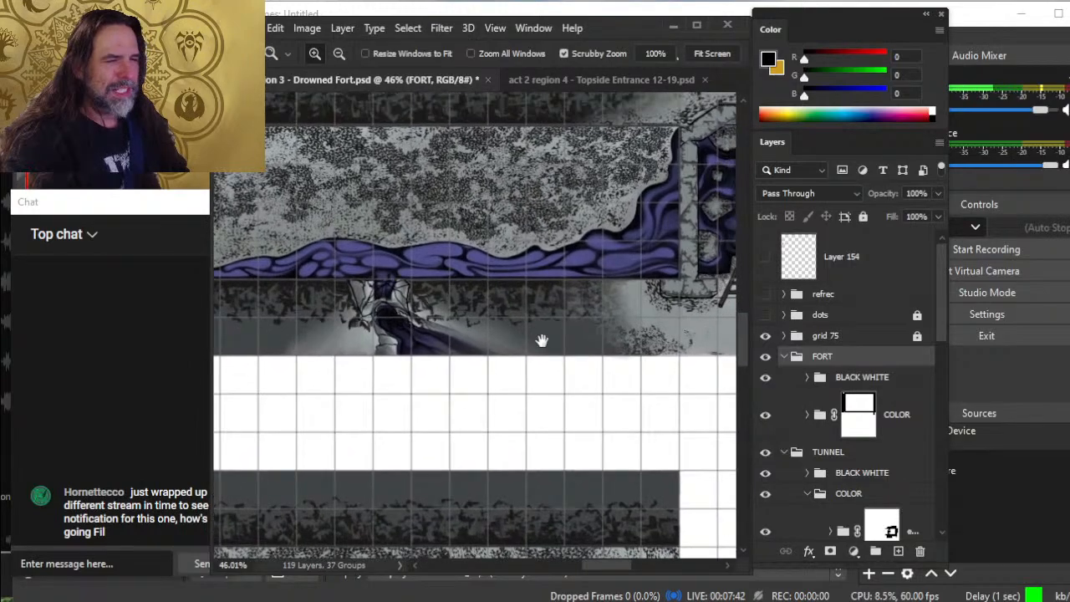
{"action": "left_click_drag", "start_coordinate": [542, 340], "coordinate": [500, 352]}
{"action": "left_click_drag", "start_coordinate": [654, 283], "coordinate": [466, 279]}
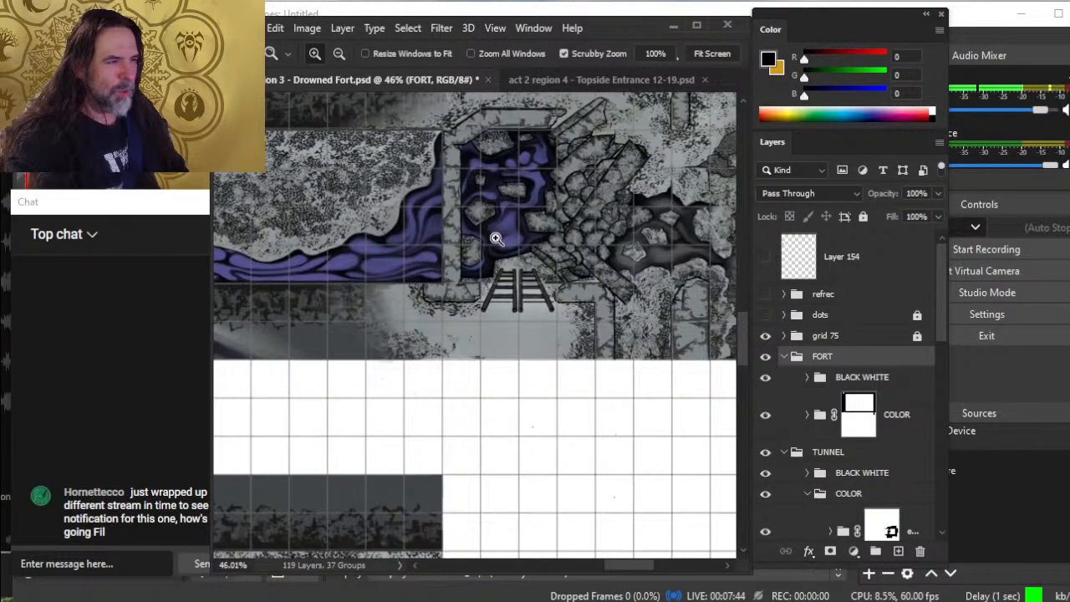
{"action": "left_click_drag", "start_coordinate": [464, 332], "coordinate": [626, 334]}
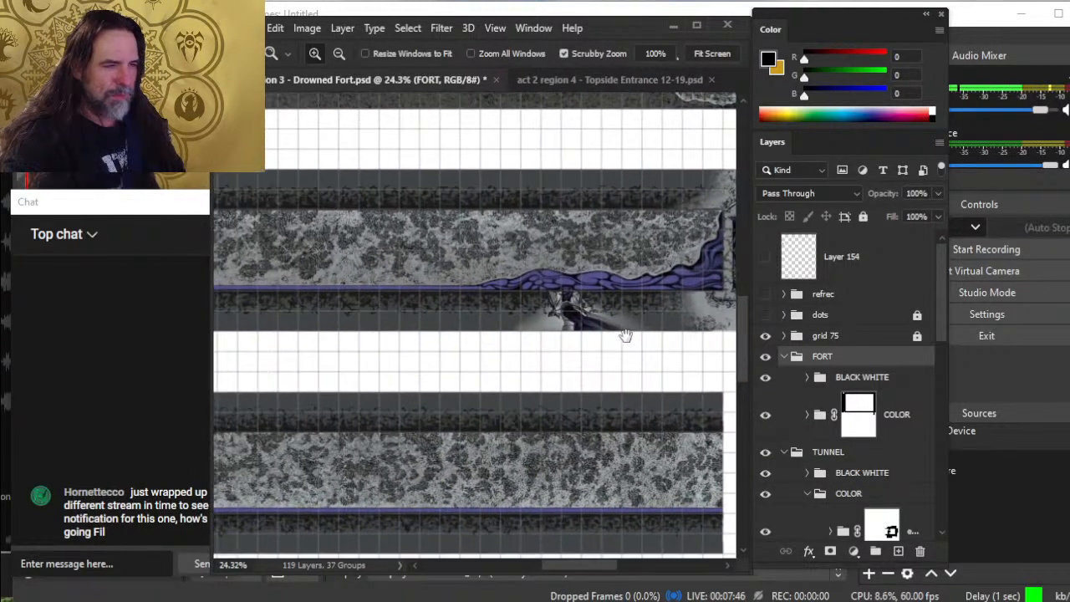
- Examine the plain tunnel section, the bubbling end of the flooded tunnel, and the sloping side profile beneath it
{"action": "left_click_drag", "start_coordinate": [418, 339], "coordinate": [300, 255]}
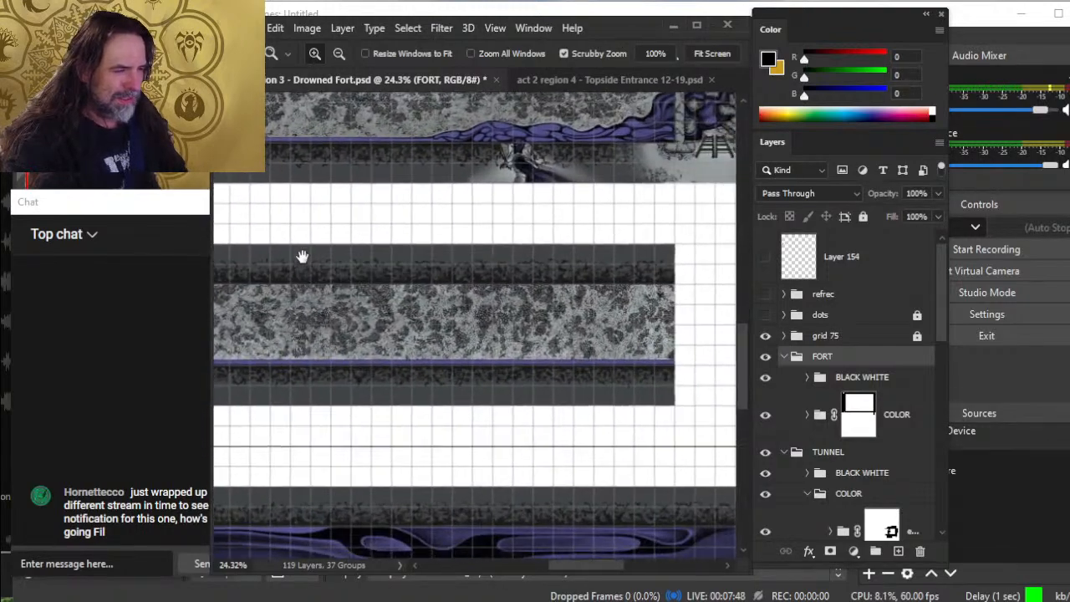
{"action": "left_click_drag", "start_coordinate": [263, 354], "coordinate": [261, 221]}
{"action": "left_click_drag", "start_coordinate": [449, 408], "coordinate": [732, 239]}
{"action": "scroll", "coordinate": [505, 309], "scroll_direction": "down", "scroll_amount": 2}
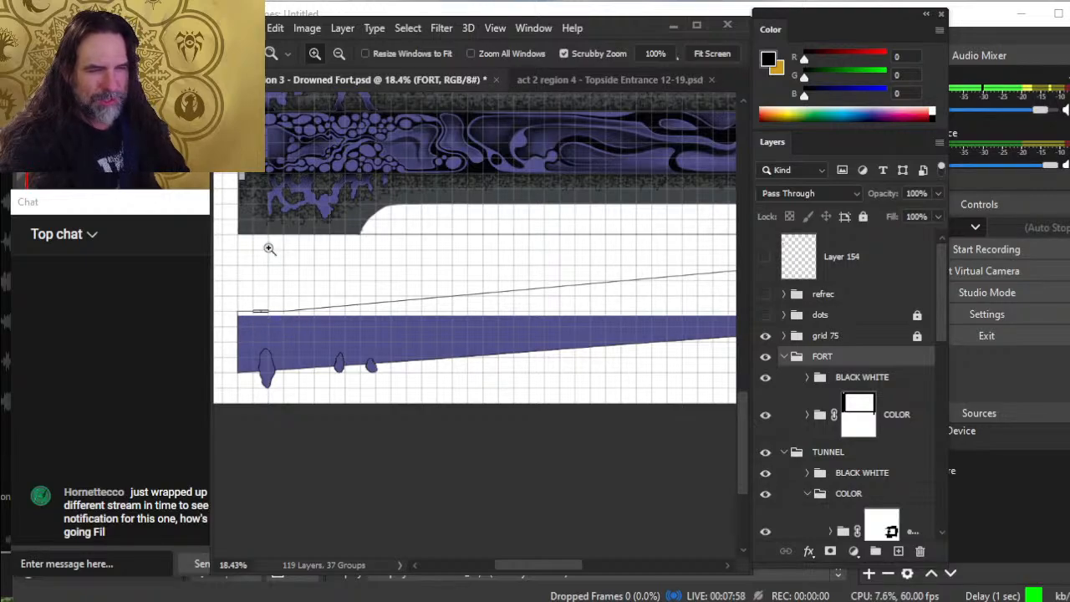
{"action": "scroll", "coordinate": [268, 248], "scroll_direction": "up", "scroll_amount": 6}
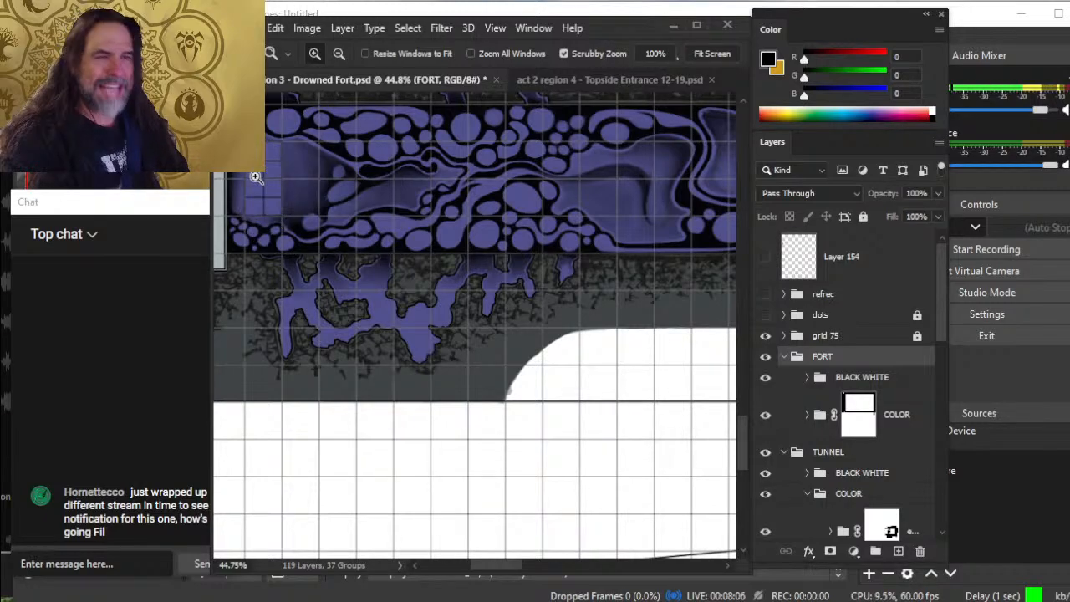
{"action": "left_click_drag", "start_coordinate": [310, 425], "coordinate": [342, 162]}
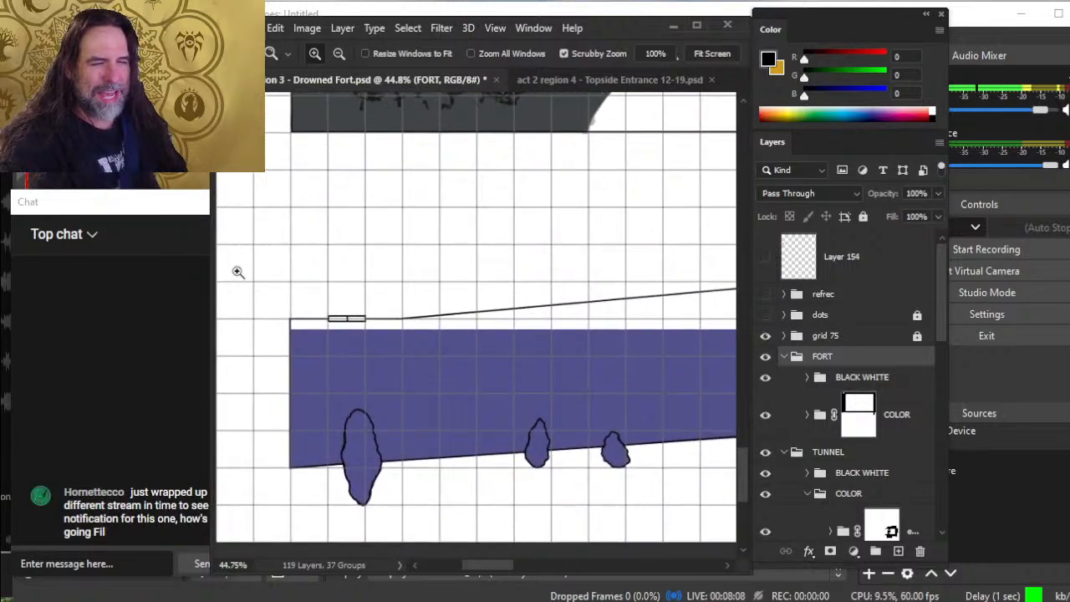
{"action": "left_click_drag", "start_coordinate": [366, 201], "coordinate": [395, 228]}
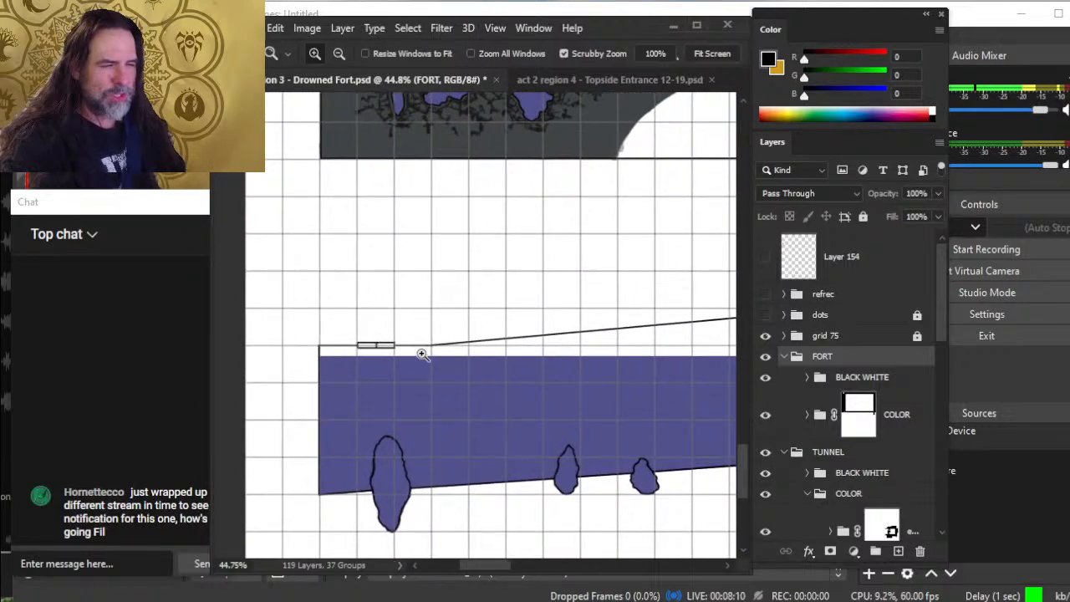
- Try to paint with the Brush tool just above the start of the tunnel's side profile
{"action": "key", "text": "b"}
{"action": "left_click", "coordinate": [339, 310]}
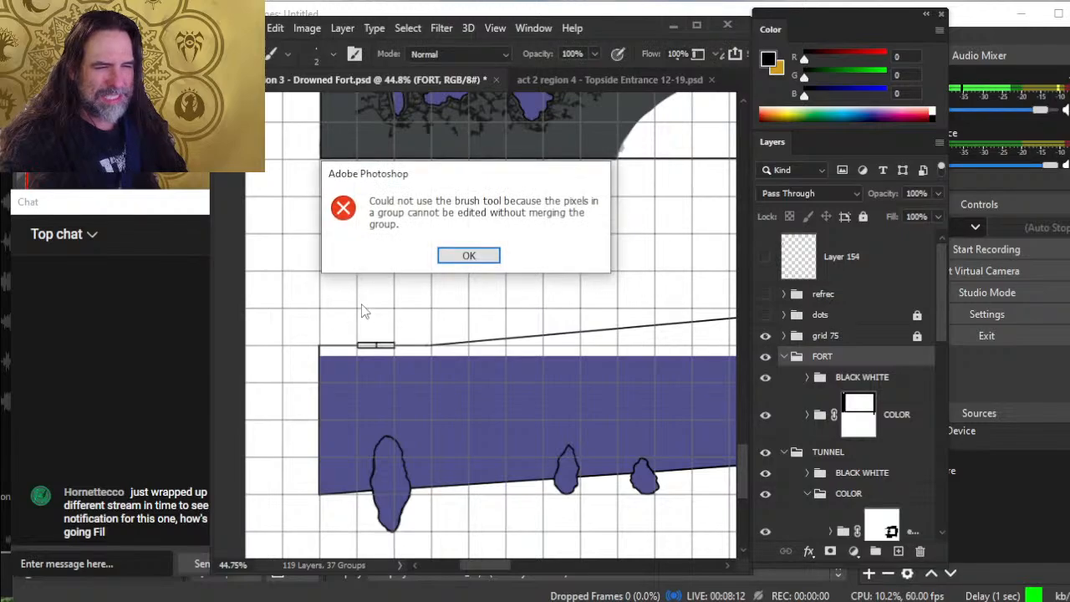
{"action": "left_click", "coordinate": [472, 253]}
{"action": "key", "text": "z"}
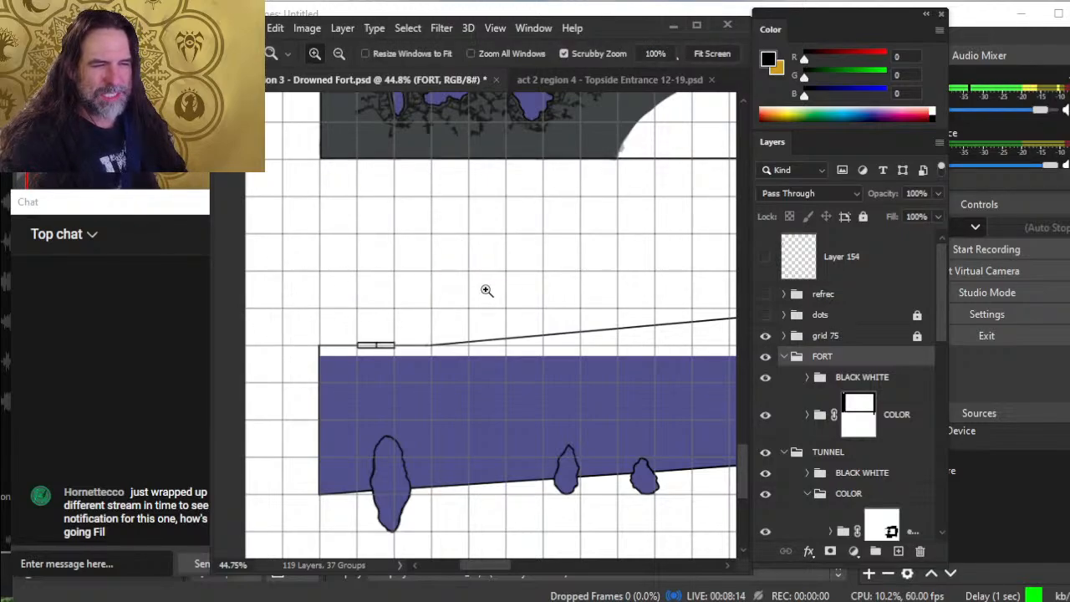
- Follow the flooded tunnel map and its side profile along their length to the stone-floored end
{"action": "left_click_drag", "start_coordinate": [484, 289], "coordinate": [365, 363]}
{"action": "left_click_drag", "start_coordinate": [571, 277], "coordinate": [425, 437]}
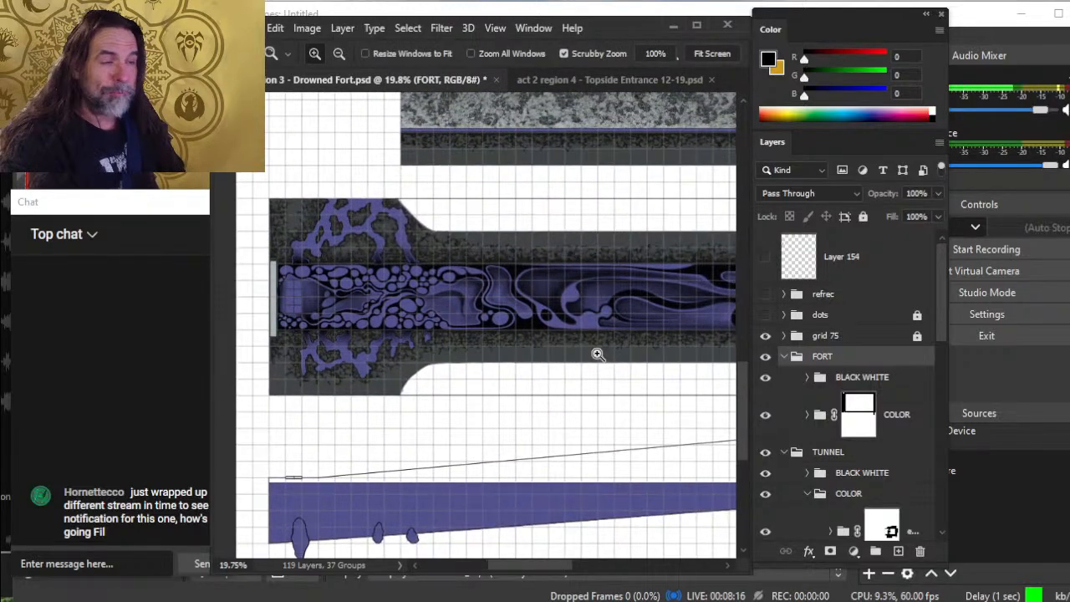
{"action": "left_click_drag", "start_coordinate": [641, 362], "coordinate": [383, 365]}
{"action": "left_click_drag", "start_coordinate": [687, 328], "coordinate": [368, 314]}
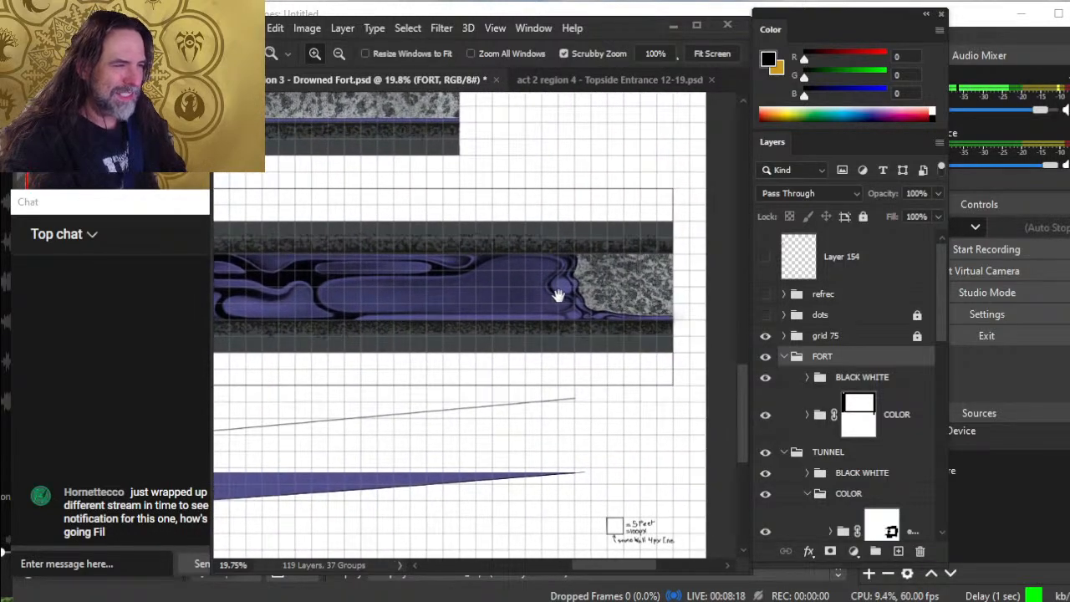
- Examine the bubbling end of the flooded tunnel, its branching purple seepage, and the side profile beneath it
{"action": "left_click_drag", "start_coordinate": [516, 293], "coordinate": [580, 322]}
{"action": "left_click_drag", "start_coordinate": [434, 332], "coordinate": [650, 340]}
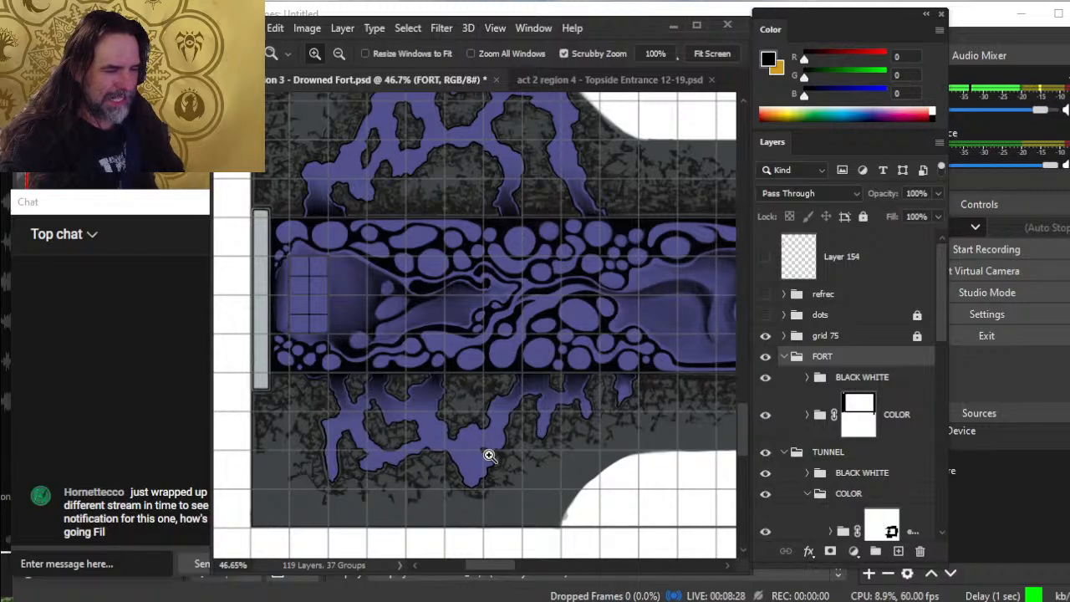
{"action": "left_click_drag", "start_coordinate": [513, 393], "coordinate": [499, 481]}
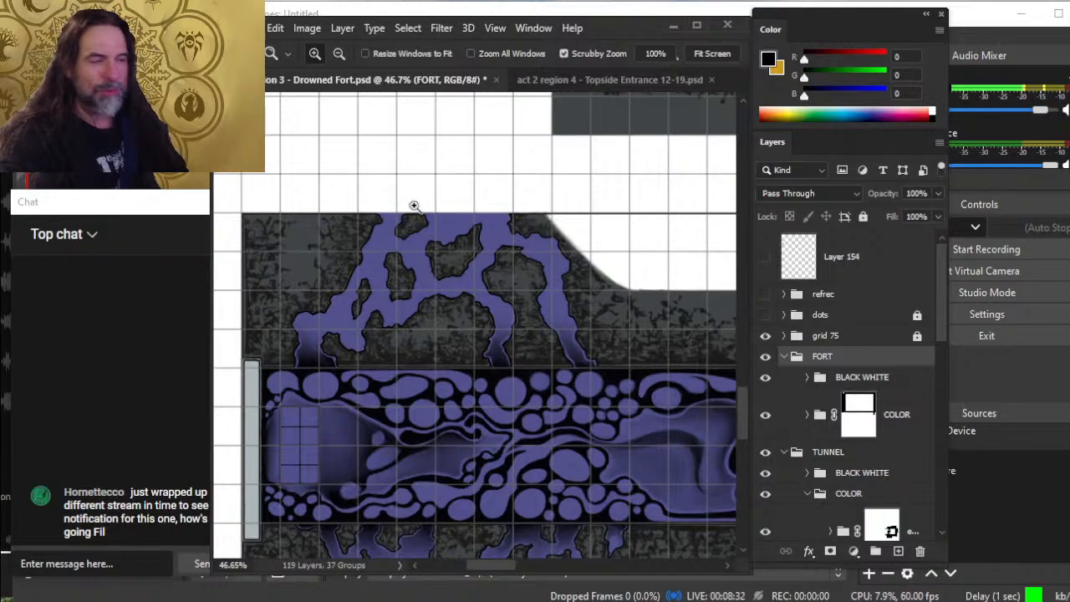
{"action": "left_click_drag", "start_coordinate": [528, 294], "coordinate": [458, 198]}
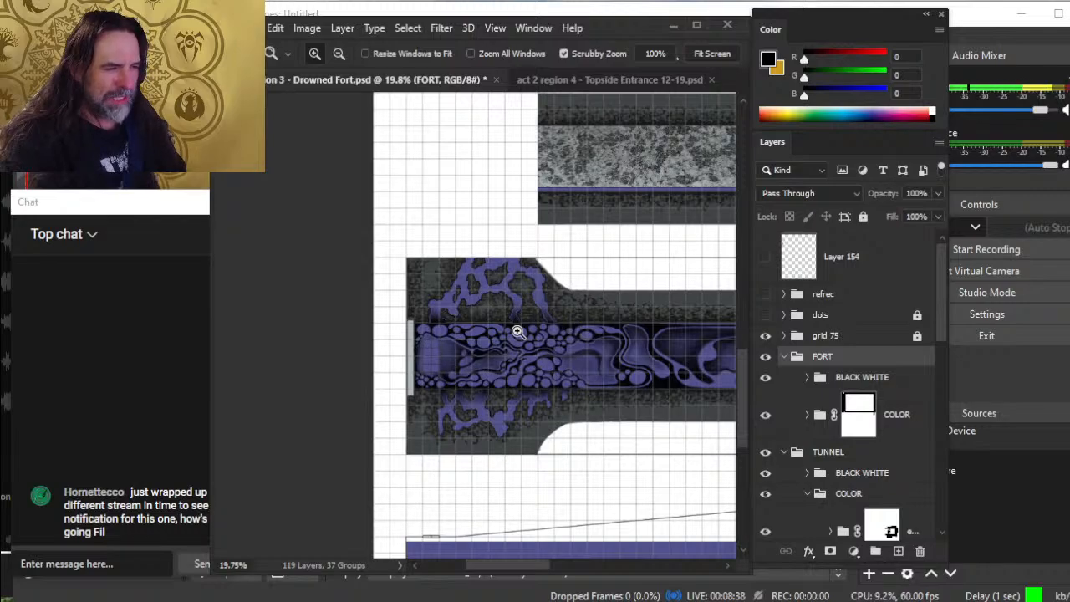
{"action": "scroll", "coordinate": [513, 384], "scroll_direction": "down", "scroll_amount": 3}
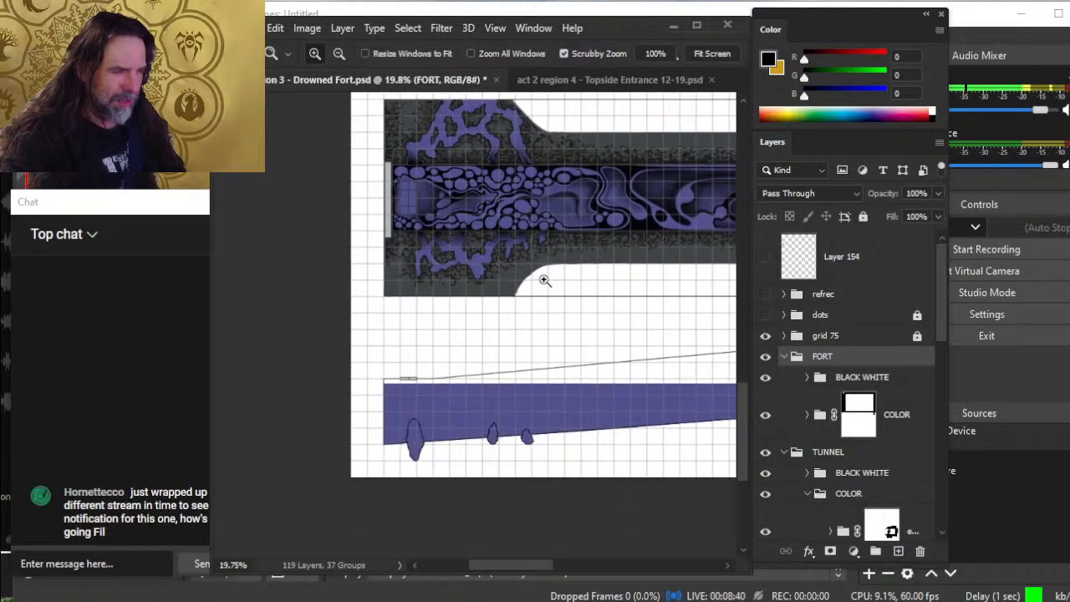
{"action": "scroll", "coordinate": [539, 267], "scroll_direction": "up", "scroll_amount": 1}
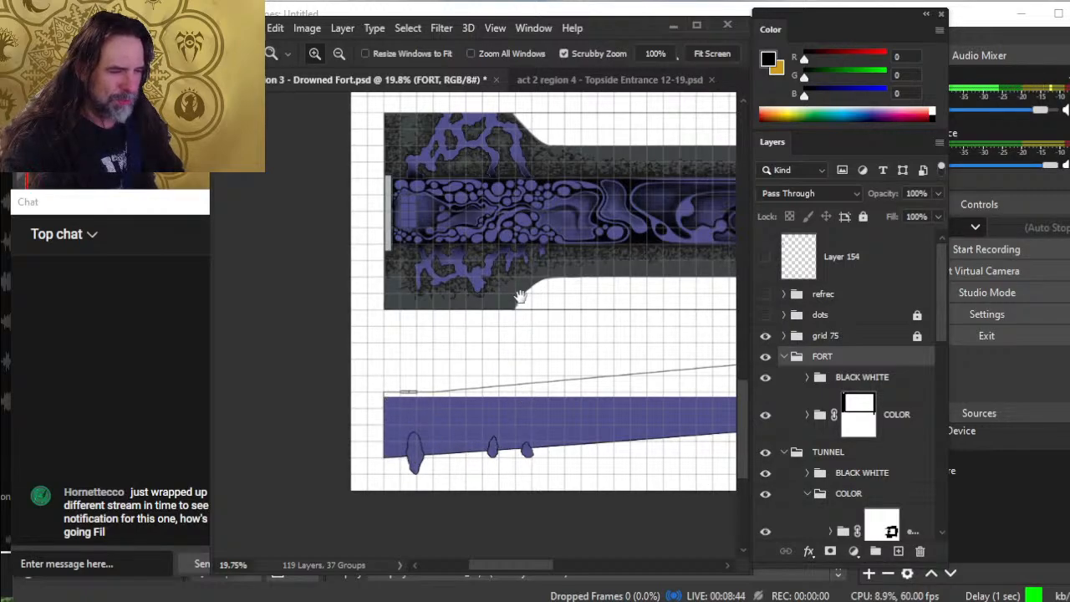
{"action": "scroll", "coordinate": [530, 358], "scroll_direction": "up", "scroll_amount": 2}
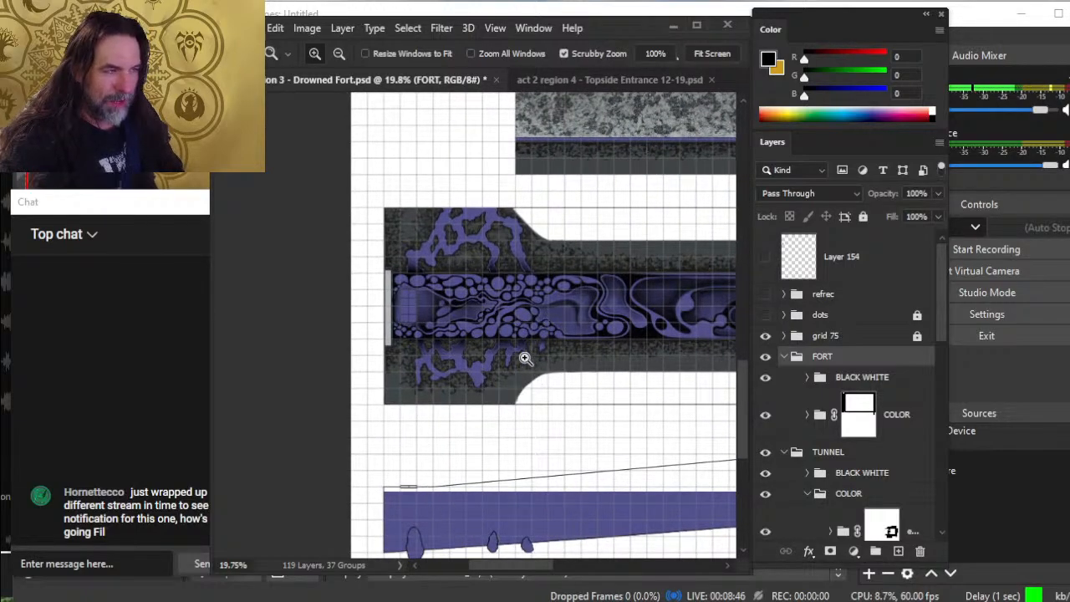
{"action": "scroll", "coordinate": [453, 171], "scroll_direction": "up", "scroll_amount": 2}
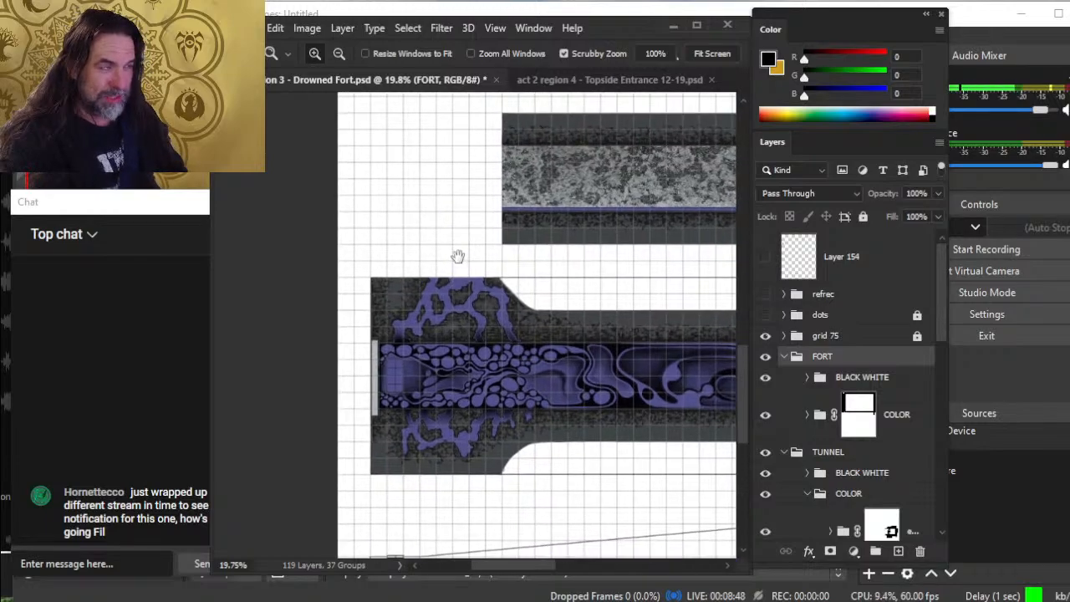
- Inspect the fort map's large swirling purple pool and the flooded crack beside the broken wall below it
{"action": "left_click_drag", "start_coordinate": [625, 300], "coordinate": [360, 434]}
{"action": "left_click_drag", "start_coordinate": [432, 320], "coordinate": [483, 341]}
{"action": "left_click_drag", "start_coordinate": [530, 292], "coordinate": [589, 368]}
{"action": "left_click_drag", "start_coordinate": [576, 374], "coordinate": [524, 374]}
{"action": "left_click_drag", "start_coordinate": [652, 301], "coordinate": [442, 436]}
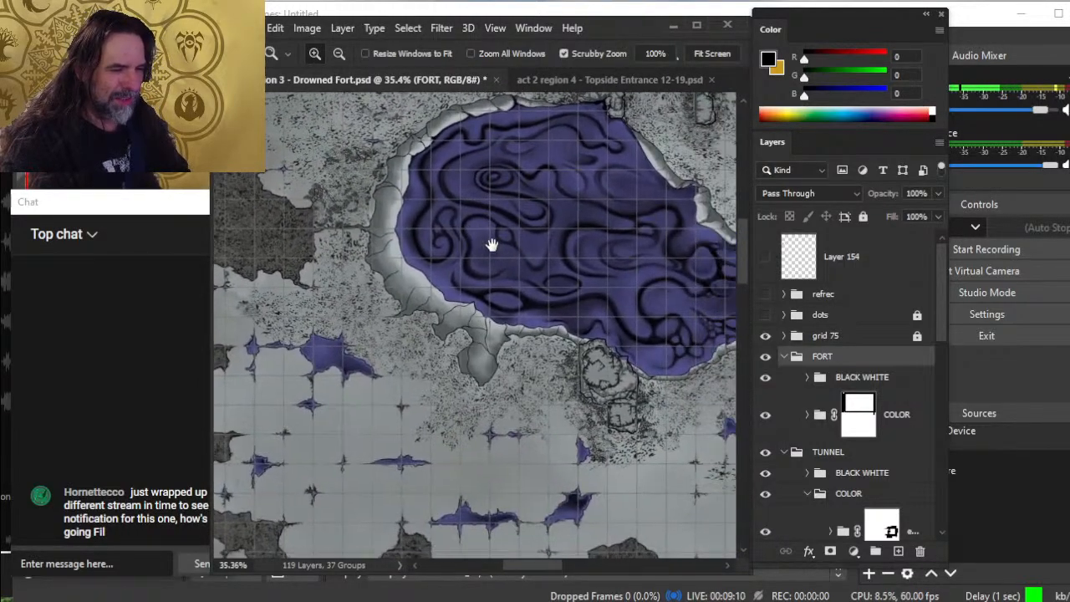
{"action": "left_click_drag", "start_coordinate": [491, 245], "coordinate": [501, 457]}
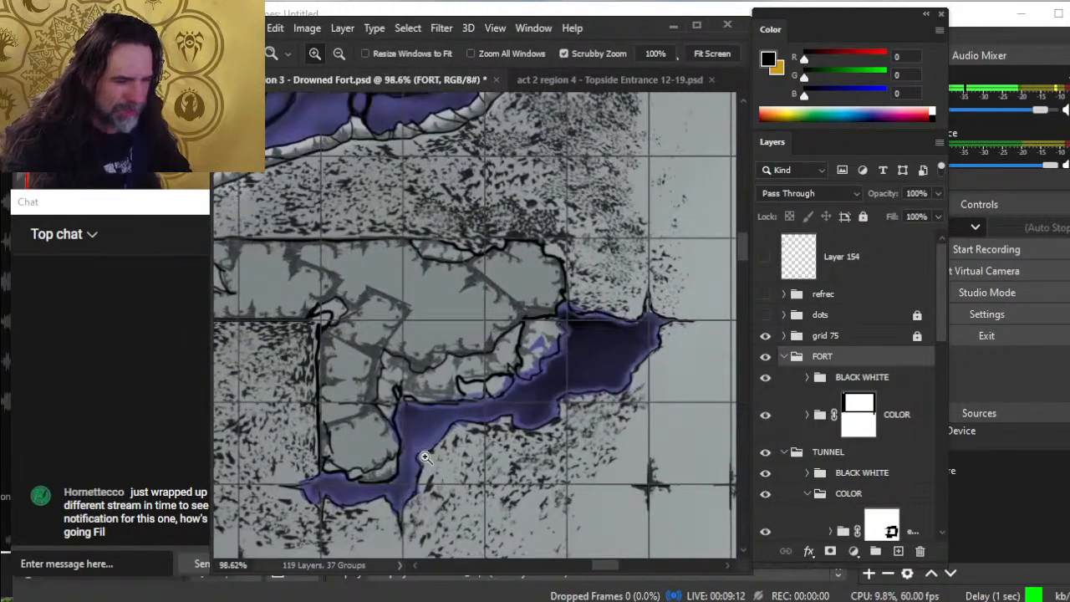
- Look over the ruined walls east of the fort's curving purple channel and the open floor below them
{"action": "left_click_drag", "start_coordinate": [567, 282], "coordinate": [473, 489]}
{"action": "left_click_drag", "start_coordinate": [609, 373], "coordinate": [590, 372]}
{"action": "left_click_drag", "start_coordinate": [664, 318], "coordinate": [526, 343]}
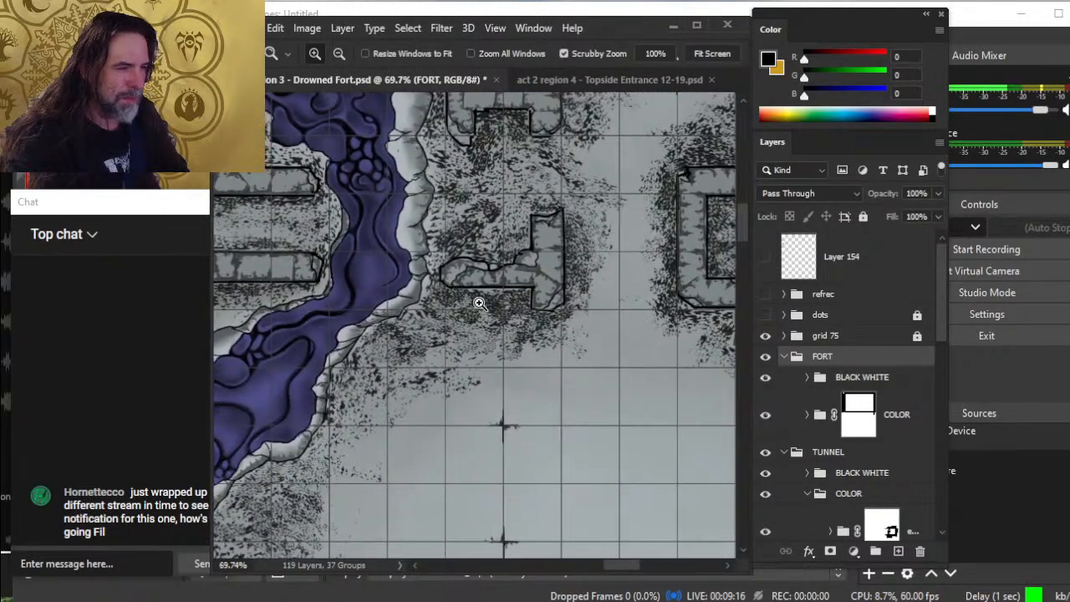
{"action": "left_click_drag", "start_coordinate": [595, 212], "coordinate": [377, 222]}
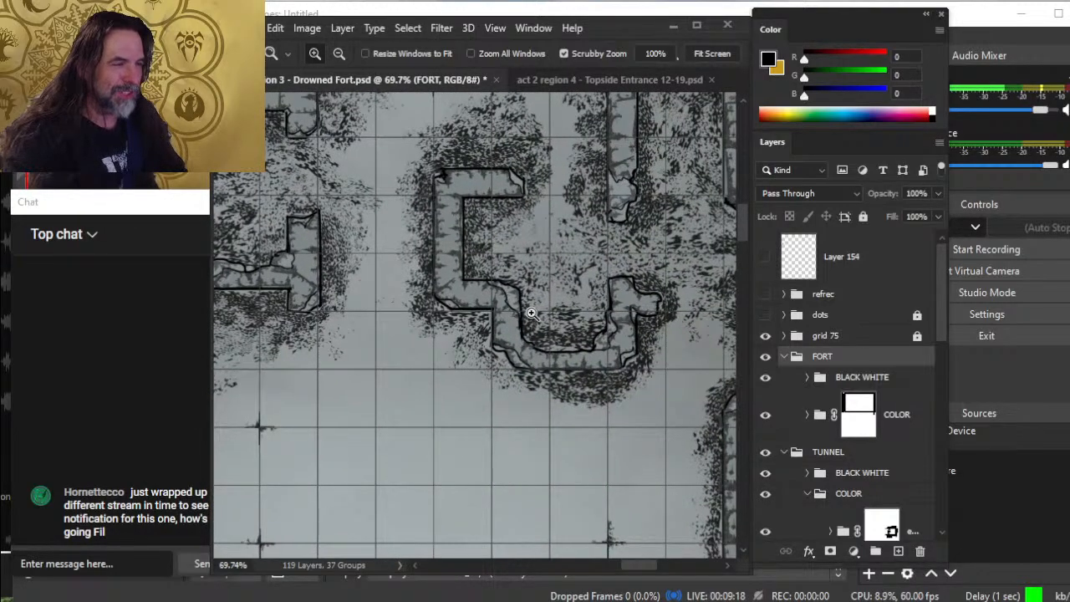
{"action": "left_click_drag", "start_coordinate": [625, 308], "coordinate": [463, 334]}
{"action": "left_click_drag", "start_coordinate": [587, 379], "coordinate": [443, 388]}
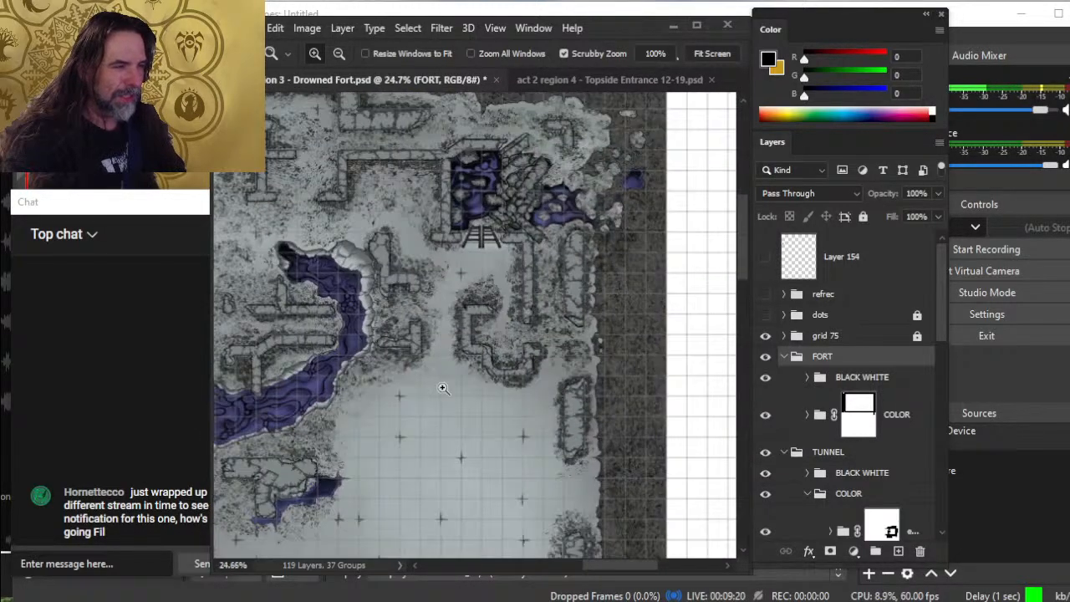
{"action": "left_click_drag", "start_coordinate": [367, 382], "coordinate": [483, 352]}
- Save the Drowned Fort file and bring up the whole Topside Entrance 12-19 map
{"action": "scroll", "coordinate": [483, 352], "scroll_direction": "down", "scroll_amount": 15}
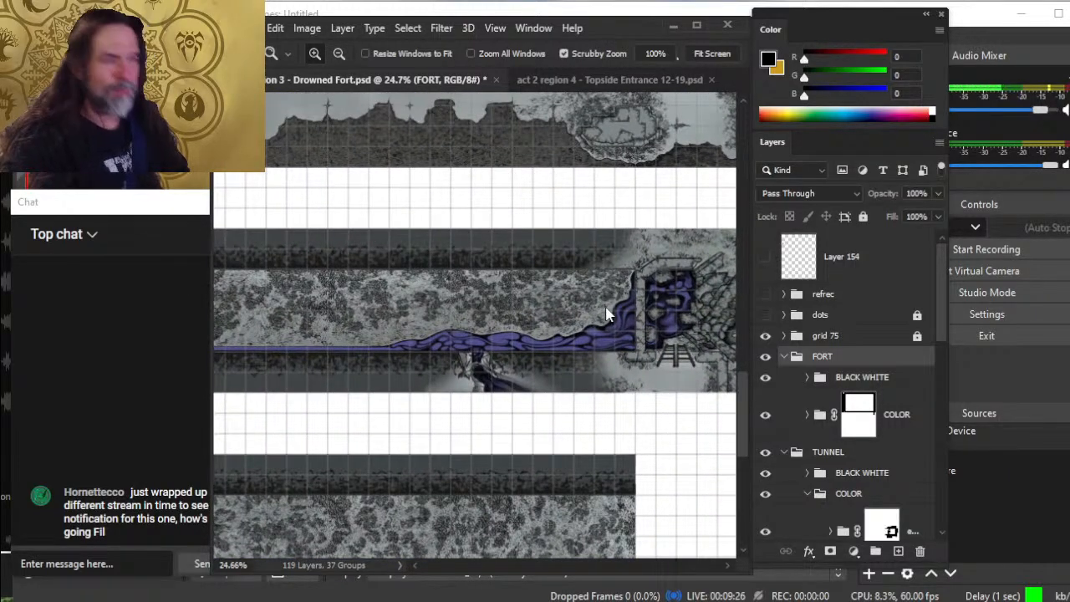
{"action": "key", "text": "ctrl+s"}
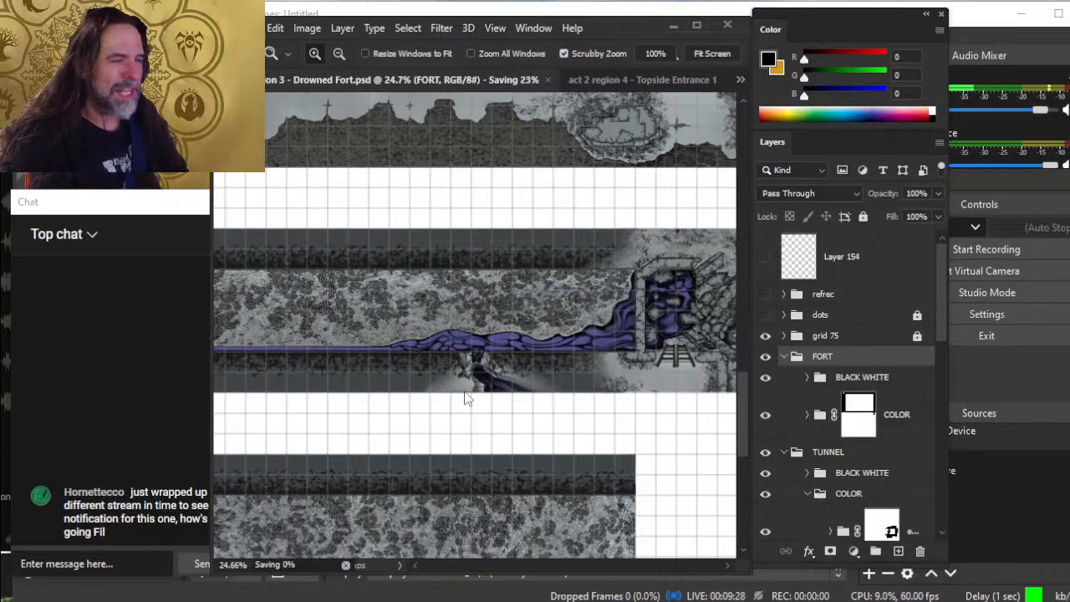
{"action": "left_click", "coordinate": [585, 79]}
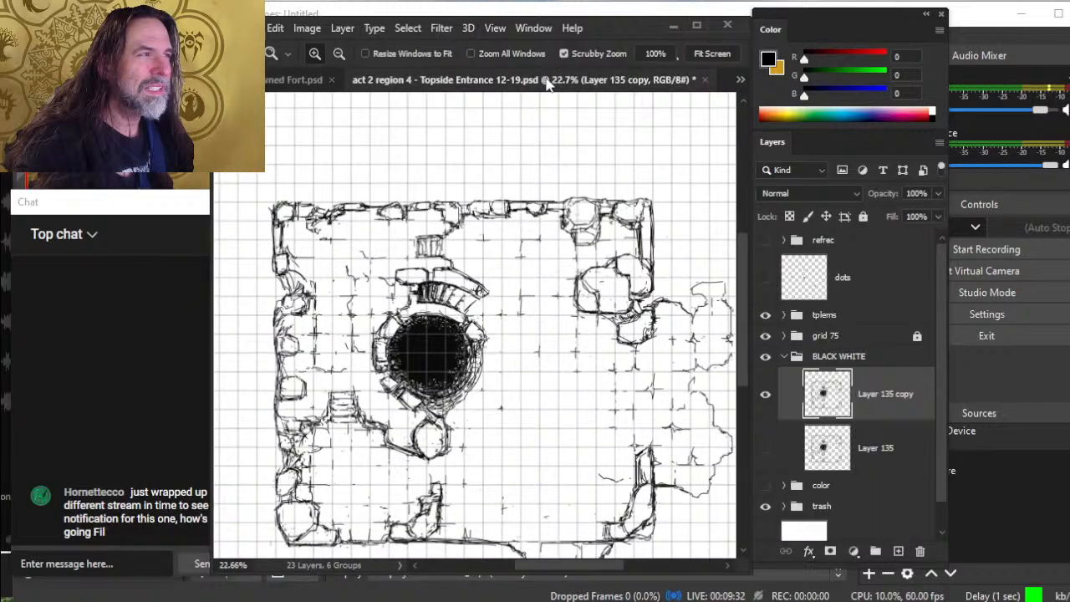
{"action": "left_click_drag", "start_coordinate": [527, 434], "coordinate": [496, 346]}
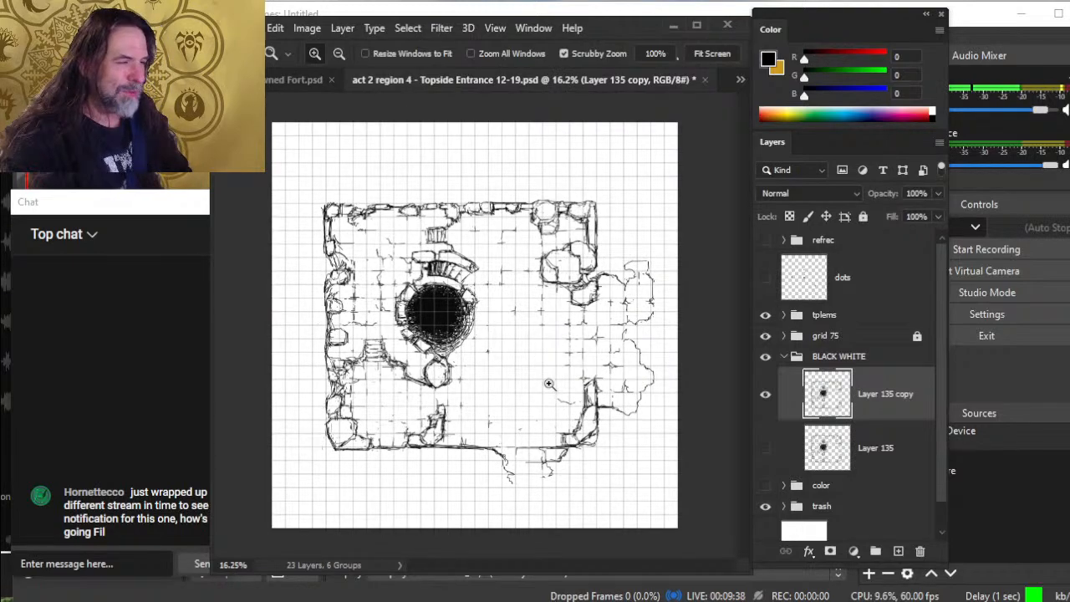
- Close the Drowned Fort document, leaving the Topside Entrance map open
{"action": "left_click", "coordinate": [297, 80]}
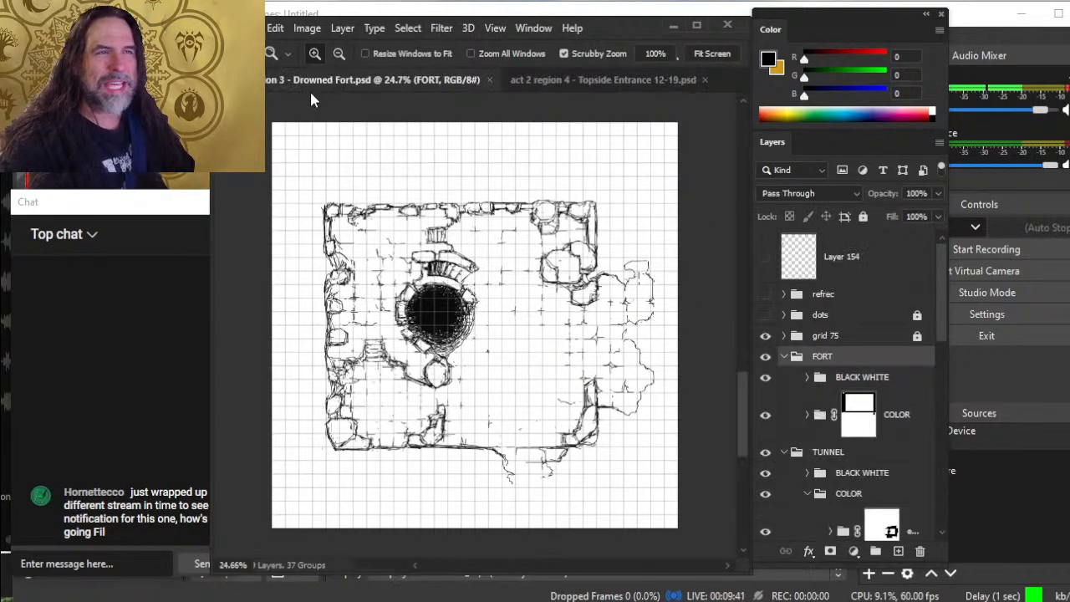
{"action": "left_click", "coordinate": [555, 80]}
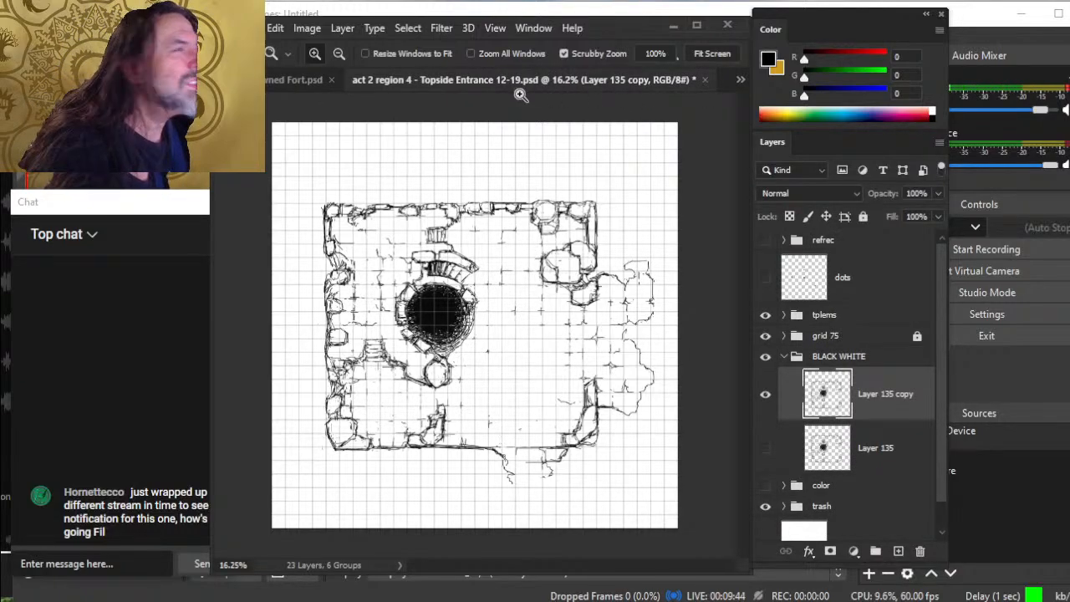
{"action": "left_click", "coordinate": [303, 80]}
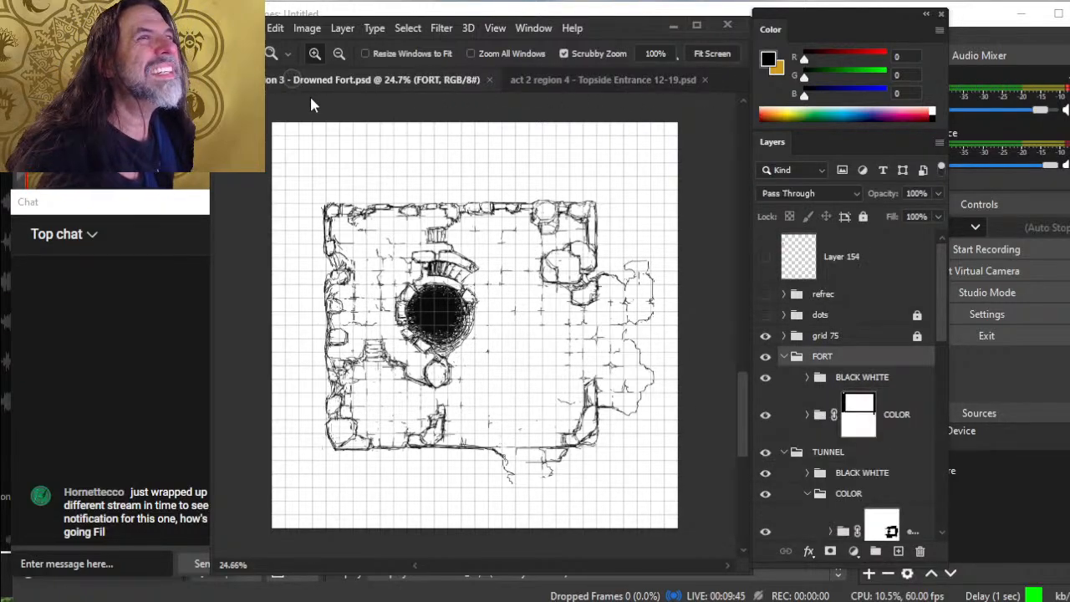
{"action": "left_click", "coordinate": [489, 80]}
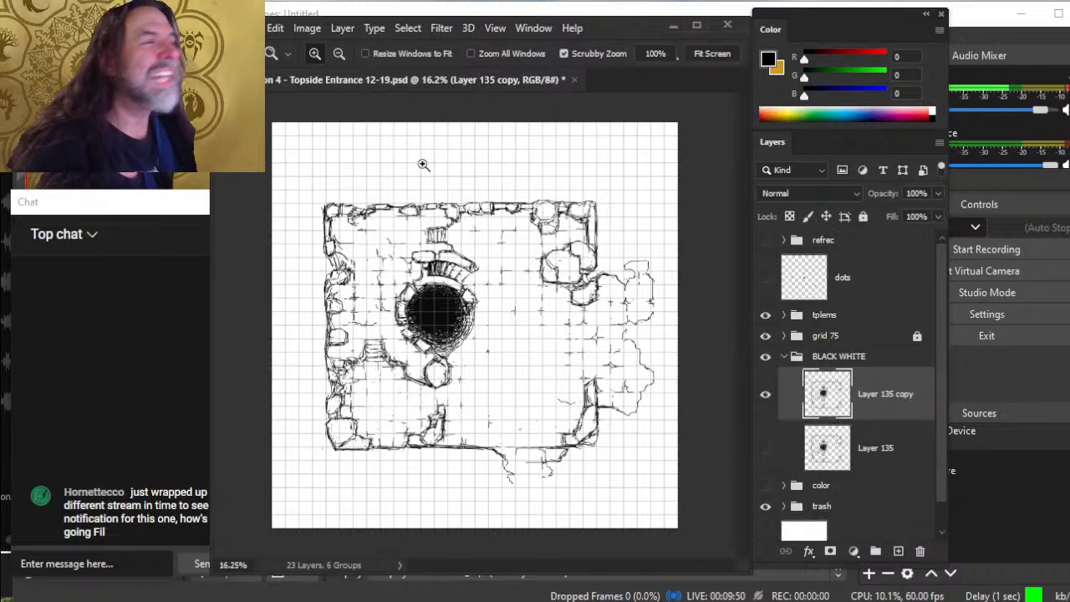
- Reopen the recent file Act 2 Region 3 - Drowned Fort.psd and return to the Topside Entrance map
{"action": "left_click", "coordinate": [251, 28]}
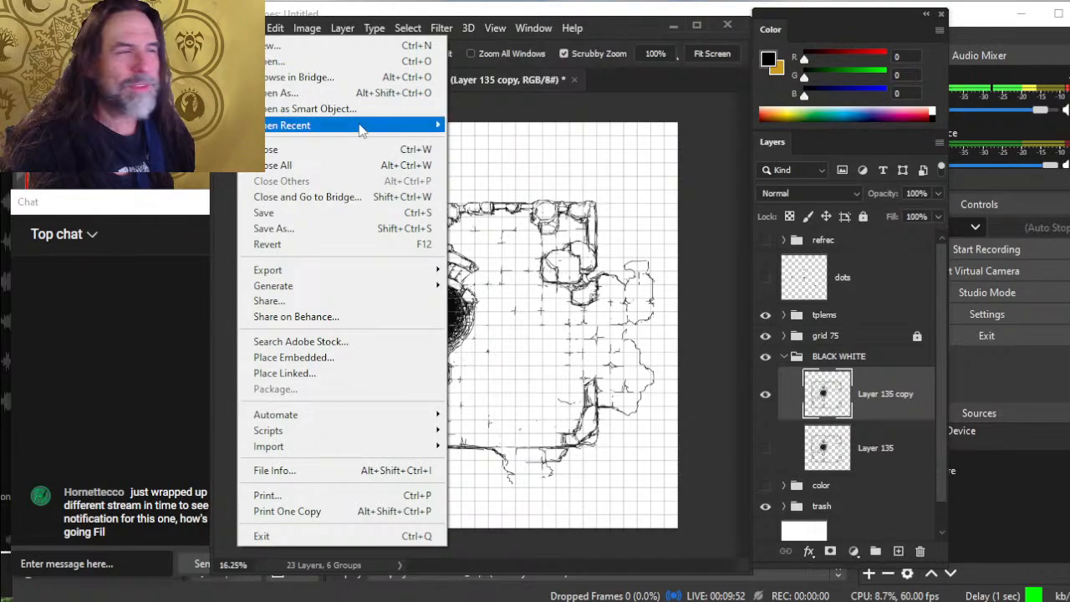
{"action": "mouse_move", "coordinate": [364, 126]}
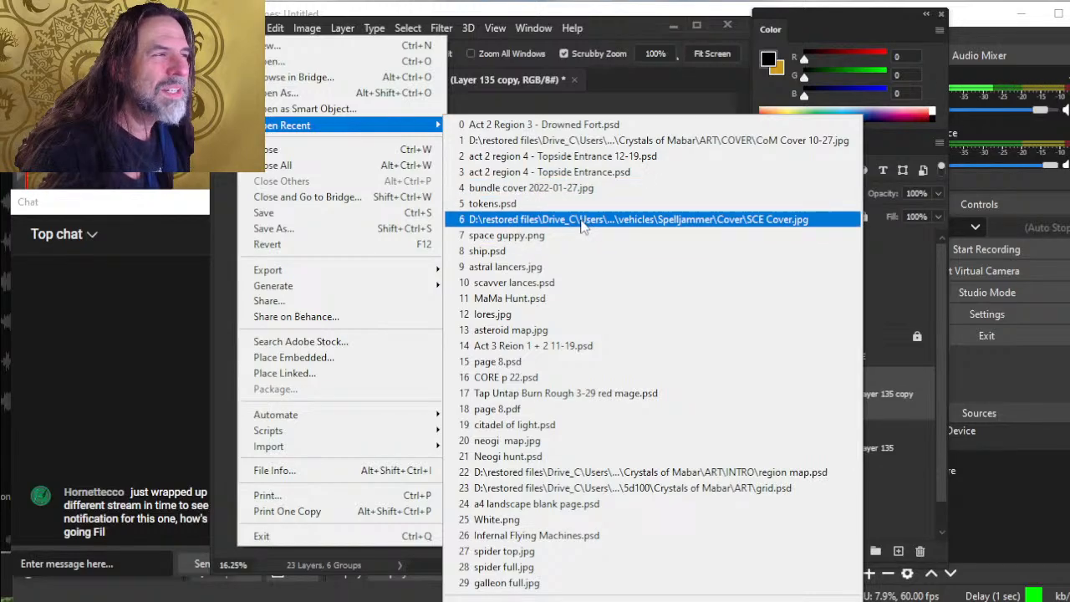
{"action": "left_click", "coordinate": [562, 127]}
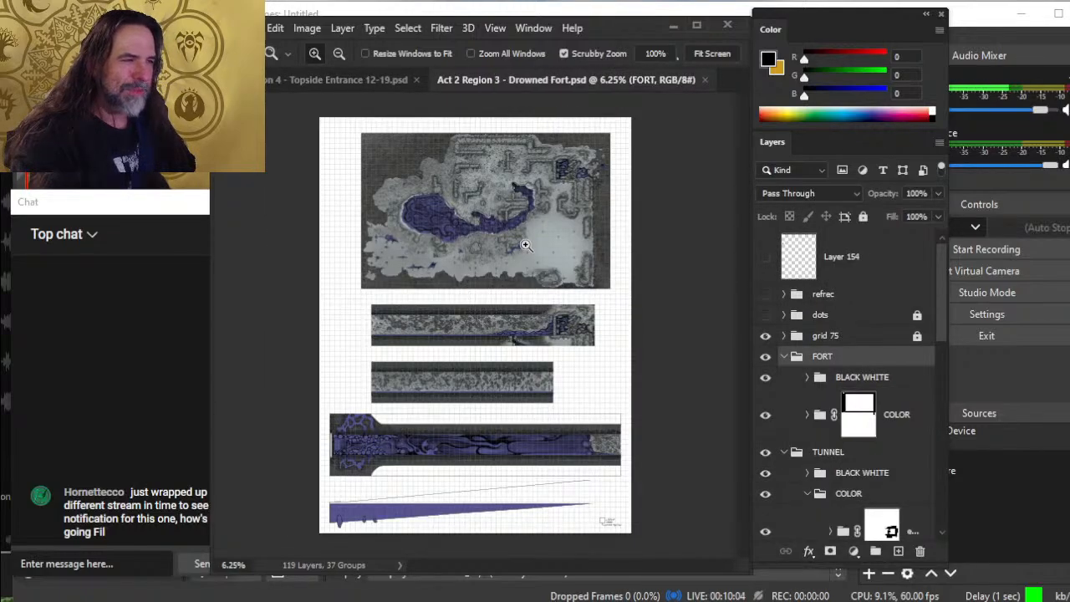
{"action": "left_click", "coordinate": [525, 245]}
{"action": "left_click", "coordinate": [344, 84]}
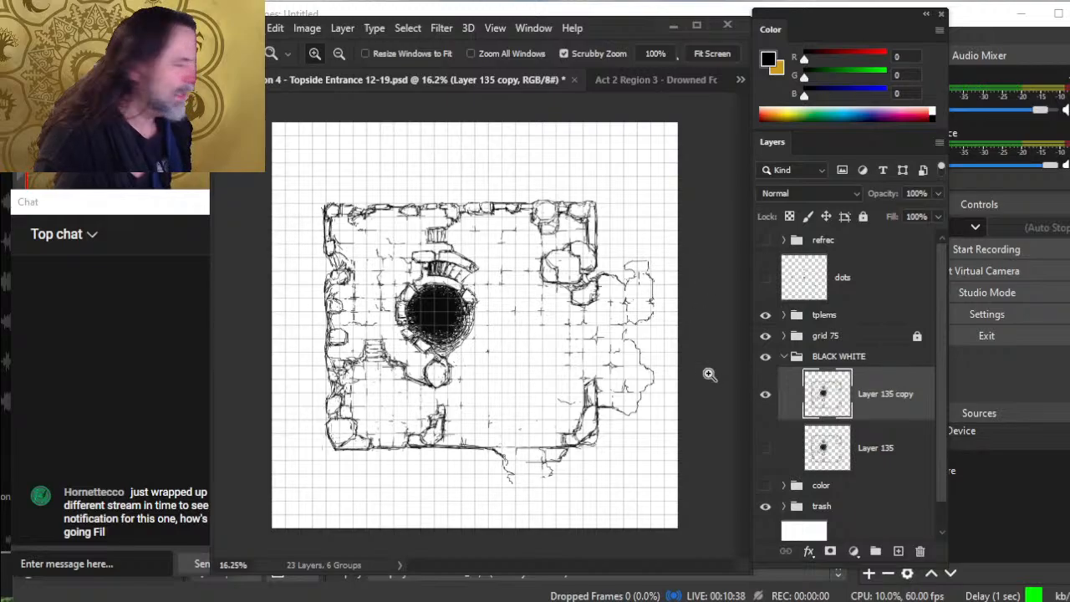
- Test a thin Brush stroke on the floor northwest of the dark pit, undo it, and set the brush size to 3
{"action": "left_click_drag", "start_coordinate": [431, 311], "coordinate": [505, 333]}
{"action": "left_click_drag", "start_coordinate": [460, 281], "coordinate": [493, 311]}
{"action": "left_click_drag", "start_coordinate": [443, 286], "coordinate": [516, 338]}
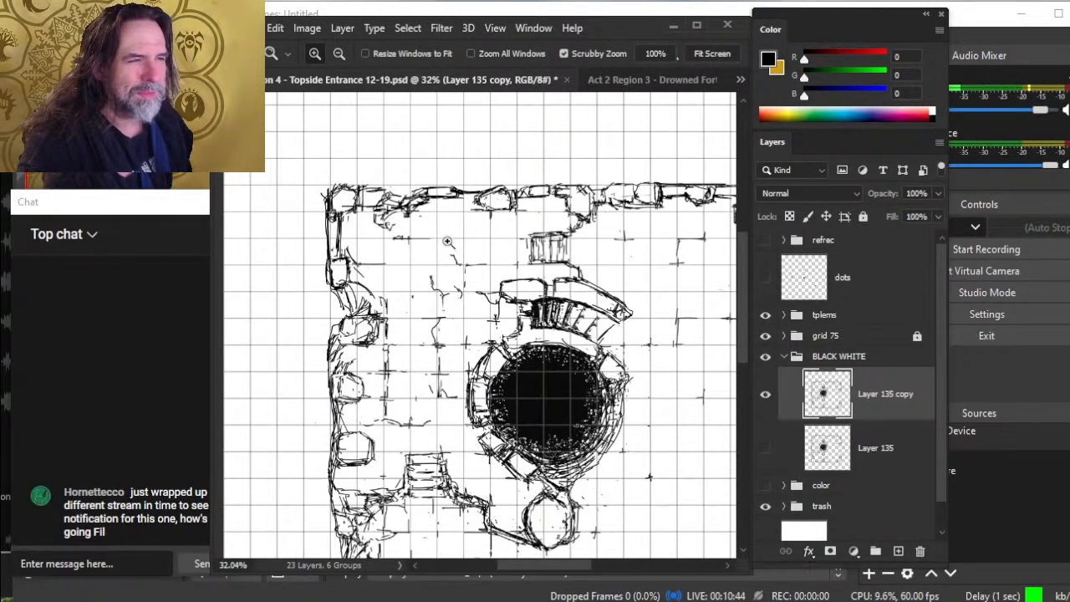
{"action": "left_click_drag", "start_coordinate": [398, 251], "coordinate": [499, 284]}
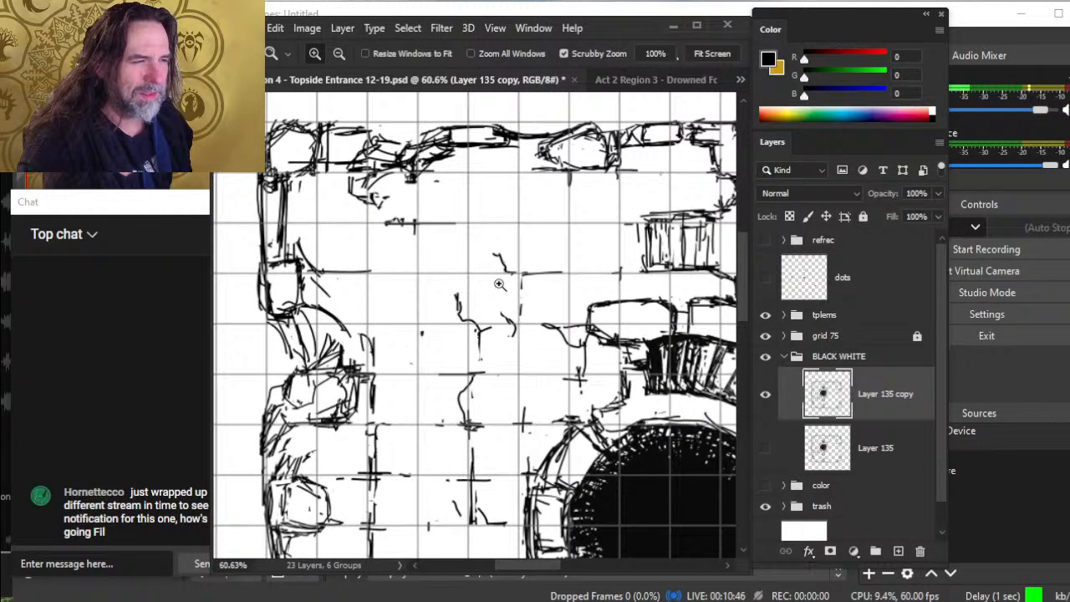
{"action": "key", "text": "b"}
{"action": "key", "text": "b"}
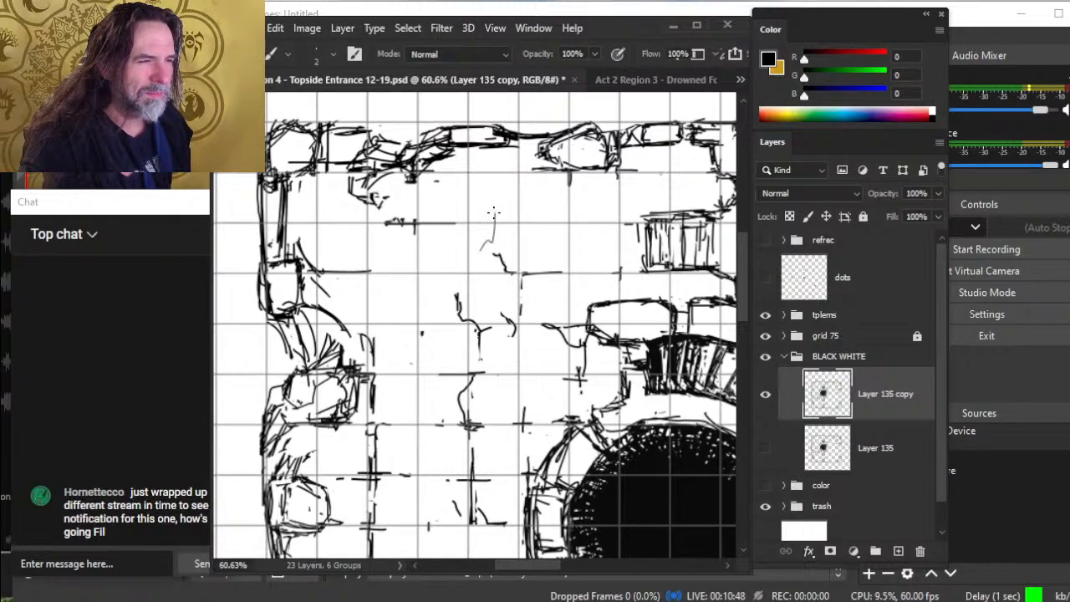
{"action": "key", "text": "ctrl+z"}
{"action": "key", "text": "bracketright"}
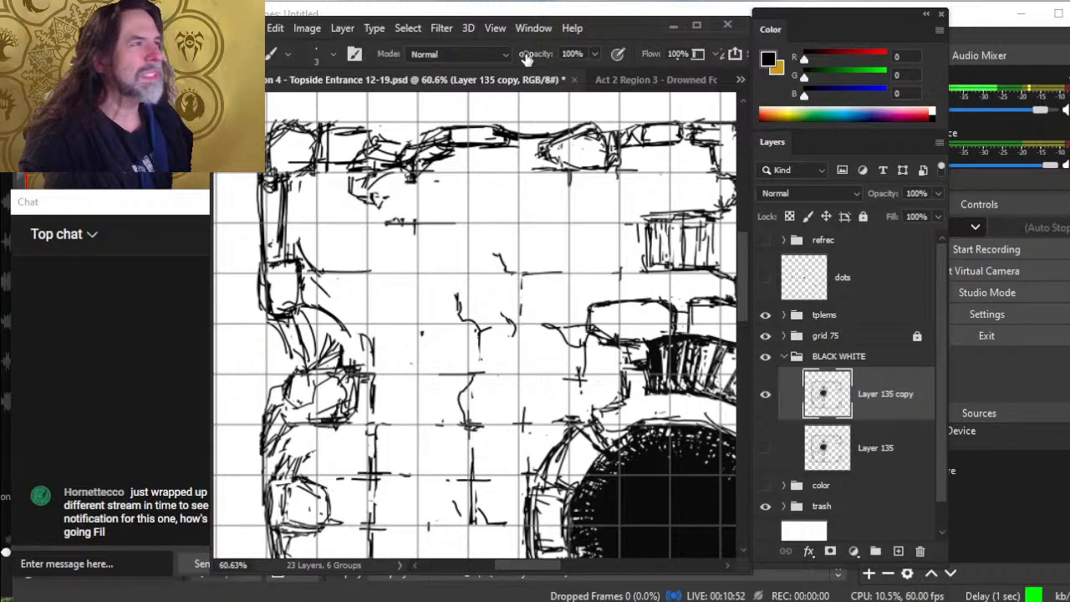
- Show the Tools panel and reset the foreground and background colours to black and white
{"action": "left_click", "coordinate": [534, 28]}
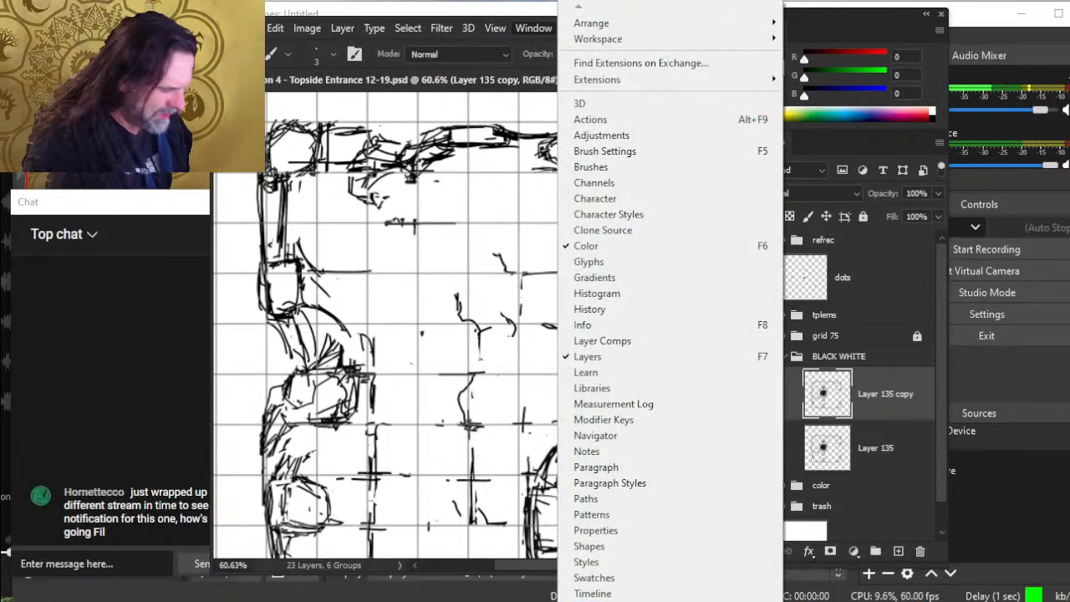
{"action": "mouse_move", "coordinate": [609, 599]}
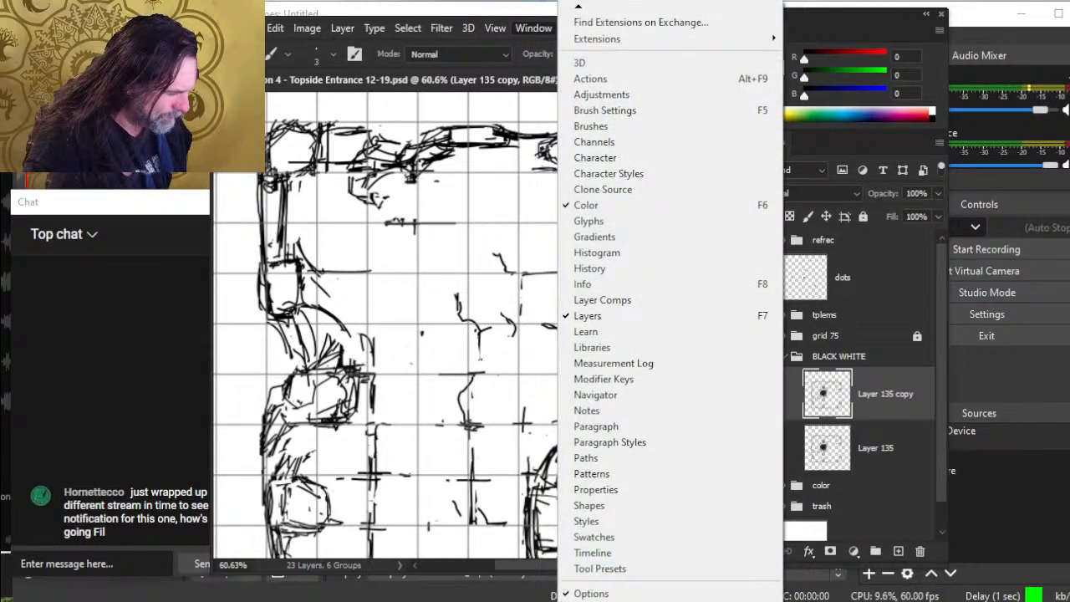
{"action": "left_click", "coordinate": [587, 568]}
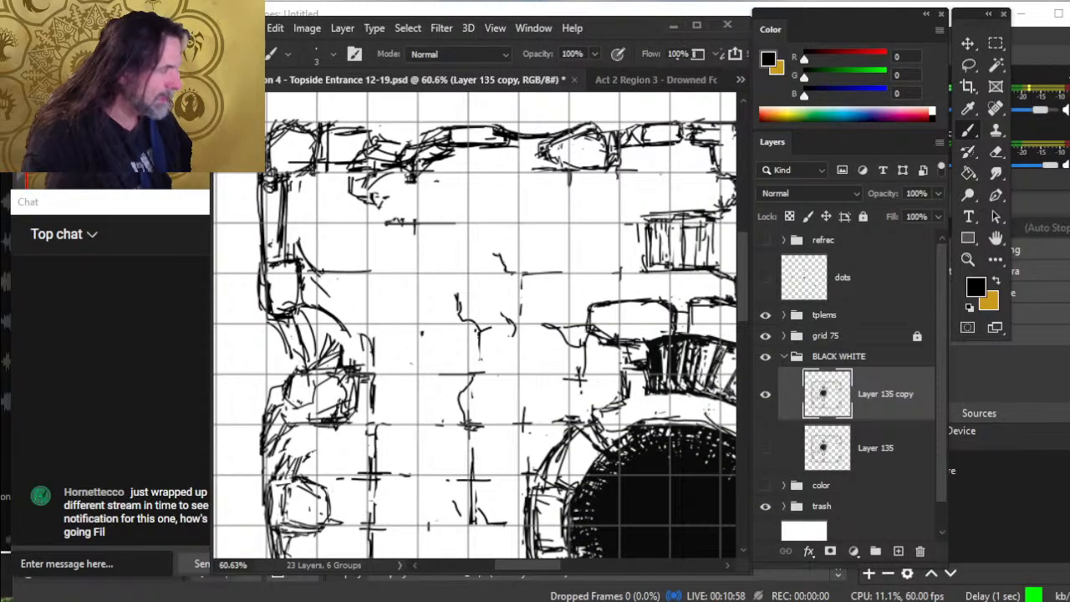
{"action": "left_click", "coordinate": [970, 308]}
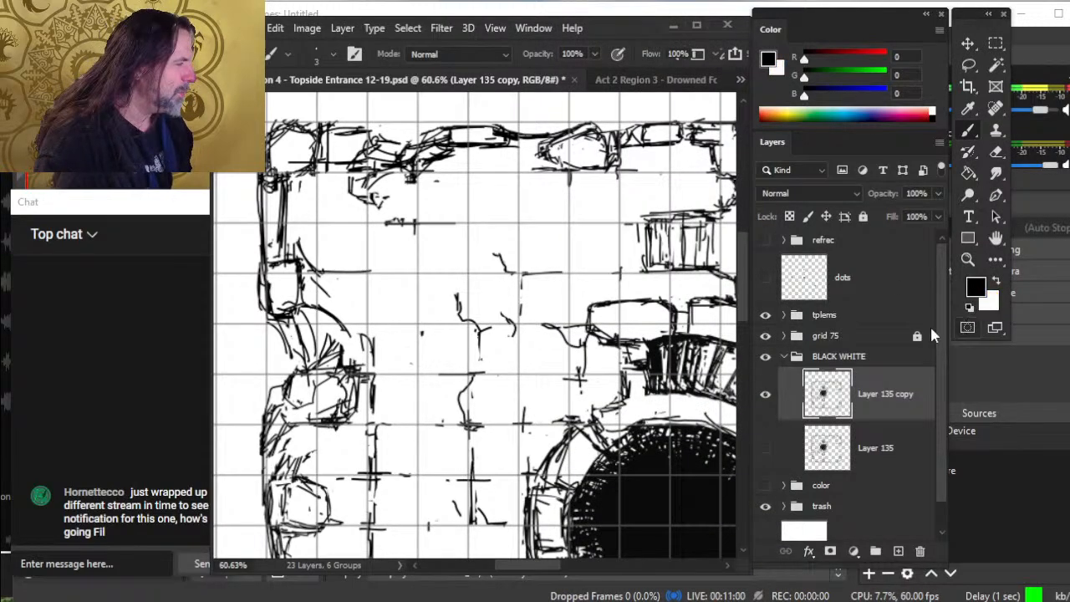
- Erase the small vertical crack line on the floor northwest of the dark pit on Layer 135 copy
{"action": "key", "text": "e"}
{"action": "left_click_drag", "start_coordinate": [455, 293], "coordinate": [458, 310]}
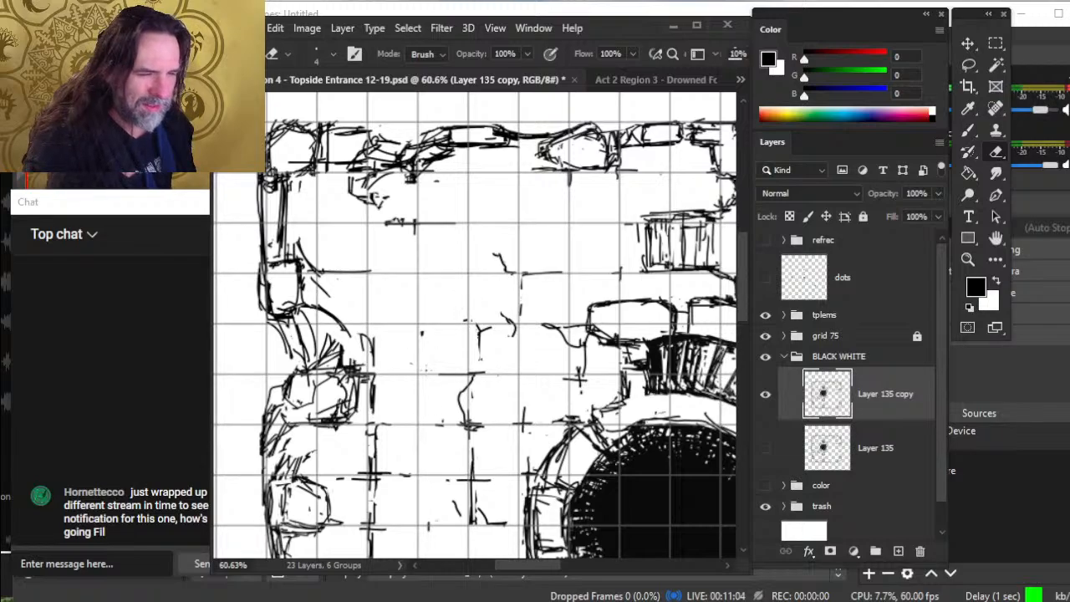
- Examine the rough sketch around the dark pit, the floor cracks to the east and the northeast corner of the ruins
{"action": "key", "text": "z"}
{"action": "left_click_drag", "start_coordinate": [537, 376], "coordinate": [465, 388]}
{"action": "left_click_drag", "start_coordinate": [614, 382], "coordinate": [456, 223]}
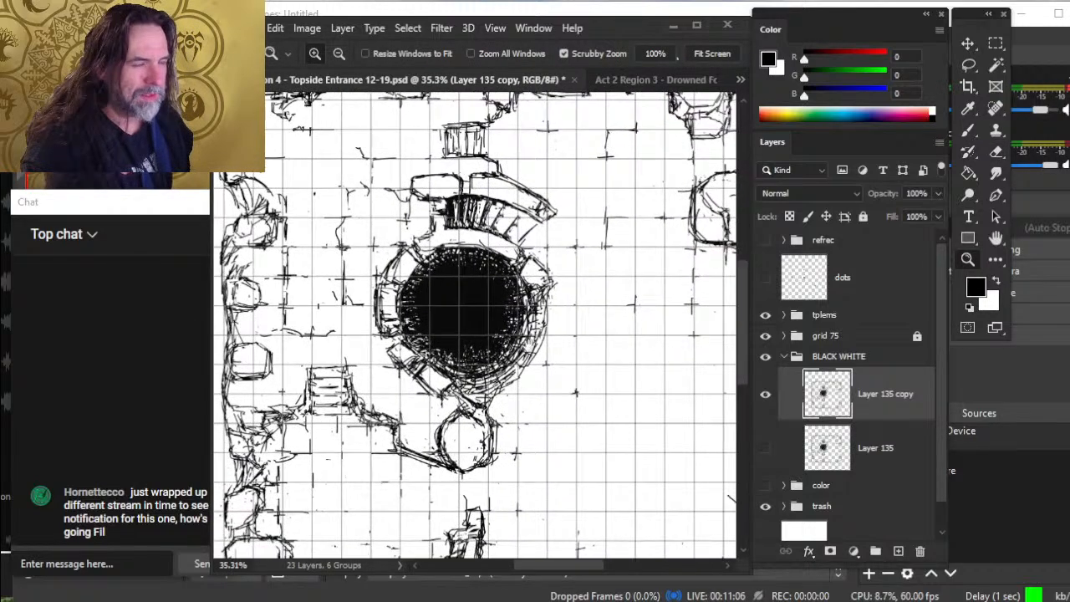
{"action": "left_click_drag", "start_coordinate": [559, 467], "coordinate": [582, 319]}
{"action": "left_click_drag", "start_coordinate": [631, 397], "coordinate": [501, 358]}
{"action": "mouse_move", "coordinate": [582, 353]}
{"action": "left_mouse_down"}
{"action": "mouse_move", "coordinate": [469, 359]}
{"action": "mouse_move", "coordinate": [426, 387]}
{"action": "left_mouse_up"}
{"action": "left_click_drag", "start_coordinate": [542, 279], "coordinate": [579, 308]}
{"action": "left_click_drag", "start_coordinate": [609, 229], "coordinate": [573, 489]}
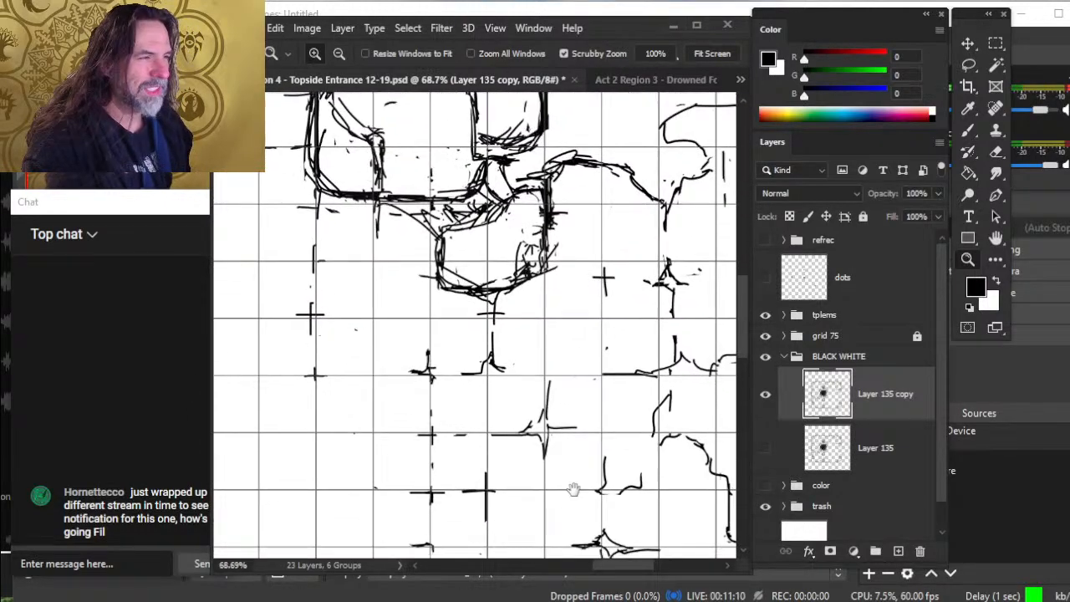
{"action": "left_click_drag", "start_coordinate": [638, 369], "coordinate": [563, 367]}
{"action": "mouse_move", "coordinate": [617, 307]}
{"action": "left_mouse_down"}
{"action": "mouse_move", "coordinate": [614, 356]}
{"action": "mouse_move", "coordinate": [633, 434]}
{"action": "mouse_move", "coordinate": [660, 393]}
{"action": "mouse_move", "coordinate": [673, 402]}
{"action": "mouse_move", "coordinate": [677, 431]}
{"action": "mouse_move", "coordinate": [669, 428]}
{"action": "left_mouse_up"}
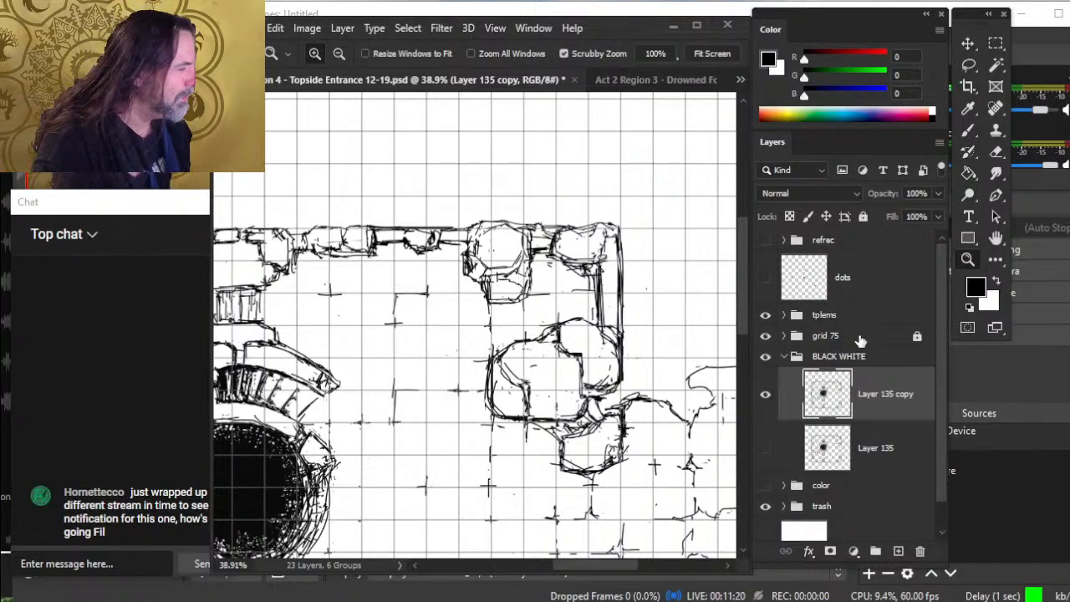
- Fade Layer 135 copy to 50% opacity and add a new empty layer above it
{"action": "left_click", "coordinate": [937, 194]}
{"action": "left_click_drag", "start_coordinate": [938, 215], "coordinate": [898, 216]}
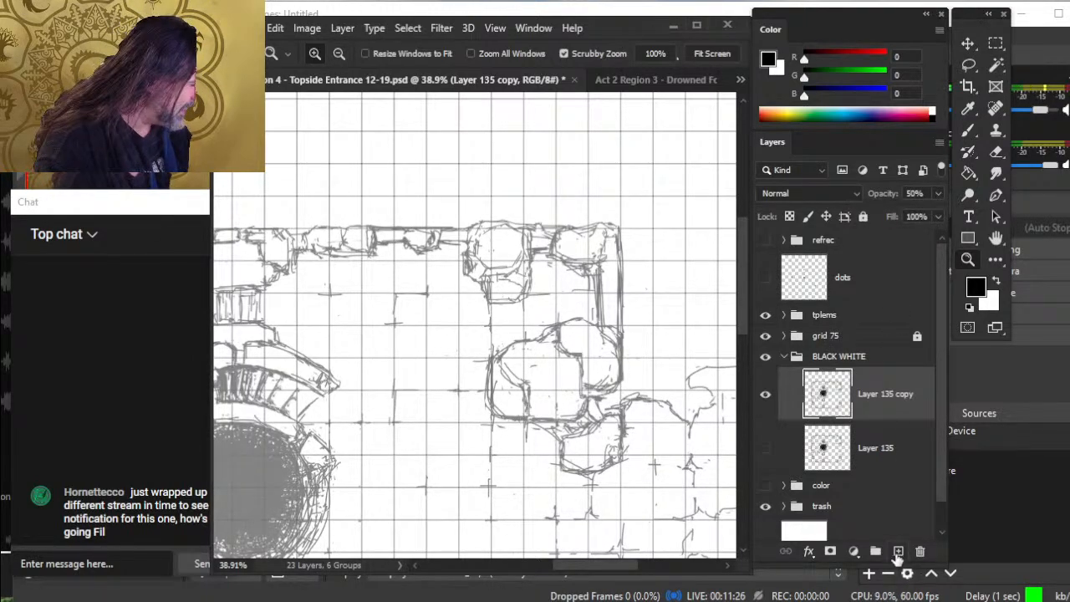
{"action": "left_click", "coordinate": [897, 551]}
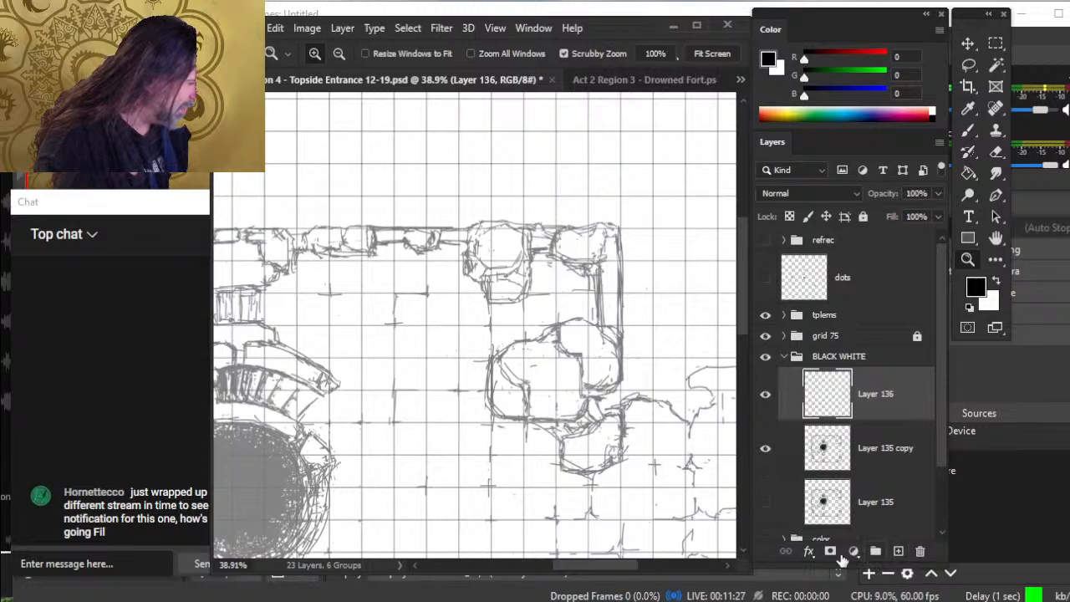
- On the Drowned Fort map, add a new top layer and test short black brush strokes beside the dark rock edge, undoing them
{"action": "left_click", "coordinate": [606, 80]}
{"action": "left_click_drag", "start_coordinate": [549, 164], "coordinate": [637, 163]}
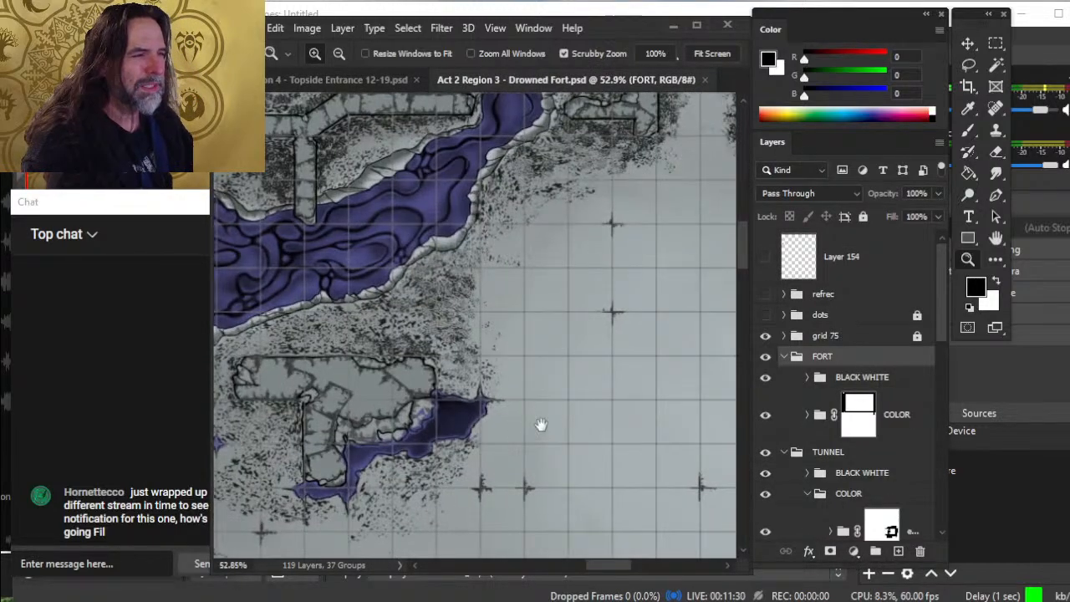
{"action": "left_click_drag", "start_coordinate": [539, 425], "coordinate": [530, 180]}
{"action": "mouse_move", "coordinate": [415, 443]}
{"action": "left_mouse_down"}
{"action": "mouse_move", "coordinate": [477, 387]}
{"action": "mouse_move", "coordinate": [533, 372]}
{"action": "mouse_move", "coordinate": [485, 334]}
{"action": "left_mouse_up"}
{"action": "key", "text": "b"}
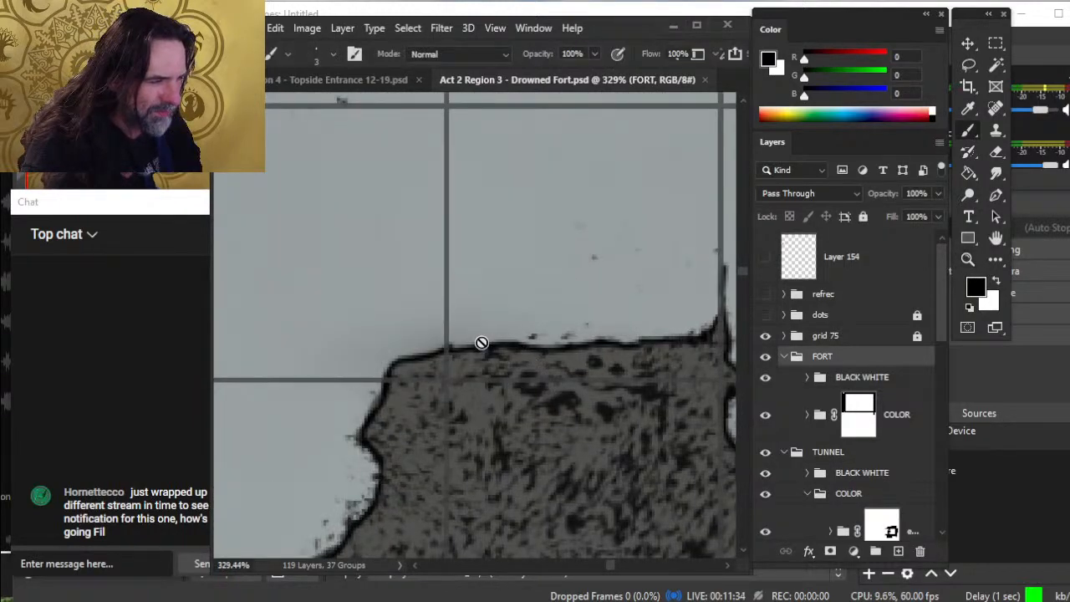
{"action": "left_click", "coordinate": [847, 279]}
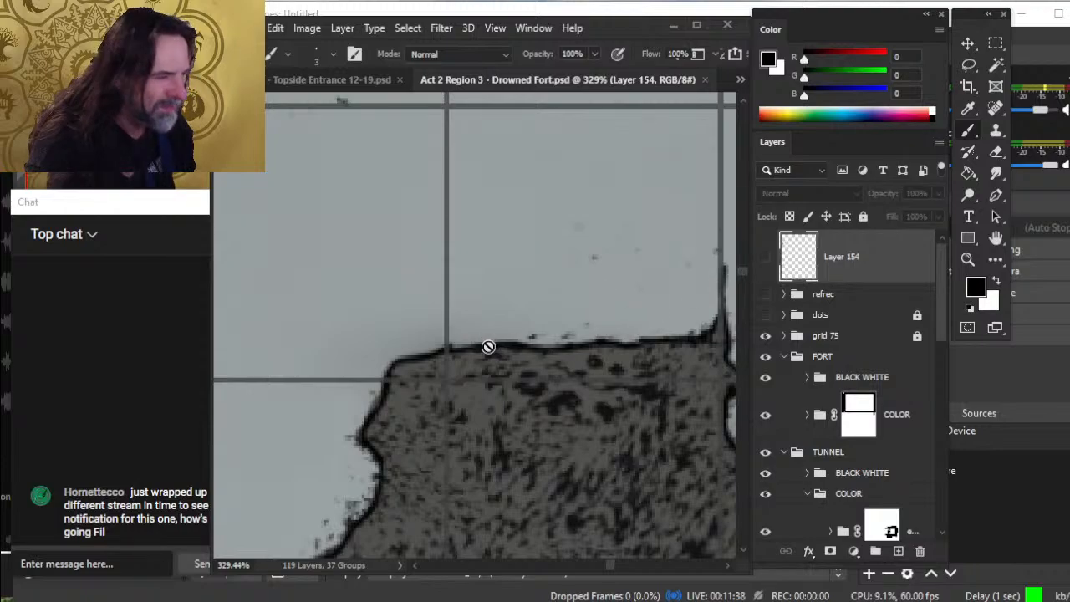
{"action": "left_click", "coordinate": [898, 550]}
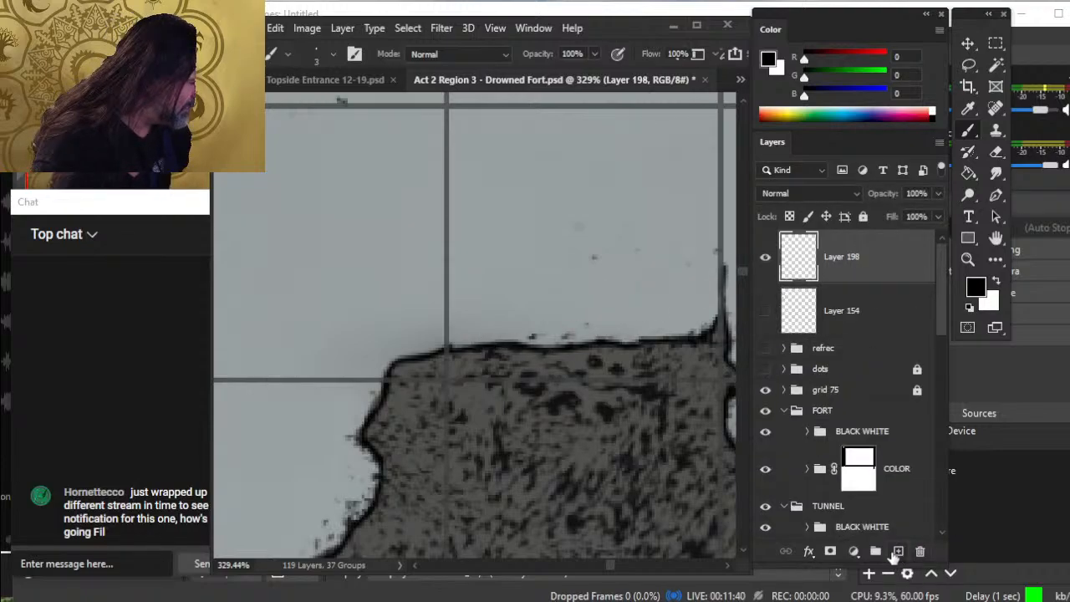
{"action": "left_click_drag", "start_coordinate": [473, 332], "coordinate": [520, 337]}
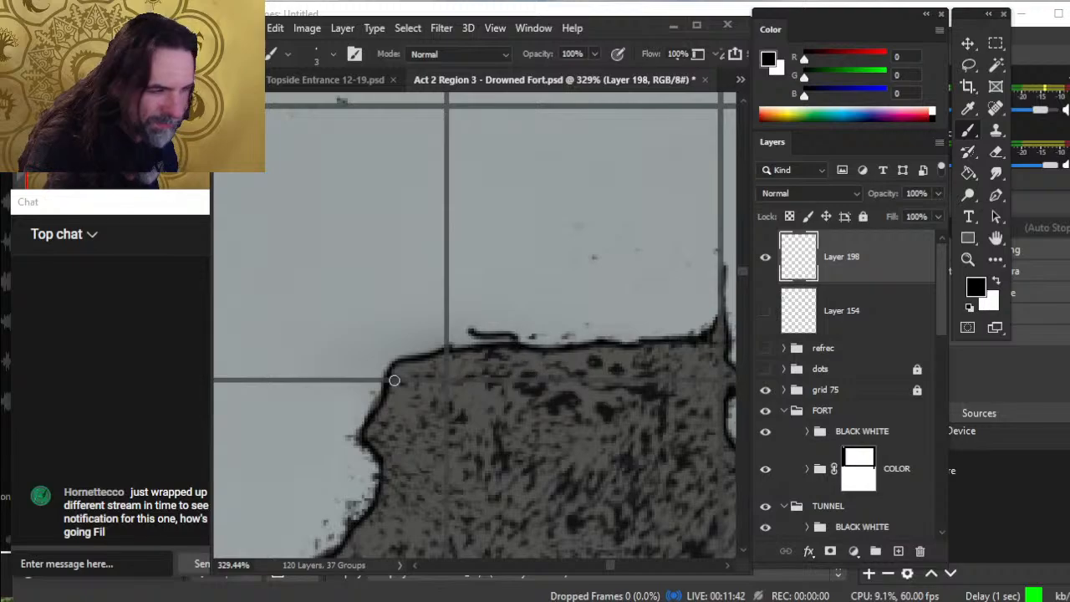
{"action": "left_click_drag", "start_coordinate": [368, 352], "coordinate": [365, 394]}
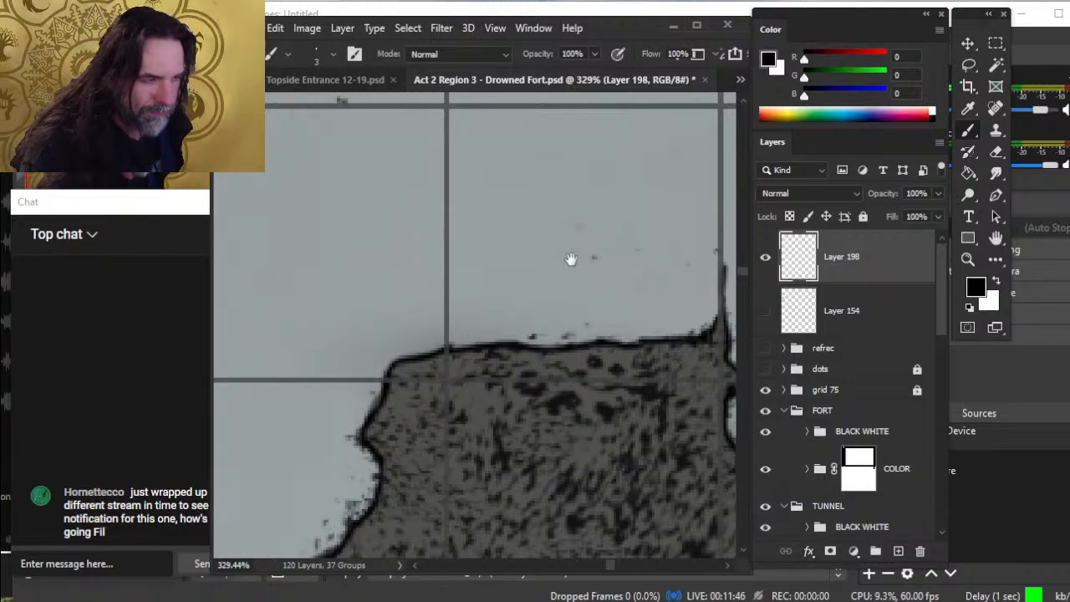
- Test a size 4 brush stroke over the water beside the ruined wall's corner and undo it
{"action": "left_click_drag", "start_coordinate": [571, 256], "coordinate": [632, 535]}
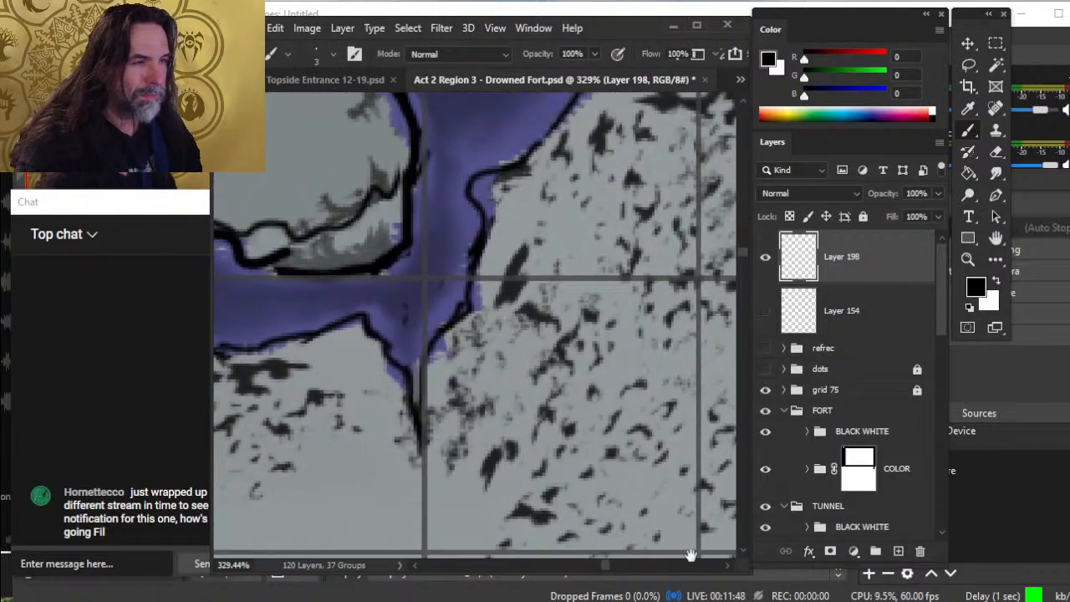
{"action": "left_click_drag", "start_coordinate": [539, 243], "coordinate": [661, 391]}
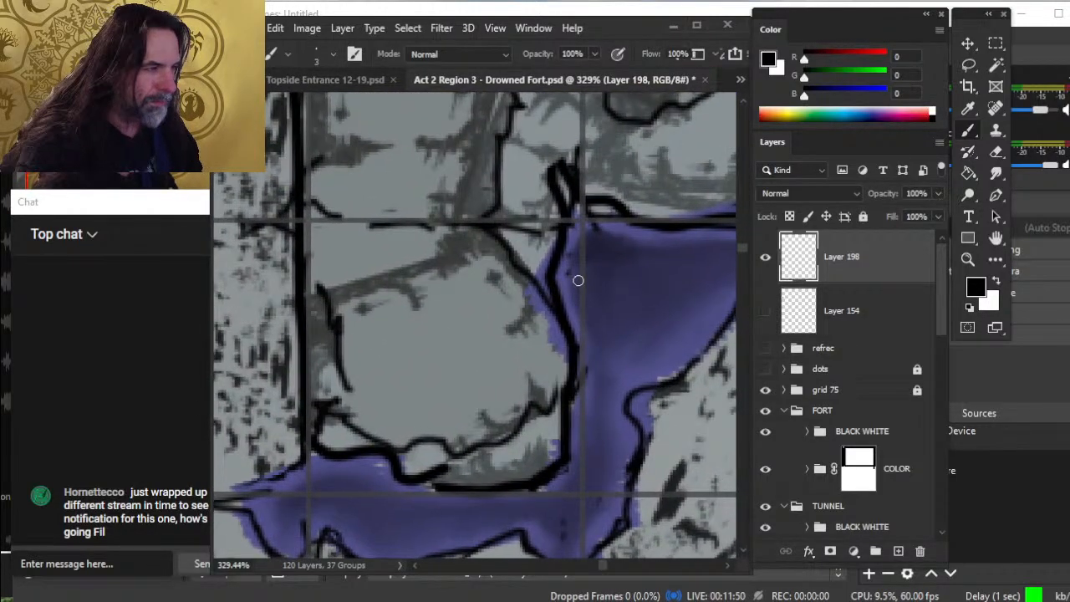
{"action": "mouse_move", "coordinate": [576, 278]}
{"action": "left_mouse_down"}
{"action": "mouse_move", "coordinate": [581, 265]}
{"action": "mouse_move", "coordinate": [591, 331]}
{"action": "left_mouse_up"}
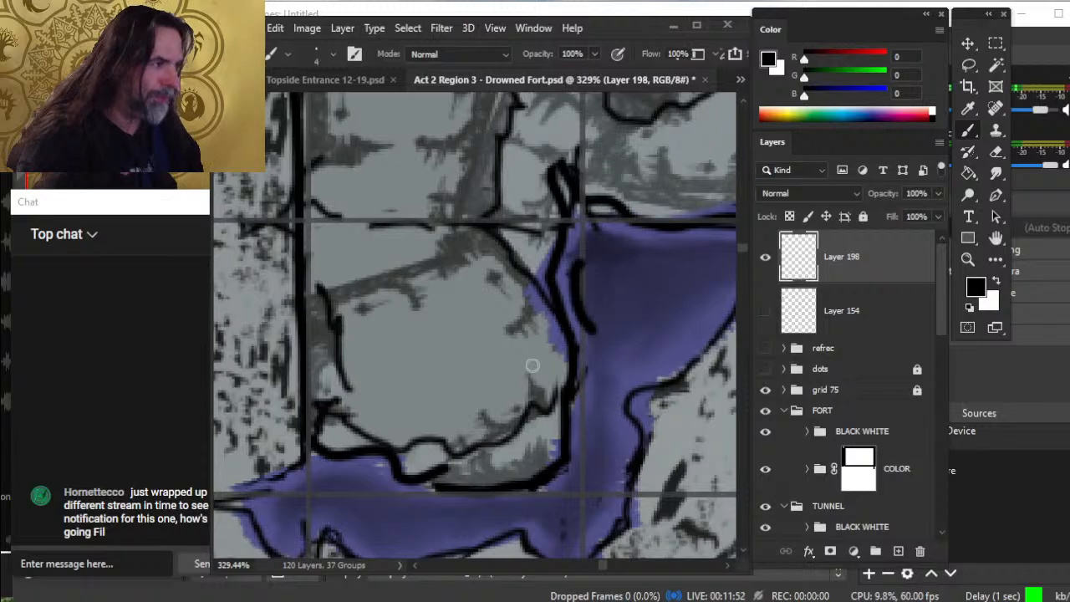
{"action": "key", "text": "ctrl+z"}
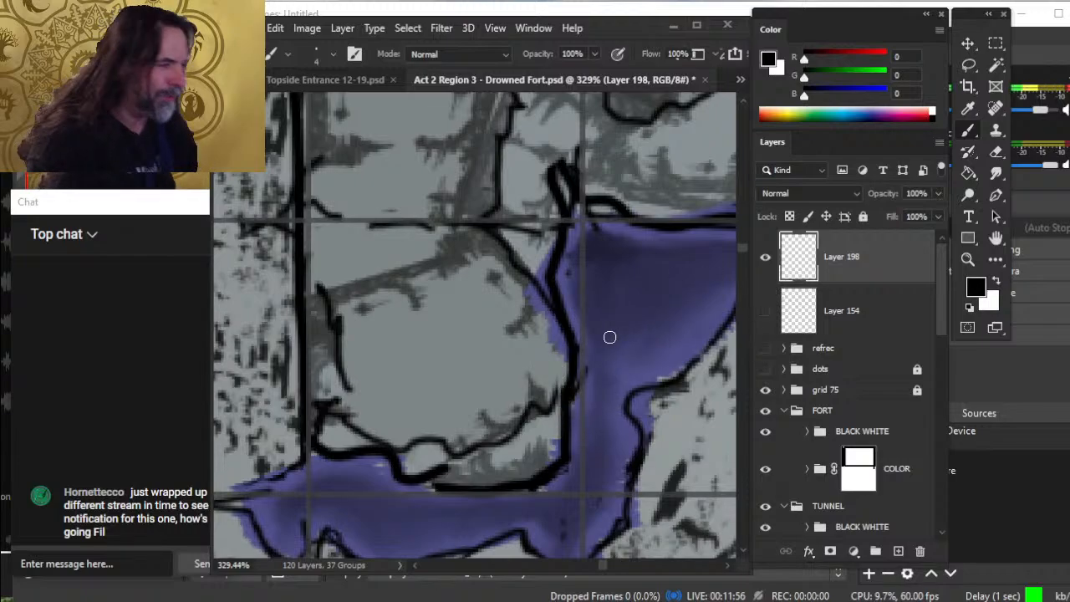
- Delete the empty test layer from the Drowned Fort map
{"action": "key", "text": "z"}
{"action": "left_click_drag", "start_coordinate": [694, 406], "coordinate": [565, 356]}
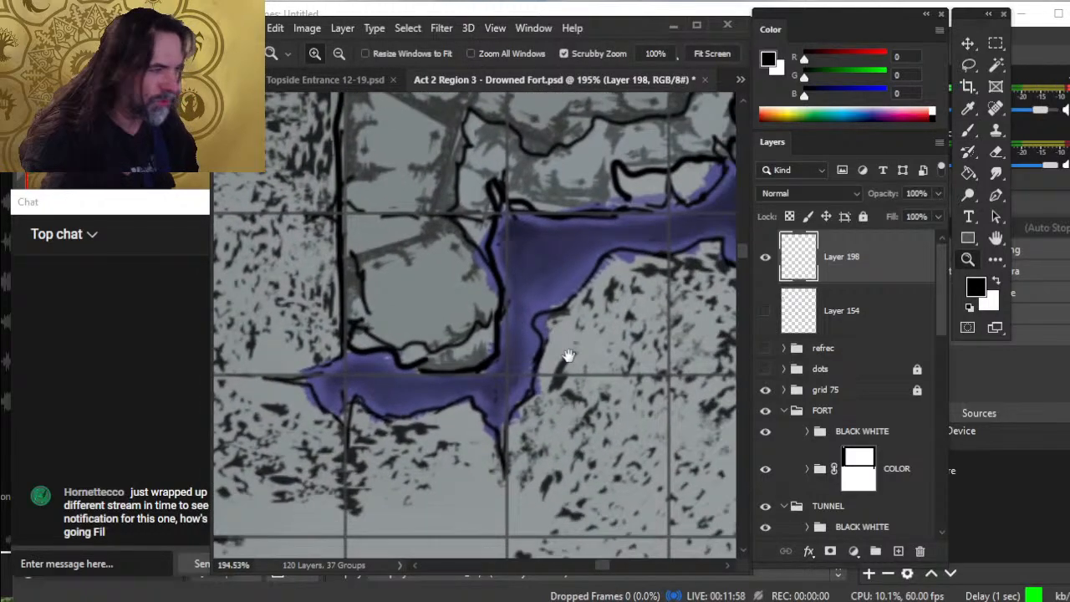
{"action": "left_click_drag", "start_coordinate": [661, 376], "coordinate": [570, 354]}
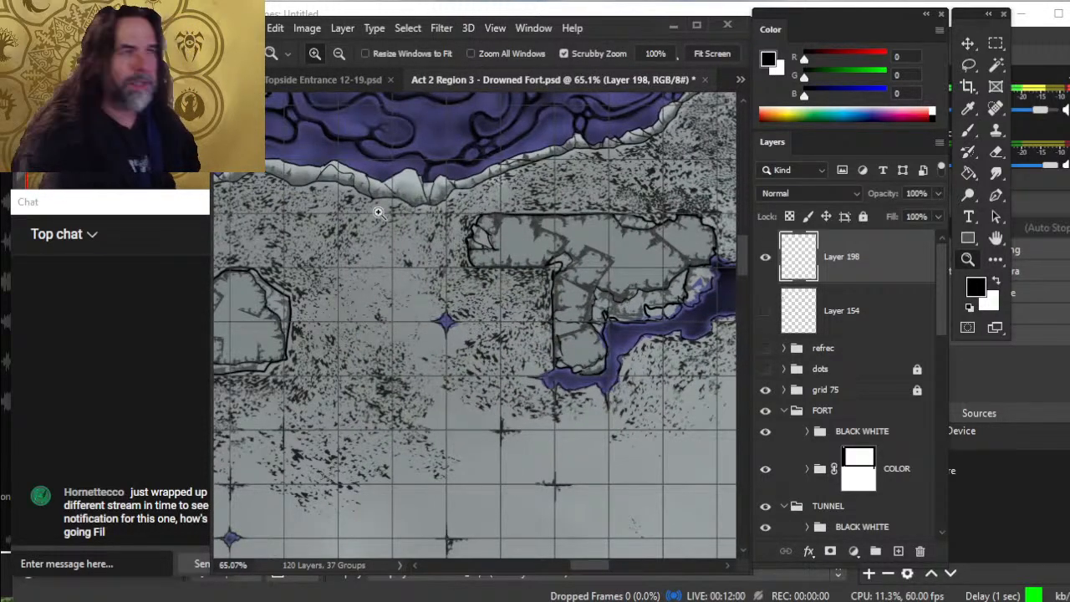
{"action": "key", "text": "Delete"}
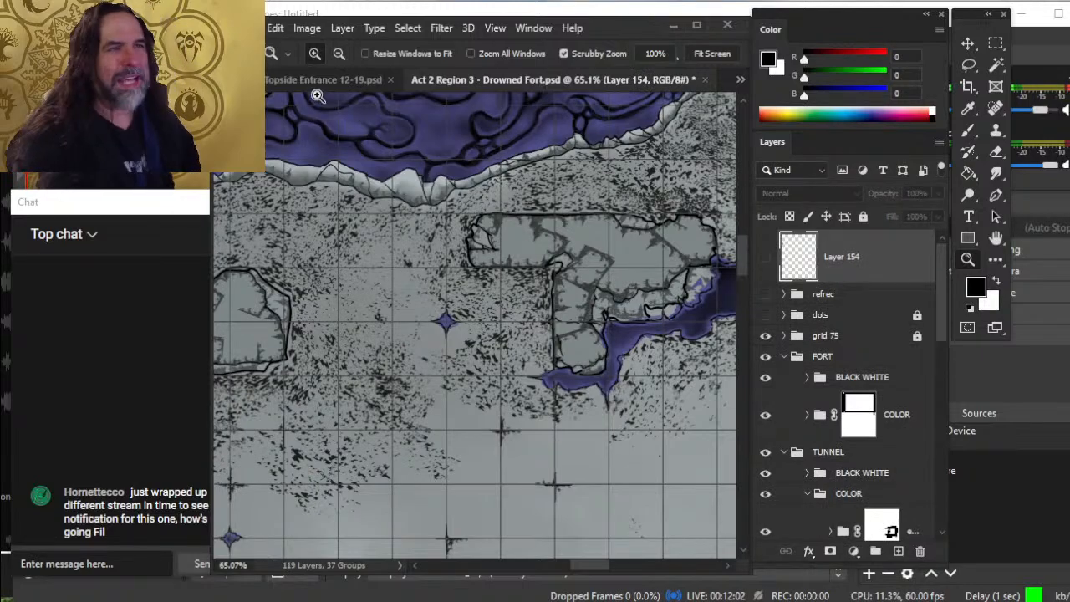
- Return to the Topside Entrance map and examine the faded sketch from the pit to the northeast corner
{"action": "left_click", "coordinate": [332, 80]}
{"action": "key", "text": "b"}
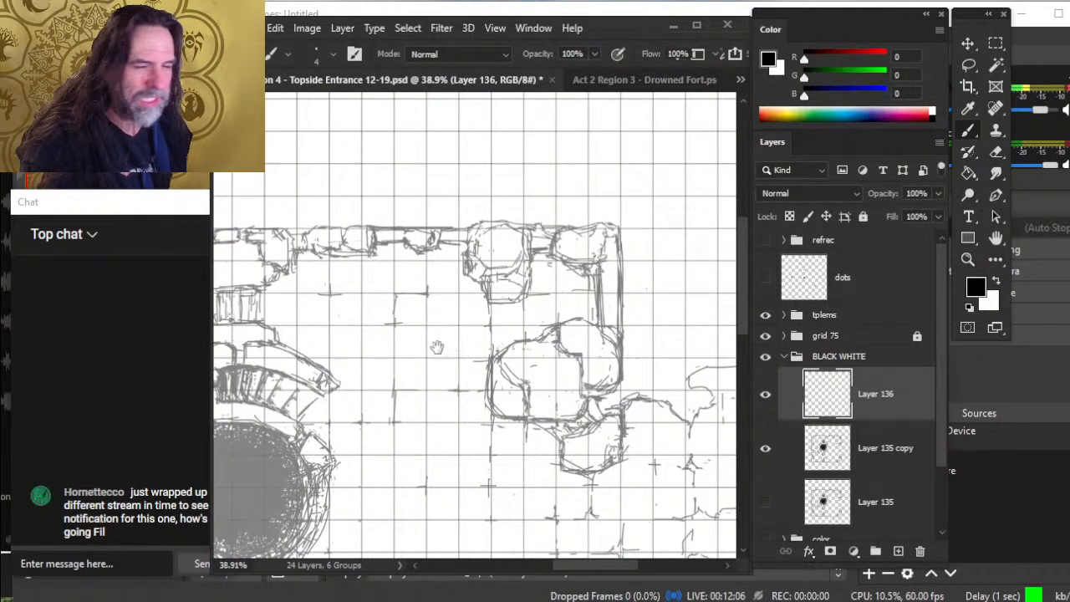
{"action": "left_click_drag", "start_coordinate": [380, 382], "coordinate": [544, 306]}
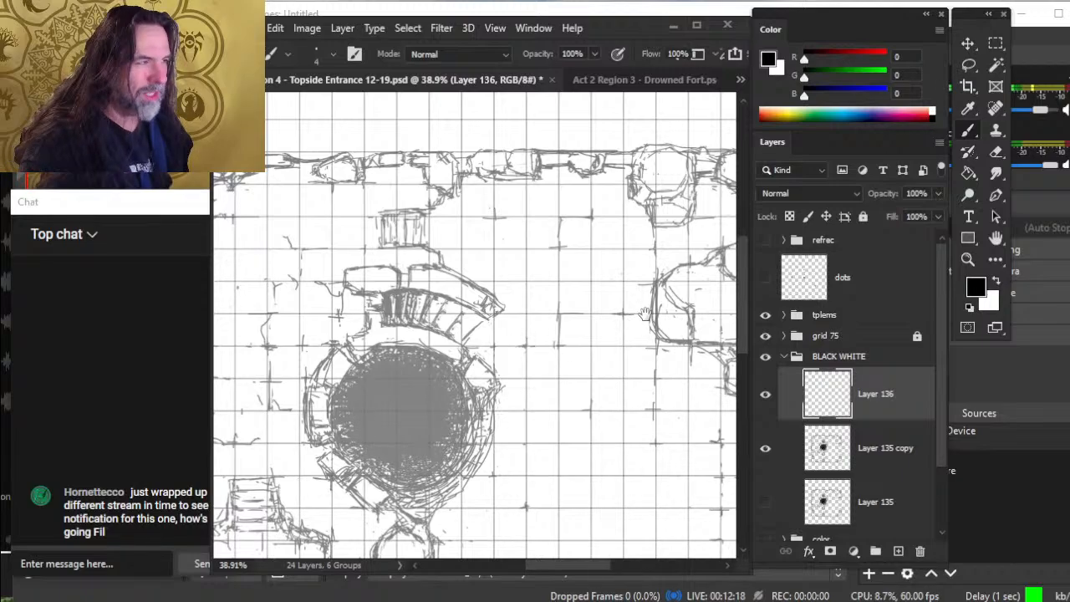
{"action": "left_click_drag", "start_coordinate": [644, 313], "coordinate": [448, 293]}
{"action": "key", "text": "z"}
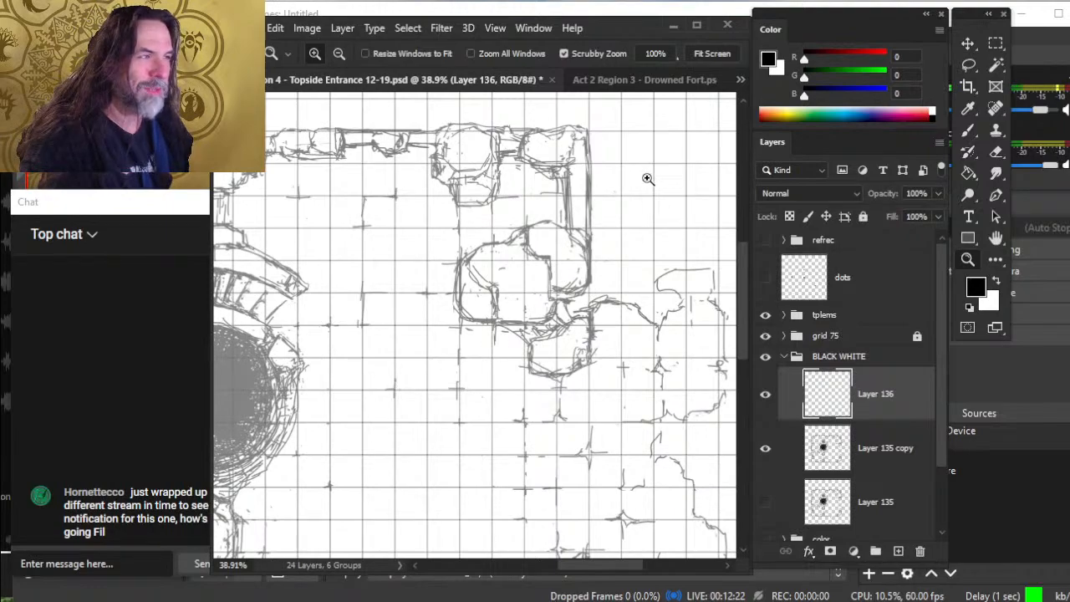
{"action": "mouse_move", "coordinate": [566, 162]}
{"action": "left_mouse_down"}
{"action": "mouse_move", "coordinate": [586, 199]}
{"action": "mouse_move", "coordinate": [647, 208]}
{"action": "mouse_move", "coordinate": [590, 215]}
{"action": "mouse_move", "coordinate": [557, 201]}
{"action": "left_mouse_up"}
{"action": "key", "text": "b"}
{"action": "key", "text": "z"}
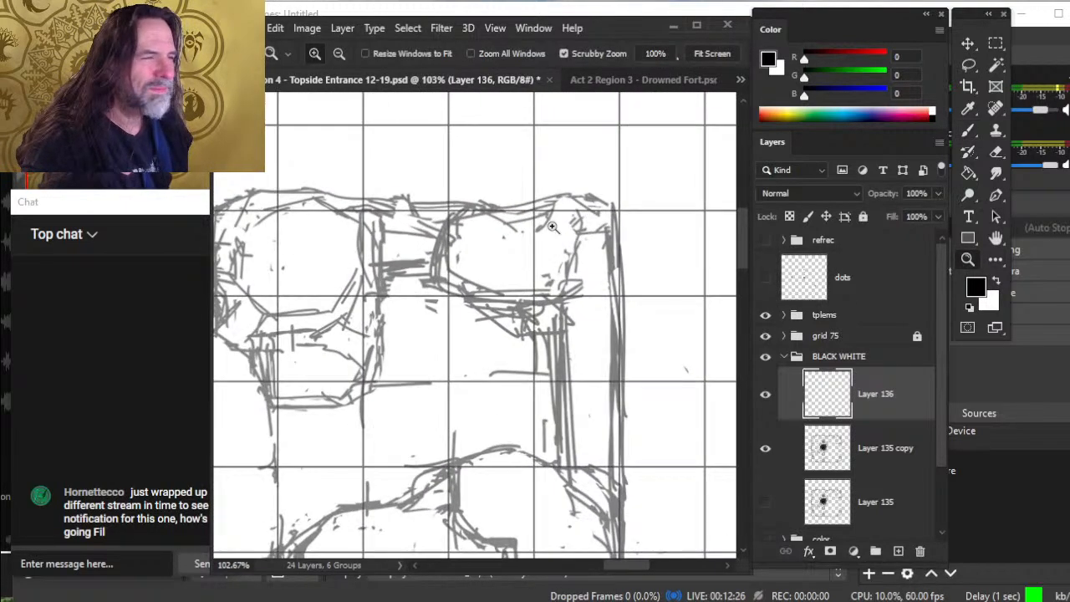
- Lower the opacity of the sketch on Layer 135 copy to 37%
{"action": "left_click", "coordinate": [869, 451]}
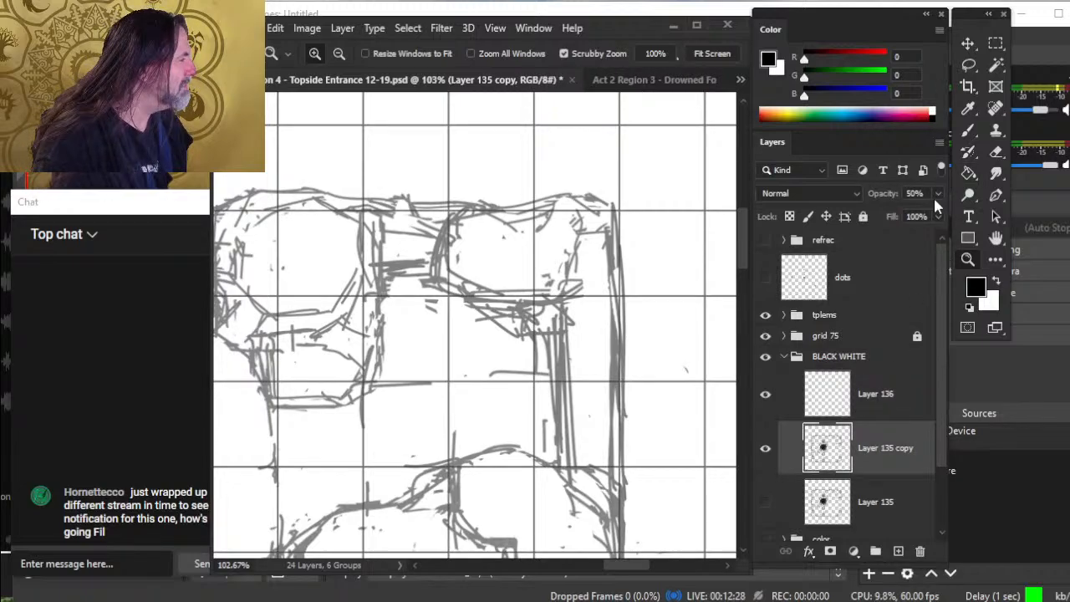
{"action": "left_click", "coordinate": [938, 193]}
{"action": "left_click_drag", "start_coordinate": [903, 210], "coordinate": [889, 210]}
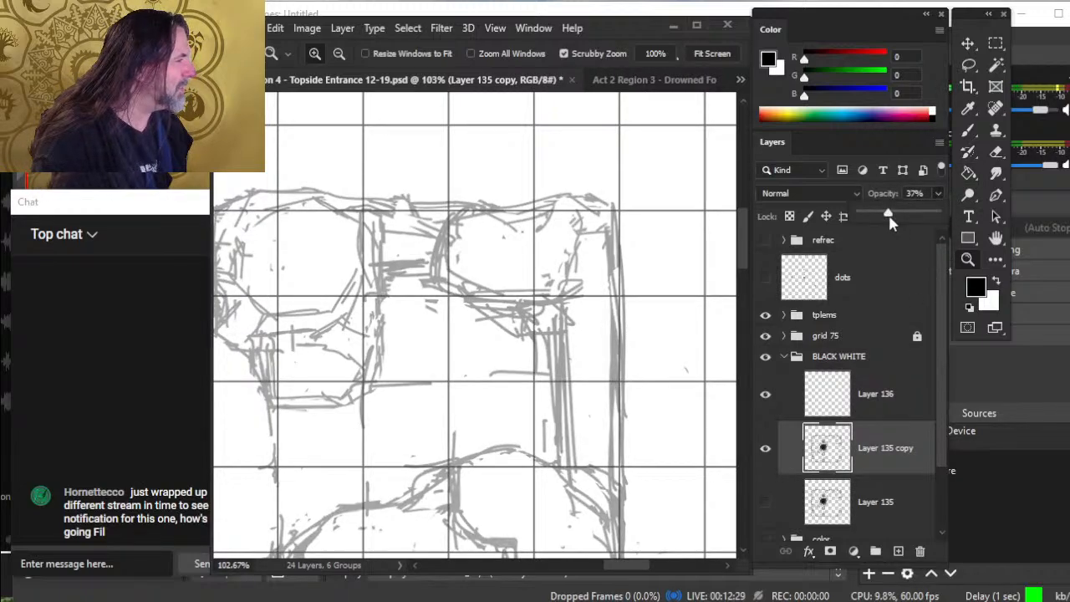
- On Layer 136, ink the north wall's outer edge west of the northeast corner with a size 4 black brush, redoing unsatisfactory strokes
{"action": "left_click", "coordinate": [885, 412]}
{"action": "left_click_drag", "start_coordinate": [431, 216], "coordinate": [468, 215]}
{"action": "key", "text": "b"}
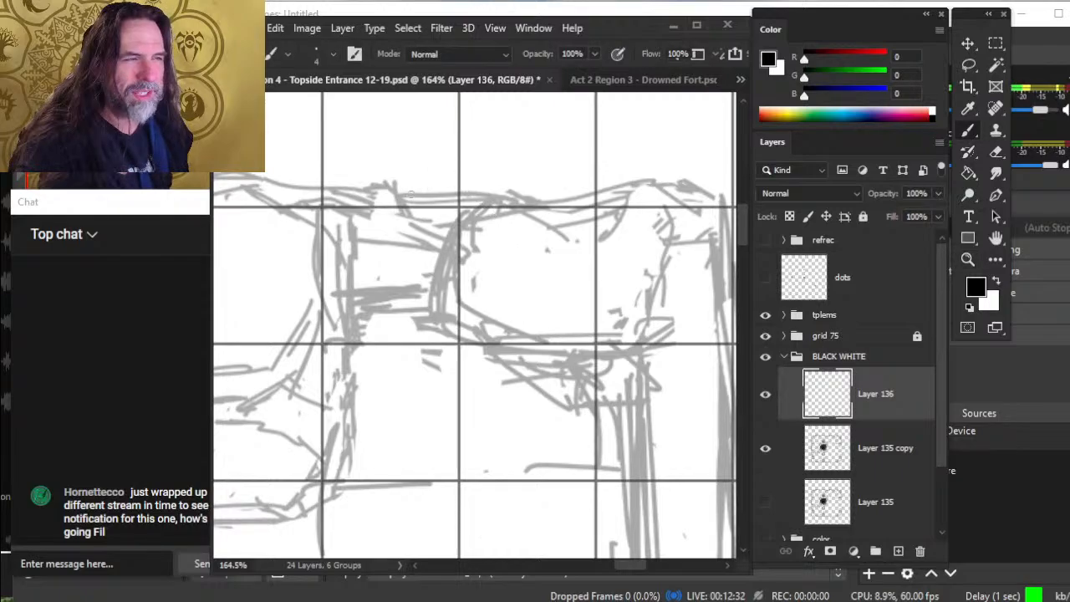
{"action": "left_click_drag", "start_coordinate": [410, 193], "coordinate": [403, 194]}
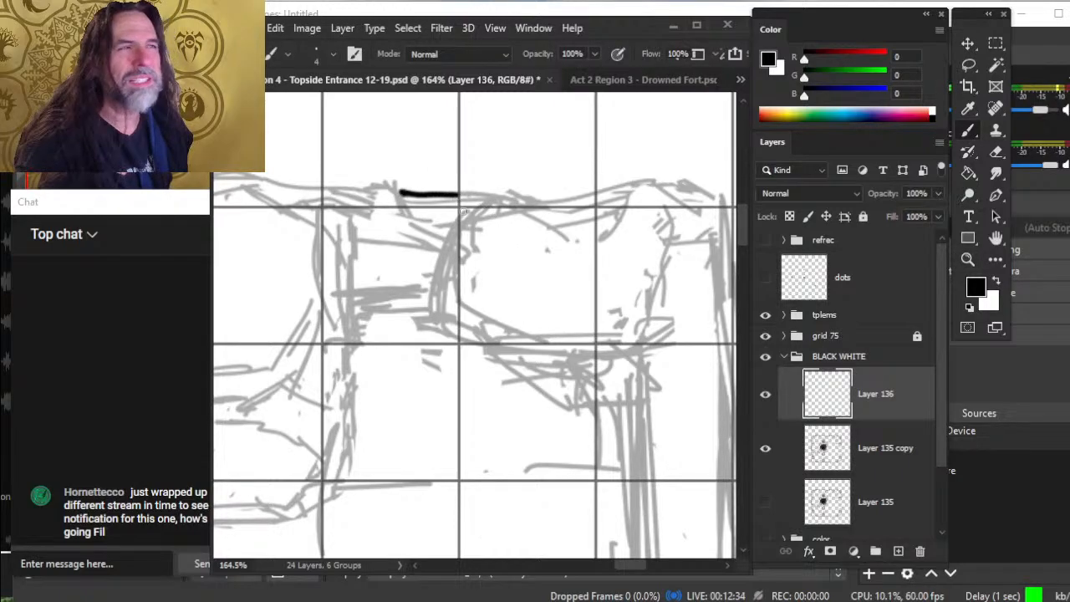
{"action": "key", "text": "ctrl+z"}
{"action": "left_click_drag", "start_coordinate": [398, 193], "coordinate": [470, 192]}
{"action": "key", "text": "ctrl+z"}
{"action": "left_click_drag", "start_coordinate": [400, 197], "coordinate": [496, 195]}
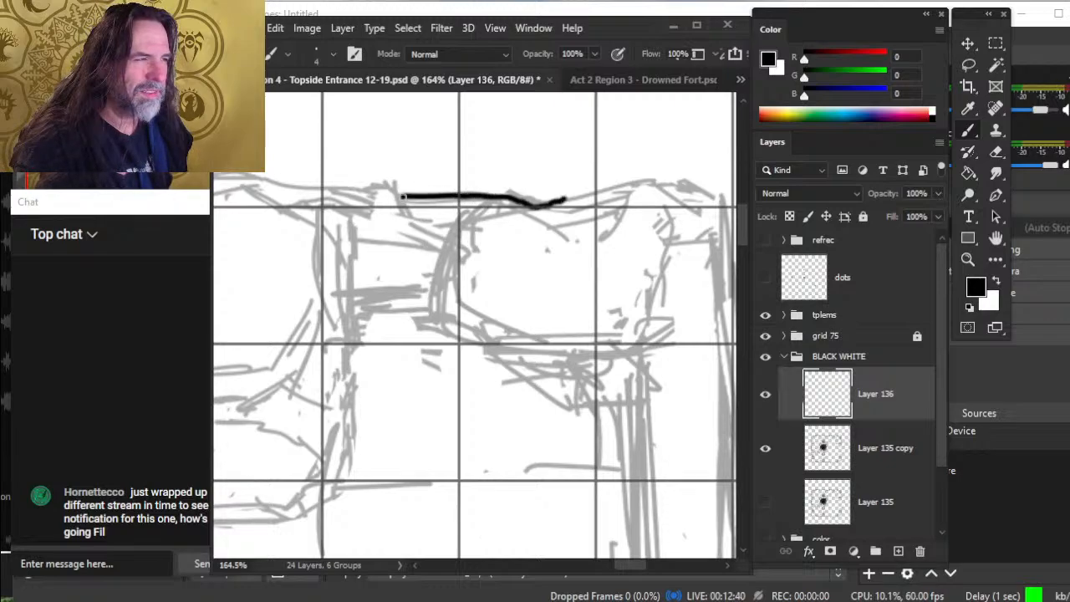
- Continue the ink outline around the northeast corner and straight down the outer edge of the east wall
{"action": "mouse_move", "coordinate": [566, 199]}
{"action": "left_mouse_down"}
{"action": "mouse_move", "coordinate": [651, 178]}
{"action": "mouse_move", "coordinate": [707, 188]}
{"action": "left_mouse_up"}
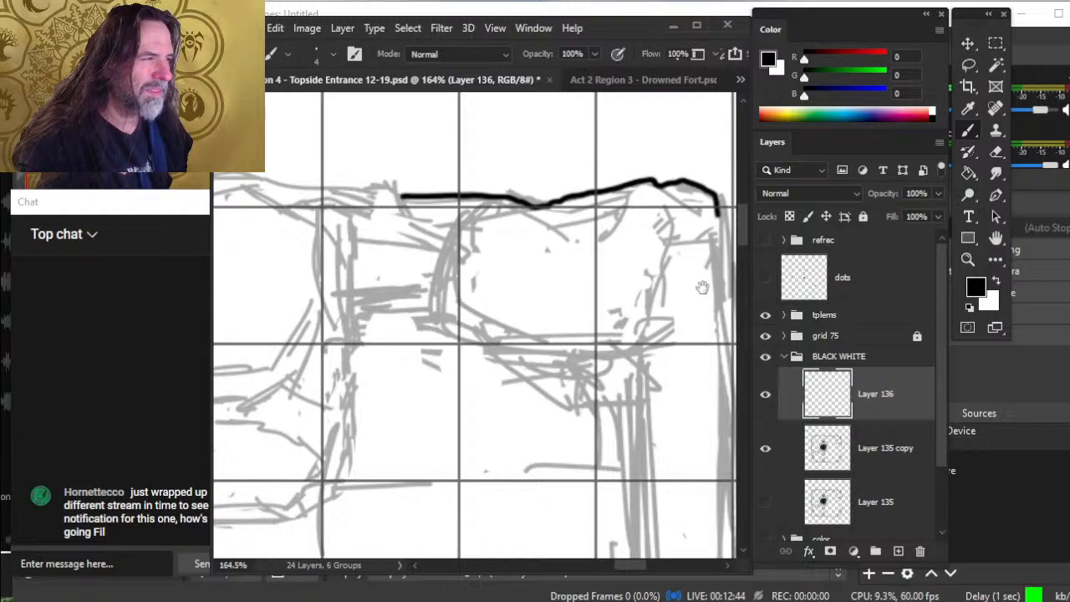
{"action": "left_click_drag", "start_coordinate": [702, 287], "coordinate": [501, 226]}
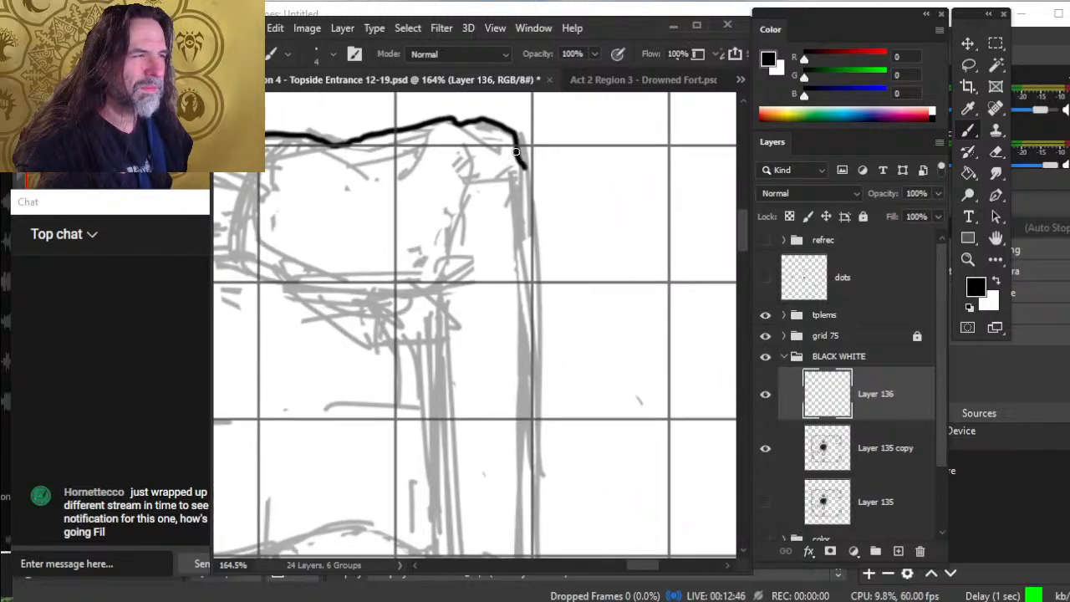
{"action": "mouse_move", "coordinate": [516, 152]}
{"action": "left_mouse_down"}
{"action": "mouse_move", "coordinate": [535, 186]}
{"action": "mouse_move", "coordinate": [536, 583]}
{"action": "mouse_move", "coordinate": [530, 571]}
{"action": "left_mouse_up"}
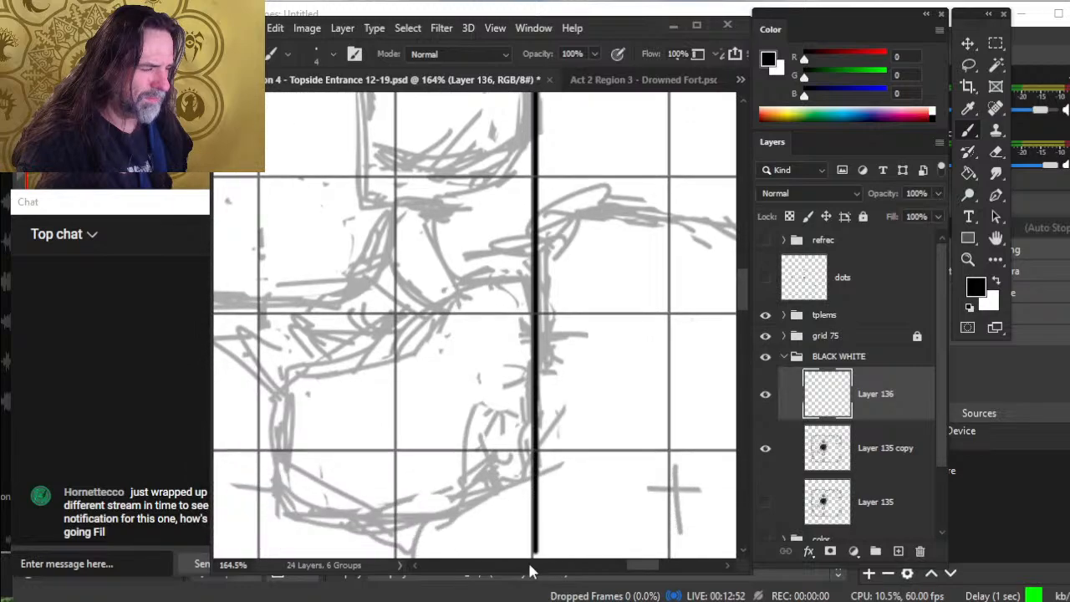
- Erase the overlong southern end of the inked east wall line up to the rubble using a size 20 eraser
{"action": "key", "text": "z"}
{"action": "left_click_drag", "start_coordinate": [602, 387], "coordinate": [486, 281]}
{"action": "left_click_drag", "start_coordinate": [605, 409], "coordinate": [539, 356]}
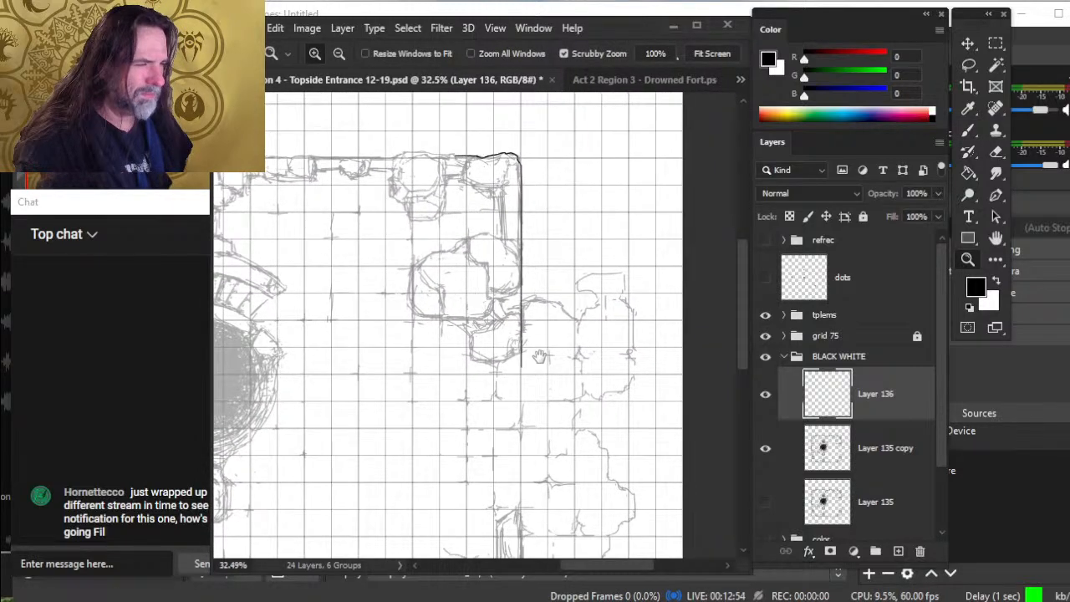
{"action": "left_click_drag", "start_coordinate": [502, 263], "coordinate": [574, 281]}
{"action": "key", "text": "e"}
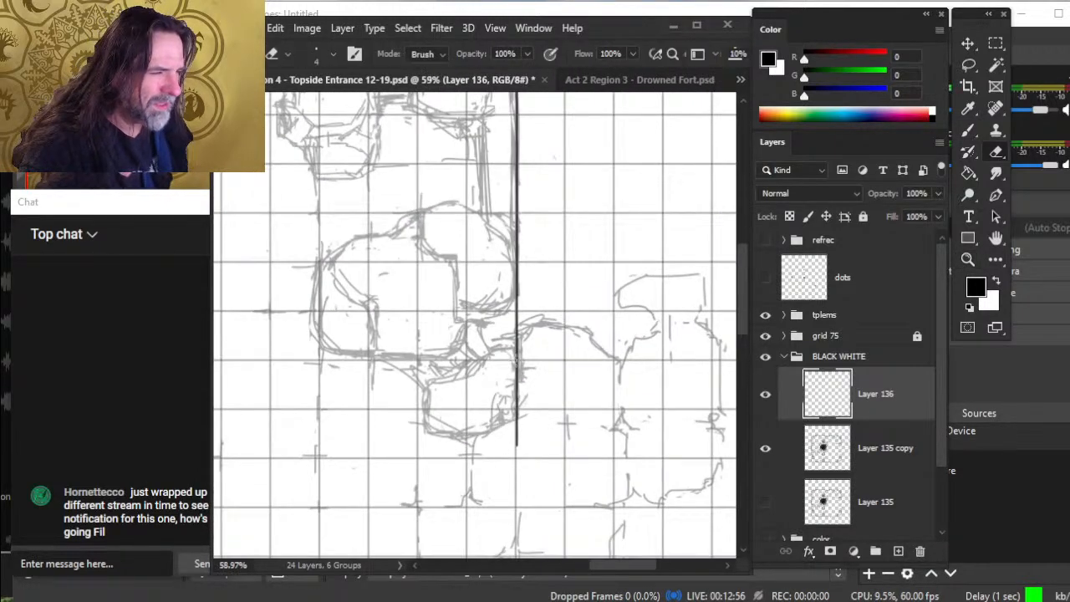
{"action": "key", "text": "bracketright"}
{"action": "key", "text": "bracketright"}
{"action": "key", "text": "bracketright"}
{"action": "left_click_drag", "start_coordinate": [523, 343], "coordinate": [524, 464]}
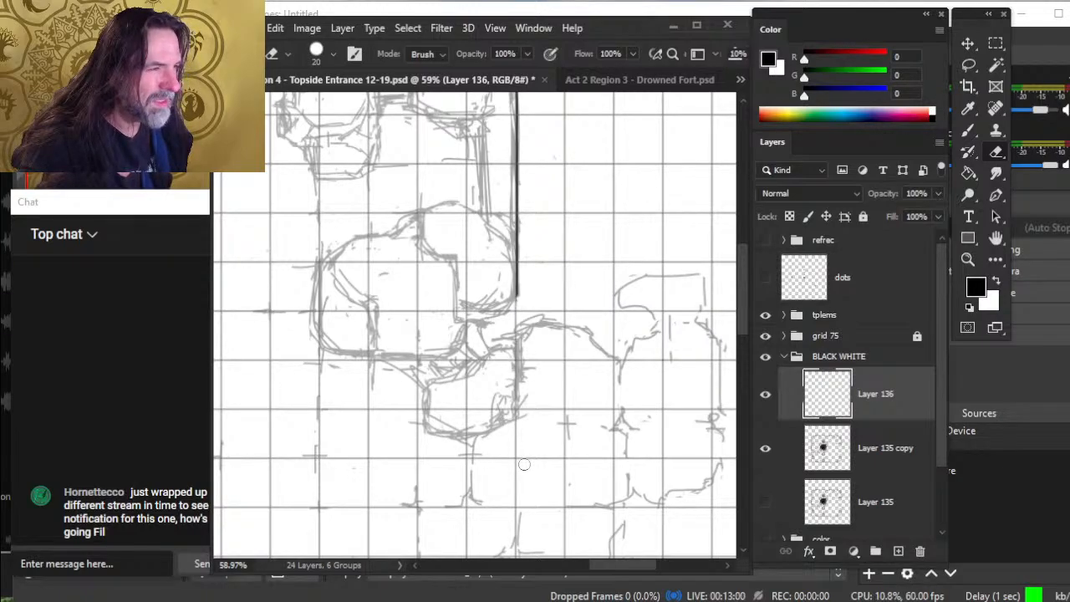
{"action": "mouse_move", "coordinate": [502, 297]}
{"action": "left_mouse_down"}
{"action": "mouse_move", "coordinate": [538, 293]}
{"action": "mouse_move", "coordinate": [525, 261]}
{"action": "mouse_move", "coordinate": [520, 292]}
{"action": "left_mouse_up"}
- Ink the jagged notch below the south end of the east wall with the size 4 black brush, redoing its lower edge
{"action": "key", "text": "b"}
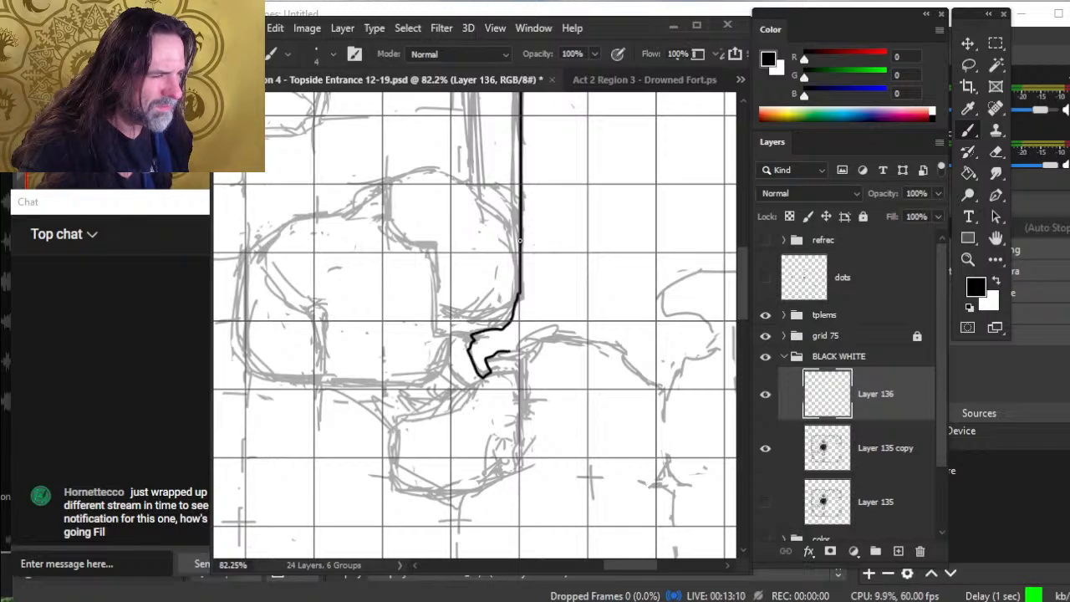
{"action": "left_click_drag", "start_coordinate": [532, 334], "coordinate": [547, 327]}
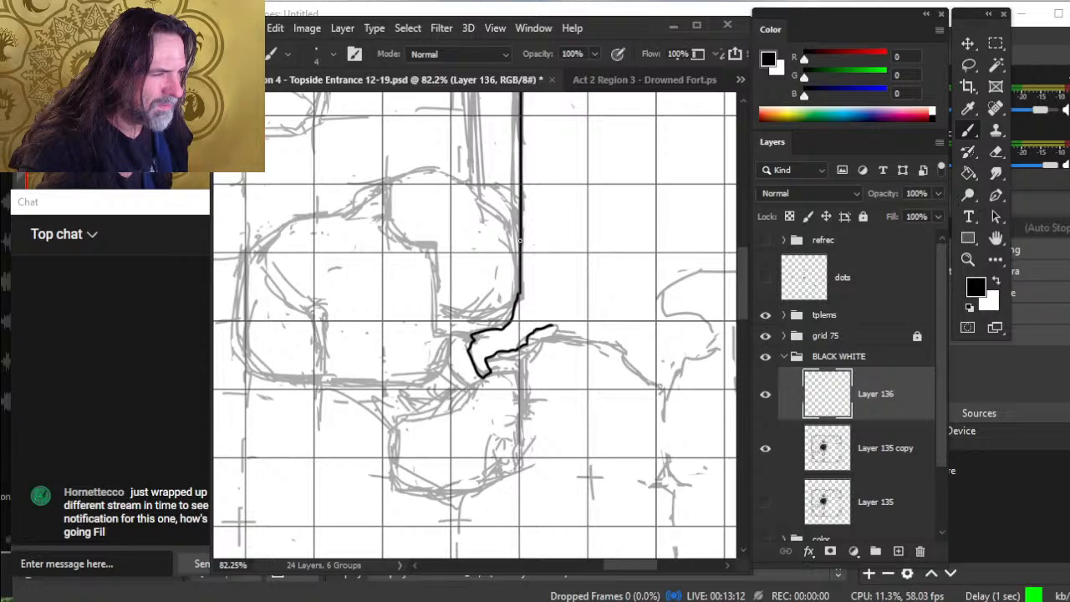
{"action": "key", "text": "e"}
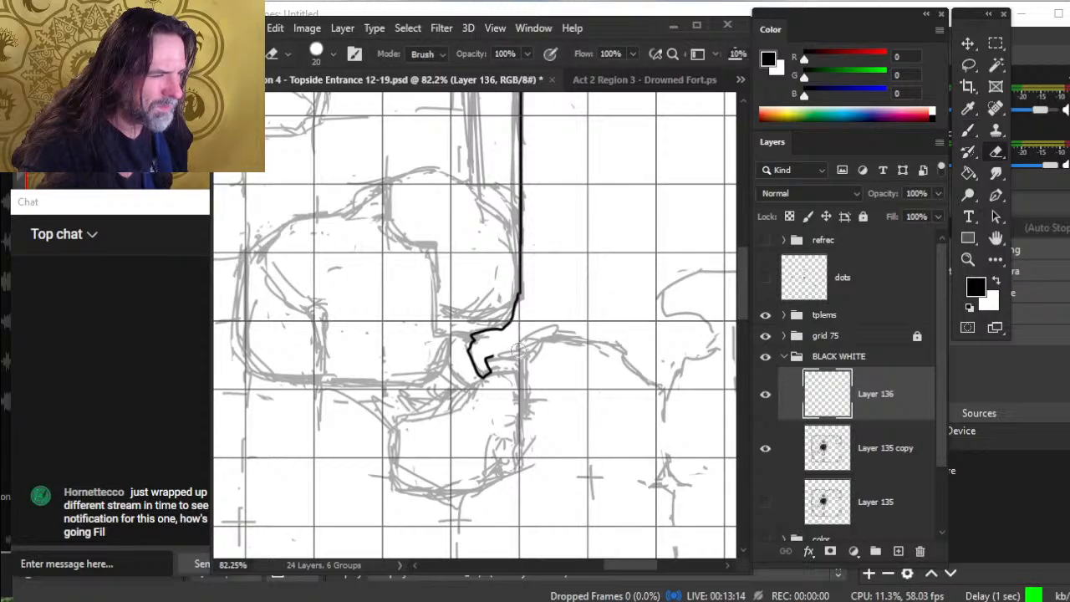
{"action": "key", "text": "b"}
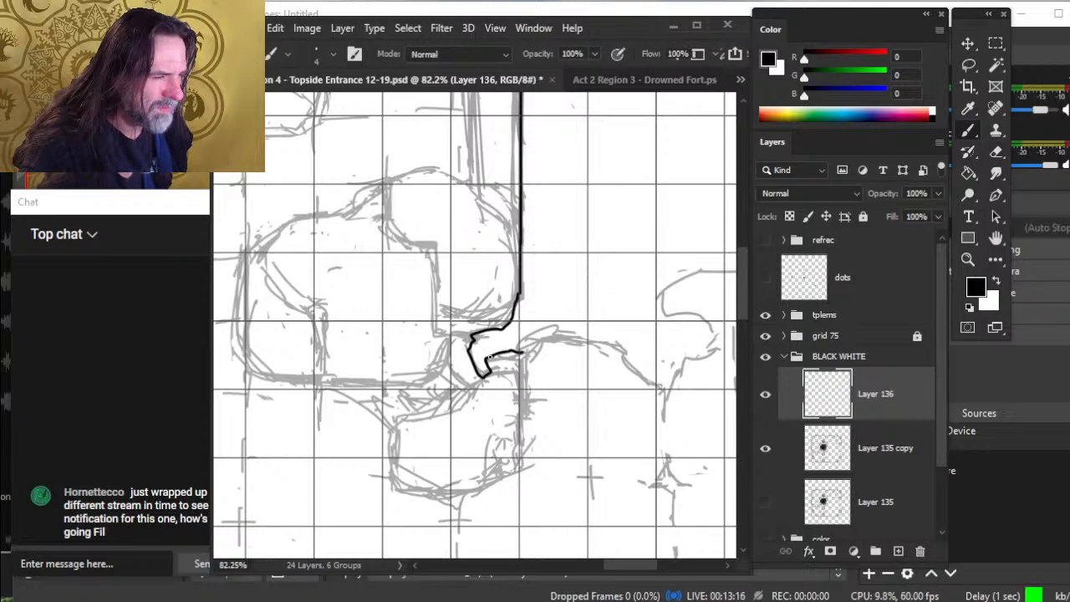
{"action": "left_click_drag", "start_coordinate": [490, 357], "coordinate": [527, 353]}
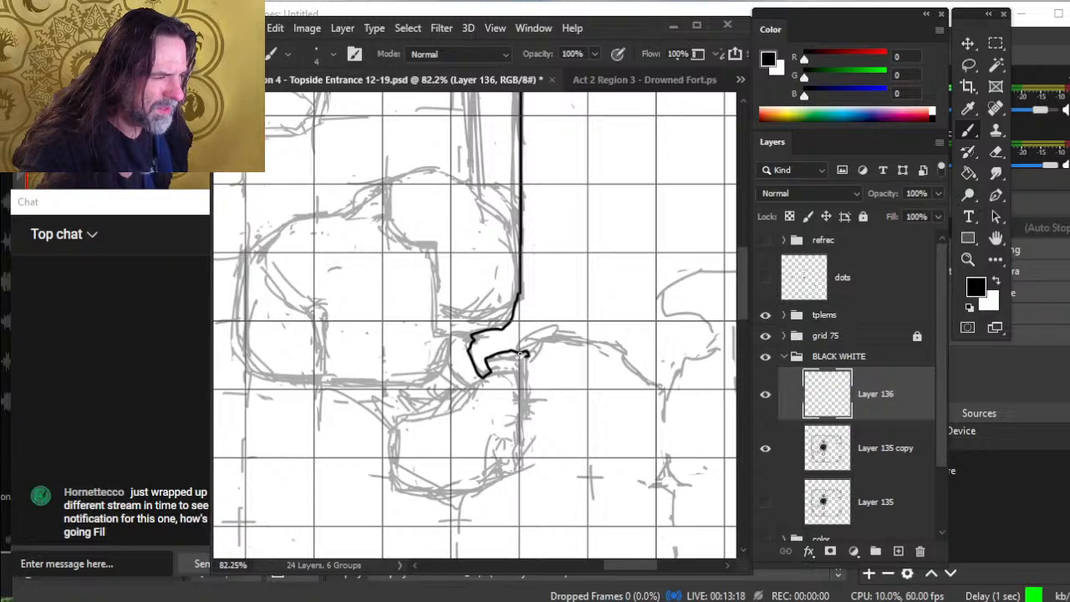
- Outline the east, south and west sides of the small rubble block below the notch, erasing the overshoot where it meets the notch
{"action": "key", "text": "e"}
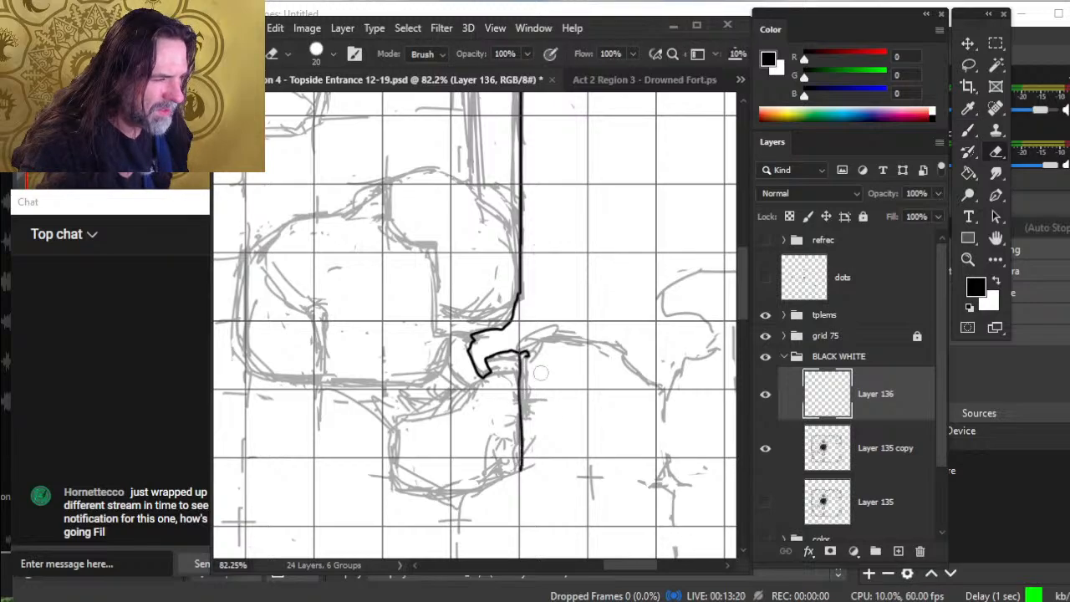
{"action": "left_click_drag", "start_coordinate": [522, 357], "coordinate": [523, 365]}
{"action": "left_click_drag", "start_coordinate": [580, 435], "coordinate": [565, 346]}
{"action": "key", "text": "b"}
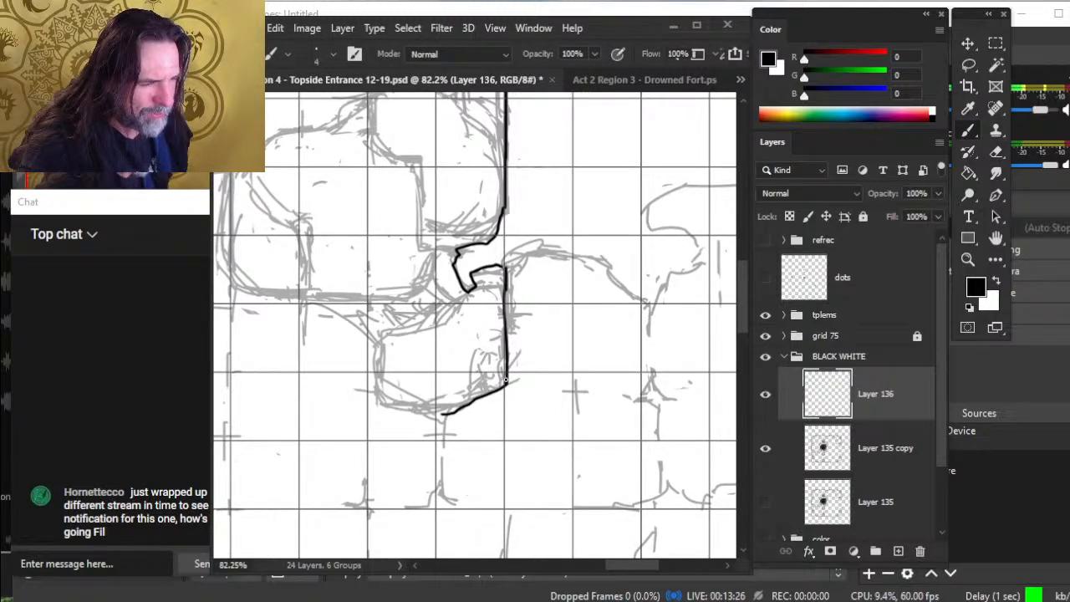
{"action": "mouse_move", "coordinate": [441, 413]}
{"action": "left_mouse_down"}
{"action": "mouse_move", "coordinate": [376, 407]}
{"action": "mouse_move", "coordinate": [377, 397]}
{"action": "left_mouse_up"}
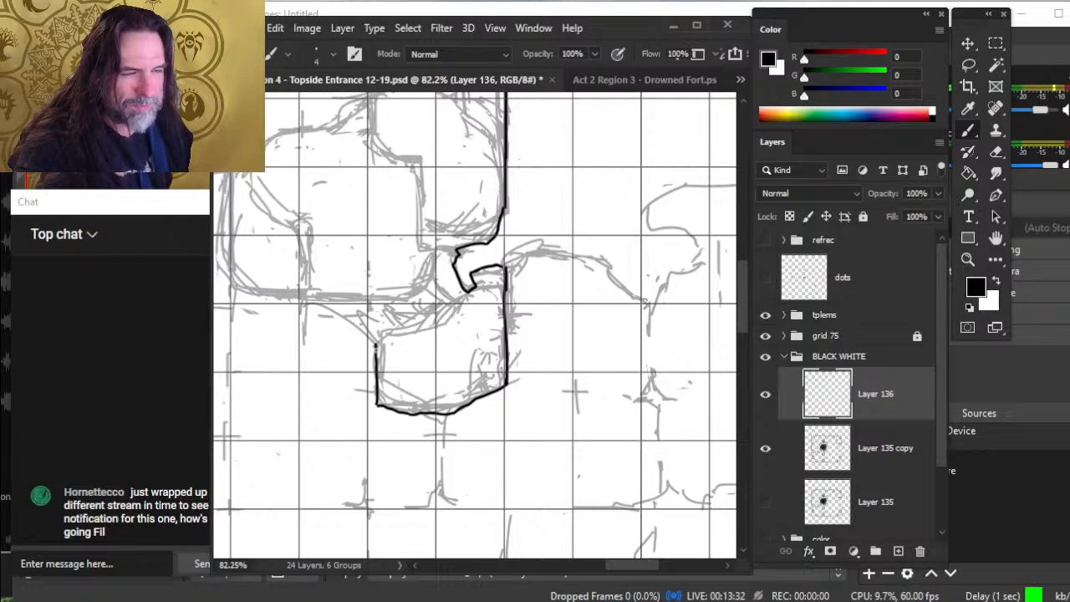
- Continue the ink line from the small block northwest along the large rubble block's south edge to its southwest corner
{"action": "mouse_move", "coordinate": [379, 343]}
{"action": "left_mouse_down"}
{"action": "mouse_move", "coordinate": [322, 309]}
{"action": "mouse_move", "coordinate": [418, 350]}
{"action": "mouse_move", "coordinate": [473, 347]}
{"action": "left_mouse_up"}
{"action": "key", "text": "e"}
{"action": "mouse_move", "coordinate": [469, 325]}
{"action": "left_mouse_down"}
{"action": "mouse_move", "coordinate": [369, 296]}
{"action": "mouse_move", "coordinate": [345, 275]}
{"action": "mouse_move", "coordinate": [392, 320]}
{"action": "left_mouse_up"}
{"action": "key", "text": "b"}
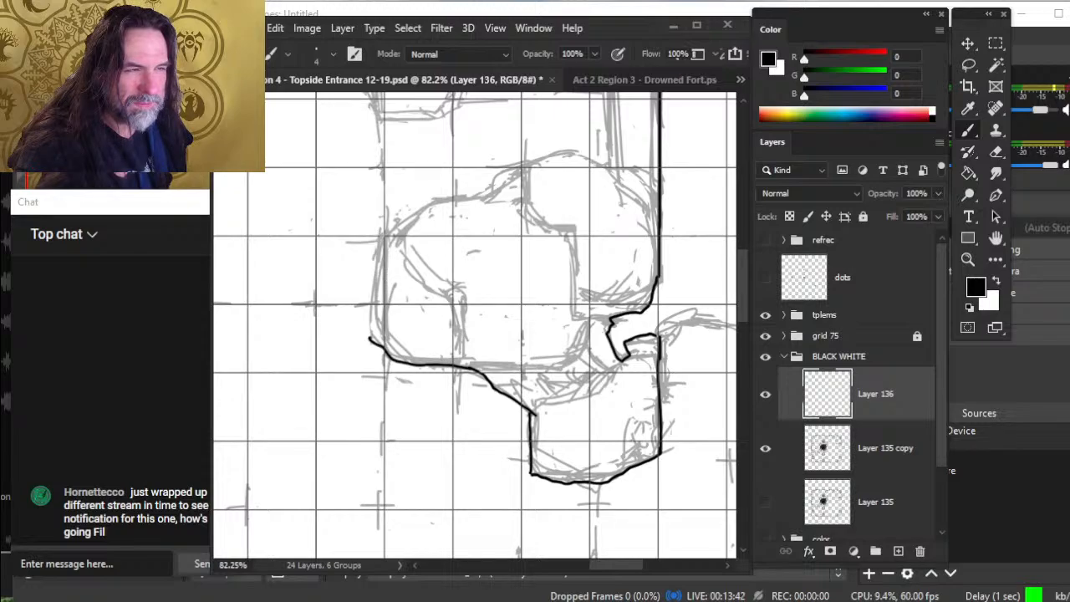
- Ink the west side of the large rubble block and clean up its southwest corner with a size 9 eraser
{"action": "left_click_drag", "start_coordinate": [381, 234], "coordinate": [375, 264]}
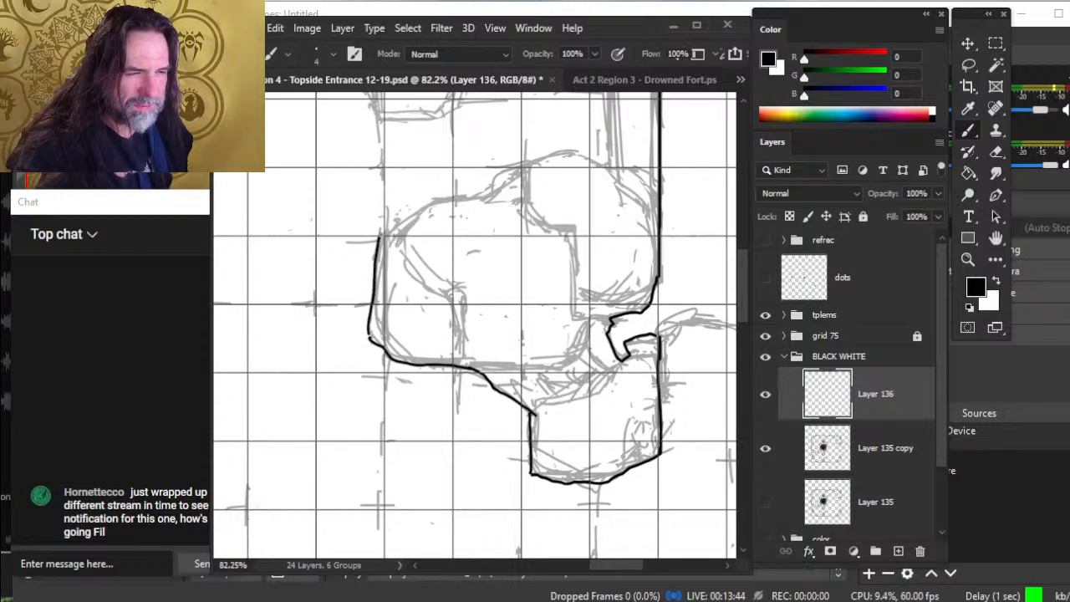
{"action": "key", "text": "e"}
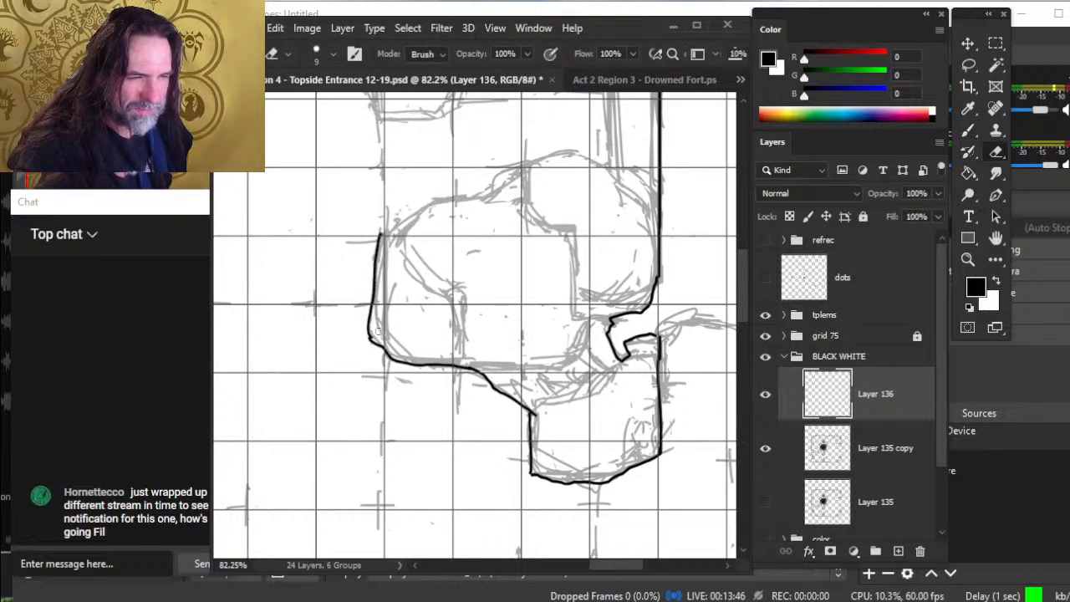
{"action": "key", "text": "b"}
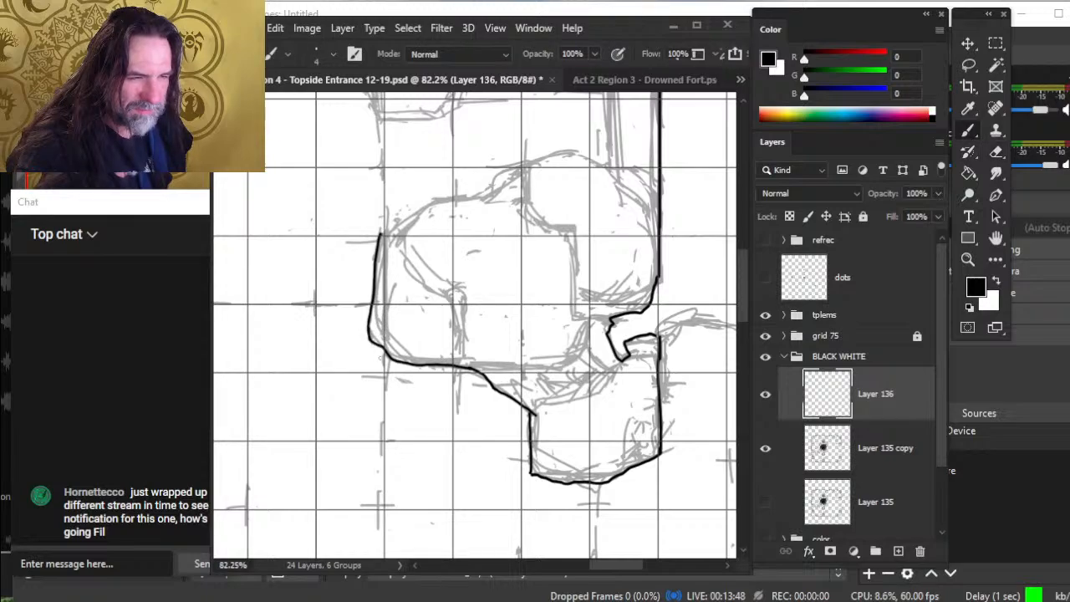
{"action": "key", "text": "e"}
{"action": "key", "text": "b"}
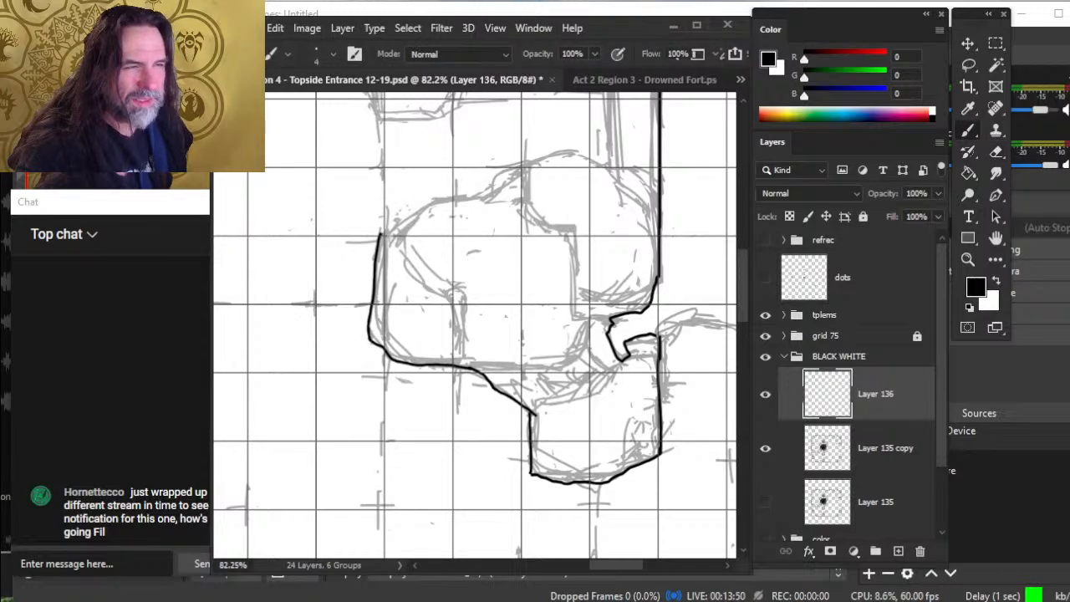
{"action": "key", "text": "e"}
{"action": "key", "text": "b"}
- Ink the large rubble block's north edge, then continue along the east wall's inner edge and around to the north tower's underside
{"action": "mouse_move", "coordinate": [381, 234]}
{"action": "left_mouse_down"}
{"action": "mouse_move", "coordinate": [447, 198]}
{"action": "mouse_move", "coordinate": [504, 197]}
{"action": "mouse_move", "coordinate": [472, 199]}
{"action": "mouse_move", "coordinate": [520, 158]}
{"action": "mouse_move", "coordinate": [570, 150]}
{"action": "mouse_move", "coordinate": [603, 167]}
{"action": "mouse_move", "coordinate": [569, 374]}
{"action": "left_mouse_up"}
{"action": "mouse_move", "coordinate": [568, 325]}
{"action": "left_mouse_down"}
{"action": "mouse_move", "coordinate": [565, 234]}
{"action": "mouse_move", "coordinate": [538, 234]}
{"action": "mouse_move", "coordinate": [449, 182]}
{"action": "mouse_move", "coordinate": [434, 183]}
{"action": "mouse_move", "coordinate": [426, 209]}
{"action": "mouse_move", "coordinate": [421, 282]}
{"action": "mouse_move", "coordinate": [431, 285]}
{"action": "mouse_move", "coordinate": [394, 291]}
{"action": "left_mouse_up"}
{"action": "key", "text": "e"}
{"action": "key", "text": "b"}
{"action": "key", "text": "e"}
{"action": "key", "text": "b"}
{"action": "key", "text": "e"}
{"action": "key", "text": "b"}
{"action": "key", "text": "e"}
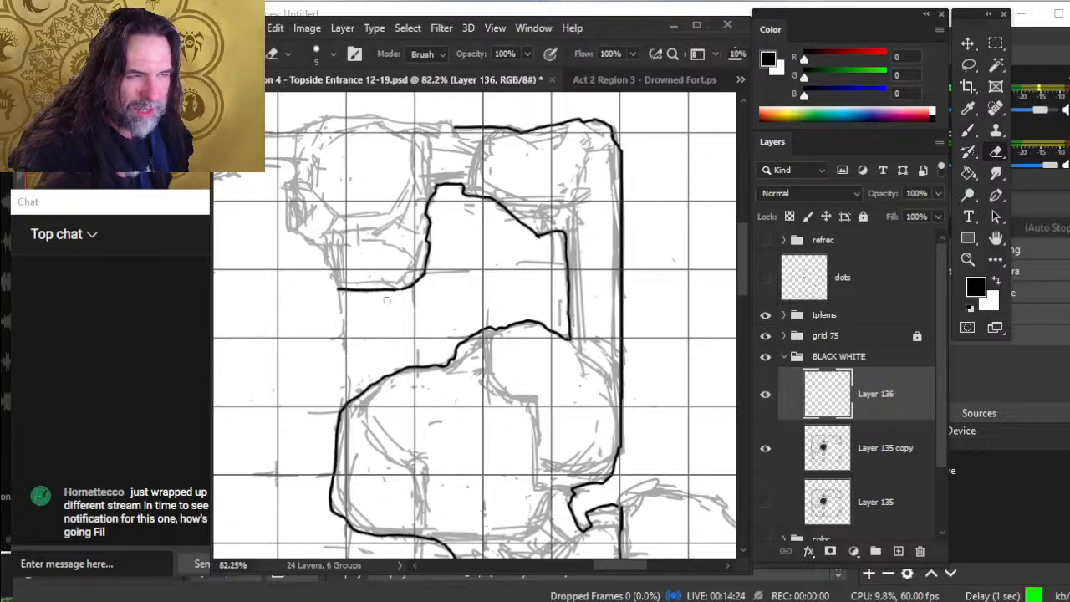
- Ink the stepped west side of the north tower's lower rubble from its underside up toward the north wall
{"action": "key", "text": "b"}
{"action": "mouse_move", "coordinate": [389, 290]}
{"action": "left_mouse_down"}
{"action": "mouse_move", "coordinate": [407, 288]}
{"action": "mouse_move", "coordinate": [481, 377]}
{"action": "left_mouse_up"}
{"action": "key", "text": "e"}
{"action": "key", "text": "b"}
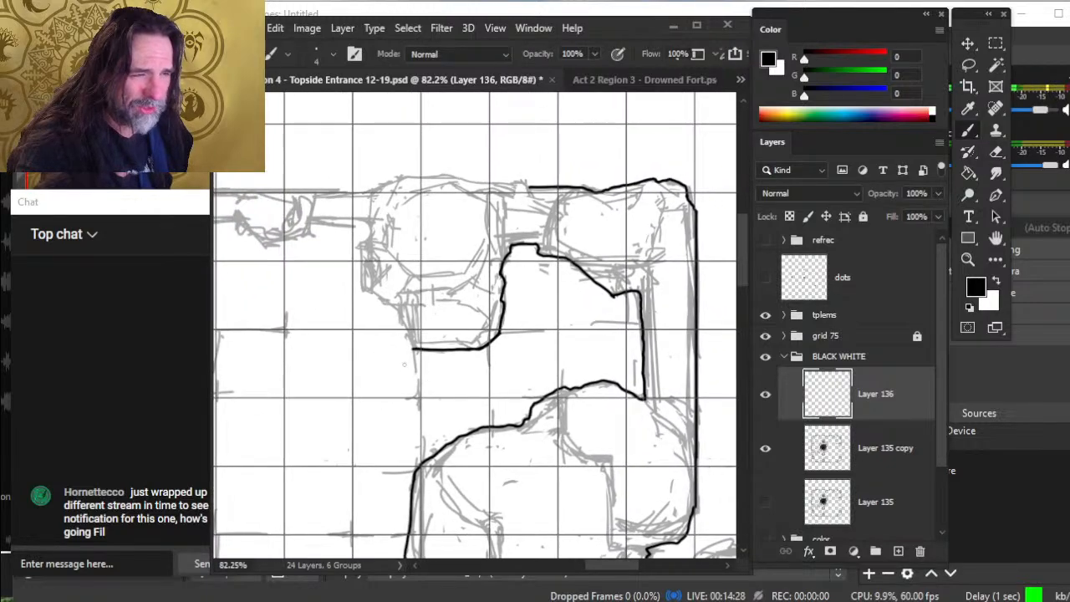
{"action": "mouse_move", "coordinate": [405, 333]}
{"action": "left_mouse_down"}
{"action": "mouse_move", "coordinate": [417, 350]}
{"action": "mouse_move", "coordinate": [396, 307]}
{"action": "mouse_move", "coordinate": [362, 291]}
{"action": "mouse_move", "coordinate": [362, 249]}
{"action": "mouse_move", "coordinate": [406, 301]}
{"action": "left_mouse_up"}
{"action": "key", "text": "e"}
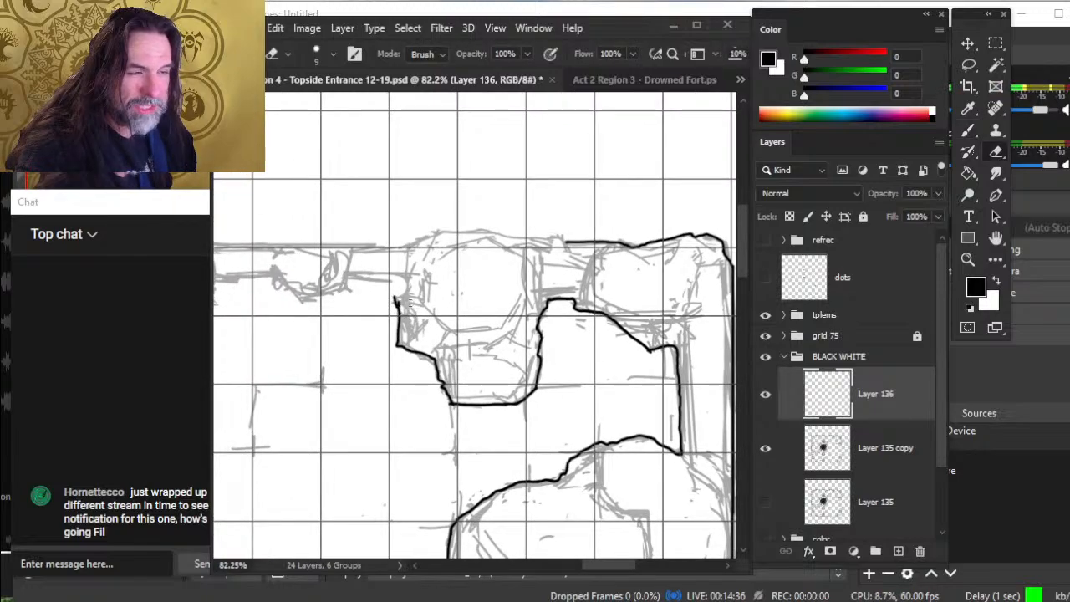
- Ink the north wall's inner edge westward from the tower, following the rounded bulge in the wall
{"action": "key", "text": "b"}
{"action": "mouse_move", "coordinate": [396, 301]}
{"action": "left_mouse_down"}
{"action": "mouse_move", "coordinate": [341, 278]}
{"action": "mouse_move", "coordinate": [345, 320]}
{"action": "mouse_move", "coordinate": [520, 340]}
{"action": "mouse_move", "coordinate": [507, 304]}
{"action": "mouse_move", "coordinate": [511, 292]}
{"action": "mouse_move", "coordinate": [523, 303]}
{"action": "mouse_move", "coordinate": [531, 296]}
{"action": "mouse_move", "coordinate": [527, 311]}
{"action": "mouse_move", "coordinate": [466, 310]}
{"action": "left_mouse_up"}
{"action": "key", "text": "e"}
{"action": "key", "text": "b"}
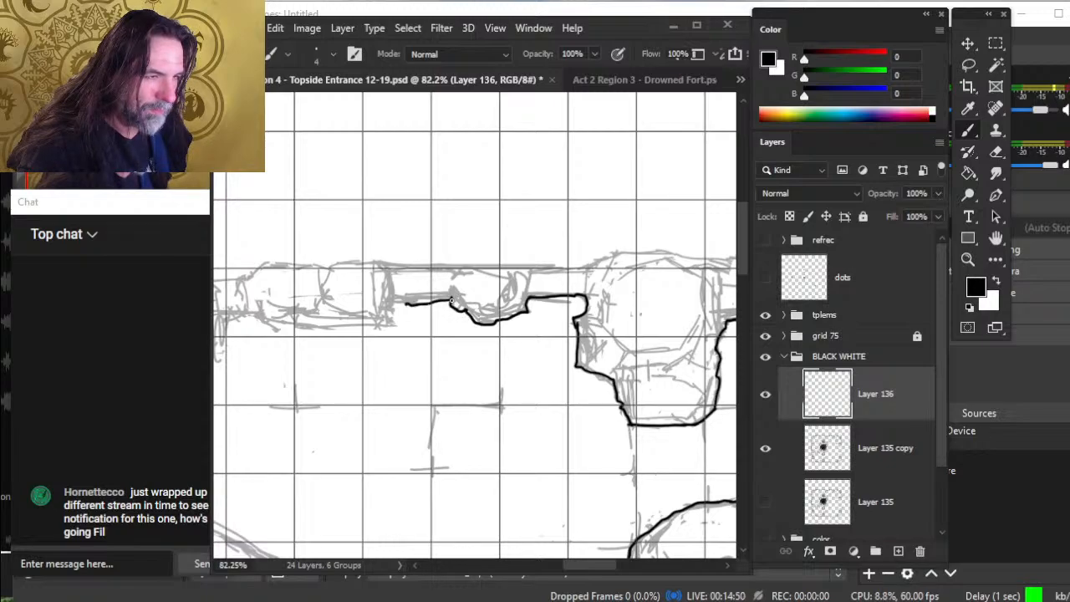
- Rework the inner edge west of the bulge into small jagged steps and ink the short drop to the next wall section
{"action": "key", "text": "e"}
{"action": "mouse_move", "coordinate": [442, 299]}
{"action": "left_mouse_down"}
{"action": "mouse_move", "coordinate": [406, 306]}
{"action": "mouse_move", "coordinate": [452, 299]}
{"action": "mouse_move", "coordinate": [390, 314]}
{"action": "mouse_move", "coordinate": [404, 303]}
{"action": "left_mouse_up"}
{"action": "key", "text": "b"}
{"action": "key", "text": "e"}
{"action": "key", "text": "b"}
{"action": "key", "text": "e"}
{"action": "key", "text": "b"}
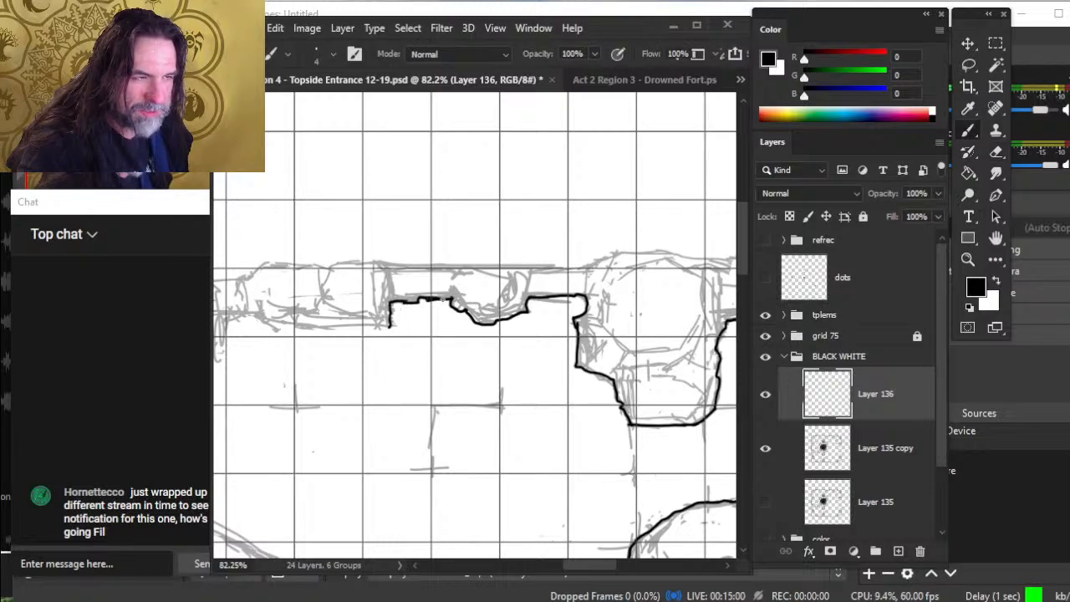
{"action": "key", "text": "e"}
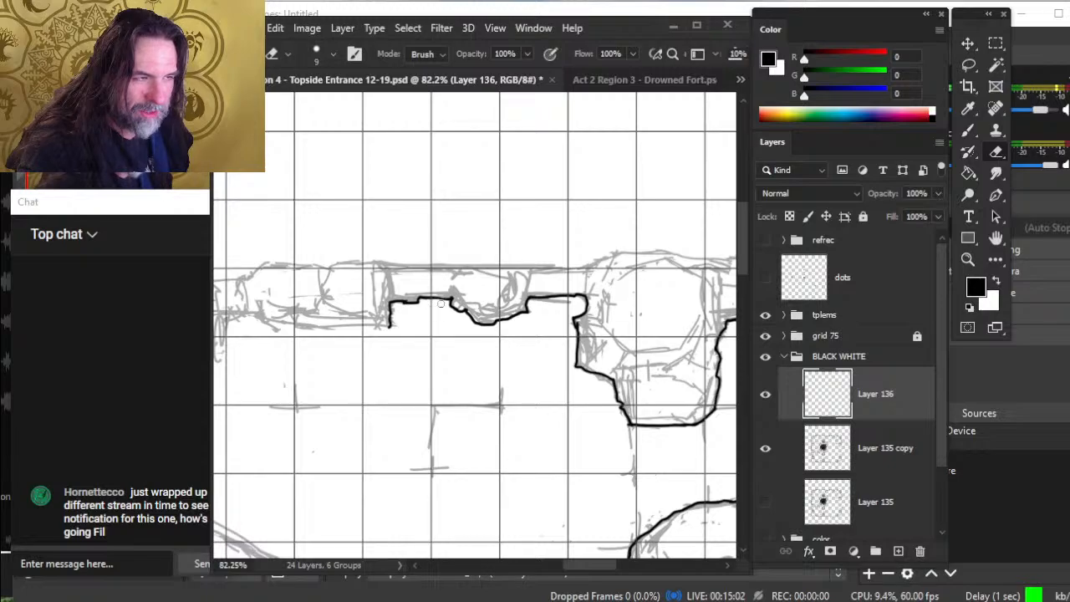
{"action": "left_click_drag", "start_coordinate": [435, 365], "coordinate": [536, 350]}
- Ink the uneven lower edge of the next wall section to the west, erasing and redrawing its shallow dip
{"action": "key", "text": "b"}
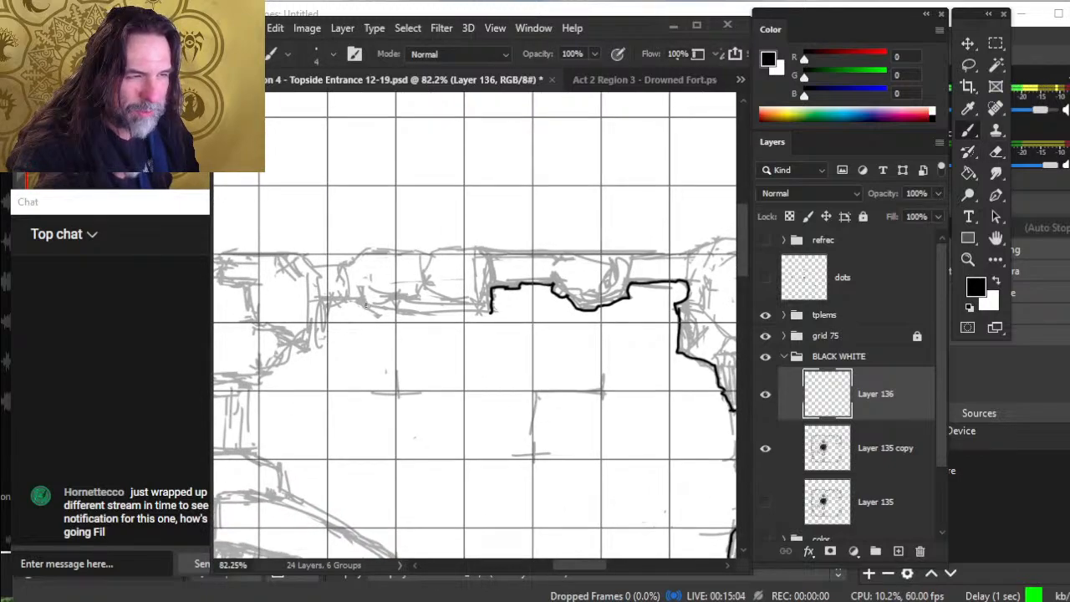
{"action": "left_click_drag", "start_coordinate": [365, 306], "coordinate": [493, 311]}
{"action": "key", "text": "e"}
{"action": "mouse_move", "coordinate": [407, 315]}
{"action": "left_mouse_down"}
{"action": "mouse_move", "coordinate": [430, 316]}
{"action": "mouse_move", "coordinate": [400, 311]}
{"action": "left_mouse_up"}
{"action": "key", "text": "b"}
{"action": "key", "text": "e"}
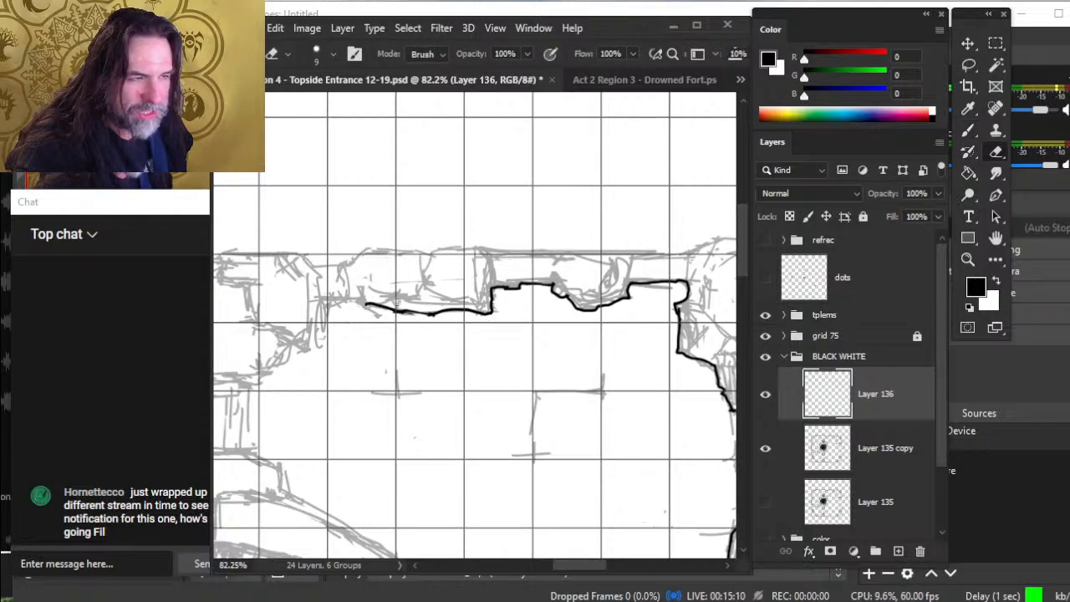
{"action": "key", "text": "b"}
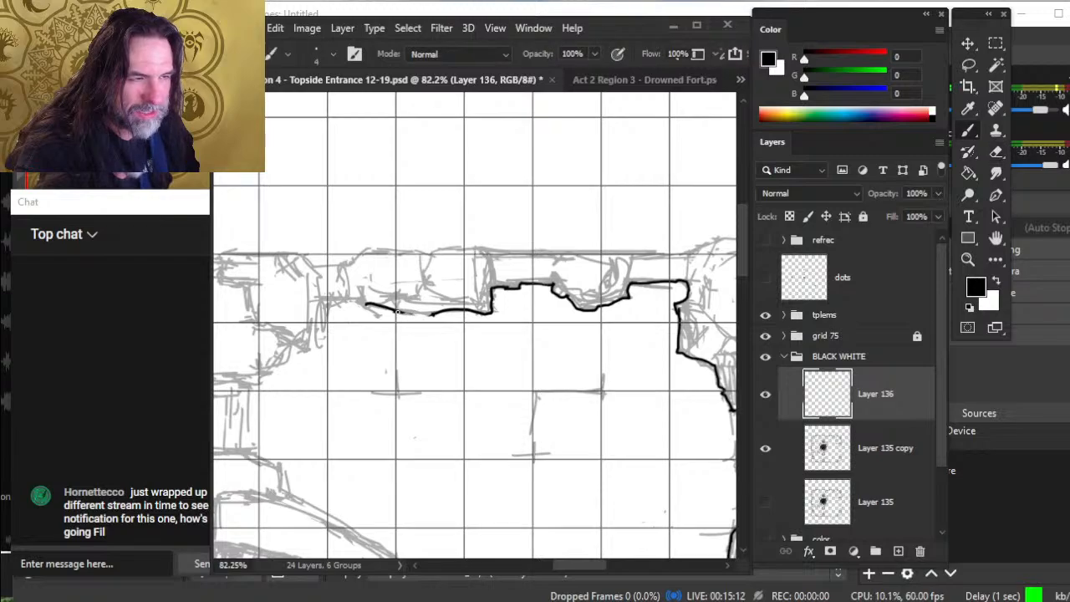
{"action": "left_click_drag", "start_coordinate": [401, 313], "coordinate": [443, 314]}
{"action": "key", "text": "e"}
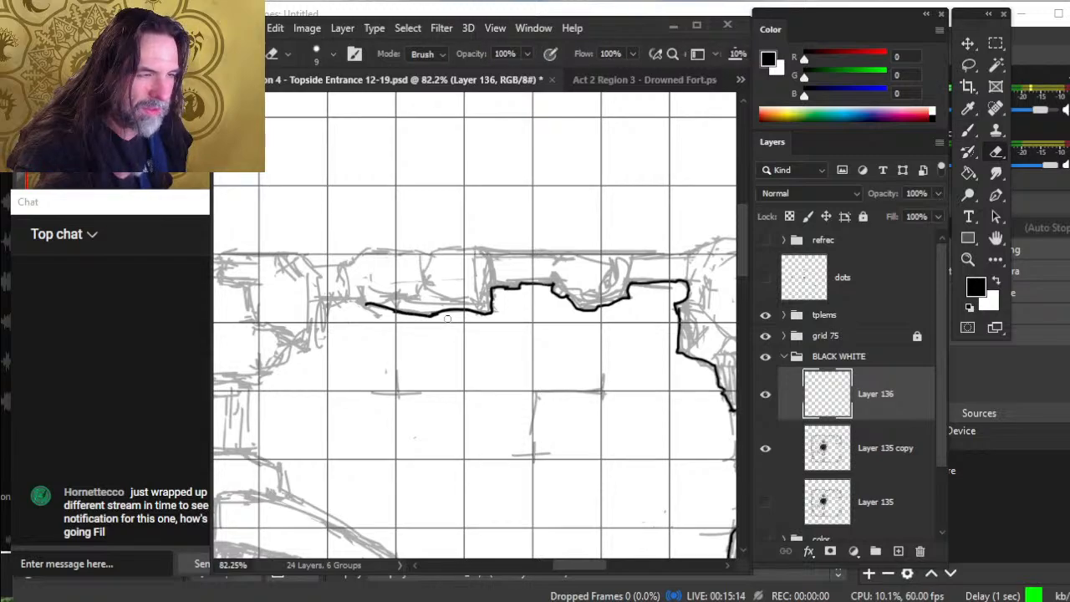
{"action": "key", "text": "b"}
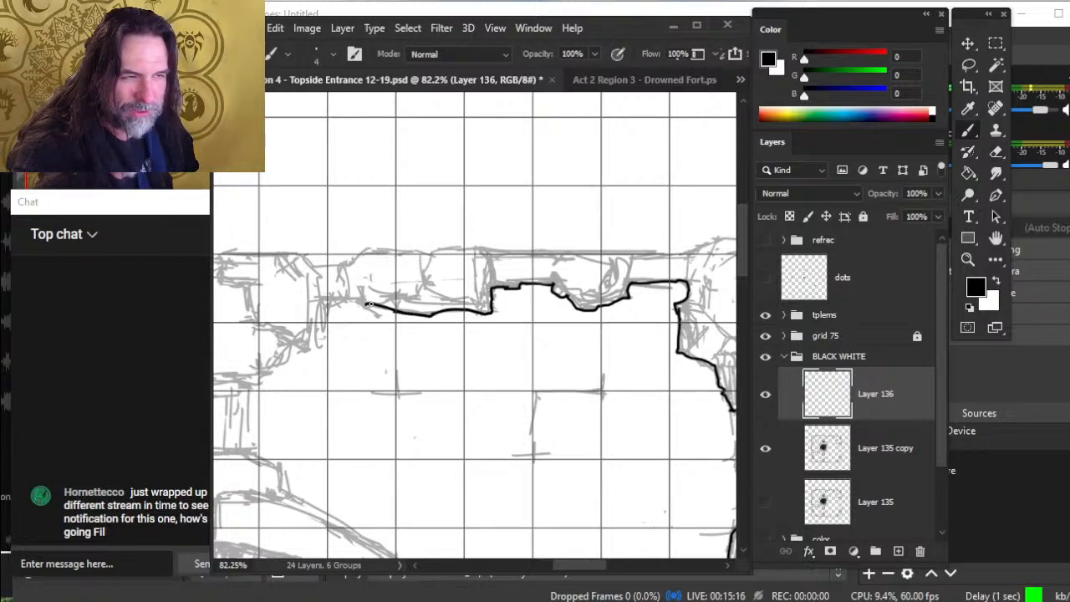
- Ink the stepped rubble edge down to the small staircase and outline the staircase's north and south edges
{"action": "mouse_move", "coordinate": [322, 301]}
{"action": "left_mouse_down"}
{"action": "mouse_move", "coordinate": [316, 351]}
{"action": "mouse_move", "coordinate": [288, 344]}
{"action": "mouse_move", "coordinate": [283, 367]}
{"action": "mouse_move", "coordinate": [267, 372]}
{"action": "mouse_move", "coordinate": [490, 289]}
{"action": "left_mouse_up"}
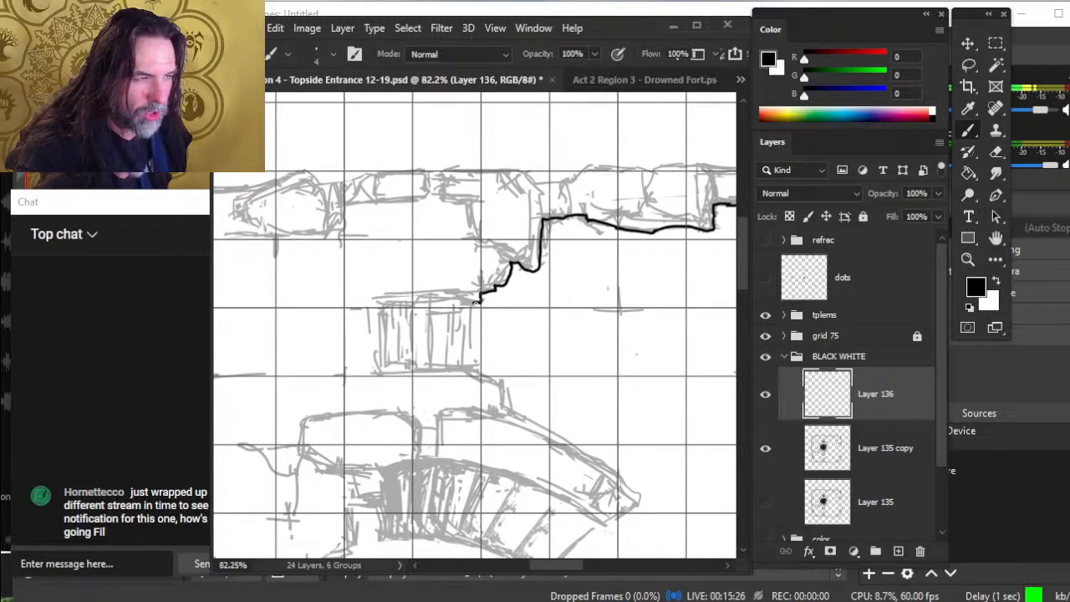
{"action": "left_click_drag", "start_coordinate": [463, 302], "coordinate": [378, 304]}
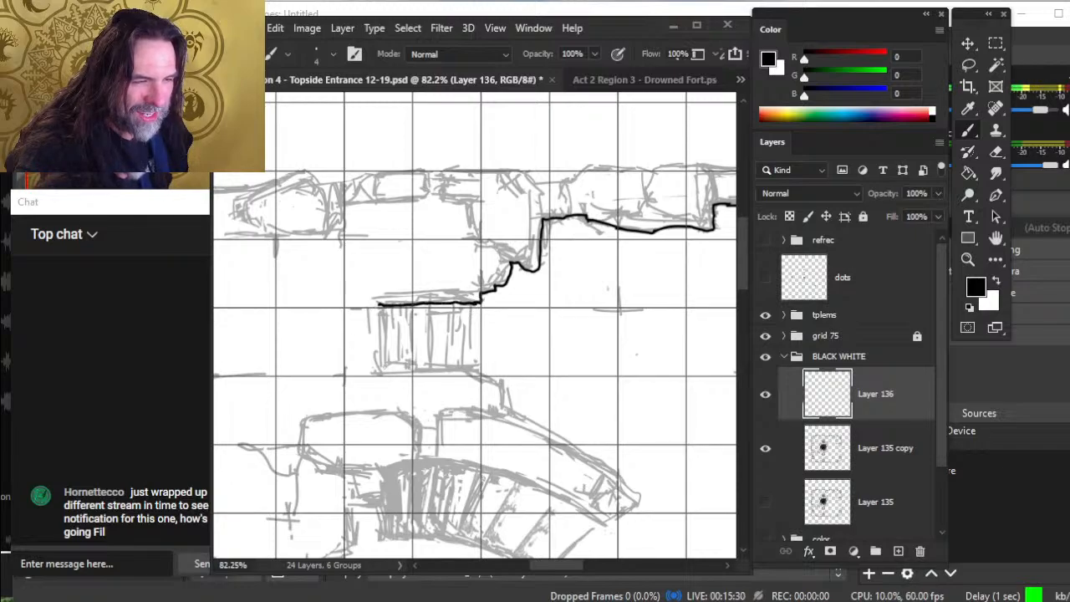
{"action": "mouse_move", "coordinate": [381, 364]}
{"action": "left_mouse_down"}
{"action": "mouse_move", "coordinate": [471, 364]}
{"action": "mouse_move", "coordinate": [499, 383]}
{"action": "mouse_move", "coordinate": [499, 407]}
{"action": "mouse_move", "coordinate": [539, 418]}
{"action": "mouse_move", "coordinate": [506, 382]}
{"action": "mouse_move", "coordinate": [510, 410]}
{"action": "mouse_move", "coordinate": [492, 366]}
{"action": "mouse_move", "coordinate": [444, 375]}
{"action": "mouse_move", "coordinate": [478, 351]}
{"action": "mouse_move", "coordinate": [491, 354]}
{"action": "mouse_move", "coordinate": [555, 401]}
{"action": "mouse_move", "coordinate": [545, 390]}
{"action": "mouse_move", "coordinate": [554, 391]}
{"action": "mouse_move", "coordinate": [590, 428]}
{"action": "mouse_move", "coordinate": [554, 457]}
{"action": "mouse_move", "coordinate": [499, 420]}
{"action": "mouse_move", "coordinate": [408, 403]}
{"action": "left_mouse_up"}
- Ink the curved wall's outer edge from the small staircase to its broken eastern tip and back along its inner edge
{"action": "key", "text": "e"}
{"action": "key", "text": "b"}
{"action": "key", "text": "e"}
{"action": "key", "text": "b"}
{"action": "left_click_drag", "start_coordinate": [419, 464], "coordinate": [508, 351]}
- Erase the western part of the curved wall's inner line and redraw it as a smooth arc above the curved stairs
{"action": "key", "text": "e"}
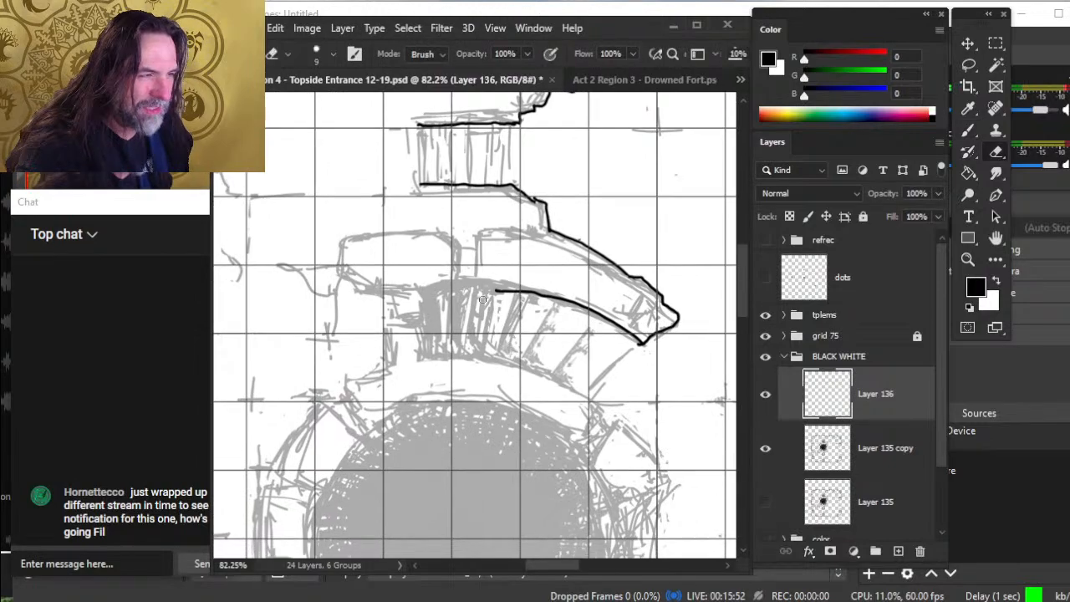
{"action": "left_click_drag", "start_coordinate": [540, 294], "coordinate": [482, 299]}
{"action": "key", "text": "b"}
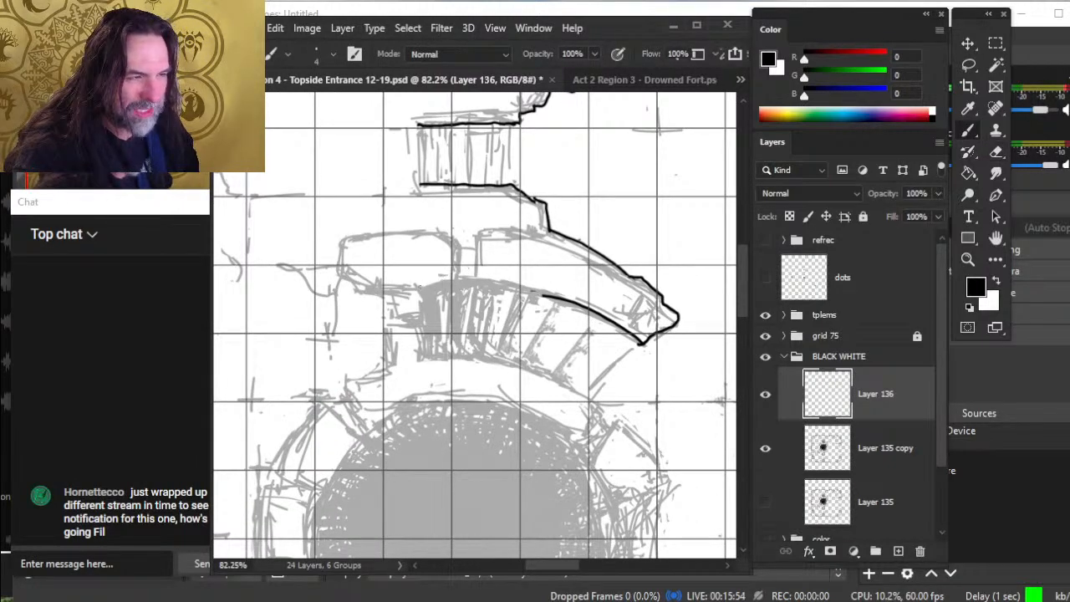
{"action": "mouse_move", "coordinate": [420, 284]}
{"action": "left_mouse_down"}
{"action": "mouse_move", "coordinate": [460, 279]}
{"action": "mouse_move", "coordinate": [545, 294]}
{"action": "left_mouse_up"}
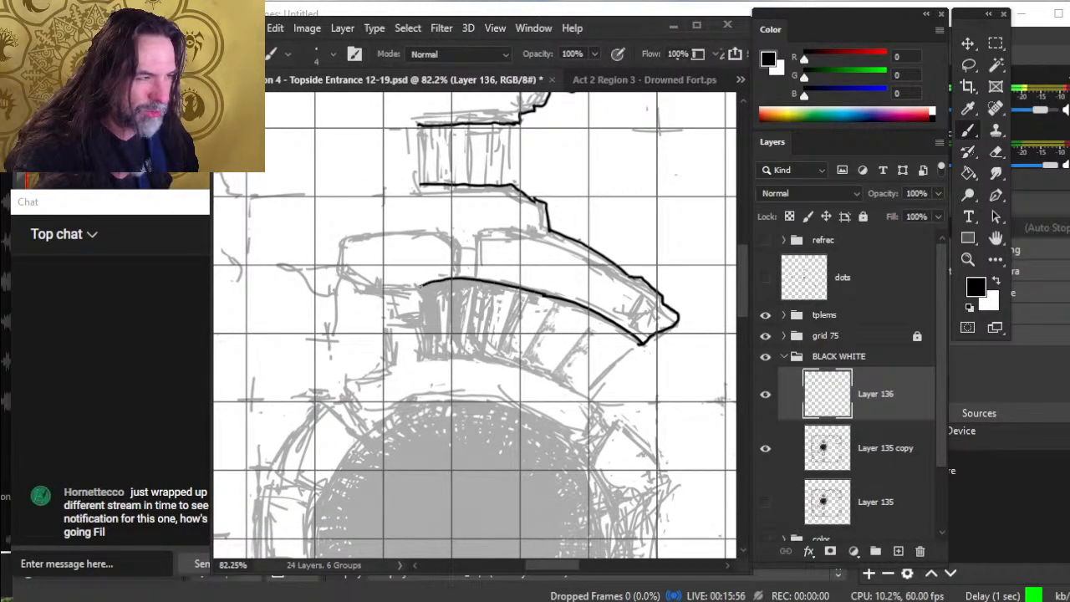
{"action": "key", "text": "e"}
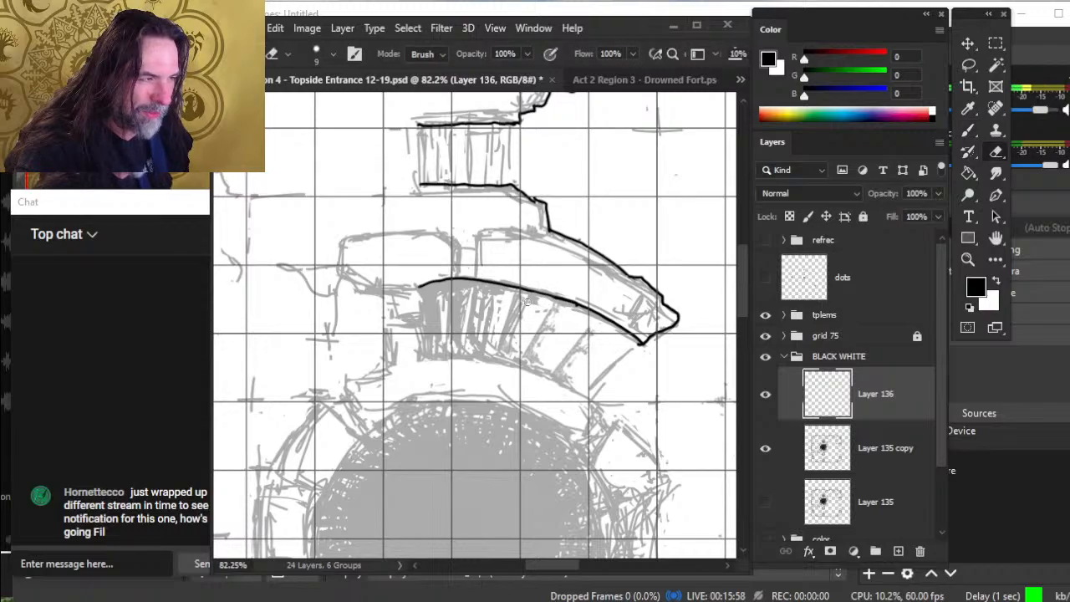
- Ink the jagged west end of the curved stairs down to their lower corner and tidy the line
{"action": "key", "text": "b"}
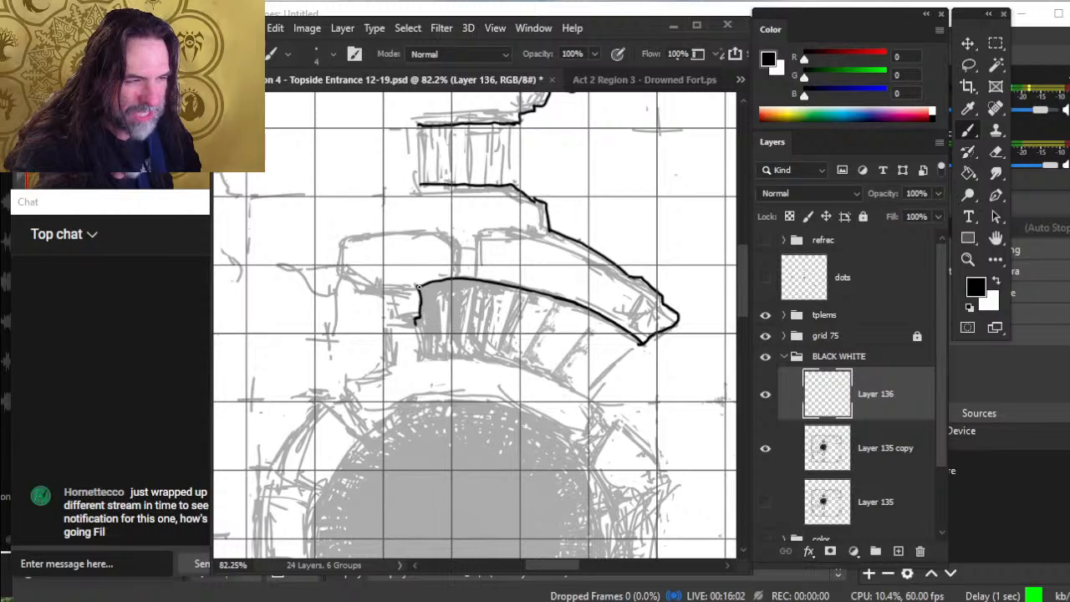
{"action": "left_click_drag", "start_coordinate": [419, 286], "coordinate": [424, 359]}
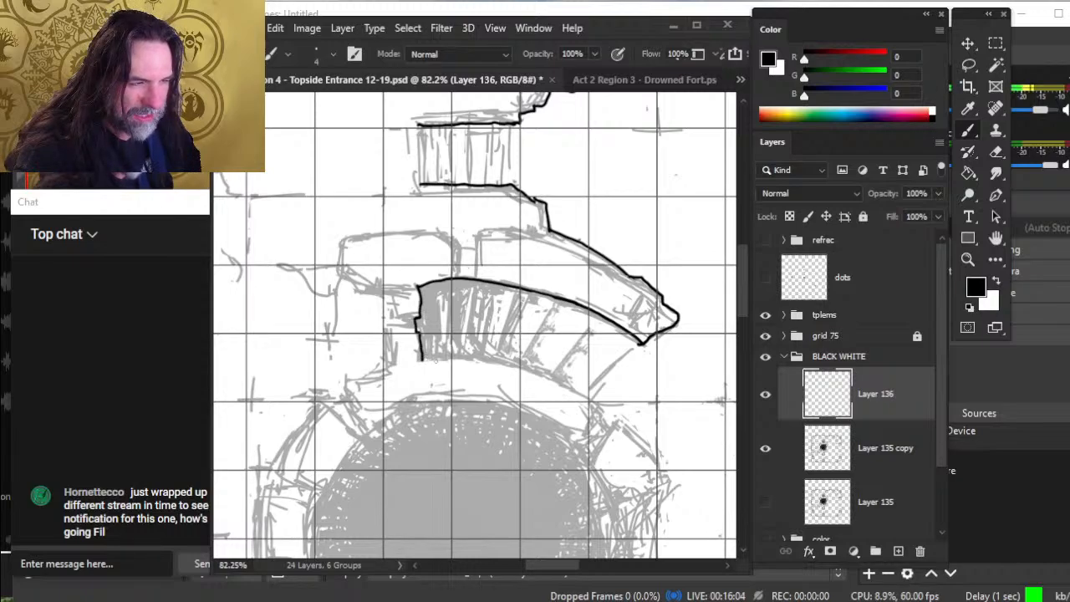
{"action": "key", "text": "e"}
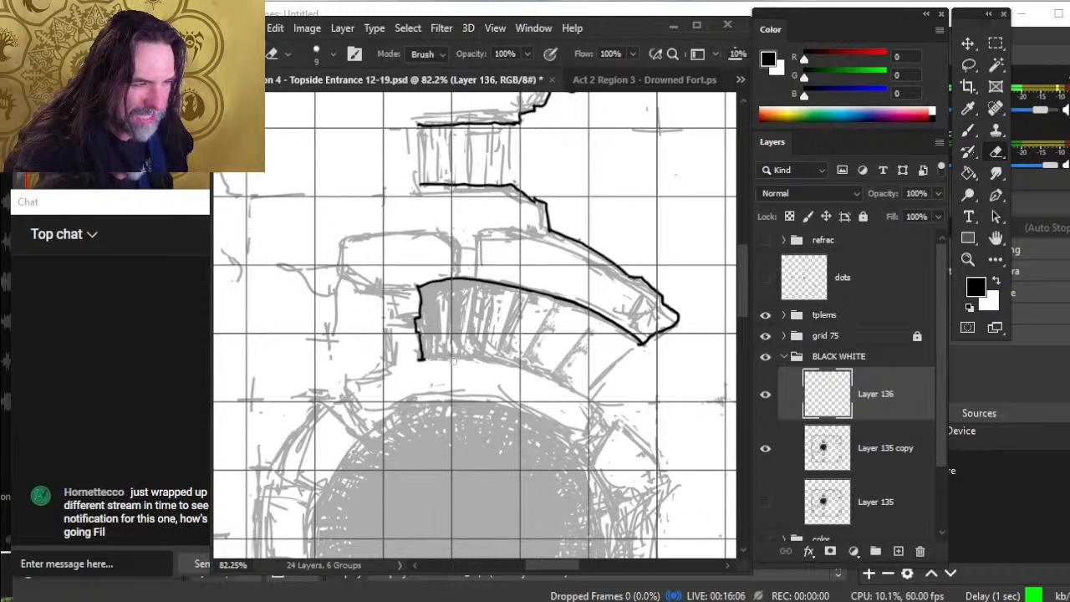
{"action": "mouse_move", "coordinate": [421, 333]}
{"action": "left_mouse_down"}
{"action": "mouse_move", "coordinate": [432, 363]}
{"action": "mouse_move", "coordinate": [414, 370]}
{"action": "mouse_move", "coordinate": [446, 361]}
{"action": "mouse_move", "coordinate": [419, 357]}
{"action": "mouse_move", "coordinate": [516, 367]}
{"action": "mouse_move", "coordinate": [610, 420]}
{"action": "mouse_move", "coordinate": [569, 336]}
{"action": "mouse_move", "coordinate": [517, 345]}
{"action": "mouse_move", "coordinate": [553, 318]}
{"action": "mouse_move", "coordinate": [641, 402]}
{"action": "mouse_move", "coordinate": [616, 424]}
{"action": "mouse_move", "coordinate": [617, 446]}
{"action": "mouse_move", "coordinate": [564, 375]}
{"action": "mouse_move", "coordinate": [565, 328]}
{"action": "mouse_move", "coordinate": [505, 345]}
{"action": "mouse_move", "coordinate": [492, 321]}
{"action": "left_mouse_up"}
- Ink the lower edge of the curved stairs eastward and outline the broken stone block beyond its eastern end
{"action": "key", "text": "b"}
{"action": "key", "text": "e"}
{"action": "key", "text": "b"}
{"action": "key", "text": "e"}
{"action": "key", "text": "b"}
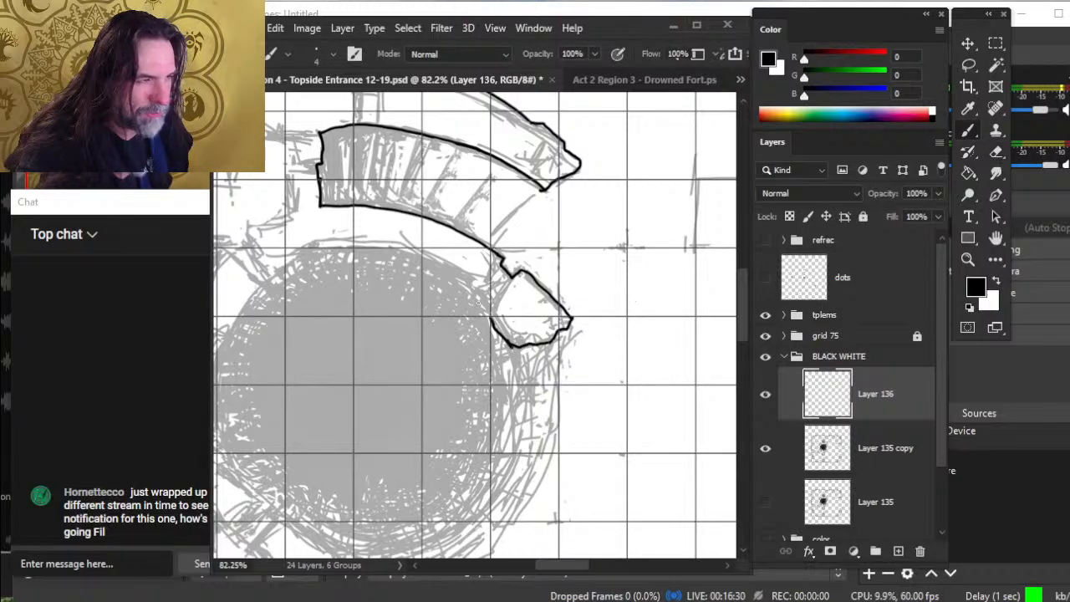
- Ink the dark pit's northern rim westward from the broken stone block and rework its uneven northeastern bend
{"action": "key", "text": "e"}
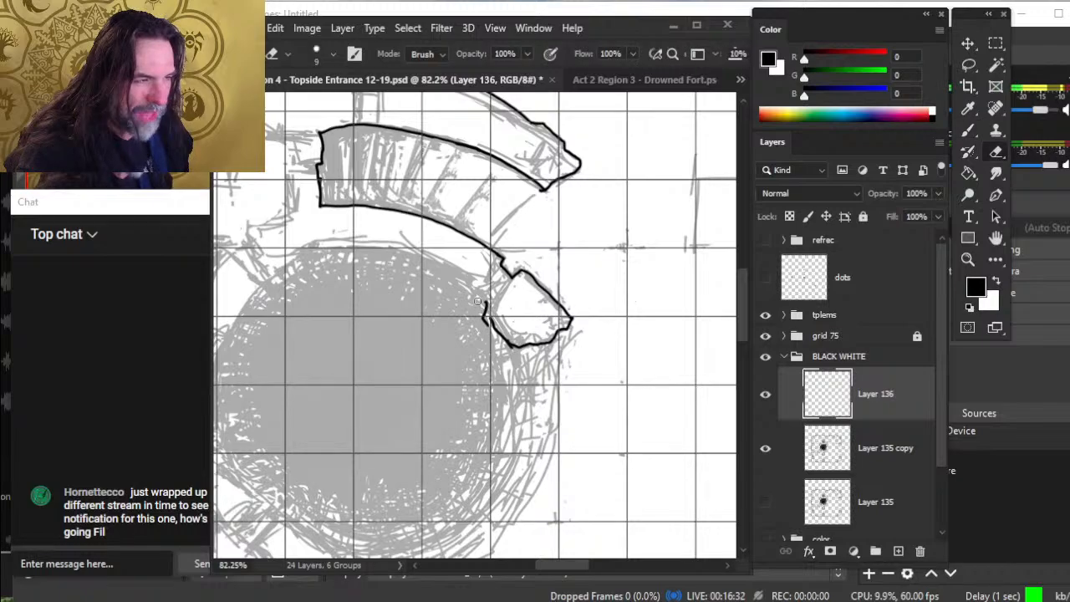
{"action": "key", "text": "b"}
{"action": "left_click_drag", "start_coordinate": [493, 322], "coordinate": [480, 294]}
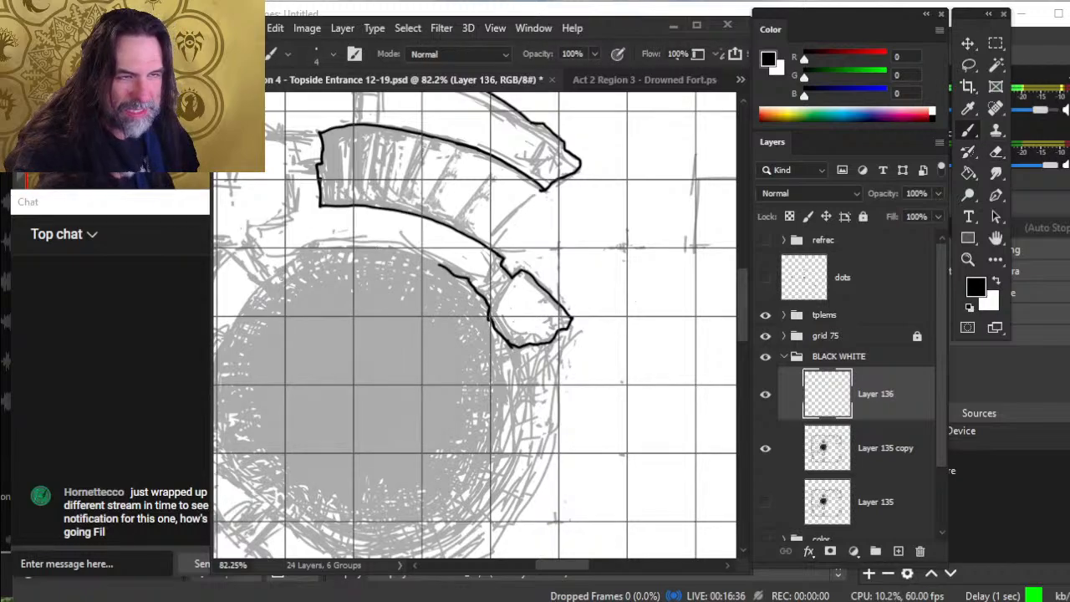
{"action": "mouse_move", "coordinate": [279, 272]}
{"action": "left_mouse_down"}
{"action": "mouse_move", "coordinate": [354, 247]}
{"action": "mouse_move", "coordinate": [443, 264]}
{"action": "left_mouse_up"}
{"action": "key", "text": "e"}
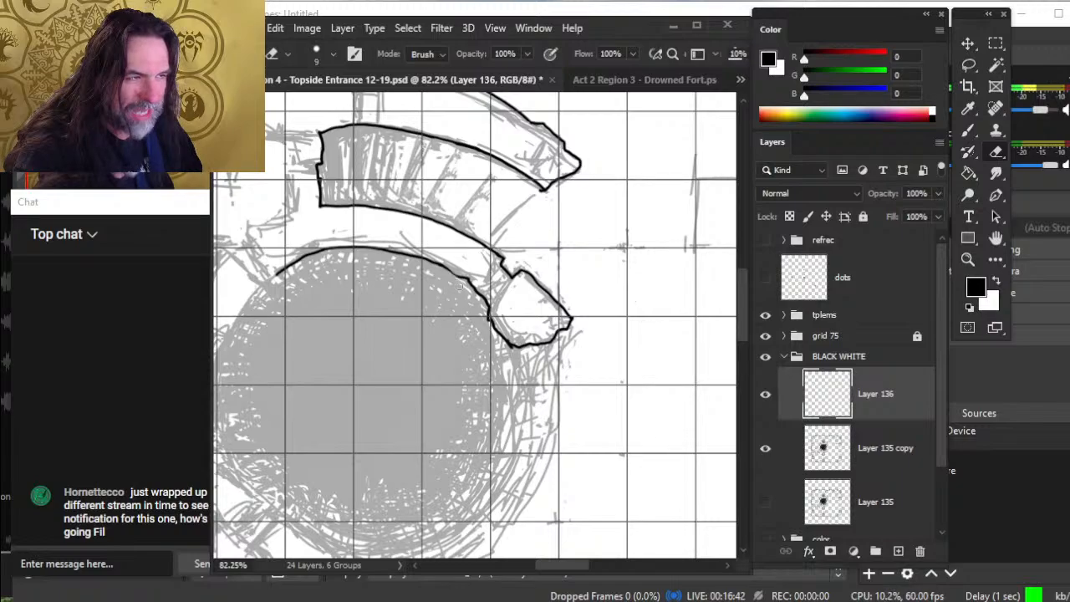
{"action": "key", "text": "b"}
{"action": "left_click_drag", "start_coordinate": [447, 266], "coordinate": [460, 276]}
{"action": "key", "text": "e"}
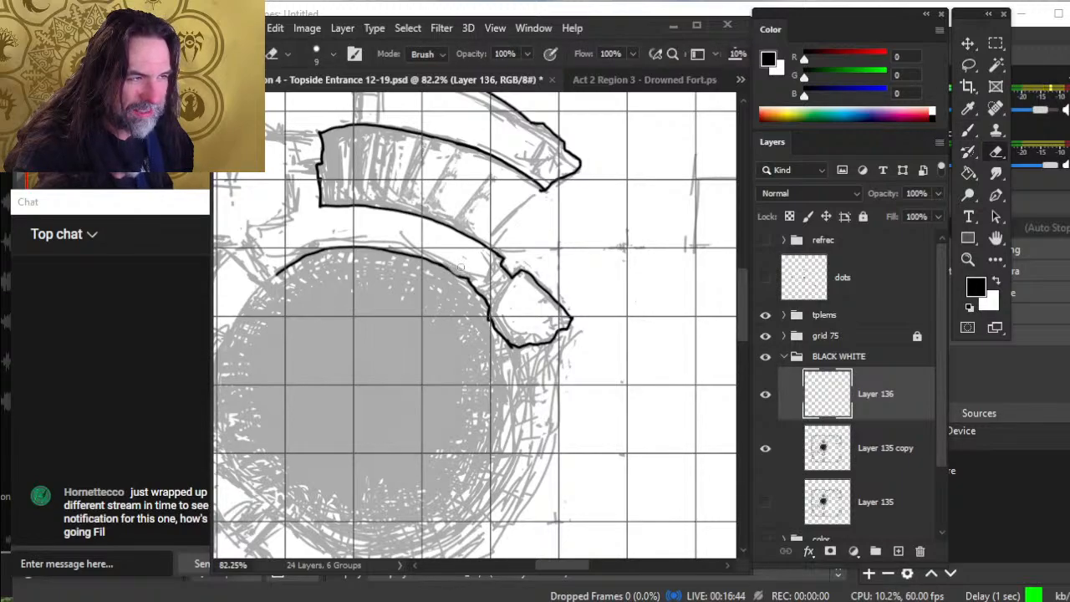
{"action": "key", "text": "b"}
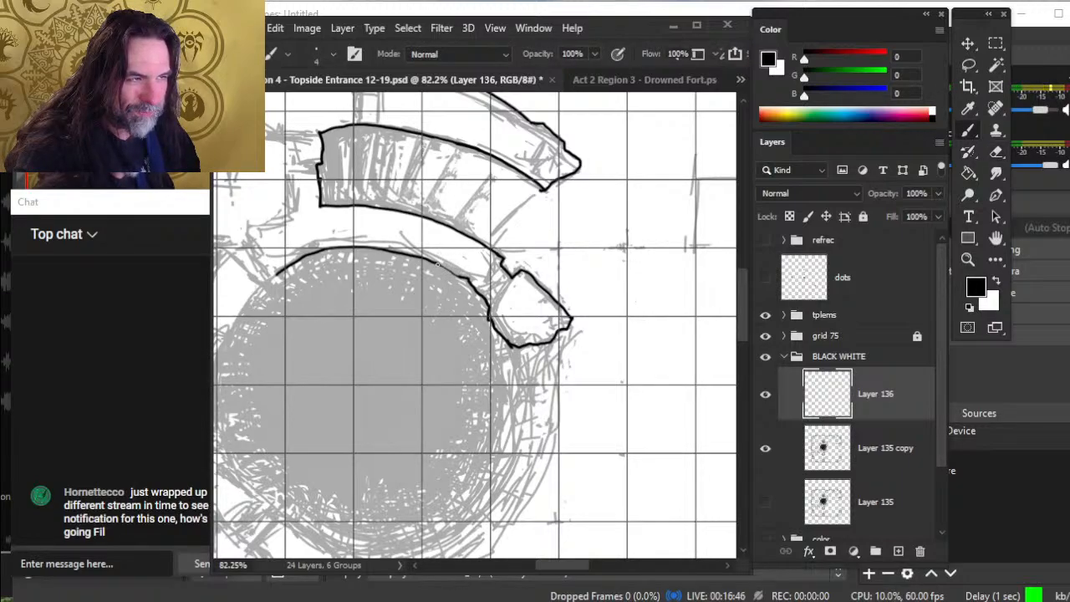
{"action": "left_click_drag", "start_coordinate": [445, 264], "coordinate": [464, 283]}
{"action": "key", "text": "e"}
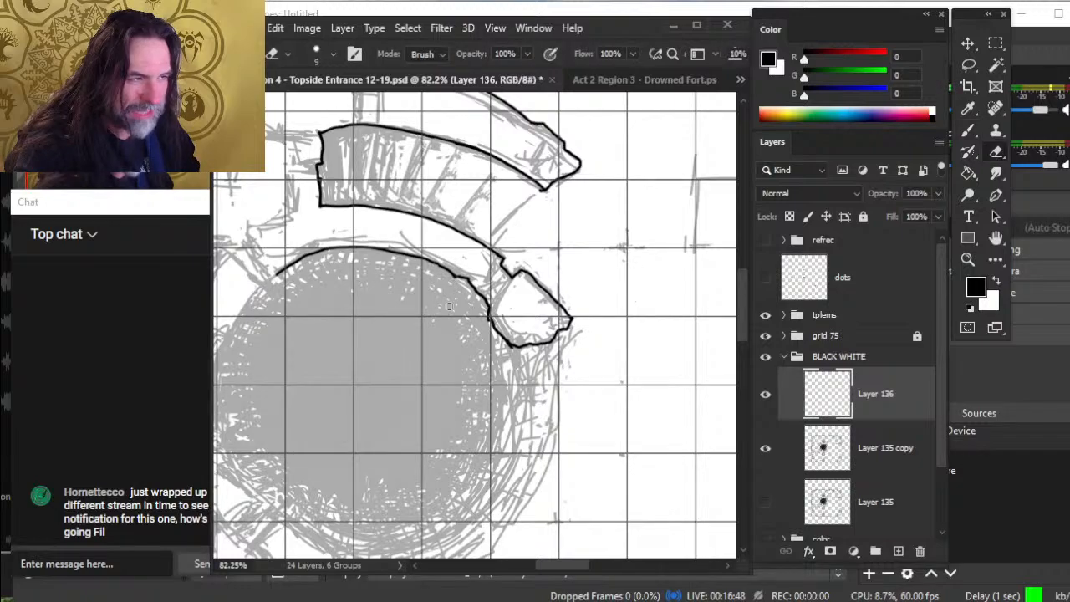
- Ink the dark pit's western and southwestern rim with small notches between the stone blocks
{"action": "left_click_drag", "start_coordinate": [426, 389], "coordinate": [546, 258]}
{"action": "key", "text": "b"}
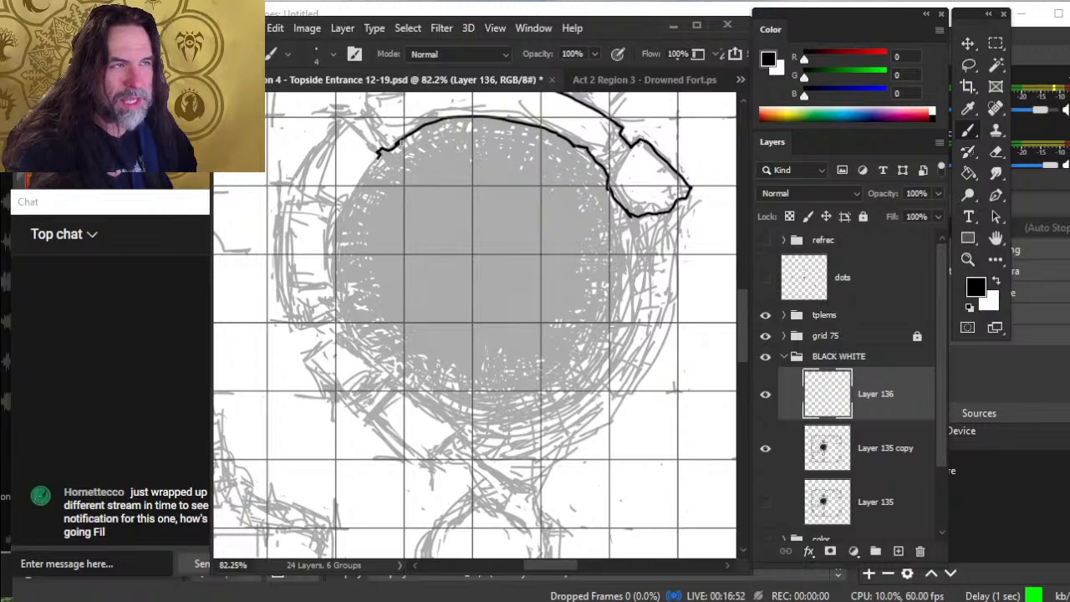
{"action": "mouse_move", "coordinate": [378, 154]}
{"action": "left_mouse_down"}
{"action": "mouse_move", "coordinate": [329, 221]}
{"action": "mouse_move", "coordinate": [336, 320]}
{"action": "mouse_move", "coordinate": [436, 418]}
{"action": "left_mouse_up"}
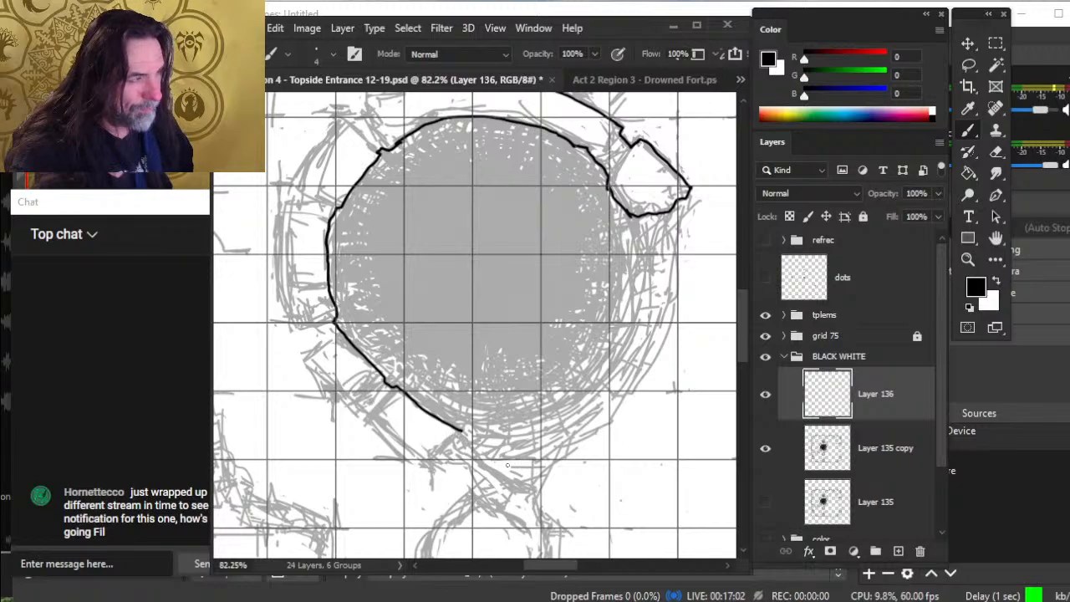
{"action": "left_click_drag", "start_coordinate": [527, 449], "coordinate": [569, 311]}
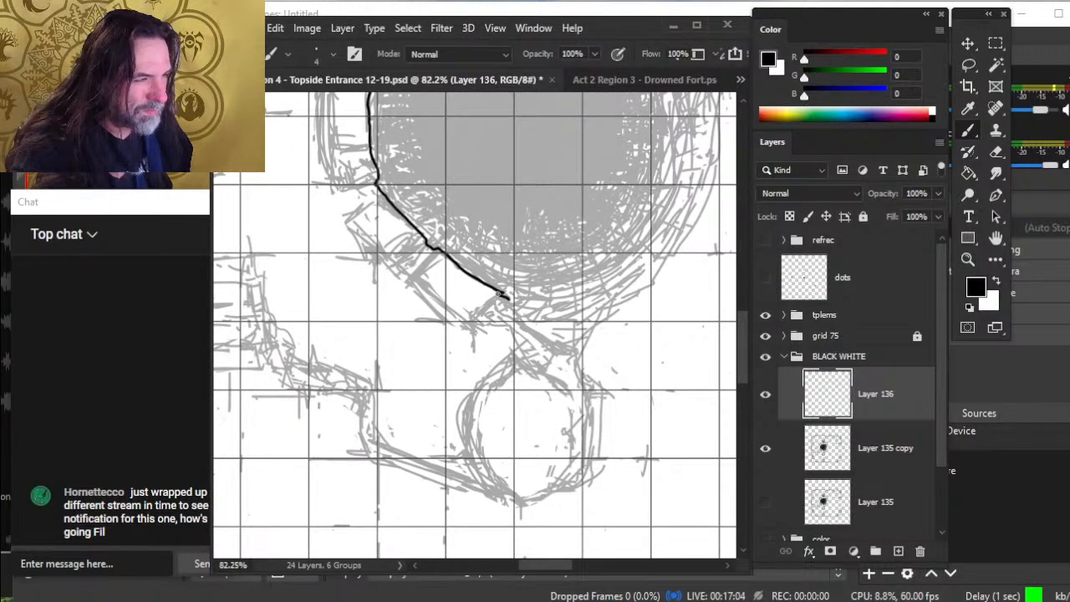
- Ink the edge from the pit's southwest rim to the small round tower and around the tower's east and south sides
{"action": "mouse_move", "coordinate": [500, 293]}
{"action": "left_mouse_down"}
{"action": "mouse_move", "coordinate": [545, 342]}
{"action": "mouse_move", "coordinate": [585, 351]}
{"action": "left_mouse_up"}
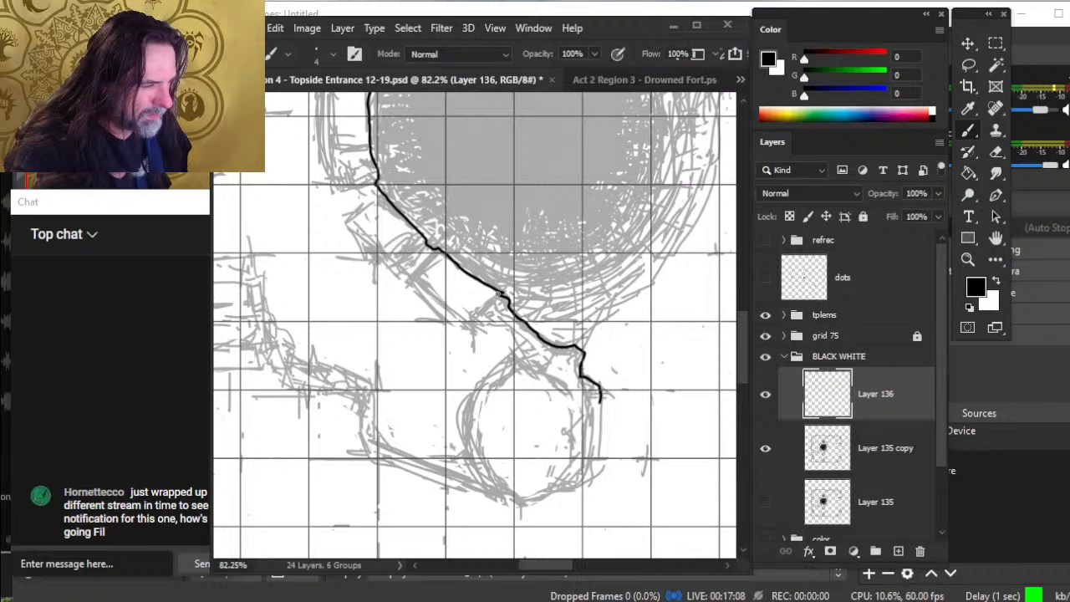
{"action": "left_click_drag", "start_coordinate": [601, 402], "coordinate": [596, 478]}
{"action": "key", "text": "e"}
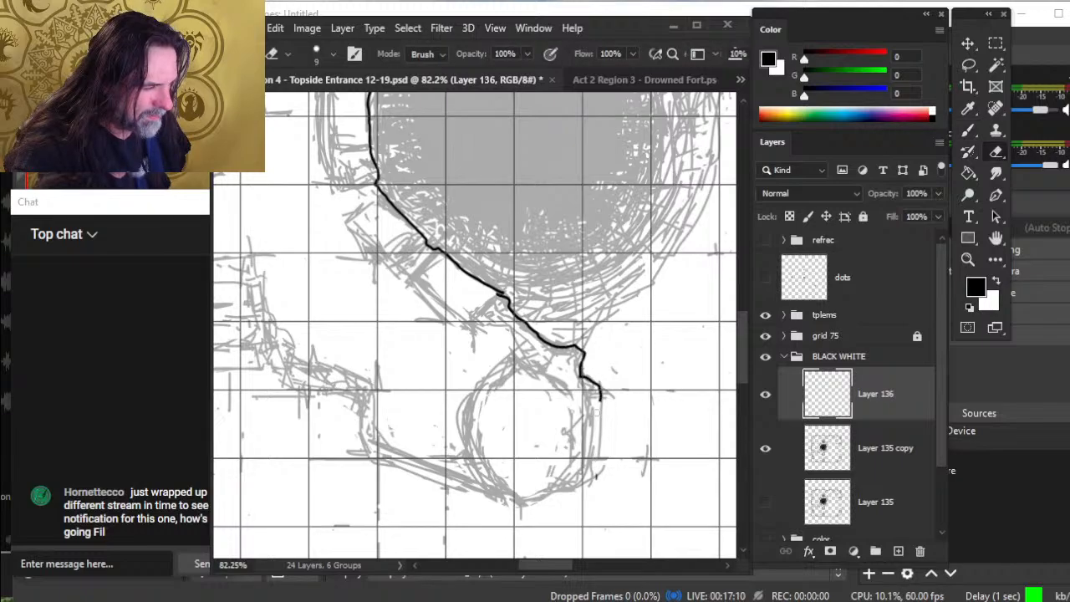
{"action": "key", "text": "b"}
{"action": "mouse_move", "coordinate": [599, 390]}
{"action": "left_mouse_down"}
{"action": "mouse_move", "coordinate": [600, 473]}
{"action": "mouse_move", "coordinate": [518, 505]}
{"action": "mouse_move", "coordinate": [490, 502]}
{"action": "left_mouse_up"}
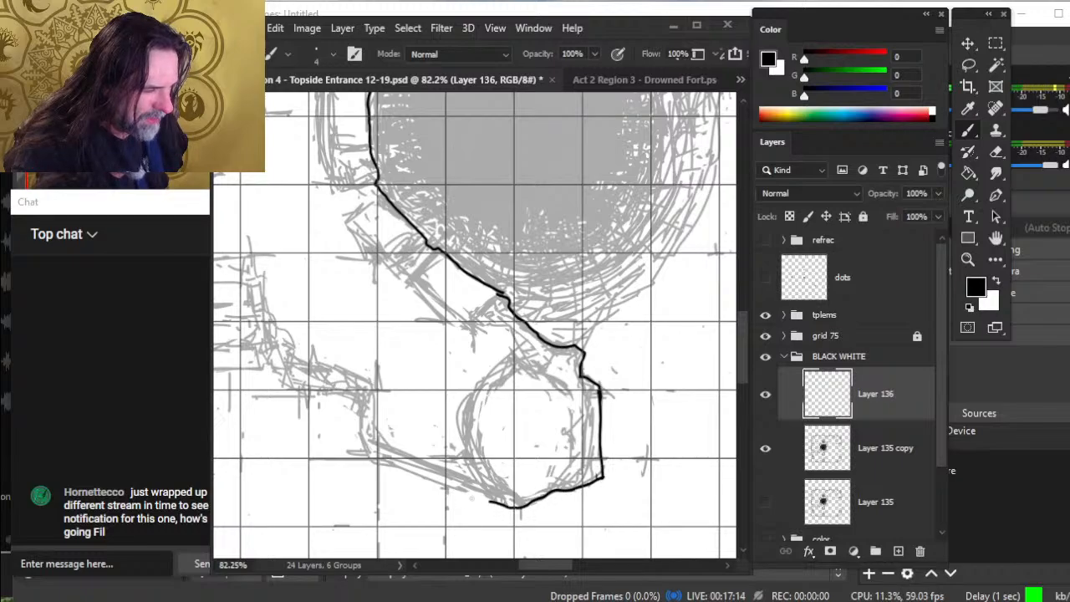
- Ink the wall's south edge westward from the round tower's base and clean up the join
{"action": "scroll", "coordinate": [392, 476], "scroll_direction": "down", "scroll_amount": 3}
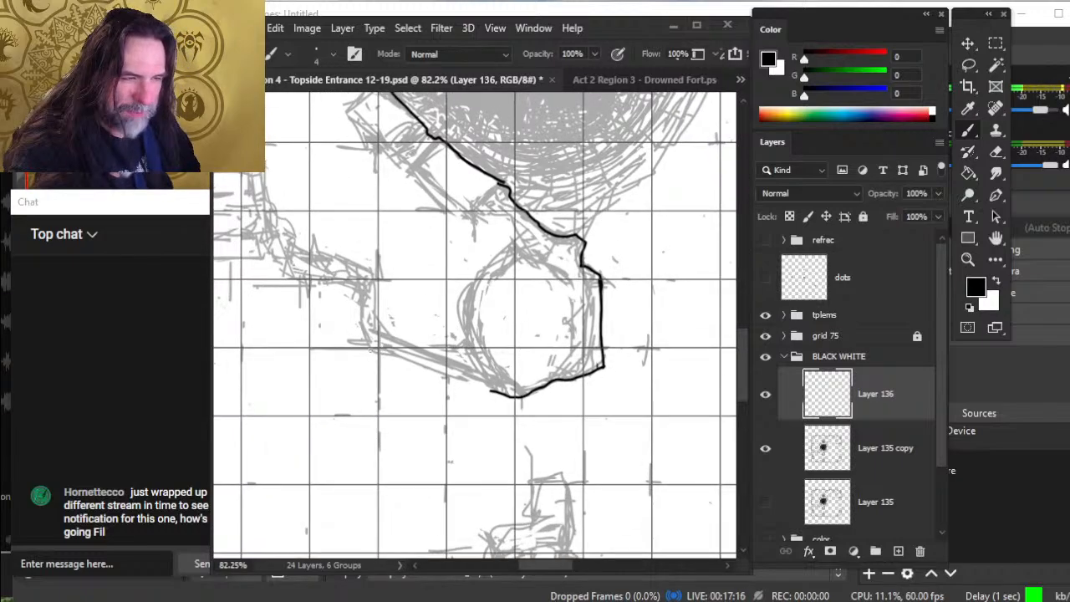
{"action": "mouse_move", "coordinate": [406, 360]}
{"action": "left_mouse_down"}
{"action": "mouse_move", "coordinate": [367, 344]}
{"action": "mouse_move", "coordinate": [514, 394]}
{"action": "mouse_move", "coordinate": [503, 388]}
{"action": "left_mouse_up"}
{"action": "key", "text": "e"}
{"action": "left_click", "coordinate": [492, 390]}
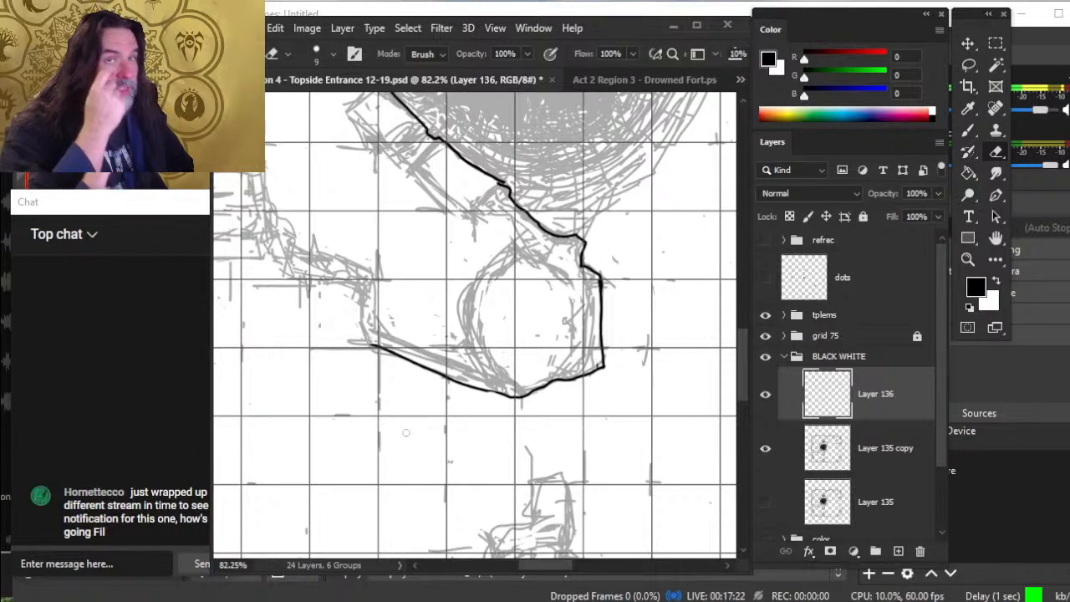
- Ink the wall's west end upward and reshape its southwest corner into a sharper angle
{"action": "key", "text": "b"}
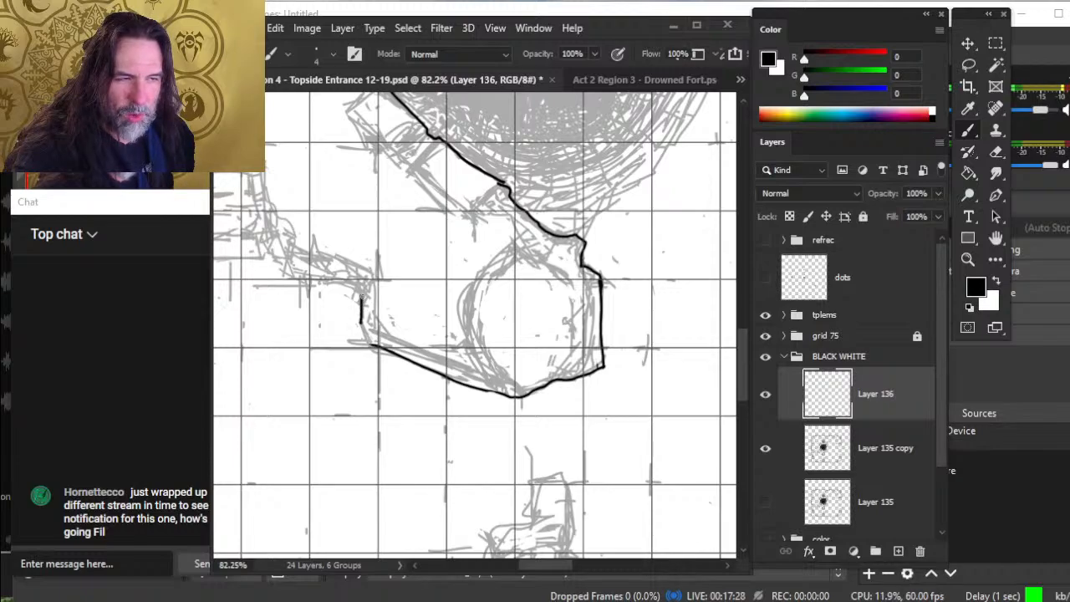
{"action": "key", "text": "e"}
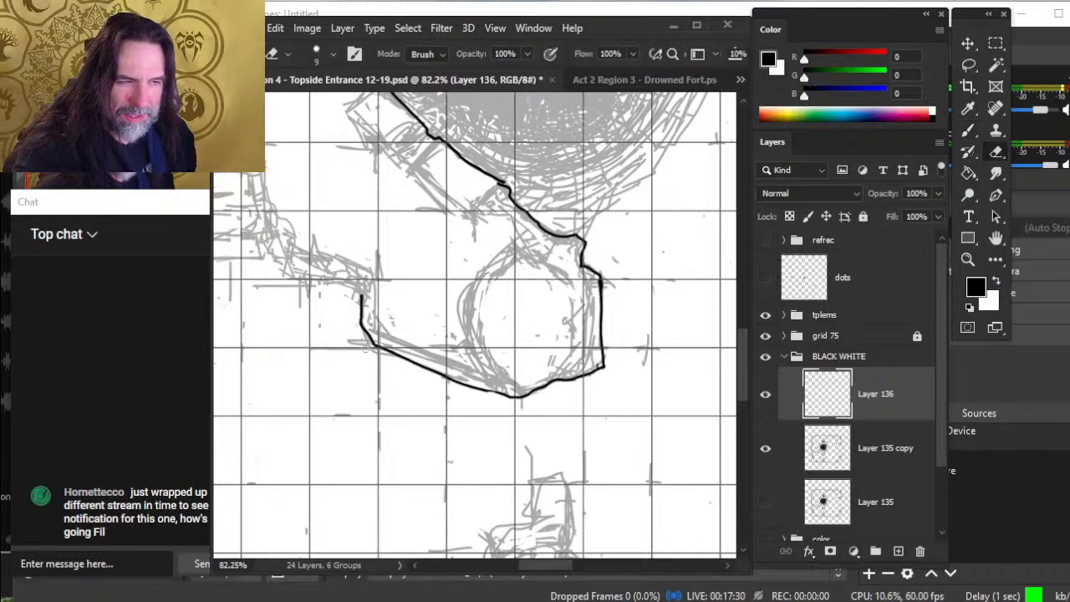
{"action": "mouse_move", "coordinate": [367, 343]}
{"action": "left_mouse_down"}
{"action": "mouse_move", "coordinate": [365, 333]}
{"action": "mouse_move", "coordinate": [398, 358]}
{"action": "left_mouse_up"}
{"action": "key", "text": "b"}
{"action": "key", "text": "e"}
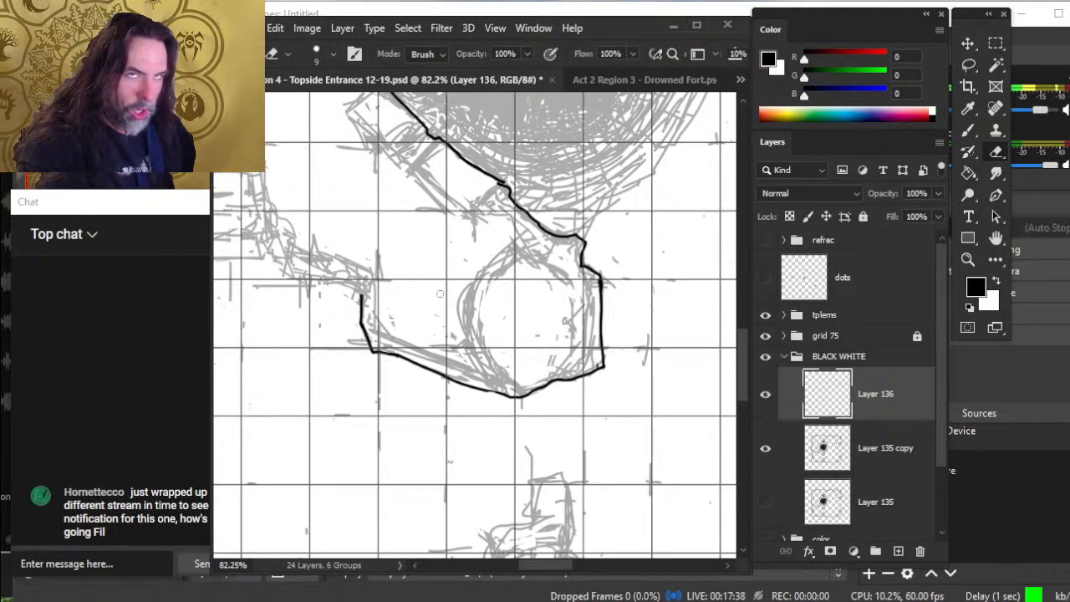
- Ink the jagged rubble edge northwest to the foot of the straight staircase and up the staircase's east side
{"action": "mouse_move", "coordinate": [412, 276]}
{"action": "left_mouse_down"}
{"action": "mouse_move", "coordinate": [538, 344]}
{"action": "mouse_move", "coordinate": [466, 353]}
{"action": "mouse_move", "coordinate": [410, 335]}
{"action": "left_mouse_up"}
{"action": "key", "text": "b"}
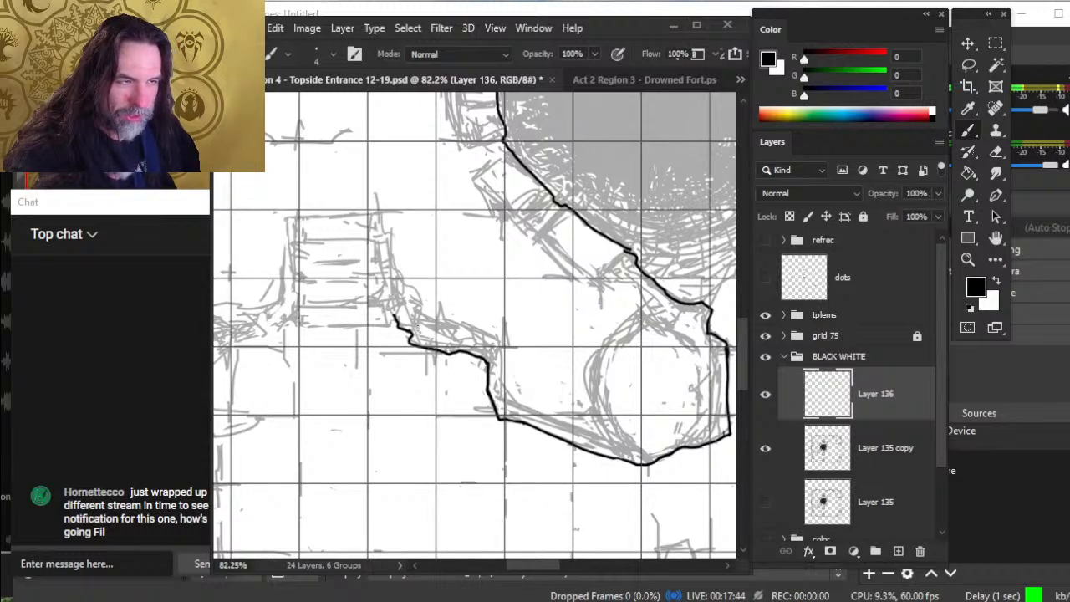
{"action": "left_click_drag", "start_coordinate": [388, 310], "coordinate": [377, 306]}
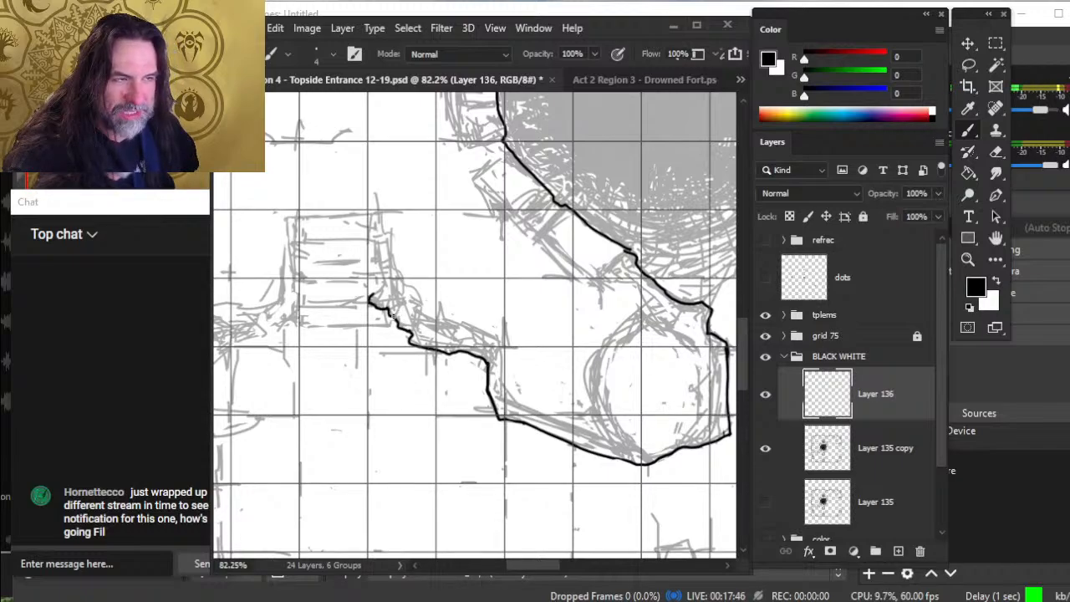
{"action": "left_click_drag", "start_coordinate": [379, 264], "coordinate": [376, 248]}
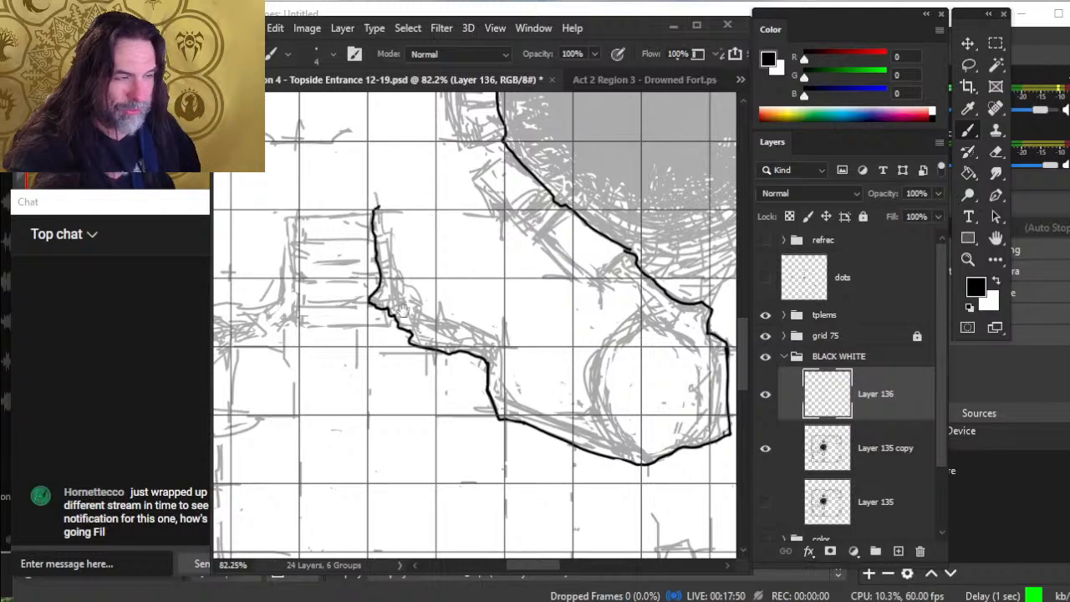
- Ink the straight staircase's west side and the rubble edge below it, trimming the tip of the east side's line
{"action": "left_click_drag", "start_coordinate": [403, 310], "coordinate": [561, 392]}
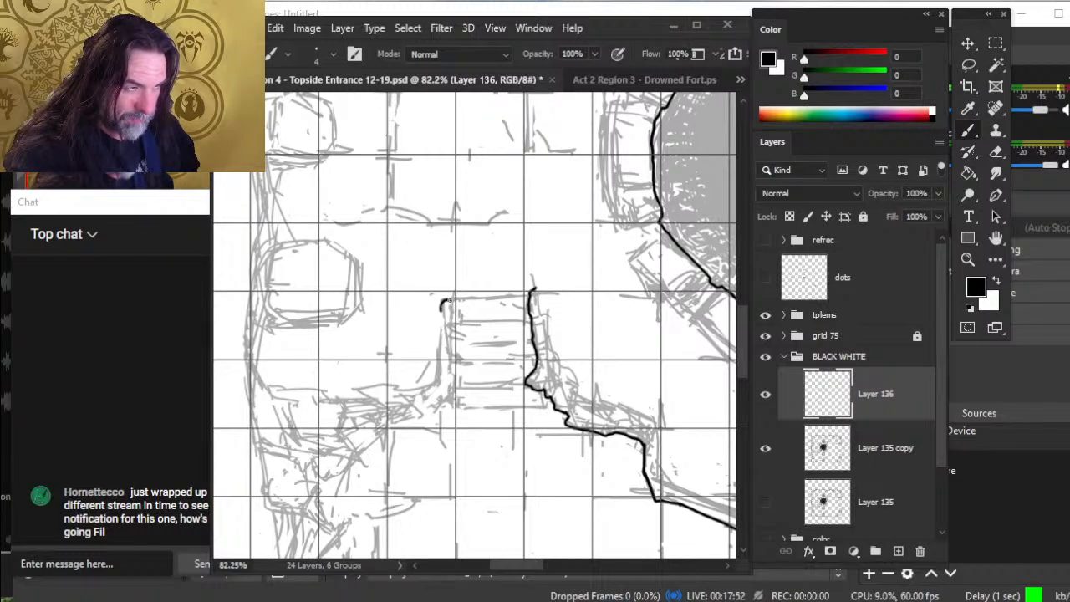
{"action": "mouse_move", "coordinate": [442, 310]}
{"action": "left_mouse_down"}
{"action": "mouse_move", "coordinate": [455, 397]}
{"action": "mouse_move", "coordinate": [378, 427]}
{"action": "left_mouse_up"}
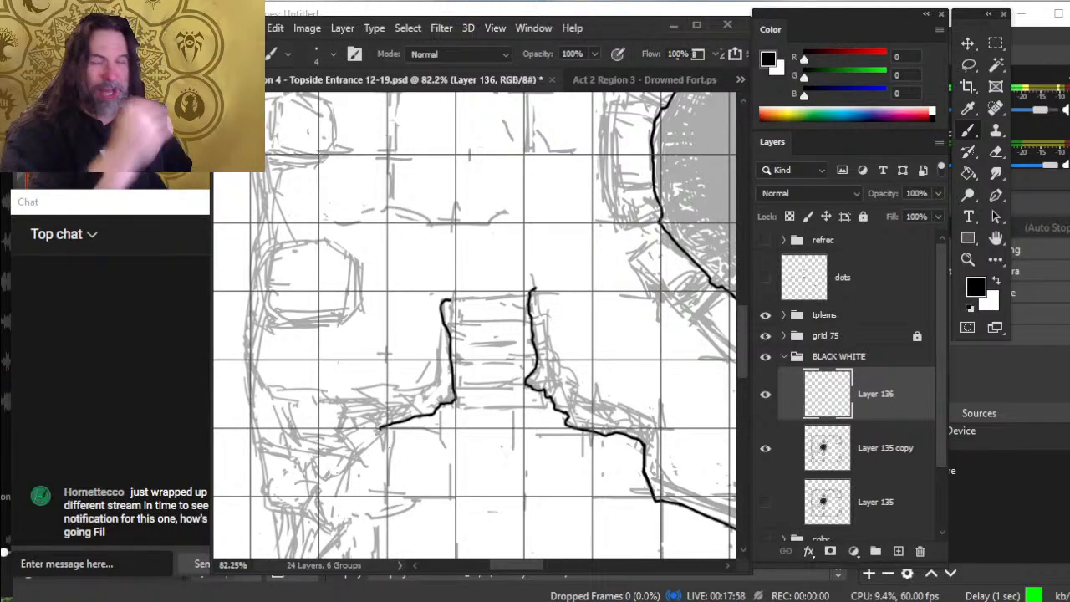
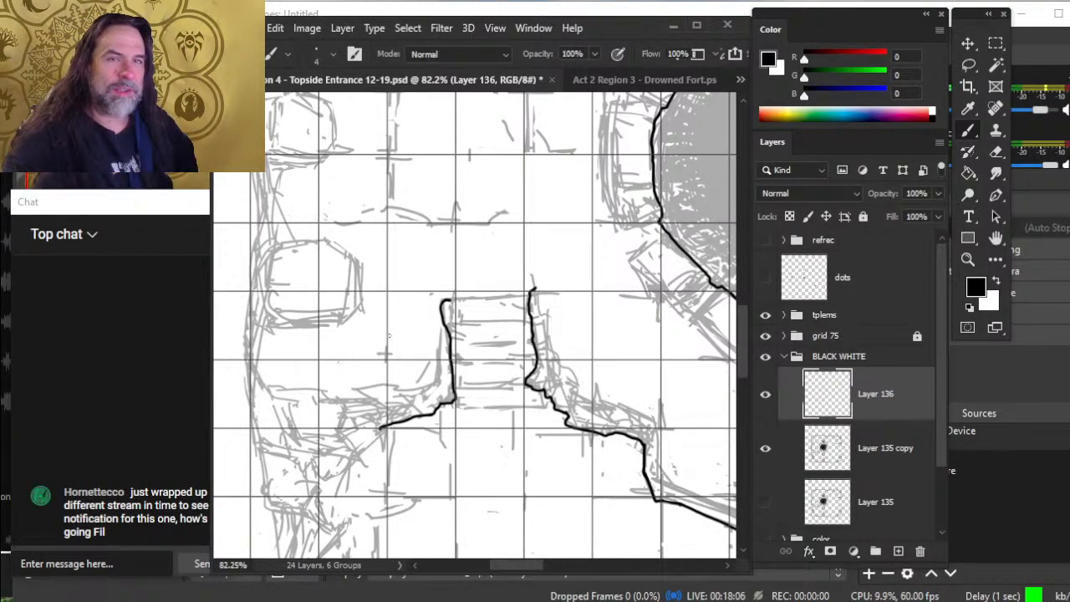
{"action": "key", "text": "e"}
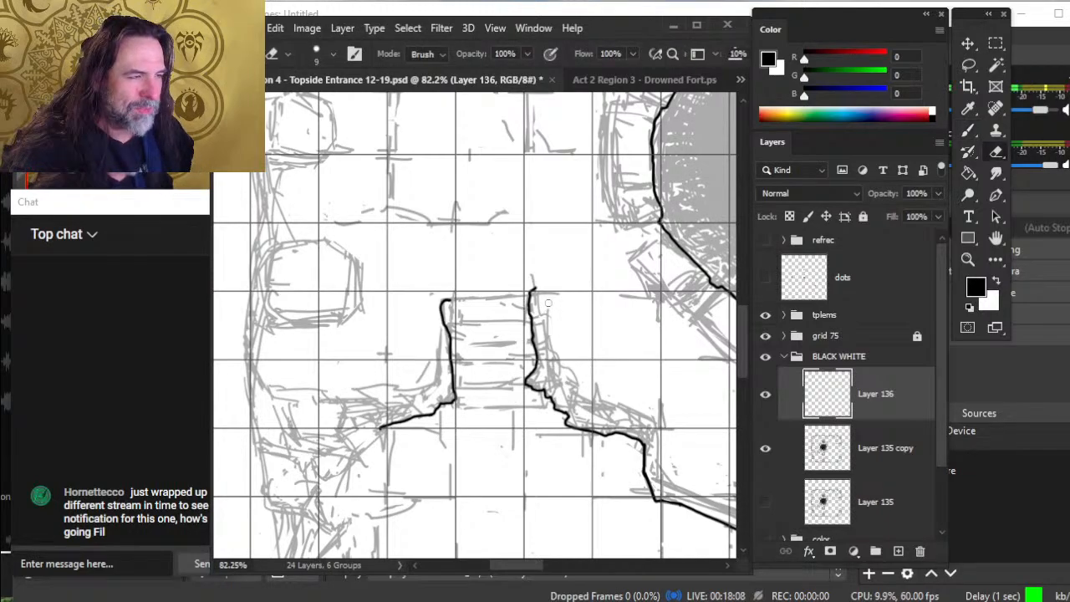
{"action": "left_click_drag", "start_coordinate": [479, 463], "coordinate": [530, 390]}
- Continue the rubble edge southwest to the west wall and ink the step down and out around the protruding stone
{"action": "key", "text": "b"}
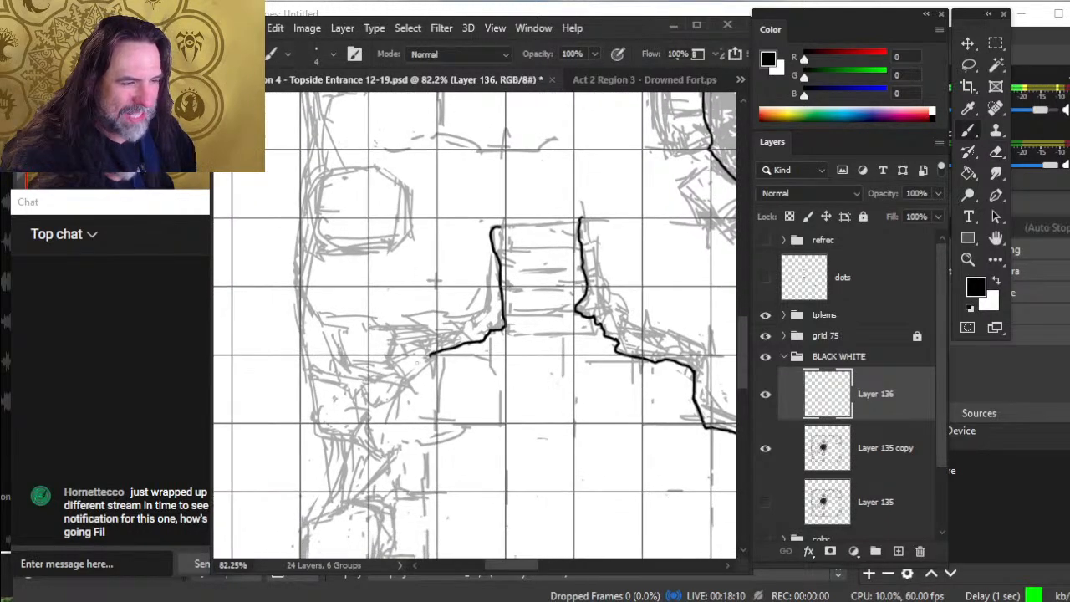
{"action": "left_click_drag", "start_coordinate": [418, 374], "coordinate": [432, 356]}
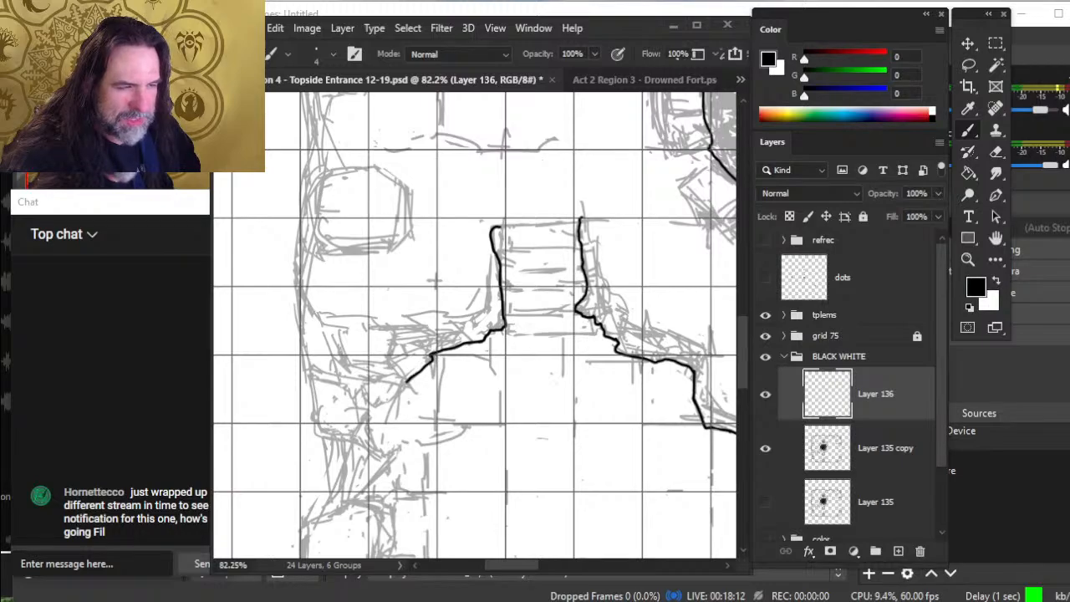
{"action": "mouse_move", "coordinate": [395, 399]}
{"action": "left_mouse_down"}
{"action": "mouse_move", "coordinate": [409, 381]}
{"action": "mouse_move", "coordinate": [368, 407]}
{"action": "left_mouse_up"}
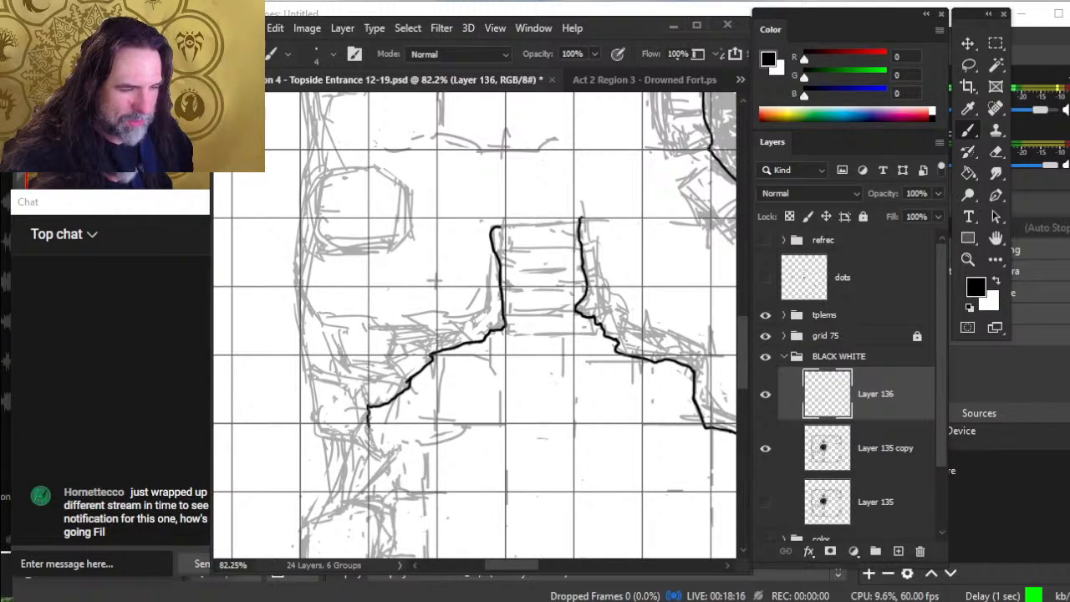
{"action": "left_click_drag", "start_coordinate": [423, 326], "coordinate": [448, 259]}
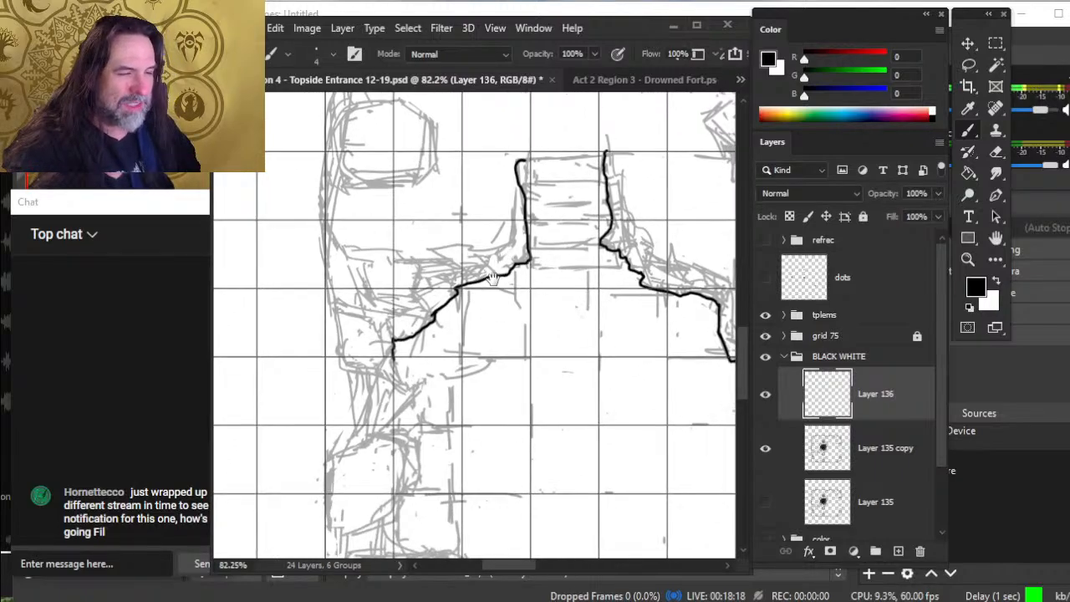
{"action": "mouse_move", "coordinate": [392, 361]}
{"action": "left_mouse_down"}
{"action": "mouse_move", "coordinate": [399, 384]}
{"action": "mouse_move", "coordinate": [426, 378]}
{"action": "mouse_move", "coordinate": [471, 245]}
{"action": "left_mouse_up"}
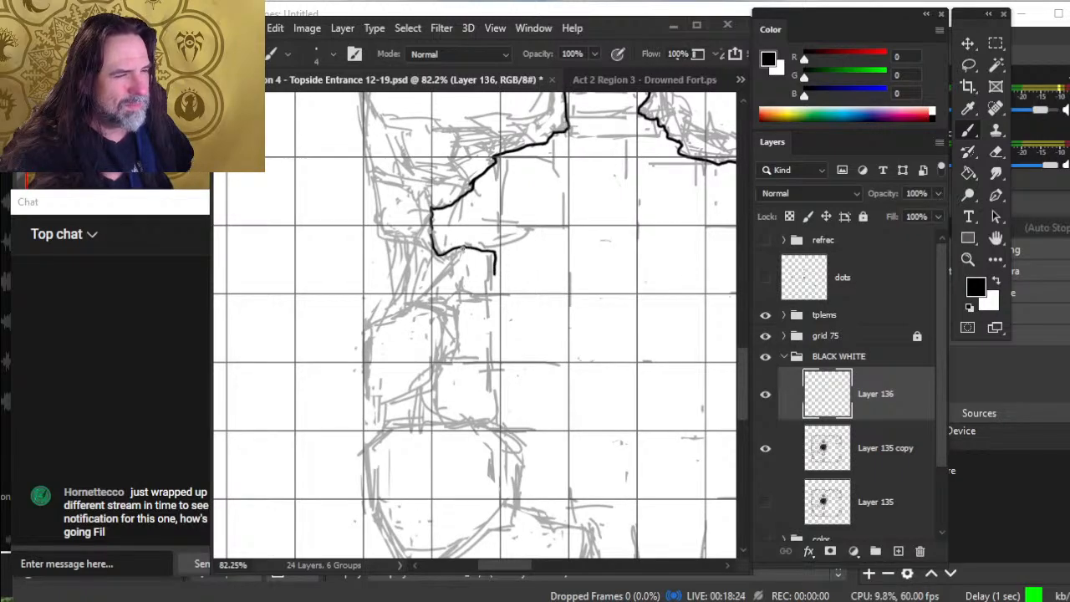
- Ink the west wall's jagged inner edge southward past the large corner stone to the map's south wall
{"action": "key", "text": "z"}
{"action": "left_click_drag", "start_coordinate": [531, 323], "coordinate": [424, 309]}
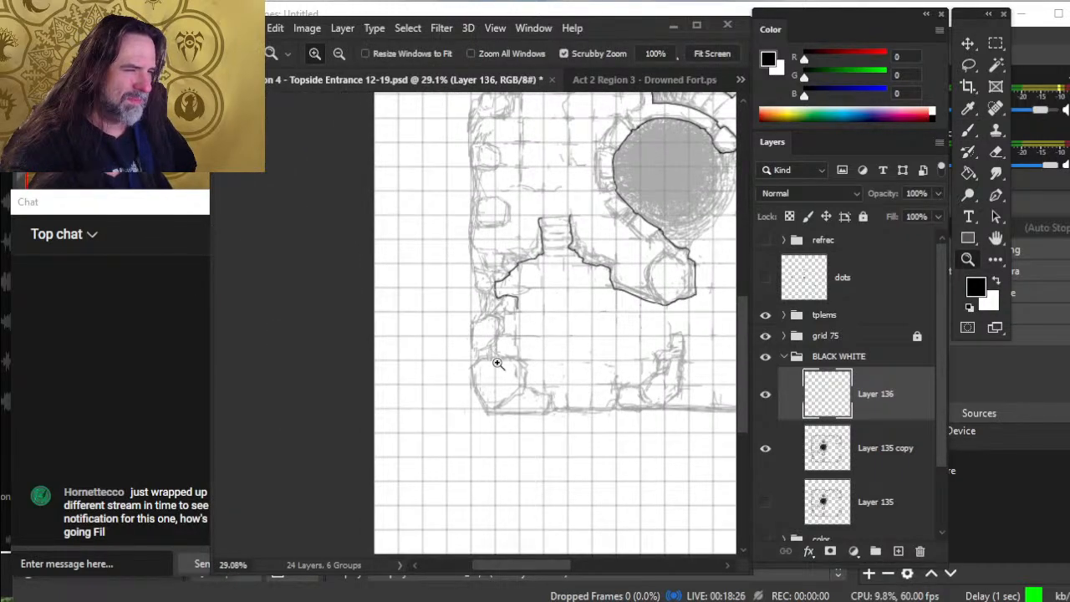
{"action": "left_click_drag", "start_coordinate": [514, 320], "coordinate": [549, 346]}
{"action": "key", "text": "b"}
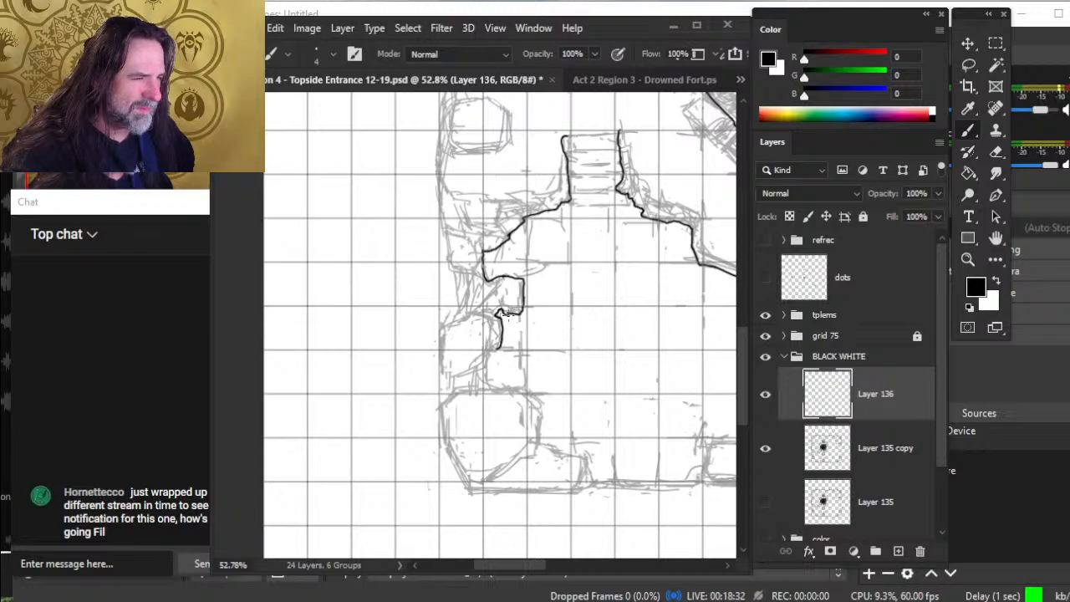
{"action": "left_click_drag", "start_coordinate": [500, 347], "coordinate": [490, 358]}
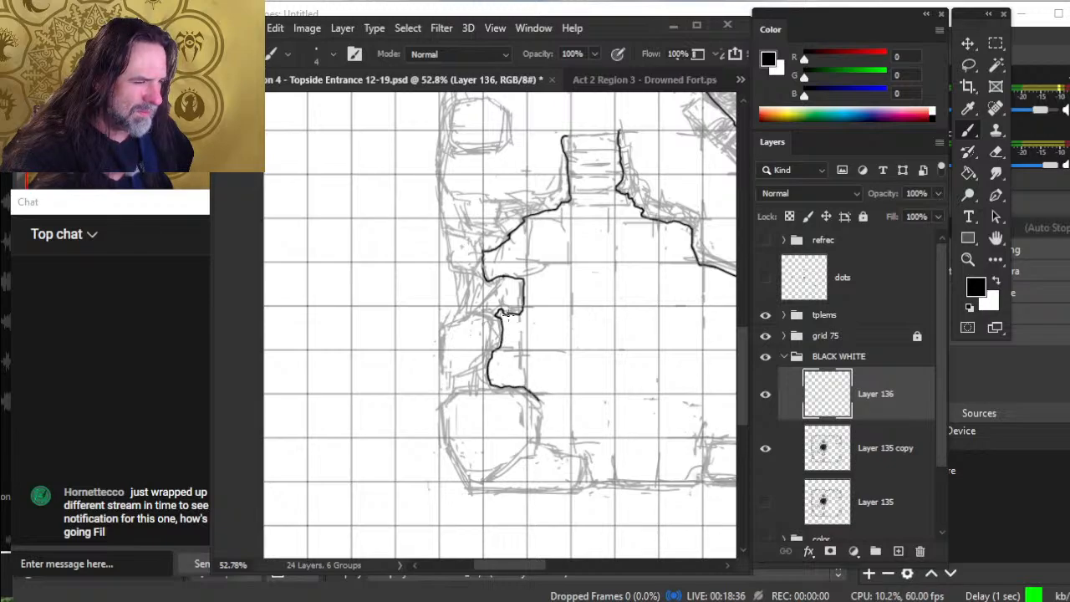
{"action": "mouse_move", "coordinate": [541, 438]}
{"action": "left_mouse_down"}
{"action": "mouse_move", "coordinate": [587, 456]}
{"action": "mouse_move", "coordinate": [584, 491]}
{"action": "left_mouse_up"}
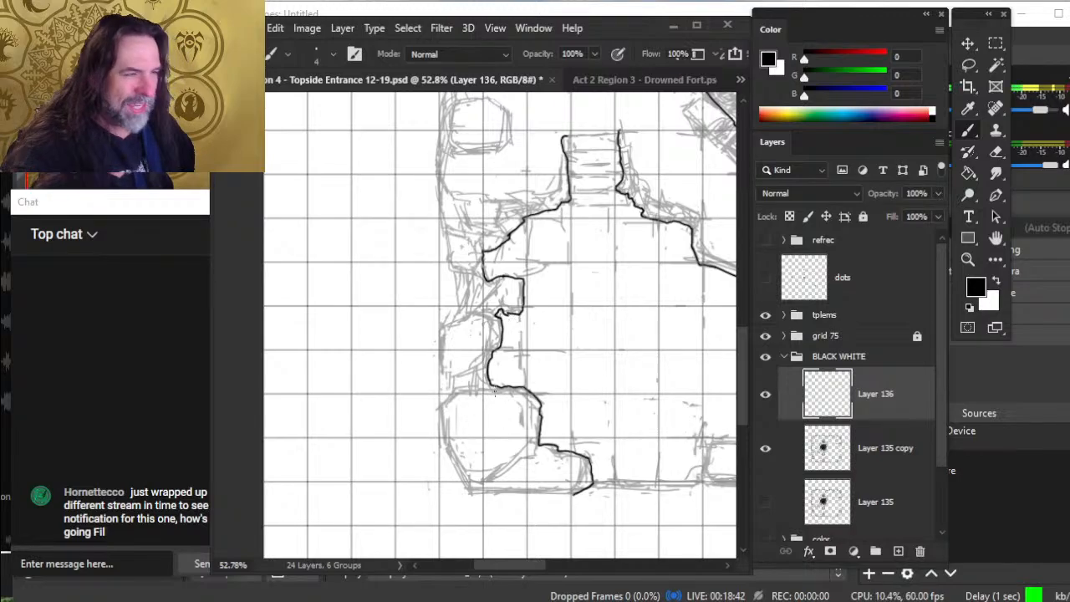
{"action": "left_click_drag", "start_coordinate": [589, 382], "coordinate": [563, 338]}
{"action": "key", "text": "z"}
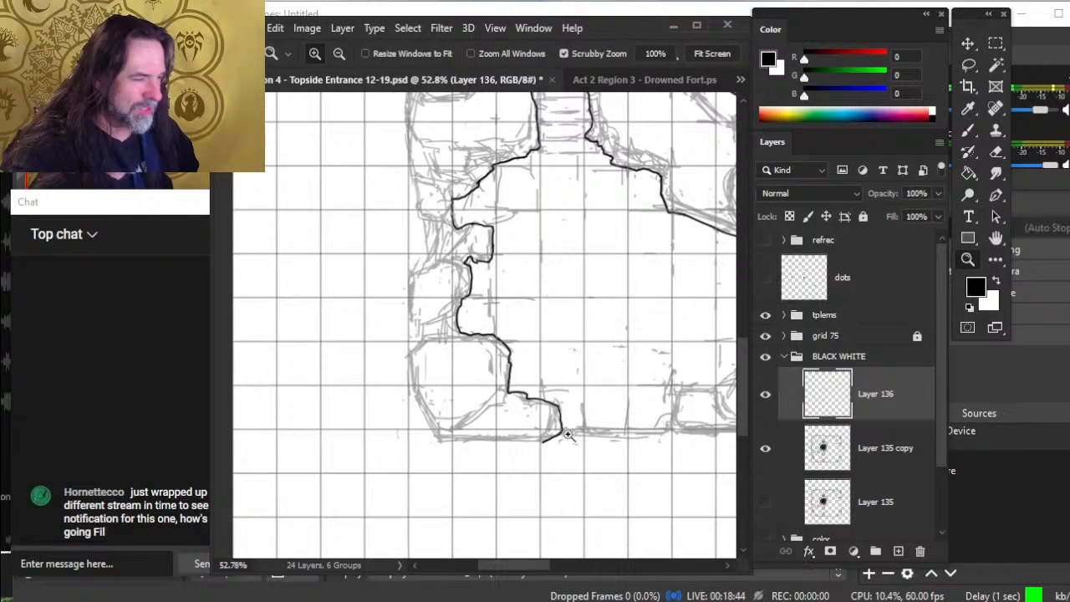
- Ink the south wall's outer edge westward and the large corner stone's slanted southwest side, cleaning up the corner where they meet
{"action": "left_click_drag", "start_coordinate": [555, 432], "coordinate": [610, 432]}
{"action": "key", "text": "b"}
{"action": "left_click_drag", "start_coordinate": [294, 451], "coordinate": [539, 452]}
{"action": "key", "text": "e"}
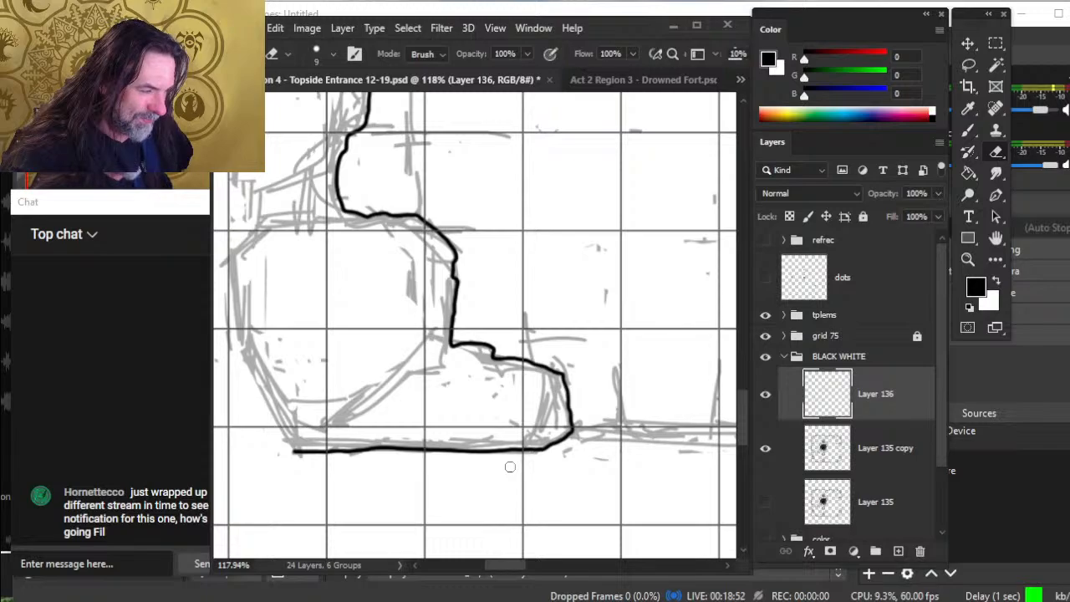
{"action": "mouse_move", "coordinate": [451, 460]}
{"action": "left_mouse_down"}
{"action": "mouse_move", "coordinate": [575, 463]}
{"action": "mouse_move", "coordinate": [598, 500]}
{"action": "left_mouse_up"}
{"action": "key", "text": "b"}
{"action": "left_click_drag", "start_coordinate": [384, 390], "coordinate": [449, 491]}
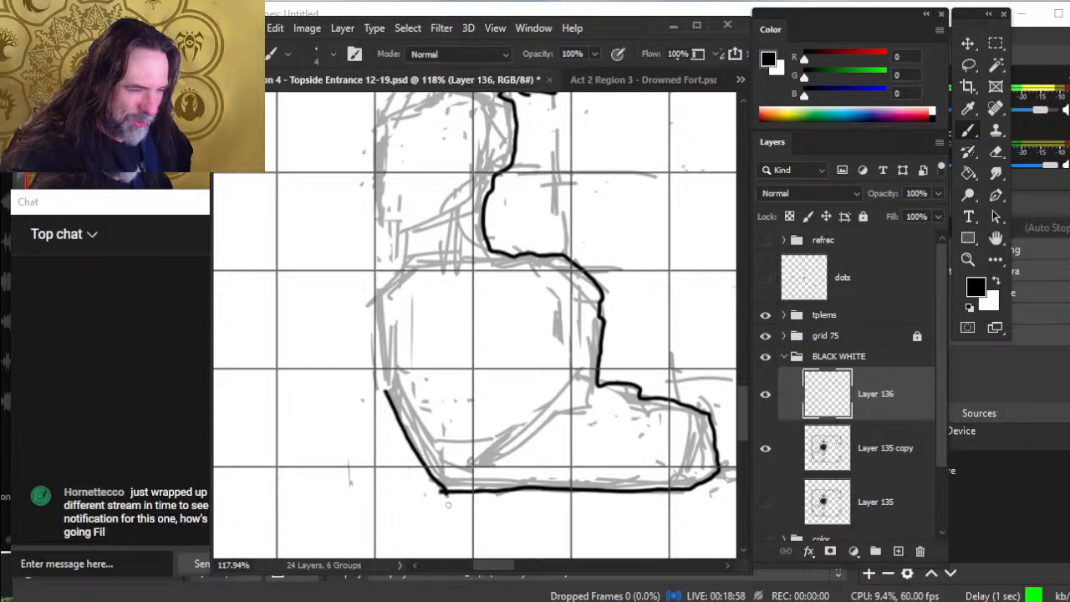
{"action": "key", "text": "e"}
{"action": "key", "text": "b"}
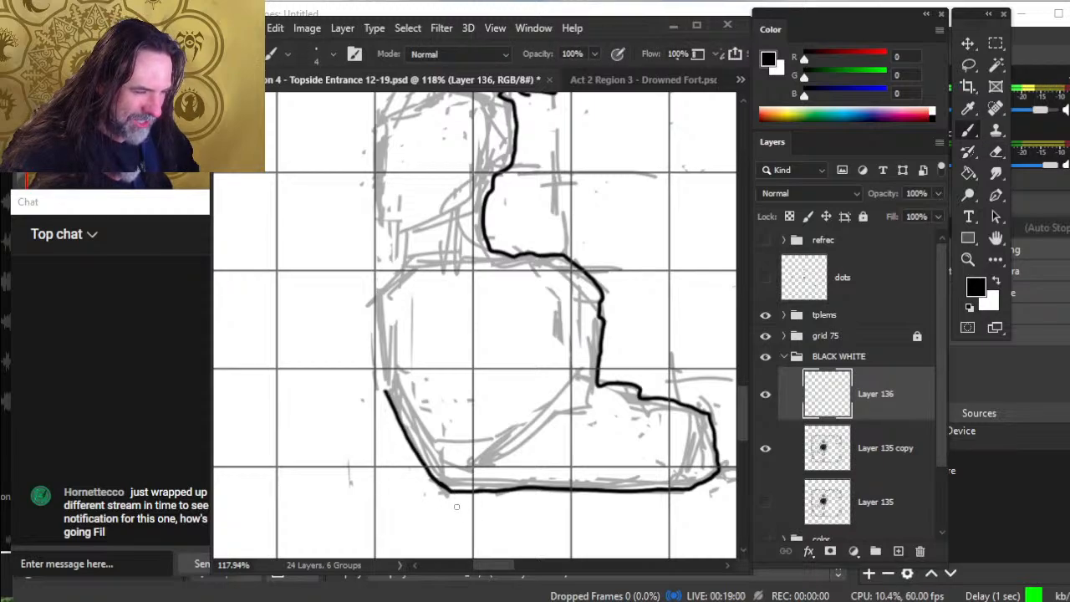
{"action": "key", "text": "e"}
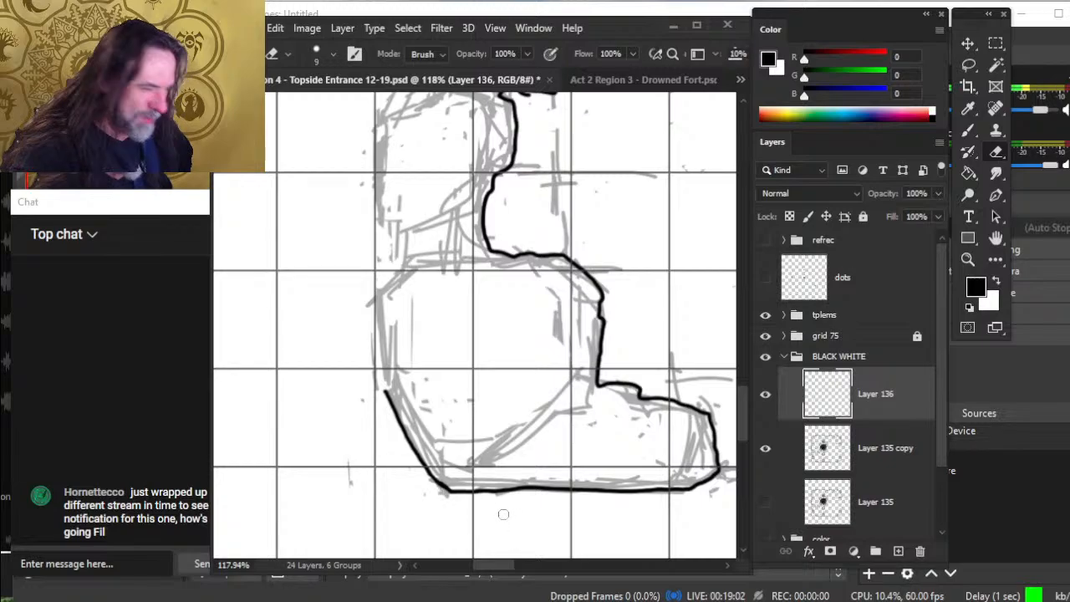
- Ink the corner stone's west side and continue the west wall's stepped outer edge north past the smaller stones
{"action": "left_click_drag", "start_coordinate": [431, 368], "coordinate": [442, 415]}
{"action": "key", "text": "b"}
{"action": "mouse_move", "coordinate": [386, 344]}
{"action": "left_mouse_down"}
{"action": "mouse_move", "coordinate": [405, 438]}
{"action": "mouse_move", "coordinate": [396, 446]}
{"action": "left_mouse_up"}
{"action": "key", "text": "e"}
{"action": "key", "text": "b"}
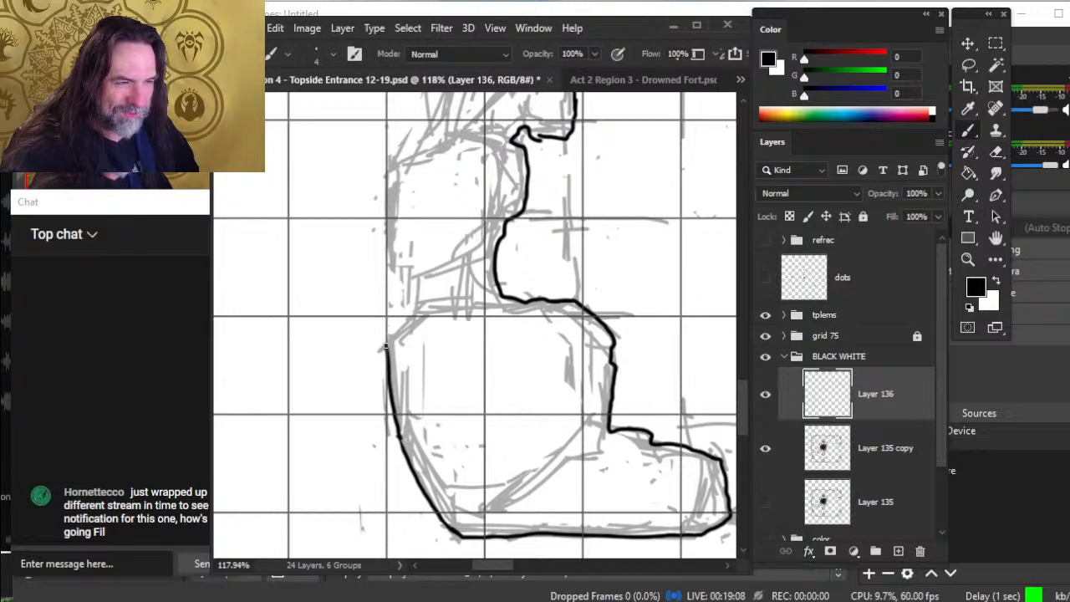
{"action": "mouse_move", "coordinate": [386, 344]}
{"action": "left_mouse_down"}
{"action": "mouse_move", "coordinate": [416, 311]}
{"action": "mouse_move", "coordinate": [415, 282]}
{"action": "mouse_move", "coordinate": [387, 264]}
{"action": "mouse_move", "coordinate": [413, 253]}
{"action": "mouse_move", "coordinate": [411, 350]}
{"action": "mouse_move", "coordinate": [381, 372]}
{"action": "mouse_move", "coordinate": [379, 271]}
{"action": "mouse_move", "coordinate": [381, 283]}
{"action": "mouse_move", "coordinate": [386, 267]}
{"action": "mouse_move", "coordinate": [403, 264]}
{"action": "mouse_move", "coordinate": [422, 224]}
{"action": "mouse_move", "coordinate": [395, 125]}
{"action": "left_mouse_up"}
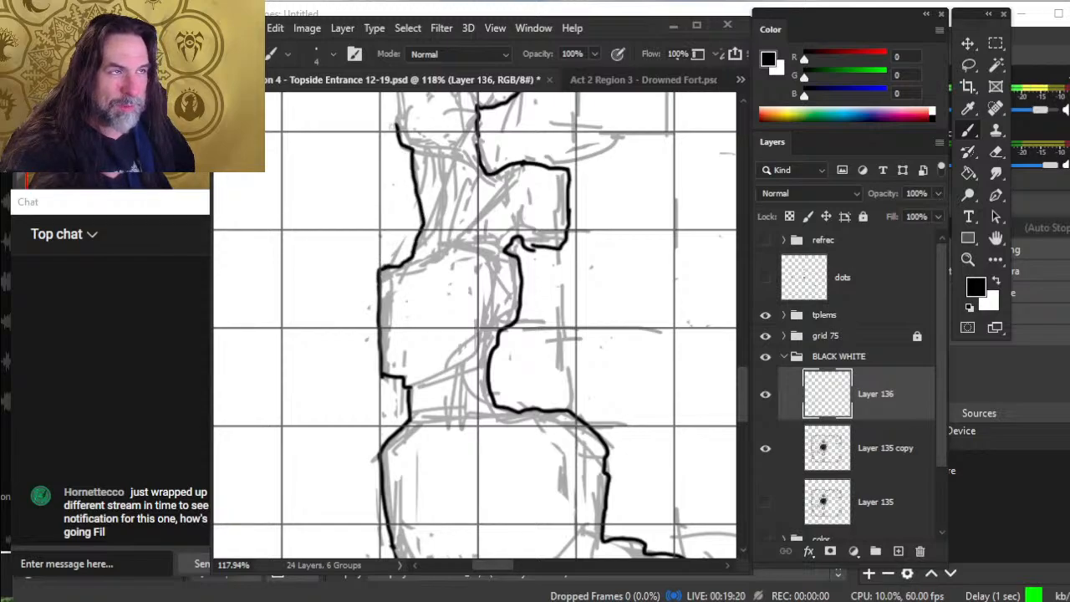
- Extend the west wall's outer edge straight north beside the rounded block, trimming its tip and angling it inward above the block
{"action": "mouse_move", "coordinate": [412, 194]}
{"action": "left_mouse_down"}
{"action": "mouse_move", "coordinate": [414, 386]}
{"action": "mouse_move", "coordinate": [423, 352]}
{"action": "mouse_move", "coordinate": [404, 235]}
{"action": "mouse_move", "coordinate": [451, 351]}
{"action": "left_mouse_up"}
{"action": "key", "text": "e"}
{"action": "mouse_move", "coordinate": [436, 413]}
{"action": "left_mouse_down"}
{"action": "mouse_move", "coordinate": [432, 429]}
{"action": "mouse_move", "coordinate": [436, 185]}
{"action": "mouse_move", "coordinate": [471, 361]}
{"action": "mouse_move", "coordinate": [439, 325]}
{"action": "left_mouse_up"}
{"action": "key", "text": "b"}
{"action": "key", "text": "e"}
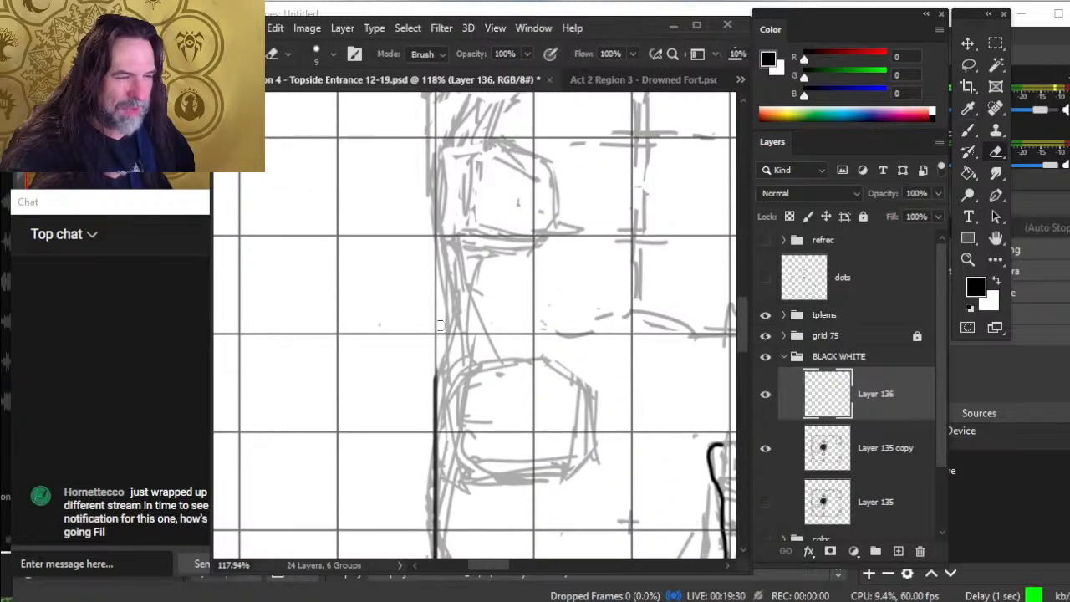
{"action": "left_click_drag", "start_coordinate": [436, 366], "coordinate": [435, 400]}
{"action": "key", "text": "b"}
{"action": "left_click_drag", "start_coordinate": [453, 341], "coordinate": [440, 423]}
{"action": "key", "text": "e"}
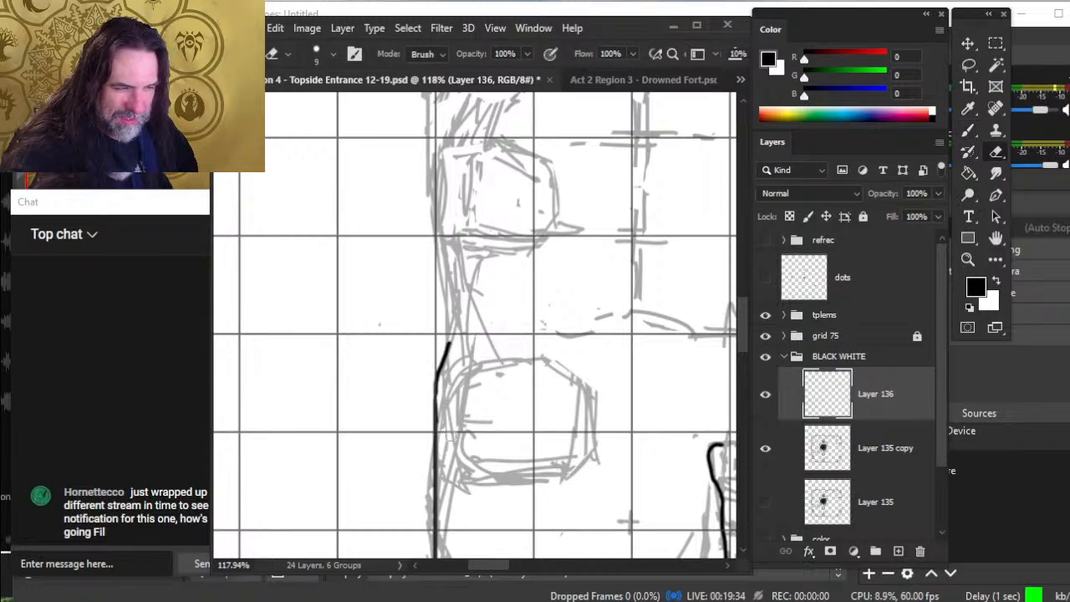
- Ink the west wall's outer edge slanting outward to the north up to the next stone and clean up the joint below it
{"action": "key", "text": "b"}
{"action": "left_click_drag", "start_coordinate": [446, 350], "coordinate": [425, 174]}
{"action": "key", "text": "e"}
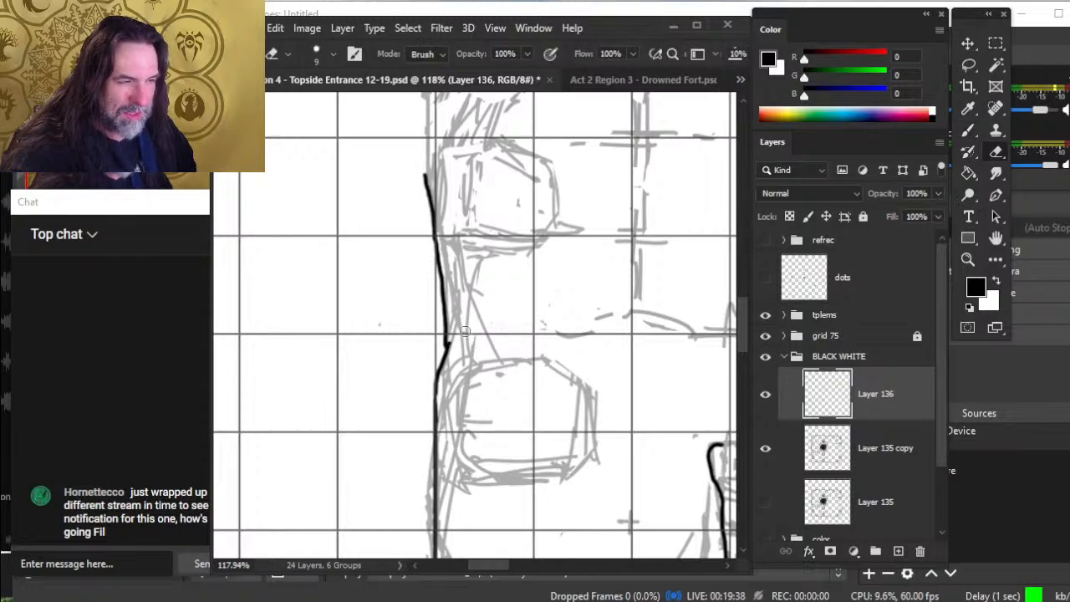
{"action": "mouse_move", "coordinate": [450, 338]}
{"action": "left_mouse_down"}
{"action": "mouse_move", "coordinate": [443, 359]}
{"action": "mouse_move", "coordinate": [436, 331]}
{"action": "left_mouse_up"}
{"action": "key", "text": "b"}
{"action": "key", "text": "e"}
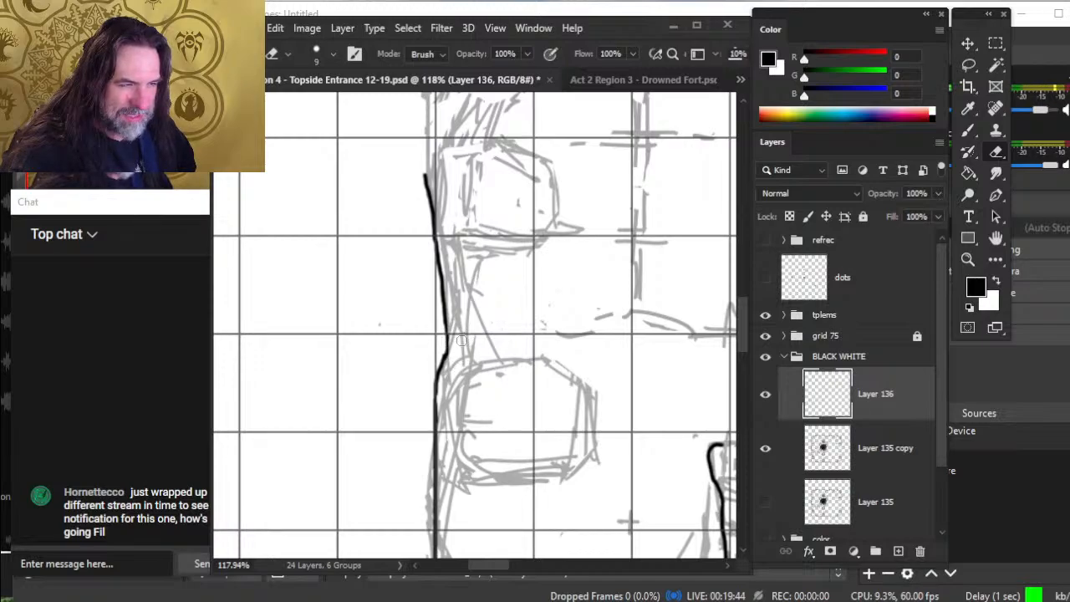
{"action": "left_click_drag", "start_coordinate": [477, 333], "coordinate": [457, 464]}
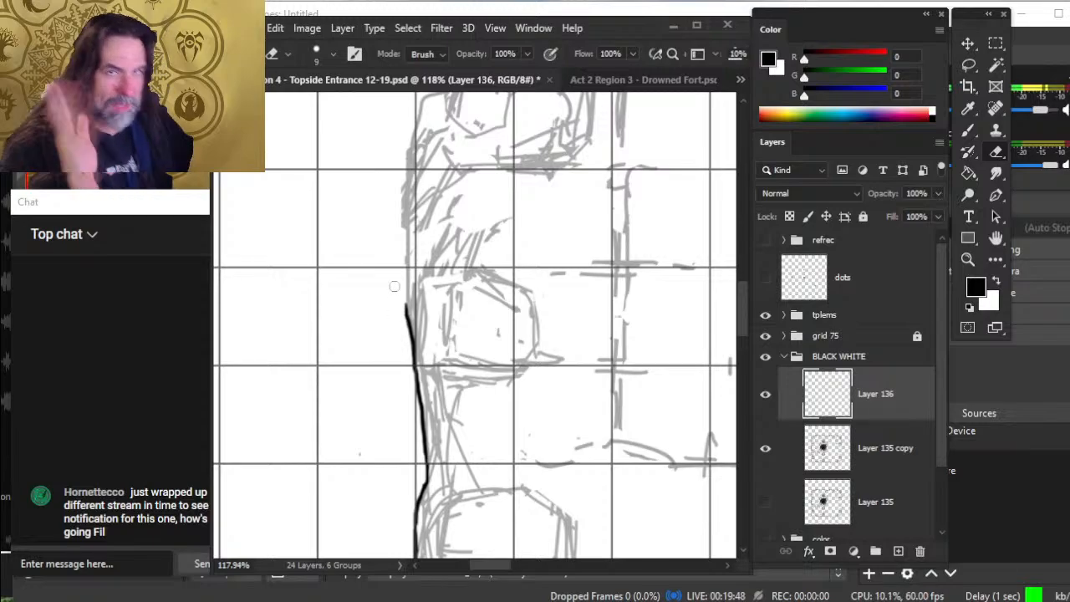
- Continue the west wall's outer edge north past the hatched rubble to the foot of the next large block
{"action": "key", "text": "b"}
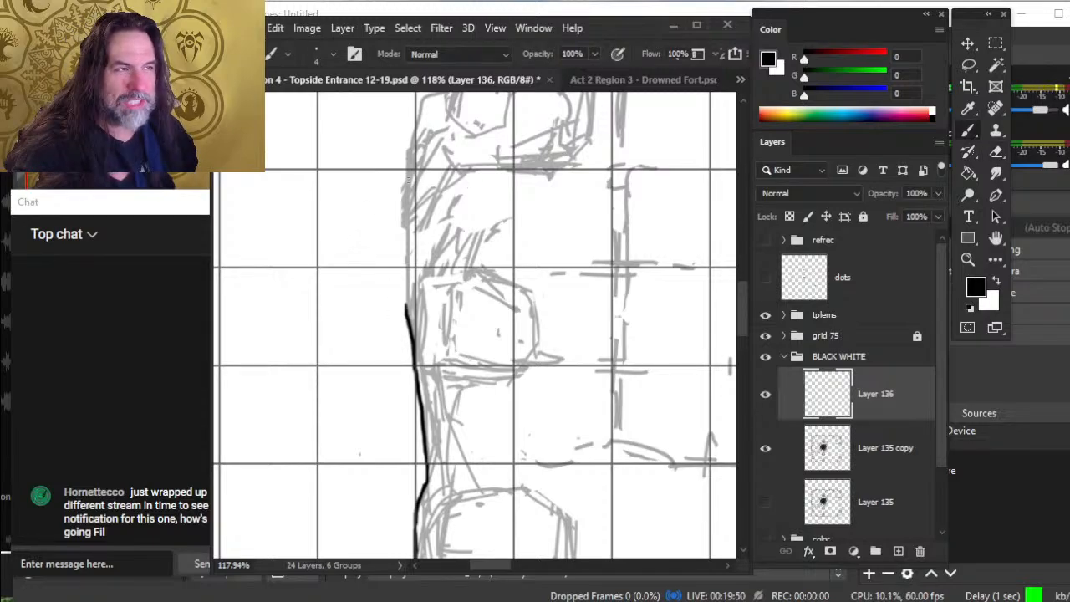
{"action": "left_click_drag", "start_coordinate": [407, 190], "coordinate": [405, 316]}
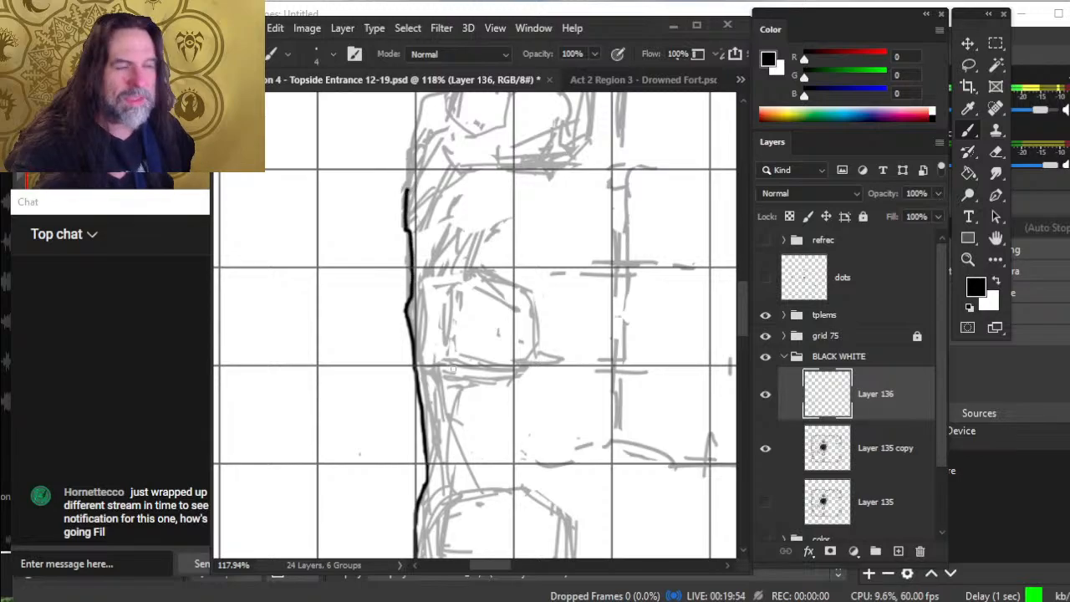
{"action": "key", "text": "e"}
{"action": "mouse_move", "coordinate": [416, 147]}
{"action": "left_mouse_down"}
{"action": "mouse_move", "coordinate": [423, 249]}
{"action": "mouse_move", "coordinate": [413, 301]}
{"action": "mouse_move", "coordinate": [427, 349]}
{"action": "left_mouse_up"}
{"action": "key", "text": "b"}
{"action": "key", "text": "e"}
{"action": "key", "text": "b"}
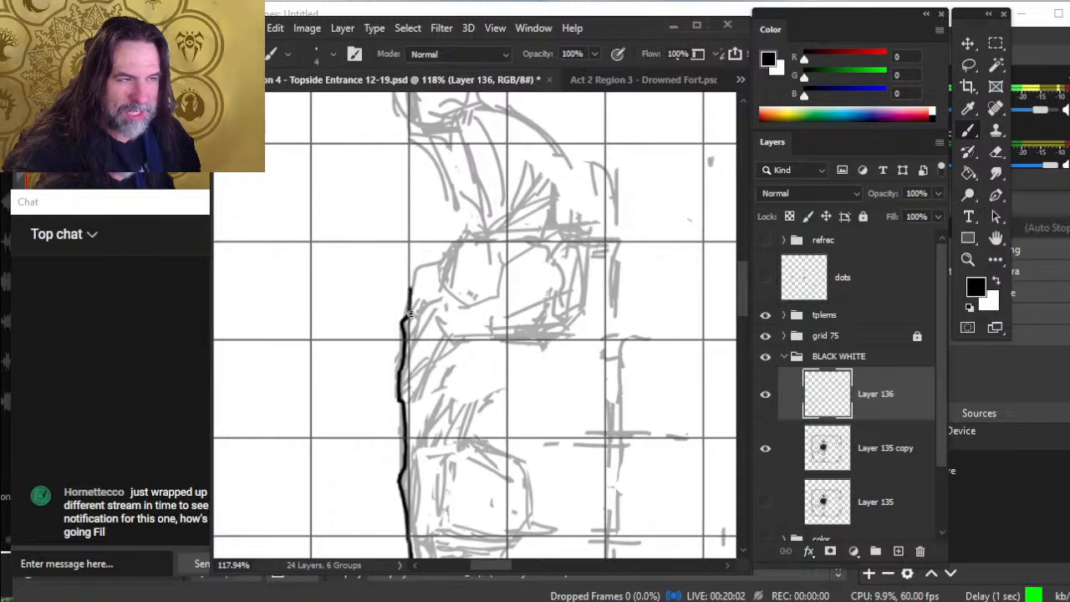
- Ink the outer edge around the large block, into the sharp notch above it and diagonally back out to the narrow stone
{"action": "left_click_drag", "start_coordinate": [416, 269], "coordinate": [410, 311]}
{"action": "mouse_move", "coordinate": [426, 264]}
{"action": "left_mouse_down"}
{"action": "mouse_move", "coordinate": [459, 234]}
{"action": "mouse_move", "coordinate": [487, 232]}
{"action": "mouse_move", "coordinate": [483, 207]}
{"action": "mouse_move", "coordinate": [443, 180]}
{"action": "mouse_move", "coordinate": [407, 126]}
{"action": "left_mouse_up"}
{"action": "left_click_drag", "start_coordinate": [406, 187], "coordinate": [436, 331]}
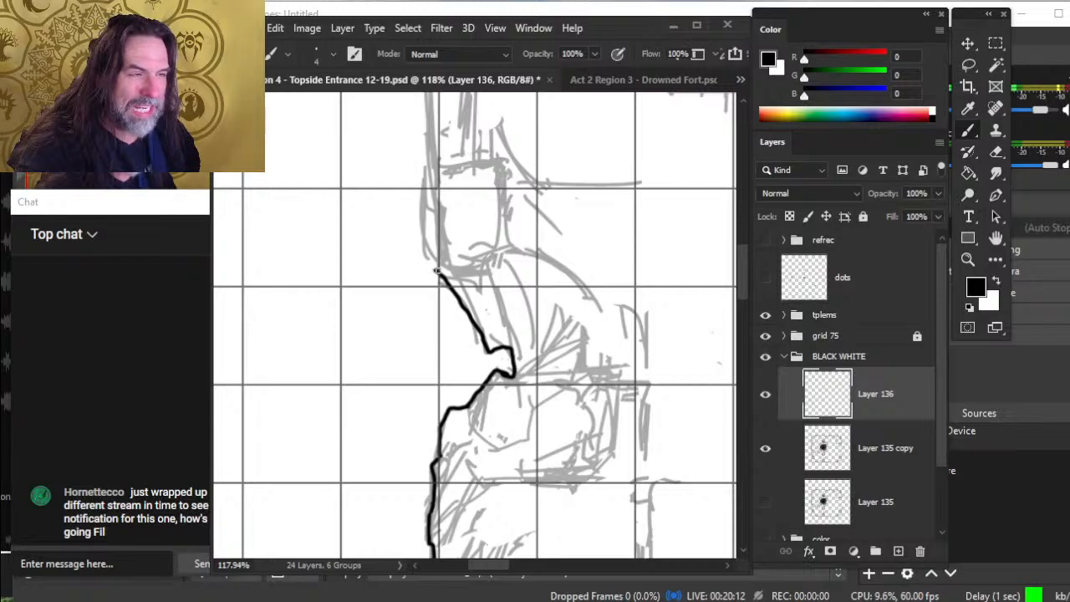
{"action": "left_click_drag", "start_coordinate": [441, 255], "coordinate": [440, 322]}
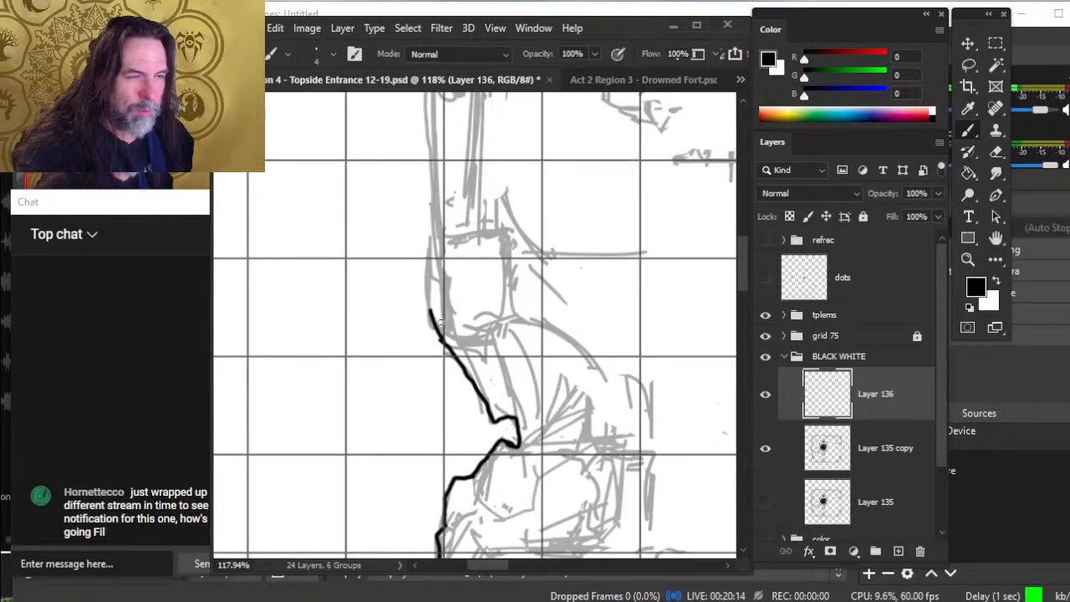
- Ink the straight upper stretch of the west wall's outer edge toward the northwest corner, closing the gap in the line
{"action": "mouse_move", "coordinate": [429, 284]}
{"action": "left_mouse_down"}
{"action": "mouse_move", "coordinate": [426, 150]}
{"action": "mouse_move", "coordinate": [453, 301]}
{"action": "mouse_move", "coordinate": [425, 305]}
{"action": "mouse_move", "coordinate": [424, 294]}
{"action": "mouse_move", "coordinate": [433, 310]}
{"action": "mouse_move", "coordinate": [432, 152]}
{"action": "left_mouse_up"}
{"action": "key", "text": "e"}
{"action": "key", "text": "b"}
{"action": "left_click_drag", "start_coordinate": [422, 230], "coordinate": [437, 404]}
{"action": "key", "text": "e"}
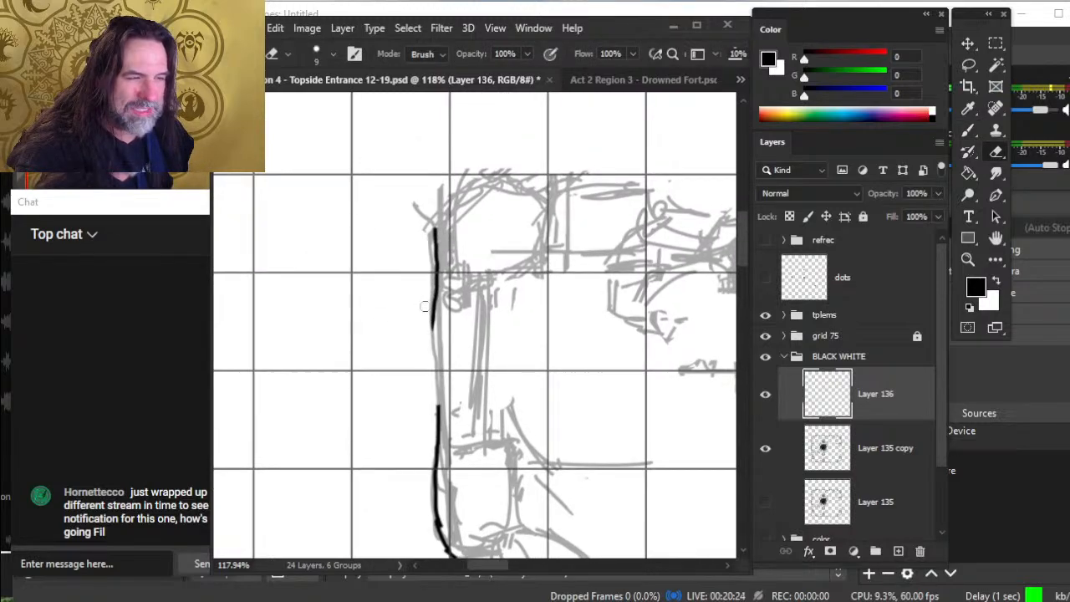
{"action": "key", "text": "b"}
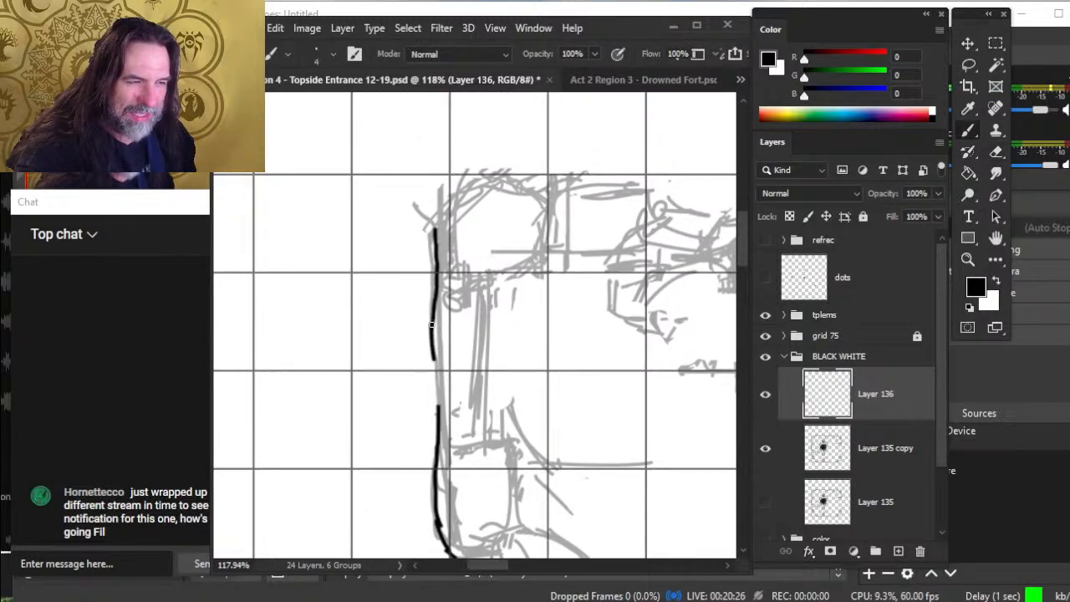
{"action": "left_click_drag", "start_coordinate": [433, 359], "coordinate": [437, 405]}
- Erase and redraw the middle section of the straight west wall line just below the northwest corner stone with a slight kink
{"action": "key", "text": "e"}
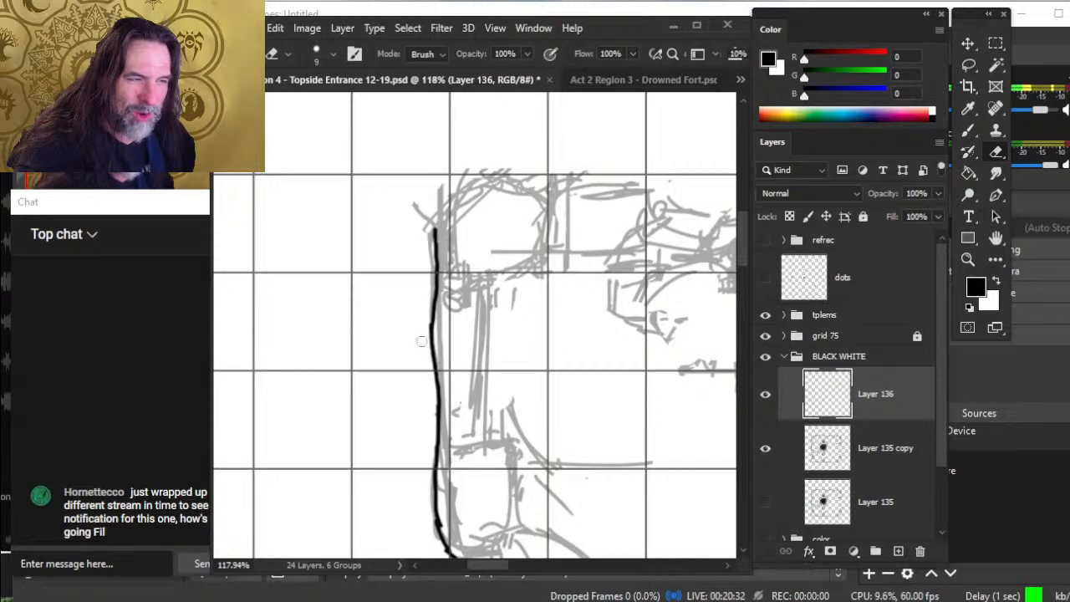
{"action": "key", "text": "b"}
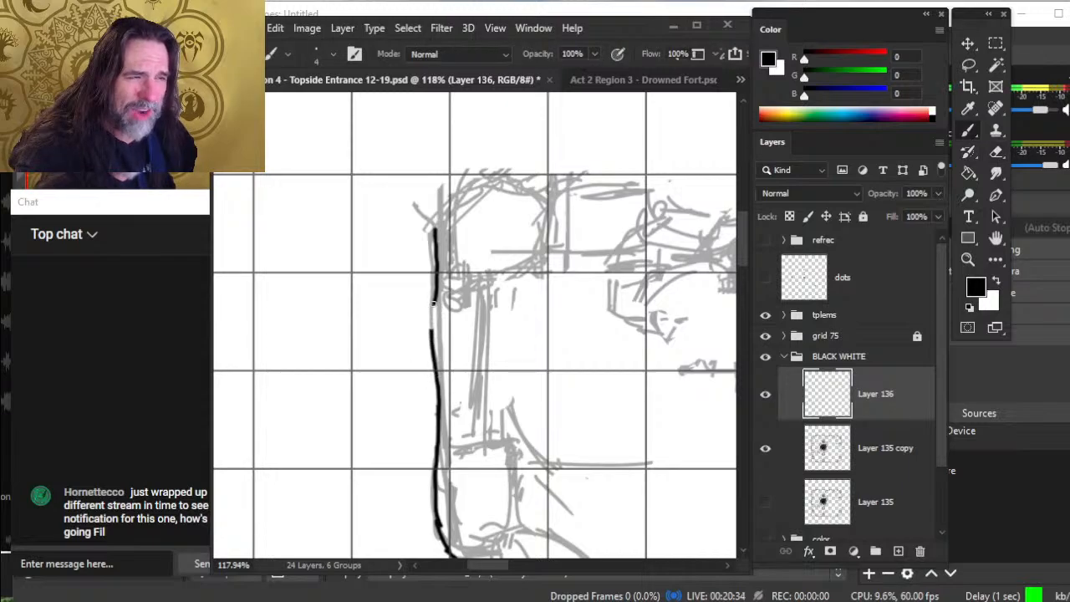
{"action": "key", "text": "e"}
{"action": "mouse_move", "coordinate": [432, 322]}
{"action": "left_mouse_down"}
{"action": "mouse_move", "coordinate": [429, 305]}
{"action": "mouse_move", "coordinate": [430, 353]}
{"action": "mouse_move", "coordinate": [436, 292]}
{"action": "mouse_move", "coordinate": [439, 373]}
{"action": "left_mouse_up"}
{"action": "key", "text": "b"}
{"action": "key", "text": "e"}
{"action": "key", "text": "b"}
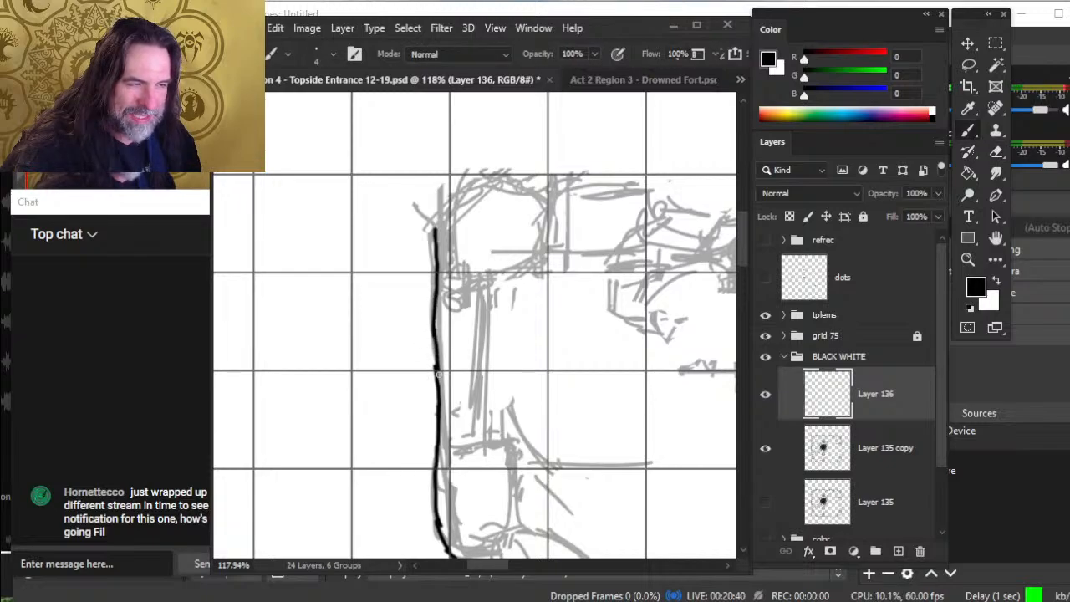
{"action": "key", "text": "ctrl+z"}
{"action": "mouse_move", "coordinate": [433, 333]}
{"action": "left_mouse_down"}
{"action": "mouse_move", "coordinate": [437, 379]}
{"action": "mouse_move", "coordinate": [434, 297]}
{"action": "mouse_move", "coordinate": [430, 370]}
{"action": "left_mouse_up"}
{"action": "key", "text": "e"}
{"action": "key", "text": "b"}
{"action": "key", "text": "e"}
{"action": "key", "text": "b"}
{"action": "key", "text": "e"}
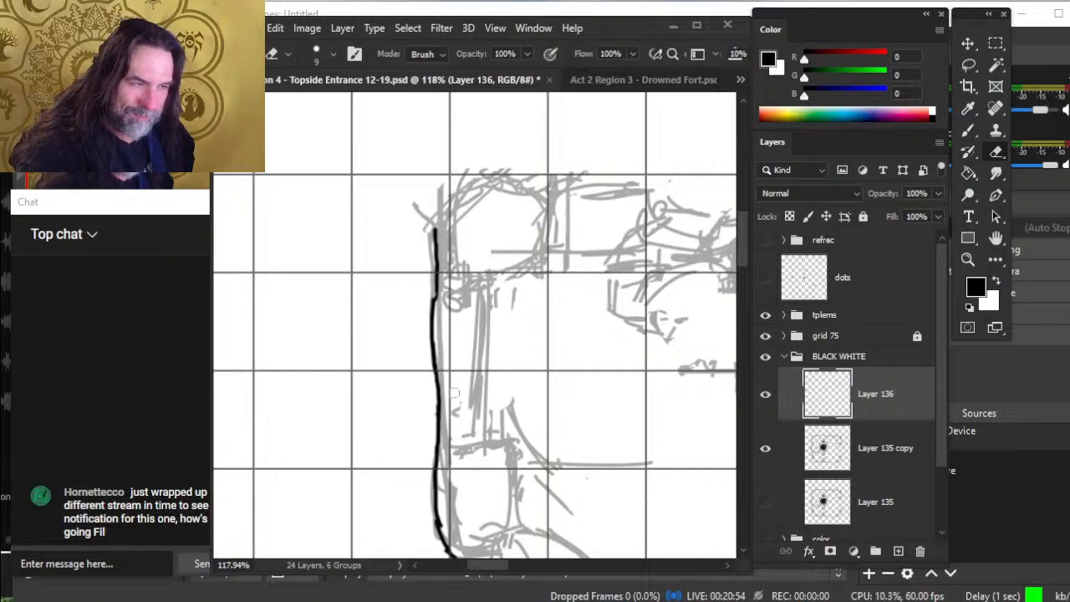
- Ink the outer edge around the northwest corner stone and onto the start of the north wall
{"action": "left_click_drag", "start_coordinate": [456, 302], "coordinate": [443, 361]}
{"action": "key", "text": "b"}
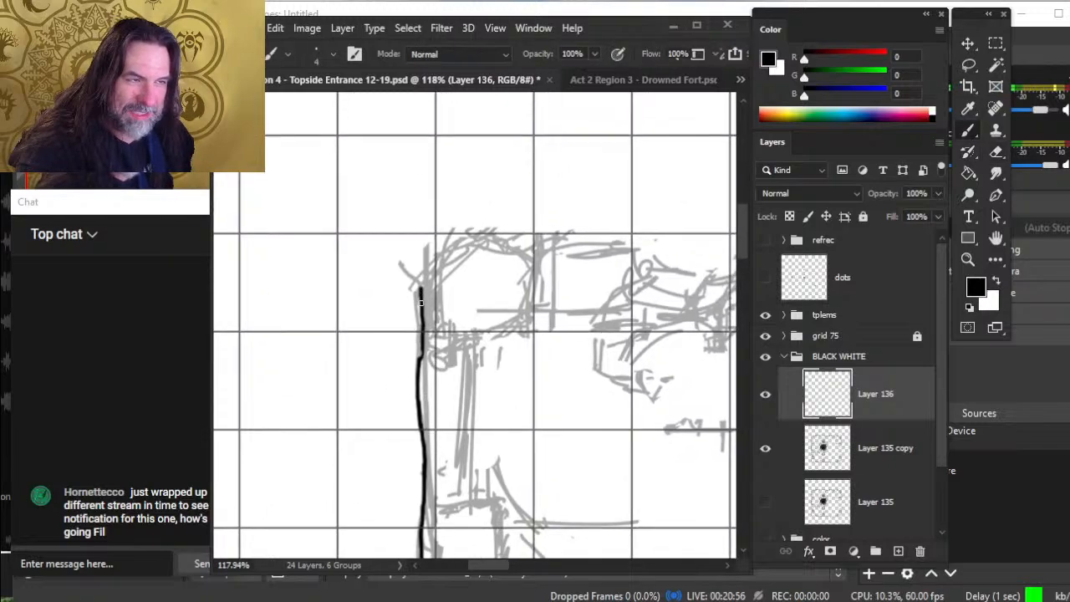
{"action": "mouse_move", "coordinate": [421, 288]}
{"action": "left_mouse_down"}
{"action": "mouse_move", "coordinate": [453, 230]}
{"action": "mouse_move", "coordinate": [540, 236]}
{"action": "left_mouse_up"}
{"action": "left_click_drag", "start_coordinate": [568, 301], "coordinate": [492, 345]}
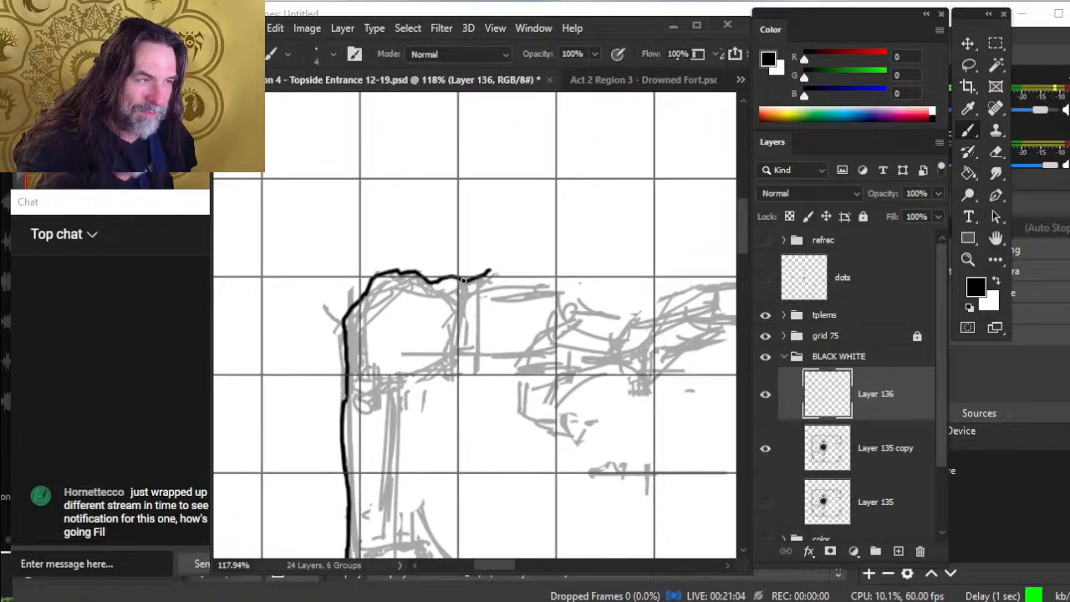
- Ink the north wall's outer edge east along the second stone, down through the dip and up its far side
{"action": "left_click_drag", "start_coordinate": [490, 271], "coordinate": [552, 282]}
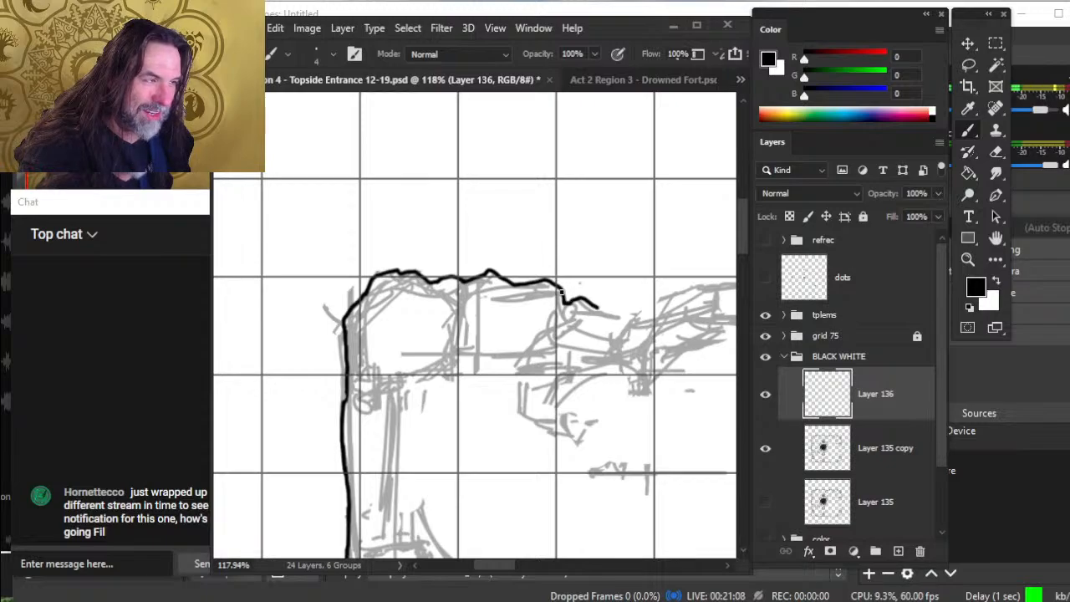
{"action": "mouse_move", "coordinate": [597, 308]}
{"action": "left_mouse_down"}
{"action": "mouse_move", "coordinate": [581, 304]}
{"action": "mouse_move", "coordinate": [652, 320]}
{"action": "mouse_move", "coordinate": [659, 300]}
{"action": "mouse_move", "coordinate": [699, 284]}
{"action": "left_mouse_up"}
{"action": "key", "text": "e"}
{"action": "key", "text": "b"}
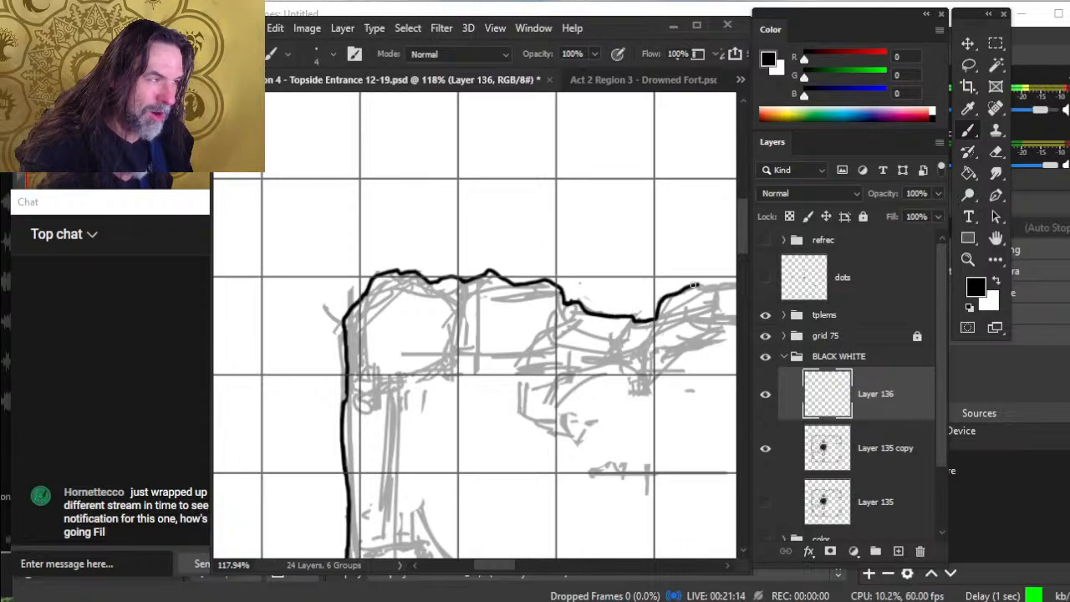
- Continue the north wall's outer edge east over the long flat stone and through the shallow sag to the pointed stone's peak
{"action": "key", "text": "space"}
{"action": "left_click_drag", "start_coordinate": [666, 320], "coordinate": [441, 360]}
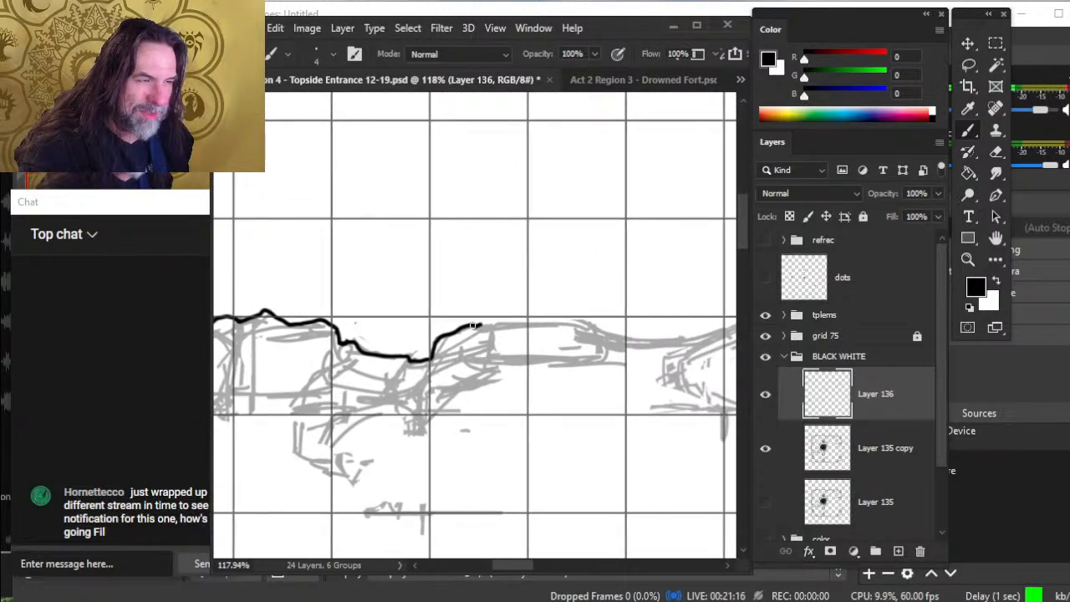
{"action": "left_click_drag", "start_coordinate": [473, 326], "coordinate": [594, 321]}
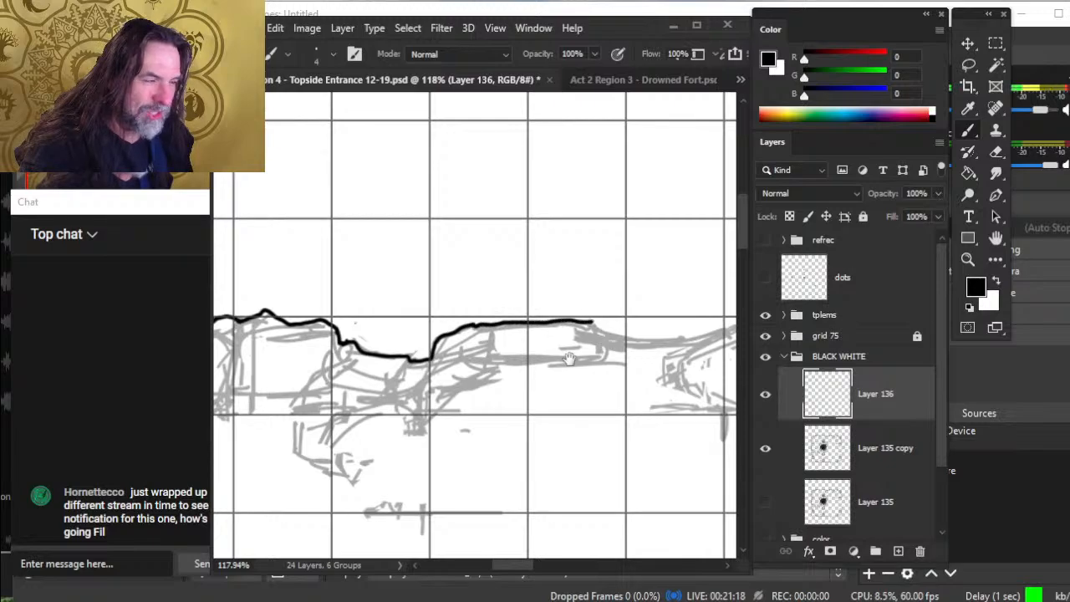
{"action": "left_click_drag", "start_coordinate": [568, 359], "coordinate": [488, 382]}
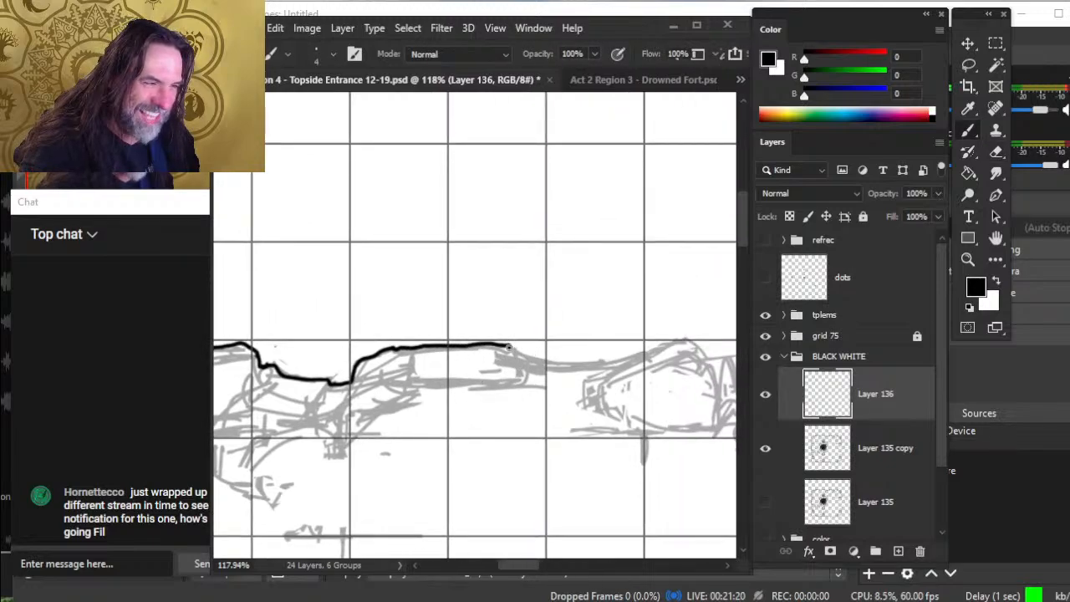
{"action": "mouse_move", "coordinate": [508, 347]}
{"action": "left_mouse_down"}
{"action": "mouse_move", "coordinate": [587, 364]}
{"action": "mouse_move", "coordinate": [682, 339]}
{"action": "left_mouse_up"}
{"action": "key", "text": "e"}
- Ink the rounded peak and short east slope of the pointed stone on the north wall
{"action": "key", "text": "space"}
{"action": "left_click_drag", "start_coordinate": [618, 347], "coordinate": [554, 352]}
{"action": "left_click_drag", "start_coordinate": [608, 413], "coordinate": [506, 410]}
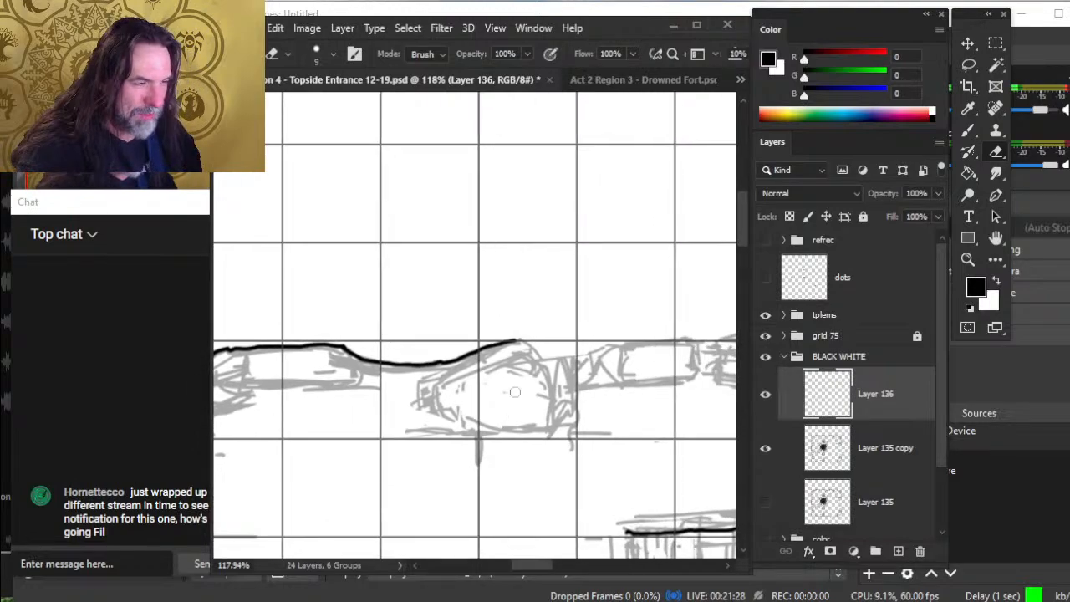
{"action": "key", "text": "b"}
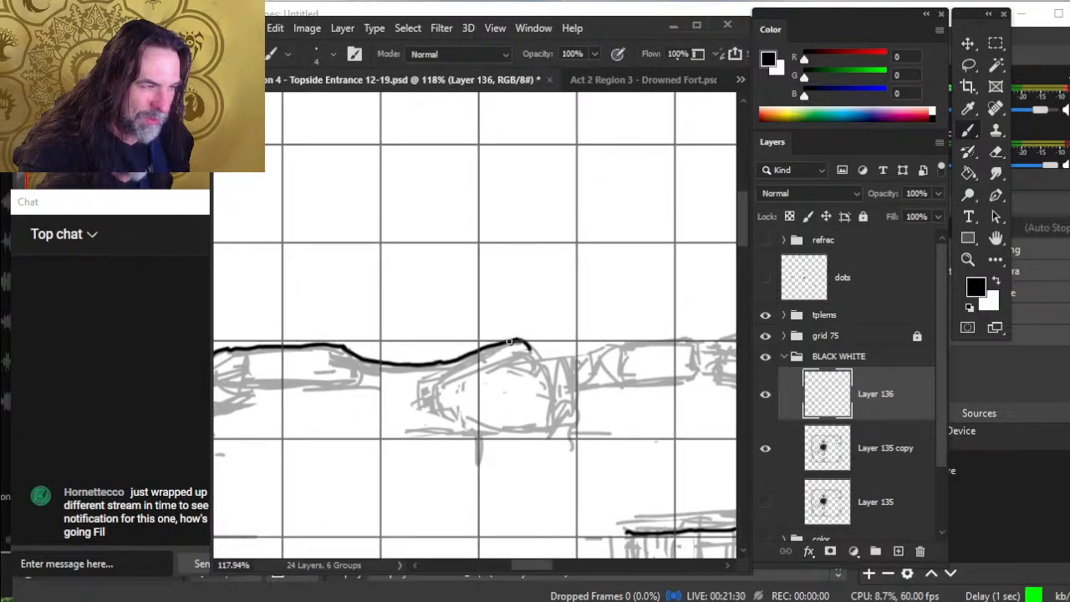
{"action": "mouse_move", "coordinate": [509, 342]}
{"action": "left_mouse_down"}
{"action": "mouse_move", "coordinate": [540, 358]}
{"action": "mouse_move", "coordinate": [530, 356]}
{"action": "left_mouse_up"}
{"action": "key", "text": "e"}
{"action": "key", "text": "b"}
{"action": "key", "text": "e"}
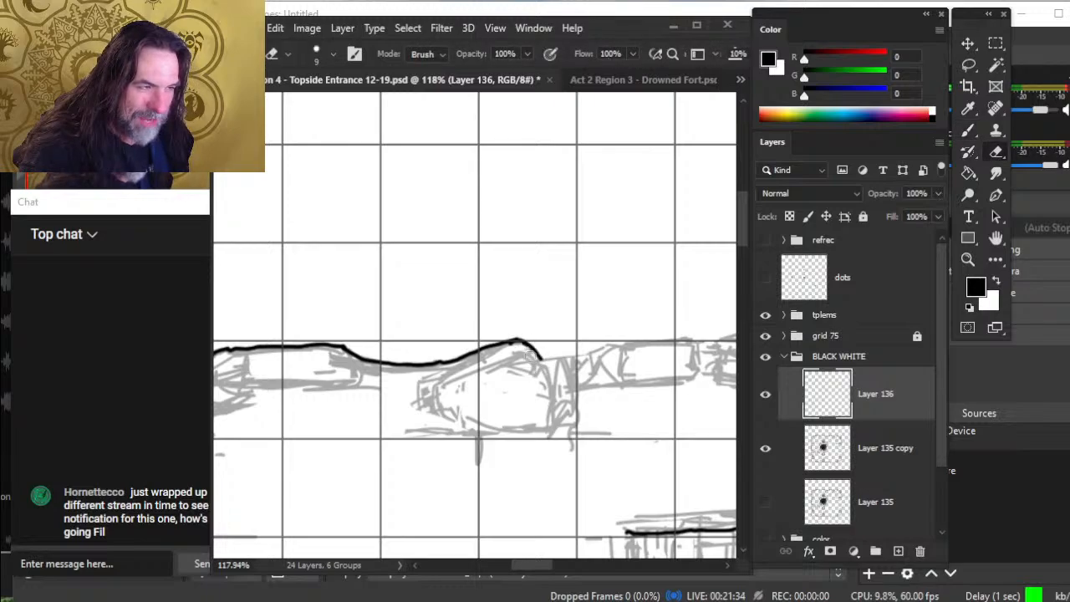
{"action": "key", "text": "b"}
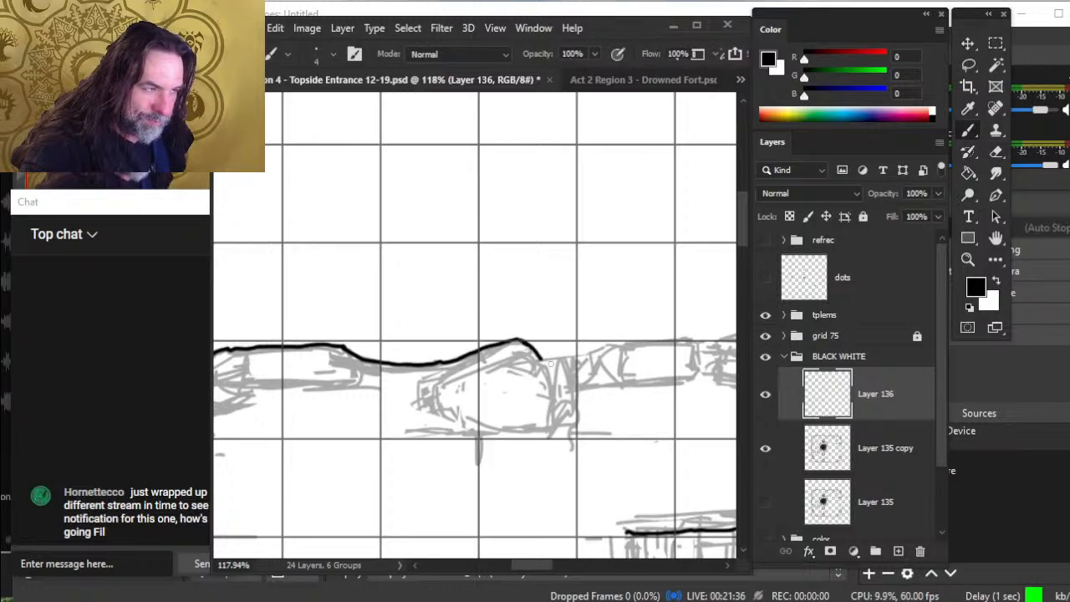
- Ink the north wall's outer edge east from the pointed stone's notch, up and along the flat stones to the large corner block
{"action": "mouse_move", "coordinate": [567, 356]}
{"action": "left_mouse_down"}
{"action": "mouse_move", "coordinate": [685, 336]}
{"action": "mouse_move", "coordinate": [700, 346]}
{"action": "mouse_move", "coordinate": [686, 377]}
{"action": "mouse_move", "coordinate": [505, 415]}
{"action": "mouse_move", "coordinate": [537, 381]}
{"action": "left_mouse_up"}
{"action": "key", "text": "e"}
{"action": "key", "text": "b"}
{"action": "key", "text": "e"}
{"action": "key", "text": "b"}
{"action": "key", "text": "e"}
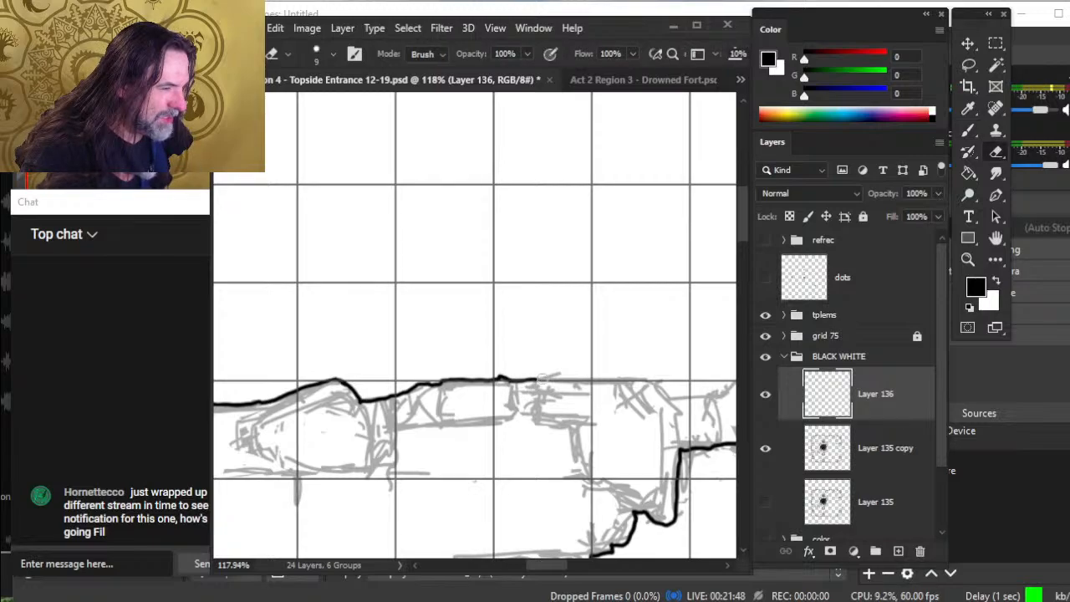
{"action": "key", "text": "b"}
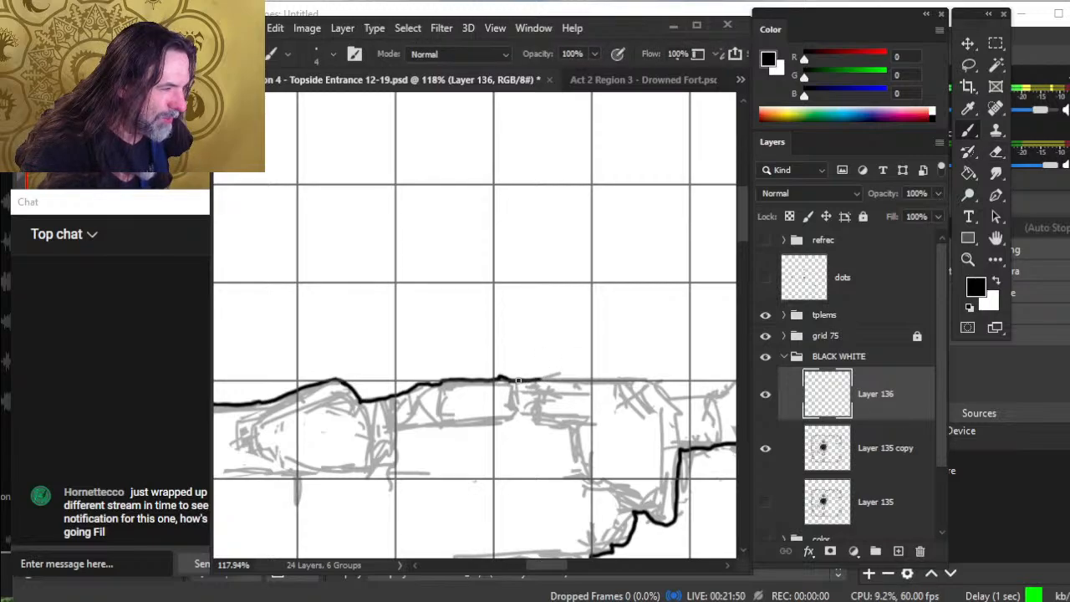
{"action": "mouse_move", "coordinate": [518, 381]}
{"action": "left_mouse_down"}
{"action": "mouse_move", "coordinate": [664, 382]}
{"action": "mouse_move", "coordinate": [491, 400]}
{"action": "mouse_move", "coordinate": [448, 389]}
{"action": "left_mouse_up"}
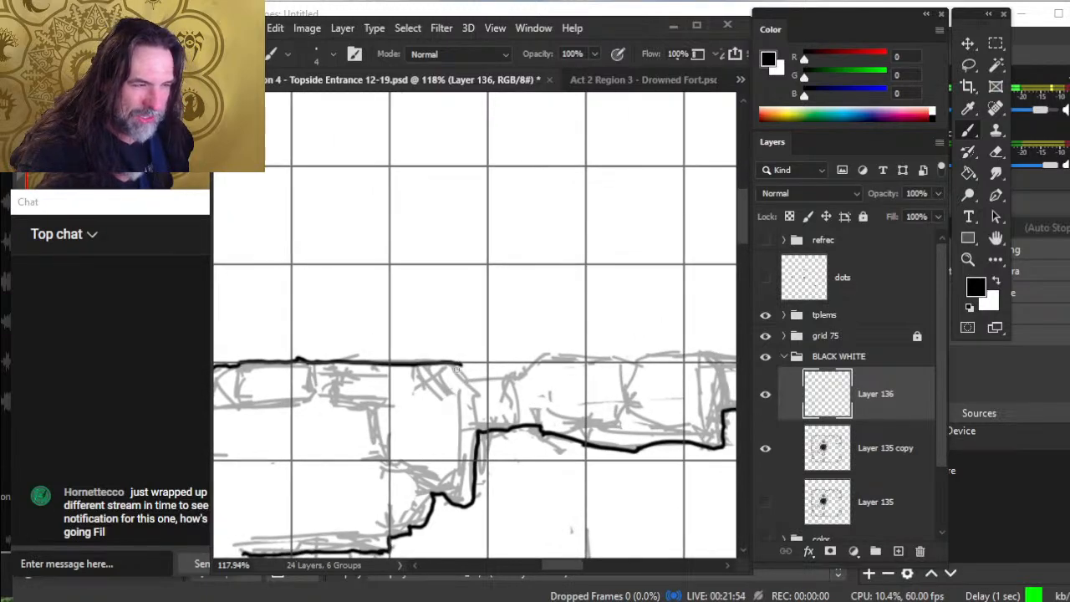
- Continue the north wall's outer edge down the dip past the corner block and over the next two stones, with a small notch between them
{"action": "key", "text": "e"}
{"action": "key", "text": "b"}
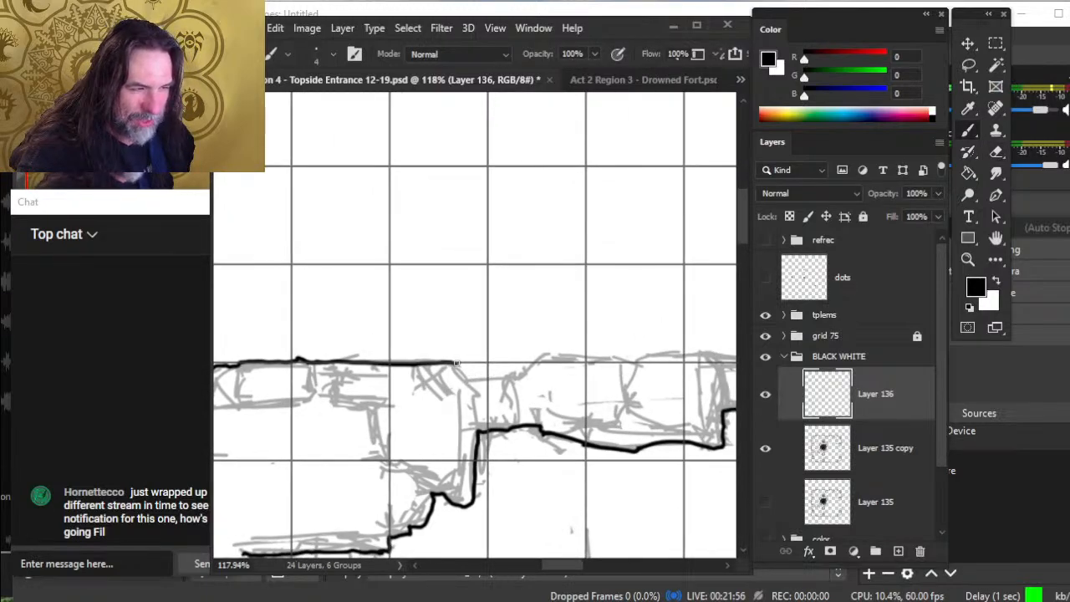
{"action": "mouse_move", "coordinate": [456, 363]}
{"action": "left_mouse_down"}
{"action": "mouse_move", "coordinate": [485, 379]}
{"action": "mouse_move", "coordinate": [558, 352]}
{"action": "mouse_move", "coordinate": [582, 356]}
{"action": "left_mouse_up"}
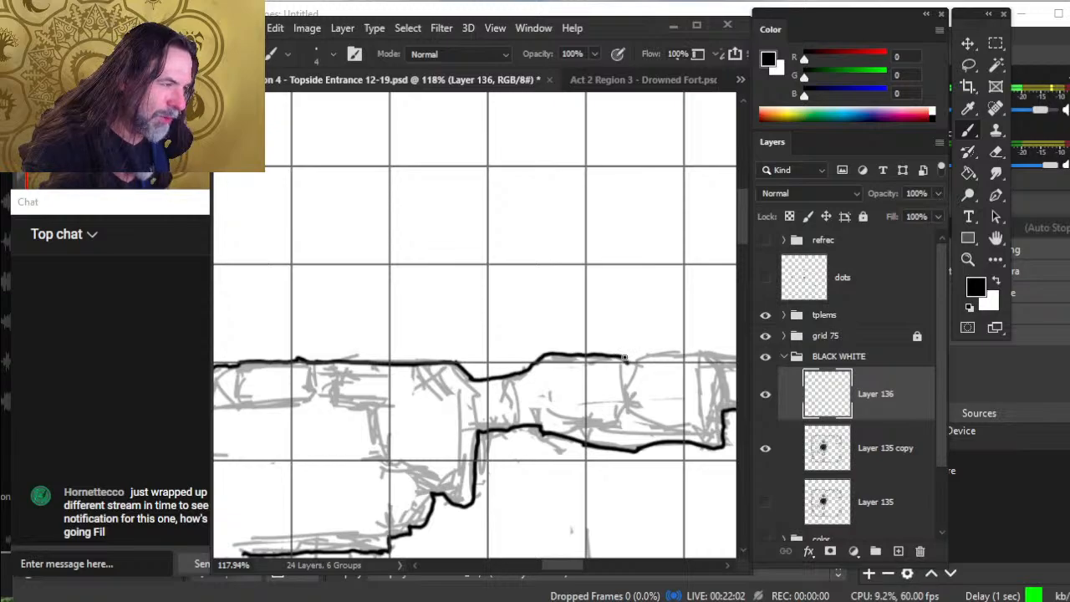
{"action": "mouse_move", "coordinate": [624, 358]}
{"action": "left_mouse_down"}
{"action": "mouse_move", "coordinate": [645, 363]}
{"action": "mouse_move", "coordinate": [546, 399]}
{"action": "mouse_move", "coordinate": [571, 370]}
{"action": "mouse_move", "coordinate": [594, 371]}
{"action": "left_mouse_up"}
{"action": "key", "text": "e"}
{"action": "key", "text": "b"}
{"action": "left_click_drag", "start_coordinate": [526, 376], "coordinate": [509, 383]}
{"action": "key", "text": "e"}
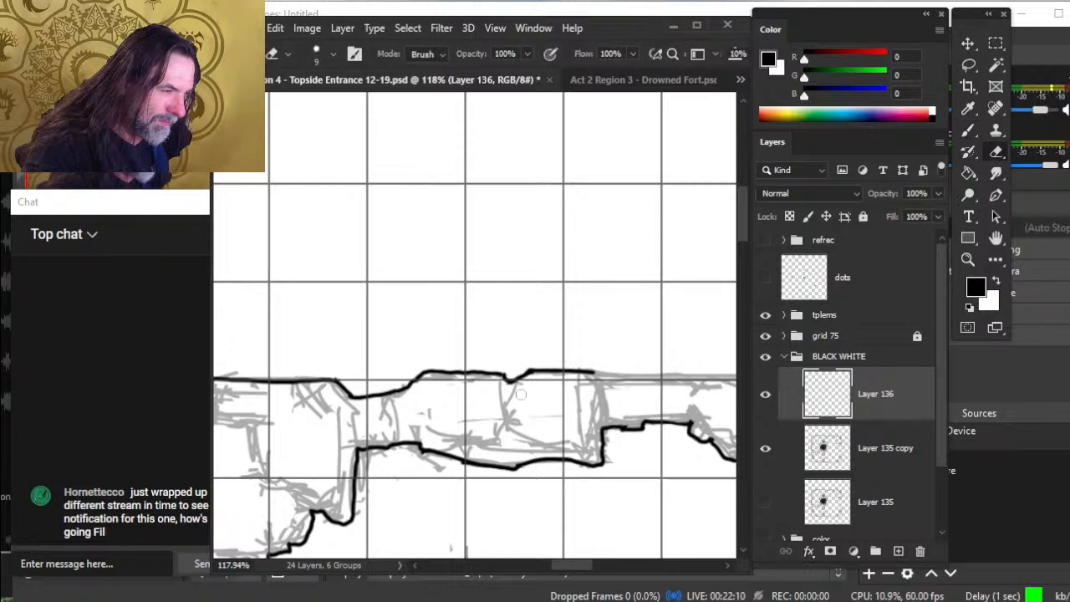
- Ink the long straight stretch of the north wall's outer edge and the top of the large round stone, joining the existing line farther east
{"action": "mouse_move", "coordinate": [574, 406]}
{"action": "left_mouse_down"}
{"action": "mouse_move", "coordinate": [460, 409]}
{"action": "mouse_move", "coordinate": [473, 372]}
{"action": "mouse_move", "coordinate": [722, 381]}
{"action": "mouse_move", "coordinate": [473, 369]}
{"action": "mouse_move", "coordinate": [495, 357]}
{"action": "mouse_move", "coordinate": [402, 347]}
{"action": "mouse_move", "coordinate": [496, 352]}
{"action": "mouse_move", "coordinate": [540, 325]}
{"action": "mouse_move", "coordinate": [575, 326]}
{"action": "left_mouse_up"}
{"action": "key", "text": "b"}
{"action": "key", "text": "e"}
{"action": "key", "text": "b"}
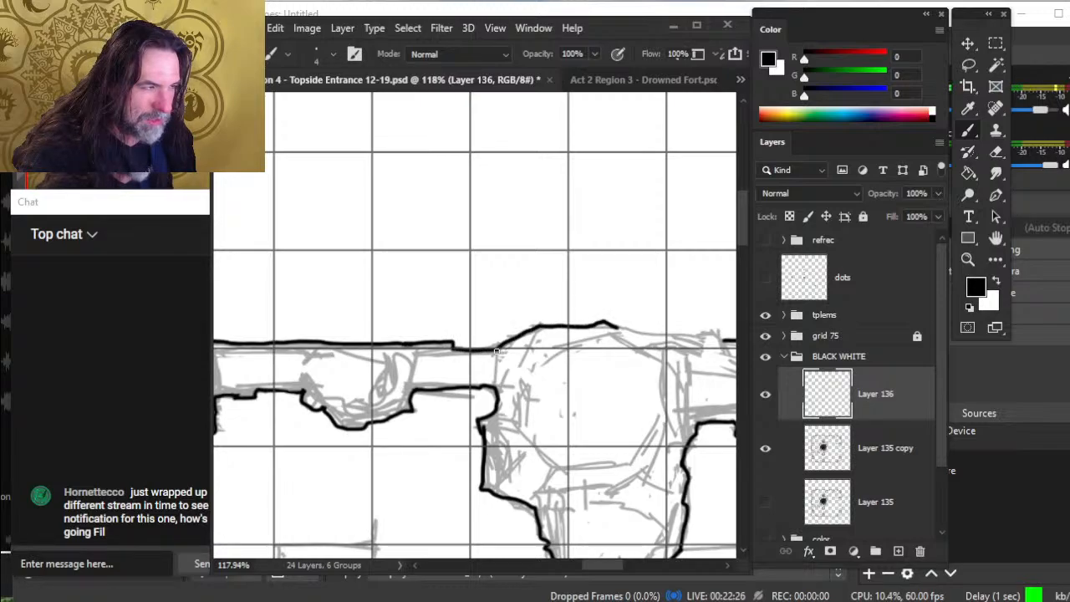
{"action": "left_click_drag", "start_coordinate": [637, 378], "coordinate": [534, 416]}
{"action": "key", "text": "e"}
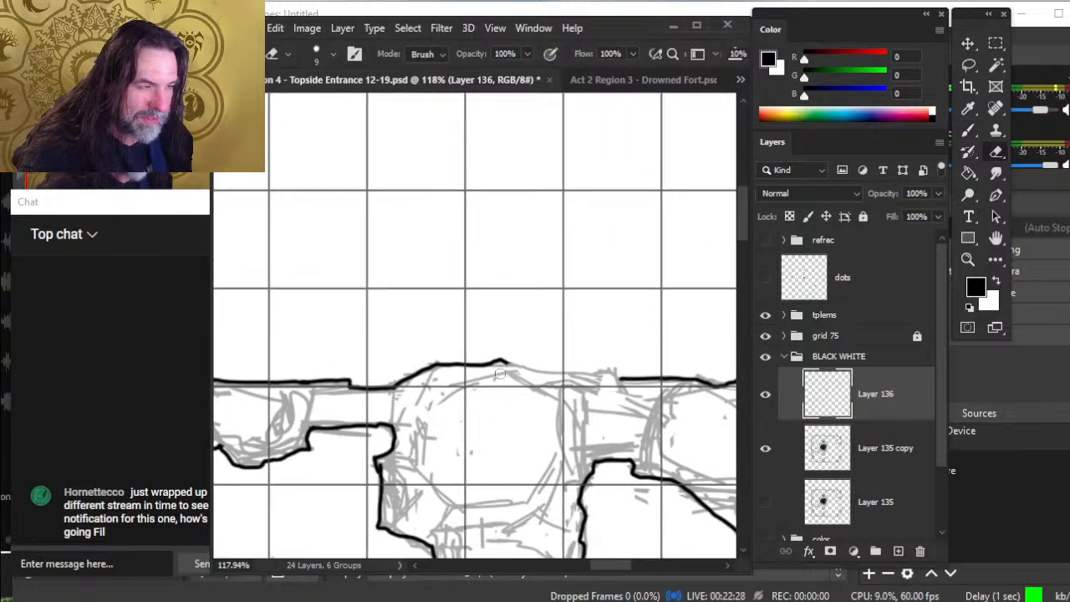
{"action": "key", "text": "b"}
{"action": "mouse_move", "coordinate": [520, 366]}
{"action": "left_mouse_down"}
{"action": "mouse_move", "coordinate": [614, 368]}
{"action": "mouse_move", "coordinate": [620, 378]}
{"action": "left_mouse_up"}
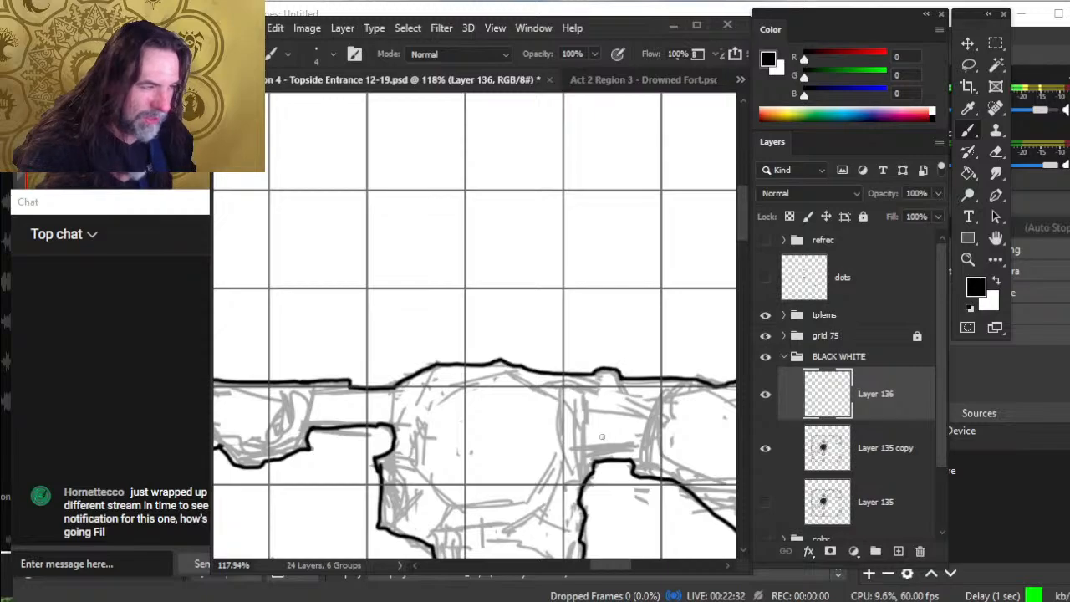
- Ink the outer edge of the pit's ring wall along its west stone, around the notch and down the southwest stones
{"action": "key", "text": "z"}
{"action": "mouse_move", "coordinate": [609, 415]}
{"action": "left_mouse_down"}
{"action": "mouse_move", "coordinate": [555, 386]}
{"action": "mouse_move", "coordinate": [503, 473]}
{"action": "left_mouse_up"}
{"action": "key", "text": "space"}
{"action": "left_click_drag", "start_coordinate": [610, 487], "coordinate": [551, 396]}
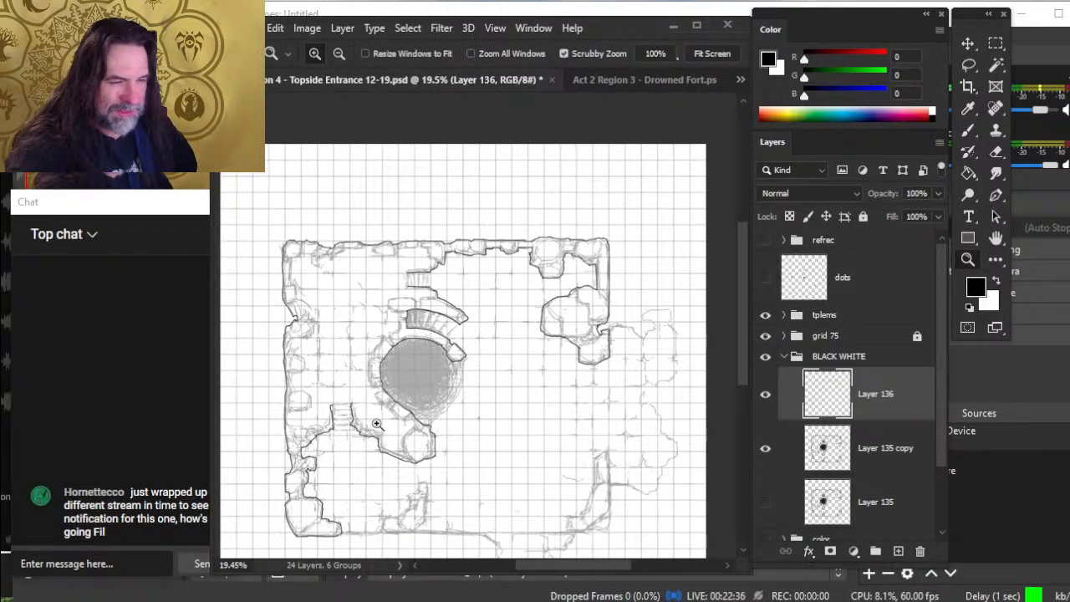
{"action": "left_click_drag", "start_coordinate": [377, 424], "coordinate": [380, 425]}
{"action": "left_click_drag", "start_coordinate": [376, 468], "coordinate": [421, 491]}
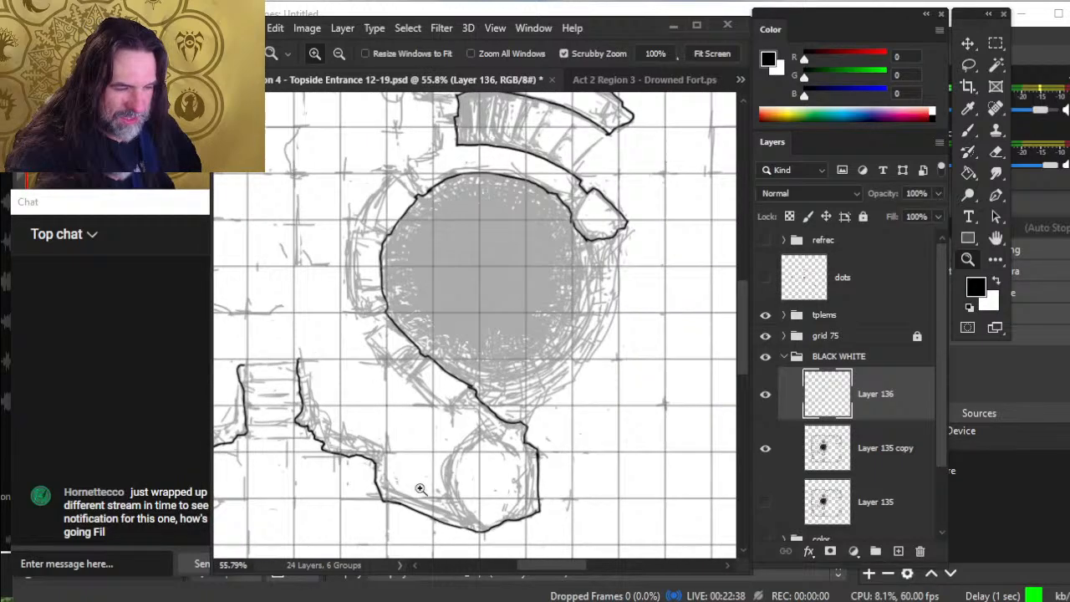
{"action": "key", "text": "b"}
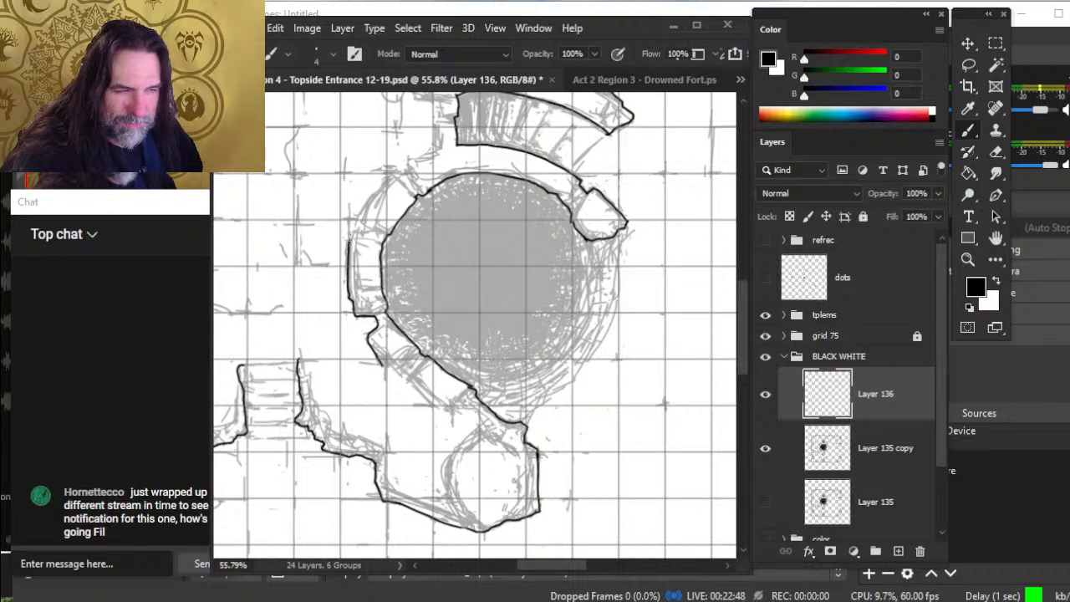
{"action": "left_click_drag", "start_coordinate": [393, 370], "coordinate": [433, 408]}
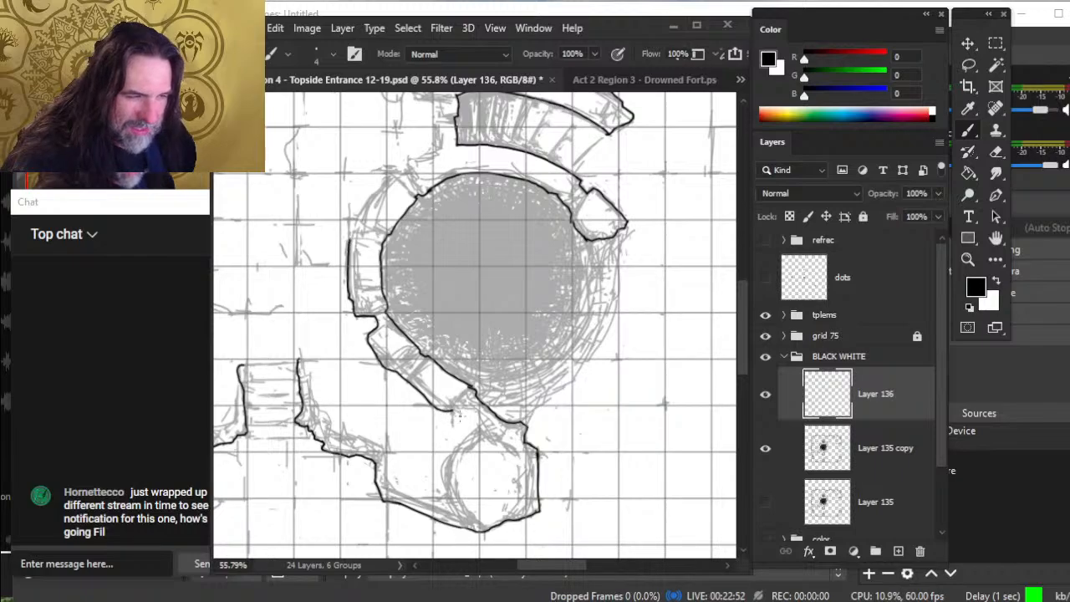
- Extend the ring wall's outer line toward the round stone south of the pit, and undo the trial outline on that stone's west side
{"action": "mouse_move", "coordinate": [475, 408]}
{"action": "left_mouse_down"}
{"action": "mouse_move", "coordinate": [488, 428]}
{"action": "mouse_move", "coordinate": [442, 481]}
{"action": "left_mouse_up"}
{"action": "key", "text": "e"}
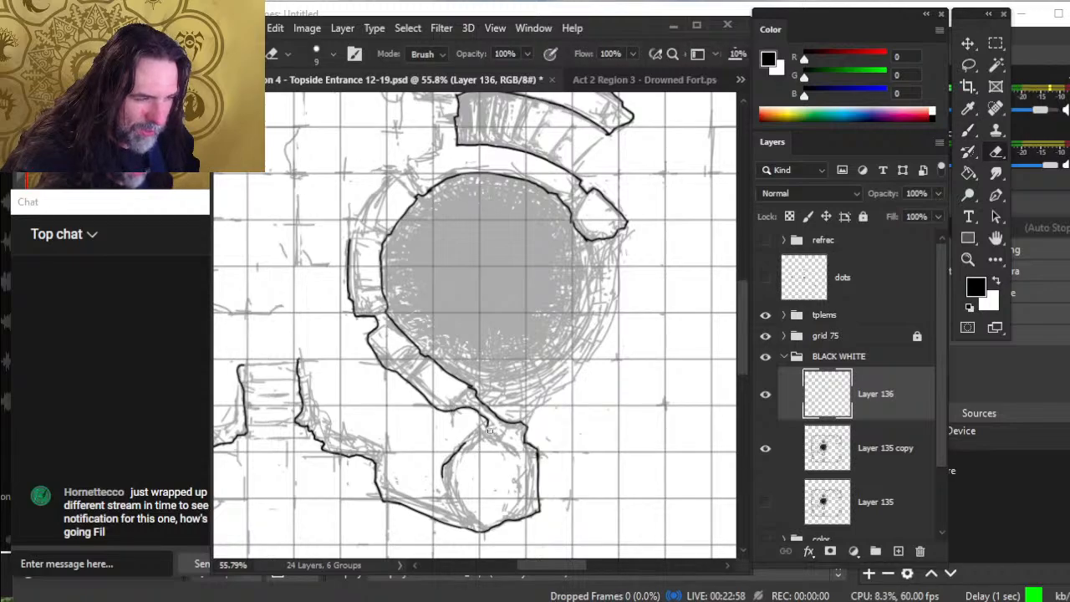
{"action": "key", "text": "ctrl+z"}
{"action": "key", "text": "ctrl+z"}
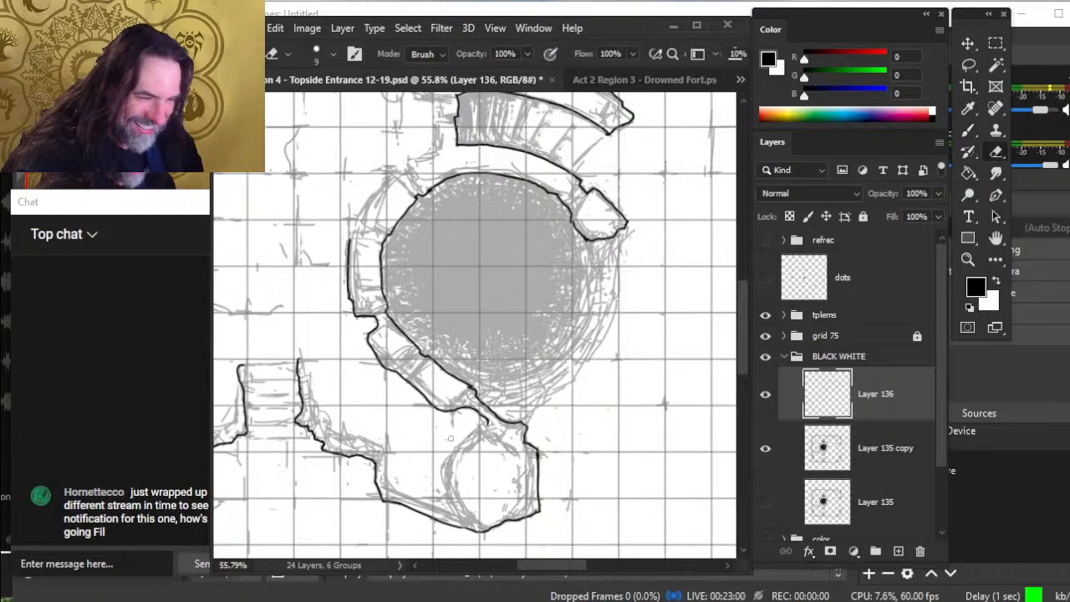
- Erase the overshooting end of the ring wall's outer line above the round stone, restoring the piece of inner line removed by accident
{"action": "key", "text": "z"}
{"action": "left_click_drag", "start_coordinate": [482, 450], "coordinate": [509, 454]}
{"action": "key", "text": "e"}
{"action": "left_click_drag", "start_coordinate": [495, 408], "coordinate": [505, 386]}
{"action": "key", "text": "b"}
{"action": "key", "text": "e"}
{"action": "key", "text": "ctrl+z"}
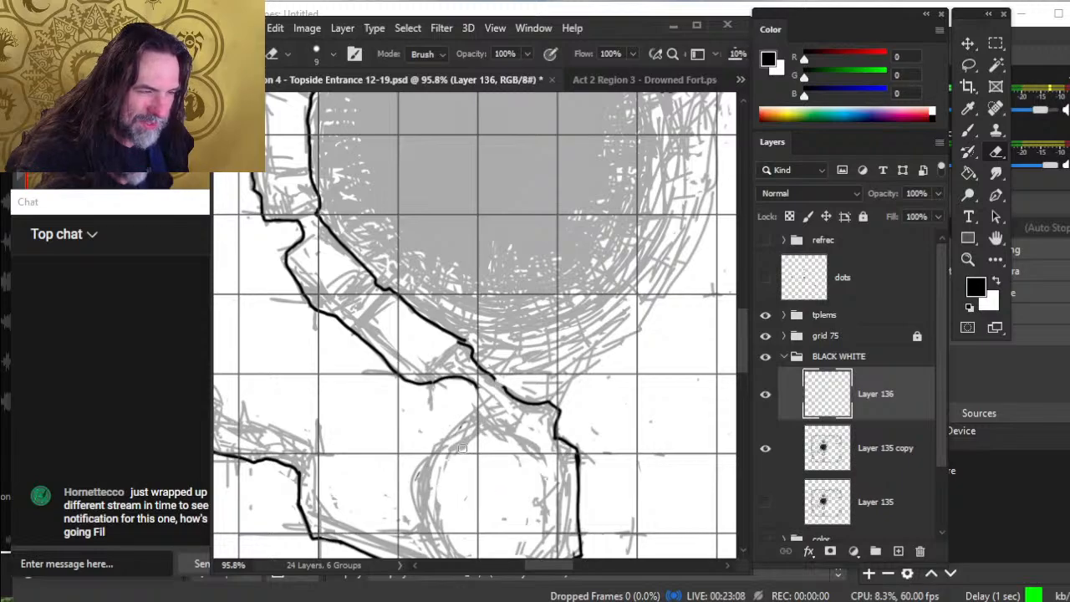
{"action": "key", "text": "b"}
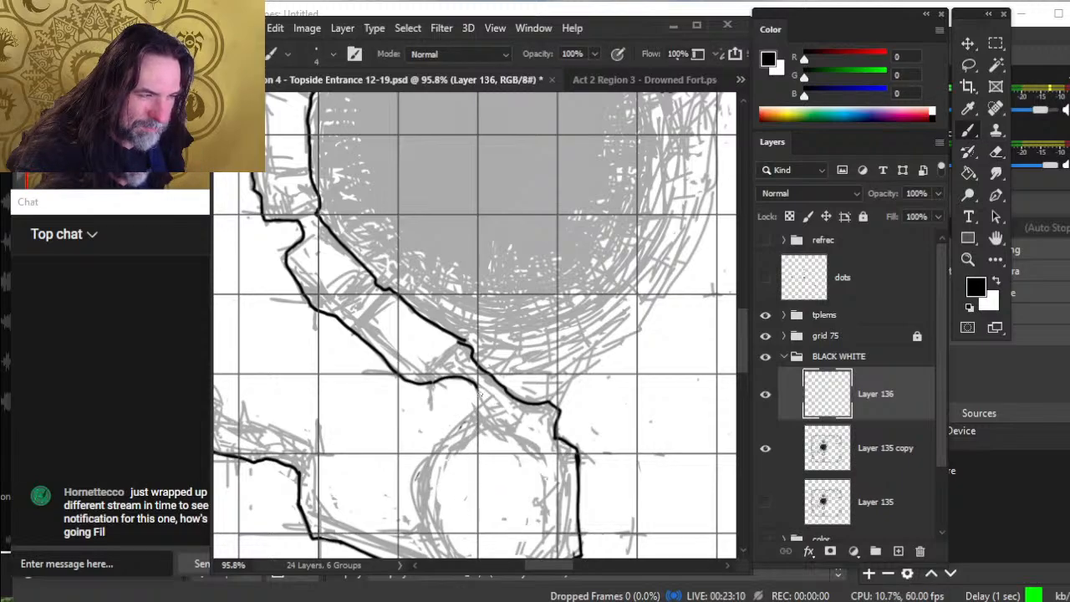
- Ink the west side of the round stone from the ring wall down to the lower wall line, trimming the overshoot at the junction
{"action": "left_click_drag", "start_coordinate": [475, 408], "coordinate": [465, 420]}
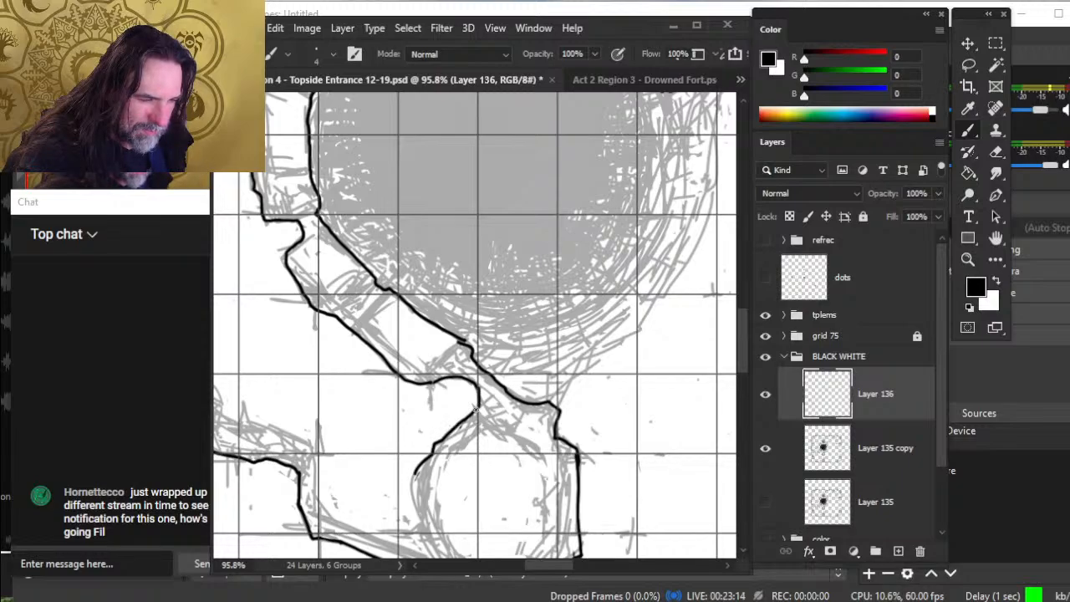
{"action": "mouse_move", "coordinate": [413, 474]}
{"action": "left_mouse_down"}
{"action": "mouse_move", "coordinate": [412, 502]}
{"action": "mouse_move", "coordinate": [482, 454]}
{"action": "mouse_move", "coordinate": [492, 418]}
{"action": "mouse_move", "coordinate": [470, 458]}
{"action": "mouse_move", "coordinate": [491, 482]}
{"action": "left_mouse_up"}
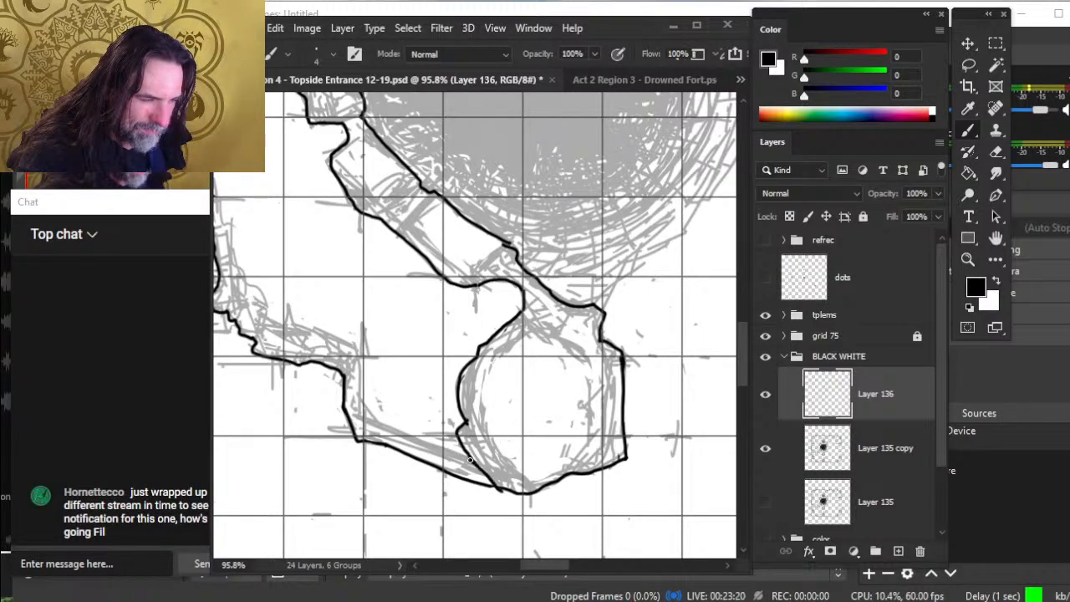
{"action": "key", "text": "e"}
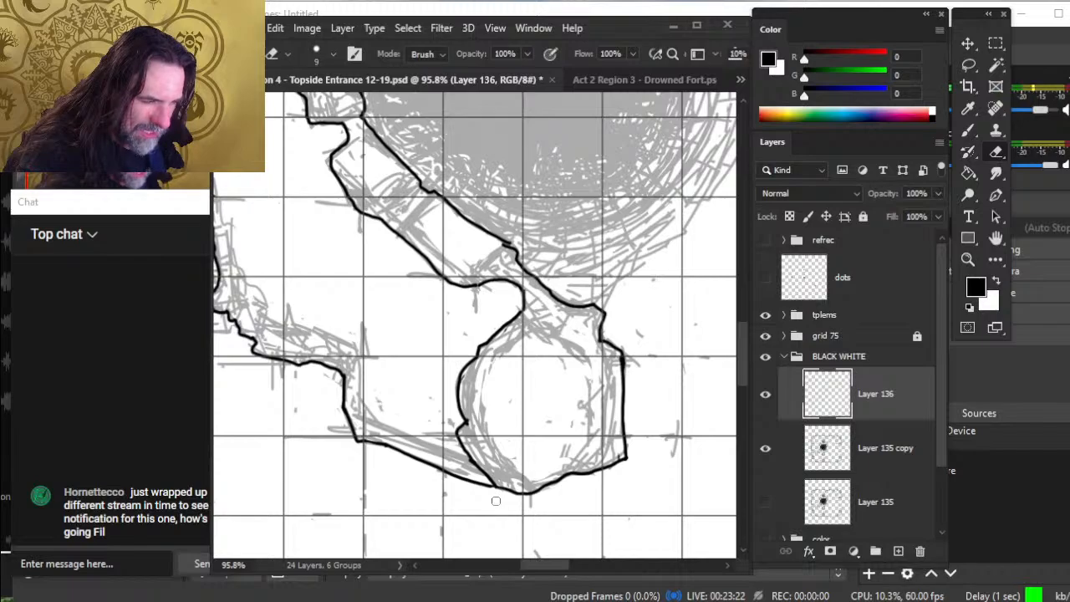
- Ink the top of the ring wall's west stone, the notch above it and the lower outer edge of the northwest stone
{"action": "key", "text": "z"}
{"action": "left_click_drag", "start_coordinate": [500, 502], "coordinate": [452, 527]}
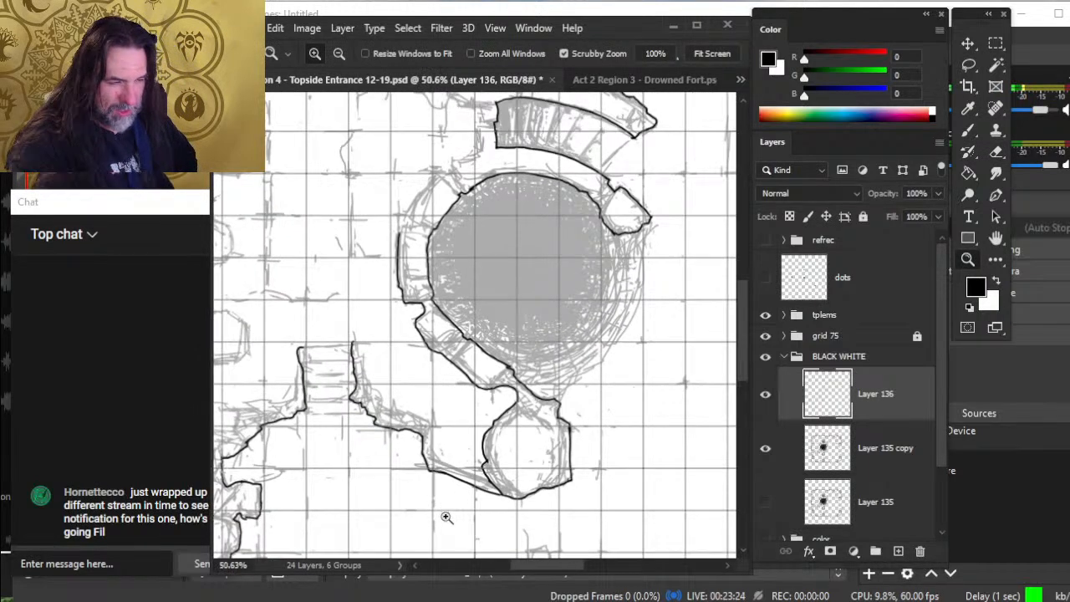
{"action": "left_click_drag", "start_coordinate": [491, 204], "coordinate": [512, 316]}
{"action": "left_click_drag", "start_coordinate": [442, 324], "coordinate": [492, 308]}
{"action": "key", "text": "b"}
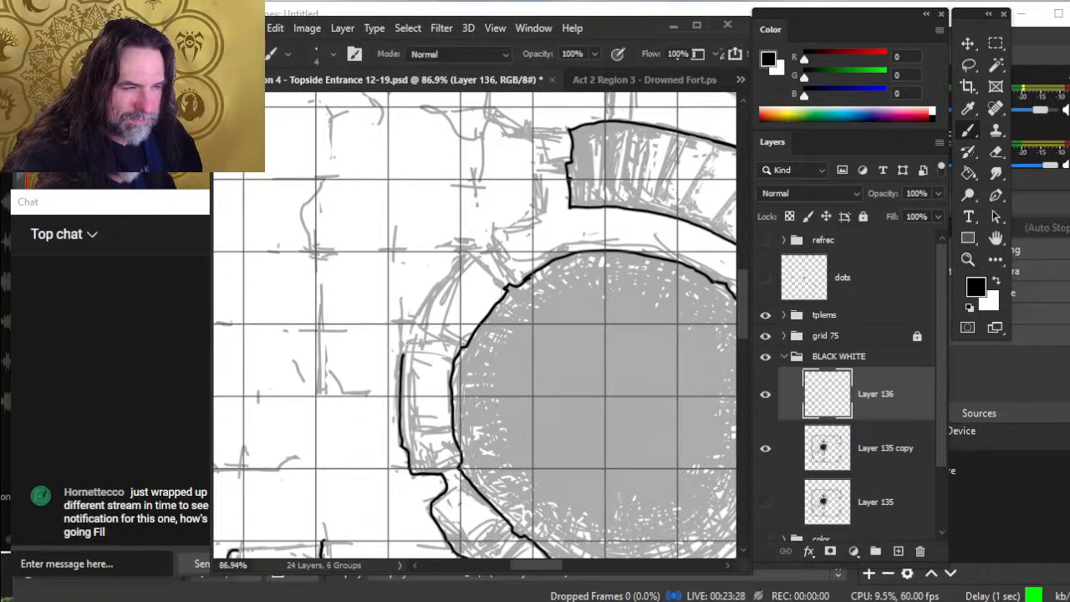
{"action": "left_click_drag", "start_coordinate": [406, 341], "coordinate": [400, 368]}
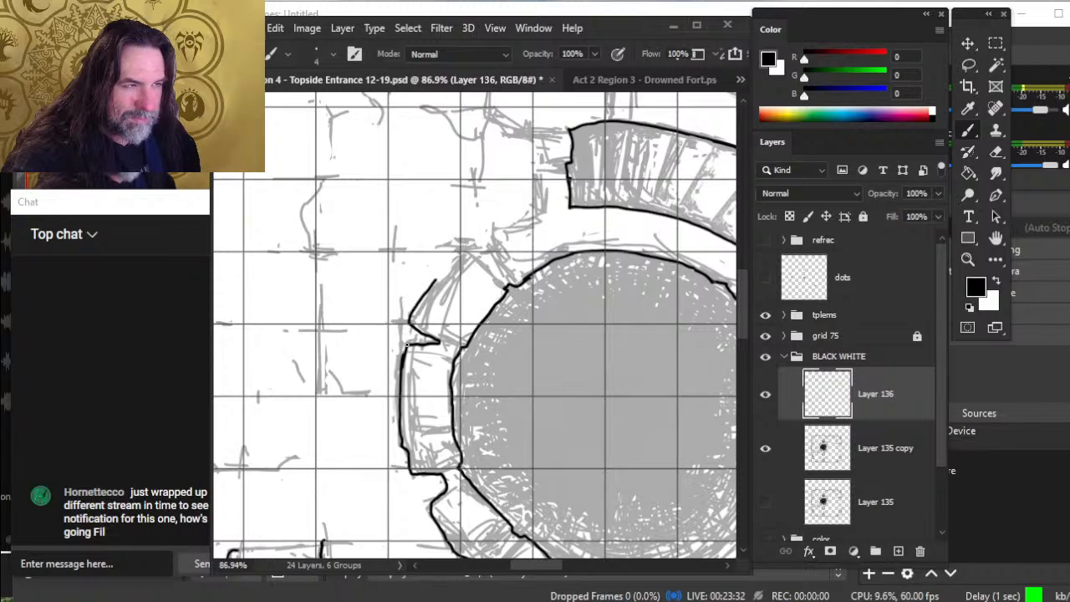
{"action": "key", "text": "e"}
{"action": "key", "text": "b"}
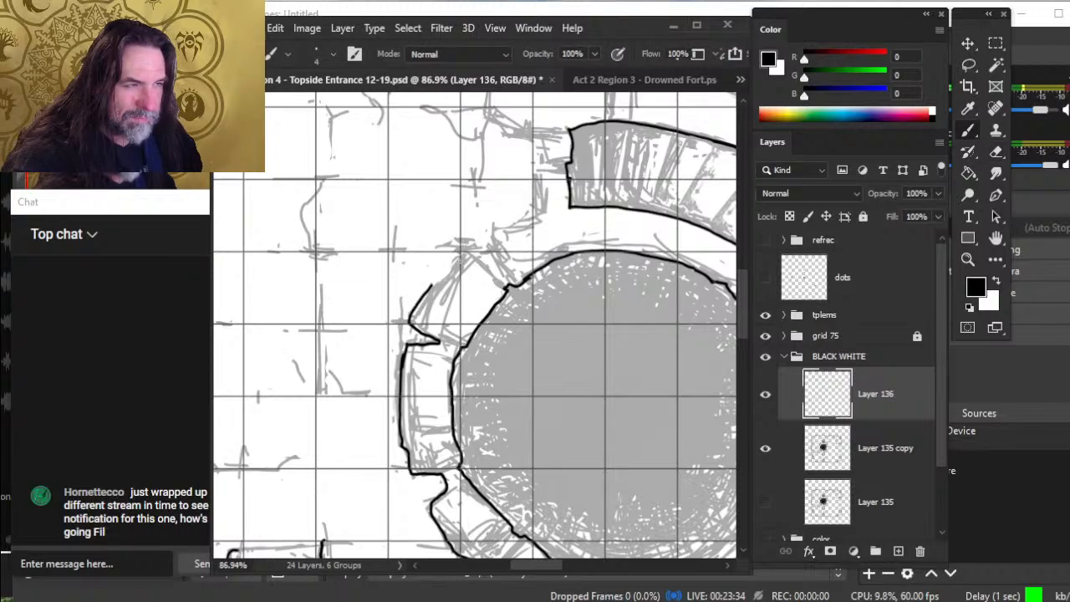
- Finish the northwest ring stone's outer edge up to its peak and ink the small stepped notch beyond it
{"action": "key", "text": "e"}
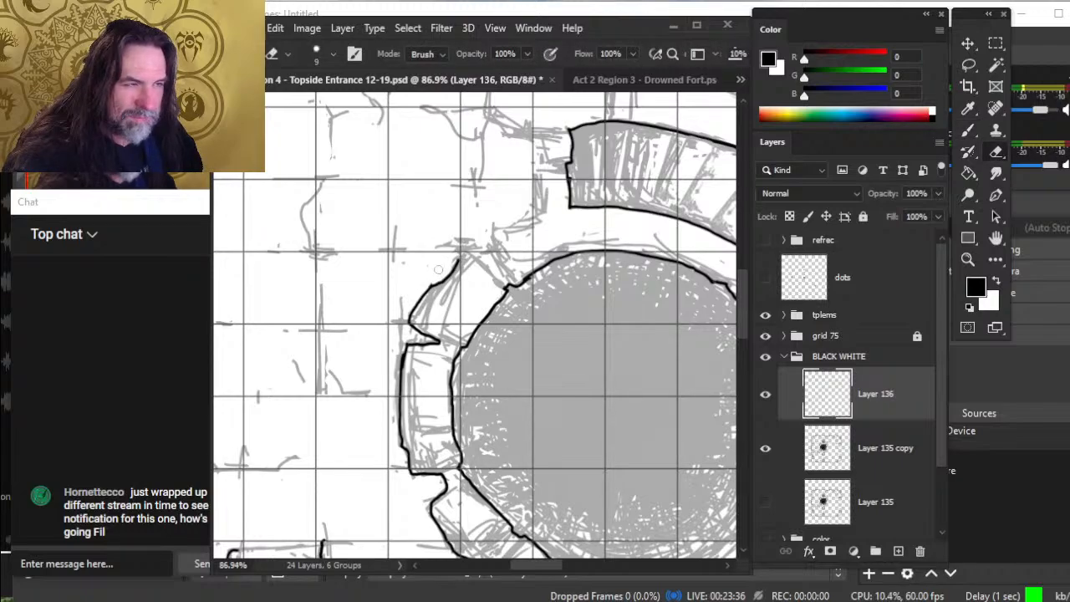
{"action": "key", "text": "b"}
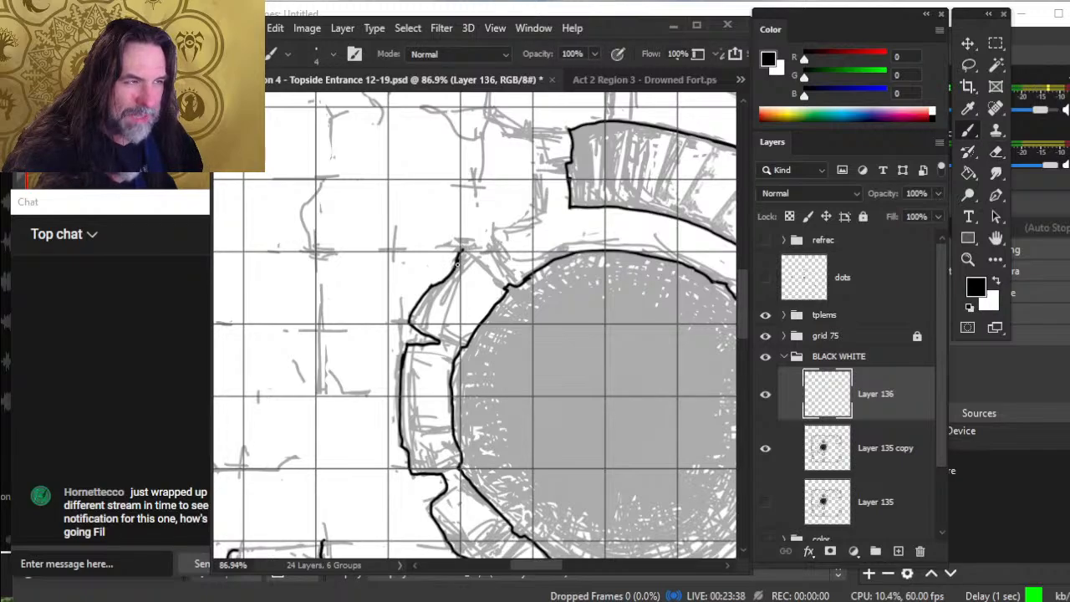
{"action": "left_click_drag", "start_coordinate": [460, 252], "coordinate": [471, 254]}
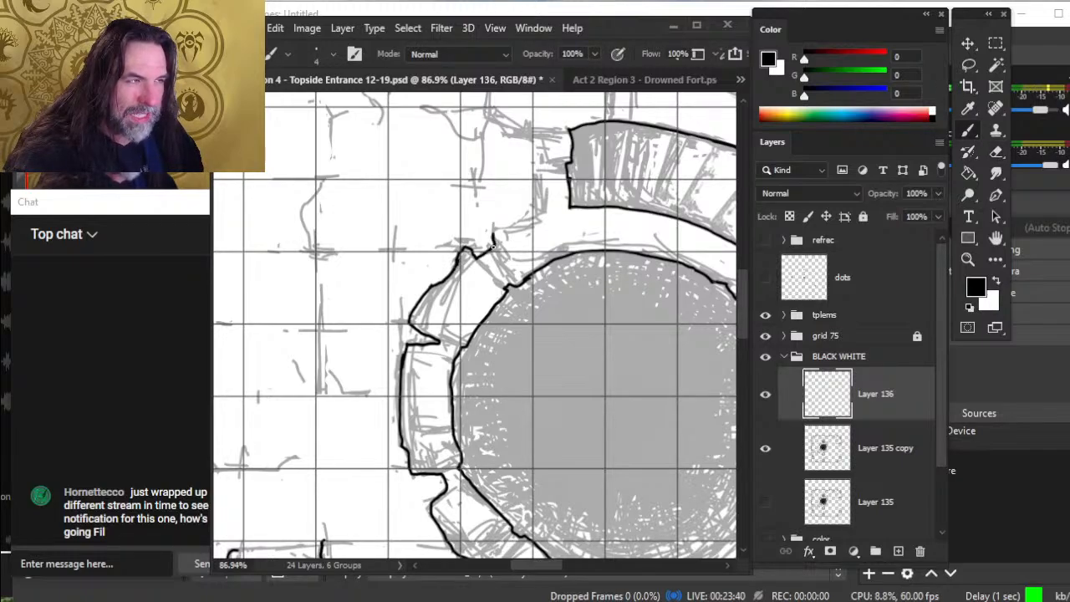
{"action": "key", "text": "e"}
{"action": "left_click_drag", "start_coordinate": [496, 224], "coordinate": [506, 228]}
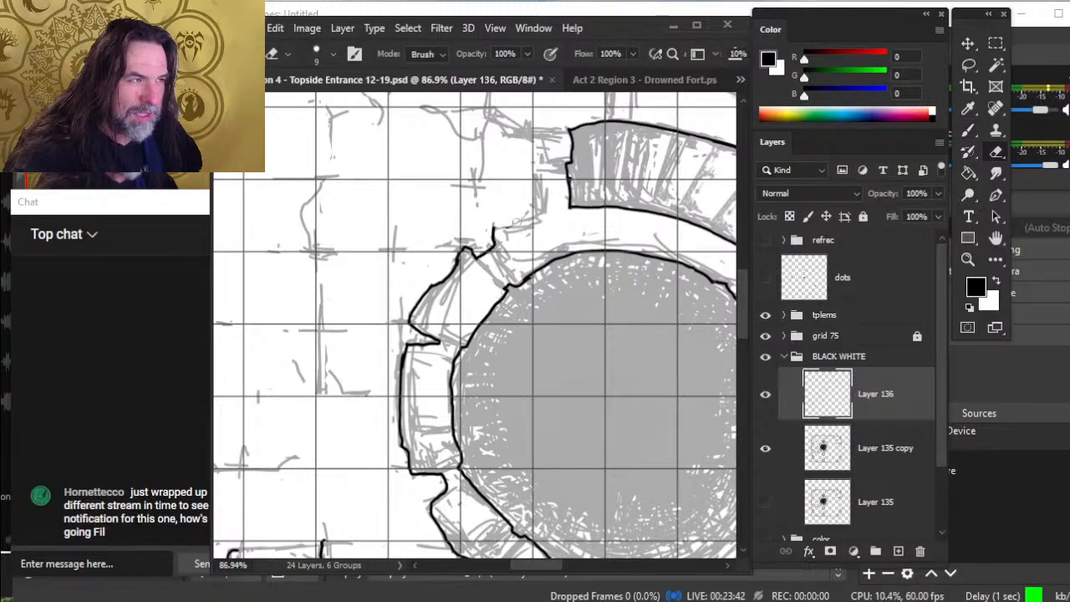
{"action": "key", "text": "b"}
{"action": "key", "text": "e"}
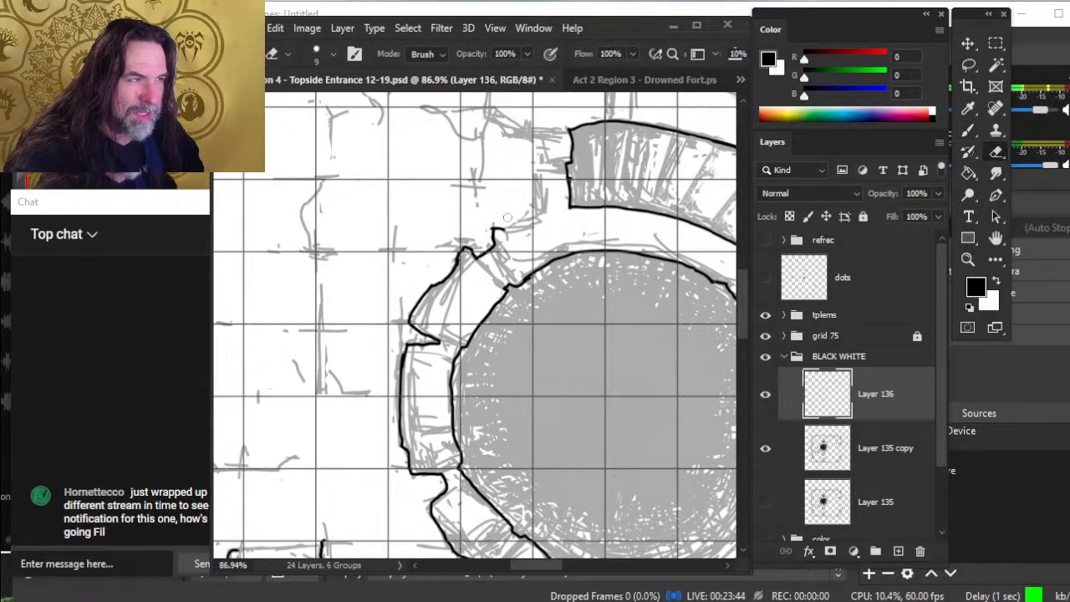
- Ink the curved wall edge west of the curved stairs, from the stepped notch up to the lower corner of the block above
{"action": "mouse_move", "coordinate": [513, 257]}
{"action": "left_mouse_down"}
{"action": "mouse_move", "coordinate": [471, 290]}
{"action": "mouse_move", "coordinate": [502, 278]}
{"action": "mouse_move", "coordinate": [480, 242]}
{"action": "mouse_move", "coordinate": [494, 184]}
{"action": "mouse_move", "coordinate": [483, 300]}
{"action": "left_mouse_up"}
{"action": "key", "text": "z"}
{"action": "key", "text": "b"}
{"action": "left_click_drag", "start_coordinate": [434, 201], "coordinate": [497, 246]}
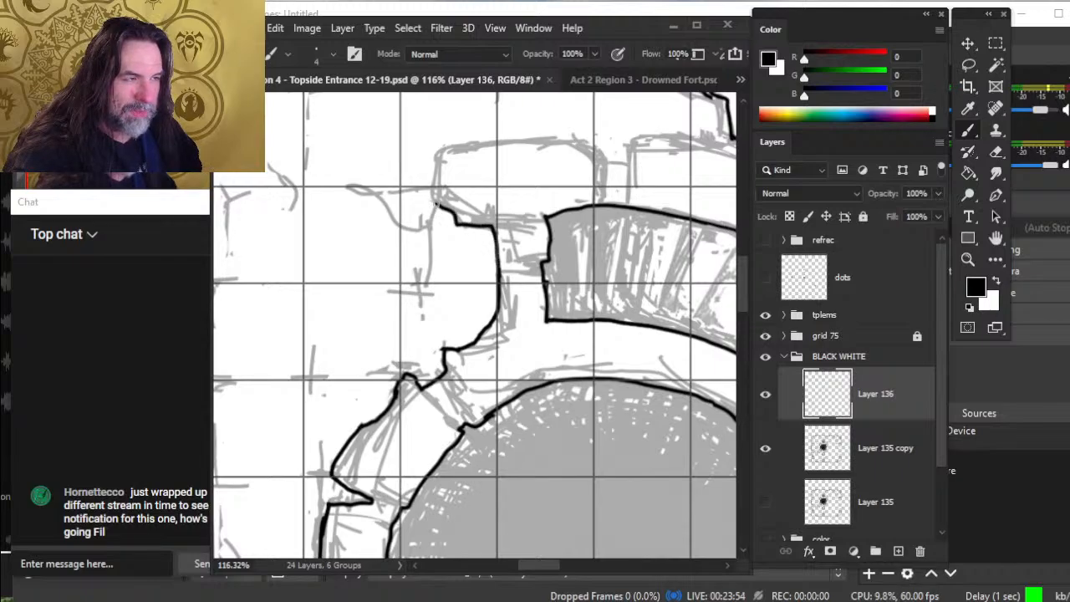
{"action": "key", "text": "e"}
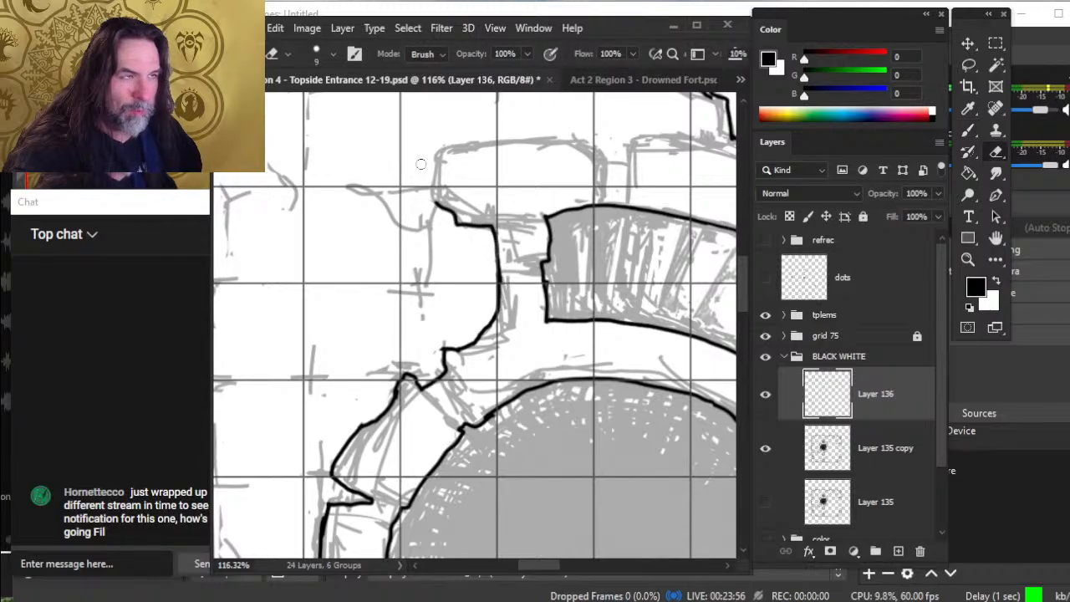
- Outline the west side and top of the two blocks above the curved stairs, including the gap between them, and join the line to the upper wall
{"action": "key", "text": "b"}
{"action": "mouse_move", "coordinate": [438, 151]}
{"action": "left_mouse_down"}
{"action": "mouse_move", "coordinate": [433, 195]}
{"action": "mouse_move", "coordinate": [370, 278]}
{"action": "mouse_move", "coordinate": [406, 254]}
{"action": "mouse_move", "coordinate": [502, 251]}
{"action": "mouse_move", "coordinate": [552, 274]}
{"action": "mouse_move", "coordinate": [551, 252]}
{"action": "mouse_move", "coordinate": [604, 248]}
{"action": "left_mouse_up"}
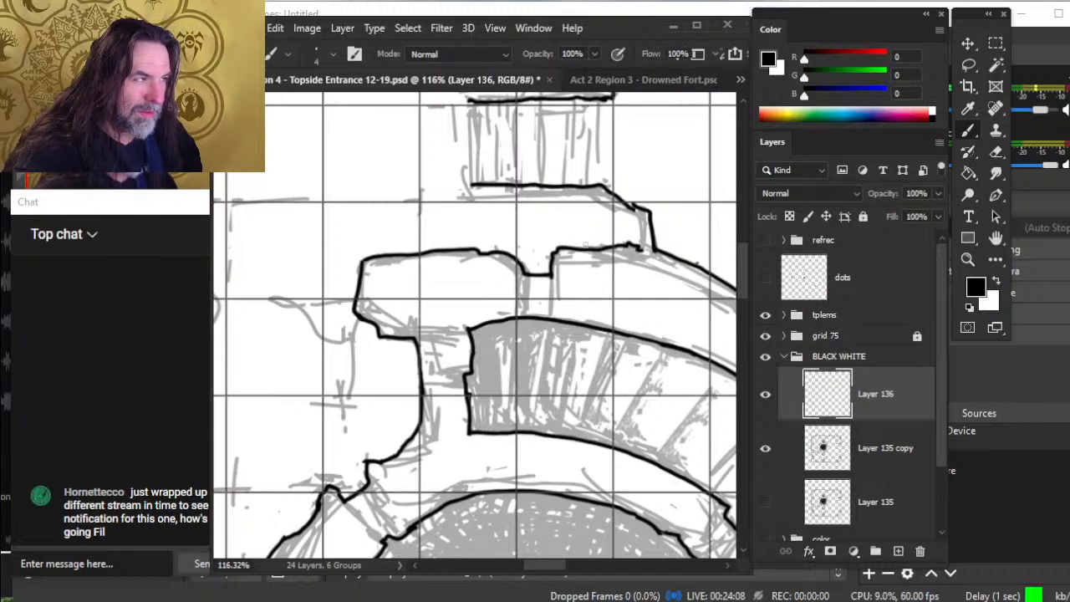
{"action": "key", "text": "z"}
{"action": "left_click_drag", "start_coordinate": [614, 285], "coordinate": [530, 243]}
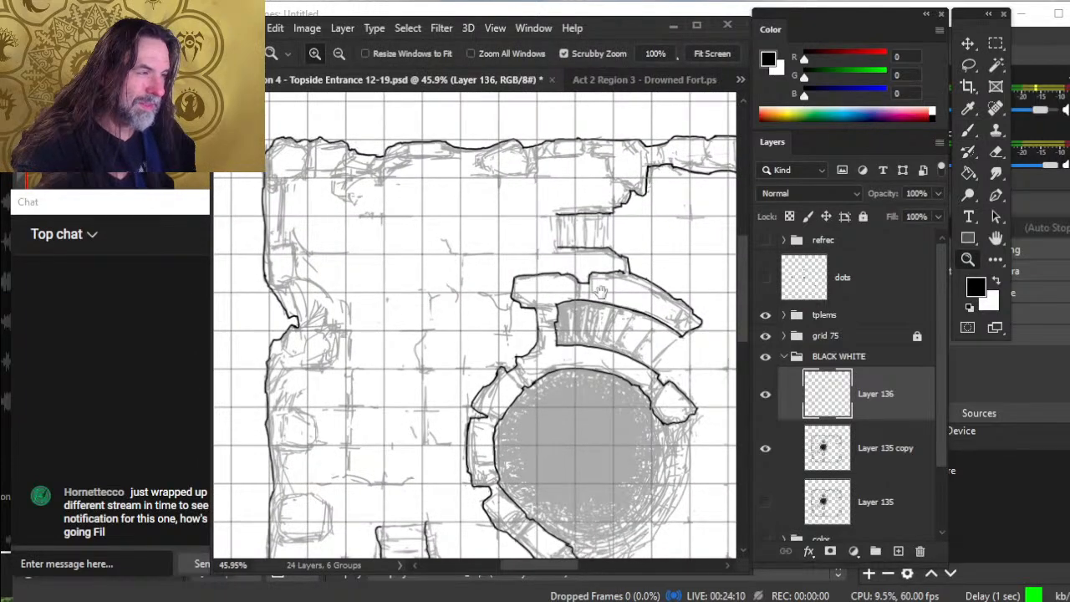
{"action": "left_click_drag", "start_coordinate": [625, 289], "coordinate": [664, 315]}
{"action": "key", "text": "b"}
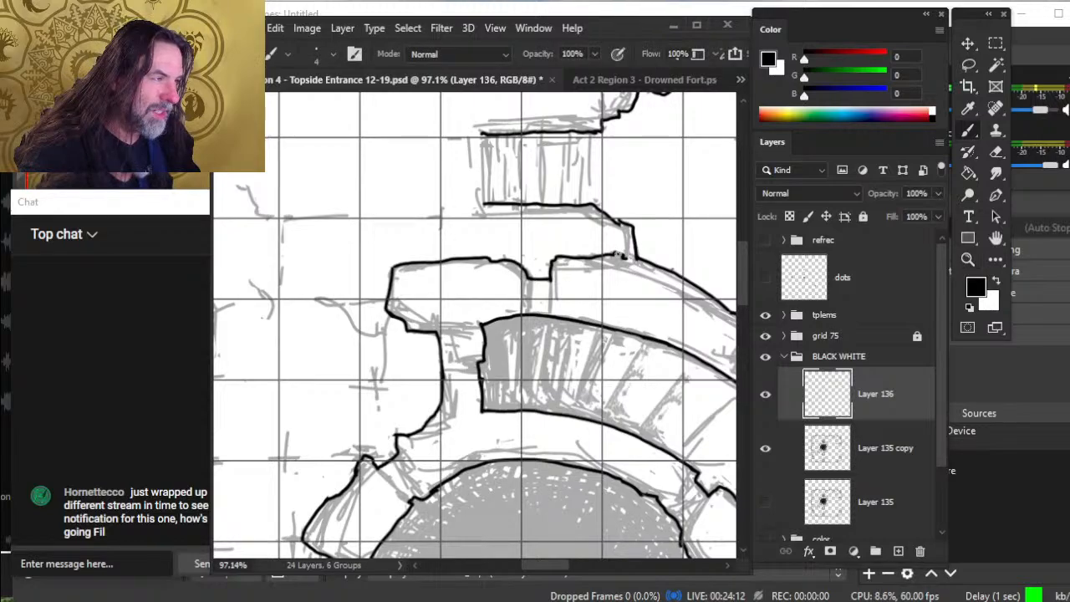
{"action": "left_click_drag", "start_coordinate": [615, 253], "coordinate": [635, 258]}
{"action": "key", "text": "e"}
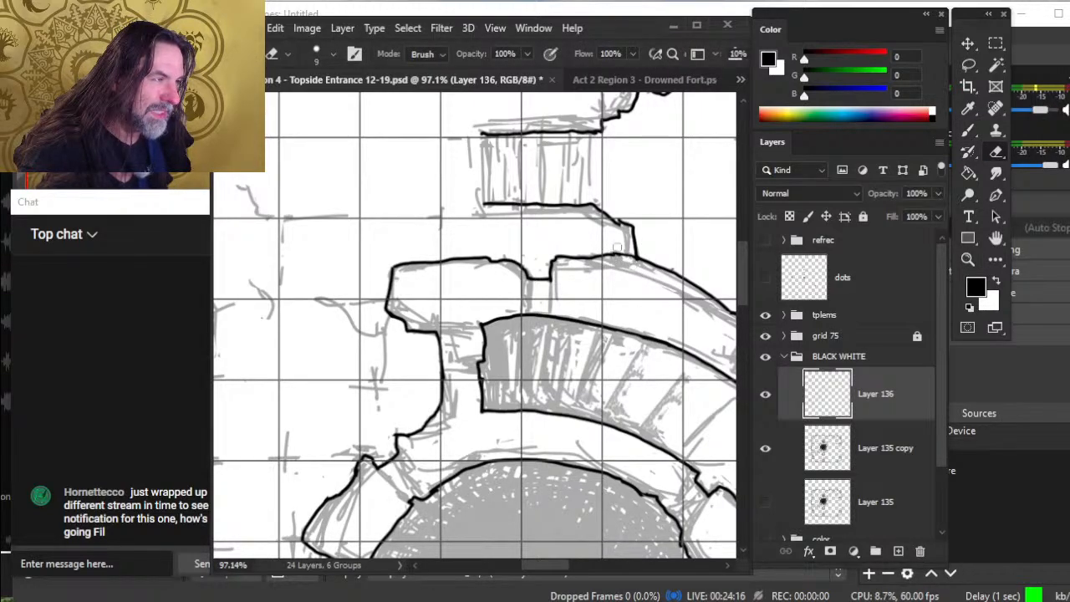
- Ink the north wall's inner edge above the straight stairs, running west from the inner corner over the small raised notch
{"action": "mouse_move", "coordinate": [616, 248]}
{"action": "left_mouse_down"}
{"action": "mouse_move", "coordinate": [616, 324]}
{"action": "mouse_move", "coordinate": [562, 393]}
{"action": "left_mouse_up"}
{"action": "key", "text": "b"}
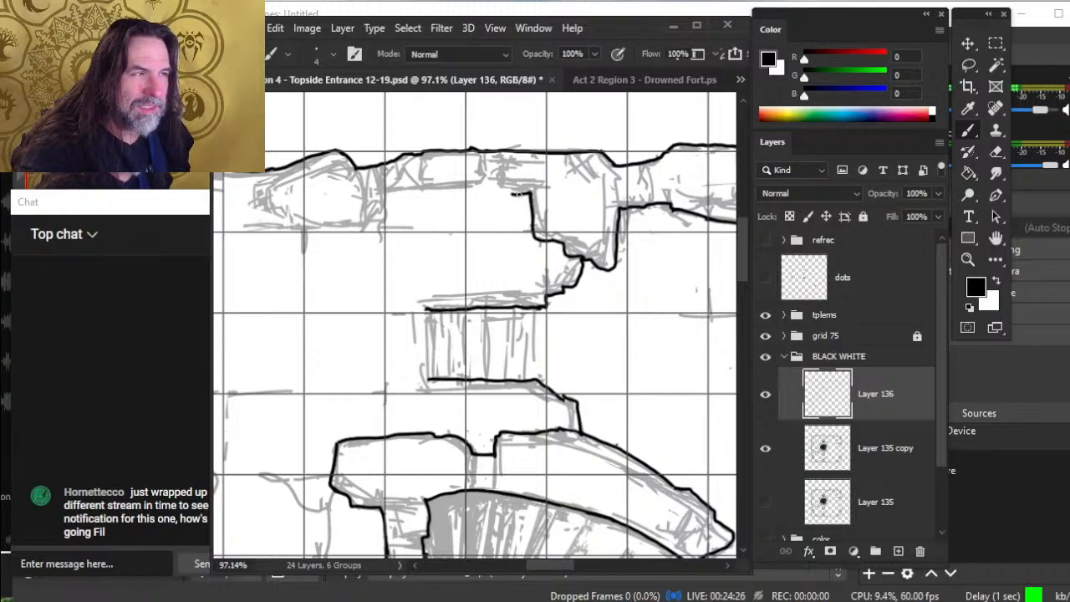
{"action": "key", "text": "e"}
{"action": "mouse_move", "coordinate": [527, 193]}
{"action": "left_mouse_down"}
{"action": "mouse_move", "coordinate": [500, 199]}
{"action": "mouse_move", "coordinate": [501, 184]}
{"action": "mouse_move", "coordinate": [482, 178]}
{"action": "mouse_move", "coordinate": [389, 192]}
{"action": "mouse_move", "coordinate": [403, 221]}
{"action": "mouse_move", "coordinate": [451, 230]}
{"action": "left_mouse_up"}
{"action": "key", "text": "b"}
{"action": "key", "text": "e"}
{"action": "key", "text": "z"}
{"action": "key", "text": "b"}
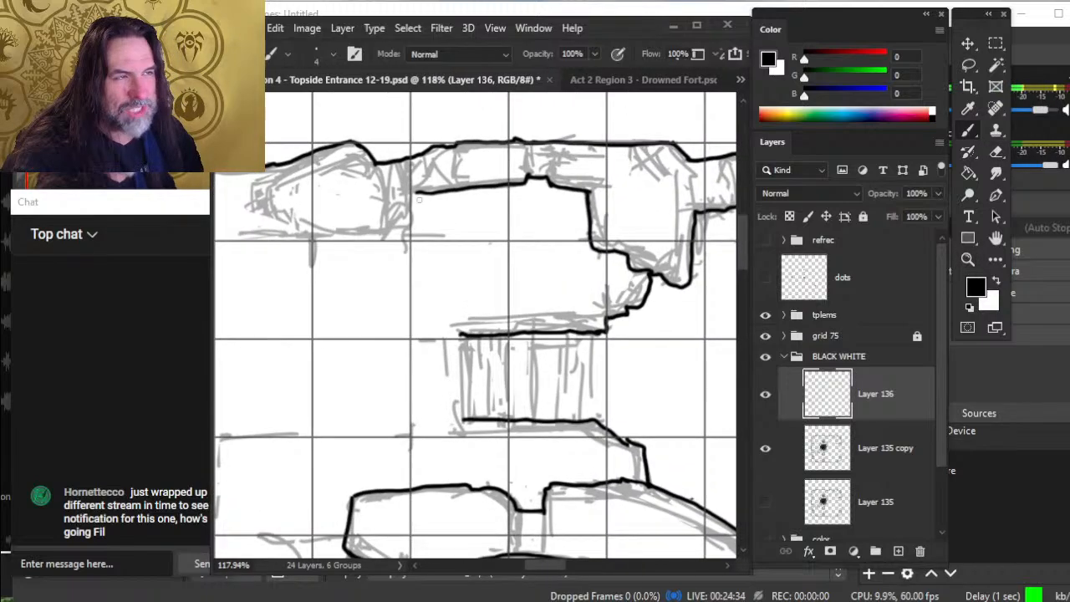
- Carry the inner edge around the underside and west side of the large north-wall stone and ink the short wall section beyond it
{"action": "mouse_move", "coordinate": [413, 191]}
{"action": "left_mouse_down"}
{"action": "mouse_move", "coordinate": [411, 224]}
{"action": "mouse_move", "coordinate": [387, 242]}
{"action": "mouse_move", "coordinate": [328, 233]}
{"action": "mouse_move", "coordinate": [493, 359]}
{"action": "mouse_move", "coordinate": [466, 329]}
{"action": "left_mouse_up"}
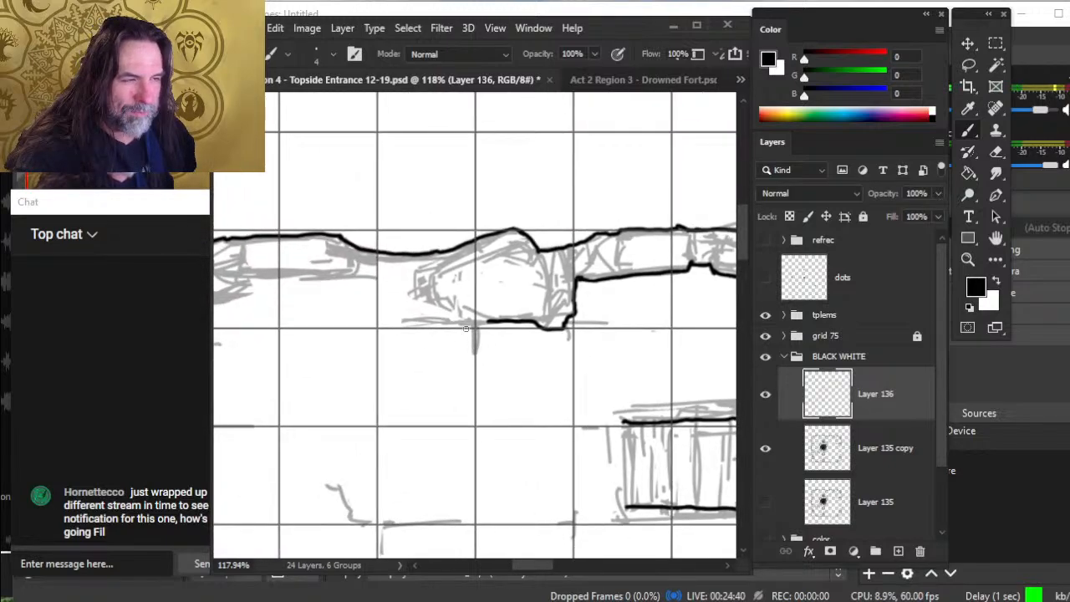
{"action": "left_click_drag", "start_coordinate": [420, 298], "coordinate": [487, 322]}
{"action": "left_click_drag", "start_coordinate": [412, 271], "coordinate": [416, 300]}
{"action": "left_click_drag", "start_coordinate": [349, 278], "coordinate": [408, 276]}
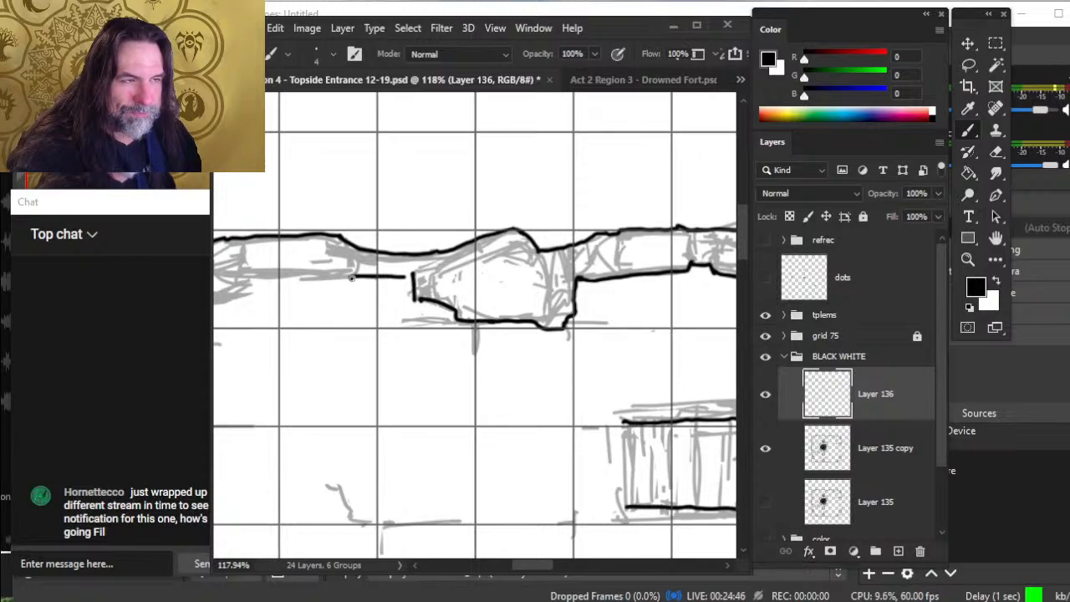
- Join the short wall line to the large stone's west side and clean up the overshooting corners with the eraser
{"action": "key", "text": "e"}
{"action": "left_click", "coordinate": [408, 276]}
{"action": "key", "text": "b"}
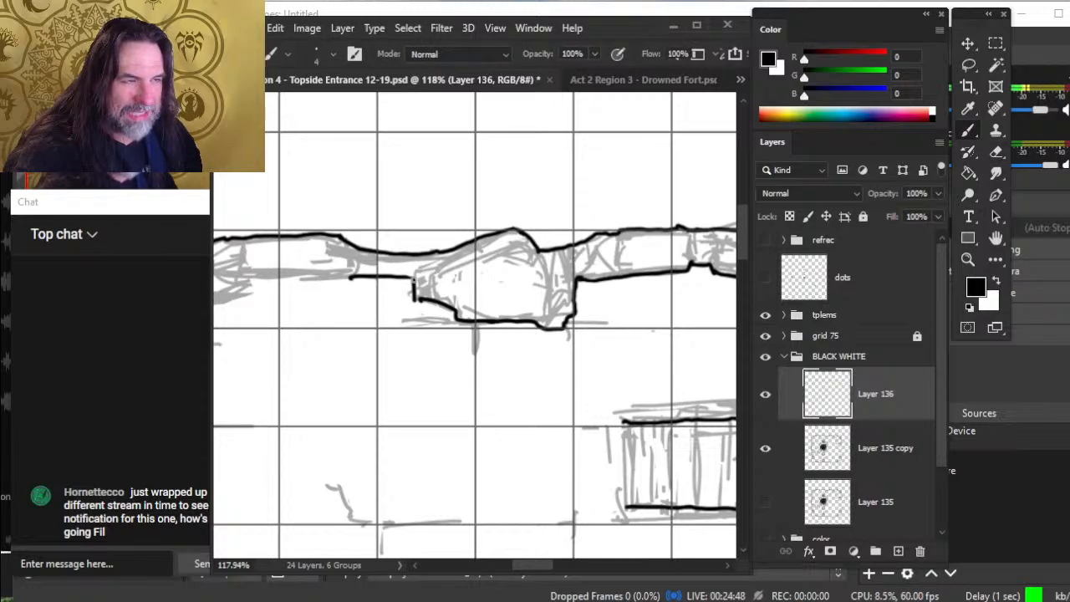
{"action": "key", "text": "e"}
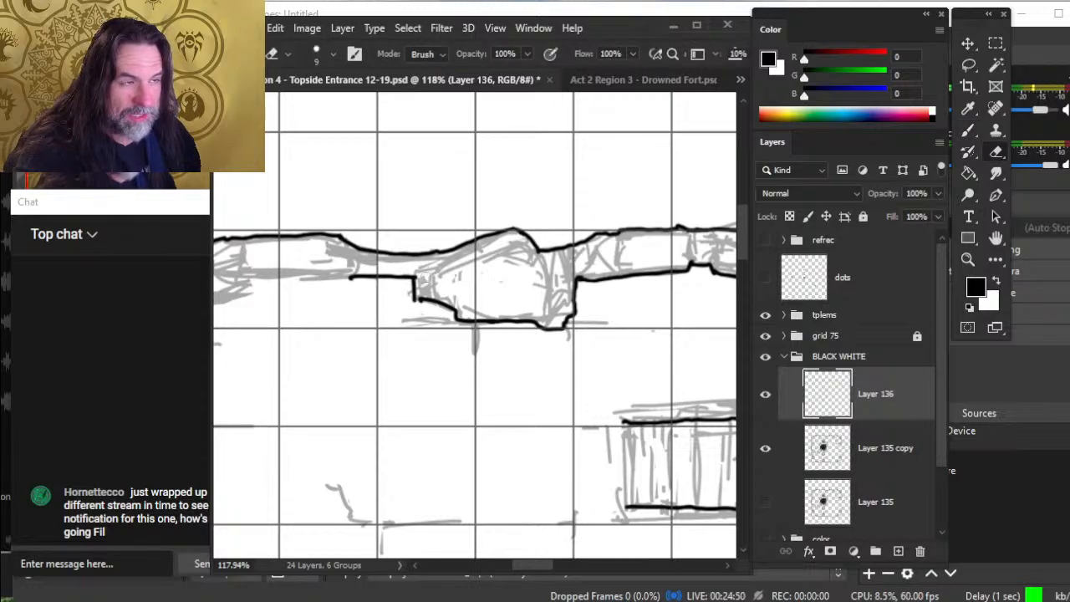
{"action": "left_click_drag", "start_coordinate": [412, 299], "coordinate": [423, 301]}
{"action": "key", "text": "b"}
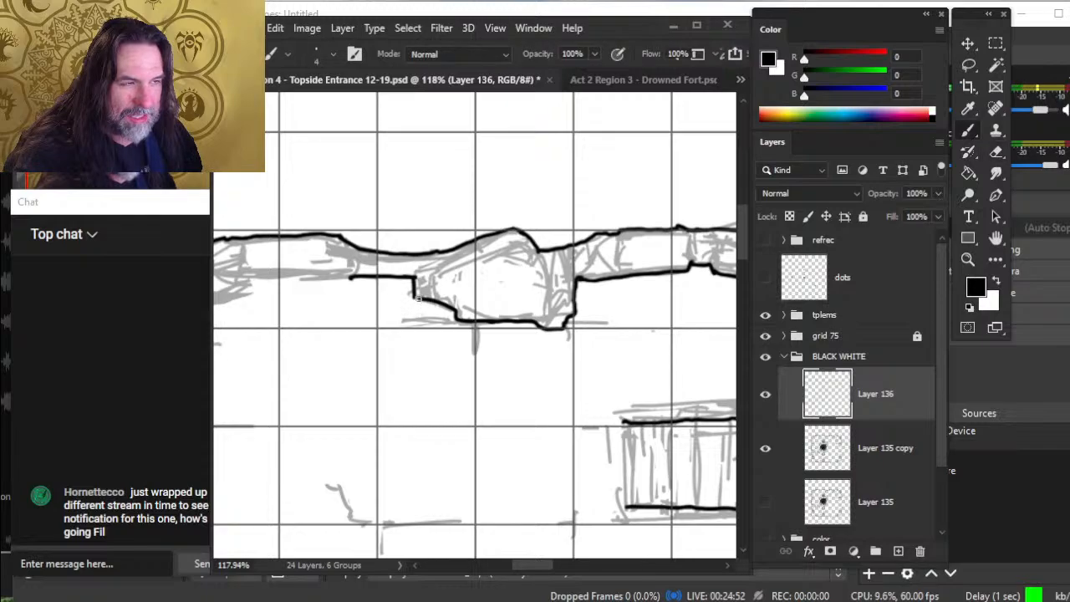
{"action": "key", "text": "e"}
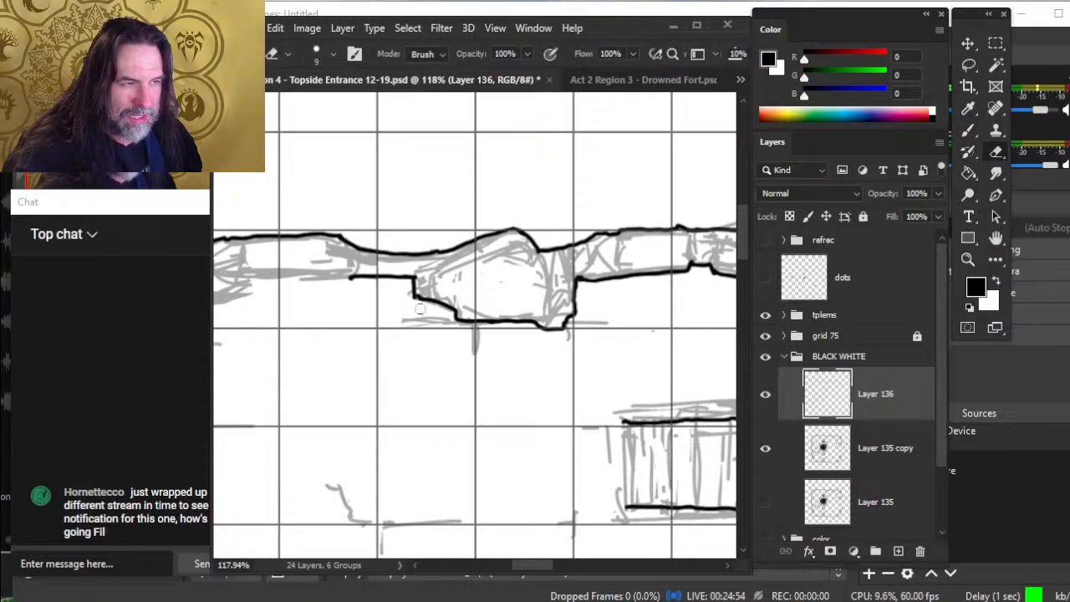
- Ink the north wall's inner edge west from the large stone, along the flat section and slope, and around the hooked rubble
{"action": "left_click_drag", "start_coordinate": [388, 333], "coordinate": [645, 380]}
{"action": "key", "text": "b"}
{"action": "left_click_drag", "start_coordinate": [510, 323], "coordinate": [609, 324]}
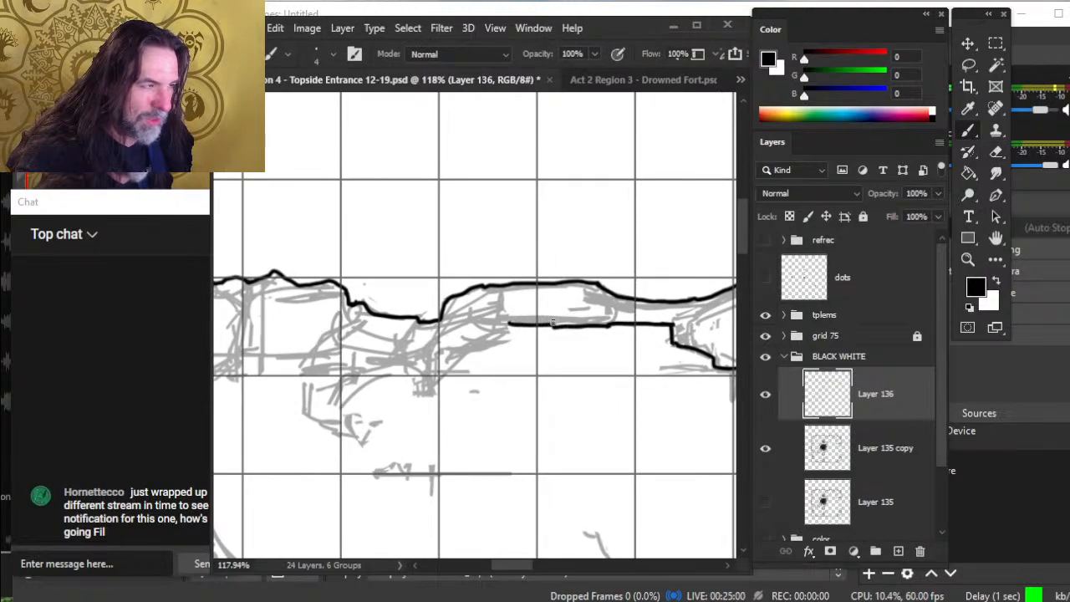
{"action": "mouse_move", "coordinate": [511, 325]}
{"action": "left_mouse_down"}
{"action": "mouse_move", "coordinate": [512, 339]}
{"action": "mouse_move", "coordinate": [460, 358]}
{"action": "left_mouse_up"}
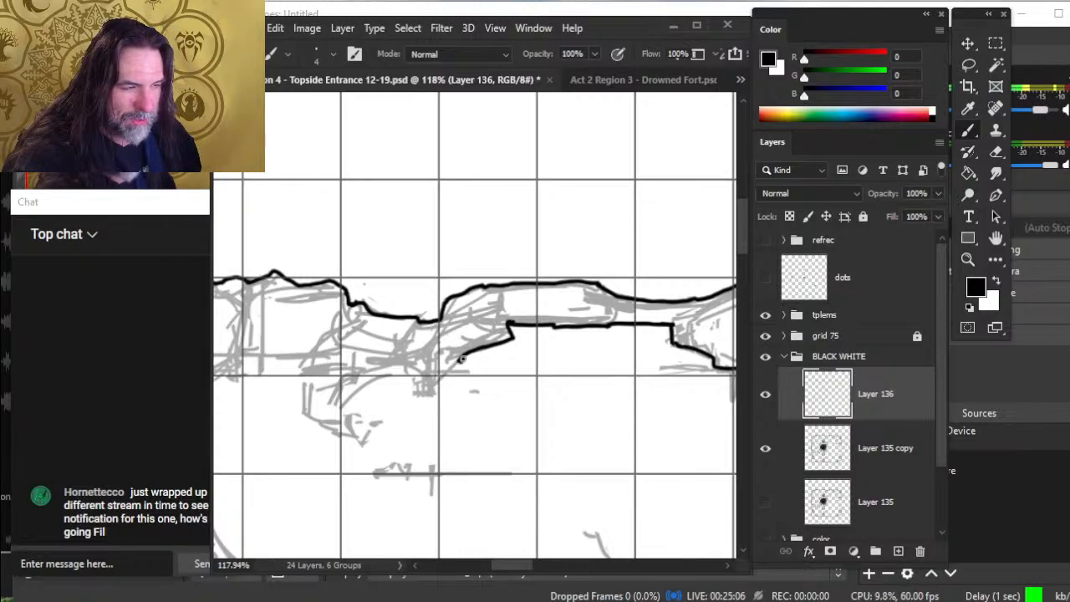
{"action": "mouse_move", "coordinate": [461, 358]}
{"action": "left_mouse_down"}
{"action": "mouse_move", "coordinate": [423, 394]}
{"action": "mouse_move", "coordinate": [402, 373]}
{"action": "mouse_move", "coordinate": [342, 399]}
{"action": "mouse_move", "coordinate": [342, 413]}
{"action": "mouse_move", "coordinate": [380, 422]}
{"action": "mouse_move", "coordinate": [362, 444]}
{"action": "mouse_move", "coordinate": [308, 417]}
{"action": "mouse_move", "coordinate": [305, 358]}
{"action": "mouse_move", "coordinate": [517, 359]}
{"action": "left_mouse_up"}
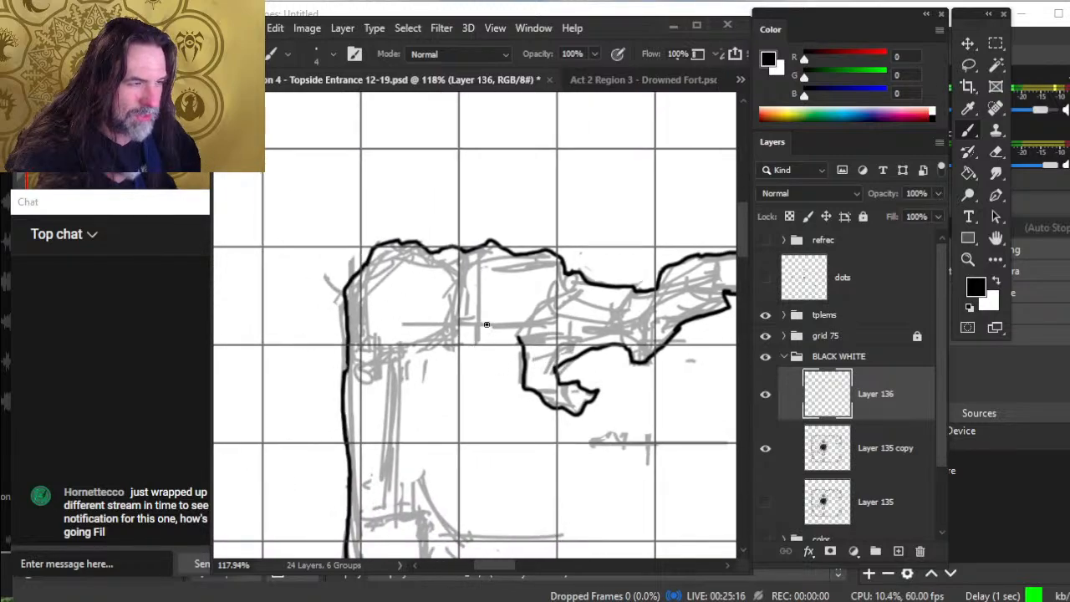
- Ink the inner edge from the hooked rubble around the northwest corner and down the west wall past its stepped notches
{"action": "mouse_move", "coordinate": [487, 324]}
{"action": "left_mouse_down"}
{"action": "mouse_move", "coordinate": [520, 341]}
{"action": "mouse_move", "coordinate": [492, 325]}
{"action": "left_mouse_up"}
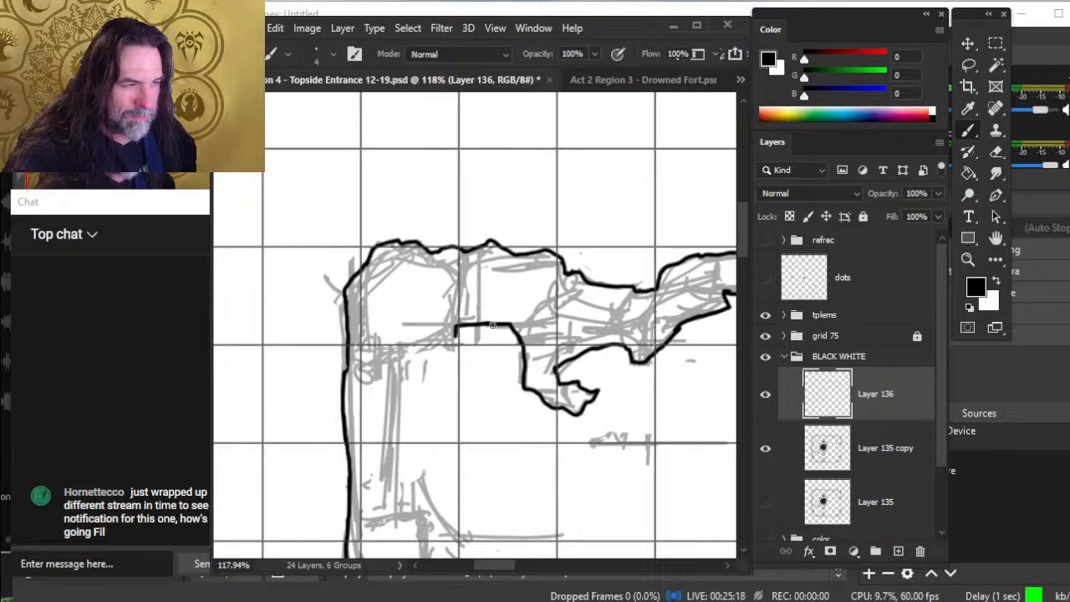
{"action": "mouse_move", "coordinate": [433, 344]}
{"action": "left_mouse_down"}
{"action": "mouse_move", "coordinate": [401, 373]}
{"action": "mouse_move", "coordinate": [397, 483]}
{"action": "mouse_move", "coordinate": [419, 485]}
{"action": "mouse_move", "coordinate": [436, 510]}
{"action": "mouse_move", "coordinate": [464, 334]}
{"action": "mouse_move", "coordinate": [407, 329]}
{"action": "mouse_move", "coordinate": [427, 443]}
{"action": "left_mouse_up"}
{"action": "key", "text": "e"}
{"action": "key", "text": "b"}
- Close the underside of the west wall's upper block by inking its lower edge across to the outer wall line
{"action": "key", "text": "z"}
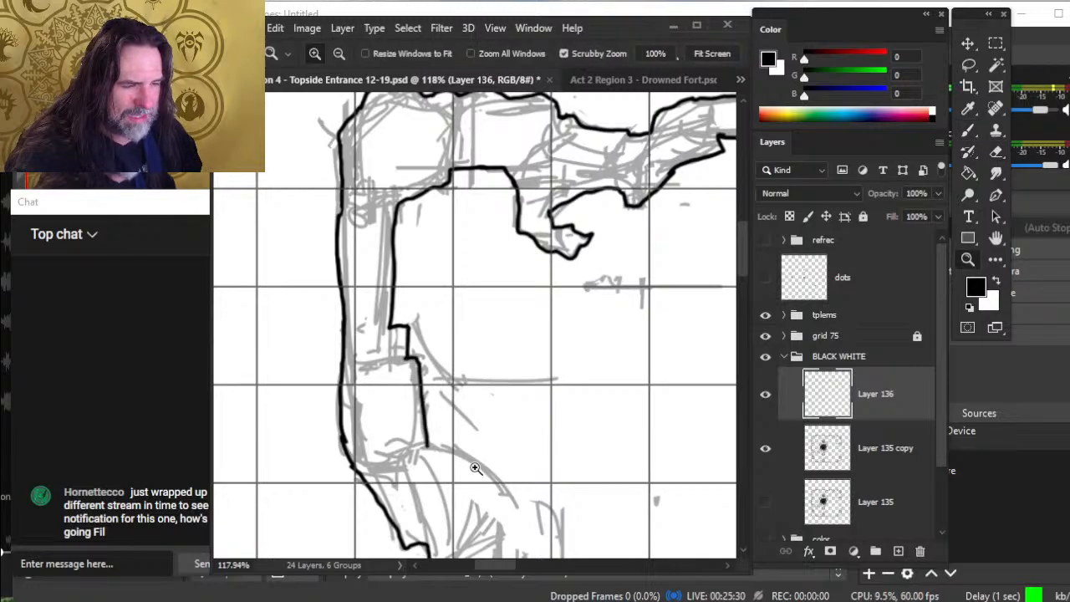
{"action": "left_click_drag", "start_coordinate": [485, 464], "coordinate": [420, 467]}
{"action": "key", "text": "space"}
{"action": "left_click_drag", "start_coordinate": [485, 404], "coordinate": [442, 285]}
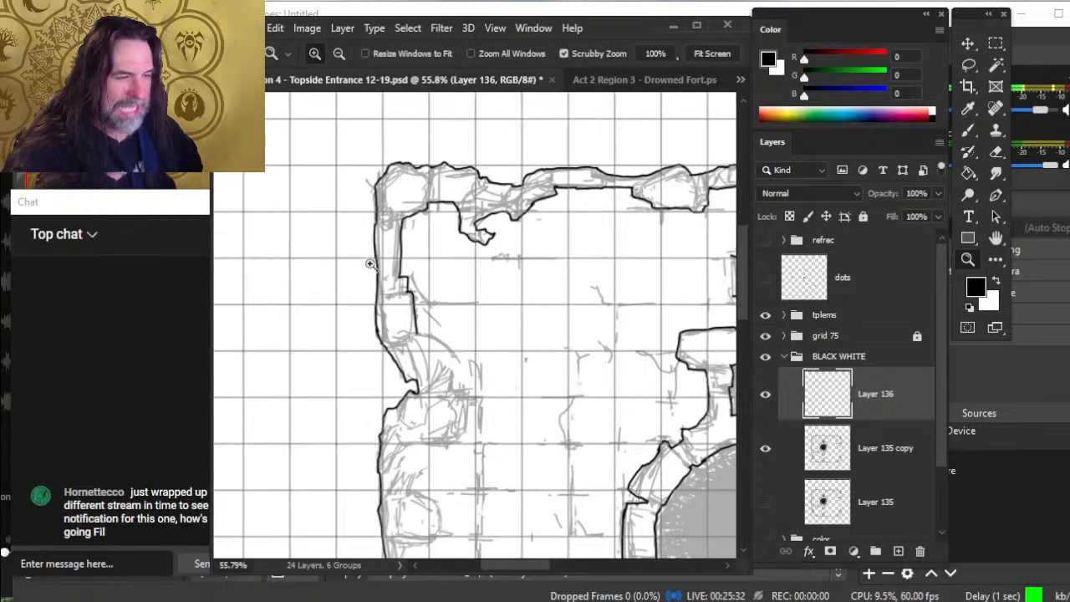
{"action": "key", "text": "b"}
{"action": "mouse_move", "coordinate": [423, 334]}
{"action": "left_mouse_down"}
{"action": "mouse_move", "coordinate": [468, 334]}
{"action": "mouse_move", "coordinate": [360, 362]}
{"action": "left_mouse_up"}
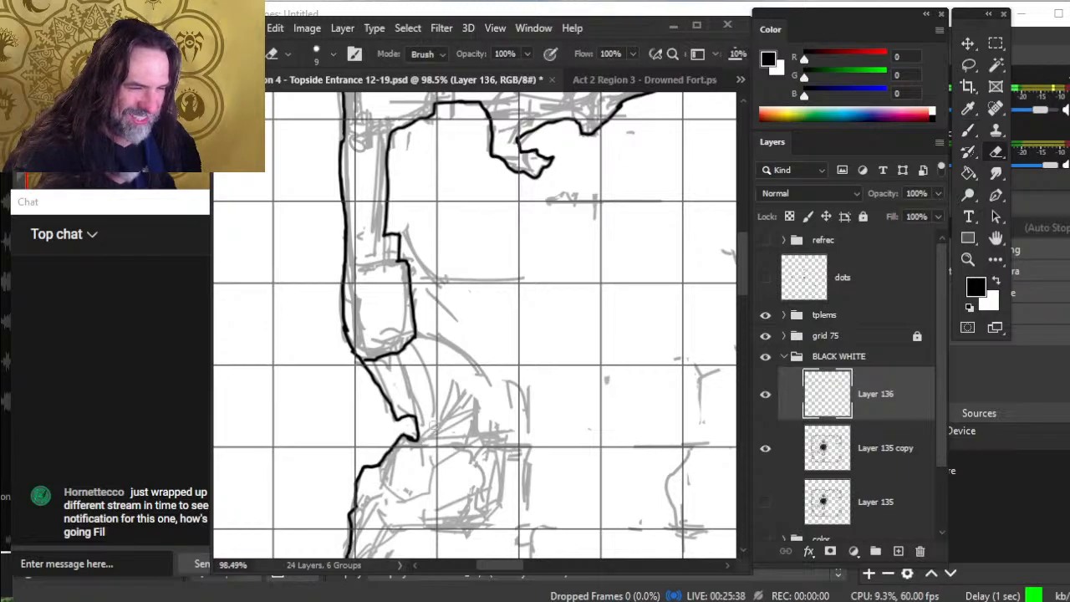
- Ink the broken wall edge below the upper block, over the pointed stone and down the large block's east side
{"action": "mouse_move", "coordinate": [416, 418]}
{"action": "left_mouse_down"}
{"action": "mouse_move", "coordinate": [445, 420]}
{"action": "mouse_move", "coordinate": [422, 421]}
{"action": "mouse_move", "coordinate": [429, 428]}
{"action": "mouse_move", "coordinate": [475, 403]}
{"action": "mouse_move", "coordinate": [499, 480]}
{"action": "mouse_move", "coordinate": [499, 508]}
{"action": "mouse_move", "coordinate": [485, 511]}
{"action": "left_mouse_up"}
{"action": "key", "text": "e"}
{"action": "key", "text": "b"}
{"action": "scroll", "coordinate": [491, 376], "scroll_direction": "down", "scroll_amount": 3}
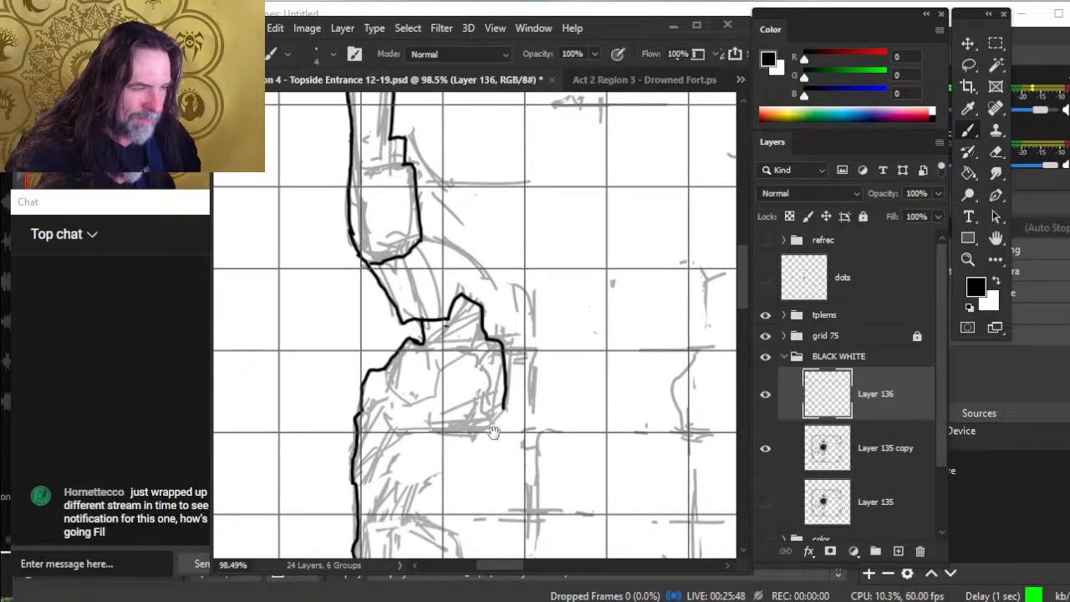
- Ink the large west-wall block's underside back to the outer wall and outline the rounded block below it
{"action": "key", "text": "e"}
{"action": "mouse_move", "coordinate": [491, 361]}
{"action": "left_mouse_down"}
{"action": "mouse_move", "coordinate": [501, 359]}
{"action": "mouse_move", "coordinate": [494, 343]}
{"action": "mouse_move", "coordinate": [513, 356]}
{"action": "mouse_move", "coordinate": [513, 386]}
{"action": "mouse_move", "coordinate": [511, 396]}
{"action": "mouse_move", "coordinate": [507, 345]}
{"action": "mouse_move", "coordinate": [505, 396]}
{"action": "mouse_move", "coordinate": [488, 430]}
{"action": "mouse_move", "coordinate": [400, 433]}
{"action": "mouse_move", "coordinate": [354, 508]}
{"action": "left_mouse_up"}
{"action": "key", "text": "b"}
{"action": "key", "text": "e"}
{"action": "key", "text": "b"}
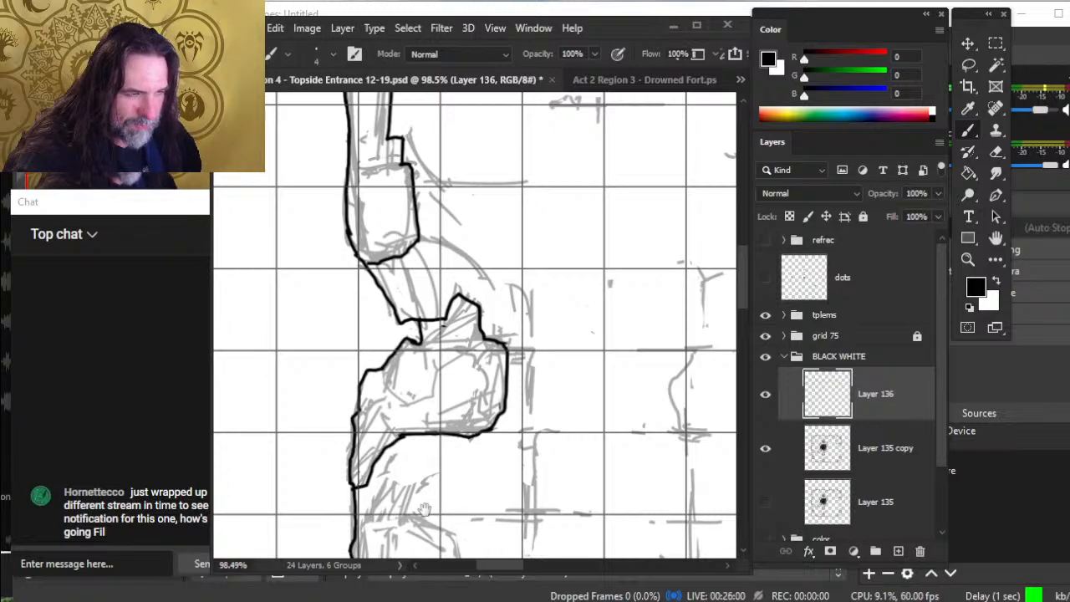
{"action": "mouse_move", "coordinate": [444, 493]}
{"action": "left_mouse_down"}
{"action": "mouse_move", "coordinate": [513, 291]}
{"action": "mouse_move", "coordinate": [488, 318]}
{"action": "mouse_move", "coordinate": [519, 341]}
{"action": "mouse_move", "coordinate": [514, 388]}
{"action": "mouse_move", "coordinate": [425, 407]}
{"action": "left_mouse_up"}
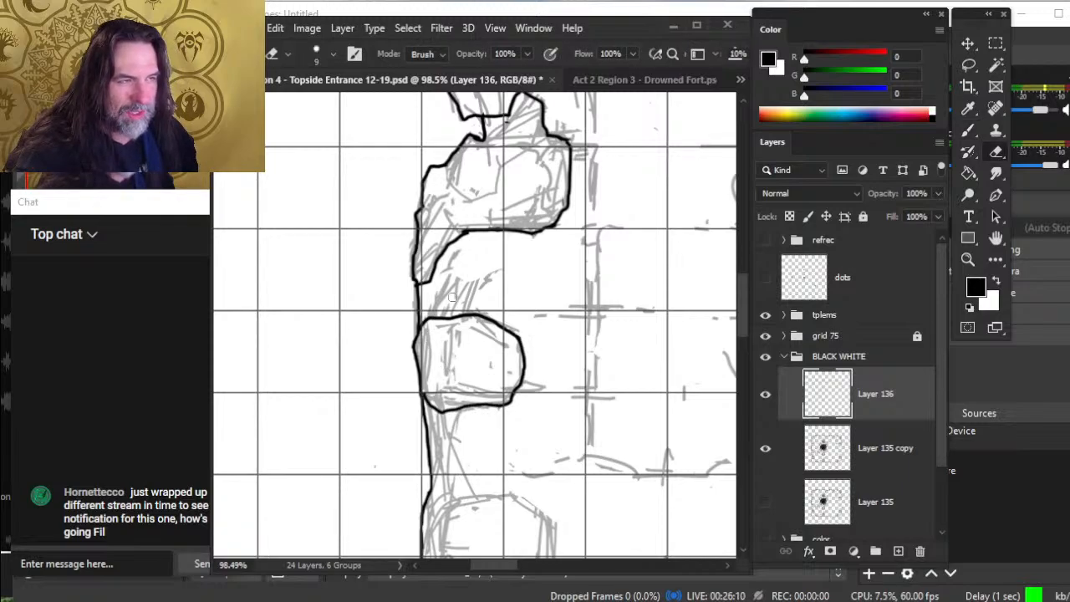
- Outline the second rounded block along the west wall, northwest of the small lower stairs
{"action": "key", "text": "z"}
{"action": "left_click_drag", "start_coordinate": [565, 382], "coordinate": [454, 392]}
{"action": "mouse_move", "coordinate": [535, 434]}
{"action": "left_mouse_down"}
{"action": "mouse_move", "coordinate": [460, 375]}
{"action": "mouse_move", "coordinate": [531, 353]}
{"action": "left_mouse_up"}
{"action": "key", "text": "b"}
{"action": "left_click_drag", "start_coordinate": [440, 394], "coordinate": [413, 433]}
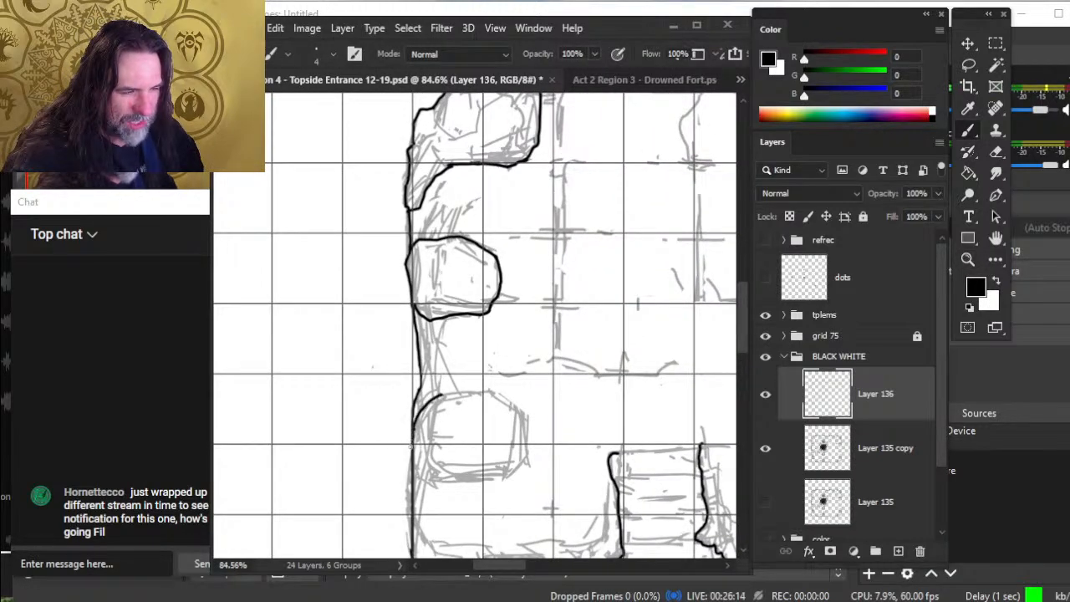
{"action": "mouse_move", "coordinate": [438, 484]}
{"action": "left_mouse_down"}
{"action": "mouse_move", "coordinate": [512, 471]}
{"action": "mouse_move", "coordinate": [524, 416]}
{"action": "mouse_move", "coordinate": [491, 391]}
{"action": "mouse_move", "coordinate": [438, 394]}
{"action": "left_mouse_up"}
- Rework the second rounded block's northeast corner by erasing the sharp point and inking a smoother curve
{"action": "key", "text": "e"}
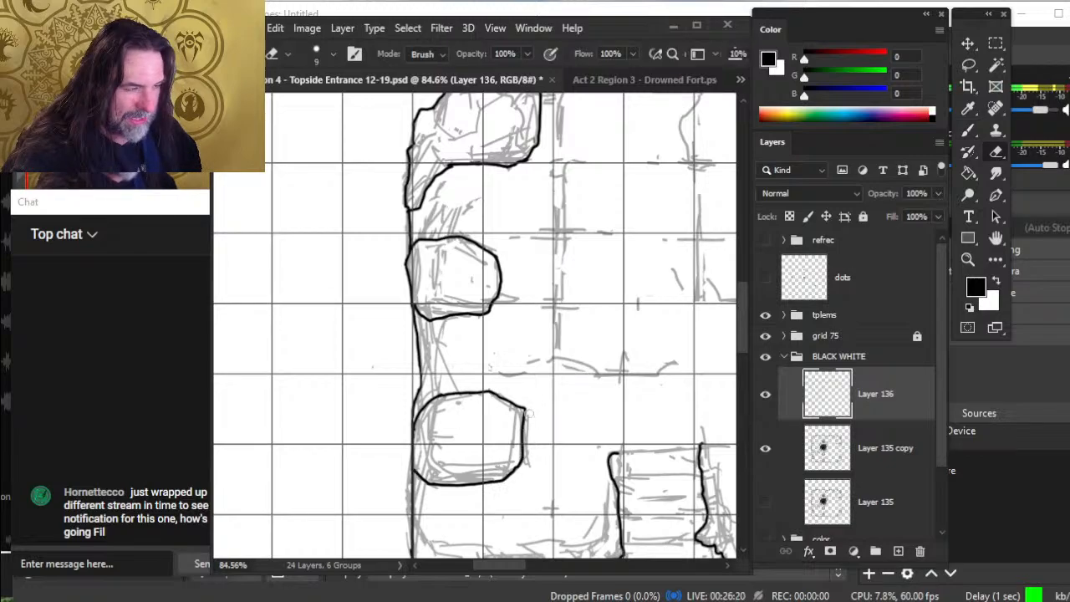
{"action": "left_click_drag", "start_coordinate": [523, 411], "coordinate": [511, 405]}
{"action": "key", "text": "b"}
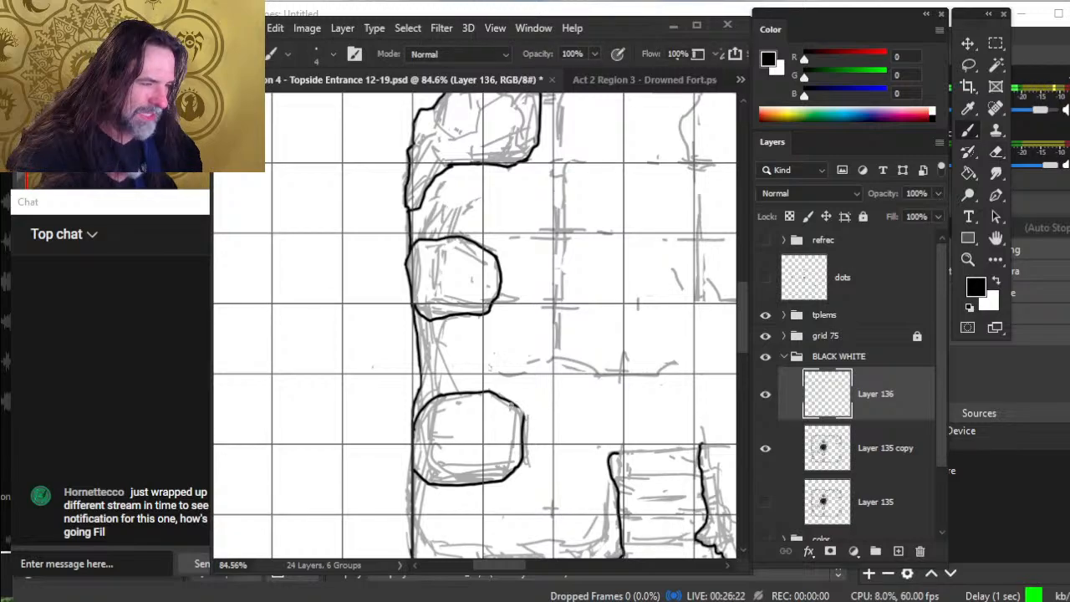
{"action": "key", "text": "e"}
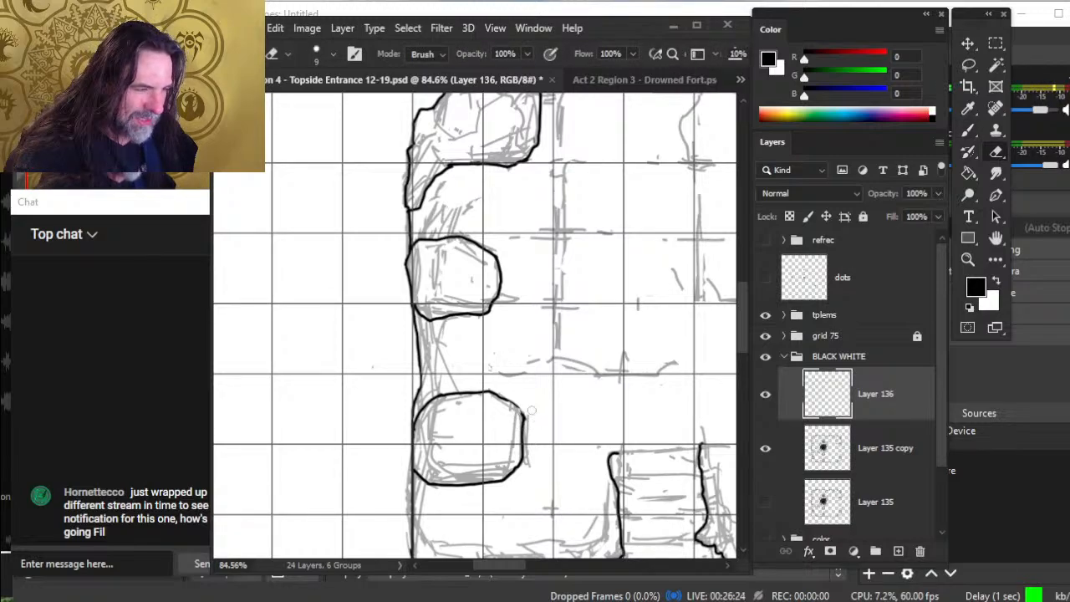
{"action": "key", "text": "b"}
{"action": "left_click_drag", "start_coordinate": [512, 401], "coordinate": [524, 418]}
{"action": "key", "text": "e"}
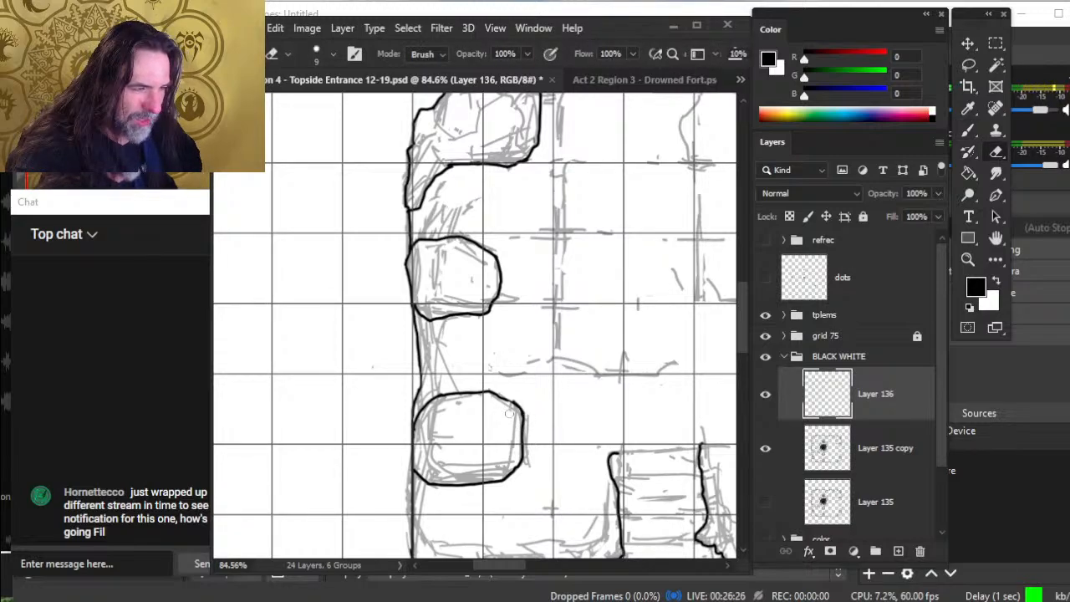
{"action": "key", "text": "b"}
{"action": "key", "text": "e"}
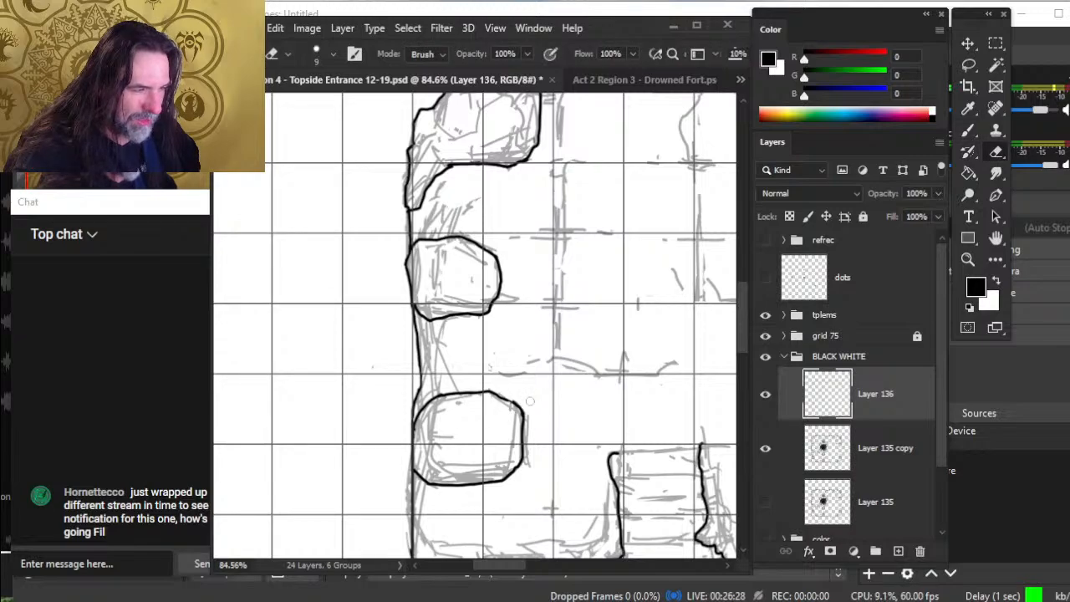
{"action": "left_click_drag", "start_coordinate": [529, 402], "coordinate": [518, 400]}
{"action": "key", "text": "b"}
{"action": "key", "text": "e"}
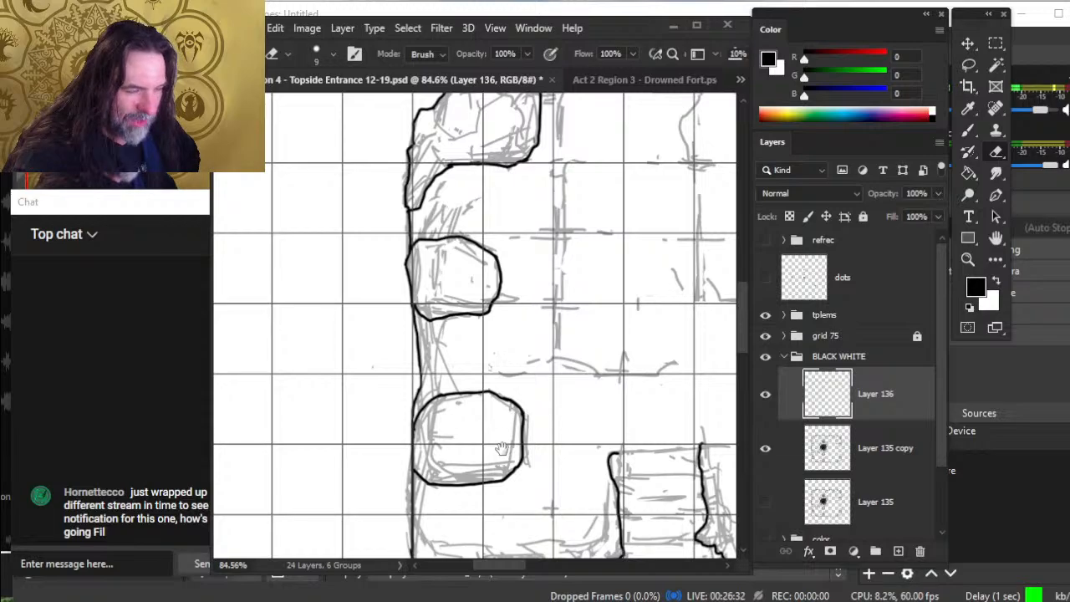
- Ink the top, east side and underside of the small west-wall block where the slope from the lower stairs meets the wall
{"action": "left_click_drag", "start_coordinate": [423, 398], "coordinate": [428, 323]}
{"action": "key", "text": "z"}
{"action": "left_click_drag", "start_coordinate": [515, 464], "coordinate": [483, 451]}
{"action": "left_click_drag", "start_coordinate": [482, 498], "coordinate": [462, 389]}
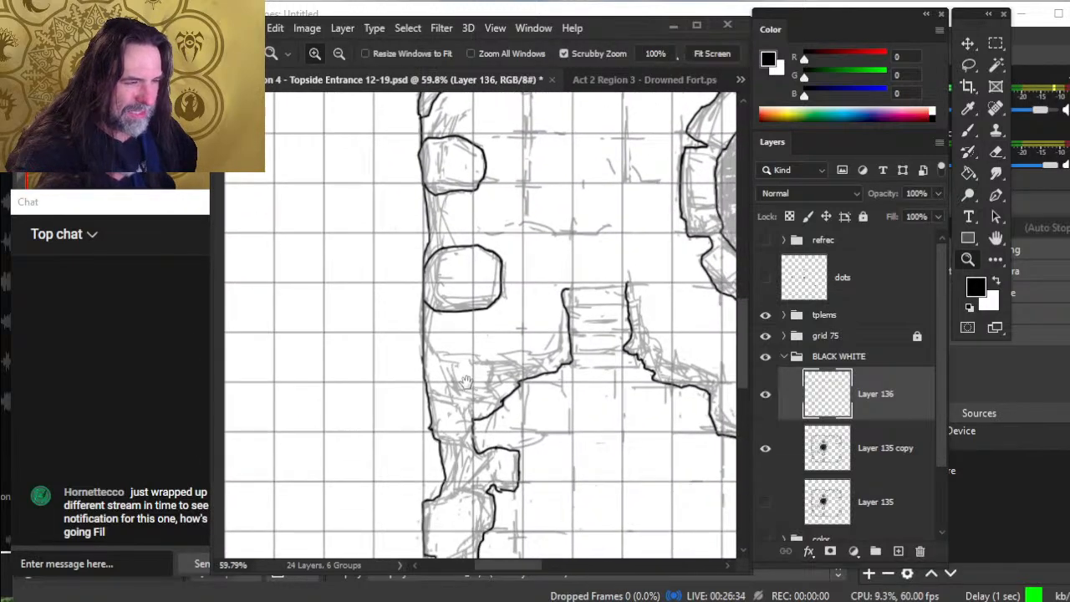
{"action": "left_click_drag", "start_coordinate": [434, 422], "coordinate": [446, 411]}
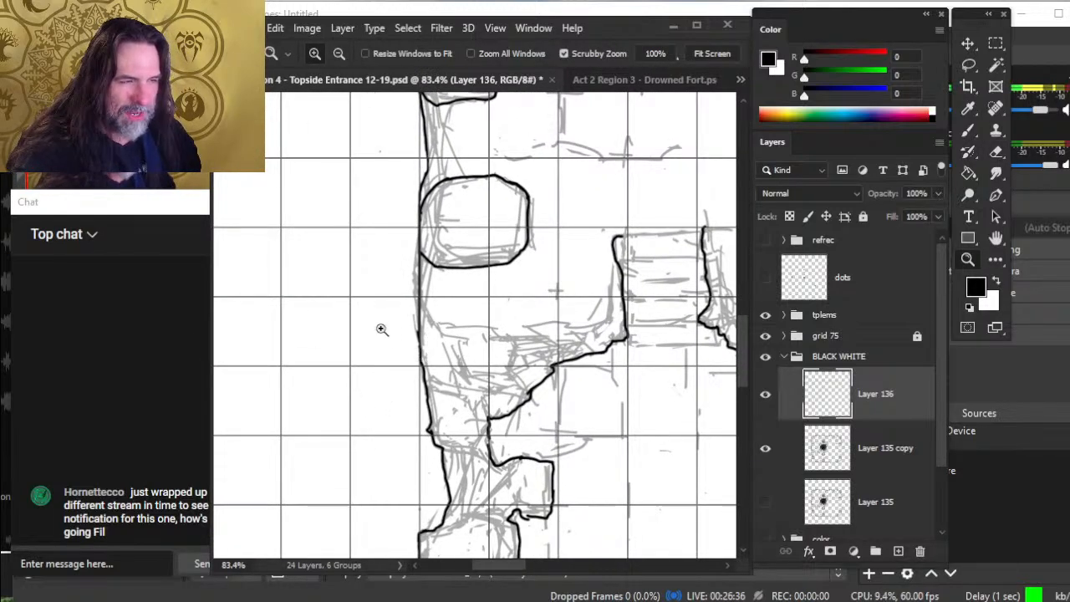
{"action": "key", "text": "b"}
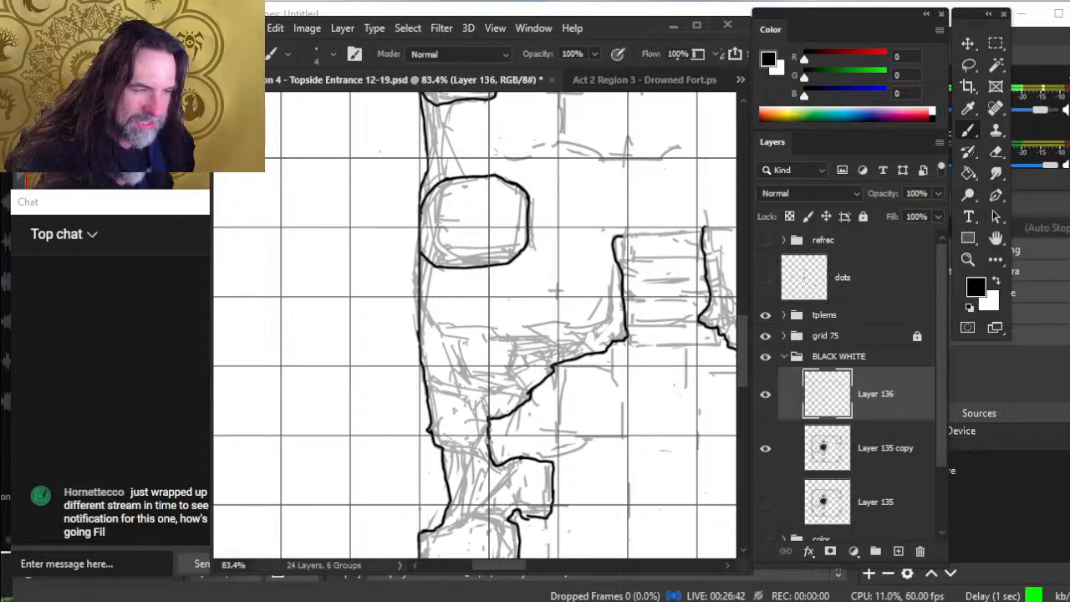
{"action": "mouse_move", "coordinate": [430, 381]}
{"action": "left_mouse_down"}
{"action": "mouse_move", "coordinate": [485, 393]}
{"action": "mouse_move", "coordinate": [488, 415]}
{"action": "left_mouse_up"}
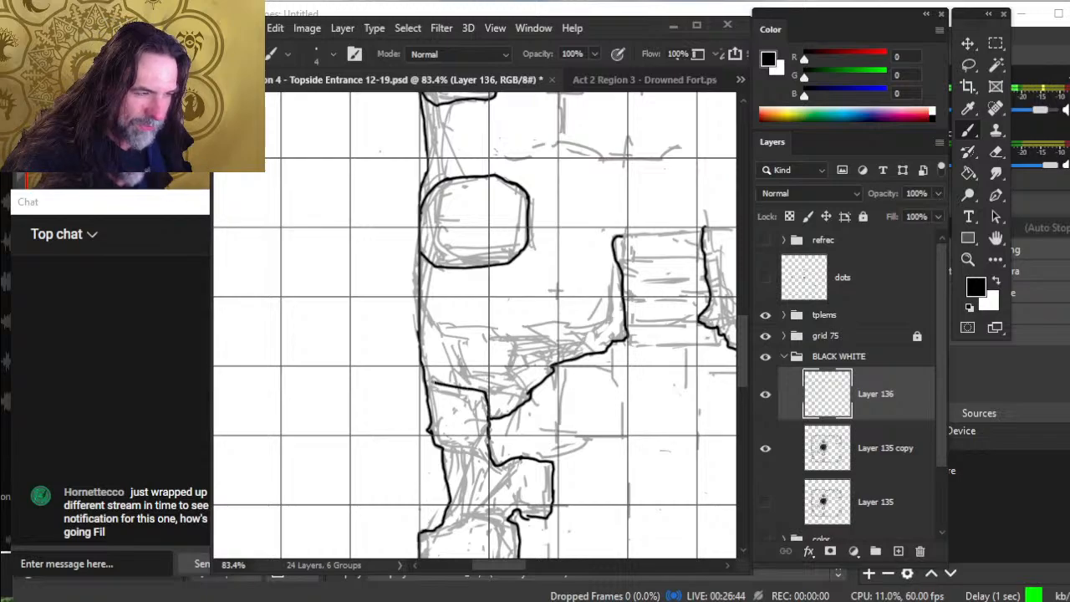
{"action": "left_click_drag", "start_coordinate": [443, 450], "coordinate": [478, 456]}
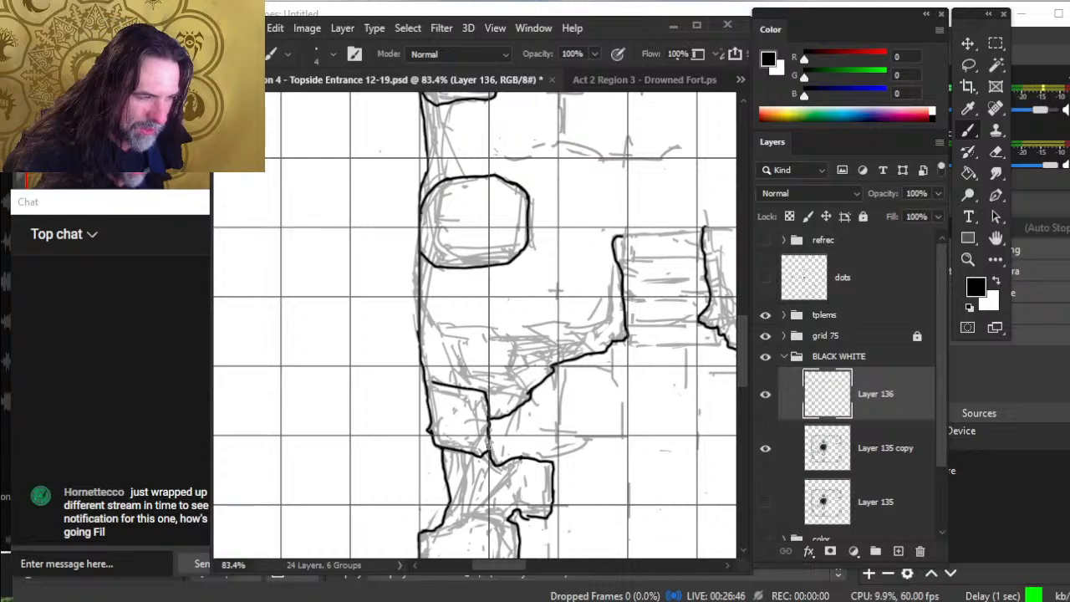
- Clean up the small block's lower corner and ink the top edge of the large block below it across to the notch
{"action": "key", "text": "e"}
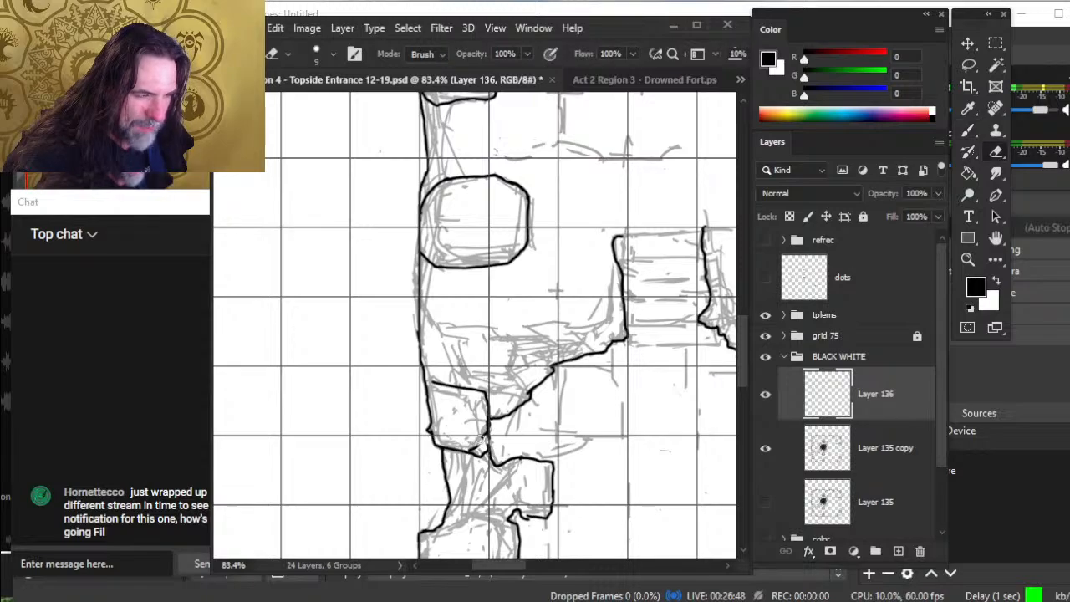
{"action": "left_click_drag", "start_coordinate": [498, 463], "coordinate": [479, 373]}
{"action": "key", "text": "b"}
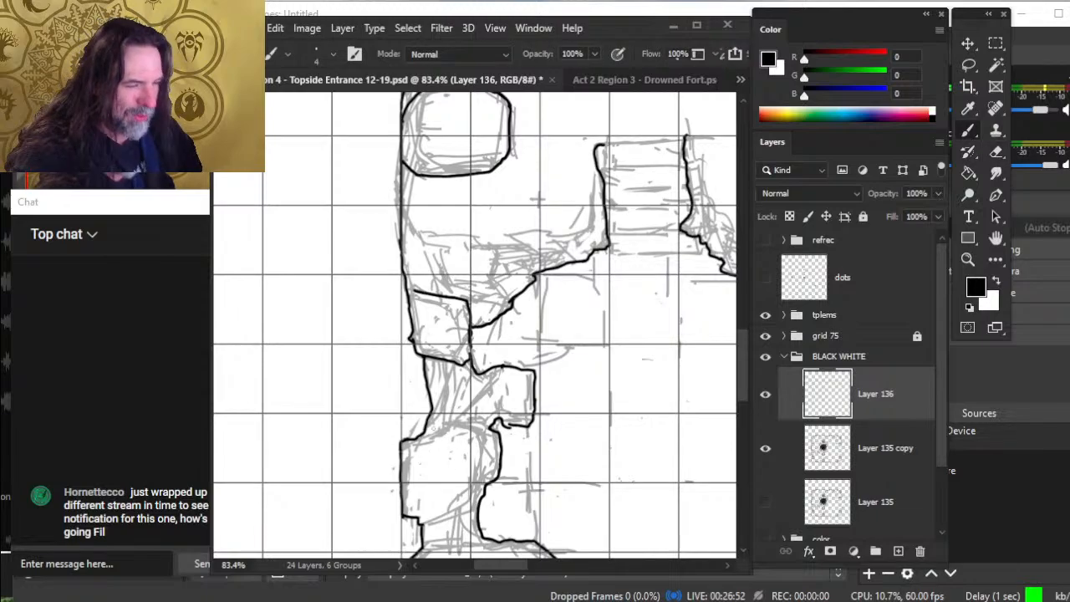
{"action": "left_click_drag", "start_coordinate": [422, 438], "coordinate": [455, 419]}
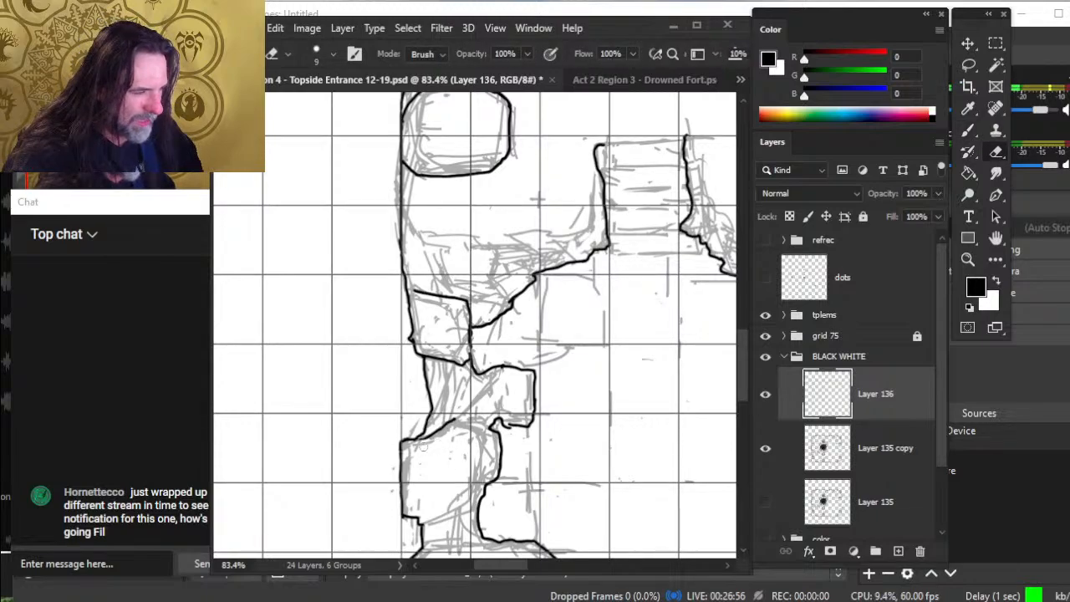
{"action": "left_click_drag", "start_coordinate": [456, 418], "coordinate": [493, 426]}
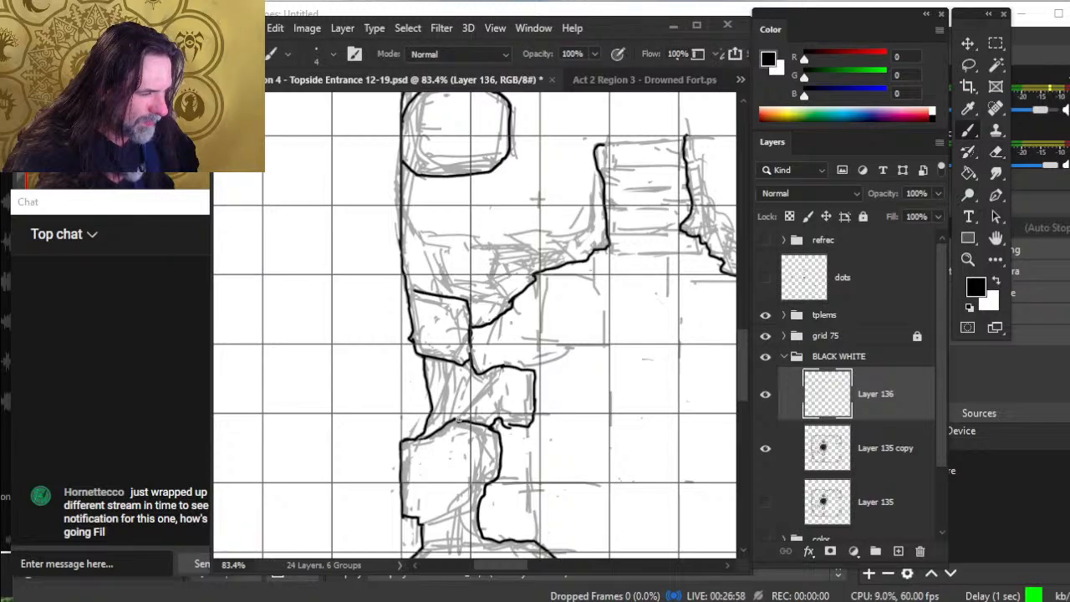
- Ink the missing lower edge of the middle block and top edge of the large bottom stone on the west wall, trimming stray marks
{"action": "scroll", "coordinate": [459, 420], "scroll_direction": "down", "scroll_amount": 3}
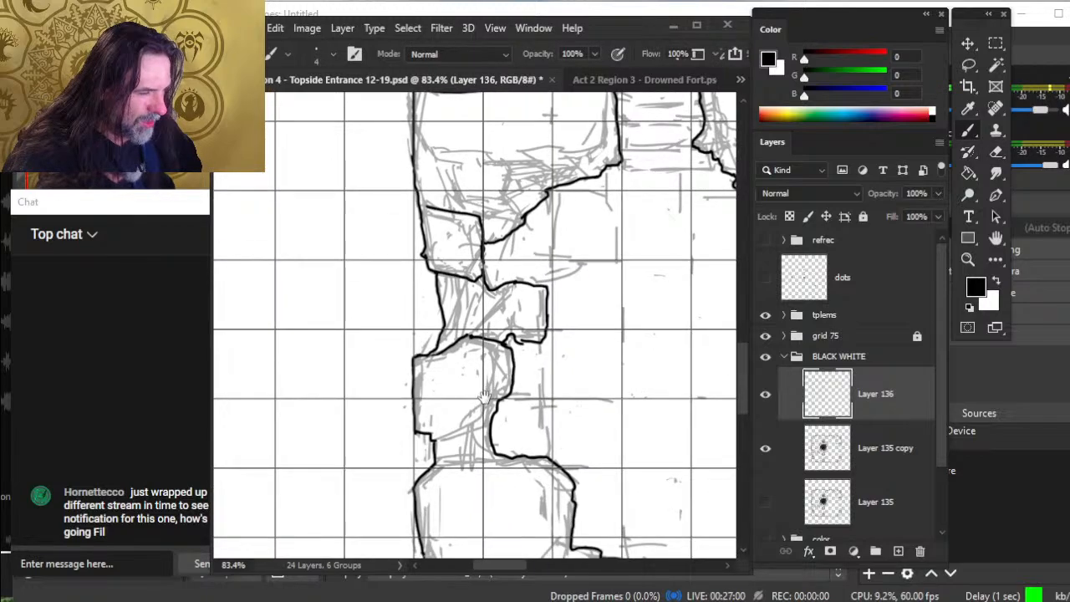
{"action": "left_click_drag", "start_coordinate": [428, 443], "coordinate": [478, 424]}
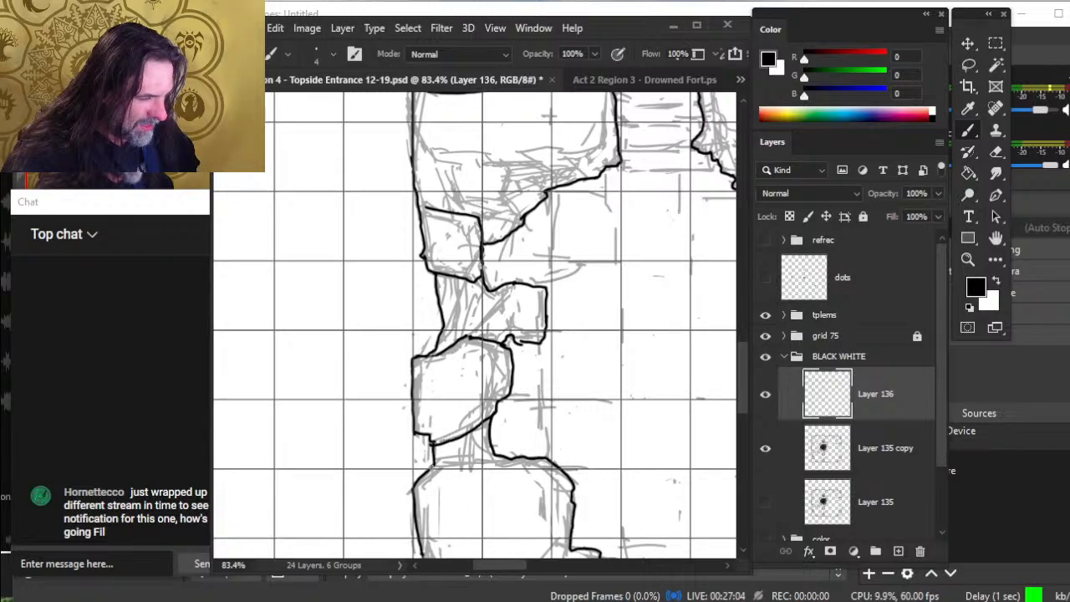
{"action": "left_click_drag", "start_coordinate": [438, 464], "coordinate": [470, 458]}
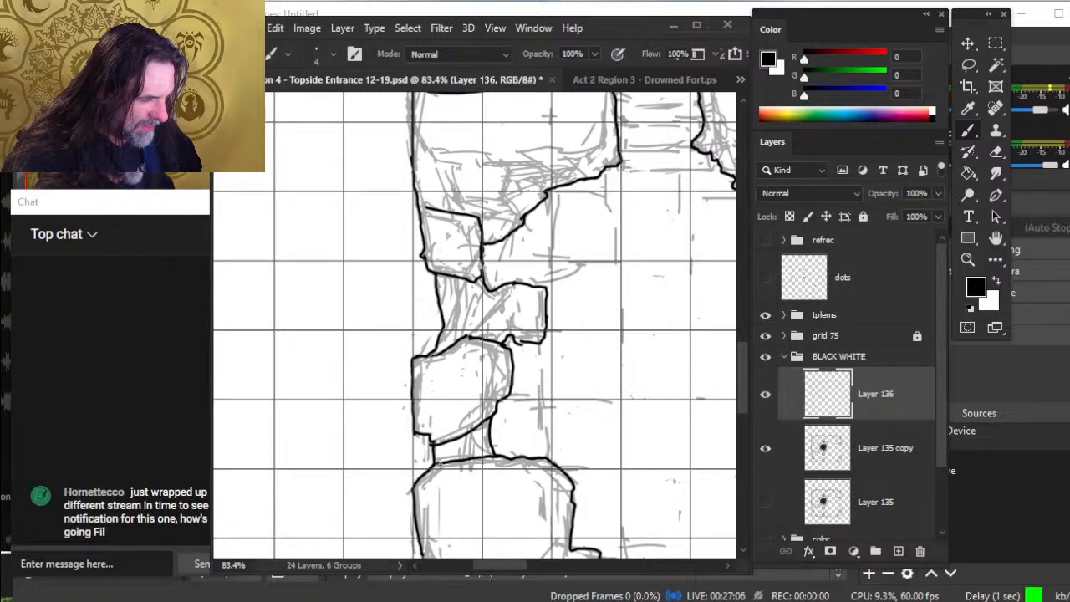
{"action": "key", "text": "e"}
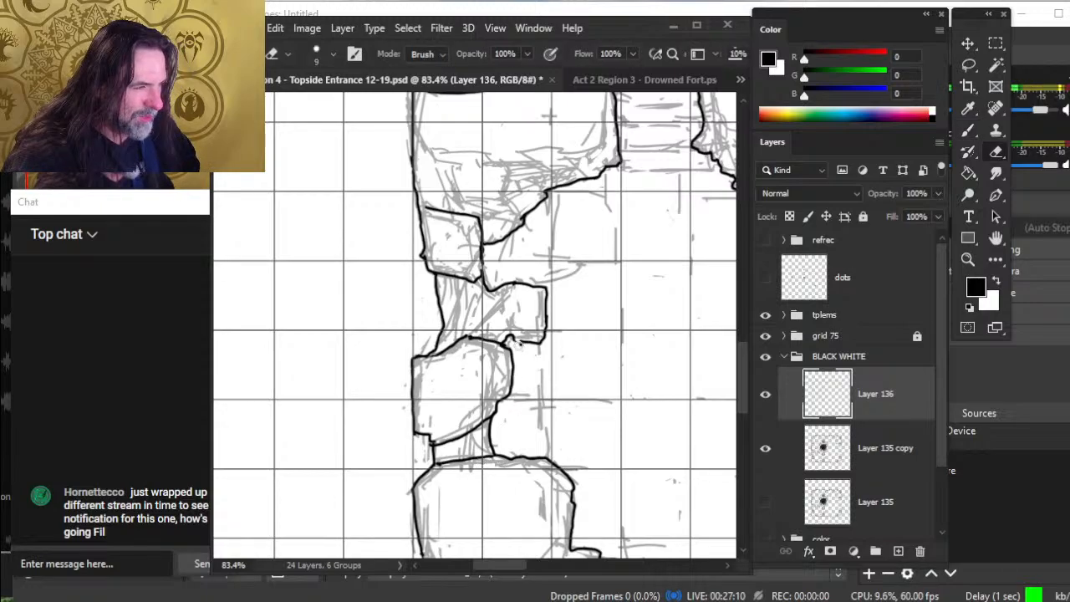
{"action": "key", "text": "b"}
{"action": "key", "text": "e"}
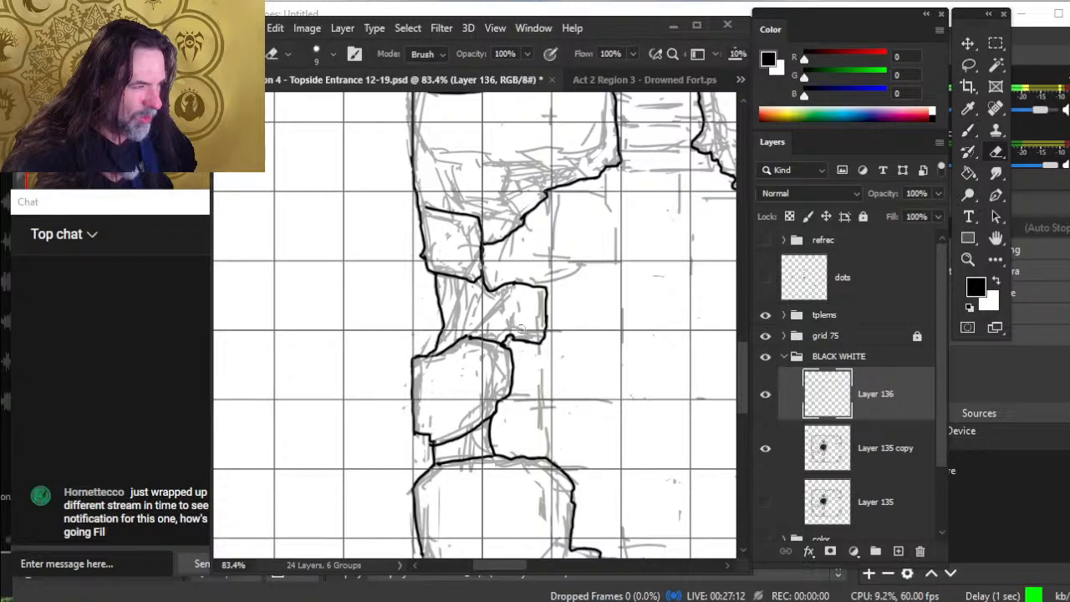
{"action": "left_click_drag", "start_coordinate": [514, 293], "coordinate": [500, 361]}
- Ink the bottom, jagged outer side and tip of the ruined corner wall sketched across the opening from the southwest corner
{"action": "key", "text": "z"}
{"action": "left_click_drag", "start_coordinate": [556, 338], "coordinate": [511, 315]}
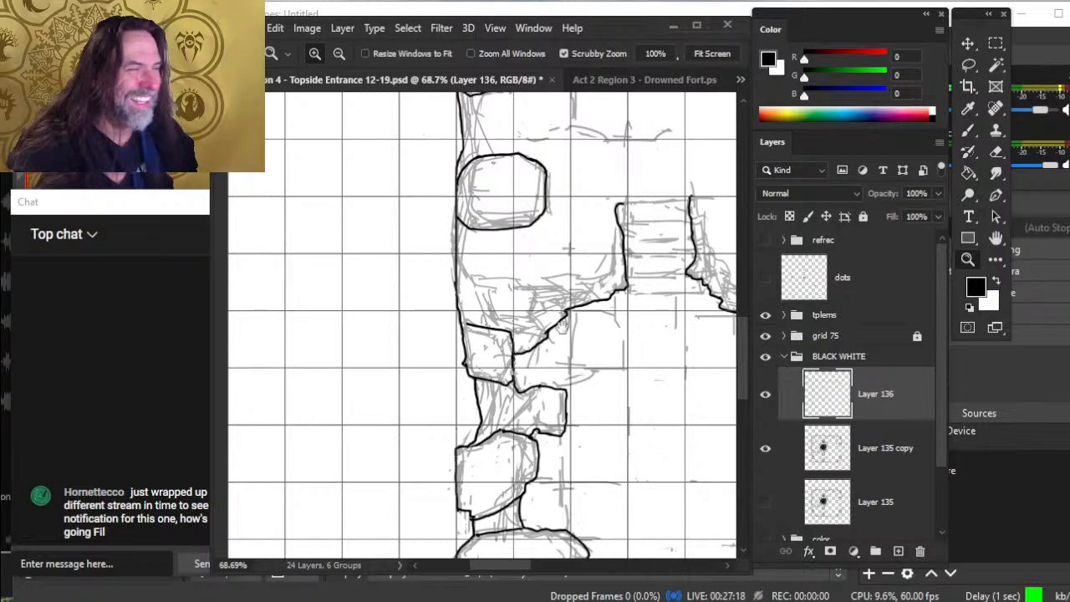
{"action": "left_click_drag", "start_coordinate": [599, 388], "coordinate": [555, 404]}
{"action": "mouse_move", "coordinate": [621, 435]}
{"action": "left_mouse_down"}
{"action": "mouse_move", "coordinate": [498, 320]}
{"action": "mouse_move", "coordinate": [446, 319]}
{"action": "left_mouse_up"}
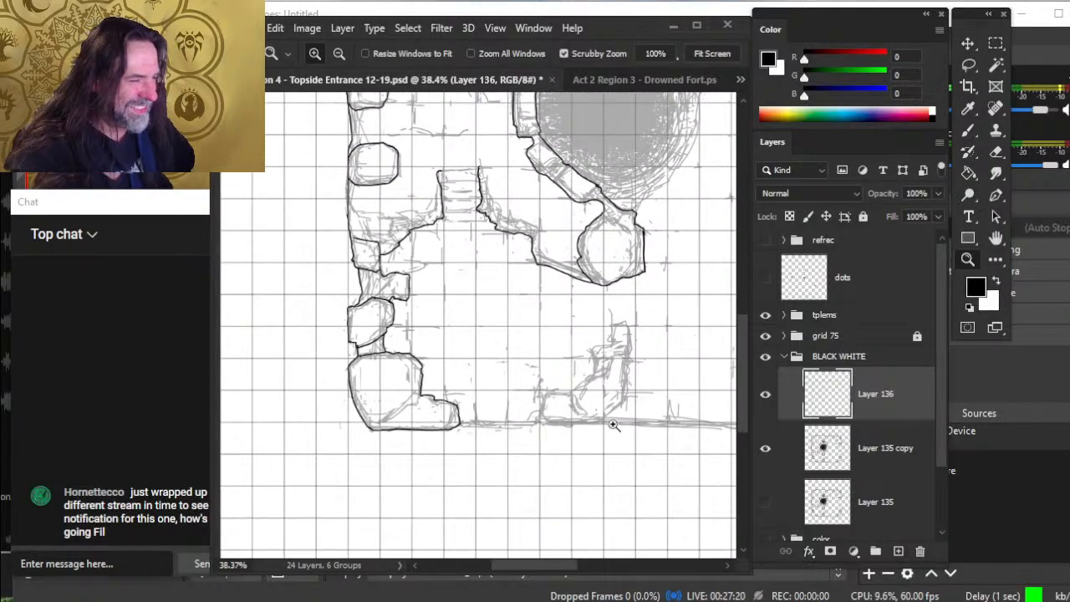
{"action": "left_click_drag", "start_coordinate": [576, 431], "coordinate": [621, 434]}
{"action": "key", "text": "b"}
{"action": "mouse_move", "coordinate": [506, 366]}
{"action": "left_mouse_down"}
{"action": "mouse_move", "coordinate": [503, 415]}
{"action": "mouse_move", "coordinate": [619, 417]}
{"action": "left_mouse_up"}
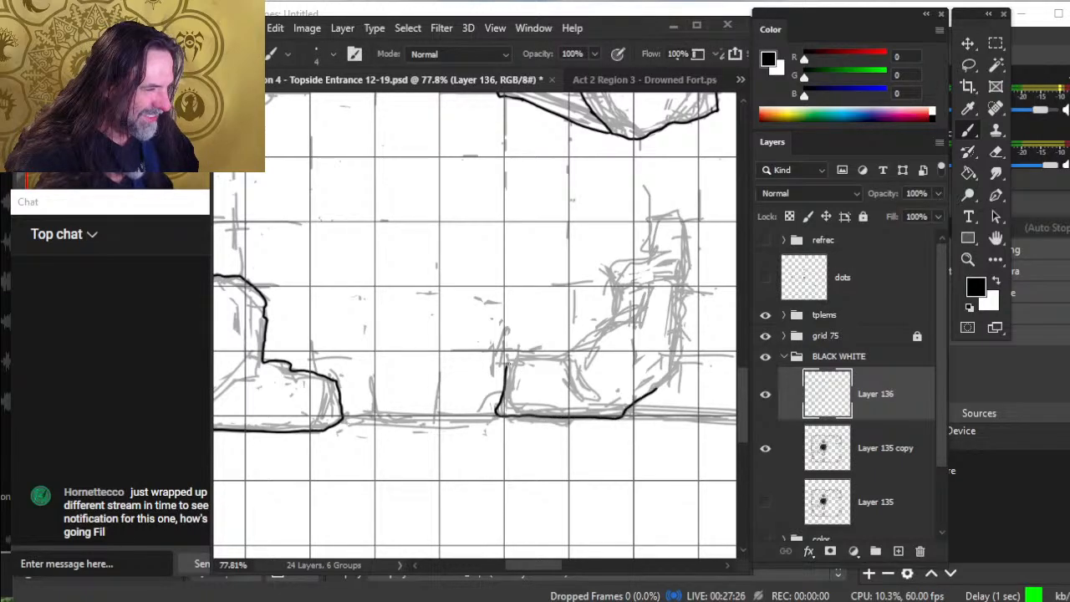
{"action": "mouse_move", "coordinate": [657, 387]}
{"action": "left_mouse_down"}
{"action": "mouse_move", "coordinate": [681, 358]}
{"action": "mouse_move", "coordinate": [684, 276]}
{"action": "left_mouse_up"}
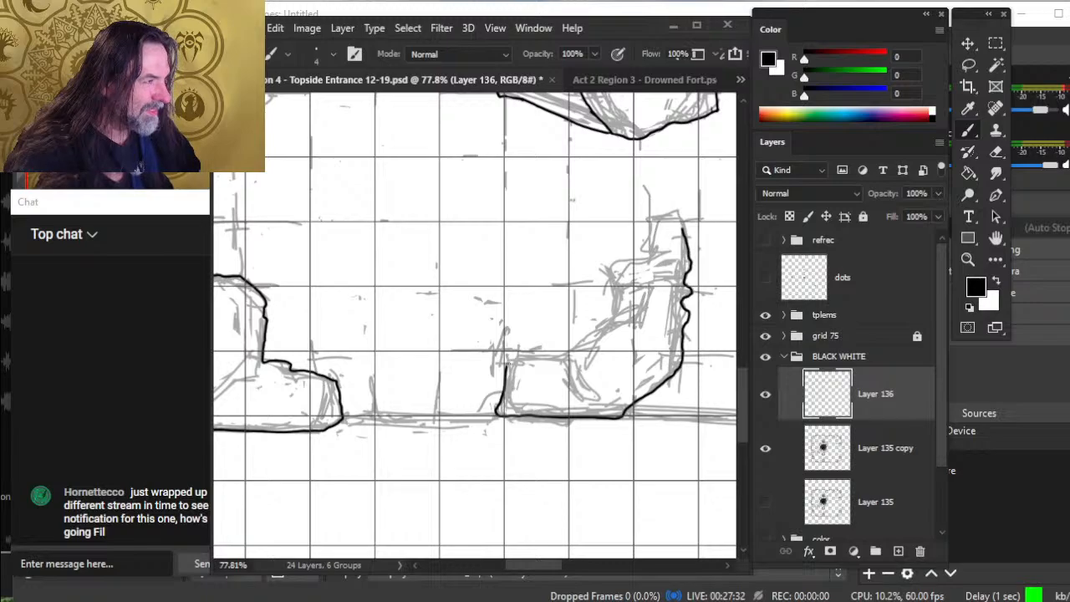
{"action": "left_click_drag", "start_coordinate": [682, 227], "coordinate": [677, 214]}
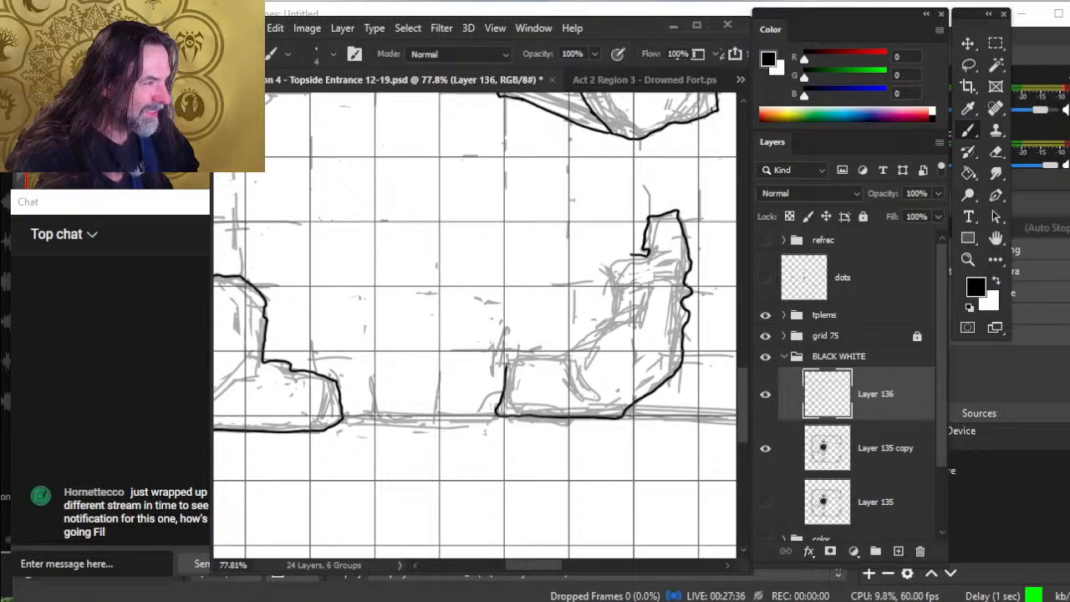
- Erase the overshooting line end at the notch just below the tip of the ruined corner wall
{"action": "key", "text": "e"}
{"action": "left_click_drag", "start_coordinate": [627, 256], "coordinate": [642, 254]}
{"action": "key", "text": "b"}
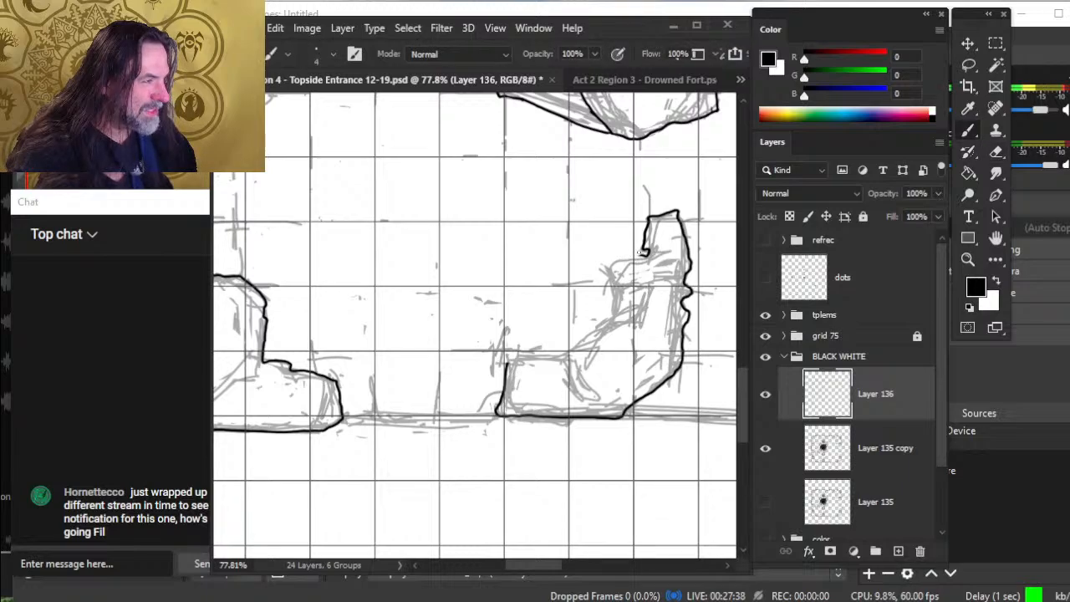
{"action": "key", "text": "e"}
{"action": "key", "text": "b"}
{"action": "key", "text": "e"}
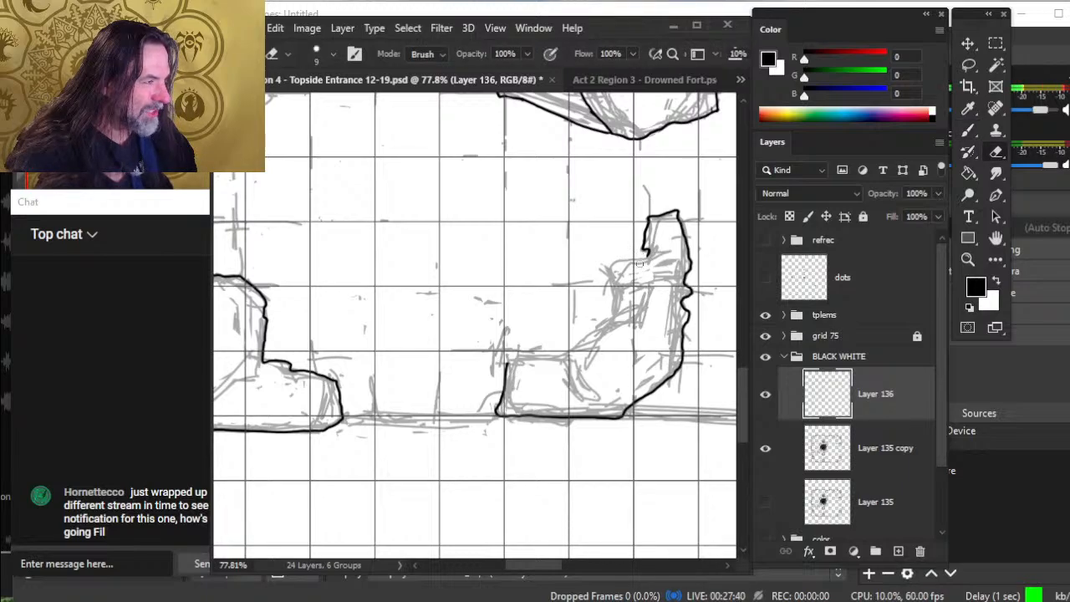
- Ink the stepped inner edge of the ruined corner wall down to its end, closing the outline and cleaning up the corners
{"action": "key", "text": "b"}
{"action": "mouse_move", "coordinate": [645, 253]}
{"action": "left_mouse_down"}
{"action": "mouse_move", "coordinate": [614, 262]}
{"action": "mouse_move", "coordinate": [605, 291]}
{"action": "mouse_move", "coordinate": [595, 266]}
{"action": "mouse_move", "coordinate": [613, 322]}
{"action": "mouse_move", "coordinate": [576, 351]}
{"action": "left_mouse_up"}
{"action": "key", "text": "e"}
{"action": "key", "text": "b"}
{"action": "mouse_move", "coordinate": [613, 320]}
{"action": "left_mouse_down"}
{"action": "mouse_move", "coordinate": [566, 362]}
{"action": "mouse_move", "coordinate": [590, 338]}
{"action": "mouse_move", "coordinate": [564, 356]}
{"action": "mouse_move", "coordinate": [513, 358]}
{"action": "mouse_move", "coordinate": [567, 346]}
{"action": "mouse_move", "coordinate": [506, 369]}
{"action": "left_mouse_up"}
{"action": "key", "text": "e"}
{"action": "key", "text": "b"}
{"action": "key", "text": "e"}
{"action": "key", "text": "b"}
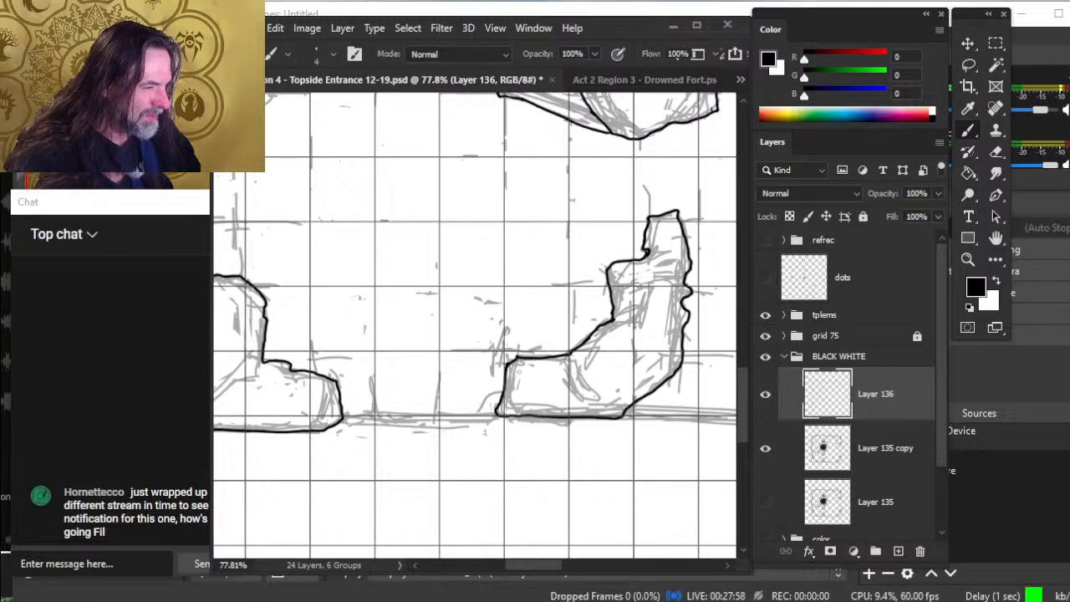
{"action": "key", "text": "e"}
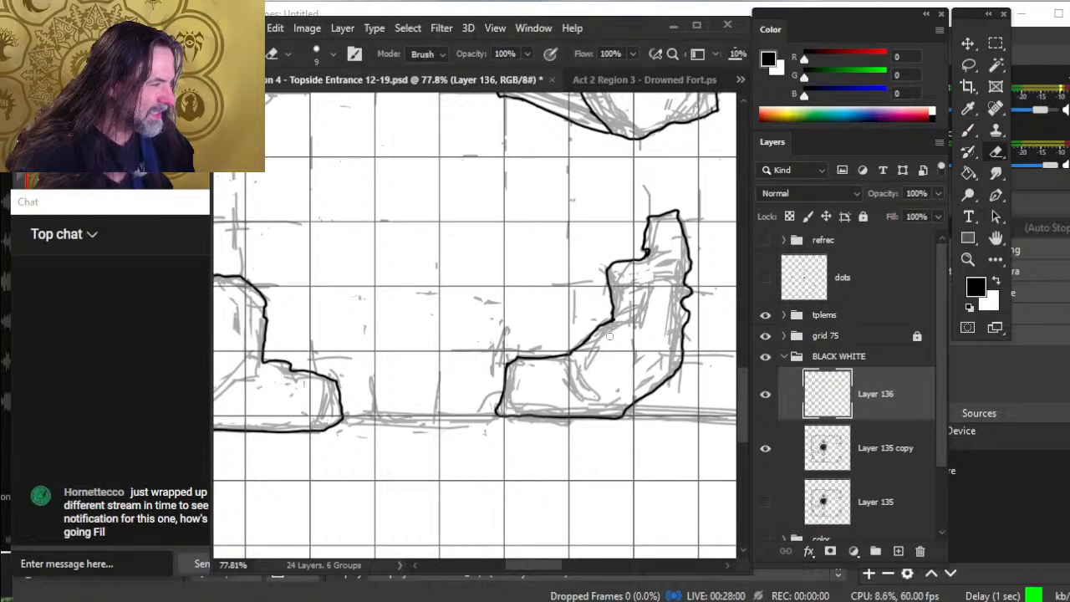
{"action": "key", "text": "b"}
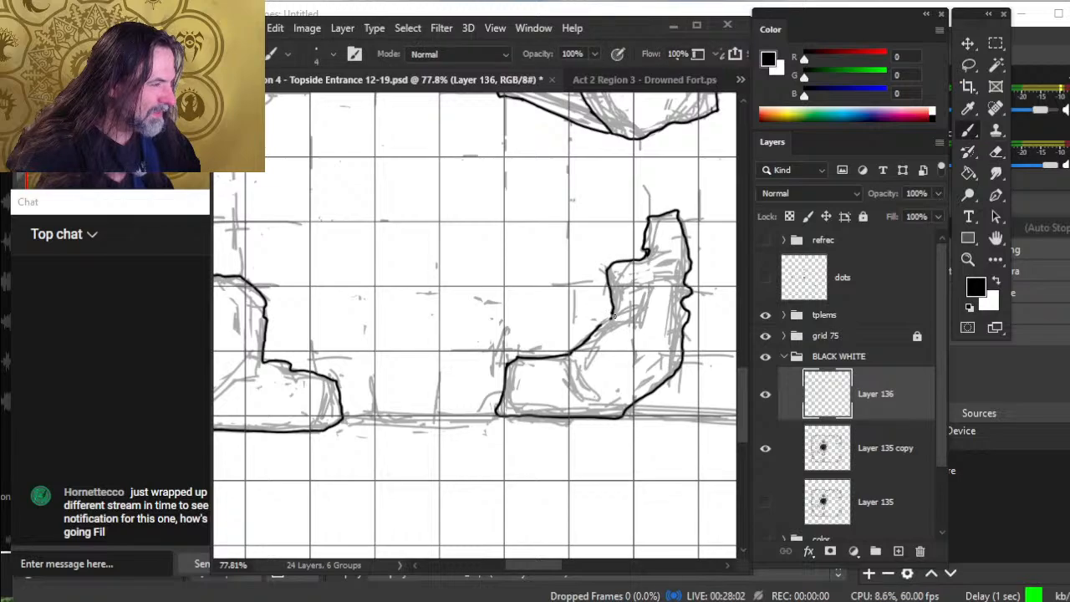
{"action": "key", "text": "e"}
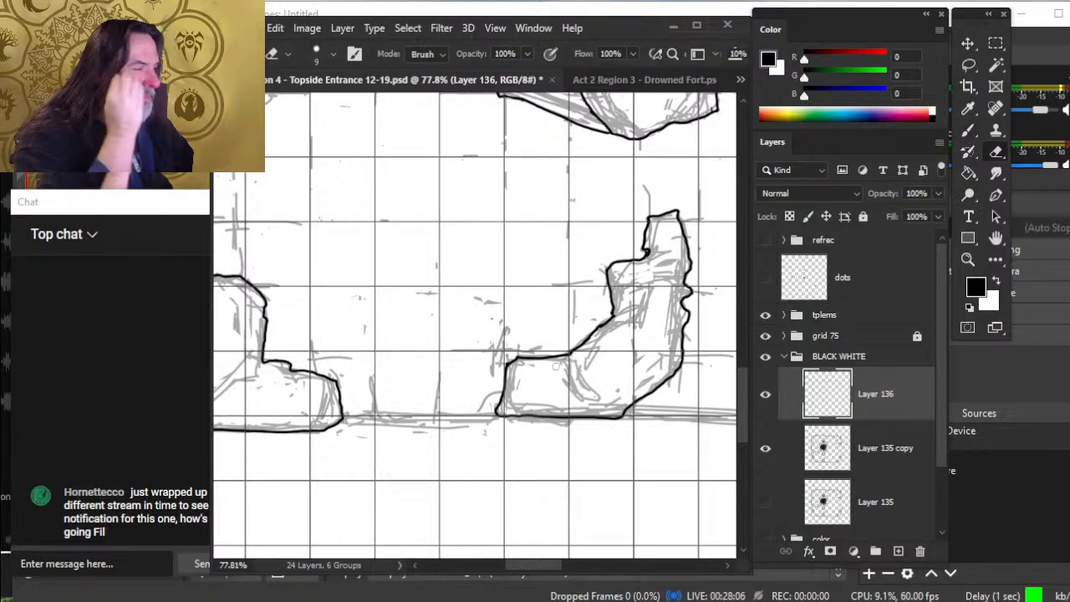
- Erase the inked dividing lines between the upper stone blocks of the west wall so they join into one wall shape
{"action": "key", "text": "z"}
{"action": "left_click_drag", "start_coordinate": [590, 371], "coordinate": [502, 339]}
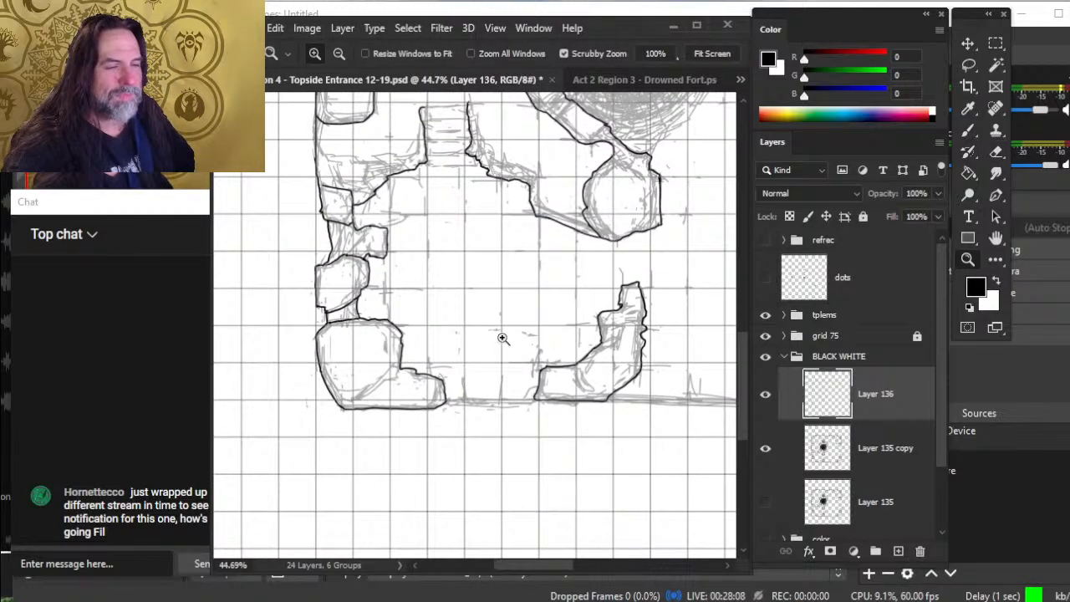
{"action": "left_click_drag", "start_coordinate": [585, 324], "coordinate": [592, 403]}
{"action": "left_click_drag", "start_coordinate": [343, 364], "coordinate": [361, 368]}
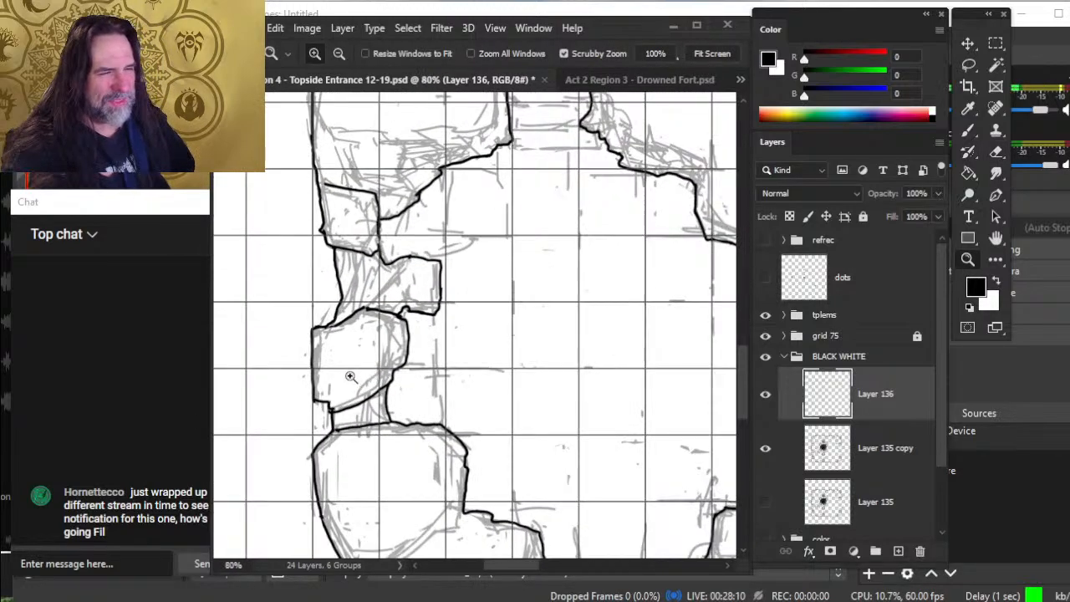
{"action": "key", "text": "e"}
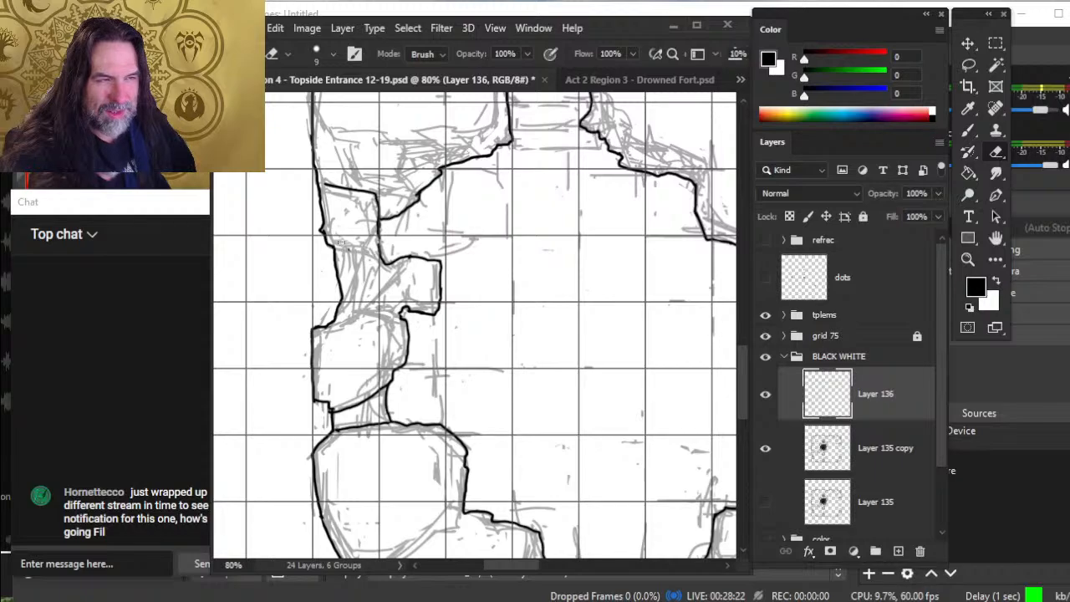
{"action": "left_click_drag", "start_coordinate": [336, 185], "coordinate": [368, 291]}
{"action": "left_click", "coordinate": [365, 288]}
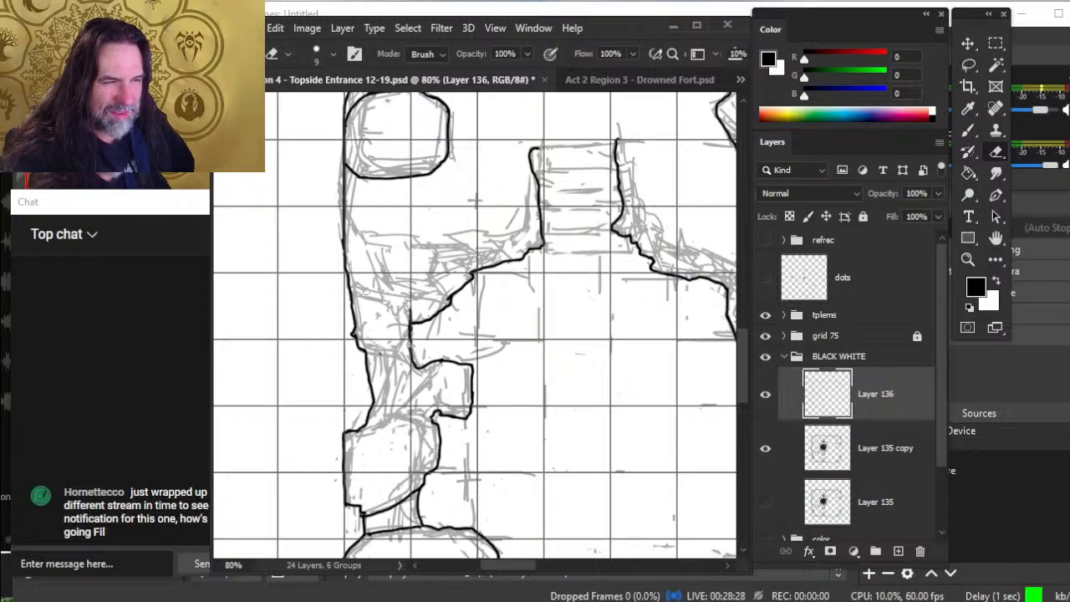
- Ink the wall's upper edge from the west wall across to the stairs and up their west side, cleaning up the narrow end
{"action": "key", "text": "b"}
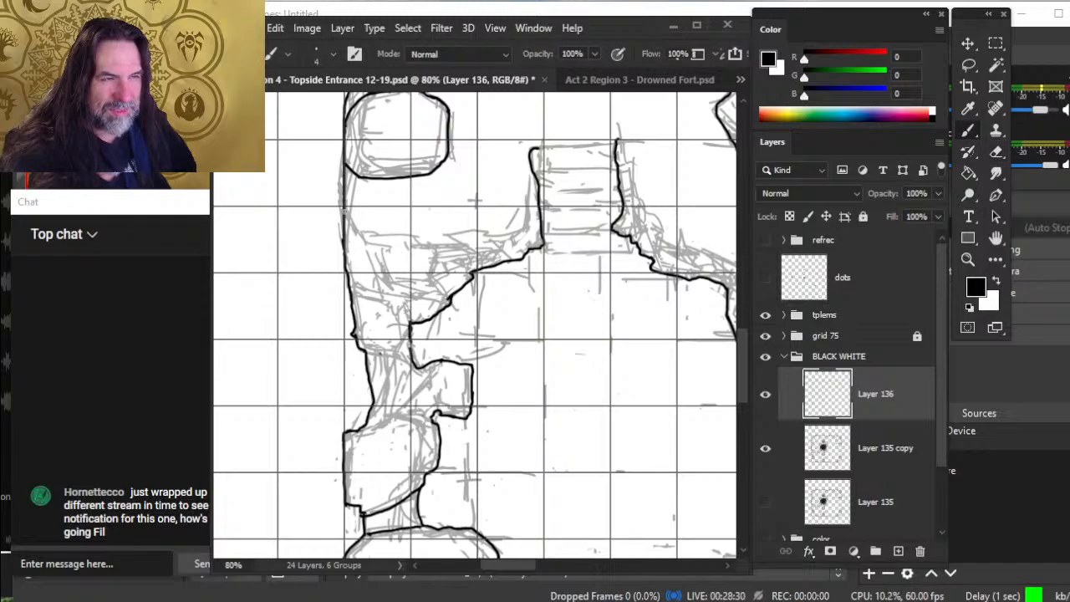
{"action": "mouse_move", "coordinate": [345, 213]}
{"action": "left_mouse_down"}
{"action": "mouse_move", "coordinate": [368, 232]}
{"action": "mouse_move", "coordinate": [458, 248]}
{"action": "mouse_move", "coordinate": [518, 231]}
{"action": "mouse_move", "coordinate": [529, 167]}
{"action": "left_mouse_up"}
{"action": "key", "text": "e"}
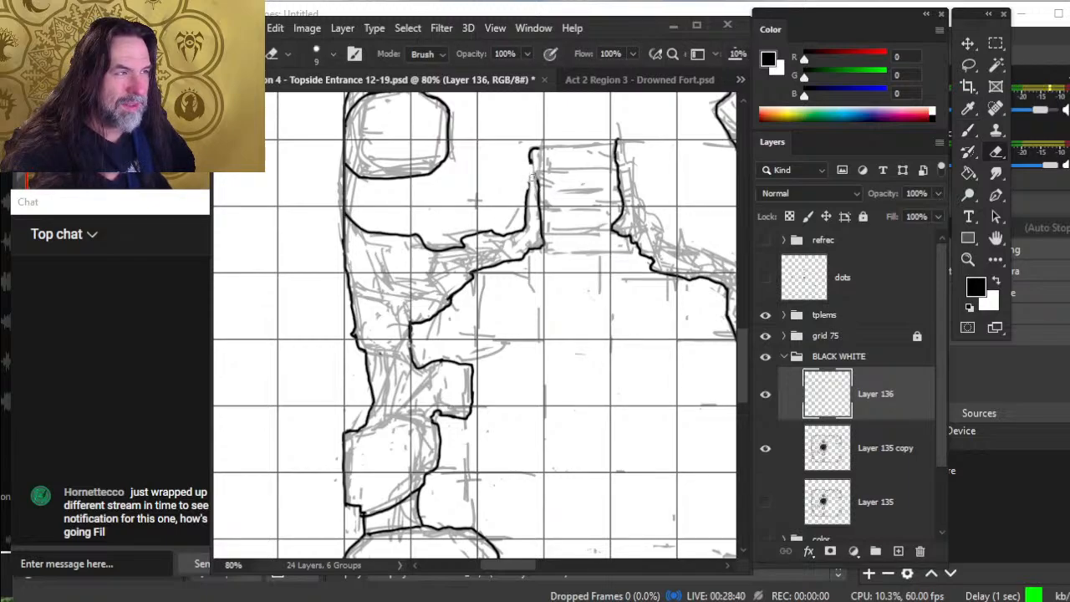
{"action": "key", "text": "b"}
{"action": "mouse_move", "coordinate": [539, 162]}
{"action": "left_mouse_down"}
{"action": "mouse_move", "coordinate": [540, 190]}
{"action": "mouse_move", "coordinate": [525, 197]}
{"action": "mouse_move", "coordinate": [531, 160]}
{"action": "mouse_move", "coordinate": [524, 206]}
{"action": "left_mouse_up"}
{"action": "key", "text": "e"}
{"action": "key", "text": "b"}
- Ink the outer edge of the thin jagged wall on the east side of the stairs, following the sketch down its slope
{"action": "left_click_drag", "start_coordinate": [599, 246], "coordinate": [519, 284]}
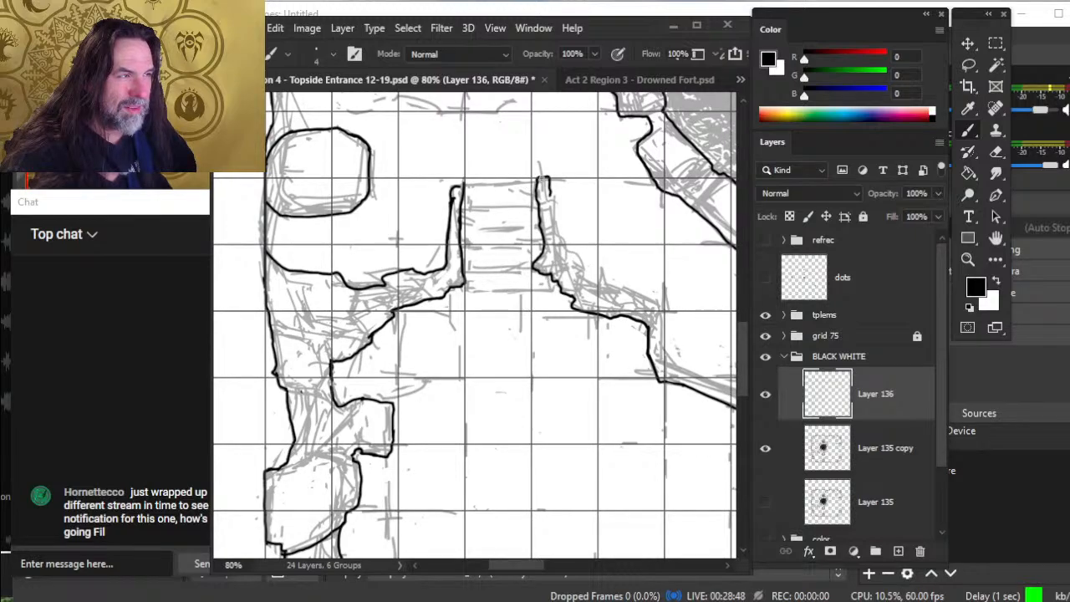
{"action": "key", "text": "e"}
{"action": "key", "text": "b"}
{"action": "mouse_move", "coordinate": [543, 177]}
{"action": "left_mouse_down"}
{"action": "mouse_move", "coordinate": [546, 199]}
{"action": "mouse_move", "coordinate": [544, 178]}
{"action": "left_mouse_up"}
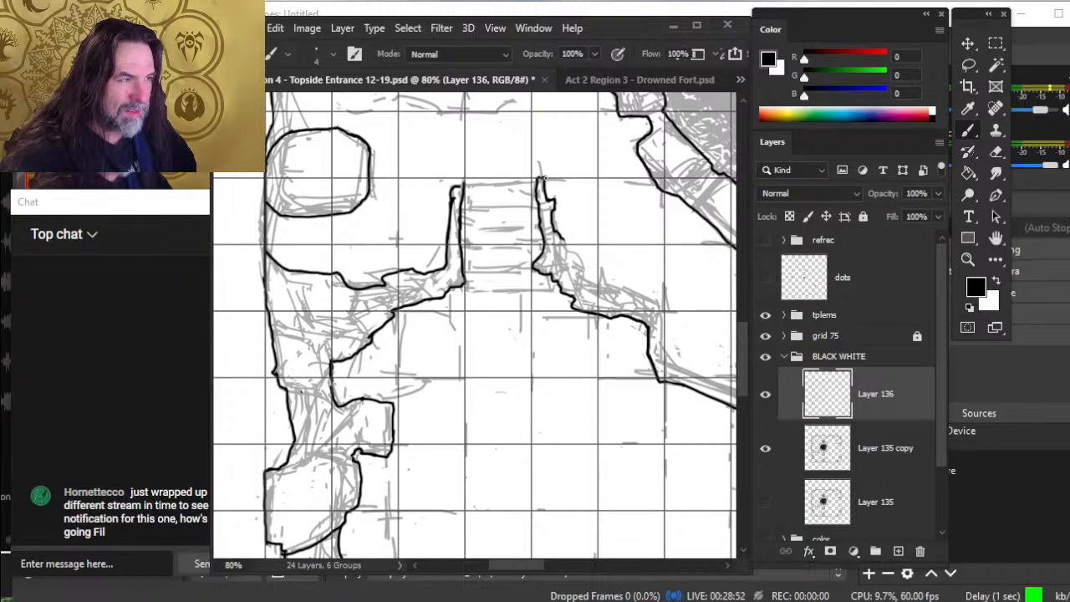
{"action": "mouse_move", "coordinate": [576, 260]}
{"action": "left_mouse_down"}
{"action": "mouse_move", "coordinate": [583, 278]}
{"action": "mouse_move", "coordinate": [603, 277]}
{"action": "left_mouse_up"}
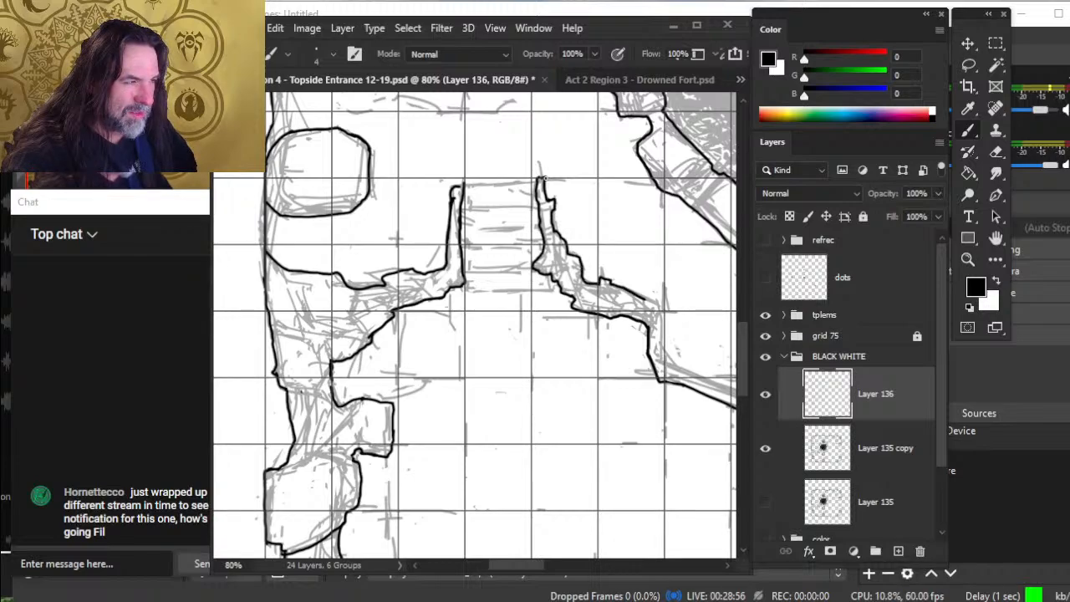
- Extend the inked upper wall edge east of the stairs around the corner and diagonally to the round pillar
{"action": "mouse_move", "coordinate": [620, 318]}
{"action": "left_mouse_down"}
{"action": "mouse_move", "coordinate": [485, 249]}
{"action": "mouse_move", "coordinate": [485, 275]}
{"action": "left_mouse_up"}
{"action": "key", "text": "e"}
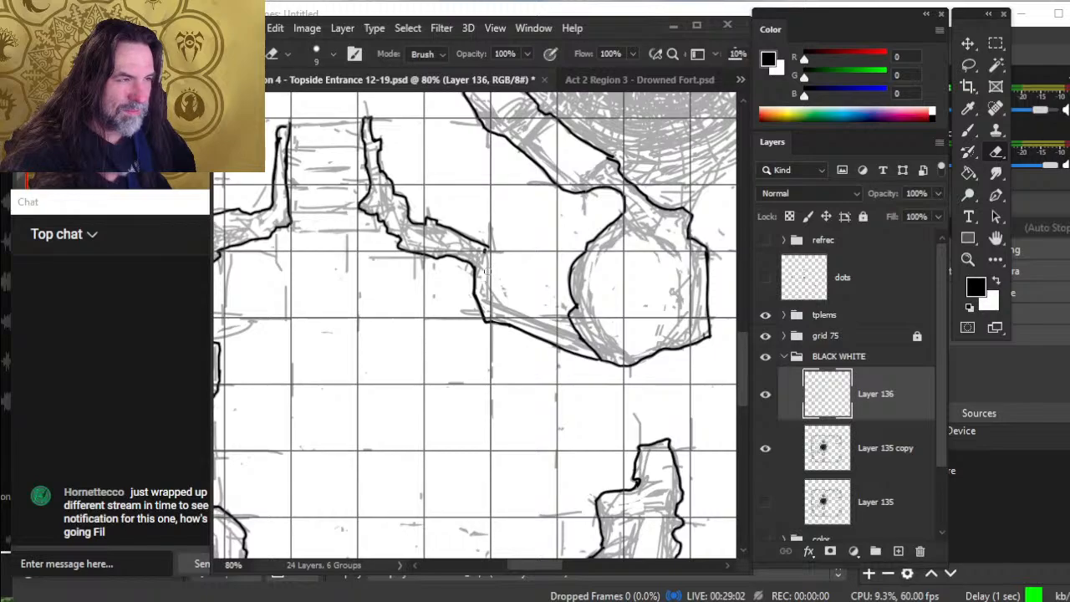
{"action": "key", "text": "b"}
{"action": "mouse_move", "coordinate": [493, 301]}
{"action": "left_mouse_down"}
{"action": "mouse_move", "coordinate": [588, 346]}
{"action": "mouse_move", "coordinate": [419, 354]}
{"action": "mouse_move", "coordinate": [471, 424]}
{"action": "mouse_move", "coordinate": [434, 376]}
{"action": "mouse_move", "coordinate": [489, 386]}
{"action": "left_mouse_up"}
{"action": "key", "text": "e"}
- Erase the slanted corner line where the stair wall meets the west wall and redraw it with a rounder curve
{"action": "key", "text": "z"}
{"action": "left_click_drag", "start_coordinate": [438, 234], "coordinate": [457, 359]}
{"action": "key", "text": "e"}
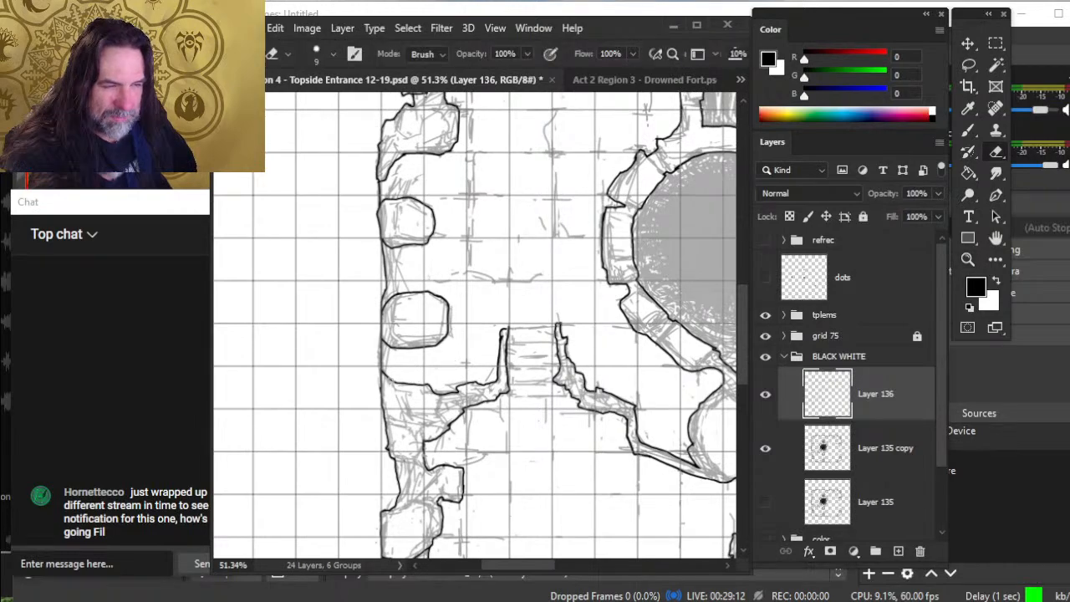
{"action": "key", "text": "b"}
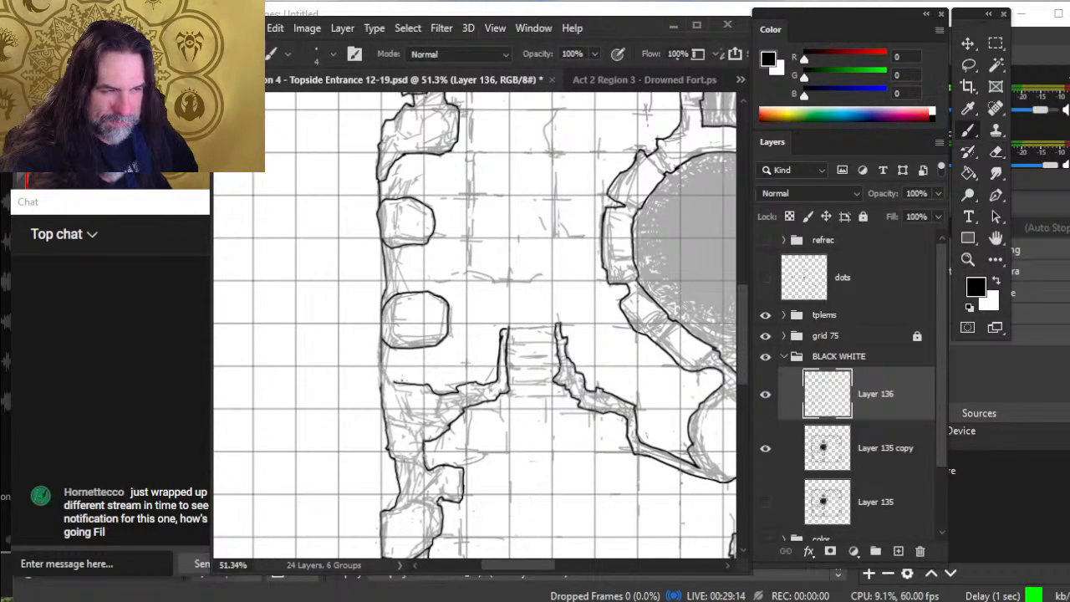
{"action": "mouse_move", "coordinate": [381, 360]}
{"action": "left_mouse_down"}
{"action": "mouse_move", "coordinate": [378, 340]}
{"action": "mouse_move", "coordinate": [386, 395]}
{"action": "left_mouse_up"}
- Ink the inner wall edge between the two west wall pillars and erase the dividing line under the upper pillar
{"action": "scroll", "coordinate": [412, 314], "scroll_direction": "up", "scroll_amount": 3}
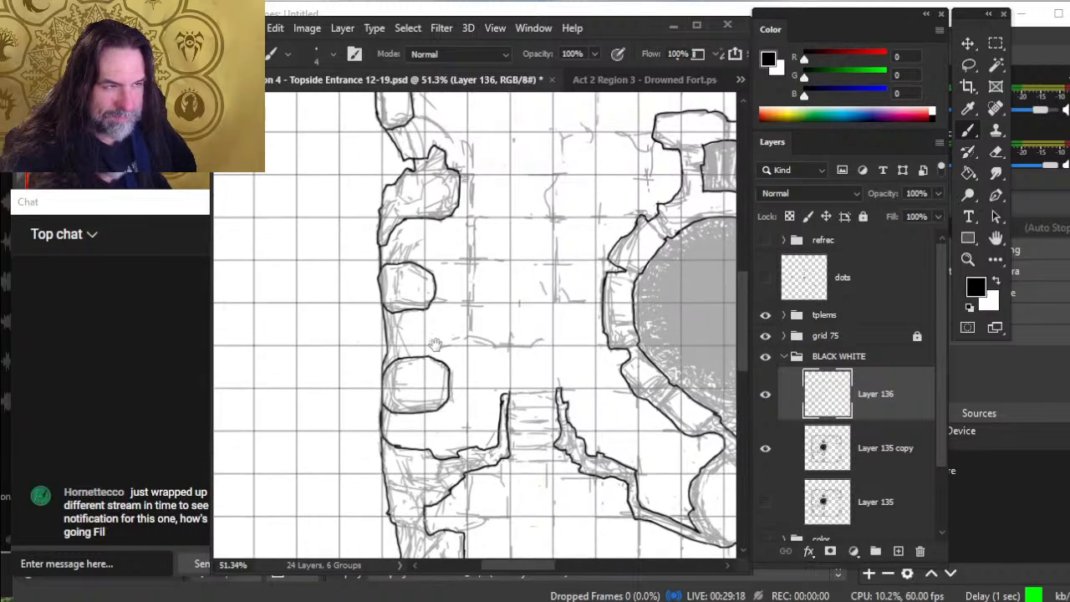
{"action": "left_click_drag", "start_coordinate": [401, 327], "coordinate": [406, 310]}
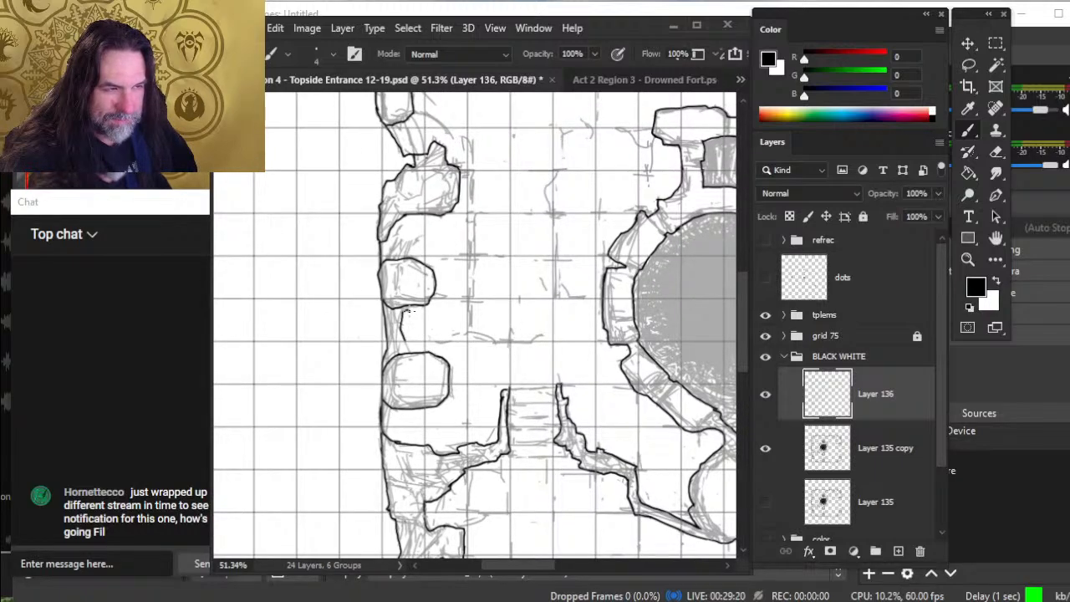
{"action": "key", "text": "e"}
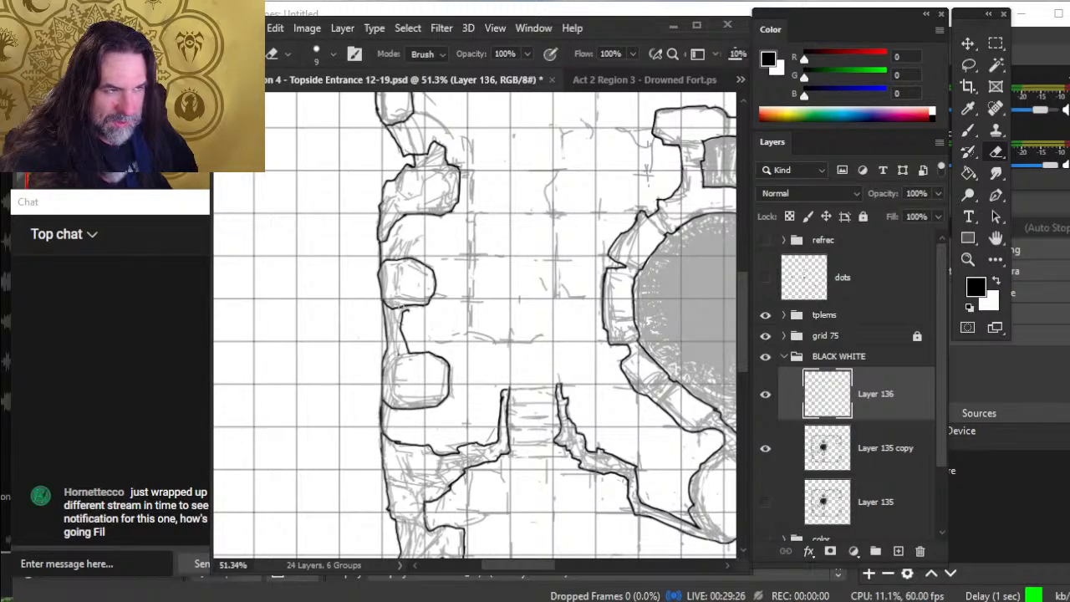
{"action": "left_click_drag", "start_coordinate": [406, 304], "coordinate": [408, 304]}
{"action": "key", "text": "b"}
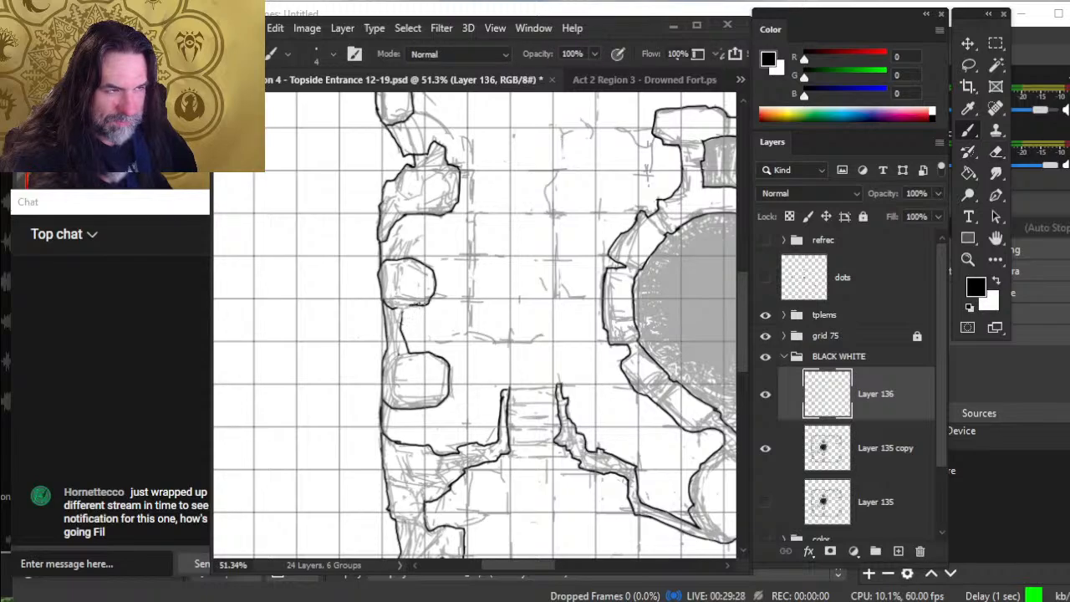
{"action": "key", "text": "e"}
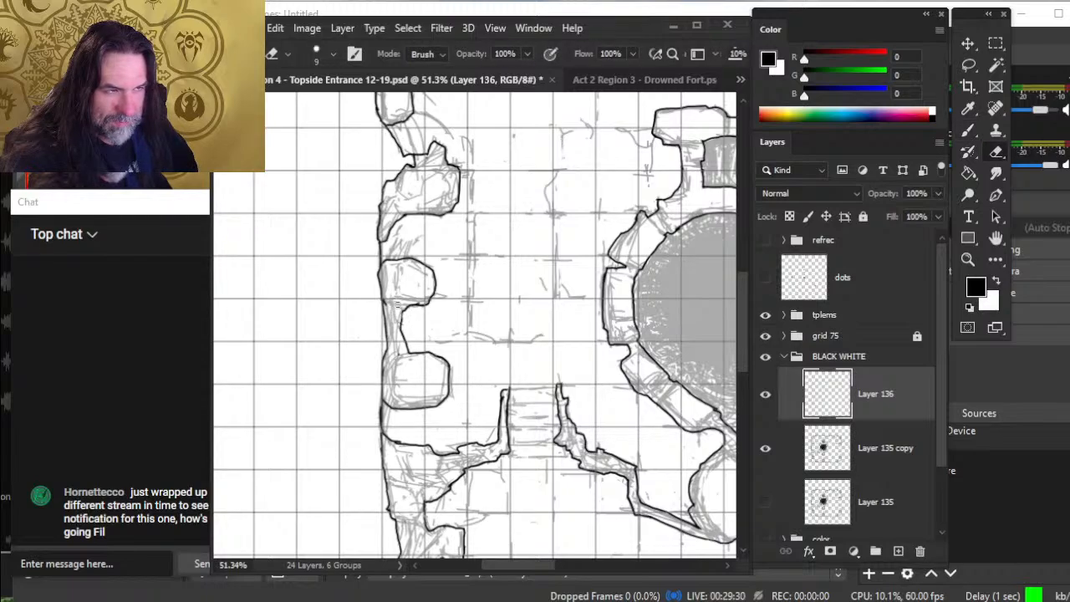
{"action": "scroll", "coordinate": [396, 335], "scroll_direction": "up", "scroll_amount": 3}
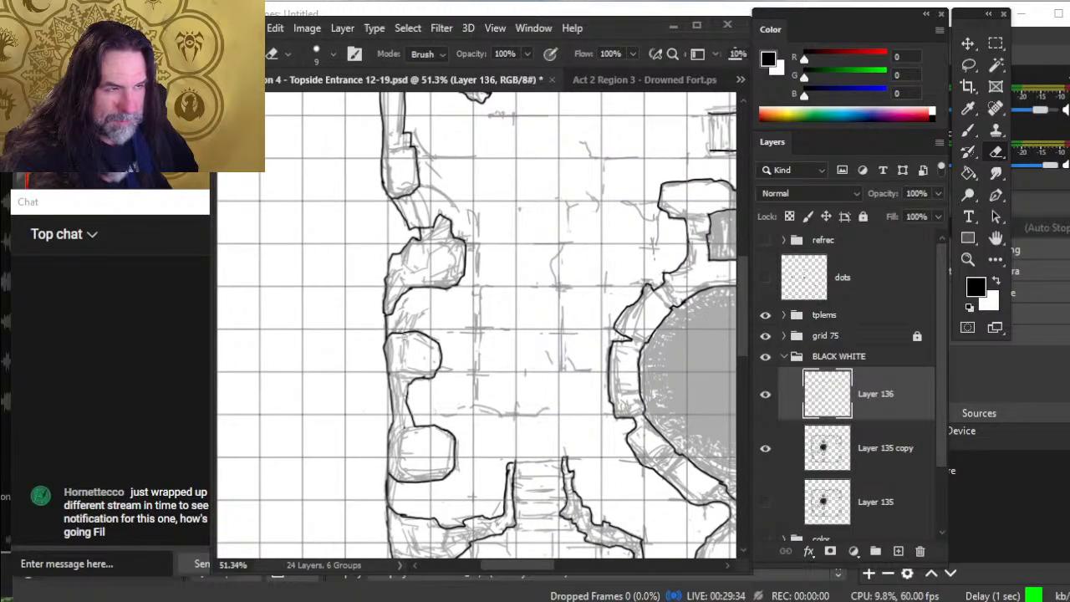
{"action": "scroll", "coordinate": [435, 273], "scroll_direction": "up", "scroll_amount": 3}
{"action": "key", "text": "b"}
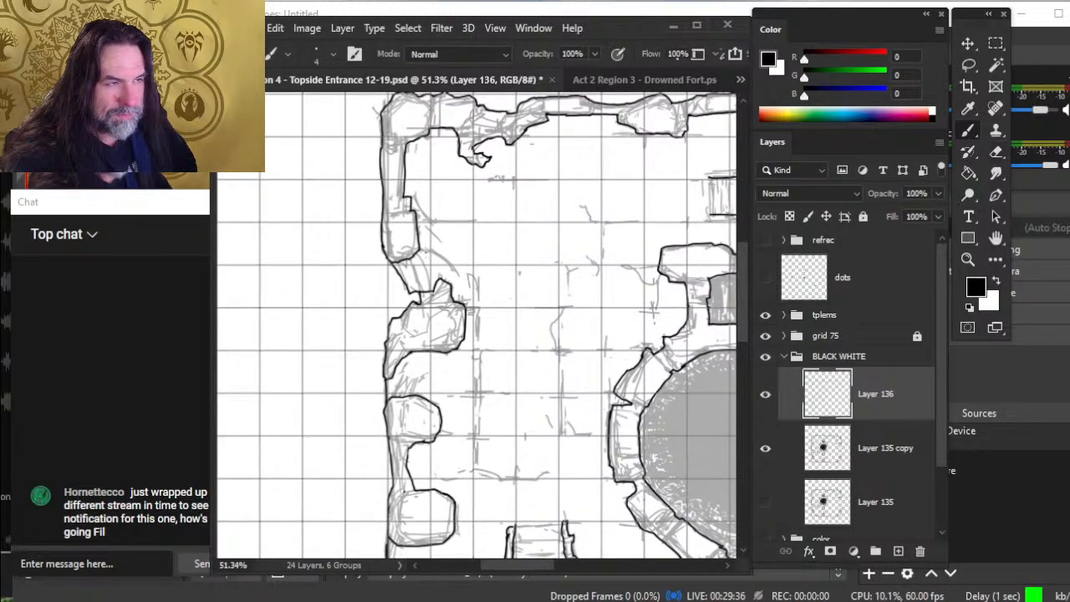
{"action": "left_click_drag", "start_coordinate": [418, 248], "coordinate": [438, 254]}
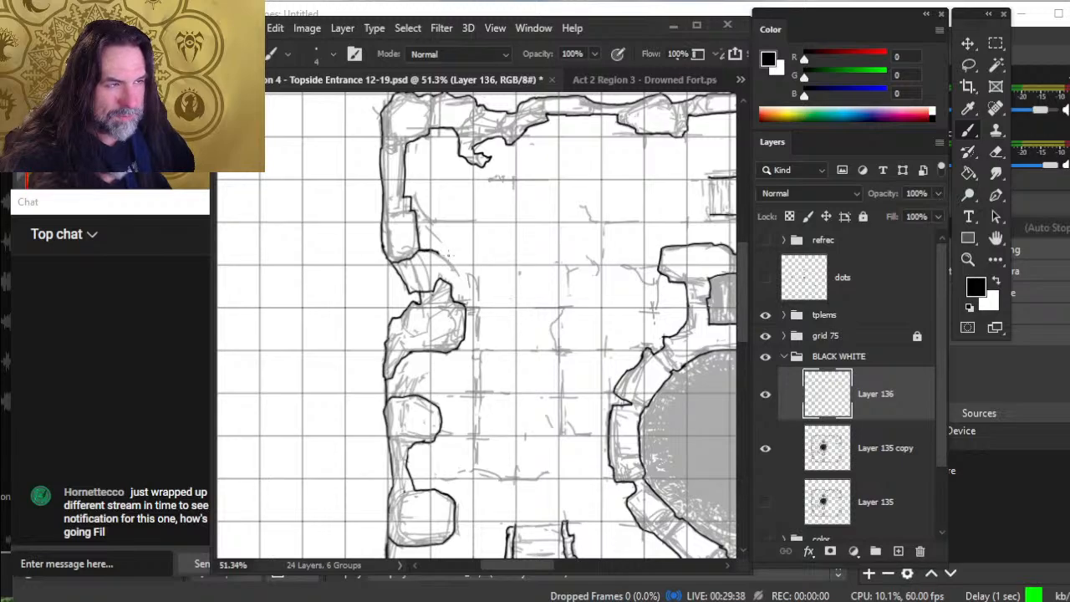
{"action": "key", "text": "e"}
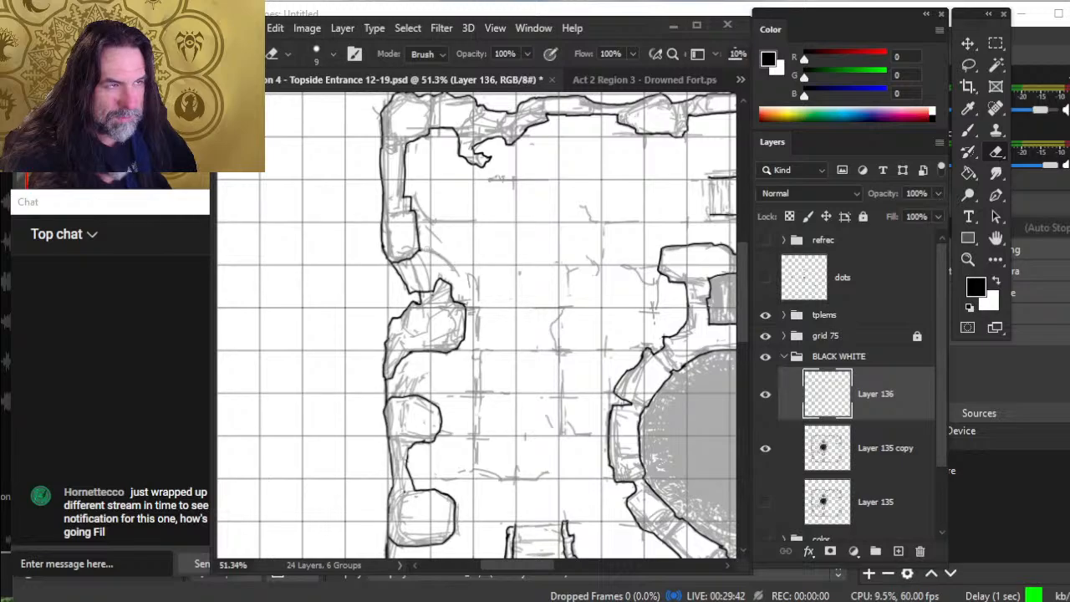
- Ink the outer edge of the thin wall along the north side of the small stairs above the round chamber
{"action": "mouse_move", "coordinate": [534, 190]}
{"action": "left_mouse_down"}
{"action": "mouse_move", "coordinate": [533, 273]}
{"action": "mouse_move", "coordinate": [321, 276]}
{"action": "left_mouse_up"}
{"action": "left_click_drag", "start_coordinate": [526, 316], "coordinate": [463, 339]}
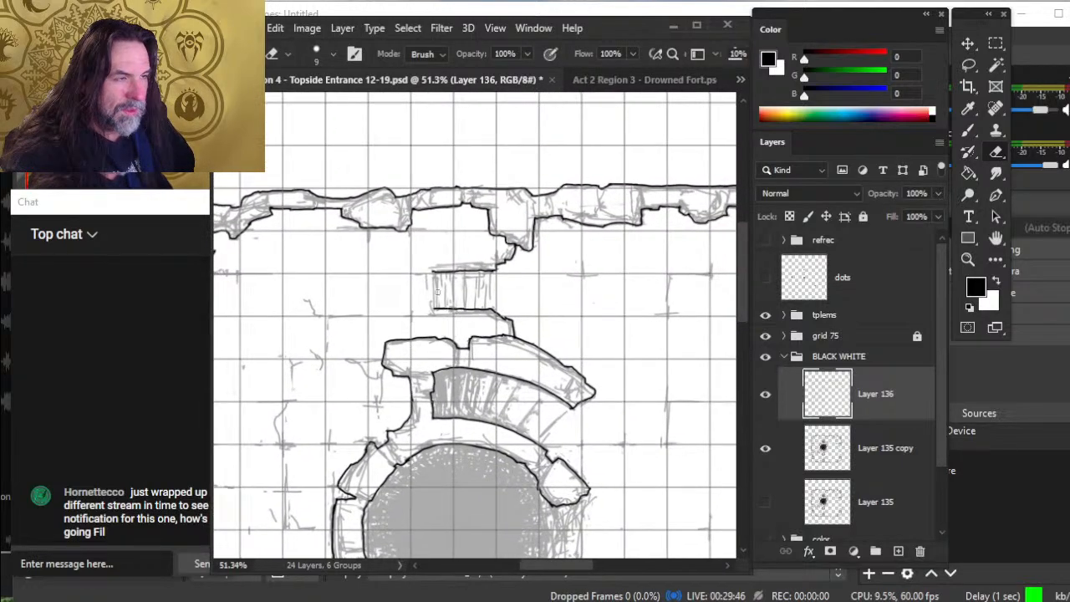
{"action": "key", "text": "b"}
{"action": "left_click_drag", "start_coordinate": [433, 271], "coordinate": [452, 263]}
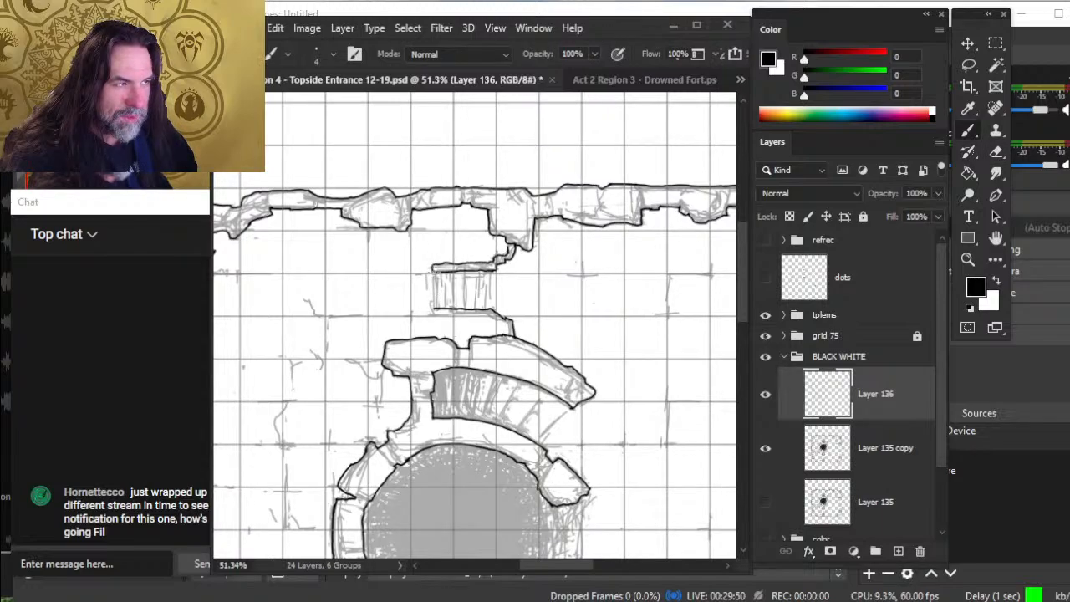
{"action": "key", "text": "e"}
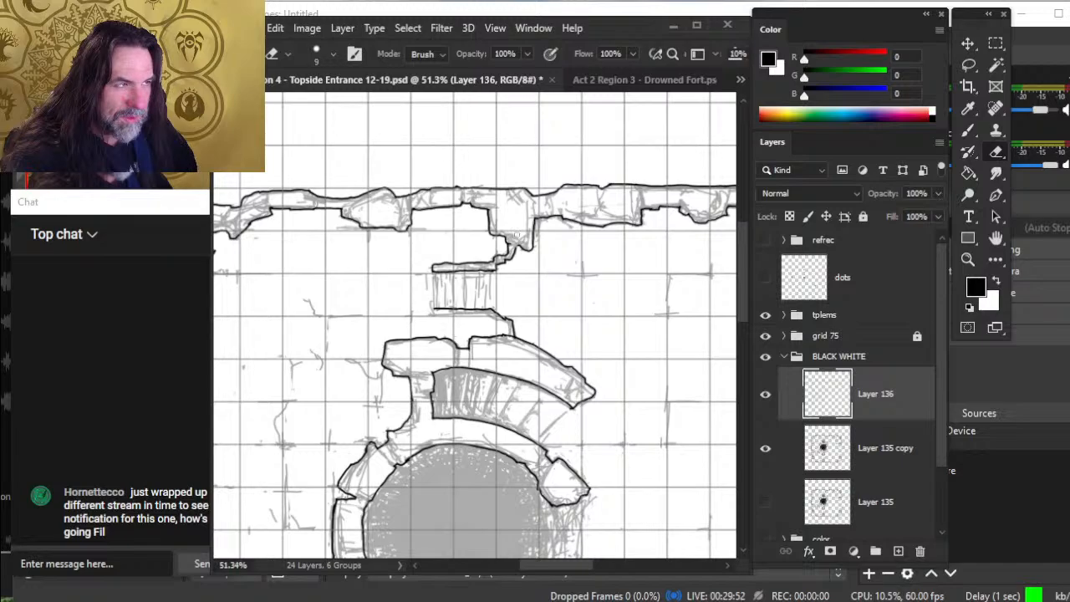
- Ink the second edge of the thin wall south of the small stairs and clean up where it meets the curved wall
{"action": "key", "text": "b"}
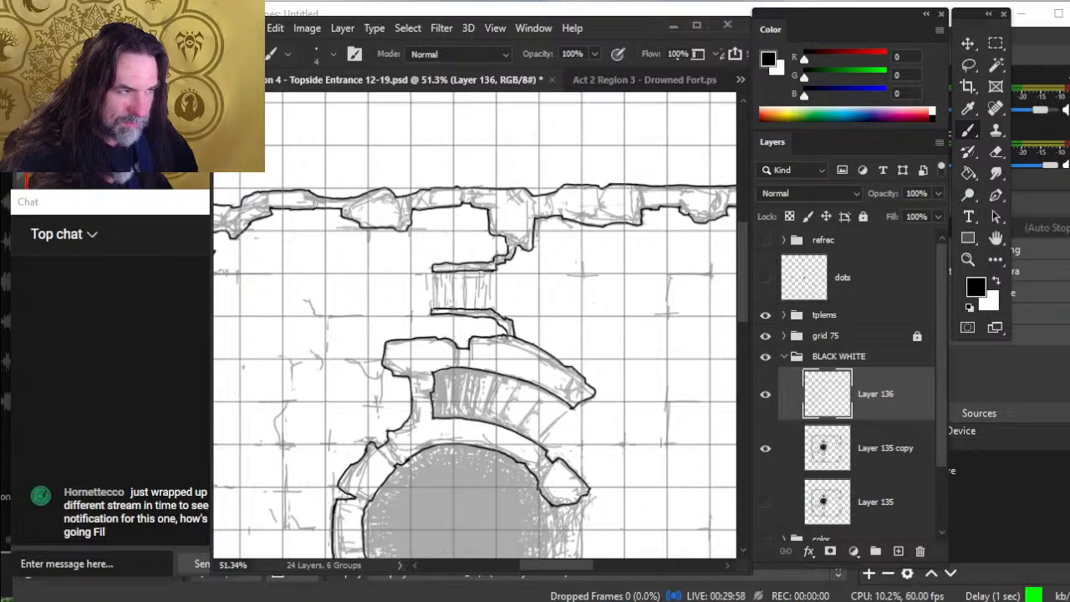
{"action": "key", "text": "e"}
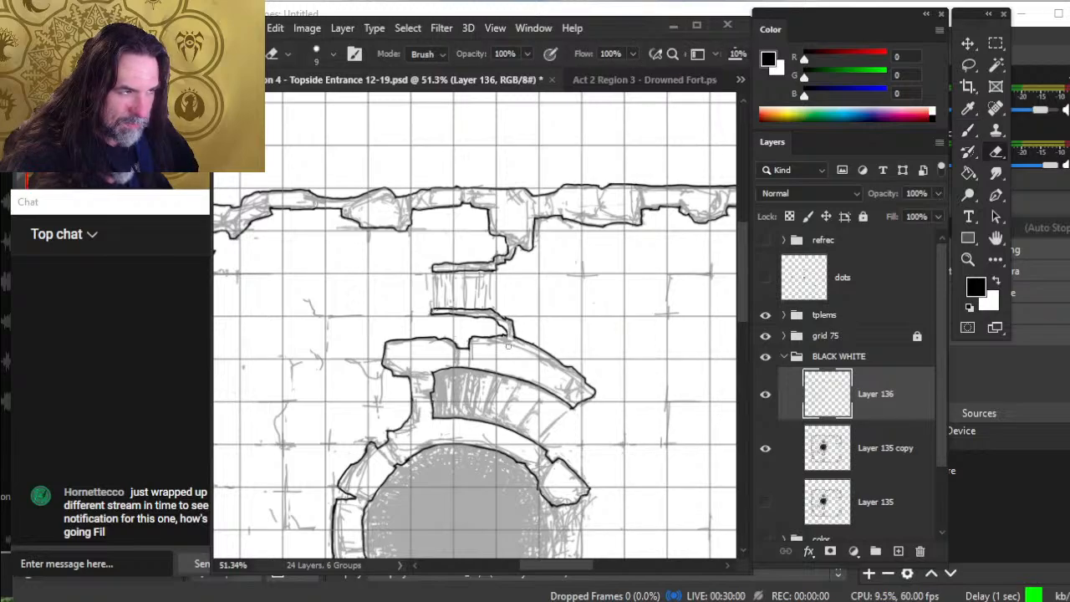
{"action": "key", "text": "b"}
{"action": "key", "text": "e"}
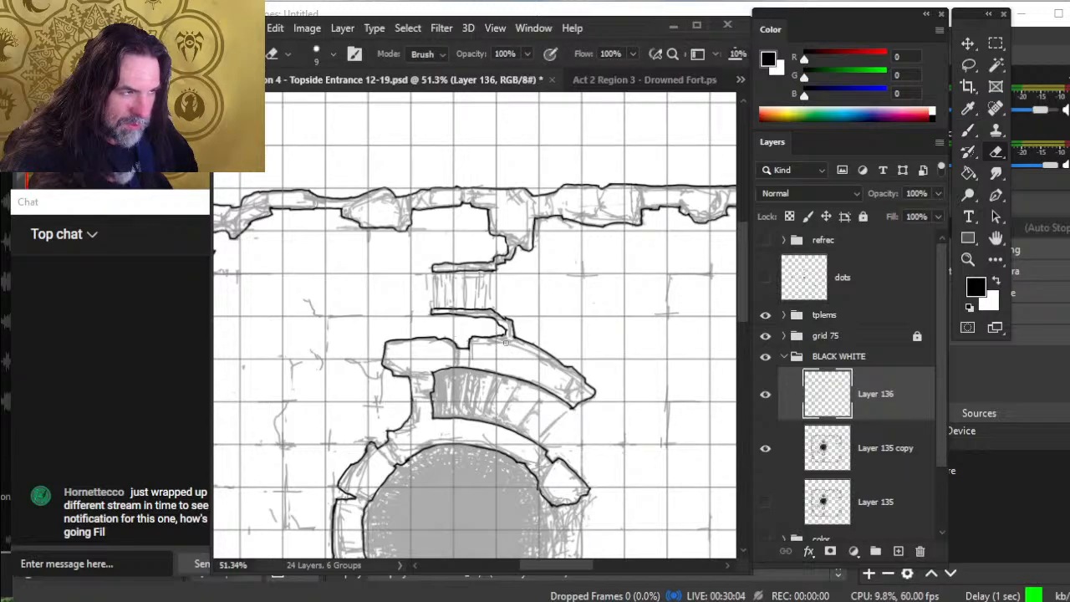
- Look over the round chamber, the east side and the south wall, and check the inked outlines across the whole map
{"action": "key", "text": "z"}
{"action": "left_click_drag", "start_coordinate": [535, 346], "coordinate": [451, 382]}
{"action": "left_click_drag", "start_coordinate": [566, 368], "coordinate": [360, 286]}
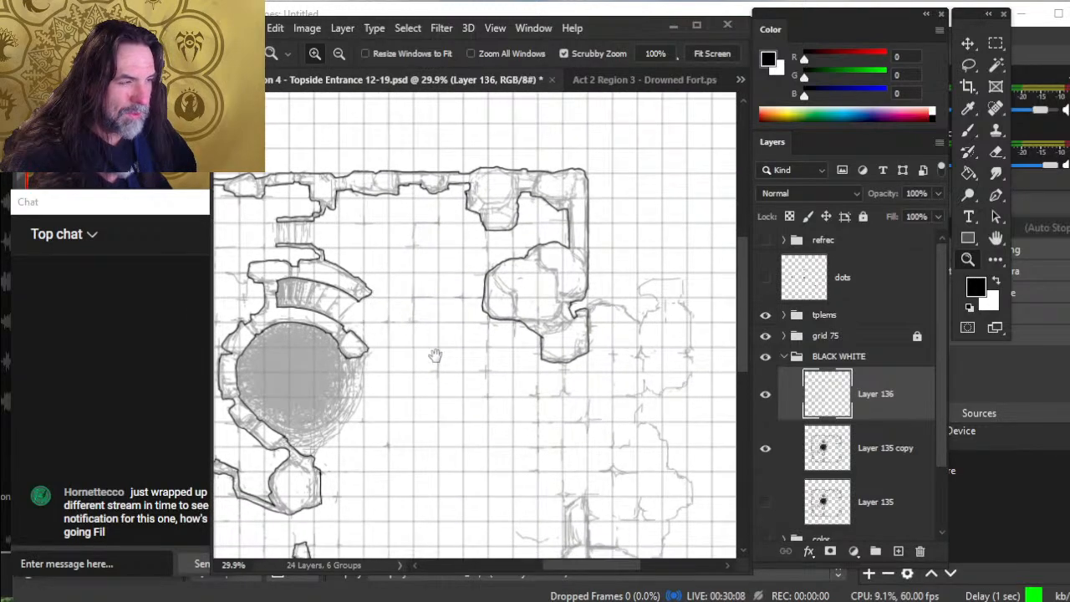
{"action": "left_click_drag", "start_coordinate": [460, 446], "coordinate": [510, 294]}
{"action": "left_click_drag", "start_coordinate": [385, 303], "coordinate": [469, 320]}
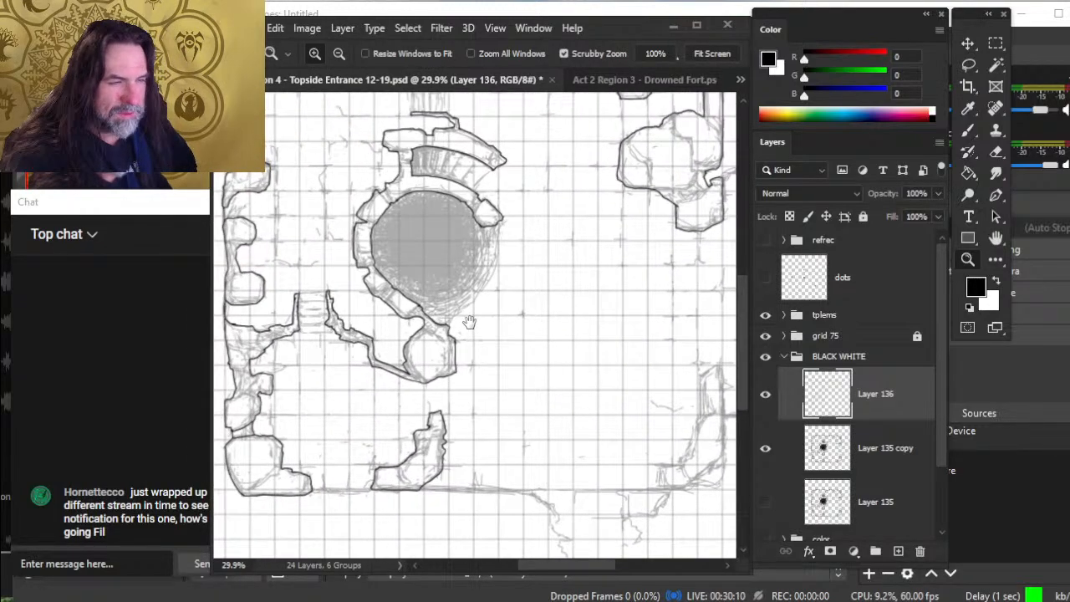
{"action": "left_click_drag", "start_coordinate": [409, 297], "coordinate": [433, 284]}
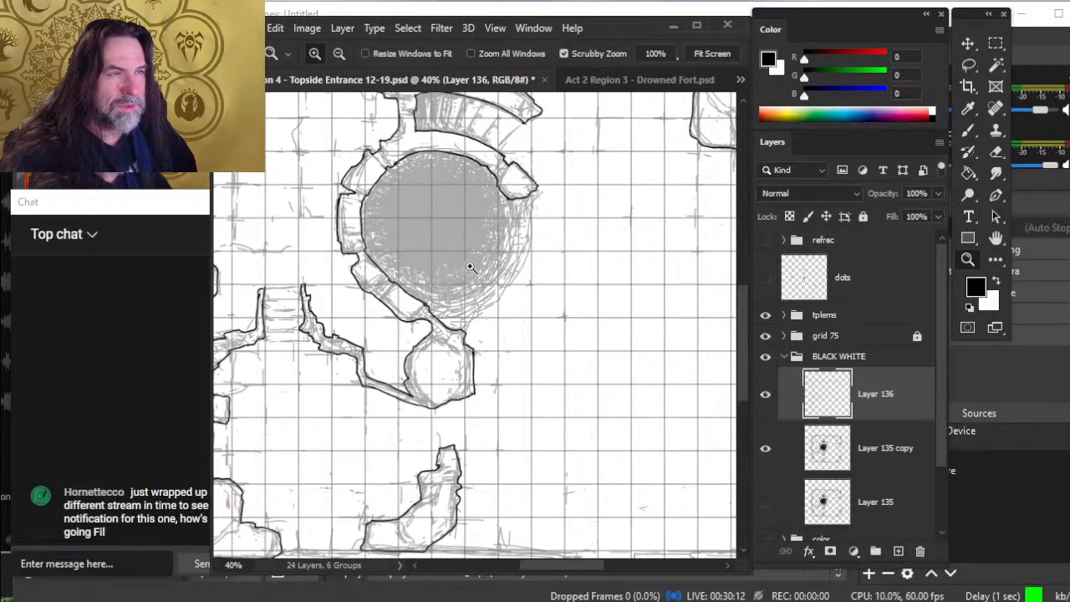
{"action": "mouse_move", "coordinate": [477, 406]}
{"action": "left_mouse_down"}
{"action": "mouse_move", "coordinate": [366, 231]}
{"action": "mouse_move", "coordinate": [375, 227]}
{"action": "left_mouse_up"}
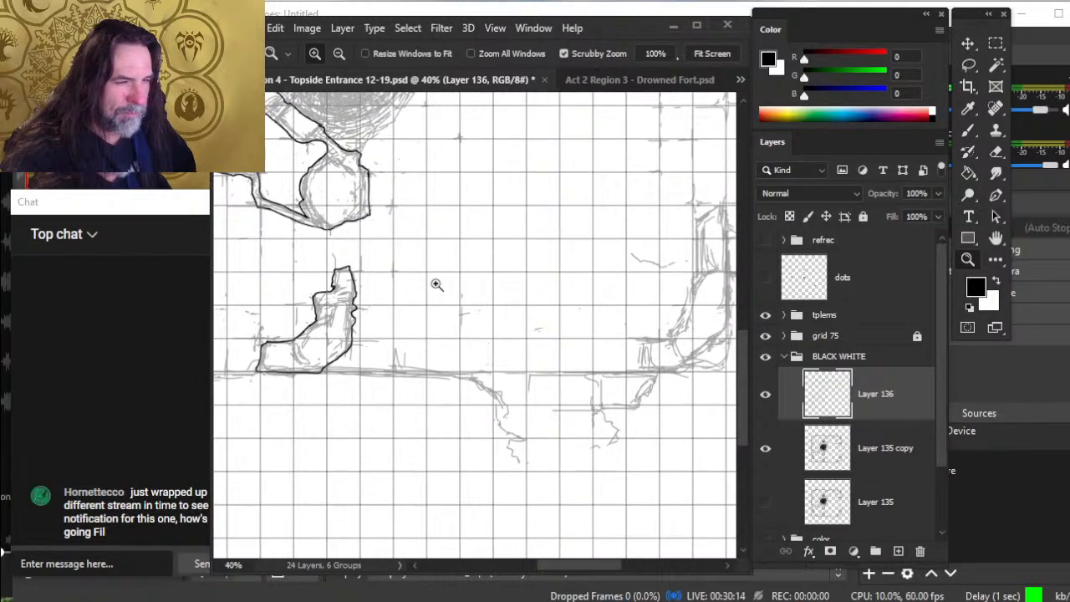
{"action": "left_click_drag", "start_coordinate": [459, 321], "coordinate": [401, 321]}
{"action": "left_click_drag", "start_coordinate": [496, 309], "coordinate": [493, 358]}
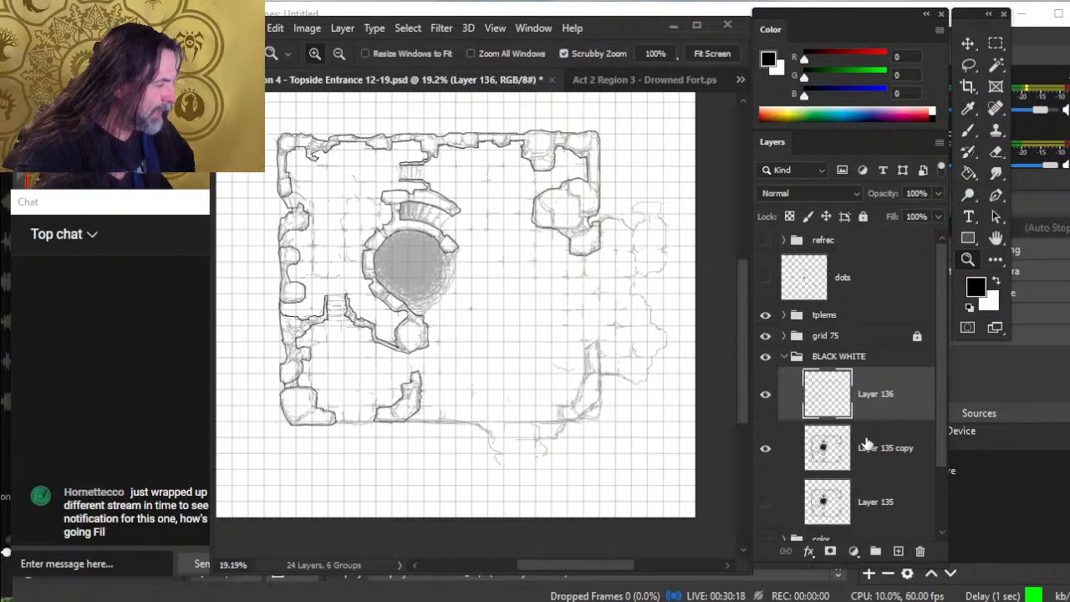
- Add a new layer above Layer 136 and ink the top edge of the southwest stairs between the two jagged walls
{"action": "left_click", "coordinate": [899, 551]}
{"action": "key", "text": "b"}
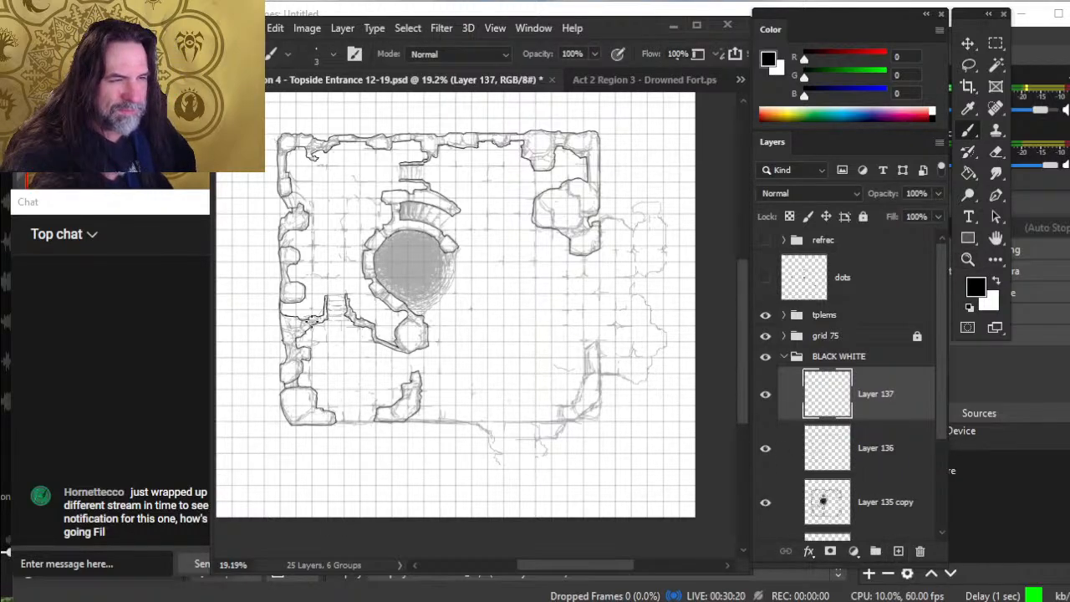
{"action": "key", "text": "z"}
{"action": "mouse_move", "coordinate": [327, 315]}
{"action": "left_mouse_down"}
{"action": "mouse_move", "coordinate": [366, 246]}
{"action": "mouse_move", "coordinate": [400, 238]}
{"action": "left_mouse_up"}
{"action": "key", "text": "b"}
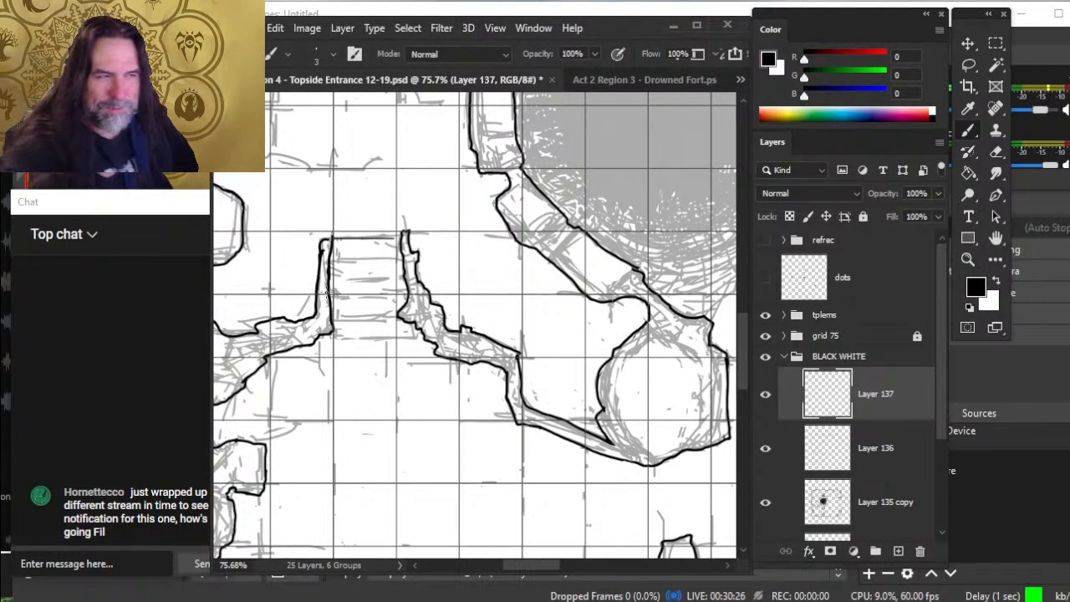
{"action": "key", "text": "z"}
{"action": "left_click_drag", "start_coordinate": [355, 251], "coordinate": [401, 274]}
{"action": "key", "text": "ctrl+z"}
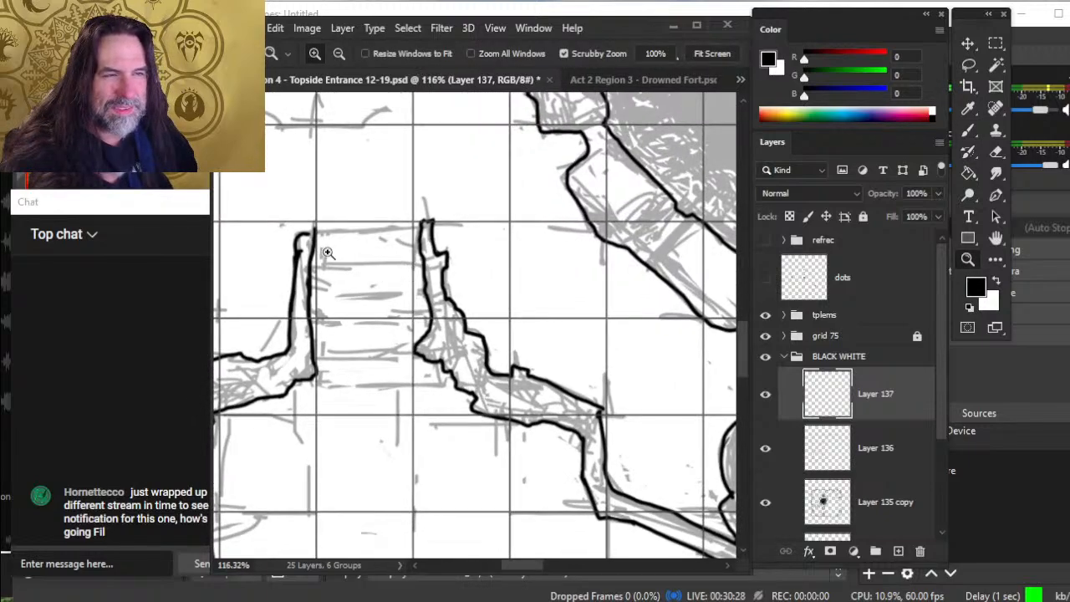
{"action": "key", "text": "b"}
{"action": "left_click_drag", "start_coordinate": [312, 231], "coordinate": [419, 223]}
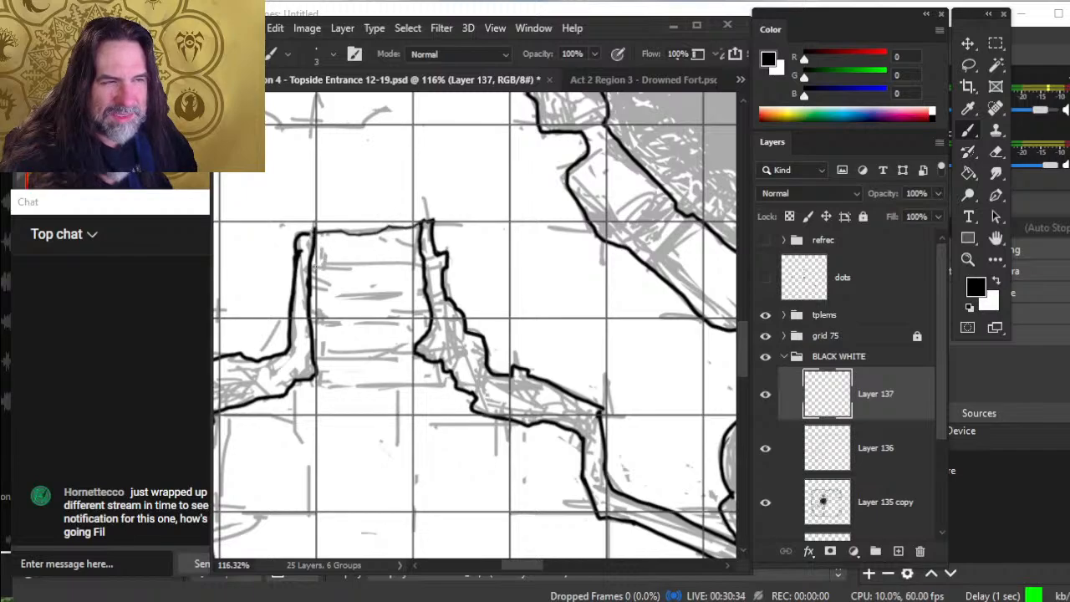
- Ink the next two step edges of the southwest stairs as double lines from wall to wall
{"action": "left_click_drag", "start_coordinate": [313, 266], "coordinate": [420, 265]}
{"action": "left_click_drag", "start_coordinate": [313, 298], "coordinate": [410, 296]}
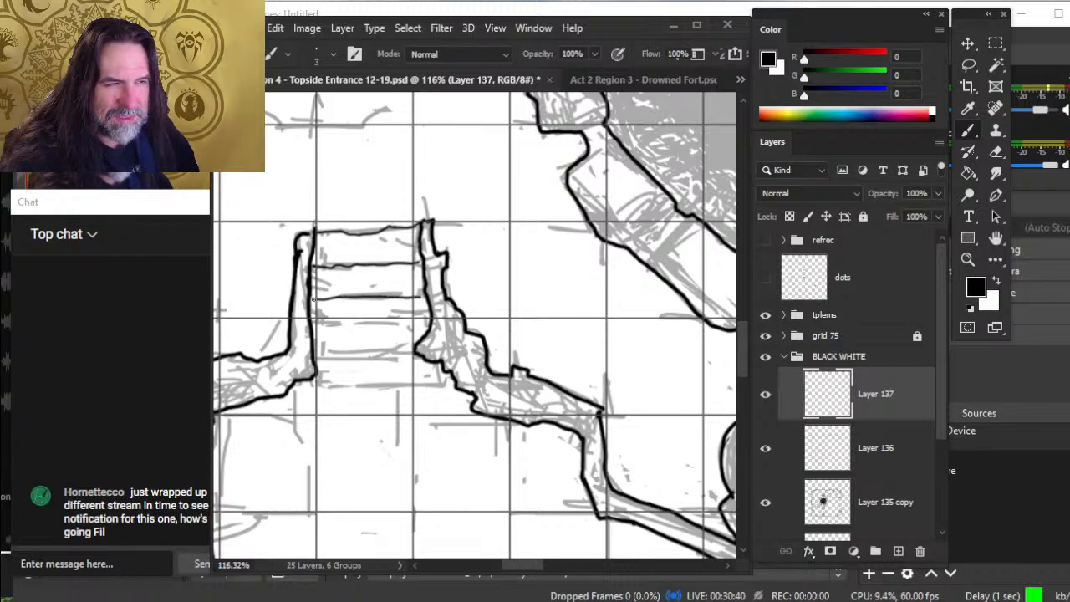
{"action": "left_click_drag", "start_coordinate": [313, 269], "coordinate": [417, 268]}
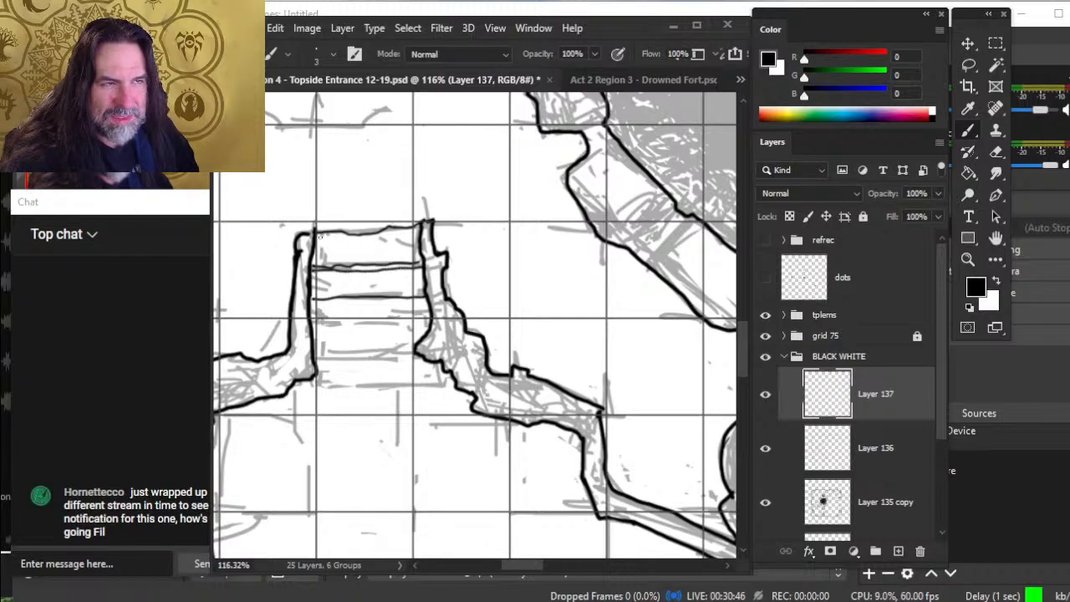
{"action": "left_click_drag", "start_coordinate": [319, 237], "coordinate": [329, 237]}
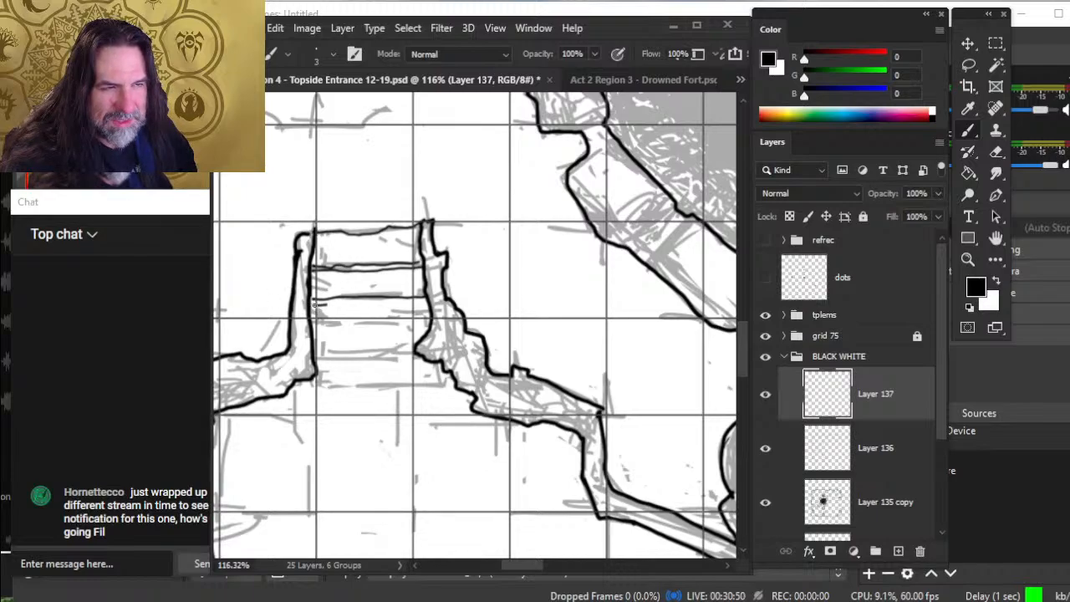
{"action": "left_click_drag", "start_coordinate": [327, 305], "coordinate": [425, 305]}
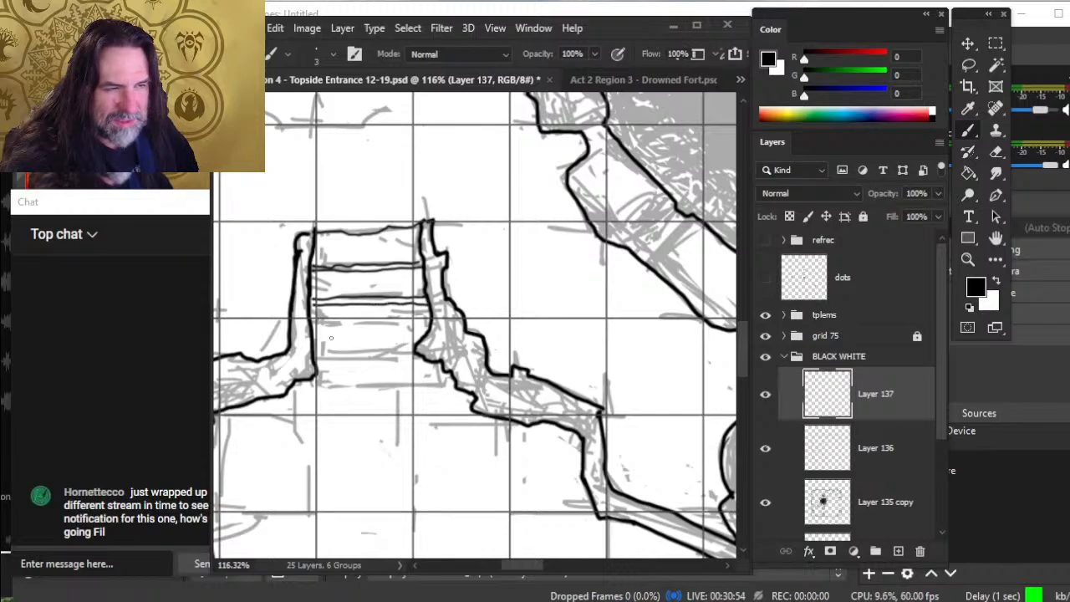
- Ink two more step edges lower down the southwest stairs, the upper one as a double line
{"action": "left_click_drag", "start_coordinate": [318, 331], "coordinate": [377, 333]}
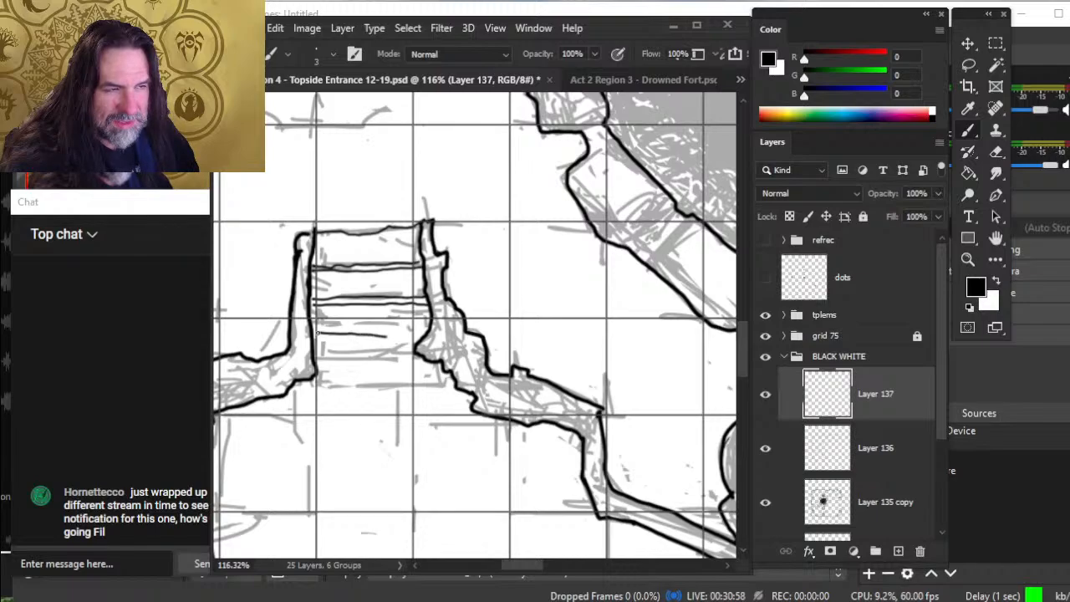
{"action": "key", "text": "ctrl+z"}
{"action": "left_click_drag", "start_coordinate": [311, 328], "coordinate": [405, 324]}
{"action": "key", "text": "ctrl+z"}
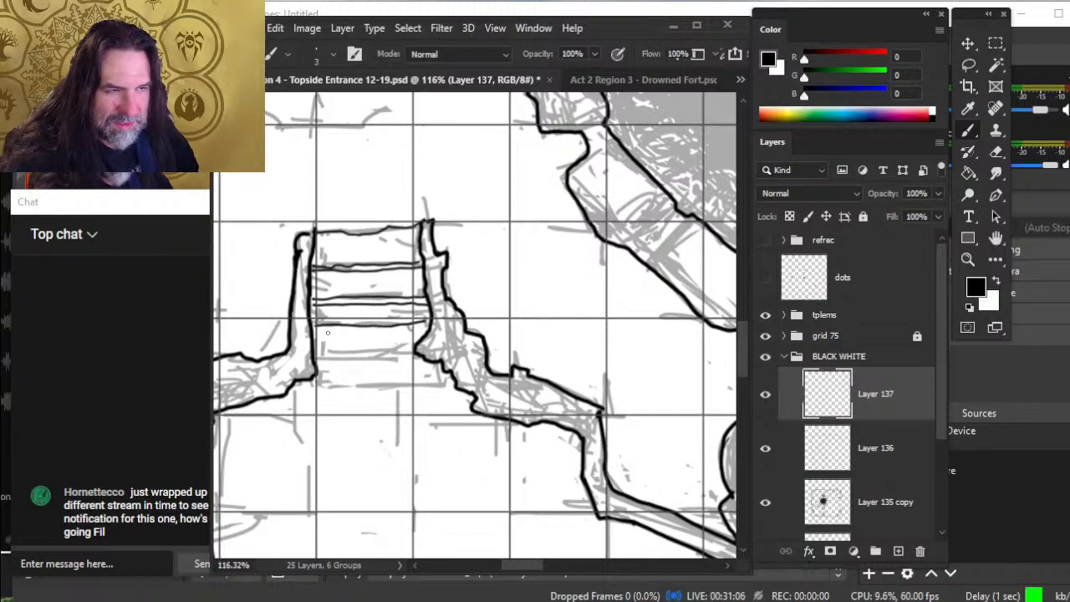
{"action": "left_click_drag", "start_coordinate": [319, 330], "coordinate": [413, 329]}
{"action": "key", "text": "ctrl+z"}
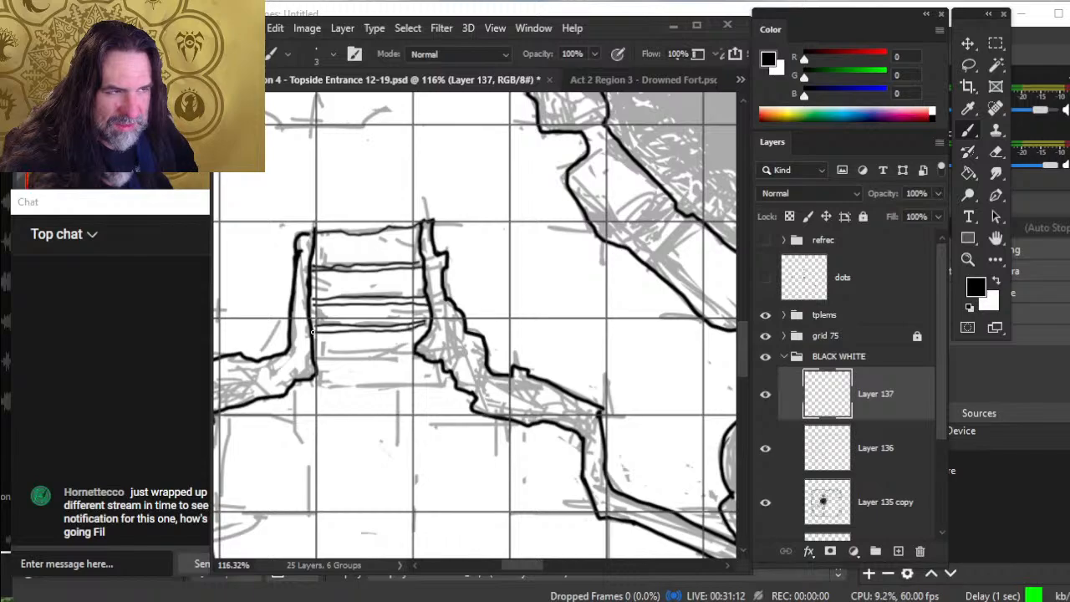
{"action": "key", "text": "e"}
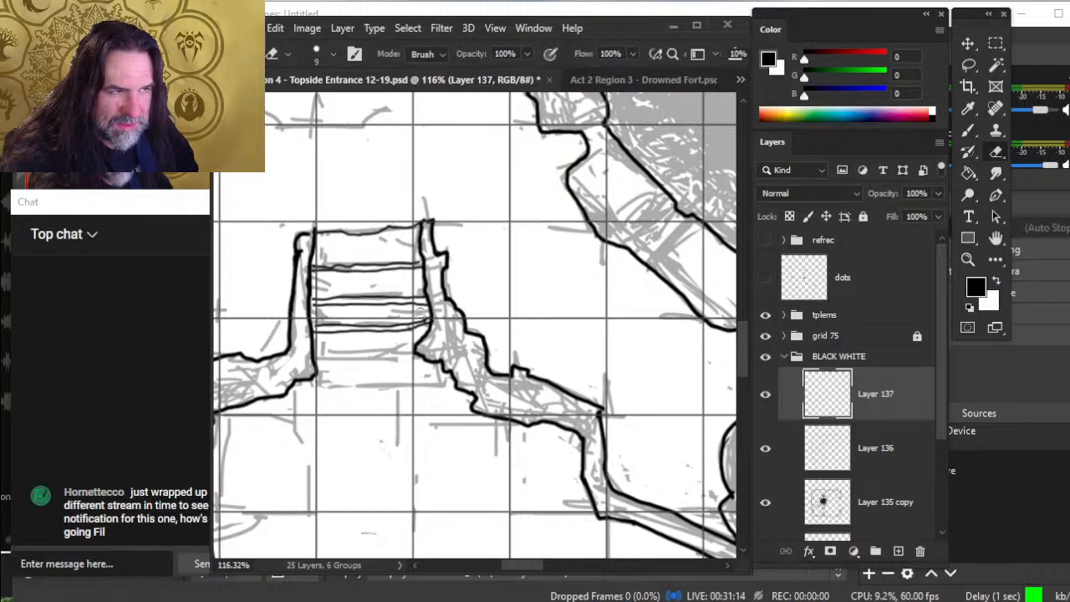
{"action": "key", "text": "b"}
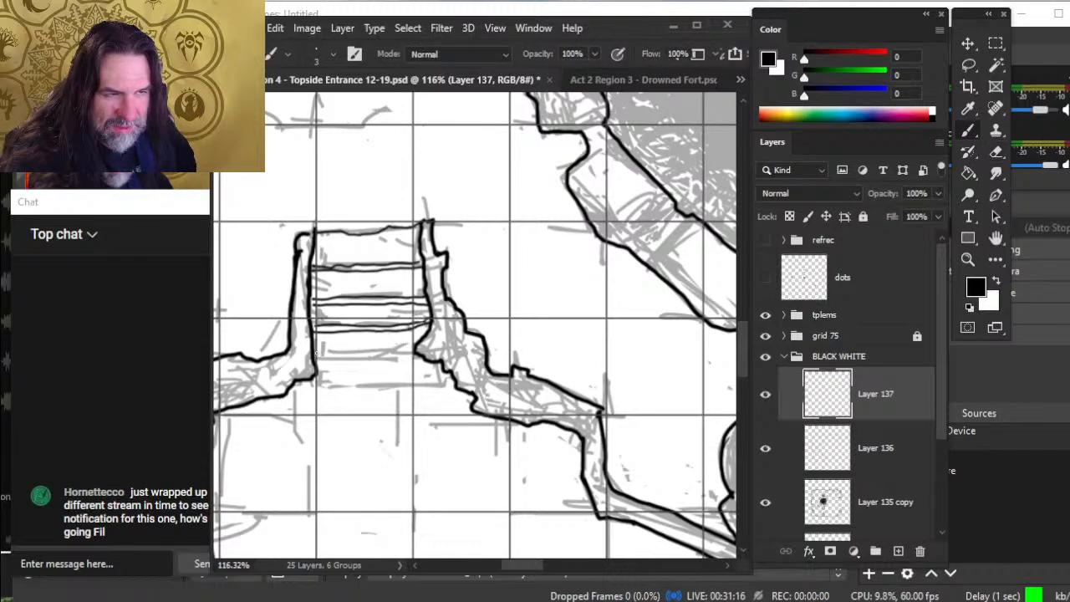
{"action": "left_click_drag", "start_coordinate": [315, 351], "coordinate": [370, 352]}
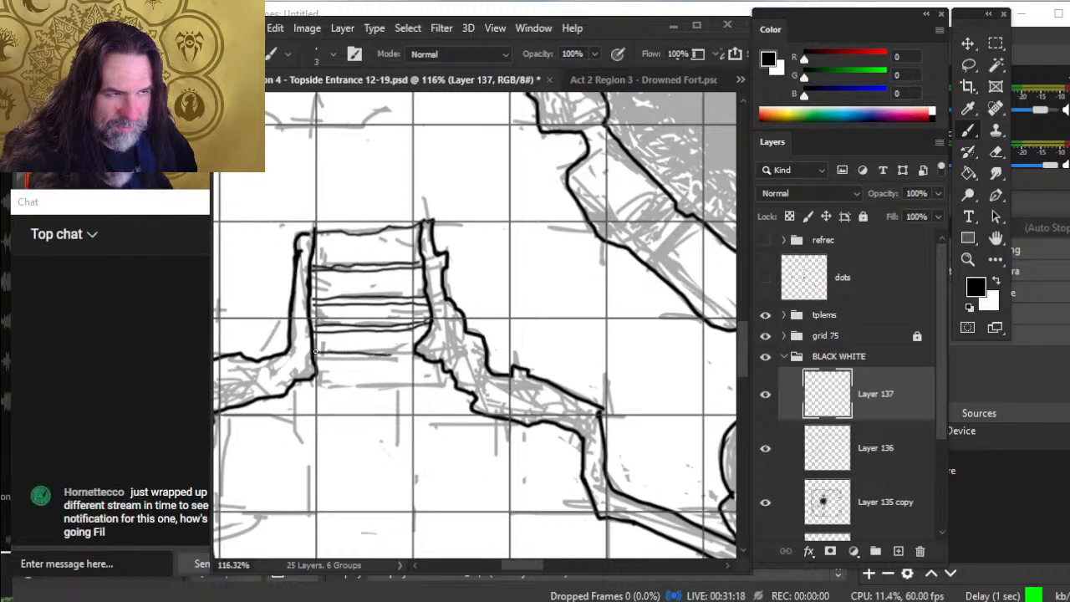
- Erase the jagged inward bulge at the lower end of the stairs' east wall on Layer 136
{"action": "key", "text": "e"}
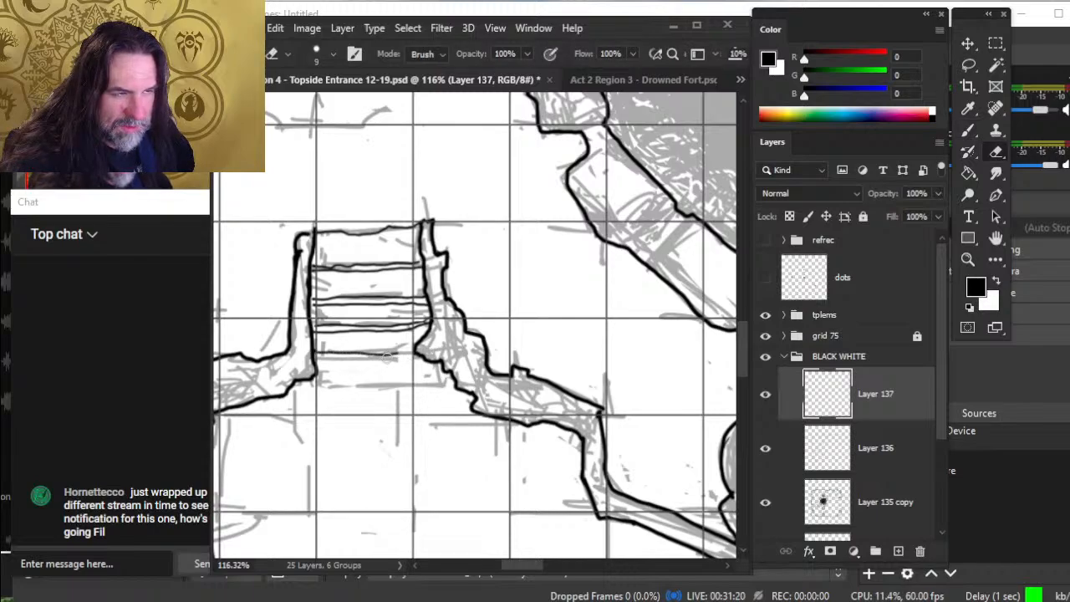
{"action": "left_click", "coordinate": [869, 468]}
{"action": "key", "text": "bracketright"}
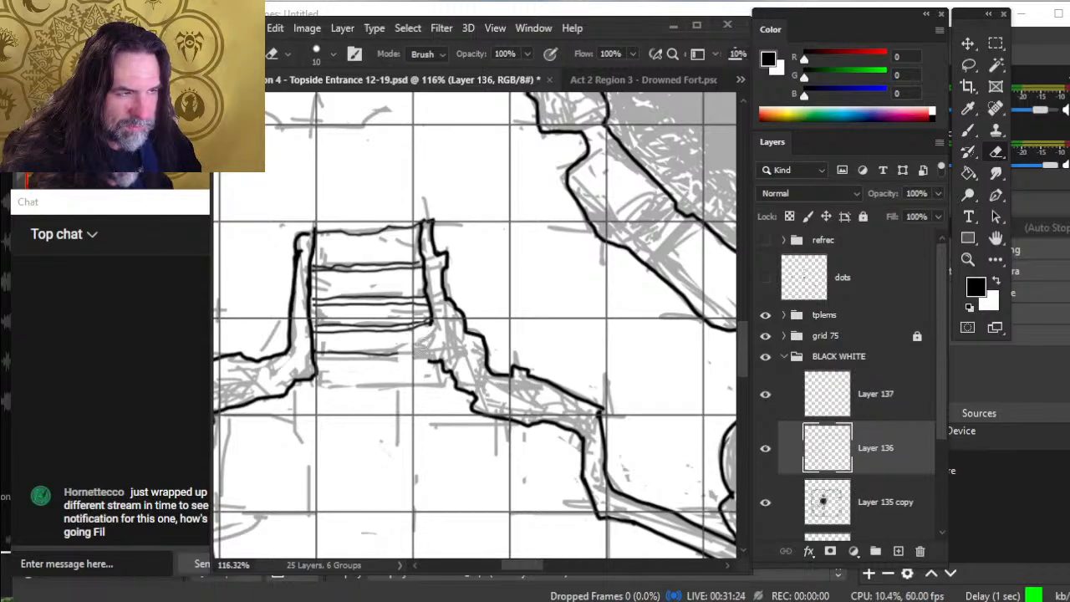
- Redraw the east stair wall's inner edge as a smooth slanted line down to the jagged outline, using a size 4 brush
{"action": "key", "text": "b"}
{"action": "left_click_drag", "start_coordinate": [432, 321], "coordinate": [439, 348]}
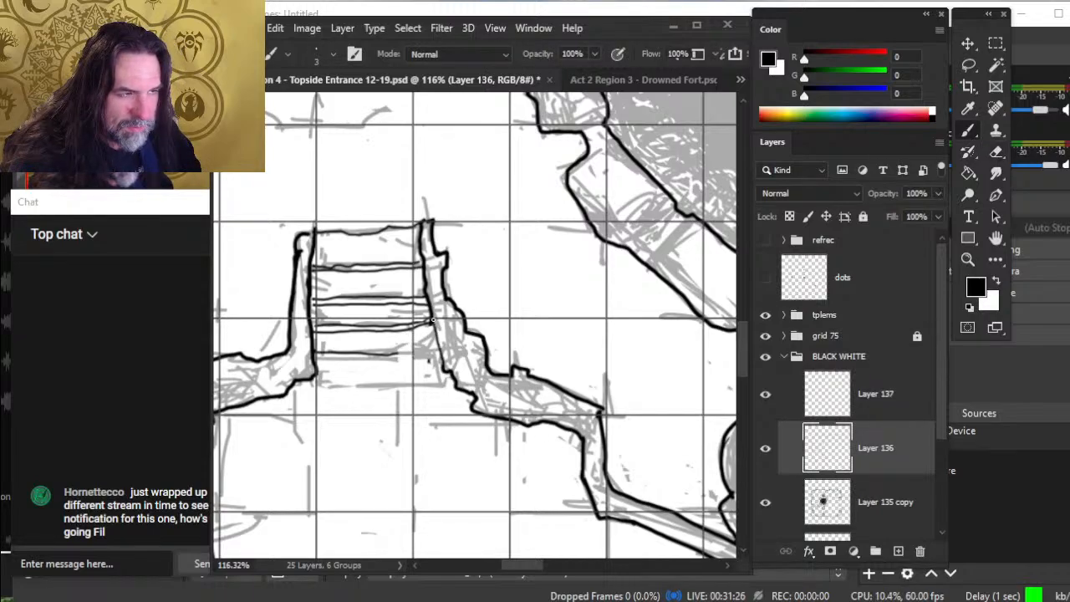
{"action": "key", "text": "ctrl+z"}
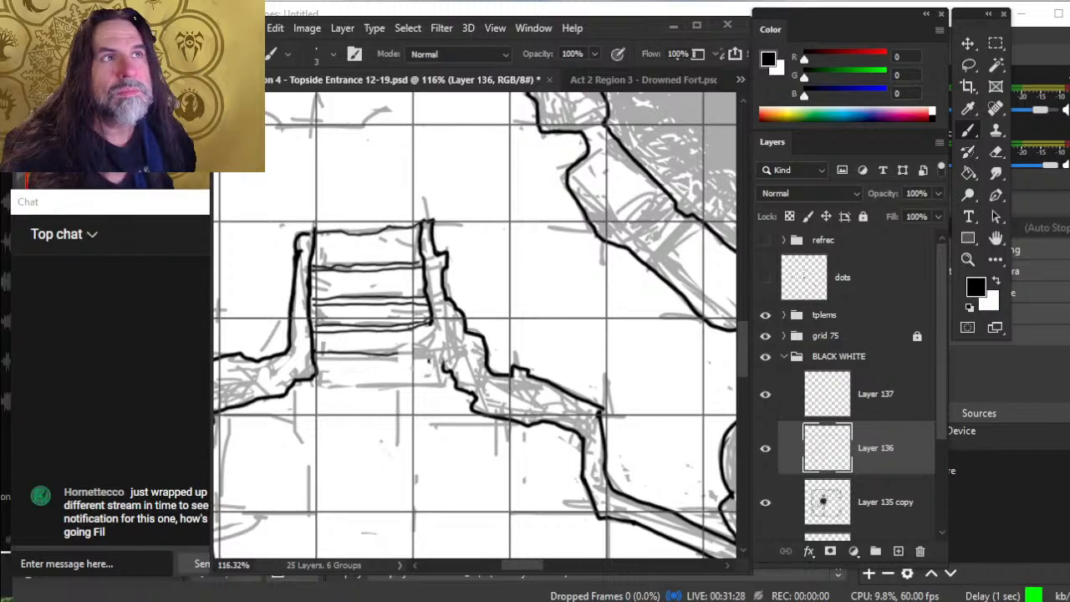
{"action": "key", "text": "bracketright"}
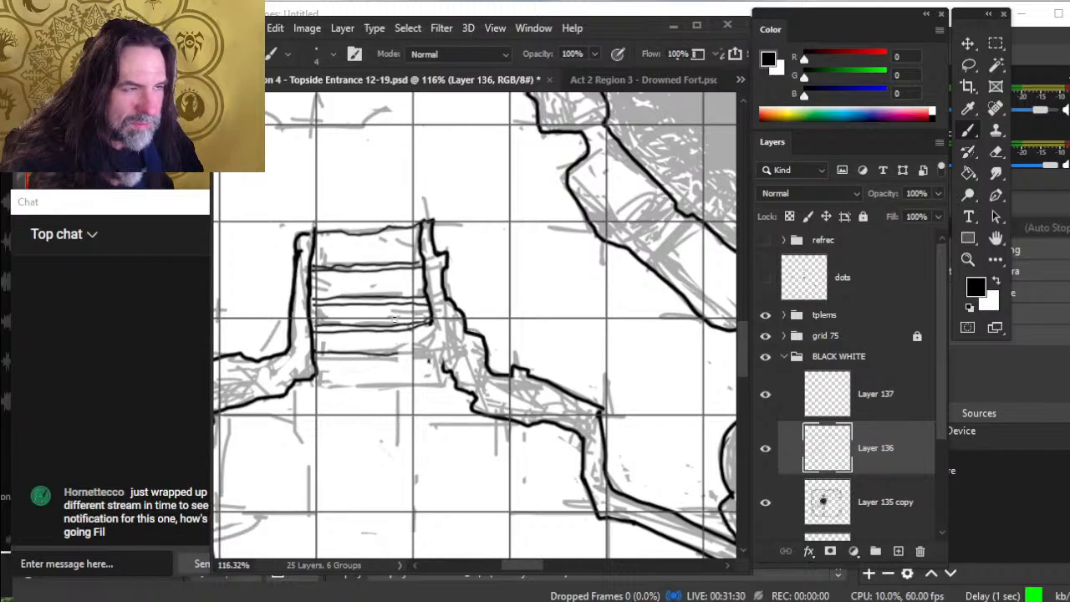
{"action": "left_click_drag", "start_coordinate": [430, 323], "coordinate": [443, 359]}
{"action": "key", "text": "ctrl+z"}
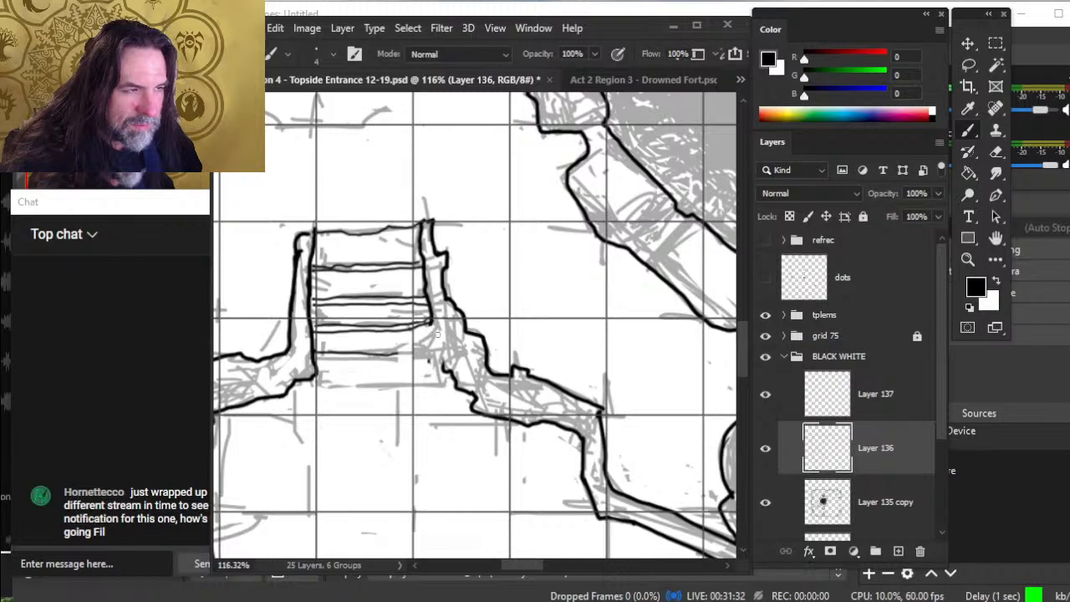
{"action": "left_click_drag", "start_coordinate": [432, 323], "coordinate": [443, 363]}
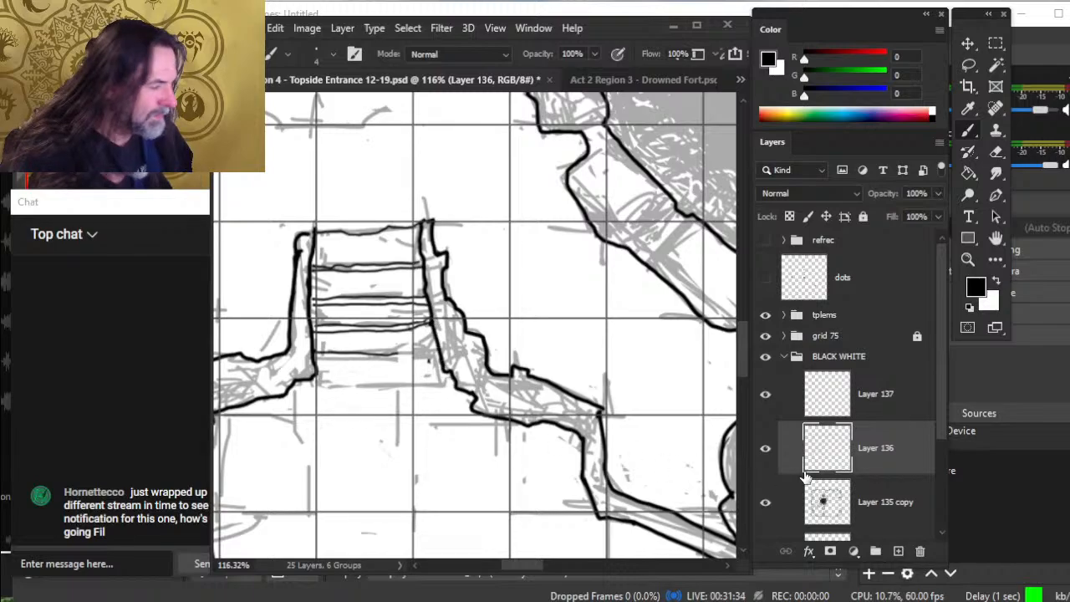
- Erase the leftover black speck beside the base of the east stair wall on Layer 136
{"action": "left_click", "coordinate": [876, 405]}
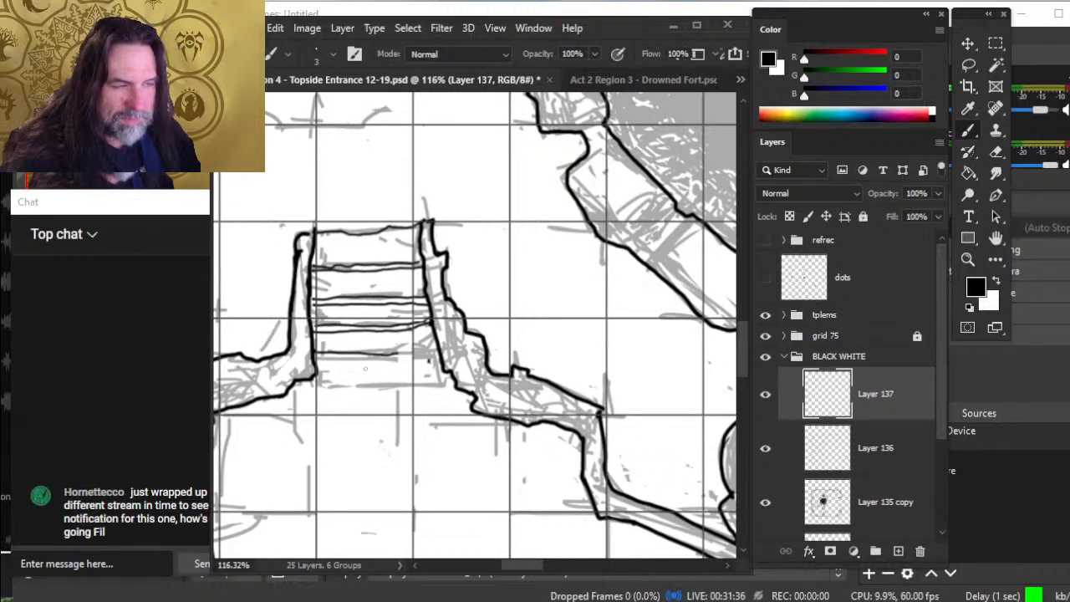
{"action": "key", "text": "e"}
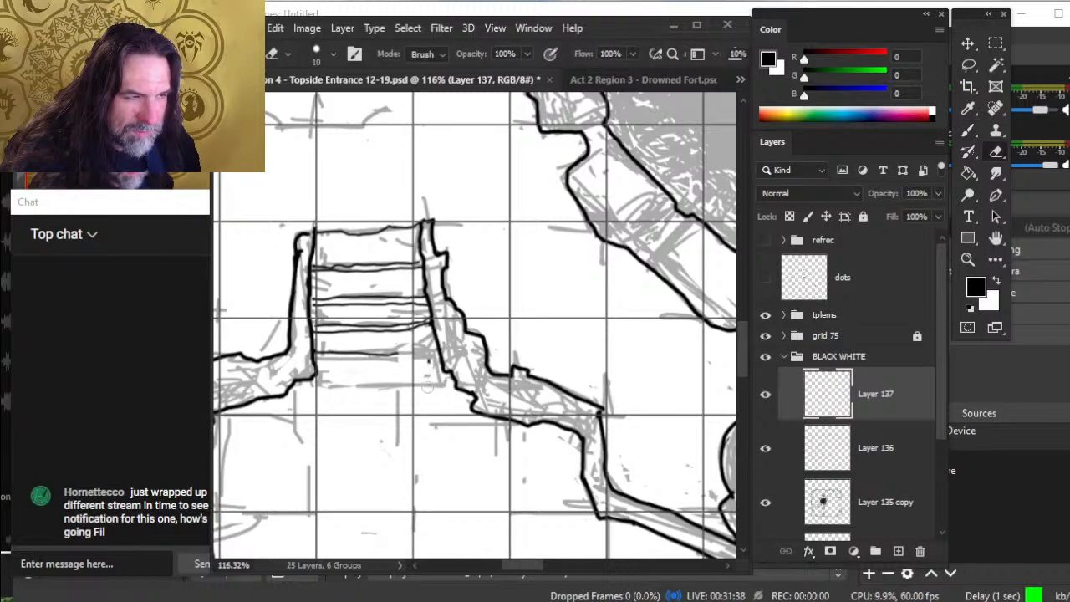
{"action": "left_click", "coordinate": [842, 464]}
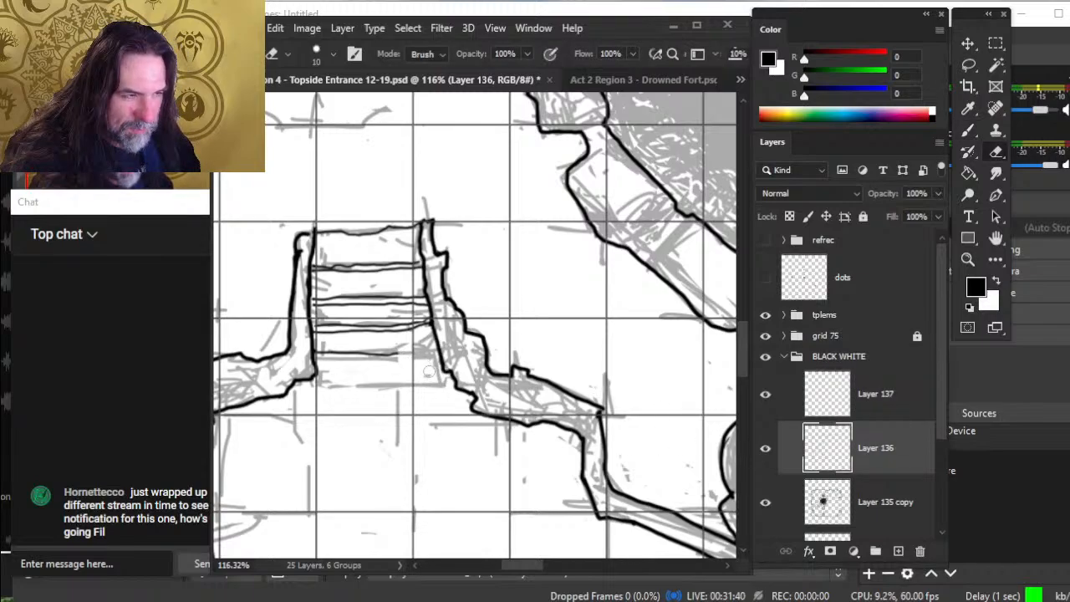
- Extend the lowest step edge to the east wall on Layer 137 and add a second line beneath it
{"action": "left_click", "coordinate": [898, 401]}
{"action": "key", "text": "b"}
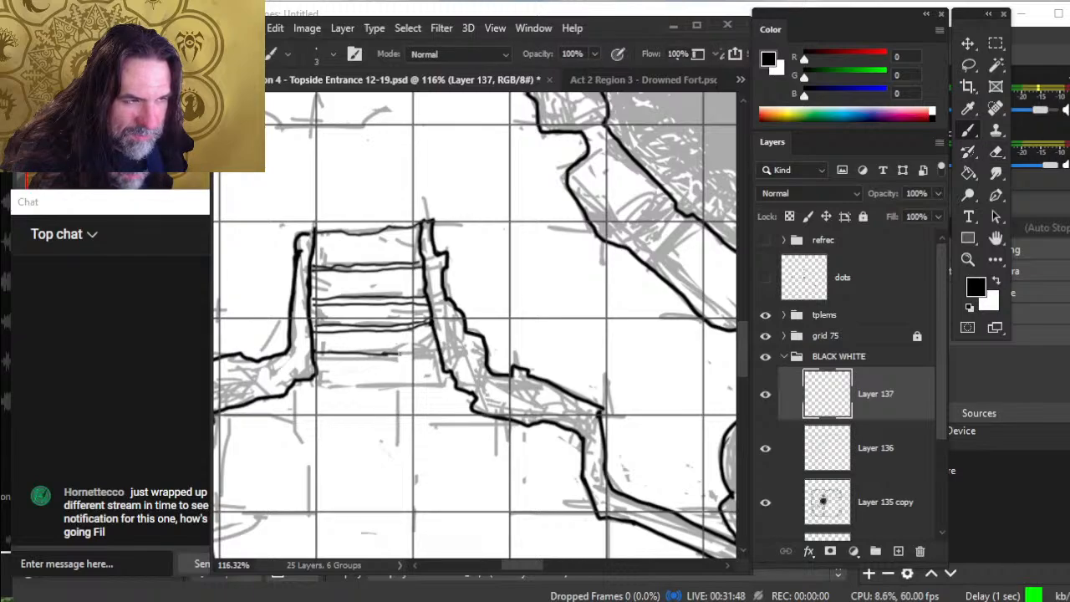
{"action": "left_click_drag", "start_coordinate": [366, 353], "coordinate": [423, 354]}
{"action": "key", "text": "e"}
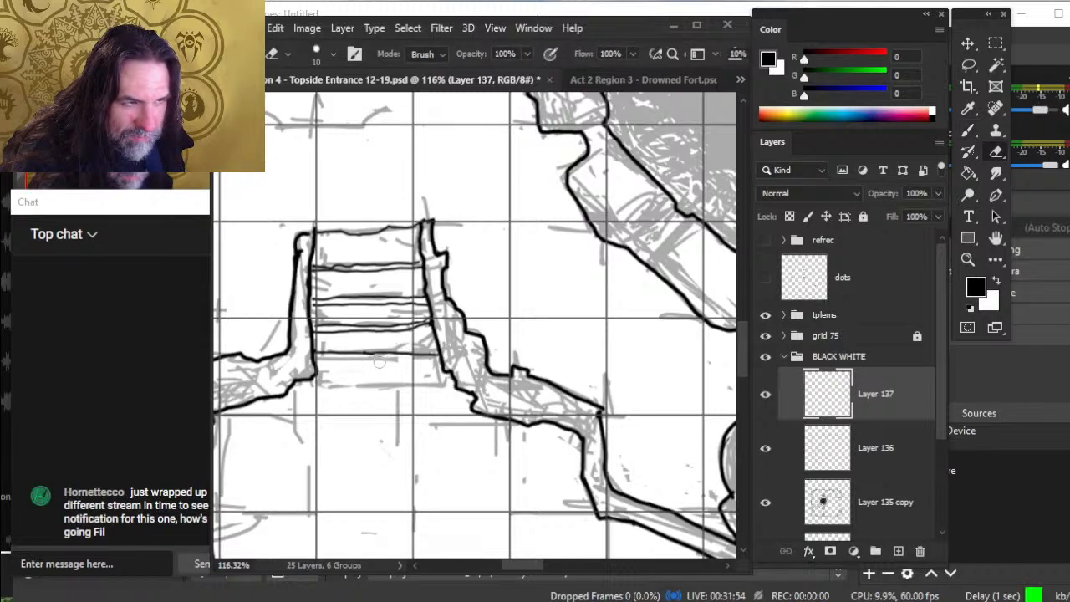
{"action": "key", "text": "b"}
{"action": "left_click_drag", "start_coordinate": [317, 359], "coordinate": [440, 360]}
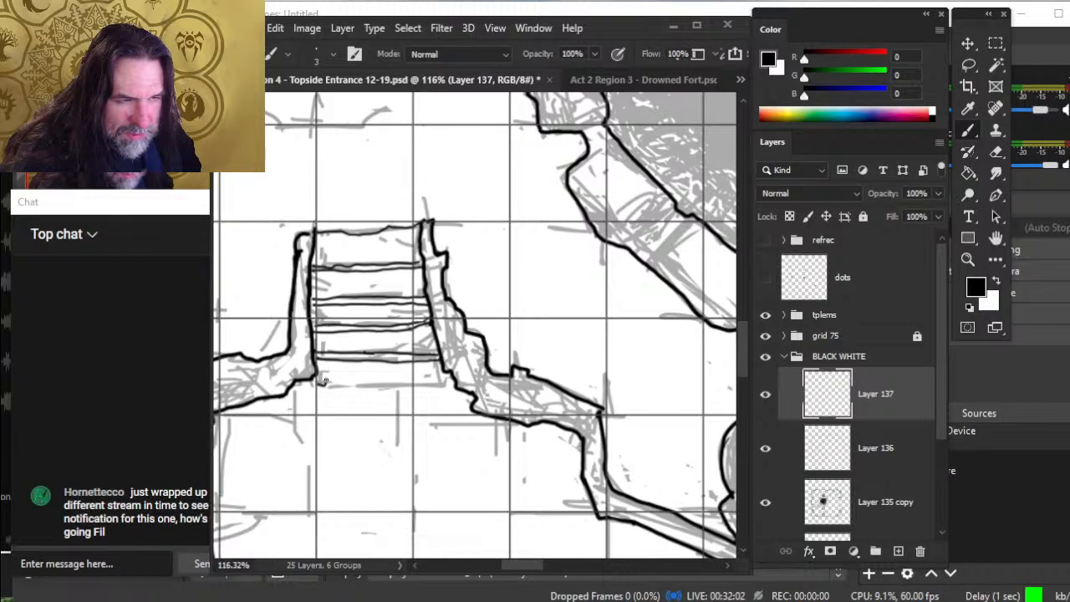
- Ink small rounded stone ends at the foot of the stairs against the west and east walls
{"action": "left_click_drag", "start_coordinate": [316, 373], "coordinate": [323, 384]}
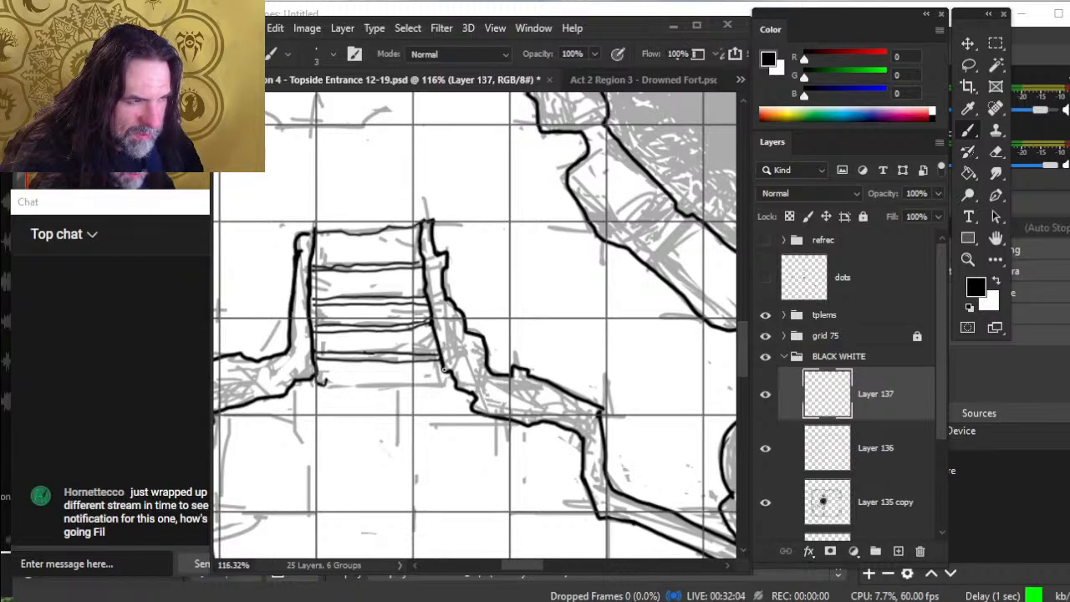
{"action": "mouse_move", "coordinate": [444, 371]}
{"action": "left_mouse_down"}
{"action": "mouse_move", "coordinate": [440, 385]}
{"action": "mouse_move", "coordinate": [435, 368]}
{"action": "left_mouse_up"}
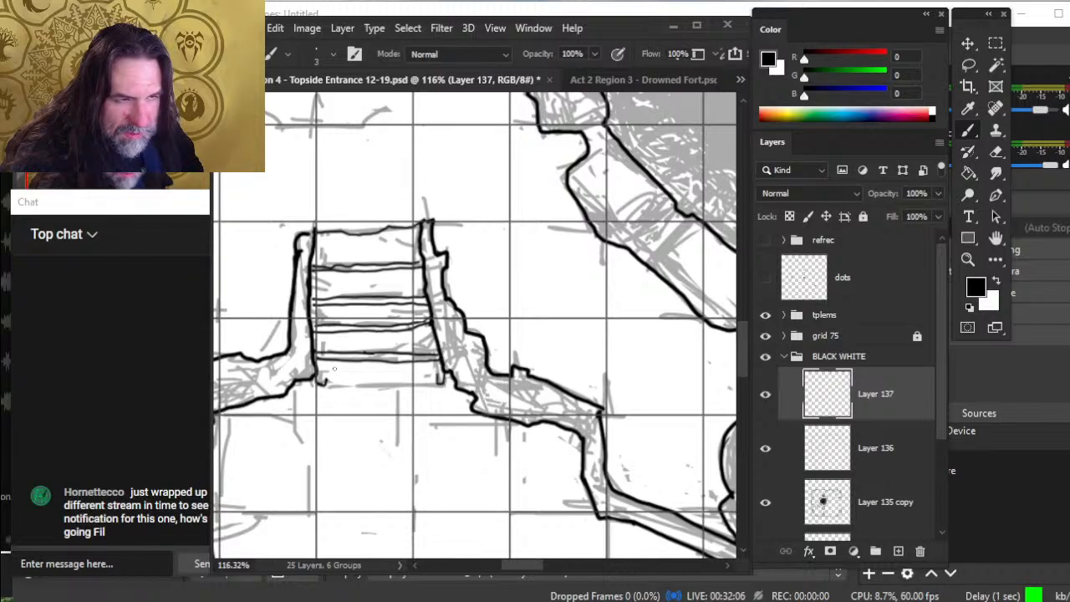
{"action": "left_click_drag", "start_coordinate": [315, 366], "coordinate": [325, 385]}
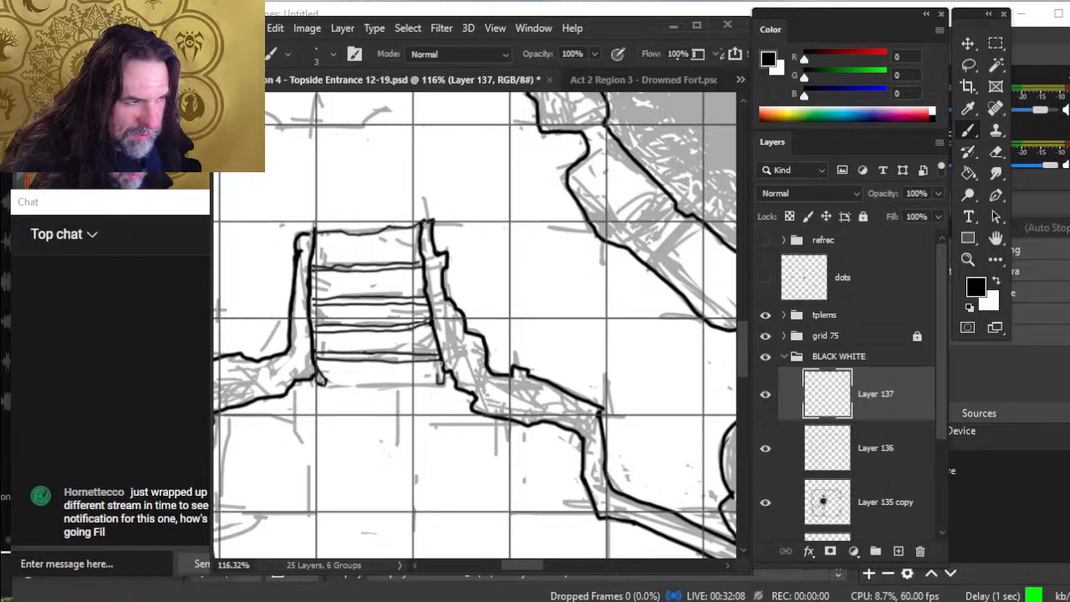
{"action": "left_click_drag", "start_coordinate": [443, 362], "coordinate": [436, 384]}
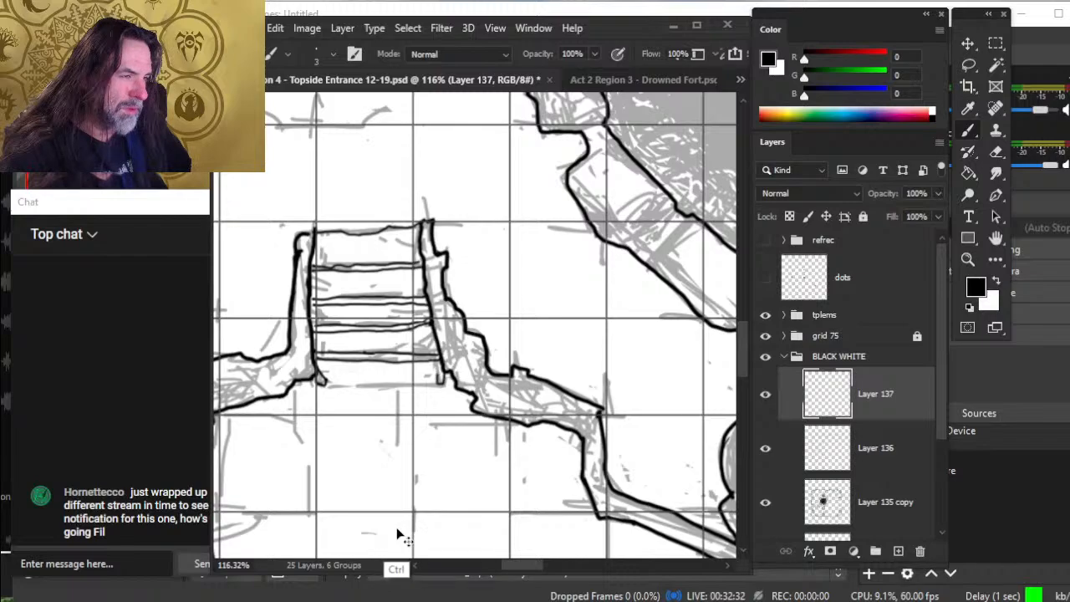
- Reduce the eraser to size 8 and ink the middle stretch of the stairs' bottom edge with the brush
{"action": "key", "text": "e"}
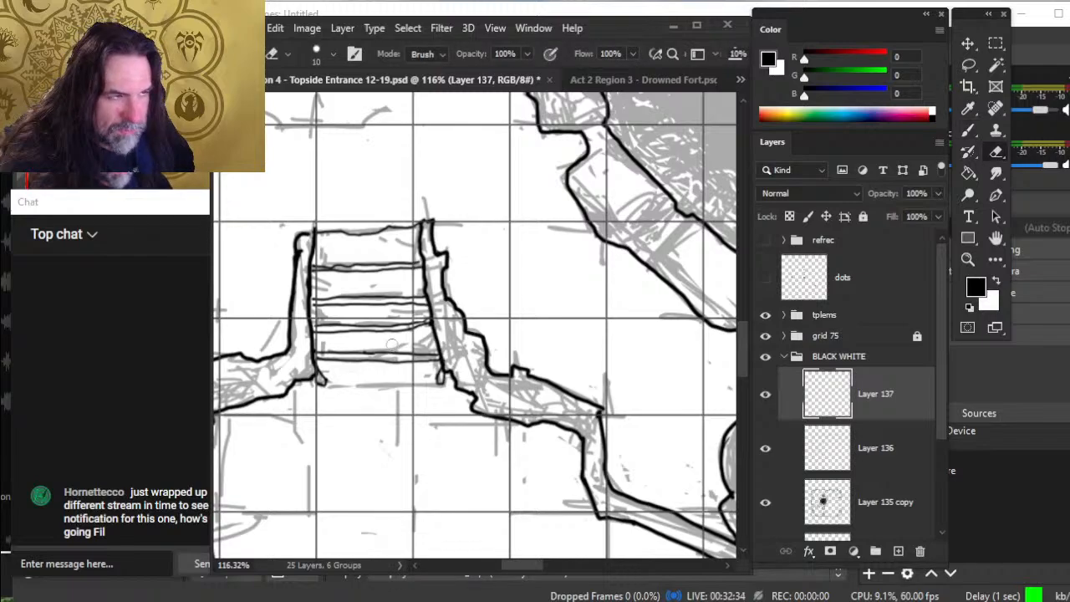
{"action": "key", "text": "bracketleft"}
{"action": "key", "text": "bracketleft"}
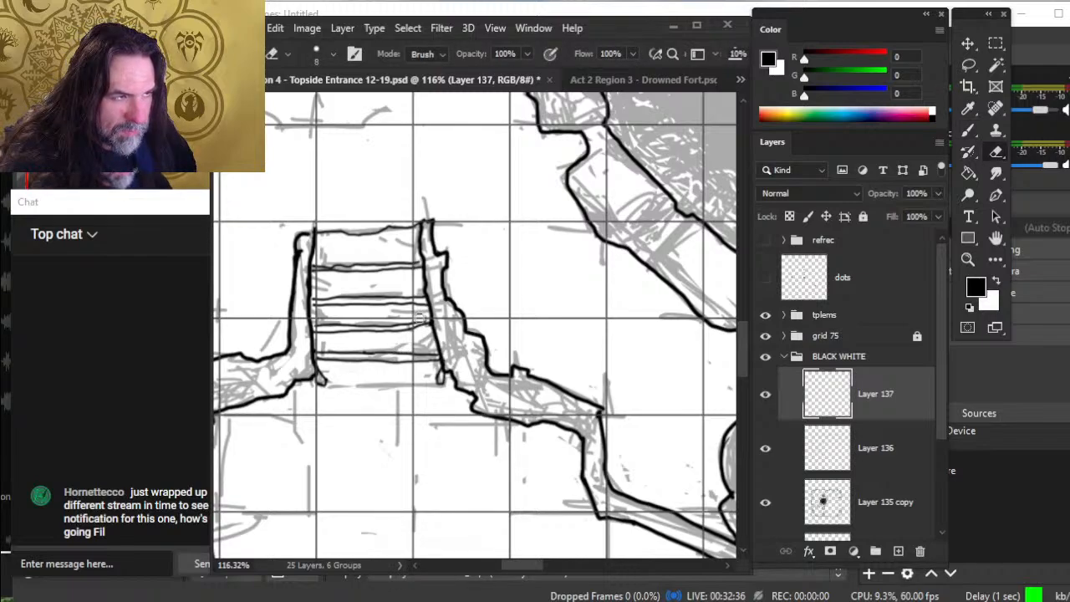
{"action": "key", "text": "b"}
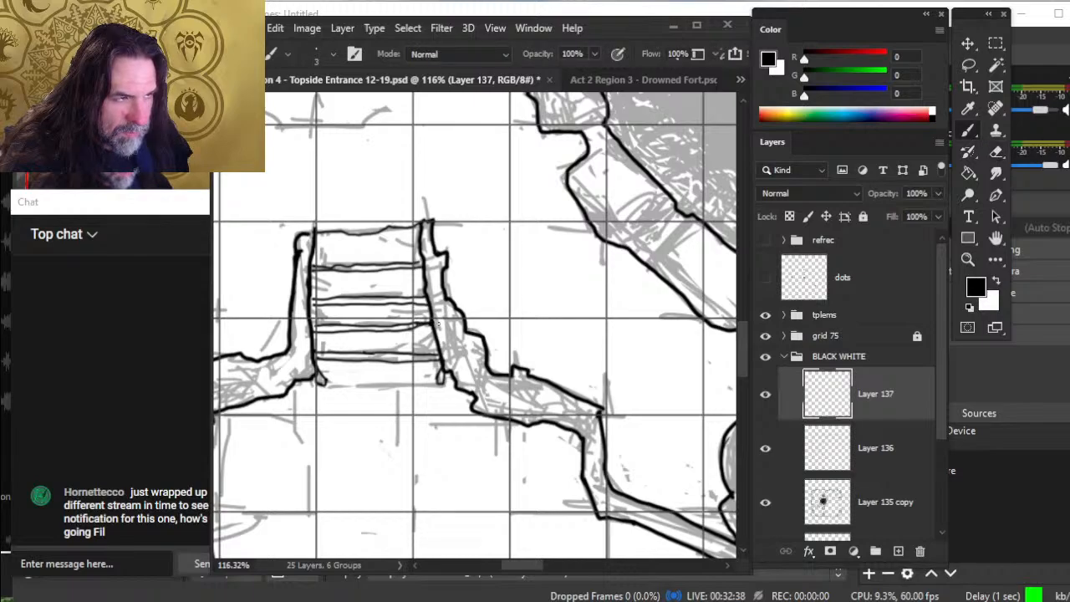
{"action": "key", "text": "e"}
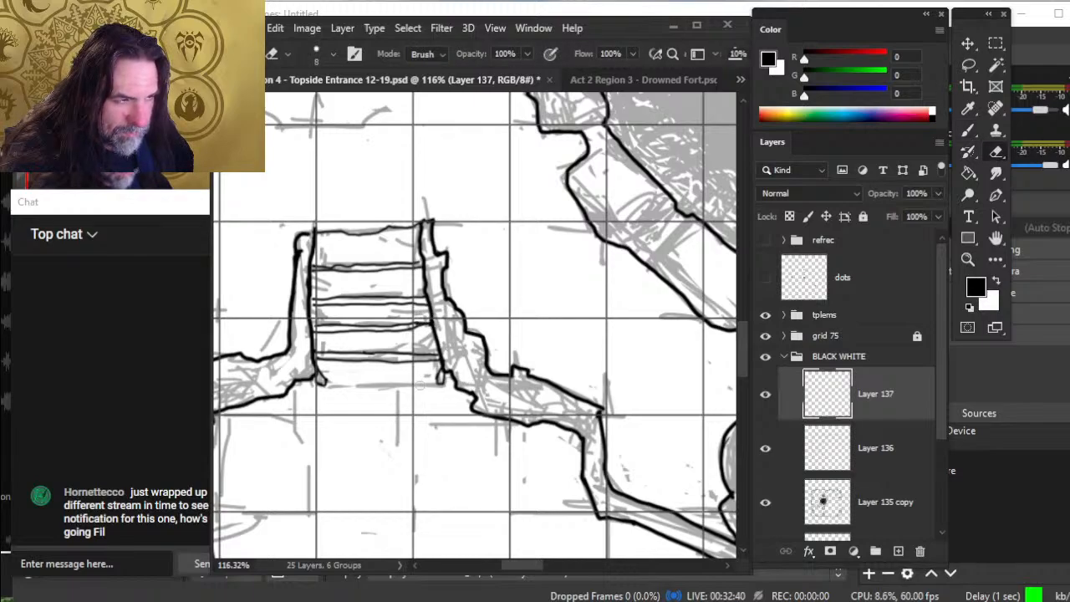
{"action": "key", "text": "b"}
{"action": "left_click_drag", "start_coordinate": [362, 387], "coordinate": [410, 387]}
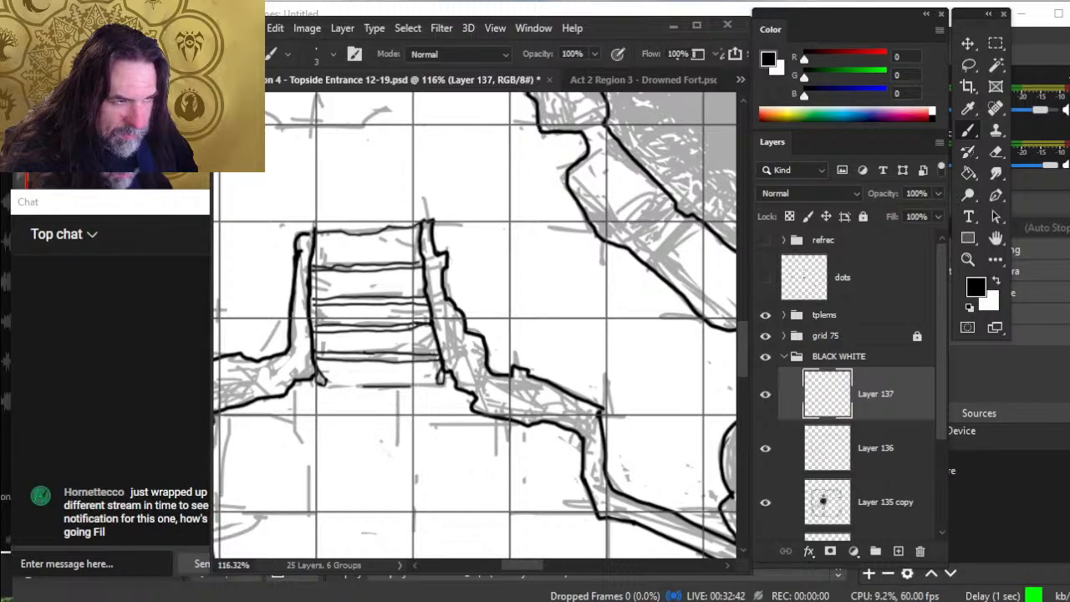
- Break up the stairs' top edge with erased gaps and ink the remaining short dashes of the bottom edge
{"action": "key", "text": "z"}
{"action": "left_click_drag", "start_coordinate": [376, 421], "coordinate": [316, 458]}
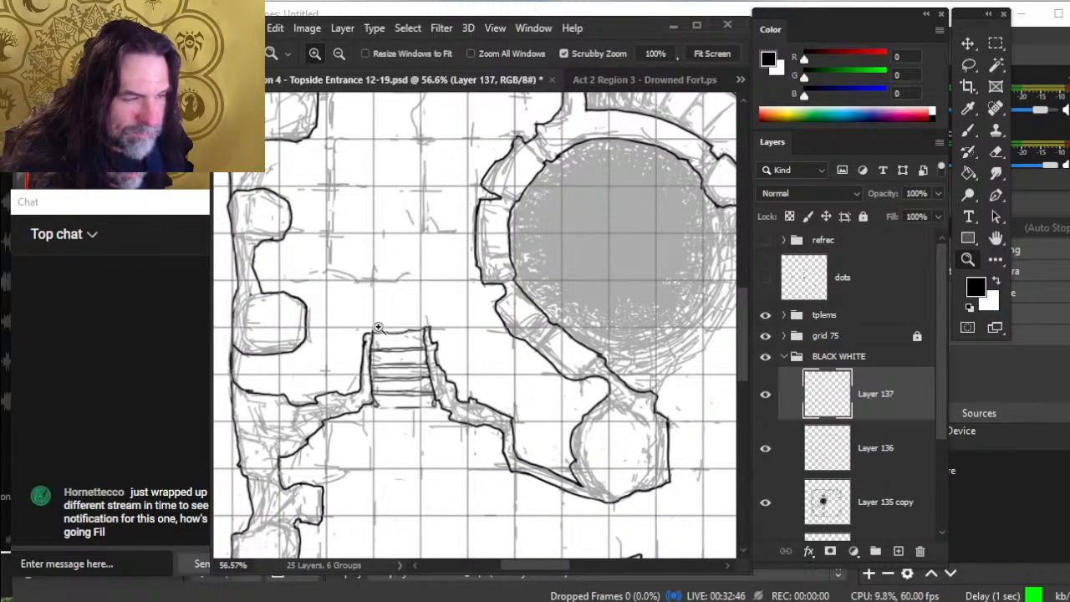
{"action": "left_click_drag", "start_coordinate": [379, 331], "coordinate": [426, 339]}
{"action": "key", "text": "e"}
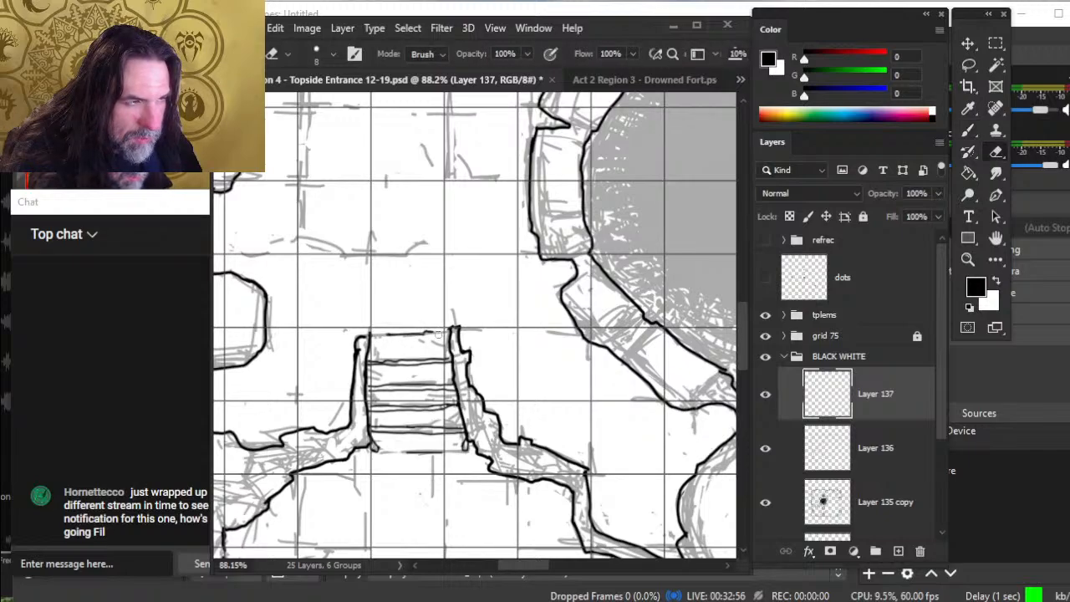
{"action": "key", "text": "b"}
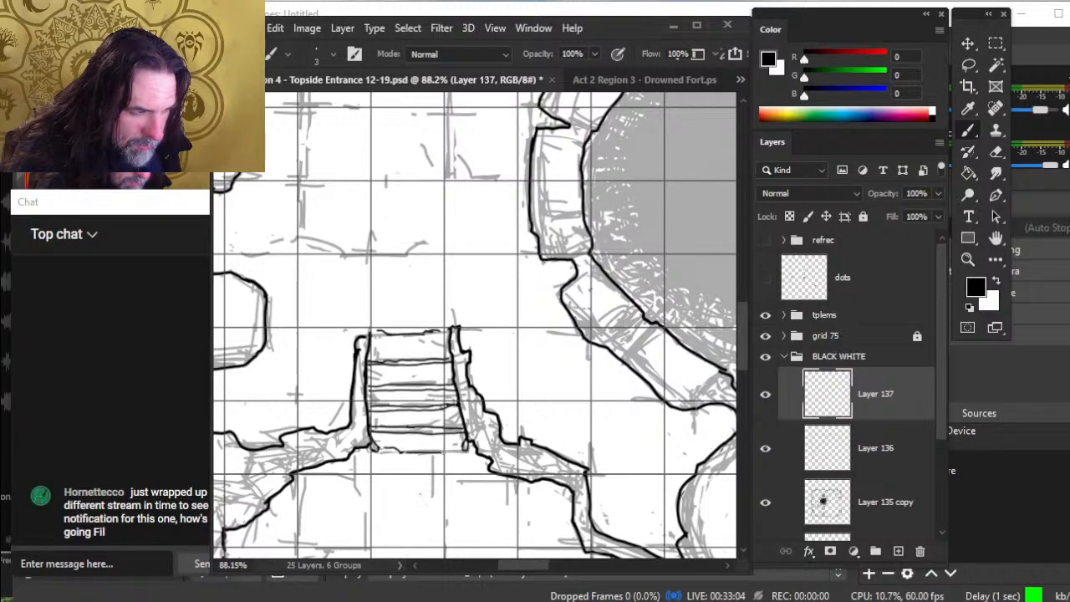
{"action": "left_click_drag", "start_coordinate": [440, 452], "coordinate": [458, 451]}
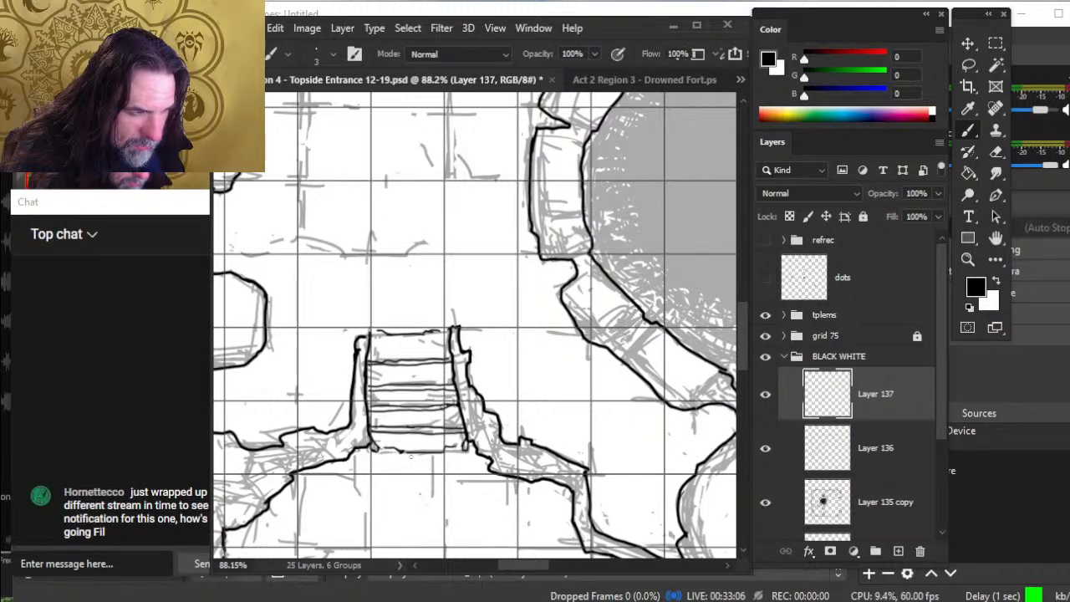
{"action": "key", "text": "e"}
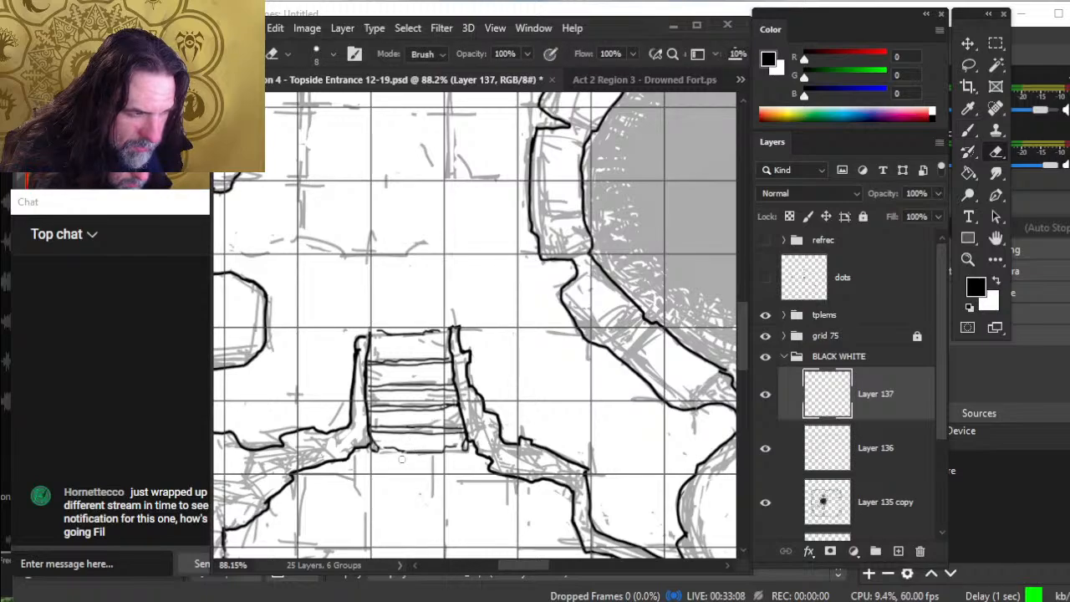
- Ink stone joints inside the wall east of the stairs, from the notched block up along the stair side
{"action": "key", "text": "z"}
{"action": "left_click_drag", "start_coordinate": [438, 479], "coordinate": [396, 486]}
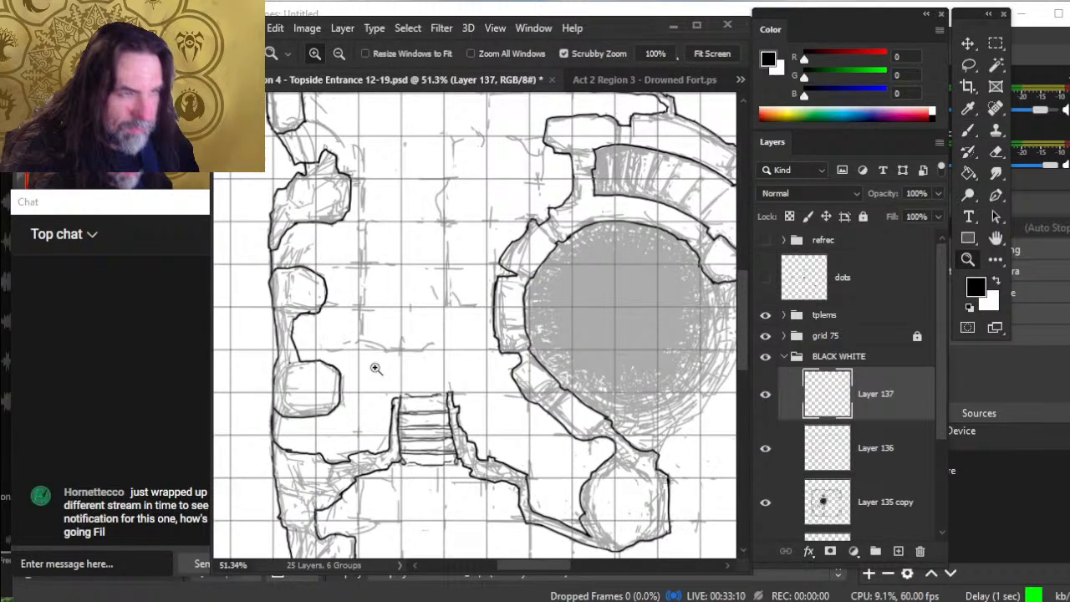
{"action": "mouse_move", "coordinate": [432, 384]}
{"action": "left_mouse_down"}
{"action": "mouse_move", "coordinate": [387, 247]}
{"action": "mouse_move", "coordinate": [364, 238]}
{"action": "left_mouse_up"}
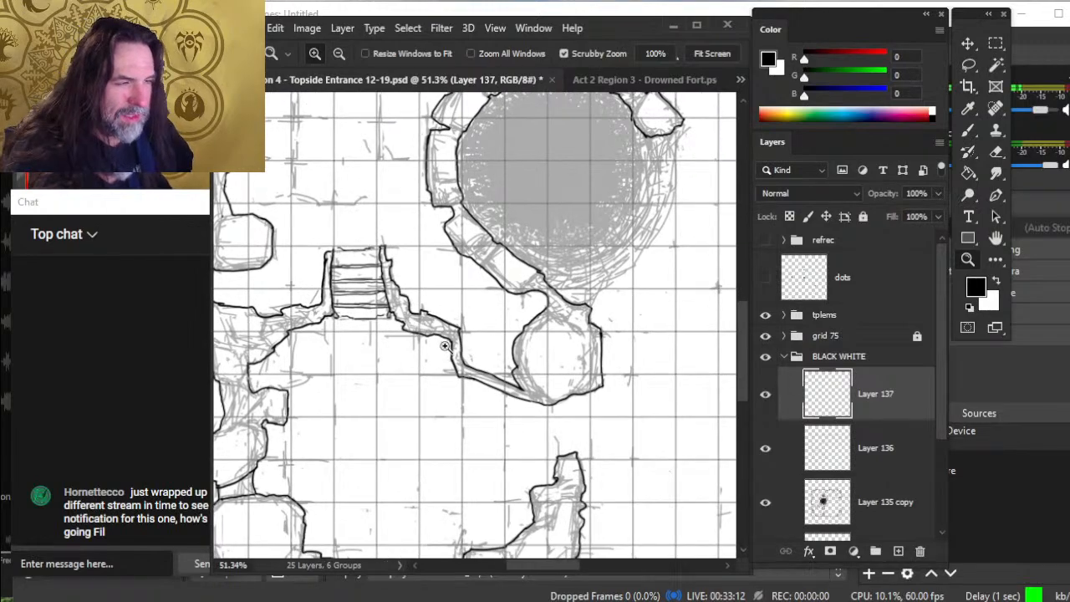
{"action": "left_click_drag", "start_coordinate": [395, 329], "coordinate": [420, 343]}
{"action": "key", "text": "b"}
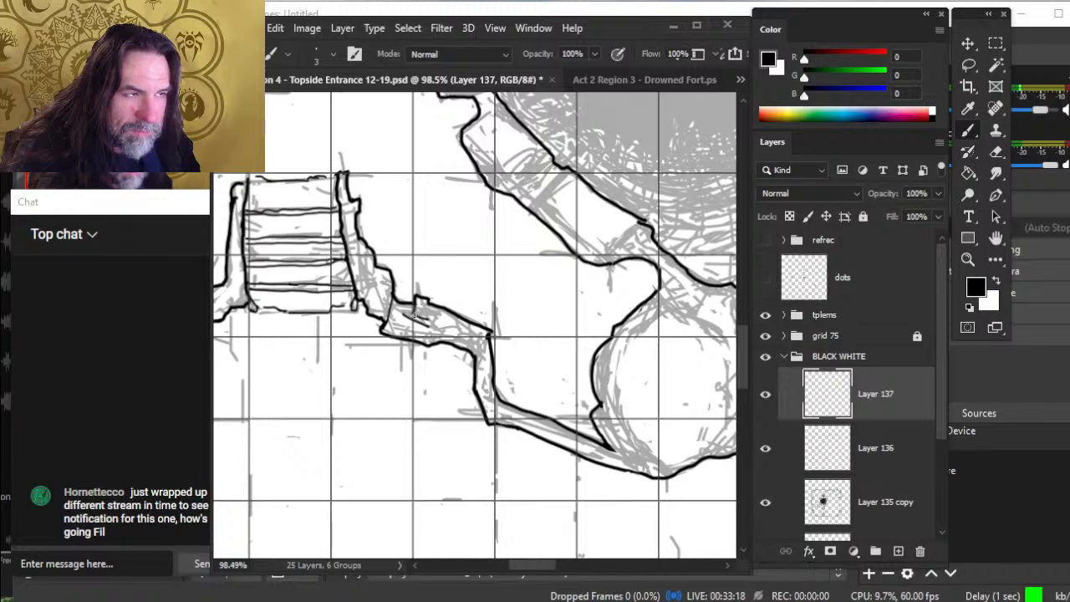
{"action": "mouse_move", "coordinate": [428, 305]}
{"action": "left_mouse_down"}
{"action": "mouse_move", "coordinate": [426, 323]}
{"action": "mouse_move", "coordinate": [441, 329]}
{"action": "mouse_move", "coordinate": [432, 338]}
{"action": "mouse_move", "coordinate": [406, 325]}
{"action": "left_mouse_up"}
{"action": "key", "text": "e"}
{"action": "key", "text": "b"}
{"action": "key", "text": "e"}
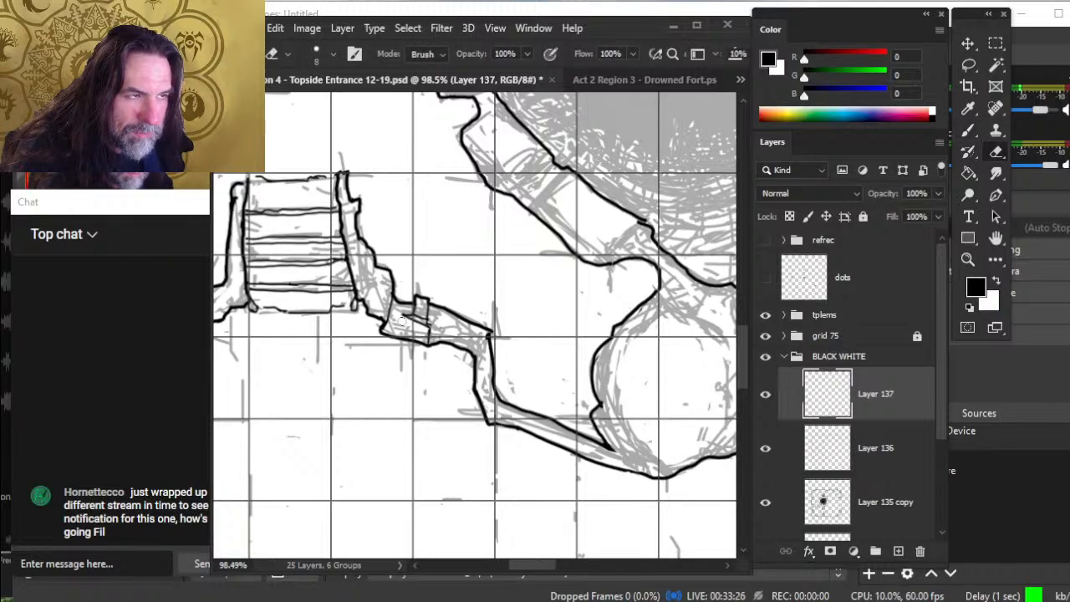
{"action": "key", "text": "b"}
{"action": "left_click_drag", "start_coordinate": [374, 269], "coordinate": [363, 300]}
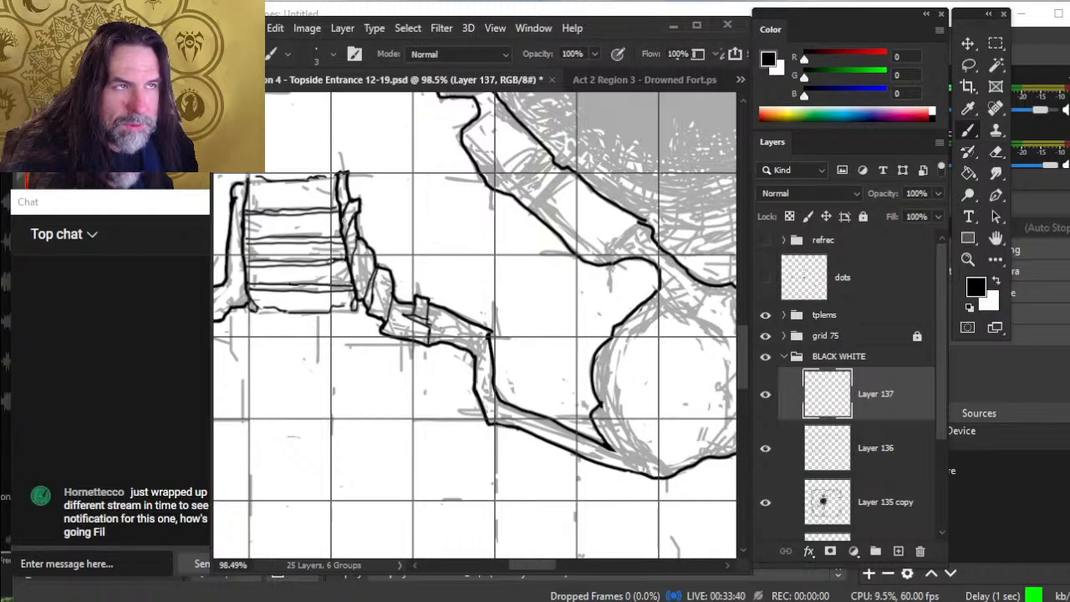
- Ink diagonal stone joints down the narrow wall on the west side of the stairs
{"action": "left_click_drag", "start_coordinate": [332, 257], "coordinate": [426, 290]}
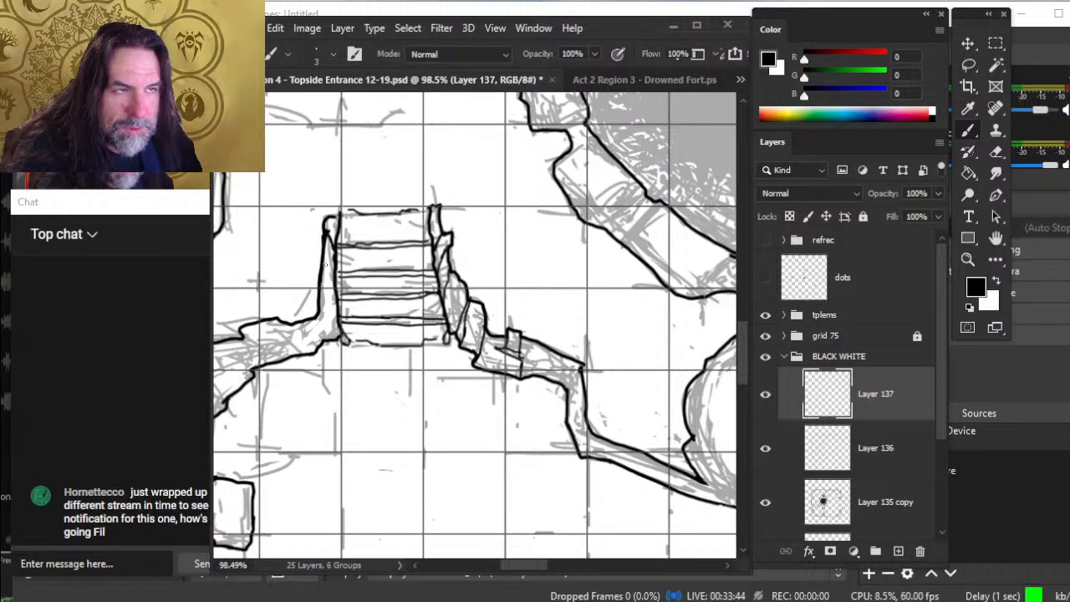
{"action": "left_click_drag", "start_coordinate": [324, 263], "coordinate": [330, 279]}
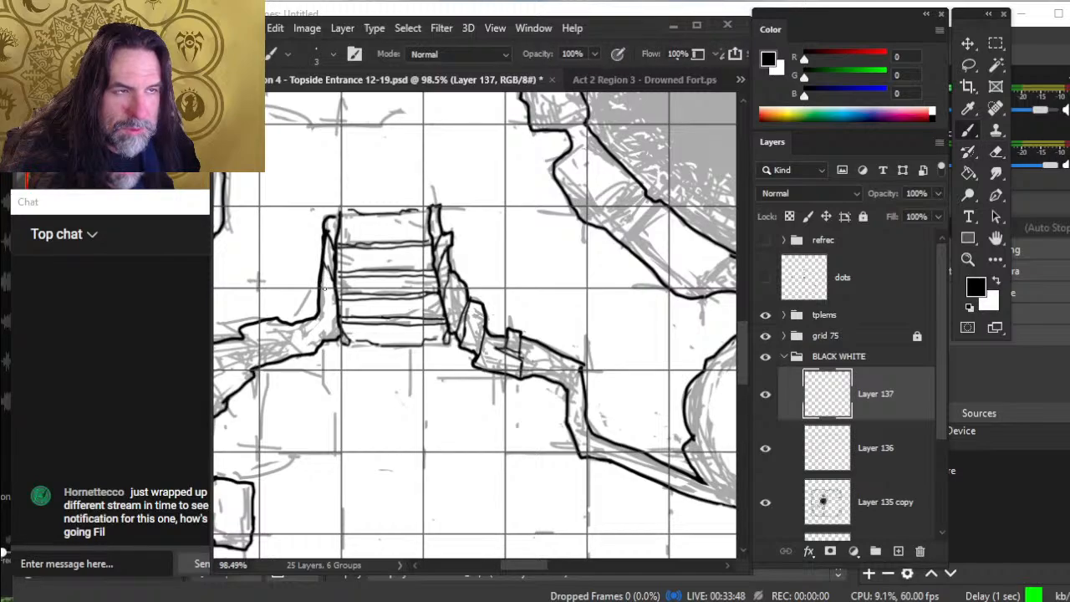
{"action": "mouse_move", "coordinate": [323, 285]}
{"action": "left_mouse_down"}
{"action": "mouse_move", "coordinate": [336, 312]}
{"action": "mouse_move", "coordinate": [325, 326]}
{"action": "mouse_move", "coordinate": [342, 341]}
{"action": "left_mouse_up"}
{"action": "key", "text": "e"}
{"action": "key", "text": "b"}
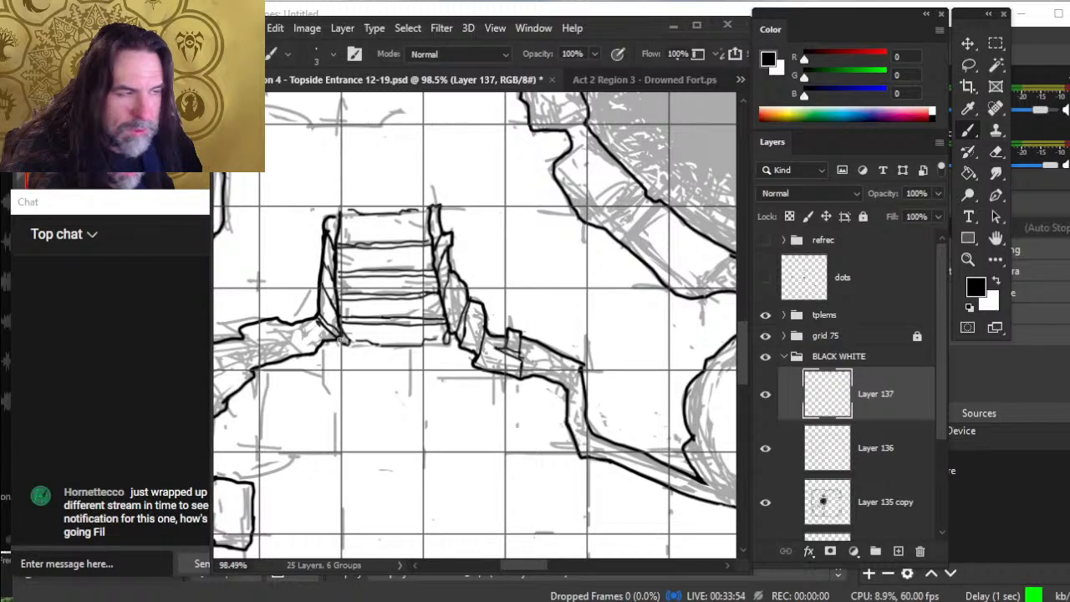
- Erase the overhanging line ends at the foot of both stair sides on Layer 136, and make Layer 137 active again
{"action": "key", "text": "e"}
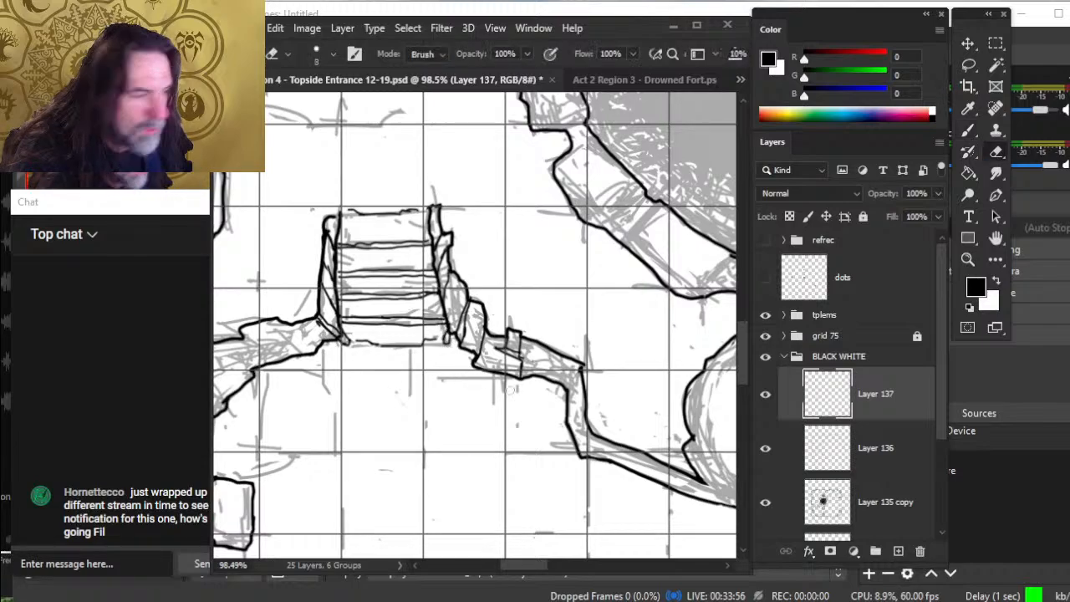
{"action": "left_click", "coordinate": [882, 443]}
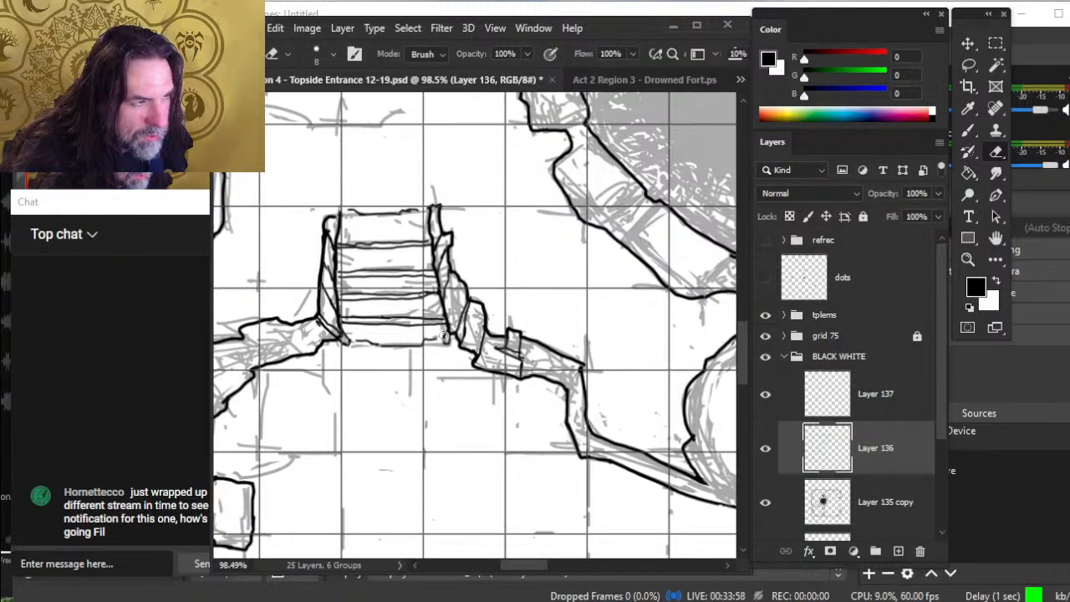
{"action": "left_click", "coordinate": [866, 416]}
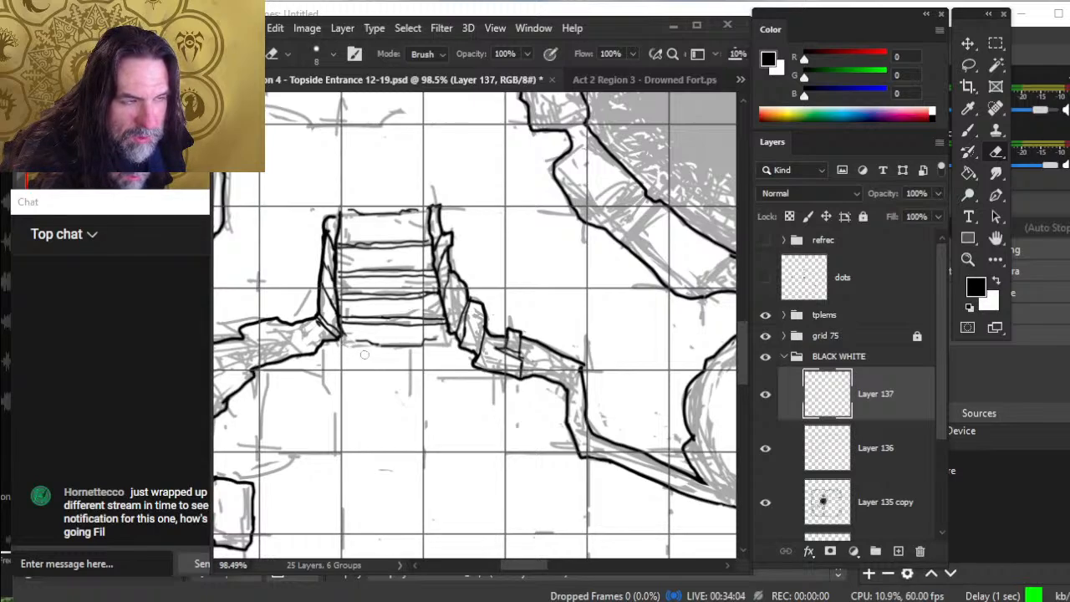
- Ink stone joints across the short wall running west from the foot of the stairs
{"action": "left_click_drag", "start_coordinate": [424, 362], "coordinate": [550, 330]}
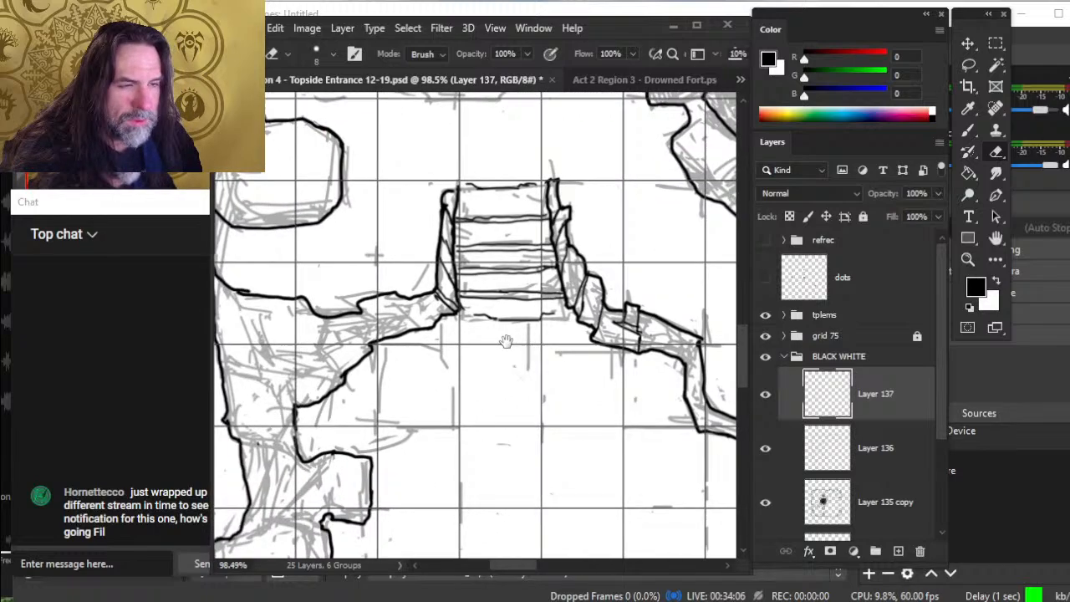
{"action": "key", "text": "z"}
{"action": "mouse_move", "coordinate": [504, 359]}
{"action": "left_mouse_down"}
{"action": "mouse_move", "coordinate": [442, 363]}
{"action": "mouse_move", "coordinate": [444, 326]}
{"action": "mouse_move", "coordinate": [424, 317]}
{"action": "mouse_move", "coordinate": [443, 341]}
{"action": "left_mouse_up"}
{"action": "key", "text": "b"}
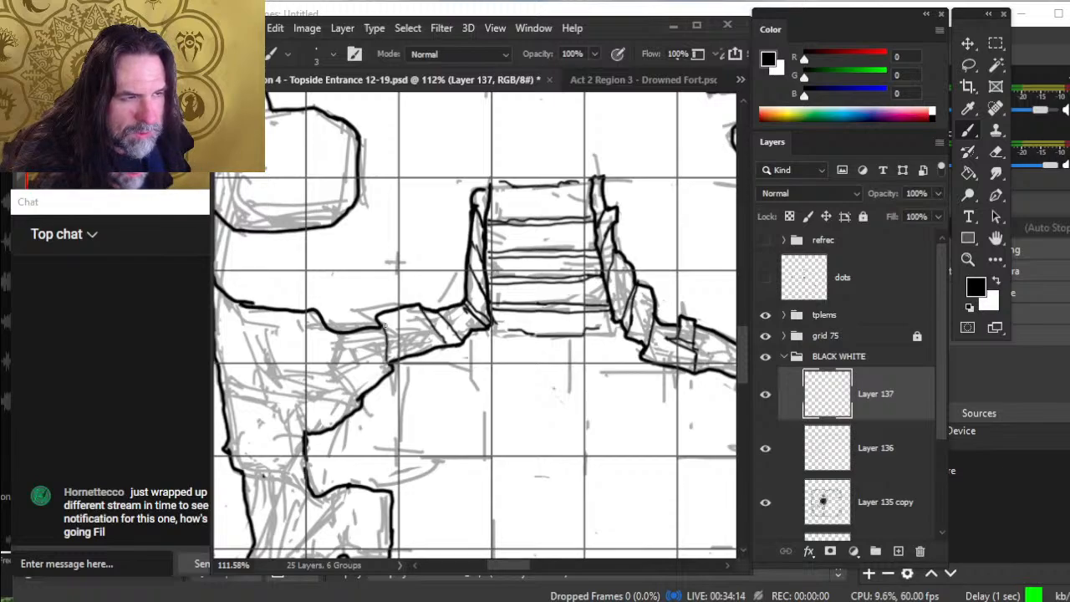
{"action": "key", "text": "e"}
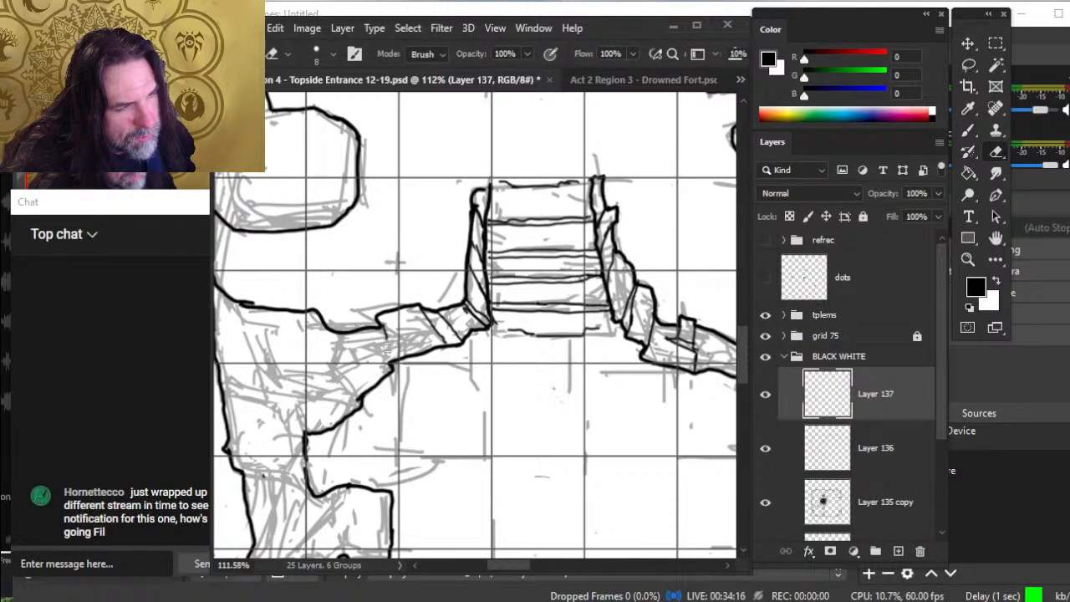
{"action": "key", "text": "b"}
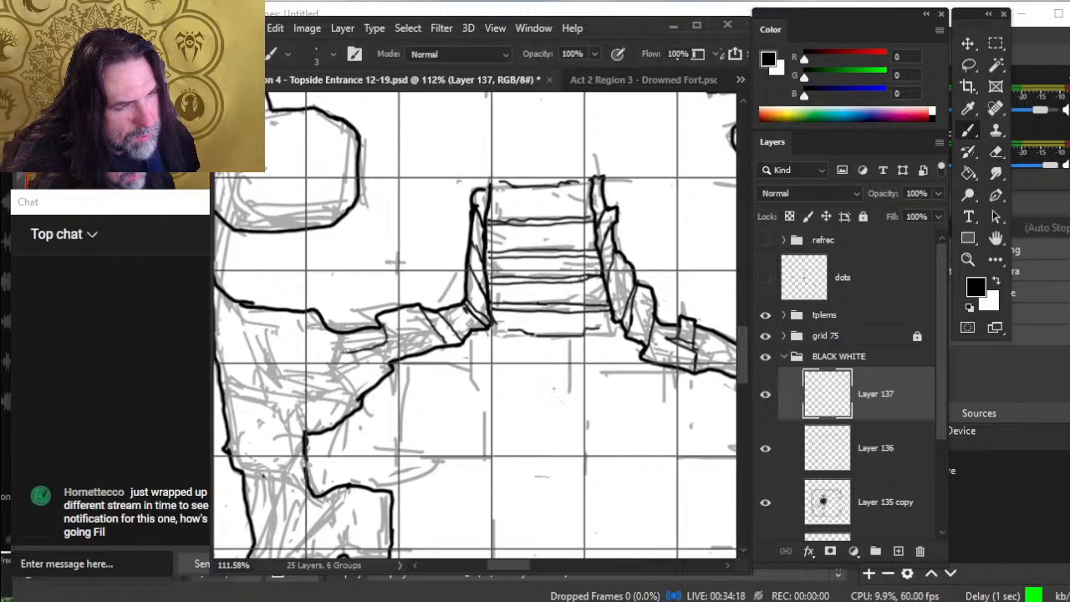
- Ink the wedge-shaped stones where the short wall meets the thick west wall, erasing overlapping strokes and extending a joint westward
{"action": "mouse_move", "coordinate": [343, 350]}
{"action": "left_mouse_down"}
{"action": "mouse_move", "coordinate": [335, 373]}
{"action": "mouse_move", "coordinate": [367, 358]}
{"action": "left_mouse_up"}
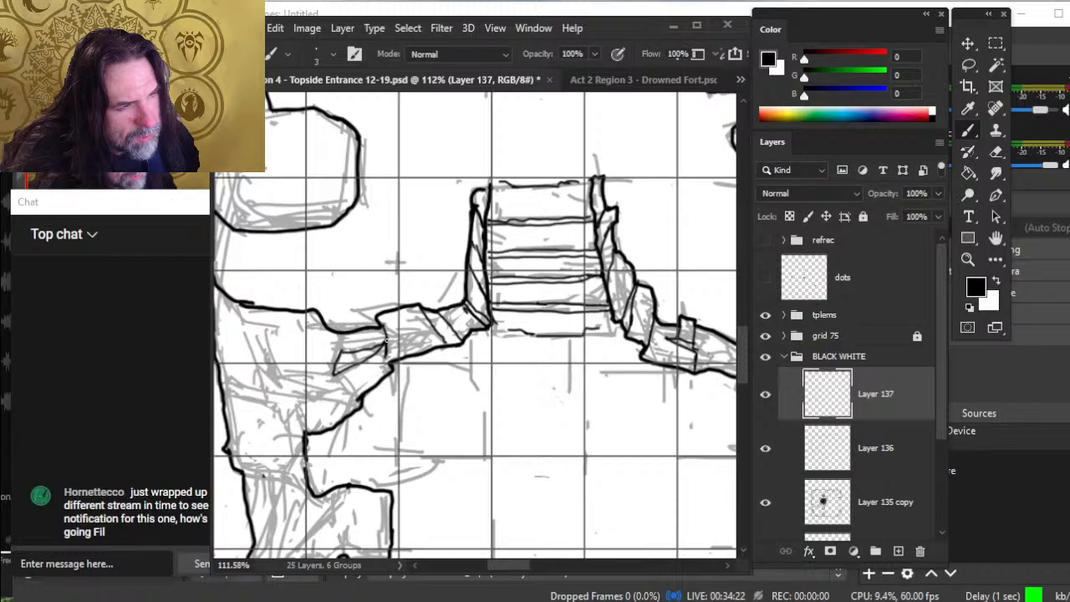
{"action": "key", "text": "e"}
{"action": "left_click_drag", "start_coordinate": [386, 356], "coordinate": [386, 339]}
{"action": "key", "text": "b"}
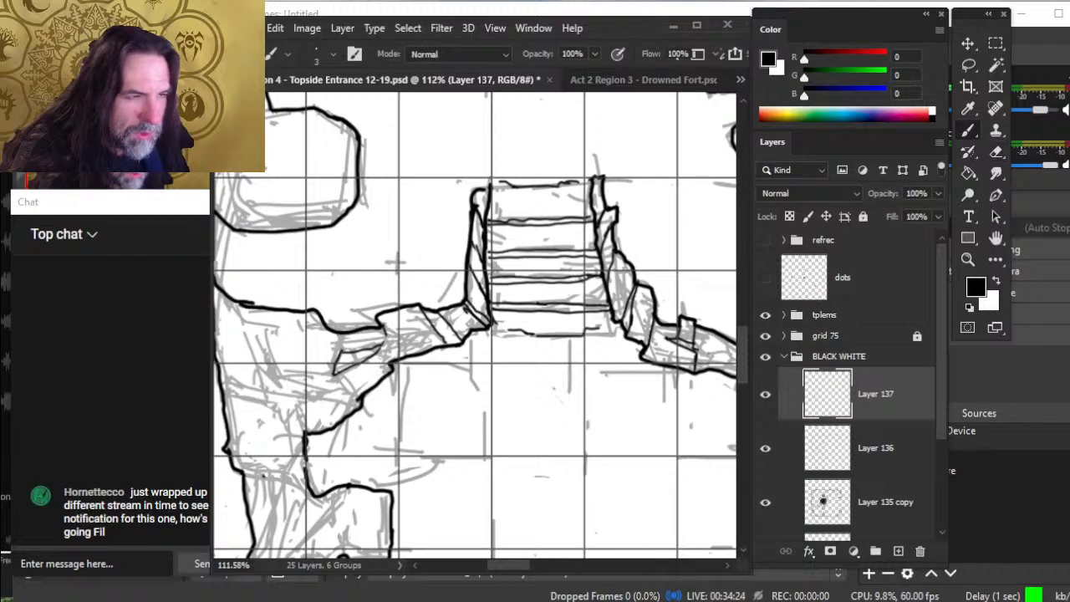
{"action": "key", "text": "e"}
{"action": "key", "text": "b"}
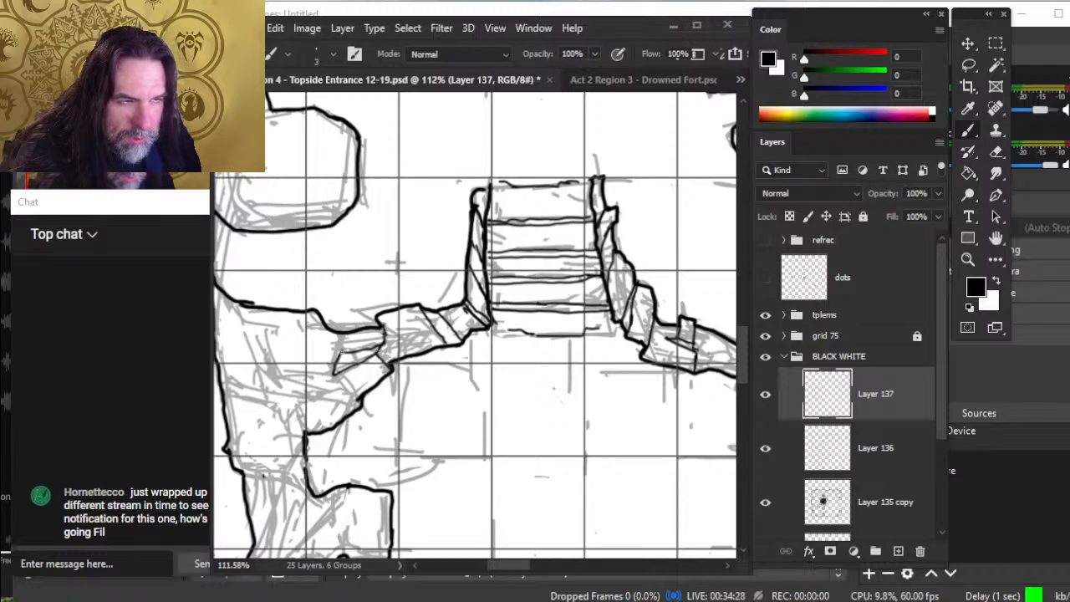
{"action": "left_click_drag", "start_coordinate": [336, 352], "coordinate": [327, 325]}
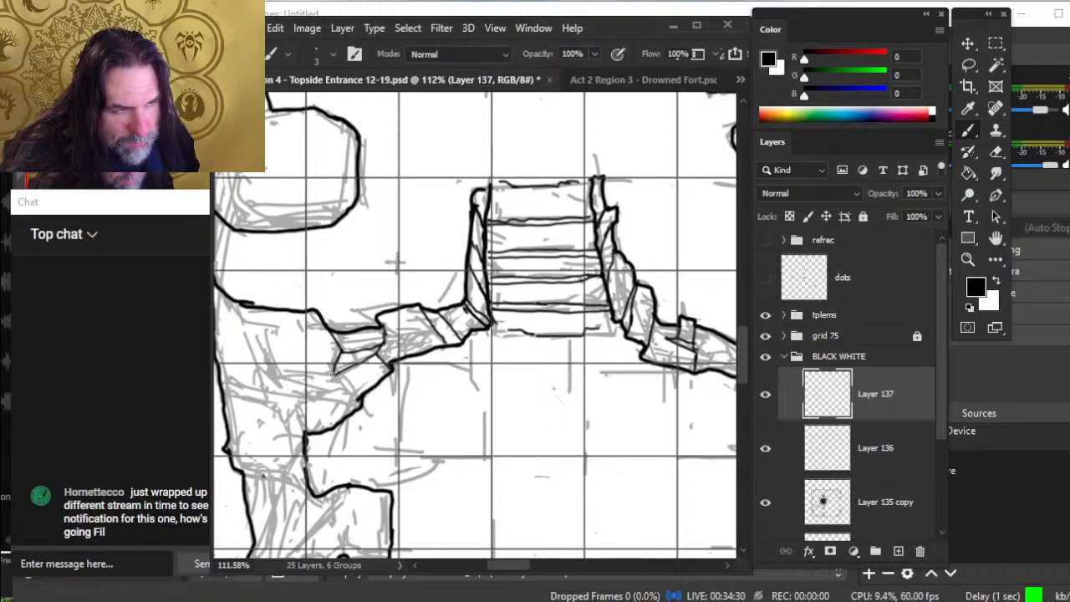
{"action": "mouse_move", "coordinate": [333, 373]}
{"action": "left_mouse_down"}
{"action": "mouse_move", "coordinate": [281, 370]}
{"action": "mouse_move", "coordinate": [360, 400]}
{"action": "mouse_move", "coordinate": [423, 370]}
{"action": "left_mouse_up"}
- Ink an inner contour around the large corner stone of the west wall and a slanted joint line beneath it
{"action": "key", "text": "z"}
{"action": "left_click_drag", "start_coordinate": [424, 373], "coordinate": [328, 383]}
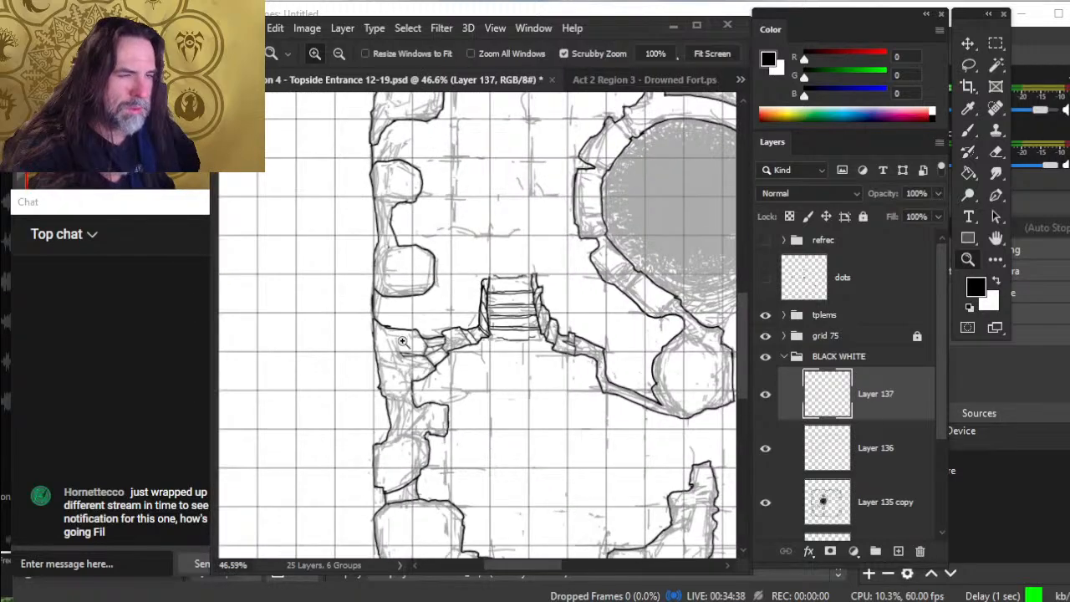
{"action": "left_click_drag", "start_coordinate": [402, 341], "coordinate": [459, 341]}
{"action": "key", "text": "b"}
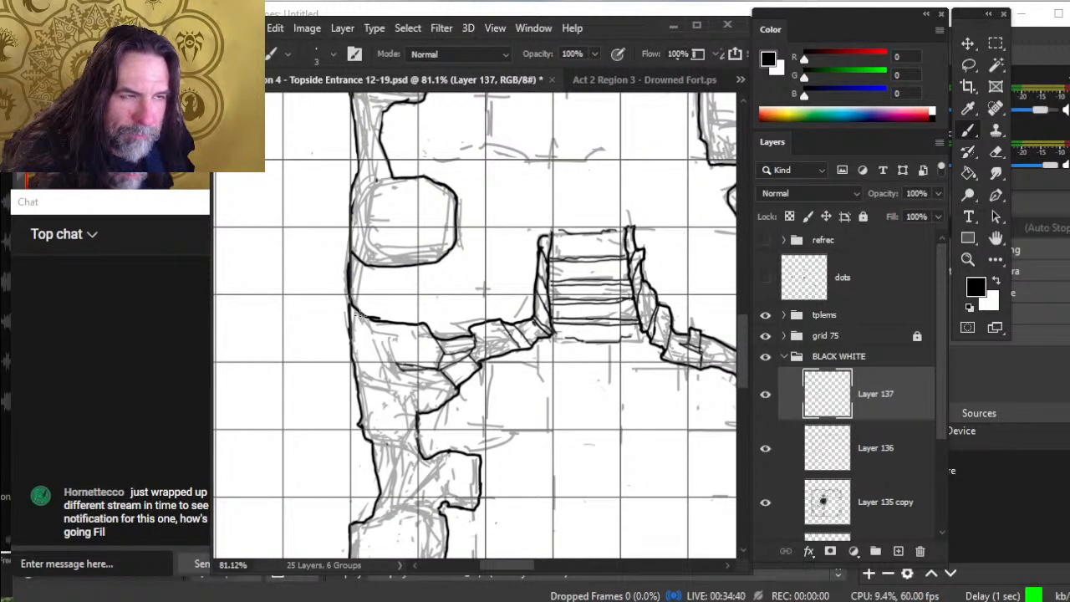
{"action": "left_click_drag", "start_coordinate": [361, 316], "coordinate": [373, 330]}
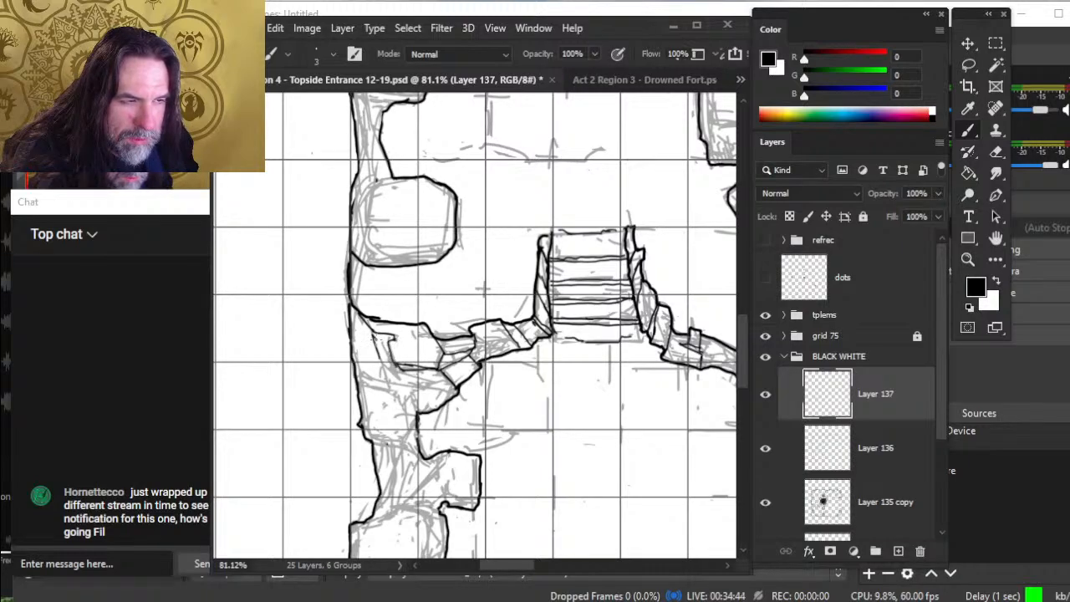
{"action": "mouse_move", "coordinate": [363, 376]}
{"action": "left_mouse_down"}
{"action": "mouse_move", "coordinate": [385, 382]}
{"action": "mouse_move", "coordinate": [383, 392]}
{"action": "left_mouse_up"}
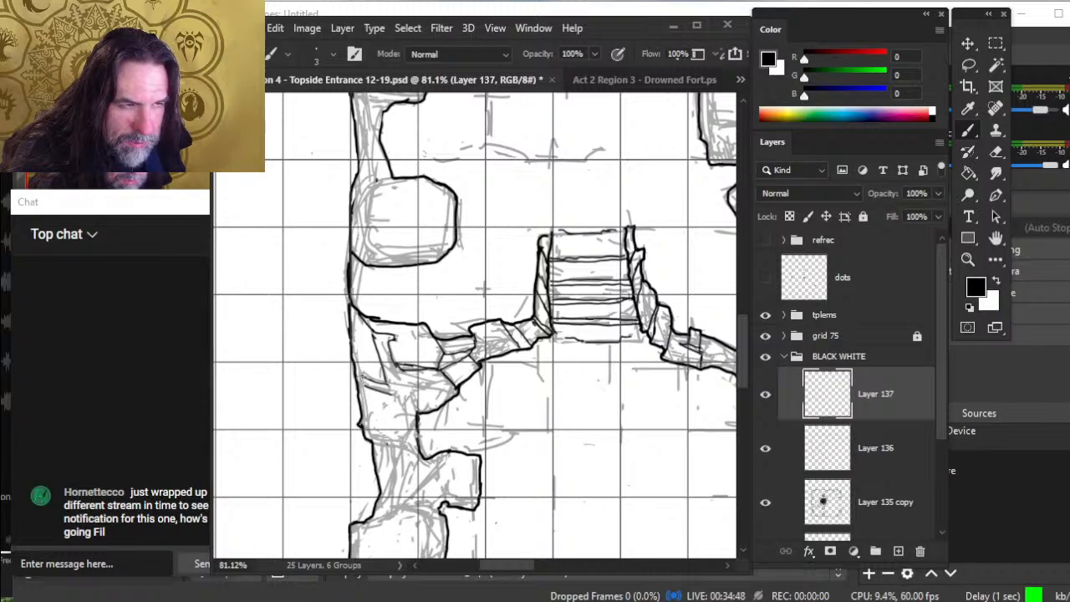
- Ink the outline of the block below the corner stone, with an inner west edge, a notched east side and joints along its base
{"action": "left_click_drag", "start_coordinate": [364, 387], "coordinate": [368, 418]}
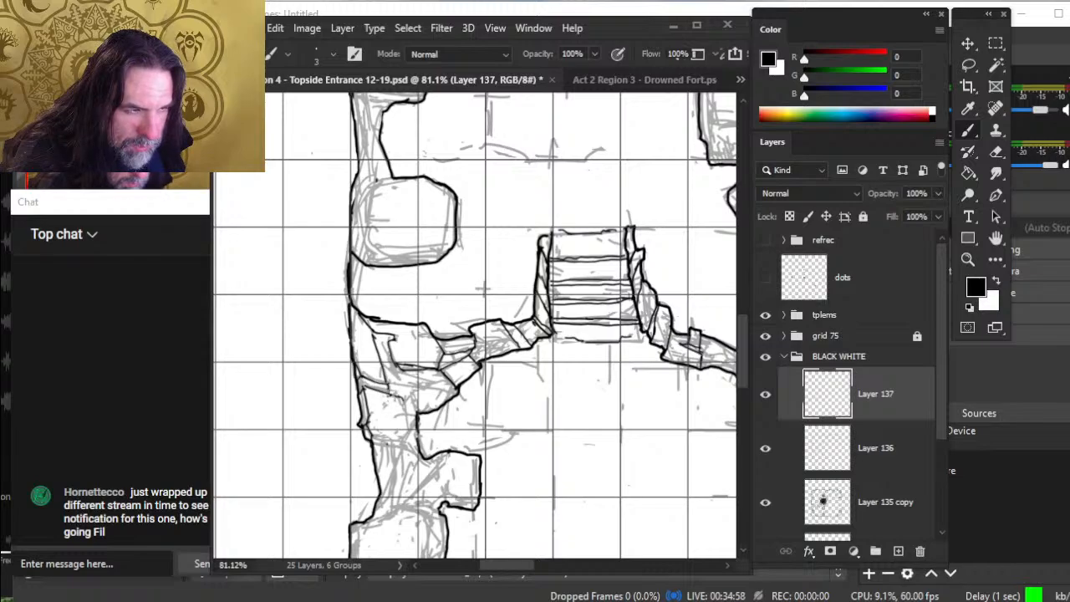
{"action": "left_click_drag", "start_coordinate": [389, 394], "coordinate": [403, 404]}
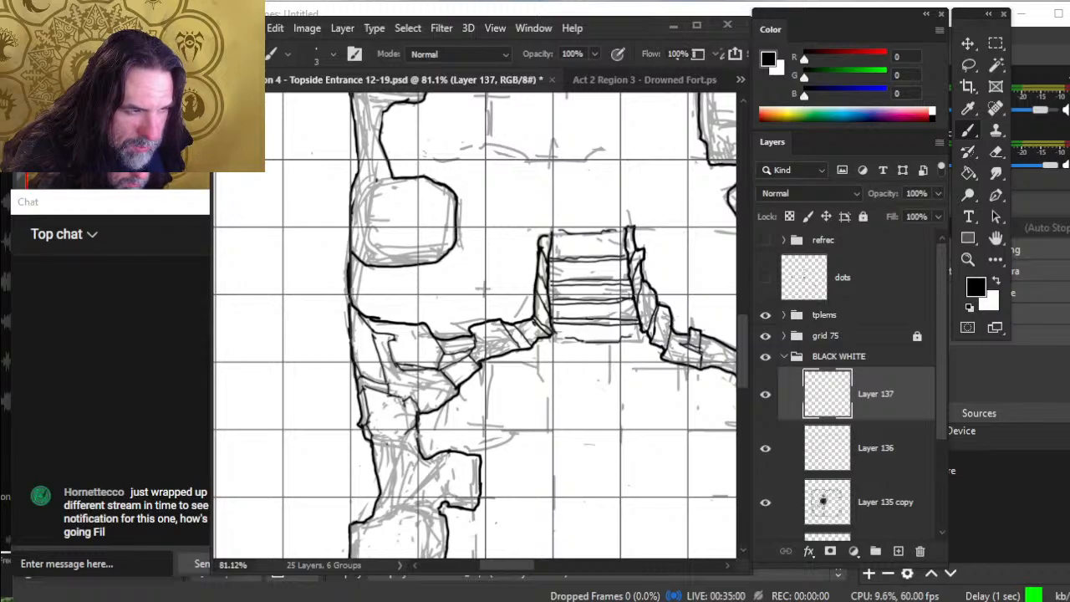
{"action": "key", "text": "e"}
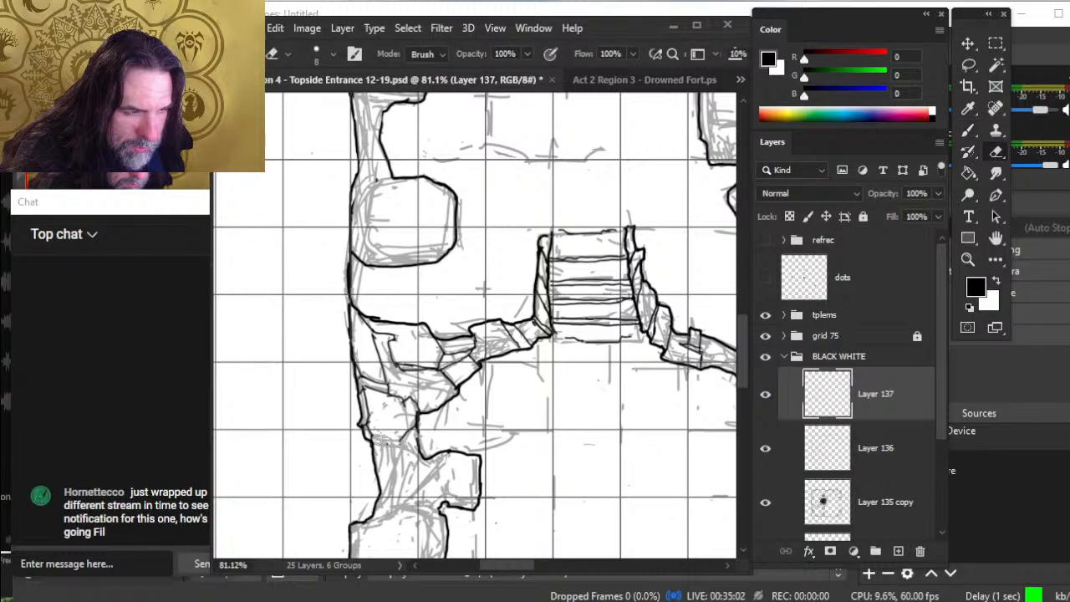
{"action": "key", "text": "b"}
{"action": "mouse_move", "coordinate": [373, 435]}
{"action": "left_mouse_down"}
{"action": "mouse_move", "coordinate": [401, 436]}
{"action": "mouse_move", "coordinate": [406, 450]}
{"action": "left_mouse_up"}
{"action": "key", "text": "e"}
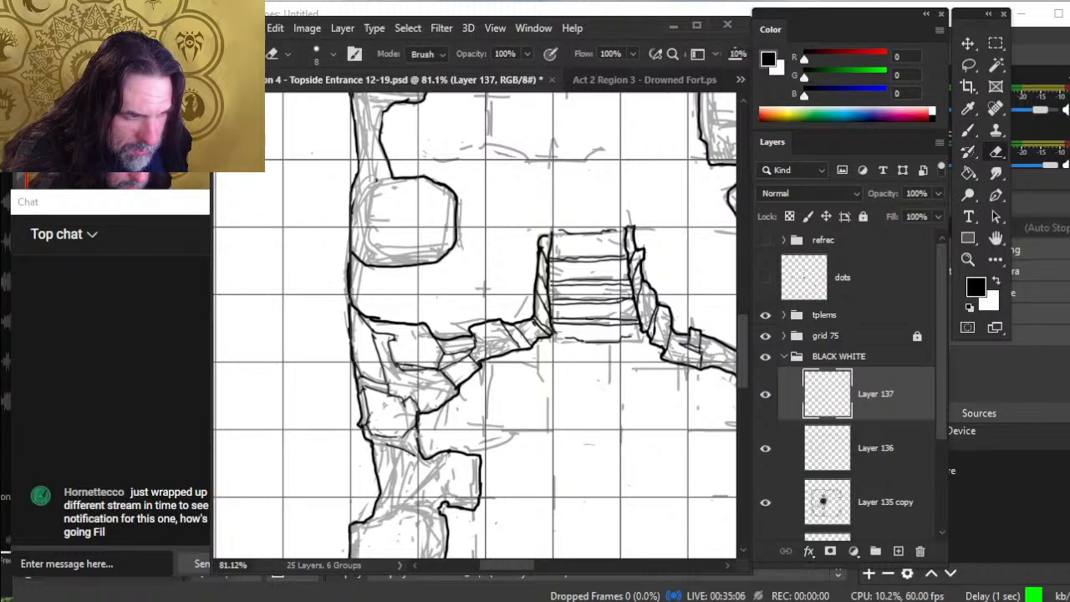
{"action": "key", "text": "b"}
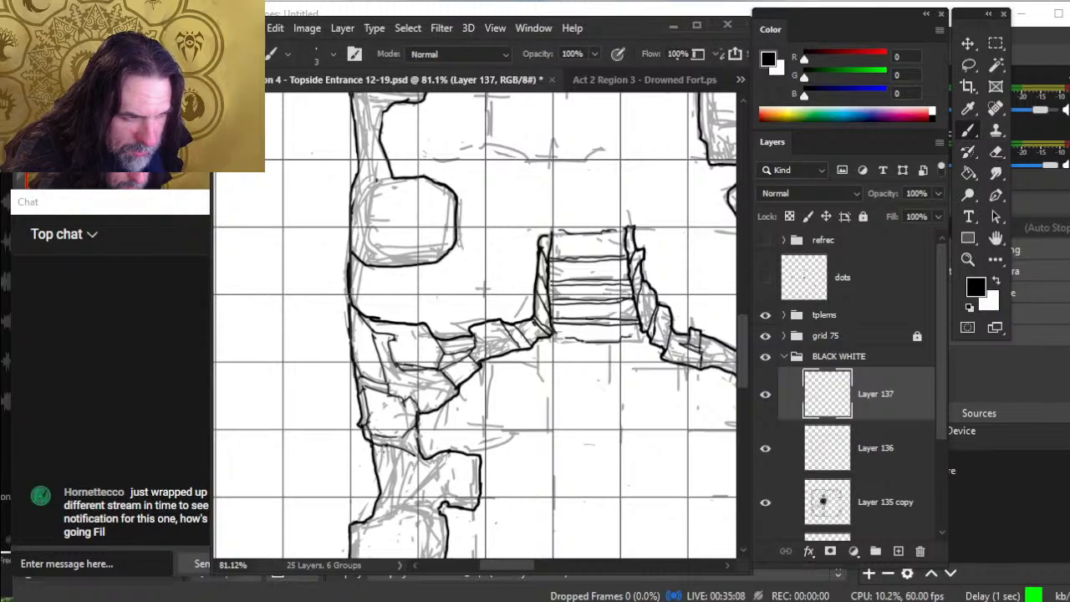
{"action": "mouse_move", "coordinate": [407, 436]}
{"action": "left_mouse_down"}
{"action": "mouse_move", "coordinate": [428, 462]}
{"action": "mouse_move", "coordinate": [433, 451]}
{"action": "mouse_move", "coordinate": [423, 386]}
{"action": "left_mouse_up"}
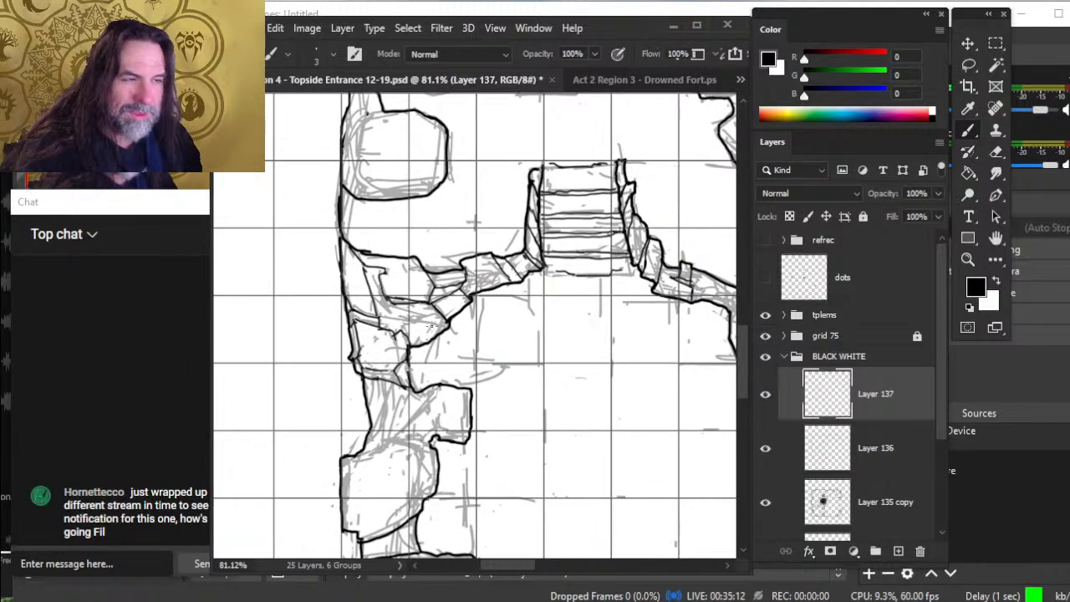
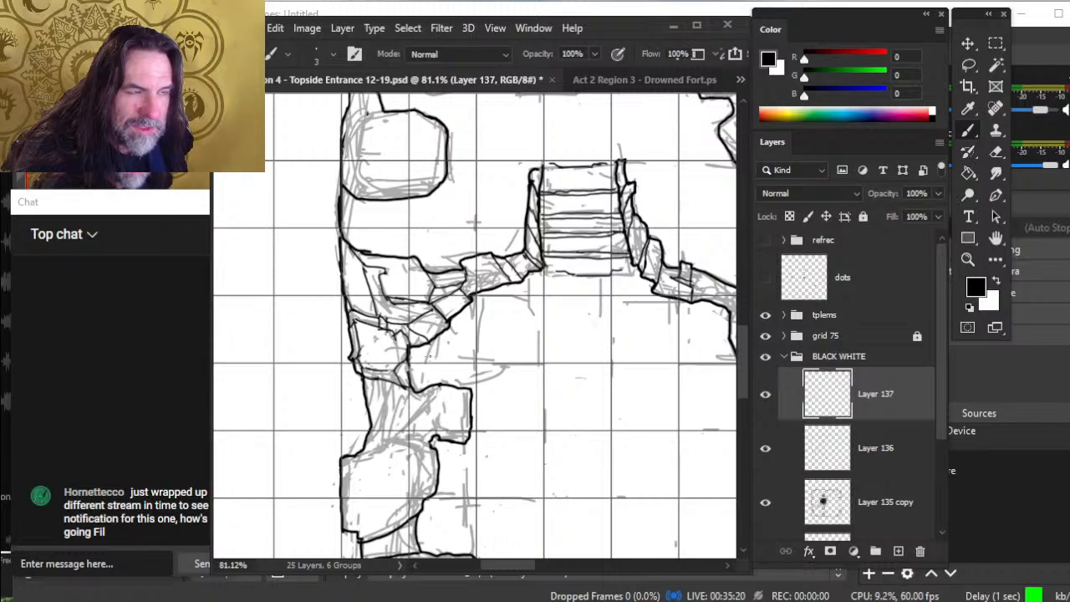
- Ink inner edge lines on the rectangular block jutting east from the west wall and on the large rounded stone below it
{"action": "key", "text": "z"}
{"action": "left_click_drag", "start_coordinate": [567, 345], "coordinate": [500, 343]}
{"action": "key", "text": "space"}
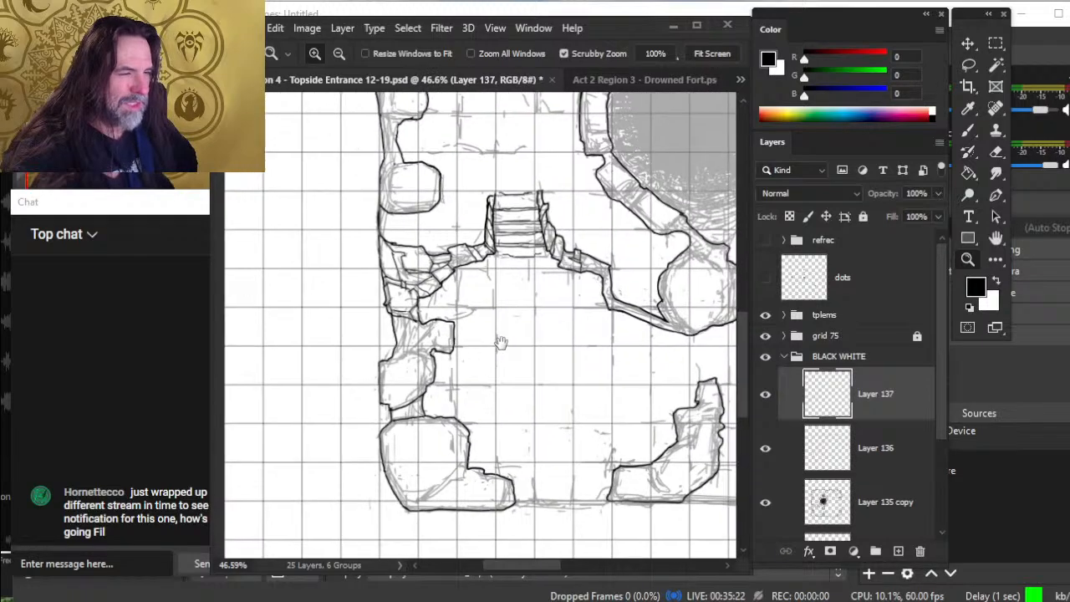
{"action": "left_click_drag", "start_coordinate": [436, 355], "coordinate": [541, 358]}
{"action": "key", "text": "b"}
{"action": "mouse_move", "coordinate": [432, 333]}
{"action": "left_mouse_down"}
{"action": "mouse_move", "coordinate": [427, 315]}
{"action": "mouse_move", "coordinate": [470, 338]}
{"action": "mouse_move", "coordinate": [475, 293]}
{"action": "mouse_move", "coordinate": [431, 263]}
{"action": "mouse_move", "coordinate": [480, 268]}
{"action": "left_mouse_up"}
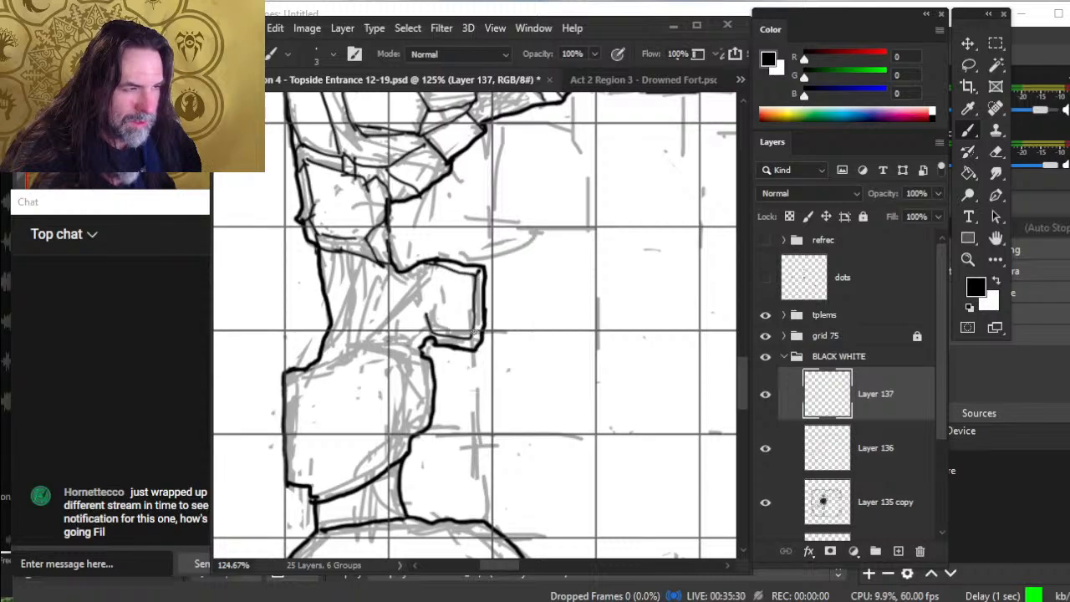
{"action": "mouse_move", "coordinate": [473, 335]}
{"action": "left_mouse_down"}
{"action": "mouse_move", "coordinate": [478, 342]}
{"action": "mouse_move", "coordinate": [433, 340]}
{"action": "mouse_move", "coordinate": [423, 322]}
{"action": "mouse_move", "coordinate": [400, 343]}
{"action": "mouse_move", "coordinate": [419, 351]}
{"action": "mouse_move", "coordinate": [373, 346]}
{"action": "mouse_move", "coordinate": [405, 357]}
{"action": "mouse_move", "coordinate": [411, 379]}
{"action": "mouse_move", "coordinate": [402, 453]}
{"action": "mouse_move", "coordinate": [382, 466]}
{"action": "left_mouse_up"}
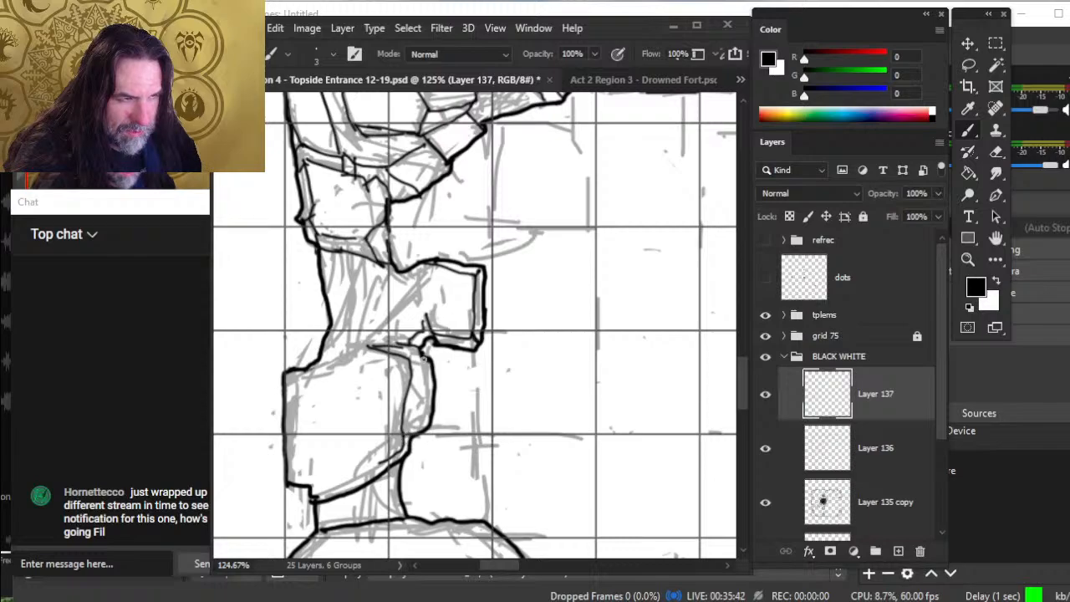
- Ink diagonal joints from the large rounded stone toward the jutting block, and close off the block's west side with angled lines
{"action": "mouse_move", "coordinate": [425, 360]}
{"action": "left_mouse_down"}
{"action": "mouse_move", "coordinate": [362, 347]}
{"action": "mouse_move", "coordinate": [425, 315]}
{"action": "mouse_move", "coordinate": [398, 290]}
{"action": "mouse_move", "coordinate": [396, 313]}
{"action": "mouse_move", "coordinate": [425, 335]}
{"action": "mouse_move", "coordinate": [352, 324]}
{"action": "left_mouse_up"}
{"action": "key", "text": "e"}
{"action": "key", "text": "b"}
{"action": "key", "text": "z"}
{"action": "left_click_drag", "start_coordinate": [412, 352], "coordinate": [468, 394]}
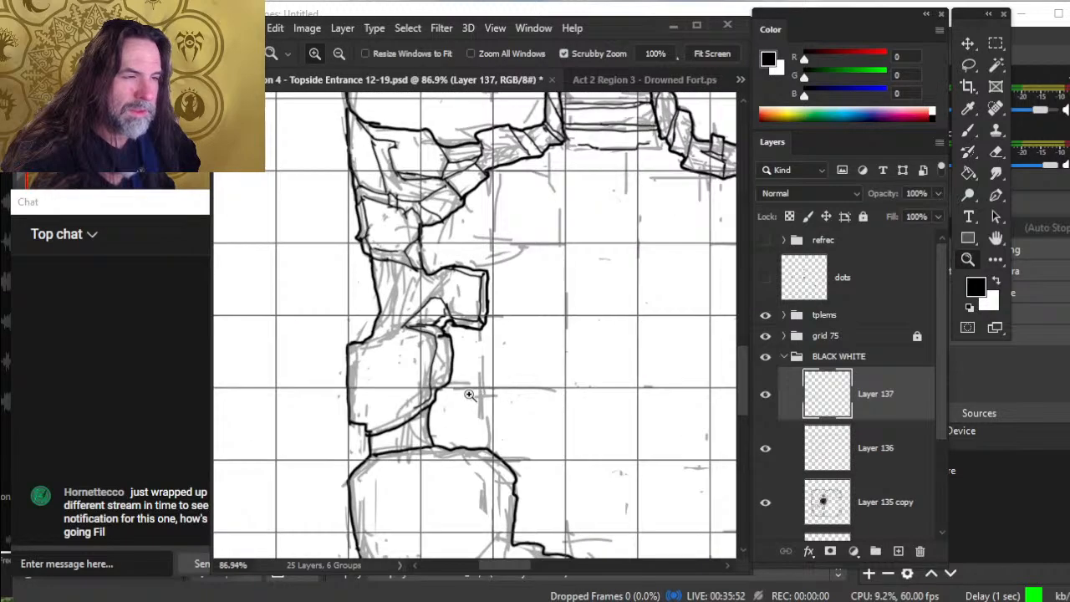
{"action": "key", "text": "b"}
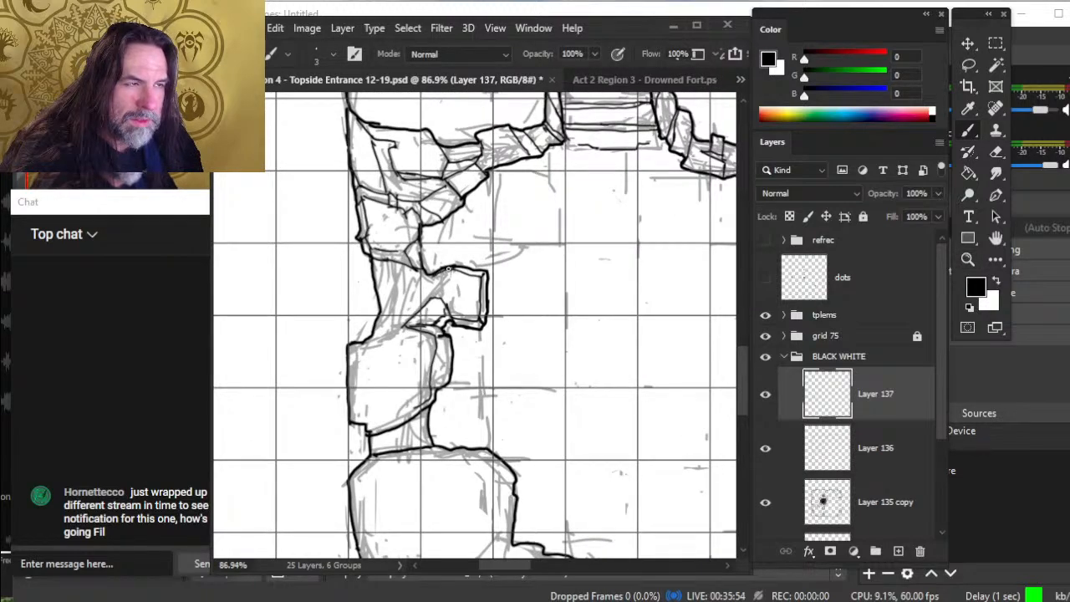
{"action": "left_click_drag", "start_coordinate": [433, 276], "coordinate": [443, 304]}
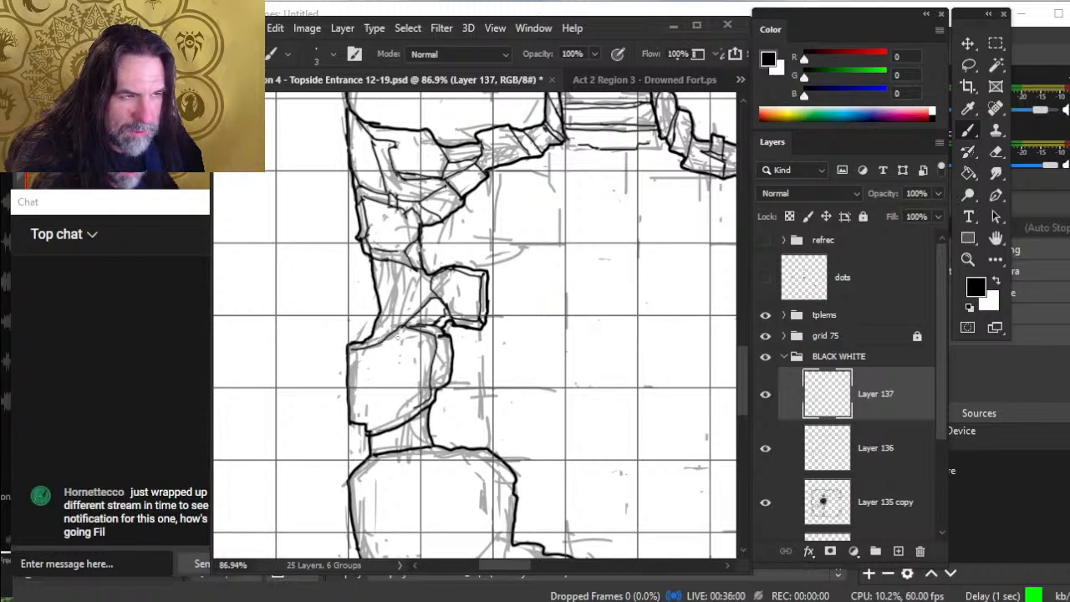
- Erase the excess diagonal line beside the jutting block and ink a cleaned inner line along the large rounded stone's lower edge
{"action": "key", "text": "e"}
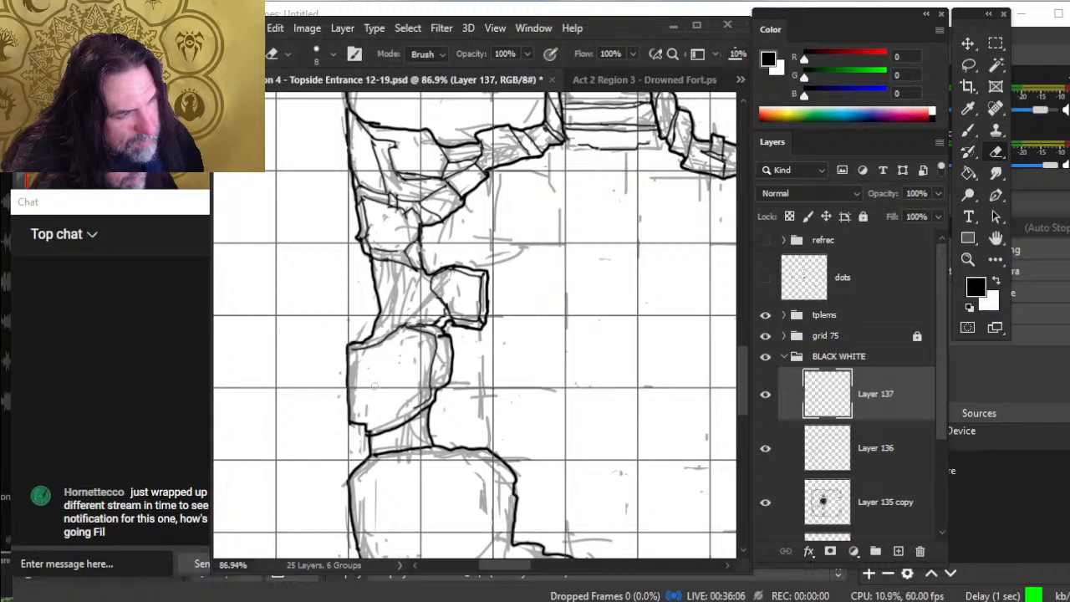
{"action": "key", "text": "b"}
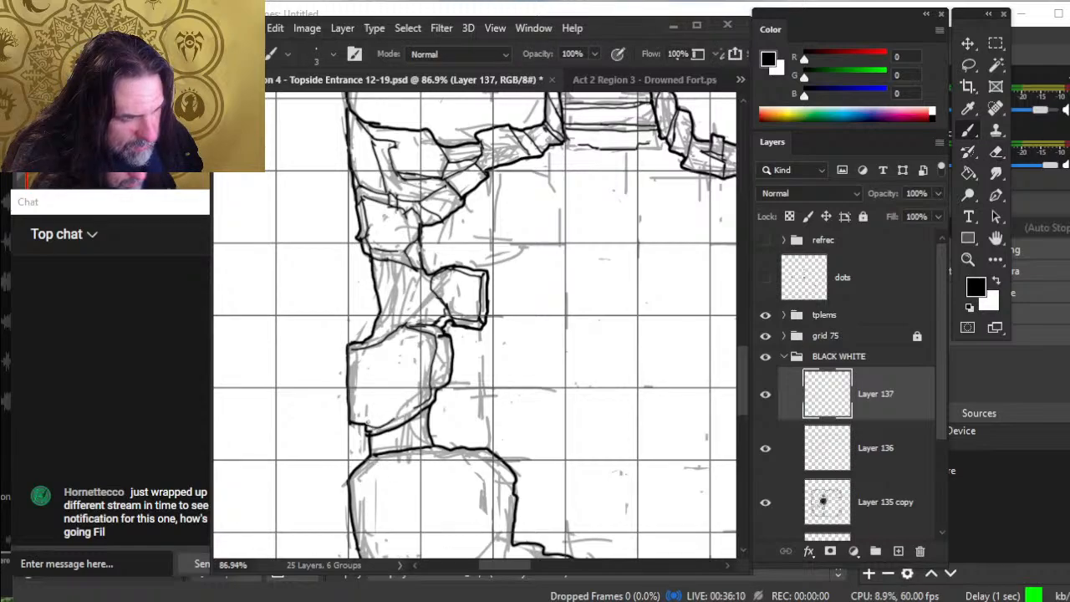
{"action": "mouse_move", "coordinate": [394, 418]}
{"action": "left_mouse_down"}
{"action": "mouse_move", "coordinate": [409, 409]}
{"action": "mouse_move", "coordinate": [391, 421]}
{"action": "left_mouse_up"}
{"action": "key", "text": "ctrl+z"}
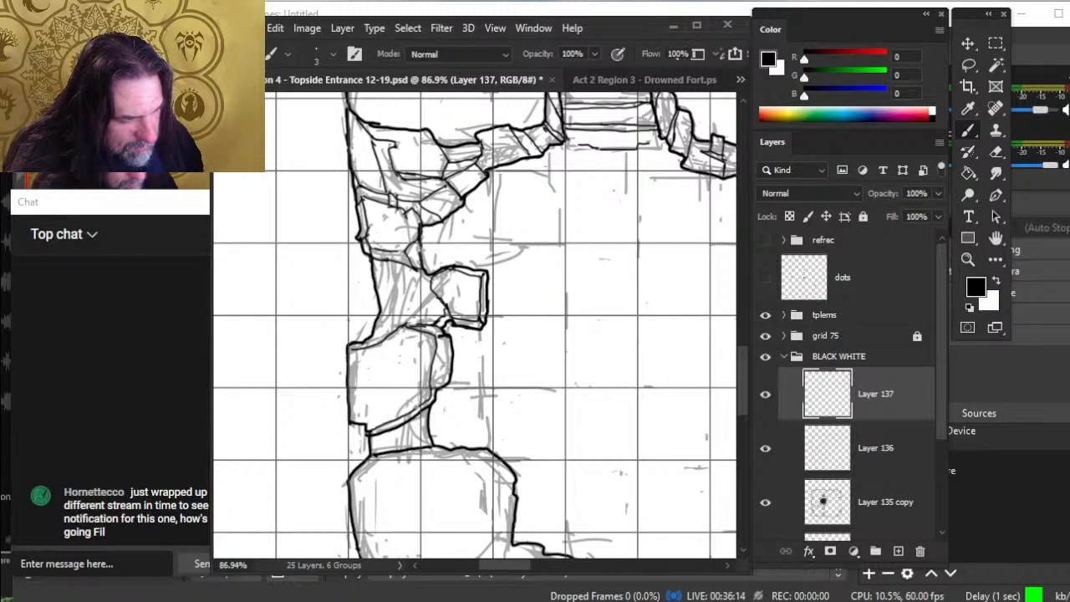
{"action": "key", "text": "e"}
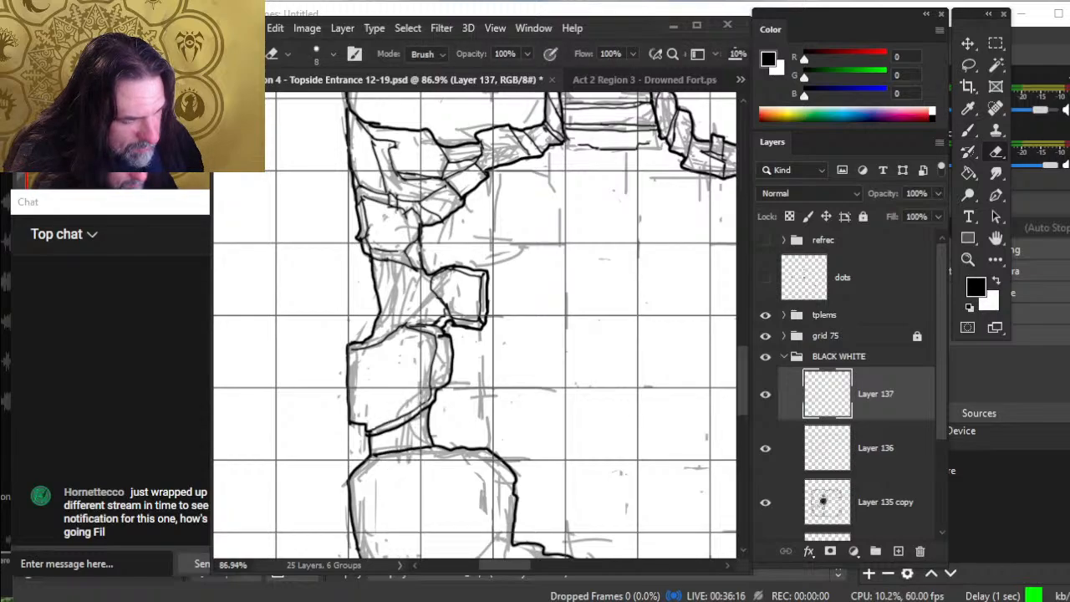
{"action": "key", "text": "b"}
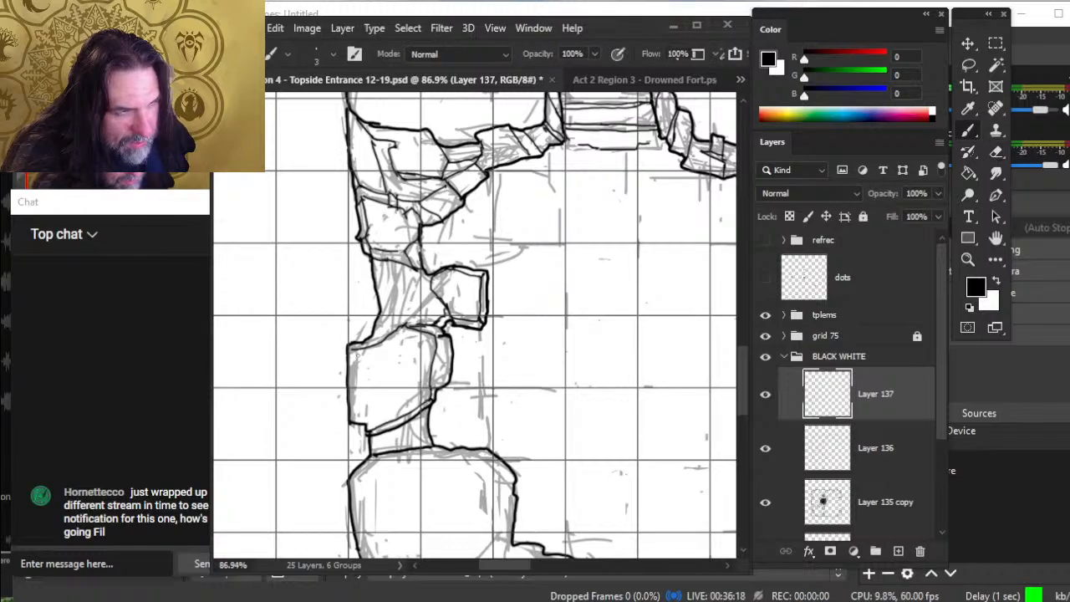
- Ink the inner west edge of the large rounded stone and a short joint above its upper edge
{"action": "key", "text": "e"}
{"action": "key", "text": "b"}
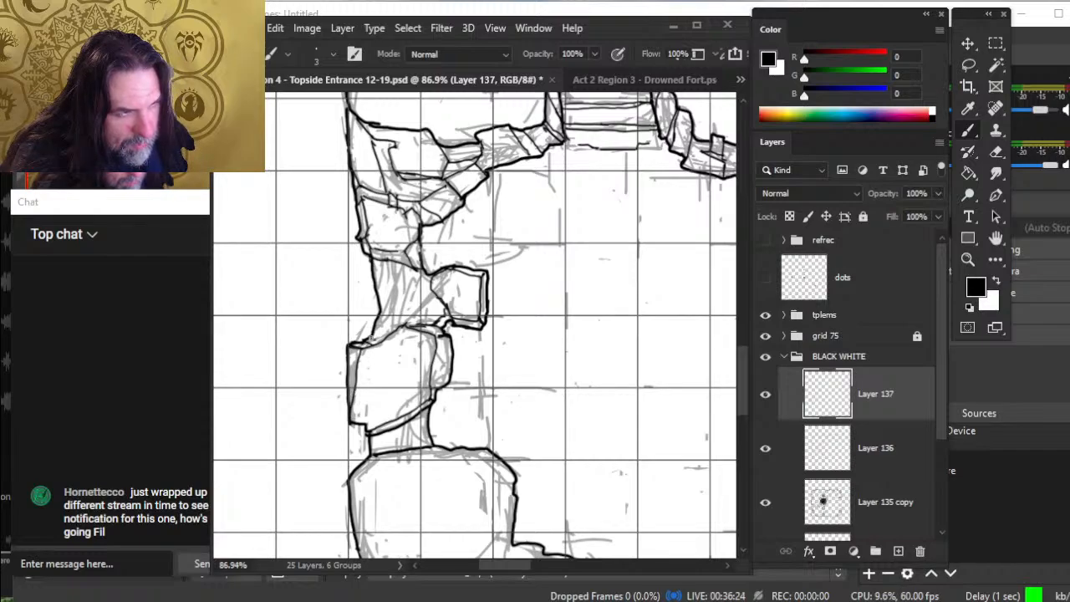
{"action": "mouse_move", "coordinate": [371, 338]}
{"action": "left_mouse_down"}
{"action": "mouse_move", "coordinate": [393, 327]}
{"action": "mouse_move", "coordinate": [381, 319]}
{"action": "left_mouse_up"}
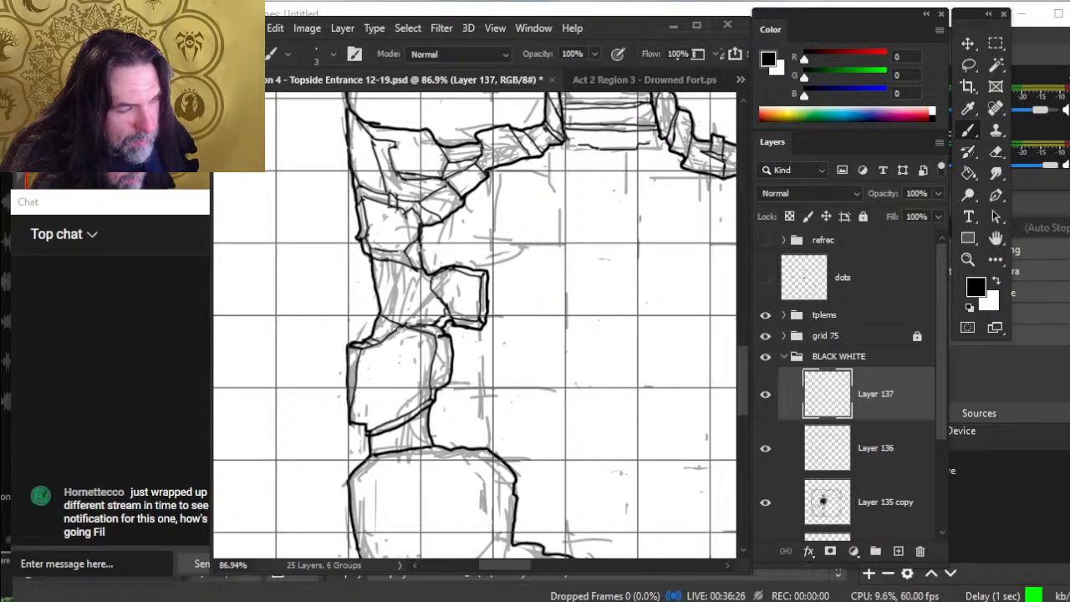
- Hide the Layer 135 copy sketch to examine the inked lines on their own, restore it, and check Layer 137's visibility
{"action": "key", "text": "z"}
{"action": "left_click_drag", "start_coordinate": [450, 311], "coordinate": [365, 308]}
{"action": "left_click", "coordinate": [764, 503]}
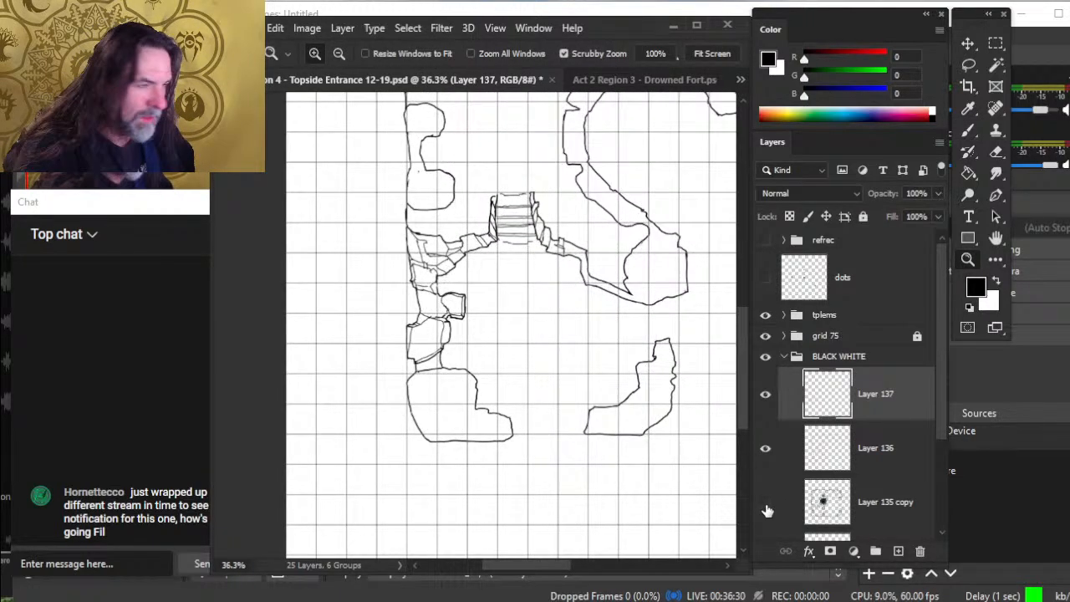
{"action": "left_click_drag", "start_coordinate": [449, 335], "coordinate": [499, 393]}
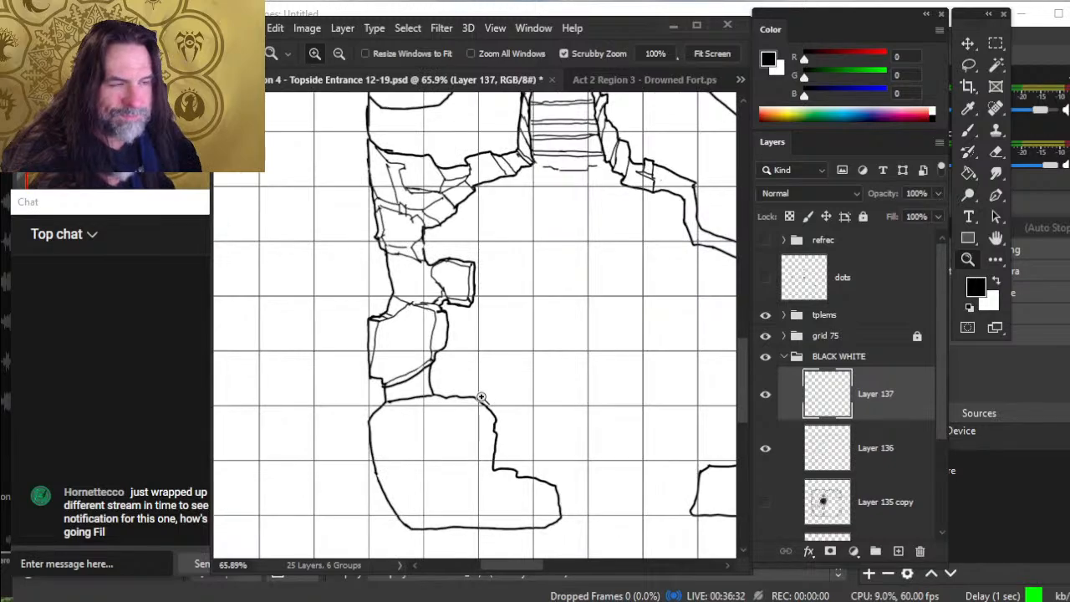
{"action": "left_click_drag", "start_coordinate": [568, 345], "coordinate": [473, 380]}
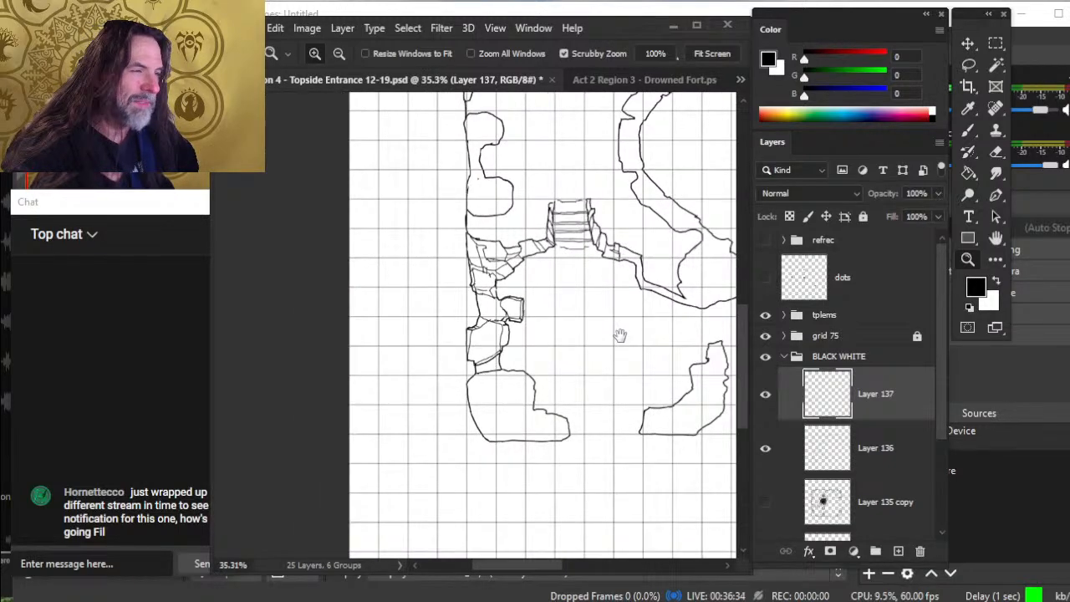
{"action": "left_click_drag", "start_coordinate": [620, 335], "coordinate": [565, 359]}
{"action": "left_click", "coordinate": [765, 503]}
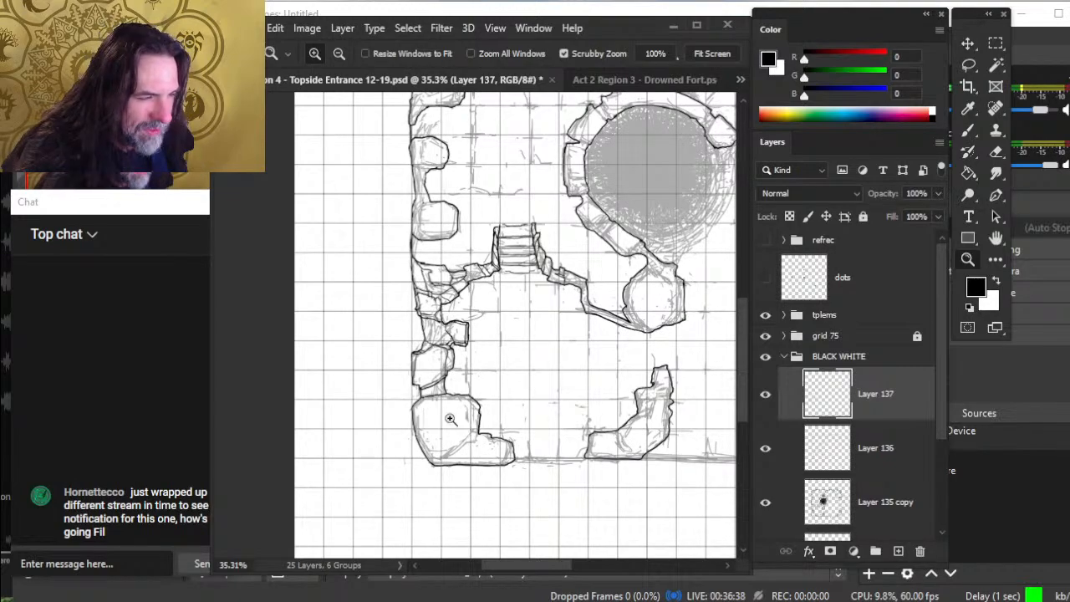
{"action": "left_click", "coordinate": [766, 395]}
{"action": "left_click", "coordinate": [765, 396]}
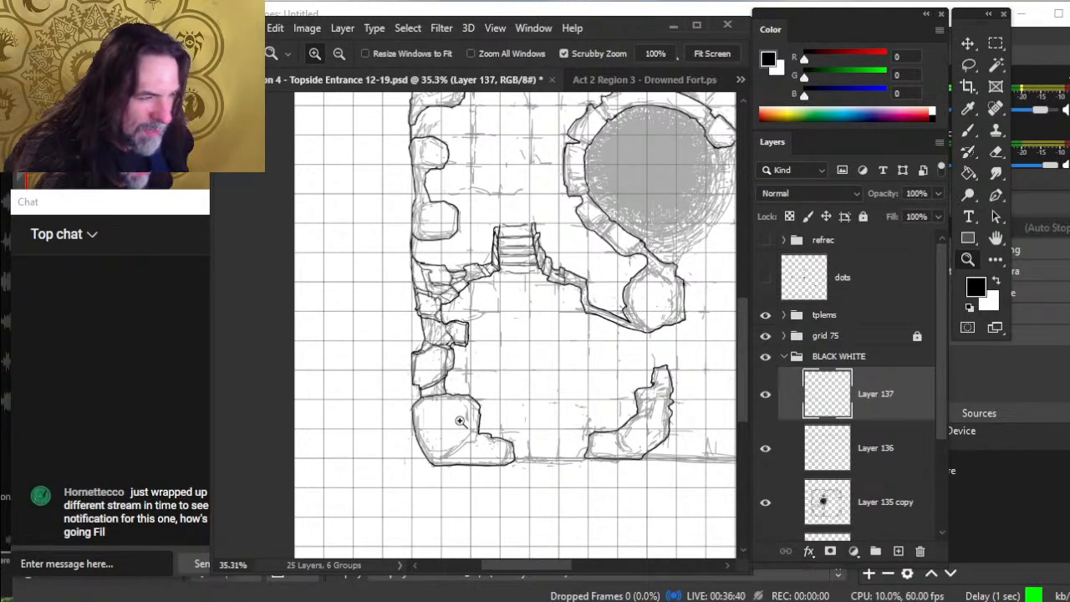
- Ink a vertical joint and a base line in the narrow gap between the large rounded stone and the southwest pillar
{"action": "left_click_drag", "start_coordinate": [413, 404], "coordinate": [488, 412]}
{"action": "key", "text": "b"}
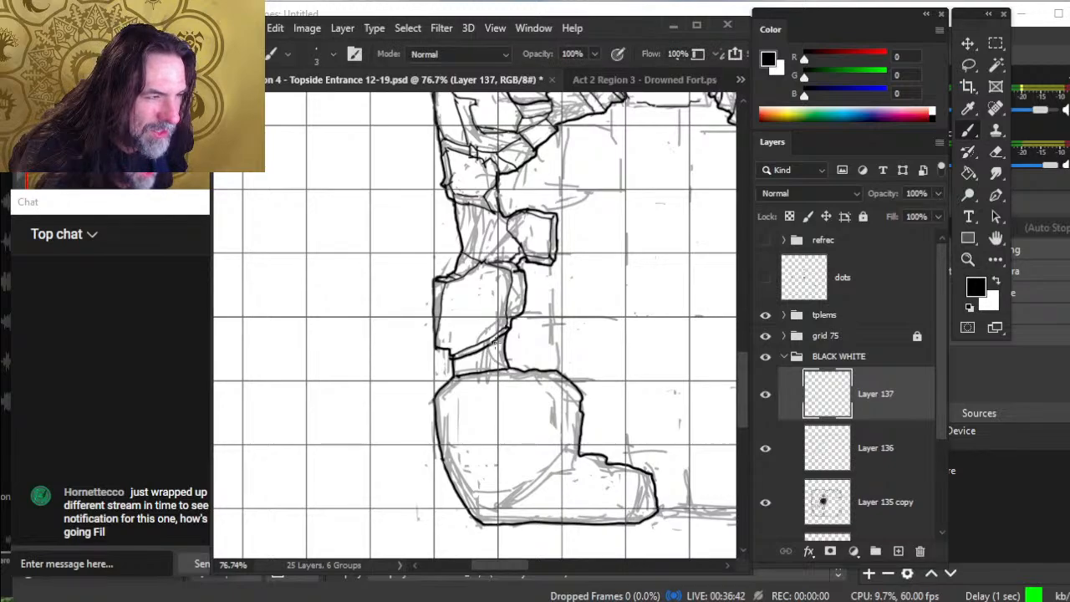
{"action": "key", "text": "e"}
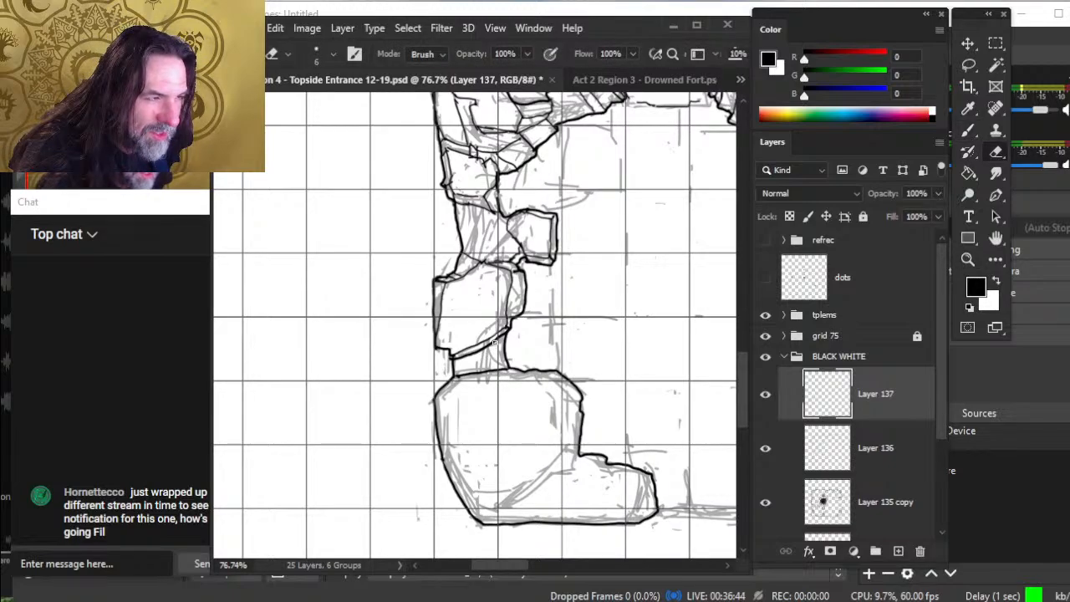
{"action": "key", "text": "b"}
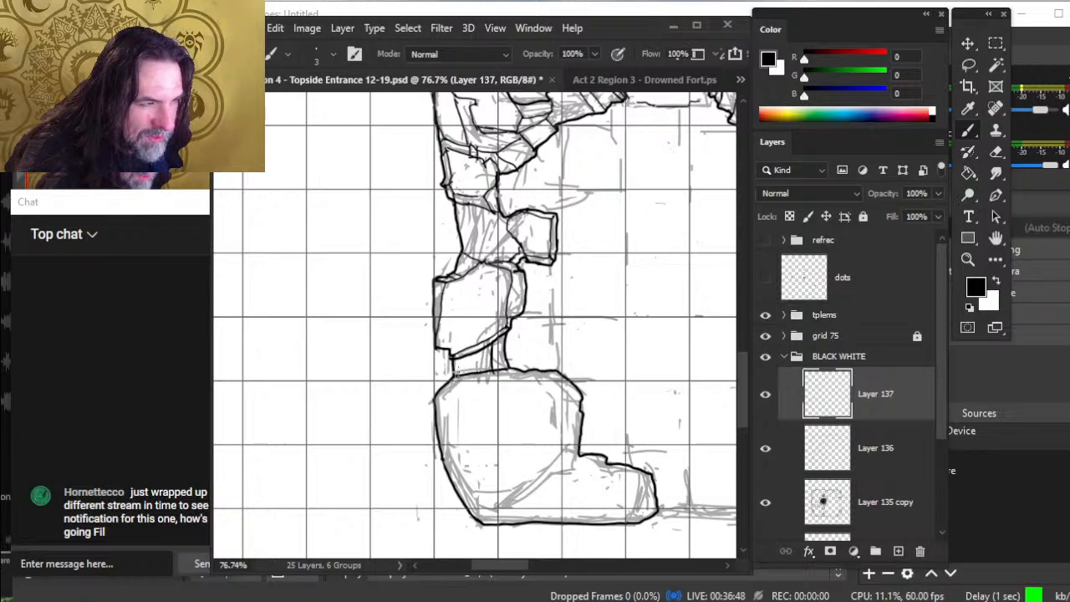
{"action": "key", "text": "e"}
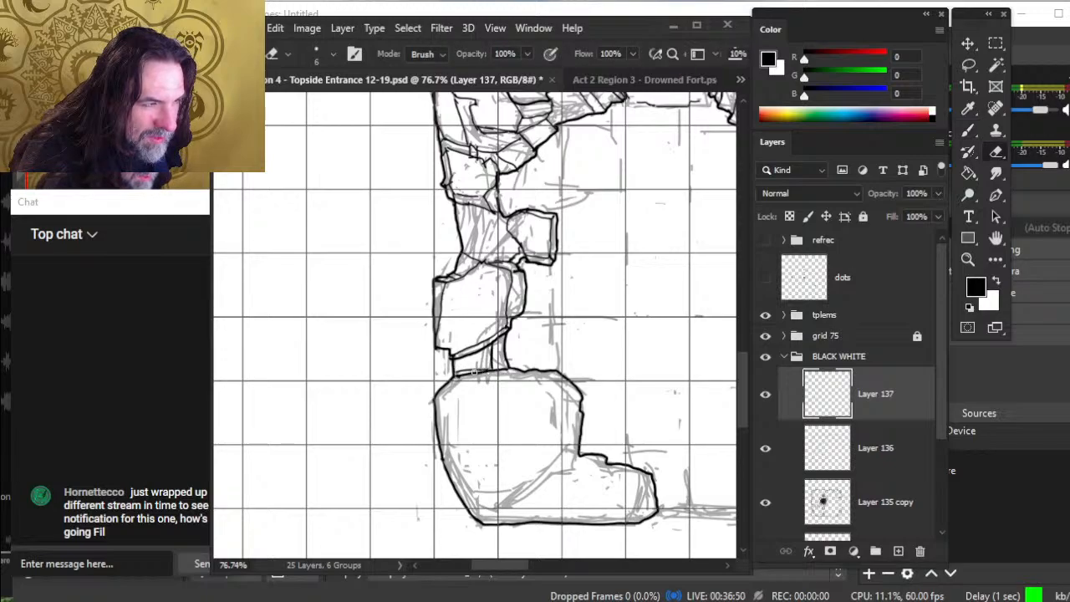
- Ink a short vertical line rising from the lower west corner of the large rounded stone
{"action": "key", "text": "b"}
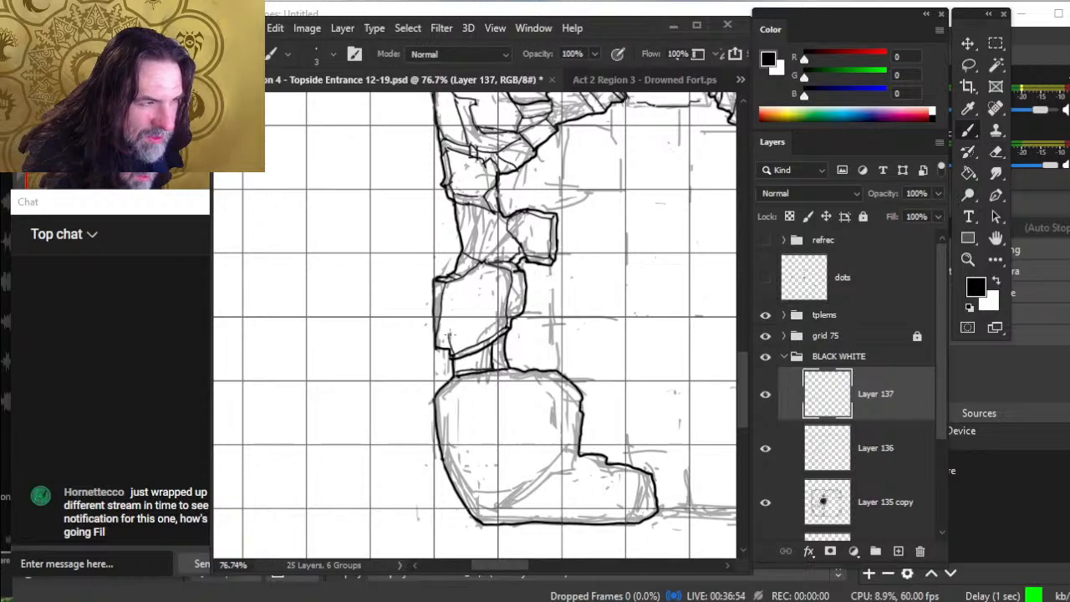
{"action": "key", "text": "e"}
{"action": "key", "text": "b"}
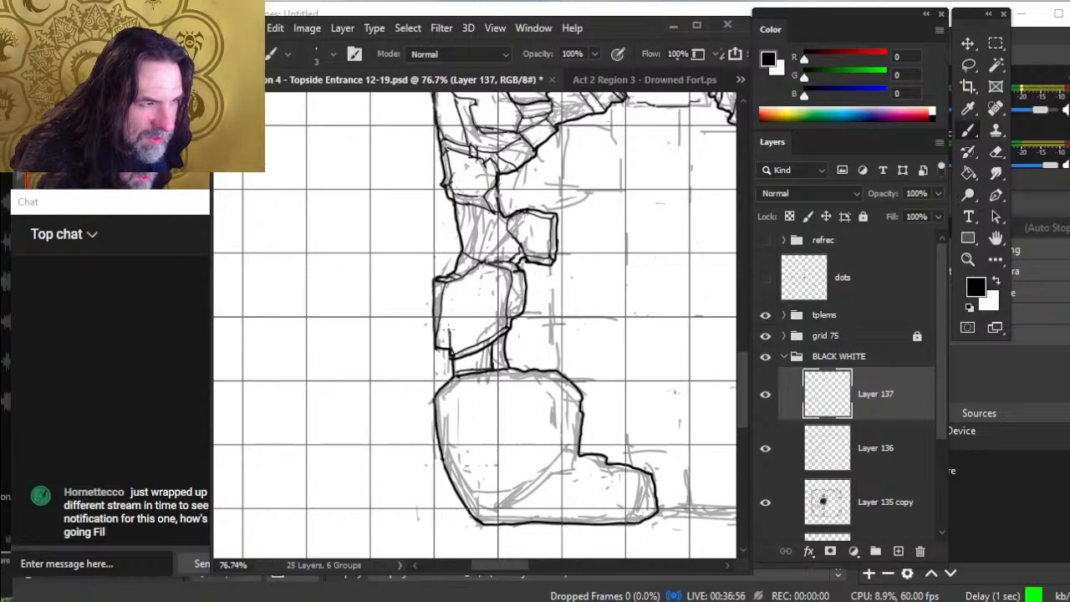
- Erase parts of the large rounded stone's lower inner edge and re-ink it as a cleaner curve toward the east side
{"action": "key", "text": "e"}
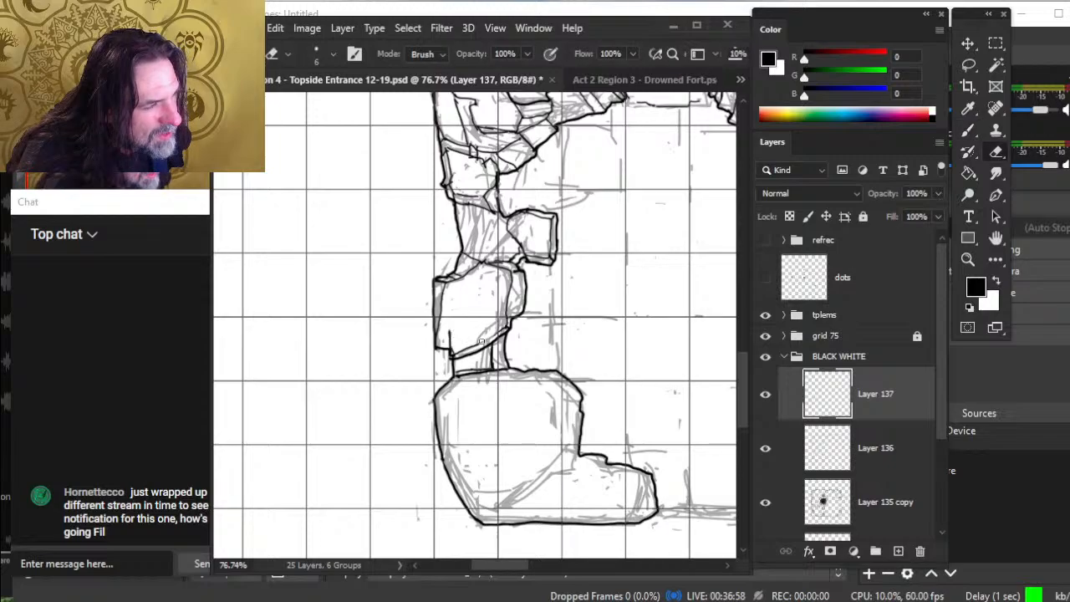
{"action": "key", "text": "b"}
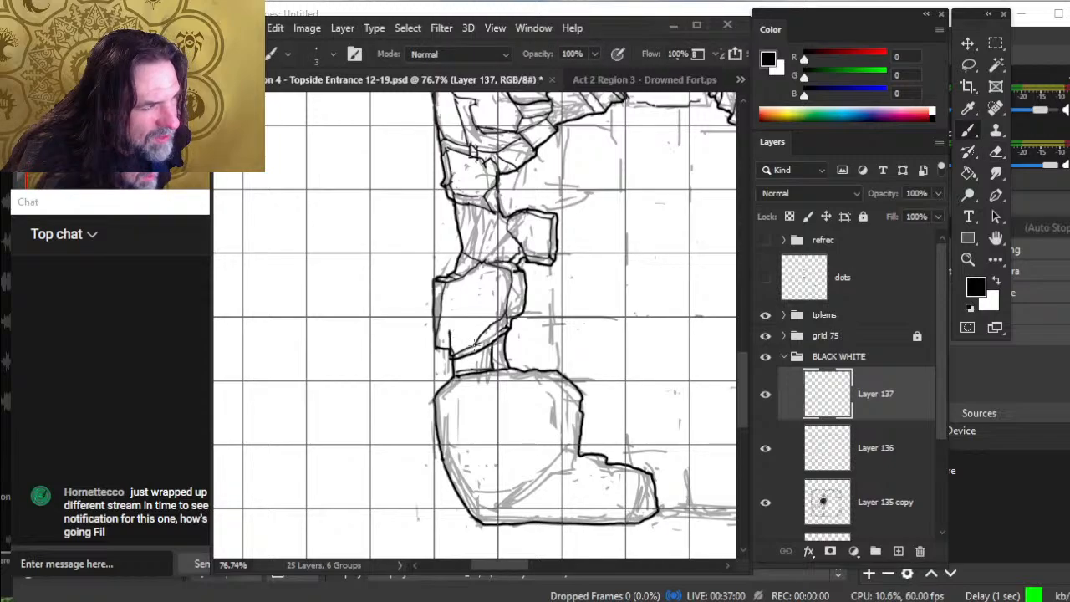
{"action": "key", "text": "e"}
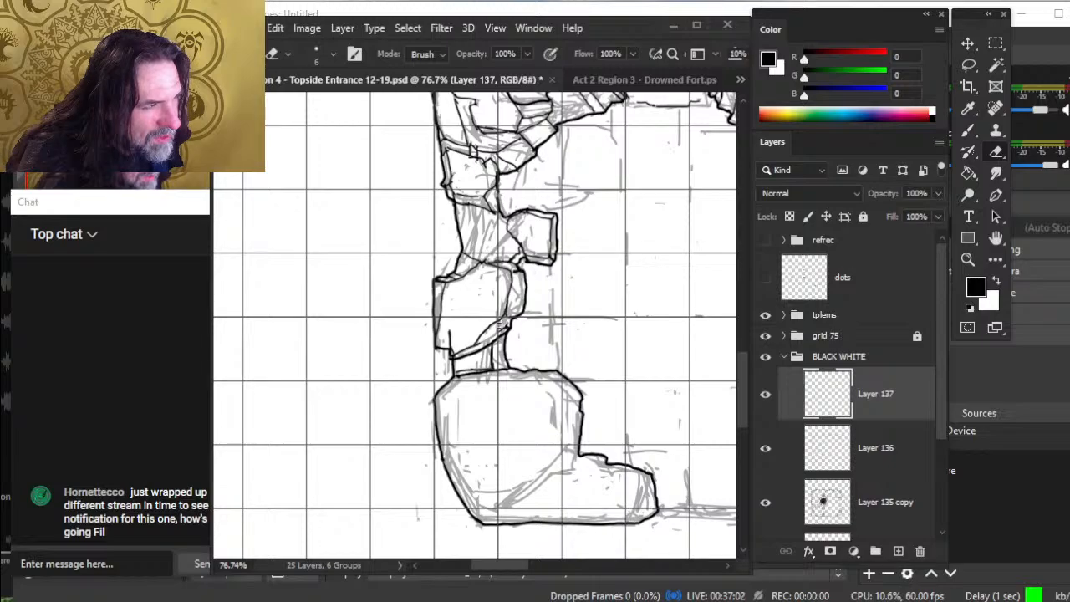
{"action": "key", "text": "b"}
{"action": "key", "text": "e"}
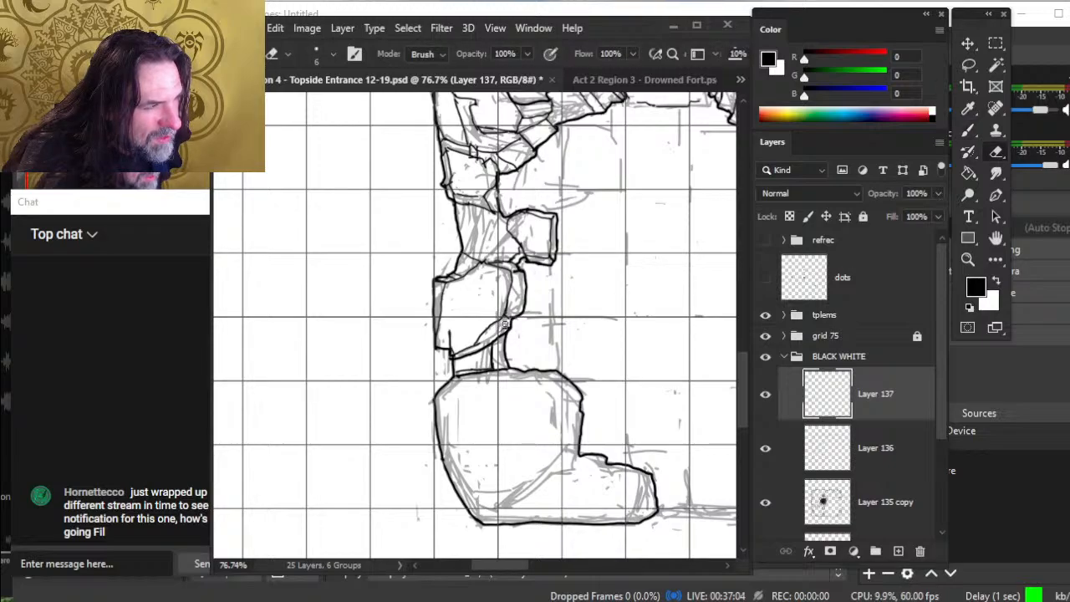
{"action": "key", "text": "b"}
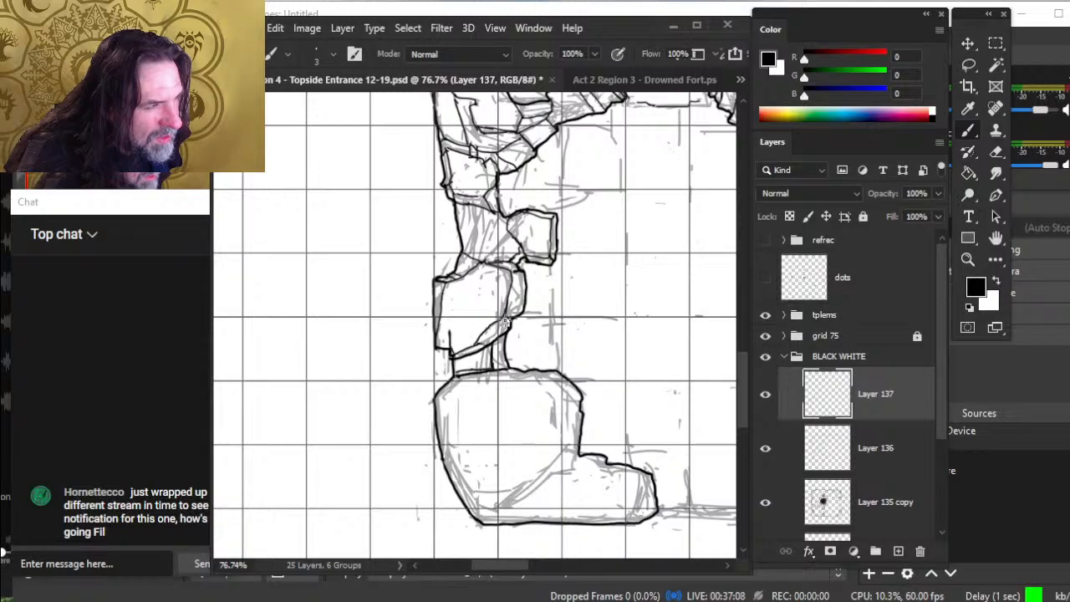
- Trim and re-ink the inner east edge of the large rounded stone up to its upper corner
{"action": "key", "text": "e"}
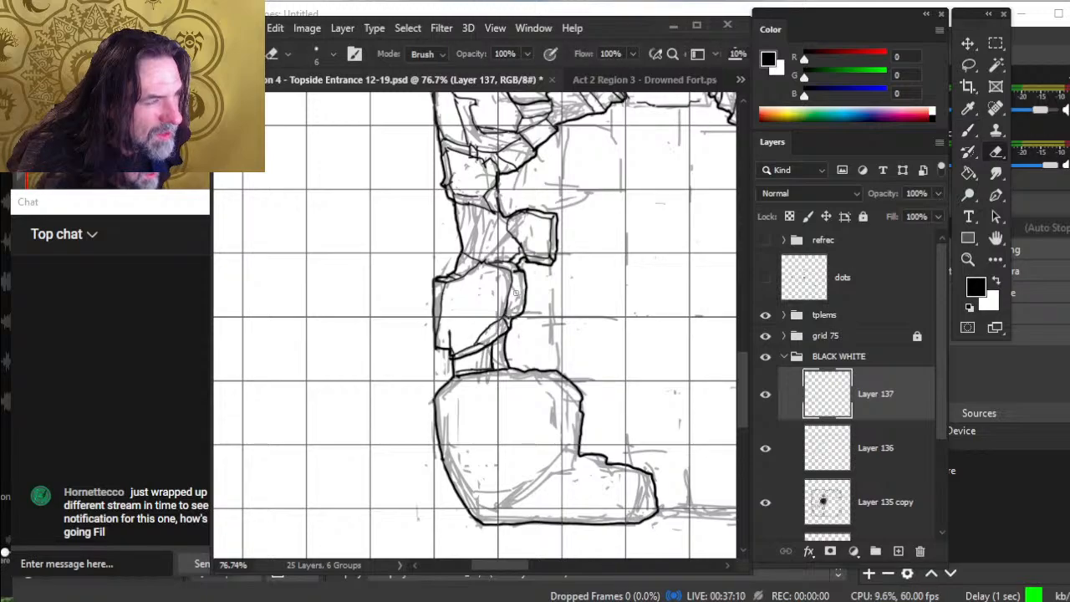
{"action": "key", "text": "b"}
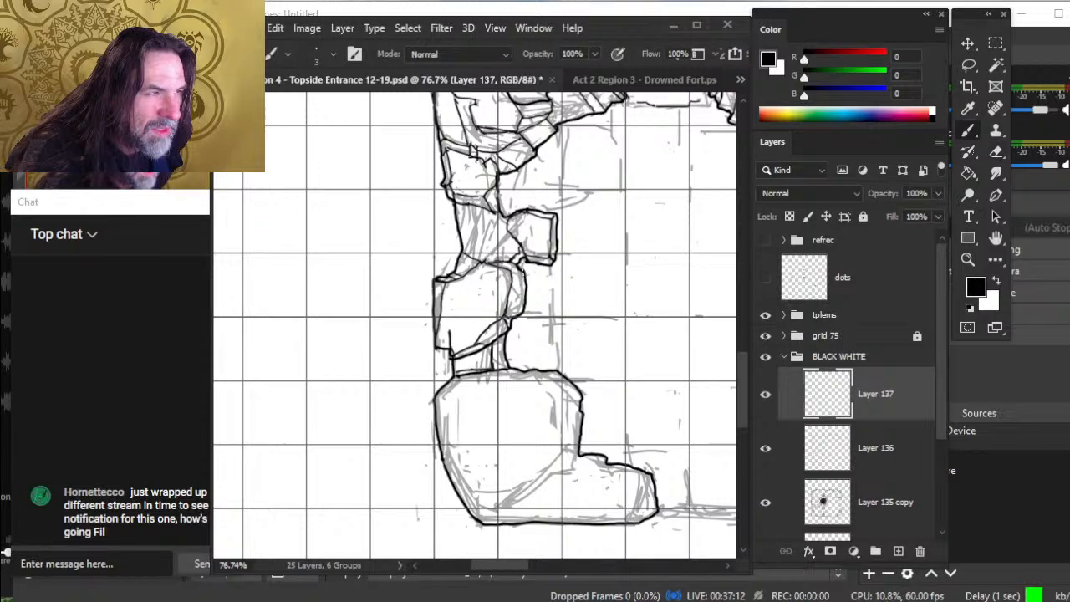
{"action": "key", "text": "e"}
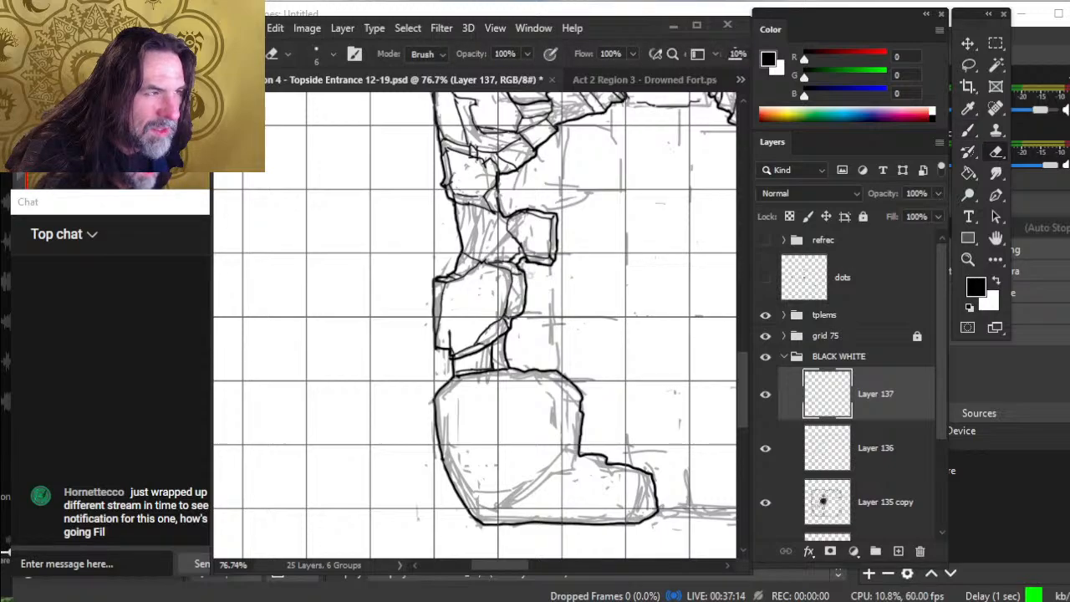
{"action": "key", "text": "b"}
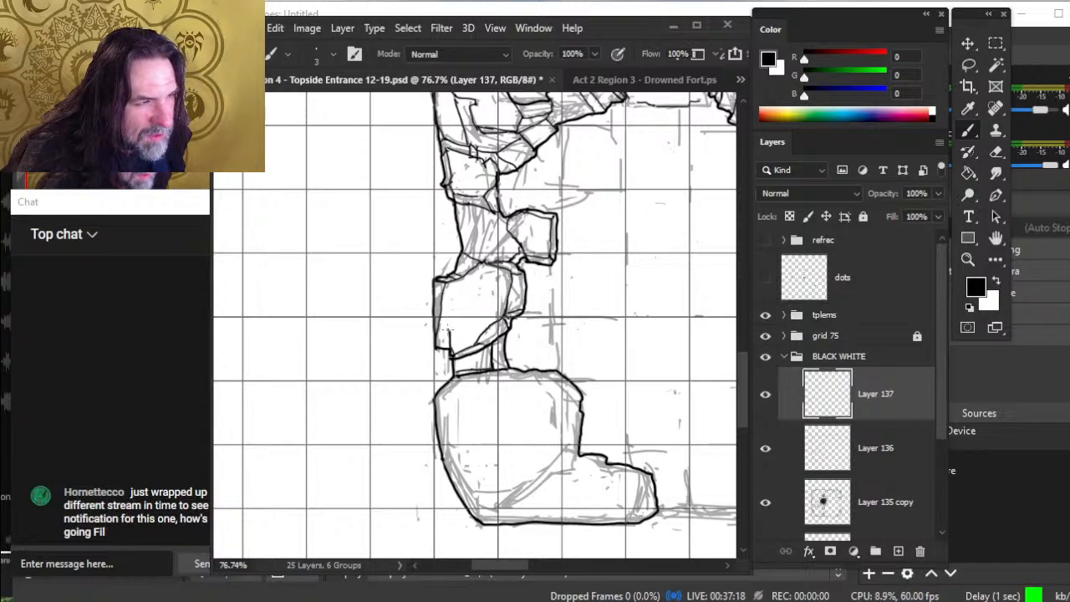
- Rework the inner west edge of the large rounded stone so it curves down into the lower west corner
{"action": "key", "text": "e"}
{"action": "key", "text": "b"}
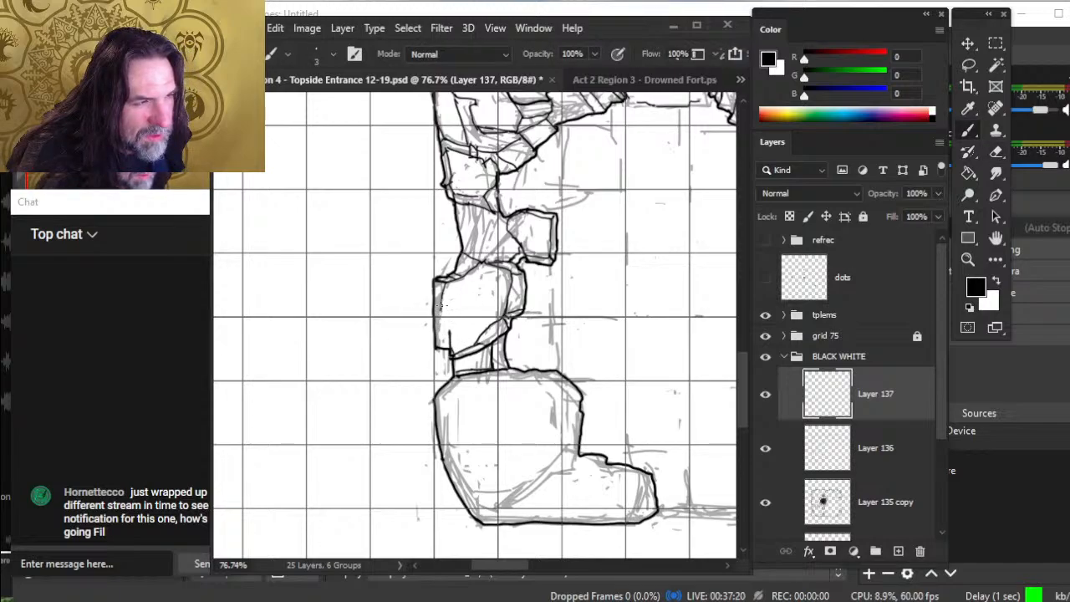
{"action": "key", "text": "e"}
{"action": "key", "text": "b"}
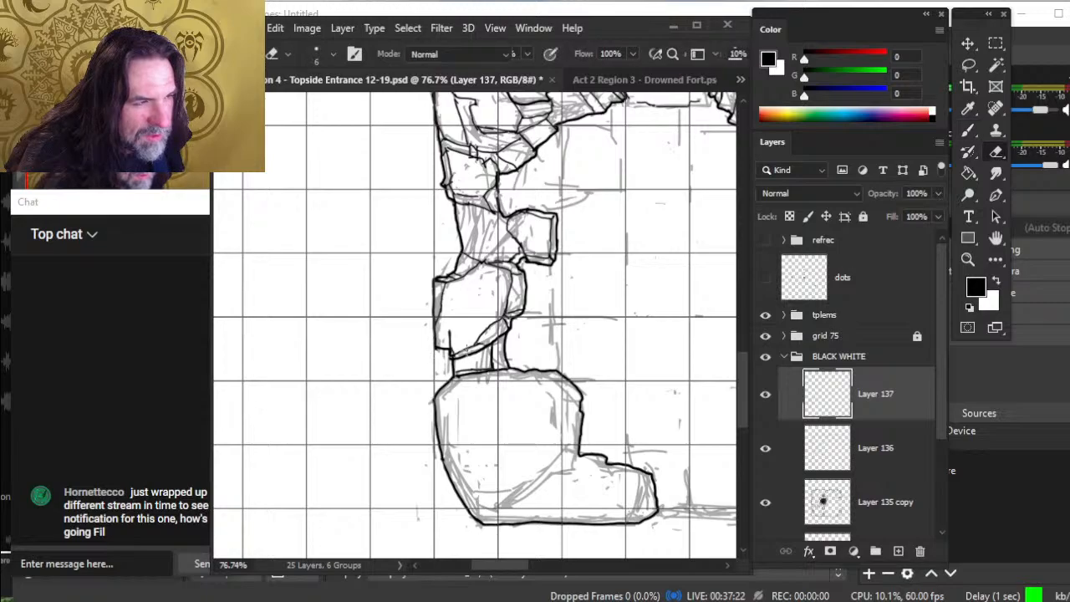
{"action": "key", "text": "e"}
{"action": "key", "text": "b"}
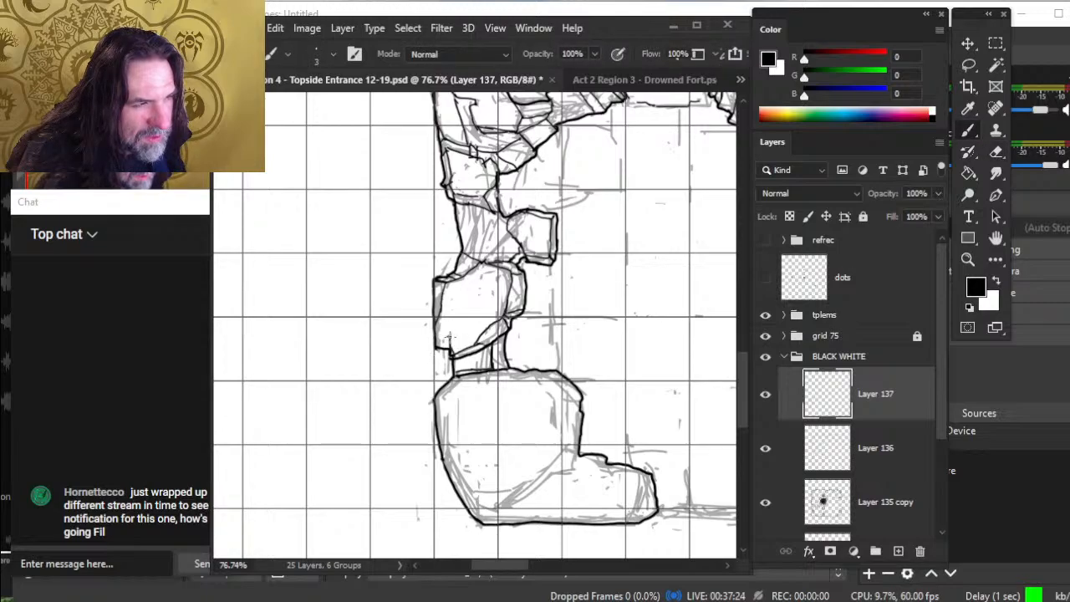
{"action": "key", "text": "e"}
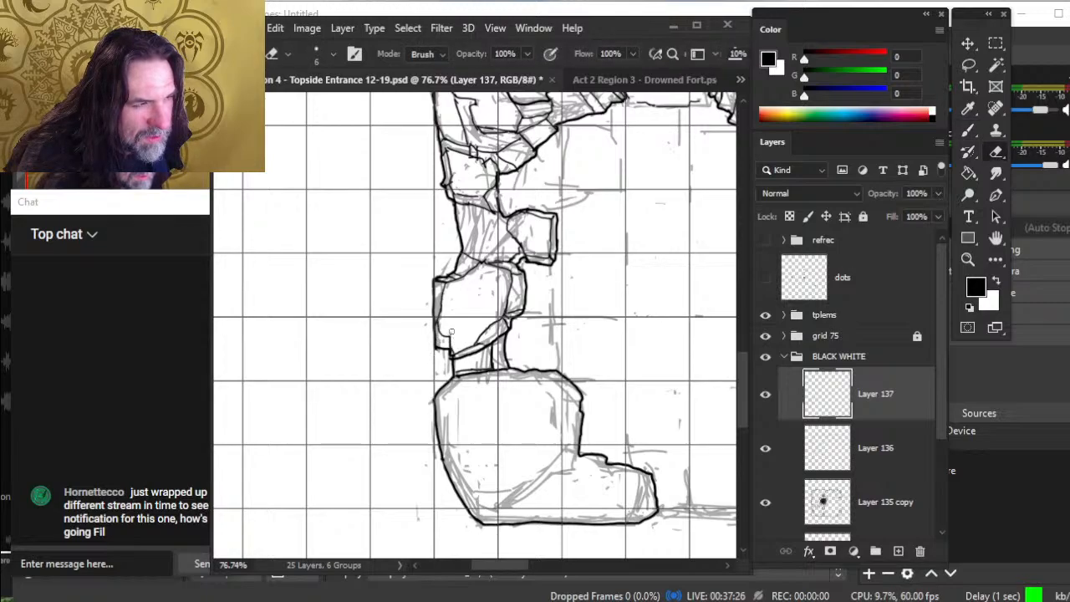
- Erase stray ends and re-ink the small notch at the large rounded stone's lower west corner
{"action": "key", "text": "b"}
{"action": "key", "text": "e"}
{"action": "key", "text": "b"}
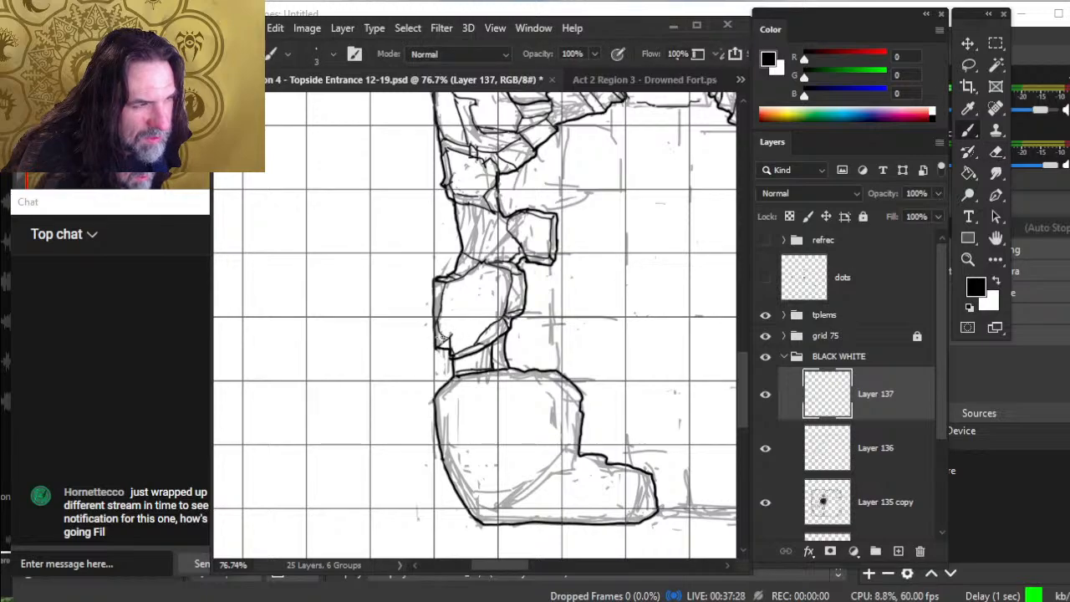
{"action": "key", "text": "e"}
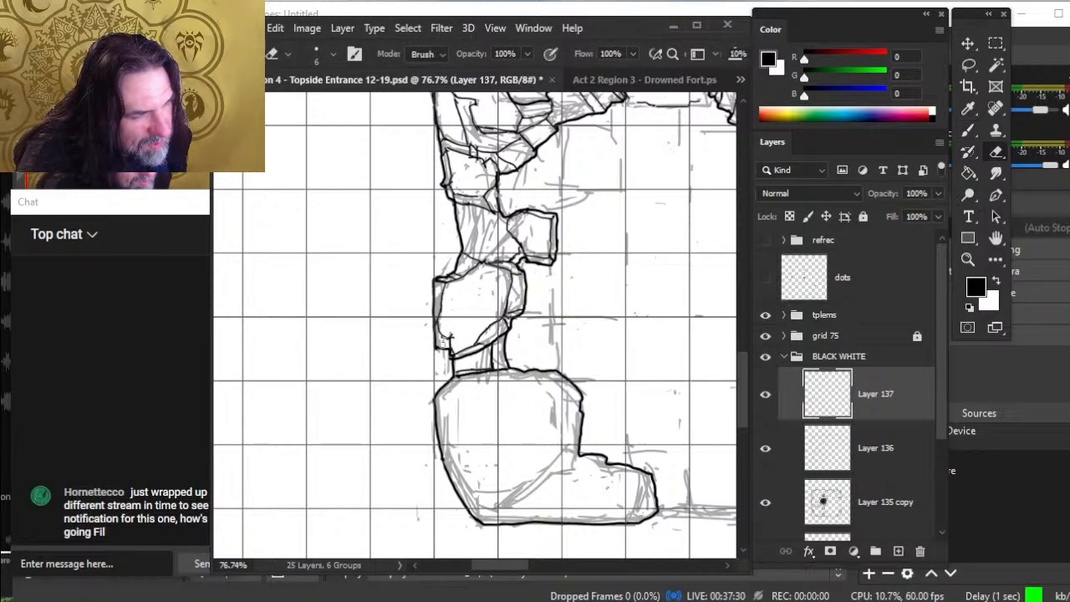
{"action": "key", "text": "b"}
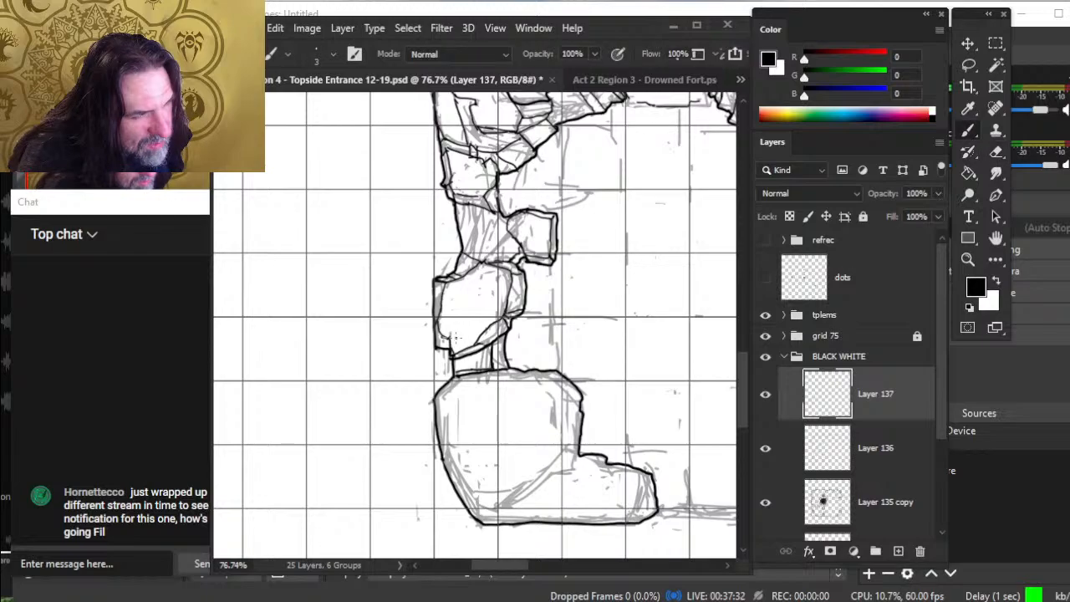
{"action": "key", "text": "e"}
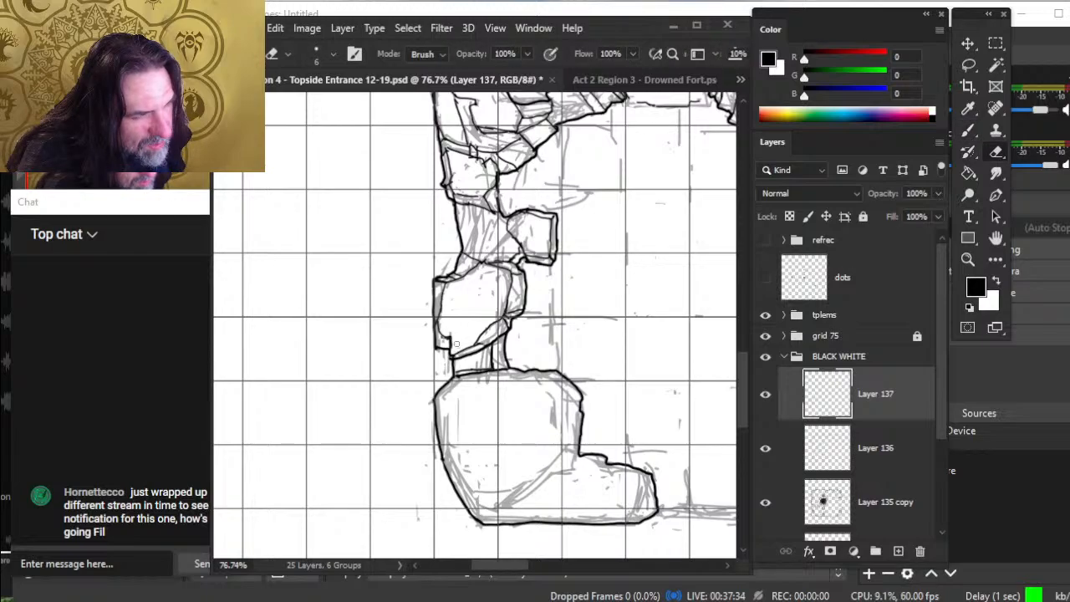
{"action": "key", "text": "b"}
{"action": "key", "text": "e"}
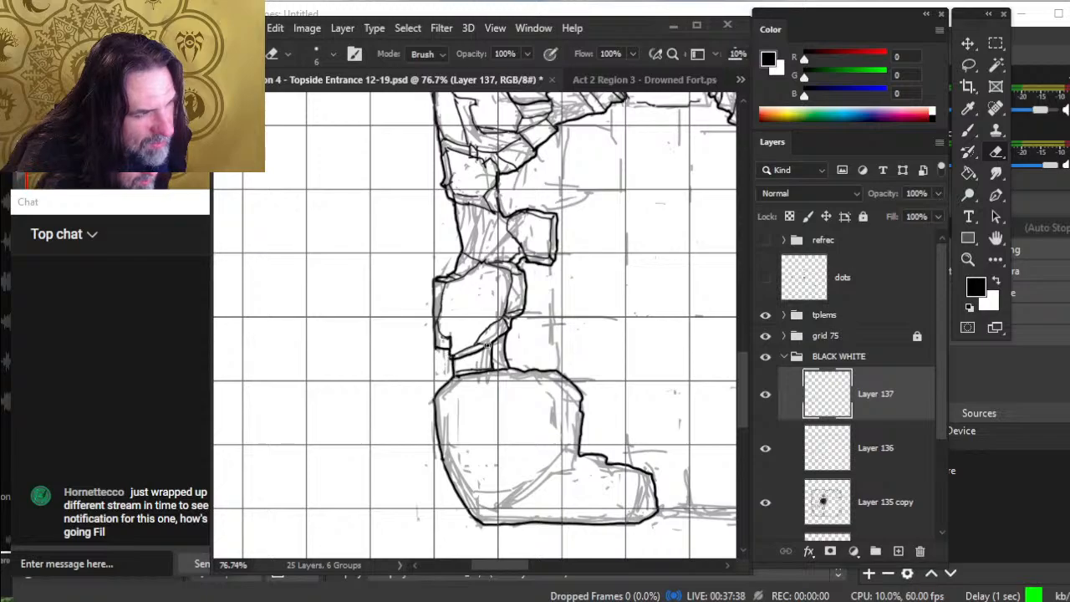
- Ink the inner west edge of the wall stone directly above the large rounded stone, beside the jutting block
{"action": "key", "text": "z"}
{"action": "left_click_drag", "start_coordinate": [507, 346], "coordinate": [437, 346]}
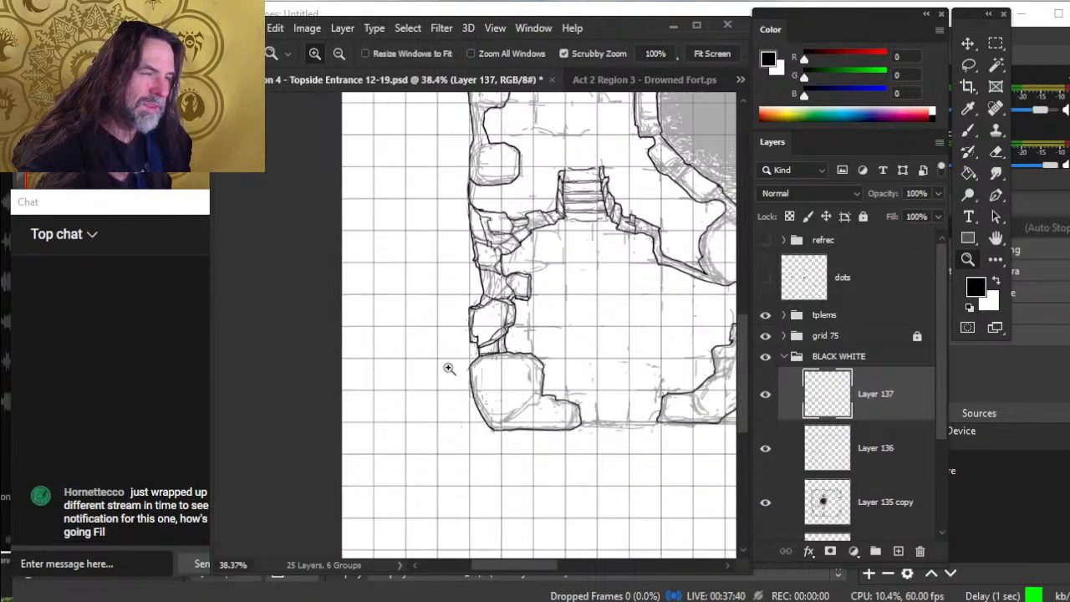
{"action": "left_click_drag", "start_coordinate": [501, 323], "coordinate": [598, 337]}
{"action": "key", "text": "b"}
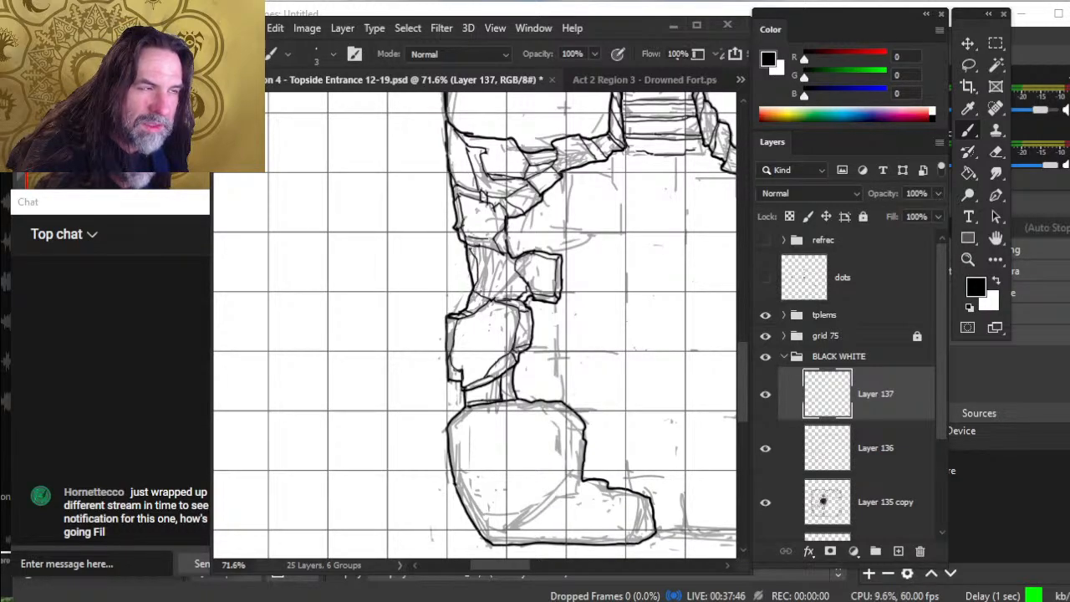
{"action": "key", "text": "e"}
{"action": "key", "text": "b"}
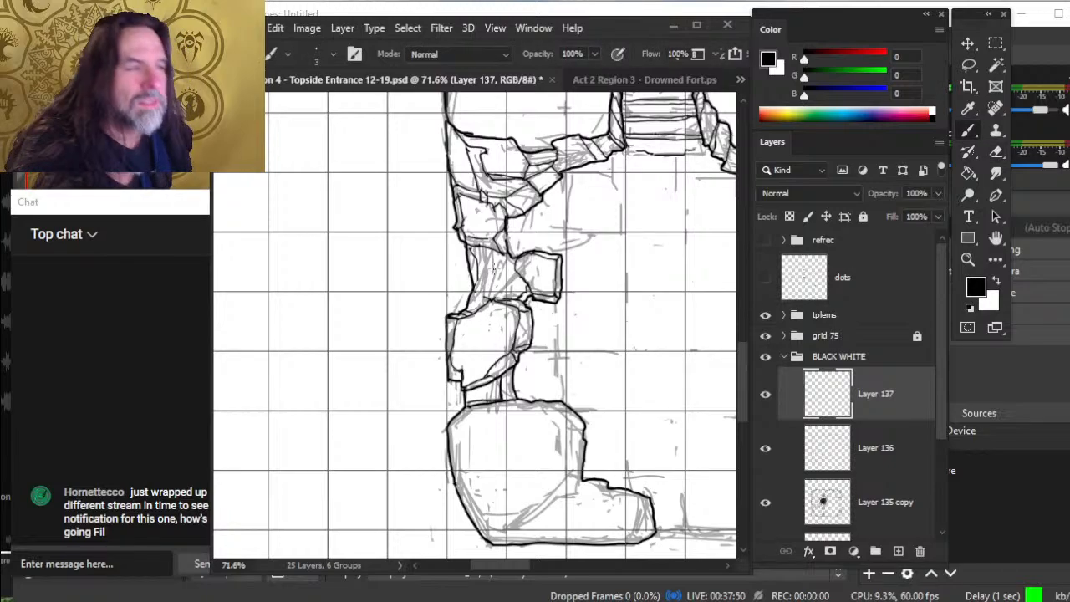
{"action": "key", "text": "ctrl+space"}
{"action": "left_click_drag", "start_coordinate": [473, 271], "coordinate": [493, 271]}
{"action": "key", "text": "e"}
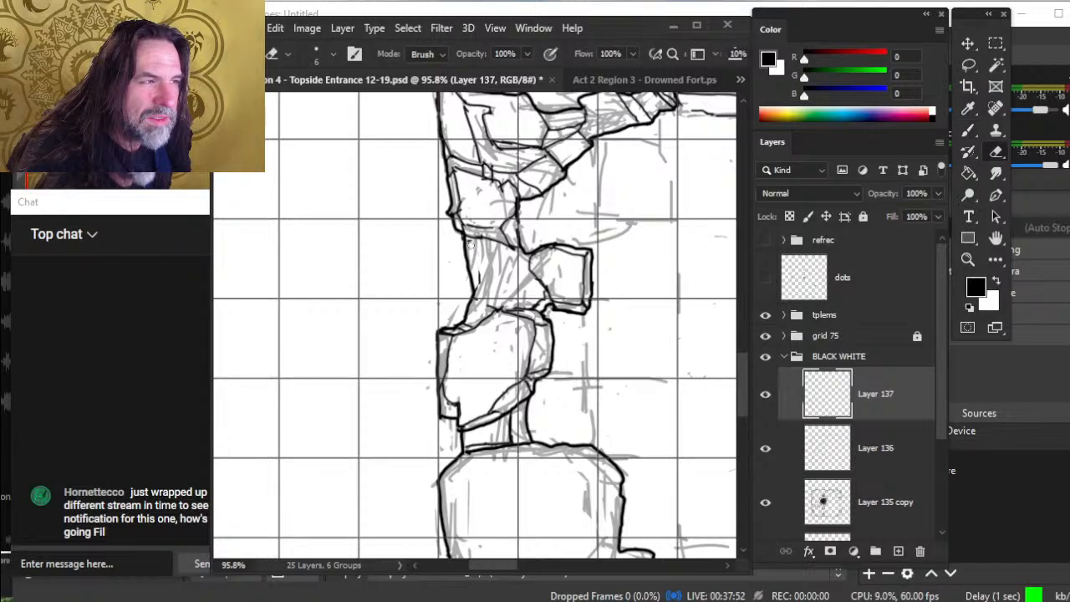
{"action": "key", "text": "b"}
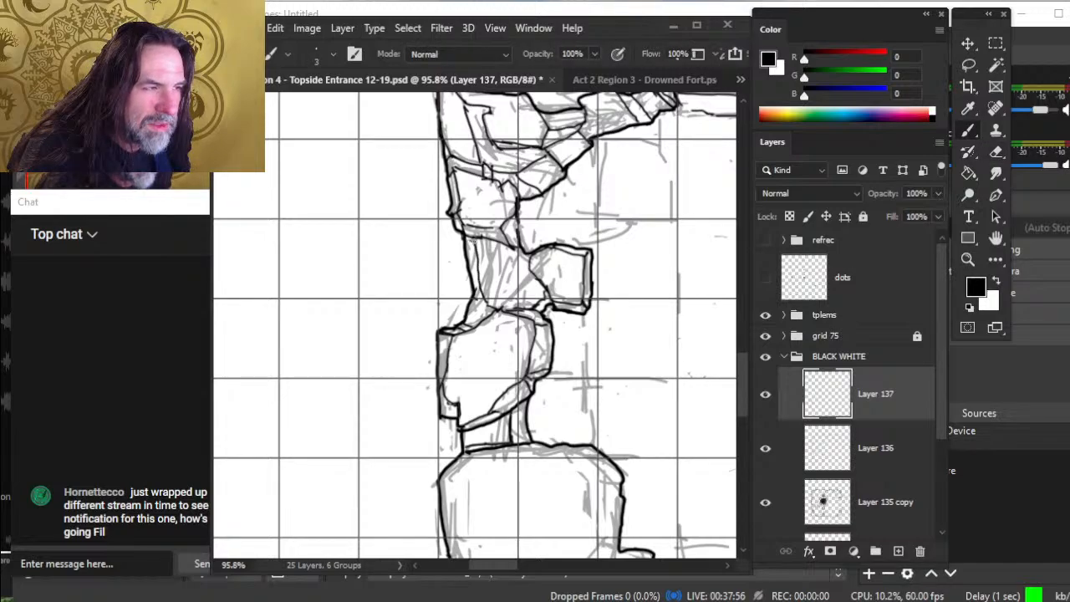
{"action": "key", "text": "e"}
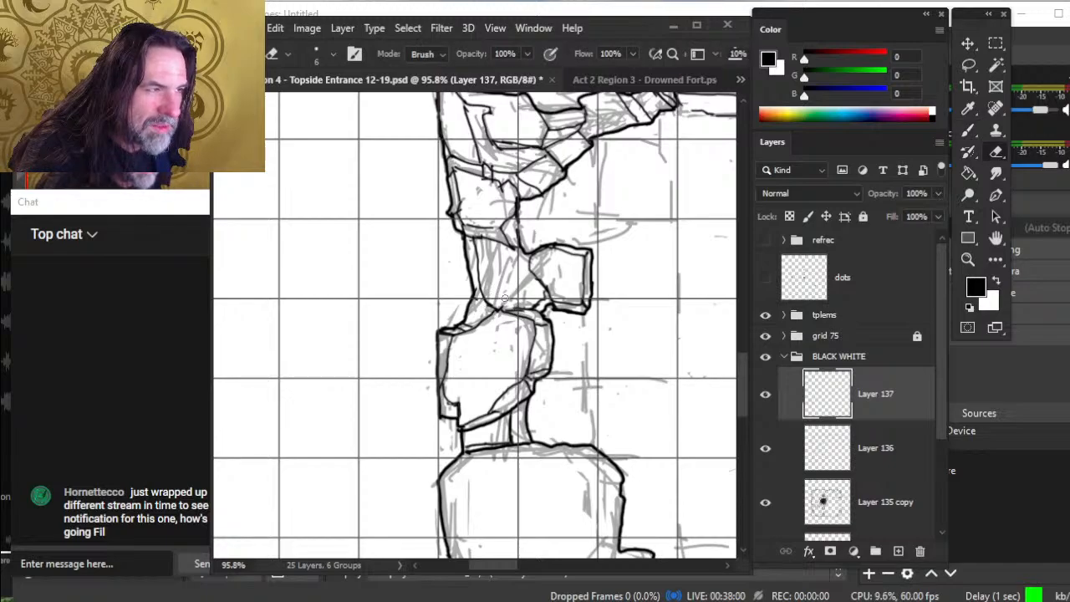
- Trim and re-ink the joints at the lower and upper ends of the wall stone beside the jutting block
{"action": "key", "text": "b"}
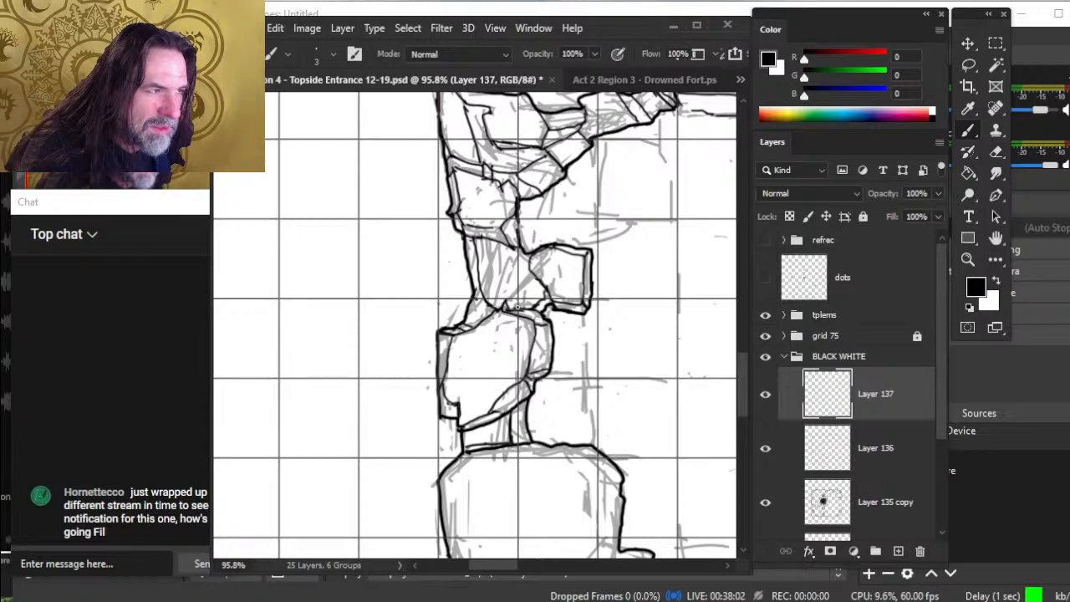
{"action": "key", "text": "e"}
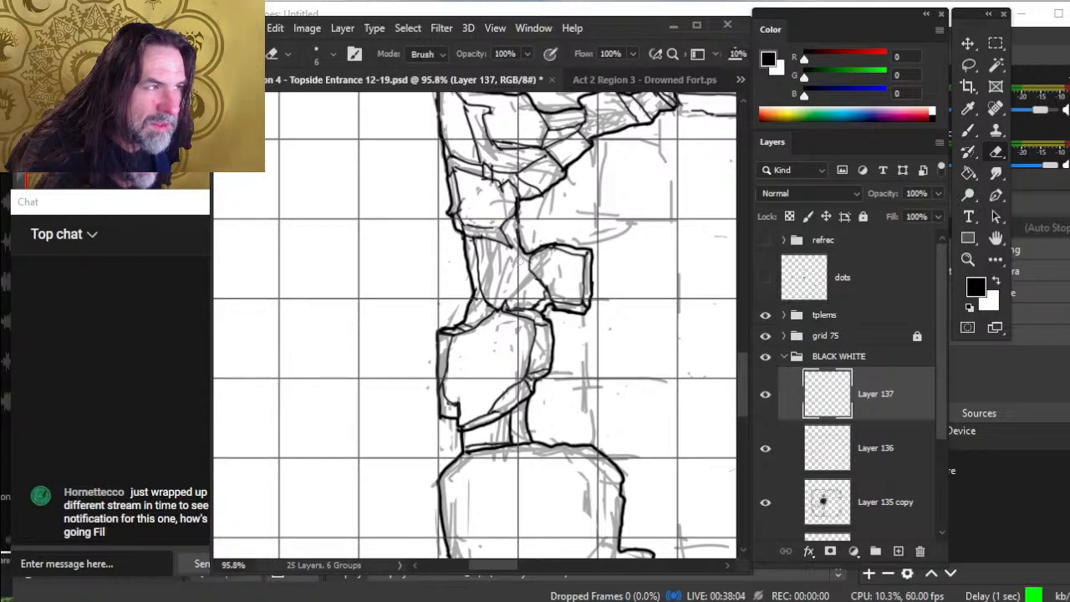
{"action": "key", "text": "b"}
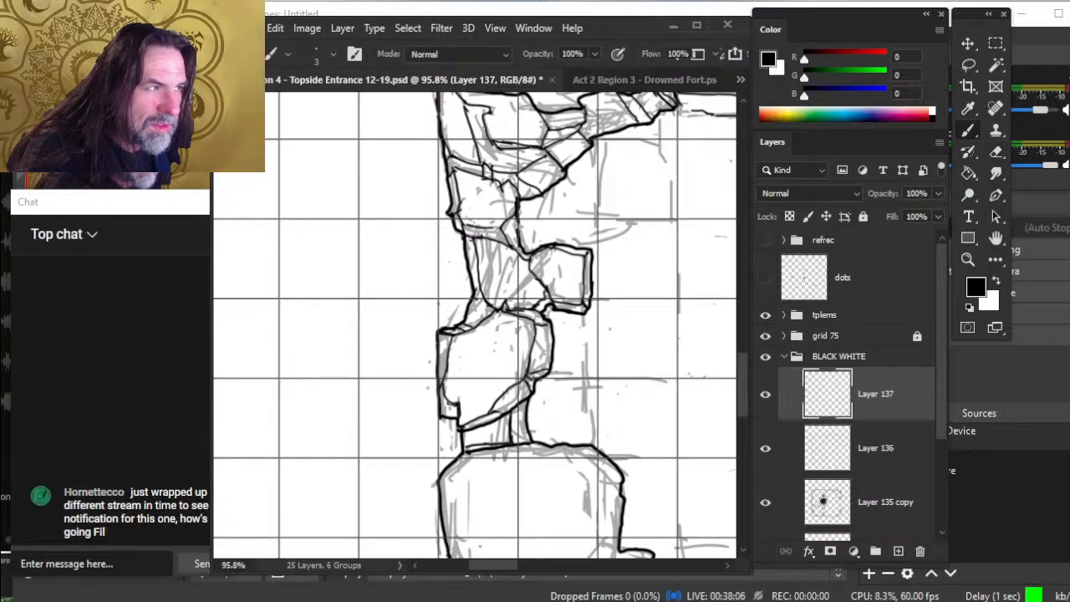
{"action": "key", "text": "e"}
{"action": "key", "text": "b"}
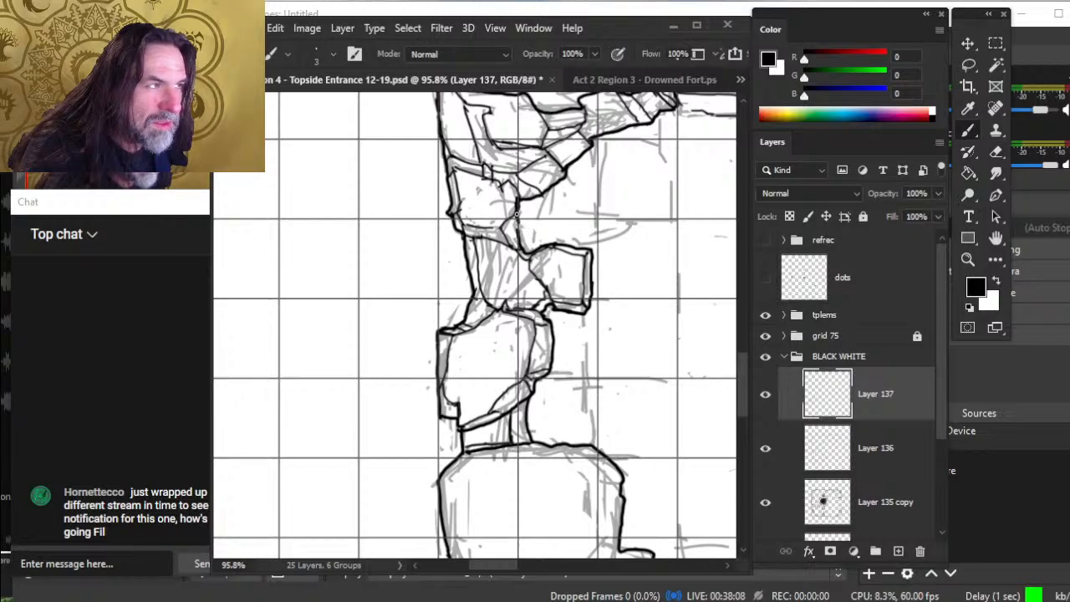
{"action": "key", "text": "e"}
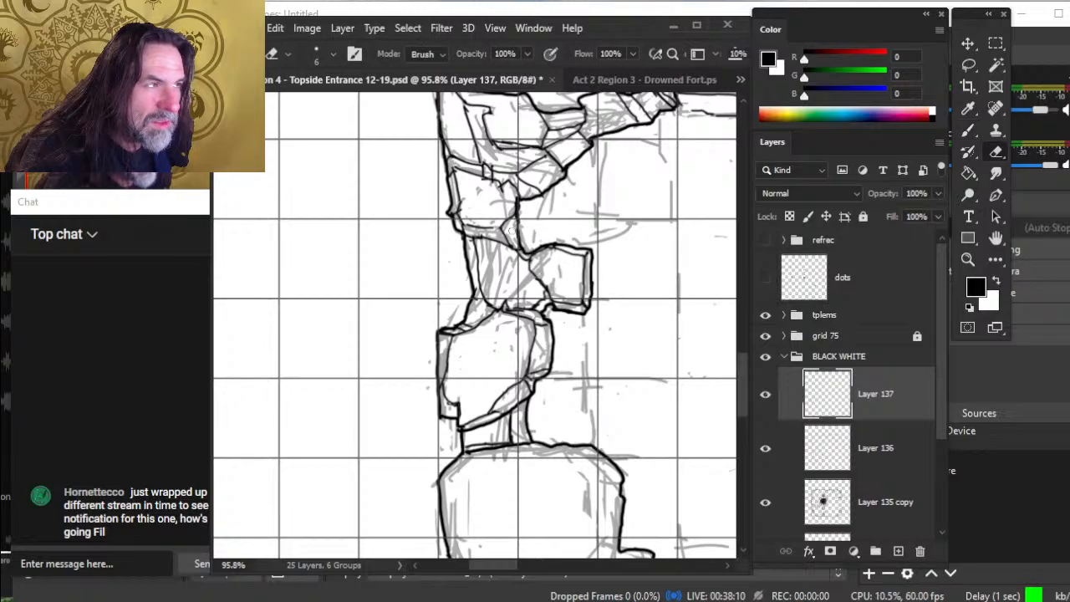
- Ink the rounded inner edge of the large corner stone at the wall's south end, with a short joint on its east side
{"action": "key", "text": "z"}
{"action": "left_click_drag", "start_coordinate": [538, 256], "coordinate": [470, 260]}
{"action": "left_click_drag", "start_coordinate": [468, 357], "coordinate": [370, 365]}
{"action": "key", "text": "b"}
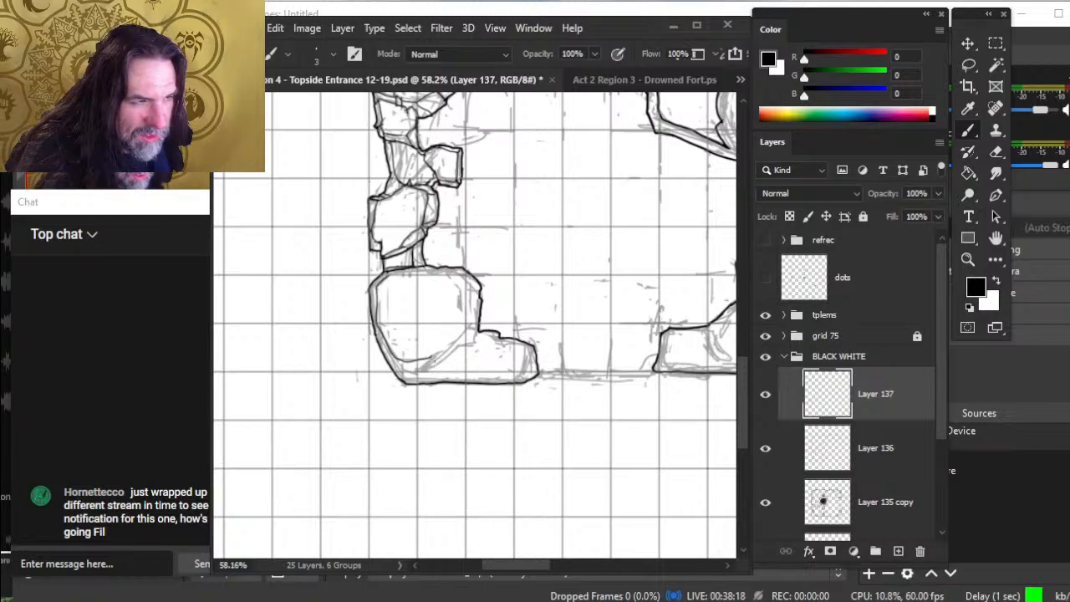
{"action": "key", "text": "e"}
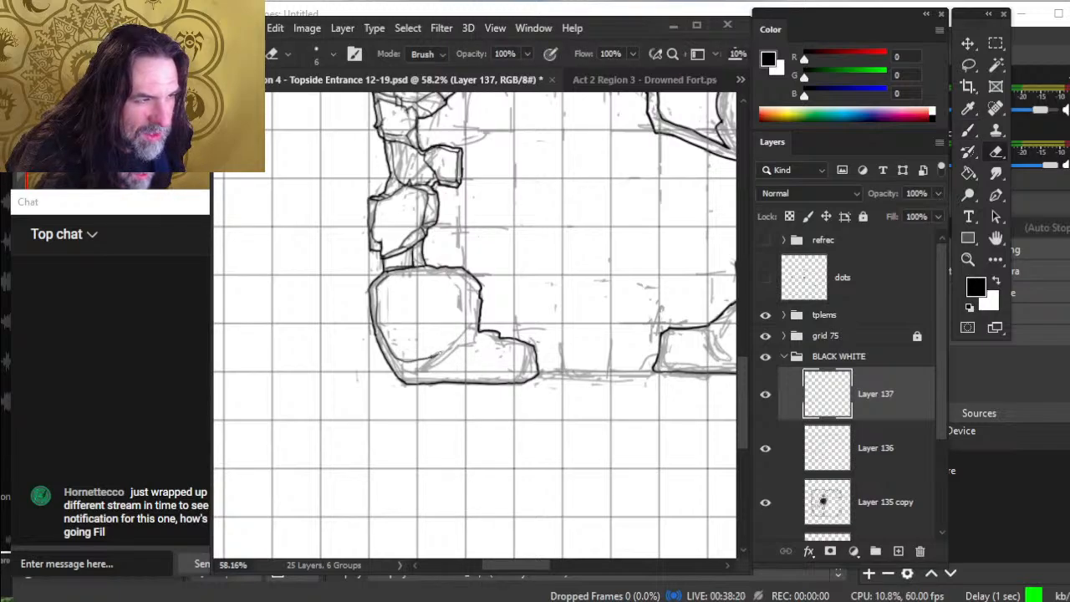
{"action": "key", "text": "b"}
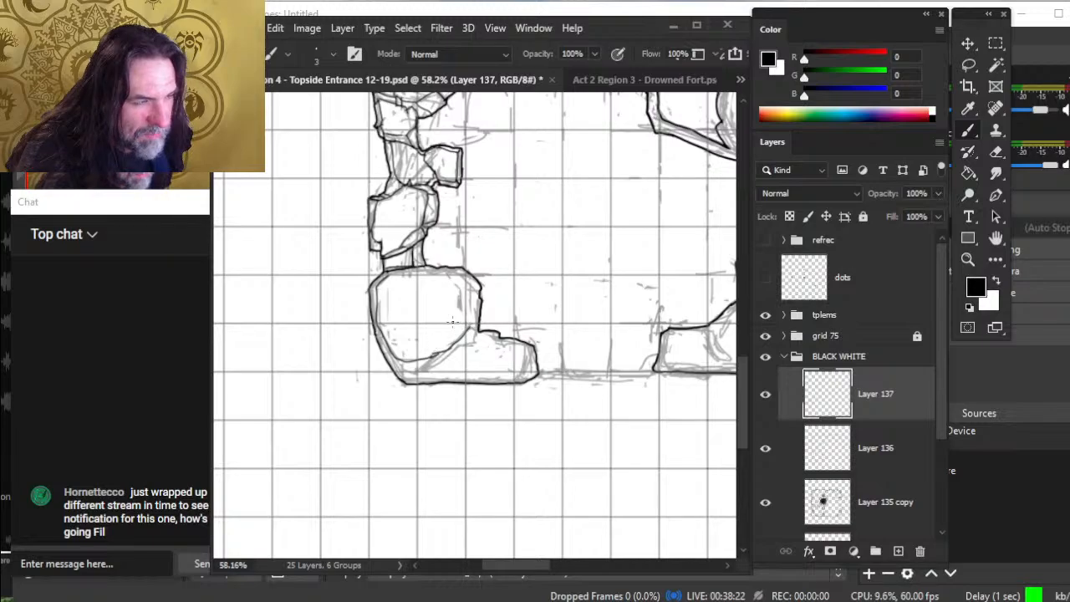
{"action": "key", "text": "e"}
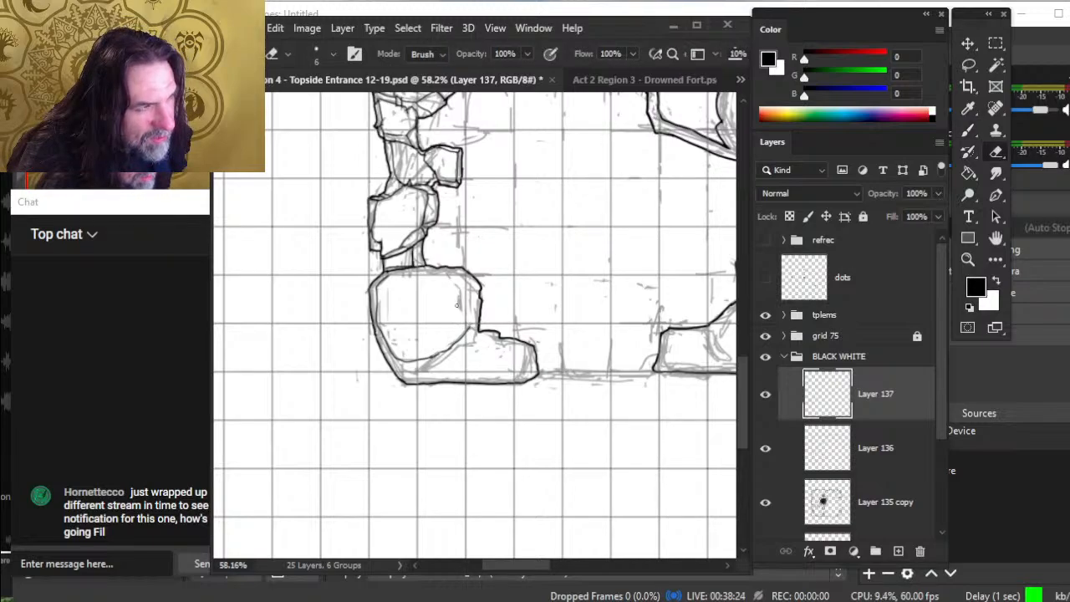
{"action": "key", "text": "b"}
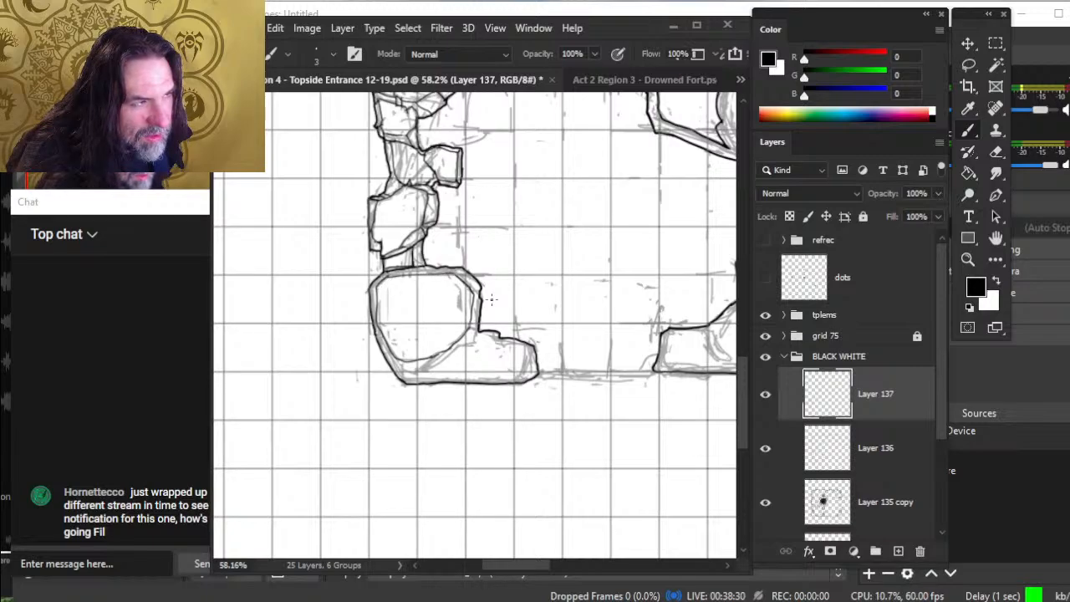
{"action": "left_click_drag", "start_coordinate": [474, 291], "coordinate": [478, 325]}
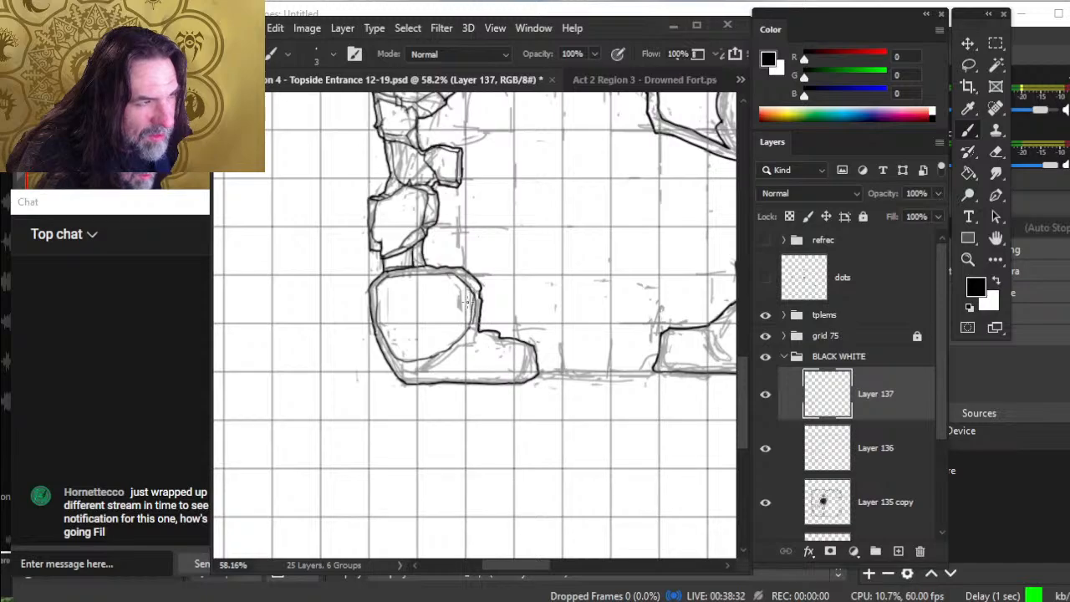
{"action": "key", "text": "super"}
{"action": "key", "text": "super"}
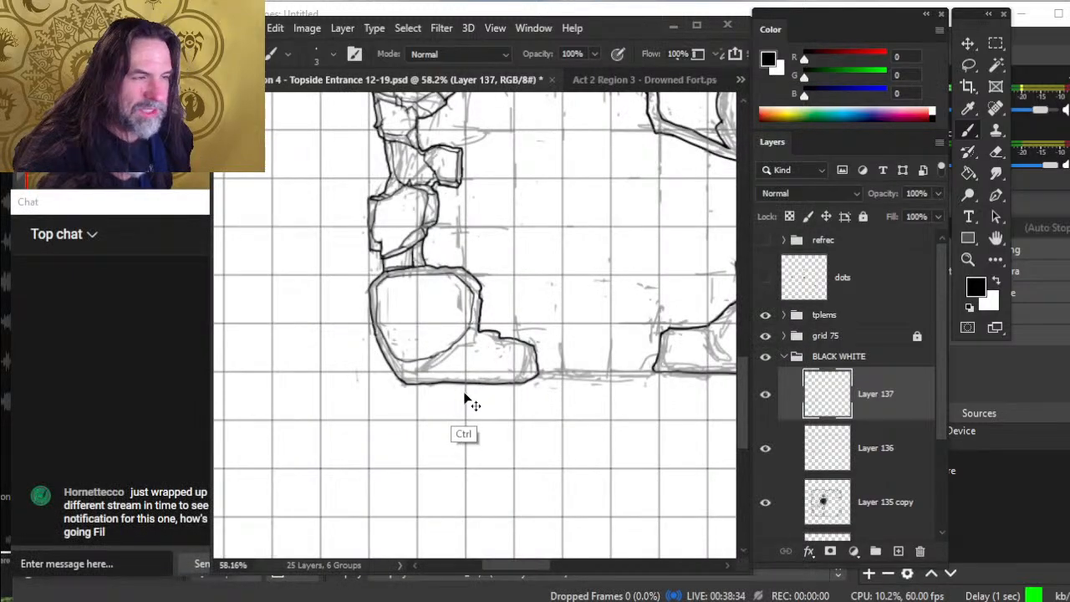
- Replace a short joint on the corner stone's upper edge with a chipped facet line reaching toward its upper east corner
{"action": "key", "text": "ctrl+space"}
{"action": "left_click_drag", "start_coordinate": [476, 326], "coordinate": [535, 327]}
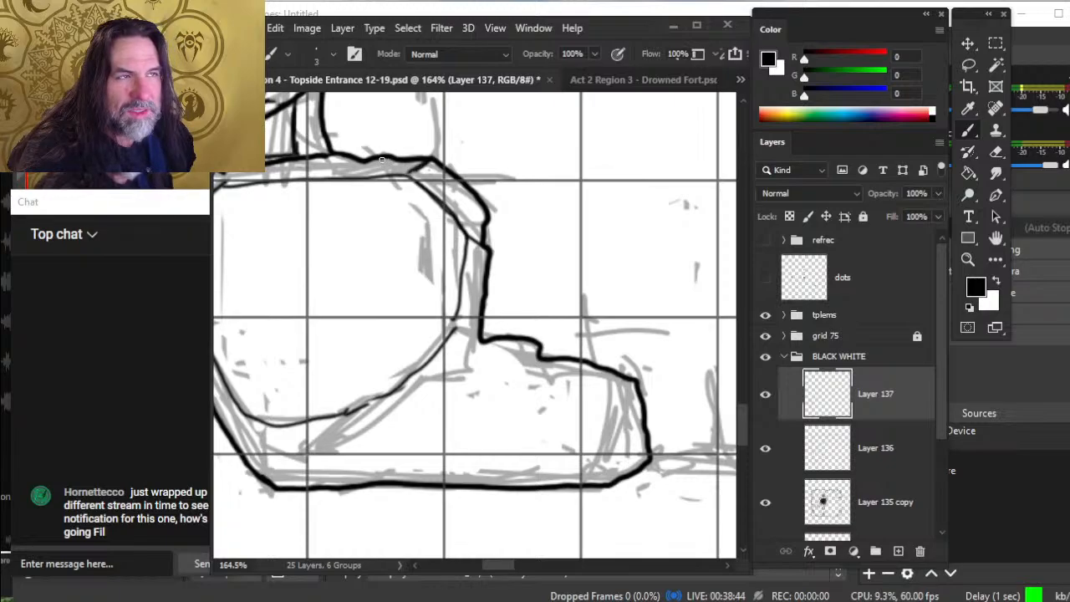
{"action": "left_click_drag", "start_coordinate": [384, 161], "coordinate": [375, 175]}
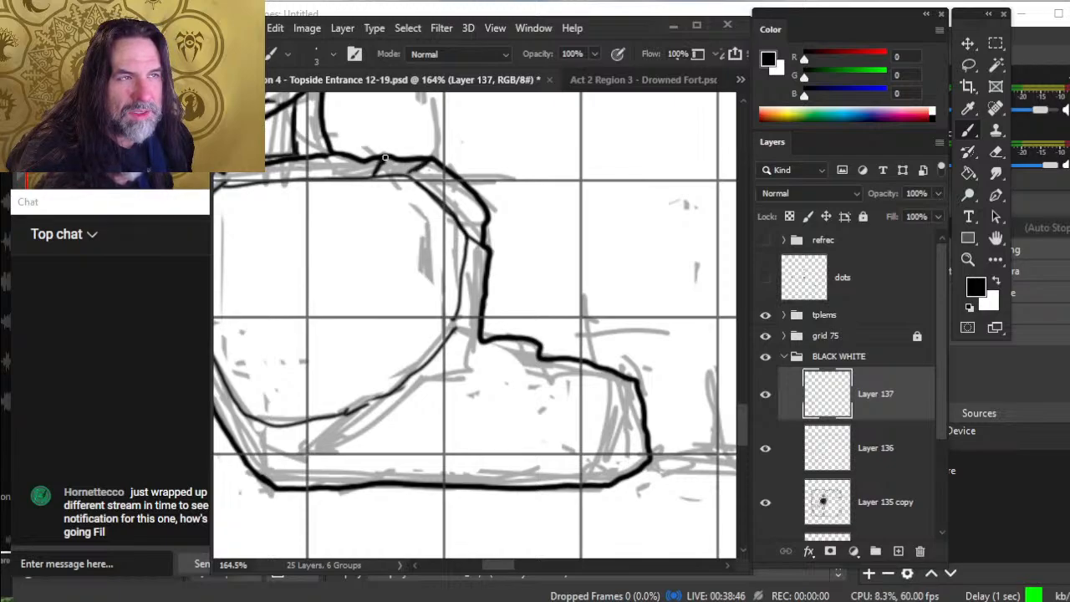
{"action": "key", "text": "e"}
{"action": "key", "text": "b"}
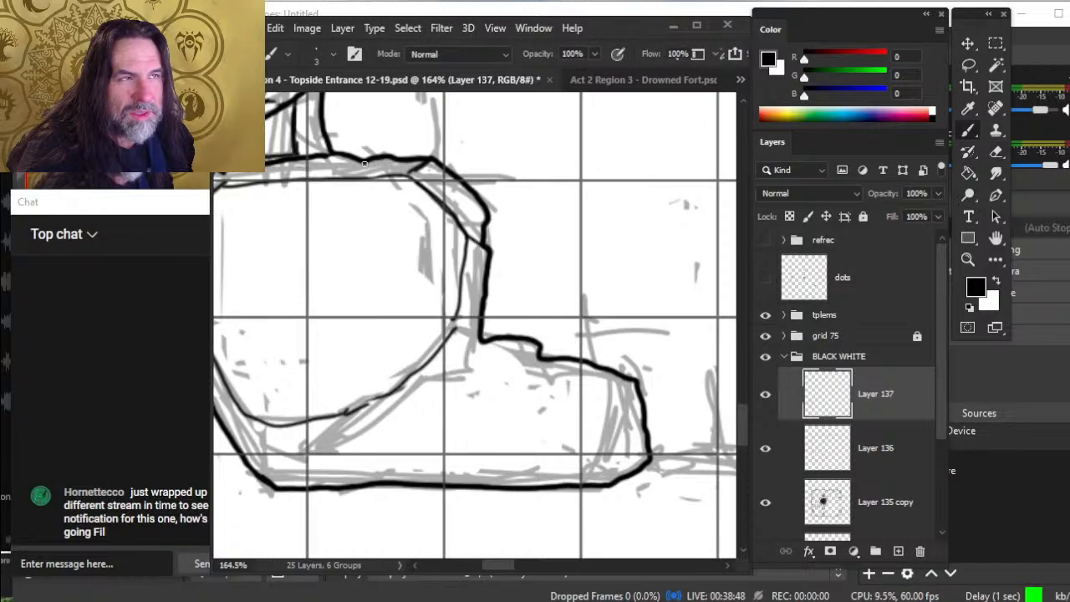
{"action": "mouse_move", "coordinate": [333, 160]}
{"action": "left_mouse_down"}
{"action": "mouse_move", "coordinate": [355, 171]}
{"action": "mouse_move", "coordinate": [421, 161]}
{"action": "left_mouse_up"}
- Ink short facet lines between the outer and inner edges along the corner stone's west side
{"action": "left_click_drag", "start_coordinate": [347, 213], "coordinate": [574, 279]}
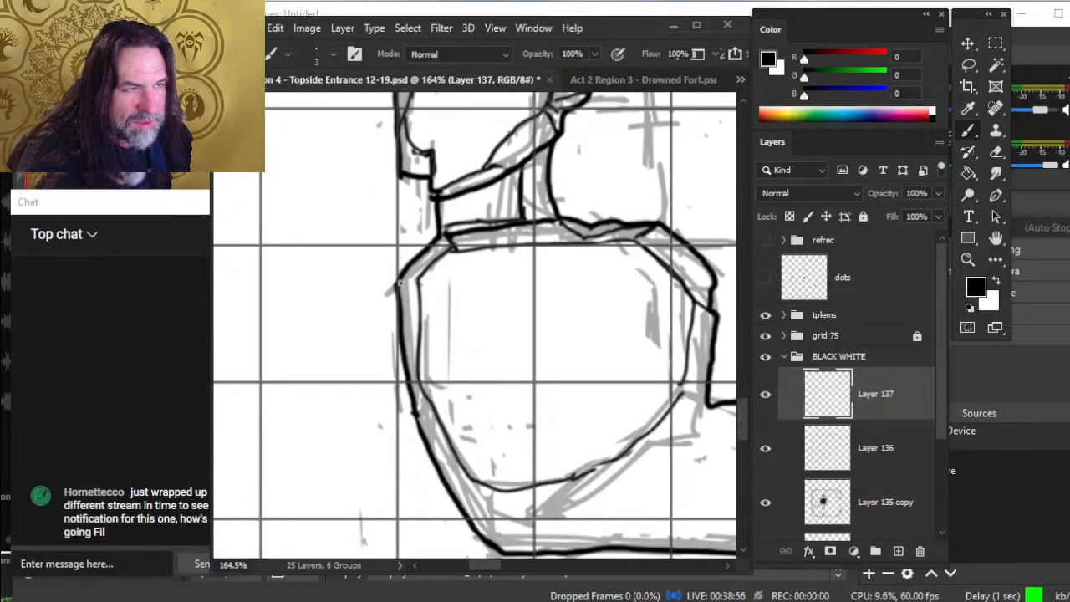
{"action": "left_click_drag", "start_coordinate": [416, 412], "coordinate": [417, 378]}
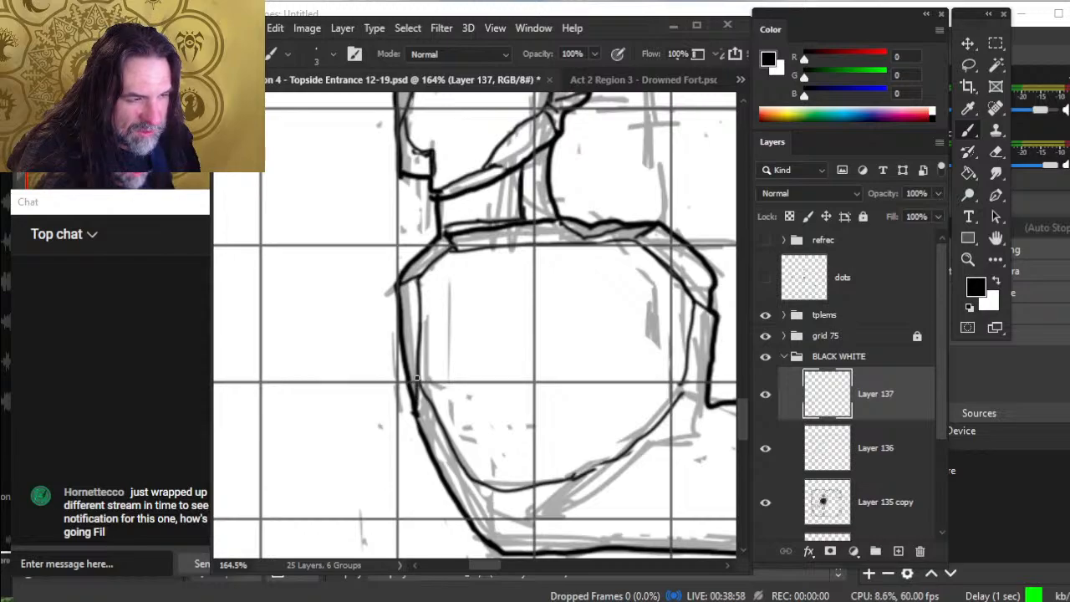
{"action": "key", "text": "e"}
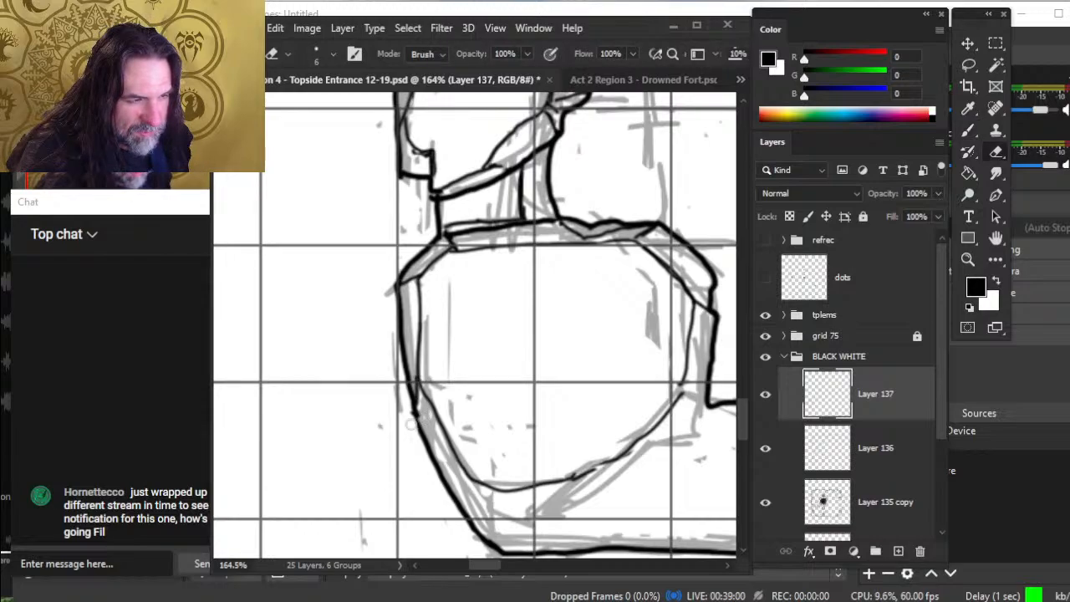
{"action": "left_click_drag", "start_coordinate": [434, 501], "coordinate": [377, 375]}
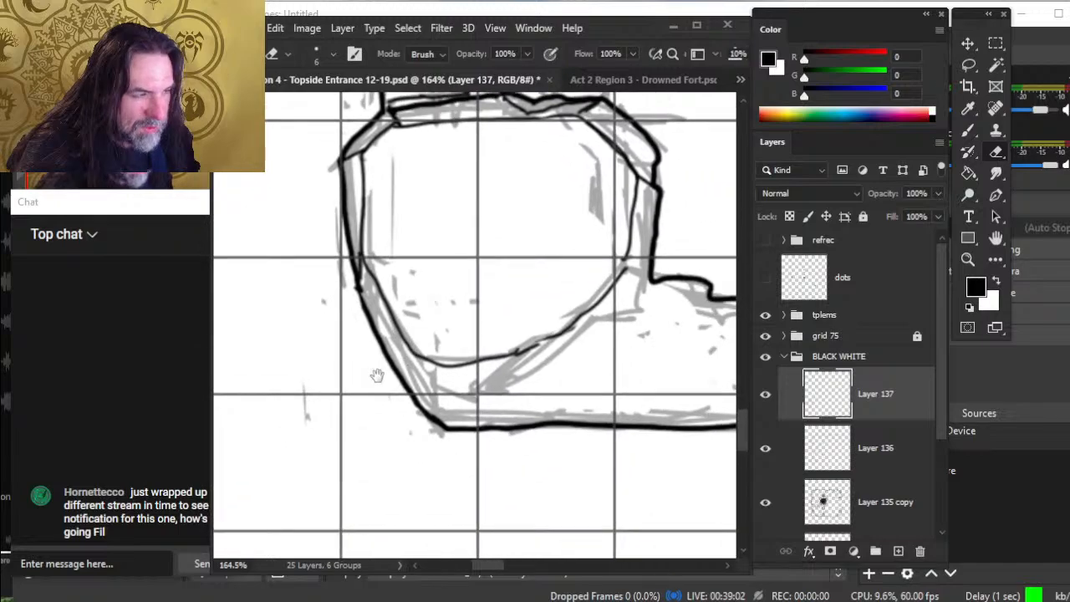
- Smooth the corner stone's lower inner curve and ink a second edge beneath it, running up to the east side
{"action": "key", "text": "b"}
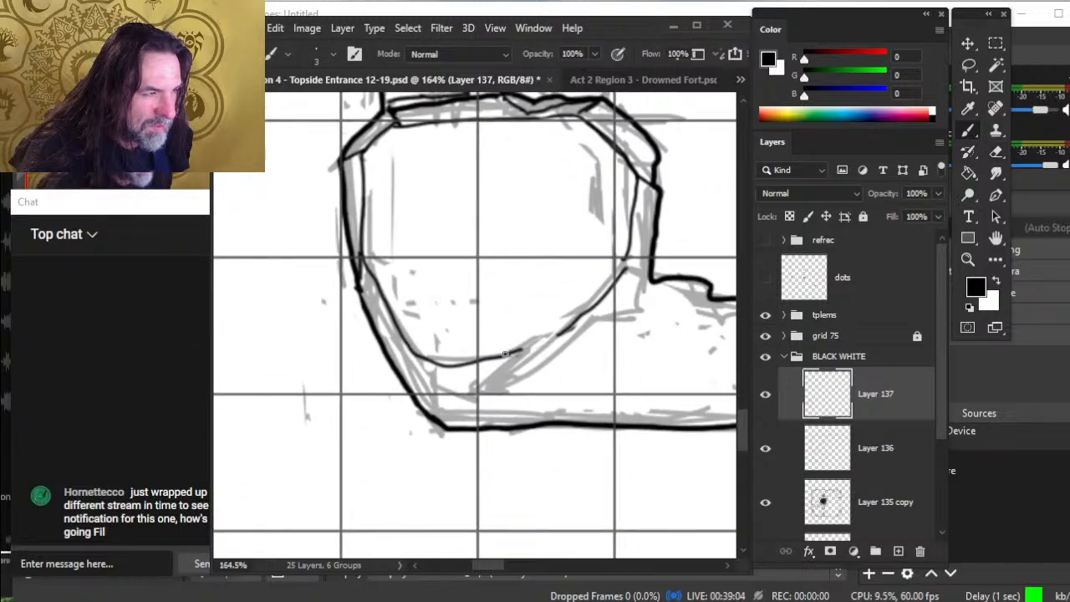
{"action": "key", "text": "e"}
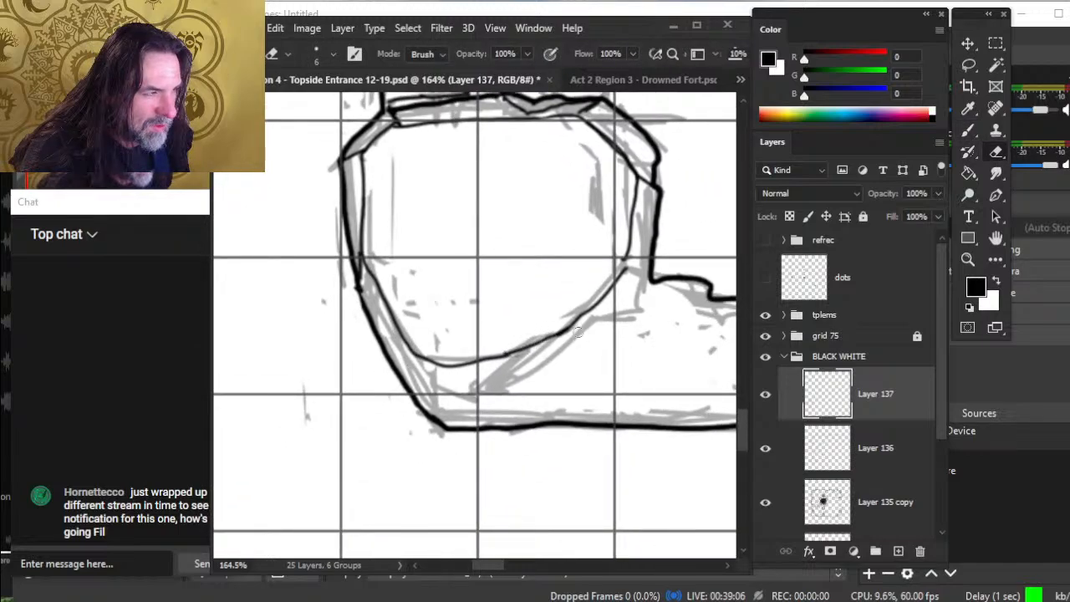
{"action": "key", "text": "b"}
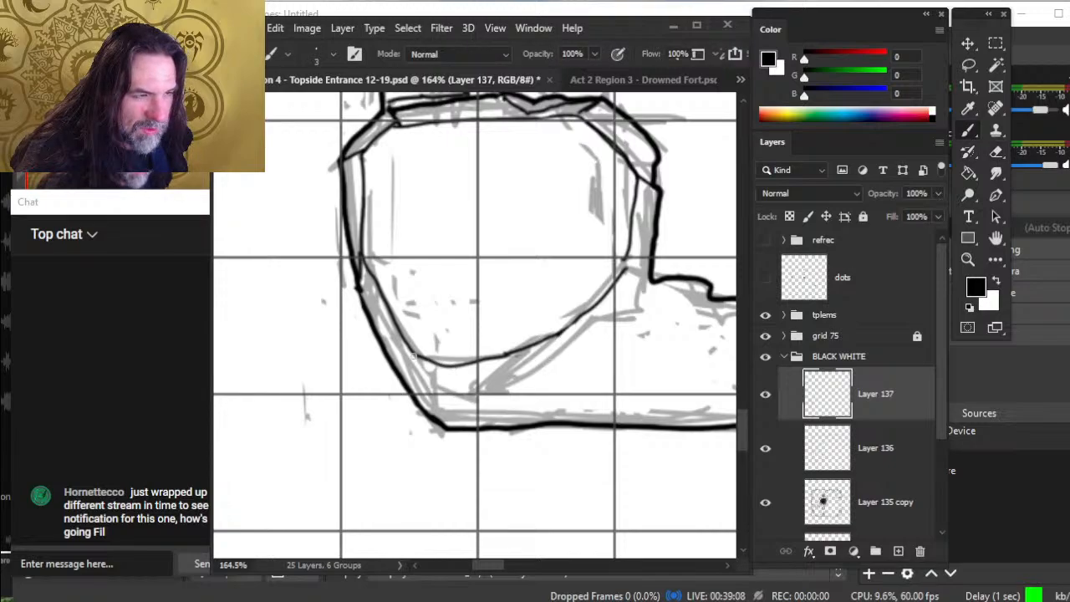
{"action": "mouse_move", "coordinate": [412, 355]}
{"action": "left_mouse_down"}
{"action": "mouse_move", "coordinate": [438, 405]}
{"action": "mouse_move", "coordinate": [497, 387]}
{"action": "mouse_move", "coordinate": [586, 325]}
{"action": "mouse_move", "coordinate": [635, 318]}
{"action": "mouse_move", "coordinate": [649, 269]}
{"action": "mouse_move", "coordinate": [625, 266]}
{"action": "left_mouse_up"}
- Rework the lower east end of the corner stone's inner edge into a chipped notch with a diagonal facet line
{"action": "key", "text": "e"}
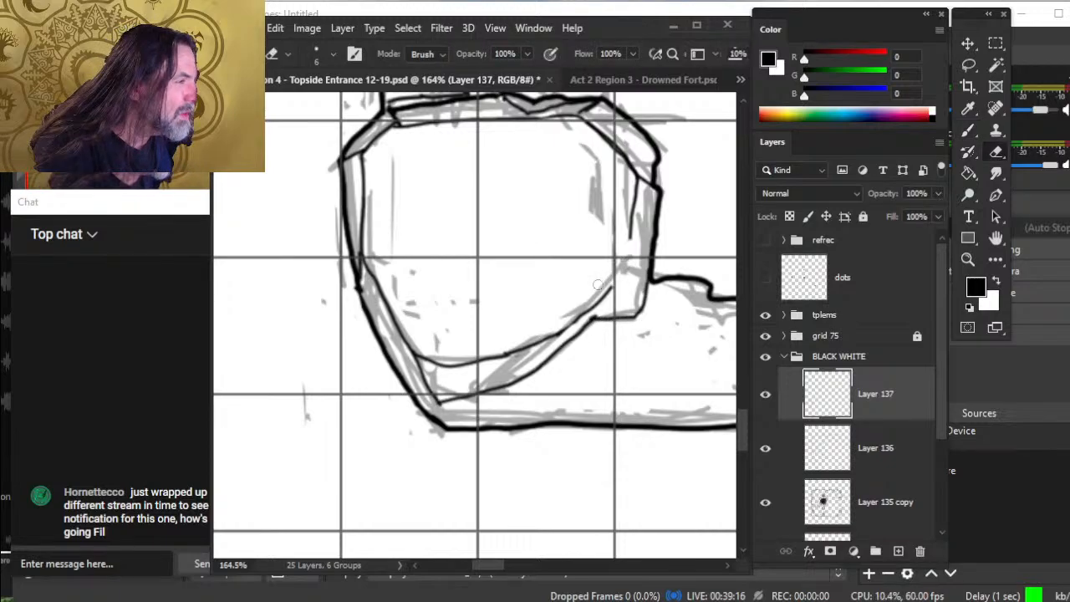
{"action": "key", "text": "b"}
{"action": "mouse_move", "coordinate": [630, 229]}
{"action": "left_mouse_down"}
{"action": "mouse_move", "coordinate": [628, 255]}
{"action": "mouse_move", "coordinate": [607, 279]}
{"action": "mouse_move", "coordinate": [612, 303]}
{"action": "mouse_move", "coordinate": [596, 318]}
{"action": "left_mouse_up"}
{"action": "key", "text": "e"}
{"action": "key", "text": "b"}
{"action": "left_click_drag", "start_coordinate": [605, 276], "coordinate": [630, 318]}
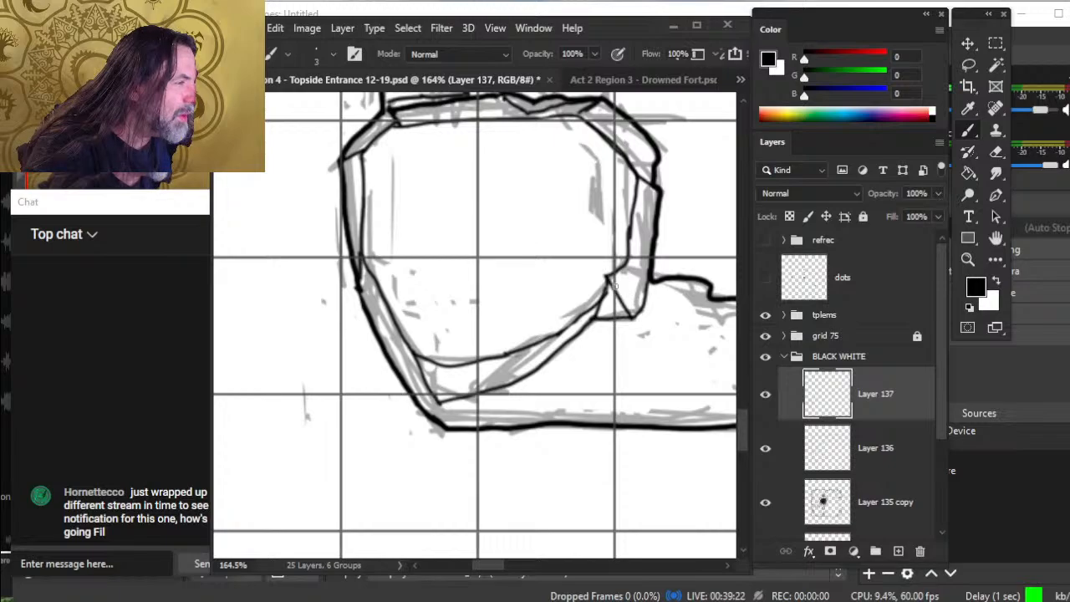
{"action": "key", "text": "e"}
{"action": "key", "text": "b"}
{"action": "left_click_drag", "start_coordinate": [604, 261], "coordinate": [632, 316]}
{"action": "mouse_move", "coordinate": [648, 242]}
{"action": "left_mouse_down"}
{"action": "mouse_move", "coordinate": [621, 313]}
{"action": "mouse_move", "coordinate": [523, 329]}
{"action": "left_mouse_up"}
- Erase and re-ink the lower tip of the corner stone's second edge as a pointed bend, with a small chip above it
{"action": "key", "text": "z"}
{"action": "left_click_drag", "start_coordinate": [611, 383], "coordinate": [624, 392]}
{"action": "left_click_drag", "start_coordinate": [610, 430], "coordinate": [575, 412]}
{"action": "key", "text": "e"}
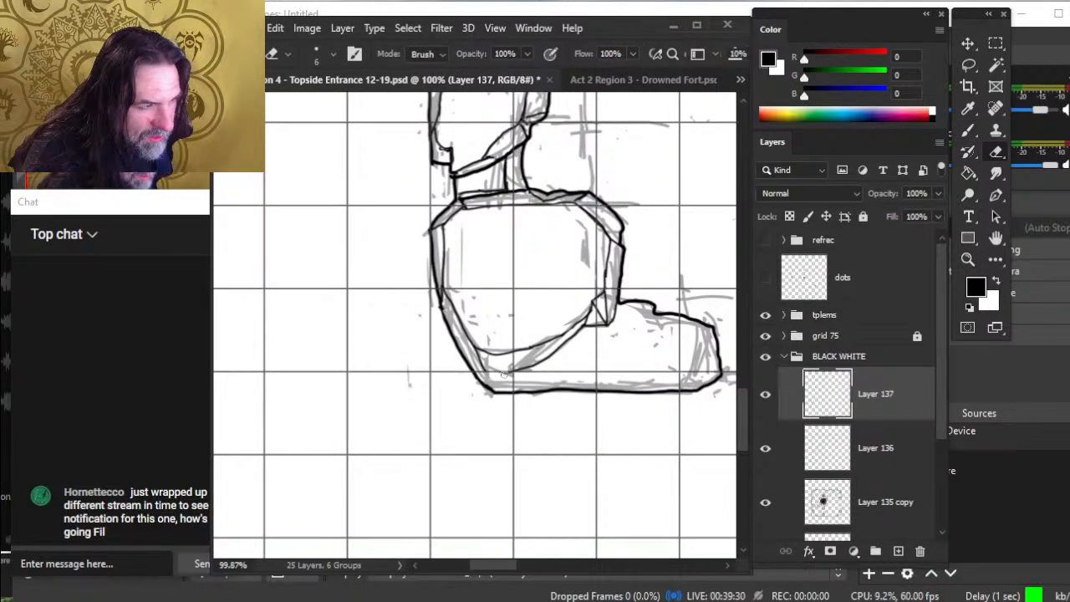
{"action": "key", "text": "b"}
{"action": "key", "text": "e"}
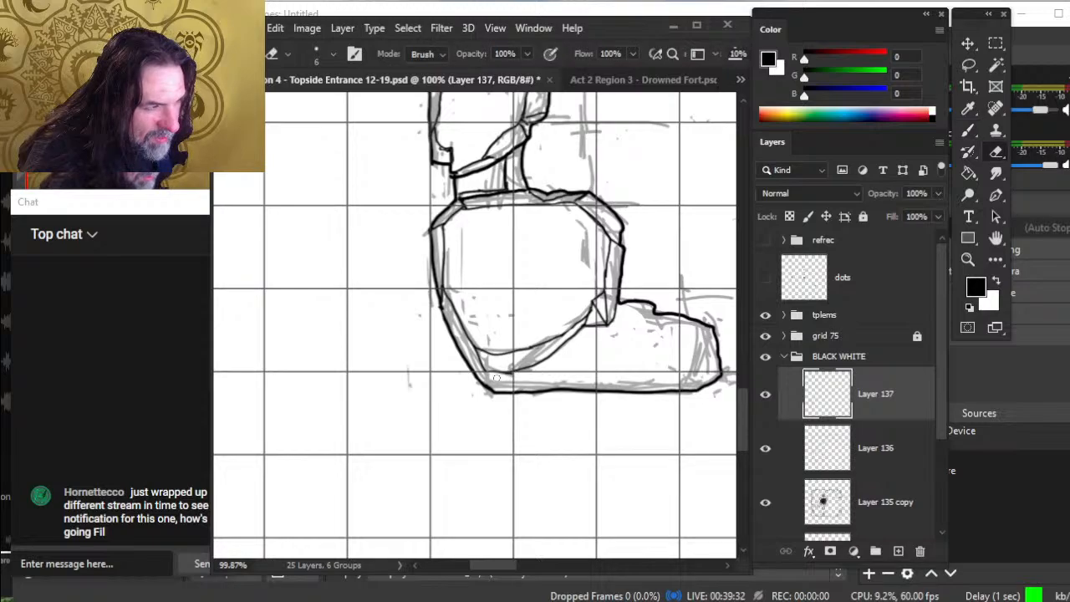
{"action": "key", "text": "b"}
{"action": "left_click_drag", "start_coordinate": [512, 370], "coordinate": [570, 370]}
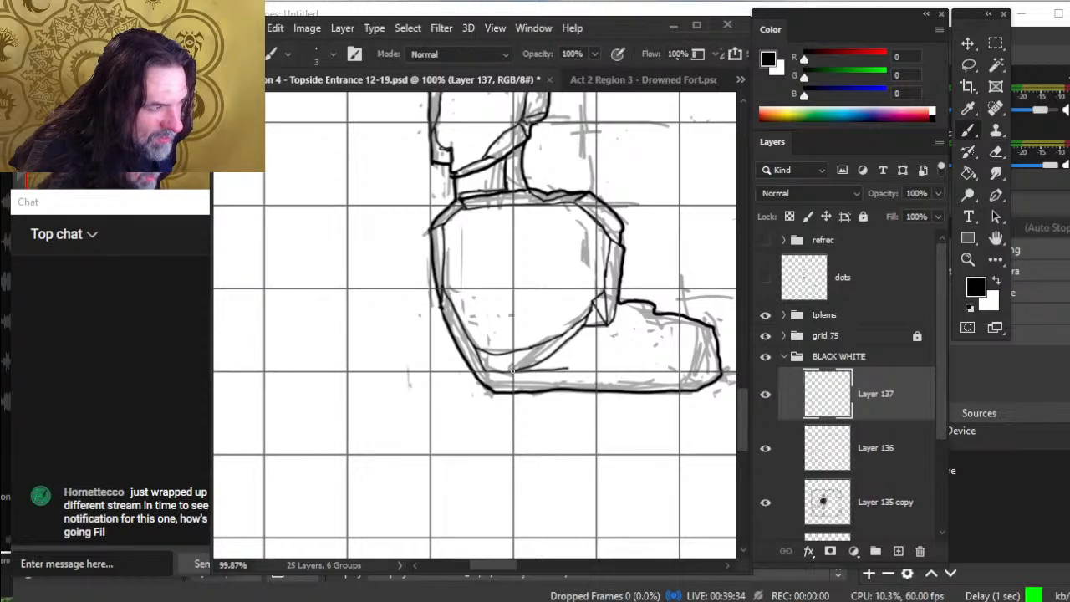
{"action": "key", "text": "ctrl+z"}
{"action": "key", "text": "e"}
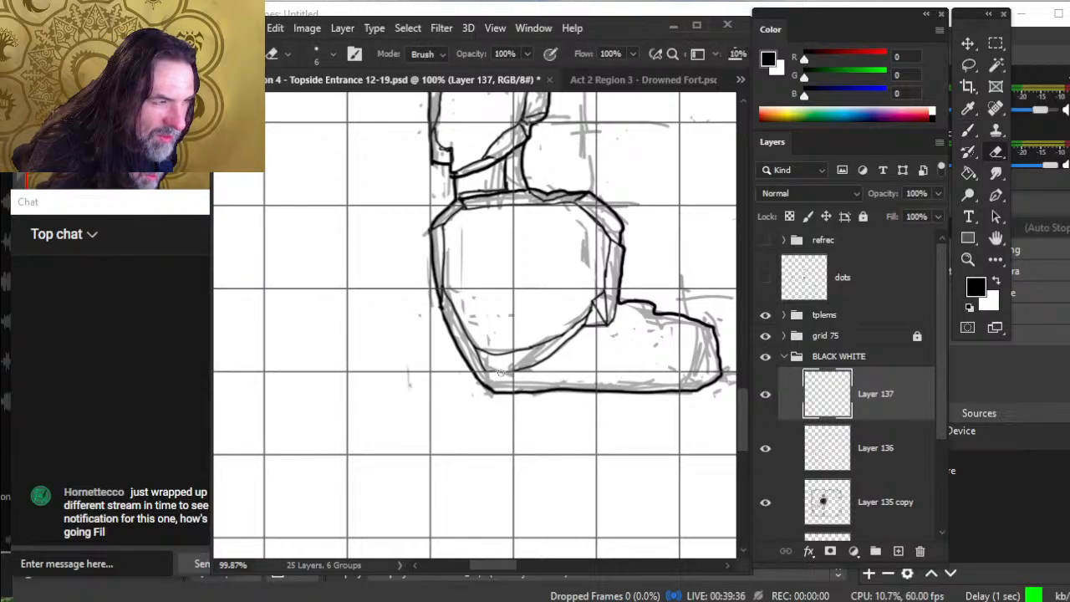
{"action": "key", "text": "b"}
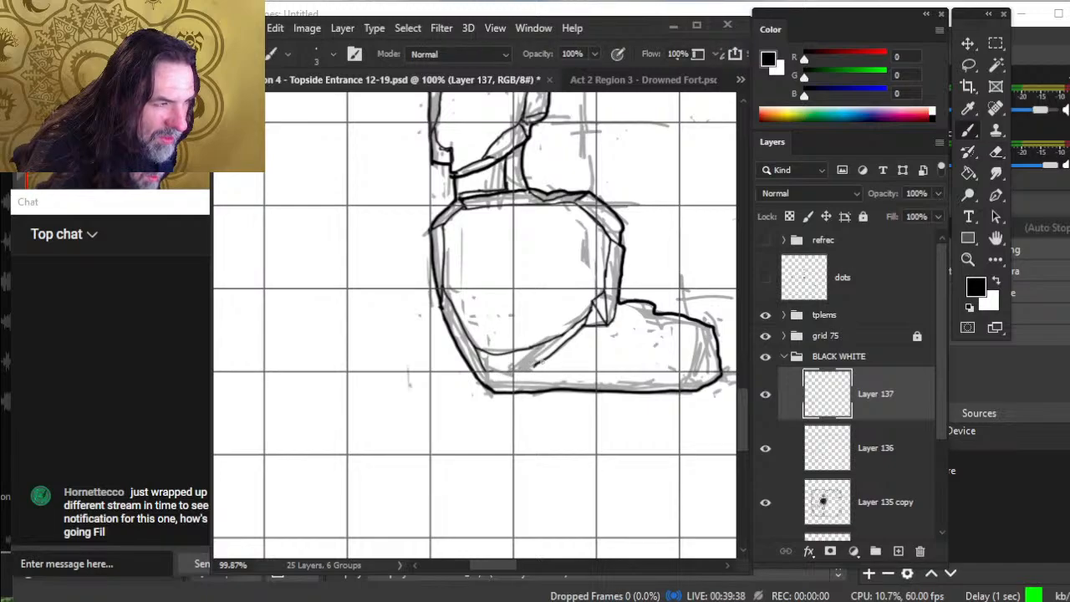
{"action": "key", "text": "e"}
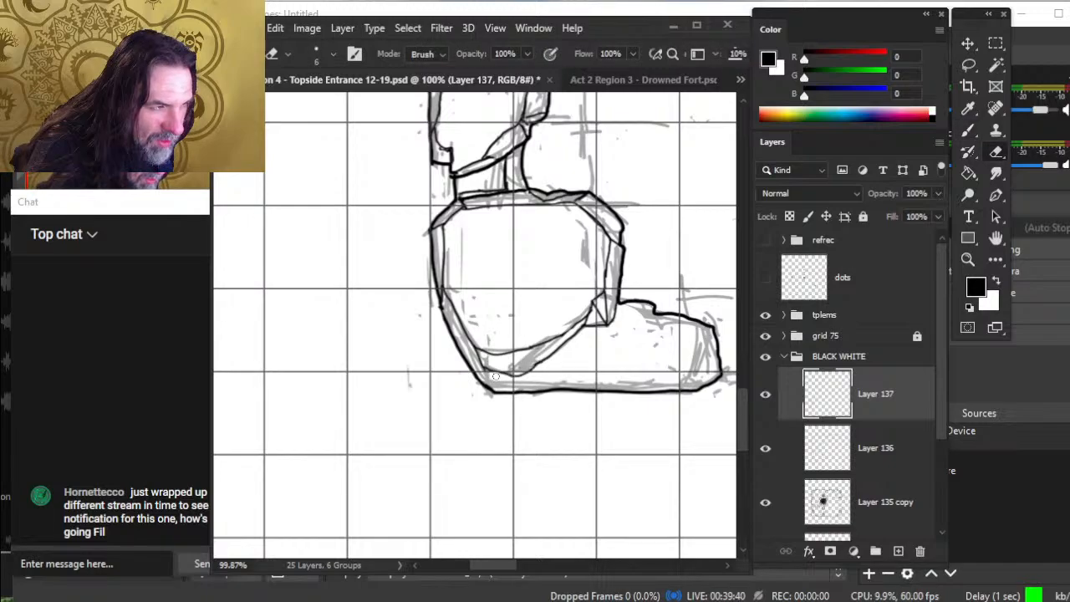
{"action": "key", "text": "b"}
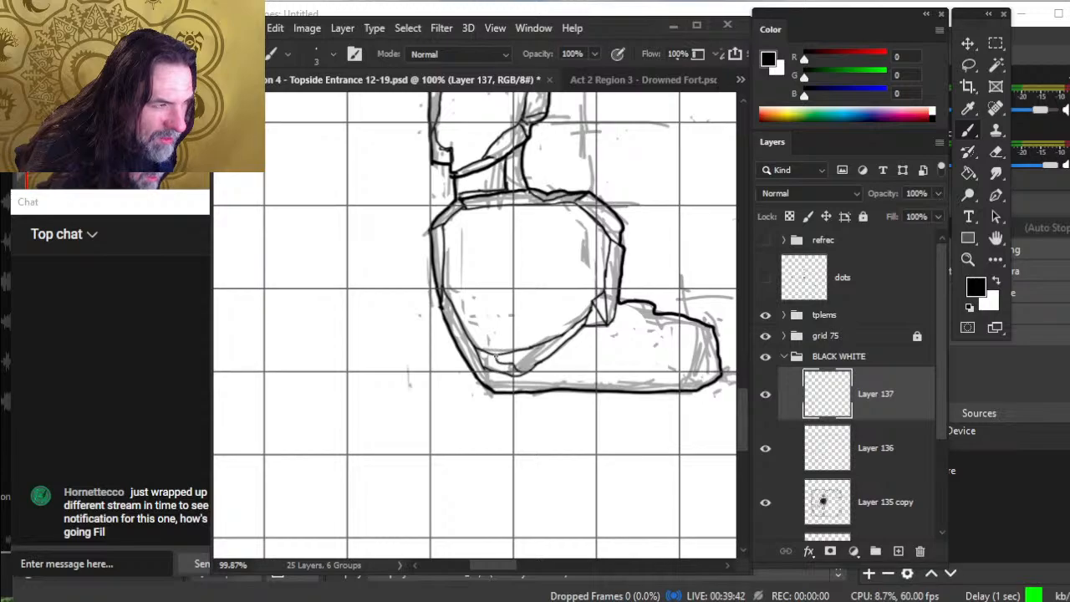
- Ink short facets between the corner stone's two lower edges and an inner line along its lower west side
{"action": "mouse_move", "coordinate": [495, 357]}
{"action": "left_mouse_down"}
{"action": "mouse_move", "coordinate": [525, 373]}
{"action": "mouse_move", "coordinate": [503, 365]}
{"action": "mouse_move", "coordinate": [515, 373]}
{"action": "mouse_move", "coordinate": [522, 351]}
{"action": "left_mouse_up"}
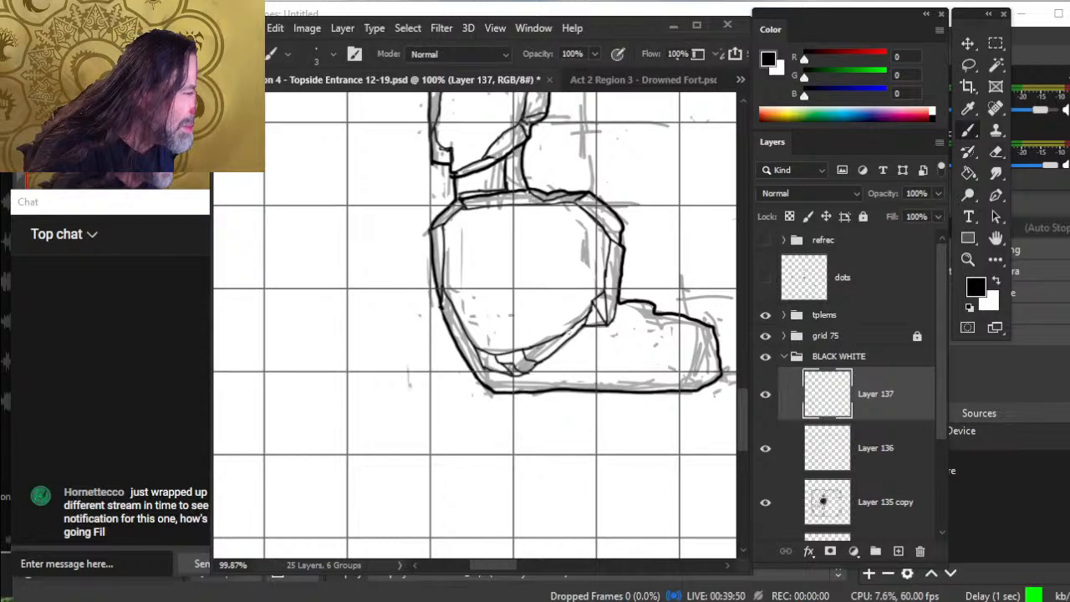
{"action": "left_click_drag", "start_coordinate": [567, 332], "coordinate": [562, 340]}
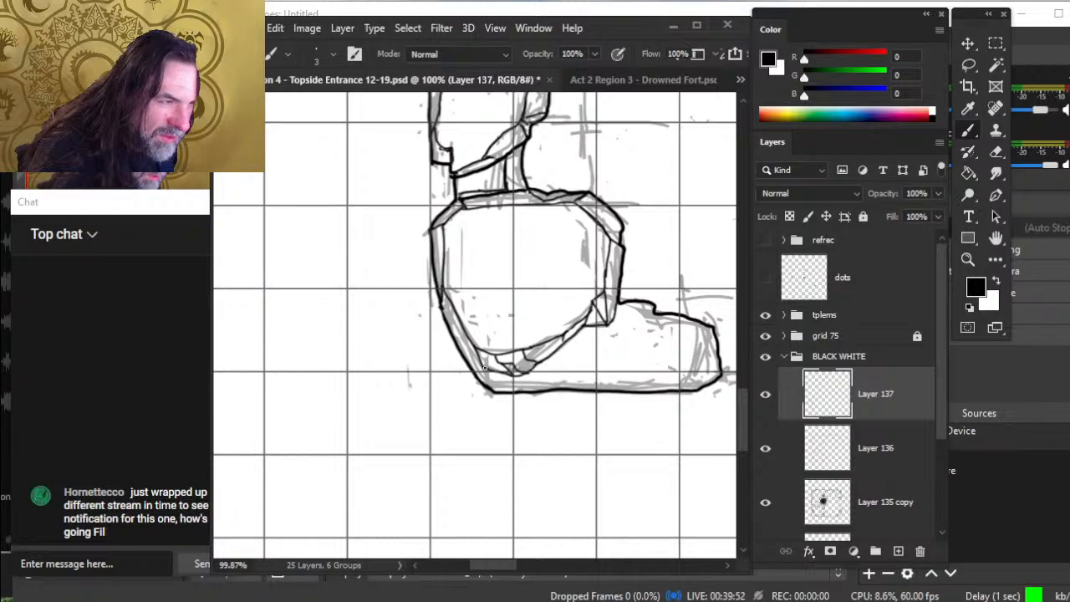
{"action": "left_click_drag", "start_coordinate": [496, 389], "coordinate": [461, 331]}
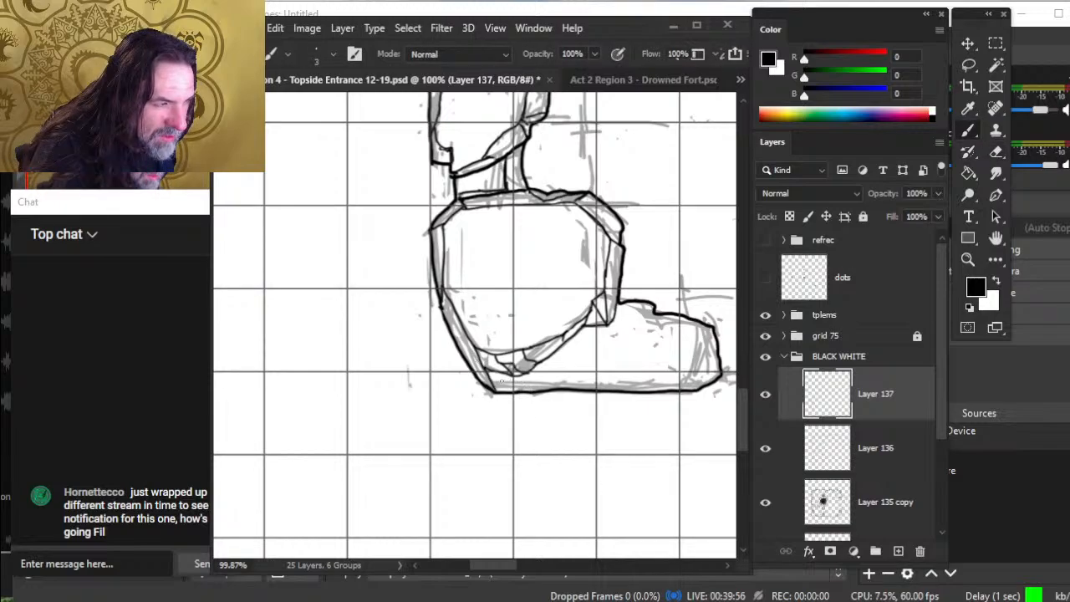
{"action": "left_click_drag", "start_coordinate": [518, 382], "coordinate": [500, 380]}
{"action": "key", "text": "ctrl+z"}
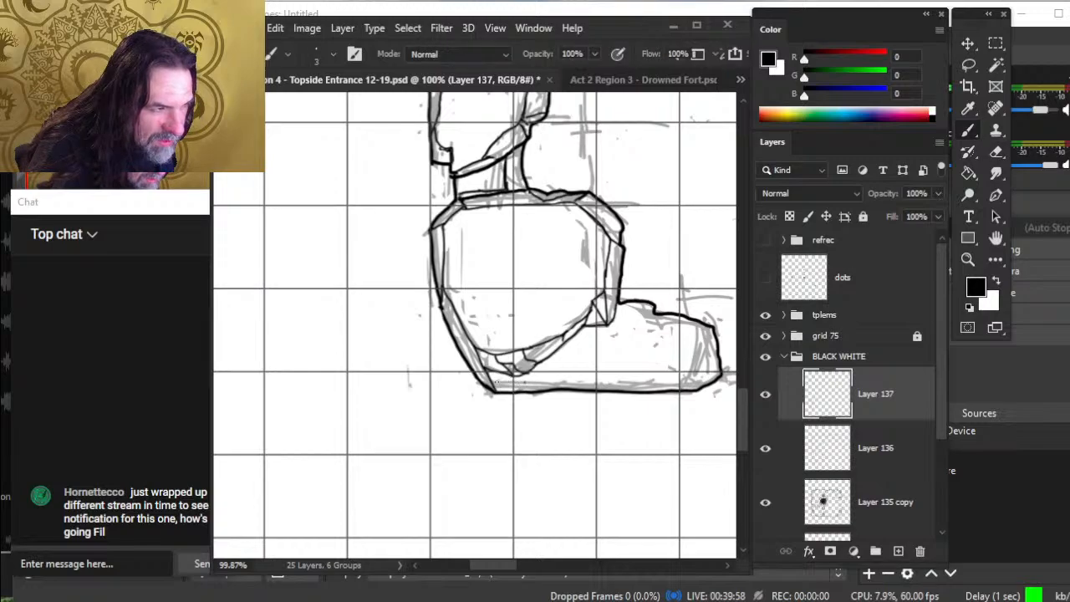
- Ink an inner edge around the low wall stone east of the corner stone, reworking its upper notch into a small chipped facet
{"action": "left_click_drag", "start_coordinate": [518, 384], "coordinate": [685, 388]}
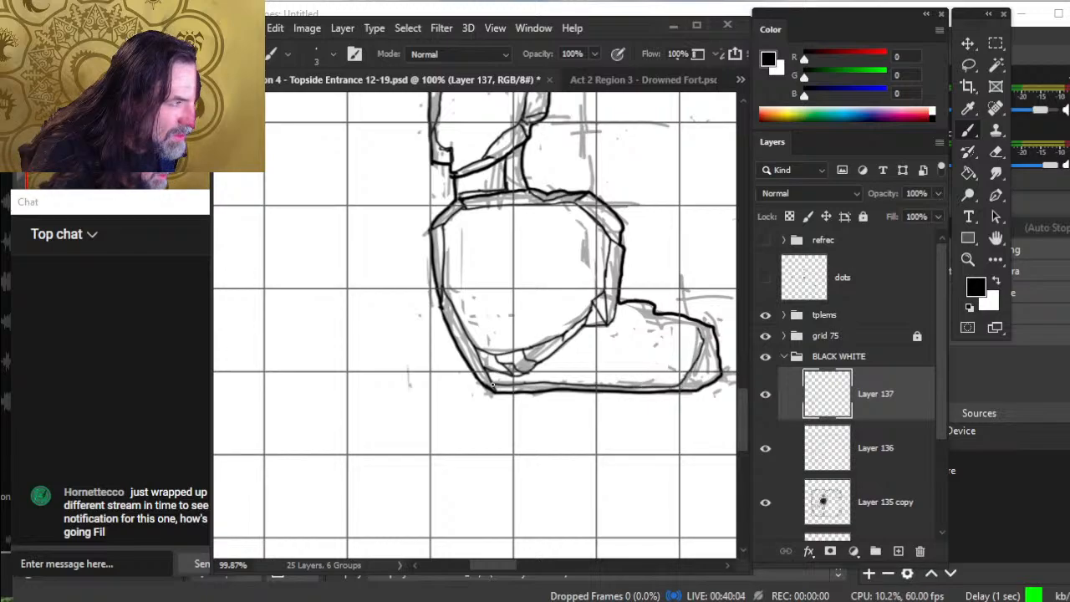
{"action": "left_click_drag", "start_coordinate": [699, 328], "coordinate": [652, 318]}
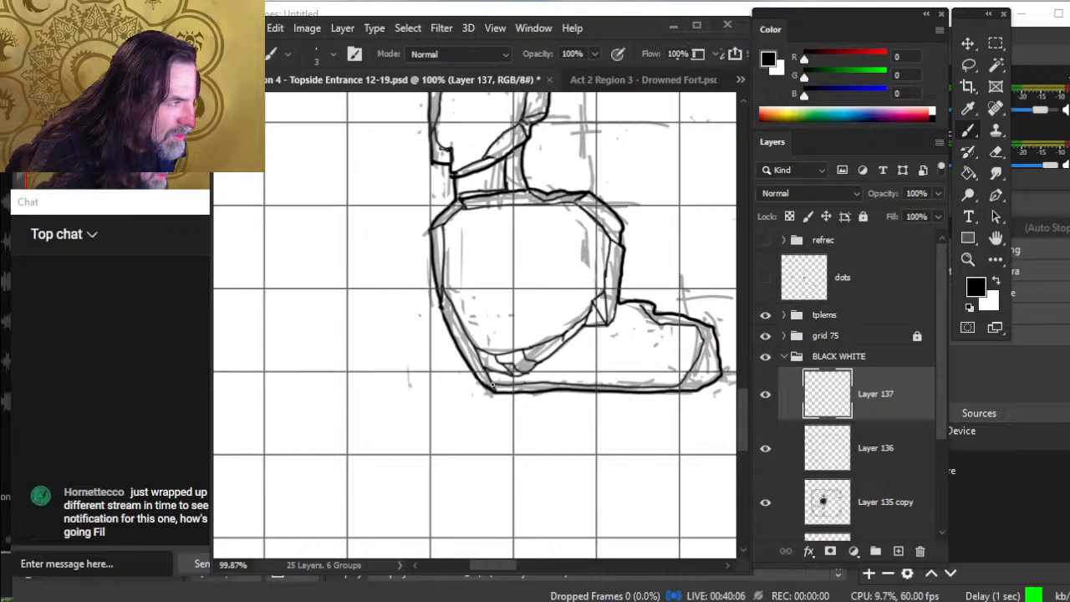
{"action": "key", "text": "e"}
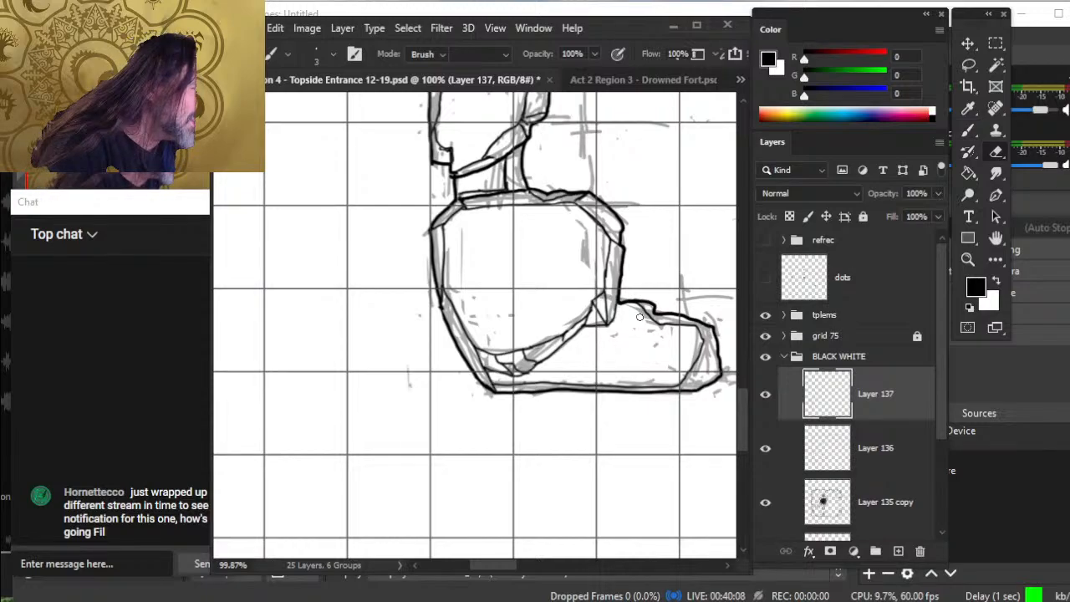
{"action": "left_click_drag", "start_coordinate": [654, 319], "coordinate": [634, 303]}
{"action": "key", "text": "b"}
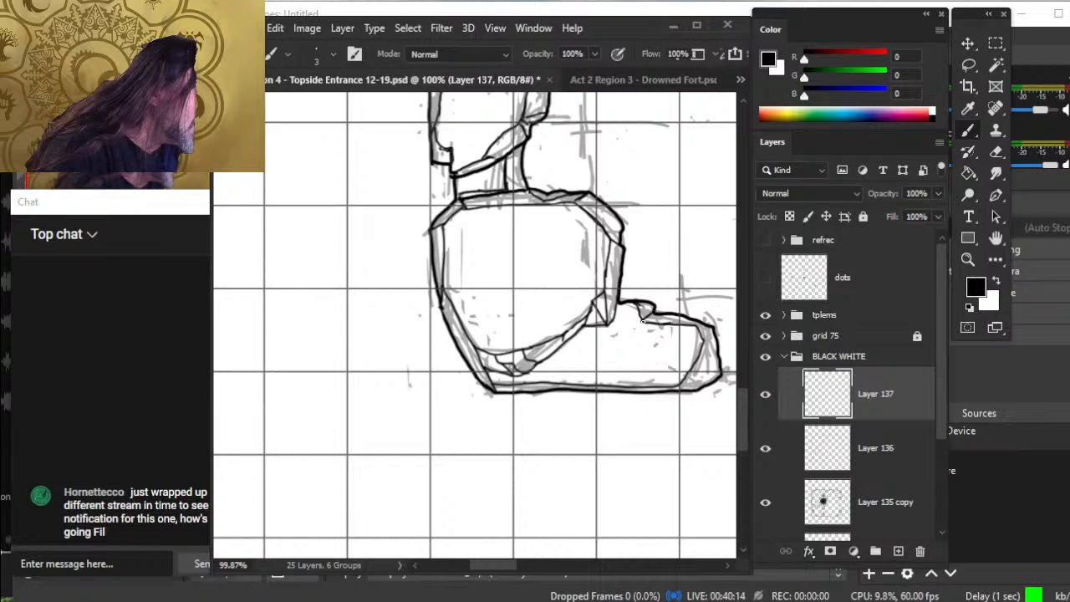
{"action": "key", "text": "e"}
{"action": "key", "text": "b"}
{"action": "left_click_drag", "start_coordinate": [634, 302], "coordinate": [643, 321]}
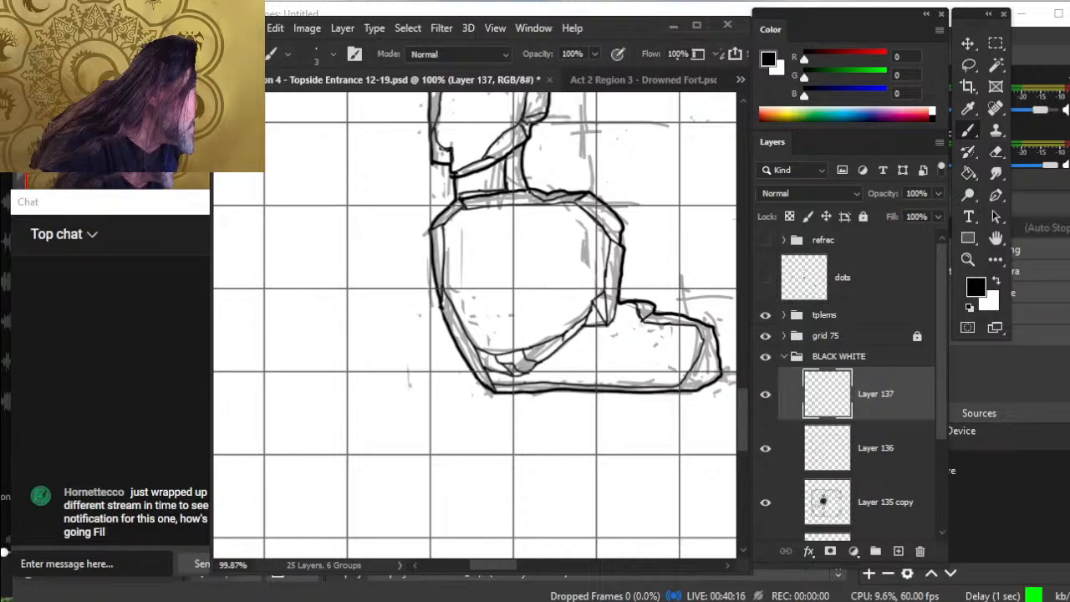
- Clean up the low wall stone's east end and ink short diagonal facet lines between its inner and outer edges
{"action": "key", "text": "e"}
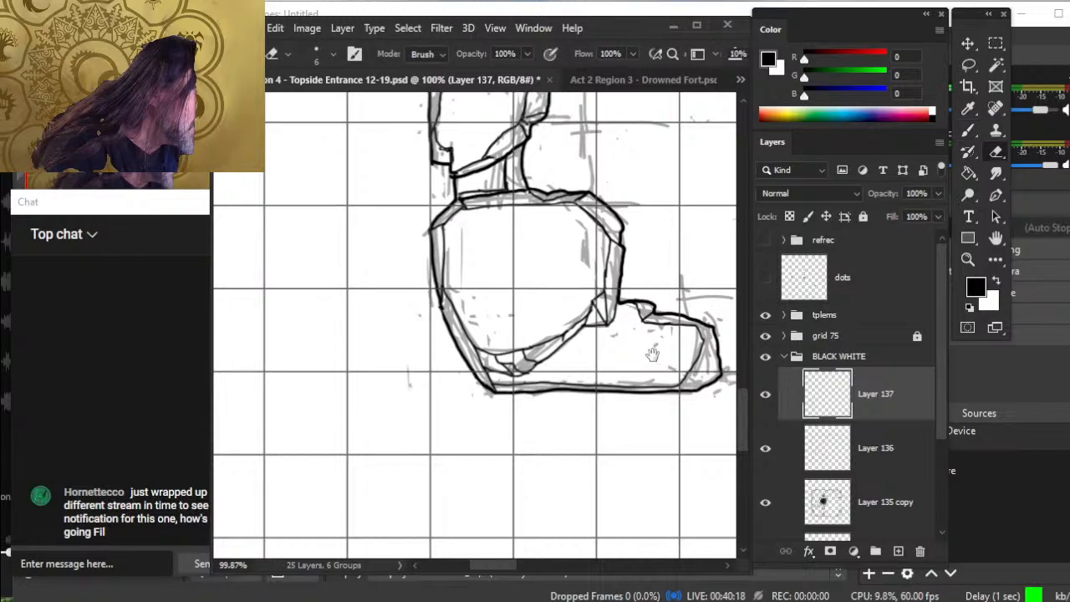
{"action": "scroll", "coordinate": [648, 352], "scroll_direction": "right", "scroll_amount": 2}
{"action": "key", "text": "b"}
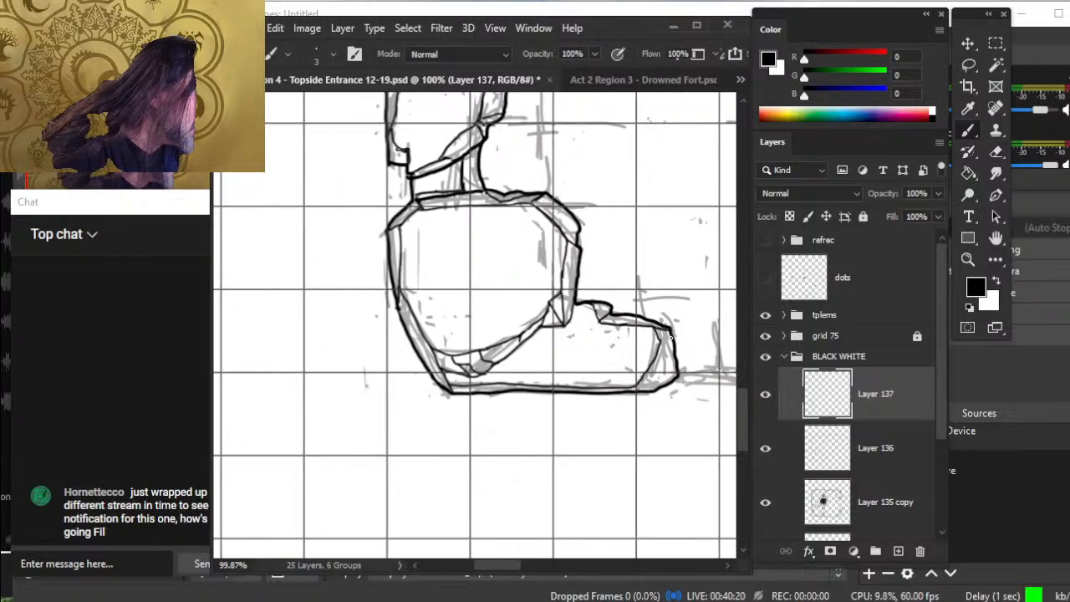
{"action": "key", "text": "e"}
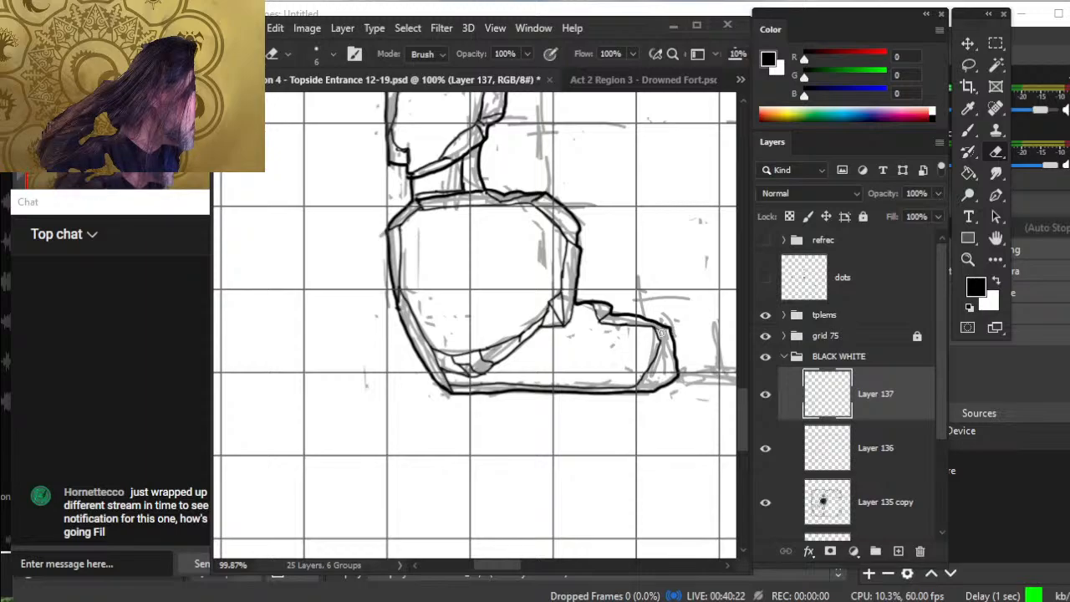
{"action": "key", "text": "b"}
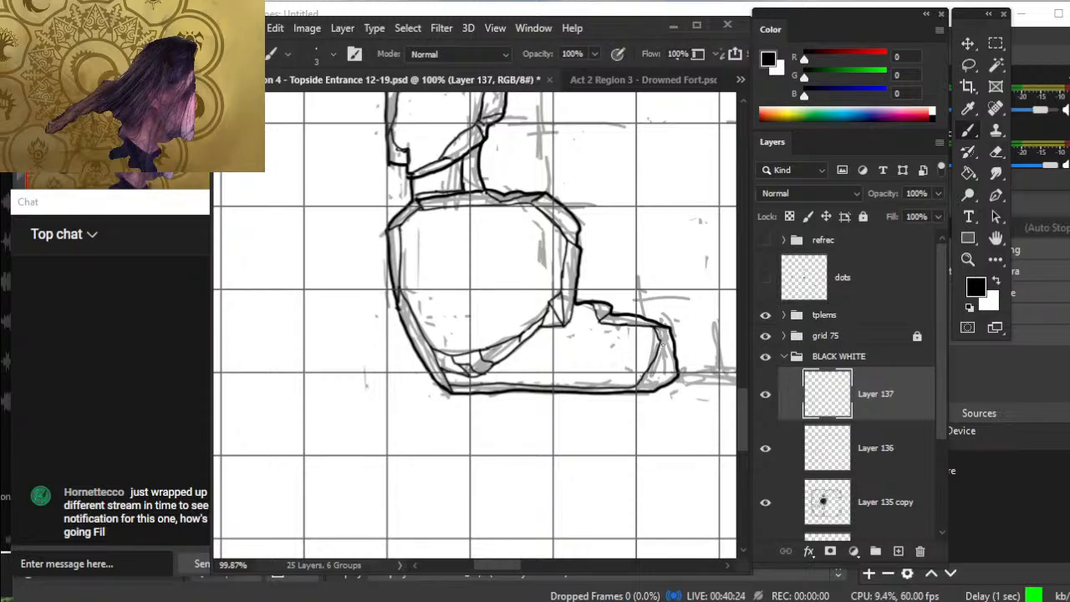
{"action": "left_click_drag", "start_coordinate": [662, 340], "coordinate": [675, 367]}
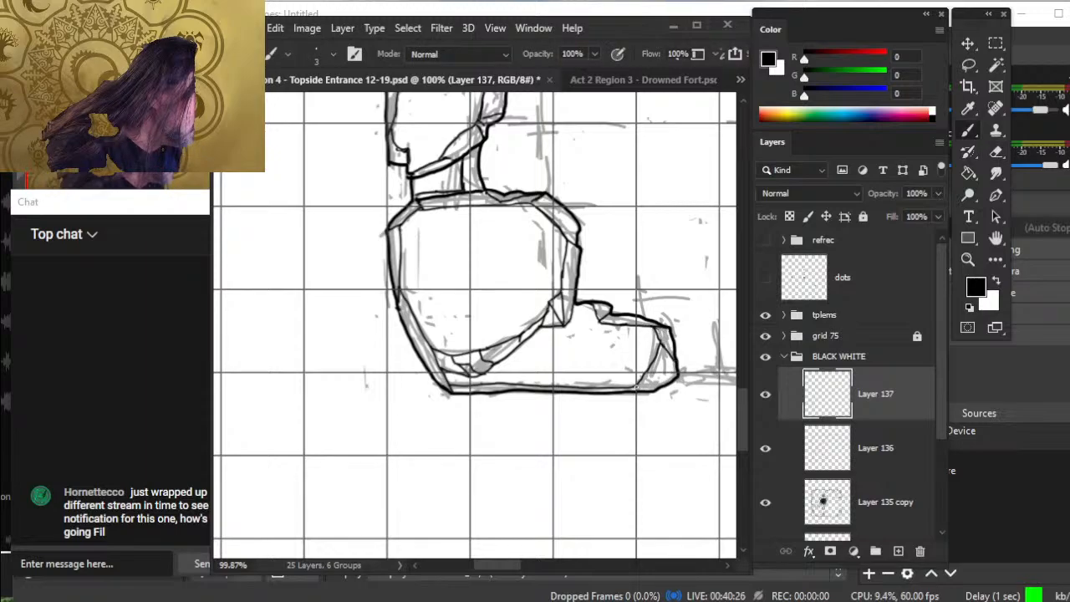
{"action": "key", "text": "e"}
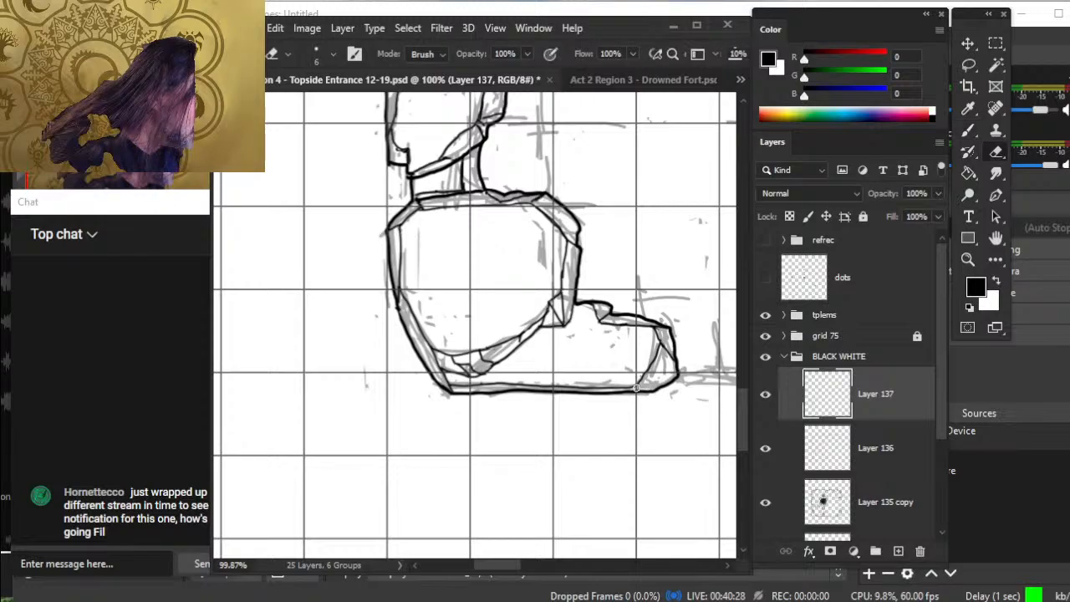
{"action": "key", "text": "b"}
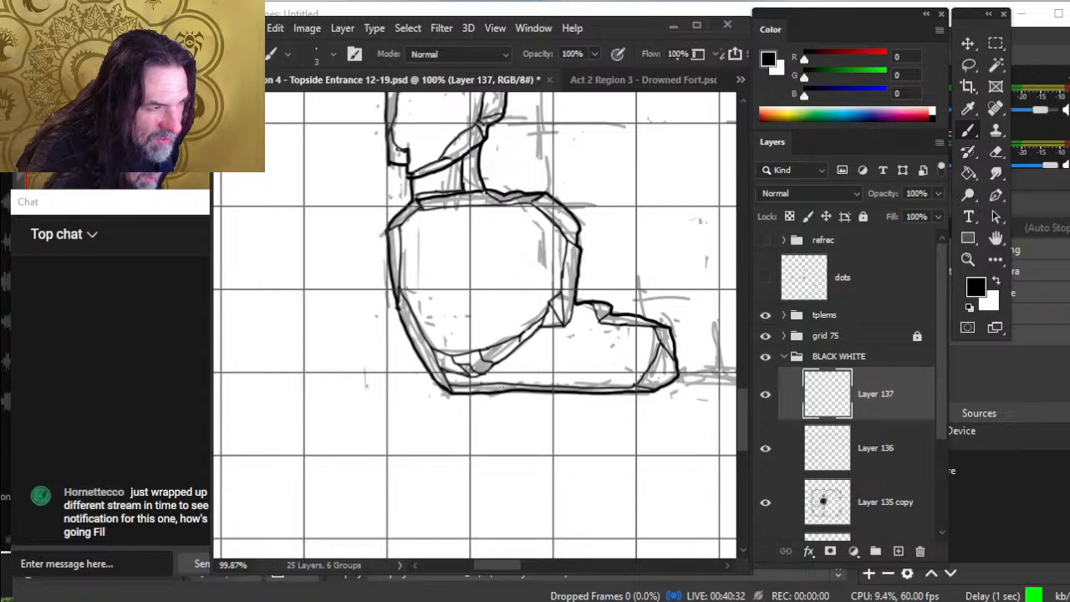
- Erase a short piece of the low wall stone's lower inner edge and re-ink it as a small chip
{"action": "key", "text": "e"}
{"action": "mouse_move", "coordinate": [502, 387]}
{"action": "left_mouse_down"}
{"action": "mouse_move", "coordinate": [479, 385]}
{"action": "mouse_move", "coordinate": [491, 389]}
{"action": "left_mouse_up"}
{"action": "key", "text": "b"}
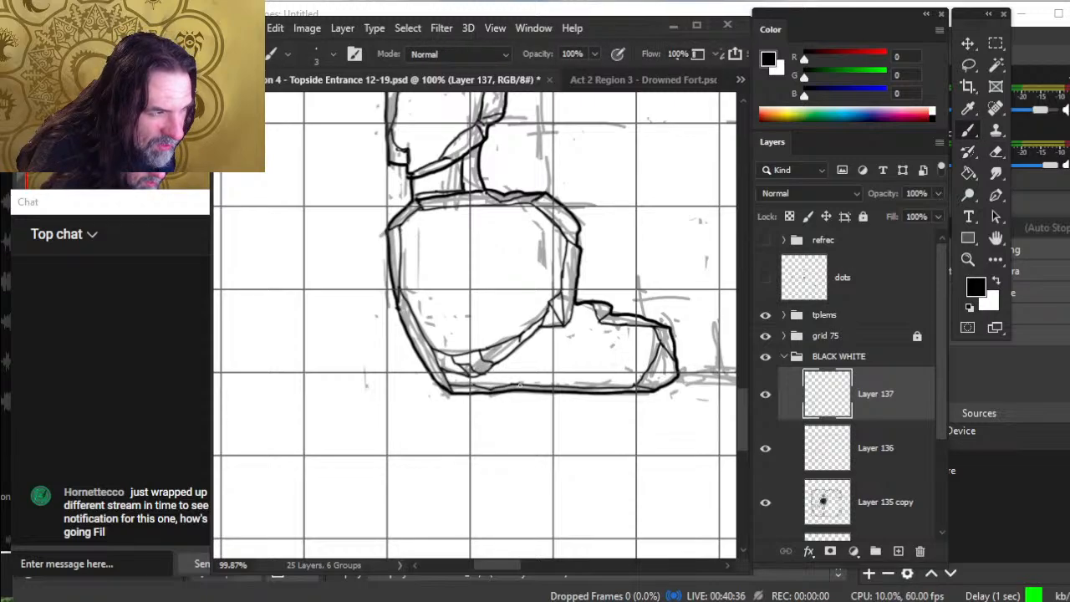
{"action": "key", "text": "e"}
{"action": "key", "text": "b"}
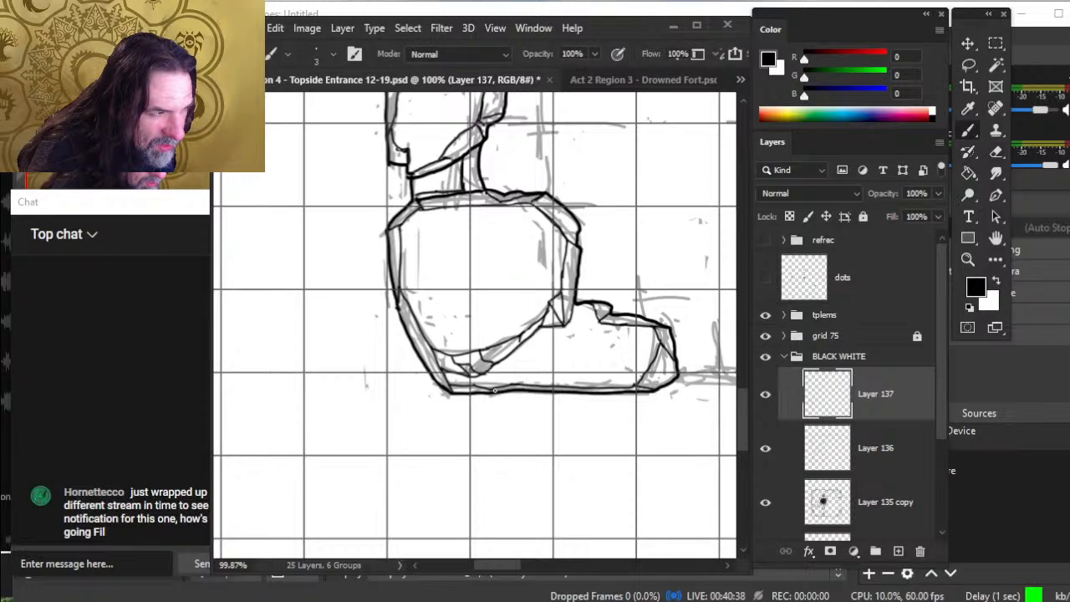
{"action": "key", "text": "e"}
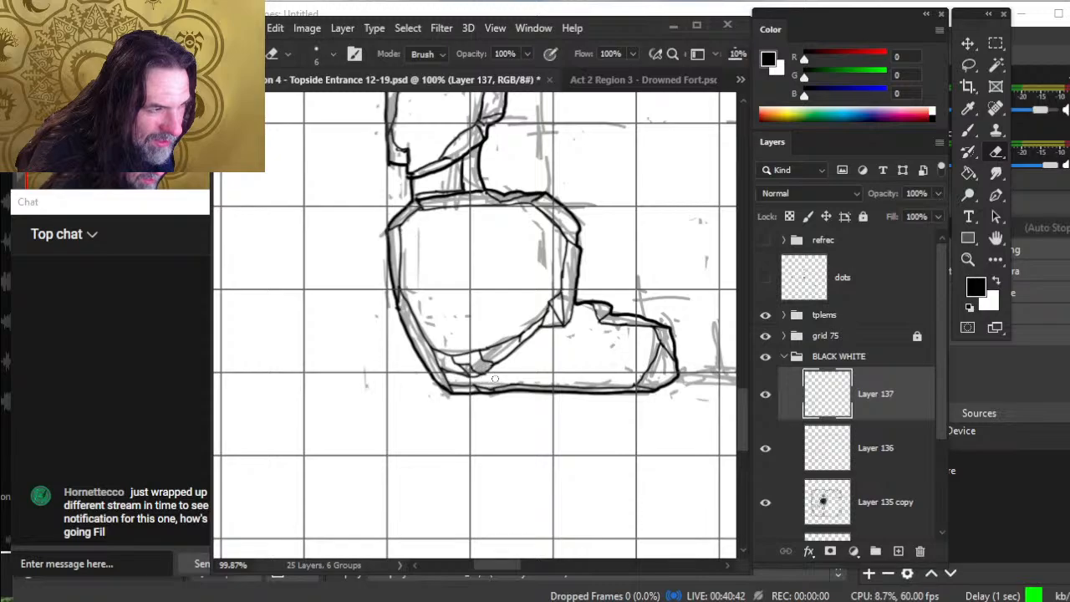
- Ink the thin floor edge between the low wall stone and the next broken wall piece to the east
{"action": "key", "text": "z"}
{"action": "left_click_drag", "start_coordinate": [569, 377], "coordinate": [527, 373]}
{"action": "mouse_move", "coordinate": [623, 379]}
{"action": "left_mouse_down"}
{"action": "mouse_move", "coordinate": [536, 404]}
{"action": "mouse_move", "coordinate": [613, 451]}
{"action": "mouse_move", "coordinate": [477, 406]}
{"action": "mouse_move", "coordinate": [498, 366]}
{"action": "left_mouse_up"}
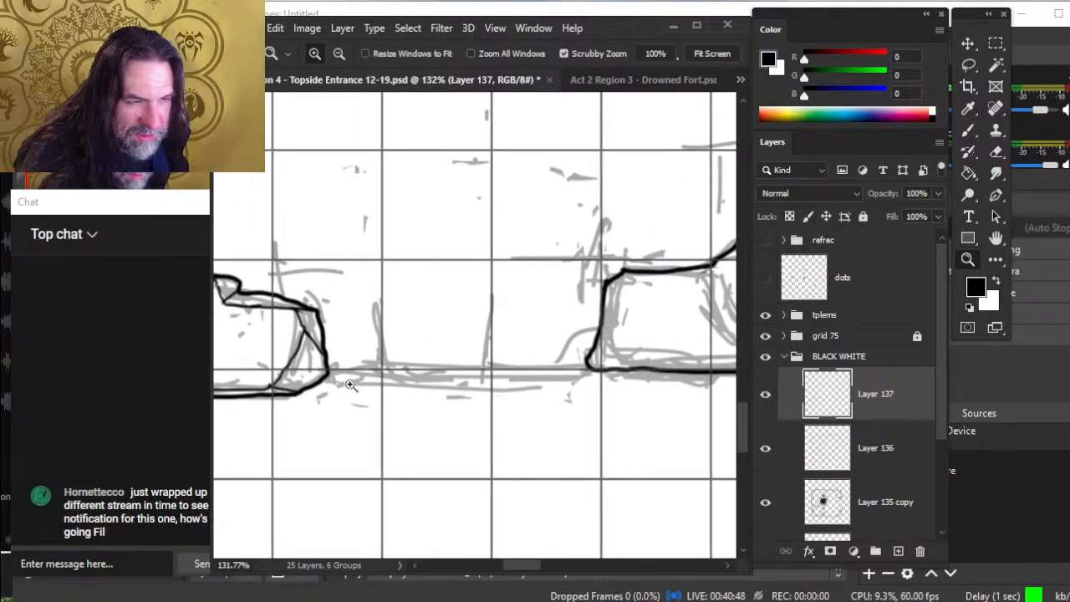
{"action": "key", "text": "b"}
{"action": "mouse_move", "coordinate": [332, 372]}
{"action": "left_mouse_down"}
{"action": "mouse_move", "coordinate": [561, 358]}
{"action": "mouse_move", "coordinate": [588, 393]}
{"action": "mouse_move", "coordinate": [506, 389]}
{"action": "mouse_move", "coordinate": [498, 443]}
{"action": "left_mouse_up"}
- Ink the southern floor edge eastward from the broken wall piece to the start of the crumbling drop in the sketch
{"action": "key", "text": "z"}
{"action": "left_click_drag", "start_coordinate": [619, 448], "coordinate": [437, 435]}
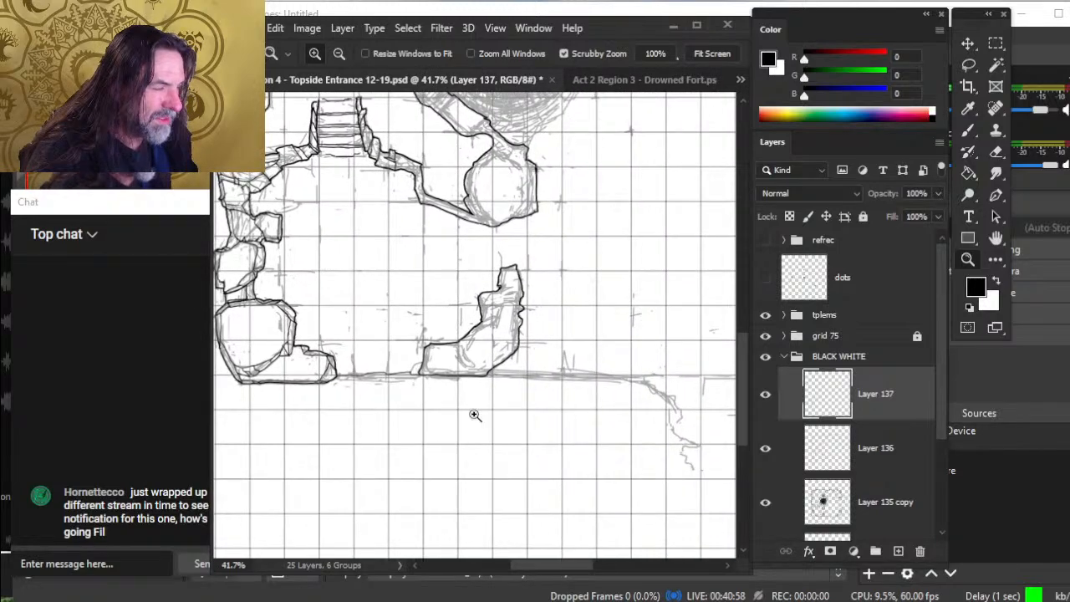
{"action": "mouse_move", "coordinate": [541, 402]}
{"action": "left_mouse_down"}
{"action": "mouse_move", "coordinate": [579, 413]}
{"action": "mouse_move", "coordinate": [515, 400]}
{"action": "left_mouse_up"}
{"action": "key", "text": "b"}
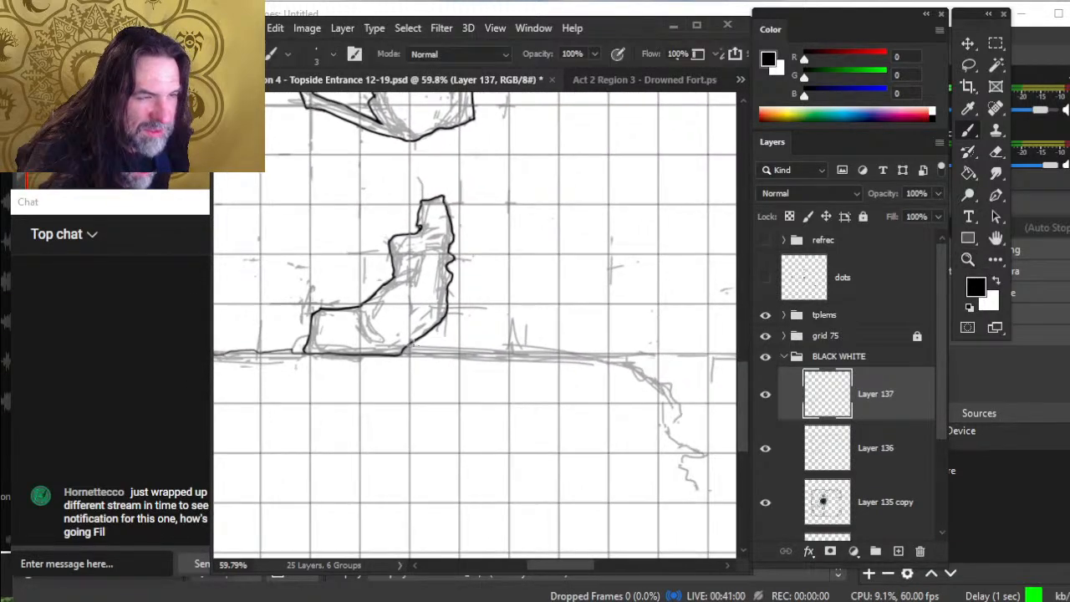
{"action": "left_click_drag", "start_coordinate": [403, 352], "coordinate": [598, 355]}
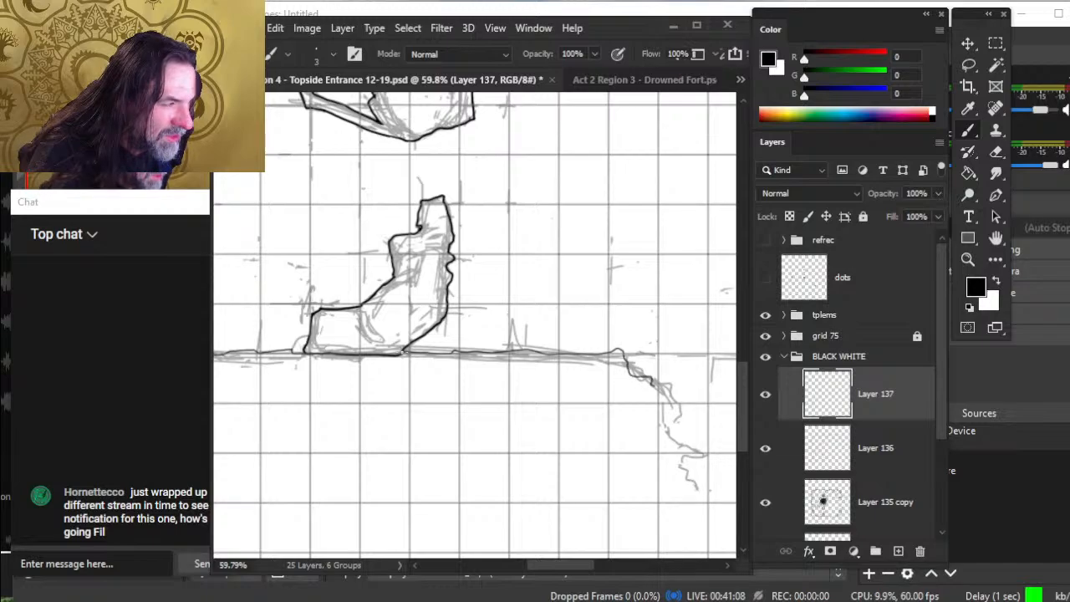
- Ink the jagged outline of the crumbled floor section bulging south, back up to the southeast corner wall, cleaning up the line along it
{"action": "mouse_move", "coordinate": [652, 383]}
{"action": "left_mouse_down"}
{"action": "mouse_move", "coordinate": [670, 386]}
{"action": "mouse_move", "coordinate": [682, 412]}
{"action": "mouse_move", "coordinate": [671, 404]}
{"action": "mouse_move", "coordinate": [613, 423]}
{"action": "mouse_move", "coordinate": [523, 417]}
{"action": "mouse_move", "coordinate": [557, 404]}
{"action": "mouse_move", "coordinate": [544, 424]}
{"action": "mouse_move", "coordinate": [560, 435]}
{"action": "left_mouse_up"}
{"action": "key", "text": "e"}
{"action": "key", "text": "b"}
{"action": "key", "text": "e"}
{"action": "key", "text": "b"}
{"action": "mouse_move", "coordinate": [616, 460]}
{"action": "left_mouse_down"}
{"action": "mouse_move", "coordinate": [463, 393]}
{"action": "mouse_move", "coordinate": [446, 405]}
{"action": "mouse_move", "coordinate": [462, 429]}
{"action": "mouse_move", "coordinate": [513, 434]}
{"action": "mouse_move", "coordinate": [518, 419]}
{"action": "mouse_move", "coordinate": [596, 406]}
{"action": "mouse_move", "coordinate": [607, 381]}
{"action": "mouse_move", "coordinate": [573, 355]}
{"action": "mouse_move", "coordinate": [577, 345]}
{"action": "mouse_move", "coordinate": [637, 346]}
{"action": "mouse_move", "coordinate": [676, 290]}
{"action": "left_mouse_up"}
{"action": "key", "text": "e"}
{"action": "key", "text": "b"}
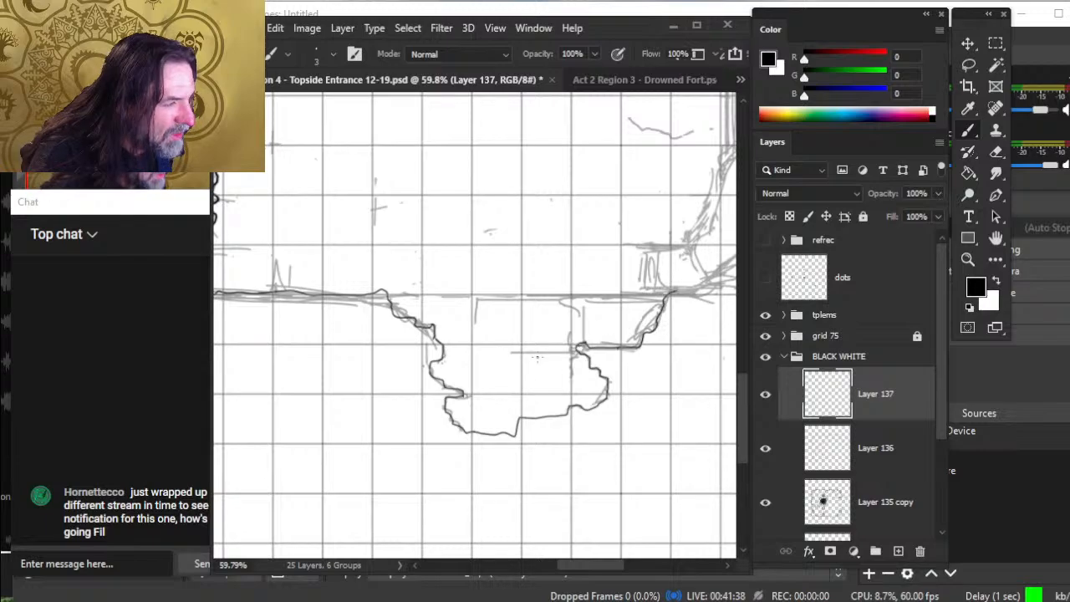
{"action": "key", "text": "e"}
{"action": "key", "text": "z"}
{"action": "left_click_drag", "start_coordinate": [578, 338], "coordinate": [585, 338]}
{"action": "key", "text": "e"}
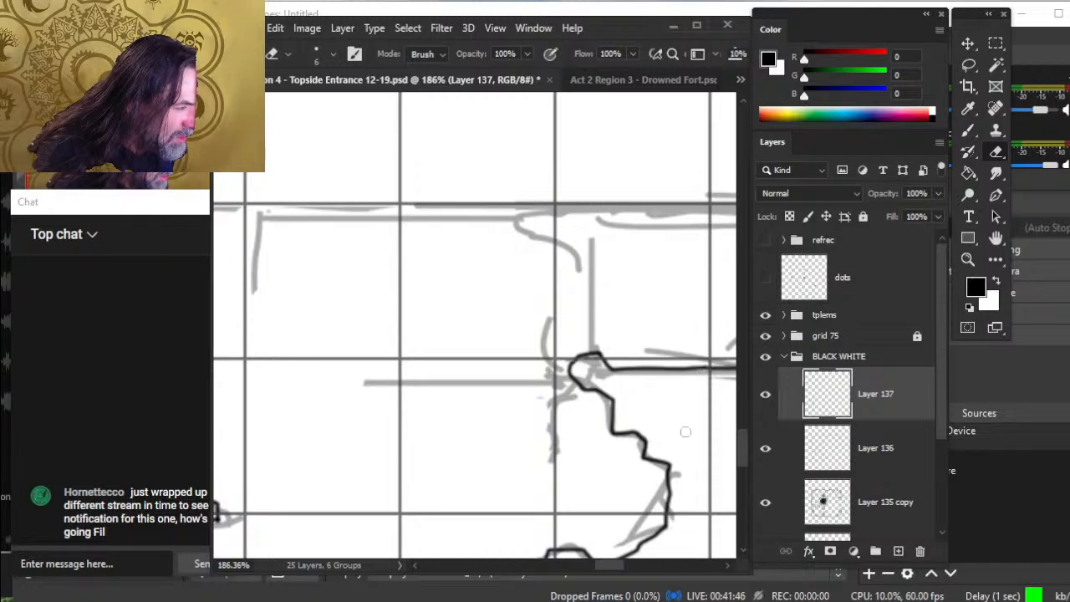
- Outline the L-shaped southeast corner wall on Layer 136 with a heavier line, including its sloped upper end and stepped inner side
{"action": "key", "text": "z"}
{"action": "left_click_drag", "start_coordinate": [682, 402], "coordinate": [613, 389]}
{"action": "left_click_drag", "start_coordinate": [687, 366], "coordinate": [433, 355]}
{"action": "left_click_drag", "start_coordinate": [560, 351], "coordinate": [498, 352]}
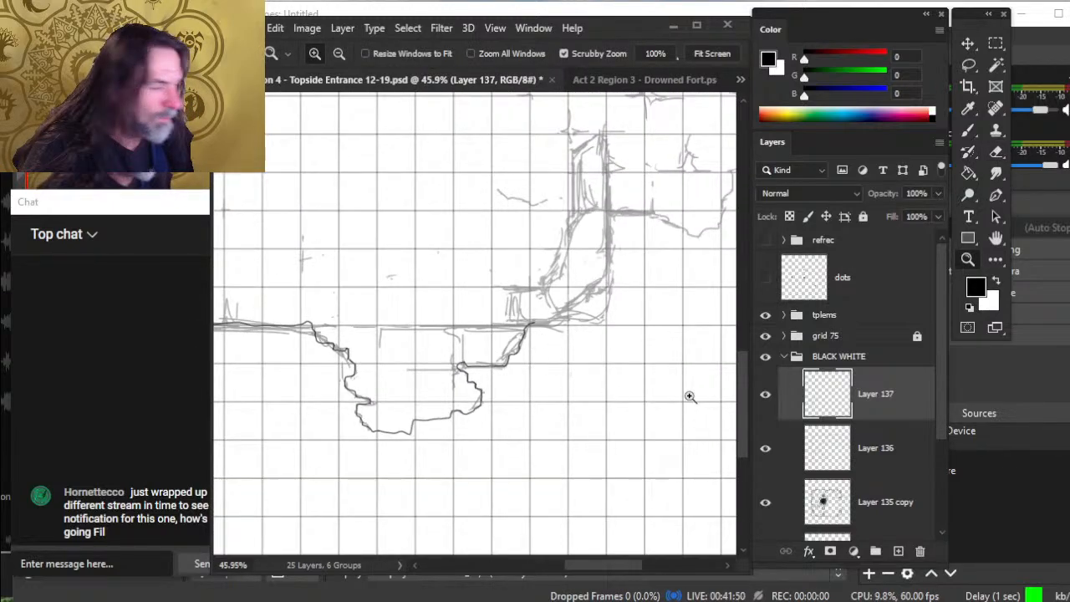
{"action": "left_click", "coordinate": [861, 449]}
{"action": "mouse_move", "coordinate": [485, 306]}
{"action": "left_mouse_down"}
{"action": "mouse_move", "coordinate": [523, 306]}
{"action": "mouse_move", "coordinate": [511, 284]}
{"action": "left_mouse_up"}
{"action": "key", "text": "b"}
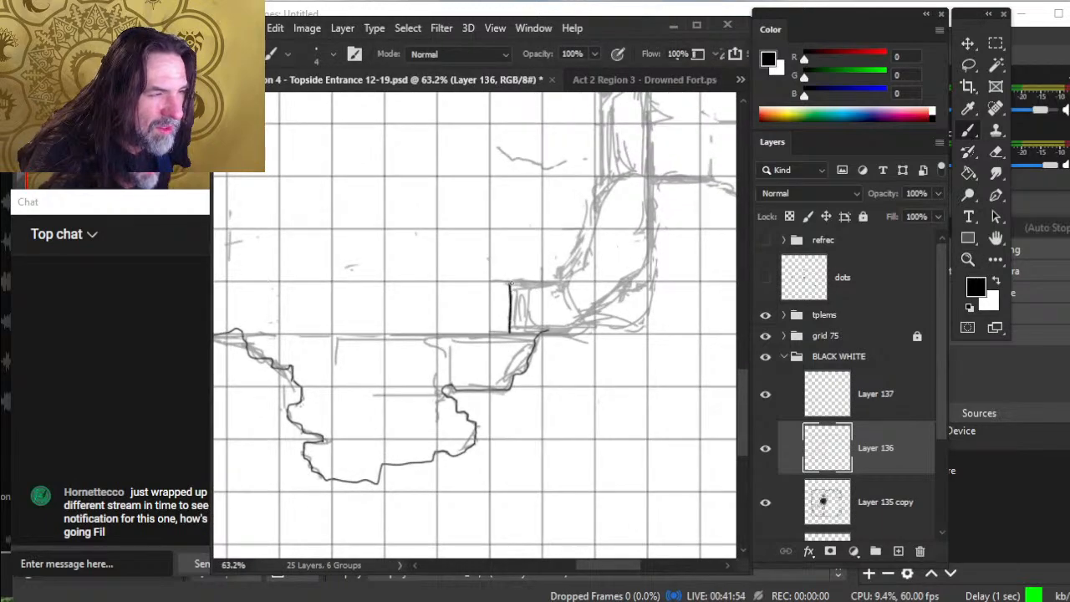
{"action": "mouse_move", "coordinate": [509, 332]}
{"action": "left_mouse_down"}
{"action": "mouse_move", "coordinate": [630, 325]}
{"action": "mouse_move", "coordinate": [648, 304]}
{"action": "mouse_move", "coordinate": [650, 178]}
{"action": "mouse_move", "coordinate": [586, 340]}
{"action": "left_mouse_up"}
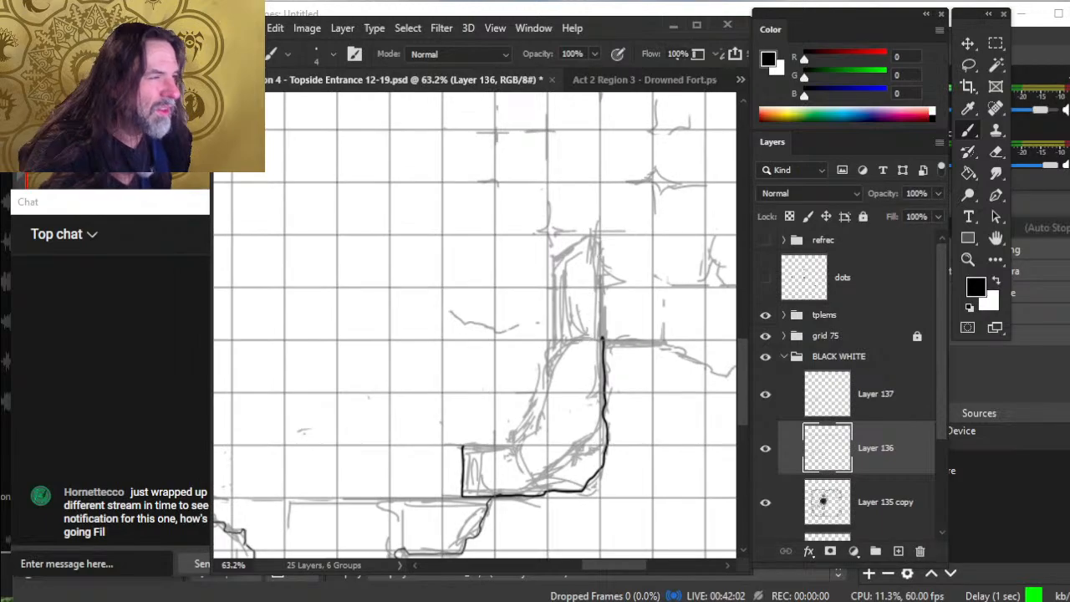
{"action": "left_click_drag", "start_coordinate": [598, 231], "coordinate": [601, 341]}
{"action": "mouse_move", "coordinate": [600, 233]}
{"action": "left_mouse_down"}
{"action": "mouse_move", "coordinate": [558, 255]}
{"action": "mouse_move", "coordinate": [556, 346]}
{"action": "mouse_move", "coordinate": [515, 431]}
{"action": "mouse_move", "coordinate": [507, 444]}
{"action": "mouse_move", "coordinate": [465, 444]}
{"action": "left_mouse_up"}
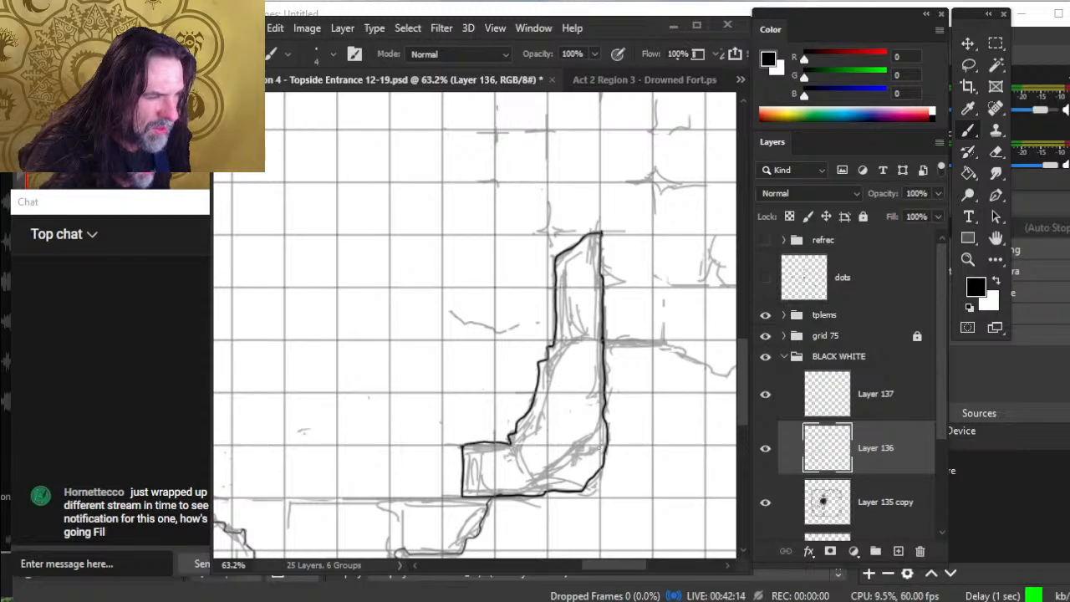
- Switch to Layer 137 and ink the jagged edge of the eastern floor section, from the southeast corner wall out and up its east side
{"action": "key", "text": "z"}
{"action": "left_click_drag", "start_coordinate": [617, 415], "coordinate": [524, 409]}
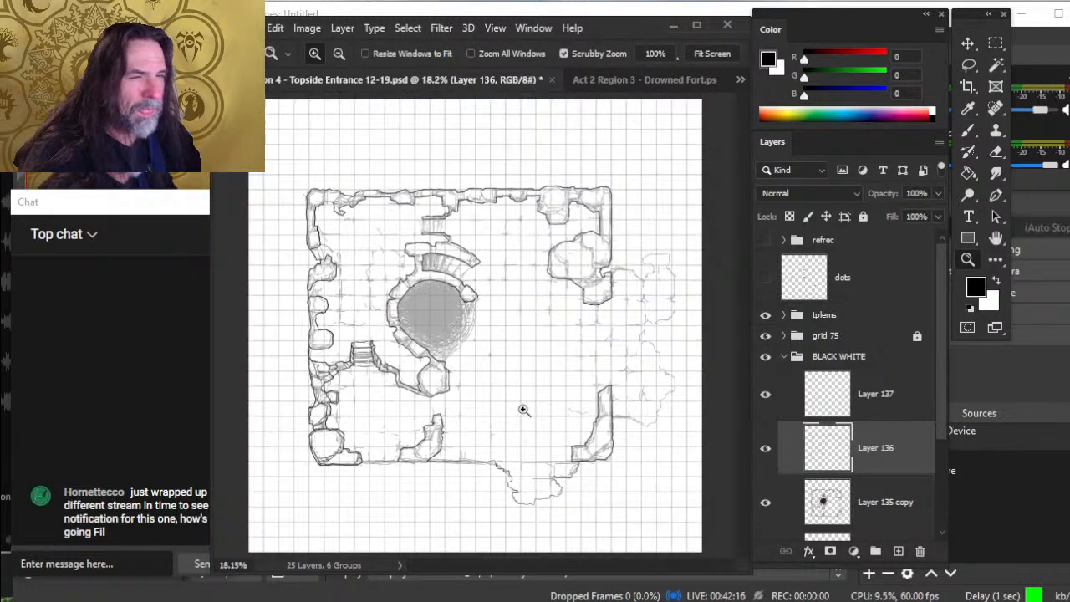
{"action": "left_click_drag", "start_coordinate": [613, 446], "coordinate": [631, 426]}
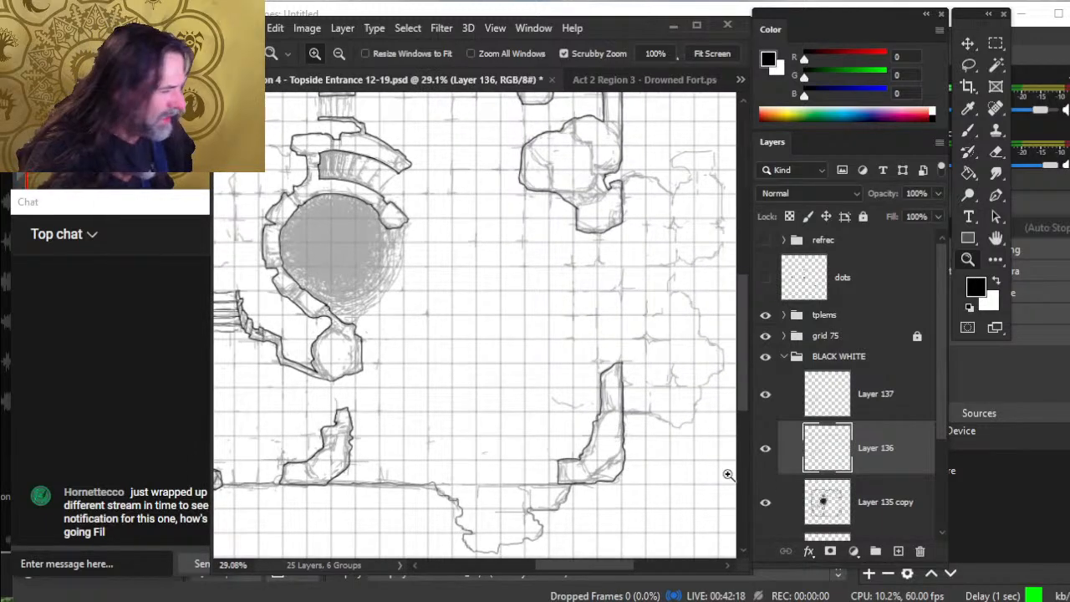
{"action": "left_click", "coordinate": [844, 411]}
{"action": "key", "text": "b"}
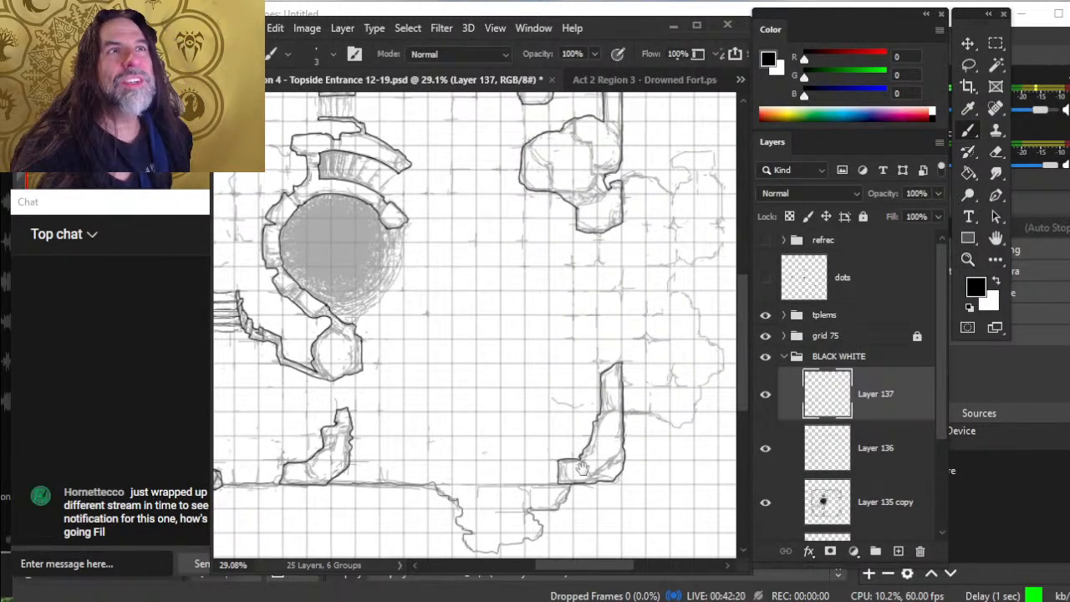
{"action": "mouse_move", "coordinate": [582, 468]}
{"action": "left_mouse_down"}
{"action": "mouse_move", "coordinate": [517, 391]}
{"action": "mouse_move", "coordinate": [535, 408]}
{"action": "left_mouse_up"}
{"action": "key", "text": "z"}
{"action": "key", "text": "e"}
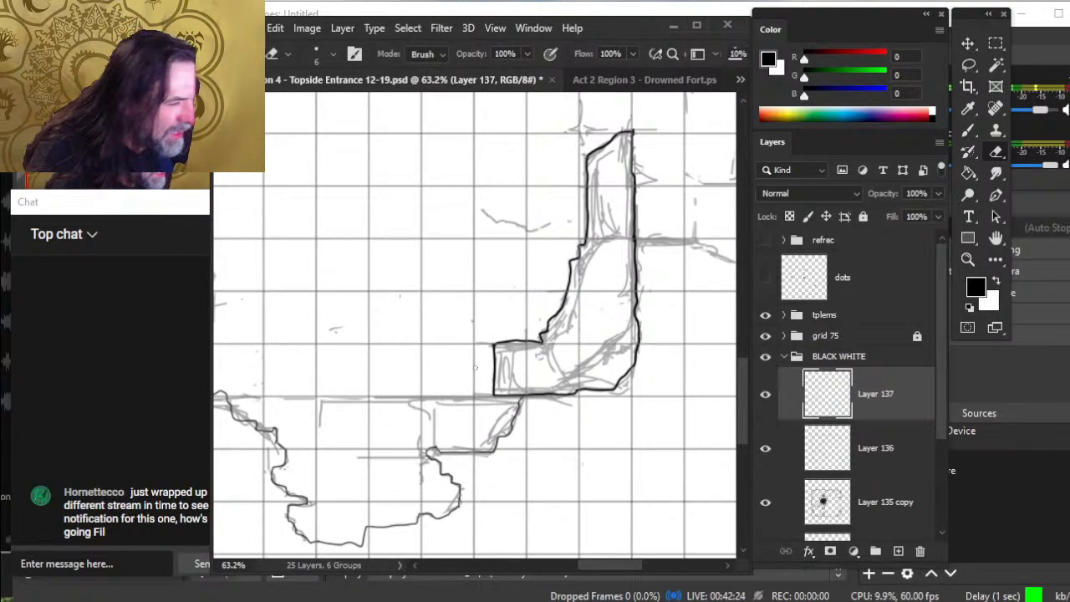
{"action": "mouse_move", "coordinate": [415, 433]}
{"action": "left_mouse_down"}
{"action": "mouse_move", "coordinate": [473, 389]}
{"action": "mouse_move", "coordinate": [499, 349]}
{"action": "left_mouse_up"}
{"action": "left_click_drag", "start_coordinate": [627, 380], "coordinate": [405, 551]}
{"action": "key", "text": "b"}
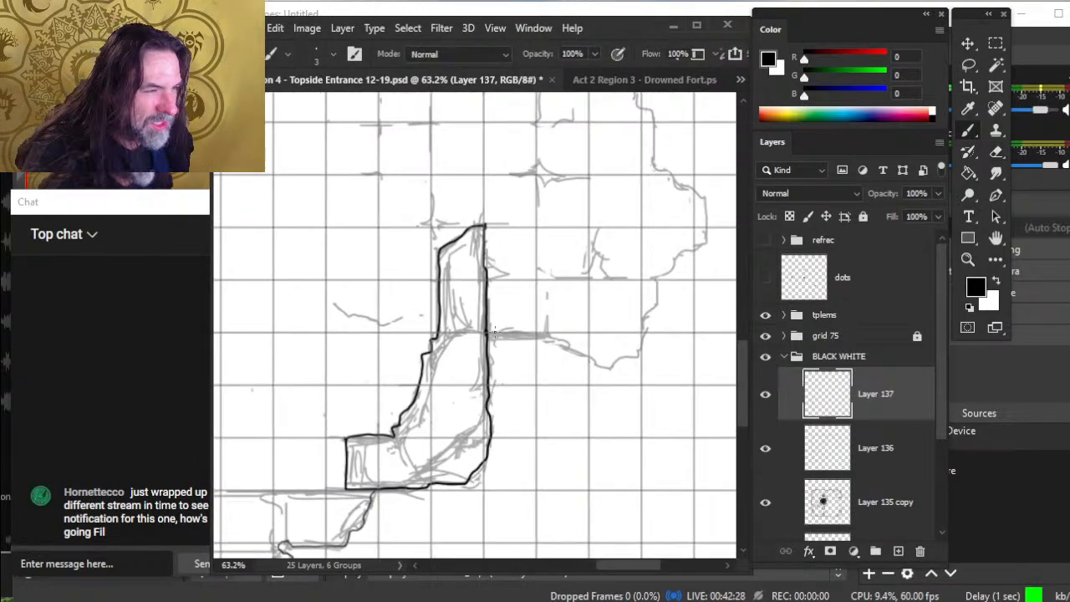
{"action": "mouse_move", "coordinate": [493, 334]}
{"action": "left_mouse_down"}
{"action": "mouse_move", "coordinate": [546, 335]}
{"action": "mouse_move", "coordinate": [637, 352]}
{"action": "left_mouse_up"}
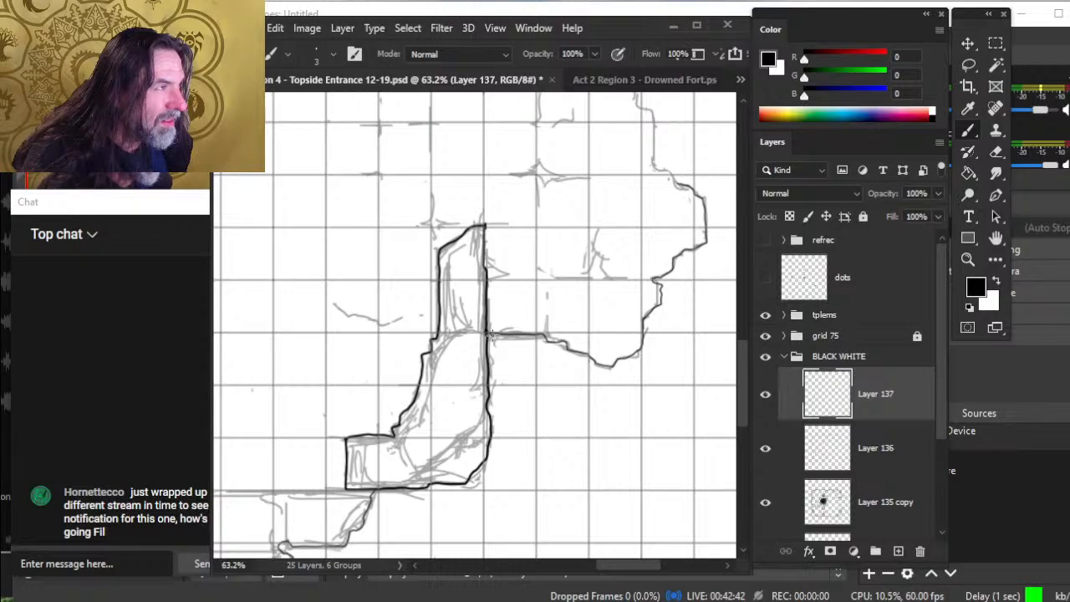
- Erase and re-ink the jagged spur on the eastern floor edge, and continue the edge north and west to the sketched notch
{"action": "left_click_drag", "start_coordinate": [651, 148], "coordinate": [653, 168]}
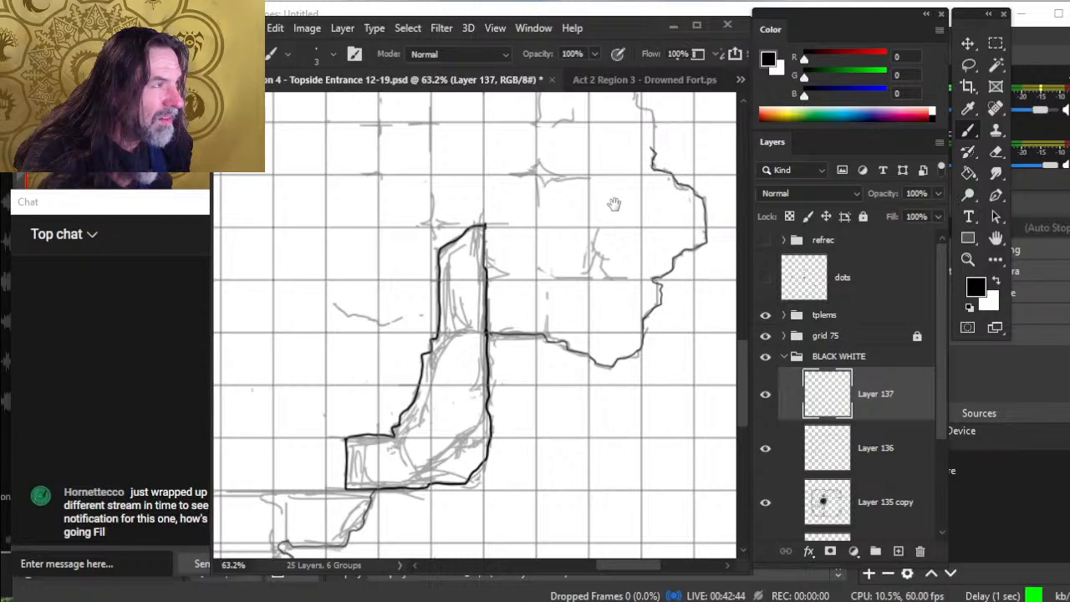
{"action": "mouse_move", "coordinate": [615, 205]}
{"action": "left_mouse_down"}
{"action": "mouse_move", "coordinate": [525, 453]}
{"action": "mouse_move", "coordinate": [526, 499]}
{"action": "left_mouse_up"}
{"action": "key", "text": "e"}
{"action": "left_click", "coordinate": [560, 443]}
{"action": "key", "text": "b"}
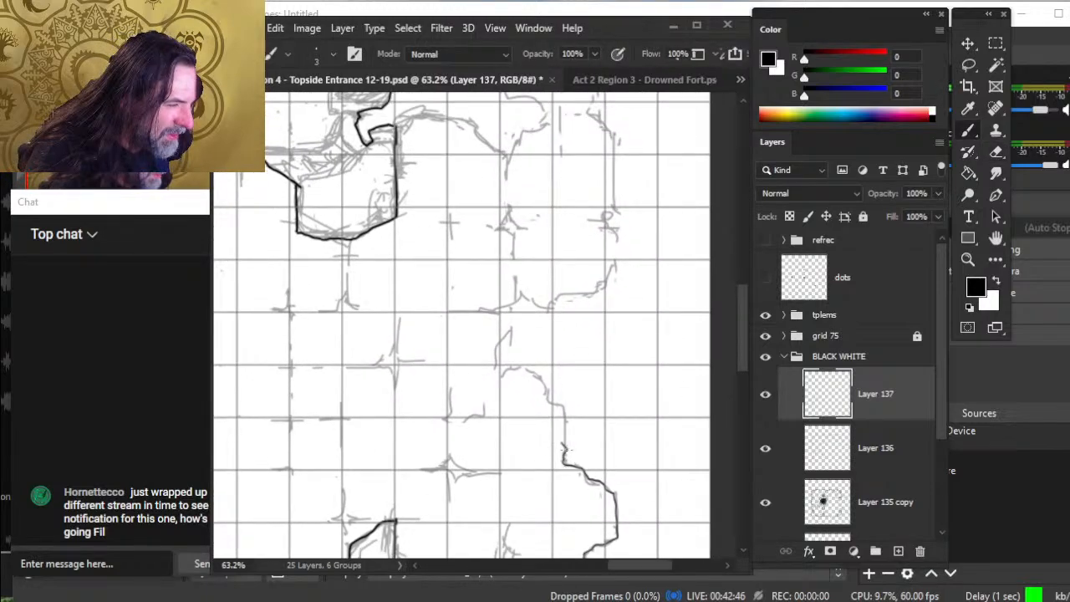
{"action": "key", "text": "e"}
{"action": "left_click_drag", "start_coordinate": [565, 450], "coordinate": [565, 411]}
{"action": "key", "text": "b"}
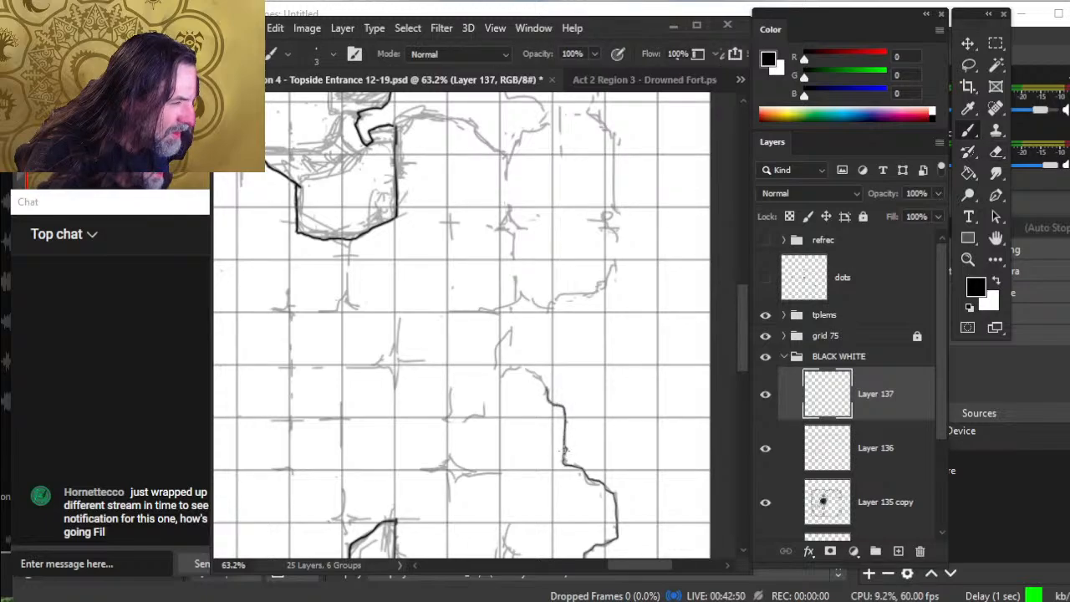
{"action": "mouse_move", "coordinate": [532, 368]}
{"action": "left_mouse_down"}
{"action": "mouse_move", "coordinate": [502, 372]}
{"action": "mouse_move", "coordinate": [497, 354]}
{"action": "mouse_move", "coordinate": [514, 326]}
{"action": "left_mouse_up"}
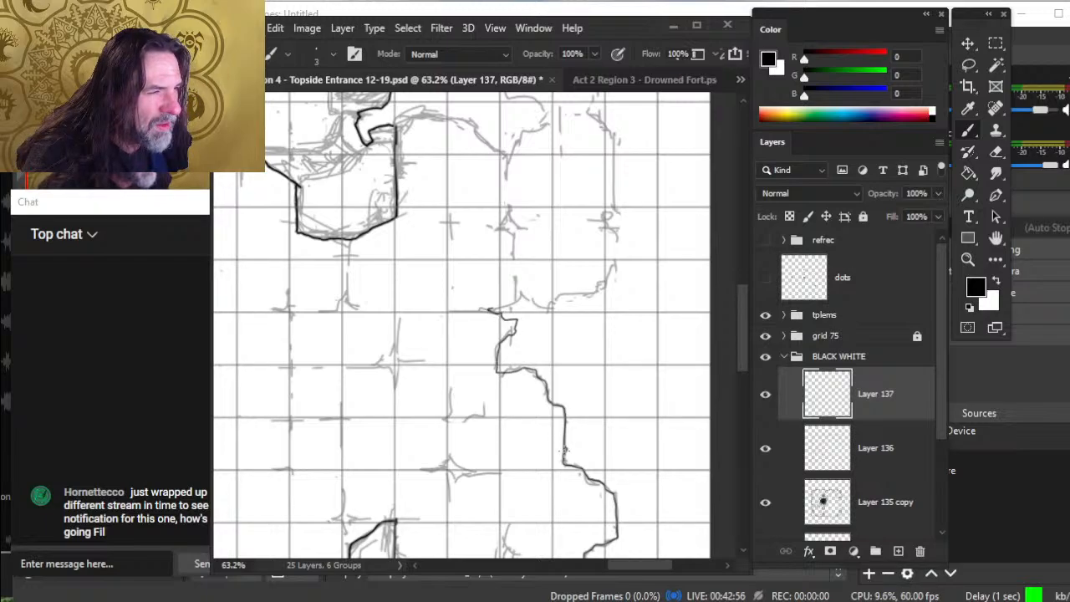
- Ink the eastern floor section's jagged edge from the notch east and north, continuing up the east side of its northern block
{"action": "mouse_move", "coordinate": [520, 295]}
{"action": "left_mouse_down"}
{"action": "mouse_move", "coordinate": [551, 312]}
{"action": "mouse_move", "coordinate": [614, 272]}
{"action": "mouse_move", "coordinate": [619, 232]}
{"action": "mouse_move", "coordinate": [600, 215]}
{"action": "mouse_move", "coordinate": [620, 208]}
{"action": "mouse_move", "coordinate": [618, 169]}
{"action": "left_mouse_up"}
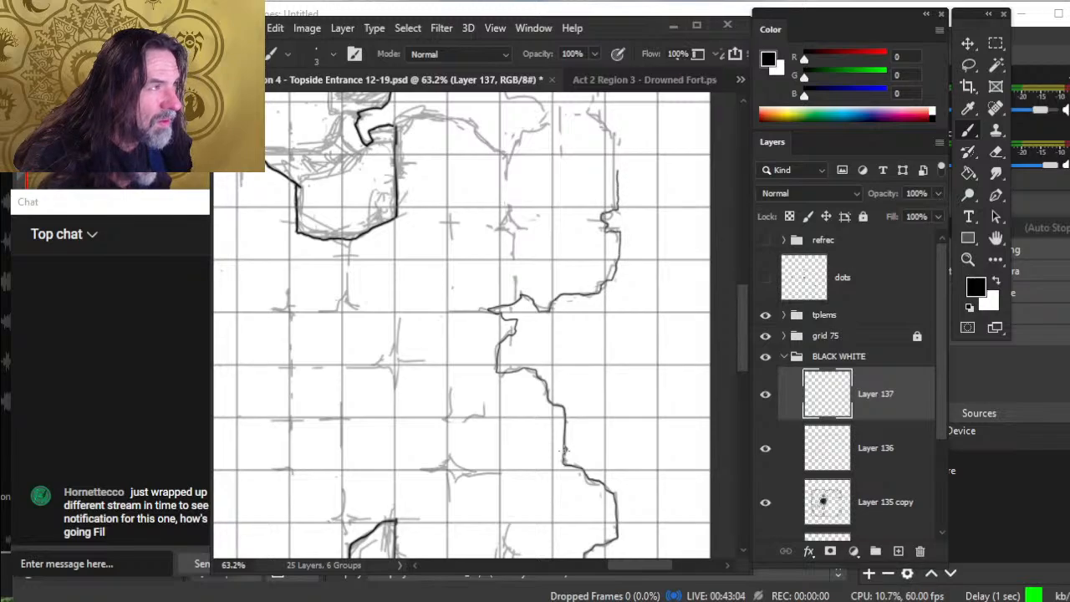
{"action": "left_click_drag", "start_coordinate": [586, 202], "coordinate": [536, 444]}
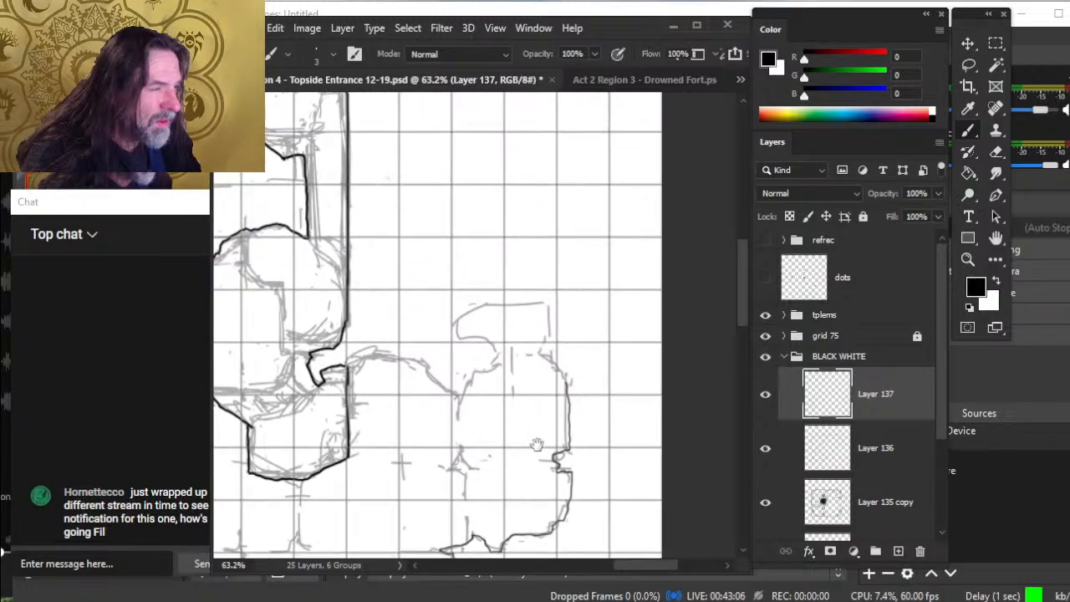
{"action": "mouse_move", "coordinate": [547, 302]}
{"action": "left_mouse_down"}
{"action": "mouse_move", "coordinate": [535, 335]}
{"action": "mouse_move", "coordinate": [544, 314]}
{"action": "mouse_move", "coordinate": [549, 377]}
{"action": "left_mouse_up"}
{"action": "key", "text": "e"}
{"action": "key", "text": "b"}
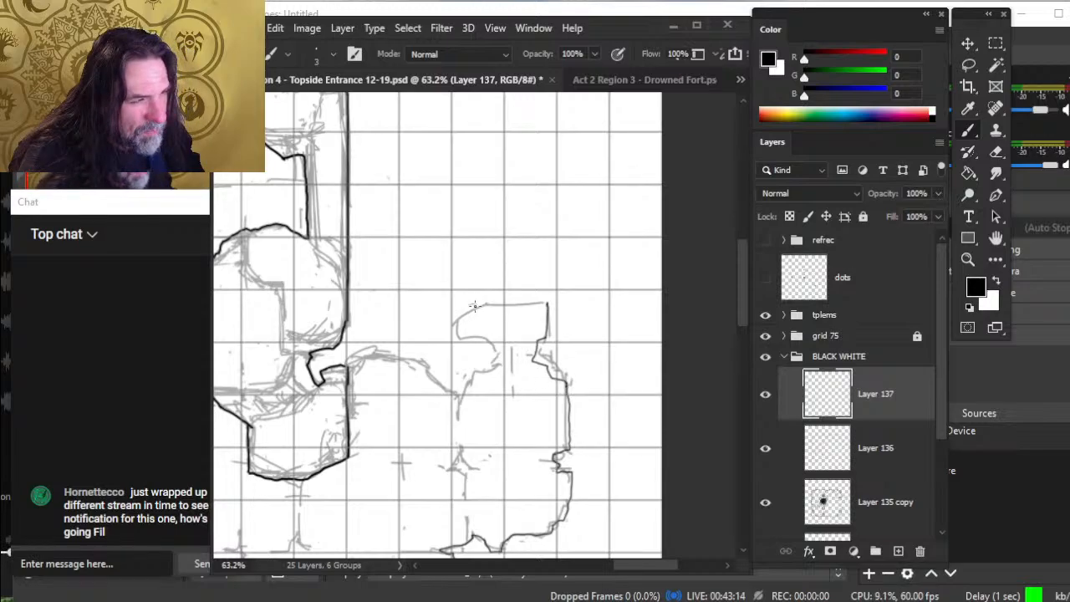
- Ink the northern block's top and west side, the notch below it, and the crumbled edge west to the ruined wall
{"action": "left_click_drag", "start_coordinate": [493, 304], "coordinate": [477, 303]}
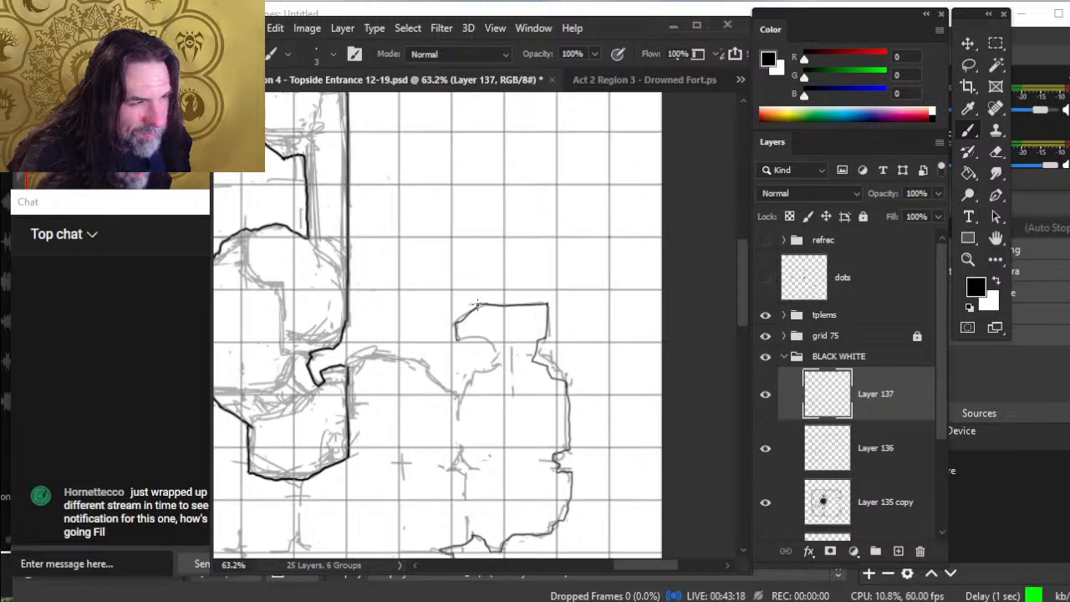
{"action": "mouse_move", "coordinate": [456, 340]}
{"action": "left_mouse_down"}
{"action": "mouse_move", "coordinate": [483, 341]}
{"action": "mouse_move", "coordinate": [499, 369]}
{"action": "mouse_move", "coordinate": [450, 387]}
{"action": "left_mouse_up"}
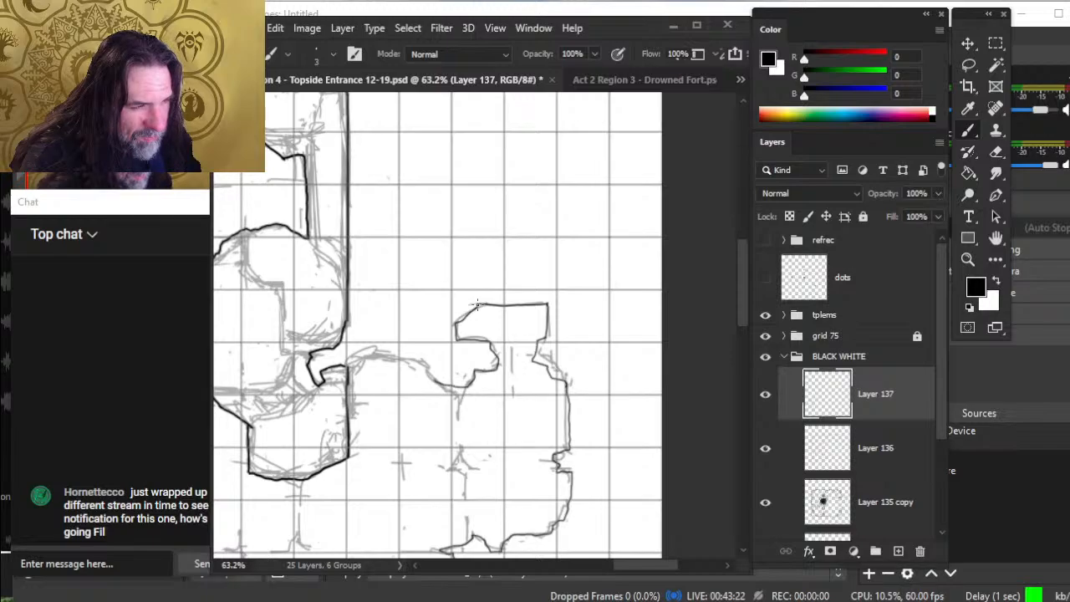
{"action": "left_click_drag", "start_coordinate": [407, 358], "coordinate": [360, 350]}
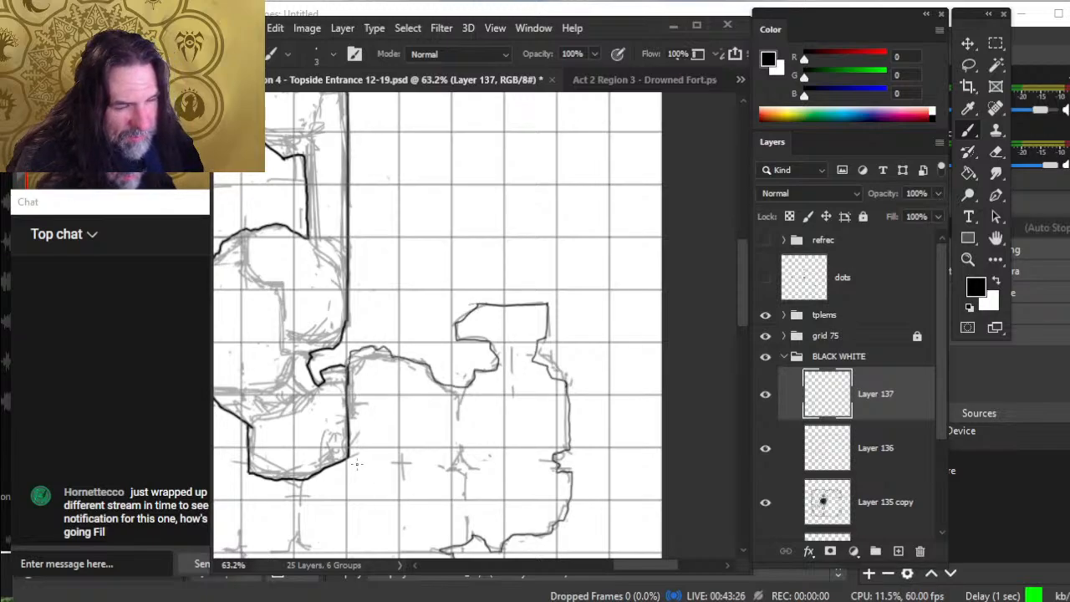
- Look over the inked map as a whole and examine the walls across its southern half
{"action": "key", "text": "z"}
{"action": "left_click_drag", "start_coordinate": [482, 387], "coordinate": [434, 421]}
{"action": "left_click_drag", "start_coordinate": [500, 487], "coordinate": [553, 395]}
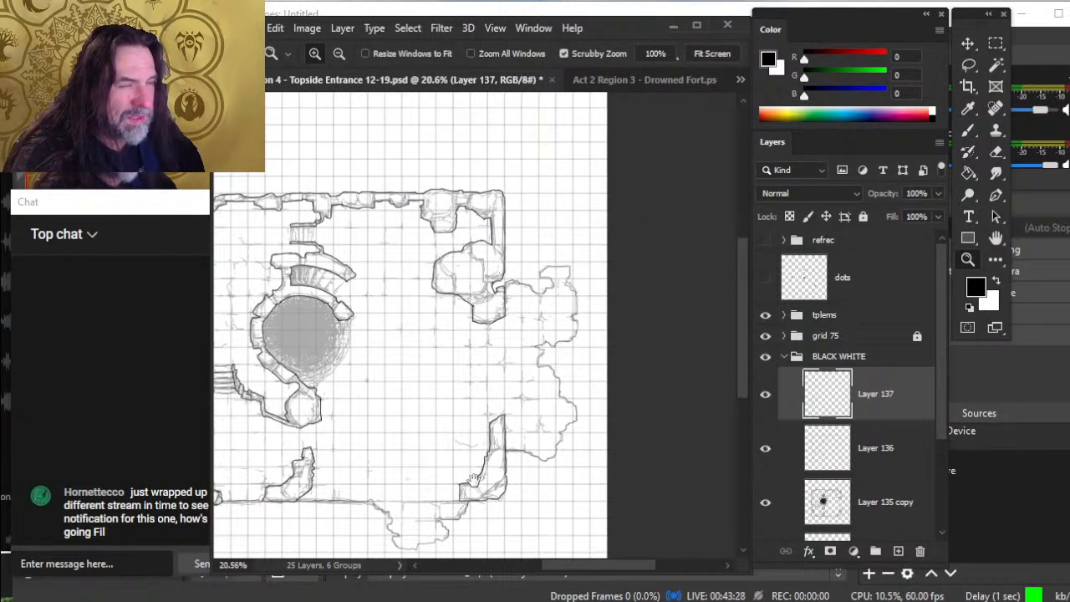
{"action": "left_click_drag", "start_coordinate": [474, 480], "coordinate": [560, 405]}
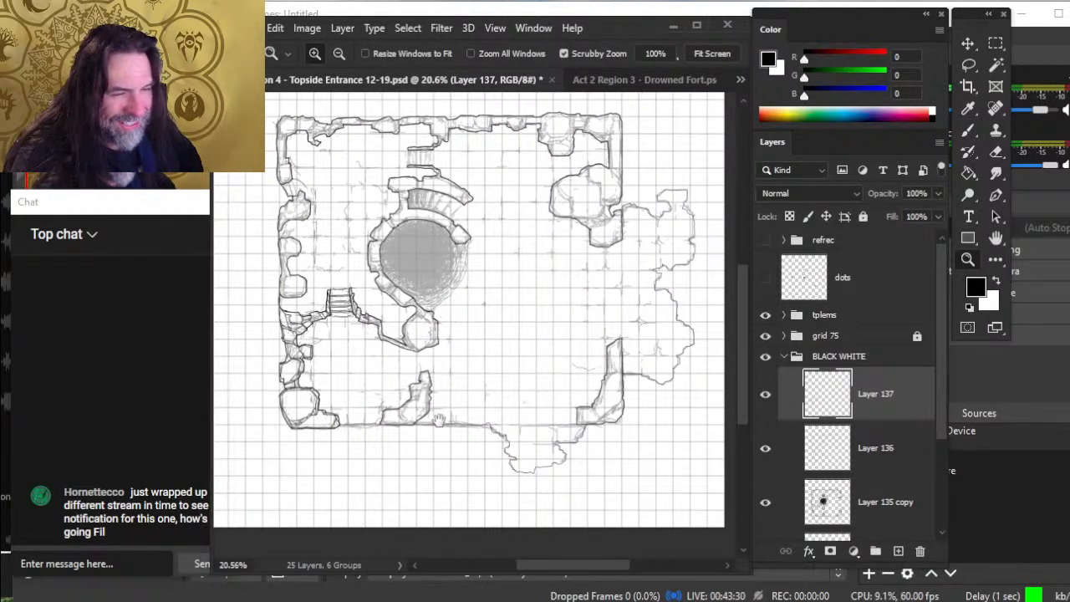
{"action": "left_click", "coordinate": [405, 433]}
{"action": "left_click_drag", "start_coordinate": [415, 424], "coordinate": [453, 363]}
{"action": "left_click_drag", "start_coordinate": [589, 413], "coordinate": [364, 429]}
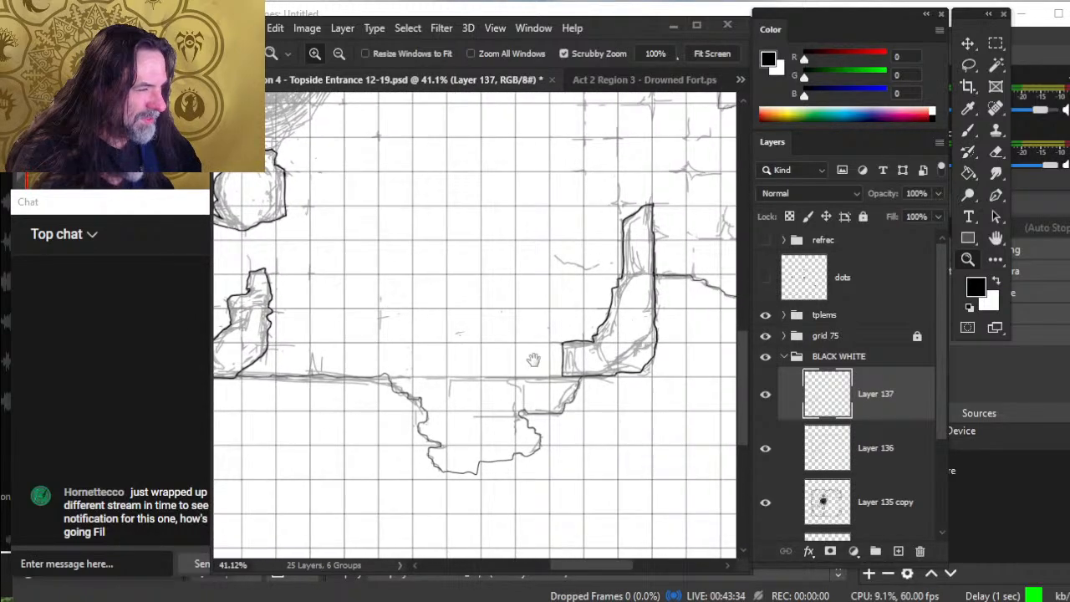
{"action": "left_click_drag", "start_coordinate": [403, 340], "coordinate": [674, 496]}
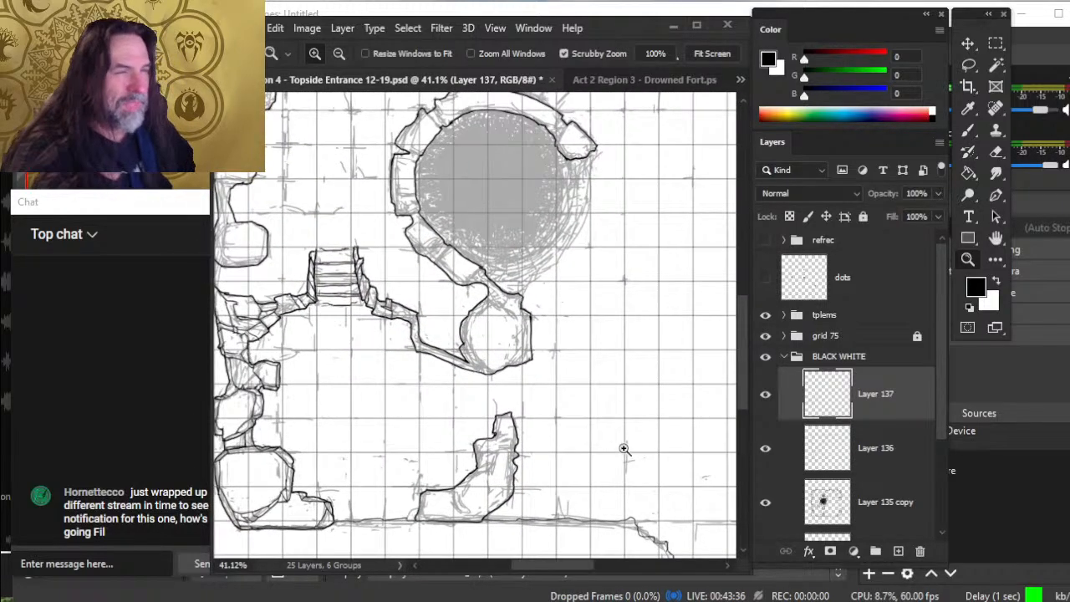
{"action": "left_click_drag", "start_coordinate": [608, 400], "coordinate": [559, 397]}
{"action": "left_click_drag", "start_coordinate": [587, 295], "coordinate": [573, 333]}
{"action": "left_click", "coordinate": [482, 412]}
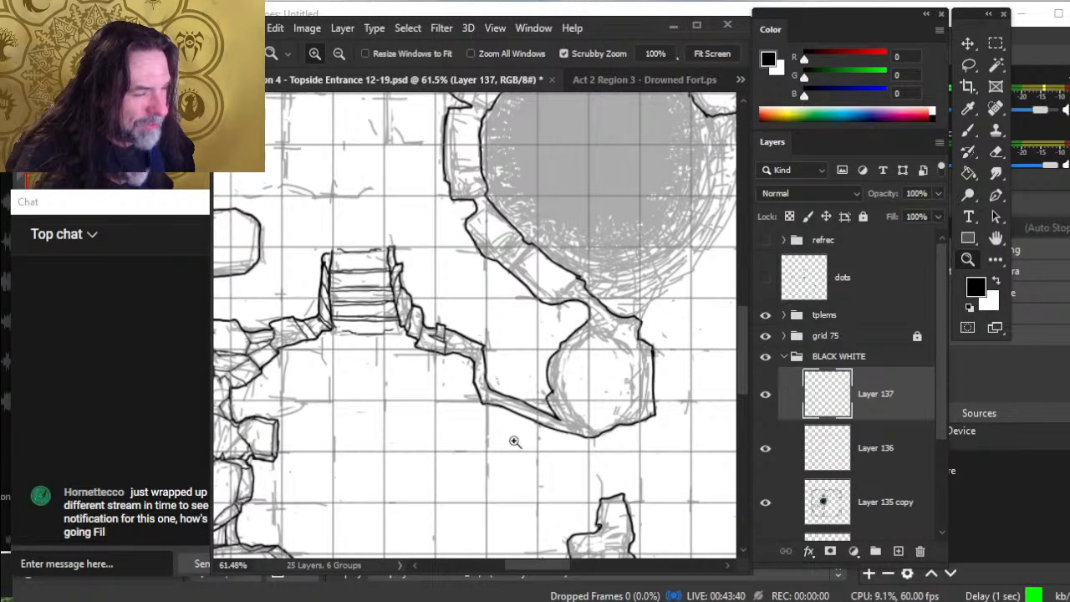
- Ink the inner edges of the wall fragment on the south edge, covering its low west block and curved middle block
{"action": "left_click", "coordinate": [582, 448]}
{"action": "left_click", "coordinate": [454, 439]}
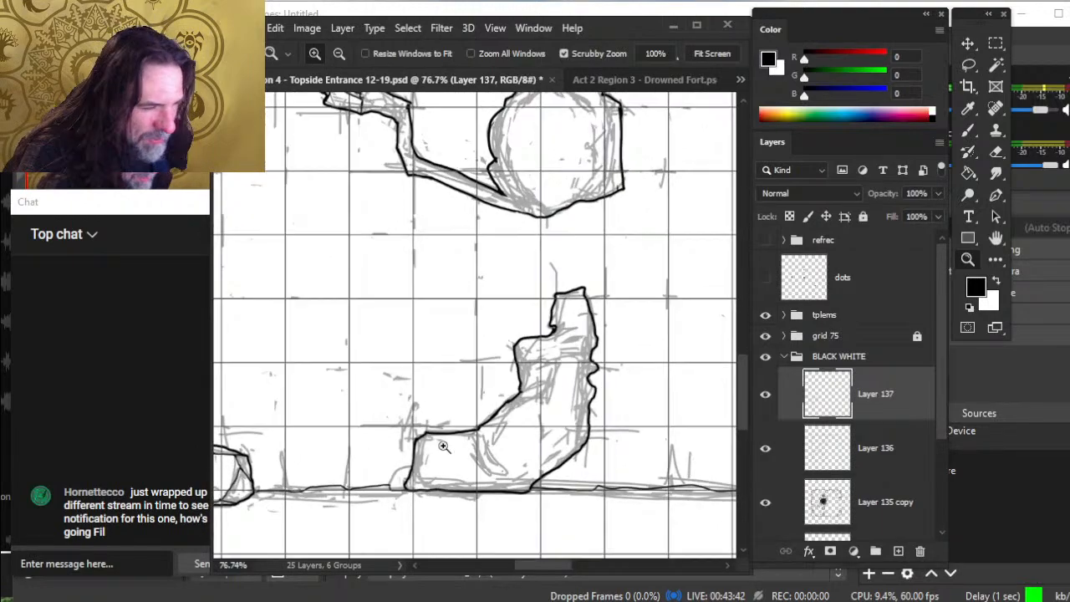
{"action": "key", "text": "b"}
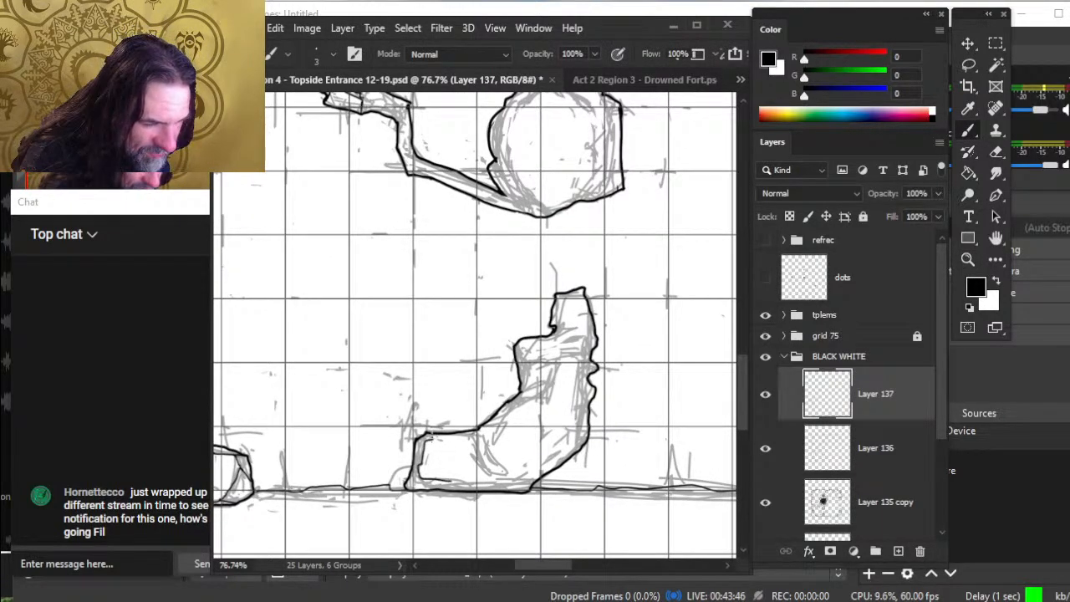
{"action": "left_click_drag", "start_coordinate": [450, 480], "coordinate": [547, 472]}
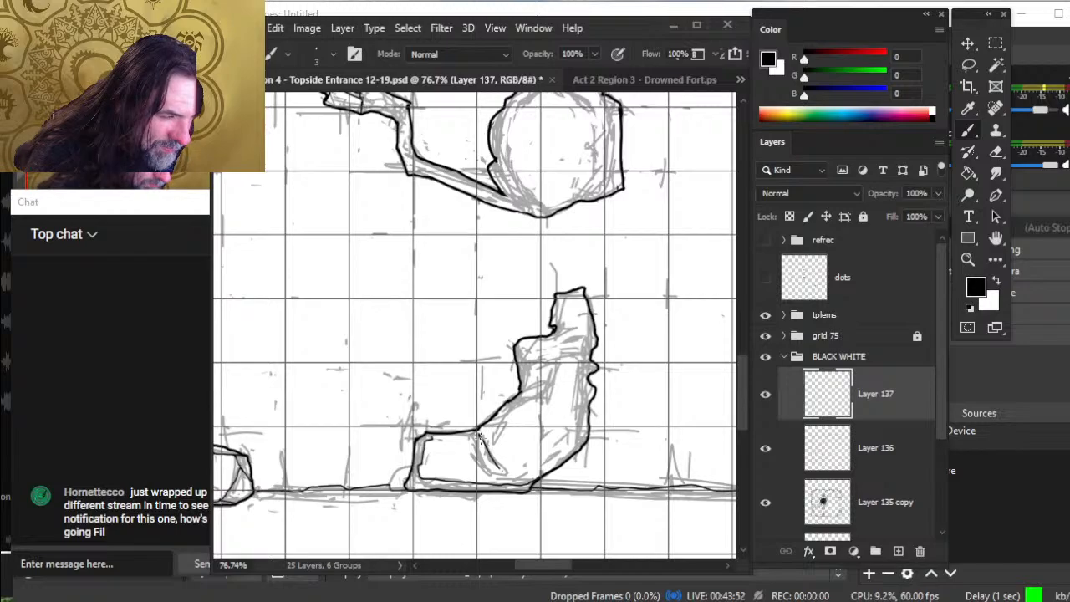
{"action": "left_click_drag", "start_coordinate": [526, 476], "coordinate": [574, 440]}
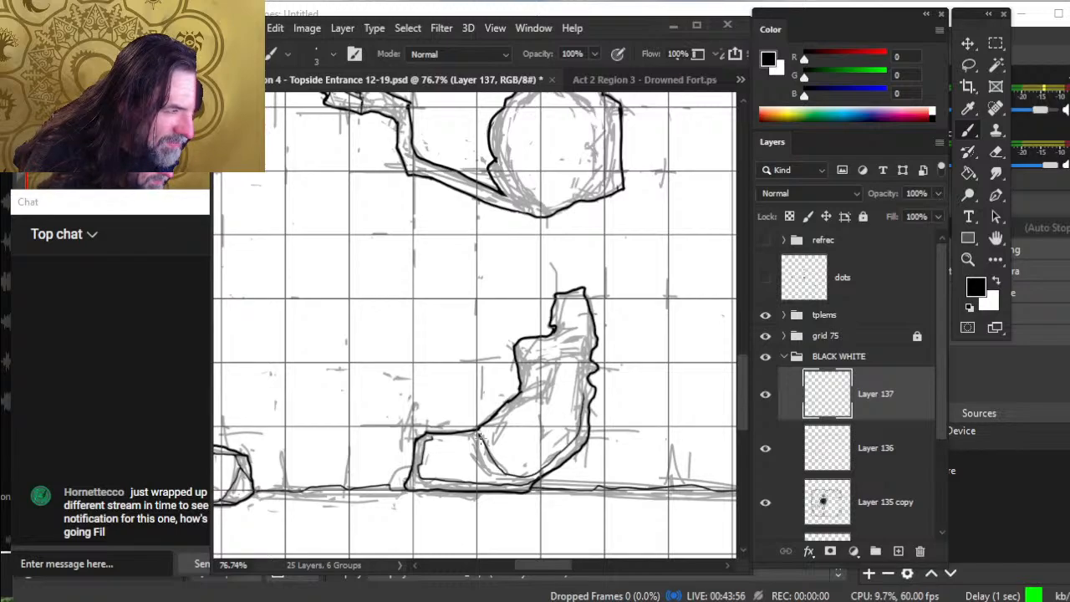
{"action": "left_click_drag", "start_coordinate": [583, 397], "coordinate": [560, 355]}
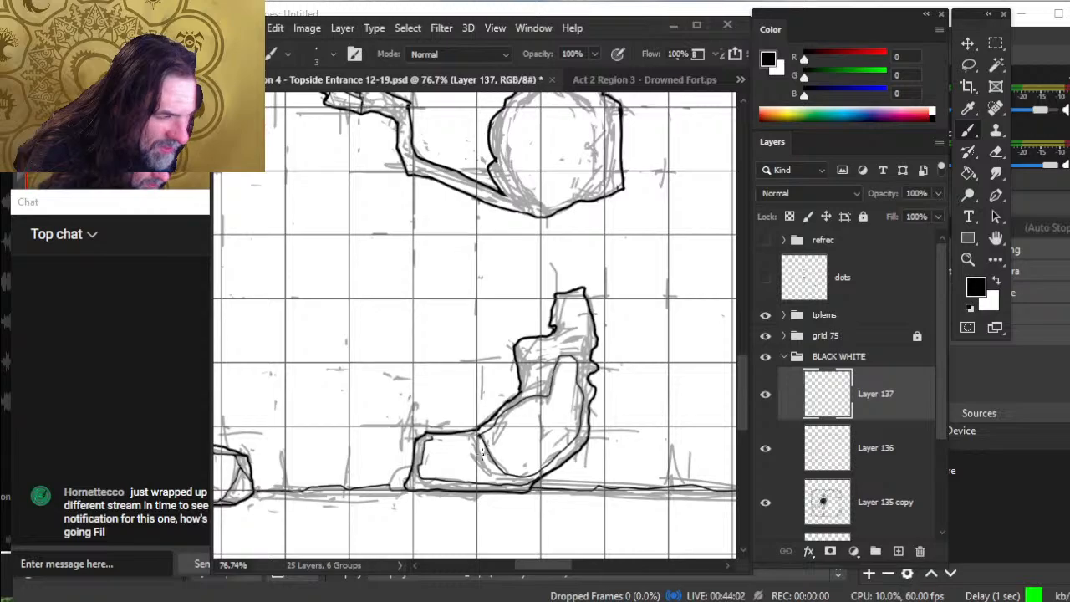
- Clean up the curved middle block's inner outline and add a second edge line around its west side and top
{"action": "key", "text": "e"}
{"action": "key", "text": "b"}
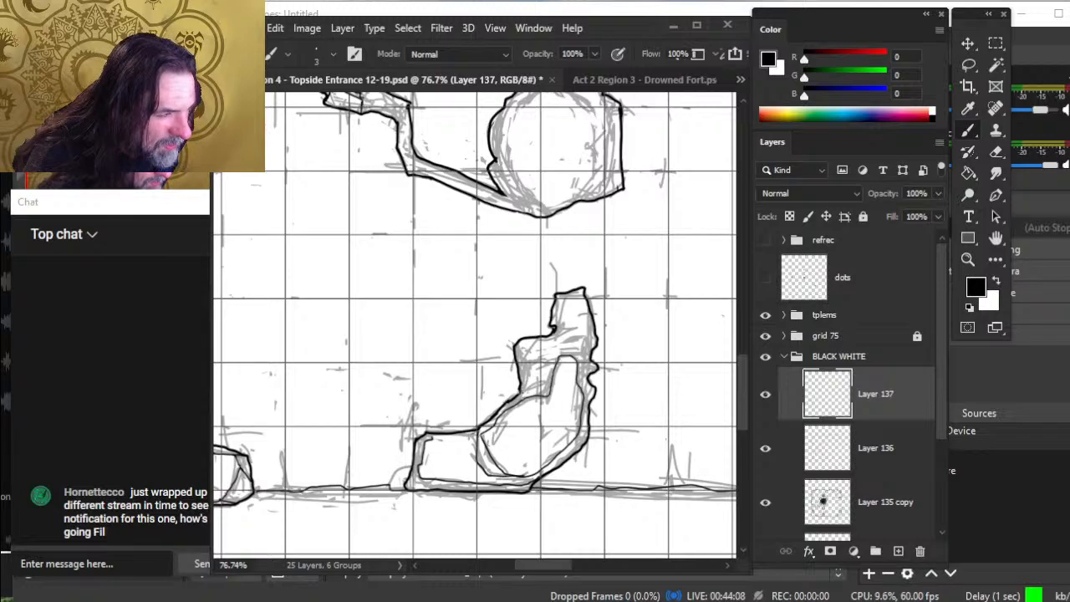
{"action": "left_click_drag", "start_coordinate": [543, 383], "coordinate": [524, 392]}
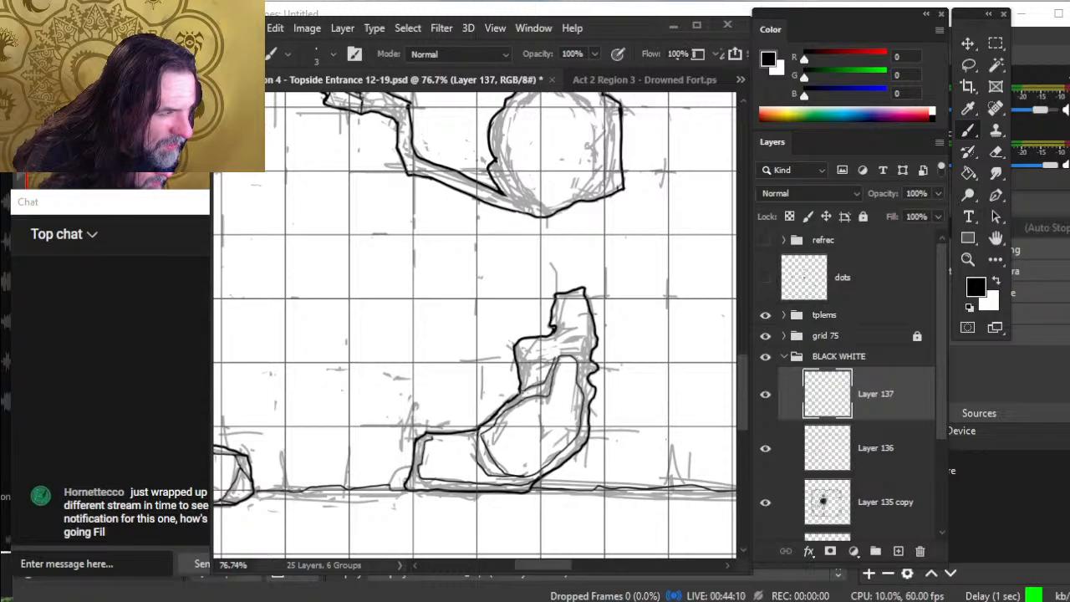
{"action": "left_click_drag", "start_coordinate": [555, 358], "coordinate": [566, 356]}
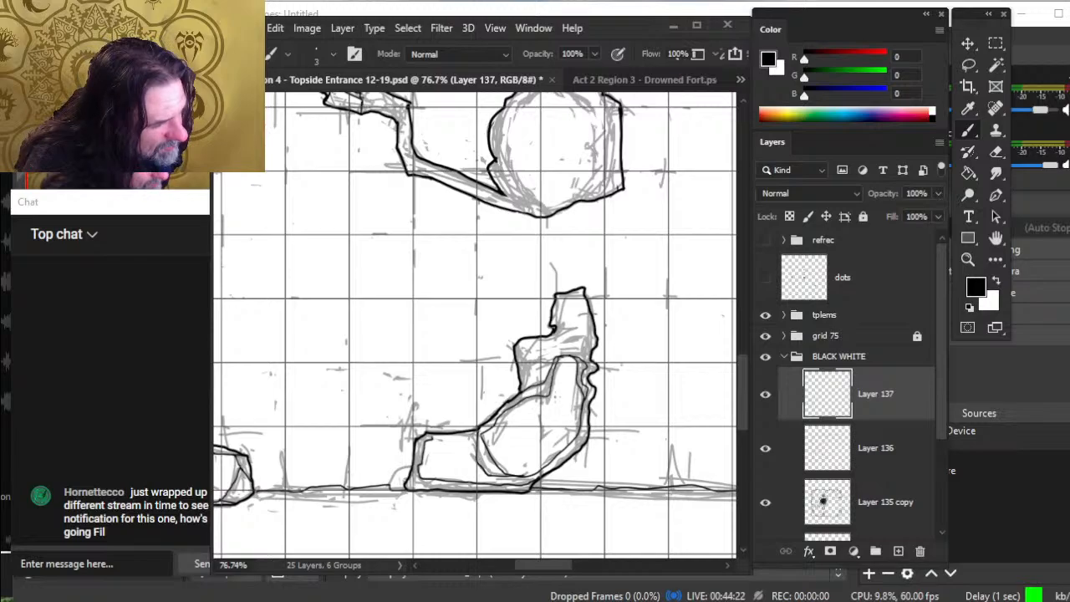
{"action": "key", "text": "x"}
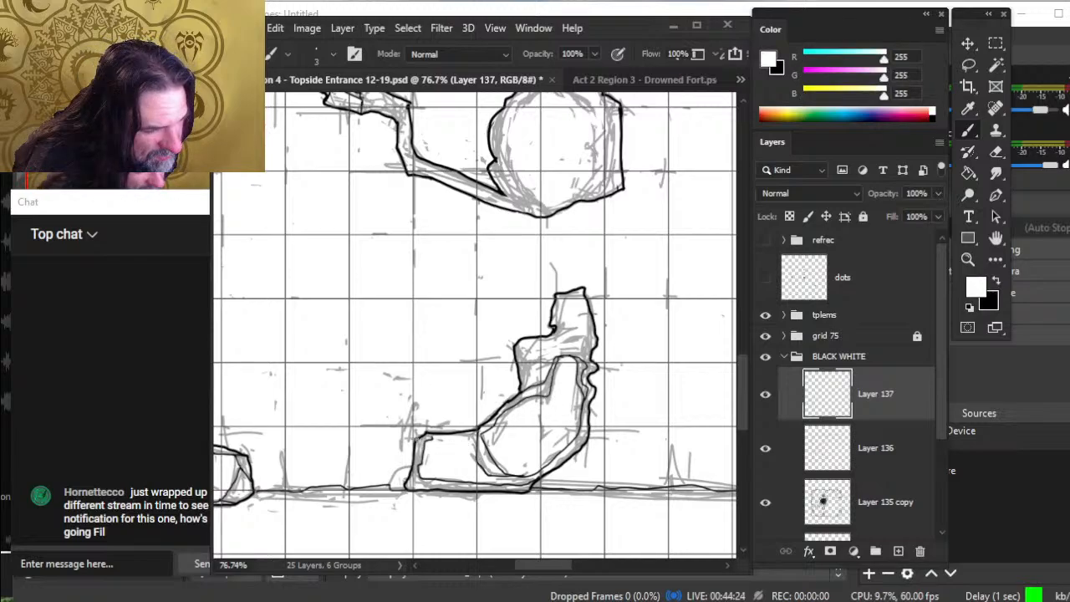
{"action": "mouse_move", "coordinate": [416, 438]}
{"action": "left_mouse_down"}
{"action": "mouse_move", "coordinate": [433, 443]}
{"action": "mouse_move", "coordinate": [454, 494]}
{"action": "left_mouse_up"}
{"action": "key", "text": "x"}
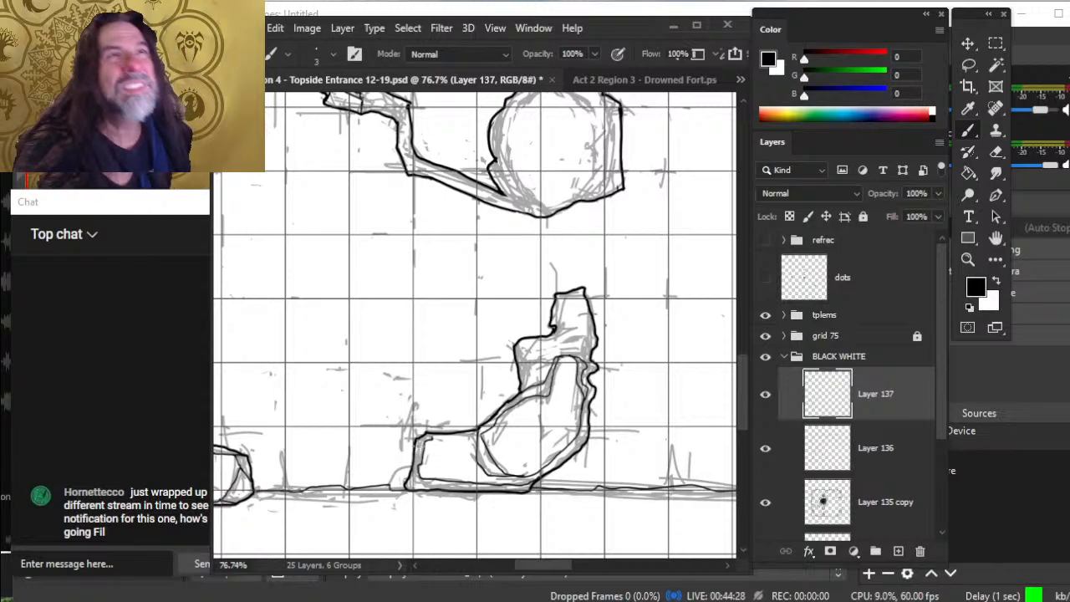
- Add chipped facet lines at the fragment's west end, the joint between its two lower blocks, and the middle block's northwest edge
{"action": "key", "text": "["}
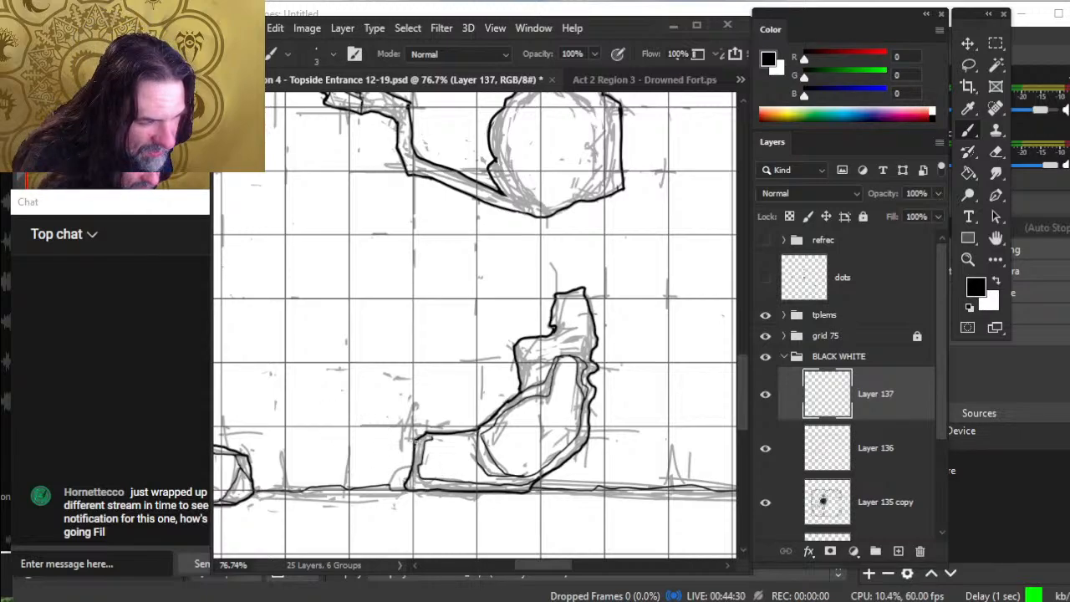
{"action": "mouse_move", "coordinate": [415, 442]}
{"action": "left_mouse_down"}
{"action": "mouse_move", "coordinate": [431, 443]}
{"action": "mouse_move", "coordinate": [406, 488]}
{"action": "mouse_move", "coordinate": [428, 482]}
{"action": "left_mouse_up"}
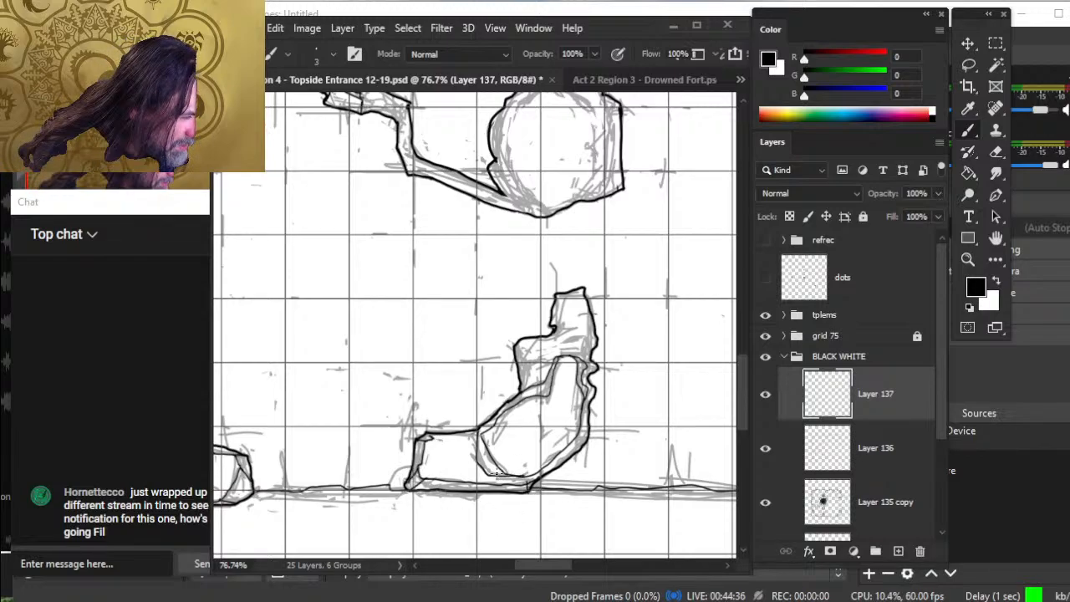
{"action": "left_click_drag", "start_coordinate": [490, 475], "coordinate": [509, 475]}
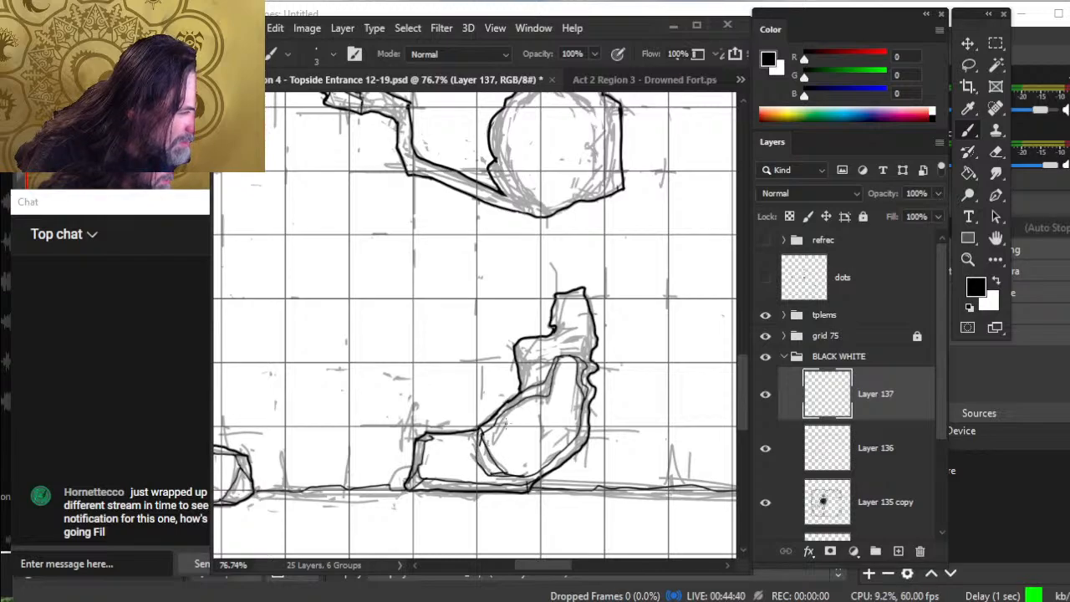
{"action": "left_click_drag", "start_coordinate": [495, 418], "coordinate": [558, 394]}
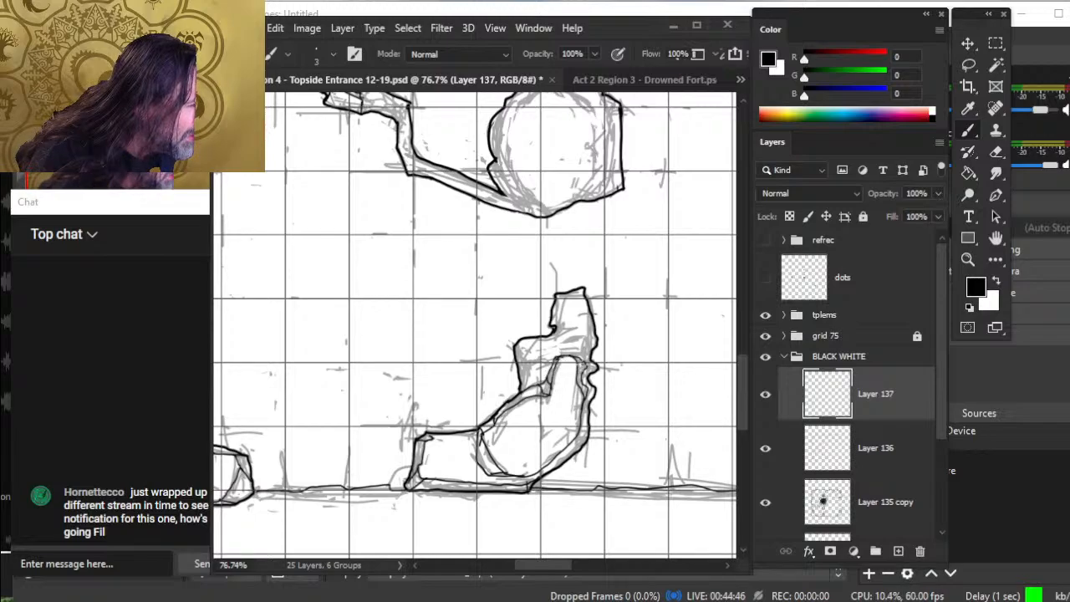
- Erase and redraw small facet lines on the fragment's chipped east side, beside the top of the curved middle block
{"action": "key", "text": "e"}
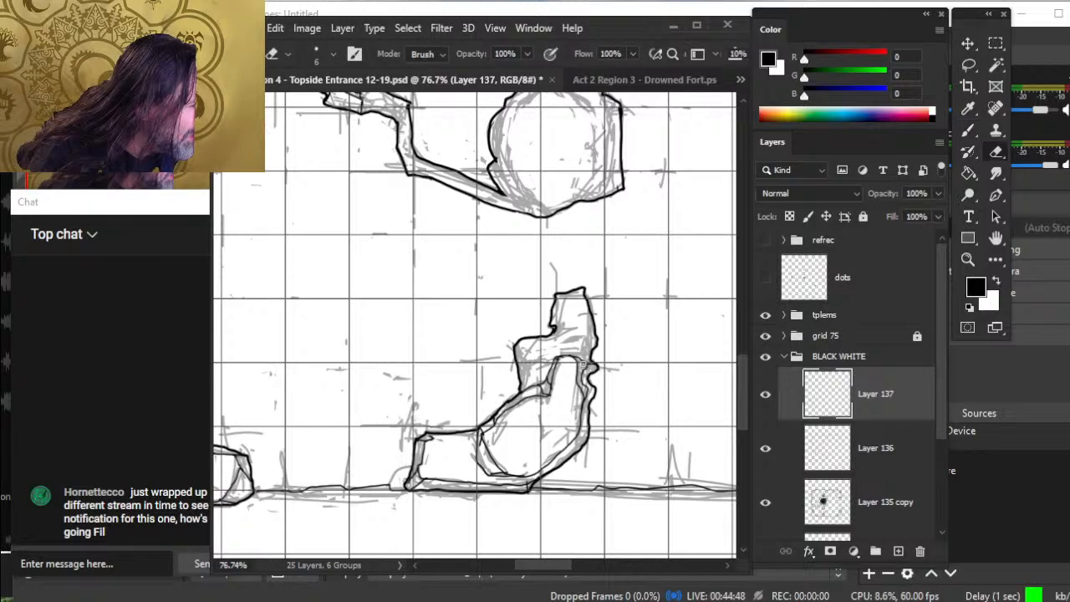
{"action": "key", "text": "b"}
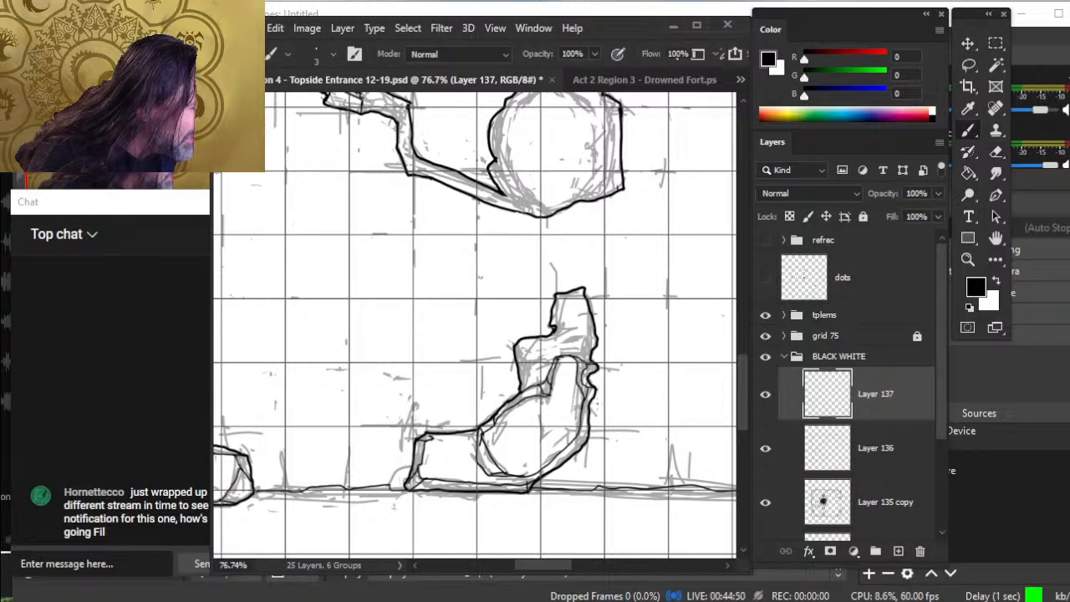
{"action": "key", "text": "e"}
{"action": "key", "text": "b"}
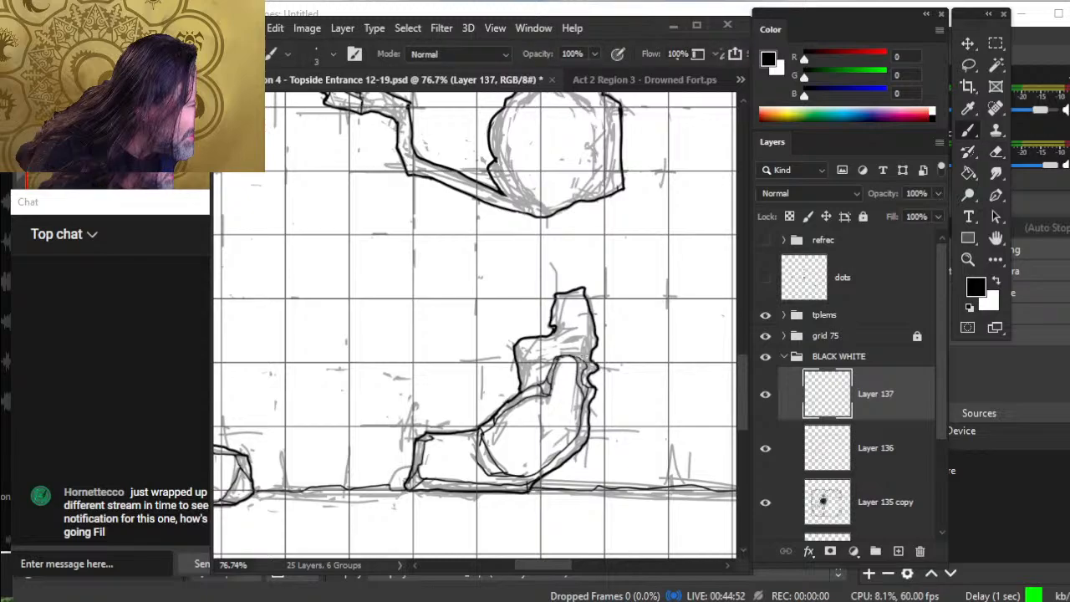
{"action": "key", "text": "e"}
{"action": "key", "text": "b"}
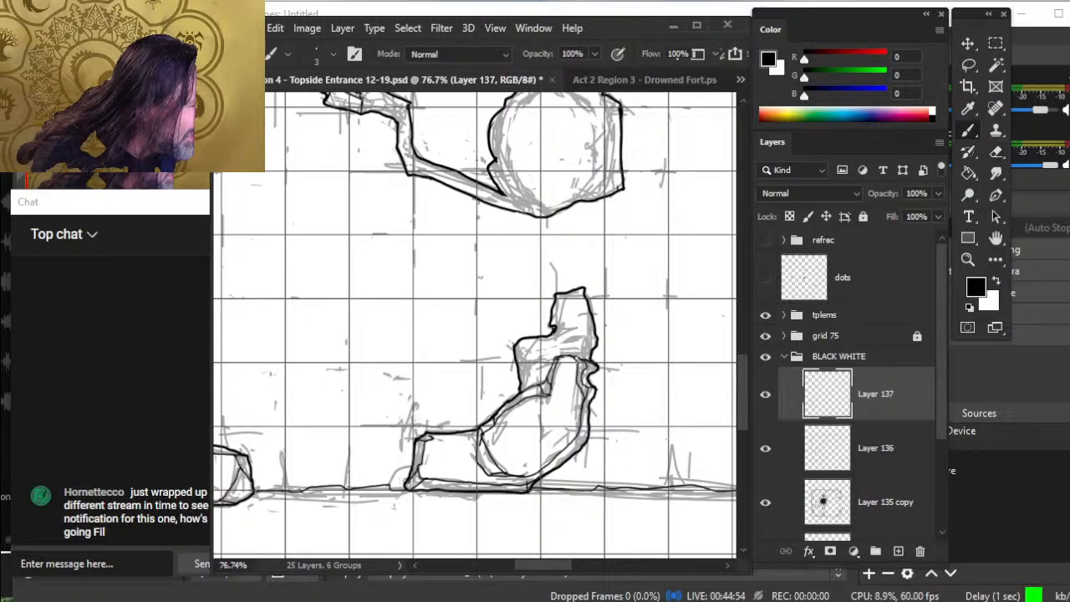
{"action": "key", "text": "e"}
{"action": "key", "text": "b"}
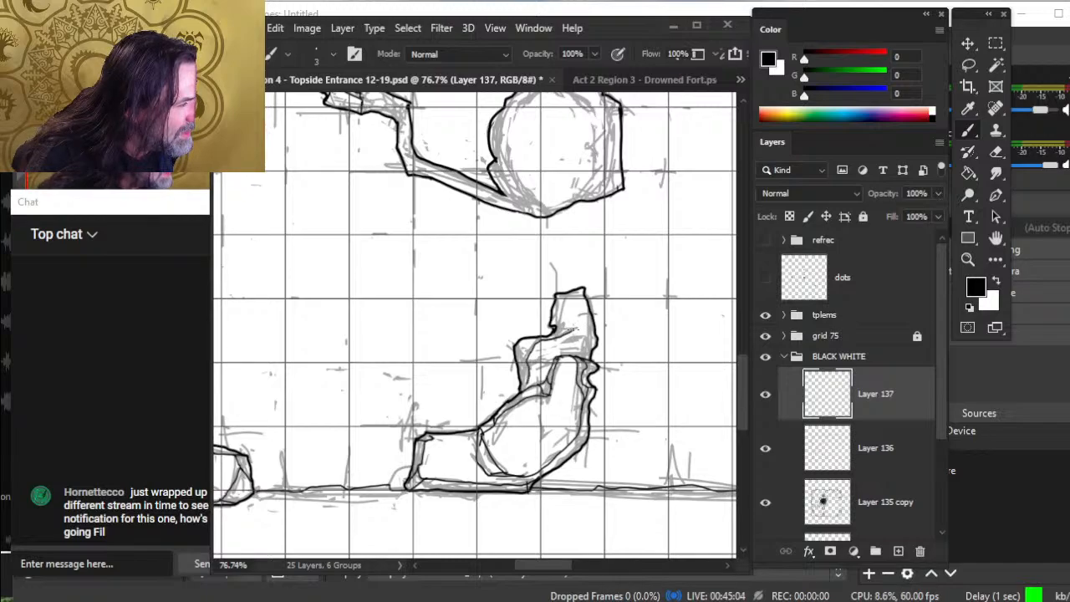
- Ink the inner edge of the wall fragment's narrow north block, from its west ledge up across the top
{"action": "mouse_move", "coordinate": [515, 348]}
{"action": "left_mouse_down"}
{"action": "mouse_move", "coordinate": [527, 366]}
{"action": "mouse_move", "coordinate": [555, 334]}
{"action": "left_mouse_up"}
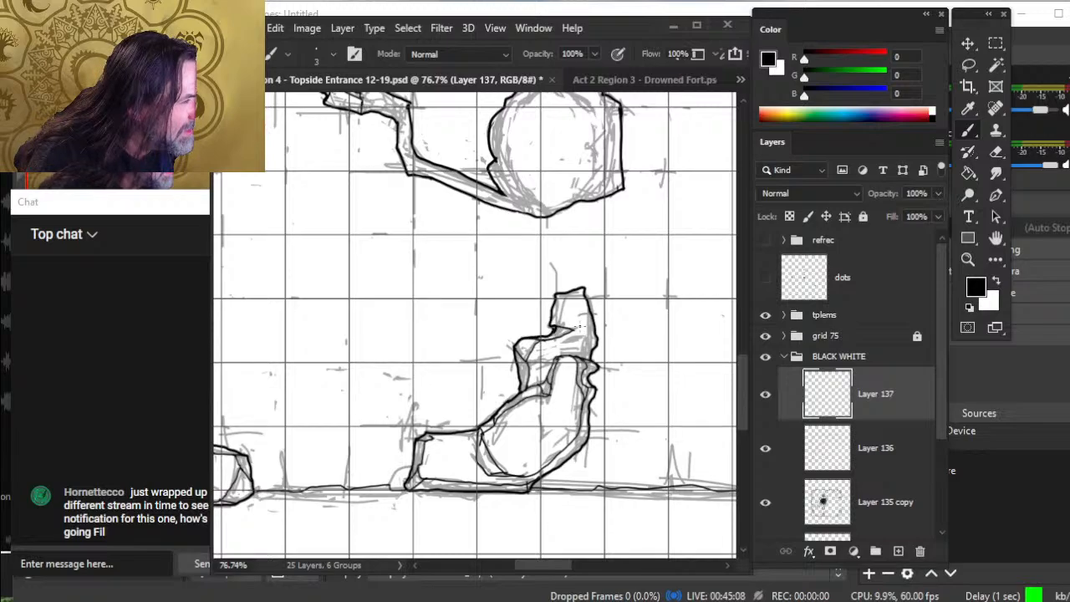
{"action": "key", "text": "e"}
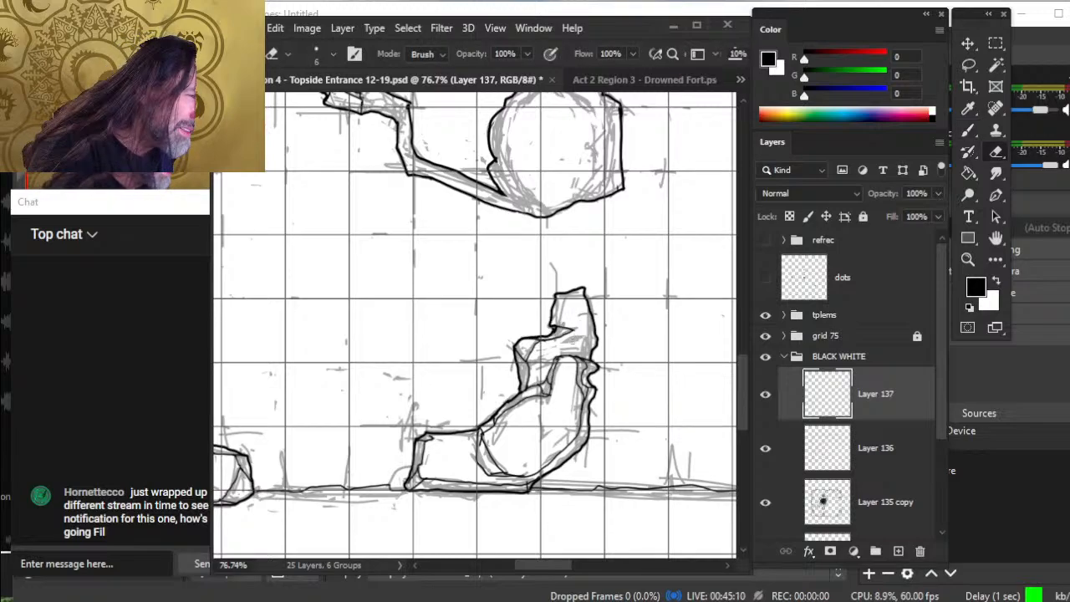
{"action": "key", "text": "b"}
{"action": "key", "text": "e"}
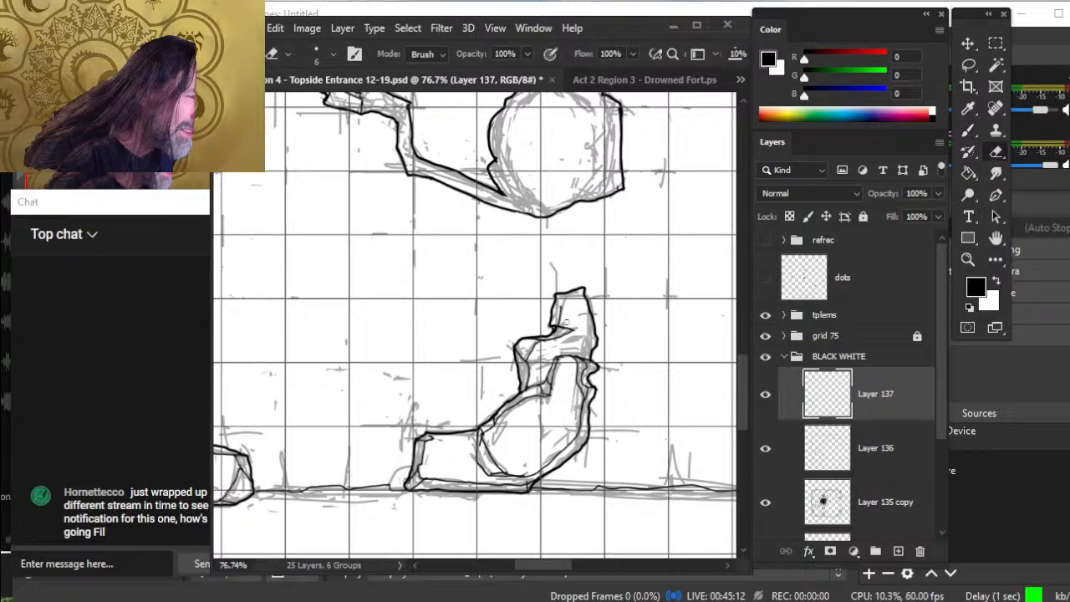
{"action": "key", "text": "b"}
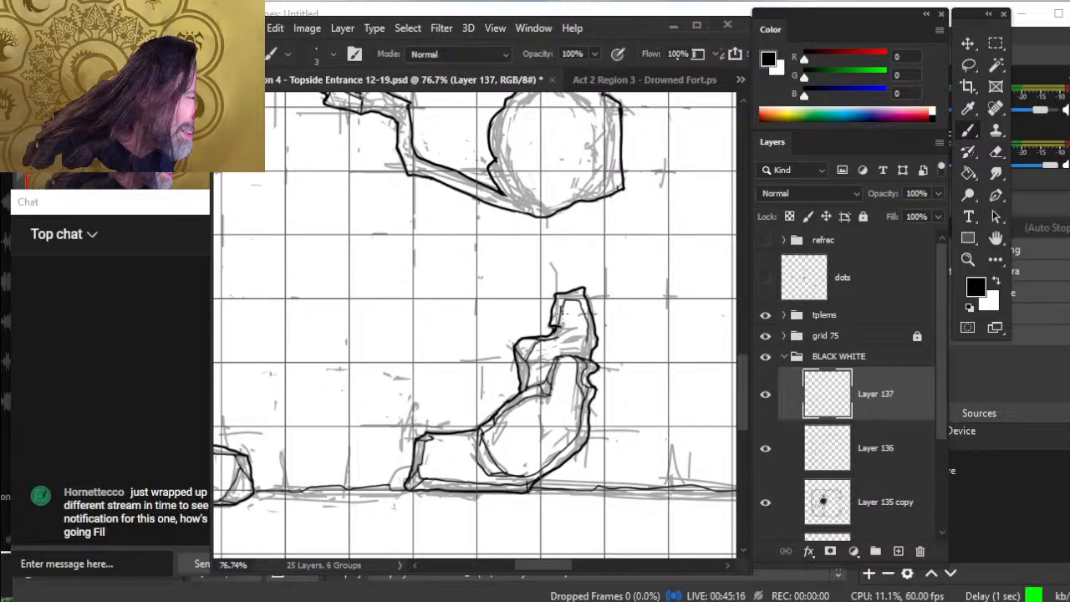
- Clean up the north block's west inner edge and add small chipped facet lines at its top corners
{"action": "key", "text": "e"}
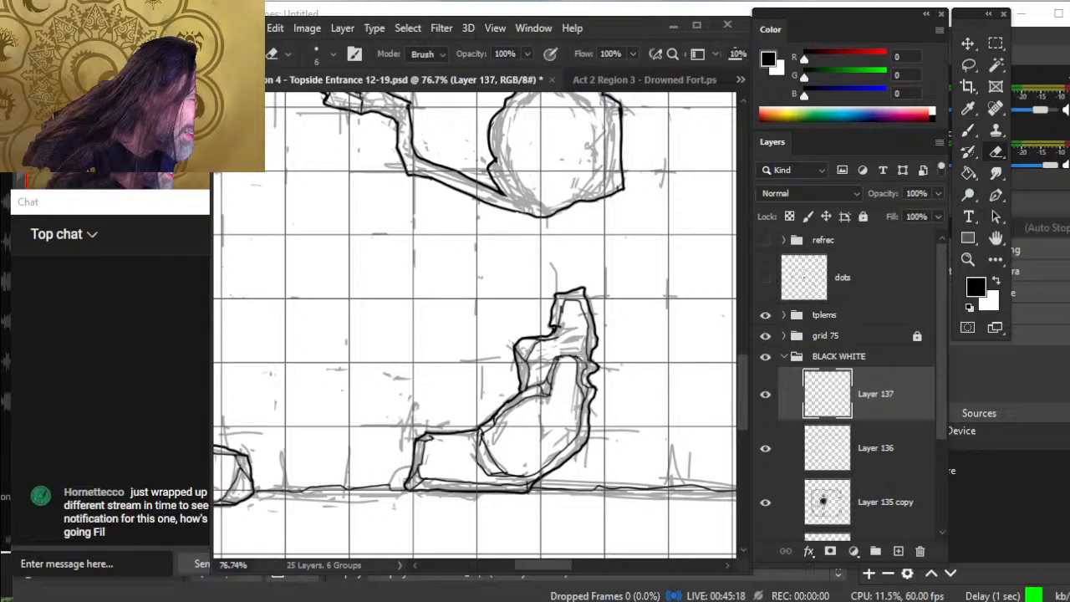
{"action": "key", "text": "b"}
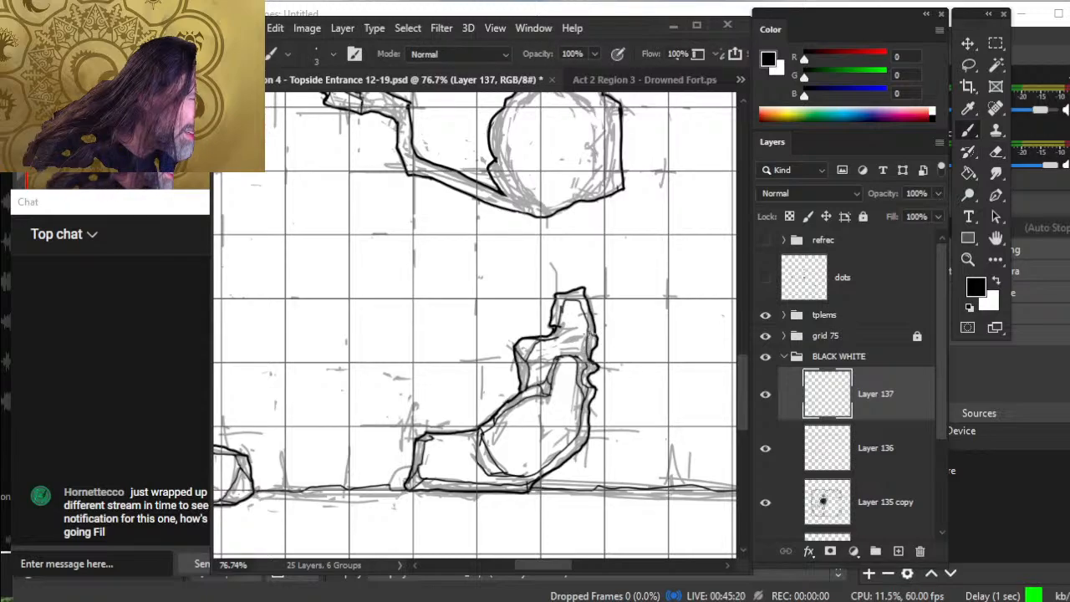
{"action": "key", "text": "e"}
{"action": "left_click_drag", "start_coordinate": [560, 315], "coordinate": [558, 318]}
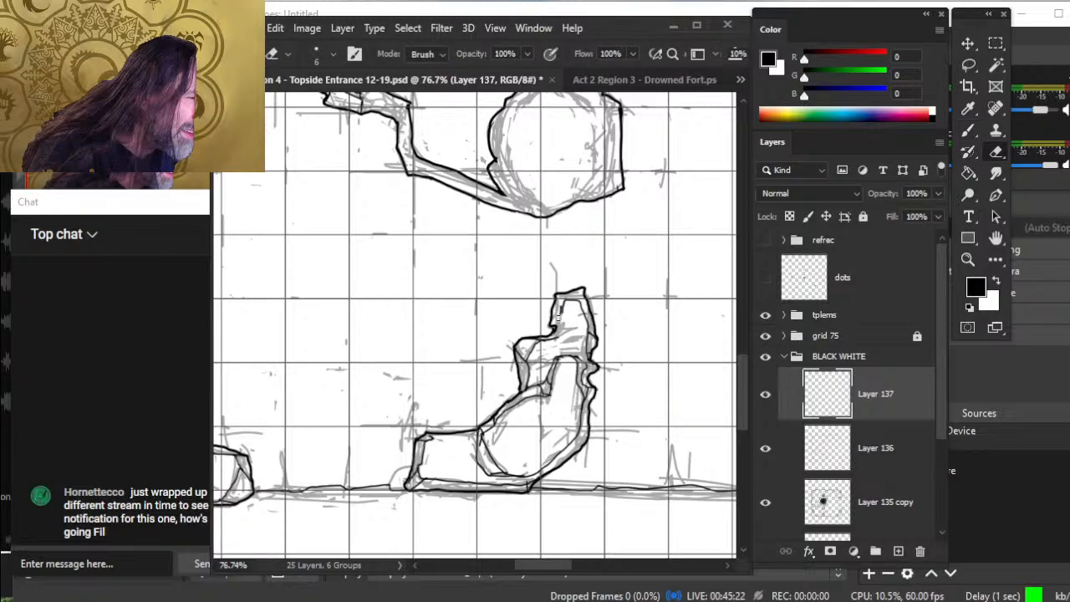
{"action": "key", "text": "b"}
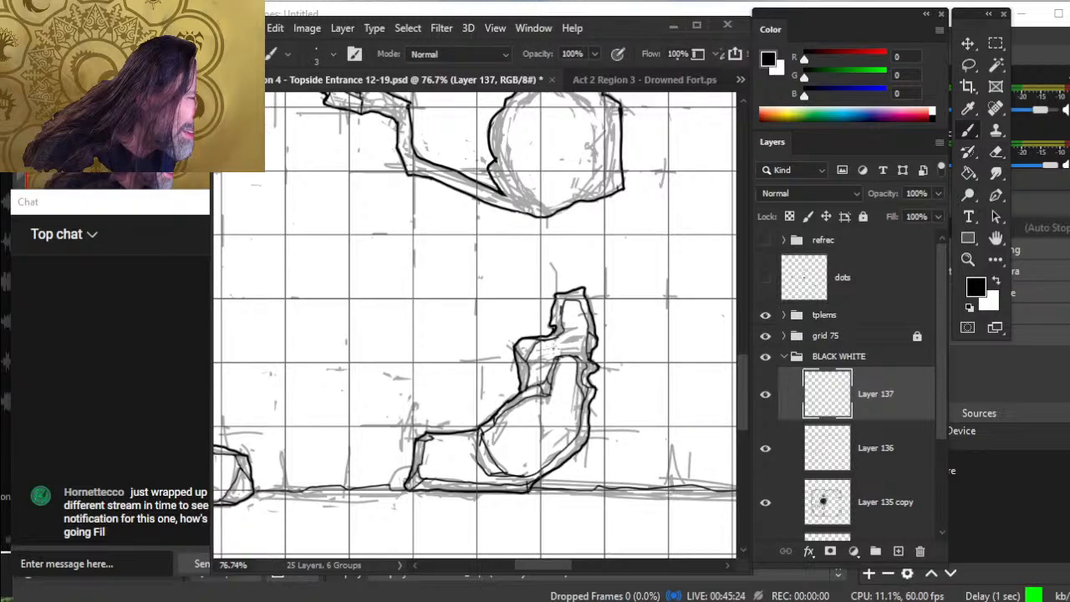
{"action": "mouse_move", "coordinate": [553, 328]}
{"action": "left_mouse_down"}
{"action": "mouse_move", "coordinate": [561, 331]}
{"action": "mouse_move", "coordinate": [556, 295]}
{"action": "mouse_move", "coordinate": [580, 301]}
{"action": "left_mouse_up"}
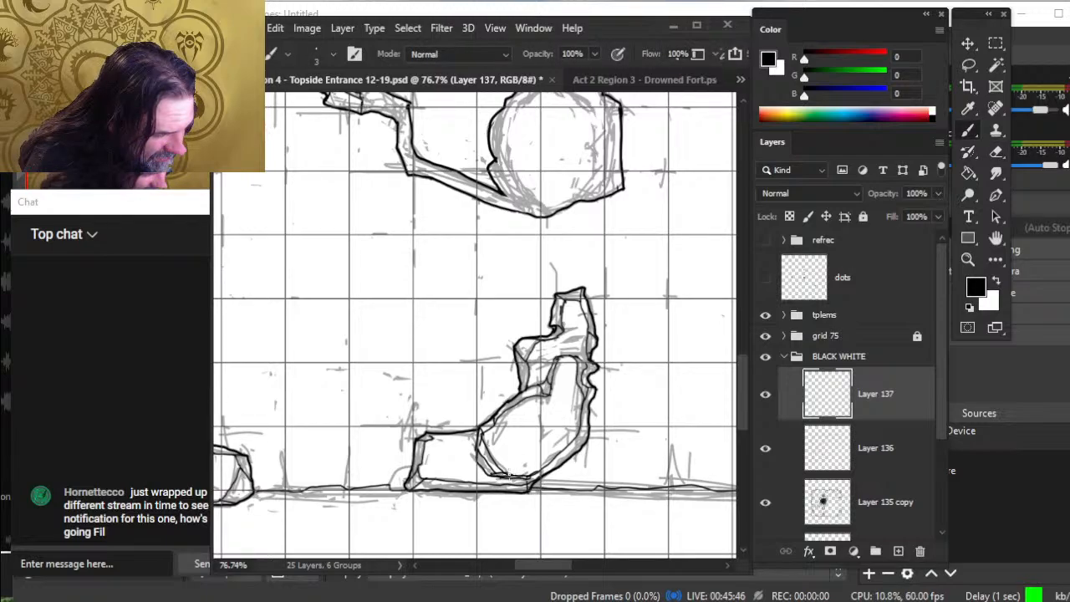
- Ink the inner edge of the round block south of the gray circle, from its west notch around the south, east and north sides
{"action": "key", "text": "z"}
{"action": "left_click_drag", "start_coordinate": [510, 474], "coordinate": [425, 462]}
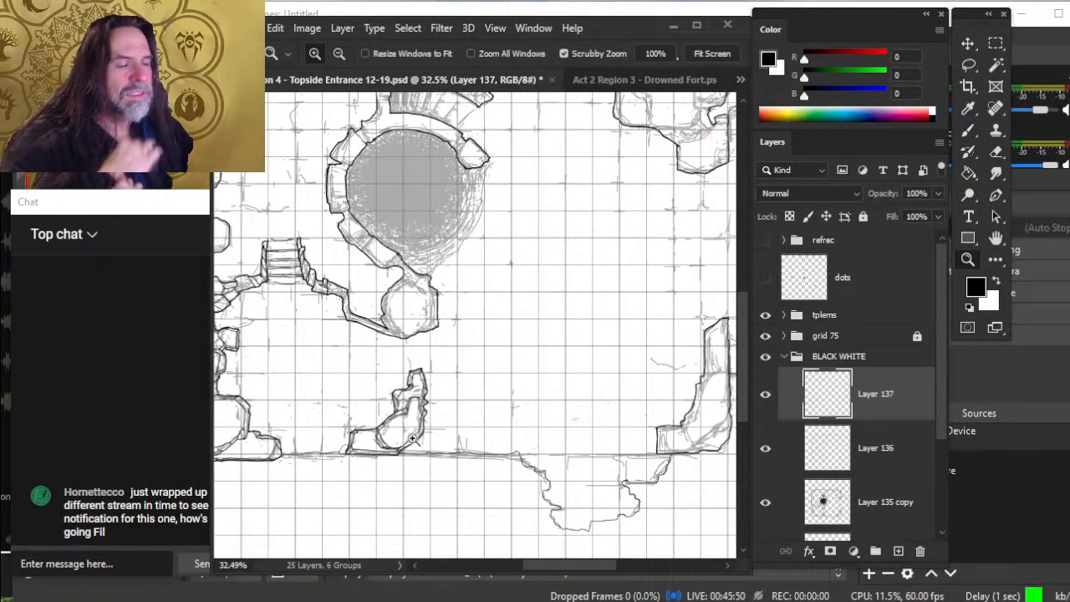
{"action": "left_click_drag", "start_coordinate": [389, 320], "coordinate": [587, 318]}
{"action": "key", "text": "b"}
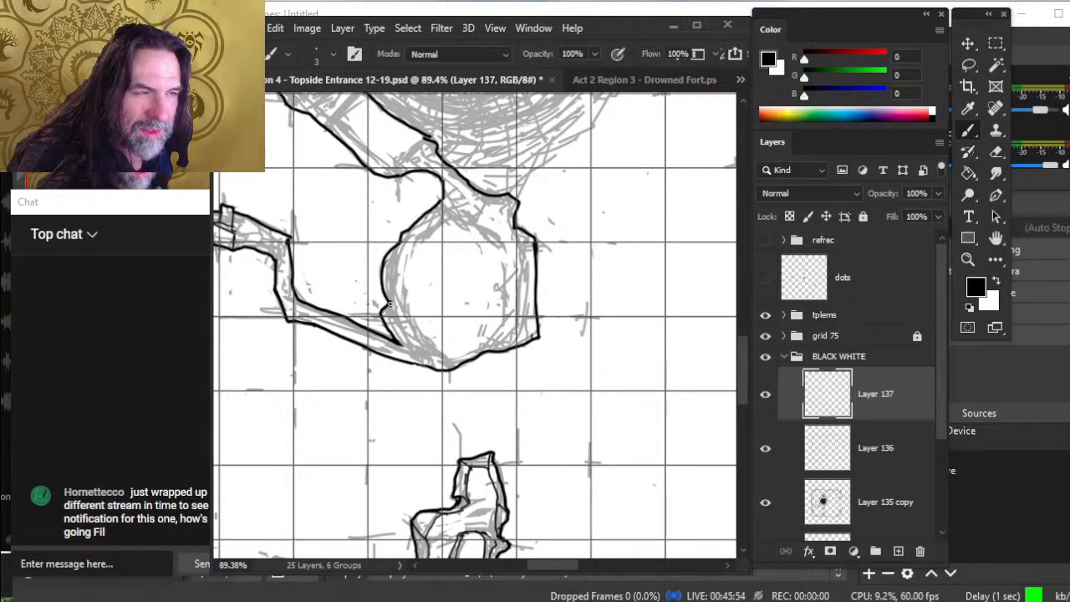
{"action": "key", "text": "e"}
{"action": "key", "text": "b"}
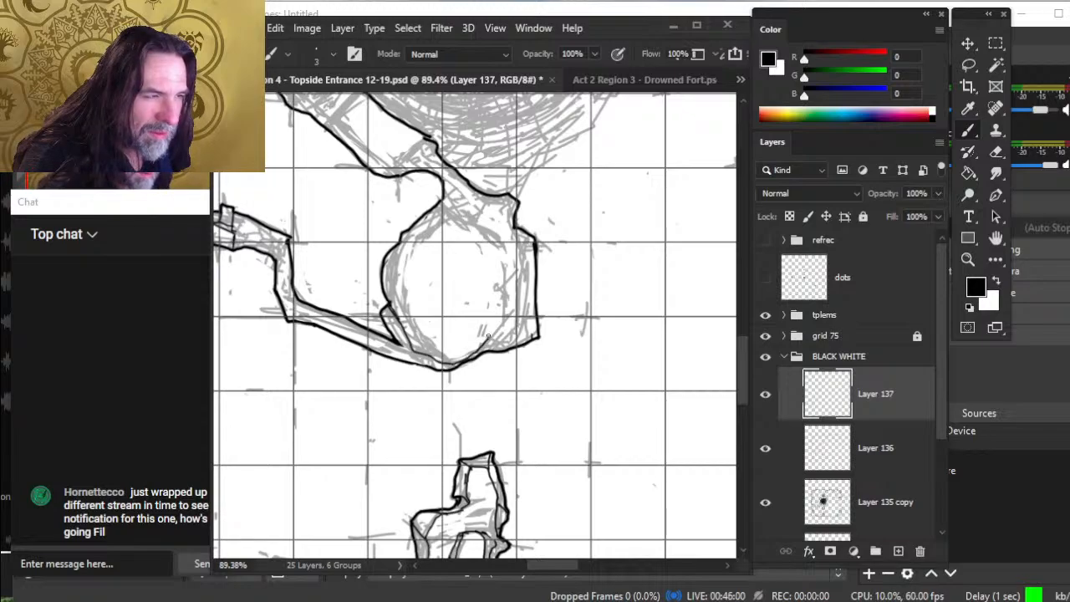
{"action": "key", "text": "e"}
{"action": "mouse_move", "coordinate": [488, 336]}
{"action": "left_mouse_down"}
{"action": "mouse_move", "coordinate": [482, 344]}
{"action": "mouse_move", "coordinate": [518, 331]}
{"action": "mouse_move", "coordinate": [528, 287]}
{"action": "mouse_move", "coordinate": [519, 236]}
{"action": "left_mouse_up"}
{"action": "key", "text": "b"}
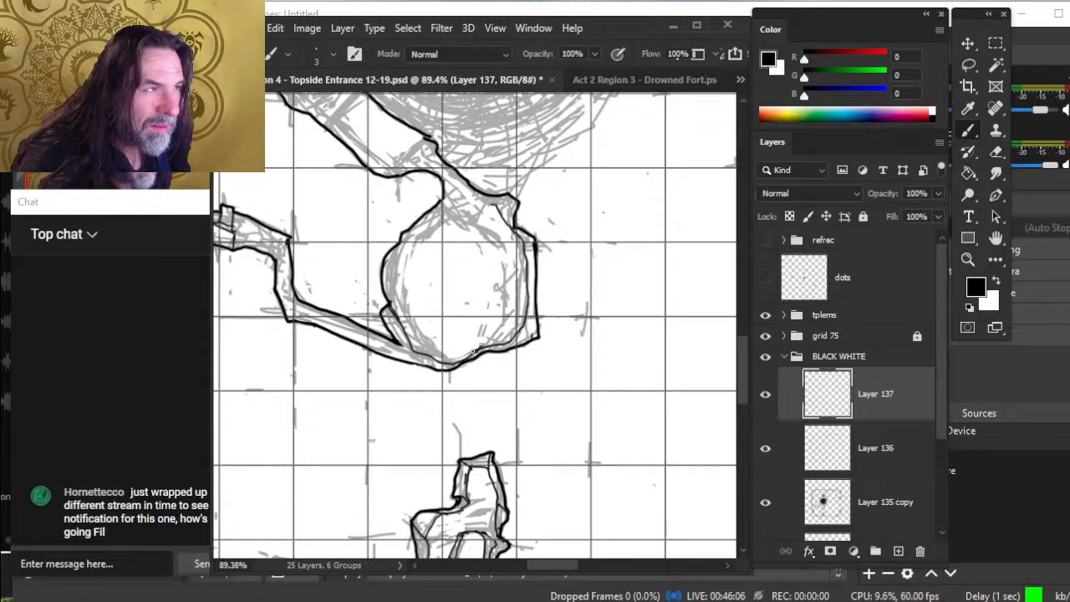
{"action": "left_click_drag", "start_coordinate": [461, 206], "coordinate": [446, 210]}
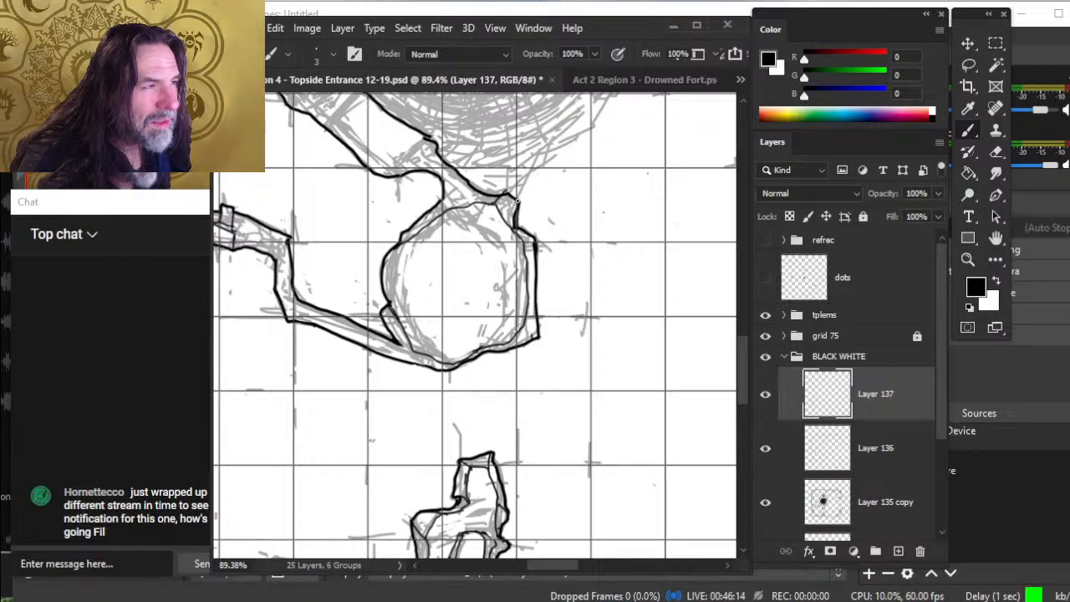
- Draw and refine small chipped facet lines at the round block's northeast corner and along its upper east side
{"action": "key", "text": "e"}
{"action": "key", "text": "b"}
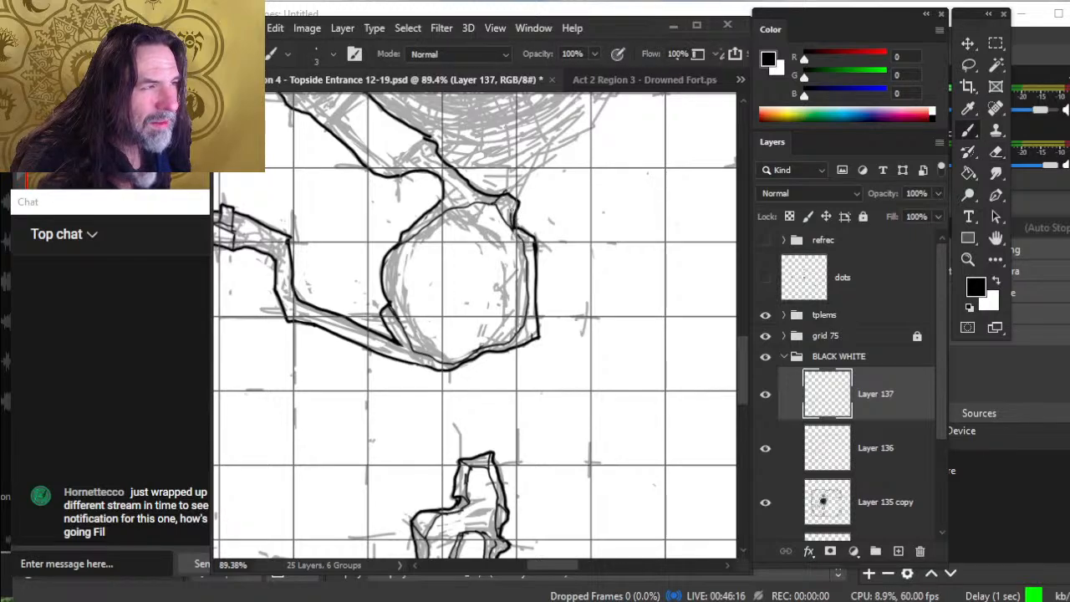
{"action": "key", "text": "e"}
{"action": "key", "text": "b"}
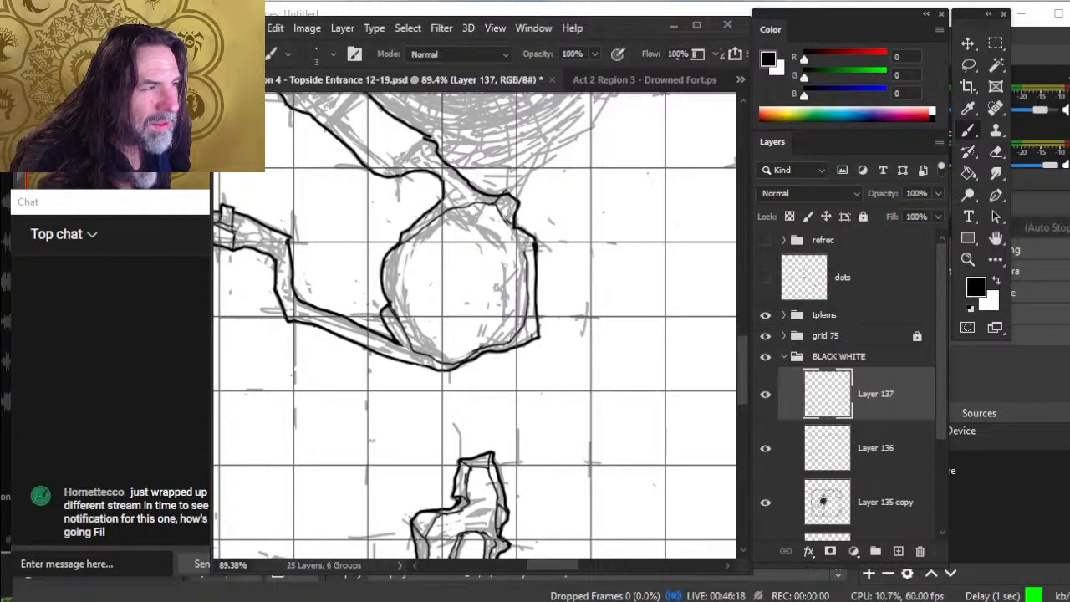
{"action": "key", "text": "e"}
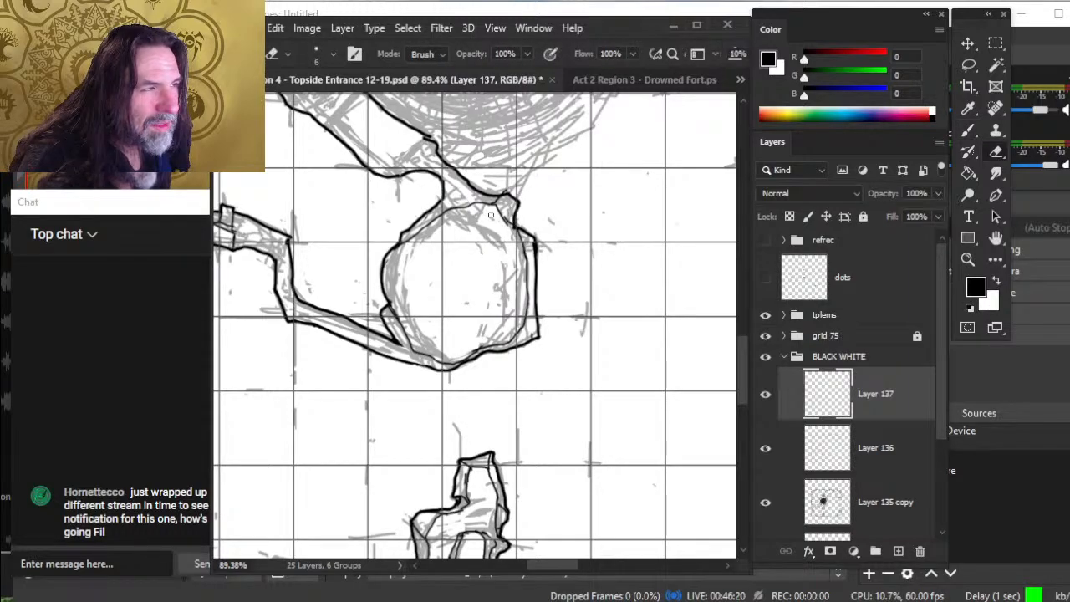
{"action": "mouse_move", "coordinate": [500, 216]}
{"action": "left_mouse_down"}
{"action": "mouse_move", "coordinate": [535, 240]}
{"action": "mouse_move", "coordinate": [512, 229]}
{"action": "mouse_move", "coordinate": [531, 258]}
{"action": "left_mouse_up"}
{"action": "key", "text": "b"}
{"action": "key", "text": "e"}
{"action": "key", "text": "b"}
{"action": "key", "text": "e"}
{"action": "key", "text": "b"}
{"action": "key", "text": "e"}
{"action": "key", "text": "b"}
{"action": "key", "text": "e"}
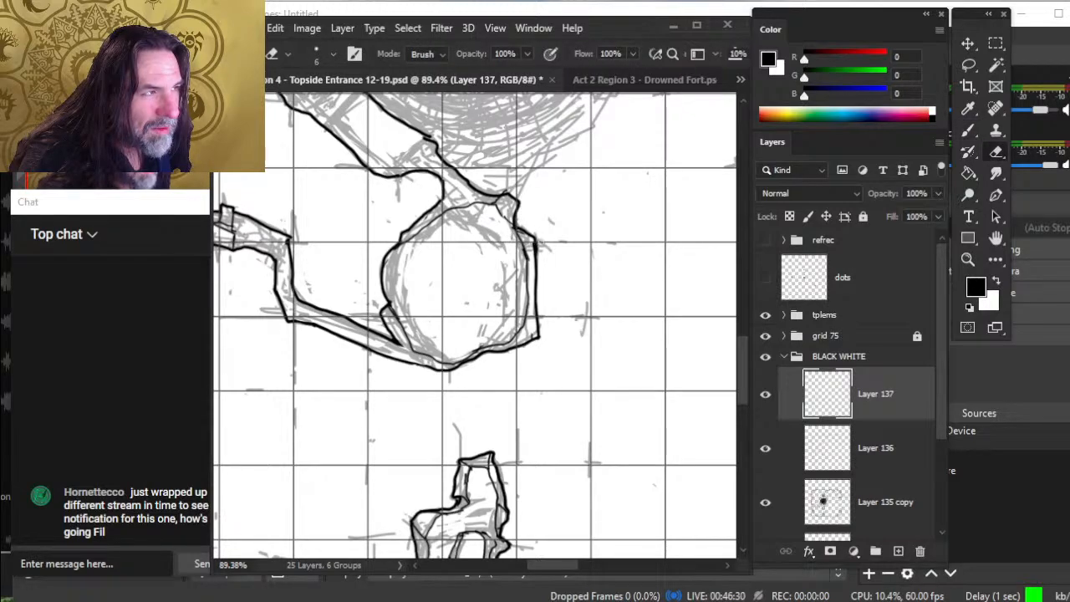
- Touch up the facet lines at the round block's southeast corner and add edge lines along its southwest side
{"action": "key", "text": "b"}
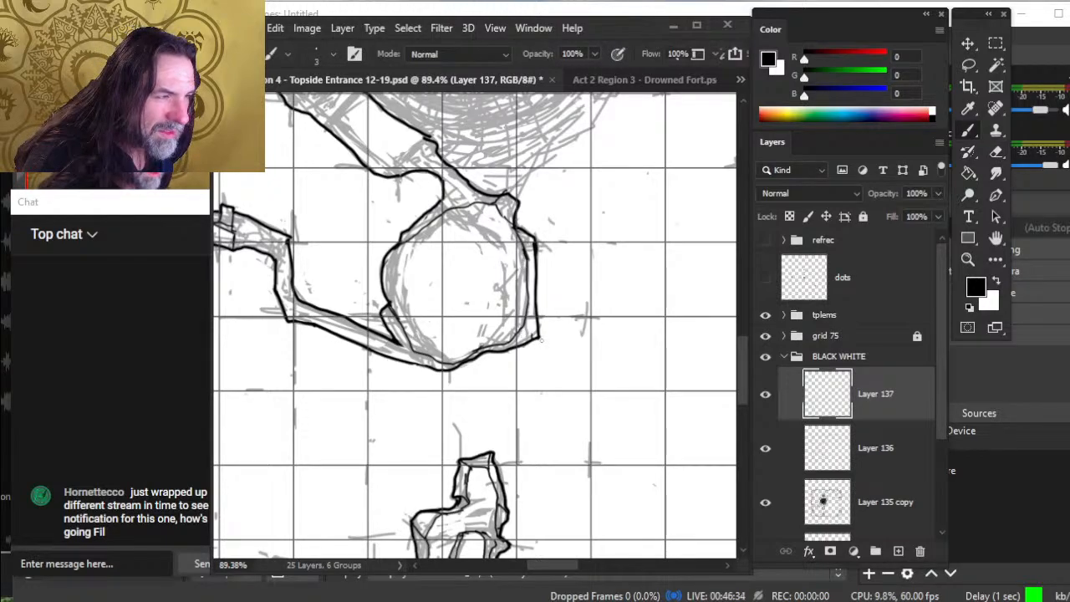
{"action": "key", "text": "e"}
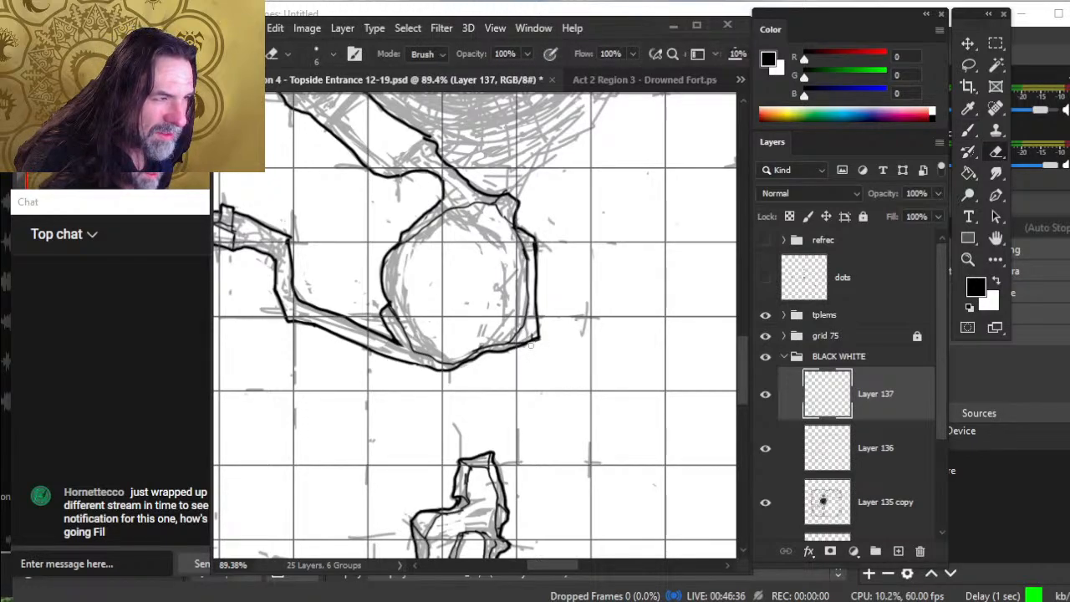
{"action": "key", "text": "b"}
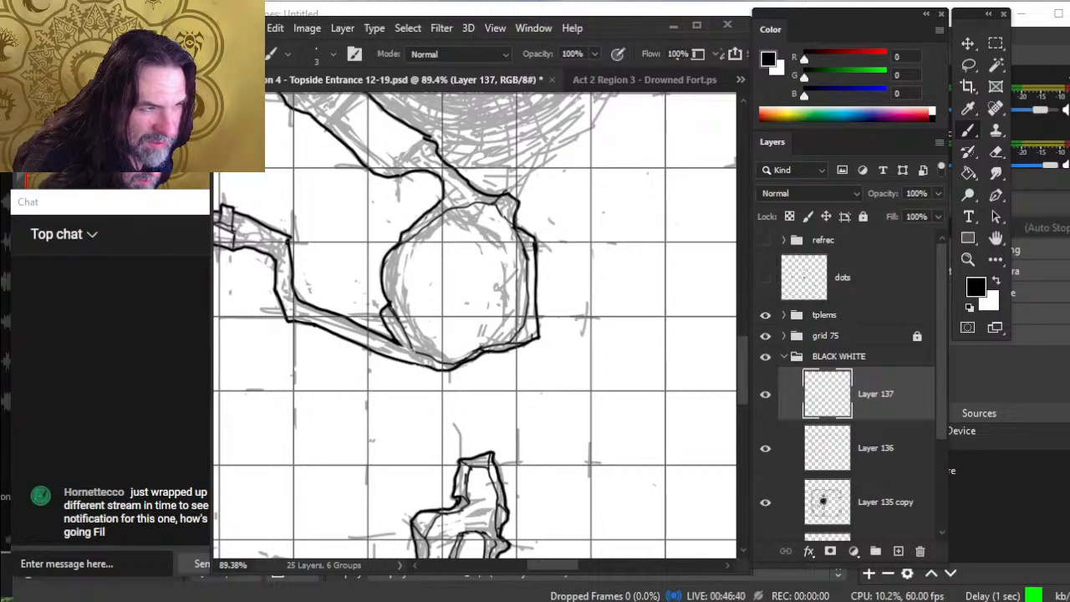
{"action": "left_click_drag", "start_coordinate": [414, 354], "coordinate": [436, 367]}
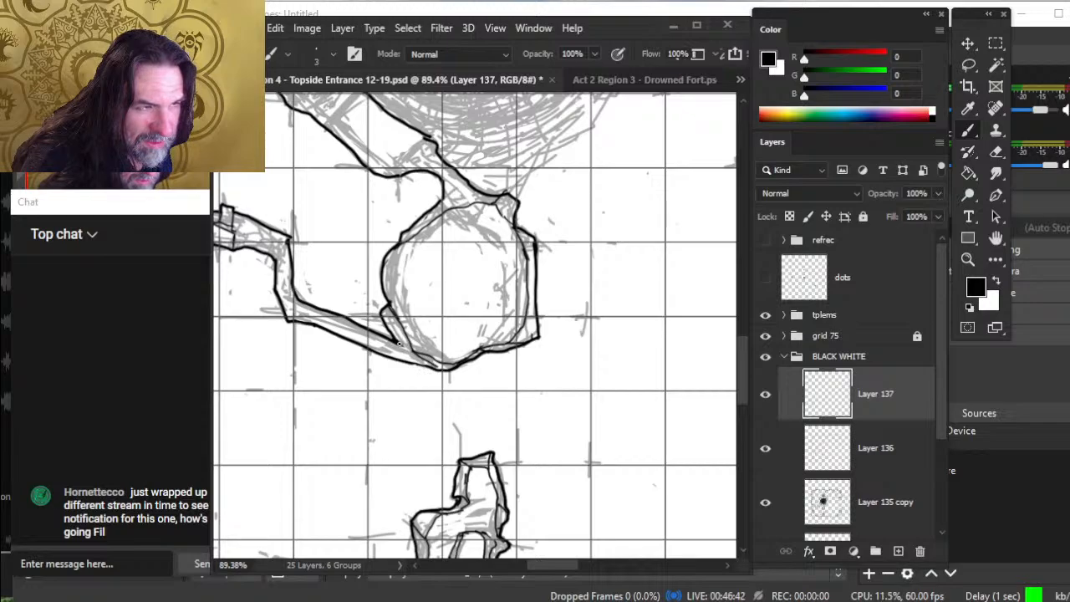
{"action": "left_click_drag", "start_coordinate": [399, 346], "coordinate": [436, 371]}
- Clean up the edge lines at the round block's north tip and ink a second, smaller ring inside the block
{"action": "scroll", "coordinate": [372, 303], "scroll_direction": "up", "scroll_amount": 2}
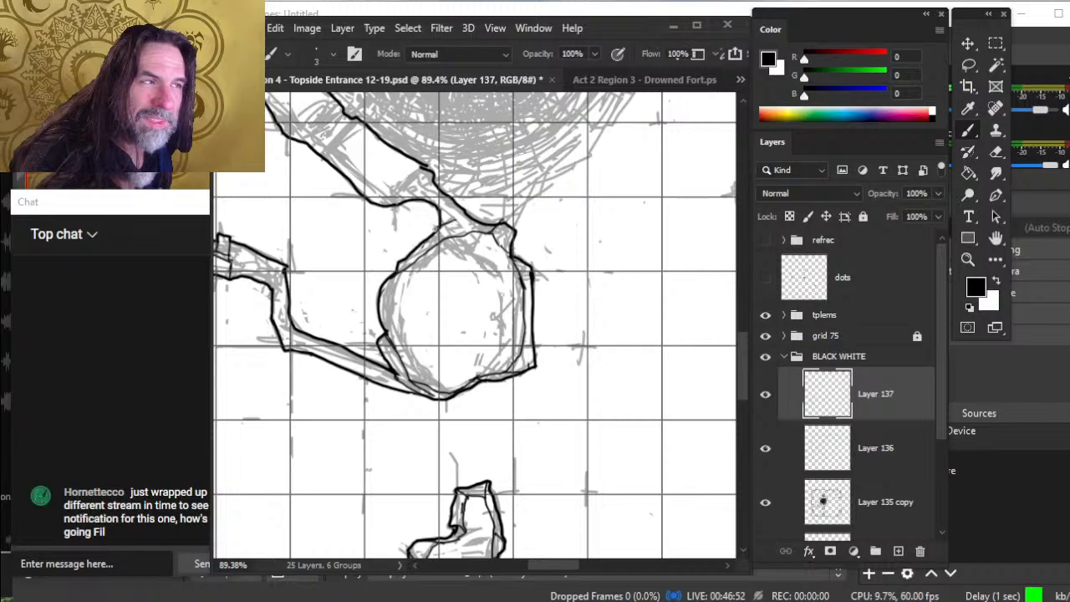
{"action": "key", "text": "e"}
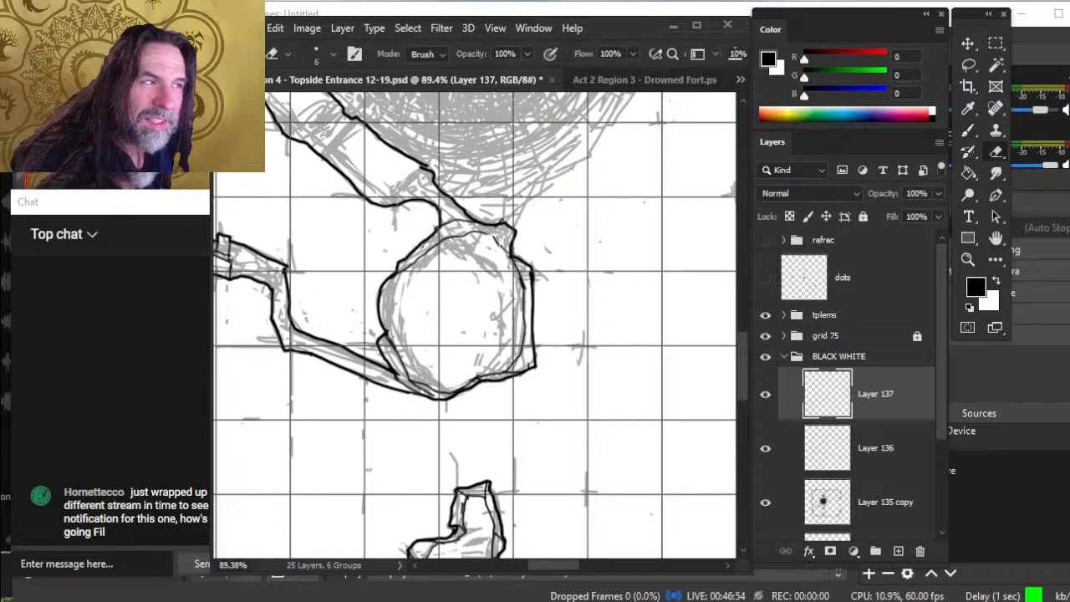
{"action": "key", "text": "b"}
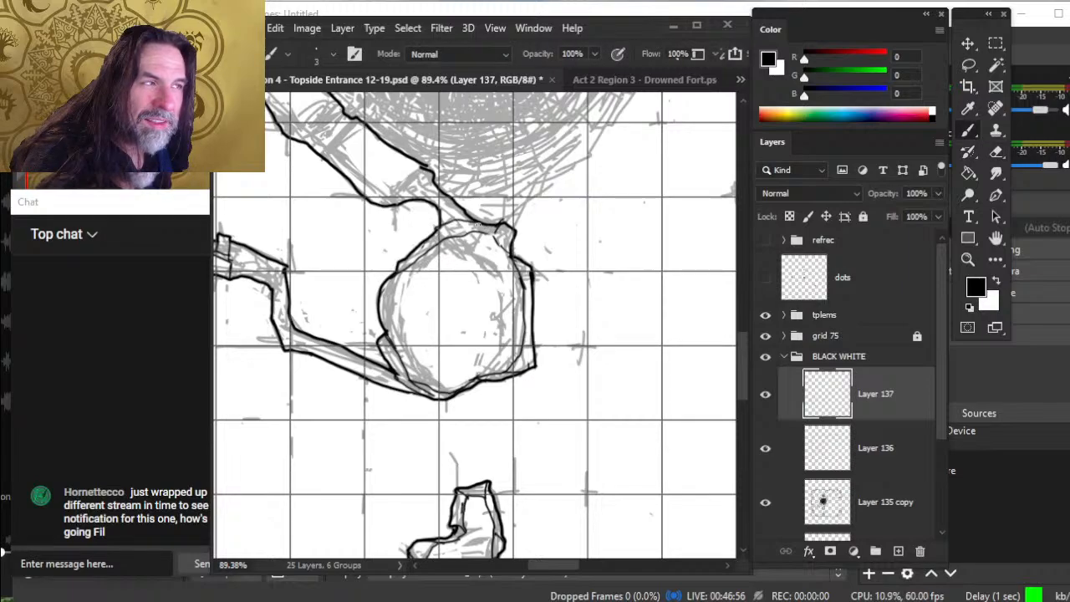
{"action": "left_click_drag", "start_coordinate": [469, 219], "coordinate": [498, 244]}
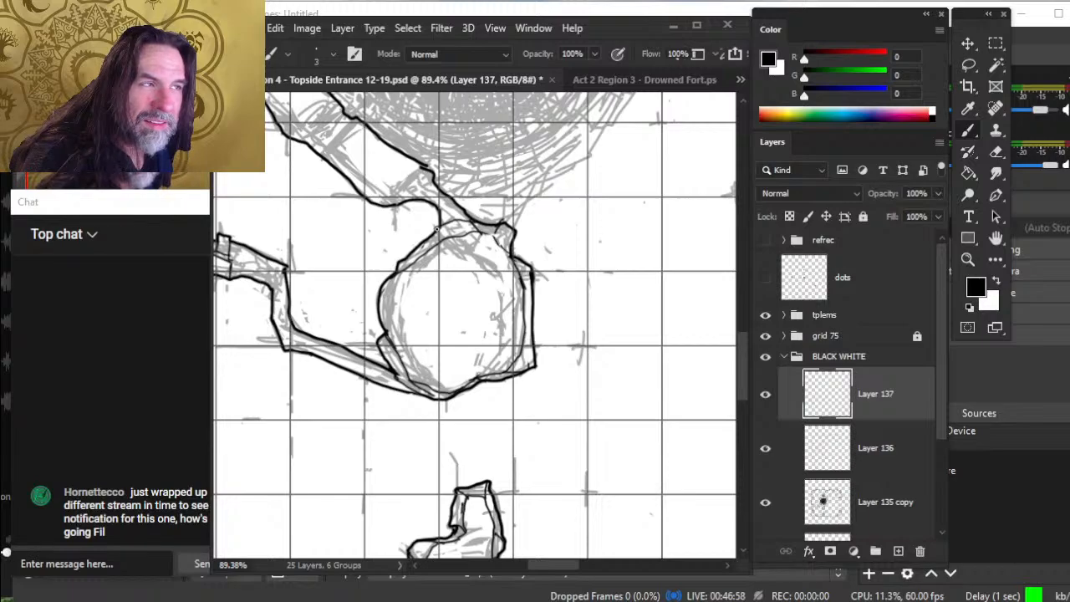
{"action": "mouse_move", "coordinate": [438, 229]}
{"action": "left_mouse_down"}
{"action": "mouse_move", "coordinate": [446, 239]}
{"action": "mouse_move", "coordinate": [401, 287]}
{"action": "mouse_move", "coordinate": [397, 326]}
{"action": "mouse_move", "coordinate": [435, 381]}
{"action": "mouse_move", "coordinate": [465, 382]}
{"action": "mouse_move", "coordinate": [490, 360]}
{"action": "mouse_move", "coordinate": [500, 272]}
{"action": "mouse_move", "coordinate": [465, 247]}
{"action": "mouse_move", "coordinate": [423, 266]}
{"action": "left_mouse_up"}
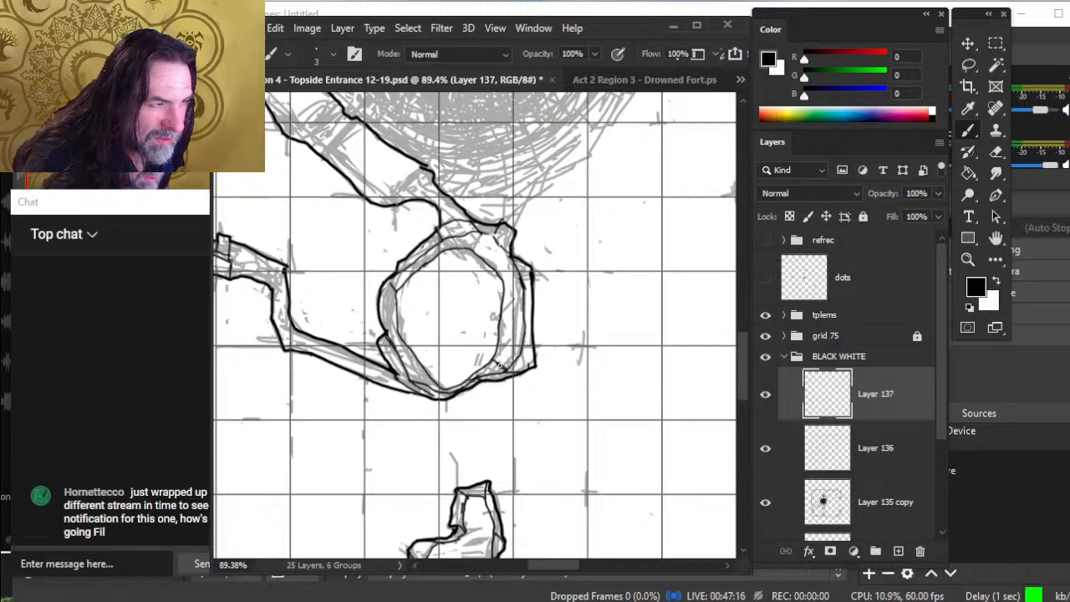
- Add facet lines between the round block's inner ring and outer edge at the southeast, northeast and southwest
{"action": "key", "text": "e"}
{"action": "key", "text": "b"}
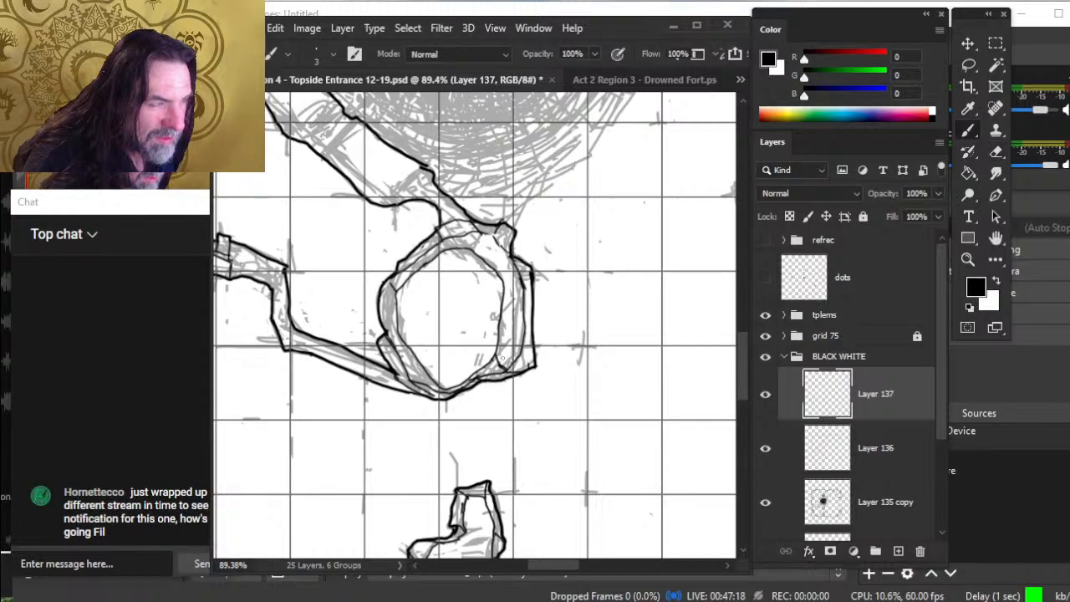
{"action": "left_click_drag", "start_coordinate": [506, 266], "coordinate": [504, 283]}
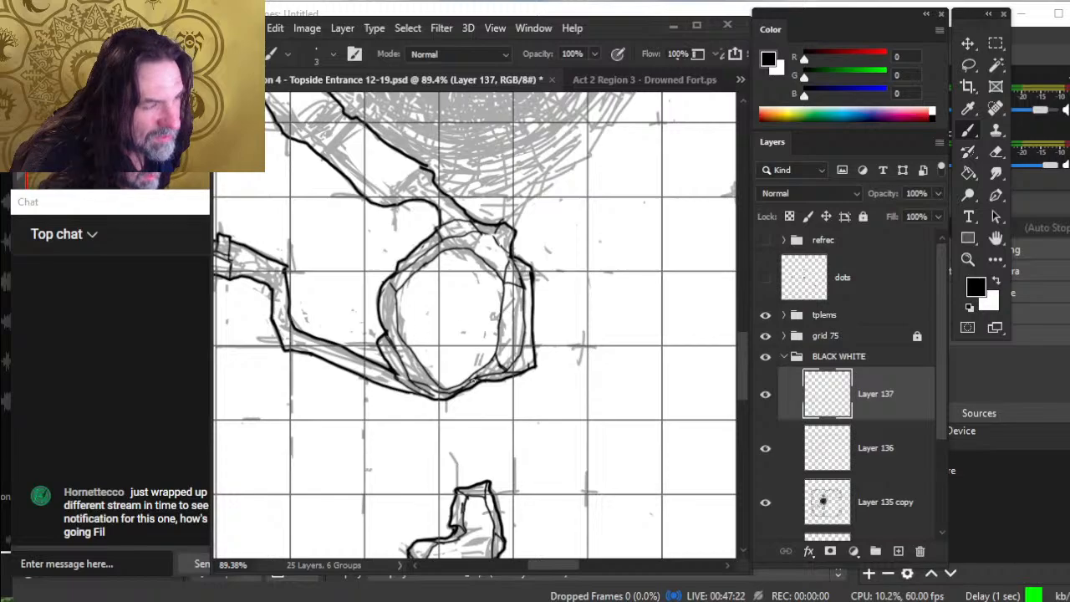
{"action": "key", "text": "e"}
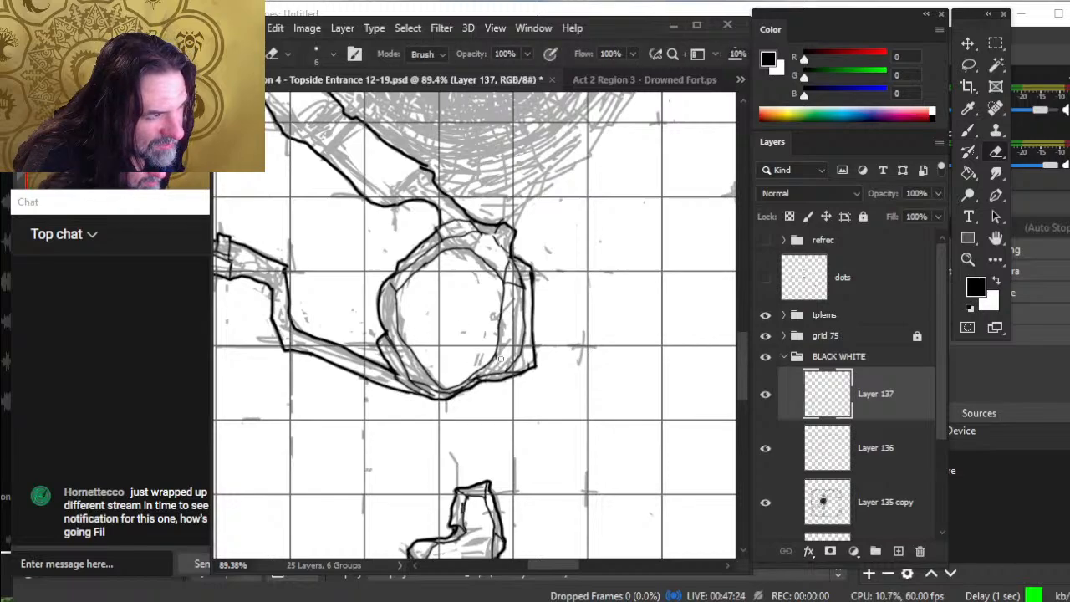
{"action": "key", "text": "b"}
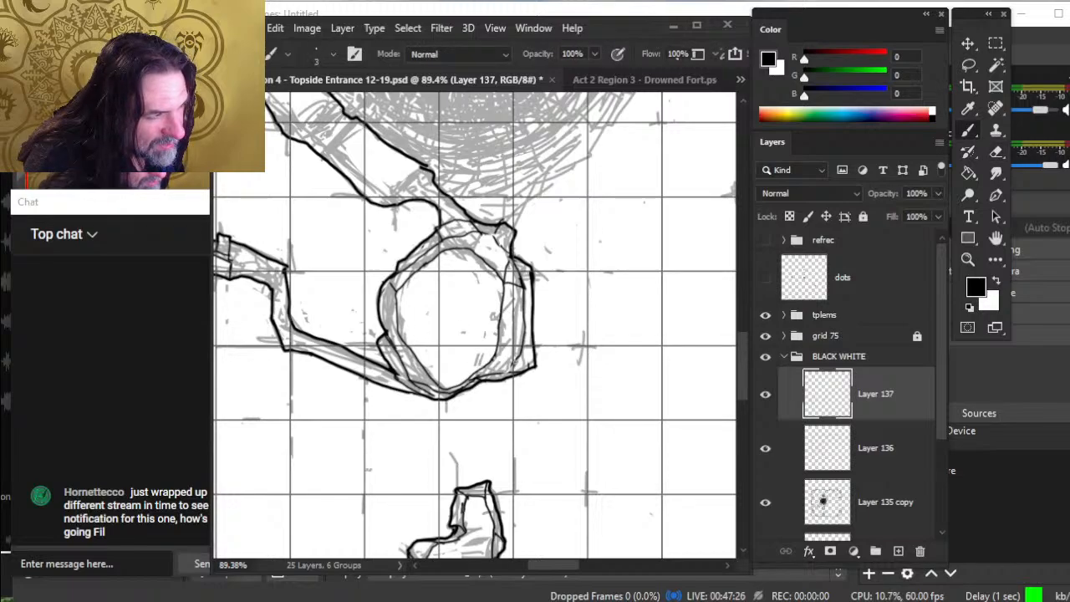
{"action": "key", "text": "e"}
{"action": "key", "text": "b"}
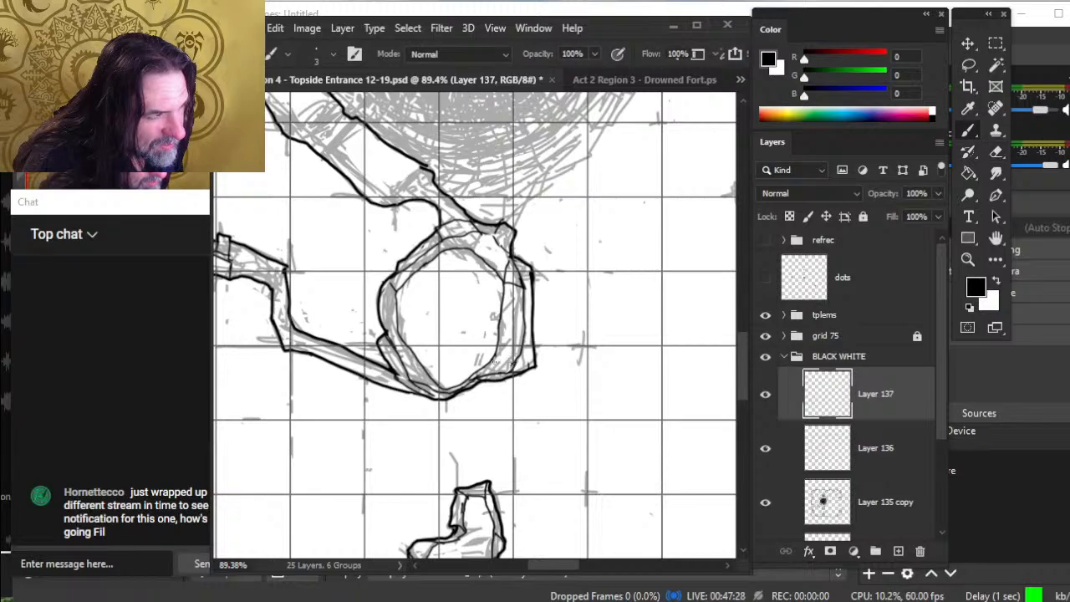
{"action": "left_click_drag", "start_coordinate": [494, 361], "coordinate": [516, 361]}
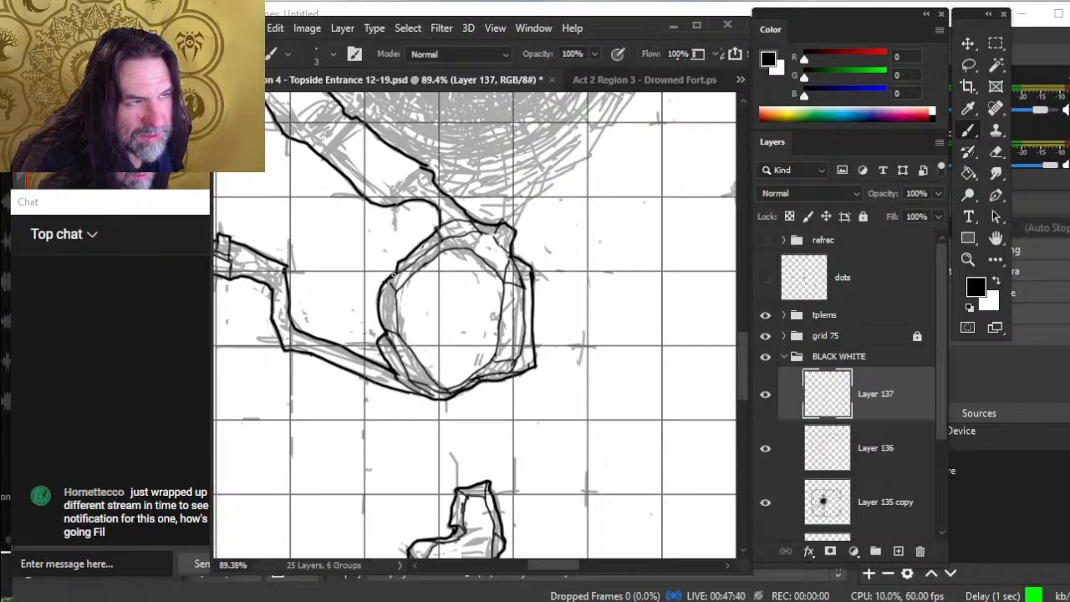
{"action": "key", "text": "e"}
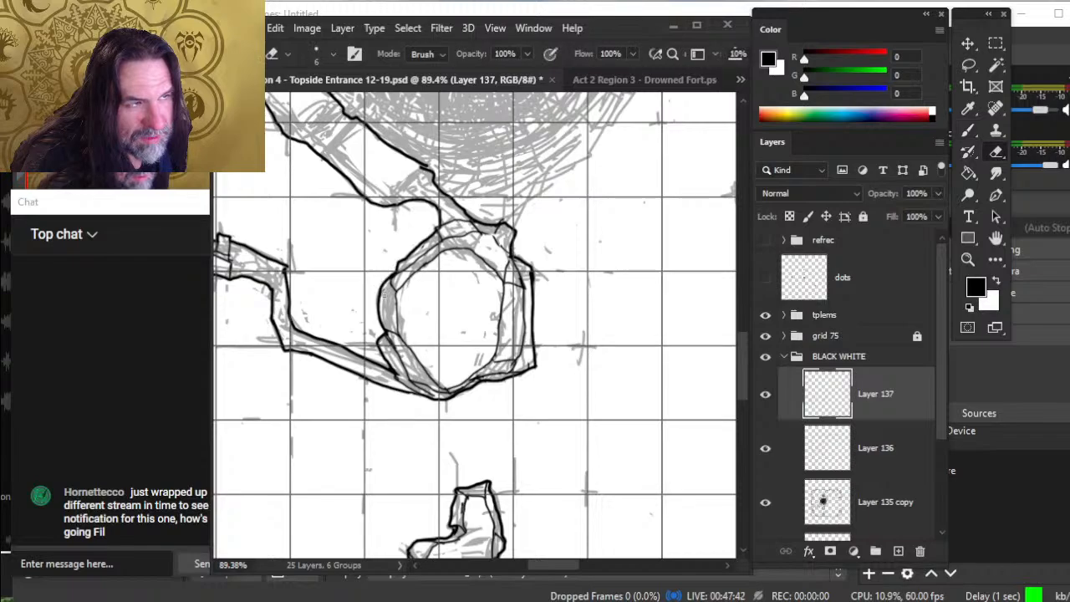
- Add a short facet line at the bend of the narrow diagonal wall west of the round block
{"action": "key", "text": "z"}
{"action": "mouse_move", "coordinate": [387, 311]}
{"action": "left_mouse_down"}
{"action": "mouse_move", "coordinate": [332, 310]}
{"action": "mouse_move", "coordinate": [429, 313]}
{"action": "mouse_move", "coordinate": [481, 330]}
{"action": "left_mouse_up"}
{"action": "key", "text": "b"}
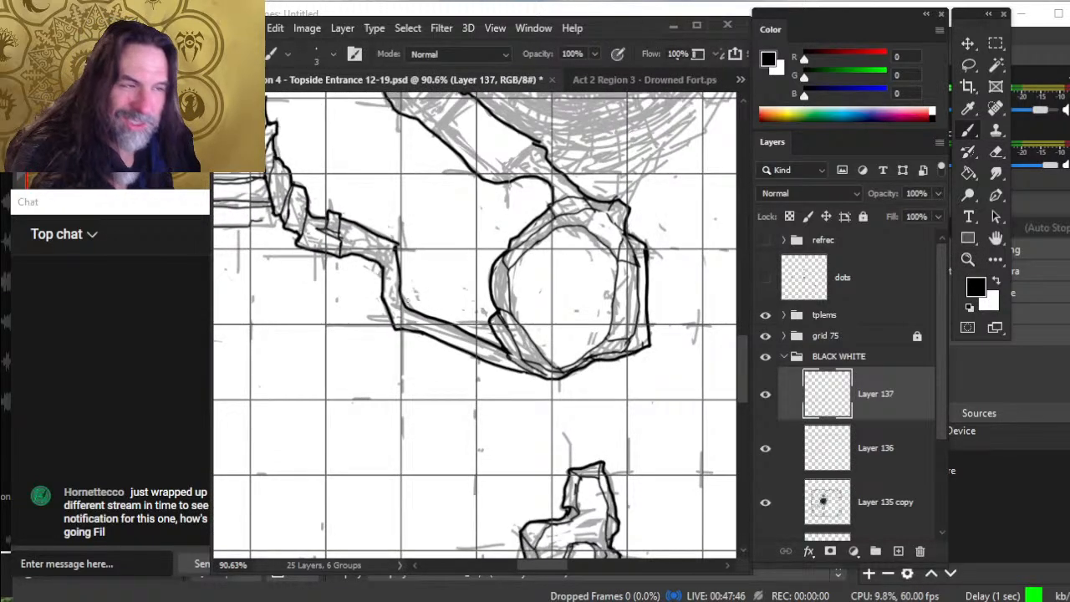
{"action": "mouse_move", "coordinate": [405, 312]}
{"action": "left_mouse_down"}
{"action": "mouse_move", "coordinate": [398, 324]}
{"action": "mouse_move", "coordinate": [402, 308]}
{"action": "left_mouse_up"}
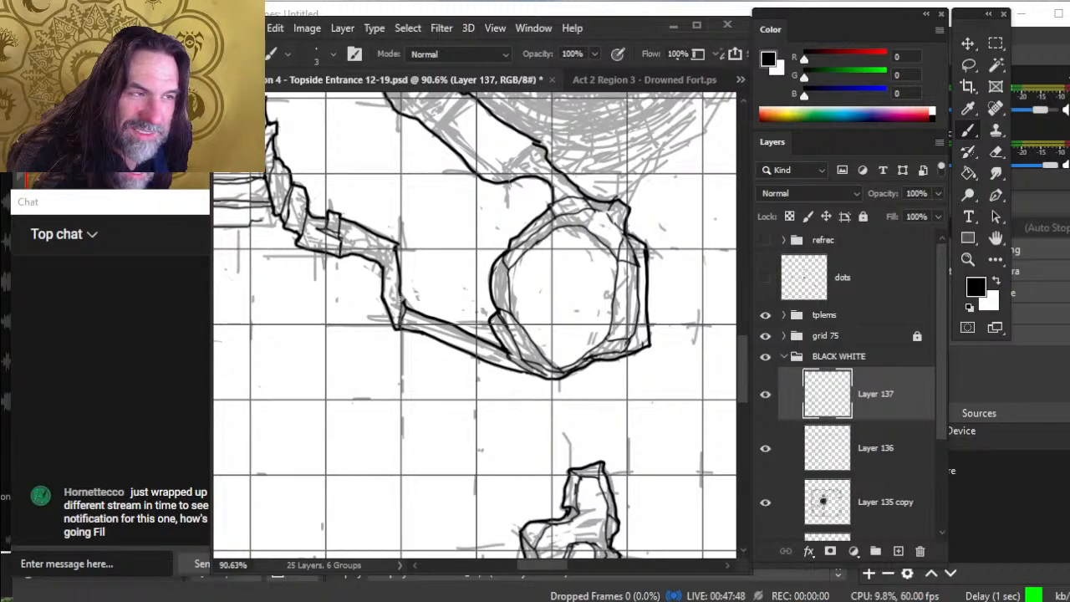
{"action": "key", "text": "e"}
{"action": "key", "text": "b"}
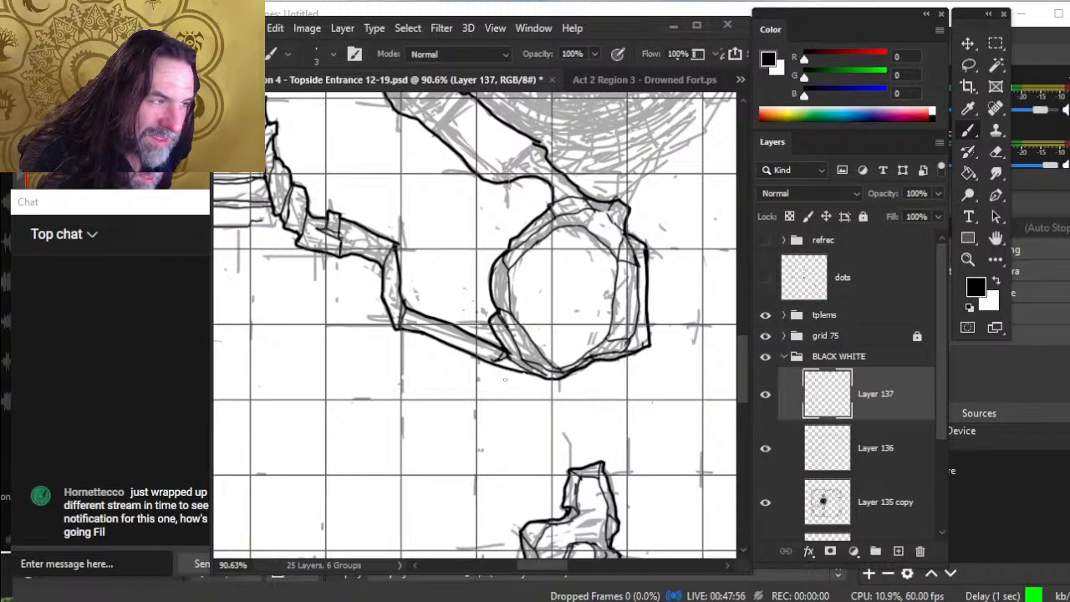
- Draw and clean up small chipped facet lines where the narrow diagonal wall meets the round block's southwest side
{"action": "key", "text": "e"}
{"action": "key", "text": "b"}
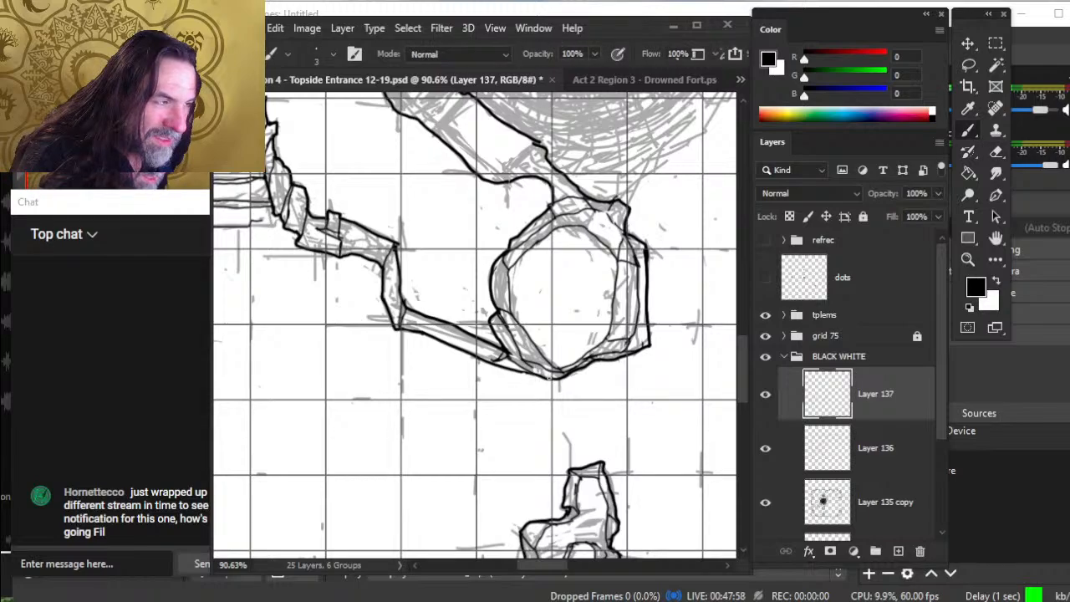
{"action": "key", "text": "e"}
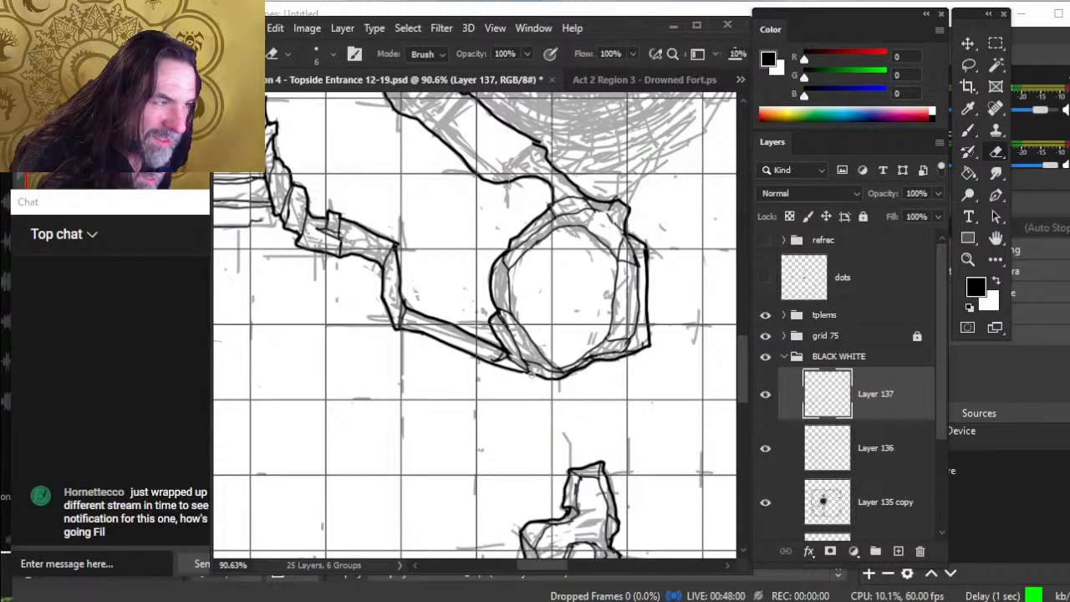
{"action": "key", "text": "b"}
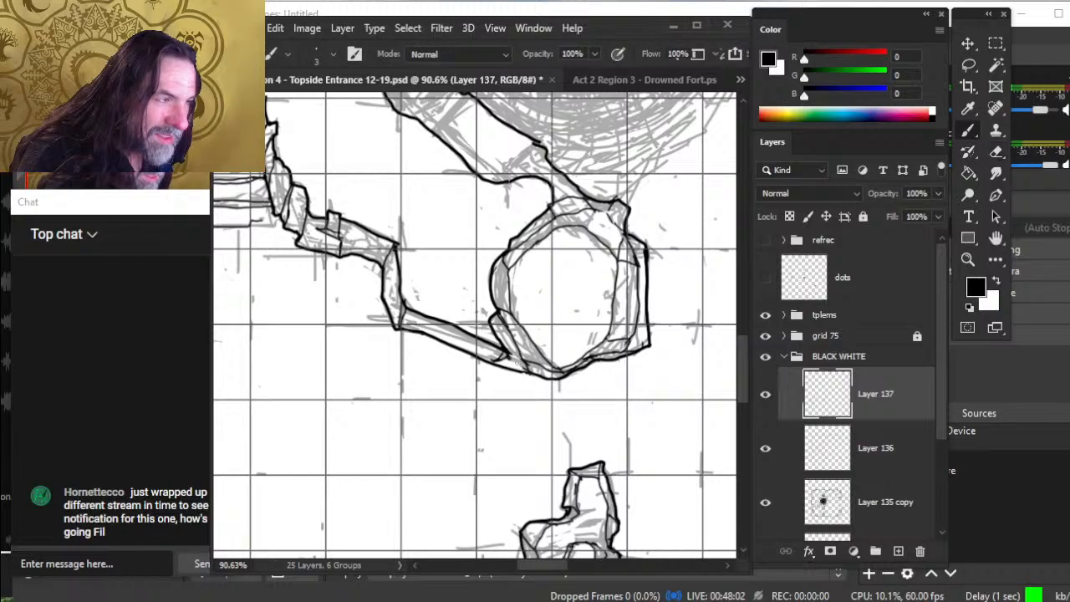
{"action": "key", "text": "e"}
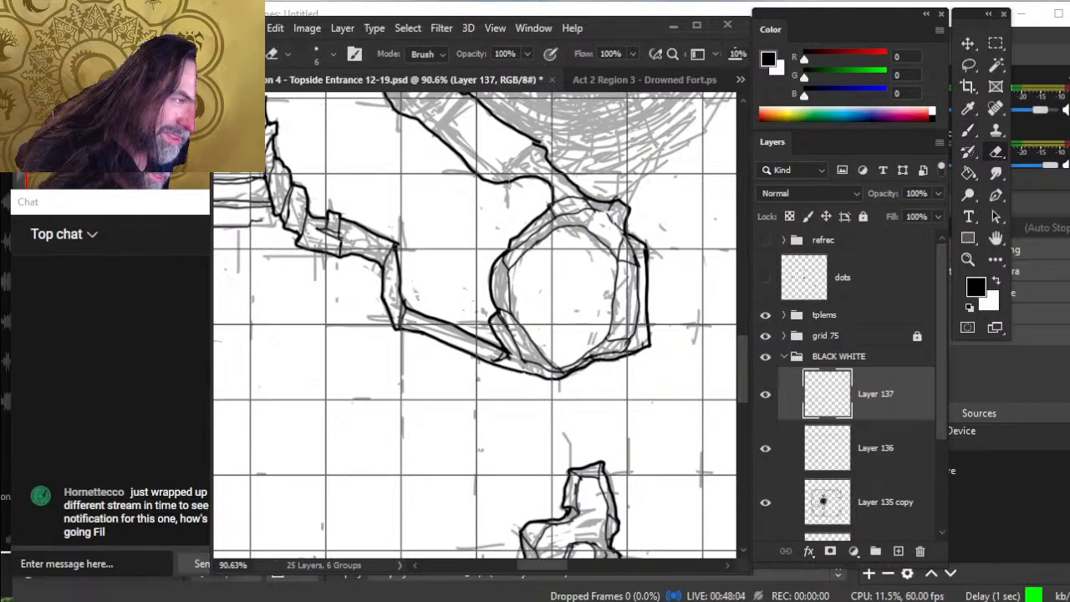
{"action": "key", "text": "b"}
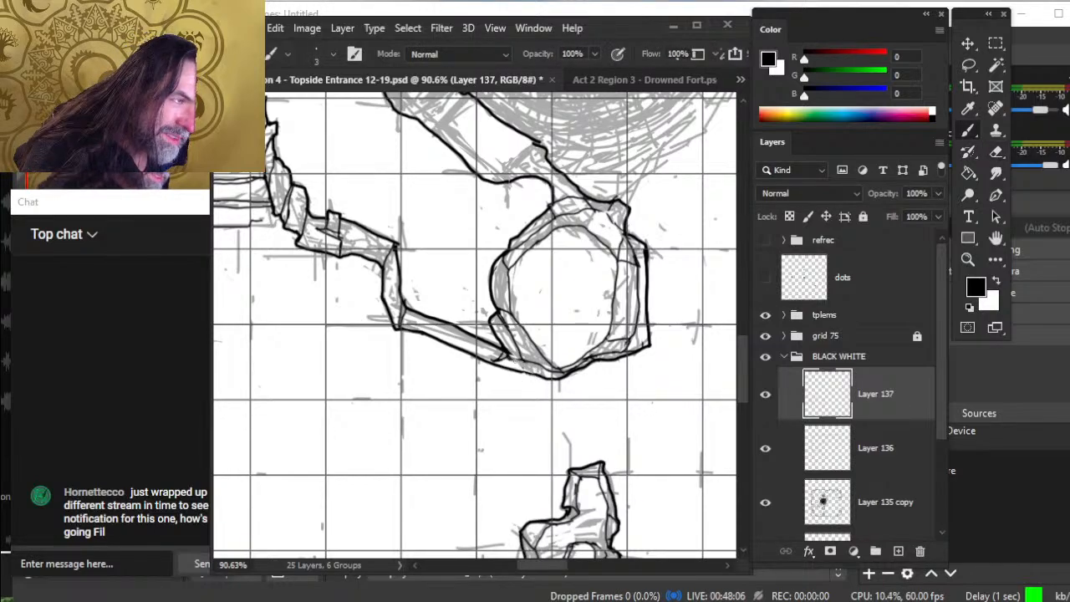
{"action": "key", "text": "e"}
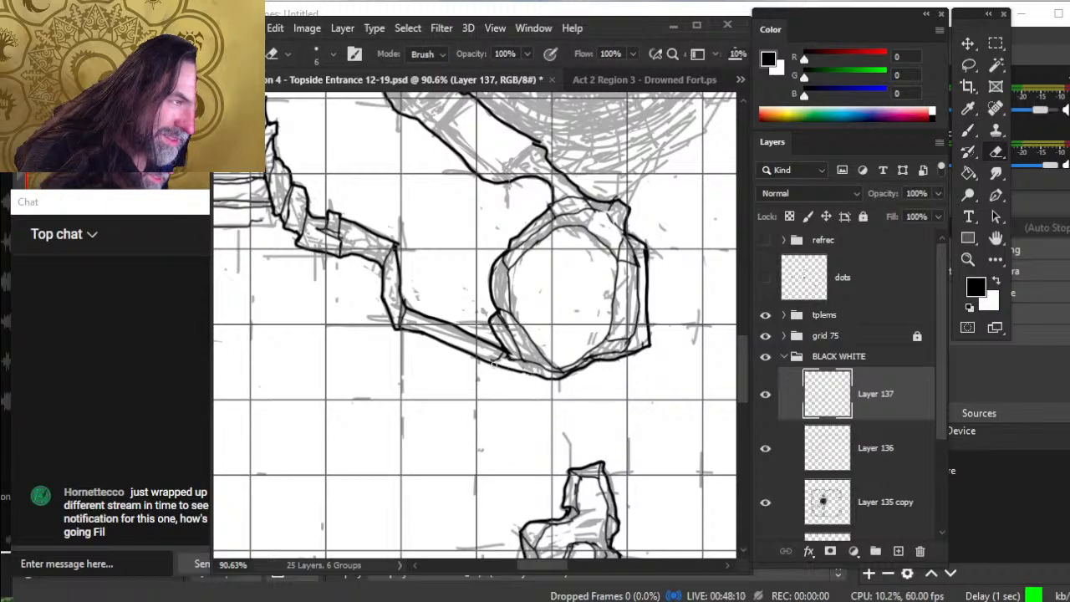
{"action": "key", "text": "b"}
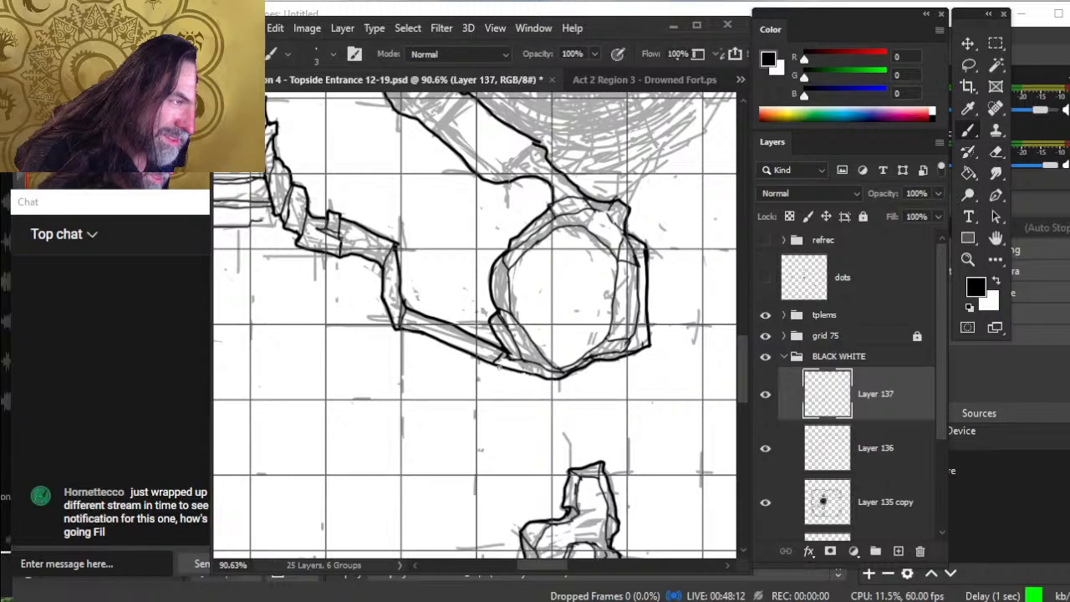
{"action": "key", "text": "e"}
{"action": "key", "text": "b"}
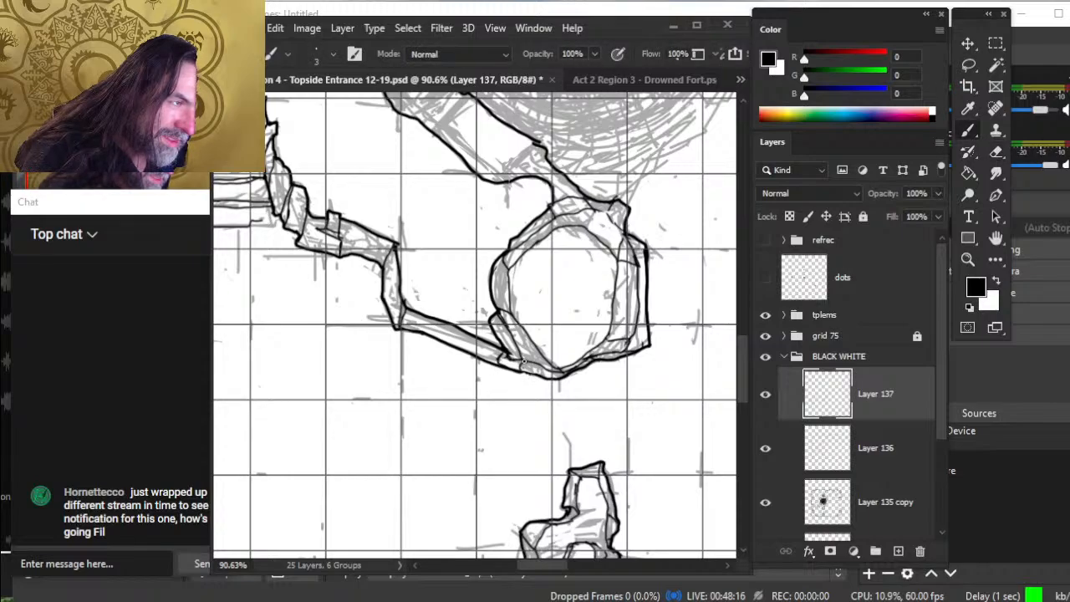
{"action": "key", "text": "e"}
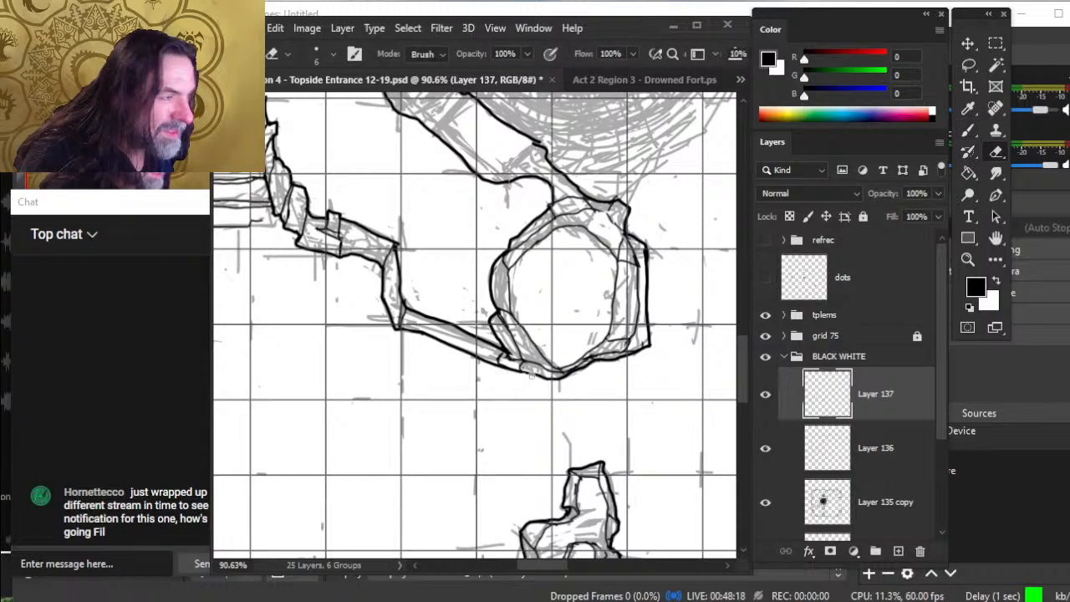
- Draw and refine small chipped facet lines at the northwest corner of the broken wall block west of the stairs
{"action": "key", "text": "z"}
{"action": "mouse_move", "coordinate": [543, 395]}
{"action": "left_mouse_down"}
{"action": "mouse_move", "coordinate": [475, 414]}
{"action": "mouse_move", "coordinate": [440, 278]}
{"action": "left_mouse_up"}
{"action": "left_click_drag", "start_coordinate": [279, 289], "coordinate": [425, 361]}
{"action": "key", "text": "b"}
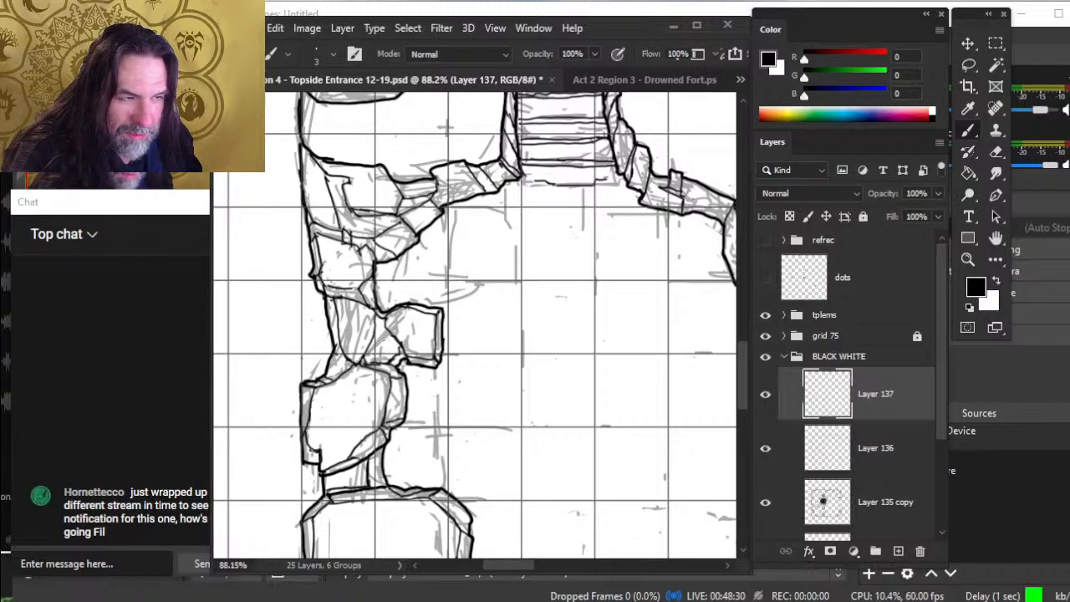
{"action": "mouse_move", "coordinate": [351, 225]}
{"action": "left_mouse_down"}
{"action": "mouse_move", "coordinate": [299, 425]}
{"action": "mouse_move", "coordinate": [334, 380]}
{"action": "left_mouse_up"}
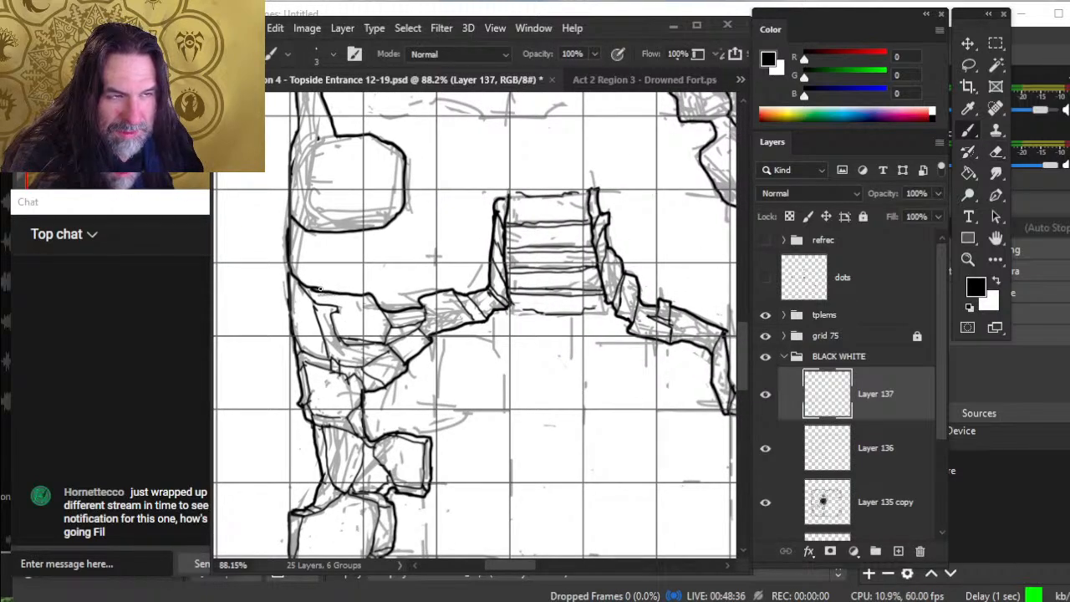
{"action": "key", "text": "e"}
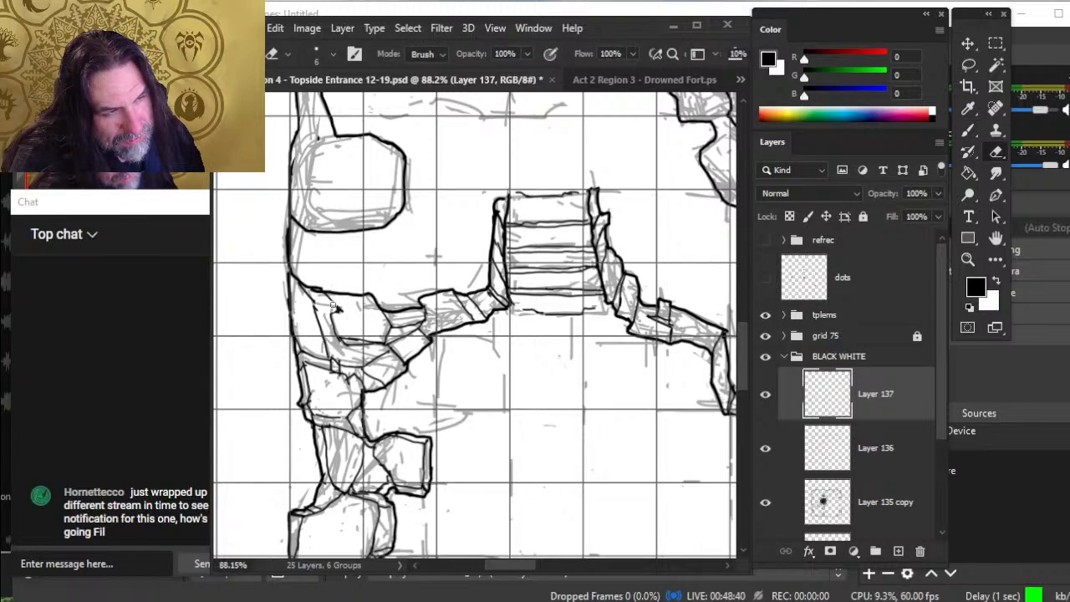
{"action": "key", "text": "b"}
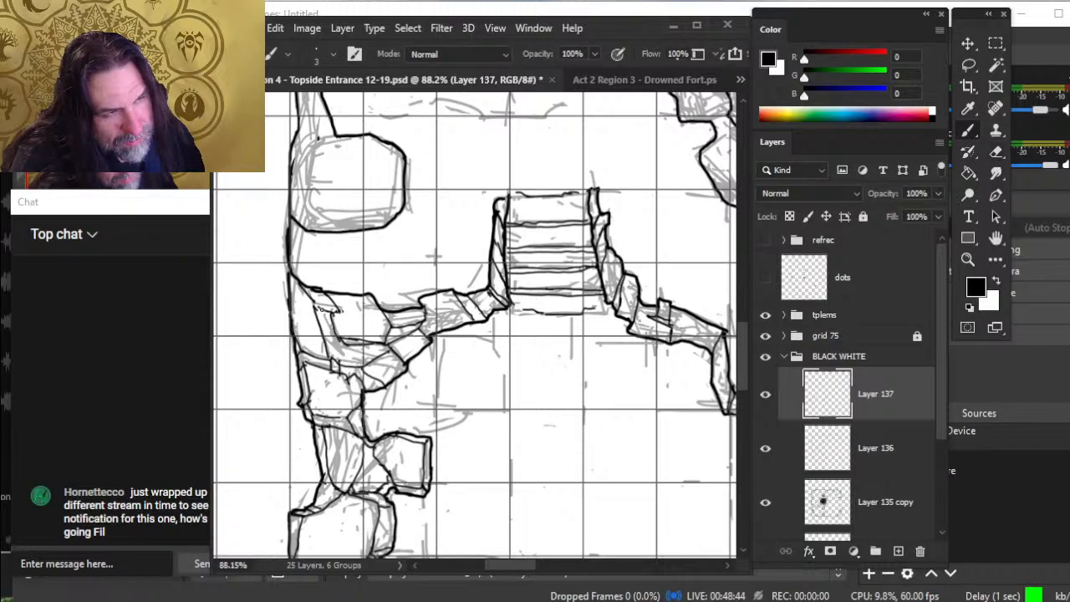
{"action": "key", "text": "e"}
{"action": "mouse_move", "coordinate": [314, 303]}
{"action": "left_mouse_down"}
{"action": "mouse_move", "coordinate": [319, 323]}
{"action": "mouse_move", "coordinate": [315, 307]}
{"action": "left_mouse_up"}
{"action": "key", "text": "b"}
{"action": "key", "text": "e"}
{"action": "key", "text": "b"}
{"action": "key", "text": "e"}
{"action": "key", "text": "b"}
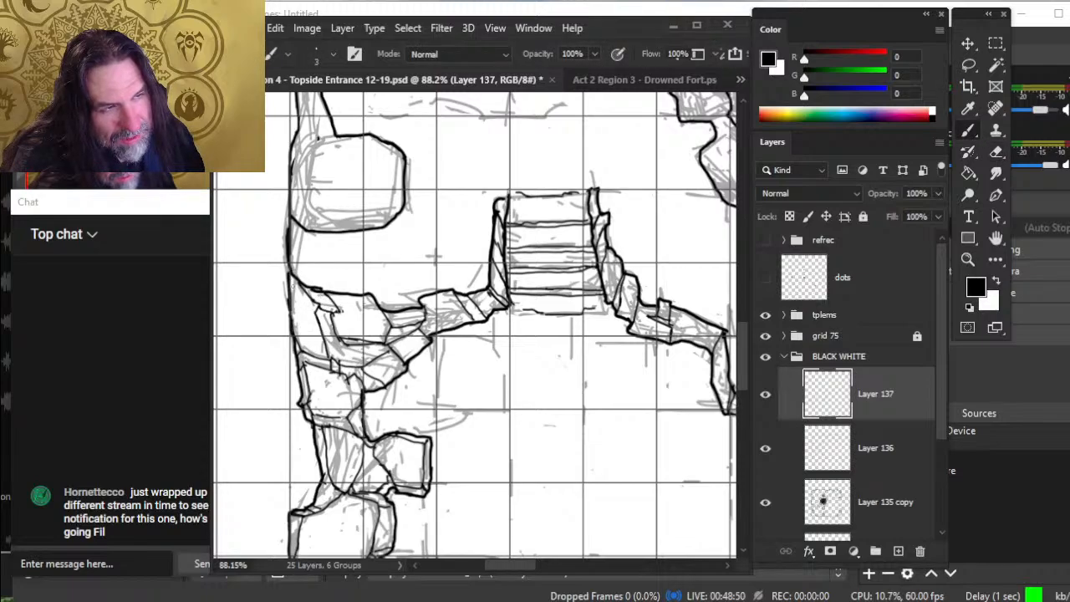
{"action": "key", "text": "e"}
- Ink inner edge lines along the north, west and south sides of the southeastern L-shaped wall's foot
{"action": "key", "text": "z"}
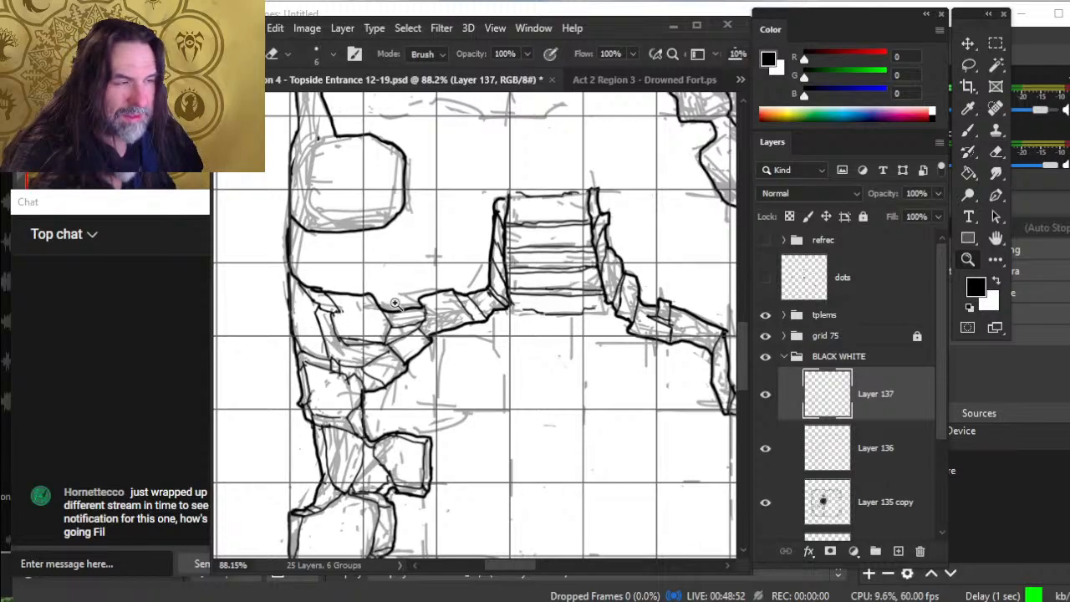
{"action": "left_click_drag", "start_coordinate": [409, 301], "coordinate": [362, 302]}
{"action": "key", "text": "space"}
{"action": "left_click_drag", "start_coordinate": [489, 305], "coordinate": [418, 314]}
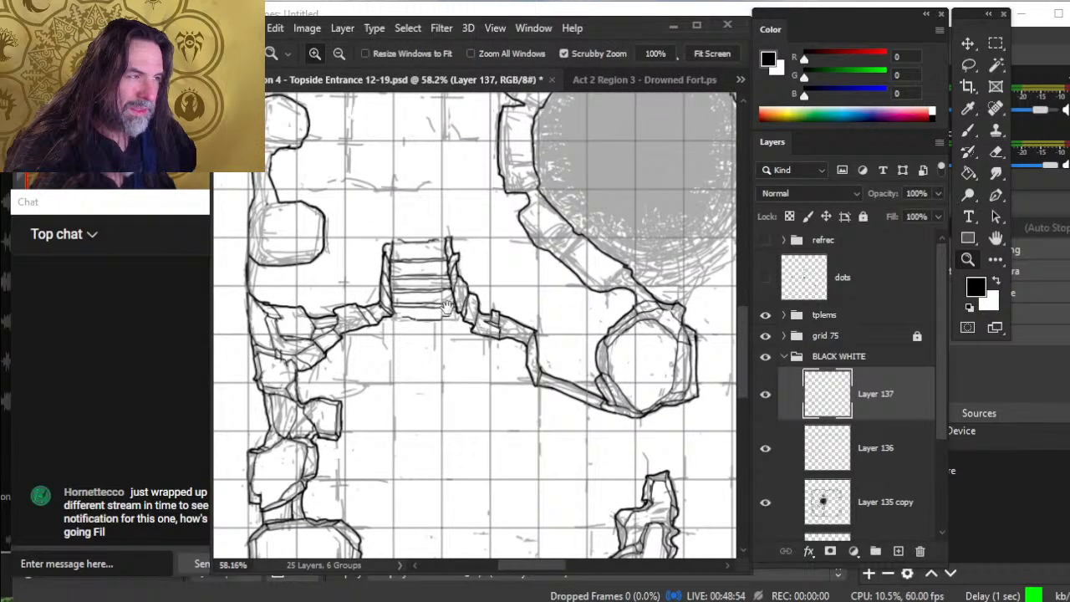
{"action": "left_click_drag", "start_coordinate": [586, 395], "coordinate": [406, 351]}
{"action": "left_click_drag", "start_coordinate": [470, 400], "coordinate": [345, 289]}
{"action": "left_click_drag", "start_coordinate": [592, 361], "coordinate": [356, 253]}
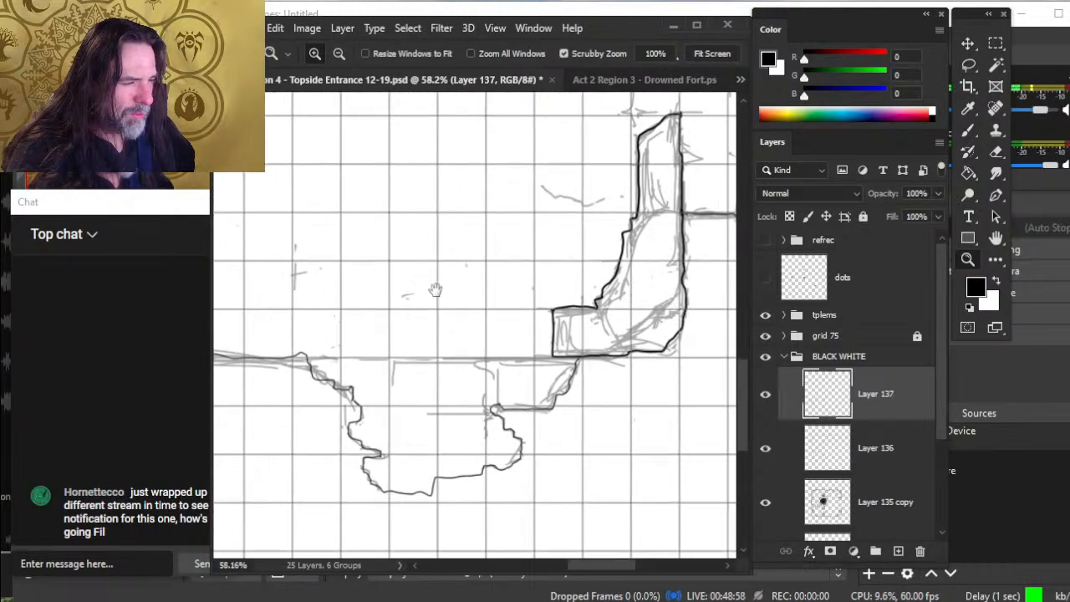
{"action": "left_click_drag", "start_coordinate": [564, 349], "coordinate": [523, 393]}
{"action": "mouse_move", "coordinate": [557, 353]}
{"action": "left_mouse_down"}
{"action": "mouse_move", "coordinate": [585, 355]}
{"action": "mouse_move", "coordinate": [481, 371]}
{"action": "mouse_move", "coordinate": [494, 369]}
{"action": "mouse_move", "coordinate": [486, 428]}
{"action": "mouse_move", "coordinate": [595, 438]}
{"action": "mouse_move", "coordinate": [627, 424]}
{"action": "mouse_move", "coordinate": [582, 440]}
{"action": "mouse_move", "coordinate": [580, 429]}
{"action": "mouse_move", "coordinate": [619, 434]}
{"action": "left_mouse_up"}
{"action": "key", "text": "b"}
{"action": "key", "text": "e"}
{"action": "key", "text": "b"}
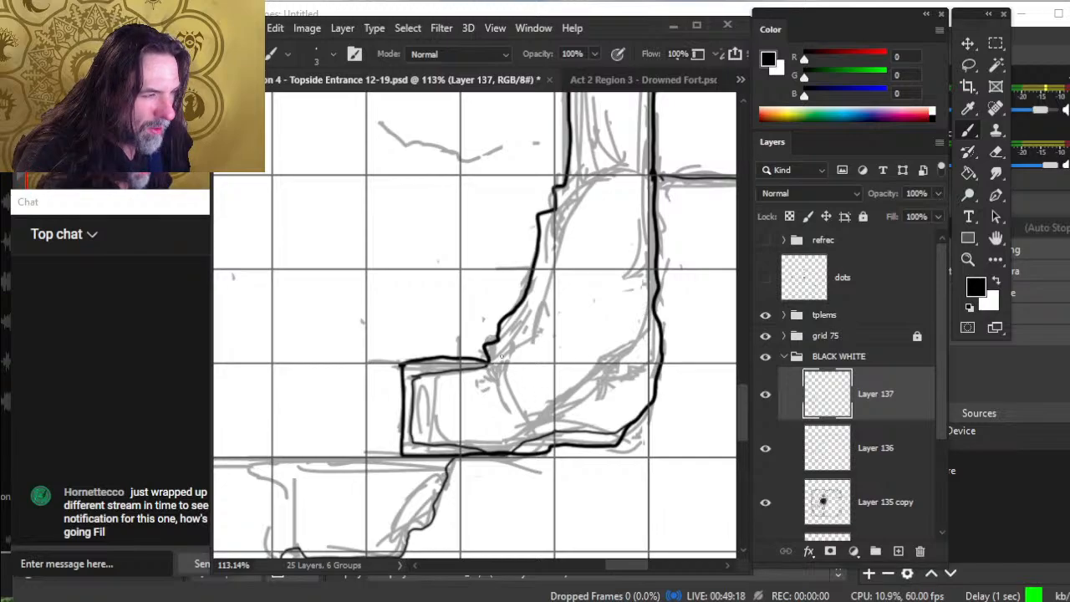
- Ink the curved inner outline of the L-shaped wall's large block around its south end, west side and north end
{"action": "mouse_move", "coordinate": [495, 364]}
{"action": "left_mouse_down"}
{"action": "mouse_move", "coordinate": [512, 414]}
{"action": "mouse_move", "coordinate": [535, 428]}
{"action": "mouse_move", "coordinate": [584, 394]}
{"action": "mouse_move", "coordinate": [644, 326]}
{"action": "left_mouse_up"}
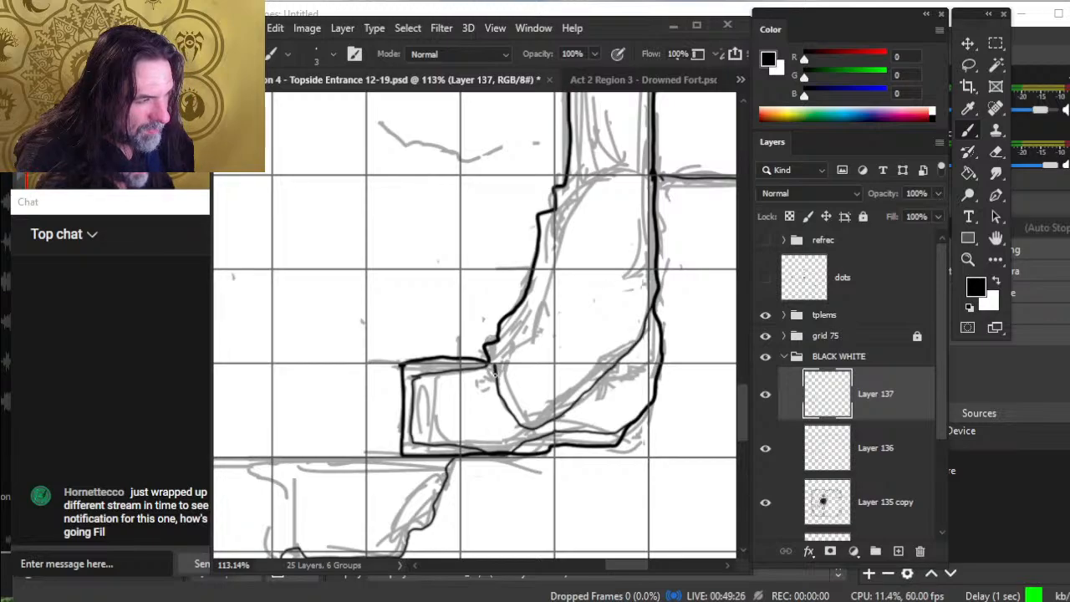
{"action": "mouse_move", "coordinate": [495, 367]}
{"action": "left_mouse_down"}
{"action": "mouse_move", "coordinate": [561, 264]}
{"action": "mouse_move", "coordinate": [543, 299]}
{"action": "left_mouse_up"}
{"action": "key", "text": "e"}
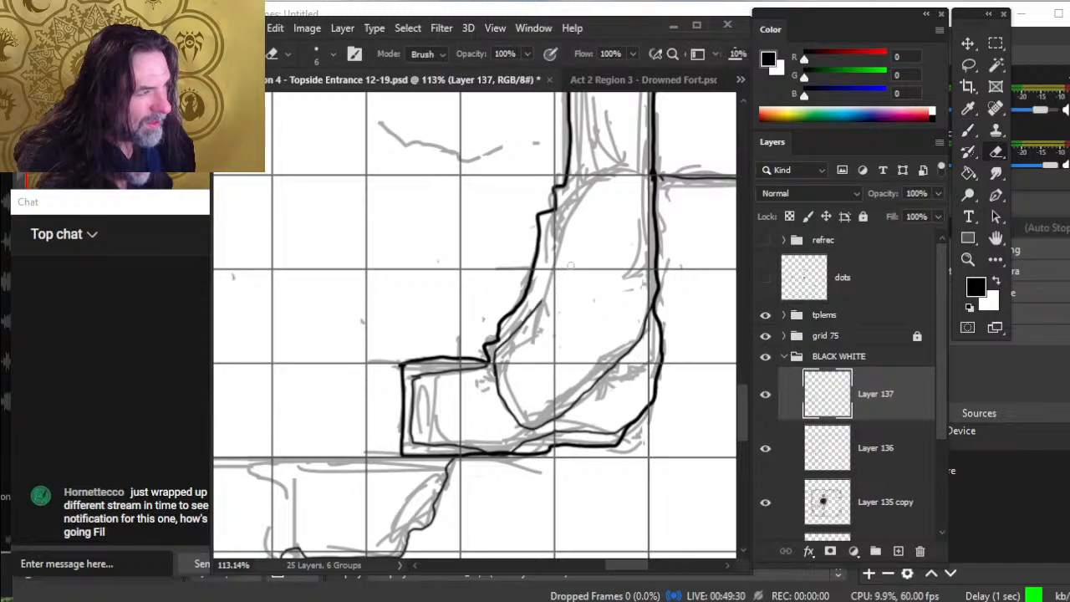
{"action": "key", "text": "b"}
{"action": "mouse_move", "coordinate": [558, 214]}
{"action": "left_mouse_down"}
{"action": "mouse_move", "coordinate": [539, 311]}
{"action": "mouse_move", "coordinate": [549, 352]}
{"action": "left_mouse_up"}
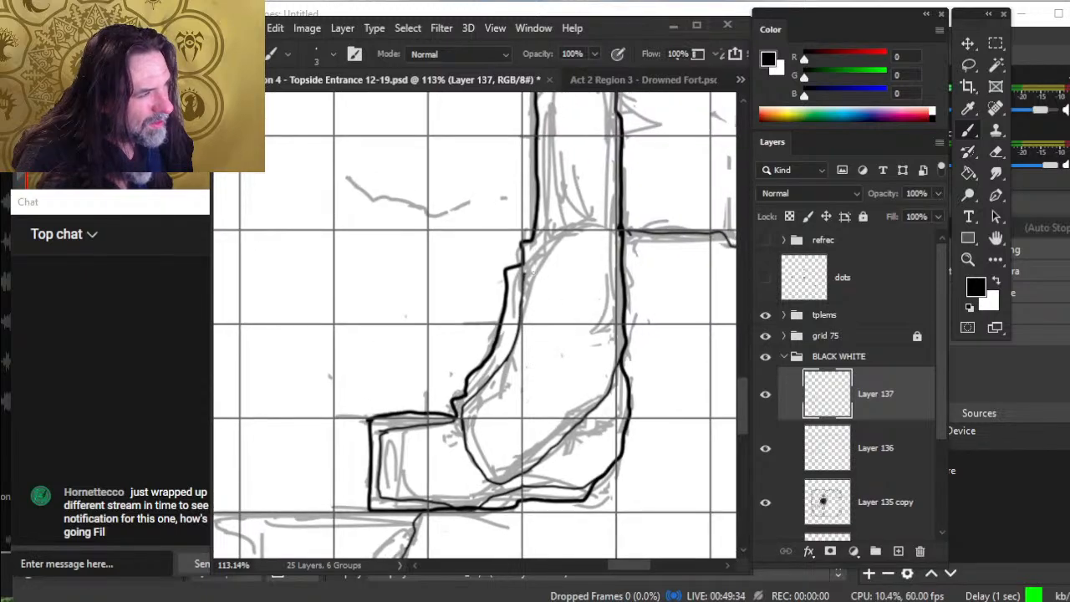
{"action": "mouse_move", "coordinate": [525, 273]}
{"action": "left_mouse_down"}
{"action": "mouse_move", "coordinate": [575, 222]}
{"action": "mouse_move", "coordinate": [615, 230]}
{"action": "left_mouse_up"}
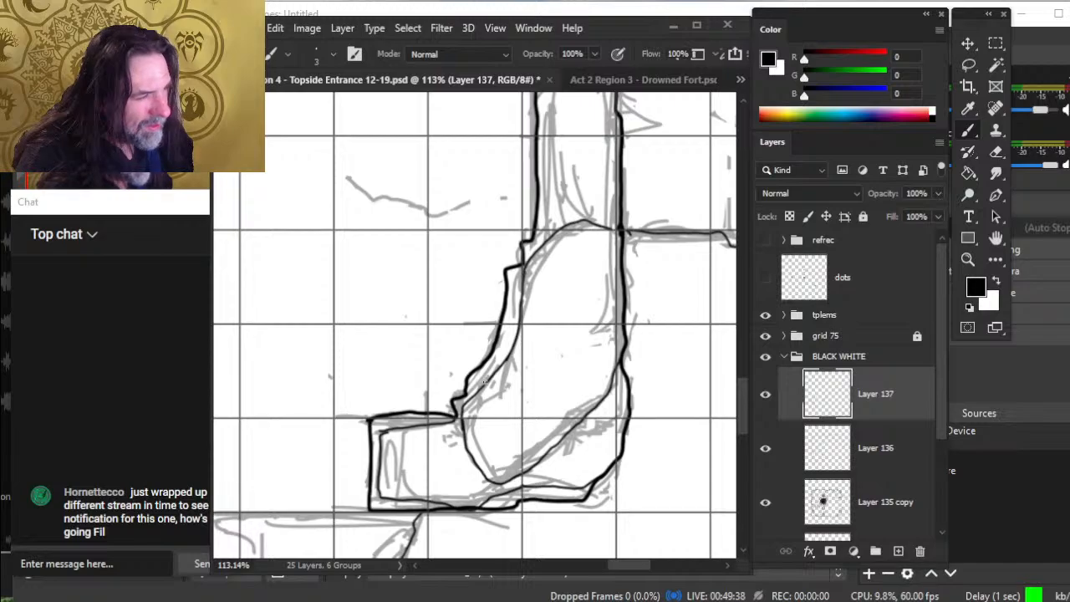
- Add chip lines at the L-shaped wall's inner corner and rework the edge beside the upper notches on its west side
{"action": "mouse_move", "coordinate": [457, 416]}
{"action": "left_mouse_down"}
{"action": "mouse_move", "coordinate": [454, 400]}
{"action": "mouse_move", "coordinate": [461, 433]}
{"action": "mouse_move", "coordinate": [466, 393]}
{"action": "left_mouse_up"}
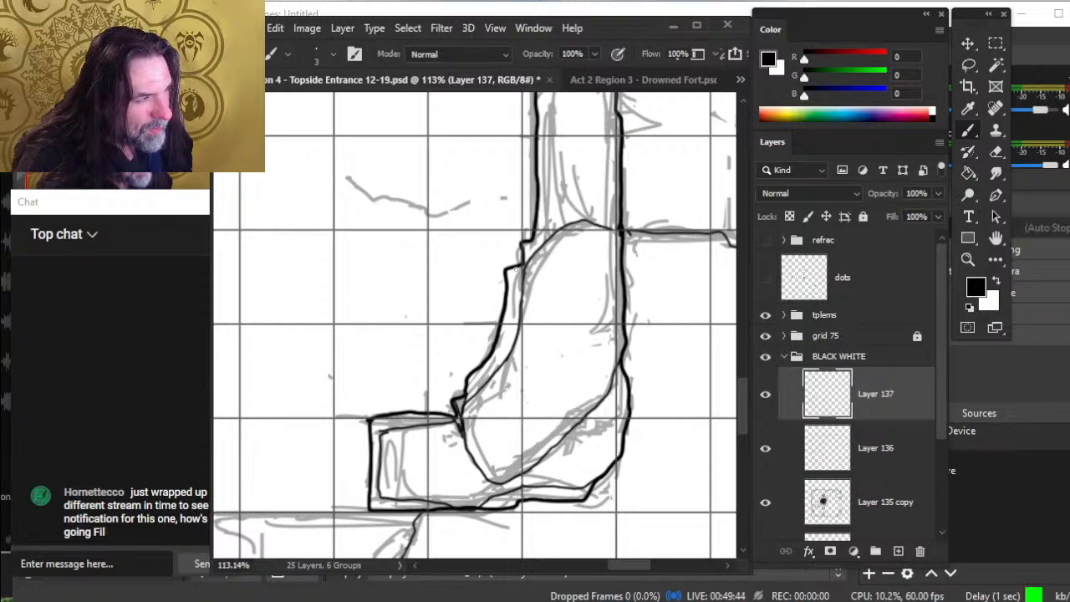
{"action": "key", "text": "e"}
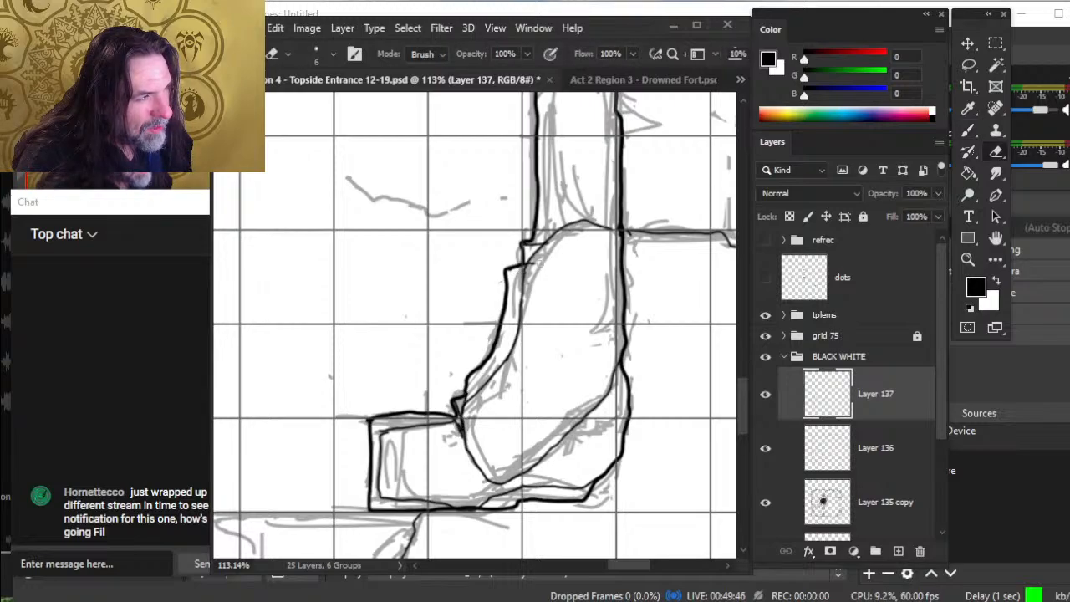
{"action": "mouse_move", "coordinate": [524, 284]}
{"action": "left_mouse_down"}
{"action": "mouse_move", "coordinate": [525, 264]}
{"action": "mouse_move", "coordinate": [524, 309]}
{"action": "left_mouse_up"}
{"action": "key", "text": "b"}
{"action": "key", "text": "e"}
{"action": "key", "text": "b"}
{"action": "key", "text": "e"}
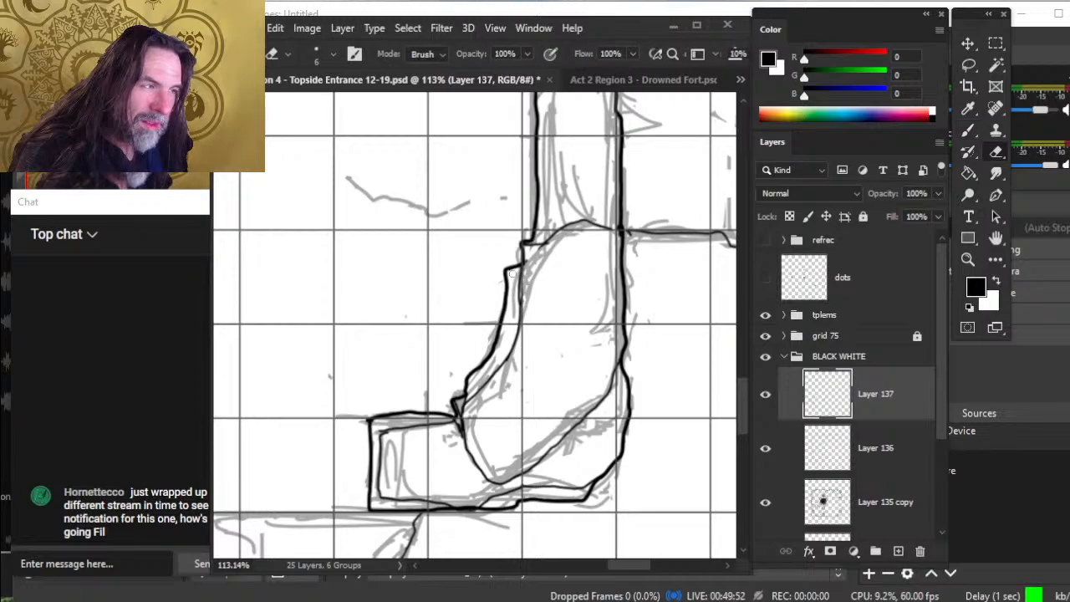
{"action": "key", "text": "b"}
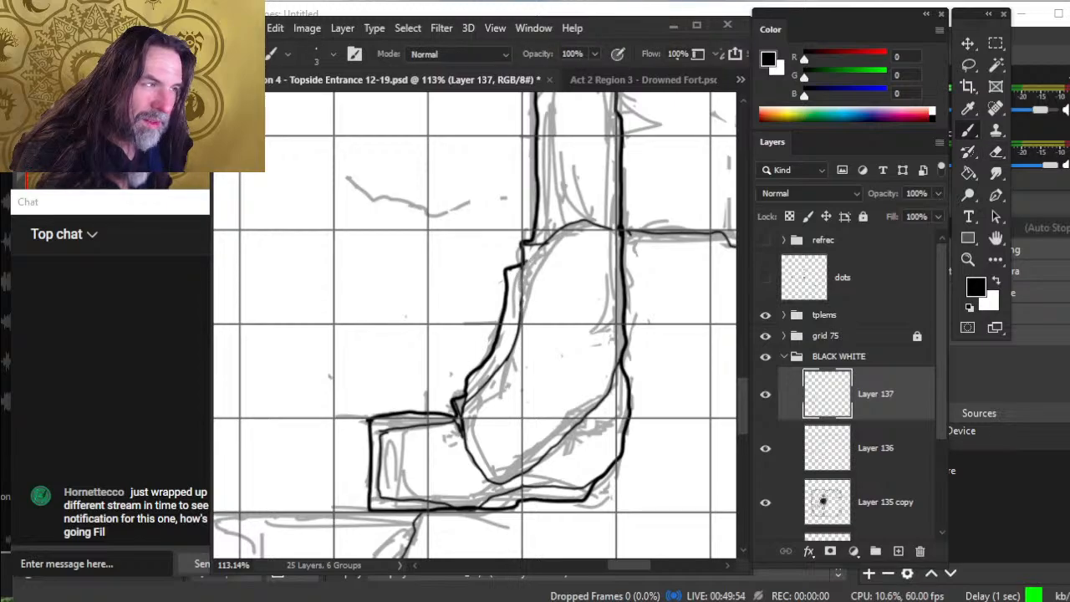
{"action": "key", "text": "e"}
{"action": "key", "text": "b"}
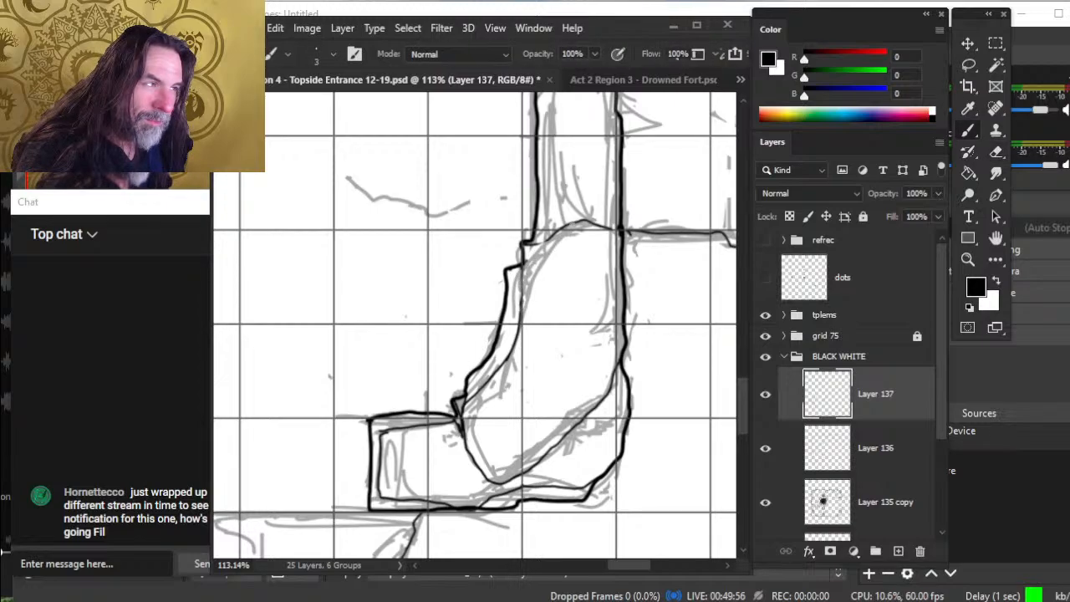
- Redraw the inner edge's upper west curve and refine the narrow facets between it and the L-shaped wall's notched outline
{"action": "left_click_drag", "start_coordinate": [565, 232], "coordinate": [538, 282]}
{"action": "key", "text": "e"}
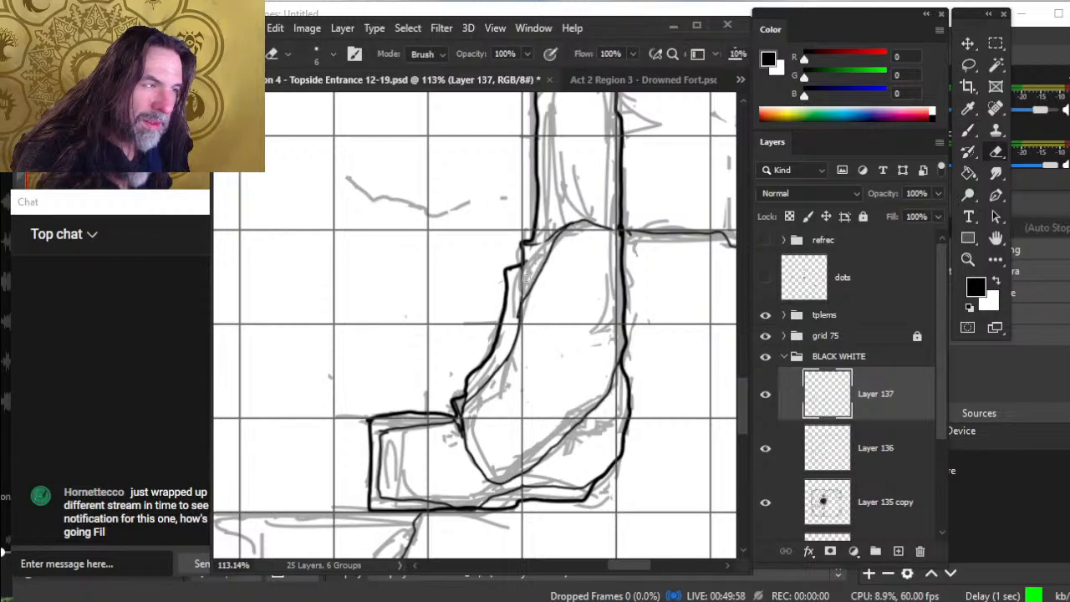
{"action": "key", "text": "b"}
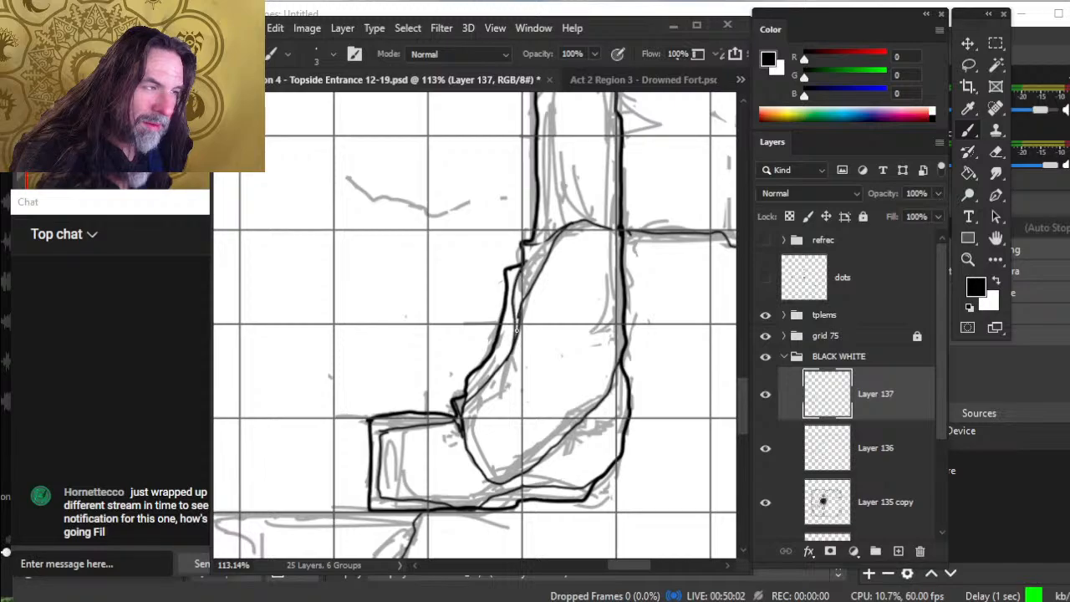
{"action": "key", "text": "e"}
{"action": "key", "text": "b"}
{"action": "key", "text": "e"}
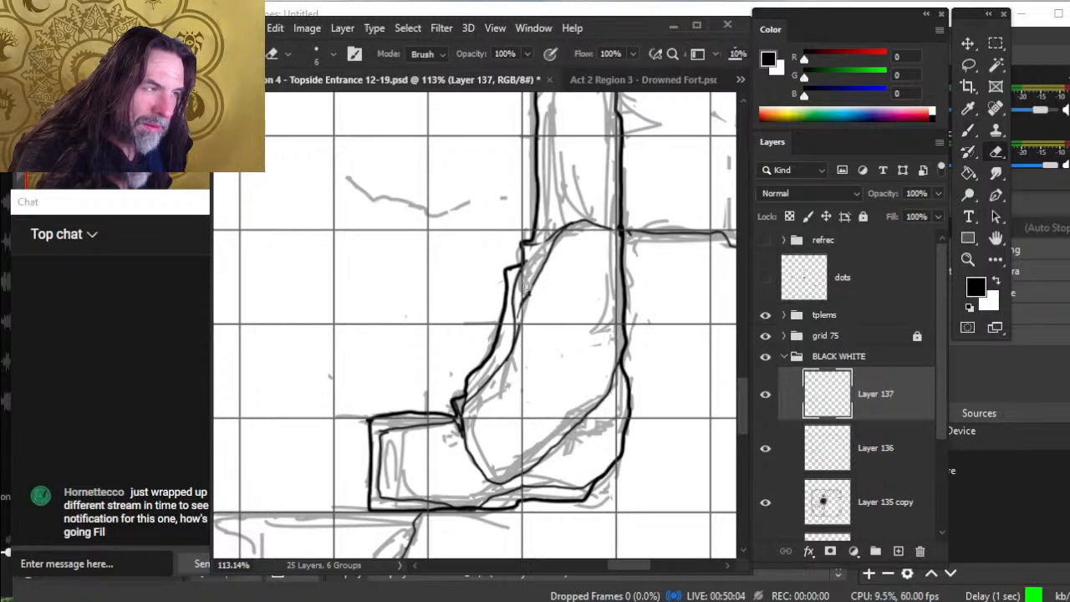
{"action": "key", "text": "b"}
{"action": "key", "text": "e"}
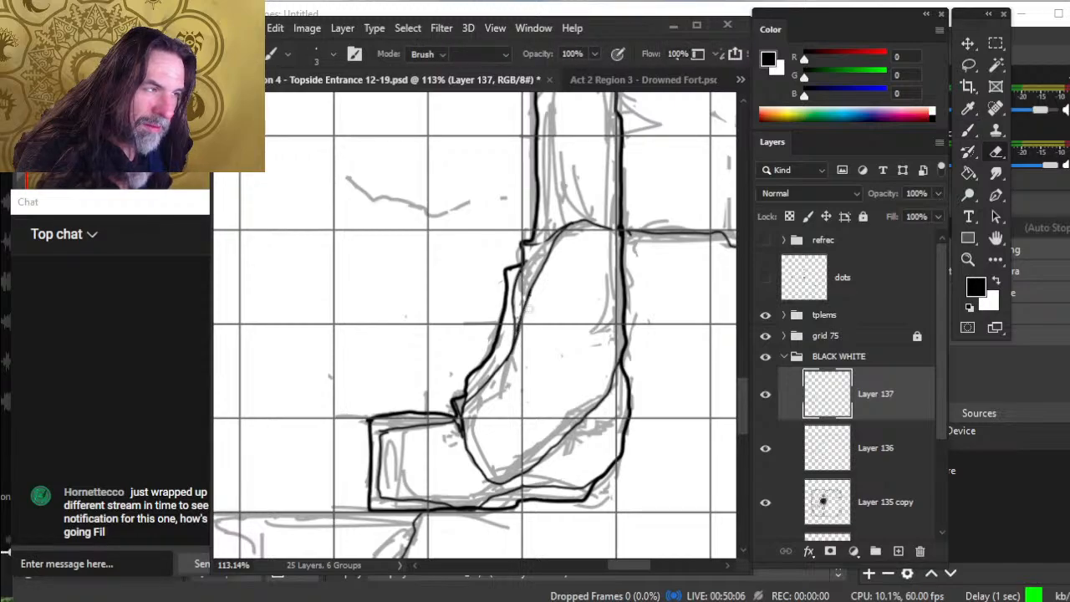
{"action": "key", "text": "b"}
{"action": "key", "text": "e"}
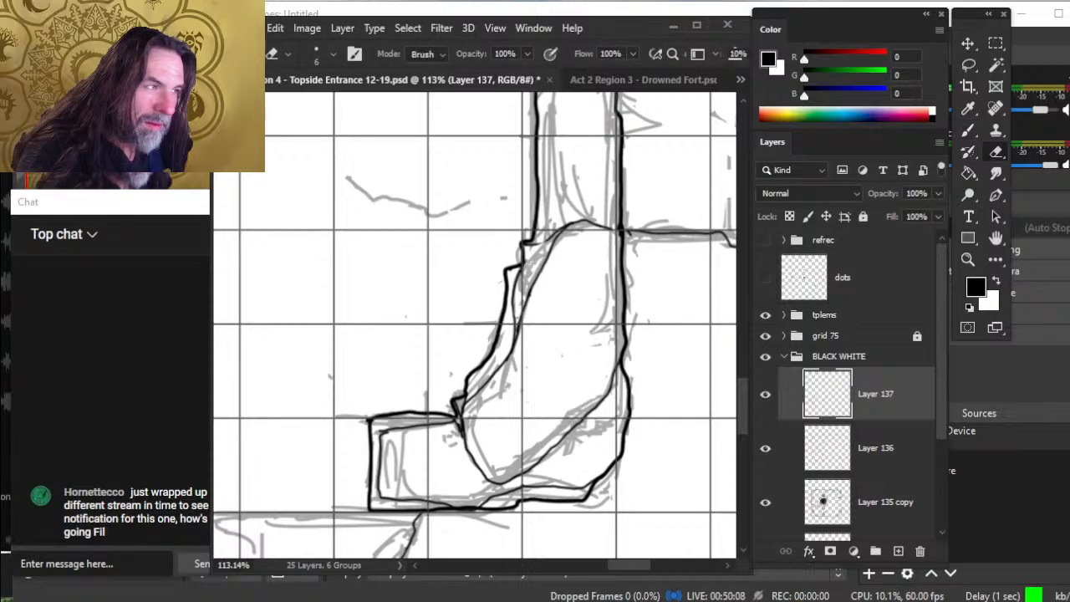
{"action": "key", "text": "b"}
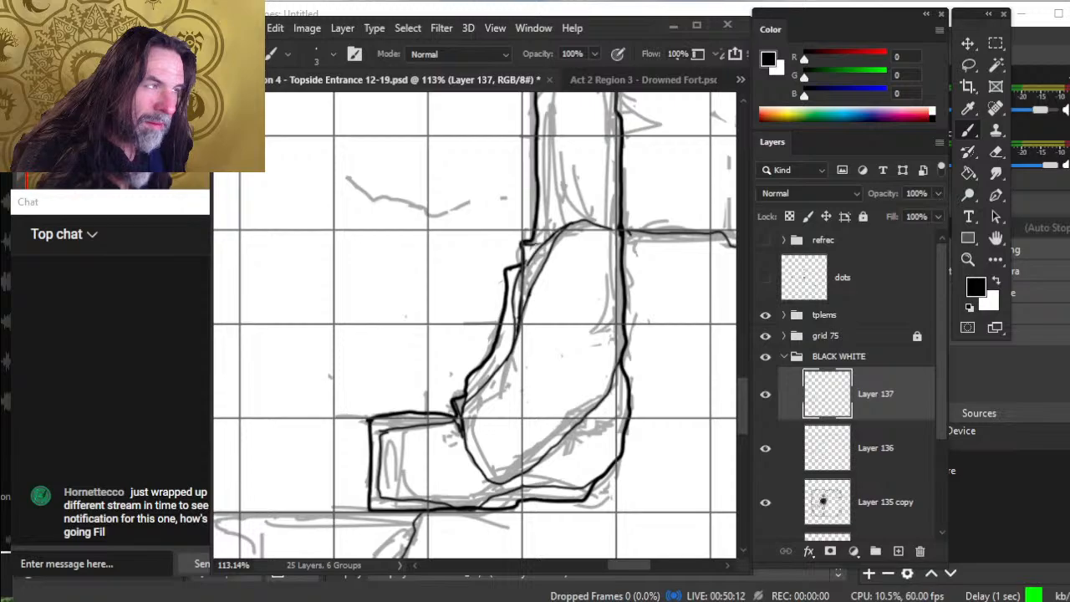
{"action": "key", "text": "e"}
{"action": "mouse_move", "coordinate": [535, 244]}
{"action": "left_mouse_down"}
{"action": "mouse_move", "coordinate": [523, 249]}
{"action": "mouse_move", "coordinate": [573, 222]}
{"action": "mouse_move", "coordinate": [552, 242]}
{"action": "mouse_move", "coordinate": [520, 230]}
{"action": "left_mouse_up"}
{"action": "key", "text": "b"}
- Ink a second inner edge around the large block's south end and touch up a chip on its southeast side
{"action": "key", "text": "space"}
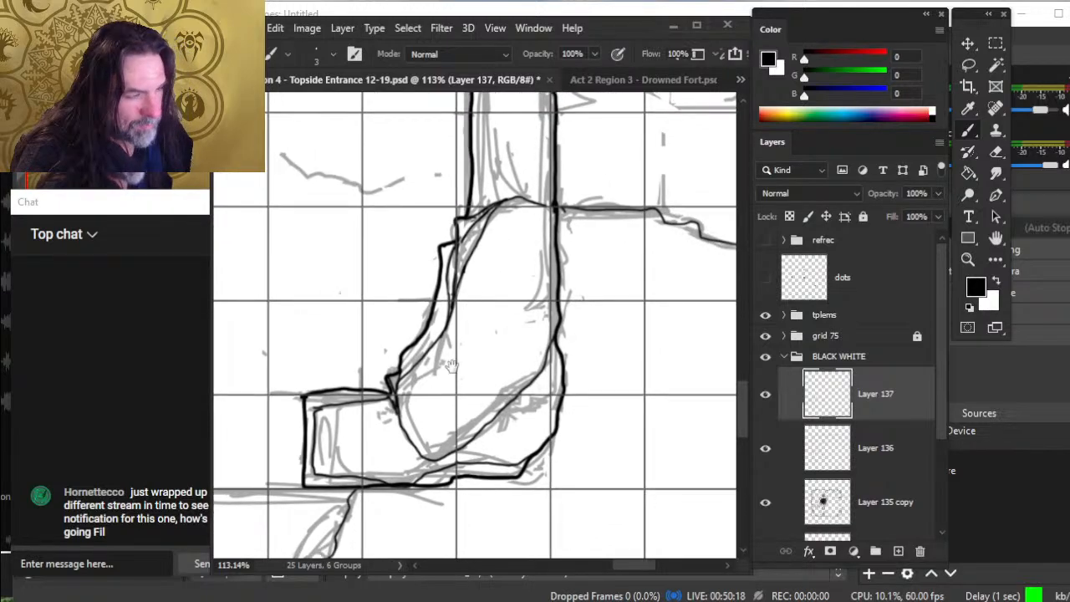
{"action": "mouse_move", "coordinate": [504, 389]}
{"action": "left_mouse_down"}
{"action": "mouse_move", "coordinate": [543, 366]}
{"action": "mouse_move", "coordinate": [457, 434]}
{"action": "left_mouse_up"}
{"action": "mouse_move", "coordinate": [504, 388]}
{"action": "left_mouse_down"}
{"action": "mouse_move", "coordinate": [423, 436]}
{"action": "mouse_move", "coordinate": [410, 414]}
{"action": "mouse_move", "coordinate": [443, 341]}
{"action": "left_mouse_up"}
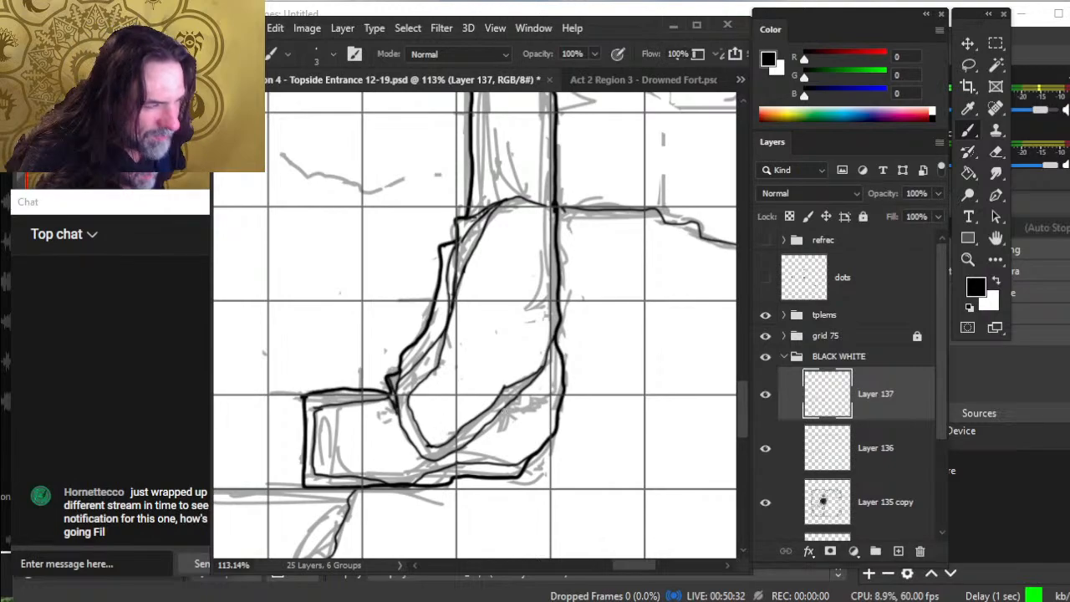
{"action": "key", "text": "e"}
{"action": "key", "text": "b"}
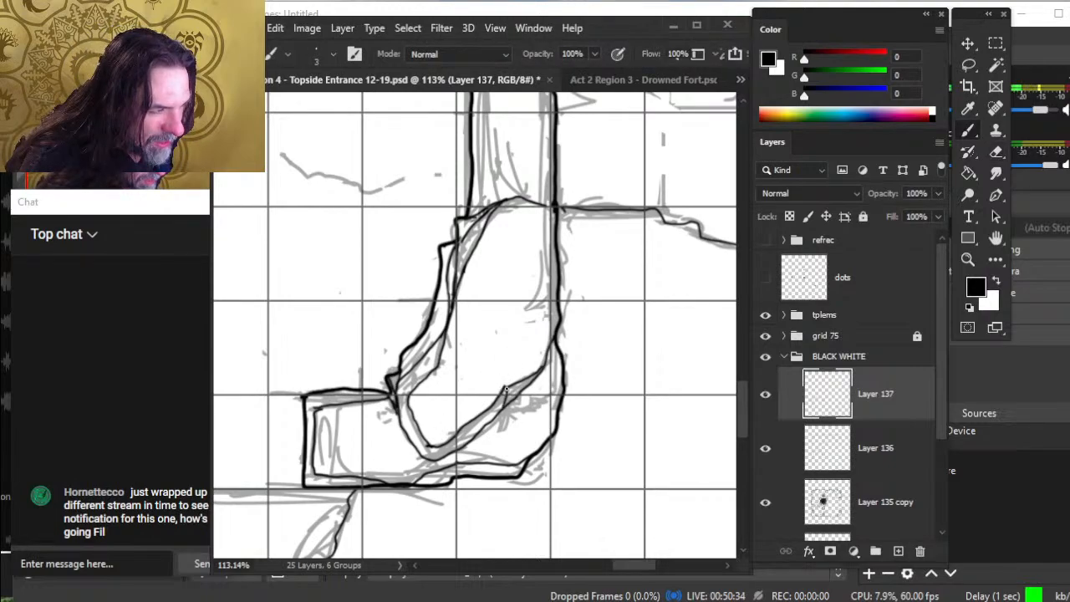
{"action": "key", "text": "e"}
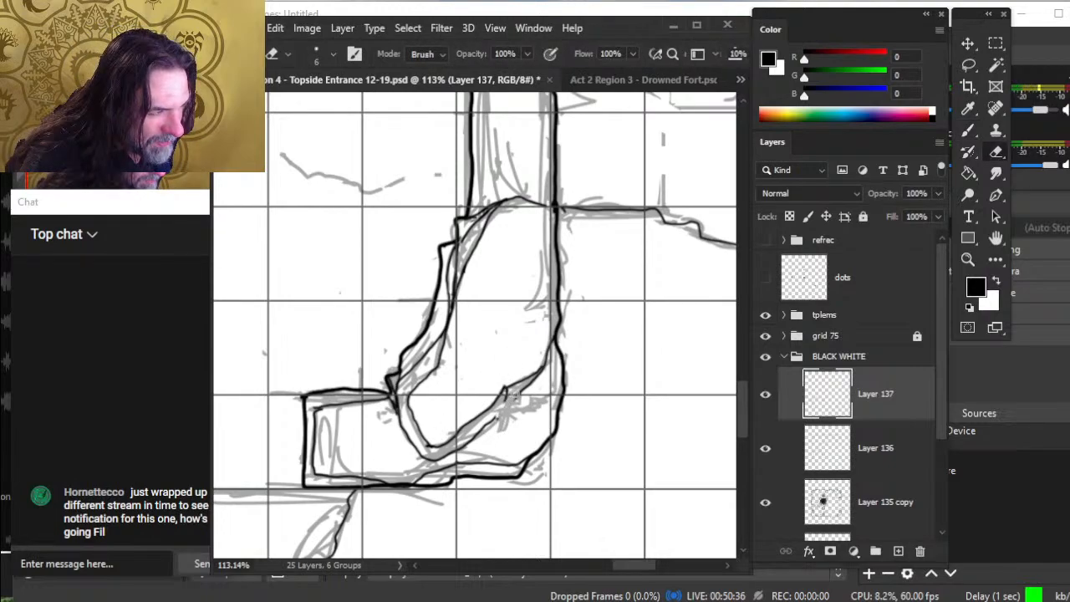
- Ink the lower rim of the curved inner hollow and clean up its line where it meets the rectangular block
{"action": "key", "text": "b"}
{"action": "left_click_drag", "start_coordinate": [506, 403], "coordinate": [482, 431]}
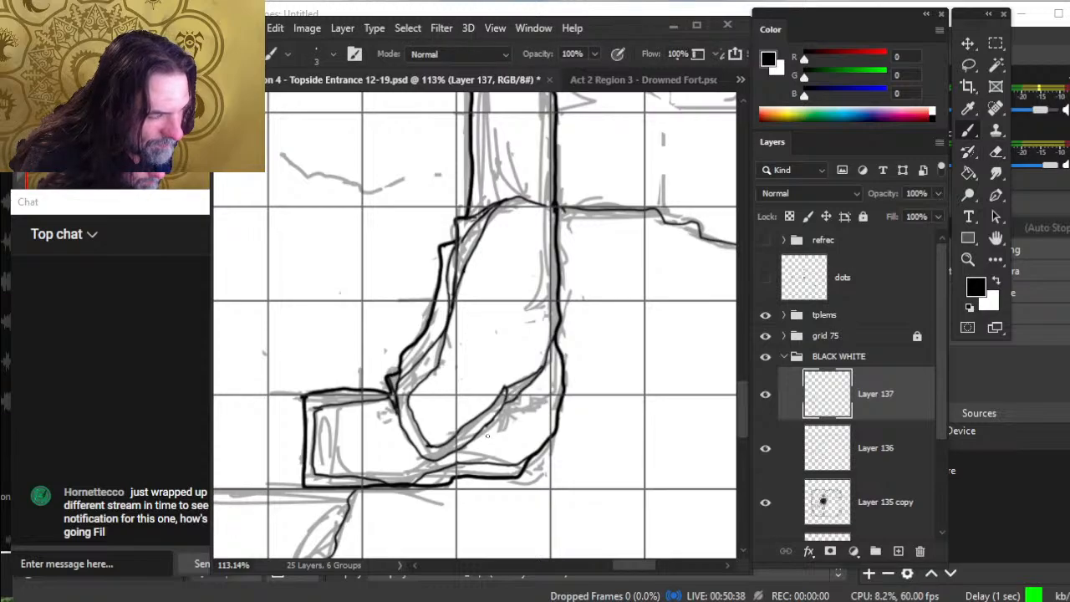
{"action": "key", "text": "e"}
{"action": "mouse_move", "coordinate": [401, 376]}
{"action": "left_mouse_down"}
{"action": "mouse_move", "coordinate": [391, 386]}
{"action": "mouse_move", "coordinate": [411, 414]}
{"action": "mouse_move", "coordinate": [394, 410]}
{"action": "mouse_move", "coordinate": [399, 421]}
{"action": "left_mouse_up"}
{"action": "key", "text": "b"}
{"action": "key", "text": "e"}
{"action": "key", "text": "b"}
{"action": "key", "text": "e"}
{"action": "key", "text": "b"}
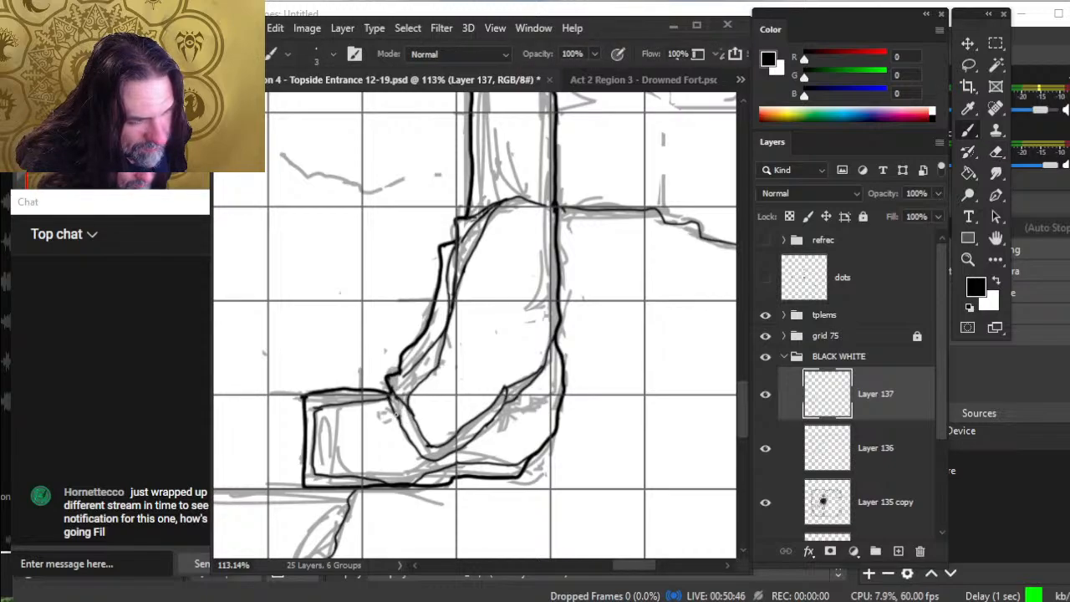
- Refine the inked edges along the lower bend of the left wall, just above the rectangular block, erasing stray marks
{"action": "key", "text": "e"}
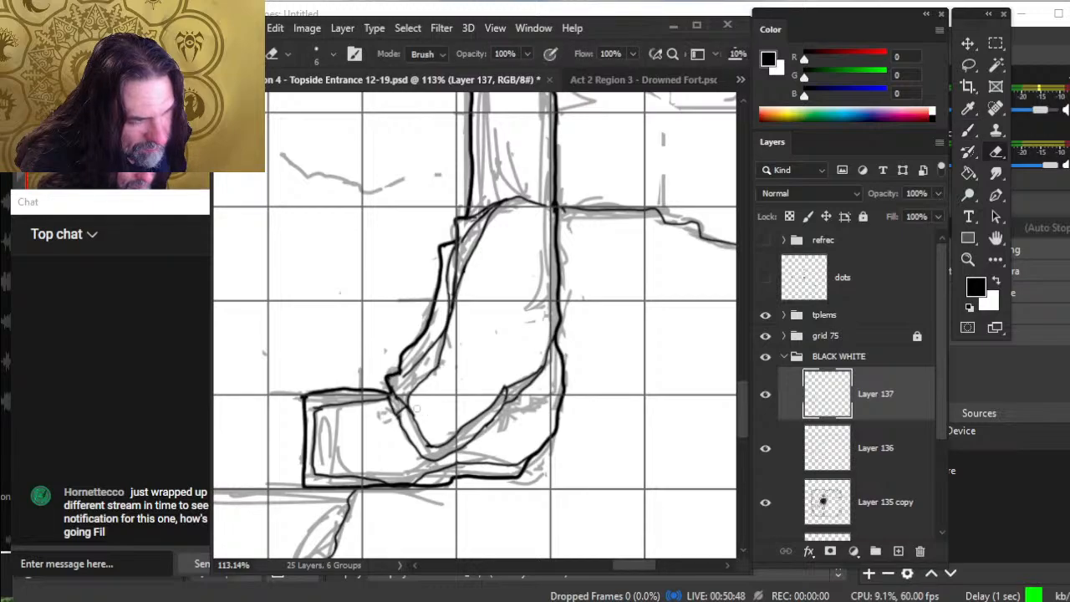
{"action": "key", "text": "b"}
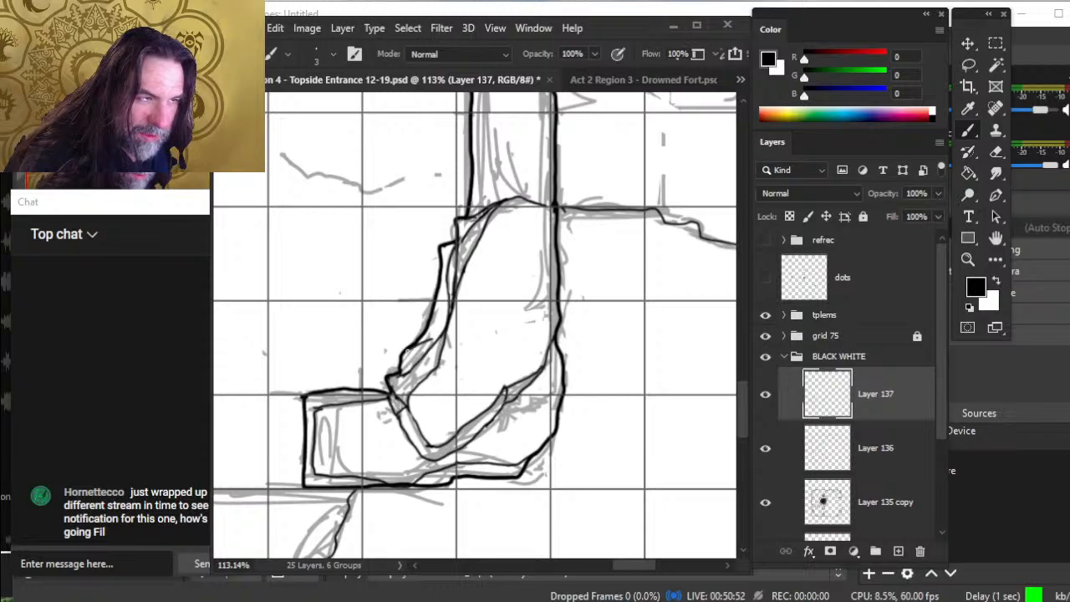
{"action": "key", "text": "e"}
{"action": "mouse_move", "coordinate": [432, 345]}
{"action": "left_mouse_down"}
{"action": "mouse_move", "coordinate": [400, 372]}
{"action": "mouse_move", "coordinate": [442, 333]}
{"action": "mouse_move", "coordinate": [419, 344]}
{"action": "left_mouse_up"}
{"action": "key", "text": "b"}
{"action": "key", "text": "e"}
{"action": "key", "text": "b"}
{"action": "key", "text": "e"}
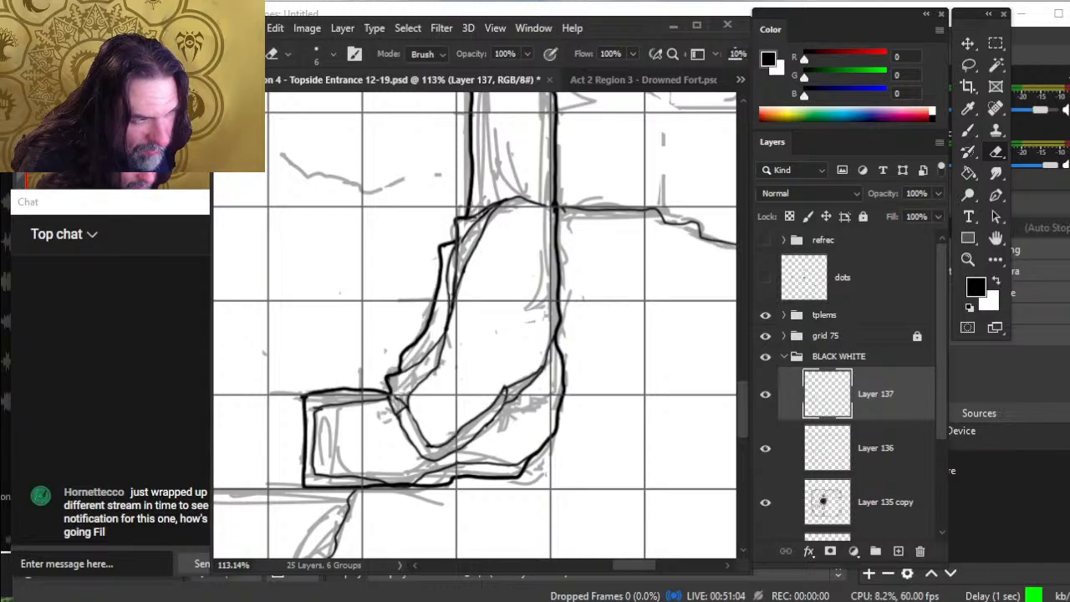
- Ink the inner edge of the left wall below the stepped ledge and touch up the ledge's corners
{"action": "left_click_drag", "start_coordinate": [451, 330], "coordinate": [423, 415]}
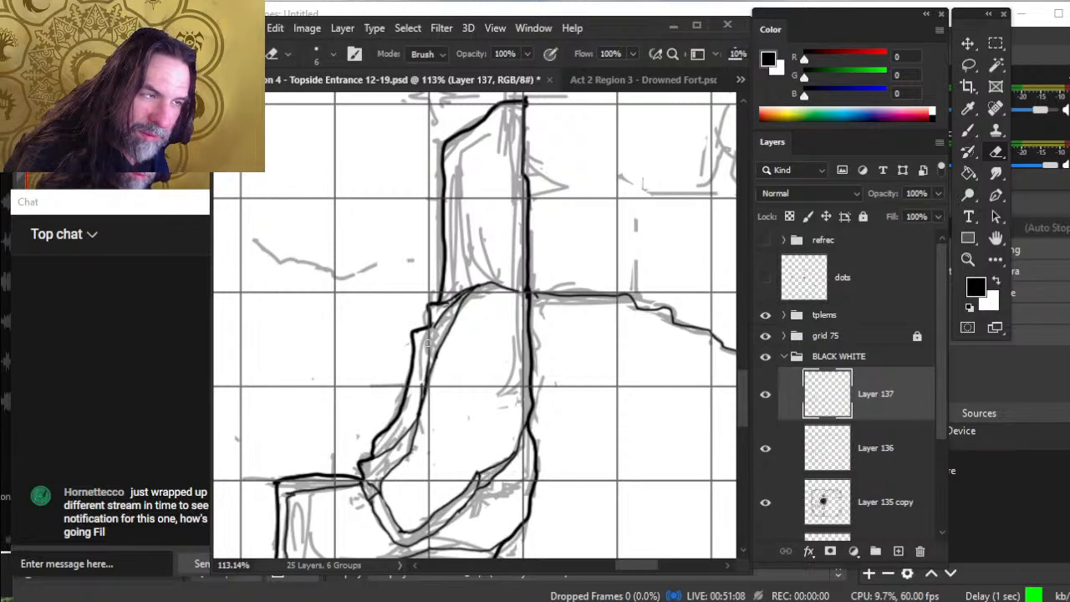
{"action": "key", "text": "b"}
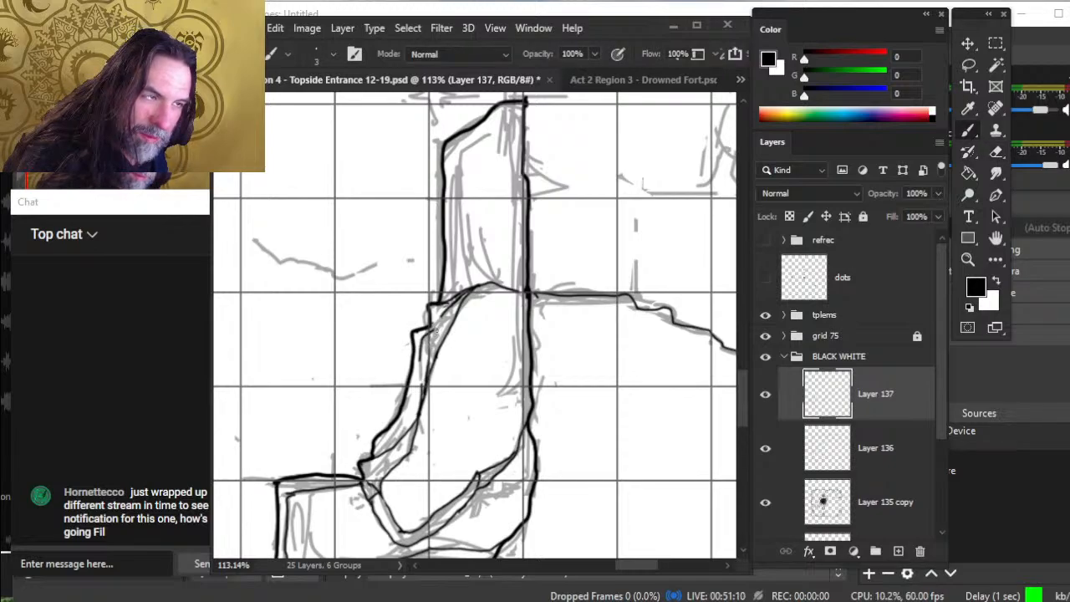
{"action": "left_click_drag", "start_coordinate": [420, 361], "coordinate": [419, 378]}
{"action": "key", "text": "e"}
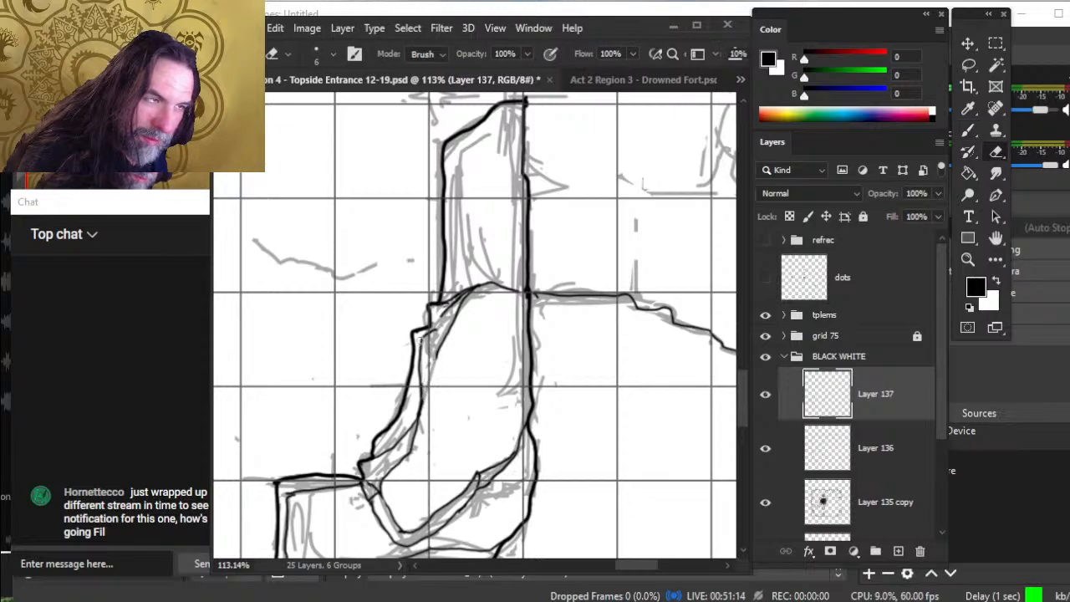
{"action": "key", "text": "b"}
{"action": "left_click_drag", "start_coordinate": [416, 329], "coordinate": [418, 356]}
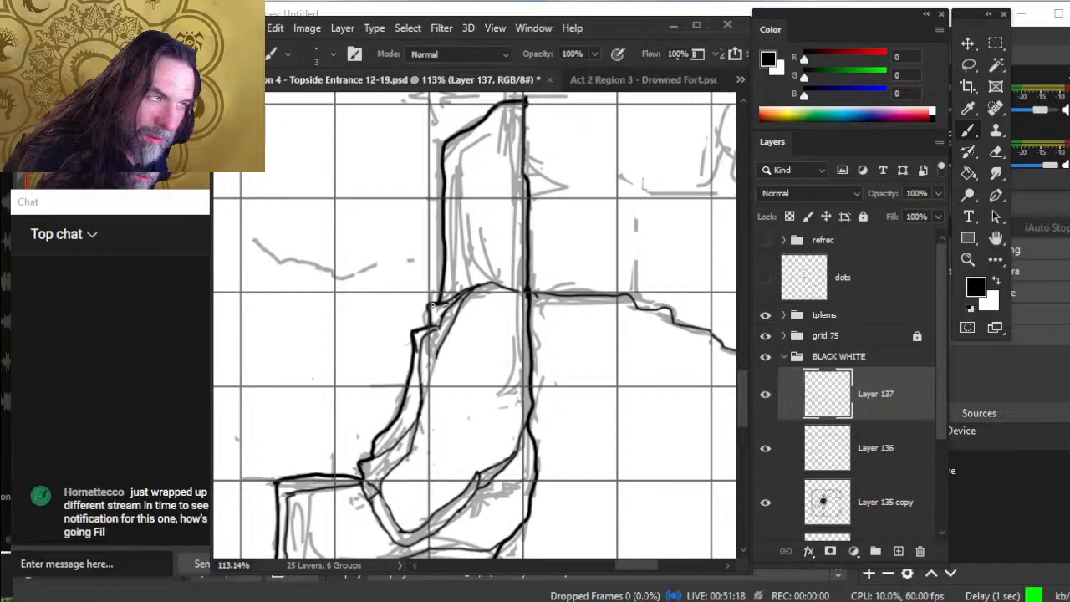
{"action": "left_click_drag", "start_coordinate": [433, 304], "coordinate": [456, 318]}
{"action": "key", "text": "e"}
{"action": "key", "text": "b"}
{"action": "key", "text": "e"}
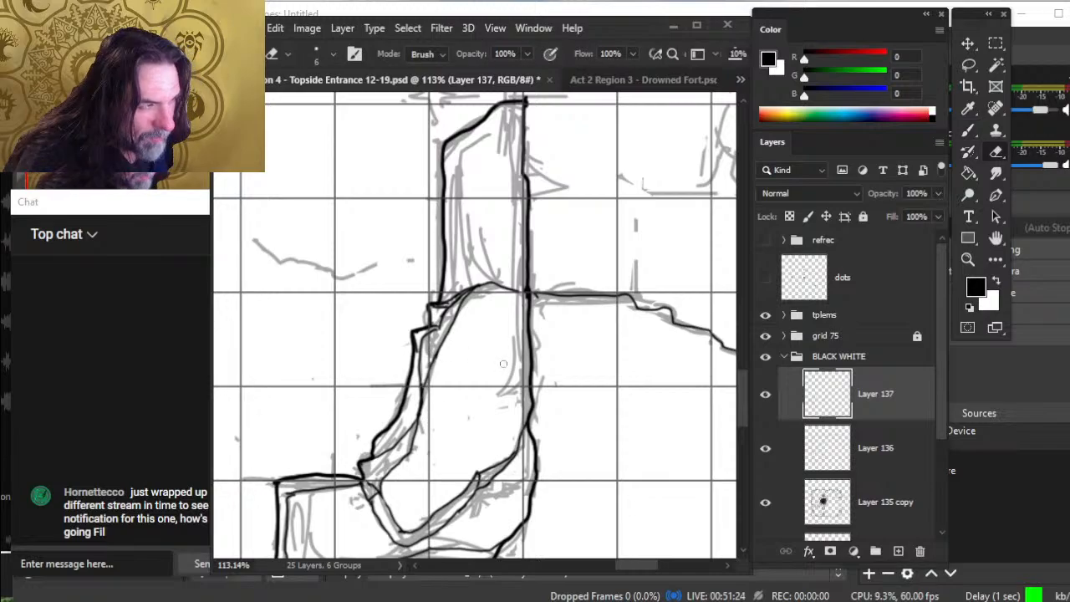
- Ink the hollow's inner right edge with a small notch halfway down, joining the notch to the thick outer wall
{"action": "key", "text": "b"}
{"action": "mouse_move", "coordinate": [487, 292]}
{"action": "left_mouse_down"}
{"action": "mouse_move", "coordinate": [471, 298]}
{"action": "mouse_move", "coordinate": [516, 315]}
{"action": "mouse_move", "coordinate": [515, 404]}
{"action": "left_mouse_up"}
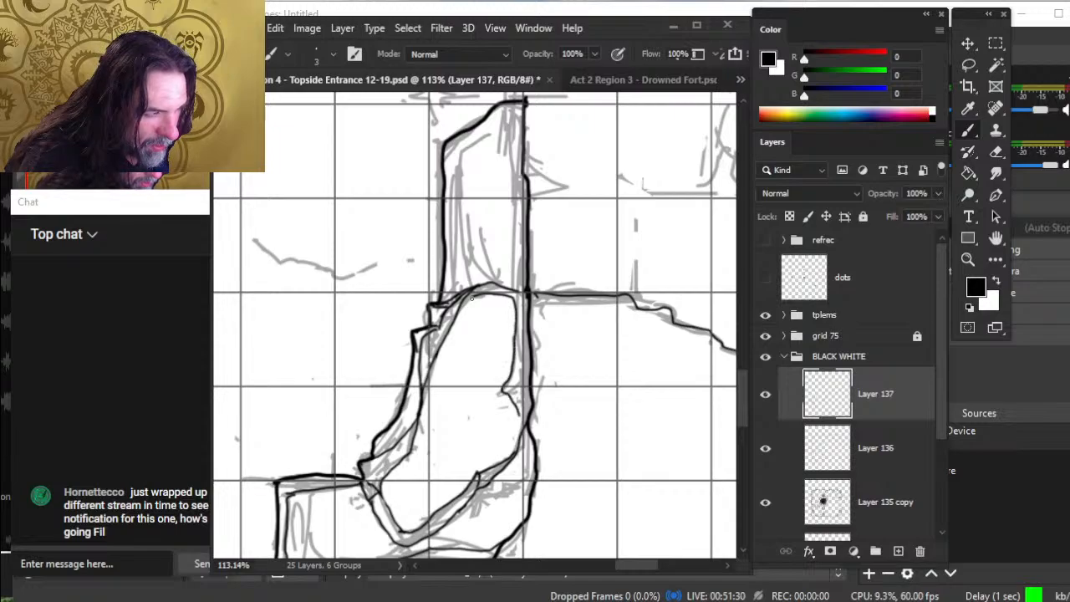
{"action": "key", "text": "ctrl+z"}
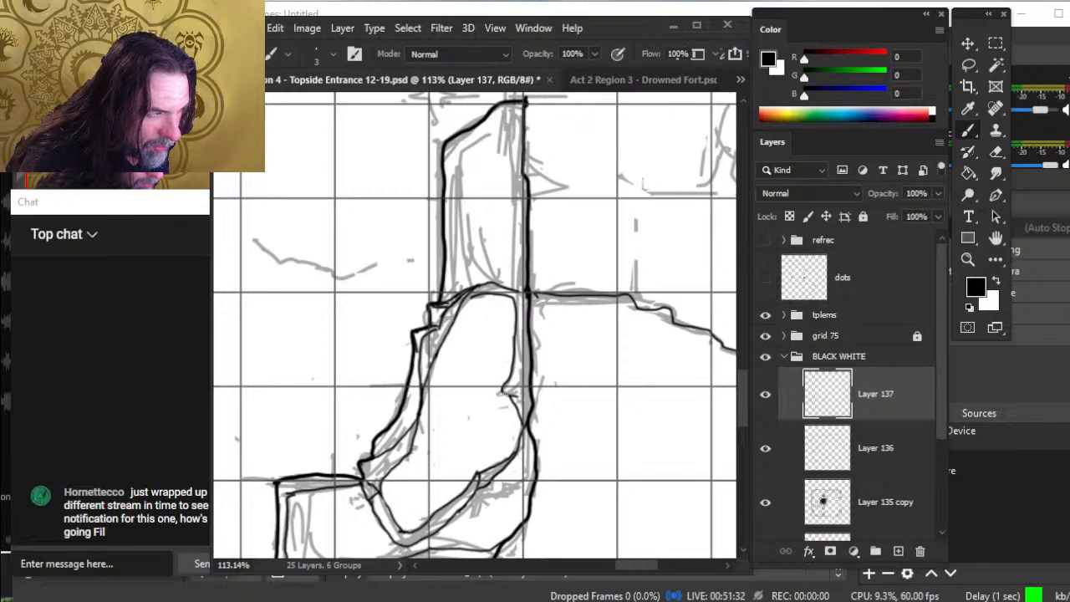
{"action": "left_click_drag", "start_coordinate": [503, 390], "coordinate": [529, 400]}
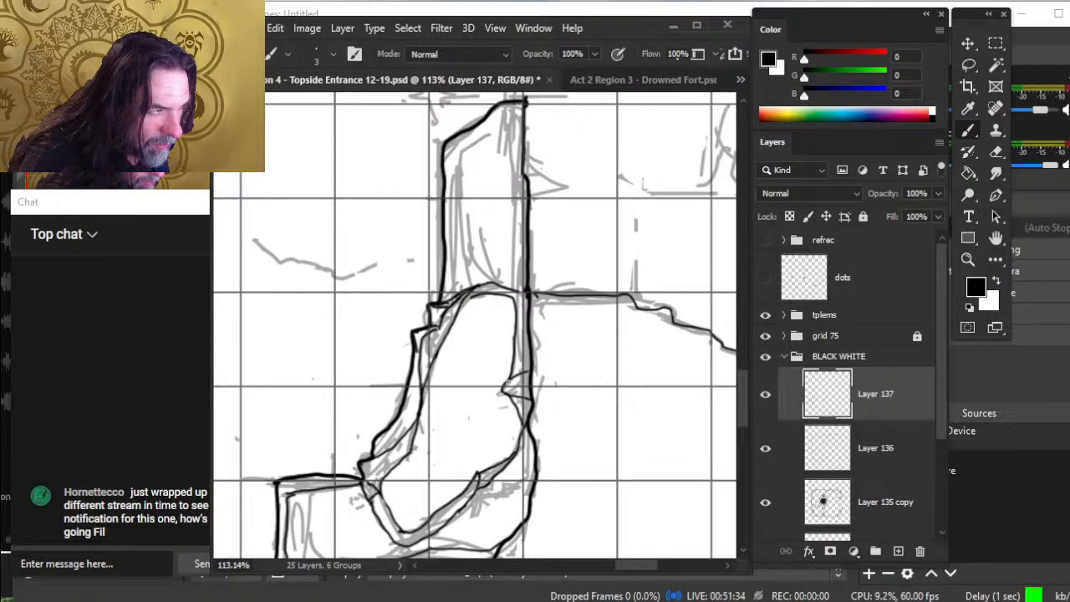
{"action": "key", "text": "e"}
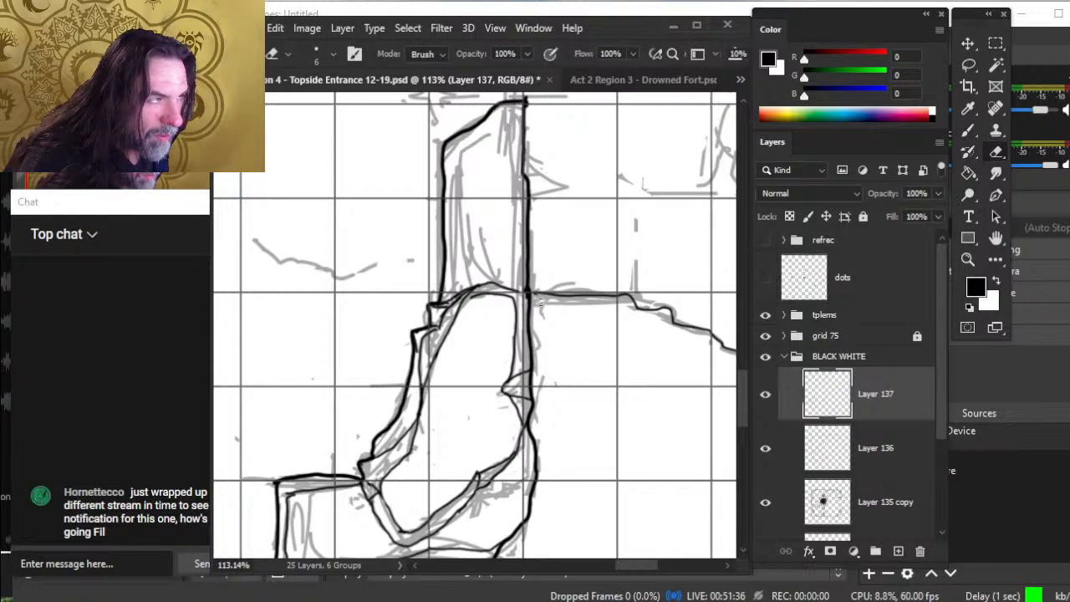
{"action": "key", "text": "b"}
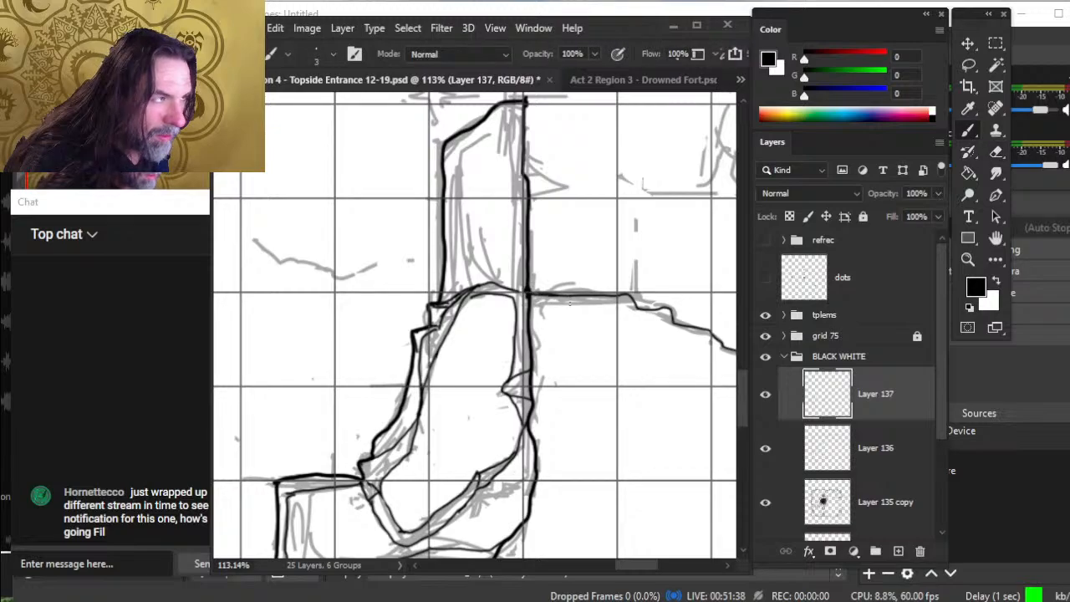
{"action": "key", "text": "e"}
{"action": "key", "text": "b"}
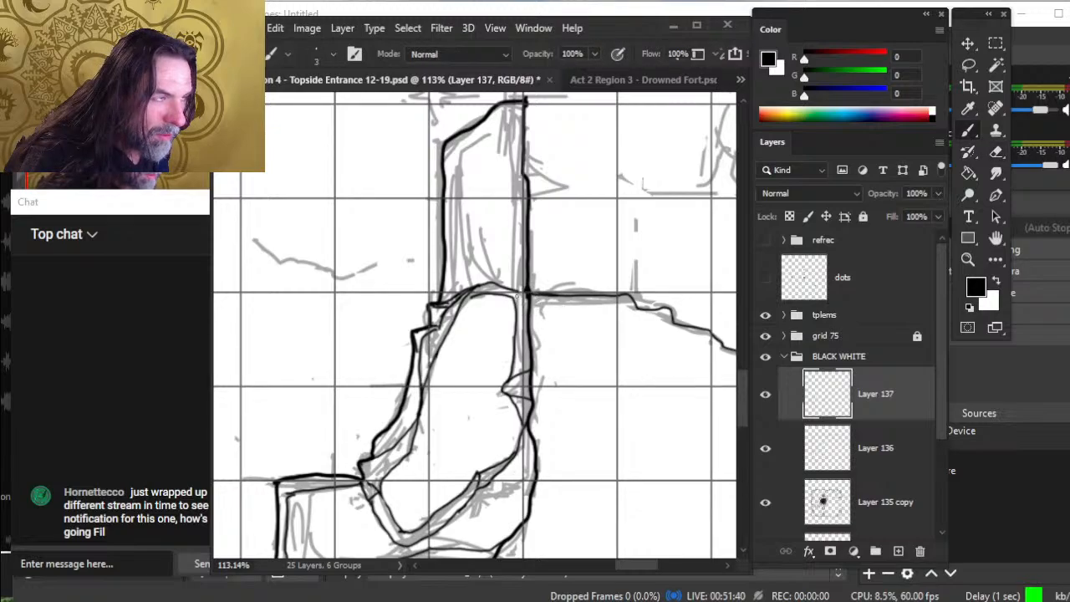
- Refine the arched line across the top of the hollow, alternating brush strokes with small erasures
{"action": "mouse_move", "coordinate": [505, 296]}
{"action": "left_mouse_down"}
{"action": "mouse_move", "coordinate": [525, 297]}
{"action": "mouse_move", "coordinate": [465, 299]}
{"action": "mouse_move", "coordinate": [483, 291]}
{"action": "mouse_move", "coordinate": [456, 316]}
{"action": "left_mouse_up"}
{"action": "key", "text": "e"}
{"action": "key", "text": "b"}
{"action": "key", "text": "e"}
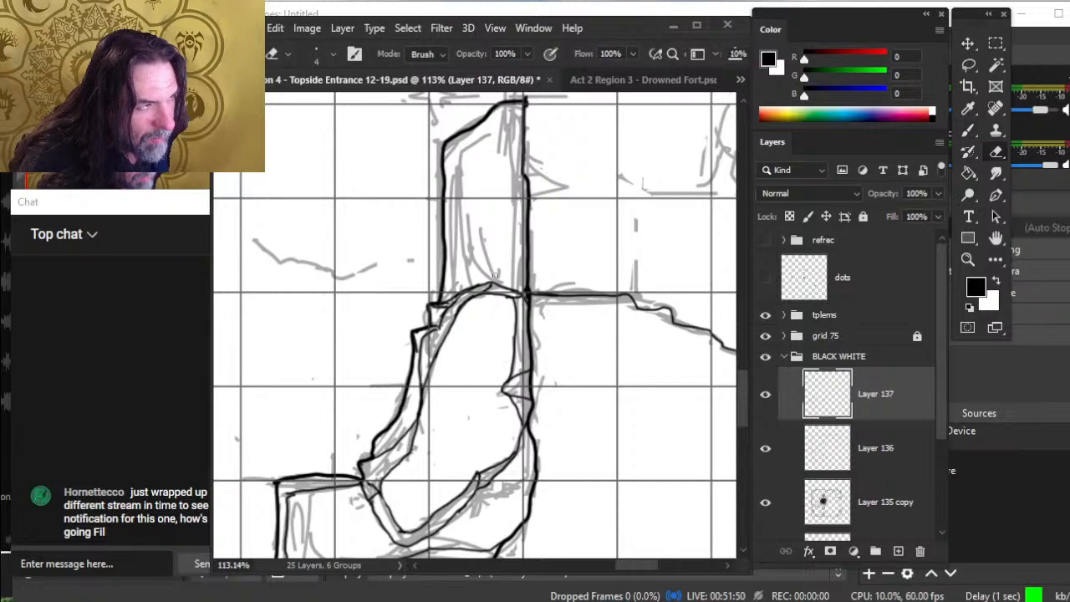
{"action": "key", "text": "b"}
{"action": "left_click_drag", "start_coordinate": [494, 283], "coordinate": [513, 291]}
{"action": "key", "text": "e"}
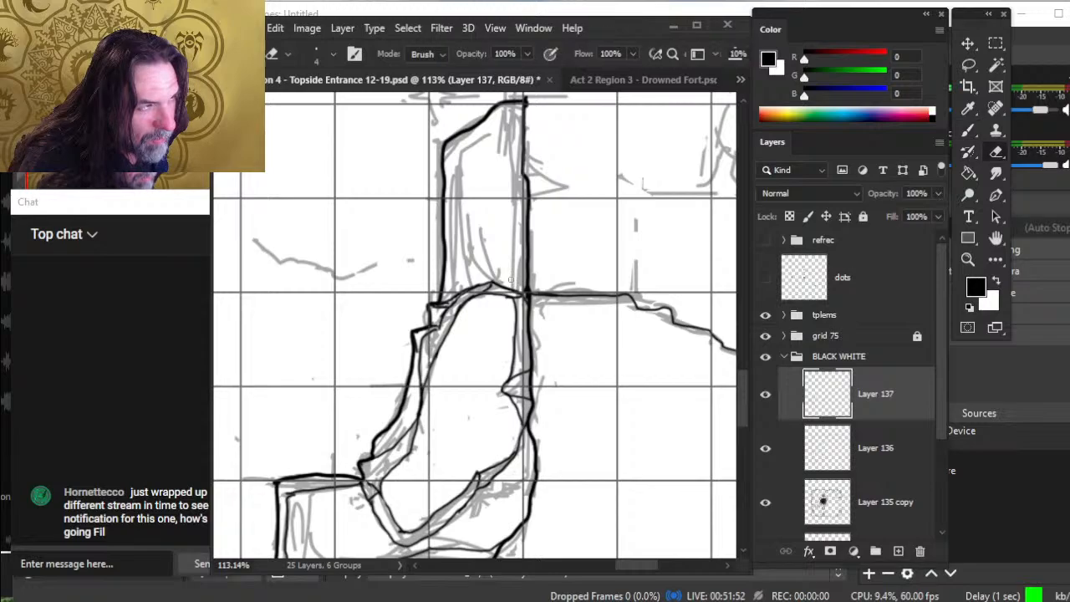
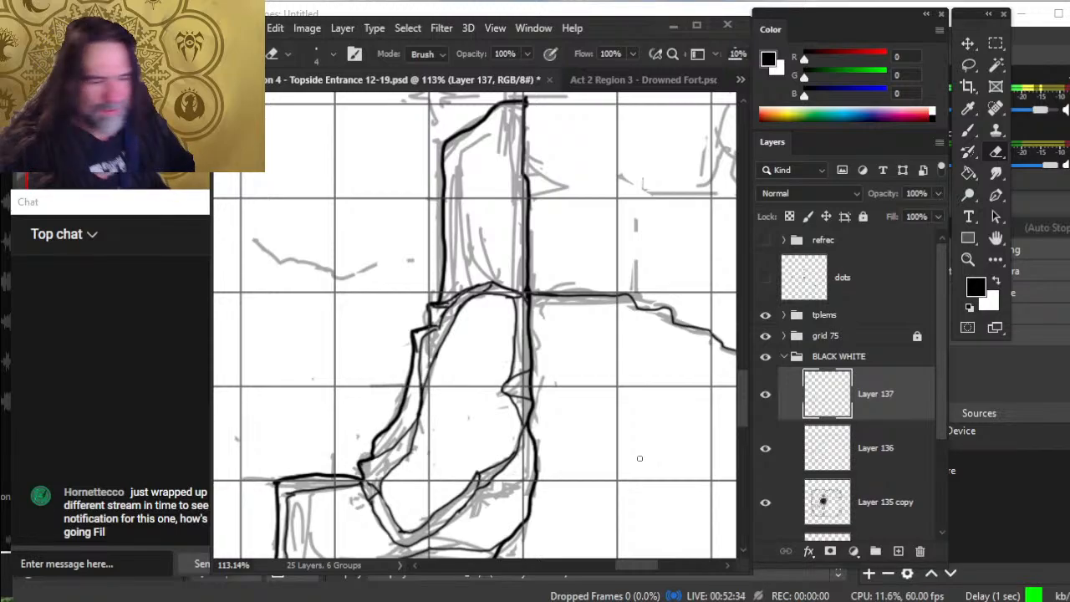
- Ink an inner arch inside the upper shaft, curving from its left wall over to the right wall
{"action": "left_click_drag", "start_coordinate": [476, 169], "coordinate": [434, 247]}
{"action": "key", "text": "b"}
{"action": "mouse_move", "coordinate": [455, 212]}
{"action": "left_mouse_down"}
{"action": "mouse_move", "coordinate": [421, 229]}
{"action": "mouse_move", "coordinate": [416, 244]}
{"action": "left_mouse_up"}
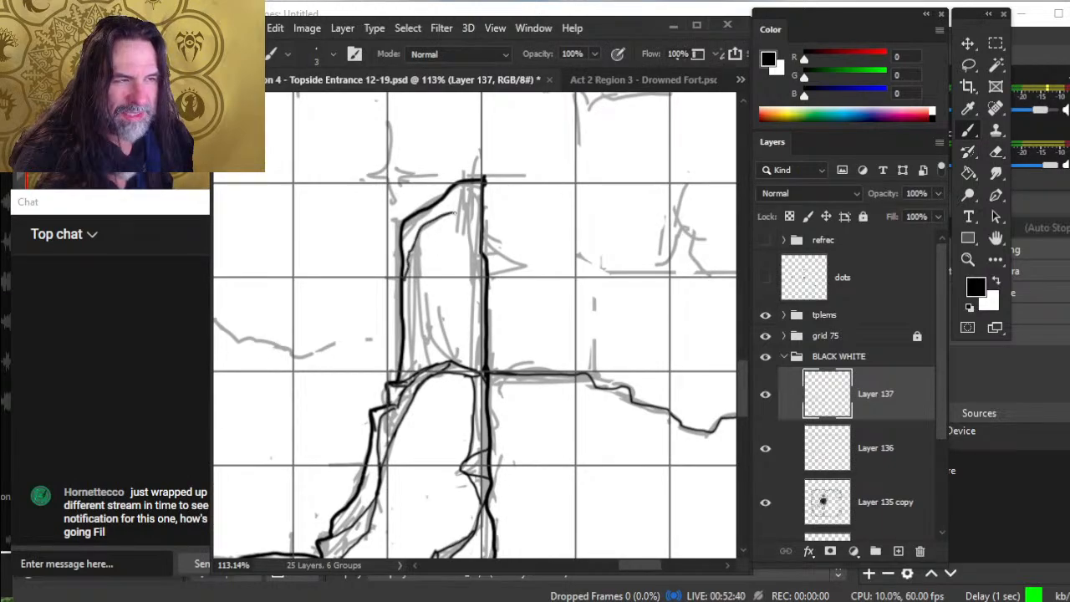
{"action": "mouse_move", "coordinate": [449, 218]}
{"action": "left_mouse_down"}
{"action": "mouse_move", "coordinate": [463, 219]}
{"action": "mouse_move", "coordinate": [469, 238]}
{"action": "left_mouse_up"}
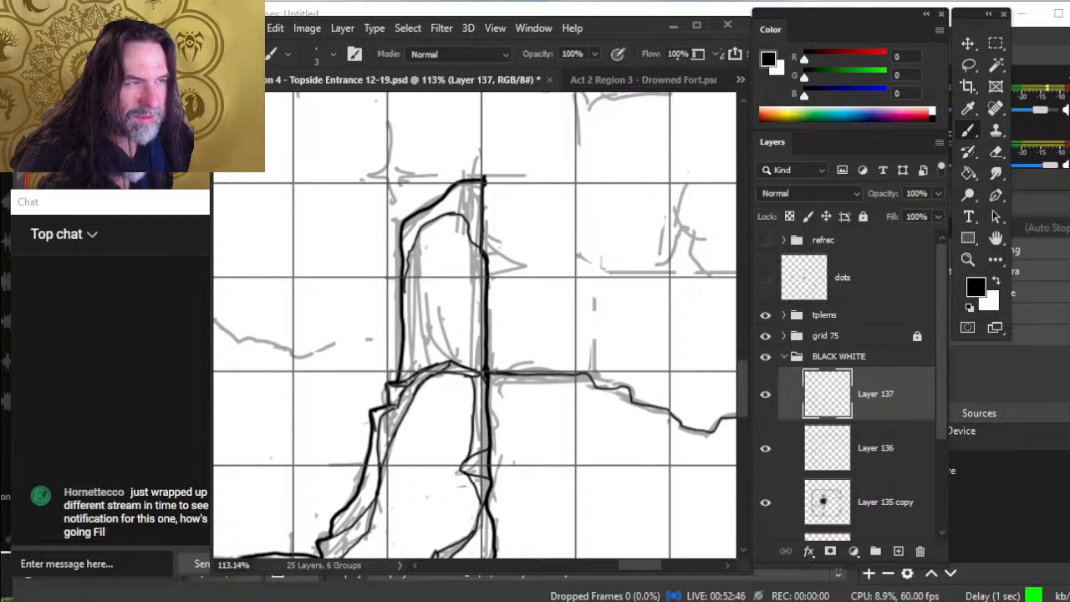
- Ink a second, lower arch inside the upper shaft between its two walls and clean up the line ends
{"action": "mouse_move", "coordinate": [432, 241]}
{"action": "left_mouse_down"}
{"action": "mouse_move", "coordinate": [408, 257]}
{"action": "mouse_move", "coordinate": [407, 296]}
{"action": "left_mouse_up"}
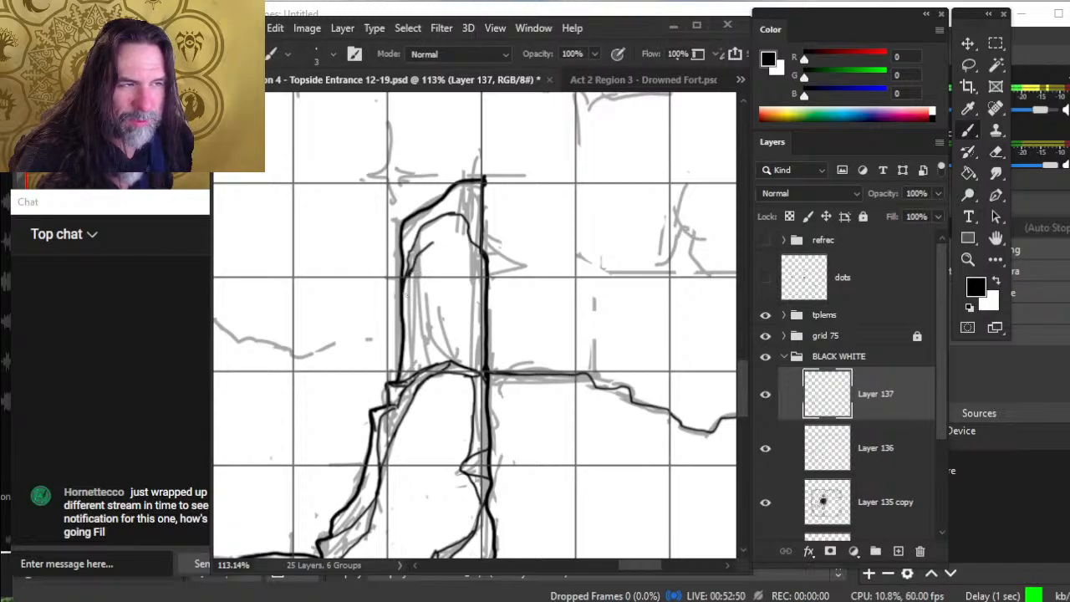
{"action": "key", "text": "e"}
{"action": "key", "text": "b"}
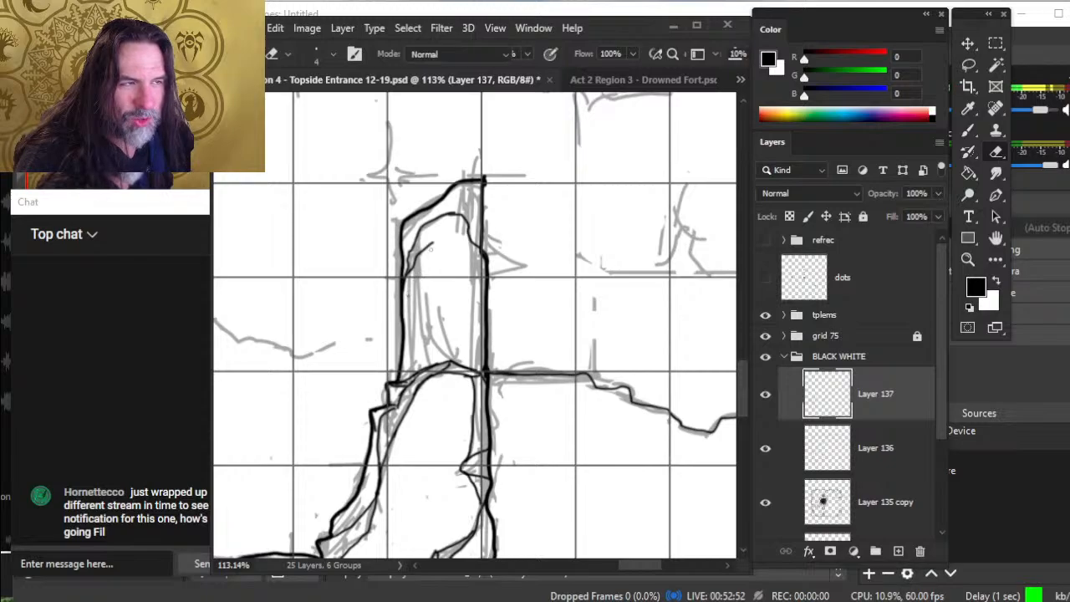
{"action": "left_click_drag", "start_coordinate": [431, 244], "coordinate": [459, 238]}
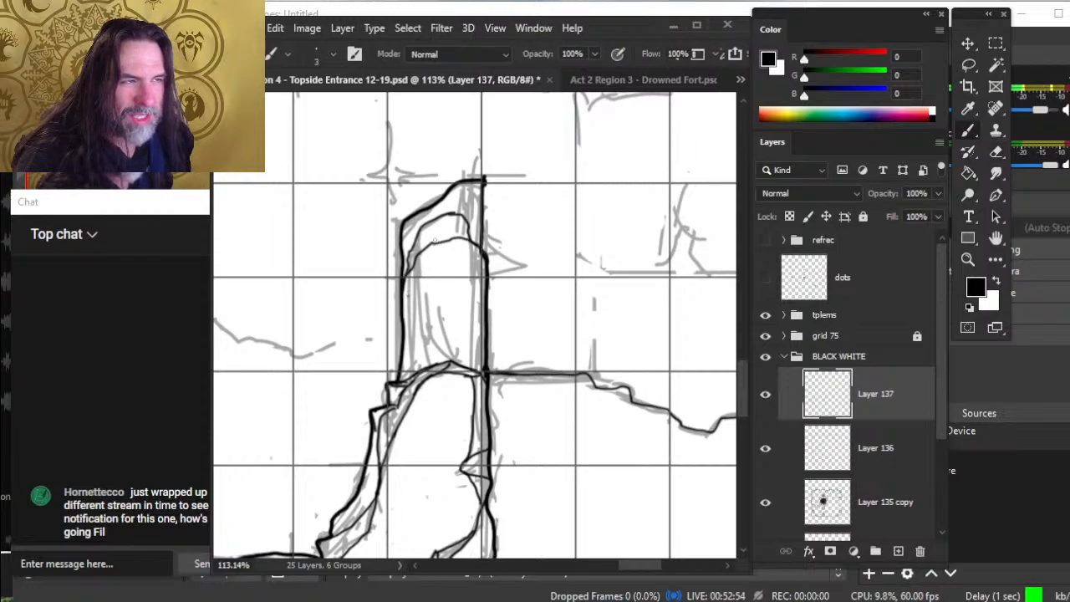
{"action": "key", "text": "e"}
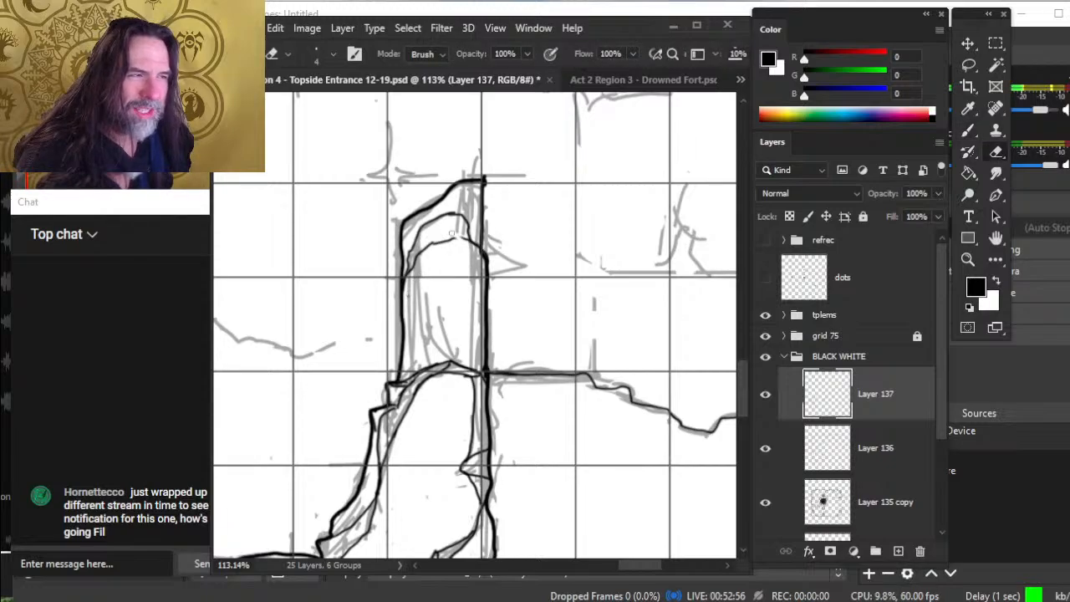
{"action": "key", "text": "b"}
{"action": "left_click_drag", "start_coordinate": [451, 236], "coordinate": [484, 282]}
{"action": "key", "text": "e"}
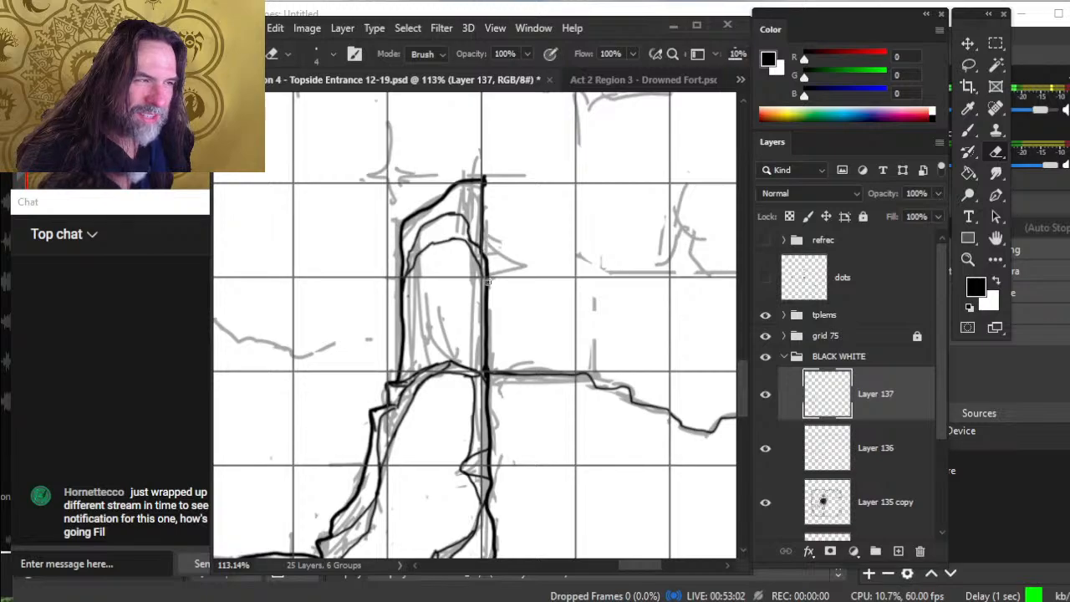
{"action": "key", "text": "b"}
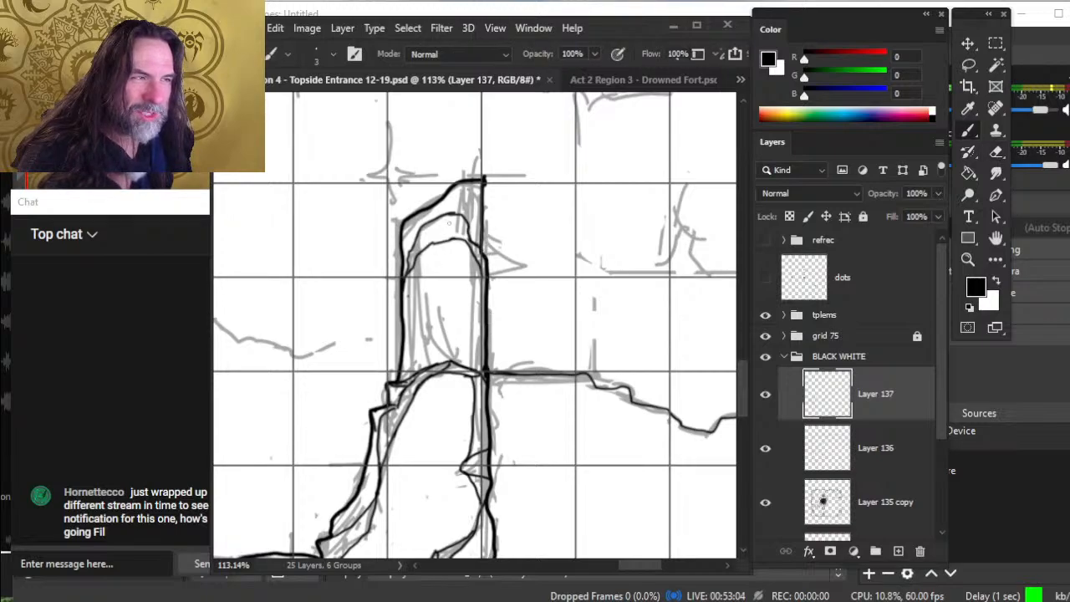
- Reshape the tops of both shaft arches into angular peaks, erasing the rounded parts and redrawing the lines
{"action": "key", "text": "e"}
{"action": "key", "text": "b"}
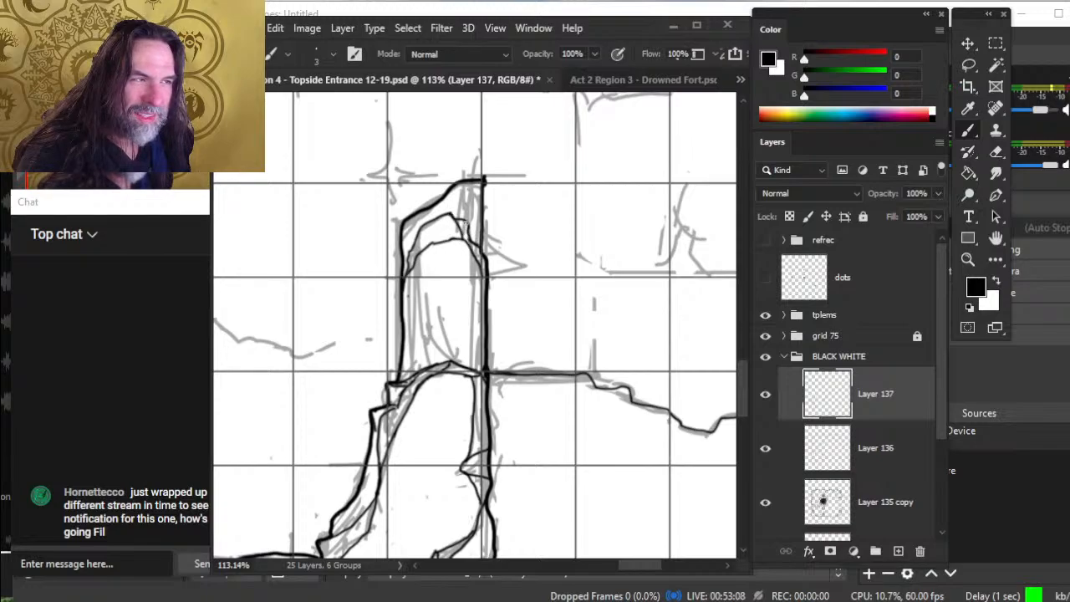
{"action": "key", "text": "e"}
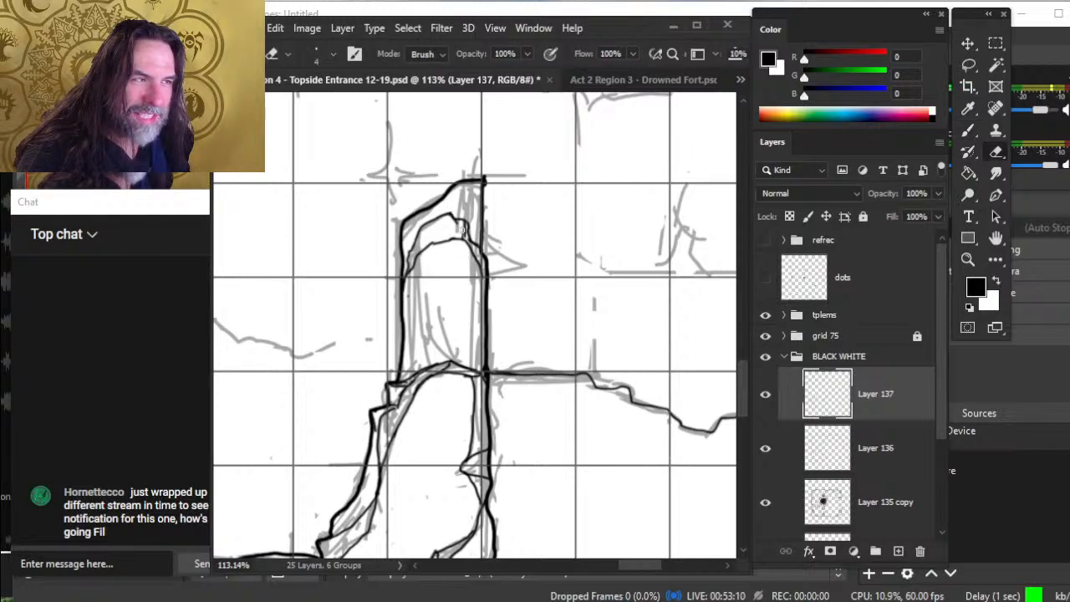
{"action": "mouse_move", "coordinate": [461, 225]}
{"action": "left_mouse_down"}
{"action": "mouse_move", "coordinate": [456, 243]}
{"action": "mouse_move", "coordinate": [467, 244]}
{"action": "mouse_move", "coordinate": [423, 254]}
{"action": "left_mouse_up"}
{"action": "key", "text": "b"}
{"action": "key", "text": "e"}
{"action": "key", "text": "b"}
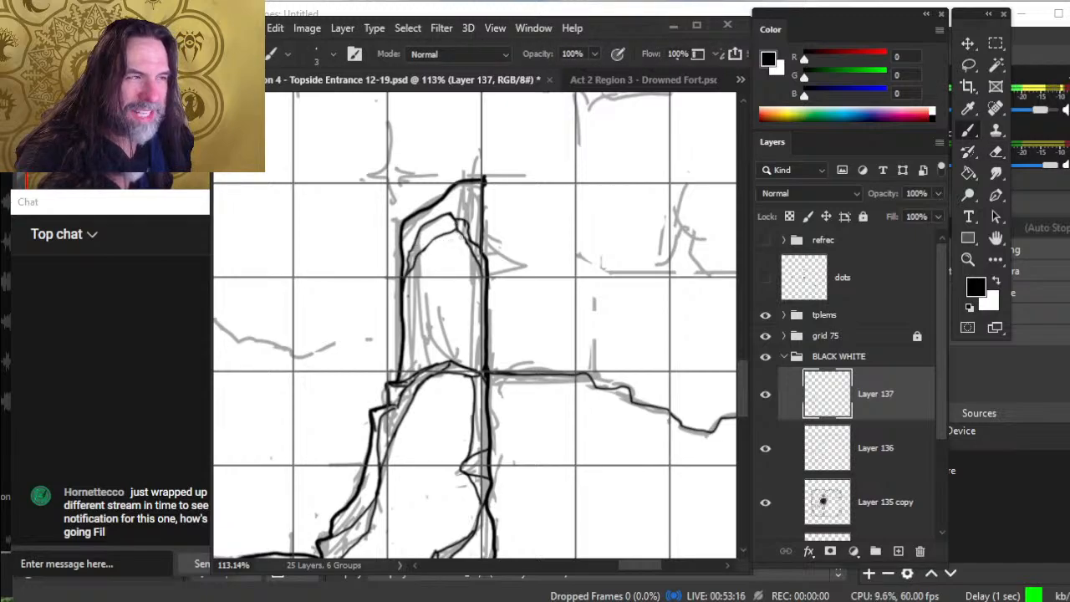
{"action": "key", "text": "e"}
{"action": "key", "text": "b"}
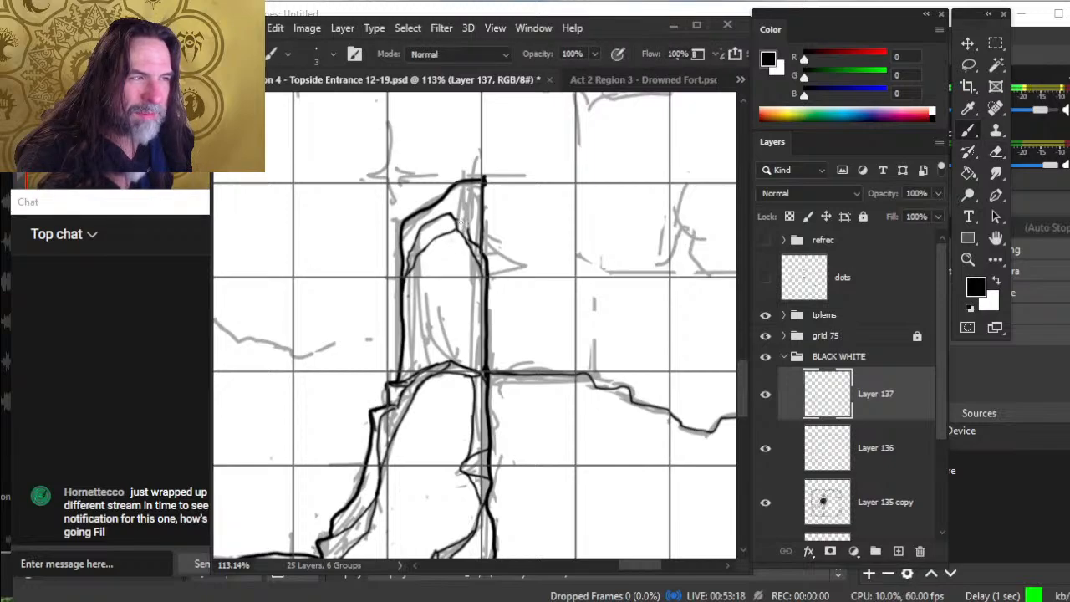
{"action": "key", "text": "e"}
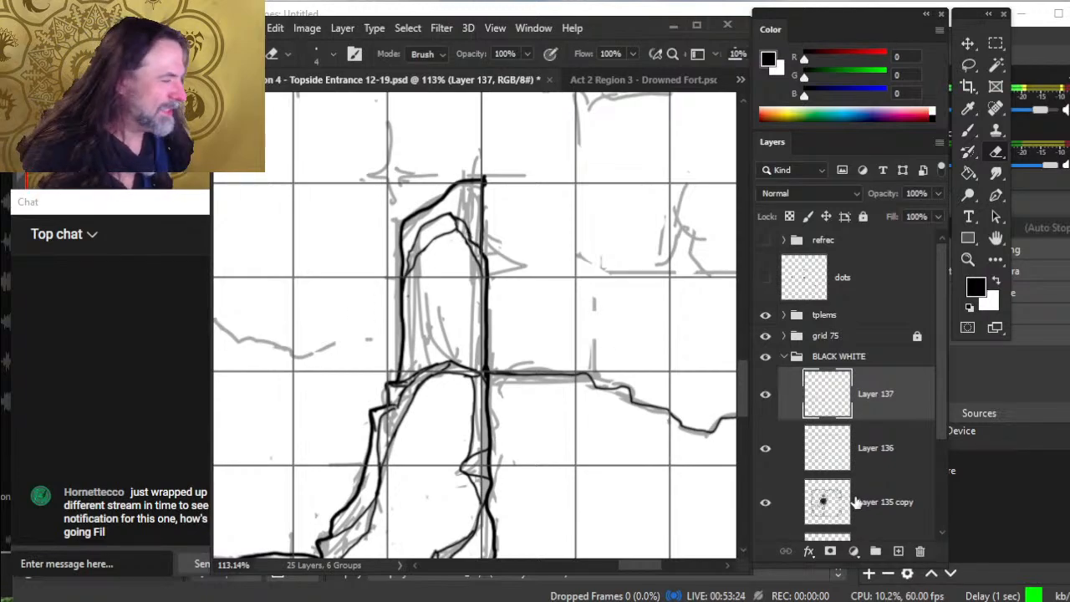
- Clean up the line end at the shaft's upper right corner on Layer 136, then make Layer 137 active again
{"action": "left_click", "coordinate": [869, 451]}
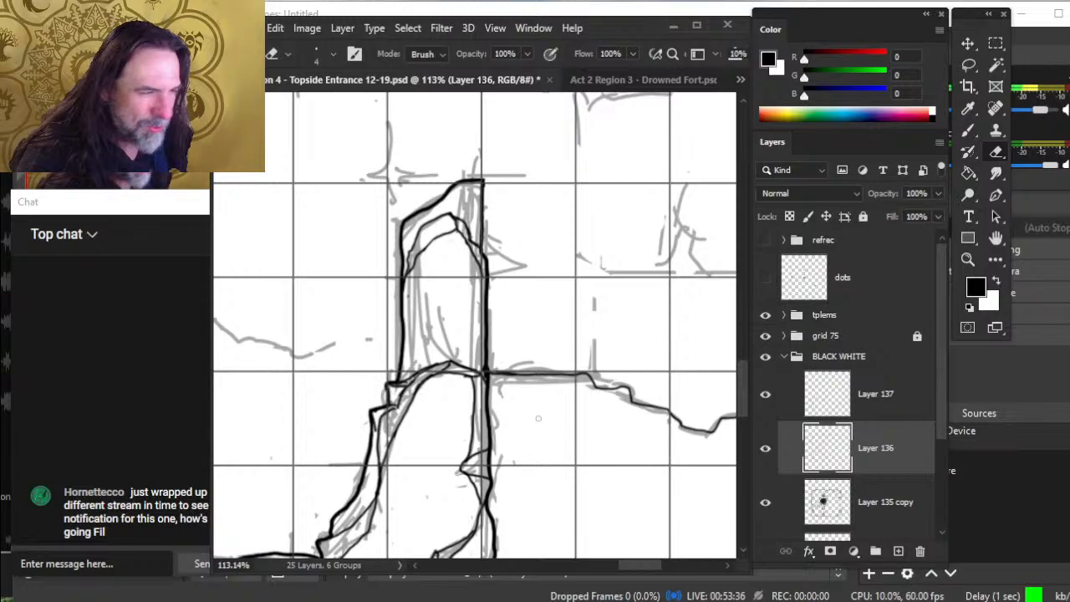
{"action": "left_click", "coordinate": [881, 417]}
- Zoom out to review the inked map and inspect the outlined rooms and sketched area above the shaft
{"action": "key", "text": "z"}
{"action": "left_click_drag", "start_coordinate": [570, 320], "coordinate": [473, 331]}
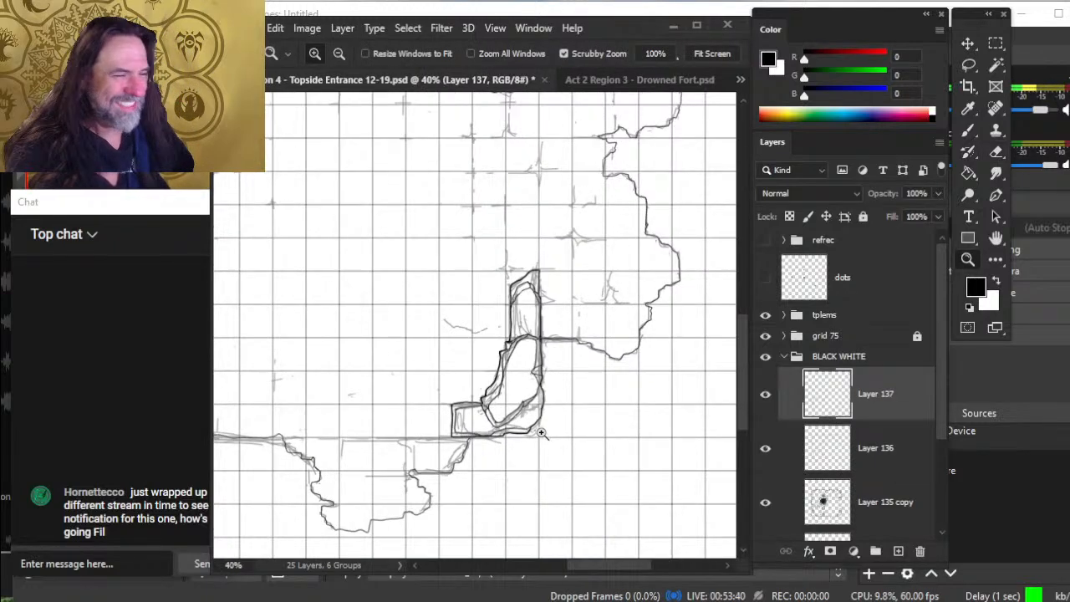
{"action": "mouse_move", "coordinate": [456, 266]}
{"action": "left_mouse_down"}
{"action": "mouse_move", "coordinate": [490, 385]}
{"action": "mouse_move", "coordinate": [582, 389]}
{"action": "left_mouse_up"}
{"action": "mouse_move", "coordinate": [484, 390]}
{"action": "left_mouse_down"}
{"action": "mouse_move", "coordinate": [456, 341]}
{"action": "mouse_move", "coordinate": [548, 285]}
{"action": "mouse_move", "coordinate": [550, 377]}
{"action": "mouse_move", "coordinate": [435, 410]}
{"action": "mouse_move", "coordinate": [369, 457]}
{"action": "left_mouse_up"}
{"action": "left_click_drag", "start_coordinate": [509, 412], "coordinate": [519, 405]}
{"action": "left_click_drag", "start_coordinate": [375, 304], "coordinate": [506, 320]}
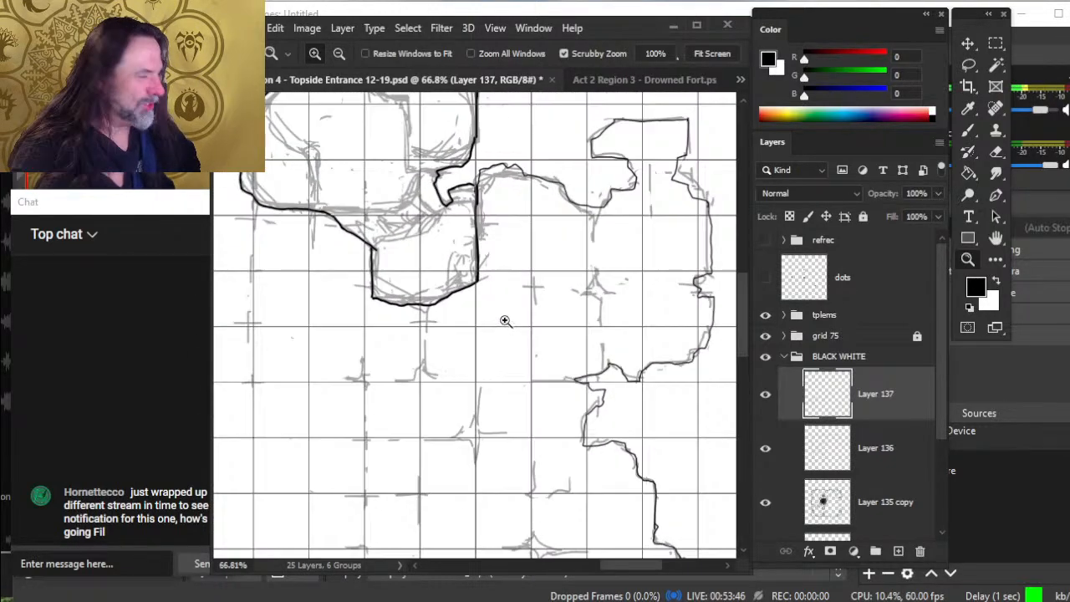
- Ink an inner ledge line along the right wall and floor of the small lower chamber, with a rock outline in its right corner
{"action": "key", "text": "b"}
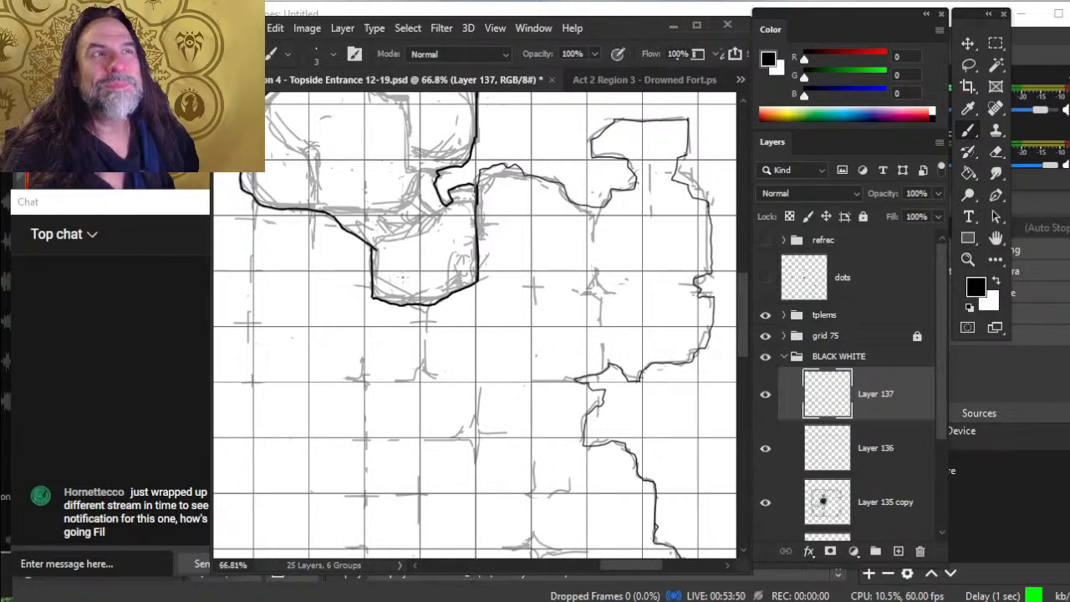
{"action": "key", "text": "z"}
{"action": "left_click_drag", "start_coordinate": [392, 255], "coordinate": [474, 259]}
{"action": "key", "text": "b"}
{"action": "mouse_move", "coordinate": [370, 247]}
{"action": "left_mouse_down"}
{"action": "mouse_move", "coordinate": [394, 300]}
{"action": "mouse_move", "coordinate": [418, 311]}
{"action": "mouse_move", "coordinate": [474, 298]}
{"action": "mouse_move", "coordinate": [507, 191]}
{"action": "left_mouse_up"}
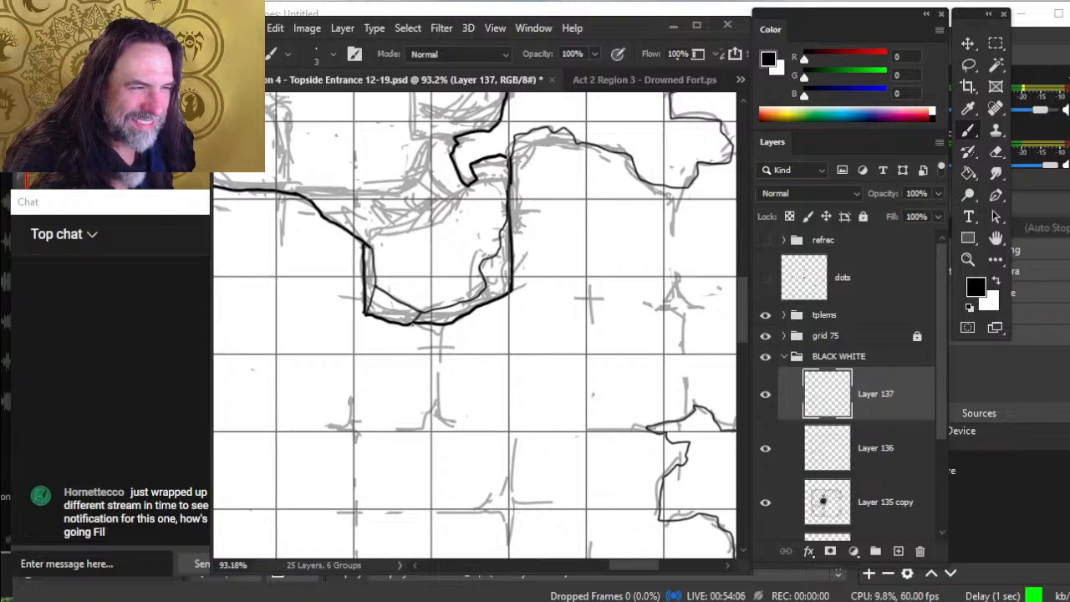
{"action": "mouse_move", "coordinate": [419, 310]}
{"action": "left_mouse_down"}
{"action": "mouse_move", "coordinate": [465, 315]}
{"action": "mouse_move", "coordinate": [453, 318]}
{"action": "mouse_move", "coordinate": [487, 292]}
{"action": "mouse_move", "coordinate": [472, 313]}
{"action": "left_mouse_up"}
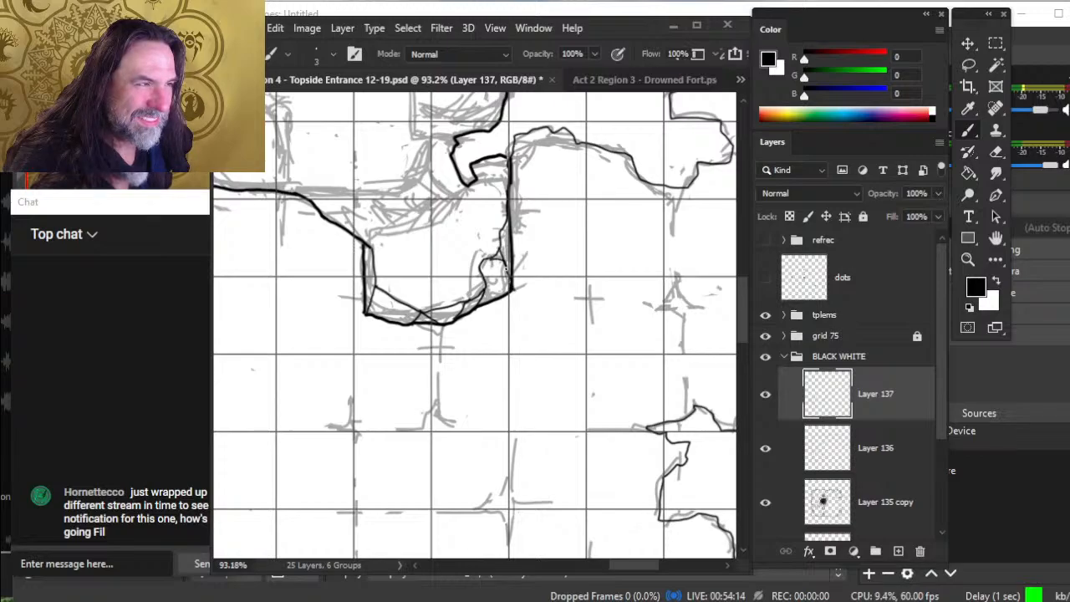
- Ink the small chamber's sloping upper ledge as a double line from the hooked wall to its left wall, adding a line inside the hook
{"action": "scroll", "coordinate": [487, 213], "scroll_direction": "up", "scroll_amount": 3}
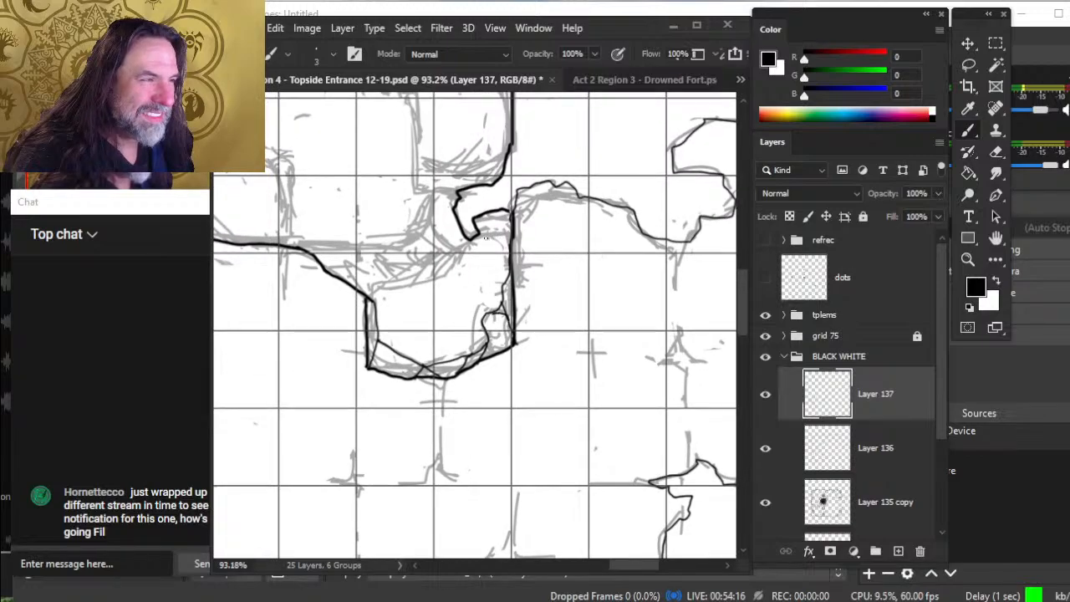
{"action": "left_click_drag", "start_coordinate": [482, 236], "coordinate": [498, 241]}
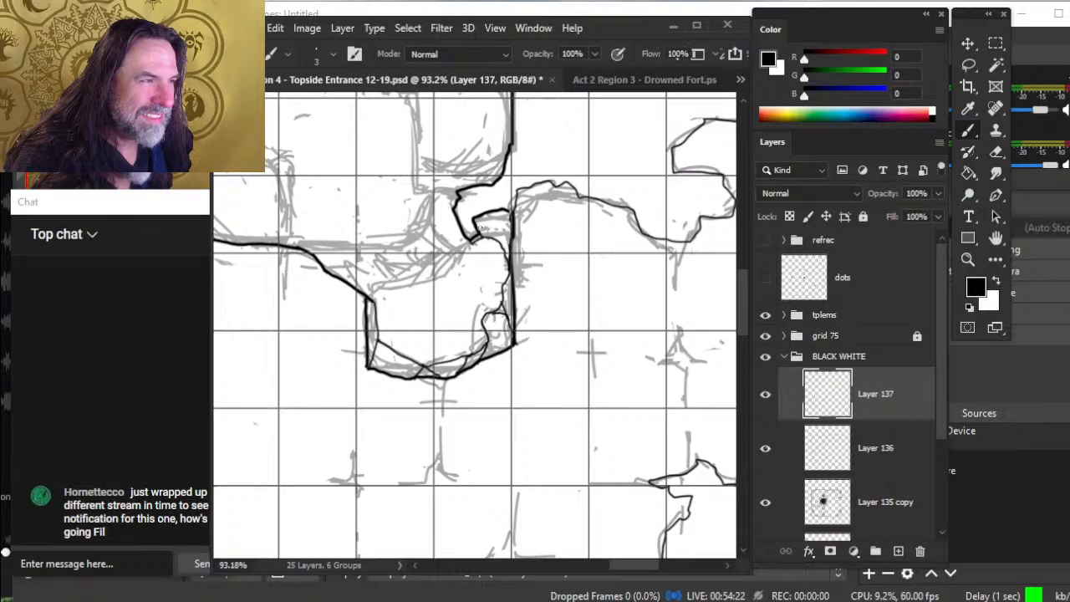
{"action": "mouse_move", "coordinate": [479, 226]}
{"action": "left_mouse_down"}
{"action": "mouse_move", "coordinate": [508, 218]}
{"action": "mouse_move", "coordinate": [513, 202]}
{"action": "left_mouse_up"}
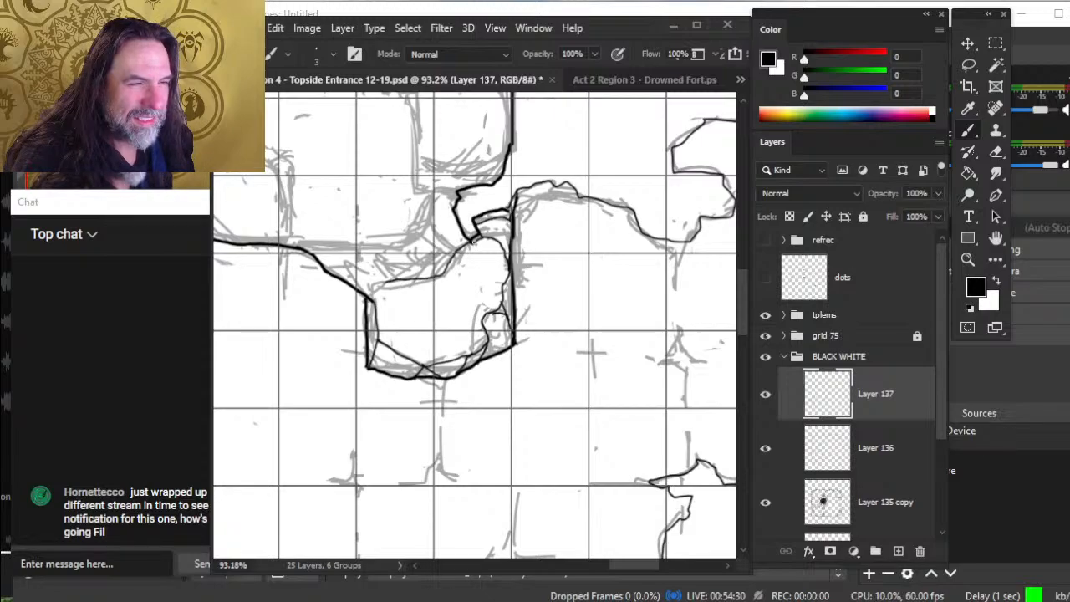
{"action": "left_click_drag", "start_coordinate": [385, 282], "coordinate": [369, 299]}
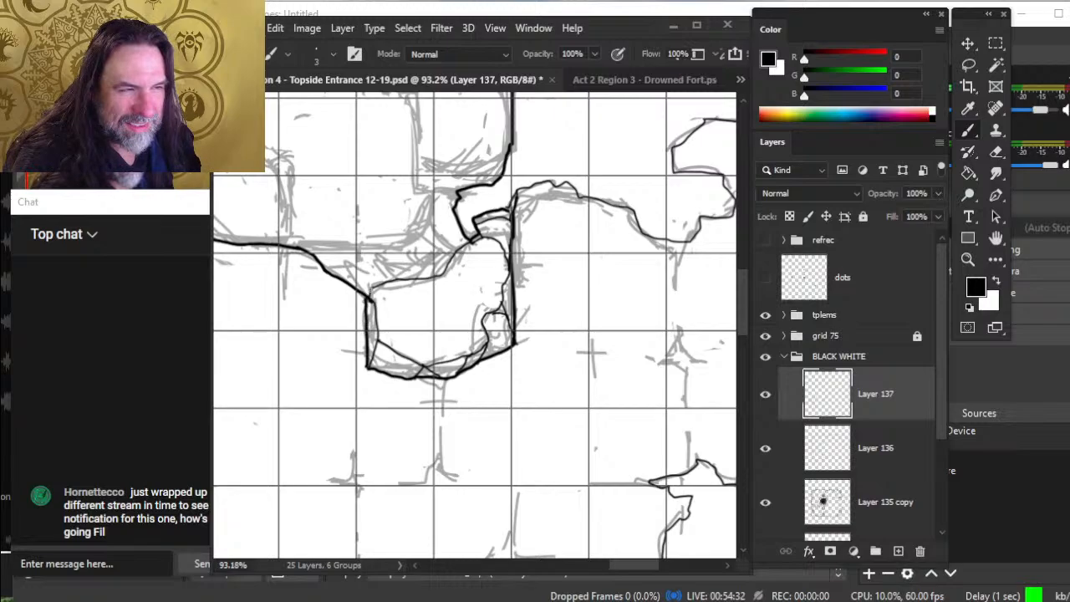
{"action": "left_click_drag", "start_coordinate": [373, 293], "coordinate": [439, 277]}
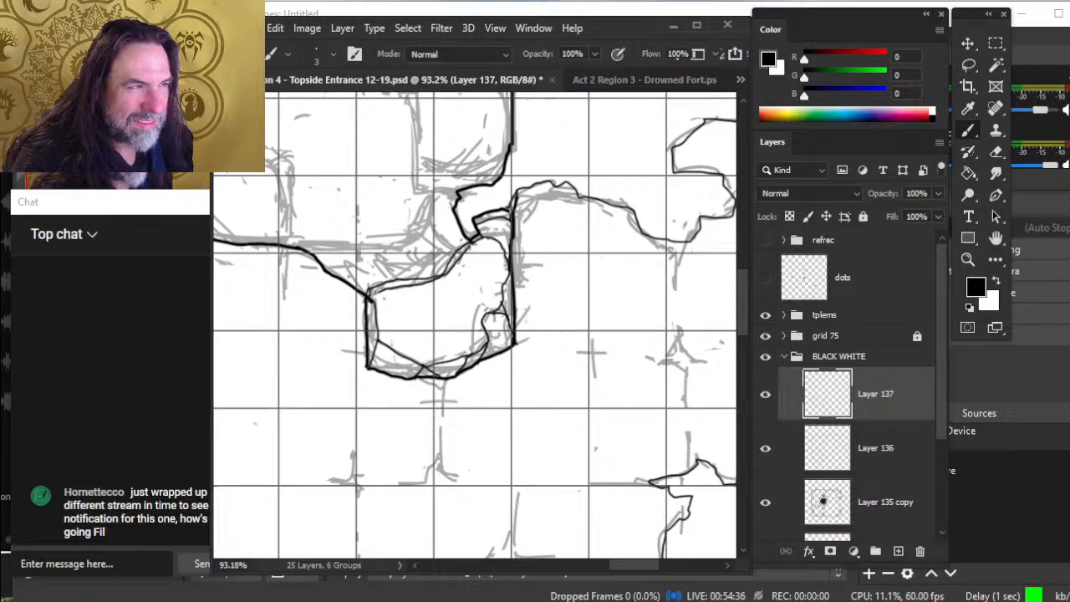
{"action": "key", "text": "e"}
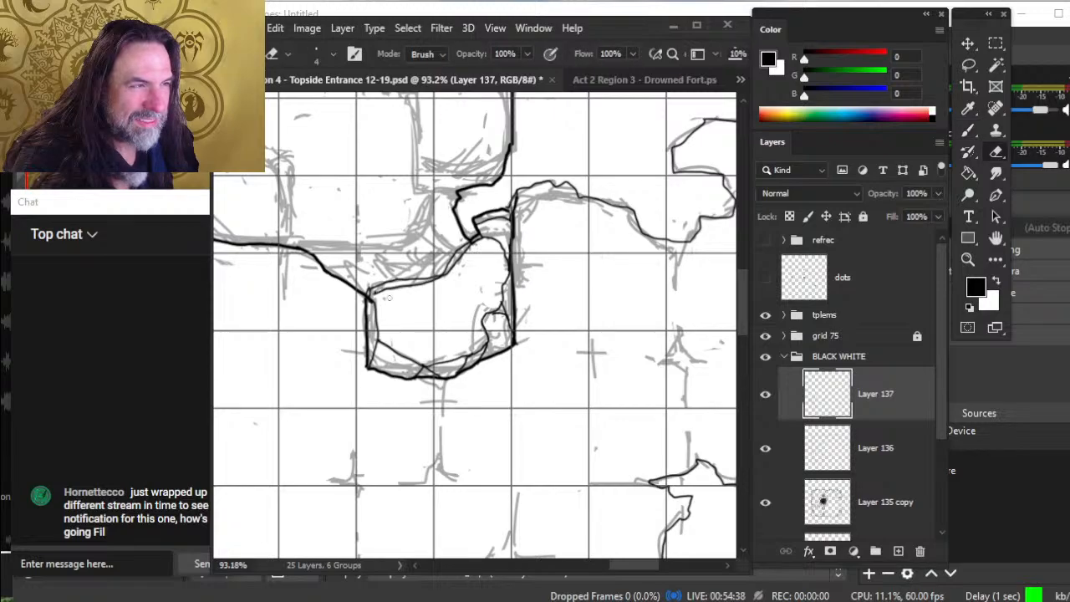
{"action": "key", "text": "b"}
- Ink the large room's lower right edge, curving from its floor up to the wall above the hook, and clean up the line
{"action": "mouse_move", "coordinate": [429, 200]}
{"action": "left_mouse_down"}
{"action": "mouse_move", "coordinate": [425, 232]}
{"action": "mouse_move", "coordinate": [489, 272]}
{"action": "left_mouse_up"}
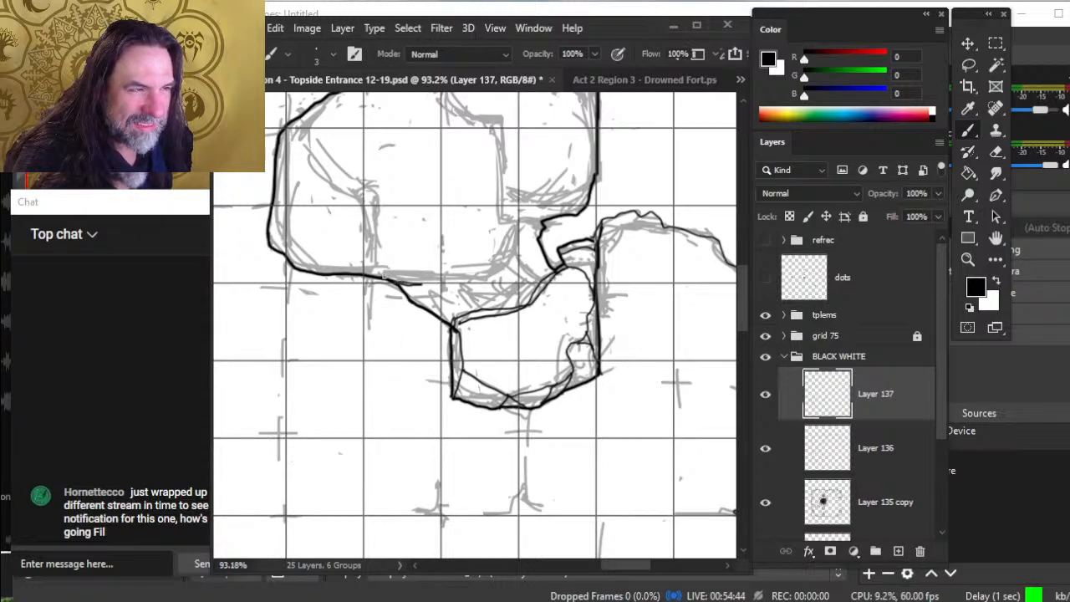
{"action": "key", "text": "e"}
{"action": "mouse_move", "coordinate": [397, 282]}
{"action": "left_mouse_down"}
{"action": "mouse_move", "coordinate": [465, 285]}
{"action": "mouse_move", "coordinate": [505, 267]}
{"action": "left_mouse_up"}
{"action": "key", "text": "b"}
{"action": "key", "text": "e"}
{"action": "key", "text": "b"}
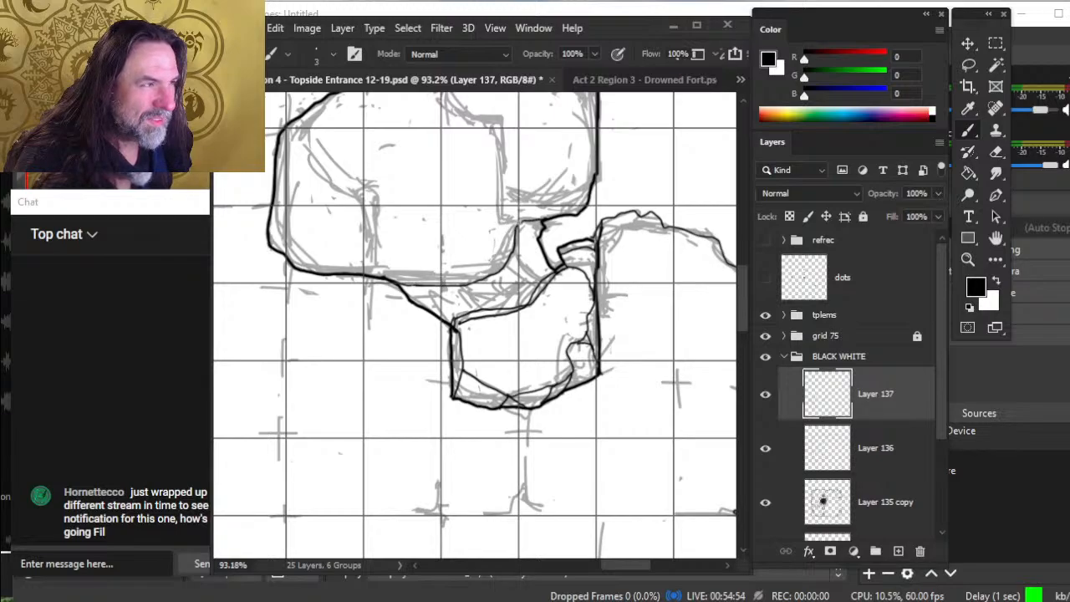
{"action": "mouse_move", "coordinate": [525, 221]}
{"action": "left_mouse_down"}
{"action": "mouse_move", "coordinate": [437, 223]}
{"action": "mouse_move", "coordinate": [468, 246]}
{"action": "mouse_move", "coordinate": [463, 272]}
{"action": "mouse_move", "coordinate": [493, 253]}
{"action": "left_mouse_up"}
- Ink the stepped dividing ledge down through the large room and the curved edge along its right side, cleaning up the line ends
{"action": "key", "text": "z"}
{"action": "key", "text": "b"}
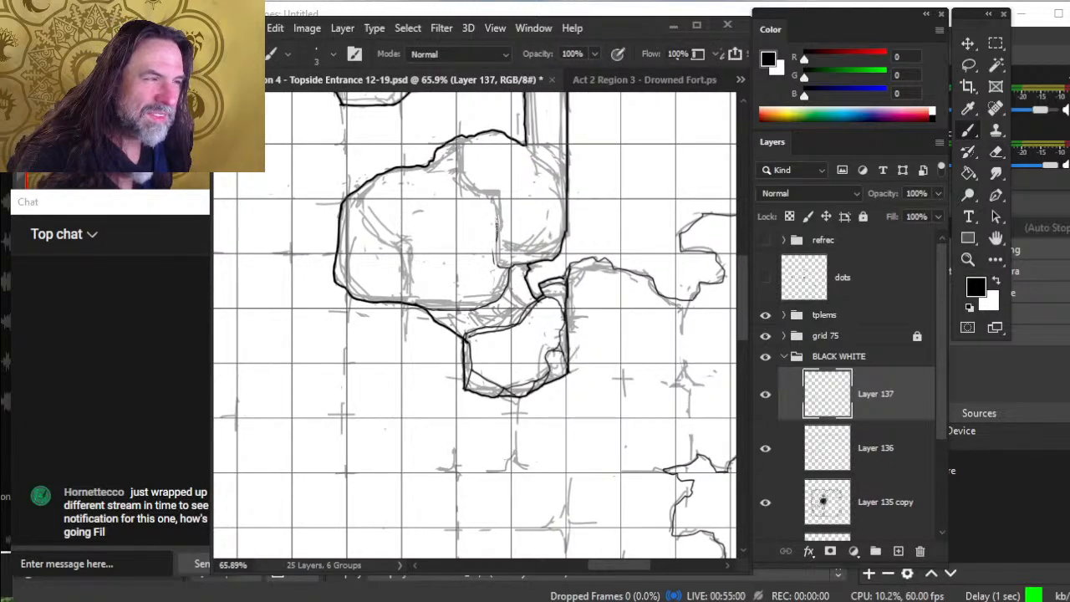
{"action": "mouse_move", "coordinate": [505, 262]}
{"action": "left_mouse_down"}
{"action": "mouse_move", "coordinate": [498, 216]}
{"action": "mouse_move", "coordinate": [462, 186]}
{"action": "mouse_move", "coordinate": [458, 151]}
{"action": "left_mouse_up"}
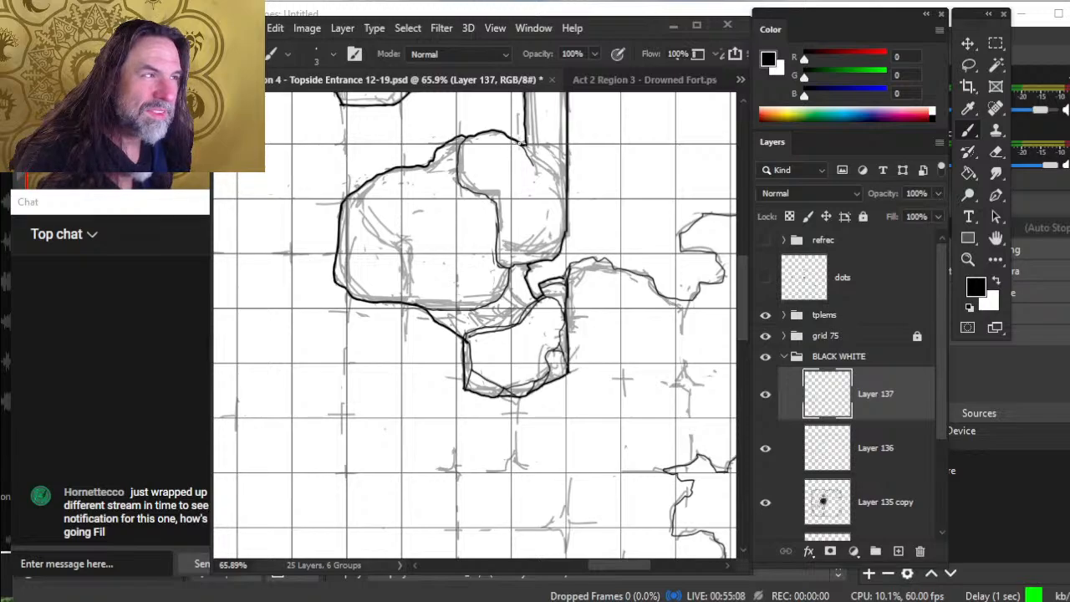
{"action": "key", "text": "e"}
{"action": "key", "text": "b"}
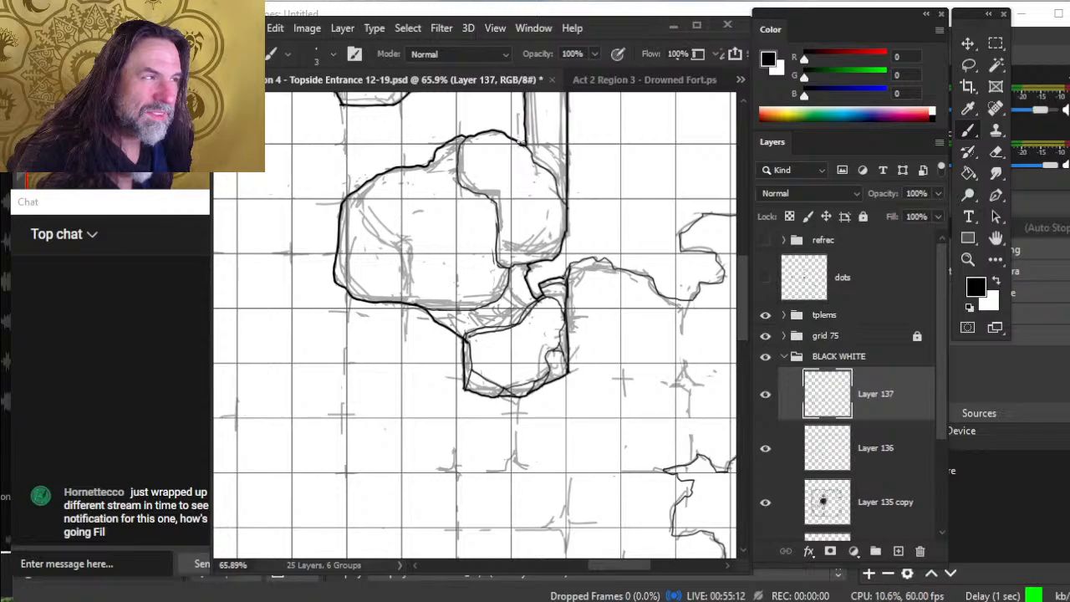
{"action": "key", "text": "e"}
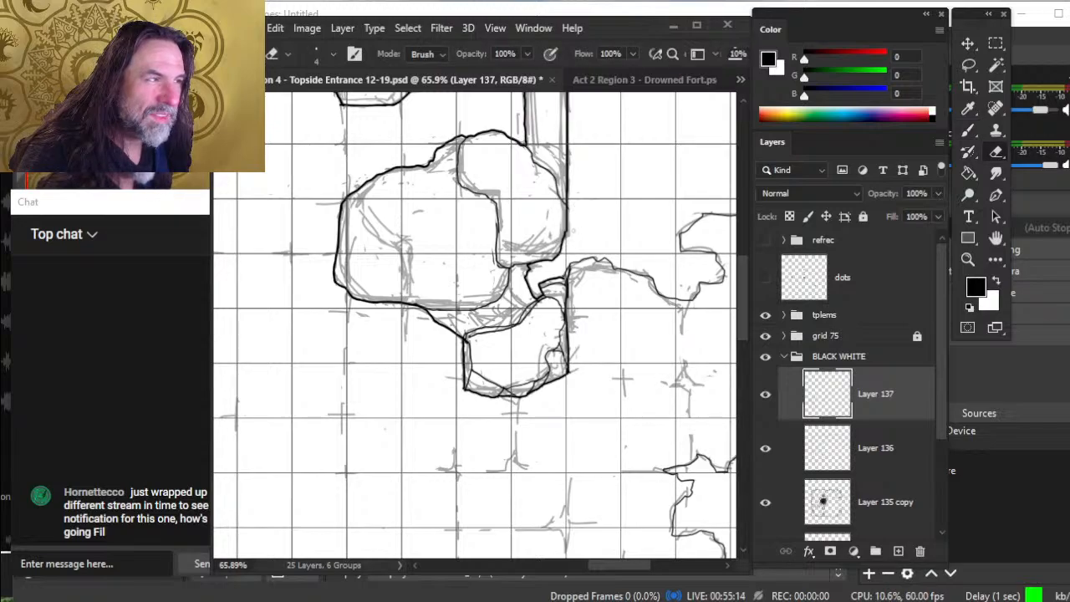
{"action": "key", "text": "b"}
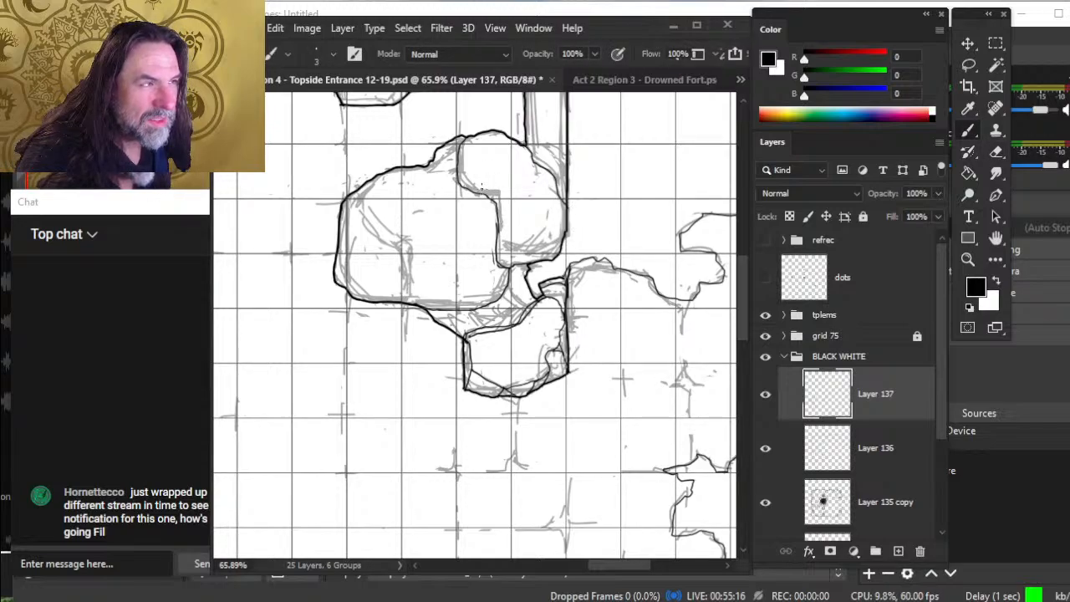
- Ink a second line parallel to the dividing ledge, running down its inner side and across the bottom to the right wall
{"action": "left_click_drag", "start_coordinate": [506, 243], "coordinate": [553, 247]}
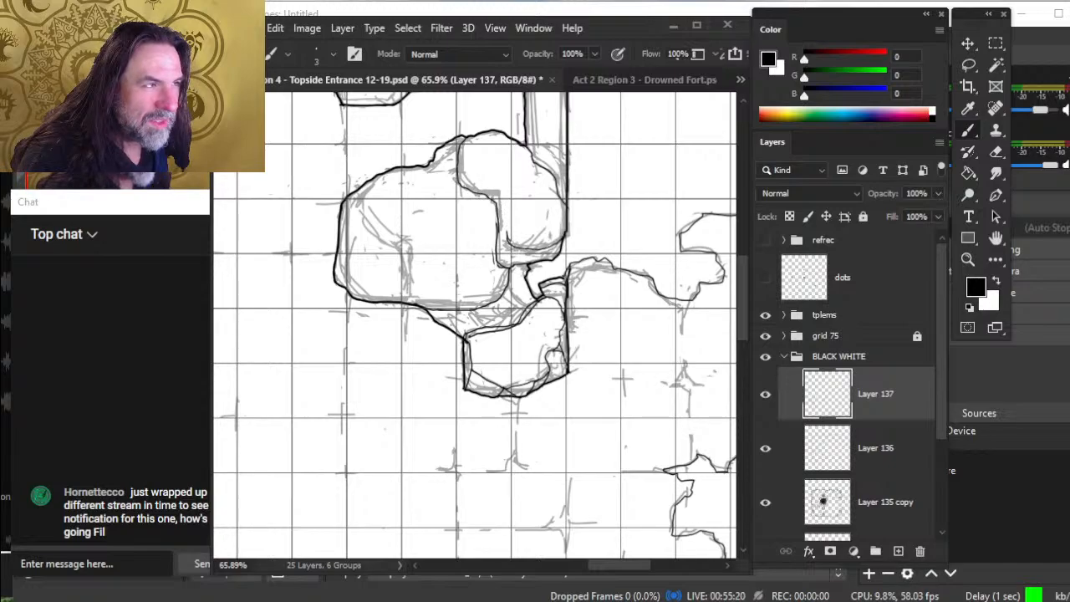
{"action": "left_click_drag", "start_coordinate": [506, 206], "coordinate": [507, 219]}
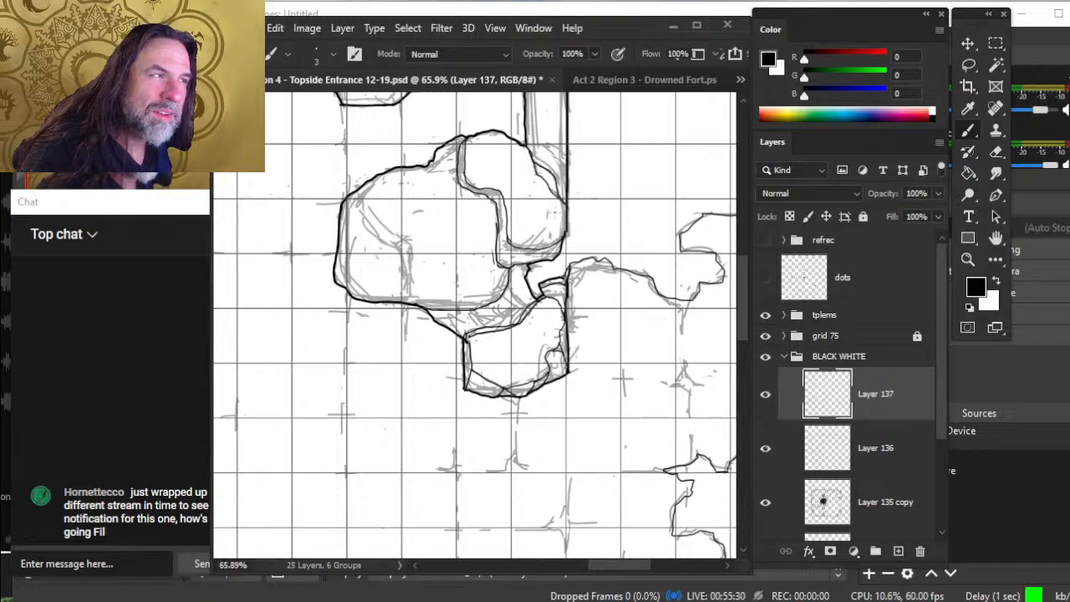
{"action": "key", "text": "e"}
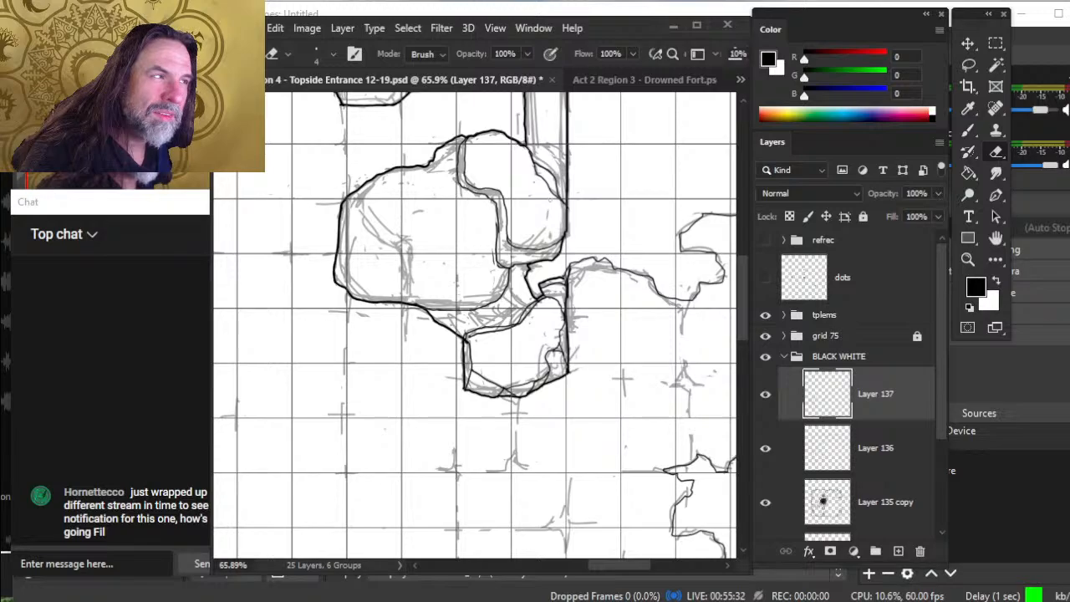
- Clean up the dividing ledge's lower corner and ink short lines joining its two edges there and near the right wall
{"action": "key", "text": "z"}
{"action": "mouse_move", "coordinate": [555, 197]}
{"action": "left_mouse_down"}
{"action": "mouse_move", "coordinate": [597, 209]}
{"action": "mouse_move", "coordinate": [593, 246]}
{"action": "left_mouse_up"}
{"action": "key", "text": "e"}
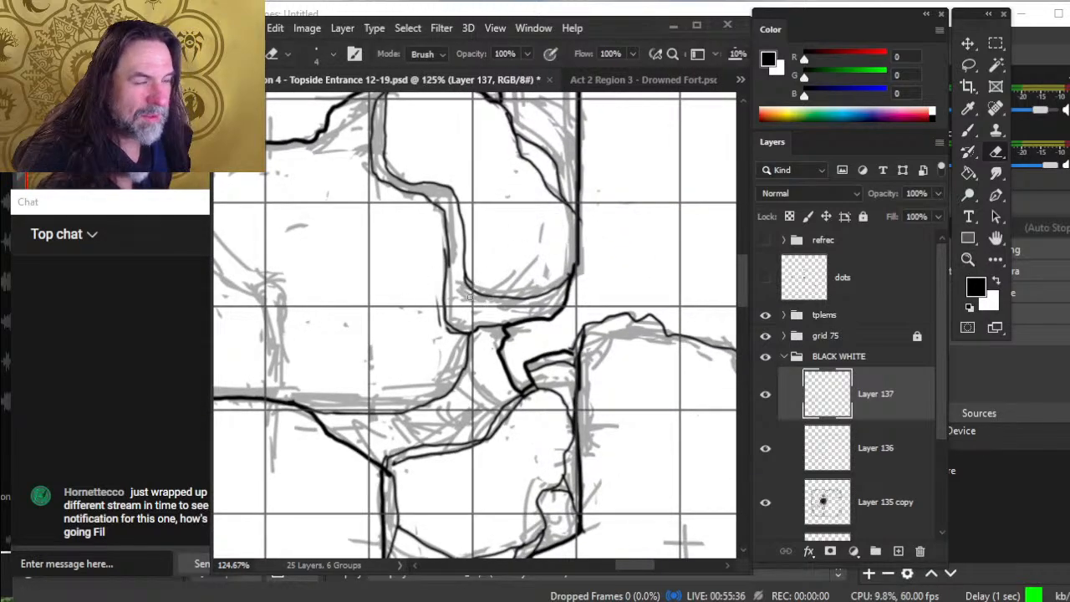
{"action": "key", "text": "b"}
{"action": "key", "text": "e"}
{"action": "key", "text": "b"}
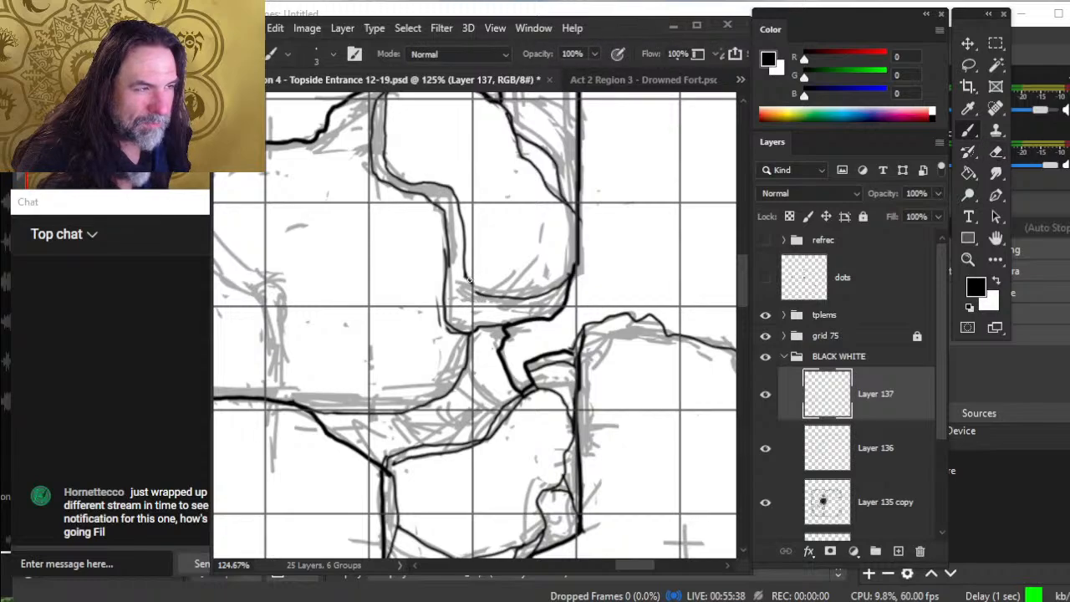
{"action": "mouse_move", "coordinate": [467, 281]}
{"action": "left_mouse_down"}
{"action": "mouse_move", "coordinate": [453, 318]}
{"action": "mouse_move", "coordinate": [474, 331]}
{"action": "mouse_move", "coordinate": [479, 314]}
{"action": "left_mouse_up"}
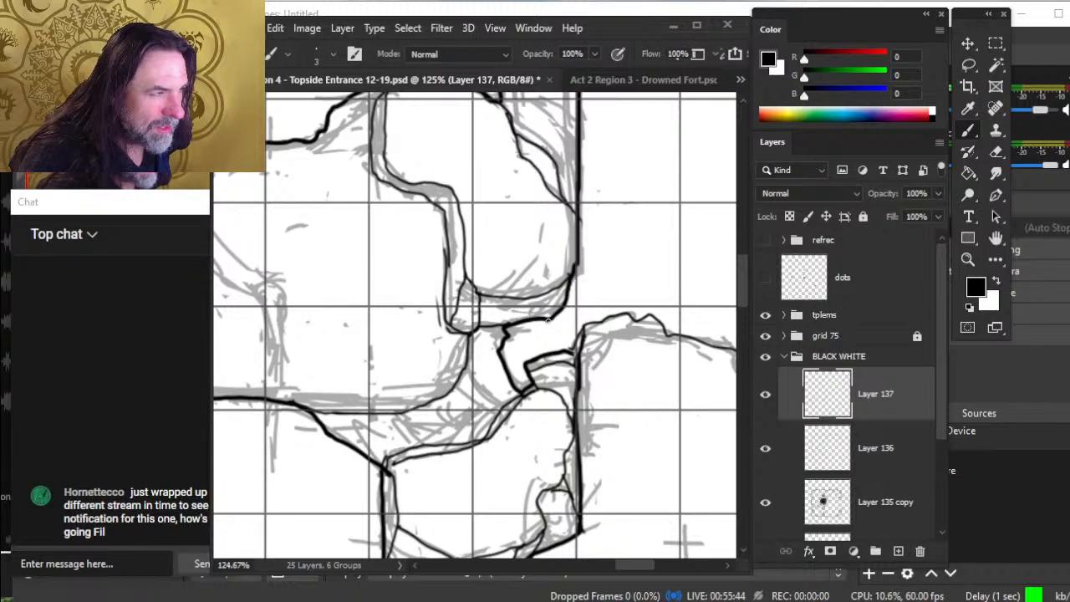
{"action": "left_click_drag", "start_coordinate": [548, 320], "coordinate": [560, 285]}
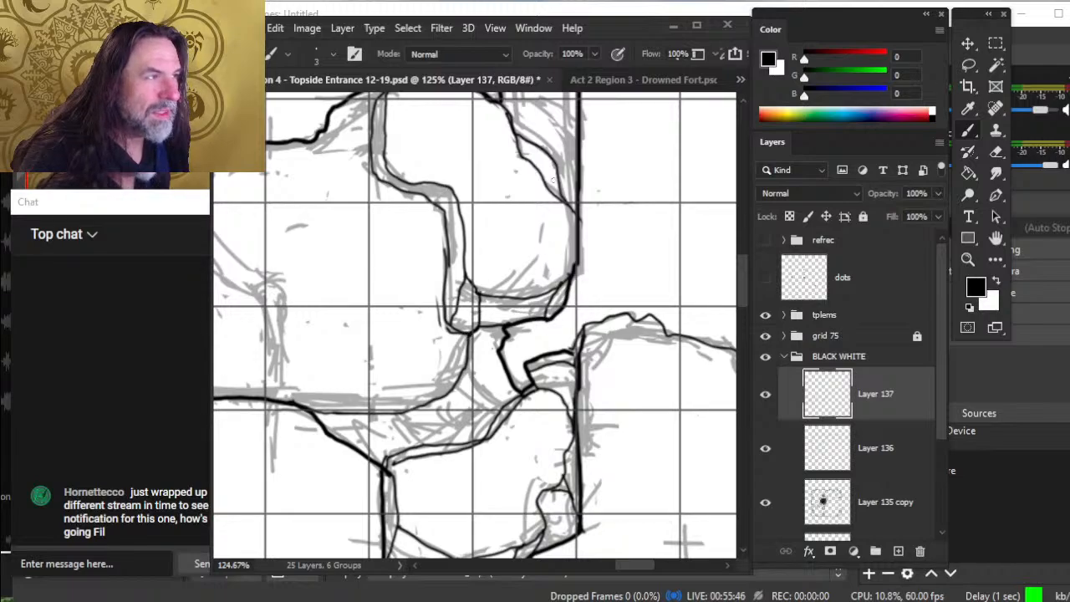
{"action": "mouse_move", "coordinate": [520, 121]}
{"action": "left_mouse_down"}
{"action": "mouse_move", "coordinate": [500, 235]}
{"action": "mouse_move", "coordinate": [494, 219]}
{"action": "mouse_move", "coordinate": [533, 234]}
{"action": "mouse_move", "coordinate": [553, 267]}
{"action": "left_mouse_up"}
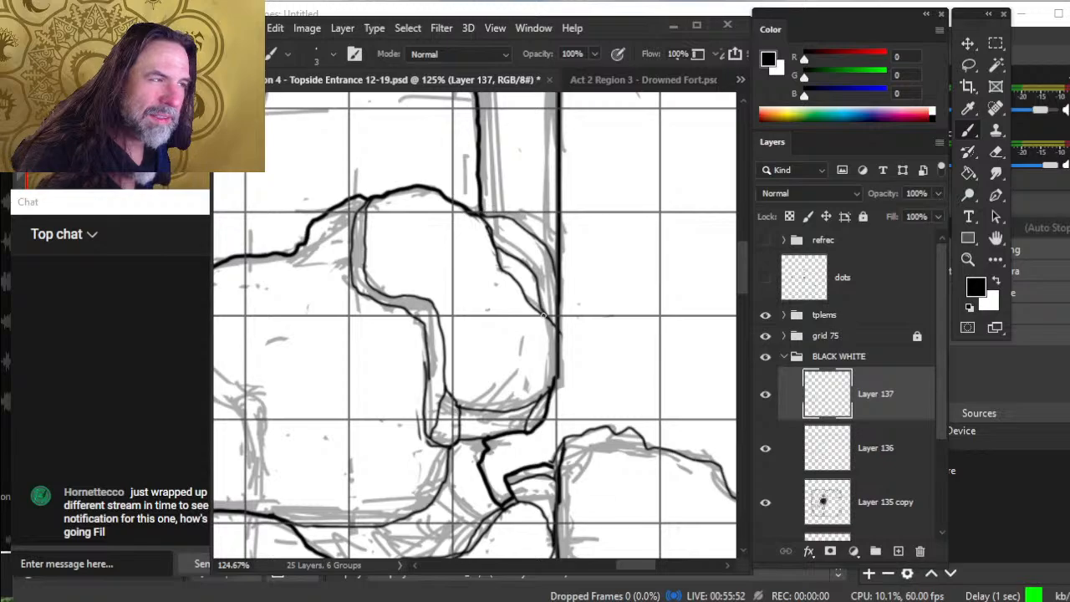
- Ink a short facet line between the two edges at the dividing ledge's upper bend and tidy it
{"action": "key", "text": "z"}
{"action": "left_click_drag", "start_coordinate": [529, 293], "coordinate": [379, 292]}
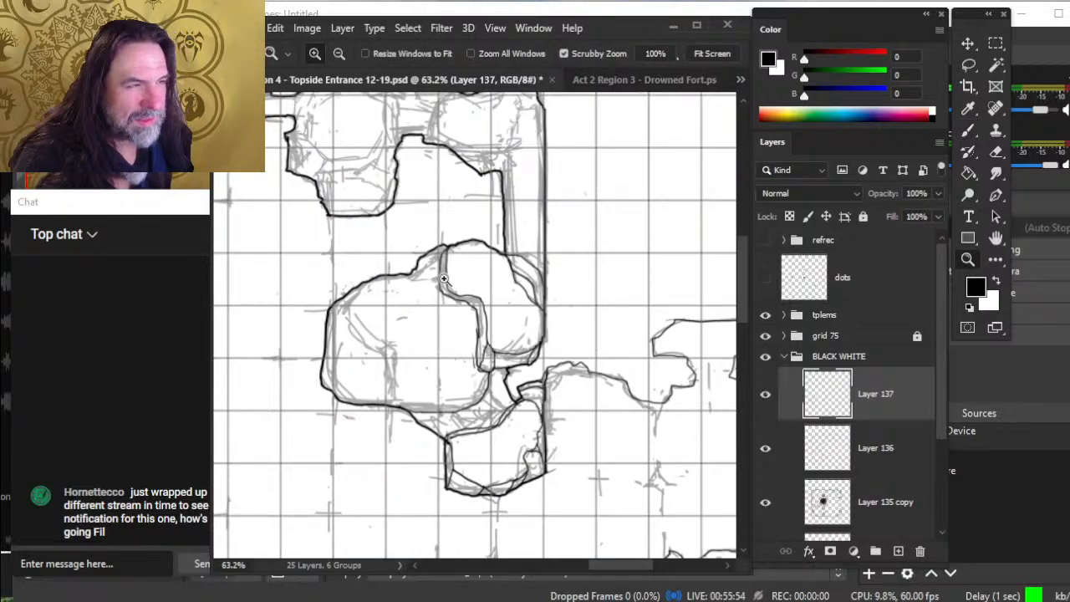
{"action": "left_click_drag", "start_coordinate": [446, 280], "coordinate": [481, 283]}
{"action": "key", "text": "b"}
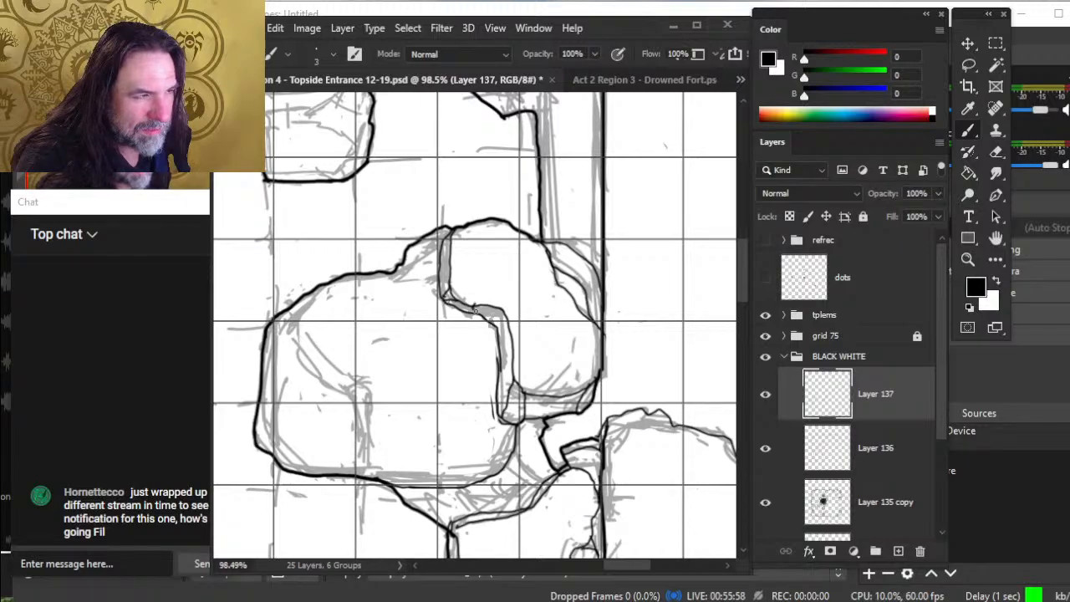
{"action": "key", "text": "e"}
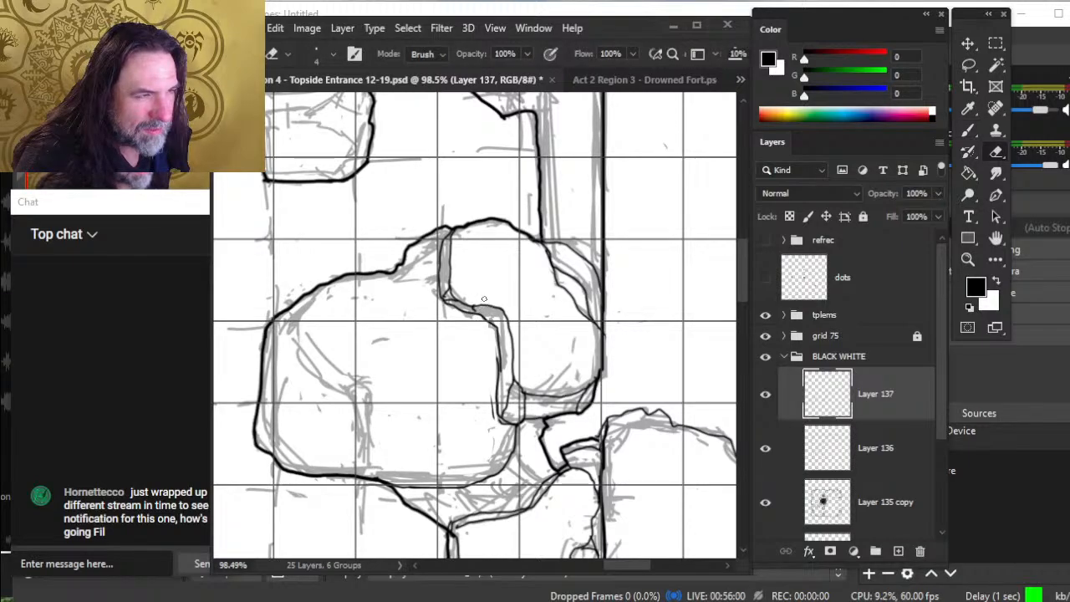
{"action": "key", "text": "b"}
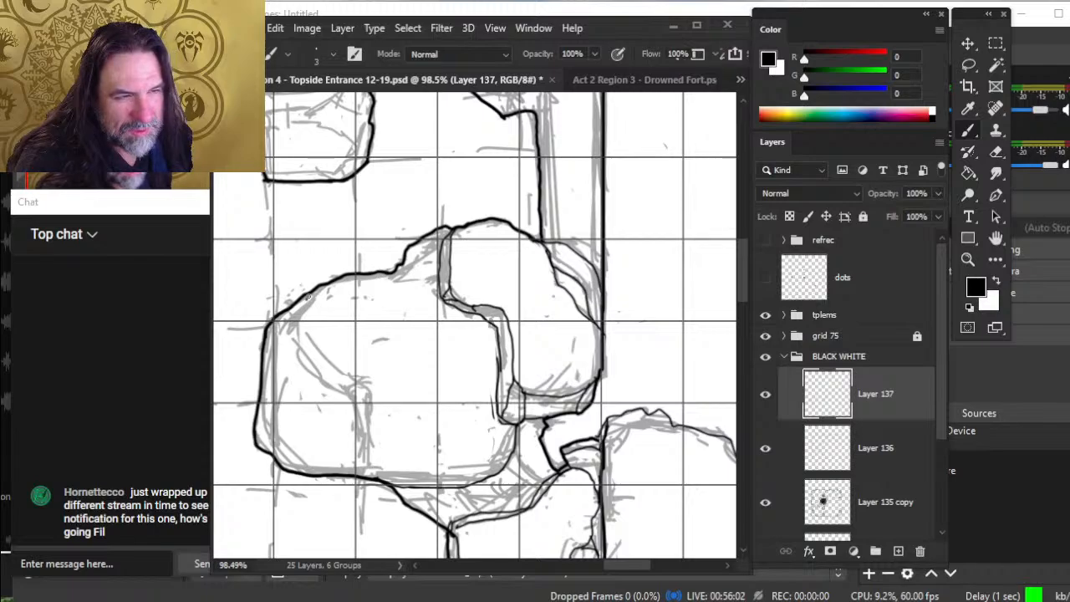
- Ink an inner ledge line down the large room's left wall and around its lower left corner, trimming the line end
{"action": "mouse_move", "coordinate": [308, 296]}
{"action": "left_mouse_down"}
{"action": "mouse_move", "coordinate": [277, 343]}
{"action": "mouse_move", "coordinate": [264, 423]}
{"action": "left_mouse_up"}
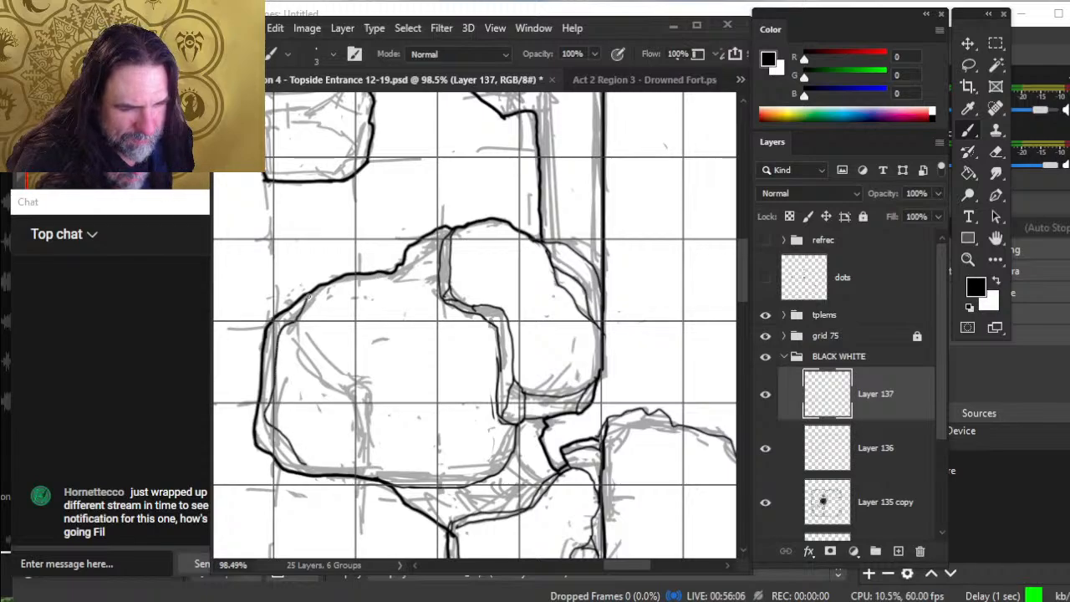
{"action": "left_click_drag", "start_coordinate": [304, 463], "coordinate": [370, 462]}
{"action": "key", "text": "e"}
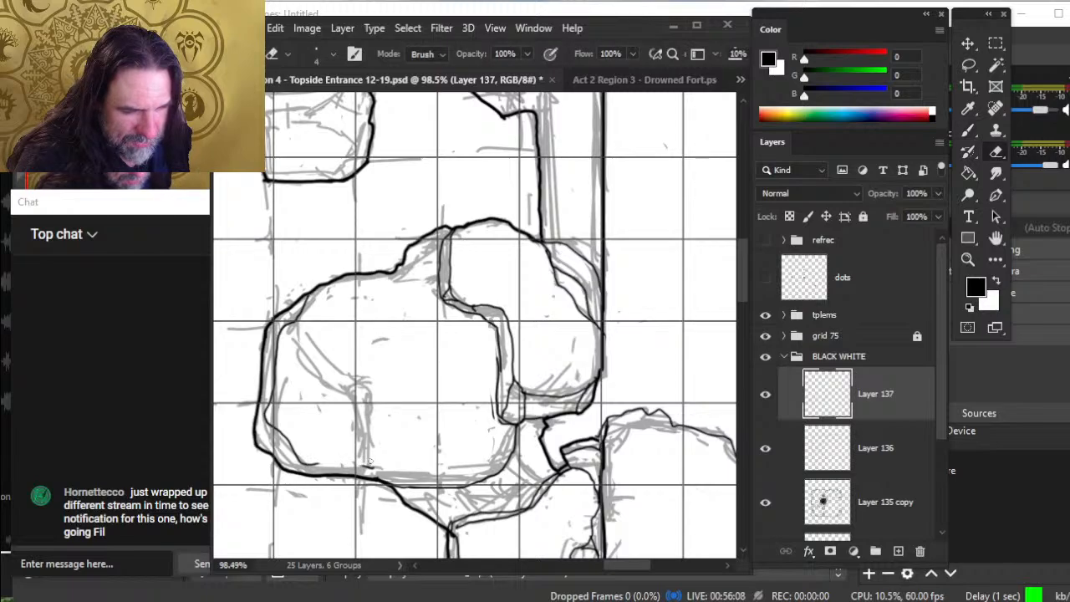
{"action": "key", "text": "b"}
{"action": "key", "text": "e"}
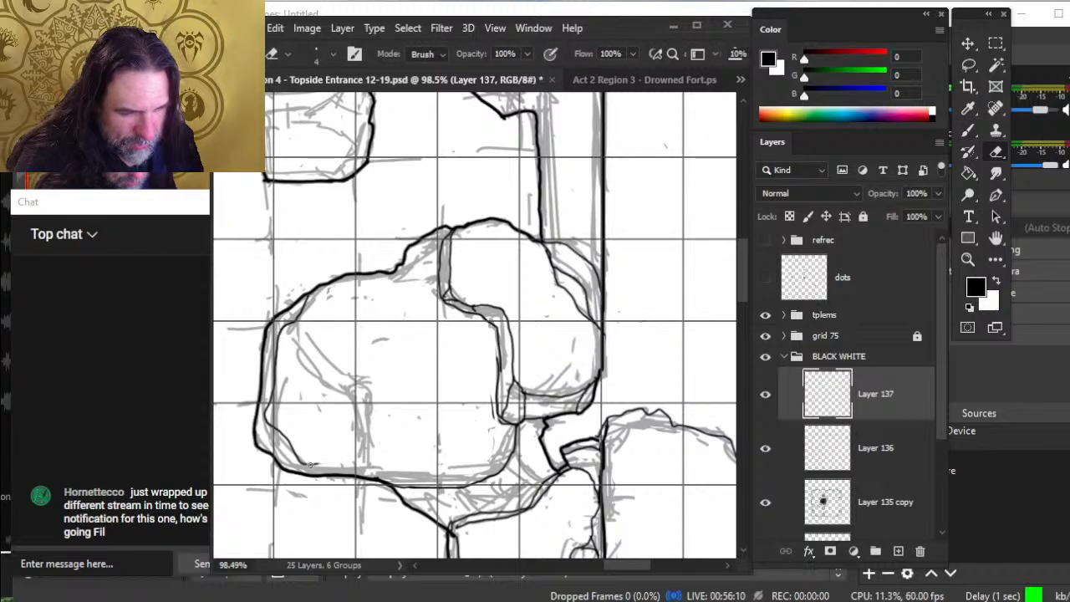
{"action": "key", "text": "b"}
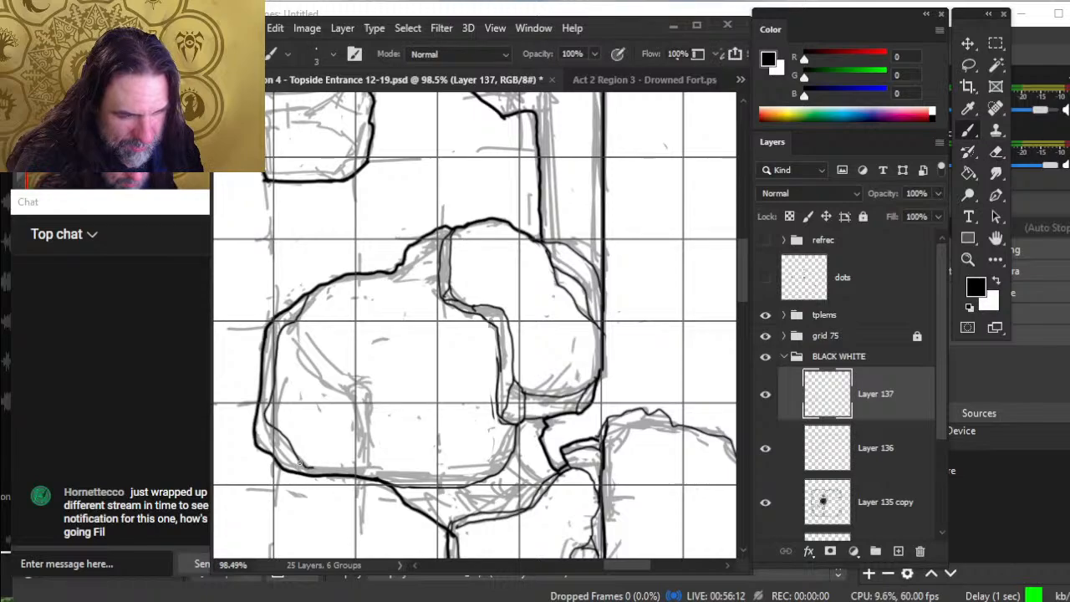
- Extend the inner ledge line along the large room's floor and add short facet lines at the lower left corner
{"action": "left_click_drag", "start_coordinate": [368, 465], "coordinate": [413, 487]}
{"action": "key", "text": "e"}
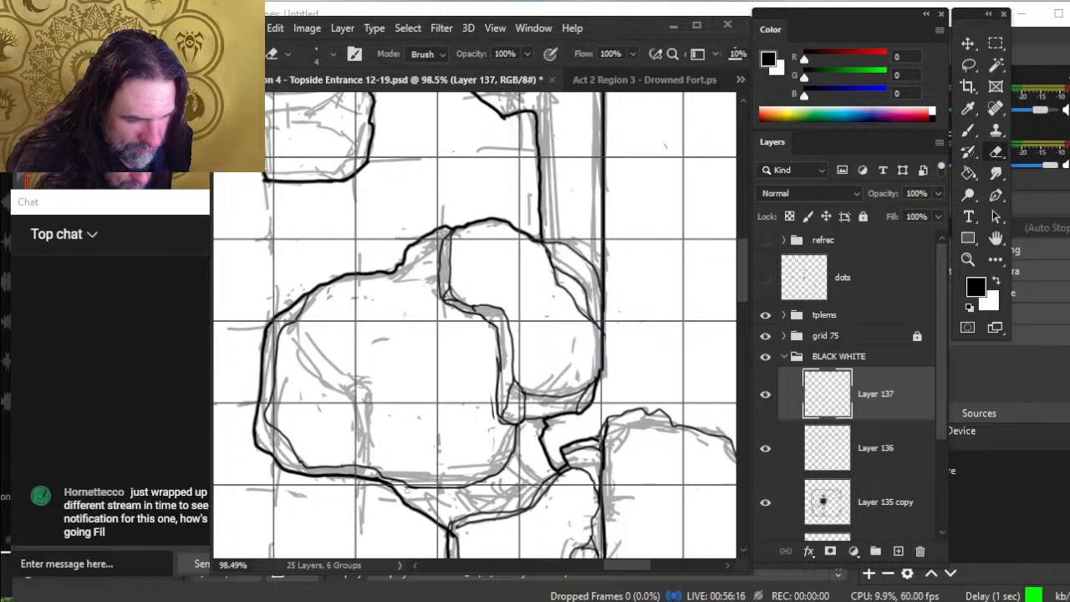
{"action": "key", "text": "b"}
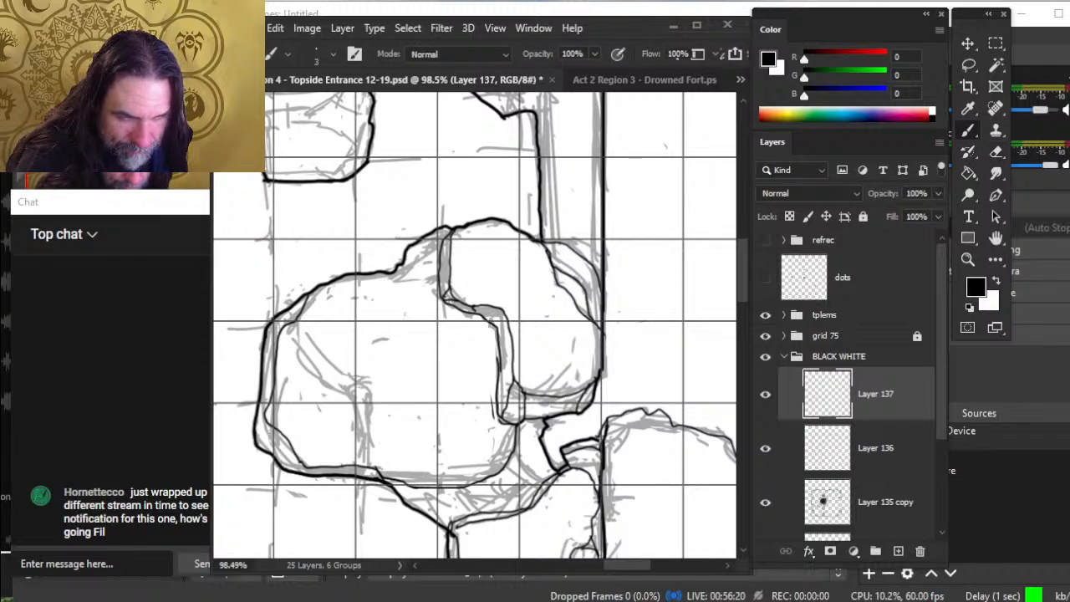
{"action": "mouse_move", "coordinate": [258, 446]}
{"action": "left_mouse_down"}
{"action": "mouse_move", "coordinate": [265, 417]}
{"action": "mouse_move", "coordinate": [256, 438]}
{"action": "mouse_move", "coordinate": [293, 472]}
{"action": "left_mouse_up"}
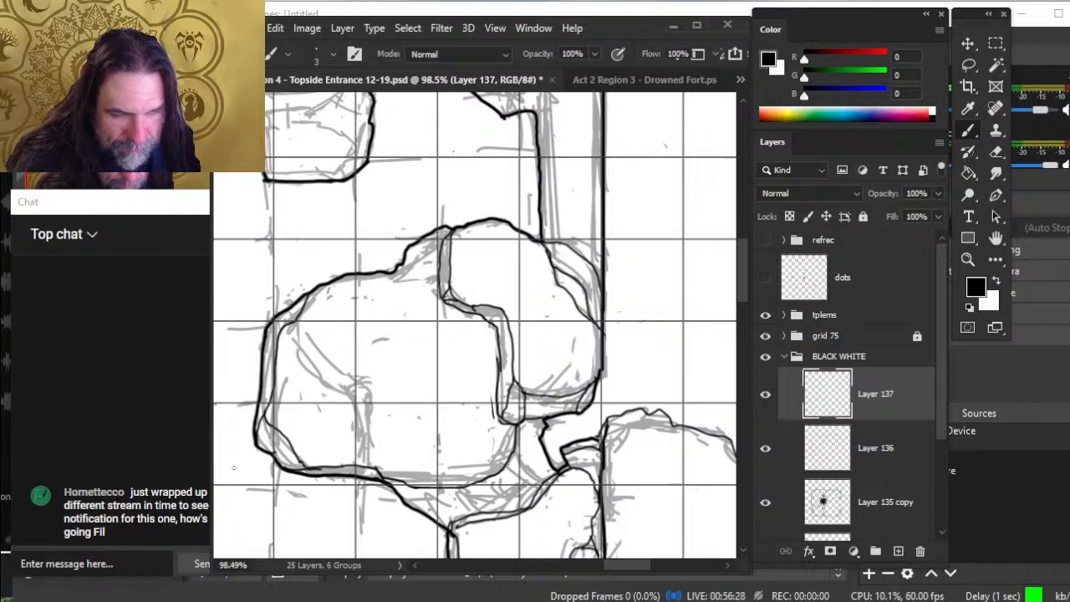
- Ink short facet lines between the wall and the inner ledge line at the large room's lower left corner and tidy them
{"action": "left_click_drag", "start_coordinate": [267, 437], "coordinate": [273, 448]}
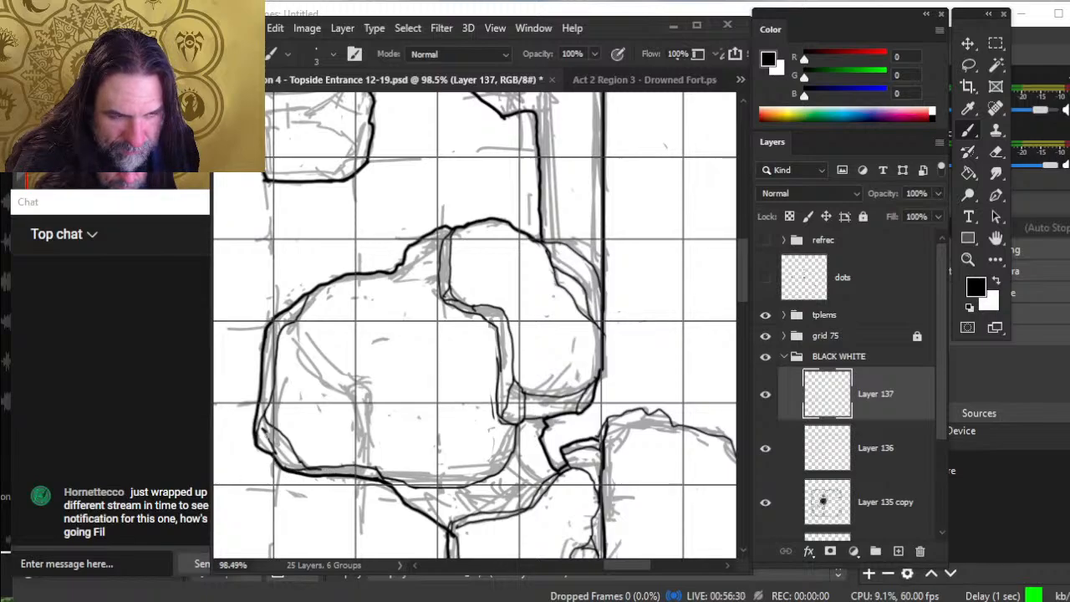
{"action": "key", "text": "e"}
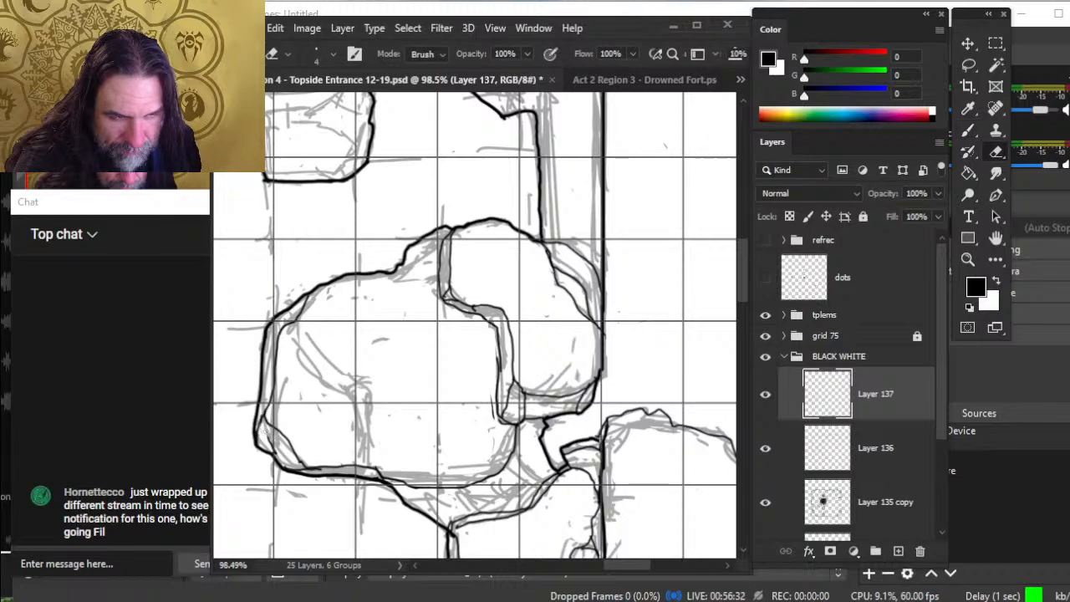
{"action": "key", "text": "b"}
{"action": "left_click_drag", "start_coordinate": [261, 417], "coordinate": [279, 459]}
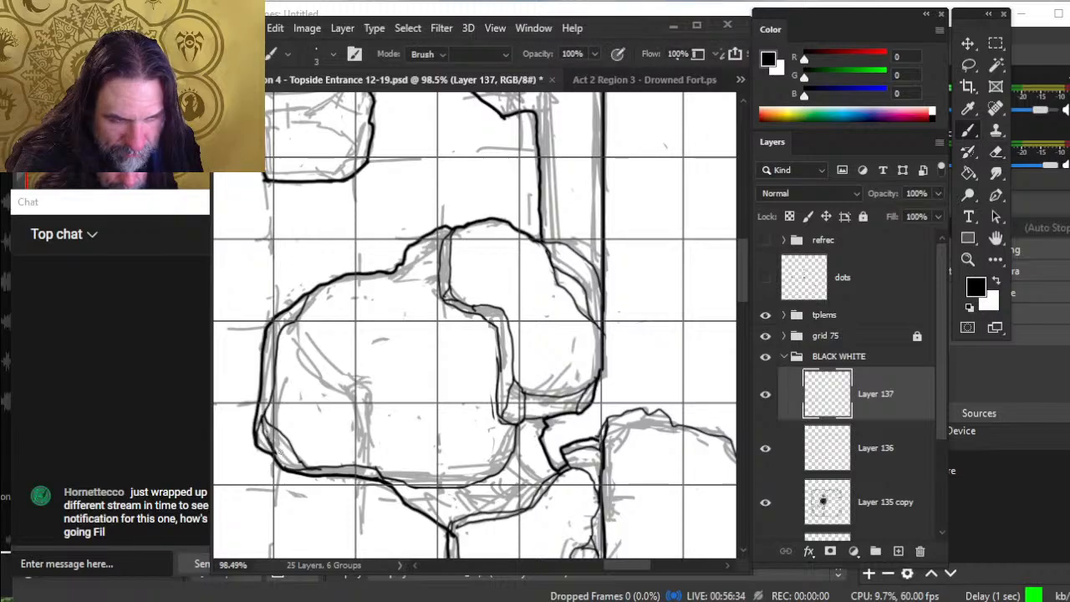
{"action": "key", "text": "e"}
{"action": "key", "text": "b"}
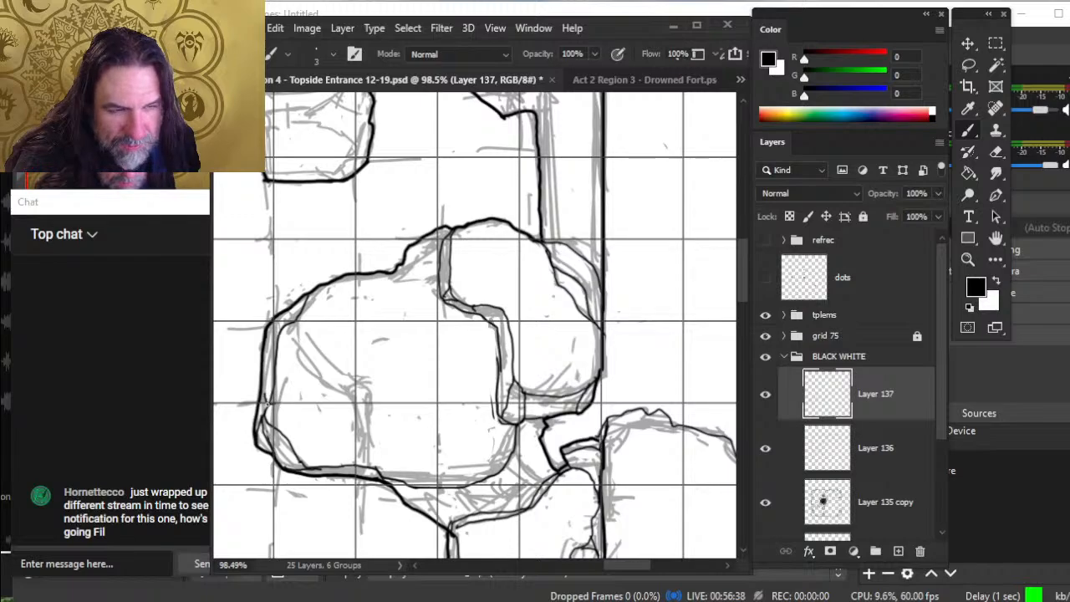
- Clean up the facet lines along the large room's left wall and ink one at its upper left corner
{"action": "key", "text": "e"}
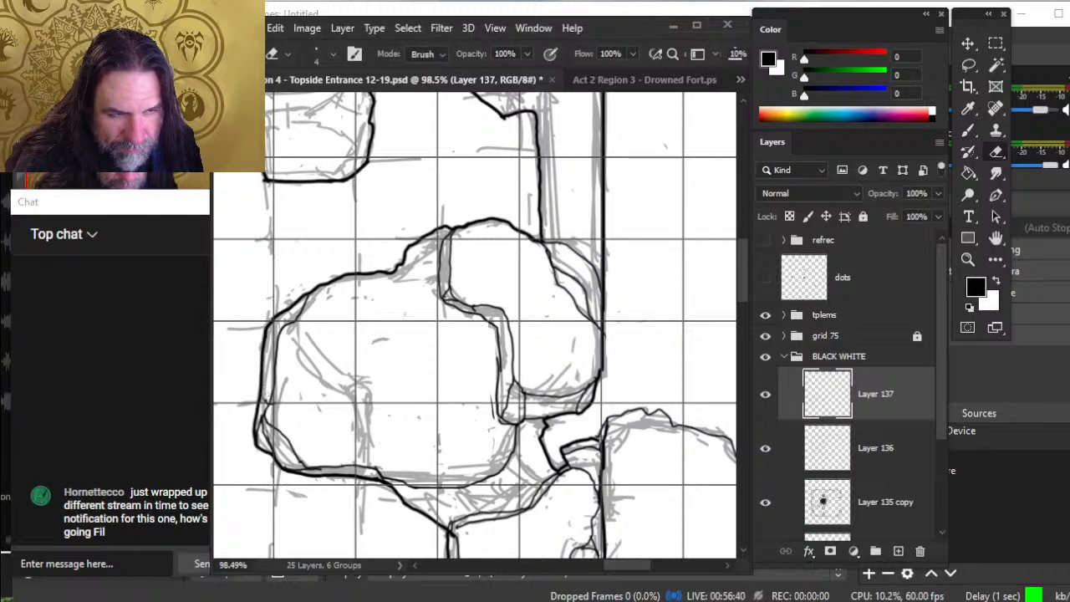
{"action": "key", "text": "b"}
{"action": "key", "text": "e"}
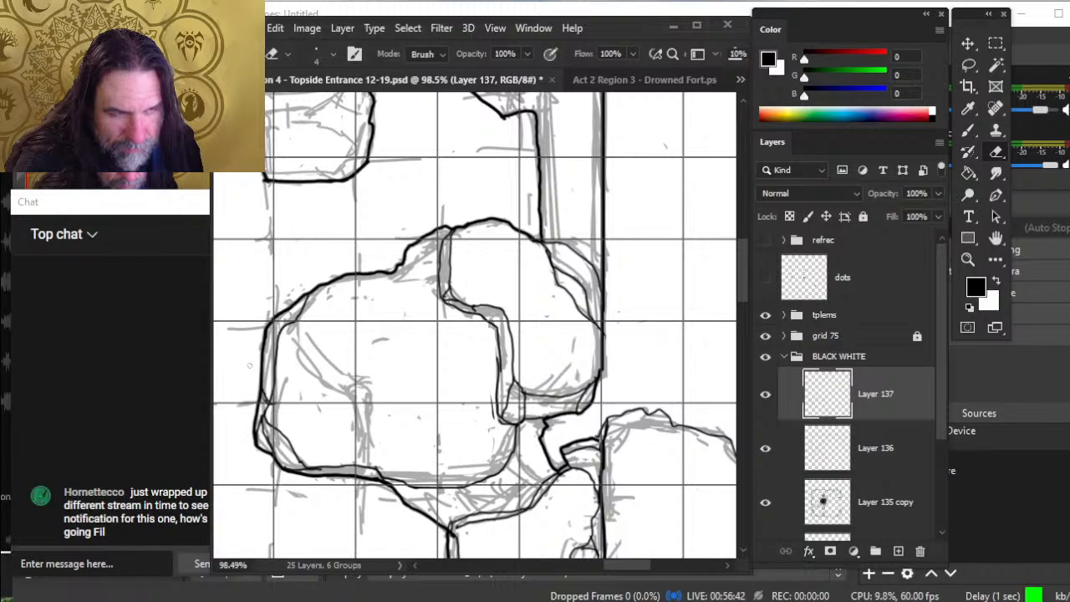
{"action": "key", "text": "b"}
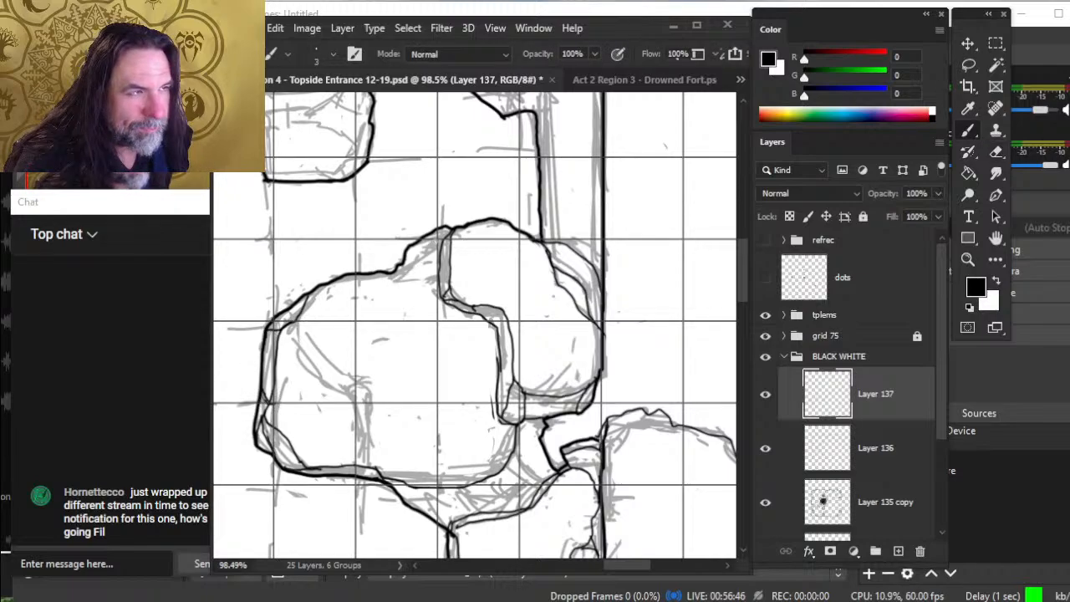
- Ink the inner ledge line beneath the large room's upper left wall, from the dividing ledge toward the left corner, and tidy it
{"action": "mouse_move", "coordinate": [442, 239]}
{"action": "left_mouse_down"}
{"action": "mouse_move", "coordinate": [386, 284]}
{"action": "mouse_move", "coordinate": [411, 271]}
{"action": "left_mouse_up"}
{"action": "key", "text": "e"}
{"action": "key", "text": "b"}
{"action": "left_click_drag", "start_coordinate": [403, 274], "coordinate": [325, 290]}
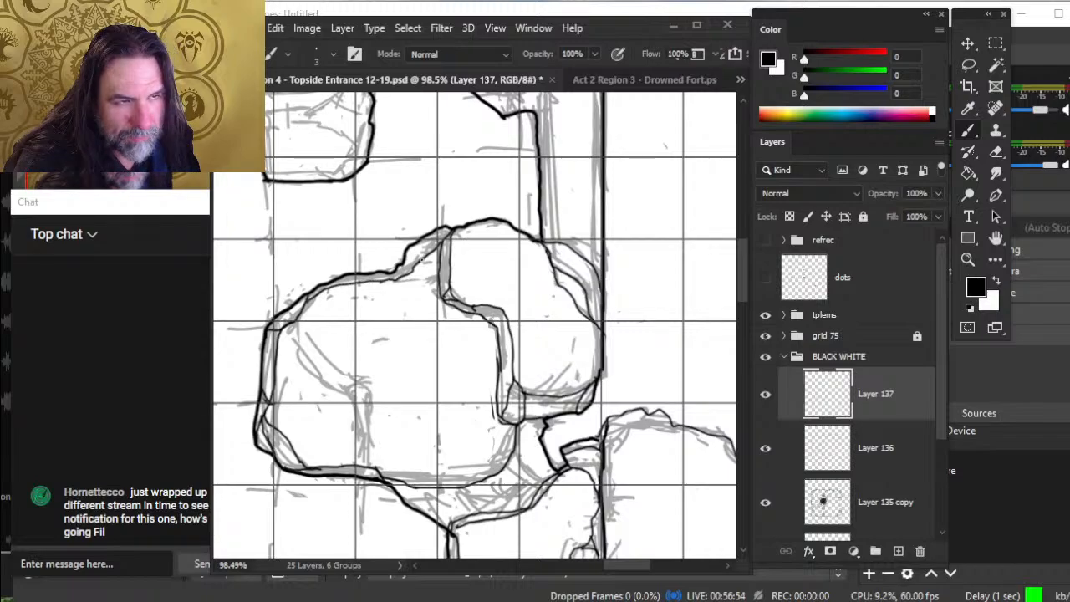
{"action": "key", "text": "e"}
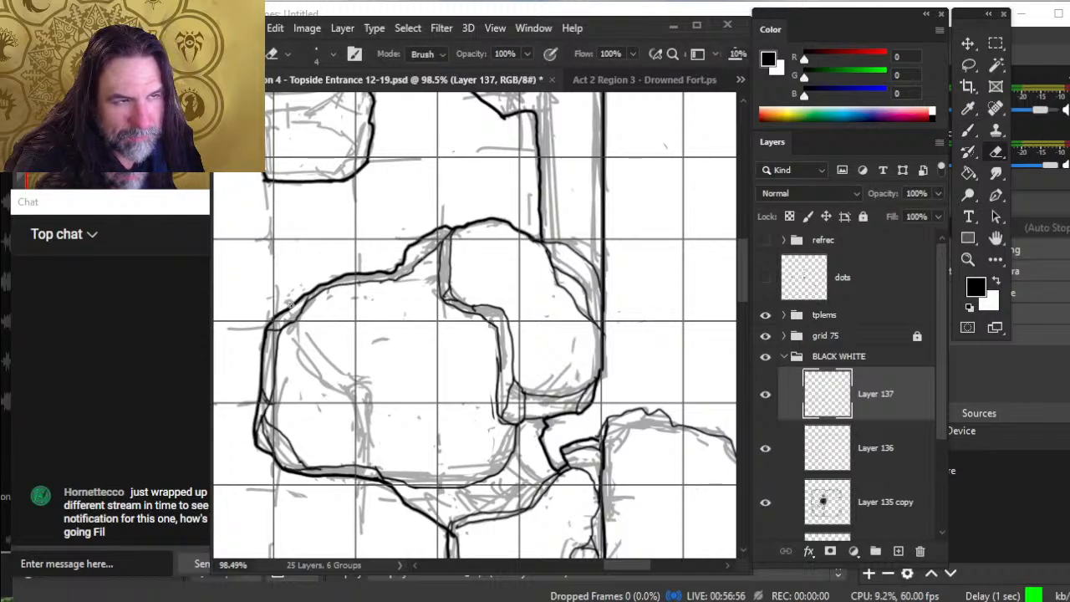
{"action": "key", "text": "b"}
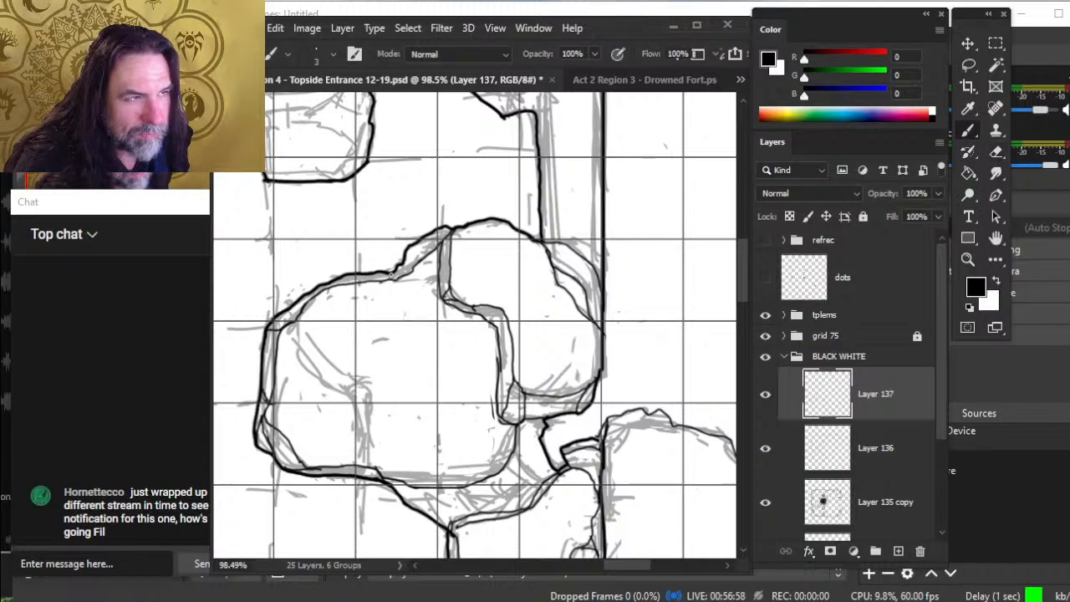
- Ink short facet lines joining the wall and inner ledge line at the notch in the large room's upper wall
{"action": "left_click_drag", "start_coordinate": [391, 275], "coordinate": [413, 270]}
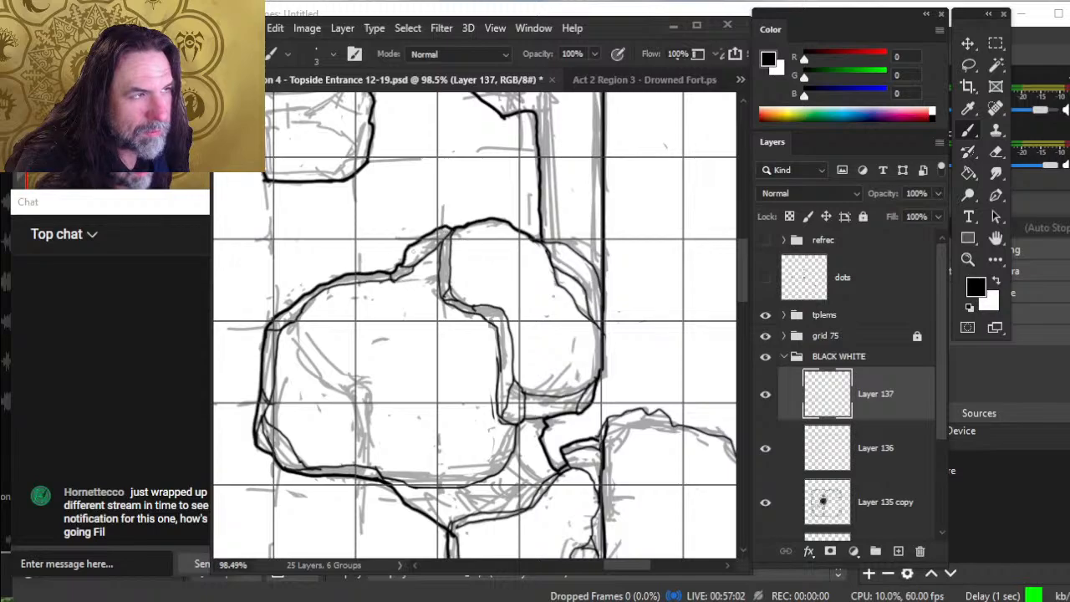
{"action": "mouse_move", "coordinate": [410, 248]}
{"action": "left_mouse_down"}
{"action": "mouse_move", "coordinate": [420, 277]}
{"action": "mouse_move", "coordinate": [387, 314]}
{"action": "left_mouse_up"}
{"action": "key", "text": "e"}
- Ink a second inner ledge line inside the large room's upper left corner, following the rough sketch
{"action": "key", "text": "z"}
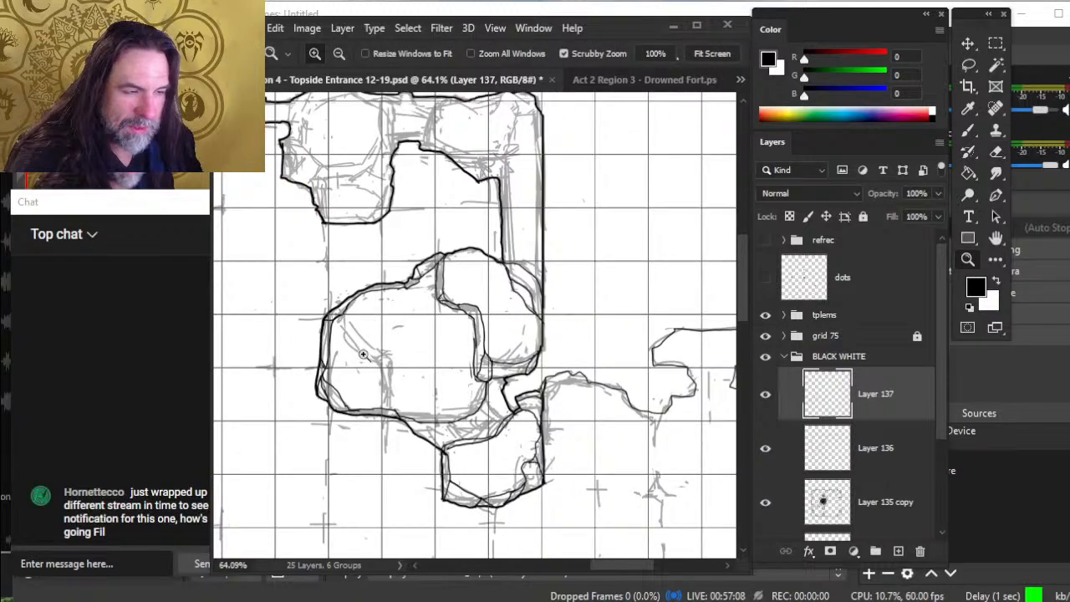
{"action": "left_click_drag", "start_coordinate": [364, 382], "coordinate": [417, 383]}
{"action": "key", "text": "b"}
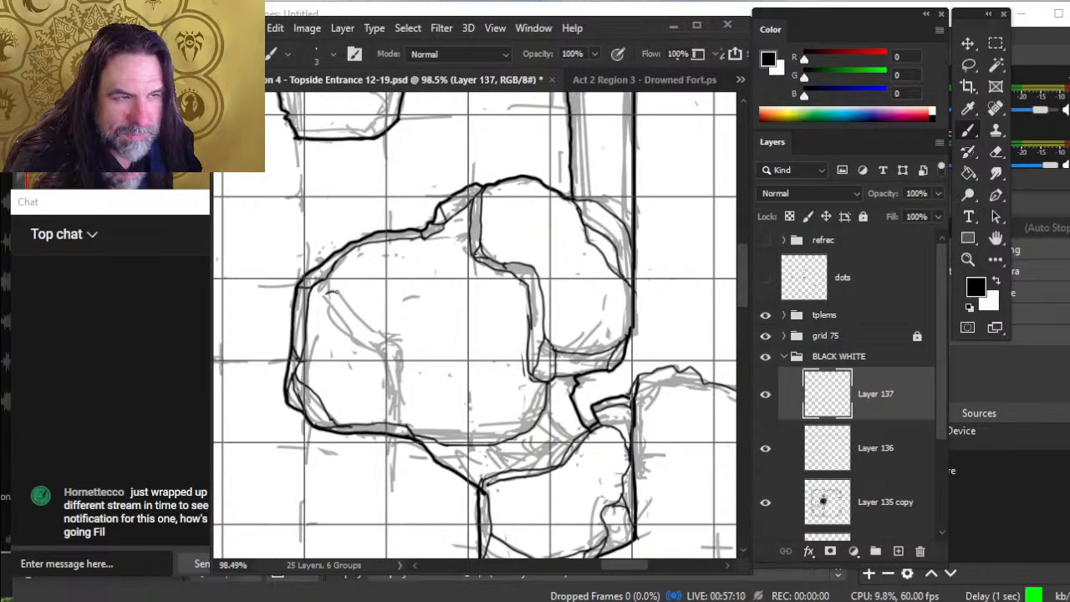
{"action": "left_click_drag", "start_coordinate": [325, 293], "coordinate": [308, 350]}
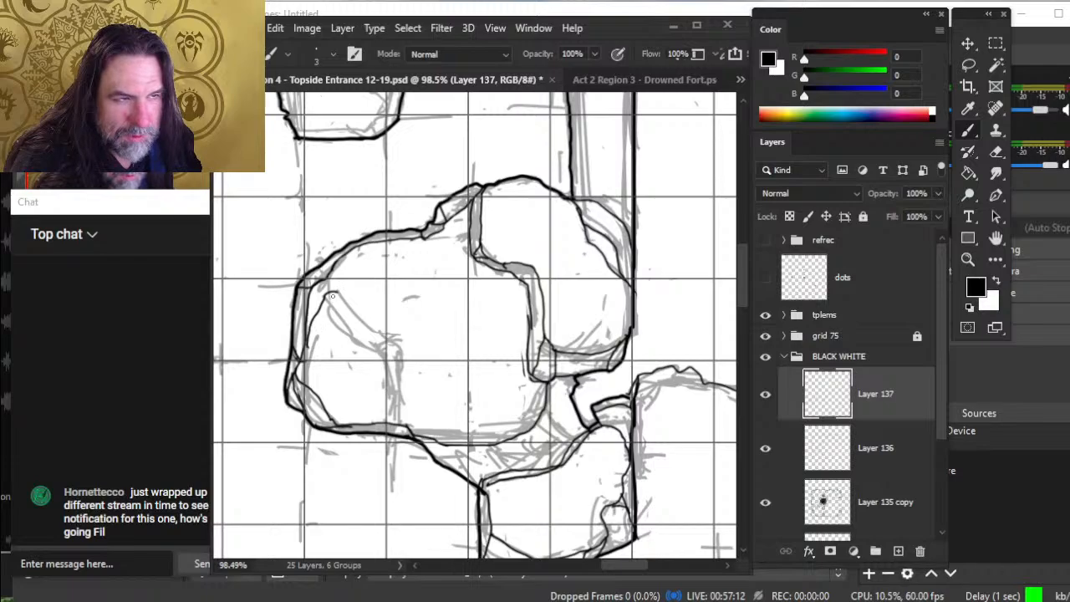
{"action": "mouse_move", "coordinate": [332, 296]}
{"action": "left_mouse_down"}
{"action": "mouse_move", "coordinate": [385, 337]}
{"action": "mouse_move", "coordinate": [404, 366]}
{"action": "mouse_move", "coordinate": [409, 408]}
{"action": "mouse_move", "coordinate": [353, 396]}
{"action": "left_mouse_up"}
- Ink the inner outline of the raised ledge in the map's upper right corner, following the sketch on all sides, and tidy it
{"action": "key", "text": "z"}
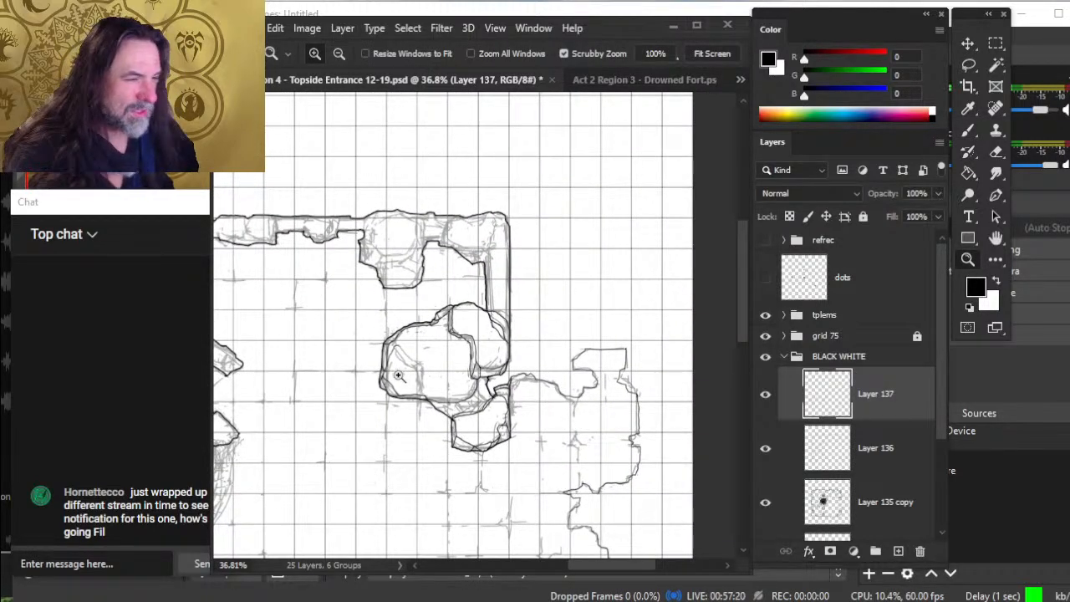
{"action": "left_click_drag", "start_coordinate": [436, 327], "coordinate": [515, 329]}
{"action": "mouse_move", "coordinate": [490, 288]}
{"action": "left_mouse_down"}
{"action": "mouse_move", "coordinate": [463, 326]}
{"action": "mouse_move", "coordinate": [510, 289]}
{"action": "mouse_move", "coordinate": [548, 290]}
{"action": "left_mouse_up"}
{"action": "key", "text": "b"}
{"action": "left_click_drag", "start_coordinate": [401, 204], "coordinate": [472, 233]}
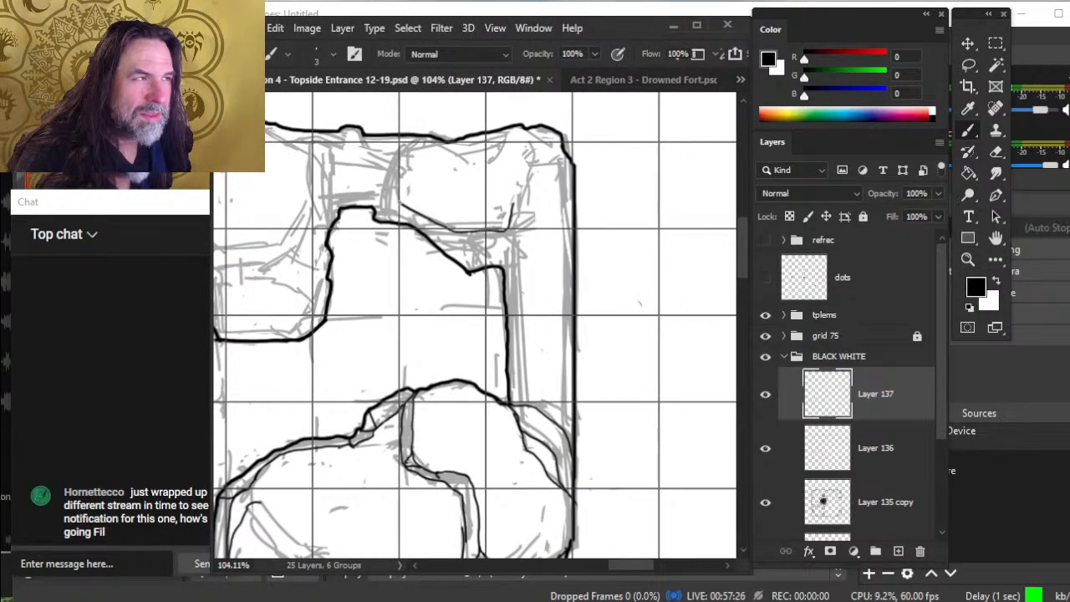
{"action": "left_click_drag", "start_coordinate": [512, 204], "coordinate": [526, 192]}
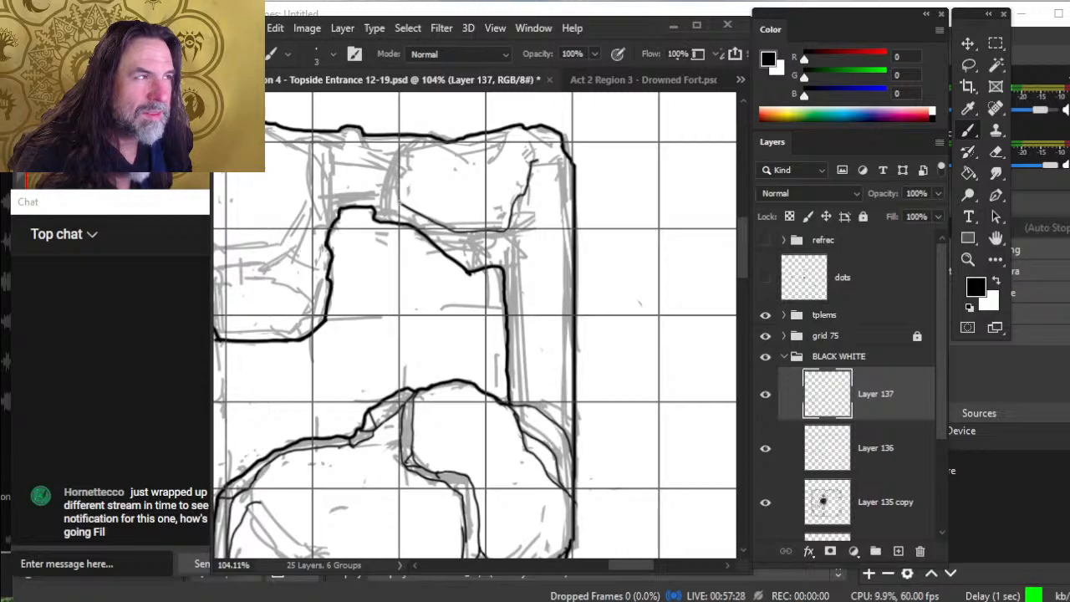
{"action": "mouse_move", "coordinate": [533, 136]}
{"action": "left_mouse_down"}
{"action": "mouse_move", "coordinate": [512, 128]}
{"action": "mouse_move", "coordinate": [505, 146]}
{"action": "mouse_move", "coordinate": [464, 153]}
{"action": "mouse_move", "coordinate": [430, 143]}
{"action": "mouse_move", "coordinate": [390, 163]}
{"action": "mouse_move", "coordinate": [382, 199]}
{"action": "mouse_move", "coordinate": [456, 230]}
{"action": "left_mouse_up"}
{"action": "key", "text": "e"}
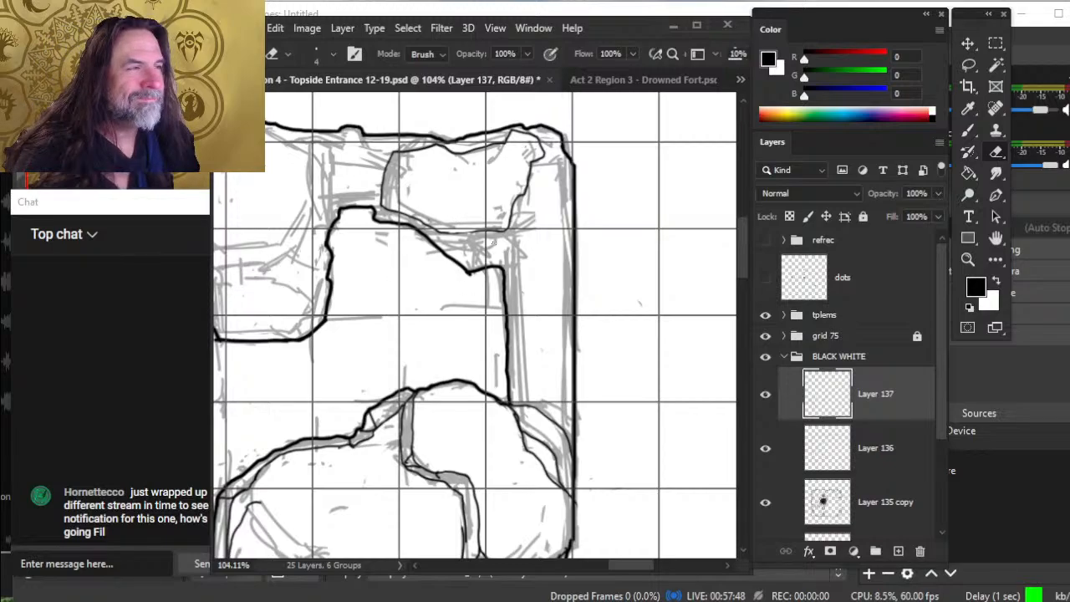
{"action": "key", "text": "b"}
{"action": "key", "text": "e"}
{"action": "key", "text": "b"}
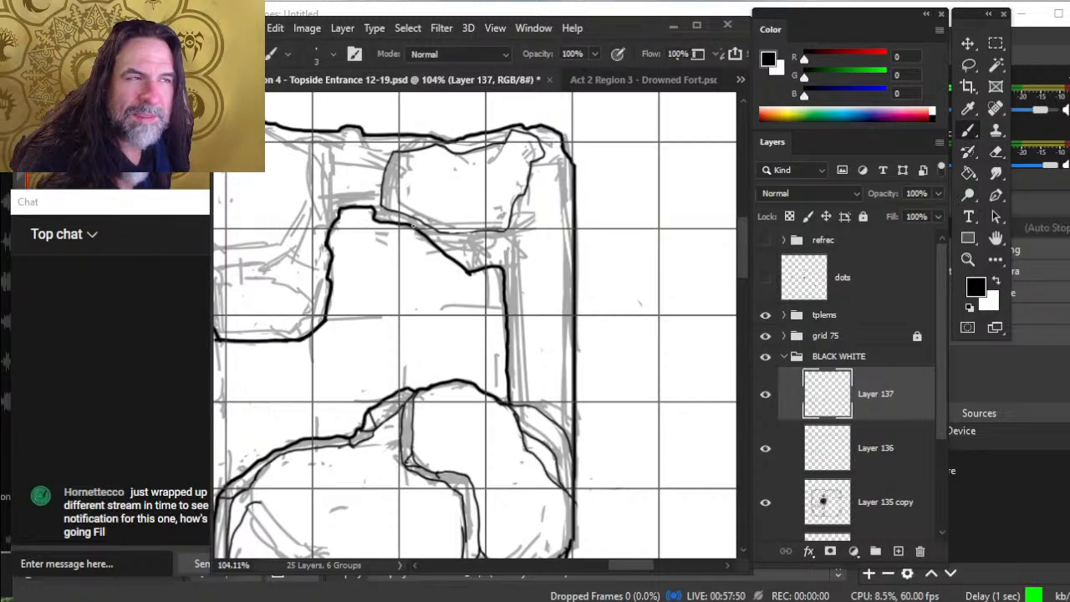
- Ink the outer edge line around the upper right ledge's bottom and right side and a line down its left side
{"action": "left_click_drag", "start_coordinate": [420, 228], "coordinate": [441, 244]}
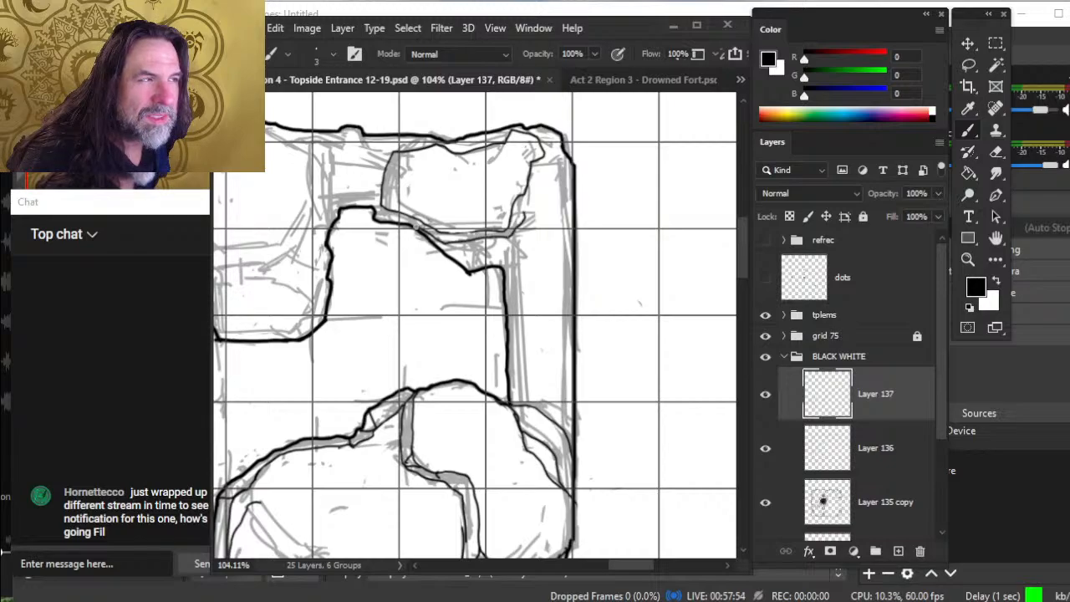
{"action": "mouse_move", "coordinate": [529, 201]}
{"action": "left_mouse_down"}
{"action": "mouse_move", "coordinate": [550, 161]}
{"action": "mouse_move", "coordinate": [543, 135]}
{"action": "mouse_move", "coordinate": [528, 131]}
{"action": "left_mouse_up"}
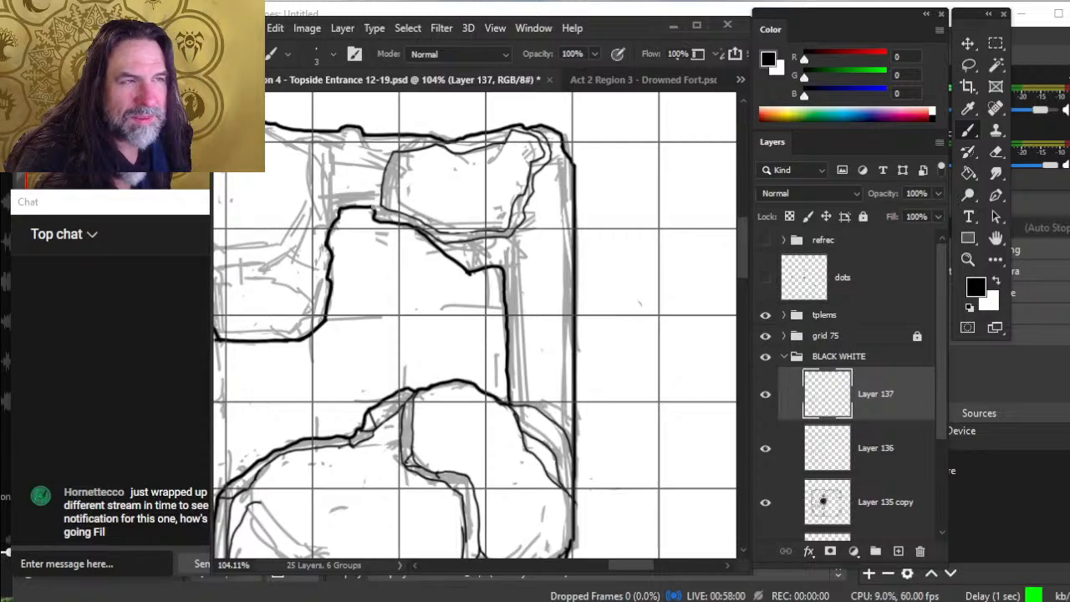
{"action": "left_click_drag", "start_coordinate": [371, 194], "coordinate": [368, 176]}
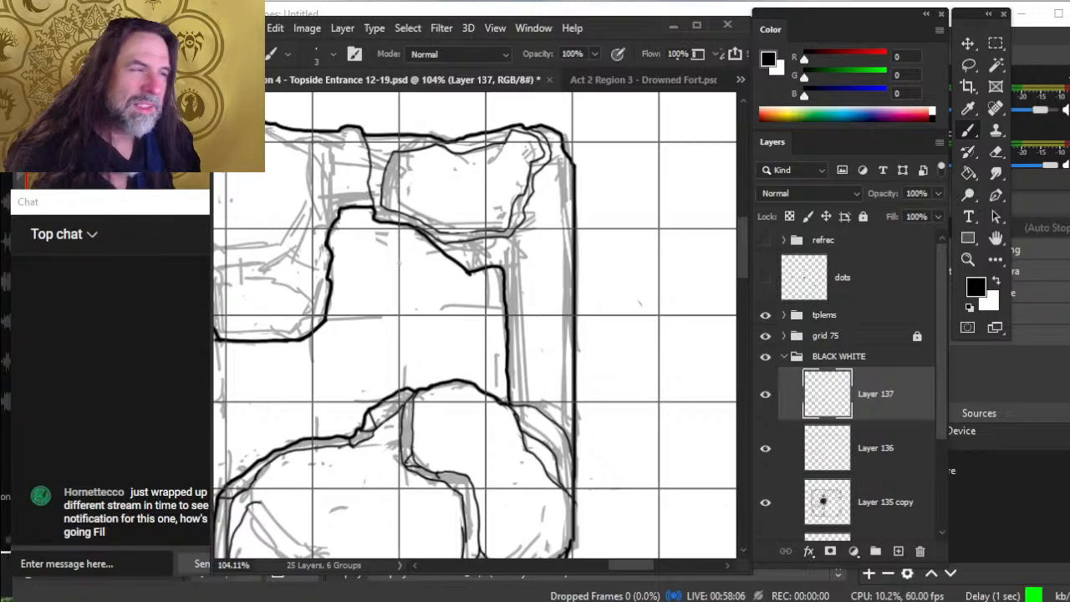
- Ink facet lines between the two edges on the upper right ledge's right side and tidy the strokes
{"action": "key", "text": "z"}
{"action": "left_click_drag", "start_coordinate": [469, 251], "coordinate": [521, 230]}
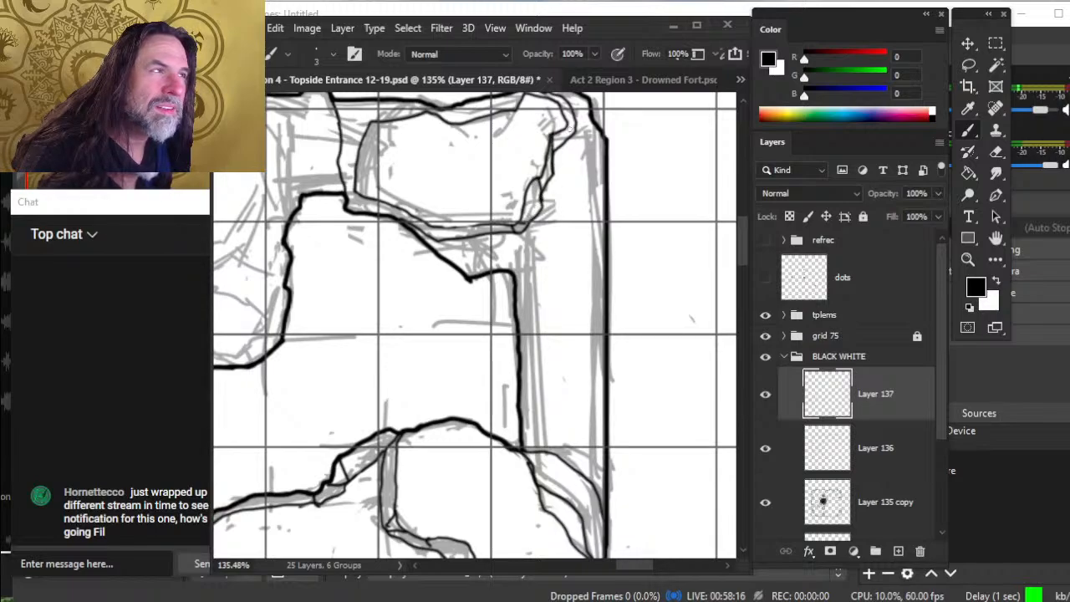
{"action": "mouse_move", "coordinate": [578, 142]}
{"action": "left_mouse_down"}
{"action": "mouse_move", "coordinate": [555, 220]}
{"action": "mouse_move", "coordinate": [552, 203]}
{"action": "left_mouse_up"}
{"action": "key", "text": "e"}
{"action": "key", "text": "b"}
{"action": "key", "text": "e"}
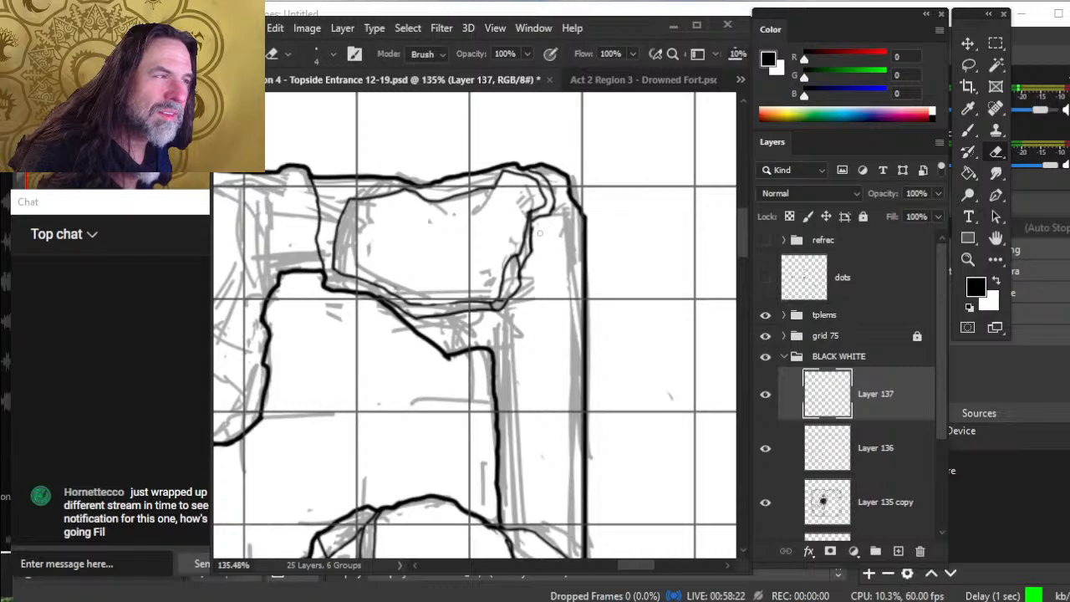
- Close the tip of the upper right ledge with a short line and clean up where its edges meet the top wall
{"action": "key", "text": "b"}
{"action": "left_click_drag", "start_coordinate": [545, 219], "coordinate": [551, 199]}
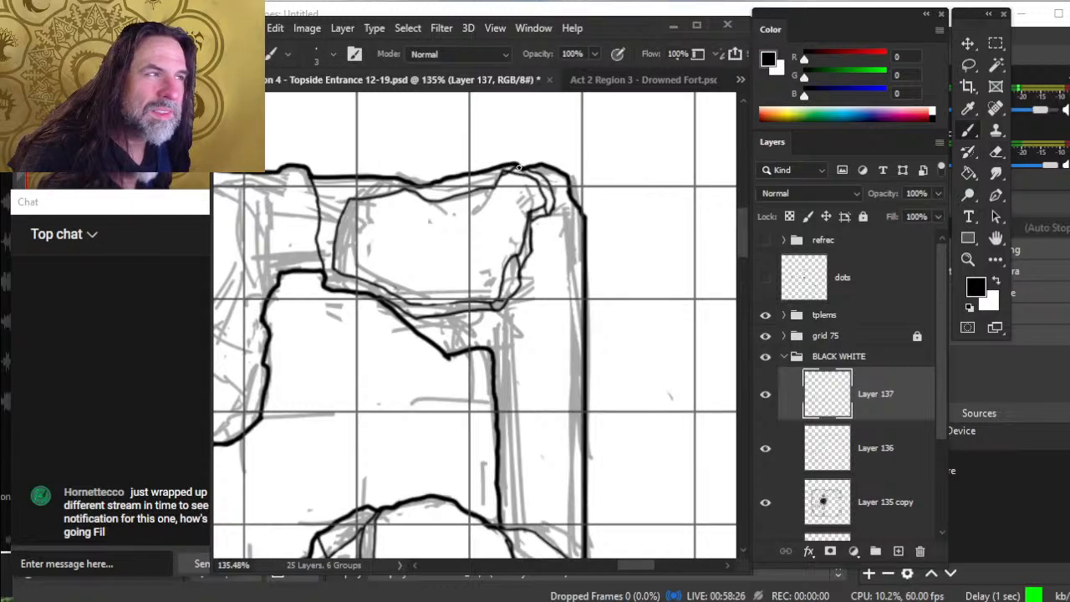
{"action": "key", "text": "e"}
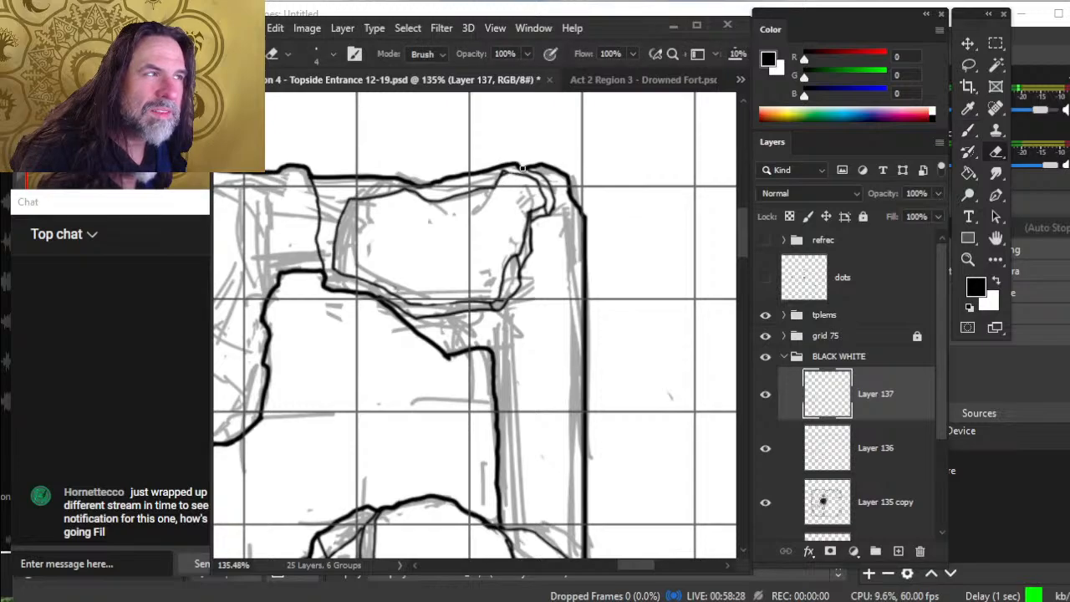
{"action": "key", "text": "b"}
{"action": "key", "text": "e"}
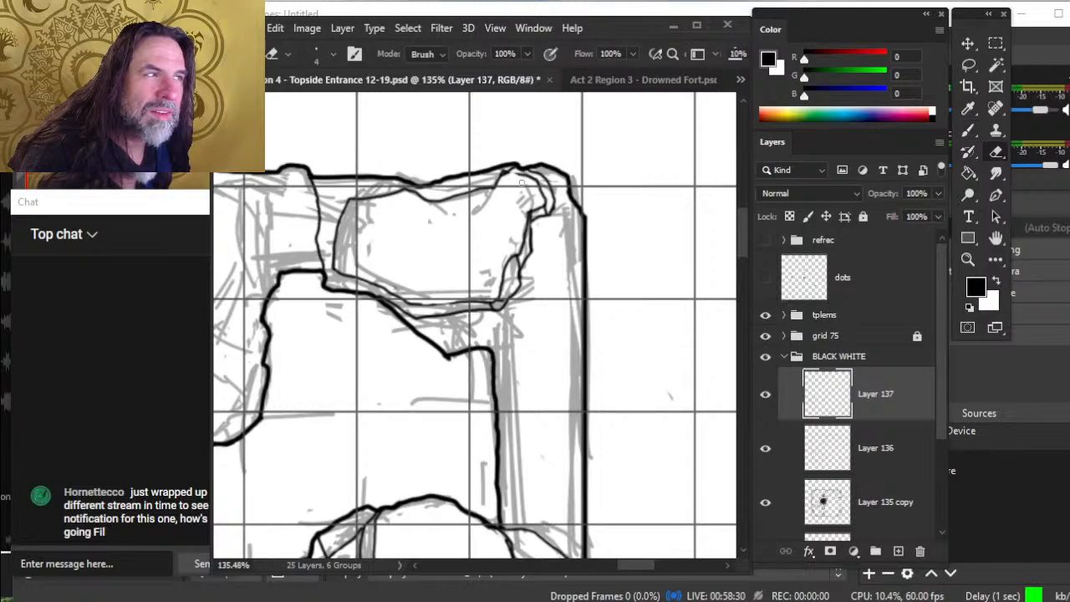
{"action": "key", "text": "b"}
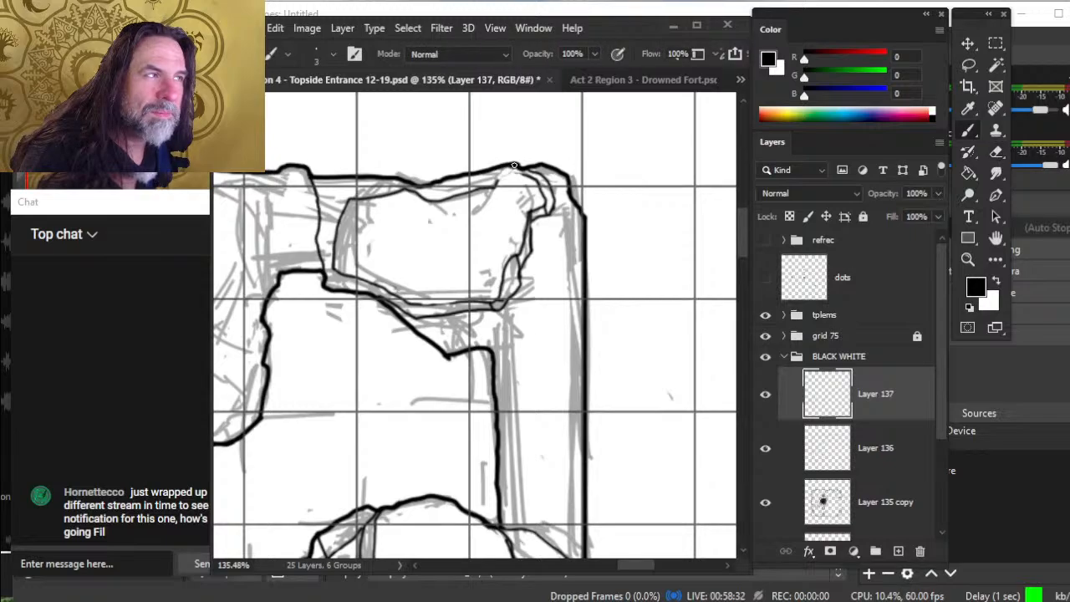
- Redraw the jagged inner edge at the upper right ledge's tip and join it to the outer wall corner with facet lines
{"action": "mouse_move", "coordinate": [524, 176]}
{"action": "left_mouse_down"}
{"action": "mouse_move", "coordinate": [499, 179]}
{"action": "mouse_move", "coordinate": [540, 177]}
{"action": "mouse_move", "coordinate": [551, 193]}
{"action": "mouse_move", "coordinate": [541, 208]}
{"action": "mouse_move", "coordinate": [562, 210]}
{"action": "mouse_move", "coordinate": [566, 179]}
{"action": "mouse_move", "coordinate": [544, 205]}
{"action": "left_mouse_up"}
{"action": "key", "text": "e"}
{"action": "key", "text": "b"}
{"action": "key", "text": "e"}
{"action": "key", "text": "b"}
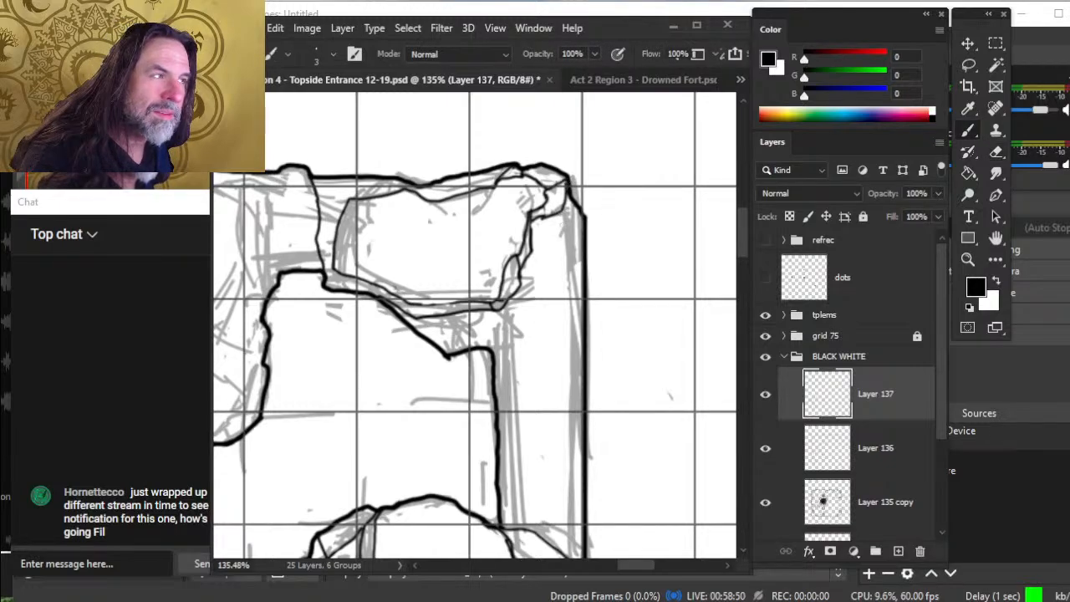
- Erase the upper part of the upper right ledge's outer left line and redraw it curving up to the top wall
{"action": "key", "text": "z"}
{"action": "left_click_drag", "start_coordinate": [558, 269], "coordinate": [498, 280]}
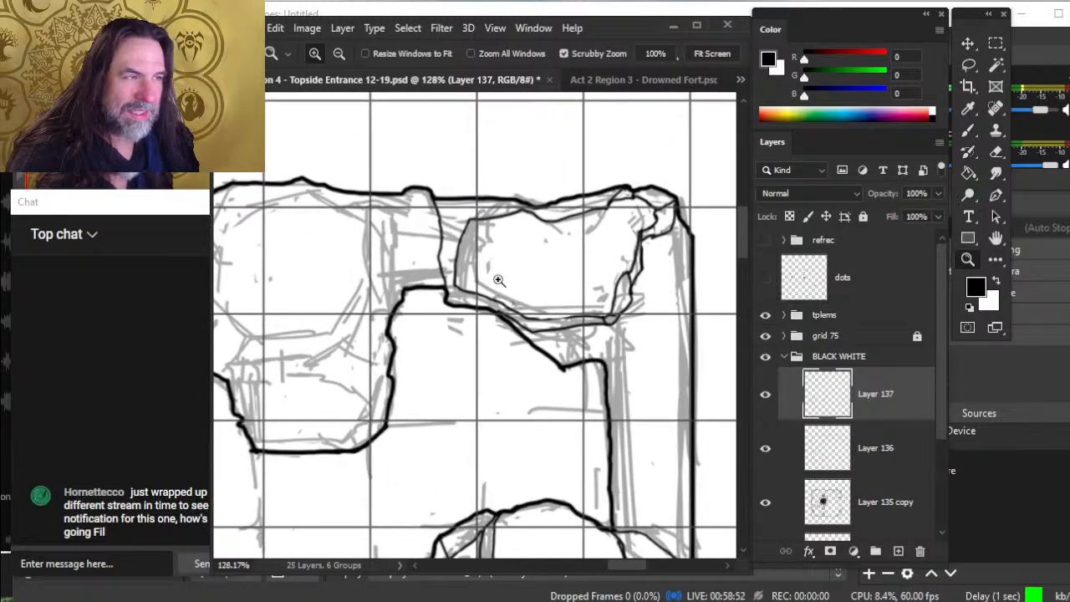
{"action": "key", "text": "b"}
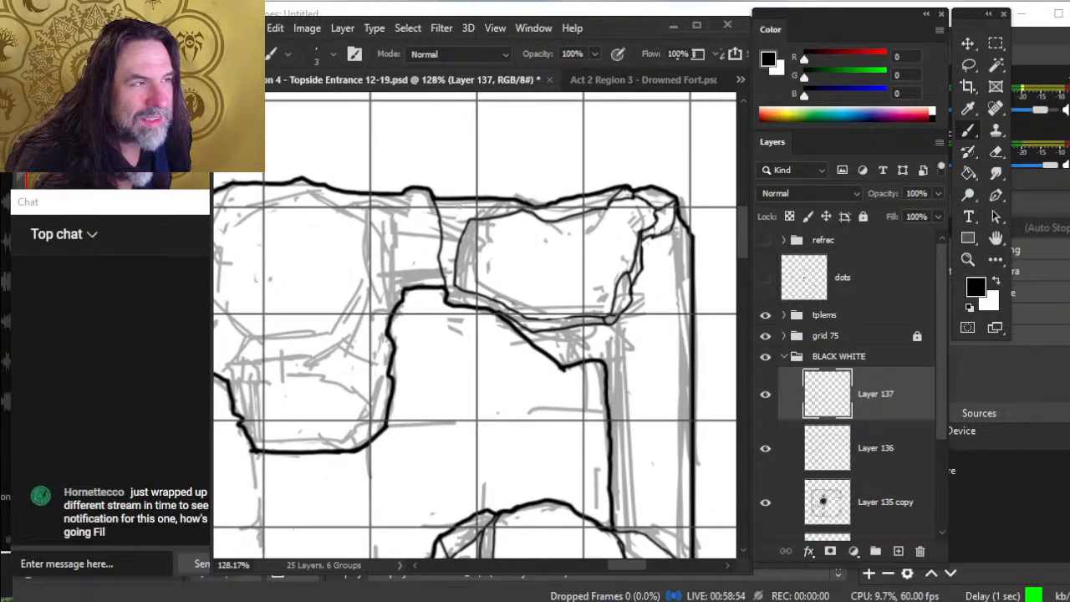
{"action": "key", "text": "e"}
{"action": "left_click_drag", "start_coordinate": [442, 228], "coordinate": [439, 251]}
{"action": "left_click_drag", "start_coordinate": [436, 207], "coordinate": [442, 249]}
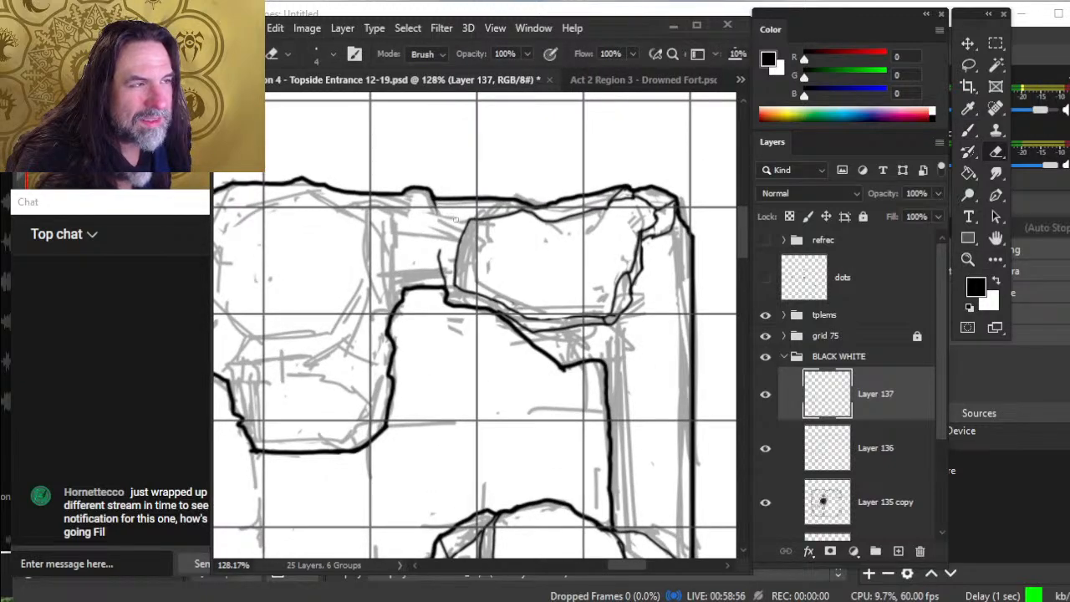
{"action": "key", "text": "b"}
{"action": "left_click_drag", "start_coordinate": [467, 201], "coordinate": [440, 252]}
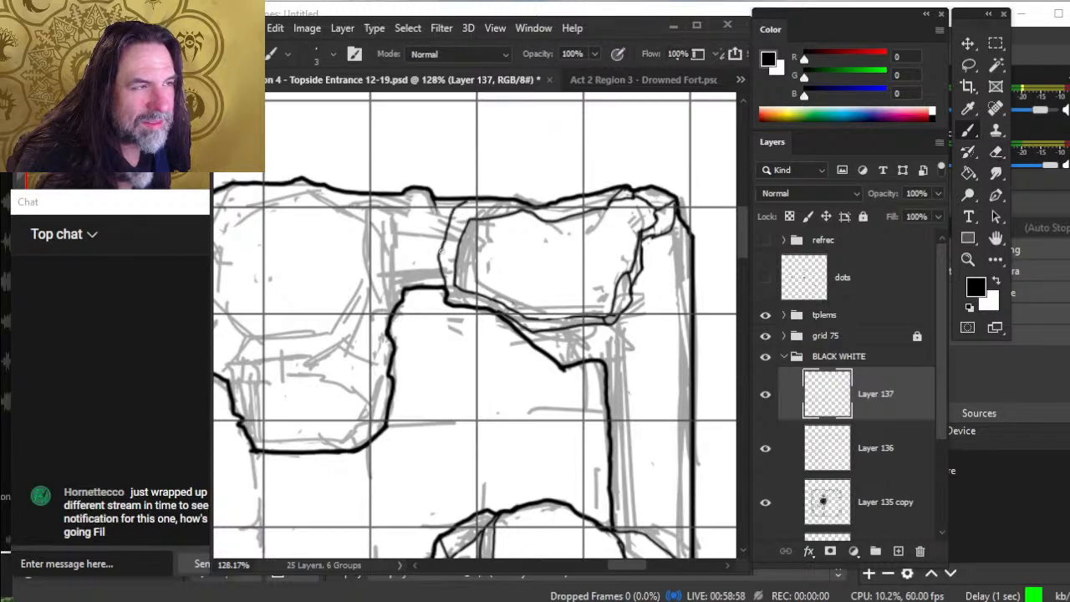
- Ink facet lines at the upper right ledge's upper left corner and along its top edge, and trim the inner line there
{"action": "mouse_move", "coordinate": [457, 207]}
{"action": "left_mouse_down"}
{"action": "mouse_move", "coordinate": [477, 220]}
{"action": "mouse_move", "coordinate": [526, 209]}
{"action": "mouse_move", "coordinate": [522, 194]}
{"action": "mouse_move", "coordinate": [535, 217]}
{"action": "left_mouse_up"}
{"action": "key", "text": "e"}
{"action": "key", "text": "b"}
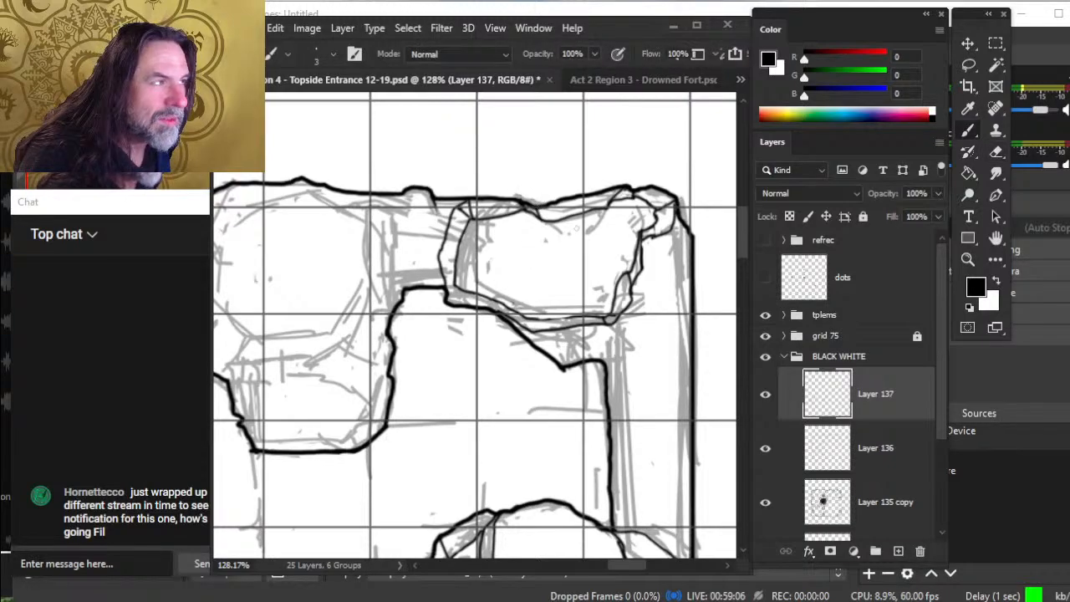
{"action": "key", "text": "e"}
{"action": "left_click_drag", "start_coordinate": [609, 209], "coordinate": [583, 214]}
{"action": "key", "text": "b"}
{"action": "key", "text": "e"}
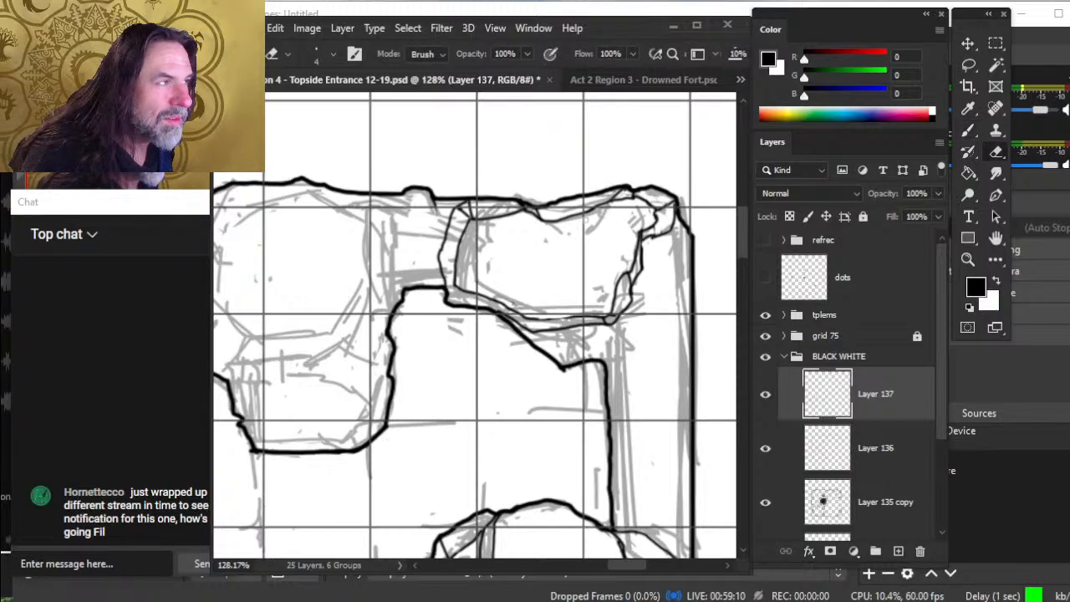
- Ink thin drop lines from the upper right ledge's lower edge down to the outer wall's point and corner below it
{"action": "key", "text": "b"}
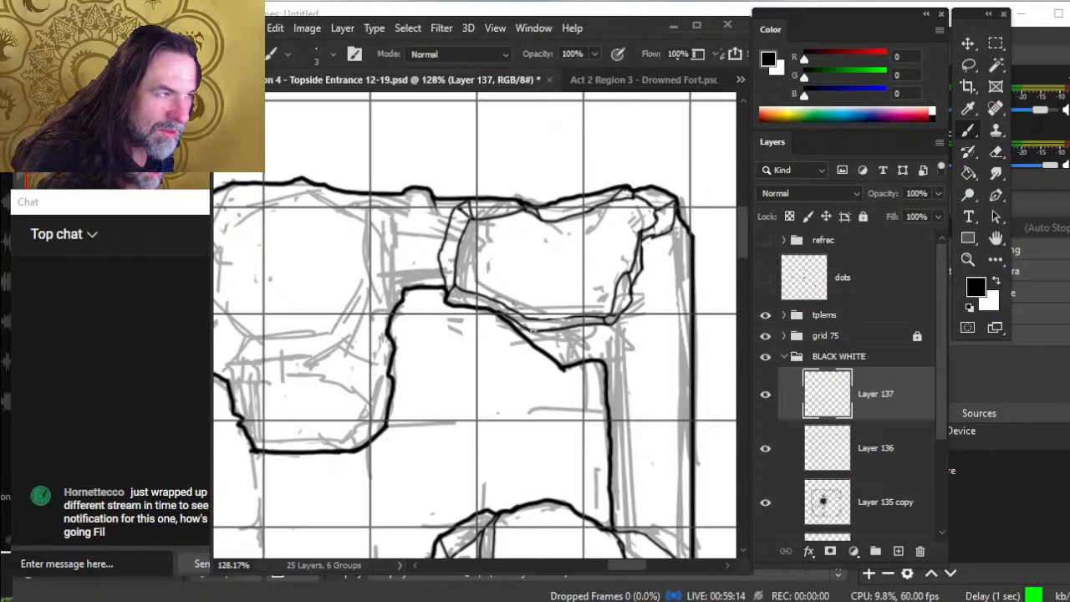
{"action": "mouse_move", "coordinate": [532, 330]}
{"action": "left_mouse_down"}
{"action": "mouse_move", "coordinate": [527, 318]}
{"action": "mouse_move", "coordinate": [561, 365]}
{"action": "left_mouse_up"}
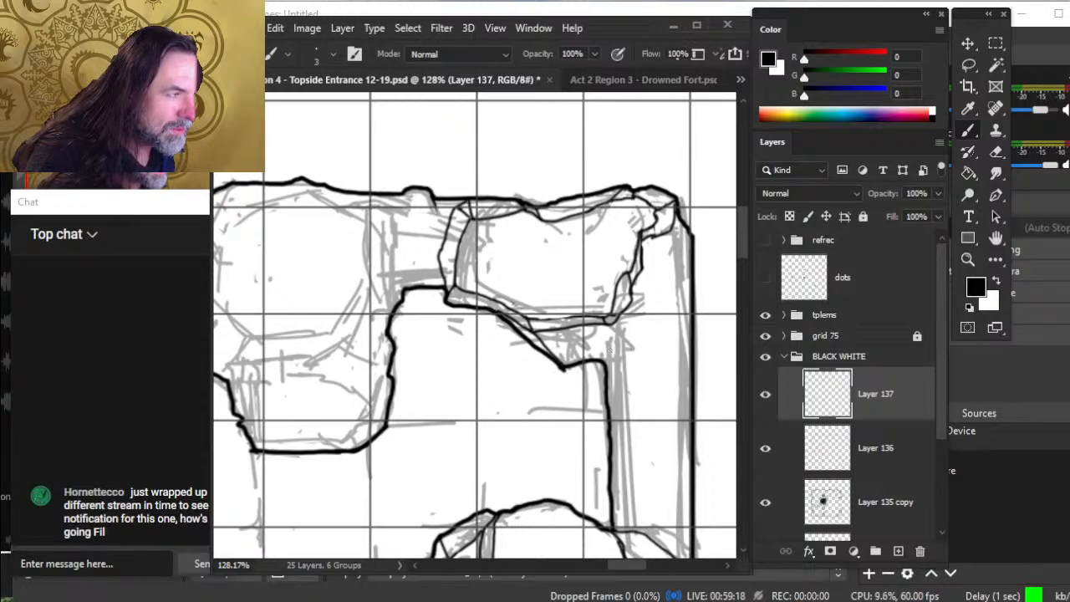
{"action": "left_click_drag", "start_coordinate": [605, 368], "coordinate": [613, 325]}
- Ink a thin inner line from the upper right ledge's lower corner down along the vertical wall to the rounded rock below
{"action": "key", "text": "z"}
{"action": "left_click_drag", "start_coordinate": [622, 361], "coordinate": [584, 346]}
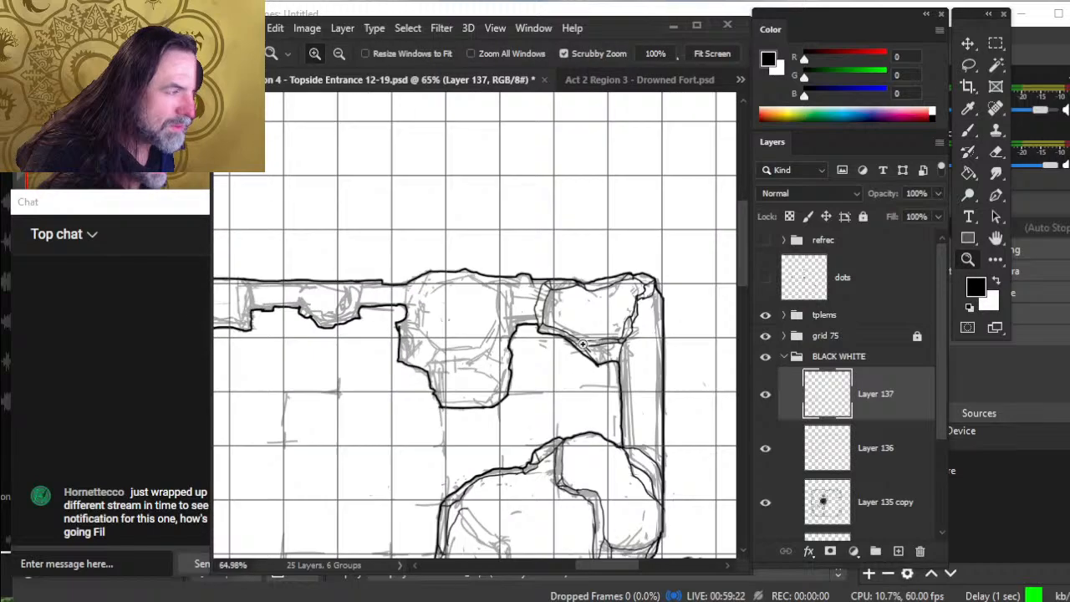
{"action": "left_click_drag", "start_coordinate": [614, 379], "coordinate": [559, 366]}
{"action": "left_click_drag", "start_coordinate": [413, 347], "coordinate": [464, 346]}
{"action": "left_click_drag", "start_coordinate": [578, 345], "coordinate": [607, 345]}
{"action": "key", "text": "e"}
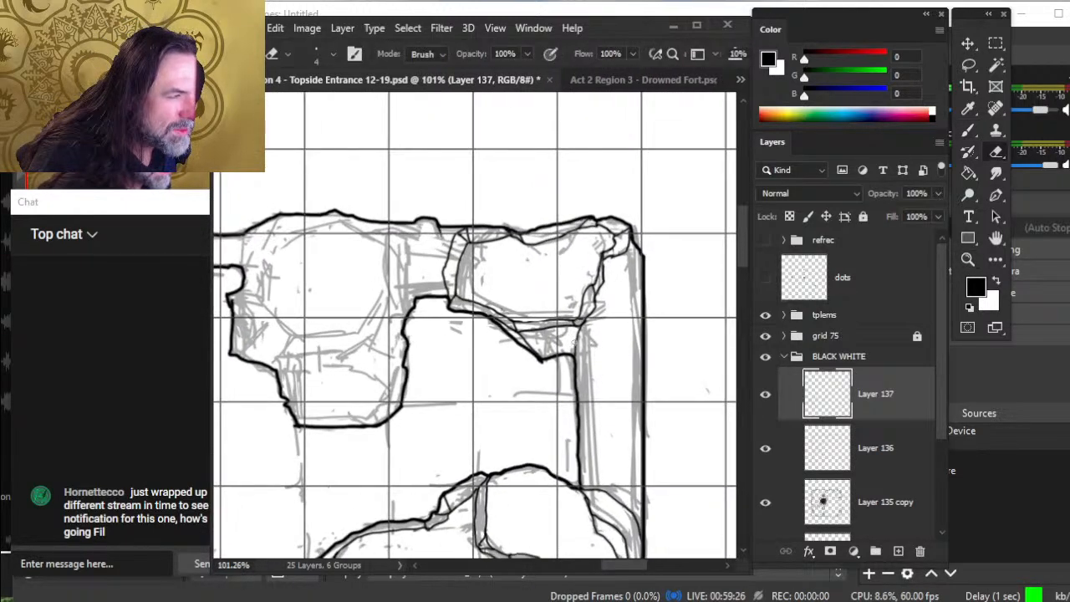
{"action": "key", "text": "b"}
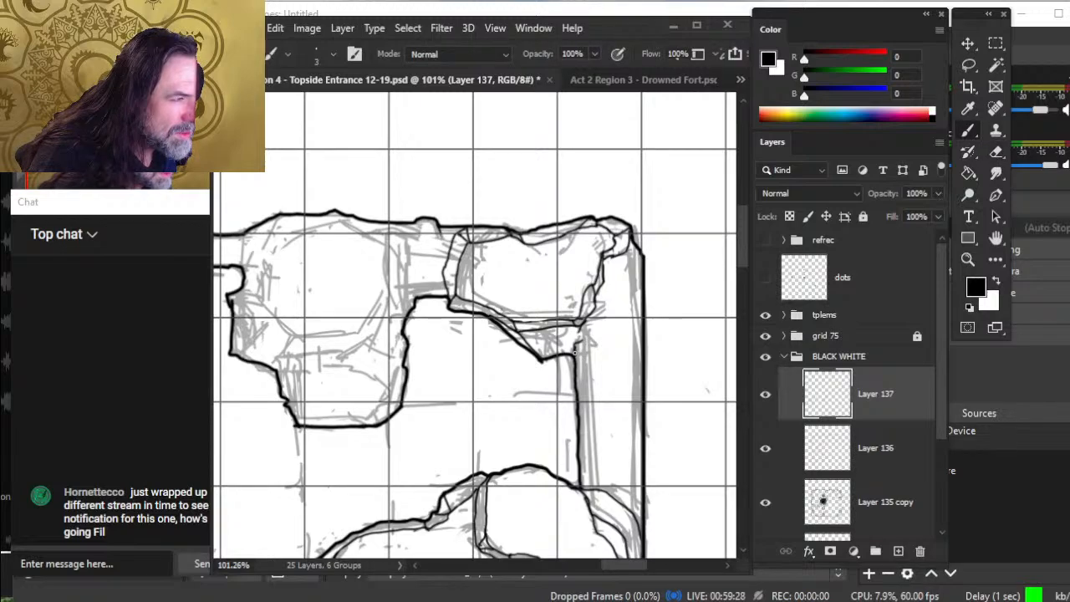
{"action": "left_click_drag", "start_coordinate": [583, 330], "coordinate": [581, 494]}
{"action": "key", "text": "e"}
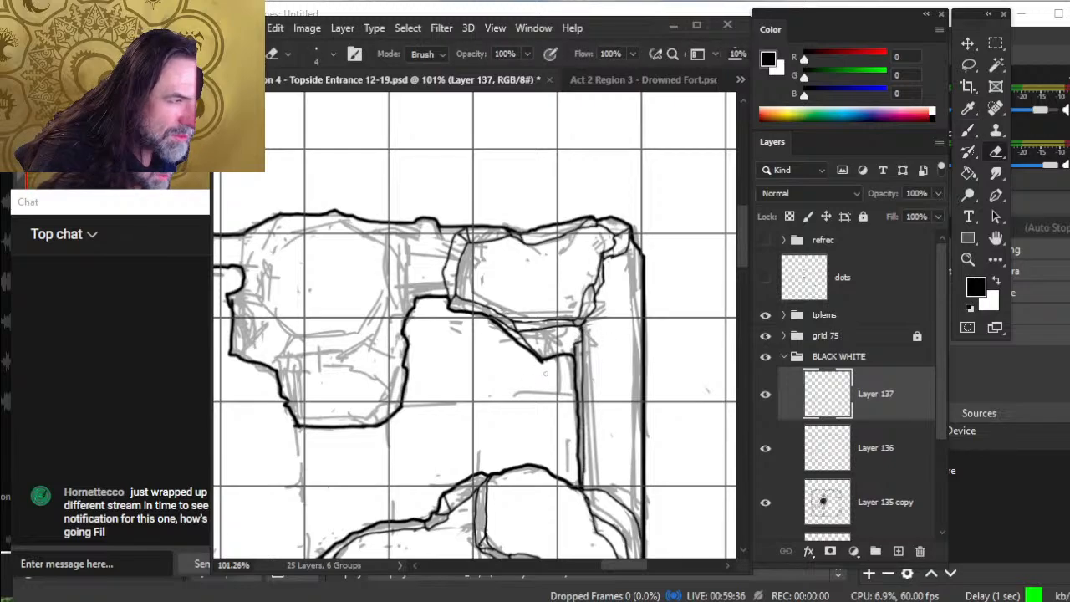
- Ink a closed, irregular innermost contour for the flat top inside the upper right ledge
{"action": "key", "text": "b"}
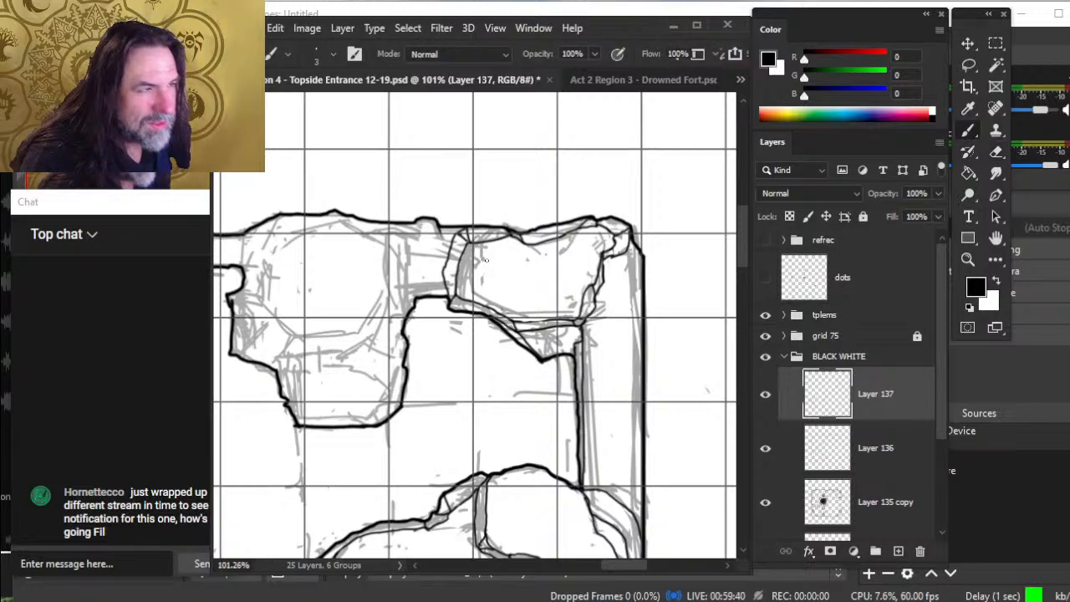
{"action": "mouse_move", "coordinate": [486, 257]}
{"action": "left_mouse_down"}
{"action": "mouse_move", "coordinate": [472, 294]}
{"action": "mouse_move", "coordinate": [495, 303]}
{"action": "mouse_move", "coordinate": [564, 309]}
{"action": "mouse_move", "coordinate": [581, 278]}
{"action": "left_mouse_up"}
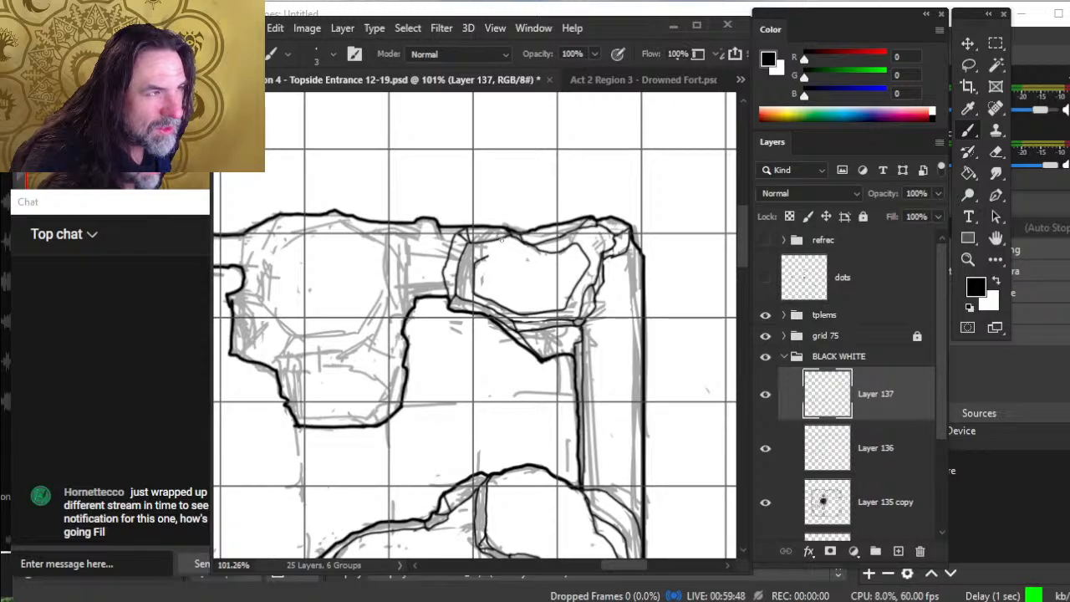
{"action": "left_click_drag", "start_coordinate": [506, 237], "coordinate": [475, 260]}
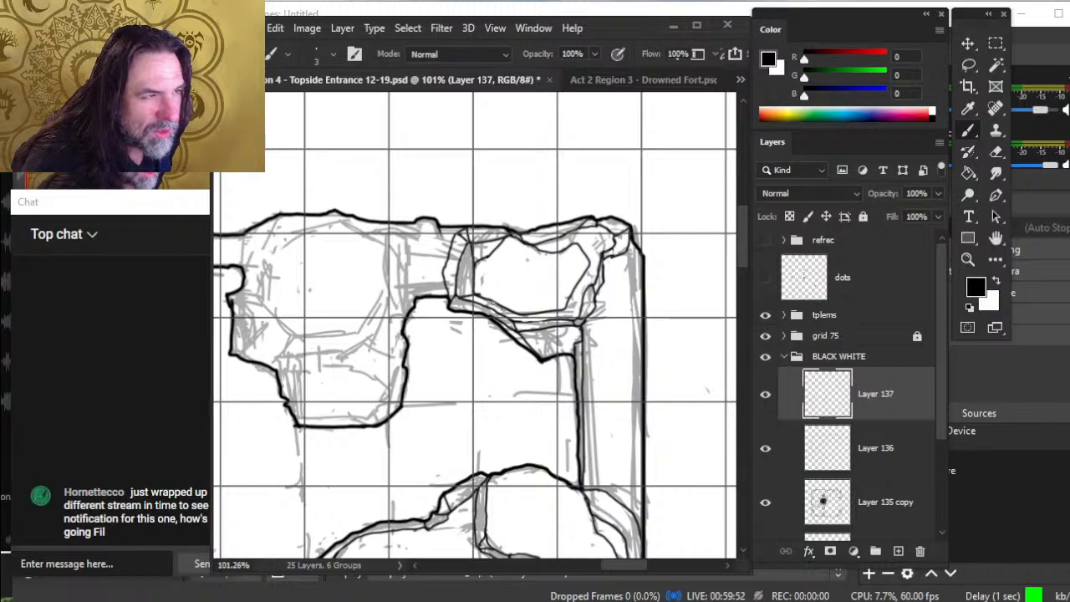
{"action": "key", "text": "e"}
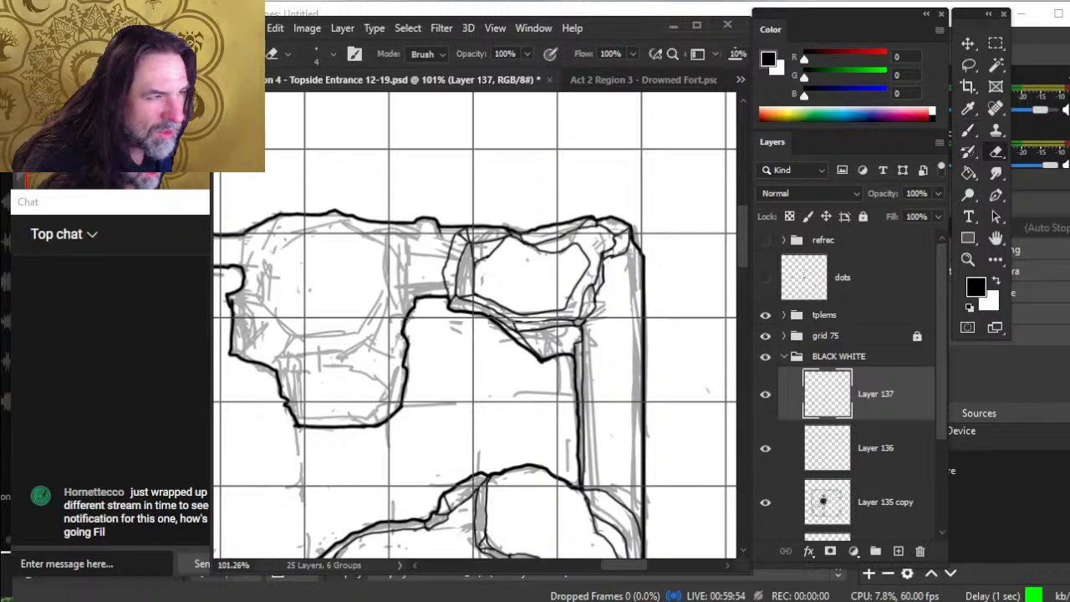
- Add short facet lines between the innermost contour and the upper right ledge's lower and upper right corners, trimming stray ends
{"action": "key", "text": "b"}
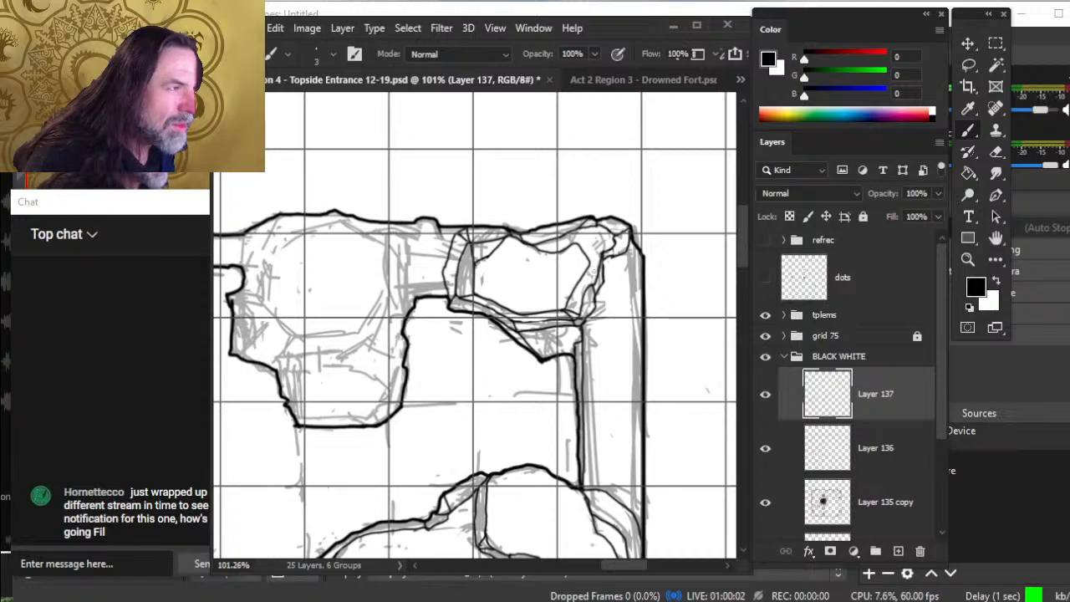
{"action": "key", "text": "ctrl"}
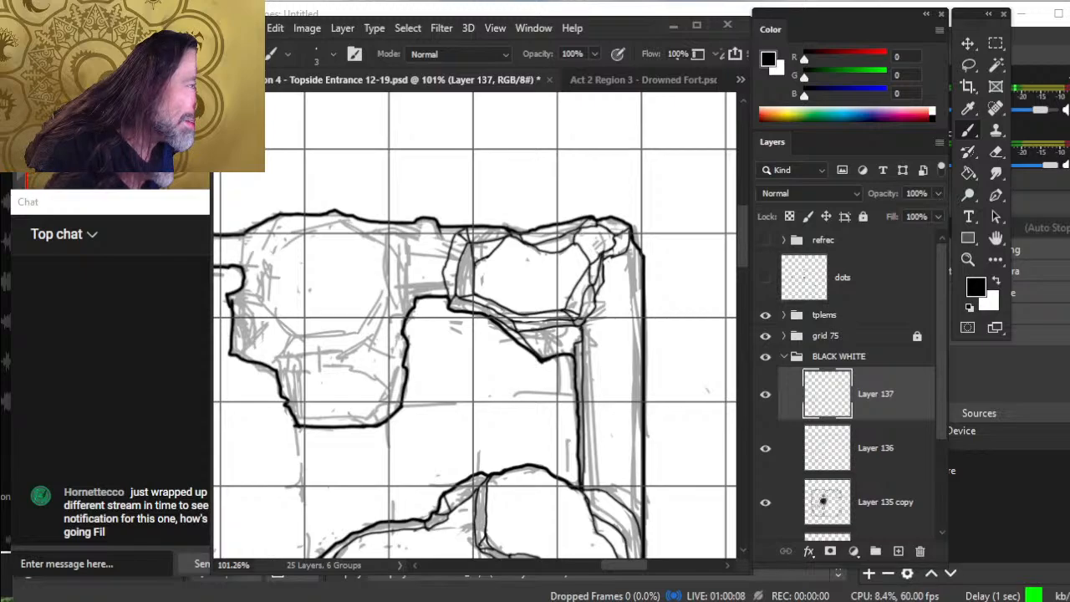
{"action": "key", "text": "e"}
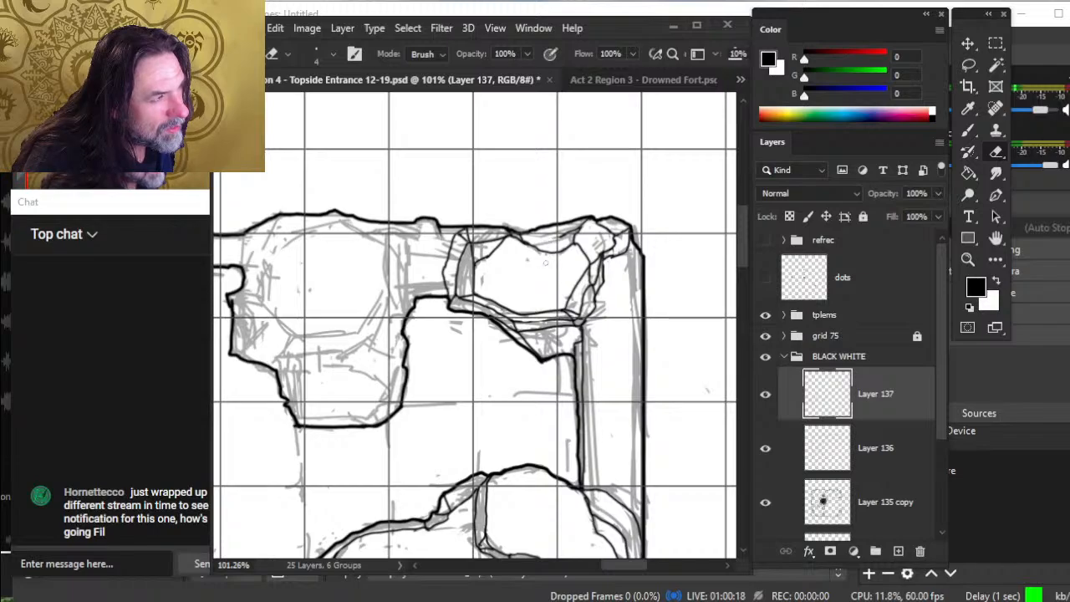
{"action": "key", "text": "b"}
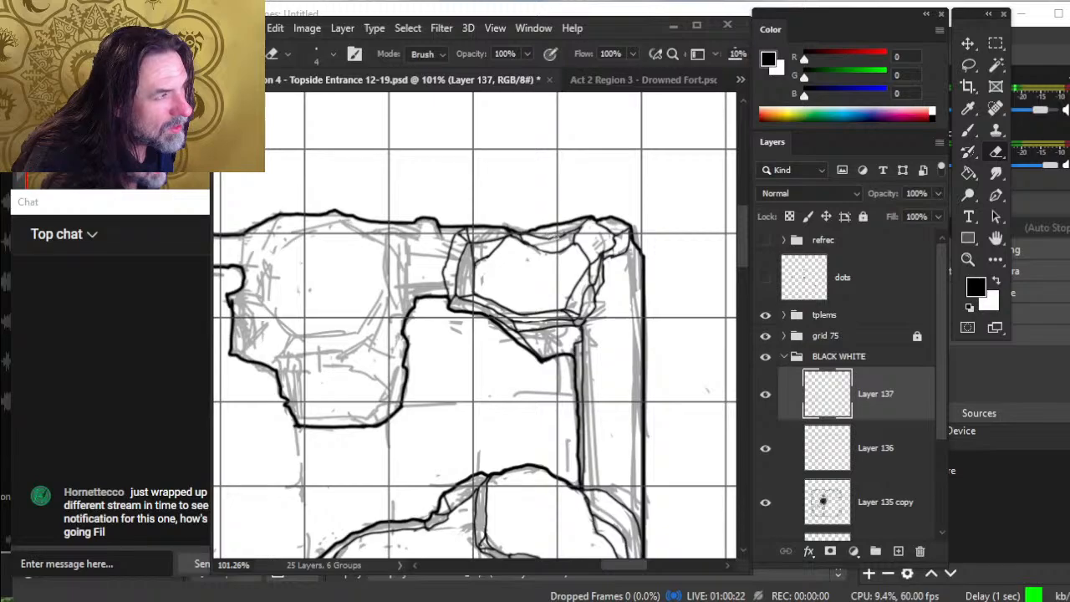
{"action": "key", "text": "e"}
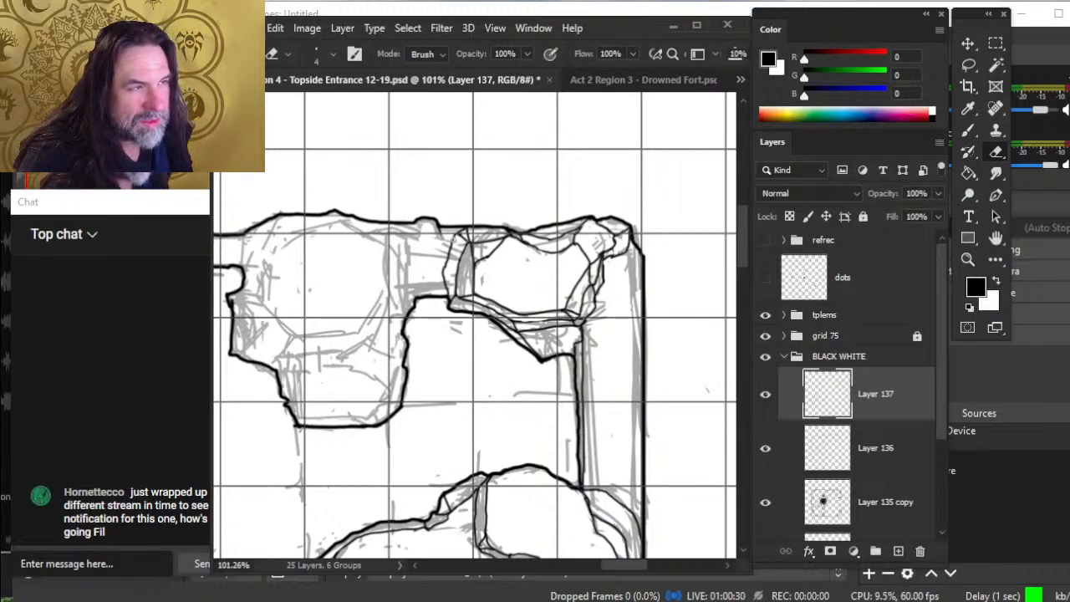
- Ink the large central block's upper right edge down to the gap beside the ledge, and a thin line across the gap's lower side
{"action": "key", "text": "b"}
{"action": "mouse_move", "coordinate": [441, 230]}
{"action": "left_mouse_down"}
{"action": "mouse_move", "coordinate": [454, 238]}
{"action": "mouse_move", "coordinate": [384, 231]}
{"action": "mouse_move", "coordinate": [406, 242]}
{"action": "mouse_move", "coordinate": [415, 295]}
{"action": "left_mouse_up"}
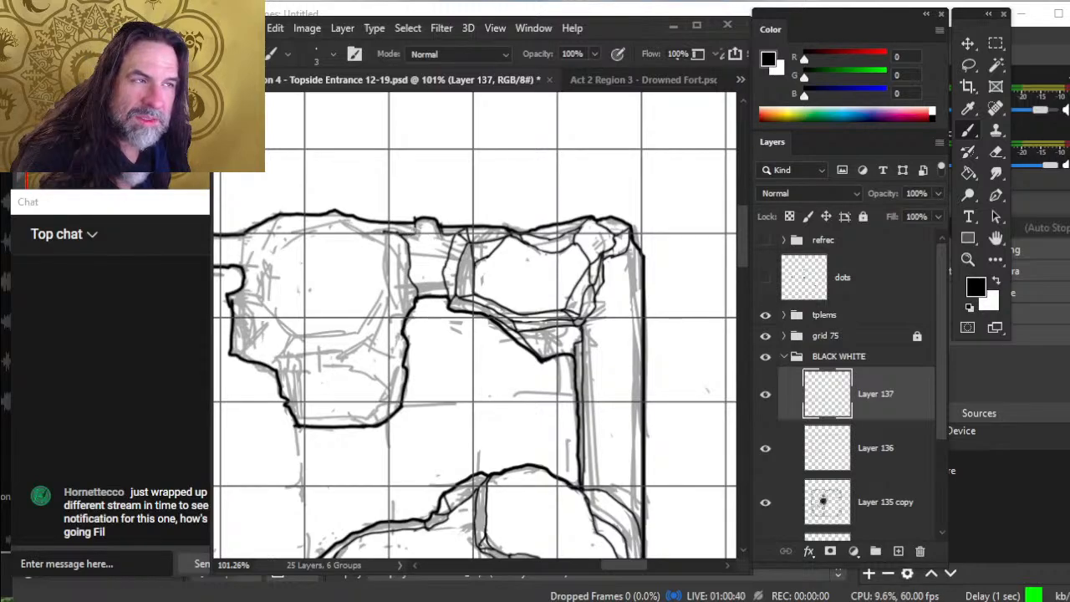
{"action": "key", "text": "e"}
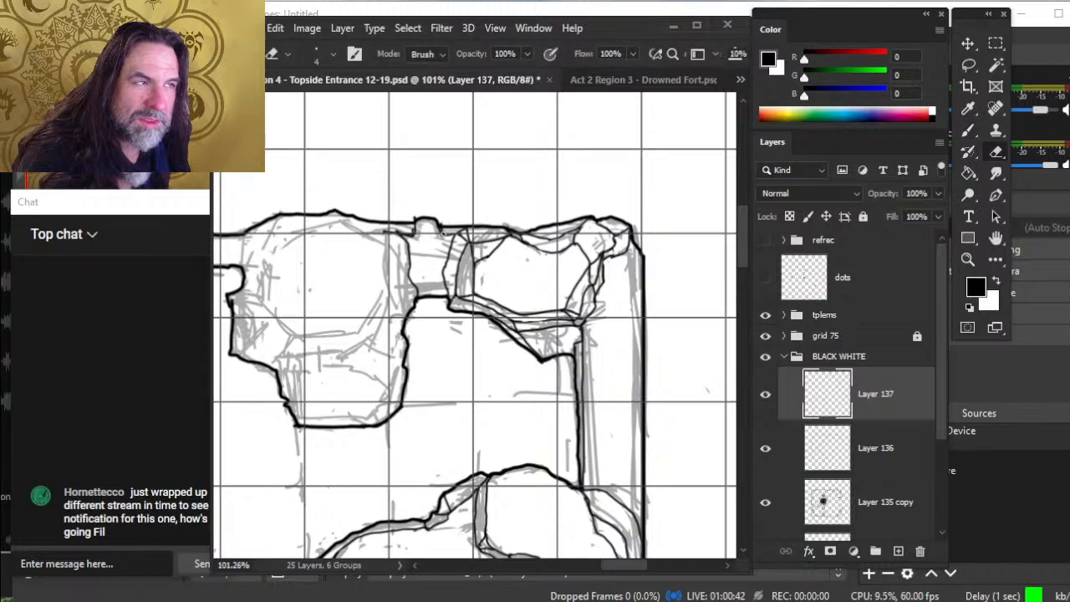
{"action": "key", "text": "b"}
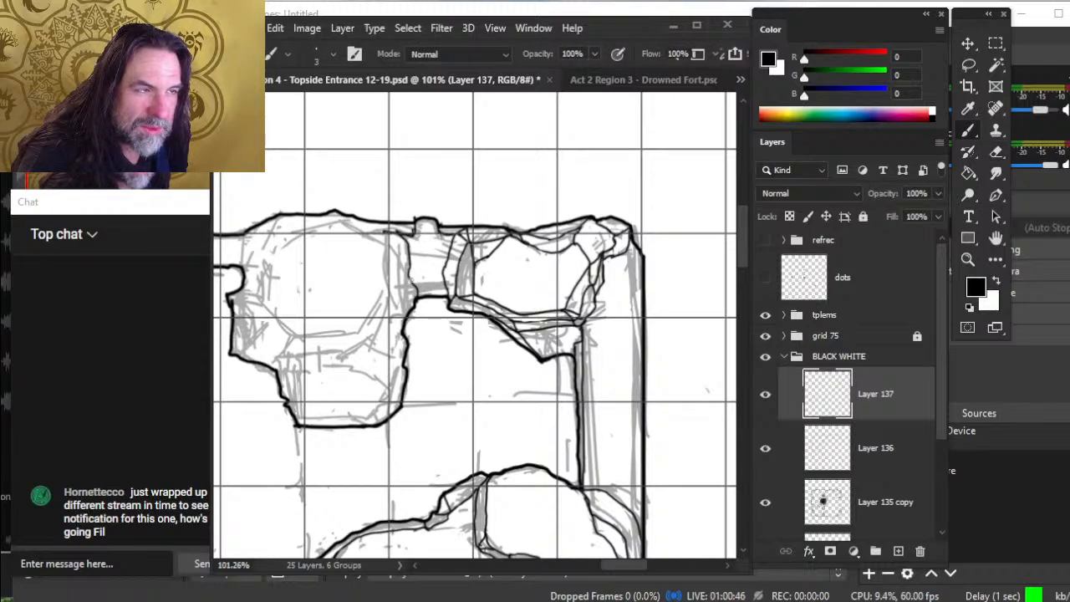
{"action": "left_click_drag", "start_coordinate": [412, 279], "coordinate": [427, 285]}
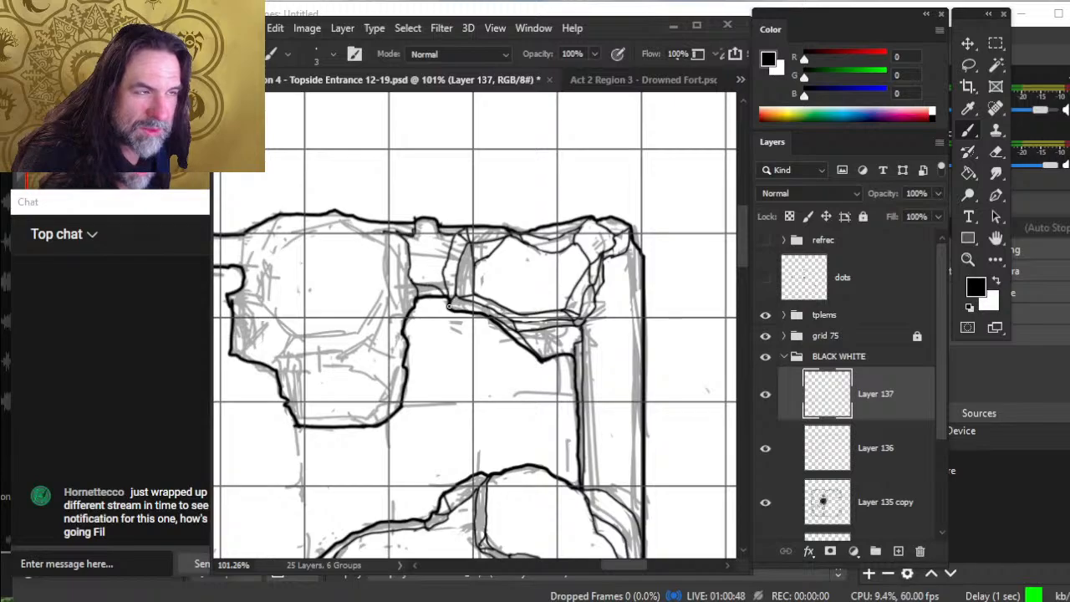
- Ink a thin inner contour around the large central block, following its outer wall, and clean up where the line closes
{"action": "left_click_drag", "start_coordinate": [407, 336], "coordinate": [513, 335]}
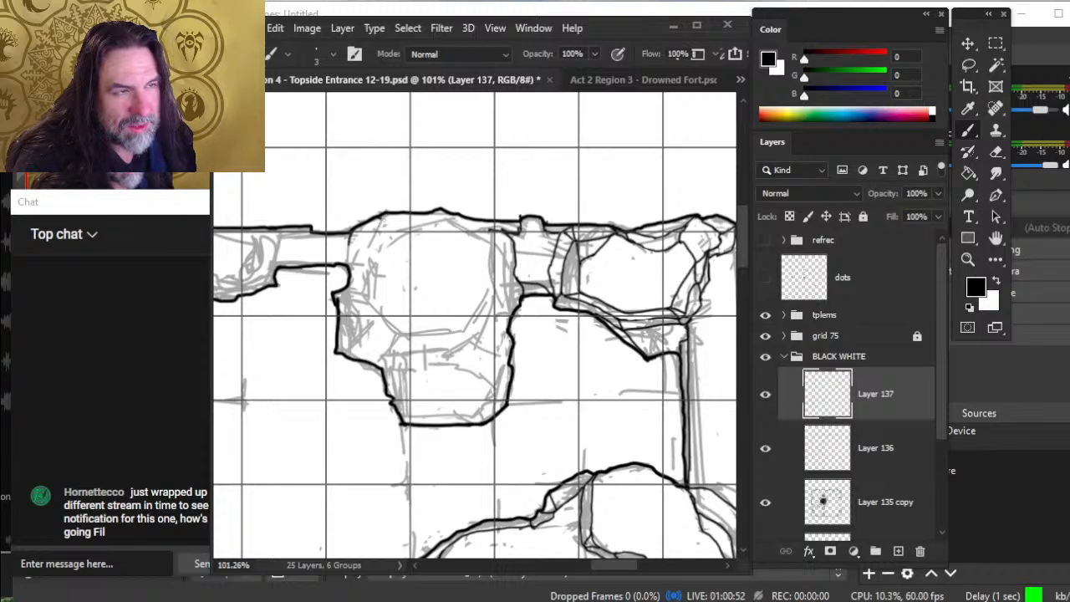
{"action": "key", "text": "e"}
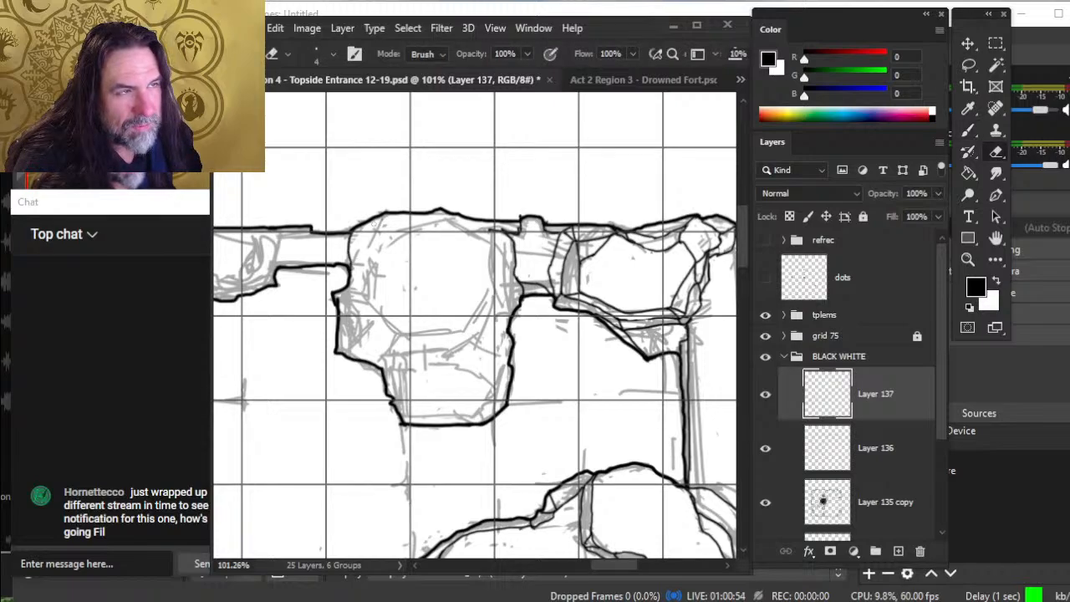
{"action": "key", "text": "b"}
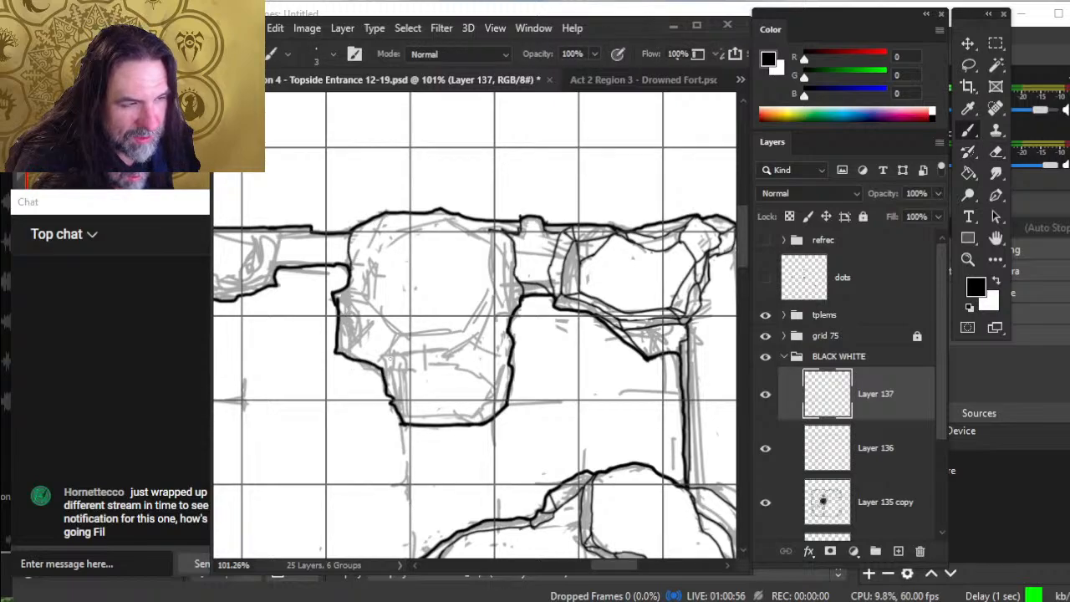
{"action": "mouse_move", "coordinate": [352, 299]}
{"action": "left_mouse_down"}
{"action": "mouse_move", "coordinate": [352, 311]}
{"action": "mouse_move", "coordinate": [350, 287]}
{"action": "mouse_move", "coordinate": [366, 343]}
{"action": "mouse_move", "coordinate": [407, 409]}
{"action": "mouse_move", "coordinate": [475, 411]}
{"action": "mouse_move", "coordinate": [501, 378]}
{"action": "mouse_move", "coordinate": [507, 263]}
{"action": "mouse_move", "coordinate": [489, 238]}
{"action": "mouse_move", "coordinate": [442, 219]}
{"action": "mouse_move", "coordinate": [361, 248]}
{"action": "left_mouse_up"}
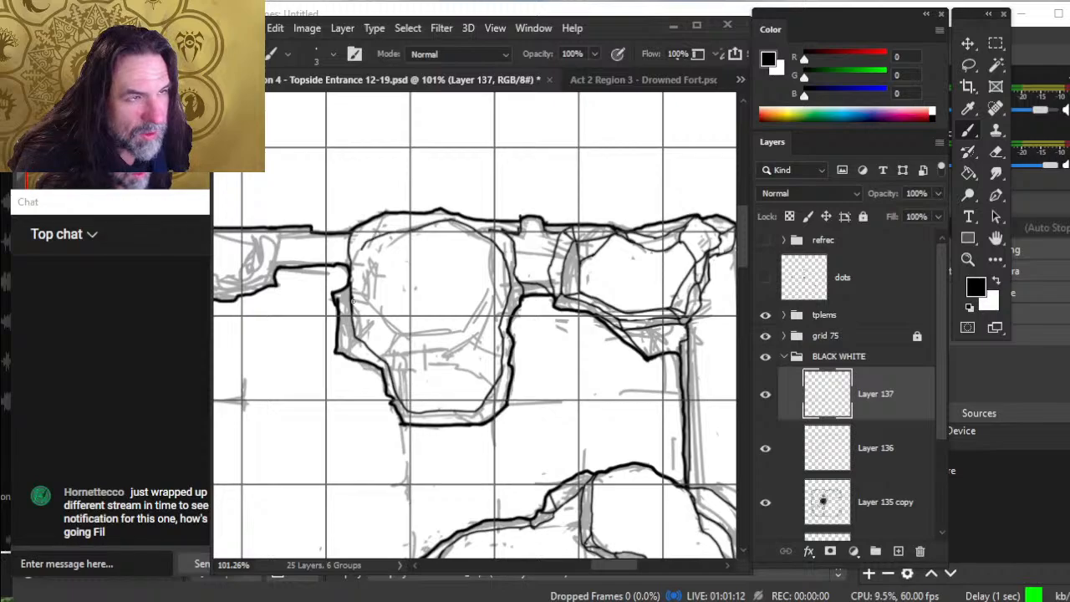
{"action": "key", "text": "e"}
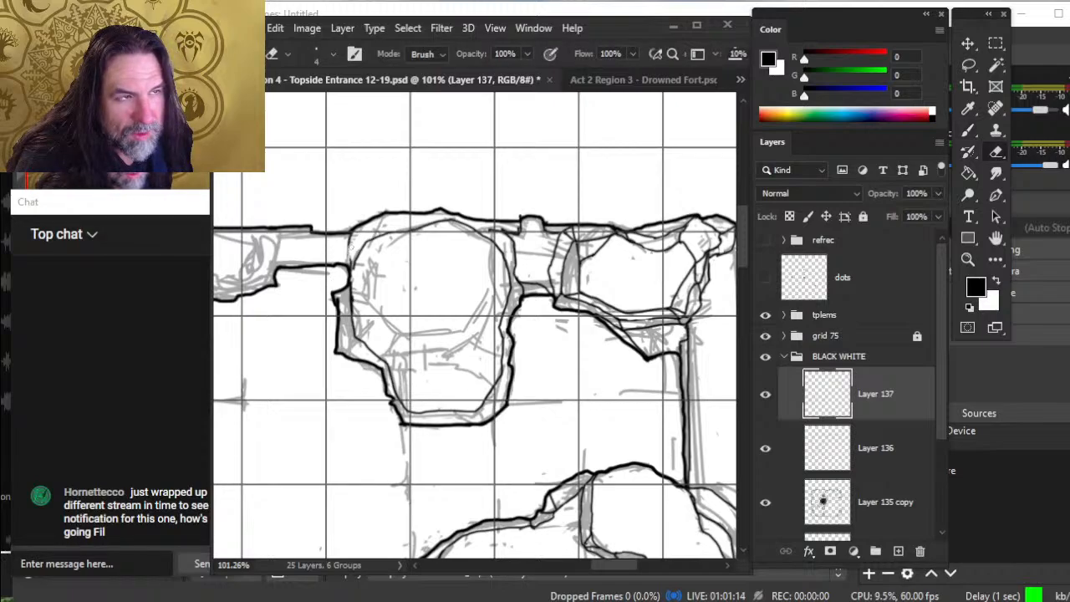
{"action": "key", "text": "b"}
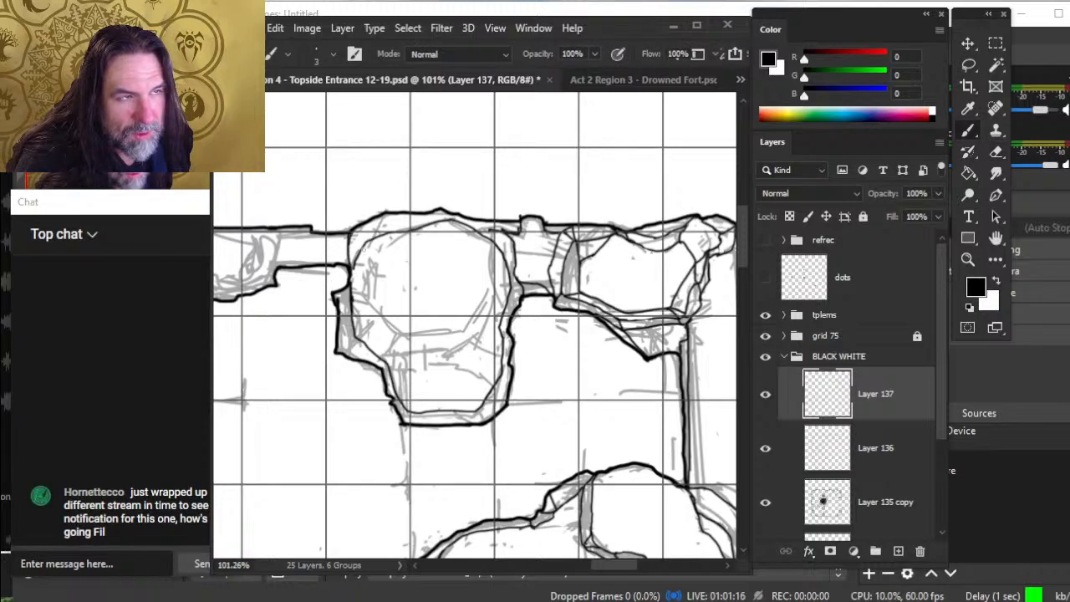
- Trim the central block's inner contour at its upper left corner and ink facet lines around the peak of its top edge
{"action": "key", "text": "e"}
{"action": "mouse_move", "coordinate": [364, 249]}
{"action": "left_mouse_down"}
{"action": "mouse_move", "coordinate": [354, 272]}
{"action": "mouse_move", "coordinate": [355, 245]}
{"action": "left_mouse_up"}
{"action": "key", "text": "b"}
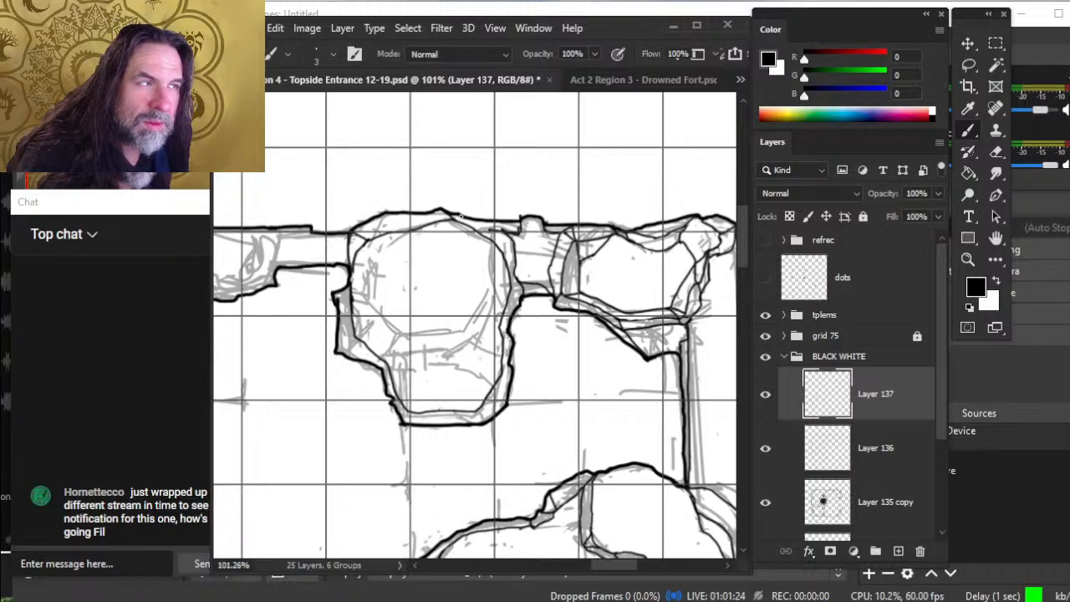
{"action": "left_click_drag", "start_coordinate": [460, 215], "coordinate": [472, 225]}
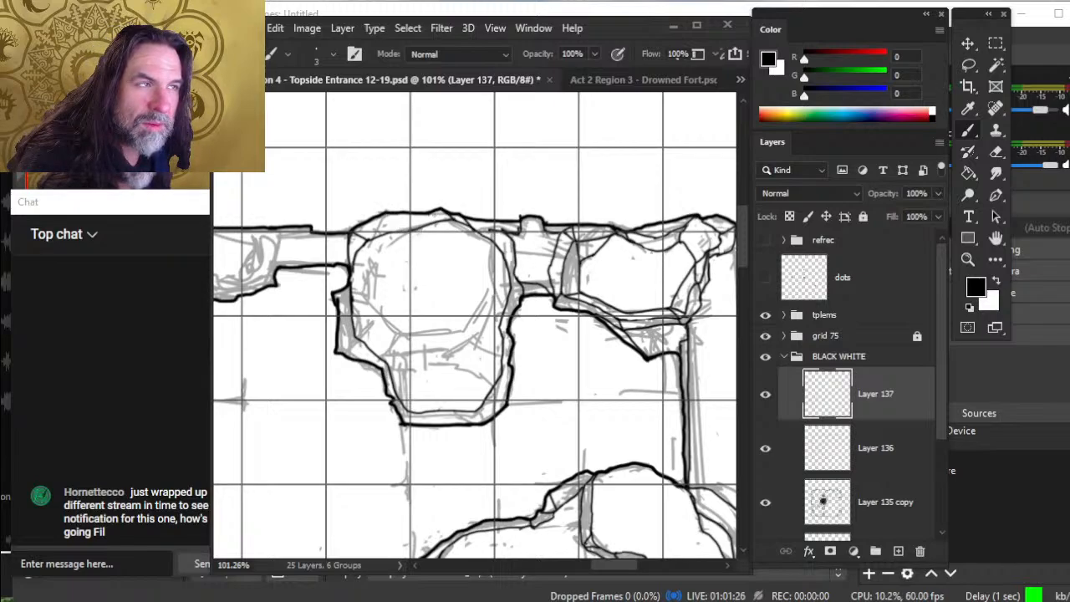
{"action": "key", "text": "e"}
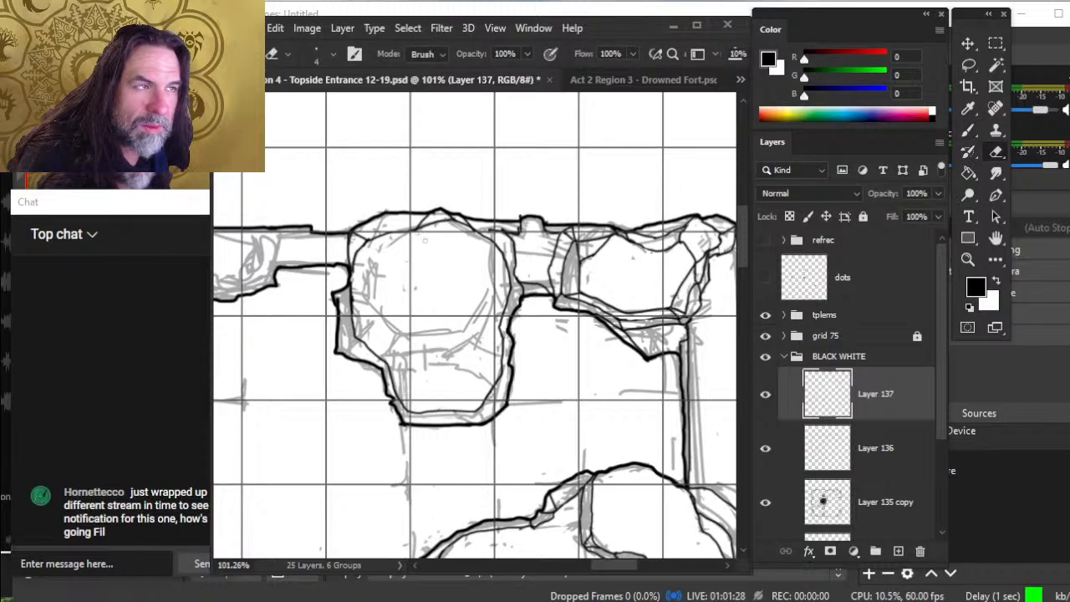
{"action": "left_click_drag", "start_coordinate": [415, 229], "coordinate": [431, 228]}
{"action": "key", "text": "b"}
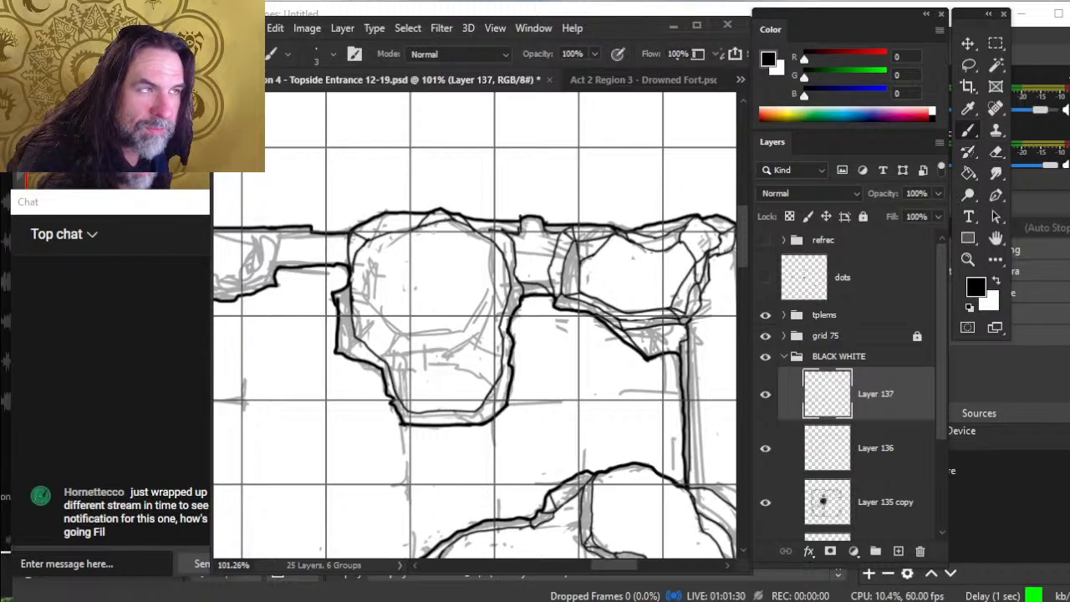
- Refine the facet line along the central block's upper right slope, erasing overlaps with the inner contour
{"action": "key", "text": "e"}
{"action": "key", "text": "b"}
{"action": "key", "text": "e"}
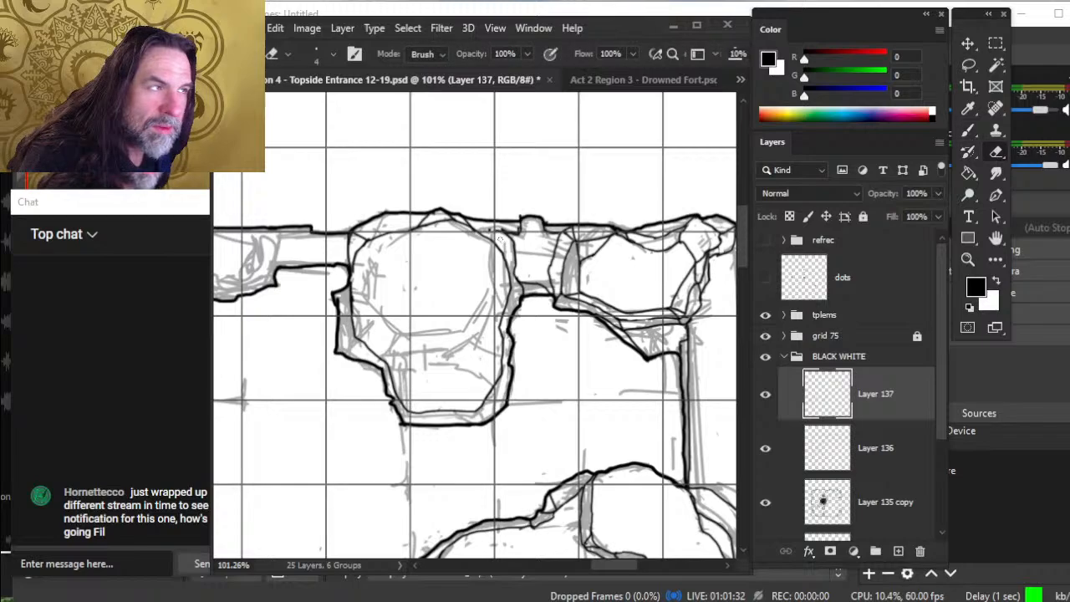
{"action": "key", "text": "b"}
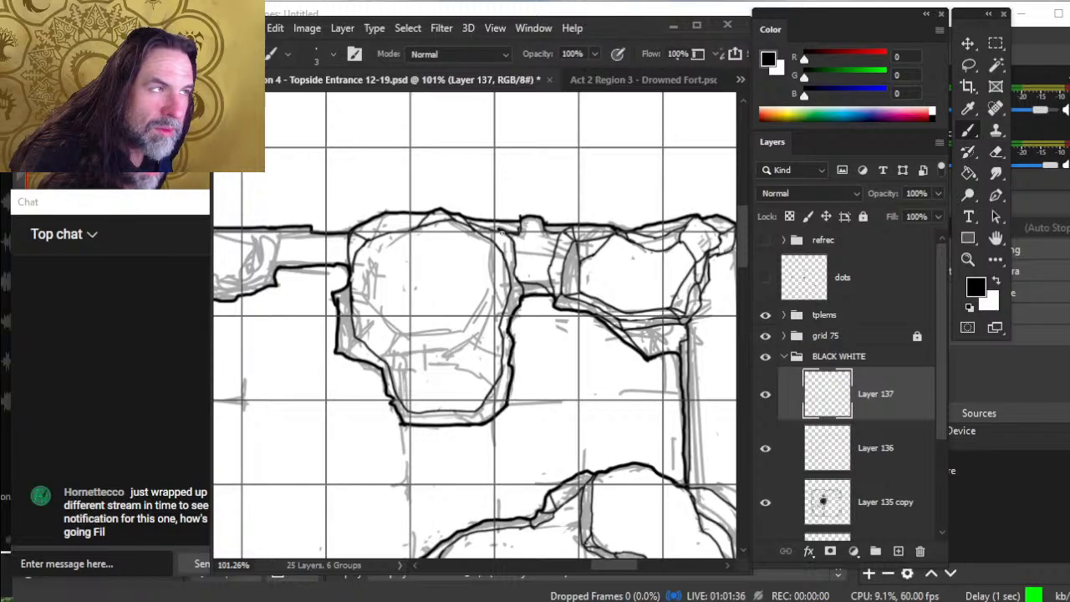
{"action": "key", "text": "e"}
{"action": "key", "text": "b"}
{"action": "mouse_move", "coordinate": [476, 225]}
{"action": "left_mouse_down"}
{"action": "mouse_move", "coordinate": [500, 230]}
{"action": "mouse_move", "coordinate": [491, 231]}
{"action": "left_mouse_up"}
{"action": "key", "text": "e"}
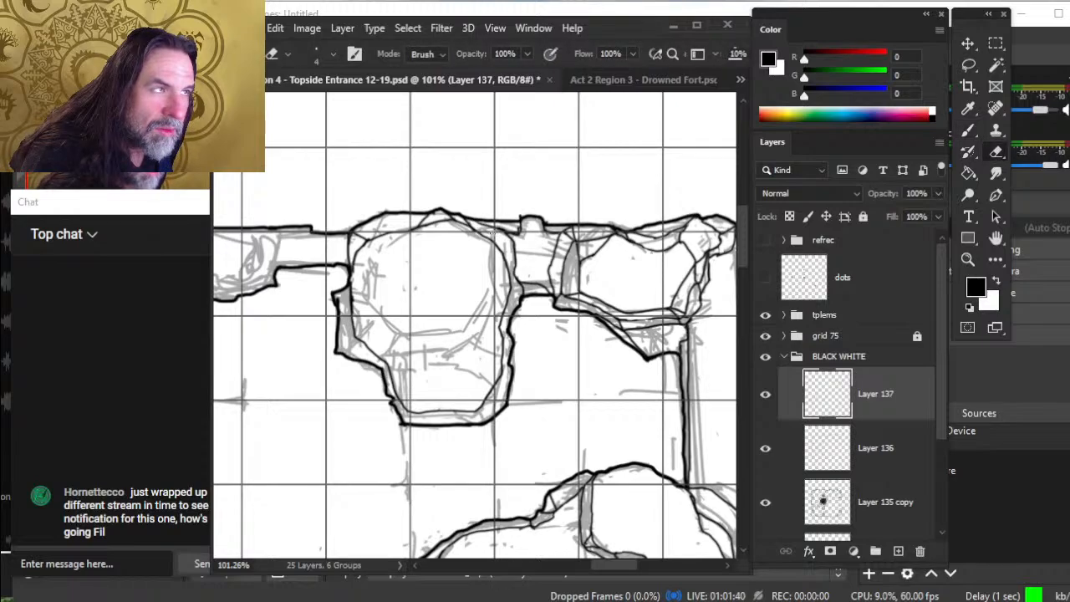
- Ink short facet lines at the central block's upper right corner and down its right edge, trimming the excess
{"action": "key", "text": "b"}
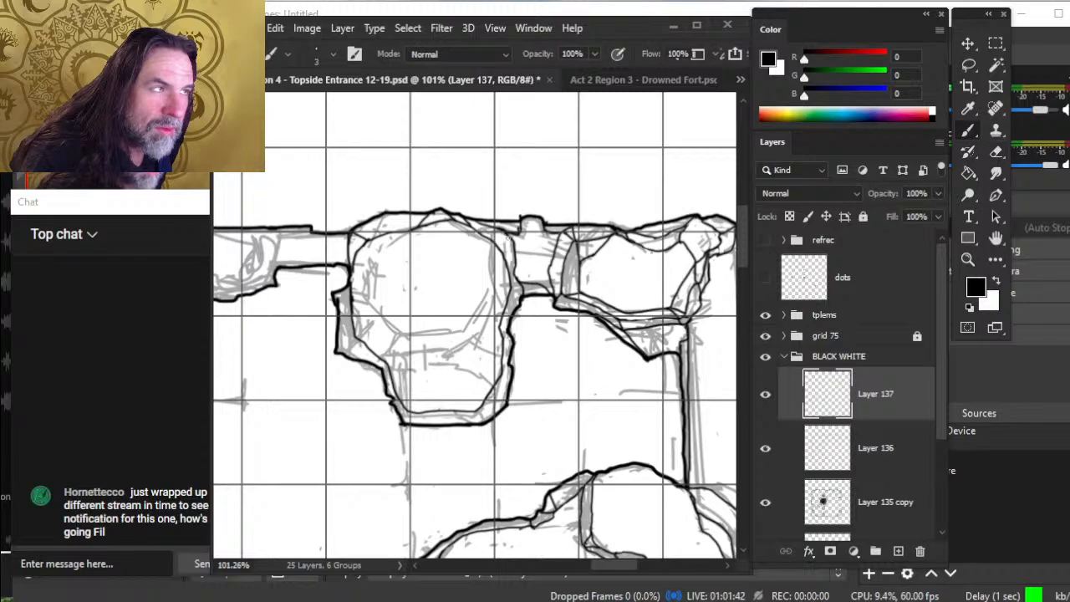
{"action": "left_click_drag", "start_coordinate": [503, 253], "coordinate": [499, 231]}
{"action": "key", "text": "e"}
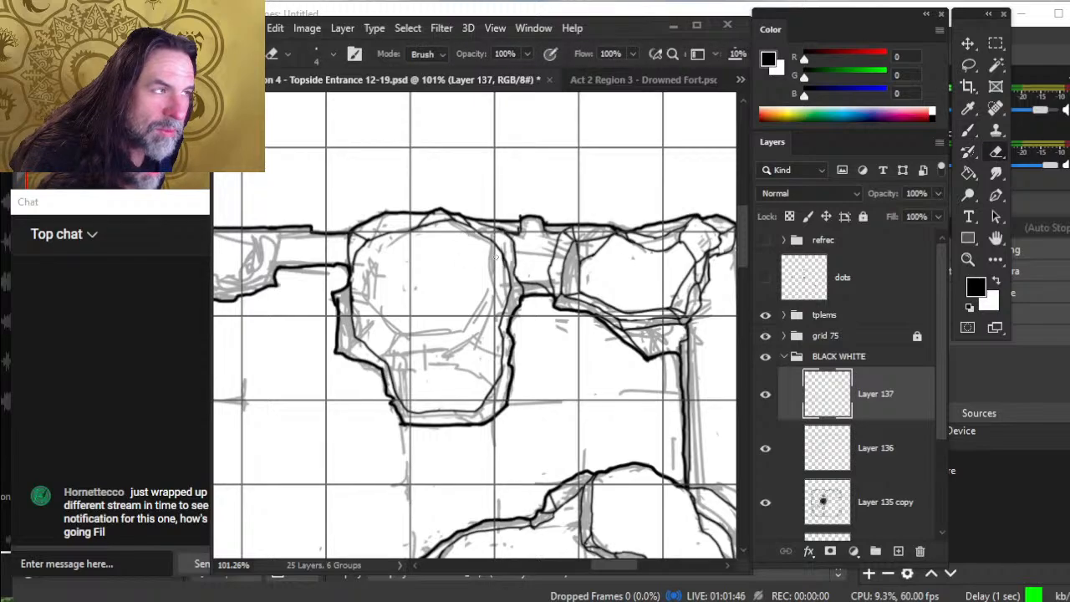
{"action": "key", "text": "b"}
{"action": "left_click_drag", "start_coordinate": [512, 264], "coordinate": [506, 317]}
{"action": "key", "text": "e"}
{"action": "key", "text": "b"}
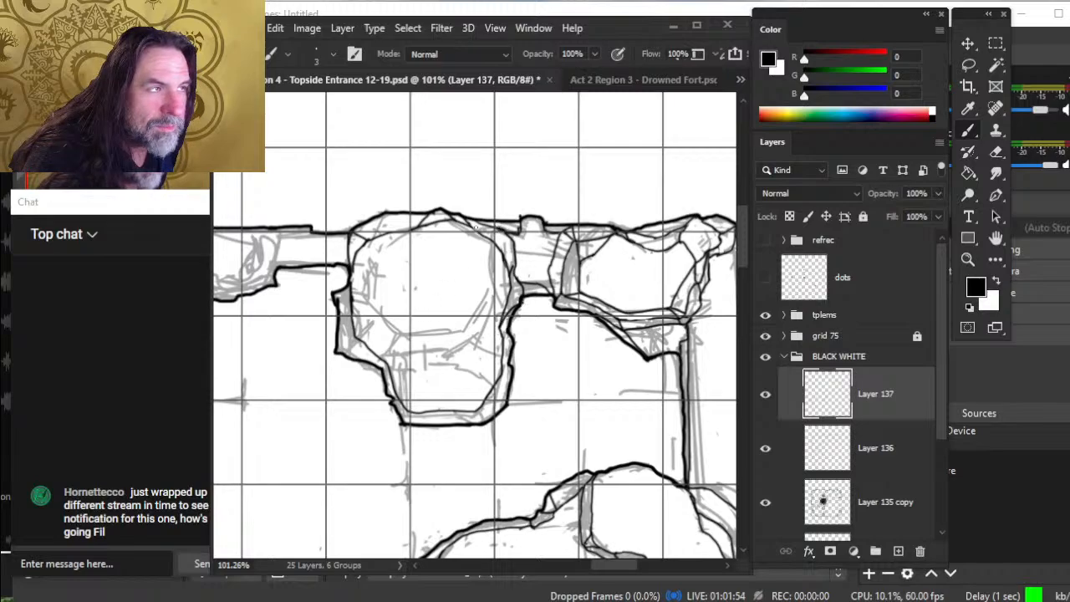
- Ink the rounded lower half of the small knob on the top wall between the central and upper right blocks
{"action": "key", "text": "e"}
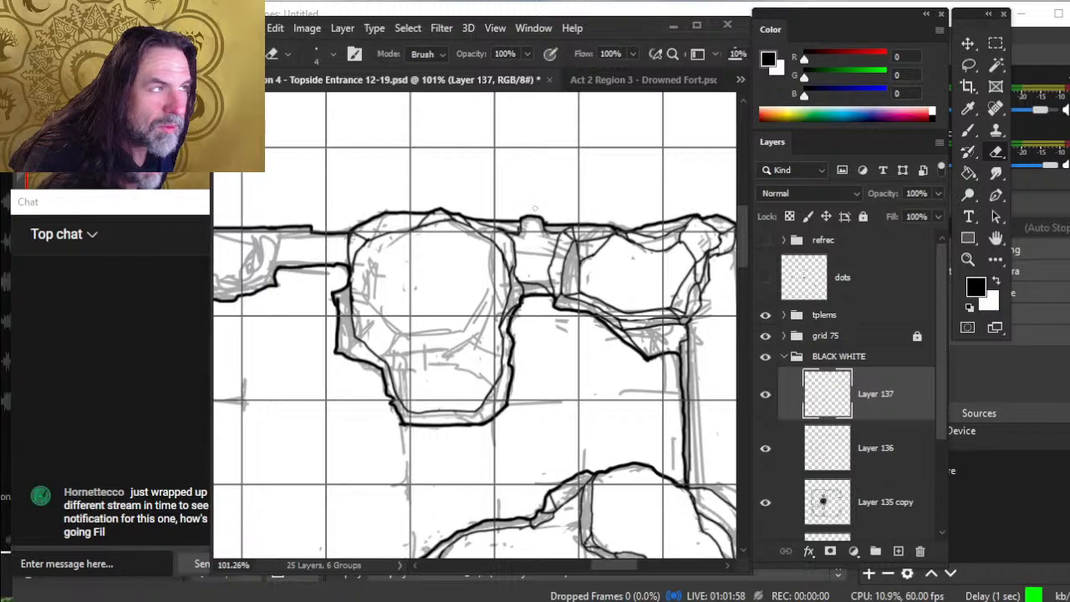
{"action": "key", "text": "b"}
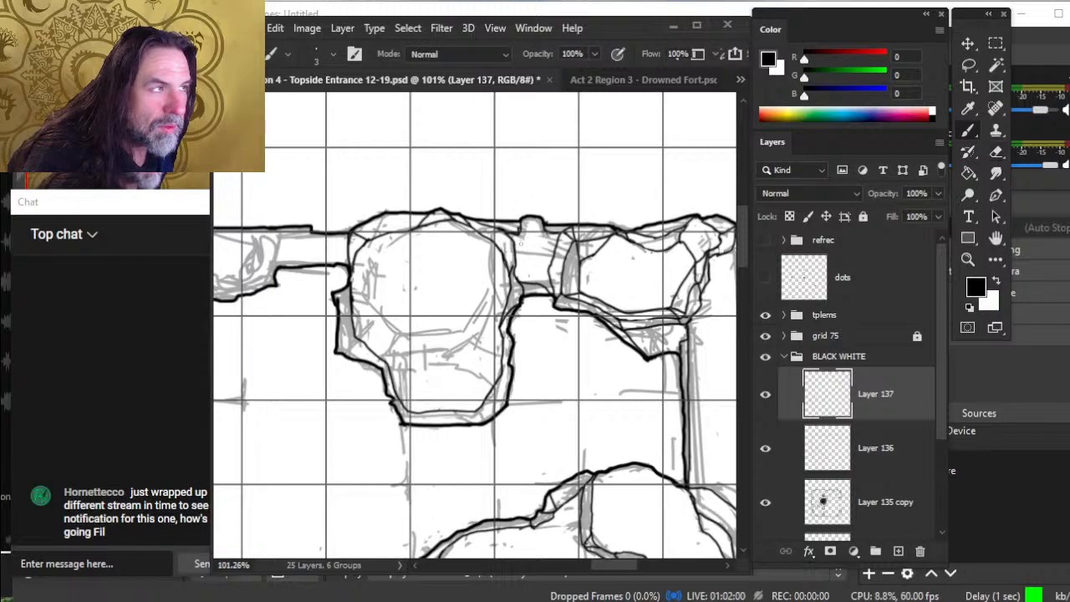
{"action": "left_click_drag", "start_coordinate": [521, 241], "coordinate": [546, 248]}
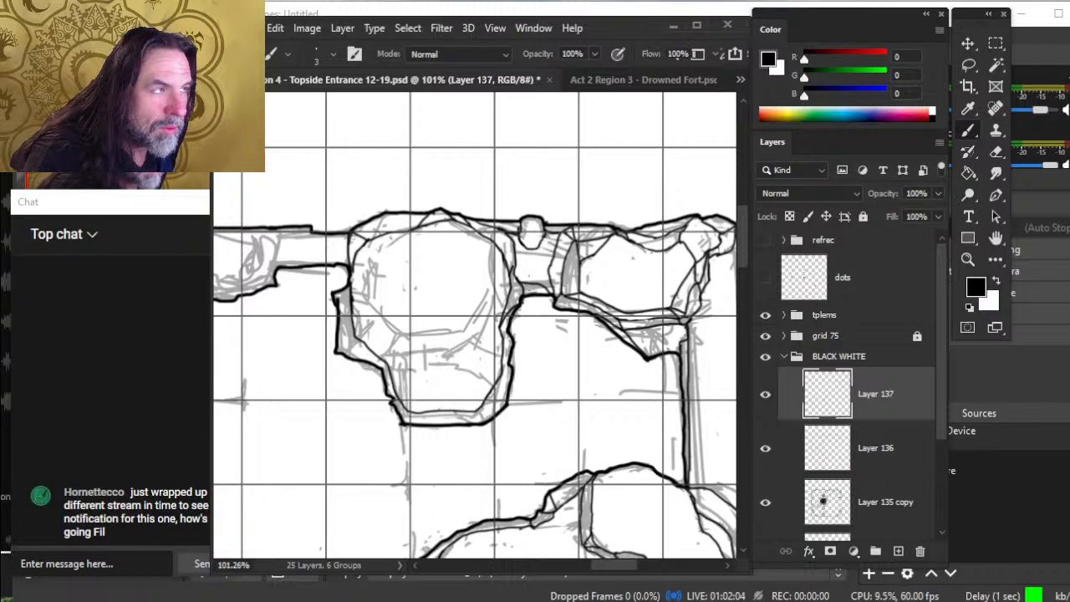
- Ink short facet lines between the outer wall and inner contour at the central block's lower corners and lower left side
{"action": "left_click_drag", "start_coordinate": [477, 361], "coordinate": [479, 302]}
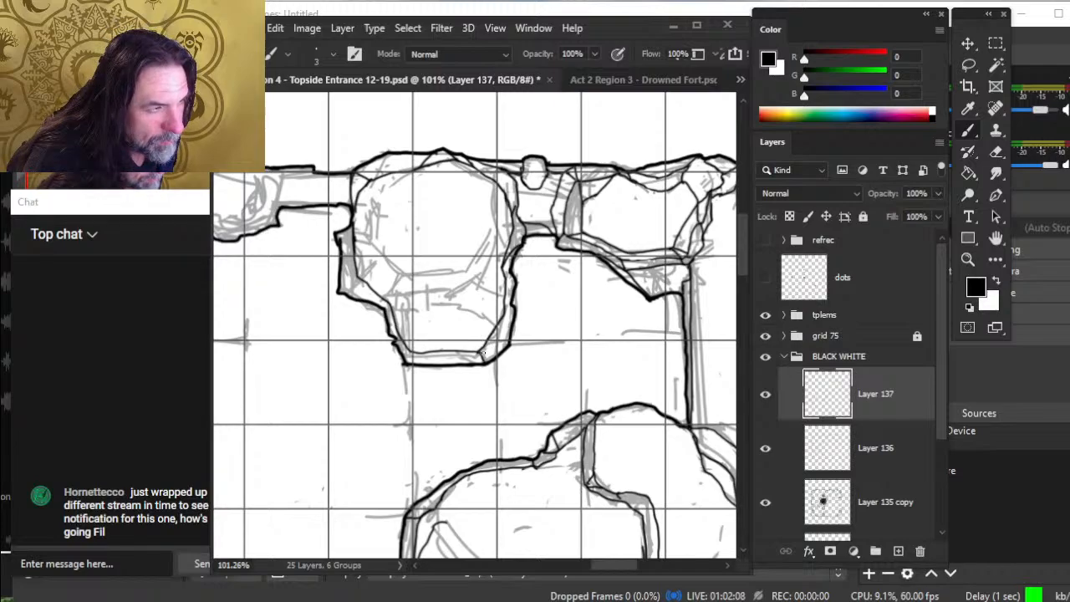
{"action": "mouse_move", "coordinate": [483, 359]}
{"action": "left_mouse_down"}
{"action": "mouse_move", "coordinate": [509, 338]}
{"action": "mouse_move", "coordinate": [512, 306]}
{"action": "left_mouse_up"}
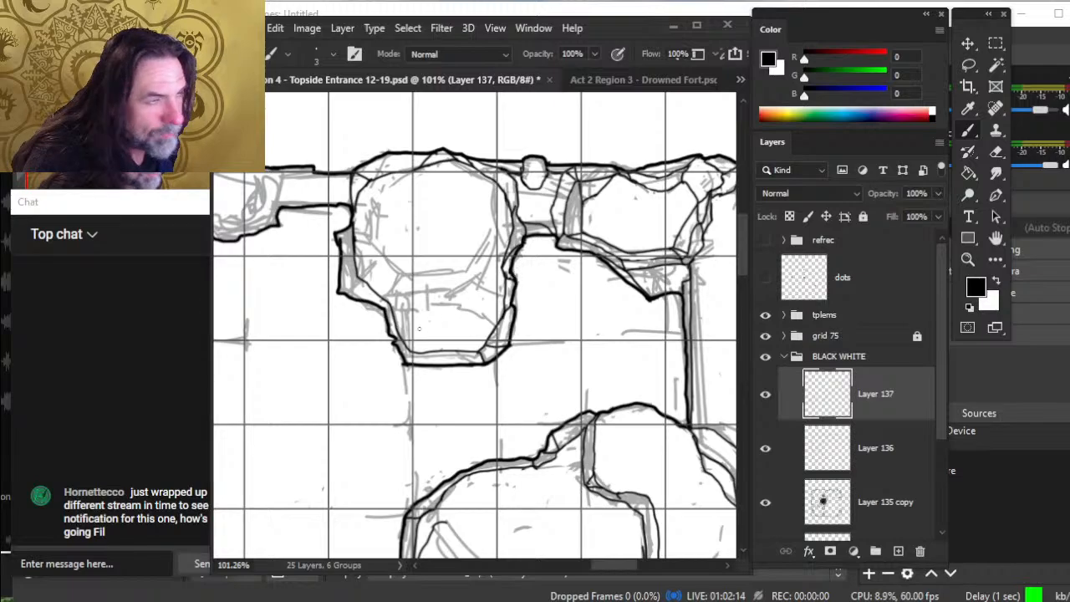
{"action": "left_click_drag", "start_coordinate": [395, 336], "coordinate": [386, 303]}
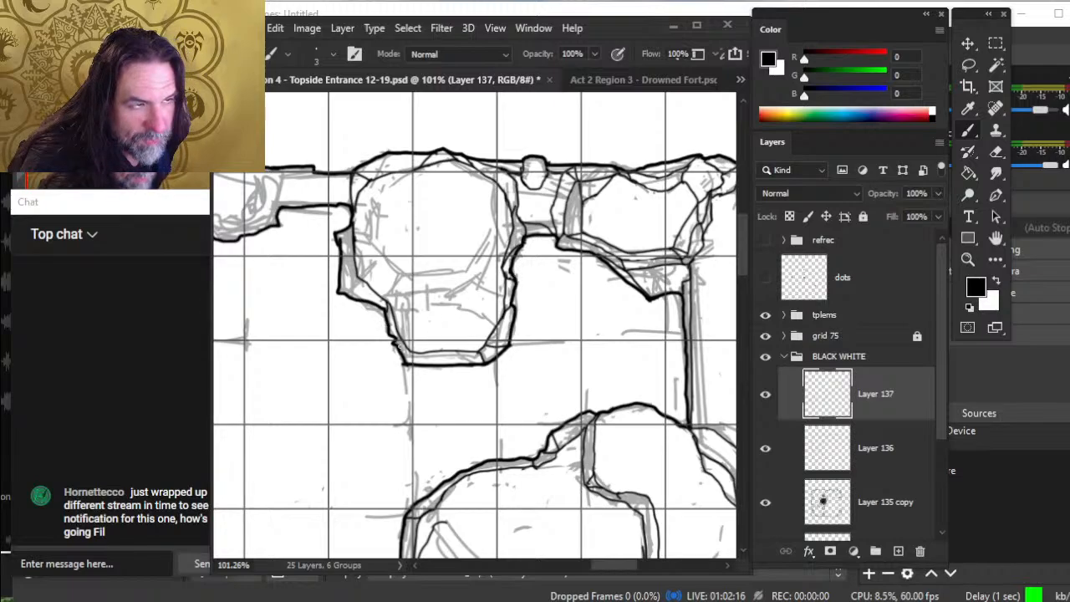
{"action": "left_click_drag", "start_coordinate": [408, 361], "coordinate": [417, 355]}
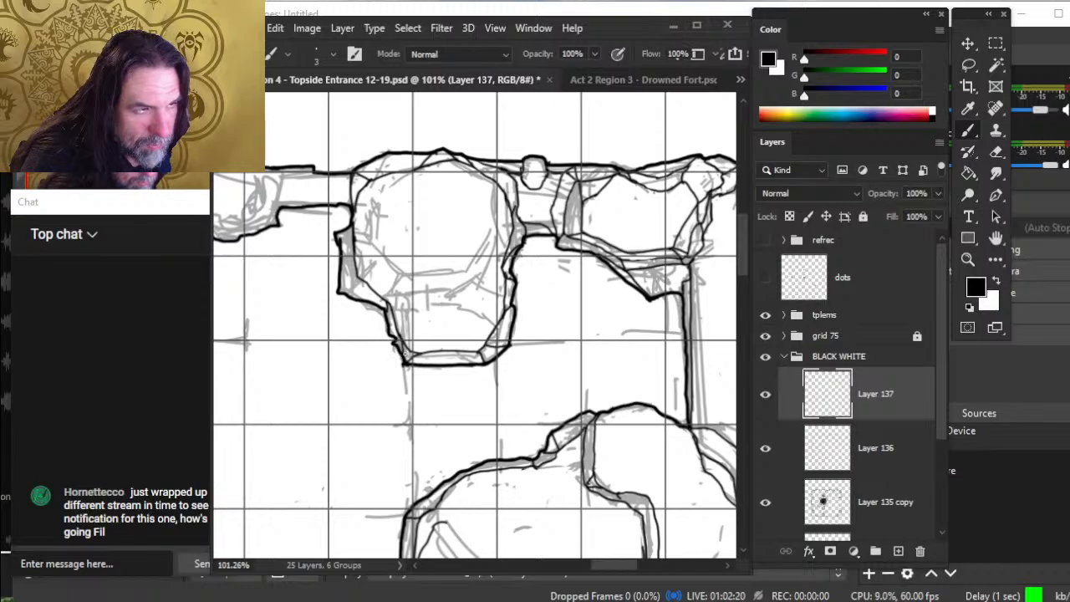
{"action": "left_click_drag", "start_coordinate": [355, 277], "coordinate": [342, 292]}
{"action": "key", "text": "ctrl+z"}
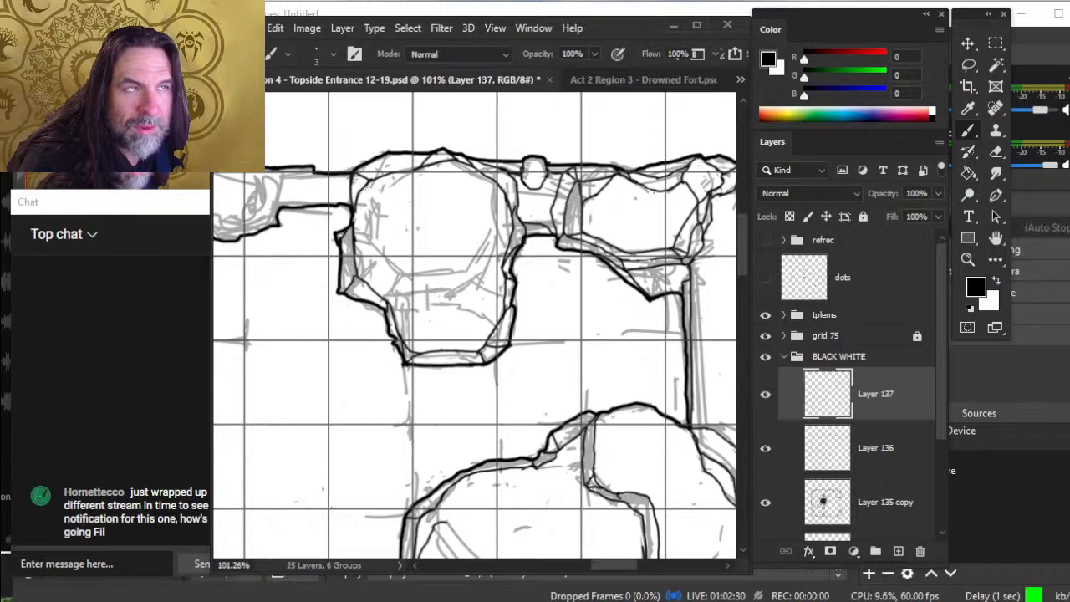
- Ink a closed plateau outline inside the central block's upper part and clean up the facet lines beneath its top peak
{"action": "mouse_move", "coordinate": [418, 172]}
{"action": "left_mouse_down"}
{"action": "mouse_move", "coordinate": [374, 209]}
{"action": "mouse_move", "coordinate": [374, 243]}
{"action": "mouse_move", "coordinate": [381, 258]}
{"action": "mouse_move", "coordinate": [423, 276]}
{"action": "mouse_move", "coordinate": [471, 265]}
{"action": "mouse_move", "coordinate": [493, 227]}
{"action": "mouse_move", "coordinate": [494, 183]}
{"action": "mouse_move", "coordinate": [458, 167]}
{"action": "left_mouse_up"}
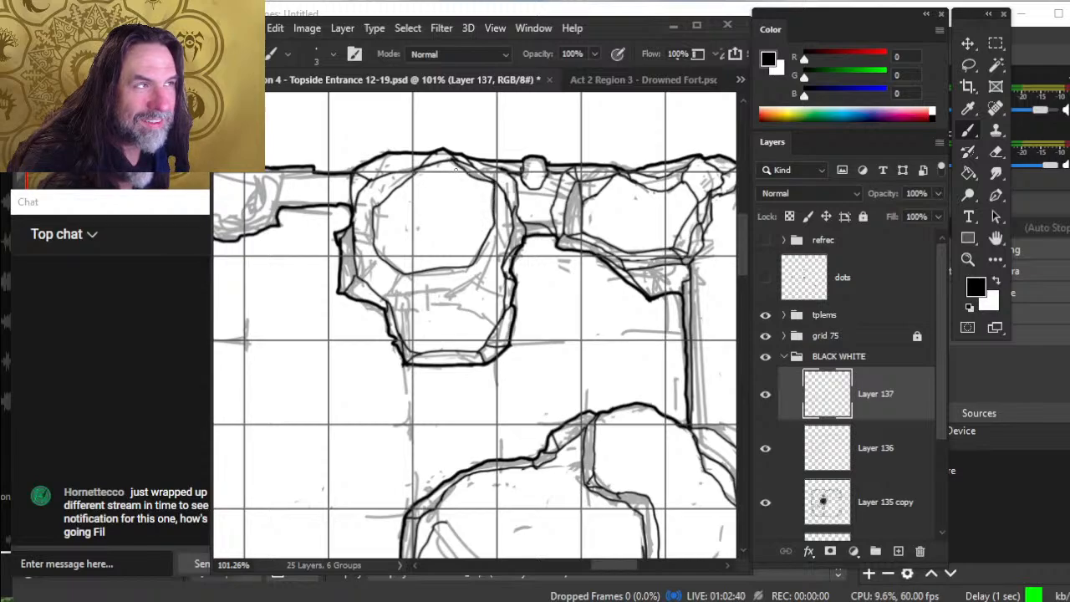
{"action": "key", "text": "e"}
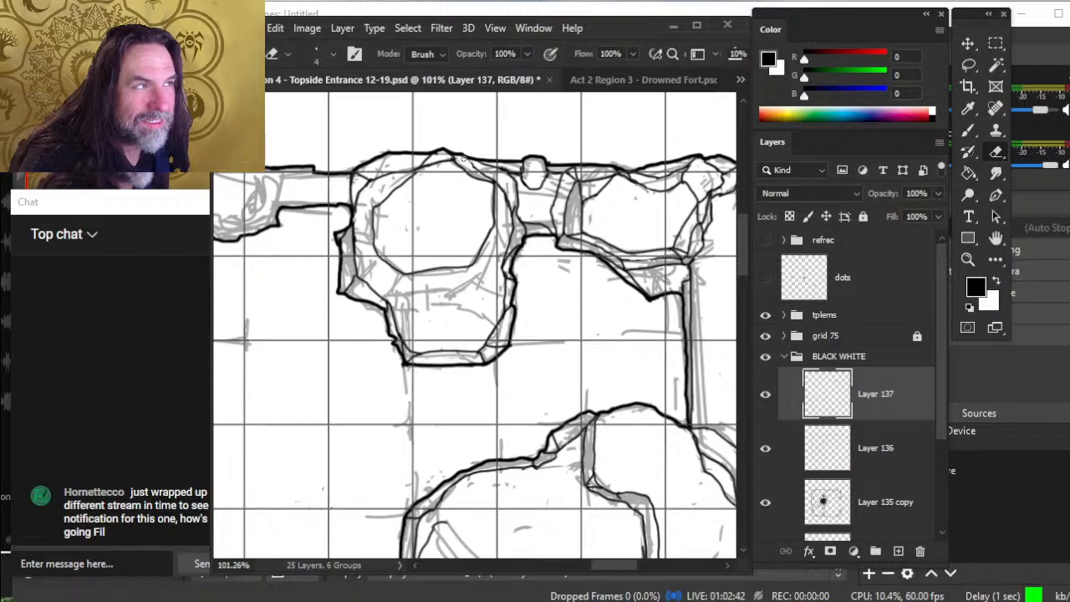
{"action": "key", "text": "b"}
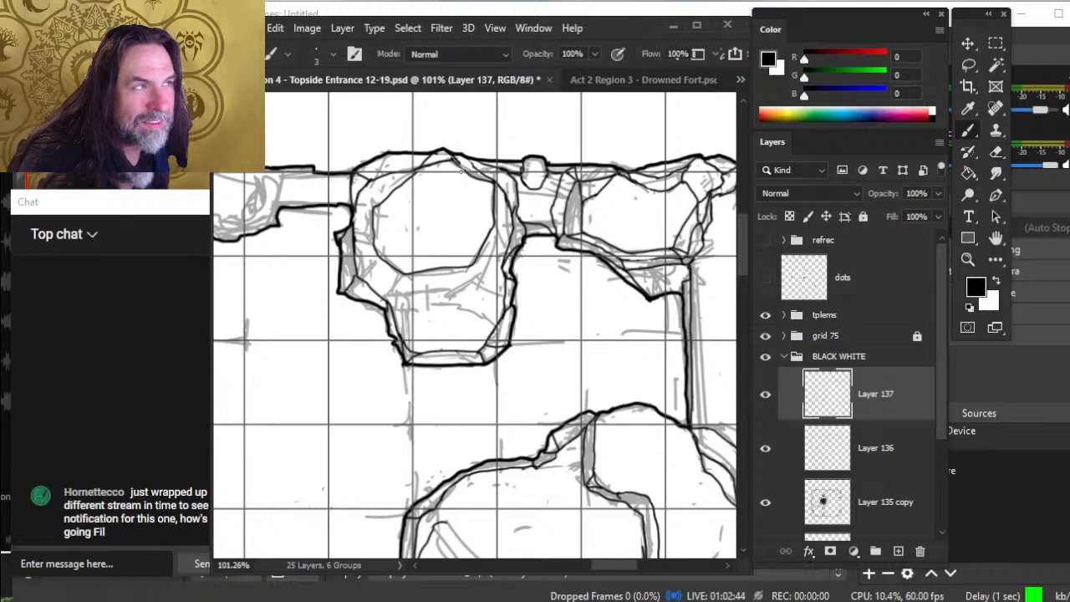
{"action": "key", "text": "e"}
{"action": "key", "text": "b"}
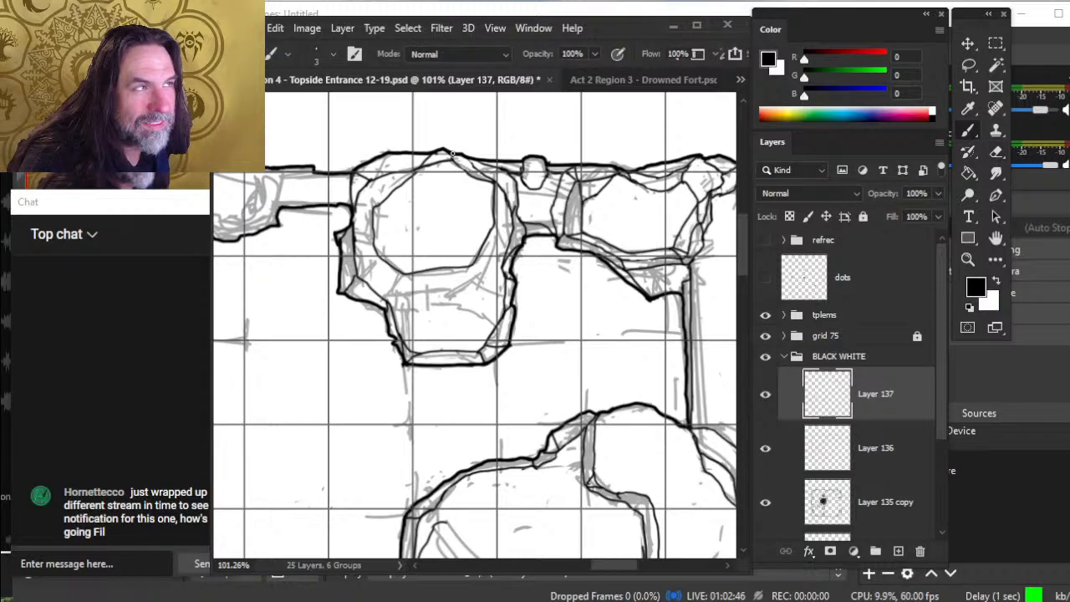
{"action": "key", "text": "e"}
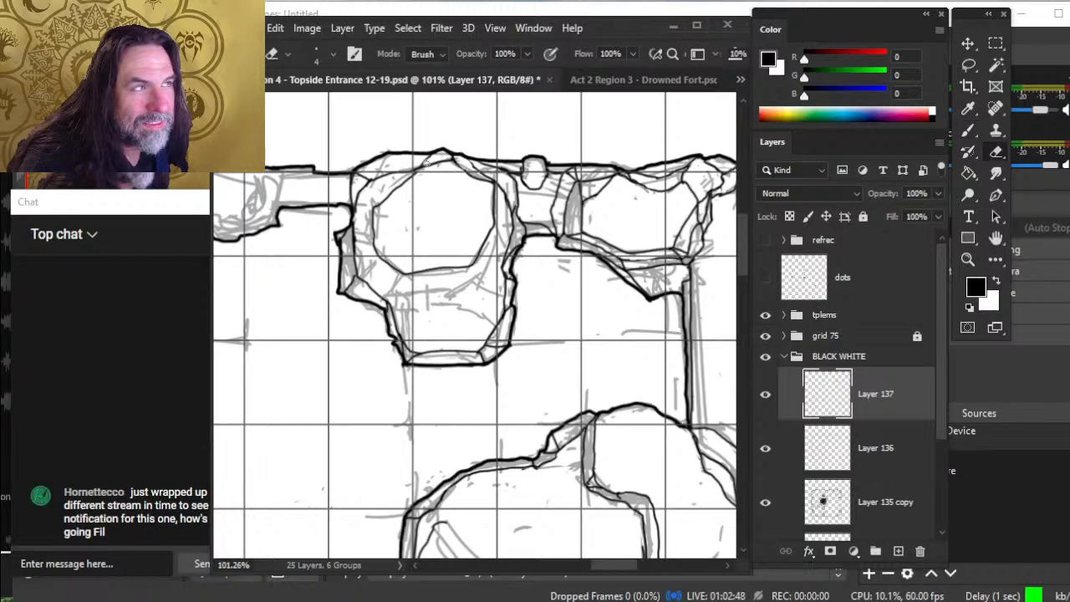
{"action": "key", "text": "b"}
{"action": "key", "text": "e"}
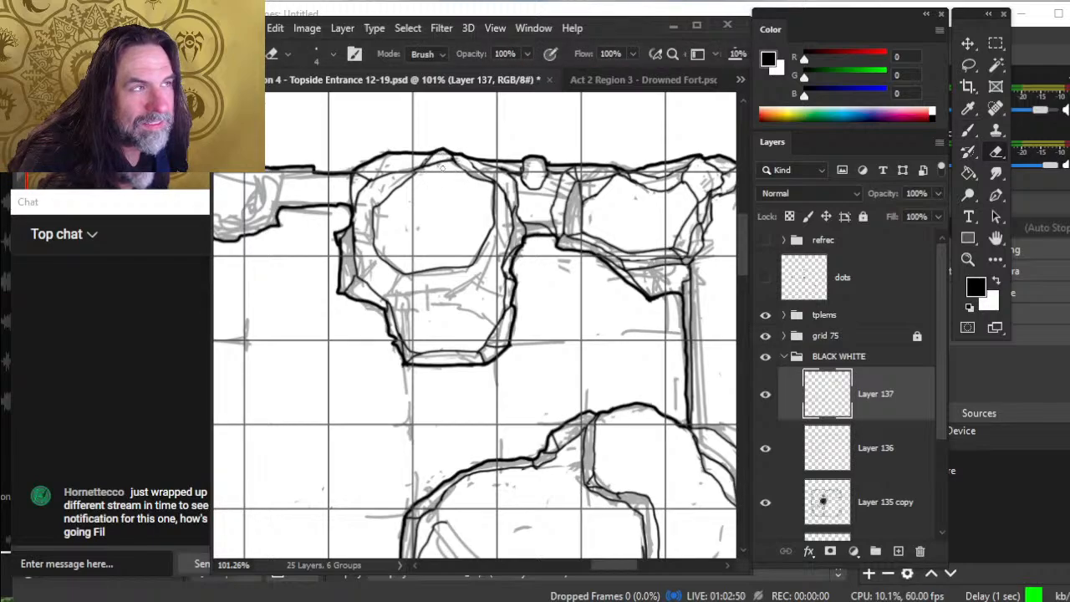
{"action": "key", "text": "b"}
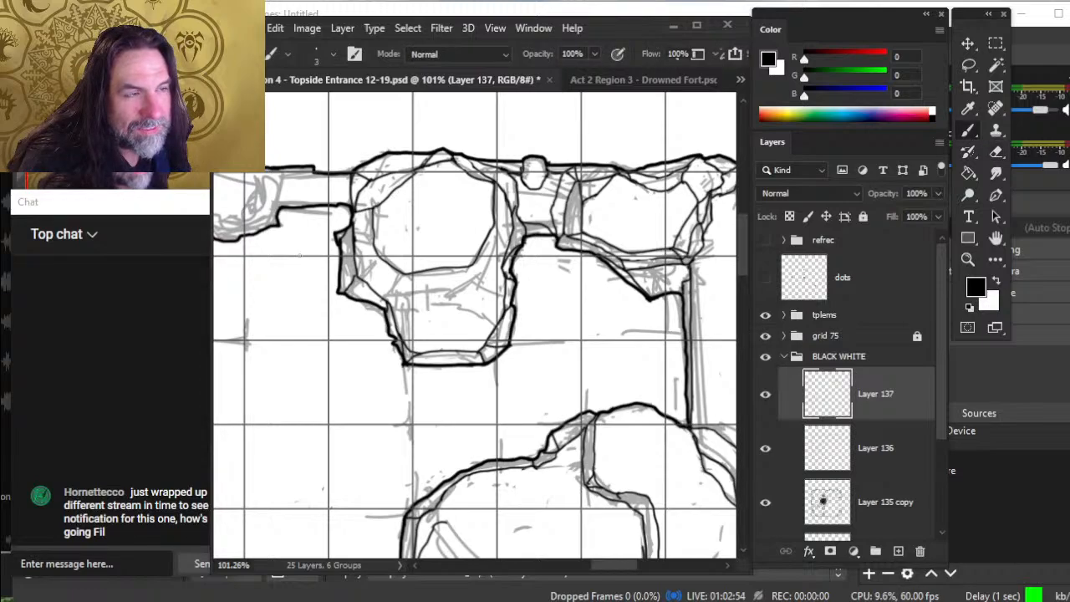
- Ink facet lines from the plateau outline out to the central block's inner contour on its lower left and lower right sides
{"action": "left_click_drag", "start_coordinate": [405, 275], "coordinate": [393, 311]}
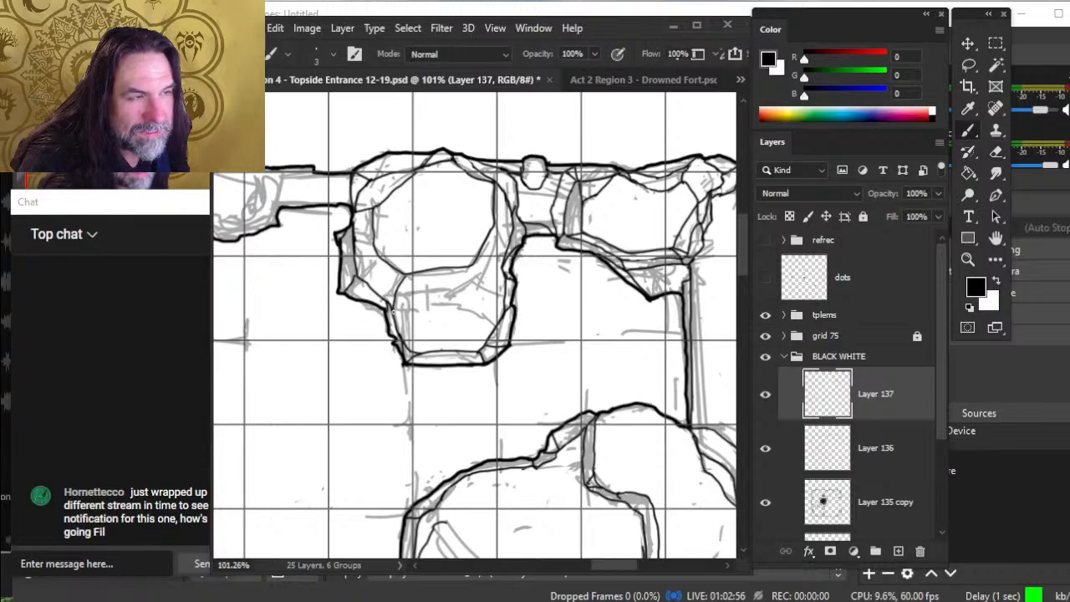
{"action": "left_click_drag", "start_coordinate": [374, 239], "coordinate": [358, 277]}
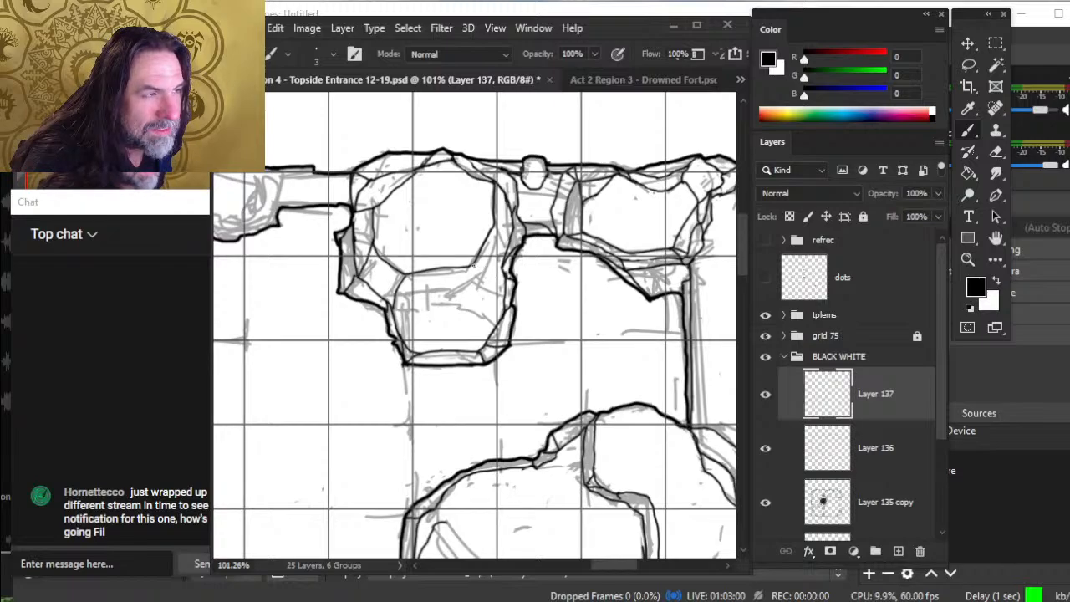
{"action": "left_click_drag", "start_coordinate": [473, 266], "coordinate": [505, 276]}
{"action": "left_click_drag", "start_coordinate": [496, 230], "coordinate": [501, 252]}
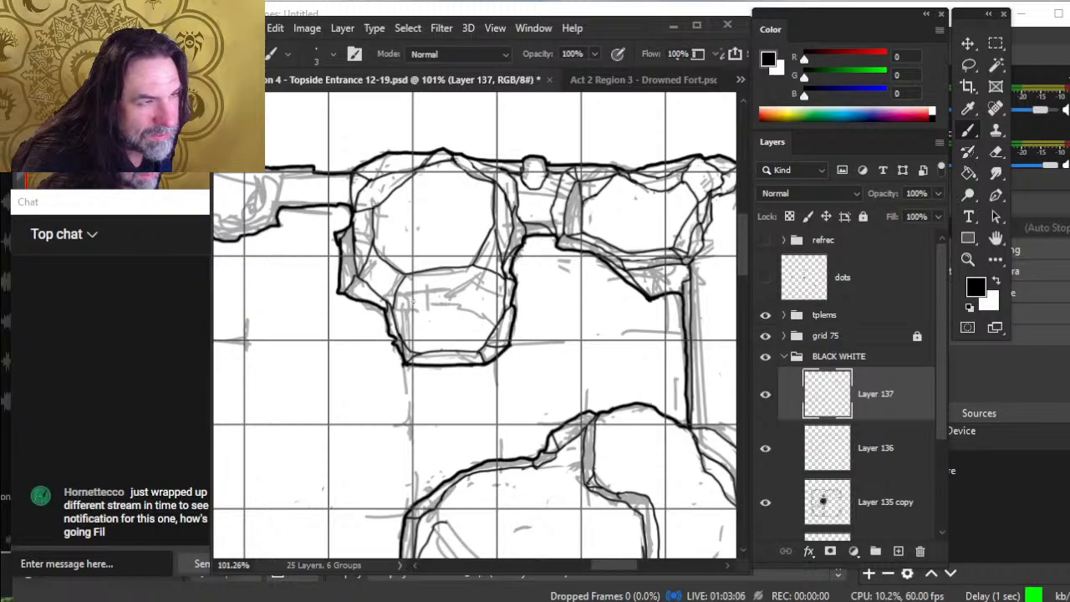
- Ink a ledge line across the central block below the plateau, curving up toward its right side, and trim the excess
{"action": "left_click_drag", "start_coordinate": [398, 310], "coordinate": [457, 305]}
{"action": "key", "text": "e"}
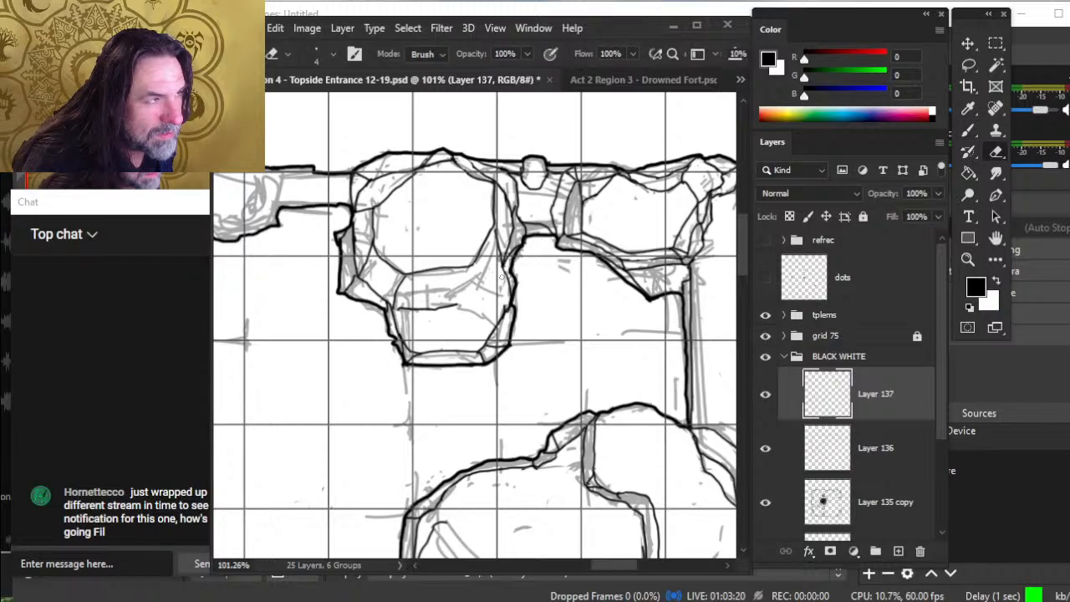
{"action": "key", "text": "b"}
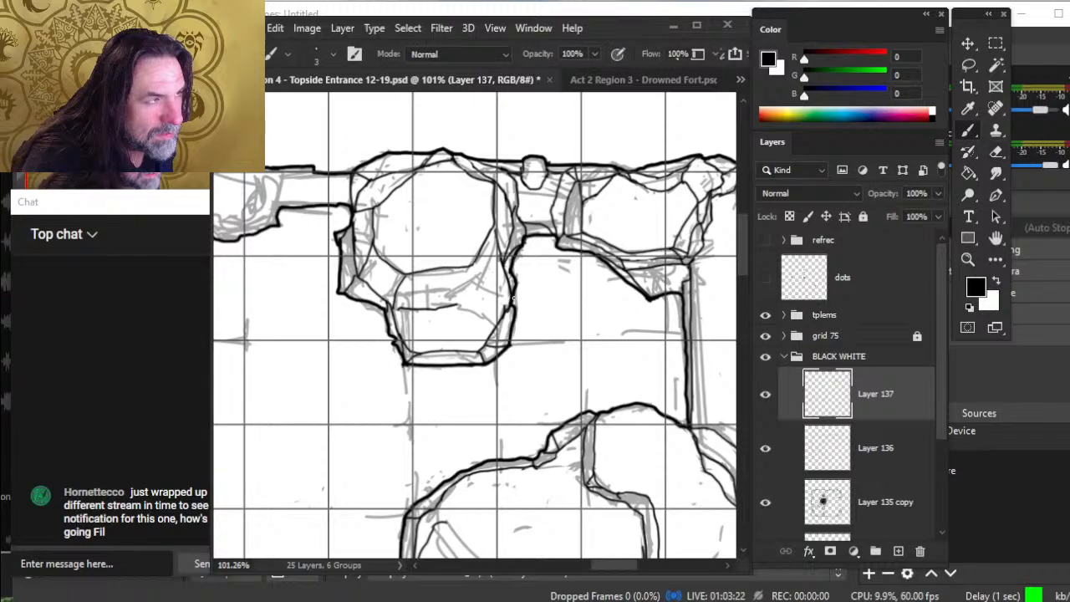
{"action": "left_click_drag", "start_coordinate": [452, 307], "coordinate": [485, 295]}
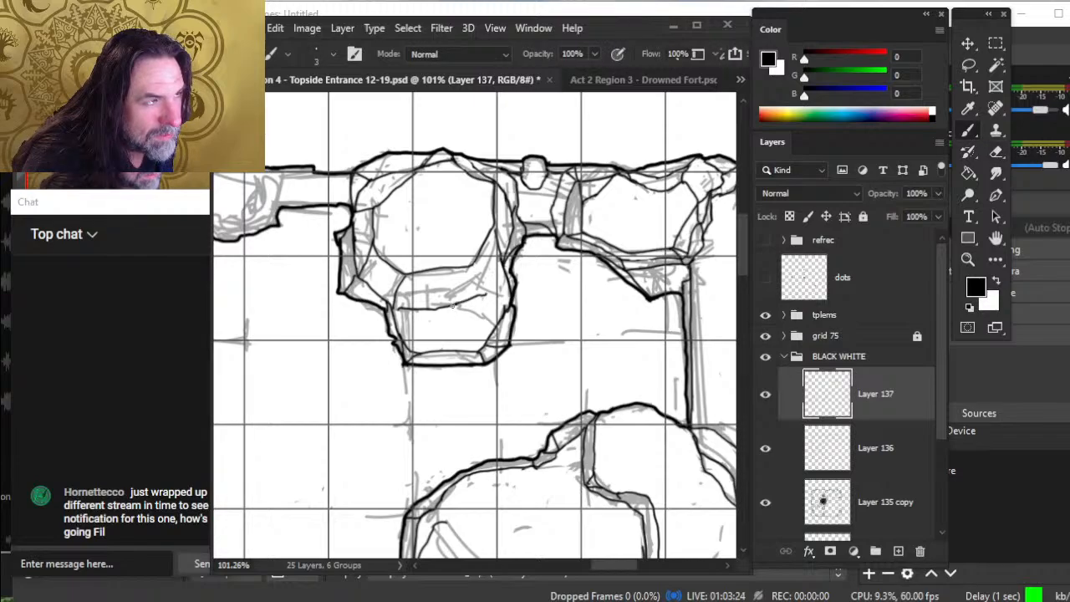
{"action": "key", "text": "e"}
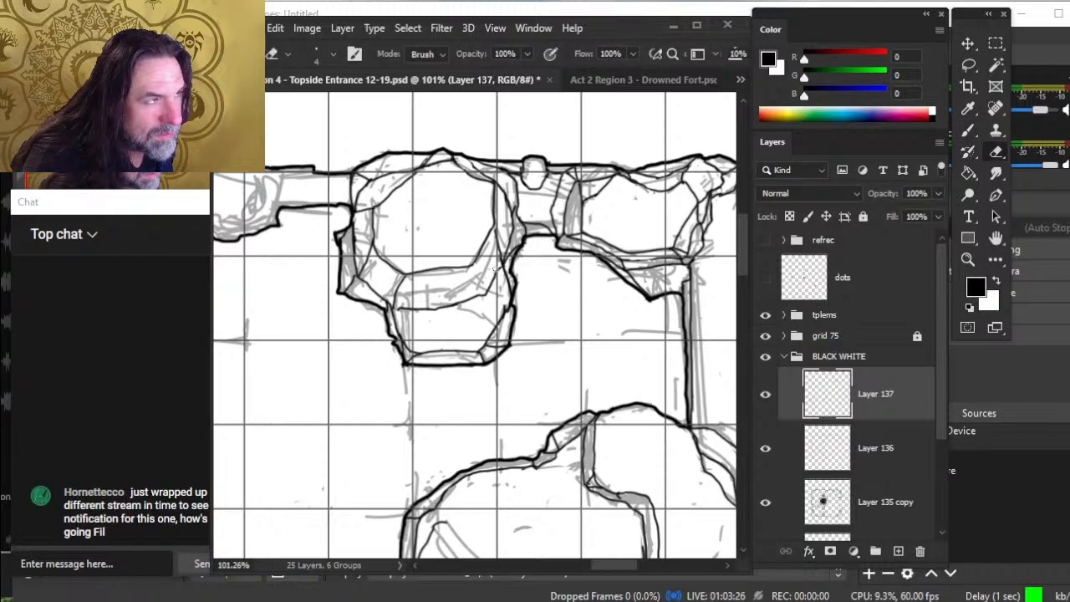
{"action": "key", "text": "b"}
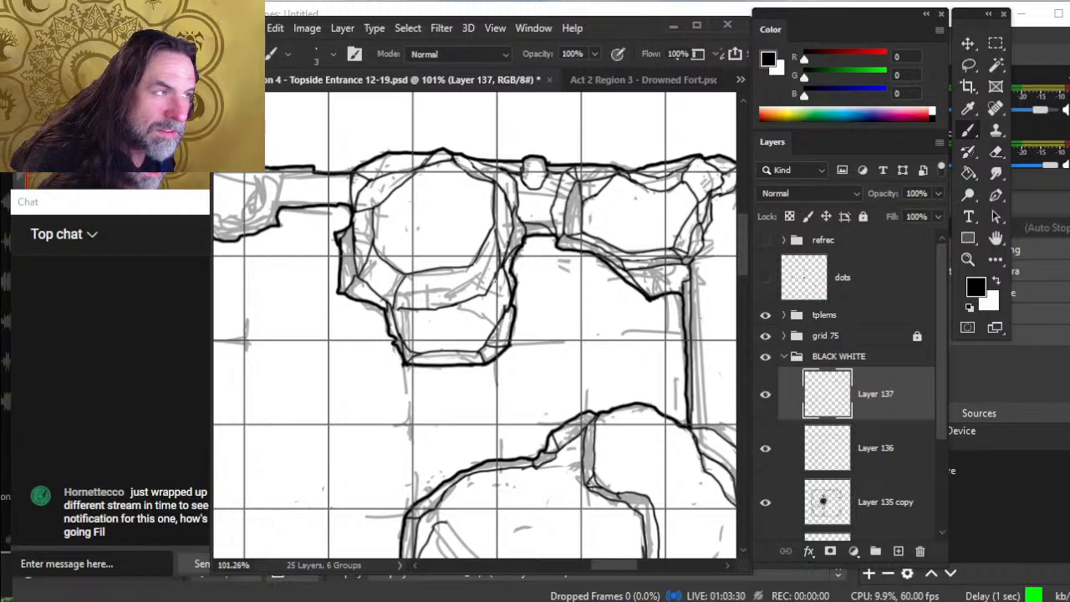
- Erase overlaps and touch up the facet lines along the central block's right edge above the ledge line
{"action": "key", "text": "e"}
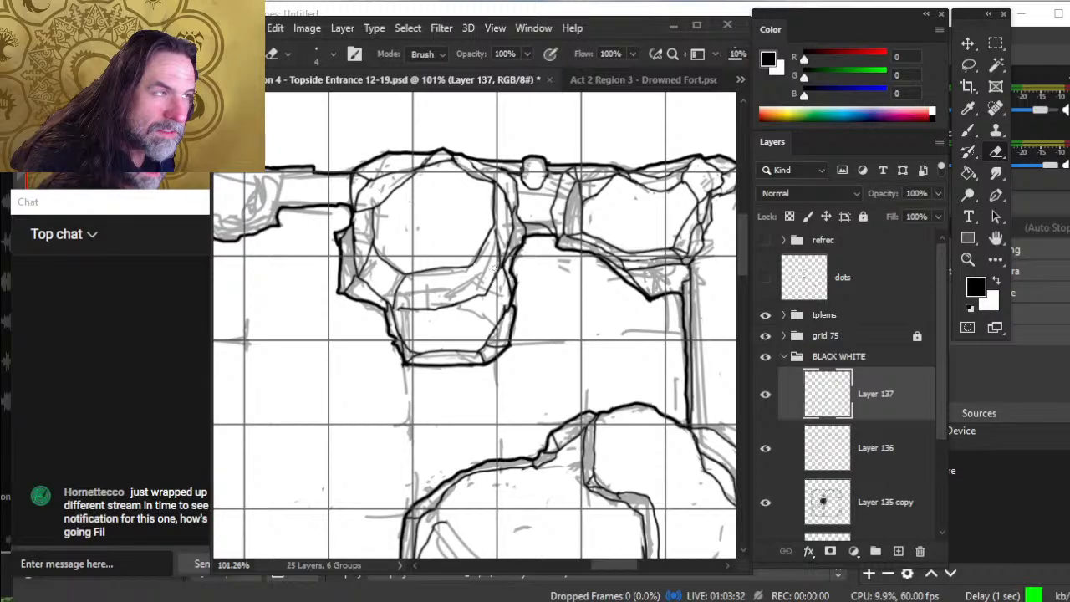
{"action": "mouse_move", "coordinate": [494, 264]}
{"action": "left_mouse_down"}
{"action": "mouse_move", "coordinate": [497, 243]}
{"action": "mouse_move", "coordinate": [504, 265]}
{"action": "left_mouse_up"}
{"action": "key", "text": "b"}
{"action": "key", "text": "e"}
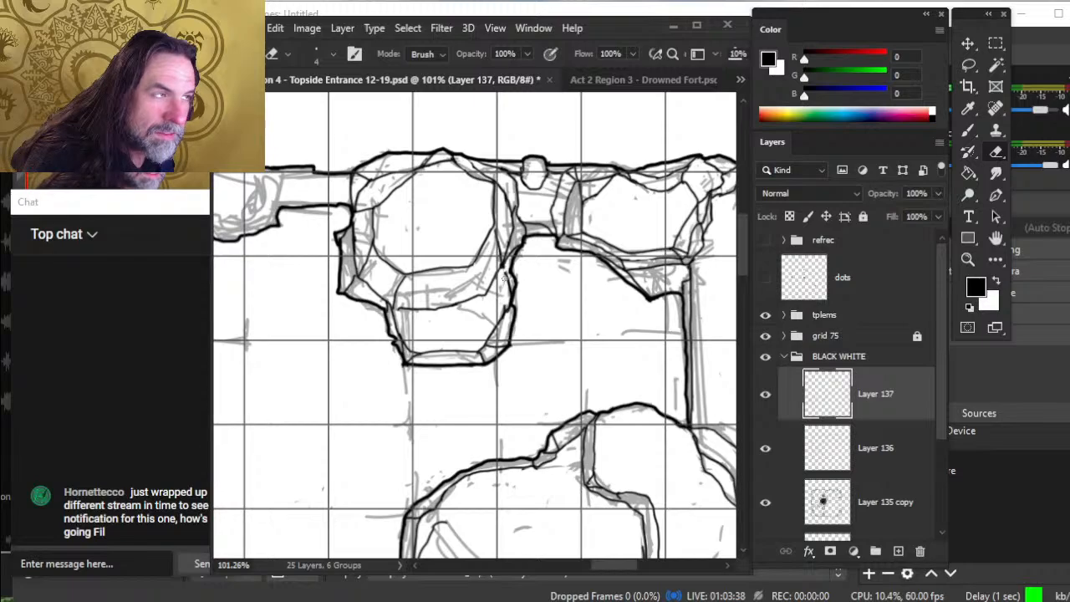
{"action": "key", "text": "b"}
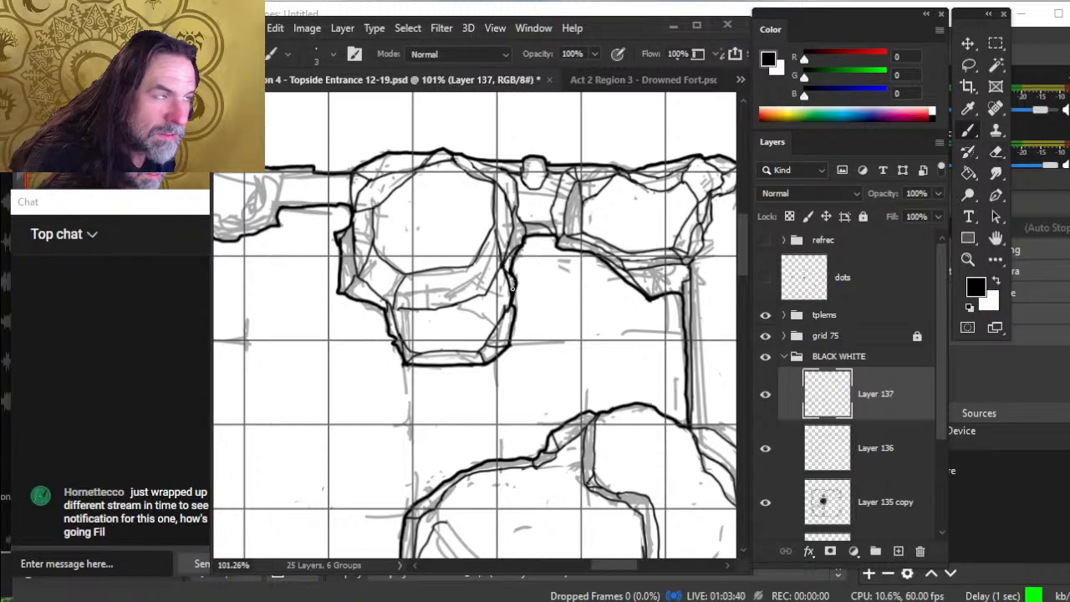
{"action": "key", "text": "e"}
{"action": "key", "text": "b"}
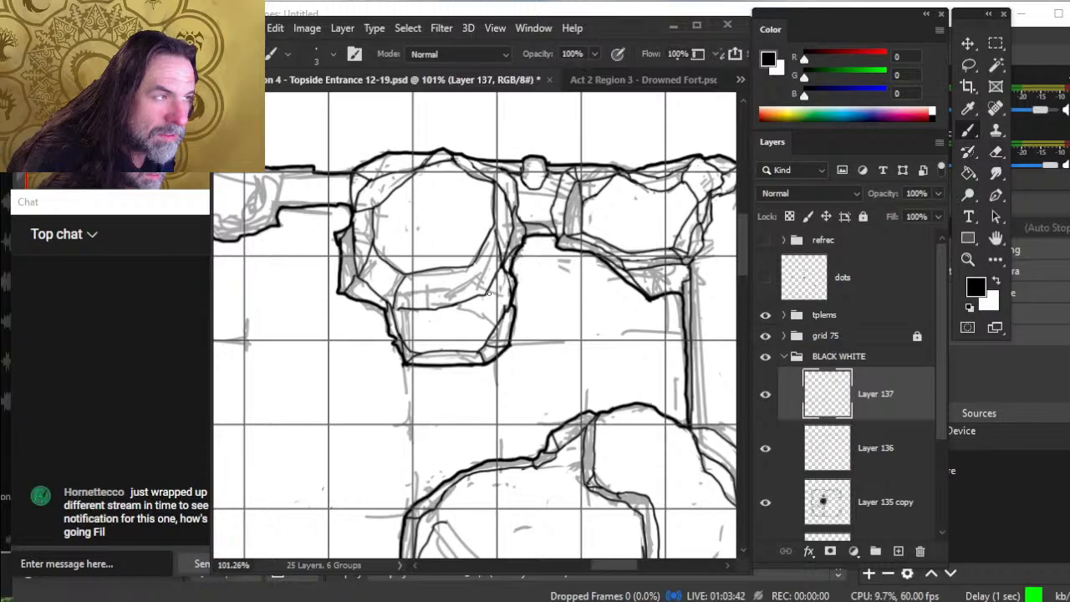
- Extend the ledge line to the central block's right wall and clean up the facet lines where they meet
{"action": "left_click_drag", "start_coordinate": [490, 292], "coordinate": [512, 296]}
{"action": "key", "text": "e"}
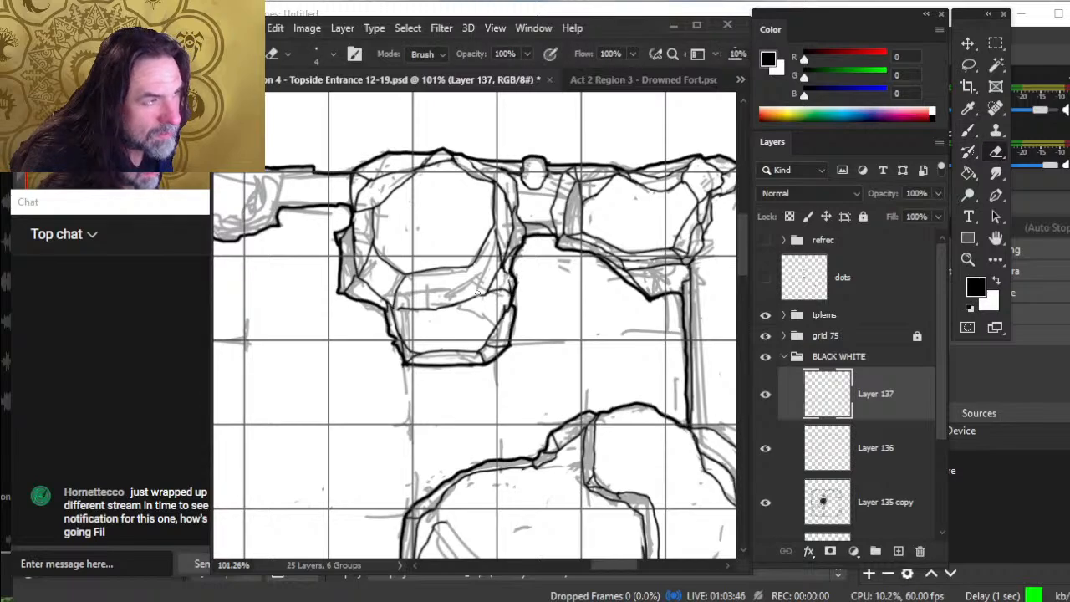
{"action": "key", "text": "b"}
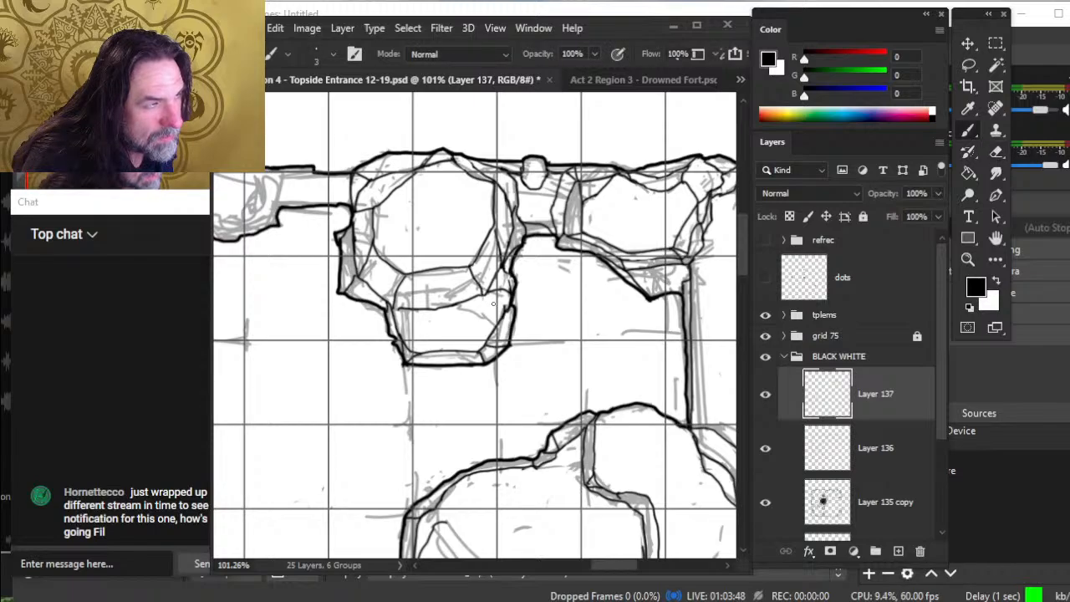
{"action": "key", "text": "e"}
- Hide the Layer 135 copy sketch to review the inked lines across the map, and show it again
{"action": "key", "text": "z"}
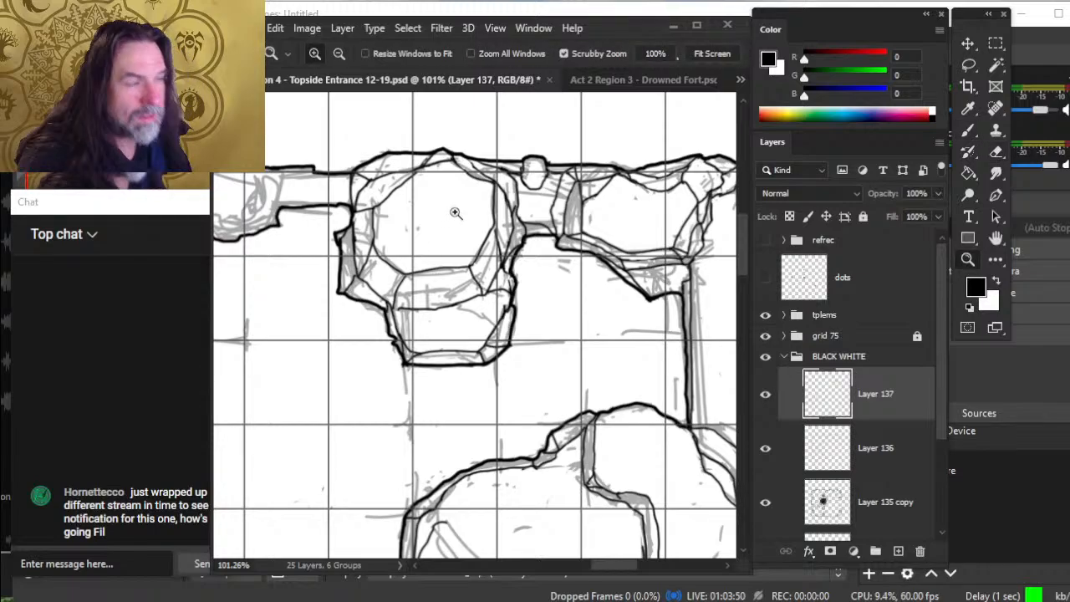
{"action": "left_click_drag", "start_coordinate": [454, 212], "coordinate": [353, 192]}
{"action": "left_click", "coordinate": [765, 501]}
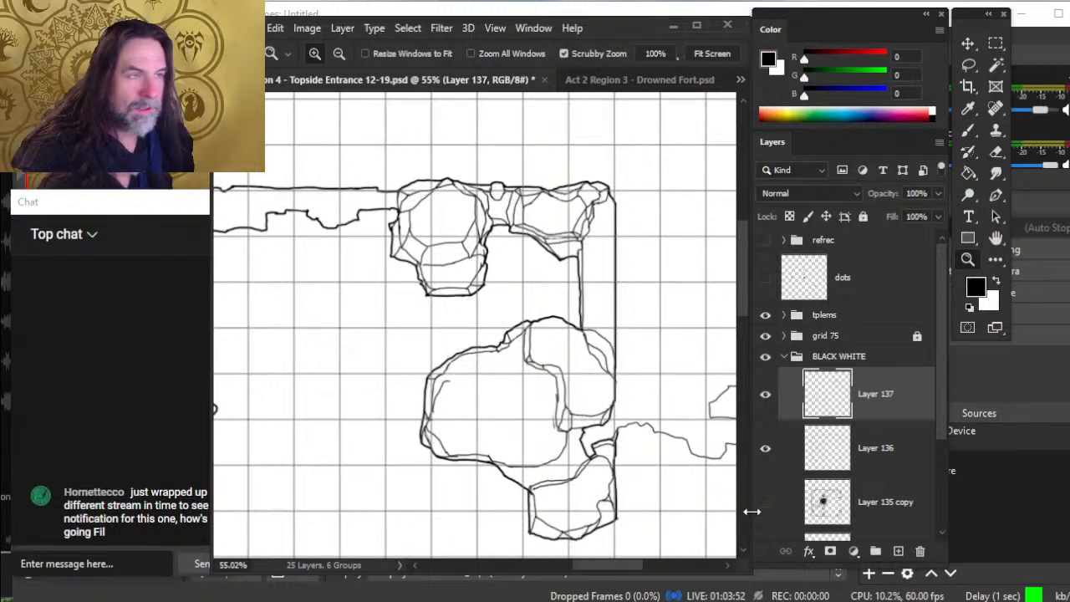
{"action": "left_click_drag", "start_coordinate": [562, 323], "coordinate": [506, 321]}
{"action": "left_click_drag", "start_coordinate": [617, 287], "coordinate": [673, 321]}
{"action": "left_click", "coordinate": [764, 501]}
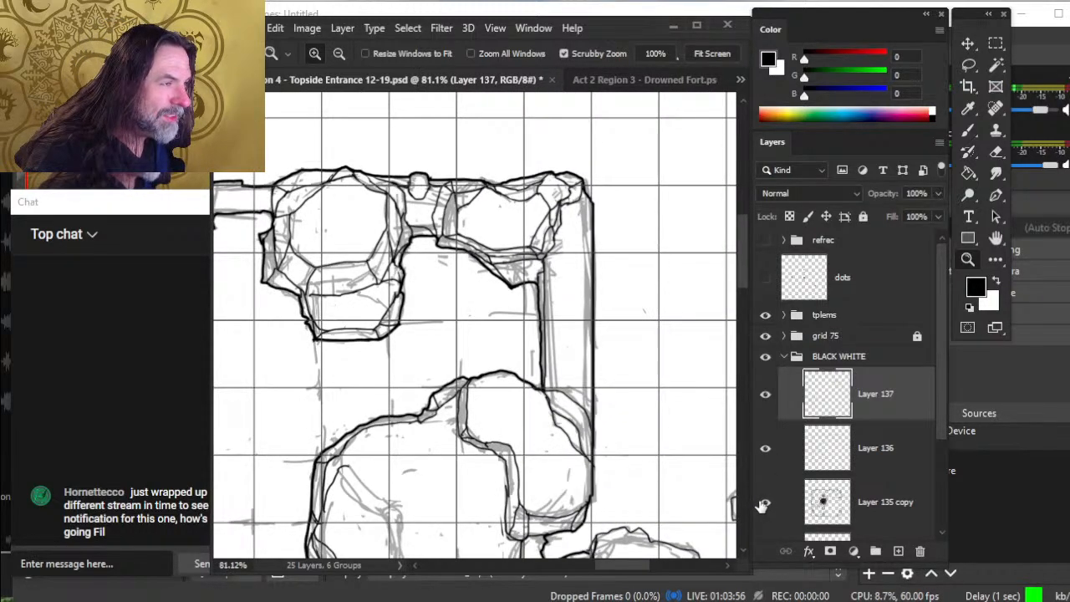
- Ink a small rounded rock facet on Layer 137 at the upper end of the narrow right-hand passage, trimming stray strokes
{"action": "left_click", "coordinate": [883, 455]}
{"action": "left_click", "coordinate": [884, 400]}
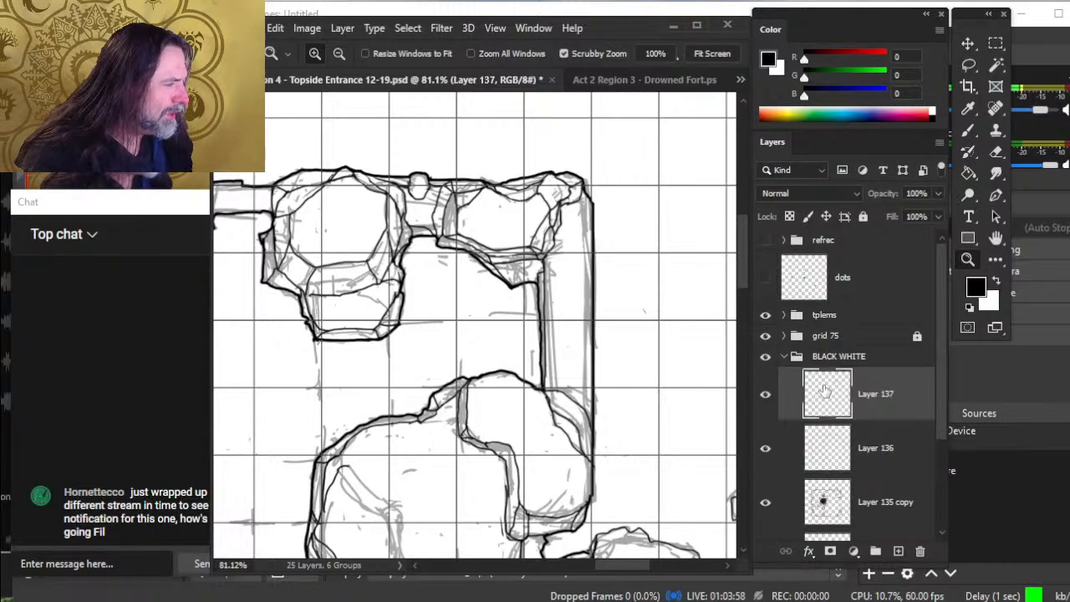
{"action": "key", "text": "e"}
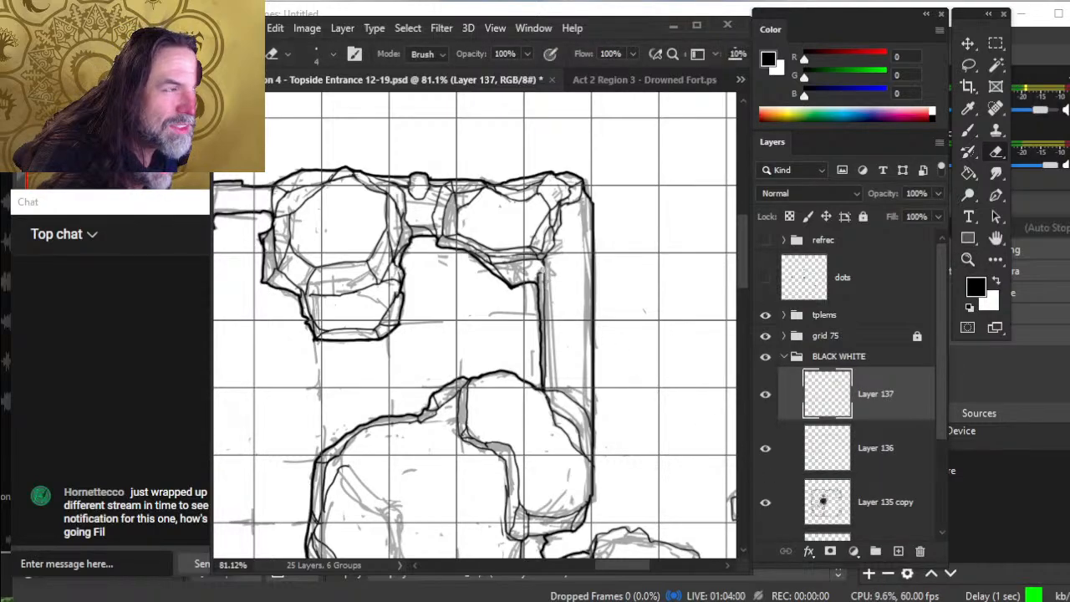
{"action": "key", "text": "b"}
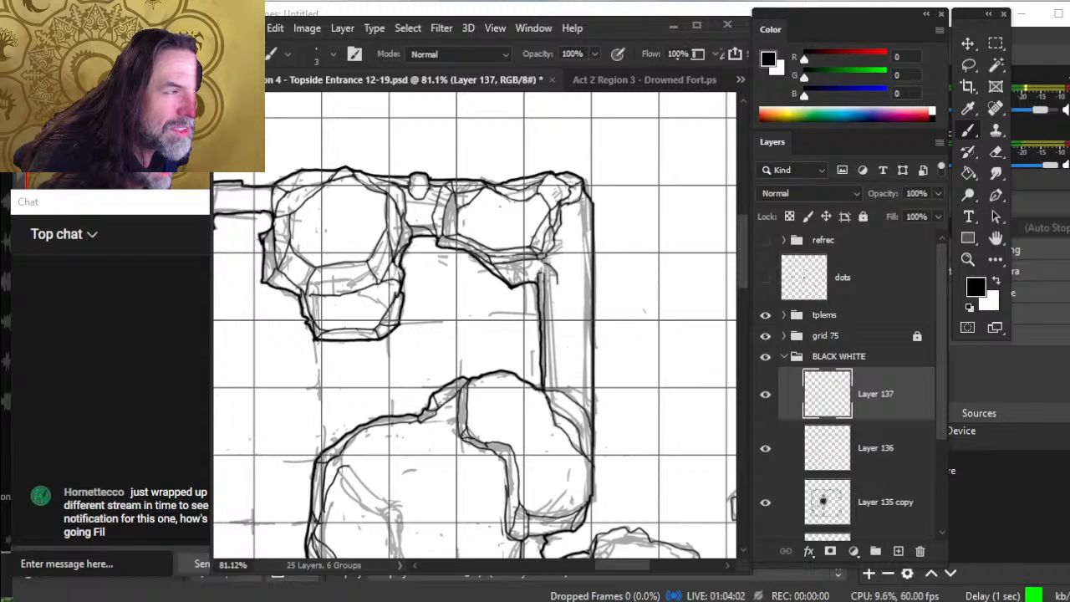
{"action": "key", "text": "e"}
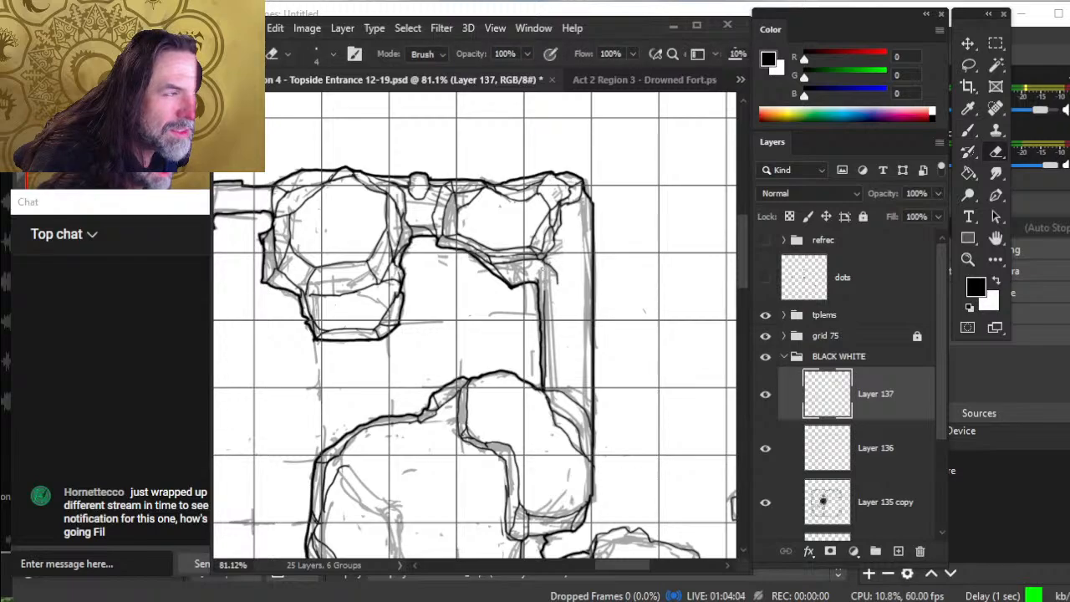
{"action": "key", "text": "b"}
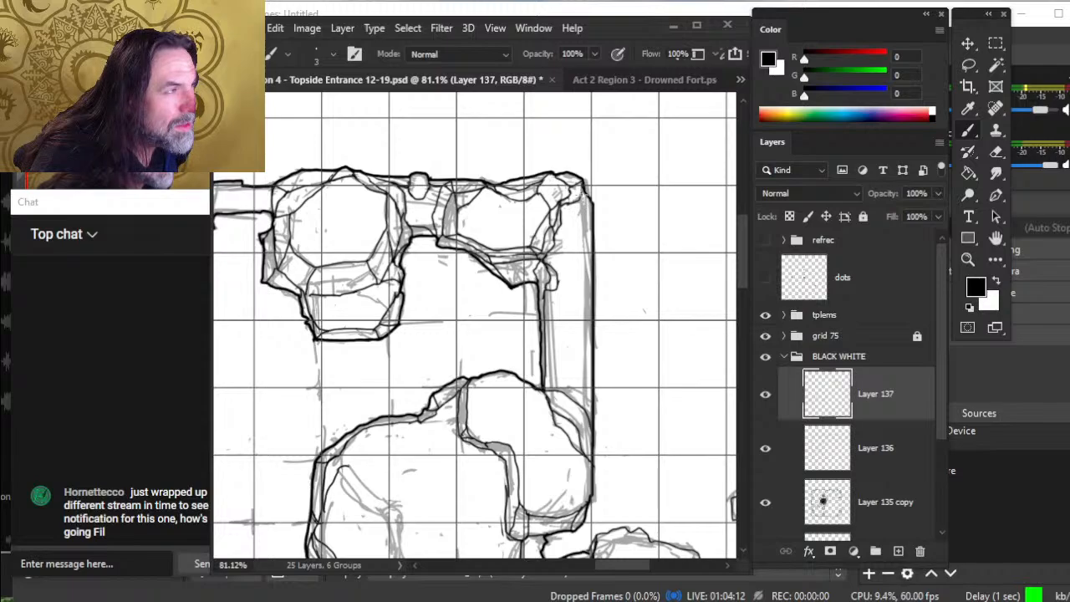
- Ink a thin inner ledge line down the passage's right wall, with a notch partway down that connects to the wall
{"action": "left_click_drag", "start_coordinate": [580, 194], "coordinate": [577, 368]}
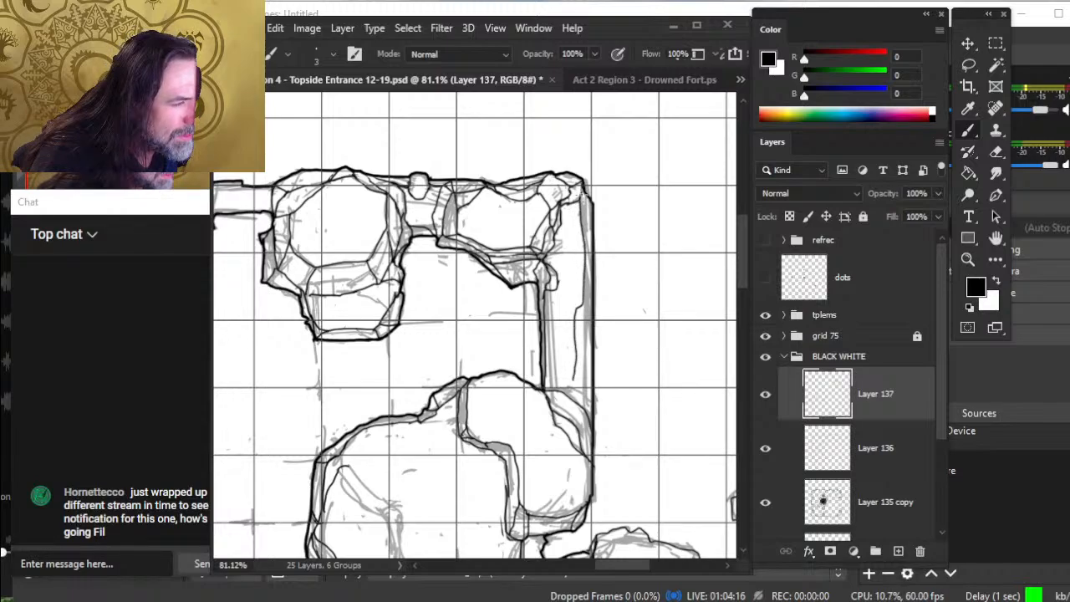
{"action": "left_click_drag", "start_coordinate": [577, 189], "coordinate": [583, 199]}
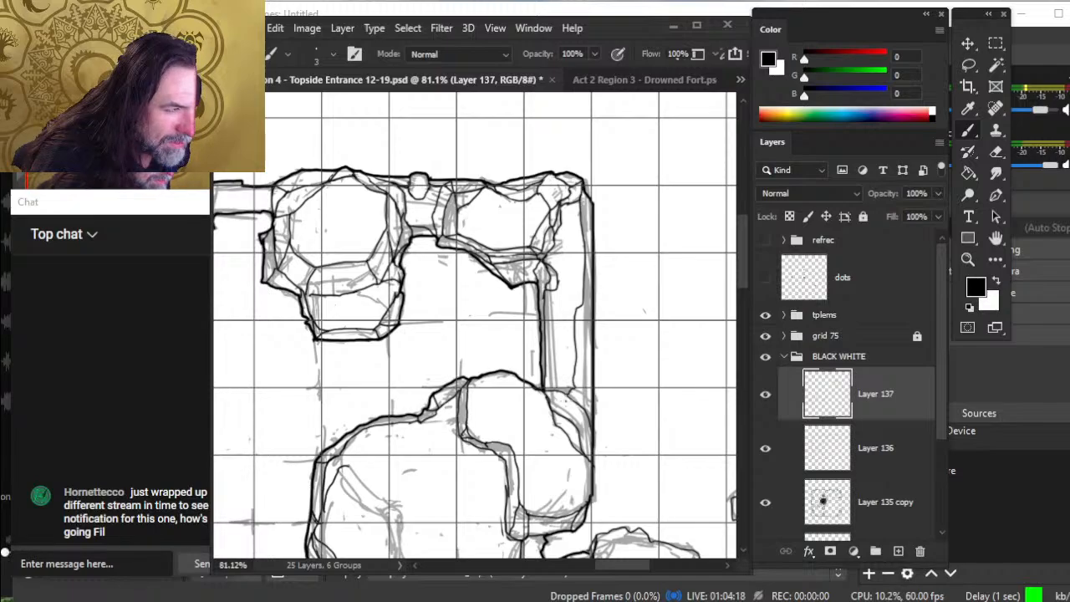
{"action": "key", "text": "e"}
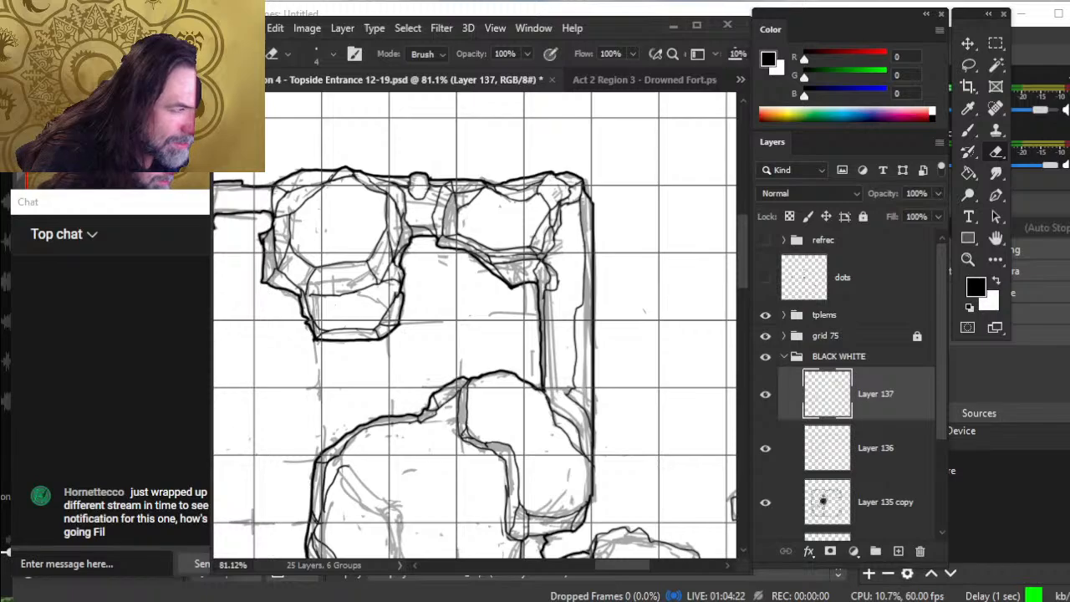
{"action": "key", "text": "b"}
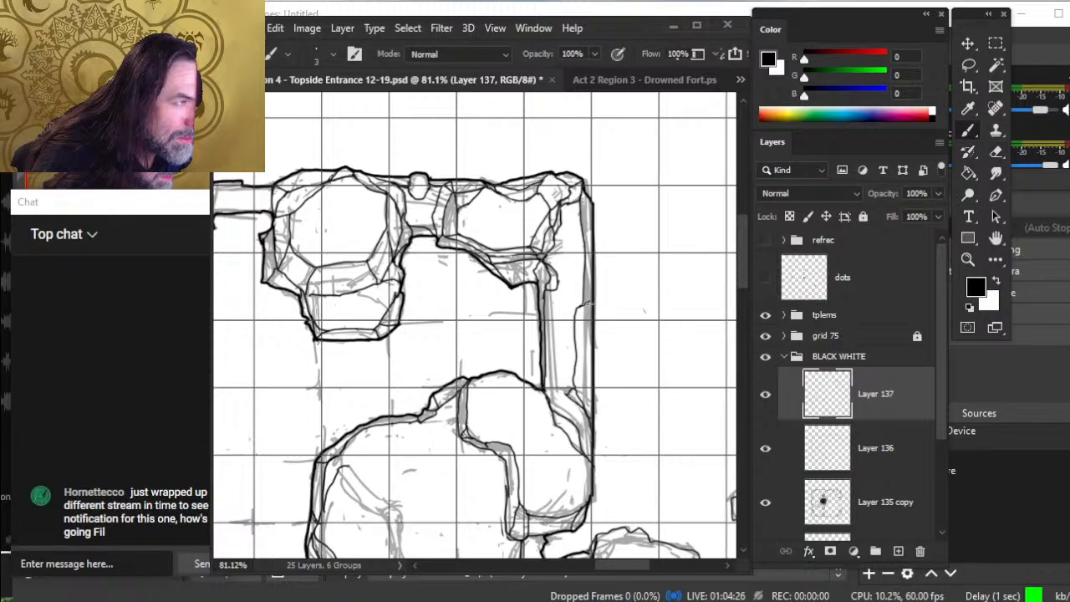
{"action": "left_click_drag", "start_coordinate": [586, 305], "coordinate": [583, 406]}
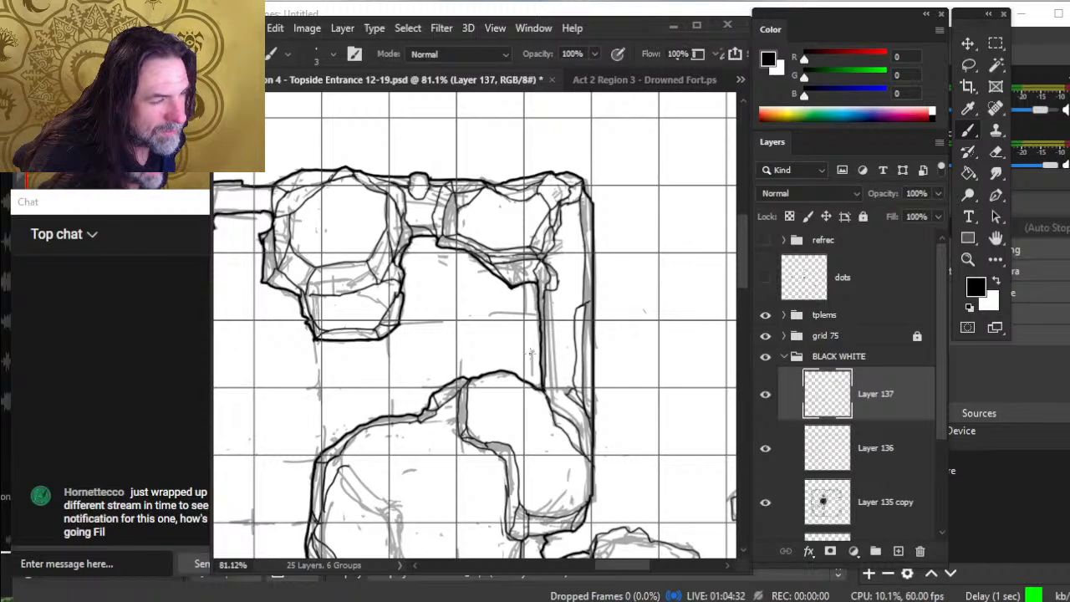
- Hide the Layer 135 copy sketch and erase the inner ledge line above the notch on the passage's right wall
{"action": "left_click", "coordinate": [764, 502]}
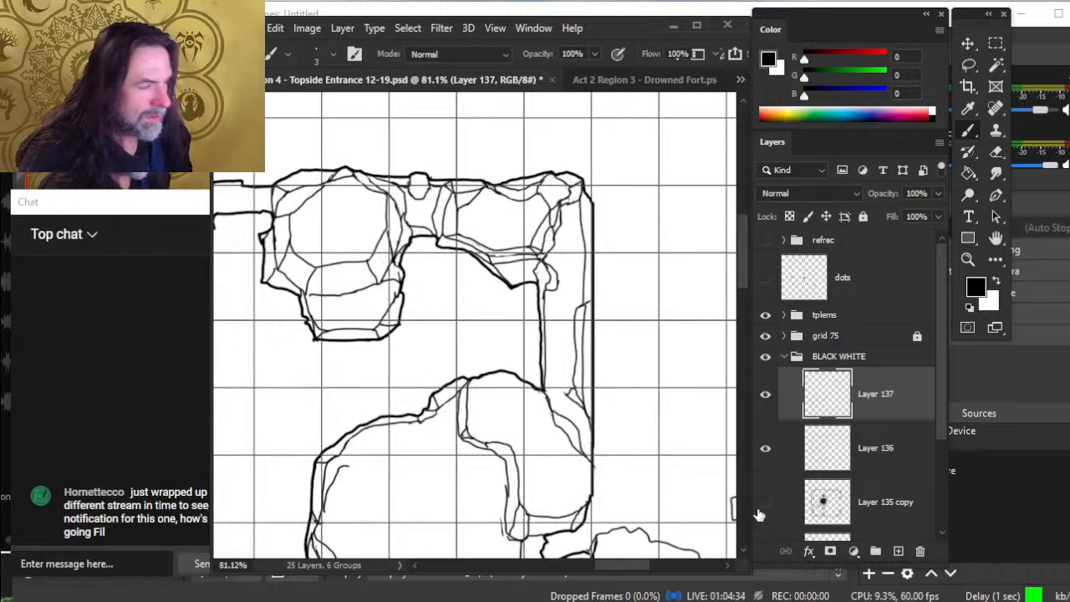
{"action": "key", "text": "e"}
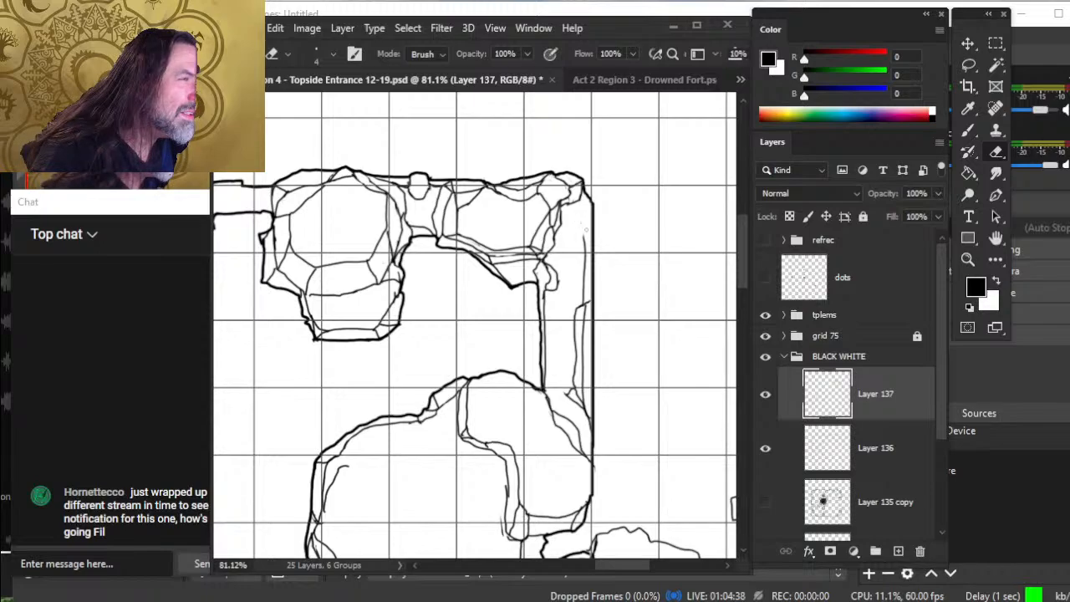
{"action": "left_click_drag", "start_coordinate": [584, 236], "coordinate": [584, 278]}
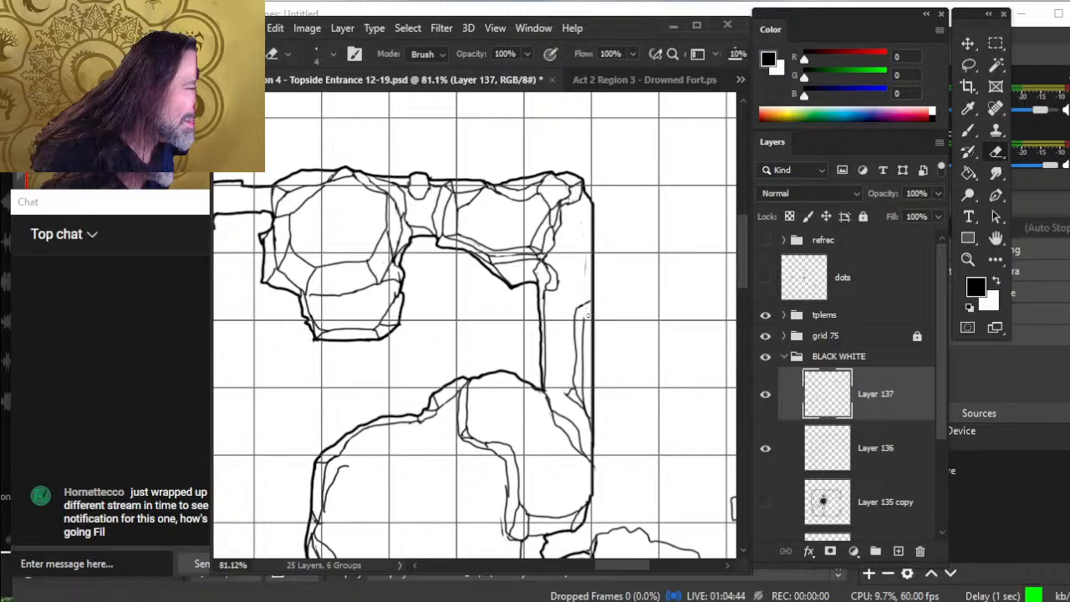
- Tidy the ledge strip's lower end and ink a short angled line from it to the passage's right wall
{"action": "key", "text": "b"}
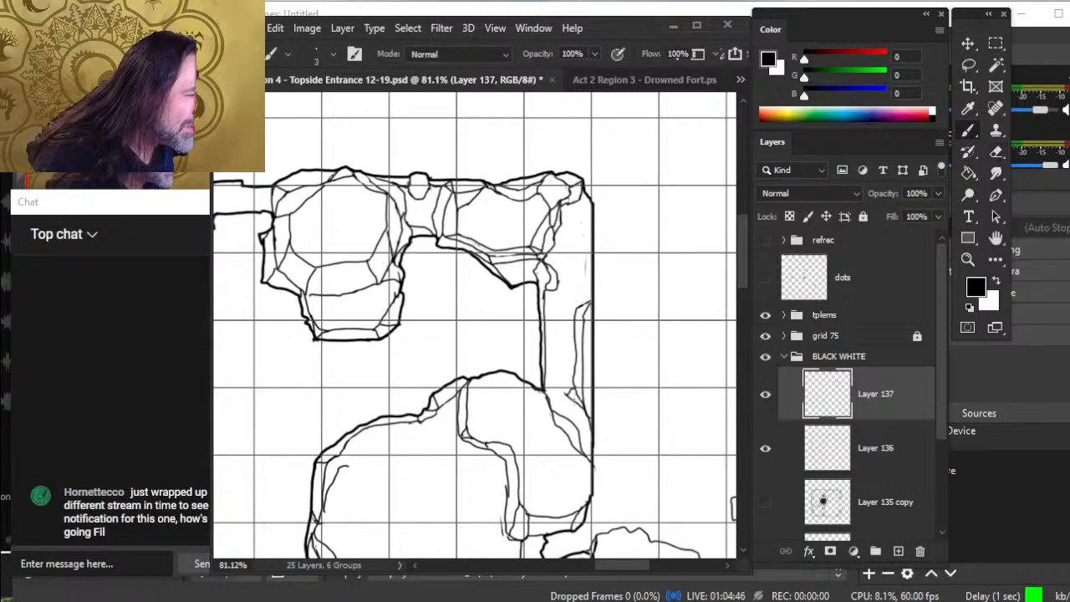
{"action": "key", "text": "e"}
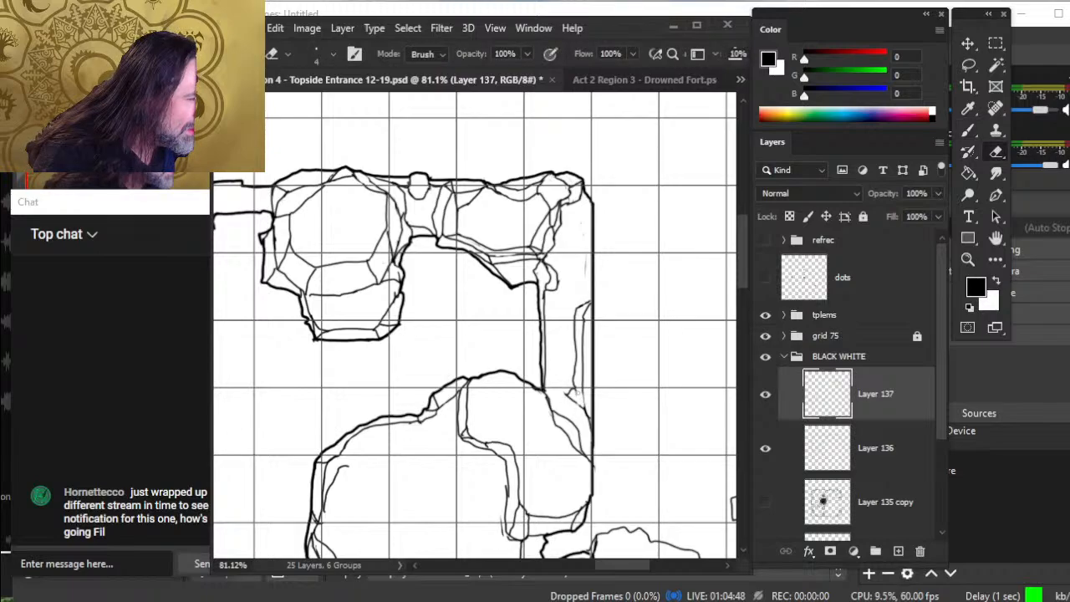
{"action": "key", "text": "b"}
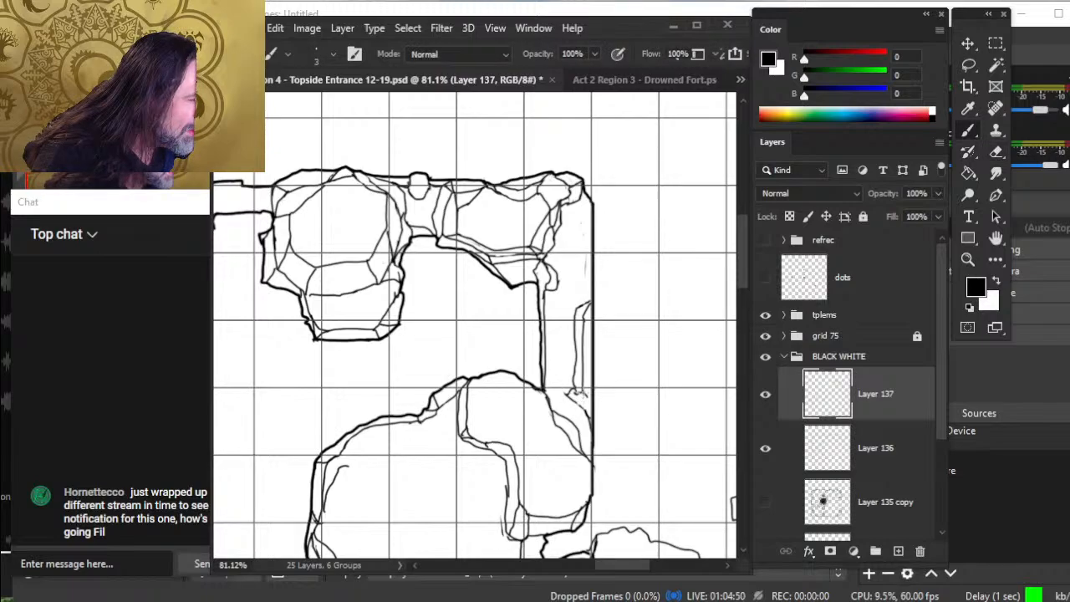
{"action": "key", "text": "e"}
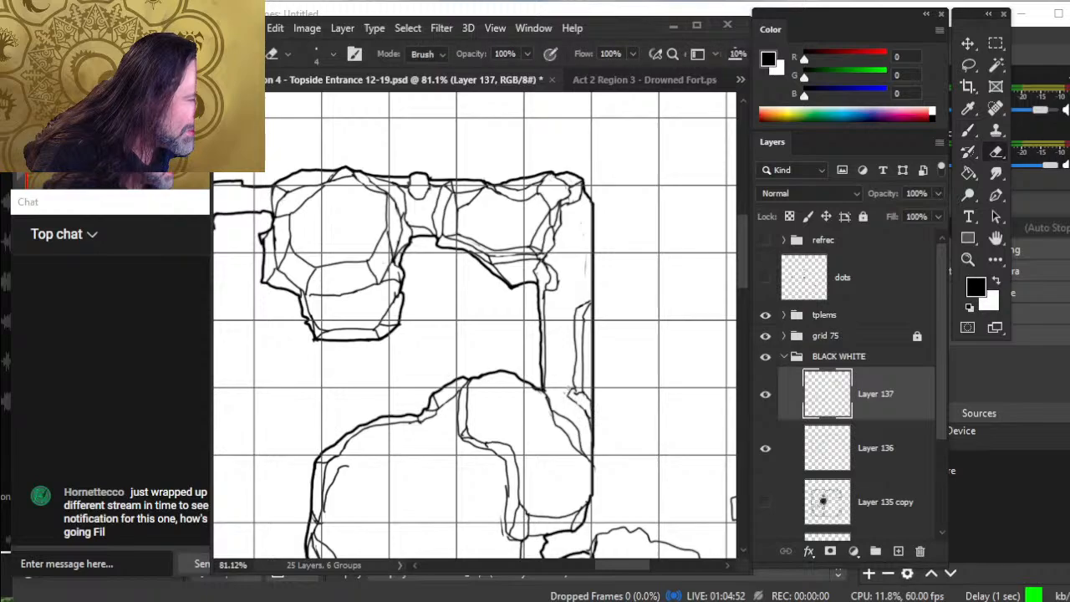
{"action": "key", "text": "b"}
{"action": "key", "text": "e"}
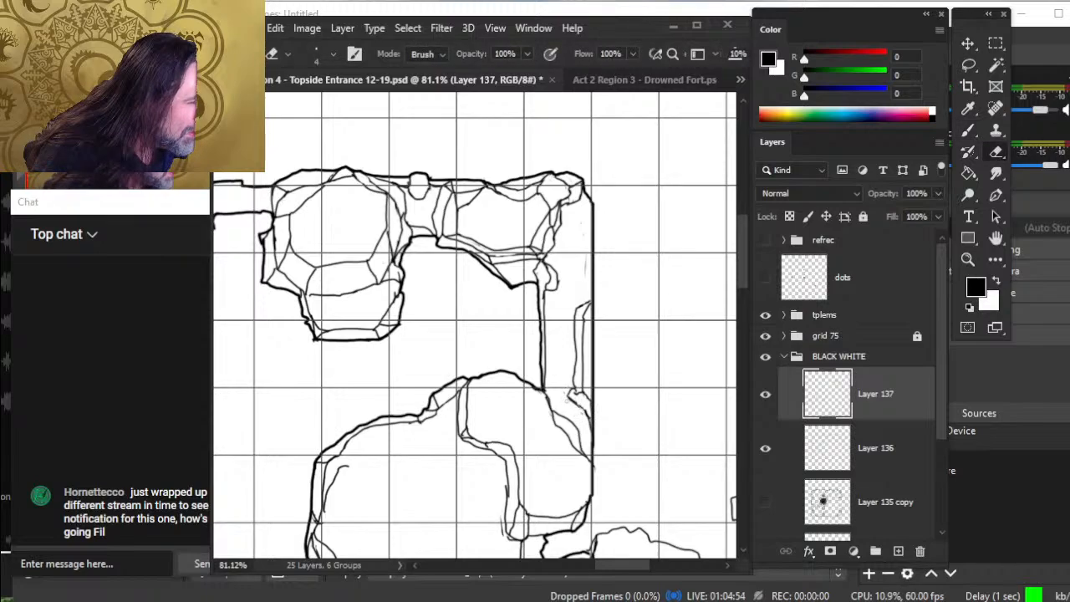
{"action": "key", "text": "b"}
{"action": "key", "text": "e"}
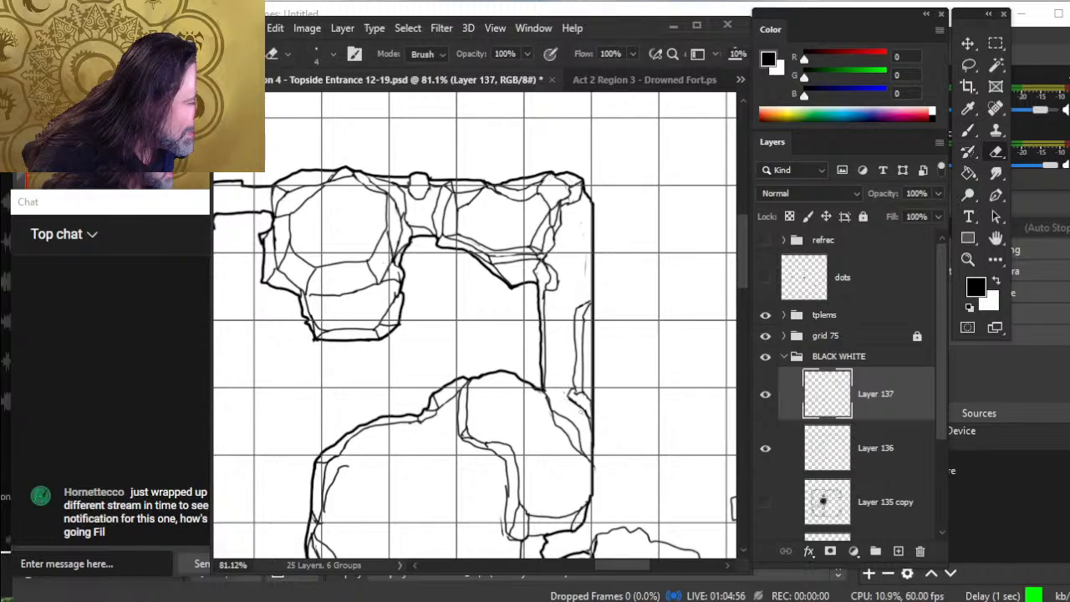
- Ink a connecting line from the ledge strip's lower end across to the foot of the passage's left wall
{"action": "key", "text": "b"}
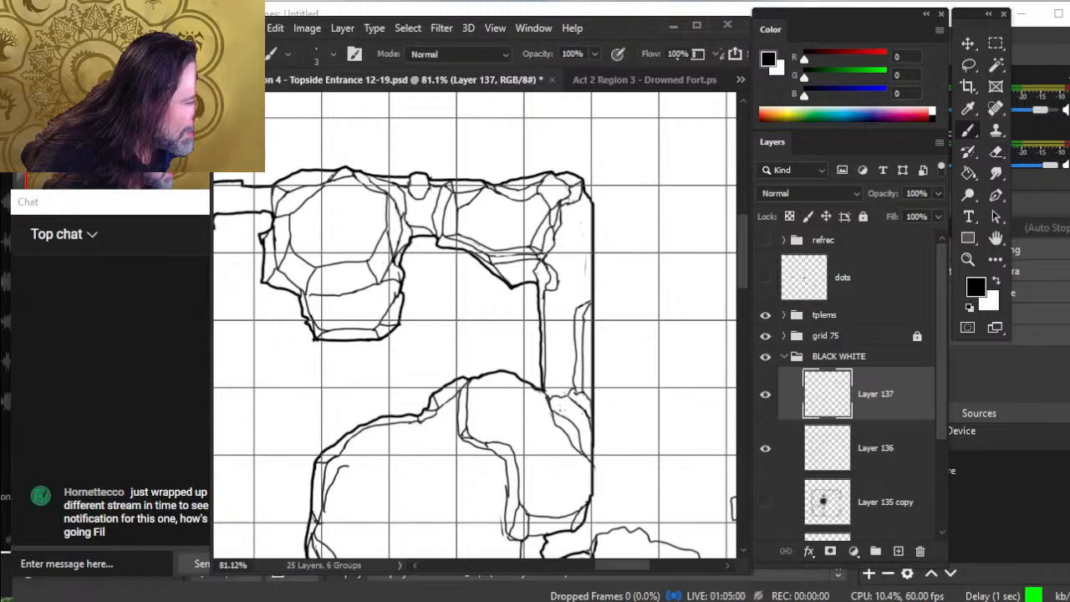
{"action": "key", "text": "e"}
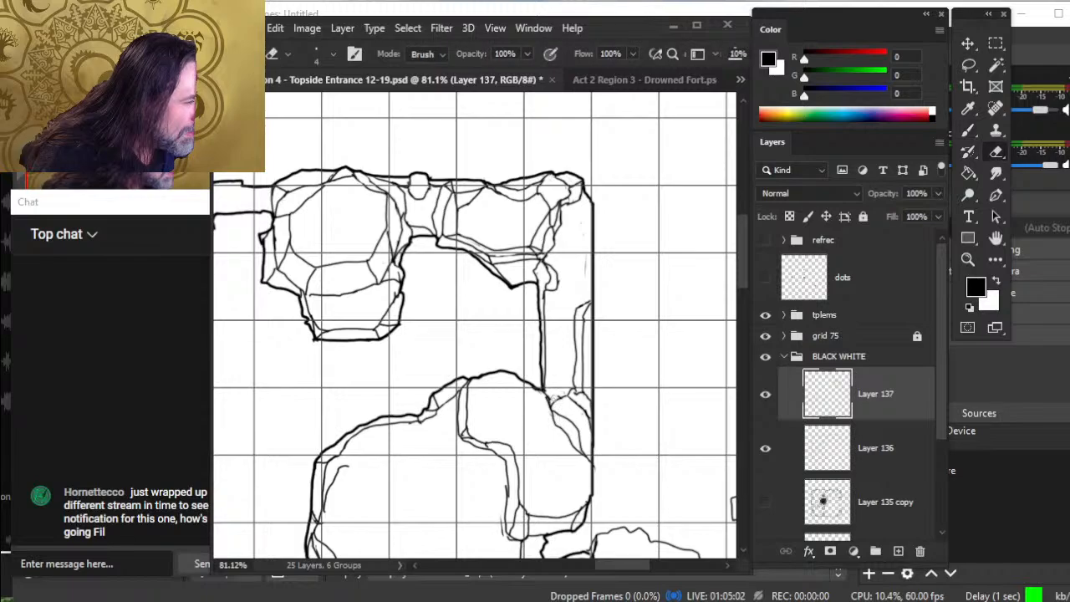
{"action": "key", "text": "b"}
{"action": "left_click_drag", "start_coordinate": [544, 386], "coordinate": [571, 397]}
{"action": "key", "text": "e"}
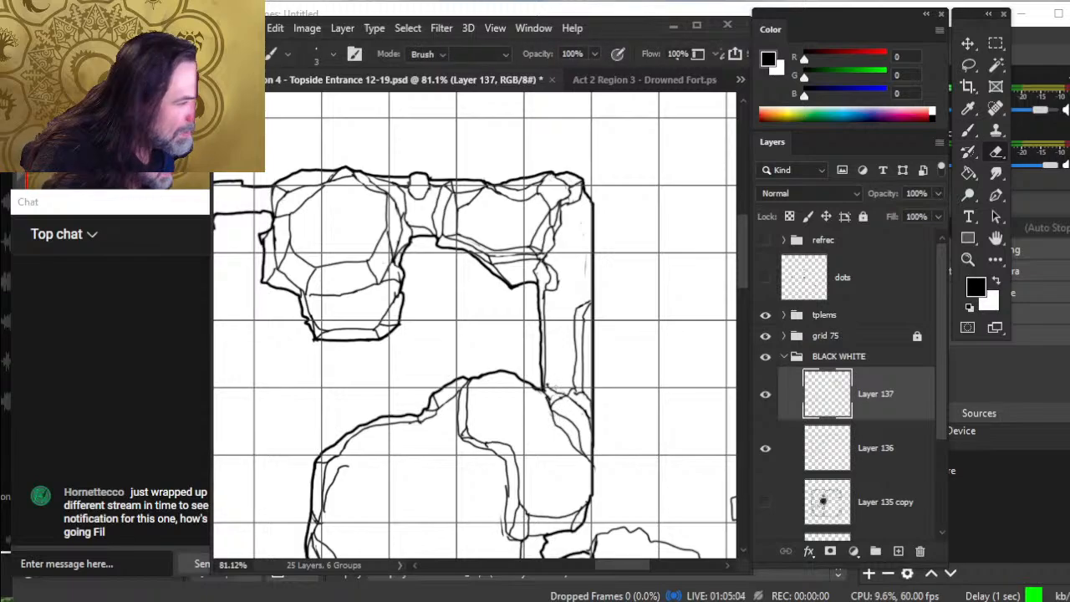
{"action": "key", "text": "e"}
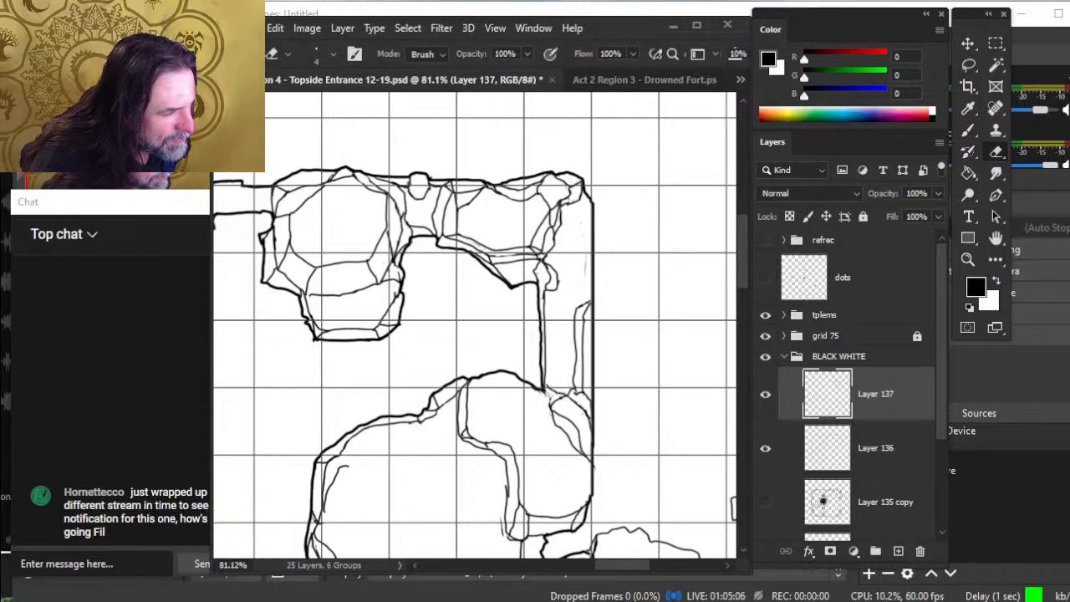
{"action": "key", "text": "b"}
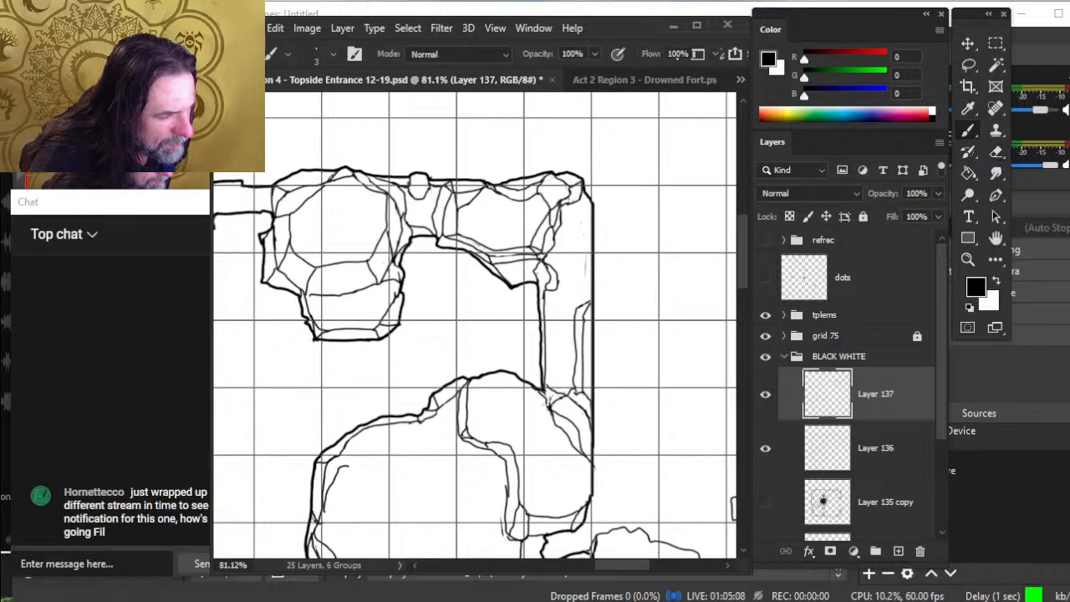
- Redraw the line across the passage's lower end above the plateau and erase the extra facet strokes beneath it
{"action": "key", "text": "e"}
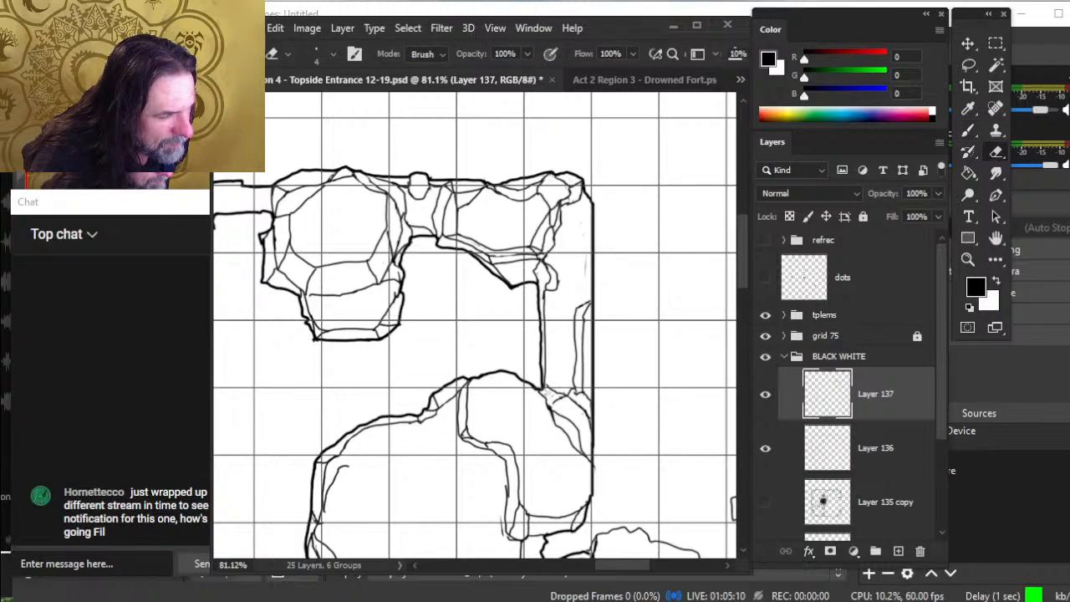
{"action": "key", "text": "b"}
{"action": "key", "text": "e"}
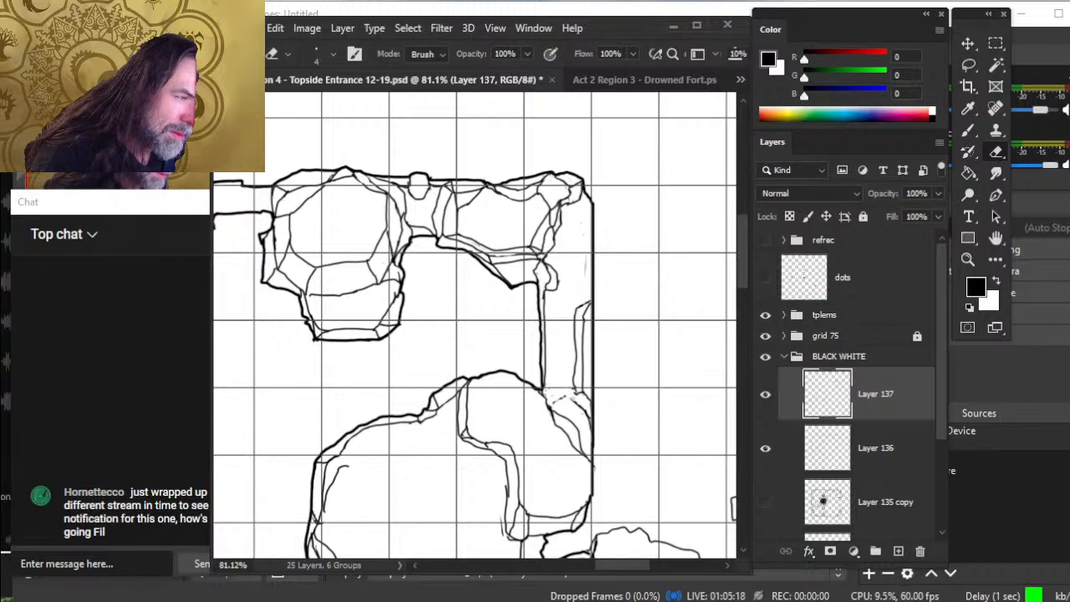
{"action": "key", "text": "b"}
{"action": "key", "text": "e"}
{"action": "key", "text": "b"}
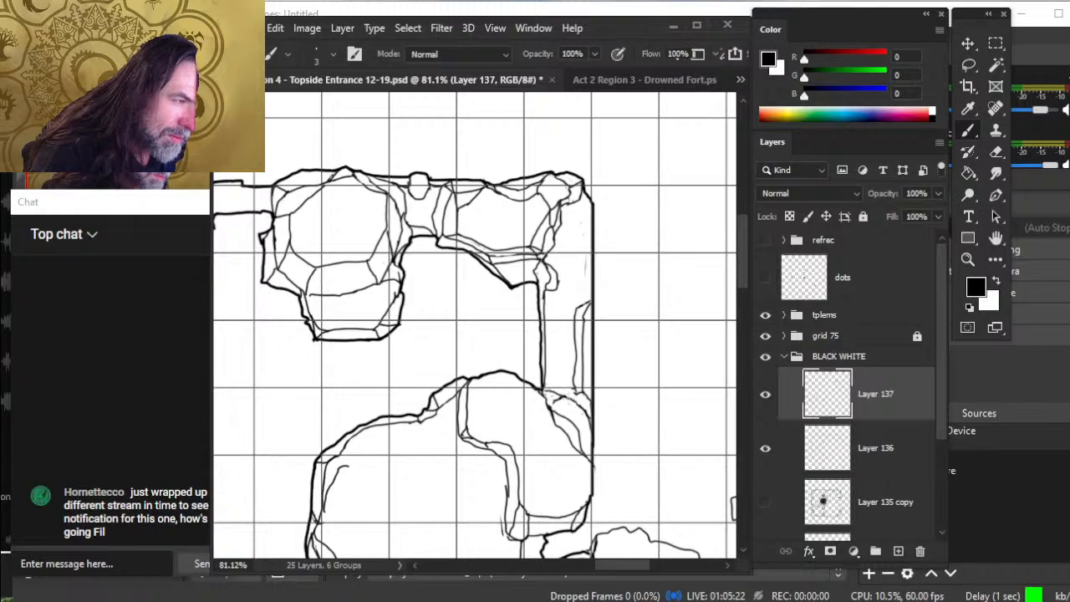
{"action": "key", "text": "e"}
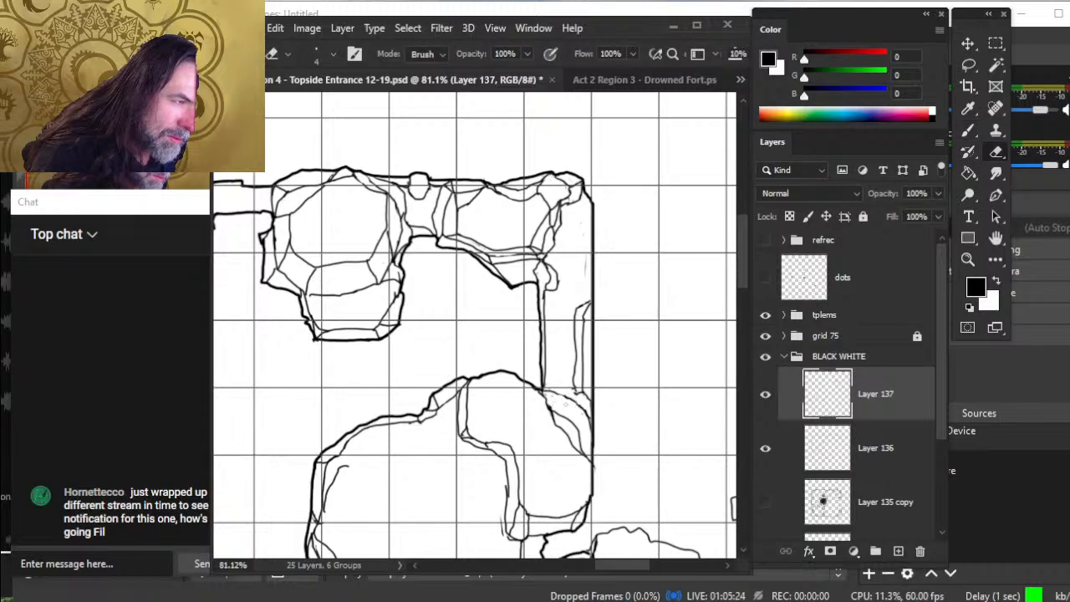
{"action": "left_click_drag", "start_coordinate": [563, 411], "coordinate": [554, 412]}
- Smooth the curved line where the passage meets the plateau's upper right edge, erasing leftover overlaps near the right wall
{"action": "key", "text": "b"}
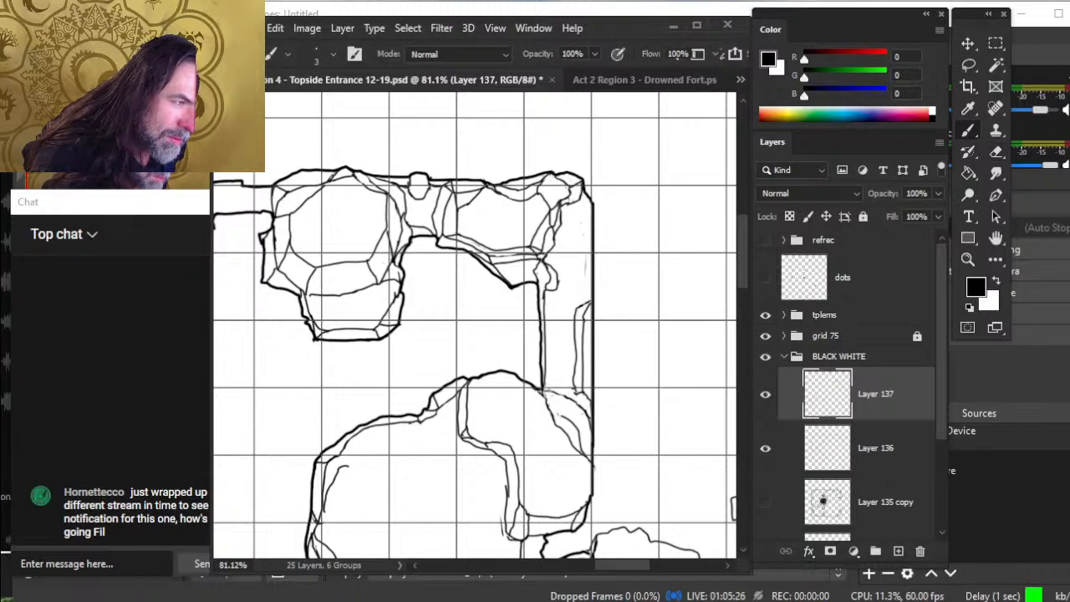
{"action": "key", "text": "e"}
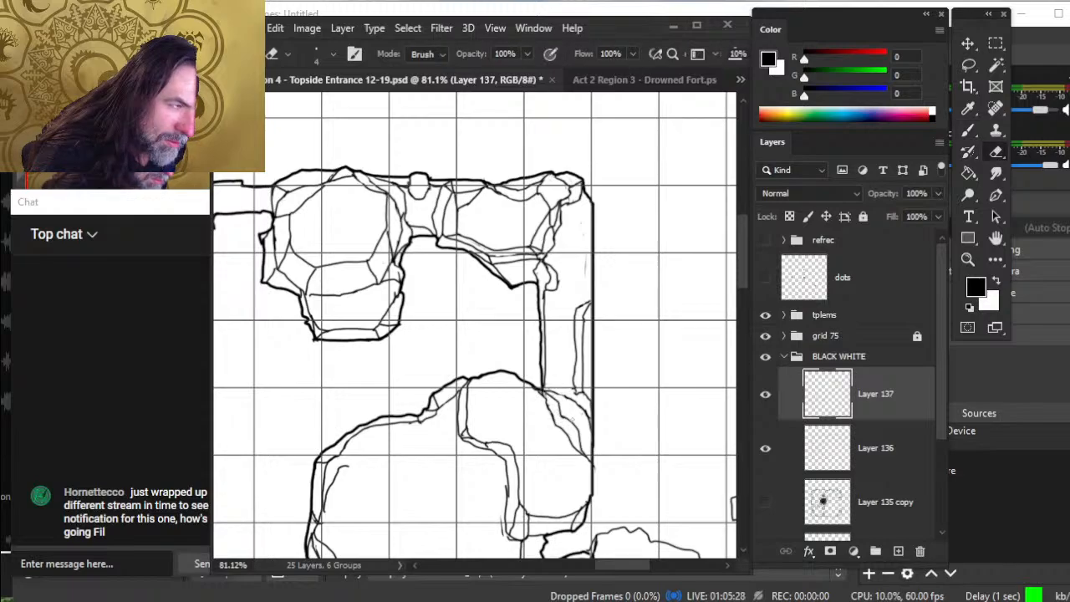
{"action": "key", "text": "b"}
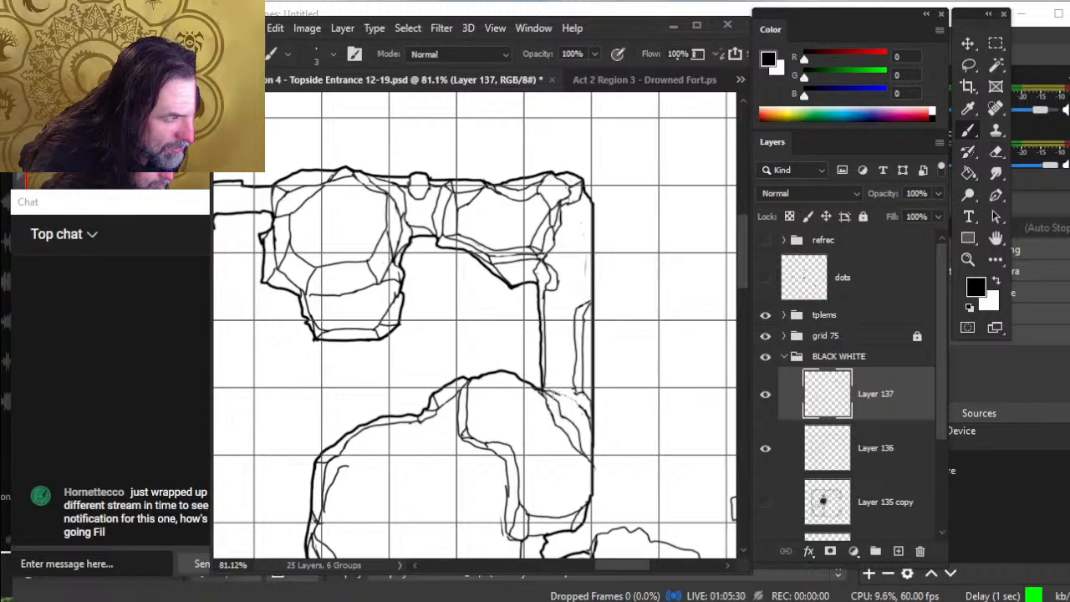
{"action": "key", "text": "e"}
{"action": "key", "text": "b"}
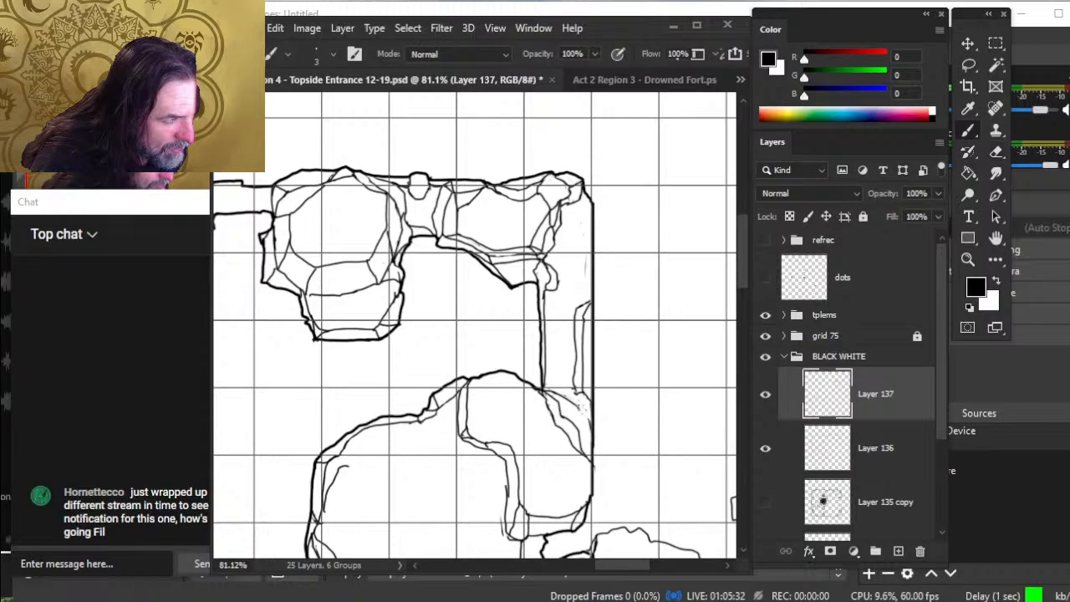
{"action": "key", "text": "e"}
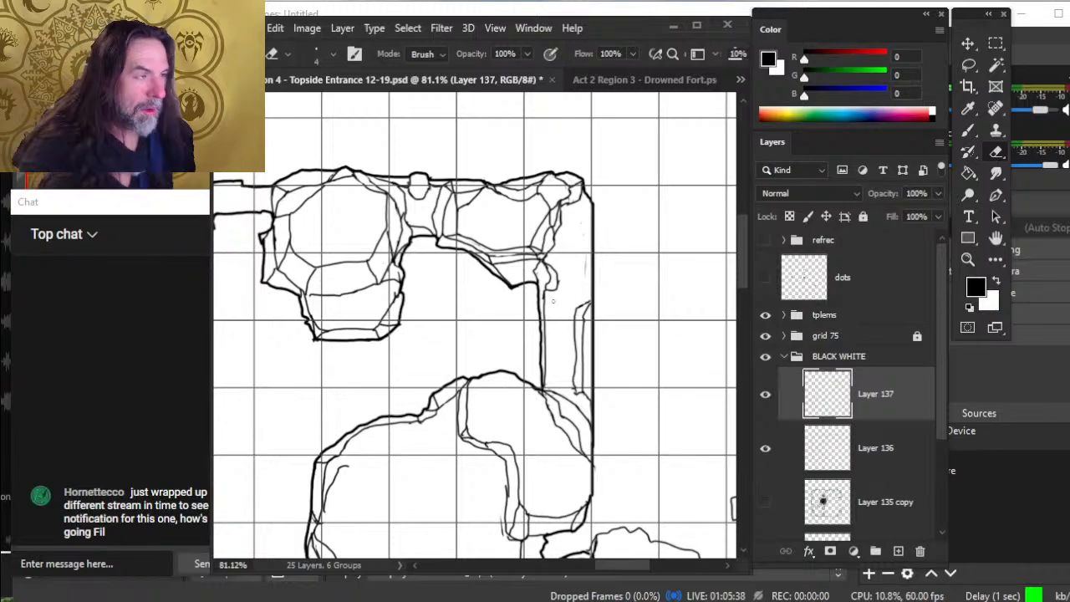
{"action": "key", "text": "z"}
{"action": "left_click_drag", "start_coordinate": [594, 285], "coordinate": [523, 278]}
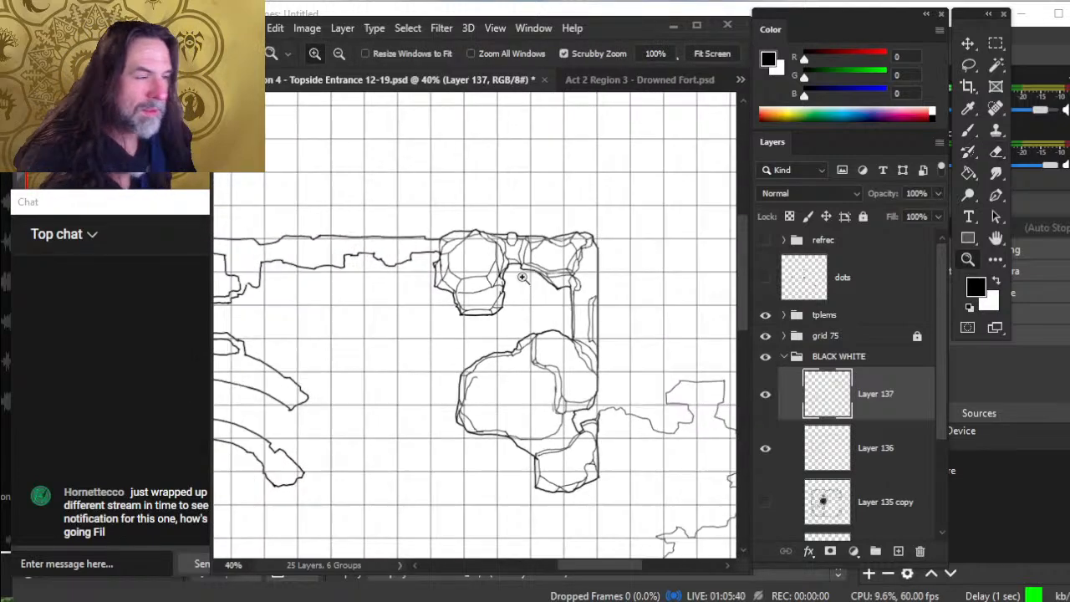
{"action": "left_click_drag", "start_coordinate": [585, 400], "coordinate": [510, 343]}
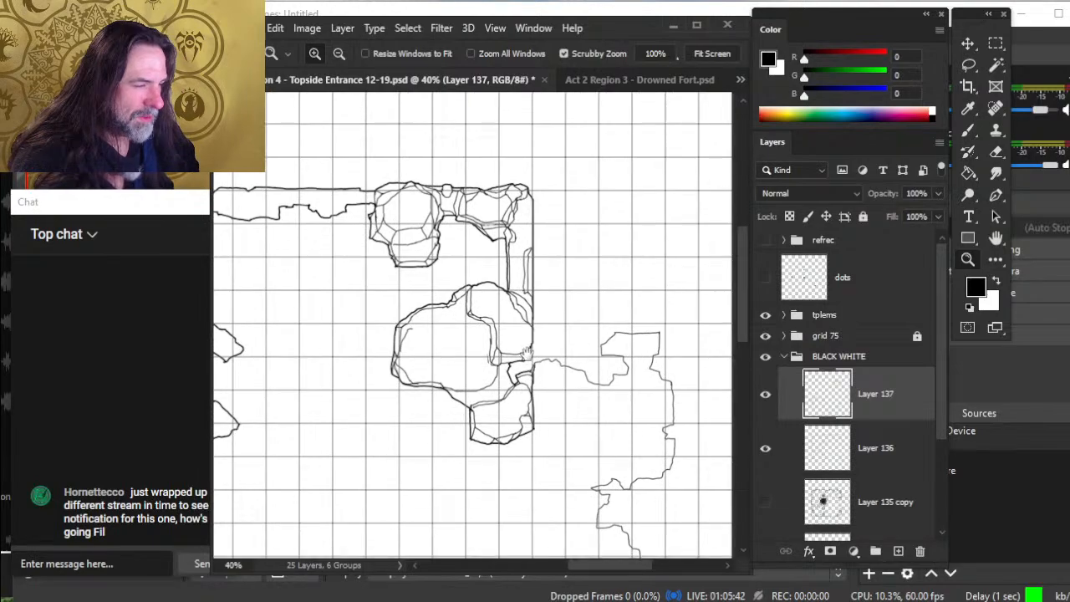
- Show the Layer 135 copy sketch and ink both side edges of the rounded stone in the upper wall on Layer 137
{"action": "left_click_drag", "start_coordinate": [436, 300], "coordinate": [540, 366]}
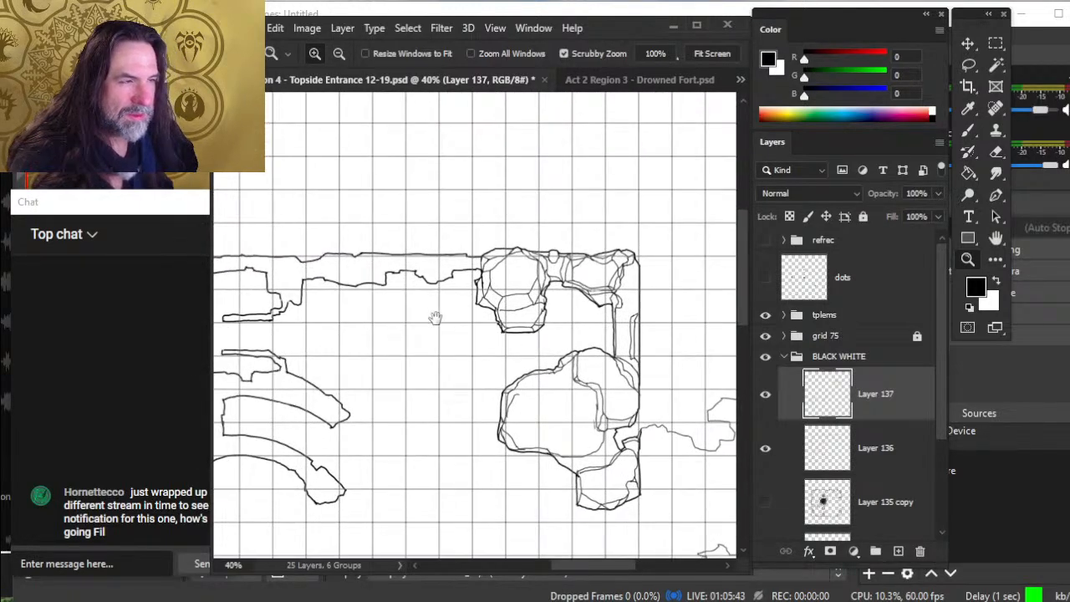
{"action": "left_click", "coordinate": [765, 501]}
{"action": "mouse_move", "coordinate": [422, 292]}
{"action": "left_mouse_down"}
{"action": "mouse_move", "coordinate": [462, 306]}
{"action": "mouse_move", "coordinate": [470, 337]}
{"action": "left_mouse_up"}
{"action": "key", "text": "b"}
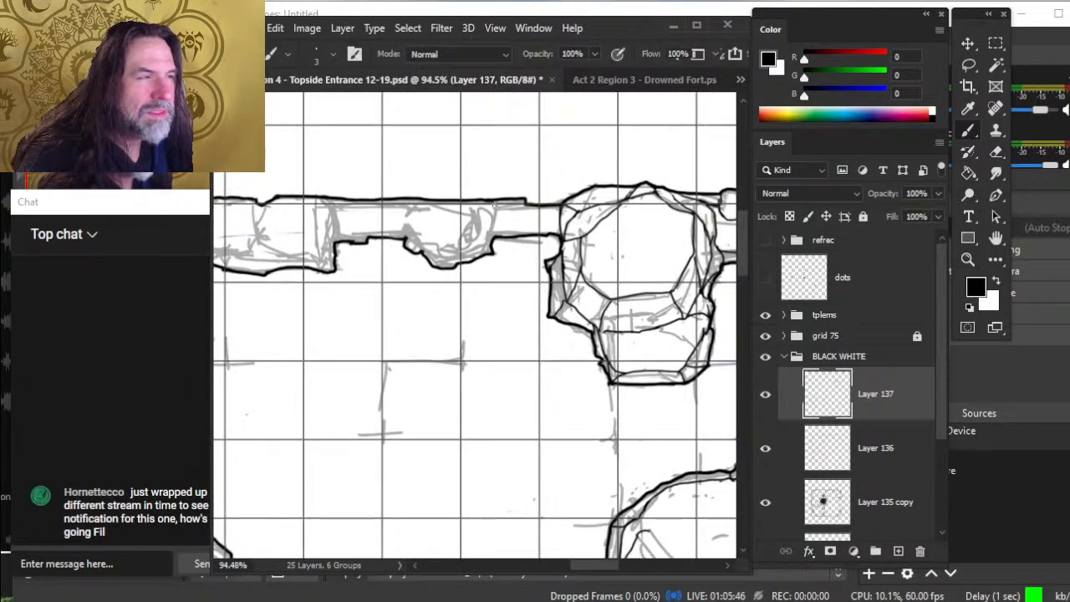
{"action": "left_click_drag", "start_coordinate": [492, 201], "coordinate": [497, 228]}
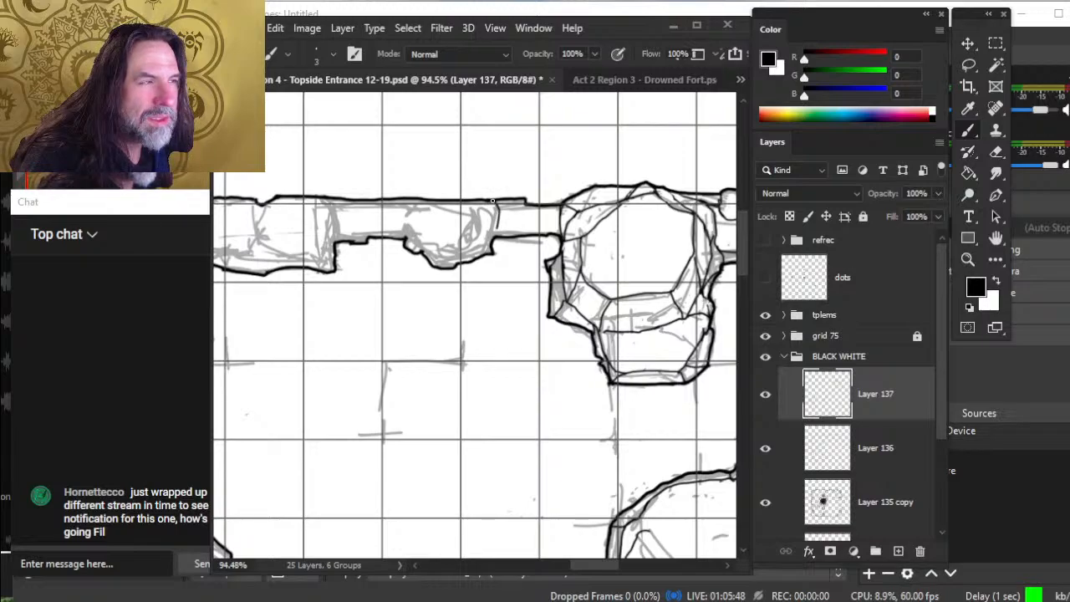
{"action": "key", "text": "e"}
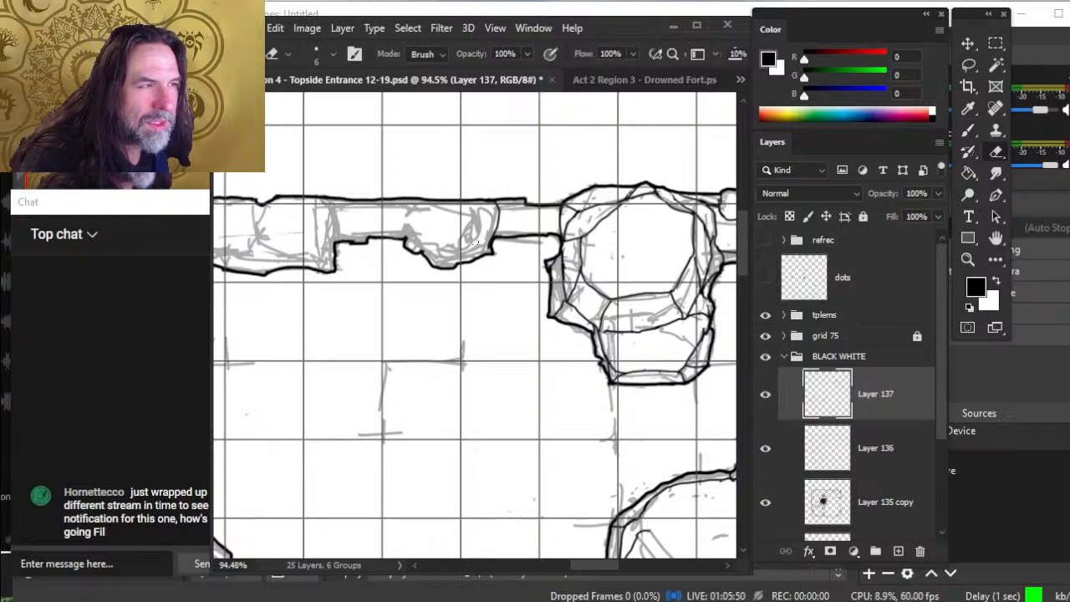
{"action": "key", "text": "b"}
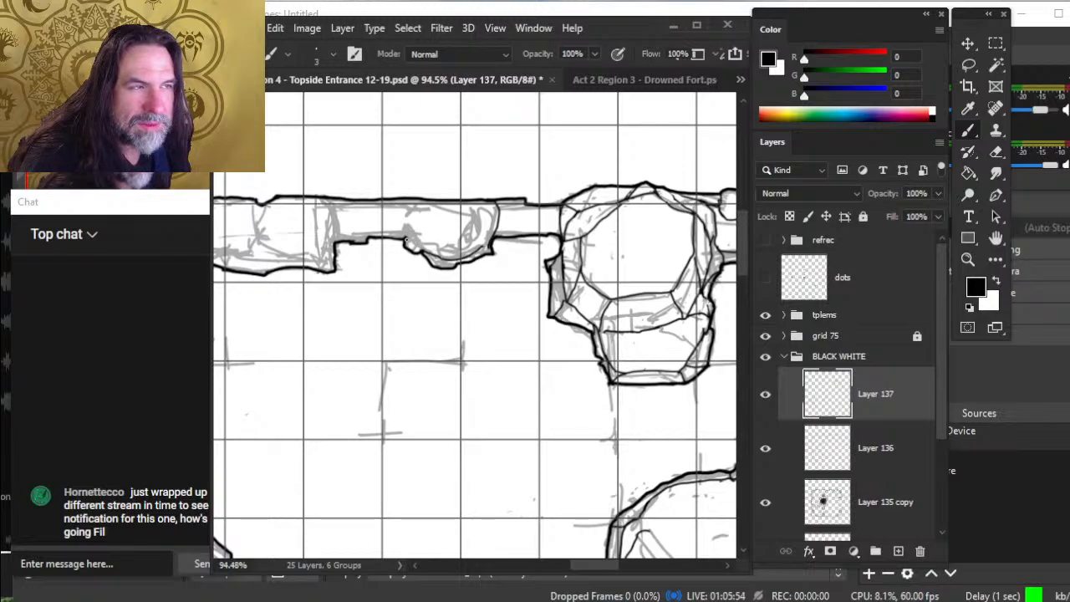
{"action": "mouse_move", "coordinate": [405, 237]}
{"action": "left_mouse_down"}
{"action": "mouse_move", "coordinate": [402, 219]}
{"action": "mouse_move", "coordinate": [420, 200]}
{"action": "left_mouse_up"}
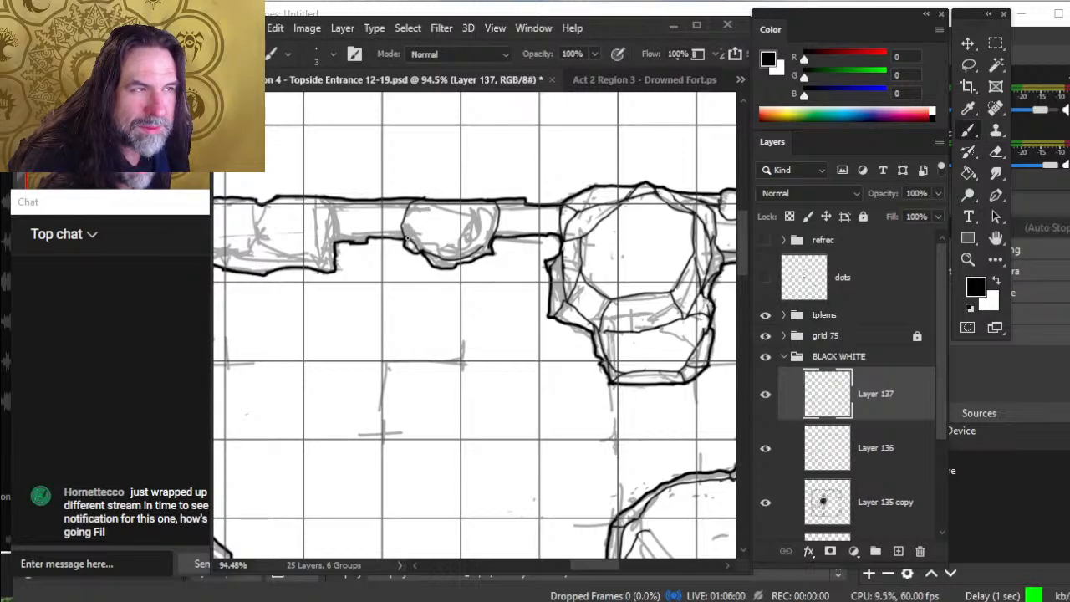
- Ink the rounded stone's lower edge and its inner top-face outline, cleaning up stray overlaps
{"action": "mouse_move", "coordinate": [408, 238]}
{"action": "left_mouse_down"}
{"action": "mouse_move", "coordinate": [456, 273]}
{"action": "mouse_move", "coordinate": [492, 254]}
{"action": "left_mouse_up"}
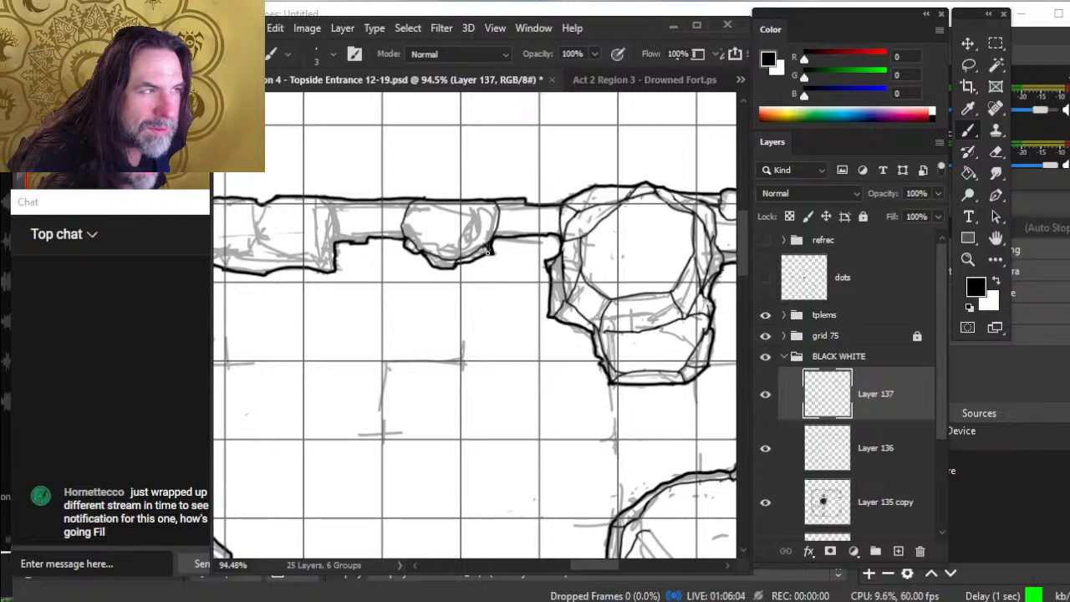
{"action": "key", "text": "e"}
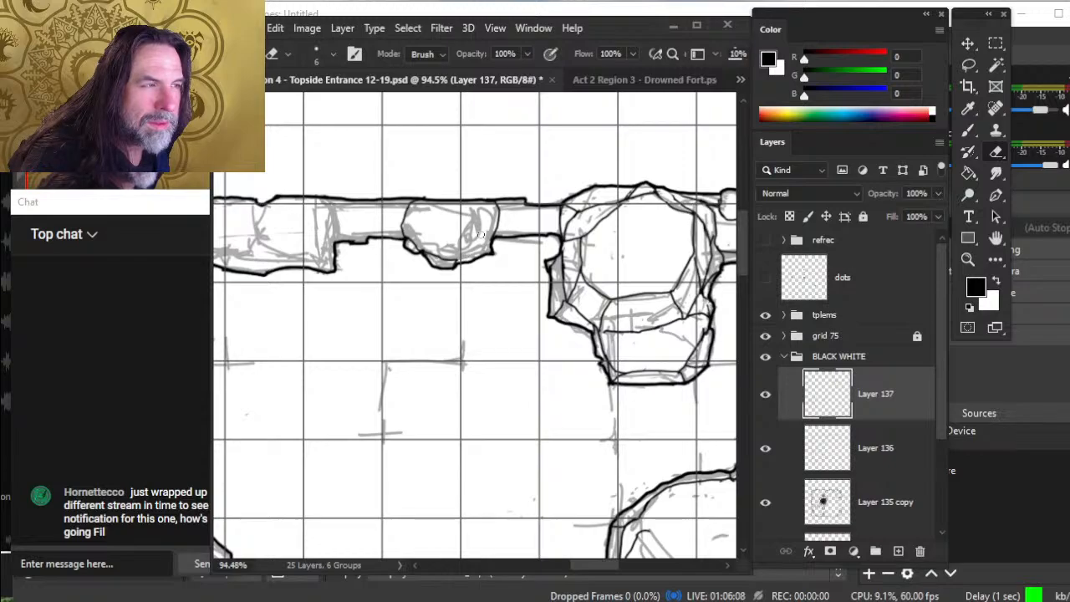
{"action": "key", "text": "b"}
{"action": "mouse_move", "coordinate": [443, 250]}
{"action": "left_mouse_down"}
{"action": "mouse_move", "coordinate": [473, 249]}
{"action": "mouse_move", "coordinate": [488, 210]}
{"action": "mouse_move", "coordinate": [415, 209]}
{"action": "mouse_move", "coordinate": [405, 219]}
{"action": "mouse_move", "coordinate": [423, 248]}
{"action": "mouse_move", "coordinate": [446, 250]}
{"action": "mouse_move", "coordinate": [413, 241]}
{"action": "left_mouse_up"}
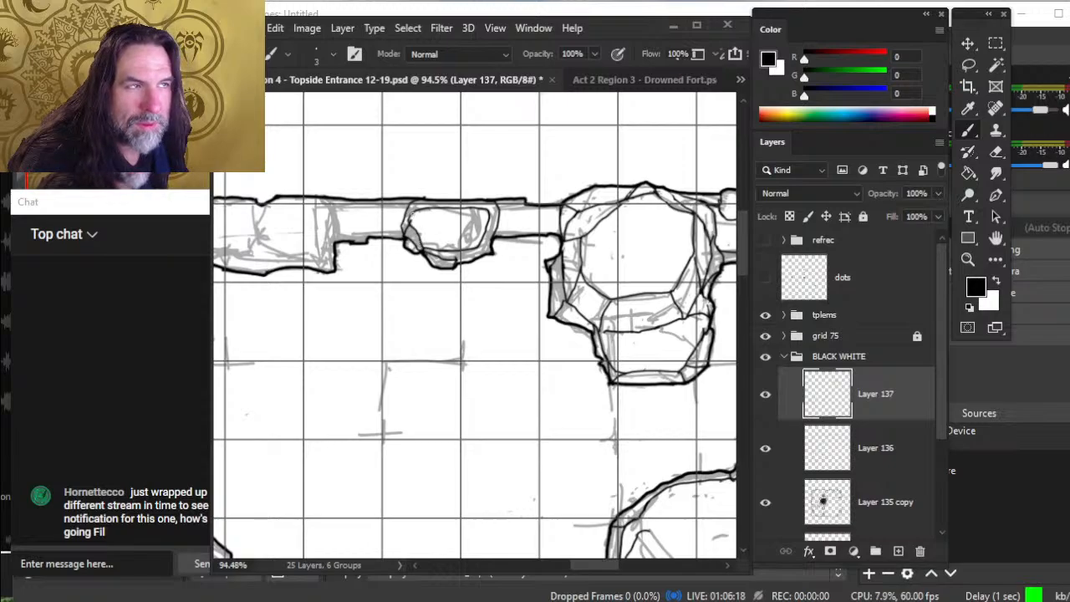
{"action": "left_click_drag", "start_coordinate": [415, 200], "coordinate": [410, 217]}
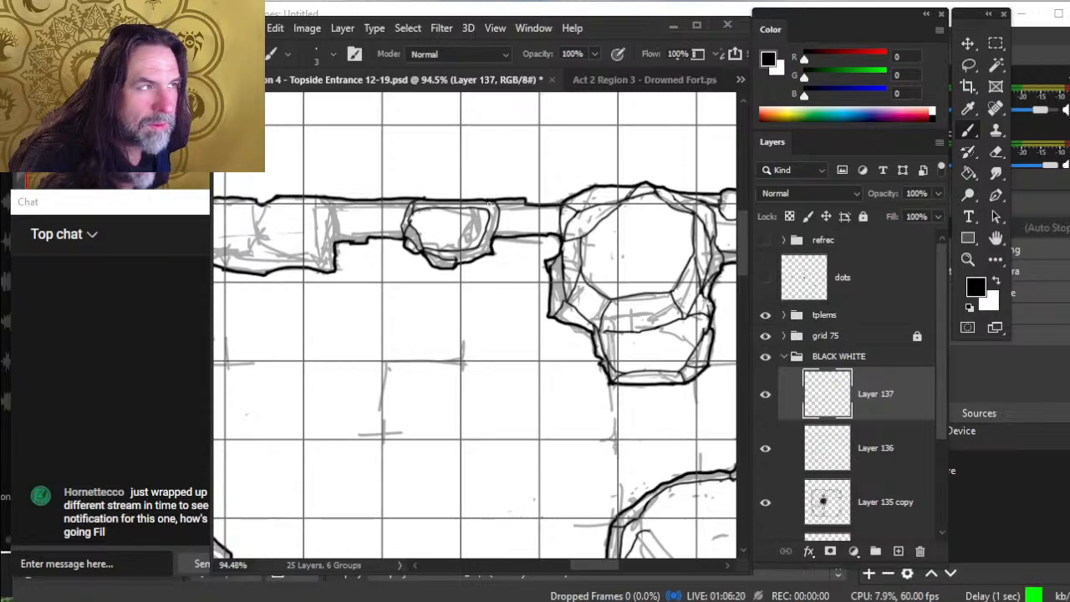
{"action": "key", "text": "e"}
{"action": "key", "text": "b"}
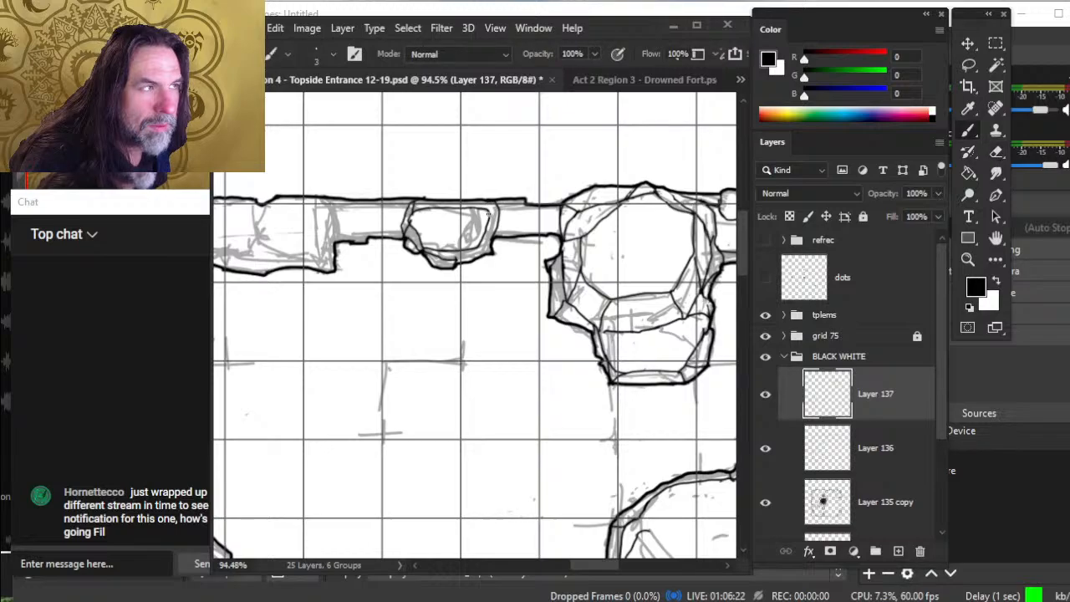
- Outline the square stone west of the rounded one, adding its side edges, curved lower edge and corner facet lines
{"action": "mouse_move", "coordinate": [489, 207]}
{"action": "left_mouse_down"}
{"action": "mouse_move", "coordinate": [479, 249]}
{"action": "mouse_move", "coordinate": [542, 320]}
{"action": "mouse_move", "coordinate": [612, 331]}
{"action": "left_mouse_up"}
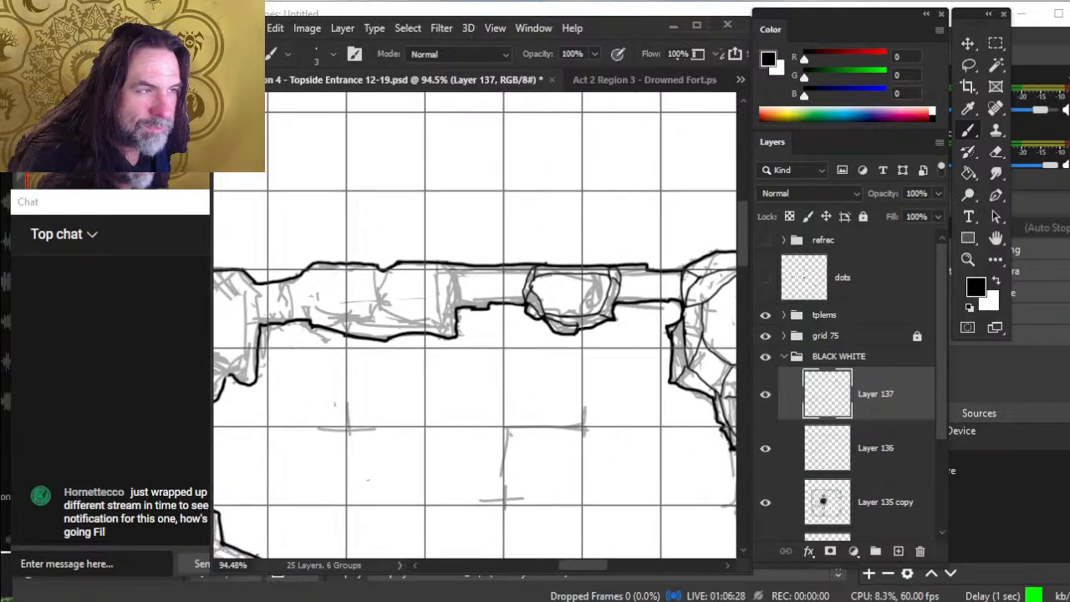
{"action": "left_click_drag", "start_coordinate": [456, 285], "coordinate": [457, 303]}
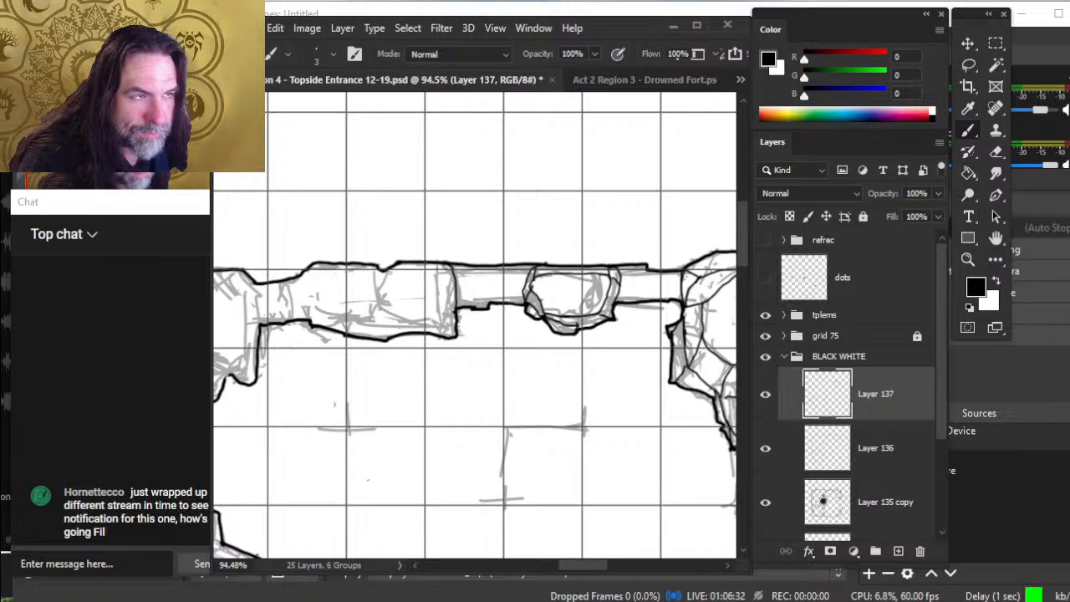
{"action": "mouse_move", "coordinate": [379, 295]}
{"action": "left_mouse_down"}
{"action": "mouse_move", "coordinate": [381, 309]}
{"action": "mouse_move", "coordinate": [439, 329]}
{"action": "left_mouse_up"}
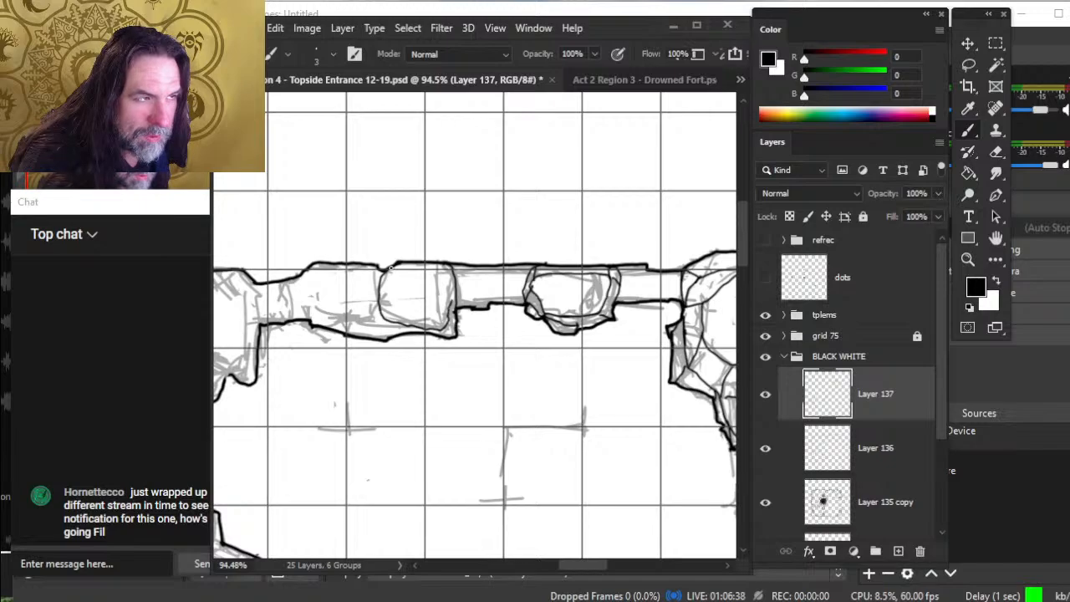
{"action": "mouse_move", "coordinate": [451, 301]}
{"action": "left_mouse_down"}
{"action": "mouse_move", "coordinate": [456, 286]}
{"action": "mouse_move", "coordinate": [456, 334]}
{"action": "left_mouse_up"}
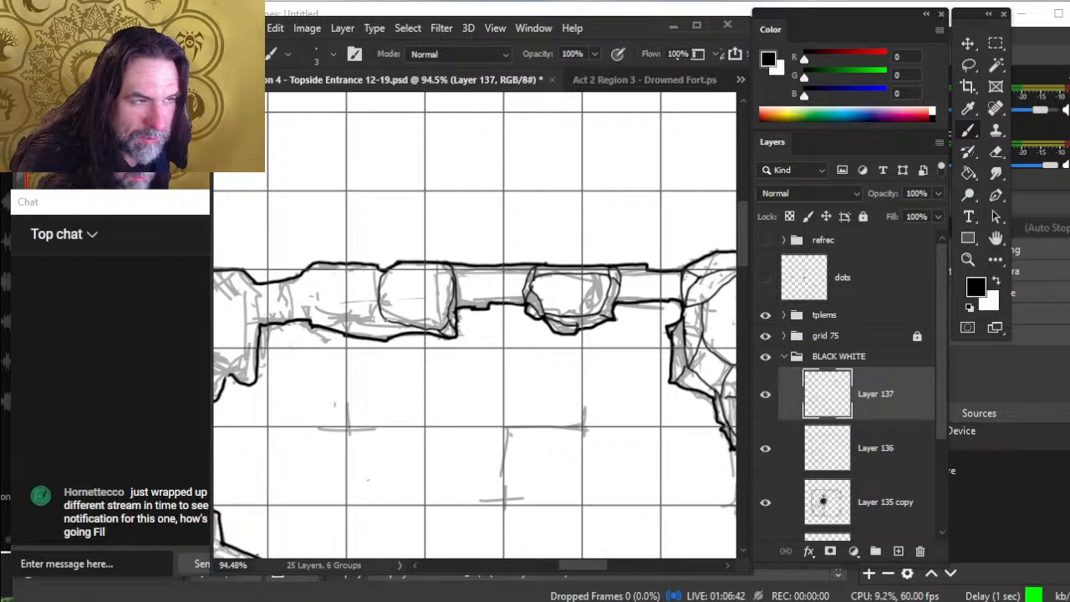
{"action": "left_click_drag", "start_coordinate": [377, 298], "coordinate": [374, 275]}
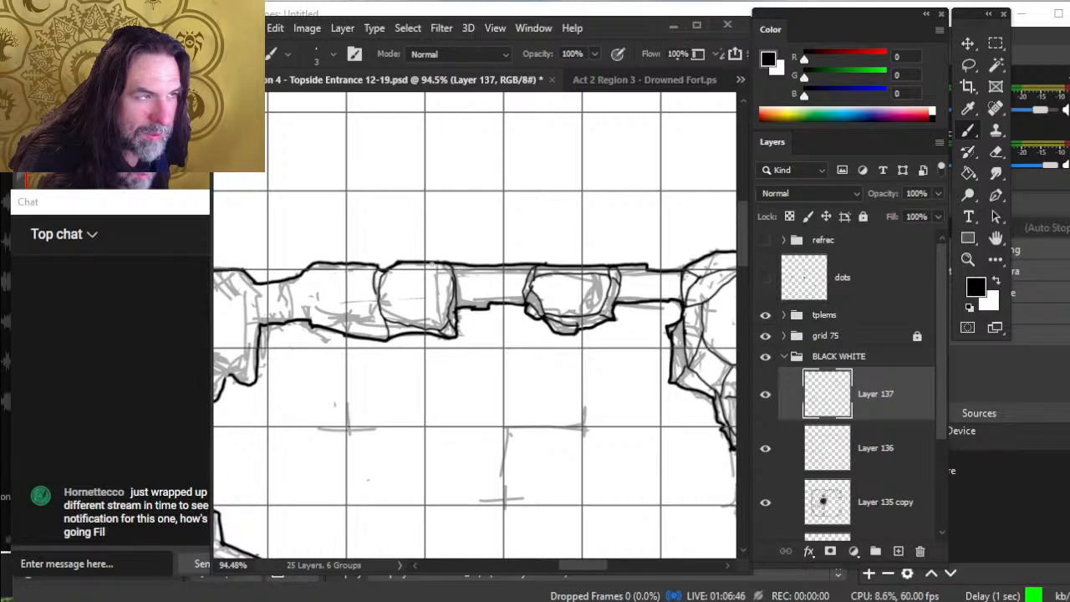
- Ink thin ledge lines along the narrow wall sections on both sides of the rounded stone
{"action": "mouse_move", "coordinate": [447, 265]}
{"action": "left_mouse_down"}
{"action": "mouse_move", "coordinate": [457, 294]}
{"action": "mouse_move", "coordinate": [536, 301]}
{"action": "left_mouse_up"}
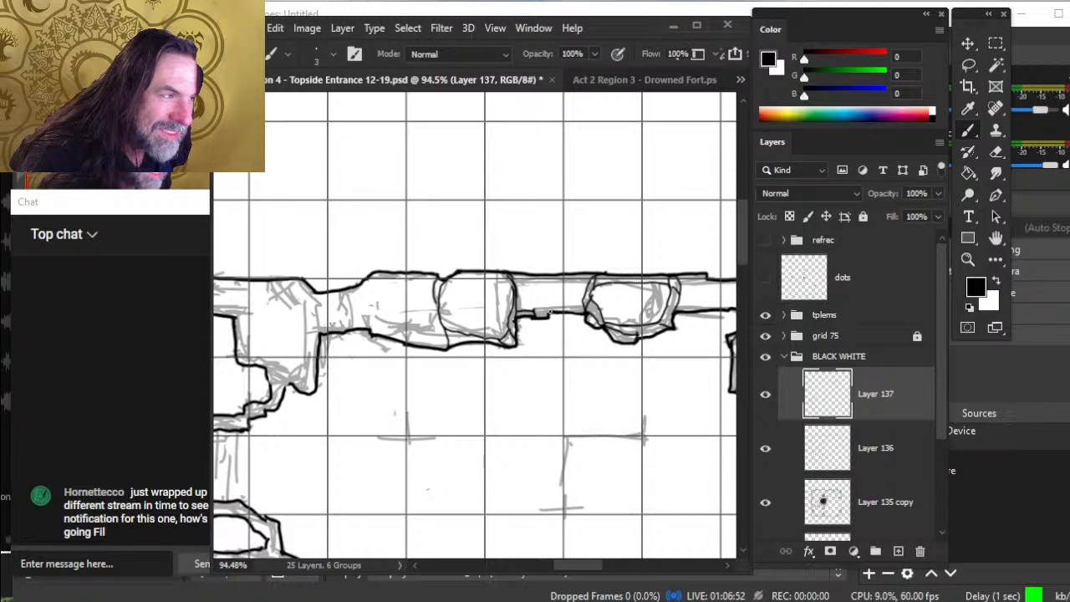
{"action": "left_click_drag", "start_coordinate": [545, 311], "coordinate": [573, 310]}
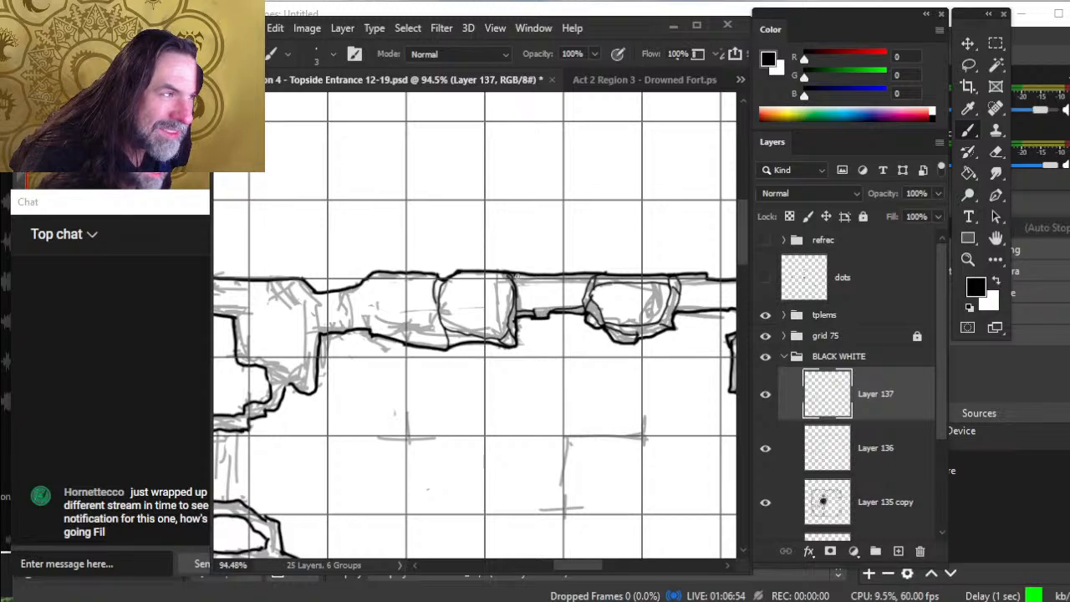
{"action": "left_click_drag", "start_coordinate": [515, 276], "coordinate": [540, 280]}
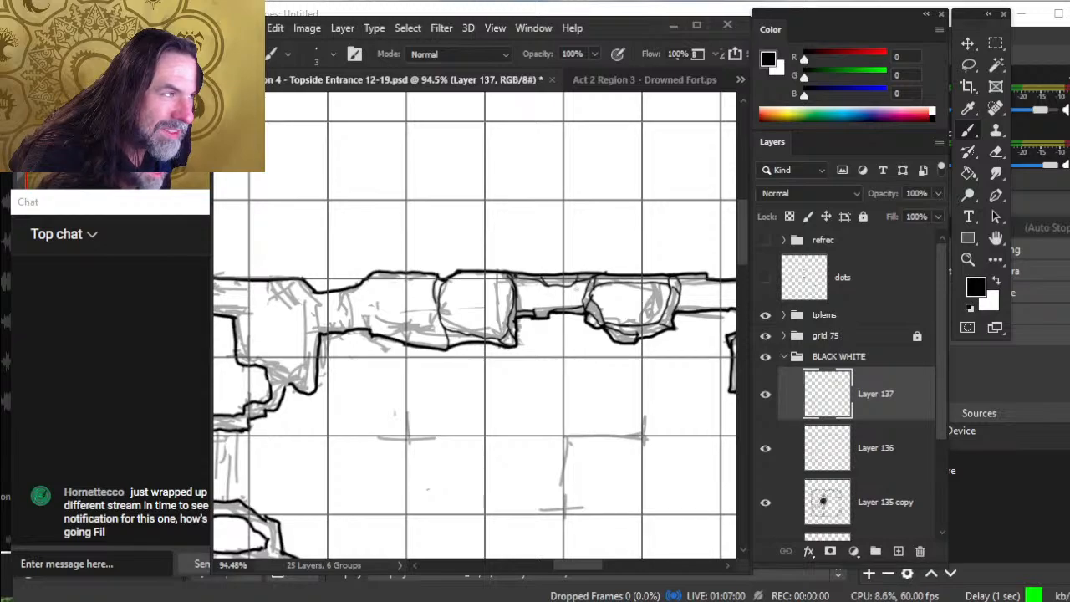
{"action": "left_click_drag", "start_coordinate": [484, 301], "coordinate": [352, 296]}
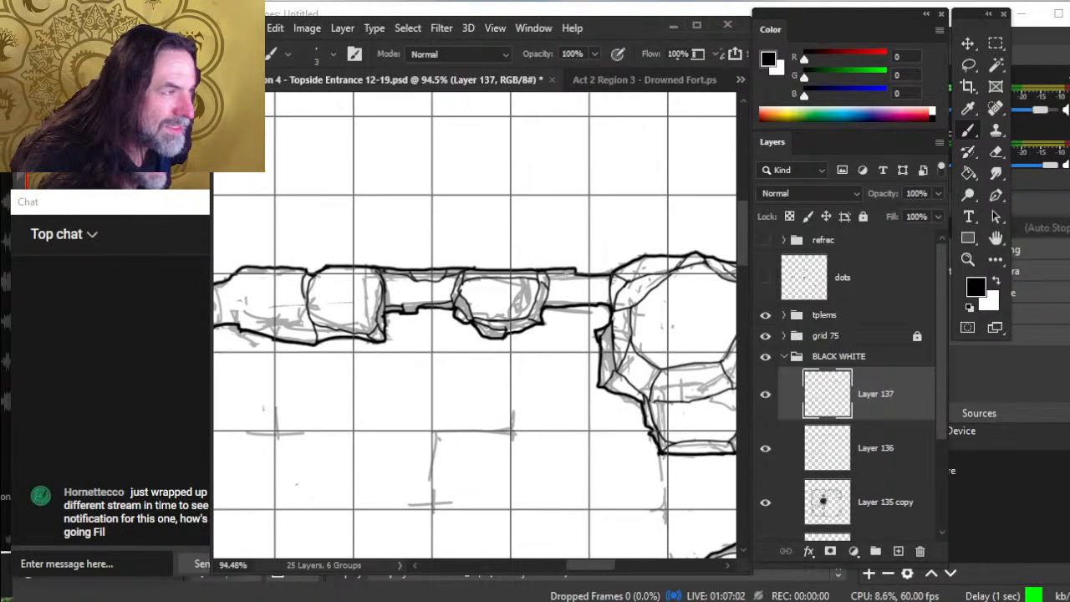
{"action": "left_click_drag", "start_coordinate": [579, 275], "coordinate": [558, 279]}
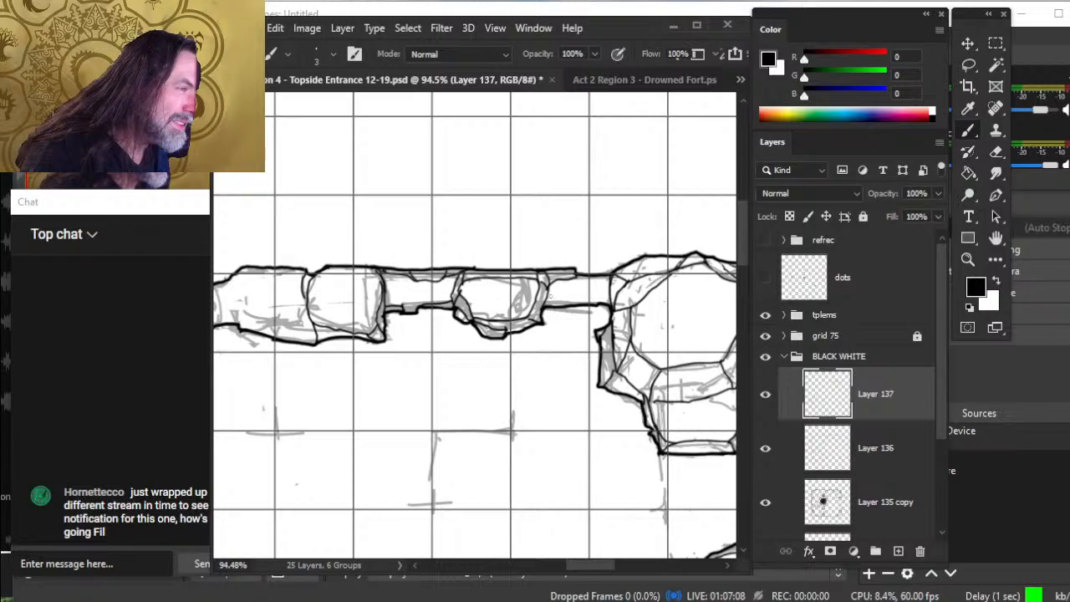
- Ink the lower and right inner contours of the stone west of the square one, with a facet line to the wall's lower edge
{"action": "key", "text": "z"}
{"action": "mouse_move", "coordinate": [558, 337]}
{"action": "left_mouse_down"}
{"action": "mouse_move", "coordinate": [502, 344]}
{"action": "mouse_move", "coordinate": [551, 343]}
{"action": "left_mouse_up"}
{"action": "key", "text": "b"}
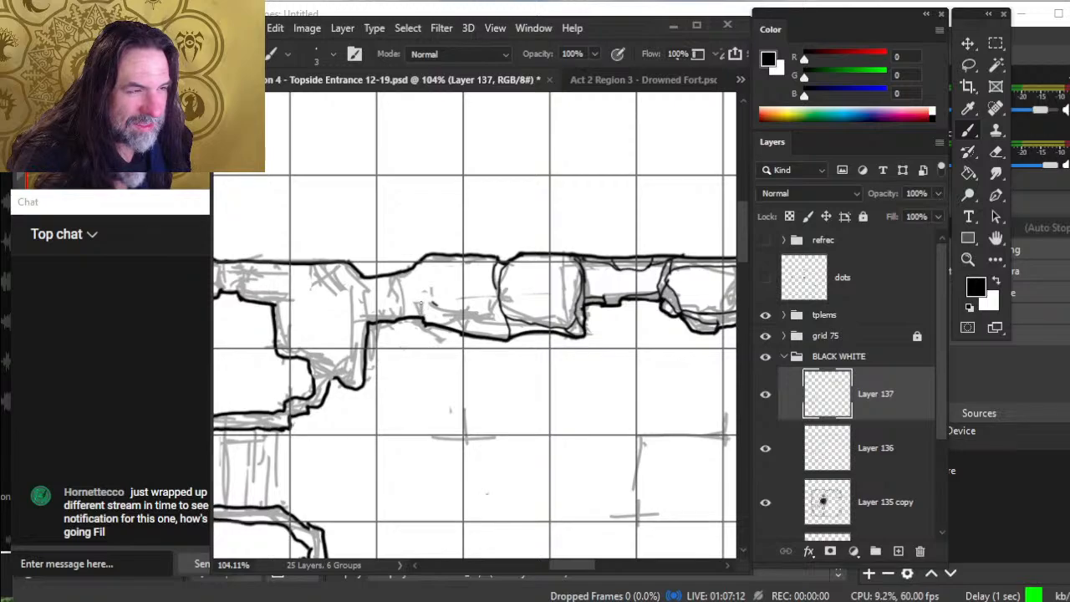
{"action": "mouse_move", "coordinate": [417, 298]}
{"action": "left_mouse_down"}
{"action": "mouse_move", "coordinate": [423, 320]}
{"action": "mouse_move", "coordinate": [433, 298]}
{"action": "mouse_move", "coordinate": [464, 313]}
{"action": "left_mouse_up"}
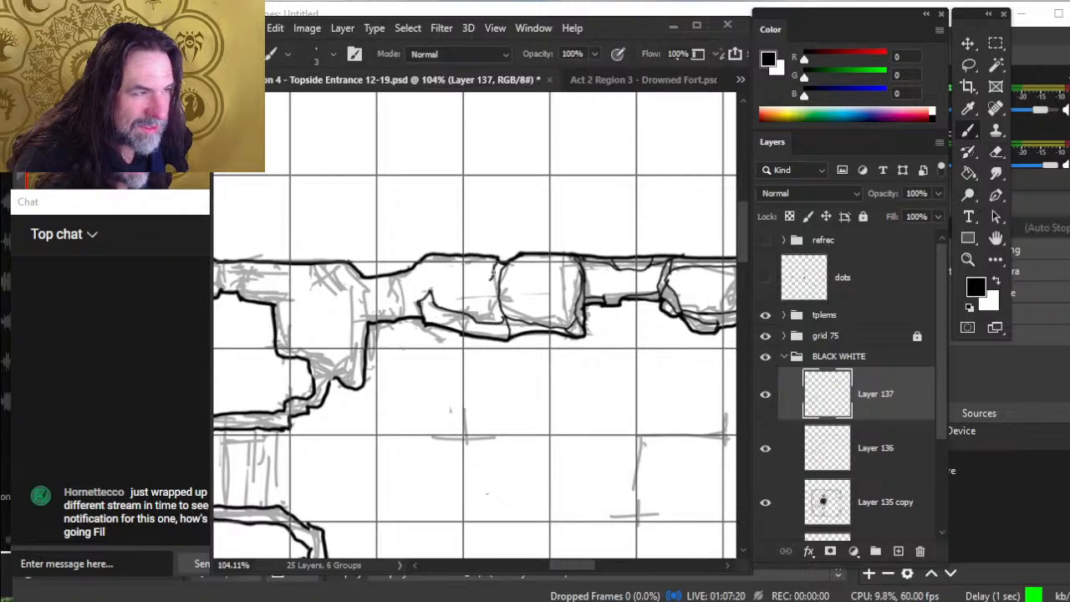
{"action": "key", "text": "e"}
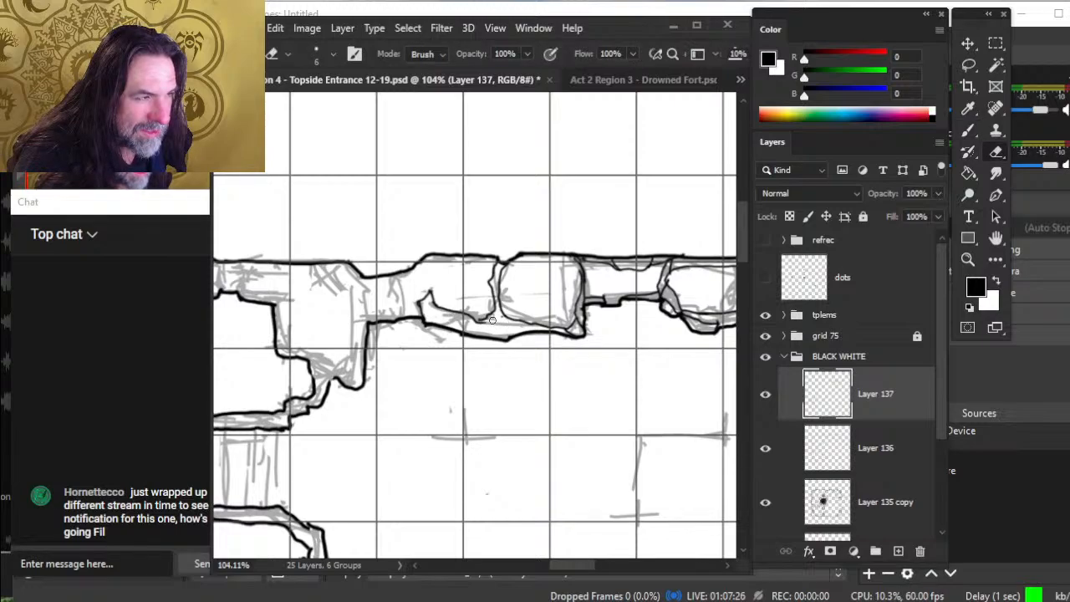
{"action": "key", "text": "b"}
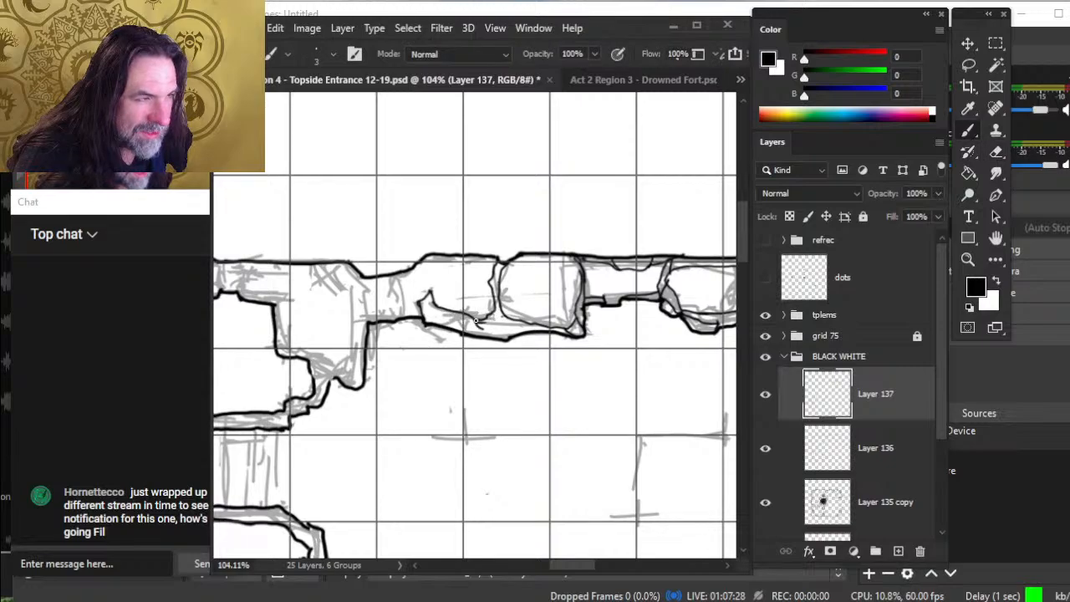
{"action": "mouse_move", "coordinate": [482, 328]}
{"action": "left_mouse_down"}
{"action": "mouse_move", "coordinate": [507, 335]}
{"action": "mouse_move", "coordinate": [501, 314]}
{"action": "left_mouse_up"}
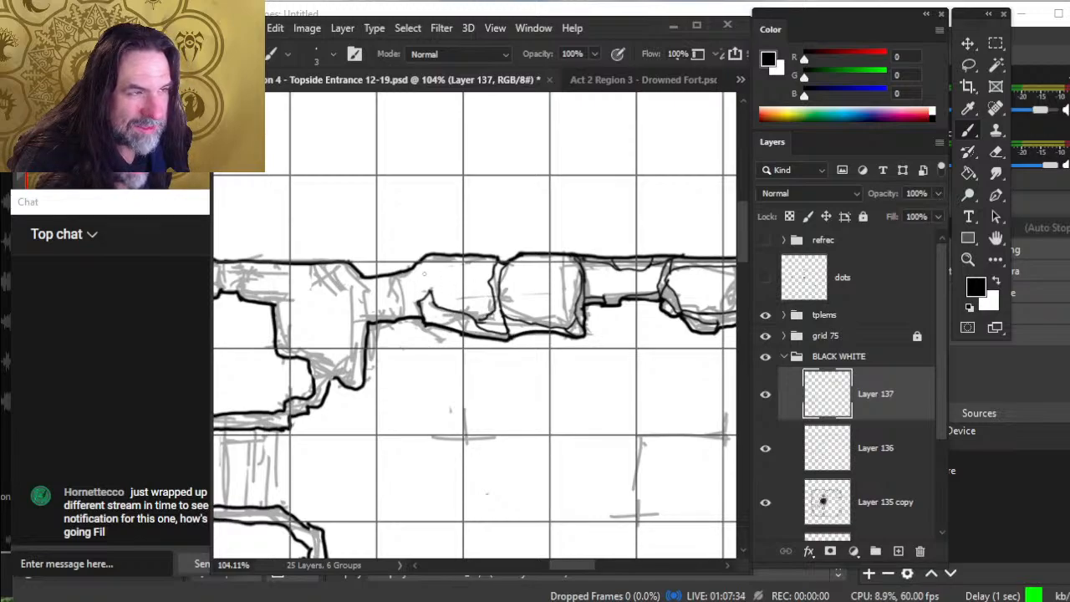
- Close that stone's top face along its upper and left sides and ink its left edge, erasing overlapping bits
{"action": "mouse_move", "coordinate": [426, 263]}
{"action": "left_mouse_down"}
{"action": "mouse_move", "coordinate": [425, 291]}
{"action": "mouse_move", "coordinate": [455, 265]}
{"action": "mouse_move", "coordinate": [482, 276]}
{"action": "mouse_move", "coordinate": [495, 259]}
{"action": "left_mouse_up"}
{"action": "key", "text": "e"}
{"action": "key", "text": "b"}
{"action": "left_click_drag", "start_coordinate": [428, 257], "coordinate": [426, 271]}
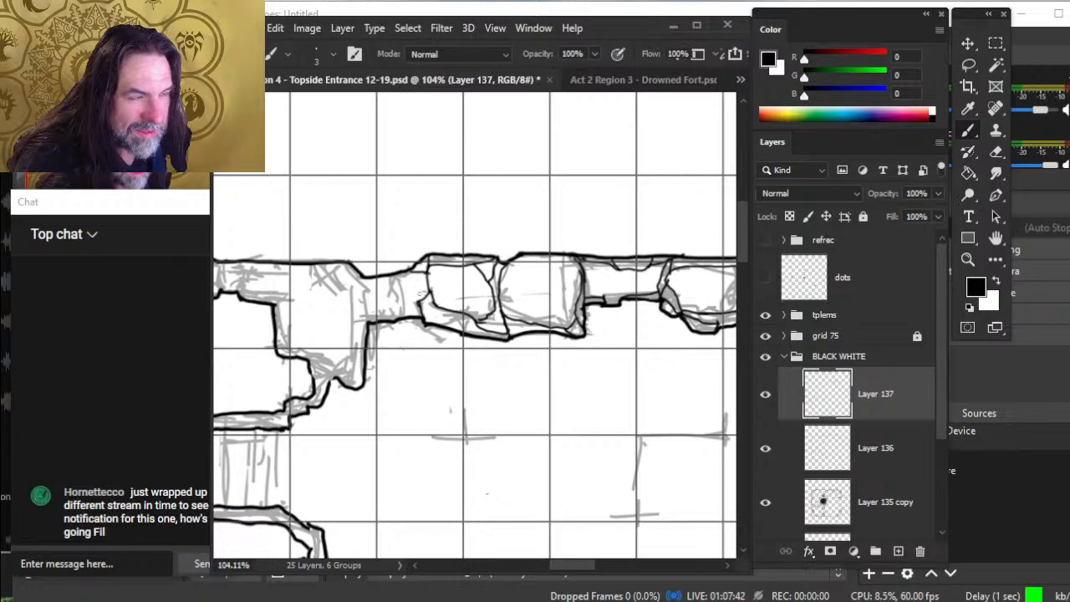
{"action": "key", "text": "e"}
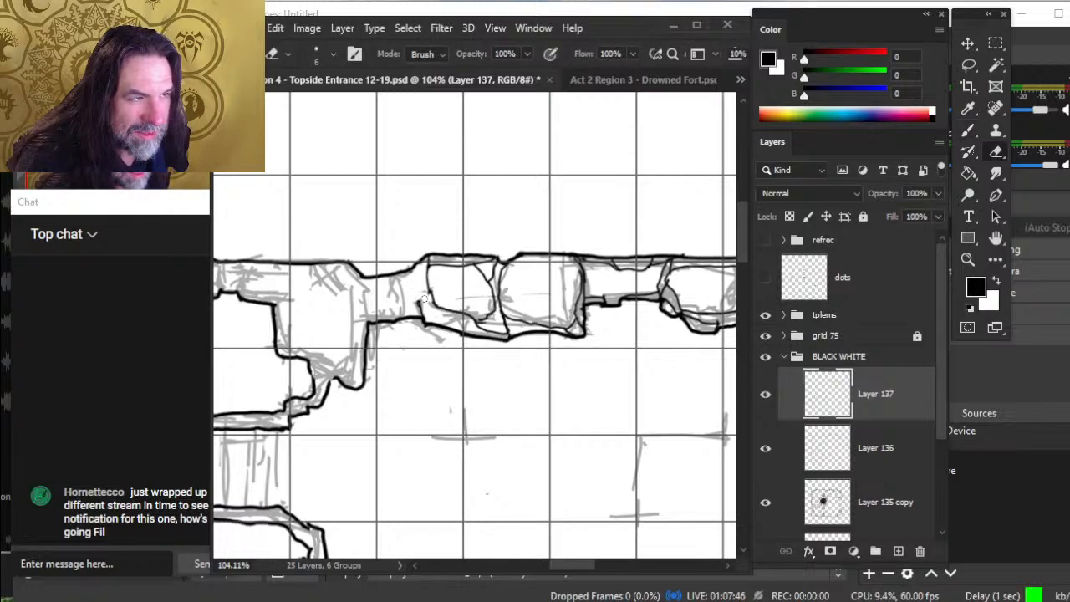
{"action": "key", "text": "b"}
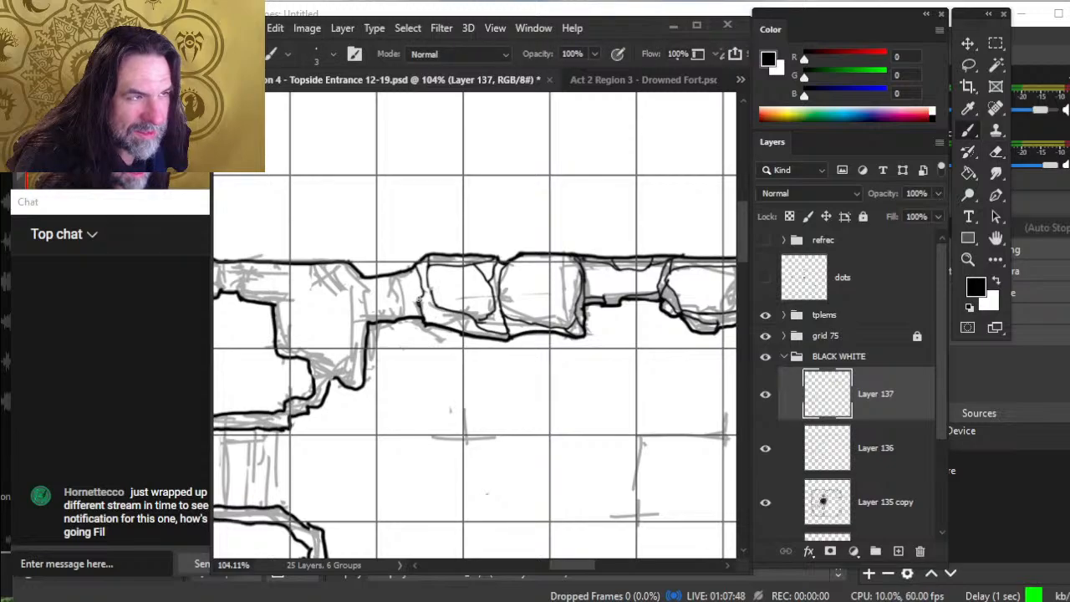
{"action": "left_click_drag", "start_coordinate": [425, 294], "coordinate": [433, 305]}
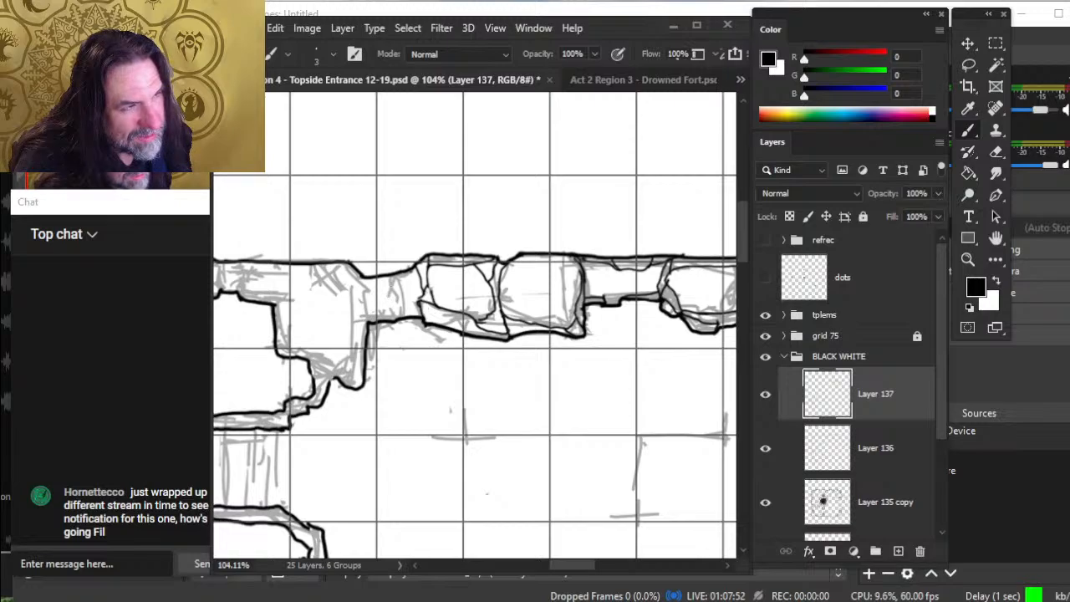
- Outline the small stone in the narrow wall neck and the adjoining edge of the larger corner block, erasing overlaps
{"action": "left_click_drag", "start_coordinate": [389, 277], "coordinate": [401, 306]}
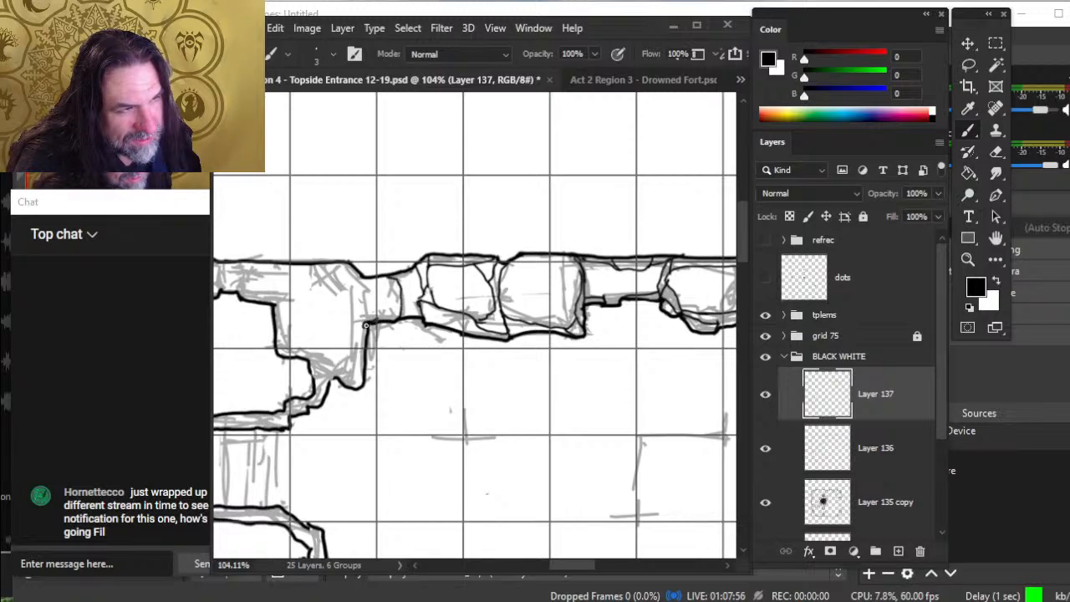
{"action": "mouse_move", "coordinate": [365, 316]}
{"action": "left_mouse_down"}
{"action": "mouse_move", "coordinate": [361, 284]}
{"action": "mouse_move", "coordinate": [393, 281]}
{"action": "mouse_move", "coordinate": [373, 284]}
{"action": "mouse_move", "coordinate": [389, 297]}
{"action": "mouse_move", "coordinate": [399, 284]}
{"action": "mouse_move", "coordinate": [356, 270]}
{"action": "left_mouse_up"}
{"action": "key", "text": "e"}
{"action": "key", "text": "b"}
{"action": "key", "text": "e"}
{"action": "key", "text": "b"}
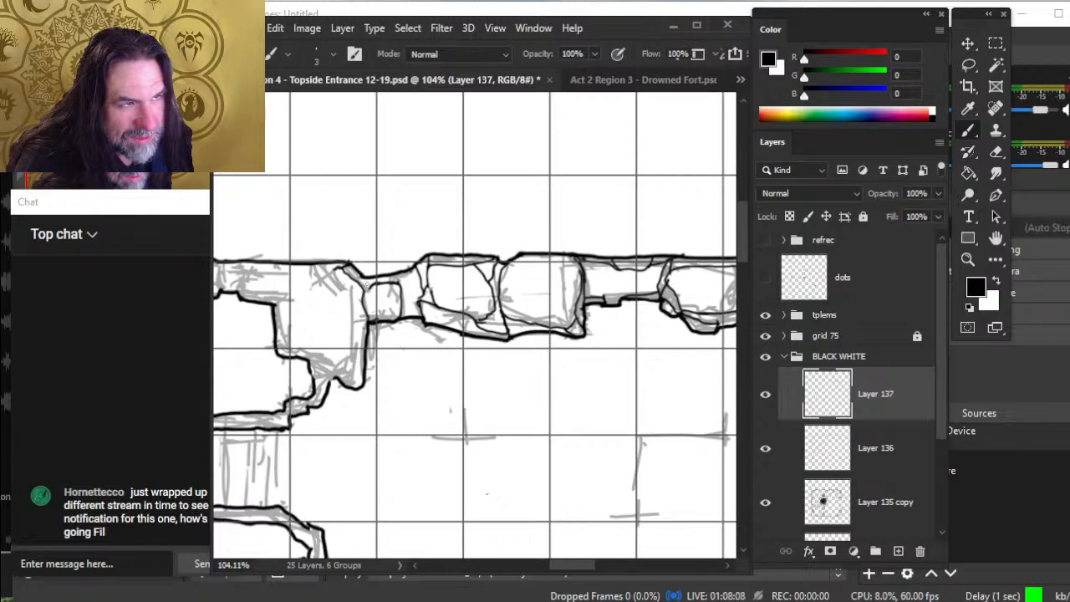
{"action": "key", "text": "e"}
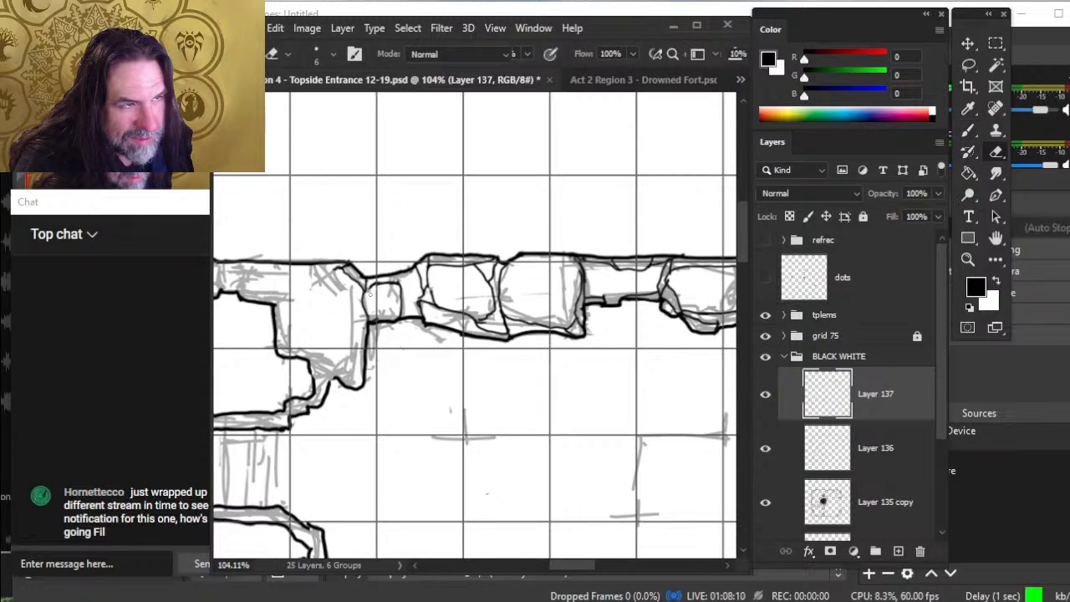
{"action": "key", "text": "b"}
- Ink the inner contour of the large corner block along its top, left and lower sides
{"action": "scroll", "coordinate": [376, 332], "scroll_direction": "left", "scroll_amount": 3}
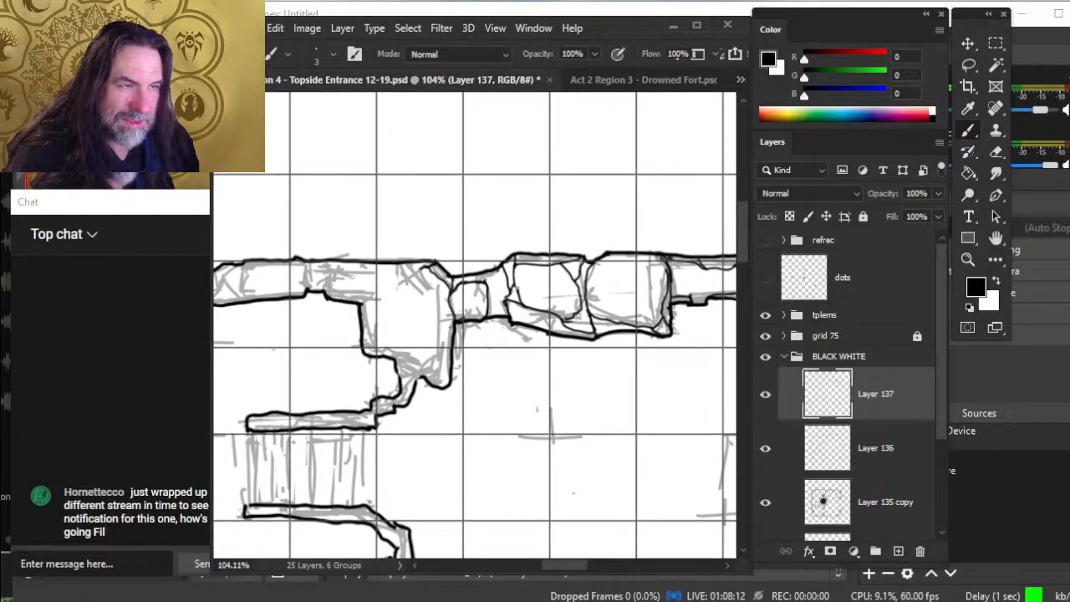
{"action": "left_click_drag", "start_coordinate": [364, 318], "coordinate": [366, 297]}
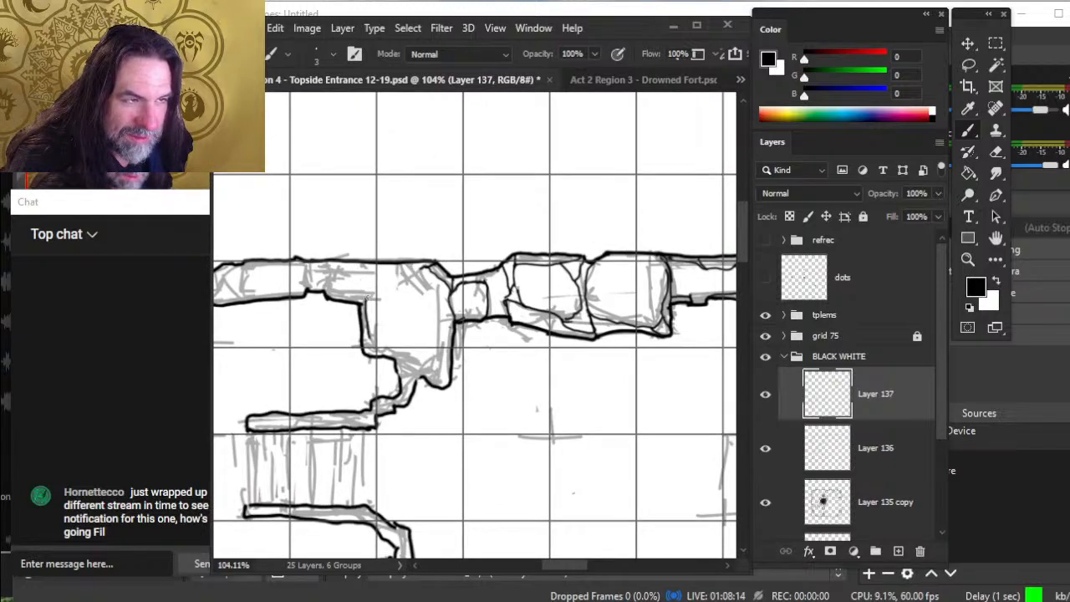
{"action": "mouse_move", "coordinate": [369, 338]}
{"action": "left_mouse_down"}
{"action": "mouse_move", "coordinate": [409, 361]}
{"action": "mouse_move", "coordinate": [433, 357]}
{"action": "mouse_move", "coordinate": [444, 294]}
{"action": "mouse_move", "coordinate": [432, 275]}
{"action": "mouse_move", "coordinate": [390, 267]}
{"action": "mouse_move", "coordinate": [366, 270]}
{"action": "mouse_move", "coordinate": [364, 291]}
{"action": "left_mouse_up"}
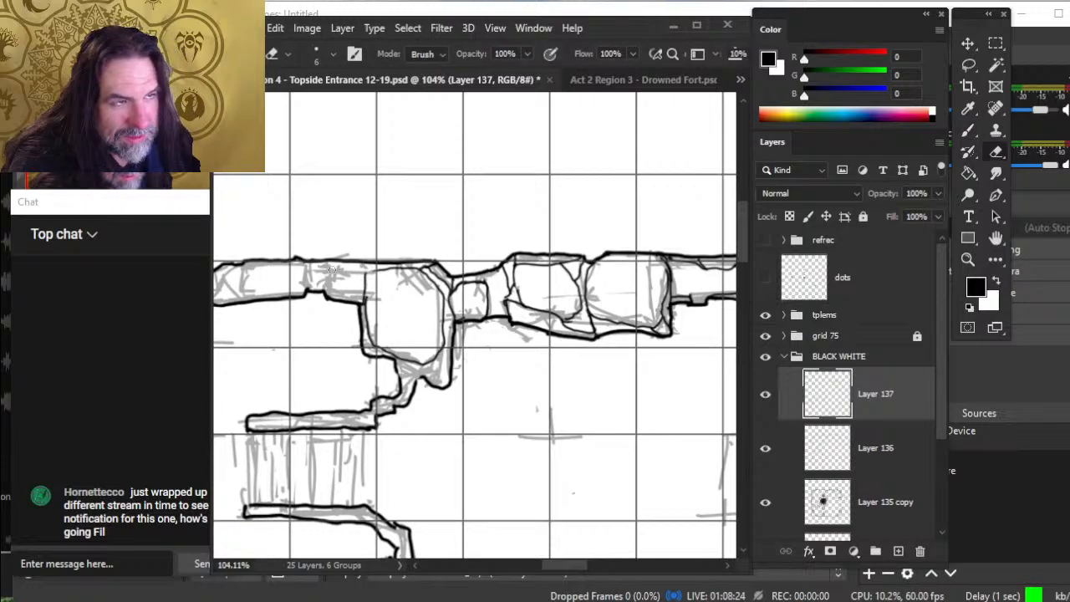
- Ink the left and top edges of the small stone west of the corner block, cleaning up where the two meet
{"action": "mouse_move", "coordinate": [326, 295]}
{"action": "left_mouse_down"}
{"action": "mouse_move", "coordinate": [328, 274]}
{"action": "mouse_move", "coordinate": [355, 271]}
{"action": "left_mouse_up"}
{"action": "key", "text": "e"}
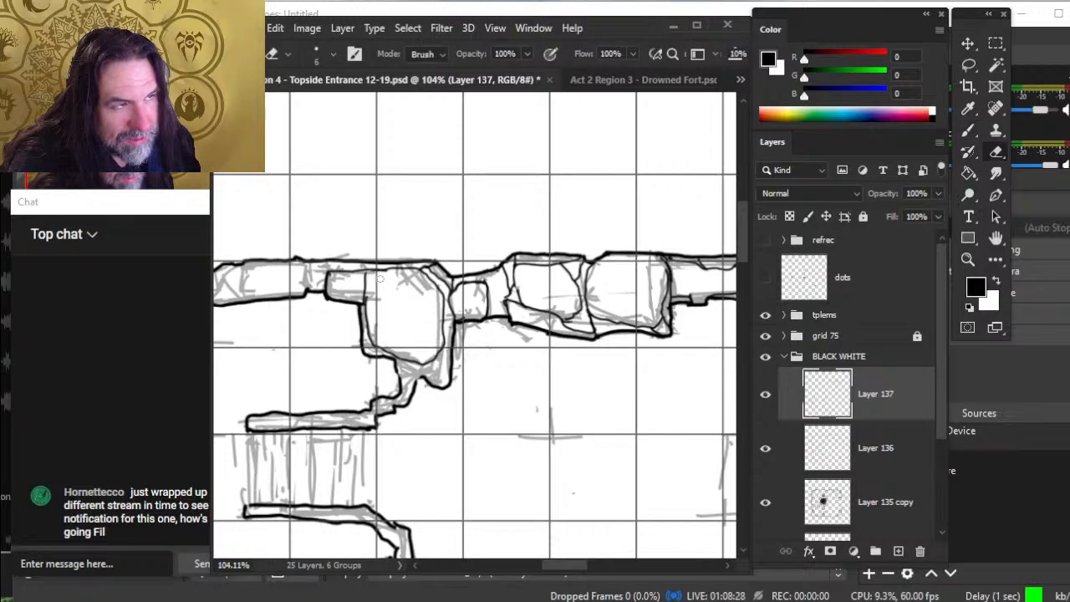
{"action": "key", "text": "b"}
{"action": "left_click_drag", "start_coordinate": [367, 273], "coordinate": [395, 274]}
{"action": "key", "text": "e"}
{"action": "key", "text": "b"}
{"action": "key", "text": "e"}
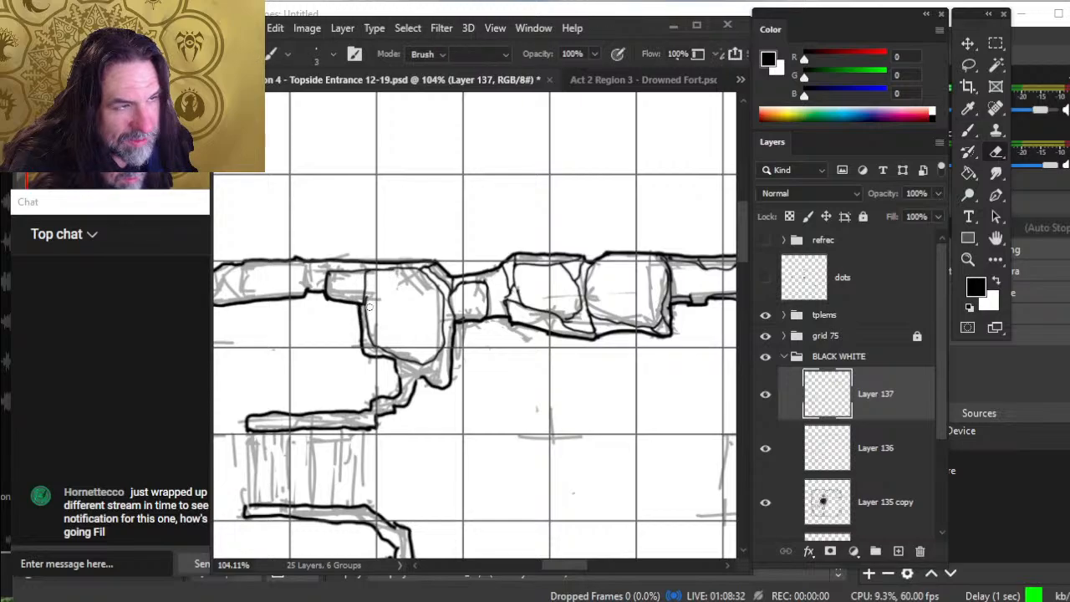
- Ink short facet lines from the corner block's inner contour to the wall's lower tip, erasing stray overlaps
{"action": "key", "text": "b"}
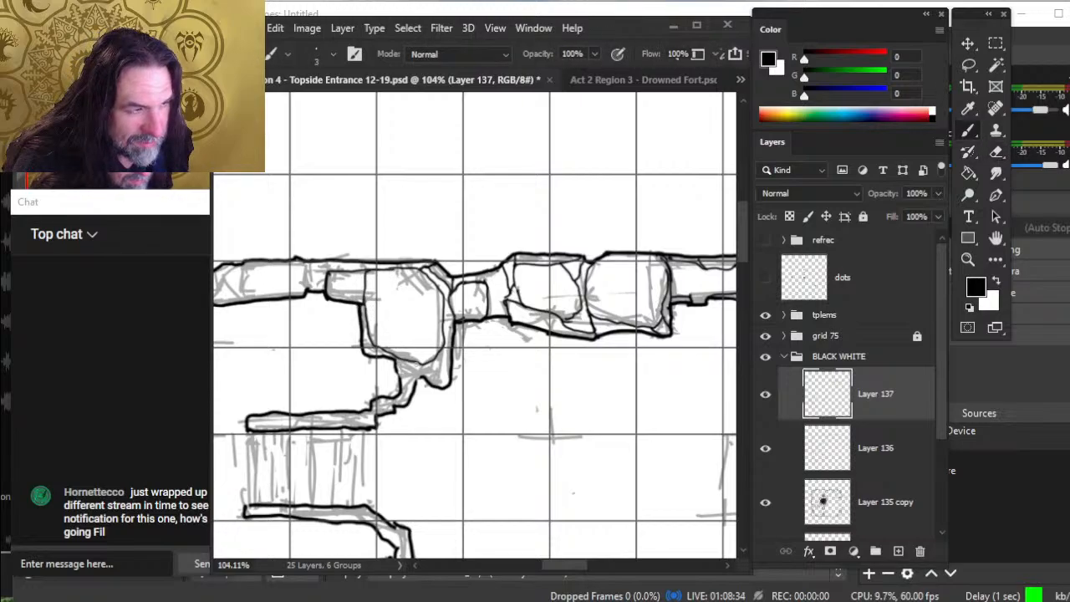
{"action": "left_click_drag", "start_coordinate": [431, 378], "coordinate": [418, 364]}
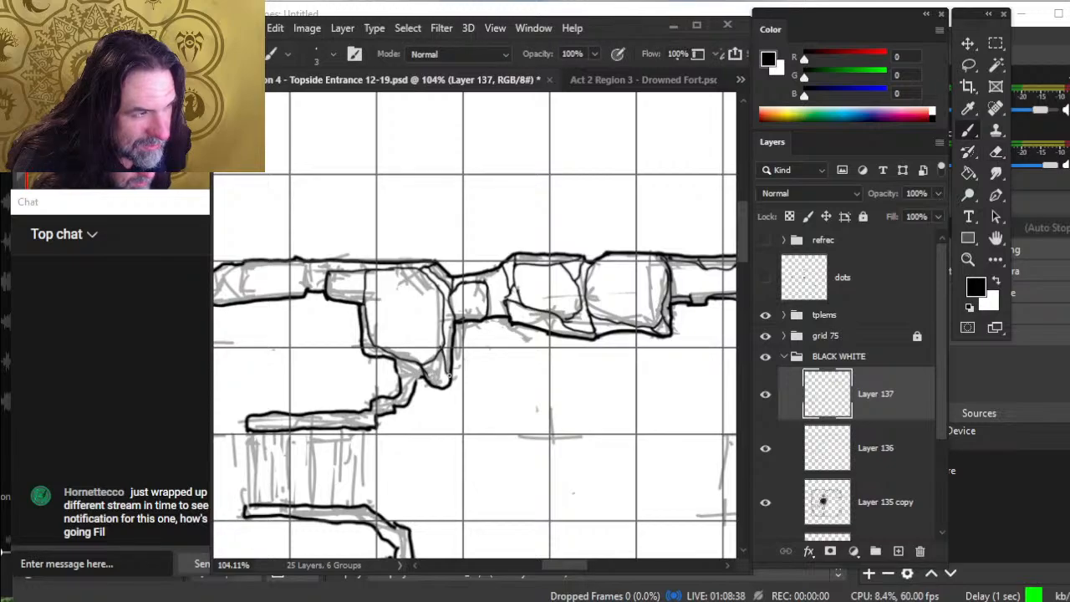
{"action": "key", "text": "e"}
{"action": "key", "text": "b"}
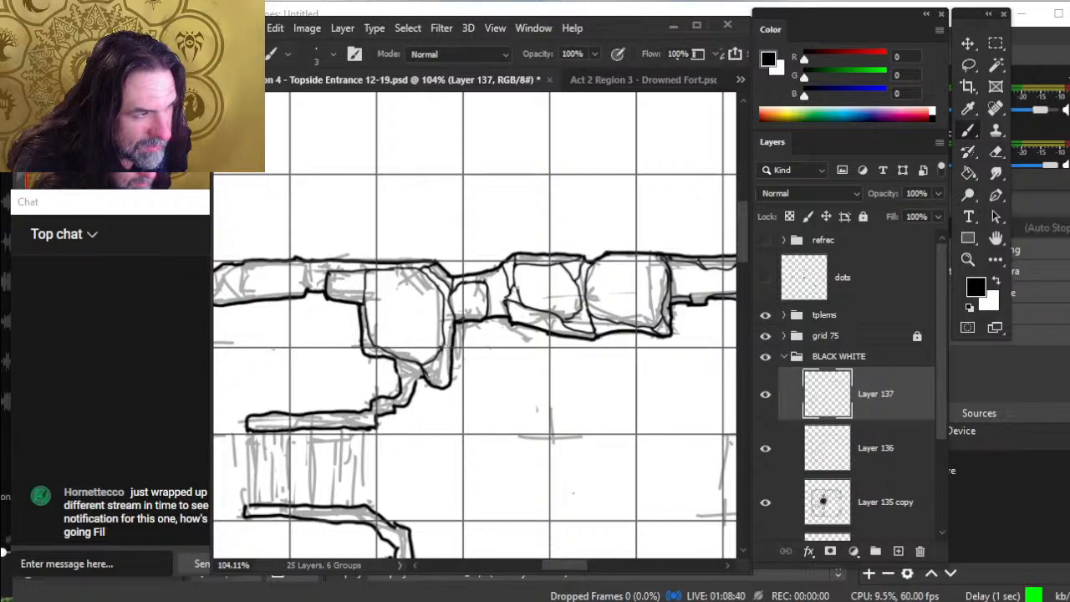
{"action": "left_click_drag", "start_coordinate": [445, 343], "coordinate": [449, 370]}
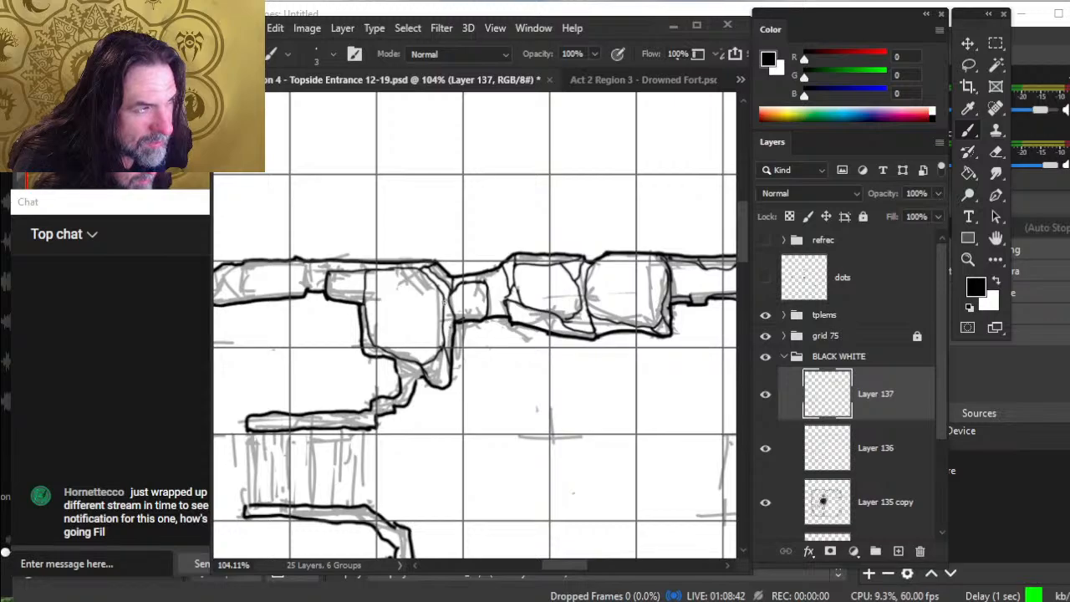
{"action": "key", "text": "e"}
{"action": "key", "text": "b"}
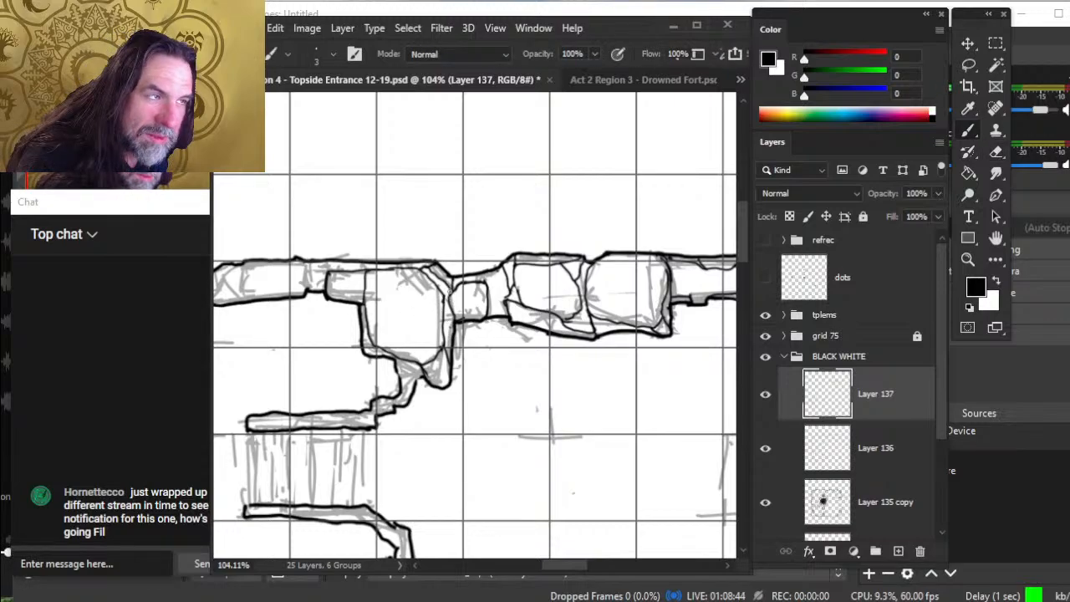
{"action": "key", "text": "e"}
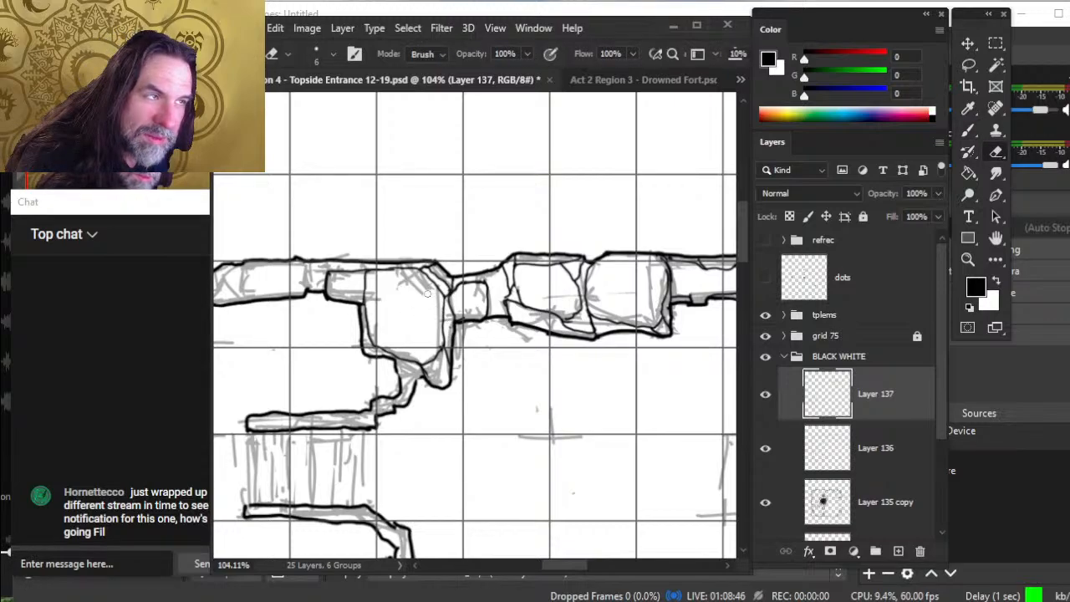
- Ink a narrow vertical joint across the wall just west of the small stone and trim it
{"action": "key", "text": "b"}
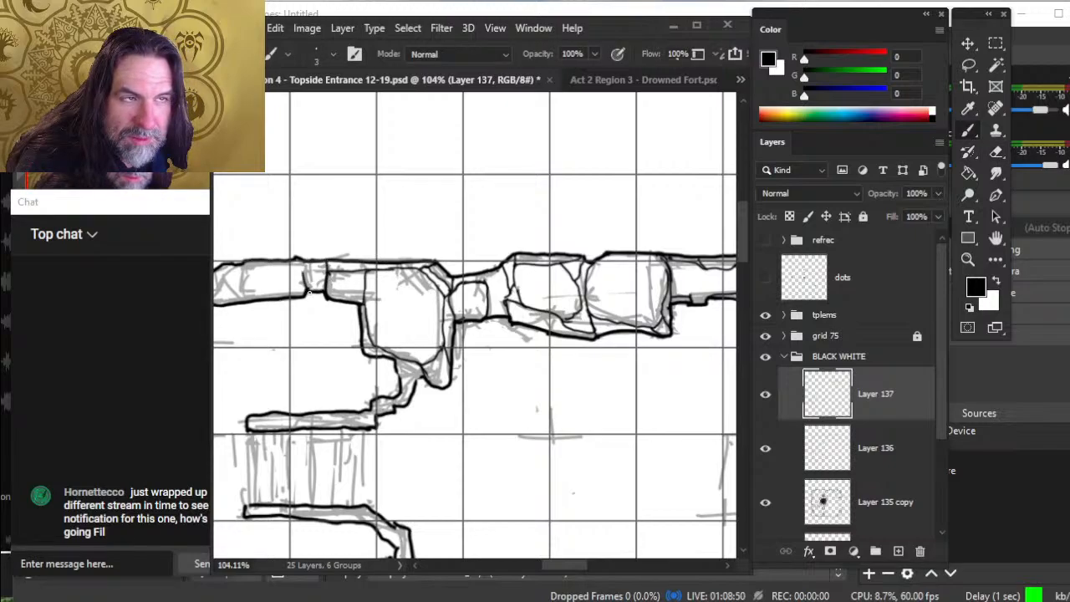
{"action": "left_click_drag", "start_coordinate": [310, 263], "coordinate": [310, 296]}
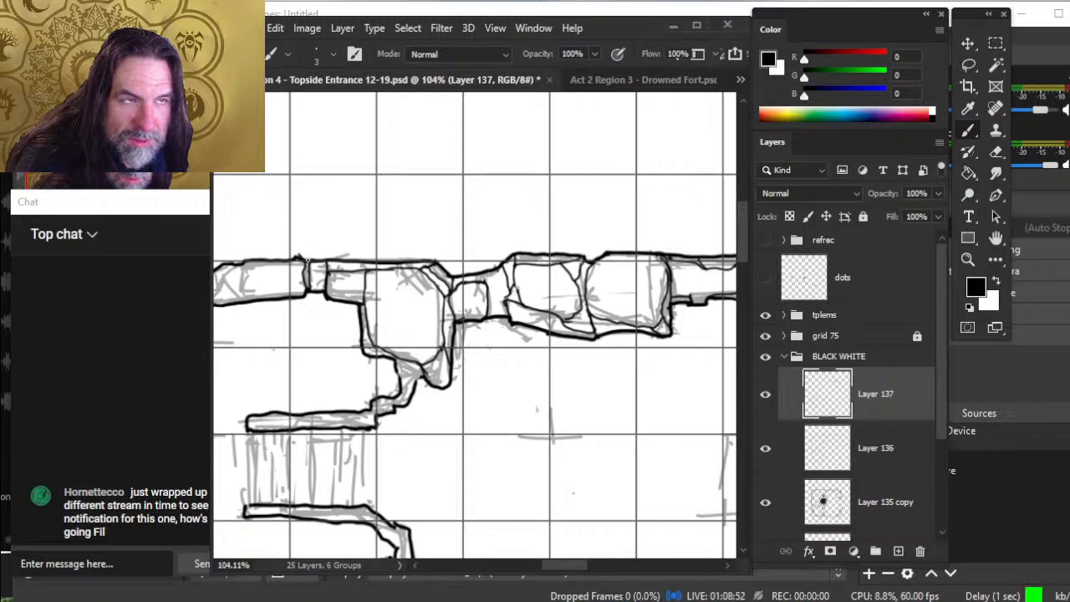
{"action": "key", "text": "e"}
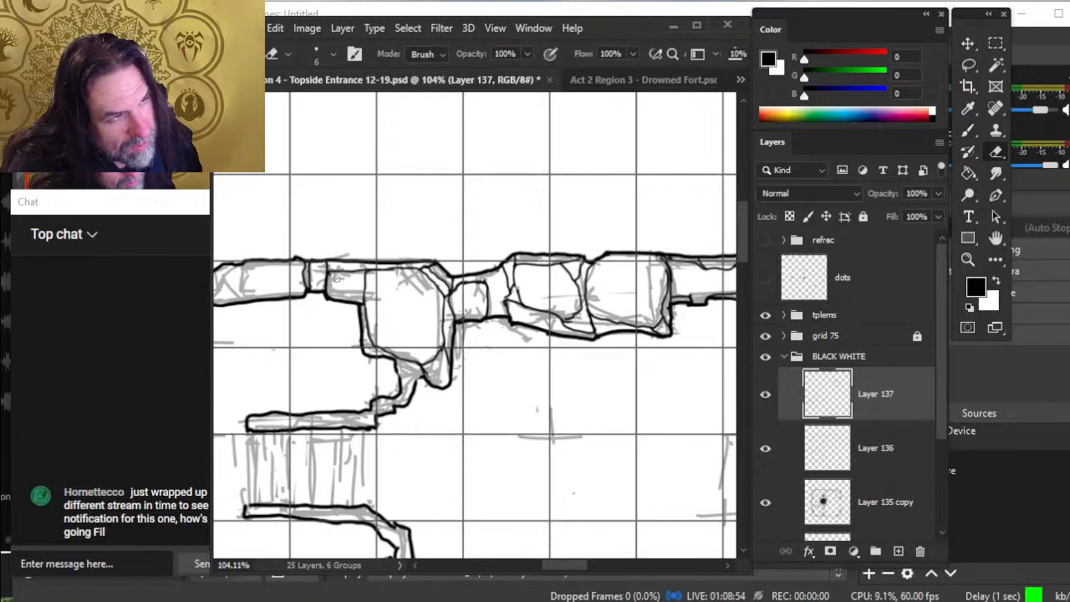
- Round off the corner block's upper-left corner and the facing corners of the small stone beside it, erasing the old lines
{"action": "key", "text": "b"}
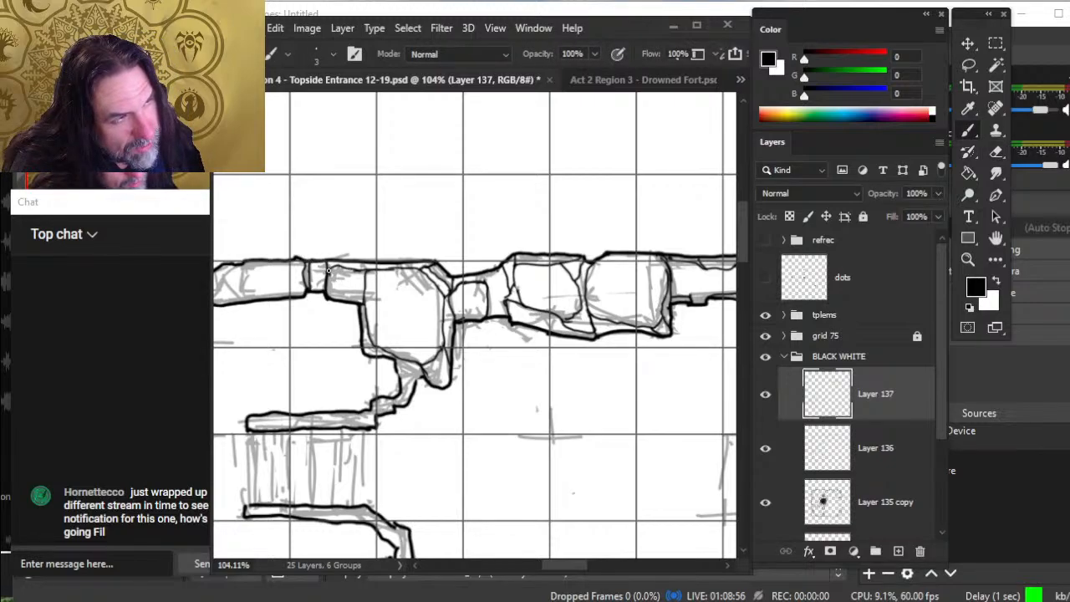
{"action": "key", "text": "e"}
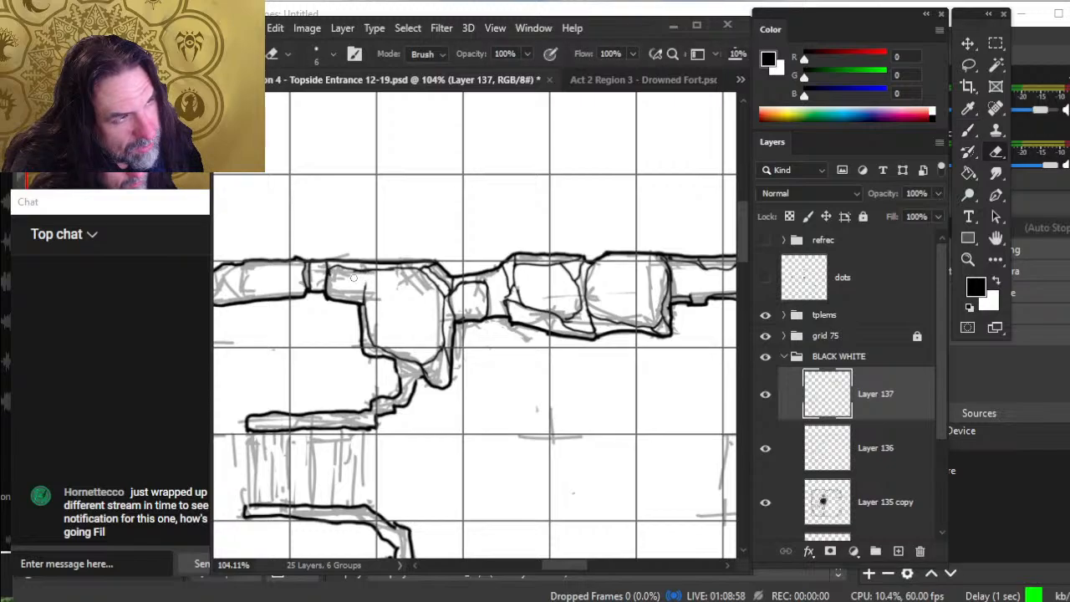
{"action": "key", "text": "b"}
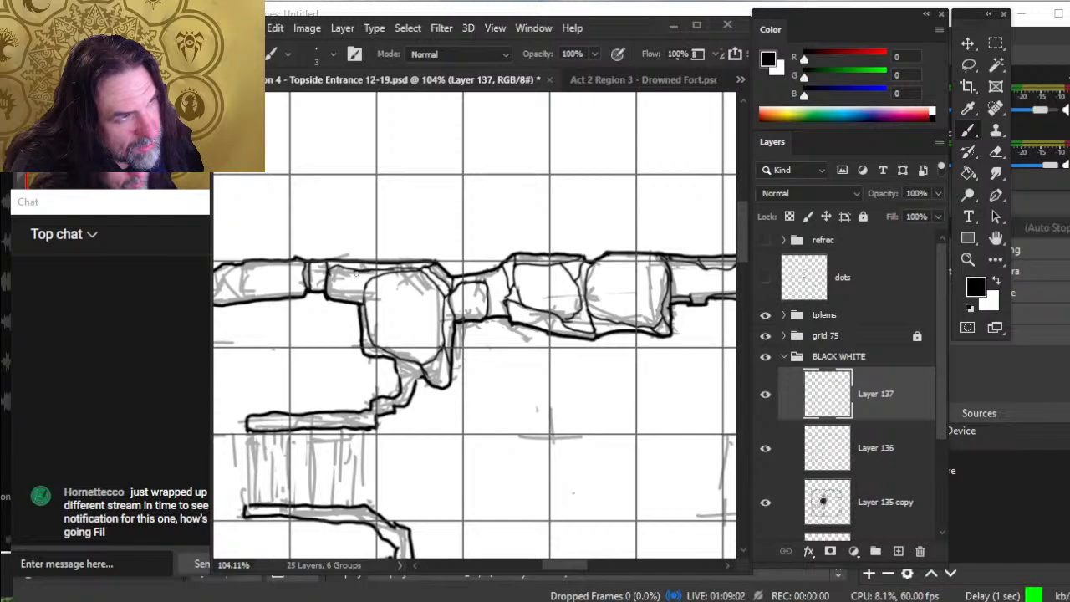
{"action": "key", "text": "e"}
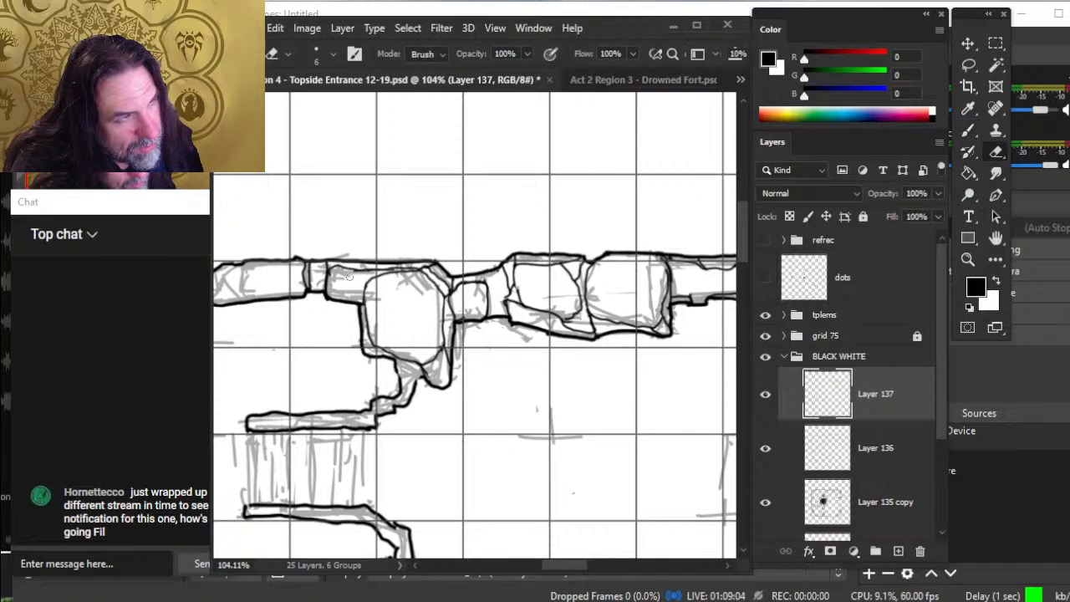
{"action": "key", "text": "b"}
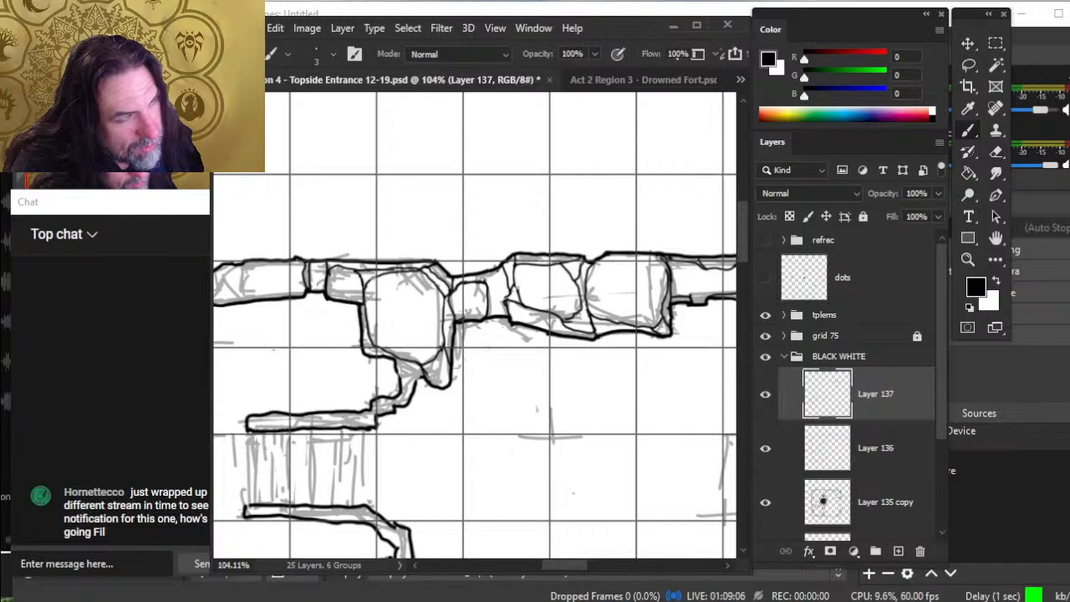
{"action": "key", "text": "e"}
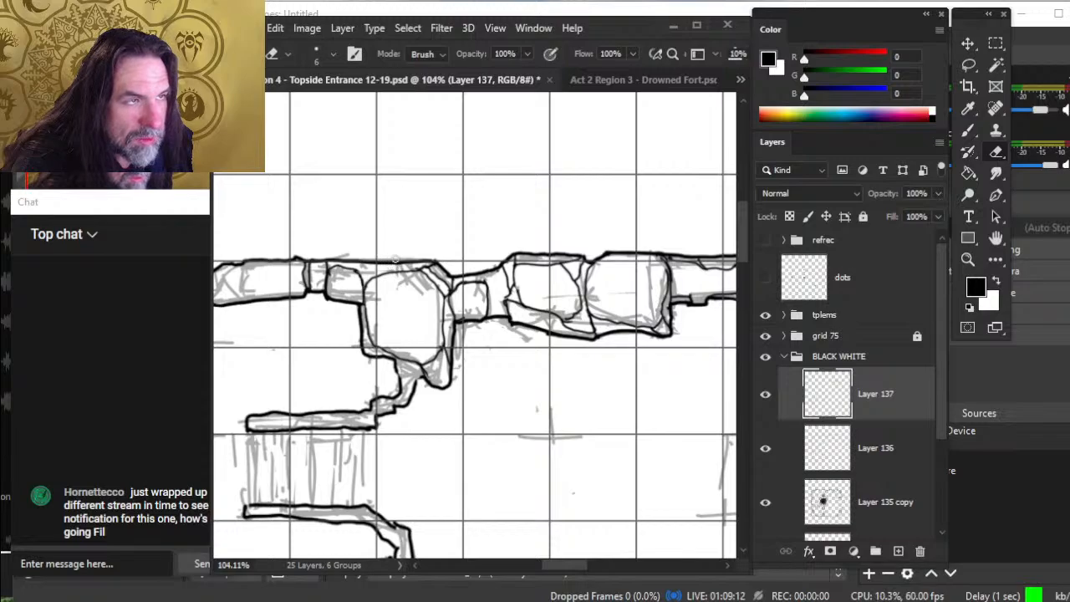
- Ink facet lines and small stone divisions down the narrow bent wall below the corner block
{"action": "key", "text": "z"}
{"action": "left_click_drag", "start_coordinate": [434, 378], "coordinate": [481, 353]}
{"action": "key", "text": "b"}
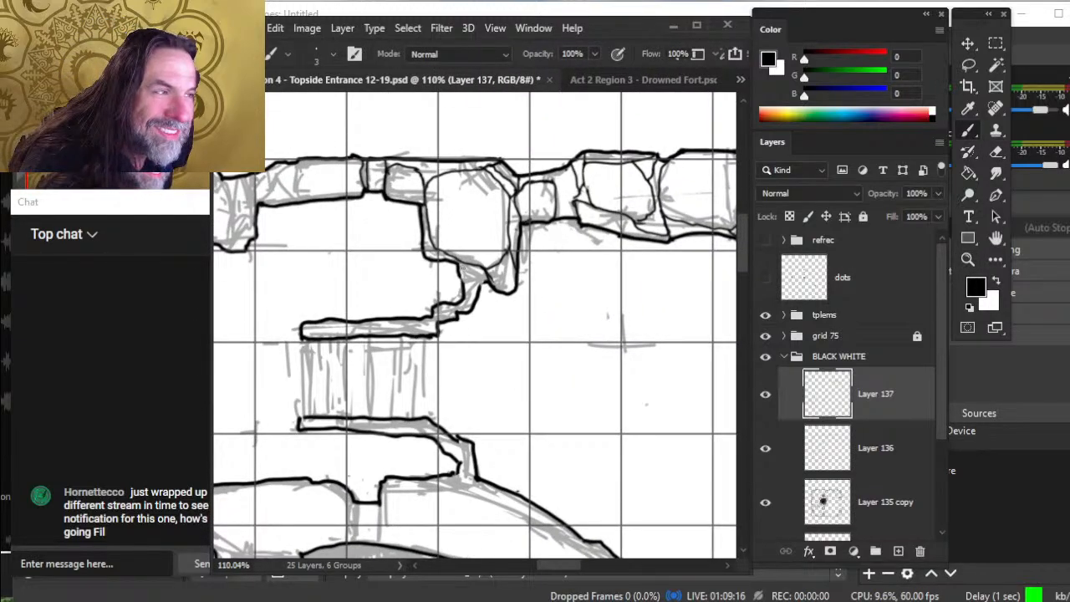
{"action": "left_click_drag", "start_coordinate": [463, 267], "coordinate": [482, 283]}
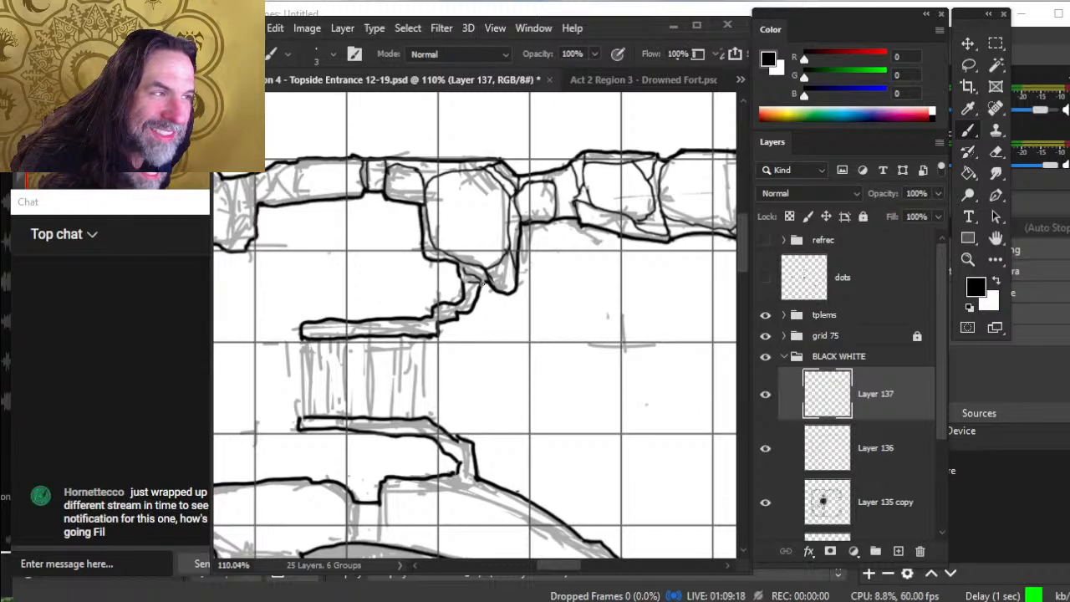
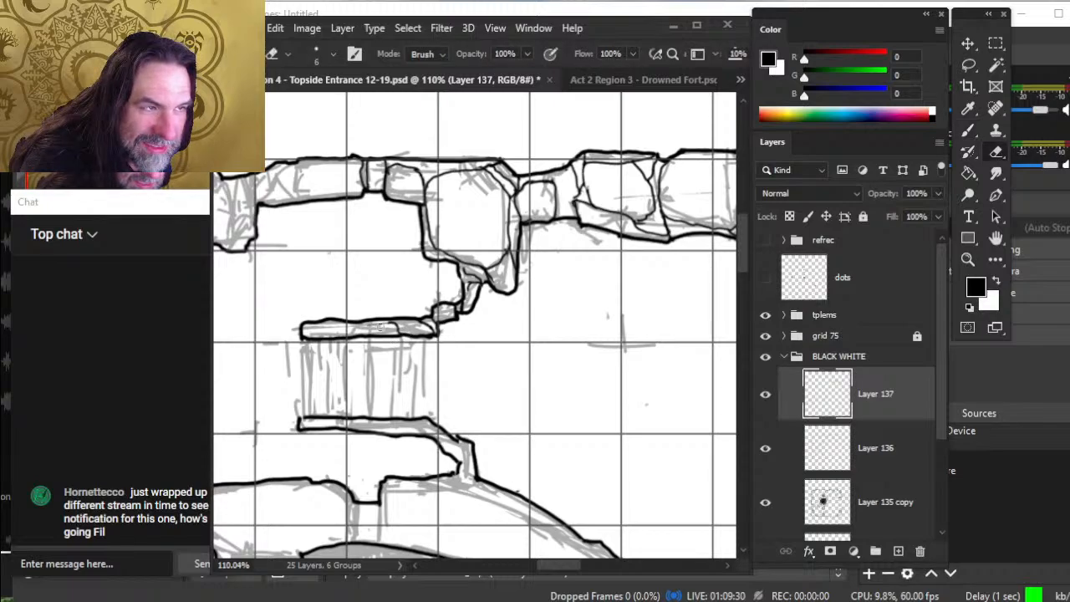
- Divide the thin wall above the stairs into irregular stones with fine lines, erasing overlaps
{"action": "mouse_move", "coordinate": [392, 330]}
{"action": "left_mouse_down"}
{"action": "mouse_move", "coordinate": [308, 333]}
{"action": "mouse_move", "coordinate": [320, 339]}
{"action": "mouse_move", "coordinate": [320, 323]}
{"action": "mouse_move", "coordinate": [357, 325]}
{"action": "mouse_move", "coordinate": [345, 338]}
{"action": "mouse_move", "coordinate": [301, 332]}
{"action": "mouse_move", "coordinate": [343, 343]}
{"action": "mouse_move", "coordinate": [407, 333]}
{"action": "left_mouse_up"}
{"action": "key", "text": "e"}
{"action": "key", "text": "b"}
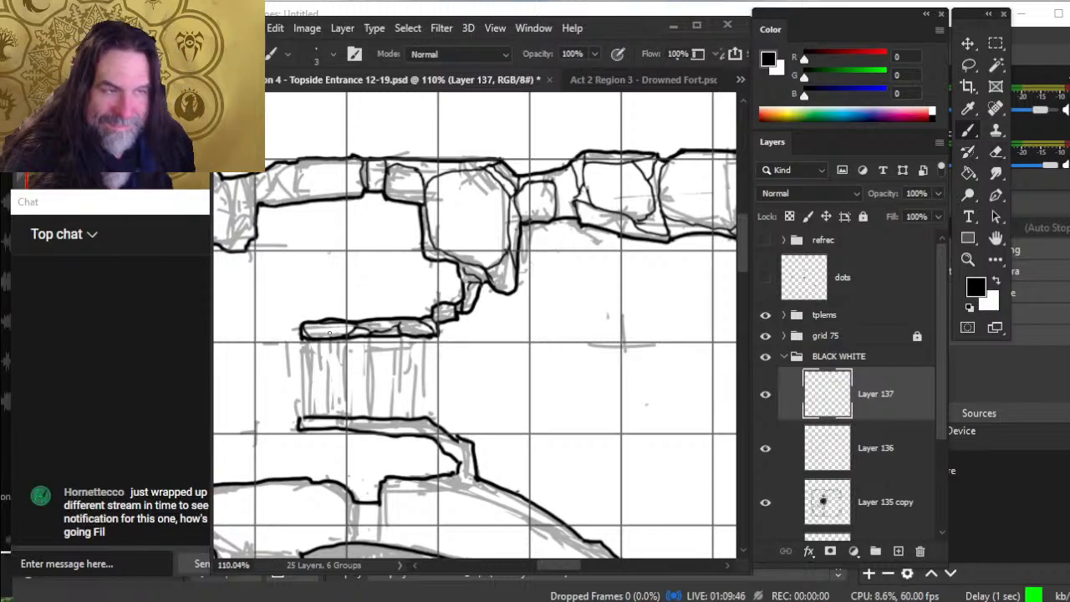
{"action": "key", "text": "e"}
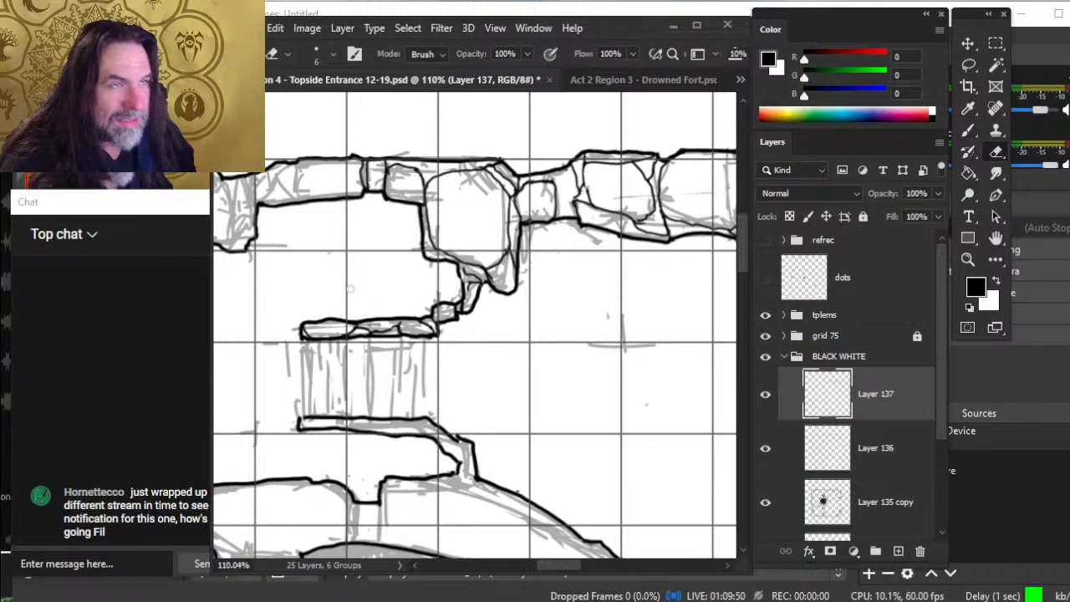
- Ink the left edge and inner contour of the long stone in the upper wall west of the narrow joint
{"action": "key", "text": "space"}
{"action": "left_click_drag", "start_coordinate": [403, 371], "coordinate": [471, 403]}
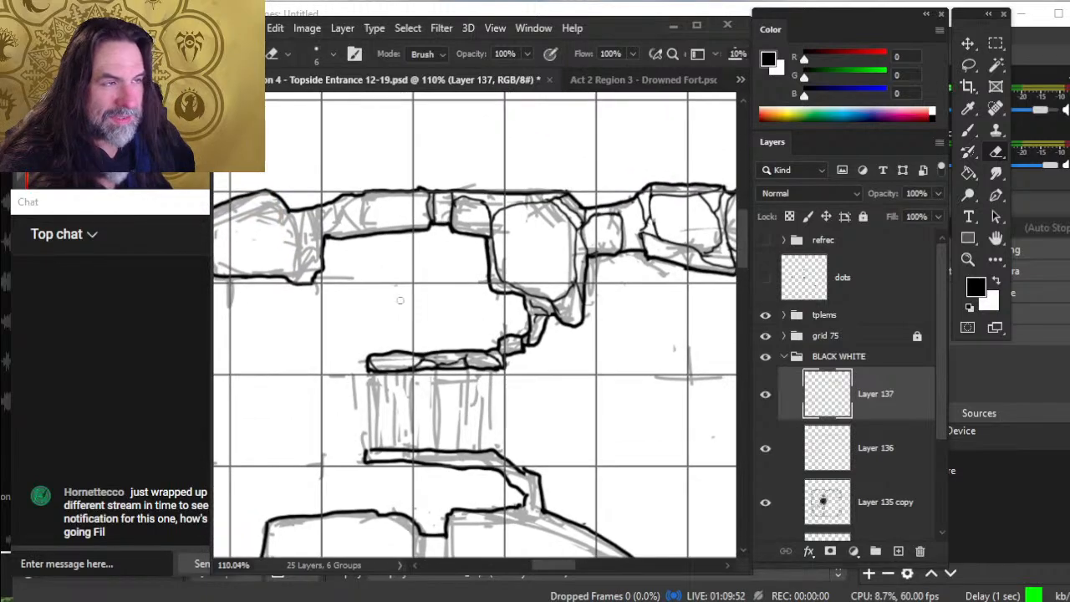
{"action": "key", "text": "z"}
{"action": "left_click_drag", "start_coordinate": [376, 247], "coordinate": [381, 248]}
{"action": "key", "text": "b"}
{"action": "left_click_drag", "start_coordinate": [371, 183], "coordinate": [366, 228]}
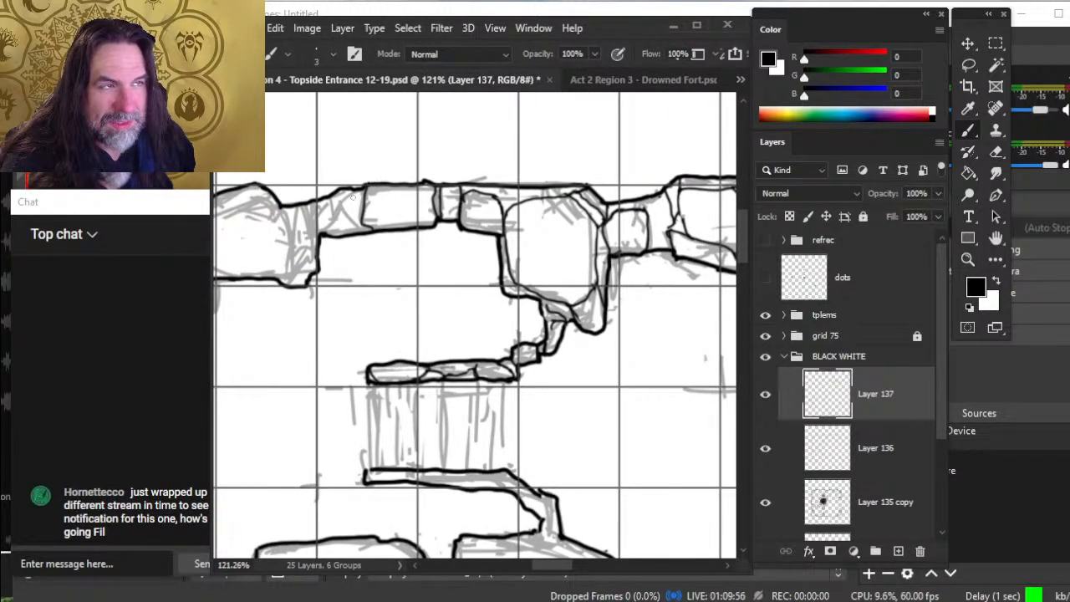
- Ink angled facets along the sloping wall west of the long stone and the right edge of the rounded western block
{"action": "mouse_move", "coordinate": [358, 191]}
{"action": "left_mouse_down"}
{"action": "mouse_move", "coordinate": [340, 206]}
{"action": "mouse_move", "coordinate": [352, 221]}
{"action": "mouse_move", "coordinate": [341, 211]}
{"action": "mouse_move", "coordinate": [329, 229]}
{"action": "mouse_move", "coordinate": [335, 200]}
{"action": "mouse_move", "coordinate": [329, 222]}
{"action": "mouse_move", "coordinate": [290, 222]}
{"action": "mouse_move", "coordinate": [294, 247]}
{"action": "left_mouse_up"}
{"action": "key", "text": "e"}
{"action": "key", "text": "b"}
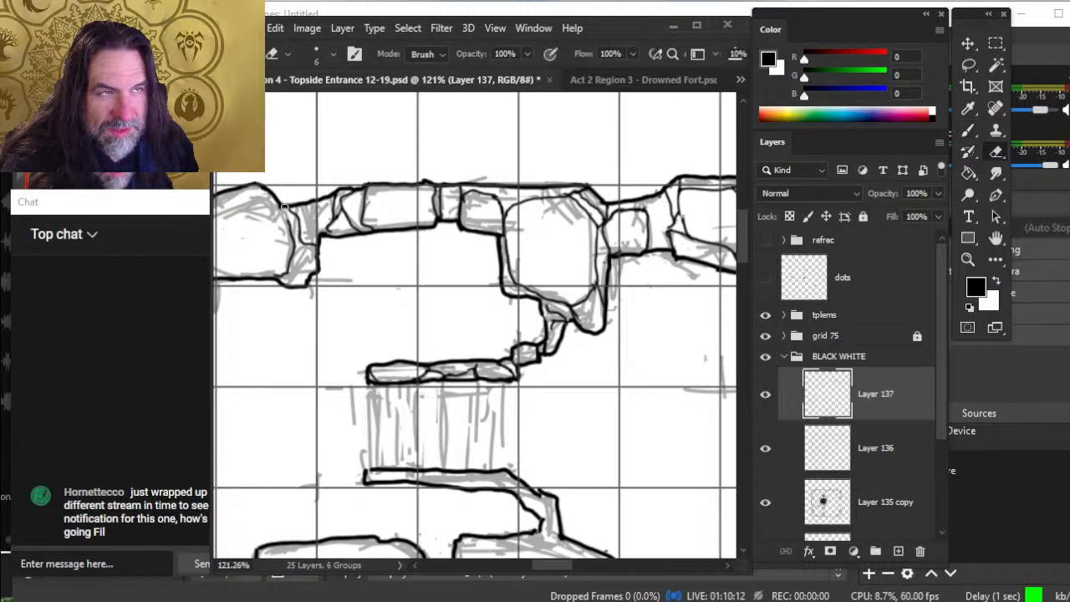
- Refine the facets at the long stone's left end with extra short lines, erasing overlapping bits
{"action": "key", "text": "b"}
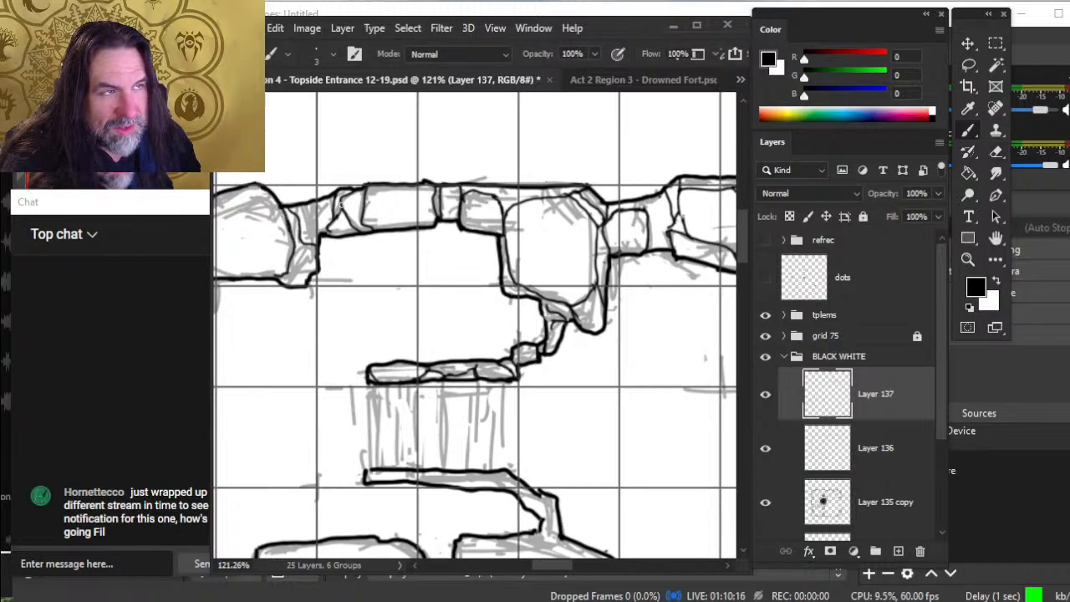
{"action": "left_click_drag", "start_coordinate": [341, 191], "coordinate": [349, 207]}
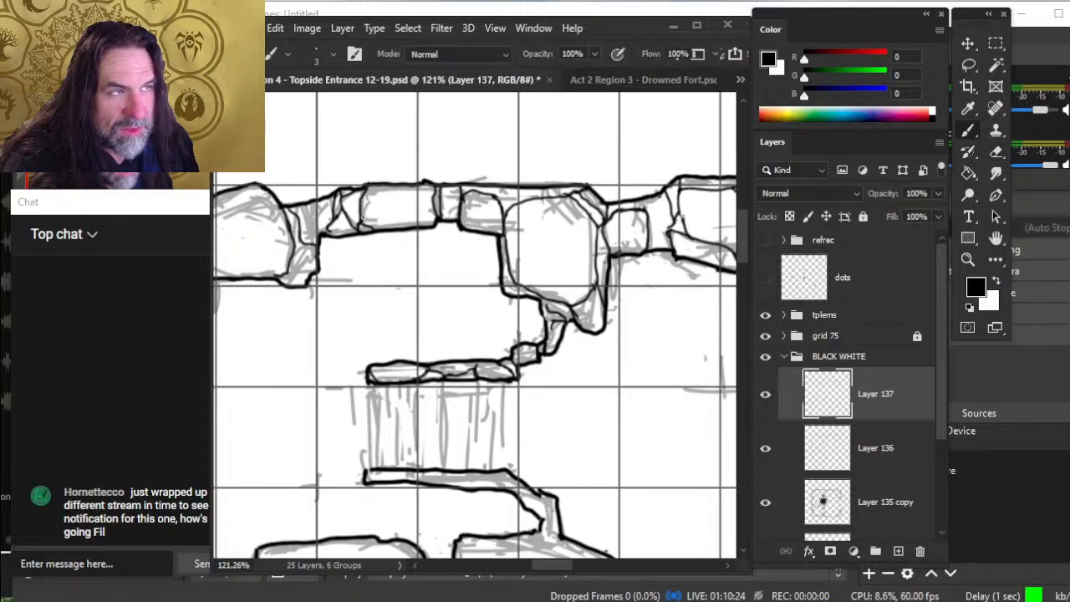
{"action": "left_click_drag", "start_coordinate": [362, 219], "coordinate": [367, 188]}
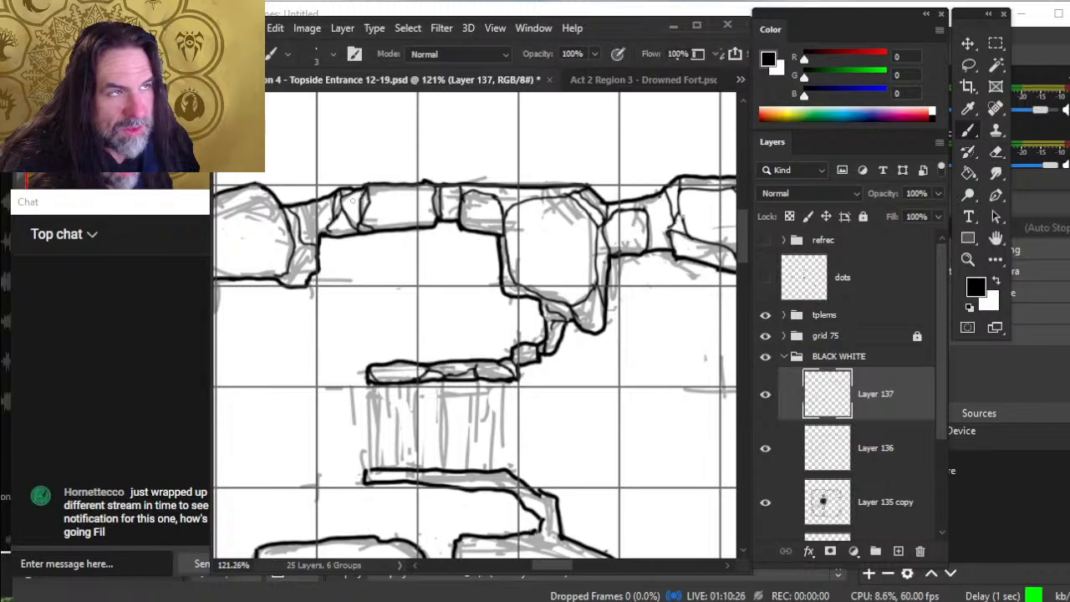
{"action": "key", "text": "e"}
{"action": "key", "text": "b"}
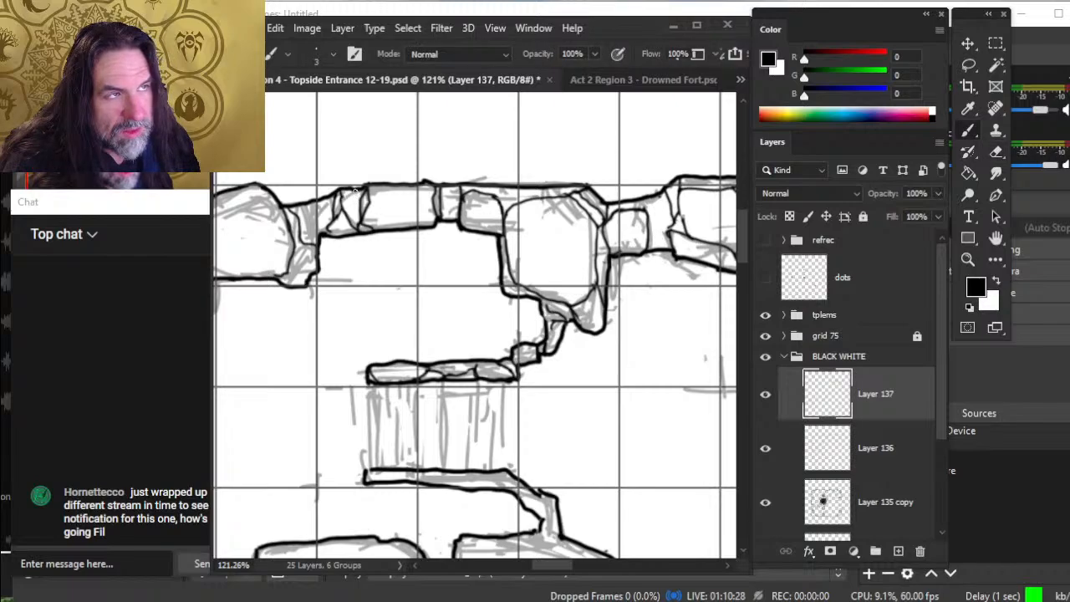
{"action": "left_click_drag", "start_coordinate": [355, 189], "coordinate": [350, 222]}
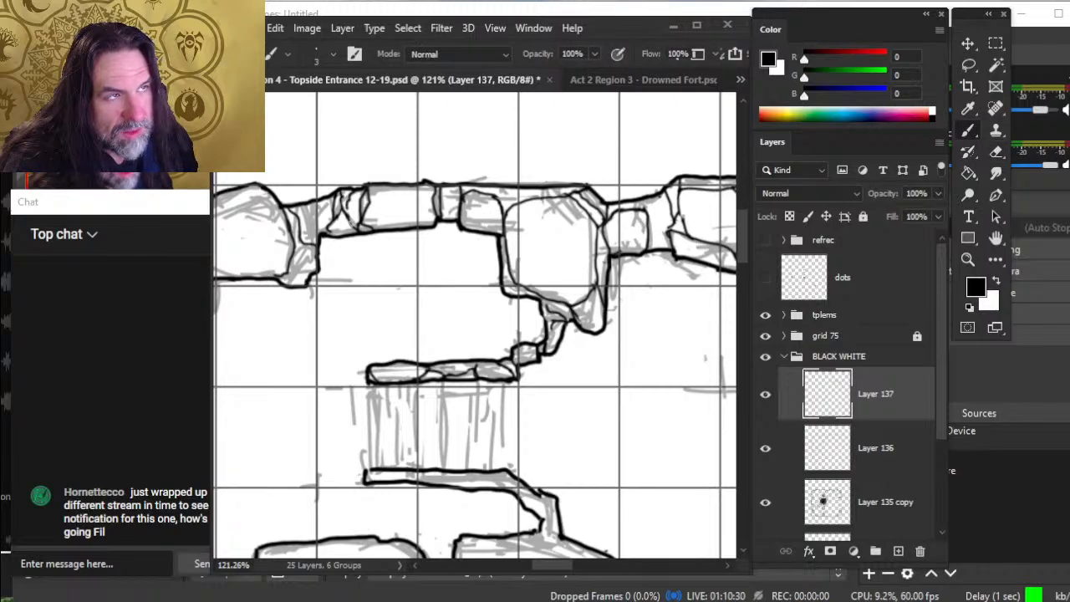
{"action": "key", "text": "e"}
{"action": "key", "text": "b"}
- Erase and redraw the joint line beside the rounded western block's right edge
{"action": "key", "text": "e"}
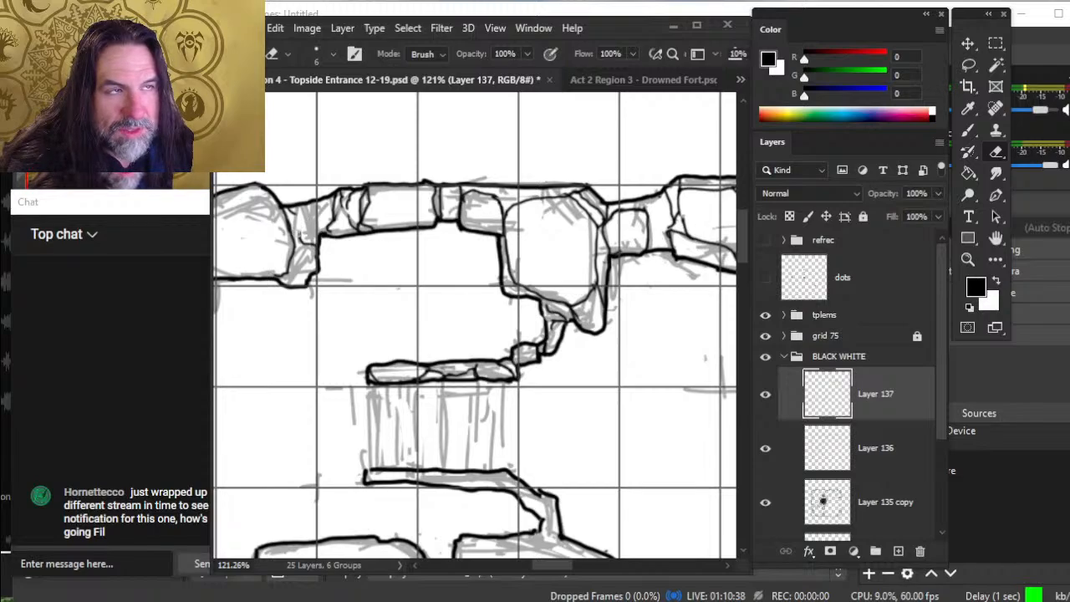
{"action": "key", "text": "b"}
{"action": "left_click_drag", "start_coordinate": [304, 219], "coordinate": [294, 249]}
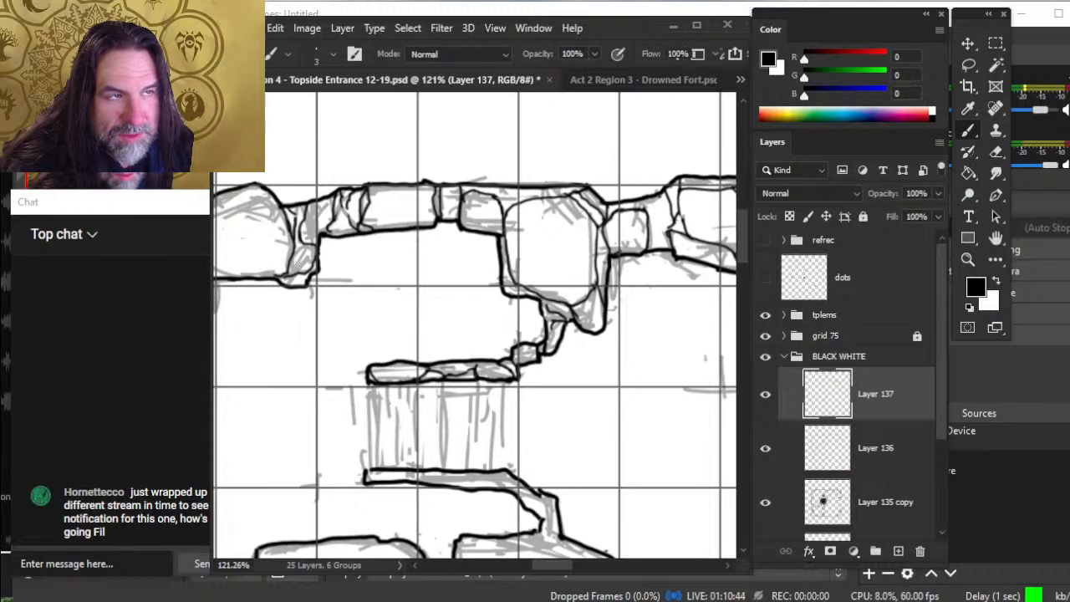
- Refine the facet lines on the narrow stone beside the rounded western block, erasing stray bits and adding short strokes
{"action": "key", "text": "e"}
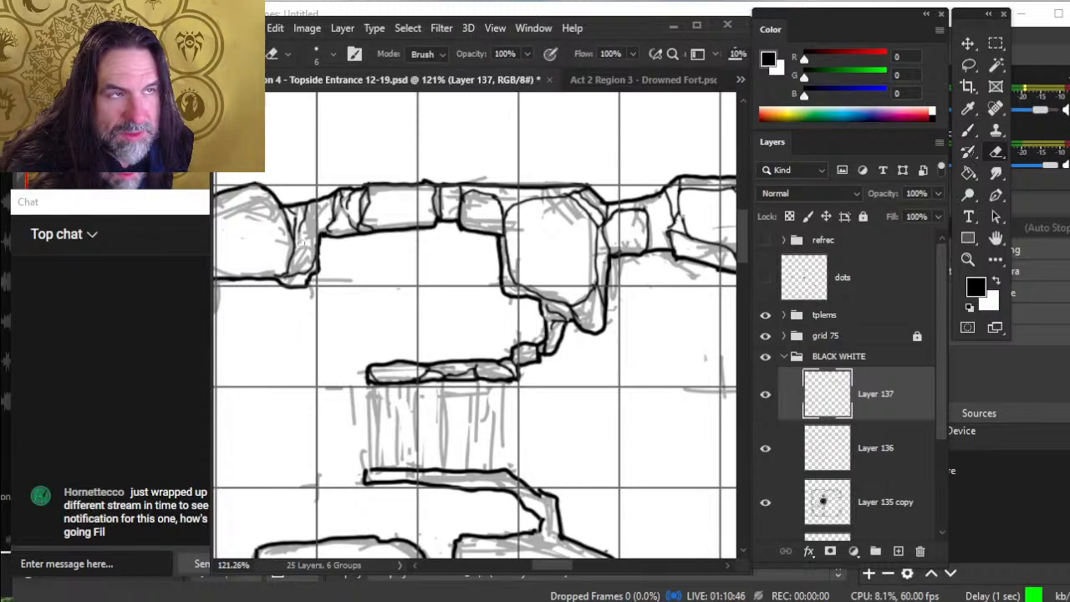
{"action": "key", "text": "b"}
{"action": "key", "text": "e"}
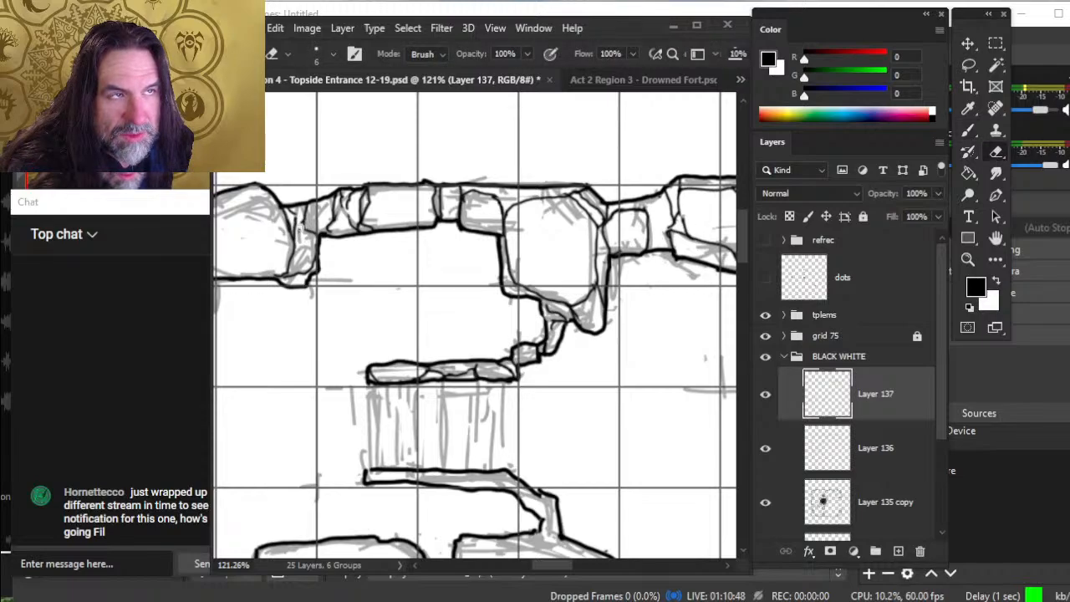
{"action": "key", "text": "b"}
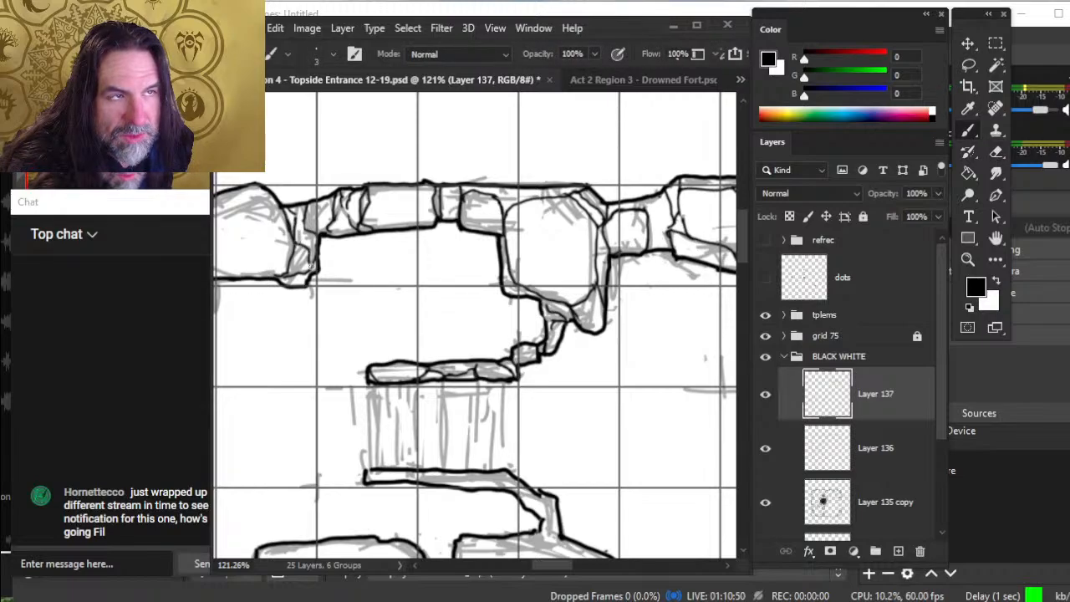
{"action": "left_click_drag", "start_coordinate": [309, 262], "coordinate": [298, 283]}
{"action": "key", "text": "e"}
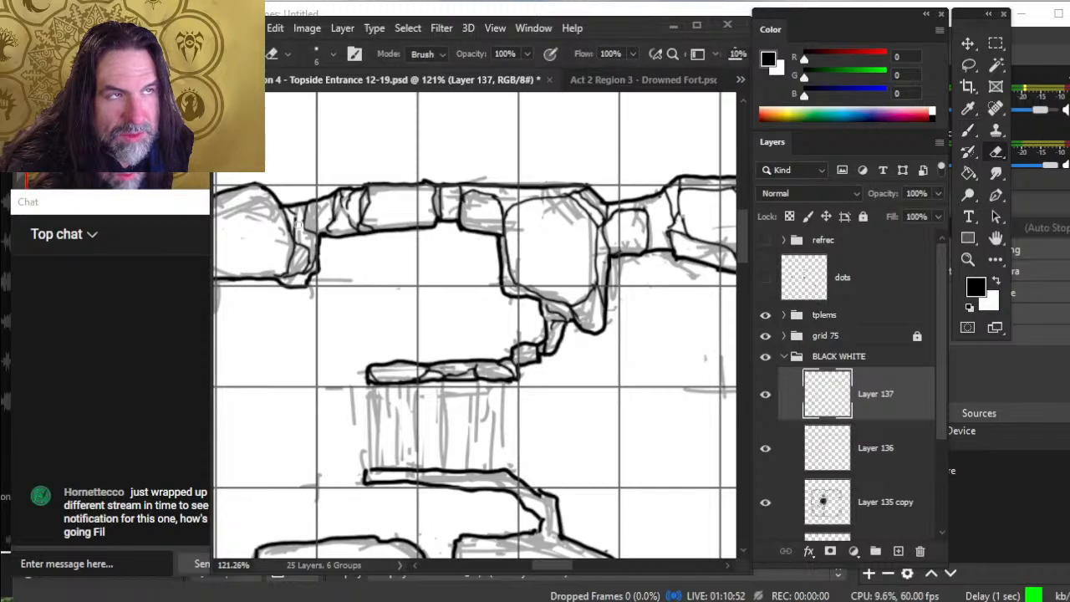
{"action": "key", "text": "b"}
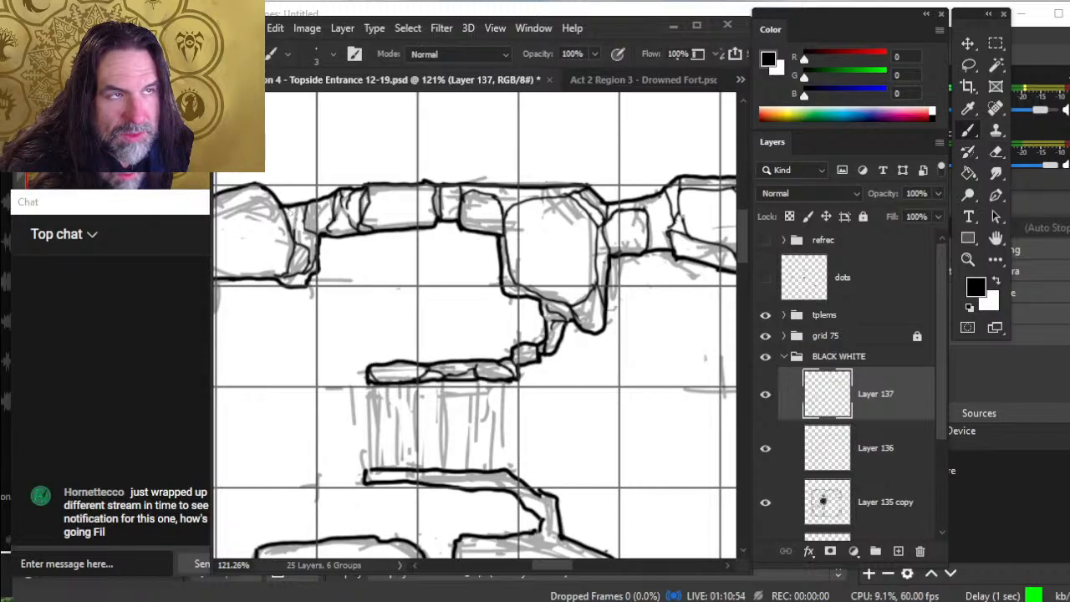
{"action": "mouse_move", "coordinate": [299, 216]}
{"action": "left_mouse_down"}
{"action": "mouse_move", "coordinate": [303, 239]}
{"action": "mouse_move", "coordinate": [297, 224]}
{"action": "mouse_move", "coordinate": [320, 239]}
{"action": "left_mouse_up"}
- Ink stone joints and inner facet lines along the ledge south of the small staircase, trimming the overlap near its bend
{"action": "key", "text": "z"}
{"action": "left_click_drag", "start_coordinate": [373, 296], "coordinate": [353, 327]}
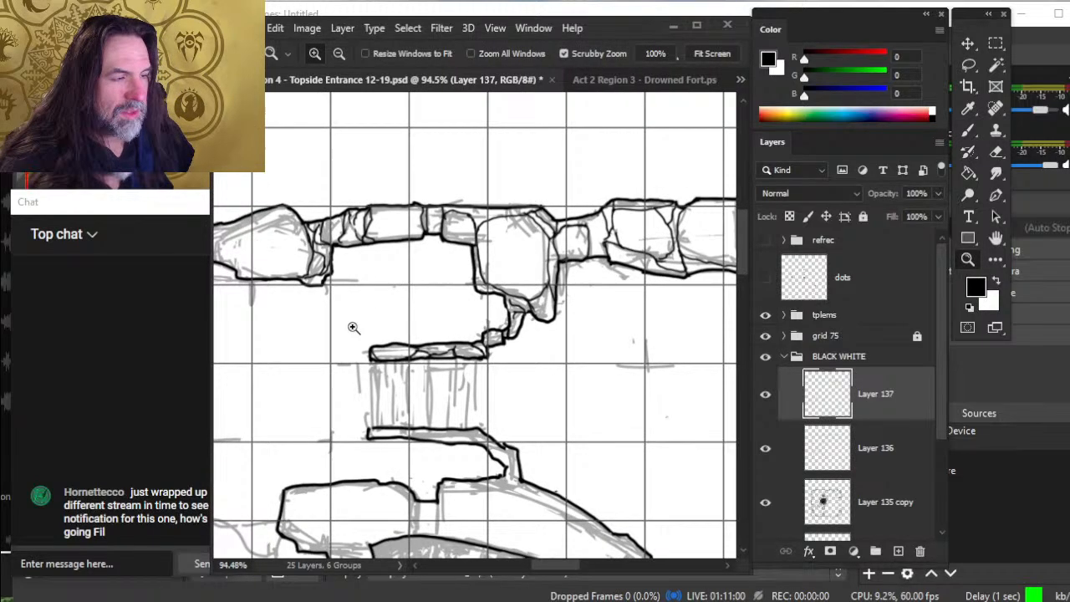
{"action": "left_click_drag", "start_coordinate": [394, 366], "coordinate": [364, 272]}
{"action": "left_click_drag", "start_coordinate": [353, 351], "coordinate": [386, 349]}
{"action": "key", "text": "b"}
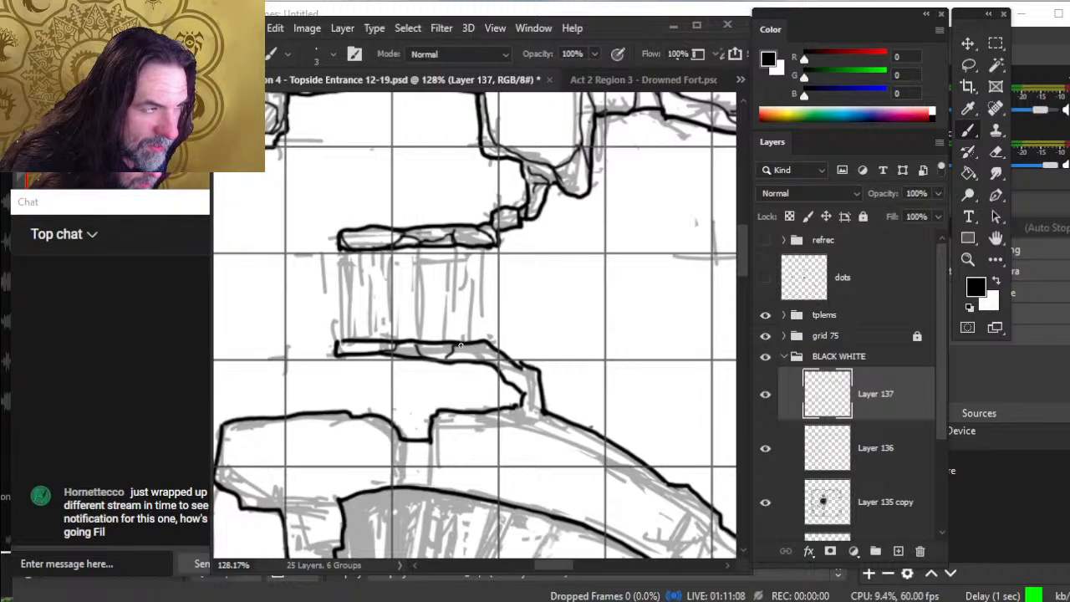
{"action": "left_click_drag", "start_coordinate": [457, 356], "coordinate": [450, 362]}
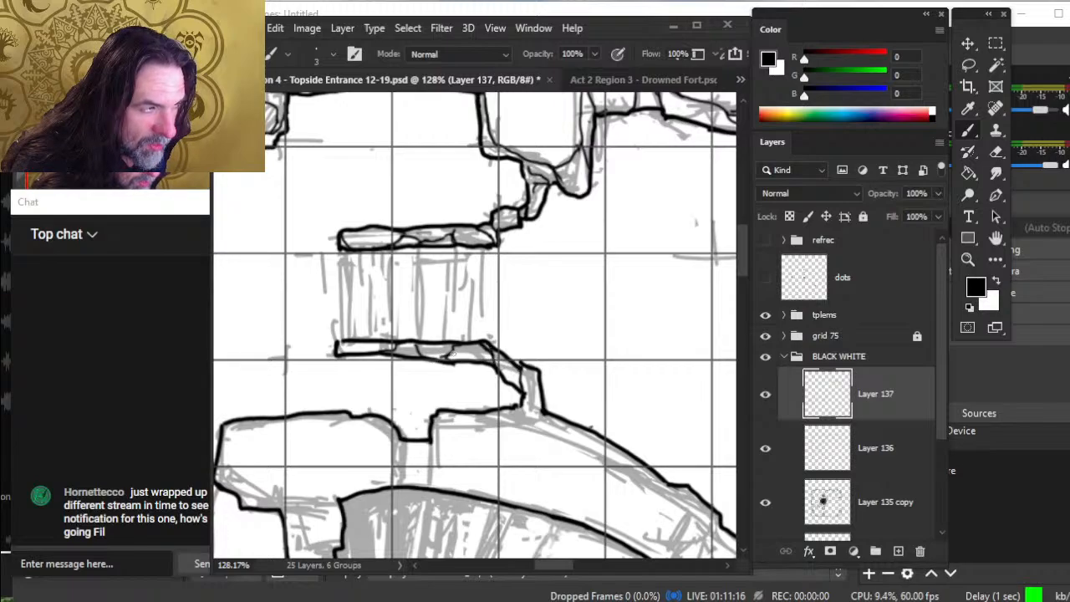
{"action": "key", "text": "e"}
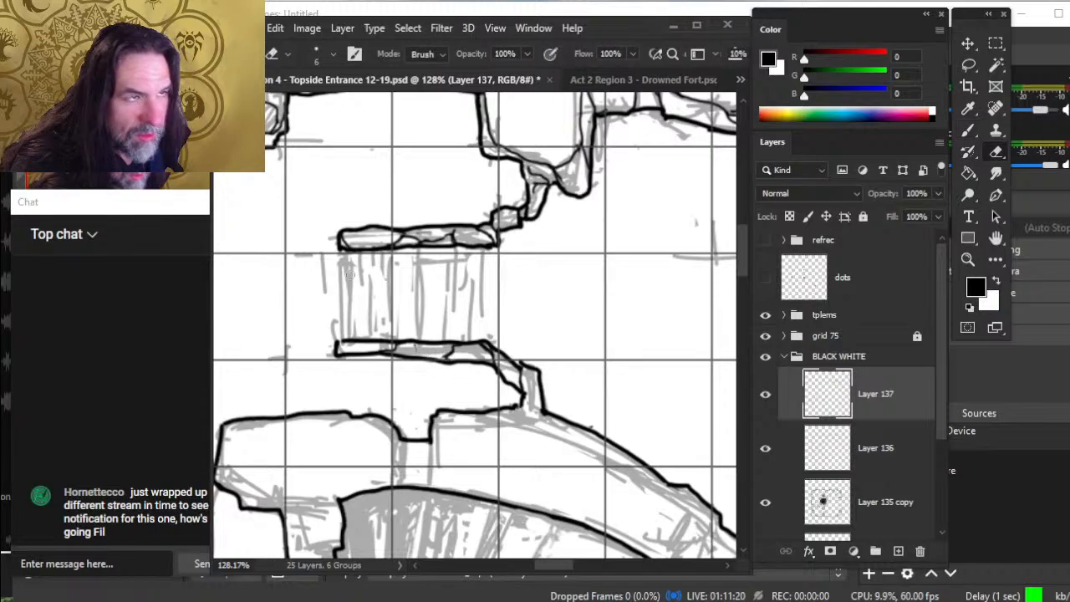
- Ink the small staircase's western edge and its first step divider as closely spaced double vertical lines between the two ledges
{"action": "key", "text": "b"}
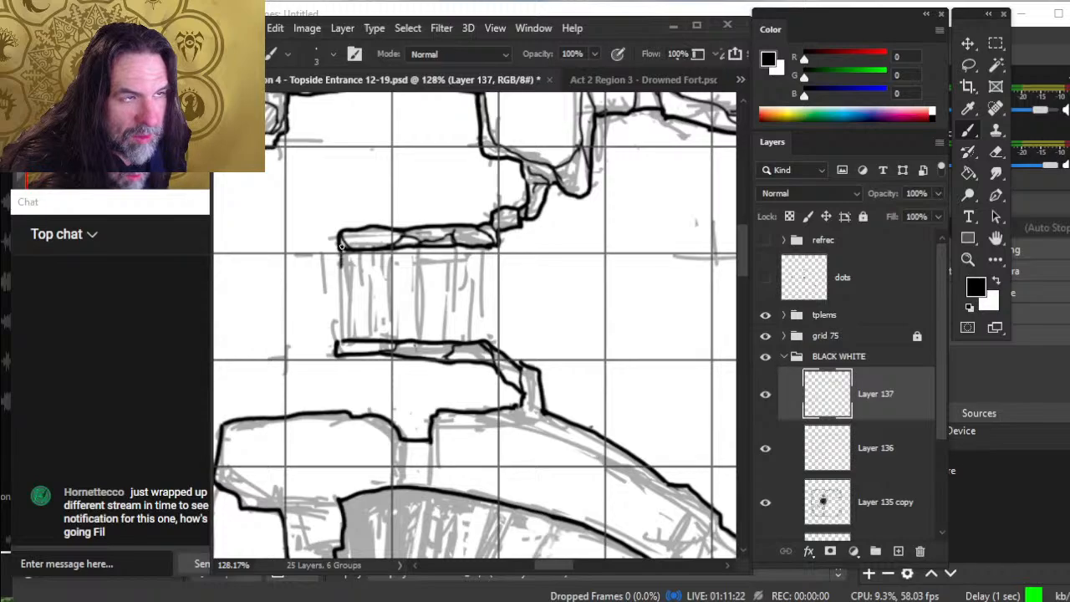
{"action": "left_click_drag", "start_coordinate": [340, 292], "coordinate": [340, 341]}
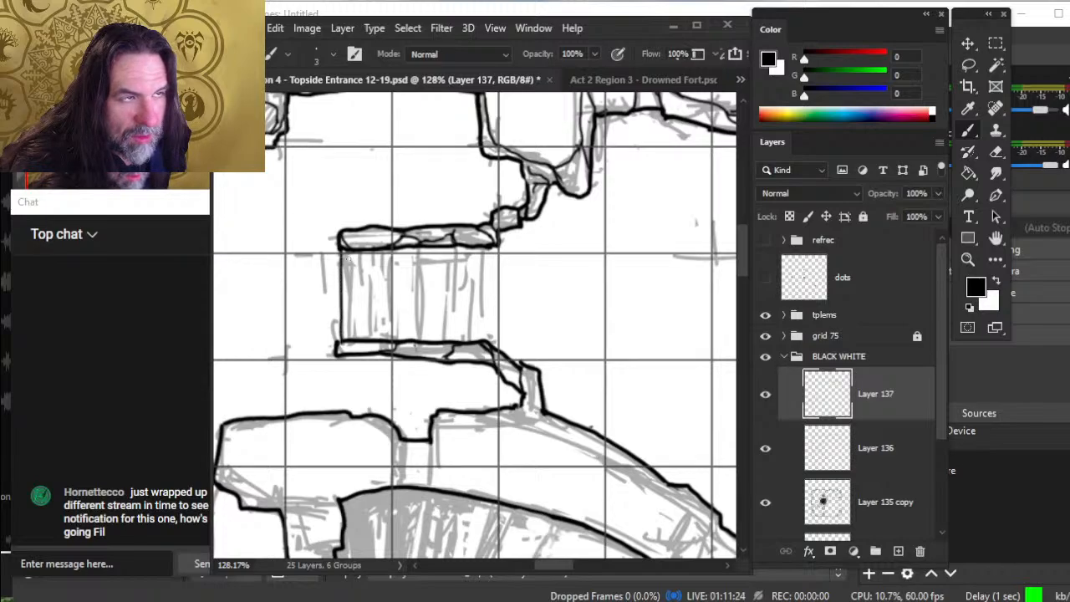
{"action": "left_click_drag", "start_coordinate": [347, 256], "coordinate": [344, 319]}
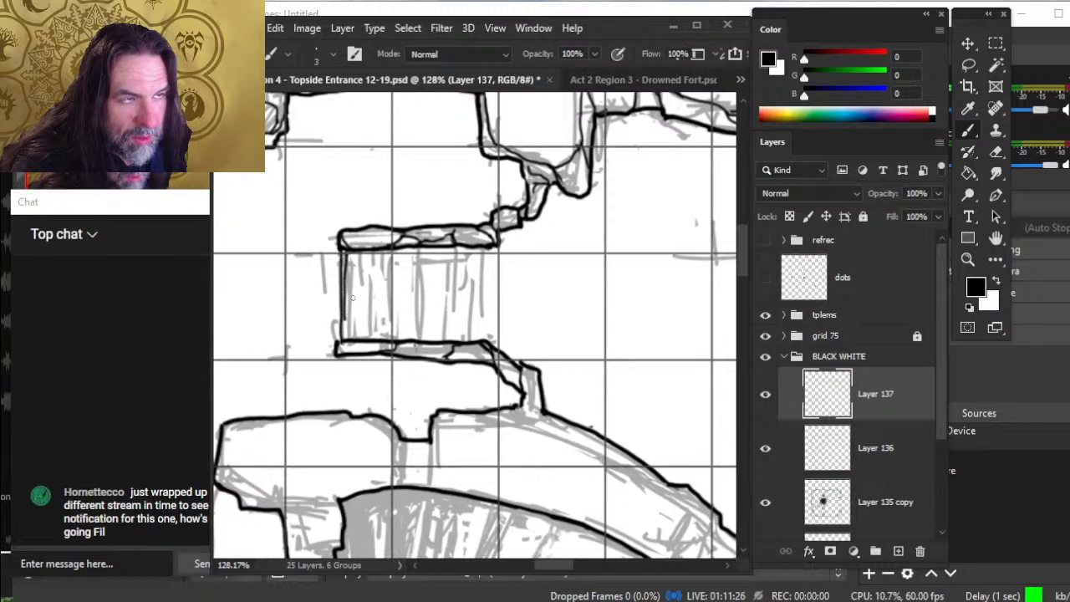
{"action": "key", "text": "ctrl+z"}
{"action": "left_click_drag", "start_coordinate": [348, 252], "coordinate": [352, 343]}
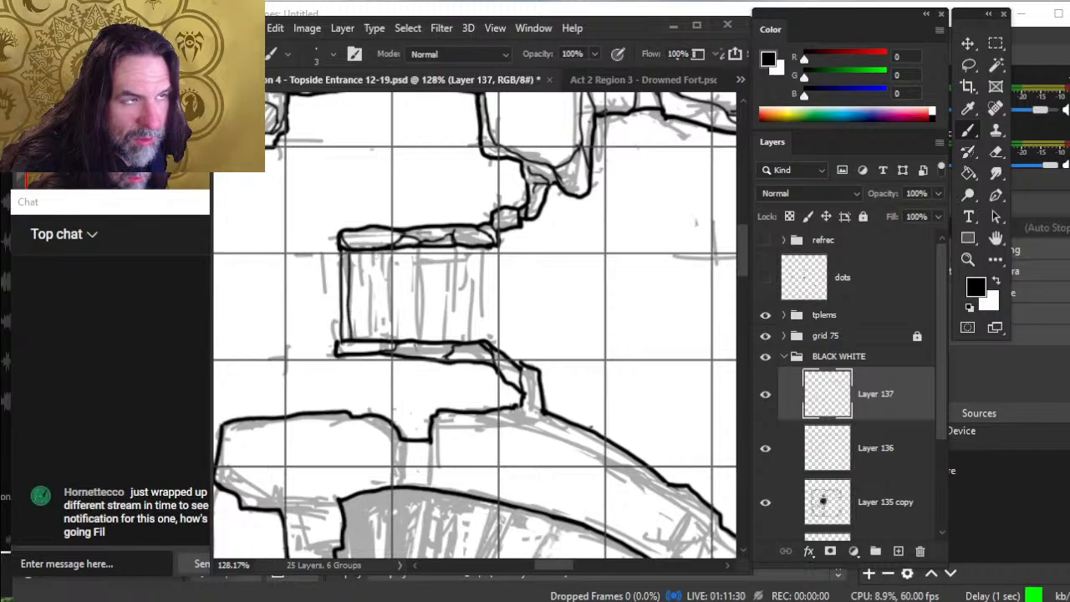
{"action": "left_click_drag", "start_coordinate": [374, 252], "coordinate": [371, 339]}
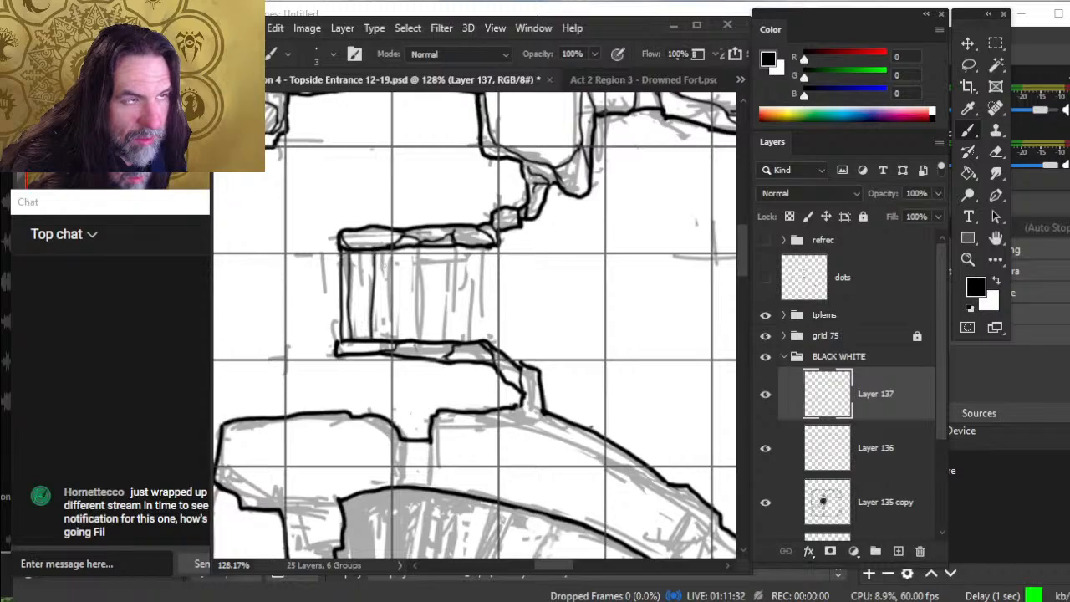
{"action": "left_click_drag", "start_coordinate": [378, 254], "coordinate": [376, 339]}
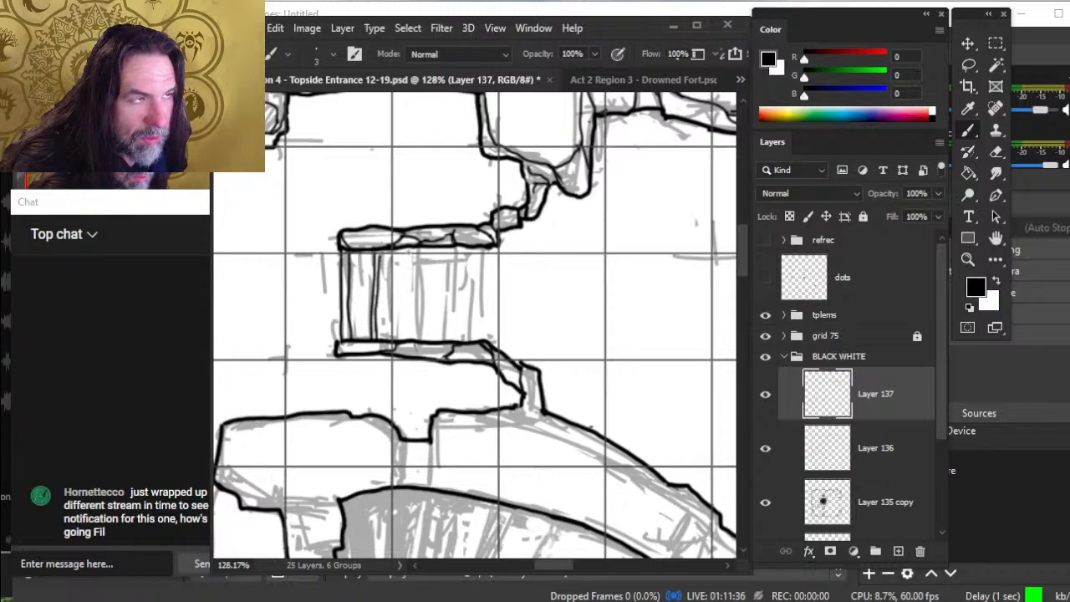
- Ink the next two step dividers of the small staircase as double vertical lines, redoing uneven strokes
{"action": "left_click_drag", "start_coordinate": [409, 248], "coordinate": [409, 326]}
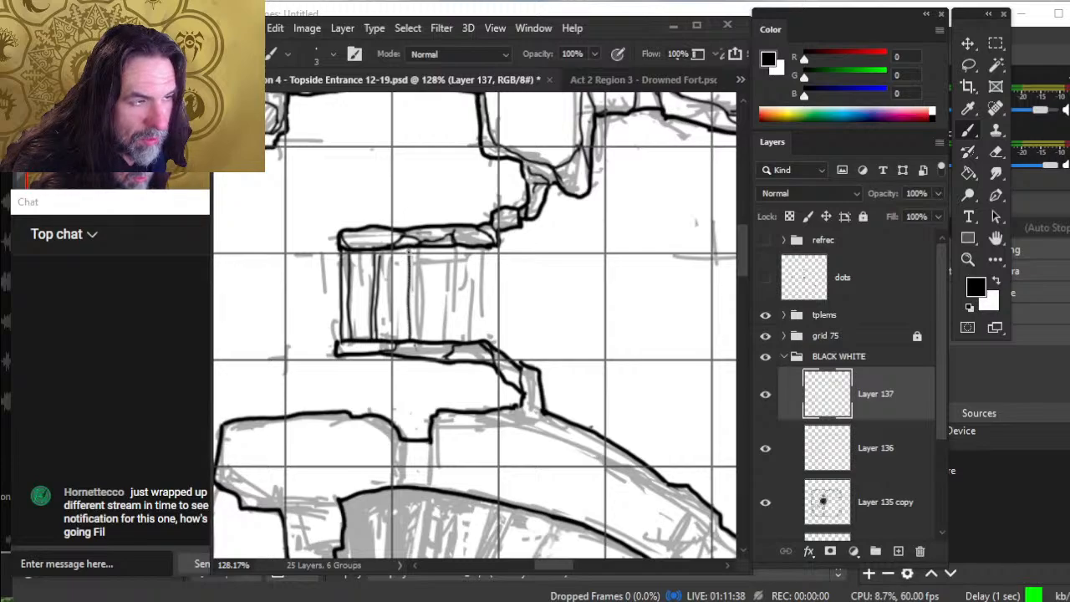
{"action": "left_click_drag", "start_coordinate": [416, 249], "coordinate": [415, 330]}
{"action": "key", "text": "ctrl+z"}
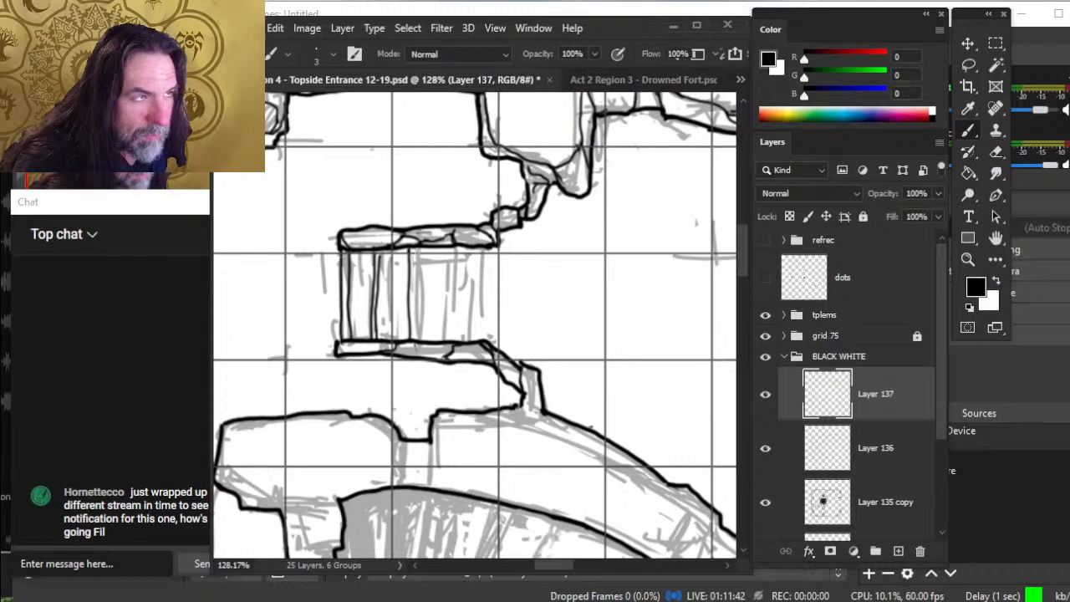
{"action": "mouse_move", "coordinate": [413, 248]}
{"action": "left_mouse_down"}
{"action": "mouse_move", "coordinate": [413, 277]}
{"action": "mouse_move", "coordinate": [413, 266]}
{"action": "left_mouse_up"}
{"action": "key", "text": "ctrl+z"}
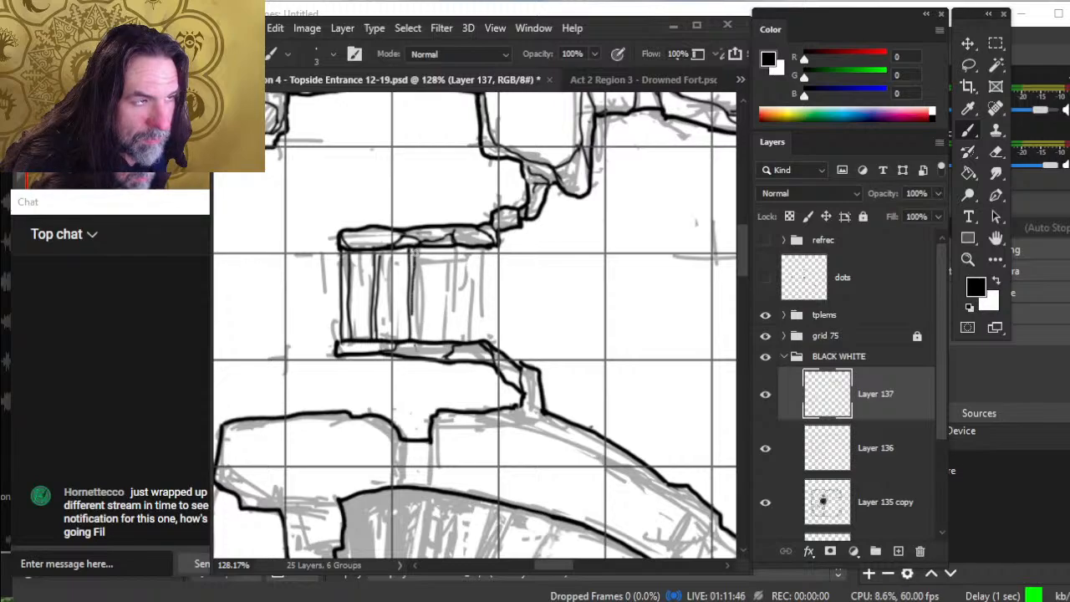
{"action": "left_click_drag", "start_coordinate": [412, 313], "coordinate": [413, 335]}
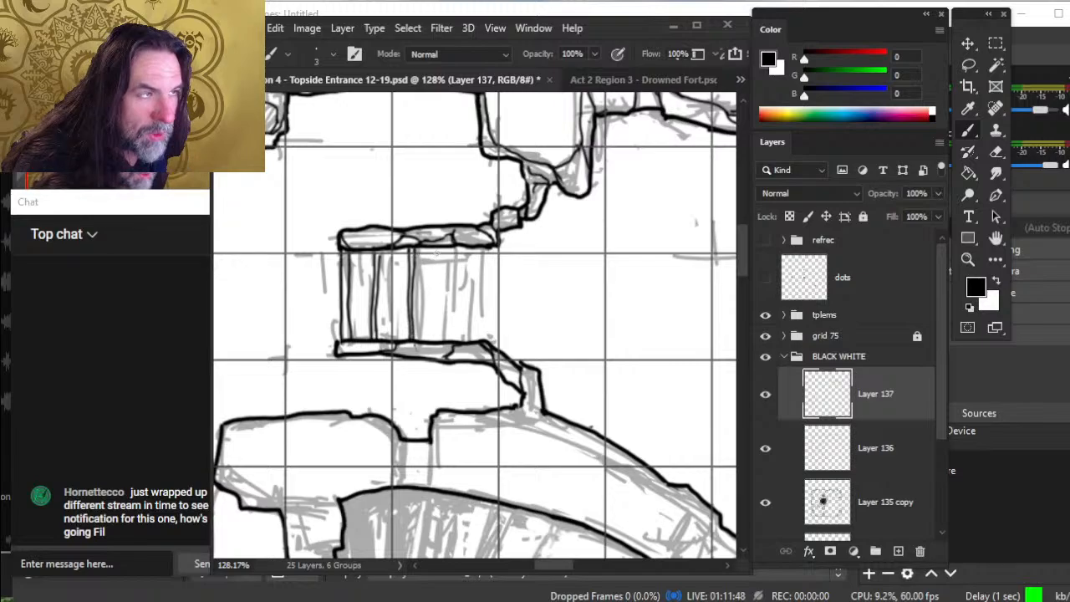
{"action": "left_click_drag", "start_coordinate": [436, 246], "coordinate": [440, 339]}
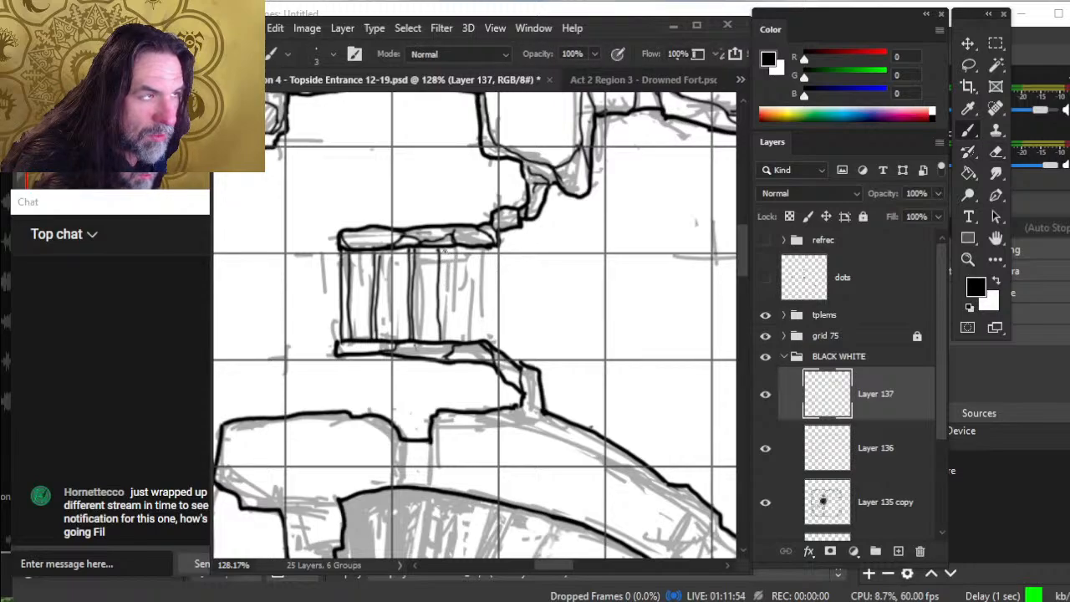
{"action": "left_click_drag", "start_coordinate": [443, 284], "coordinate": [442, 338]}
- Save the map document, checking the finished southern staircase for reference
{"action": "mouse_move", "coordinate": [431, 389]}
{"action": "left_mouse_down"}
{"action": "mouse_move", "coordinate": [464, 359]}
{"action": "mouse_move", "coordinate": [532, 234]}
{"action": "left_mouse_up"}
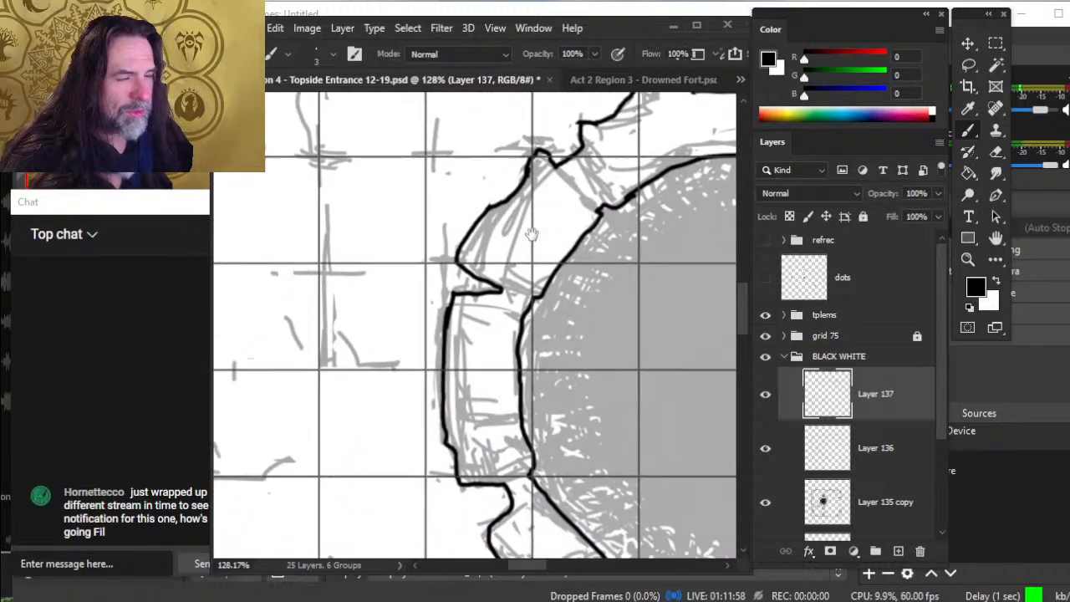
{"action": "key", "text": "ctrl+s"}
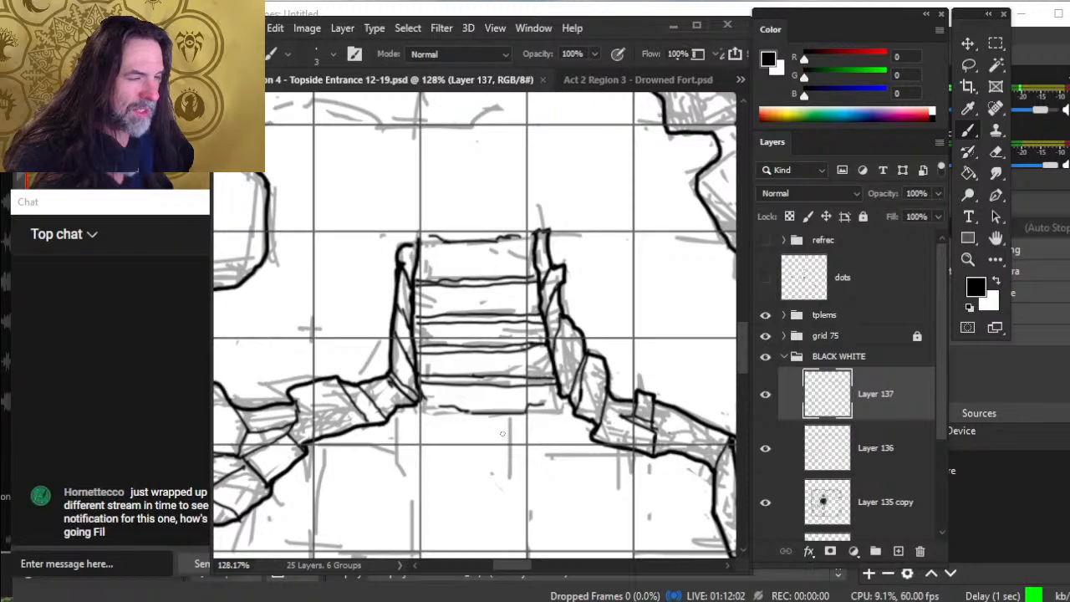
{"action": "left_click_drag", "start_coordinate": [502, 433], "coordinate": [409, 477]}
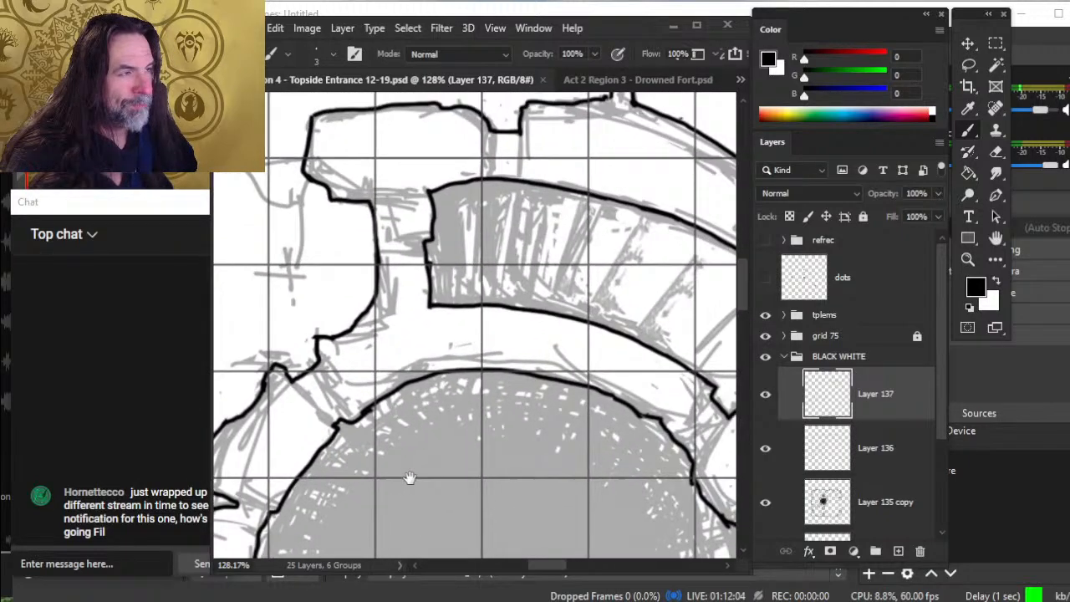
- Erase the small staircase's outermost western line and ink its easternmost step divider as a double vertical line
{"action": "key", "text": "e"}
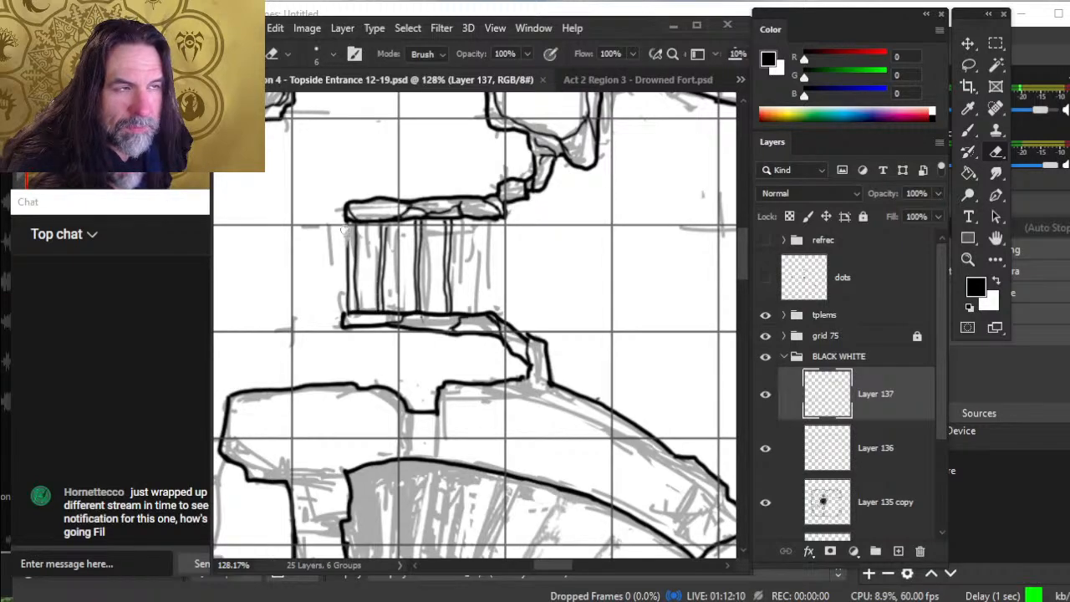
{"action": "left_click_drag", "start_coordinate": [345, 229], "coordinate": [347, 309]}
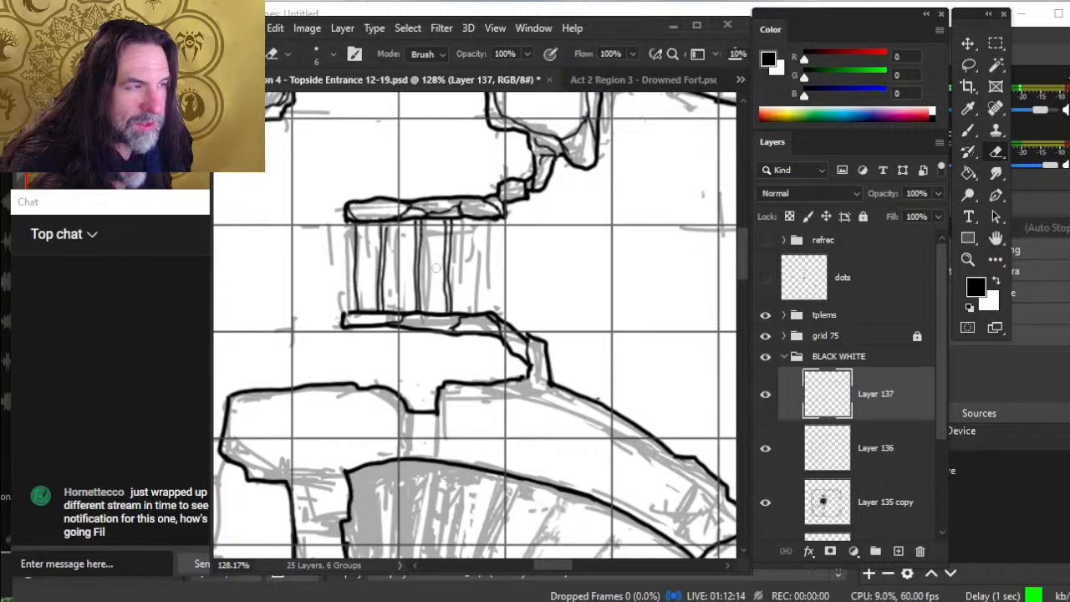
{"action": "key", "text": "b"}
{"action": "left_click_drag", "start_coordinate": [473, 221], "coordinate": [475, 314]}
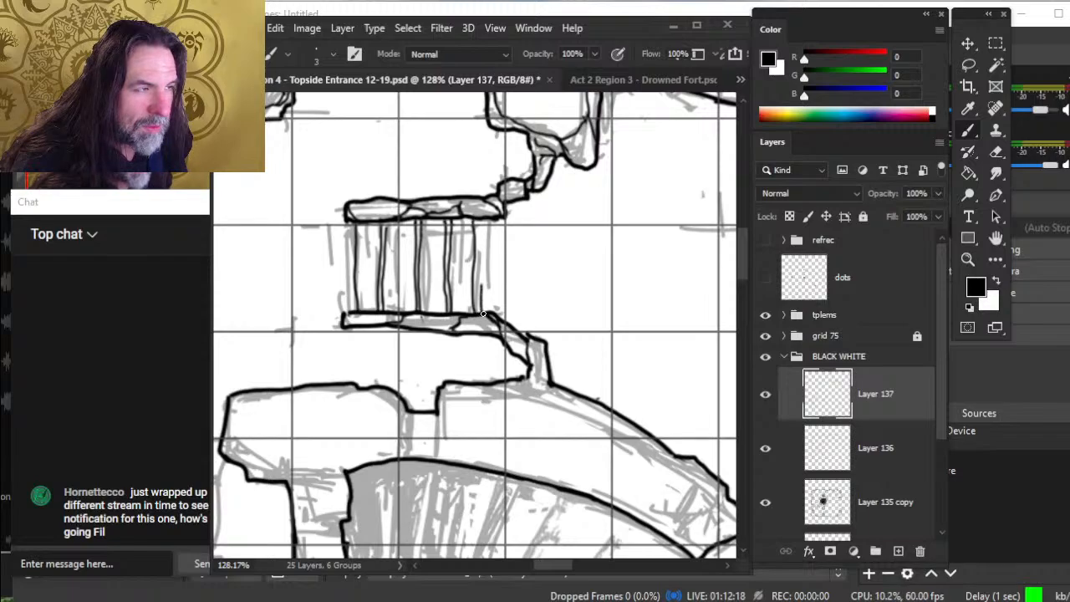
{"action": "key", "text": "e"}
{"action": "key", "text": "b"}
{"action": "left_click_drag", "start_coordinate": [481, 312], "coordinate": [477, 265]}
- Ink the small staircase's eastern edge line, trim its upper end and touch up the ledge corner below it
{"action": "mouse_move", "coordinate": [481, 311]}
{"action": "left_mouse_down"}
{"action": "mouse_move", "coordinate": [476, 227]}
{"action": "mouse_move", "coordinate": [497, 256]}
{"action": "mouse_move", "coordinate": [500, 314]}
{"action": "left_mouse_up"}
{"action": "key", "text": "e"}
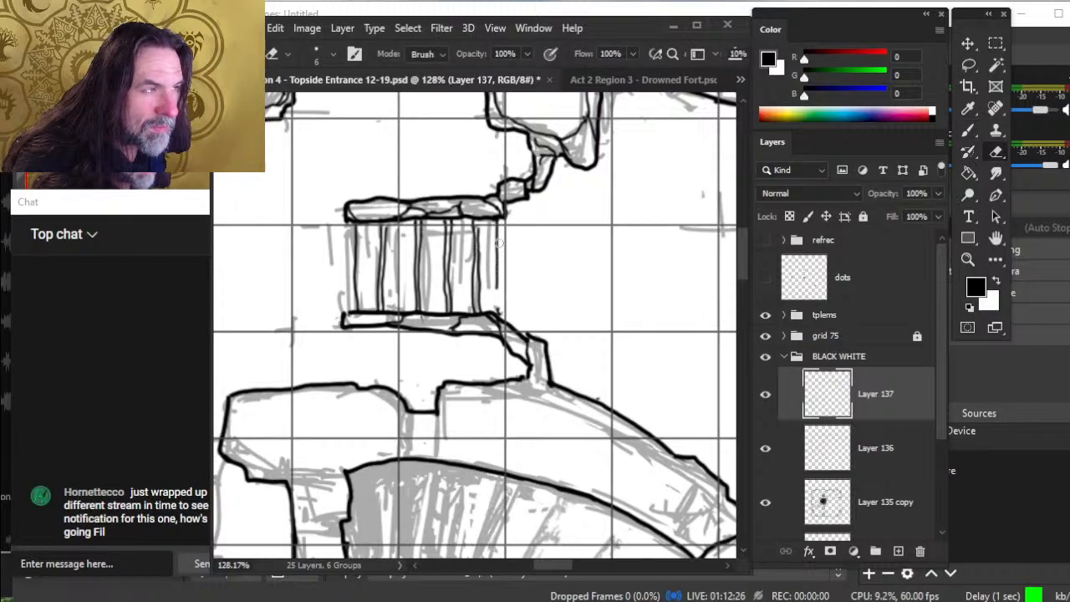
{"action": "key", "text": "b"}
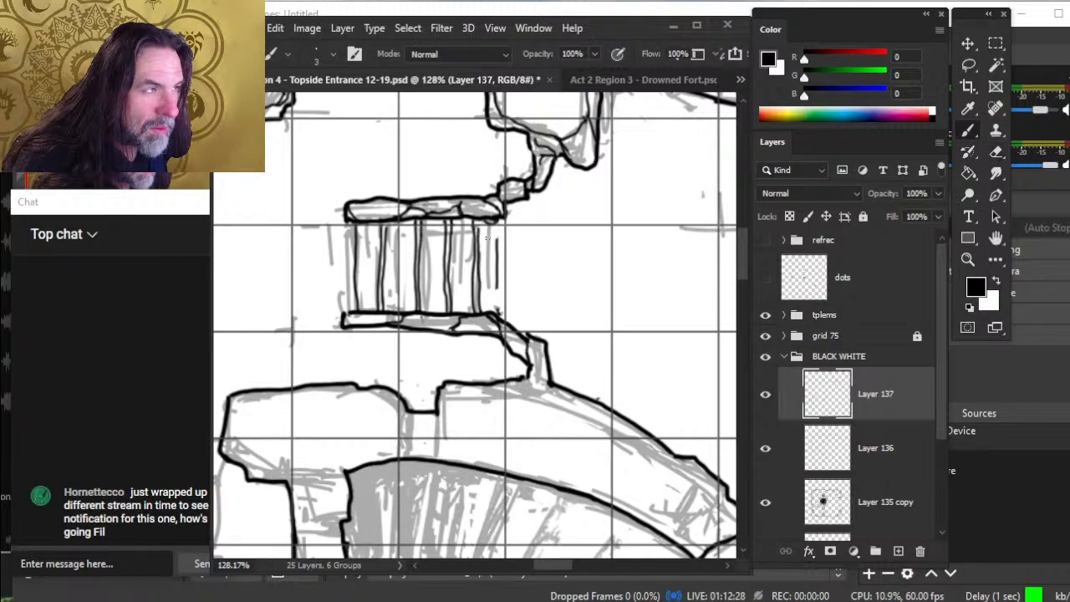
{"action": "left_click_drag", "start_coordinate": [496, 310], "coordinate": [472, 313]}
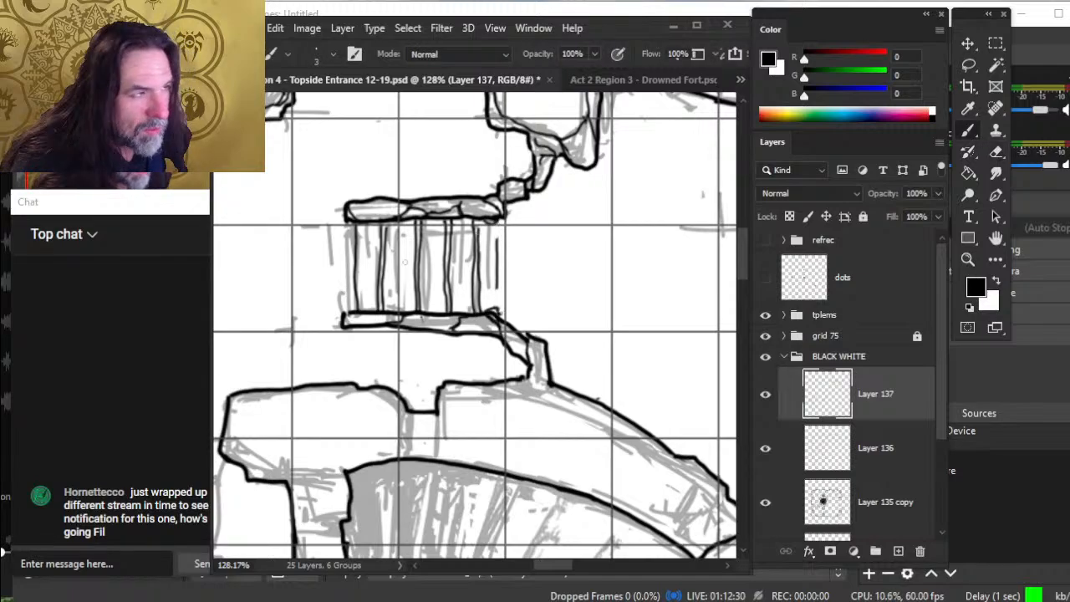
- Trim the small staircase's western edge line and redraw its ends with short notches stepping out to the ledges
{"action": "key", "text": "e"}
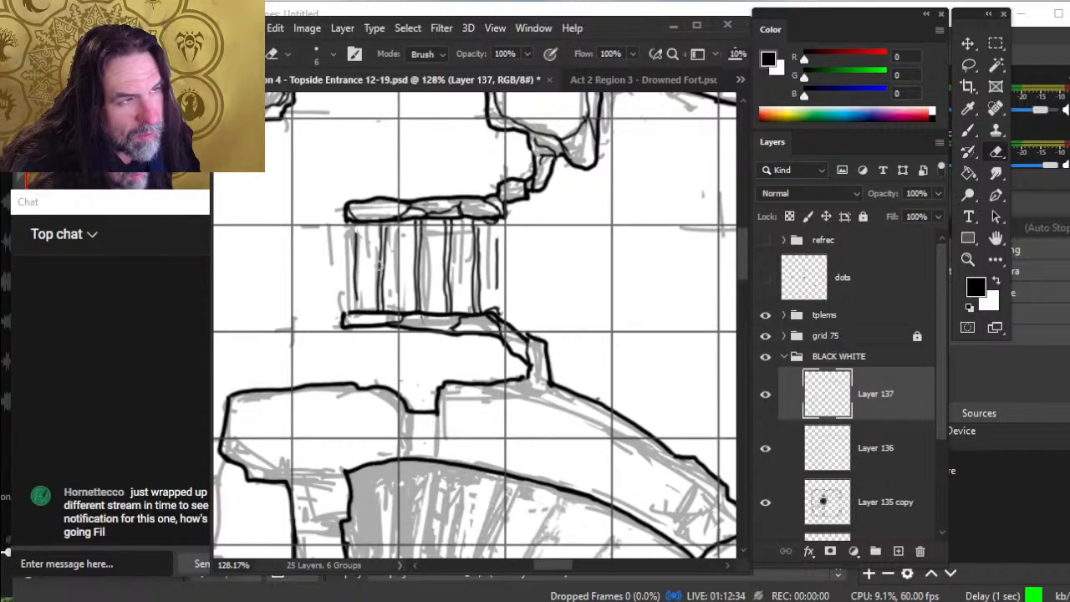
{"action": "key", "text": "z"}
{"action": "left_click_drag", "start_coordinate": [415, 272], "coordinate": [351, 274]}
{"action": "left_click_drag", "start_coordinate": [419, 412], "coordinate": [495, 384]}
{"action": "left_click_drag", "start_coordinate": [490, 253], "coordinate": [555, 252]}
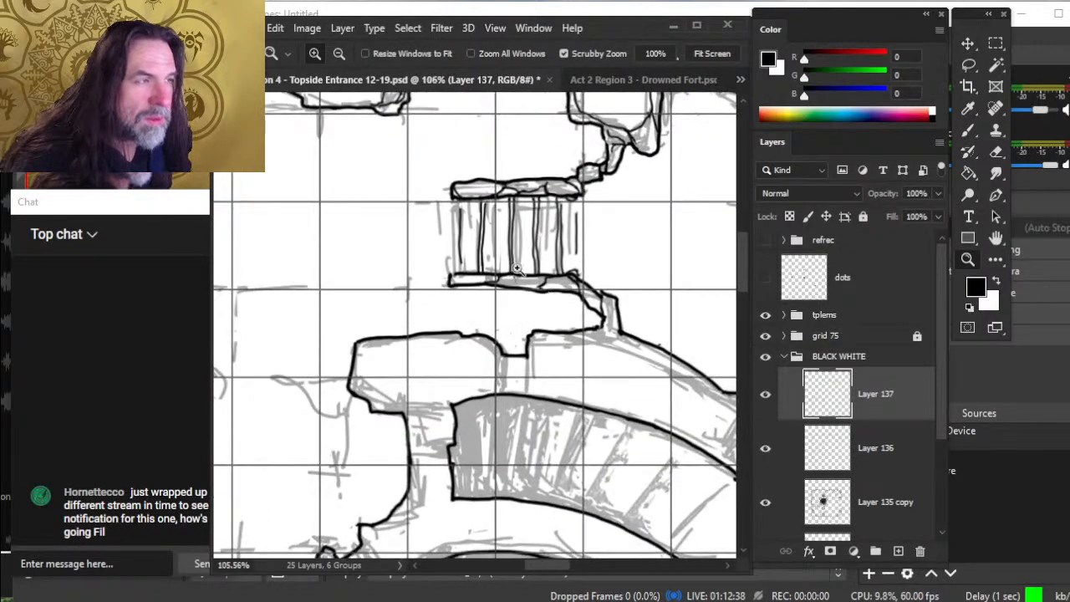
{"action": "left_click_drag", "start_coordinate": [465, 226], "coordinate": [512, 233]}
{"action": "key", "text": "e"}
{"action": "mouse_move", "coordinate": [464, 200]}
{"action": "left_mouse_down"}
{"action": "mouse_move", "coordinate": [464, 212]}
{"action": "mouse_move", "coordinate": [452, 200]}
{"action": "mouse_move", "coordinate": [461, 241]}
{"action": "left_mouse_up"}
{"action": "key", "text": "b"}
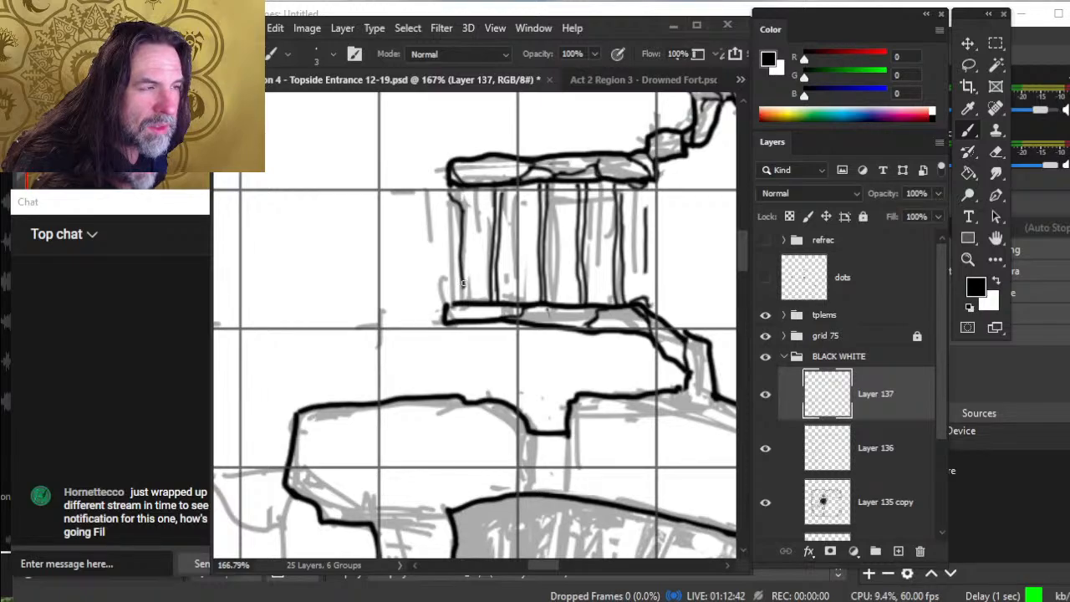
{"action": "left_click_drag", "start_coordinate": [457, 286], "coordinate": [450, 301]}
- Connect the small staircase's eastern edge line to both ledges with short notched strokes
{"action": "left_click_drag", "start_coordinate": [548, 309], "coordinate": [456, 334]}
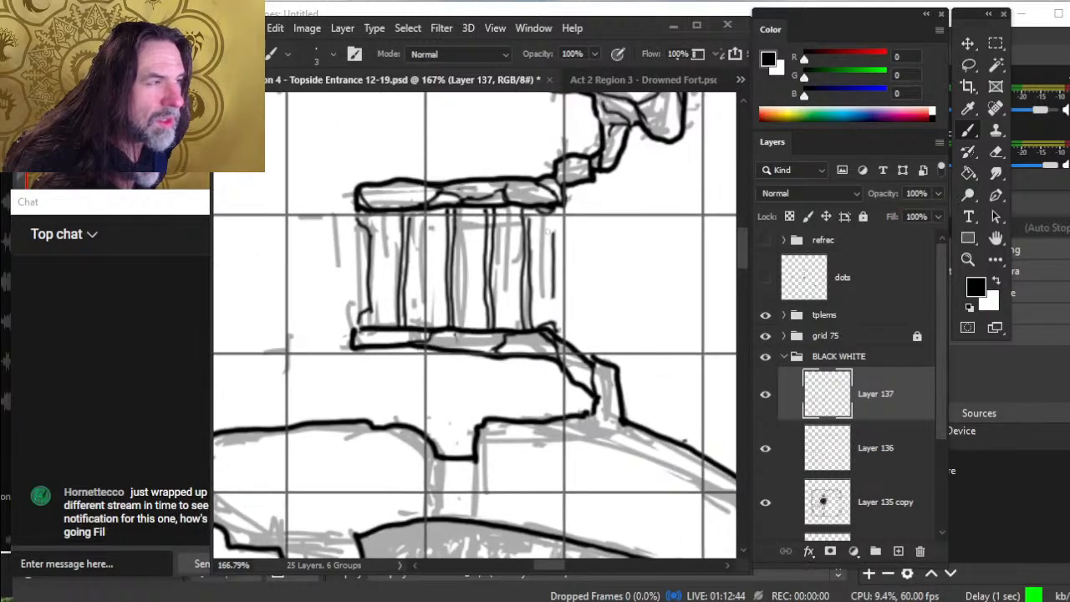
{"action": "left_click_drag", "start_coordinate": [552, 232], "coordinate": [543, 216]}
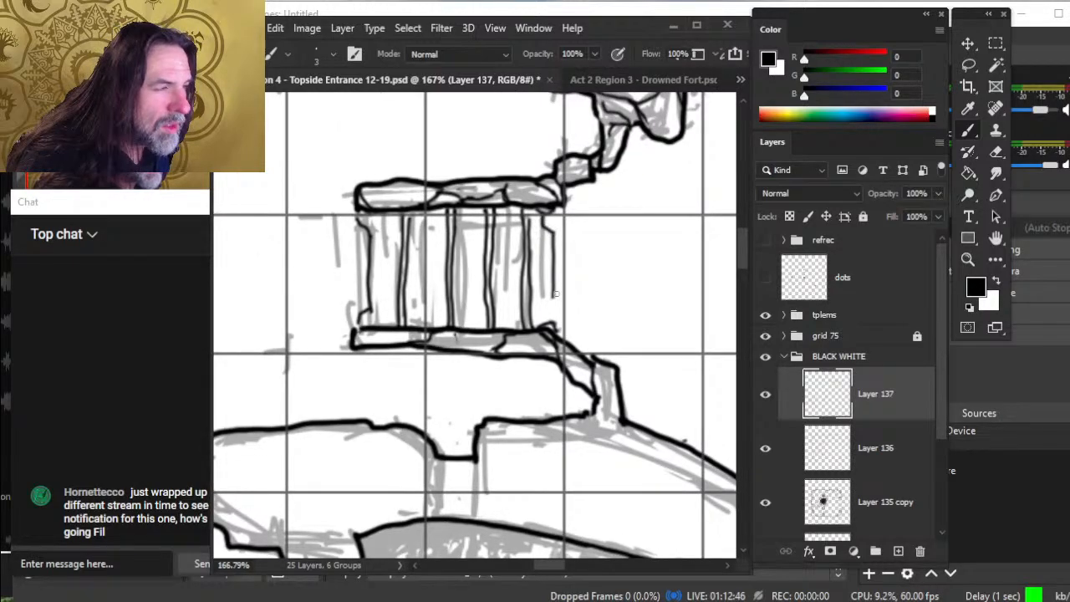
{"action": "left_click_drag", "start_coordinate": [553, 296], "coordinate": [549, 351]}
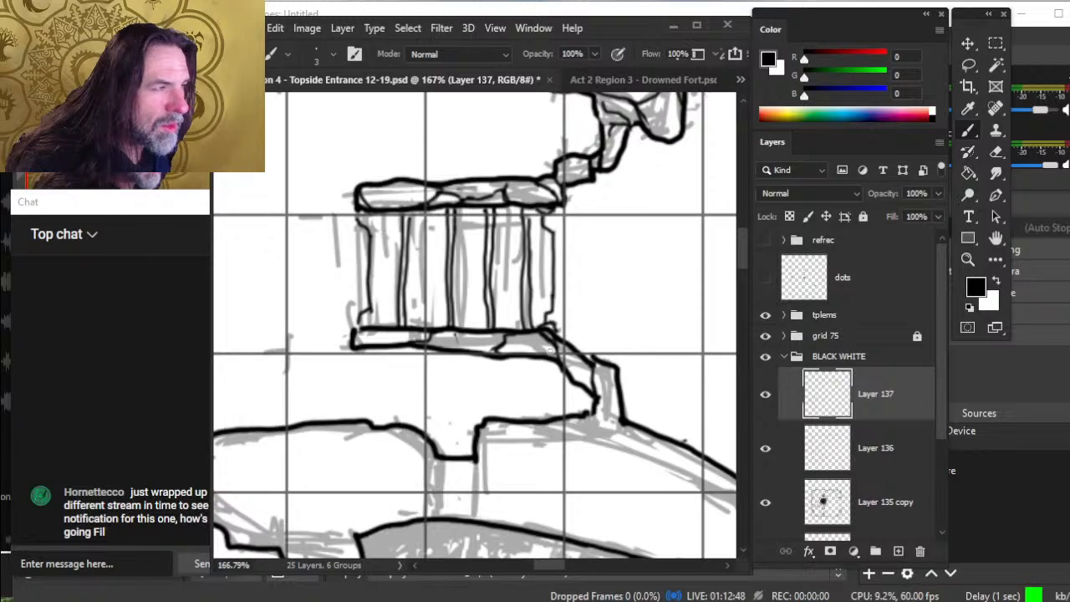
- Look over the inked walls and sketched areas west and south of the small staircase
{"action": "key", "text": "z"}
{"action": "left_click_drag", "start_coordinate": [592, 296], "coordinate": [549, 324]}
{"action": "left_click_drag", "start_coordinate": [365, 514], "coordinate": [633, 266]}
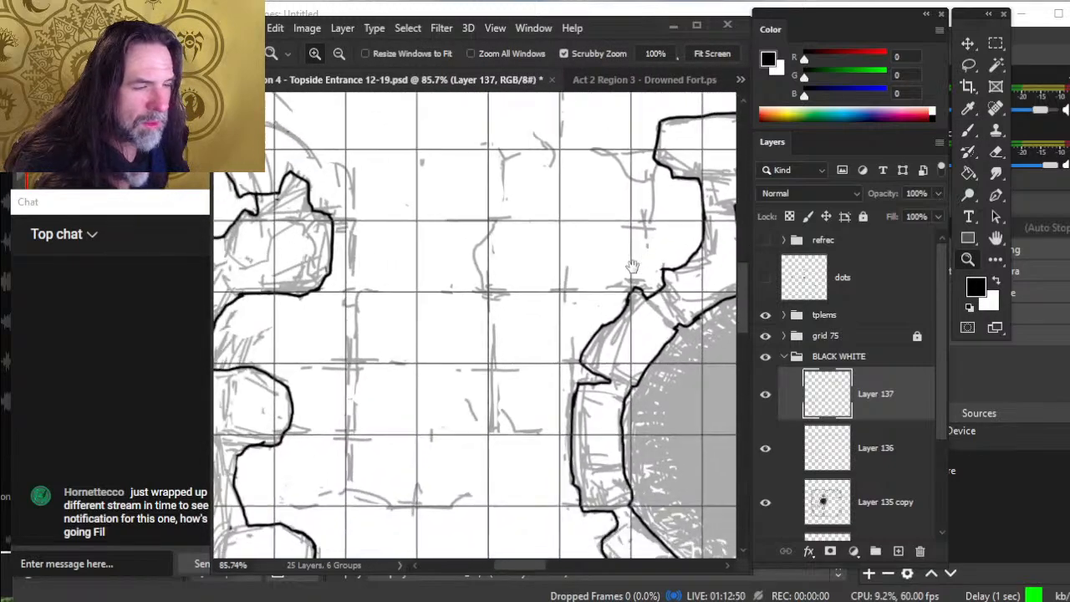
{"action": "left_click_drag", "start_coordinate": [436, 456], "coordinate": [397, 422]}
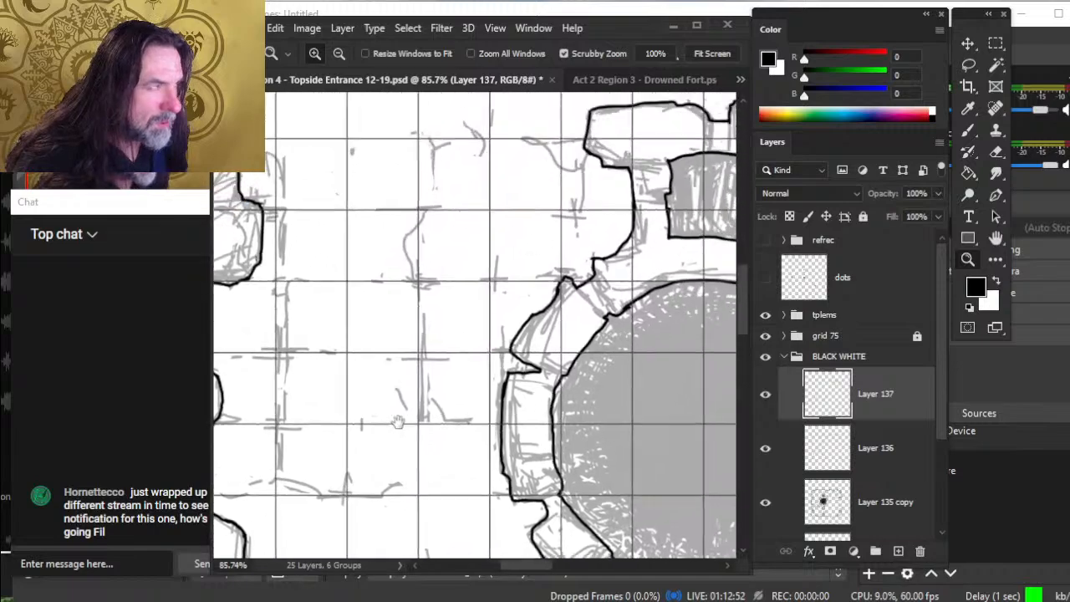
{"action": "left_click_drag", "start_coordinate": [657, 128], "coordinate": [382, 325]}
{"action": "left_click_drag", "start_coordinate": [489, 224], "coordinate": [435, 267]}
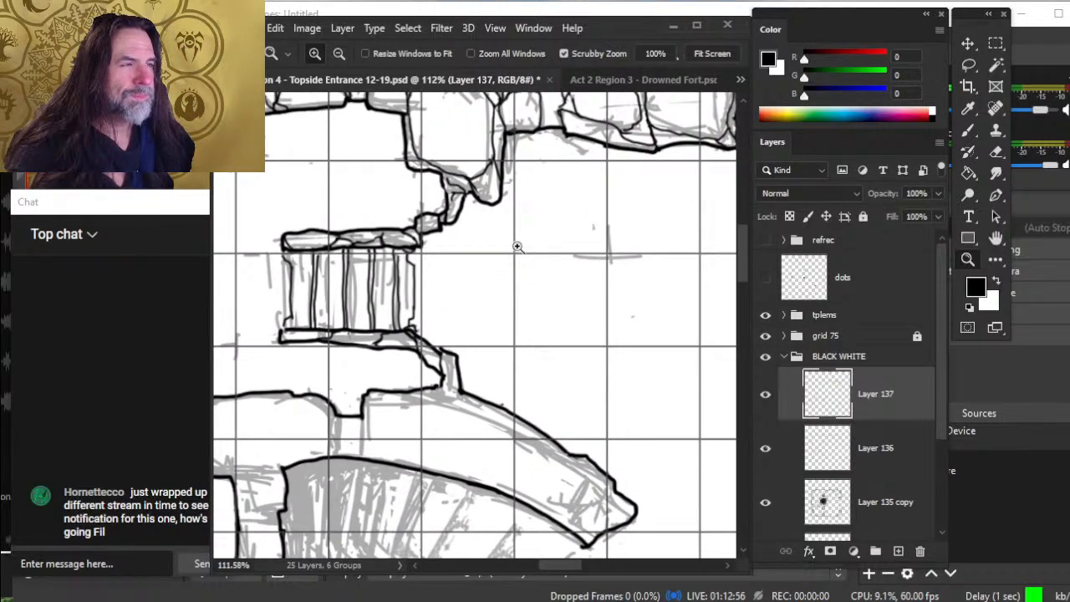
{"action": "left_click_drag", "start_coordinate": [523, 248], "coordinate": [456, 242]}
{"action": "left_click_drag", "start_coordinate": [402, 310], "coordinate": [435, 322]}
- Ink the western end, lower edge and upper inner line of the curved wall block south of the small staircase
{"action": "key", "text": "b"}
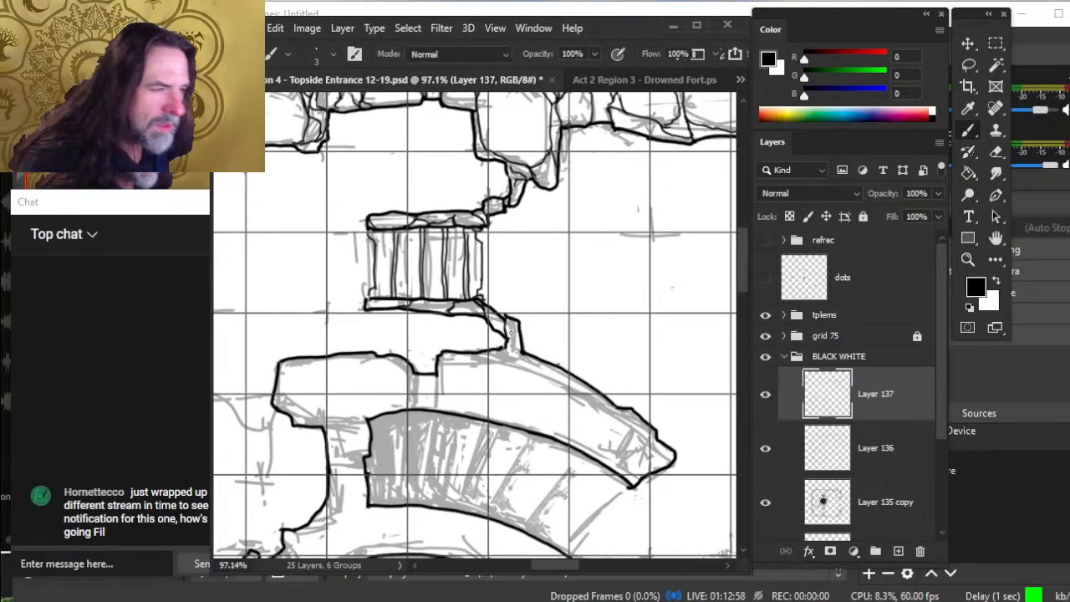
{"action": "key", "text": "e"}
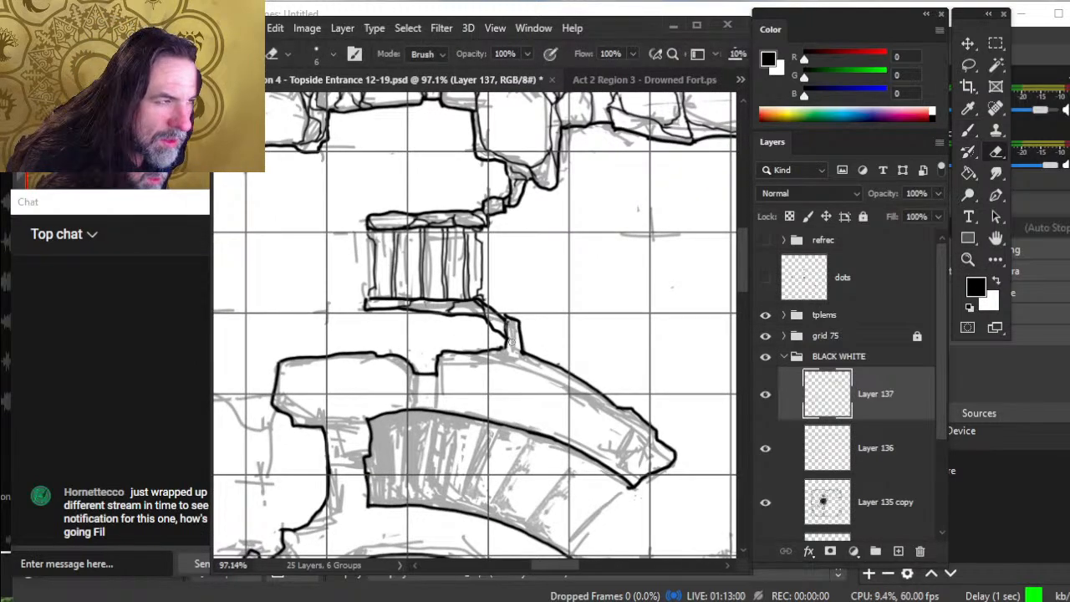
{"action": "key", "text": "b"}
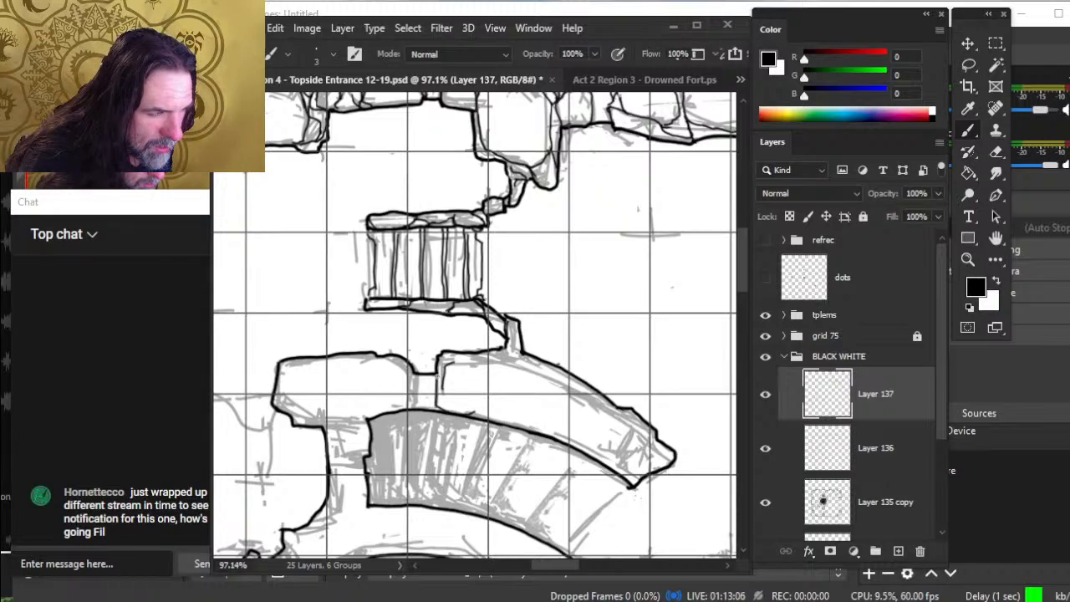
{"action": "left_click_drag", "start_coordinate": [473, 411], "coordinate": [494, 417]}
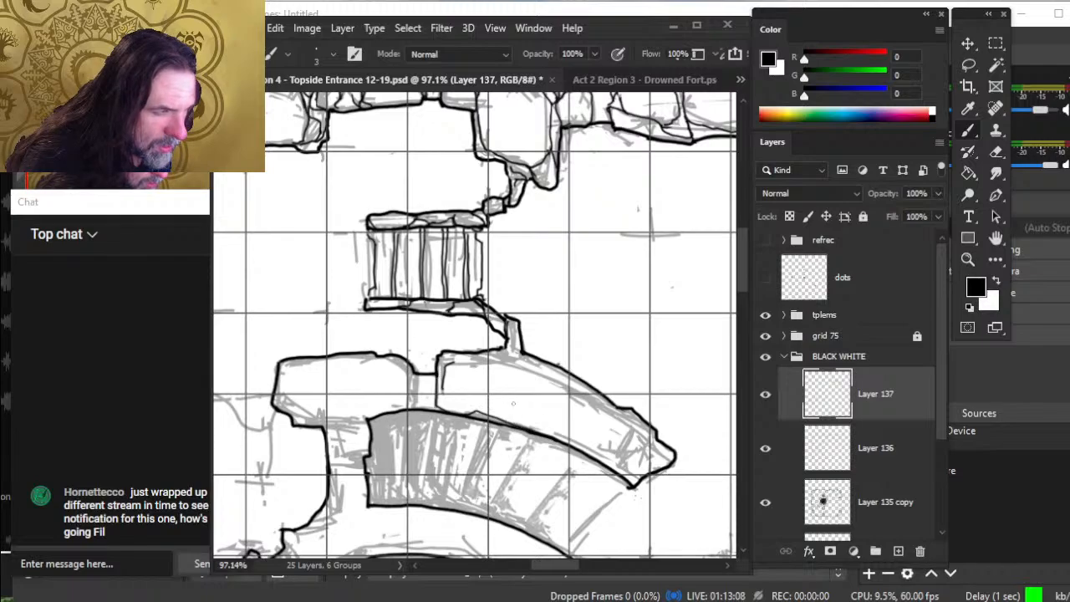
{"action": "mouse_move", "coordinate": [471, 358]}
{"action": "left_mouse_down"}
{"action": "mouse_move", "coordinate": [449, 363]}
{"action": "mouse_move", "coordinate": [554, 383]}
{"action": "left_mouse_up"}
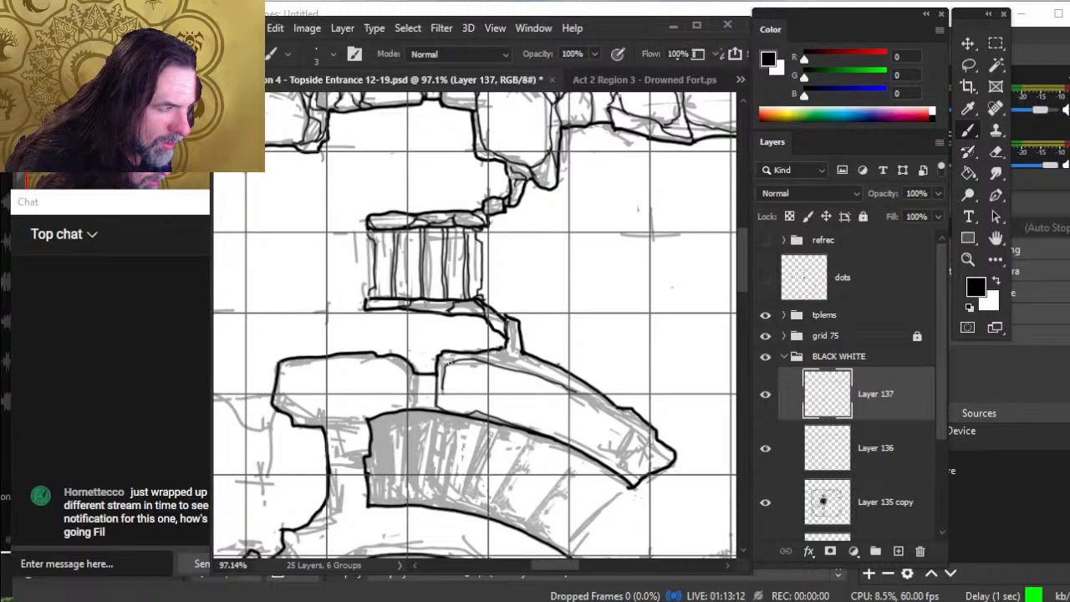
- Join the curved block's upper inner line to the wall post and clean up its northwest corner
{"action": "key", "text": "e"}
{"action": "left_click", "coordinate": [509, 354]}
{"action": "key", "text": "b"}
{"action": "left_click_drag", "start_coordinate": [506, 350], "coordinate": [507, 338]}
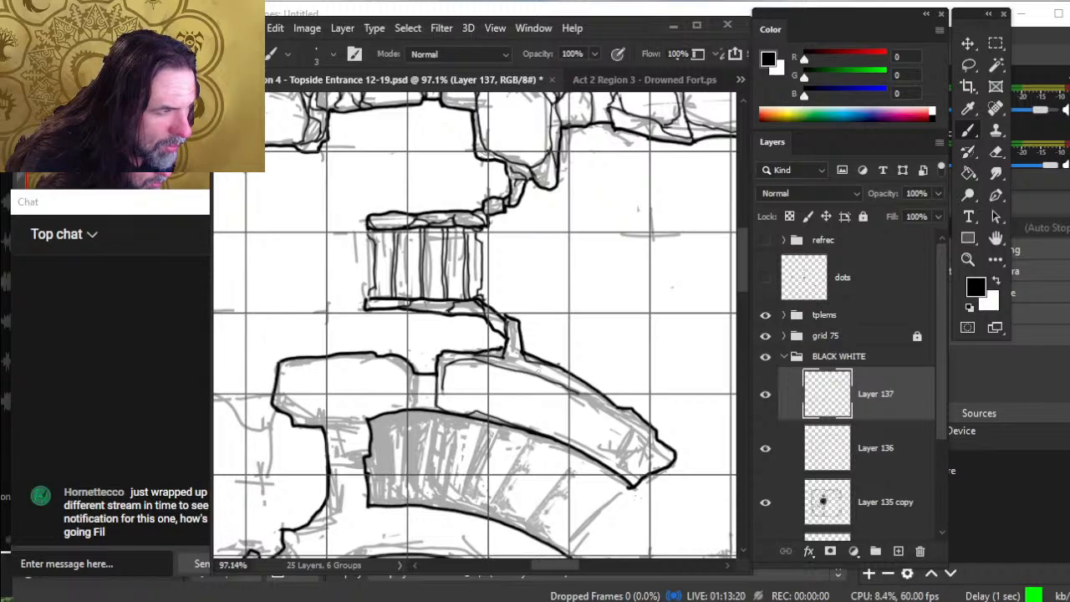
{"action": "key", "text": "e"}
{"action": "left_click_drag", "start_coordinate": [498, 360], "coordinate": [501, 354]}
{"action": "key", "text": "b"}
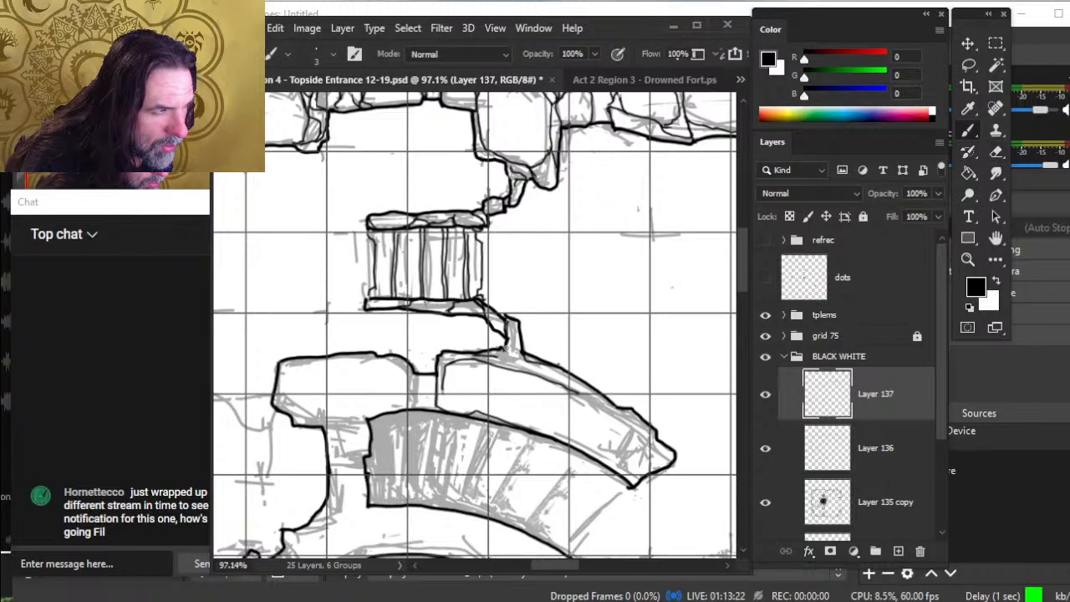
{"action": "key", "text": "e"}
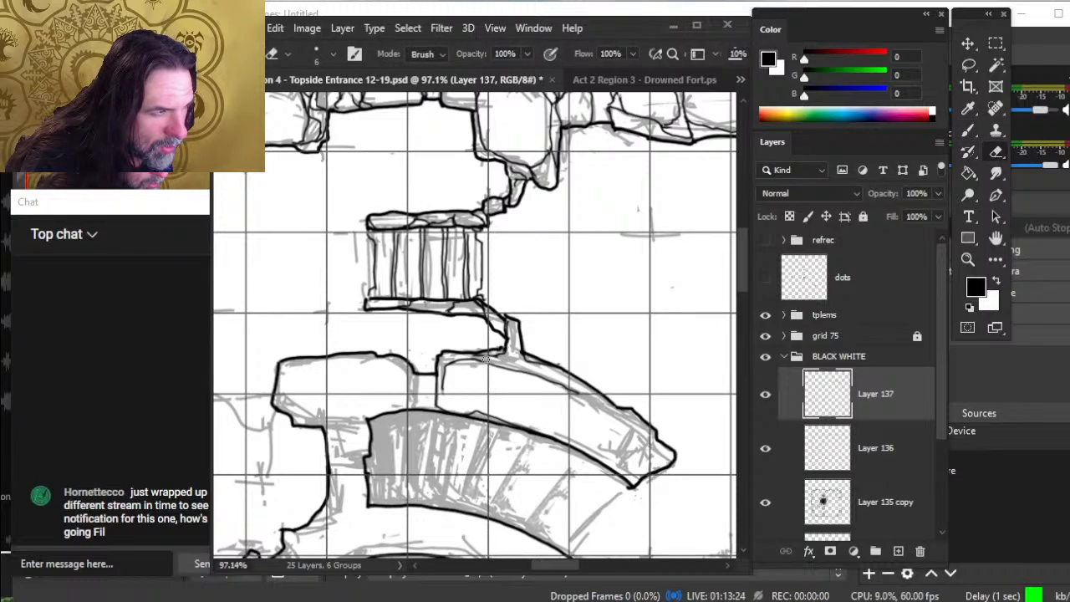
{"action": "key", "text": "b"}
{"action": "left_click_drag", "start_coordinate": [446, 354], "coordinate": [444, 373]}
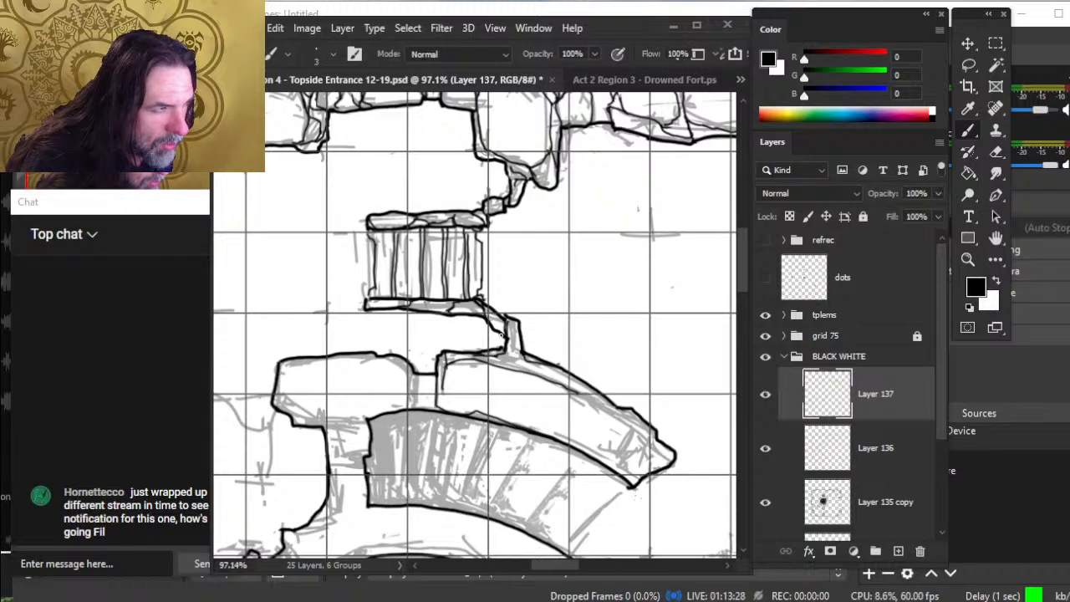
- Ink the thin inner lines of the diagonal wall piece between the staircase's lower ledge and the curved block
{"action": "key", "text": "e"}
{"action": "key", "text": "b"}
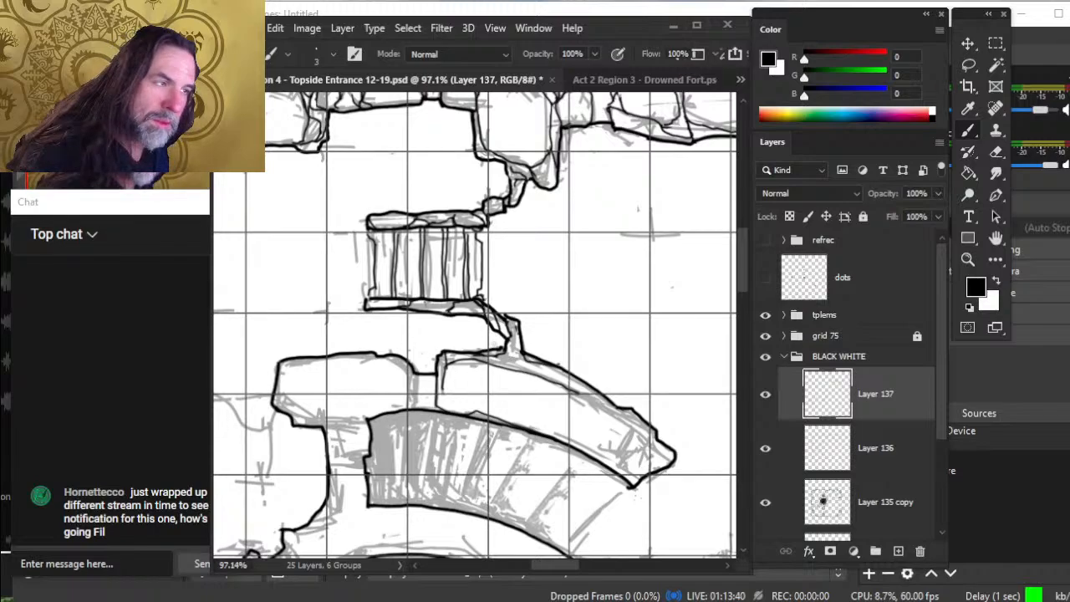
{"action": "key", "text": "e"}
{"action": "key", "text": "b"}
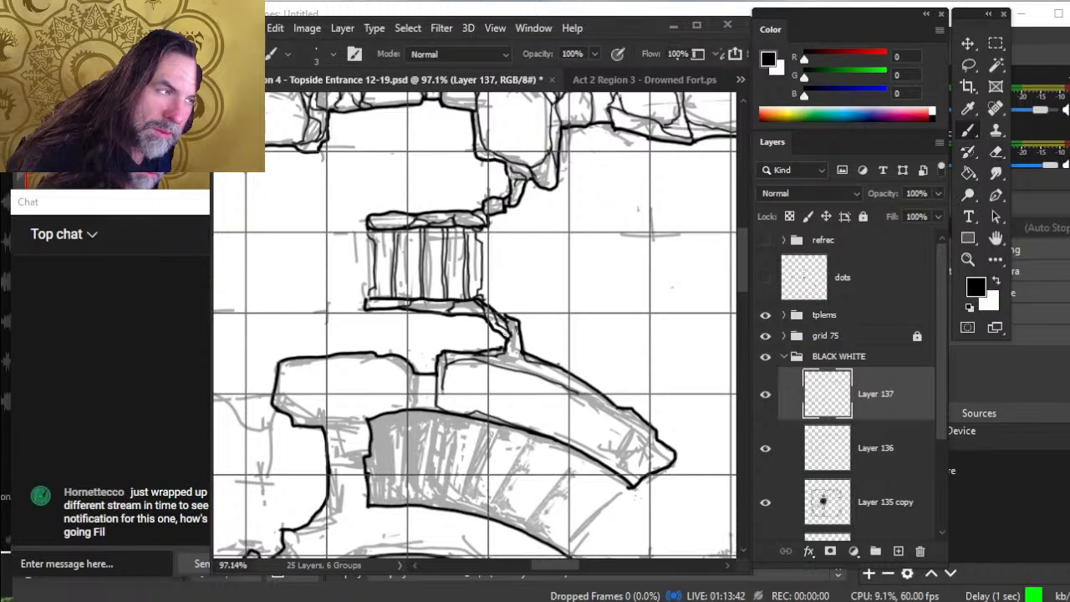
{"action": "key", "text": "e"}
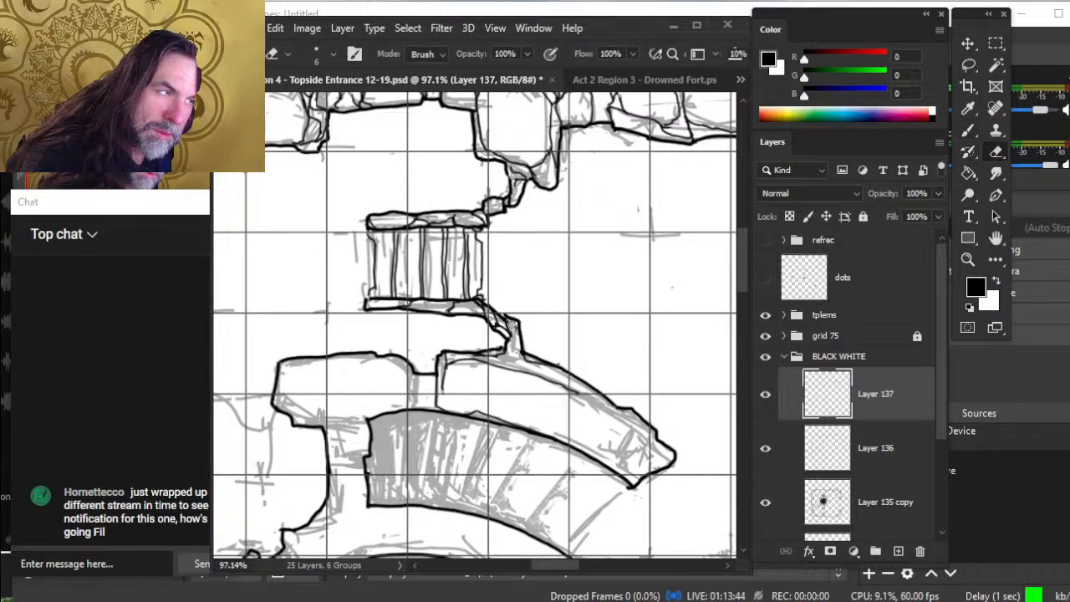
{"action": "key", "text": "b"}
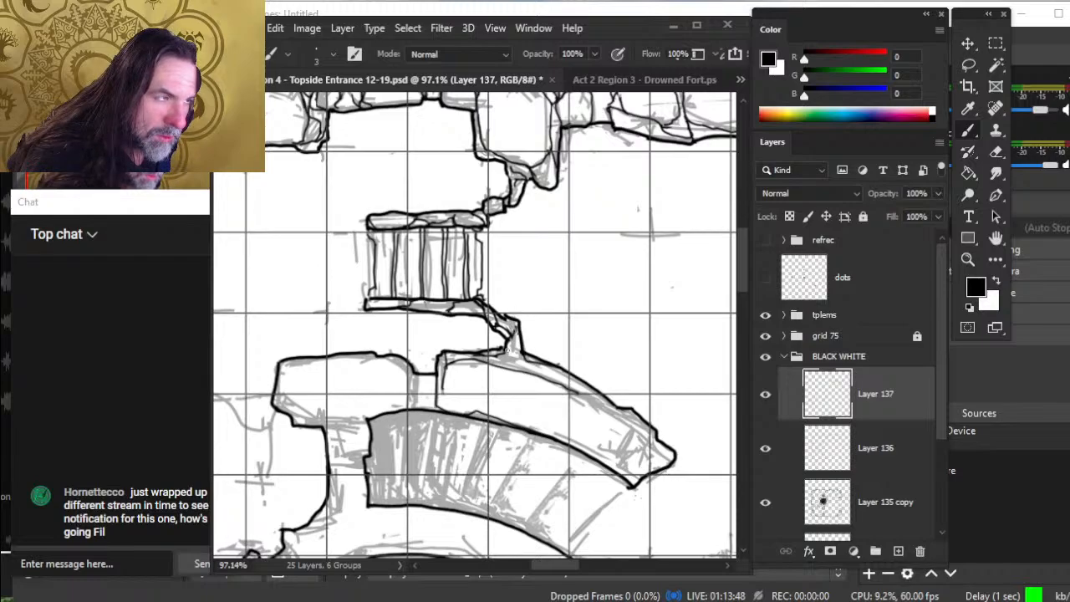
{"action": "left_click_drag", "start_coordinate": [510, 356], "coordinate": [503, 337]}
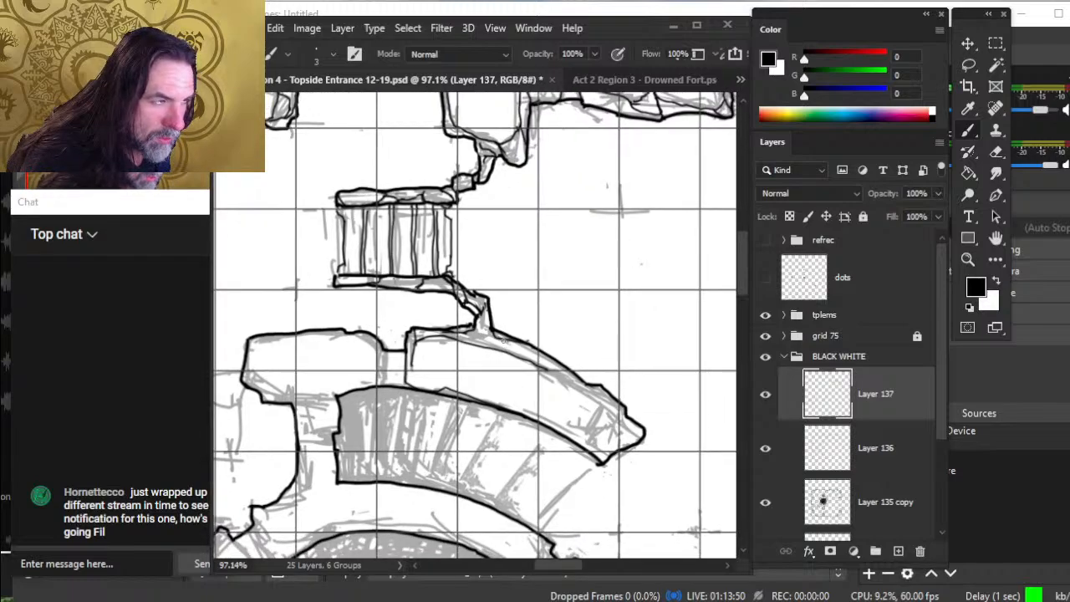
- Ink the inner edge line along the curved block's outer side and add facet lines at its eastern tip
{"action": "key", "text": "e"}
{"action": "key", "text": "b"}
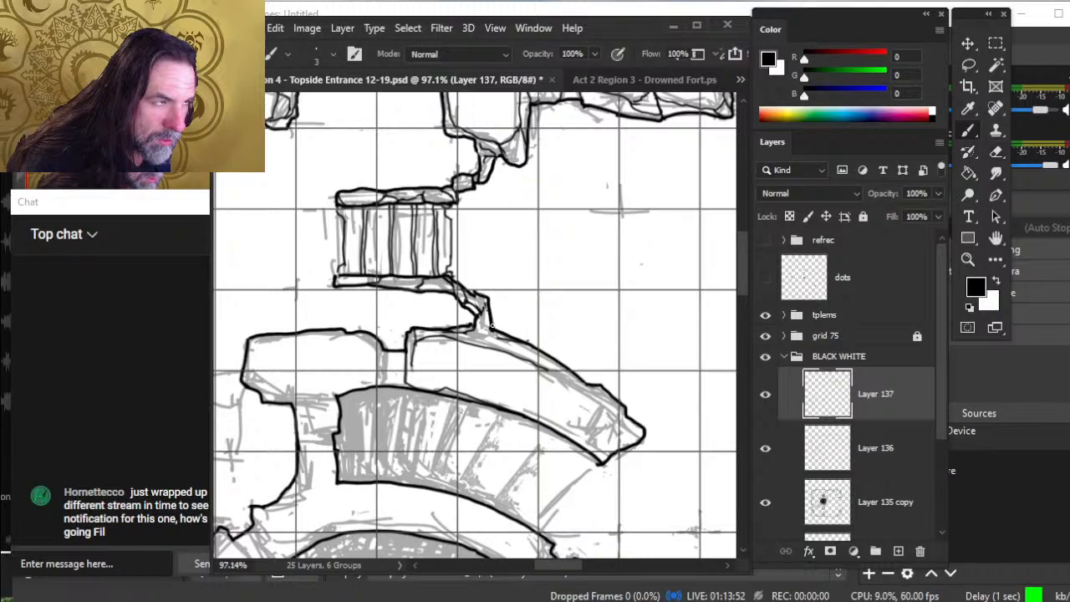
{"action": "mouse_move", "coordinate": [491, 333]}
{"action": "left_mouse_down"}
{"action": "mouse_move", "coordinate": [603, 411]}
{"action": "mouse_move", "coordinate": [619, 436]}
{"action": "left_mouse_up"}
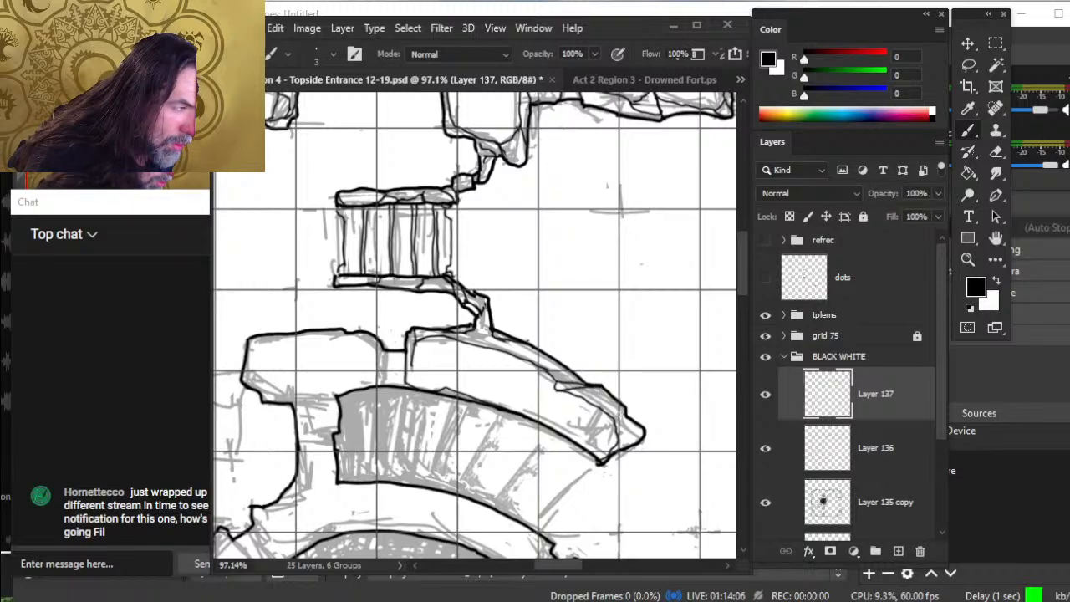
{"action": "mouse_move", "coordinate": [618, 423]}
{"action": "left_mouse_down"}
{"action": "mouse_move", "coordinate": [614, 441]}
{"action": "mouse_move", "coordinate": [625, 413]}
{"action": "mouse_move", "coordinate": [631, 441]}
{"action": "mouse_move", "coordinate": [642, 439]}
{"action": "left_mouse_up"}
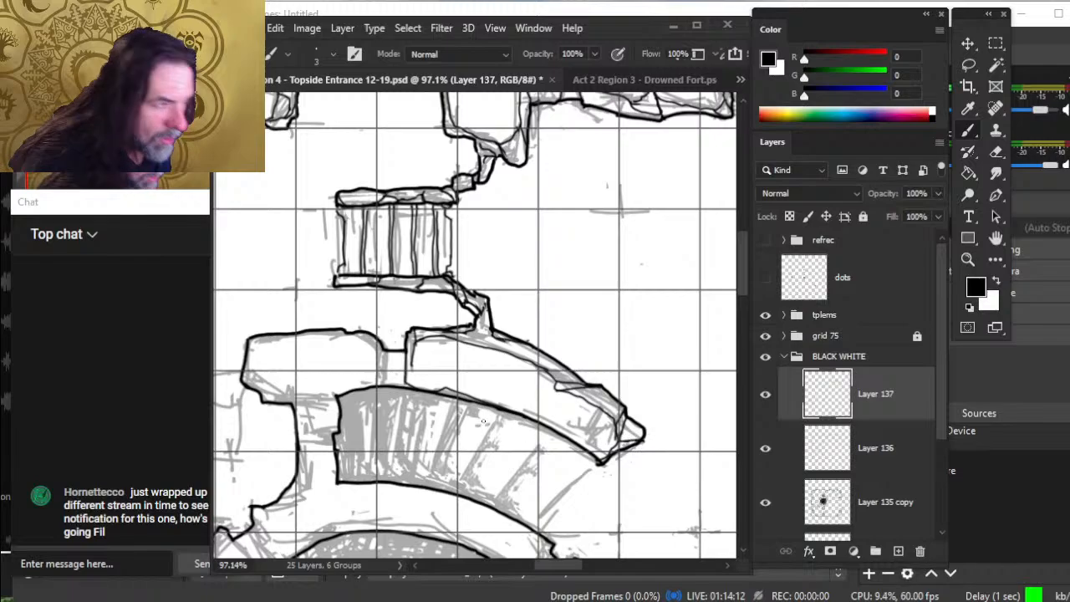
- Ink an inner line down the curved block's western end with an angled lower corner and tidy it
{"action": "key", "text": "z"}
{"action": "mouse_move", "coordinate": [519, 406]}
{"action": "left_mouse_down"}
{"action": "mouse_move", "coordinate": [460, 386]}
{"action": "mouse_move", "coordinate": [544, 420]}
{"action": "left_mouse_up"}
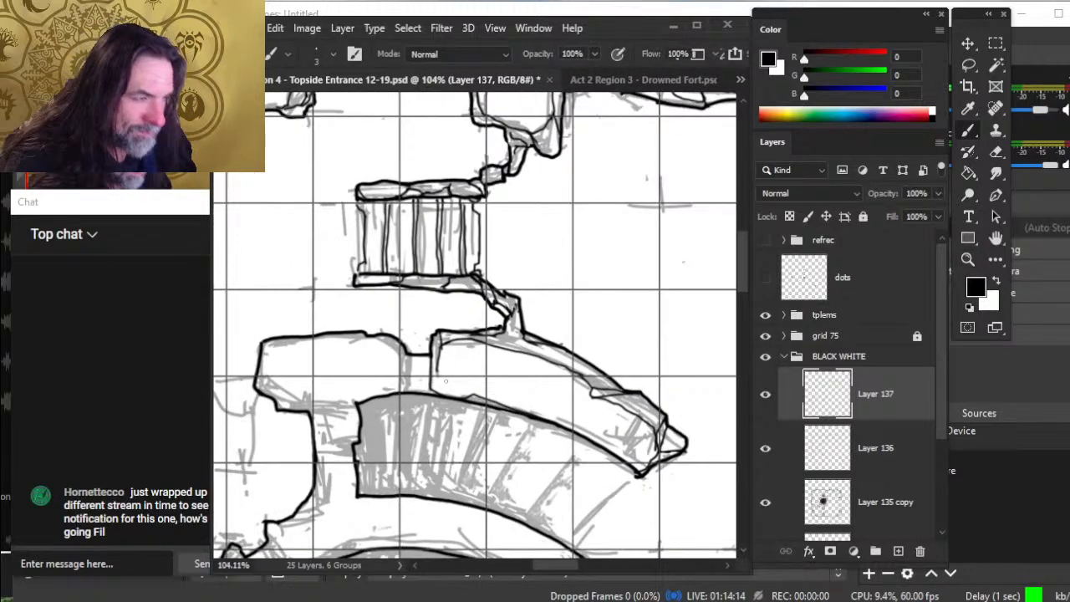
{"action": "mouse_move", "coordinate": [438, 369]}
{"action": "left_mouse_down"}
{"action": "mouse_move", "coordinate": [457, 395]}
{"action": "mouse_move", "coordinate": [451, 383]}
{"action": "mouse_move", "coordinate": [485, 368]}
{"action": "left_mouse_up"}
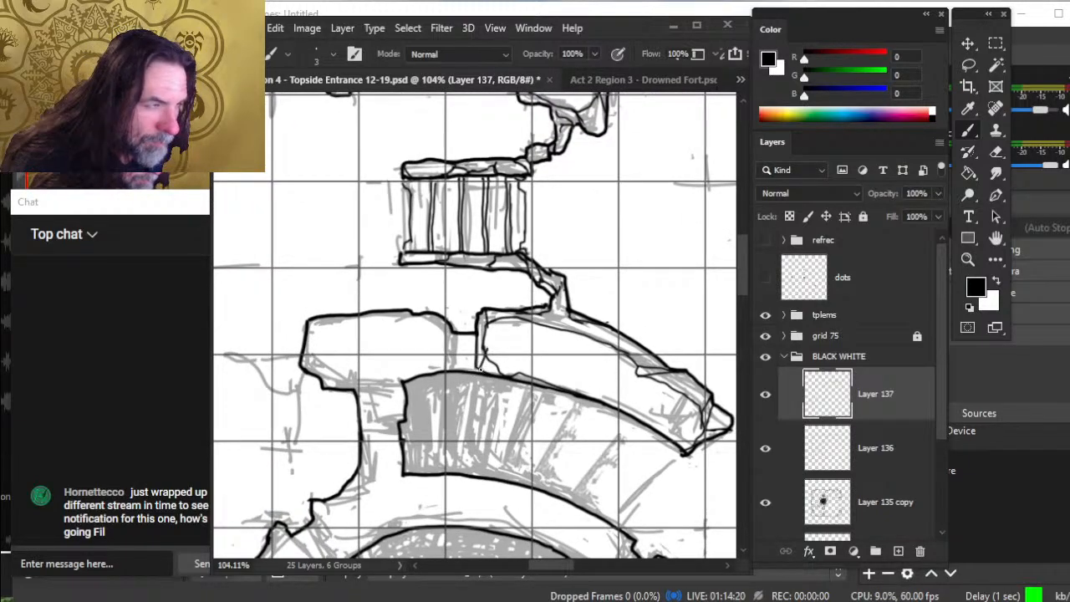
{"action": "key", "text": "e"}
{"action": "key", "text": "b"}
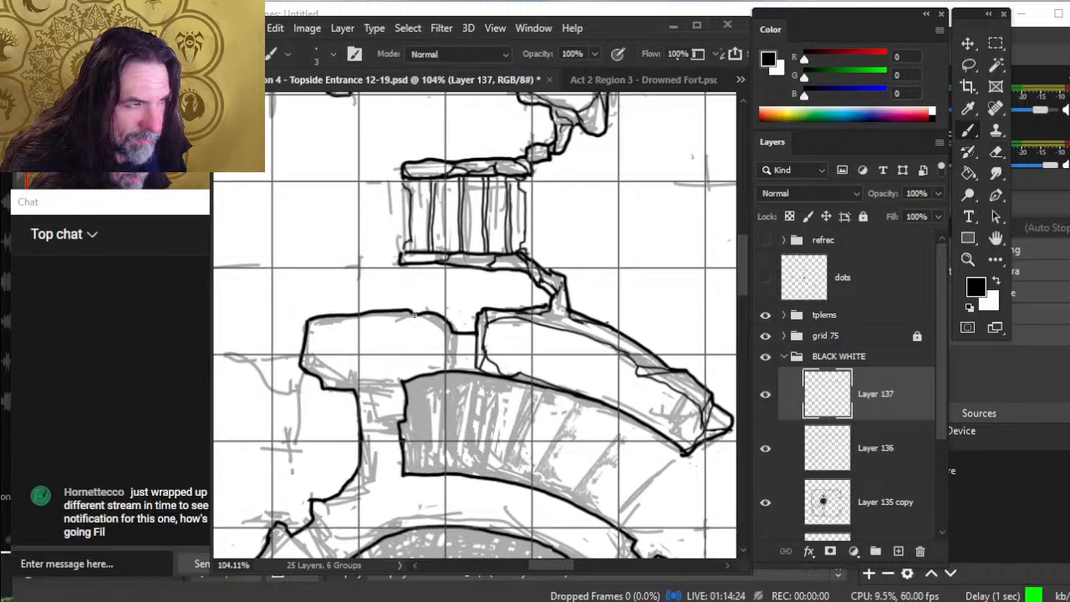
- Ink the rounded eastern end, lower edge and southwest corner facets of the block west of the gap
{"action": "mouse_move", "coordinate": [414, 314]}
{"action": "left_mouse_down"}
{"action": "mouse_move", "coordinate": [433, 324]}
{"action": "mouse_move", "coordinate": [446, 371]}
{"action": "mouse_move", "coordinate": [353, 379]}
{"action": "mouse_move", "coordinate": [322, 365]}
{"action": "mouse_move", "coordinate": [306, 328]}
{"action": "mouse_move", "coordinate": [303, 370]}
{"action": "mouse_move", "coordinate": [325, 386]}
{"action": "left_mouse_up"}
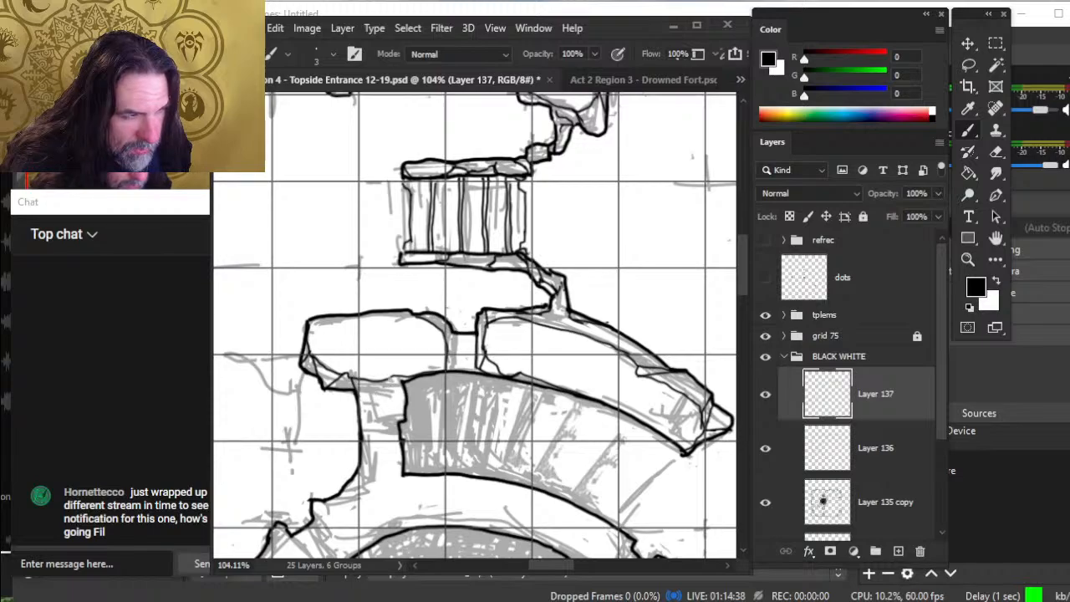
{"action": "mouse_move", "coordinate": [361, 386]}
{"action": "left_mouse_down"}
{"action": "mouse_move", "coordinate": [386, 388]}
{"action": "mouse_move", "coordinate": [359, 387]}
{"action": "left_mouse_up"}
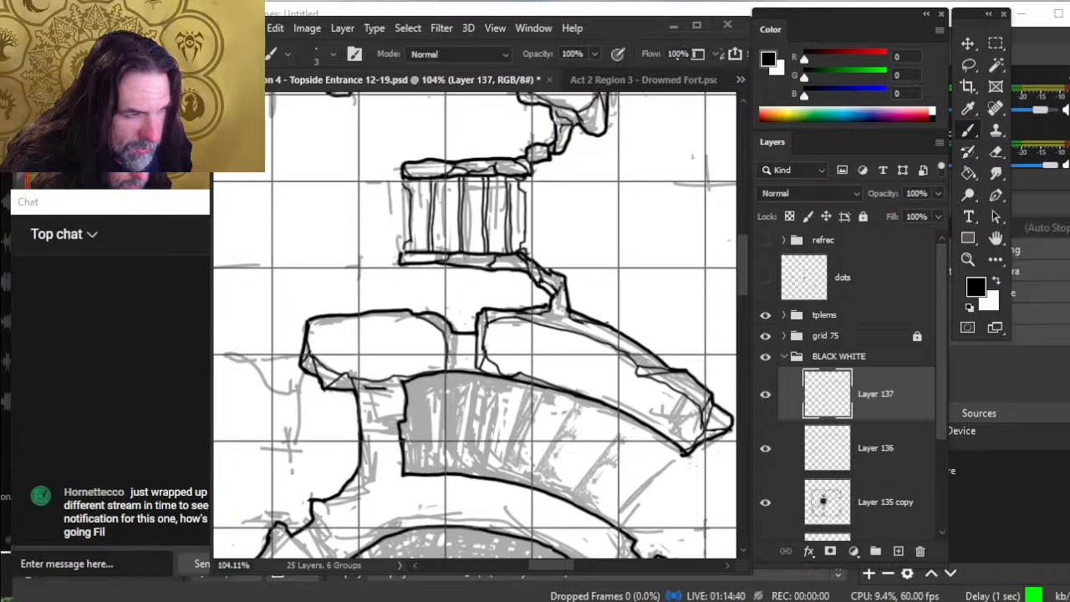
{"action": "key", "text": "e"}
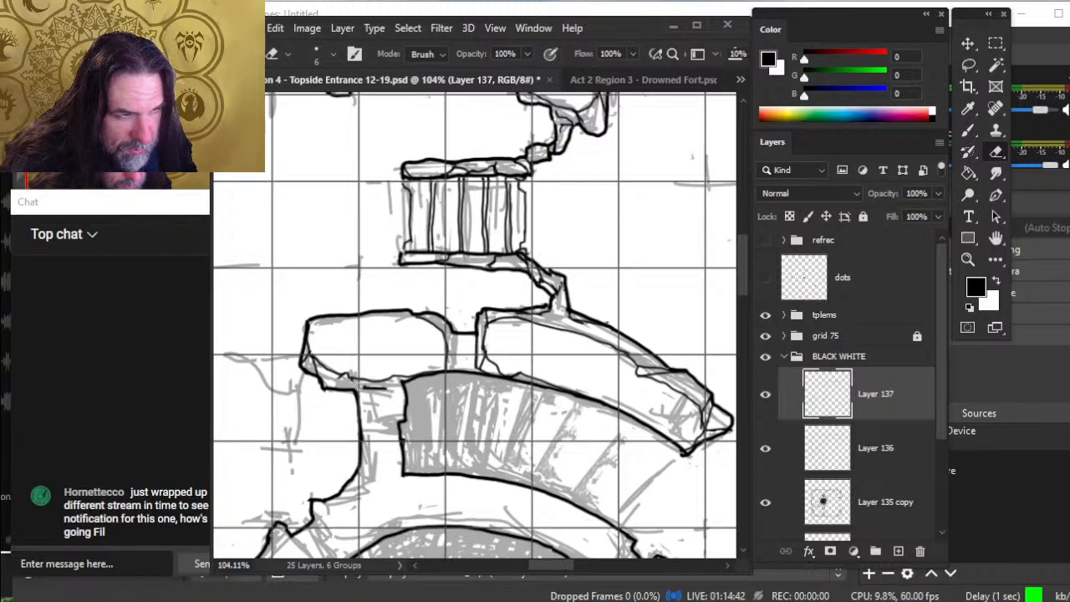
{"action": "key", "text": "b"}
- Ink the thin ledge line beneath the western block and trim its overlapping ends
{"action": "mouse_move", "coordinate": [341, 384]}
{"action": "left_mouse_down"}
{"action": "mouse_move", "coordinate": [319, 374]}
{"action": "mouse_move", "coordinate": [347, 383]}
{"action": "mouse_move", "coordinate": [333, 388]}
{"action": "mouse_move", "coordinate": [396, 377]}
{"action": "left_mouse_up"}
{"action": "key", "text": "e"}
{"action": "key", "text": "b"}
{"action": "key", "text": "e"}
{"action": "key", "text": "b"}
{"action": "key", "text": "e"}
{"action": "key", "text": "b"}
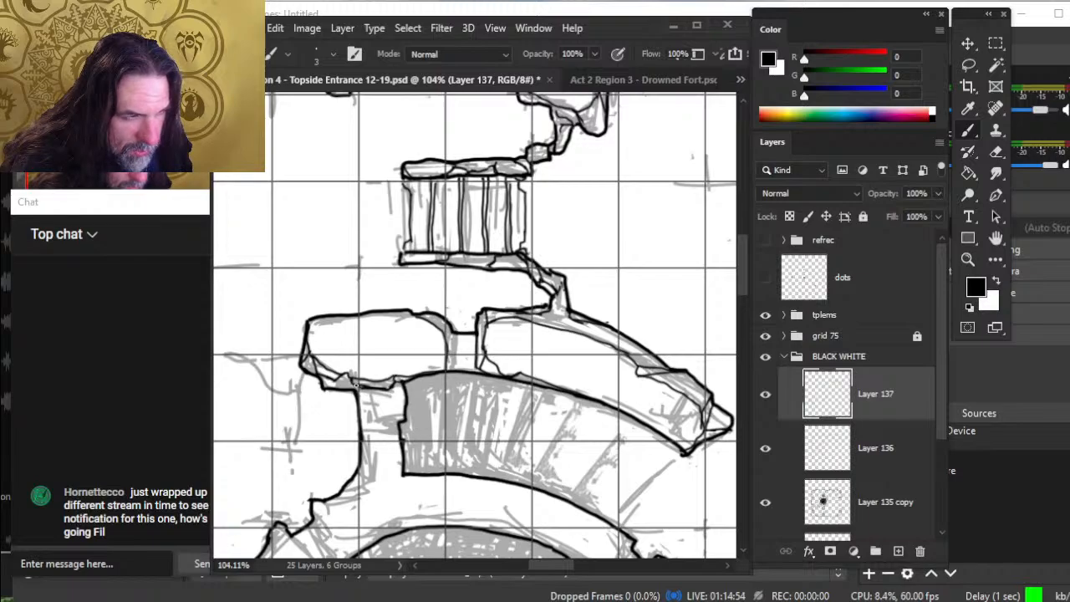
- Ink the small squarish stone in the narrow wall strip directly below the western block, trimming its edges
{"action": "mouse_move", "coordinate": [360, 388]}
{"action": "left_mouse_down"}
{"action": "mouse_move", "coordinate": [392, 401]}
{"action": "mouse_move", "coordinate": [376, 388]}
{"action": "mouse_move", "coordinate": [366, 430]}
{"action": "mouse_move", "coordinate": [398, 428]}
{"action": "mouse_move", "coordinate": [401, 385]}
{"action": "mouse_move", "coordinate": [364, 419]}
{"action": "mouse_move", "coordinate": [381, 418]}
{"action": "left_mouse_up"}
{"action": "key", "text": "e"}
{"action": "key", "text": "b"}
{"action": "key", "text": "e"}
{"action": "key", "text": "b"}
{"action": "key", "text": "e"}
{"action": "key", "text": "b"}
{"action": "key", "text": "e"}
{"action": "key", "text": "b"}
{"action": "key", "text": "e"}
{"action": "key", "text": "b"}
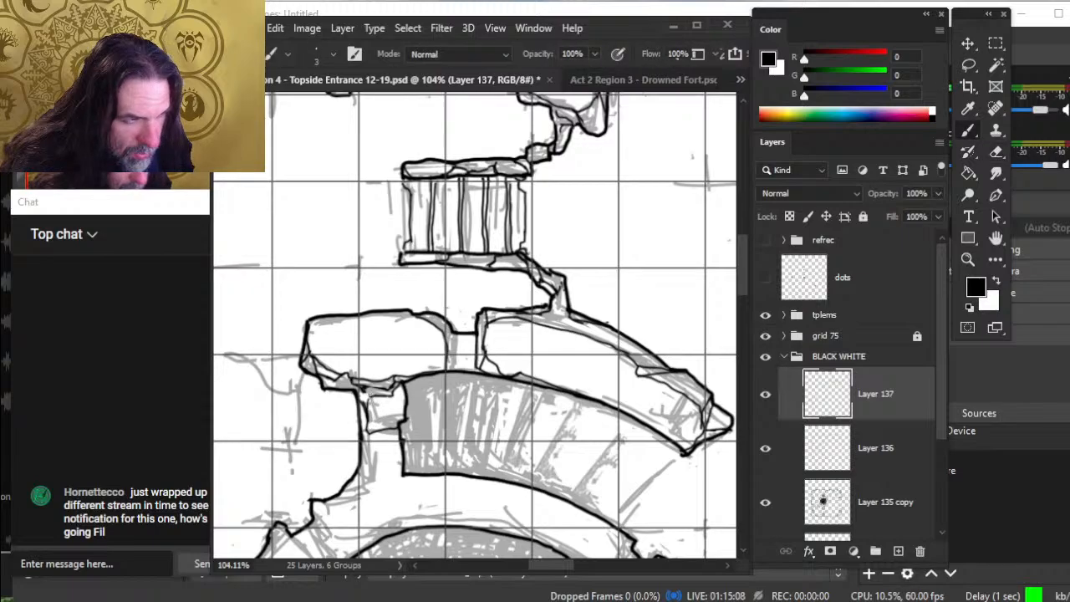
- Clean up the line junction where the small stone's northwest corner meets the ledge
{"action": "key", "text": "e"}
{"action": "key", "text": "b"}
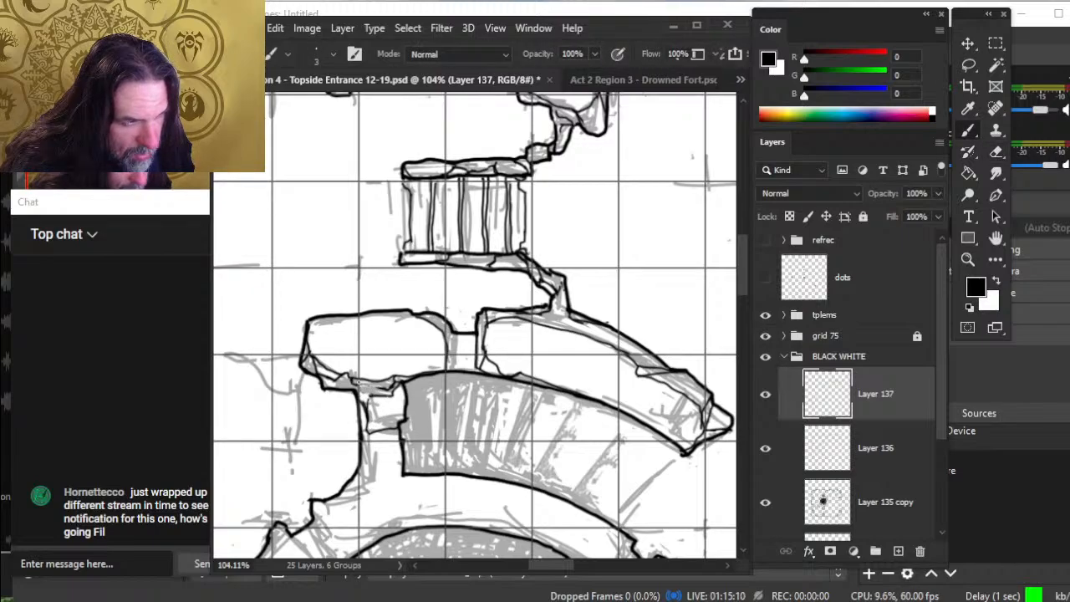
{"action": "key", "text": "e"}
{"action": "key", "text": "b"}
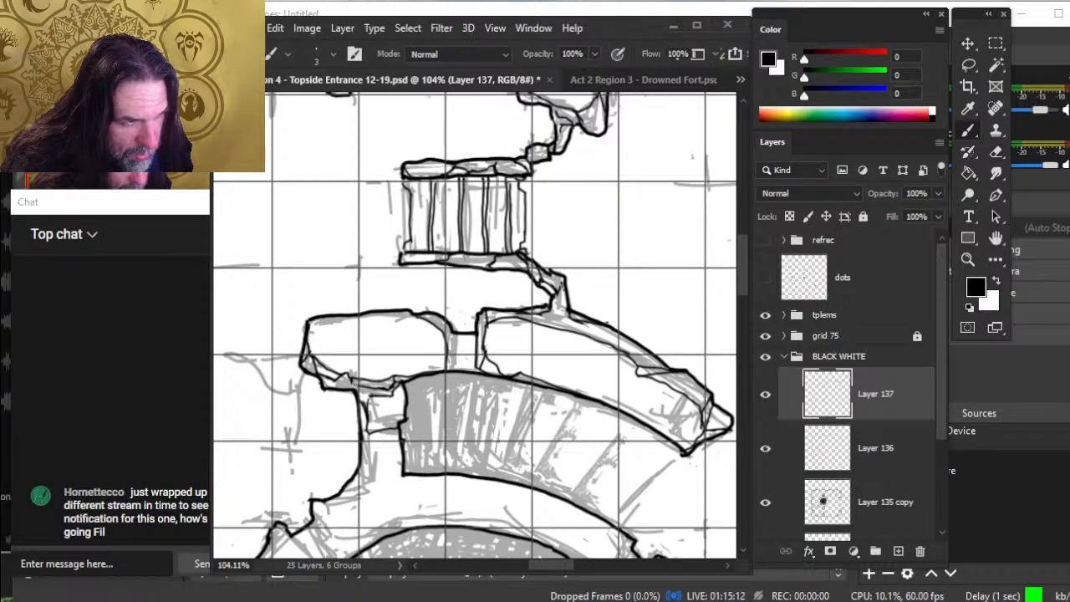
{"action": "key", "text": "e"}
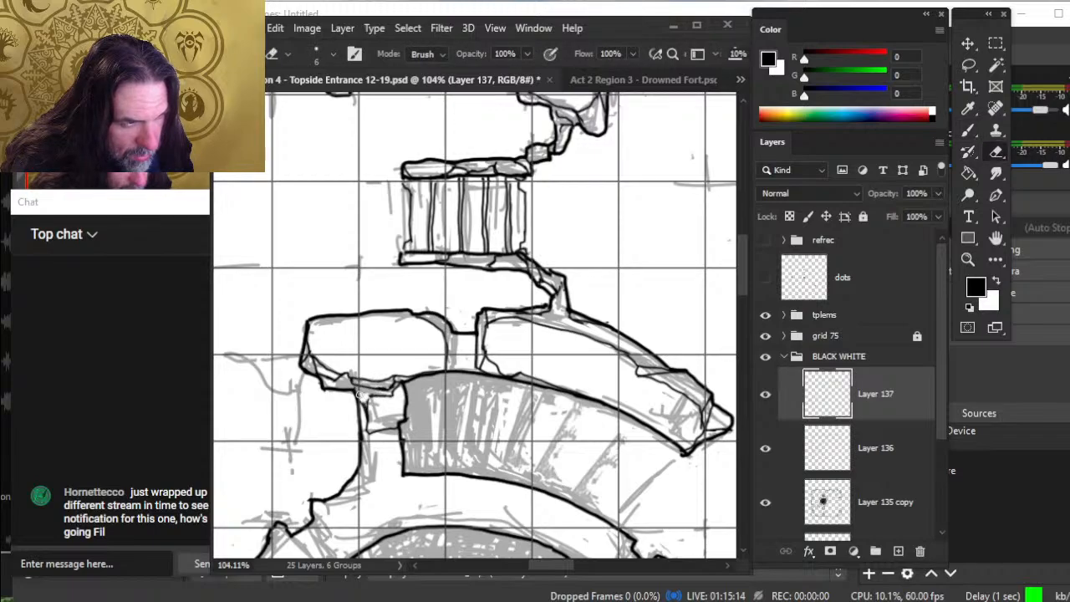
- Ink the small block at the top of the narrow pillar beneath the left wall slab in black on Layer 137
{"action": "key", "text": "b"}
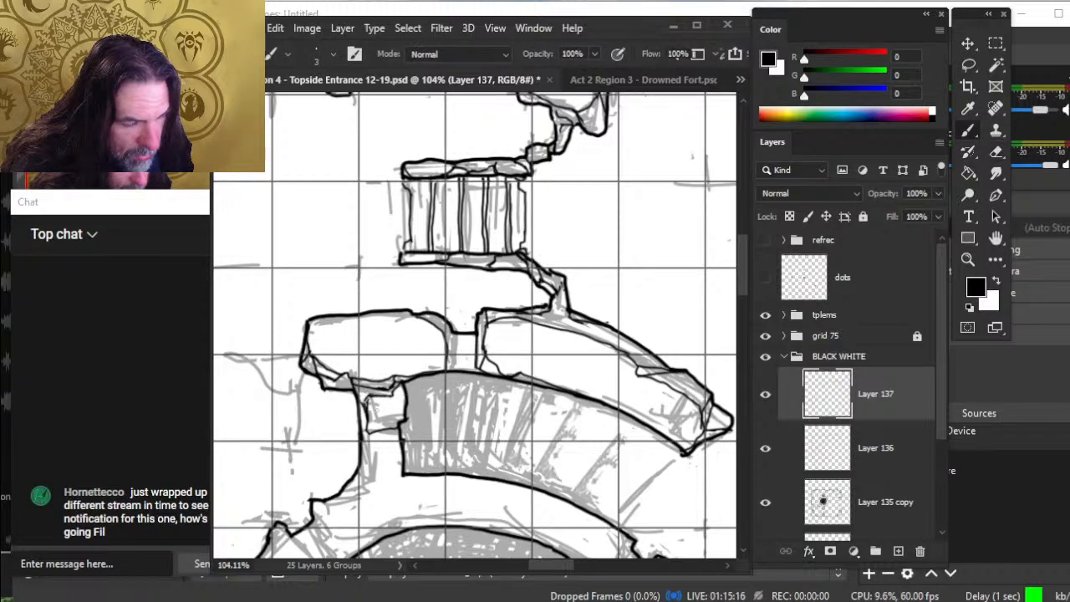
{"action": "key", "text": "e"}
{"action": "key", "text": "b"}
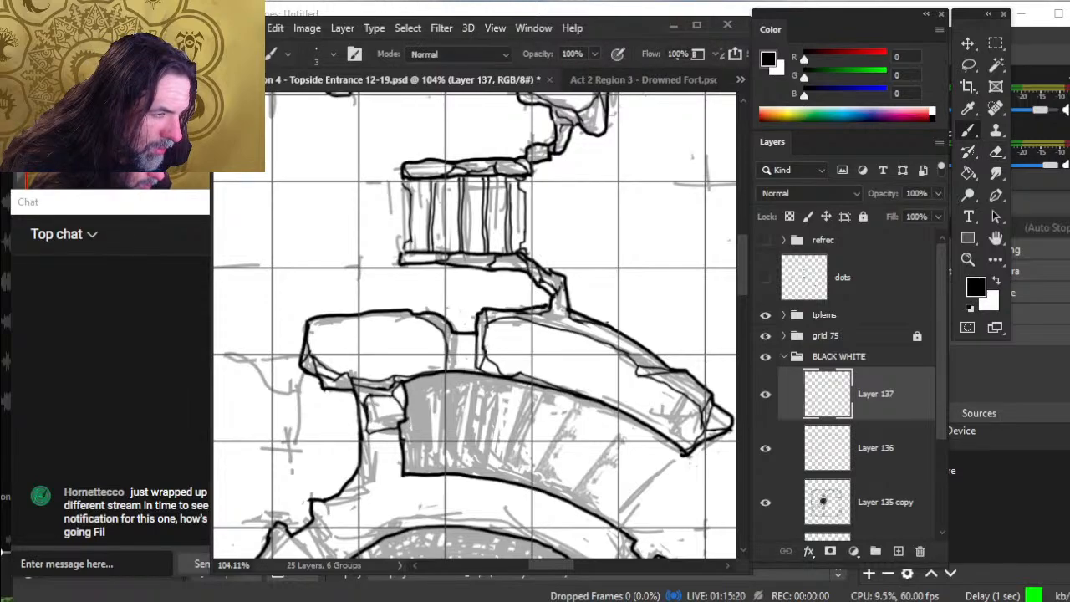
{"action": "mouse_move", "coordinate": [418, 440]}
{"action": "left_mouse_down"}
{"action": "mouse_move", "coordinate": [424, 363]}
{"action": "mouse_move", "coordinate": [380, 378]}
{"action": "mouse_move", "coordinate": [379, 414]}
{"action": "mouse_move", "coordinate": [326, 434]}
{"action": "left_mouse_up"}
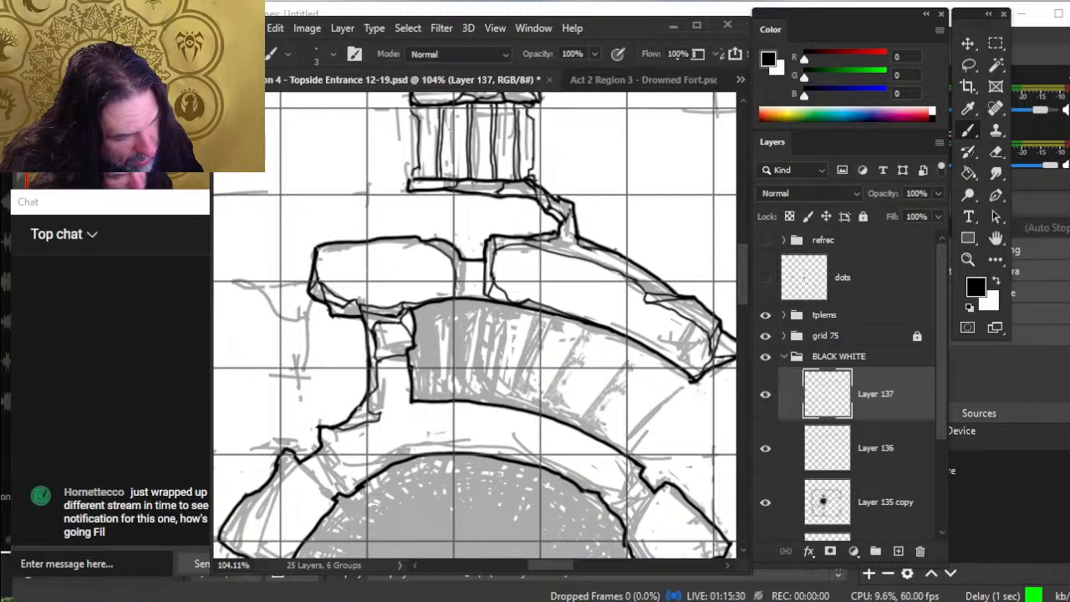
- Ink the inner edge of the lower curved wall's broken left end and begin the ledge line along its inner arc
{"action": "mouse_move", "coordinate": [391, 406]}
{"action": "left_mouse_down"}
{"action": "mouse_move", "coordinate": [372, 421]}
{"action": "mouse_move", "coordinate": [363, 403]}
{"action": "mouse_move", "coordinate": [367, 418]}
{"action": "mouse_move", "coordinate": [325, 470]}
{"action": "mouse_move", "coordinate": [338, 491]}
{"action": "left_mouse_up"}
{"action": "key", "text": "e"}
{"action": "key", "text": "b"}
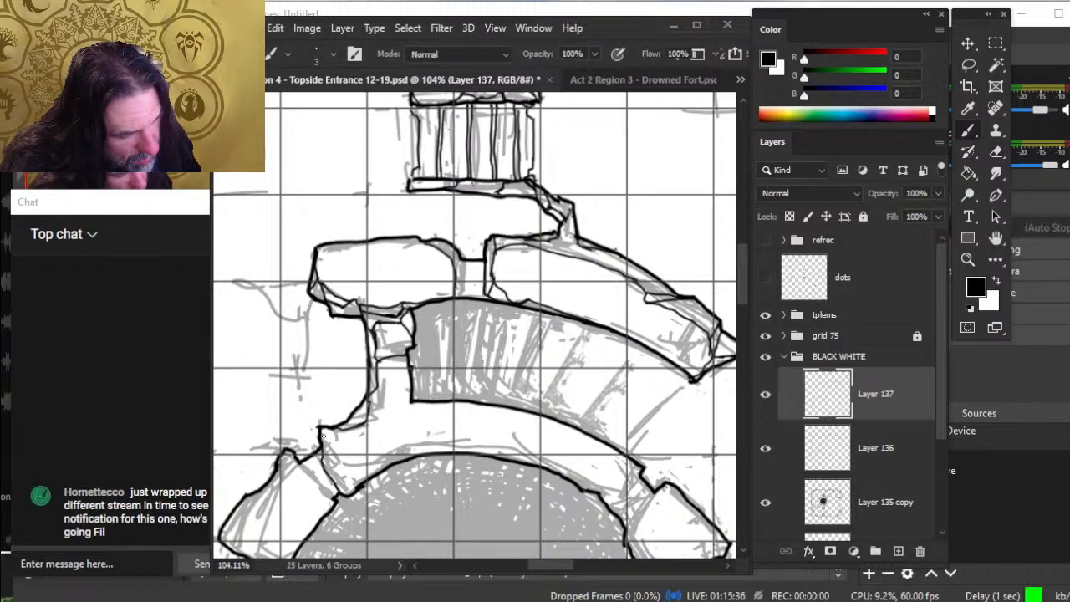
{"action": "mouse_move", "coordinate": [326, 445]}
{"action": "left_mouse_down"}
{"action": "mouse_move", "coordinate": [343, 474]}
{"action": "mouse_move", "coordinate": [410, 448]}
{"action": "mouse_move", "coordinate": [485, 446]}
{"action": "left_mouse_up"}
{"action": "key", "text": "e"}
{"action": "key", "text": "b"}
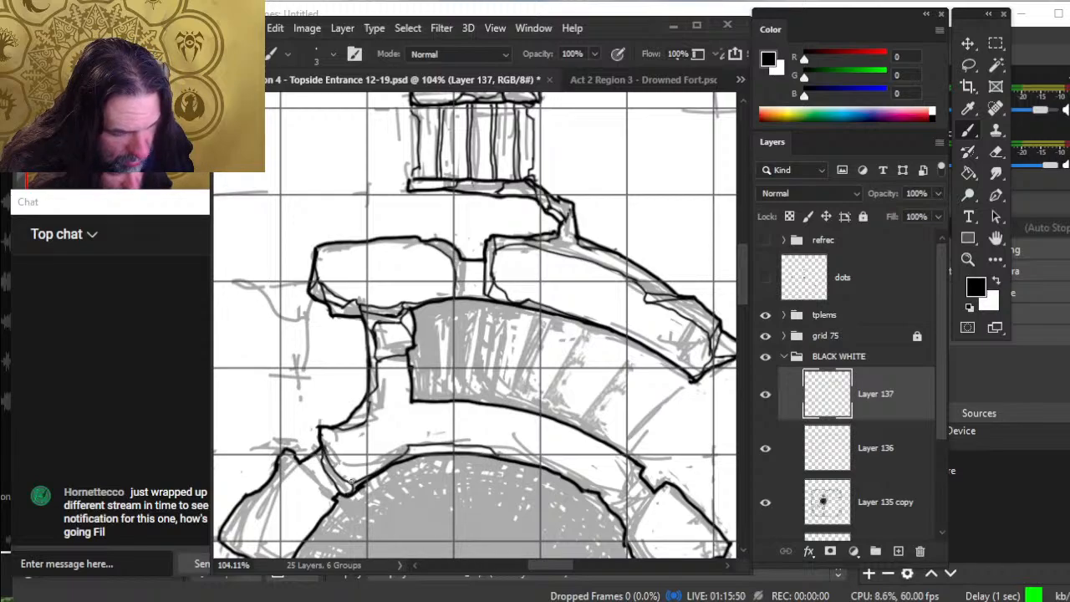
- Touch up the black lines around the lower curved wall's left end and the pillar base with the Brush and Eraser
{"action": "mouse_move", "coordinate": [352, 481]}
{"action": "left_mouse_down"}
{"action": "mouse_move", "coordinate": [346, 493]}
{"action": "mouse_move", "coordinate": [319, 443]}
{"action": "mouse_move", "coordinate": [368, 413]}
{"action": "mouse_move", "coordinate": [373, 395]}
{"action": "mouse_move", "coordinate": [371, 416]}
{"action": "left_mouse_up"}
{"action": "key", "text": "e"}
{"action": "key", "text": "b"}
{"action": "key", "text": "e"}
{"action": "key", "text": "b"}
{"action": "key", "text": "e"}
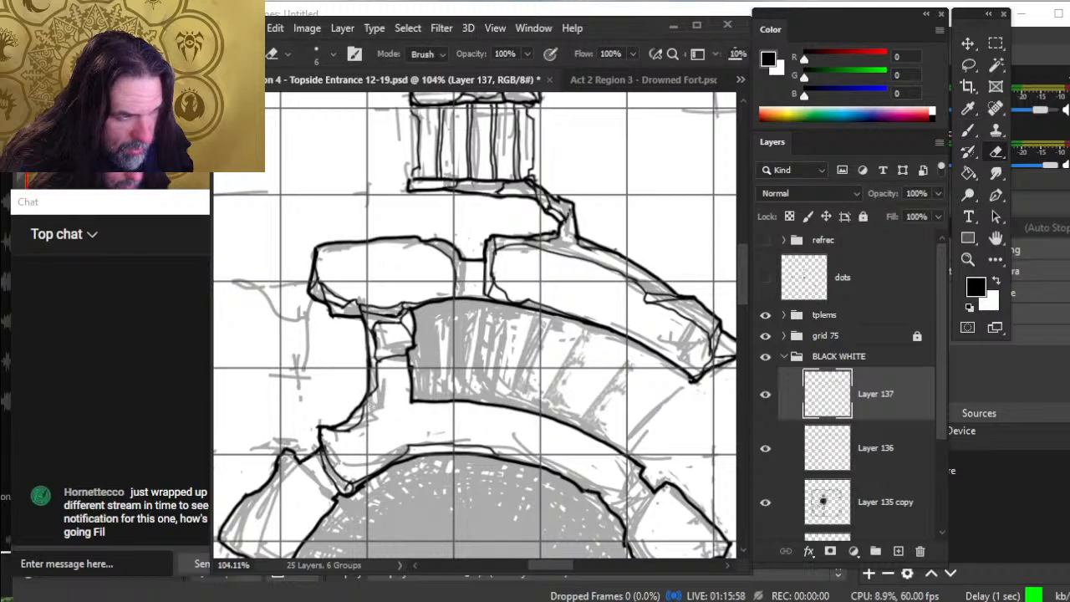
{"action": "key", "text": "b"}
{"action": "key", "text": "e"}
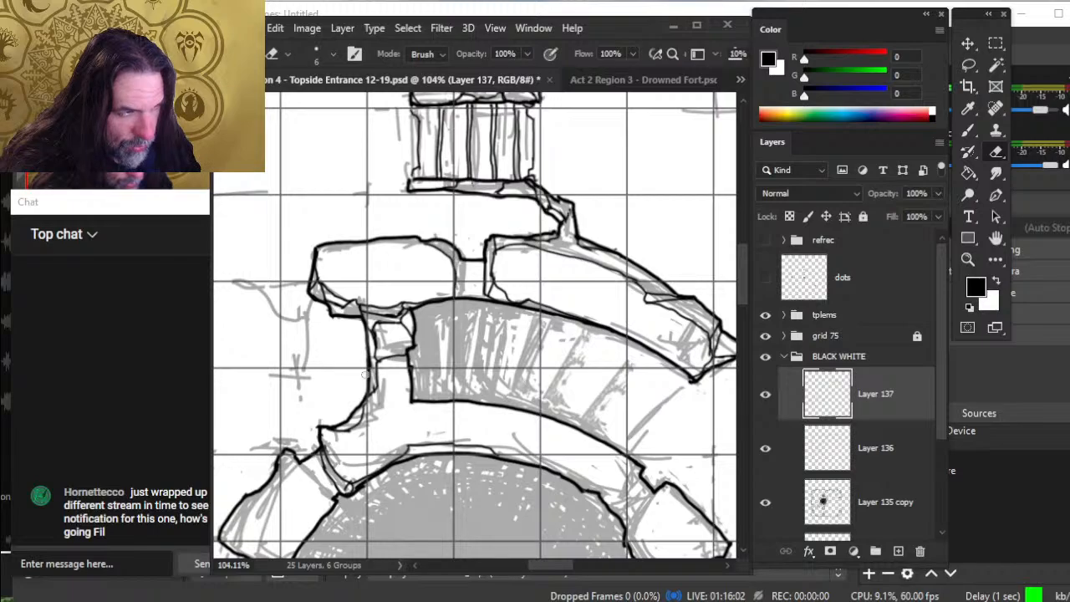
{"action": "key", "text": "b"}
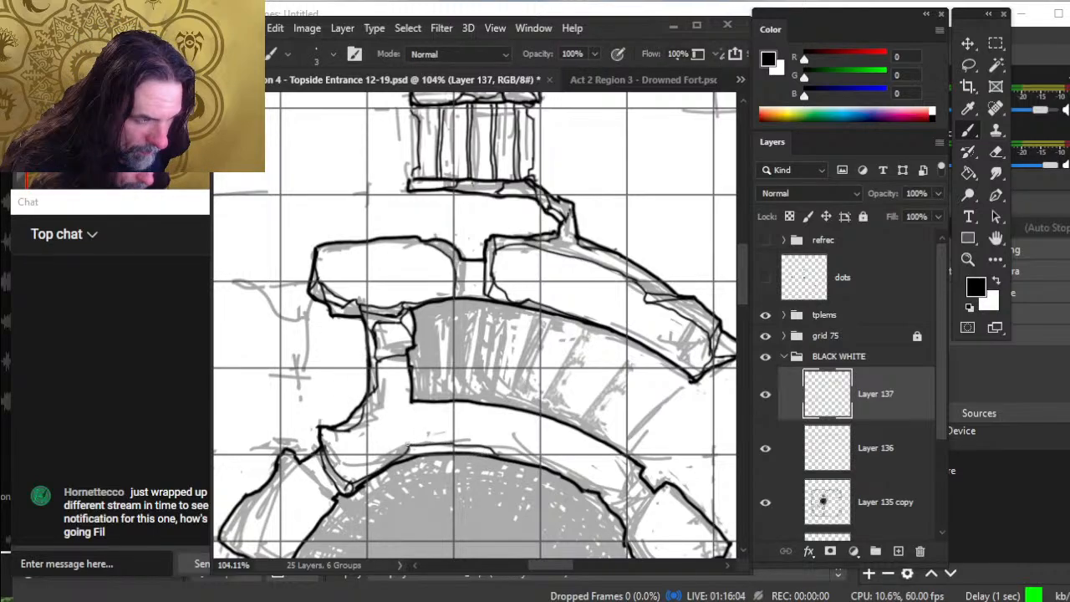
- Outline a rounded stone at the lower curved wall's left end and clean up its upper edge
{"action": "mouse_move", "coordinate": [397, 417]}
{"action": "left_mouse_down"}
{"action": "mouse_move", "coordinate": [406, 432]}
{"action": "mouse_move", "coordinate": [383, 407]}
{"action": "left_mouse_up"}
{"action": "key", "text": "e"}
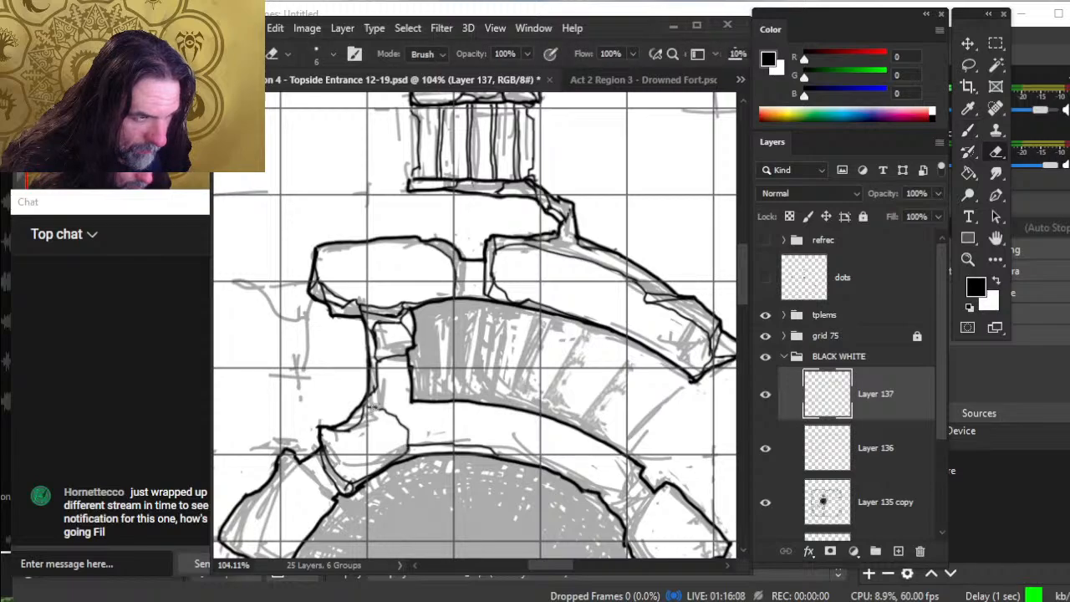
{"action": "key", "text": "b"}
{"action": "left_click_drag", "start_coordinate": [382, 410], "coordinate": [362, 418]}
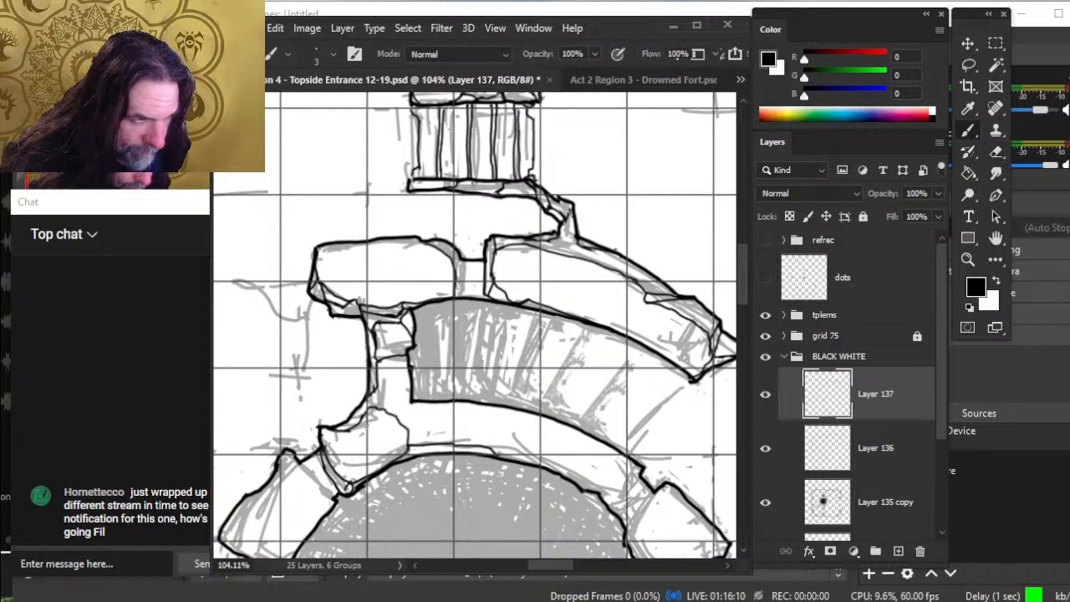
{"action": "key", "text": "e"}
{"action": "key", "text": "b"}
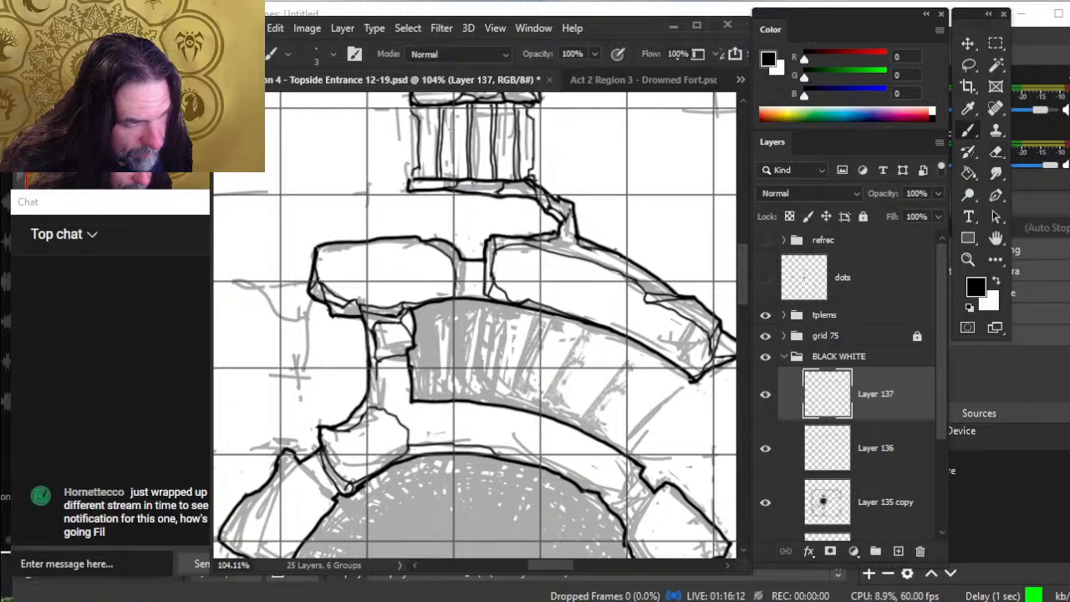
- Ink the line joining the pillar base to the top of the rounded stone and tidy the stone's left side
{"action": "mouse_move", "coordinate": [380, 398]}
{"action": "left_mouse_down"}
{"action": "mouse_move", "coordinate": [381, 410]}
{"action": "mouse_move", "coordinate": [368, 398]}
{"action": "mouse_move", "coordinate": [368, 412]}
{"action": "mouse_move", "coordinate": [379, 408]}
{"action": "left_mouse_up"}
{"action": "key", "text": "e"}
{"action": "key", "text": "b"}
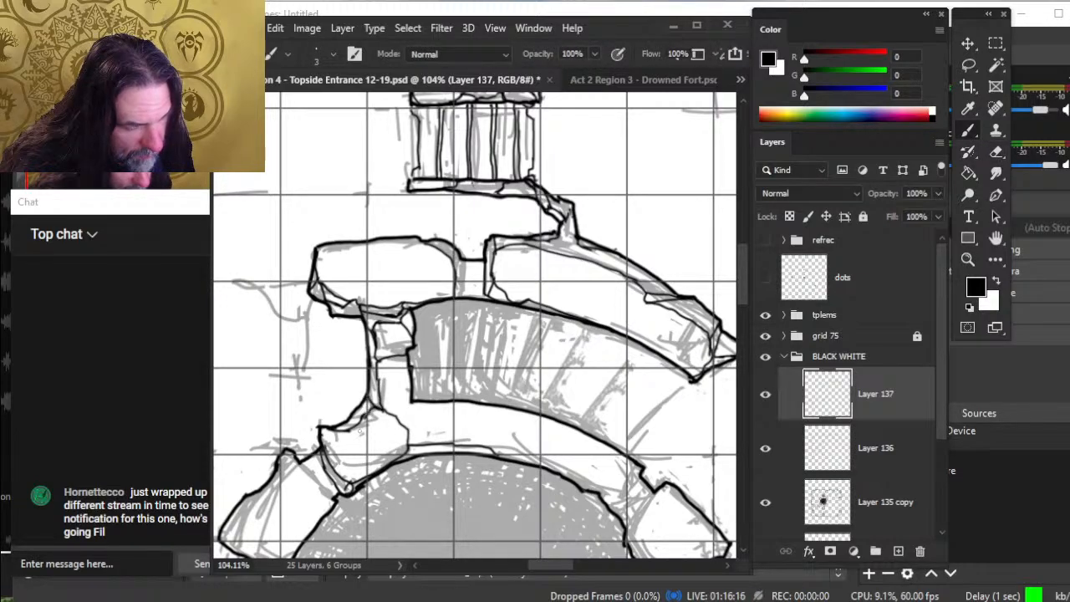
{"action": "key", "text": "e"}
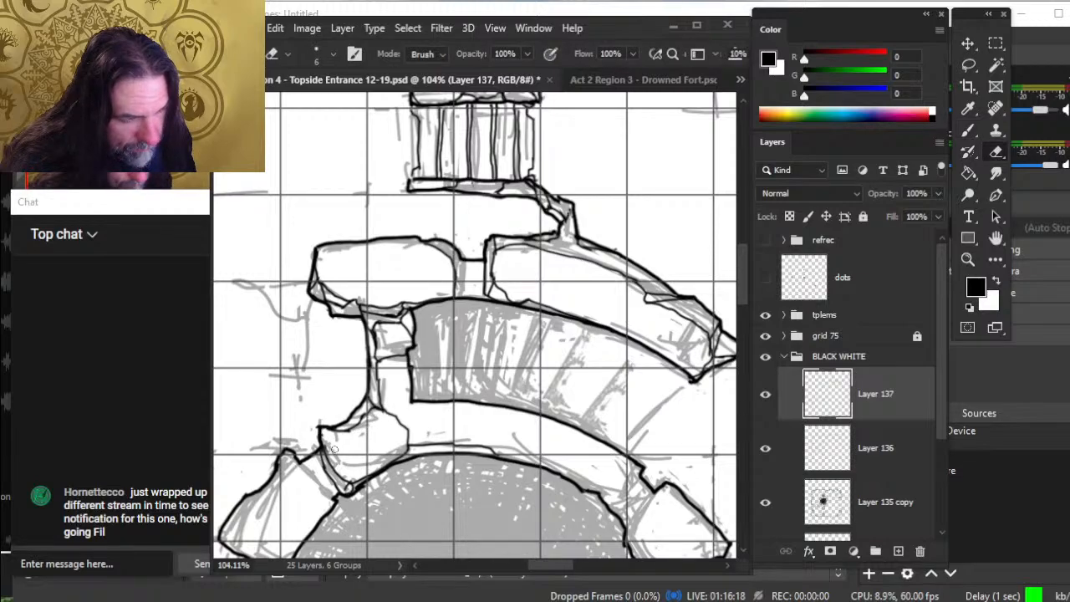
{"action": "key", "text": "b"}
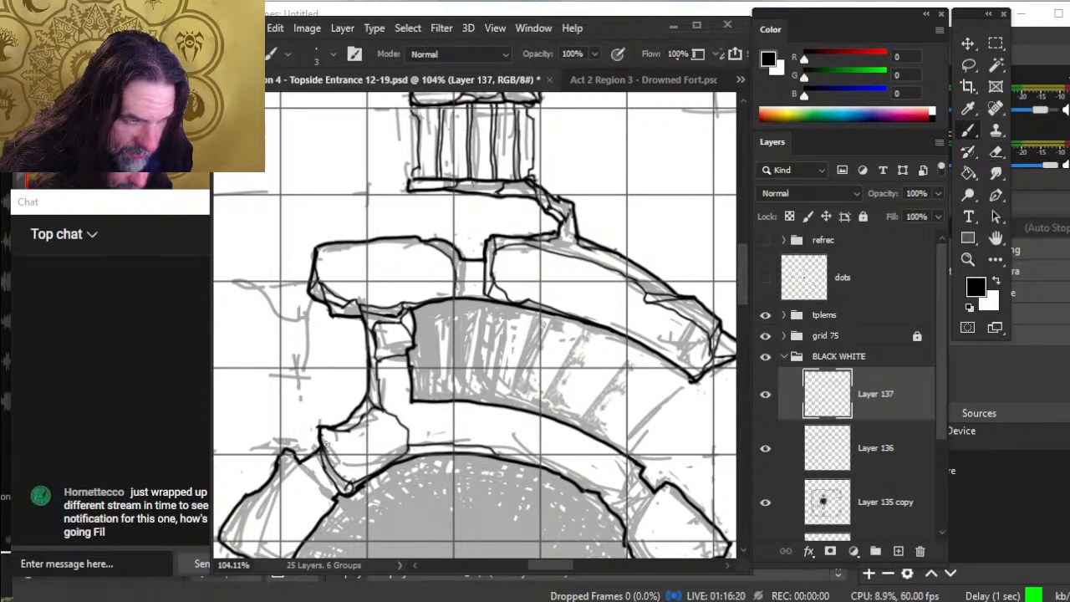
- Ink the rounded stone's lower face edge, thicken its right side, and add the edge line running down to the arch
{"action": "left_click_drag", "start_coordinate": [334, 462], "coordinate": [324, 441]}
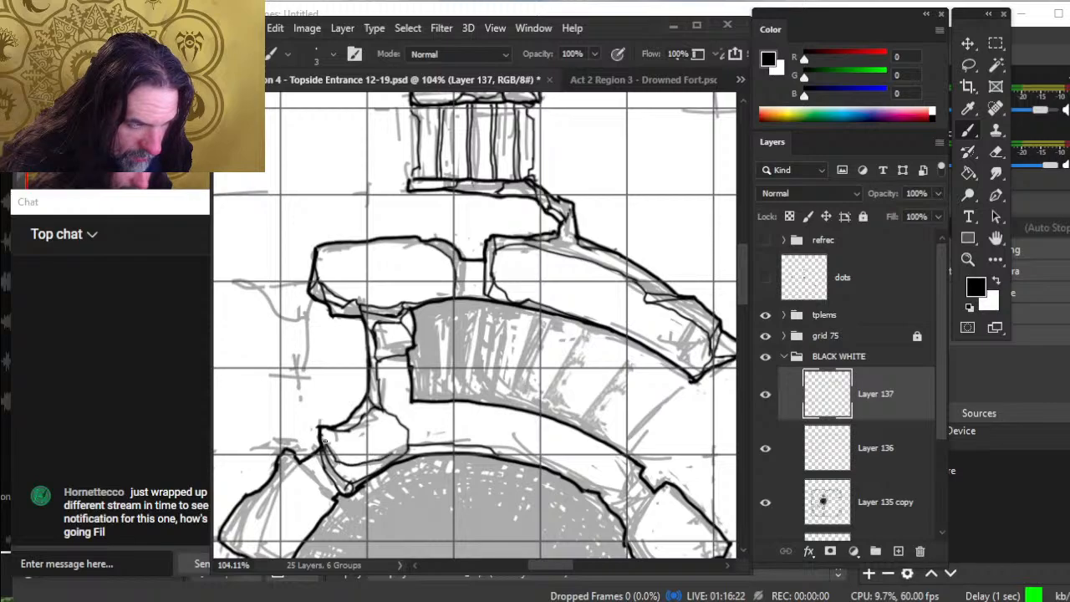
{"action": "left_click_drag", "start_coordinate": [406, 435], "coordinate": [399, 420]}
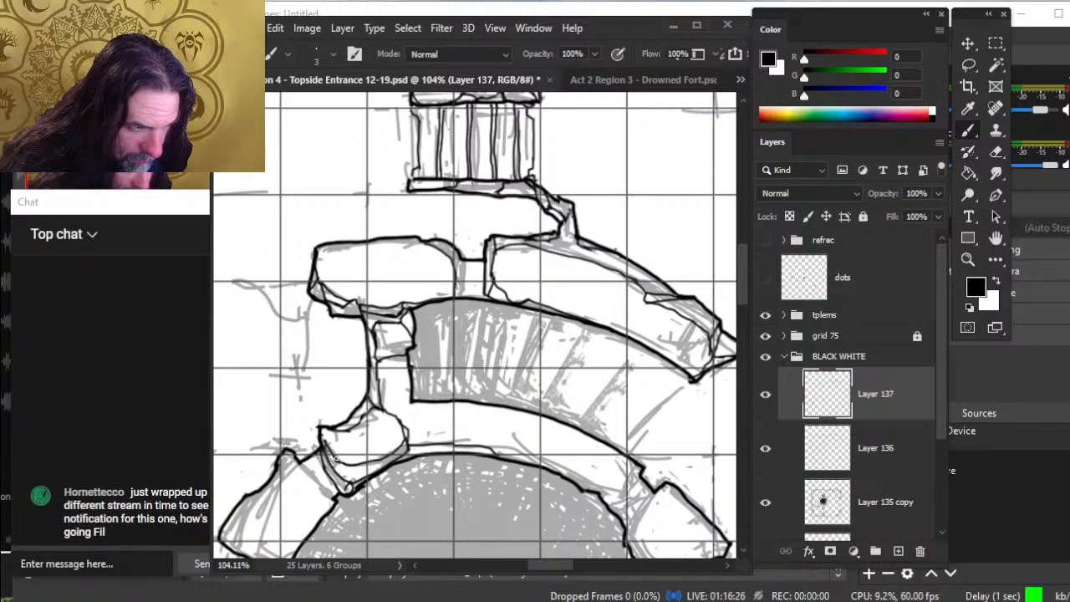
{"action": "mouse_move", "coordinate": [338, 461]}
{"action": "left_mouse_down"}
{"action": "mouse_move", "coordinate": [356, 485]}
{"action": "mouse_move", "coordinate": [343, 494]}
{"action": "left_mouse_up"}
{"action": "key", "text": "e"}
{"action": "key", "text": "b"}
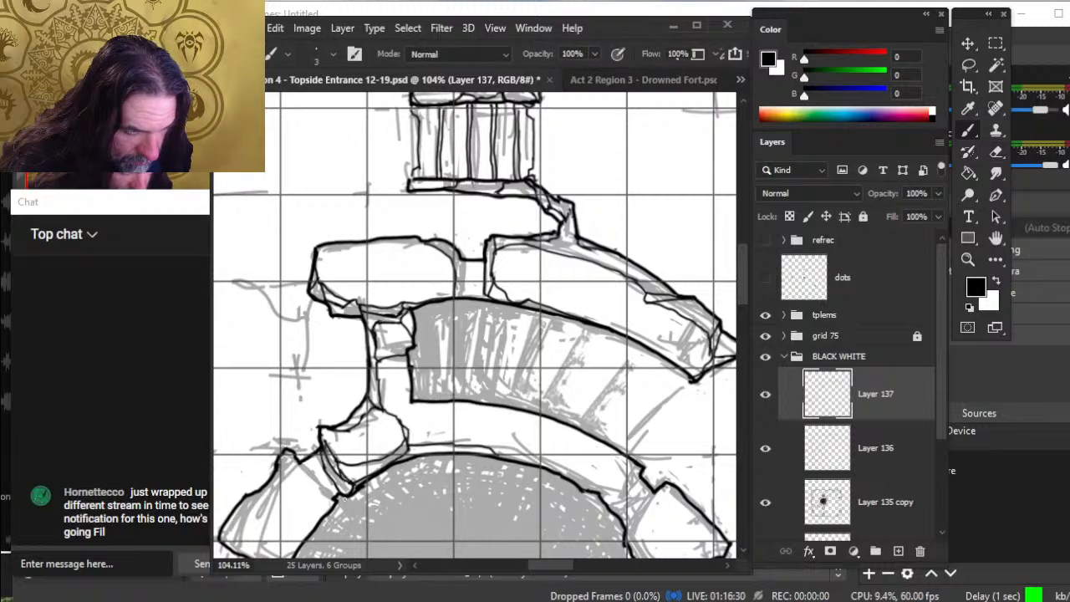
- Ink a chipped, raised ledge detail along the middle of the lower curved wall's inner edge
{"action": "left_click_drag", "start_coordinate": [475, 494], "coordinate": [397, 430]}
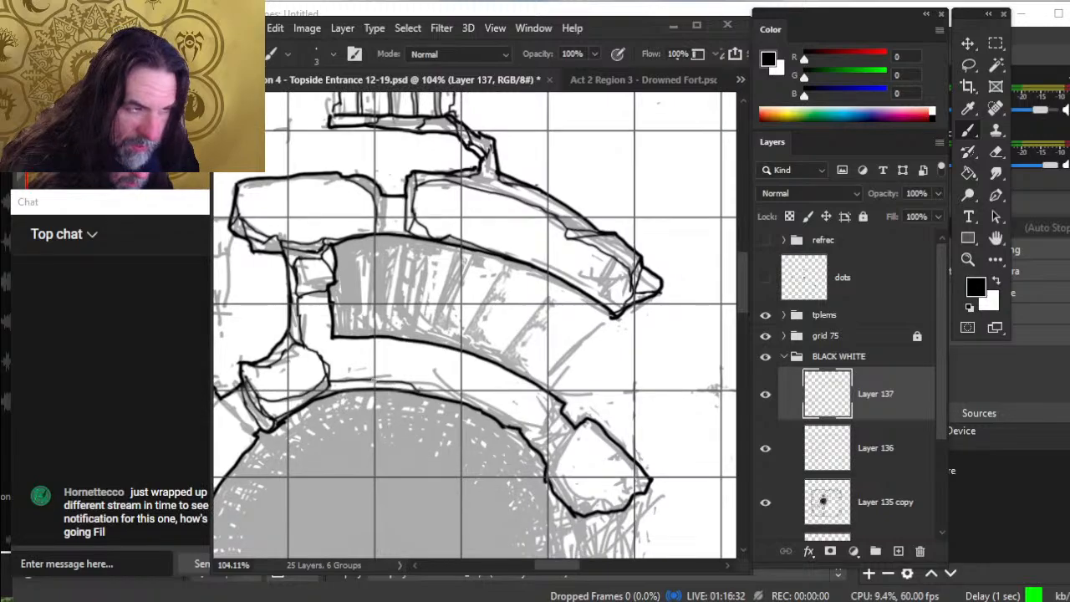
{"action": "mouse_move", "coordinate": [368, 378]}
{"action": "left_mouse_down"}
{"action": "mouse_move", "coordinate": [406, 368]}
{"action": "mouse_move", "coordinate": [464, 396]}
{"action": "left_mouse_up"}
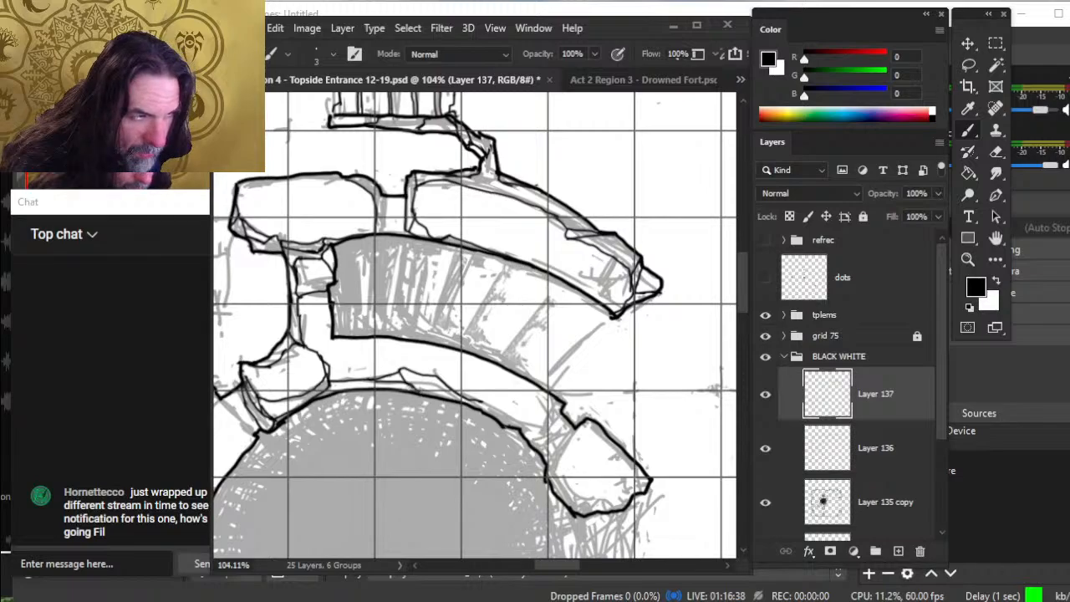
{"action": "key", "text": "e"}
{"action": "key", "text": "b"}
{"action": "mouse_move", "coordinate": [383, 381]}
{"action": "left_mouse_down"}
{"action": "mouse_move", "coordinate": [405, 373]}
{"action": "mouse_move", "coordinate": [412, 386]}
{"action": "left_mouse_up"}
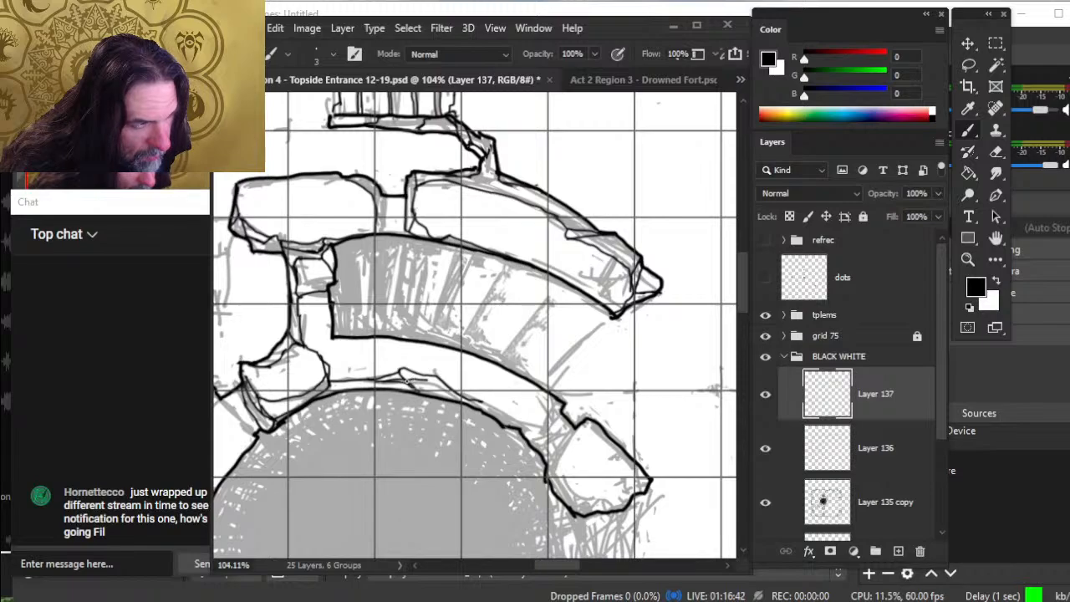
{"action": "key", "text": "e"}
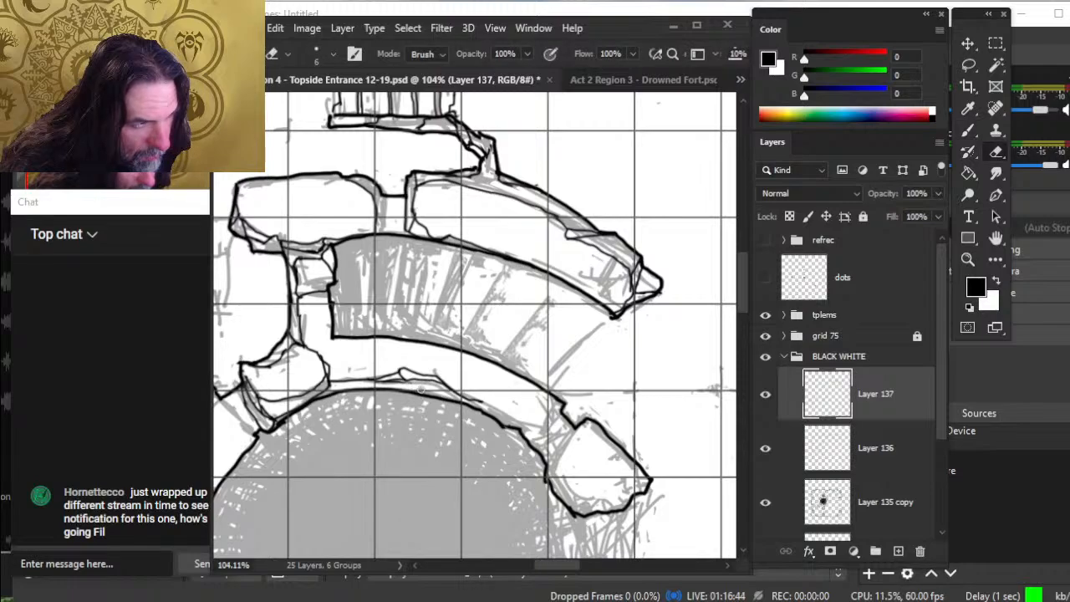
{"action": "key", "text": "b"}
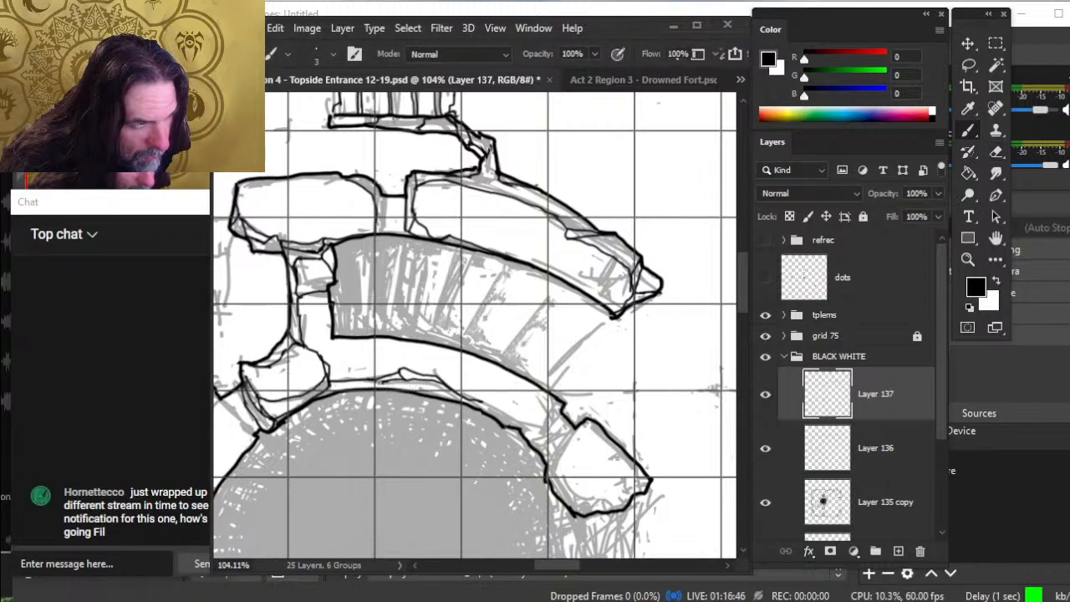
{"action": "key", "text": "e"}
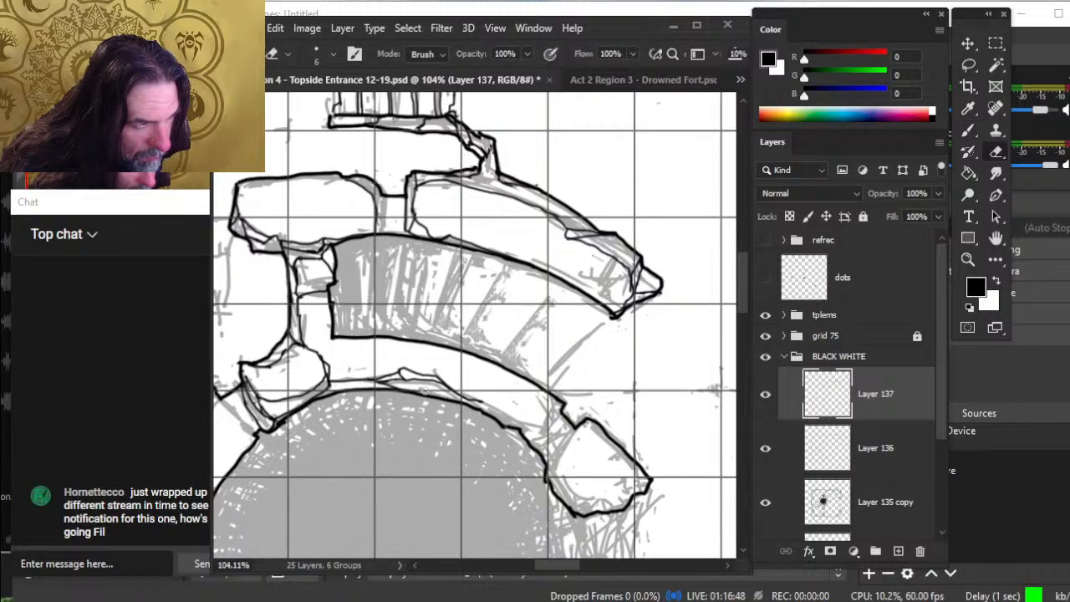
- Continue the ledge line to the lower curved wall's right end and ink the joint beside the end stone
{"action": "left_click_drag", "start_coordinate": [433, 395], "coordinate": [370, 374]}
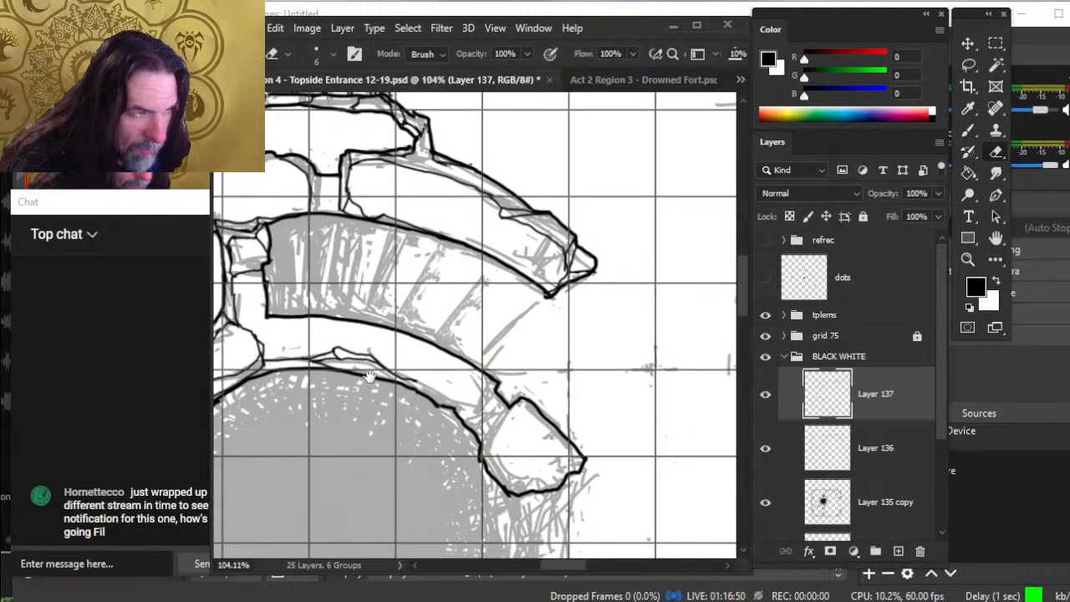
{"action": "key", "text": "b"}
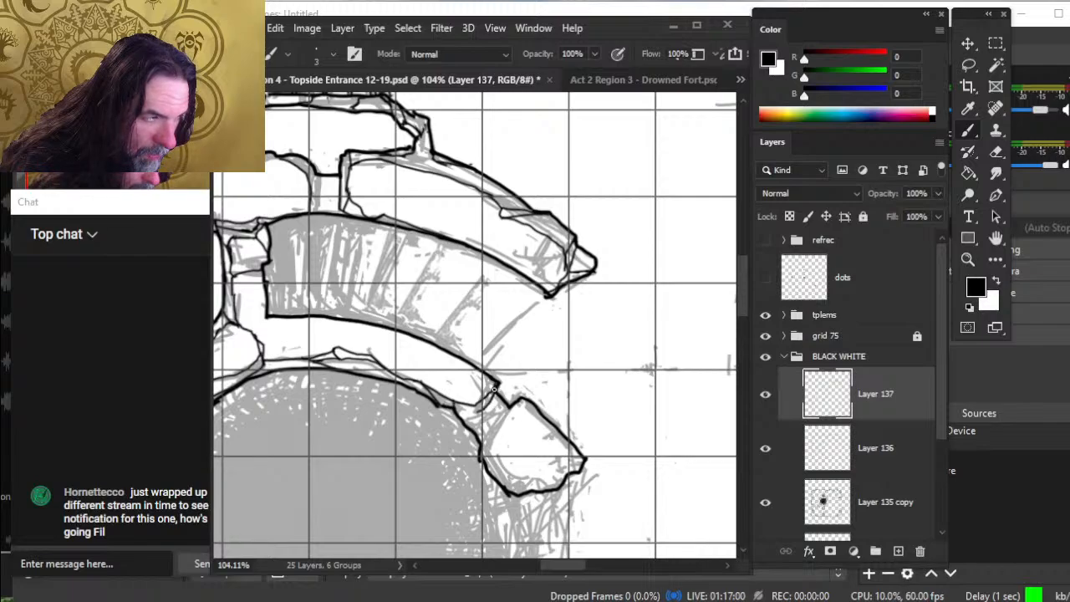
{"action": "key", "text": "e"}
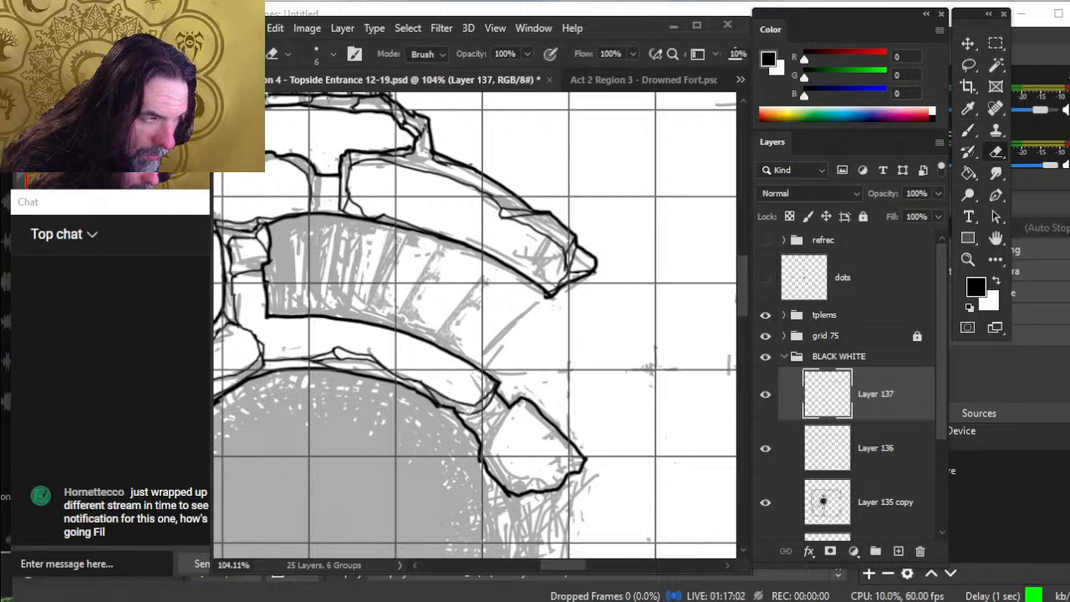
{"action": "key", "text": "b"}
{"action": "key", "text": "e"}
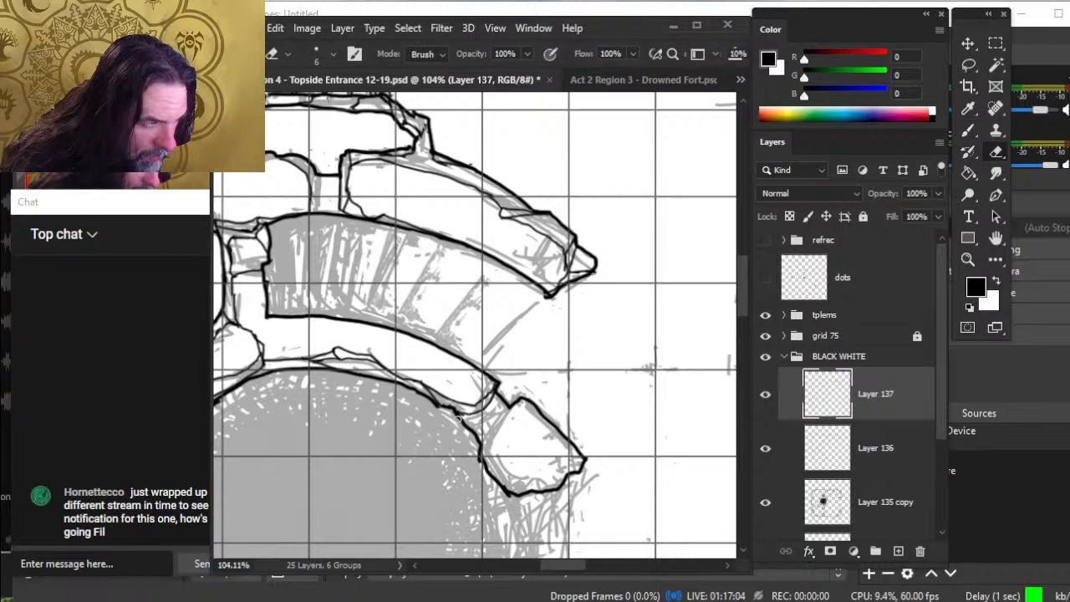
{"action": "key", "text": "b"}
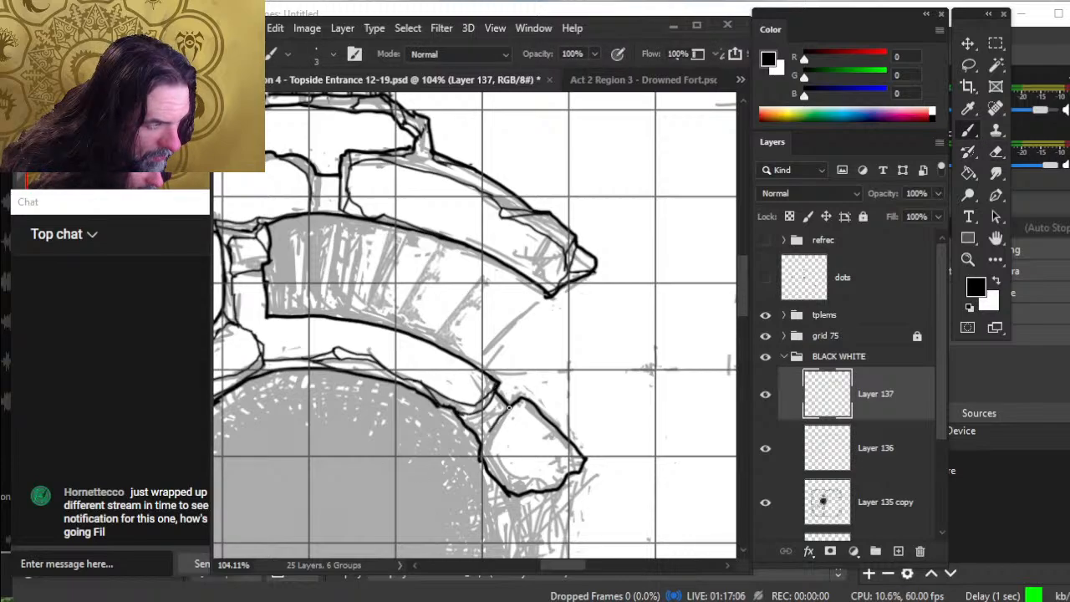
- Ink the left and bottom inner edges of the end stone beside the lower curved wall
{"action": "left_click_drag", "start_coordinate": [503, 426], "coordinate": [517, 405]}
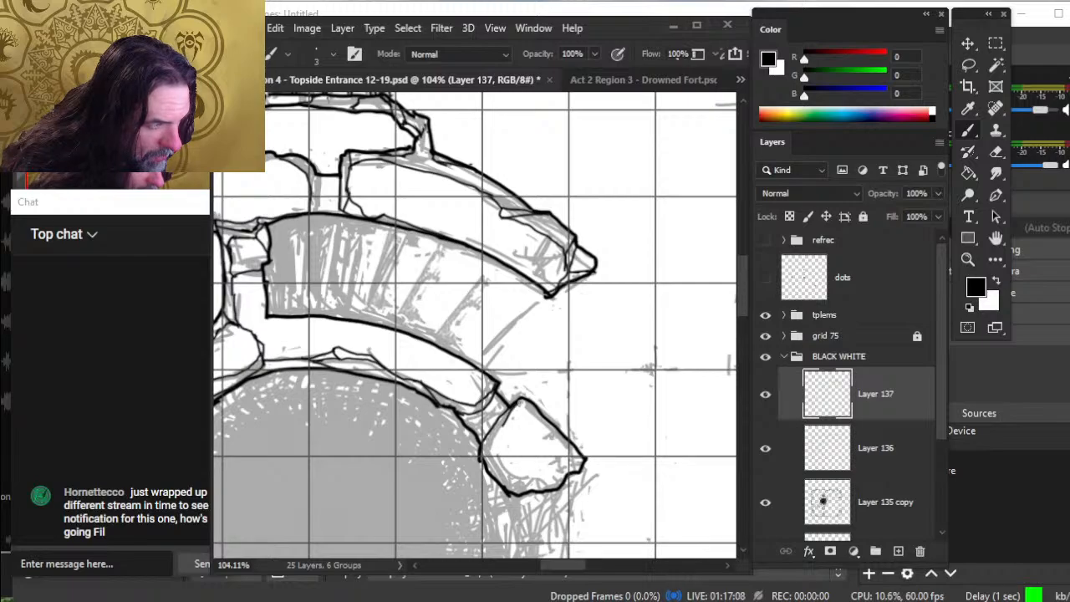
{"action": "left_click_drag", "start_coordinate": [496, 464], "coordinate": [545, 485]}
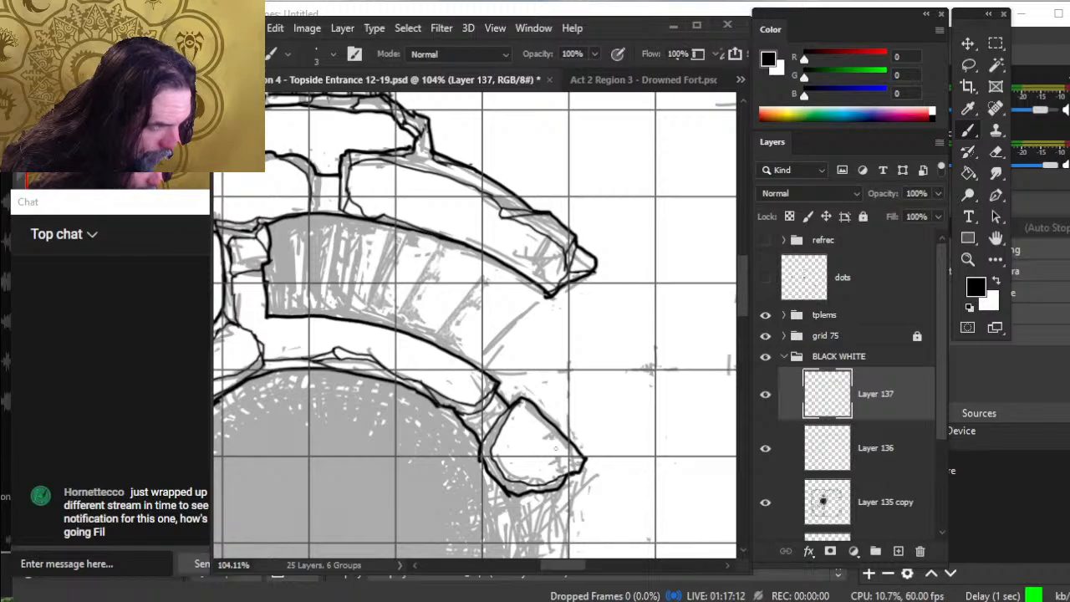
- Ink the end stone's inner edge along its upper right side and around its pointed right corner
{"action": "left_click_drag", "start_coordinate": [456, 392], "coordinate": [361, 342]}
{"action": "key", "text": "e"}
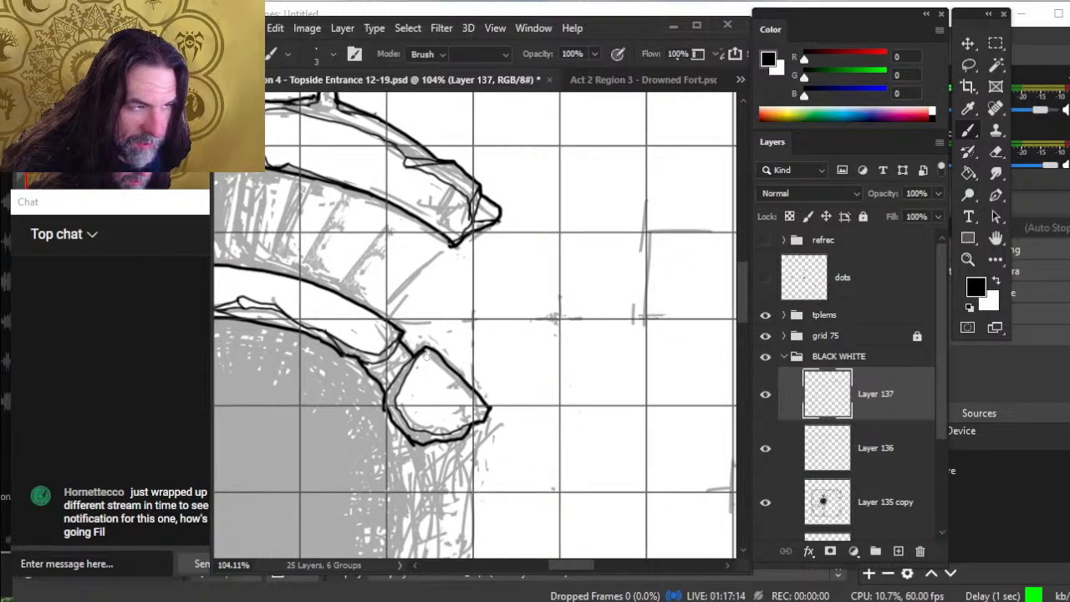
{"action": "key", "text": "b"}
{"action": "key", "text": "e"}
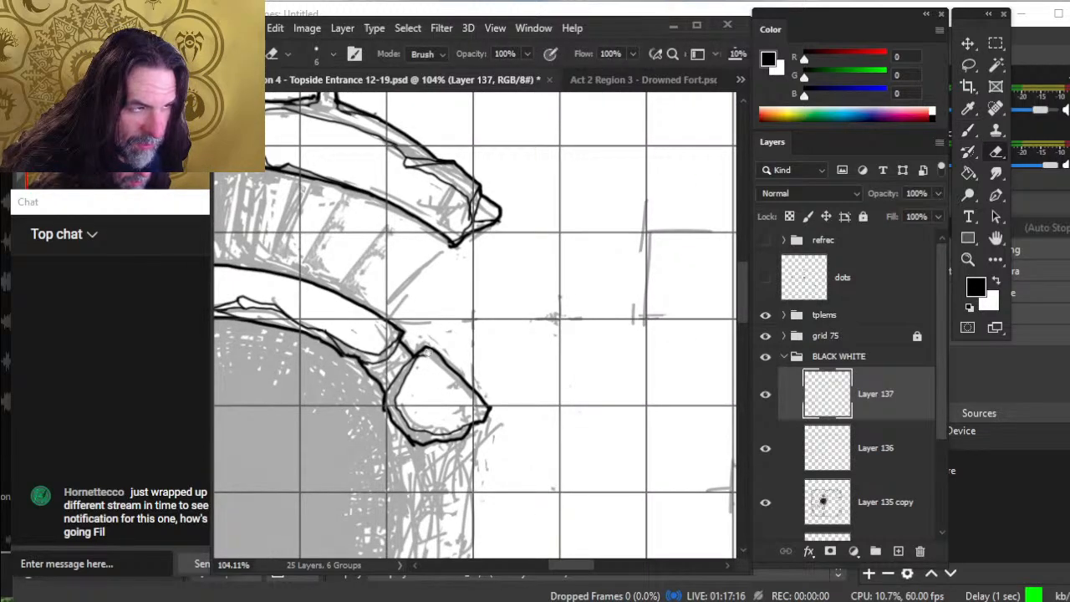
{"action": "key", "text": "b"}
{"action": "left_click_drag", "start_coordinate": [425, 360], "coordinate": [467, 390]}
{"action": "key", "text": "e"}
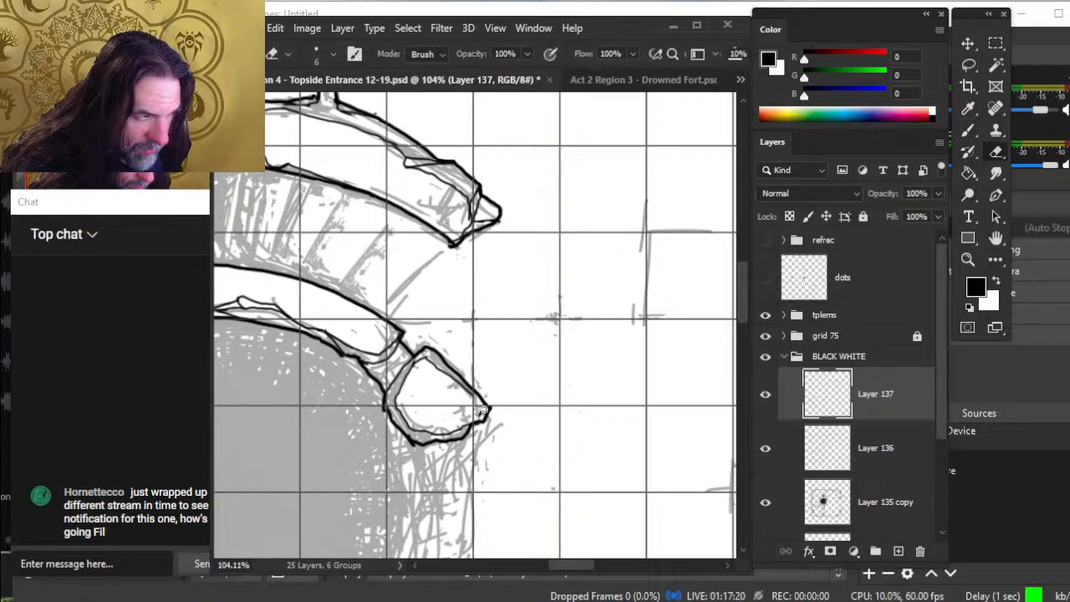
{"action": "key", "text": "b"}
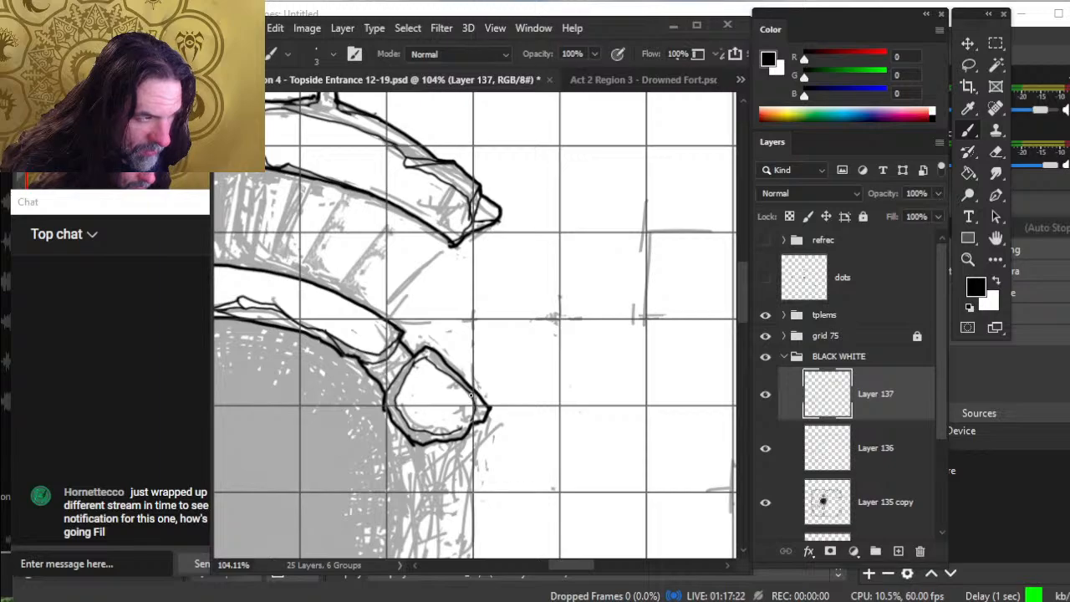
{"action": "mouse_move", "coordinate": [471, 420]}
{"action": "left_mouse_down"}
{"action": "mouse_move", "coordinate": [462, 426]}
{"action": "mouse_move", "coordinate": [484, 407]}
{"action": "left_mouse_up"}
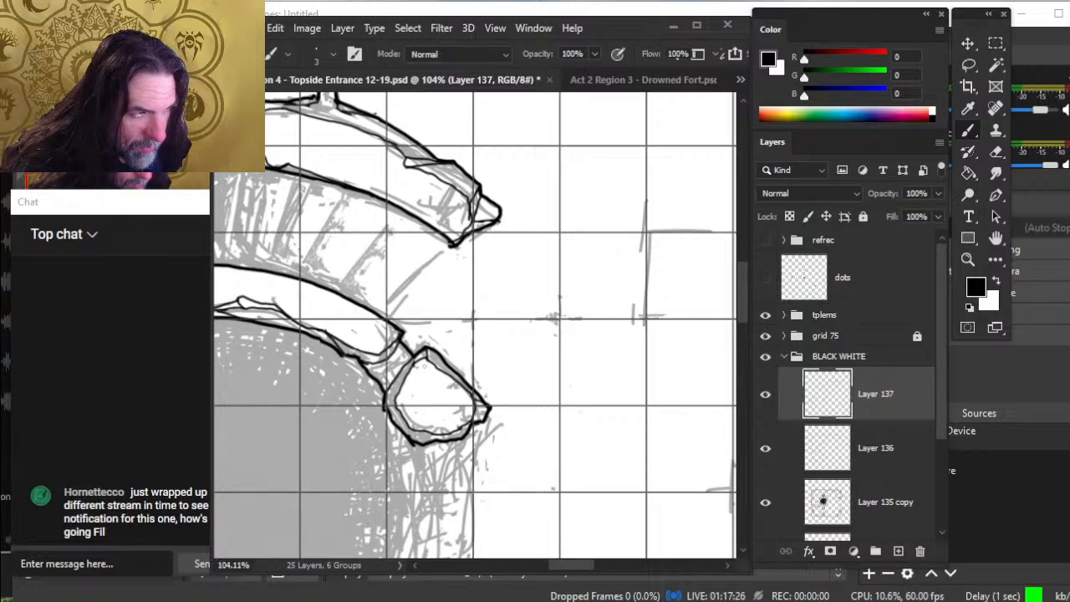
- Clean up the end stone's lower-left edge and ink small chip lines at its bottom-left corner
{"action": "key", "text": "e"}
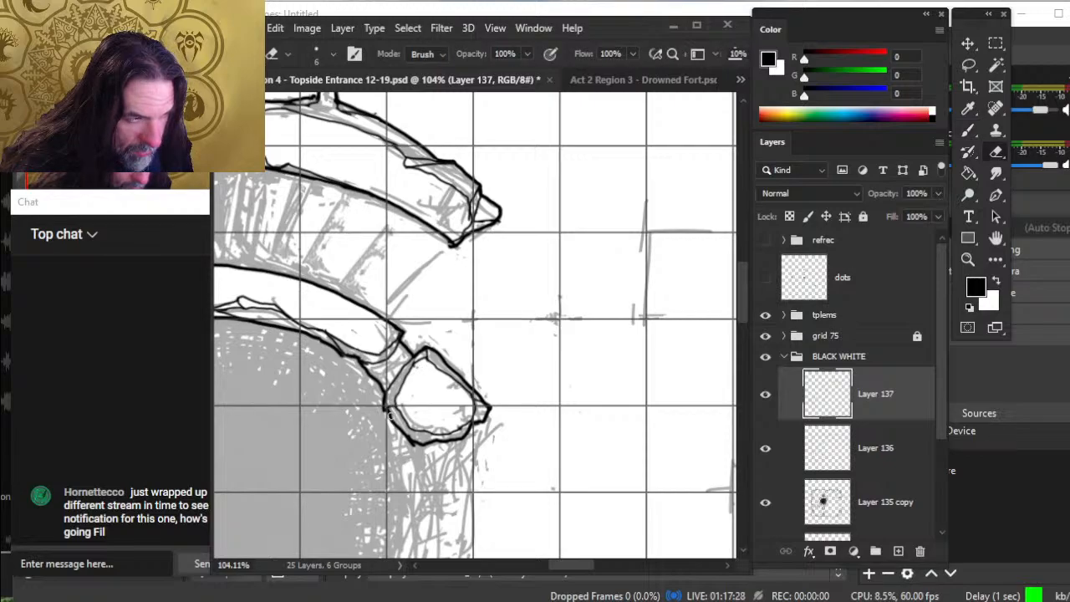
{"action": "key", "text": "b"}
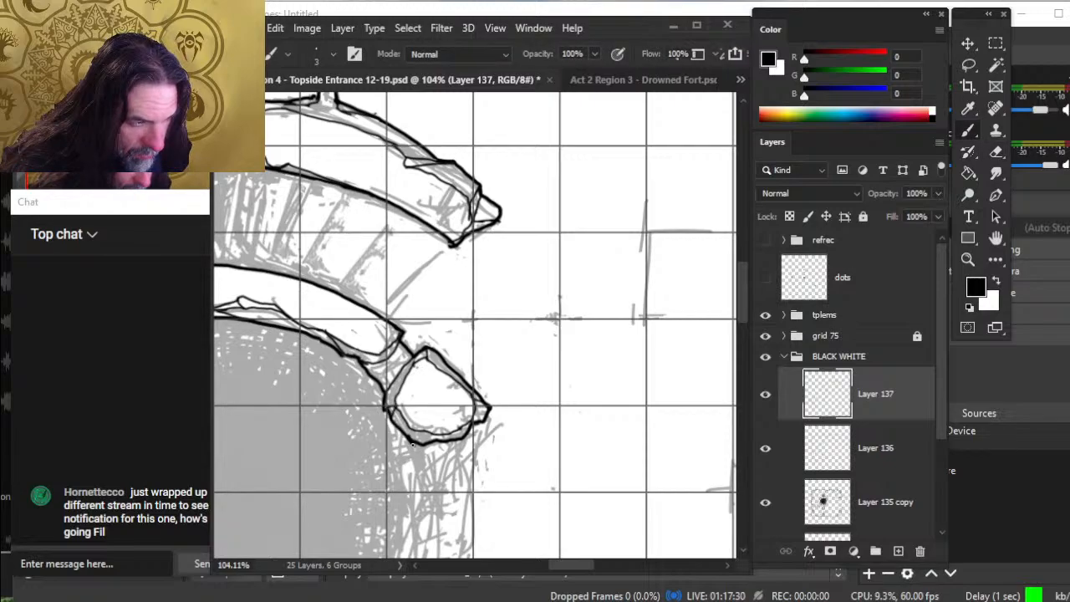
{"action": "left_click_drag", "start_coordinate": [412, 433], "coordinate": [415, 445]}
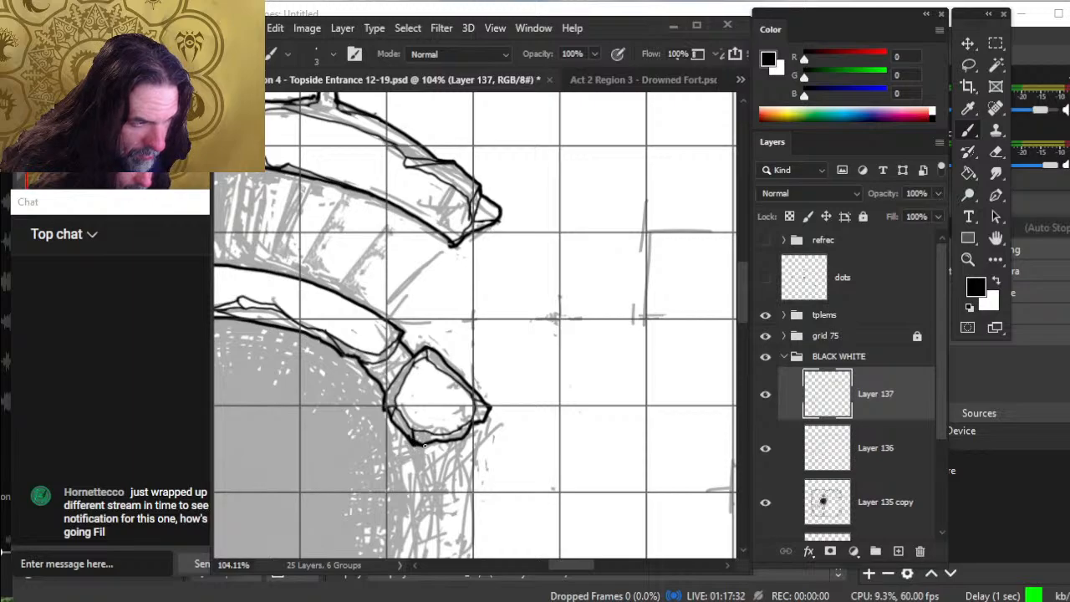
{"action": "key", "text": "e"}
{"action": "key", "text": "b"}
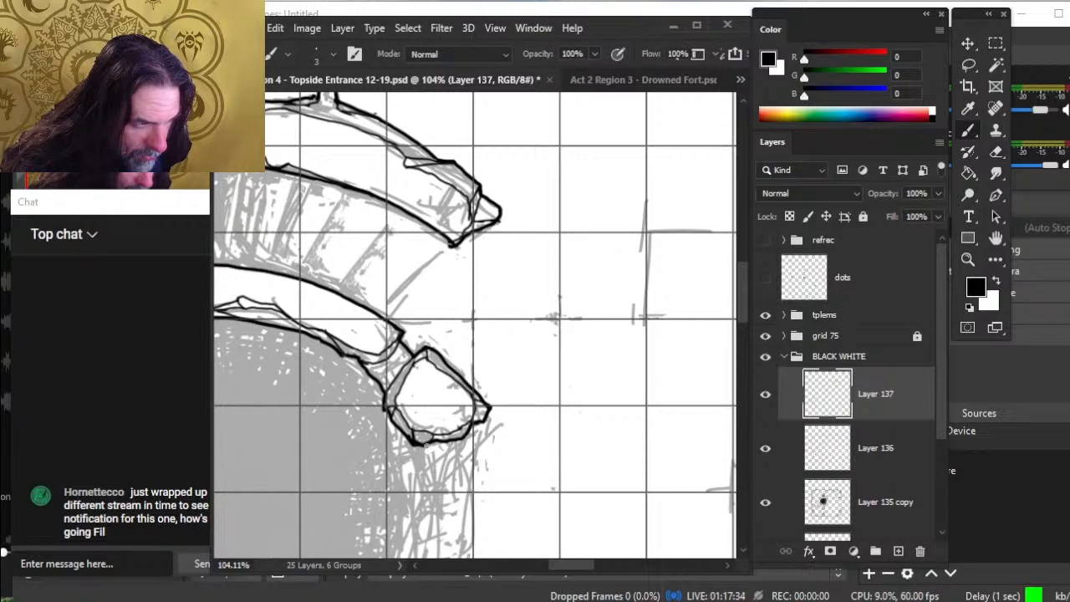
- Ink the inner edges of the slanted block on the ring's upper left, its lower joint and small corner chips
{"action": "key", "text": "z"}
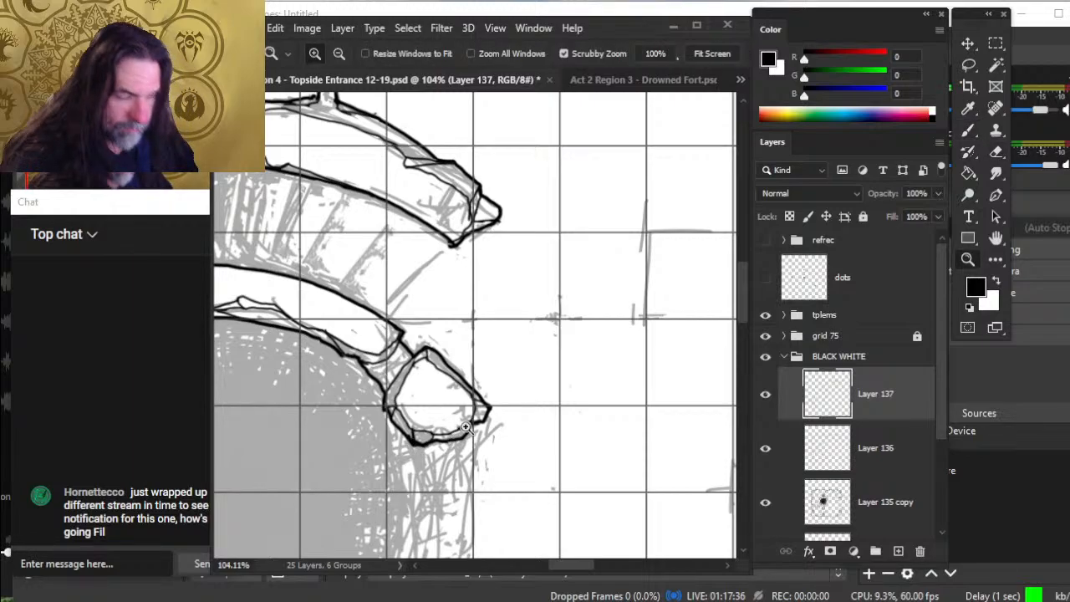
{"action": "left_click_drag", "start_coordinate": [453, 433], "coordinate": [417, 428]}
{"action": "left_click_drag", "start_coordinate": [352, 534], "coordinate": [436, 448]}
{"action": "left_click_drag", "start_coordinate": [327, 319], "coordinate": [461, 307]}
{"action": "mouse_move", "coordinate": [415, 231]}
{"action": "left_mouse_down"}
{"action": "mouse_move", "coordinate": [447, 230]}
{"action": "mouse_move", "coordinate": [428, 254]}
{"action": "mouse_move", "coordinate": [469, 299]}
{"action": "left_mouse_up"}
{"action": "key", "text": "b"}
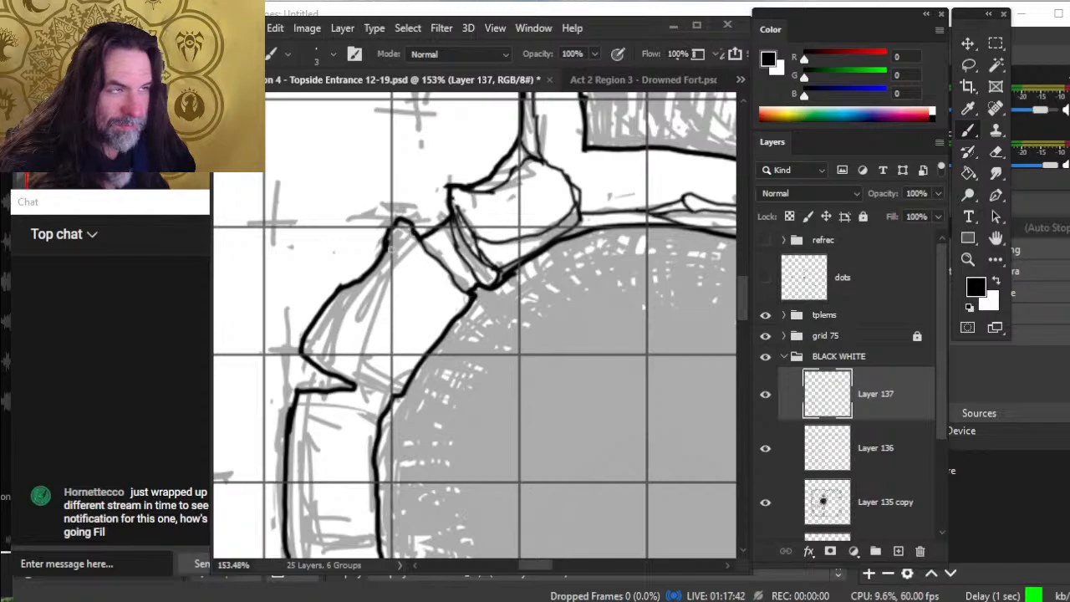
{"action": "mouse_move", "coordinate": [387, 242]}
{"action": "left_mouse_down"}
{"action": "mouse_move", "coordinate": [359, 301]}
{"action": "mouse_move", "coordinate": [319, 337]}
{"action": "mouse_move", "coordinate": [371, 386]}
{"action": "mouse_move", "coordinate": [418, 359]}
{"action": "left_mouse_up"}
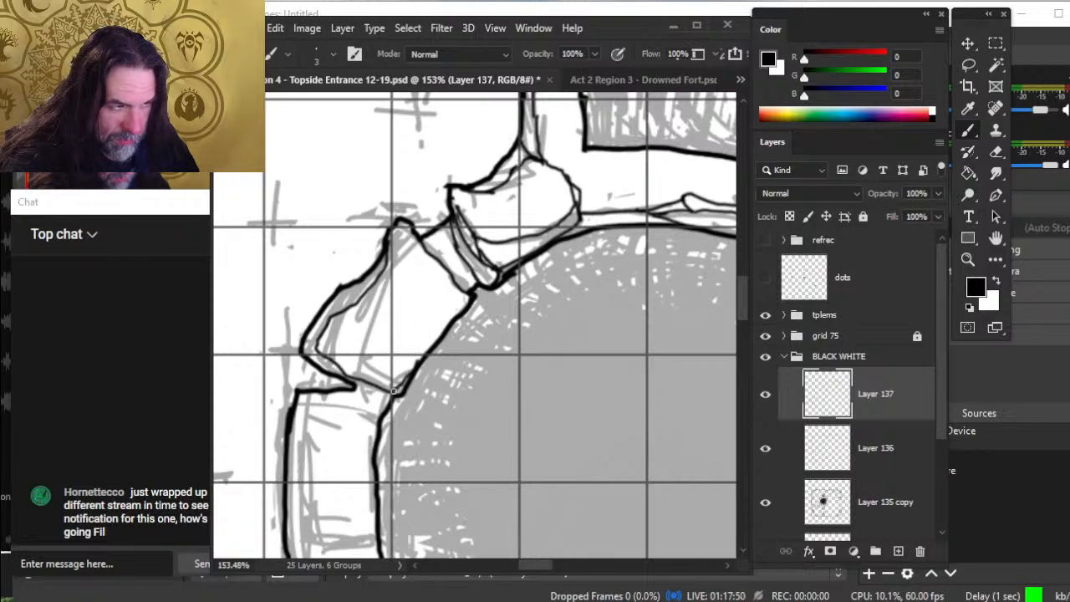
{"action": "left_click_drag", "start_coordinate": [356, 388], "coordinate": [380, 406]}
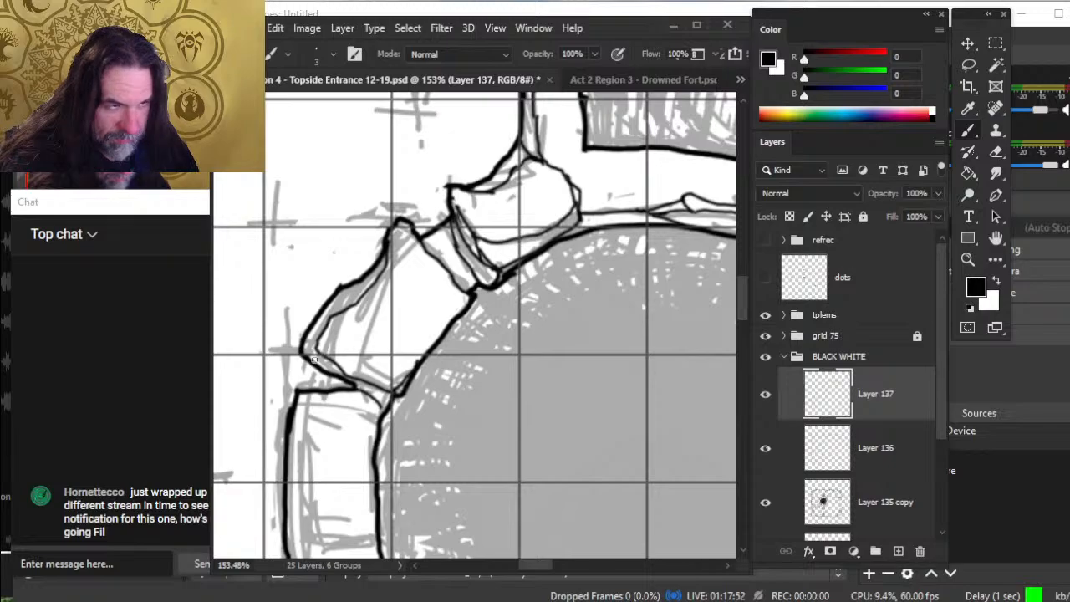
{"action": "left_click_drag", "start_coordinate": [319, 350], "coordinate": [305, 352]}
{"action": "left_click_drag", "start_coordinate": [332, 318], "coordinate": [325, 316]}
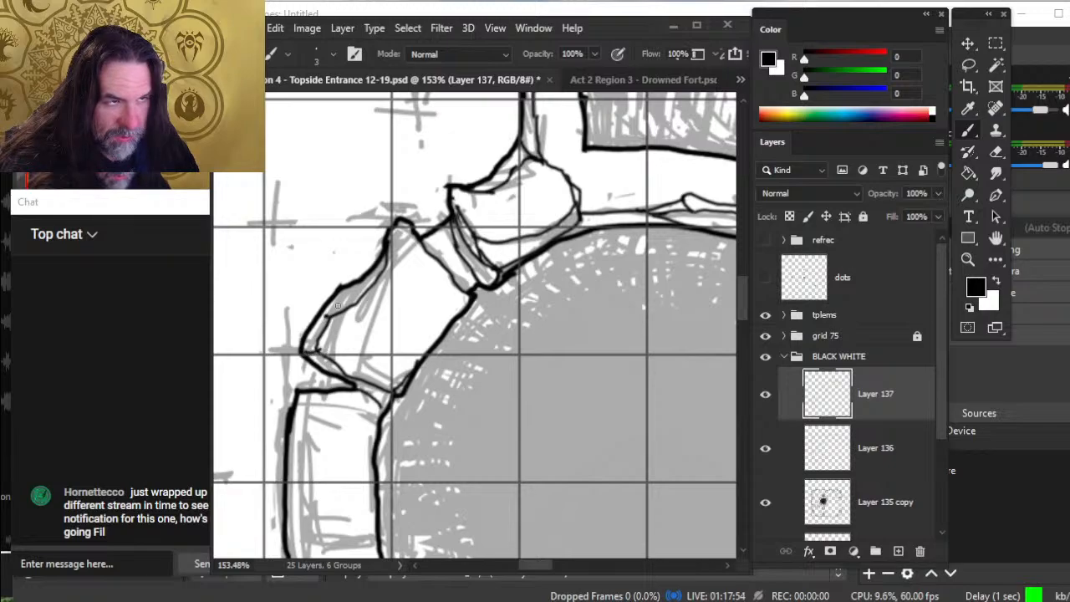
- Clean up the slanted block's left inner edge and ink the inner edge along its upper end
{"action": "key", "text": "e"}
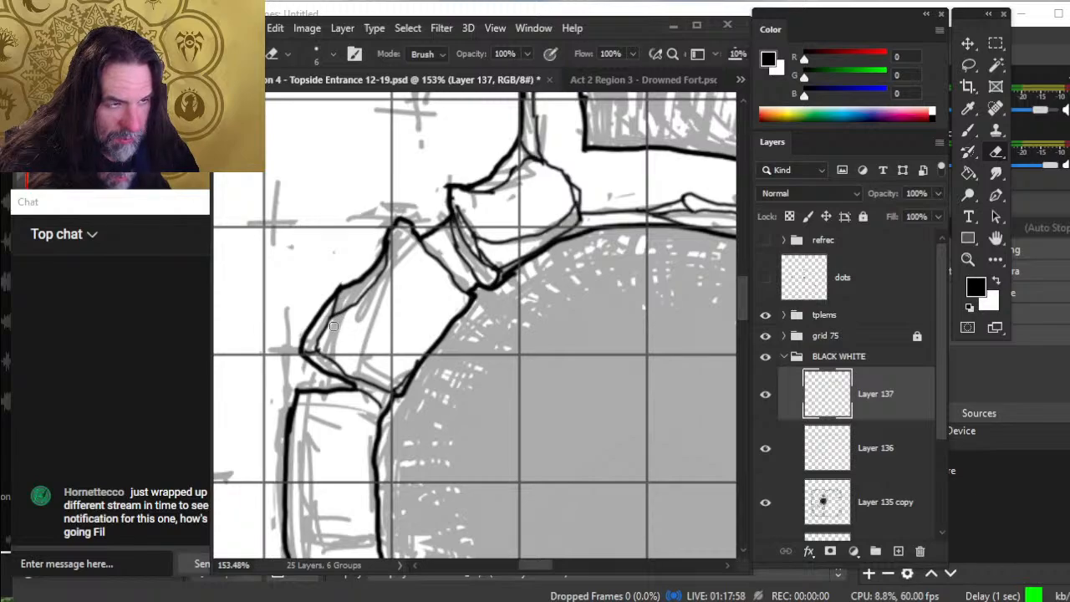
{"action": "key", "text": "b"}
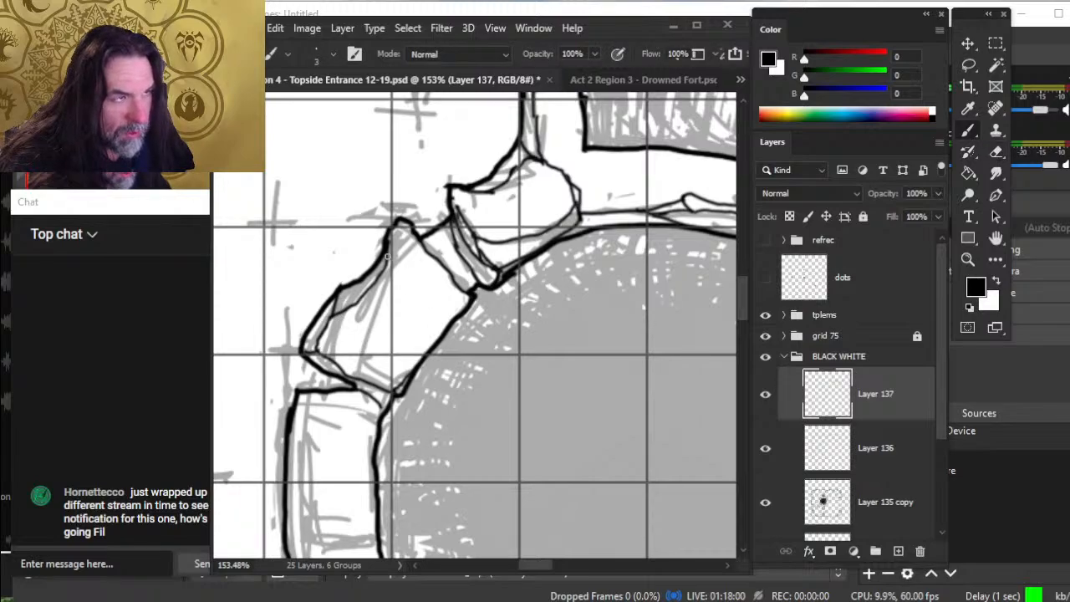
{"action": "mouse_move", "coordinate": [412, 250]}
{"action": "left_mouse_down"}
{"action": "mouse_move", "coordinate": [389, 262]}
{"action": "mouse_move", "coordinate": [445, 278]}
{"action": "mouse_move", "coordinate": [448, 299]}
{"action": "left_mouse_up"}
{"action": "key", "text": "e"}
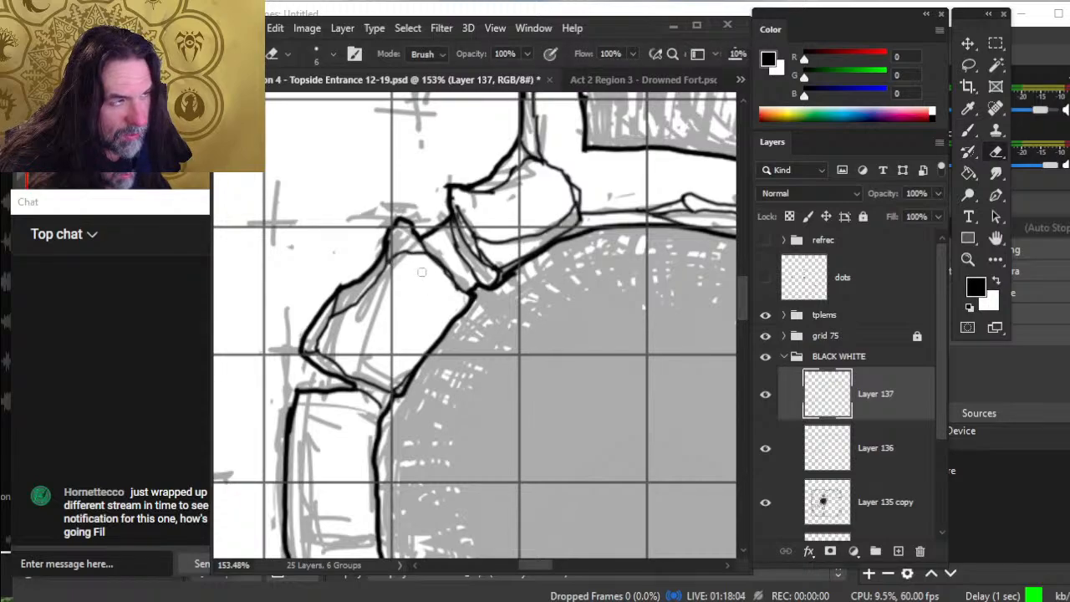
{"action": "key", "text": "b"}
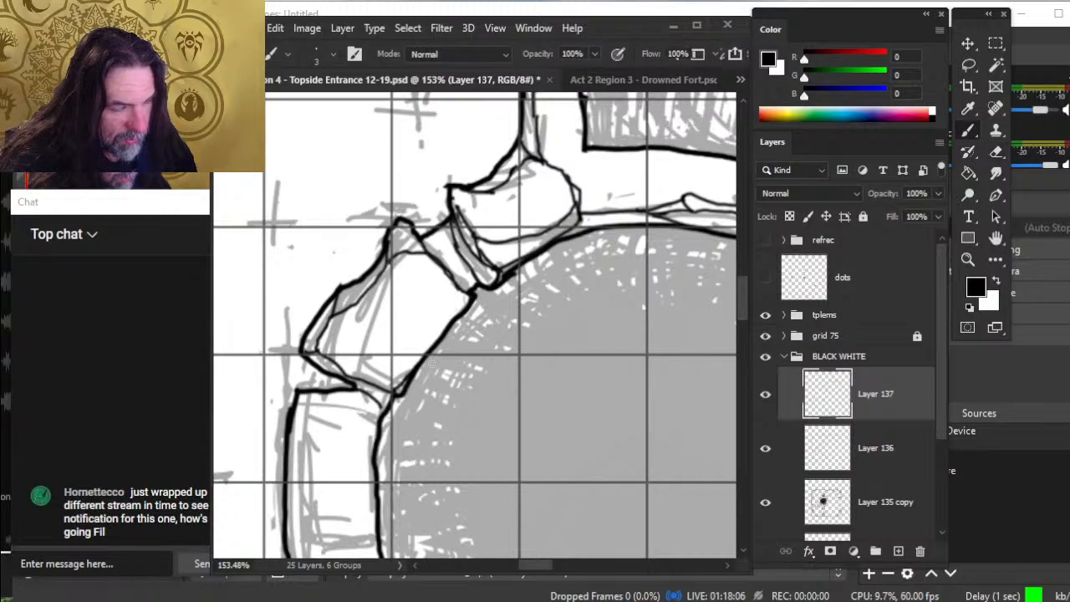
- Ink the inner edge lines along the top, left side and bottom of the tall block on the ring's left
{"action": "key", "text": "z"}
{"action": "left_click_drag", "start_coordinate": [486, 329], "coordinate": [415, 332]}
{"action": "left_click_drag", "start_coordinate": [382, 398], "coordinate": [420, 381]}
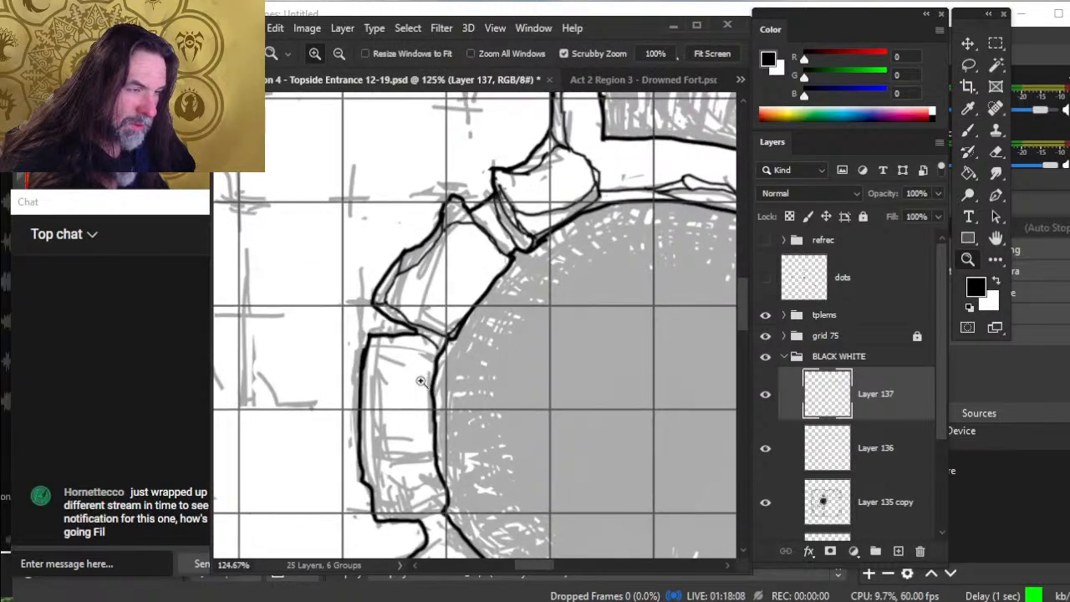
{"action": "key", "text": "b"}
{"action": "mouse_move", "coordinate": [395, 337]}
{"action": "left_mouse_down"}
{"action": "mouse_move", "coordinate": [382, 346]}
{"action": "mouse_move", "coordinate": [415, 346]}
{"action": "mouse_move", "coordinate": [429, 394]}
{"action": "left_mouse_up"}
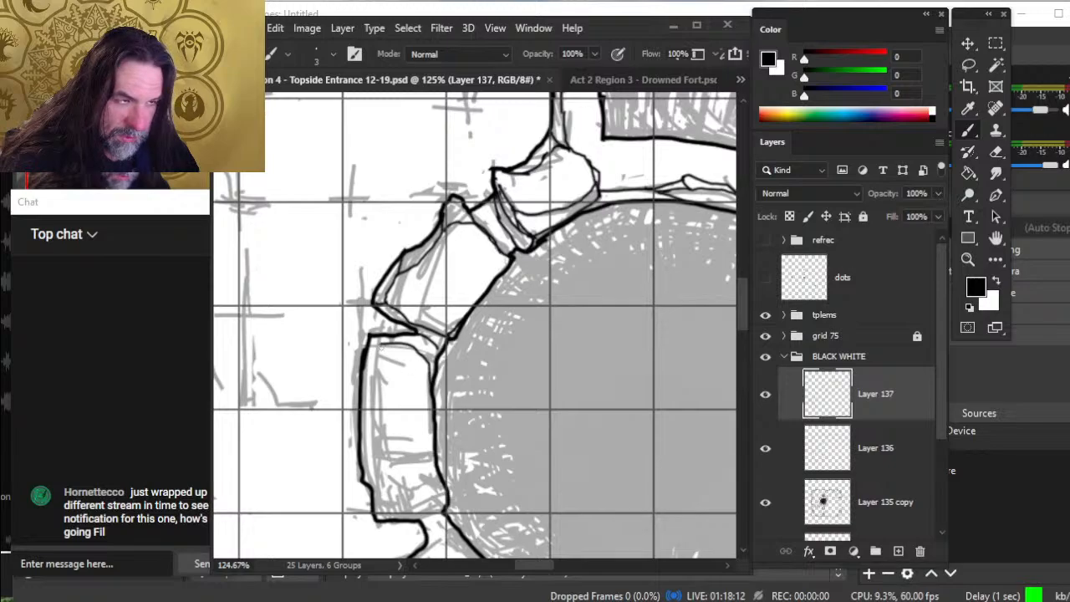
{"action": "mouse_move", "coordinate": [382, 345]}
{"action": "left_mouse_down"}
{"action": "mouse_move", "coordinate": [371, 487]}
{"action": "mouse_move", "coordinate": [384, 507]}
{"action": "mouse_move", "coordinate": [422, 512]}
{"action": "mouse_move", "coordinate": [444, 496]}
{"action": "left_mouse_up"}
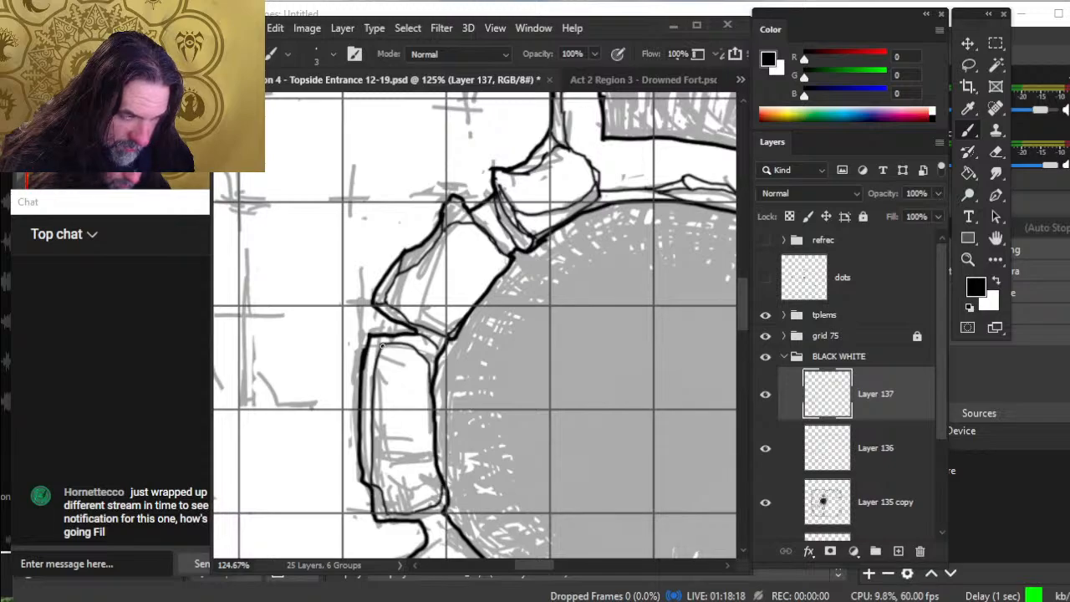
- Ink chip details at the tall block's top-right and bottom-right corners, erasing the overlapping lines
{"action": "key", "text": "e"}
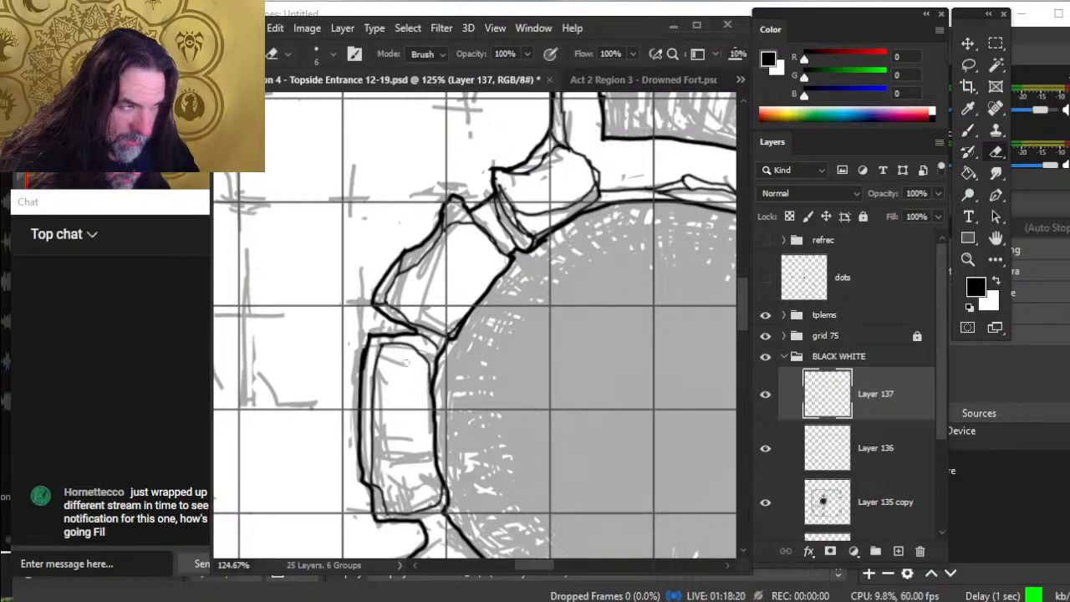
{"action": "key", "text": "b"}
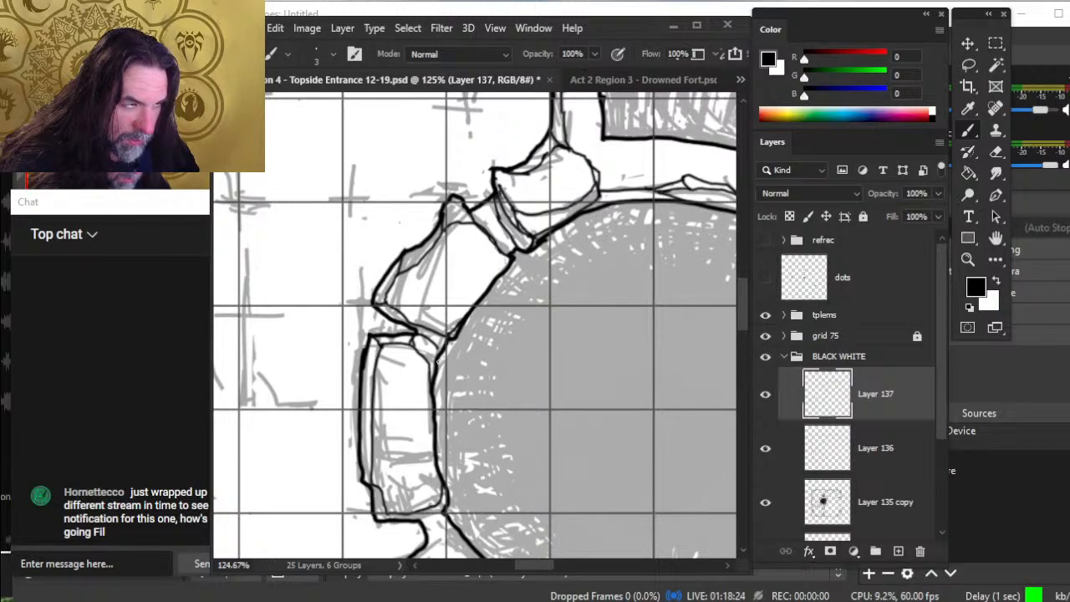
{"action": "left_click_drag", "start_coordinate": [438, 356], "coordinate": [430, 370]}
{"action": "mouse_move", "coordinate": [405, 470]}
{"action": "left_mouse_down"}
{"action": "mouse_move", "coordinate": [430, 378]}
{"action": "mouse_move", "coordinate": [408, 418]}
{"action": "left_mouse_up"}
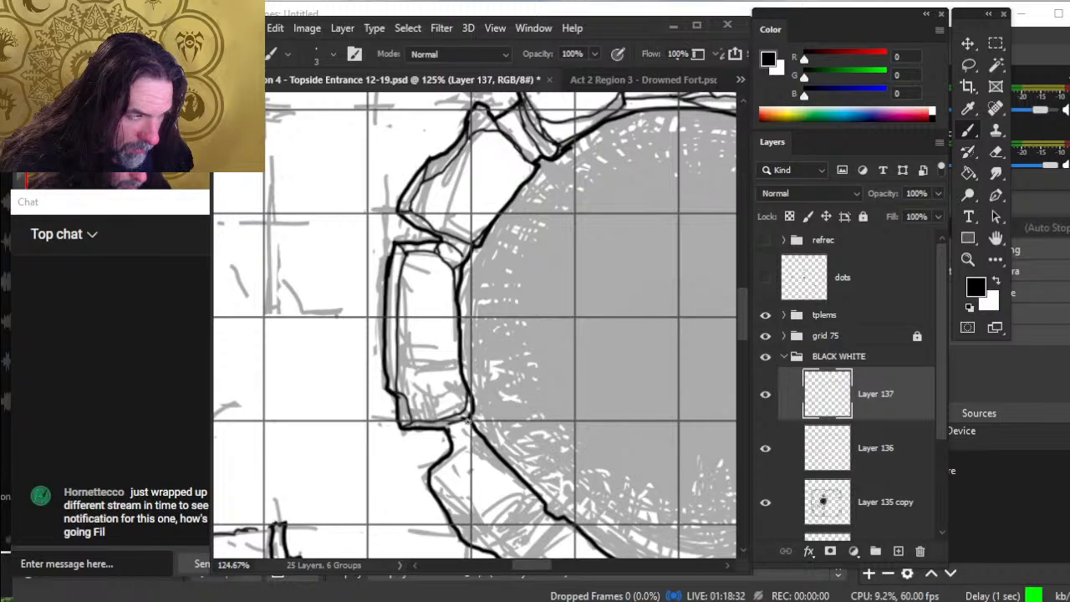
{"action": "key", "text": "e"}
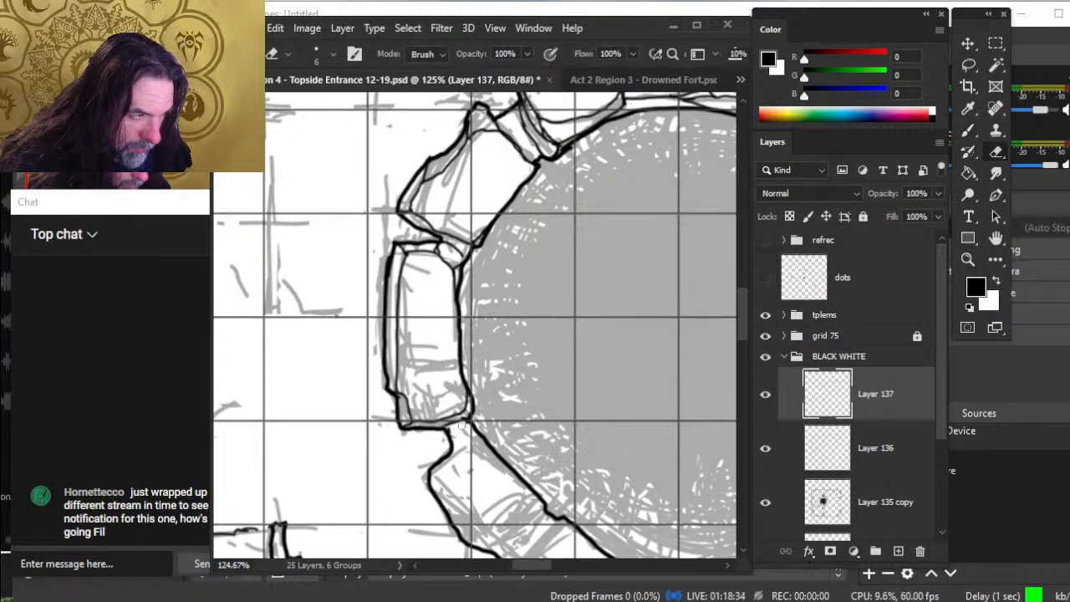
{"action": "key", "text": "b"}
{"action": "key", "text": "e"}
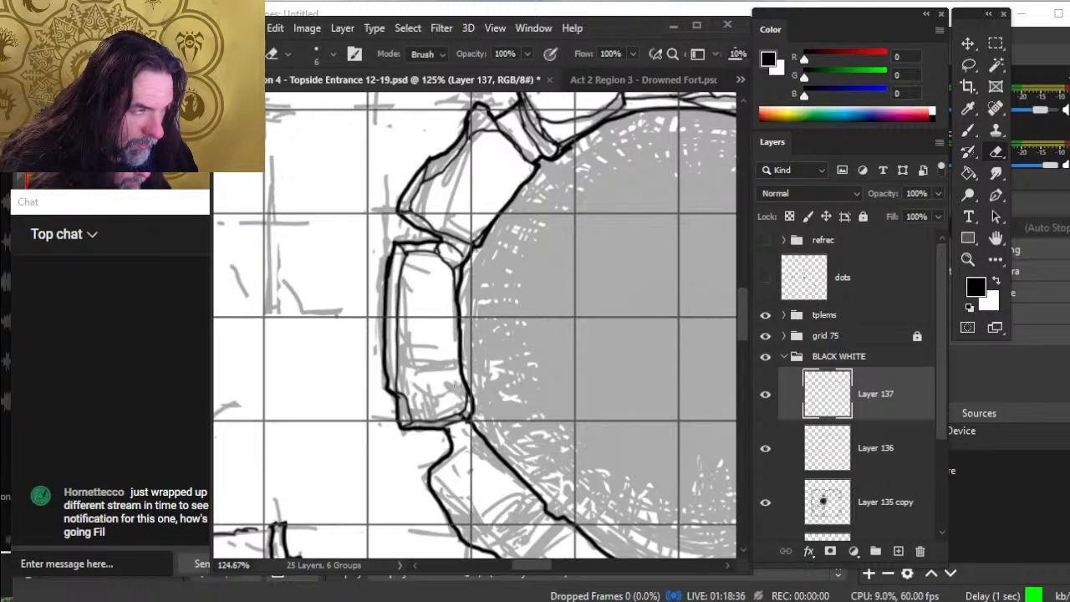
{"action": "key", "text": "b"}
- Ink a smaller panel outline inside the tall block, with chipped lines joining its corners to the block's edge
{"action": "mouse_move", "coordinate": [459, 367]}
{"action": "left_mouse_down"}
{"action": "mouse_move", "coordinate": [414, 374]}
{"action": "mouse_move", "coordinate": [406, 308]}
{"action": "mouse_move", "coordinate": [410, 281]}
{"action": "mouse_move", "coordinate": [440, 269]}
{"action": "mouse_move", "coordinate": [454, 279]}
{"action": "left_mouse_up"}
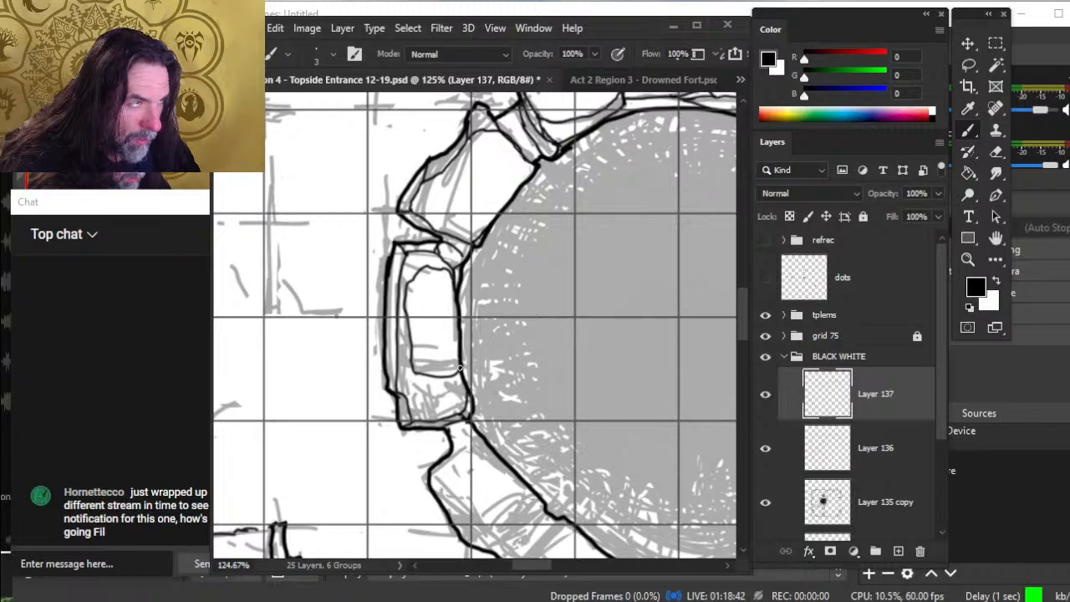
{"action": "left_click_drag", "start_coordinate": [407, 255], "coordinate": [424, 268]}
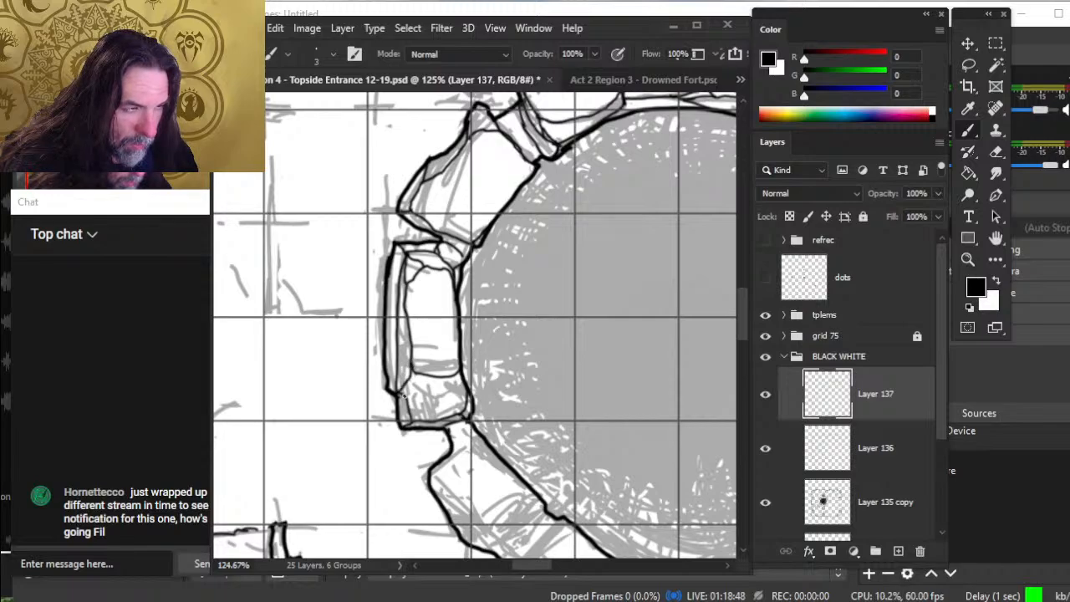
{"action": "key", "text": "e"}
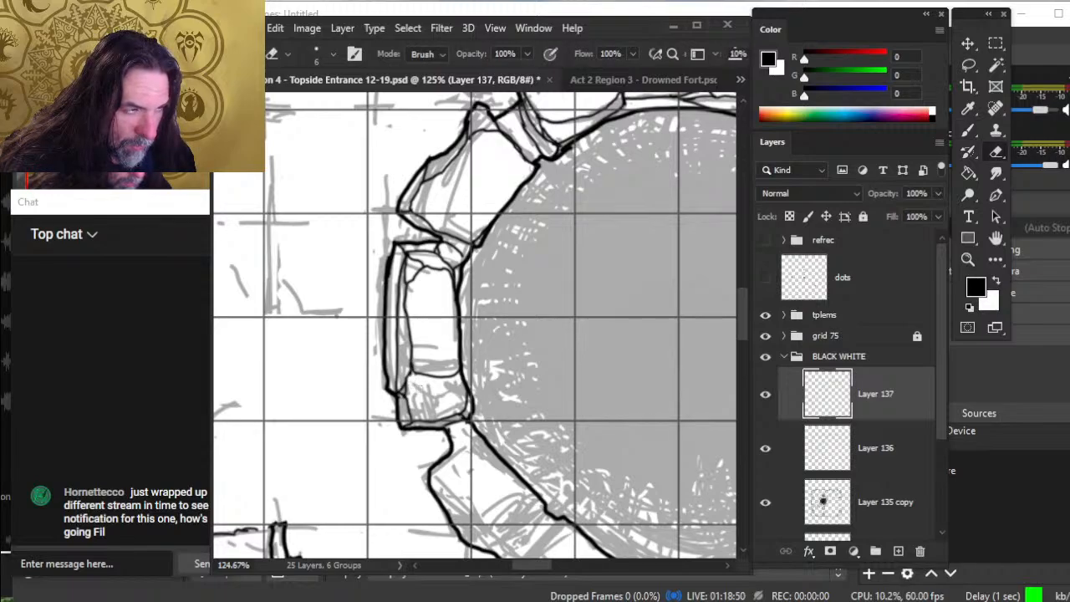
{"action": "key", "text": "b"}
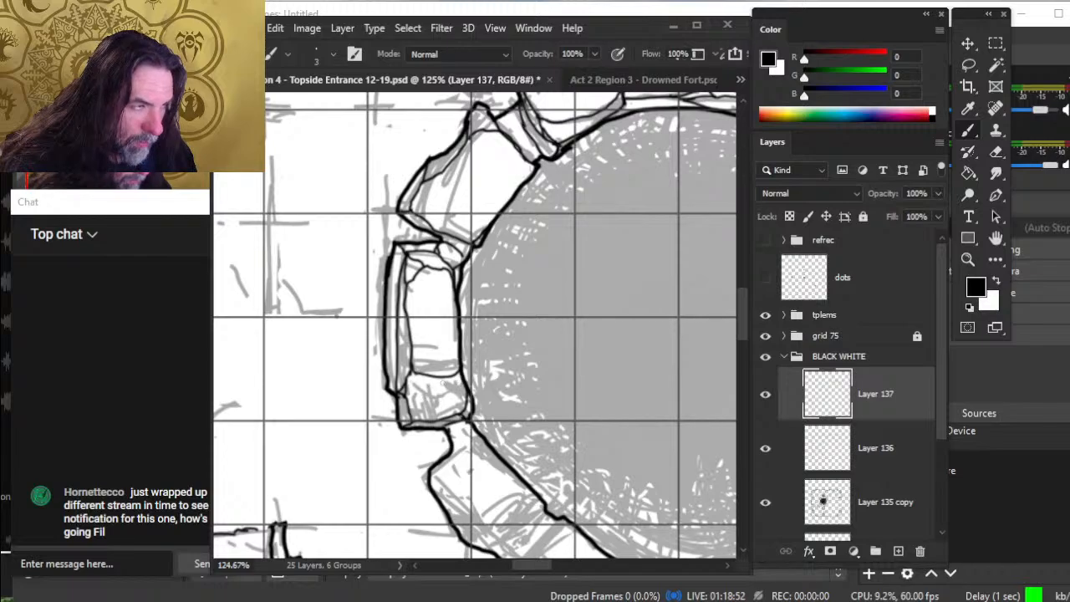
- Erase the inner panel's lower edge and redraw it as a jagged, broken ledge
{"action": "key", "text": "e"}
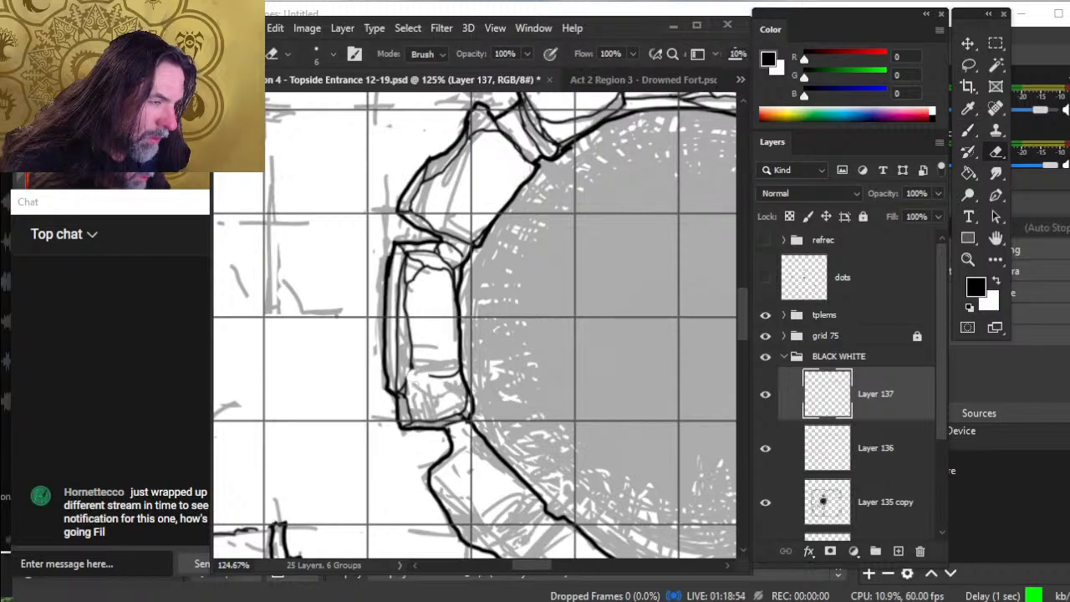
{"action": "key", "text": "b"}
{"action": "left_click_drag", "start_coordinate": [406, 383], "coordinate": [422, 389]}
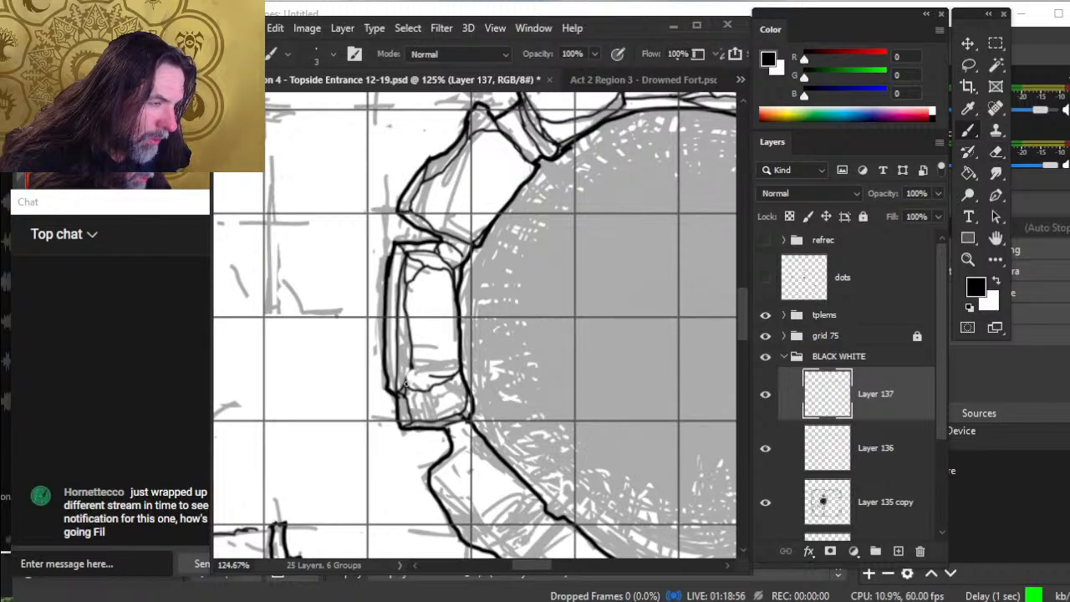
{"action": "key", "text": "e"}
{"action": "key", "text": "b"}
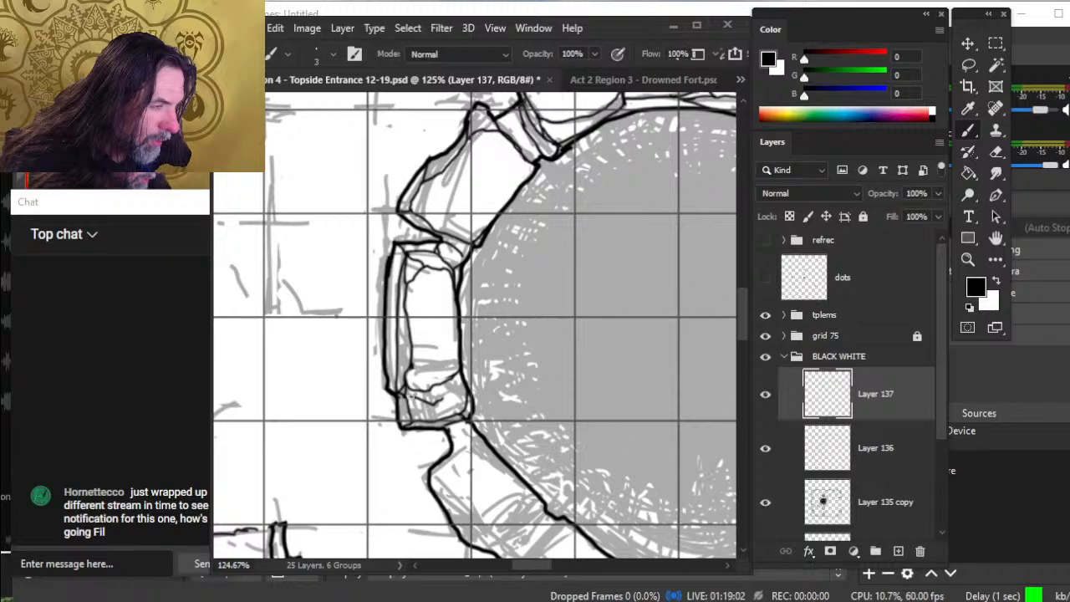
{"action": "mouse_move", "coordinate": [459, 376]}
{"action": "left_mouse_down"}
{"action": "mouse_move", "coordinate": [433, 403]}
{"action": "mouse_move", "coordinate": [446, 394]}
{"action": "left_mouse_up"}
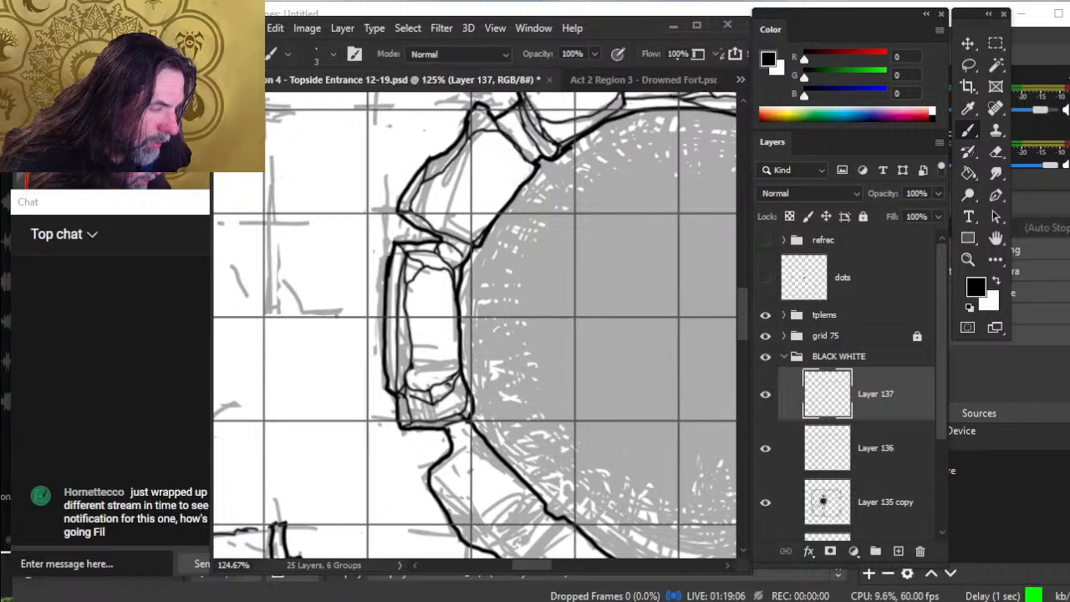
- Tidy the ledge's left end and erase the extra inner line along the tall block's left side
{"action": "key", "text": "e"}
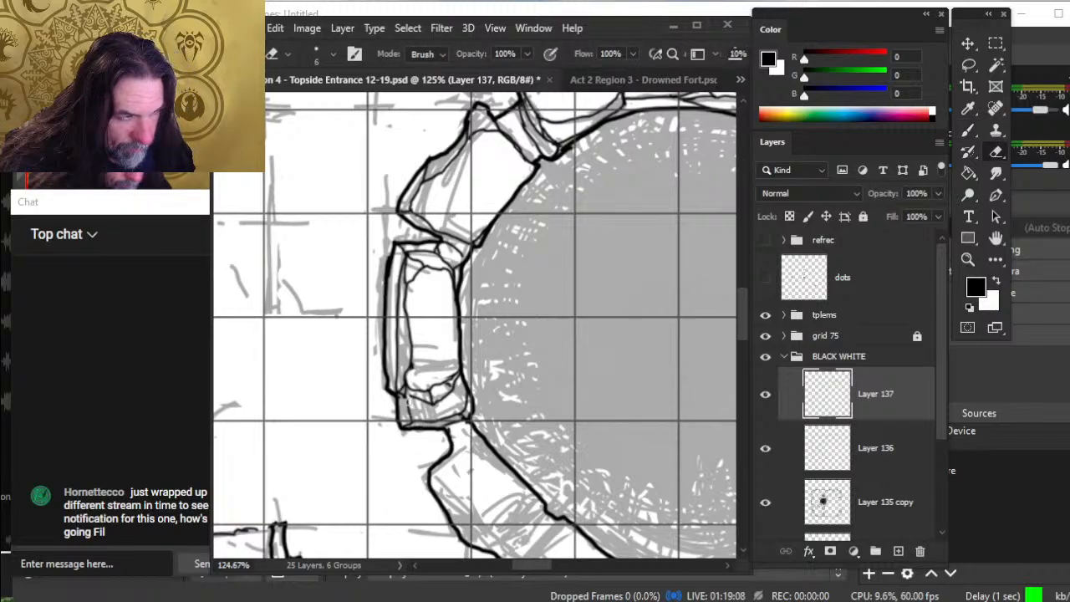
{"action": "key", "text": "b"}
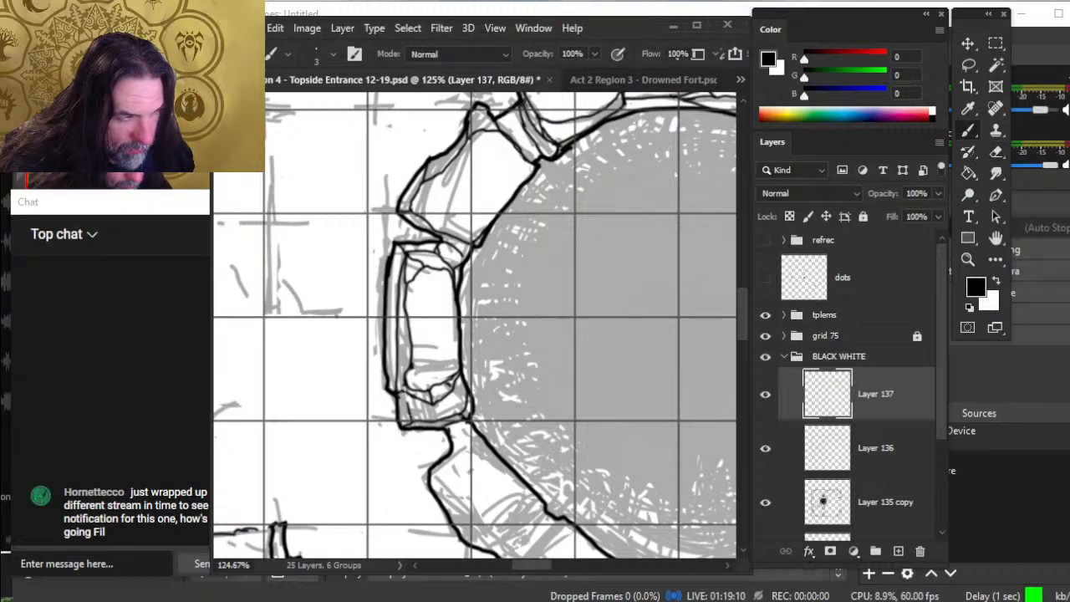
{"action": "key", "text": "e"}
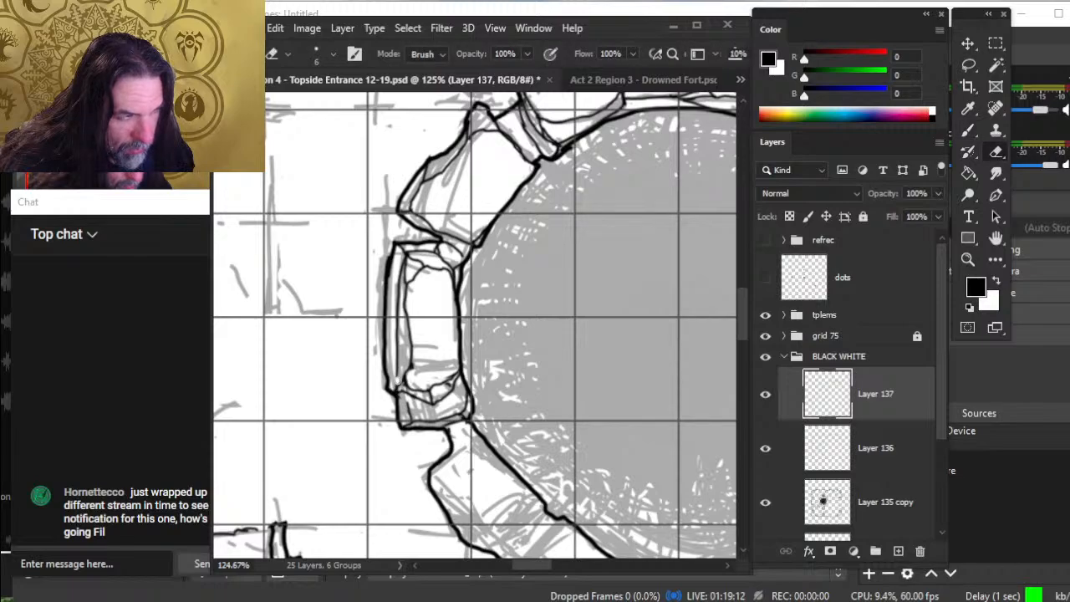
{"action": "mouse_move", "coordinate": [398, 378]}
{"action": "left_mouse_down"}
{"action": "mouse_move", "coordinate": [399, 396]}
{"action": "mouse_move", "coordinate": [402, 265]}
{"action": "left_mouse_up"}
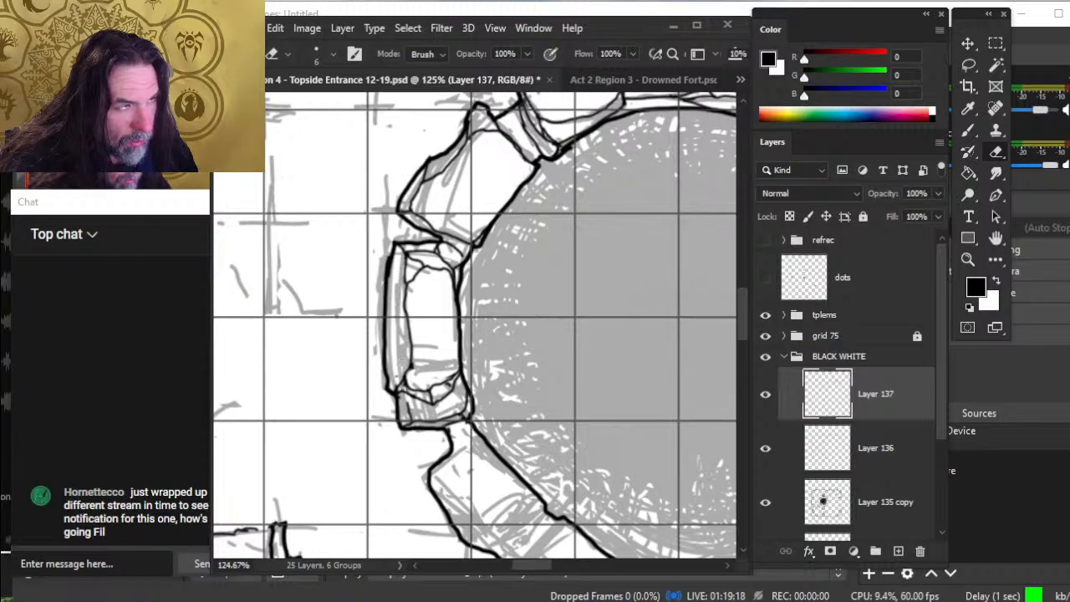
{"action": "key", "text": "b"}
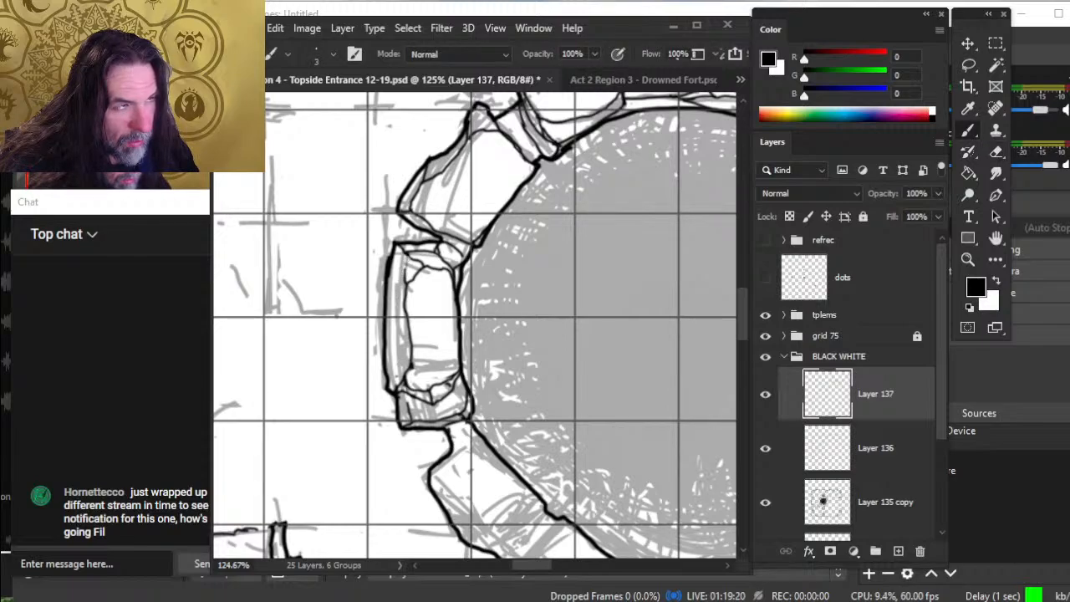
{"action": "key", "text": "e"}
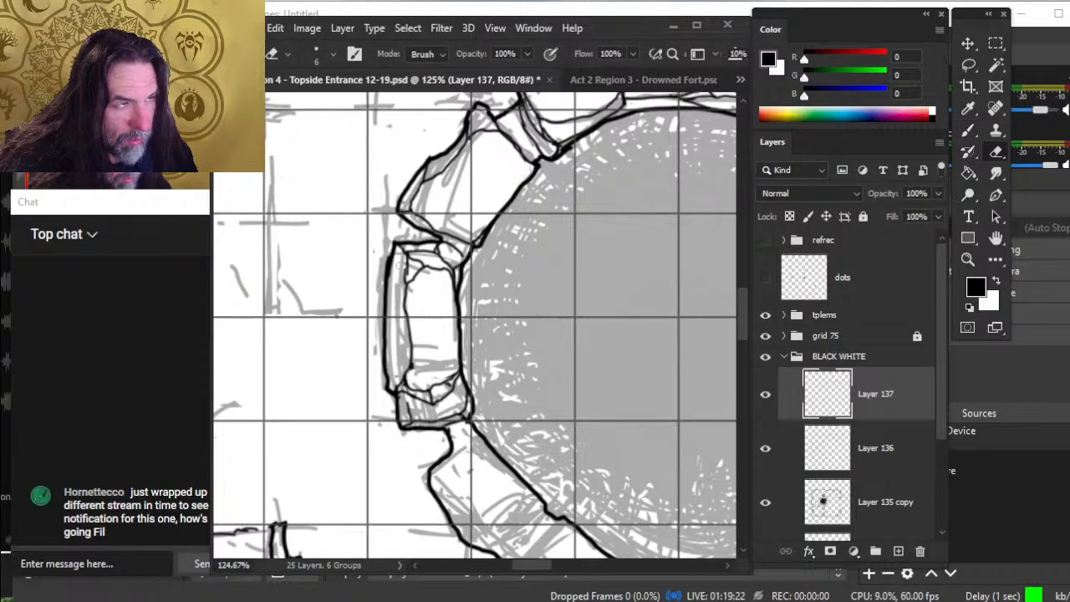
- Erase the stray inner line remaining along the upper-left edge of the tall block
{"action": "mouse_move", "coordinate": [403, 268]}
{"action": "left_mouse_down"}
{"action": "mouse_move", "coordinate": [396, 292]}
{"action": "mouse_move", "coordinate": [413, 363]}
{"action": "mouse_move", "coordinate": [415, 321]}
{"action": "mouse_move", "coordinate": [387, 310]}
{"action": "left_mouse_up"}
{"action": "key", "text": "b"}
{"action": "key", "text": "e"}
- Ink a rounded inner panel outline inside the slanted ring block directly below the tall block
{"action": "key", "text": "z"}
{"action": "mouse_move", "coordinate": [465, 433]}
{"action": "left_mouse_down"}
{"action": "mouse_move", "coordinate": [399, 359]}
{"action": "mouse_move", "coordinate": [435, 360]}
{"action": "mouse_move", "coordinate": [410, 365]}
{"action": "left_mouse_up"}
{"action": "key", "text": "b"}
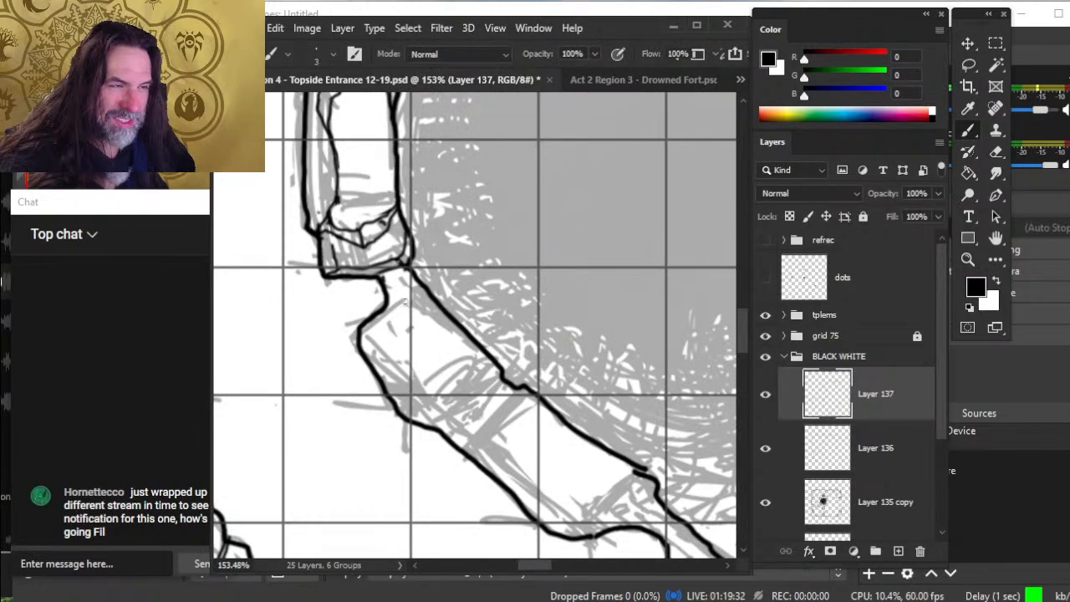
{"action": "mouse_move", "coordinate": [405, 301]}
{"action": "left_mouse_down"}
{"action": "mouse_move", "coordinate": [366, 339]}
{"action": "mouse_move", "coordinate": [410, 413]}
{"action": "mouse_move", "coordinate": [456, 426]}
{"action": "mouse_move", "coordinate": [499, 368]}
{"action": "left_mouse_up"}
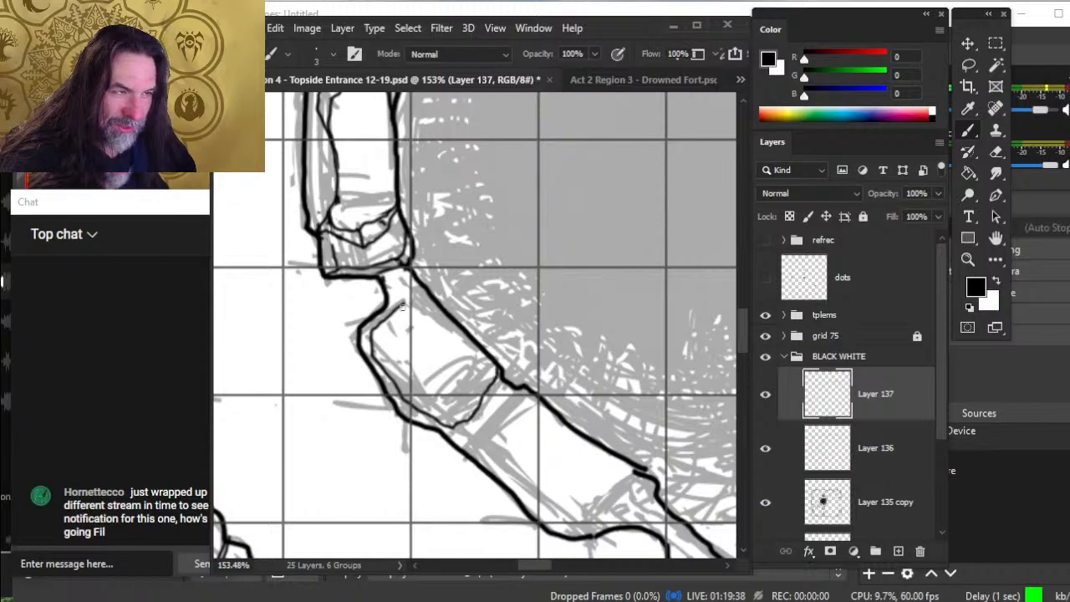
{"action": "left_click_drag", "start_coordinate": [403, 303], "coordinate": [473, 344]}
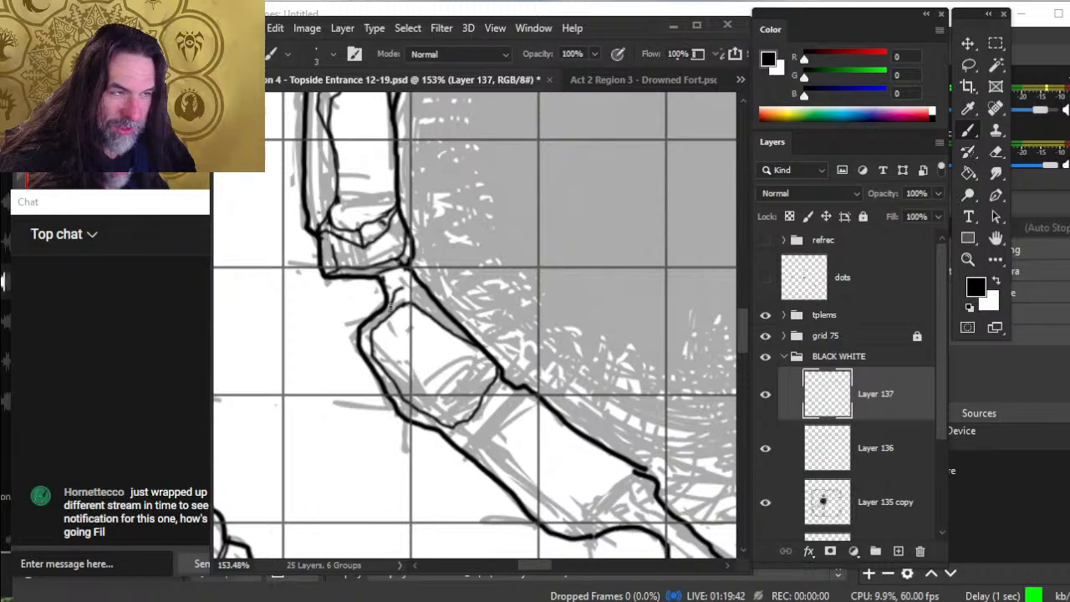
- Ink a short curved line above the panel at the slanted block's narrow upper end, cleaning up its left end
{"action": "key", "text": "e"}
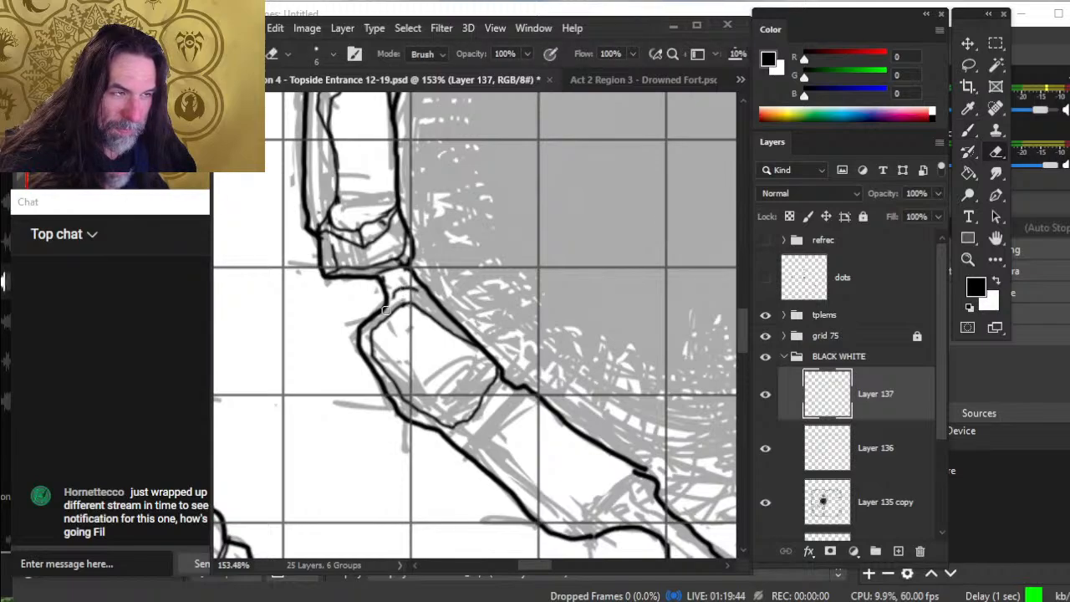
{"action": "key", "text": "b"}
{"action": "key", "text": "e"}
{"action": "key", "text": "b"}
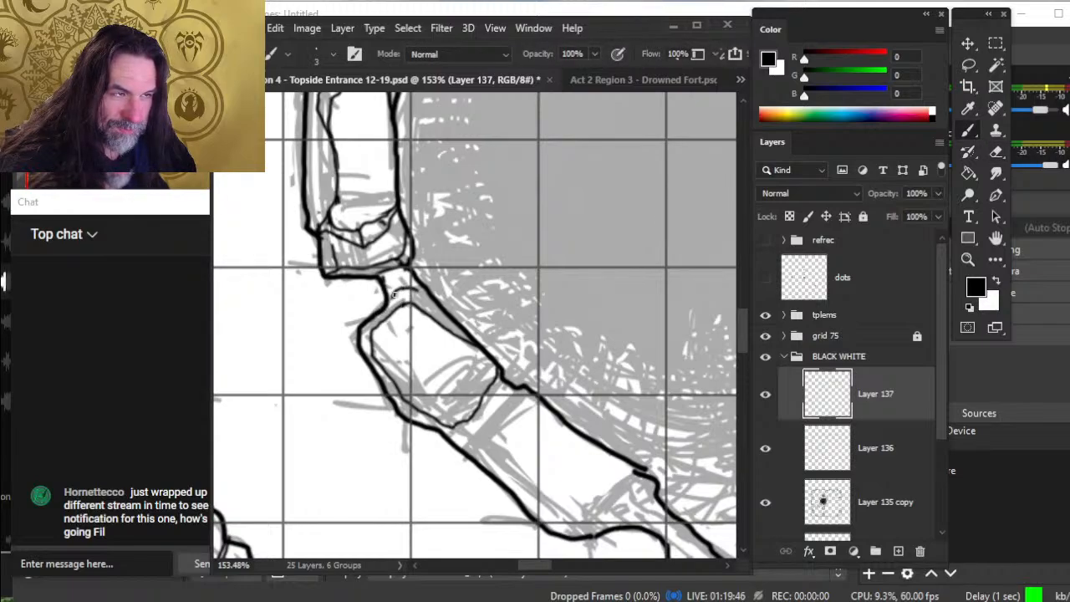
{"action": "key", "text": "e"}
{"action": "key", "text": "b"}
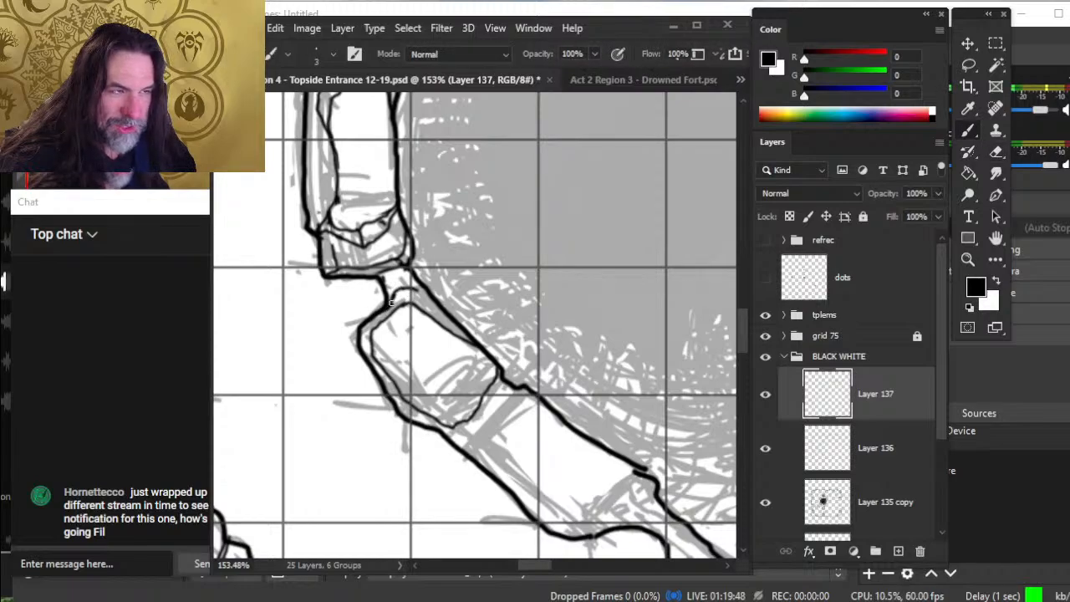
- Ink a short edge line beneath the tall block's base where it meets the slanted block, and reduce the eraser to 4 px for tidying
{"action": "left_click_drag", "start_coordinate": [383, 281], "coordinate": [408, 272]}
{"action": "key", "text": "e"}
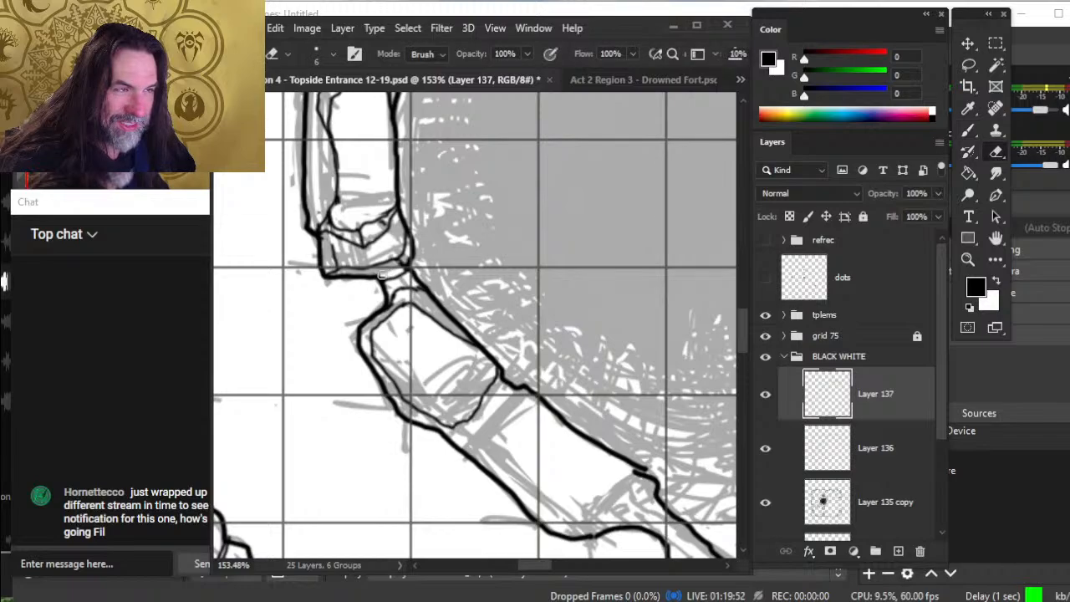
{"action": "key", "text": "b"}
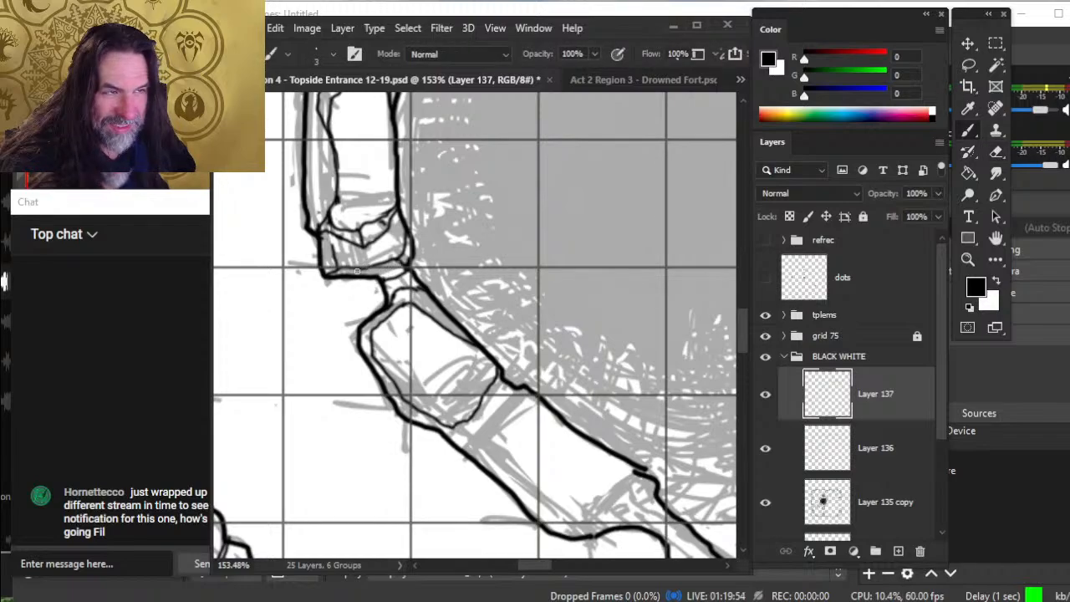
{"action": "key", "text": "e"}
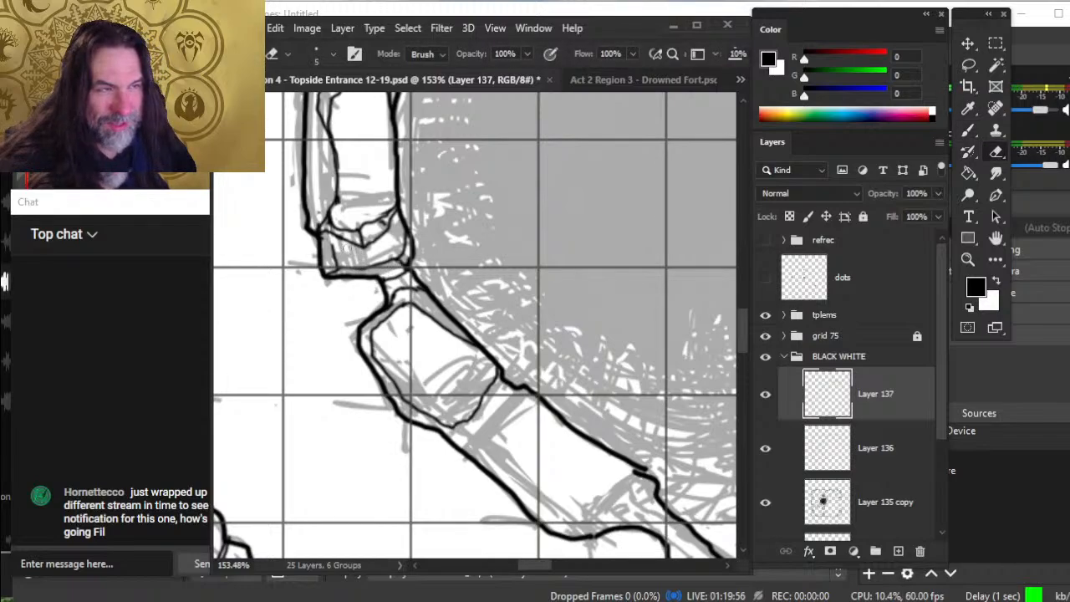
{"action": "key", "text": "bracketleft"}
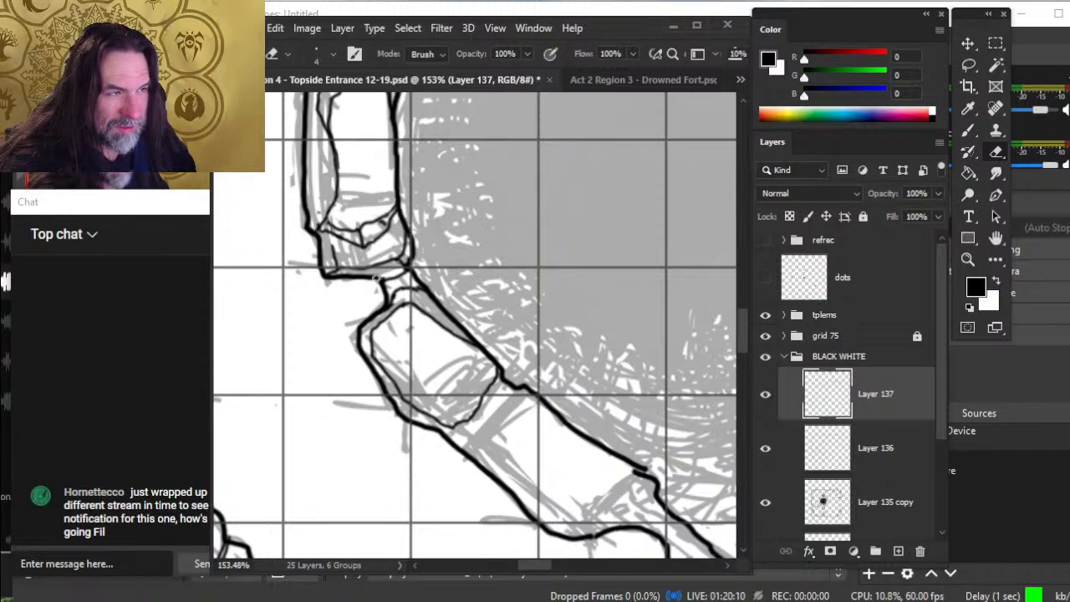
- Ink short chip lines linking the slanted block's inner panel to its outer edge at the top and left corners, erasing the overlaps
{"action": "mouse_move", "coordinate": [395, 299]}
{"action": "left_mouse_down"}
{"action": "mouse_move", "coordinate": [378, 316]}
{"action": "mouse_move", "coordinate": [422, 314]}
{"action": "left_mouse_up"}
{"action": "key", "text": "b"}
{"action": "key", "text": "e"}
{"action": "key", "text": "b"}
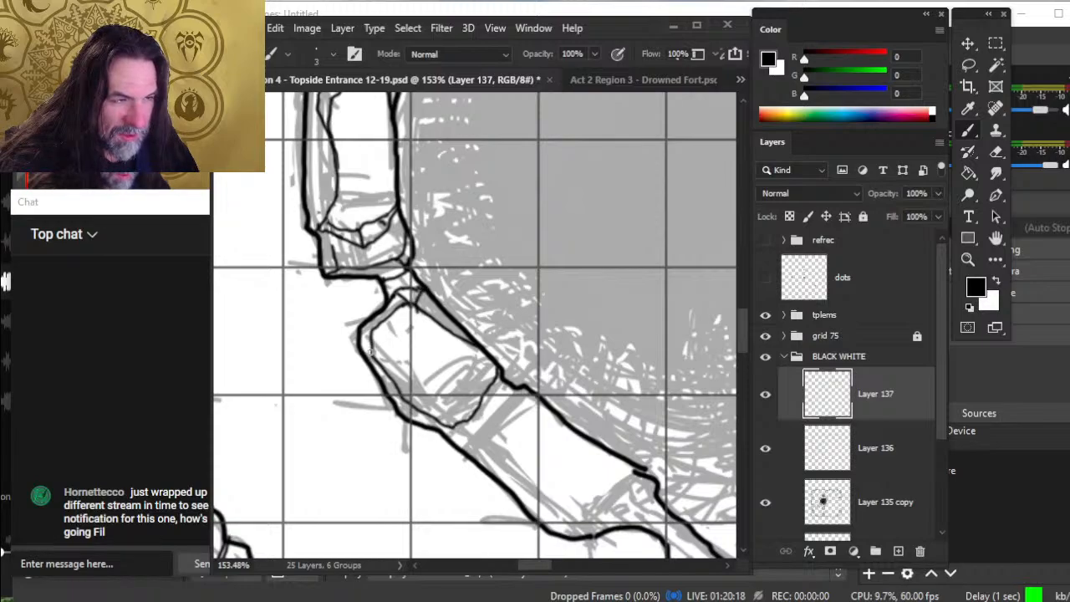
{"action": "left_click_drag", "start_coordinate": [373, 344], "coordinate": [375, 359]}
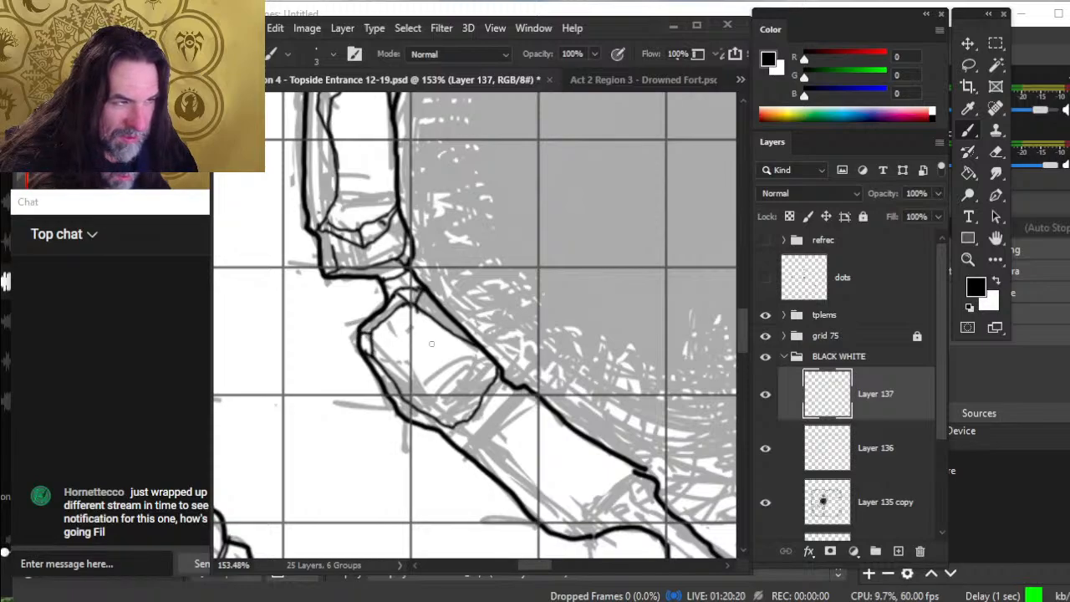
{"action": "key", "text": "e"}
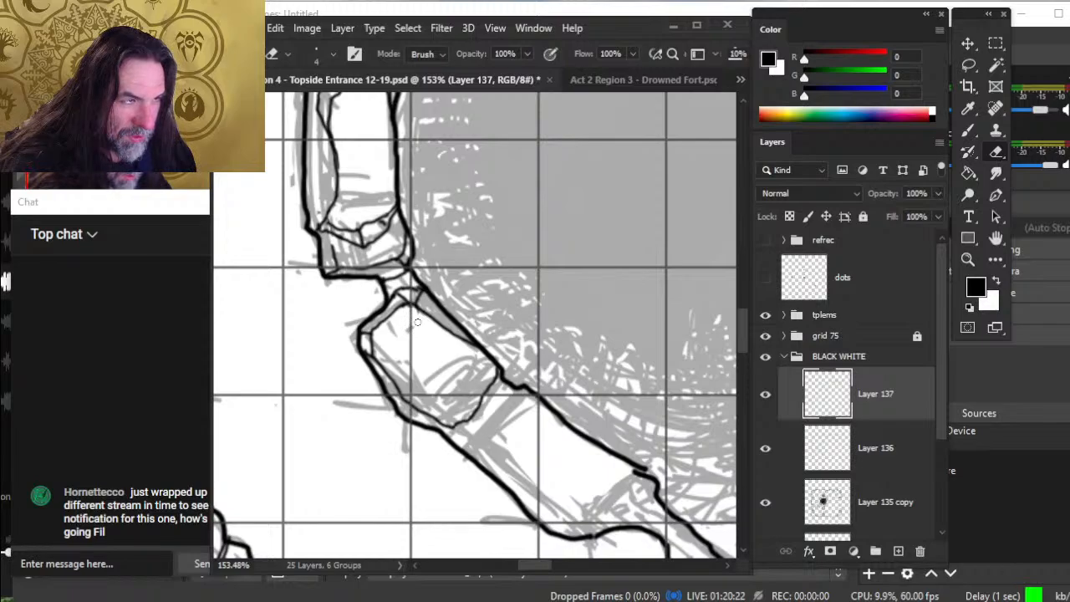
{"action": "key", "text": "b"}
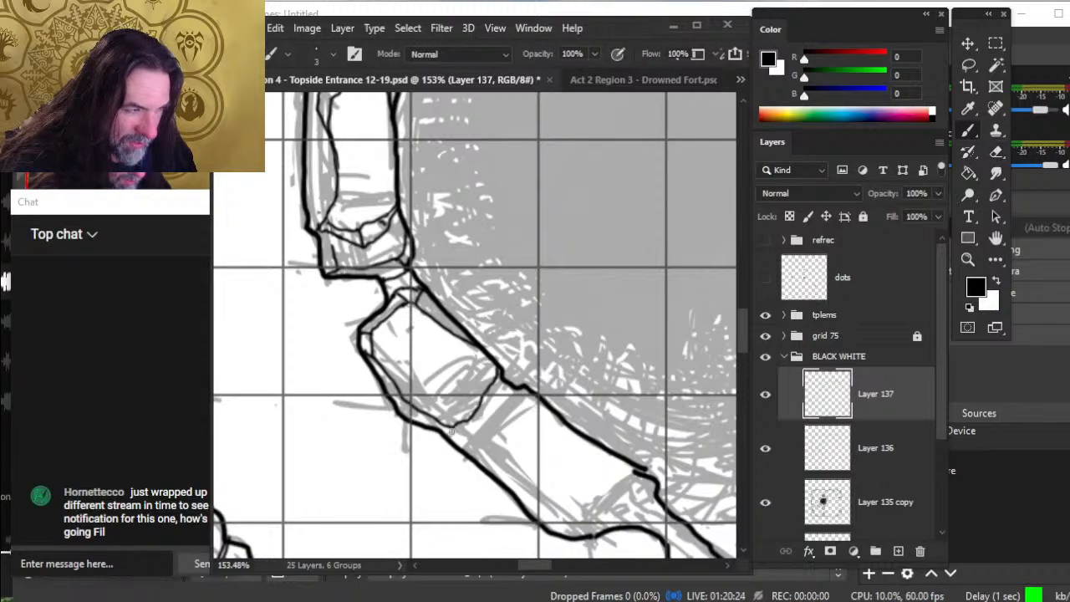
- Join the panel's bottom corner to the slanted block's outline and ink a second line along its lower-right end
{"action": "left_click_drag", "start_coordinate": [440, 432], "coordinate": [453, 427]}
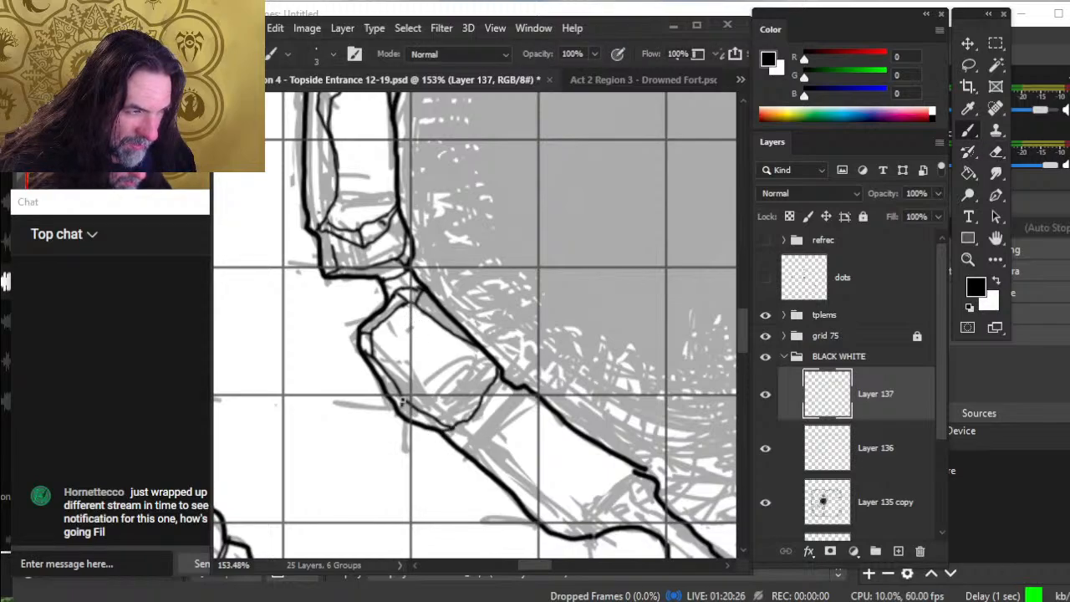
{"action": "left_click_drag", "start_coordinate": [506, 391], "coordinate": [459, 426]}
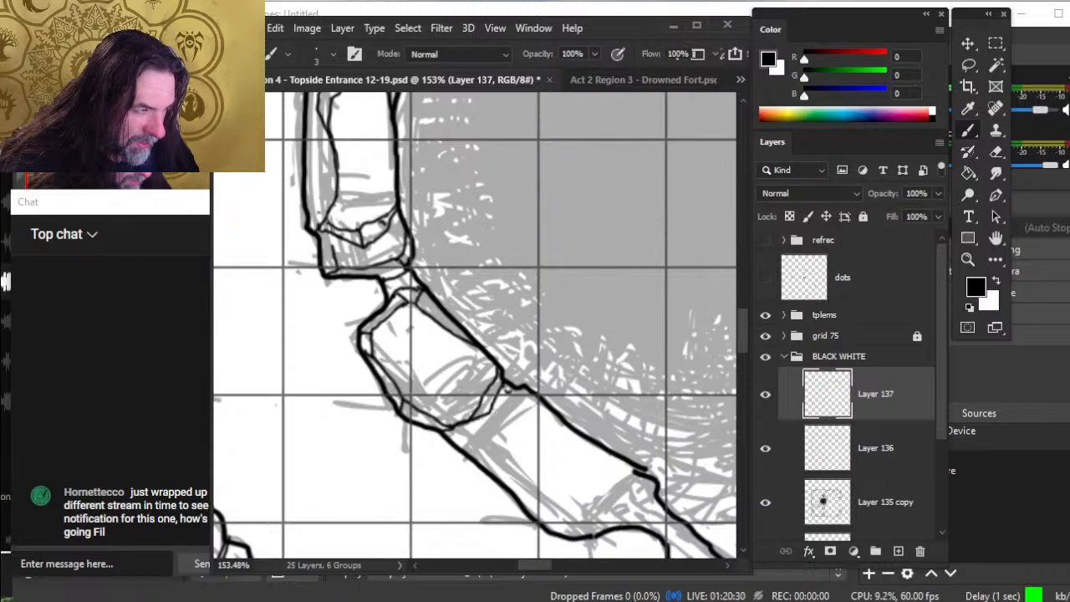
{"action": "key", "text": "e"}
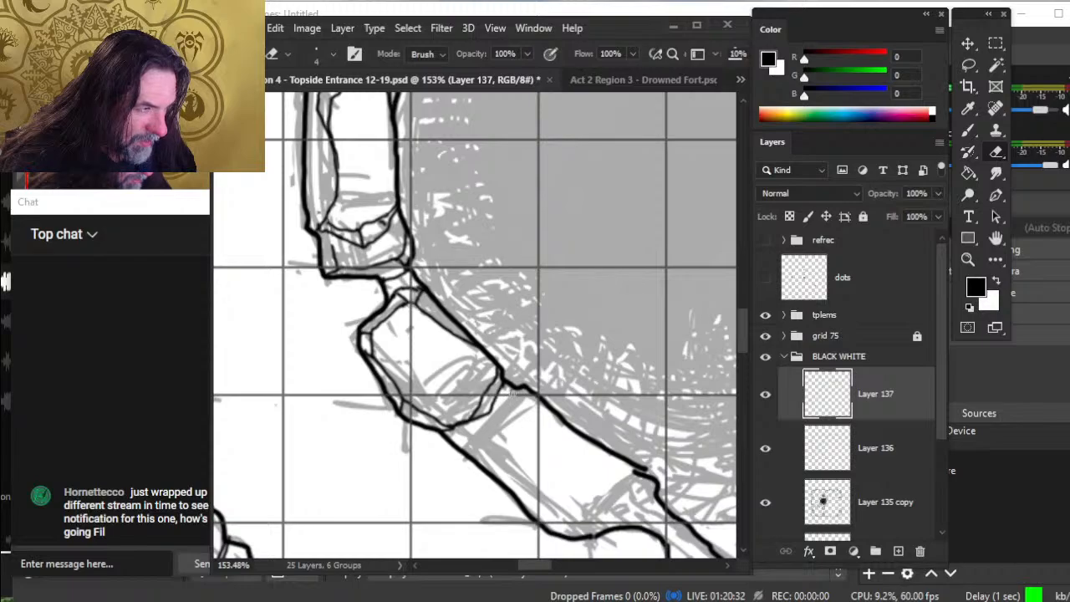
{"action": "key", "text": "b"}
- Ink the left end of the next block's inner panel, then erase the overlapping outline tip at that block's right corner on Layer 136
{"action": "mouse_move", "coordinate": [498, 418]}
{"action": "left_mouse_down"}
{"action": "mouse_move", "coordinate": [486, 461]}
{"action": "mouse_move", "coordinate": [407, 392]}
{"action": "left_mouse_up"}
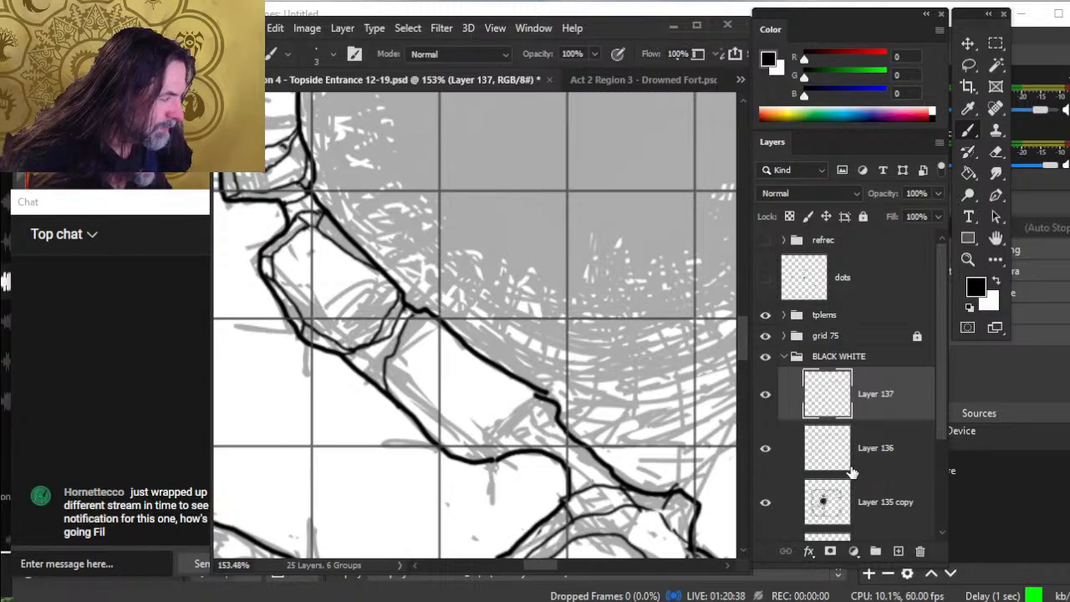
{"action": "key", "text": "alt+bracketleft"}
{"action": "key", "text": "e"}
{"action": "left_click_drag", "start_coordinate": [541, 396], "coordinate": [532, 402]}
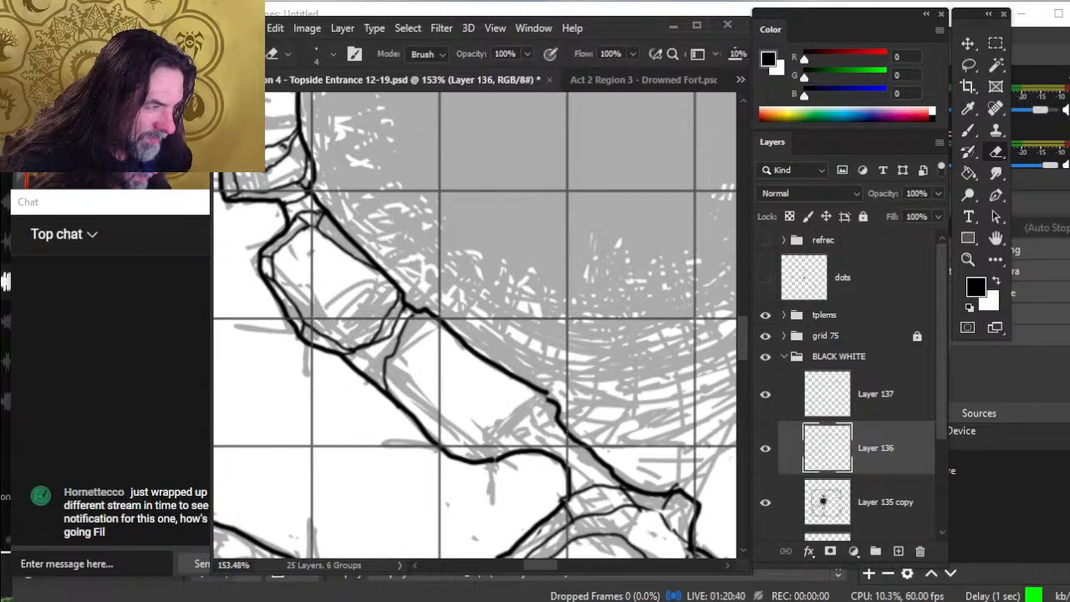
{"action": "key", "text": "b"}
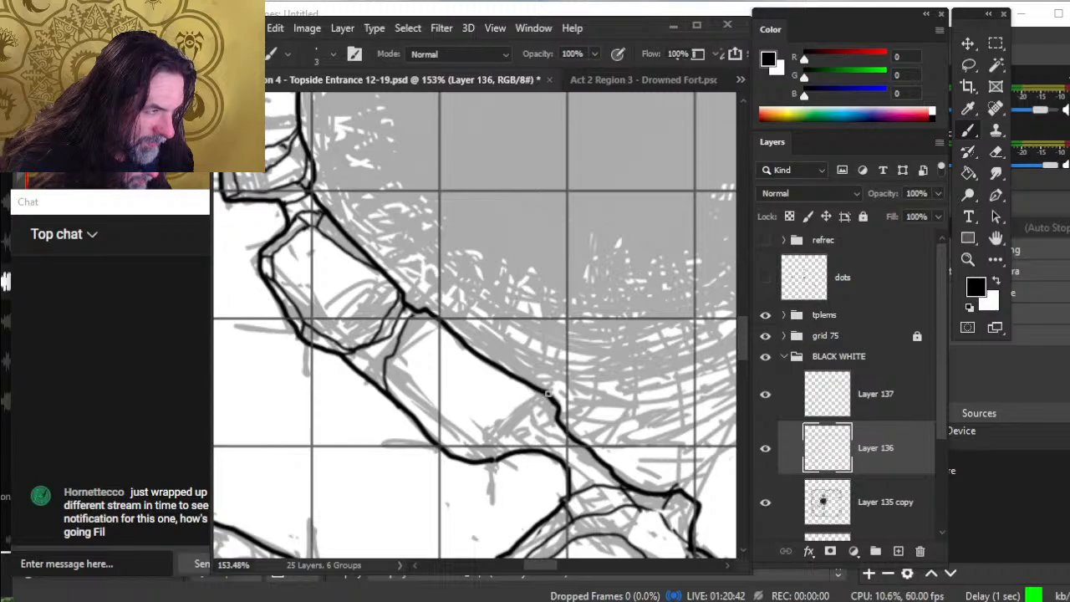
- On Layer 137, complete the second slanted block's inner panel outline and join its top corner to the outer edge
{"action": "left_click", "coordinate": [873, 403]}
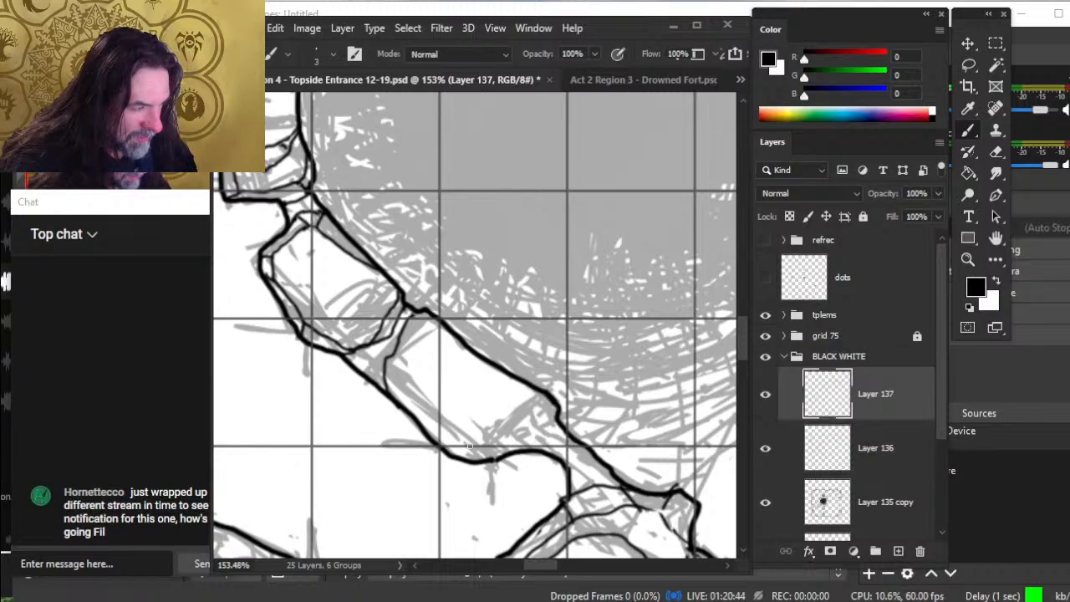
{"action": "mouse_move", "coordinate": [457, 455]}
{"action": "left_mouse_down"}
{"action": "mouse_move", "coordinate": [500, 445]}
{"action": "mouse_move", "coordinate": [533, 411]}
{"action": "mouse_move", "coordinate": [428, 321]}
{"action": "mouse_move", "coordinate": [405, 329]}
{"action": "left_mouse_up"}
{"action": "key", "text": "e"}
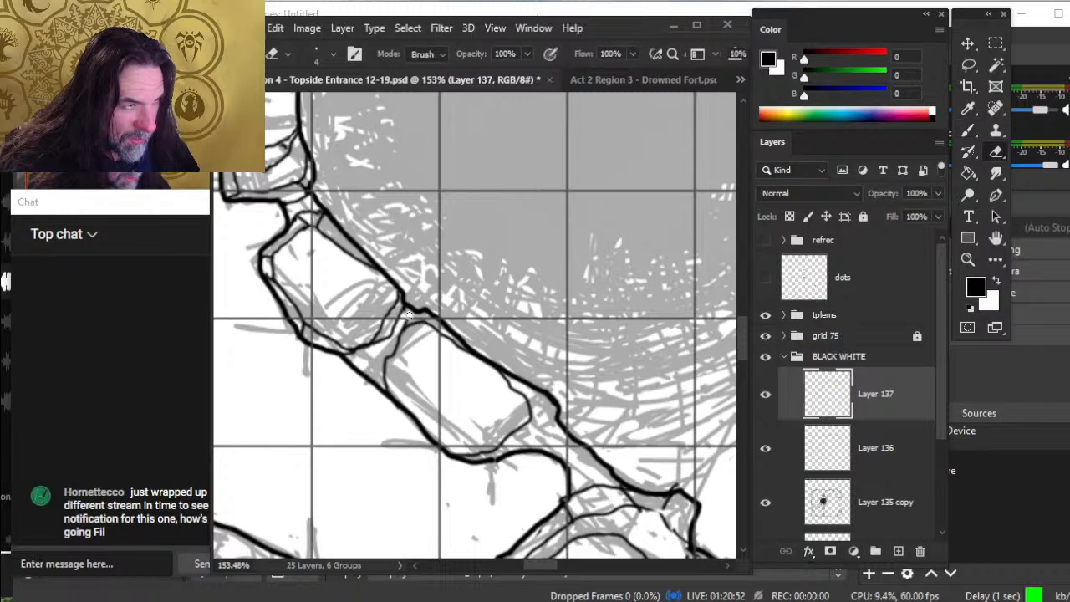
{"action": "key", "text": "b"}
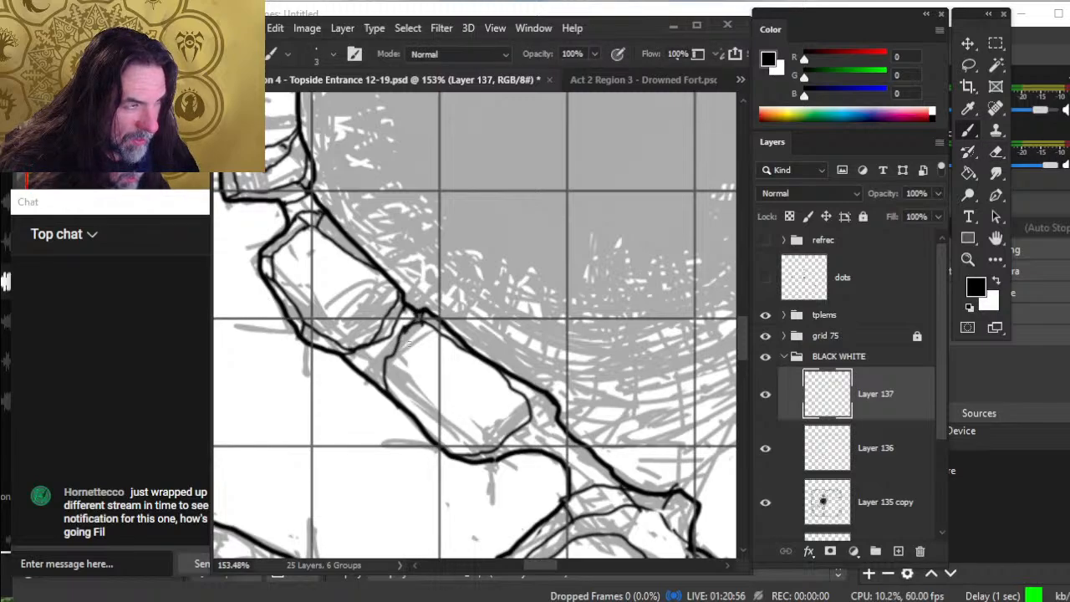
{"action": "key", "text": "e"}
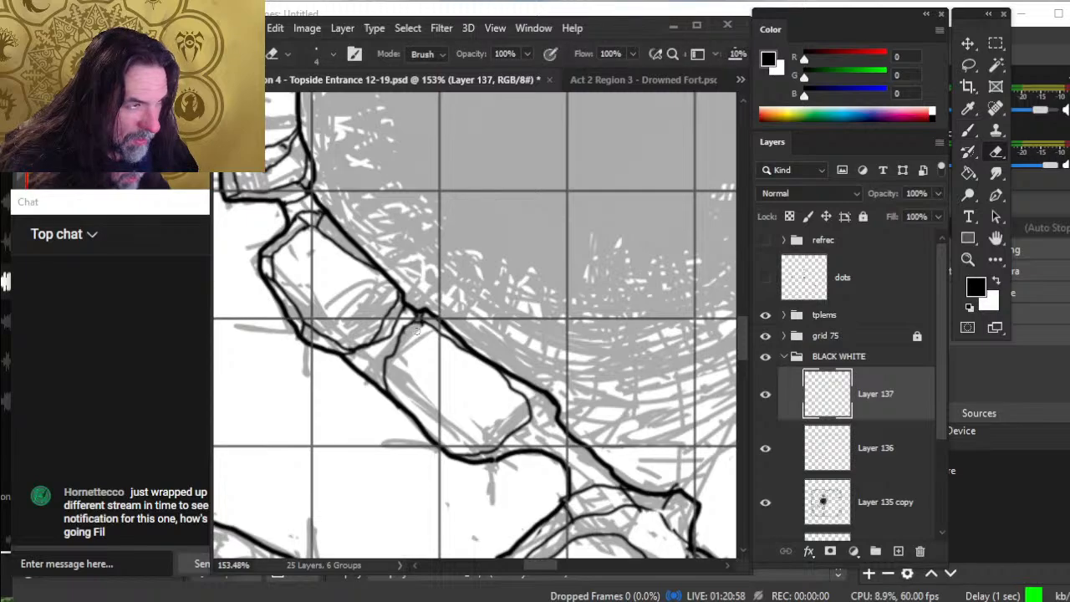
{"action": "key", "text": "b"}
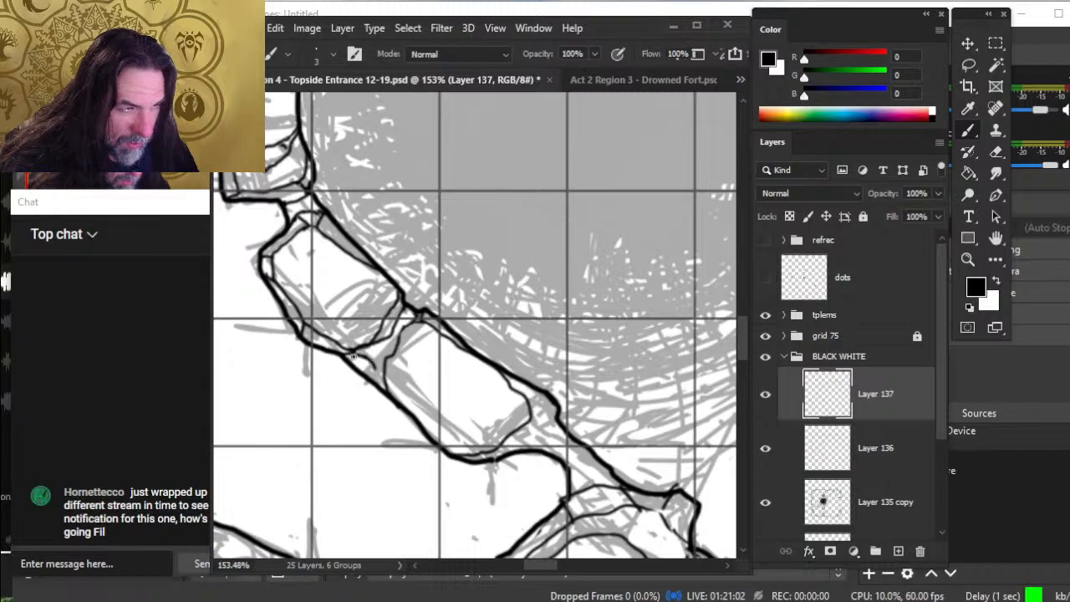
- Ink chipped joint lines at the lower end of the gap between the two slanted blocks, erasing the overlaps
{"action": "key", "text": "e"}
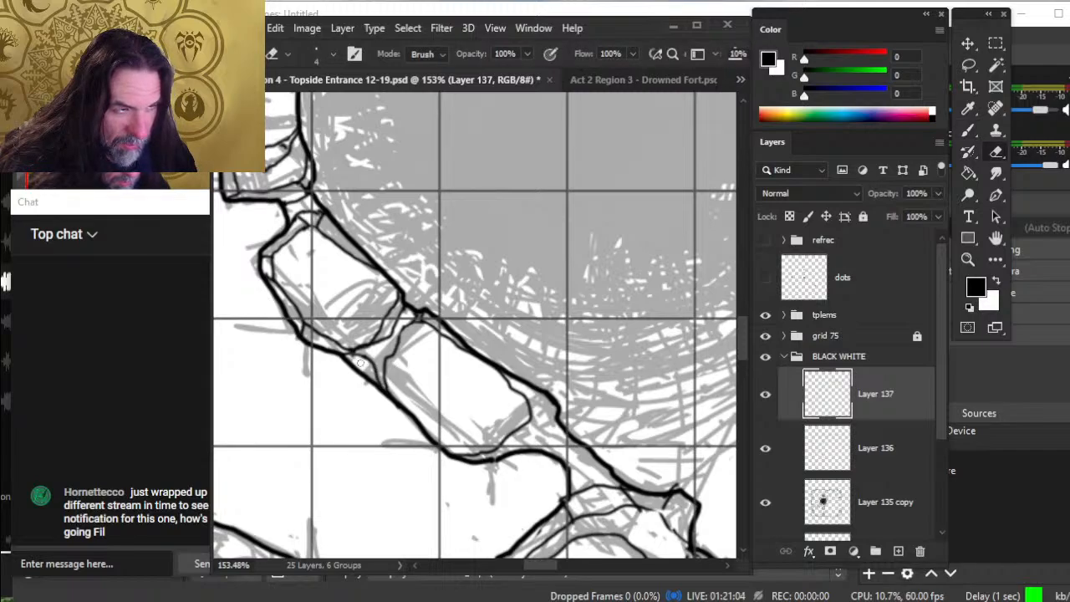
{"action": "key", "text": "b"}
{"action": "key", "text": "e"}
{"action": "key", "text": "b"}
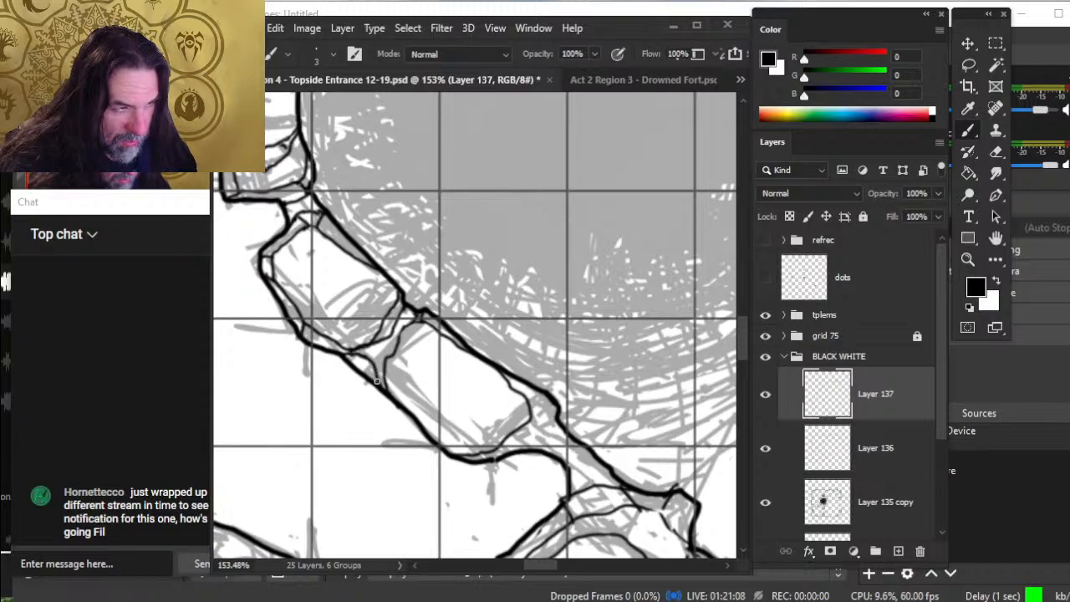
{"action": "mouse_move", "coordinate": [377, 381]}
{"action": "left_mouse_down"}
{"action": "mouse_move", "coordinate": [384, 360]}
{"action": "mouse_move", "coordinate": [379, 370]}
{"action": "left_mouse_up"}
{"action": "key", "text": "e"}
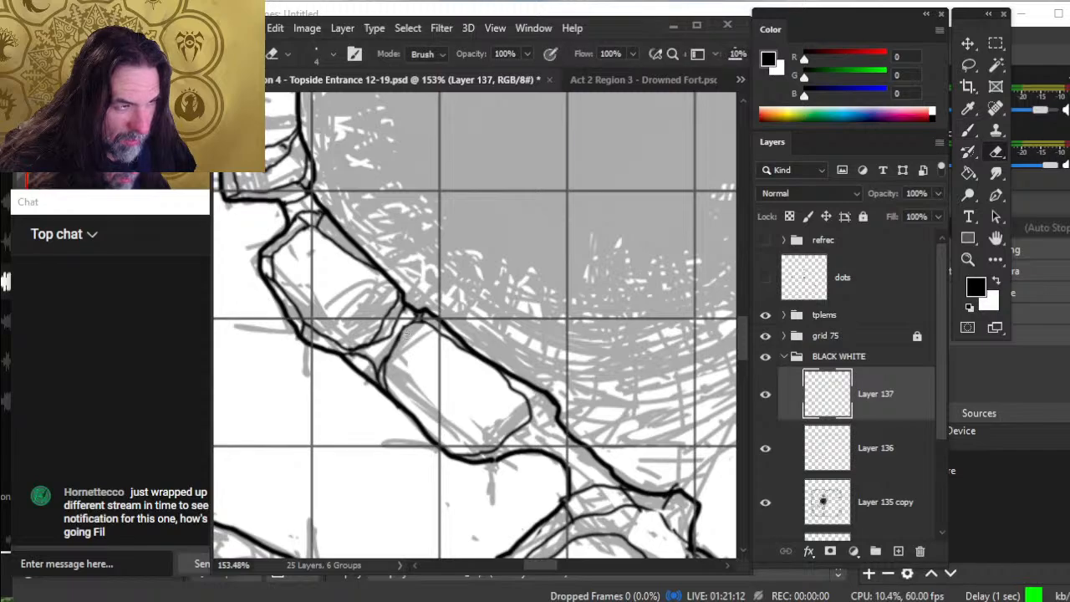
- On Layer 136, trim and reshape the thick outer outline at the second slanted block's right corner
{"action": "left_click_drag", "start_coordinate": [483, 415], "coordinate": [440, 387]}
{"action": "key", "text": "b"}
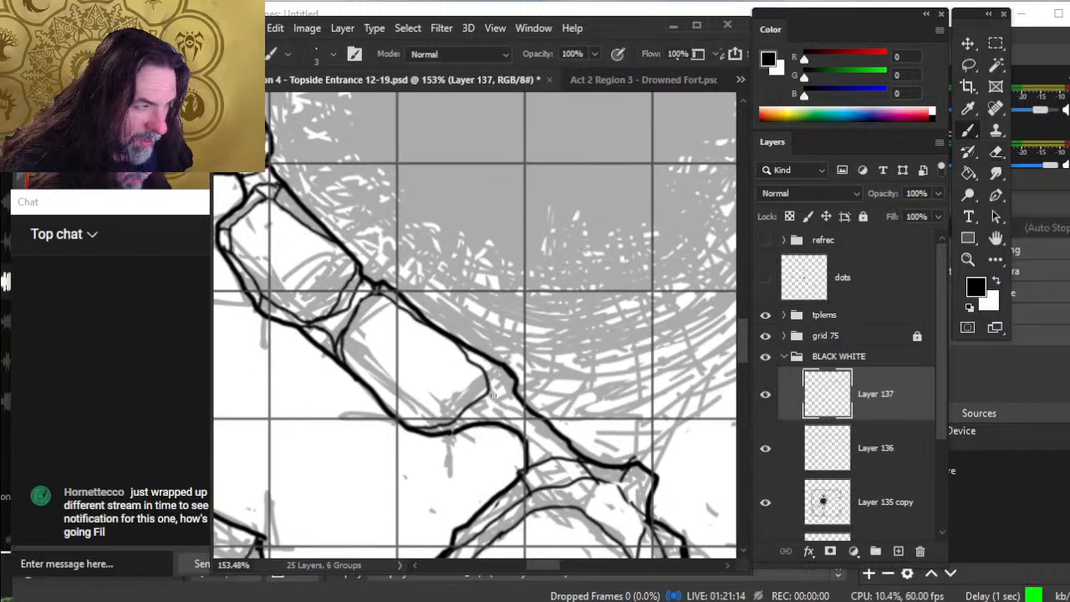
{"action": "key", "text": "e"}
{"action": "left_click", "coordinate": [789, 433]}
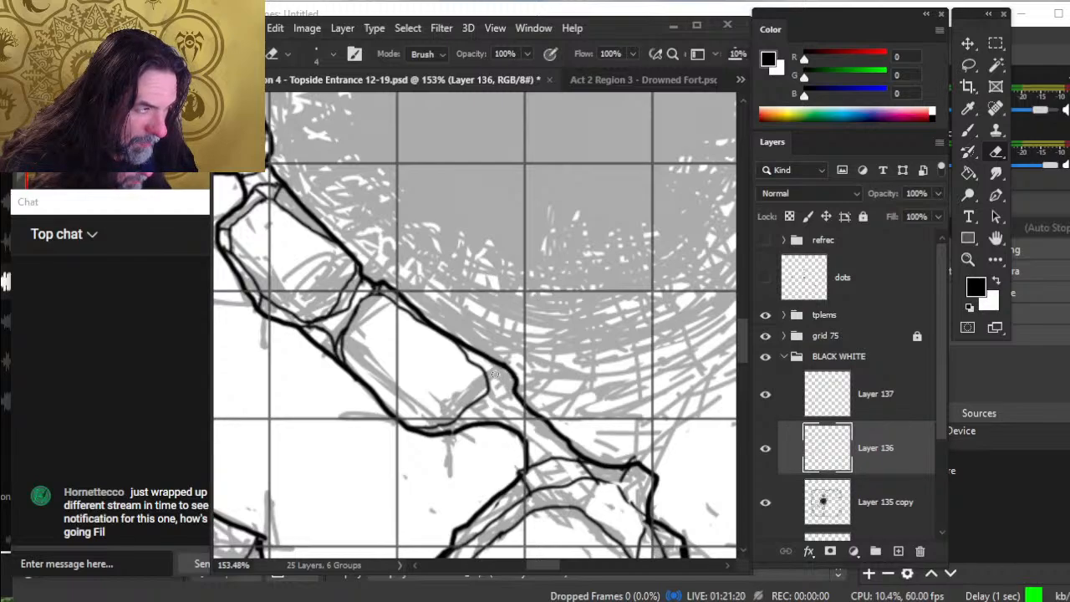
{"action": "key", "text": "b"}
{"action": "key", "text": "e"}
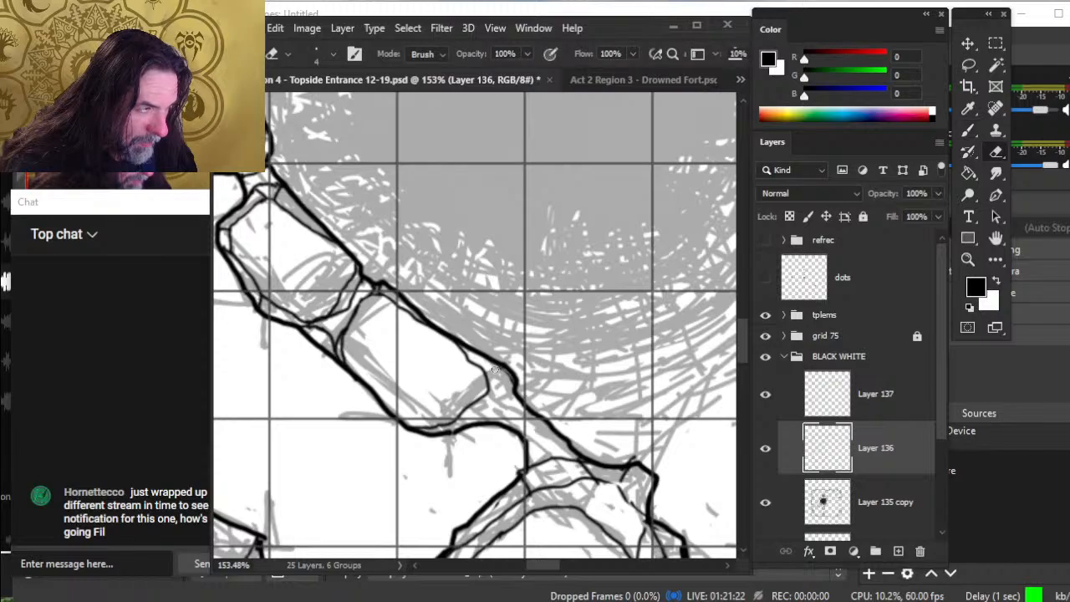
{"action": "key", "text": "b"}
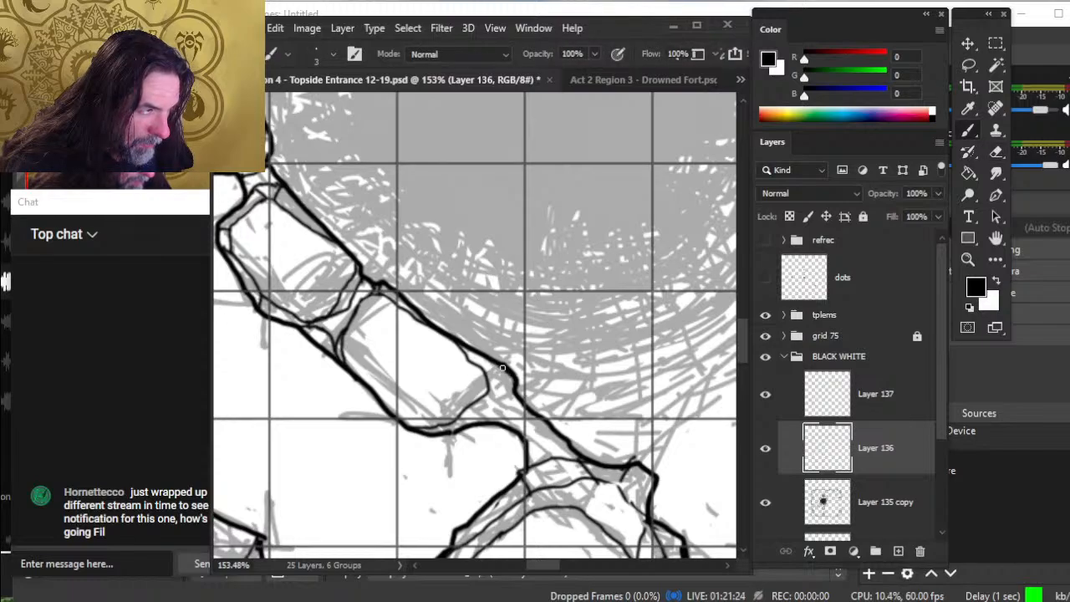
{"action": "key", "text": "e"}
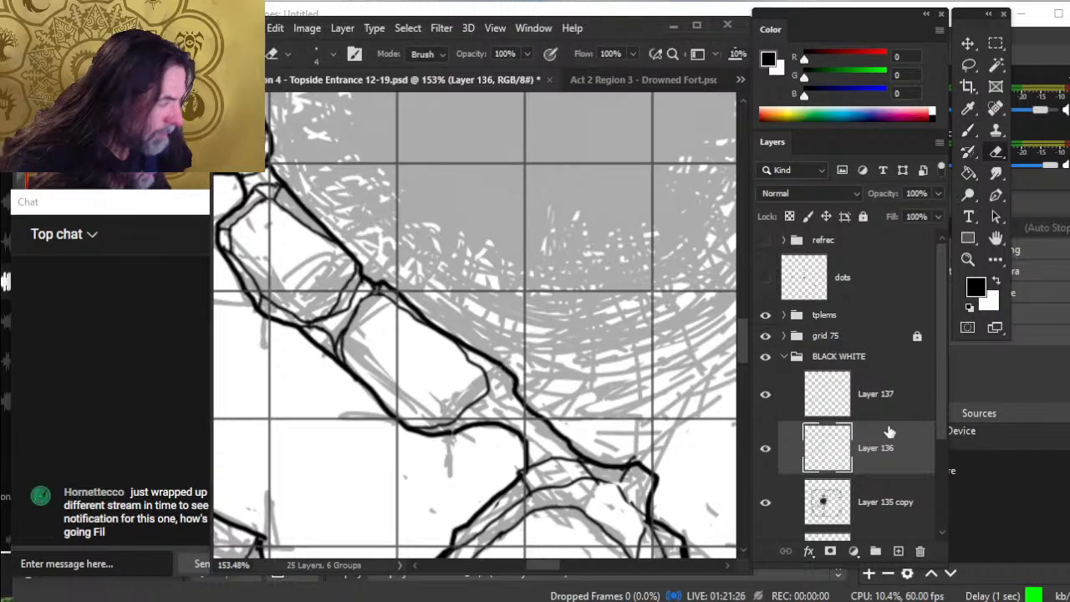
- On Layer 137, ink a line from the second block's right panel corner to the outer outline
{"action": "left_click", "coordinate": [883, 391]}
{"action": "key", "text": "b"}
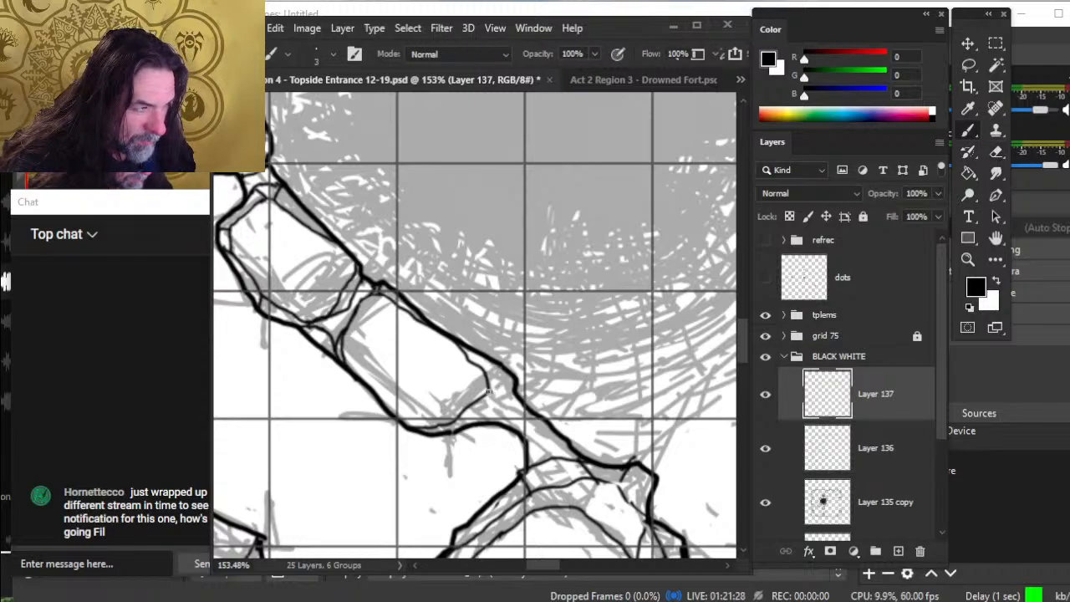
{"action": "left_click_drag", "start_coordinate": [489, 391], "coordinate": [515, 380]}
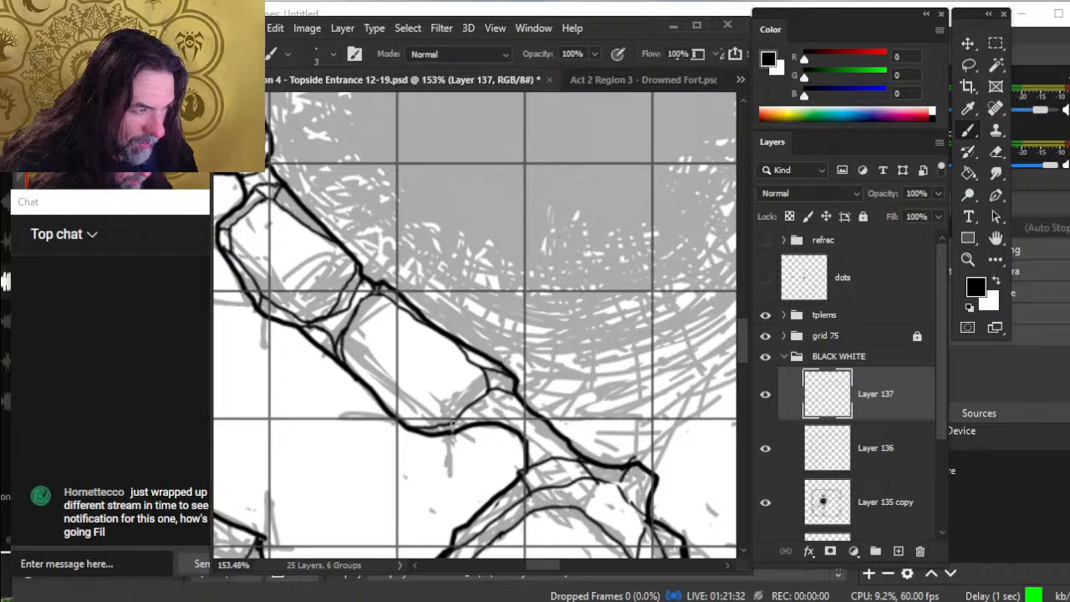
- Ink the second slanted block's chipped lower edge on Layer 137 and start the small stone below its right end
{"action": "mouse_move", "coordinate": [434, 428]}
{"action": "left_mouse_down"}
{"action": "mouse_move", "coordinate": [451, 426]}
{"action": "mouse_move", "coordinate": [427, 405]}
{"action": "mouse_move", "coordinate": [457, 391]}
{"action": "mouse_move", "coordinate": [465, 366]}
{"action": "mouse_move", "coordinate": [428, 392]}
{"action": "mouse_move", "coordinate": [400, 395]}
{"action": "left_mouse_up"}
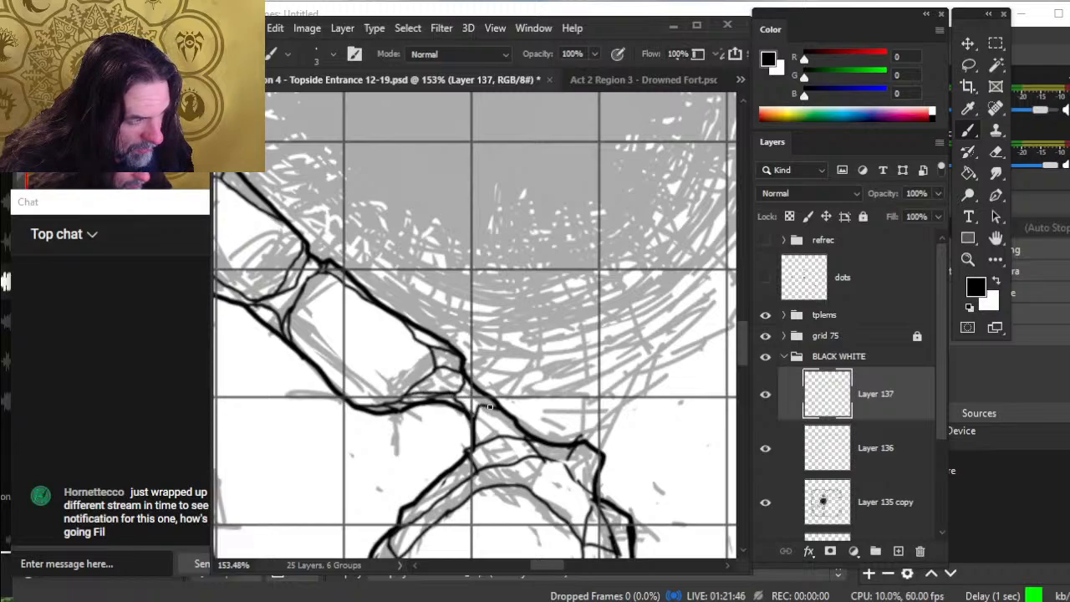
{"action": "key", "text": "e"}
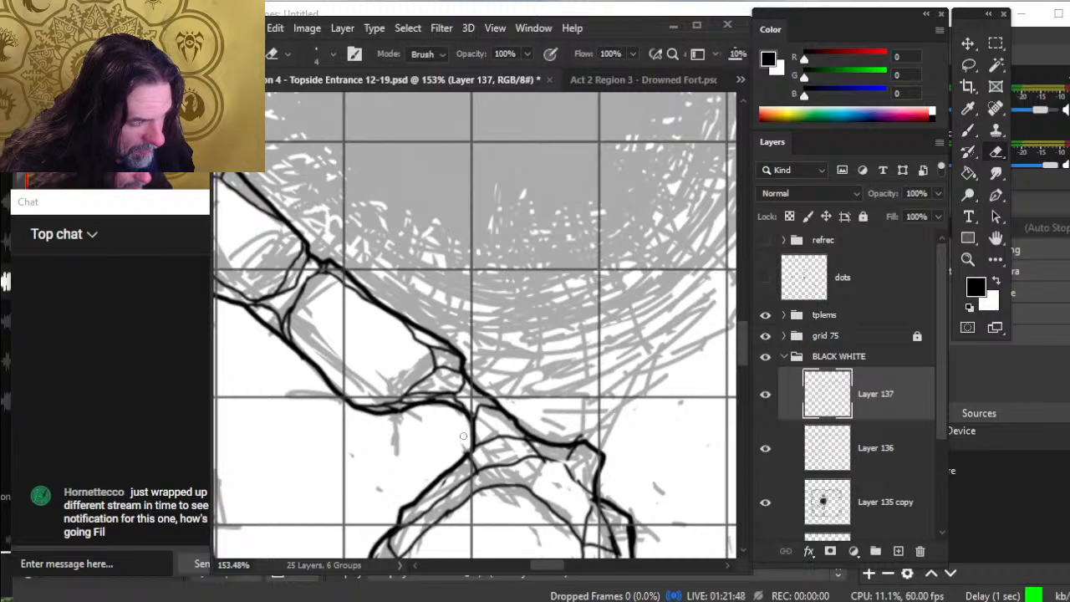
{"action": "scroll", "coordinate": [463, 436], "scroll_direction": "down", "scroll_amount": 3}
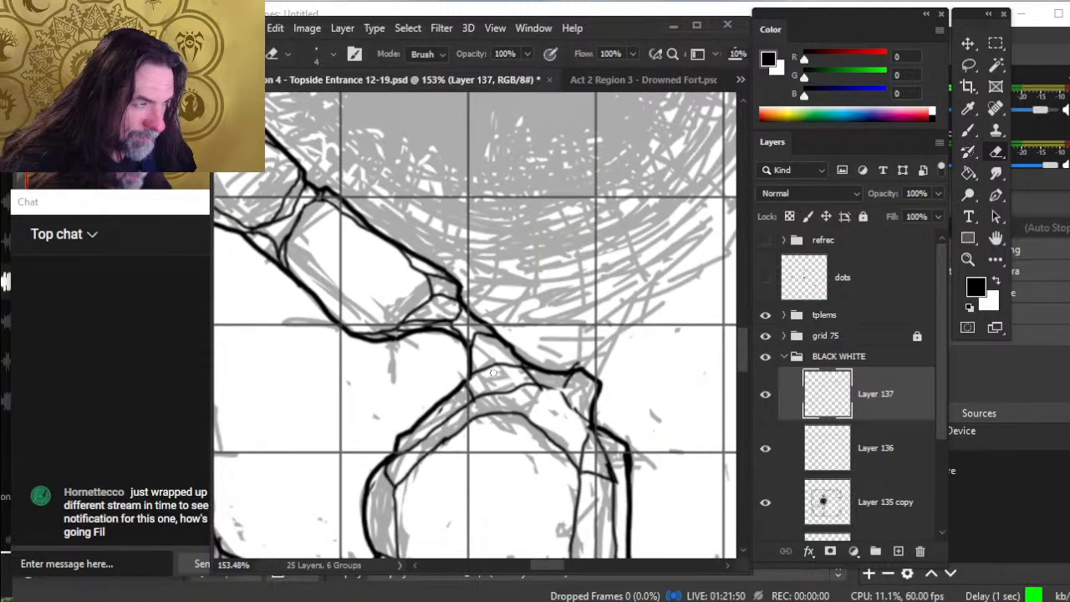
- Ink the left side of the small neck stone between the second slanted block and the round tower, erasing and redrawing its lines
{"action": "key", "text": "b"}
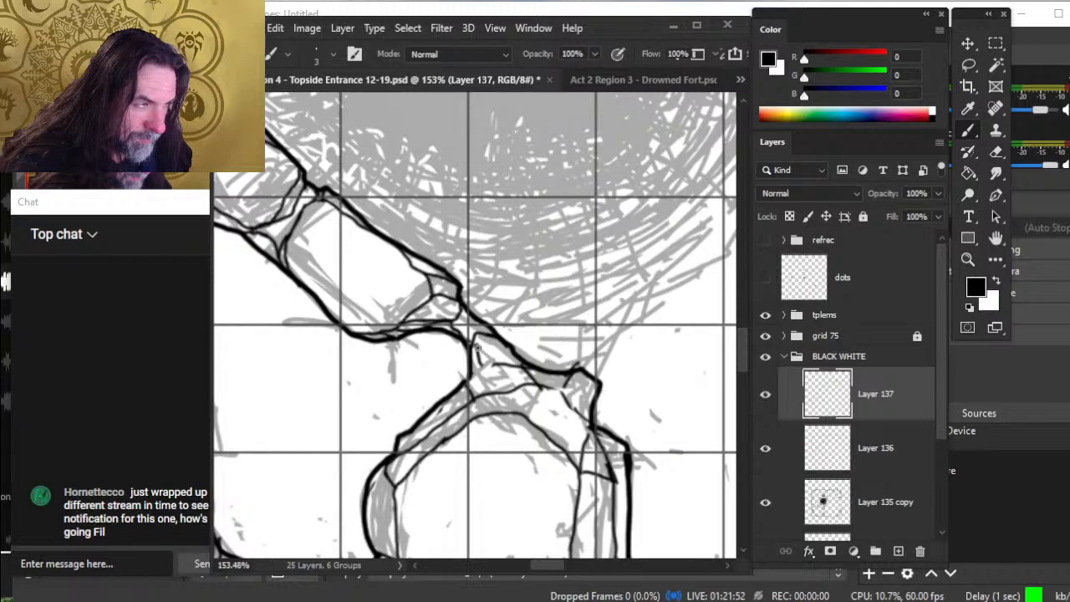
{"action": "key", "text": "e"}
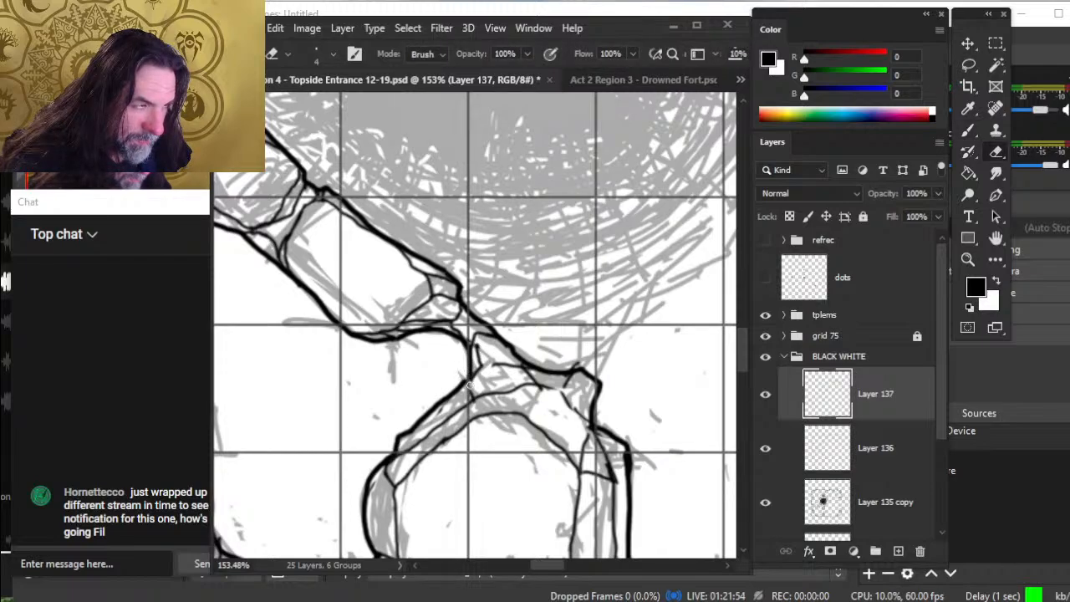
{"action": "key", "text": "b"}
{"action": "key", "text": "e"}
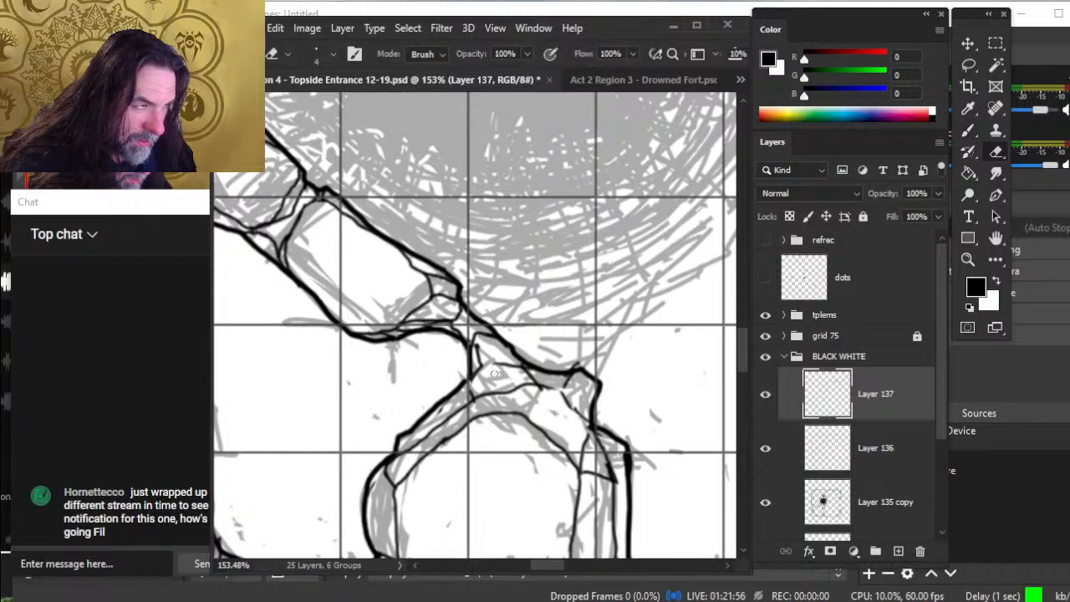
{"action": "key", "text": "b"}
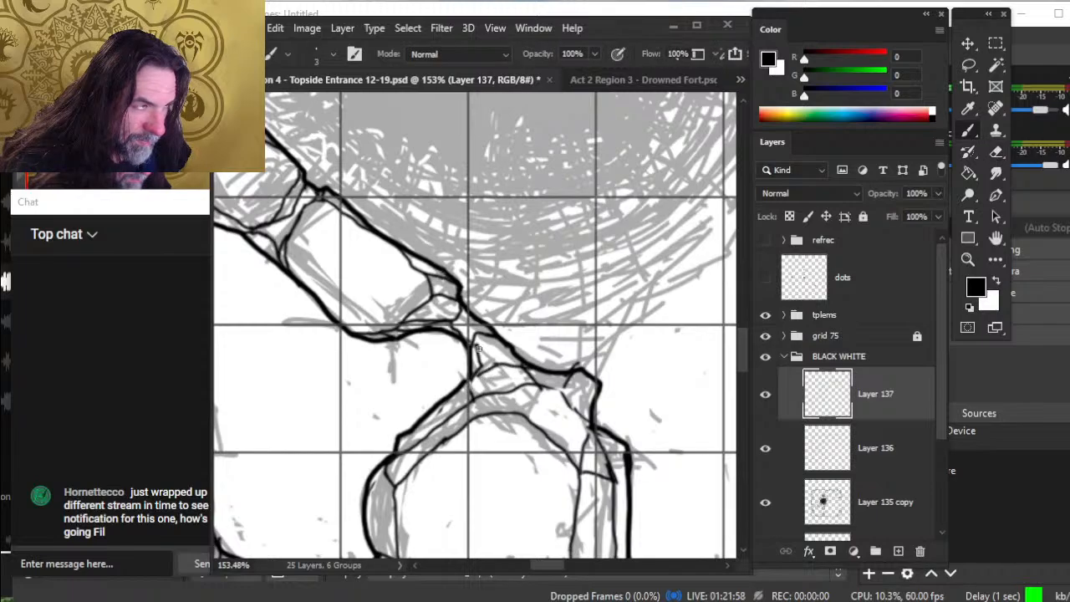
{"action": "key", "text": "e"}
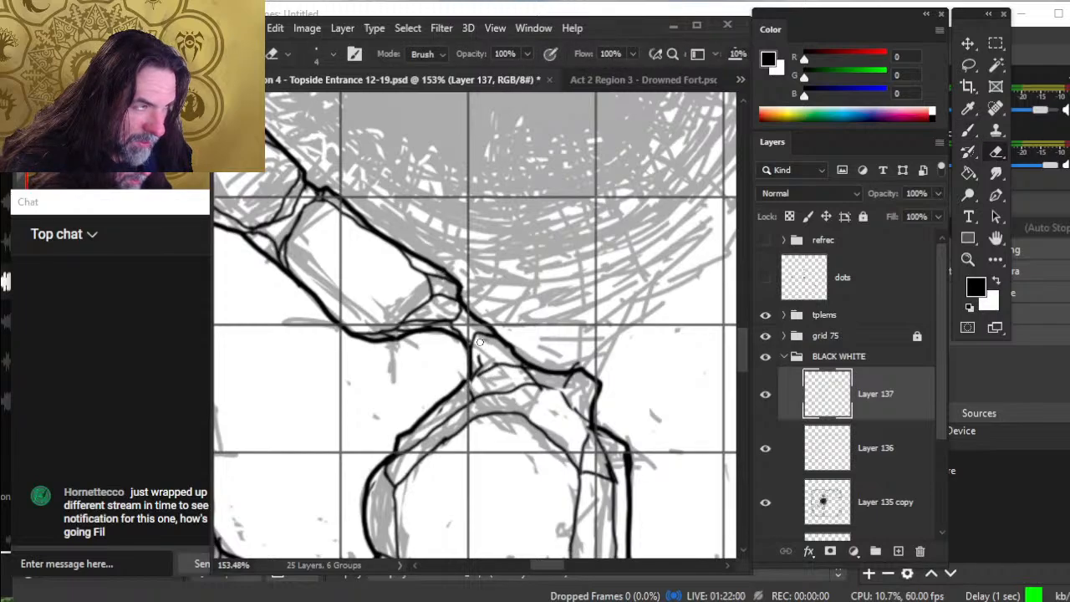
{"action": "key", "text": "b"}
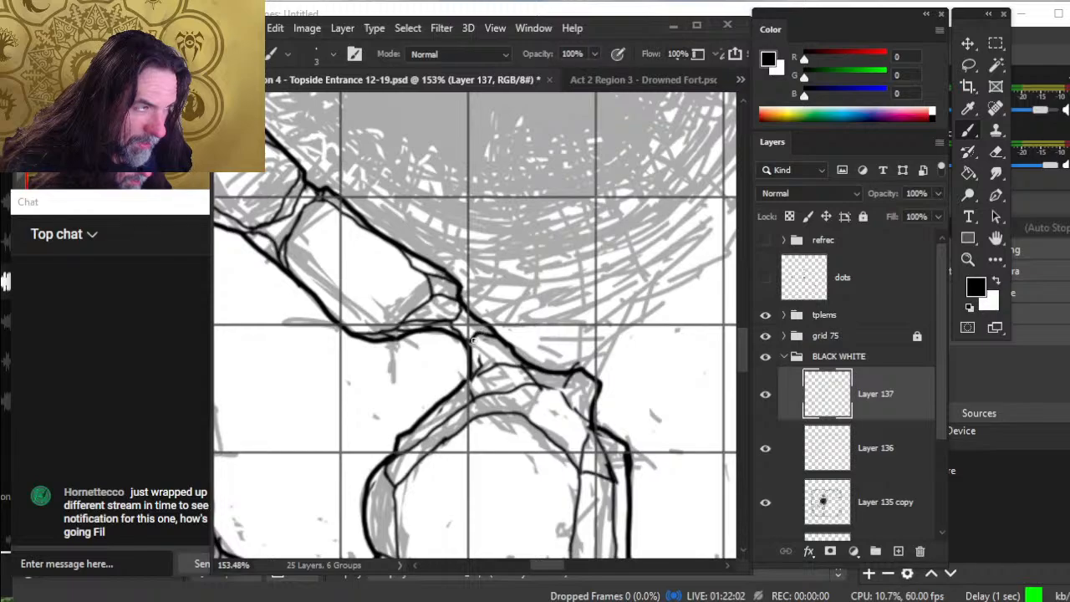
{"action": "key", "text": "e"}
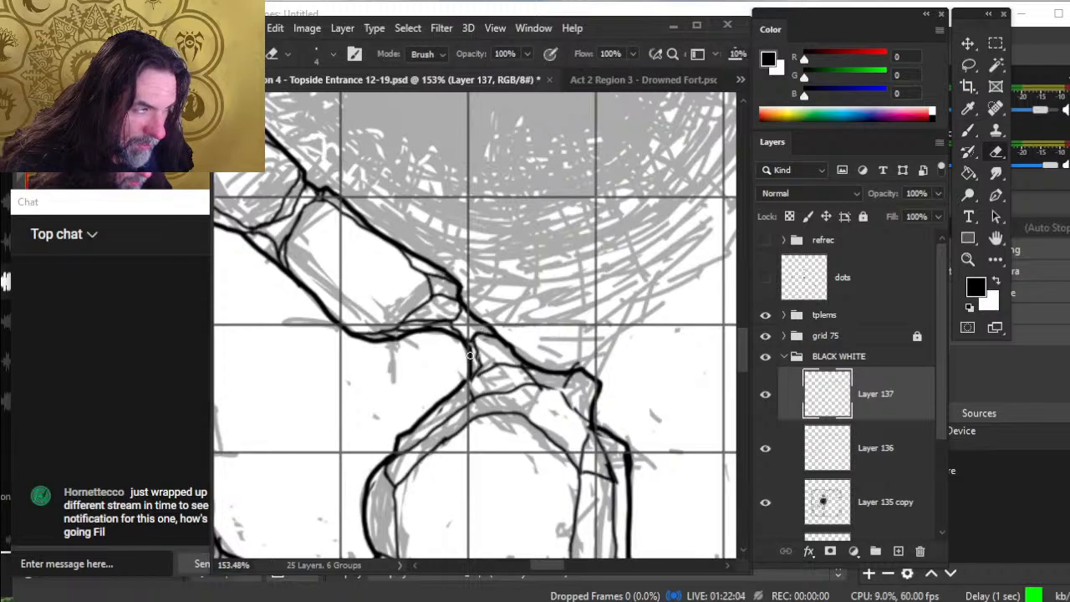
{"action": "key", "text": "b"}
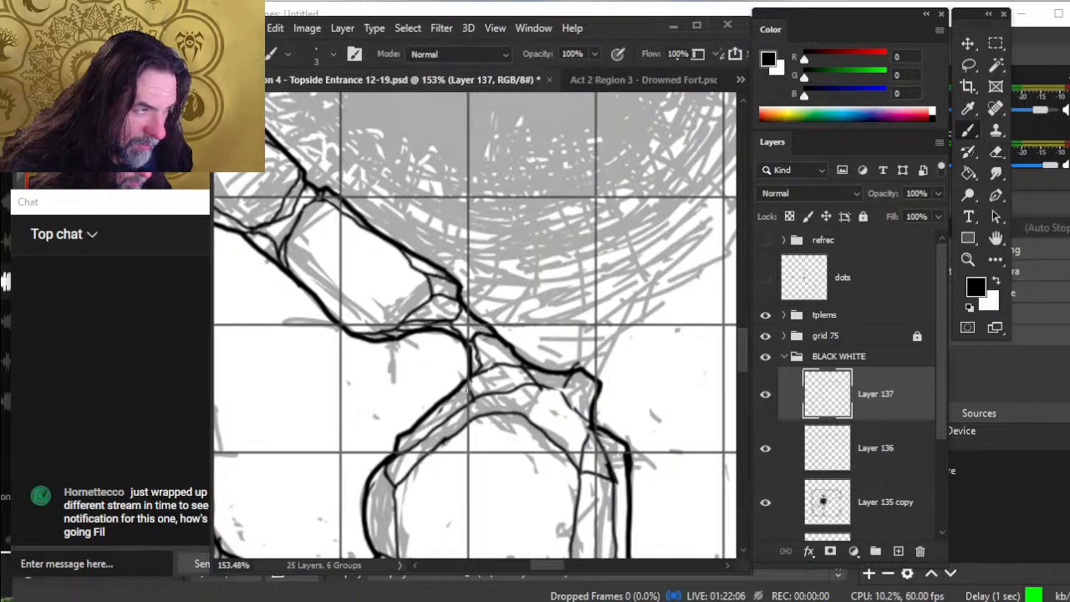
- Close the small neck stone's right side against the outer outline and redraw the joint line running down to the tower's rim
{"action": "key", "text": "e"}
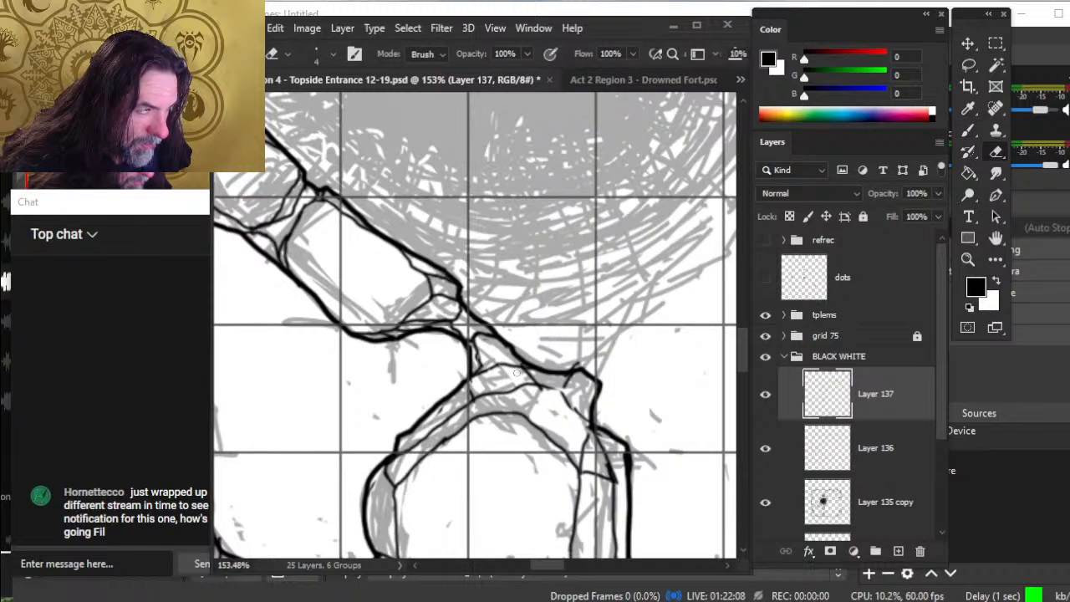
{"action": "key", "text": "b"}
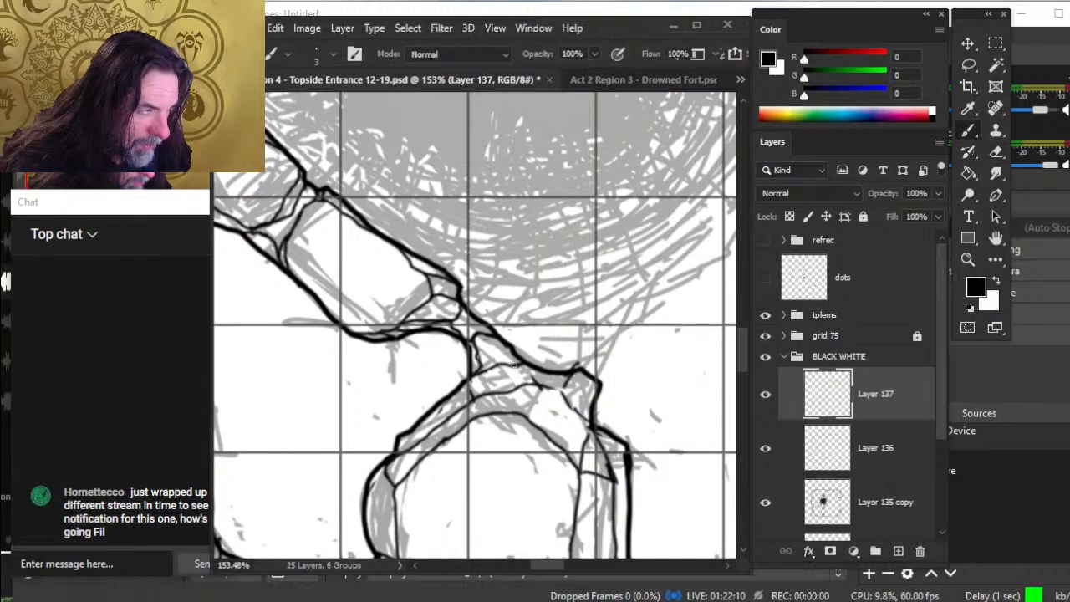
{"action": "key", "text": "e"}
{"action": "key", "text": "b"}
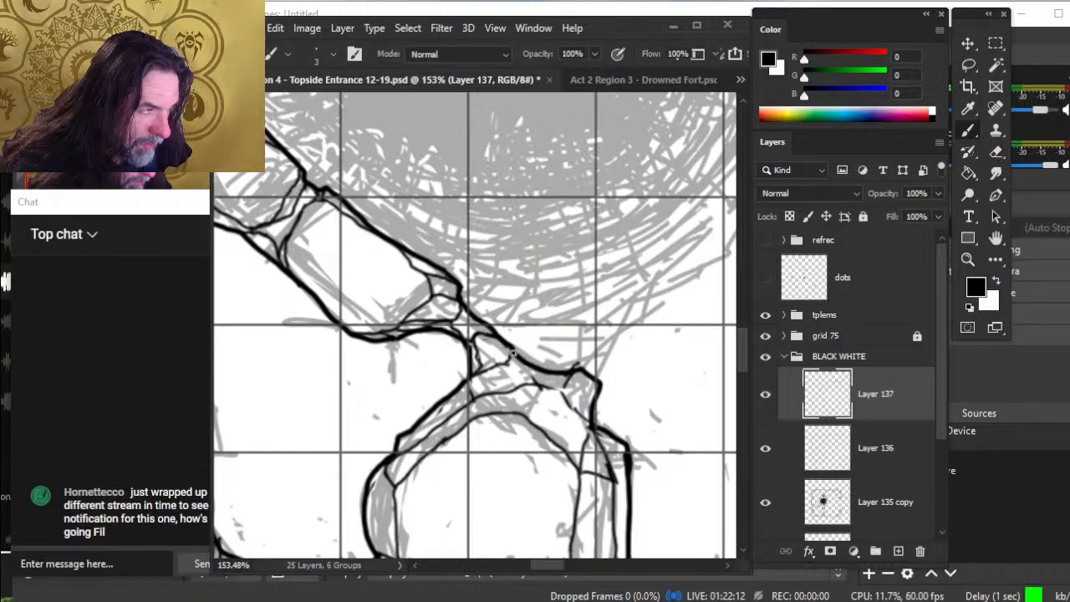
{"action": "key", "text": "e"}
{"action": "key", "text": "b"}
{"action": "left_click_drag", "start_coordinate": [506, 363], "coordinate": [538, 391]}
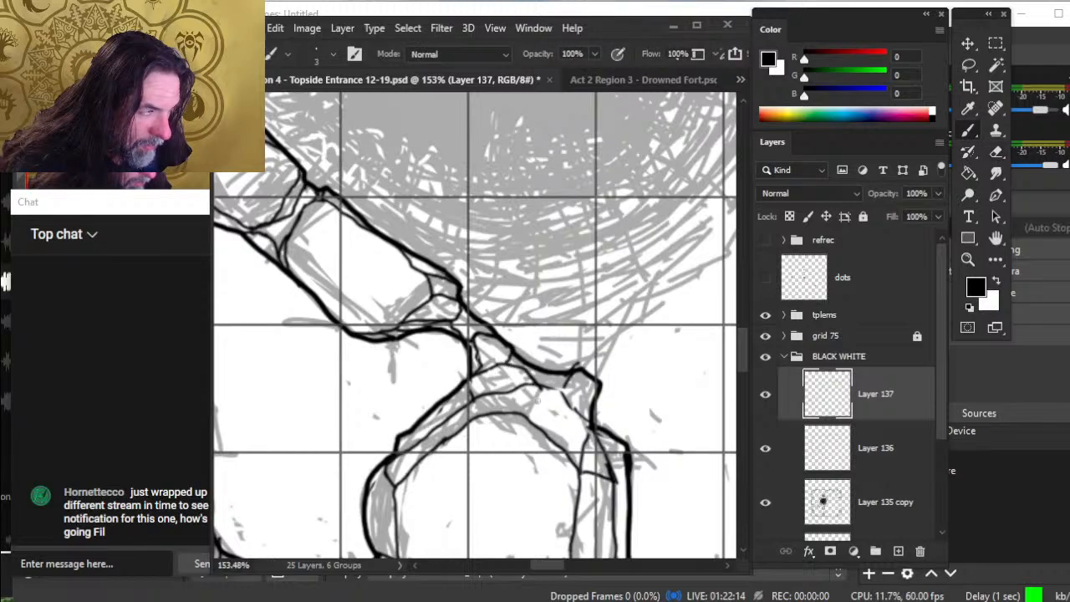
- Ink the inner lines of the pointed corner stone at the tower's upper right, erasing the overlaps
{"action": "key", "text": "e"}
{"action": "key", "text": "b"}
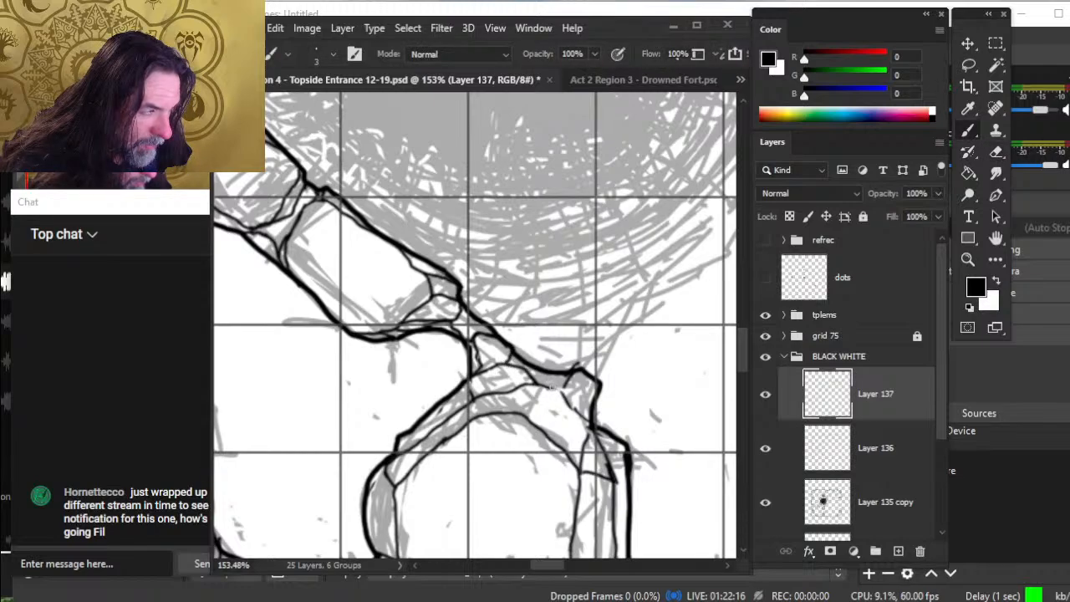
{"action": "key", "text": "e"}
{"action": "mouse_move", "coordinate": [565, 371]}
{"action": "left_mouse_down"}
{"action": "mouse_move", "coordinate": [577, 363]}
{"action": "mouse_move", "coordinate": [569, 415]}
{"action": "mouse_move", "coordinate": [560, 401]}
{"action": "left_mouse_up"}
{"action": "key", "text": "b"}
{"action": "key", "text": "e"}
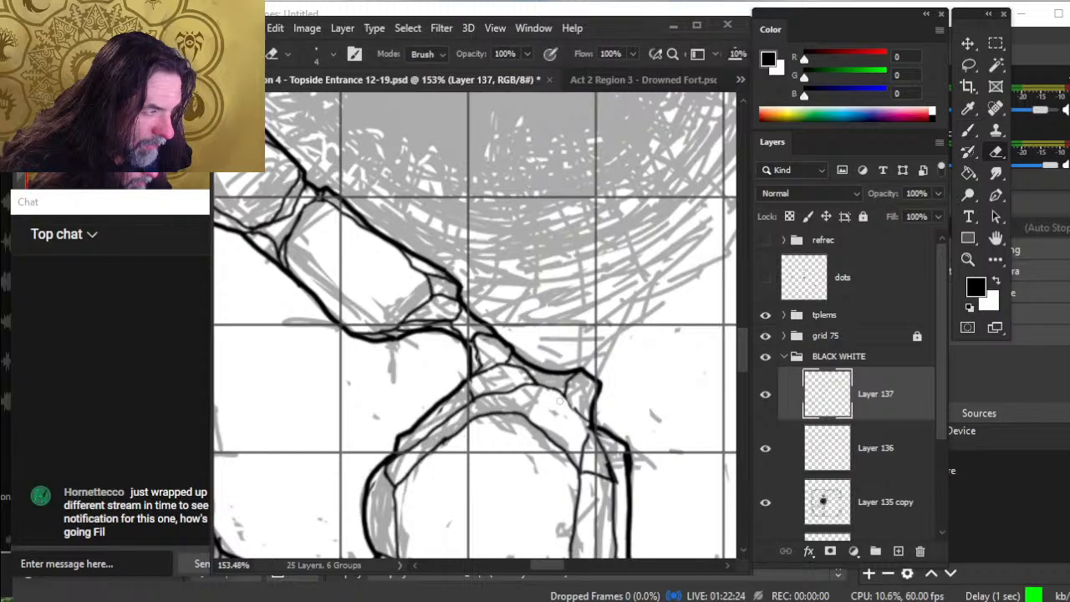
{"action": "key", "text": "b"}
{"action": "left_click_drag", "start_coordinate": [567, 397], "coordinate": [584, 418]}
{"action": "key", "text": "e"}
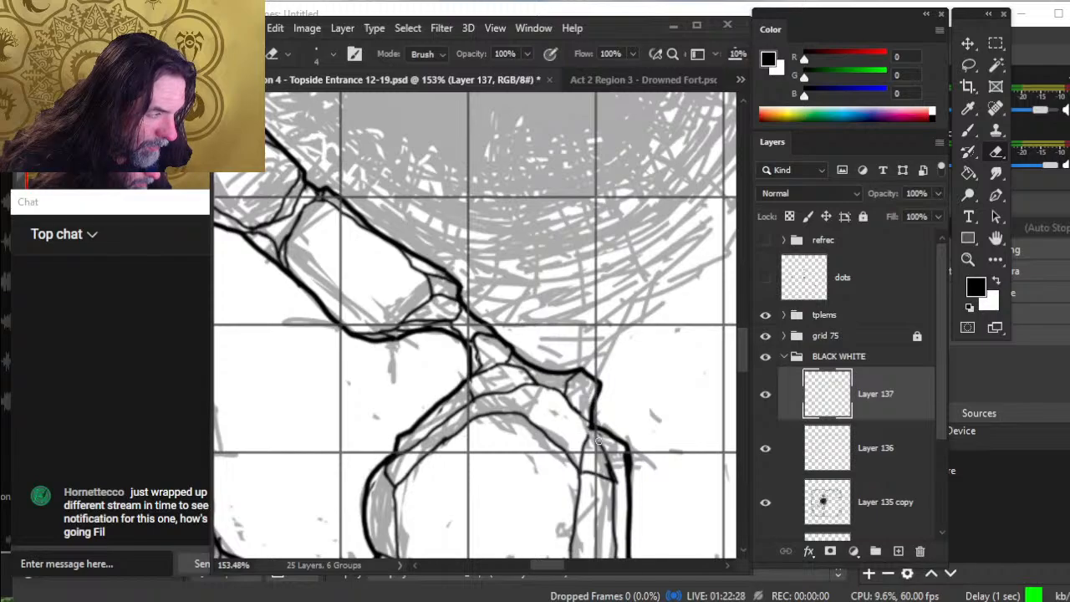
- Refine the joint at the tower's right shoulder, where the corner stone meets the ring
{"action": "key", "text": "b"}
{"action": "mouse_move", "coordinate": [596, 443]}
{"action": "left_mouse_down"}
{"action": "mouse_move", "coordinate": [609, 459]}
{"action": "mouse_move", "coordinate": [586, 451]}
{"action": "mouse_move", "coordinate": [579, 461]}
{"action": "left_mouse_up"}
{"action": "key", "text": "e"}
{"action": "key", "text": "b"}
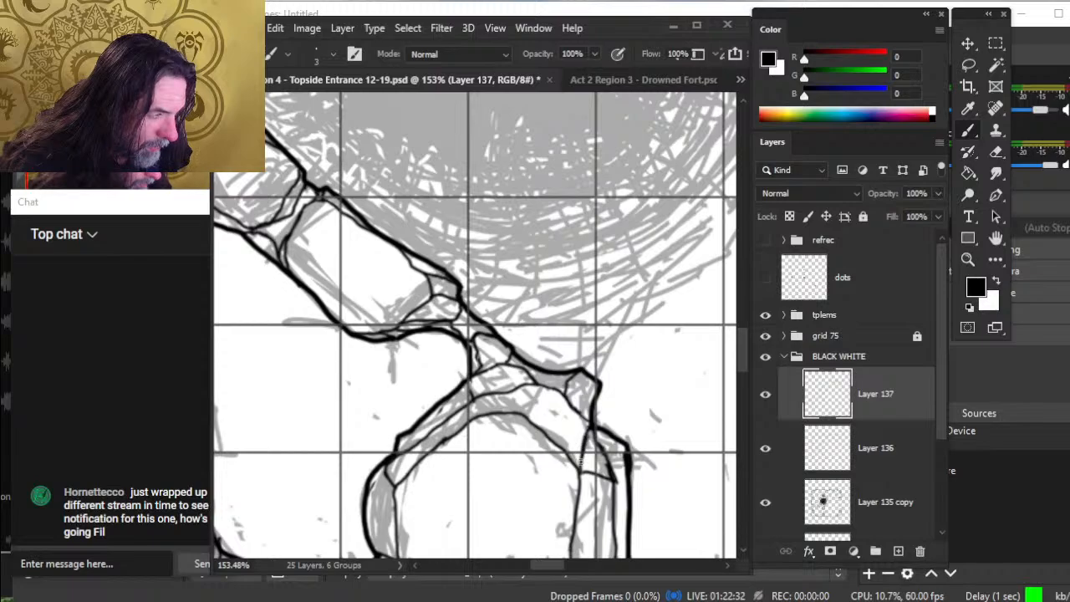
{"action": "left_click_drag", "start_coordinate": [580, 416], "coordinate": [589, 441]}
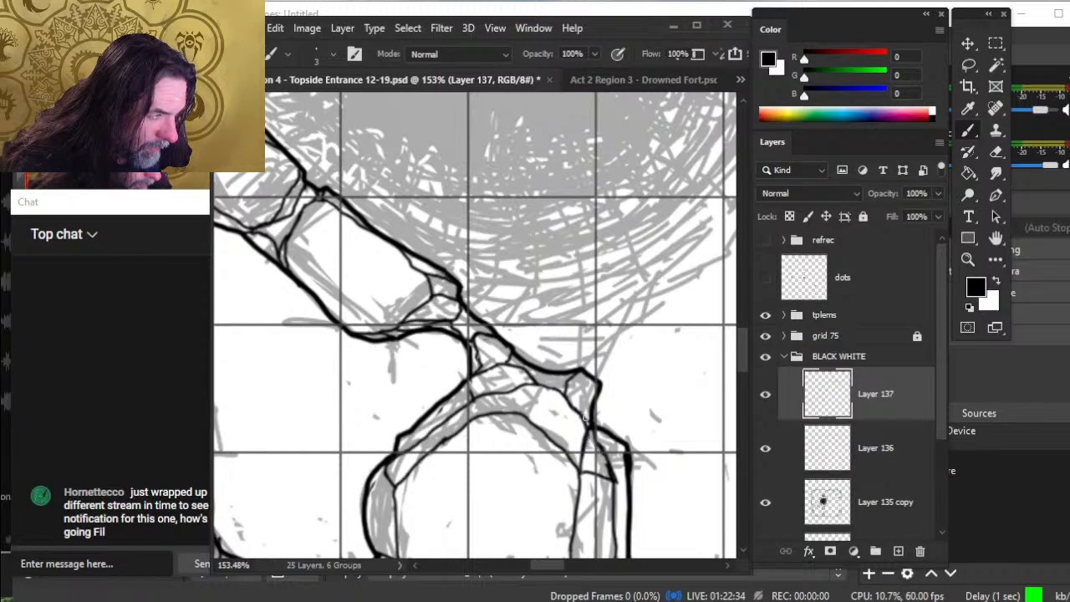
{"action": "key", "text": "e"}
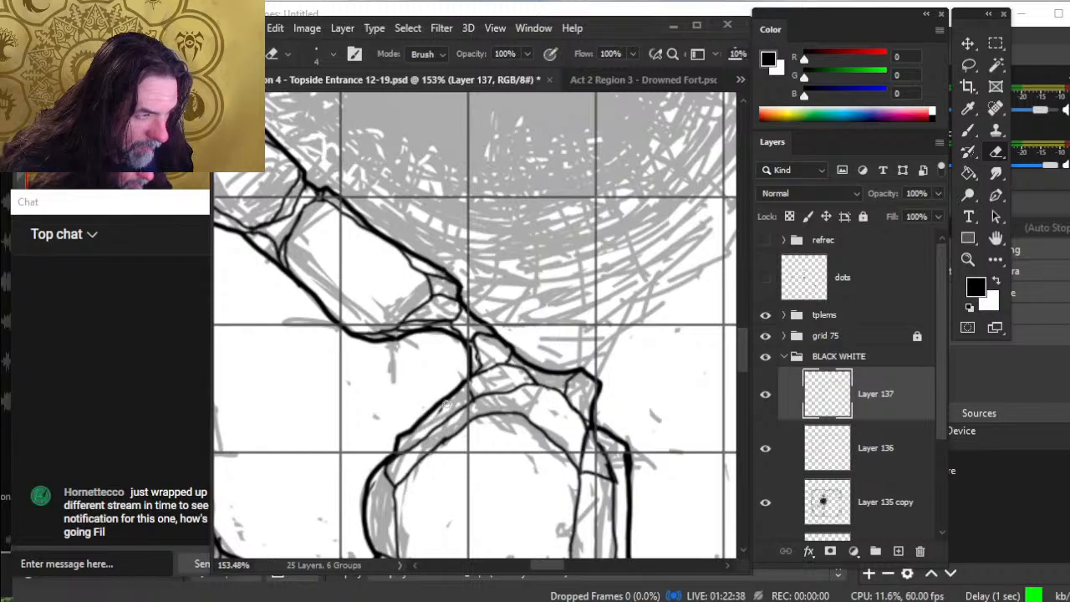
- Ink a short joint on the tower's upper-left rim and clean up the lines where the rim meets the neck
{"action": "key", "text": "b"}
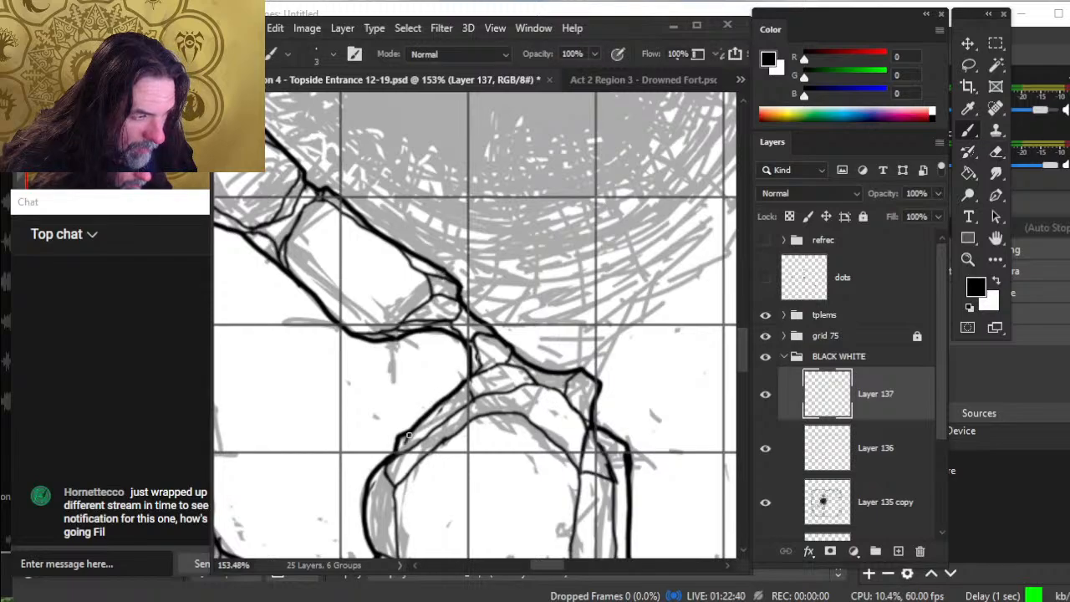
{"action": "left_click_drag", "start_coordinate": [408, 435], "coordinate": [396, 462]}
{"action": "key", "text": "e"}
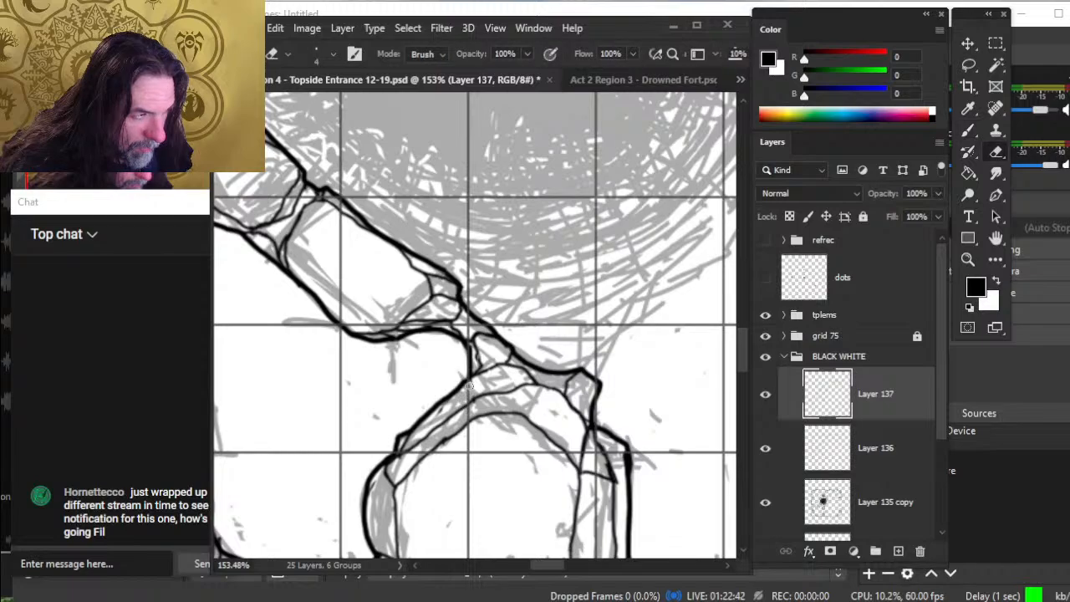
{"action": "key", "text": "b"}
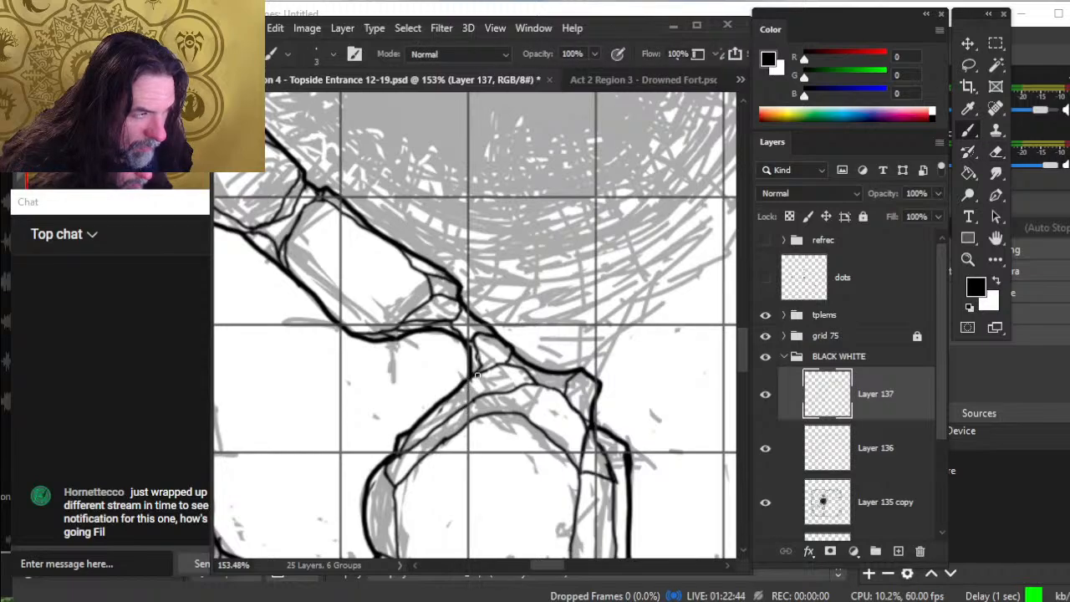
{"action": "key", "text": "e"}
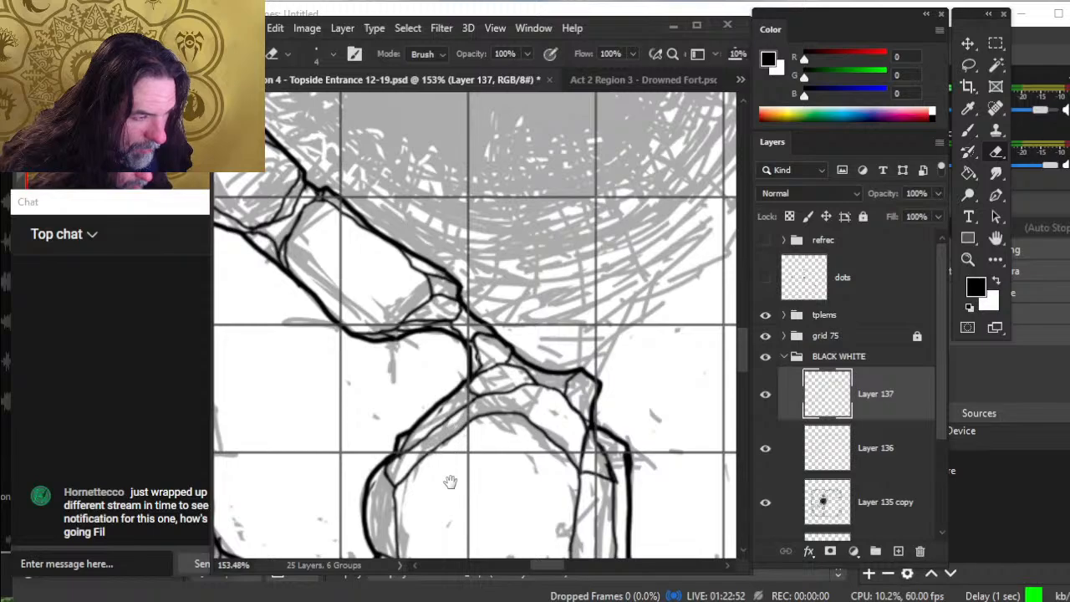
- Redraw the short joint lines where the lower wall meets the tower's lower-left side, erasing the stray ends
{"action": "left_click_drag", "start_coordinate": [443, 480], "coordinate": [484, 405]}
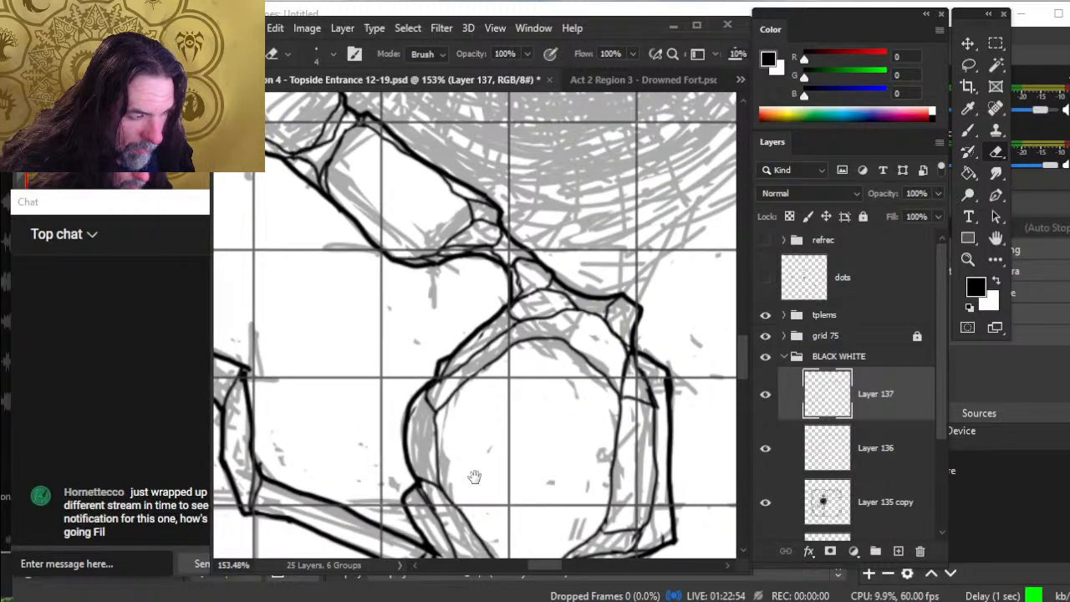
{"action": "left_click_drag", "start_coordinate": [473, 477], "coordinate": [465, 390]}
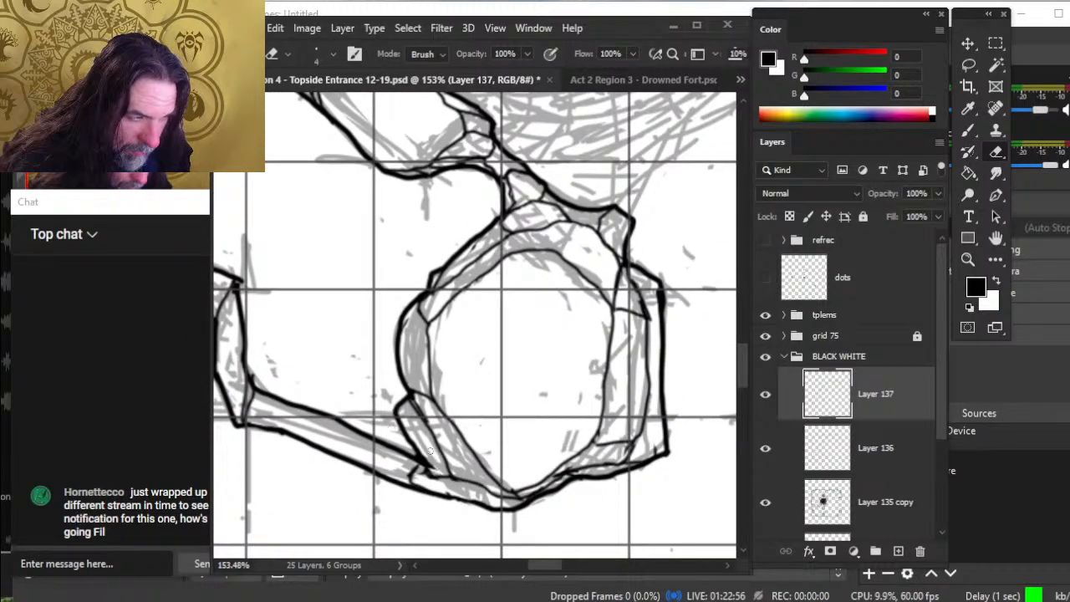
{"action": "key", "text": "b"}
{"action": "mouse_move", "coordinate": [424, 467]}
{"action": "left_mouse_down"}
{"action": "mouse_move", "coordinate": [452, 482]}
{"action": "mouse_move", "coordinate": [427, 483]}
{"action": "left_mouse_up"}
{"action": "key", "text": "e"}
{"action": "key", "text": "b"}
{"action": "key", "text": "e"}
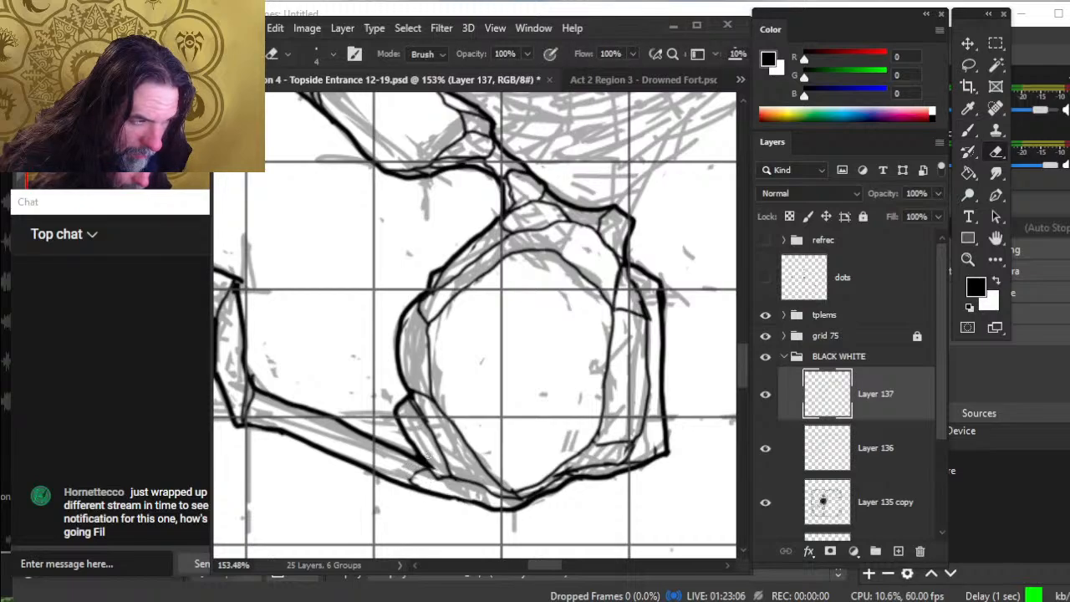
{"action": "key", "text": "b"}
{"action": "mouse_move", "coordinate": [426, 459]}
{"action": "left_mouse_down"}
{"action": "mouse_move", "coordinate": [439, 479]}
{"action": "mouse_move", "coordinate": [426, 468]}
{"action": "left_mouse_up"}
{"action": "key", "text": "e"}
{"action": "key", "text": "b"}
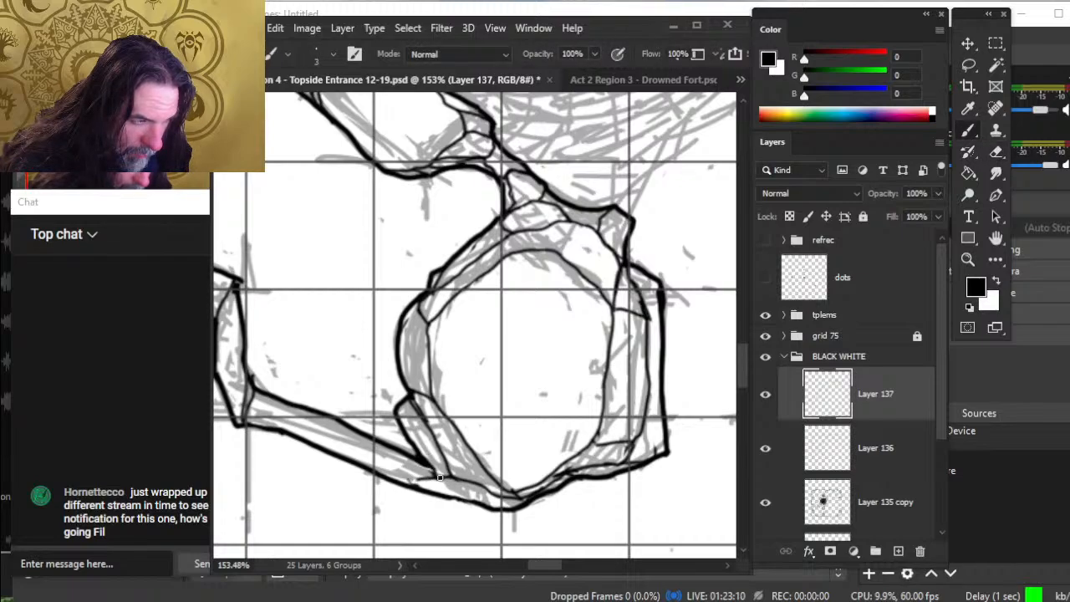
{"action": "key", "text": "e"}
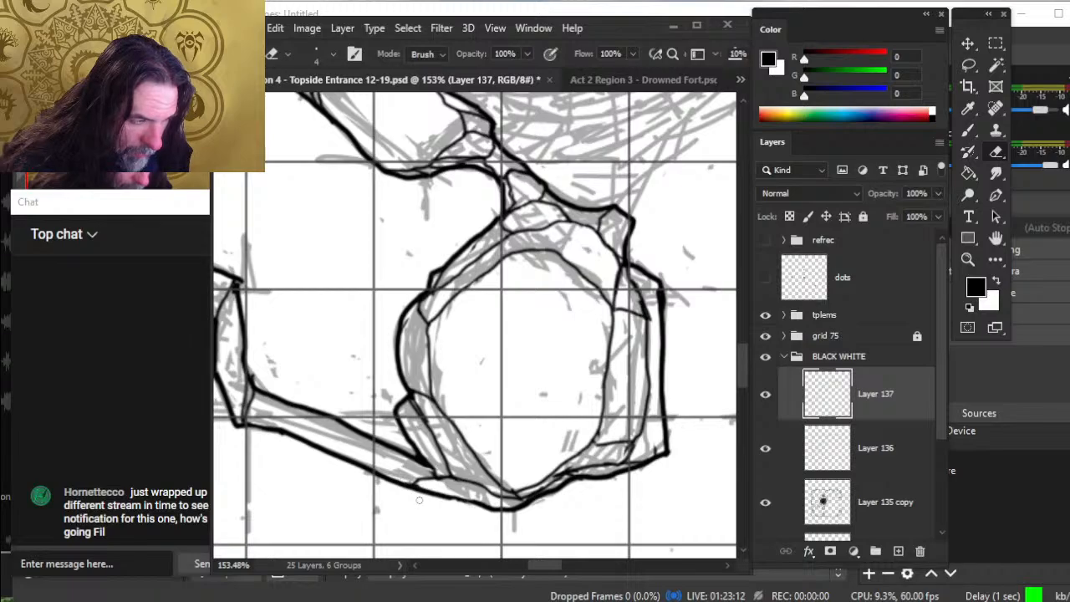
- Ink the inner panel line along the second slanted block's lower-left edge down to its bottom corner
{"action": "key", "text": "z"}
{"action": "left_click_drag", "start_coordinate": [544, 438], "coordinate": [416, 445]}
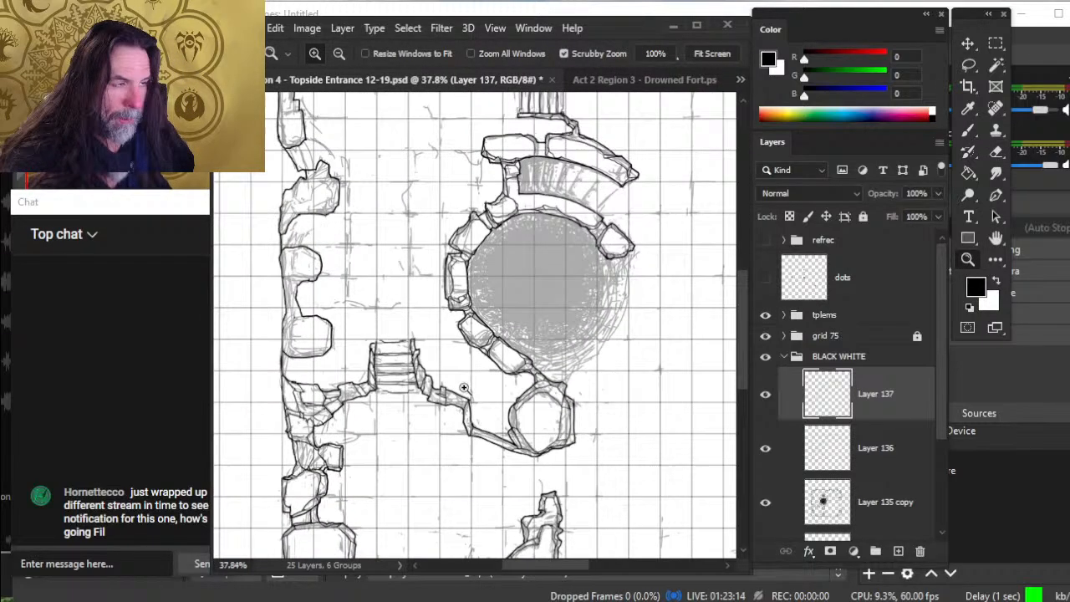
{"action": "left_click_drag", "start_coordinate": [538, 335], "coordinate": [629, 335]}
{"action": "key", "text": "b"}
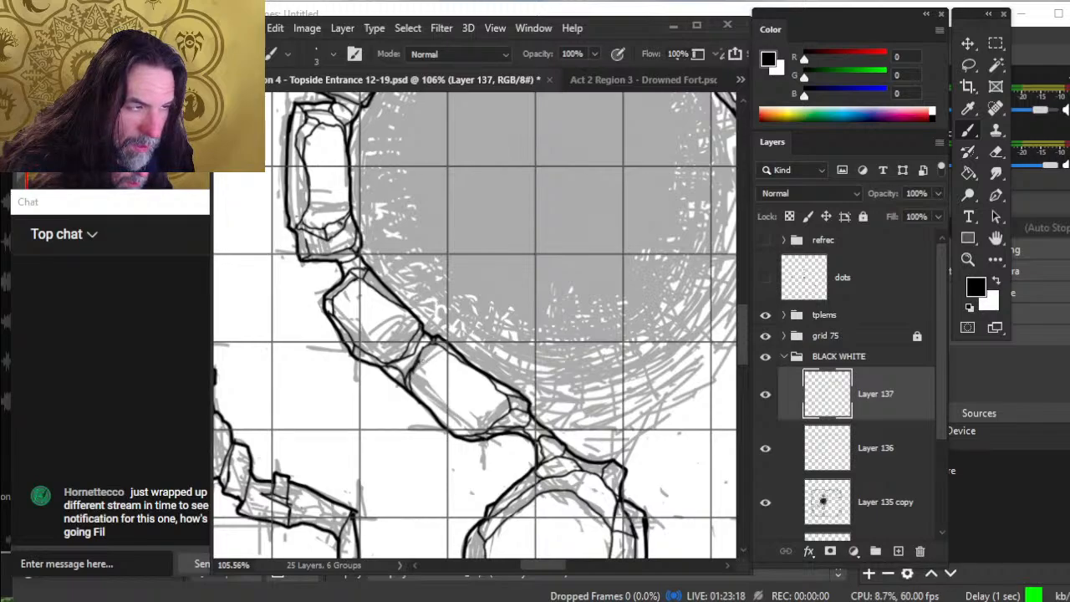
{"action": "left_click_drag", "start_coordinate": [410, 373], "coordinate": [479, 432]}
{"action": "key", "text": "e"}
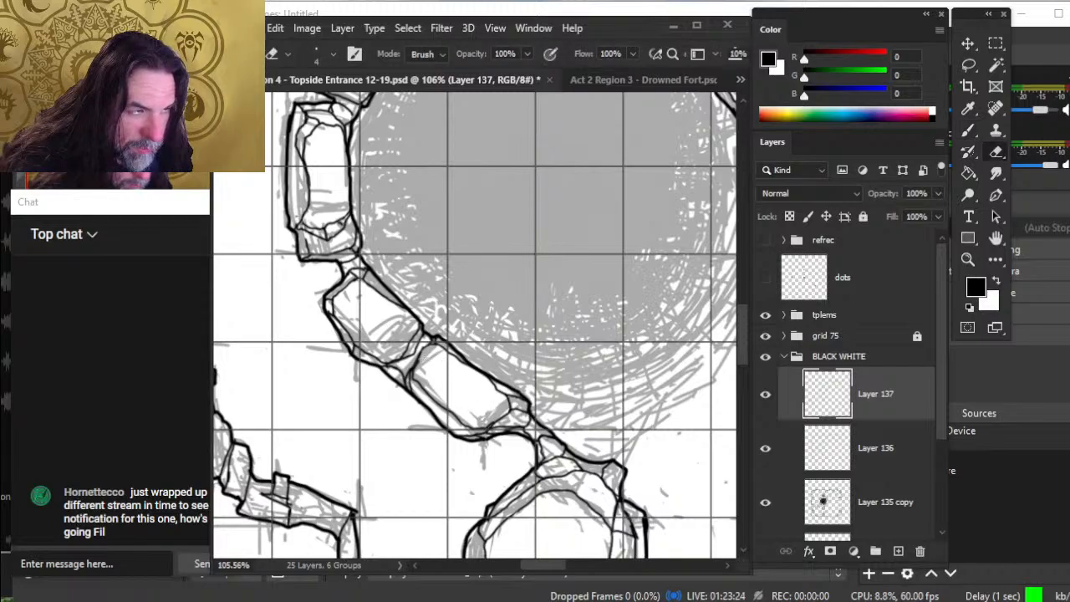
{"action": "key", "text": "b"}
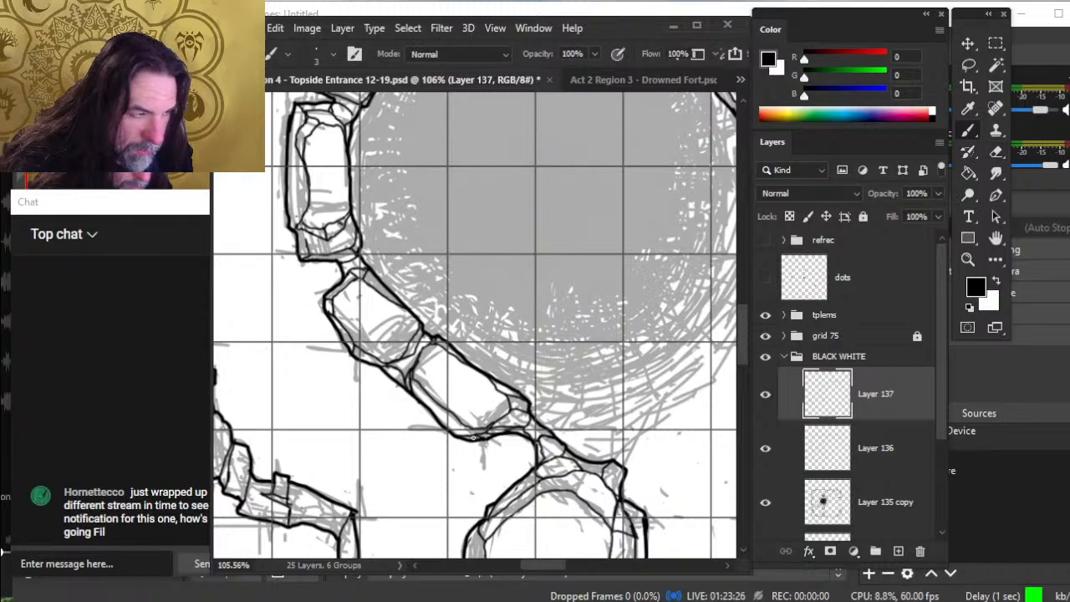
{"action": "left_click_drag", "start_coordinate": [474, 436], "coordinate": [466, 433]}
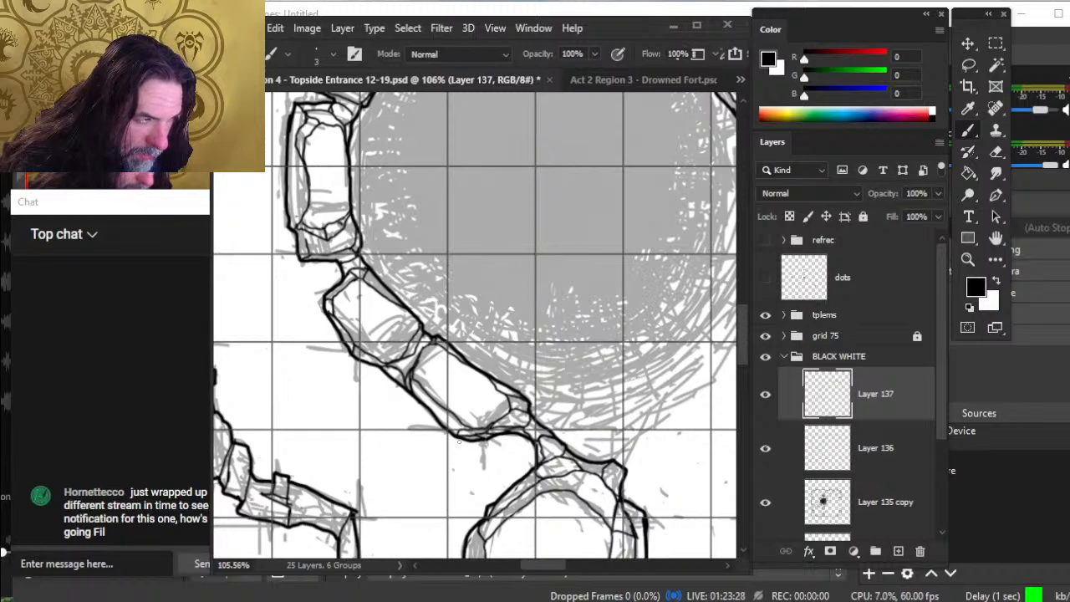
- Hide the gray sketch on Layer 135 copy, review the inked walls, ring and towers across the map, and show the sketch again
{"action": "key", "text": "z"}
{"action": "left_click_drag", "start_coordinate": [463, 375], "coordinate": [387, 370]}
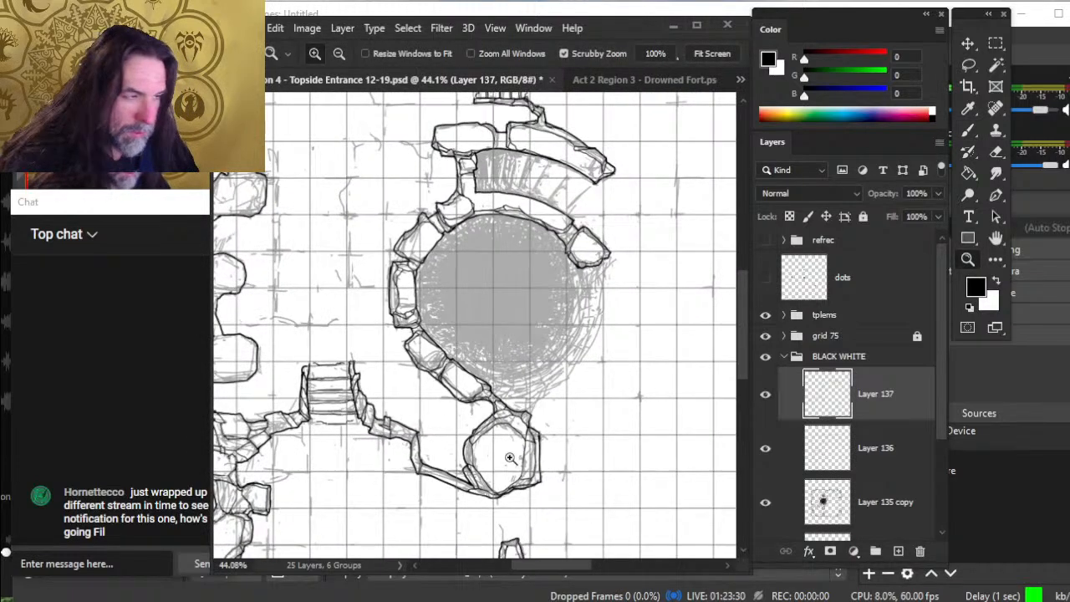
{"action": "left_click", "coordinate": [766, 501]}
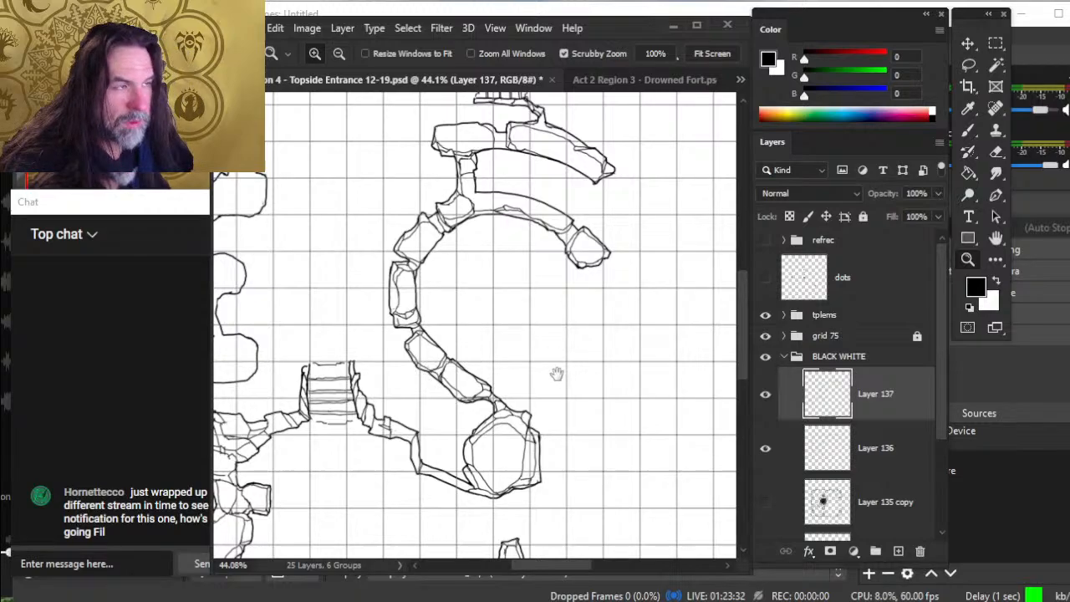
{"action": "left_click_drag", "start_coordinate": [556, 375], "coordinate": [542, 441]}
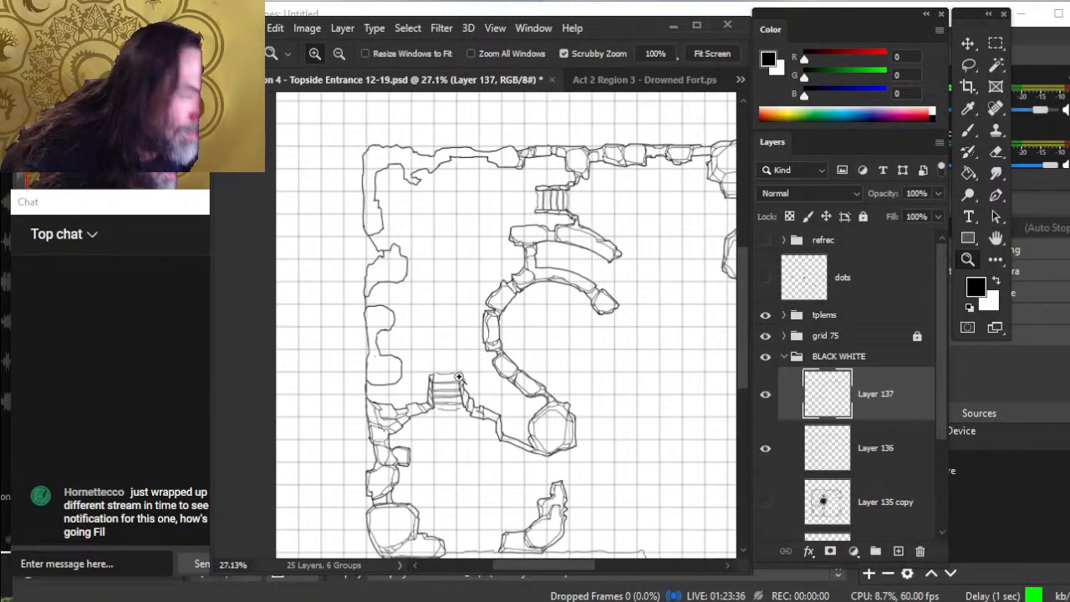
{"action": "left_click_drag", "start_coordinate": [508, 337], "coordinate": [410, 331]}
{"action": "left_click_drag", "start_coordinate": [593, 424], "coordinate": [544, 357]}
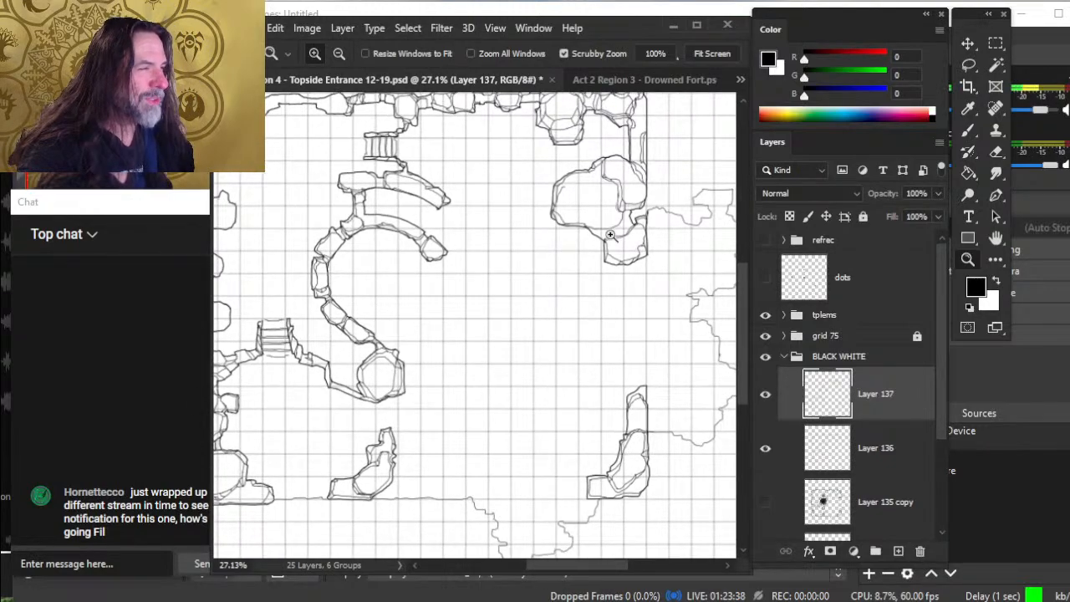
{"action": "left_click_drag", "start_coordinate": [610, 237], "coordinate": [652, 242]}
{"action": "left_click_drag", "start_coordinate": [632, 320], "coordinate": [565, 363]}
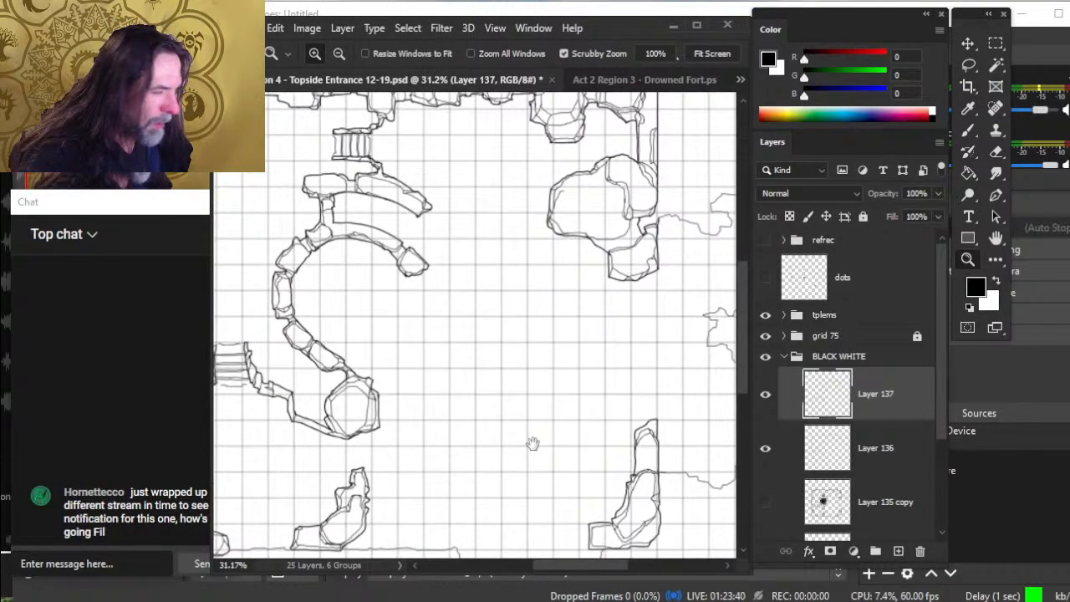
{"action": "left_click_drag", "start_coordinate": [532, 444], "coordinate": [721, 476]}
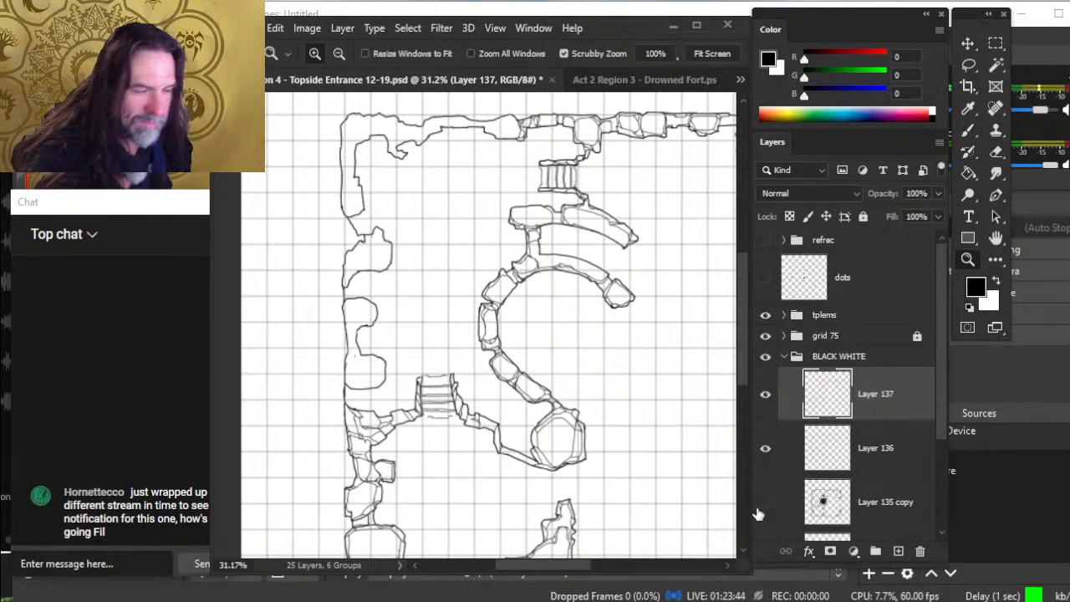
{"action": "left_click_drag", "start_coordinate": [435, 489], "coordinate": [450, 535]}
{"action": "left_click_drag", "start_coordinate": [543, 410], "coordinate": [529, 389]}
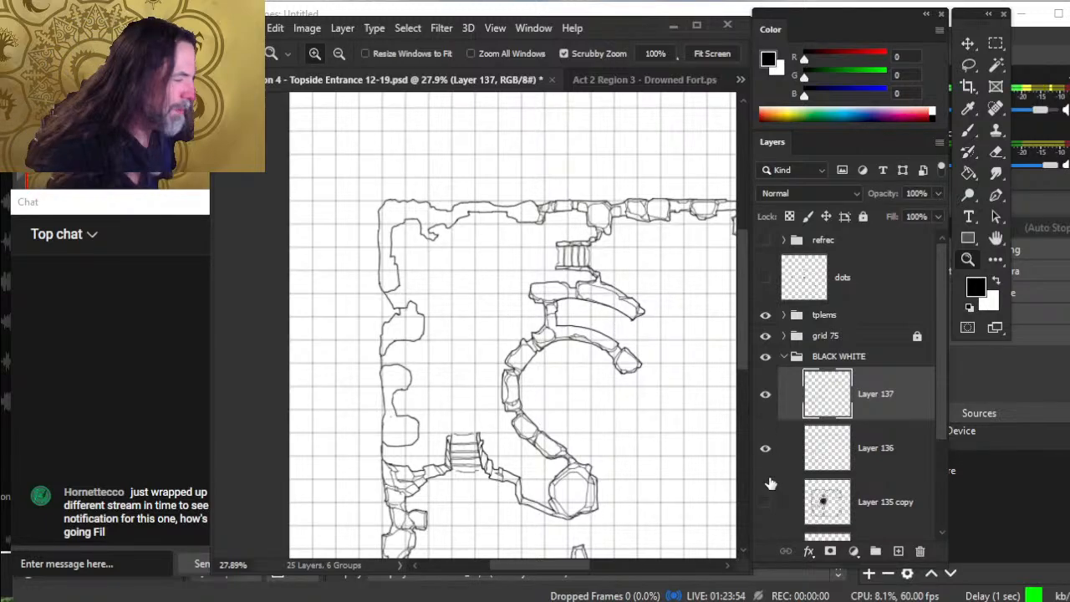
{"action": "left_click", "coordinate": [764, 502]}
- Ink short joint lines at the left and right ends of the large pointed boulder in the top wall
{"action": "mouse_move", "coordinate": [515, 245]}
{"action": "left_mouse_down"}
{"action": "mouse_move", "coordinate": [544, 213]}
{"action": "mouse_move", "coordinate": [536, 290]}
{"action": "mouse_move", "coordinate": [537, 225]}
{"action": "mouse_move", "coordinate": [497, 232]}
{"action": "mouse_move", "coordinate": [490, 258]}
{"action": "mouse_move", "coordinate": [542, 283]}
{"action": "mouse_move", "coordinate": [583, 279]}
{"action": "mouse_move", "coordinate": [585, 222]}
{"action": "mouse_move", "coordinate": [550, 199]}
{"action": "mouse_move", "coordinate": [554, 210]}
{"action": "left_mouse_up"}
{"action": "key", "text": "b"}
{"action": "key", "text": "e"}
{"action": "key", "text": "b"}
{"action": "mouse_move", "coordinate": [466, 258]}
{"action": "left_mouse_down"}
{"action": "mouse_move", "coordinate": [495, 262]}
{"action": "mouse_move", "coordinate": [470, 245]}
{"action": "left_mouse_up"}
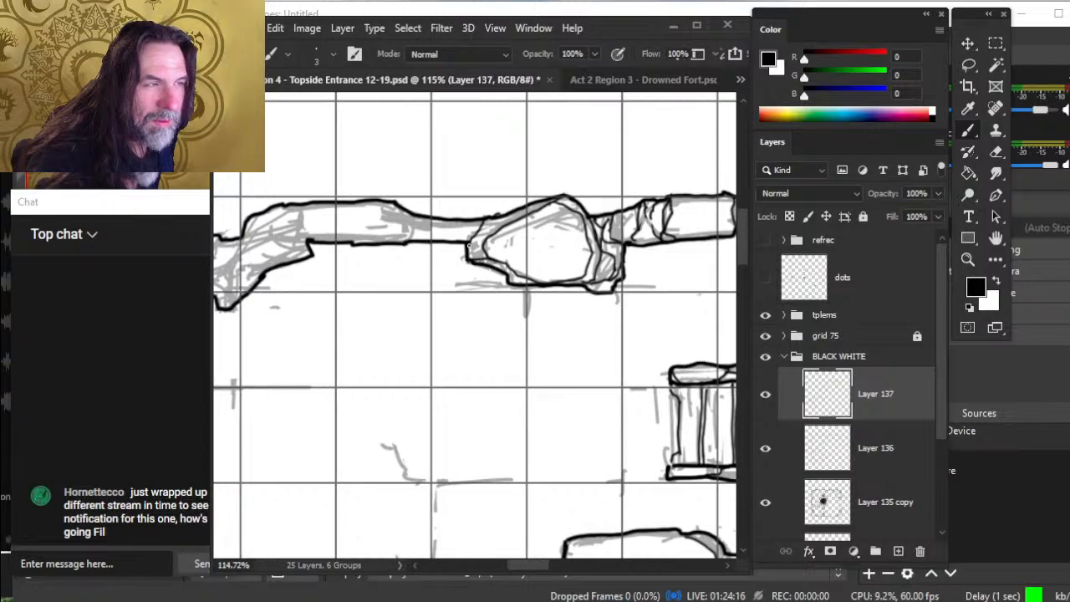
{"action": "key", "text": "e"}
{"action": "key", "text": "b"}
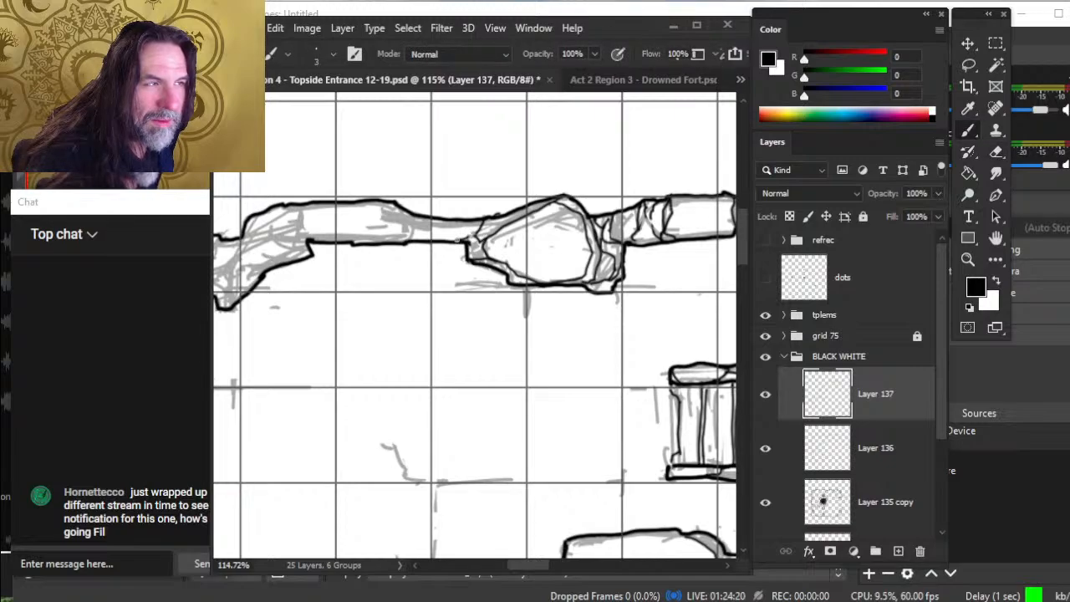
{"action": "key", "text": "e"}
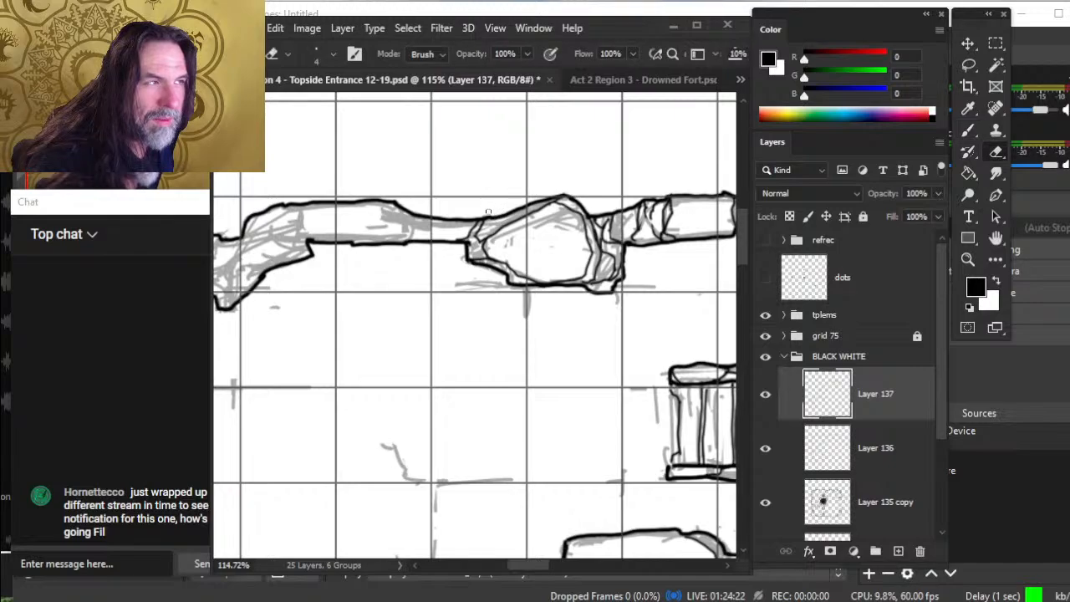
{"action": "key", "text": "b"}
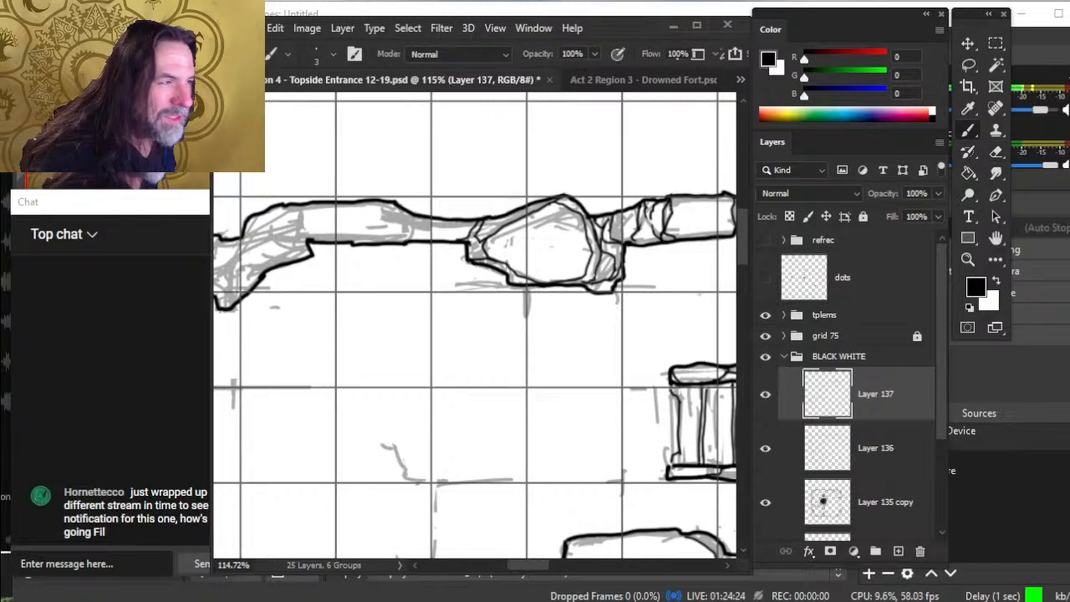
{"action": "mouse_move", "coordinate": [603, 249]}
{"action": "left_mouse_down"}
{"action": "mouse_move", "coordinate": [595, 272]}
{"action": "mouse_move", "coordinate": [611, 264]}
{"action": "left_mouse_up"}
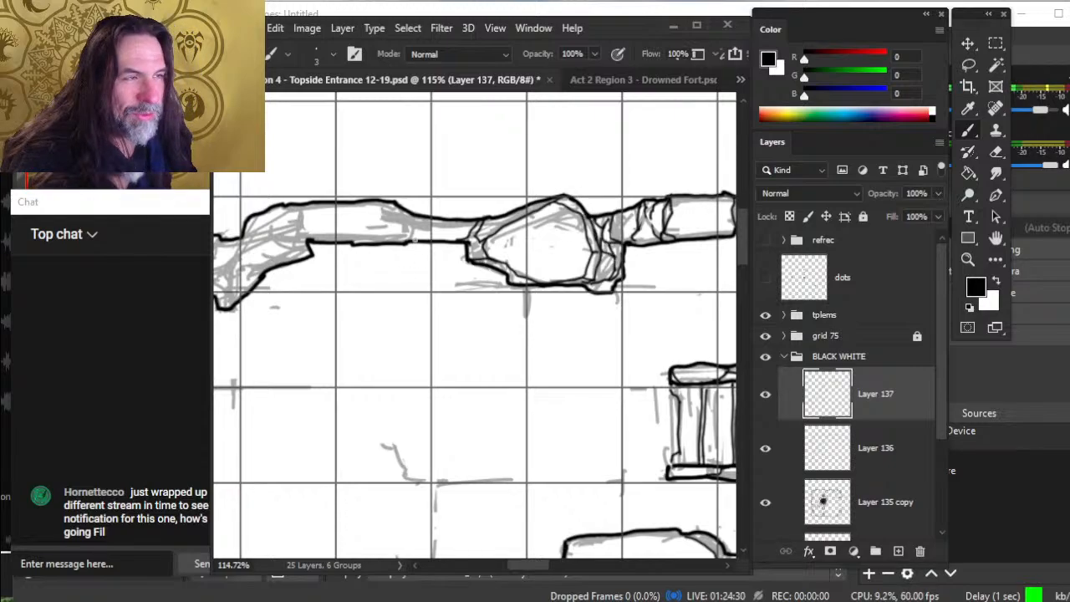
- Ink the inner outline of the long flat block to the left of the boulder, along its ends and lower edge
{"action": "mouse_move", "coordinate": [412, 242]}
{"action": "left_mouse_down"}
{"action": "mouse_move", "coordinate": [469, 302]}
{"action": "mouse_move", "coordinate": [461, 295]}
{"action": "left_mouse_up"}
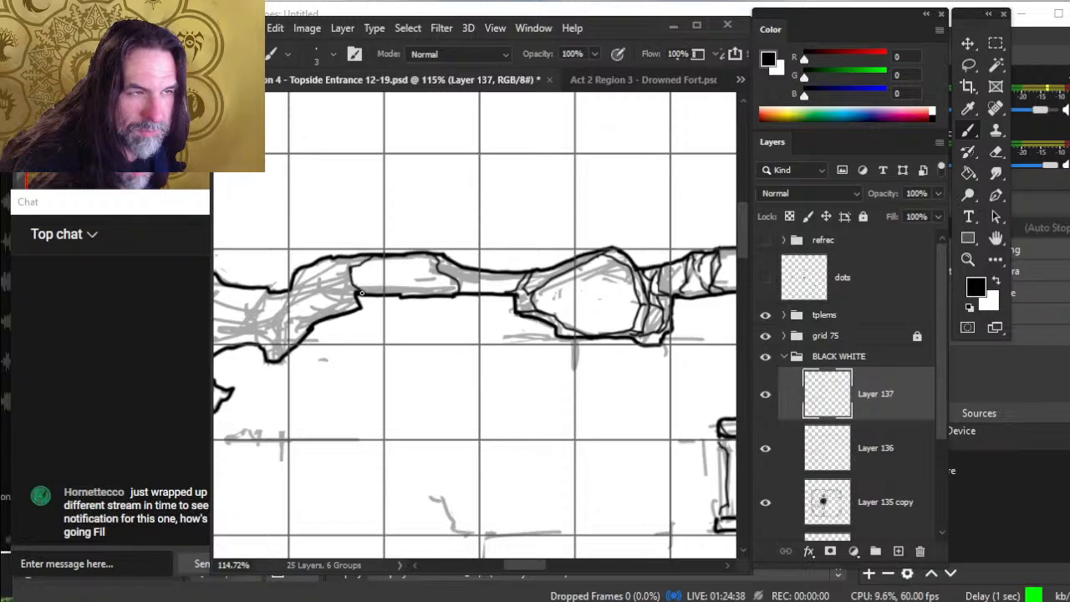
{"action": "left_click_drag", "start_coordinate": [363, 292], "coordinate": [435, 292]}
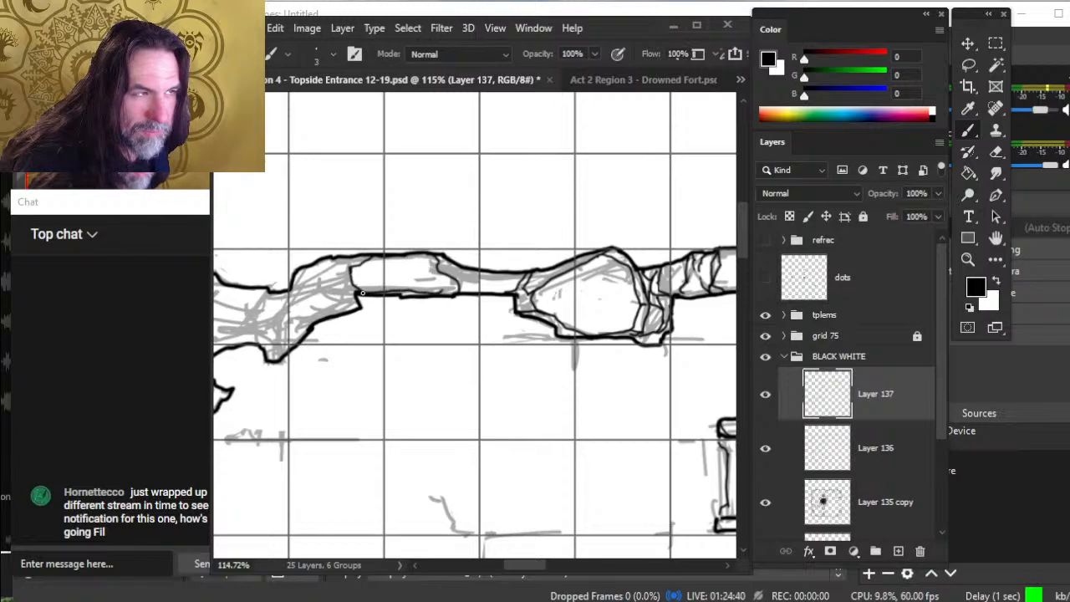
{"action": "key", "text": "e"}
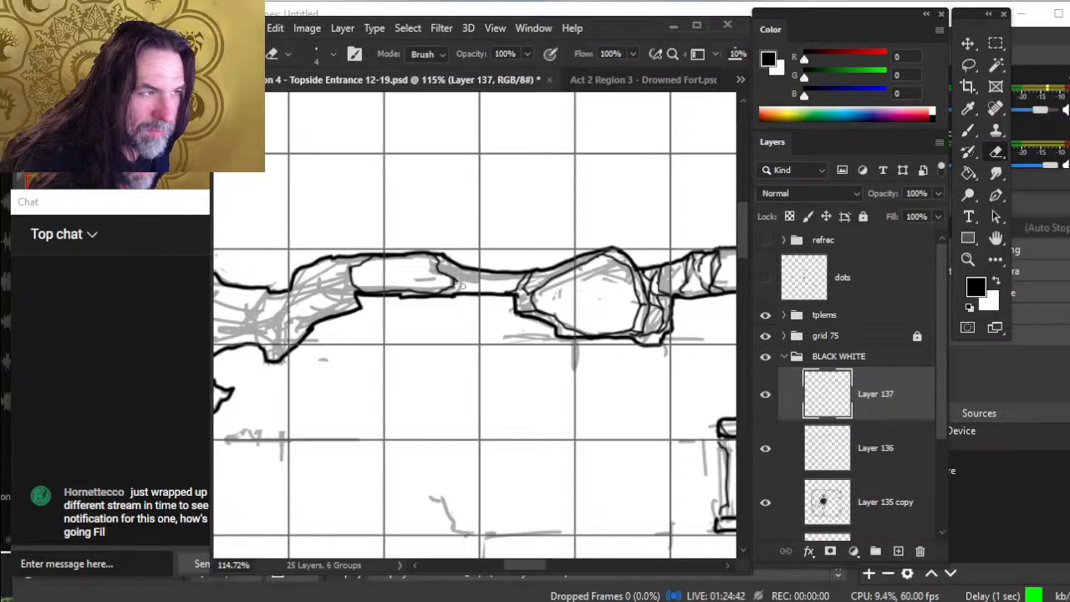
- Ink the inner edge of the narrow link between flat block and boulder, and the joint at the block's right end
{"action": "mouse_move", "coordinate": [462, 286]}
{"action": "left_mouse_down"}
{"action": "mouse_move", "coordinate": [456, 269]}
{"action": "mouse_move", "coordinate": [456, 295]}
{"action": "mouse_move", "coordinate": [457, 271]}
{"action": "mouse_move", "coordinate": [512, 292]}
{"action": "left_mouse_up"}
{"action": "key", "text": "b"}
{"action": "key", "text": "e"}
{"action": "key", "text": "b"}
{"action": "left_click_drag", "start_coordinate": [441, 259], "coordinate": [460, 269]}
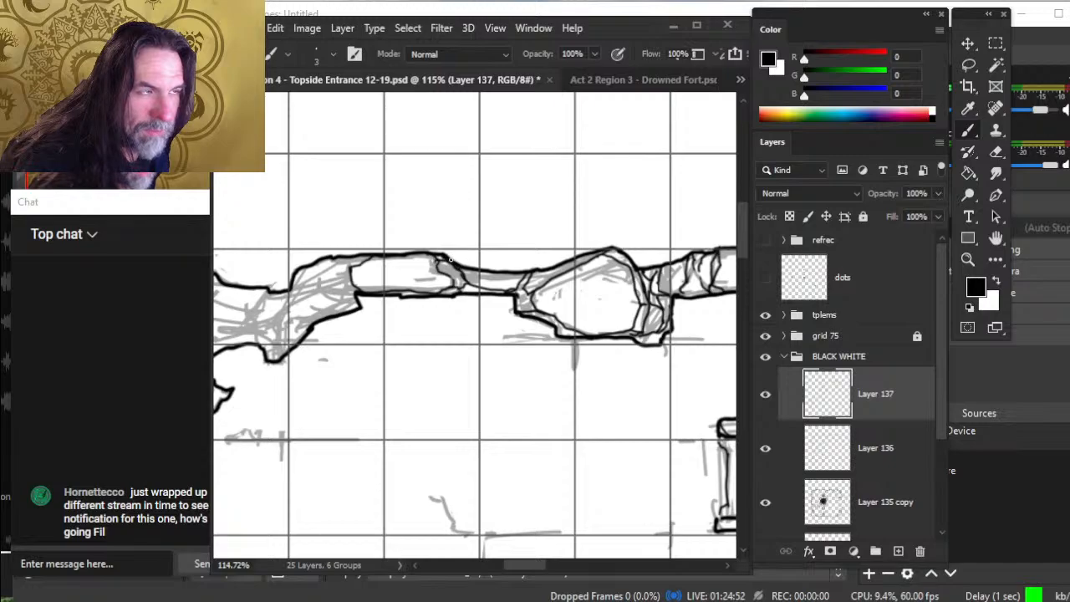
- Ink the joints outlining the slanted block and the small wedge stone to the left of the long flat block
{"action": "mouse_move", "coordinate": [337, 258]}
{"action": "left_mouse_down"}
{"action": "mouse_move", "coordinate": [410, 276]}
{"action": "mouse_move", "coordinate": [469, 274]}
{"action": "mouse_move", "coordinate": [471, 302]}
{"action": "left_mouse_up"}
{"action": "key", "text": "e"}
{"action": "key", "text": "b"}
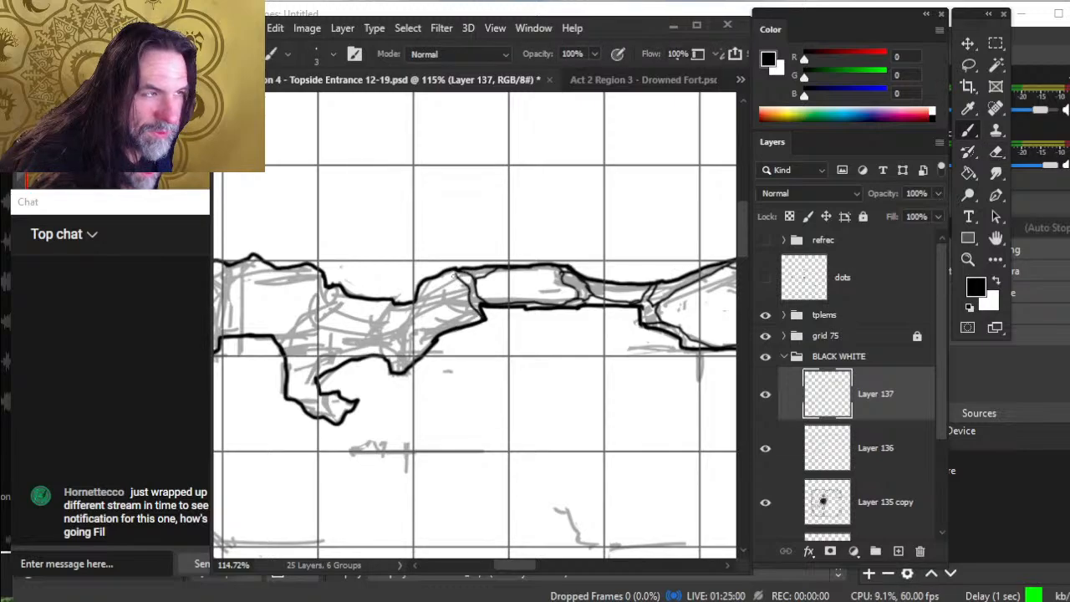
{"action": "left_click_drag", "start_coordinate": [409, 314], "coordinate": [422, 331]}
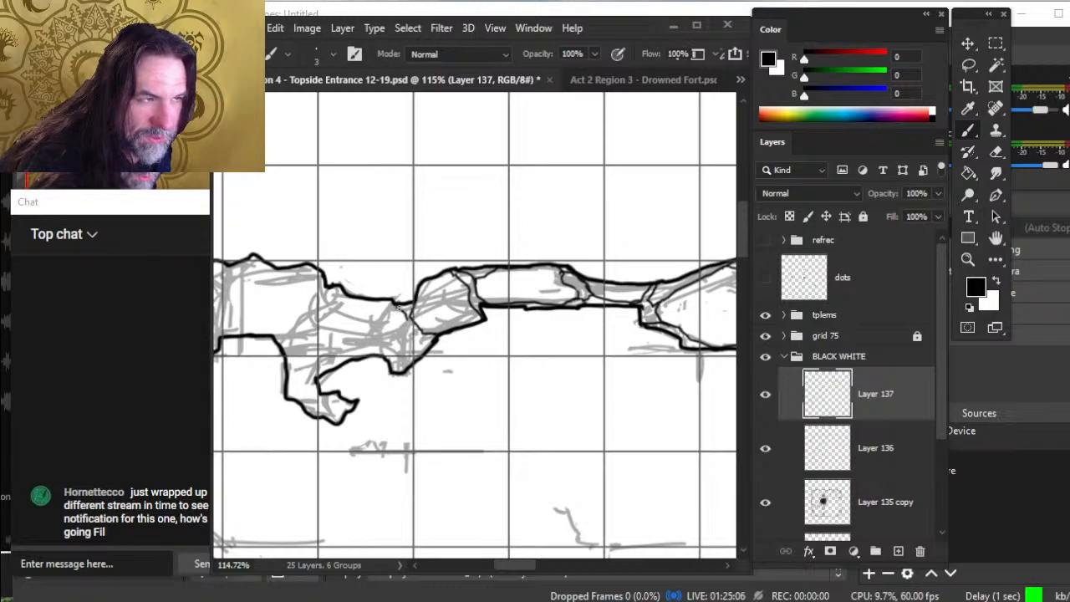
{"action": "mouse_move", "coordinate": [407, 319]}
{"action": "left_mouse_down"}
{"action": "mouse_move", "coordinate": [418, 334]}
{"action": "mouse_move", "coordinate": [389, 313]}
{"action": "mouse_move", "coordinate": [377, 351]}
{"action": "left_mouse_up"}
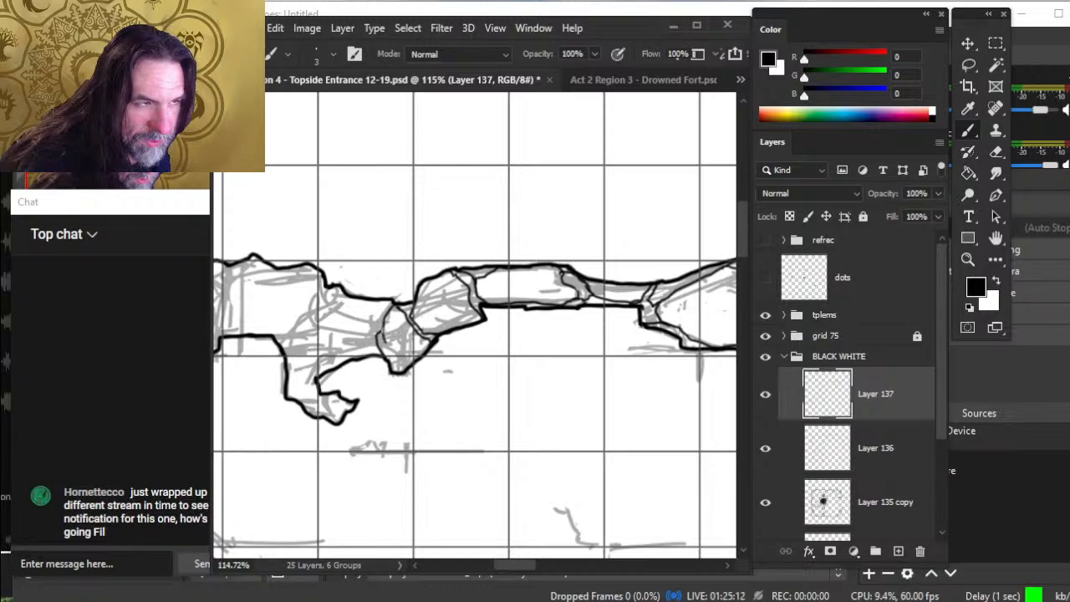
{"action": "left_click_drag", "start_coordinate": [400, 362], "coordinate": [417, 357]}
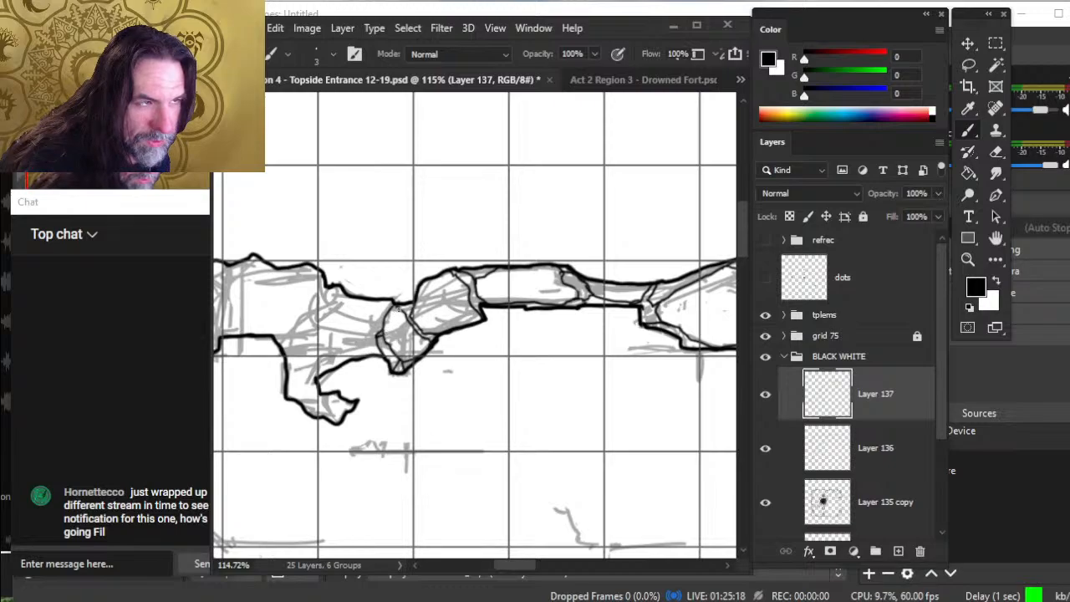
- Outline the upper stone of the hooked spur below the top wall and ink facet lines on its broken tip
{"action": "left_click_drag", "start_coordinate": [366, 317], "coordinate": [458, 270]}
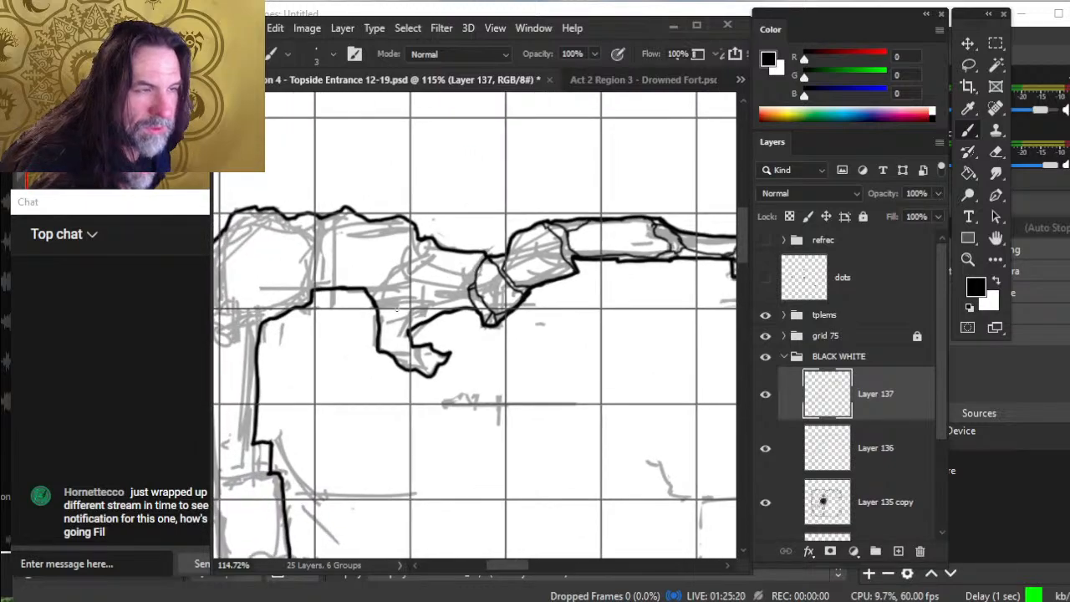
{"action": "mouse_move", "coordinate": [379, 306]}
{"action": "left_mouse_down"}
{"action": "mouse_move", "coordinate": [404, 306]}
{"action": "mouse_move", "coordinate": [407, 344]}
{"action": "left_mouse_up"}
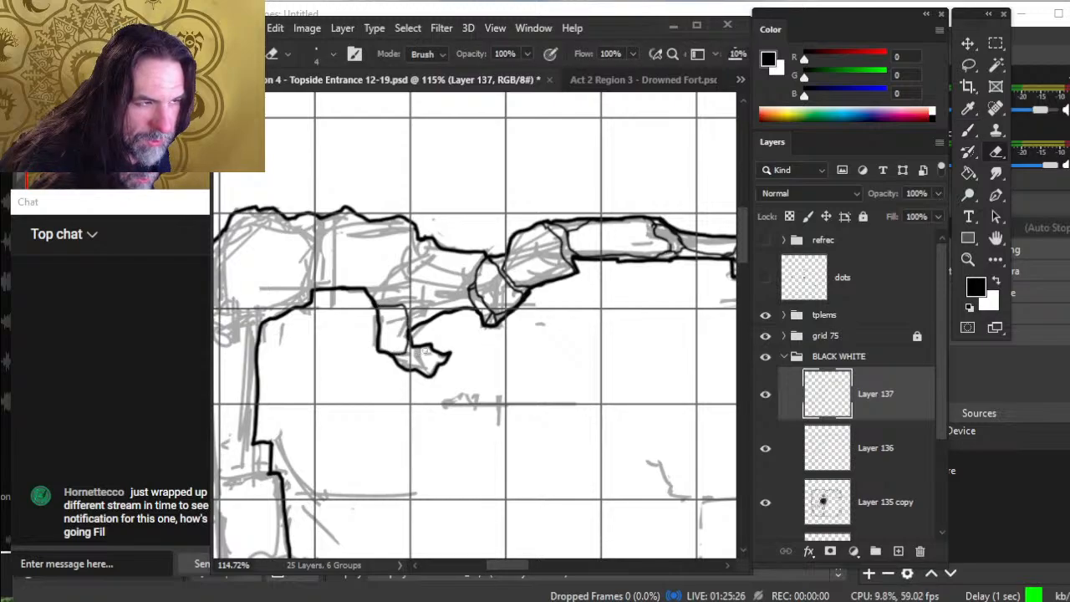
{"action": "mouse_move", "coordinate": [427, 347]}
{"action": "left_mouse_down"}
{"action": "mouse_move", "coordinate": [424, 370]}
{"action": "mouse_move", "coordinate": [439, 368]}
{"action": "left_mouse_up"}
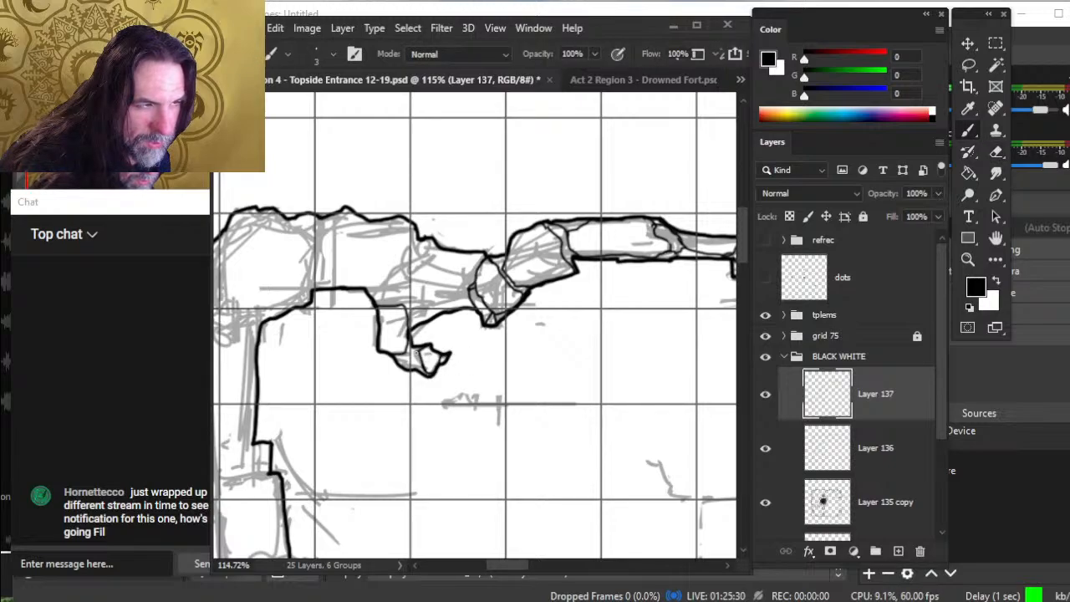
{"action": "left_click_drag", "start_coordinate": [418, 351], "coordinate": [418, 372]}
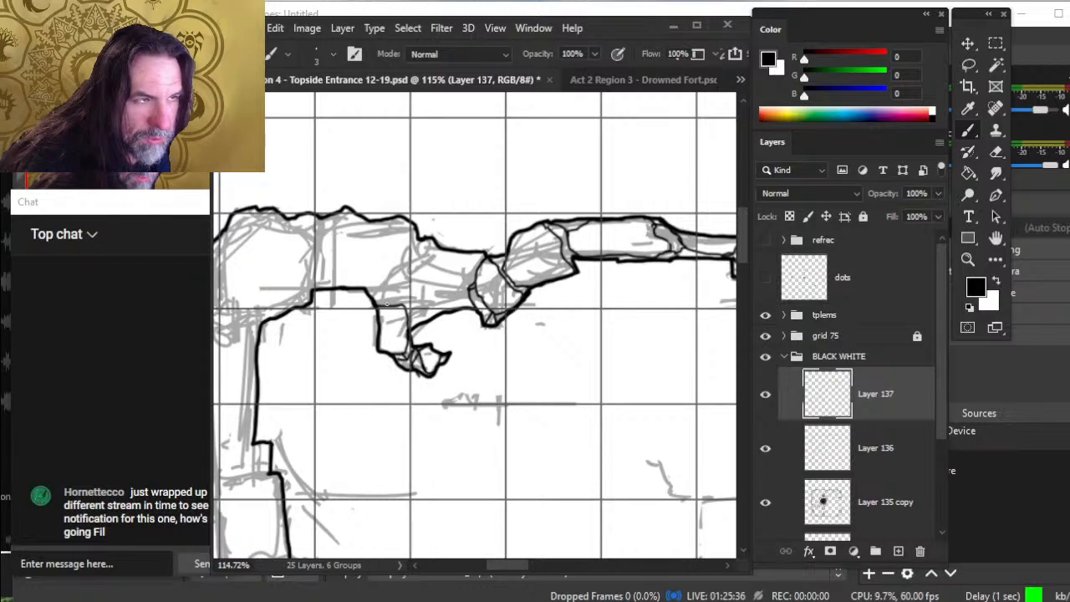
- Ink curved joint lines down through the wall above the hooked spur and tidy the line across the spur's top
{"action": "mouse_move", "coordinate": [421, 287]}
{"action": "left_mouse_down"}
{"action": "mouse_move", "coordinate": [424, 242]}
{"action": "mouse_move", "coordinate": [413, 243]}
{"action": "mouse_move", "coordinate": [400, 285]}
{"action": "mouse_move", "coordinate": [377, 290]}
{"action": "left_mouse_up"}
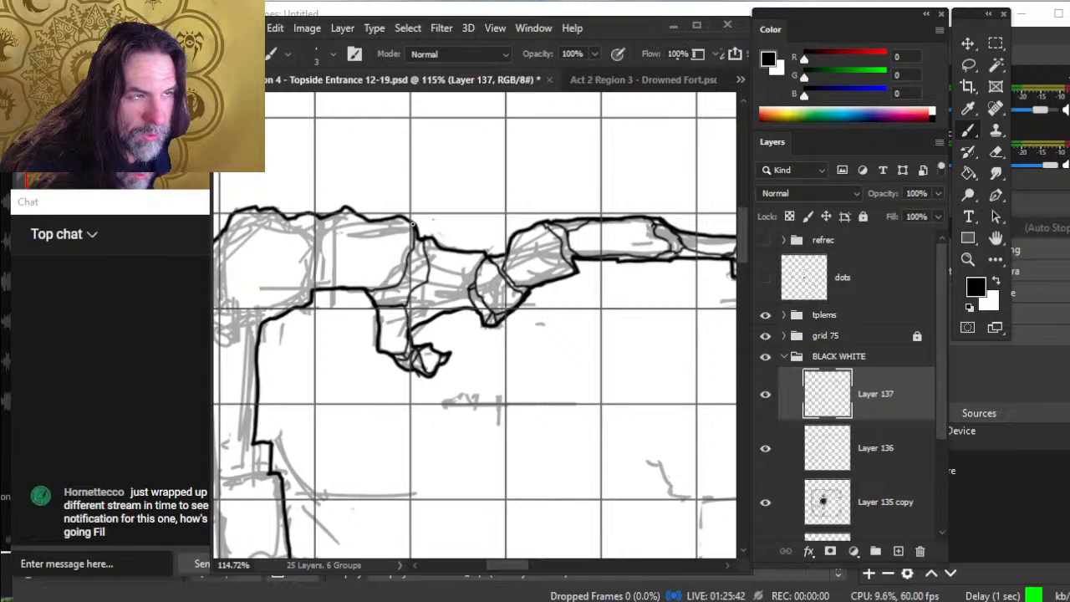
{"action": "mouse_move", "coordinate": [443, 255]}
{"action": "left_mouse_down"}
{"action": "mouse_move", "coordinate": [441, 288]}
{"action": "mouse_move", "coordinate": [406, 331]}
{"action": "left_mouse_up"}
{"action": "key", "text": "e"}
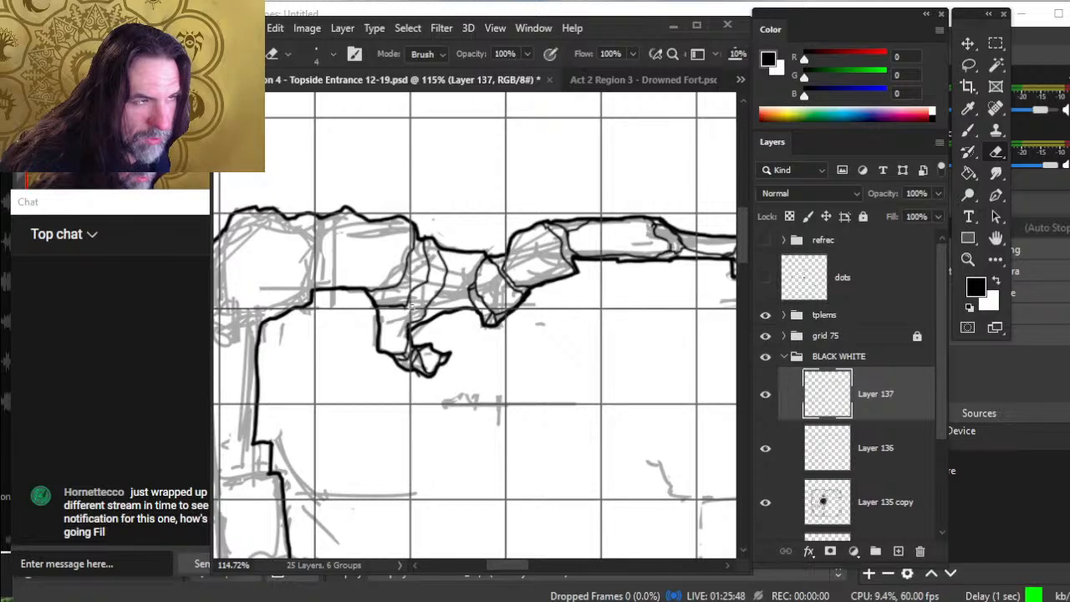
{"action": "key", "text": "b"}
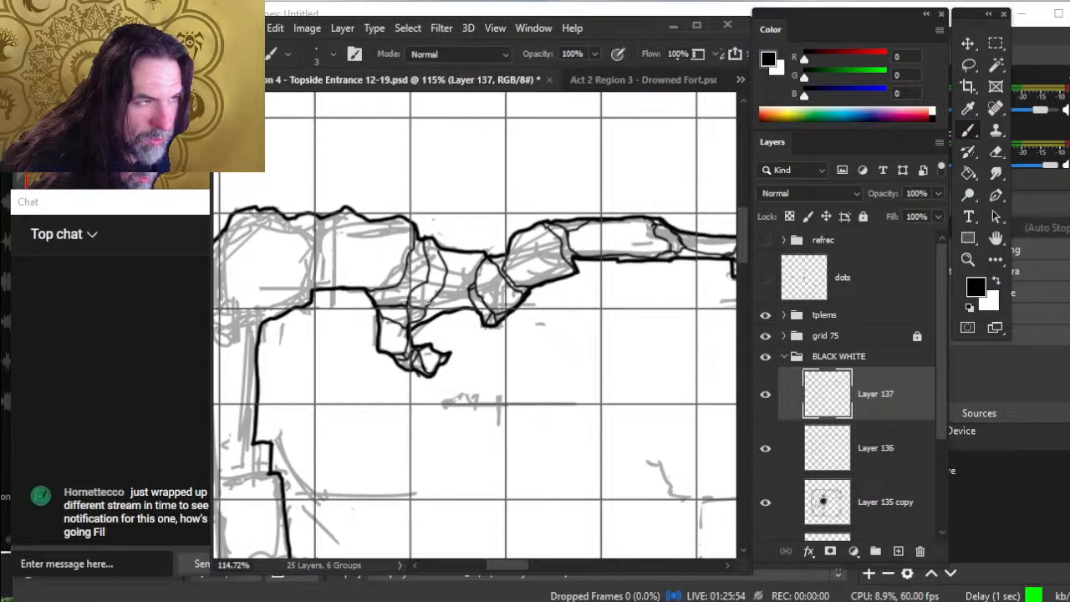
- Add short cracks between the curved joints above the spur to form small stones, erasing stray line ends
{"action": "left_click_drag", "start_coordinate": [428, 283], "coordinate": [429, 306]}
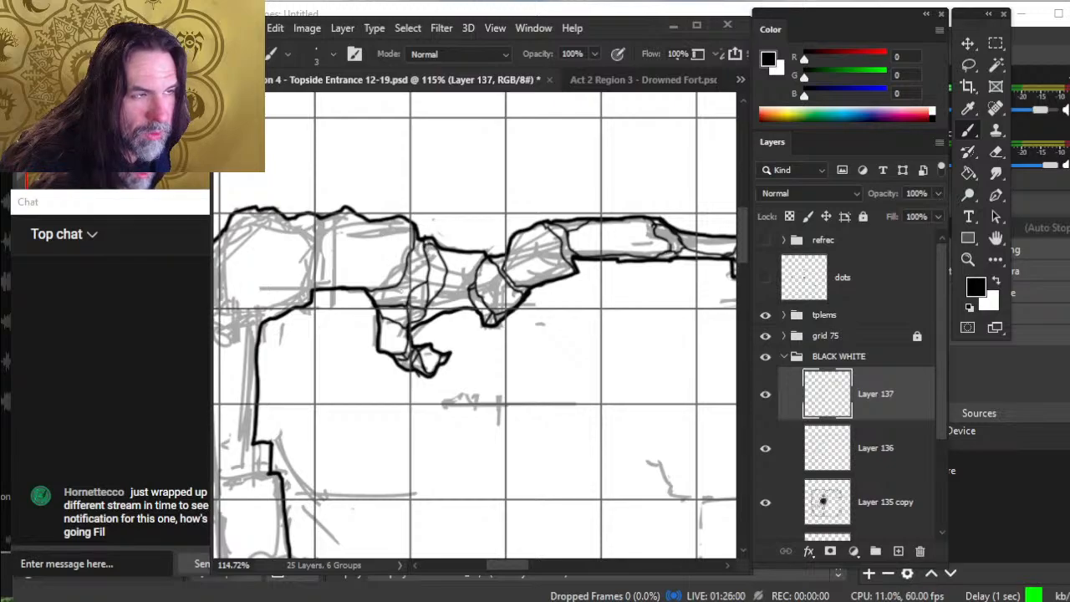
{"action": "left_click_drag", "start_coordinate": [401, 283], "coordinate": [409, 311]}
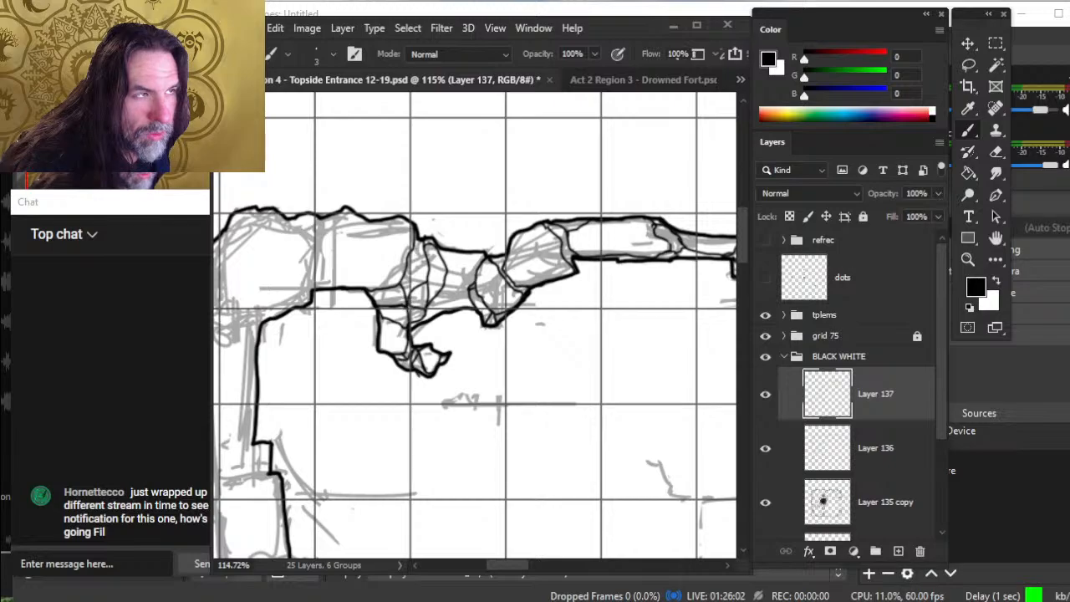
{"action": "key", "text": "e"}
{"action": "mouse_move", "coordinate": [424, 244]}
{"action": "left_mouse_down"}
{"action": "mouse_move", "coordinate": [421, 253]}
{"action": "mouse_move", "coordinate": [423, 240]}
{"action": "left_mouse_up"}
{"action": "key", "text": "b"}
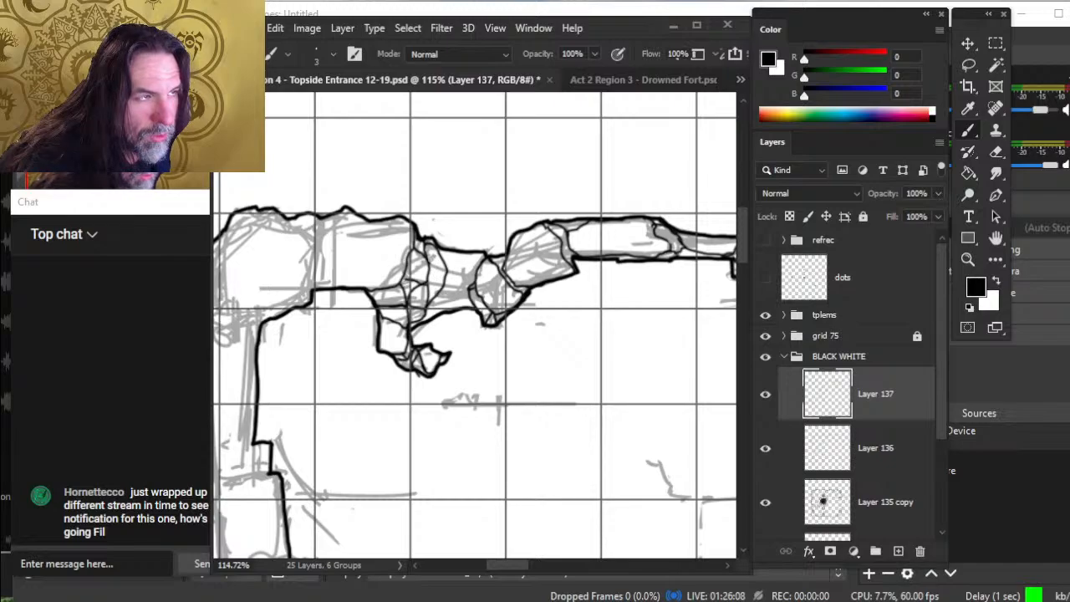
{"action": "key", "text": "e"}
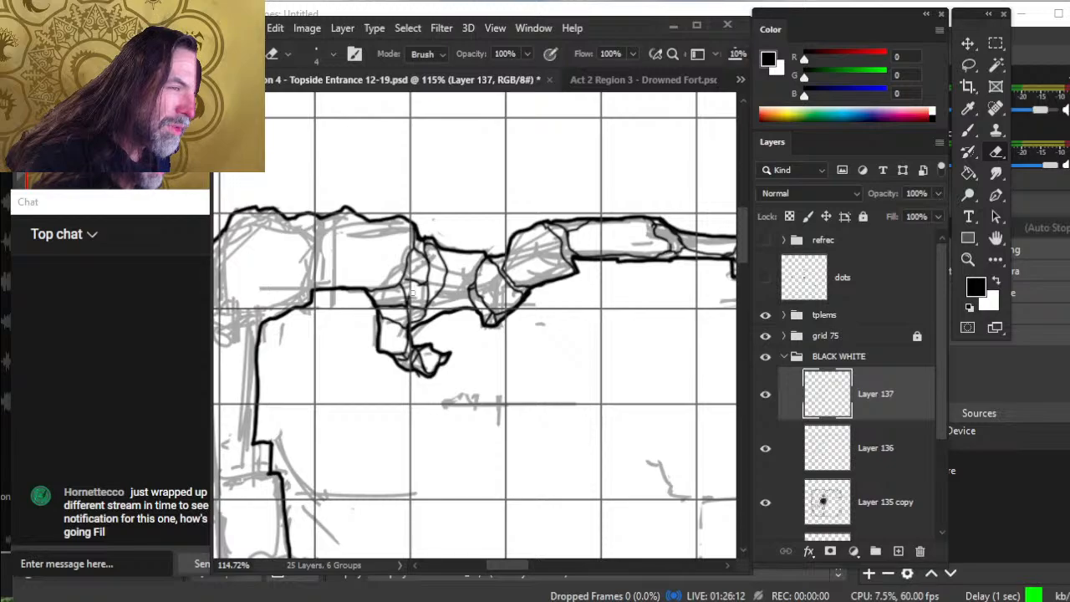
{"action": "key", "text": "b"}
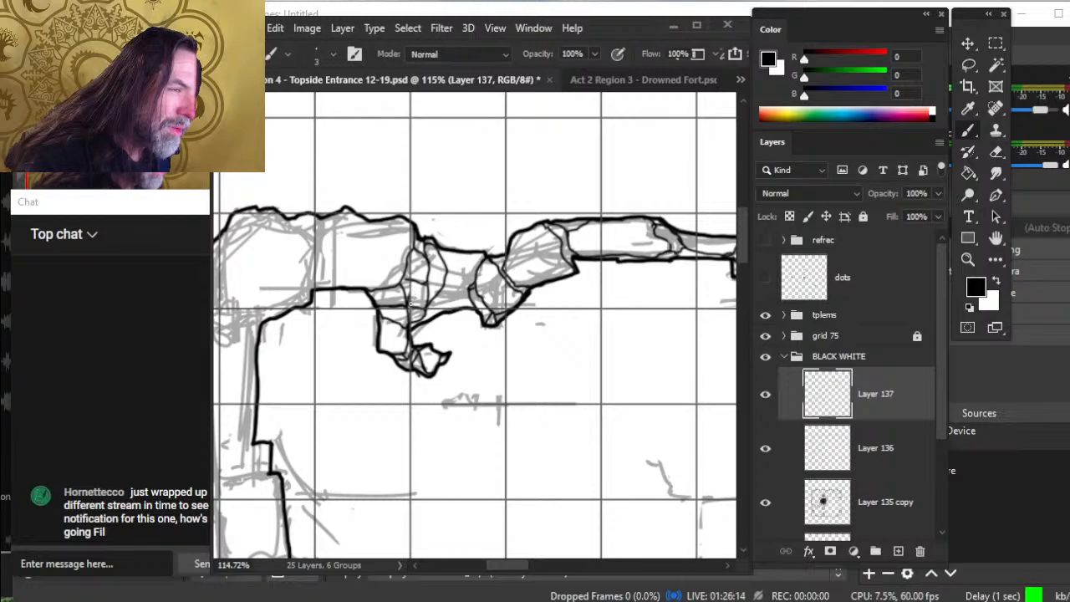
{"action": "key", "text": "e"}
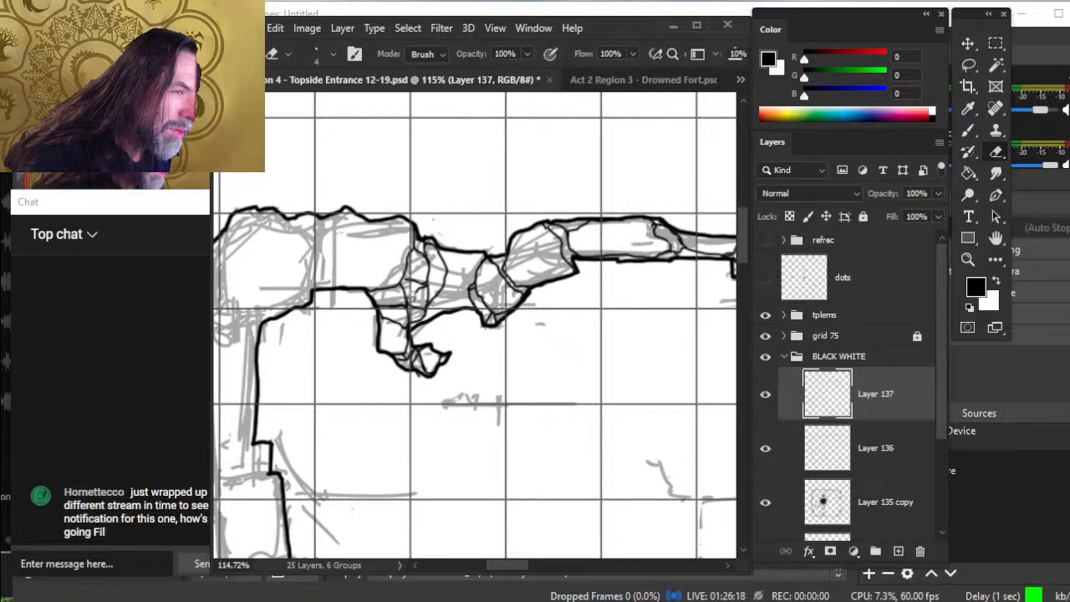
{"action": "key", "text": "b"}
{"action": "key", "text": "e"}
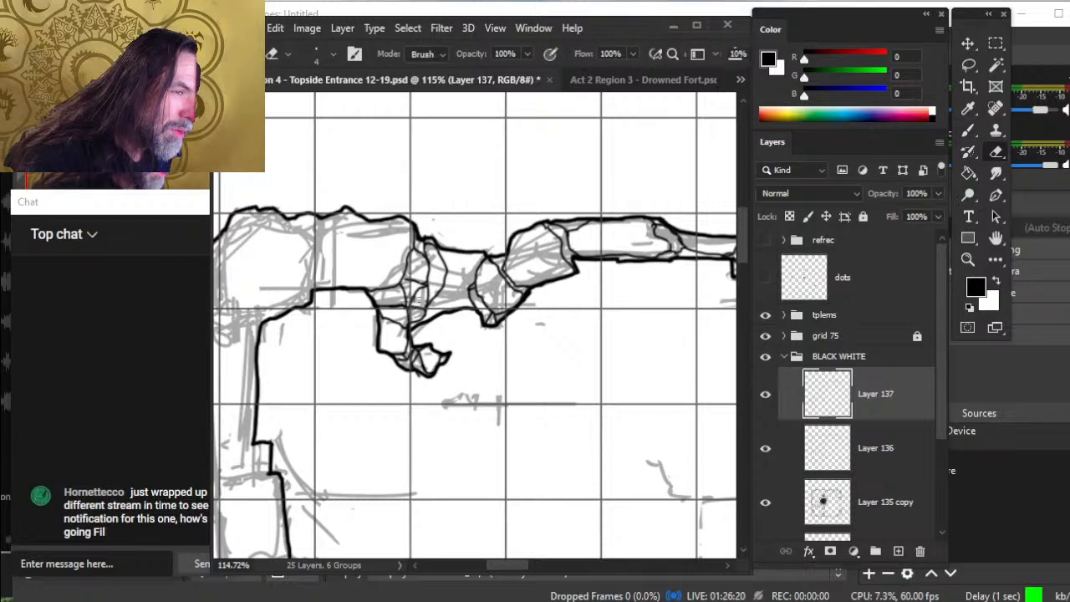
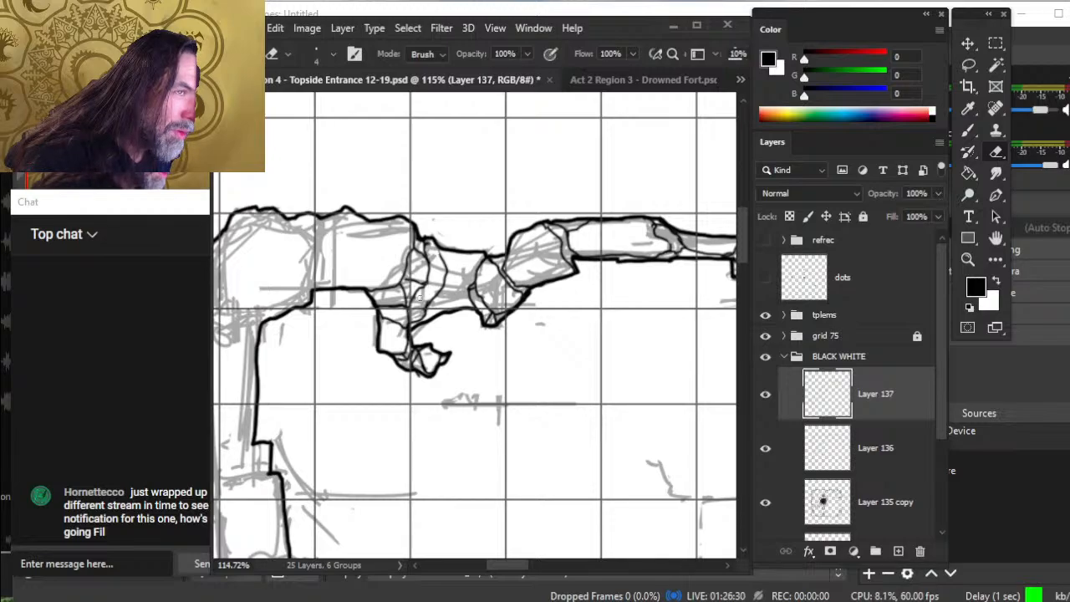
- Ink a short crack between the curved joints above the hooked spur and trim its ends
{"action": "key", "text": "b"}
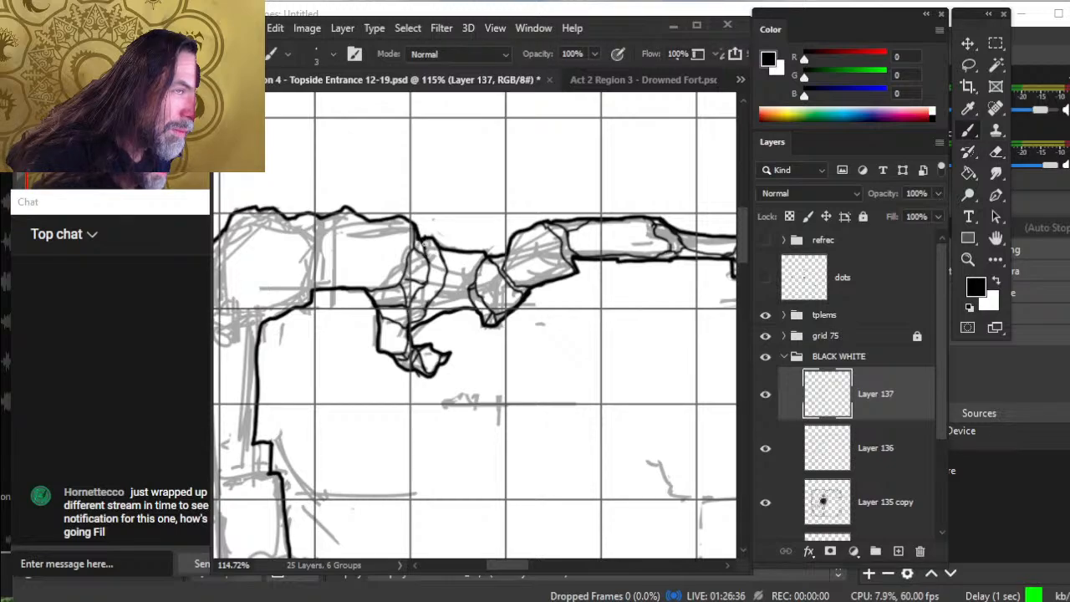
{"action": "left_click_drag", "start_coordinate": [428, 251], "coordinate": [433, 263]}
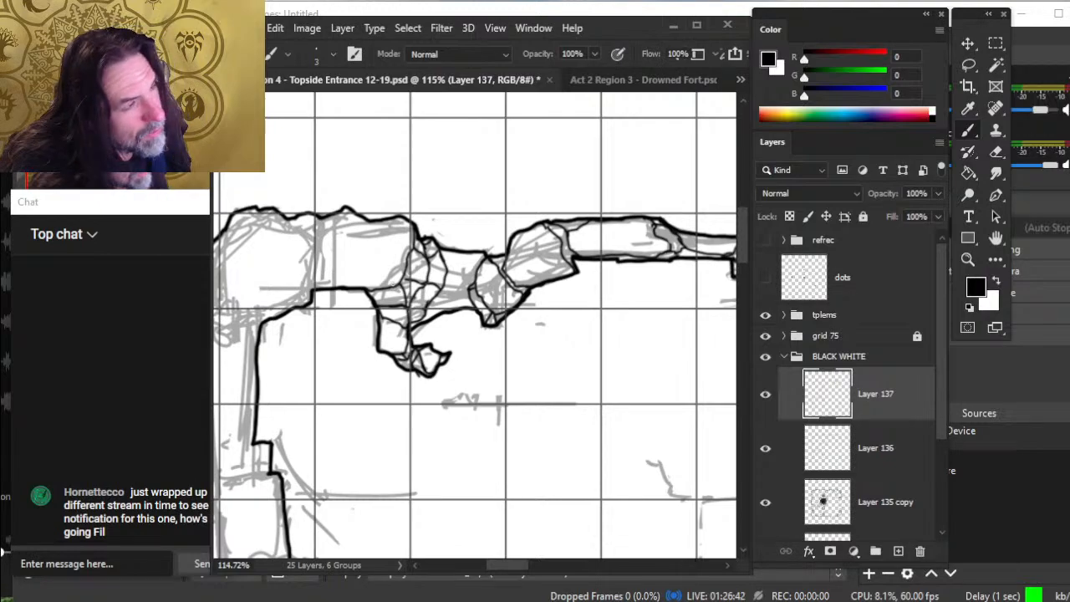
{"action": "key", "text": "e"}
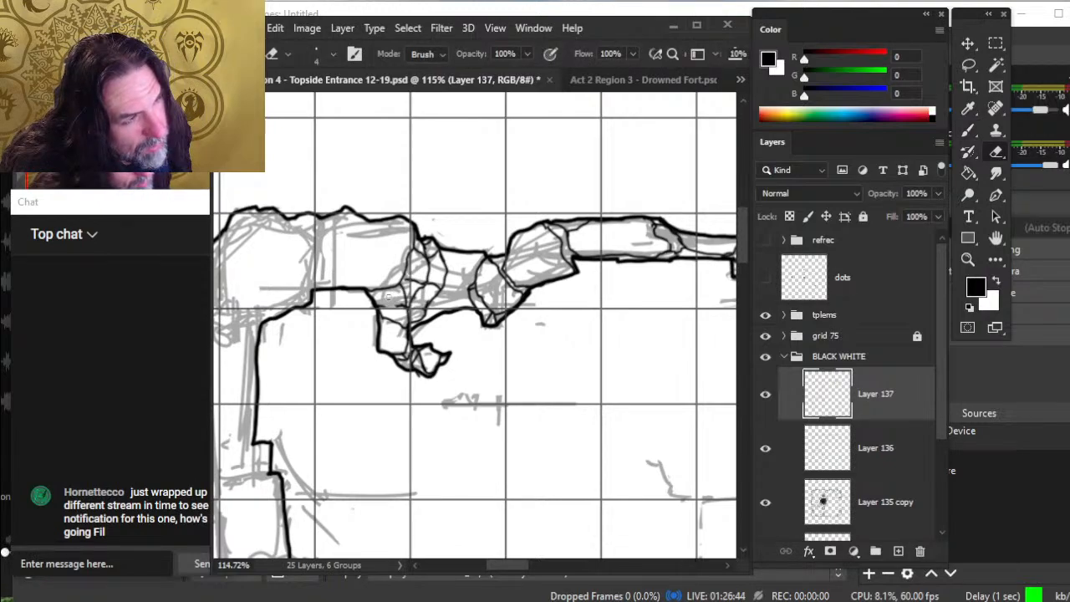
- Ink the left and lower edges of the large block to the left of the curved joints
{"action": "key", "text": "b"}
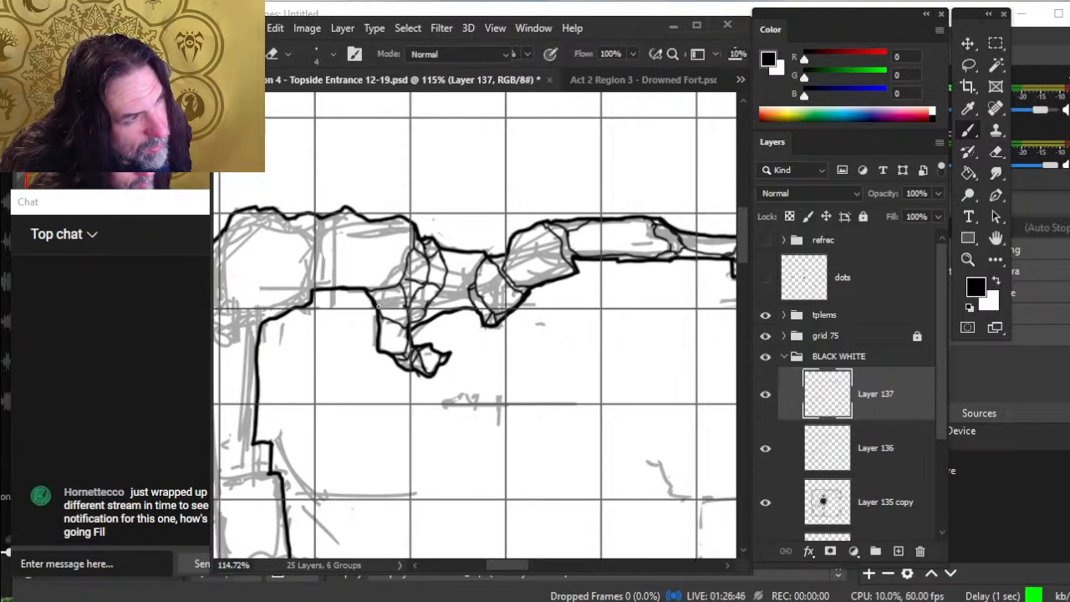
{"action": "mouse_move", "coordinate": [357, 288]}
{"action": "left_mouse_down"}
{"action": "mouse_move", "coordinate": [431, 322]}
{"action": "mouse_move", "coordinate": [401, 277]}
{"action": "mouse_move", "coordinate": [406, 259]}
{"action": "left_mouse_up"}
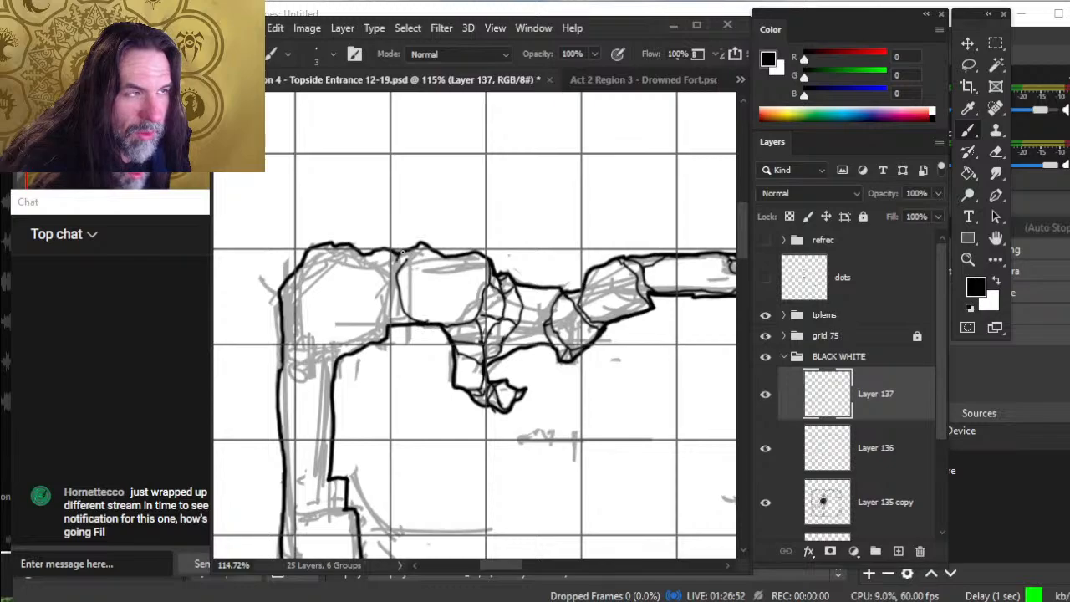
{"action": "left_click_drag", "start_coordinate": [400, 261], "coordinate": [399, 281]}
{"action": "key", "text": "e"}
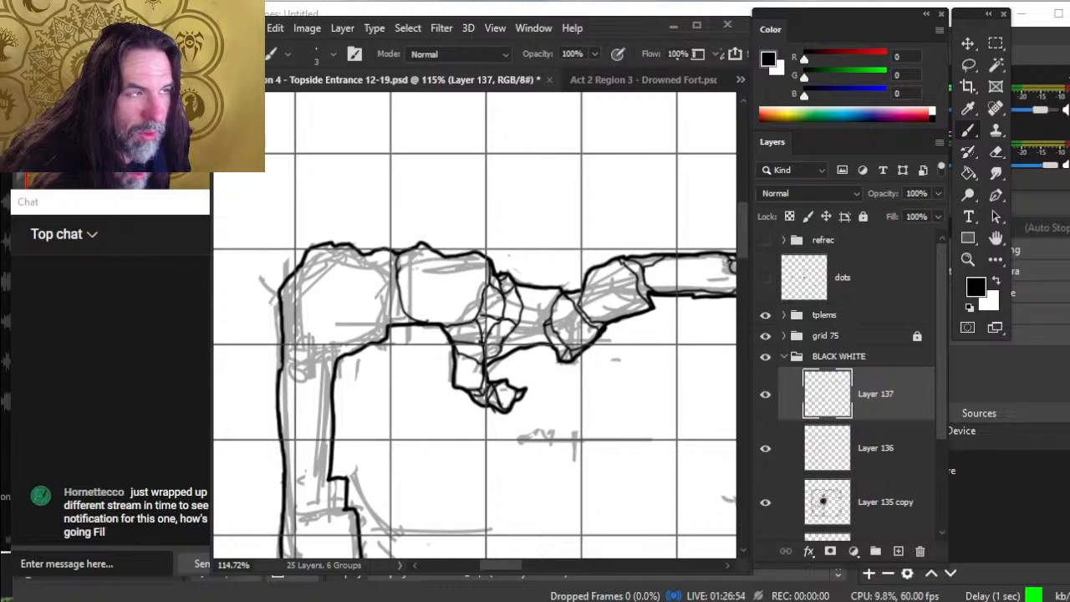
- Add a parallel joint line down the large block's left side and a chipped facet under its top peak, cleaning up the line ends
{"action": "key", "text": "b"}
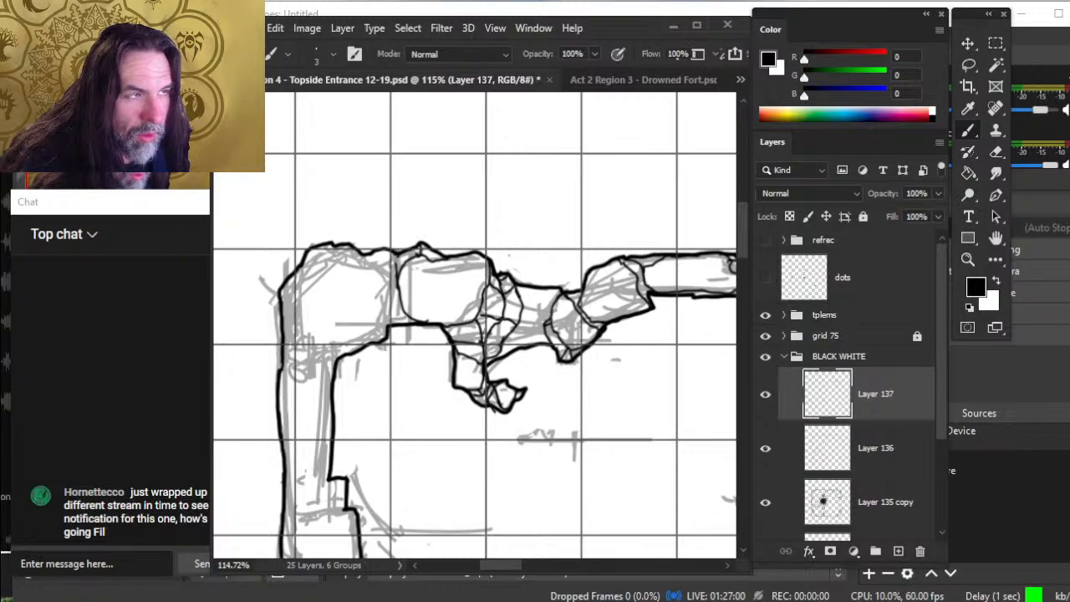
{"action": "left_click_drag", "start_coordinate": [399, 255], "coordinate": [397, 321]}
{"action": "key", "text": "e"}
{"action": "key", "text": "b"}
{"action": "key", "text": "e"}
{"action": "key", "text": "b"}
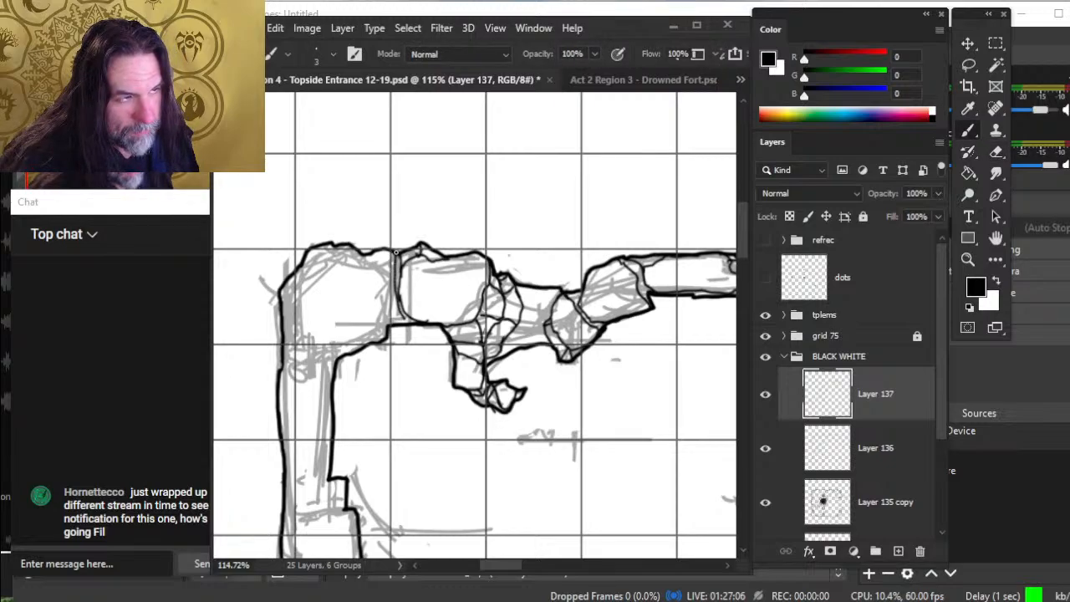
{"action": "key", "text": "e"}
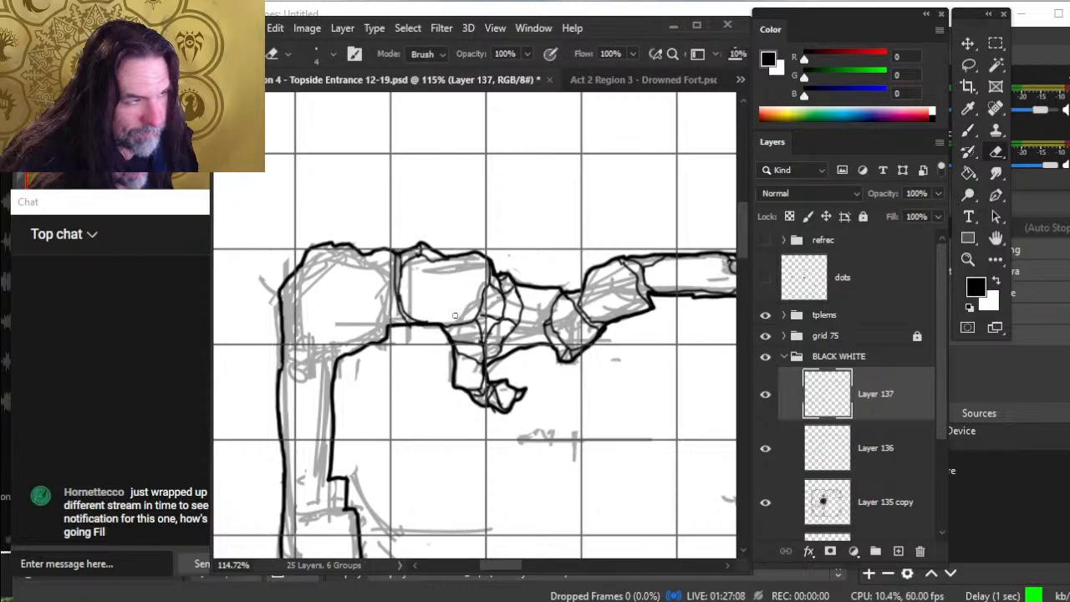
{"action": "key", "text": "b"}
{"action": "key", "text": "e"}
- Round off the large block's lower right corner with a curved line and erase the crack inside the neighbouring curved joints
{"action": "key", "text": "b"}
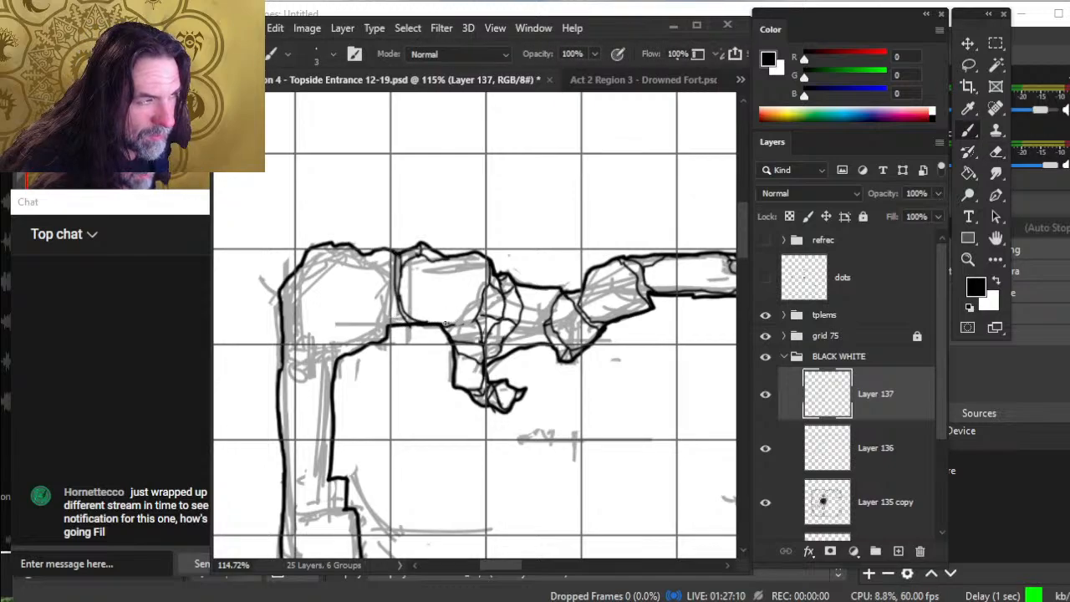
{"action": "left_click_drag", "start_coordinate": [446, 323], "coordinate": [470, 304]}
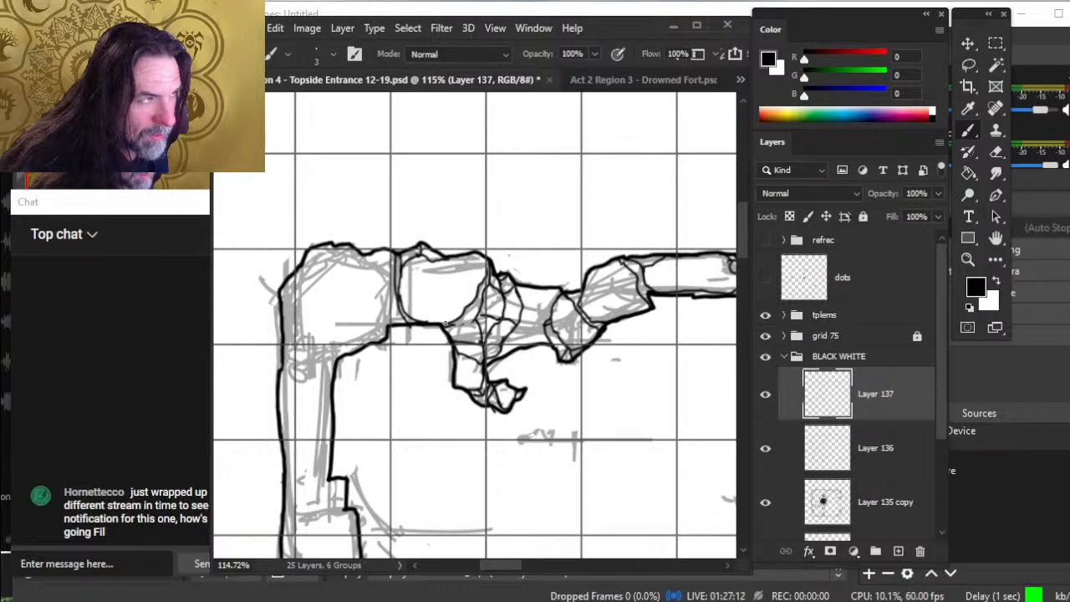
{"action": "key", "text": "e"}
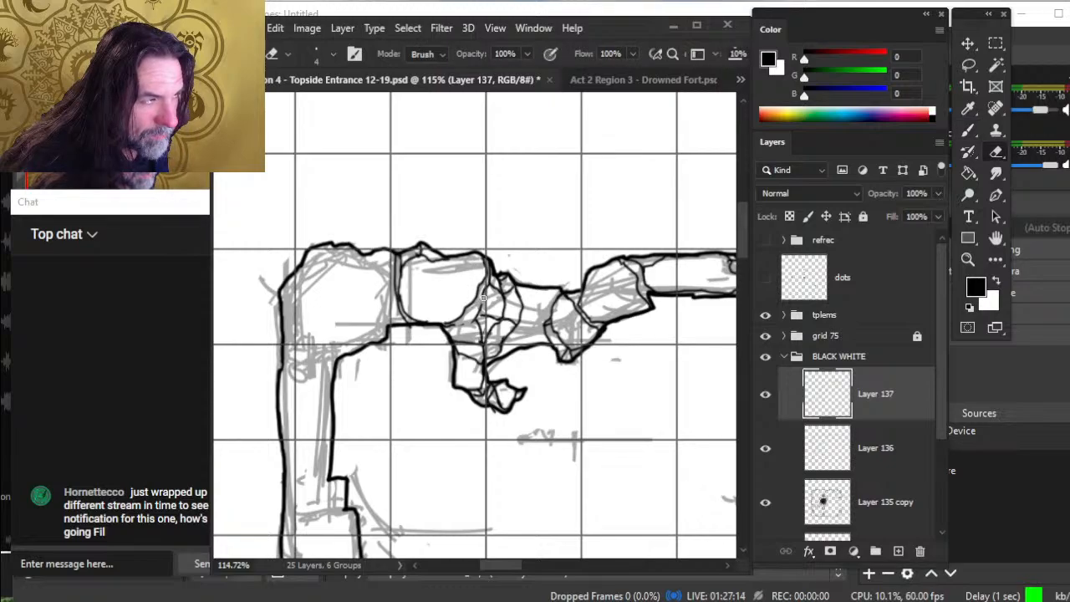
{"action": "key", "text": "b"}
{"action": "key", "text": "e"}
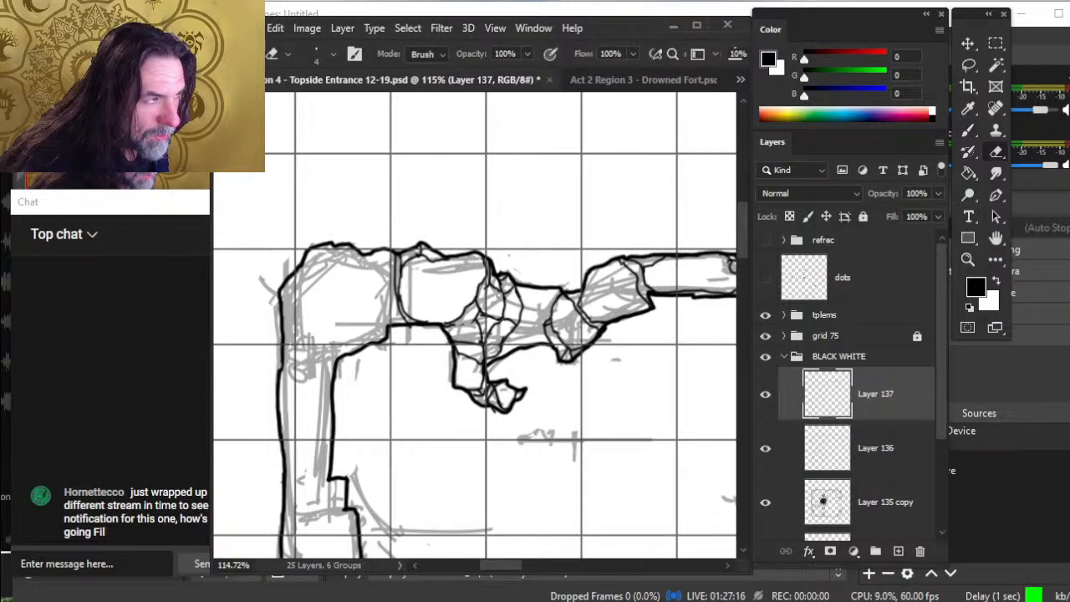
{"action": "key", "text": "b"}
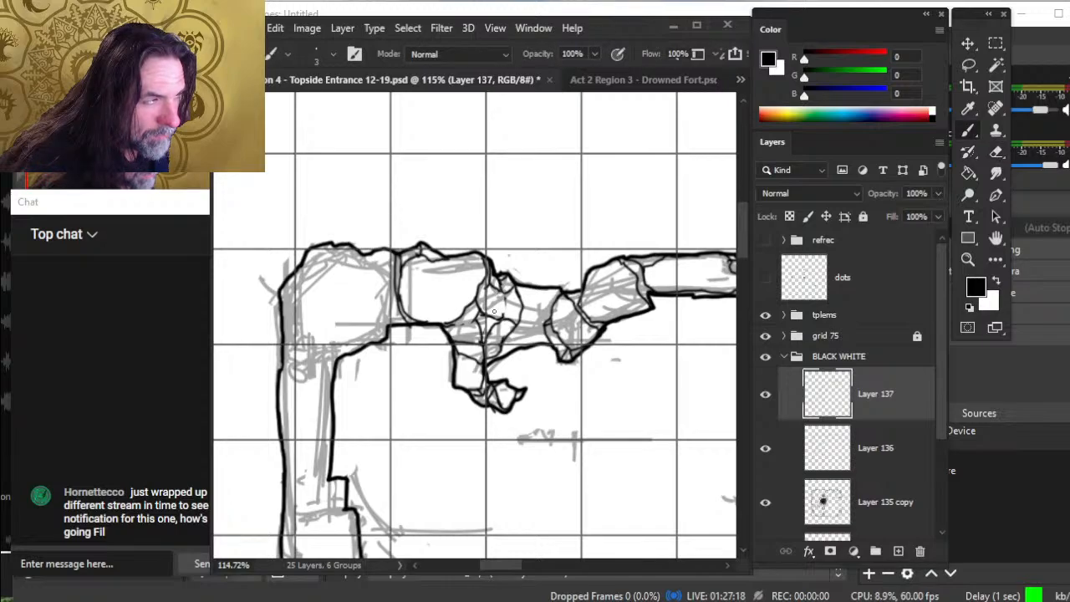
{"action": "key", "text": "e"}
- Ink short cracks forming small stones between the large block's rounded corner and the curved joints, erasing stray line ends
{"action": "key", "text": "b"}
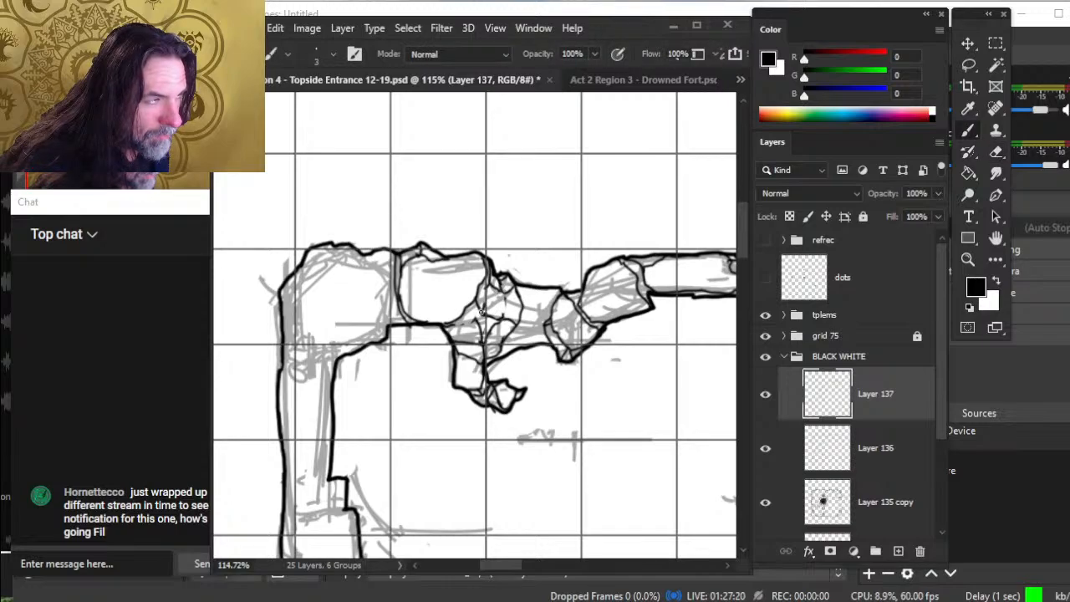
{"action": "left_click_drag", "start_coordinate": [476, 316], "coordinate": [440, 327]}
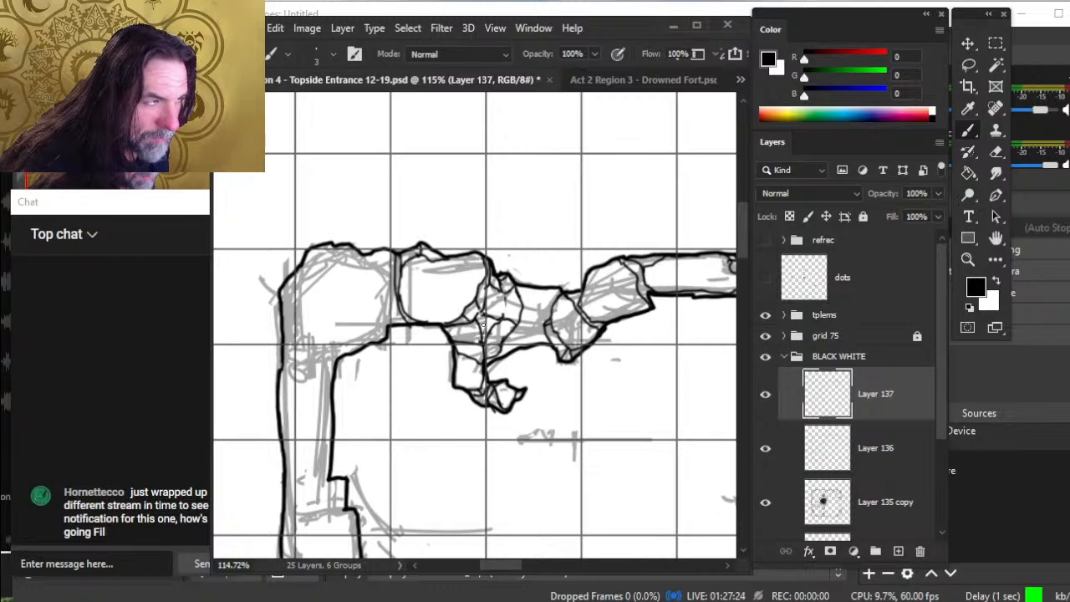
{"action": "key", "text": "e"}
{"action": "key", "text": "b"}
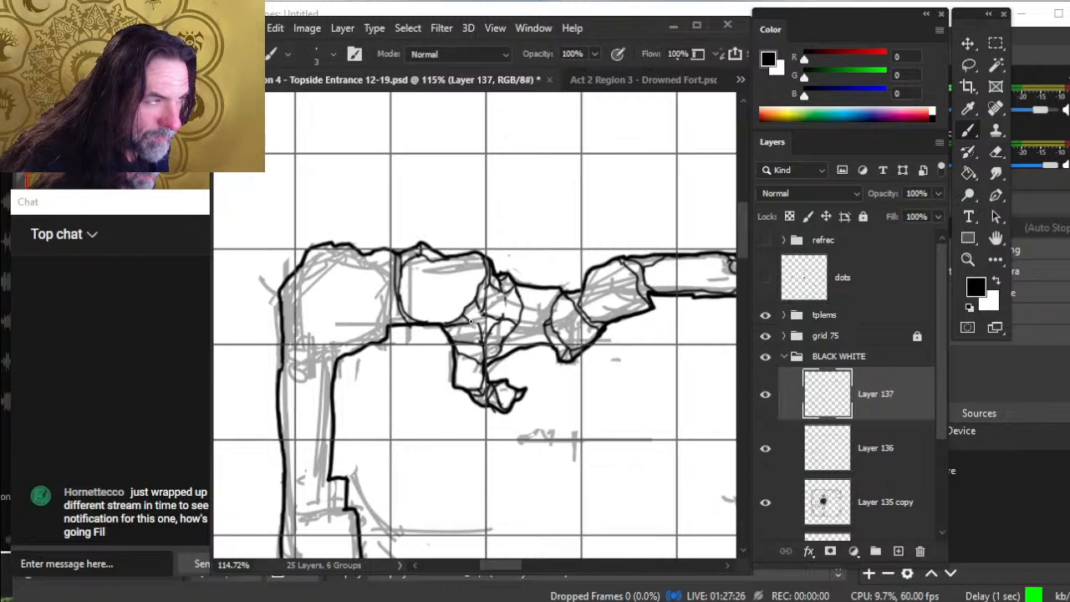
{"action": "key", "text": "e"}
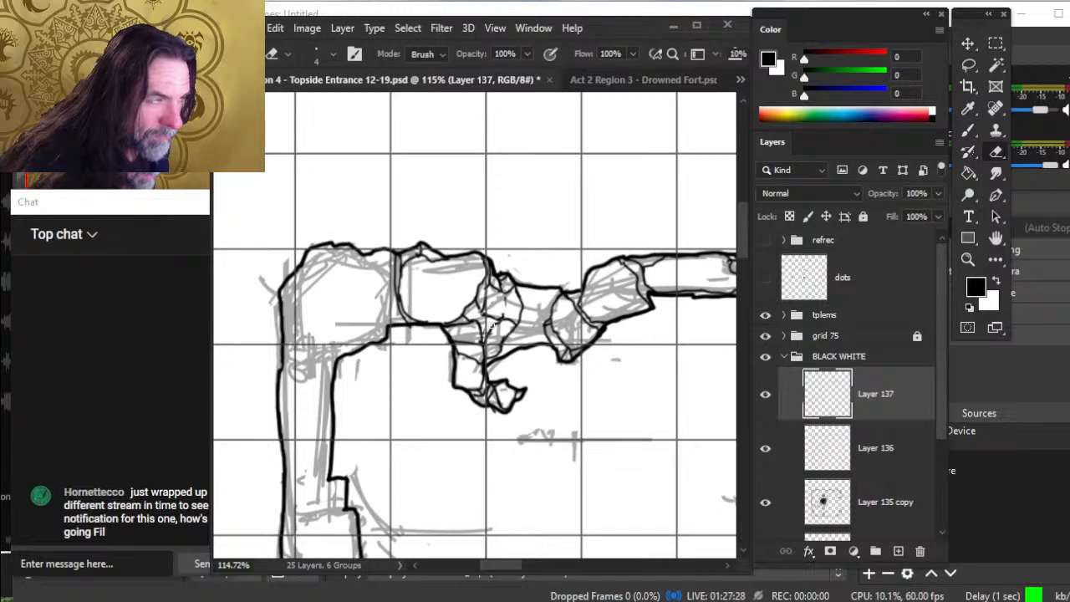
{"action": "key", "text": "b"}
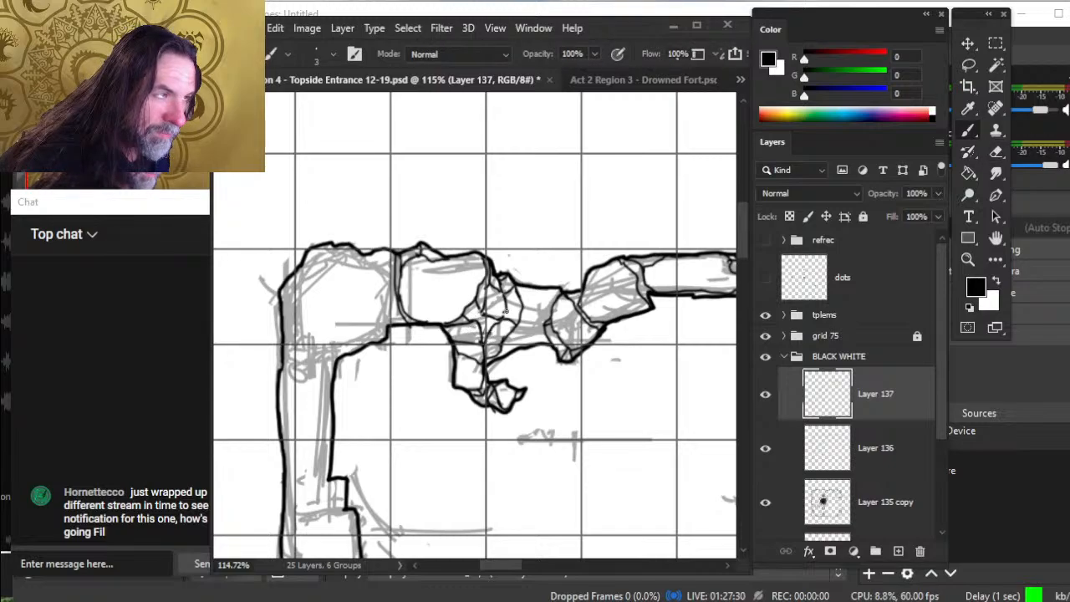
{"action": "key", "text": "e"}
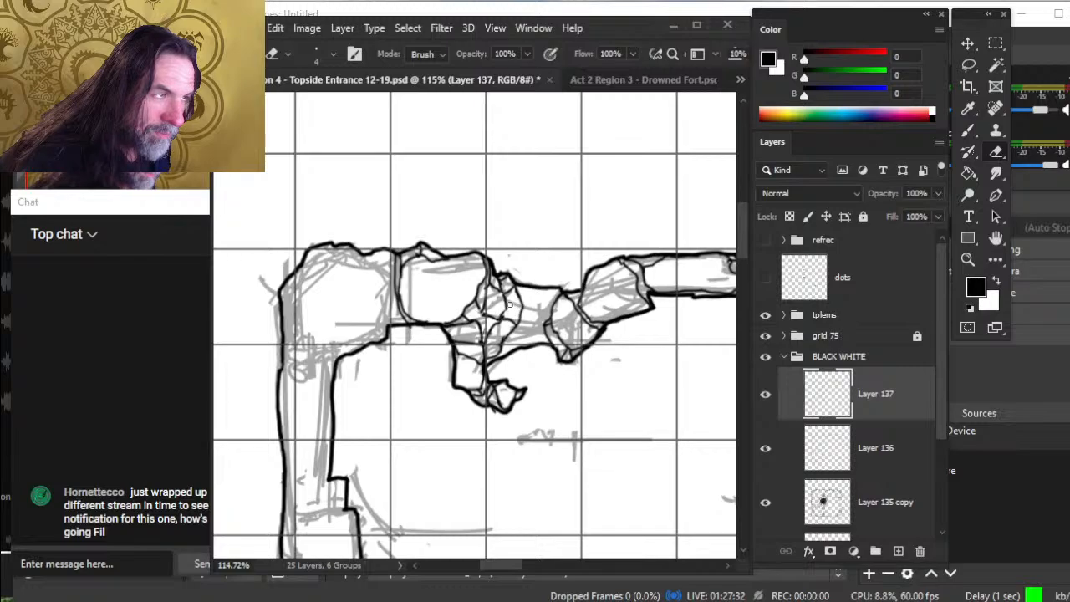
{"action": "key", "text": "b"}
{"action": "key", "text": "e"}
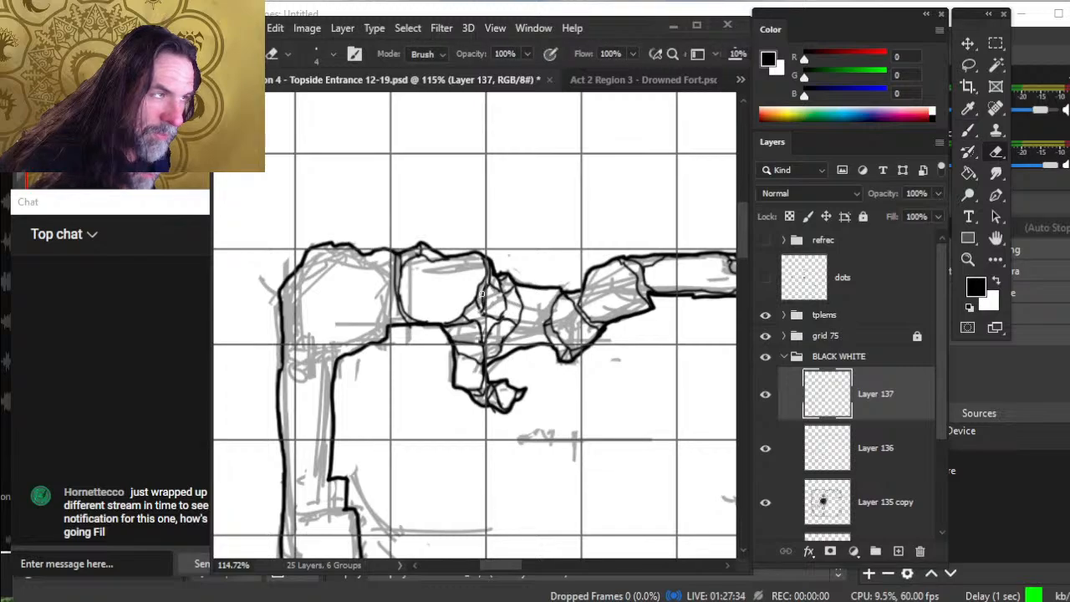
{"action": "key", "text": "b"}
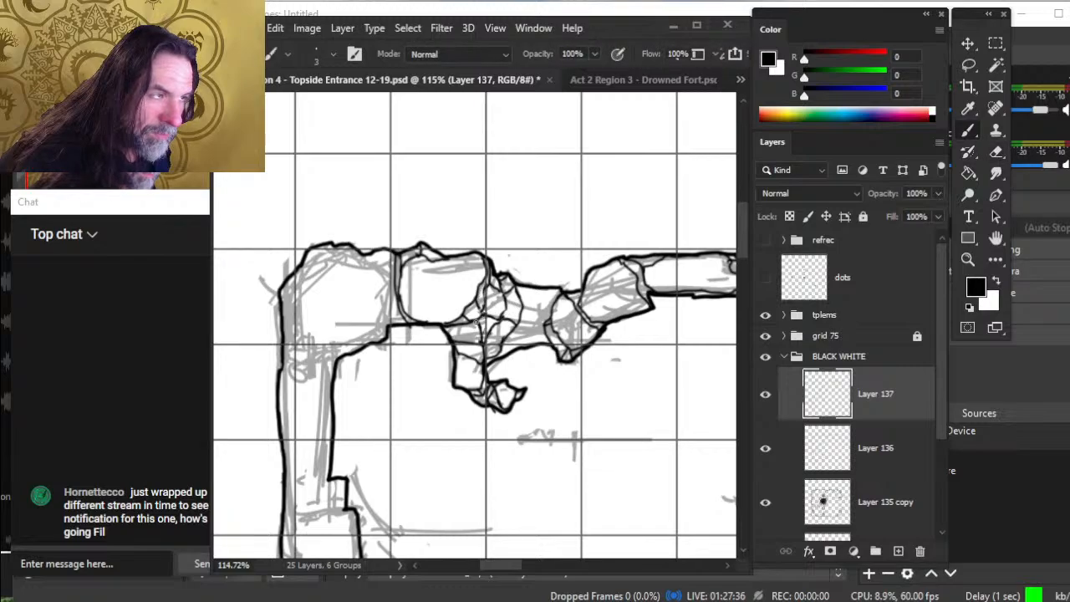
- Hide the gray sketch on Layer 135 copy to check the clean line art
{"action": "key", "text": "z"}
{"action": "left_click_drag", "start_coordinate": [478, 319], "coordinate": [398, 310]}
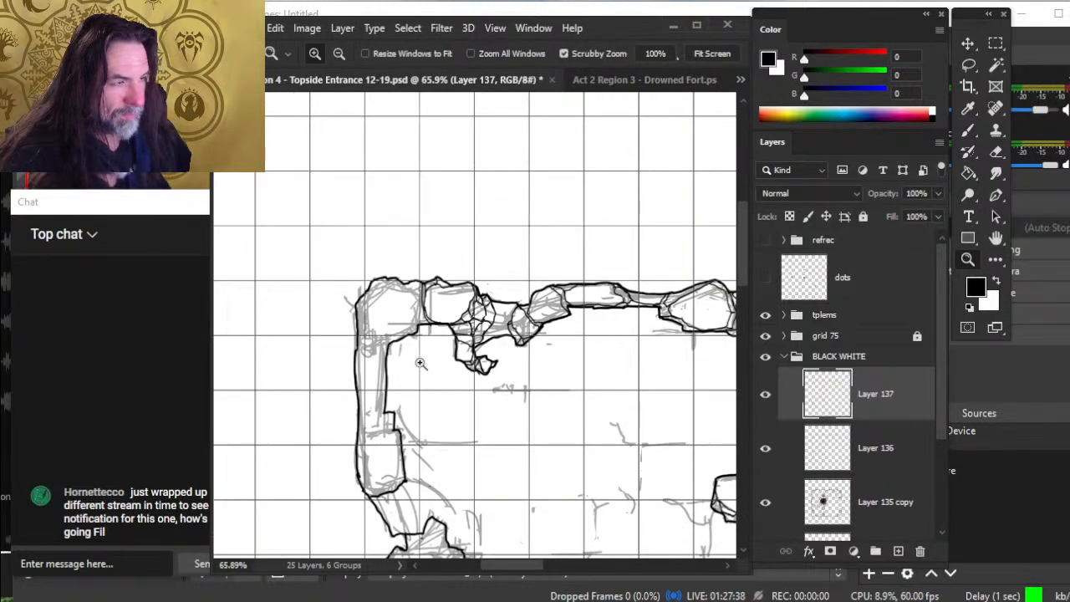
{"action": "left_click", "coordinate": [766, 504]}
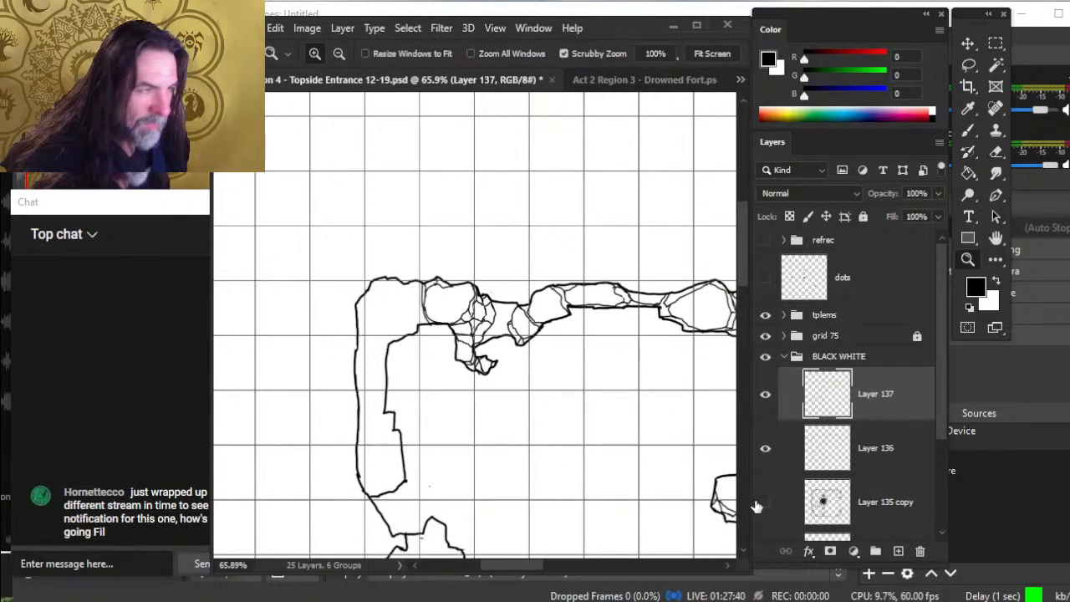
- Ink inner edge lines along the bottom and top of the stone between the curved joints and the wedge stone
{"action": "left_click", "coordinate": [491, 330]}
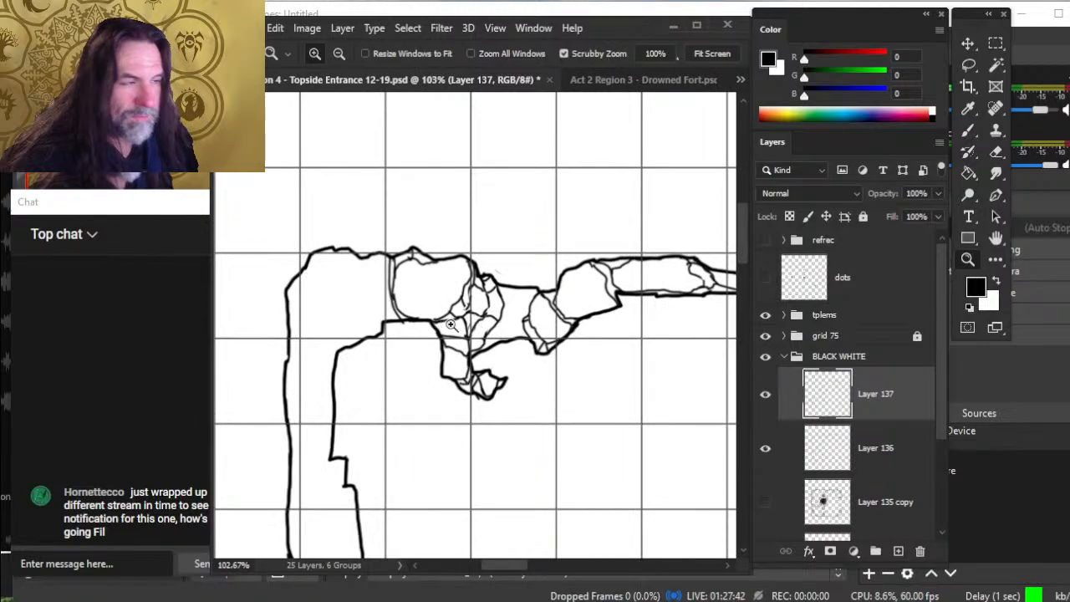
{"action": "key", "text": "b"}
{"action": "left_click_drag", "start_coordinate": [498, 319], "coordinate": [532, 337]}
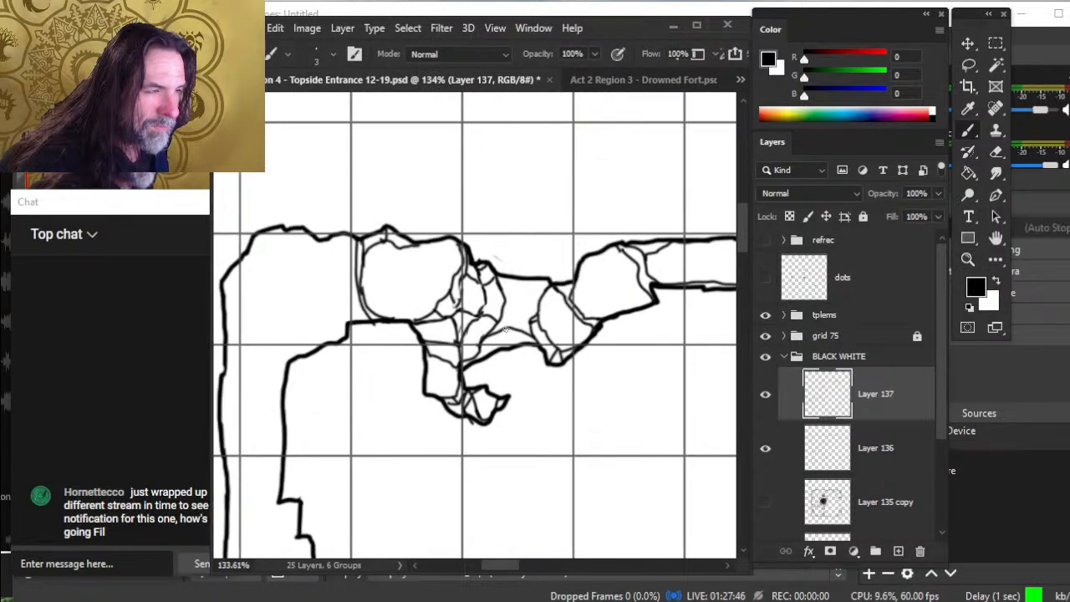
{"action": "left_click_drag", "start_coordinate": [504, 284], "coordinate": [530, 290]}
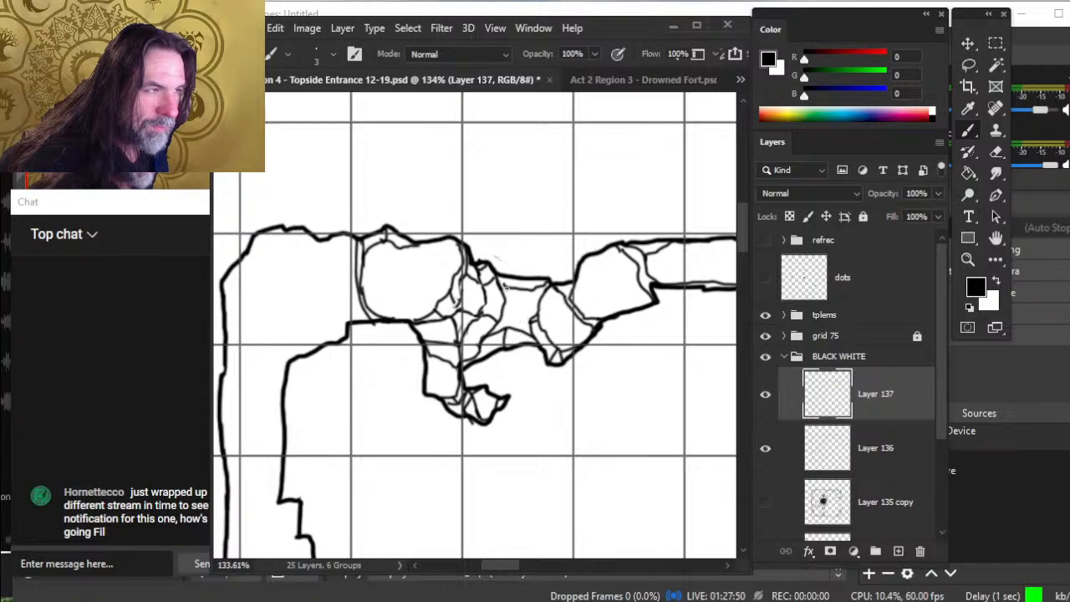
{"action": "key", "text": "e"}
{"action": "key", "text": "b"}
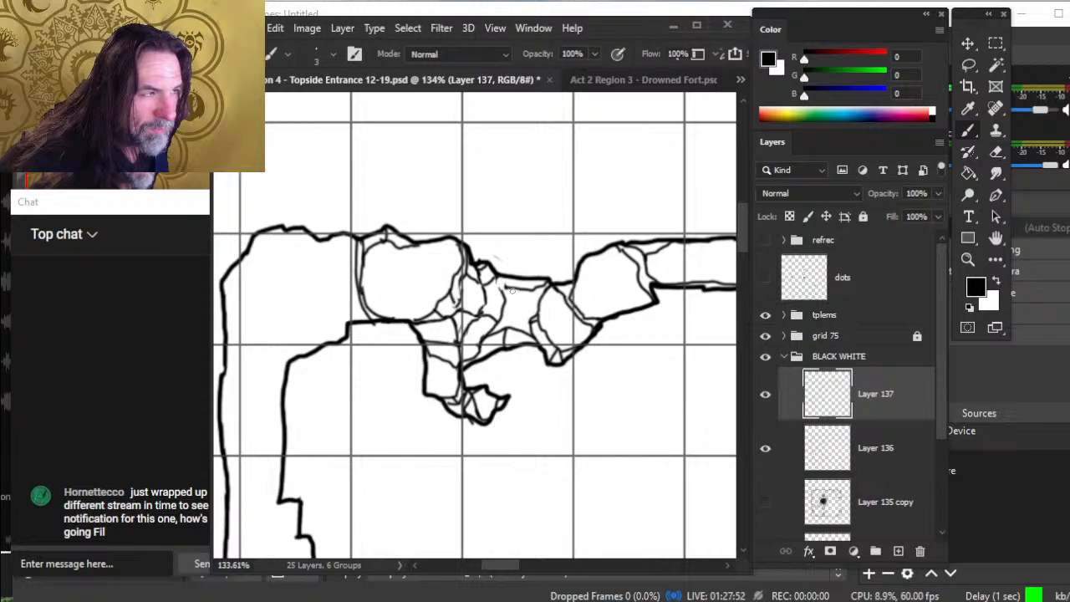
- Erase the curved joints and small crack lines in the wall above the hooked spur
{"action": "key", "text": "e"}
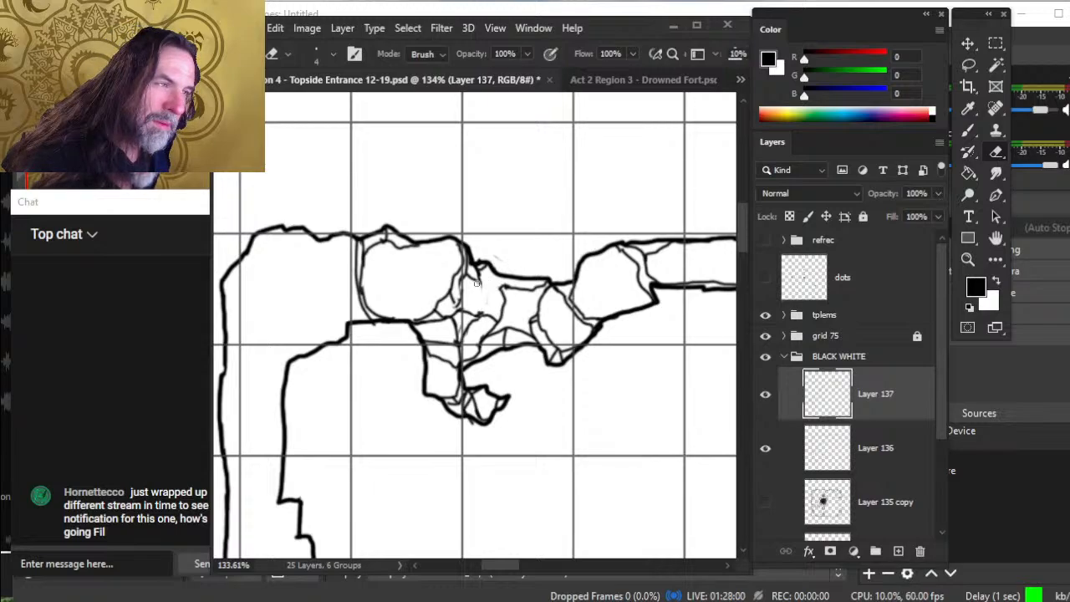
{"action": "key", "text": "b"}
{"action": "key", "text": "e"}
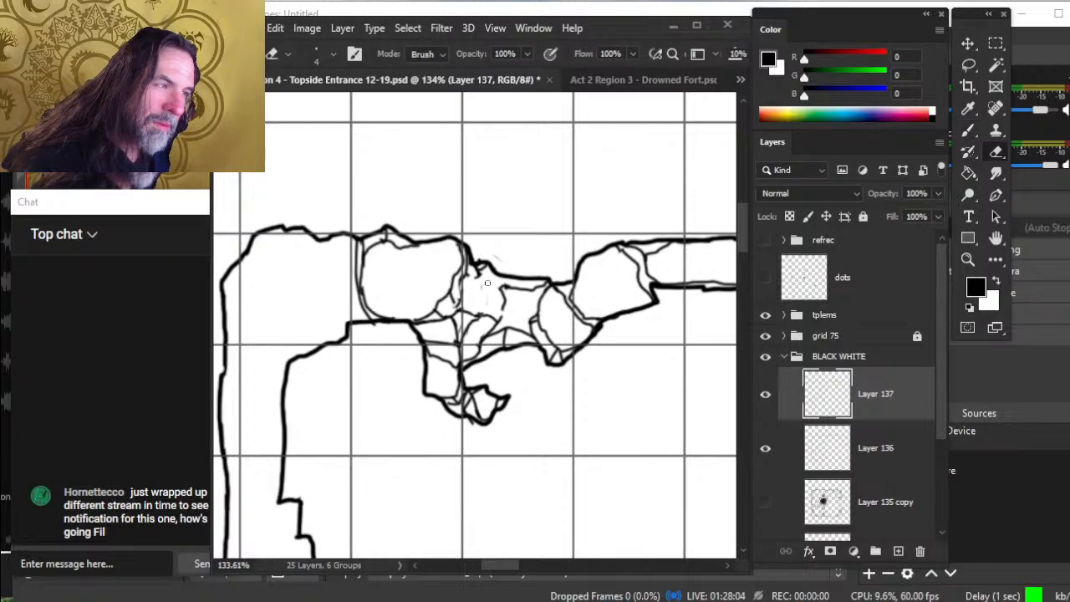
- Ink the top and upper-left edge of the middle stone between the large block and the wedge stone, erasing stray bits
{"action": "key", "text": "b"}
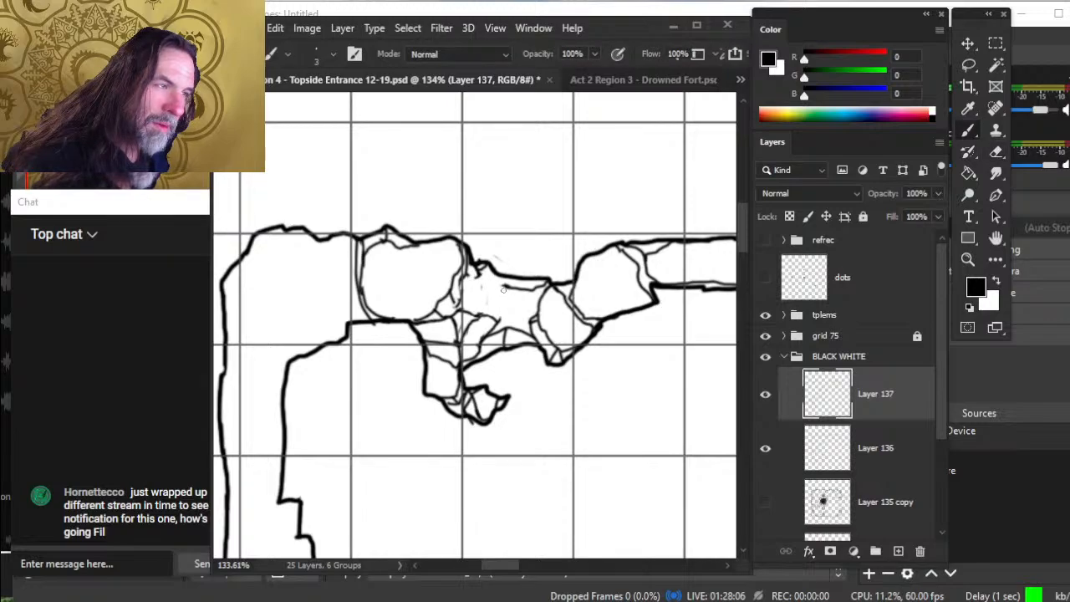
{"action": "left_click_drag", "start_coordinate": [473, 284], "coordinate": [460, 306]}
{"action": "key", "text": "e"}
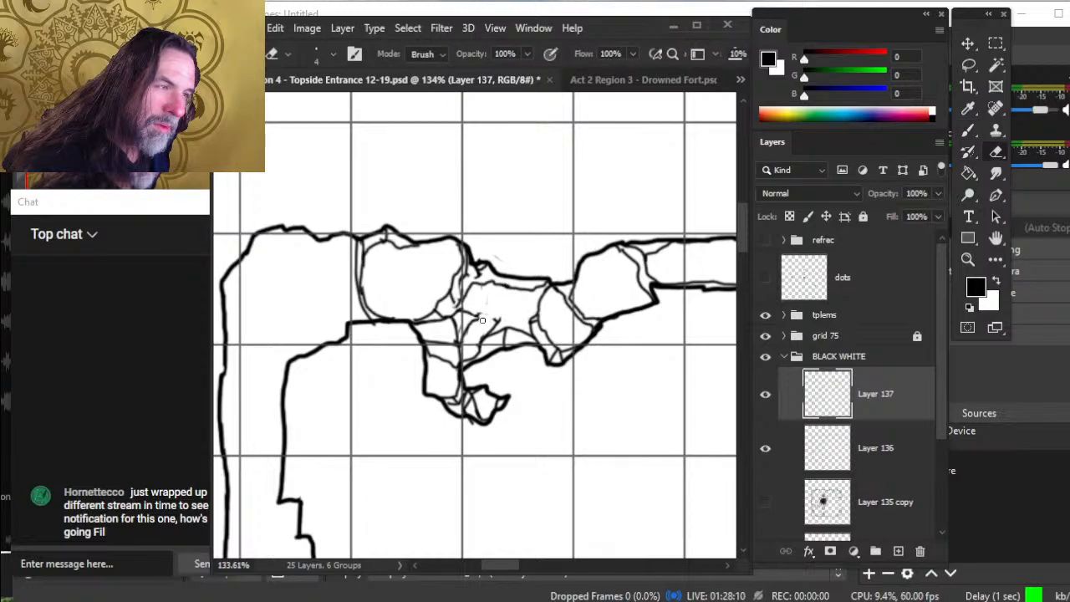
{"action": "key", "text": "b"}
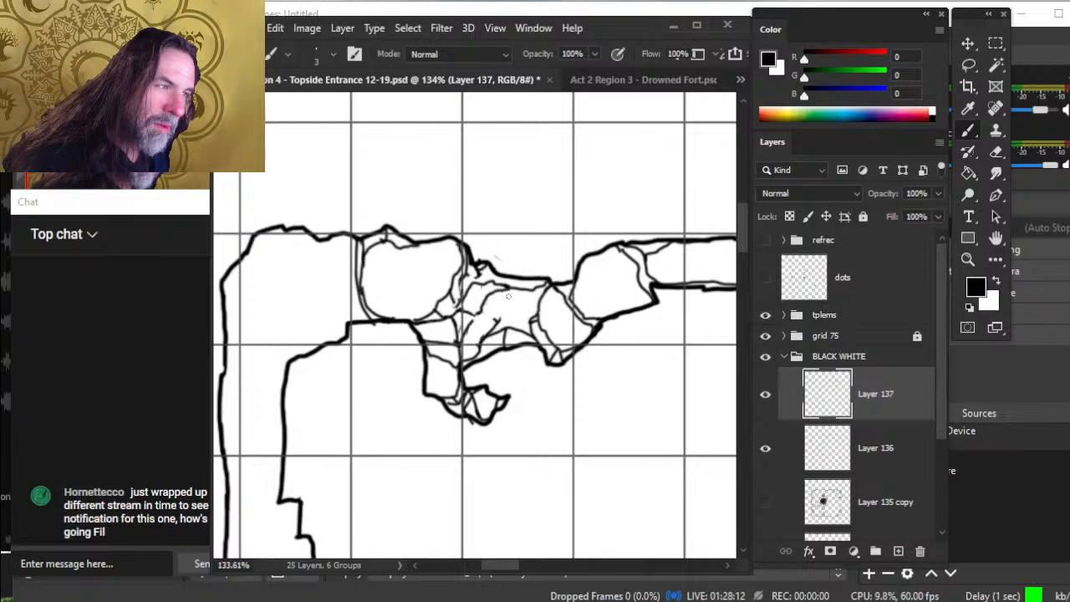
- Erase the old crack lines beside the middle stone and ink its curved left edge down to the lower joint
{"action": "key", "text": "e"}
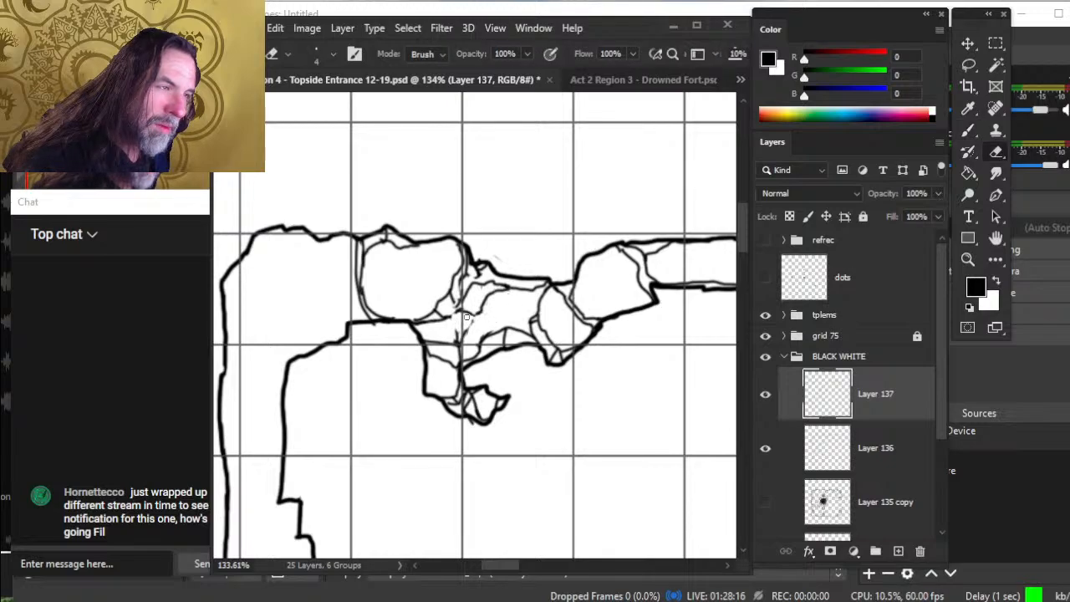
{"action": "key", "text": "b"}
{"action": "key", "text": "e"}
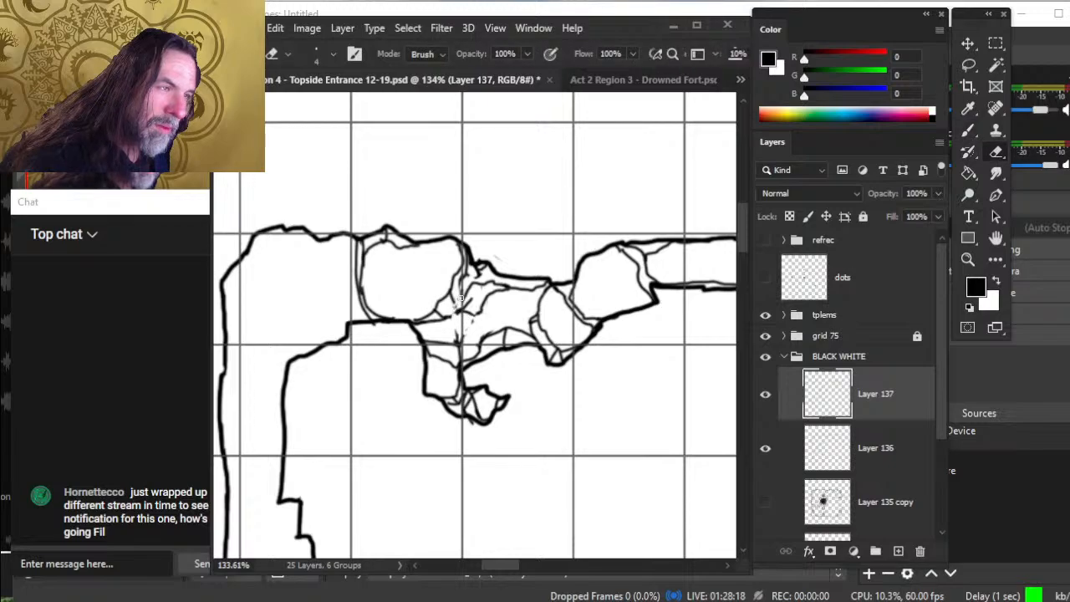
{"action": "key", "text": "b"}
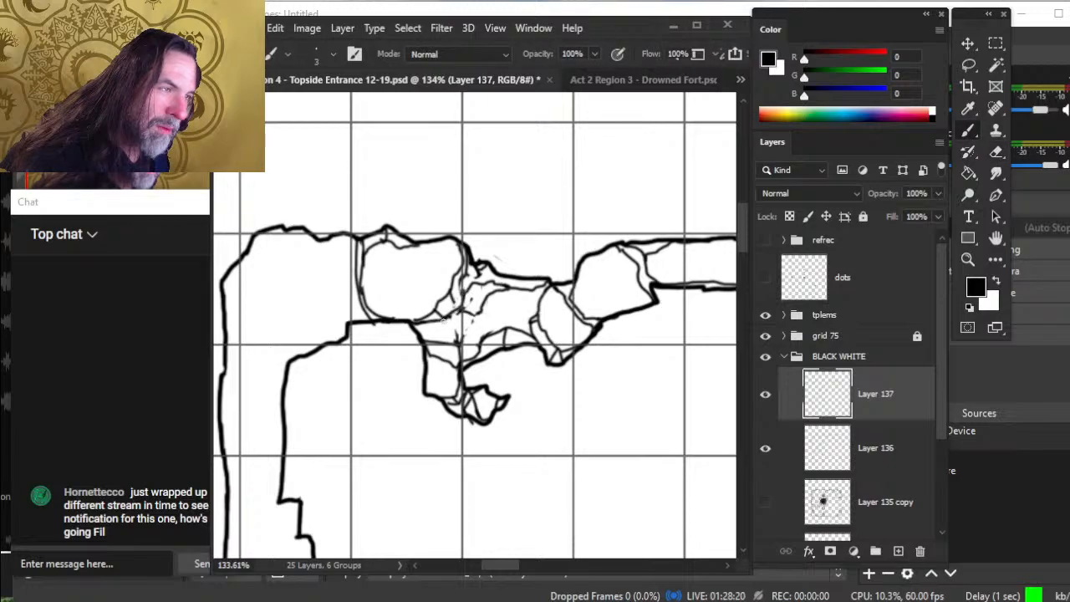
{"action": "key", "text": "e"}
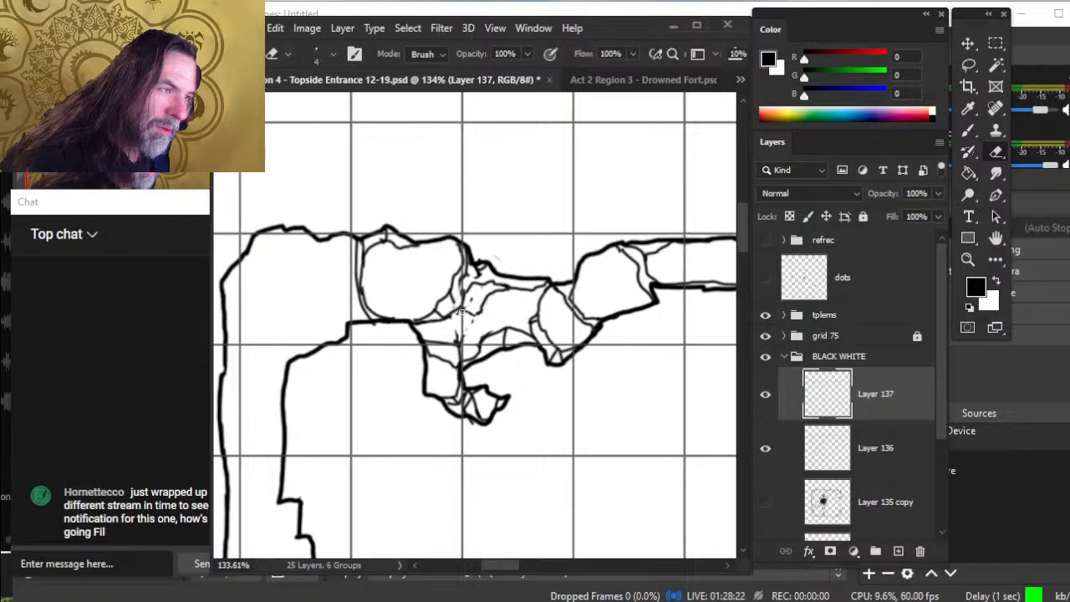
{"action": "key", "text": "b"}
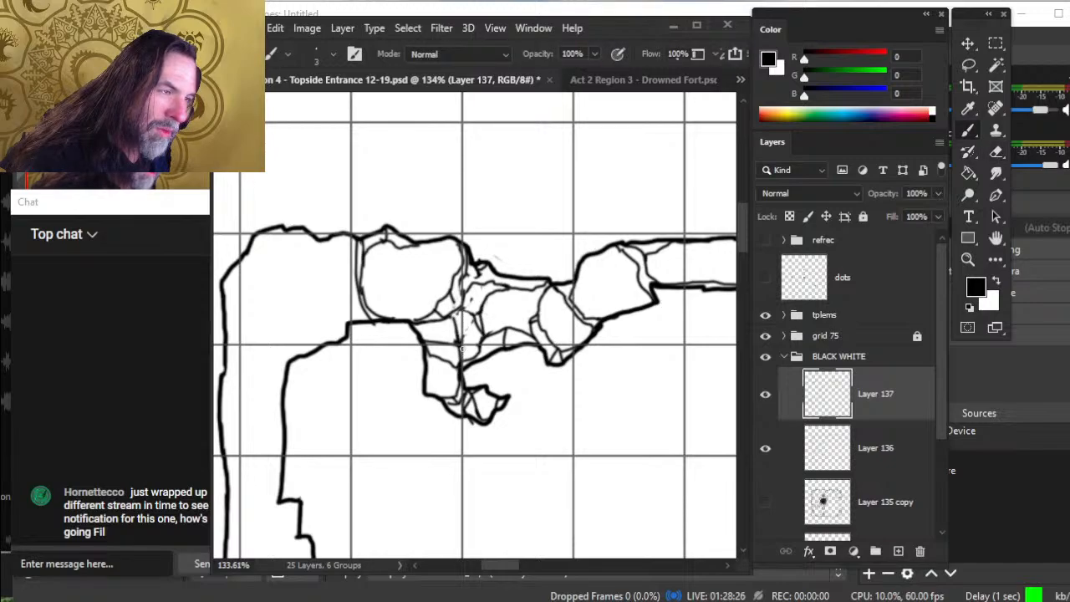
- Replace the straight joints above the spur with a small rounded stone beneath the large block's lower right corner
{"action": "key", "text": "e"}
{"action": "key", "text": "b"}
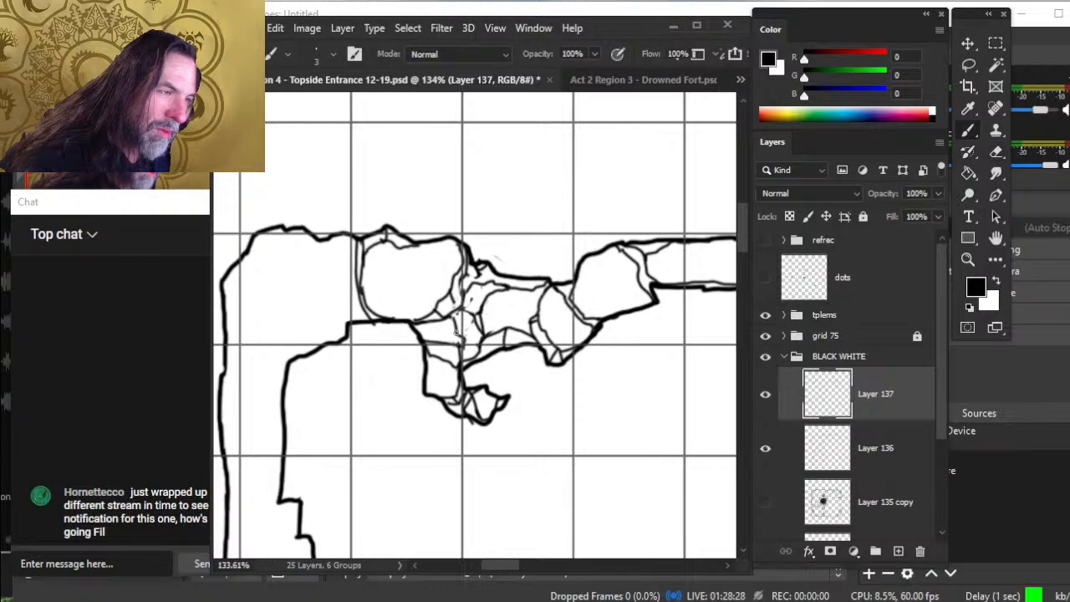
{"action": "key", "text": "e"}
{"action": "key", "text": "b"}
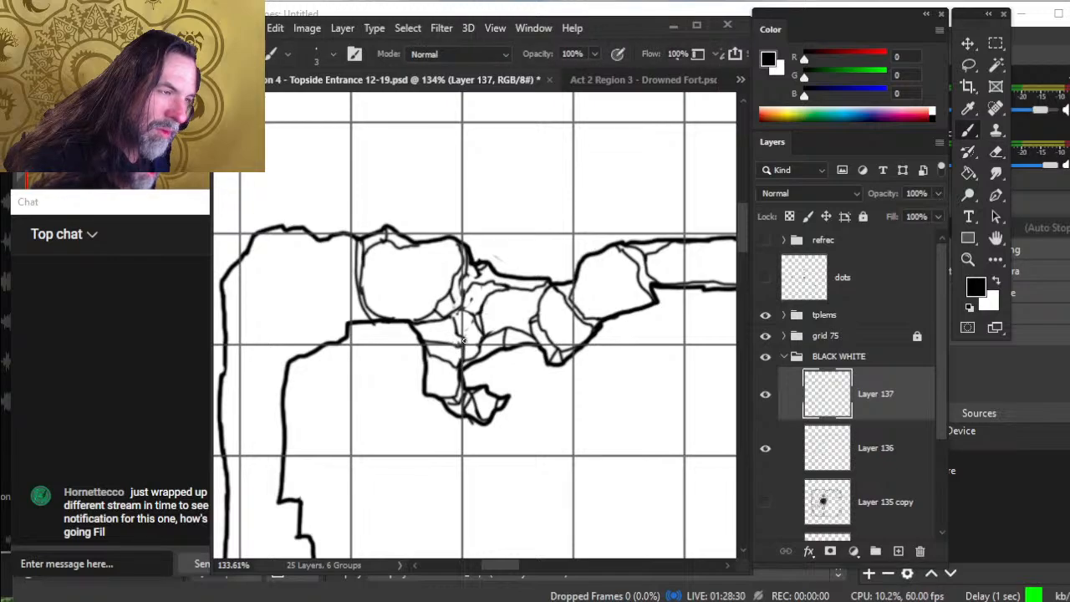
{"action": "key", "text": "e"}
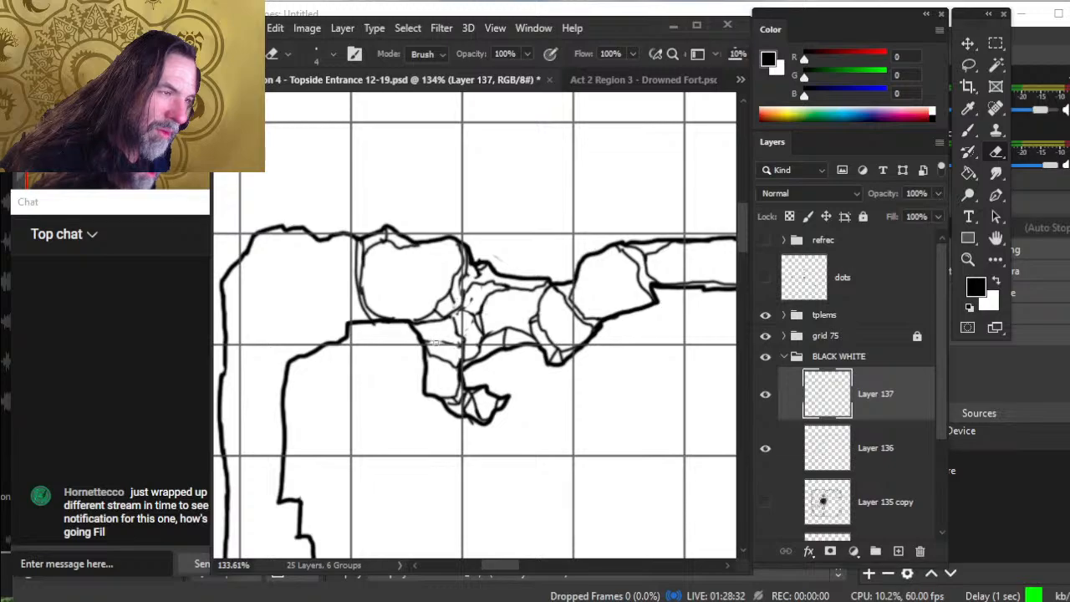
{"action": "key", "text": "b"}
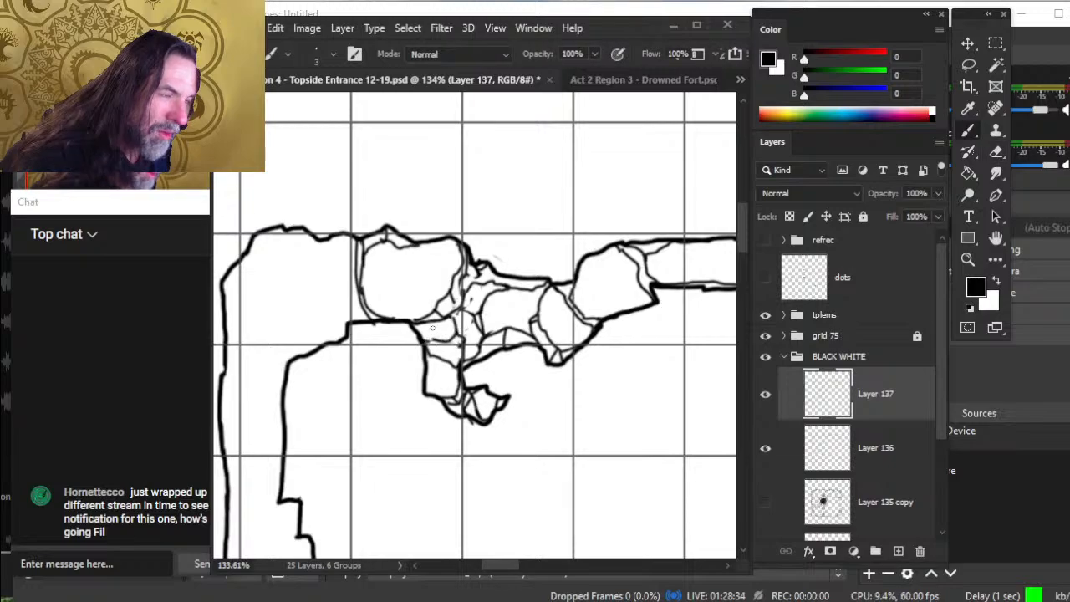
{"action": "key", "text": "e"}
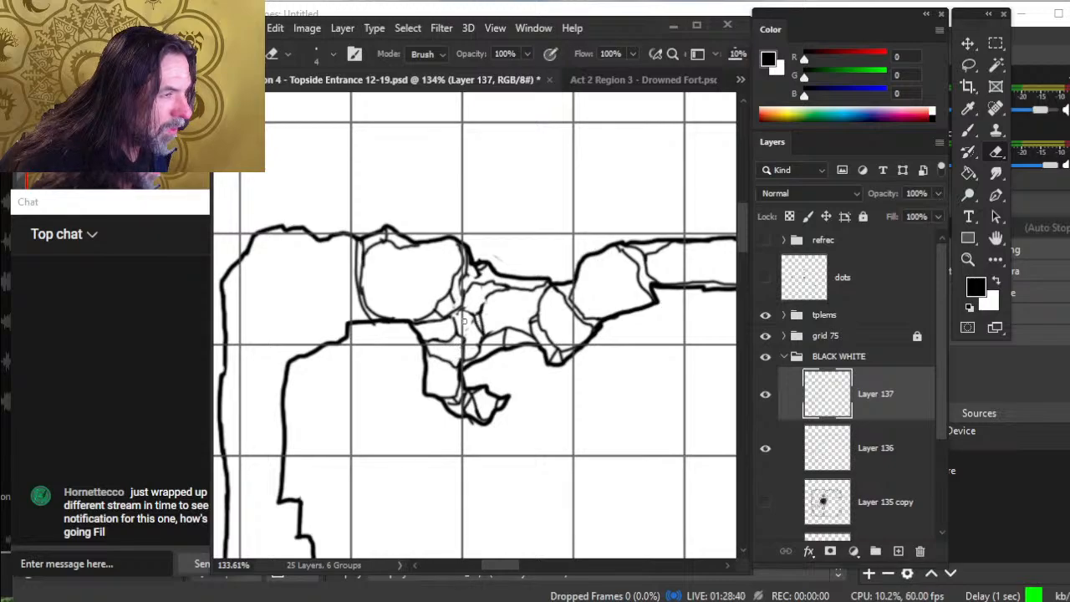
- Ink short connecting cracks in the gap between the large block and the middle stone, erasing the overlapping line fragments
{"action": "key", "text": "b"}
{"action": "key", "text": "e"}
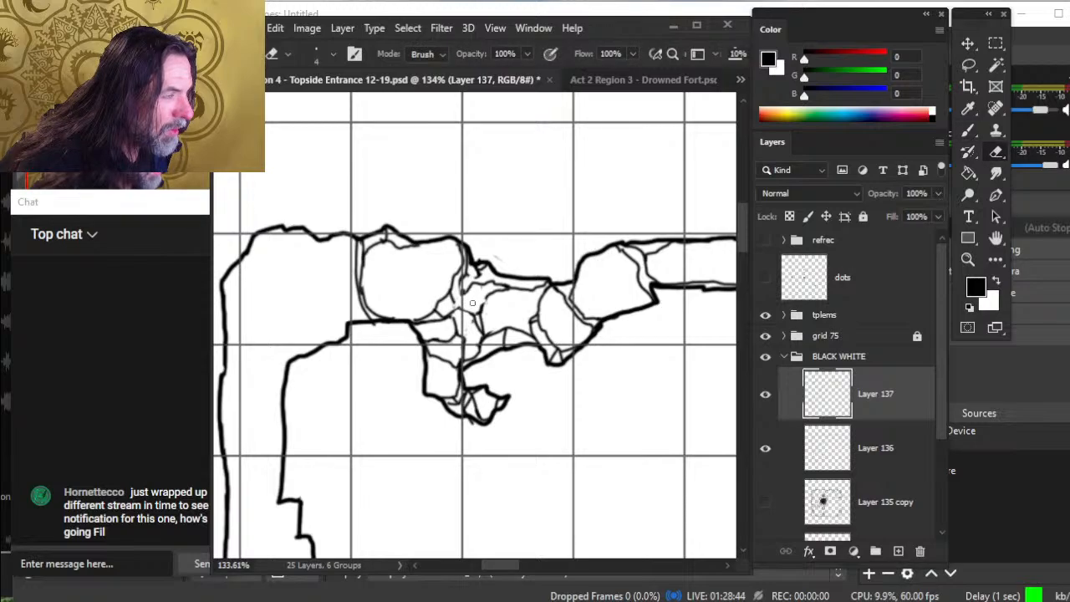
{"action": "key", "text": "b"}
{"action": "key", "text": "e"}
{"action": "key", "text": "b"}
{"action": "key", "text": "e"}
{"action": "key", "text": "b"}
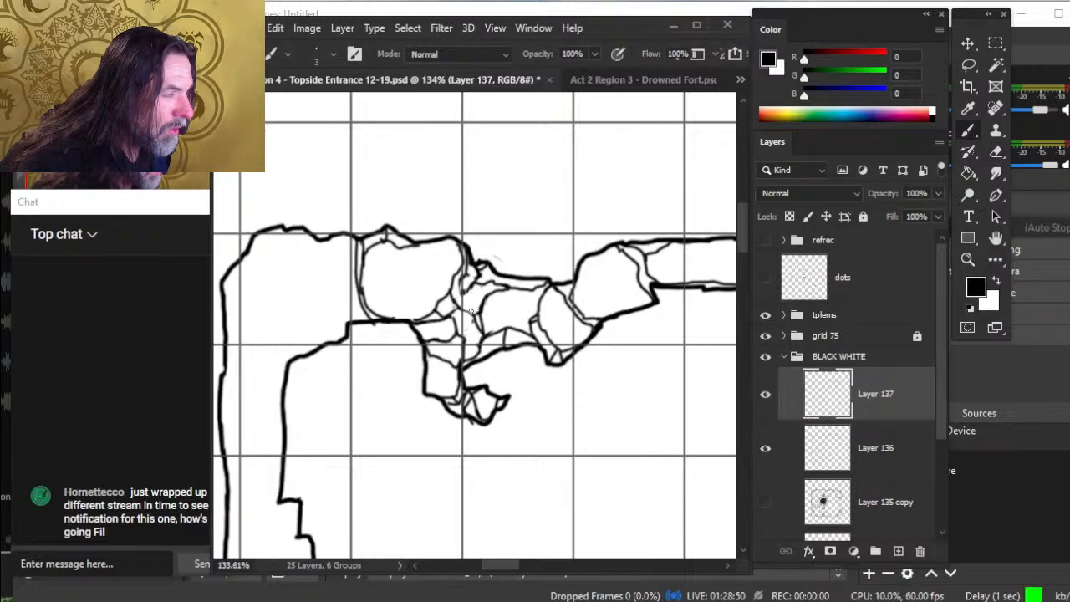
{"action": "key", "text": "e"}
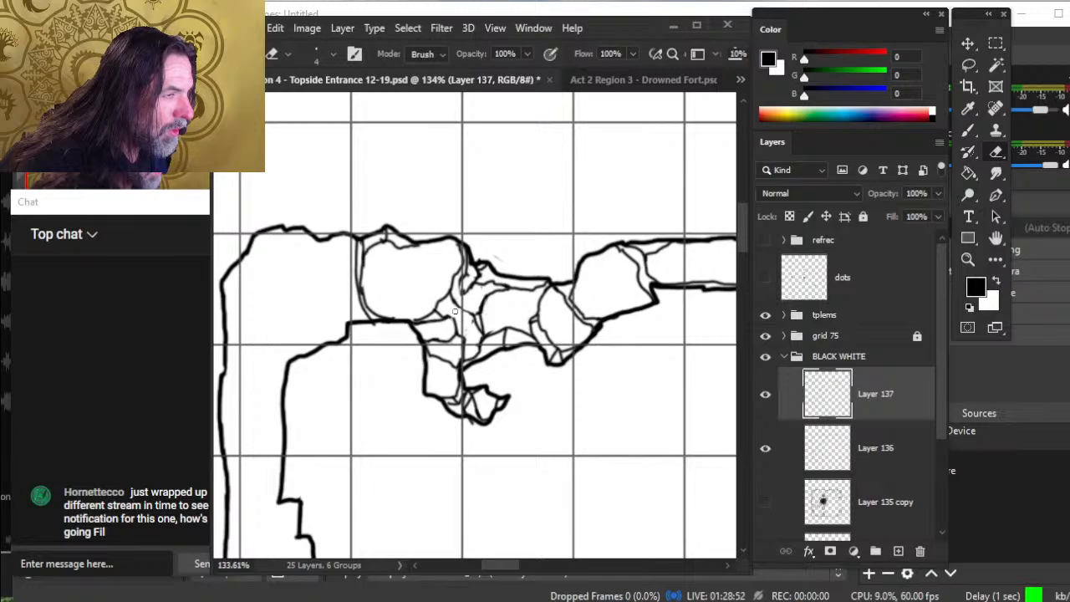
- Thin out the doubled line under the large block and ink a short joint from its lower left corner to the inner wall
{"action": "key", "text": "b"}
{"action": "key", "text": "e"}
{"action": "left_click_drag", "start_coordinate": [438, 320], "coordinate": [432, 322]}
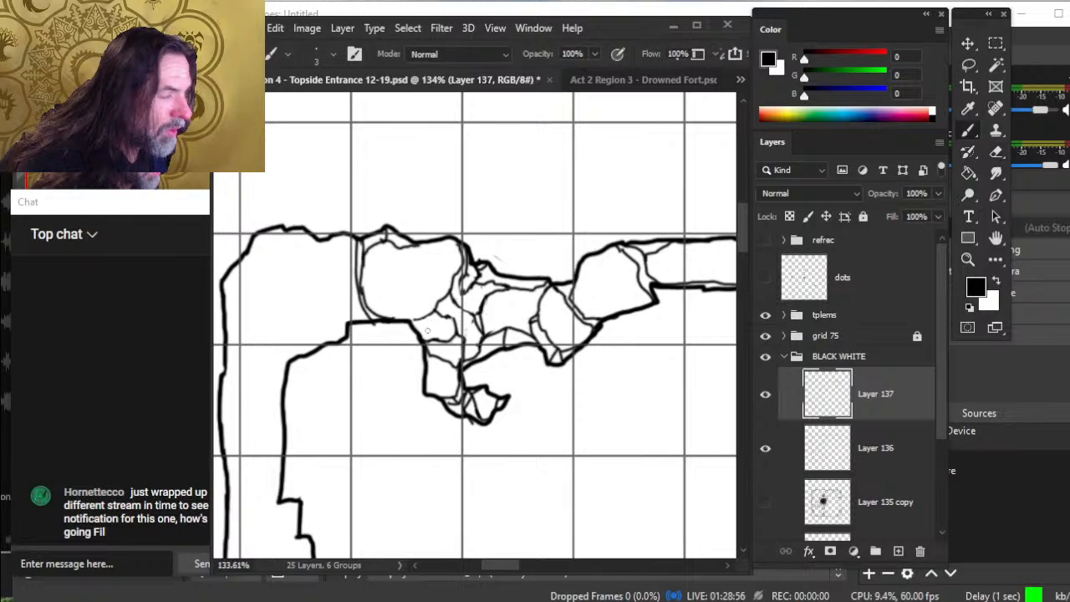
{"action": "key", "text": "b"}
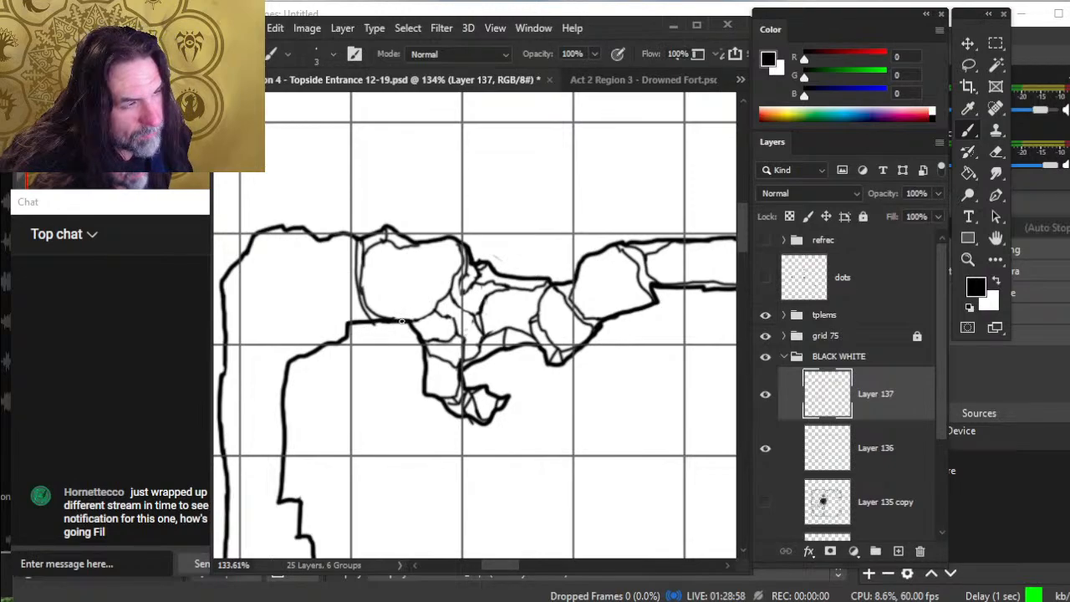
{"action": "key", "text": "e"}
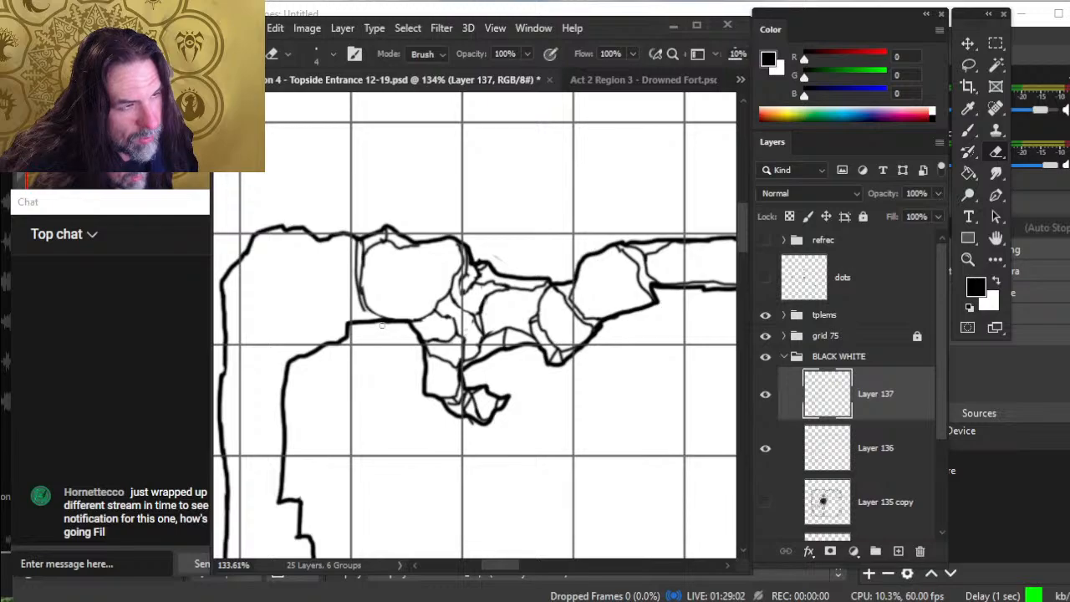
{"action": "key", "text": "b"}
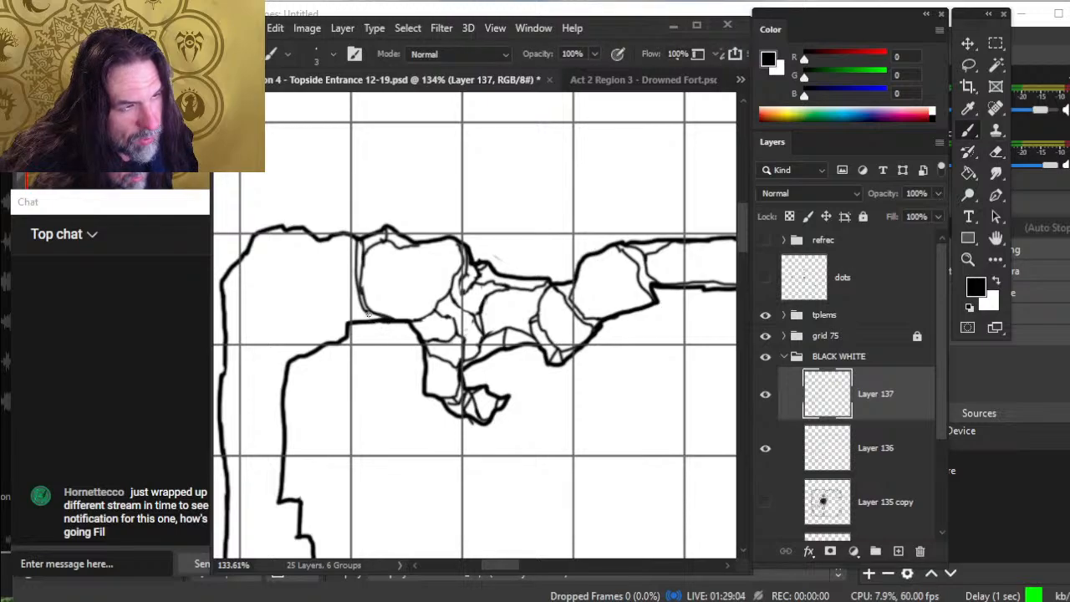
{"action": "left_click_drag", "start_coordinate": [357, 318], "coordinate": [407, 344]}
- Erase the stray mark above the wall's notch on Layer 136
{"action": "key", "text": "z"}
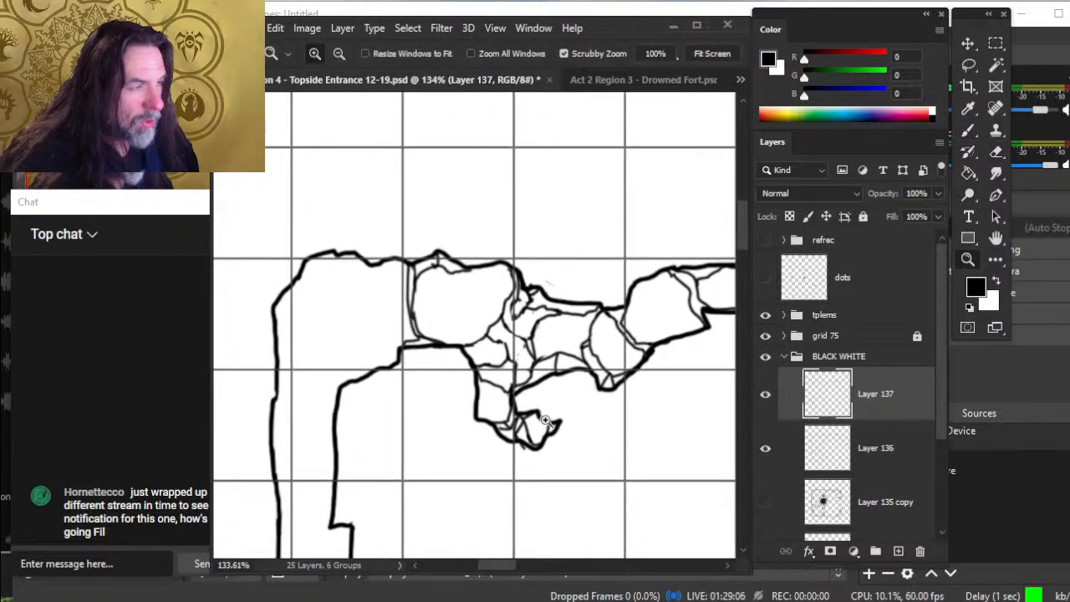
{"action": "left_click_drag", "start_coordinate": [548, 405], "coordinate": [466, 346]}
{"action": "left_click_drag", "start_coordinate": [536, 340], "coordinate": [583, 348]}
{"action": "key", "text": "e"}
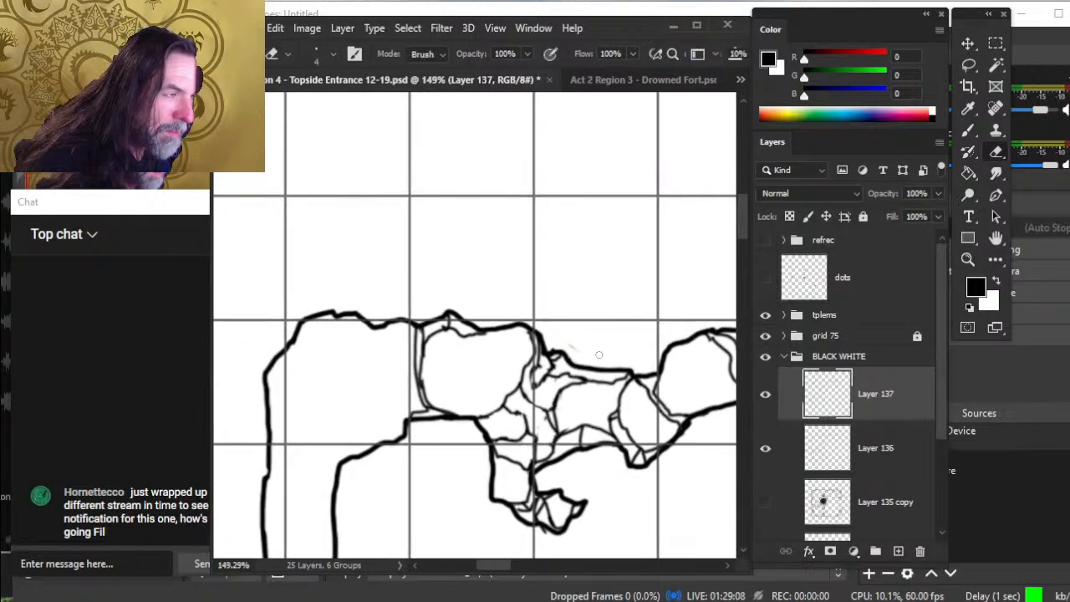
{"action": "left_click", "coordinate": [830, 428]}
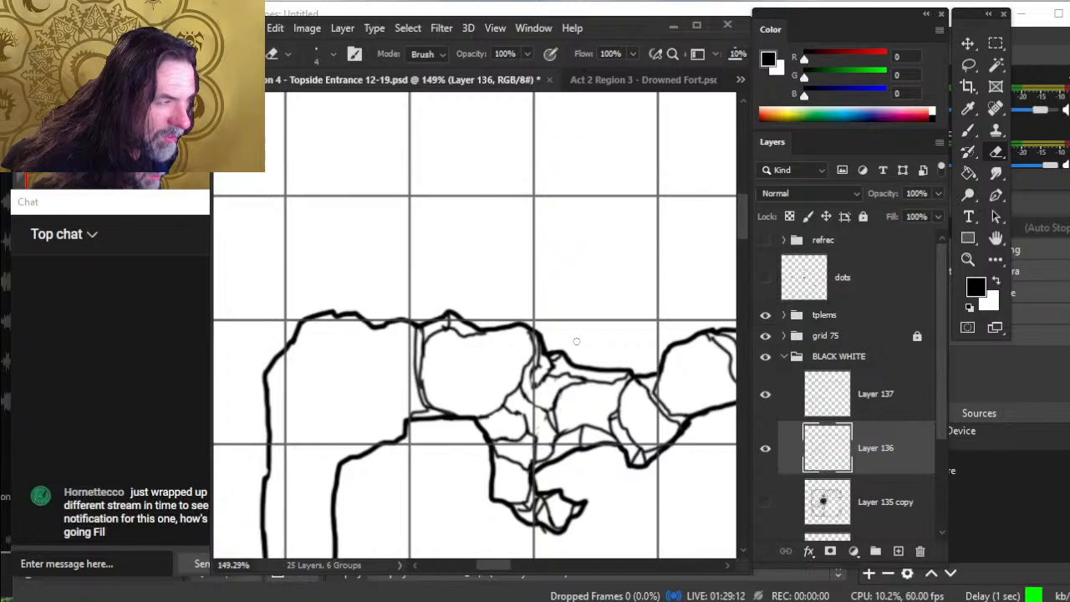
{"action": "key", "text": "z"}
{"action": "mouse_move", "coordinate": [616, 341]}
{"action": "left_mouse_down"}
{"action": "mouse_move", "coordinate": [565, 341]}
{"action": "mouse_move", "coordinate": [597, 321]}
{"action": "left_mouse_up"}
- On Layer 137, re-ink the large block's lower right edge and close the small stone beside its right side, erasing overlaps
{"action": "left_click", "coordinate": [874, 410]}
{"action": "key", "text": "e"}
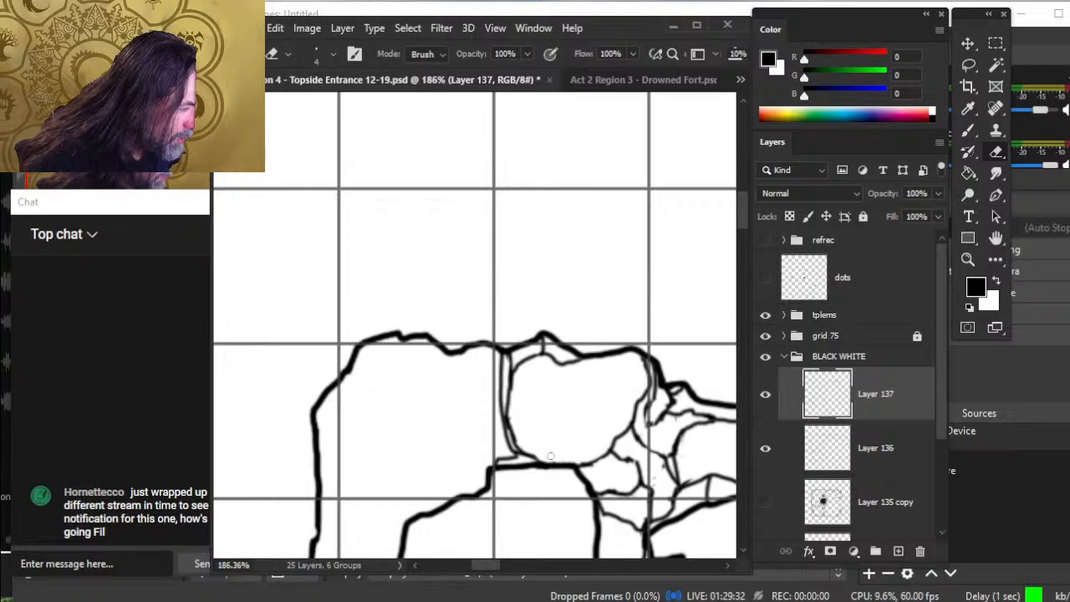
{"action": "key", "text": "b"}
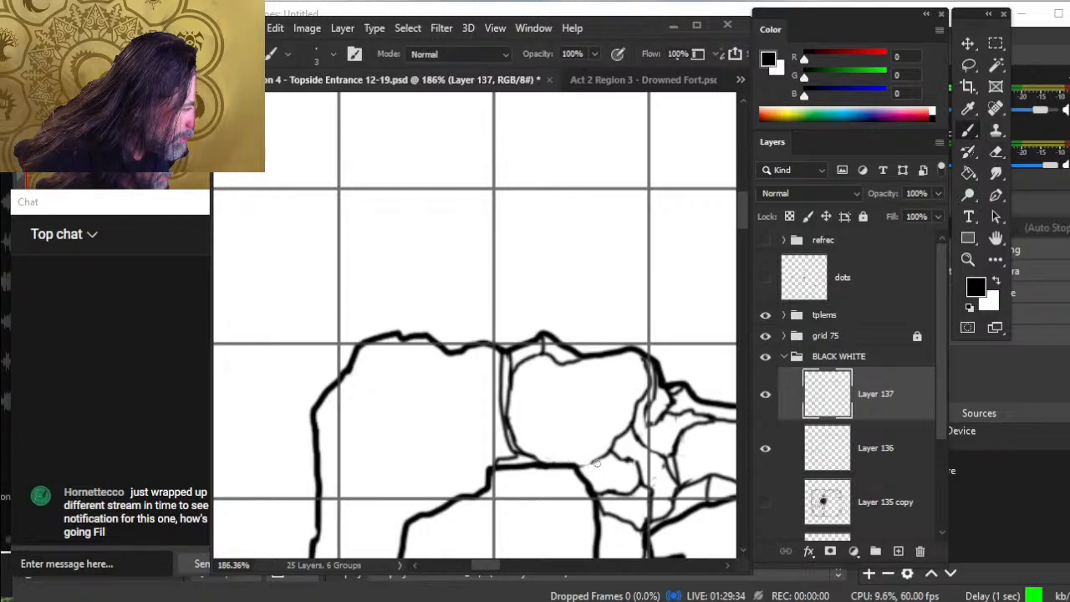
{"action": "key", "text": "e"}
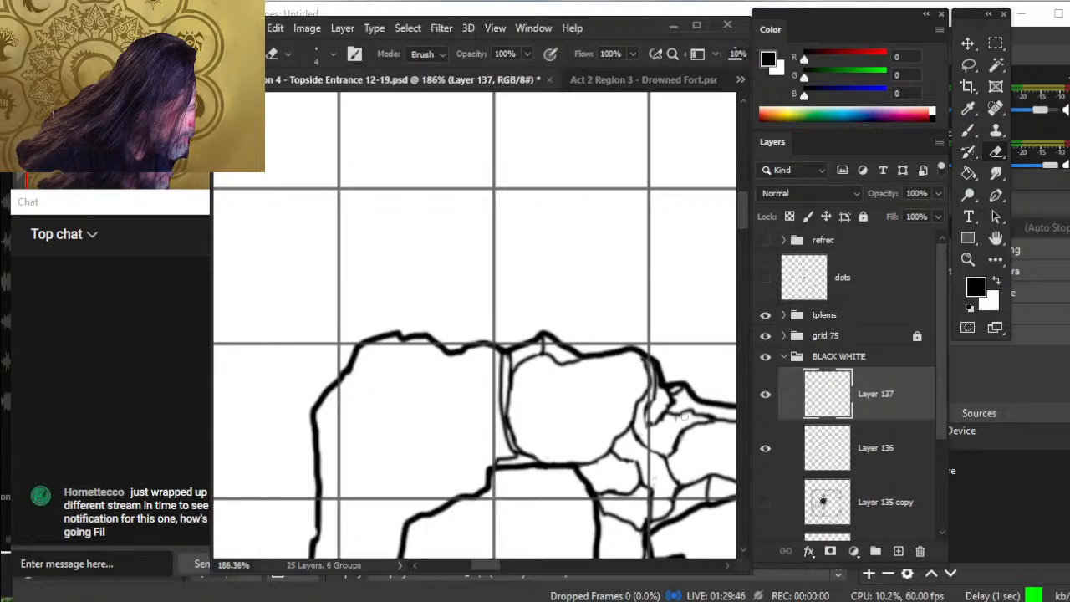
{"action": "key", "text": "b"}
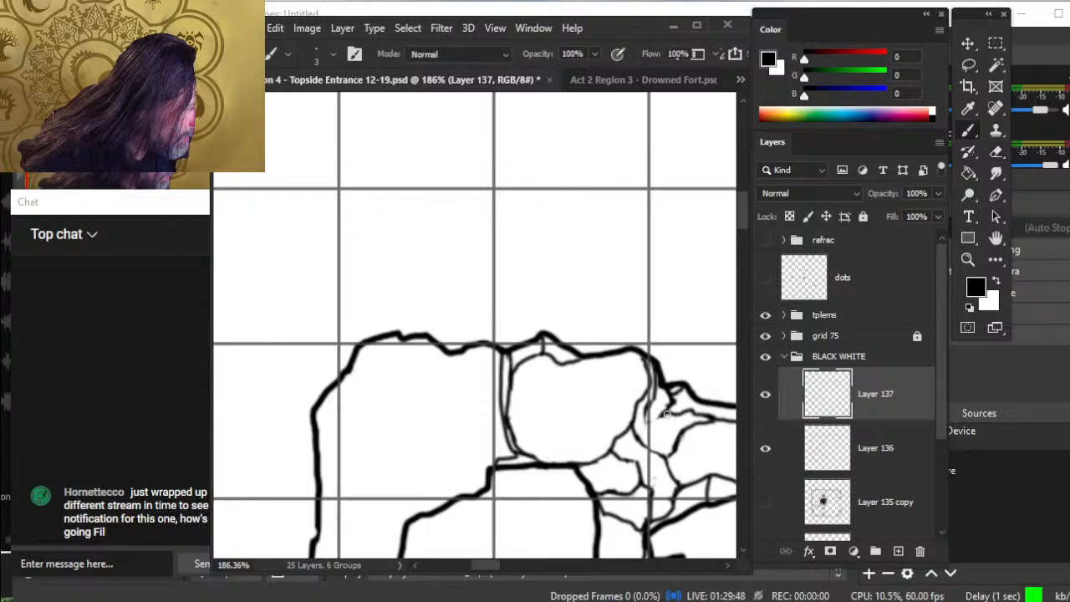
{"action": "key", "text": "e"}
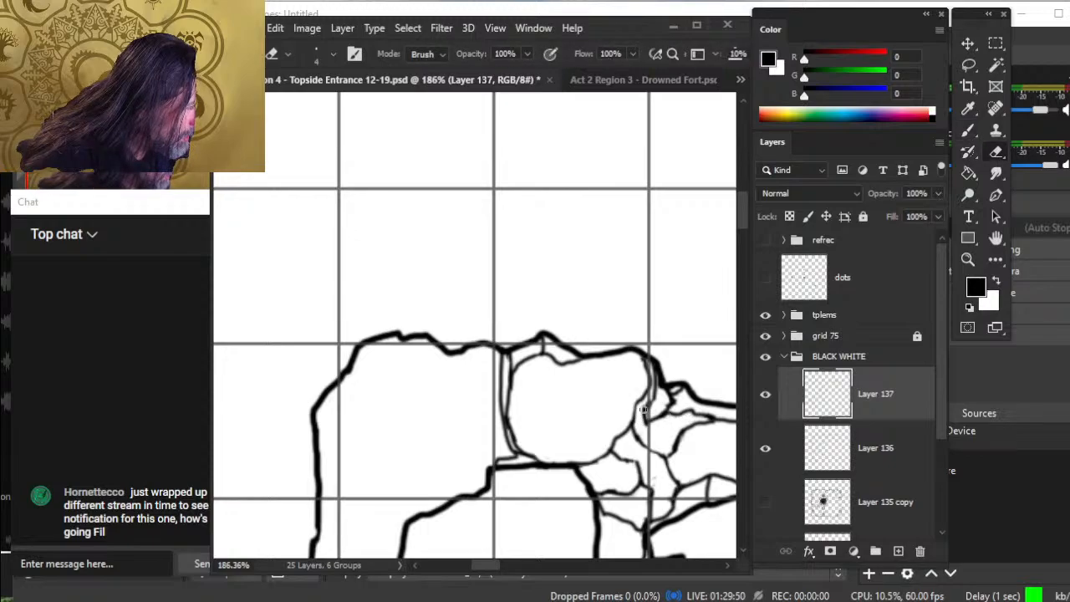
{"action": "key", "text": "b"}
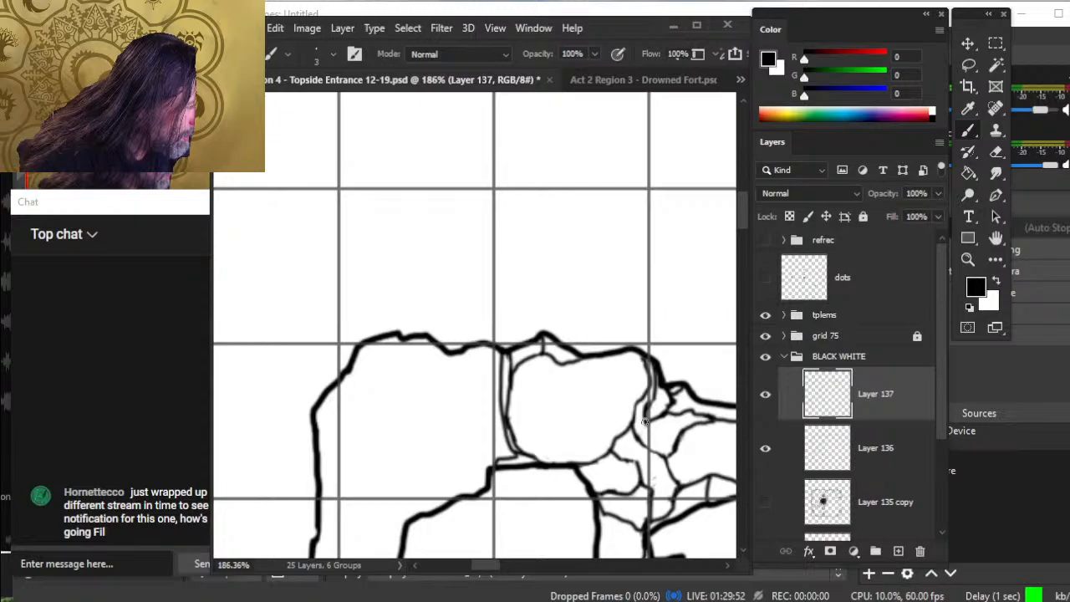
{"action": "key", "text": "e"}
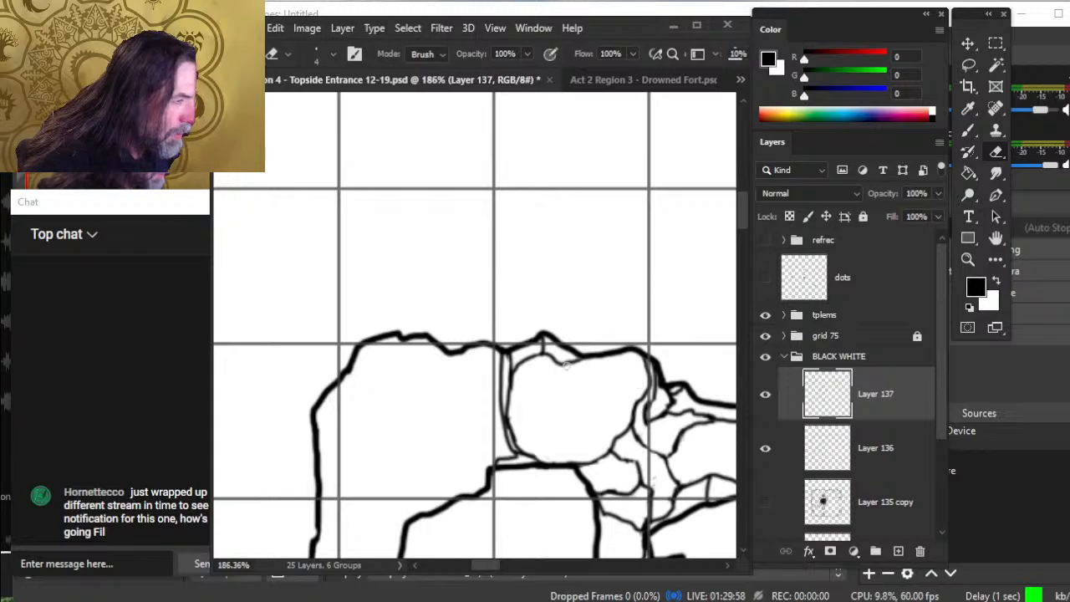
- Erase the doubled line on the large block's lower left side and re-ink it as a single angled edge
{"action": "key", "text": "z"}
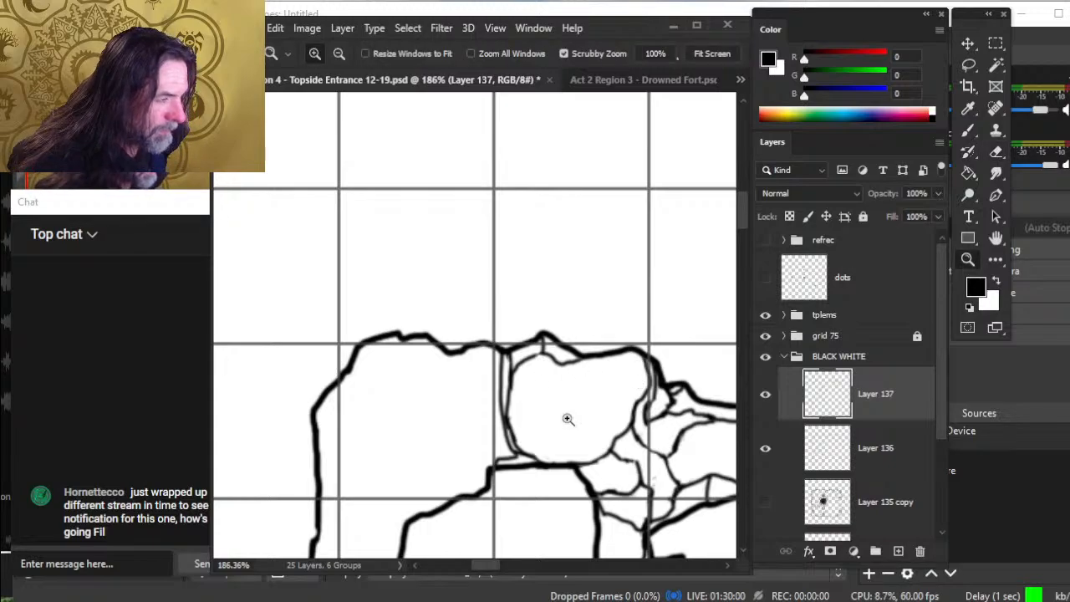
{"action": "key", "text": "e"}
{"action": "mouse_move", "coordinate": [501, 436]}
{"action": "left_mouse_down"}
{"action": "mouse_move", "coordinate": [501, 418]}
{"action": "mouse_move", "coordinate": [519, 454]}
{"action": "left_mouse_up"}
{"action": "key", "text": "b"}
{"action": "key", "text": "e"}
{"action": "key", "text": "b"}
{"action": "key", "text": "e"}
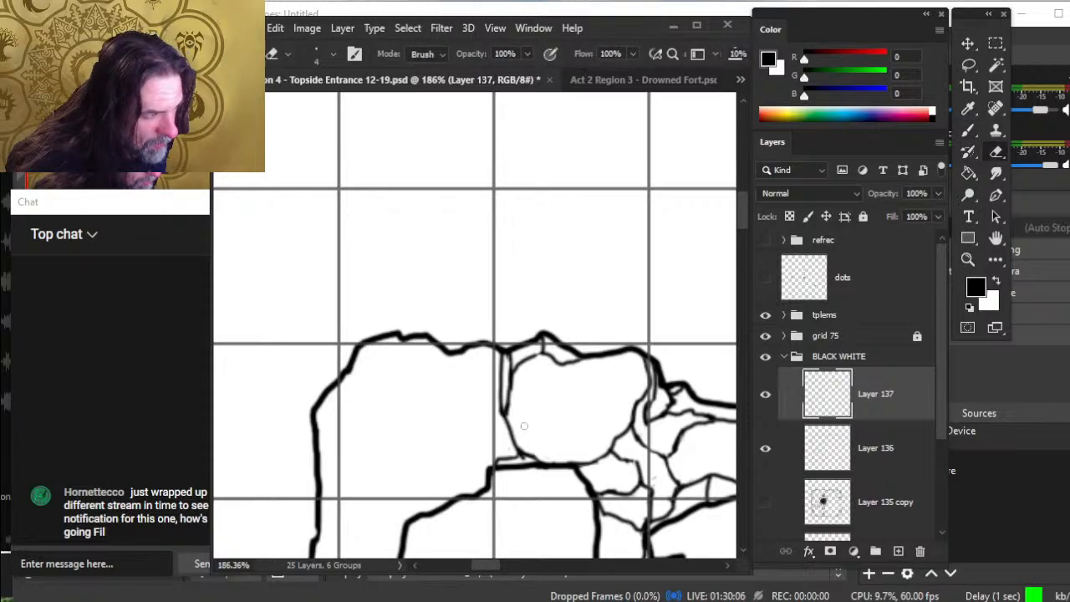
{"action": "mouse_move", "coordinate": [508, 412]}
{"action": "left_mouse_down"}
{"action": "mouse_move", "coordinate": [509, 388]}
{"action": "mouse_move", "coordinate": [504, 416]}
{"action": "left_mouse_up"}
{"action": "key", "text": "b"}
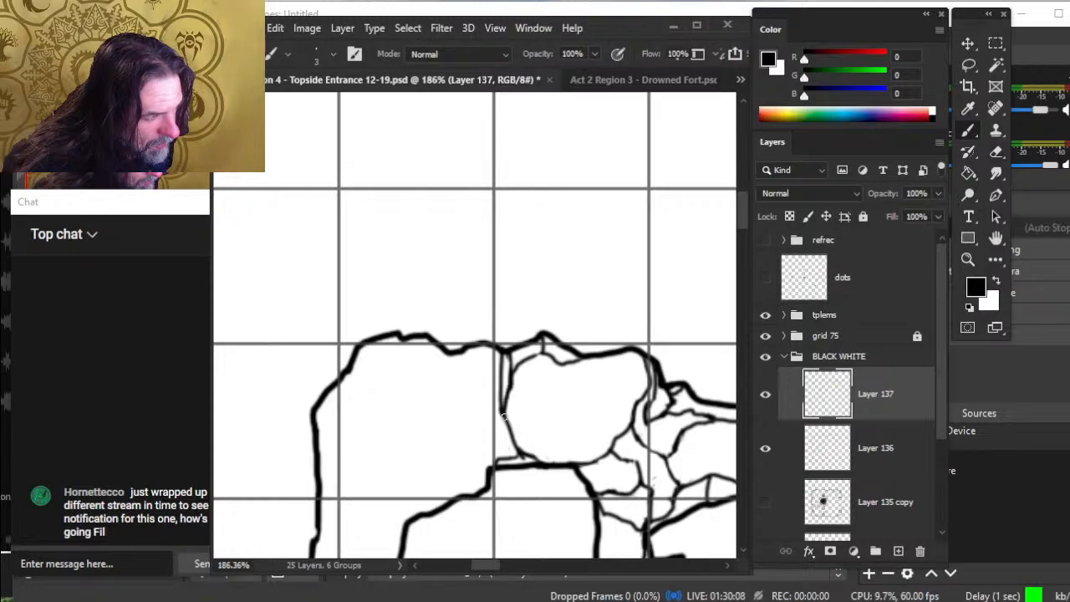
- Tidy the joint at the large block's lower left and ink a curved joint across the wall beside it
{"action": "key", "text": "e"}
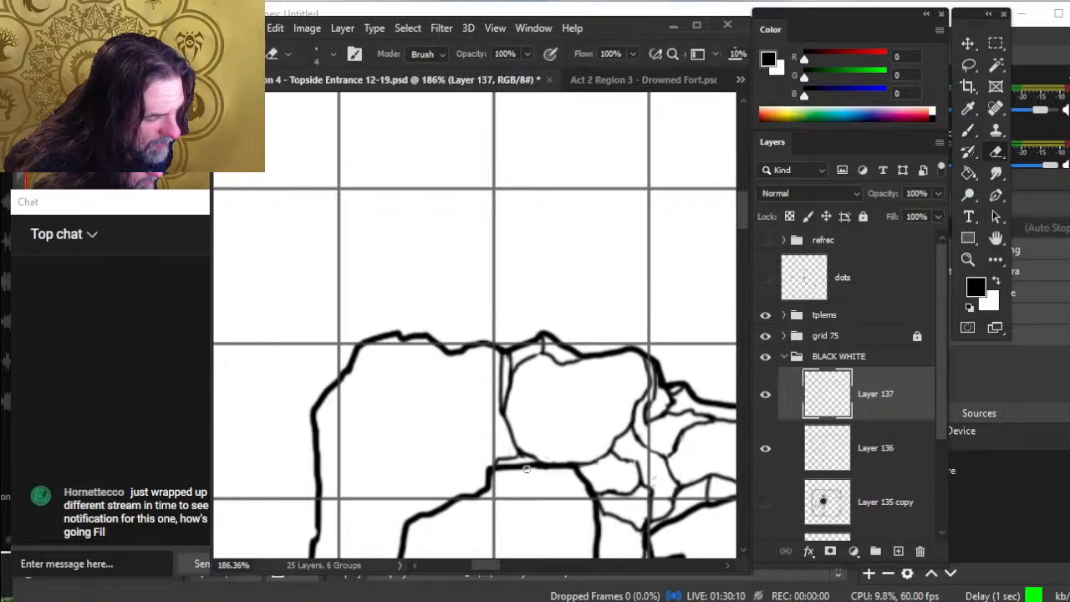
{"action": "key", "text": "b"}
{"action": "key", "text": "e"}
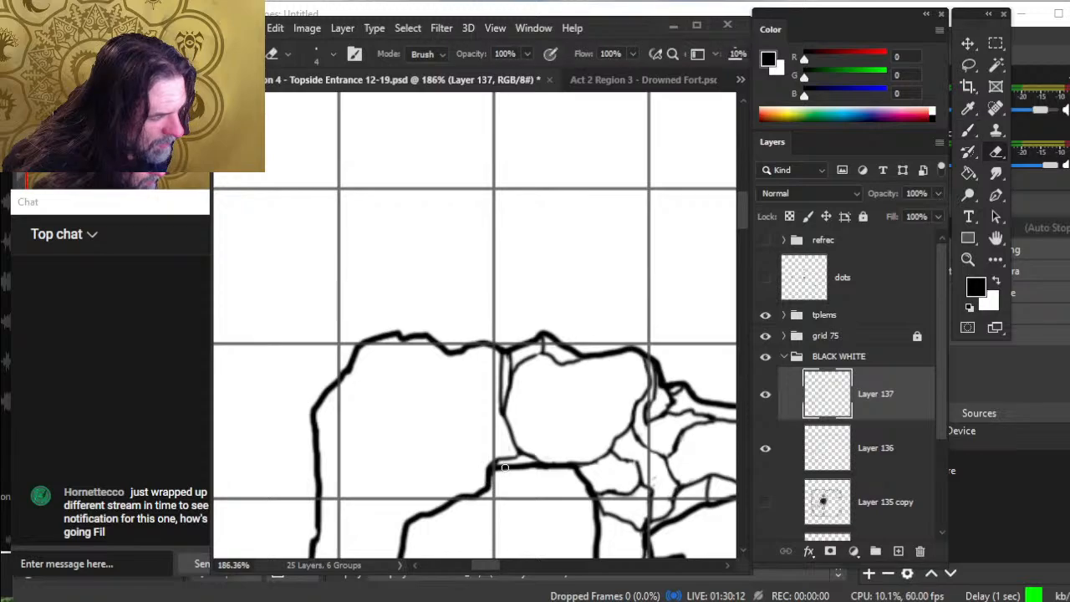
{"action": "mouse_move", "coordinate": [498, 415]}
{"action": "left_mouse_down"}
{"action": "mouse_move", "coordinate": [498, 402]}
{"action": "mouse_move", "coordinate": [505, 439]}
{"action": "left_mouse_up"}
{"action": "key", "text": "b"}
{"action": "mouse_move", "coordinate": [448, 352]}
{"action": "left_mouse_down"}
{"action": "mouse_move", "coordinate": [487, 478]}
{"action": "mouse_move", "coordinate": [476, 489]}
{"action": "mouse_move", "coordinate": [411, 422]}
{"action": "left_mouse_up"}
- Show the rough sketch on Layer 135 copy and trim the upper part of the new curved joint on Layer 137
{"action": "key", "text": "z"}
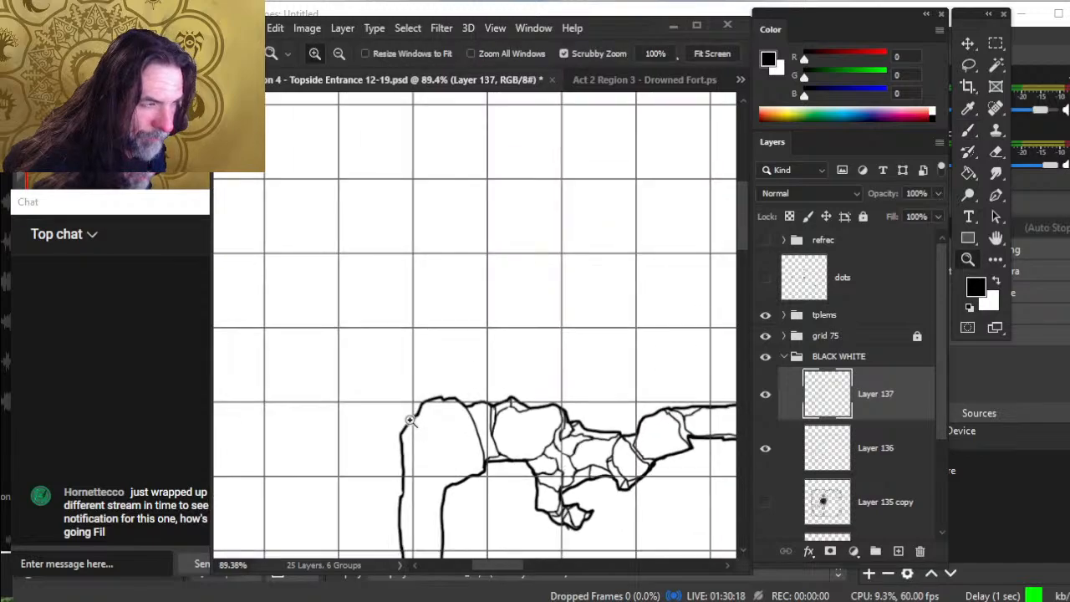
{"action": "key", "text": "b"}
{"action": "left_click_drag", "start_coordinate": [480, 500], "coordinate": [437, 433]}
{"action": "left_click", "coordinate": [766, 500]}
{"action": "key", "text": "z"}
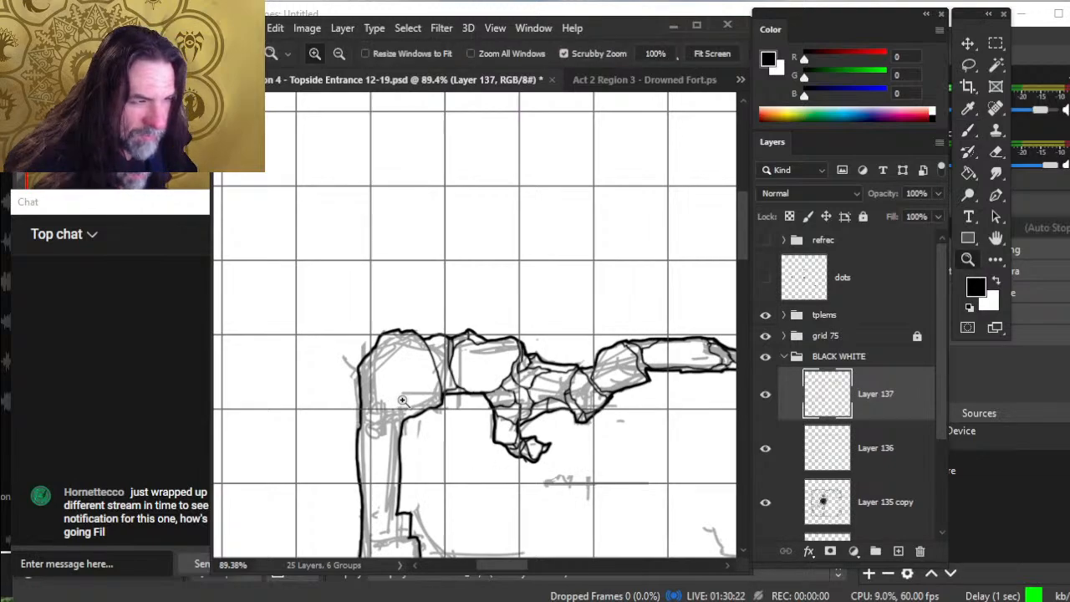
{"action": "left_click_drag", "start_coordinate": [401, 402], "coordinate": [431, 394]}
{"action": "key", "text": "e"}
{"action": "mouse_move", "coordinate": [435, 339]}
{"action": "left_mouse_down"}
{"action": "mouse_move", "coordinate": [451, 382]}
{"action": "mouse_move", "coordinate": [440, 328]}
{"action": "mouse_move", "coordinate": [455, 341]}
{"action": "mouse_move", "coordinate": [451, 369]}
{"action": "left_mouse_up"}
- Ink the outline of a large rounded stone inside the wall's upper left corner and refine its lower edge
{"action": "key", "text": "b"}
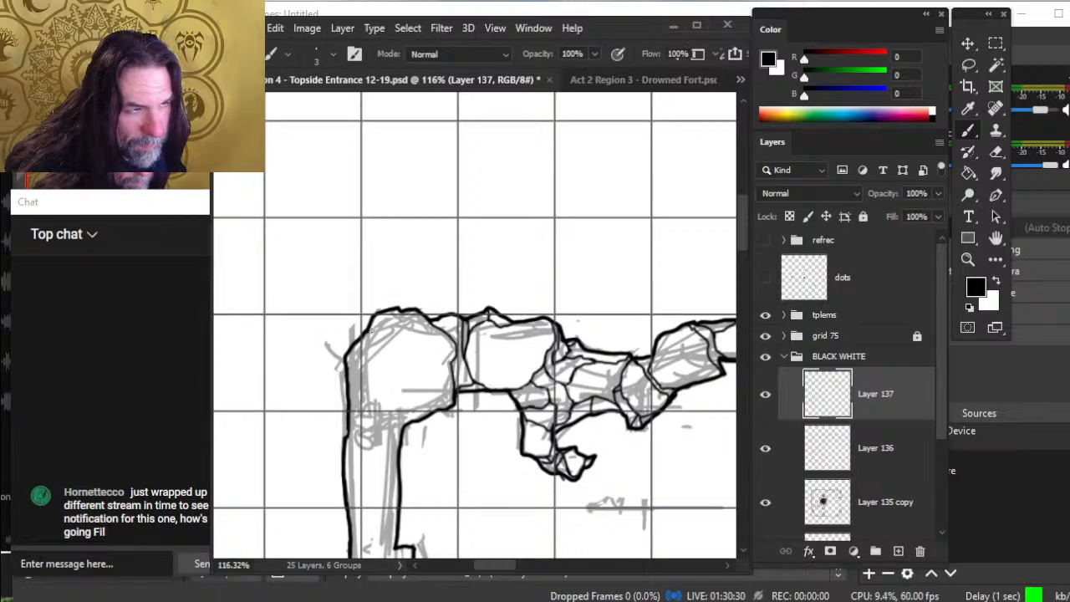
{"action": "mouse_move", "coordinate": [389, 323]}
{"action": "left_mouse_down"}
{"action": "mouse_move", "coordinate": [360, 355]}
{"action": "mouse_move", "coordinate": [361, 406]}
{"action": "left_mouse_up"}
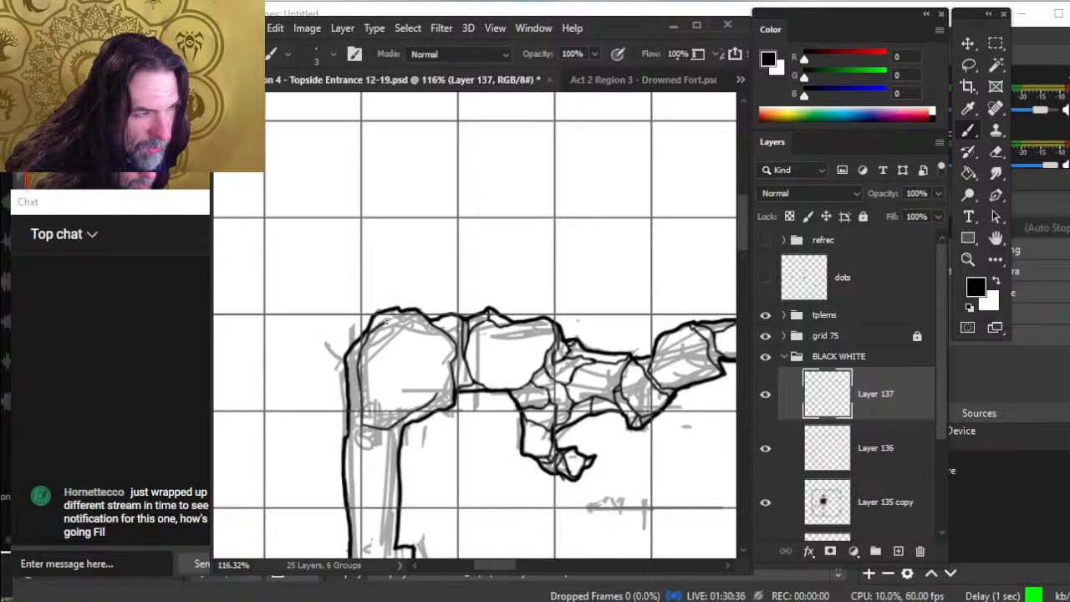
{"action": "mouse_move", "coordinate": [443, 355]}
{"action": "left_mouse_down"}
{"action": "mouse_move", "coordinate": [440, 341]}
{"action": "mouse_move", "coordinate": [399, 320]}
{"action": "left_mouse_up"}
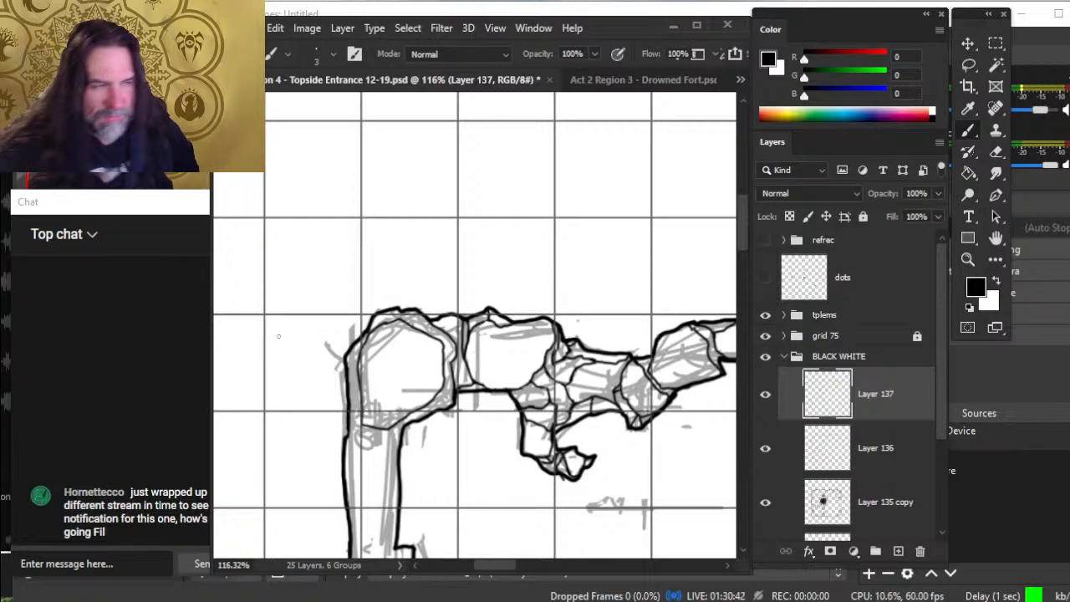
{"action": "key", "text": "e"}
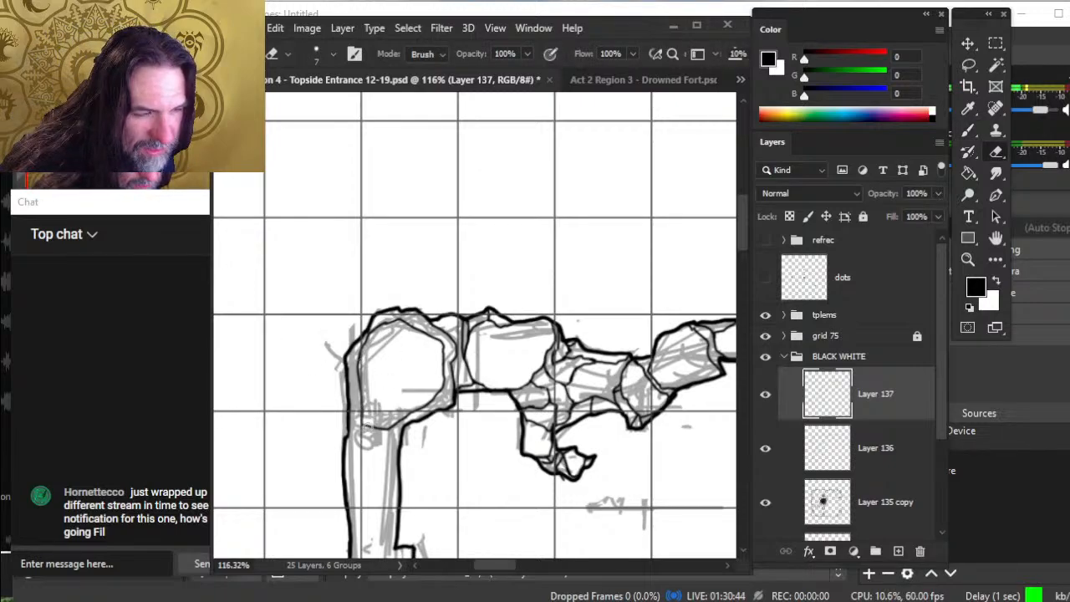
{"action": "key", "text": "b"}
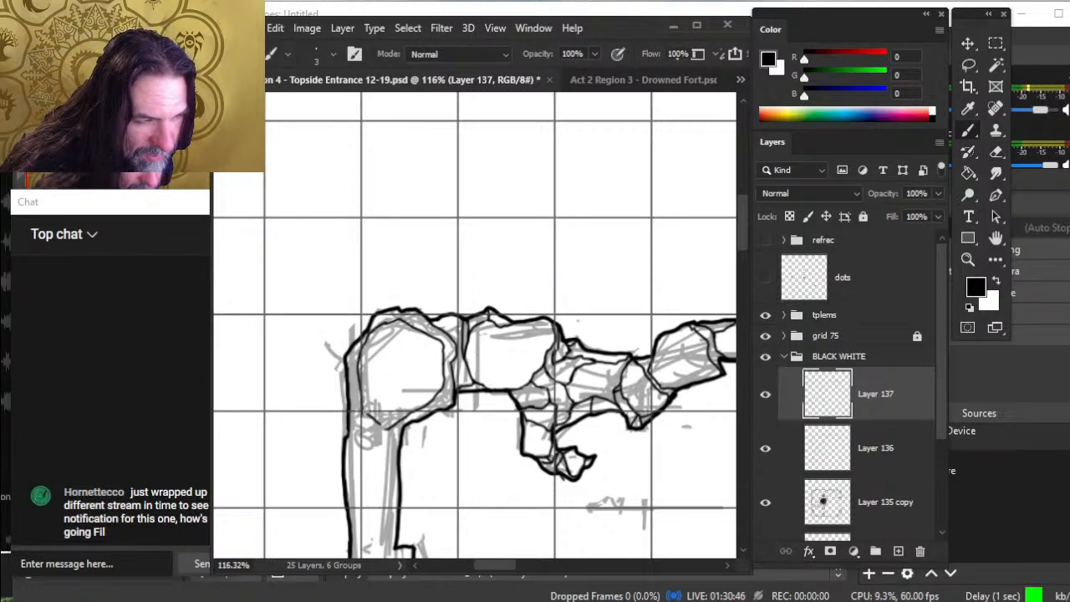
{"action": "key", "text": "e"}
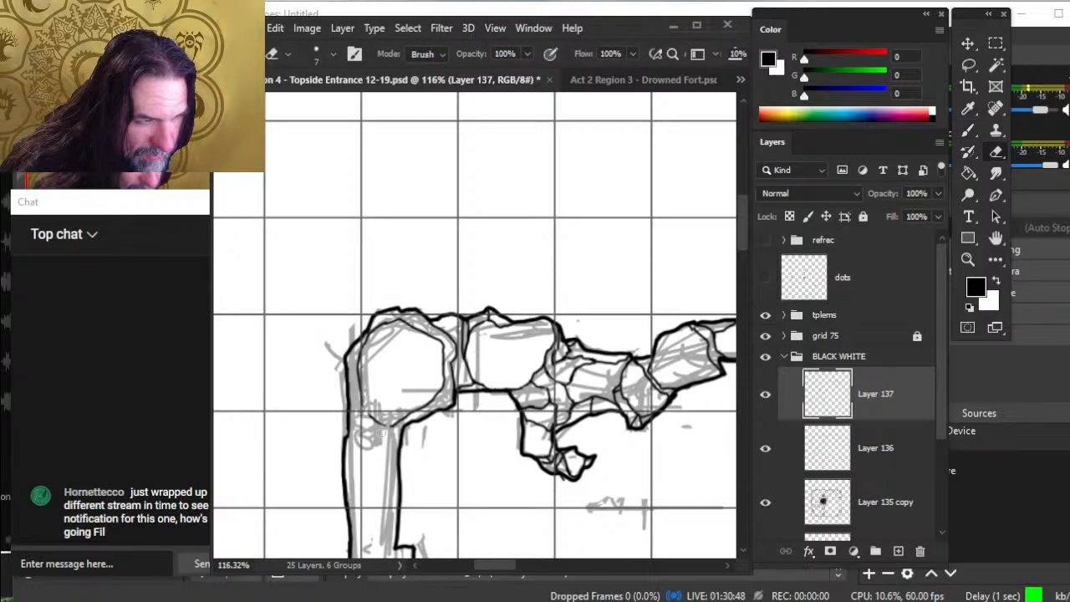
{"action": "key", "text": "b"}
{"action": "key", "text": "e"}
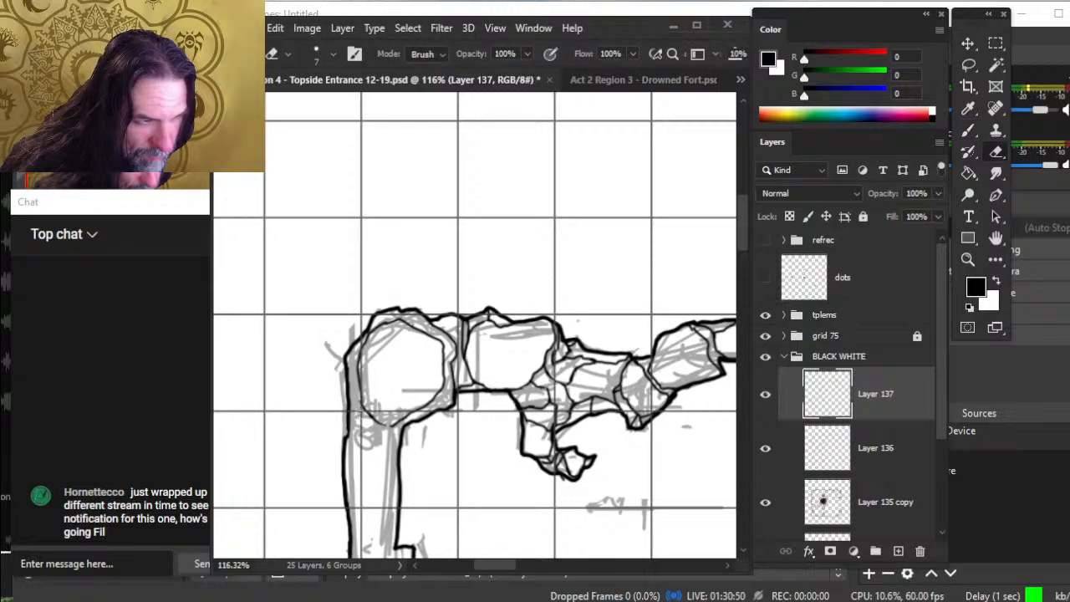
- Ink short joints from the rounded corner stone out to the surrounding wall outline, erasing rough line ends
{"action": "key", "text": "b"}
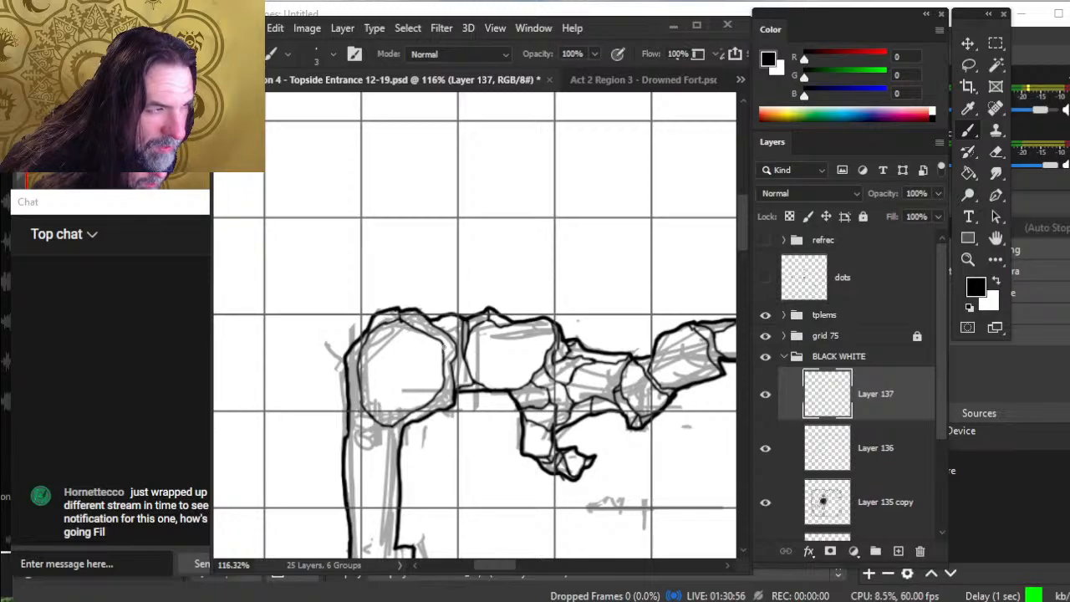
{"action": "key", "text": "e"}
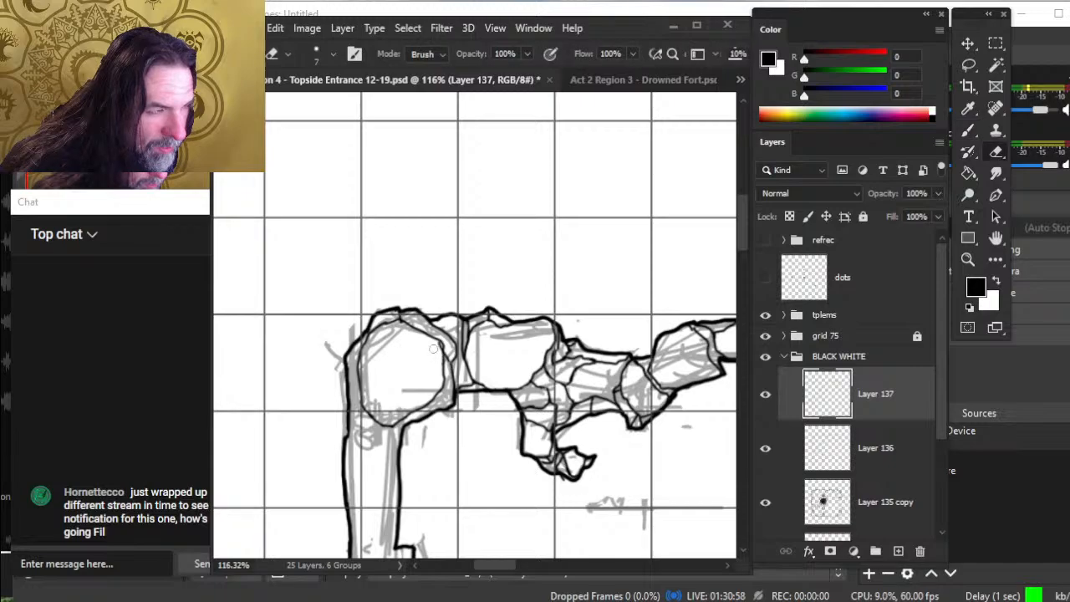
{"action": "key", "text": "b"}
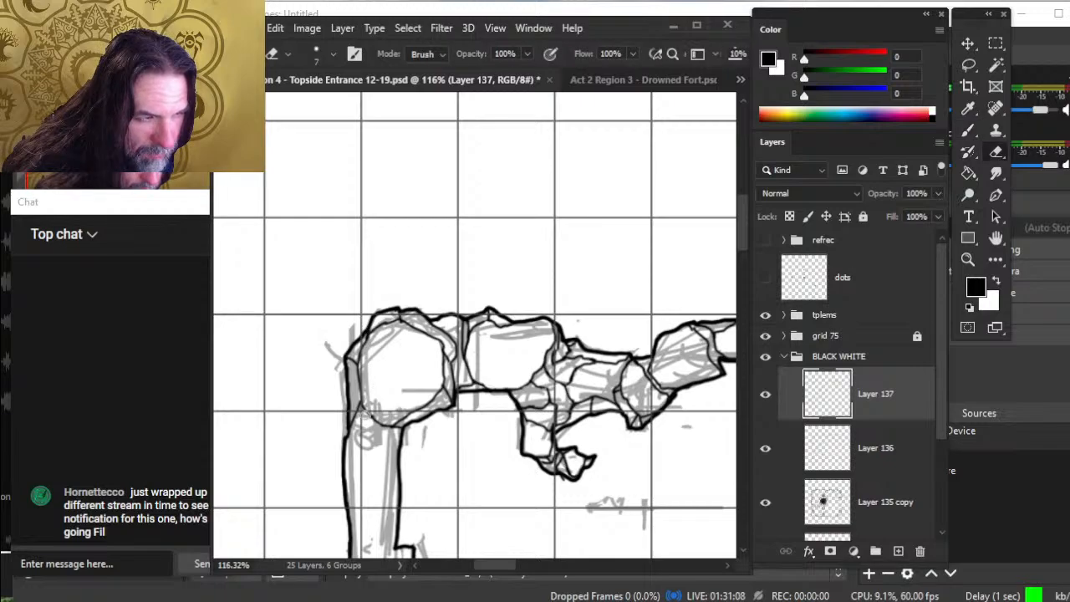
{"action": "key", "text": "e"}
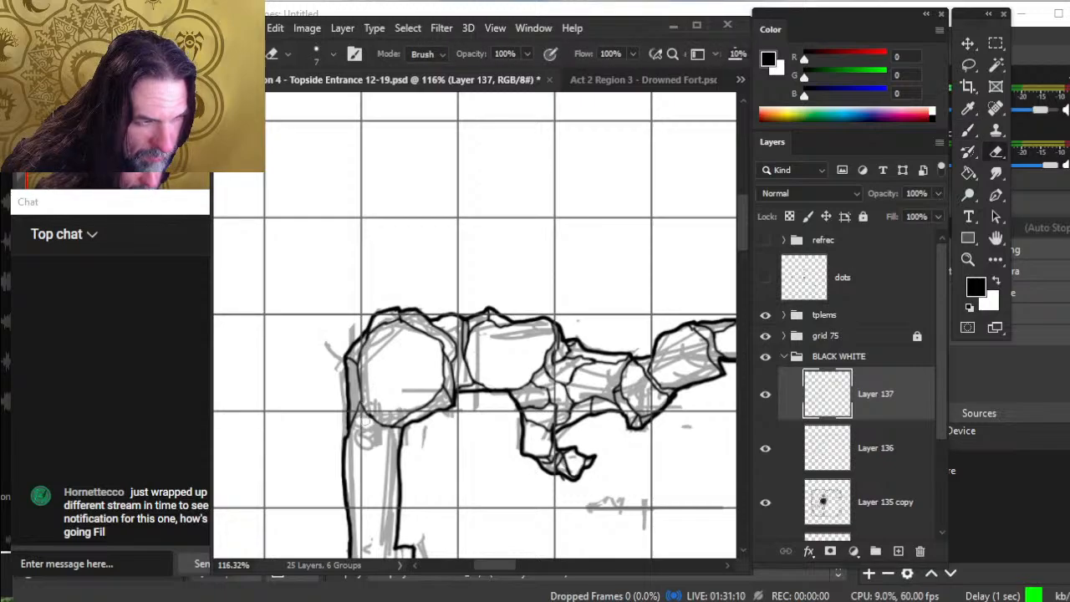
- Ink a small stone directly beneath the rounded corner stone, with a joint along its left side, erasing overlaps
{"action": "mouse_move", "coordinate": [363, 407]}
{"action": "left_mouse_down"}
{"action": "mouse_move", "coordinate": [377, 438]}
{"action": "mouse_move", "coordinate": [386, 435]}
{"action": "left_mouse_up"}
{"action": "key", "text": "b"}
{"action": "key", "text": "e"}
{"action": "key", "text": "b"}
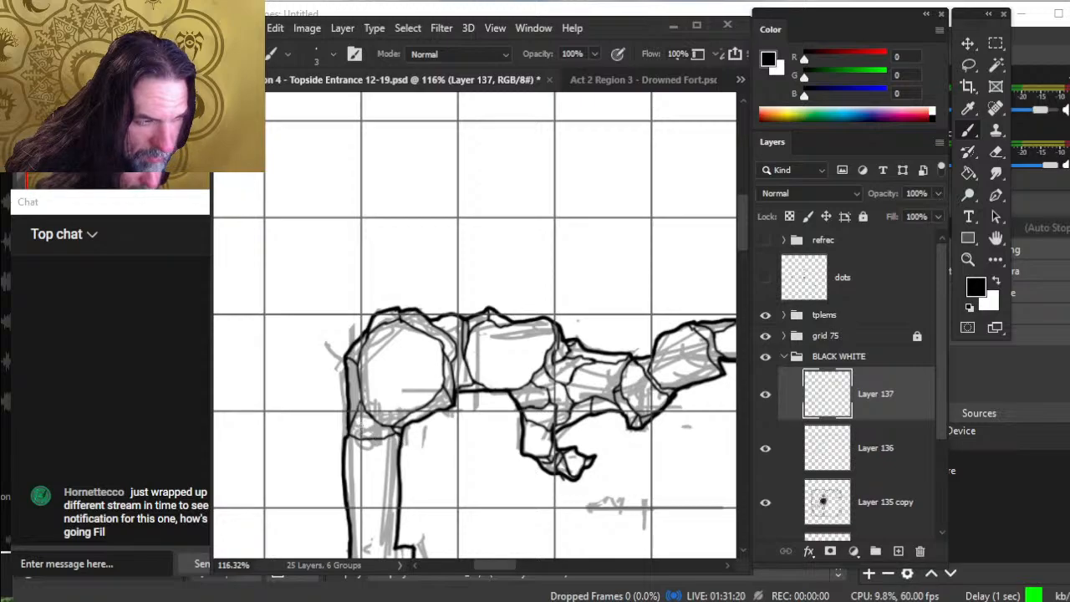
{"action": "left_click_drag", "start_coordinate": [359, 438], "coordinate": [361, 403]}
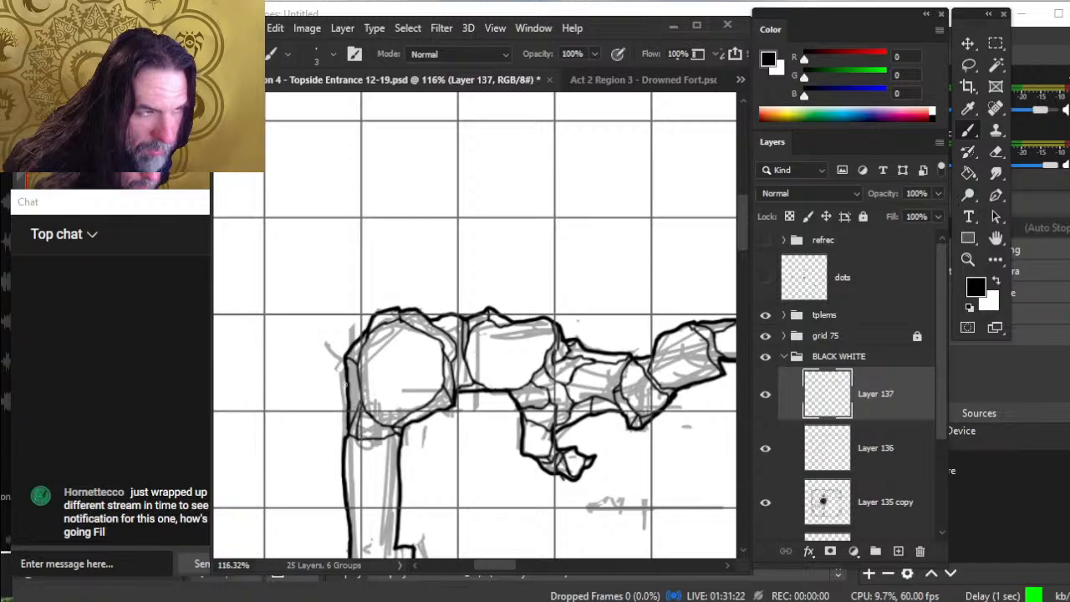
{"action": "key", "text": "e"}
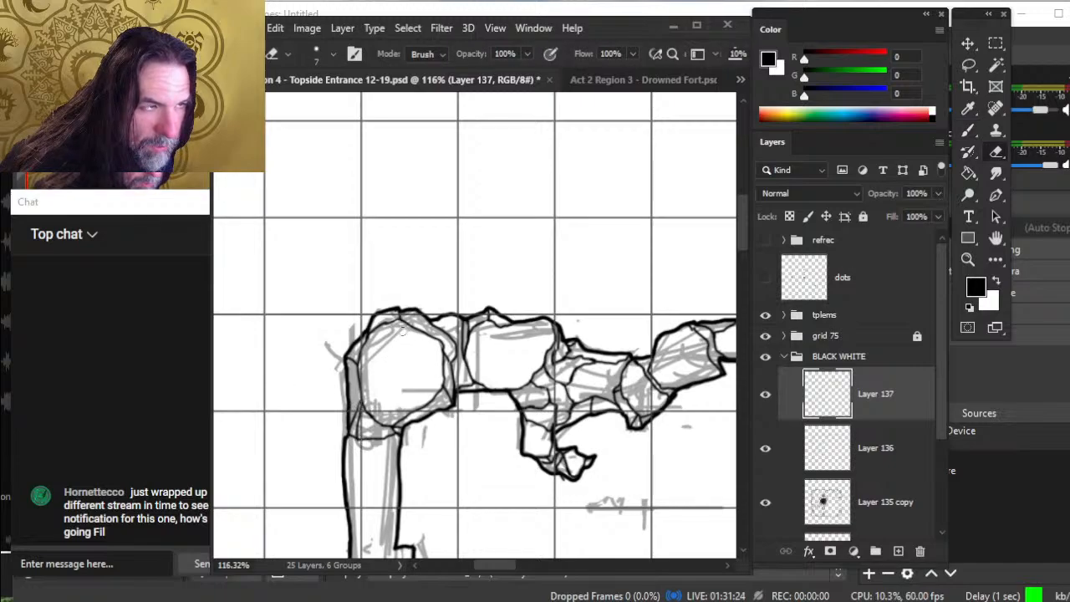
- Ink a smaller angular outline inside the rounded corner stone, re-ink its left edge and clean it up with a 5 px eraser
{"action": "key", "text": "b"}
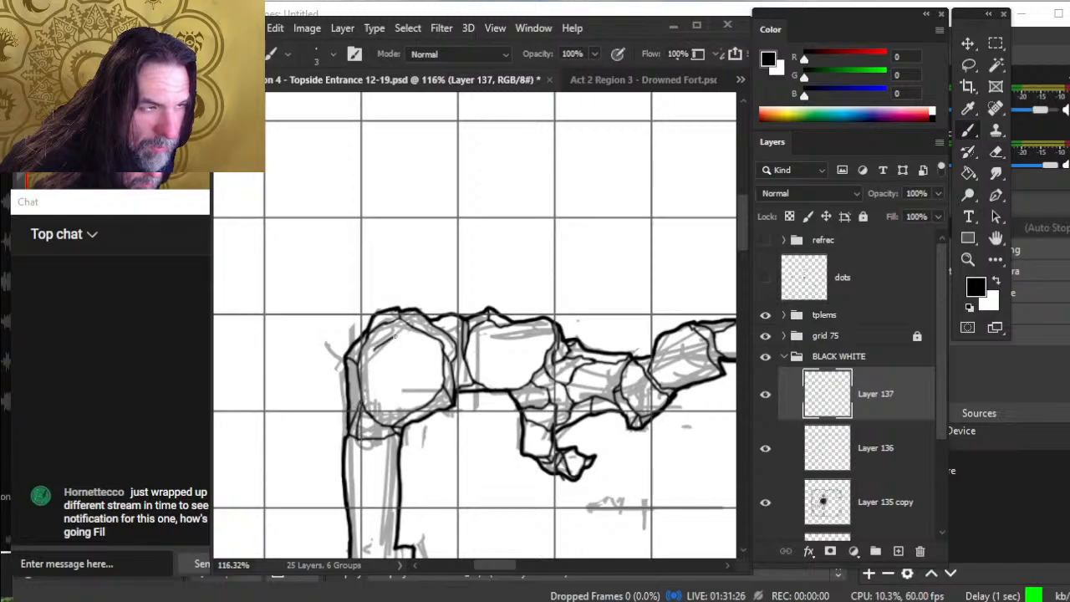
{"action": "mouse_move", "coordinate": [367, 360]}
{"action": "left_mouse_down"}
{"action": "mouse_move", "coordinate": [376, 400]}
{"action": "mouse_move", "coordinate": [402, 413]}
{"action": "mouse_move", "coordinate": [418, 403]}
{"action": "mouse_move", "coordinate": [426, 372]}
{"action": "mouse_move", "coordinate": [421, 341]}
{"action": "left_mouse_up"}
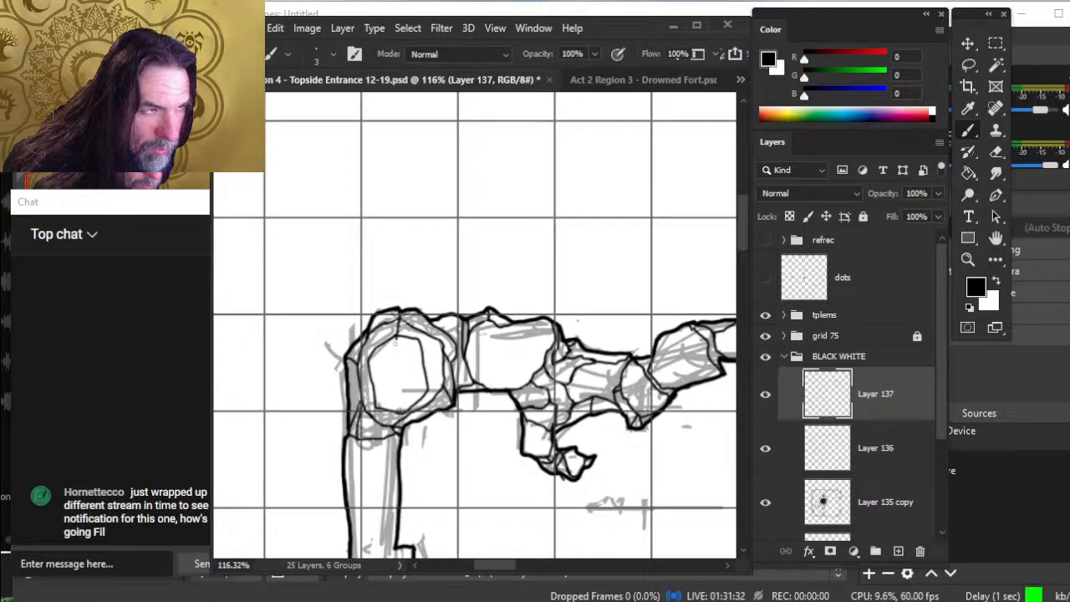
{"action": "key", "text": "e"}
{"action": "key", "text": "b"}
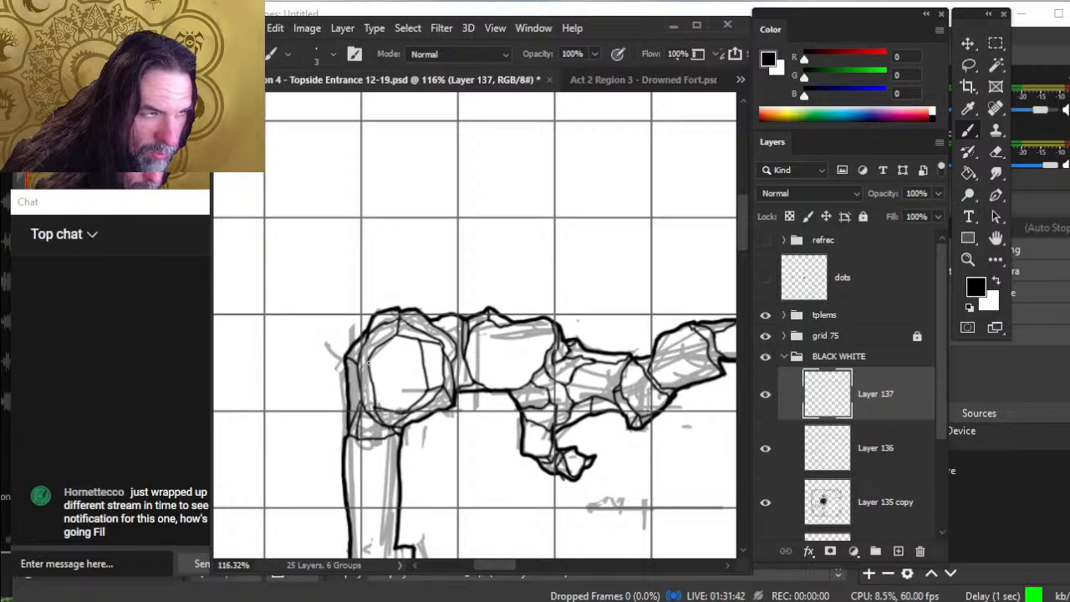
{"action": "left_click_drag", "start_coordinate": [367, 361], "coordinate": [373, 409]}
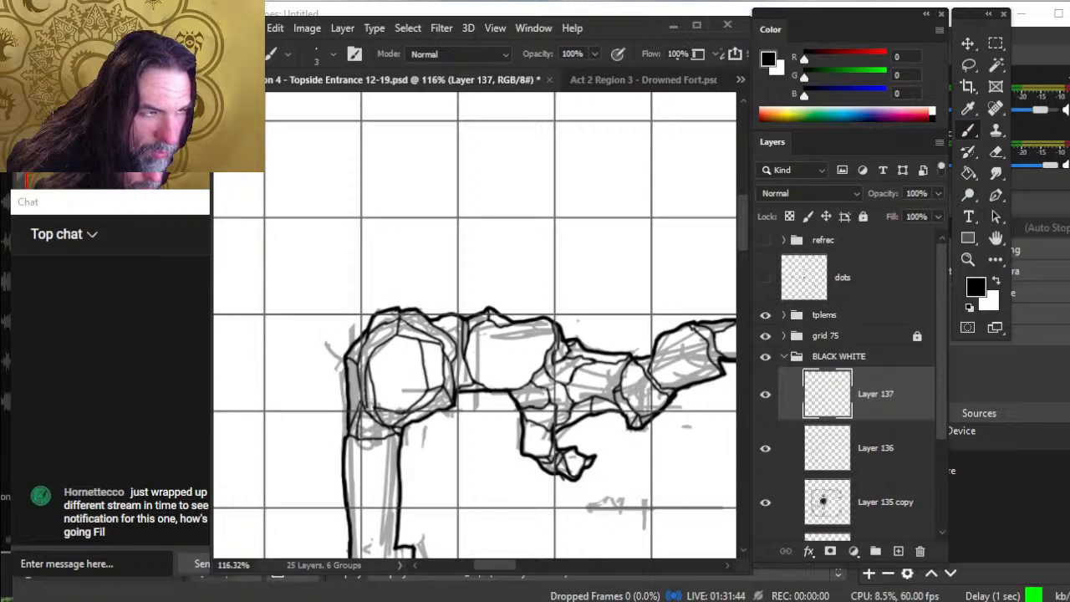
{"action": "key", "text": "e"}
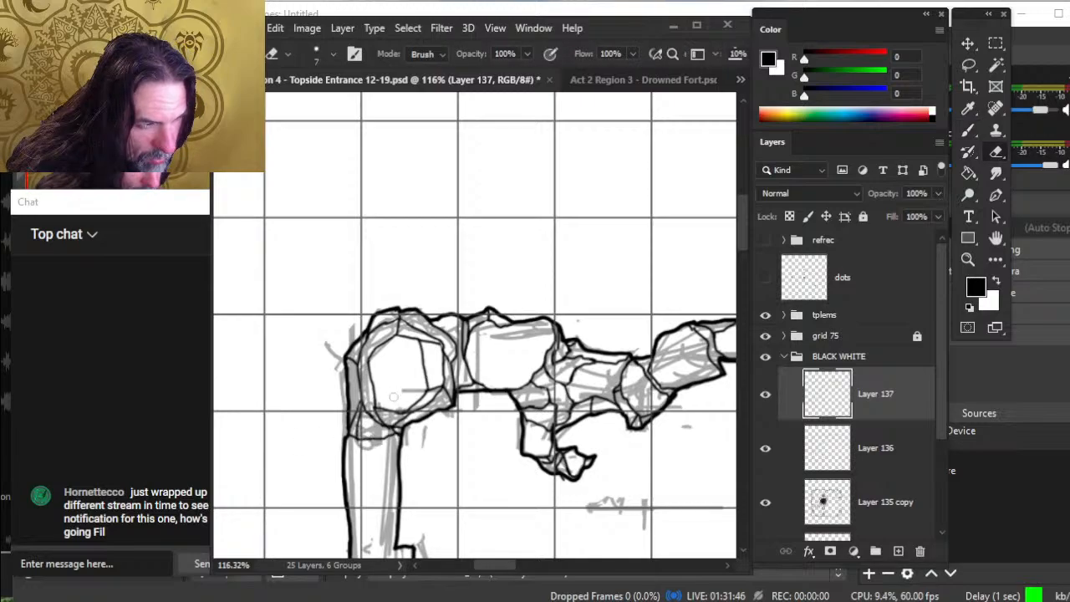
{"action": "key", "text": "bracketleft"}
{"action": "key", "text": "bracketleft"}
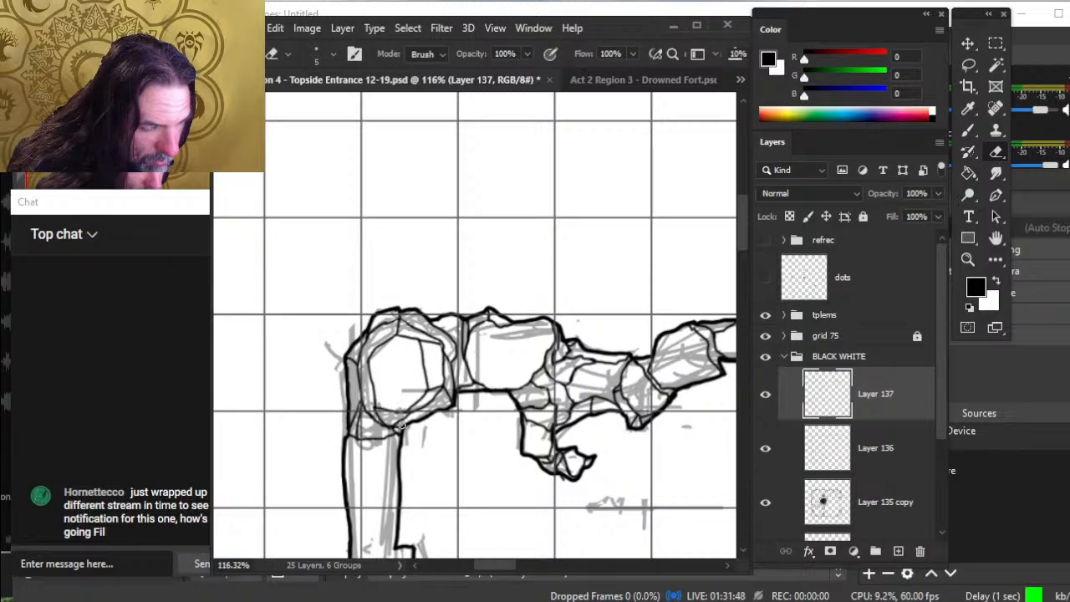
{"action": "left_click_drag", "start_coordinate": [437, 399], "coordinate": [444, 296]}
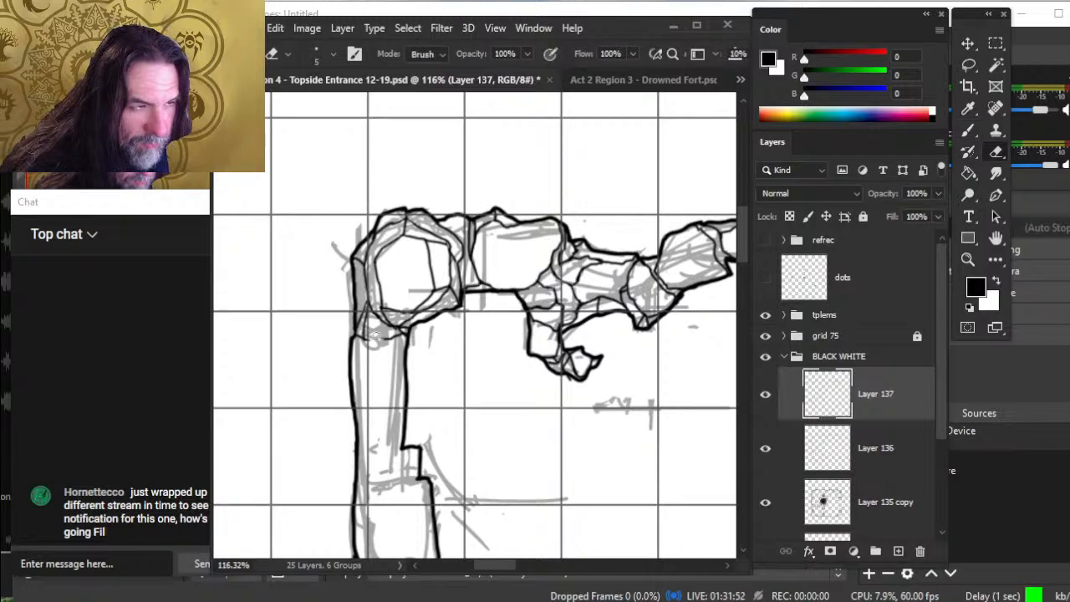
- Reshape the lower edge of the small stone beneath the corner stone into an angled point
{"action": "key", "text": "b"}
{"action": "mouse_move", "coordinate": [363, 336]}
{"action": "left_mouse_down"}
{"action": "mouse_move", "coordinate": [374, 348]}
{"action": "mouse_move", "coordinate": [399, 335]}
{"action": "mouse_move", "coordinate": [362, 336]}
{"action": "left_mouse_up"}
{"action": "key", "text": "e"}
{"action": "key", "text": "b"}
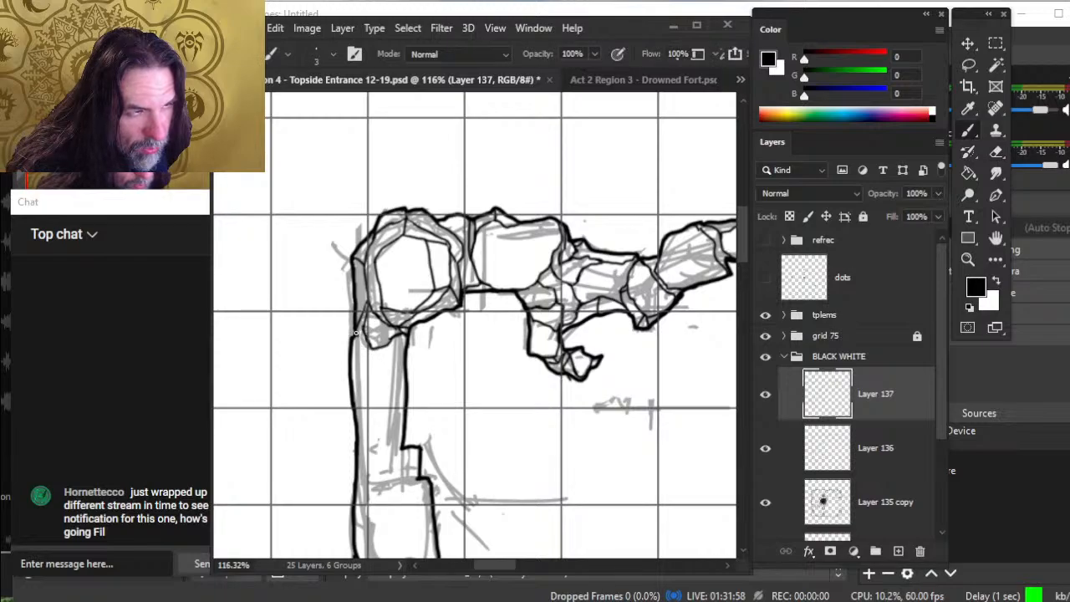
- Ink a tall narrow block in the left wall below the corner and add joints down to the notch, re-inking its lower left corner
{"action": "mouse_move", "coordinate": [356, 333]}
{"action": "left_mouse_down"}
{"action": "mouse_move", "coordinate": [360, 395]}
{"action": "mouse_move", "coordinate": [389, 416]}
{"action": "left_mouse_up"}
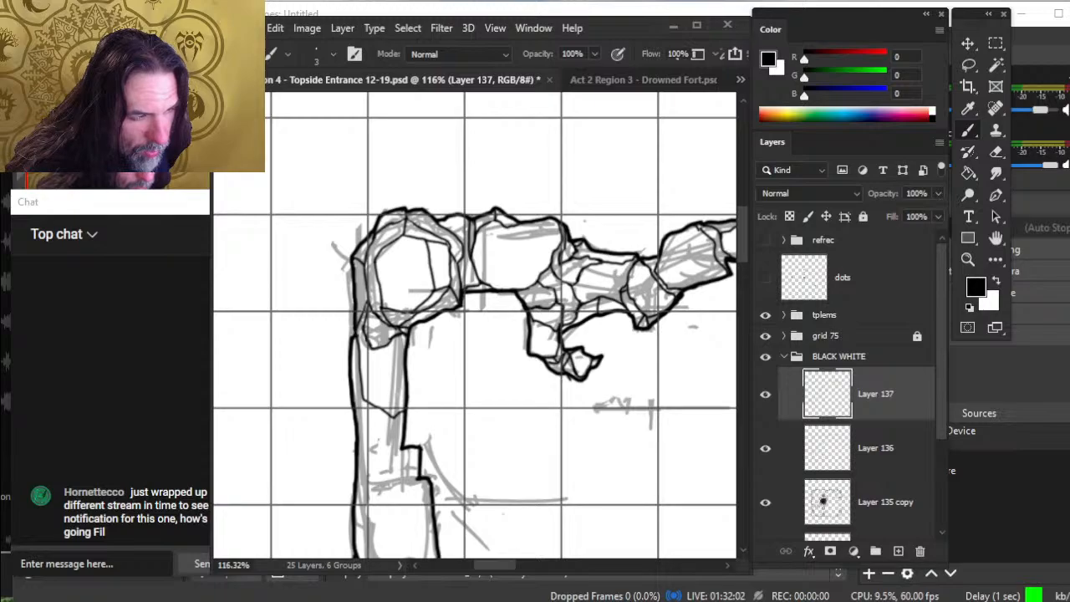
{"action": "mouse_move", "coordinate": [393, 448]}
{"action": "left_mouse_down"}
{"action": "mouse_move", "coordinate": [376, 448]}
{"action": "mouse_move", "coordinate": [368, 487]}
{"action": "mouse_move", "coordinate": [362, 386]}
{"action": "left_mouse_up"}
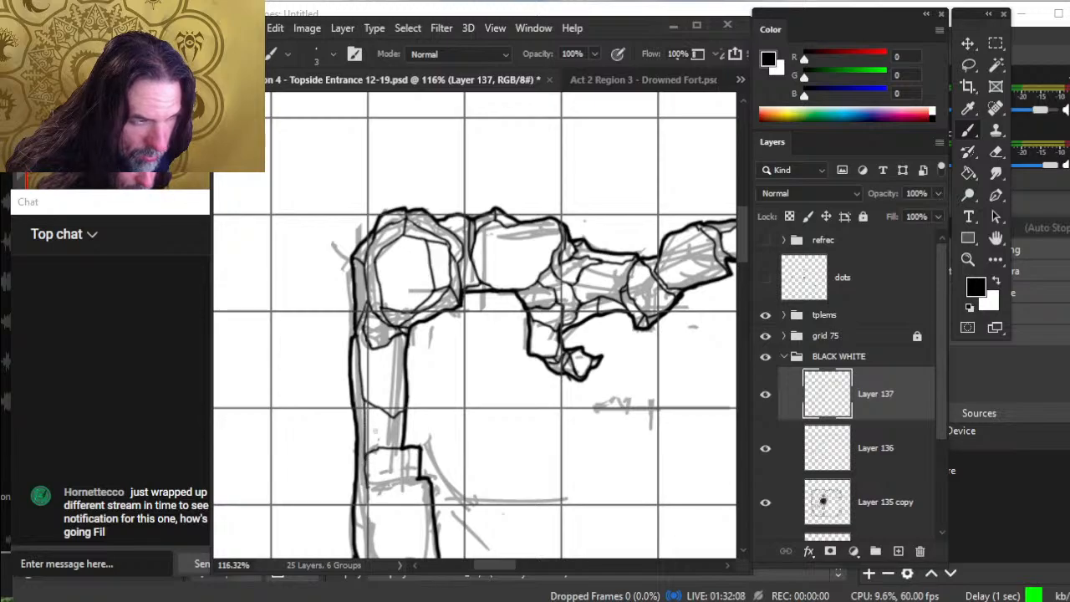
{"action": "key", "text": "e"}
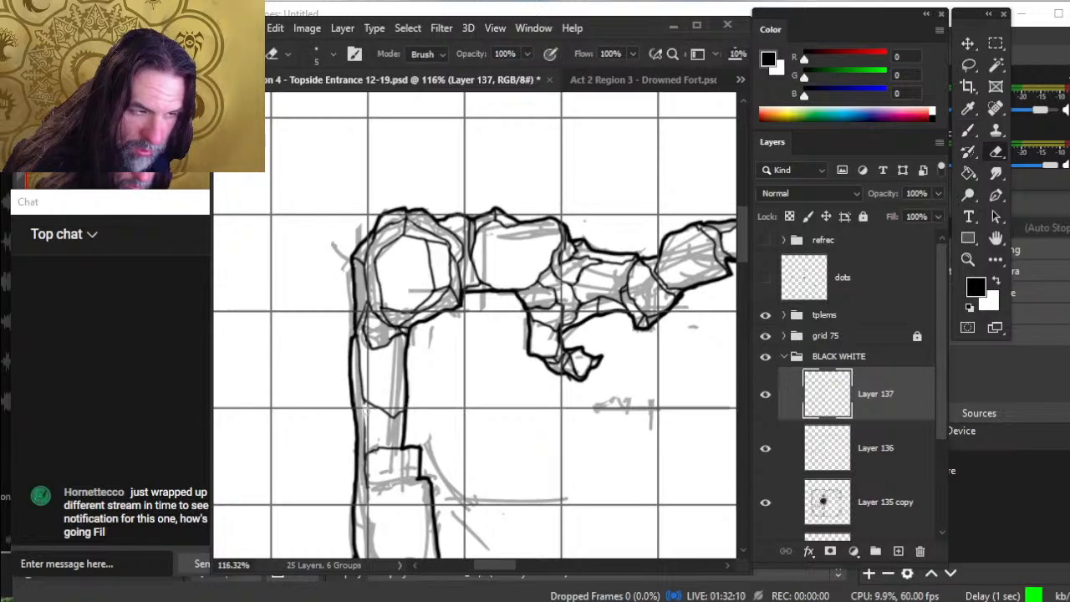
{"action": "mouse_move", "coordinate": [365, 428]}
{"action": "left_mouse_down"}
{"action": "mouse_move", "coordinate": [365, 448]}
{"action": "mouse_move", "coordinate": [367, 399]}
{"action": "left_mouse_up"}
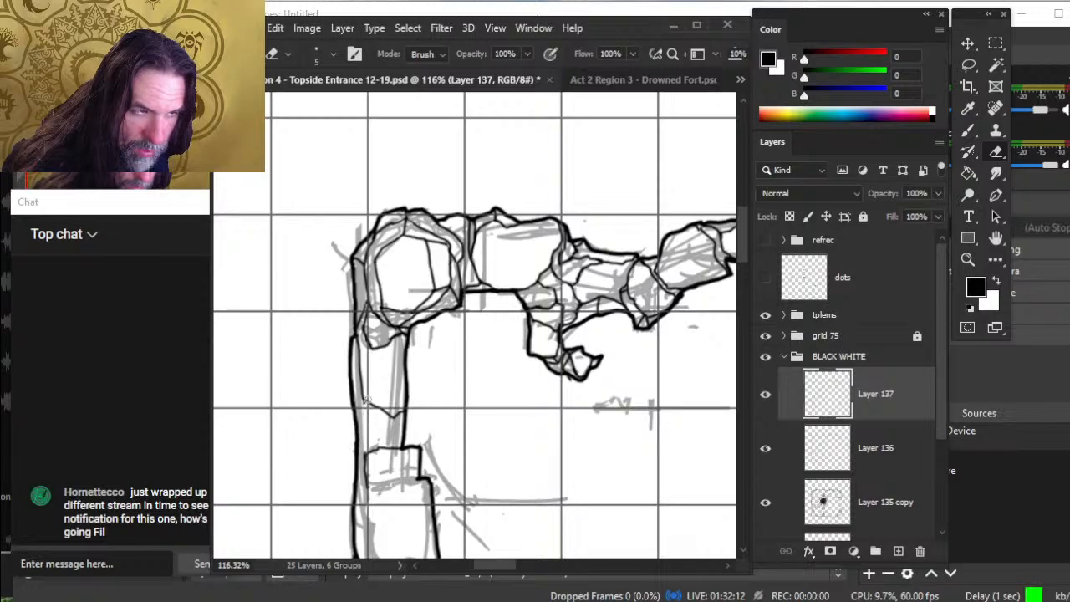
{"action": "key", "text": "b"}
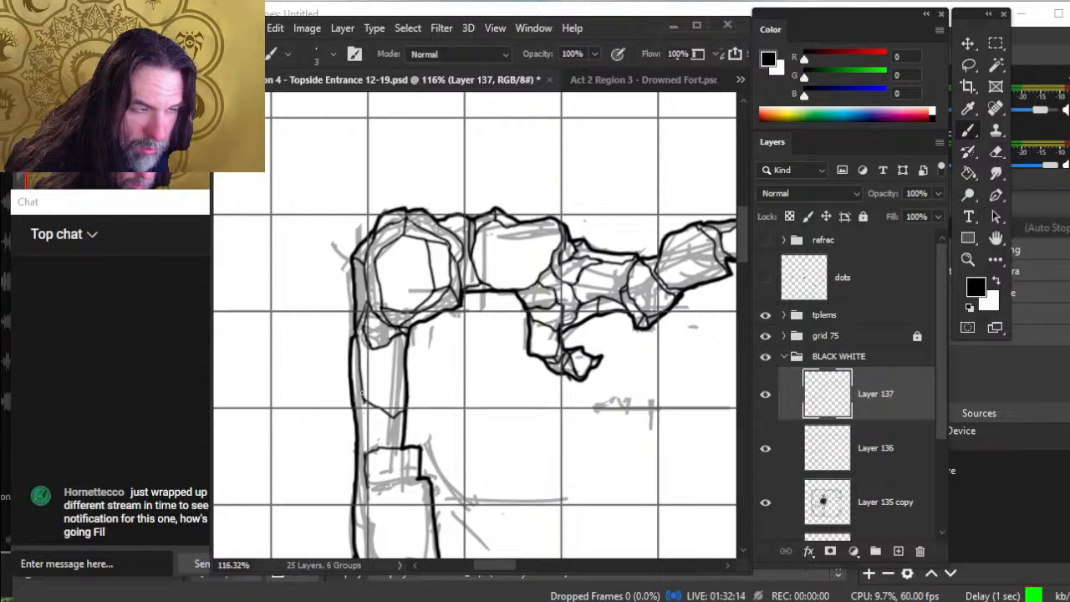
{"action": "mouse_move", "coordinate": [363, 402]}
{"action": "left_mouse_down"}
{"action": "mouse_move", "coordinate": [365, 458]}
{"action": "mouse_move", "coordinate": [400, 391]}
{"action": "mouse_move", "coordinate": [377, 357]}
{"action": "left_mouse_up"}
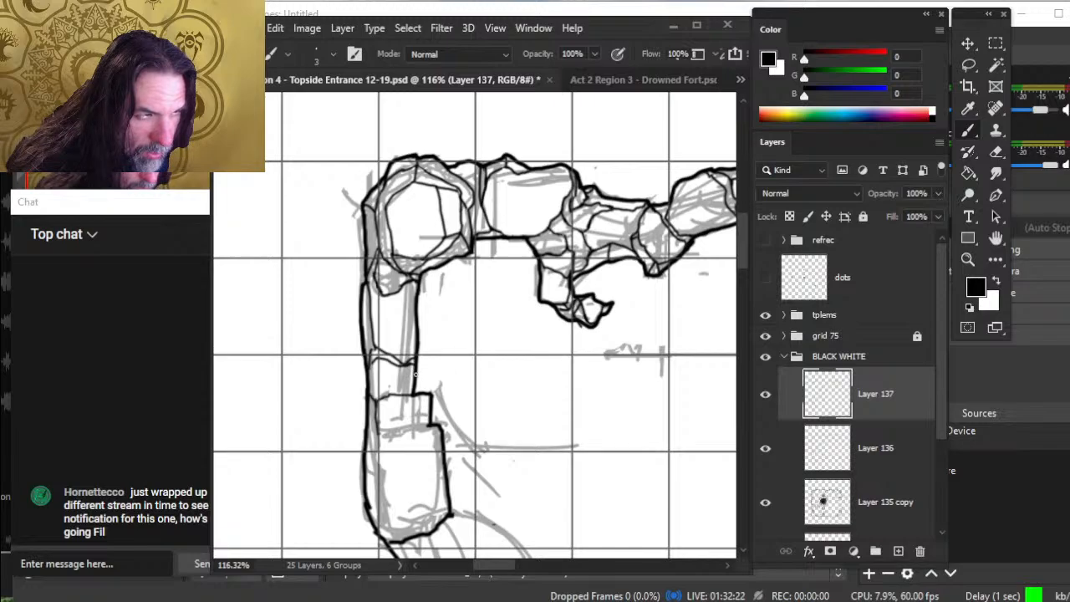
- Ink the joint beneath the small block above the notch and the block's left edge, trimming overlaps with the eraser
{"action": "left_click_drag", "start_coordinate": [383, 395], "coordinate": [398, 393]}
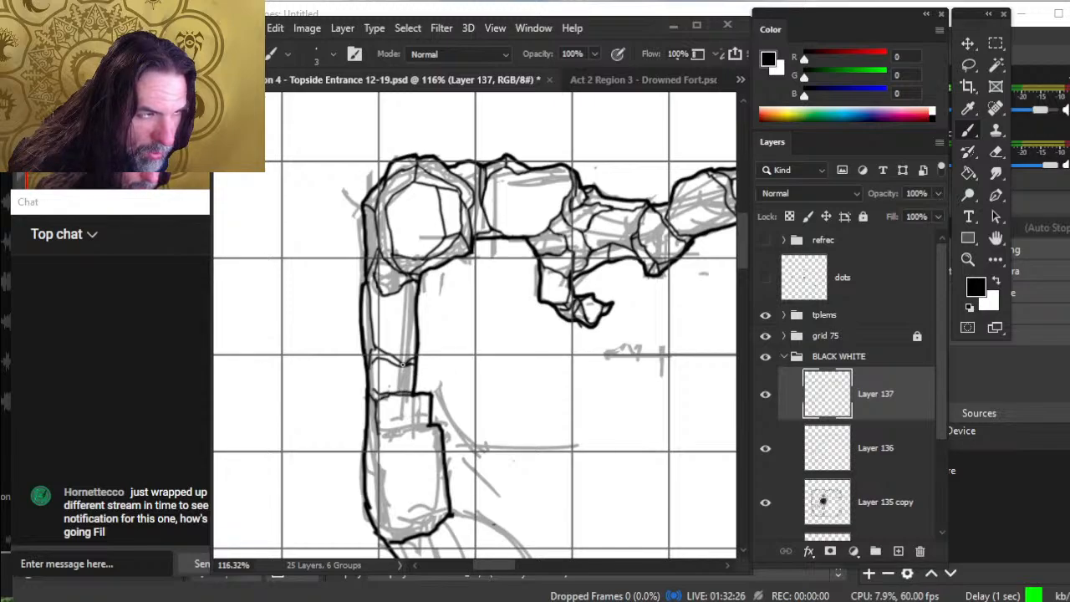
{"action": "left_click_drag", "start_coordinate": [379, 394], "coordinate": [390, 395]}
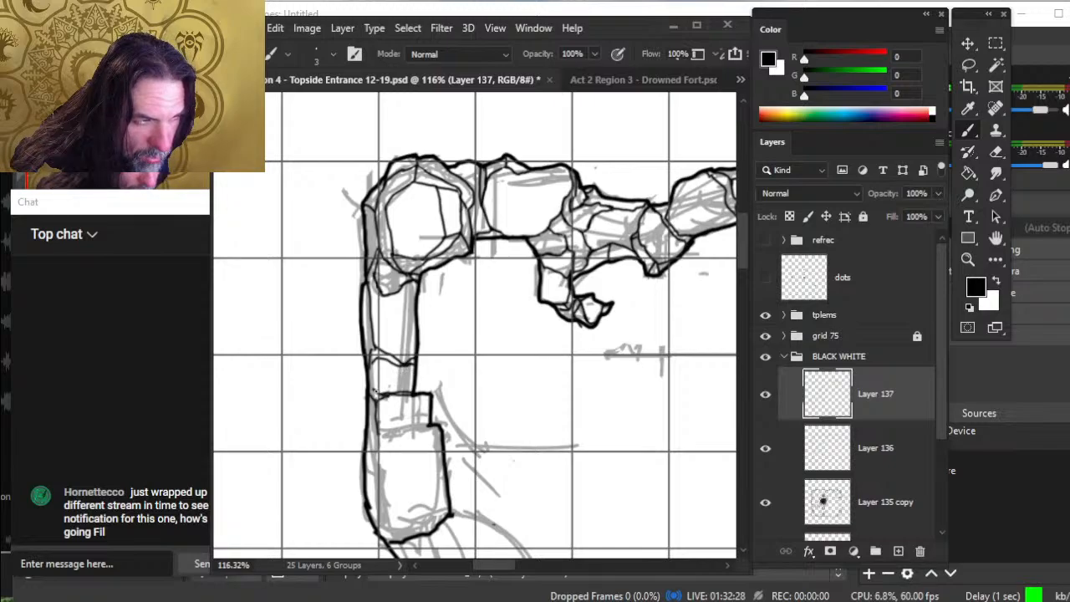
{"action": "key", "text": "e"}
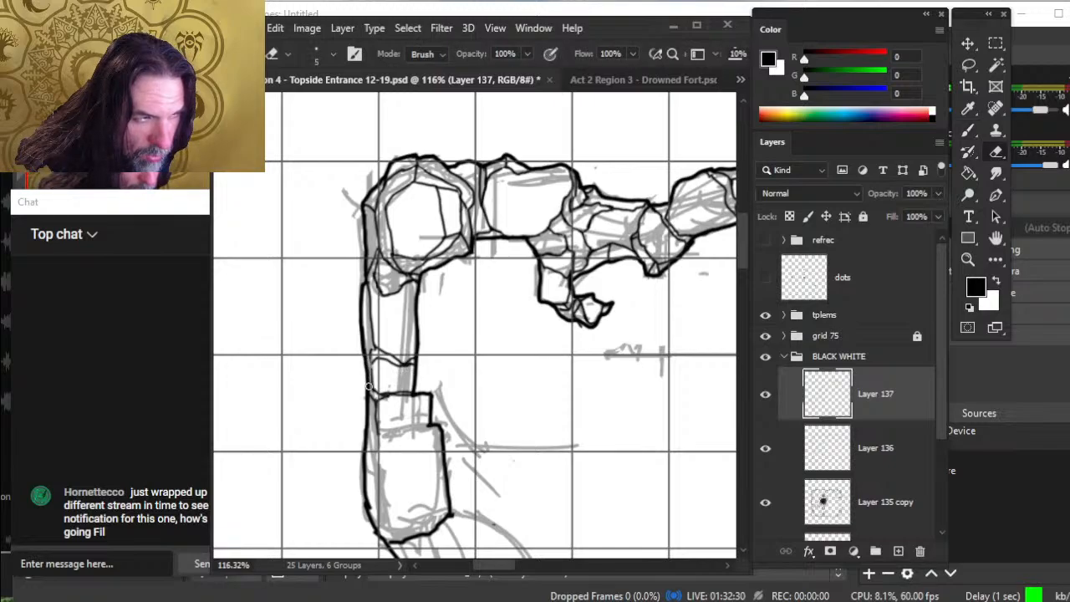
{"action": "key", "text": "b"}
{"action": "left_click_drag", "start_coordinate": [369, 349], "coordinate": [373, 388]}
{"action": "key", "text": "e"}
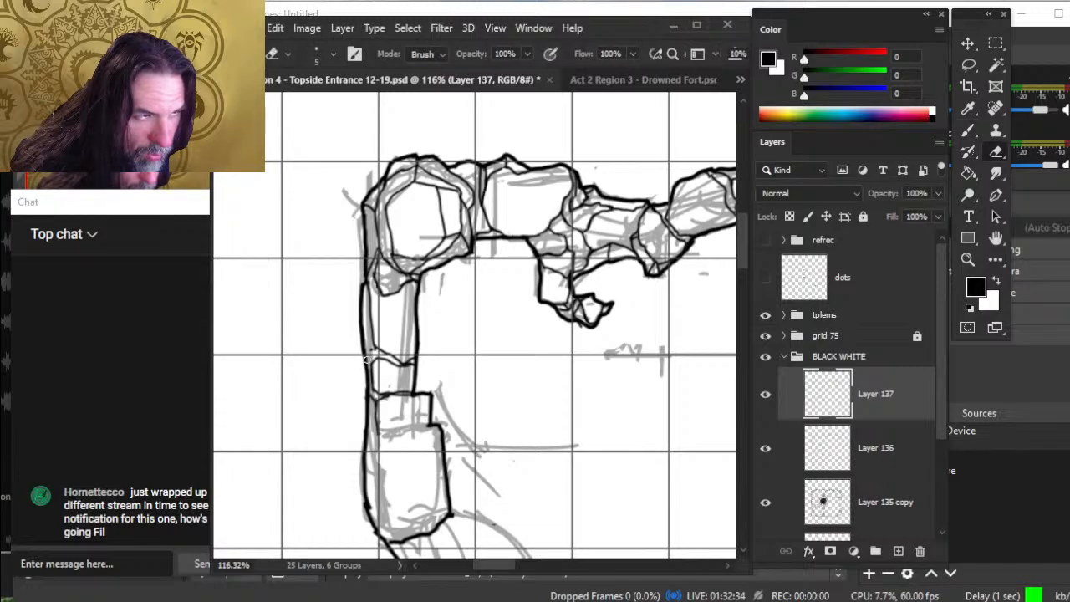
{"action": "key", "text": "b"}
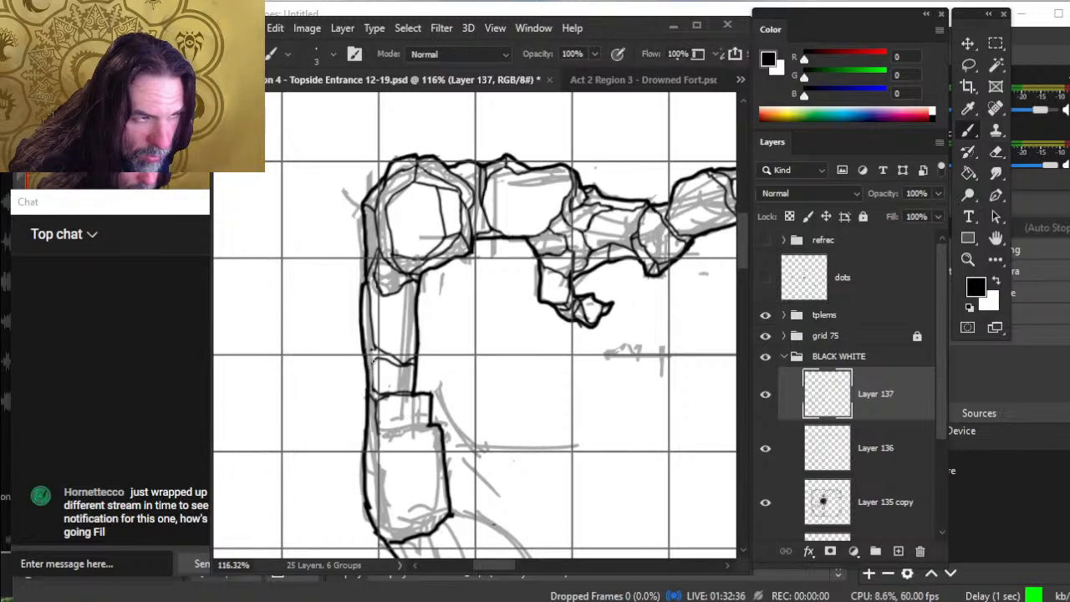
{"action": "left_click_drag", "start_coordinate": [370, 384], "coordinate": [366, 365]}
{"action": "key", "text": "e"}
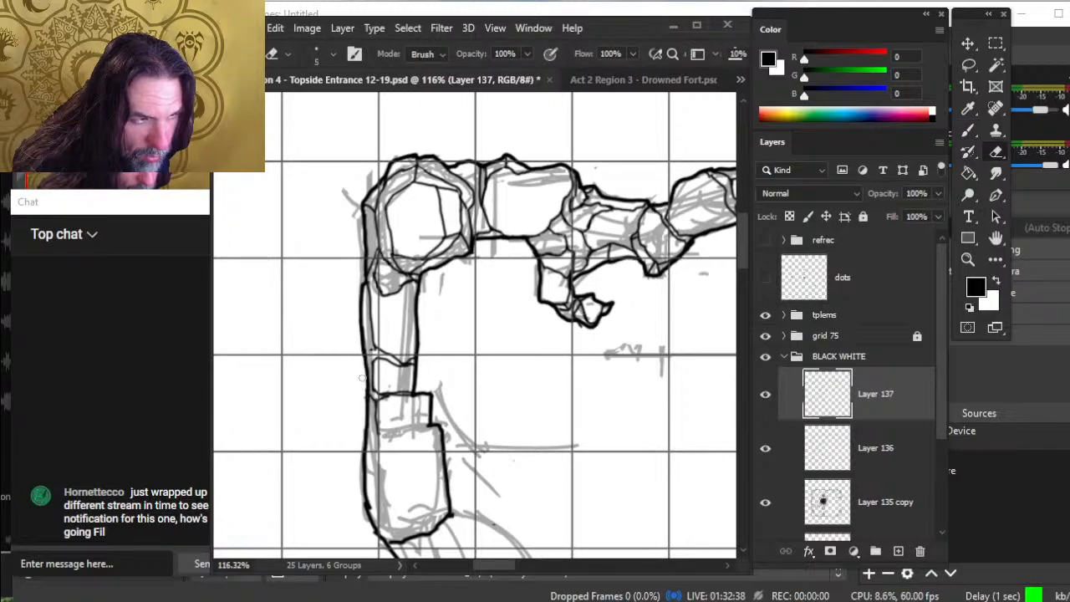
{"action": "key", "text": "b"}
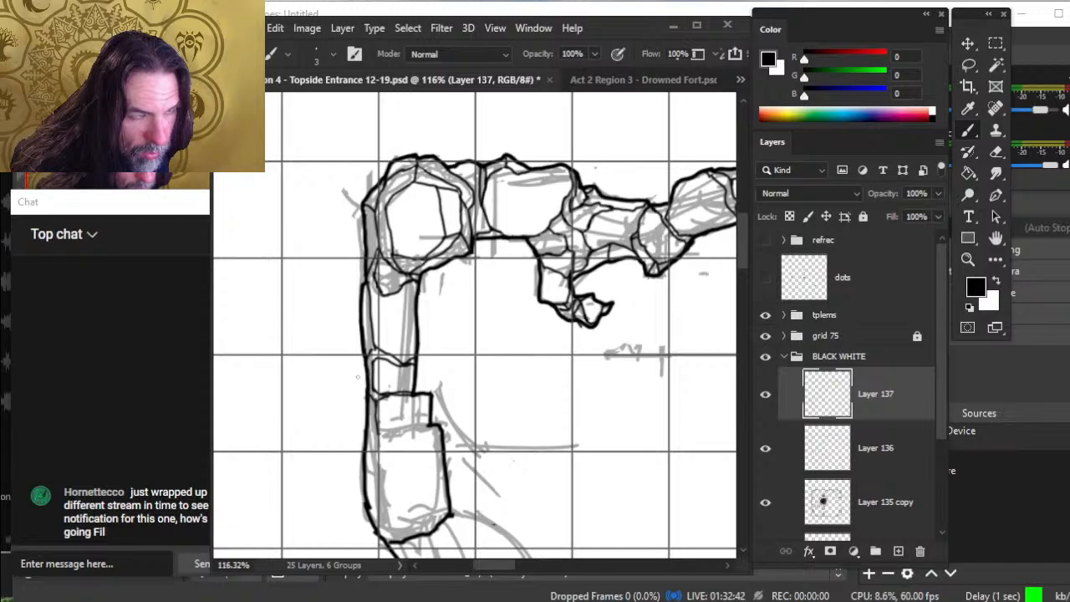
- On Layer 136, touch up the thick outer outline around the lower left corner of the large block below the notch
{"action": "left_click_drag", "start_coordinate": [397, 406], "coordinate": [393, 323]}
{"action": "left_click_drag", "start_coordinate": [388, 383], "coordinate": [412, 383]}
{"action": "mouse_move", "coordinate": [405, 336]}
{"action": "left_mouse_down"}
{"action": "mouse_move", "coordinate": [374, 339]}
{"action": "mouse_move", "coordinate": [366, 365]}
{"action": "mouse_move", "coordinate": [370, 458]}
{"action": "left_mouse_up"}
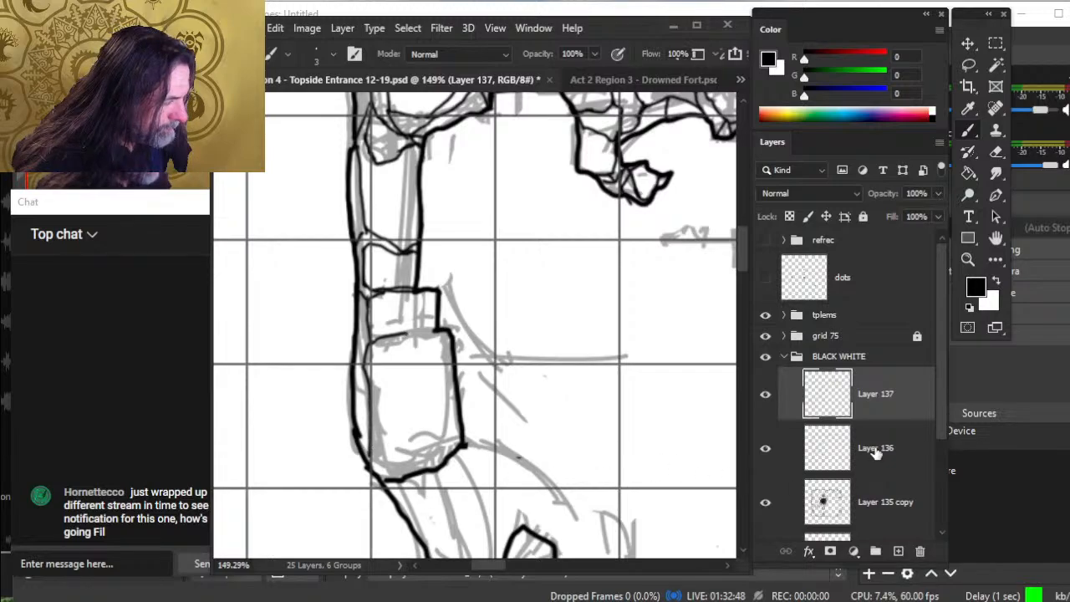
{"action": "key", "text": "alt+bracketleft"}
{"action": "key", "text": "e"}
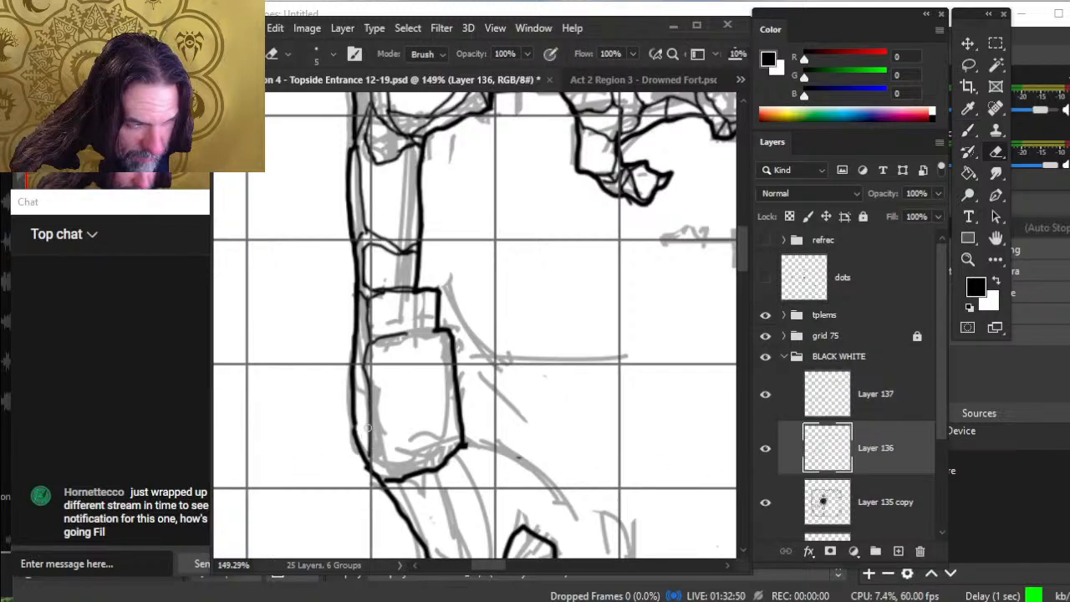
{"action": "key", "text": "b"}
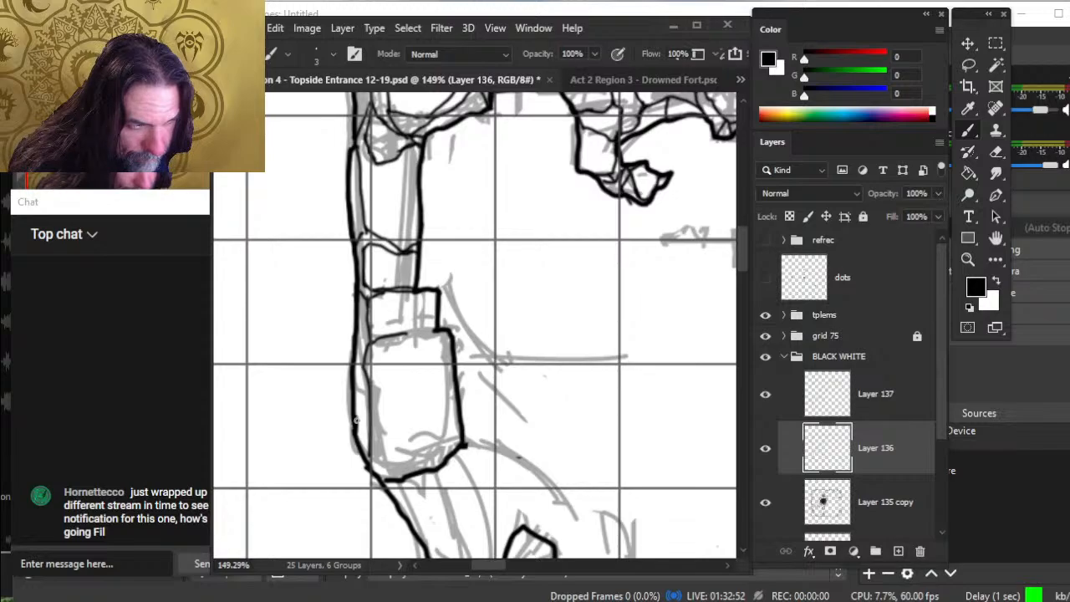
{"action": "key", "text": "e"}
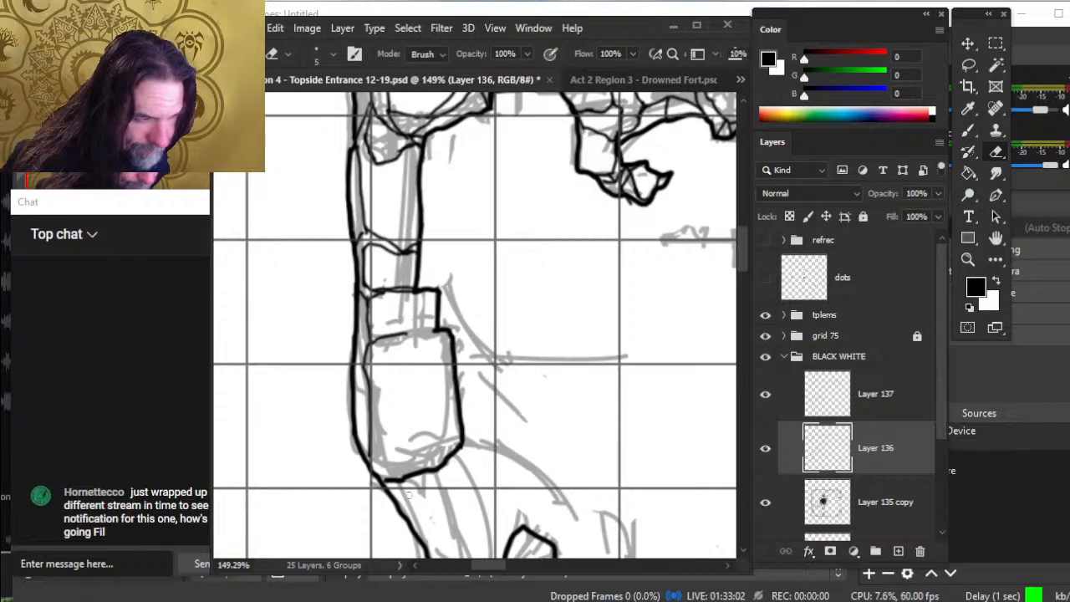
{"action": "key", "text": "b"}
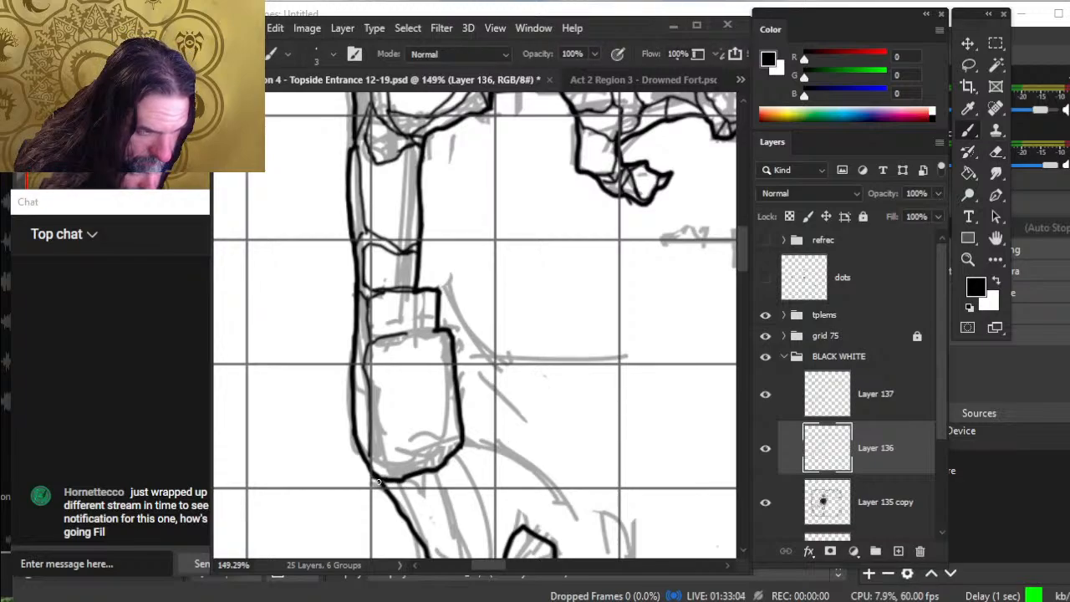
{"action": "key", "text": "e"}
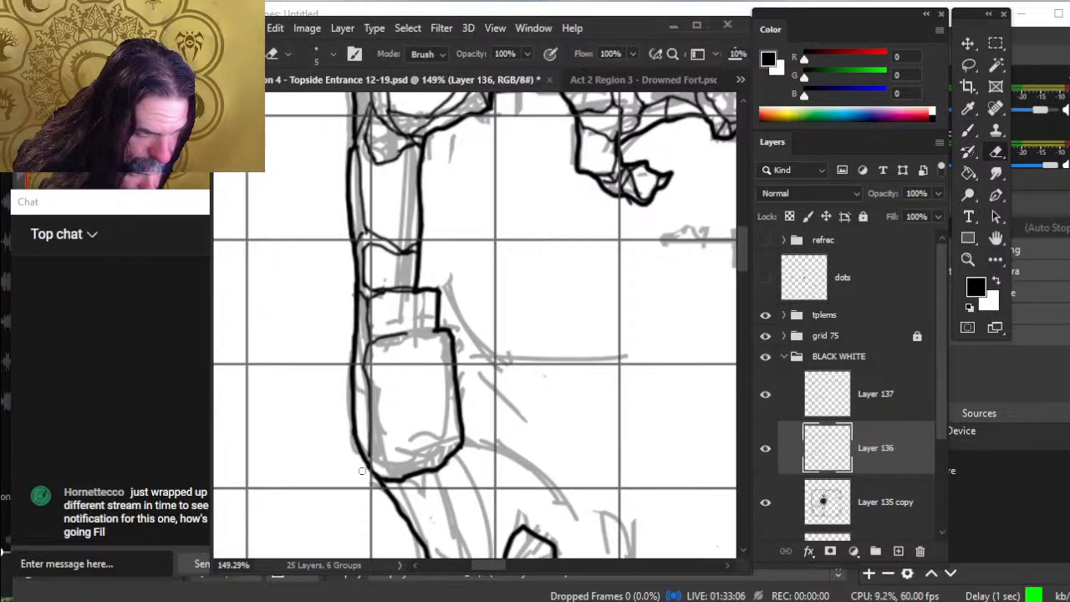
- Ink the broken wall's jagged right edge from the large block to the rubble spur below, erasing the old horizontal edge between them
{"action": "key", "text": "z"}
{"action": "left_click_drag", "start_coordinate": [432, 500], "coordinate": [377, 499]}
{"action": "left_click_drag", "start_coordinate": [505, 503], "coordinate": [455, 395]}
{"action": "left_click_drag", "start_coordinate": [519, 449], "coordinate": [507, 418]}
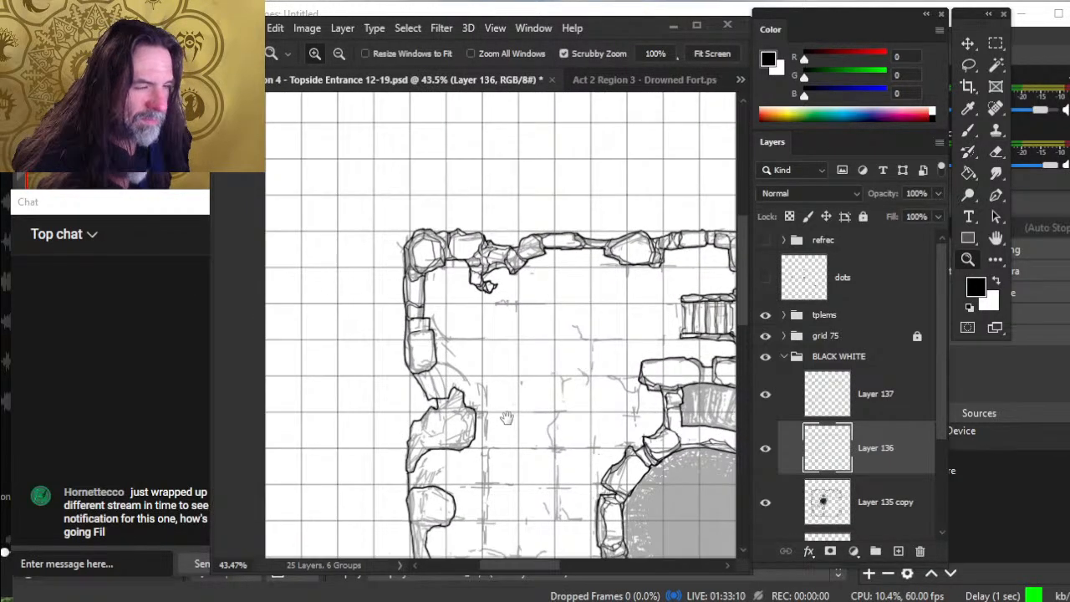
{"action": "left_click_drag", "start_coordinate": [441, 368], "coordinate": [547, 369]}
{"action": "key", "text": "b"}
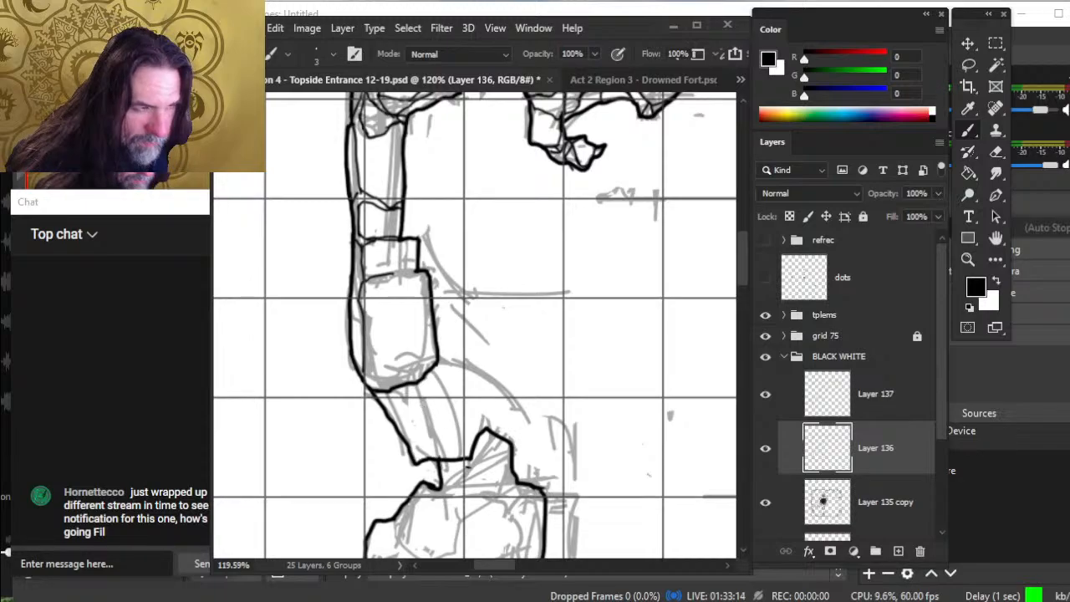
{"action": "mouse_move", "coordinate": [417, 384]}
{"action": "left_mouse_down"}
{"action": "mouse_move", "coordinate": [430, 419]}
{"action": "mouse_move", "coordinate": [475, 437]}
{"action": "mouse_move", "coordinate": [470, 455]}
{"action": "left_mouse_up"}
{"action": "key", "text": "e"}
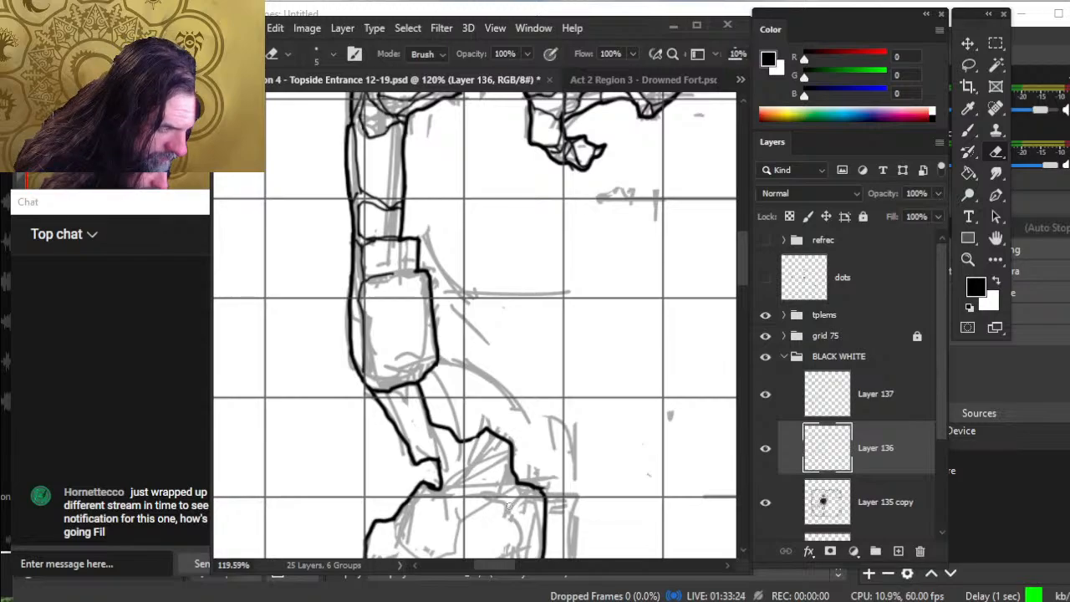
{"action": "key", "text": "b"}
{"action": "left_click_drag", "start_coordinate": [514, 473], "coordinate": [526, 487]}
{"action": "key", "text": "e"}
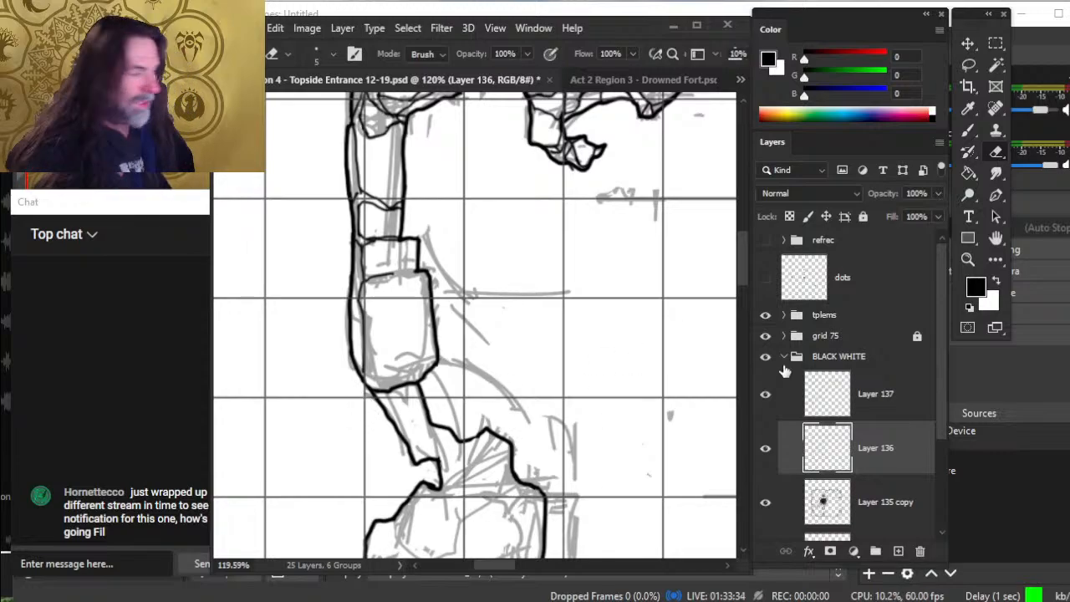
- On Layer 137, ink the large block's inner right and bottom edges and a small wedge-shaped stone beneath it
{"action": "left_click", "coordinate": [885, 411]}
{"action": "key", "text": "b"}
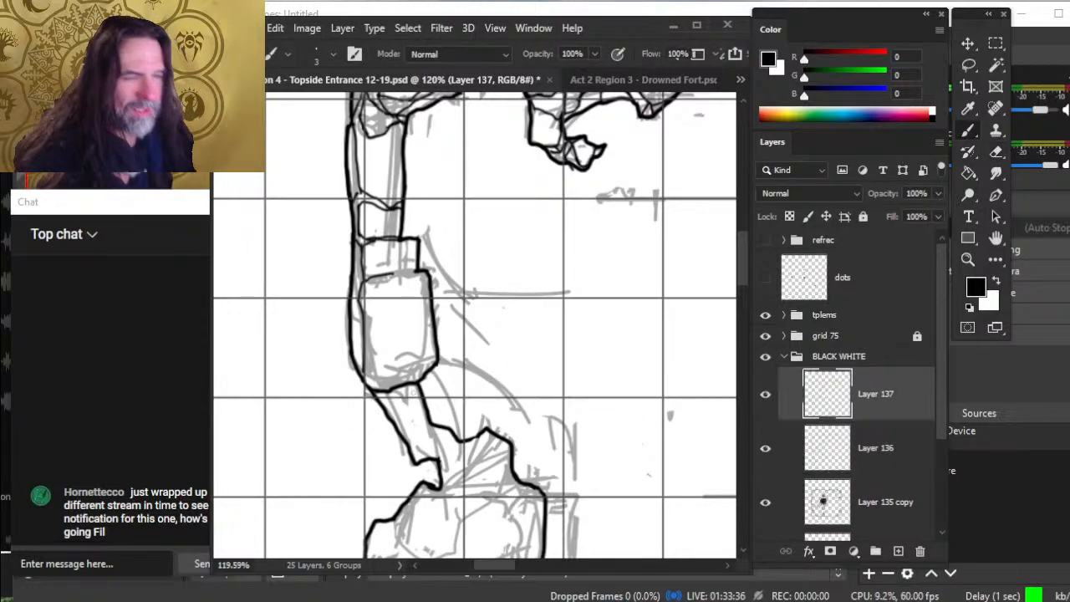
{"action": "scroll", "coordinate": [502, 384], "scroll_direction": "down", "scroll_amount": 2}
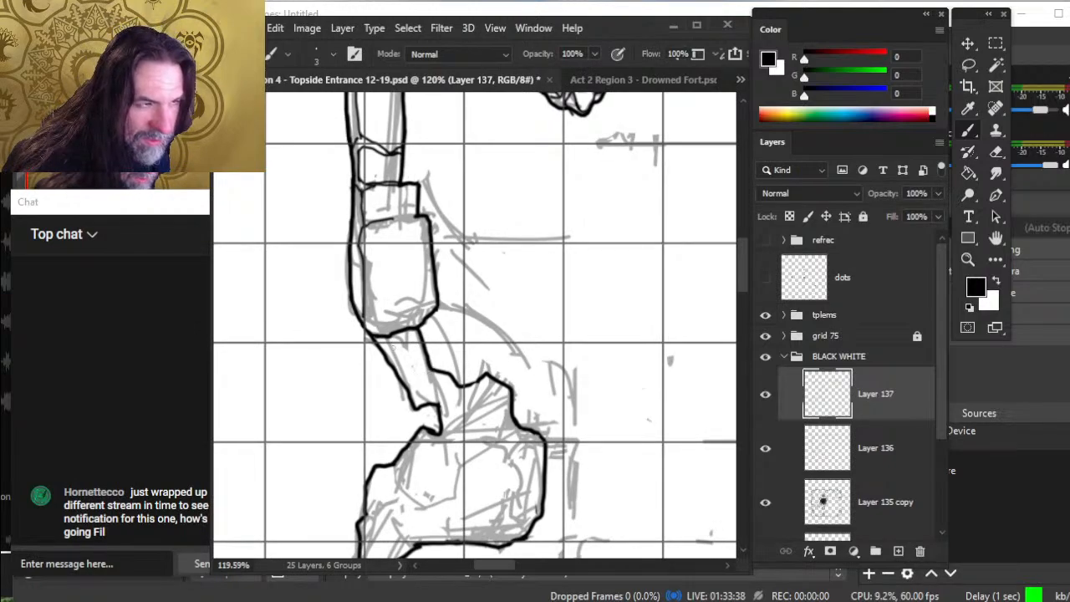
{"action": "mouse_move", "coordinate": [397, 339]}
{"action": "left_mouse_down"}
{"action": "mouse_move", "coordinate": [378, 339]}
{"action": "mouse_move", "coordinate": [415, 332]}
{"action": "mouse_move", "coordinate": [413, 341]}
{"action": "mouse_move", "coordinate": [429, 289]}
{"action": "mouse_move", "coordinate": [427, 217]}
{"action": "left_mouse_up"}
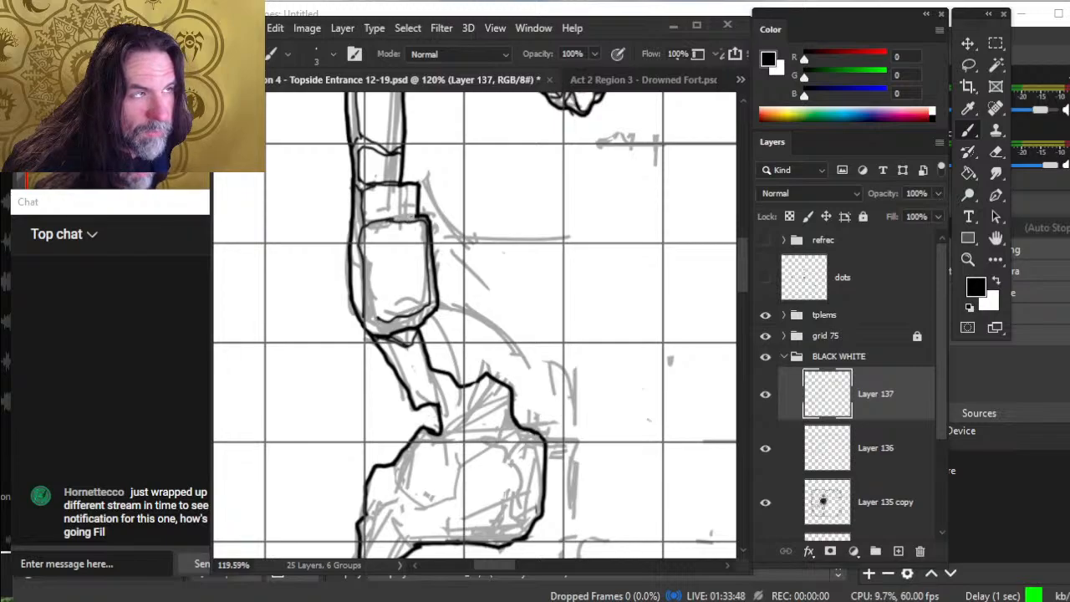
{"action": "key", "text": "e"}
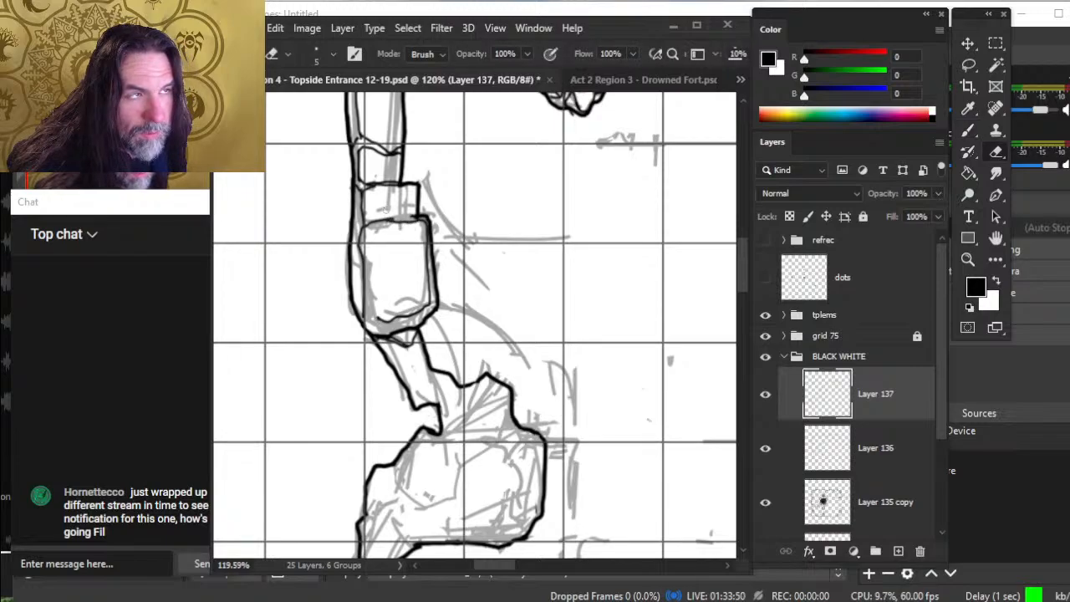
{"action": "key", "text": "b"}
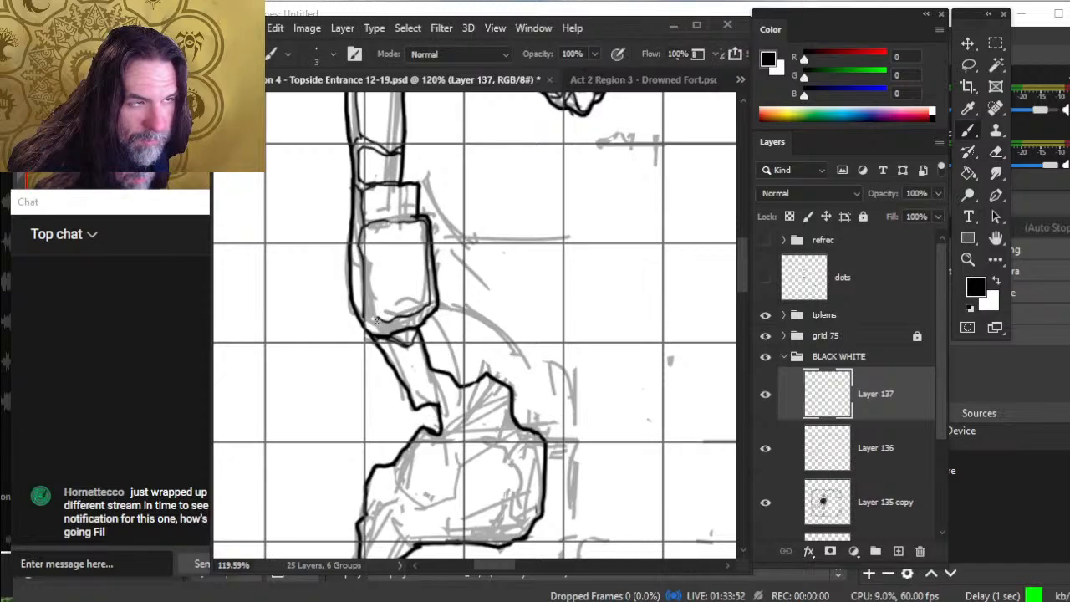
- Re-ink the large block's inner left edge, clean up its lower left corner and join the lower right corner to the outline
{"action": "left_click_drag", "start_coordinate": [376, 322], "coordinate": [372, 291]}
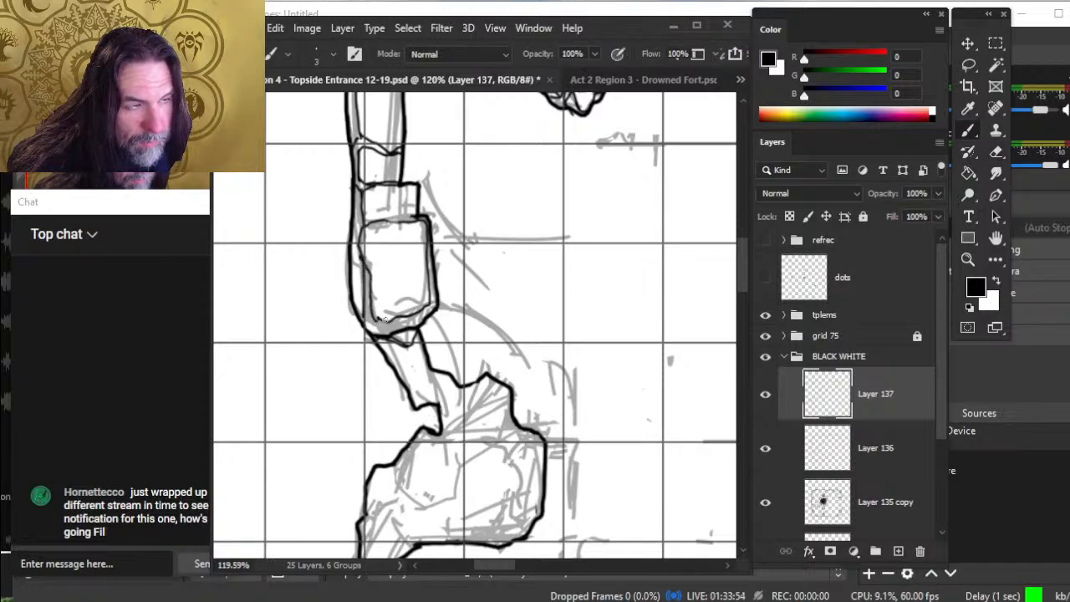
{"action": "key", "text": "e"}
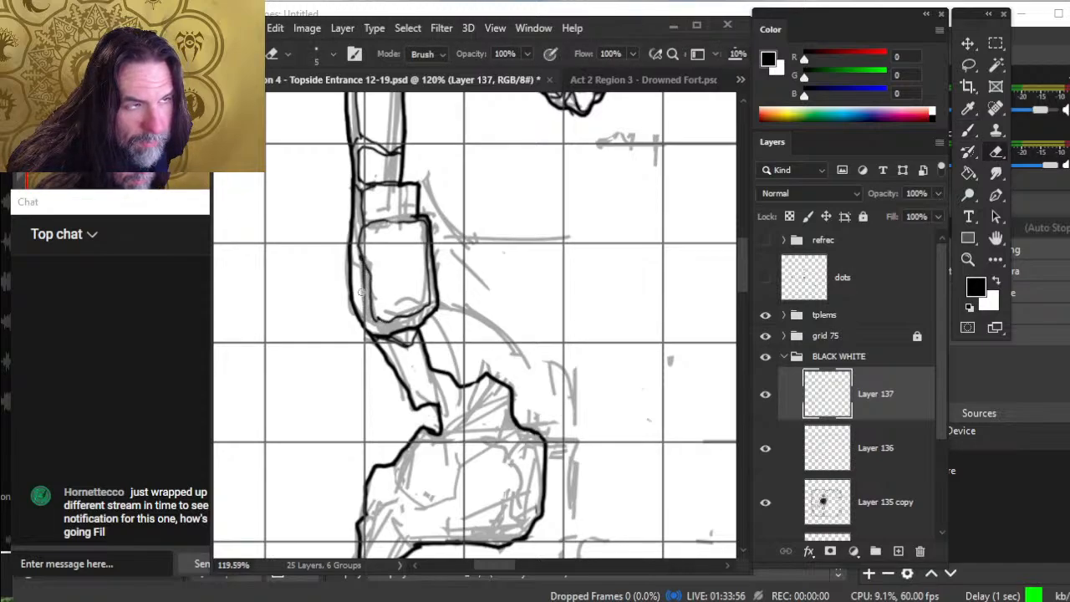
{"action": "key", "text": "b"}
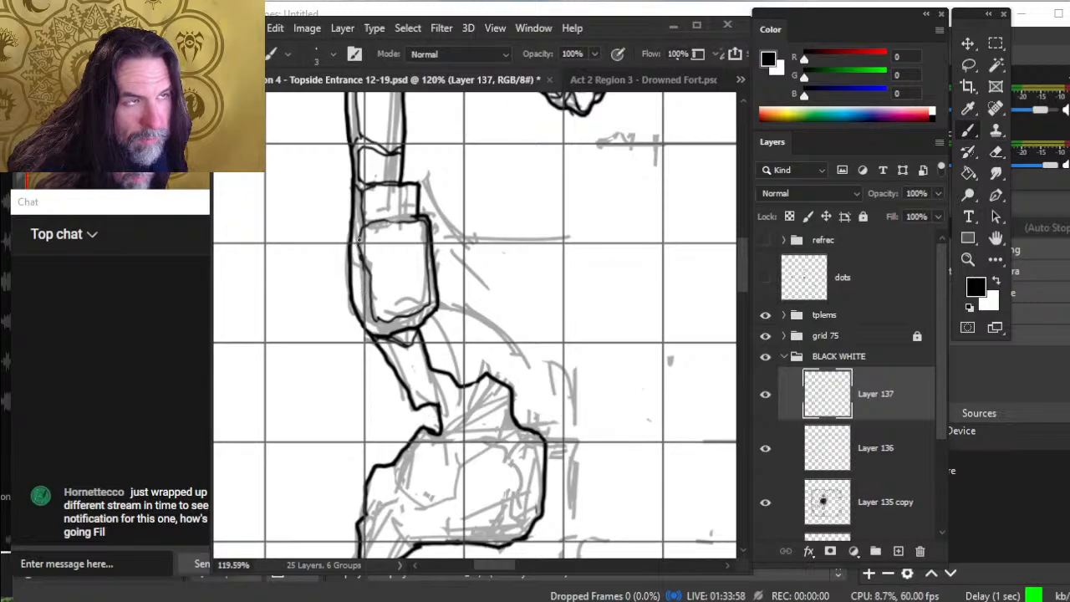
{"action": "left_click_drag", "start_coordinate": [359, 245], "coordinate": [351, 265]}
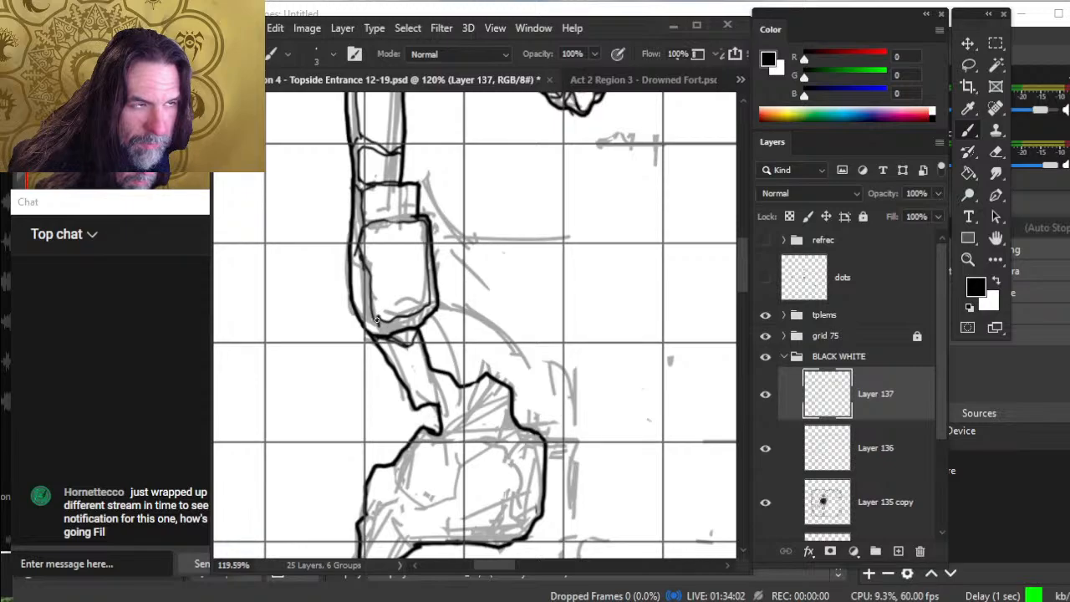
{"action": "left_click_drag", "start_coordinate": [377, 320], "coordinate": [377, 326]}
{"action": "key", "text": "e"}
{"action": "key", "text": "b"}
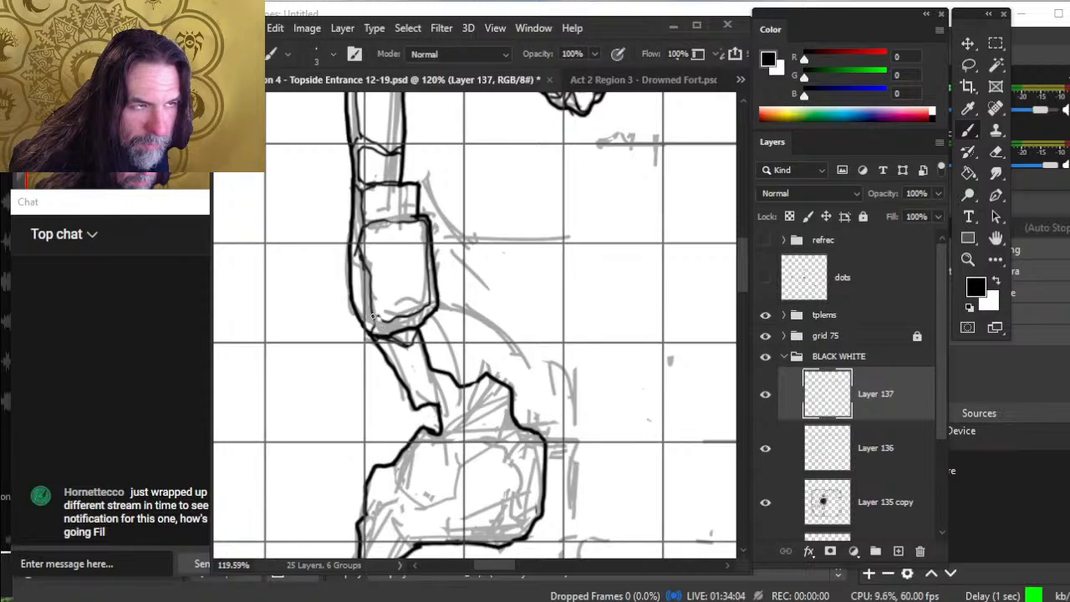
{"action": "key", "text": "e"}
{"action": "key", "text": "b"}
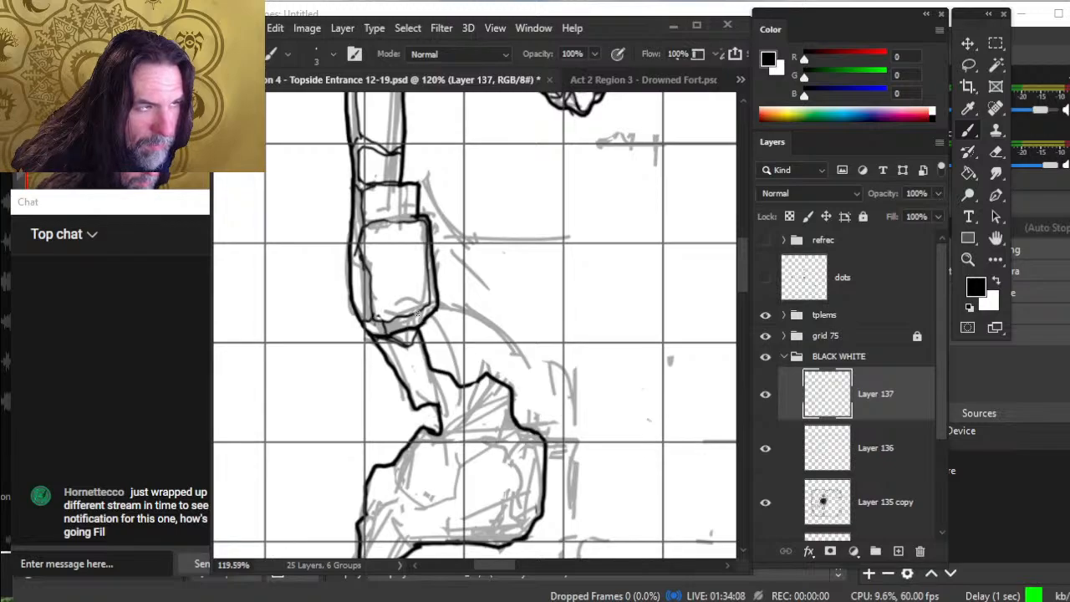
{"action": "left_click_drag", "start_coordinate": [418, 313], "coordinate": [437, 316]}
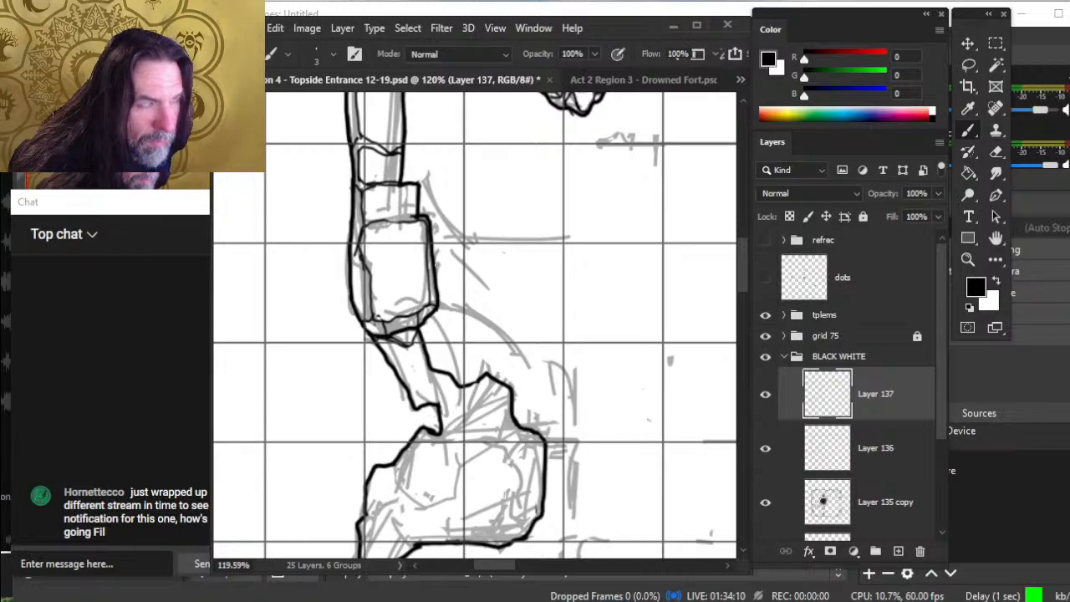
- Touch up the large block's inner top edge, erasing stray ink and redrawing the line between its upper corners
{"action": "key", "text": "e"}
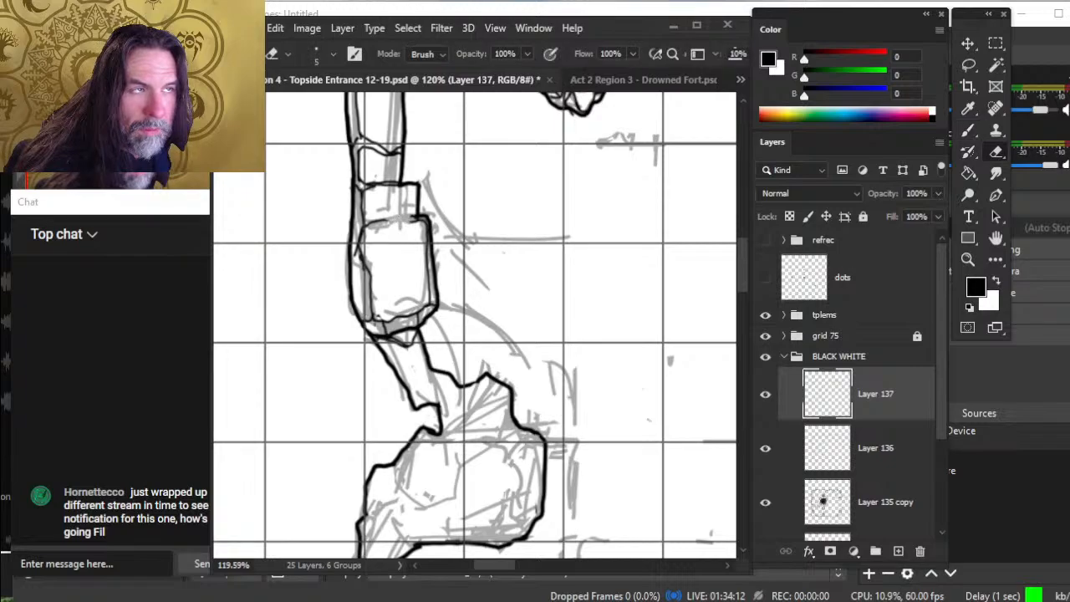
{"action": "key", "text": "b"}
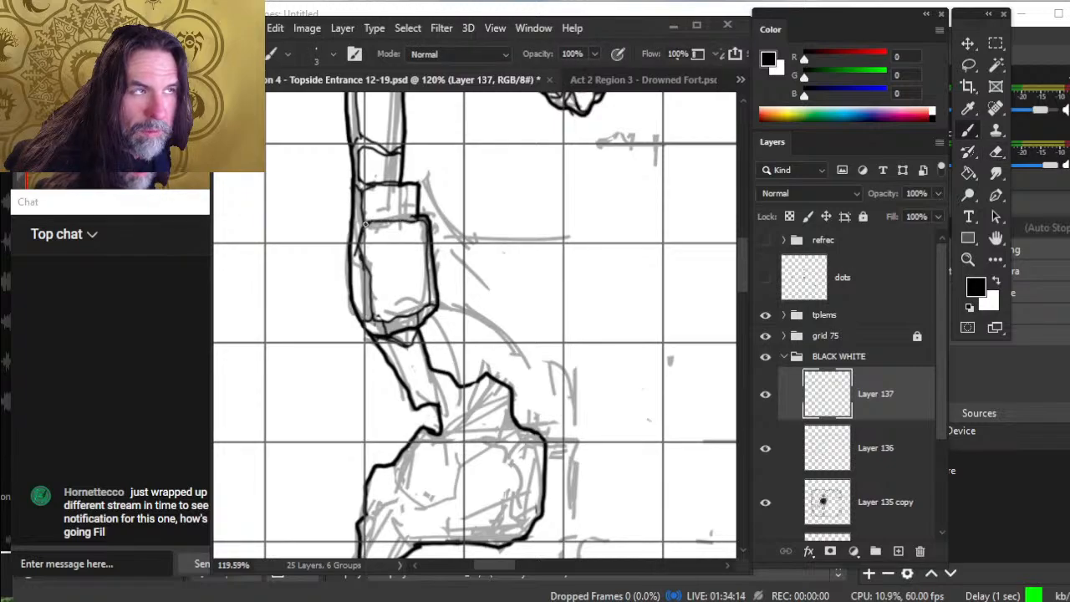
{"action": "key", "text": "e"}
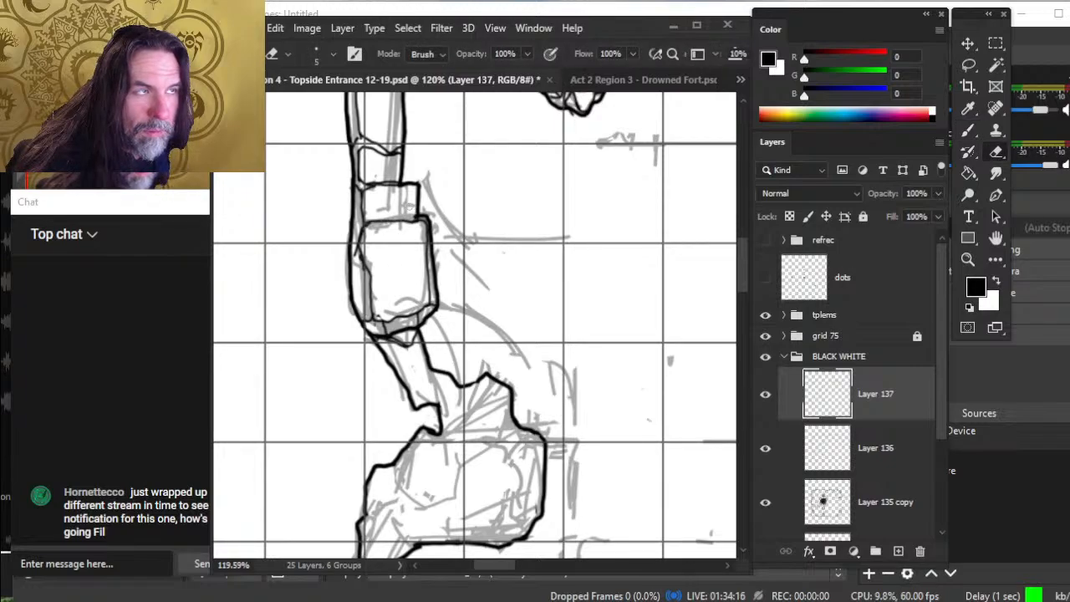
{"action": "key", "text": "b"}
{"action": "key", "text": "e"}
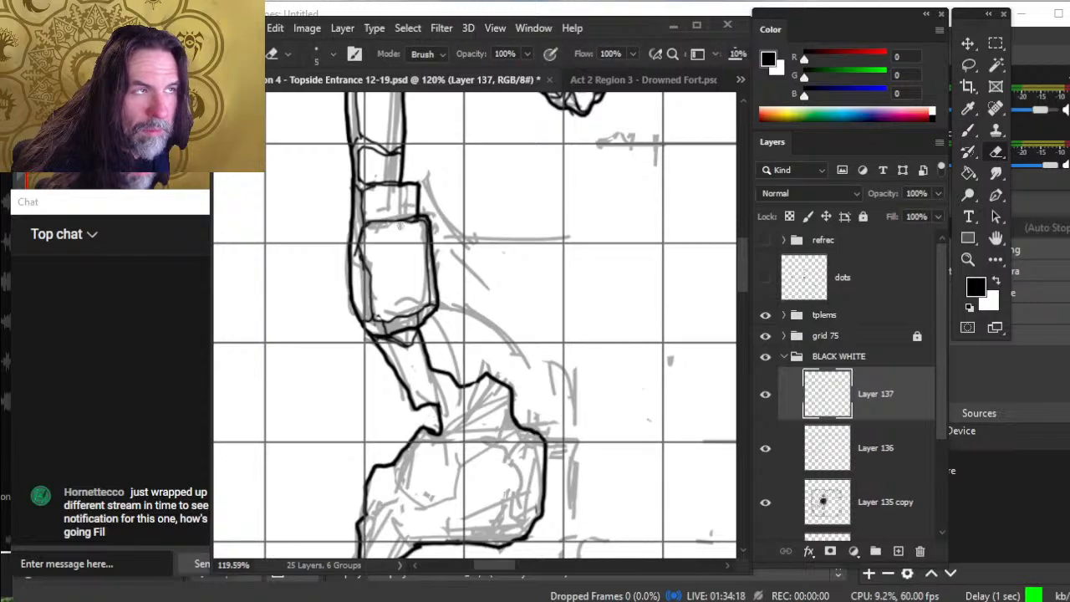
{"action": "left_click_drag", "start_coordinate": [401, 228], "coordinate": [378, 225]}
{"action": "key", "text": "b"}
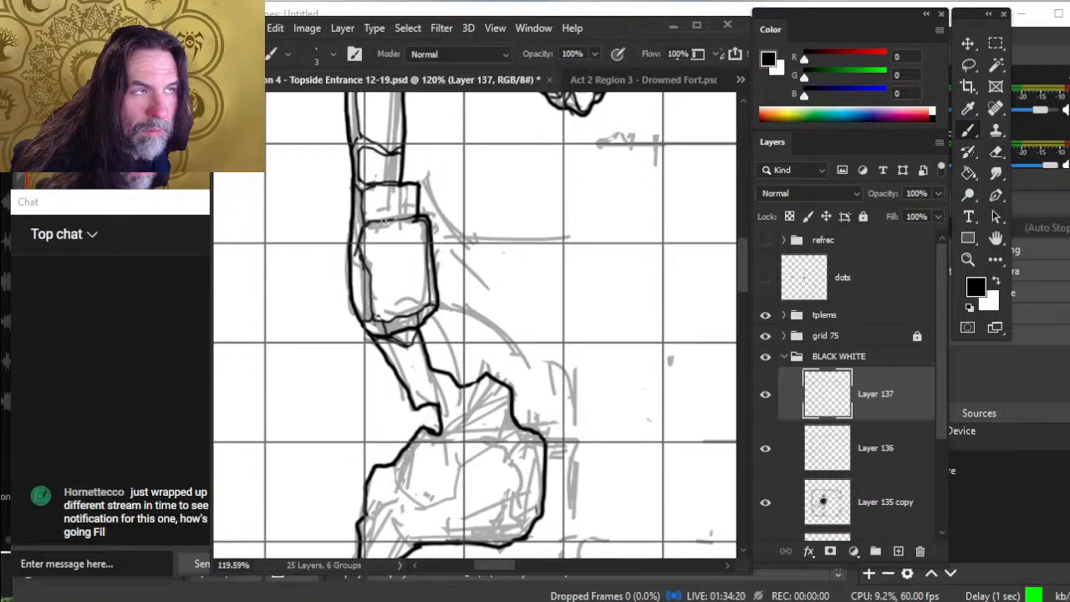
{"action": "key", "text": "e"}
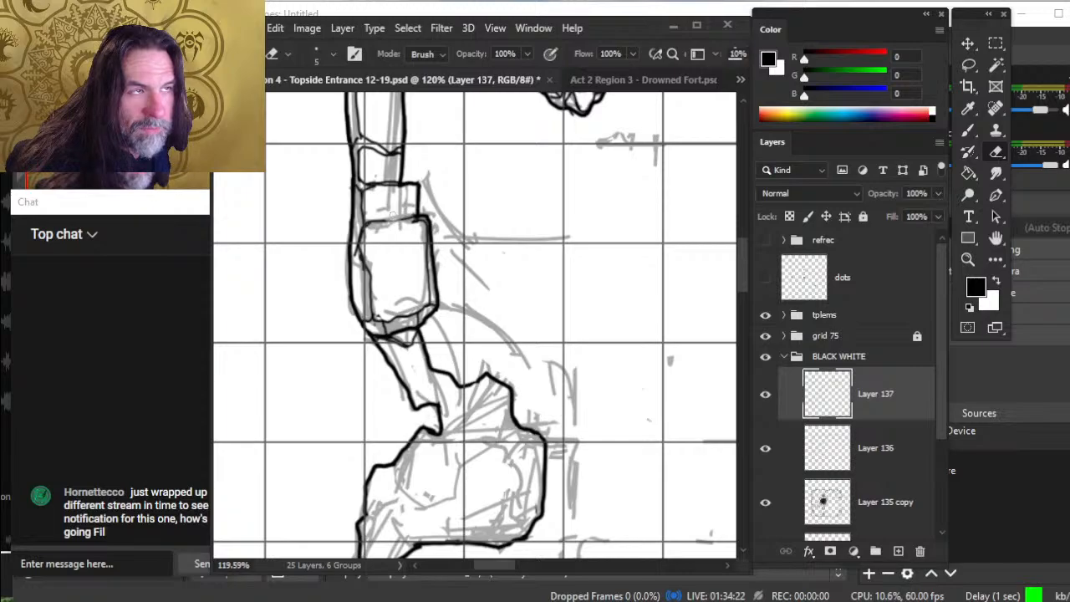
{"action": "key", "text": "b"}
{"action": "left_click_drag", "start_coordinate": [377, 223], "coordinate": [413, 213]}
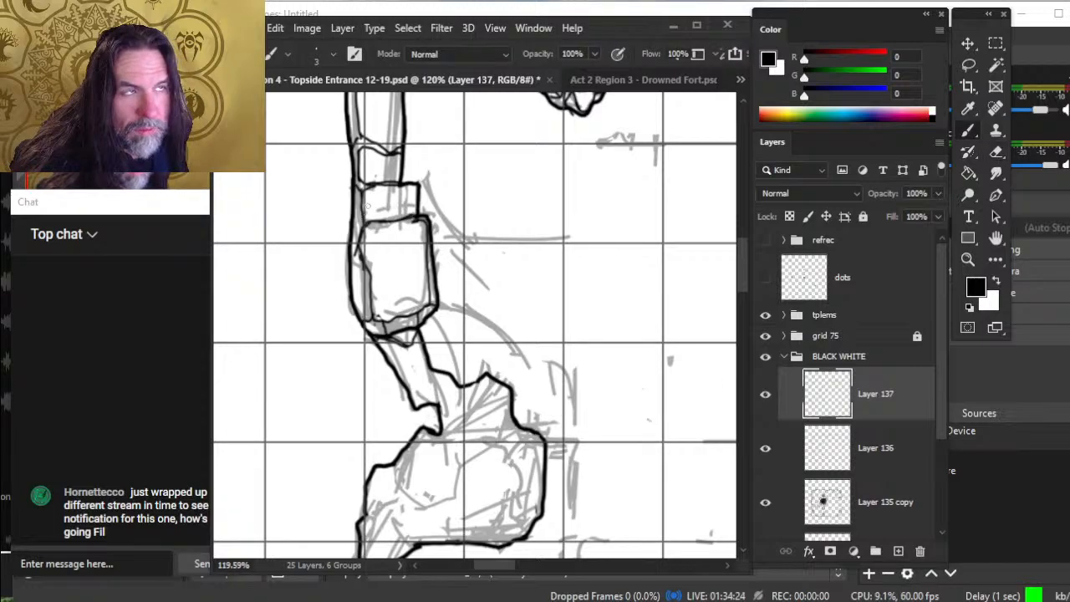
{"action": "key", "text": "e"}
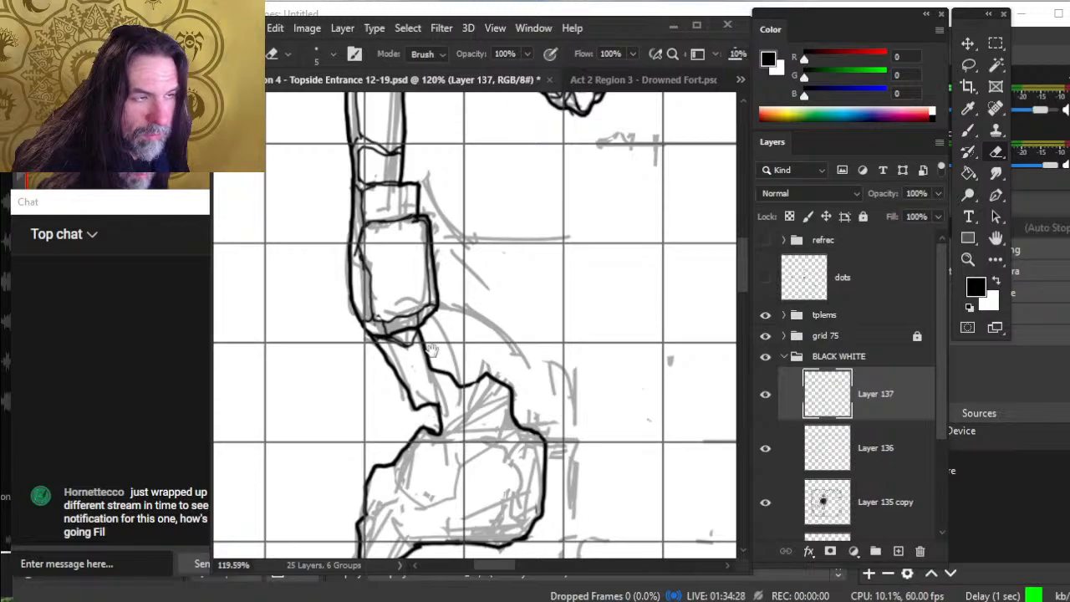
- Ink a small faceted stone at the foot of the narrow broken neck, with a joint closing its right side
{"action": "mouse_move", "coordinate": [432, 350]}
{"action": "left_mouse_down"}
{"action": "mouse_move", "coordinate": [418, 271]}
{"action": "mouse_move", "coordinate": [399, 328]}
{"action": "mouse_move", "coordinate": [424, 313]}
{"action": "mouse_move", "coordinate": [414, 317]}
{"action": "left_mouse_up"}
{"action": "key", "text": "b"}
{"action": "key", "text": "e"}
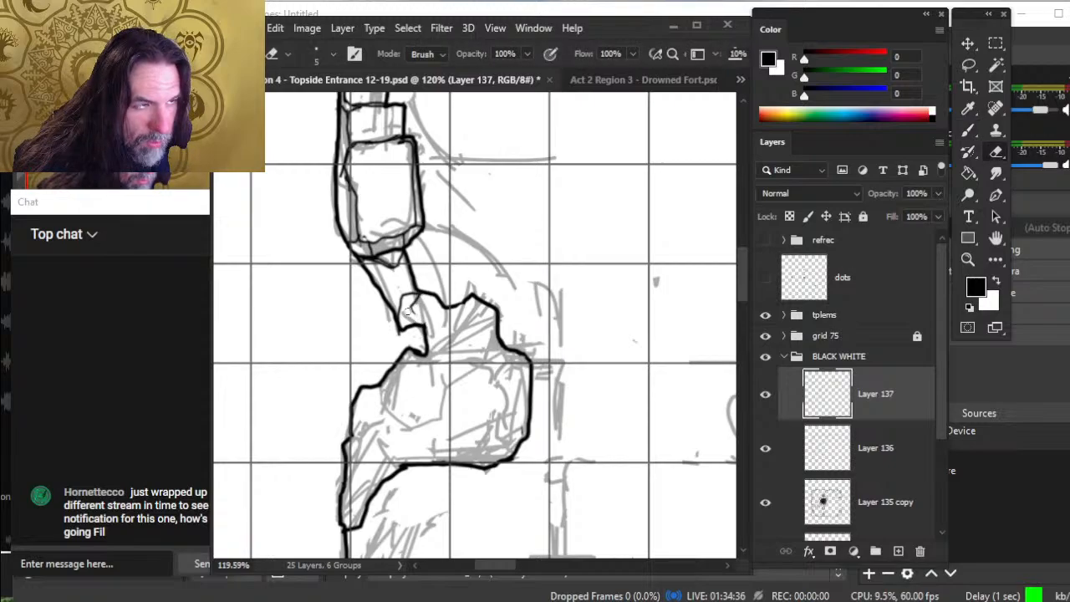
{"action": "key", "text": "b"}
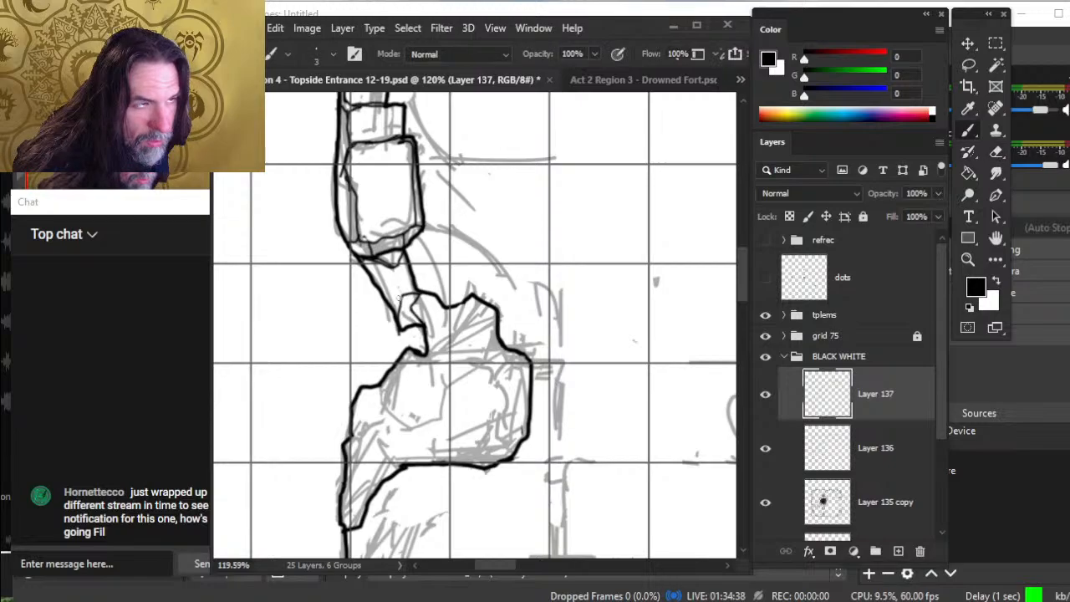
{"action": "left_click_drag", "start_coordinate": [403, 333], "coordinate": [406, 322]}
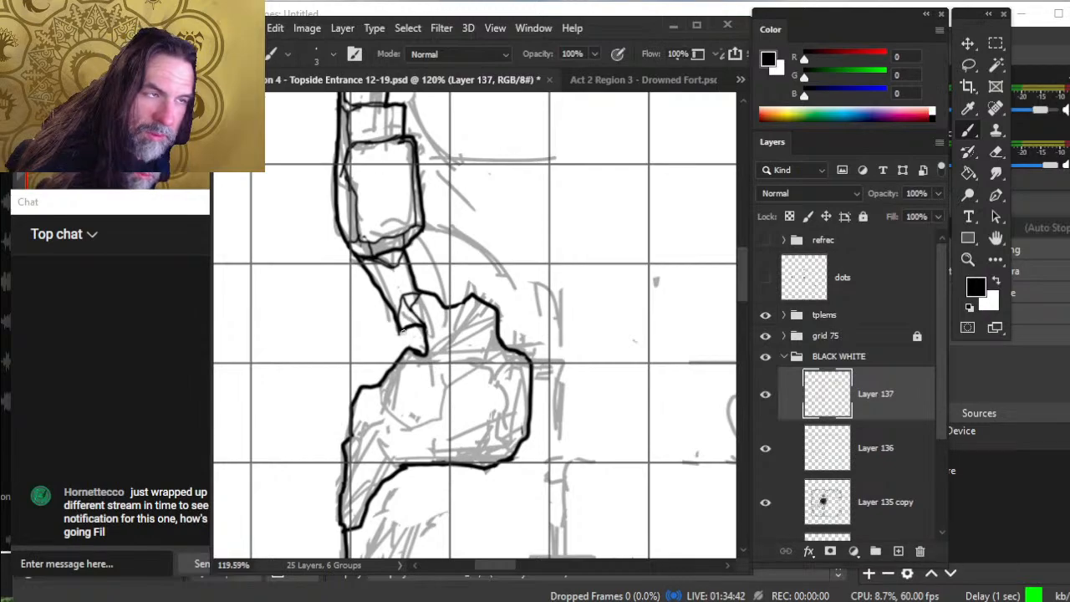
{"action": "key", "text": "e"}
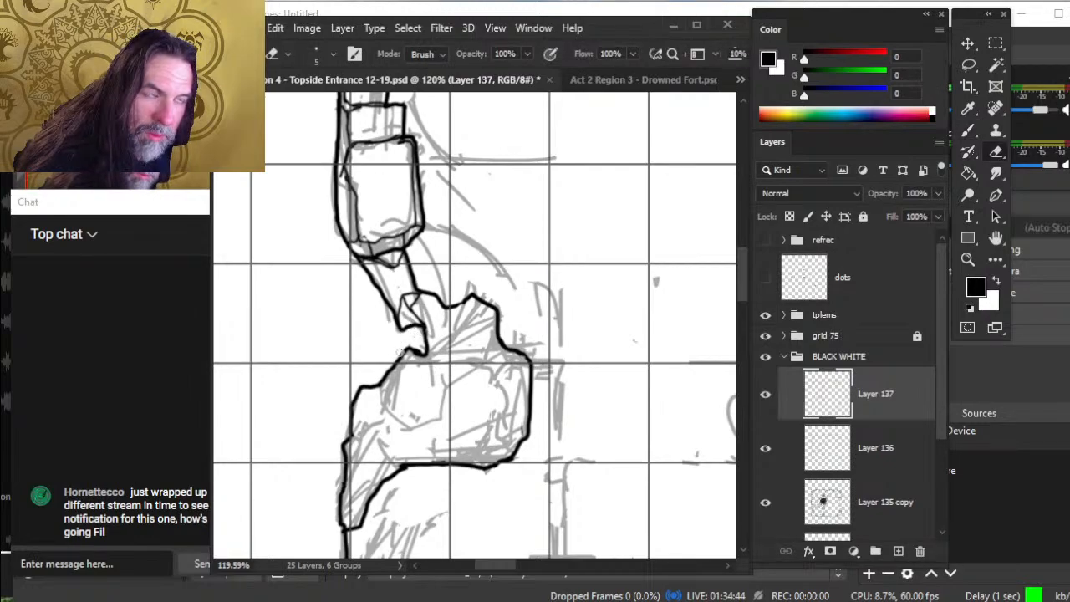
{"action": "key", "text": "b"}
{"action": "left_click_drag", "start_coordinate": [437, 315], "coordinate": [451, 308]}
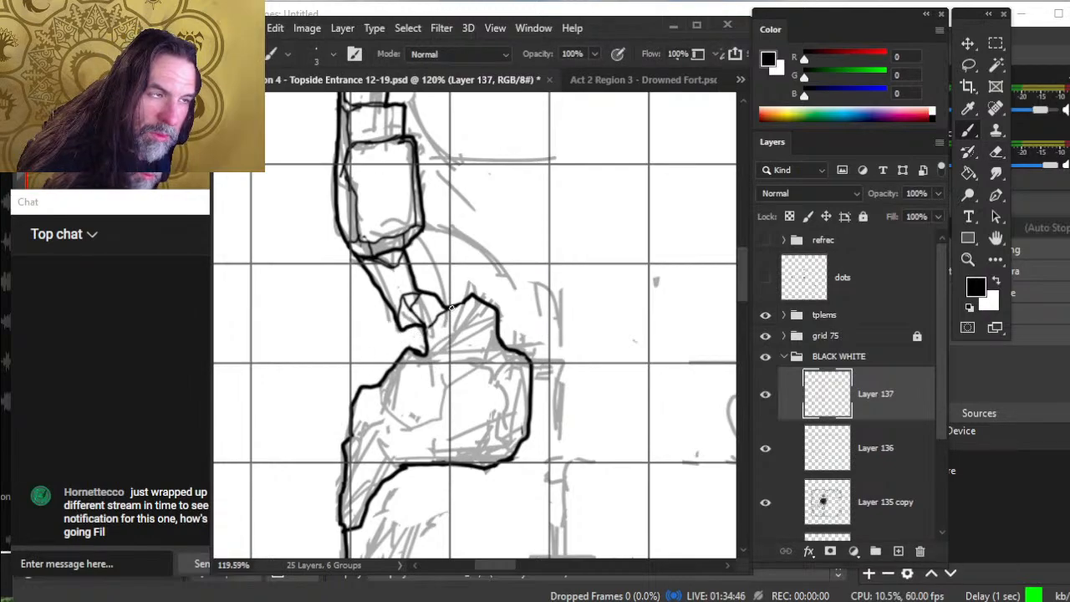
{"action": "key", "text": "e"}
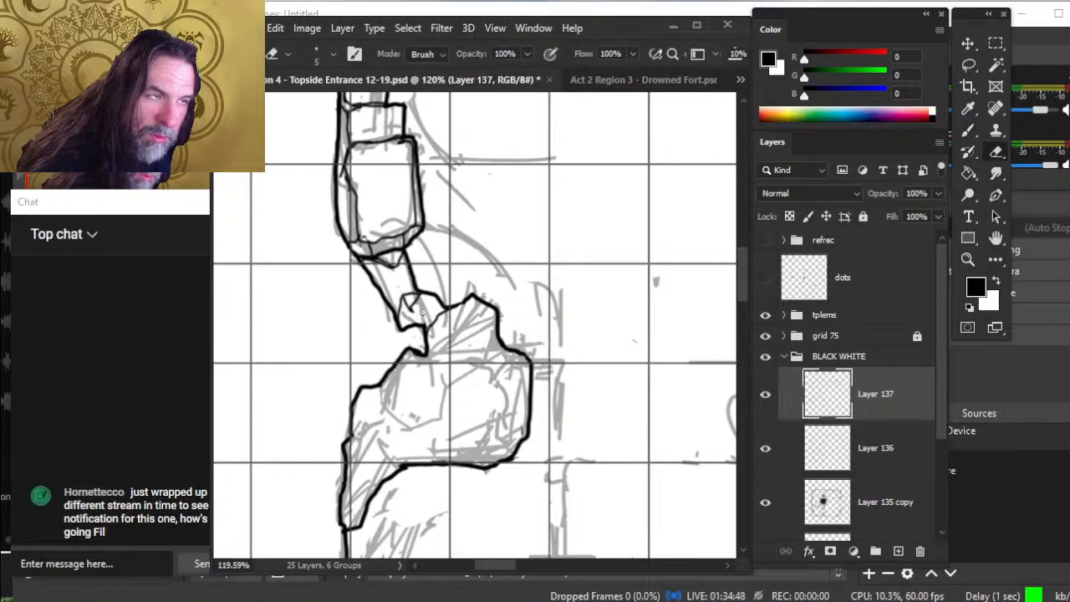
{"action": "key", "text": "b"}
{"action": "key", "text": "e"}
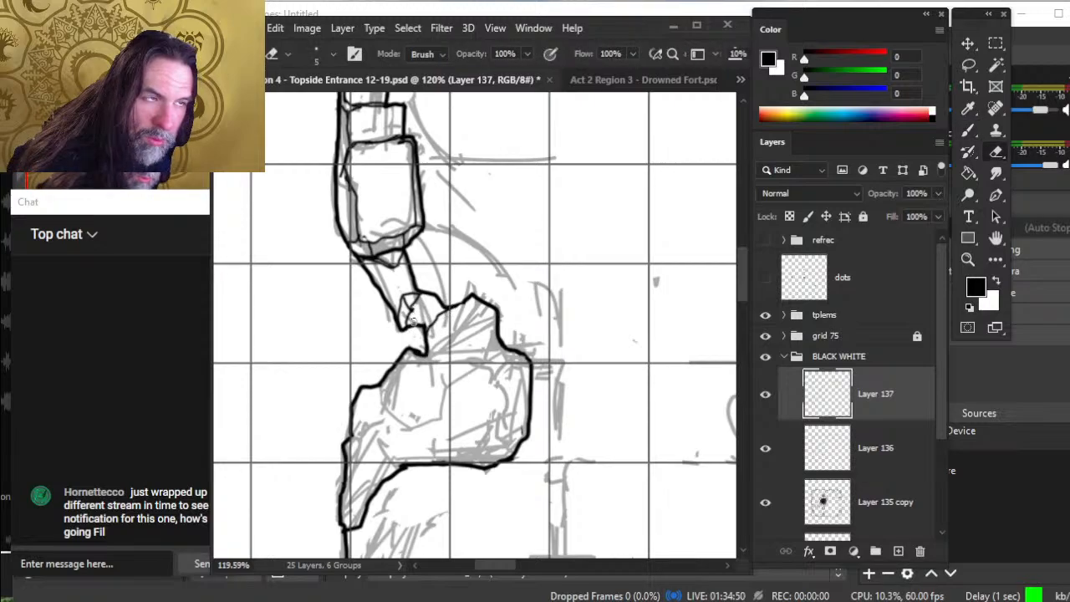
- Redraw the small stone's jagged left facet as a curved edge and ink an inner line following its top
{"action": "key", "text": "b"}
{"action": "mouse_move", "coordinate": [408, 295]}
{"action": "left_mouse_down"}
{"action": "mouse_move", "coordinate": [424, 288]}
{"action": "mouse_move", "coordinate": [398, 320]}
{"action": "left_mouse_up"}
{"action": "key", "text": "e"}
{"action": "key", "text": "b"}
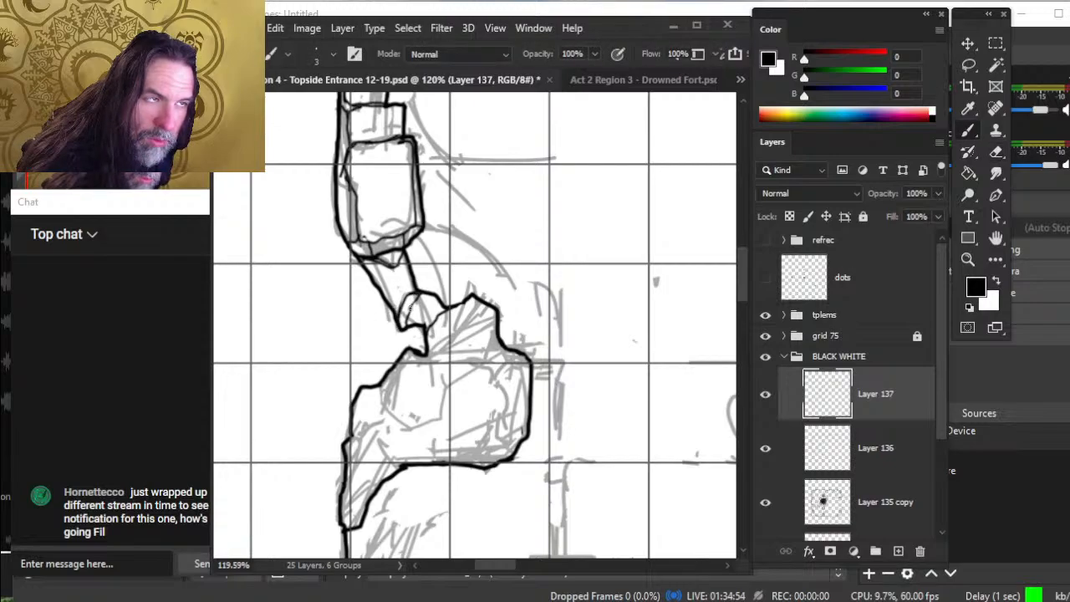
{"action": "key", "text": "e"}
{"action": "key", "text": "b"}
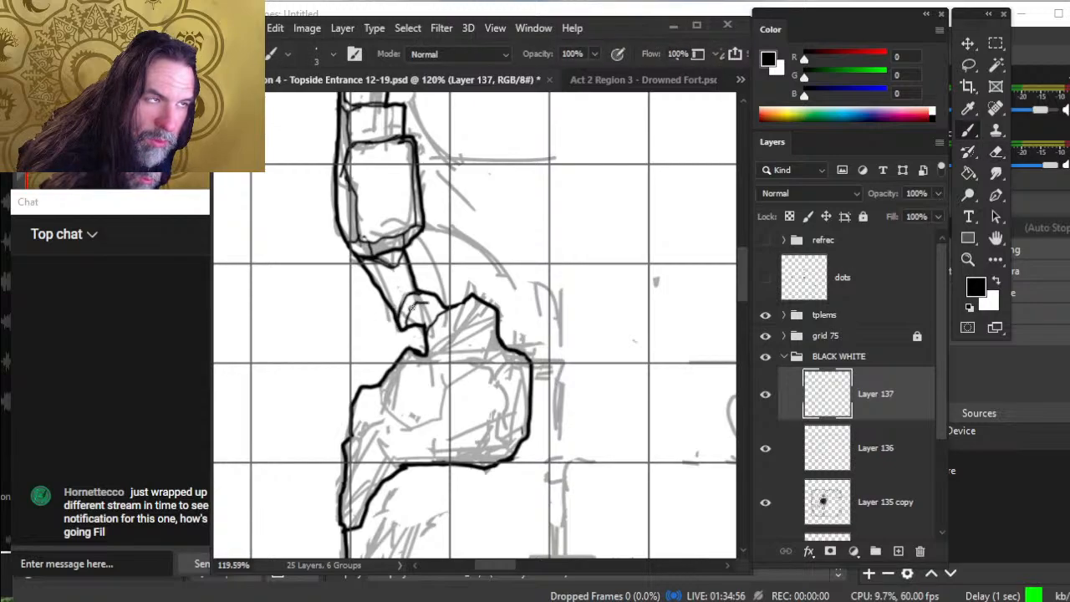
{"action": "left_click_drag", "start_coordinate": [412, 307], "coordinate": [447, 310]}
{"action": "key", "text": "e"}
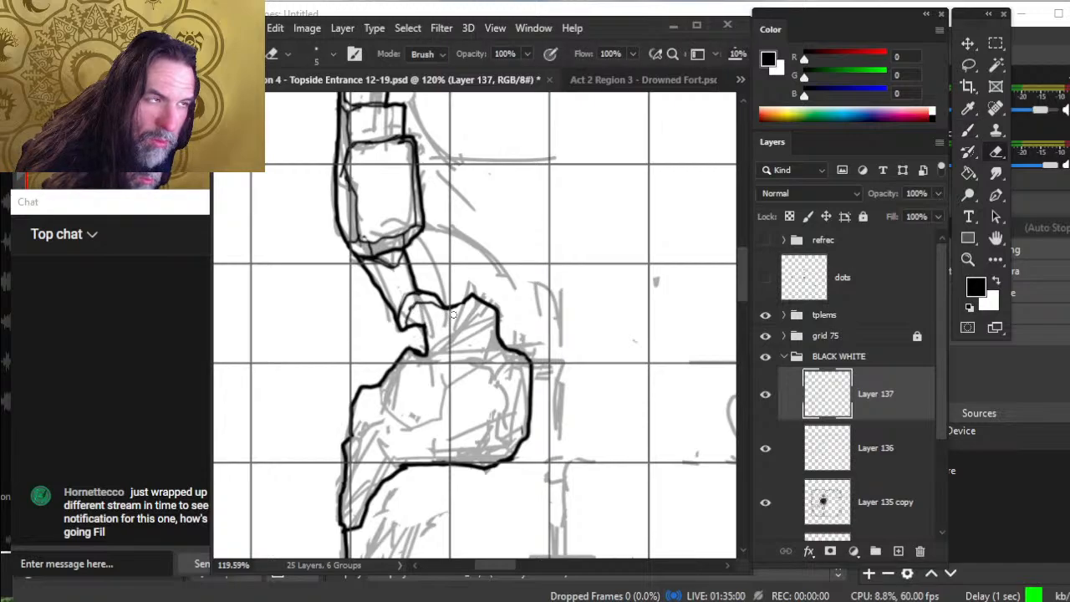
{"action": "key", "text": "b"}
{"action": "key", "text": "e"}
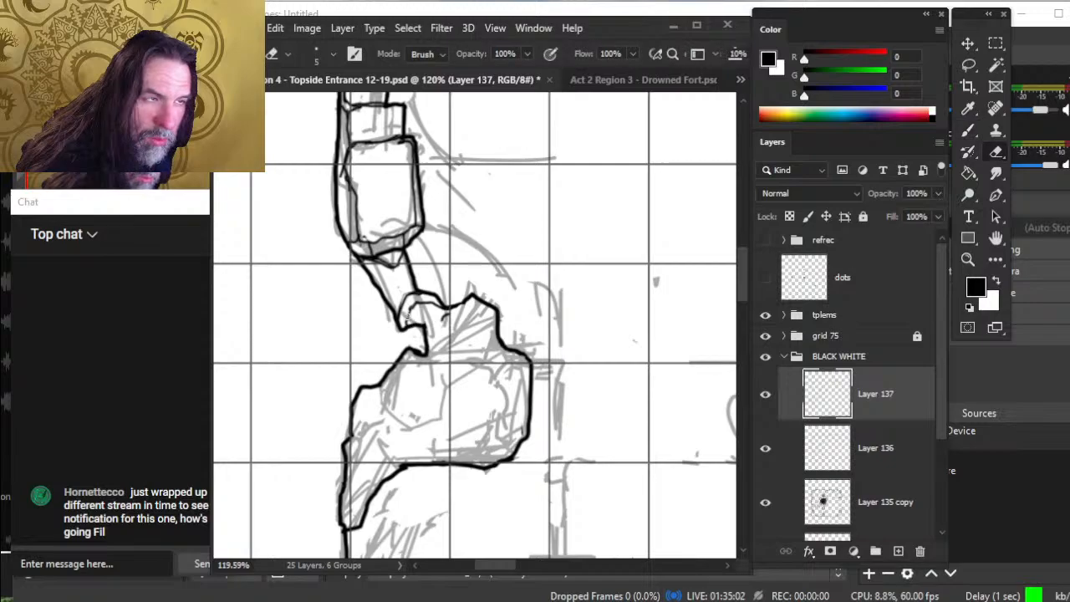
{"action": "key", "text": "b"}
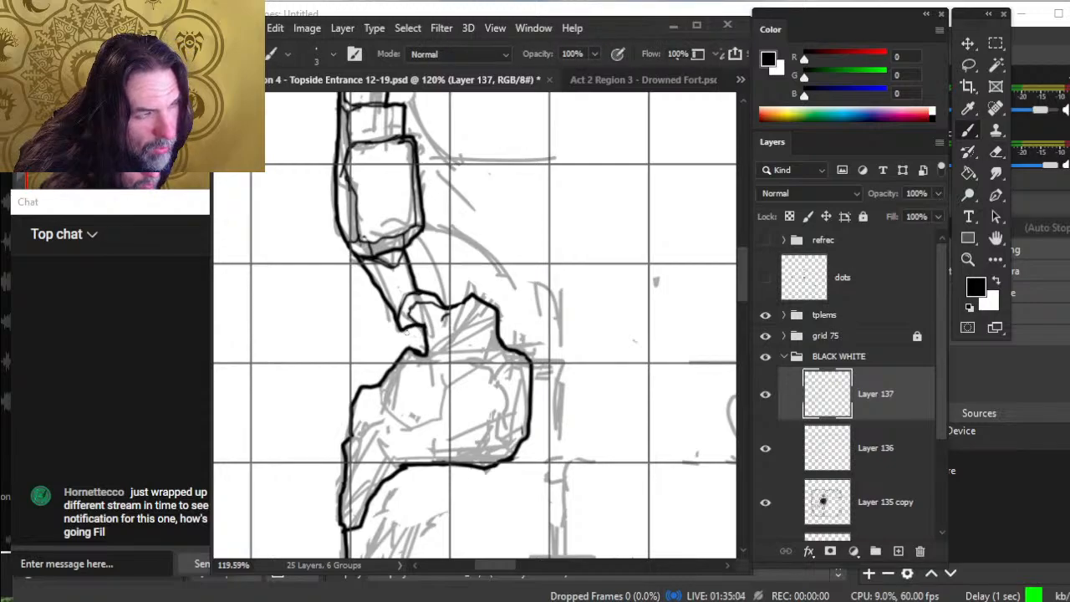
- Ink and clean up the small stone's inner ridge and lower edge above the notch
{"action": "mouse_move", "coordinate": [407, 314]}
{"action": "left_mouse_down"}
{"action": "mouse_move", "coordinate": [408, 331]}
{"action": "mouse_move", "coordinate": [416, 305]}
{"action": "mouse_move", "coordinate": [444, 319]}
{"action": "mouse_move", "coordinate": [428, 348]}
{"action": "left_mouse_up"}
{"action": "key", "text": "e"}
{"action": "key", "text": "b"}
{"action": "key", "text": "e"}
{"action": "key", "text": "b"}
{"action": "key", "text": "e"}
{"action": "key", "text": "b"}
{"action": "key", "text": "e"}
{"action": "key", "text": "b"}
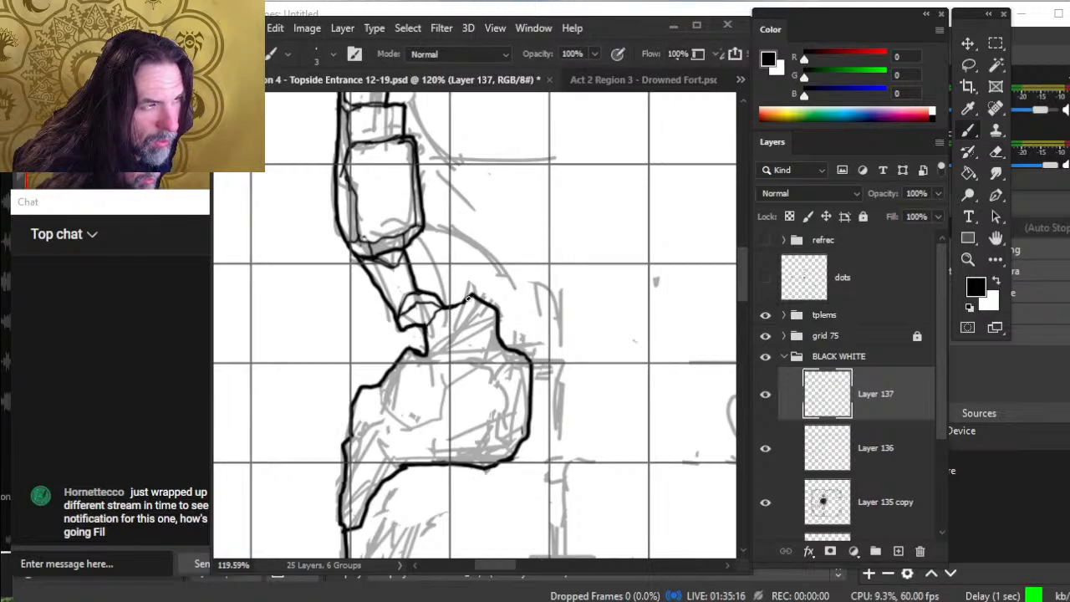
- Ink the pointed stone's left edge from its peak down to the notch, joining it to the outline there
{"action": "mouse_move", "coordinate": [468, 299]}
{"action": "left_mouse_down"}
{"action": "mouse_move", "coordinate": [432, 368]}
{"action": "mouse_move", "coordinate": [415, 352]}
{"action": "mouse_move", "coordinate": [431, 377]}
{"action": "mouse_move", "coordinate": [410, 345]}
{"action": "mouse_move", "coordinate": [406, 354]}
{"action": "left_mouse_up"}
{"action": "key", "text": "e"}
{"action": "key", "text": "b"}
{"action": "key", "text": "e"}
{"action": "key", "text": "b"}
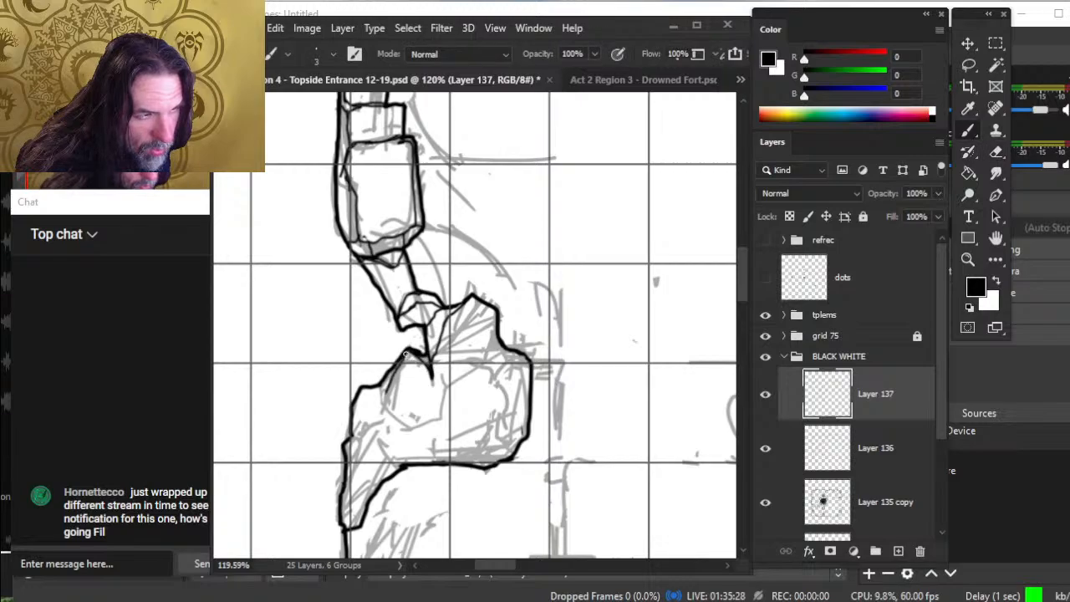
- Ink the rounded stone below the notch and a wavy joint from its right side to the pointed stone's right edge
{"action": "mouse_move", "coordinate": [386, 389]}
{"action": "left_mouse_down"}
{"action": "mouse_move", "coordinate": [394, 417]}
{"action": "mouse_move", "coordinate": [425, 428]}
{"action": "mouse_move", "coordinate": [437, 423]}
{"action": "mouse_move", "coordinate": [431, 377]}
{"action": "left_mouse_up"}
{"action": "key", "text": "e"}
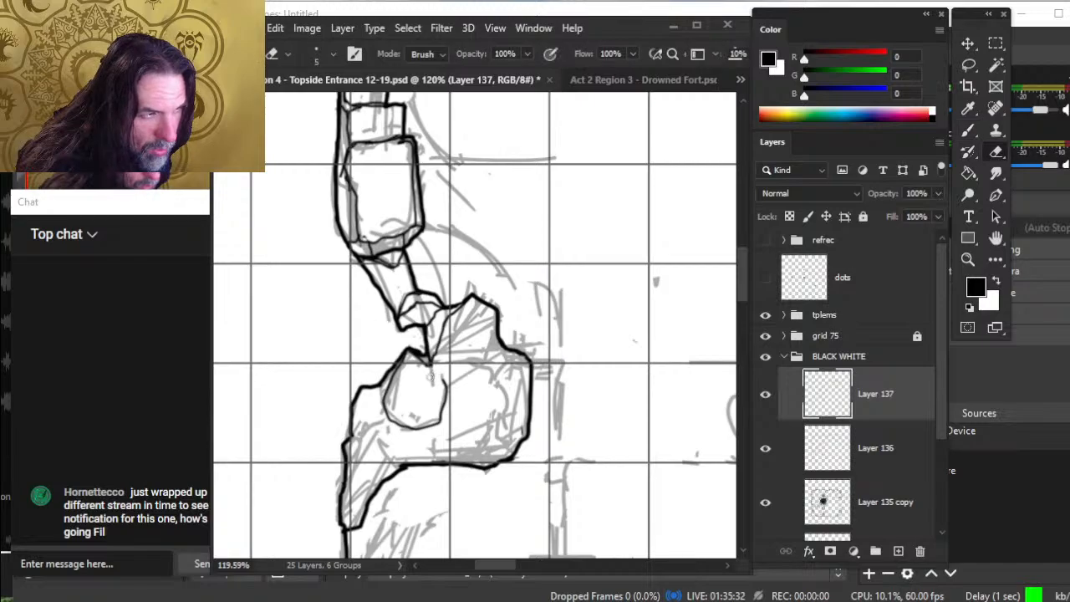
{"action": "key", "text": "b"}
{"action": "key", "text": "e"}
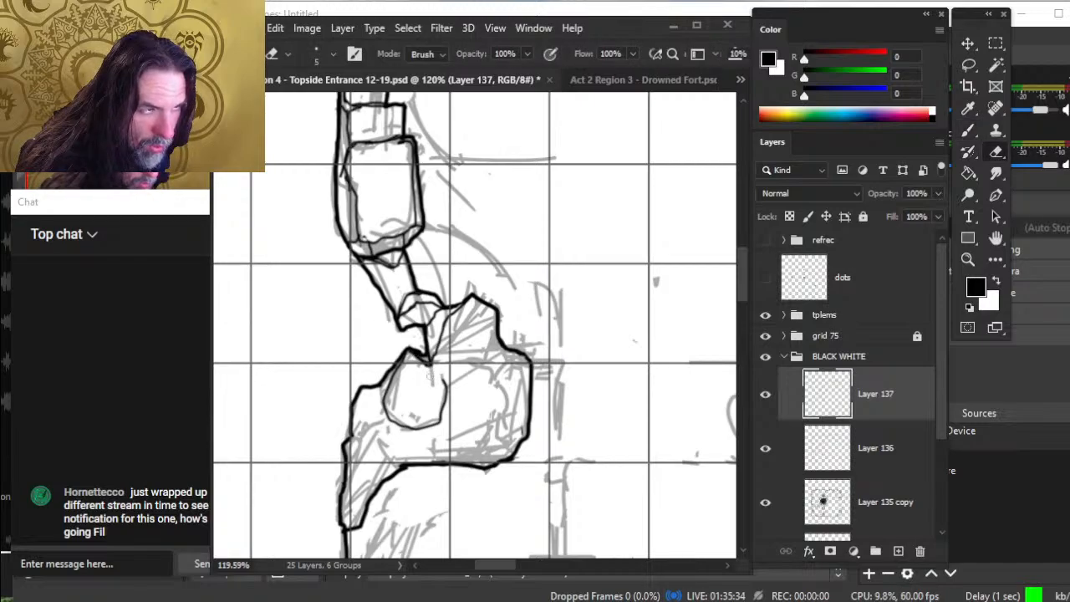
{"action": "mouse_move", "coordinate": [428, 365]}
{"action": "left_mouse_down"}
{"action": "mouse_move", "coordinate": [430, 377]}
{"action": "mouse_move", "coordinate": [478, 364]}
{"action": "mouse_move", "coordinate": [494, 345]}
{"action": "left_mouse_up"}
{"action": "key", "text": "b"}
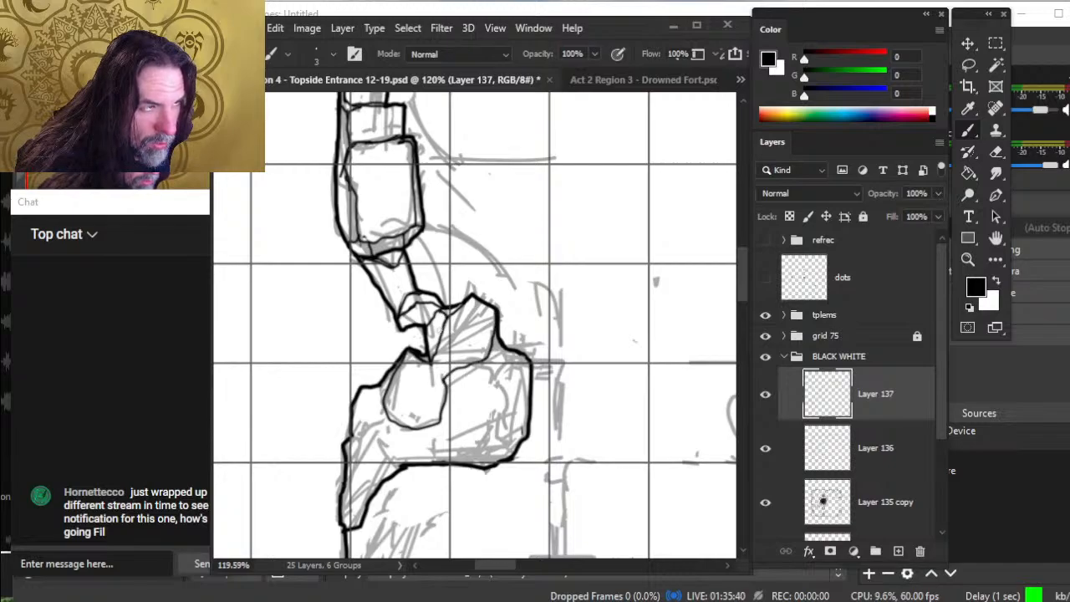
- Ink the joint separating the lower left spur from the rubble mass, running from the left outline to the bottom edge
{"action": "left_click_drag", "start_coordinate": [442, 391], "coordinate": [476, 429]}
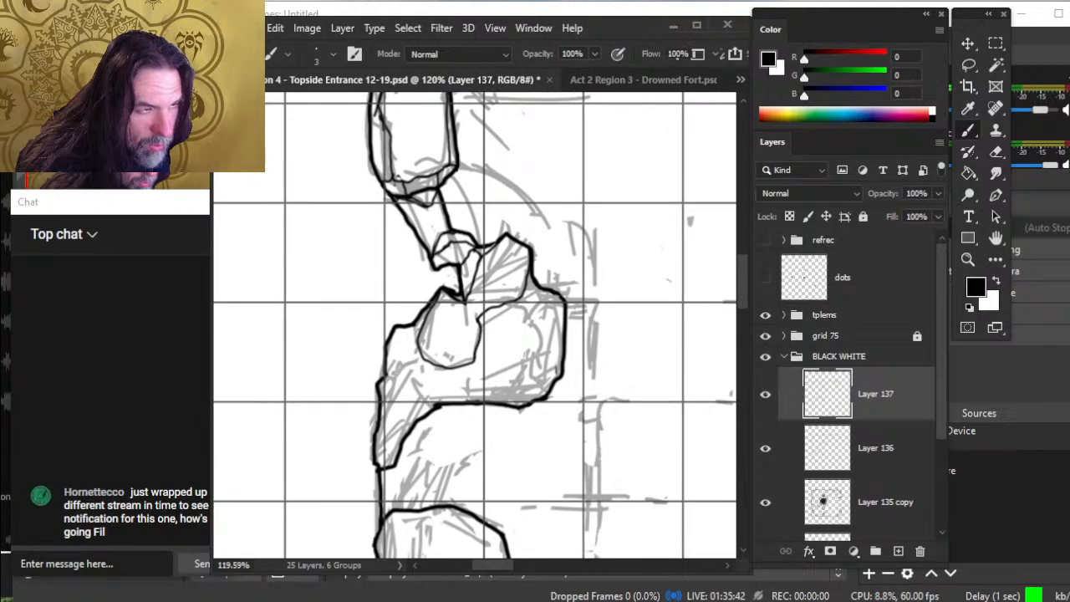
{"action": "mouse_move", "coordinate": [379, 382]}
{"action": "left_mouse_down"}
{"action": "mouse_move", "coordinate": [397, 372]}
{"action": "mouse_move", "coordinate": [419, 386]}
{"action": "left_mouse_up"}
{"action": "key", "text": "e"}
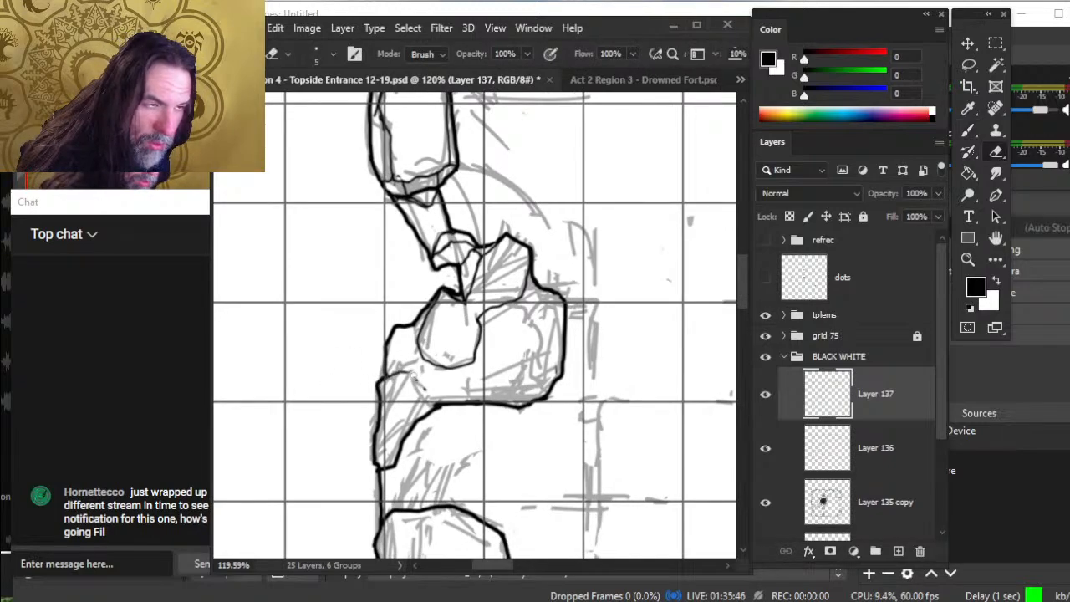
{"action": "mouse_move", "coordinate": [400, 374]}
{"action": "left_mouse_down"}
{"action": "mouse_move", "coordinate": [389, 378]}
{"action": "mouse_move", "coordinate": [409, 391]}
{"action": "left_mouse_up"}
{"action": "key", "text": "b"}
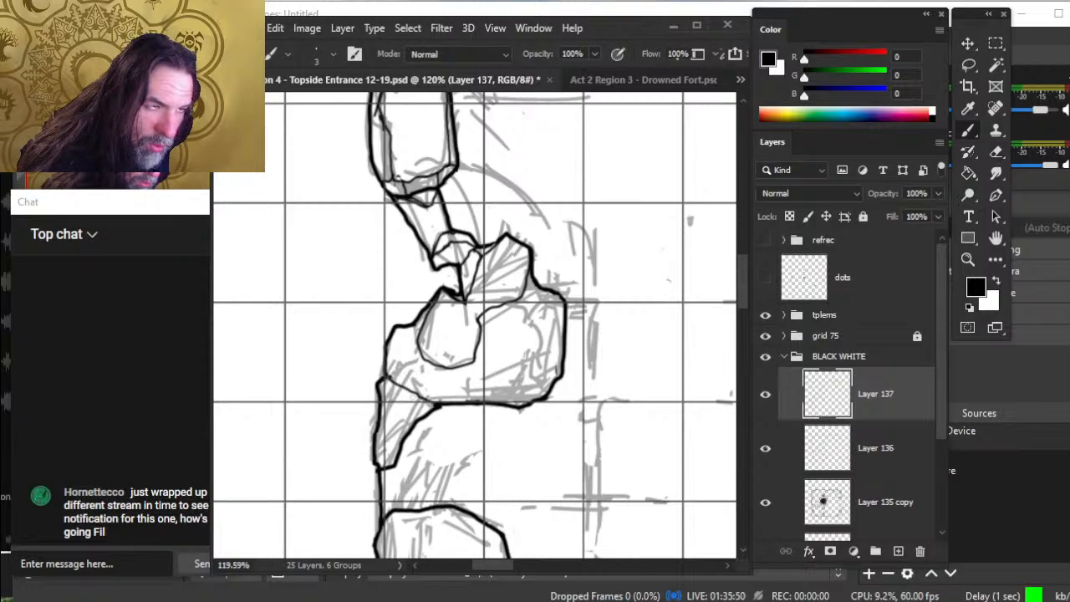
- Ink the inner left edge around the rounded stone down to the bottom outline, cleaning up its upper and lower ends
{"action": "mouse_move", "coordinate": [412, 327]}
{"action": "left_mouse_down"}
{"action": "mouse_move", "coordinate": [409, 373]}
{"action": "mouse_move", "coordinate": [446, 405]}
{"action": "left_mouse_up"}
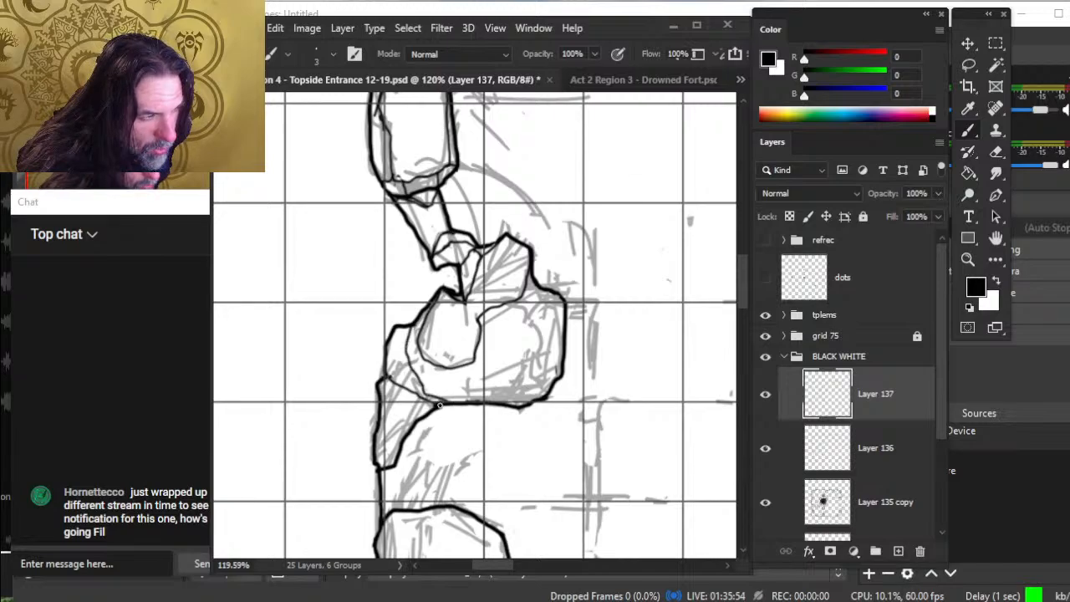
{"action": "key", "text": "e"}
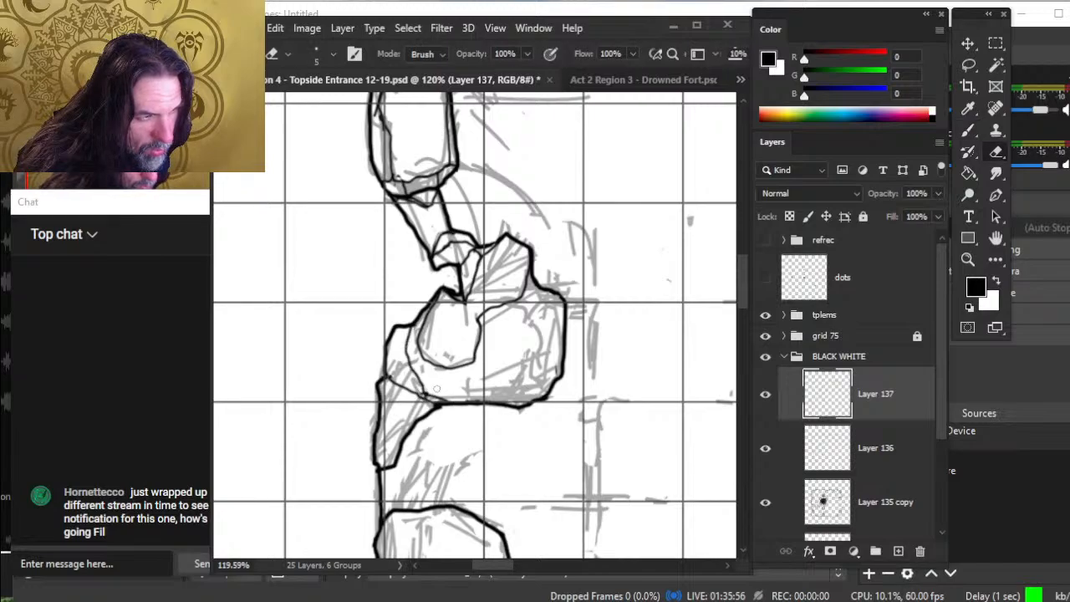
{"action": "key", "text": "b"}
{"action": "mouse_move", "coordinate": [435, 390]}
{"action": "left_mouse_down"}
{"action": "mouse_move", "coordinate": [418, 396]}
{"action": "mouse_move", "coordinate": [410, 325]}
{"action": "mouse_move", "coordinate": [398, 366]}
{"action": "left_mouse_up"}
{"action": "key", "text": "e"}
{"action": "key", "text": "b"}
{"action": "key", "text": "e"}
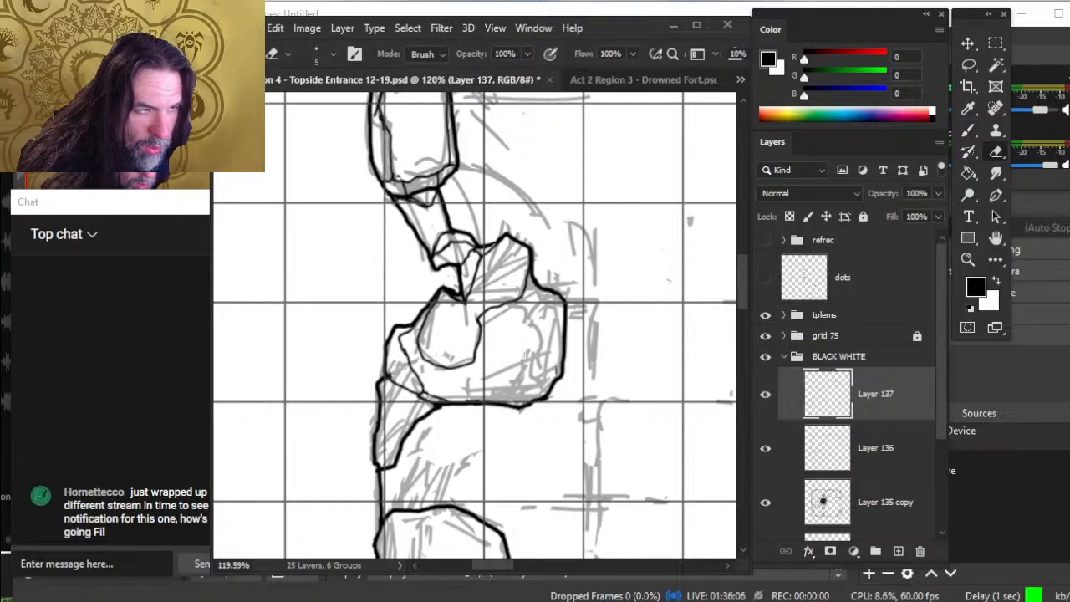
{"action": "key", "text": "b"}
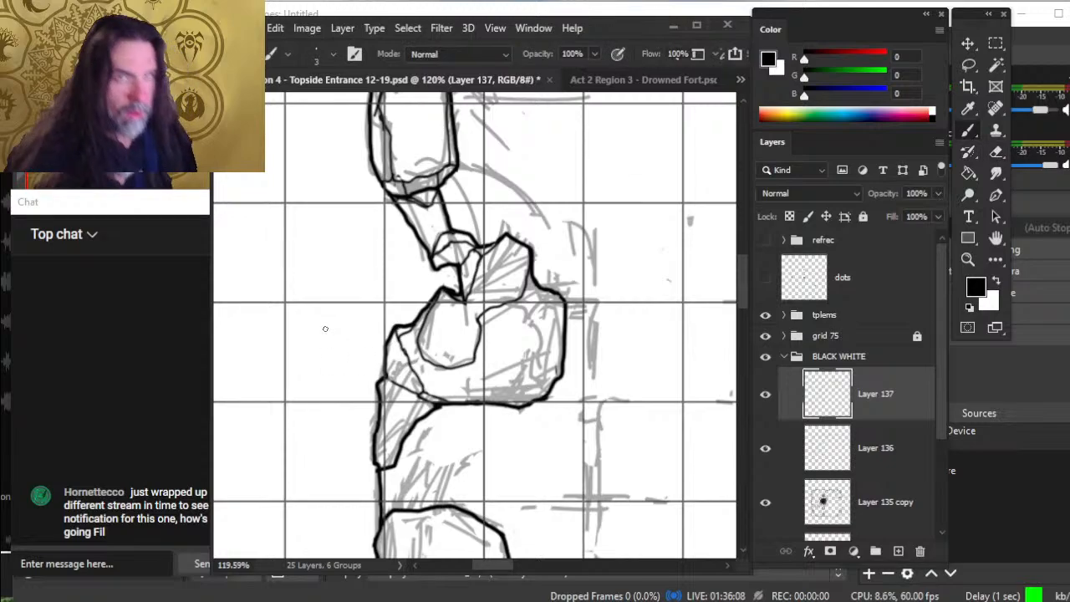
{"action": "key", "text": "e"}
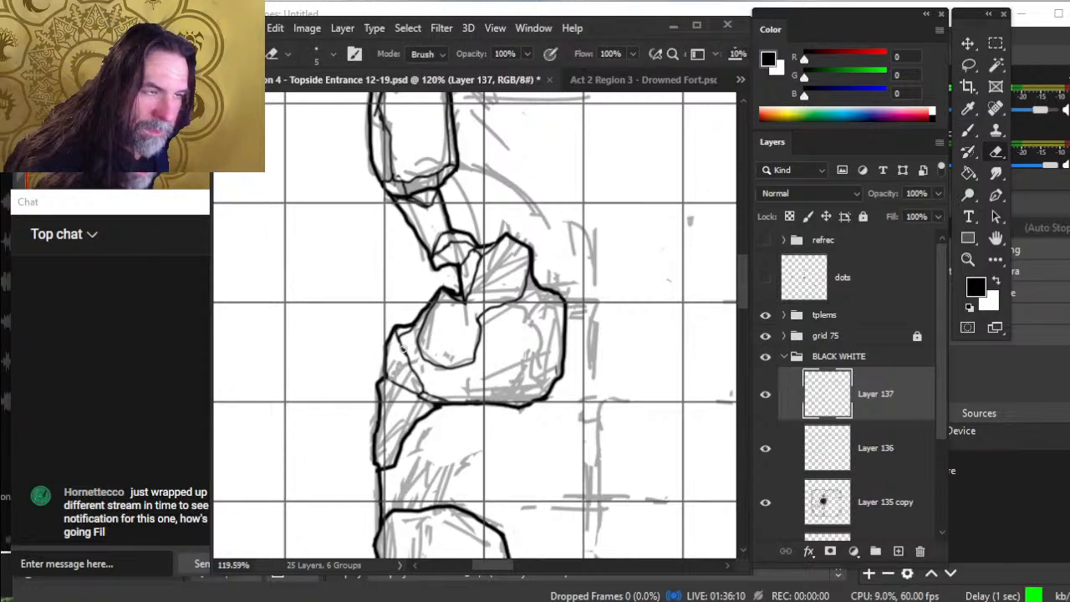
{"action": "left_click_drag", "start_coordinate": [411, 329], "coordinate": [407, 332]}
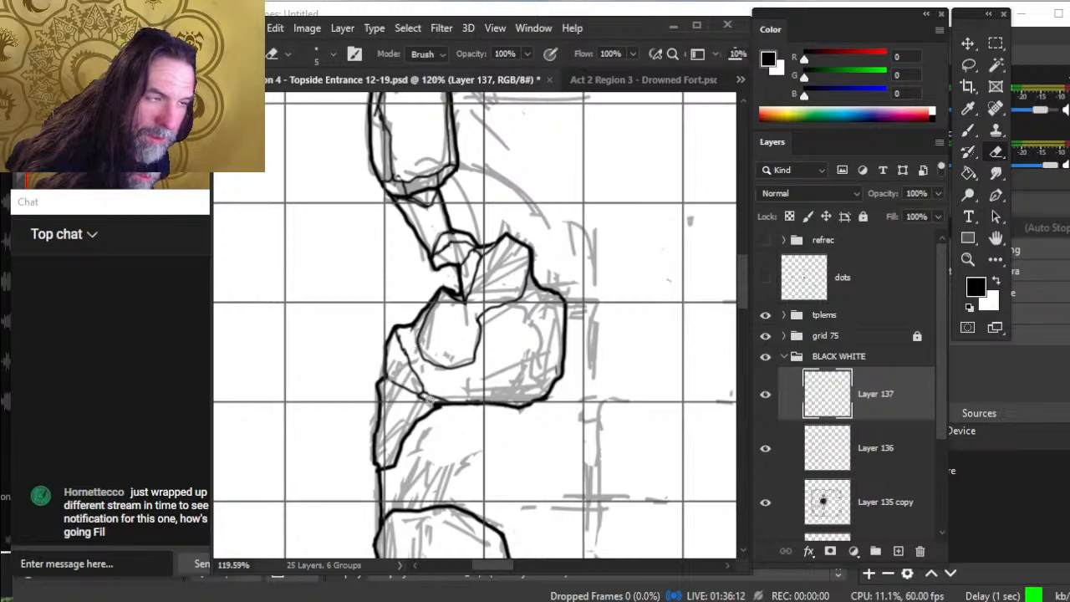
- Ink the rubble mass's inner right edge from the bottom outline up to the pointed stone, and erase the wavy joint beside the rounded stone
{"action": "key", "text": "b"}
{"action": "mouse_move", "coordinate": [530, 393]}
{"action": "left_mouse_down"}
{"action": "mouse_move", "coordinate": [499, 400]}
{"action": "mouse_move", "coordinate": [546, 358]}
{"action": "mouse_move", "coordinate": [549, 329]}
{"action": "left_mouse_up"}
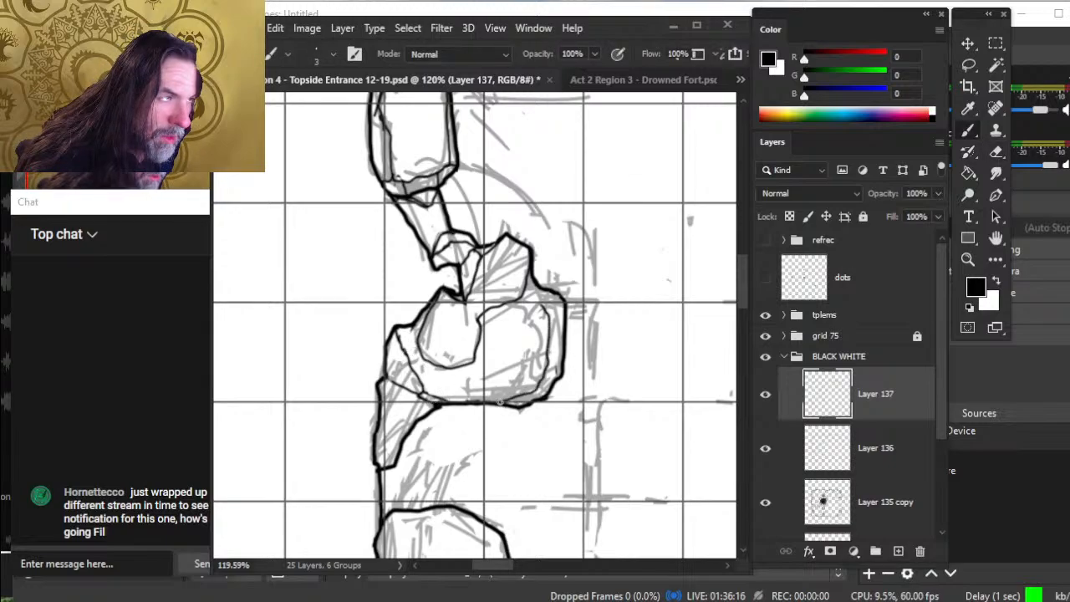
{"action": "key", "text": "e"}
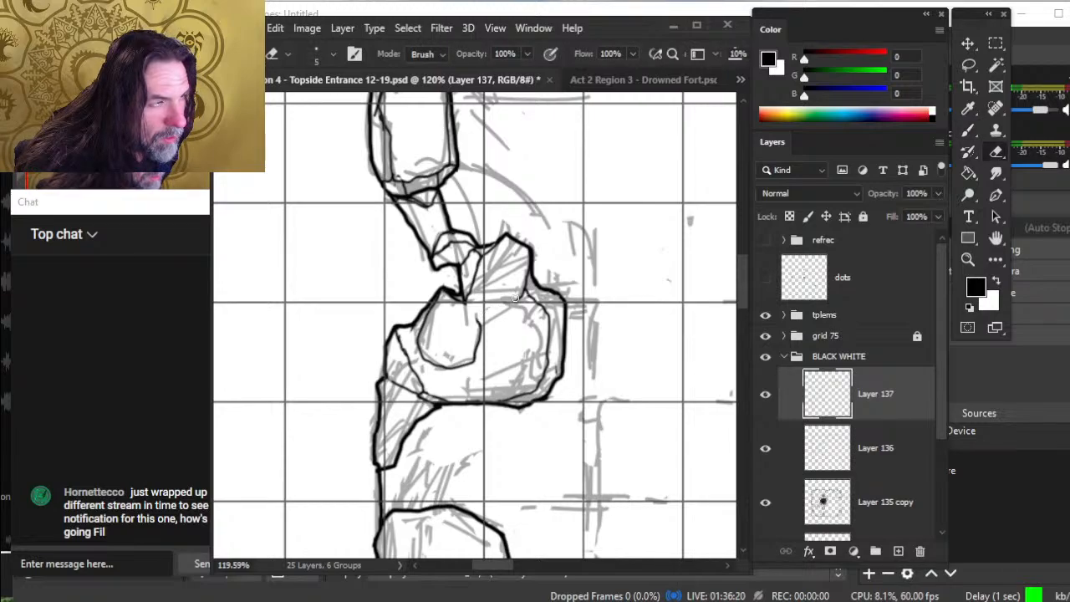
- Ink the rounded stone's upper right side up to the notch to close its contour, cleaning up the line ends there
{"action": "key", "text": "b"}
{"action": "mouse_move", "coordinate": [478, 323]}
{"action": "left_mouse_down"}
{"action": "mouse_move", "coordinate": [462, 302]}
{"action": "mouse_move", "coordinate": [454, 306]}
{"action": "mouse_move", "coordinate": [471, 316]}
{"action": "mouse_move", "coordinate": [464, 299]}
{"action": "left_mouse_up"}
{"action": "key", "text": "e"}
{"action": "key", "text": "b"}
{"action": "key", "text": "e"}
{"action": "key", "text": "b"}
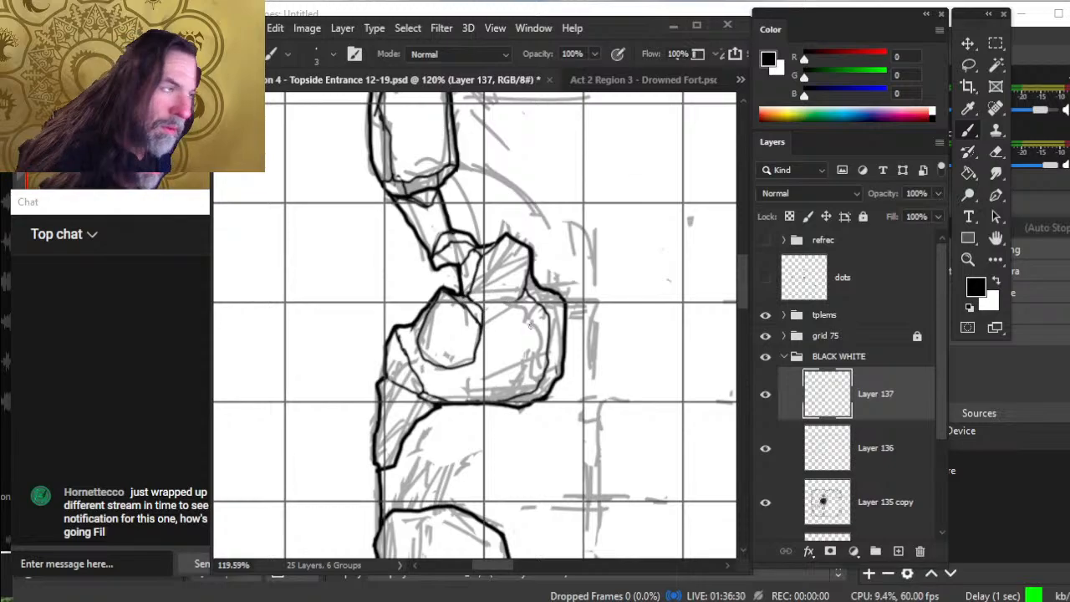
- Thin the rubble mass's inner right edge and ink short broken-edge facets between it and the outer outline, down to the lower right corner
{"action": "key", "text": "e"}
{"action": "key", "text": "b"}
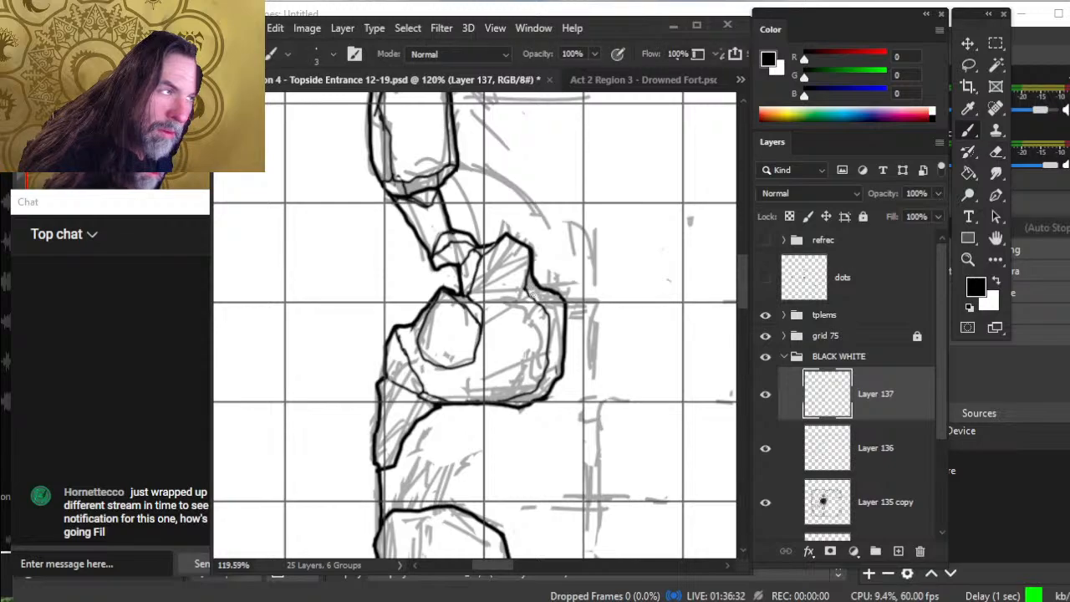
{"action": "key", "text": "e"}
{"action": "key", "text": "b"}
{"action": "mouse_move", "coordinate": [558, 296]}
{"action": "left_mouse_down"}
{"action": "mouse_move", "coordinate": [523, 291]}
{"action": "mouse_move", "coordinate": [564, 305]}
{"action": "mouse_move", "coordinate": [544, 339]}
{"action": "mouse_move", "coordinate": [540, 320]}
{"action": "mouse_move", "coordinate": [546, 336]}
{"action": "mouse_move", "coordinate": [553, 318]}
{"action": "mouse_move", "coordinate": [546, 351]}
{"action": "mouse_move", "coordinate": [543, 322]}
{"action": "mouse_move", "coordinate": [548, 364]}
{"action": "mouse_move", "coordinate": [520, 410]}
{"action": "mouse_move", "coordinate": [544, 398]}
{"action": "mouse_move", "coordinate": [509, 398]}
{"action": "left_mouse_up"}
{"action": "key", "text": "e"}
{"action": "key", "text": "b"}
{"action": "key", "text": "e"}
{"action": "key", "text": "b"}
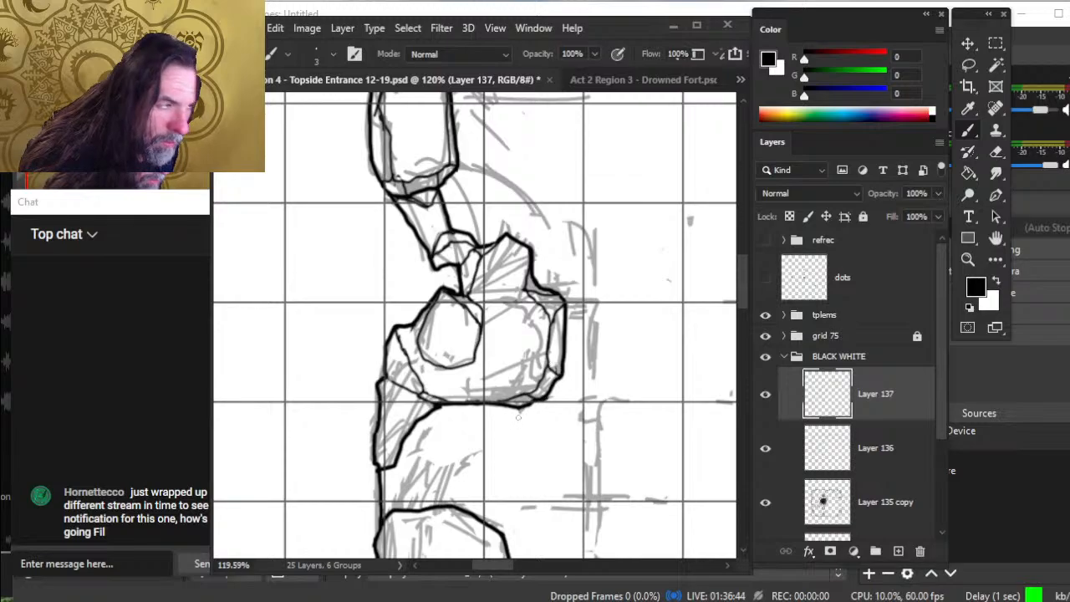
{"action": "key", "text": "e"}
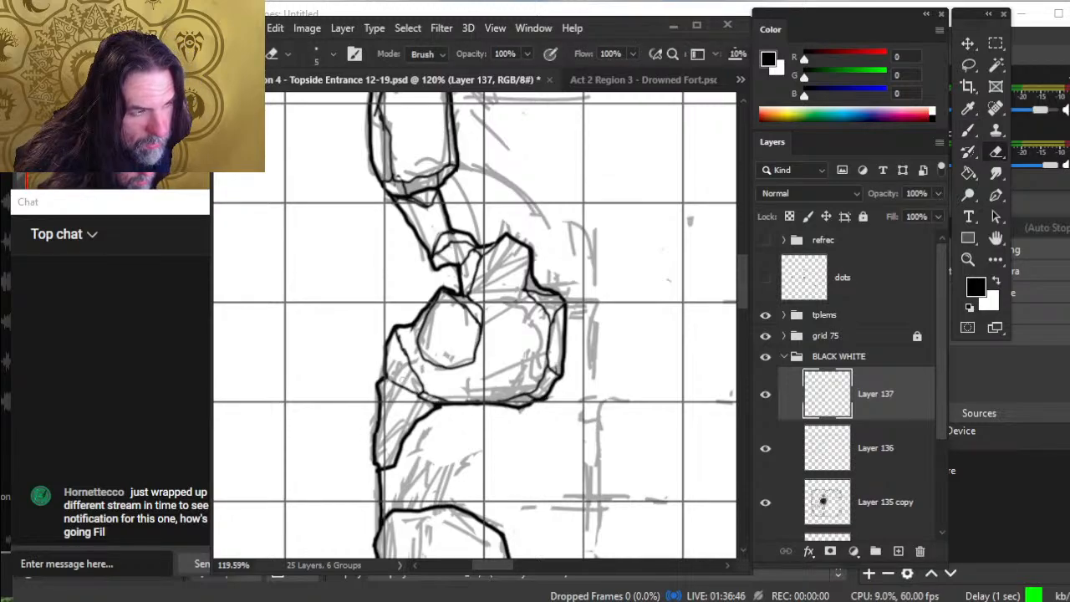
- Ink a second edge line beside the rubble mass's inner left edge and a curved inner contour in the upper part of the lower left spur
{"action": "key", "text": "b"}
{"action": "mouse_move", "coordinate": [390, 346]}
{"action": "left_mouse_down"}
{"action": "mouse_move", "coordinate": [412, 380]}
{"action": "mouse_move", "coordinate": [406, 394]}
{"action": "left_mouse_up"}
{"action": "key", "text": "e"}
{"action": "key", "text": "b"}
{"action": "left_click_drag", "start_coordinate": [409, 406], "coordinate": [402, 443]}
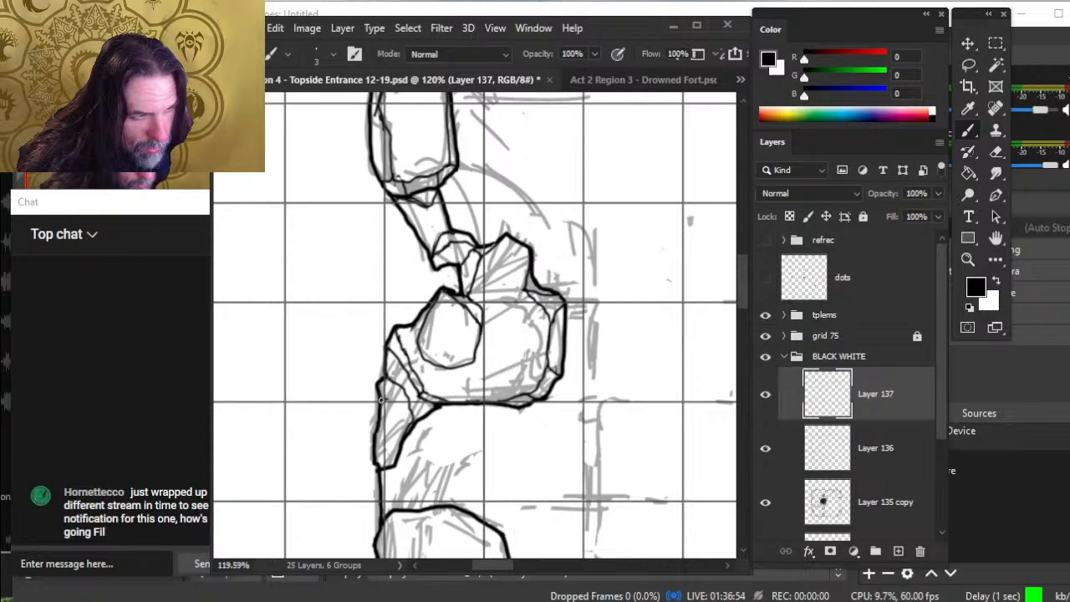
{"action": "left_click_drag", "start_coordinate": [401, 405], "coordinate": [406, 433]}
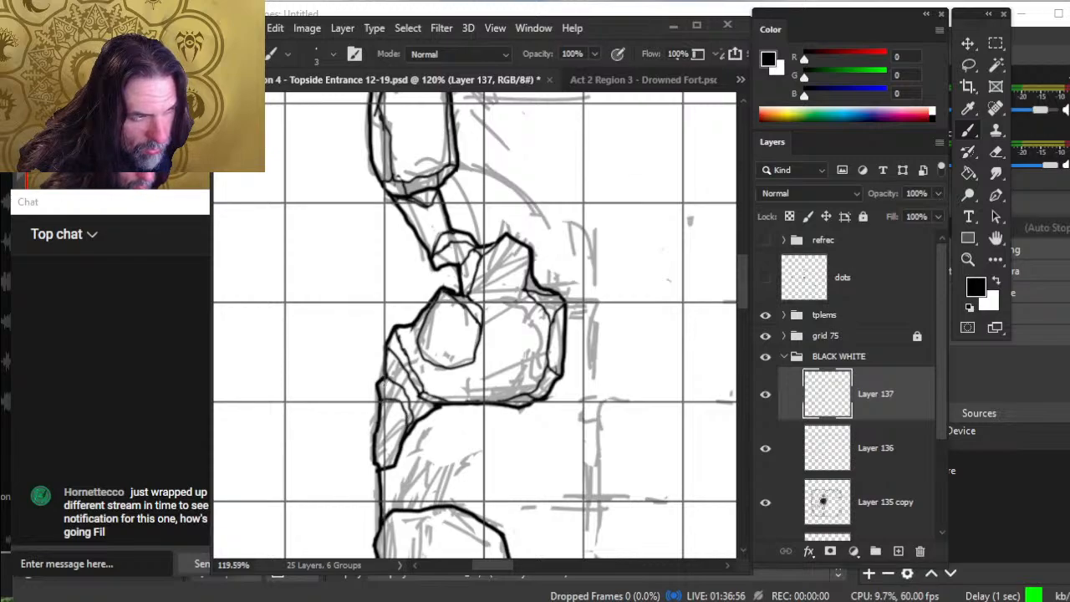
- Ink an inner facet line on the small rock at the formation's lower-left edge on Layer 137, tidying it with the Eraser
{"action": "left_click_drag", "start_coordinate": [402, 385], "coordinate": [400, 412]}
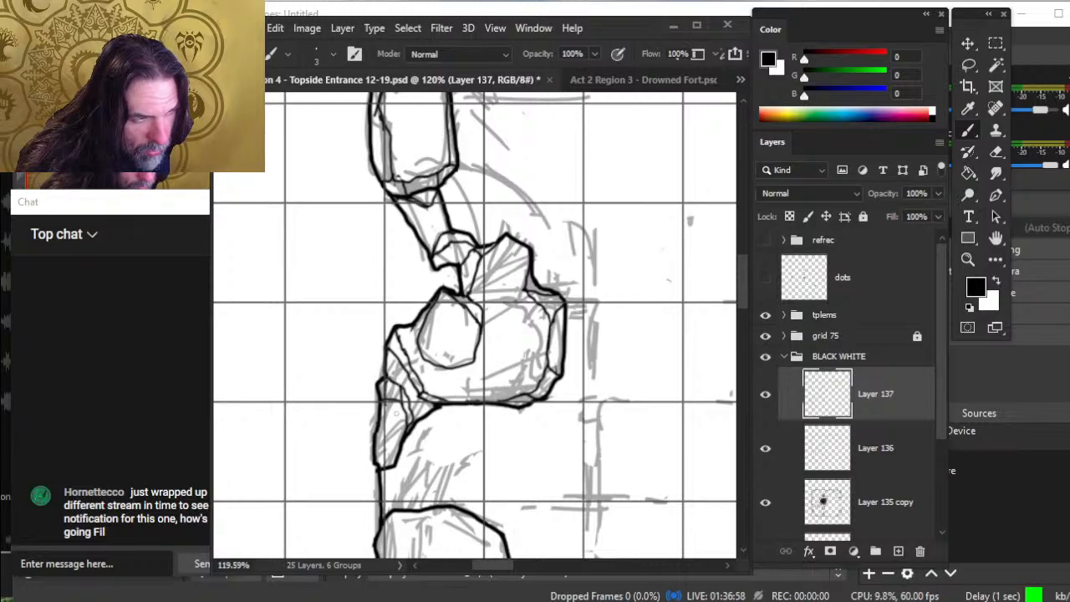
{"action": "key", "text": "e"}
{"action": "key", "text": "b"}
{"action": "key", "text": "e"}
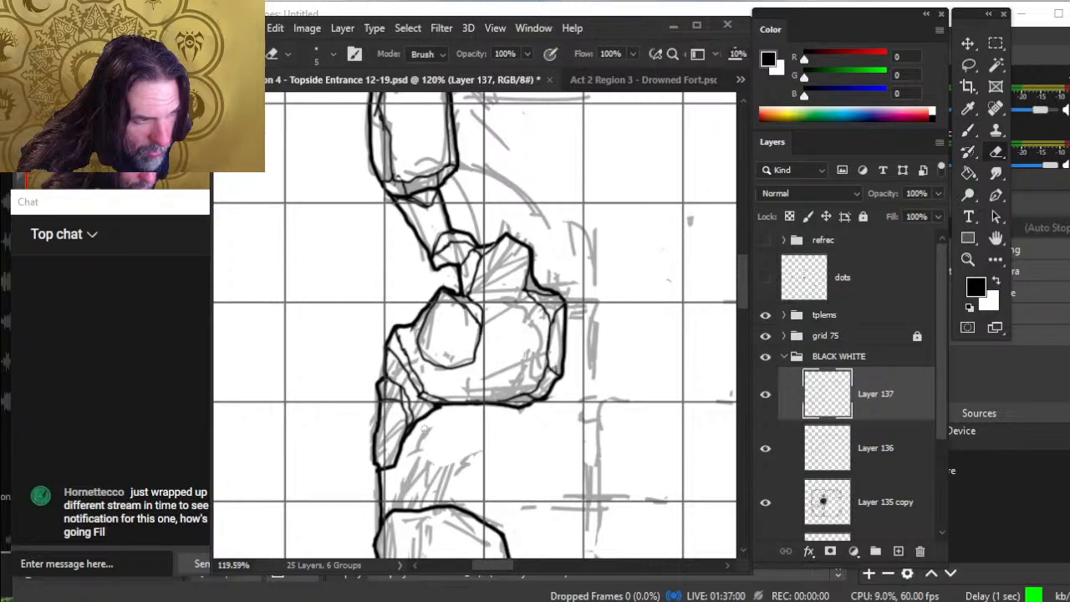
{"action": "key", "text": "b"}
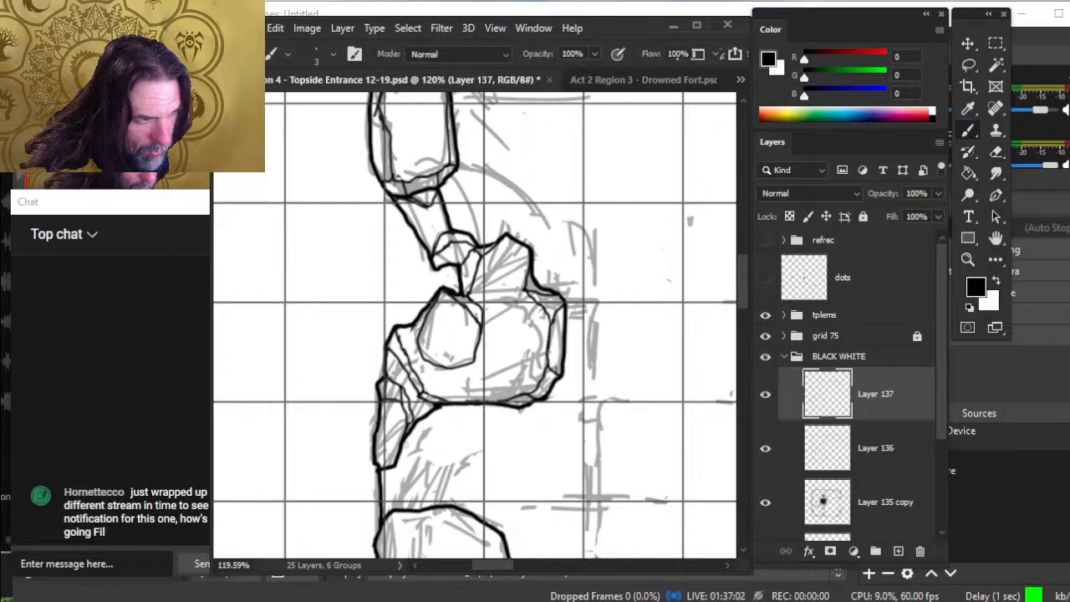
{"action": "key", "text": "e"}
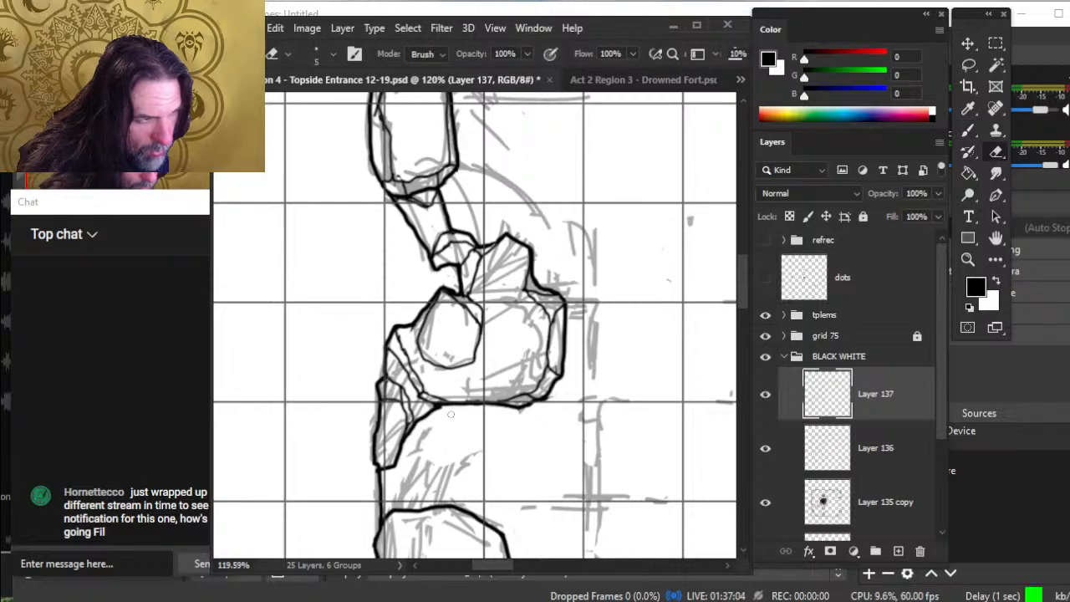
- Clean up the wall outline just below the small lower-left rock on Layer 136, using the Eraser and Brush
{"action": "left_click", "coordinate": [884, 448]}
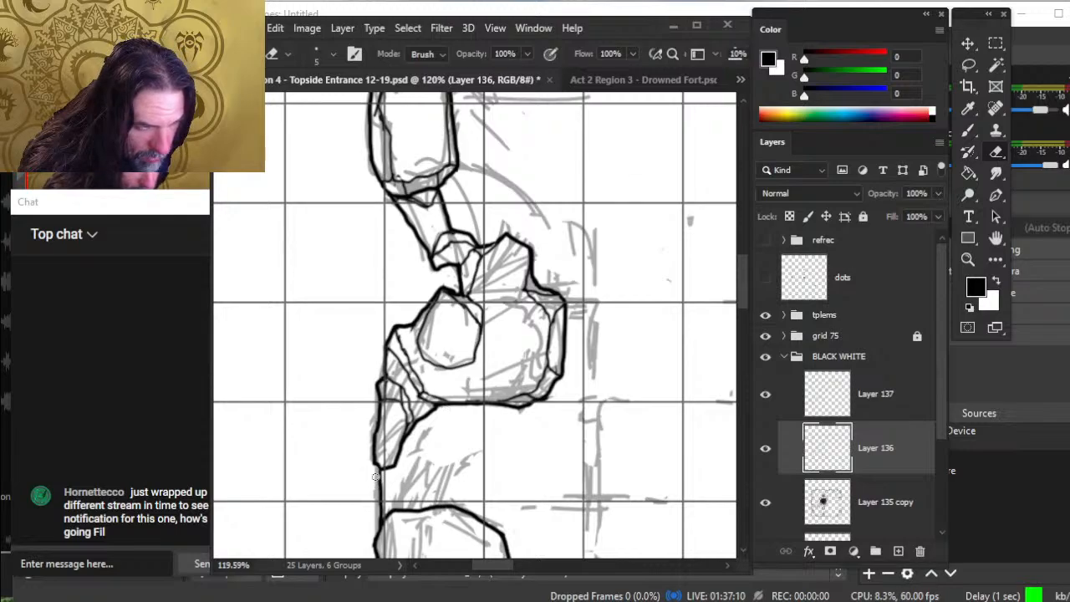
{"action": "key", "text": "b"}
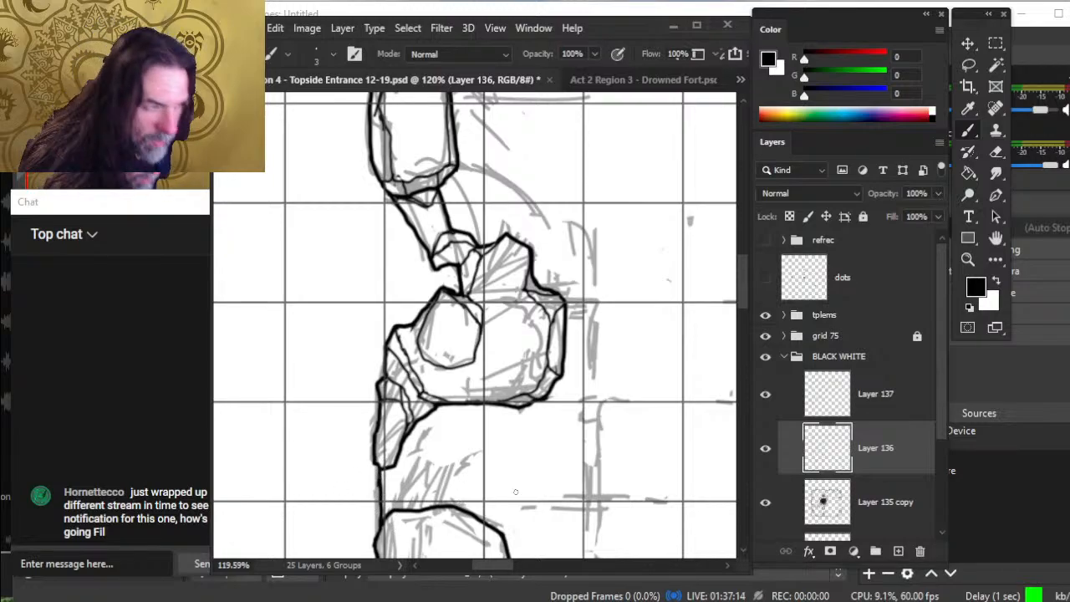
{"action": "key", "text": "e"}
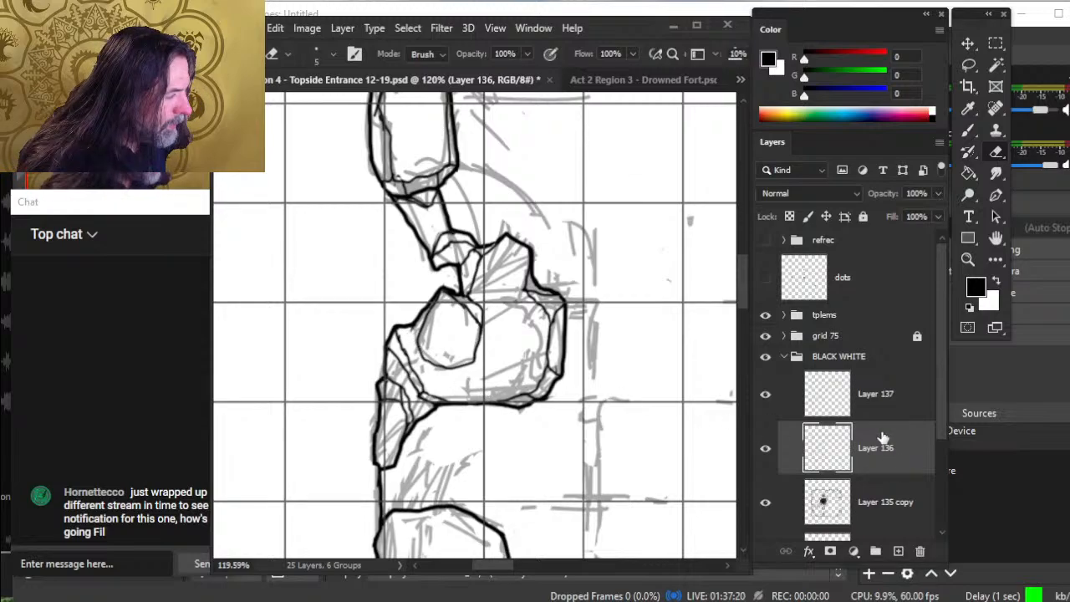
- On Layer 137, erase the round boulder's right side with a size 4 Eraser and ink a short line at the top notch
{"action": "left_click", "coordinate": [874, 395]}
{"action": "key", "text": "bracketleft"}
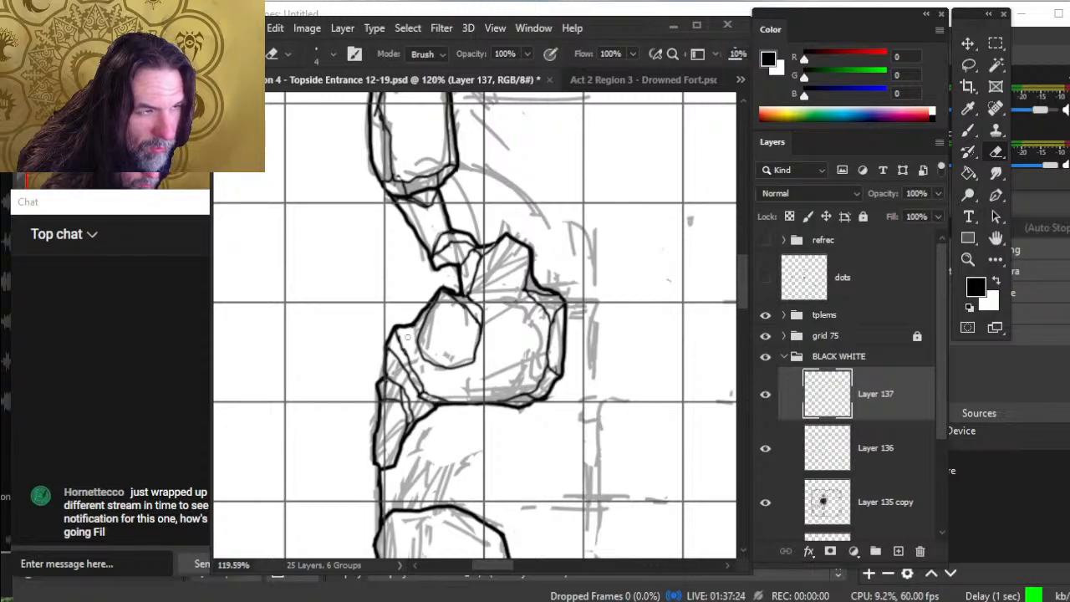
{"action": "key", "text": "z"}
{"action": "left_click_drag", "start_coordinate": [523, 412], "coordinate": [475, 411]}
{"action": "mouse_move", "coordinate": [559, 409]}
{"action": "left_mouse_down"}
{"action": "mouse_move", "coordinate": [507, 358]}
{"action": "mouse_move", "coordinate": [477, 348]}
{"action": "mouse_move", "coordinate": [522, 348]}
{"action": "left_mouse_up"}
{"action": "key", "text": "e"}
{"action": "mouse_move", "coordinate": [441, 298]}
{"action": "left_mouse_down"}
{"action": "mouse_move", "coordinate": [442, 321]}
{"action": "mouse_move", "coordinate": [428, 274]}
{"action": "mouse_move", "coordinate": [421, 282]}
{"action": "mouse_move", "coordinate": [433, 272]}
{"action": "left_mouse_up"}
{"action": "key", "text": "b"}
{"action": "key", "text": "e"}
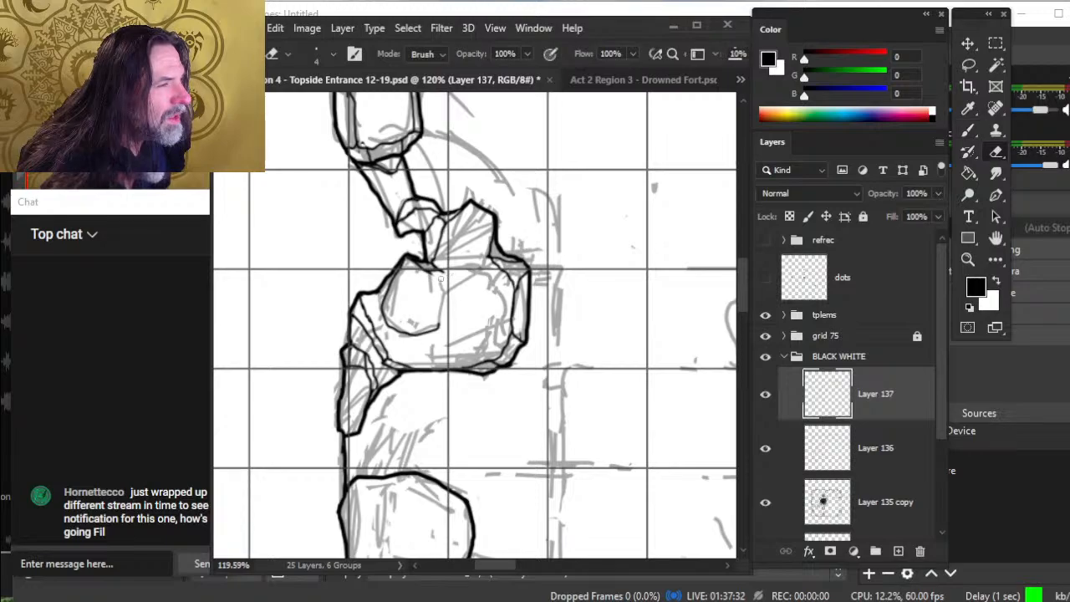
- Ink the lower and right contours of the second boulder and a short facet at the formation's lower-right rim
{"action": "key", "text": "b"}
{"action": "mouse_move", "coordinate": [446, 341]}
{"action": "left_mouse_down"}
{"action": "mouse_move", "coordinate": [485, 337]}
{"action": "mouse_move", "coordinate": [506, 305]}
{"action": "mouse_move", "coordinate": [507, 274]}
{"action": "mouse_move", "coordinate": [525, 275]}
{"action": "left_mouse_up"}
{"action": "key", "text": "e"}
{"action": "key", "text": "b"}
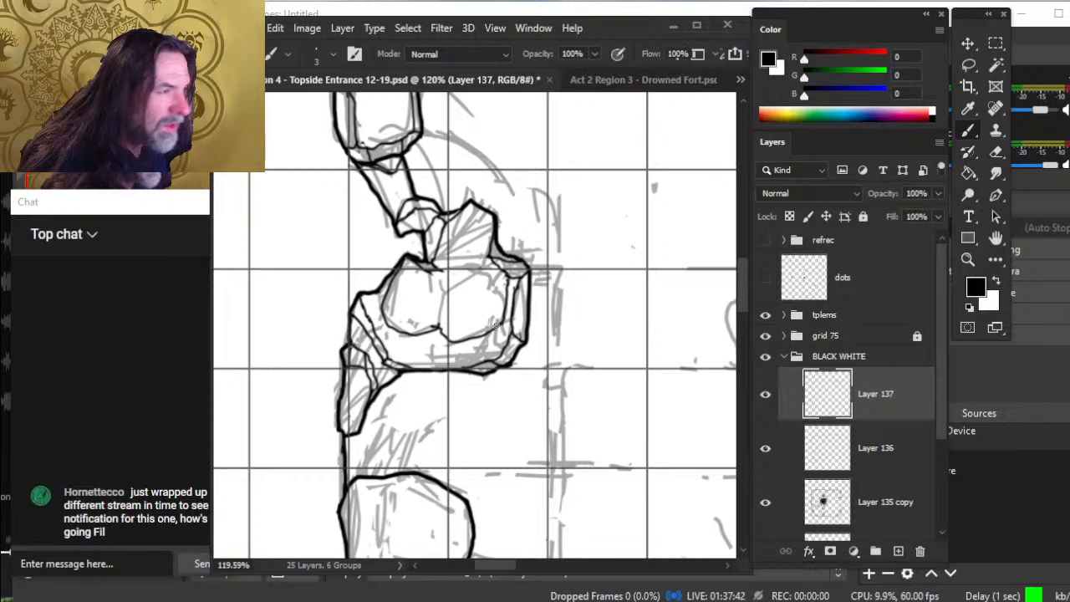
{"action": "key", "text": "e"}
{"action": "mouse_move", "coordinate": [511, 294]}
{"action": "left_mouse_down"}
{"action": "mouse_move", "coordinate": [511, 324]}
{"action": "mouse_move", "coordinate": [510, 288]}
{"action": "left_mouse_up"}
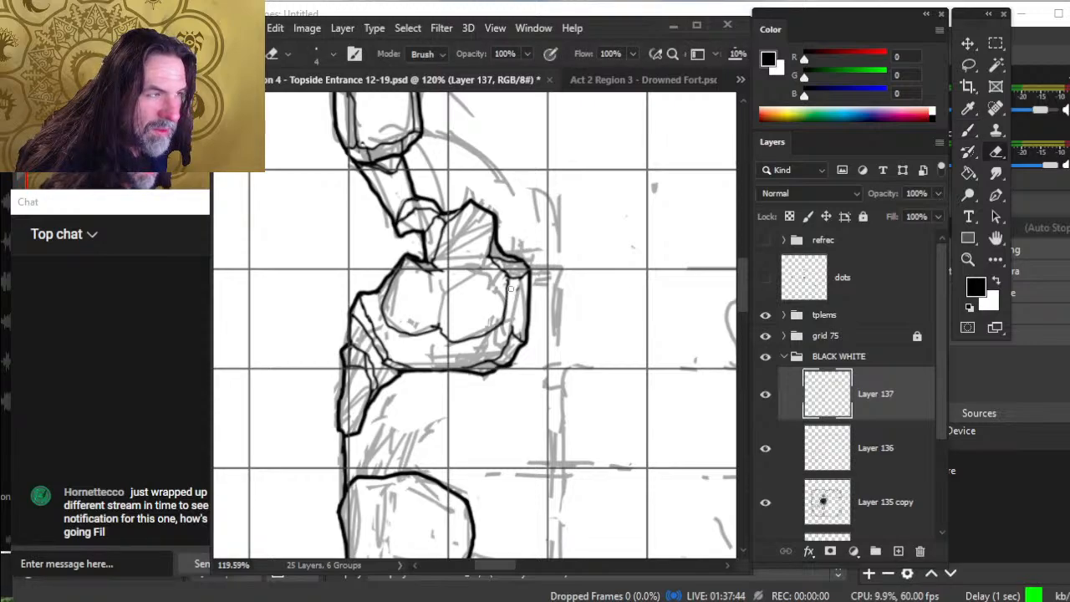
{"action": "key", "text": "b"}
{"action": "left_click_drag", "start_coordinate": [502, 325], "coordinate": [515, 339]}
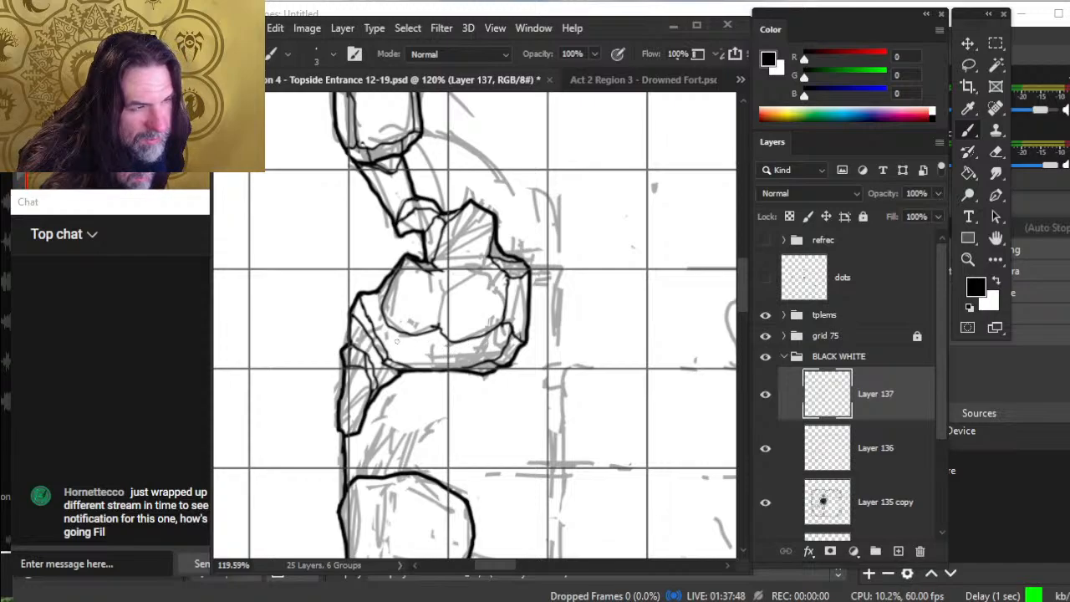
- Ink a facet on the formation's upper-left corner and a ledge line beneath the boulders, cleaning up the overlapping strokes
{"action": "mouse_move", "coordinate": [360, 293]}
{"action": "left_mouse_down"}
{"action": "mouse_move", "coordinate": [374, 292]}
{"action": "mouse_move", "coordinate": [386, 326]}
{"action": "left_mouse_up"}
{"action": "key", "text": "e"}
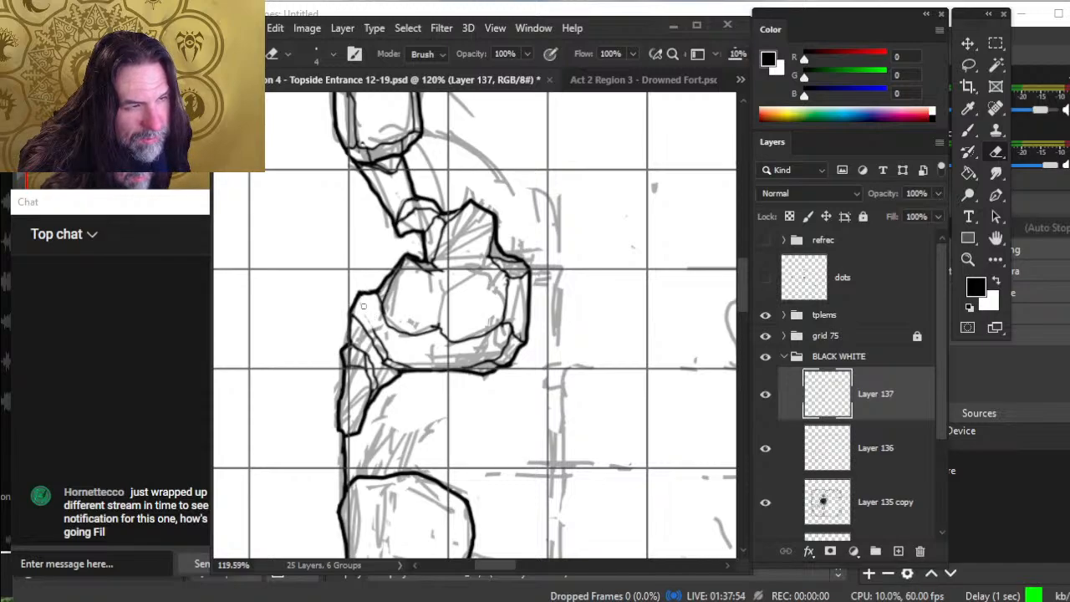
{"action": "key", "text": "b"}
{"action": "left_click_drag", "start_coordinate": [352, 311], "coordinate": [377, 335]}
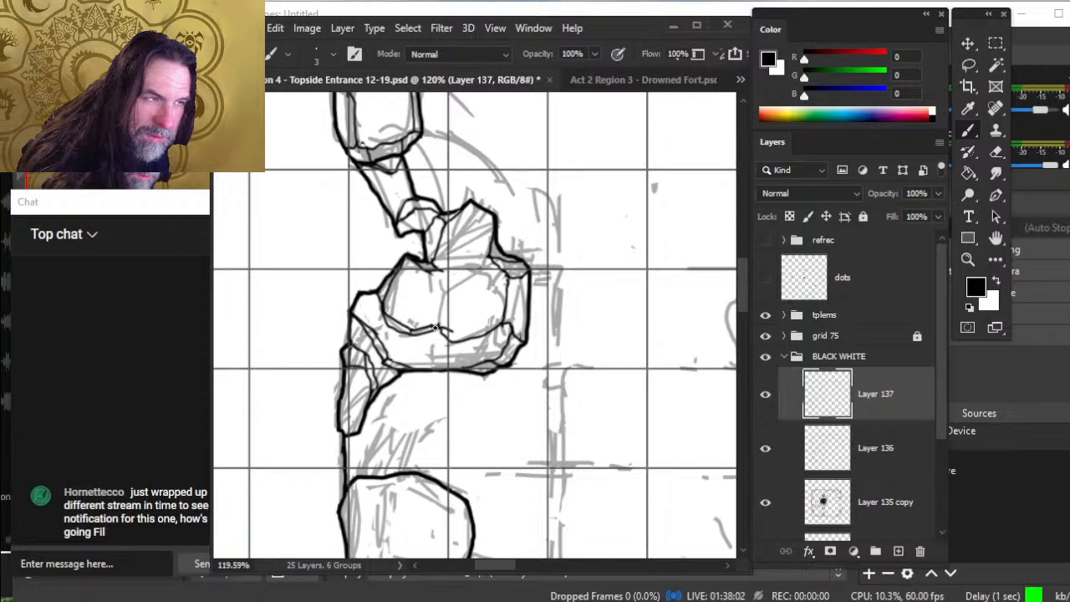
{"action": "key", "text": "e"}
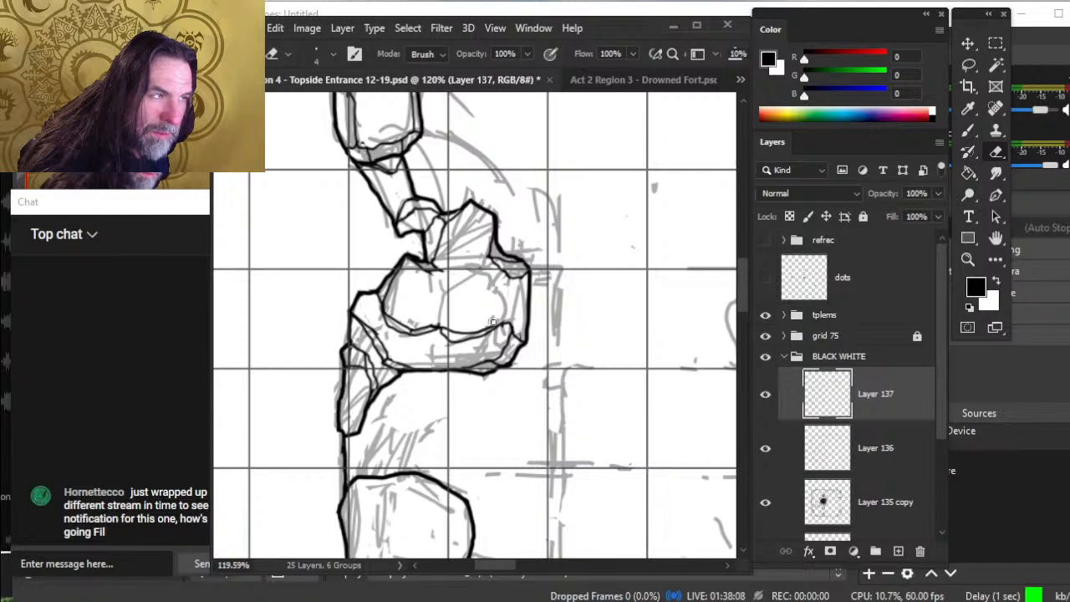
- Ink the ledge line from the top notch and curve it around the right boulder's top and right side, erasing stray ends
{"action": "key", "text": "b"}
{"action": "key", "text": "e"}
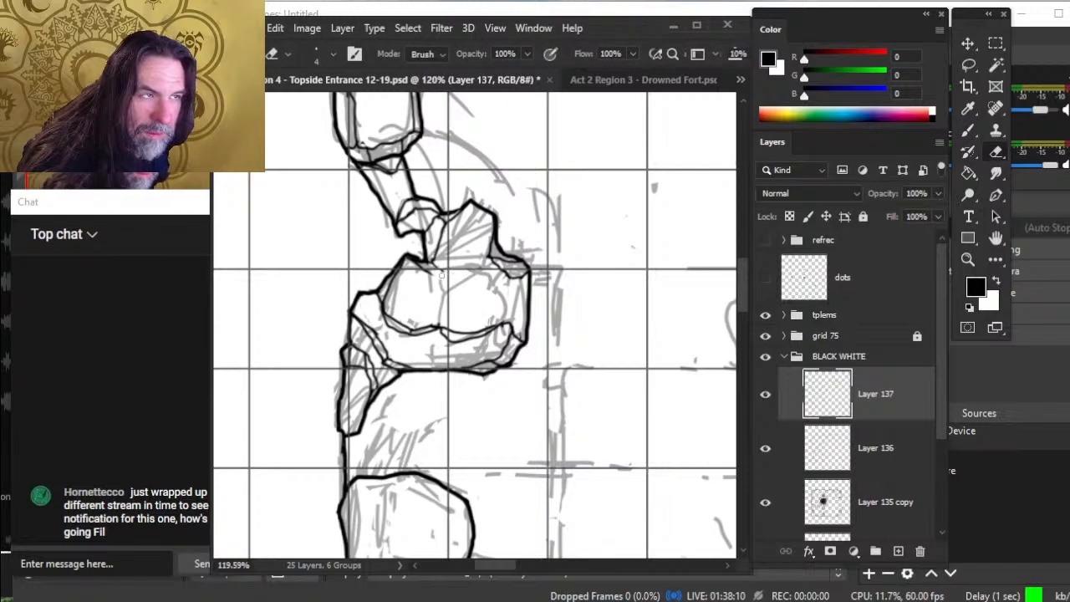
{"action": "key", "text": "b"}
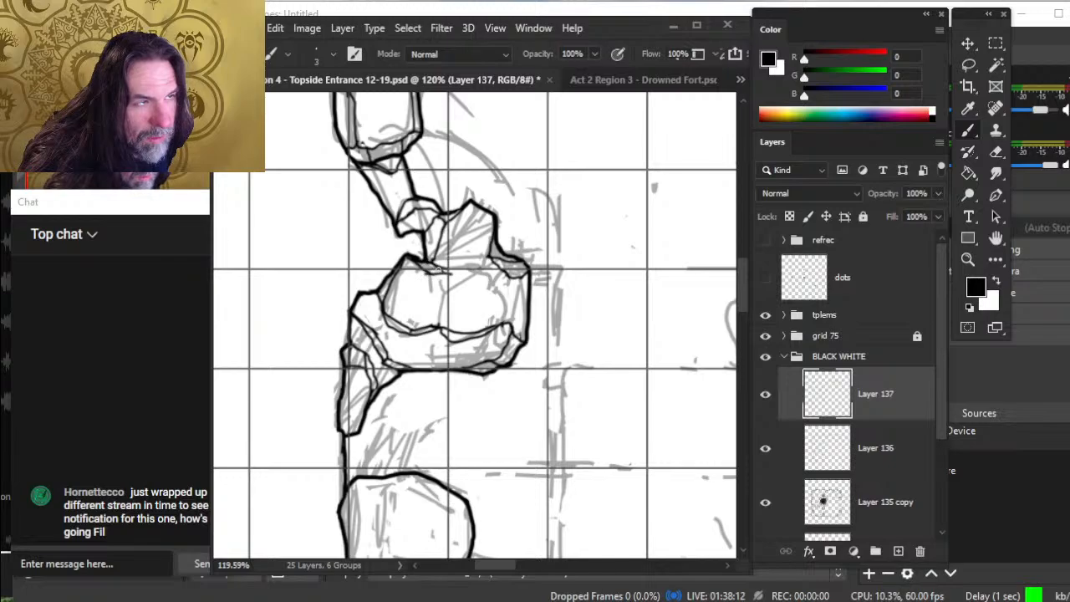
{"action": "key", "text": "e"}
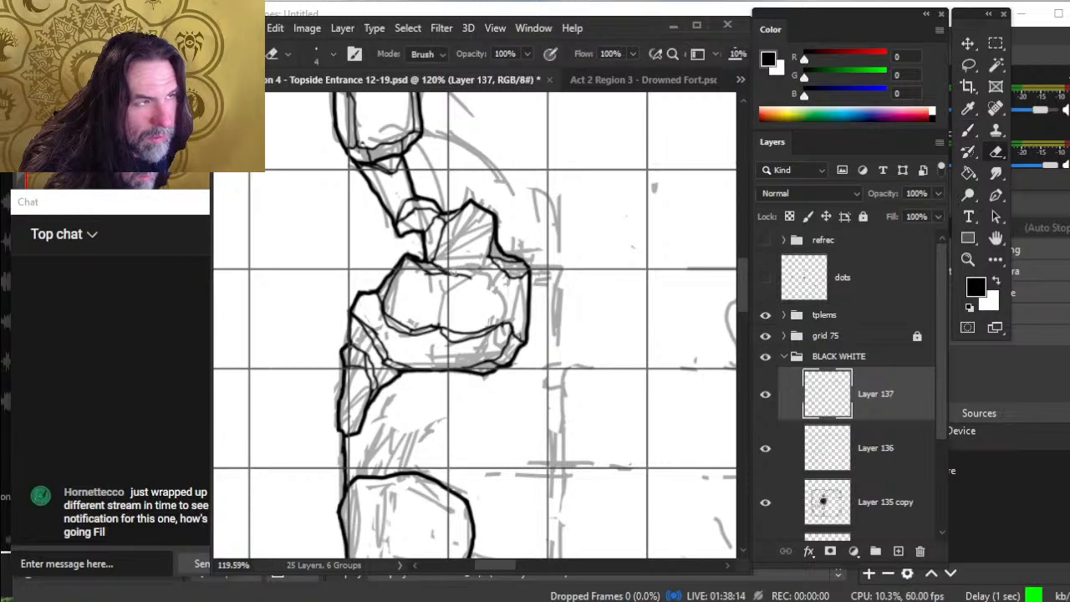
{"action": "key", "text": "b"}
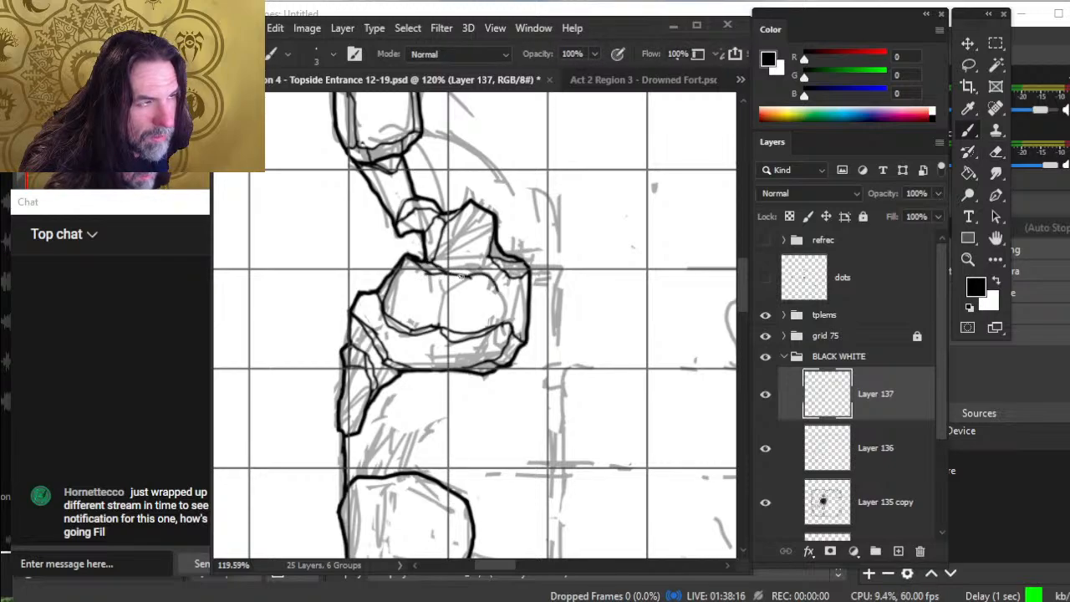
{"action": "key", "text": "e"}
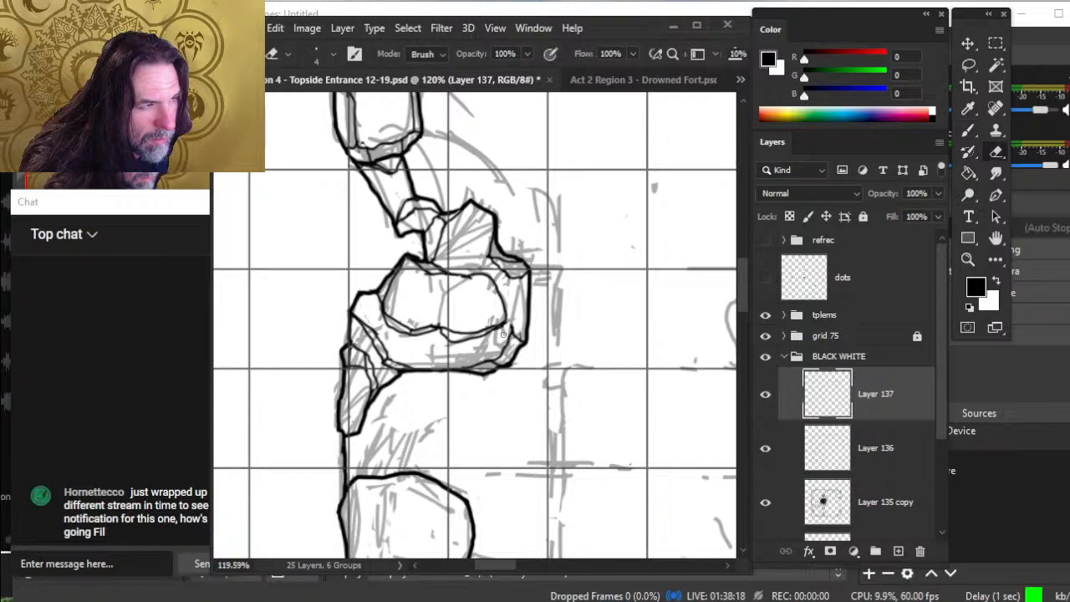
- Ink the right boulder's upper-left and left edges to close its rounded outline
{"action": "key", "text": "b"}
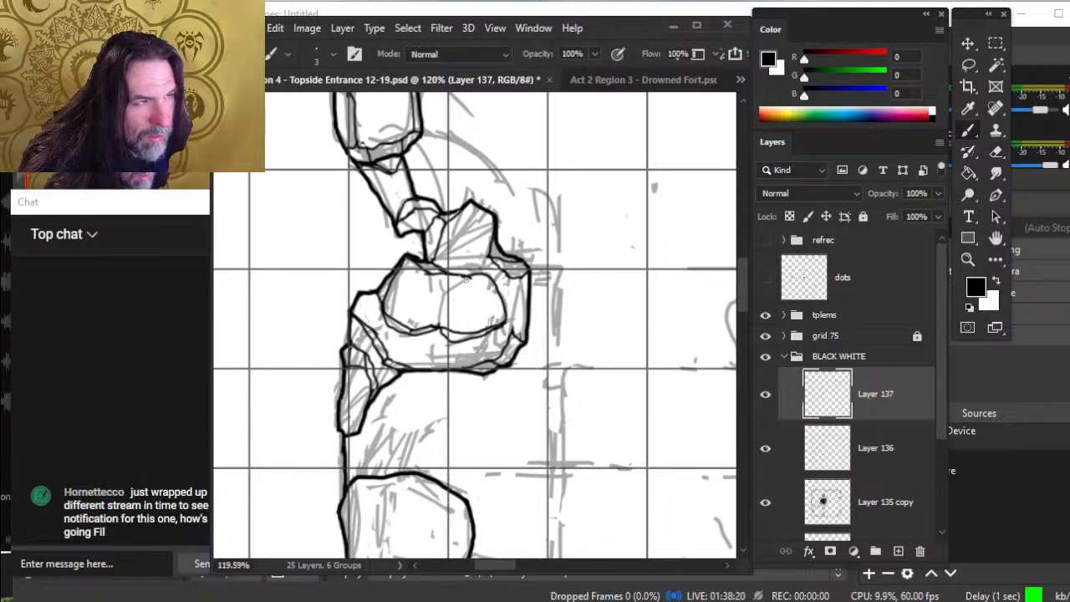
{"action": "key", "text": "e"}
{"action": "key", "text": "b"}
{"action": "left_click_drag", "start_coordinate": [471, 273], "coordinate": [439, 289]}
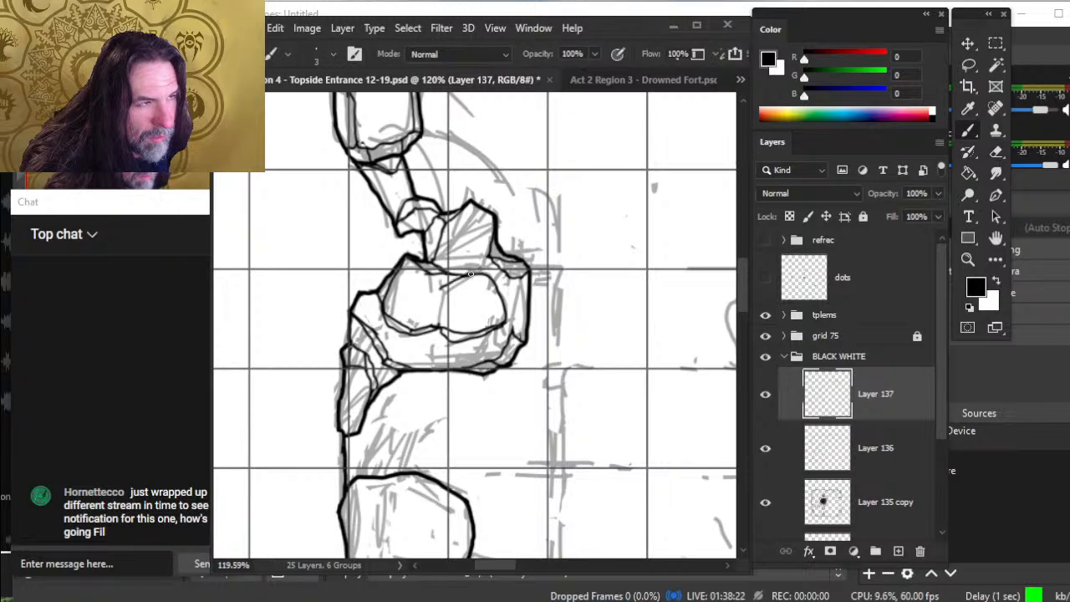
{"action": "key", "text": "e"}
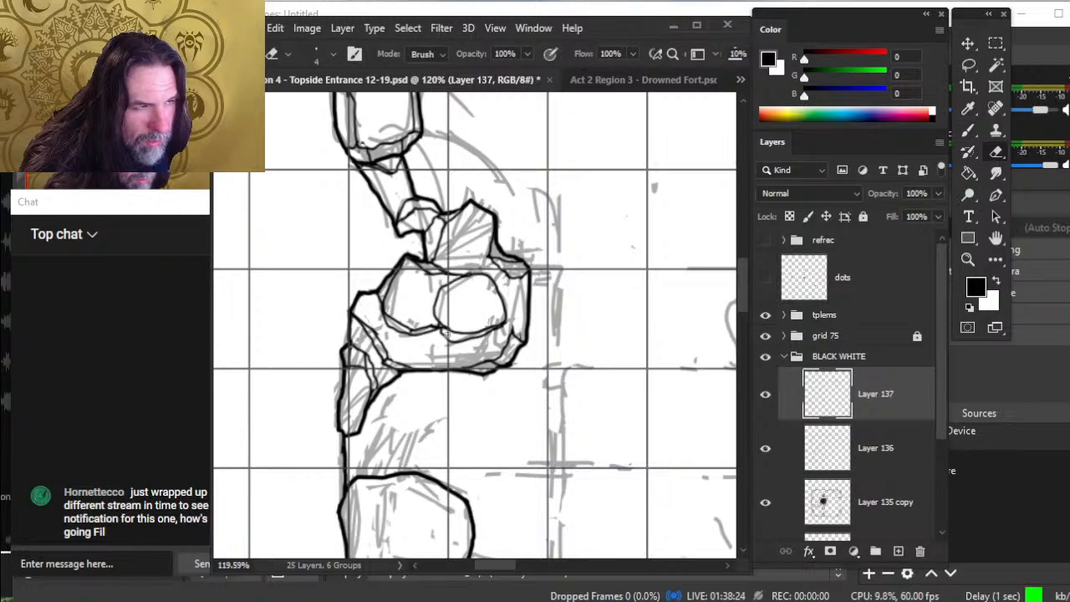
- Rework the left boulder's bottom edge with the Eraser and Brush, and ink its right edge down from the top notch
{"action": "left_click_drag", "start_coordinate": [436, 330], "coordinate": [422, 329]}
{"action": "key", "text": "b"}
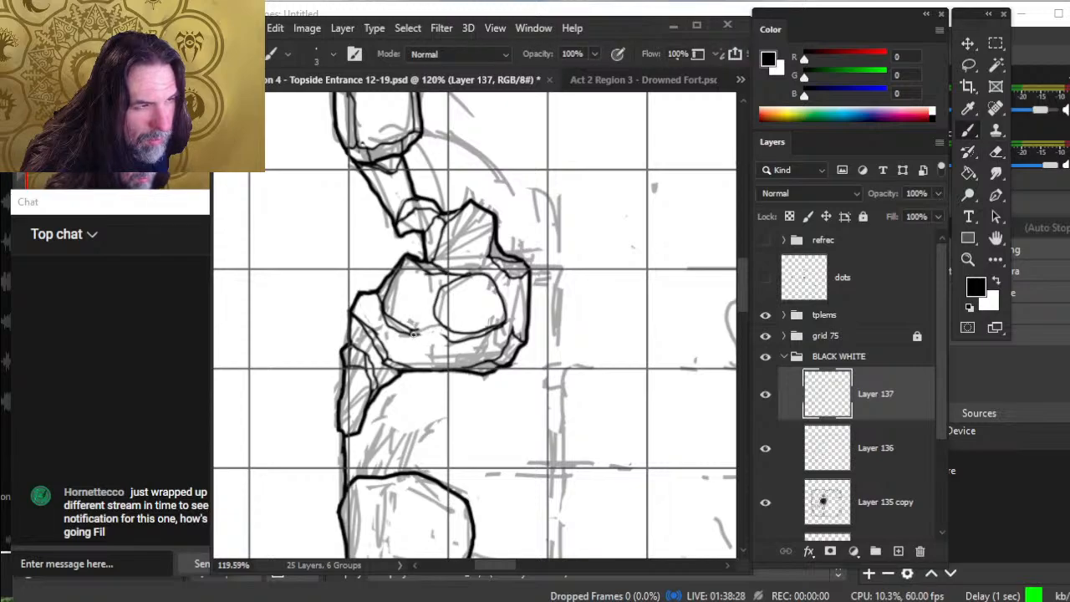
{"action": "key", "text": "e"}
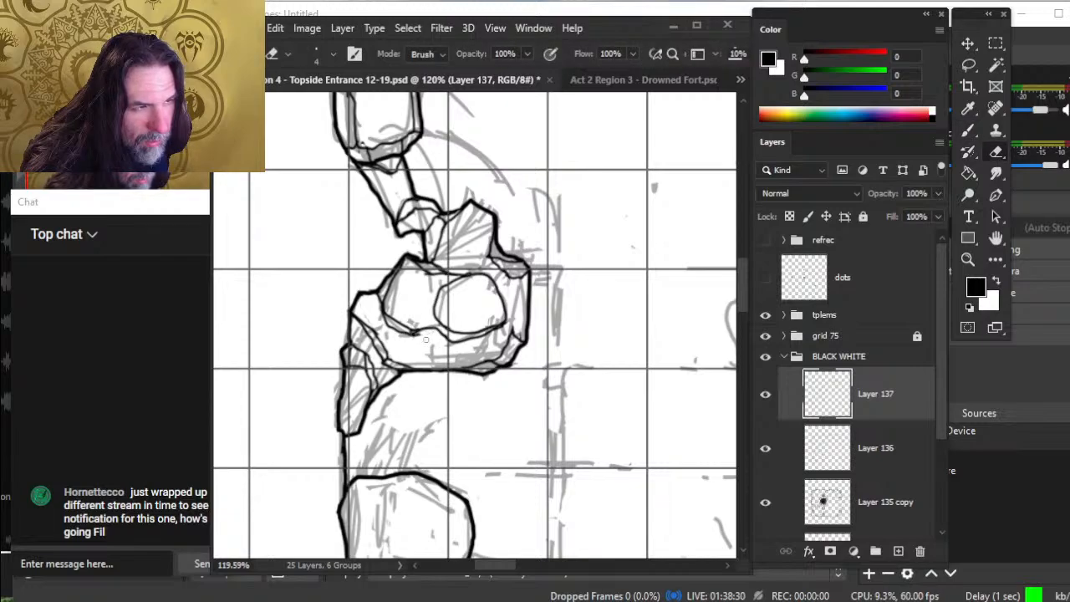
{"action": "key", "text": "b"}
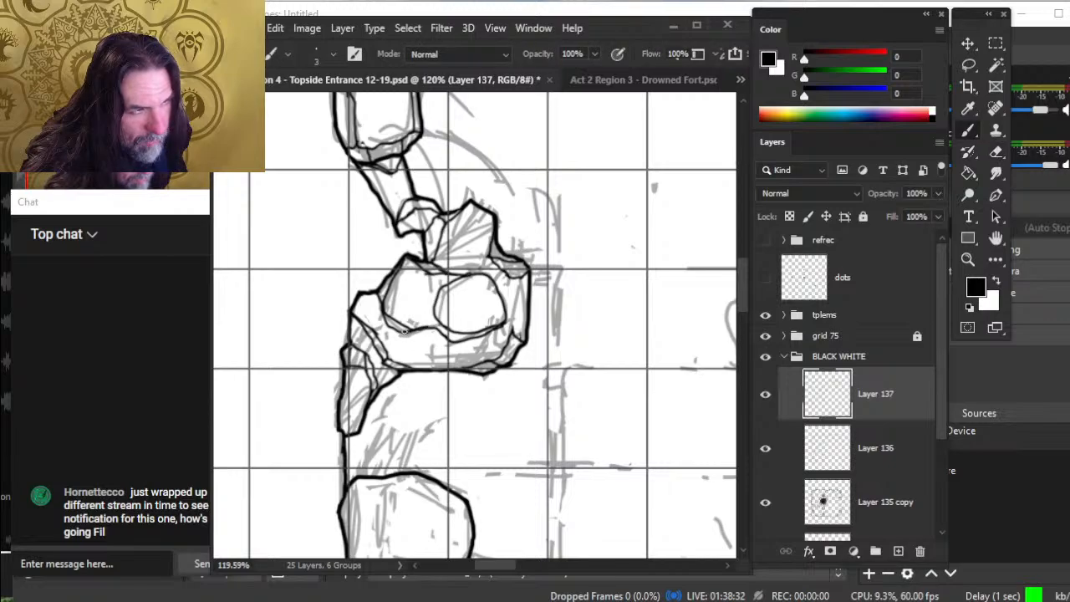
{"action": "key", "text": "e"}
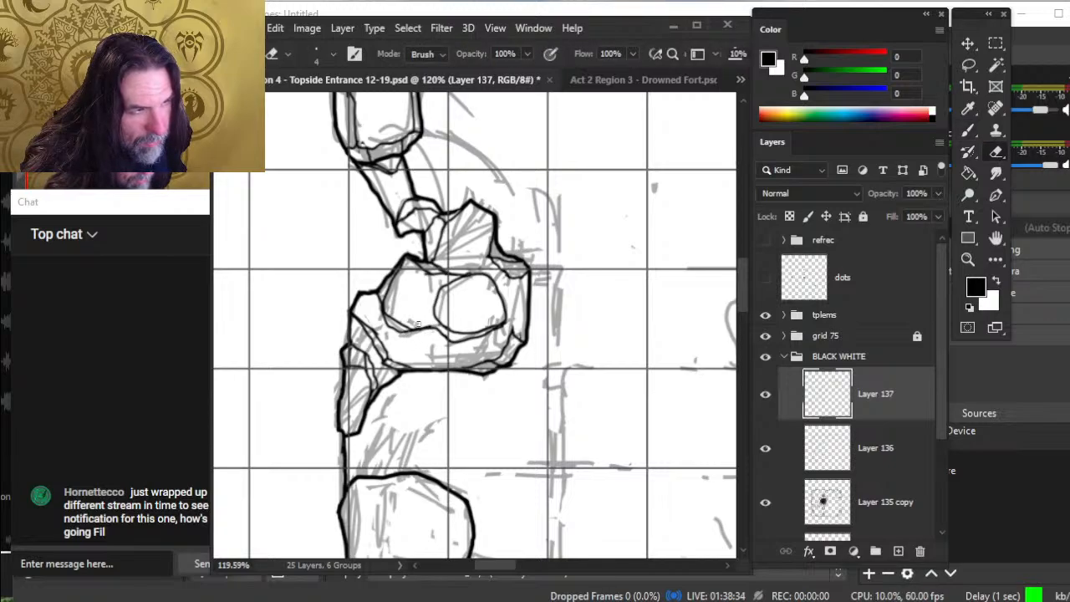
{"action": "key", "text": "b"}
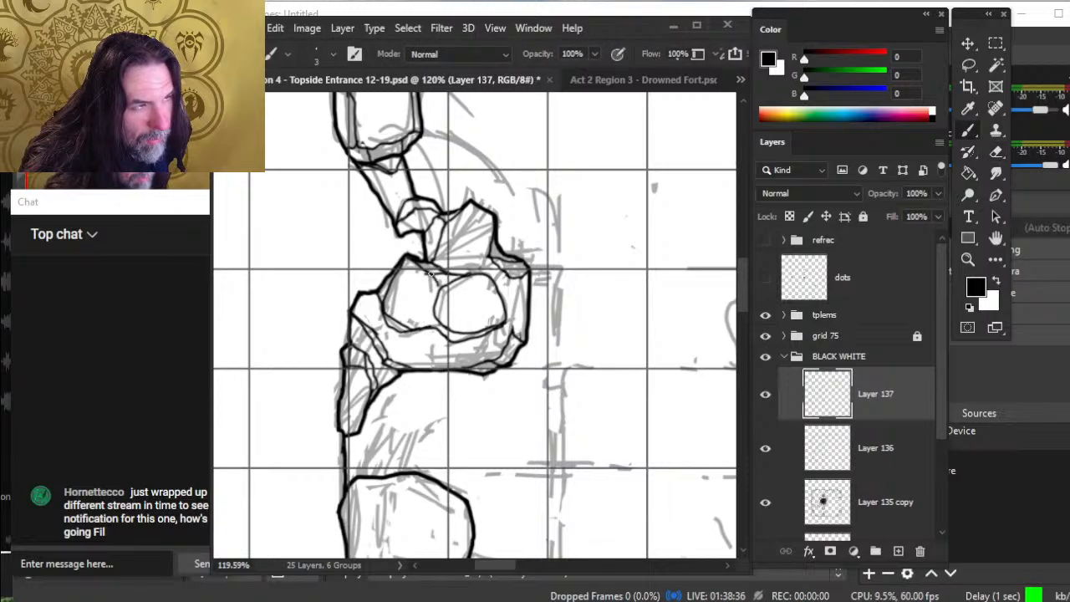
- Ink the inner rim line down the formation's right side, from the upper-right corner to the lower-right facet
{"action": "key", "text": "e"}
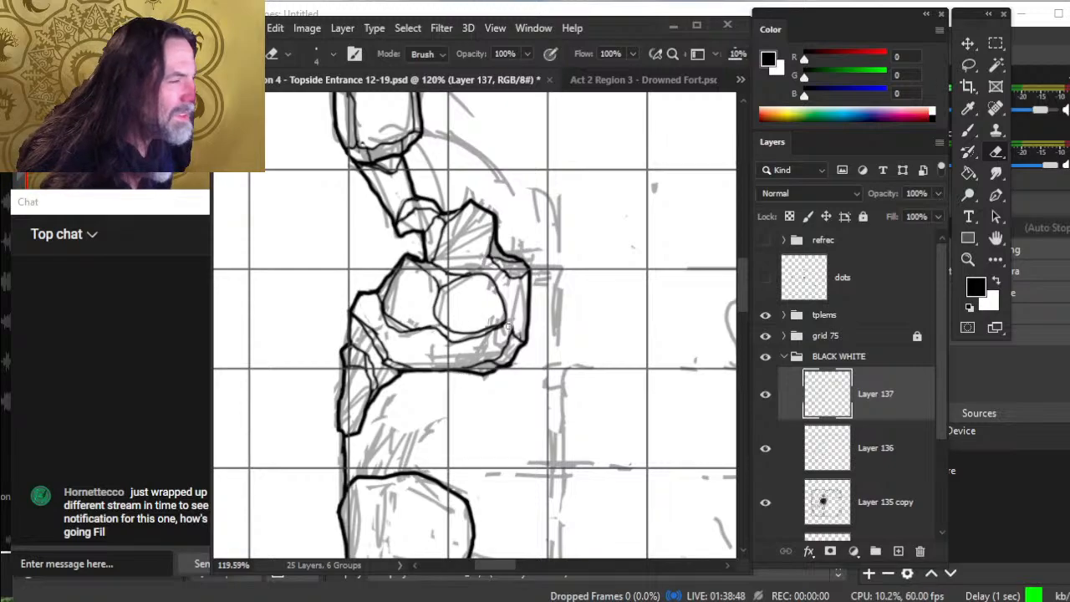
{"action": "key", "text": "b"}
{"action": "left_click_drag", "start_coordinate": [510, 277], "coordinate": [514, 336]}
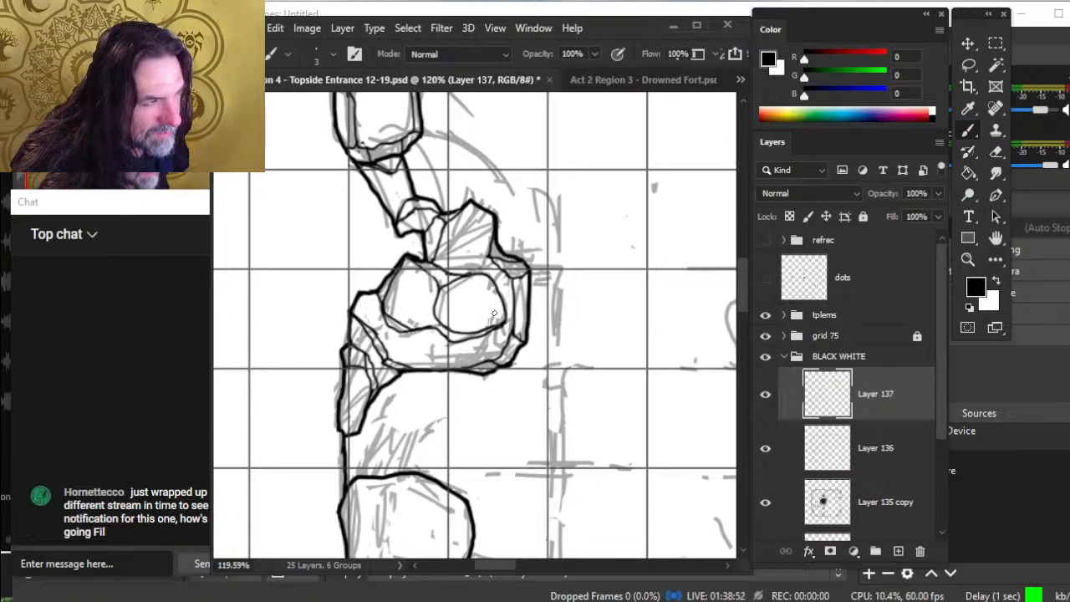
- Erase part of the right boulder's upper-right edge and redraw it as a small chipped notch
{"action": "key", "text": "e"}
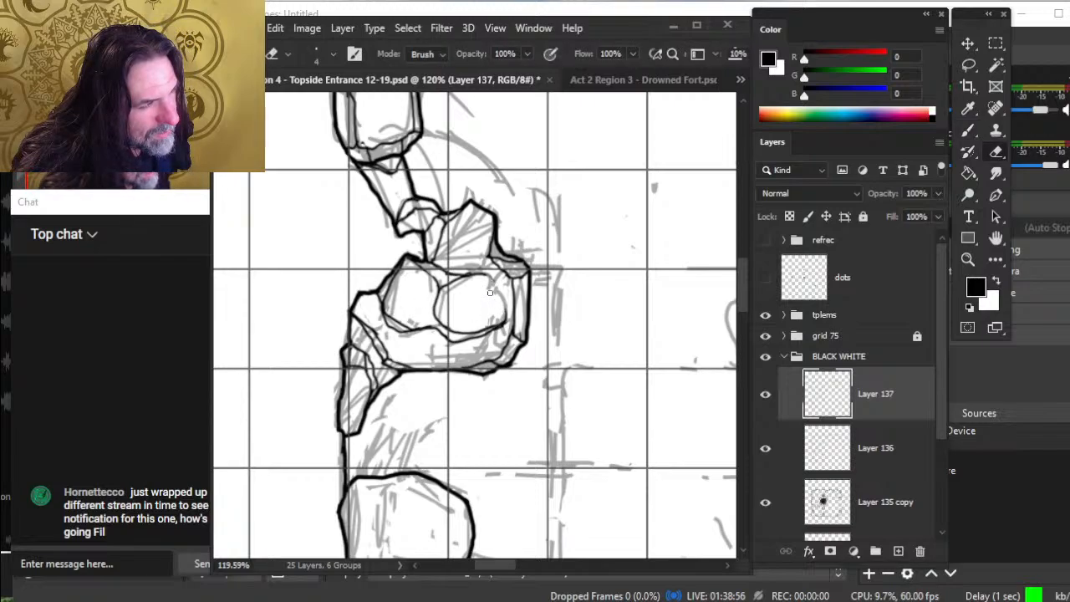
{"action": "key", "text": "b"}
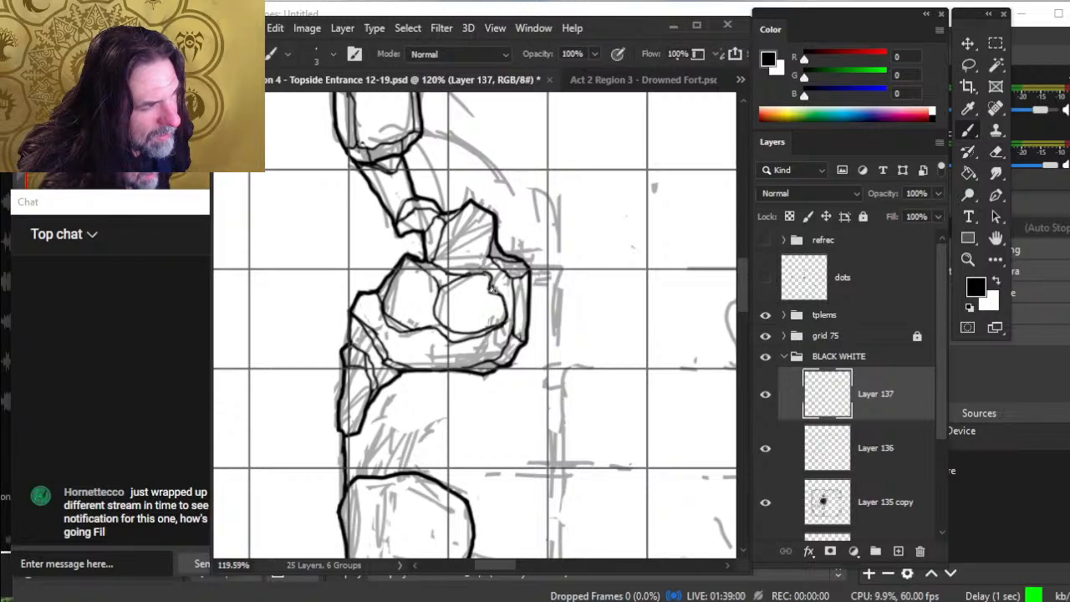
{"action": "key", "text": "e"}
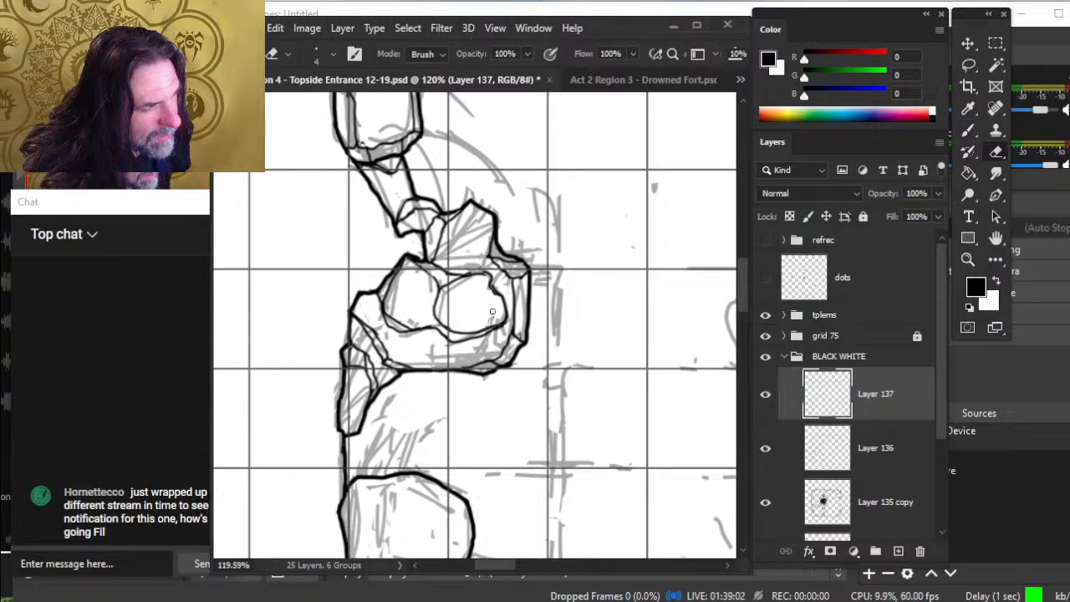
{"action": "key", "text": "b"}
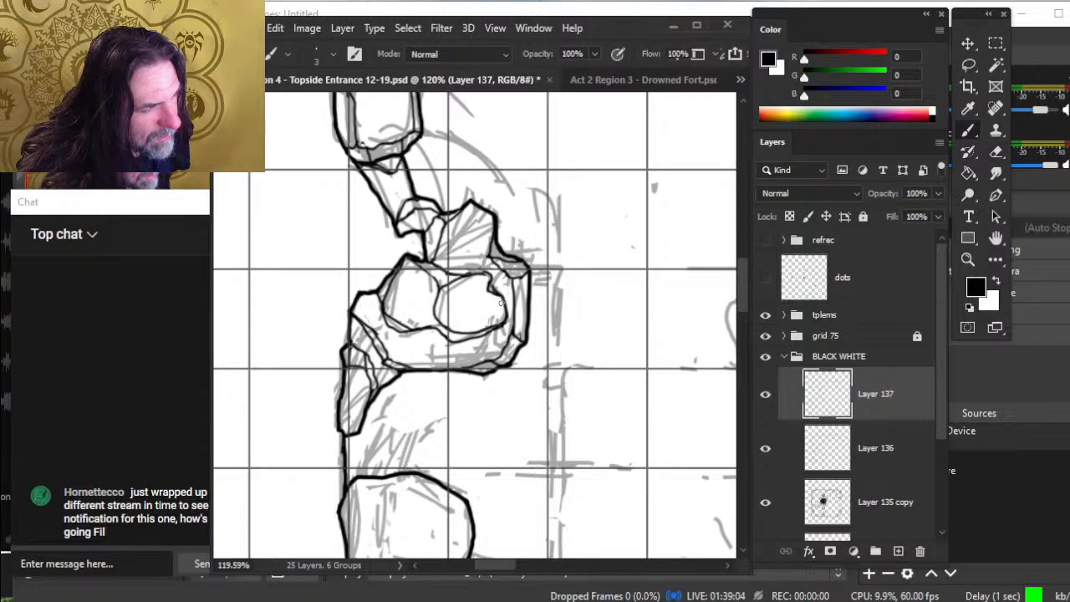
{"action": "key", "text": "e"}
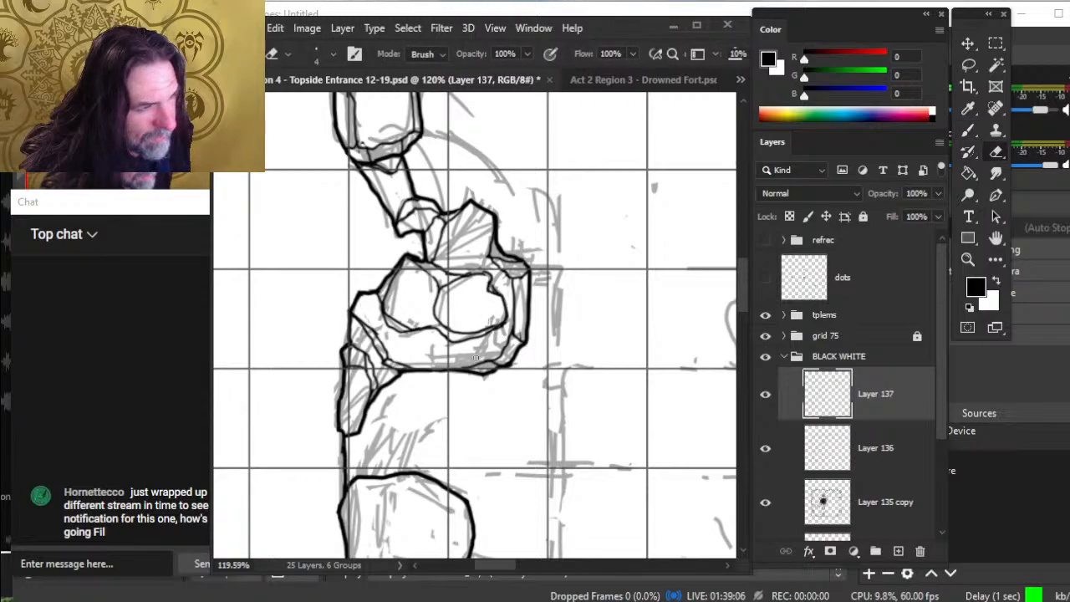
- Set the Eraser size to 7 for cleaning up the rock outlines along the left wall
{"action": "left_click_drag", "start_coordinate": [476, 358], "coordinate": [496, 259]}
{"action": "key", "text": "b"}
{"action": "key", "text": "z"}
{"action": "left_click_drag", "start_coordinate": [530, 313], "coordinate": [547, 326]}
{"action": "key", "text": "b"}
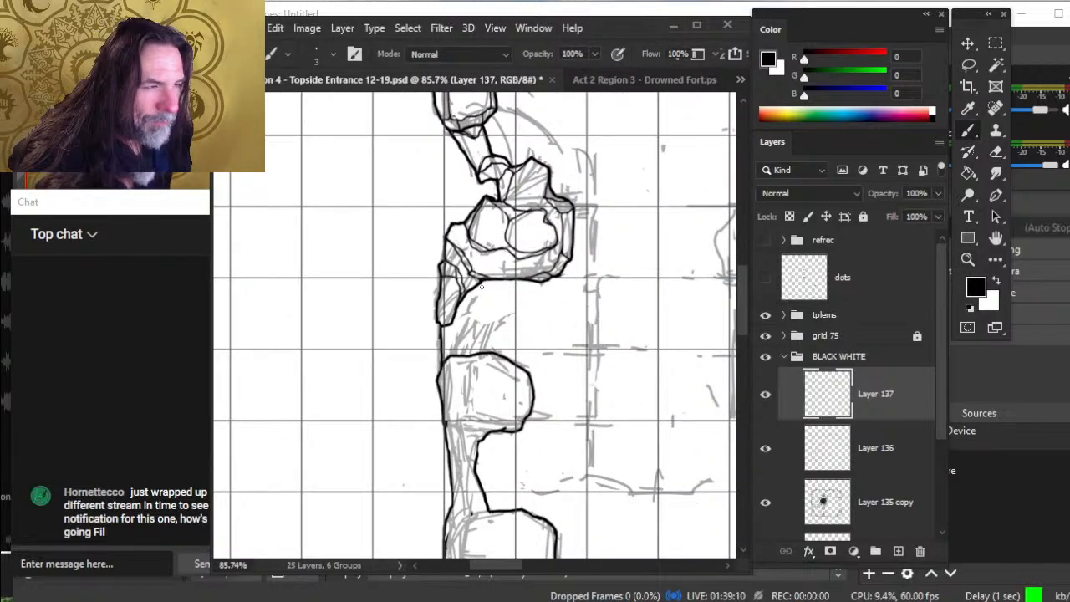
{"action": "scroll", "coordinate": [478, 296], "scroll_direction": "up", "scroll_amount": 5}
{"action": "key", "text": "e"}
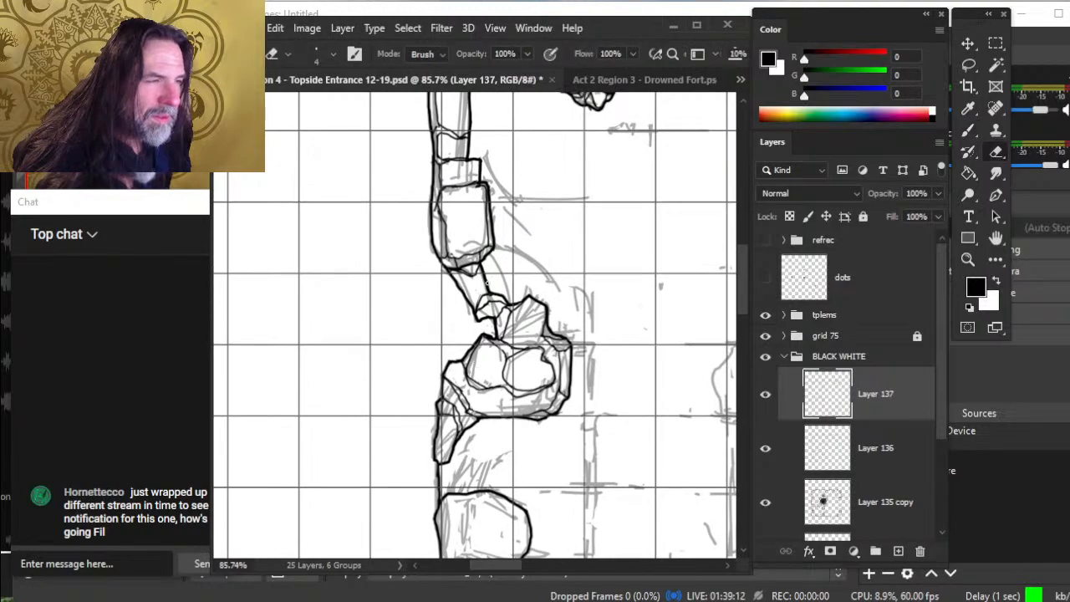
{"action": "key", "text": "bracketright"}
{"action": "key", "text": "bracketright"}
{"action": "key", "text": "bracketright"}
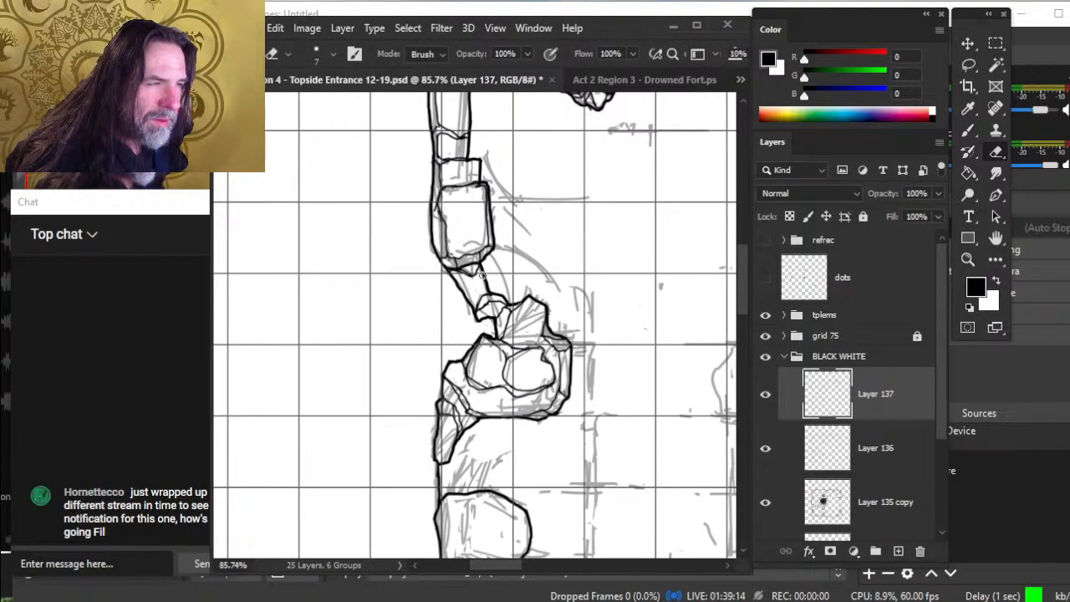
- Review the inked left wall at a wider view and check the dots layer by toggling its visibility
{"action": "key", "text": "z"}
{"action": "left_click_drag", "start_coordinate": [526, 290], "coordinate": [476, 294]}
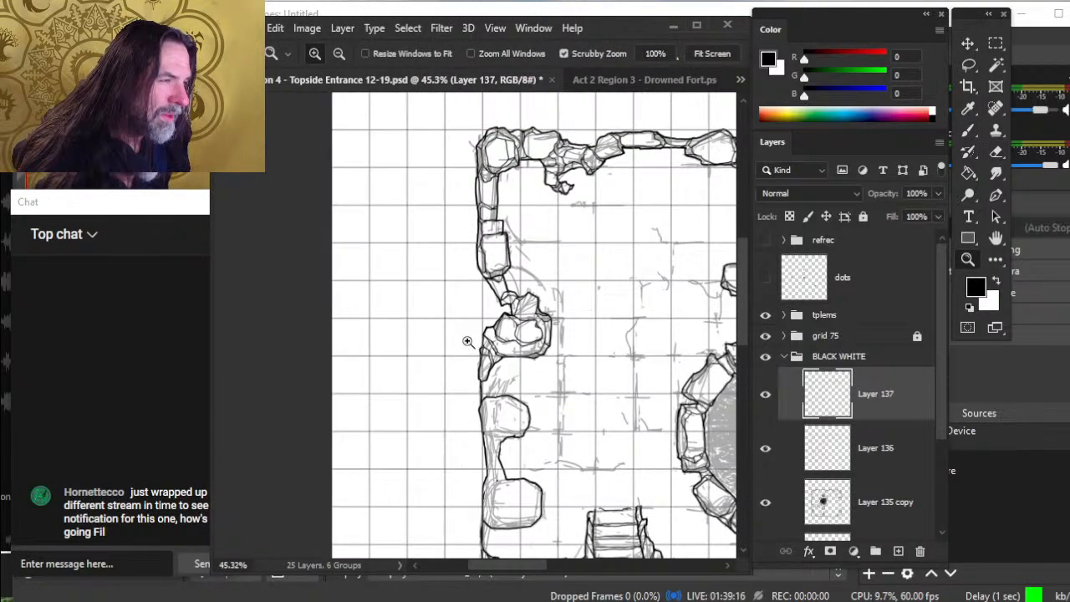
{"action": "left_click_drag", "start_coordinate": [539, 429], "coordinate": [493, 386]}
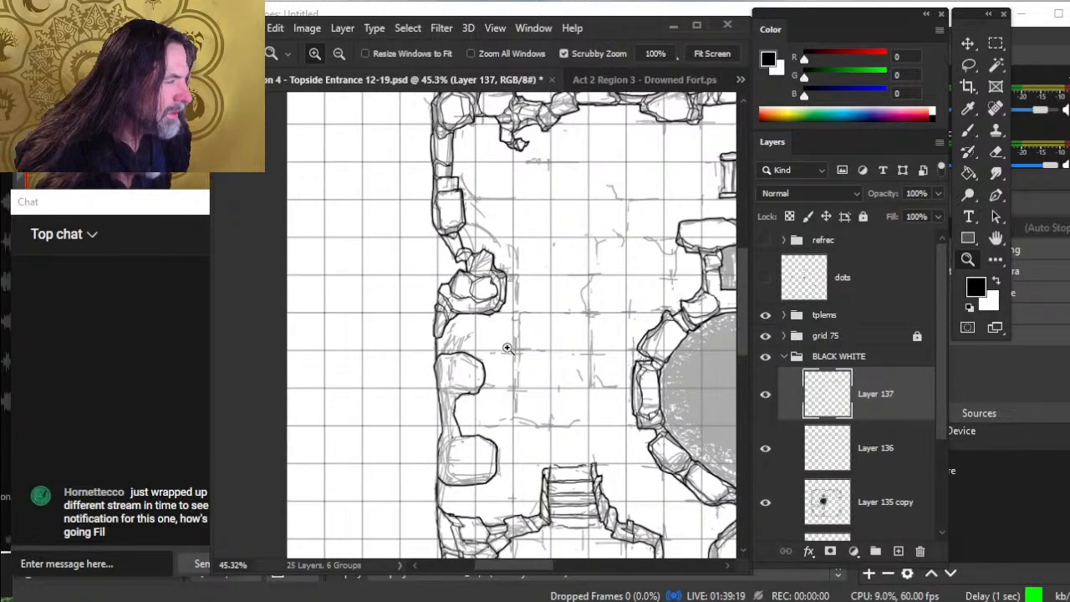
{"action": "left_click", "coordinate": [765, 279]}
{"action": "left_click", "coordinate": [765, 279]}
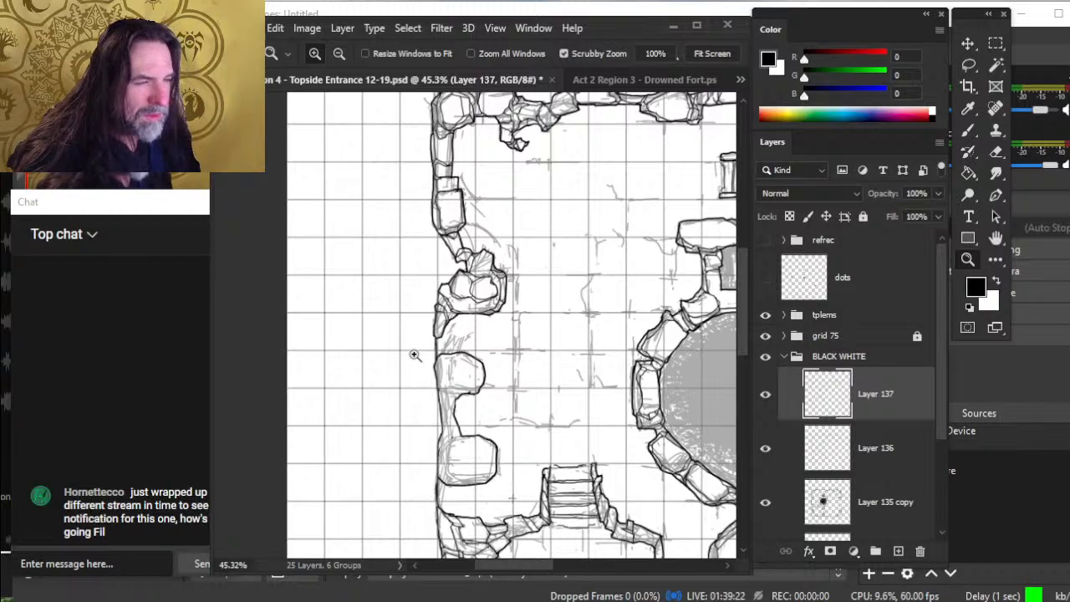
- Ink a small rock peak above the rounded block's upper-left corner and an inner line along the block's left and bottom edges
{"action": "left_click_drag", "start_coordinate": [440, 346], "coordinate": [454, 319]}
{"action": "key", "text": "b"}
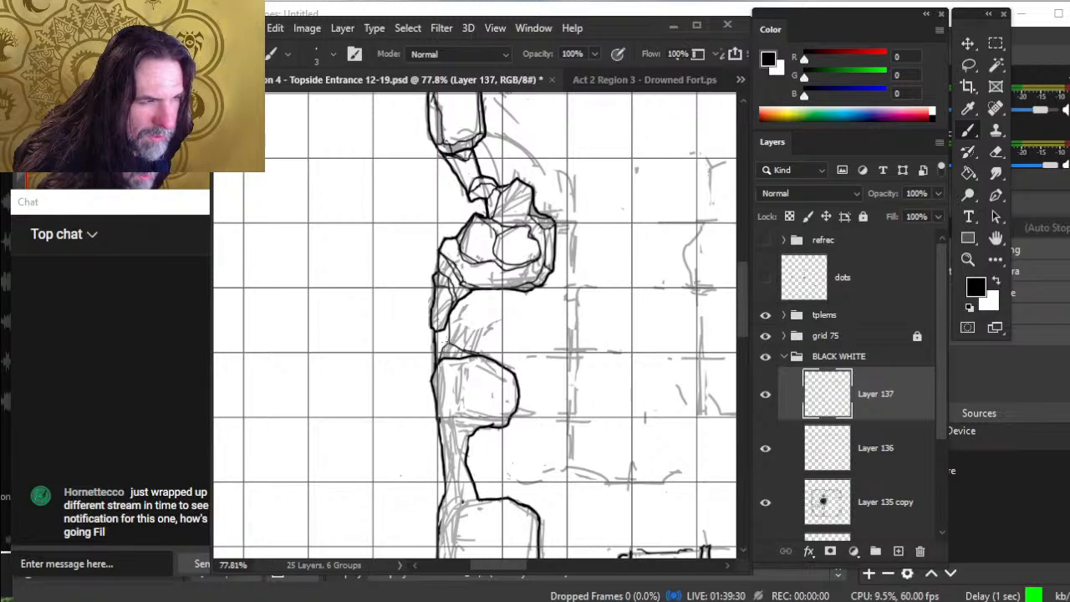
{"action": "key", "text": "e"}
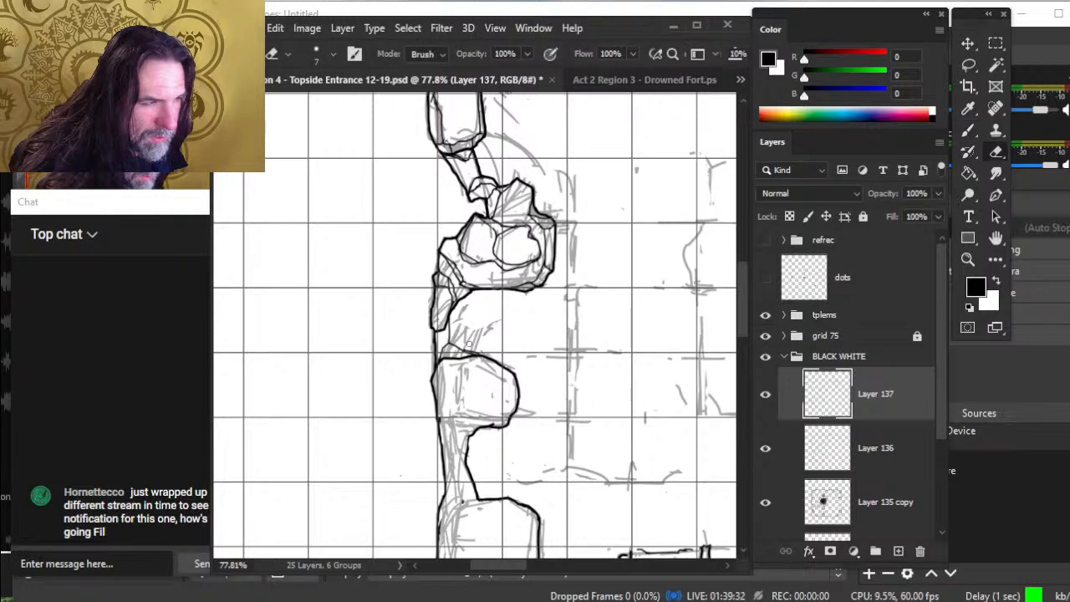
{"action": "key", "text": "b"}
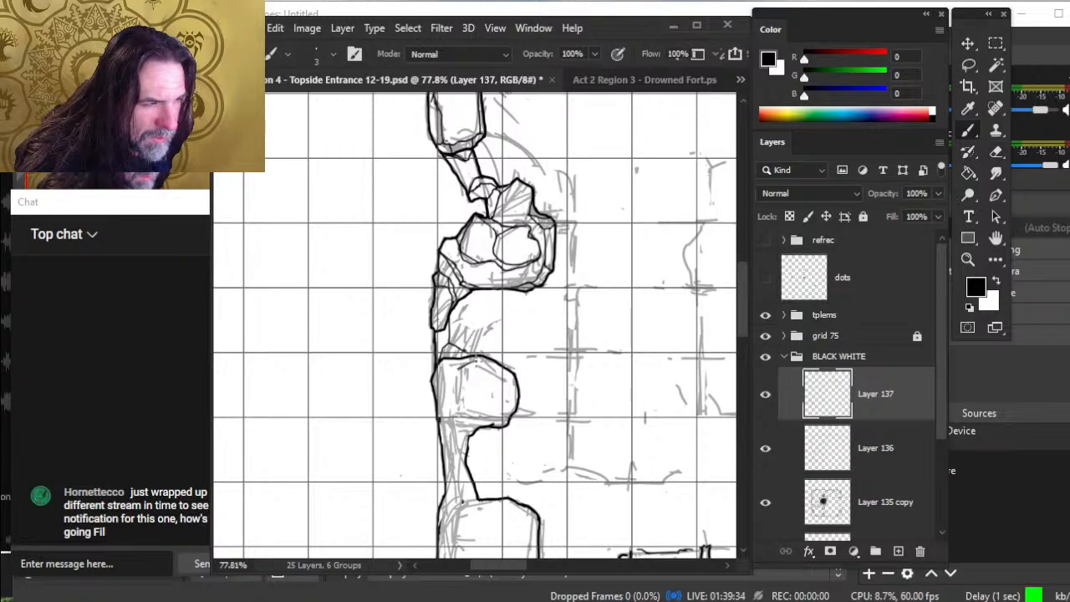
{"action": "mouse_move", "coordinate": [444, 375]}
{"action": "left_mouse_down"}
{"action": "mouse_move", "coordinate": [443, 410]}
{"action": "mouse_move", "coordinate": [454, 419]}
{"action": "left_mouse_up"}
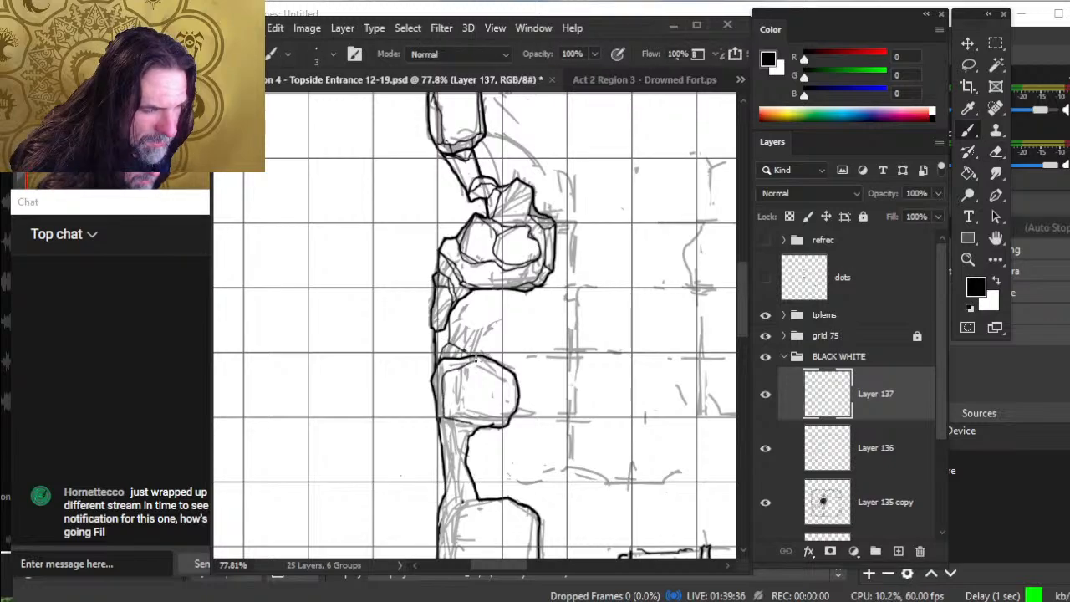
- Ink the rest of the rounded block's inner rim and the short edge linking the small rock to the formation above
{"action": "key", "text": "z"}
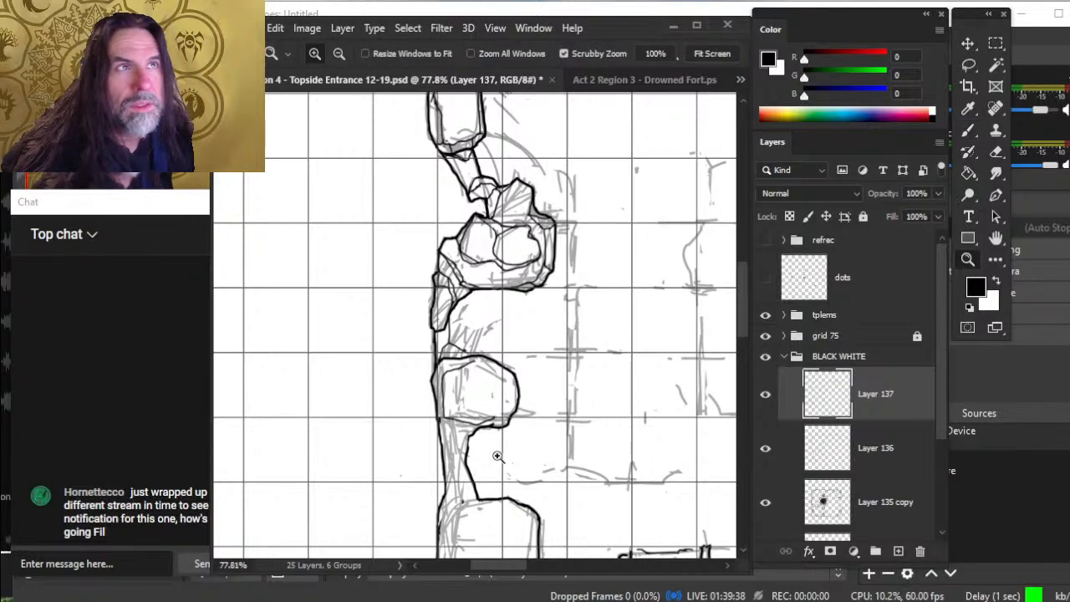
{"action": "left_click_drag", "start_coordinate": [497, 455], "coordinate": [528, 442]}
{"action": "key", "text": "b"}
{"action": "mouse_move", "coordinate": [496, 397]}
{"action": "left_mouse_down"}
{"action": "mouse_move", "coordinate": [470, 300]}
{"action": "mouse_move", "coordinate": [421, 313]}
{"action": "mouse_move", "coordinate": [423, 322]}
{"action": "mouse_move", "coordinate": [410, 312]}
{"action": "mouse_move", "coordinate": [416, 299]}
{"action": "mouse_move", "coordinate": [410, 337]}
{"action": "left_mouse_up"}
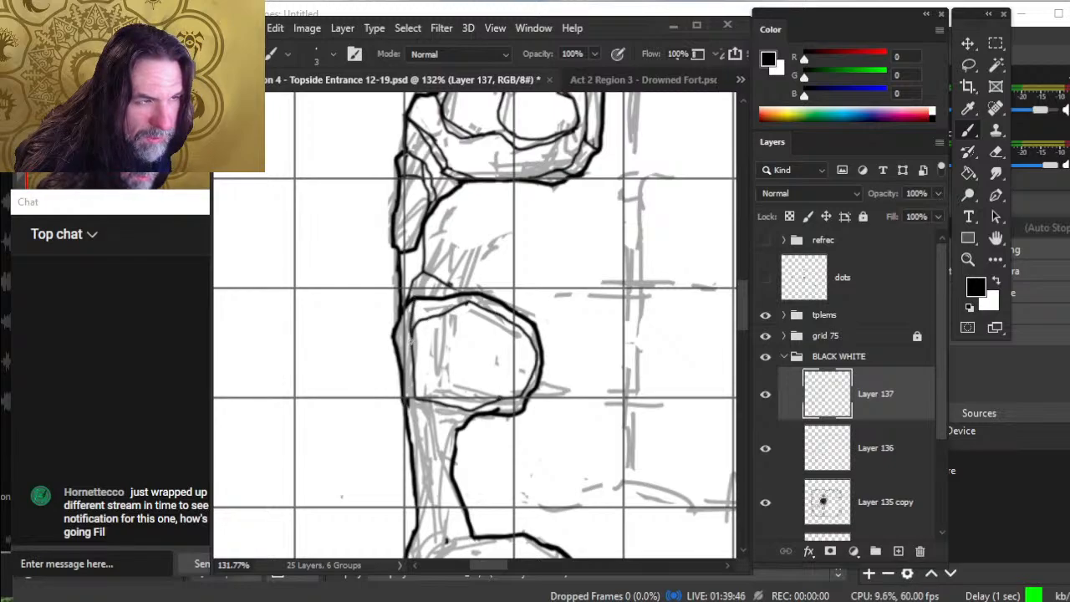
- Rework the block's upper-left corner with the Eraser and Brush into a narrow ledge beneath the top outline
{"action": "key", "text": "e"}
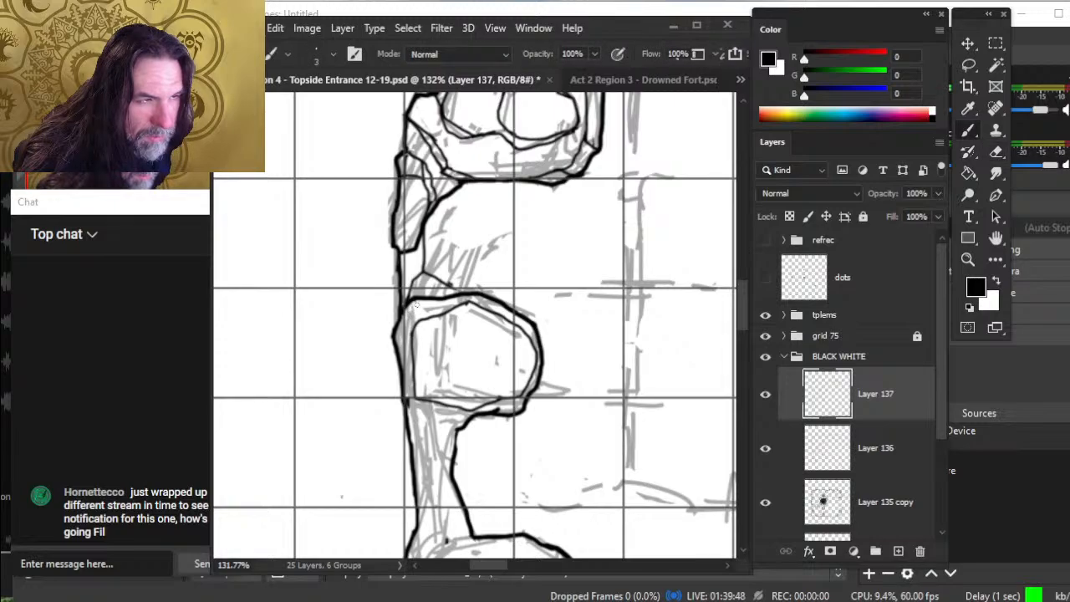
{"action": "key", "text": "b"}
{"action": "left_click_drag", "start_coordinate": [412, 307], "coordinate": [436, 316]}
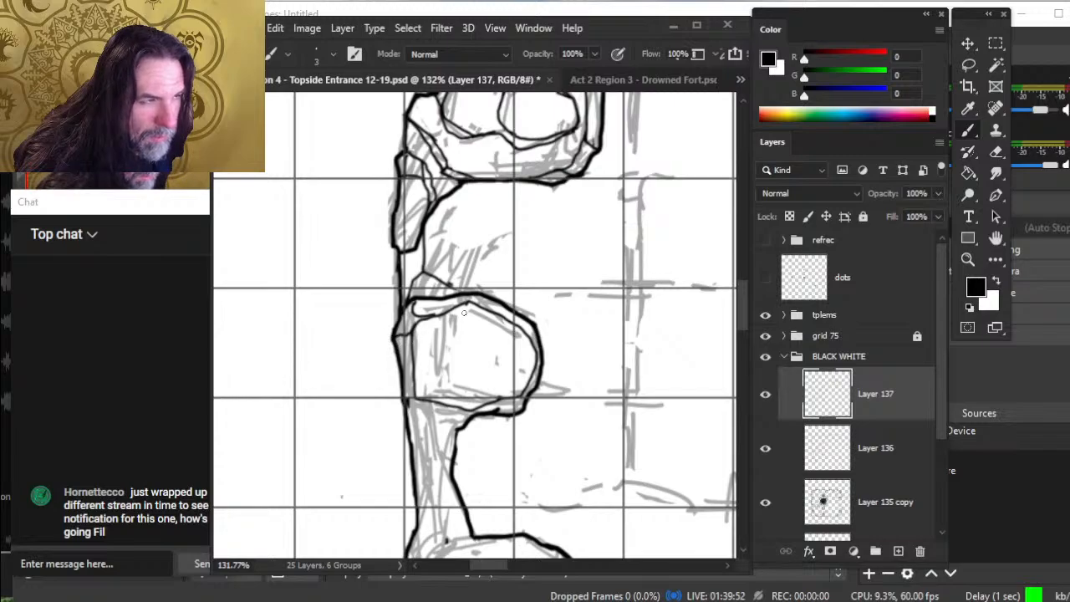
{"action": "key", "text": "e"}
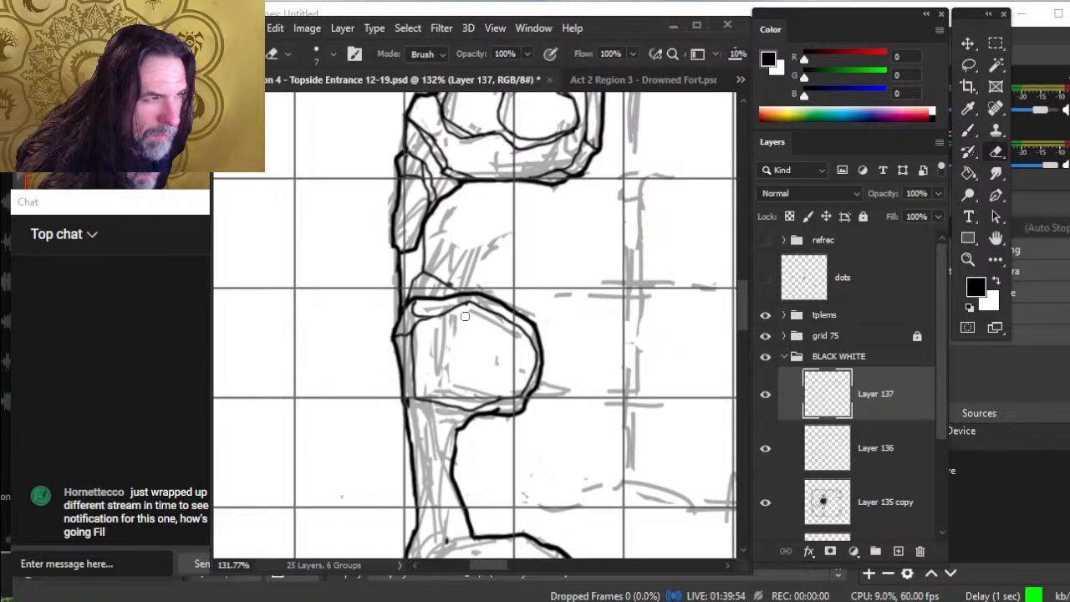
{"action": "key", "text": "b"}
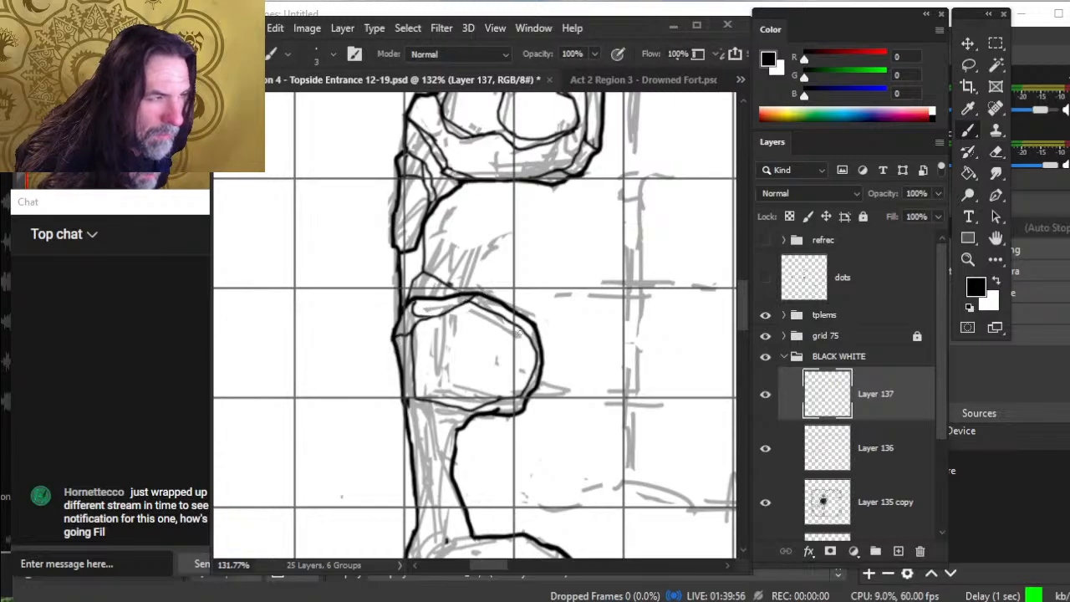
- Erase overlapping ink at the block's lower edge on Layer 136 and return to Layer 137
{"action": "key", "text": "e"}
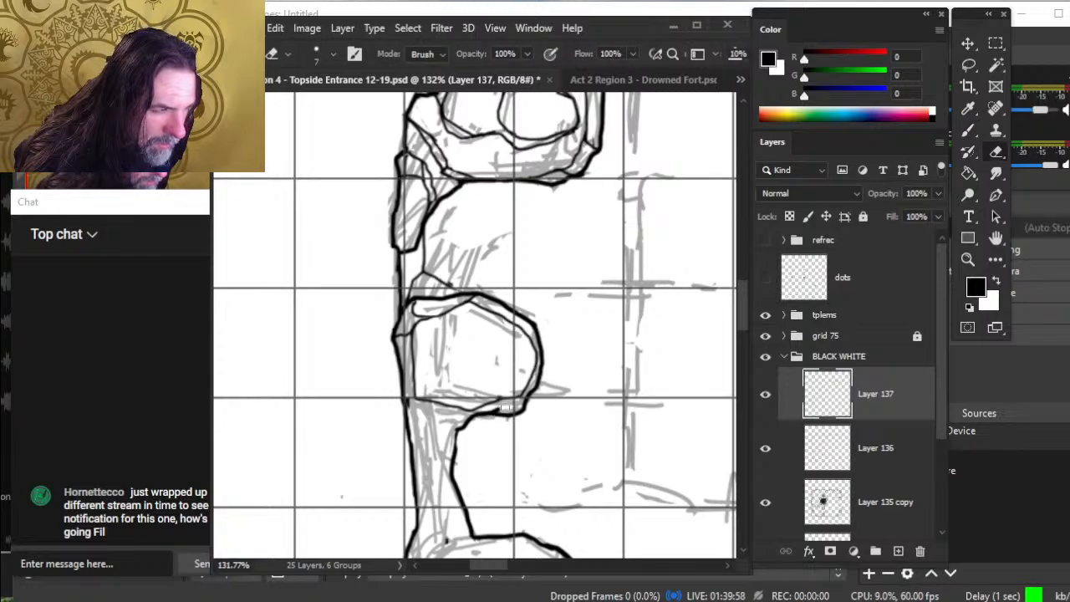
{"action": "key", "text": "alt+bracketleft"}
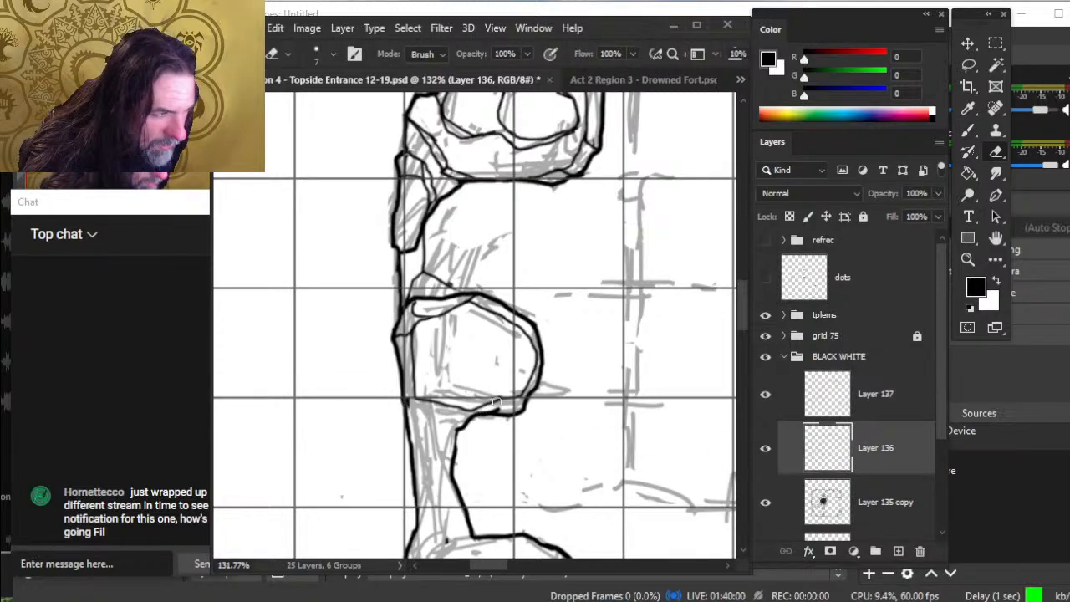
{"action": "left_click", "coordinate": [900, 413]}
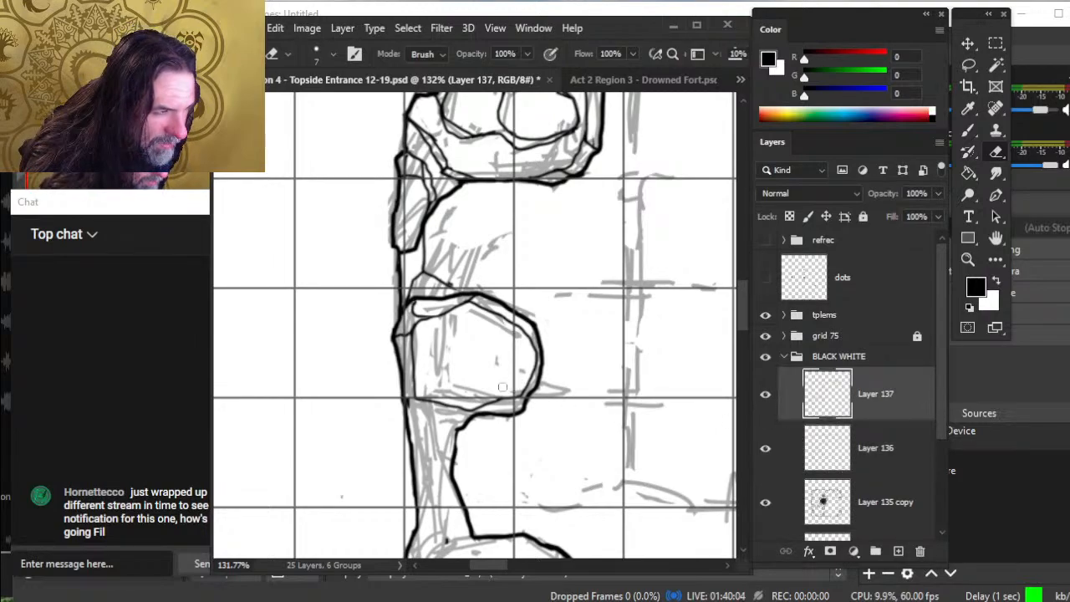
{"action": "left_click", "coordinate": [904, 450]}
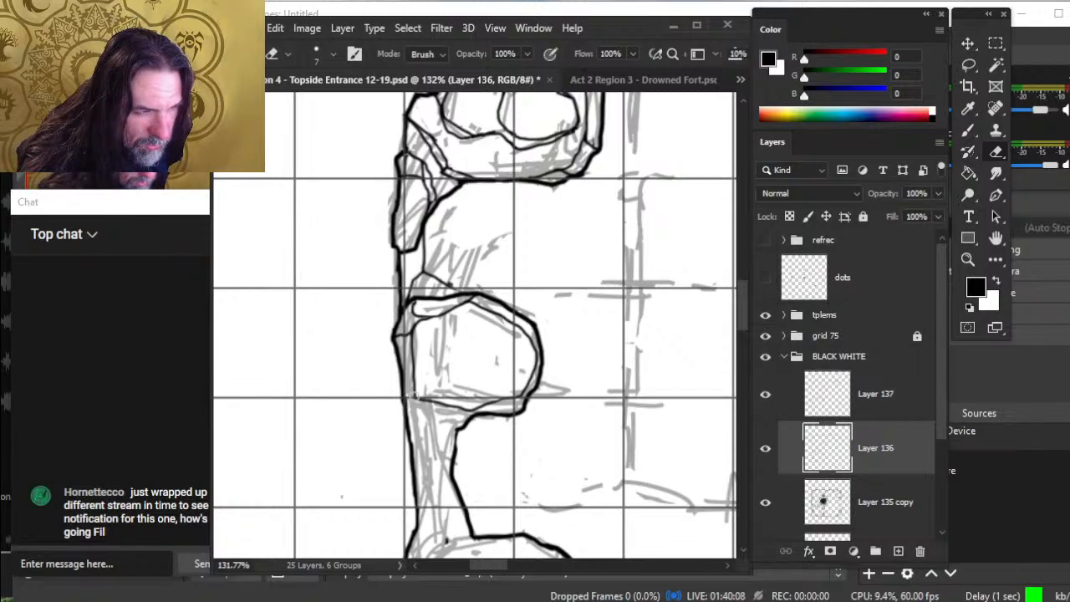
{"action": "left_click", "coordinate": [885, 416]}
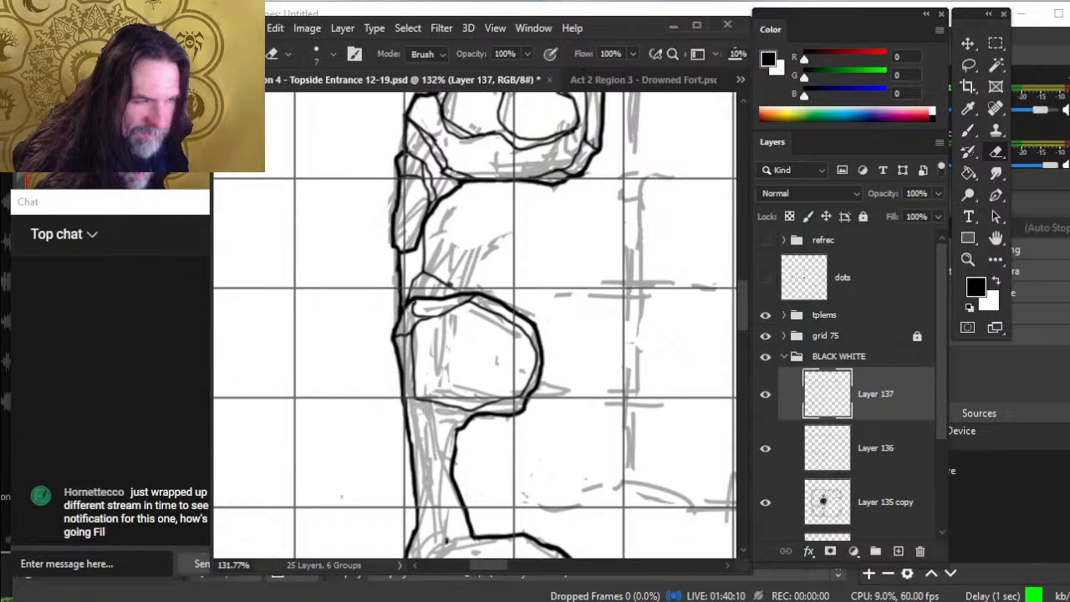
- Ink inner lines along both sides of the narrow wall below the block and join them to the block's bottom edge
{"action": "key", "text": "b"}
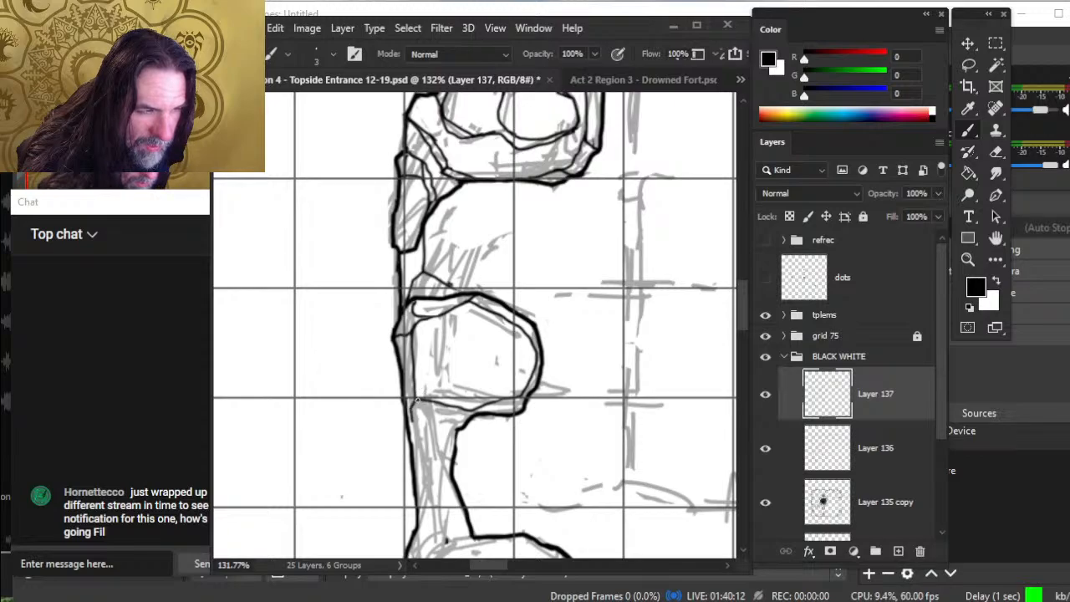
{"action": "left_click_drag", "start_coordinate": [414, 445], "coordinate": [424, 518]}
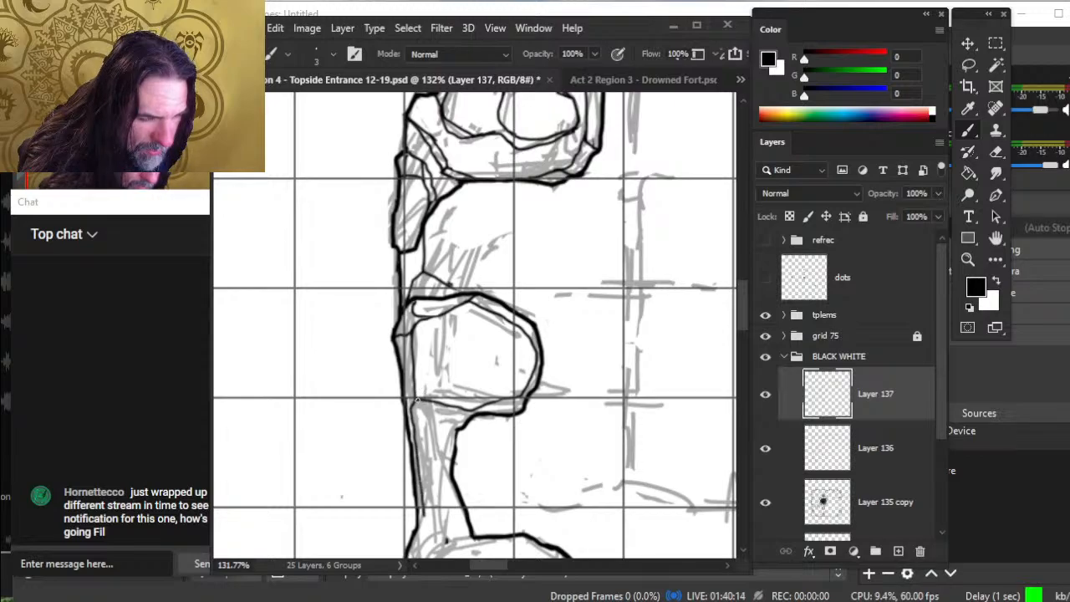
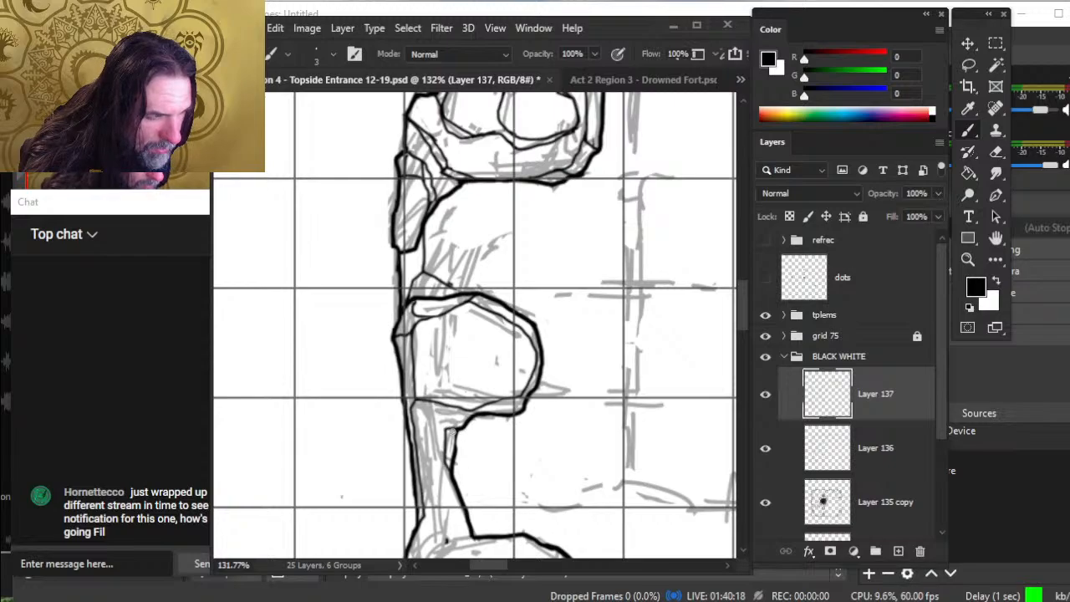
{"action": "left_click_drag", "start_coordinate": [452, 432], "coordinate": [487, 408]}
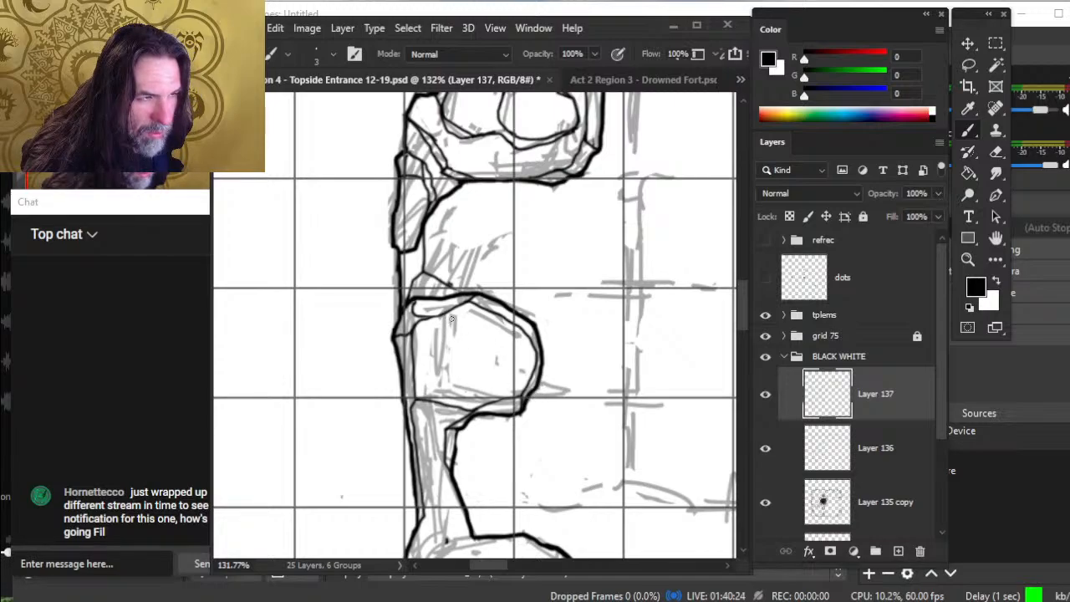
- Ink a closed, many-sided face inside the rounded block and refine its top corner with the Eraser and Brush
{"action": "mouse_move", "coordinate": [451, 318]}
{"action": "left_mouse_down"}
{"action": "mouse_move", "coordinate": [438, 371]}
{"action": "mouse_move", "coordinate": [476, 396]}
{"action": "mouse_move", "coordinate": [517, 388]}
{"action": "left_mouse_up"}
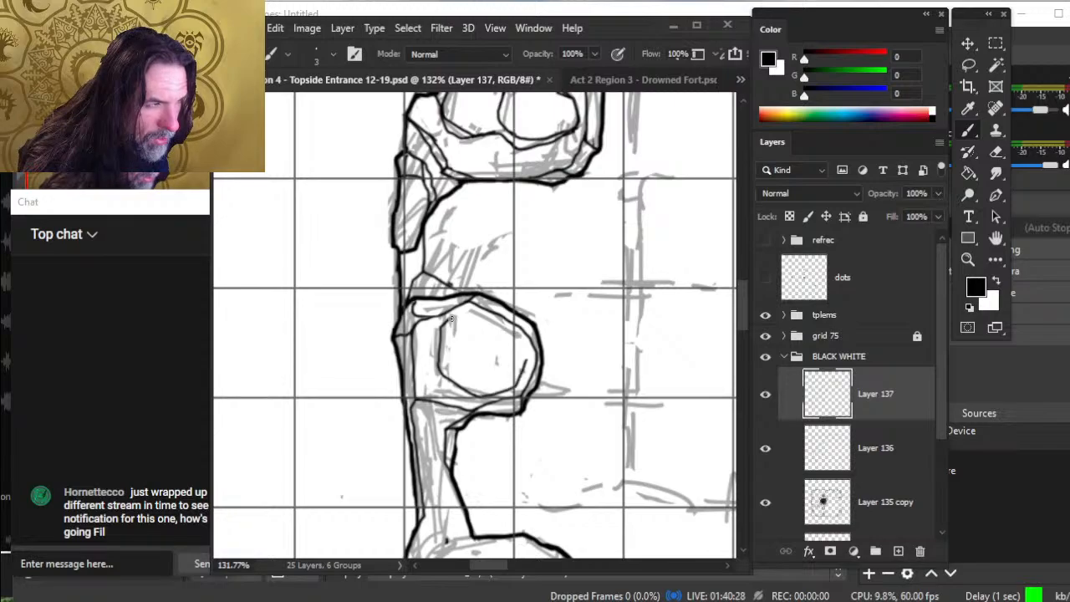
{"action": "mouse_move", "coordinate": [527, 351]}
{"action": "left_mouse_down"}
{"action": "mouse_move", "coordinate": [468, 306]}
{"action": "mouse_move", "coordinate": [439, 332]}
{"action": "left_mouse_up"}
{"action": "key", "text": "e"}
{"action": "key", "text": "b"}
{"action": "key", "text": "e"}
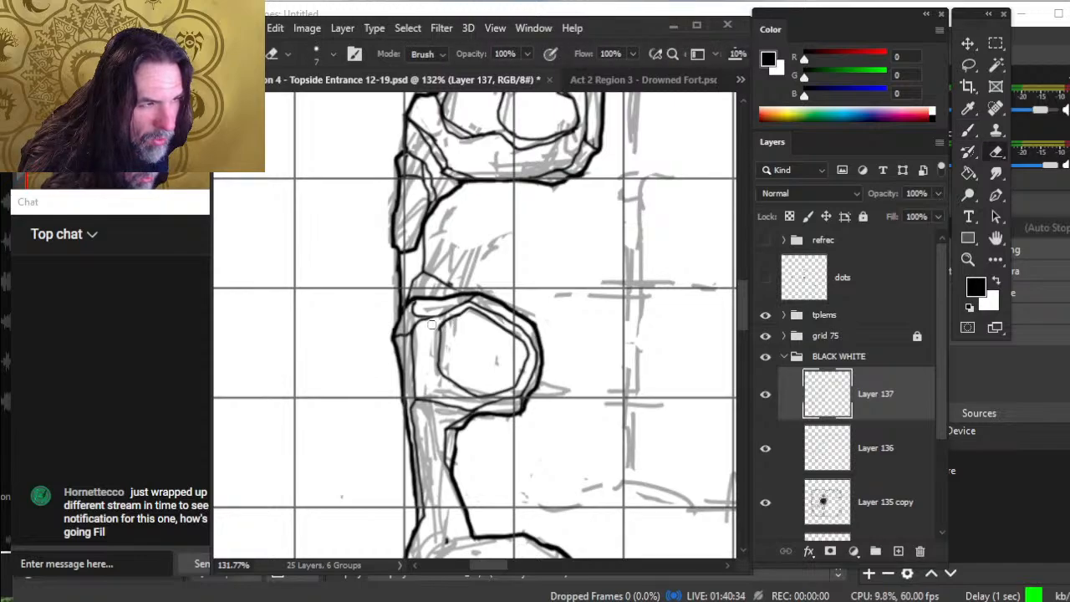
{"action": "key", "text": "b"}
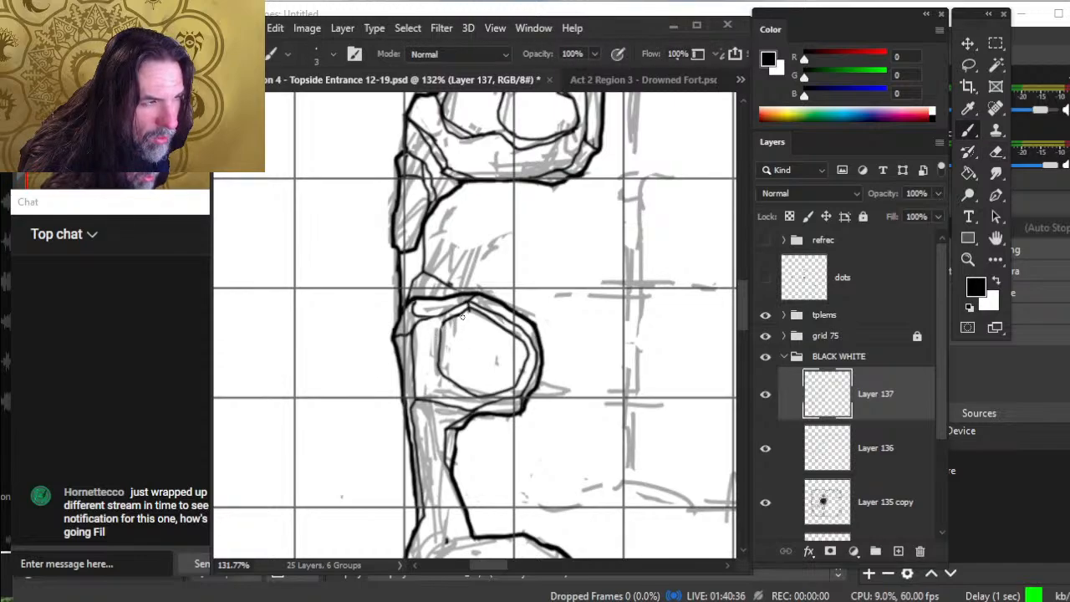
{"action": "key", "text": "e"}
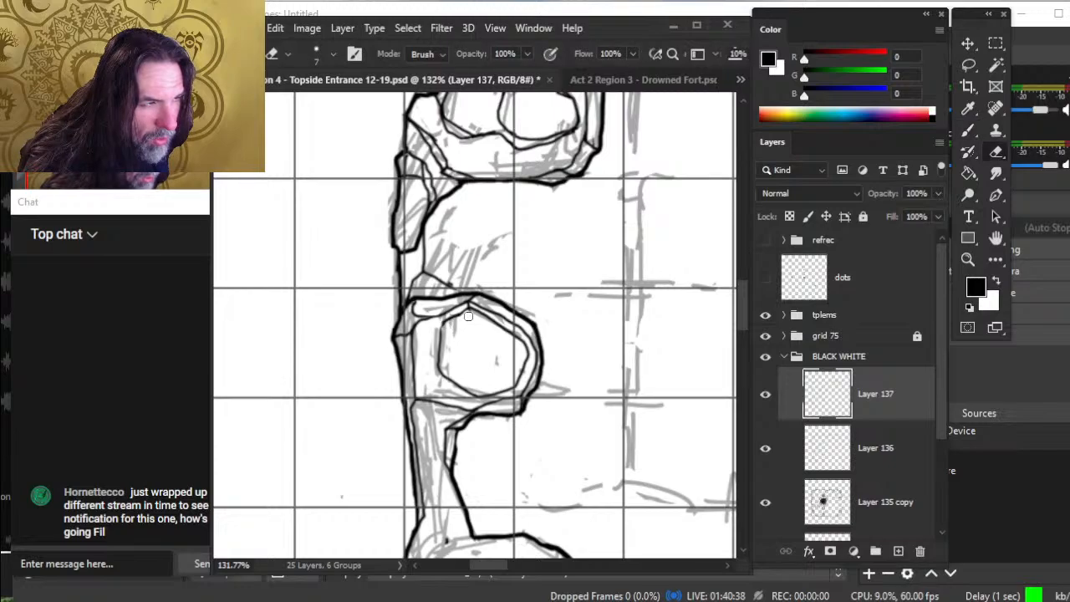
{"action": "key", "text": "b"}
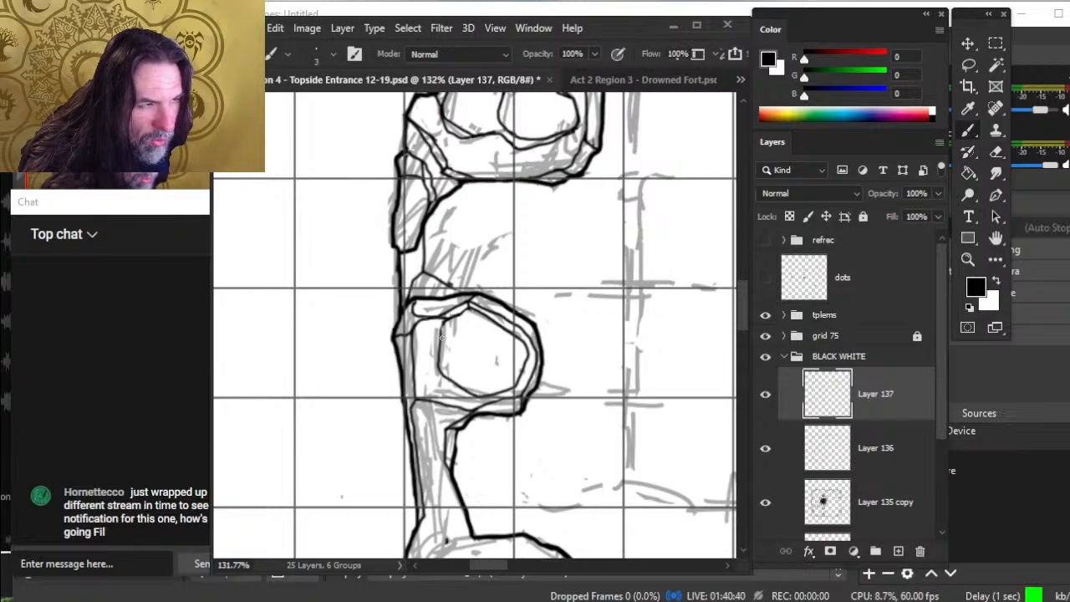
- Erase the inner face's upper-left edge and redraw it as a small chipped ledge reaching toward the block's left rim
{"action": "key", "text": "e"}
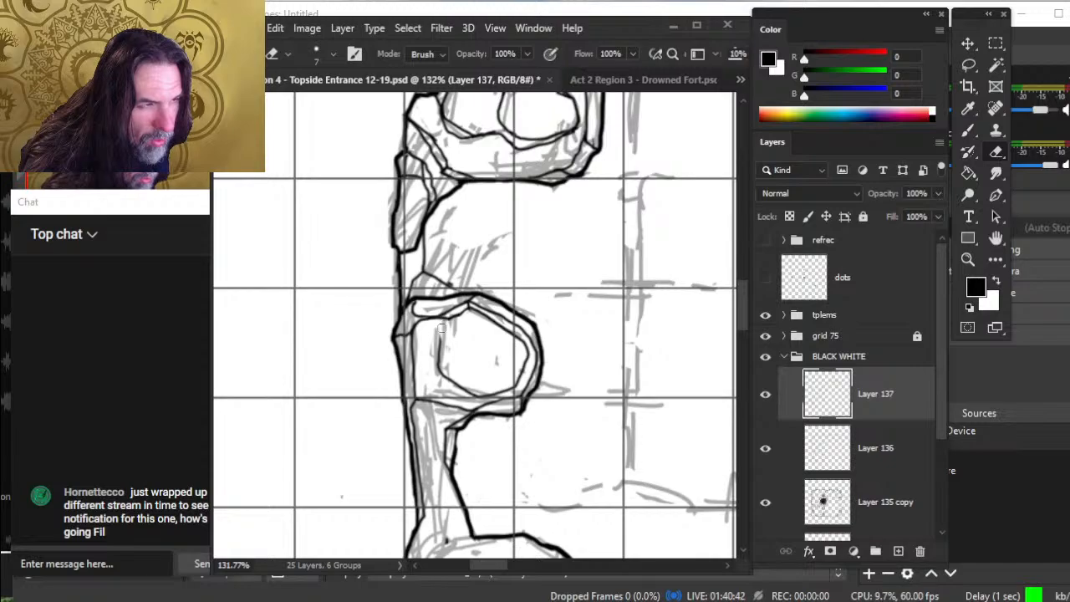
{"action": "key", "text": "b"}
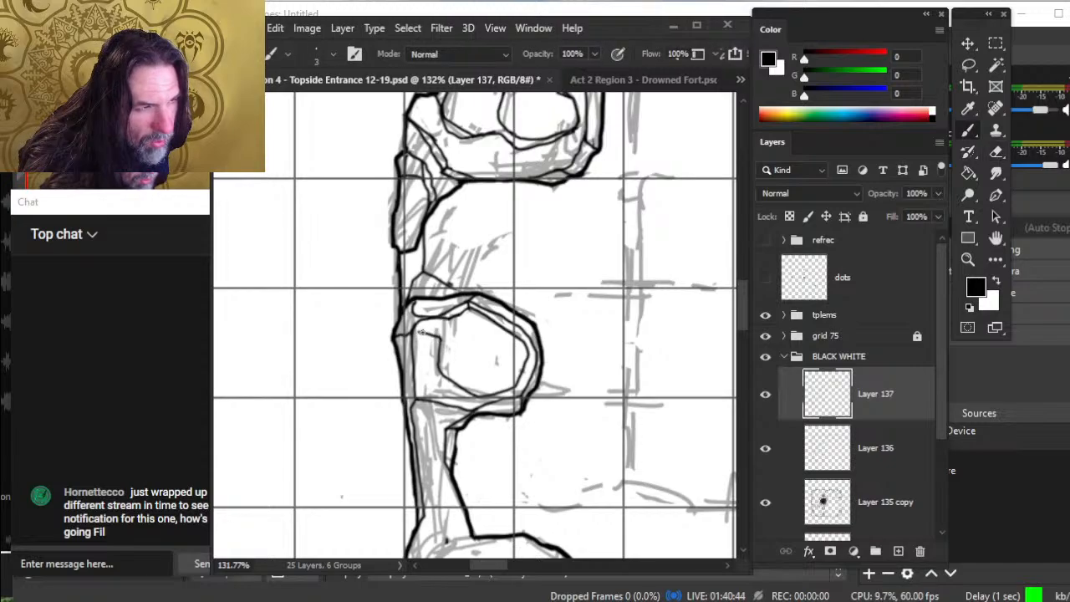
{"action": "key", "text": "e"}
{"action": "key", "text": "b"}
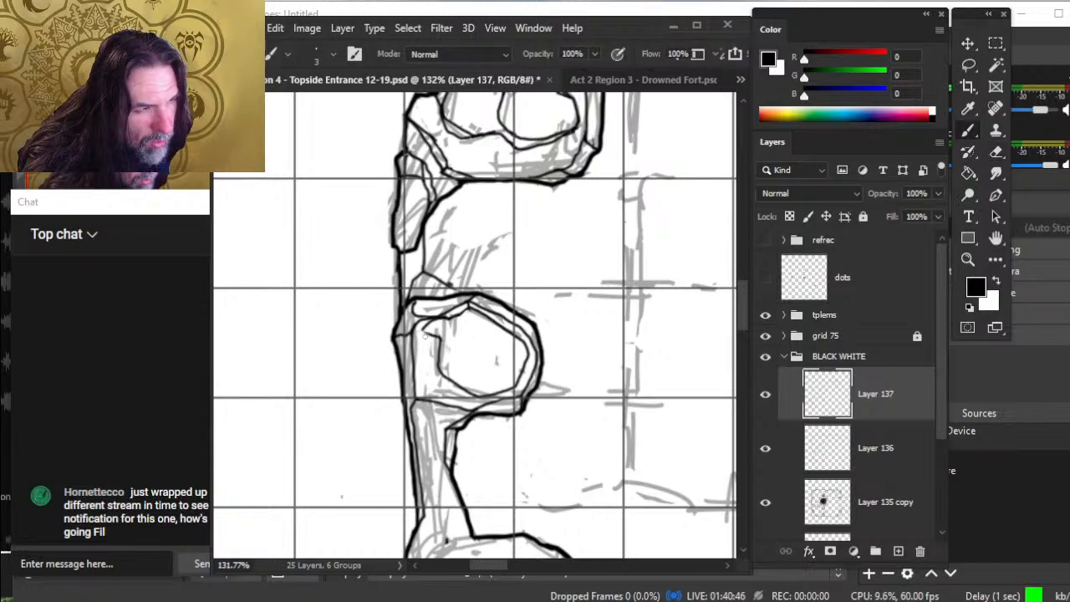
{"action": "left_click_drag", "start_coordinate": [422, 331], "coordinate": [430, 337]}
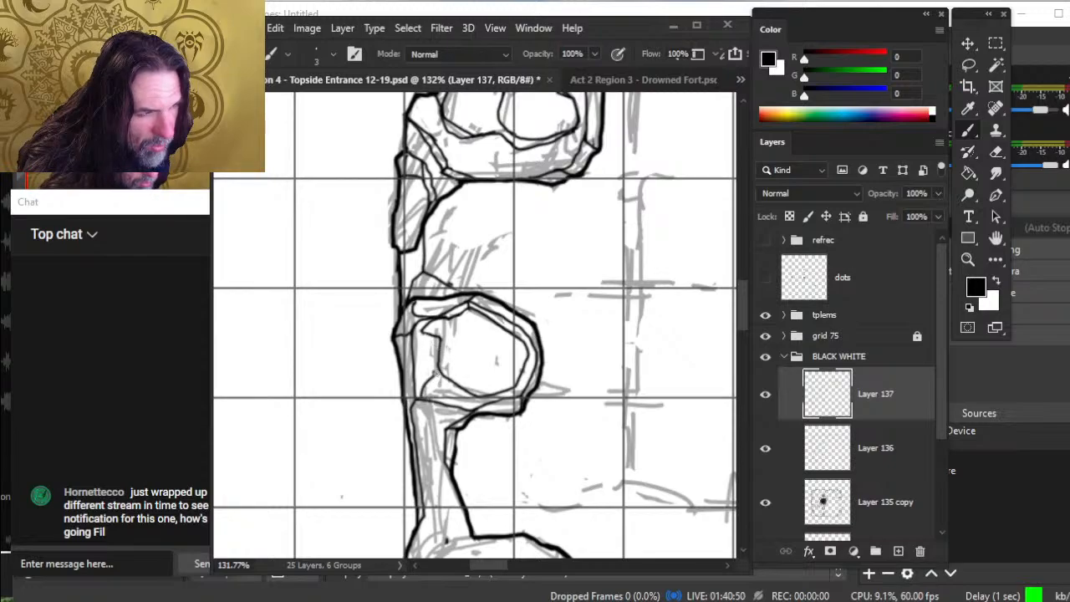
- Replace the lower-left corner of the rounded block's inner face with a pointed wedge facet reaching toward the bottom edge
{"action": "key", "text": "e"}
{"action": "key", "text": "b"}
{"action": "mouse_move", "coordinate": [439, 358]}
{"action": "left_mouse_down"}
{"action": "mouse_move", "coordinate": [431, 379]}
{"action": "mouse_move", "coordinate": [502, 400]}
{"action": "mouse_move", "coordinate": [484, 403]}
{"action": "left_mouse_up"}
{"action": "key", "text": "e"}
{"action": "key", "text": "b"}
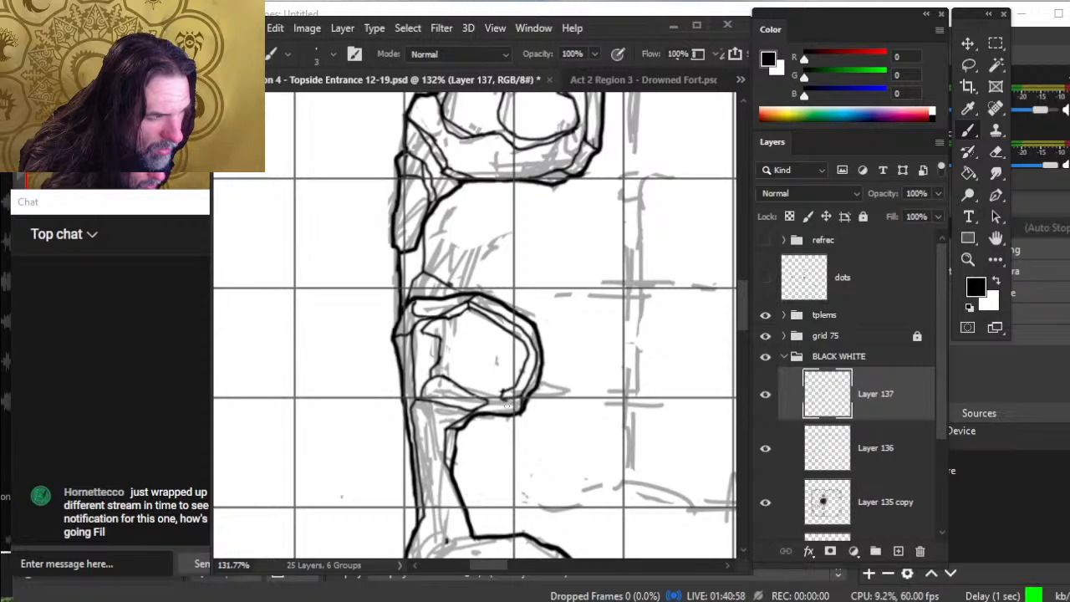
- Redraw the inner face's lower edge above the wedge and refine its chipped left side with the Eraser and Brush
{"action": "key", "text": "e"}
{"action": "key", "text": "b"}
{"action": "mouse_move", "coordinate": [484, 395]}
{"action": "left_mouse_down"}
{"action": "mouse_move", "coordinate": [501, 393]}
{"action": "mouse_move", "coordinate": [451, 369]}
{"action": "left_mouse_up"}
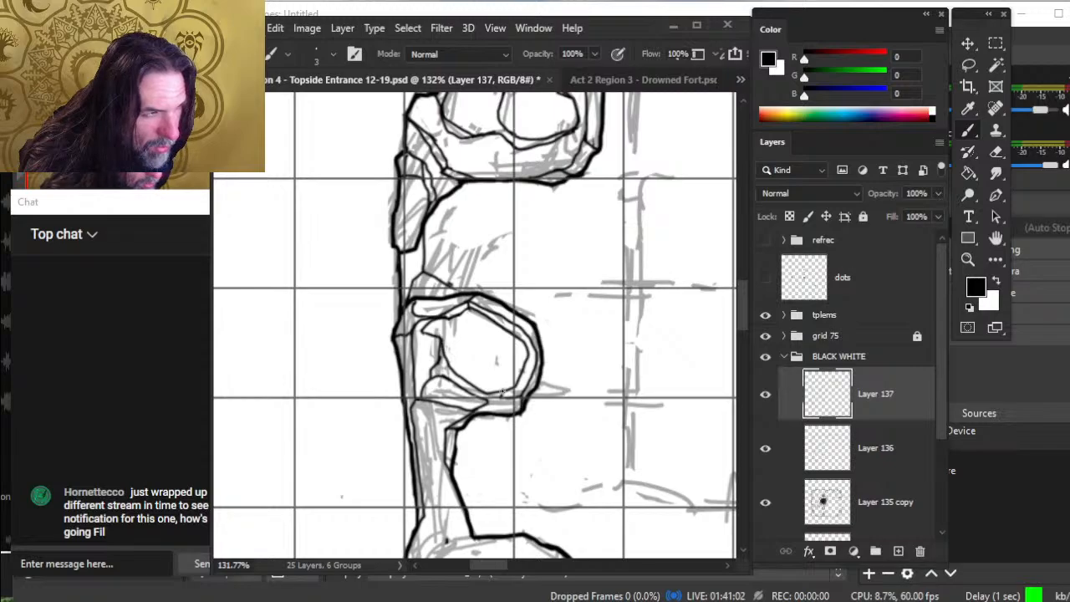
{"action": "key", "text": "e"}
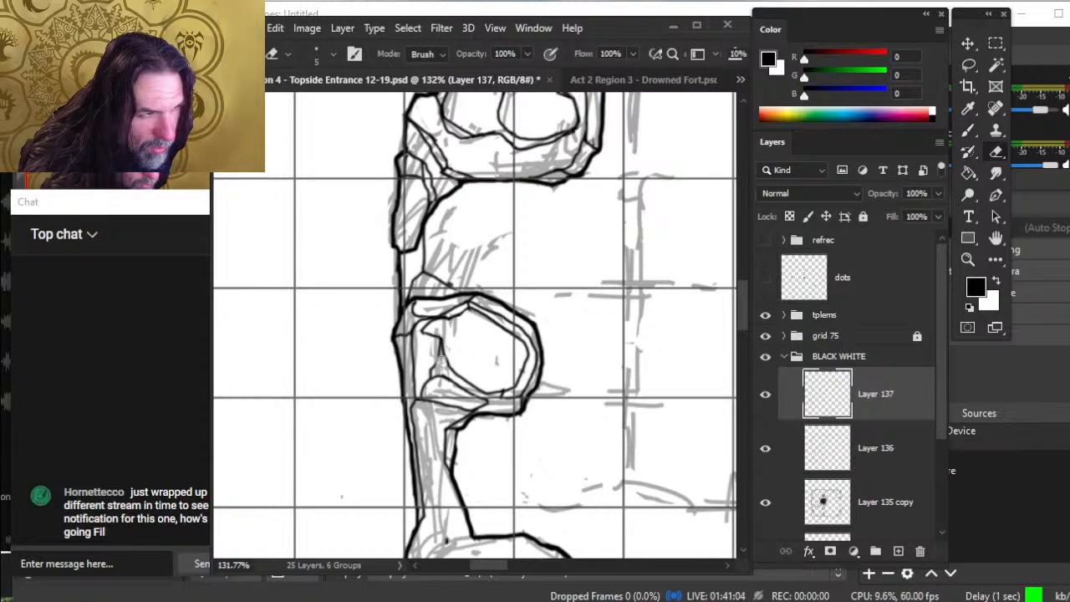
{"action": "key", "text": "b"}
{"action": "key", "text": "e"}
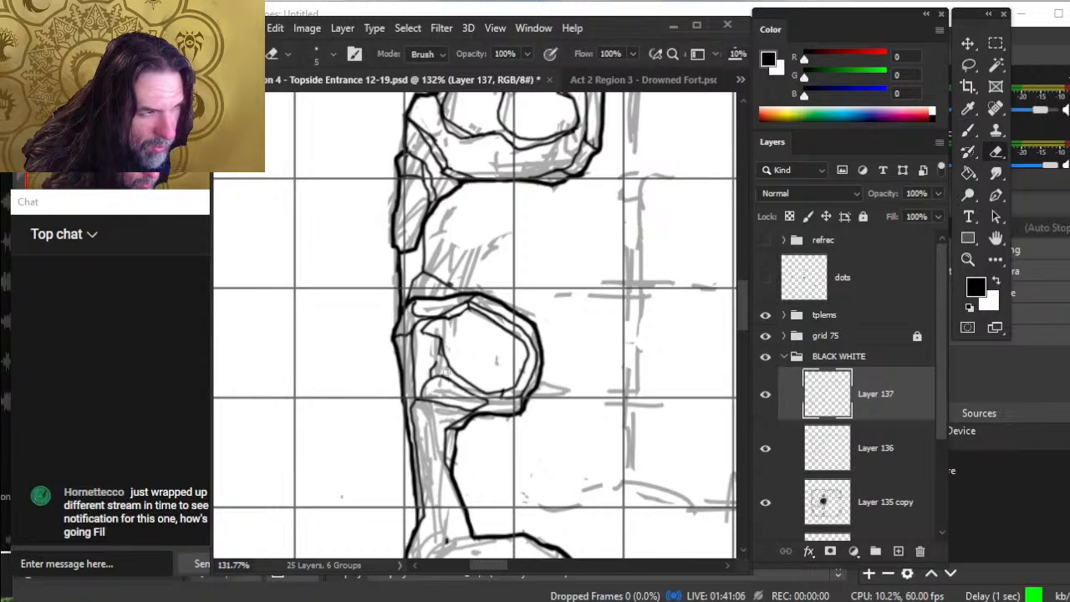
{"action": "key", "text": "b"}
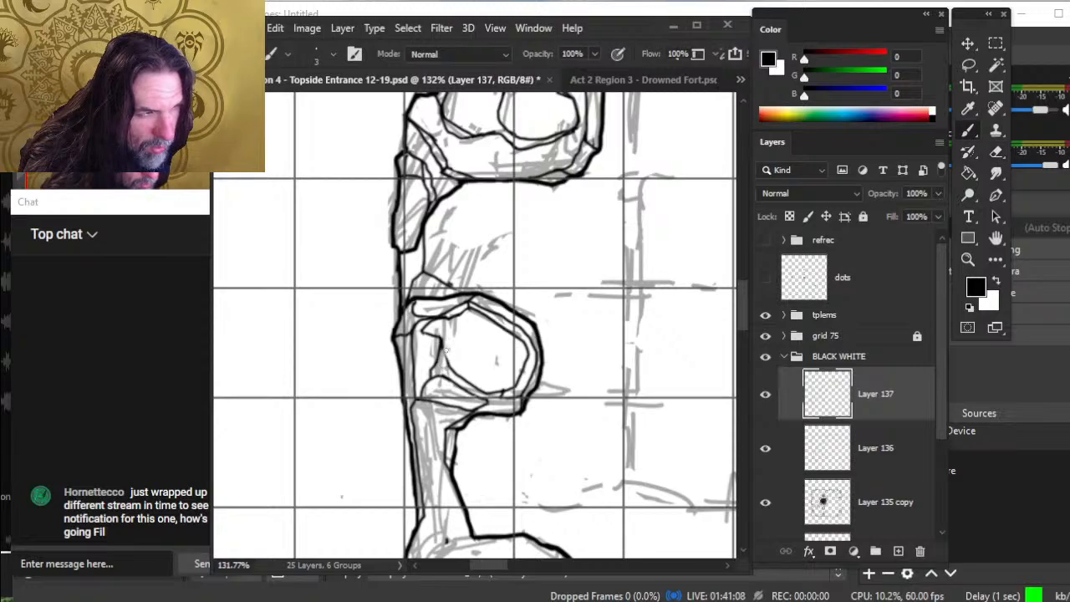
{"action": "key", "text": "e"}
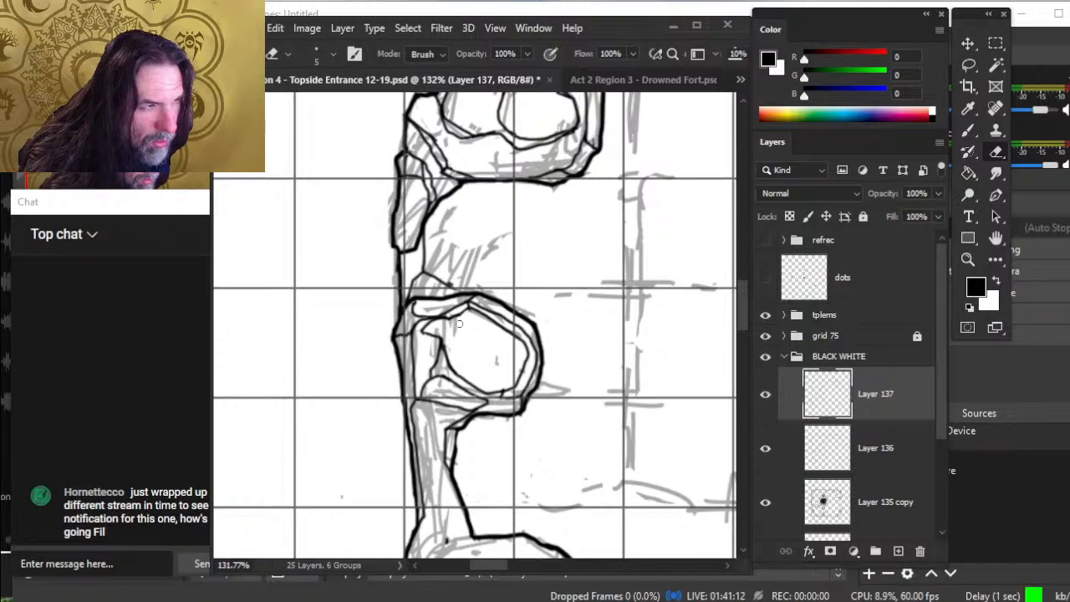
{"action": "key", "text": "b"}
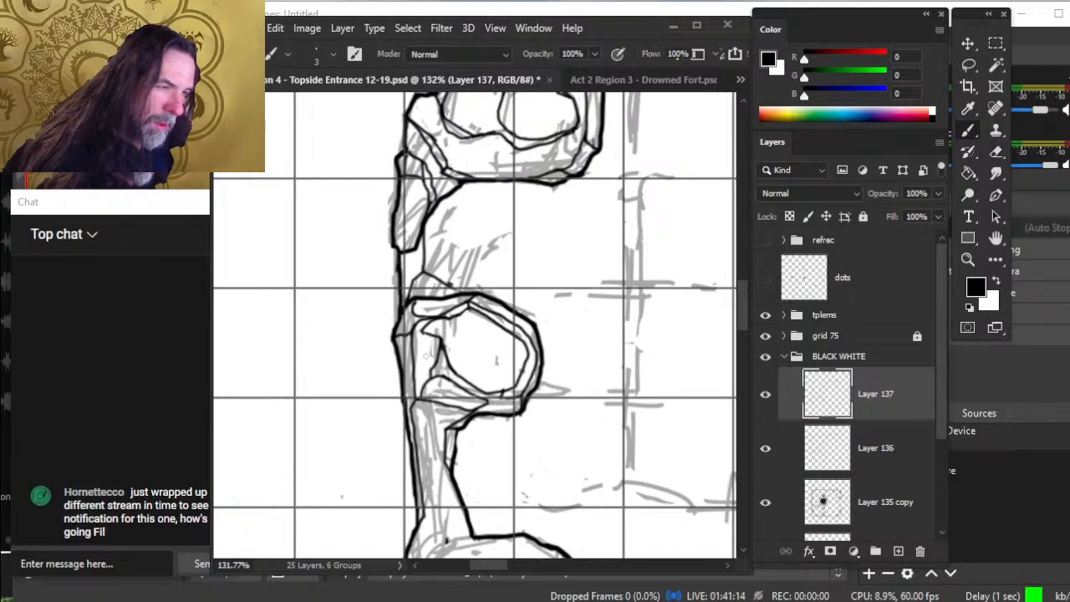
- Ink a small angular facet beneath the rounded block where it meets the narrow wall, trimming the overlapping lines
{"action": "key", "text": "z"}
{"action": "mouse_move", "coordinate": [528, 416]}
{"action": "left_mouse_down"}
{"action": "mouse_move", "coordinate": [494, 440]}
{"action": "mouse_move", "coordinate": [487, 413]}
{"action": "mouse_move", "coordinate": [519, 412]}
{"action": "left_mouse_up"}
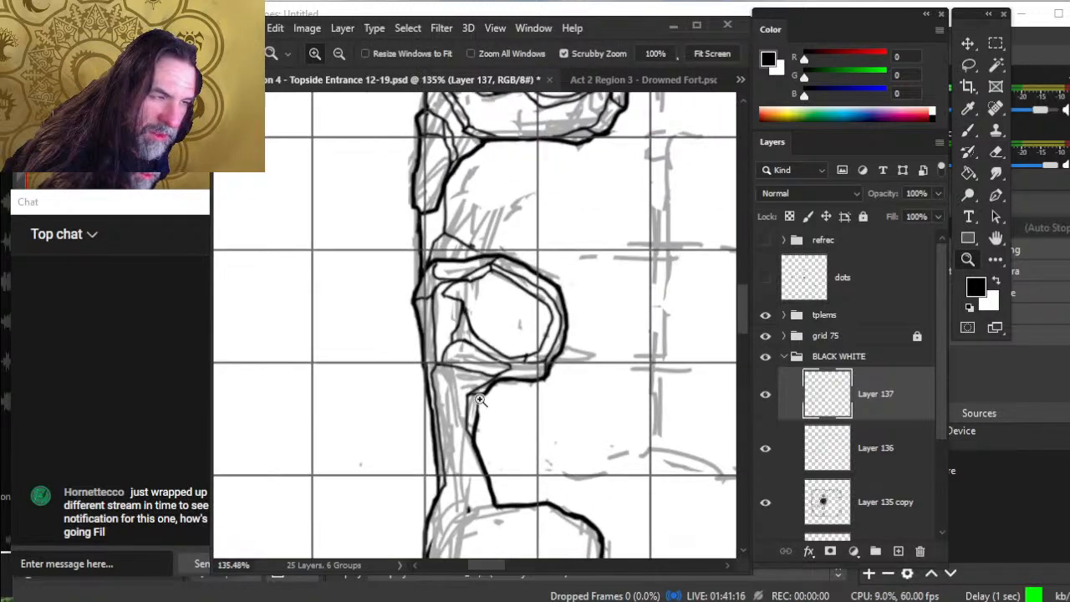
{"action": "key", "text": "b"}
{"action": "left_click_drag", "start_coordinate": [437, 367], "coordinate": [451, 375]}
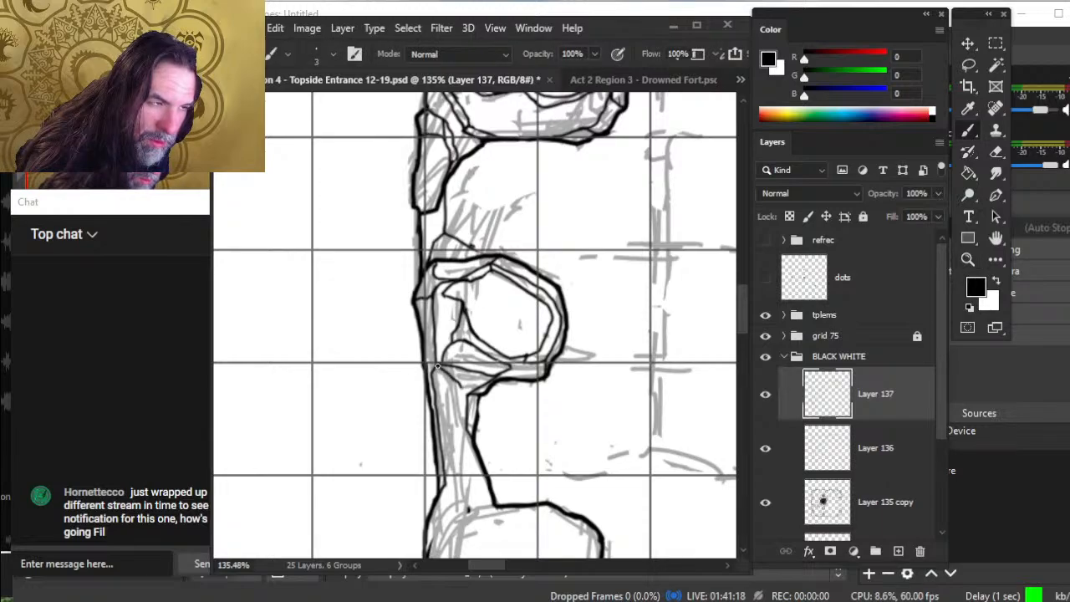
{"action": "key", "text": "e"}
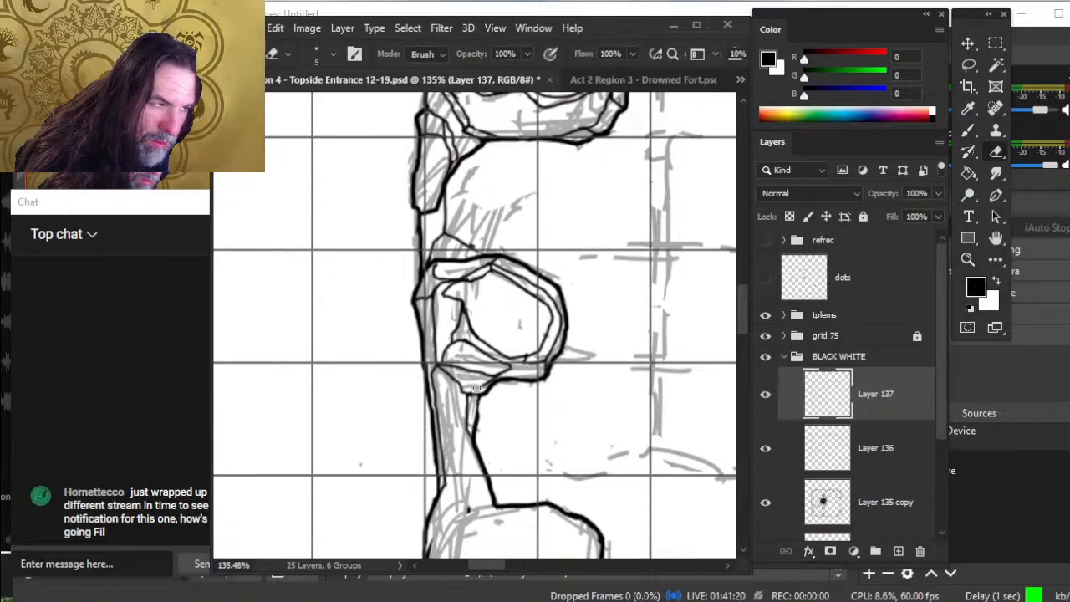
{"action": "key", "text": "b"}
{"action": "left_click_drag", "start_coordinate": [498, 380], "coordinate": [486, 393]}
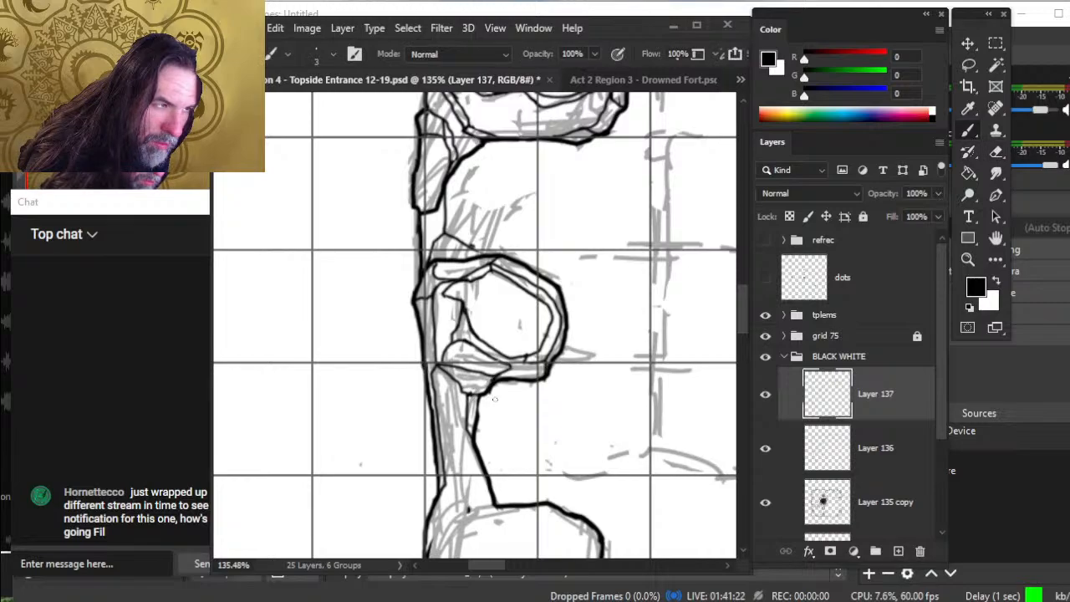
{"action": "key", "text": "e"}
- Ink inner lines down the narrow wall from the facet, one slanting to its right edge and one along its left side
{"action": "left_click_drag", "start_coordinate": [489, 439], "coordinate": [502, 380]}
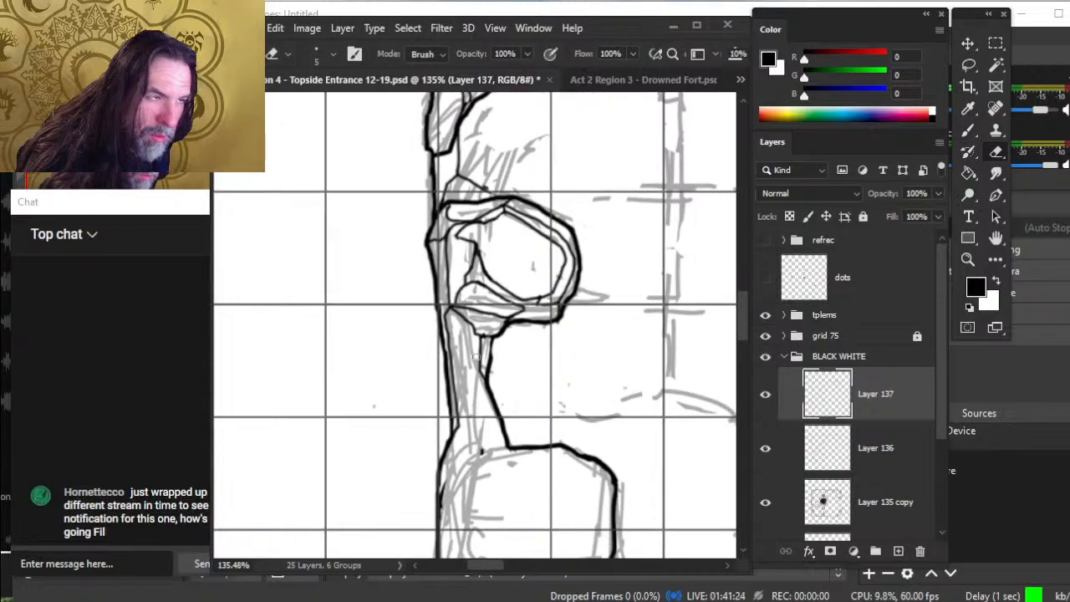
{"action": "key", "text": "b"}
{"action": "left_click_drag", "start_coordinate": [470, 344], "coordinate": [483, 377]}
{"action": "mouse_move", "coordinate": [475, 330]}
{"action": "left_mouse_down"}
{"action": "mouse_move", "coordinate": [474, 362]}
{"action": "mouse_move", "coordinate": [452, 336]}
{"action": "mouse_move", "coordinate": [454, 366]}
{"action": "left_mouse_up"}
{"action": "key", "text": "e"}
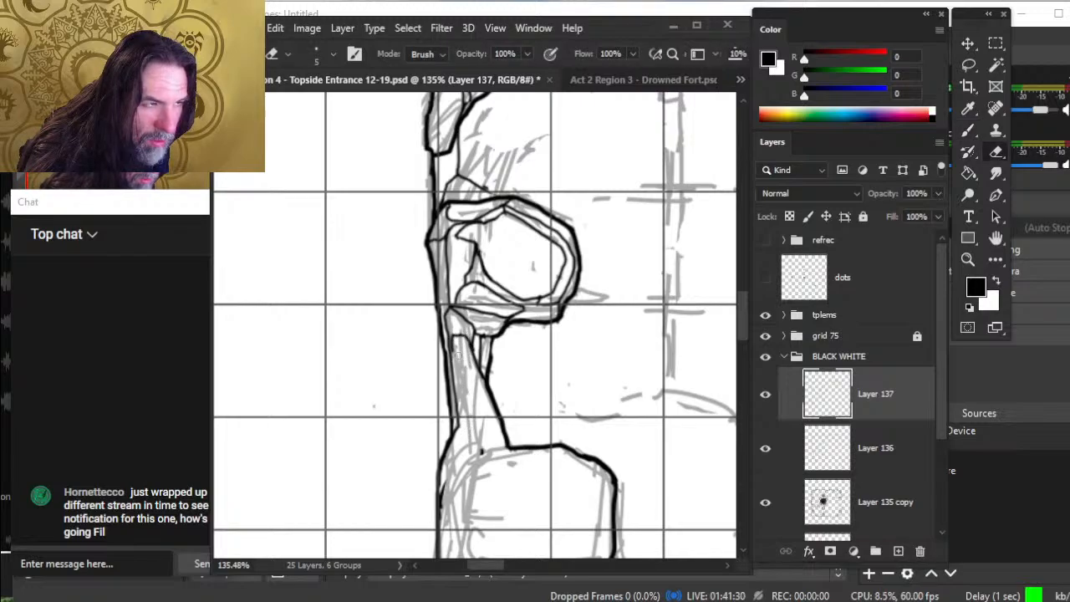
- Erase the narrow wall's left inner line and redraw it as a broken, chipped edge
{"action": "key", "text": "b"}
{"action": "key", "text": "e"}
{"action": "left_click_drag", "start_coordinate": [453, 339], "coordinate": [465, 434]}
{"action": "key", "text": "b"}
{"action": "key", "text": "e"}
{"action": "key", "text": "b"}
{"action": "key", "text": "e"}
{"action": "key", "text": "b"}
{"action": "key", "text": "e"}
{"action": "key", "text": "b"}
{"action": "key", "text": "e"}
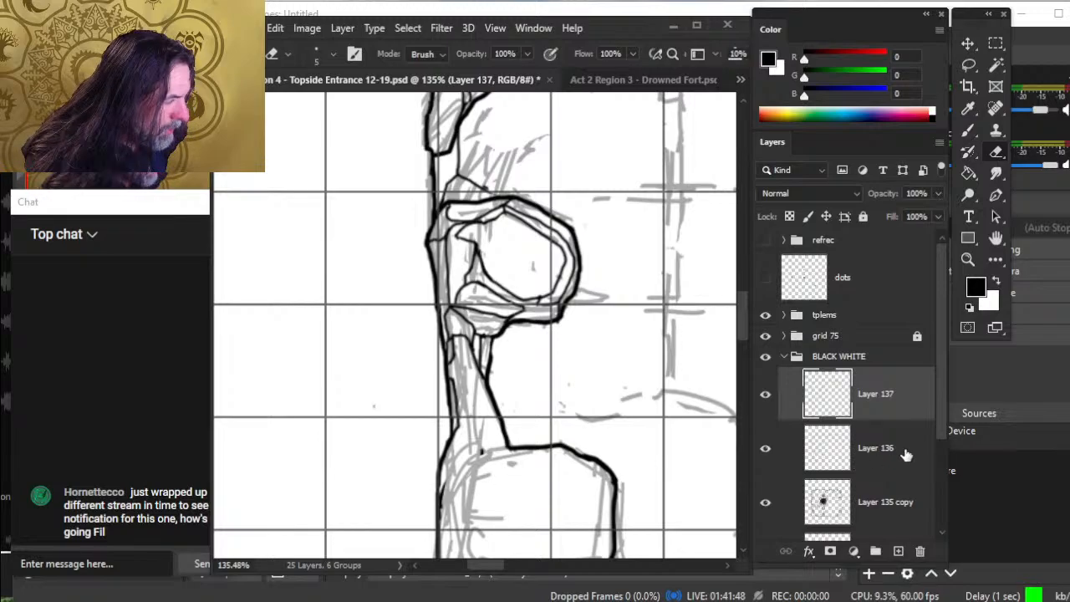
- Clean up the outline where the left wall meets the rocks below on Layer 136, and trim the adjoining facet on Layer 137
{"action": "key", "text": "alt+bracketleft"}
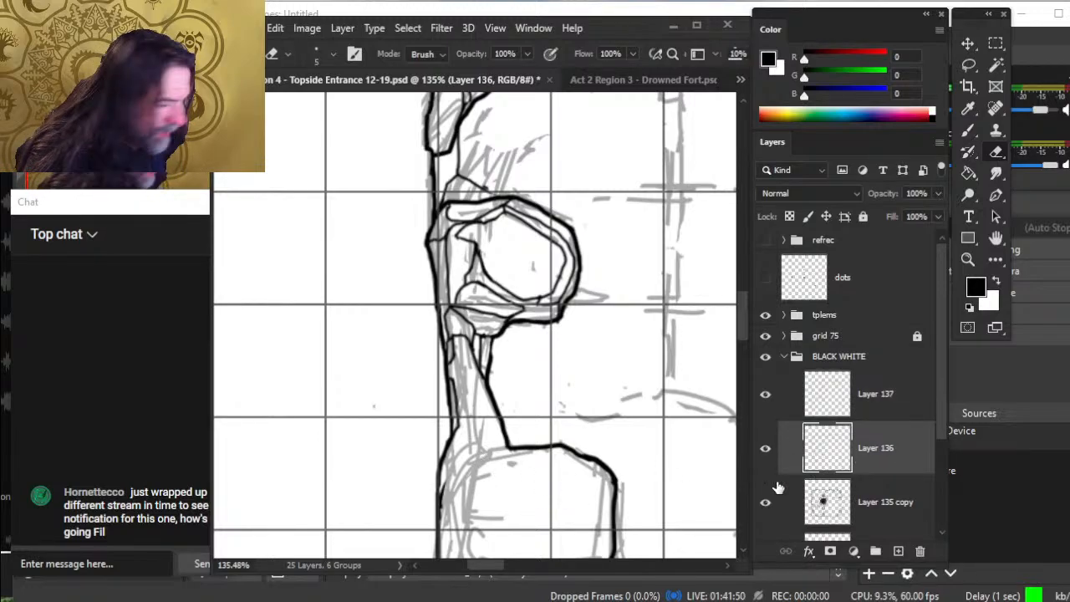
{"action": "left_click_drag", "start_coordinate": [517, 475], "coordinate": [557, 365]}
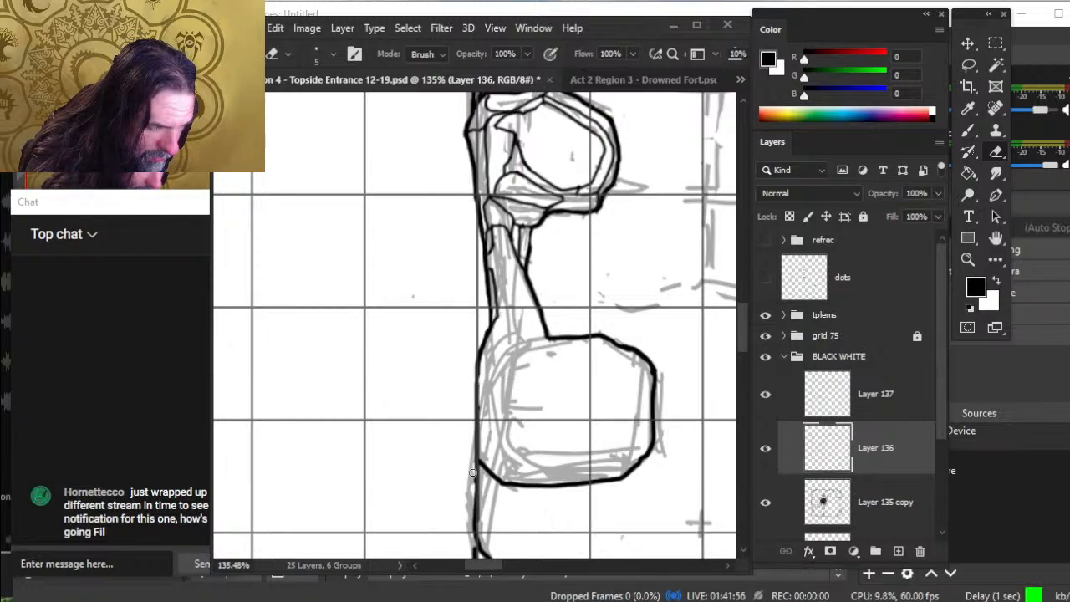
{"action": "mouse_move", "coordinate": [474, 474]}
{"action": "left_mouse_down"}
{"action": "mouse_move", "coordinate": [475, 505]}
{"action": "mouse_move", "coordinate": [474, 468]}
{"action": "left_mouse_up"}
{"action": "left_click_drag", "start_coordinate": [499, 517], "coordinate": [488, 429]}
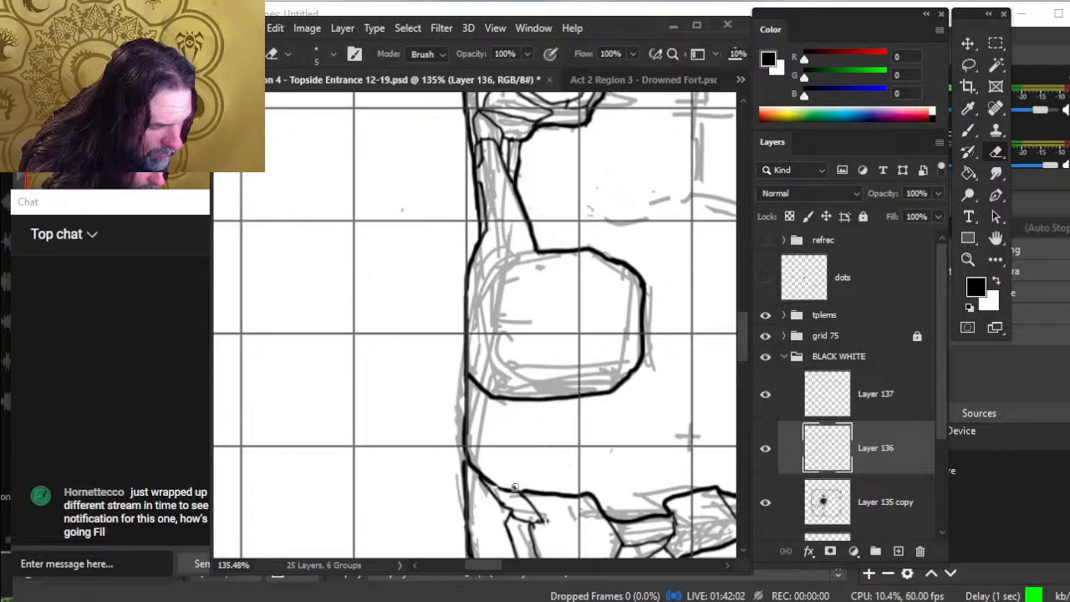
{"action": "key", "text": "b"}
{"action": "key", "text": "e"}
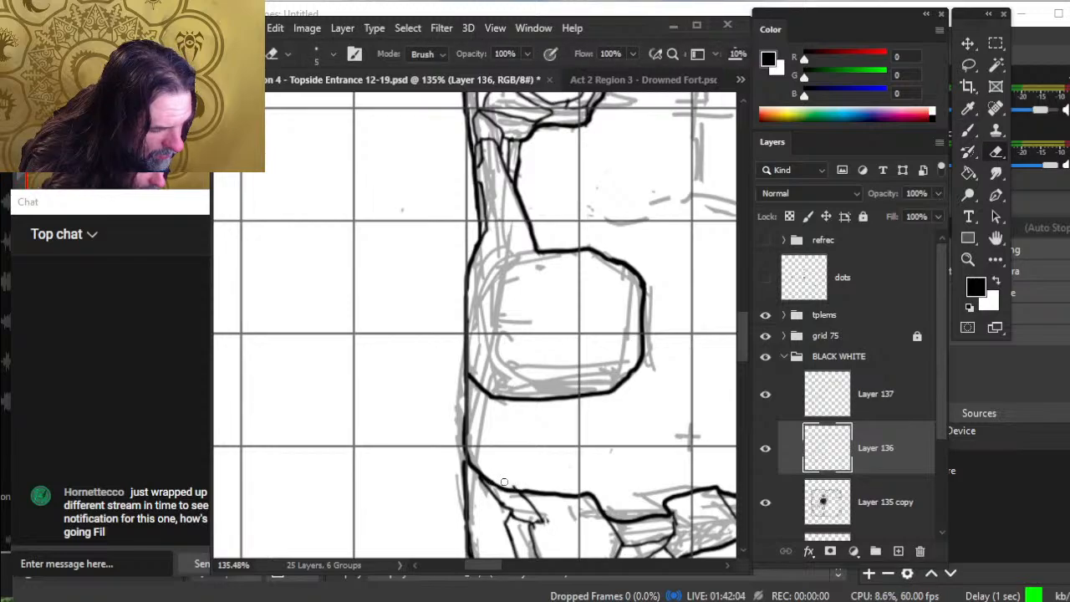
{"action": "key", "text": "b"}
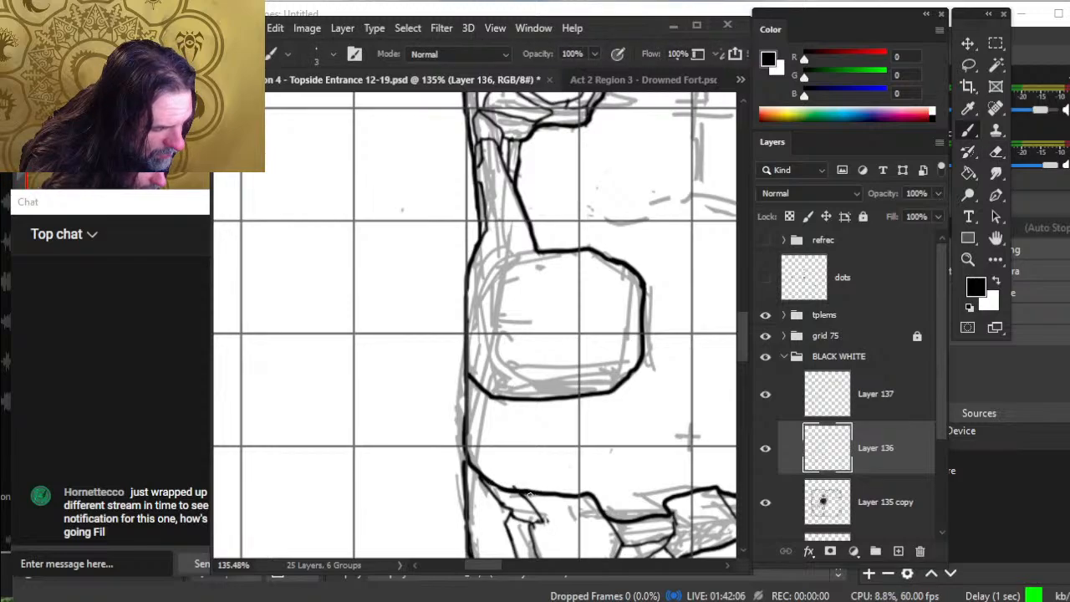
{"action": "key", "text": "alt+bracketright"}
{"action": "key", "text": "e"}
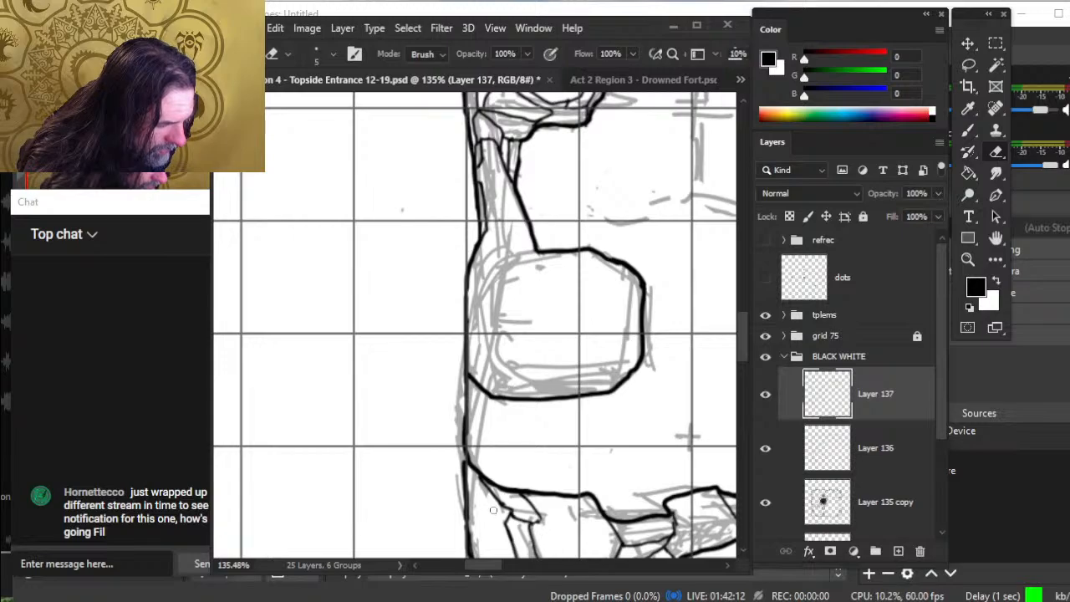
- Rework the corner joining the left wall to the lower rock outline on Layer 136 with the Brush and Eraser
{"action": "key", "text": "z"}
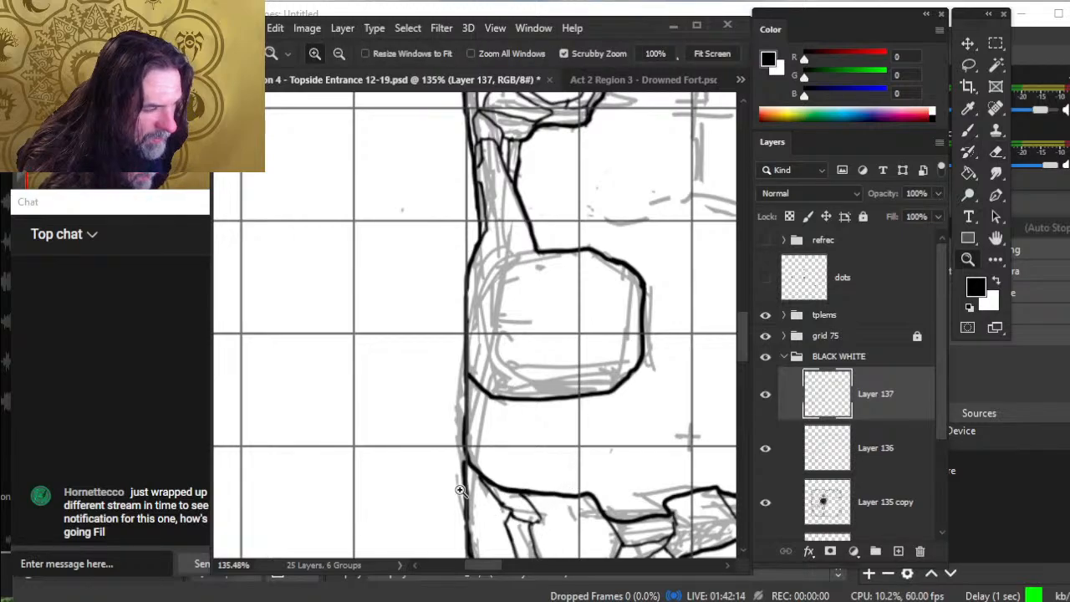
{"action": "left_click", "coordinate": [820, 456]}
{"action": "key", "text": "b"}
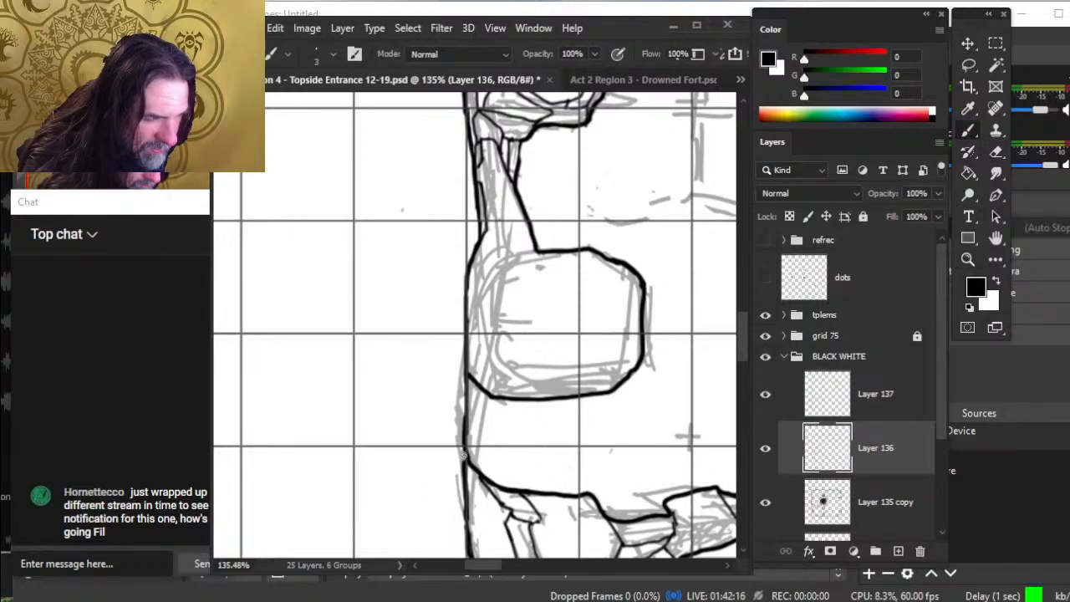
{"action": "key", "text": "e"}
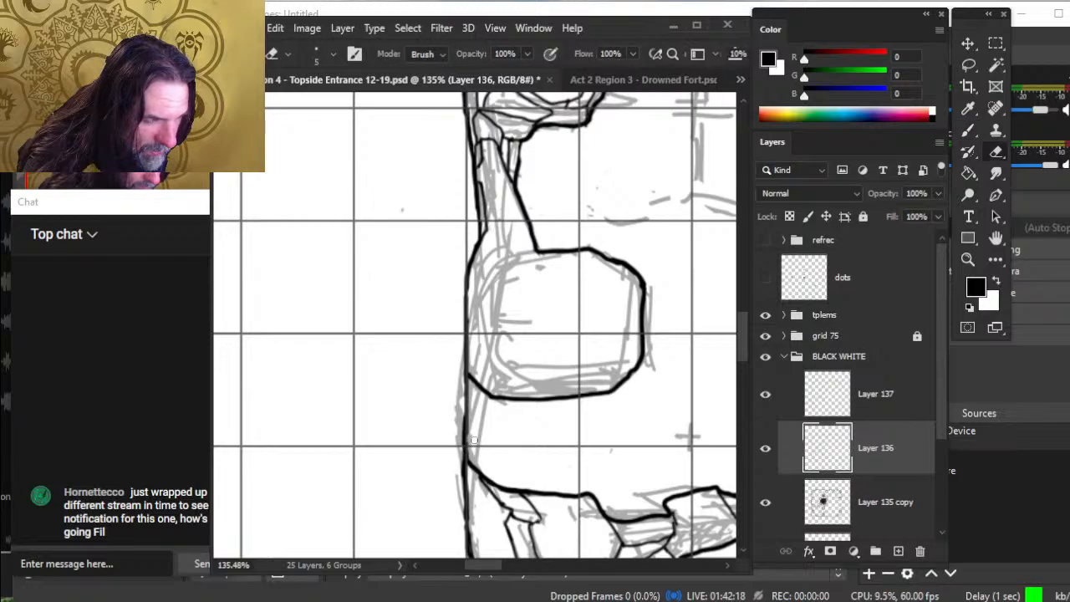
{"action": "key", "text": "b"}
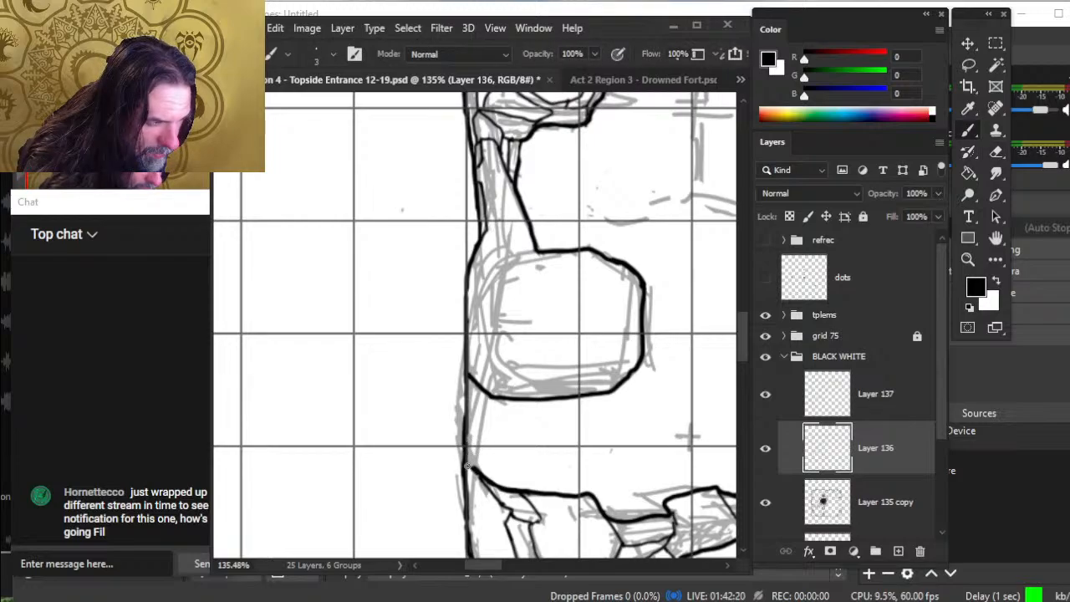
- Ink a closed inner face with chamfered corners inside the large lower block on Layer 137
{"action": "key", "text": "z"}
{"action": "left_click_drag", "start_coordinate": [465, 461], "coordinate": [448, 447]}
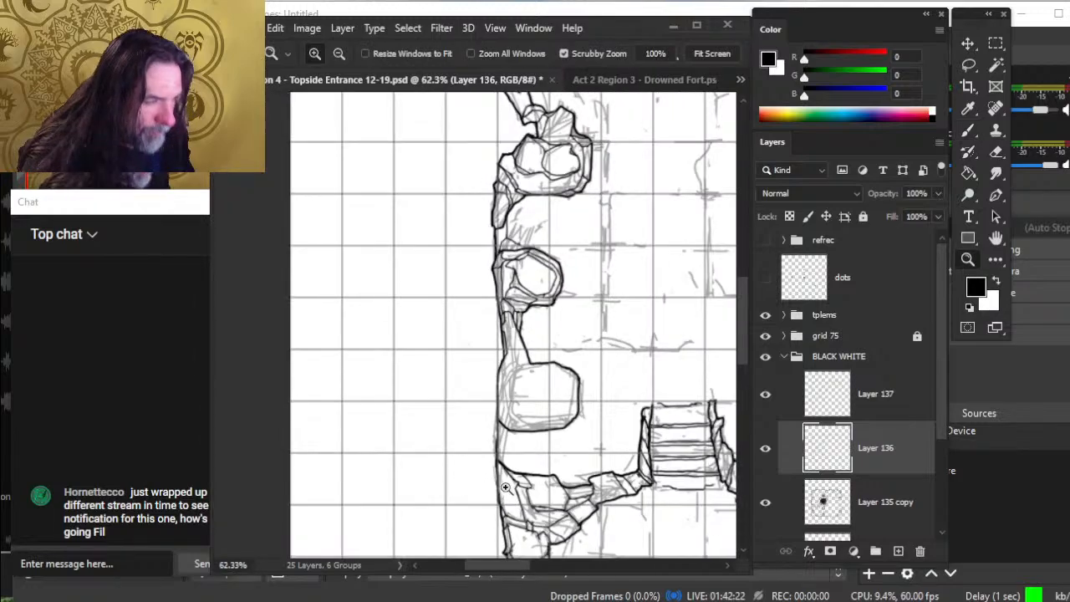
{"action": "left_click_drag", "start_coordinate": [594, 415], "coordinate": [629, 451]}
{"action": "key", "text": "e"}
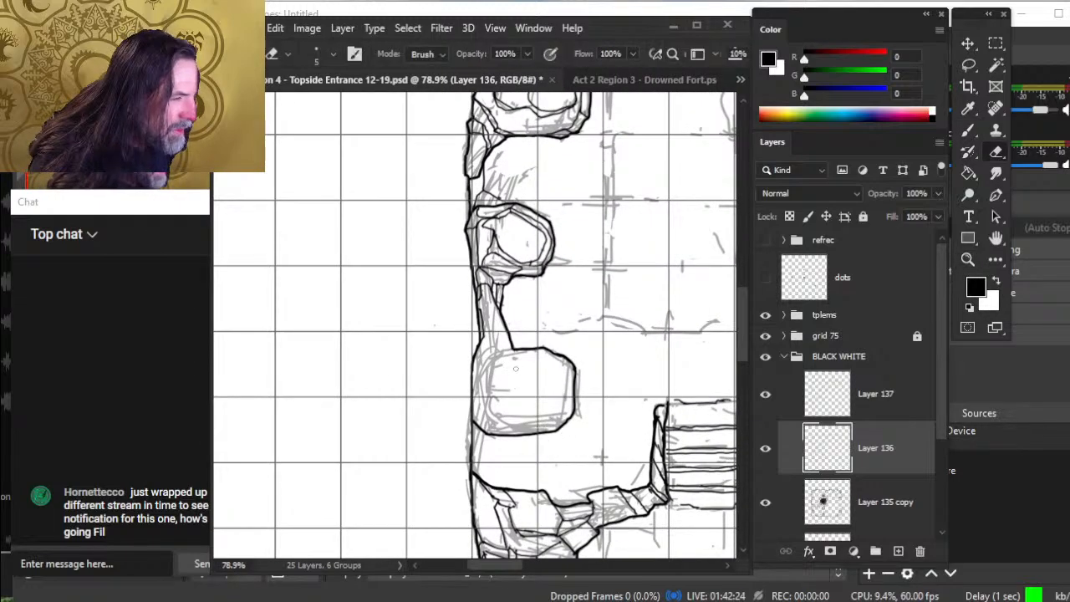
{"action": "left_click", "coordinate": [877, 408]}
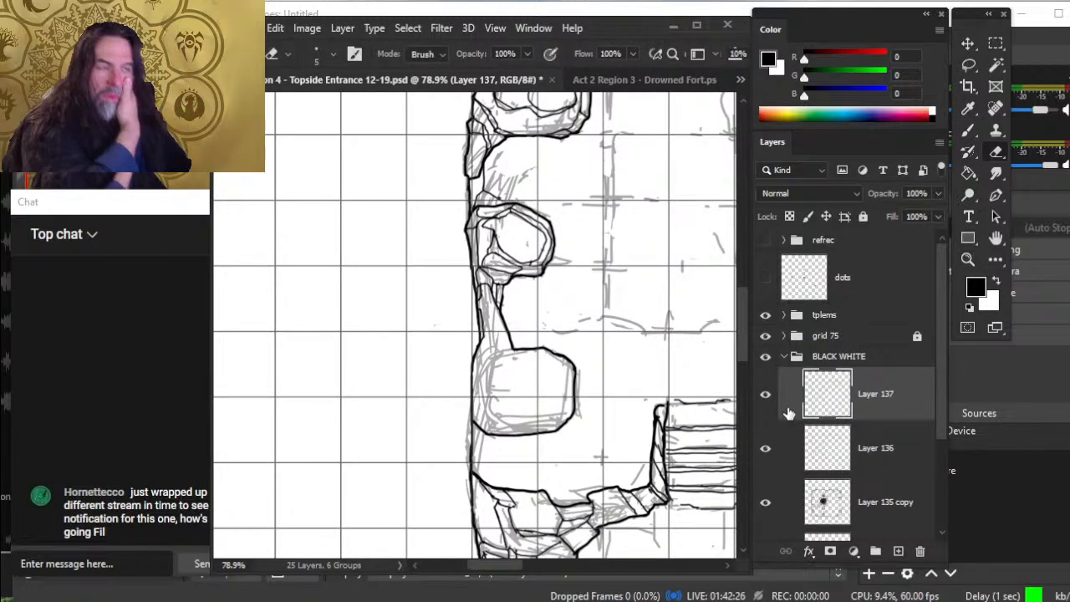
{"action": "key", "text": "z"}
{"action": "left_click_drag", "start_coordinate": [472, 380], "coordinate": [510, 376]}
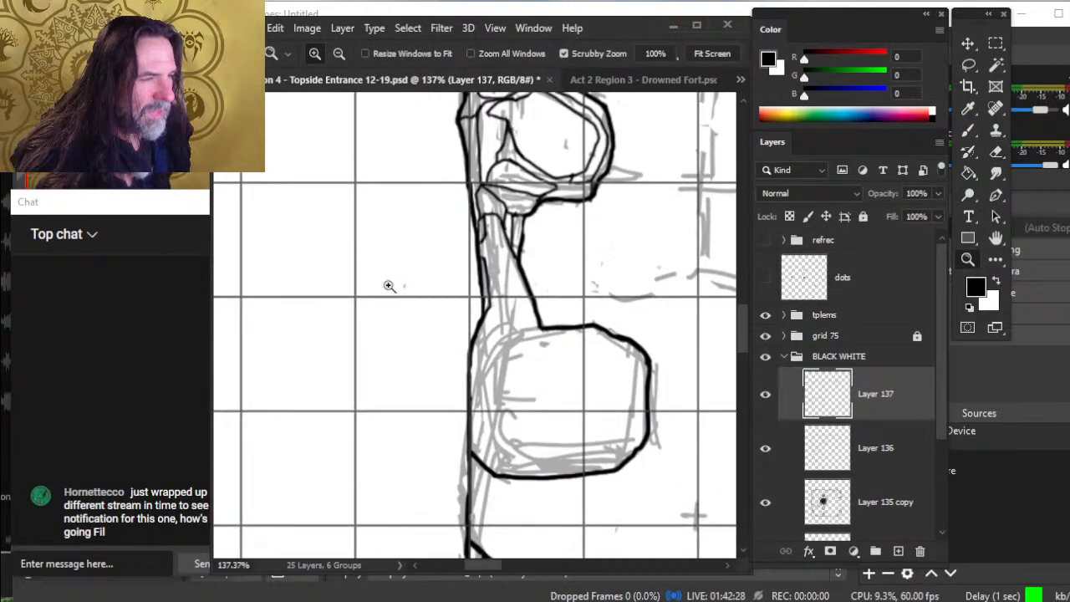
{"action": "key", "text": "b"}
{"action": "mouse_move", "coordinate": [542, 332]}
{"action": "left_mouse_down"}
{"action": "mouse_move", "coordinate": [508, 335]}
{"action": "mouse_move", "coordinate": [490, 367]}
{"action": "mouse_move", "coordinate": [493, 447]}
{"action": "mouse_move", "coordinate": [530, 464]}
{"action": "mouse_move", "coordinate": [622, 447]}
{"action": "mouse_move", "coordinate": [637, 361]}
{"action": "left_mouse_up"}
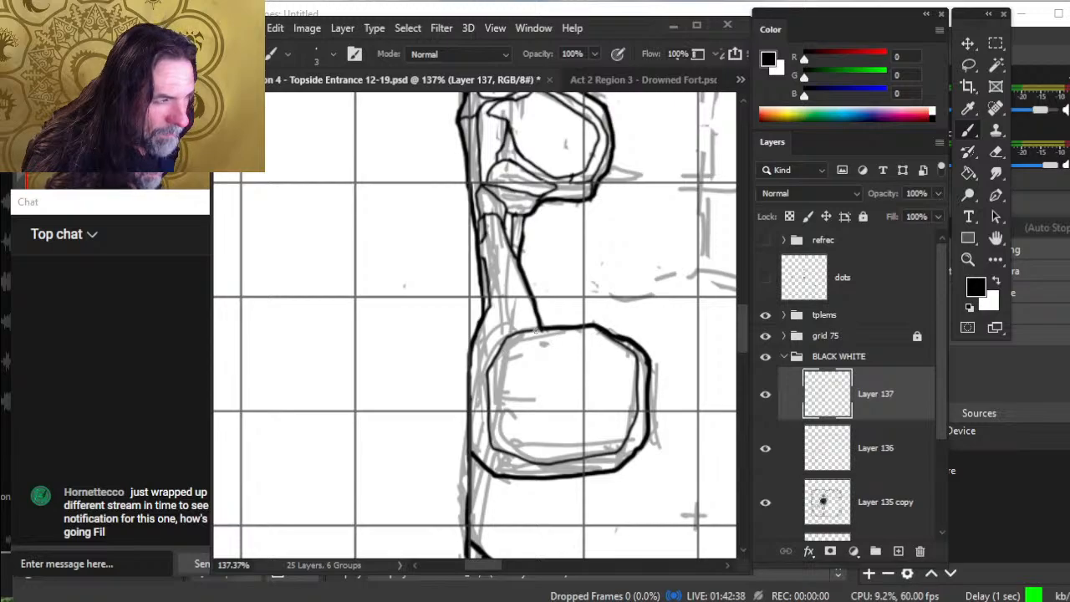
- Ink a curved cap across the narrow wall's base, from the large block's top edge to the left outline
{"action": "key", "text": "e"}
{"action": "key", "text": "b"}
{"action": "mouse_move", "coordinate": [544, 328]}
{"action": "left_mouse_down"}
{"action": "mouse_move", "coordinate": [514, 331]}
{"action": "mouse_move", "coordinate": [522, 336]}
{"action": "mouse_move", "coordinate": [514, 299]}
{"action": "left_mouse_up"}
{"action": "key", "text": "e"}
{"action": "key", "text": "b"}
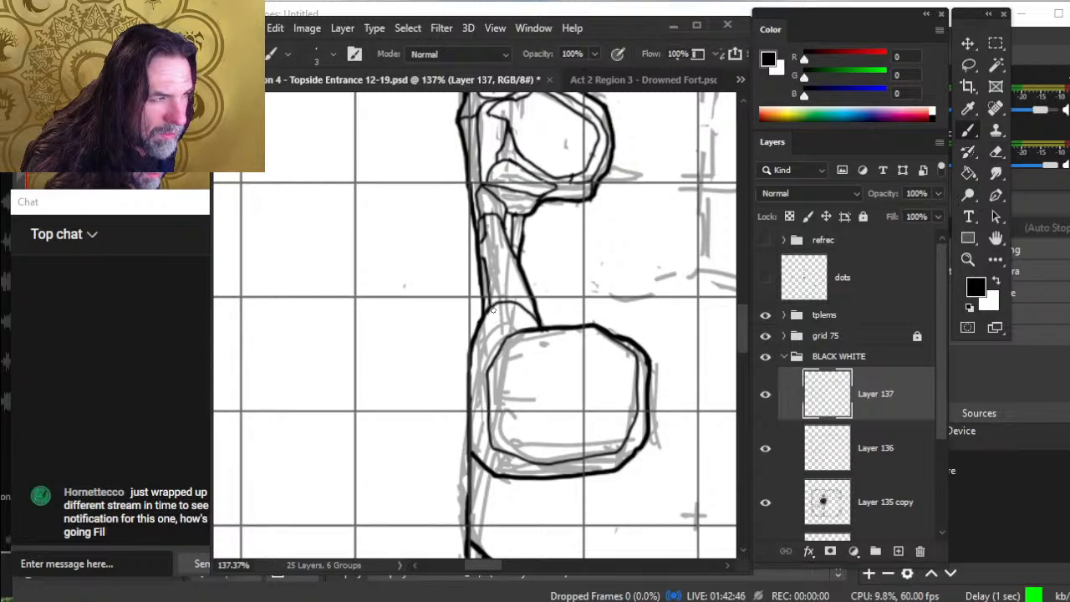
{"action": "left_click_drag", "start_coordinate": [493, 310], "coordinate": [487, 380]}
{"action": "key", "text": "e"}
{"action": "key", "text": "b"}
{"action": "key", "text": "e"}
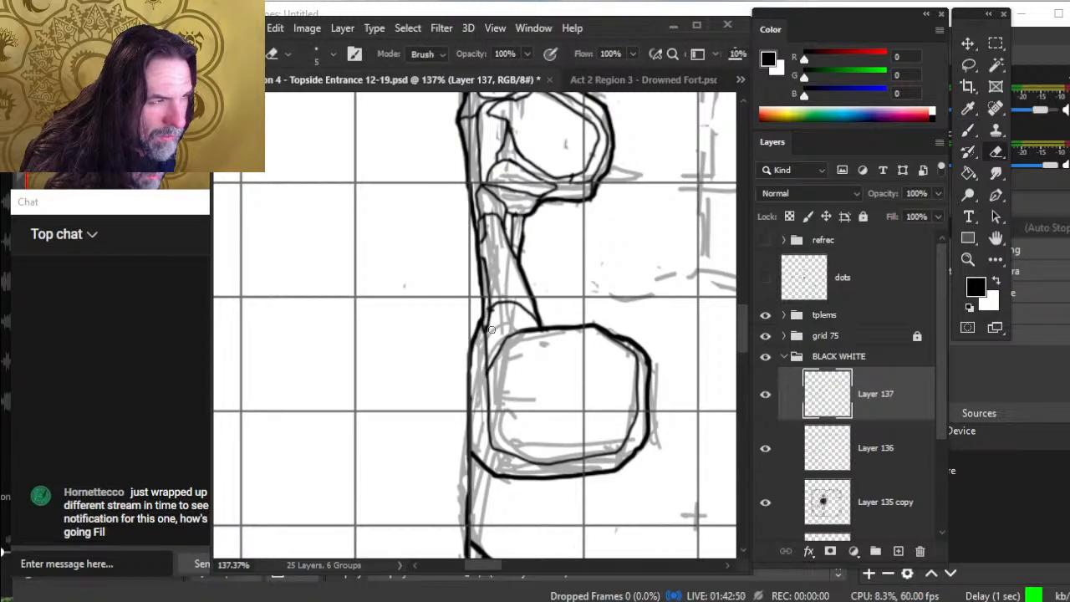
{"action": "mouse_move", "coordinate": [490, 325]}
{"action": "left_mouse_down"}
{"action": "mouse_move", "coordinate": [483, 351]}
{"action": "mouse_move", "coordinate": [490, 308]}
{"action": "left_mouse_up"}
{"action": "key", "text": "b"}
{"action": "key", "text": "e"}
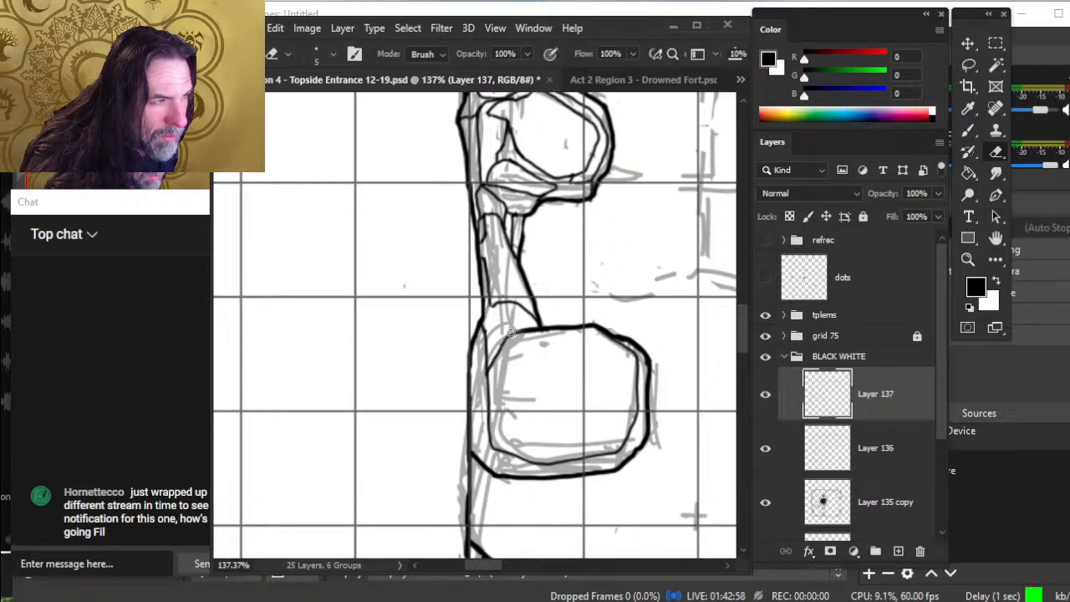
- Ink a line from the cap's left end down the inner face's left side, adding a short diagonal at its bottom-left corner
{"action": "key", "text": "b"}
{"action": "mouse_move", "coordinate": [492, 304]}
{"action": "left_mouse_down"}
{"action": "mouse_move", "coordinate": [505, 340]}
{"action": "mouse_move", "coordinate": [503, 445]}
{"action": "mouse_move", "coordinate": [523, 453]}
{"action": "left_mouse_up"}
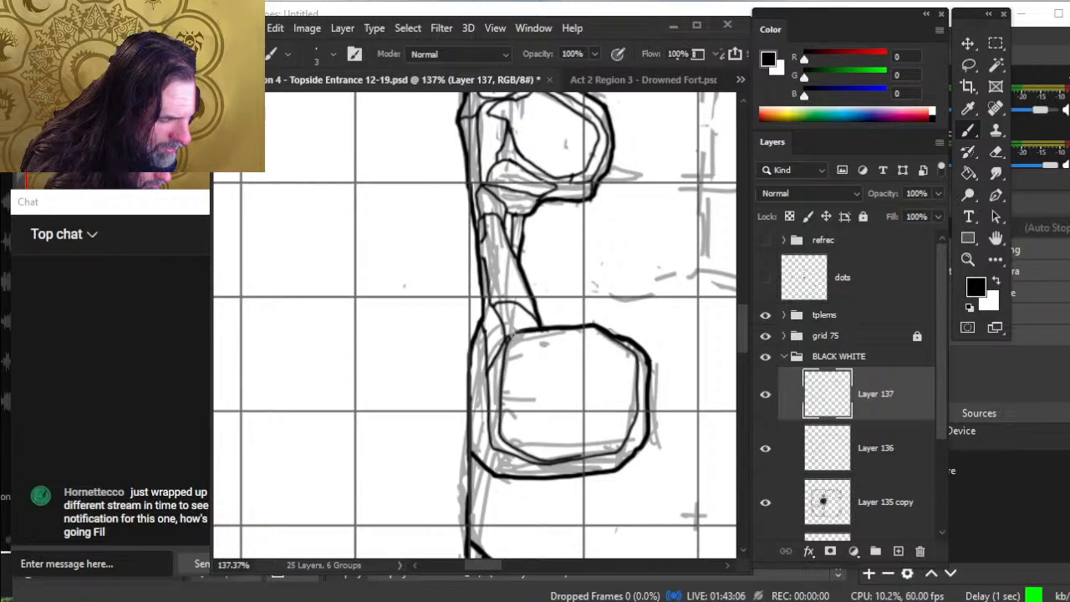
{"action": "key", "text": "e"}
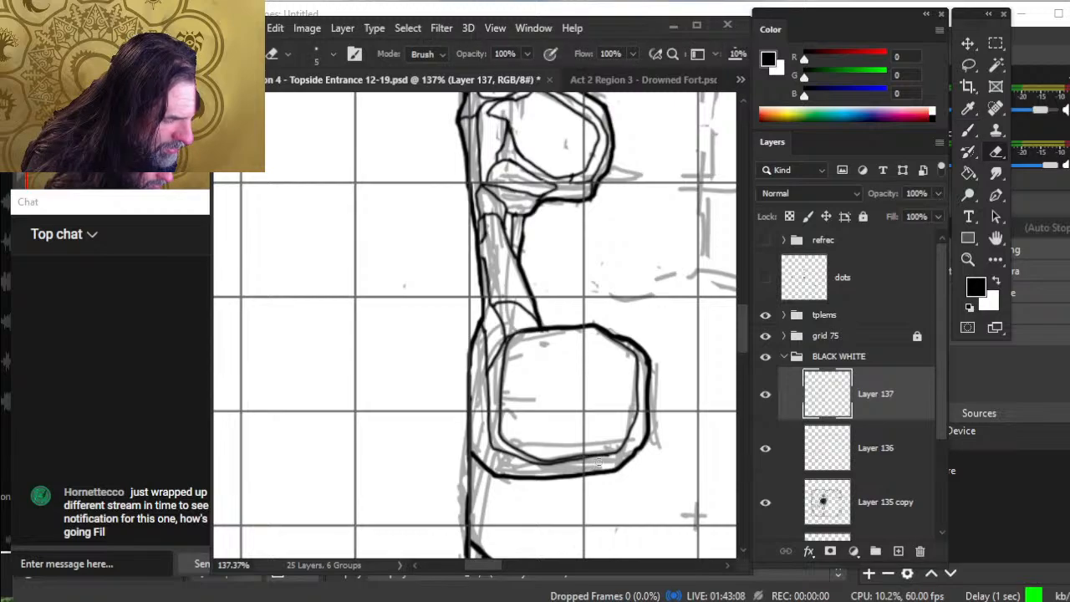
{"action": "key", "text": "b"}
{"action": "left_click_drag", "start_coordinate": [493, 447], "coordinate": [501, 429]}
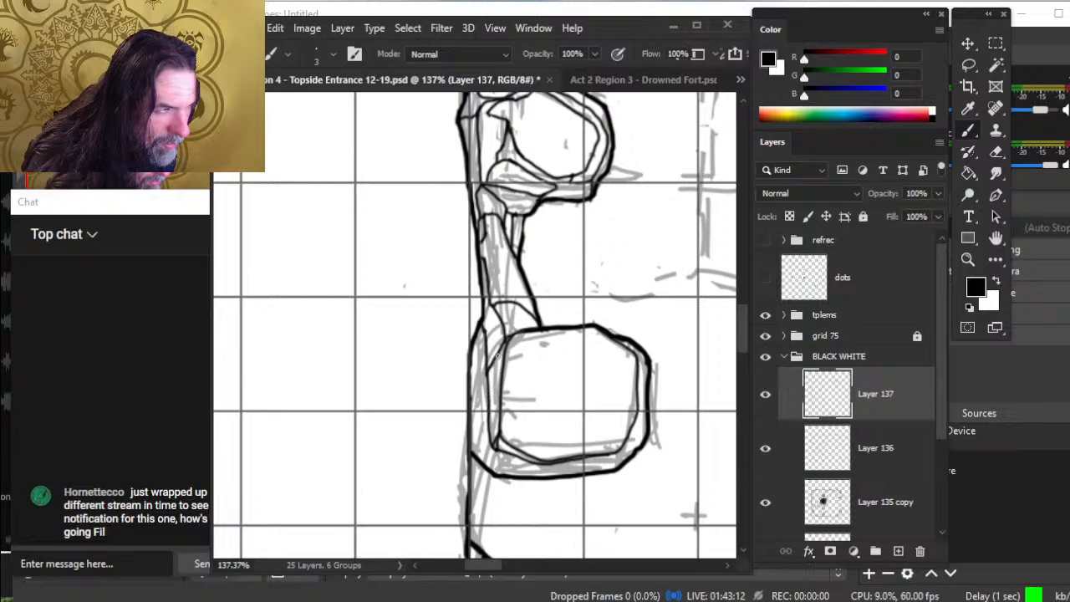
- Ink short facet lines at the large block's top-right and bottom-right corners, between its inner face and outer outline on Layer 137
{"action": "key", "text": "e"}
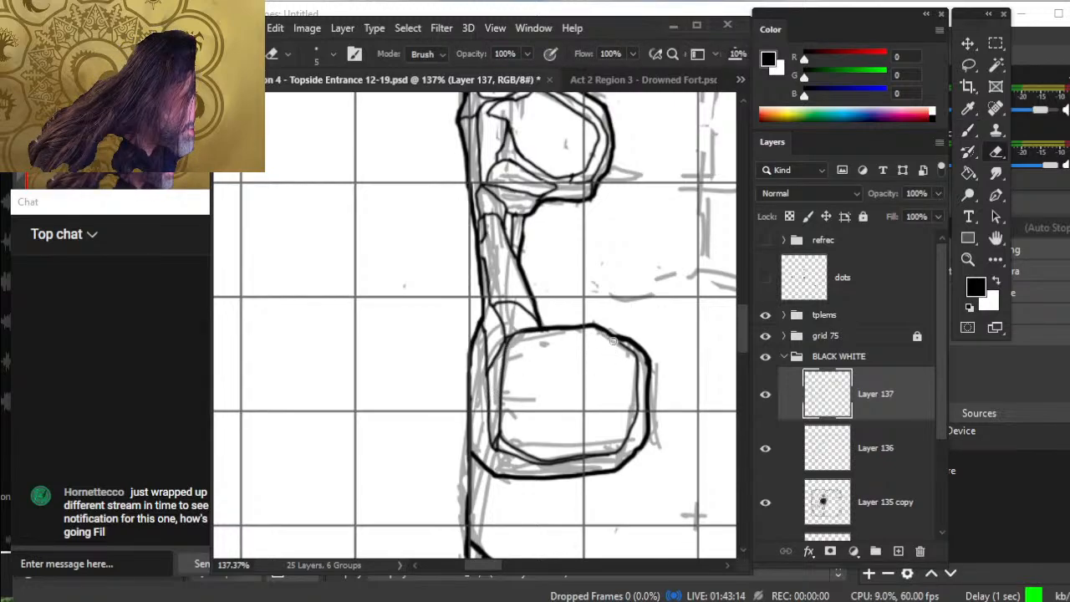
{"action": "key", "text": "b"}
{"action": "key", "text": "e"}
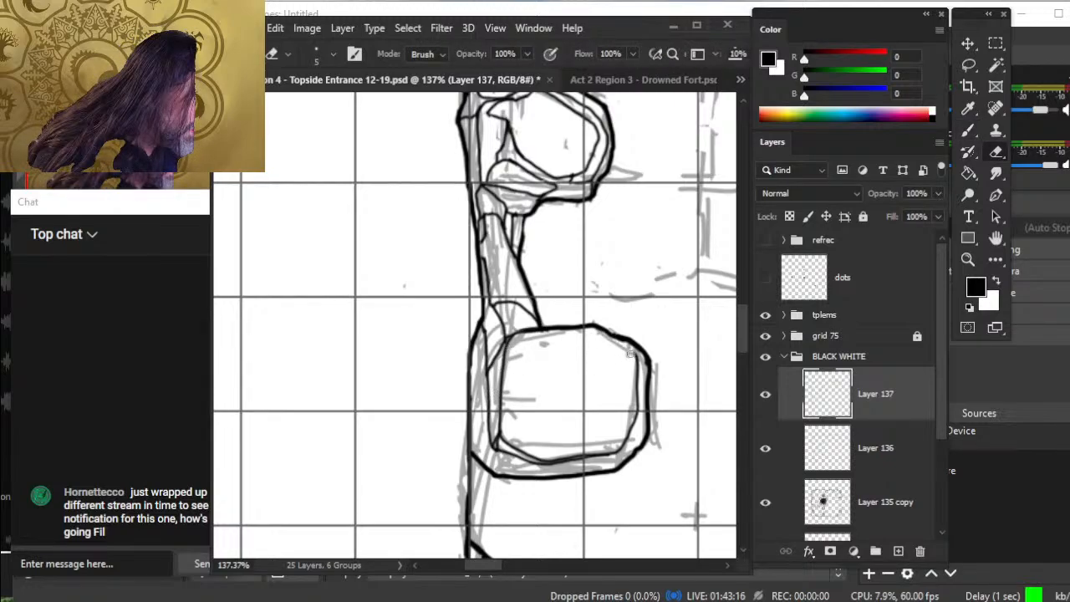
{"action": "key", "text": "b"}
{"action": "left_click_drag", "start_coordinate": [615, 337], "coordinate": [647, 371]}
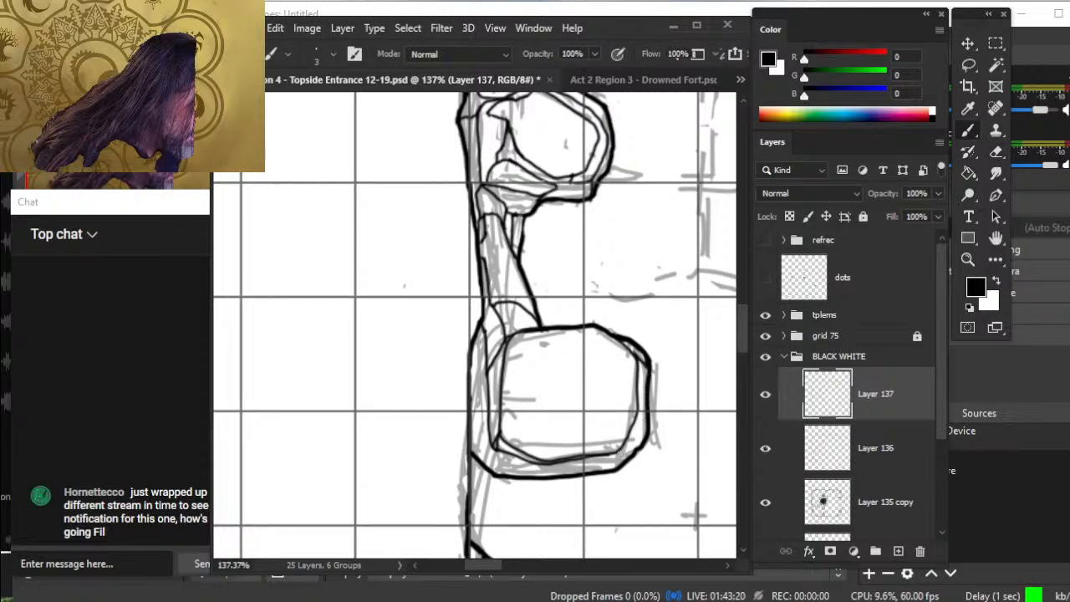
{"action": "mouse_move", "coordinate": [620, 453]}
{"action": "left_mouse_down"}
{"action": "mouse_move", "coordinate": [615, 468]}
{"action": "mouse_move", "coordinate": [642, 444]}
{"action": "left_mouse_up"}
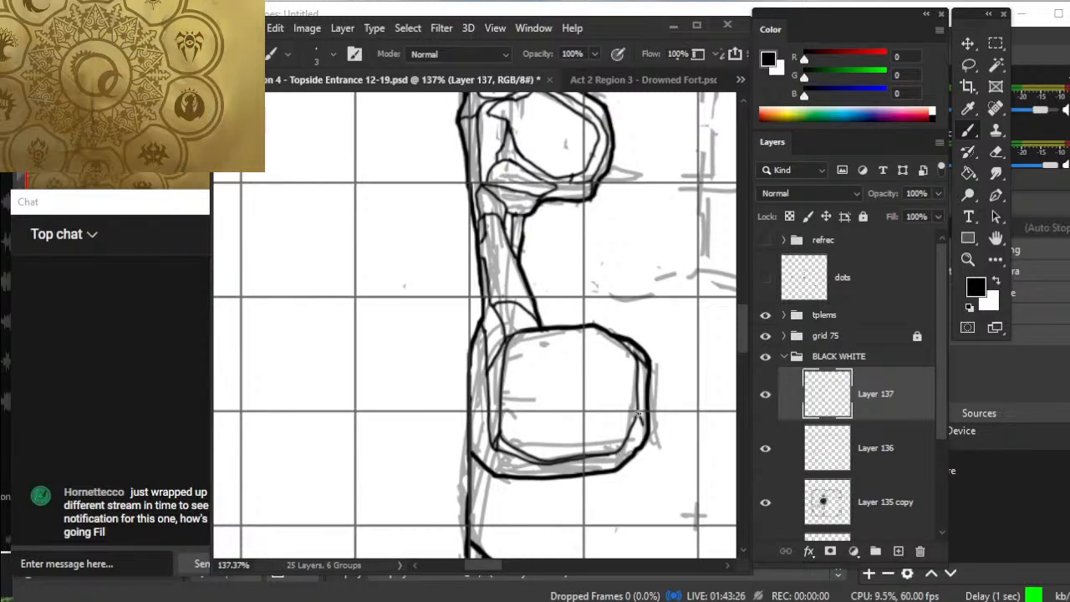
{"action": "left_click_drag", "start_coordinate": [620, 447], "coordinate": [612, 475]}
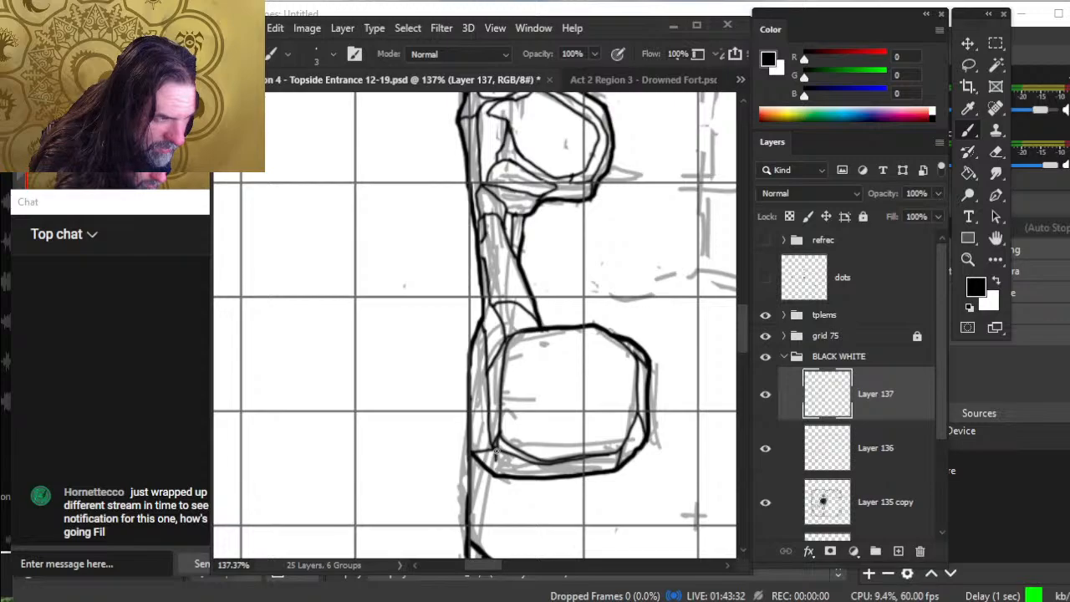
- Ink and clean up facet lines joining the inner face's bottom-left corner to the large block's outline, using the Brush and Eraser
{"action": "key", "text": "e"}
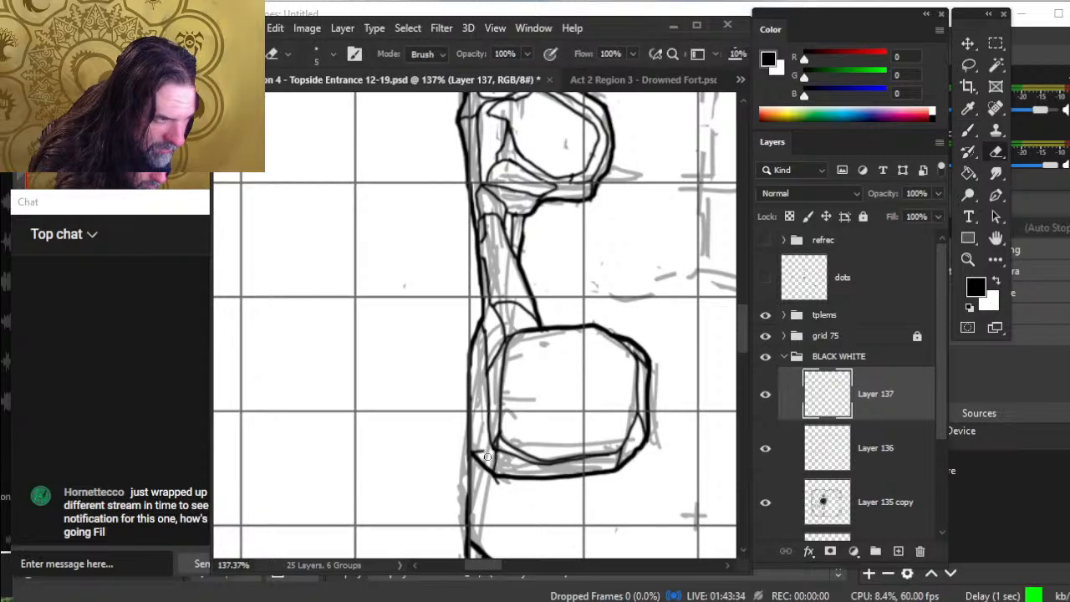
{"action": "key", "text": "b"}
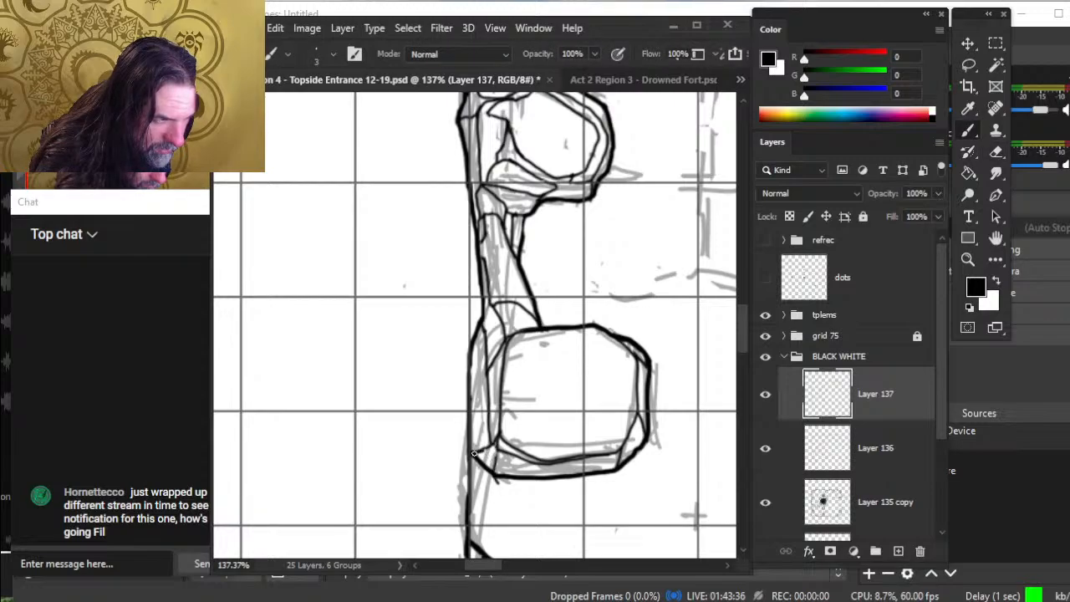
{"action": "key", "text": "e"}
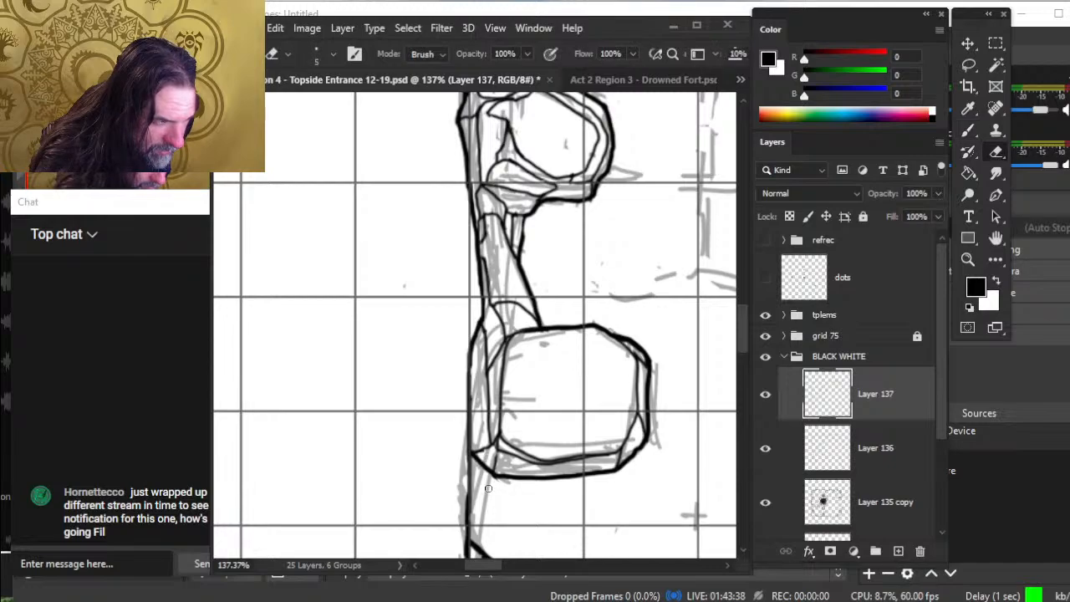
{"action": "key", "text": "b"}
{"action": "key", "text": "e"}
{"action": "key", "text": "b"}
{"action": "key", "text": "e"}
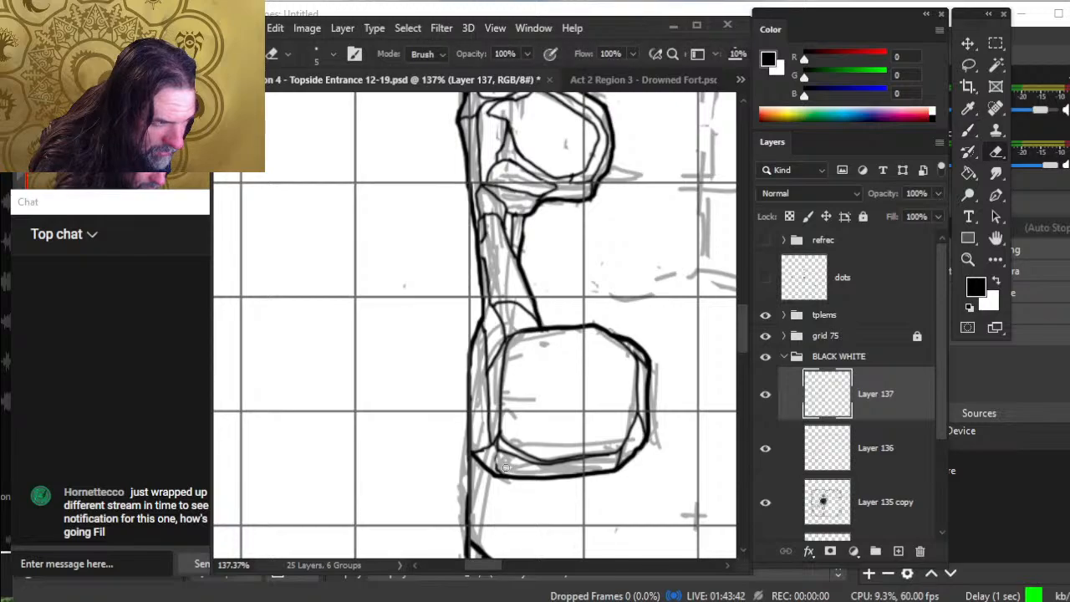
{"action": "key", "text": "b"}
{"action": "key", "text": "e"}
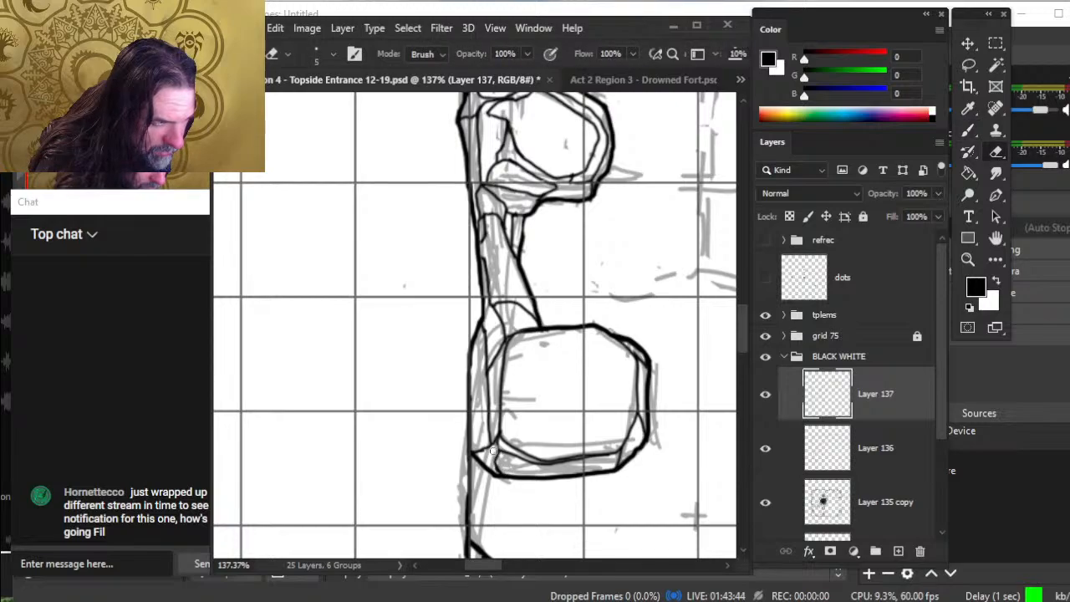
{"action": "key", "text": "b"}
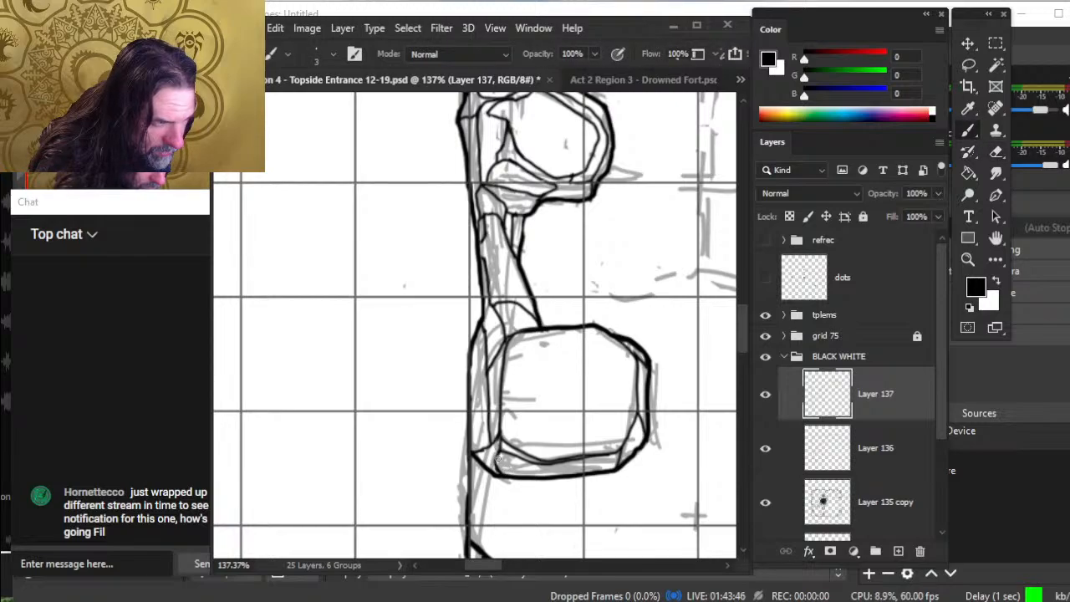
- Add a short thin line beneath the inner face's bottom-left corner and trim the surrounding strokes with the Eraser
{"action": "key", "text": "e"}
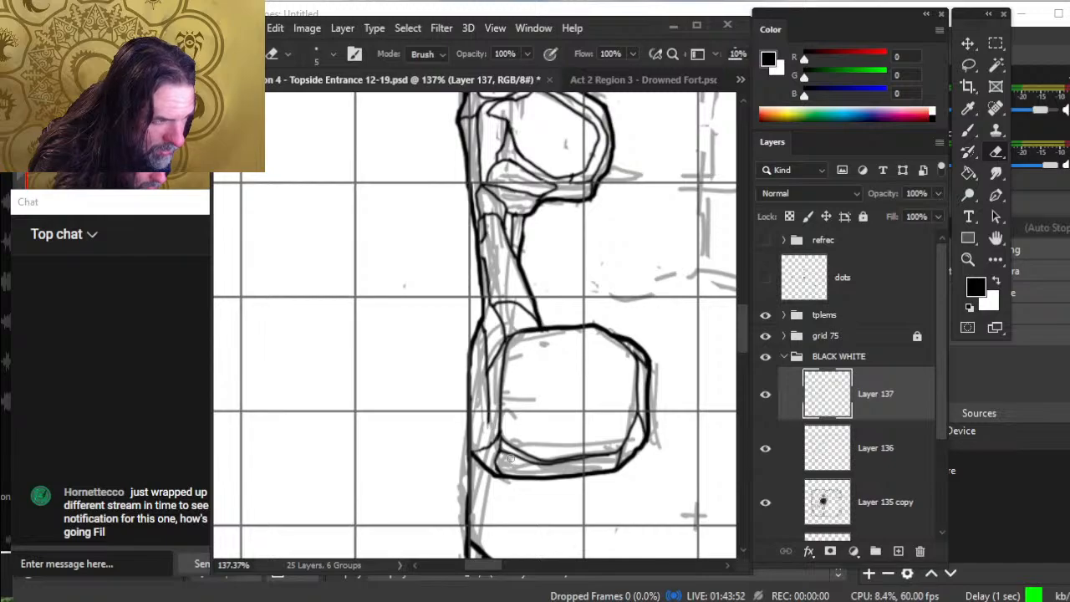
{"action": "key", "text": "b"}
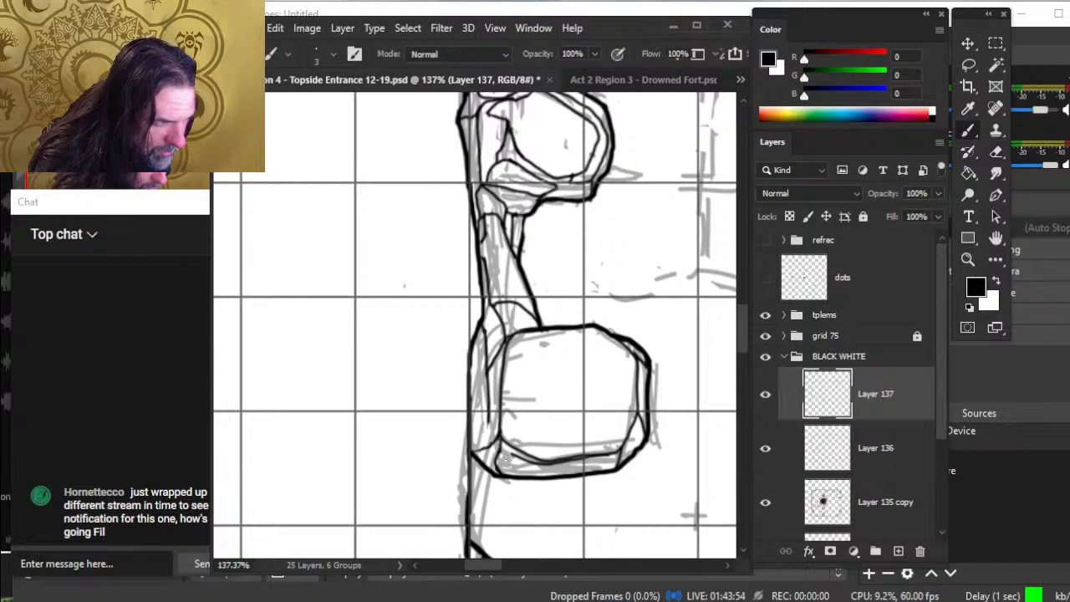
{"action": "left_click_drag", "start_coordinate": [502, 451], "coordinate": [528, 468]}
{"action": "key", "text": "e"}
{"action": "key", "text": "b"}
{"action": "key", "text": "e"}
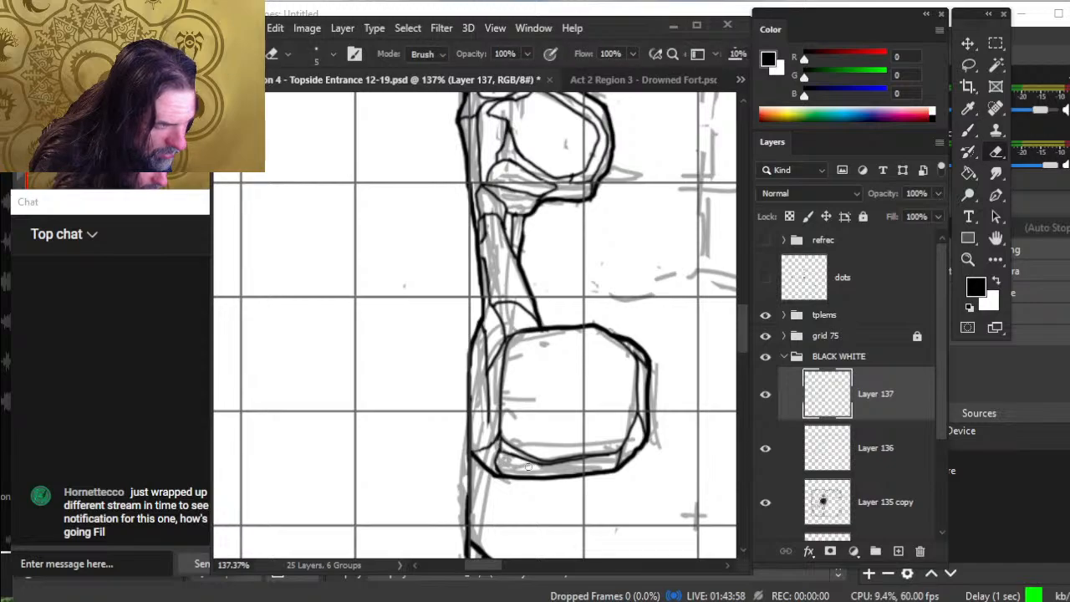
{"action": "key", "text": "b"}
- Erase the vertical line left of the inner face and redraw it slanting down to the face's bottom-left corner
{"action": "key", "text": "e"}
{"action": "left_click_drag", "start_coordinate": [488, 378], "coordinate": [486, 426]}
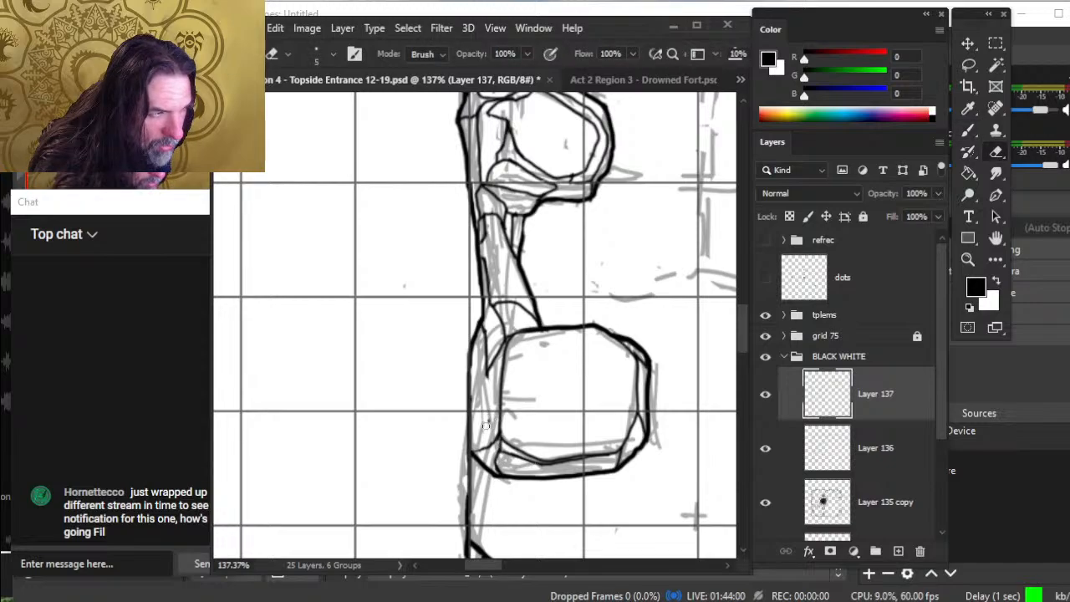
{"action": "key", "text": "b"}
{"action": "left_click_drag", "start_coordinate": [487, 370], "coordinate": [500, 448]}
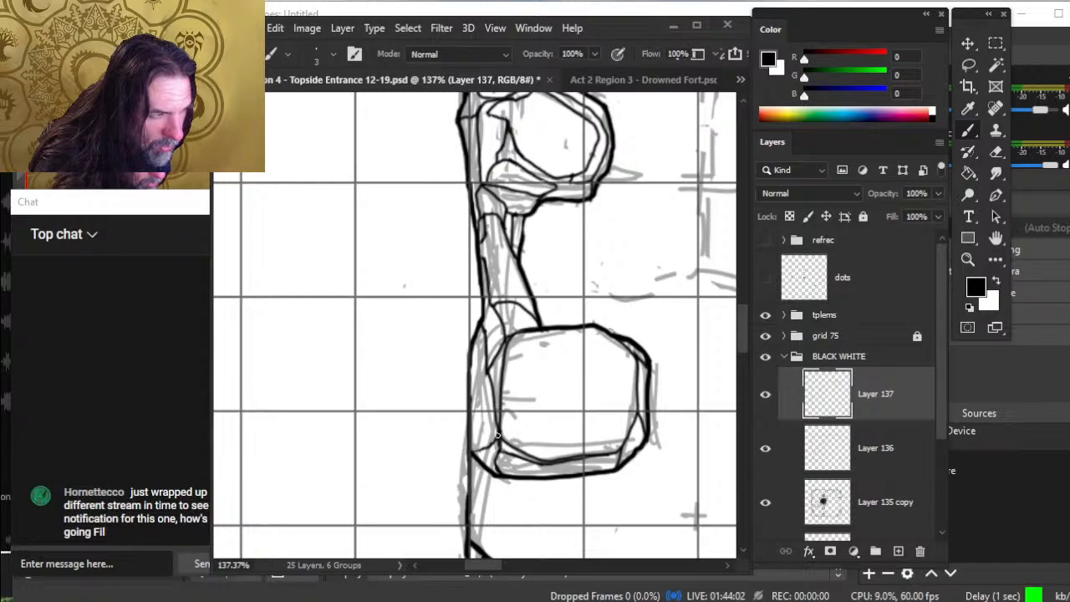
{"action": "key", "text": "e"}
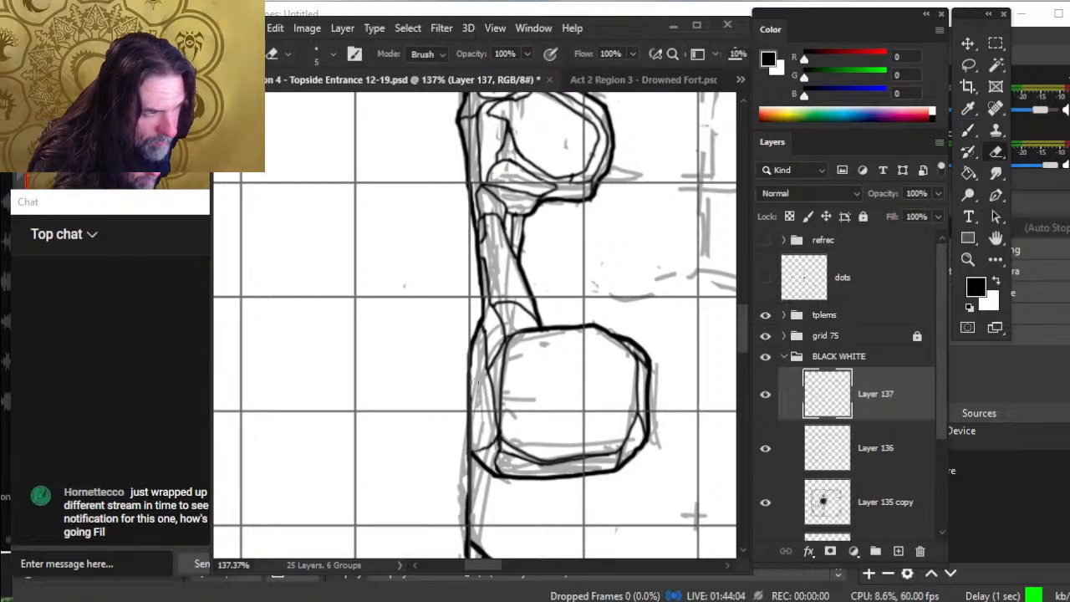
- Strengthen the wall's left outline beside the large block with a brush stroke on Layer 136
{"action": "left_click", "coordinate": [887, 468]}
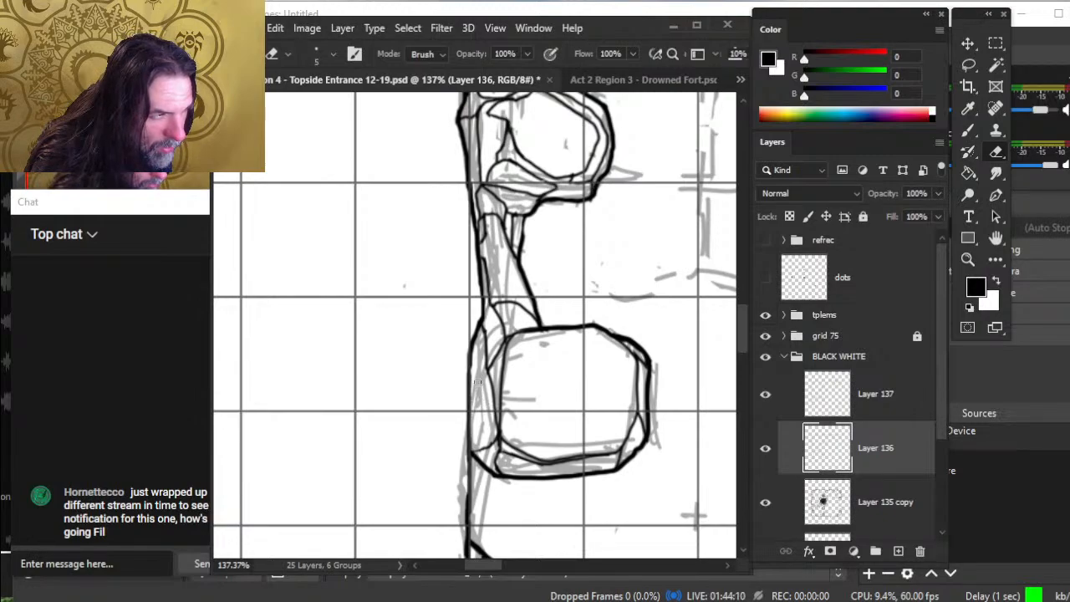
{"action": "key", "text": "b"}
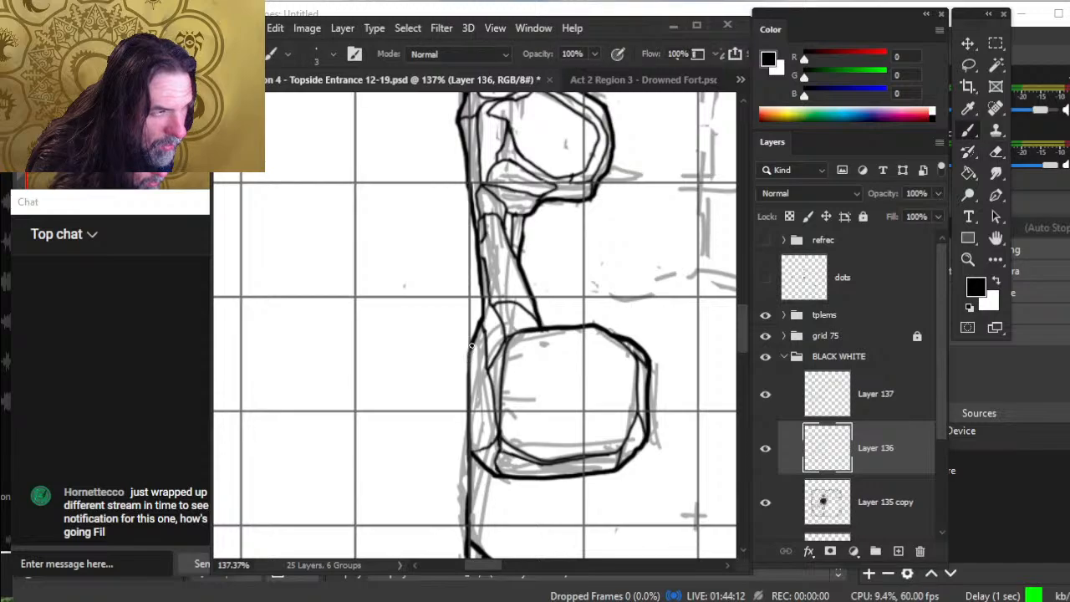
{"action": "left_click_drag", "start_coordinate": [470, 345], "coordinate": [473, 452]}
{"action": "key", "text": "e"}
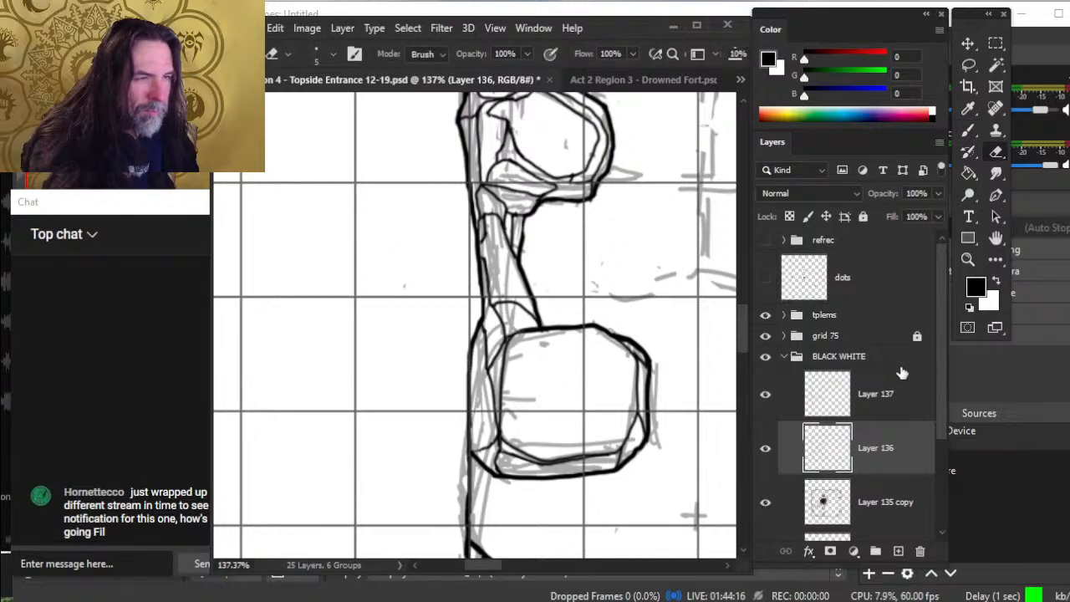
- Ink the wall's inner edge on Layer 137 from beneath the large block down to the lower wall, curving its upper end
{"action": "left_click", "coordinate": [913, 400]}
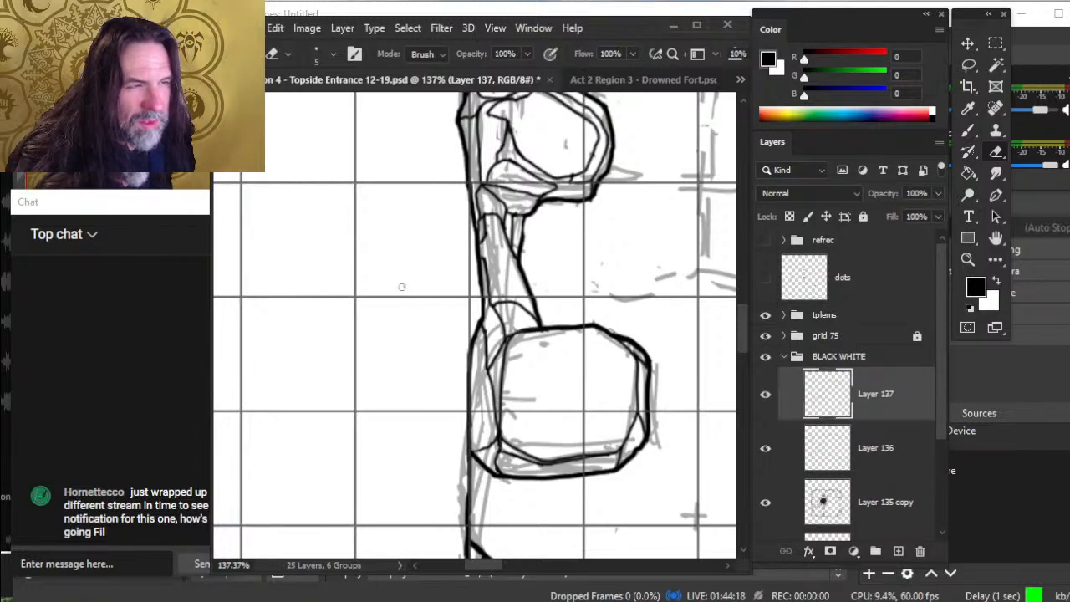
{"action": "left_click_drag", "start_coordinate": [572, 436], "coordinate": [512, 245]}
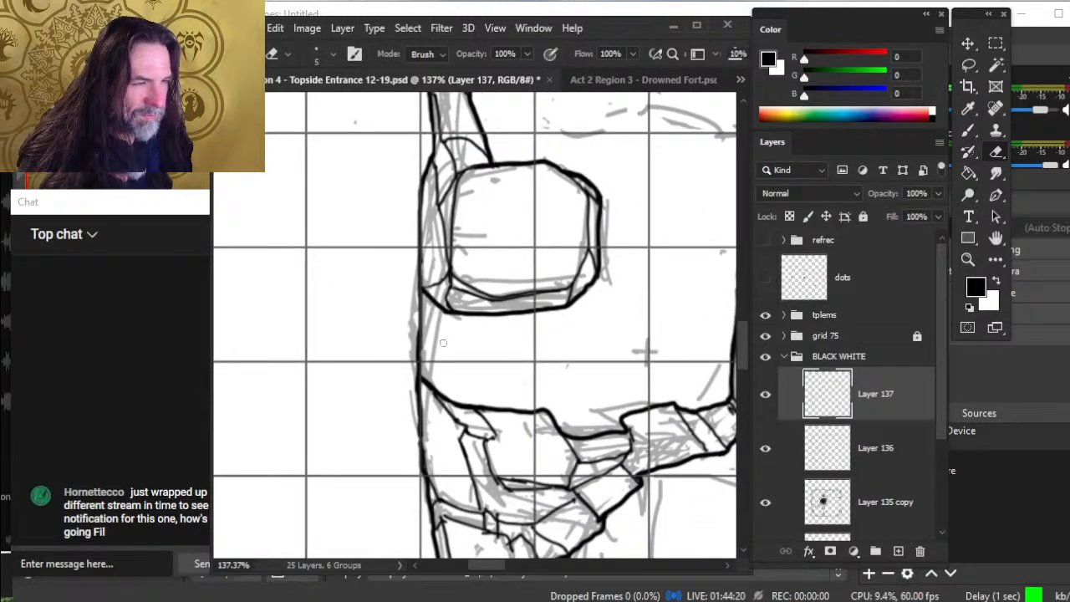
{"action": "key", "text": "b"}
{"action": "left_click_drag", "start_coordinate": [444, 310], "coordinate": [432, 399]}
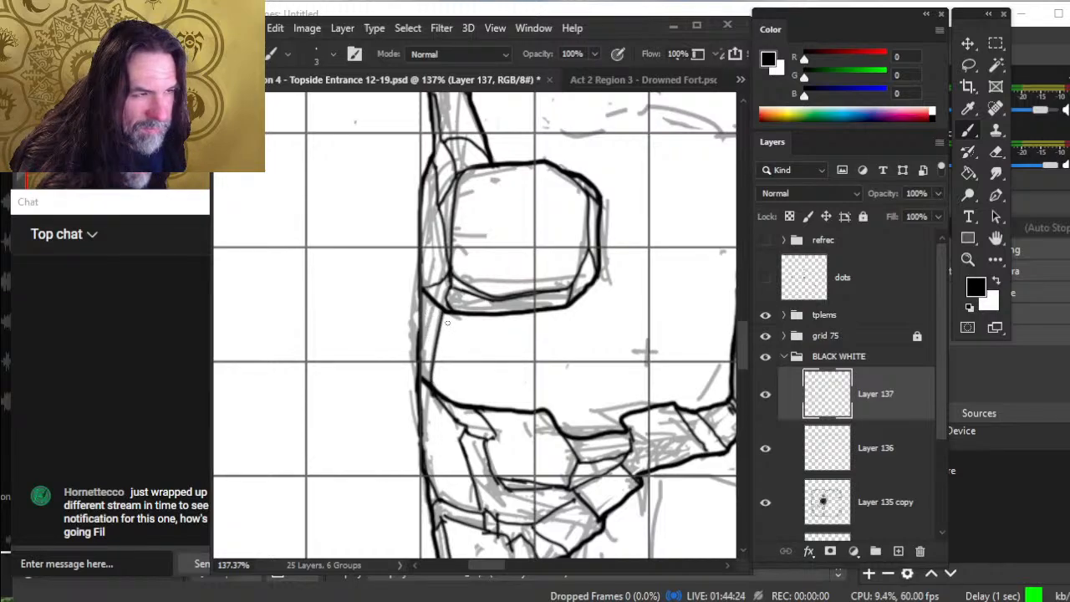
{"action": "key", "text": "e"}
{"action": "key", "text": "b"}
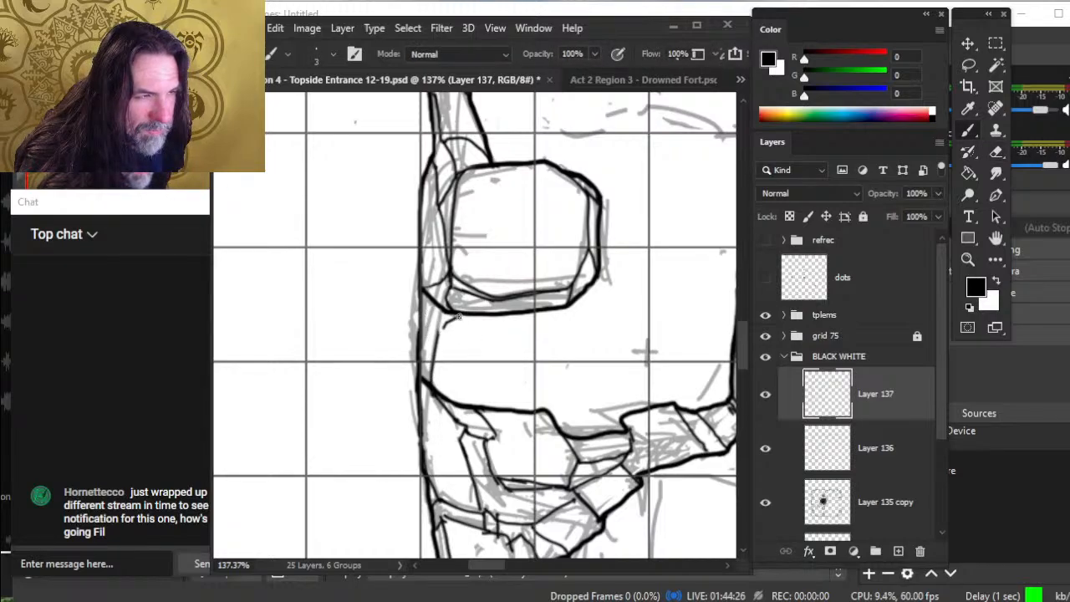
{"action": "key", "text": "e"}
{"action": "key", "text": "b"}
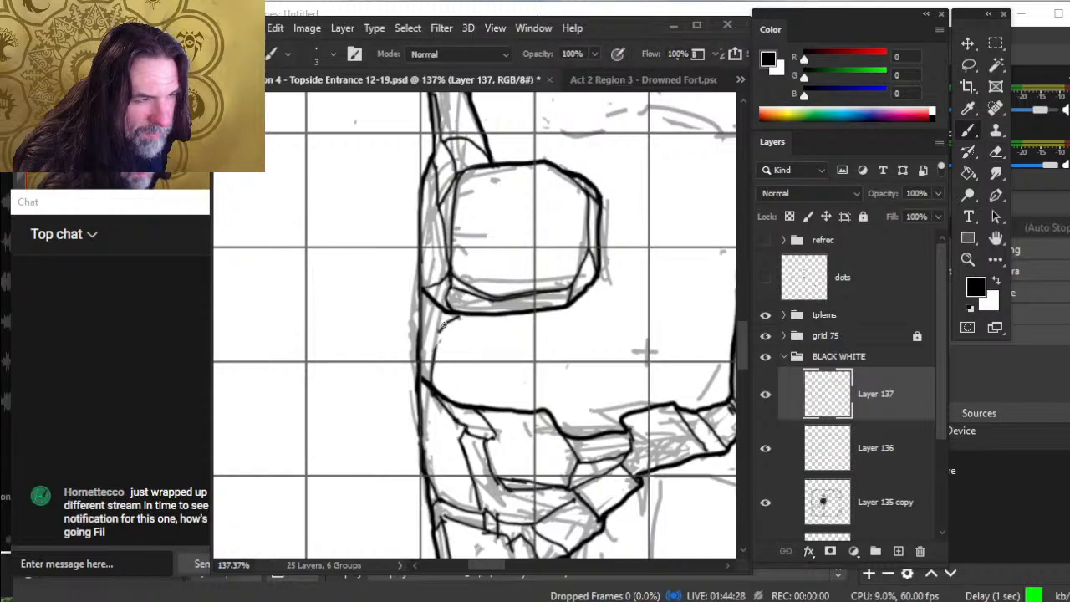
{"action": "left_click_drag", "start_coordinate": [443, 325], "coordinate": [432, 366]}
{"action": "key", "text": "e"}
{"action": "key", "text": "b"}
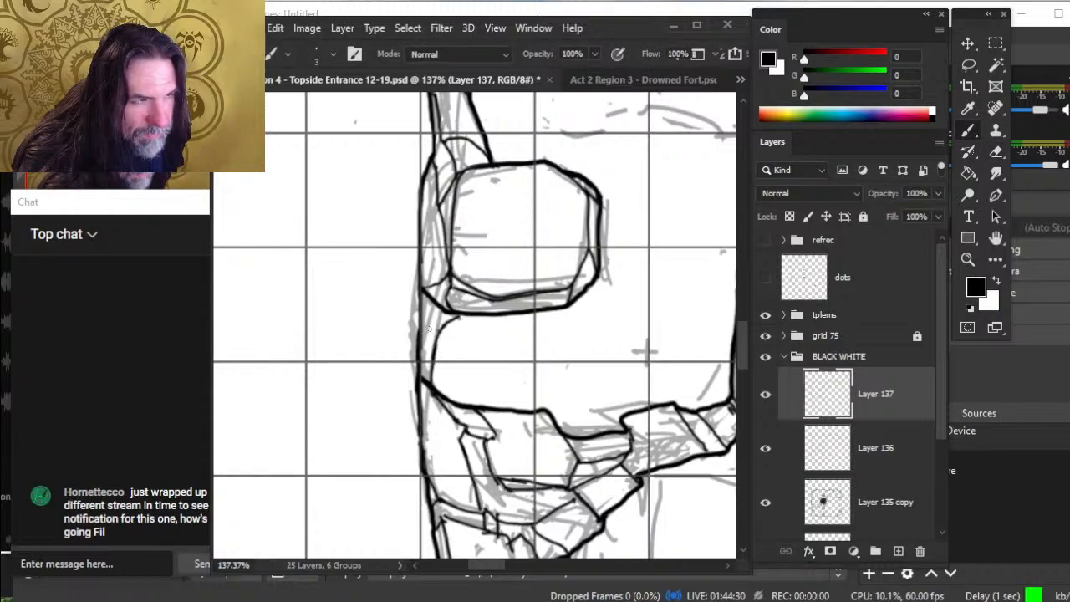
- Rework the new wall edge's upper end to meet the block's bottom-left corner, adding a small chipped notch just below
{"action": "key", "text": "e"}
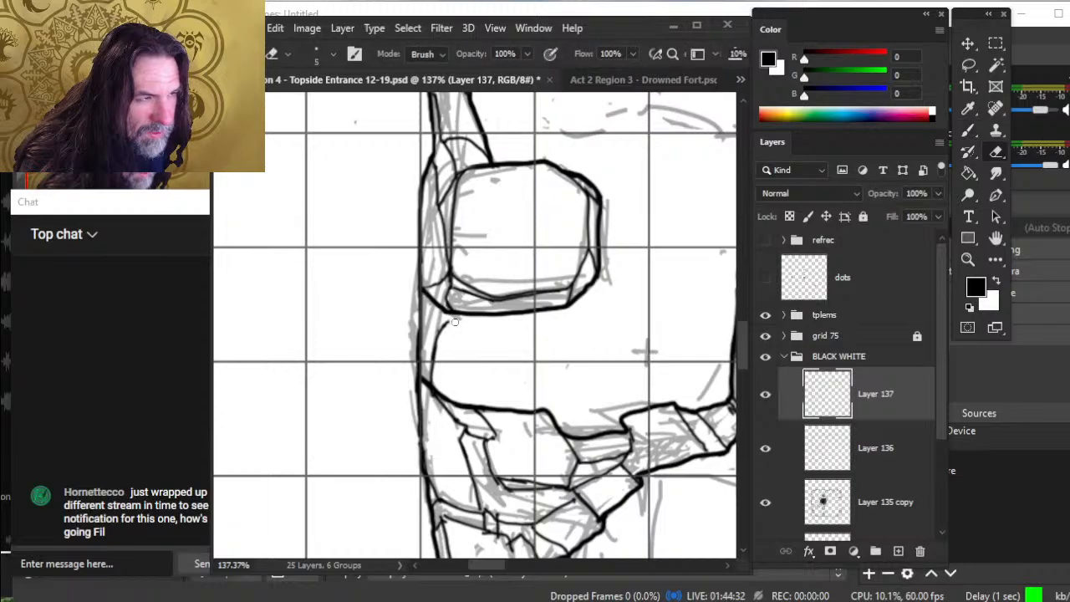
{"action": "key", "text": "b"}
{"action": "key", "text": "e"}
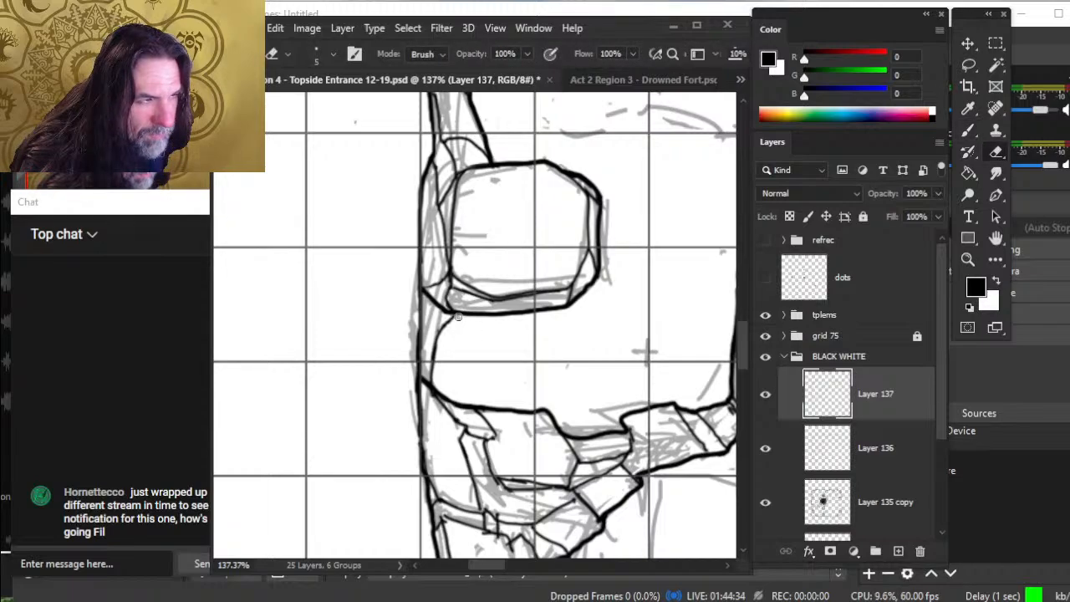
{"action": "key", "text": "b"}
{"action": "key", "text": "e"}
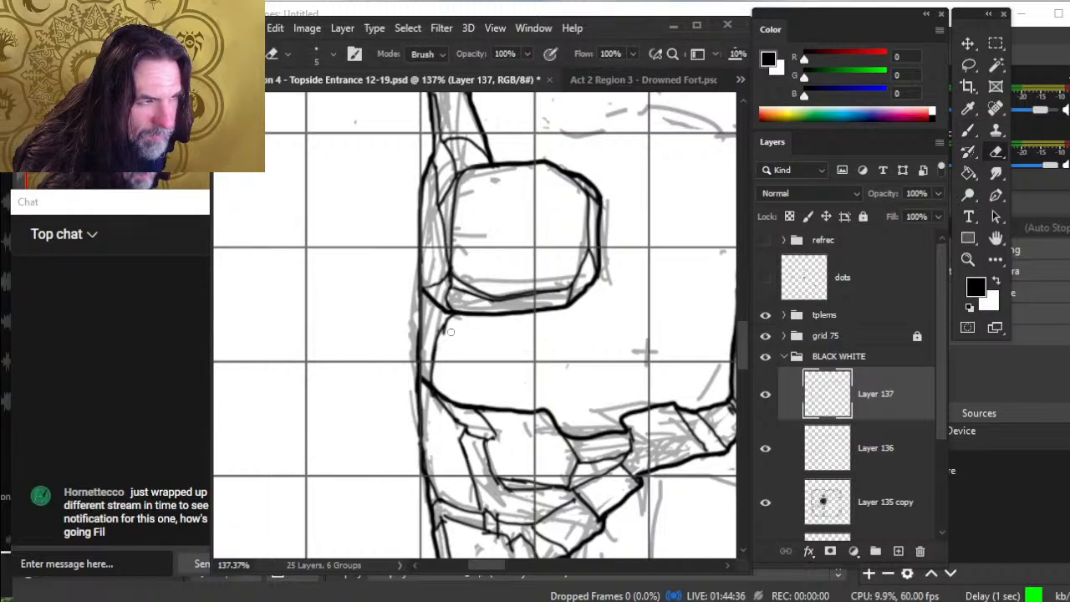
{"action": "key", "text": "b"}
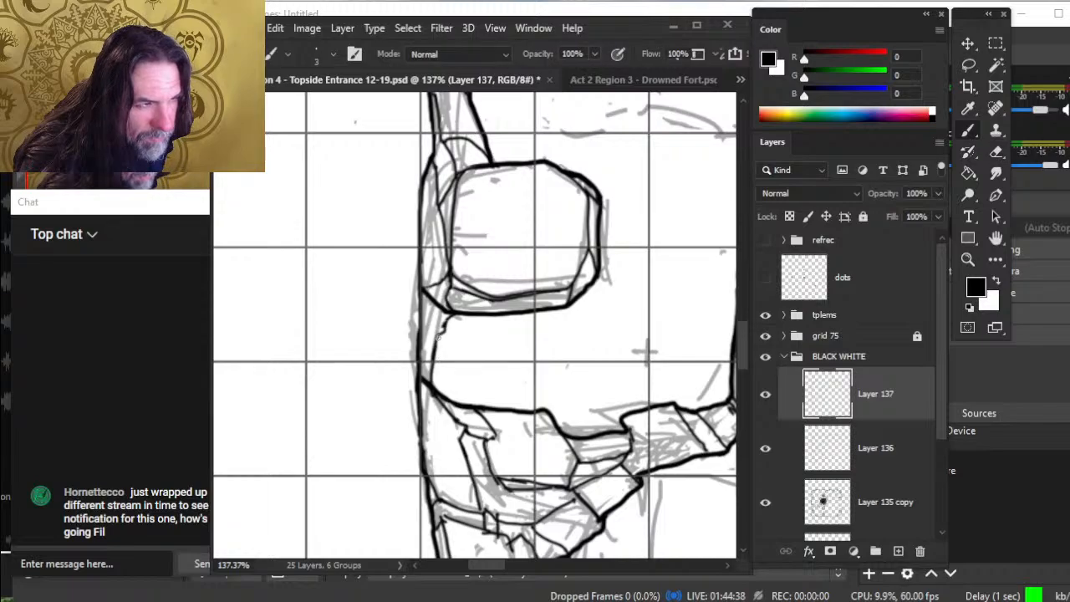
{"action": "key", "text": "e"}
{"action": "key", "text": "b"}
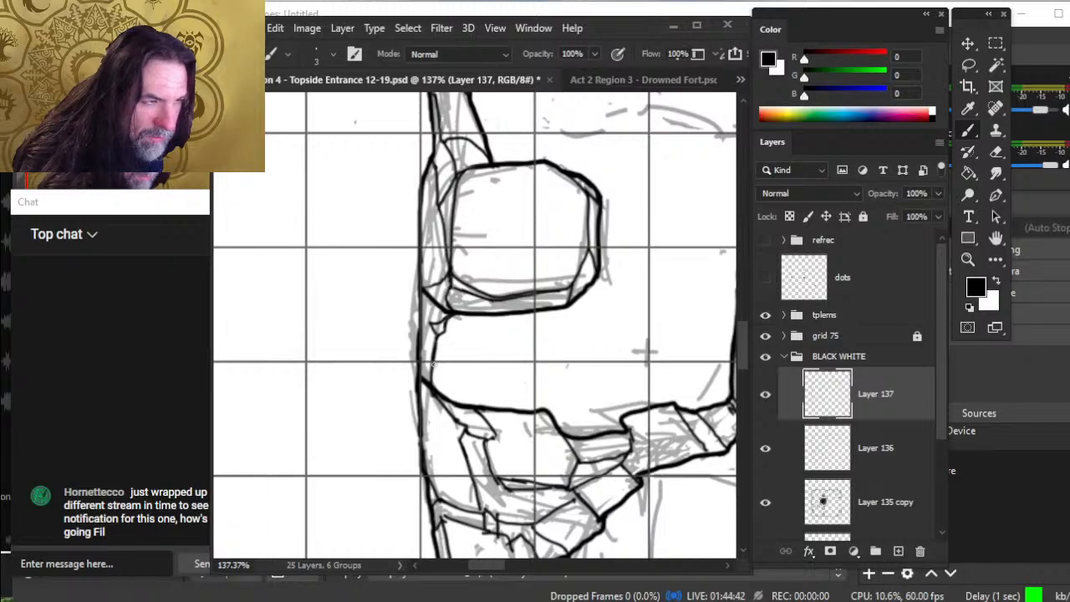
- Try inking a small straight-armed cross on Layer 137 at the floor-tile corner beside the left wall's rectangular block
{"action": "key", "text": "z"}
{"action": "left_click_drag", "start_coordinate": [535, 394], "coordinate": [472, 364]}
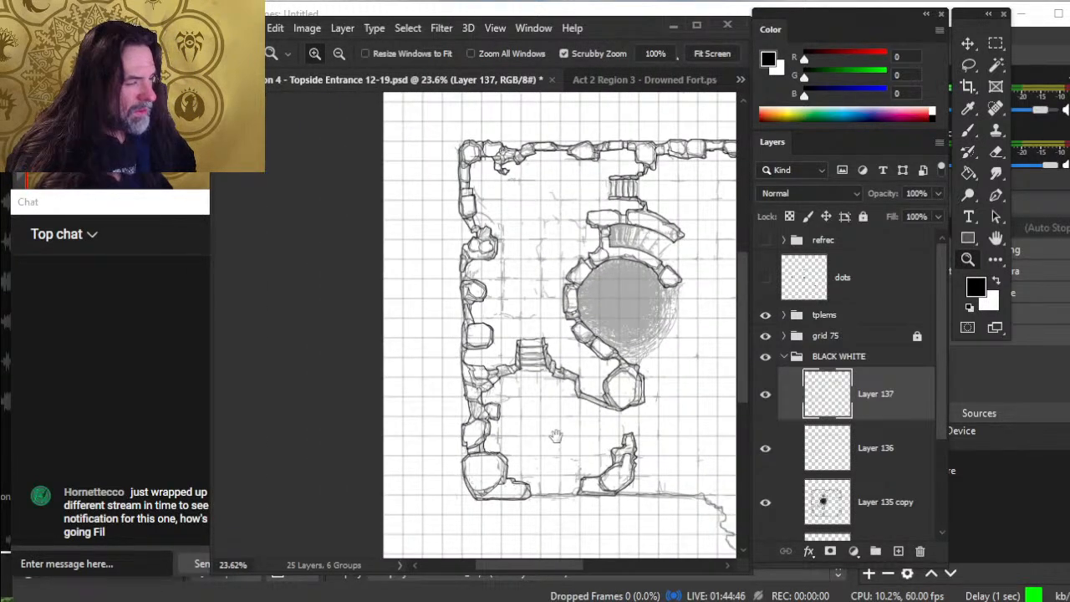
{"action": "left_click_drag", "start_coordinate": [556, 436], "coordinate": [417, 393]}
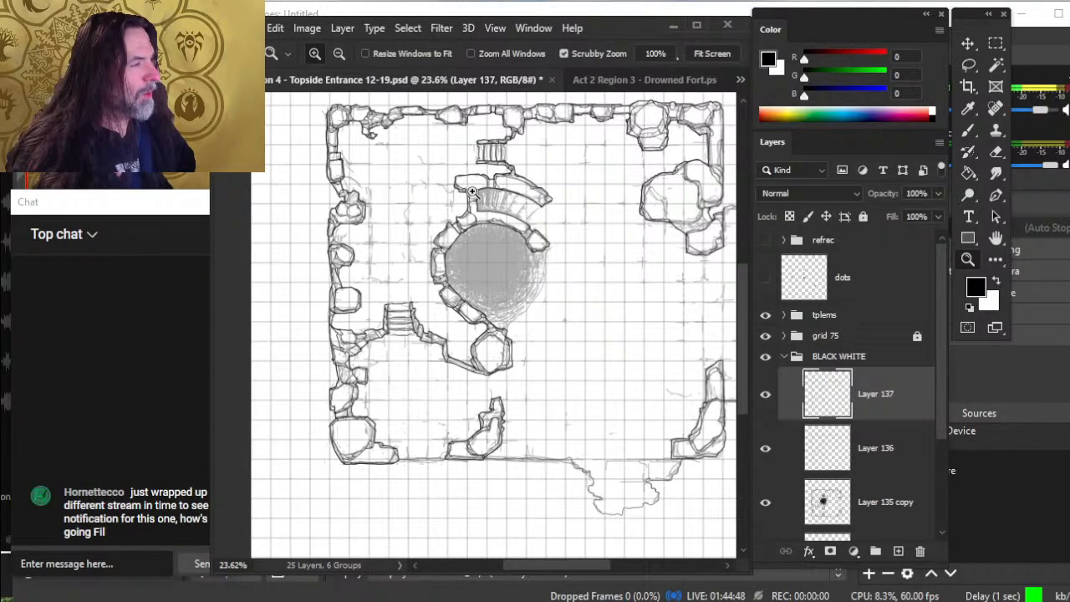
{"action": "left_click_drag", "start_coordinate": [388, 218], "coordinate": [457, 255]}
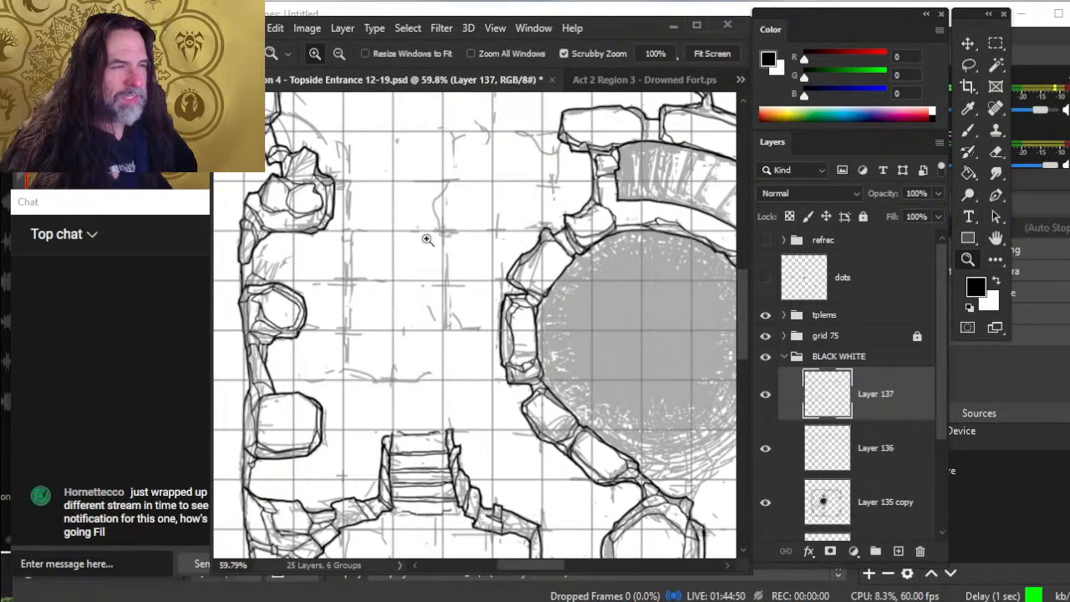
{"action": "mouse_move", "coordinate": [343, 110]}
{"action": "left_mouse_down"}
{"action": "mouse_move", "coordinate": [381, 270]}
{"action": "mouse_move", "coordinate": [449, 271]}
{"action": "mouse_move", "coordinate": [472, 297]}
{"action": "mouse_move", "coordinate": [448, 293]}
{"action": "mouse_move", "coordinate": [466, 279]}
{"action": "left_mouse_up"}
{"action": "key", "text": "b"}
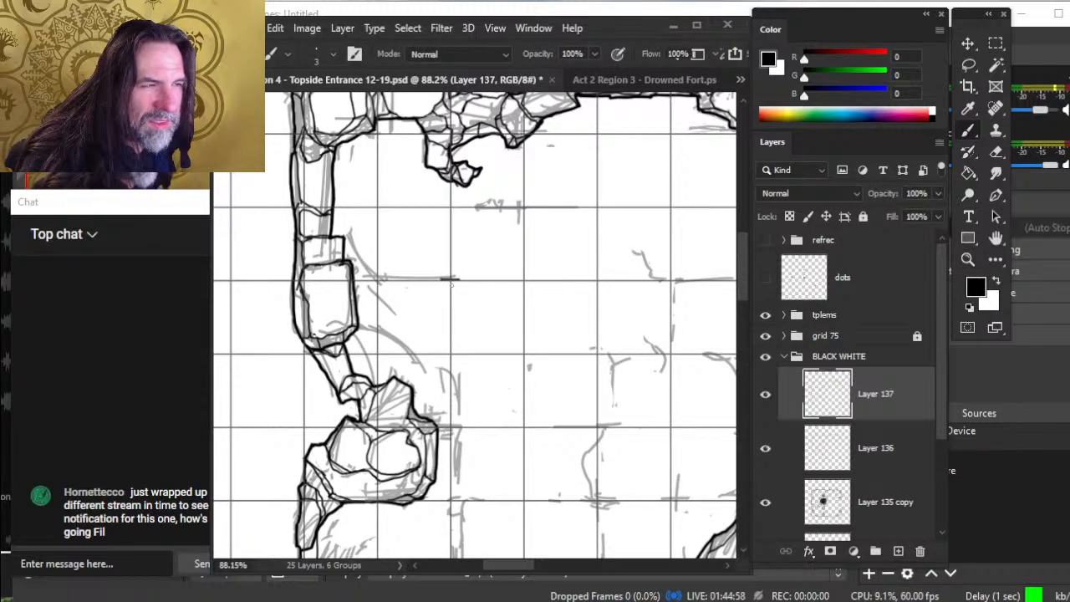
{"action": "key", "text": "e"}
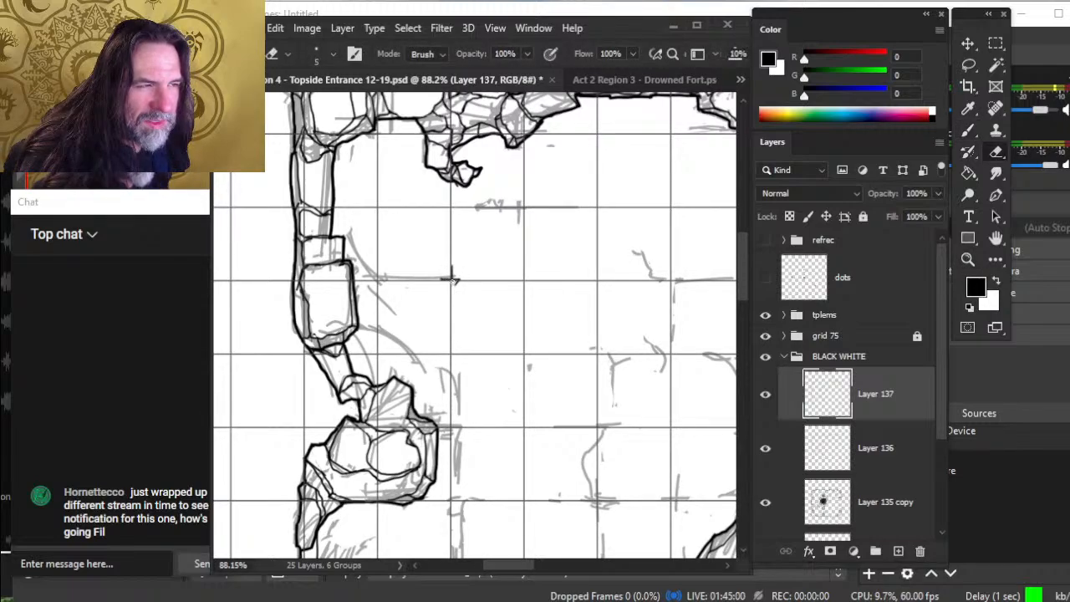
{"action": "key", "text": "b"}
{"action": "left_click", "coordinate": [449, 309], "text": "shift"}
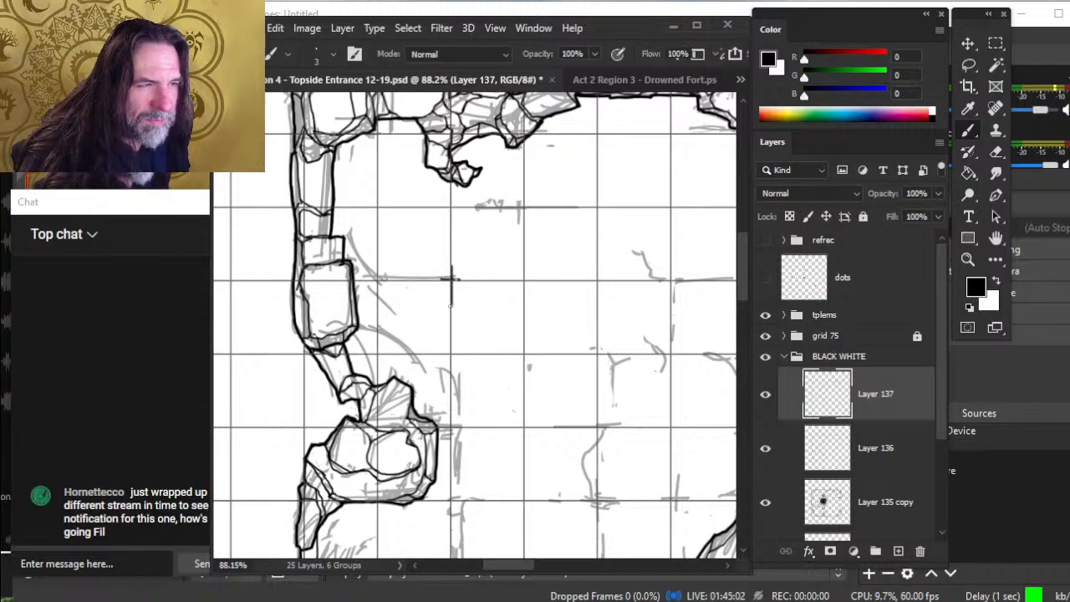
- Ink jagged chipped cracks around two floor-tile corners, one in the open floor and one below the broken rock on the upper wall
{"action": "left_click_drag", "start_coordinate": [450, 280], "coordinate": [341, 287]}
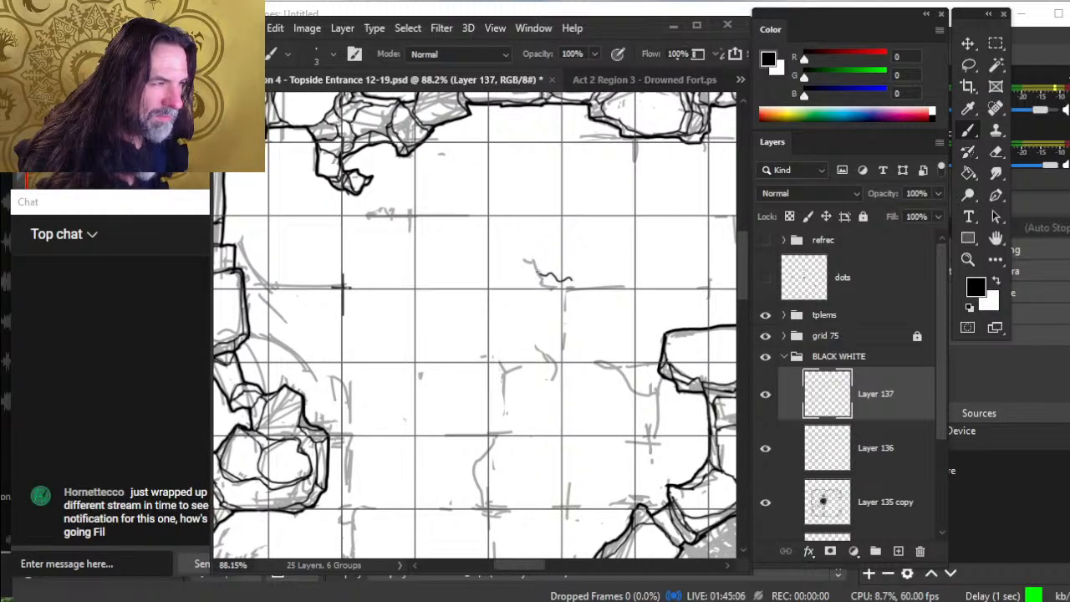
{"action": "left_click_drag", "start_coordinate": [588, 289], "coordinate": [570, 306]}
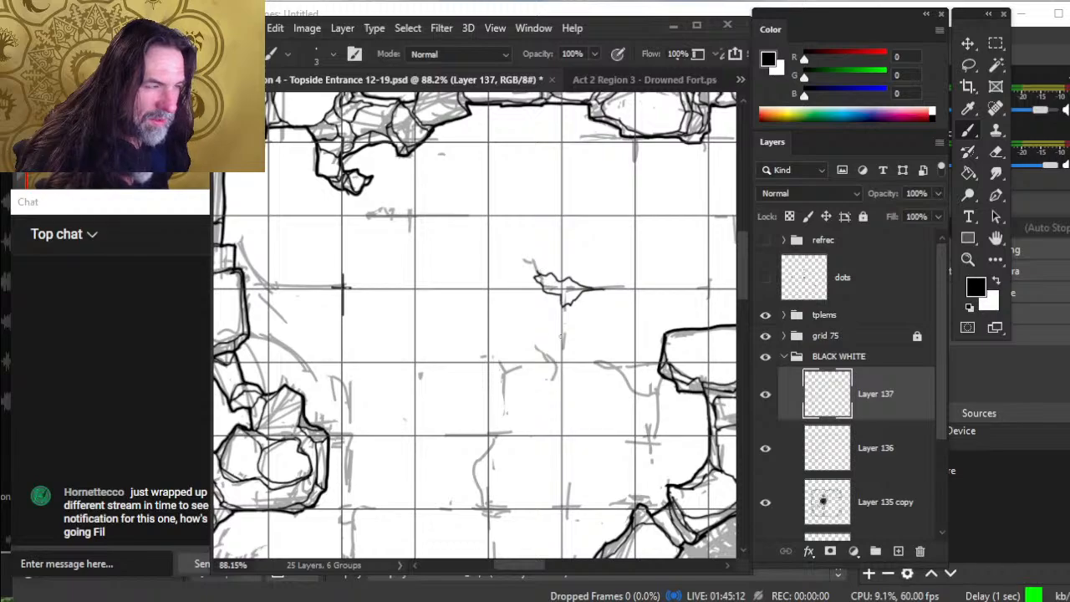
{"action": "left_click_drag", "start_coordinate": [574, 369], "coordinate": [539, 375]}
{"action": "mouse_move", "coordinate": [359, 244]}
{"action": "left_mouse_down"}
{"action": "mouse_move", "coordinate": [414, 281]}
{"action": "mouse_move", "coordinate": [404, 253]}
{"action": "left_mouse_up"}
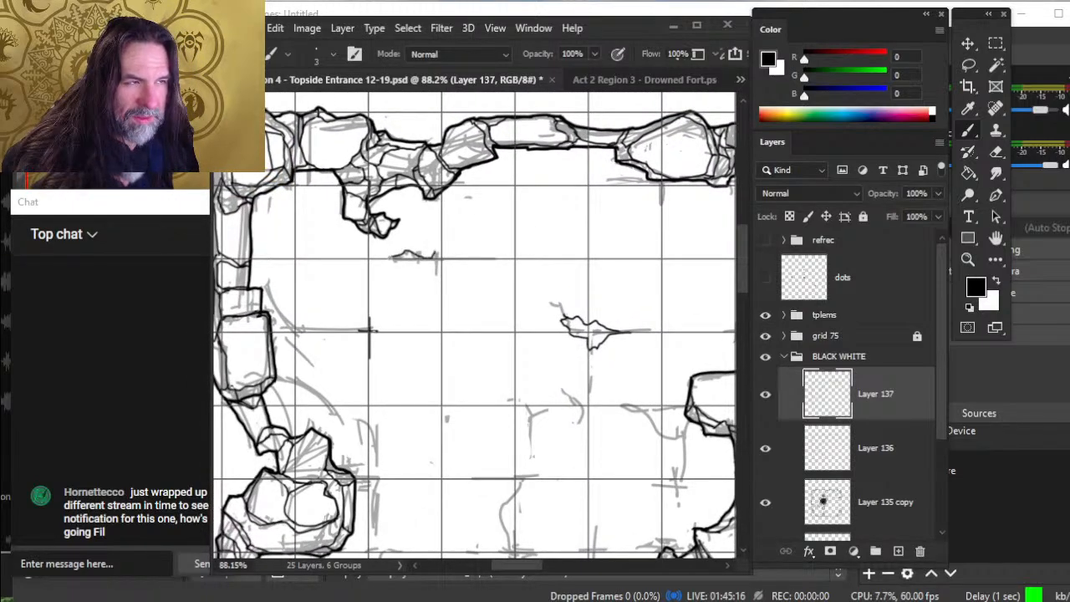
{"action": "mouse_move", "coordinate": [442, 228]}
{"action": "left_mouse_down"}
{"action": "mouse_move", "coordinate": [452, 245]}
{"action": "mouse_move", "coordinate": [441, 307]}
{"action": "left_mouse_up"}
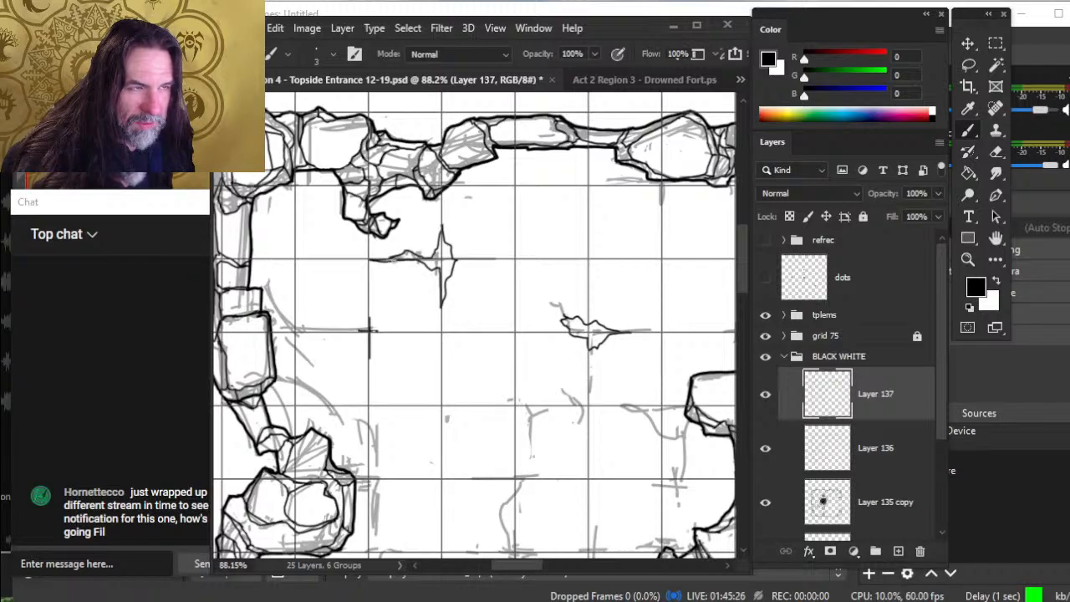
- Trim the left tip of the chipped crack below the upper wall's broken rock, alternating eraser and brush touch-ups
{"action": "key", "text": "z"}
{"action": "mouse_move", "coordinate": [385, 270]}
{"action": "left_mouse_down"}
{"action": "mouse_move", "coordinate": [493, 277]}
{"action": "mouse_move", "coordinate": [371, 256]}
{"action": "mouse_move", "coordinate": [399, 251]}
{"action": "mouse_move", "coordinate": [410, 259]}
{"action": "mouse_move", "coordinate": [389, 256]}
{"action": "mouse_move", "coordinate": [417, 259]}
{"action": "mouse_move", "coordinate": [334, 255]}
{"action": "left_mouse_up"}
{"action": "key", "text": "e"}
{"action": "key", "text": "b"}
{"action": "key", "text": "e"}
{"action": "key", "text": "b"}
{"action": "key", "text": "e"}
- Erase the small cross beside the left wall and ink a compact four-pointed chip in its place
{"action": "key", "text": "z"}
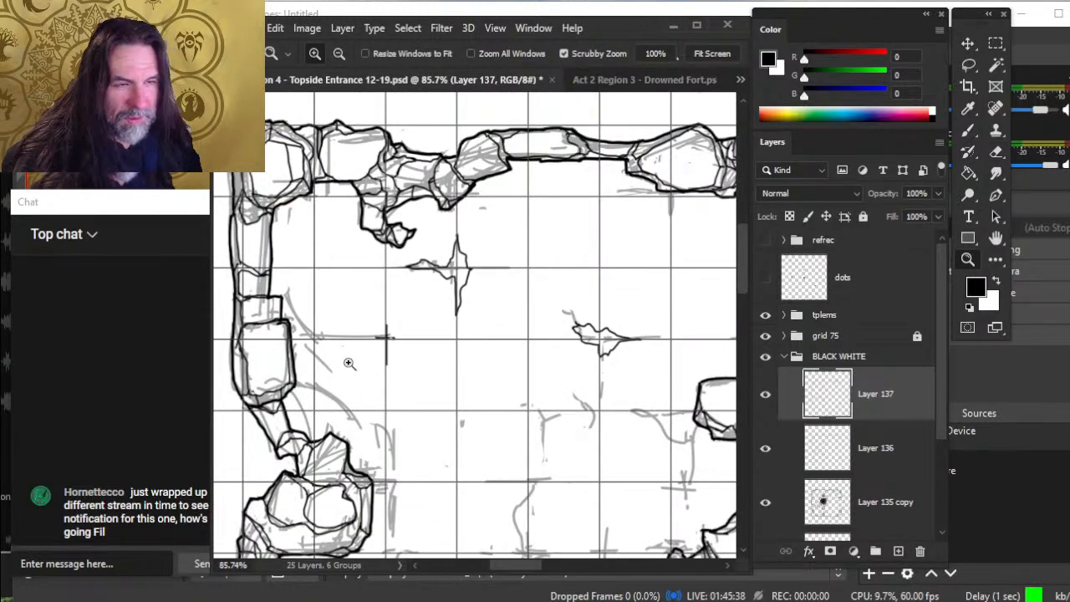
{"action": "key", "text": "b"}
{"action": "key", "text": "e"}
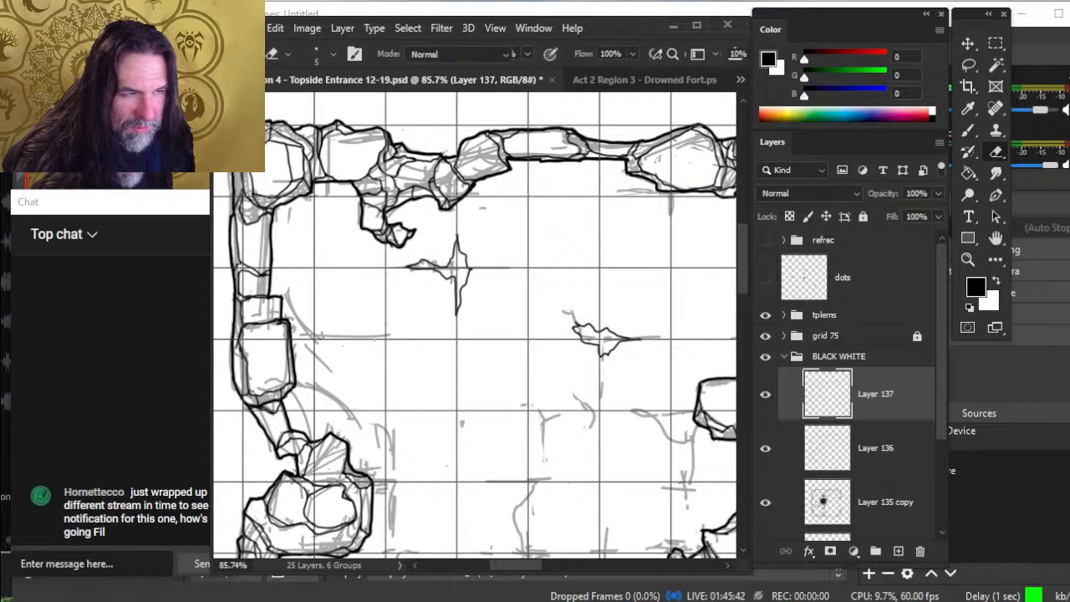
{"action": "key", "text": "b"}
{"action": "left_click_drag", "start_coordinate": [368, 341], "coordinate": [390, 328]}
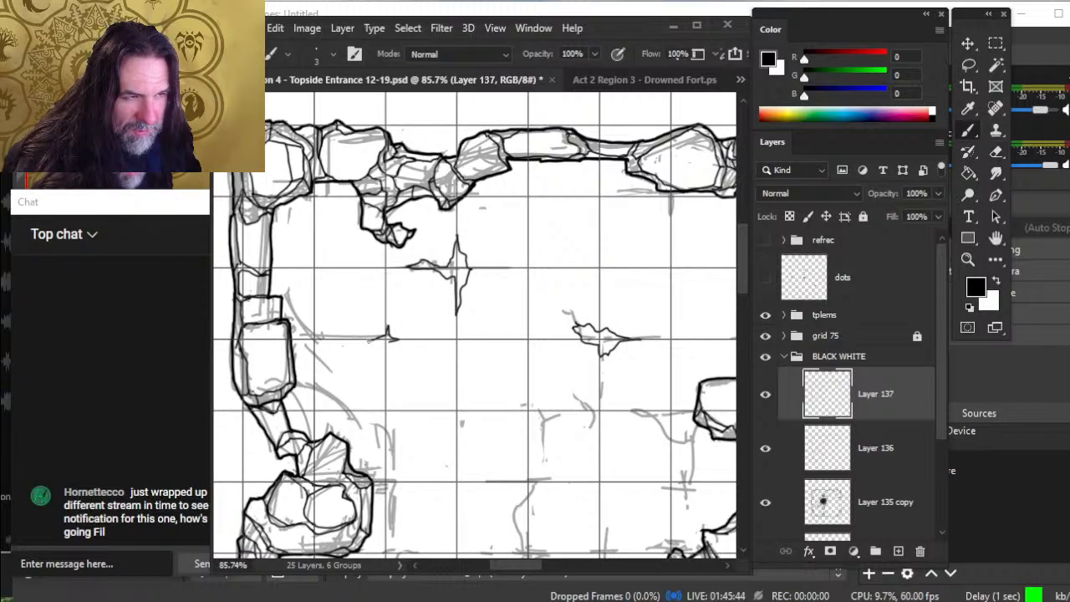
{"action": "key", "text": "e"}
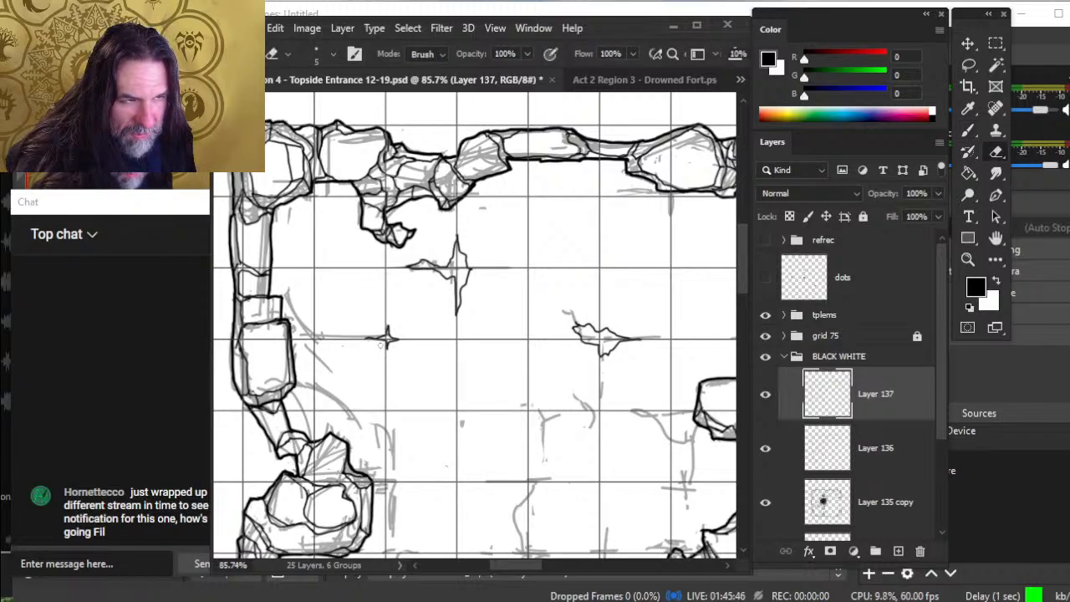
{"action": "key", "text": "b"}
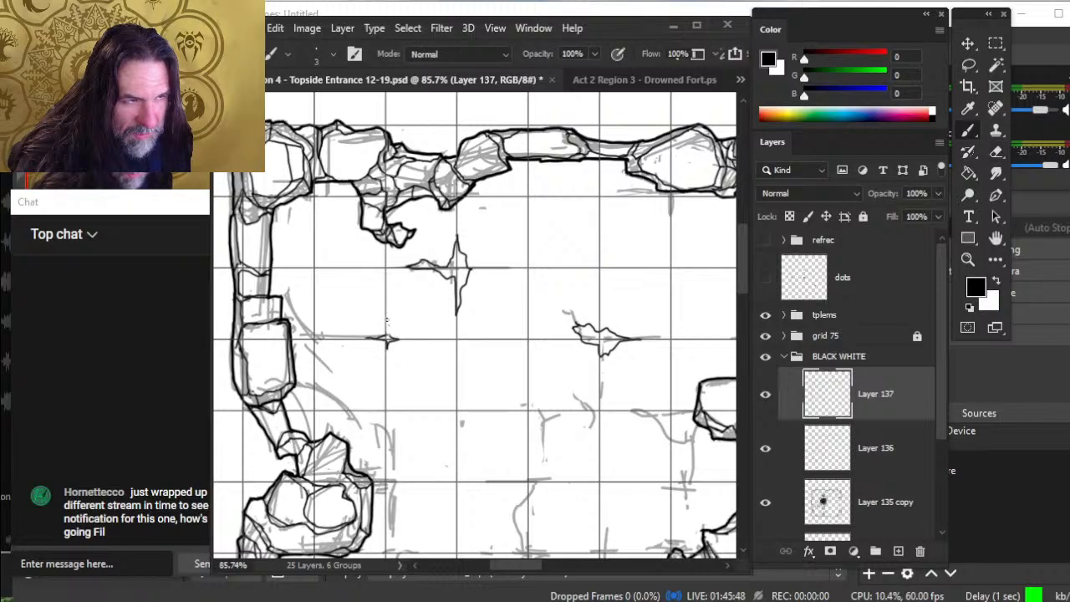
{"action": "key", "text": "e"}
{"action": "key", "text": "b"}
{"action": "left_click_drag", "start_coordinate": [386, 316], "coordinate": [387, 341]}
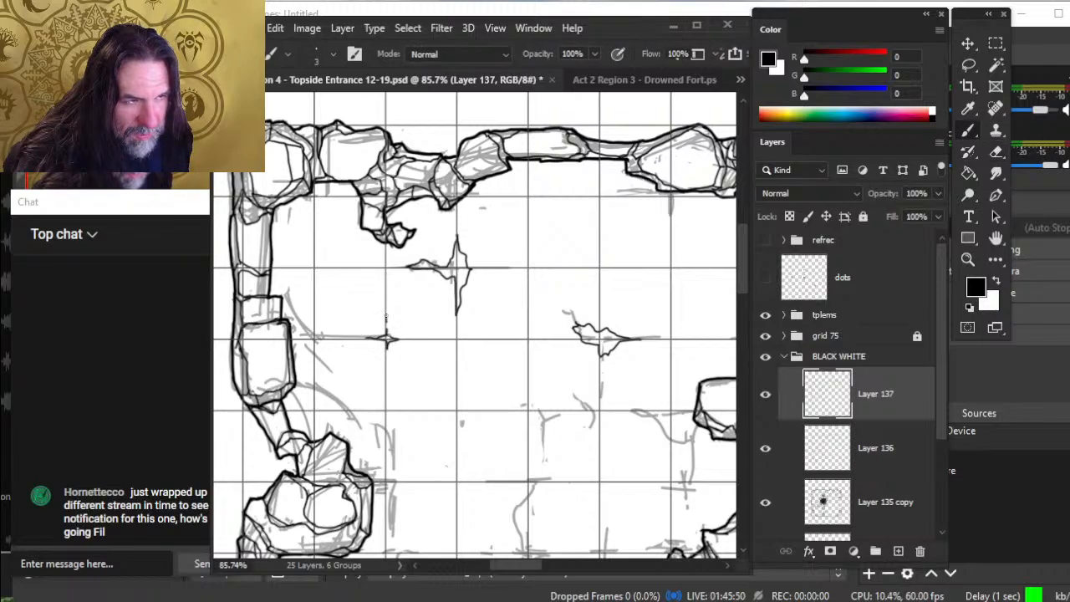
- Fade the grey sketch by lowering the opacity of Layer 135 copy, and make Layer 137 active again
{"action": "left_click_drag", "start_coordinate": [587, 426], "coordinate": [526, 401]}
{"action": "key", "text": "z"}
{"action": "left_click", "coordinate": [896, 489]}
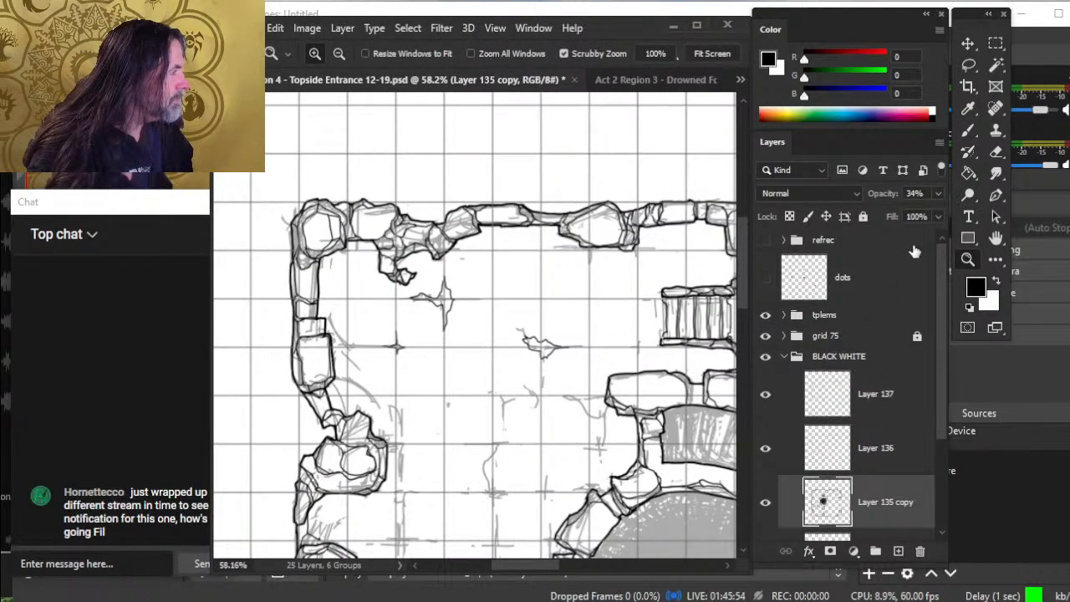
{"action": "left_click", "coordinate": [938, 193]}
{"action": "left_click_drag", "start_coordinate": [886, 214], "coordinate": [875, 215]}
{"action": "left_click", "coordinate": [886, 410]}
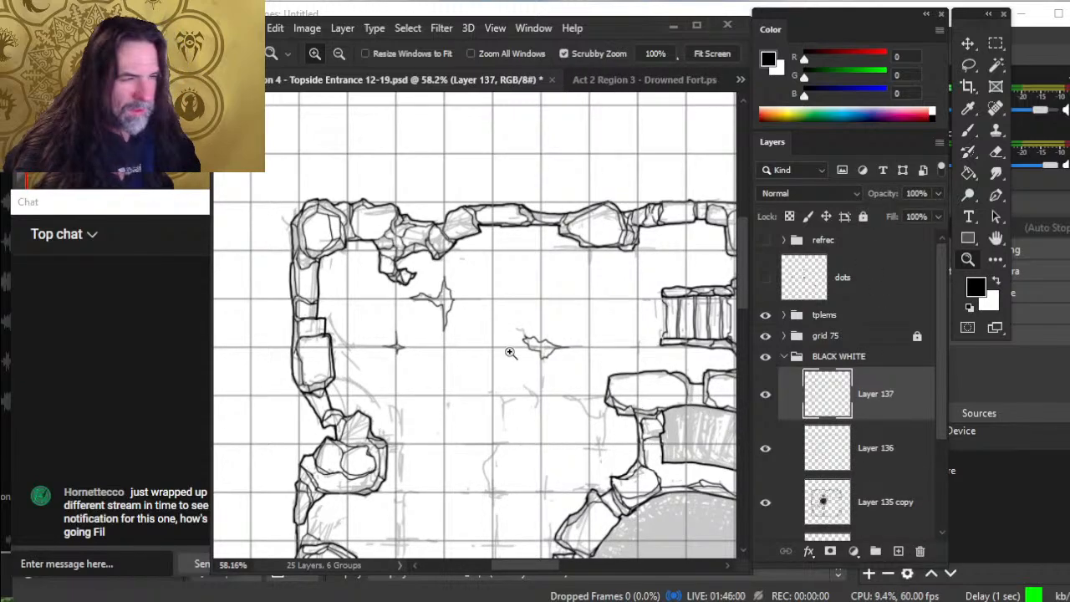
- Ink a short line at the open right end of the curved staircase and a doubled tread line just left of it
{"action": "scroll", "coordinate": [513, 354], "scroll_direction": "down", "scroll_amount": 2}
{"action": "left_click_drag", "start_coordinate": [553, 397], "coordinate": [433, 317]}
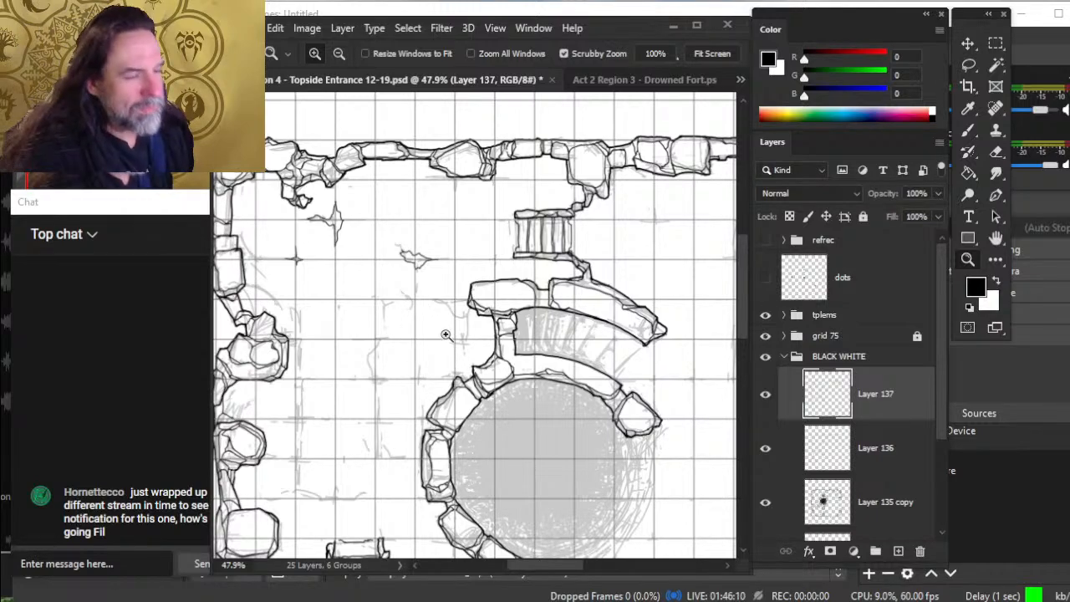
{"action": "scroll", "coordinate": [648, 373], "scroll_direction": "up", "scroll_amount": 3}
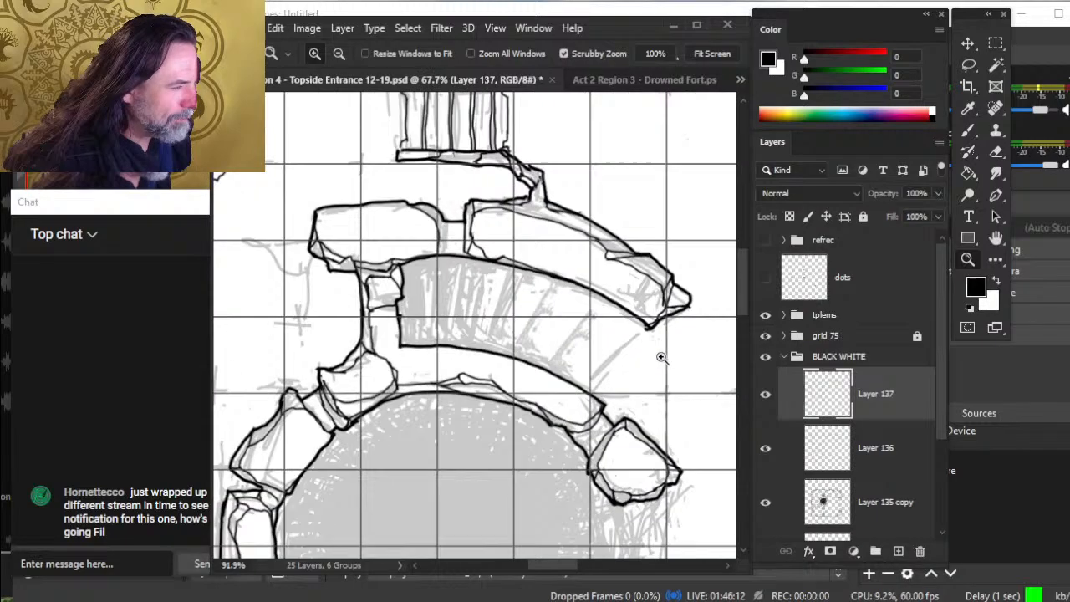
{"action": "key", "text": "b"}
{"action": "left_click_drag", "start_coordinate": [632, 335], "coordinate": [593, 374]}
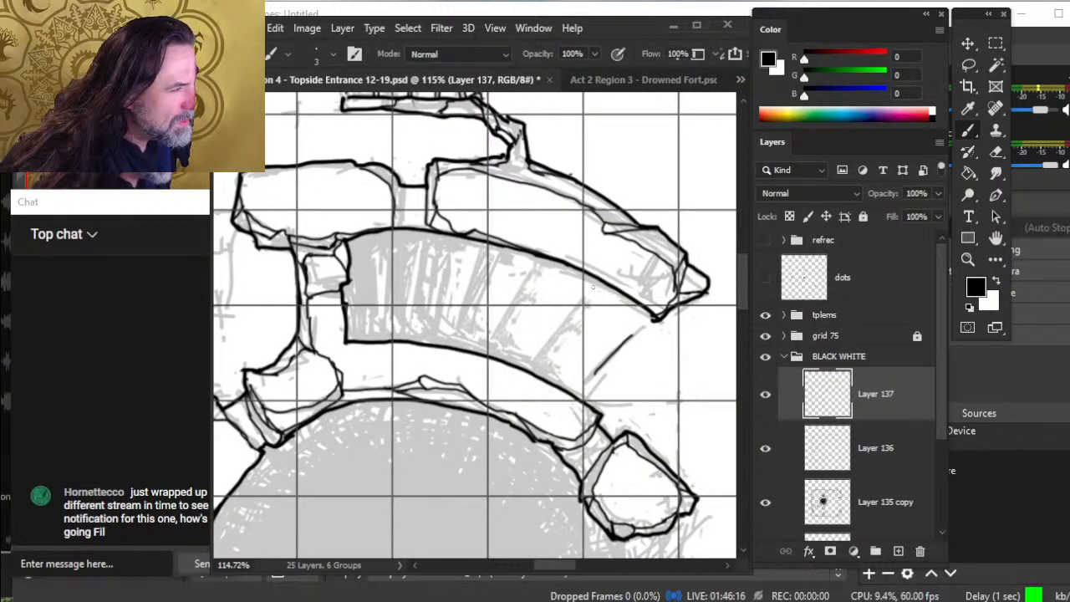
{"action": "left_click_drag", "start_coordinate": [597, 288], "coordinate": [536, 373]}
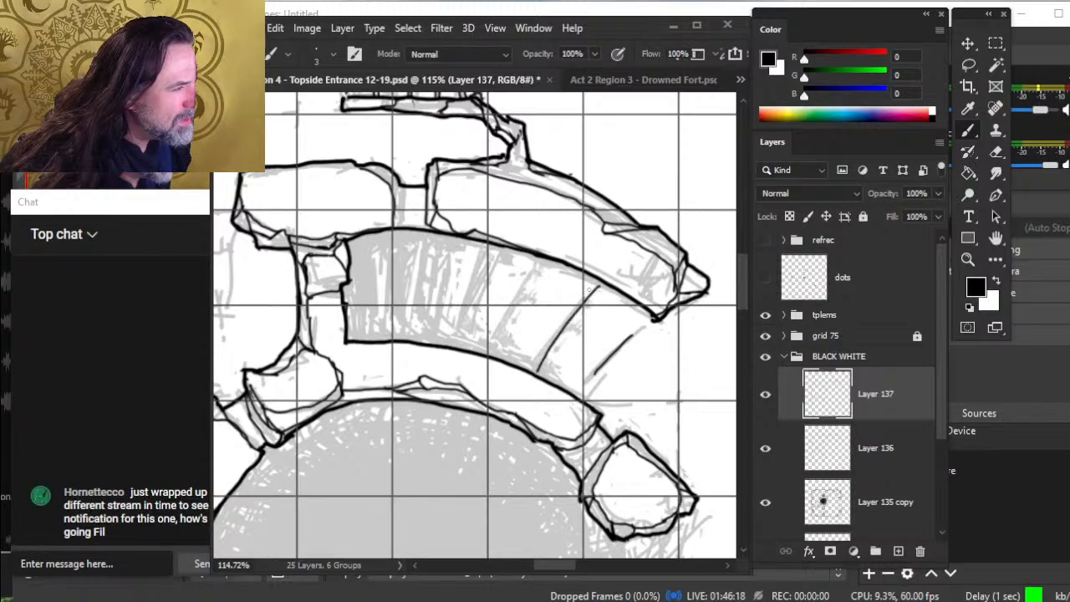
{"action": "left_click_drag", "start_coordinate": [599, 280], "coordinate": [528, 373]}
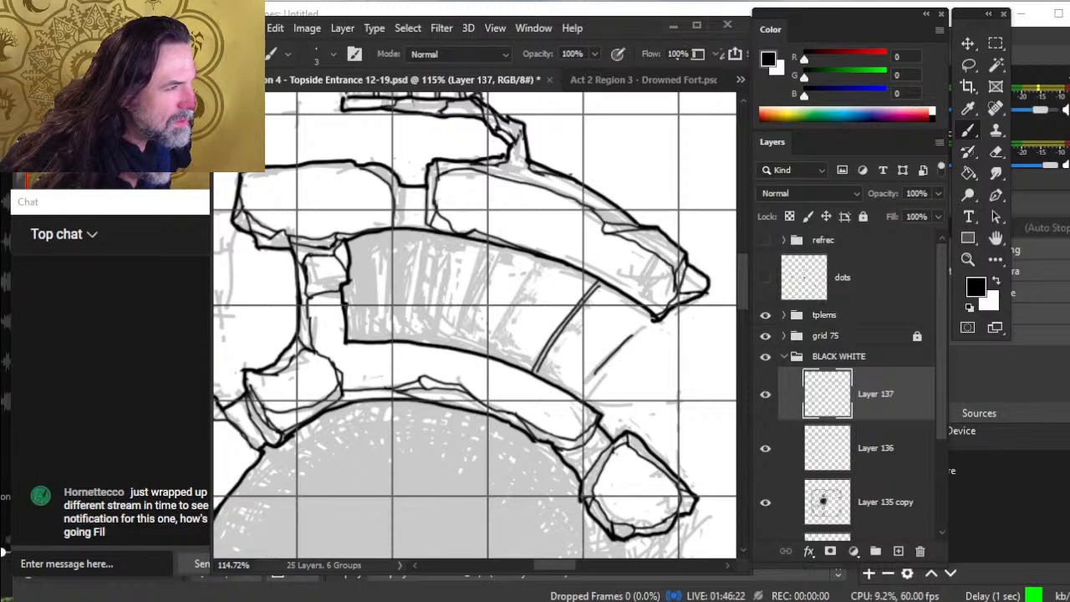
- Ink the second full tread line of the curved staircase, reworking its upper part and thickening it down to the lower wall
{"action": "left_click_drag", "start_coordinate": [552, 262], "coordinate": [493, 362]}
{"action": "key", "text": "e"}
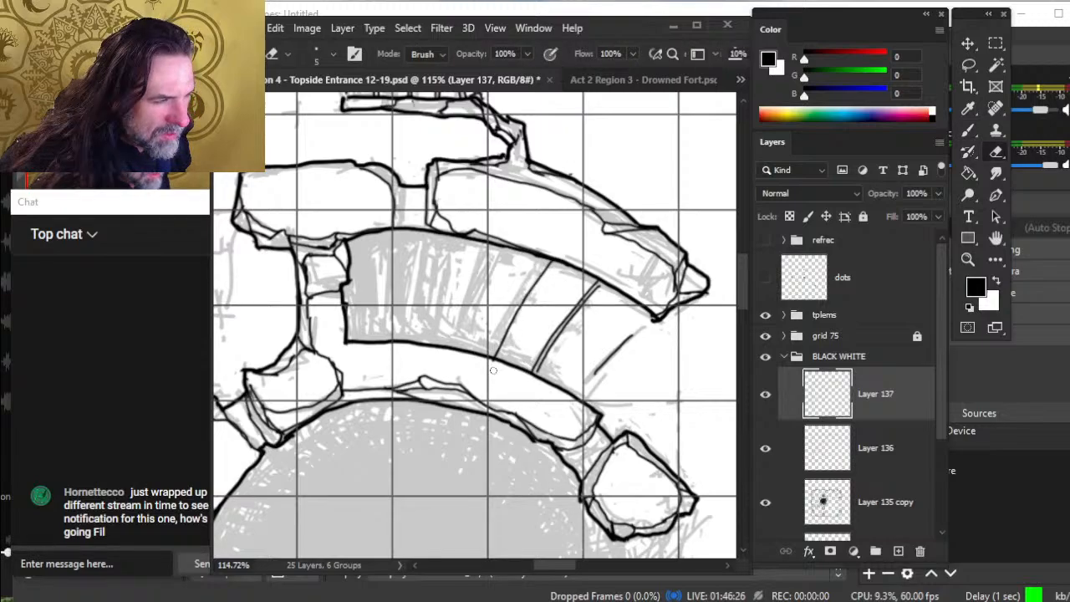
{"action": "key", "text": "b"}
{"action": "left_click_drag", "start_coordinate": [547, 260], "coordinate": [520, 295]}
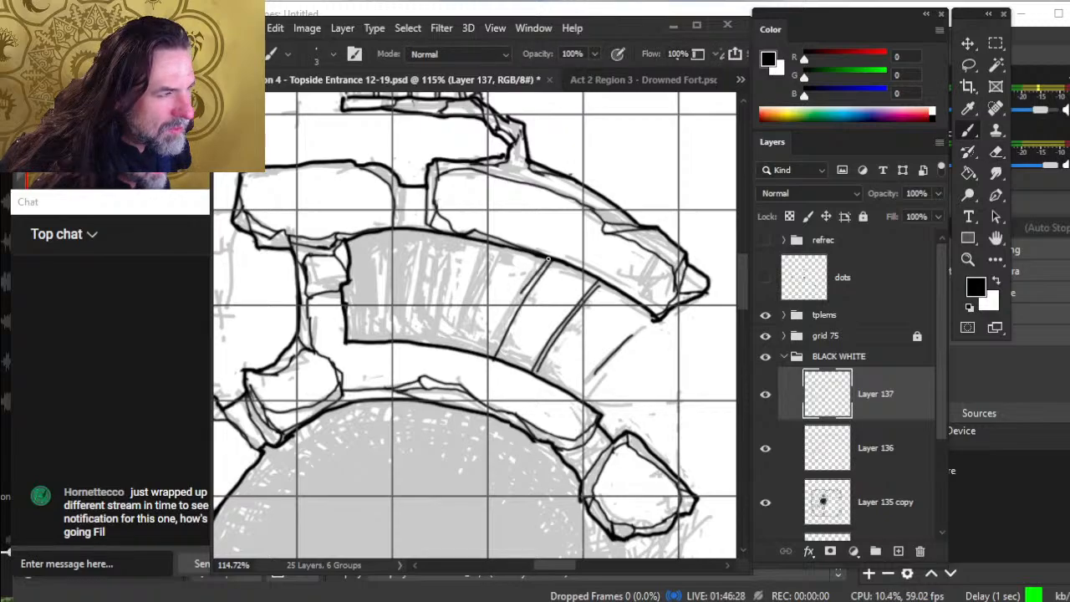
{"action": "key", "text": "e"}
{"action": "left_click_drag", "start_coordinate": [545, 259], "coordinate": [517, 299]}
{"action": "key", "text": "b"}
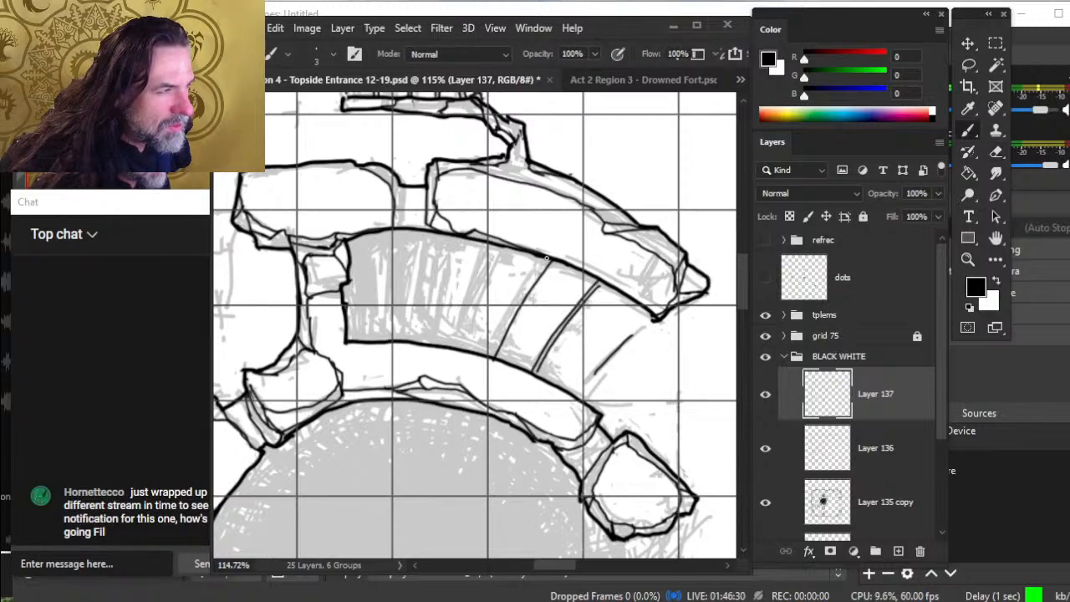
{"action": "left_click_drag", "start_coordinate": [547, 261], "coordinate": [487, 371]}
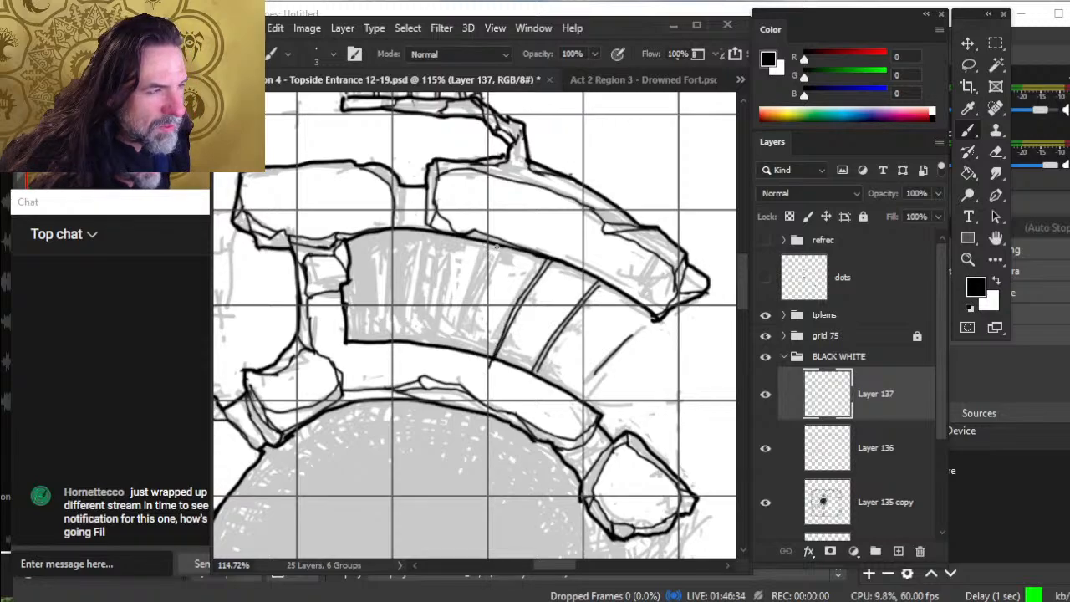
- Ink a third tread line farther left on the curved staircase, redoing its thickening stroke and erasing overlap at its lower end
{"action": "left_click_drag", "start_coordinate": [497, 247], "coordinate": [458, 351]}
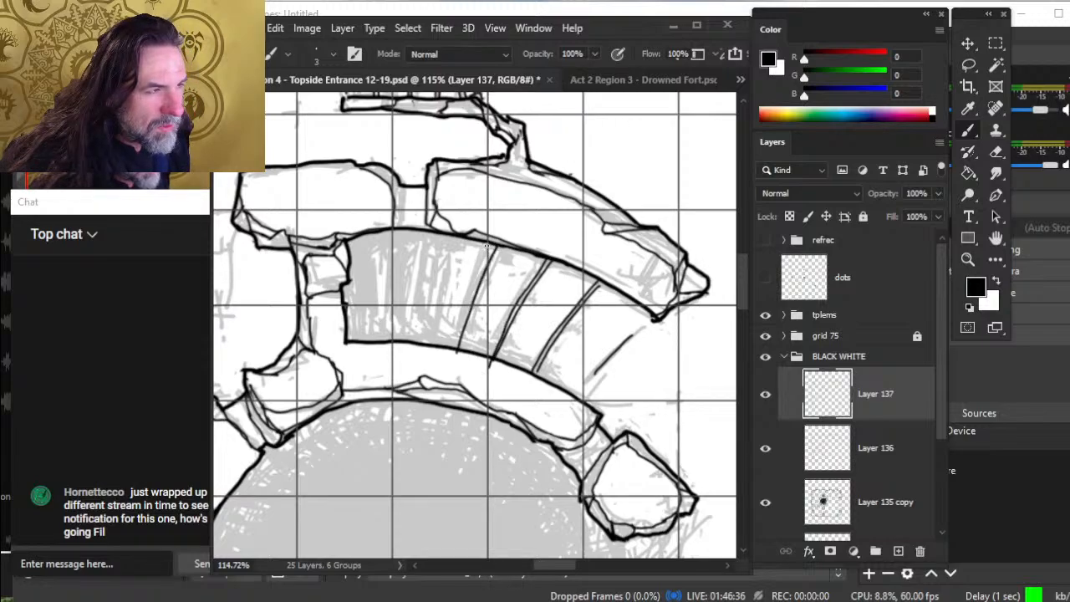
{"action": "left_click_drag", "start_coordinate": [475, 276], "coordinate": [472, 281]}
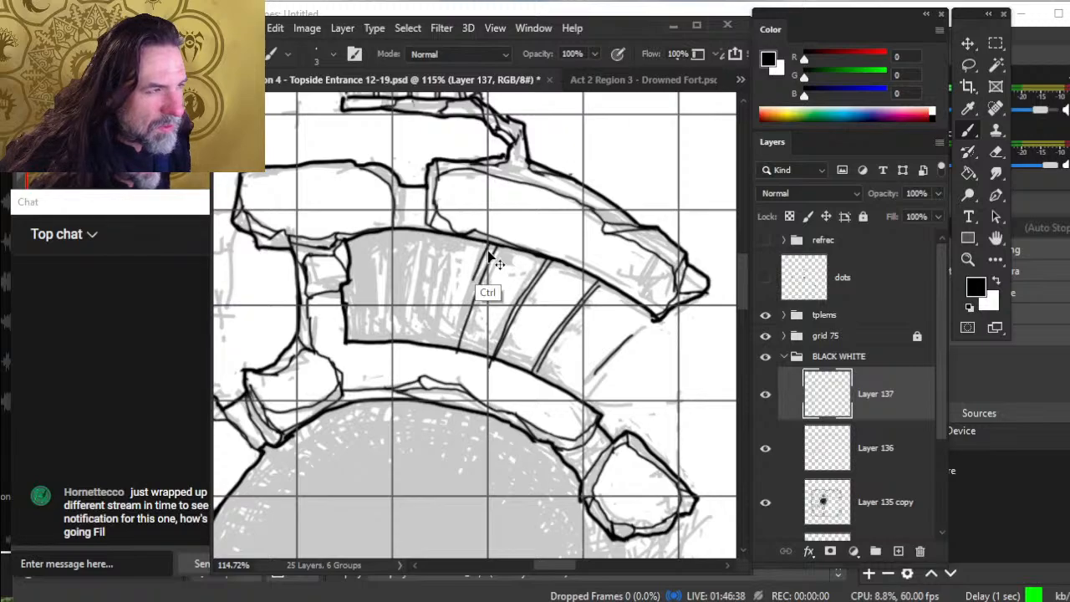
{"action": "key", "text": "ctrl+z"}
{"action": "left_click_drag", "start_coordinate": [493, 244], "coordinate": [442, 359]}
{"action": "key", "text": "e"}
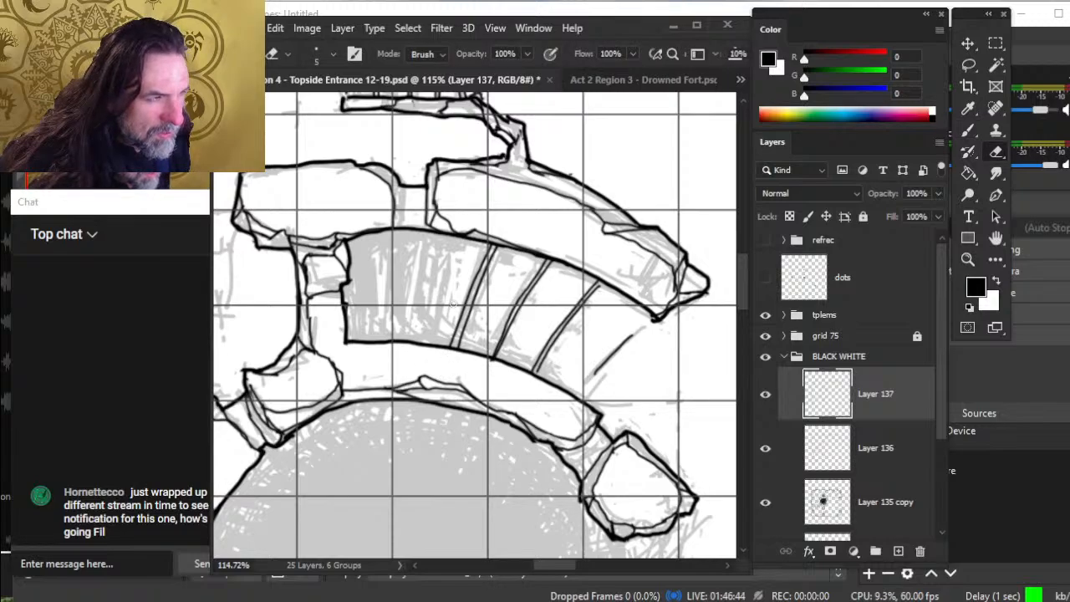
{"action": "mouse_move", "coordinate": [448, 345]}
{"action": "left_mouse_down"}
{"action": "mouse_move", "coordinate": [489, 252]}
{"action": "mouse_move", "coordinate": [449, 359]}
{"action": "left_mouse_up"}
{"action": "key", "text": "b"}
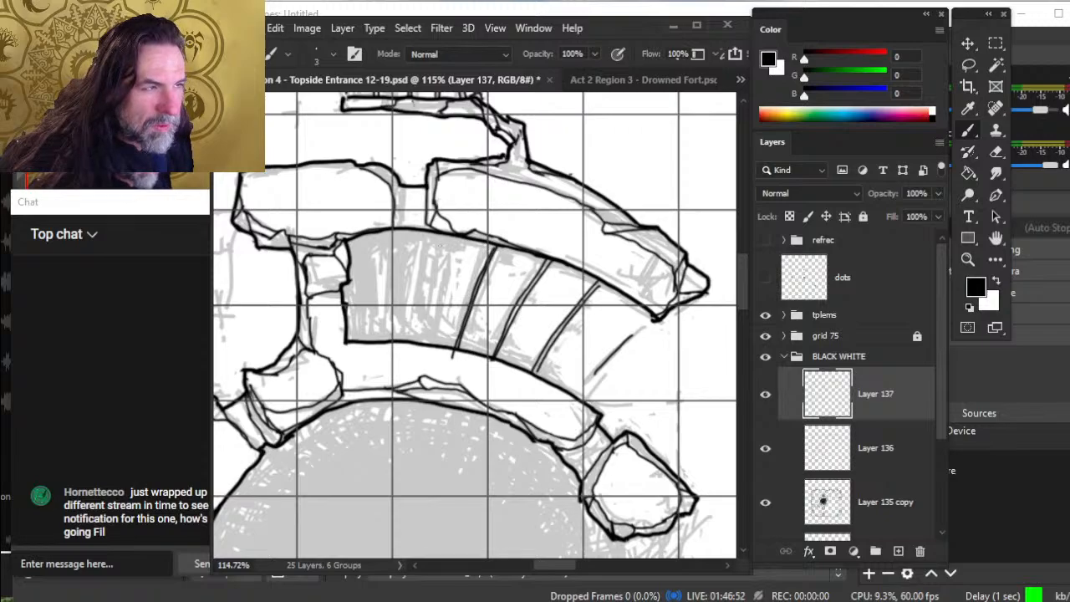
- Ink and thicken the fourth curved tread line between the staircase's walls, and clean up the stray ends along the lower wall
{"action": "left_click_drag", "start_coordinate": [434, 248], "coordinate": [423, 316]}
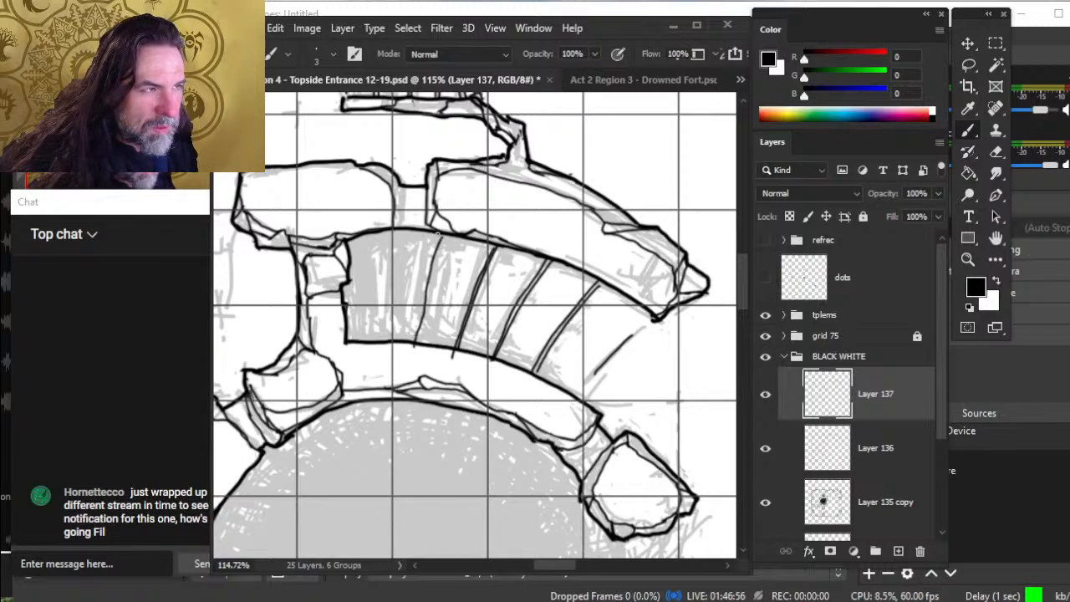
{"action": "left_click_drag", "start_coordinate": [428, 271], "coordinate": [421, 306]}
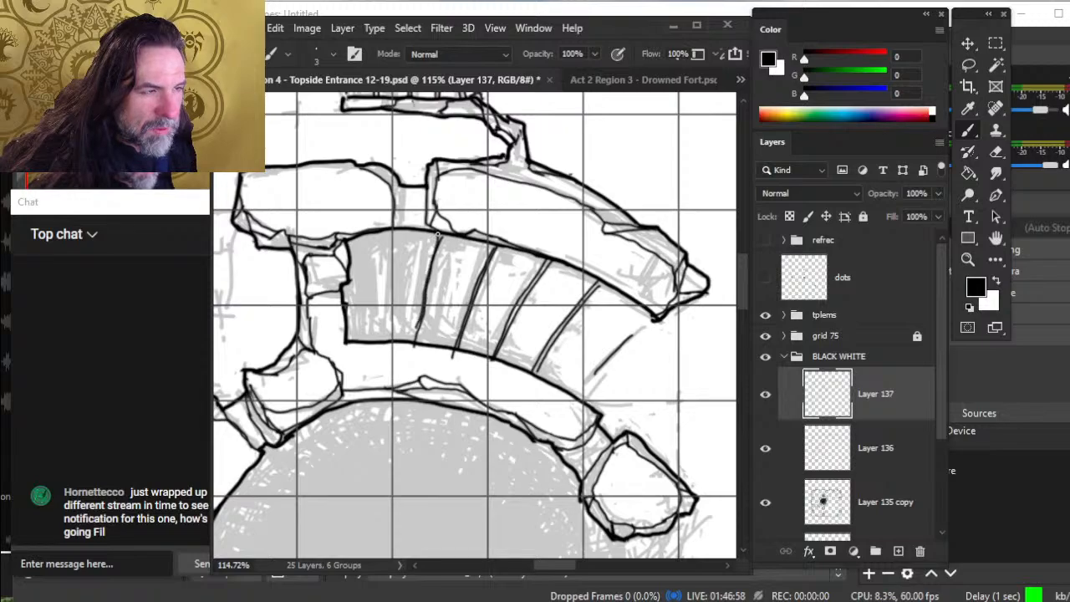
{"action": "key", "text": "e"}
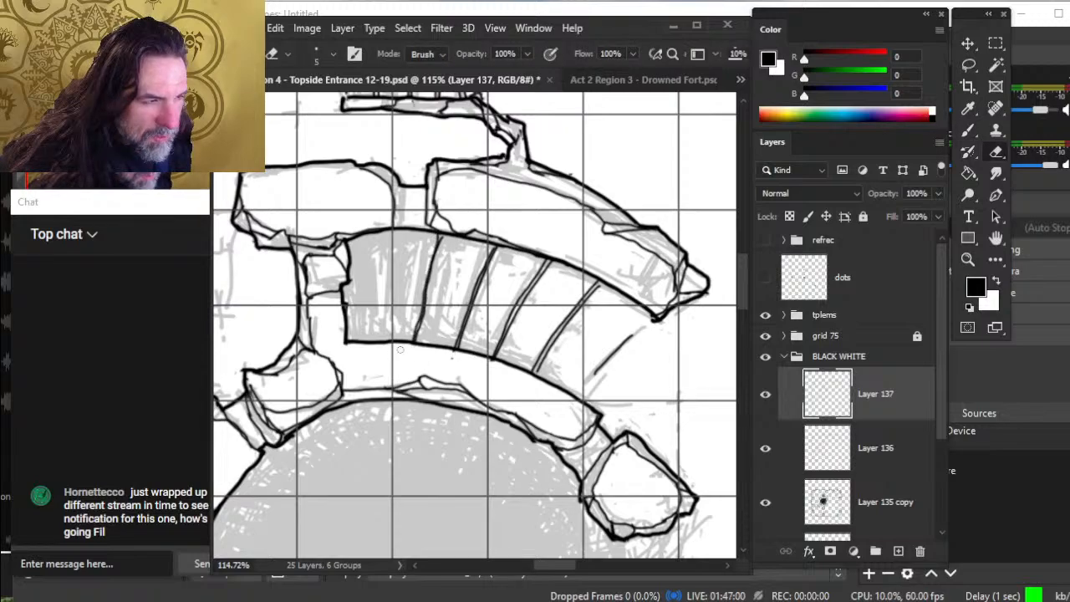
{"action": "key", "text": "b"}
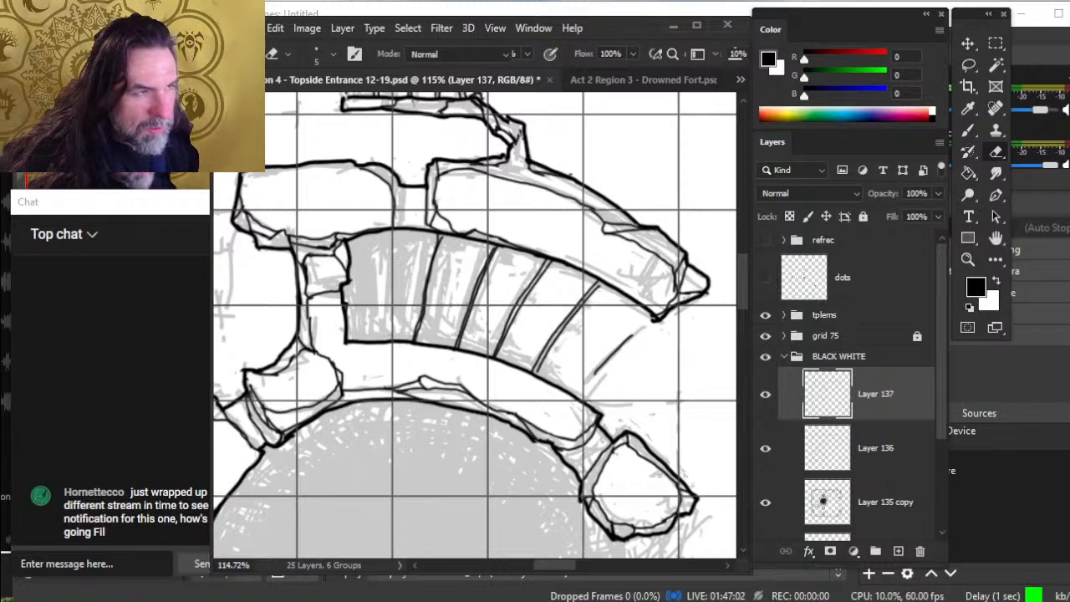
- Ink and double the fifth tread line of the curved staircase, plus a last tread line close beside the left end wall
{"action": "left_click_drag", "start_coordinate": [388, 250], "coordinate": [385, 272]}
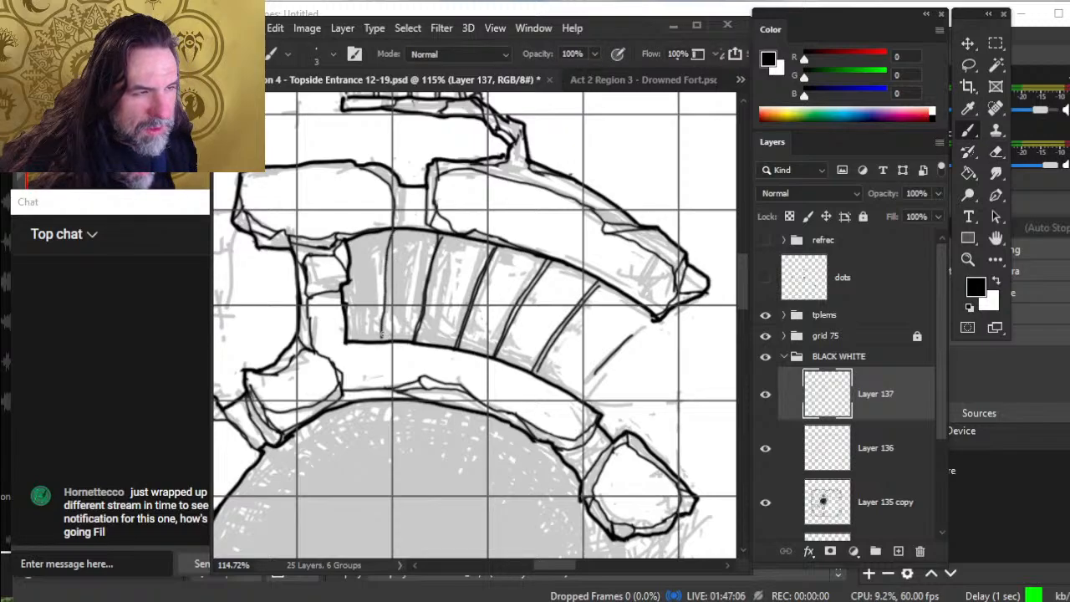
{"action": "left_click_drag", "start_coordinate": [384, 257], "coordinate": [377, 335]}
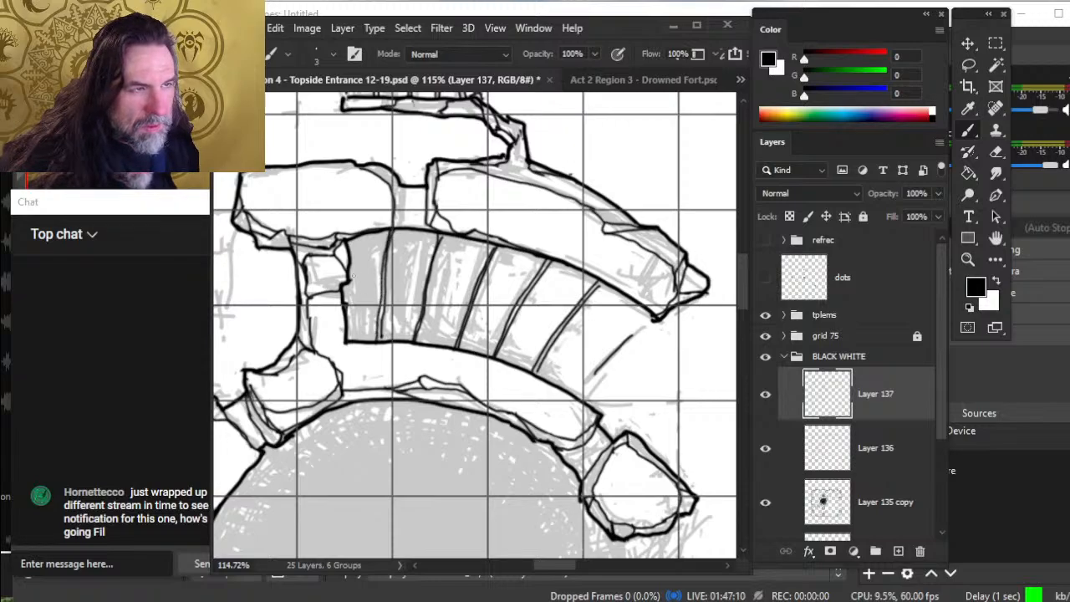
{"action": "mouse_move", "coordinate": [356, 239]}
{"action": "left_mouse_down"}
{"action": "mouse_move", "coordinate": [356, 307]}
{"action": "mouse_move", "coordinate": [356, 259]}
{"action": "mouse_move", "coordinate": [357, 297]}
{"action": "left_mouse_up"}
{"action": "key", "text": "e"}
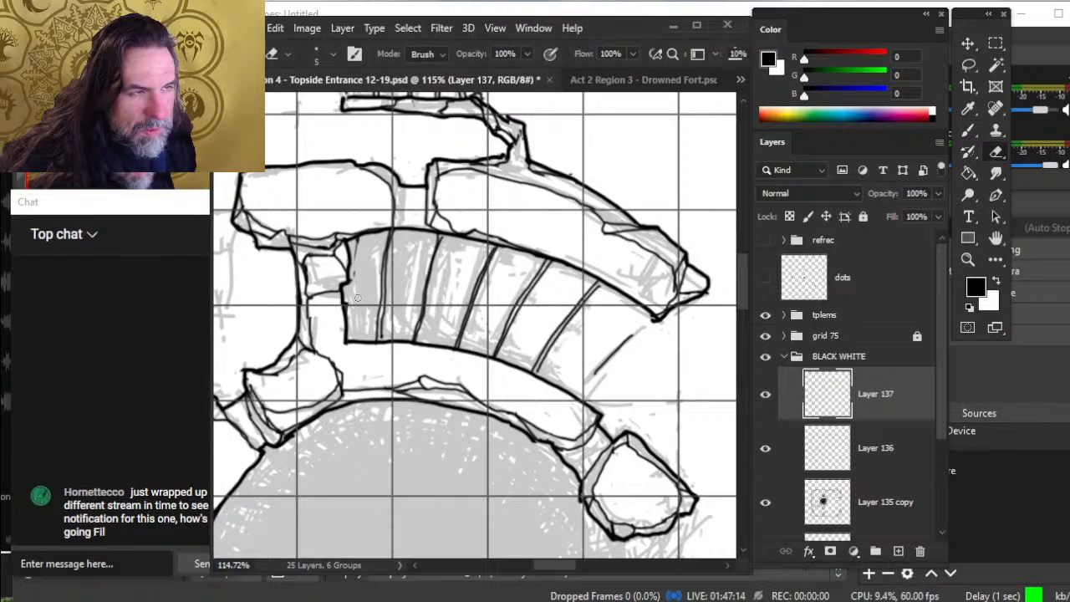
{"action": "key", "text": "b"}
{"action": "left_click_drag", "start_coordinate": [355, 241], "coordinate": [353, 347]}
{"action": "key", "text": "e"}
- Extend the line at the staircase's open right end as a broken edge between the upper wall's tip and the lower wall
{"action": "key", "text": "b"}
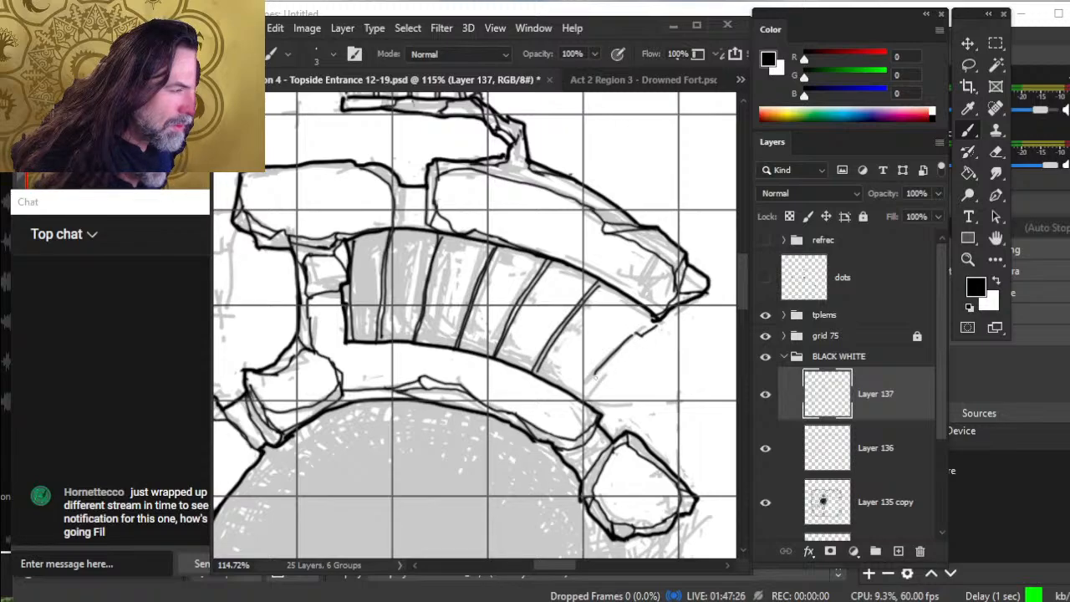
{"action": "left_click_drag", "start_coordinate": [597, 378], "coordinate": [590, 403]}
{"action": "key", "text": "e"}
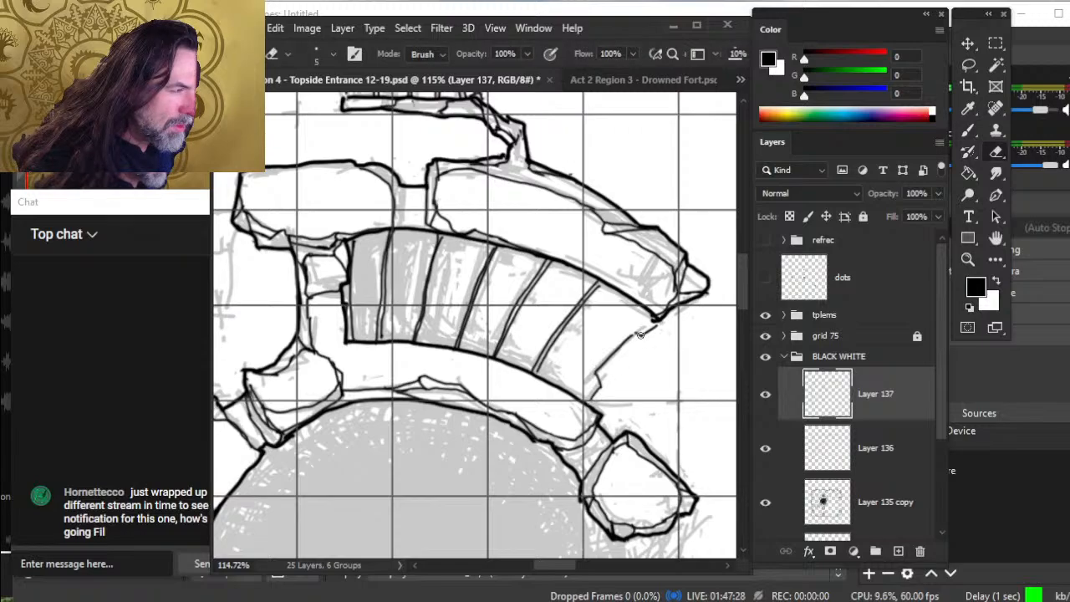
{"action": "mouse_move", "coordinate": [653, 327]}
{"action": "left_mouse_down"}
{"action": "mouse_move", "coordinate": [640, 334]}
{"action": "mouse_move", "coordinate": [657, 322]}
{"action": "left_mouse_up"}
{"action": "key", "text": "b"}
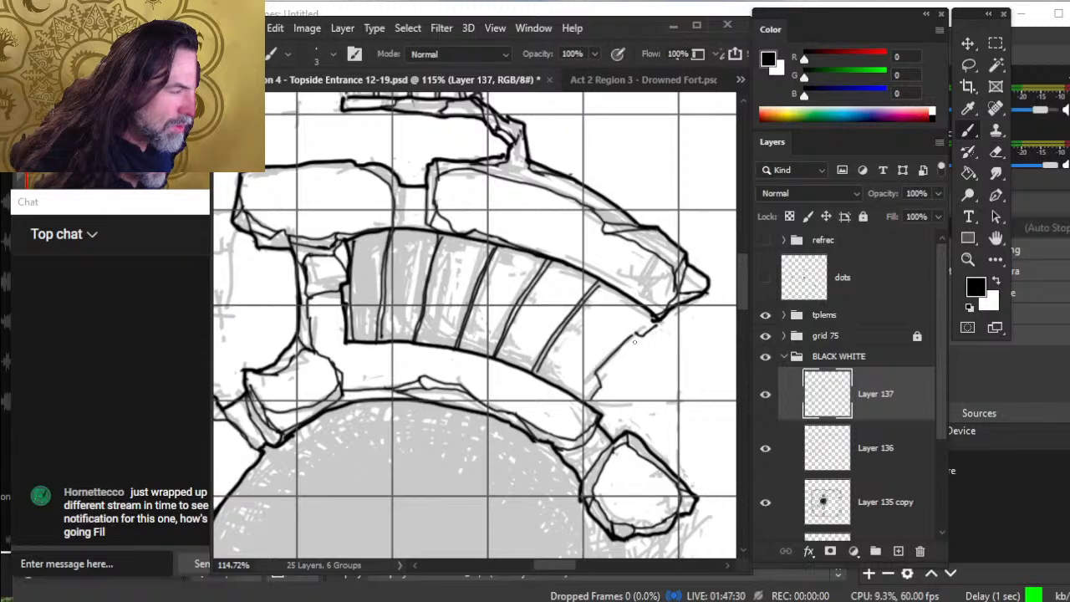
{"action": "key", "text": "e"}
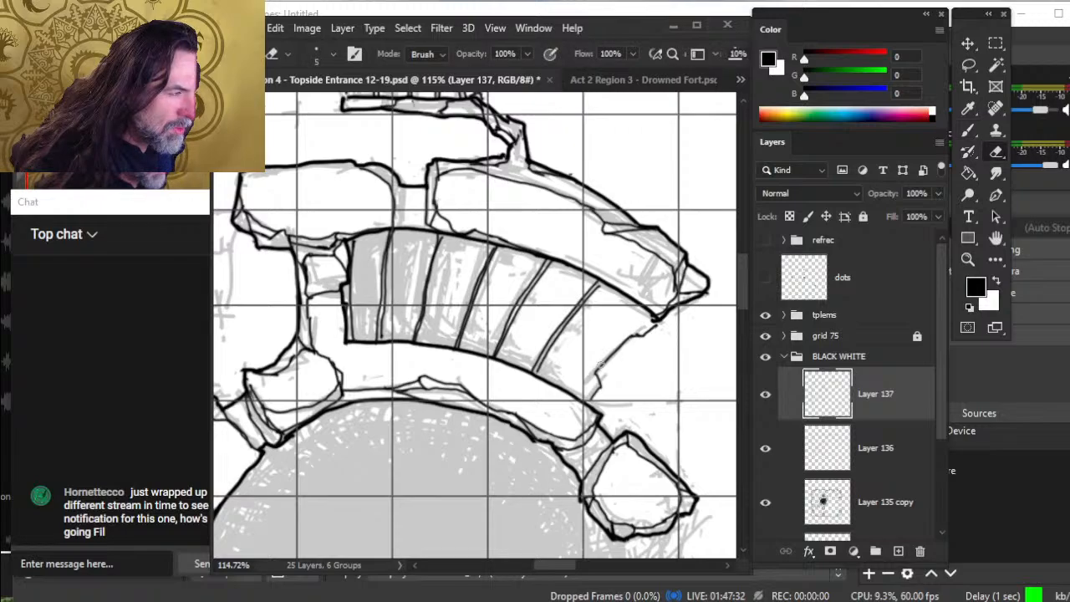
- Enlarge the eraser to size 9 and erase the inked line at the curved staircase's open right end
{"action": "key", "text": "z"}
{"action": "left_click_drag", "start_coordinate": [644, 412], "coordinate": [575, 413]}
{"action": "left_click_drag", "start_coordinate": [541, 507], "coordinate": [471, 480]}
{"action": "left_click_drag", "start_coordinate": [601, 353], "coordinate": [658, 353]}
{"action": "key", "text": "e"}
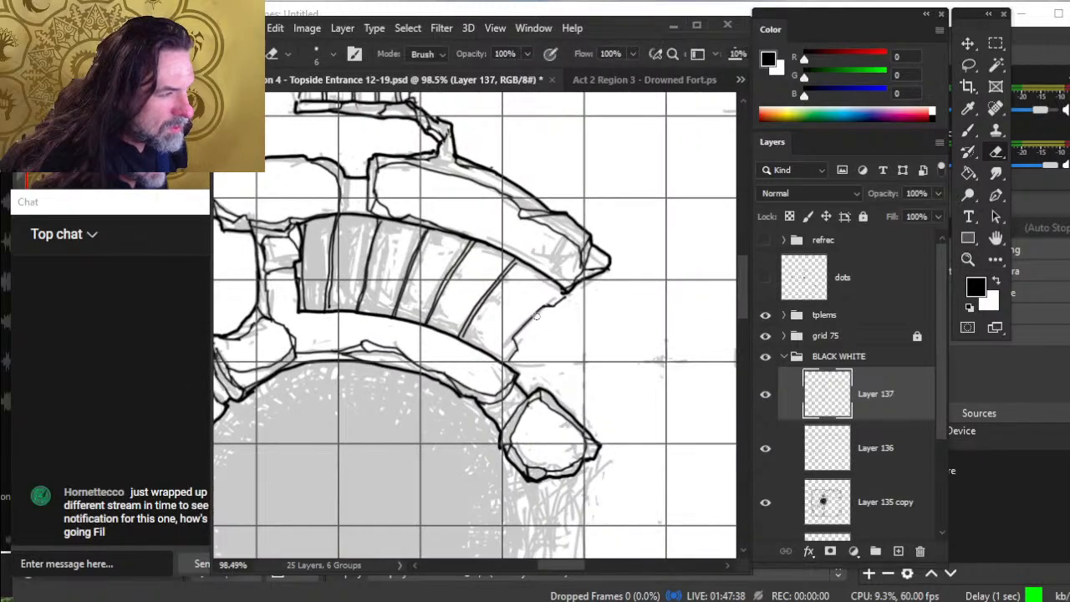
{"action": "key", "text": "bracketright"}
{"action": "key", "text": "bracketright"}
{"action": "key", "text": "bracketright"}
{"action": "key", "text": "bracketright"}
{"action": "left_click_drag", "start_coordinate": [538, 310], "coordinate": [512, 350]}
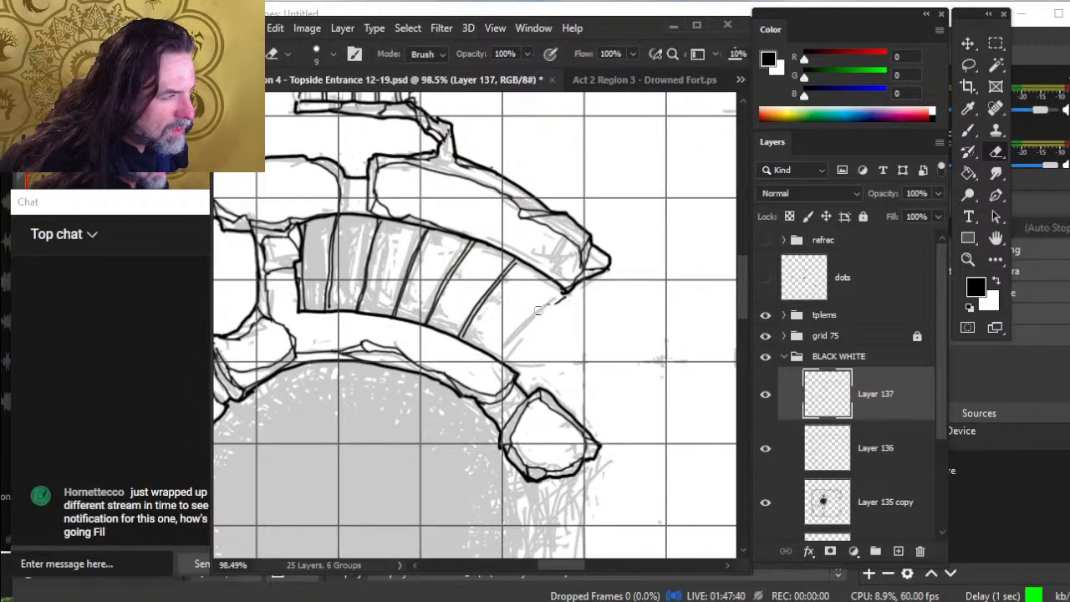
- Re-ink the staircase's open right end farther left, with a jagged lower end and a clean join to the upper wall's tip
{"action": "key", "text": "b"}
{"action": "left_click_drag", "start_coordinate": [555, 282], "coordinate": [508, 339]}
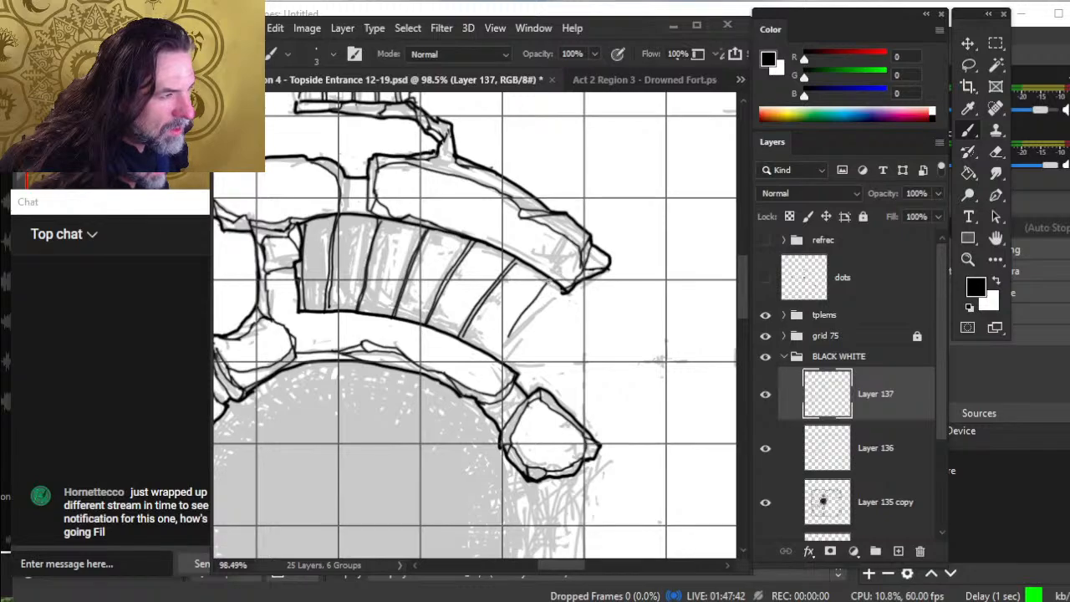
{"action": "key", "text": "e"}
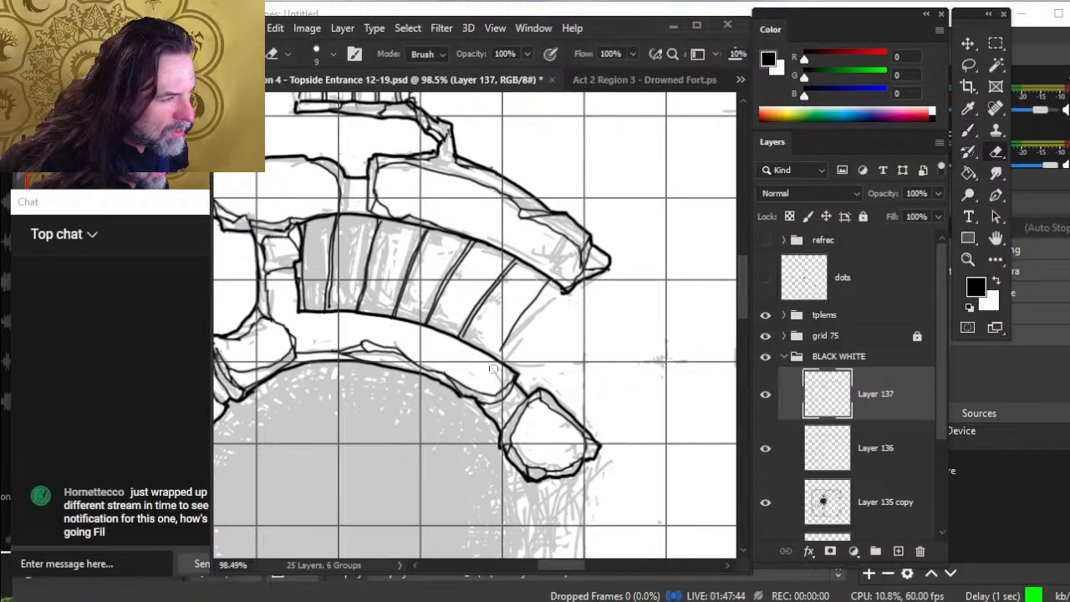
{"action": "key", "text": "b"}
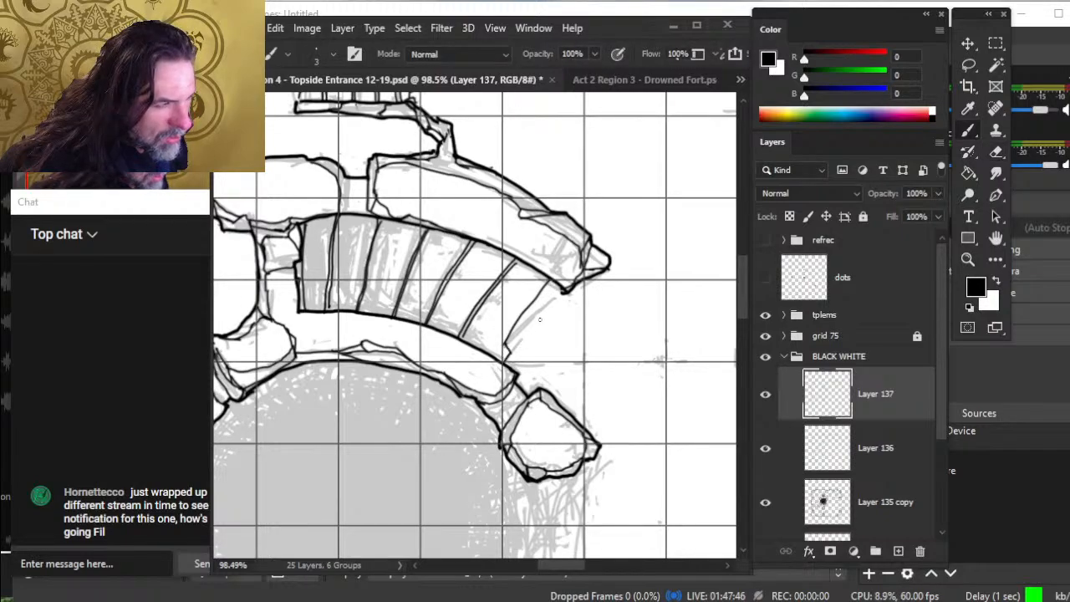
{"action": "key", "text": "e"}
{"action": "key", "text": "b"}
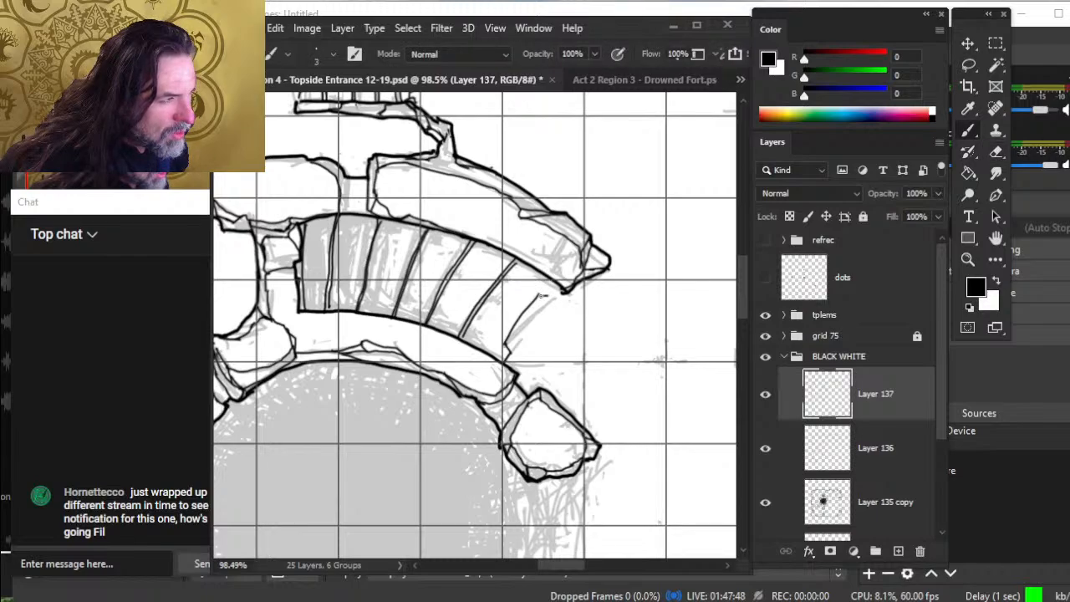
{"action": "key", "text": "e"}
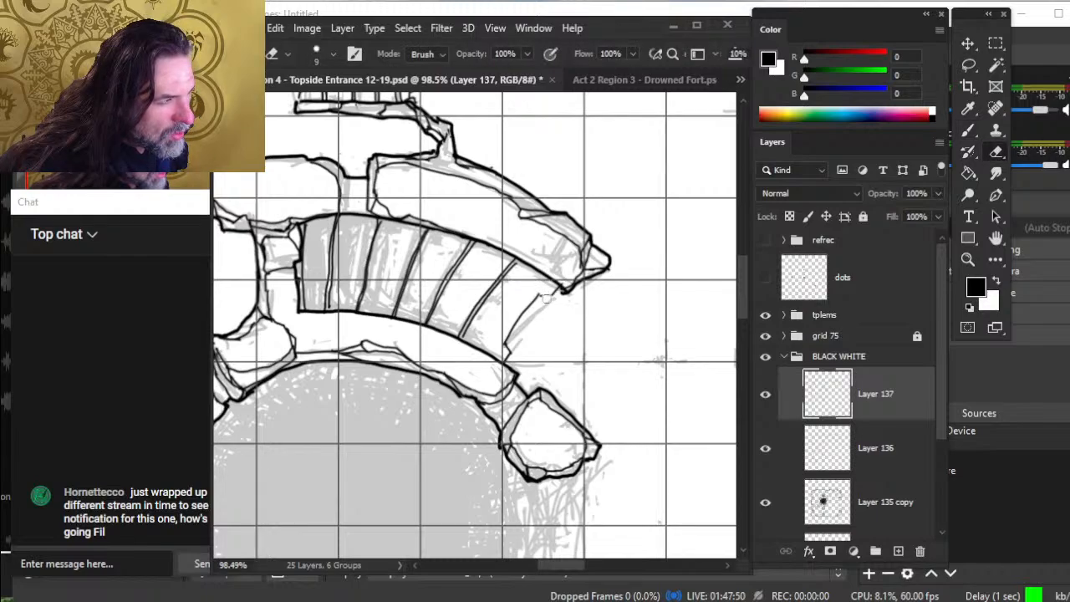
{"action": "key", "text": "b"}
{"action": "key", "text": "e"}
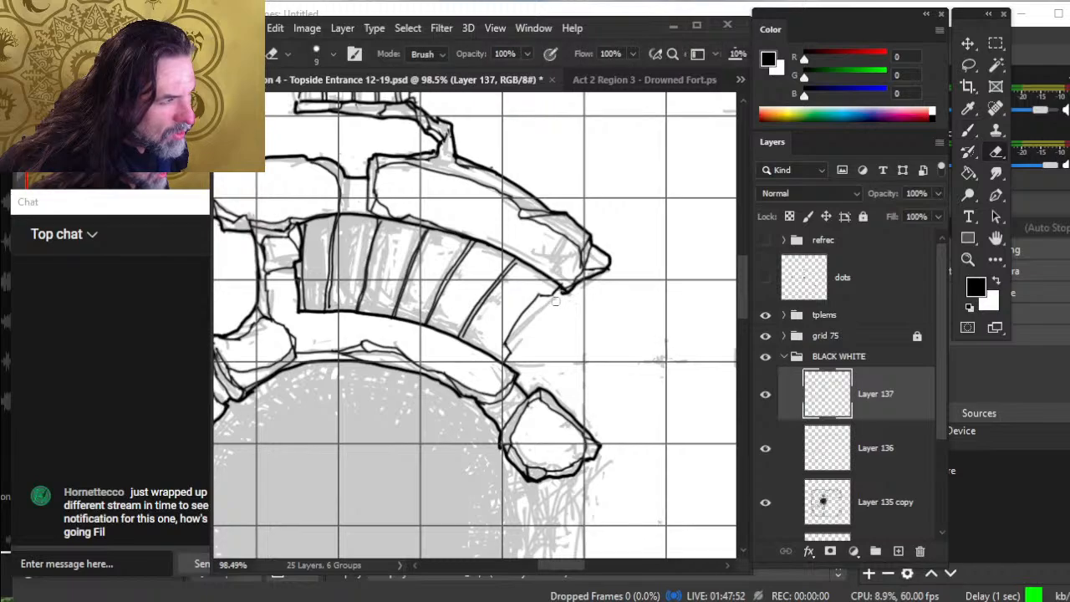
{"action": "key", "text": "b"}
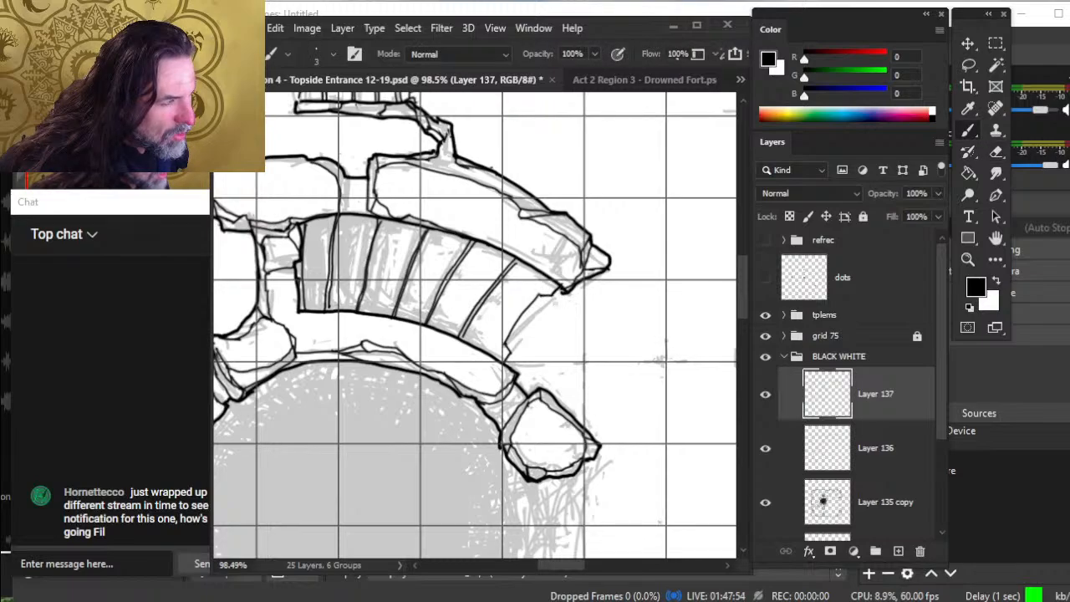
{"action": "key", "text": "e"}
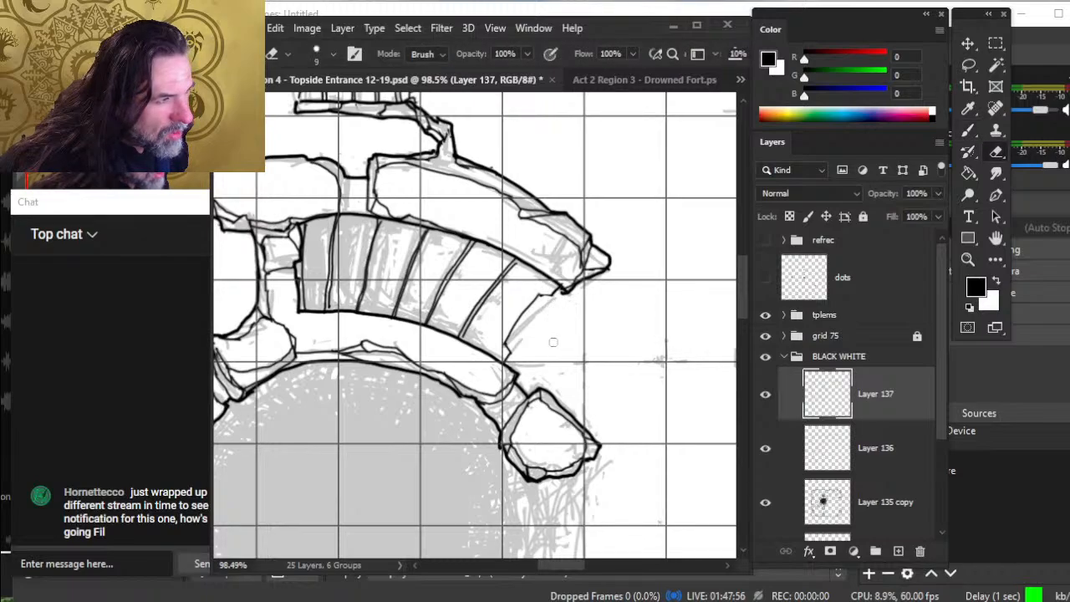
- Thicken the lower part of the third tread line from the curved staircase's left end, down to the lower wall
{"action": "key", "text": "z"}
{"action": "left_click_drag", "start_coordinate": [541, 424], "coordinate": [490, 417]}
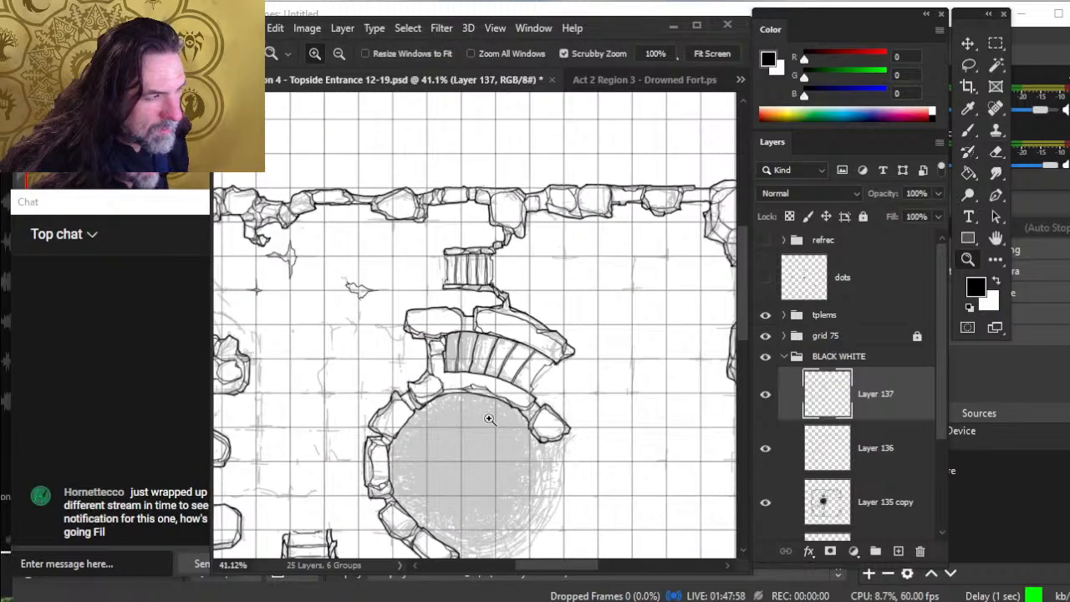
{"action": "mouse_move", "coordinate": [519, 474]}
{"action": "left_mouse_down"}
{"action": "mouse_move", "coordinate": [580, 341]}
{"action": "mouse_move", "coordinate": [518, 461]}
{"action": "left_mouse_up"}
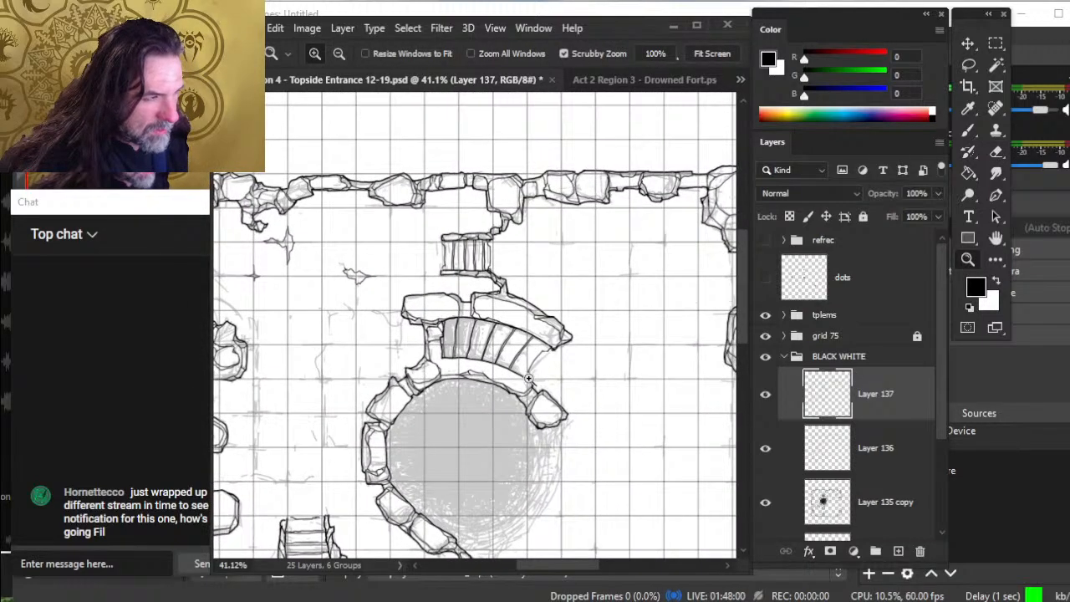
{"action": "left_click_drag", "start_coordinate": [530, 380], "coordinate": [545, 388]}
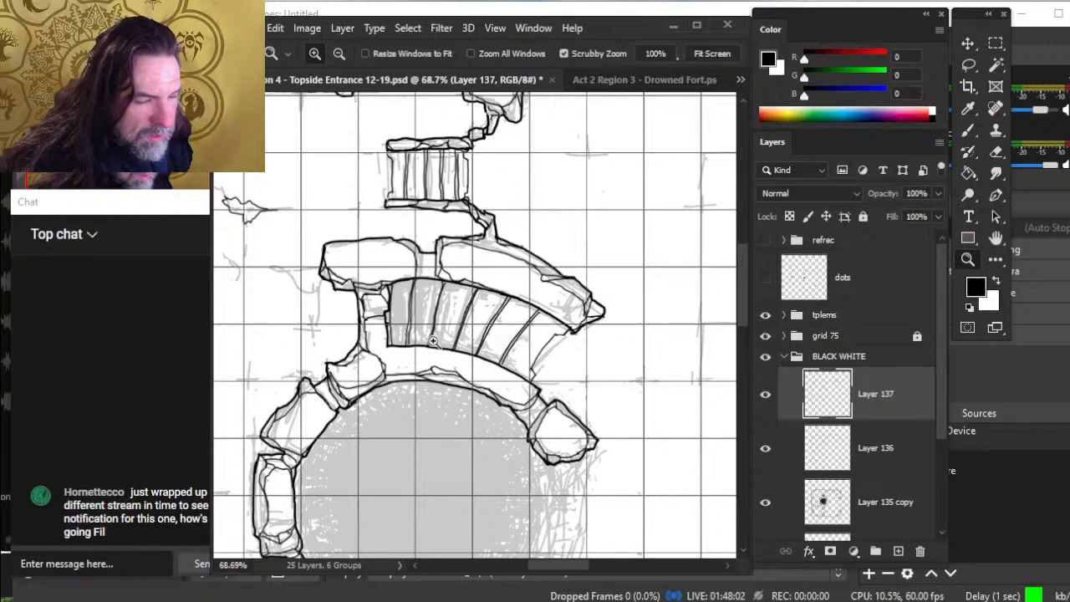
{"action": "key", "text": "b"}
{"action": "left_click_drag", "start_coordinate": [433, 329], "coordinate": [430, 348]}
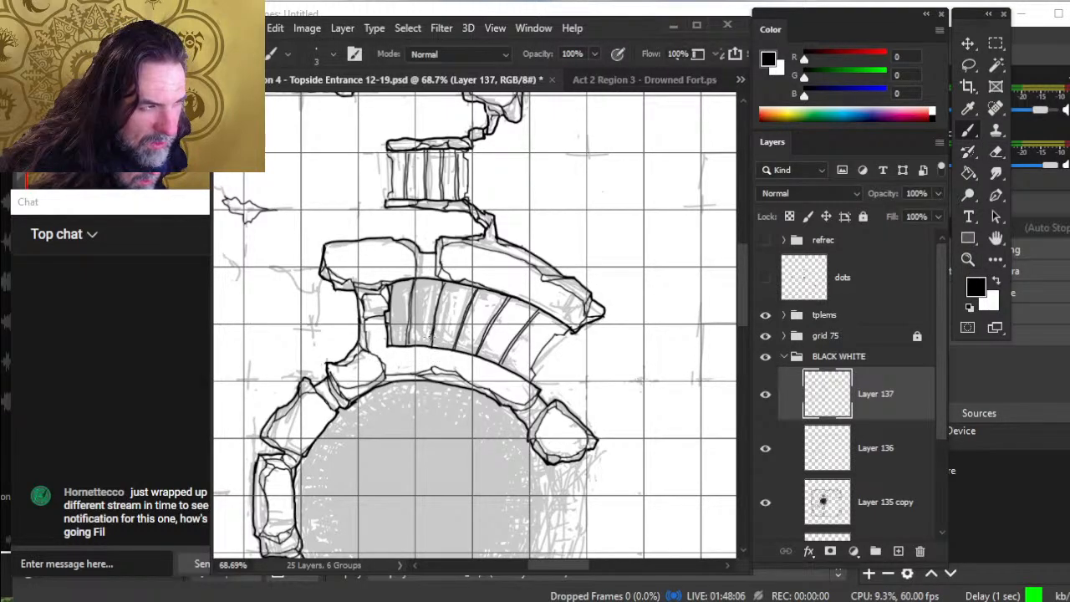
{"action": "key", "text": "e"}
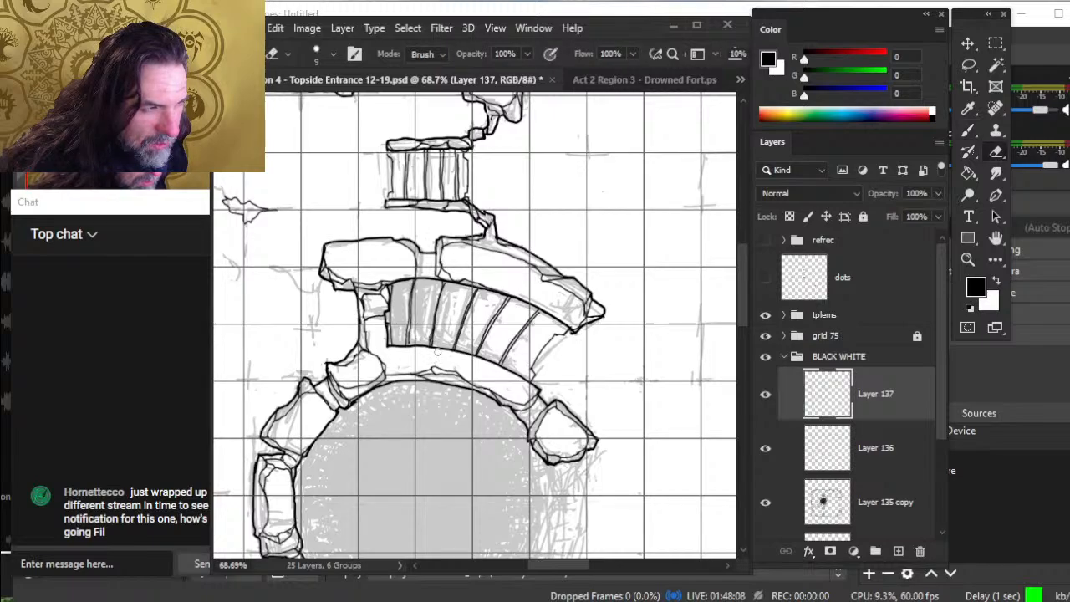
- Lasso the second tread line from the curved staircase's left end, rotate it slightly with Free Transform, reposition it and deselect
{"action": "key", "text": "l"}
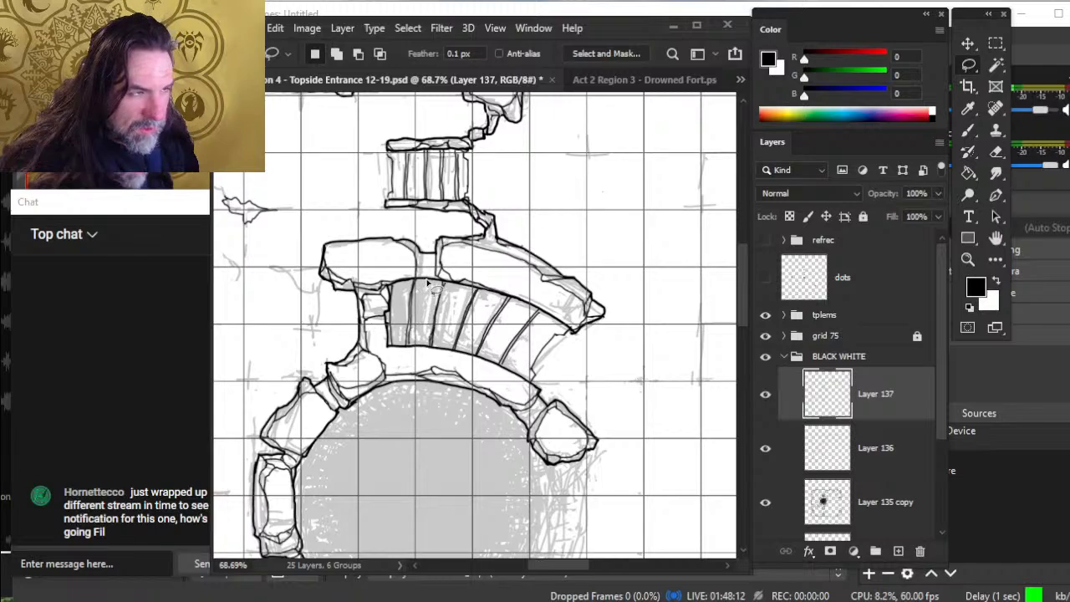
{"action": "mouse_move", "coordinate": [426, 284]}
{"action": "left_mouse_down"}
{"action": "mouse_move", "coordinate": [397, 319]}
{"action": "mouse_move", "coordinate": [424, 351]}
{"action": "mouse_move", "coordinate": [426, 291]}
{"action": "mouse_move", "coordinate": [408, 307]}
{"action": "left_mouse_up"}
{"action": "key", "text": "v"}
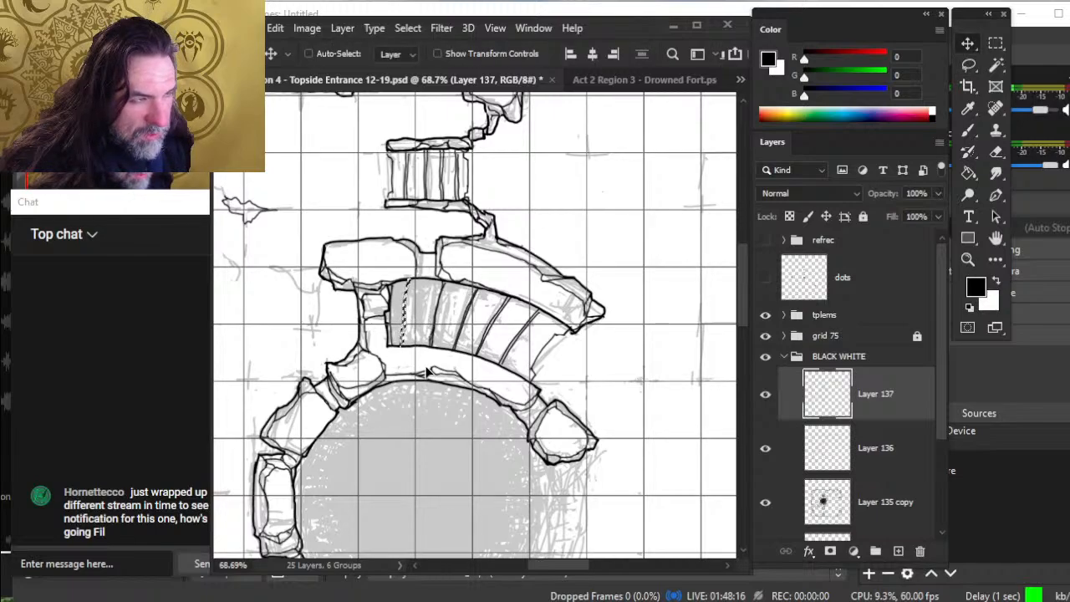
{"action": "key", "text": "l"}
{"action": "right_click", "coordinate": [452, 269]}
{"action": "left_click", "coordinate": [525, 435]}
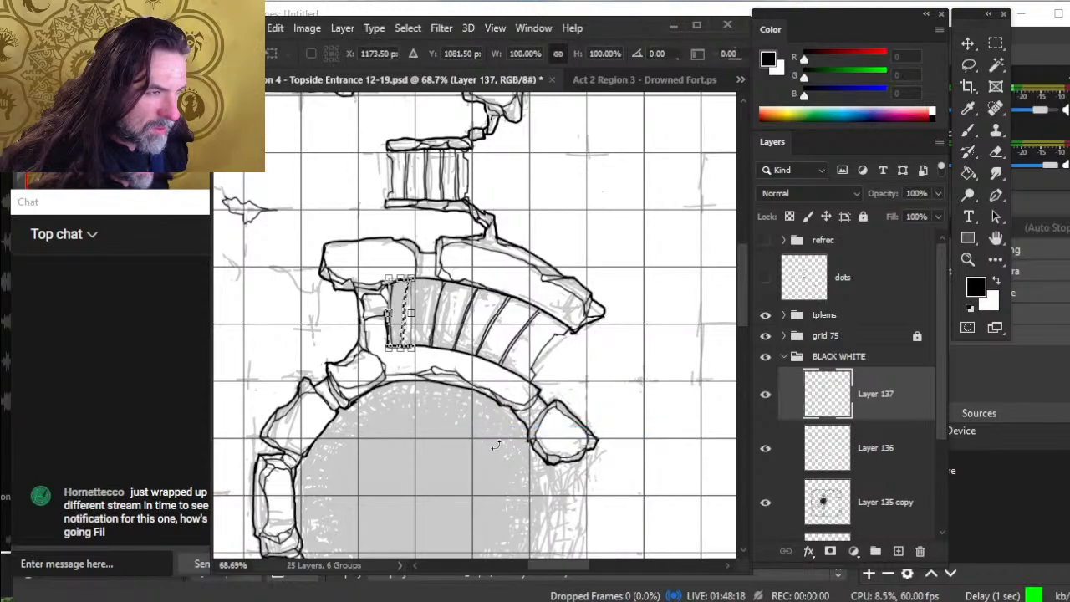
{"action": "left_click_drag", "start_coordinate": [523, 440], "coordinate": [506, 447]}
{"action": "key", "text": "Return"}
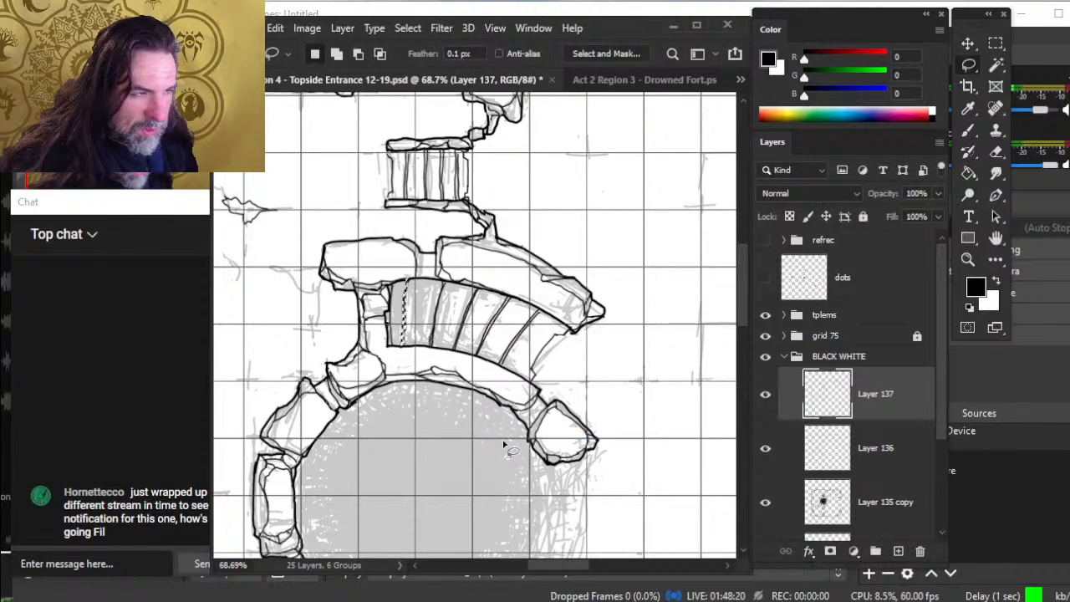
{"action": "key", "text": "v"}
{"action": "left_click_drag", "start_coordinate": [430, 372], "coordinate": [447, 385]}
{"action": "key", "text": "l"}
{"action": "key", "text": "ctrl+d"}
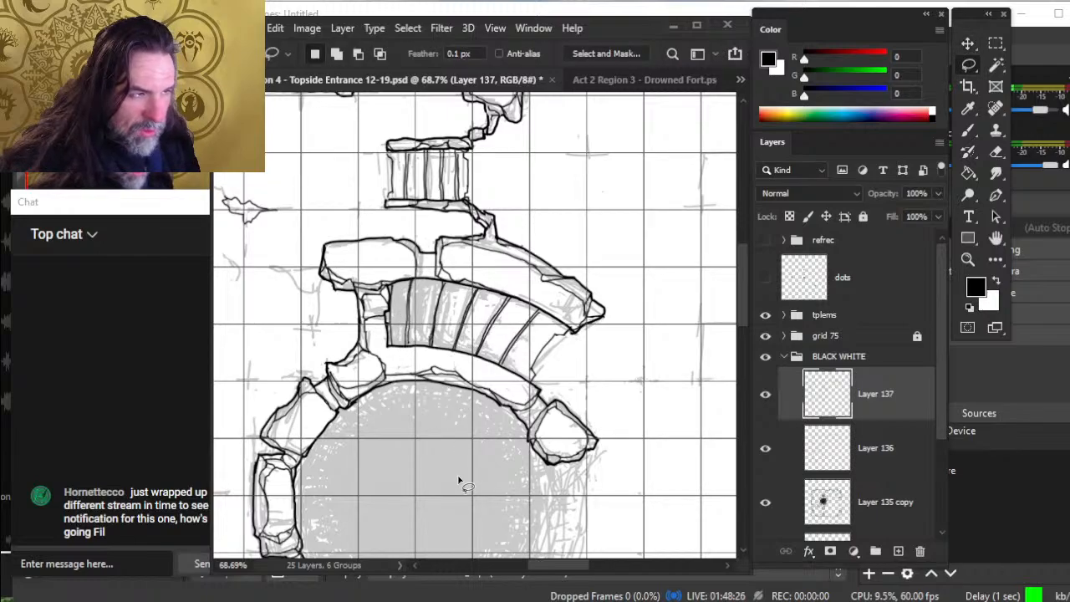
- Ink an irregular outline along the right edge of the shaded round pit, from the lower stones up to the upper end stone
{"action": "key", "text": "z"}
{"action": "left_click_drag", "start_coordinate": [579, 330], "coordinate": [506, 385]}
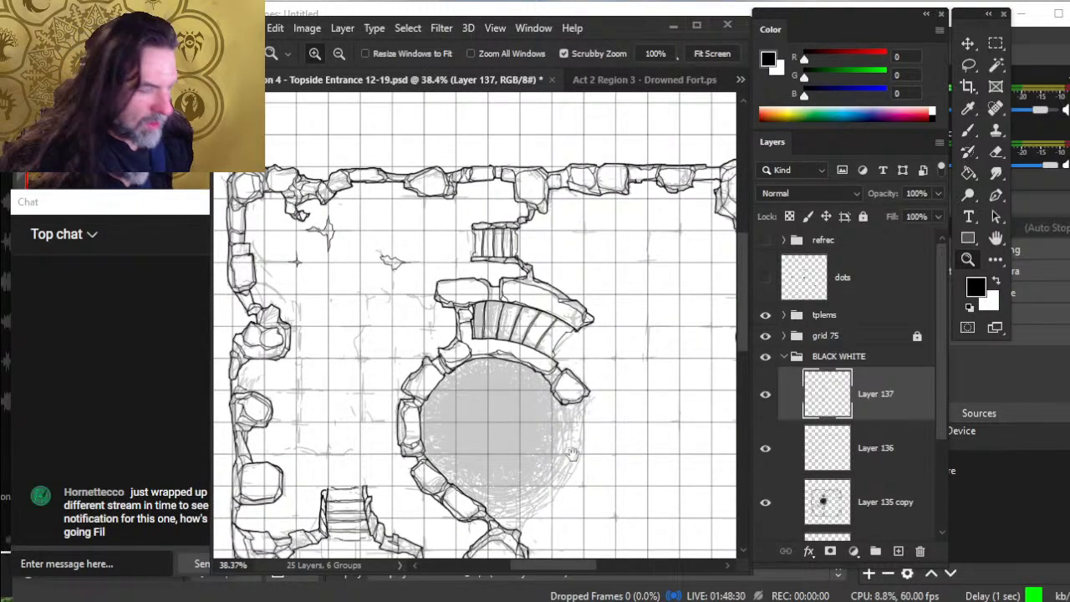
{"action": "left_click_drag", "start_coordinate": [573, 454], "coordinate": [577, 425]}
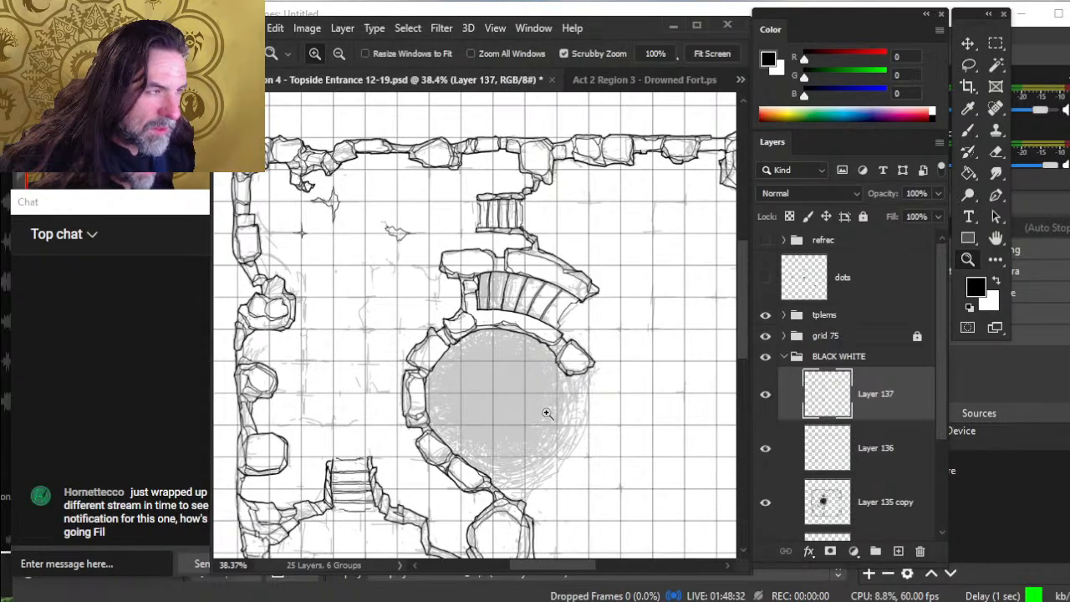
{"action": "left_click_drag", "start_coordinate": [637, 343], "coordinate": [579, 368]}
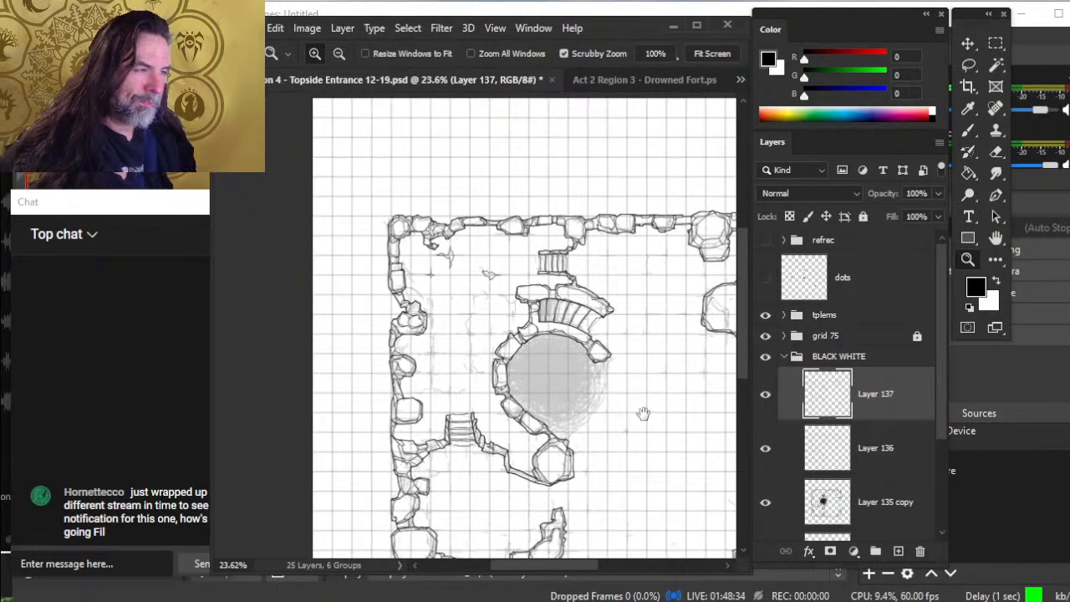
{"action": "left_click_drag", "start_coordinate": [643, 413], "coordinate": [510, 345]}
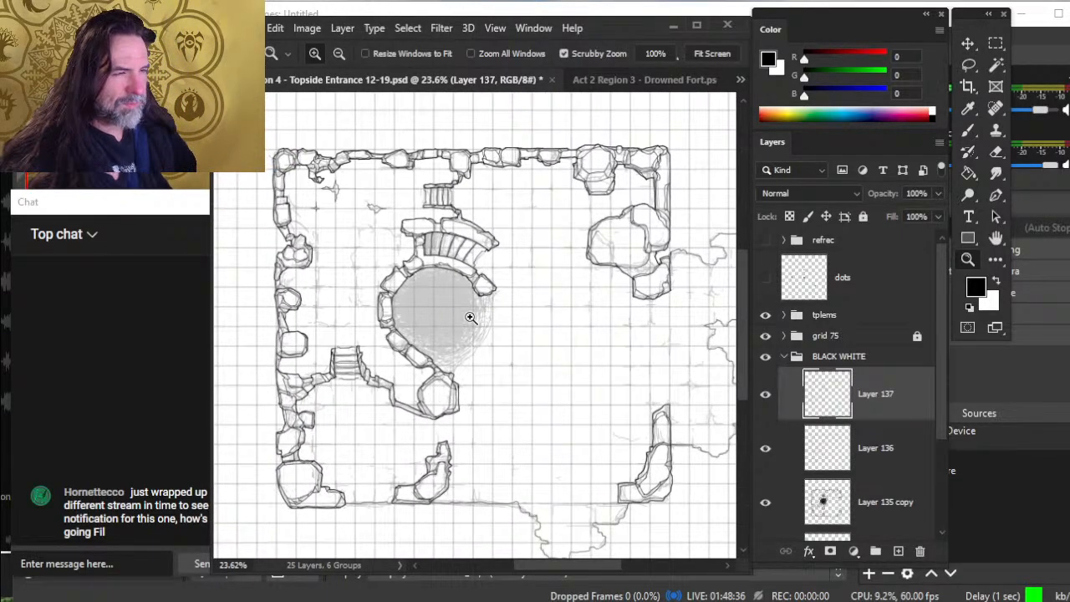
{"action": "left_click_drag", "start_coordinate": [471, 300], "coordinate": [529, 339]}
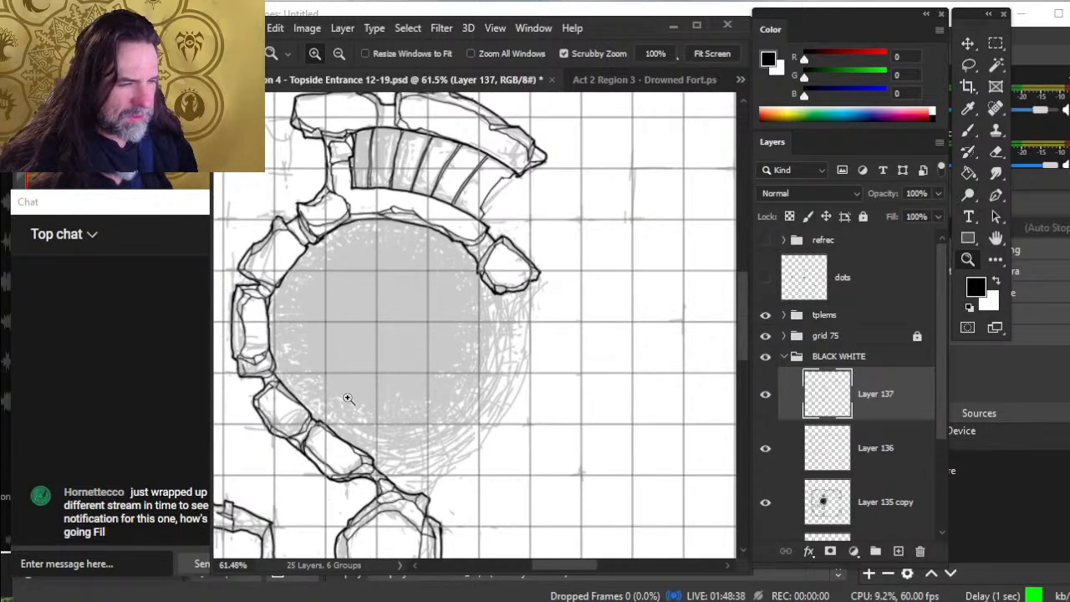
{"action": "left_click_drag", "start_coordinate": [345, 399], "coordinate": [383, 422]}
{"action": "key", "text": "b"}
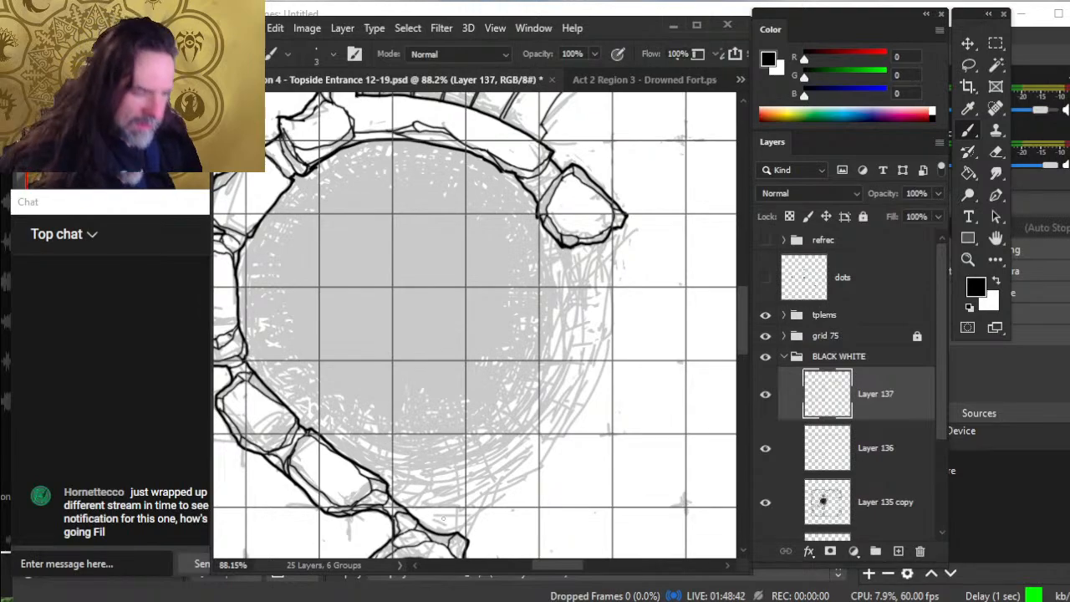
{"action": "mouse_move", "coordinate": [459, 532]}
{"action": "left_mouse_down"}
{"action": "mouse_move", "coordinate": [537, 462]}
{"action": "mouse_move", "coordinate": [601, 344]}
{"action": "left_mouse_up"}
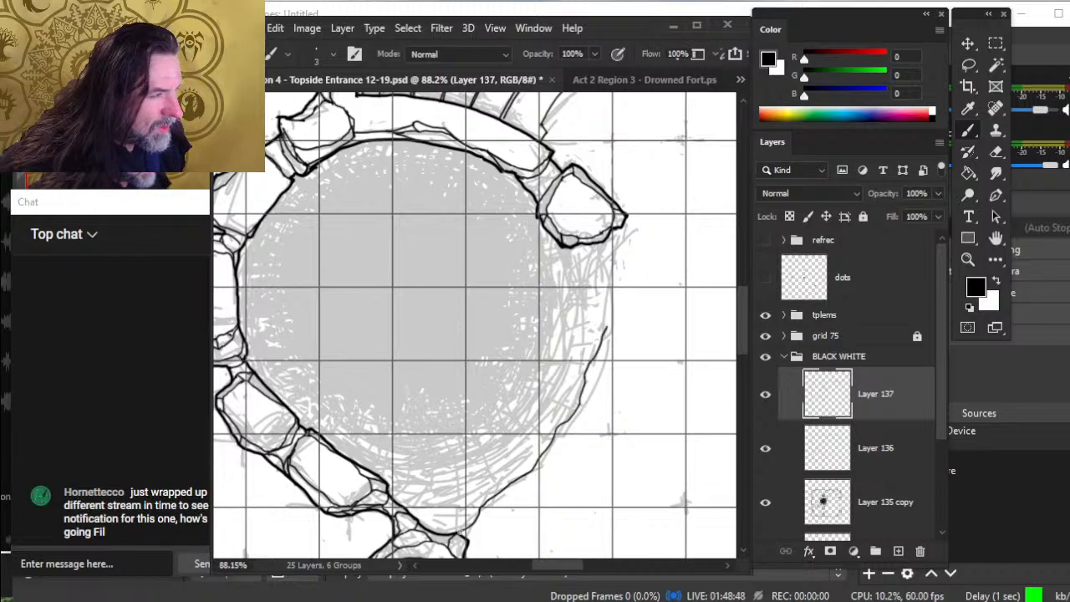
{"action": "left_click_drag", "start_coordinate": [604, 306], "coordinate": [598, 284]}
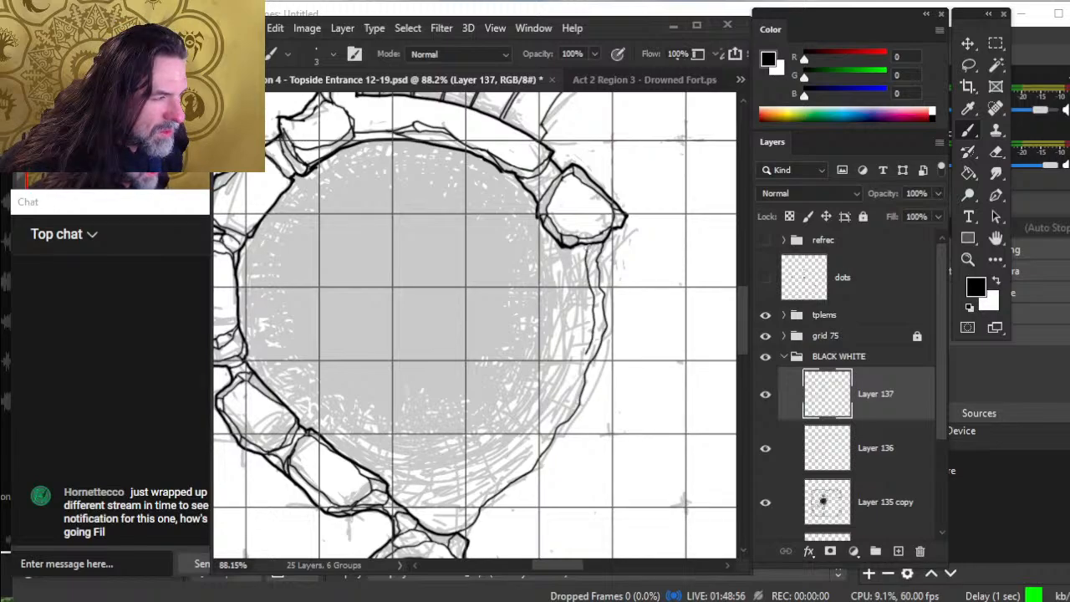
- Finish the second contour line inside the pit's right edge and ink a third one inside it, from the lower stones to the upper end stone
{"action": "left_click_drag", "start_coordinate": [574, 392], "coordinate": [555, 417]}
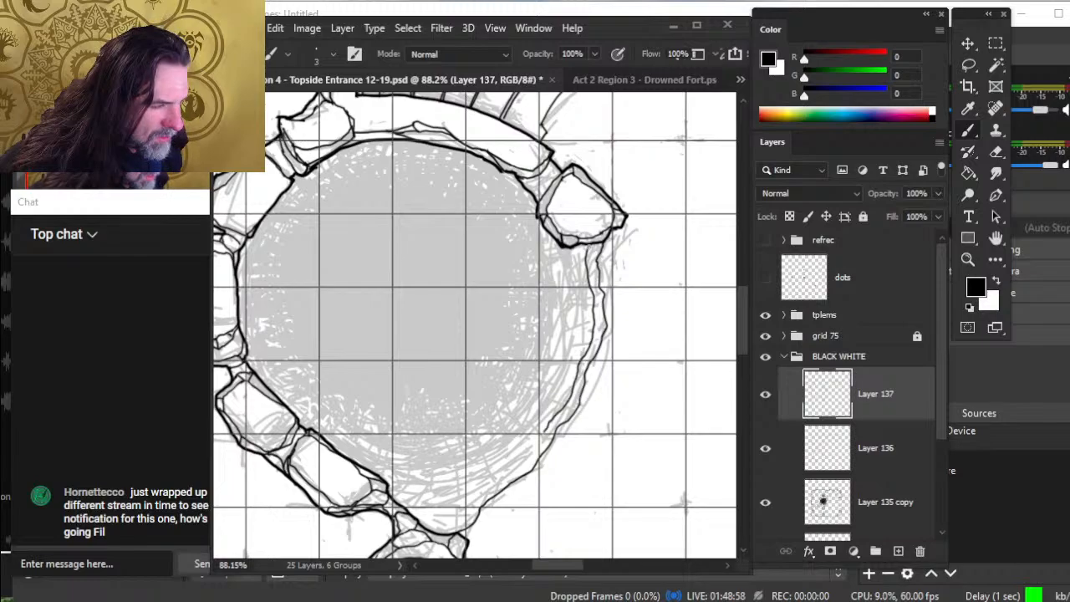
{"action": "mouse_move", "coordinate": [530, 452]}
{"action": "left_mouse_down"}
{"action": "mouse_move", "coordinate": [472, 504]}
{"action": "mouse_move", "coordinate": [436, 519]}
{"action": "mouse_move", "coordinate": [404, 508]}
{"action": "left_mouse_up"}
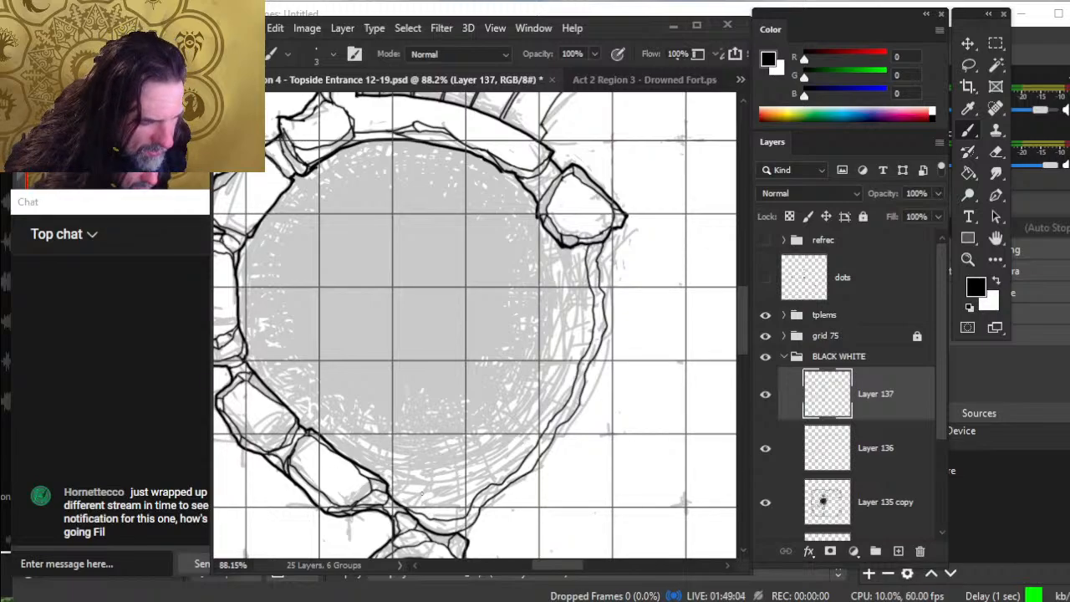
{"action": "left_click_drag", "start_coordinate": [393, 494], "coordinate": [430, 504]}
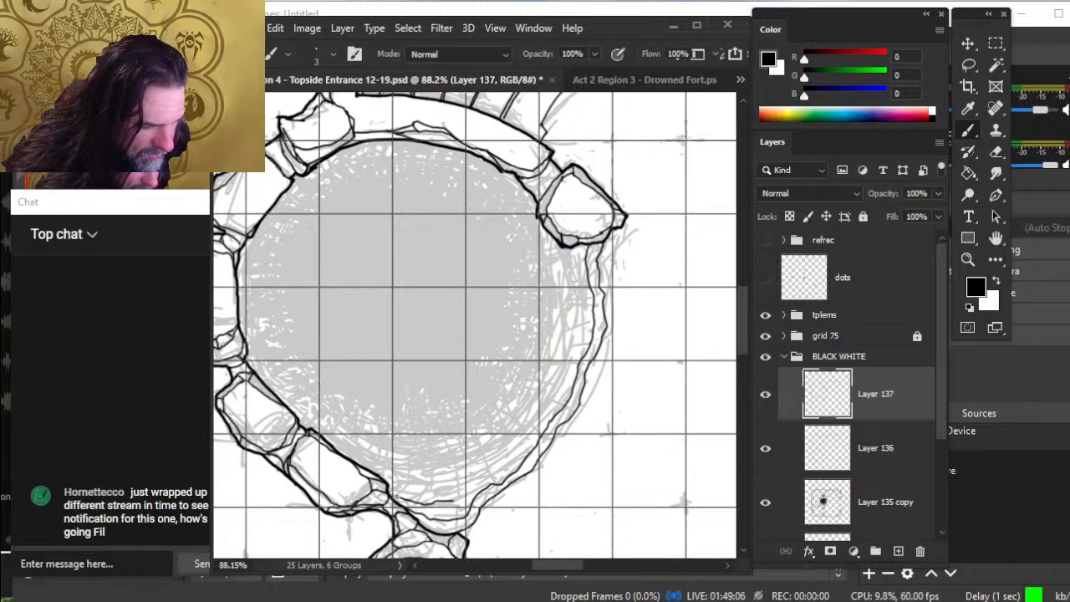
{"action": "mouse_move", "coordinate": [510, 460]}
{"action": "left_mouse_down"}
{"action": "mouse_move", "coordinate": [561, 376]}
{"action": "mouse_move", "coordinate": [581, 261]}
{"action": "left_mouse_up"}
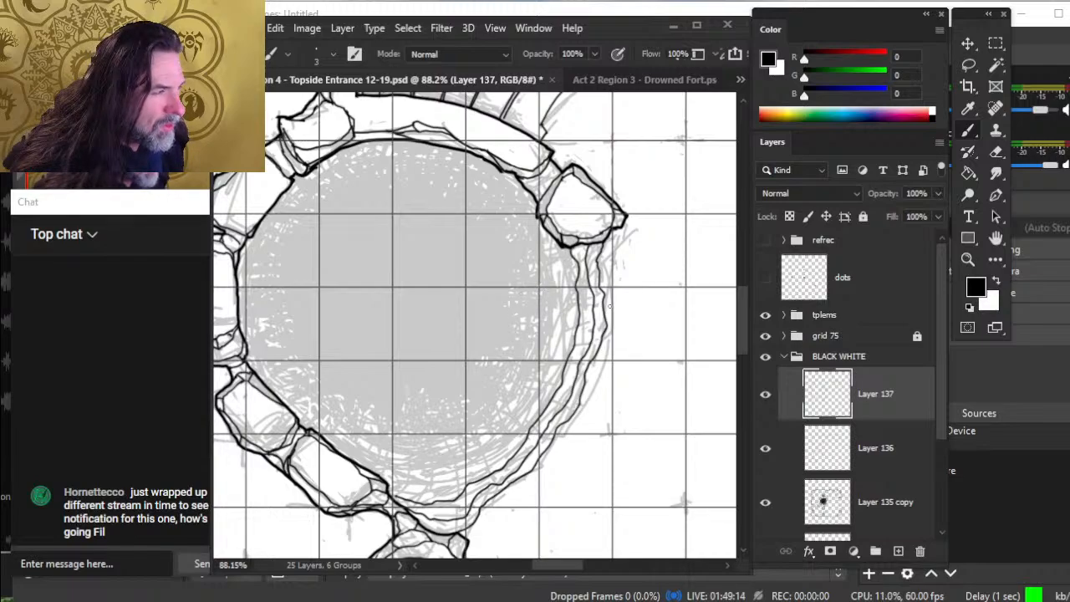
- Link the pit's contour lines with short strokes near the upper end stone and lower stones, erasing stray overlaps where they meet
{"action": "mouse_move", "coordinate": [609, 307]}
{"action": "left_mouse_down"}
{"action": "mouse_move", "coordinate": [633, 292]}
{"action": "mouse_move", "coordinate": [605, 312]}
{"action": "left_mouse_up"}
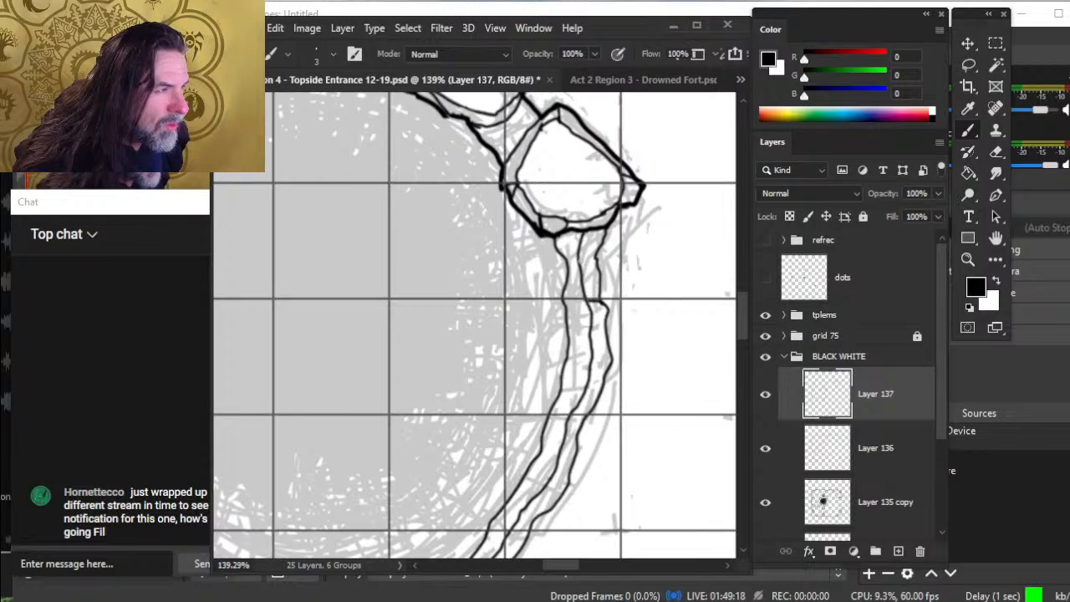
{"action": "left_click_drag", "start_coordinate": [564, 261], "coordinate": [580, 263]}
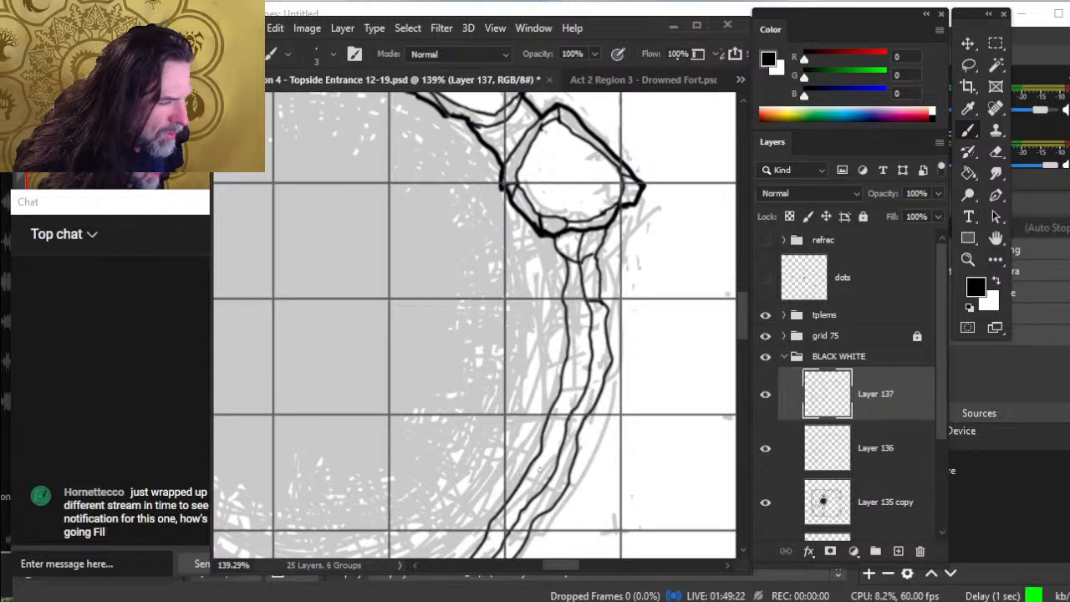
{"action": "key", "text": "e"}
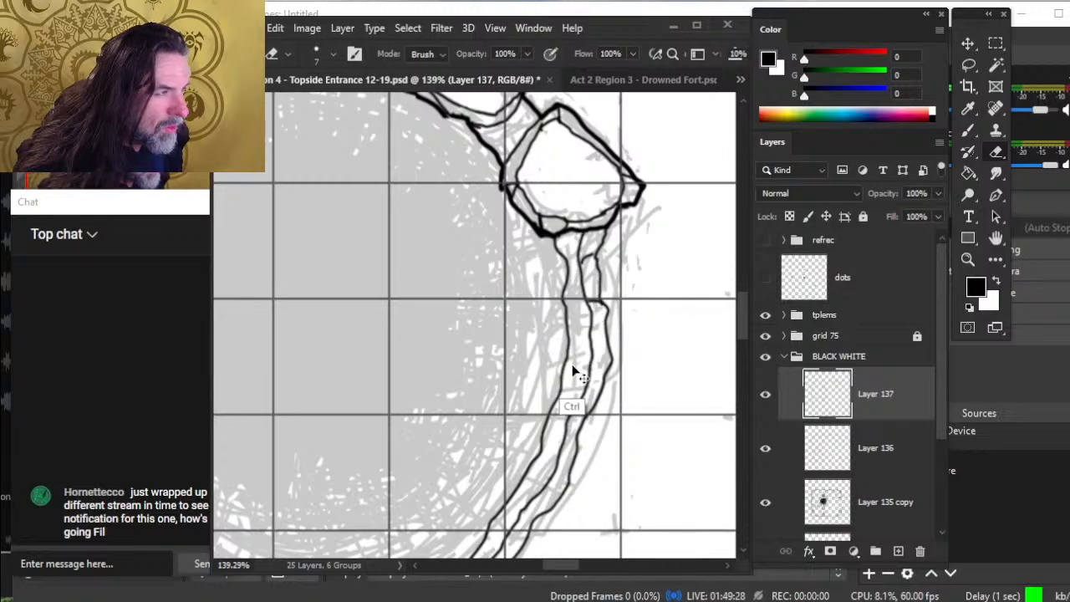
{"action": "left_click_drag", "start_coordinate": [558, 482], "coordinate": [576, 322]}
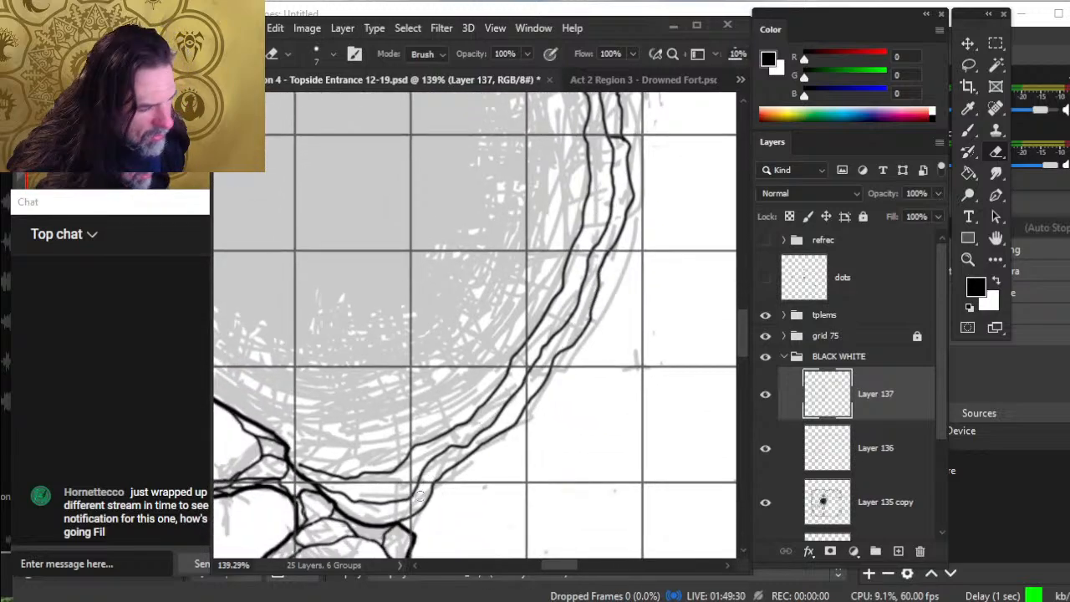
{"action": "key", "text": "b"}
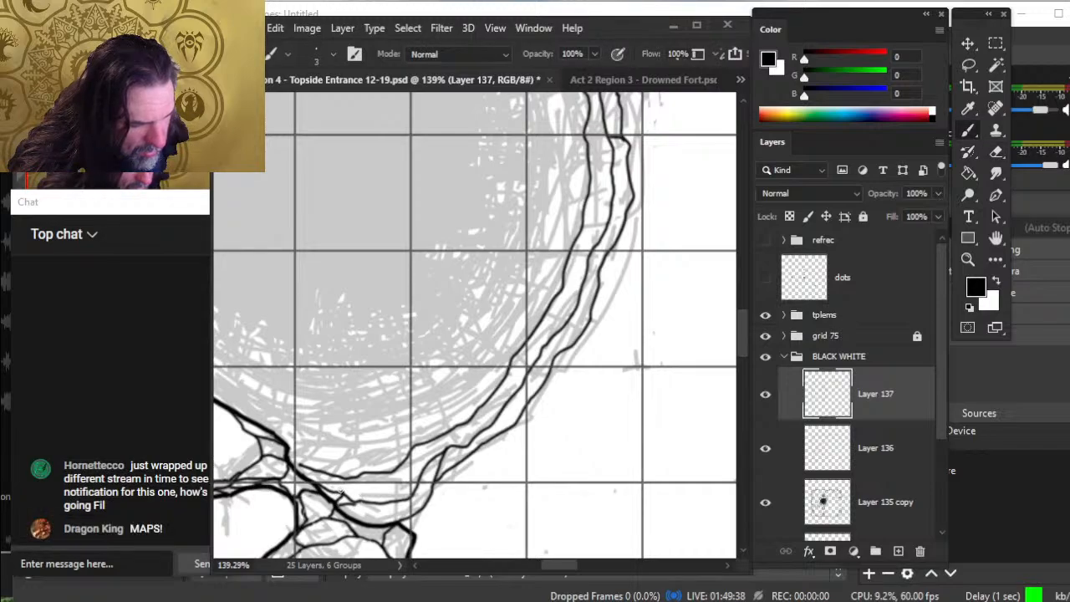
{"action": "left_click_drag", "start_coordinate": [345, 491], "coordinate": [362, 472]}
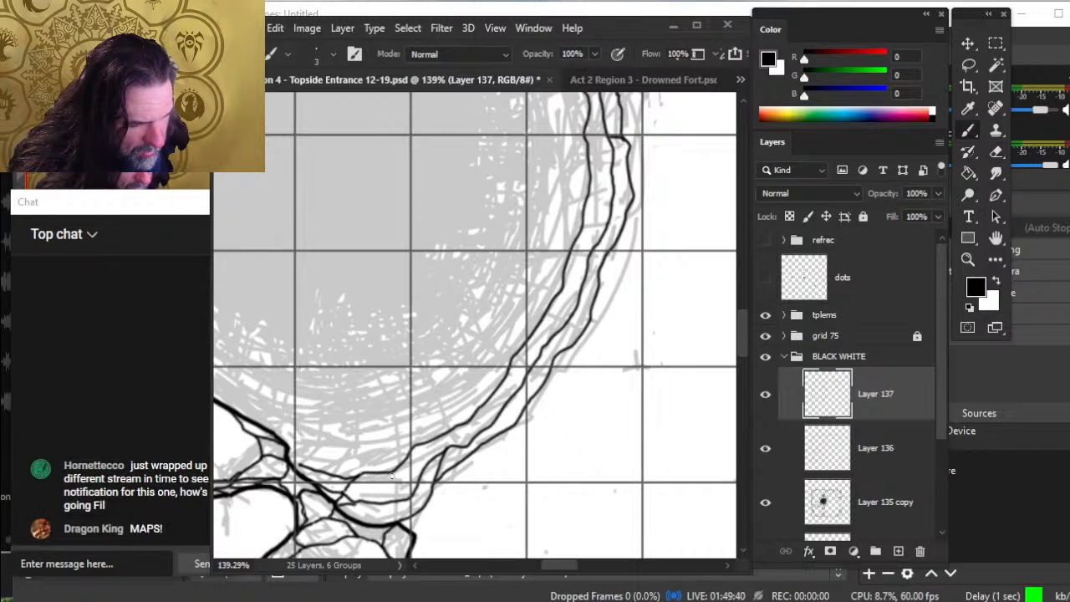
{"action": "key", "text": "e"}
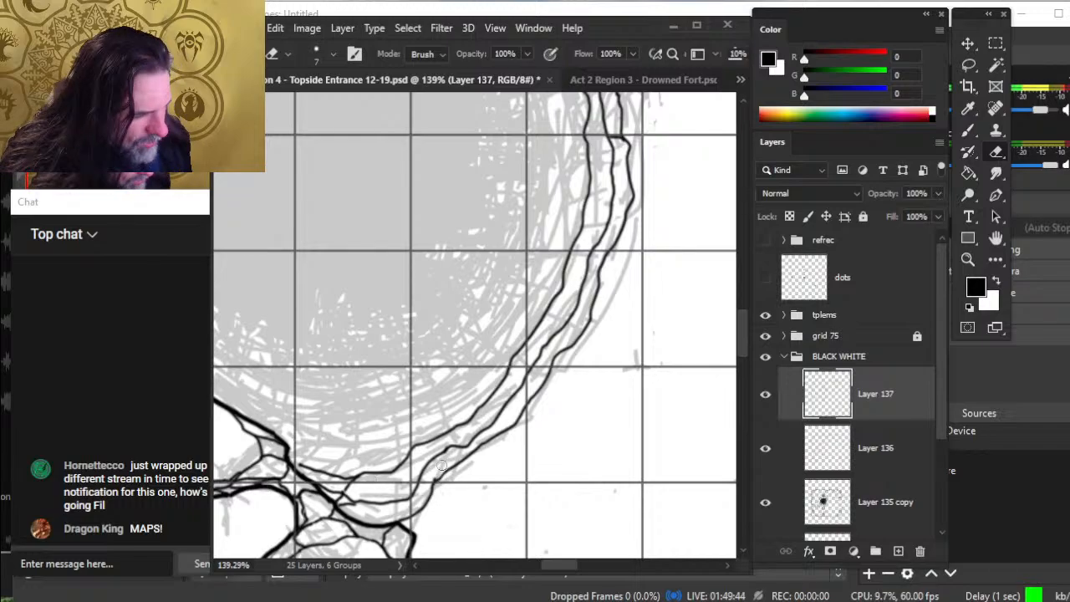
- Examine the whole Topside Entrance map and compare it with the ruins and tunnel strips in the Drowned Fort document
{"action": "key", "text": "z"}
{"action": "left_click_drag", "start_coordinate": [592, 393], "coordinate": [500, 393]}
{"action": "left_click_drag", "start_coordinate": [639, 337], "coordinate": [514, 290]}
{"action": "left_click_drag", "start_coordinate": [585, 372], "coordinate": [545, 357]}
{"action": "left_click_drag", "start_coordinate": [492, 286], "coordinate": [540, 296]}
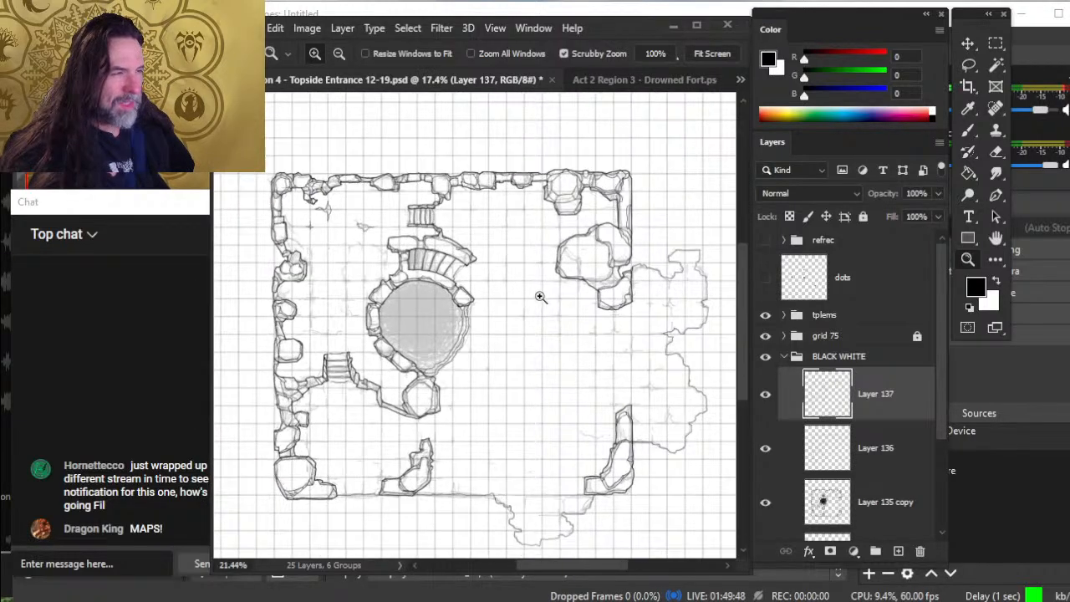
{"action": "left_click", "coordinate": [597, 81]}
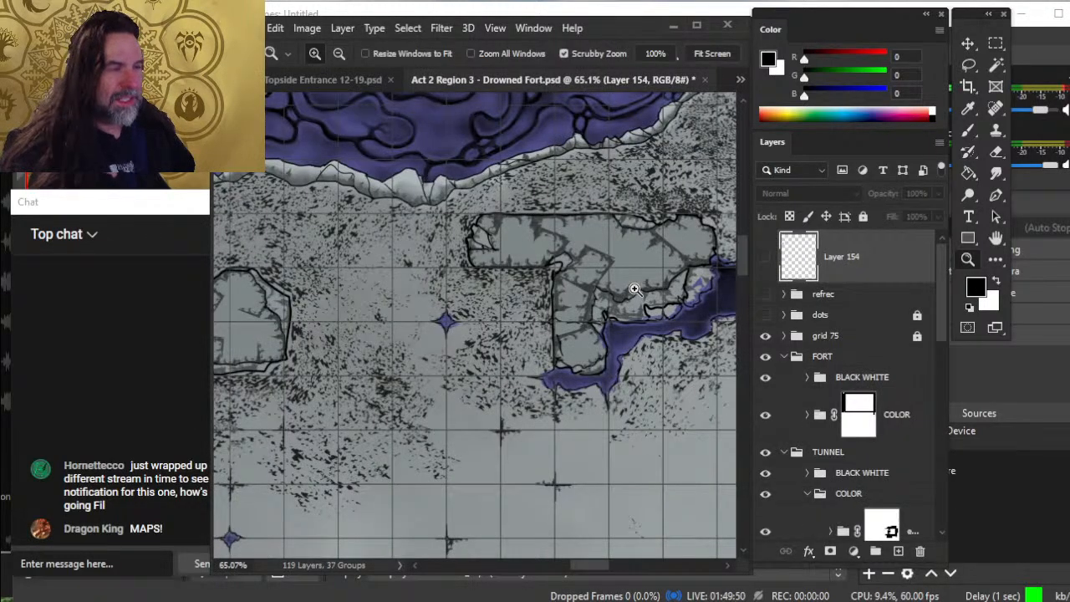
{"action": "left_click_drag", "start_coordinate": [635, 289], "coordinate": [551, 321]}
{"action": "left_click_drag", "start_coordinate": [576, 250], "coordinate": [544, 329]}
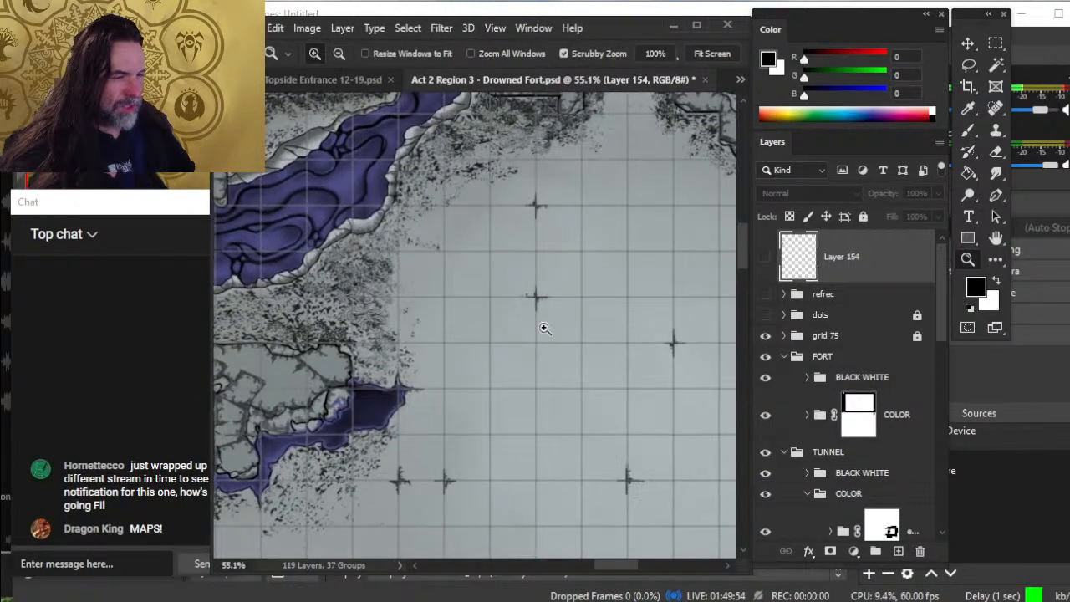
{"action": "left_click_drag", "start_coordinate": [410, 362], "coordinate": [501, 343]}
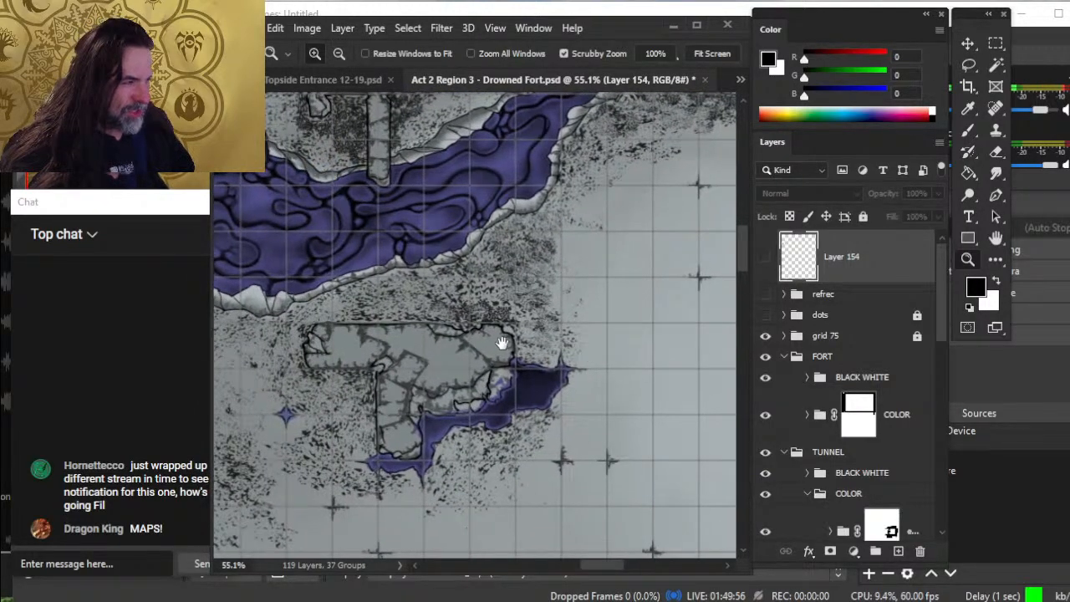
{"action": "left_click_drag", "start_coordinate": [600, 431], "coordinate": [569, 458]}
{"action": "left_click_drag", "start_coordinate": [578, 494], "coordinate": [610, 134]}
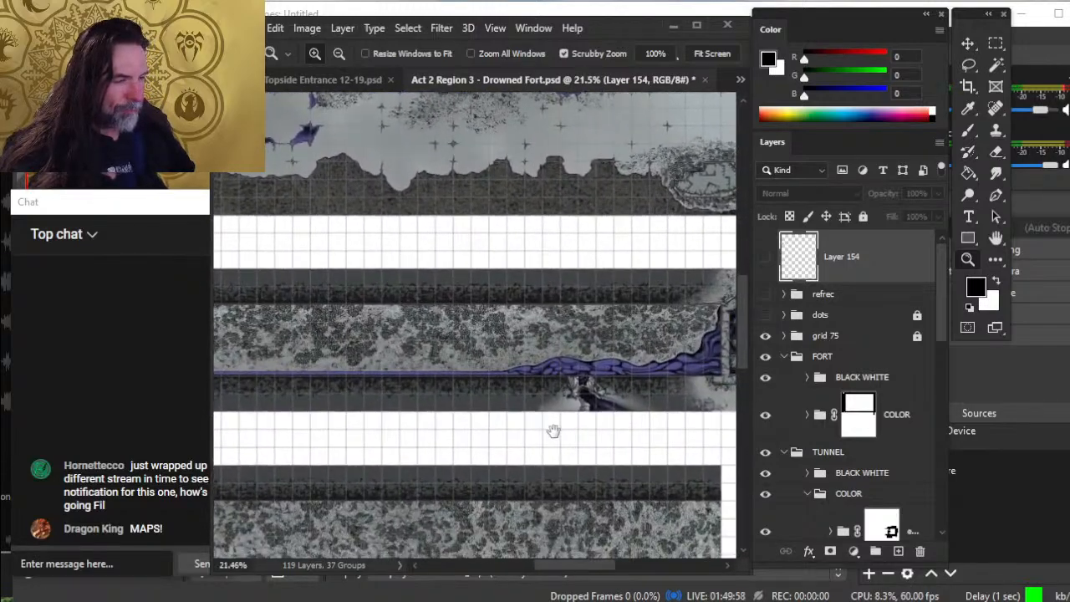
{"action": "left_click_drag", "start_coordinate": [534, 431], "coordinate": [633, 454]}
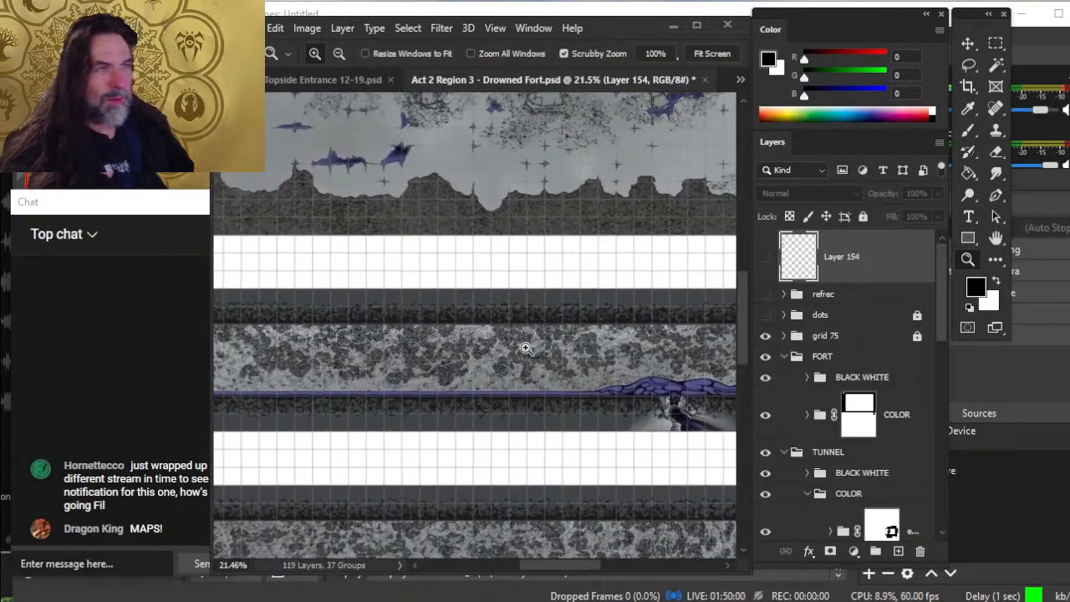
{"action": "key", "text": "ctrl+Tab"}
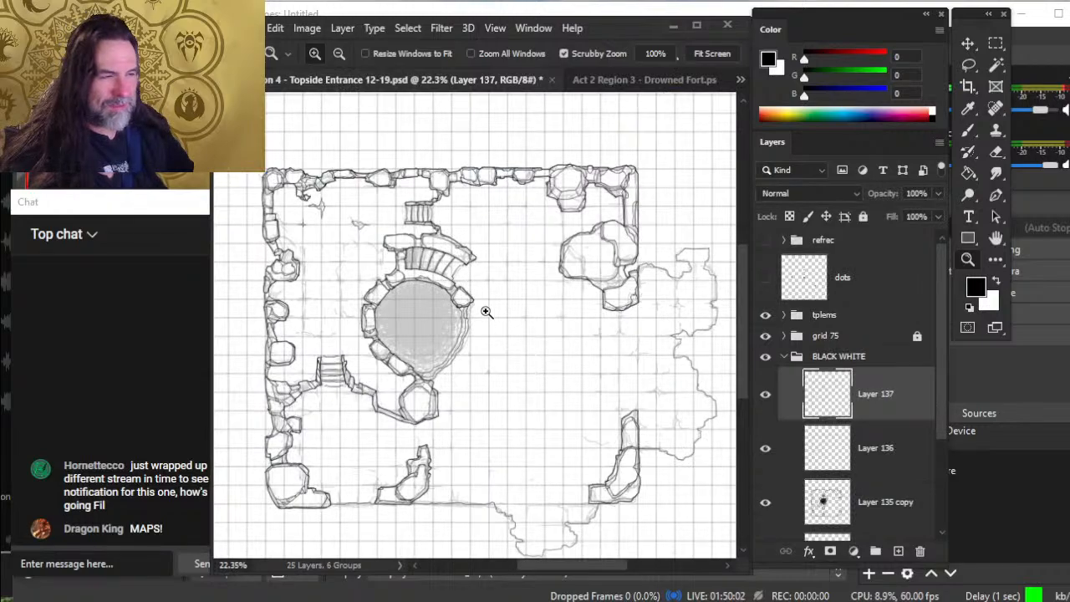
- Ink another innermost irregular contour line along the pit's right side, from the upper end stone down to the lower stones
{"action": "left_click", "coordinate": [485, 312]}
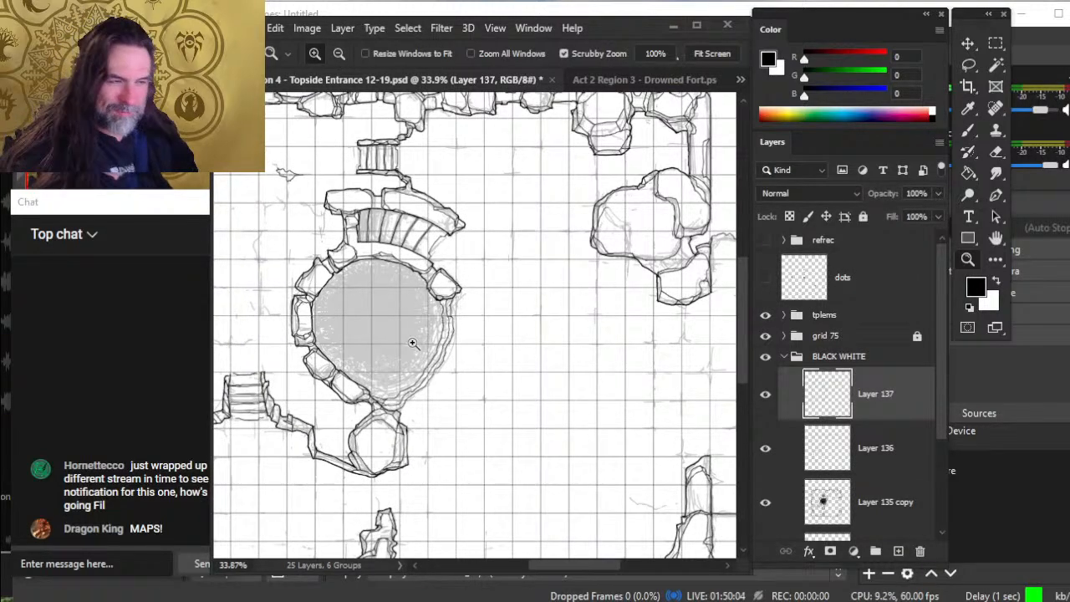
{"action": "left_click_drag", "start_coordinate": [416, 299], "coordinate": [465, 306]}
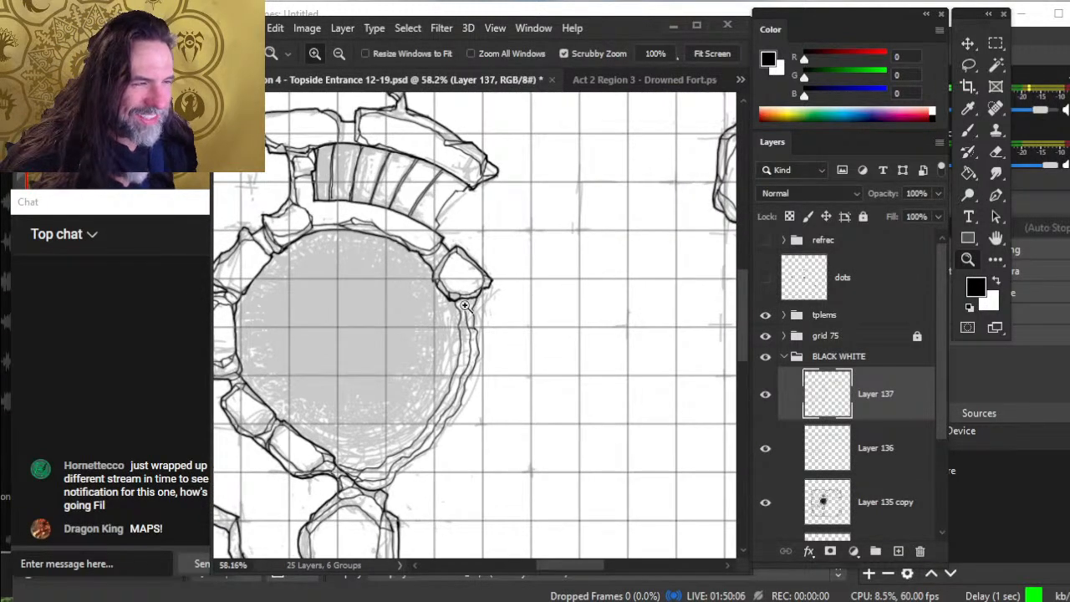
{"action": "key", "text": "b"}
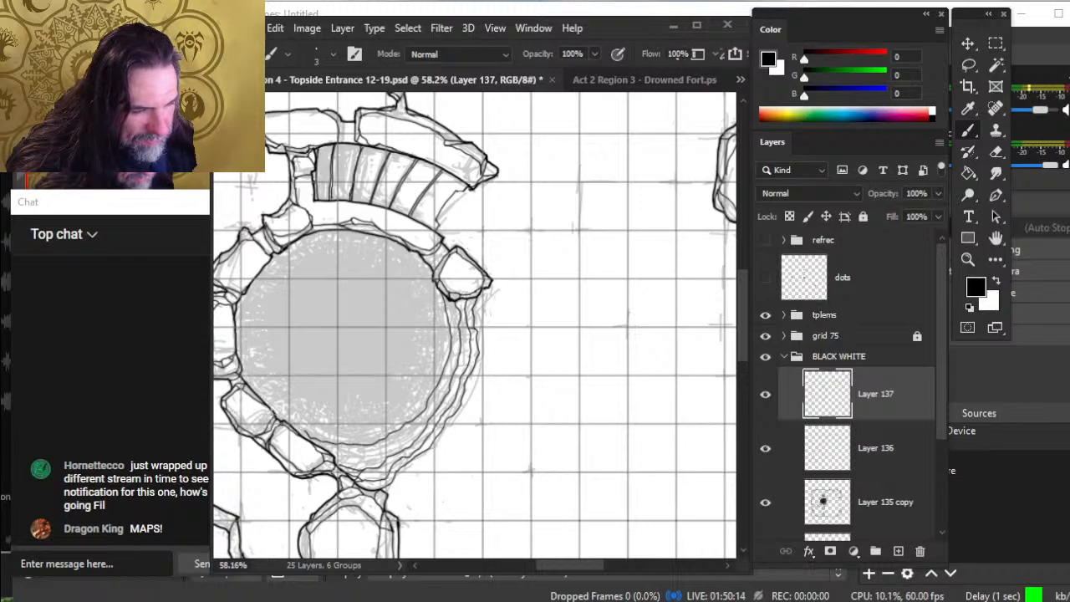
{"action": "key", "text": "e"}
{"action": "key", "text": "b"}
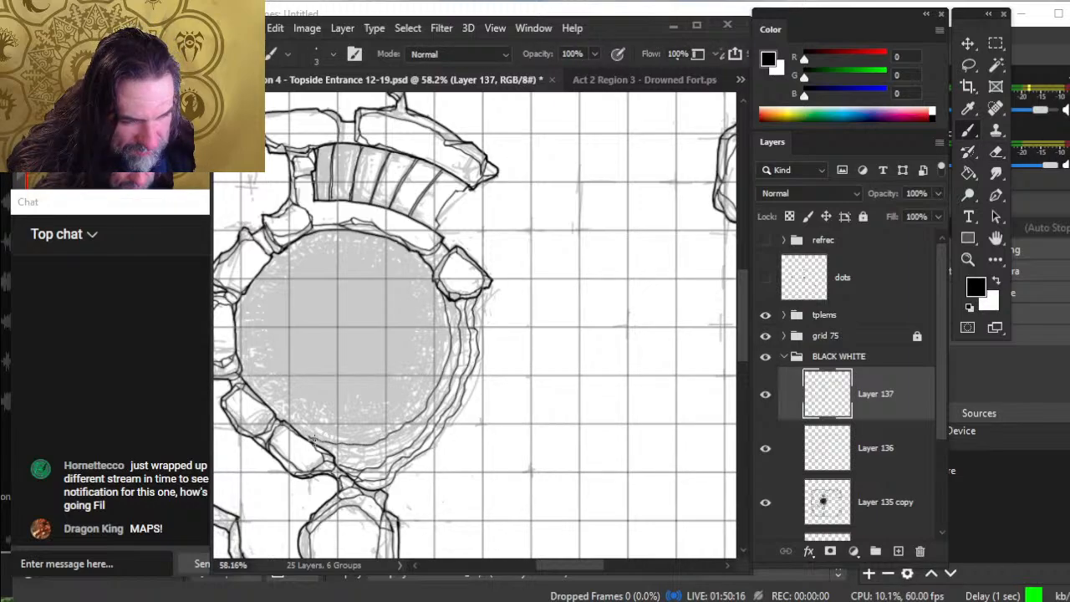
{"action": "left_click_drag", "start_coordinate": [293, 432], "coordinate": [316, 443]}
- Clean up the lower ends of the pit's inner contour lines with the Eraser and re-ink them toward the lower stones
{"action": "key", "text": "e"}
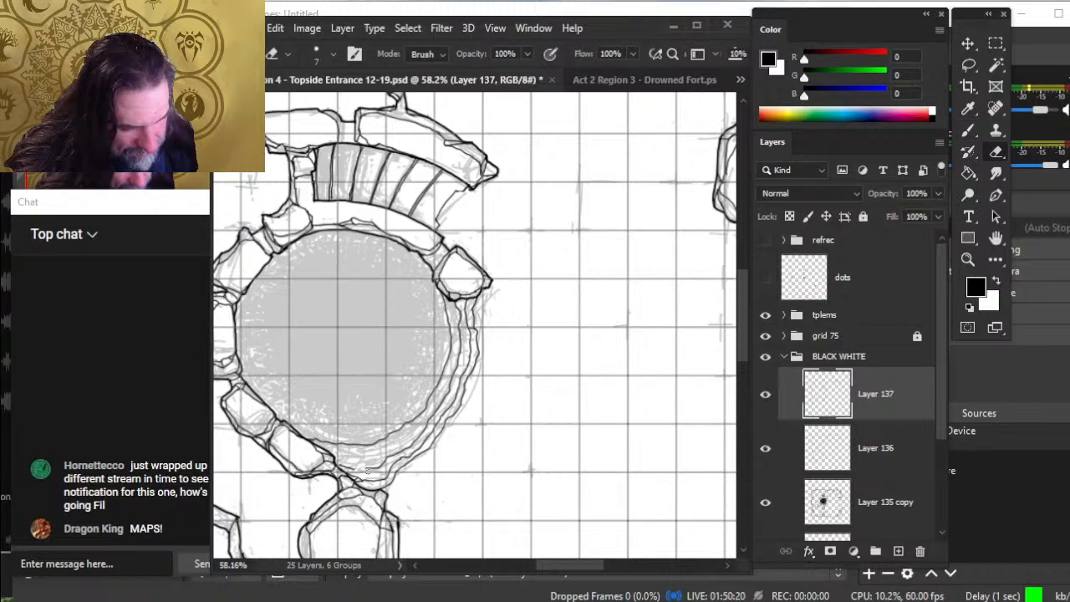
{"action": "key", "text": "b"}
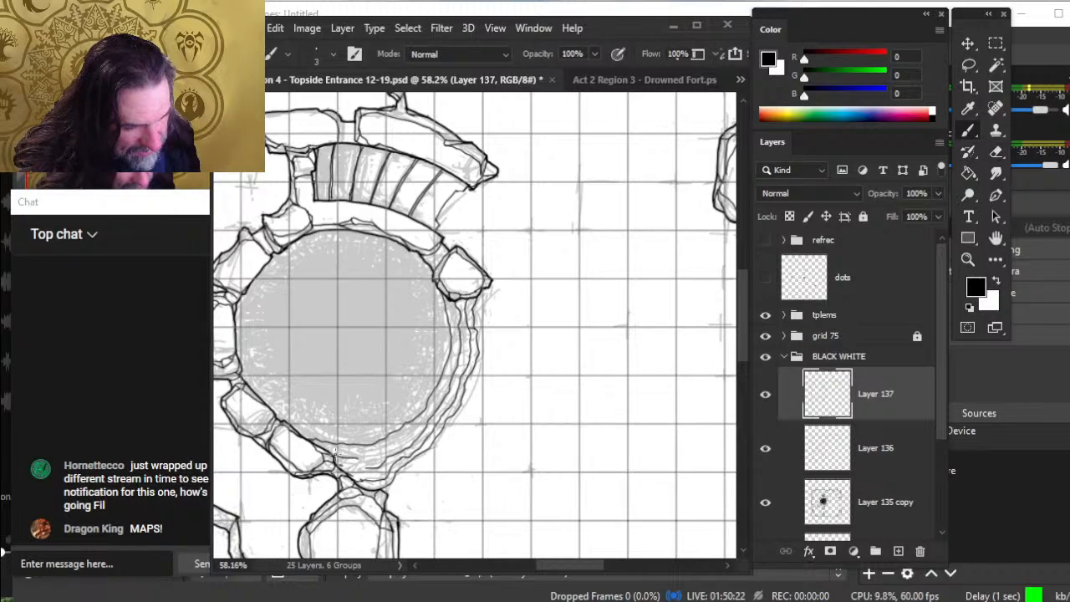
{"action": "mouse_move", "coordinate": [334, 454]}
{"action": "left_mouse_down"}
{"action": "mouse_move", "coordinate": [398, 451]}
{"action": "mouse_move", "coordinate": [425, 431]}
{"action": "left_mouse_up"}
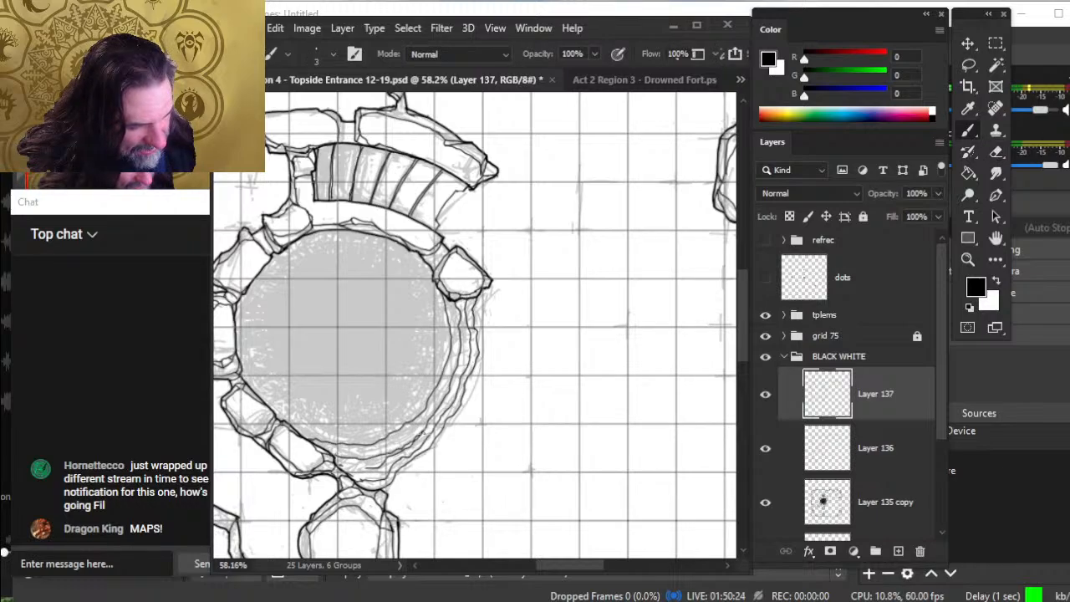
{"action": "key", "text": "e"}
{"action": "left_click_drag", "start_coordinate": [366, 468], "coordinate": [378, 469]}
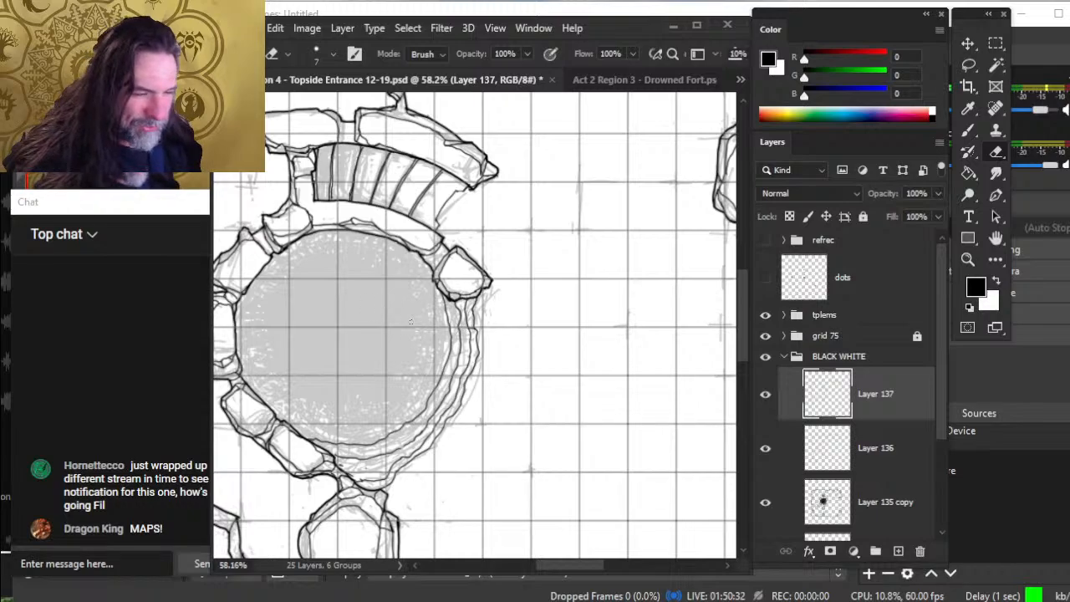
- Erase the contour line just inside the pit's outer edge to leave a wider gap between the rim lines
{"action": "key", "text": "b"}
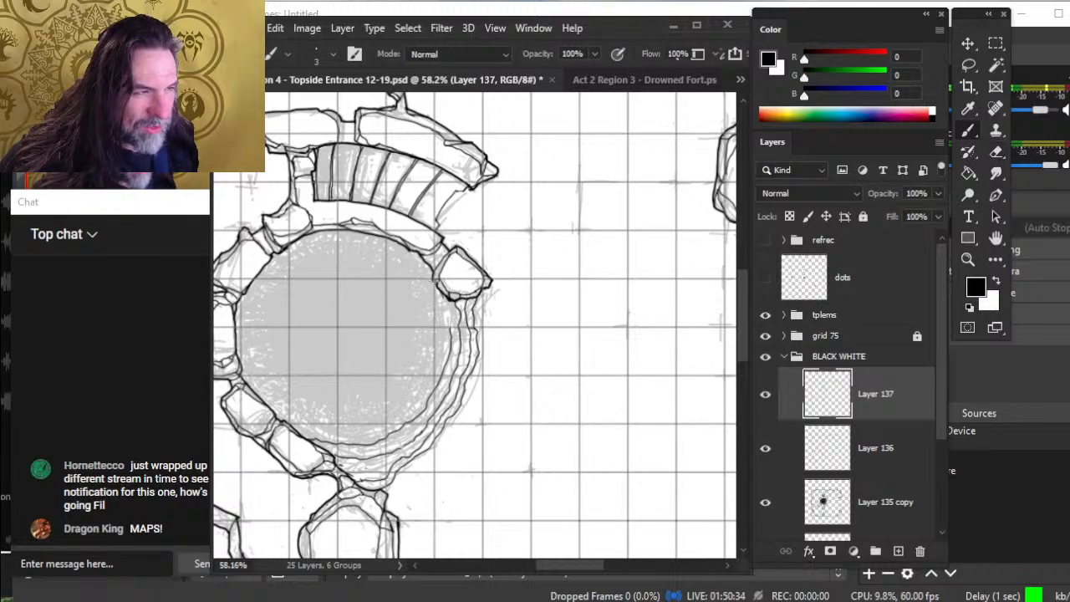
{"action": "key", "text": "e"}
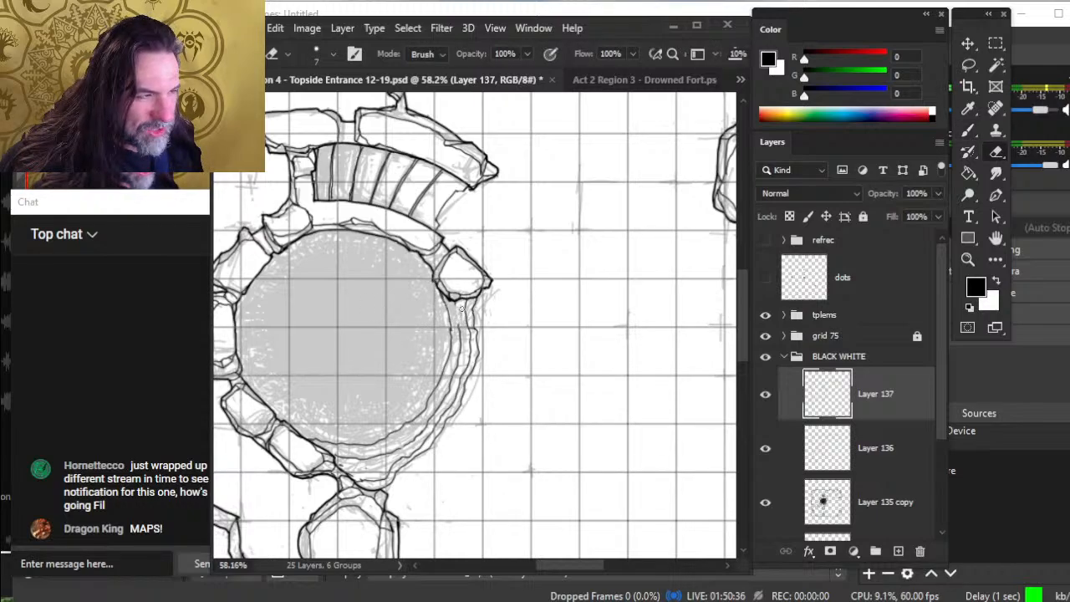
{"action": "key", "text": "b"}
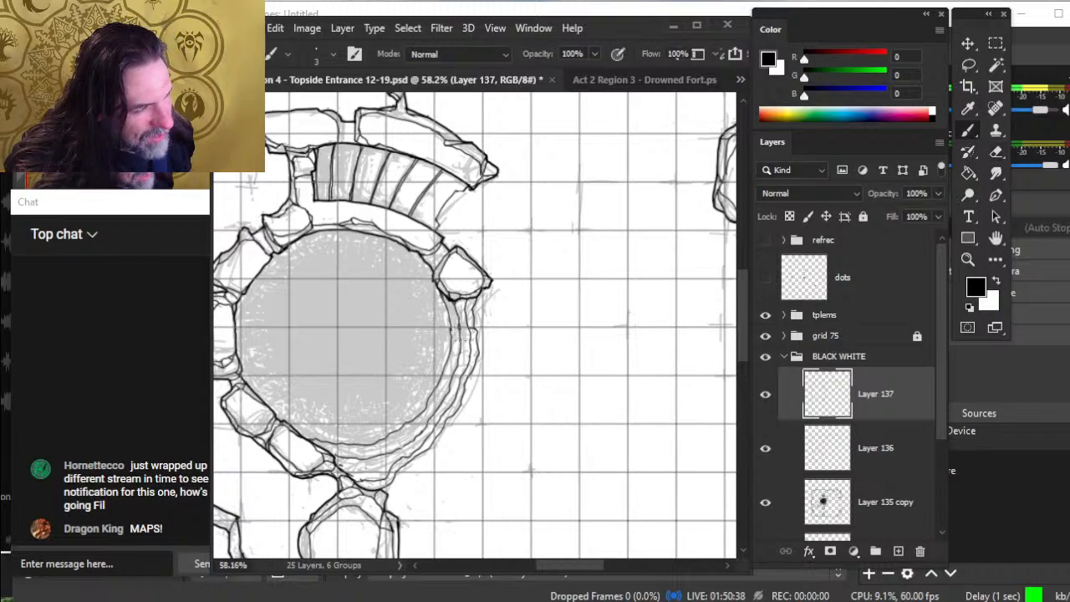
{"action": "key", "text": "e"}
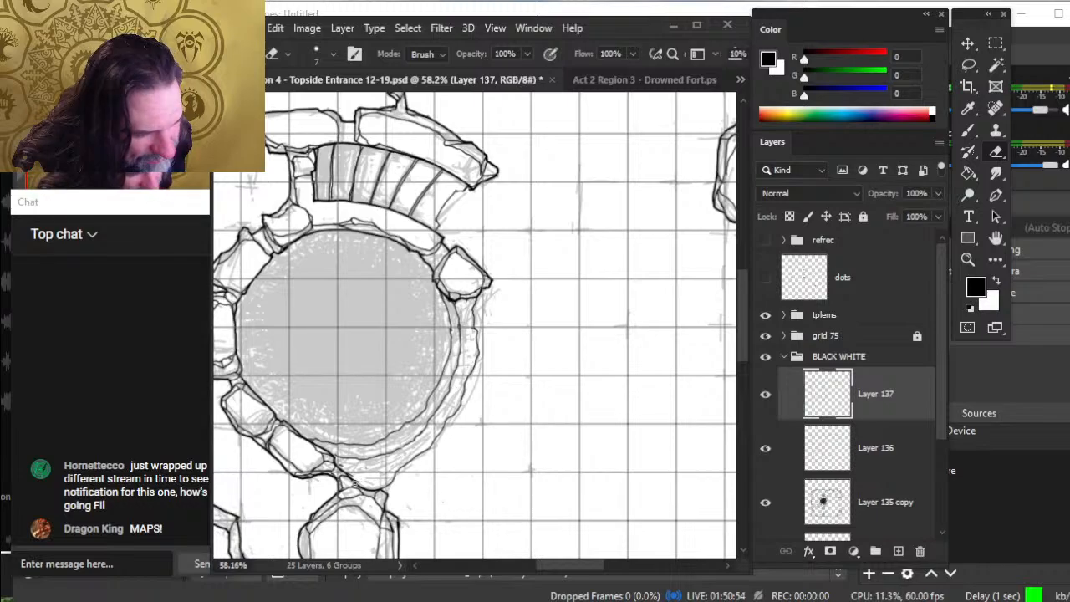
- Erase the lower end of the pit's outer contour line where it runs toward the lower stones
{"action": "key", "text": "b"}
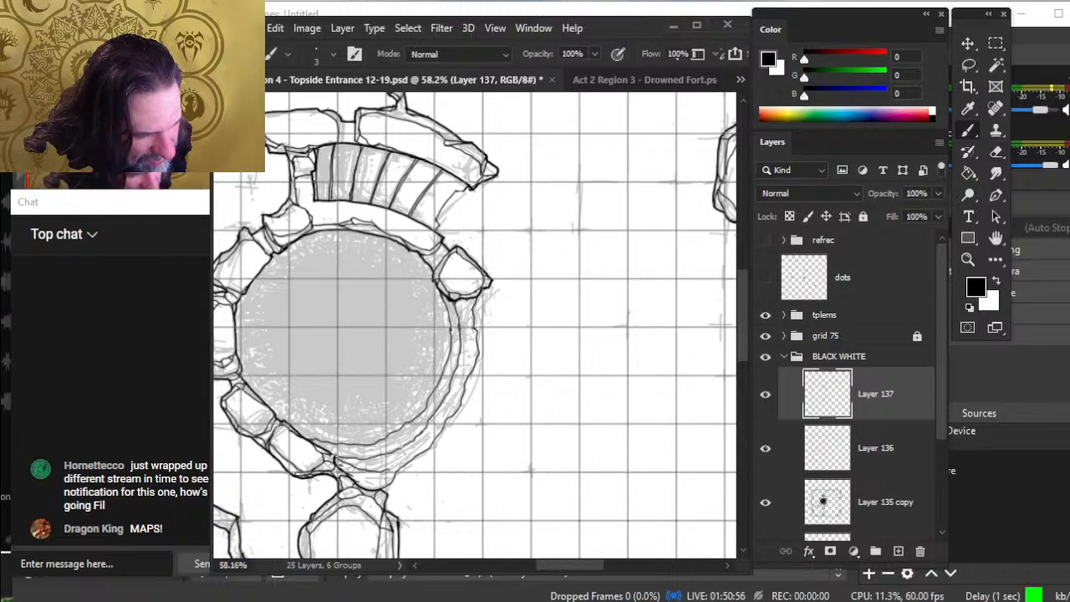
{"action": "key", "text": "e"}
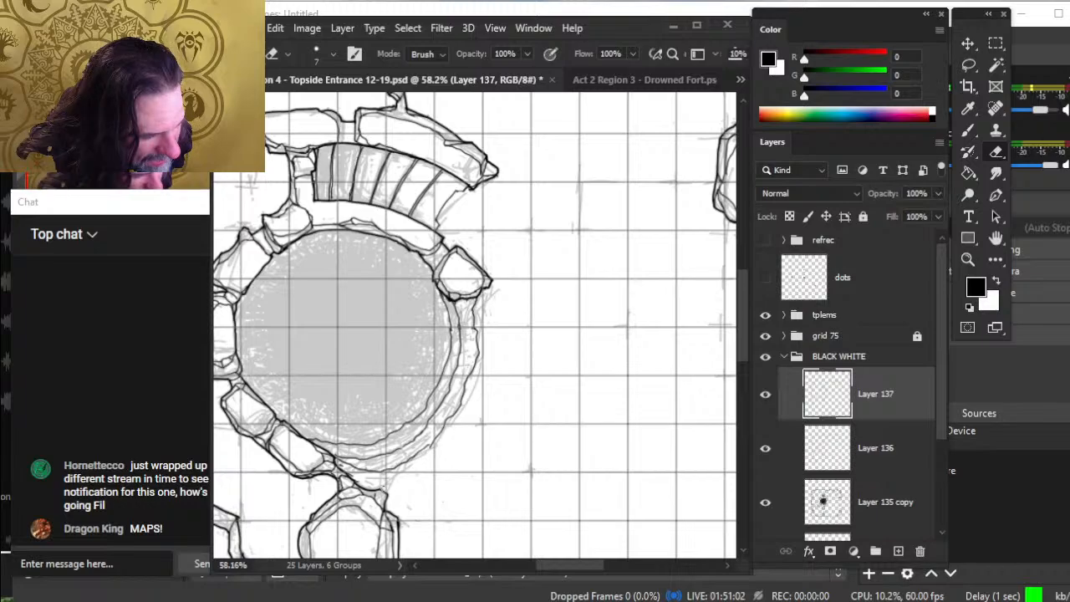
{"action": "mouse_move", "coordinate": [416, 456]}
{"action": "left_mouse_down"}
{"action": "mouse_move", "coordinate": [373, 473]}
{"action": "mouse_move", "coordinate": [346, 463]}
{"action": "left_mouse_up"}
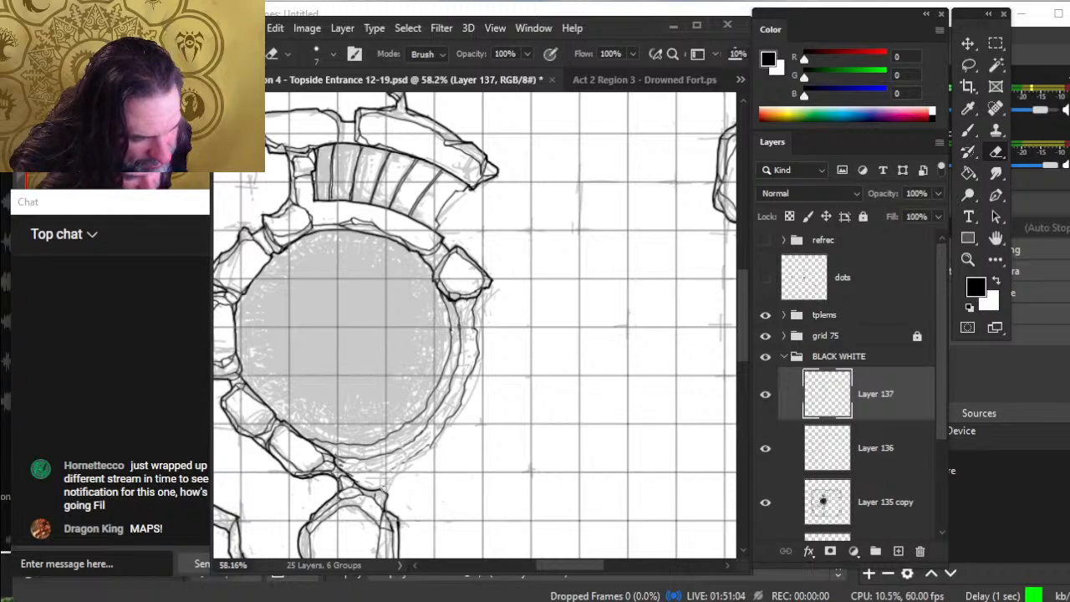
- Re-ink the lower end of the pit's outer contour line so it curves in to meet the lower stones
{"action": "key", "text": "b"}
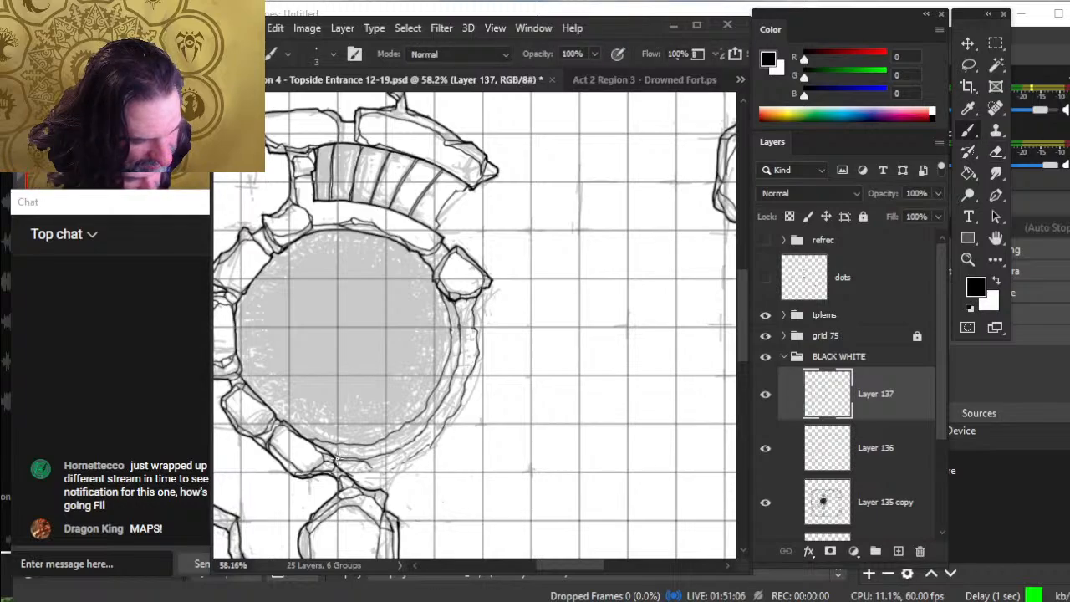
{"action": "mouse_move", "coordinate": [391, 489]}
{"action": "left_mouse_down"}
{"action": "mouse_move", "coordinate": [391, 502]}
{"action": "mouse_move", "coordinate": [418, 480]}
{"action": "mouse_move", "coordinate": [423, 421]}
{"action": "left_mouse_up"}
{"action": "key", "text": "z"}
{"action": "key", "text": "space"}
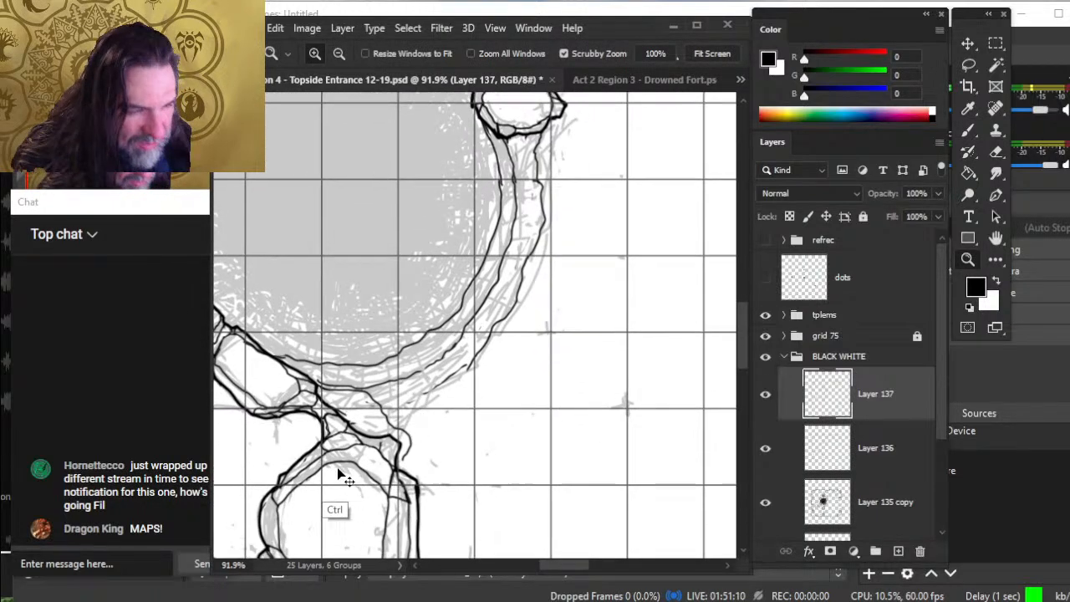
{"action": "key", "text": "e"}
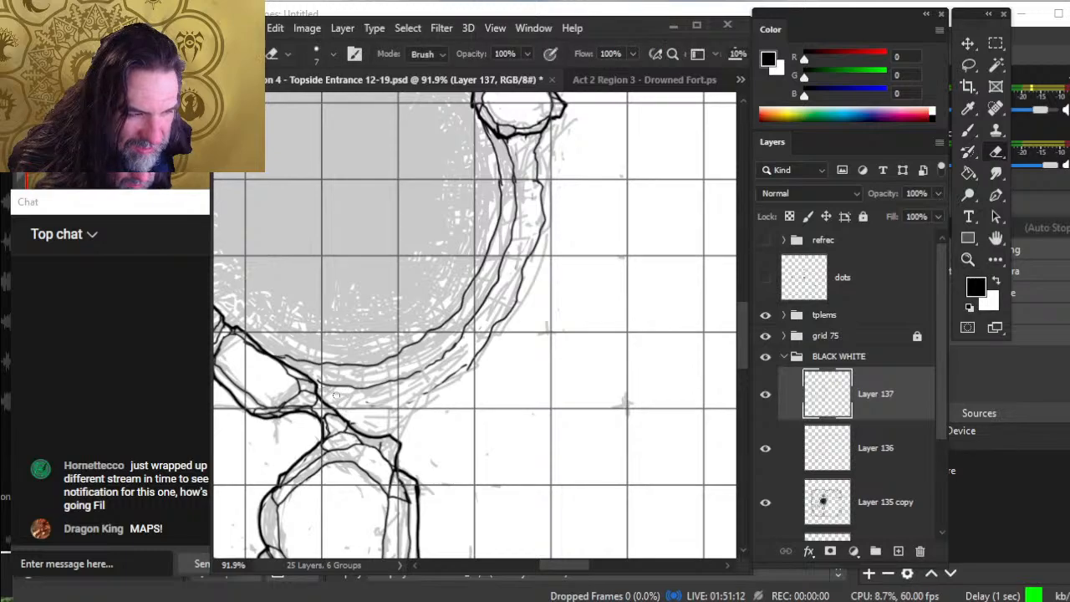
{"action": "key", "text": "b"}
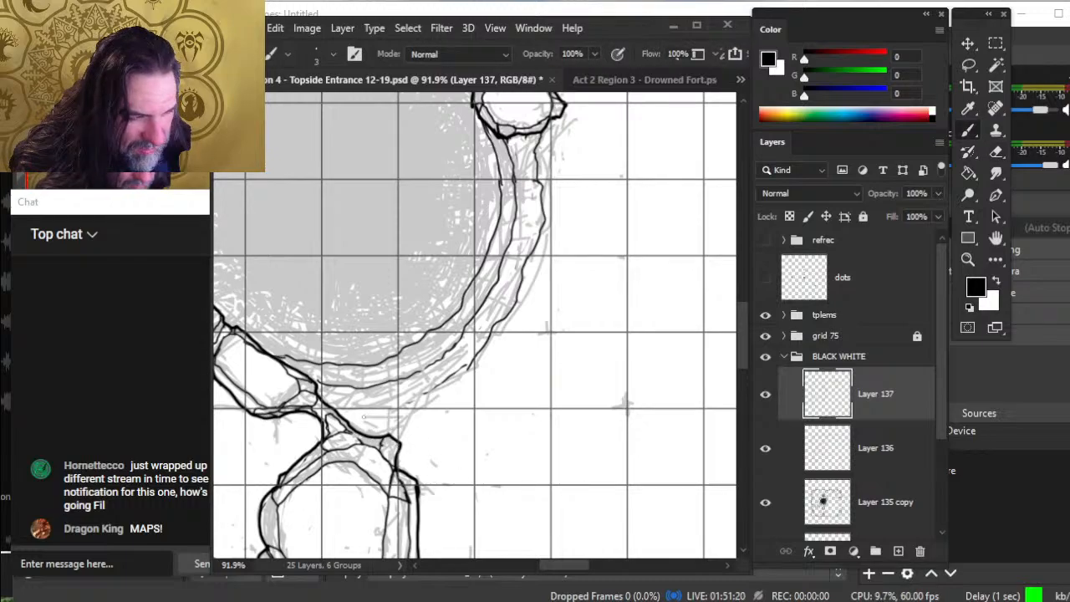
{"action": "mouse_move", "coordinate": [345, 415]}
{"action": "left_mouse_down"}
{"action": "mouse_move", "coordinate": [376, 415]}
{"action": "mouse_move", "coordinate": [421, 393]}
{"action": "mouse_move", "coordinate": [414, 403]}
{"action": "left_mouse_up"}
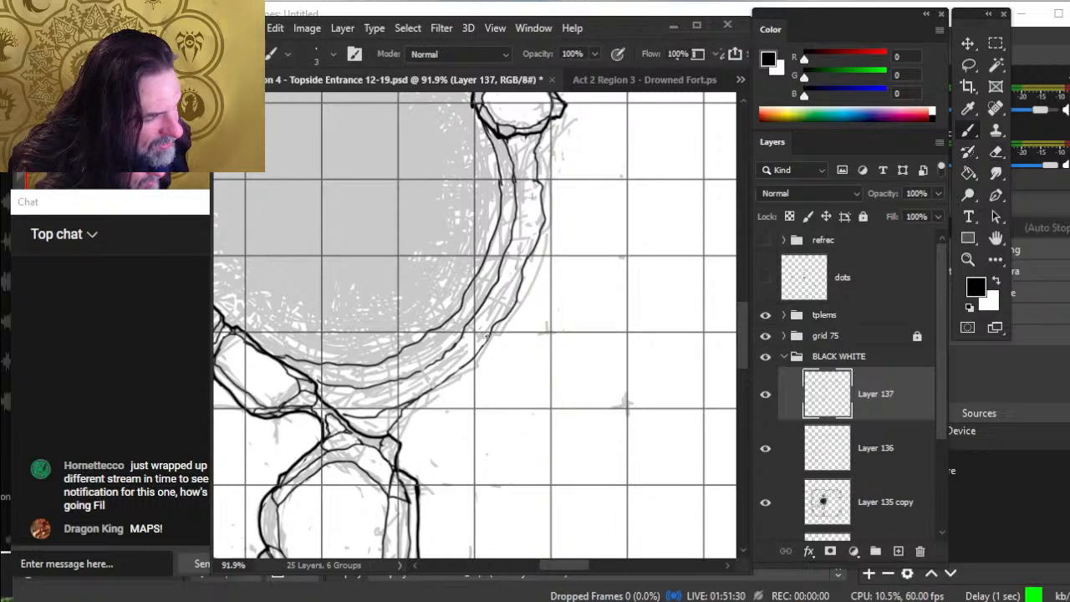
- Refine the joint in the outer contour line at the pit's lower right with small Brush and Eraser touch-ups
{"action": "key", "text": "e"}
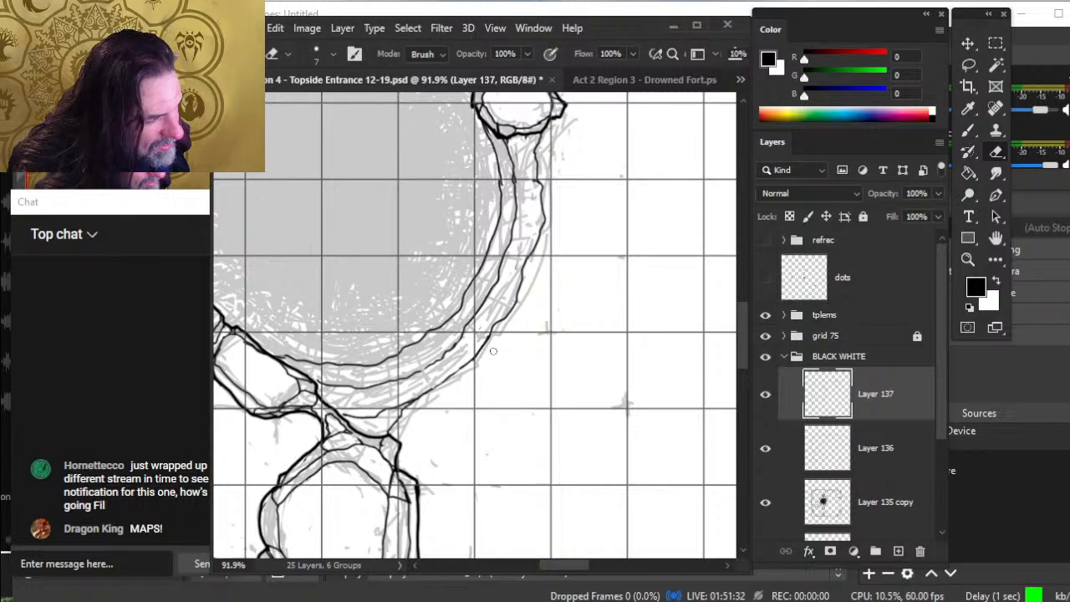
{"action": "key", "text": "b"}
{"action": "key", "text": "e"}
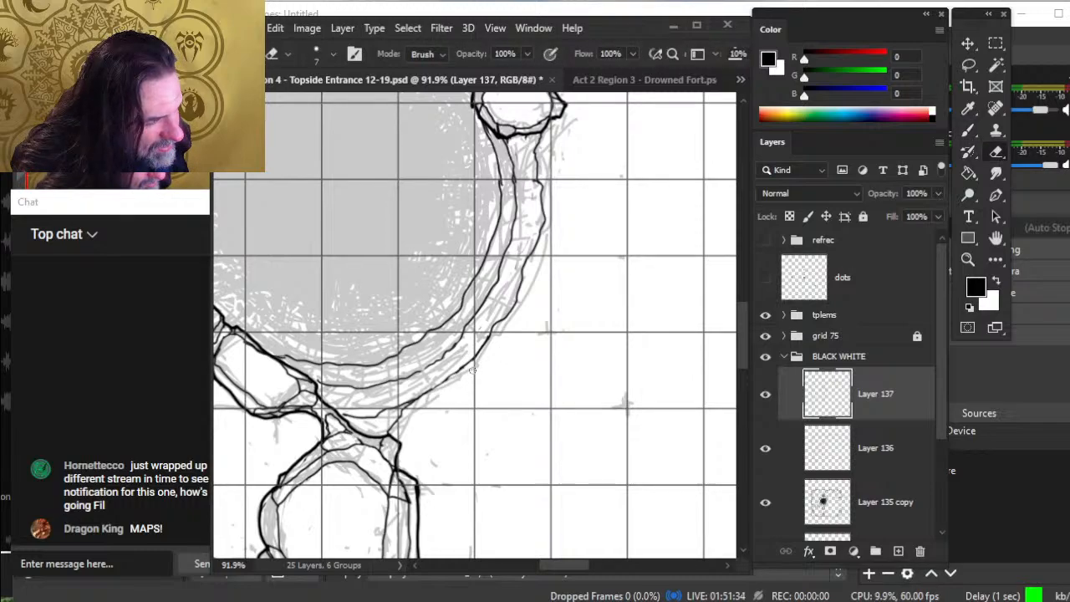
{"action": "key", "text": "b"}
{"action": "key", "text": "e"}
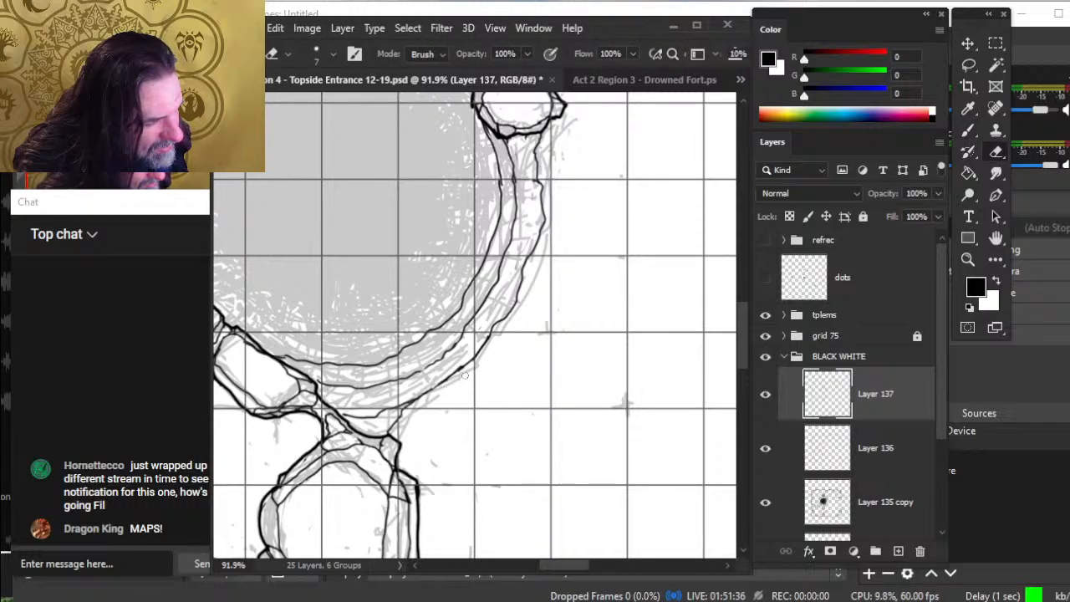
{"action": "key", "text": "b"}
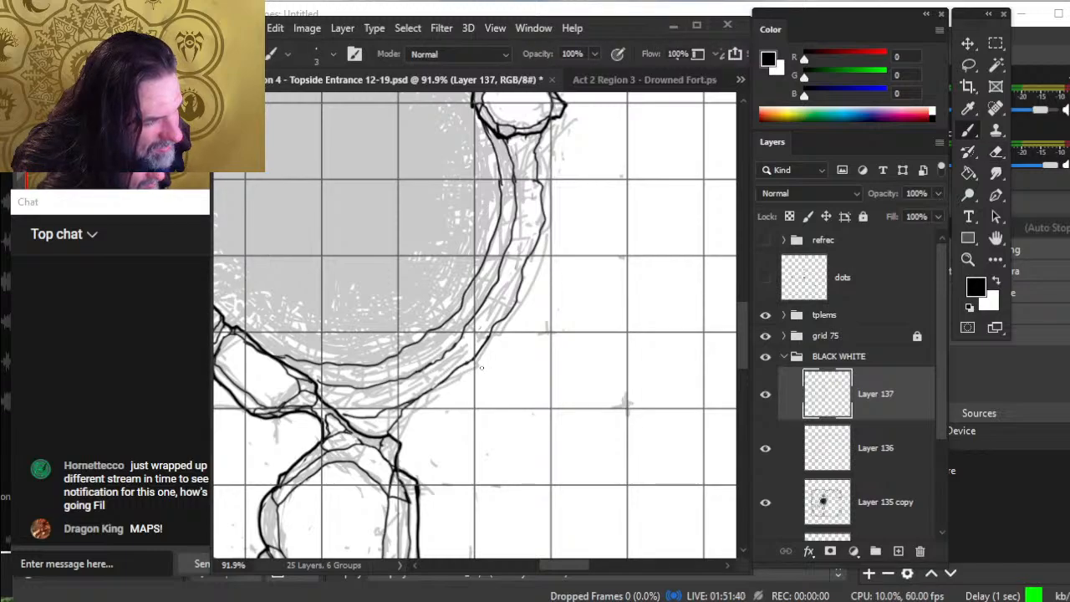
{"action": "key", "text": "e"}
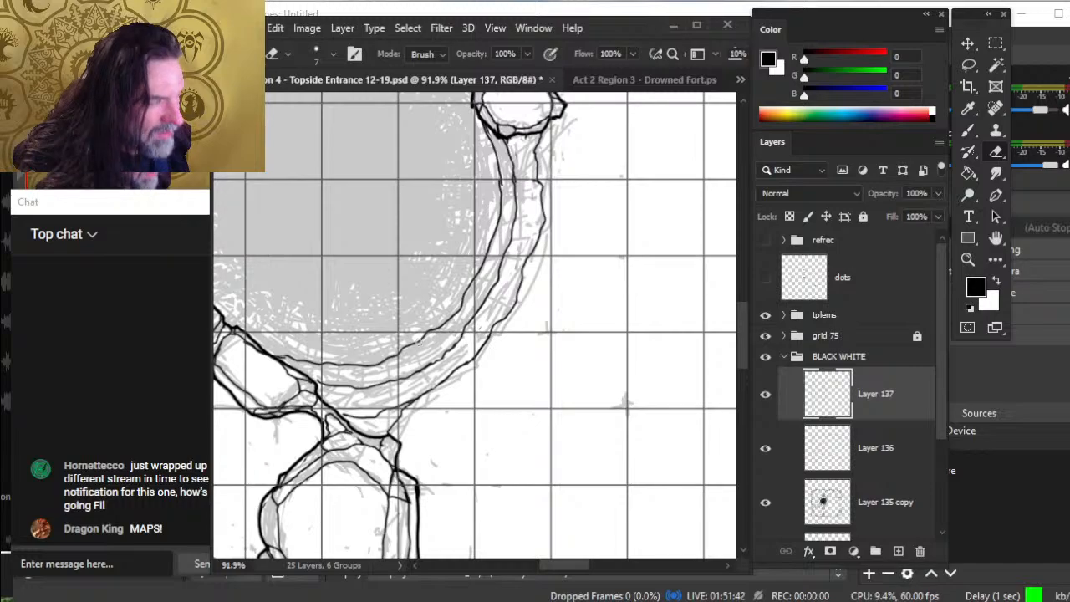
- Ink a new contour line inside the existing rim, from the upper end stone down the pit's right side to its lower edge
{"action": "left_click_drag", "start_coordinate": [526, 292], "coordinate": [481, 270]}
{"action": "key", "text": "z"}
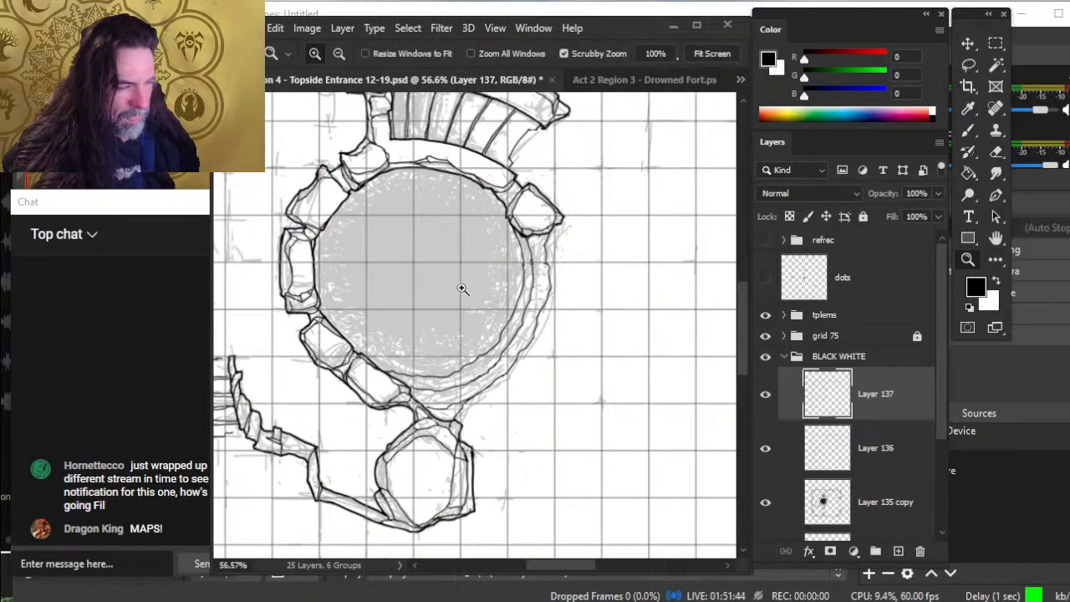
{"action": "mouse_move", "coordinate": [297, 270]}
{"action": "left_mouse_down"}
{"action": "mouse_move", "coordinate": [359, 235]}
{"action": "mouse_move", "coordinate": [502, 251]}
{"action": "left_mouse_up"}
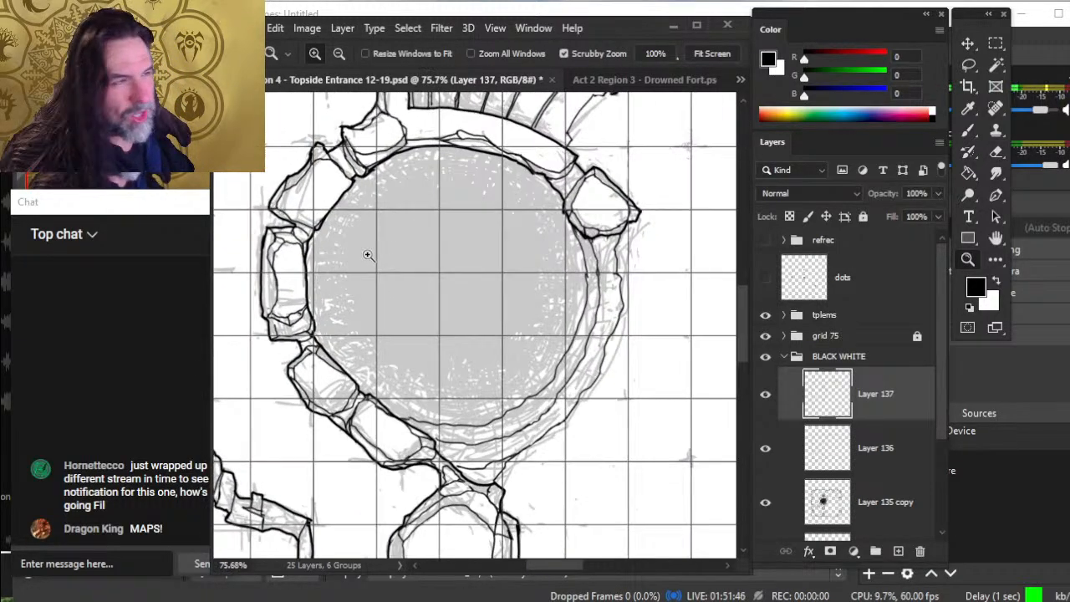
{"action": "key", "text": "b"}
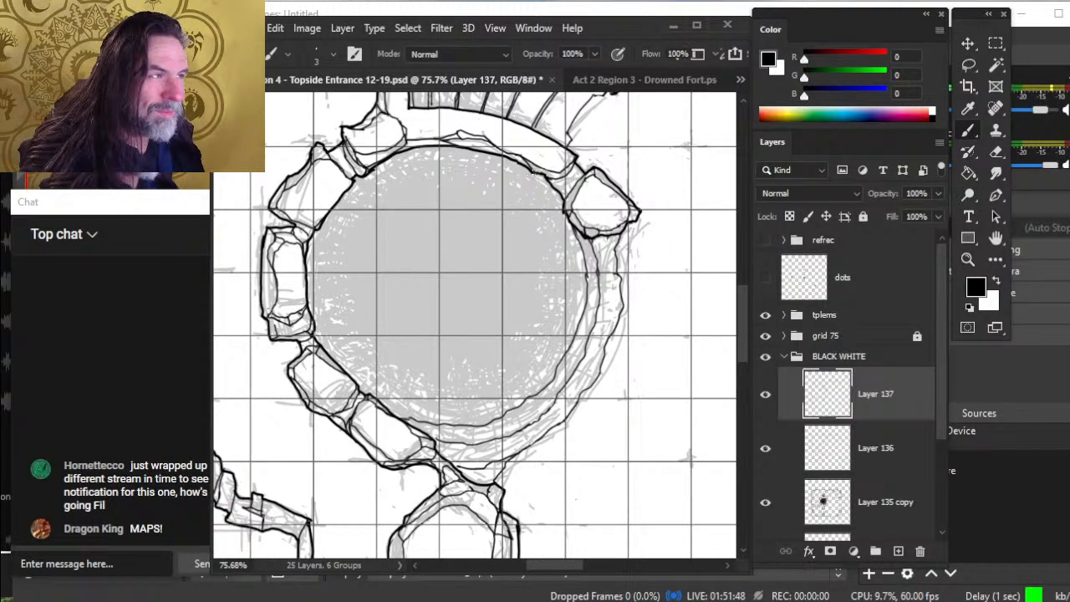
{"action": "mouse_move", "coordinate": [566, 231]}
{"action": "left_mouse_down"}
{"action": "mouse_move", "coordinate": [576, 291]}
{"action": "mouse_move", "coordinate": [562, 341]}
{"action": "mouse_move", "coordinate": [516, 395]}
{"action": "mouse_move", "coordinate": [438, 421]}
{"action": "mouse_move", "coordinate": [474, 416]}
{"action": "left_mouse_up"}
{"action": "key", "text": "e"}
{"action": "key", "text": "b"}
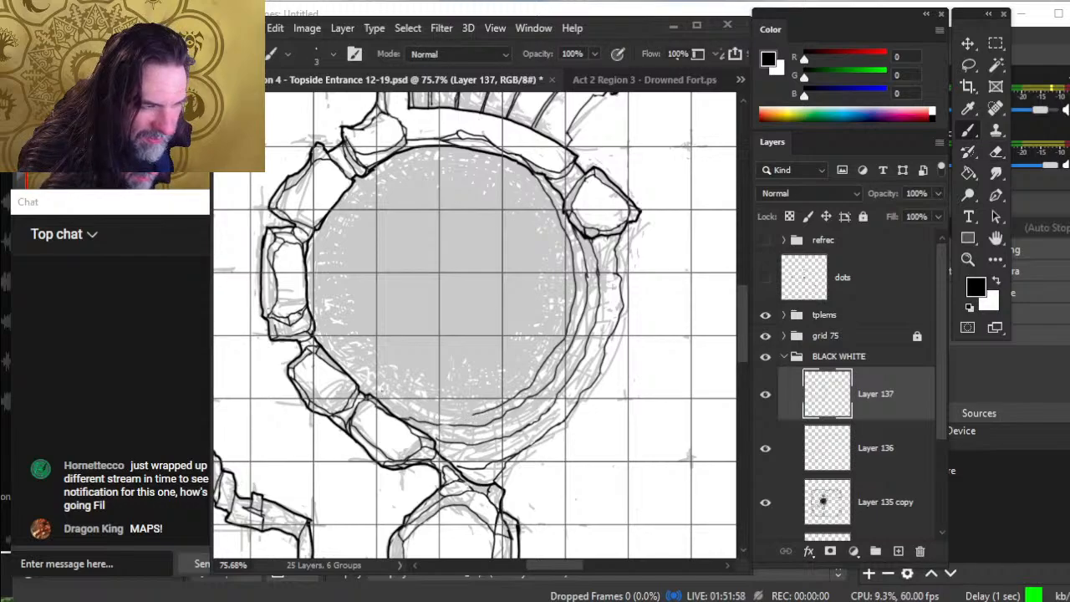
- Extend the new inner contour line along the pit's lower-left edge up to the left stones, tidying the overlap
{"action": "mouse_move", "coordinate": [365, 380]}
{"action": "left_mouse_down"}
{"action": "mouse_move", "coordinate": [442, 420]}
{"action": "mouse_move", "coordinate": [485, 421]}
{"action": "left_mouse_up"}
{"action": "key", "text": "e"}
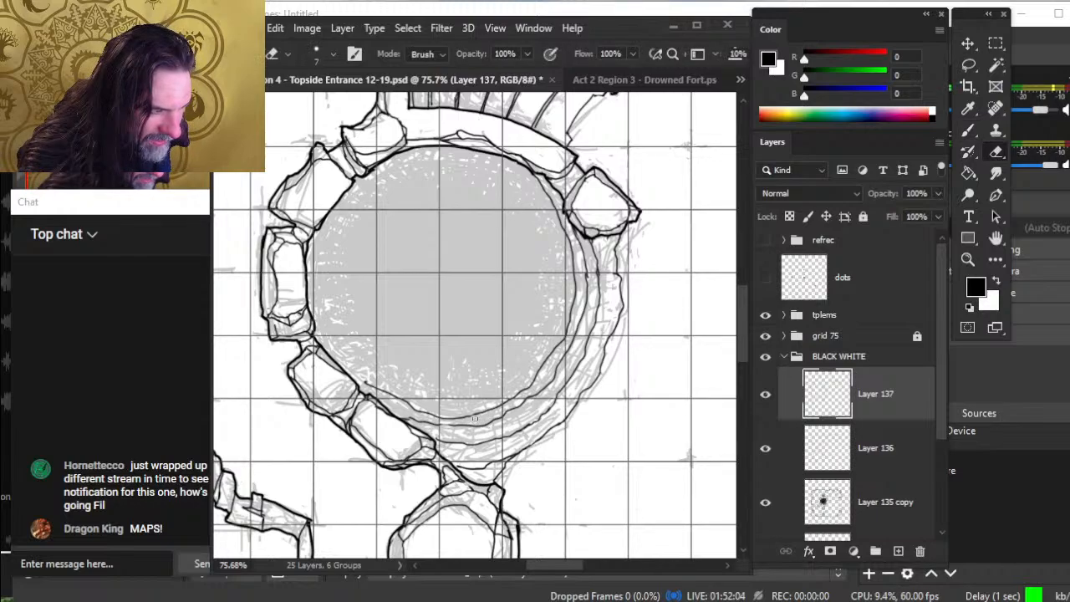
{"action": "key", "text": "b"}
{"action": "key", "text": "e"}
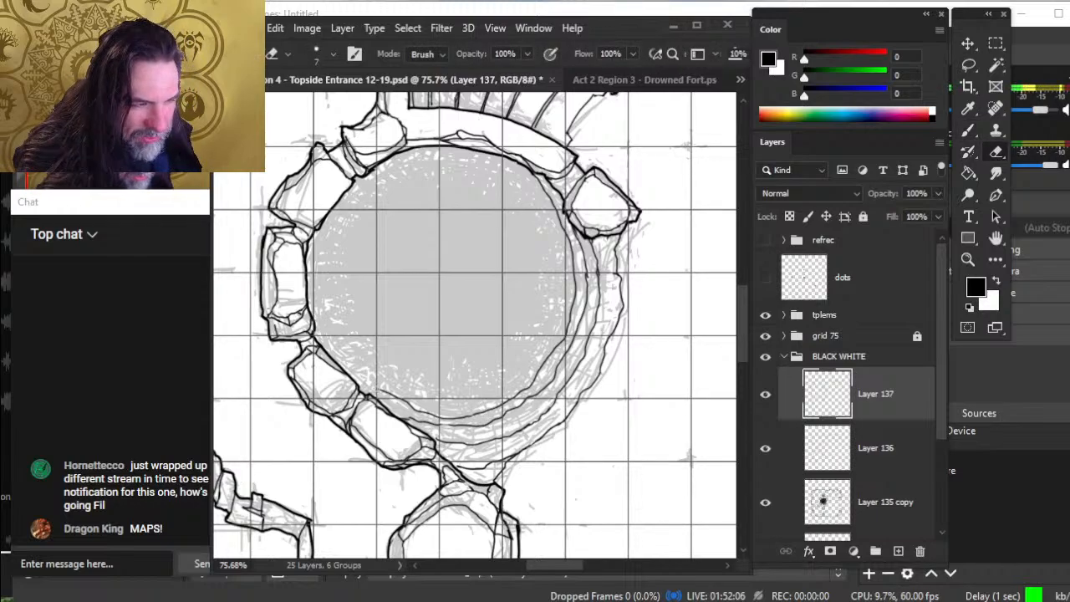
{"action": "key", "text": "b"}
{"action": "left_click_drag", "start_coordinate": [385, 393], "coordinate": [311, 316]}
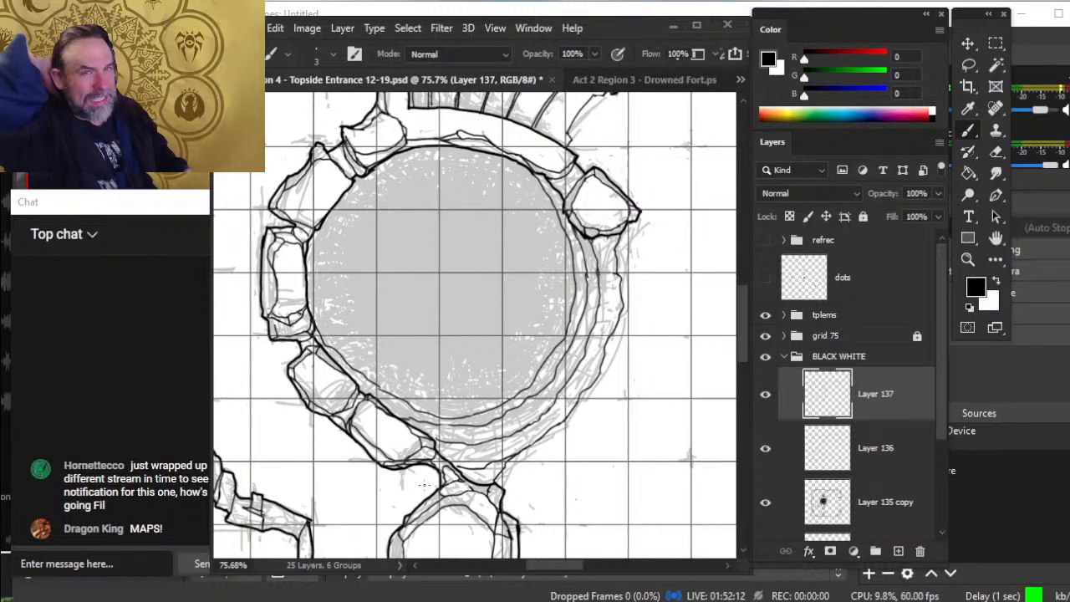
- Close the inner contour ring by inking it around the pit's upper edge and down its left side
{"action": "key", "text": "z"}
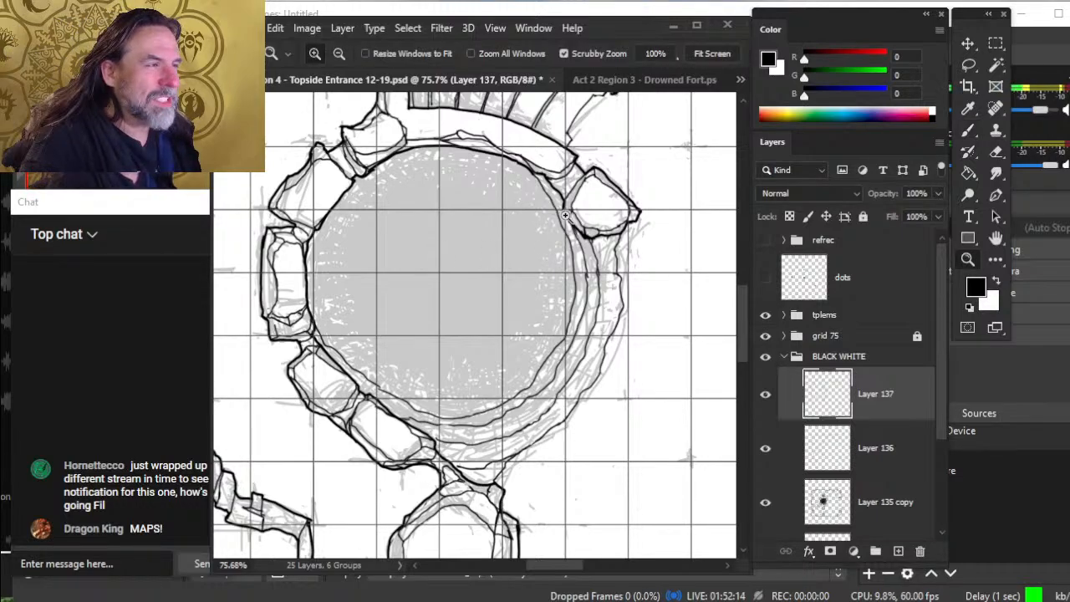
{"action": "left_click", "coordinate": [562, 219]}
{"action": "key", "text": "e"}
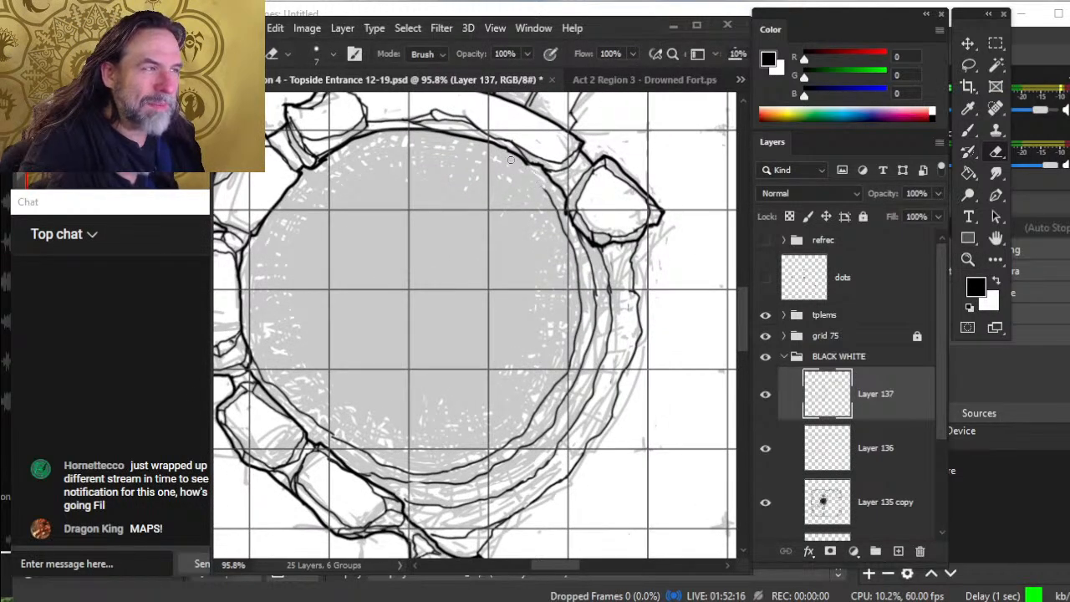
{"action": "key", "text": "b"}
{"action": "left_click_drag", "start_coordinate": [482, 149], "coordinate": [544, 192]}
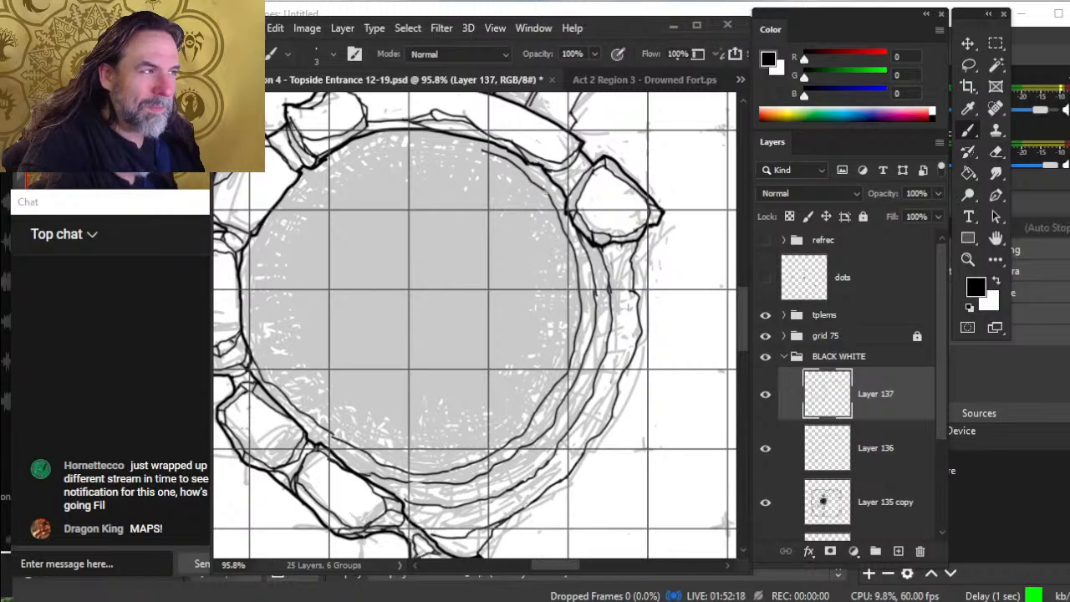
{"action": "mouse_move", "coordinate": [481, 151]}
{"action": "left_mouse_down"}
{"action": "mouse_move", "coordinate": [378, 138]}
{"action": "mouse_move", "coordinate": [332, 171]}
{"action": "mouse_move", "coordinate": [257, 258]}
{"action": "mouse_move", "coordinate": [257, 348]}
{"action": "left_mouse_up"}
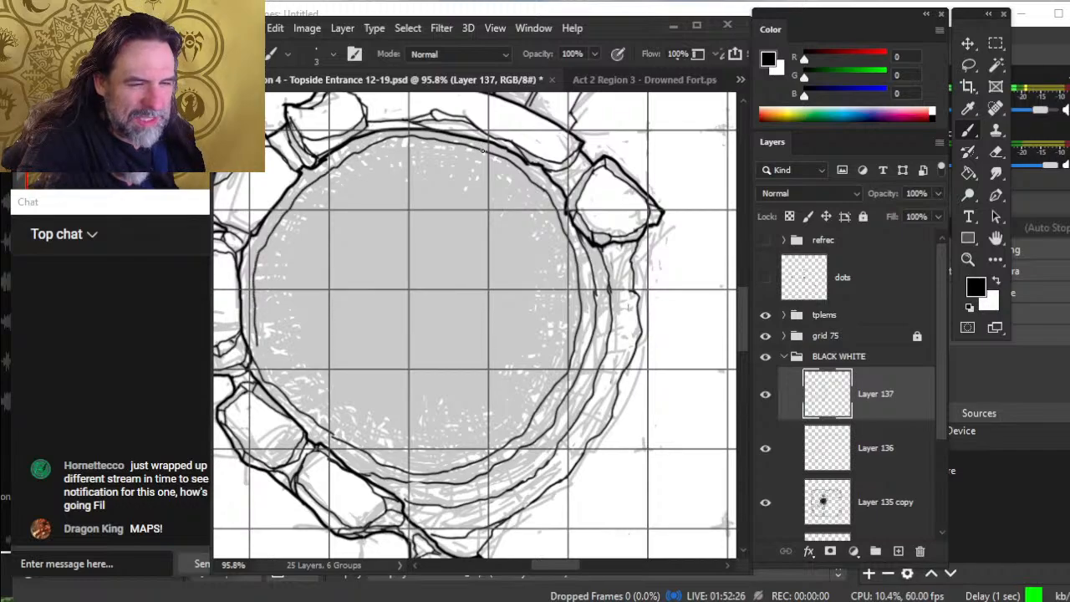
{"action": "key", "text": "e"}
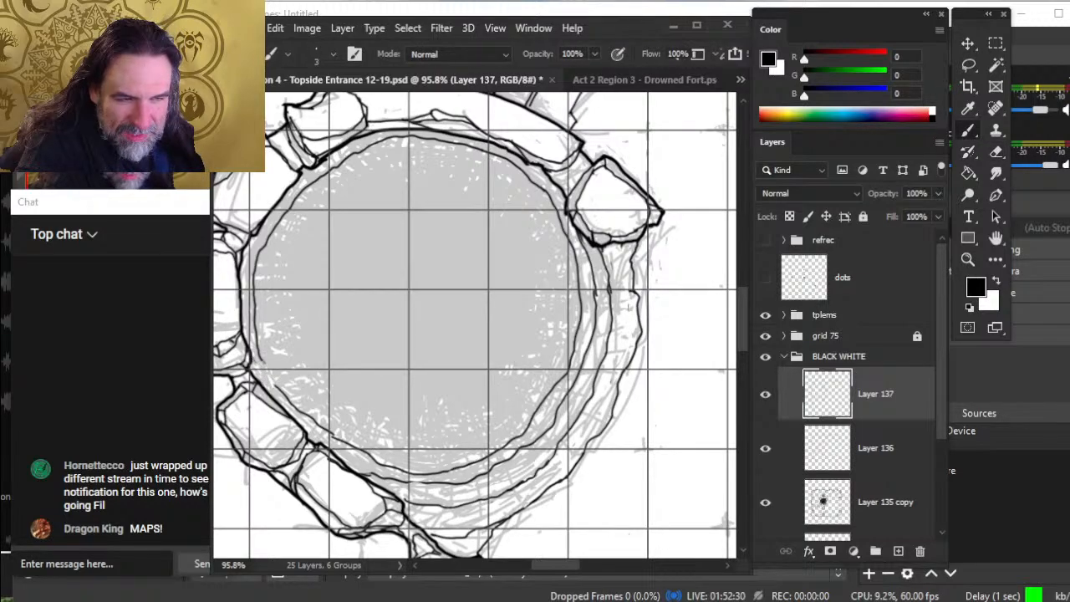
{"action": "key", "text": "b"}
{"action": "key", "text": "e"}
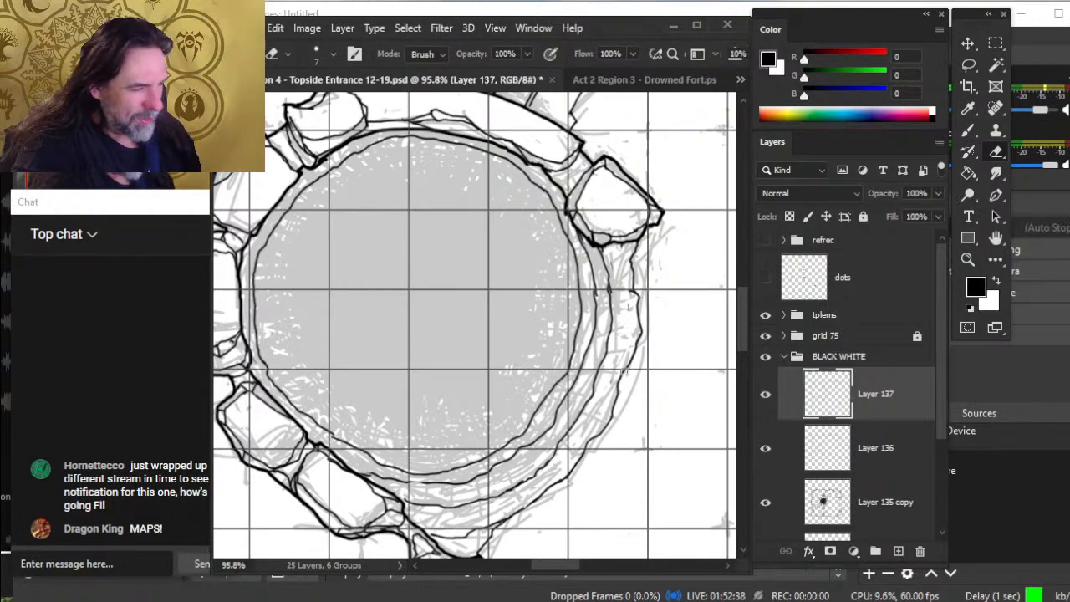
- Ink a smaller irregular ring well inside the pit's rim, following the edge of the solid grey area
{"action": "key", "text": "z"}
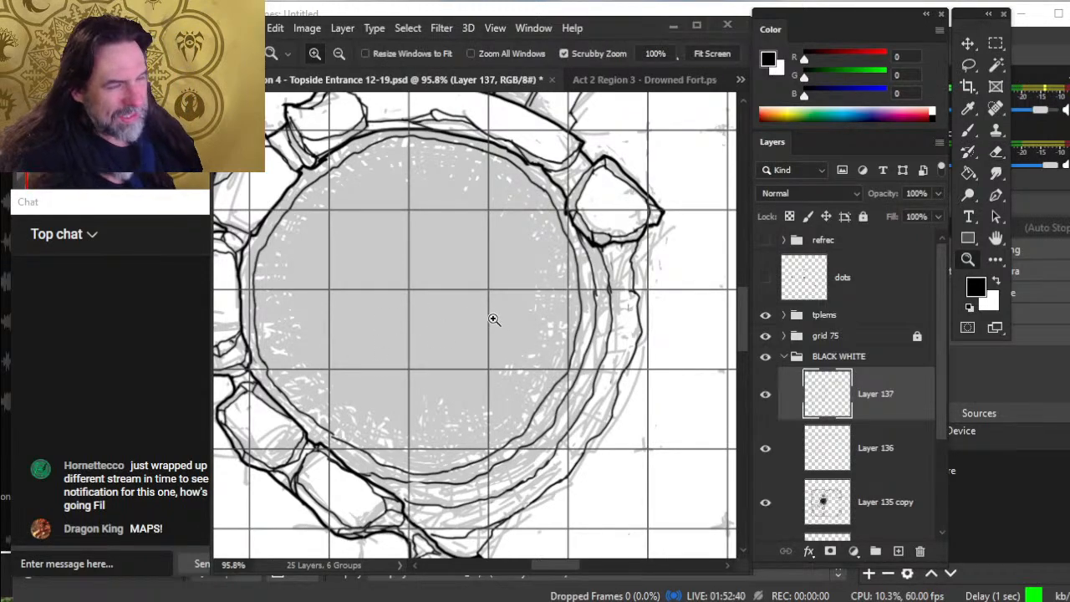
{"action": "scroll", "coordinate": [494, 318], "scroll_direction": "down", "scroll_amount": 5}
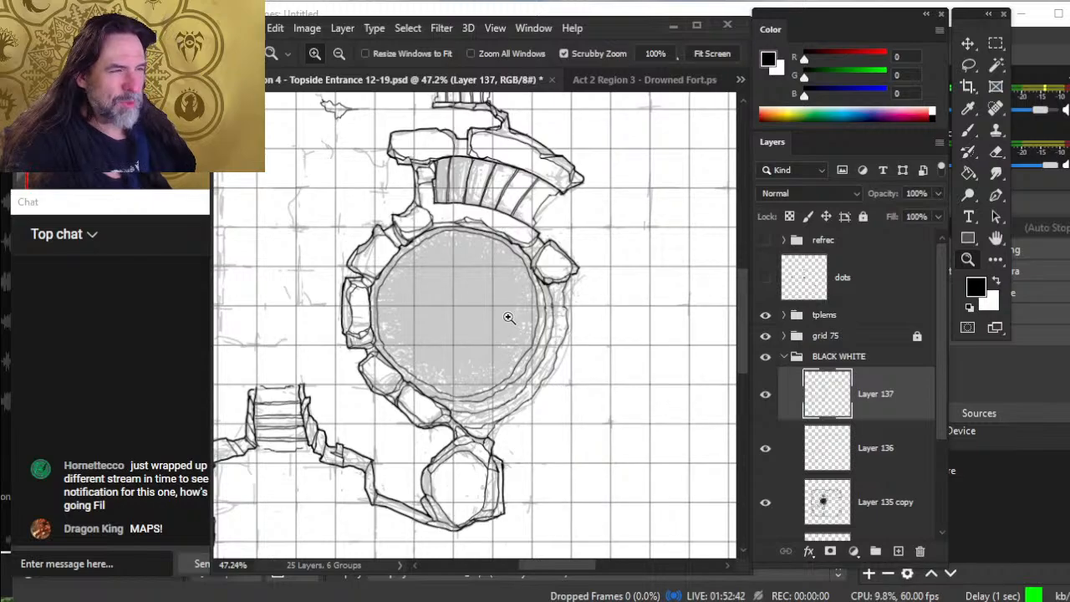
{"action": "scroll", "coordinate": [508, 315], "scroll_direction": "up", "scroll_amount": 4}
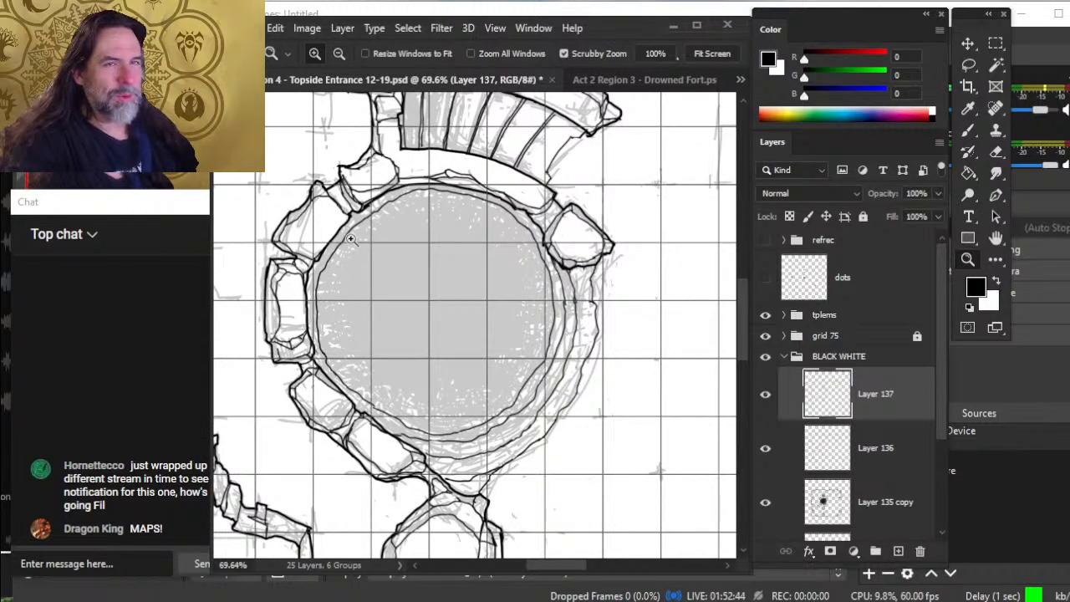
{"action": "key", "text": "b"}
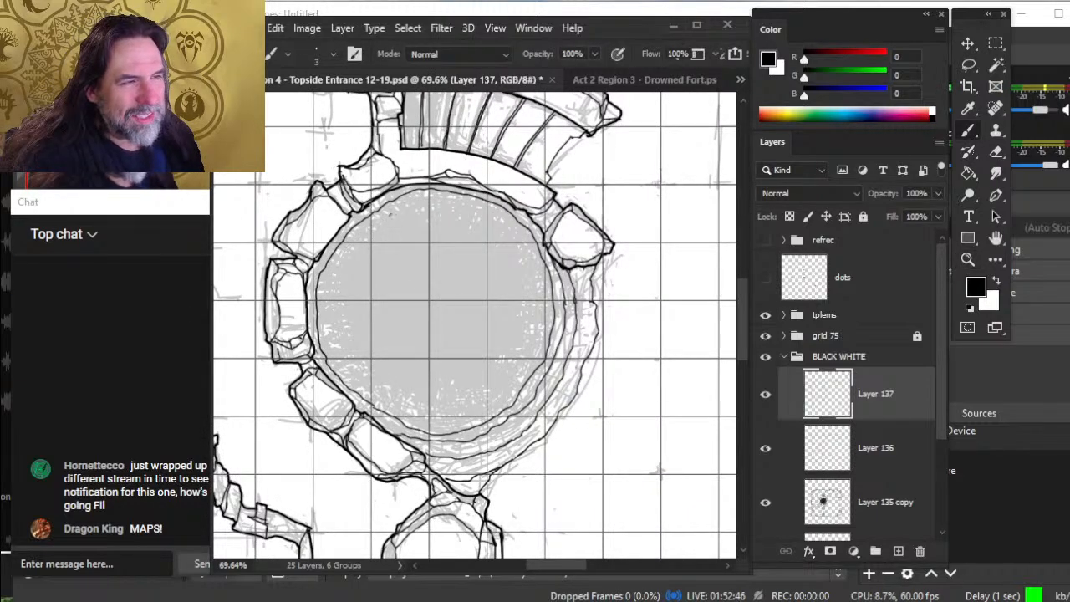
{"action": "mouse_move", "coordinate": [386, 216]}
{"action": "left_mouse_down"}
{"action": "mouse_move", "coordinate": [349, 251]}
{"action": "mouse_move", "coordinate": [336, 341]}
{"action": "left_mouse_up"}
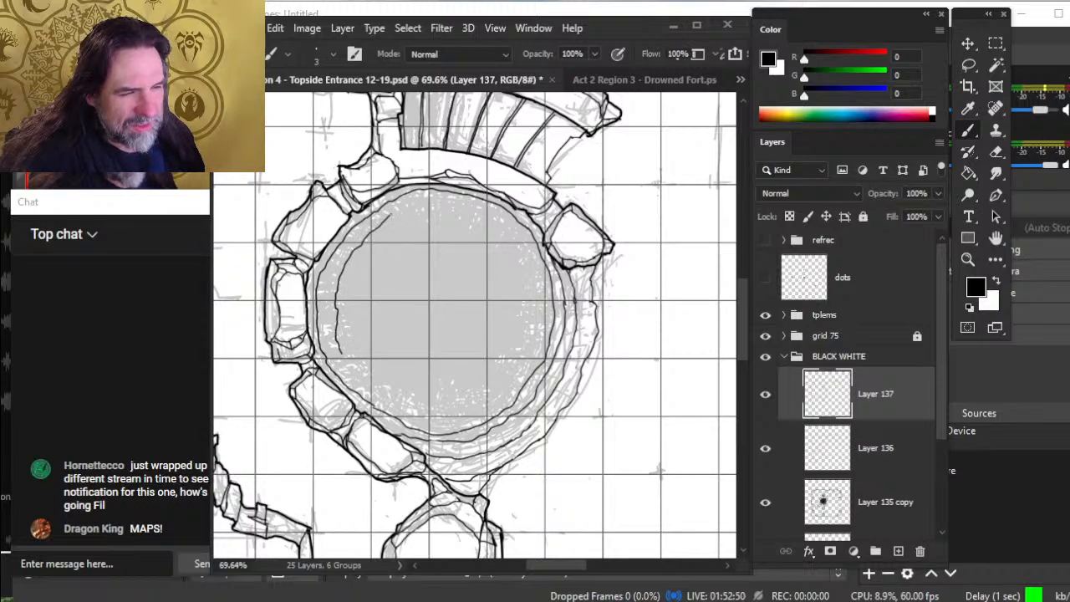
{"action": "mouse_move", "coordinate": [364, 378]}
{"action": "left_mouse_down"}
{"action": "mouse_move", "coordinate": [428, 414]}
{"action": "mouse_move", "coordinate": [468, 402]}
{"action": "mouse_move", "coordinate": [511, 366]}
{"action": "mouse_move", "coordinate": [531, 322]}
{"action": "mouse_move", "coordinate": [524, 264]}
{"action": "mouse_move", "coordinate": [493, 226]}
{"action": "mouse_move", "coordinate": [418, 209]}
{"action": "mouse_move", "coordinate": [373, 233]}
{"action": "left_mouse_up"}
- Erase the loose lower end of the innermost ring and ink a connecting stroke to close the gap at its lower edge
{"action": "key", "text": "e"}
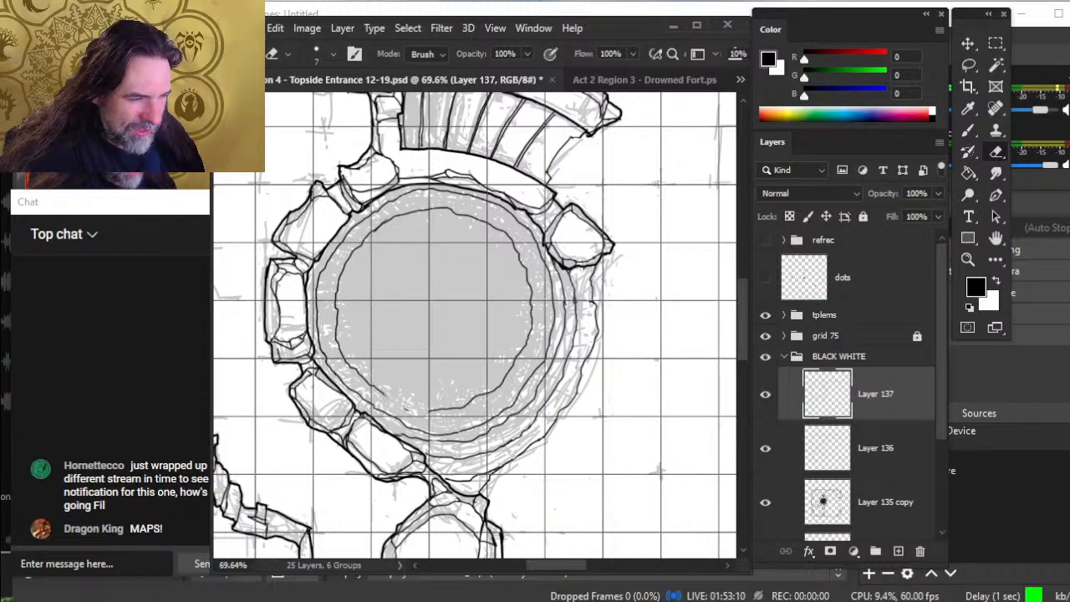
{"action": "left_click_drag", "start_coordinate": [430, 410], "coordinate": [451, 408]}
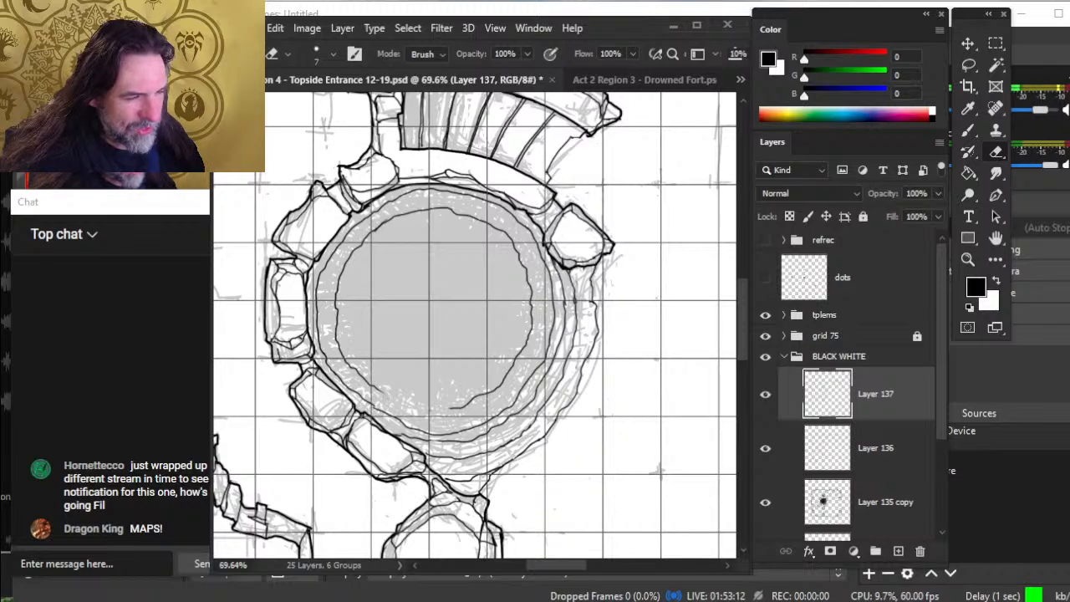
{"action": "key", "text": "b"}
{"action": "left_click_drag", "start_coordinate": [383, 393], "coordinate": [456, 410]}
{"action": "key", "text": "e"}
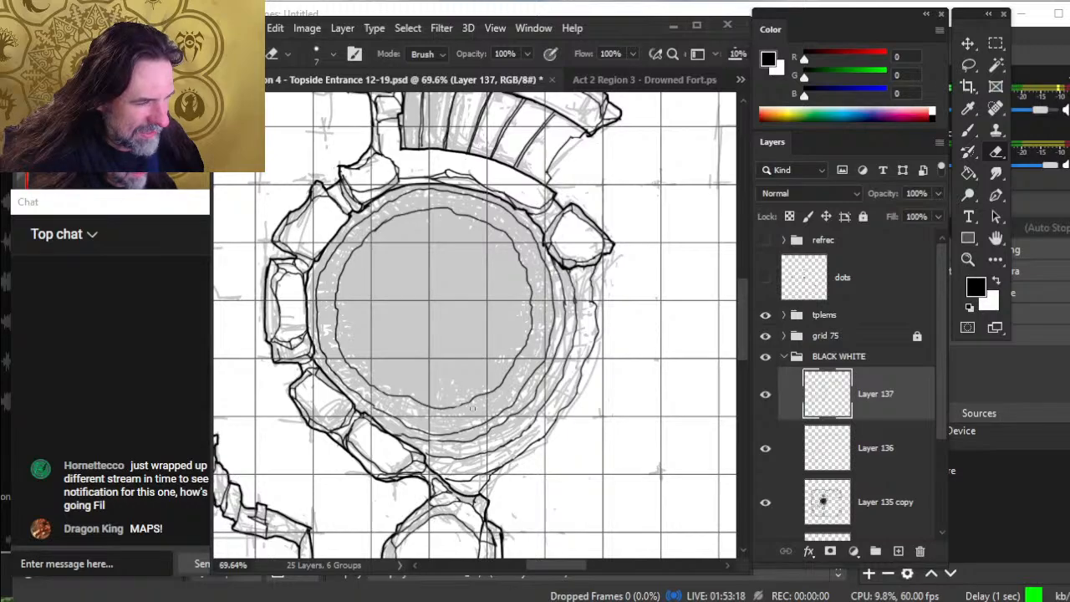
{"action": "key", "text": "b"}
{"action": "key", "text": "e"}
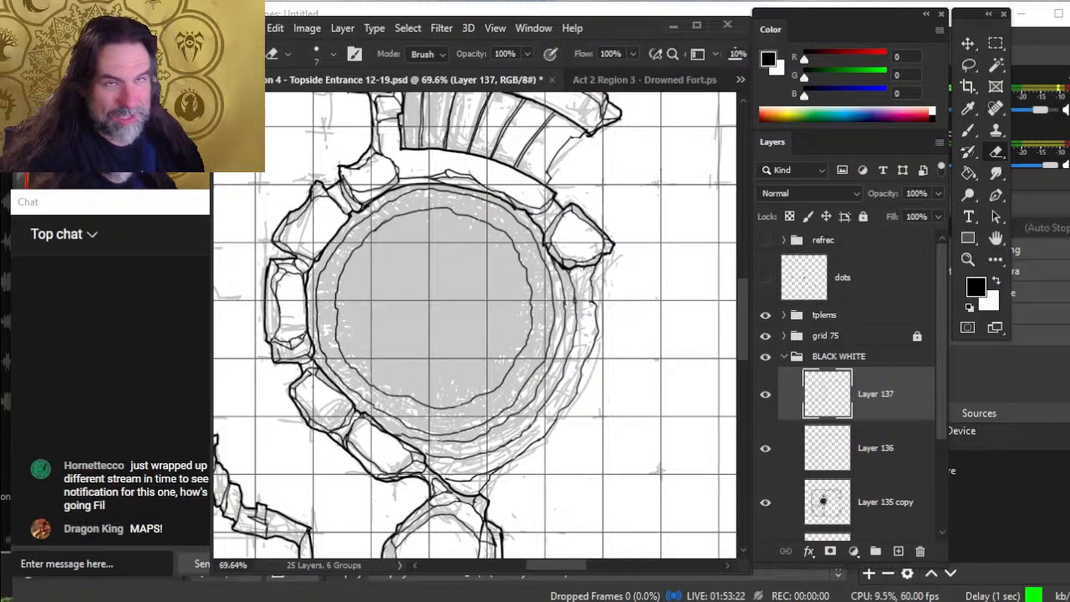
- Lasso the pit's innermost contour ring, shift it slightly right and down within the surrounding rings, and clear the selection
{"action": "key", "text": "b"}
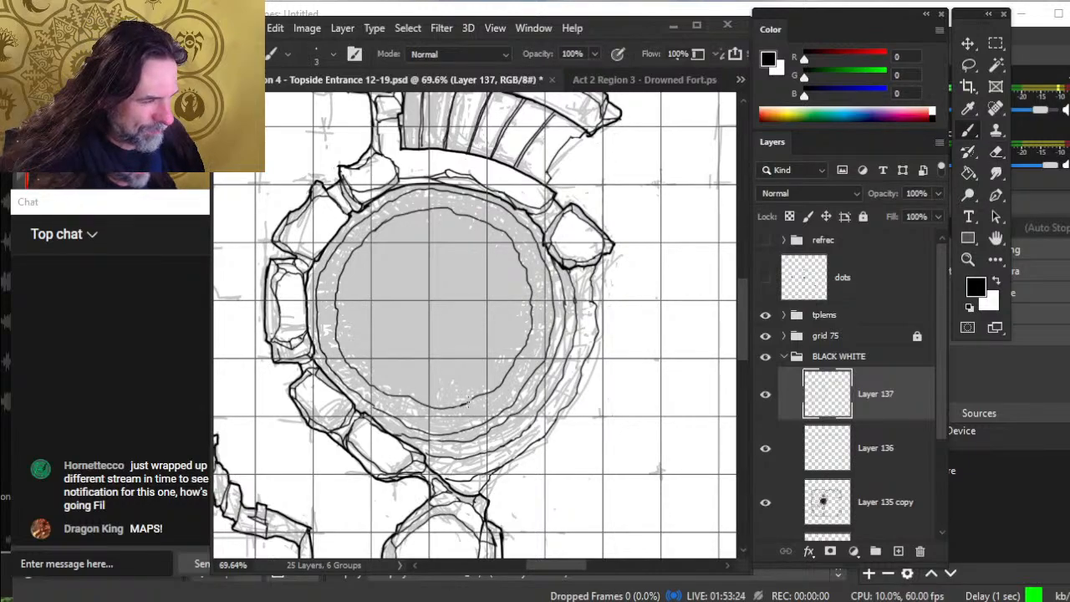
{"action": "key", "text": "e"}
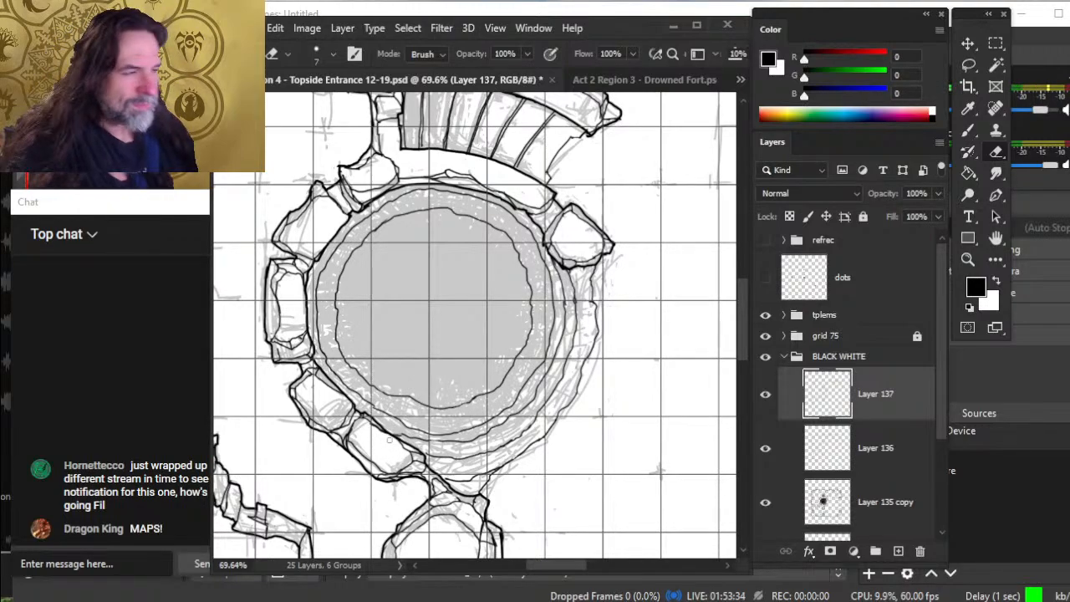
{"action": "key", "text": "z"}
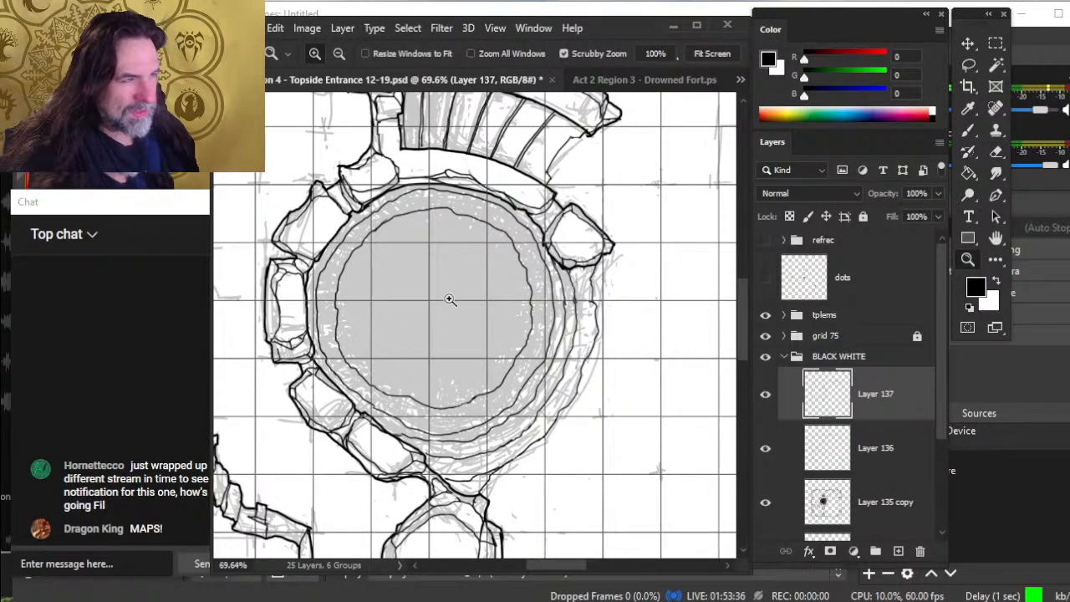
{"action": "left_click_drag", "start_coordinate": [451, 300], "coordinate": [349, 274]}
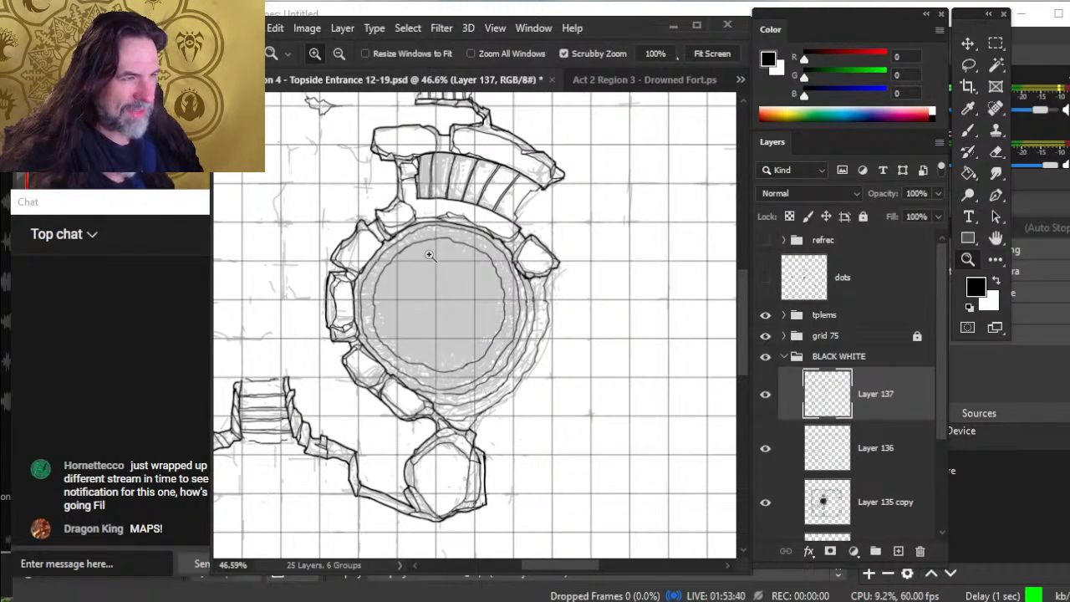
{"action": "left_click_drag", "start_coordinate": [429, 276], "coordinate": [471, 289]}
{"action": "key", "text": "w"}
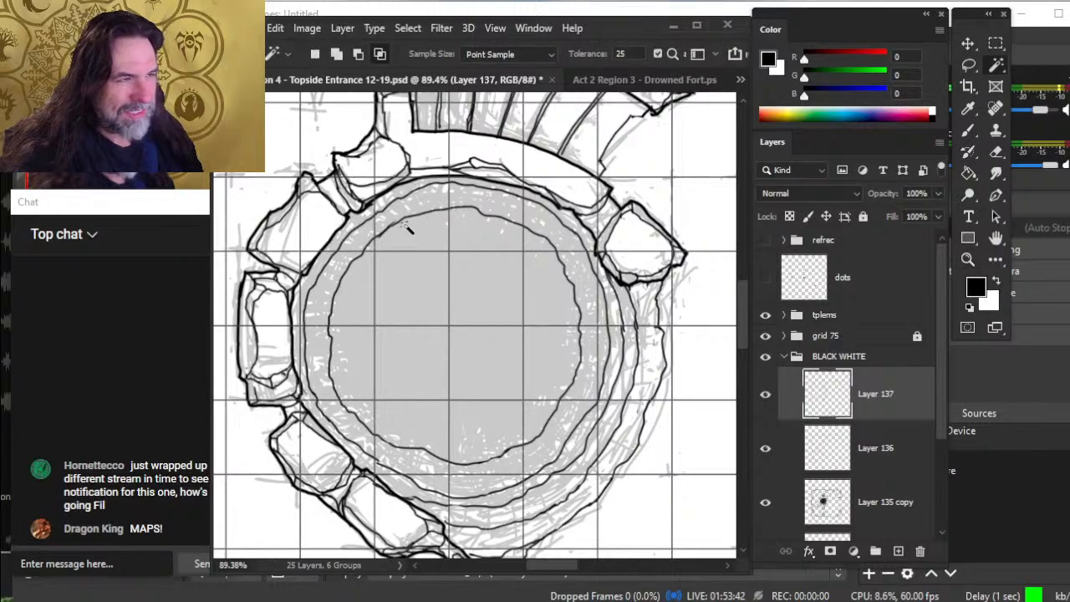
{"action": "key", "text": "l"}
{"action": "mouse_move", "coordinate": [360, 244]}
{"action": "left_mouse_down"}
{"action": "mouse_move", "coordinate": [319, 311]}
{"action": "mouse_move", "coordinate": [326, 387]}
{"action": "mouse_move", "coordinate": [347, 422]}
{"action": "mouse_move", "coordinate": [424, 463]}
{"action": "mouse_move", "coordinate": [478, 474]}
{"action": "mouse_move", "coordinate": [522, 458]}
{"action": "mouse_move", "coordinate": [558, 422]}
{"action": "mouse_move", "coordinate": [587, 365]}
{"action": "mouse_move", "coordinate": [592, 311]}
{"action": "mouse_move", "coordinate": [562, 234]}
{"action": "mouse_move", "coordinate": [443, 195]}
{"action": "mouse_move", "coordinate": [381, 219]}
{"action": "mouse_move", "coordinate": [361, 242]}
{"action": "mouse_move", "coordinate": [375, 252]}
{"action": "left_mouse_up"}
{"action": "key", "text": "v"}
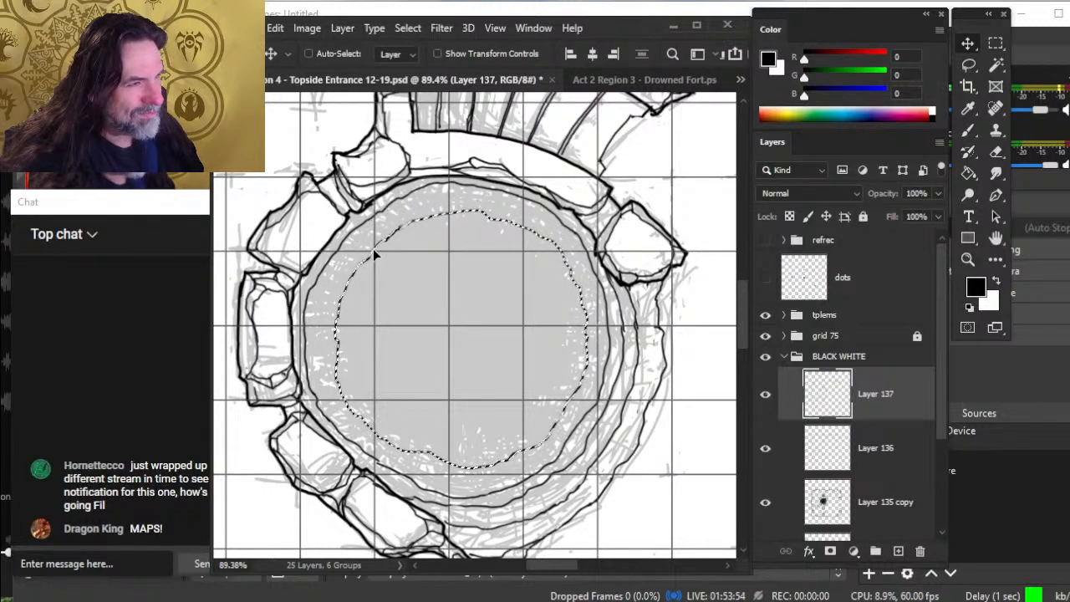
{"action": "key", "text": "l"}
{"action": "key", "text": "ctrl+d"}
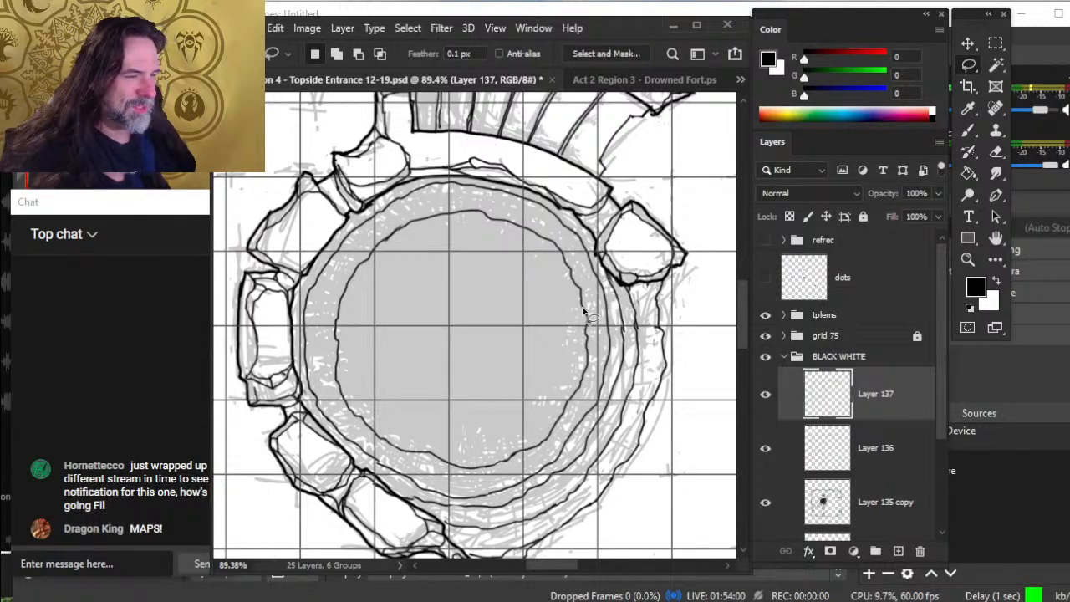
- Examine the repositioned innermost ring against the pit's outer contours and the surrounding map
{"action": "key", "text": "z"}
{"action": "left_click_drag", "start_coordinate": [643, 385], "coordinate": [578, 382]}
{"action": "left_click_drag", "start_coordinate": [664, 441], "coordinate": [590, 421]}
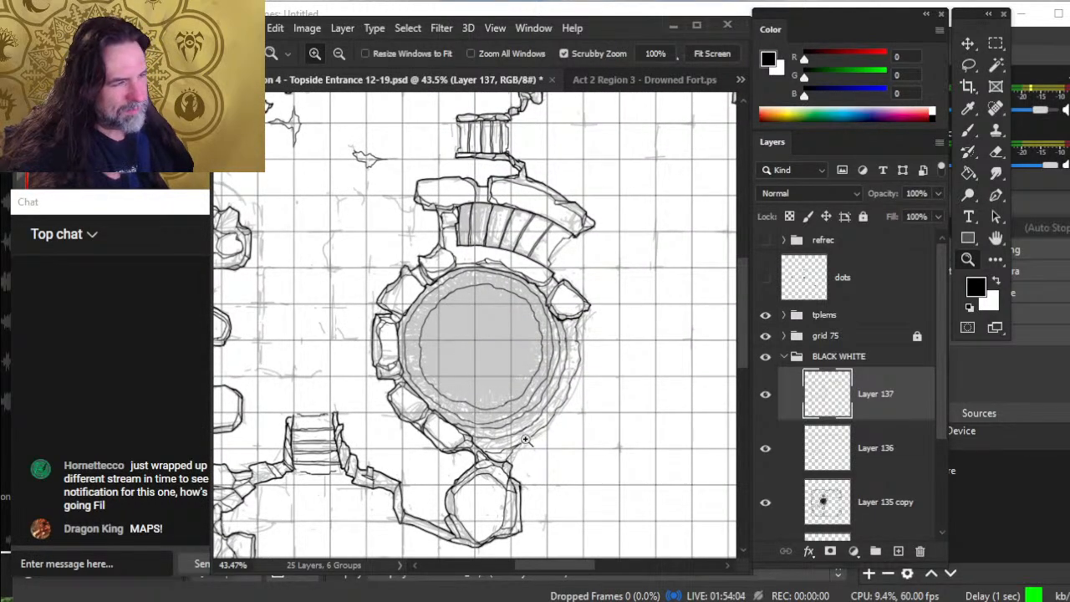
{"action": "left_click_drag", "start_coordinate": [525, 441], "coordinate": [584, 439]}
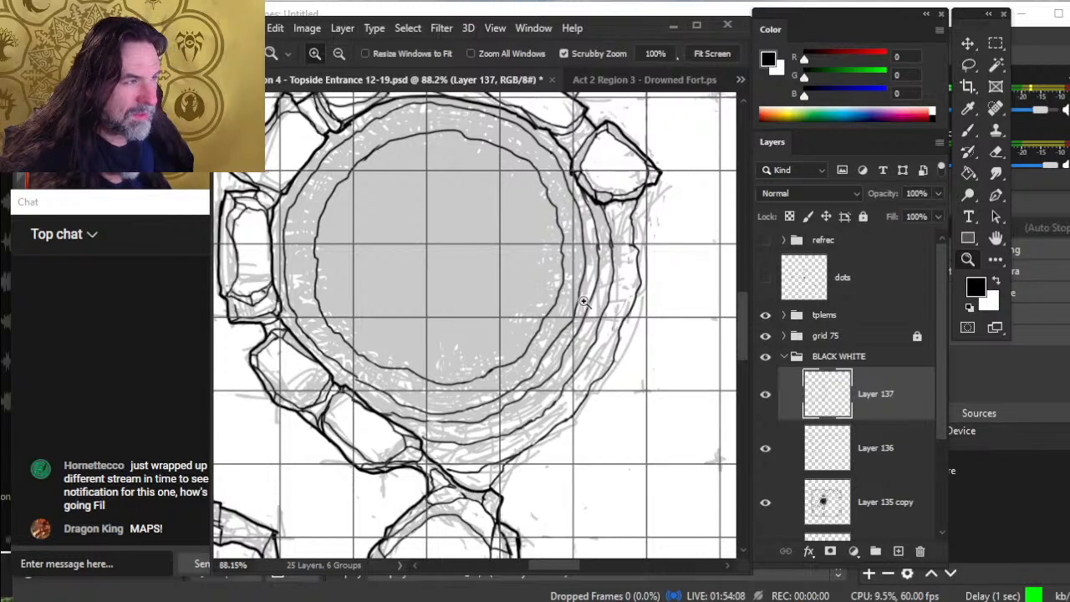
{"action": "left_click_drag", "start_coordinate": [585, 303], "coordinate": [538, 305]}
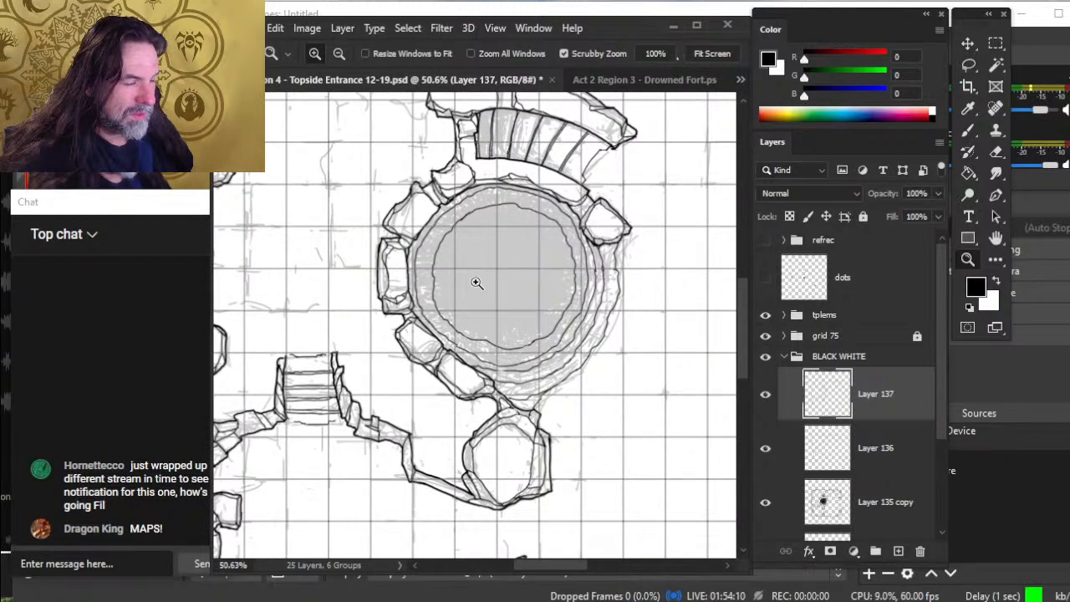
{"action": "mouse_move", "coordinate": [564, 377]}
{"action": "left_mouse_down"}
{"action": "mouse_move", "coordinate": [544, 377]}
{"action": "mouse_move", "coordinate": [573, 375]}
{"action": "mouse_move", "coordinate": [559, 390]}
{"action": "left_mouse_up"}
{"action": "left_click_drag", "start_coordinate": [625, 410], "coordinate": [465, 362]}
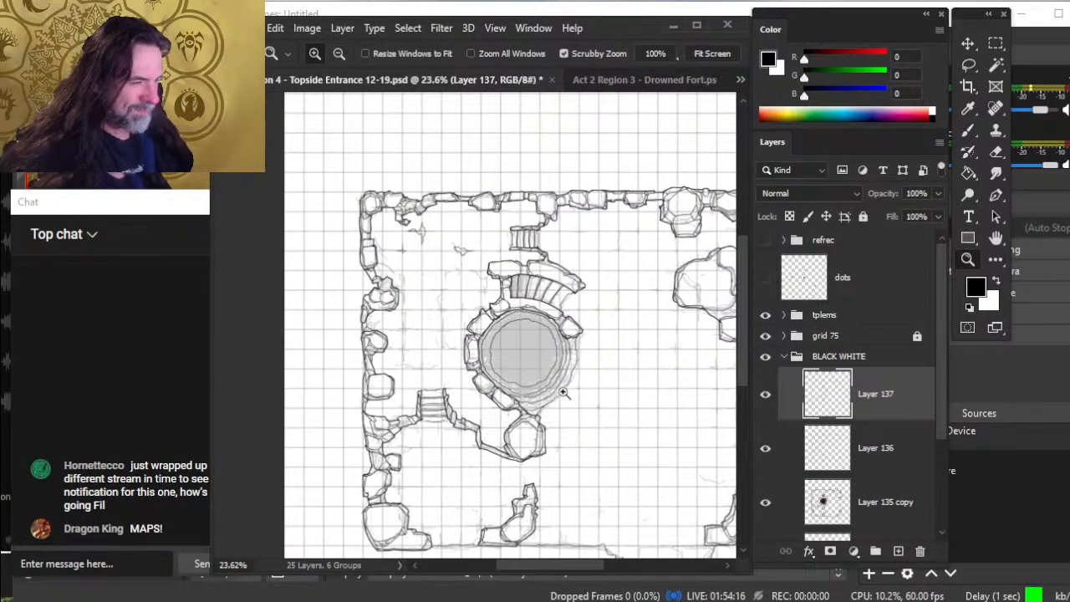
- Ink a small four-pointed crack and a larger jagged patch on the open floor to the right of the curved staircase
{"action": "left_click_drag", "start_coordinate": [614, 334], "coordinate": [588, 325]}
{"action": "mouse_move", "coordinate": [606, 290]}
{"action": "left_mouse_down"}
{"action": "mouse_move", "coordinate": [559, 298]}
{"action": "mouse_move", "coordinate": [564, 287]}
{"action": "mouse_move", "coordinate": [525, 284]}
{"action": "left_mouse_up"}
{"action": "key", "text": "b"}
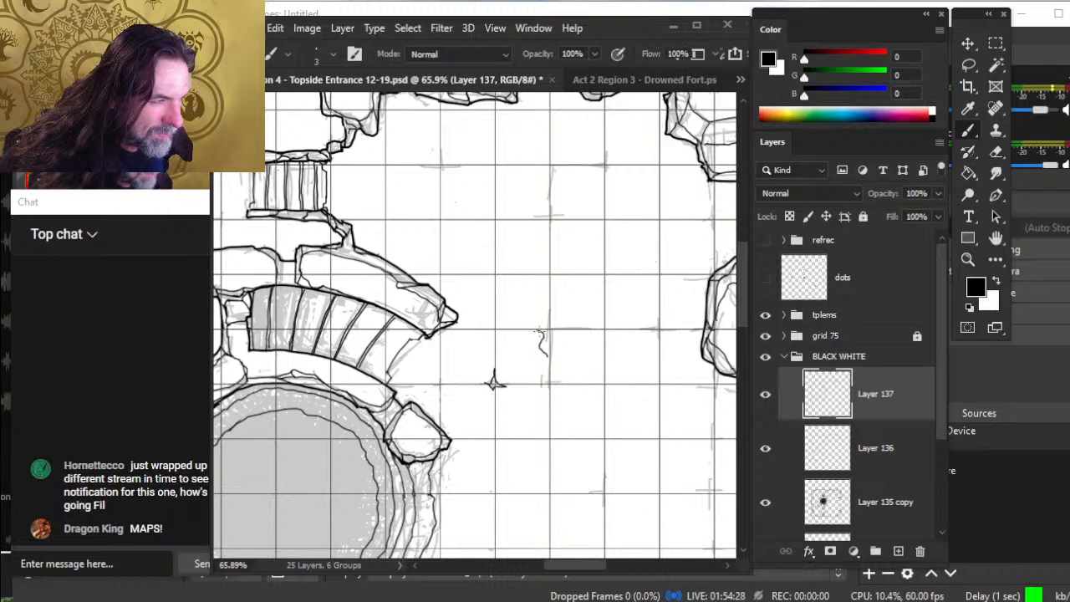
{"action": "key", "text": "e"}
{"action": "key", "text": "b"}
{"action": "left_click_drag", "start_coordinate": [548, 361], "coordinate": [539, 346]}
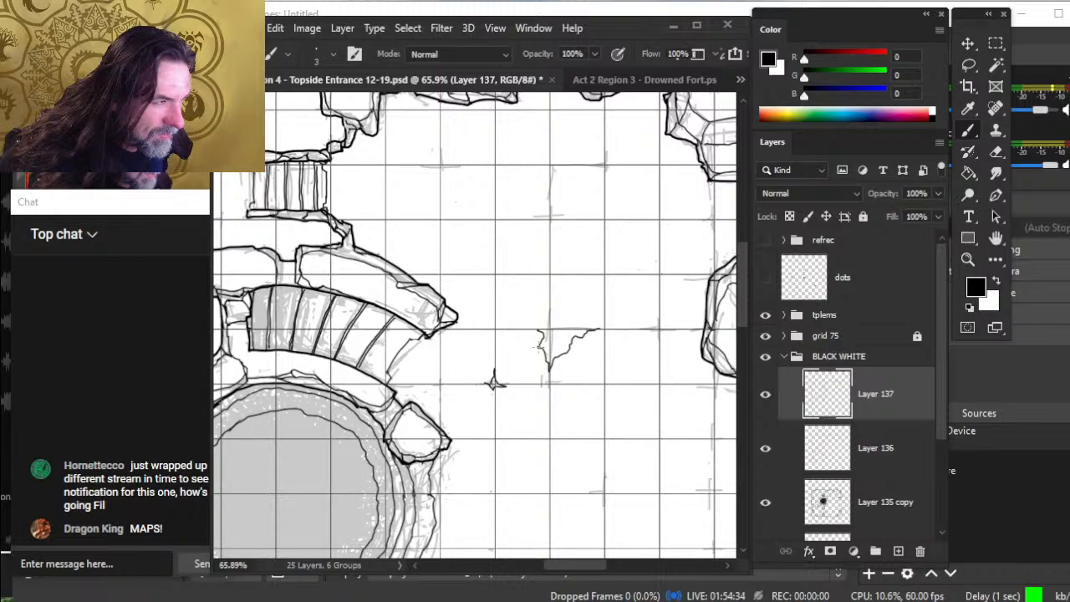
{"action": "left_click_drag", "start_coordinate": [566, 321], "coordinate": [557, 324]}
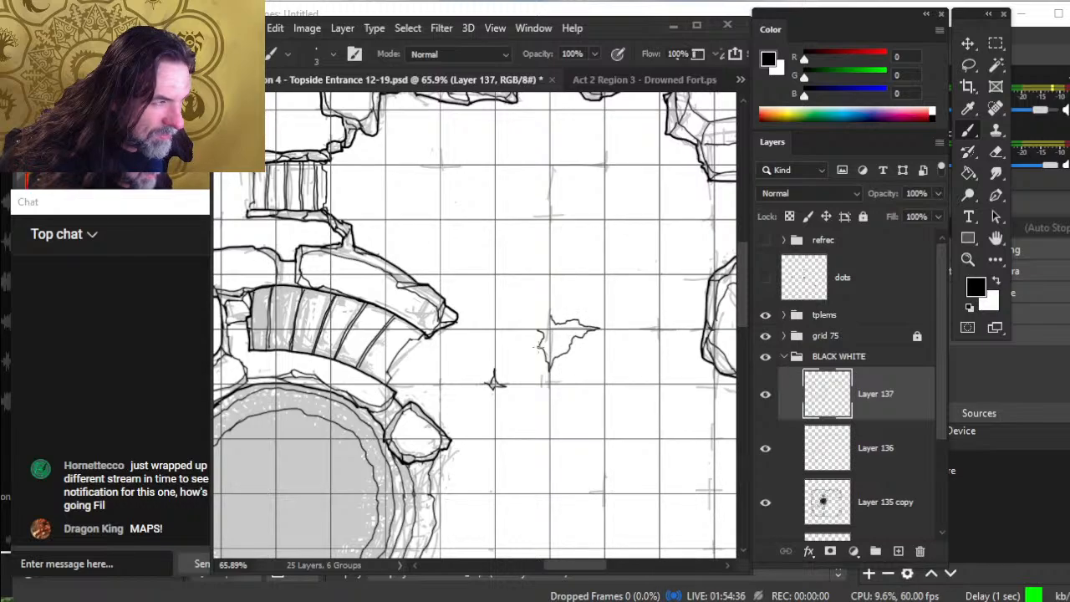
{"action": "key", "text": "e"}
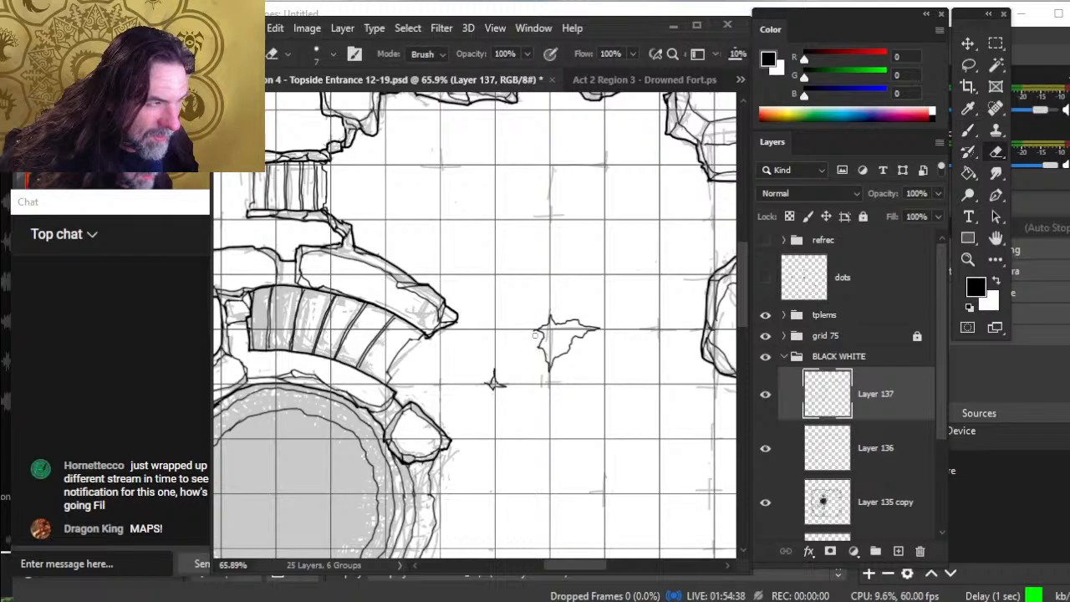
{"action": "key", "text": "space"}
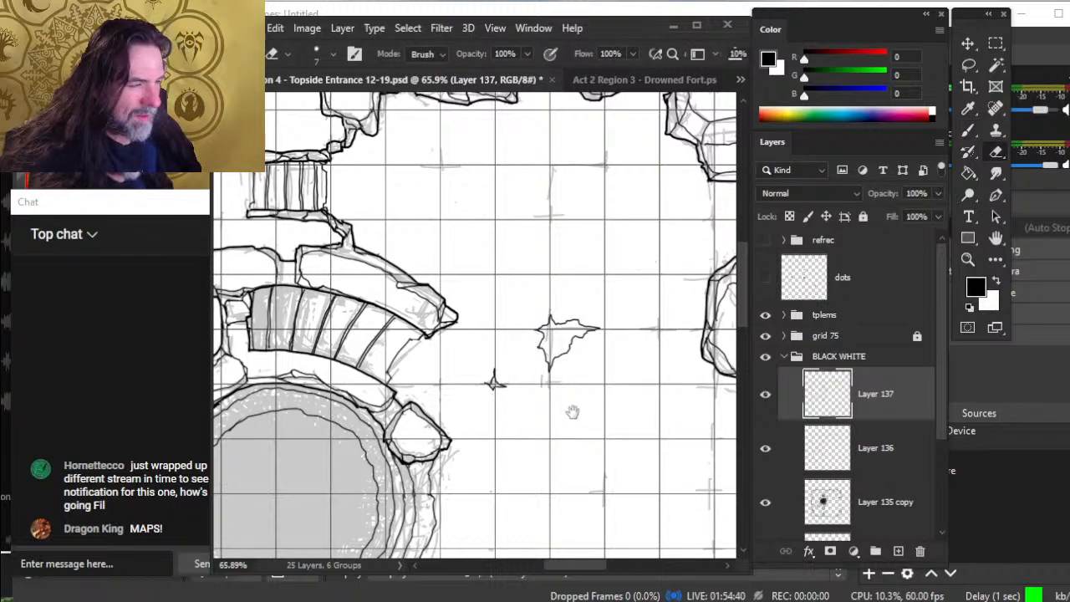
- Ink a small cross-shaped crack over the sketched grid intersection below the right-hand rock cluster
{"action": "left_click_drag", "start_coordinate": [578, 411], "coordinate": [459, 249]}
{"action": "left_click_drag", "start_coordinate": [606, 374], "coordinate": [551, 403]}
{"action": "key", "text": "b"}
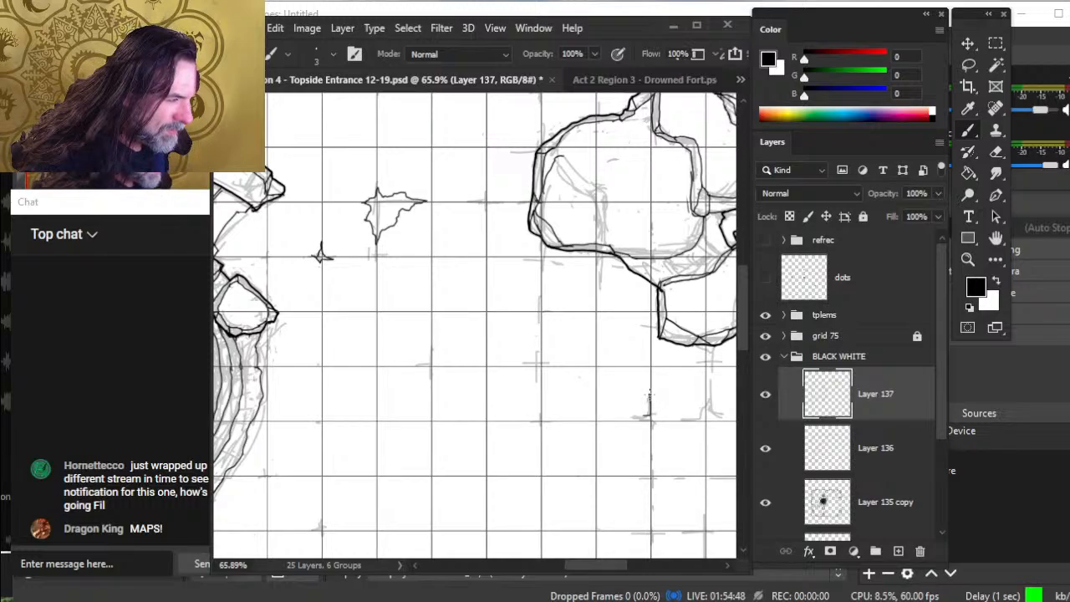
{"action": "mouse_move", "coordinate": [647, 416]}
{"action": "left_mouse_down"}
{"action": "mouse_move", "coordinate": [634, 421]}
{"action": "mouse_move", "coordinate": [649, 422]}
{"action": "mouse_move", "coordinate": [651, 436]}
{"action": "left_mouse_up"}
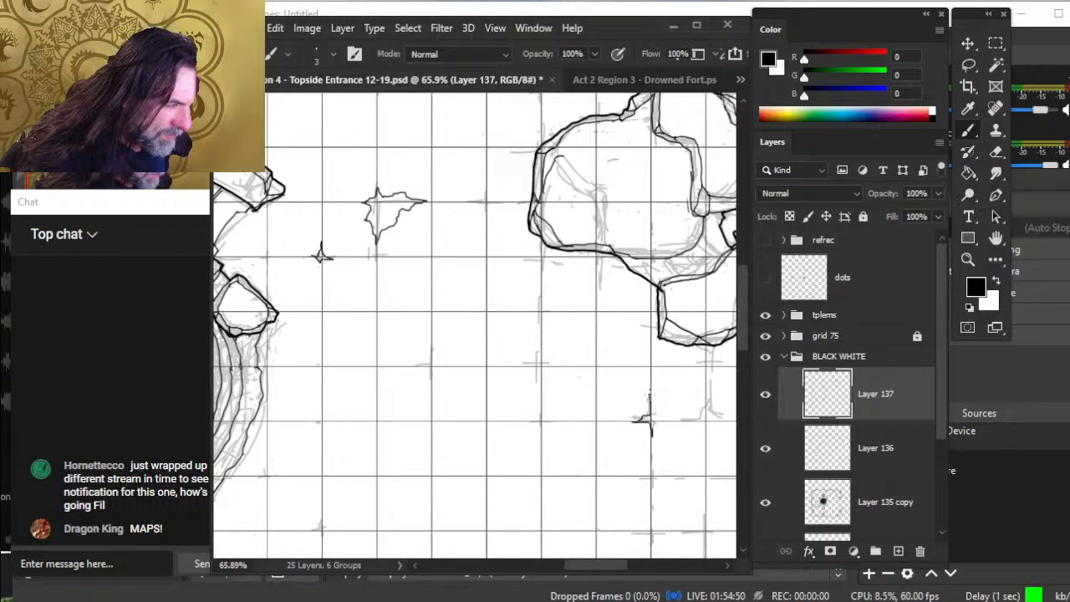
{"action": "key", "text": "e"}
{"action": "mouse_move", "coordinate": [649, 393]}
{"action": "left_mouse_down"}
{"action": "mouse_move", "coordinate": [650, 412]}
{"action": "mouse_move", "coordinate": [518, 435]}
{"action": "left_mouse_up"}
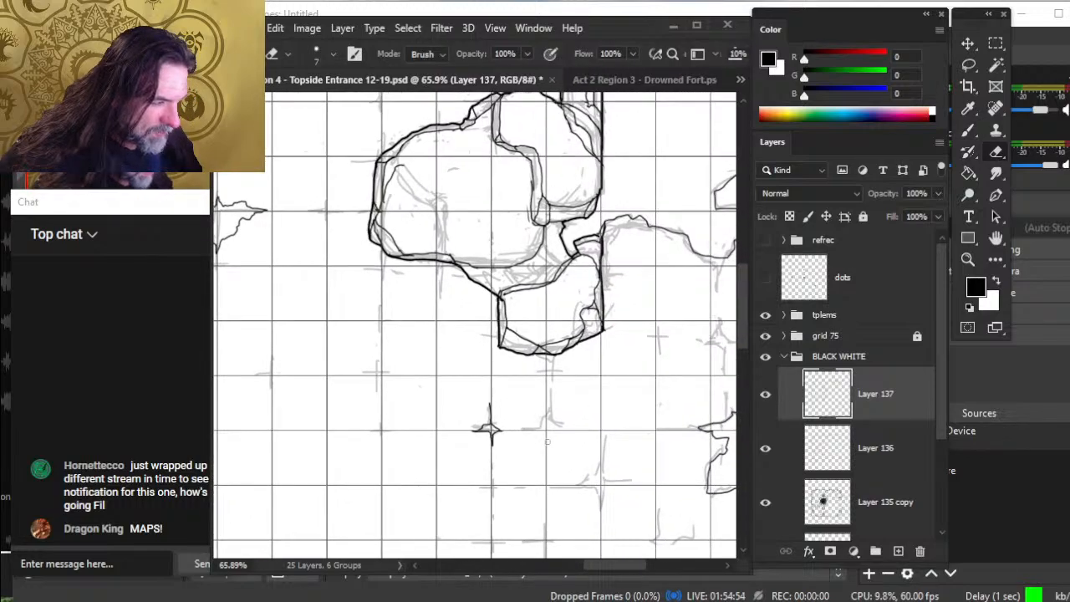
- Ink a second spiked crack one square to the right and join it to the first with jagged edges
{"action": "key", "text": "b"}
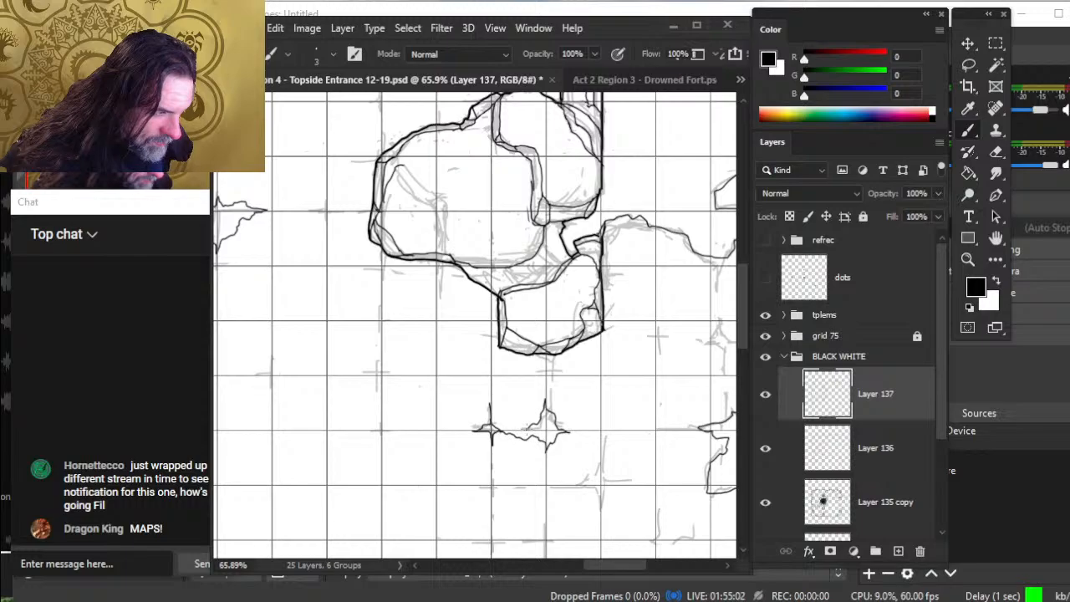
{"action": "key", "text": "e"}
{"action": "key", "text": "b"}
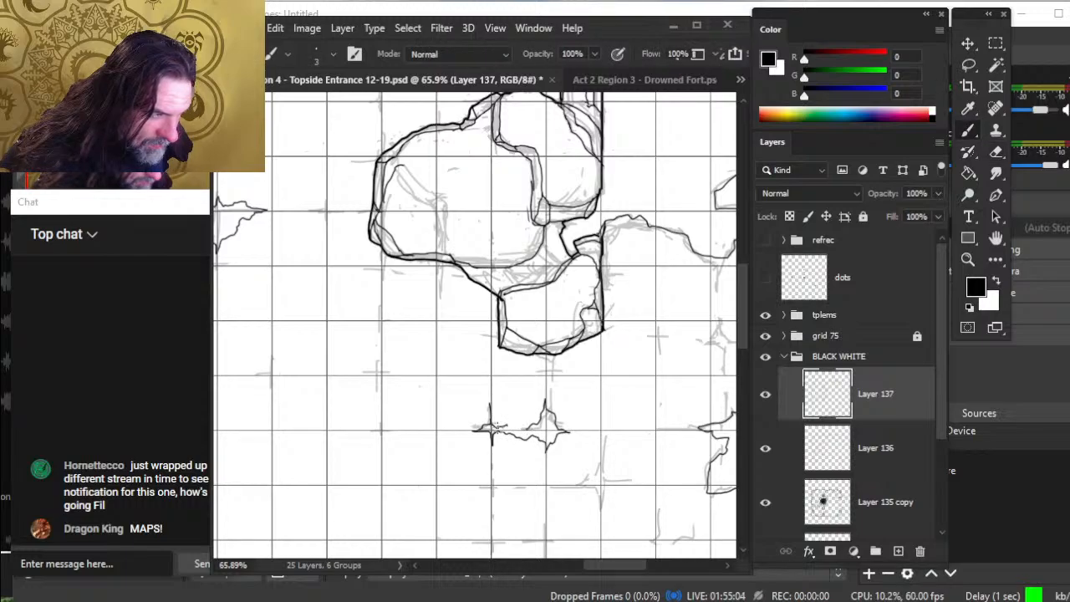
{"action": "key", "text": "e"}
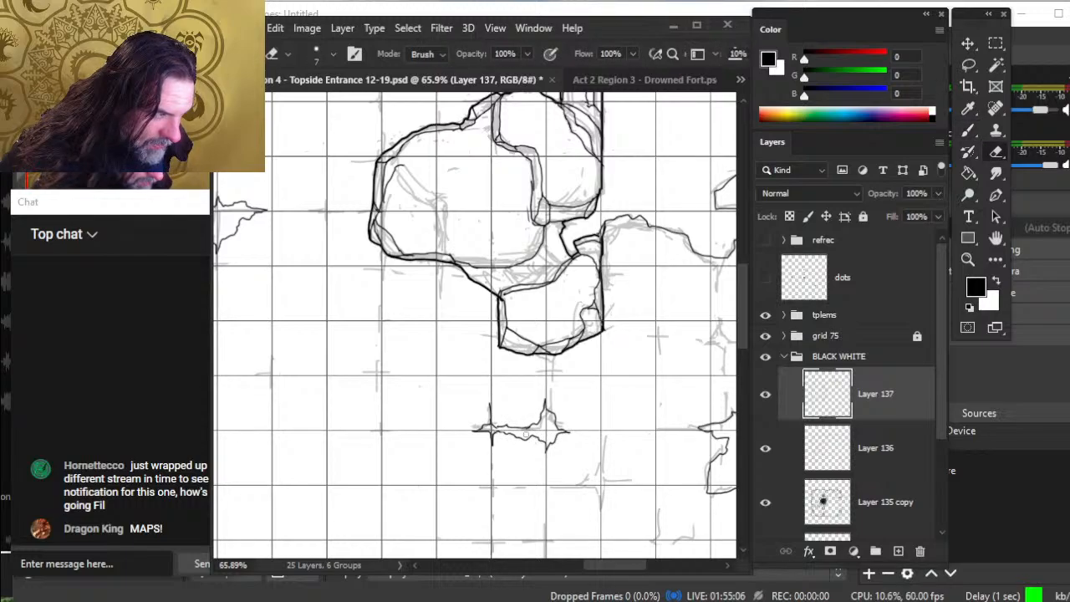
- Erase the tip of the right-hand area's outline at its inward point and extend it left into a longer tapering crack
{"action": "left_click_drag", "start_coordinate": [526, 433], "coordinate": [384, 420]}
{"action": "key", "text": "b"}
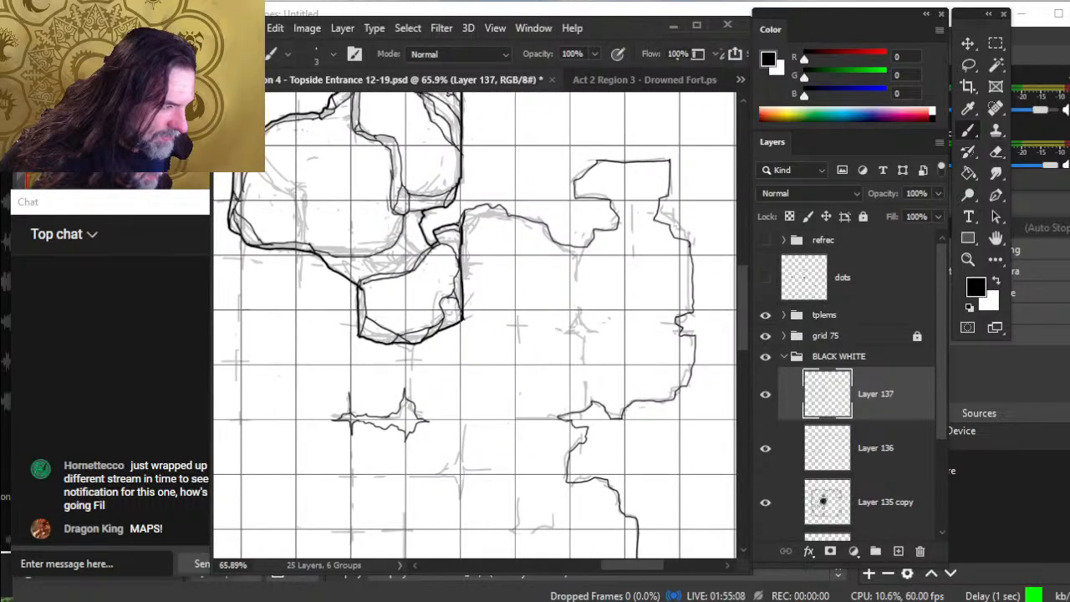
{"action": "key", "text": "e"}
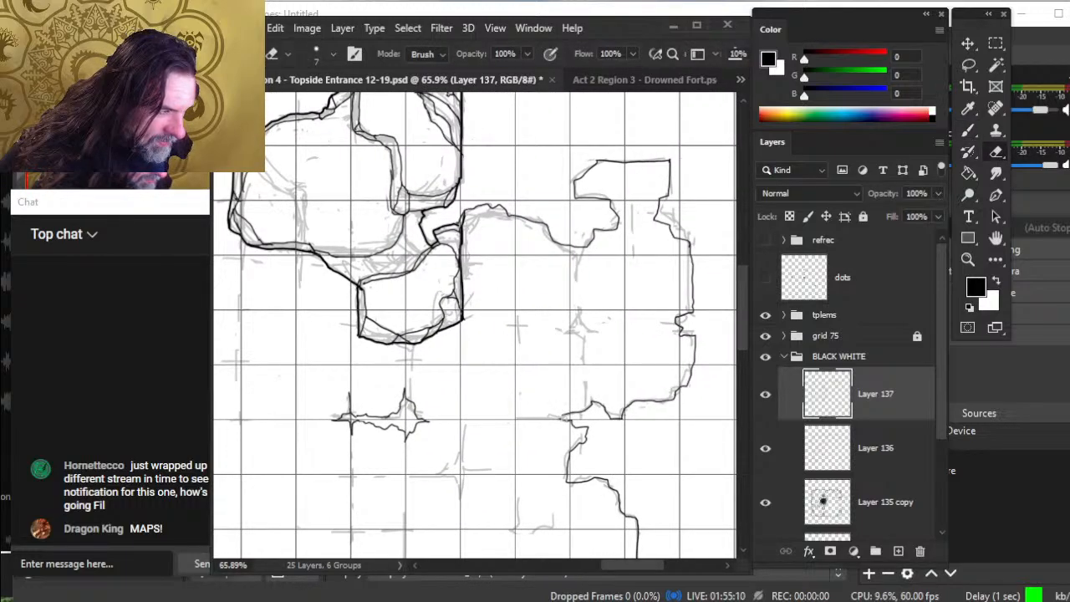
{"action": "key", "text": "b"}
{"action": "left_click_drag", "start_coordinate": [558, 415], "coordinate": [538, 418]}
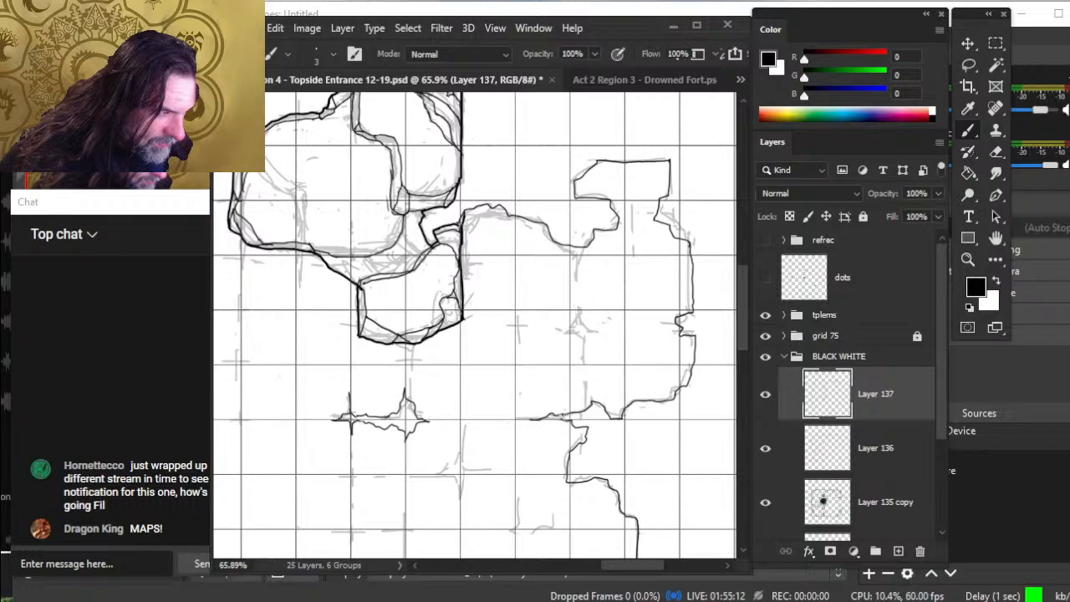
- Erase the rounded dip in the right-hand area's upper outline and redraw it as a spike pointing down the grid line
{"action": "key", "text": "e"}
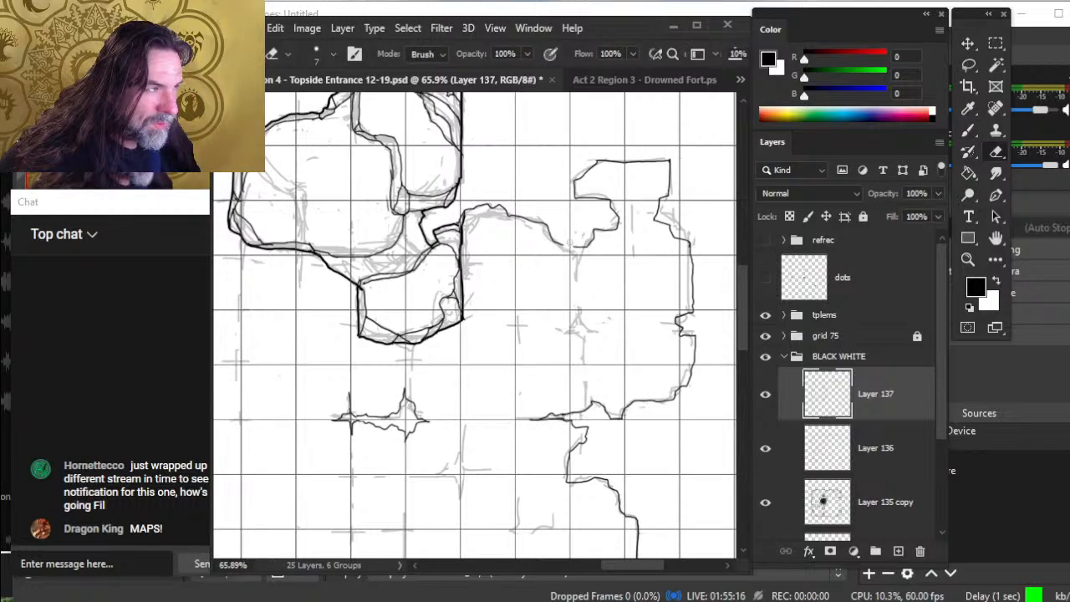
{"action": "key", "text": "b"}
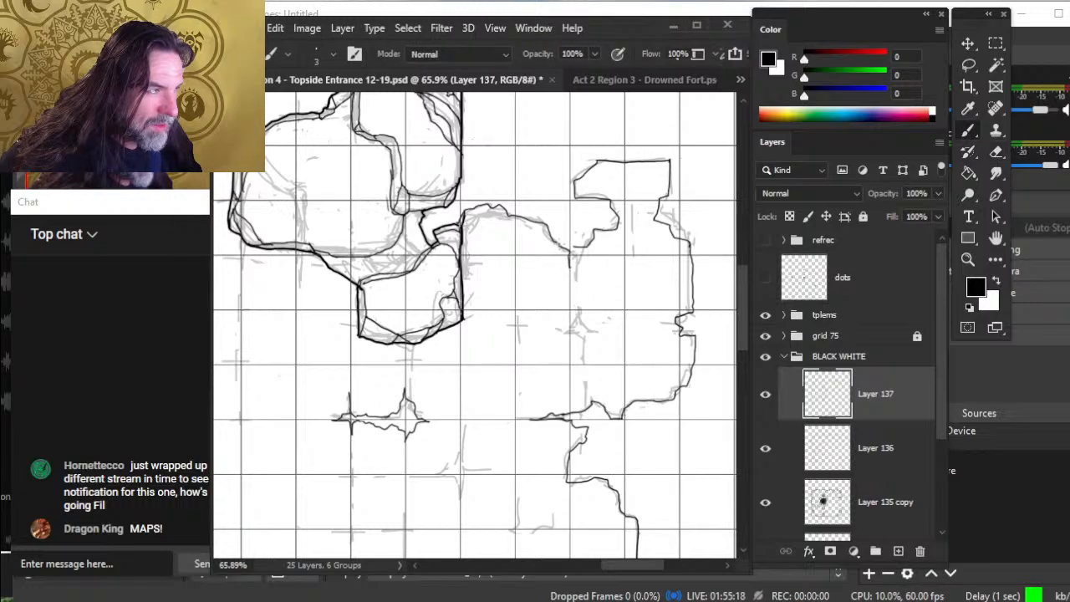
{"action": "key", "text": "e"}
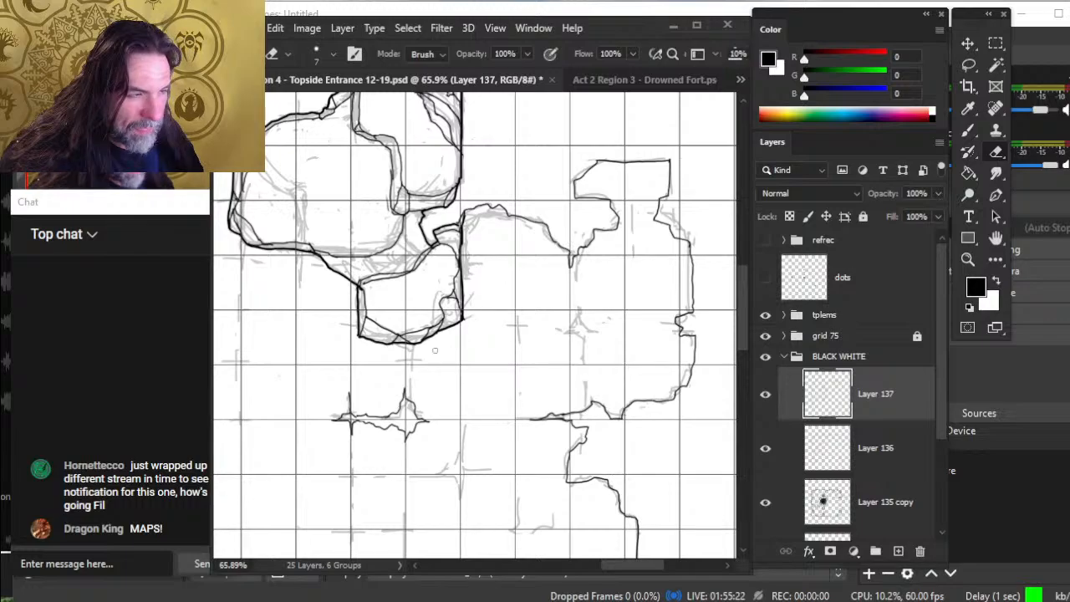
- Ink a small downward spike beneath the lowest stone of the right-hand rock cluster and tidy its edges
{"action": "key", "text": "b"}
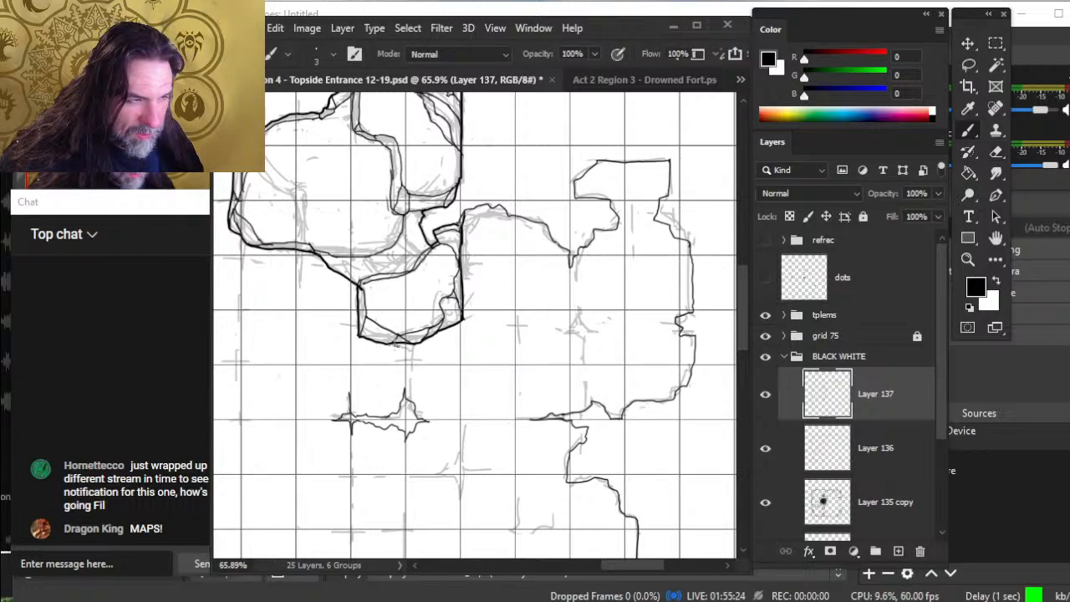
{"action": "key", "text": "e"}
{"action": "key", "text": "b"}
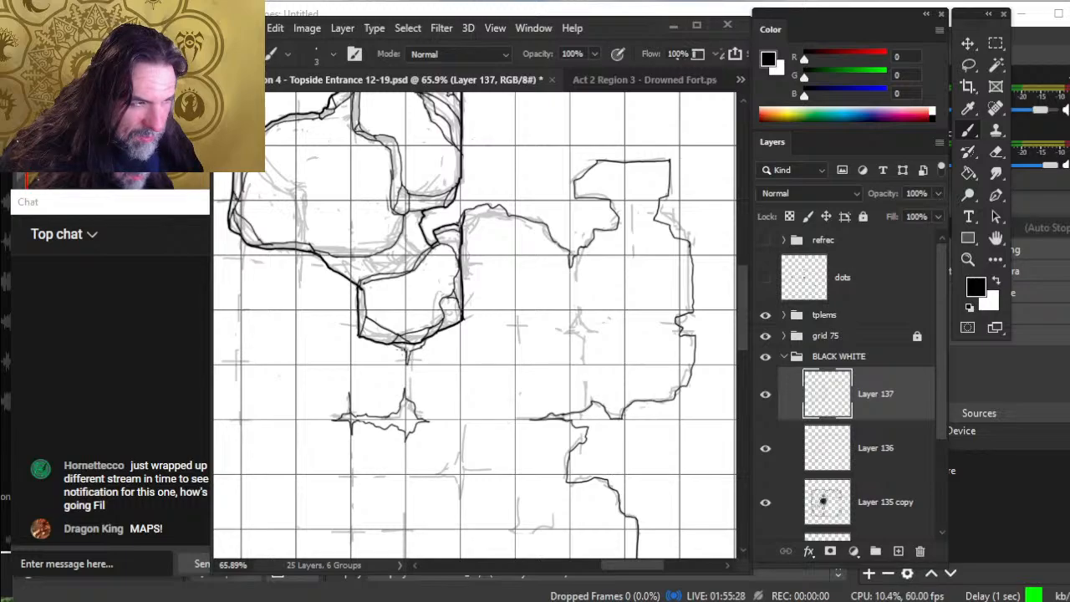
{"action": "key", "text": "e"}
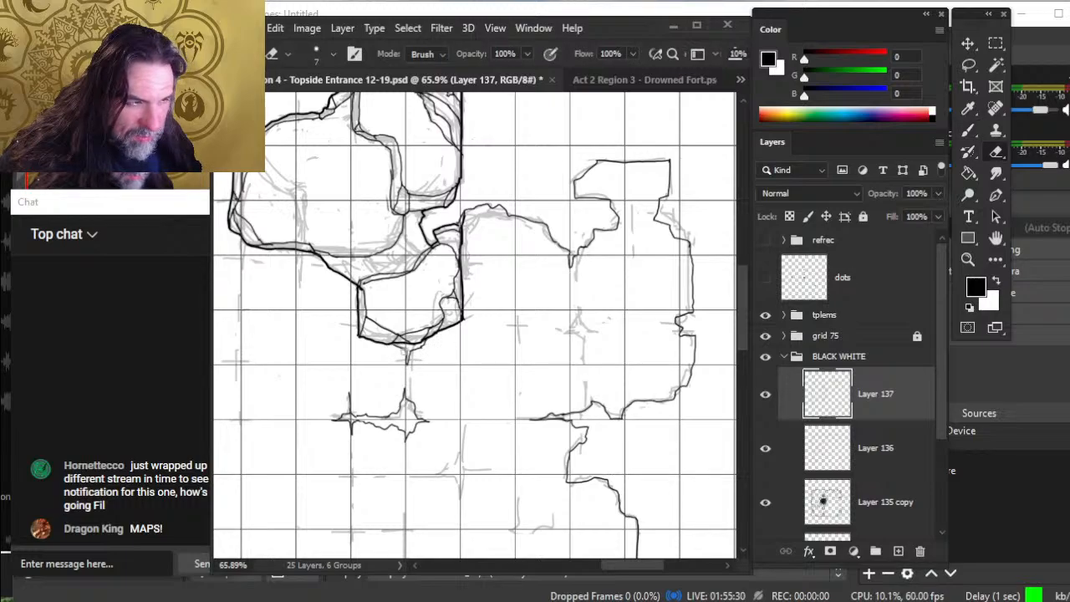
{"action": "key", "text": "b"}
{"action": "key", "text": "e"}
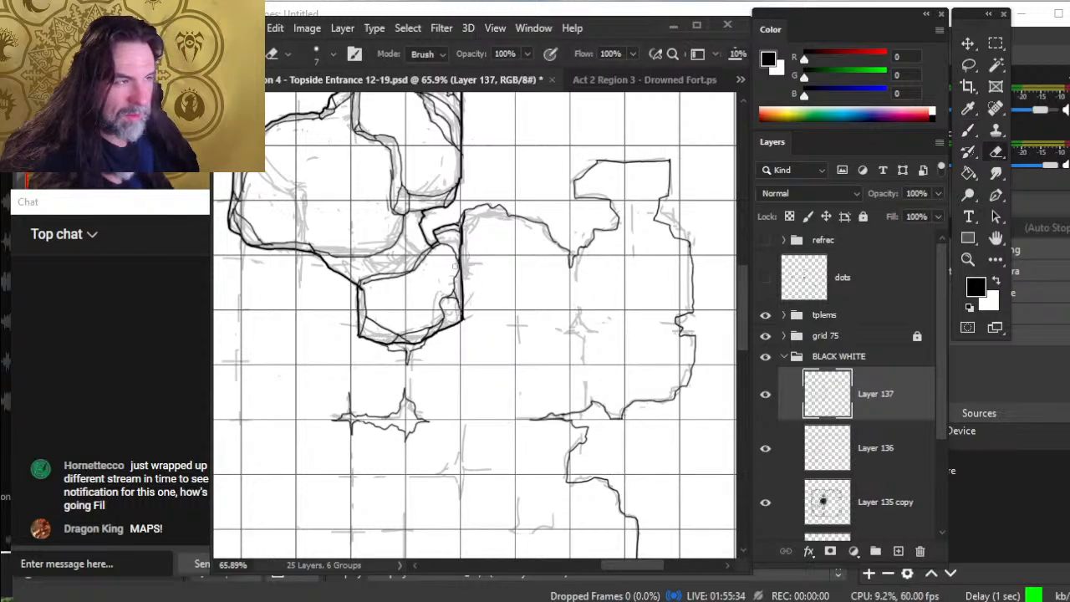
- Hide the grey sketch layer, Layer 135 copy, and look over the inked linework across the map
{"action": "key", "text": "z"}
{"action": "left_click_drag", "start_coordinate": [492, 258], "coordinate": [439, 260]}
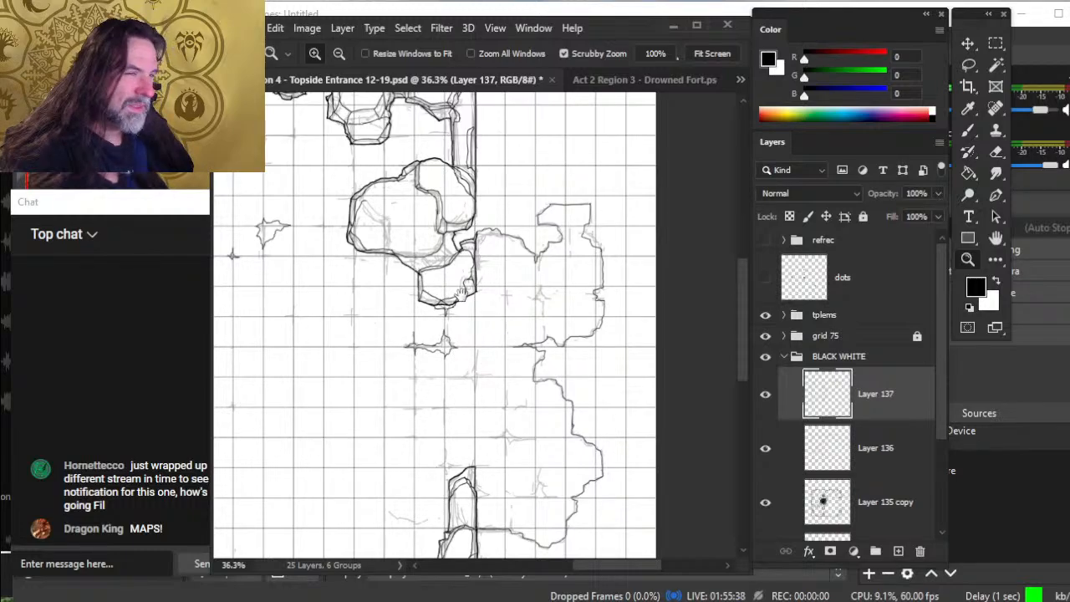
{"action": "left_click_drag", "start_coordinate": [463, 296], "coordinate": [538, 374]}
{"action": "left_click", "coordinate": [558, 374], "text": "alt"}
{"action": "left_click", "coordinate": [765, 502]}
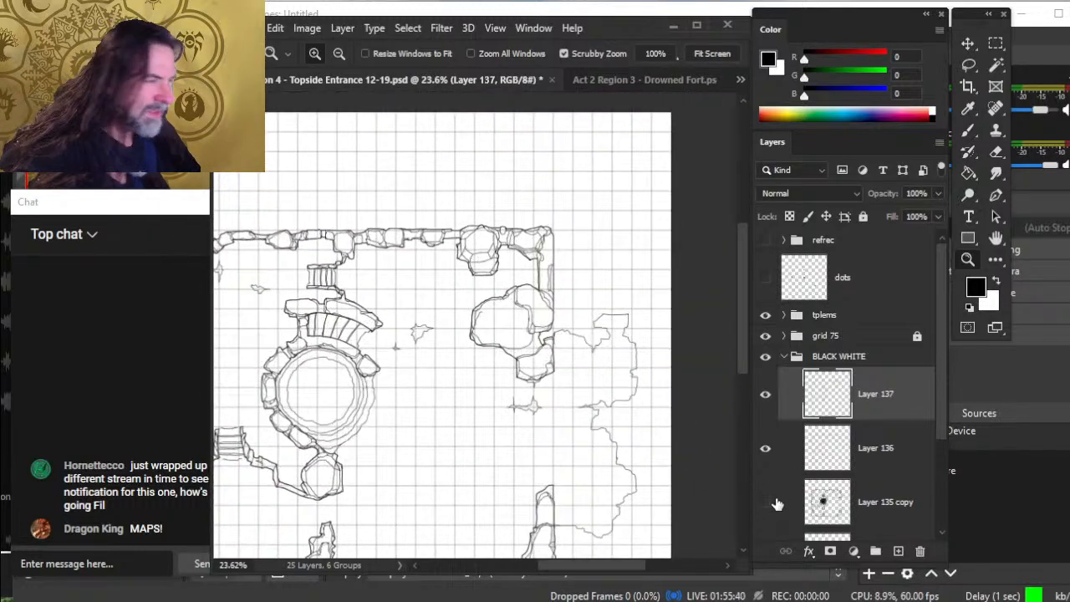
{"action": "mouse_move", "coordinate": [482, 400]}
{"action": "left_mouse_down"}
{"action": "mouse_move", "coordinate": [495, 357]}
{"action": "mouse_move", "coordinate": [589, 316]}
{"action": "mouse_move", "coordinate": [566, 256]}
{"action": "mouse_move", "coordinate": [561, 296]}
{"action": "mouse_move", "coordinate": [585, 352]}
{"action": "mouse_move", "coordinate": [530, 293]}
{"action": "left_mouse_up"}
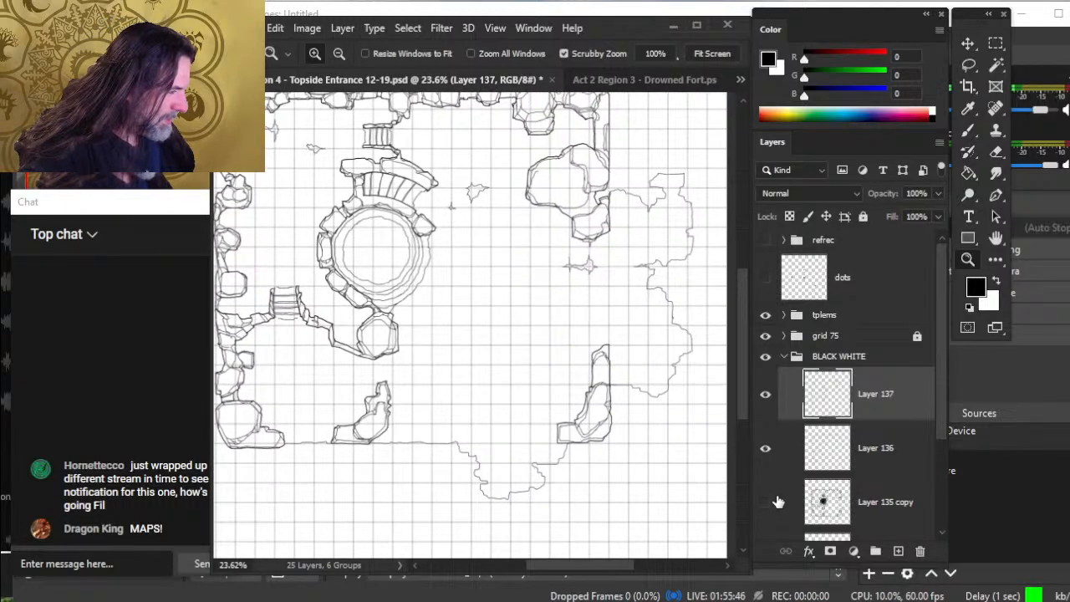
- Show the grey sketch layer, Layer 135 copy, and ink two small upward spikes on the lower boundary line beside the lower-middle rock
{"action": "left_click", "coordinate": [765, 501]}
{"action": "left_click_drag", "start_coordinate": [442, 449], "coordinate": [447, 448]}
{"action": "key", "text": "b"}
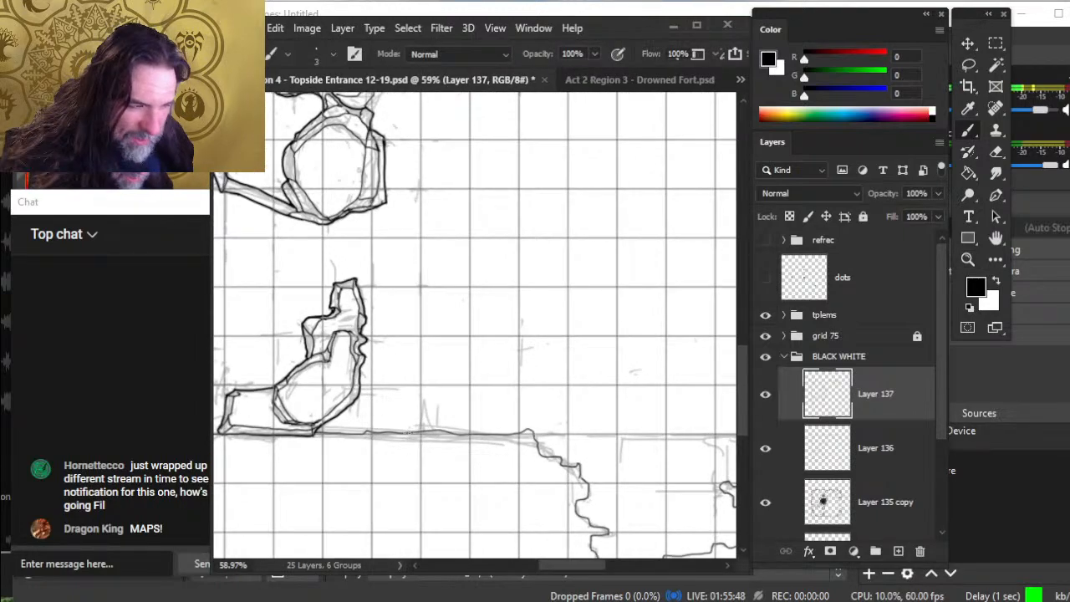
{"action": "left_click_drag", "start_coordinate": [364, 431], "coordinate": [368, 431]}
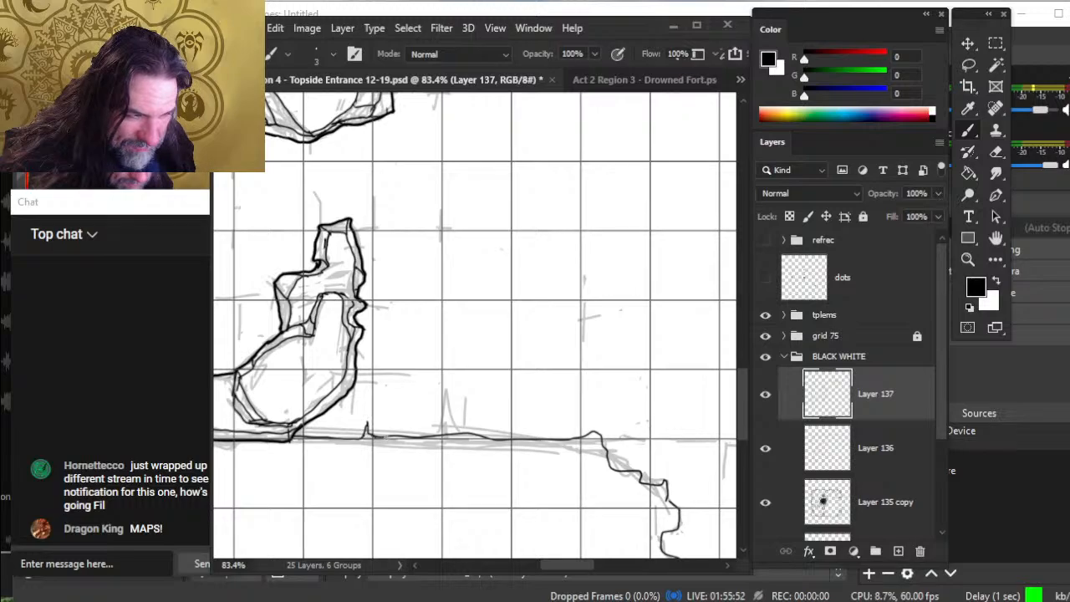
{"action": "key", "text": "e"}
{"action": "left_click_drag", "start_coordinate": [452, 435], "coordinate": [471, 435]}
{"action": "key", "text": "b"}
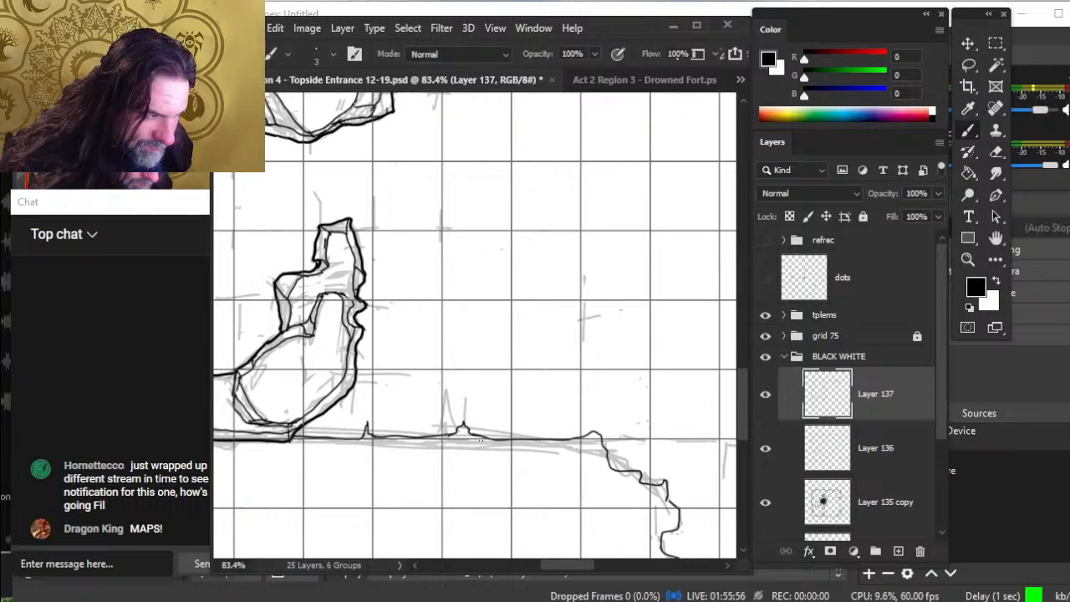
{"action": "key", "text": "e"}
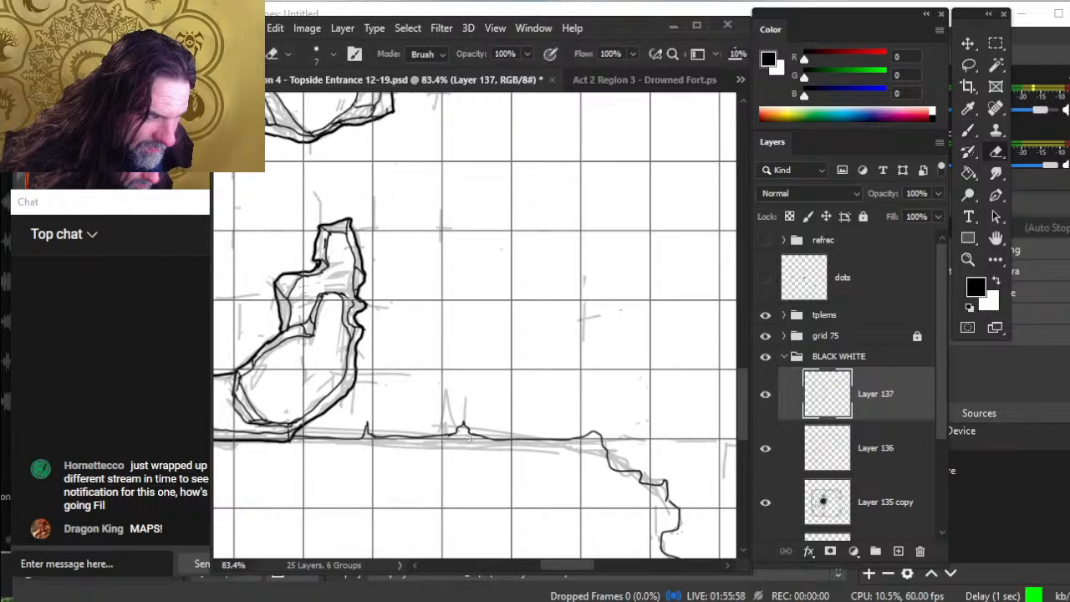
- Ink a jagged crack outline along the lower-middle rock's right side, with an outward point on the grid line, and clean up its upper tip
{"action": "left_click_drag", "start_coordinate": [439, 308], "coordinate": [400, 327]}
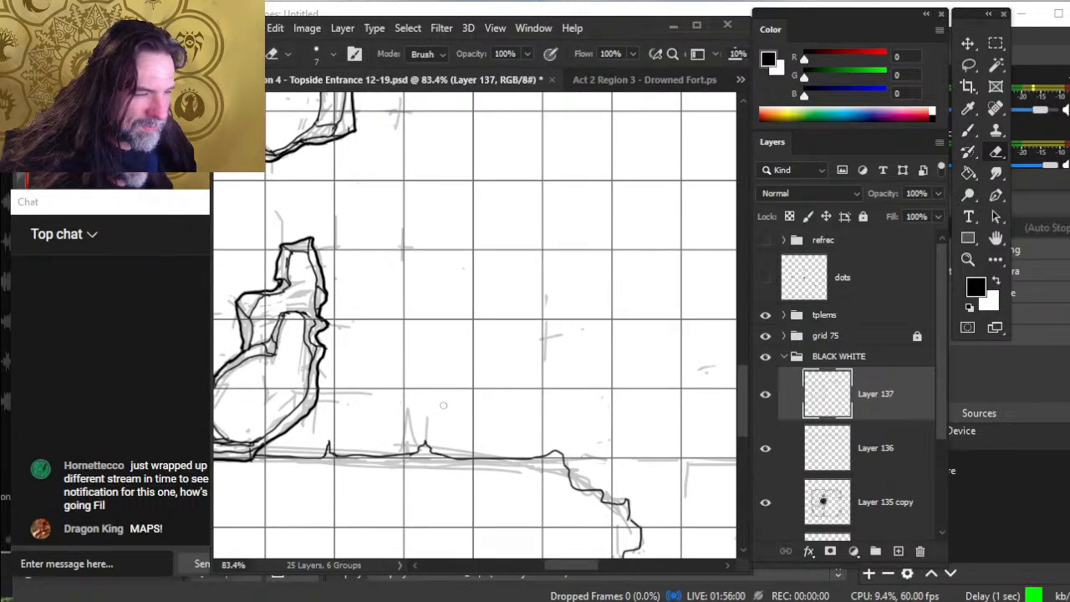
{"action": "key", "text": "b"}
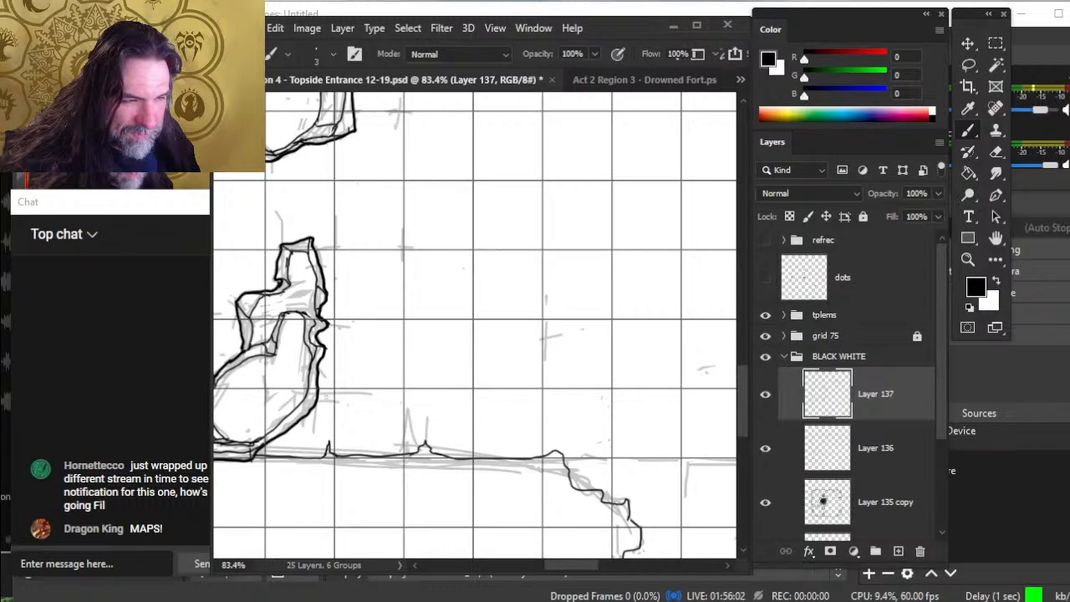
{"action": "left_click_drag", "start_coordinate": [339, 390], "coordinate": [349, 387]}
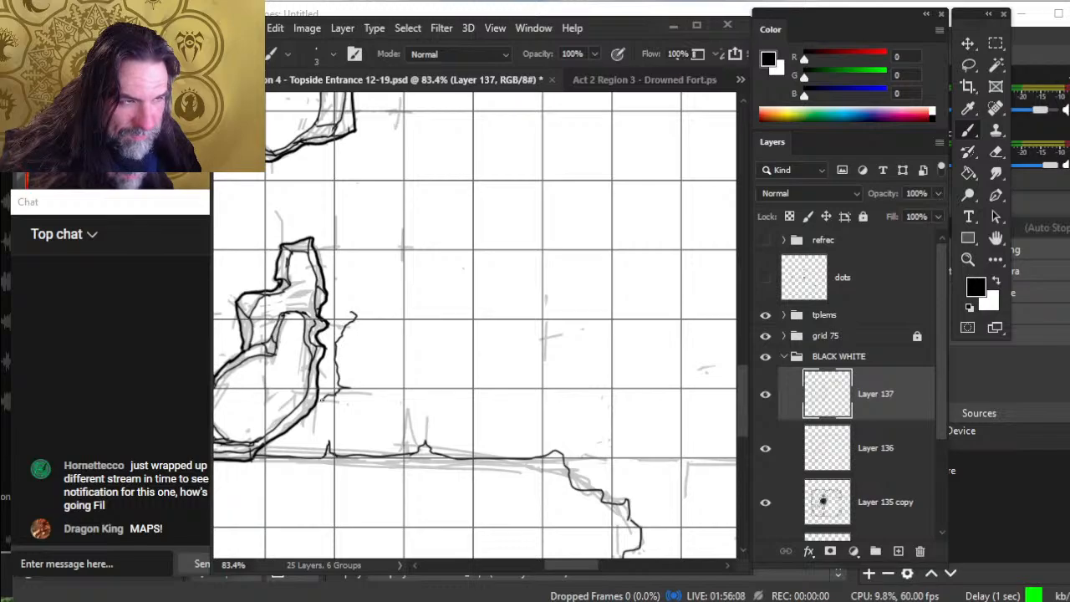
{"action": "left_click_drag", "start_coordinate": [351, 315], "coordinate": [341, 292]}
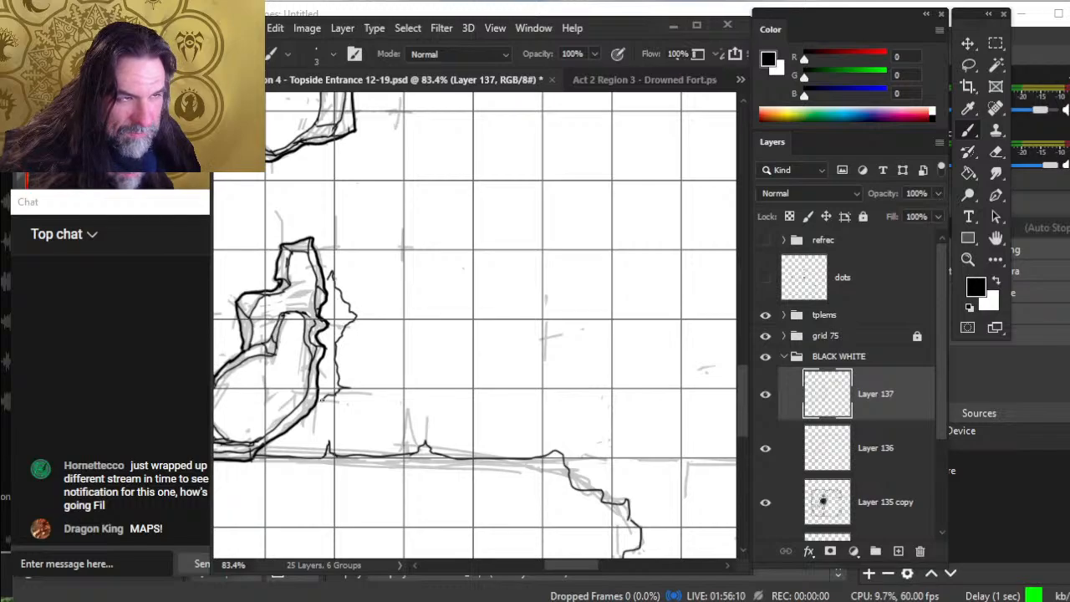
{"action": "key", "text": "e"}
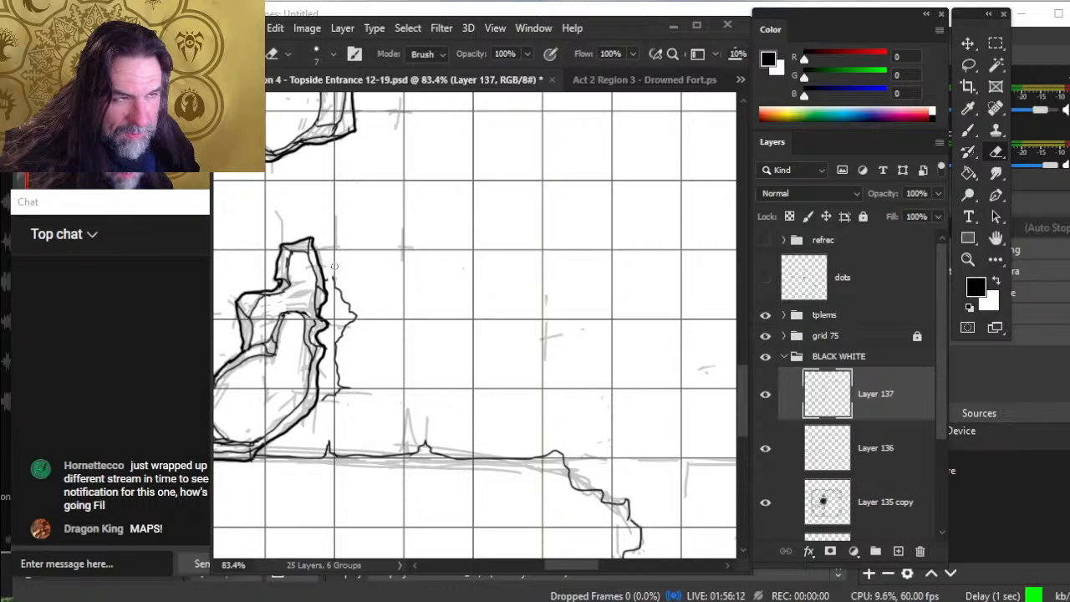
{"action": "key", "text": "b"}
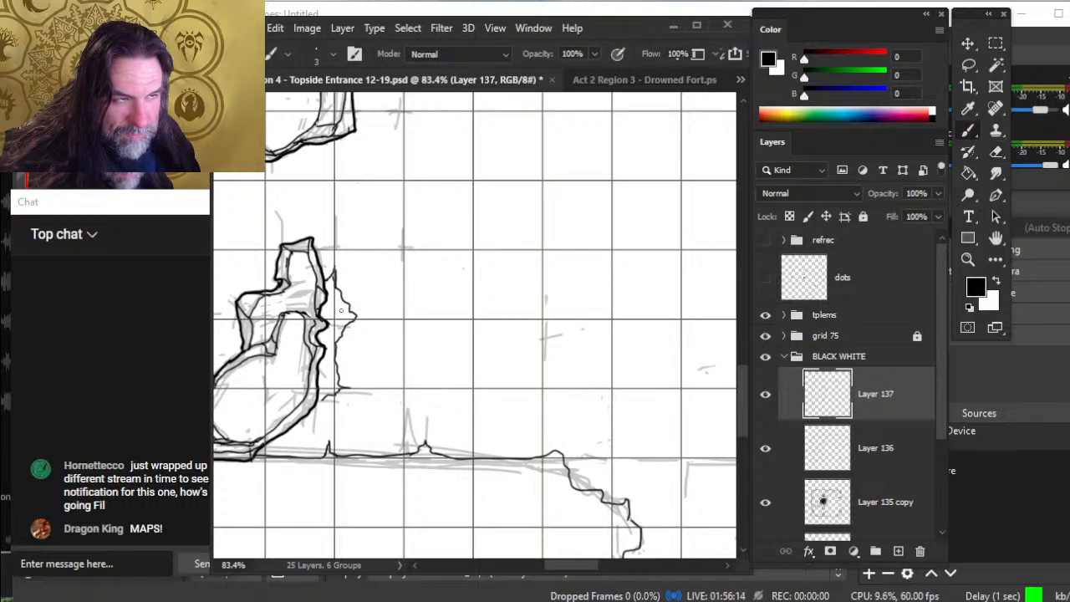
{"action": "key", "text": "e"}
{"action": "key", "text": "b"}
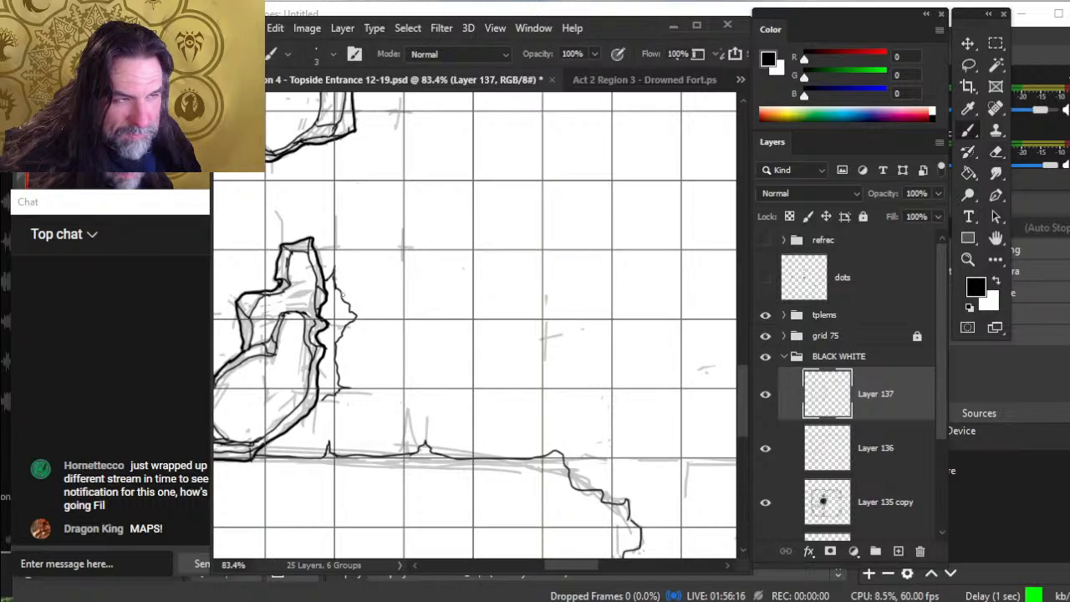
- Erase the small boundary spike nearest the rock and ink two wavy crack lines from the rock's lower right side down to the boundary
{"action": "key", "text": "e"}
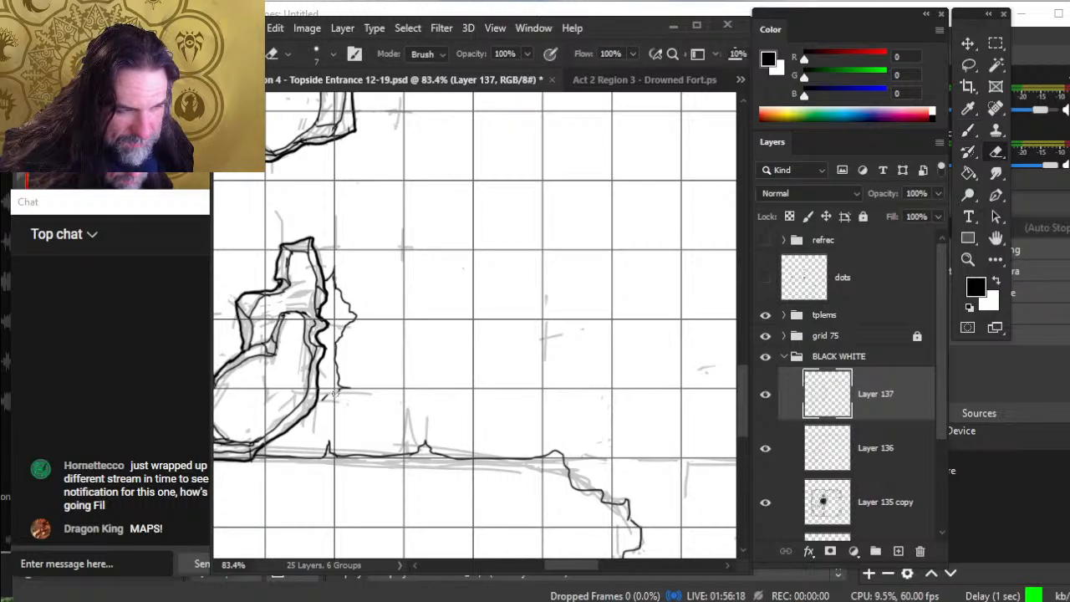
{"action": "key", "text": "b"}
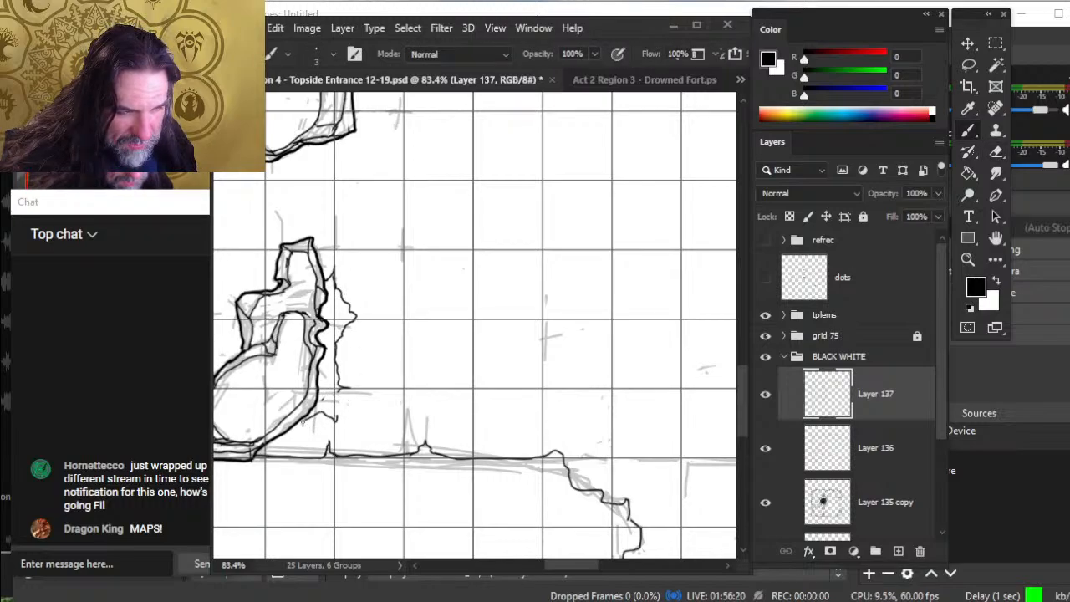
{"action": "key", "text": "e"}
{"action": "left_click_drag", "start_coordinate": [329, 445], "coordinate": [327, 453]}
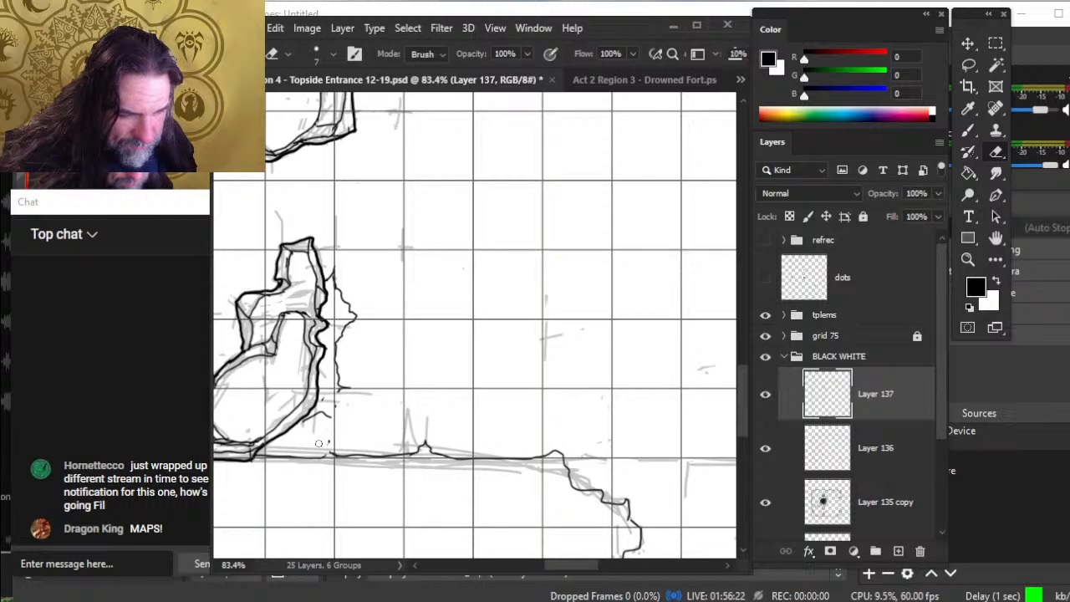
{"action": "key", "text": "b"}
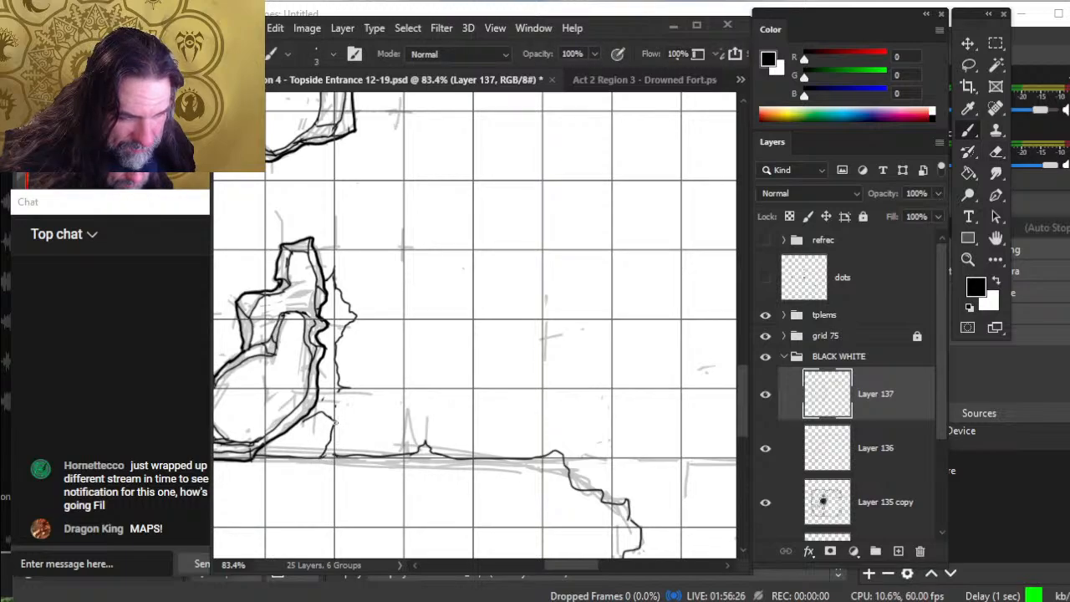
{"action": "left_click_drag", "start_coordinate": [342, 422], "coordinate": [338, 443]}
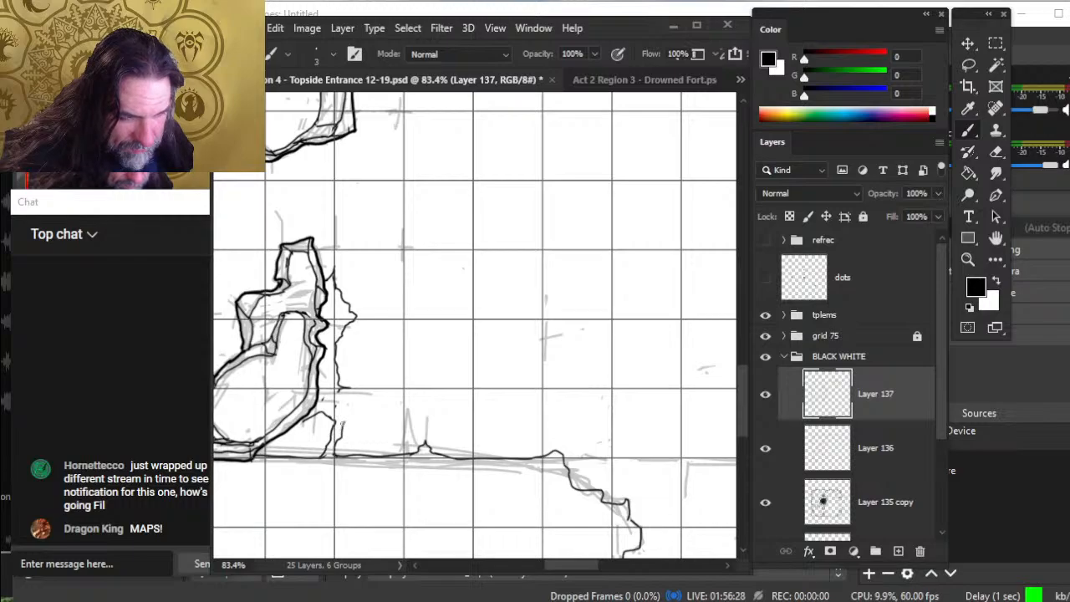
- Clean up the lower end of the jagged outline and join it to the crack line below
{"action": "key", "text": "e"}
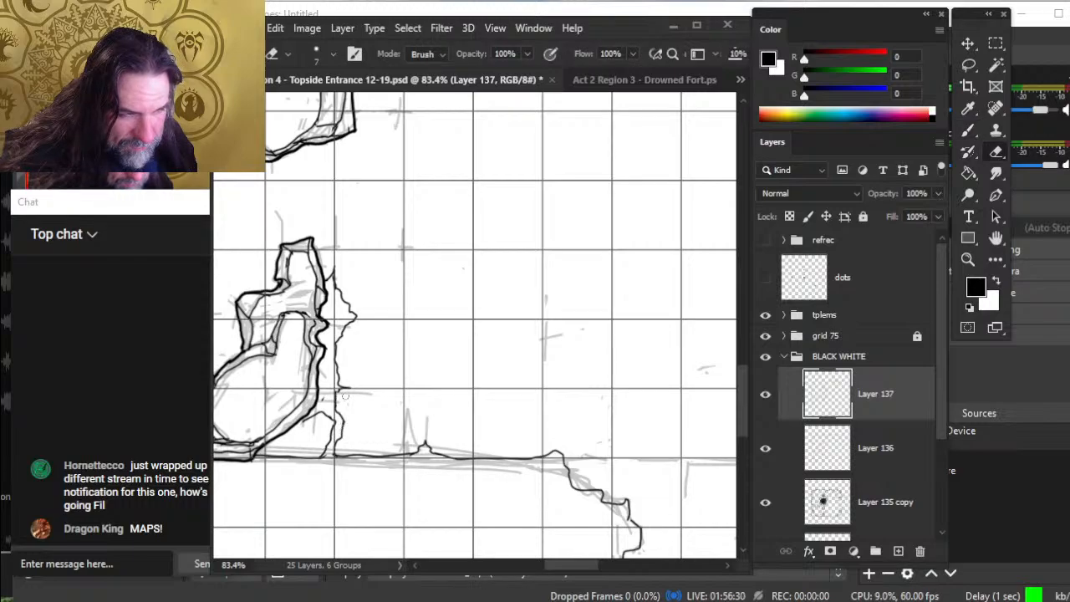
{"action": "left_click_drag", "start_coordinate": [341, 390], "coordinate": [338, 398]}
{"action": "key", "text": "b"}
{"action": "key", "text": "e"}
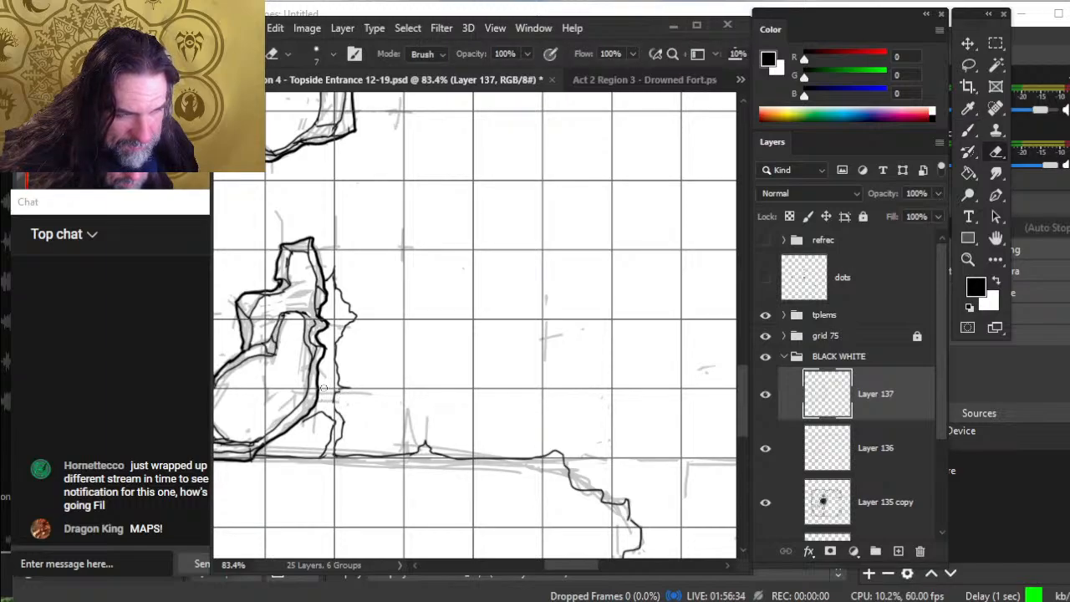
{"action": "key", "text": "b"}
{"action": "left_click_drag", "start_coordinate": [335, 391], "coordinate": [338, 414]}
{"action": "key", "text": "e"}
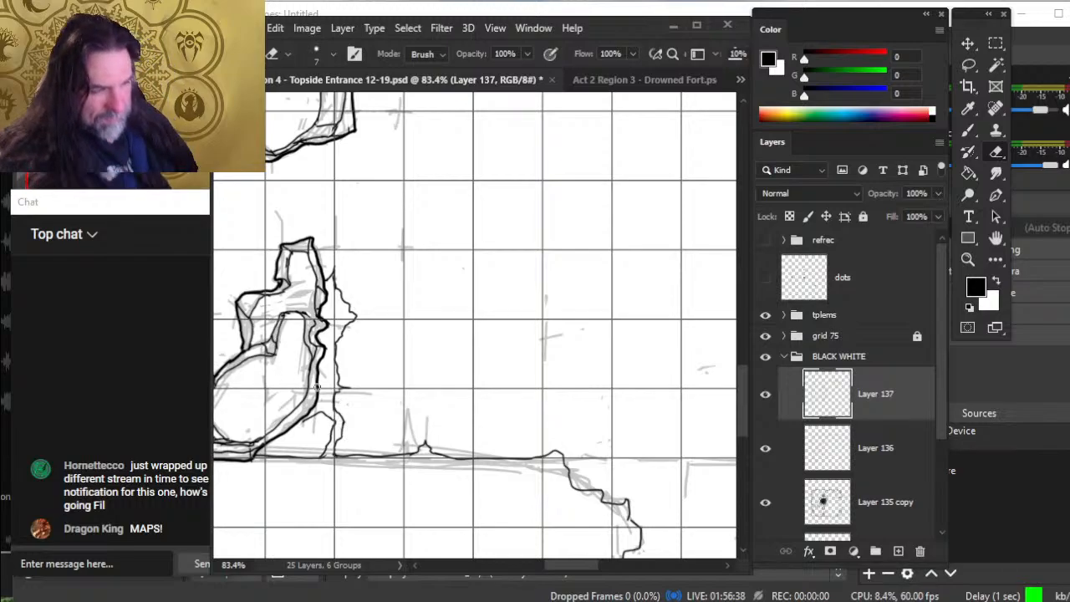
- Erase the boundary line just before its rounded hump and redraw it with a small upward spike at the grid line
{"action": "left_click_drag", "start_coordinate": [508, 426], "coordinate": [458, 386]}
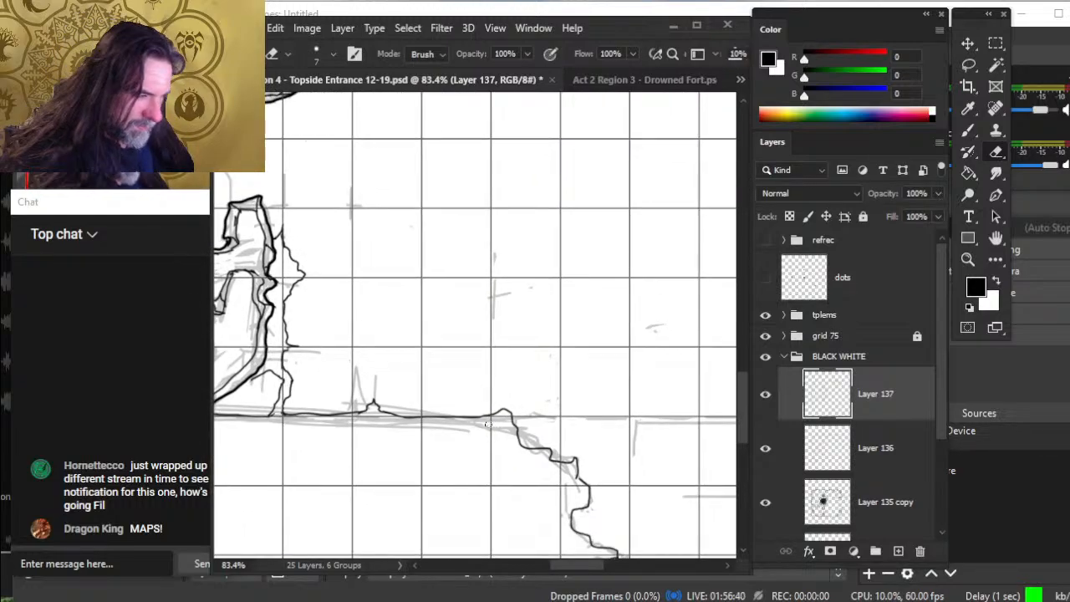
{"action": "key", "text": "b"}
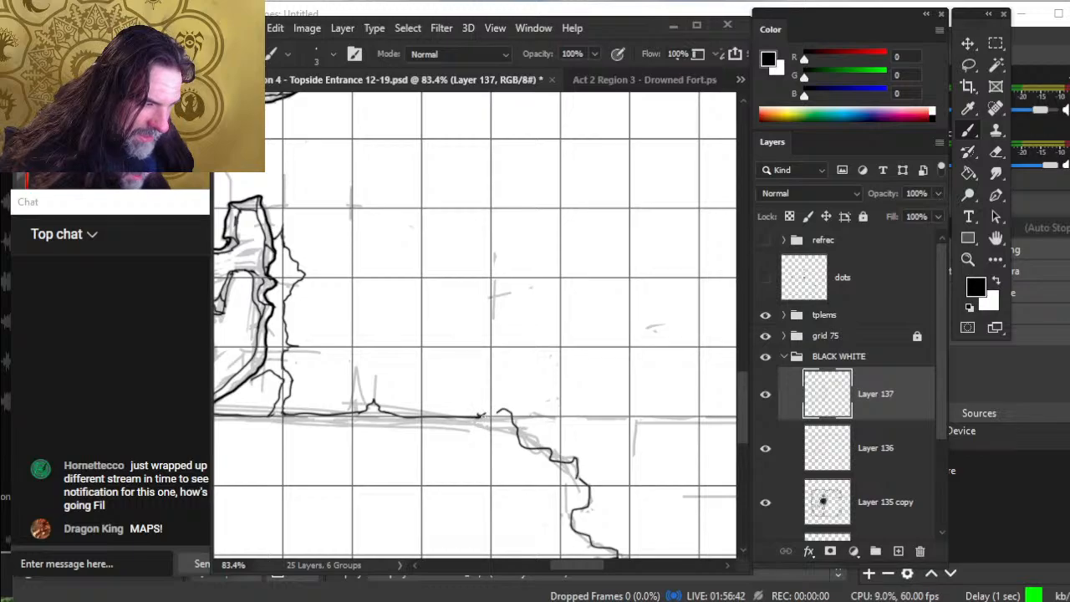
{"action": "key", "text": "e"}
{"action": "left_click_drag", "start_coordinate": [481, 415], "coordinate": [486, 408]}
{"action": "key", "text": "b"}
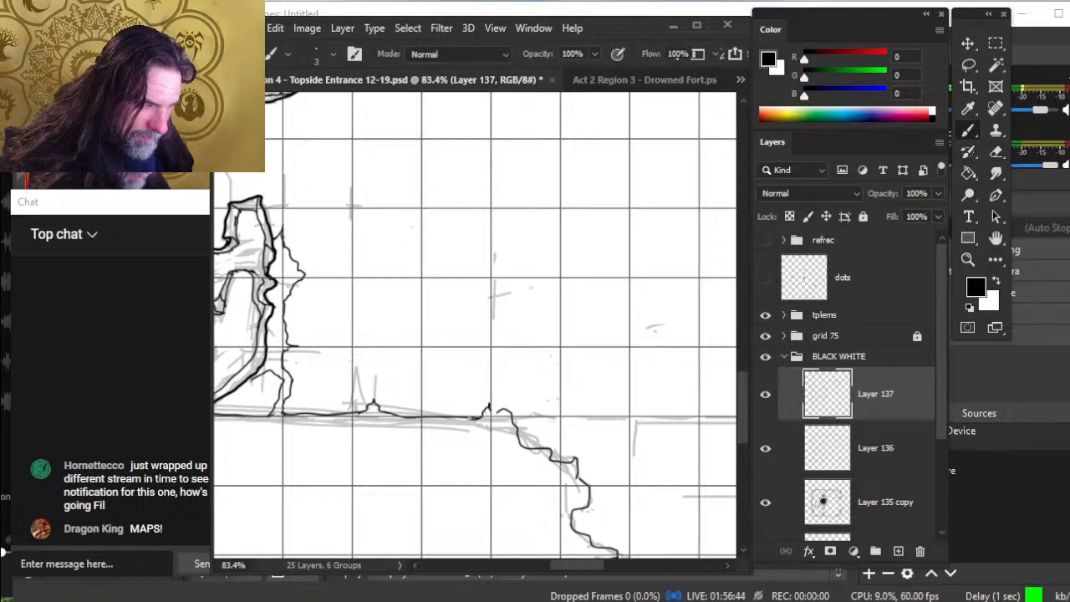
{"action": "key", "text": "e"}
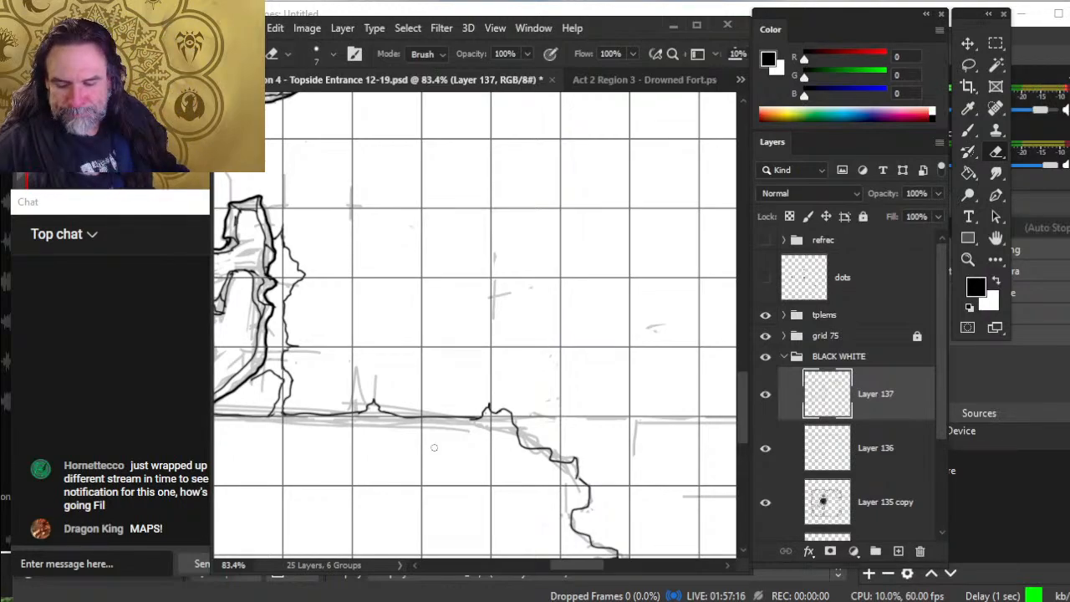
- Ink a jagged slope from the lower boundary line up to the upper left corner of the lower-middle rock
{"action": "left_click_drag", "start_coordinate": [417, 290], "coordinate": [511, 344]}
{"action": "left_click_drag", "start_coordinate": [476, 272], "coordinate": [431, 289]}
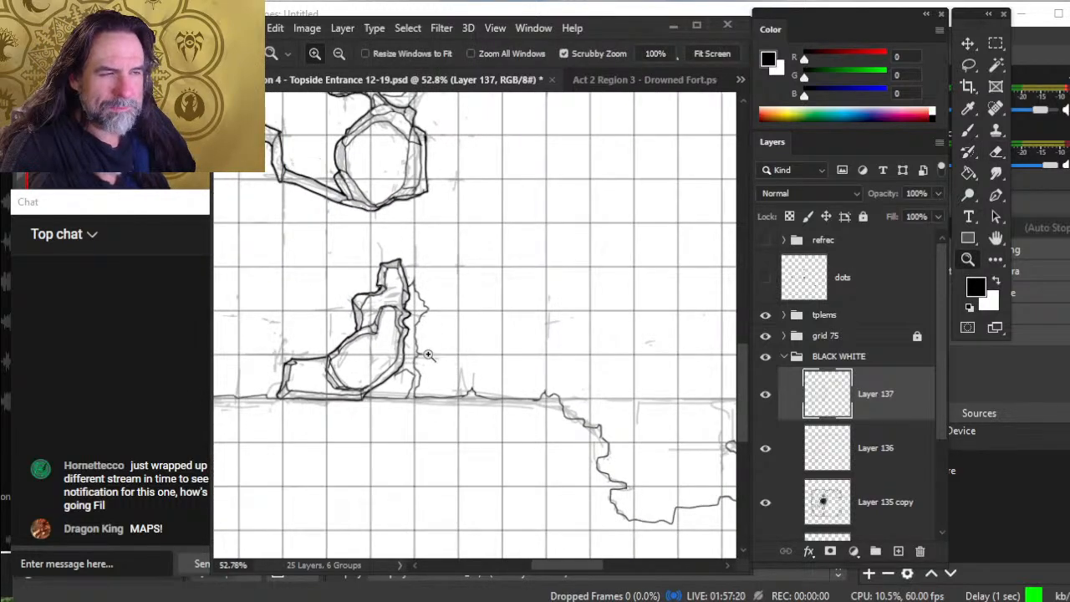
{"action": "left_click_drag", "start_coordinate": [535, 361], "coordinate": [473, 371]}
{"action": "left_click_drag", "start_coordinate": [347, 370], "coordinate": [412, 385]}
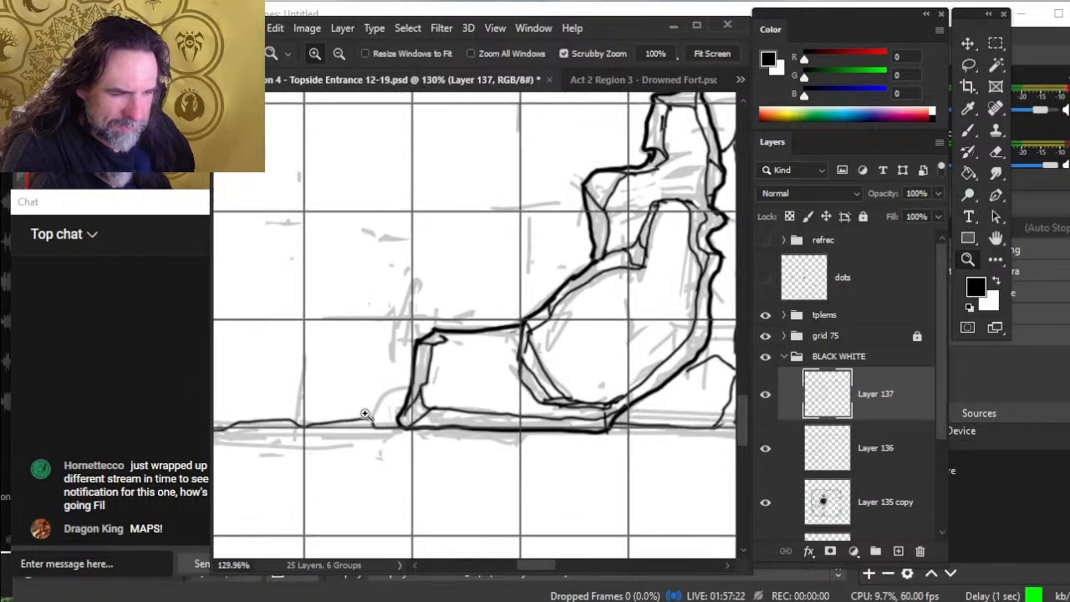
{"action": "key", "text": "e"}
{"action": "key", "text": "b"}
{"action": "mouse_move", "coordinate": [358, 418]}
{"action": "left_mouse_down"}
{"action": "mouse_move", "coordinate": [395, 355]}
{"action": "mouse_move", "coordinate": [425, 335]}
{"action": "left_mouse_up"}
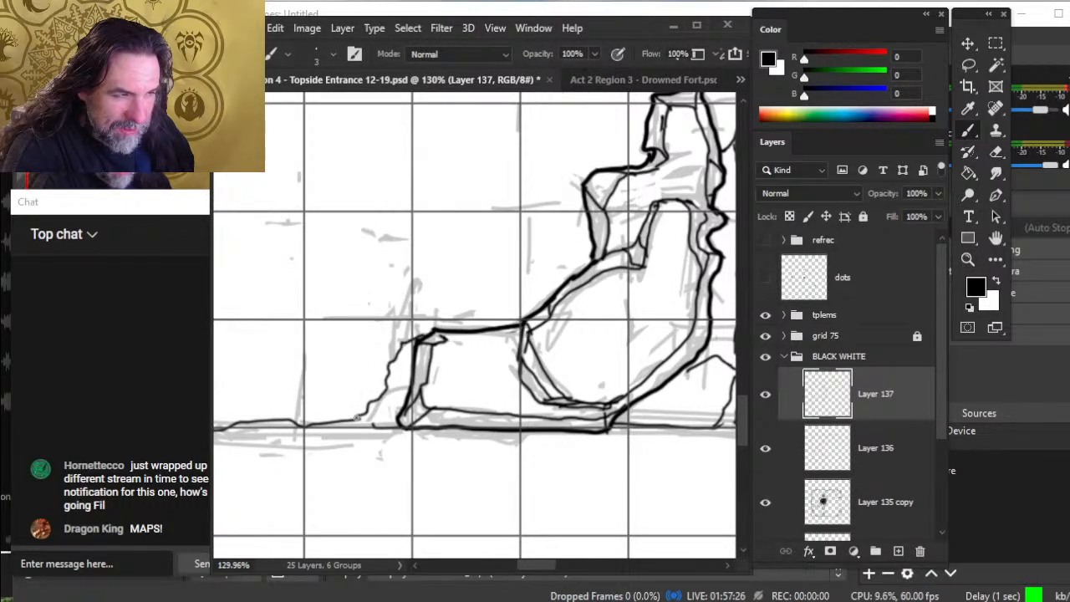
- Erase and redraw the boundary line where the jagged slope meets the rock's base, and save the map
{"action": "key", "text": "e"}
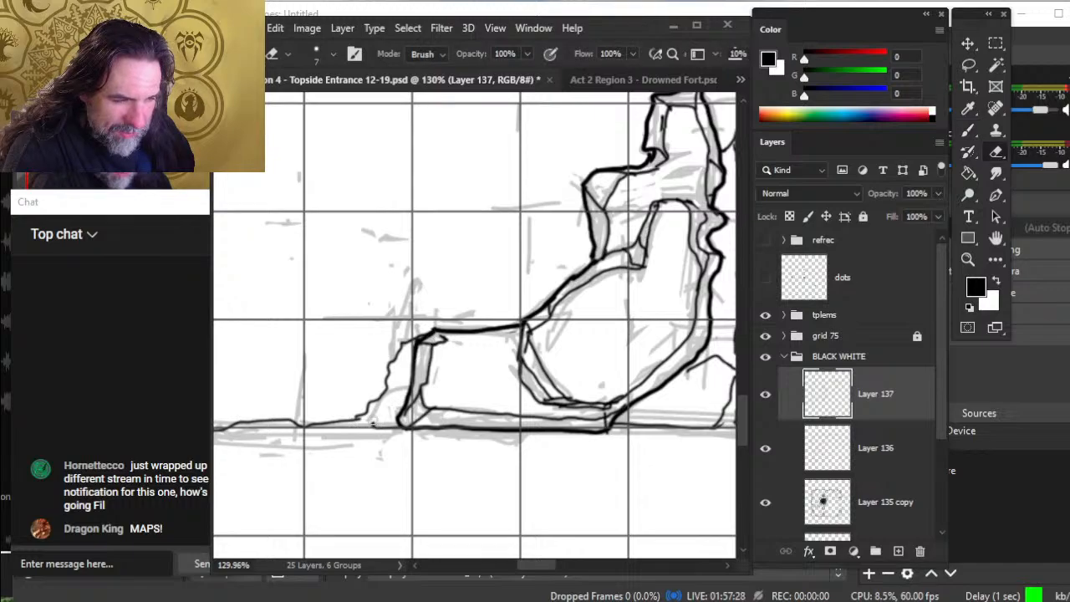
{"action": "left_click", "coordinate": [372, 423]}
{"action": "key", "text": "b"}
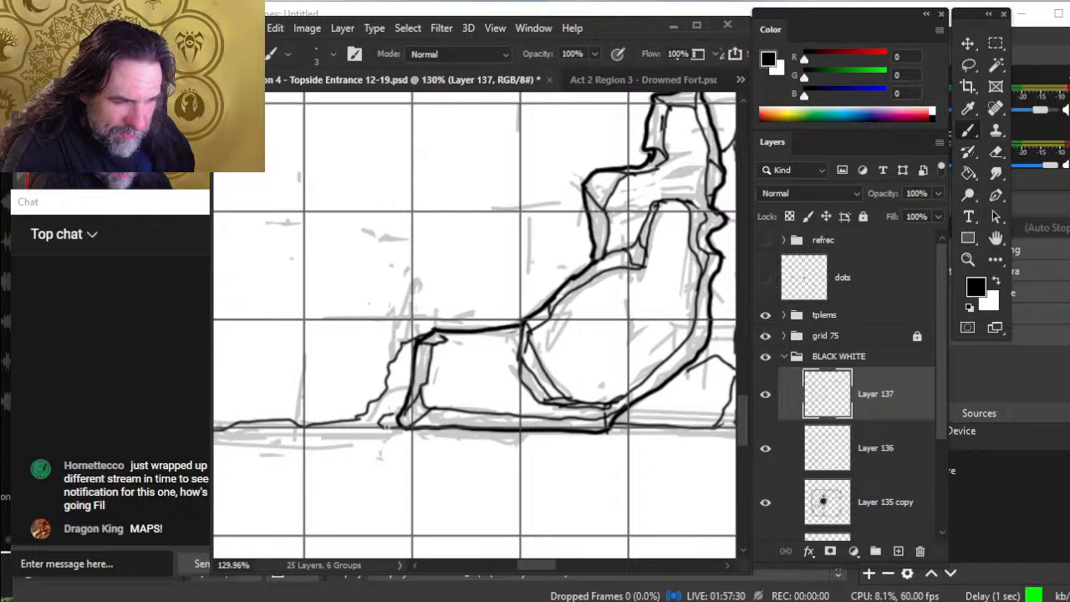
{"action": "mouse_move", "coordinate": [385, 425]}
{"action": "left_mouse_down"}
{"action": "mouse_move", "coordinate": [399, 408]}
{"action": "mouse_move", "coordinate": [406, 415]}
{"action": "mouse_move", "coordinate": [409, 396]}
{"action": "mouse_move", "coordinate": [346, 424]}
{"action": "left_mouse_up"}
{"action": "key", "text": "e"}
{"action": "key", "text": "b"}
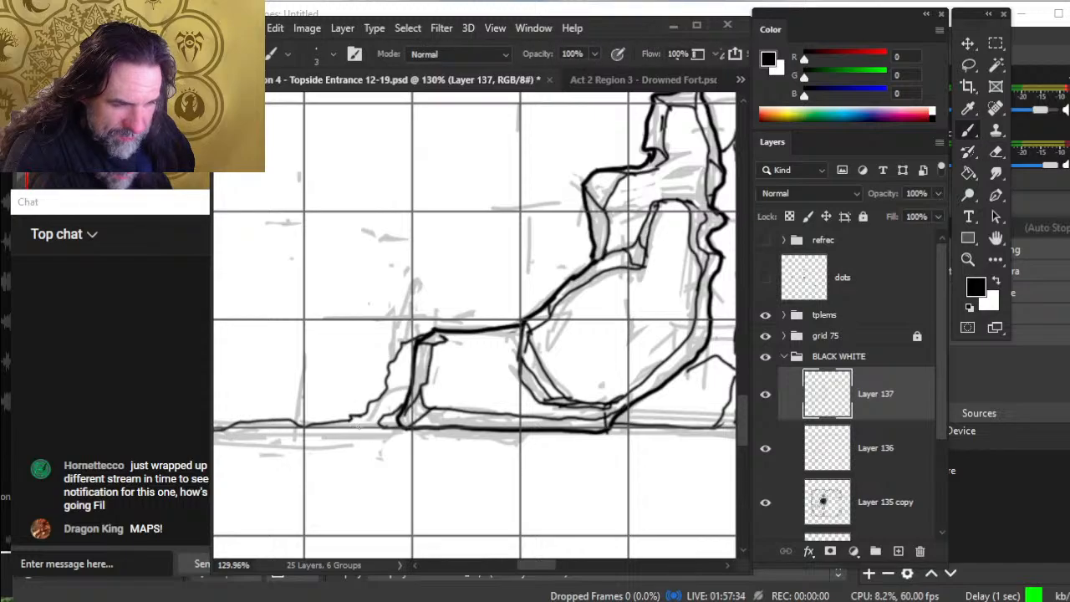
{"action": "key", "text": "e"}
{"action": "key", "text": "ctrl+s"}
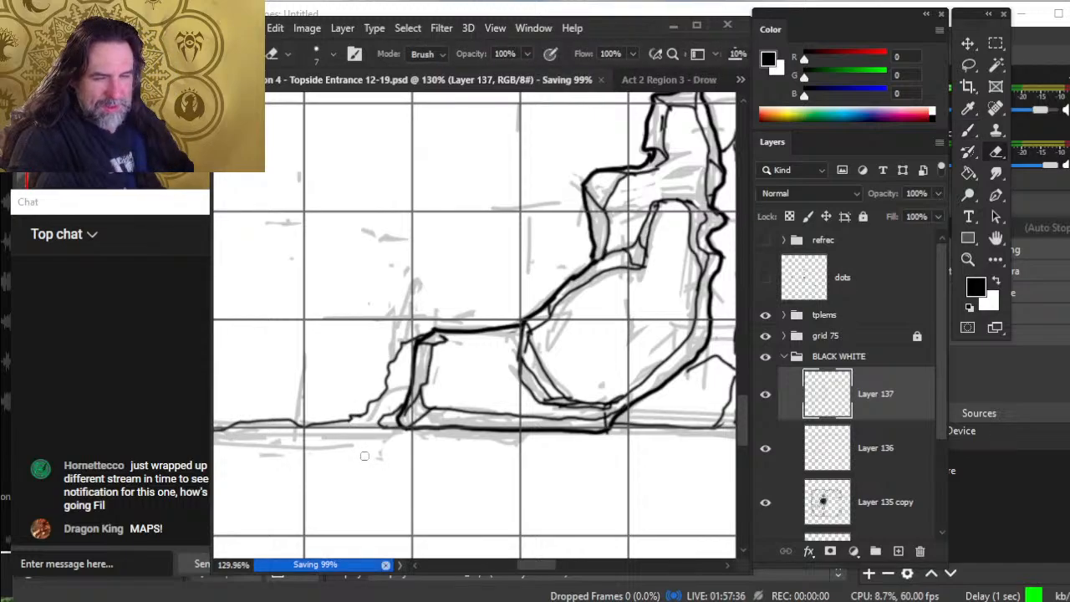
- Look over the whole Topside Entrance map and the coloured Act 2 Region 3 - Drowned Fort.psd map
{"action": "key", "text": "z"}
{"action": "left_click_drag", "start_coordinate": [588, 293], "coordinate": [518, 296]}
{"action": "left_click_drag", "start_coordinate": [630, 333], "coordinate": [494, 407]}
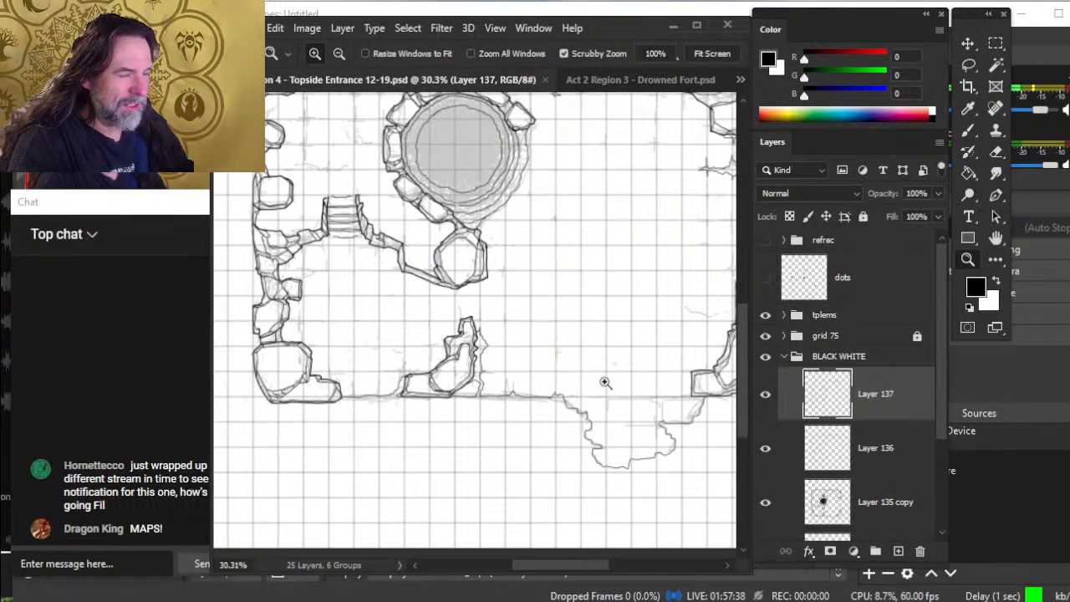
{"action": "left_click_drag", "start_coordinate": [604, 382], "coordinate": [526, 318]}
{"action": "left_click_drag", "start_coordinate": [504, 270], "coordinate": [562, 314]}
{"action": "left_click_drag", "start_coordinate": [632, 381], "coordinate": [595, 360]}
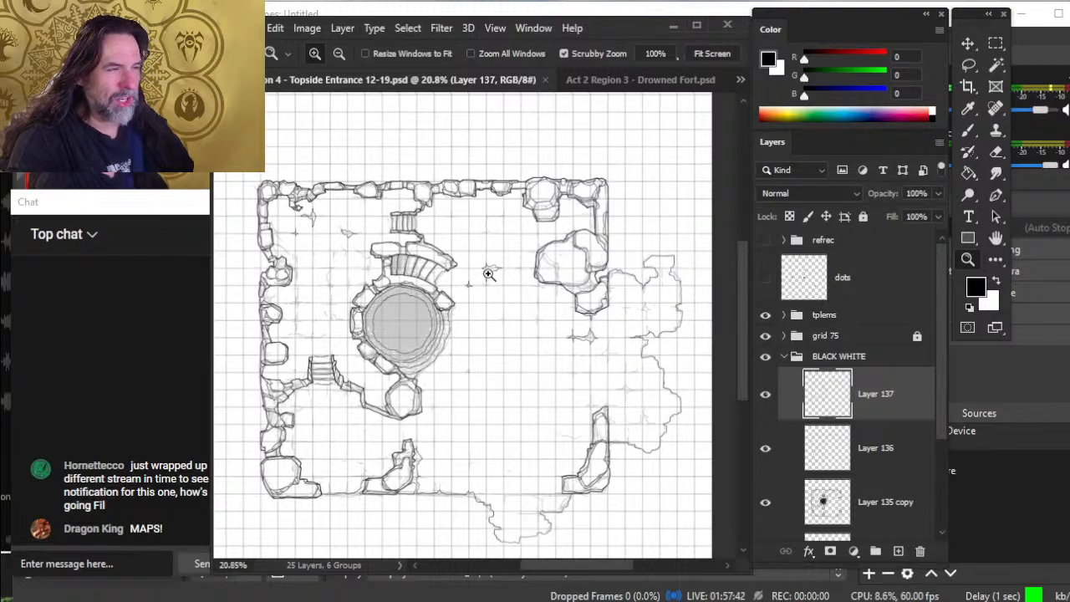
{"action": "left_click", "coordinate": [594, 80]}
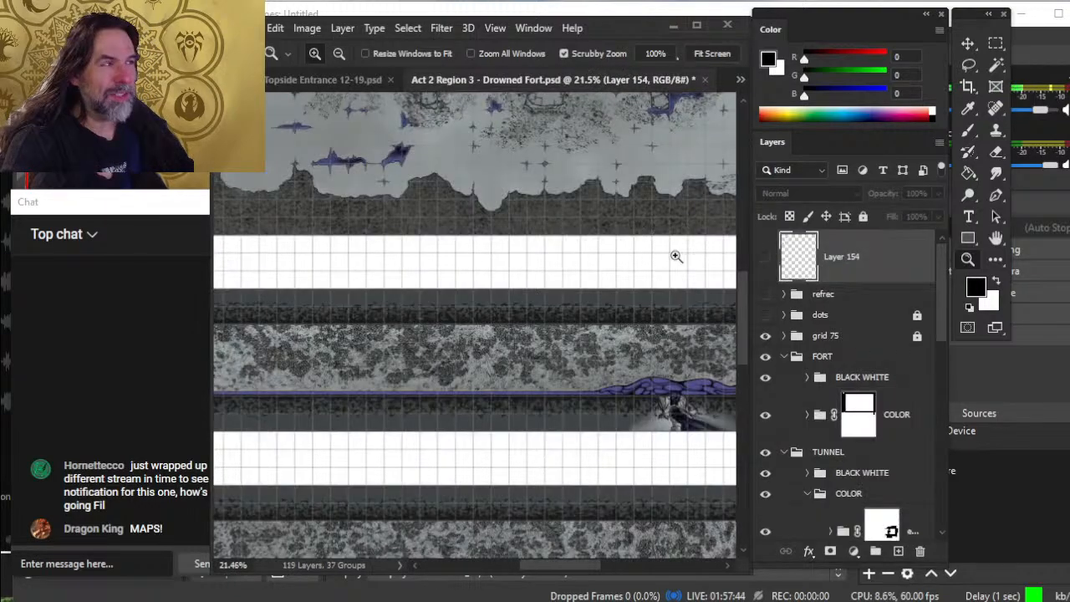
{"action": "left_click_drag", "start_coordinate": [666, 293], "coordinate": [558, 353]}
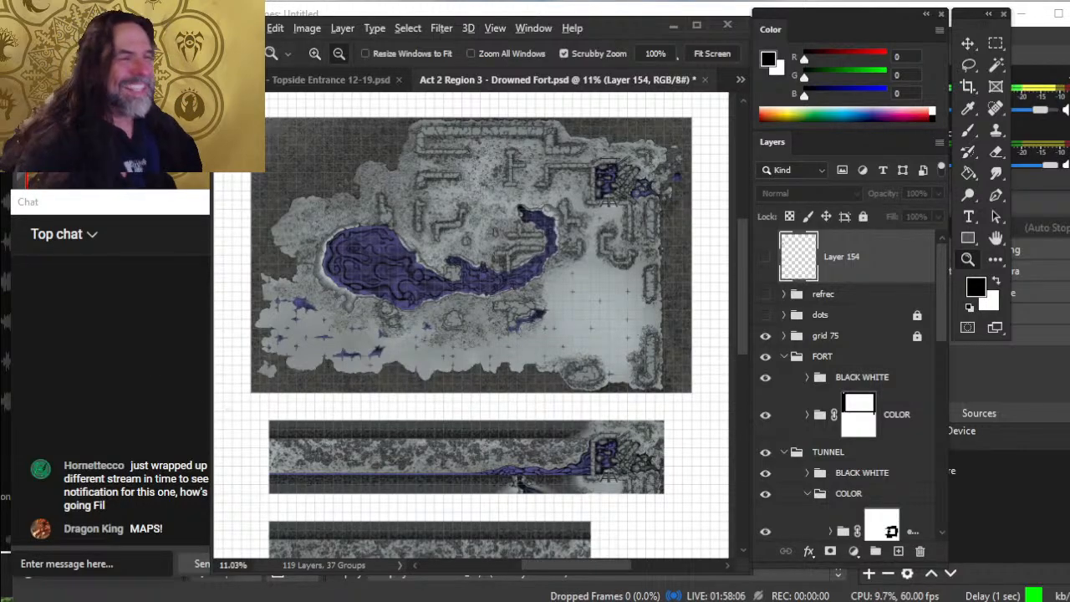
{"action": "key", "text": "alt+Tab"}
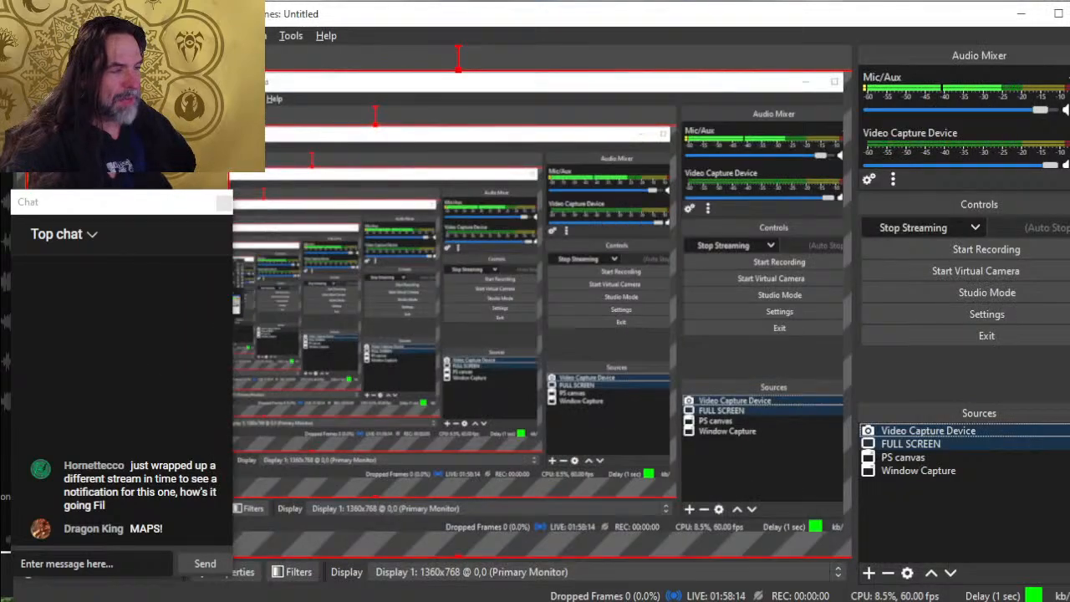
{"action": "key", "text": "alt+Tab"}
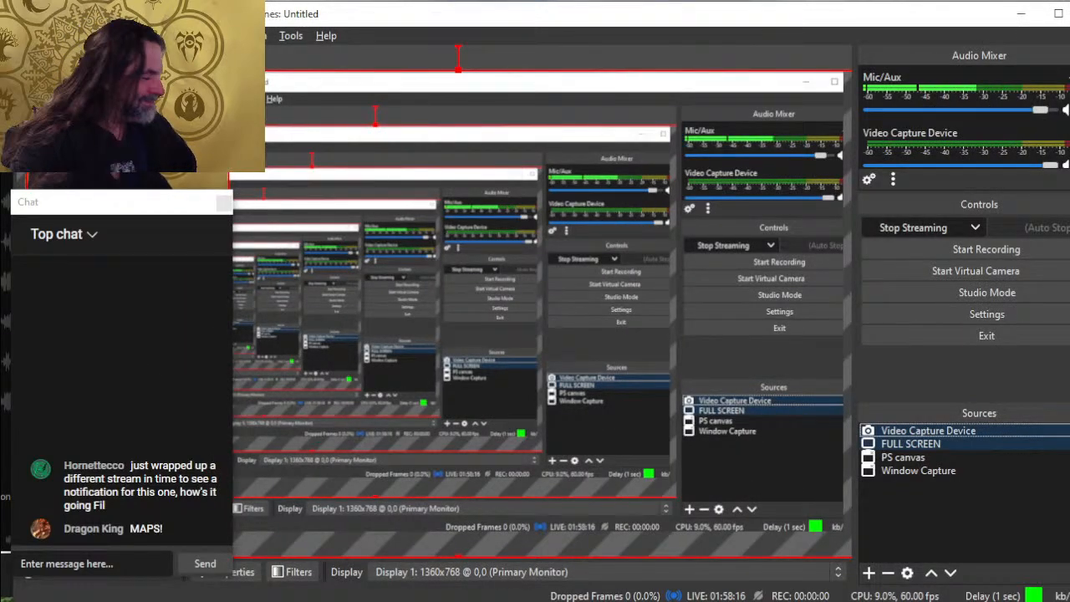